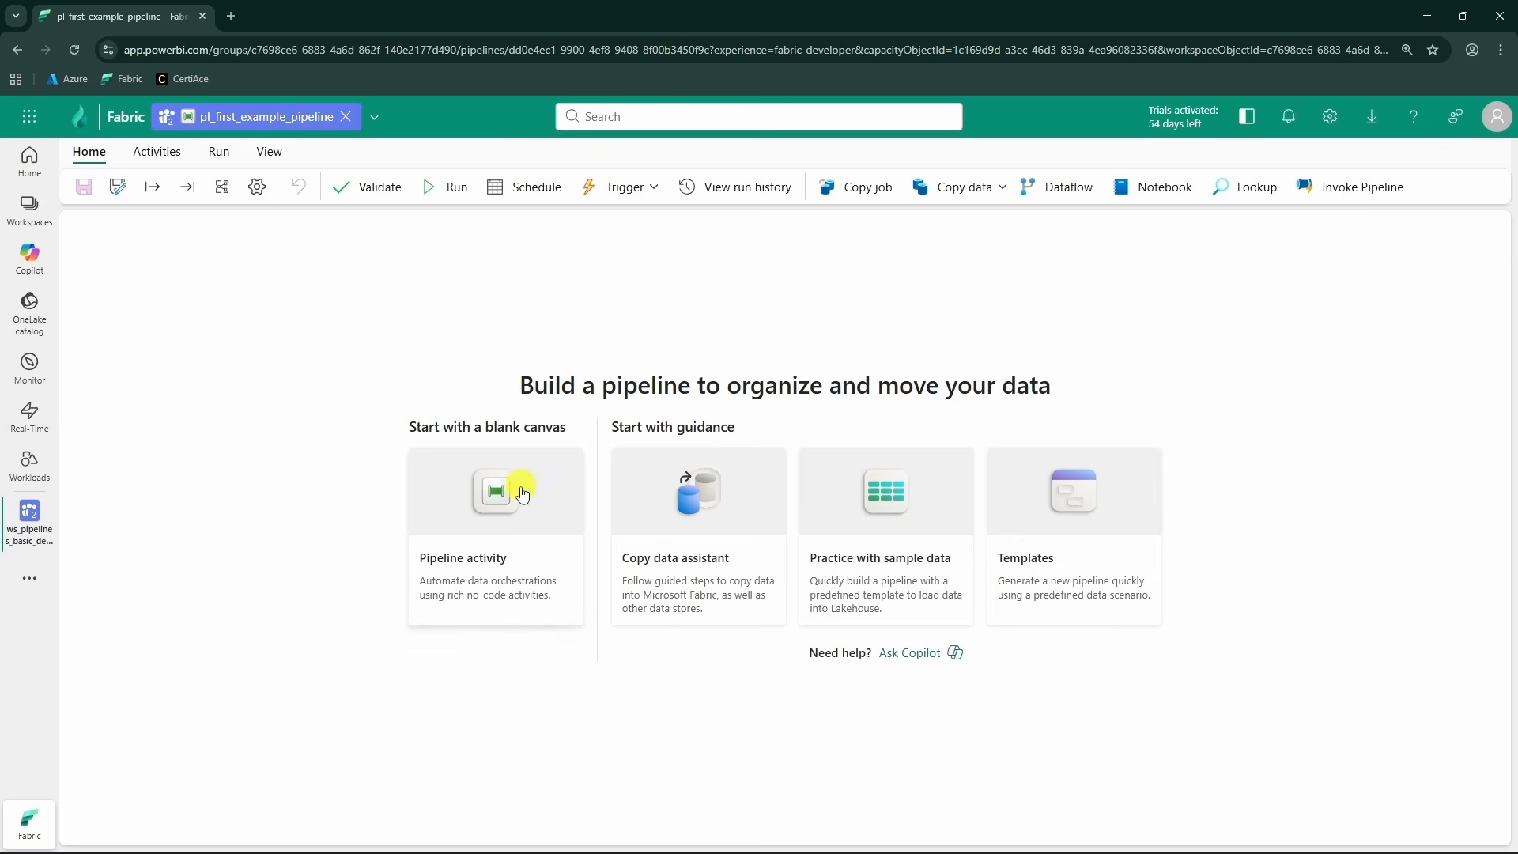
# - Start the blank pipeline with a Wait activity, position it on the canvas and open its wait-time settings
pyautogui.click(498, 512)
pyautogui.scroll(-3, 735, 560)
pyautogui.scroll(-6, 721, 605)
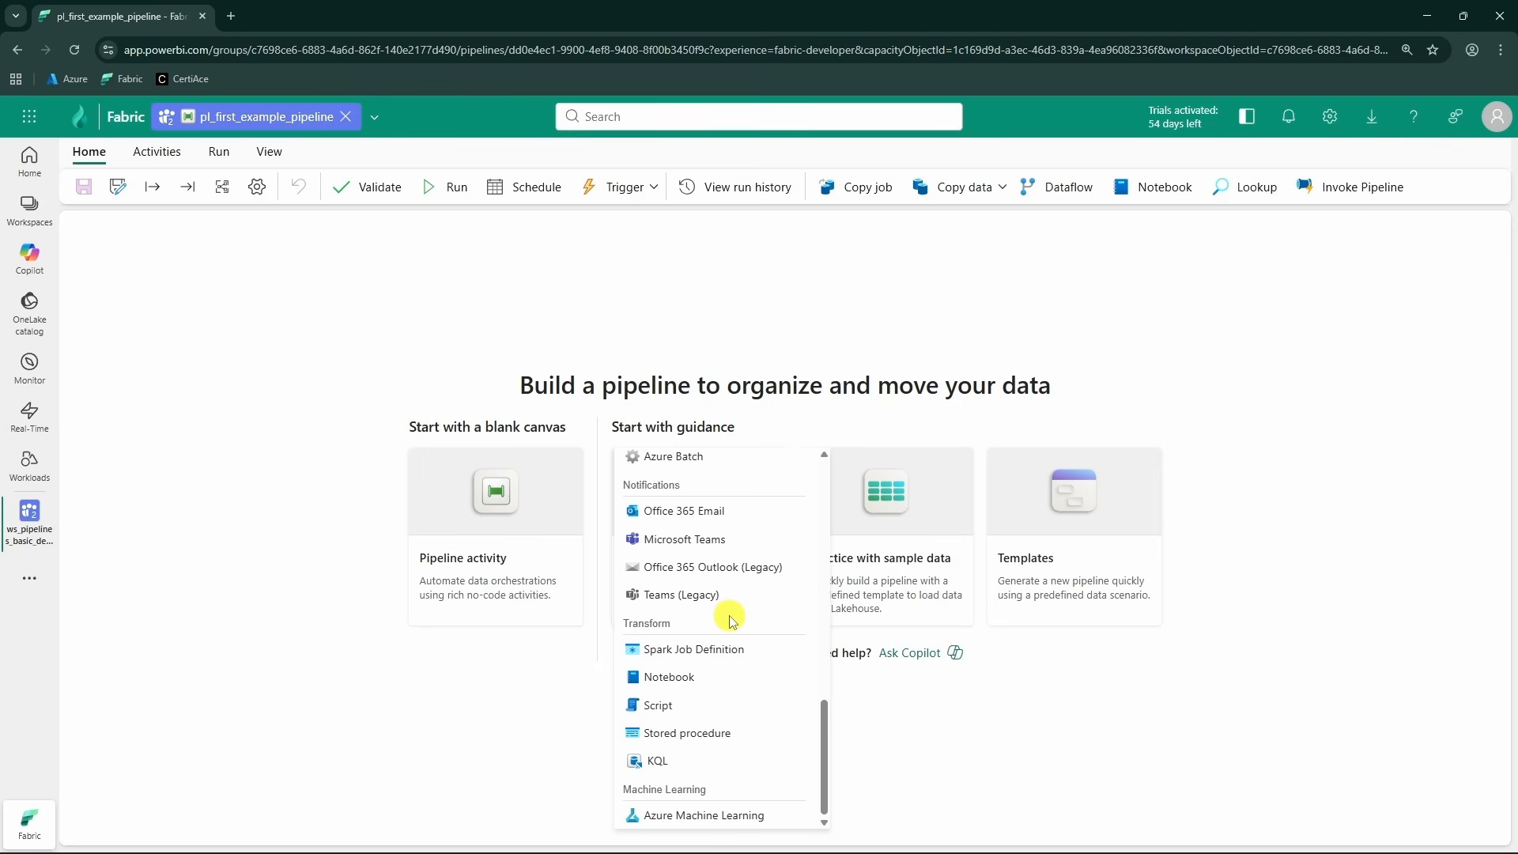
pyautogui.scroll(4, 758, 630)
pyautogui.scroll(6, 757, 631)
pyautogui.scroll(-2, 727, 565)
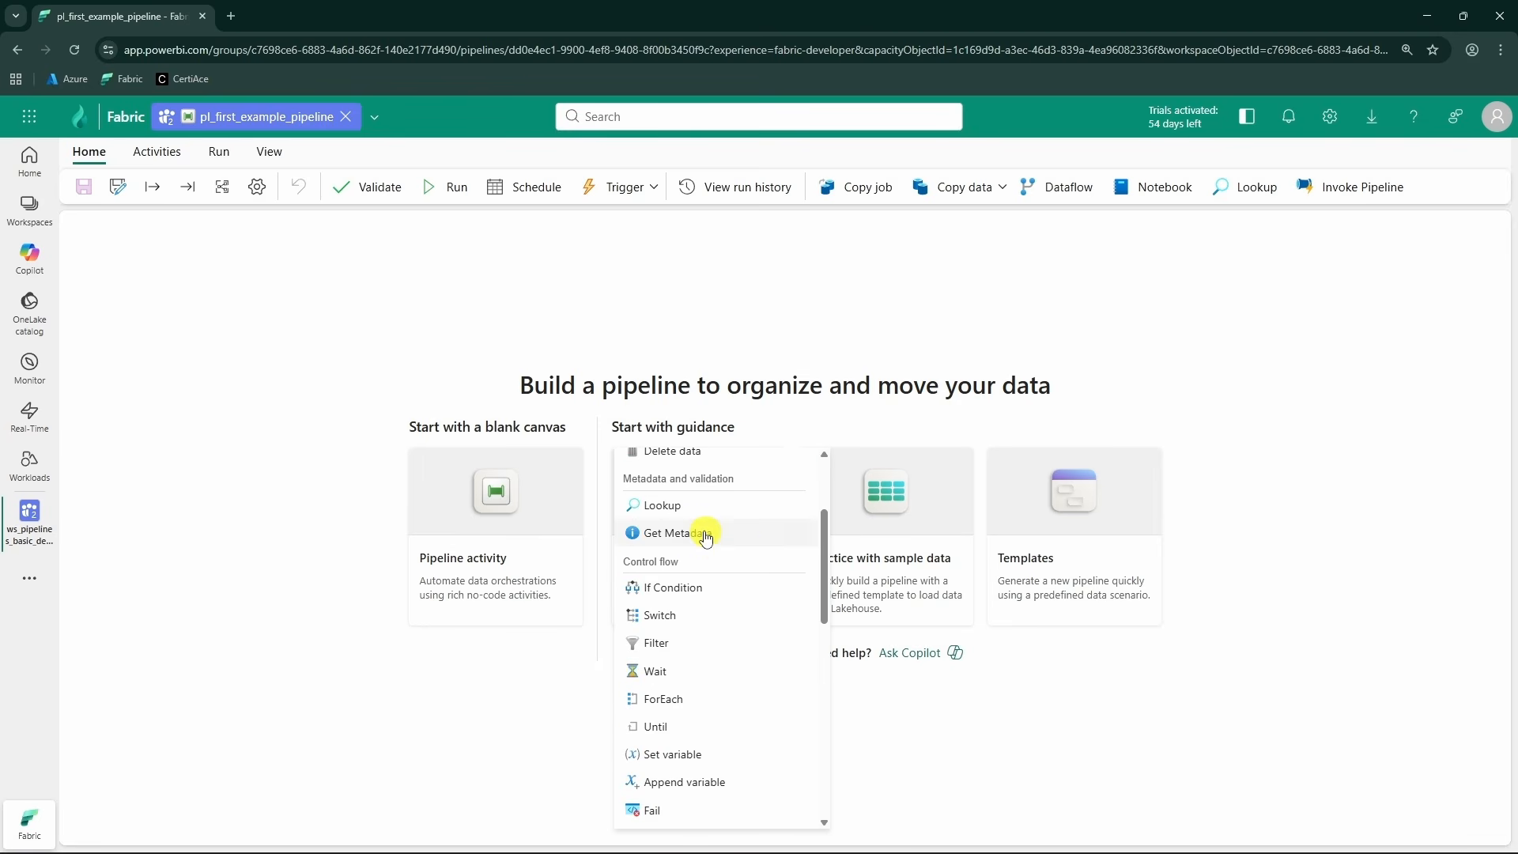
pyautogui.click(670, 682)
pyautogui.moveTo(125, 396); pyautogui.dragTo(537, 361)
pyautogui.click(165, 546)
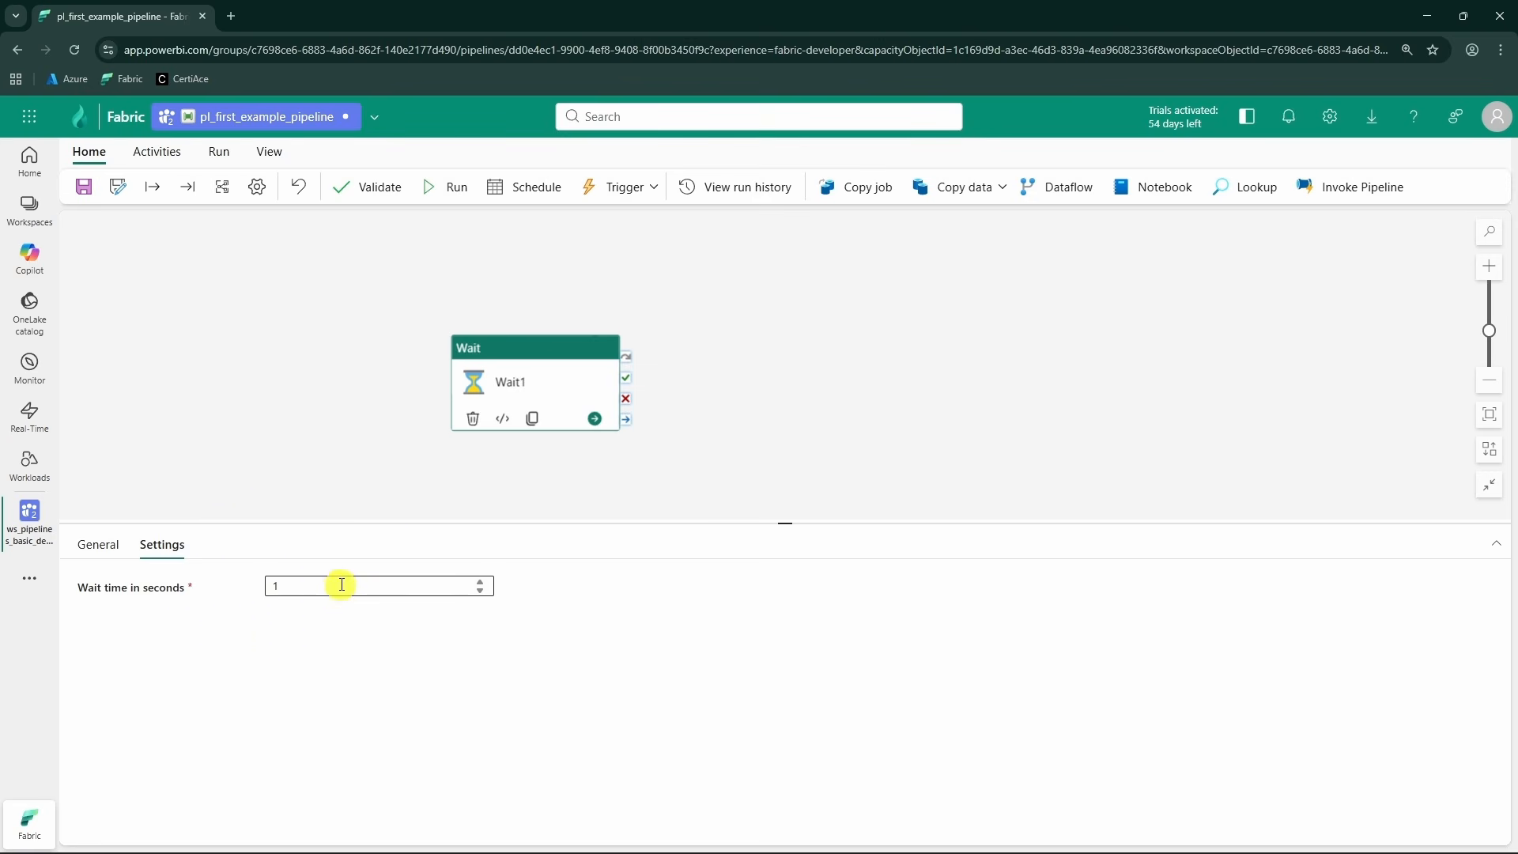
pyautogui.moveTo(569, 374); pyautogui.dragTo(516, 377)
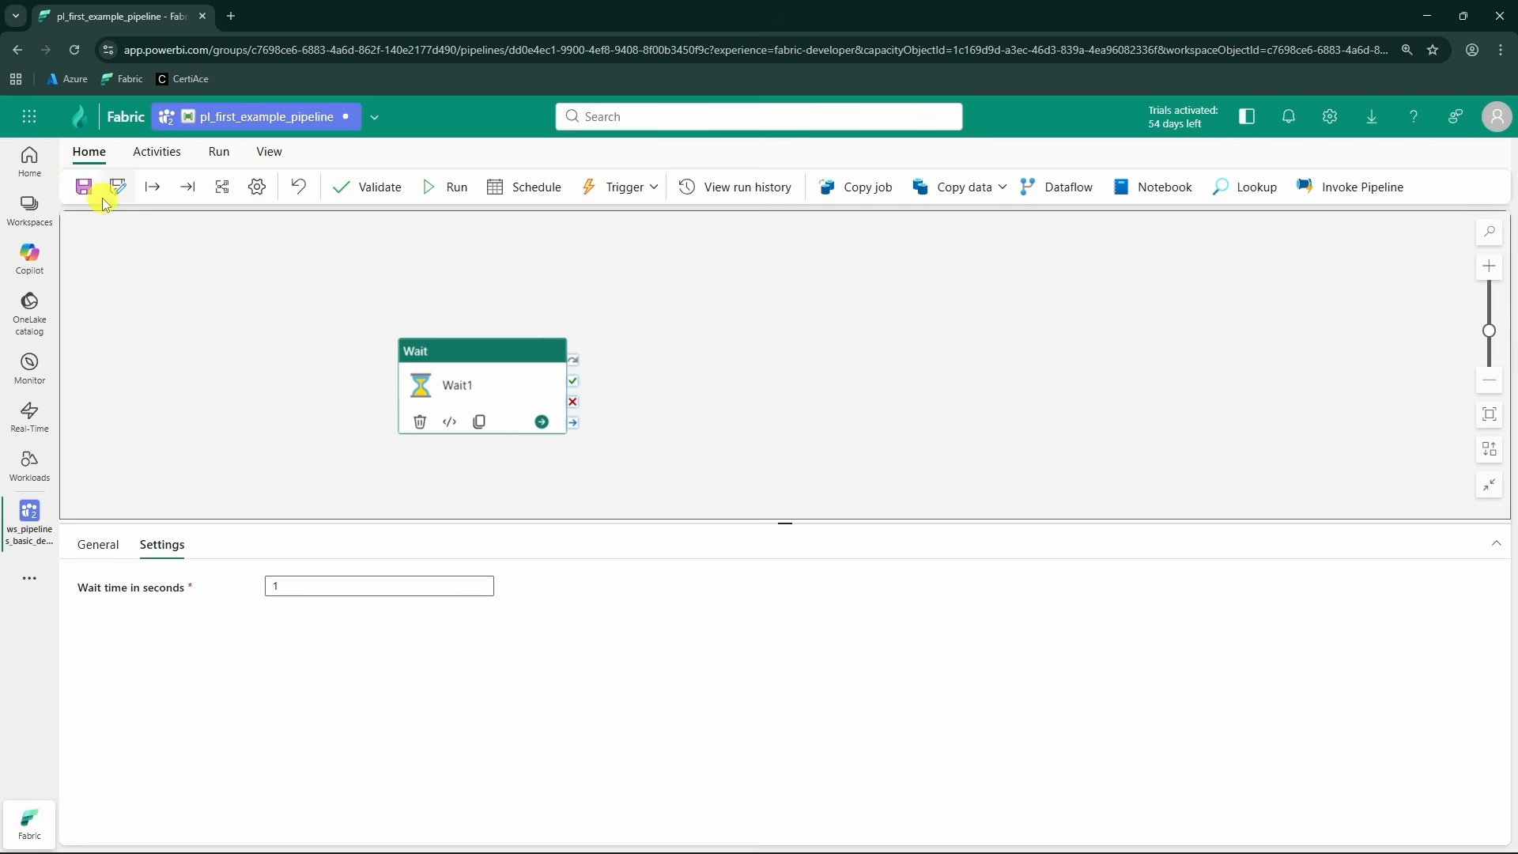
# - Review the pipeline's name, description and details, and validate the pipeline
pyautogui.click(257, 187)
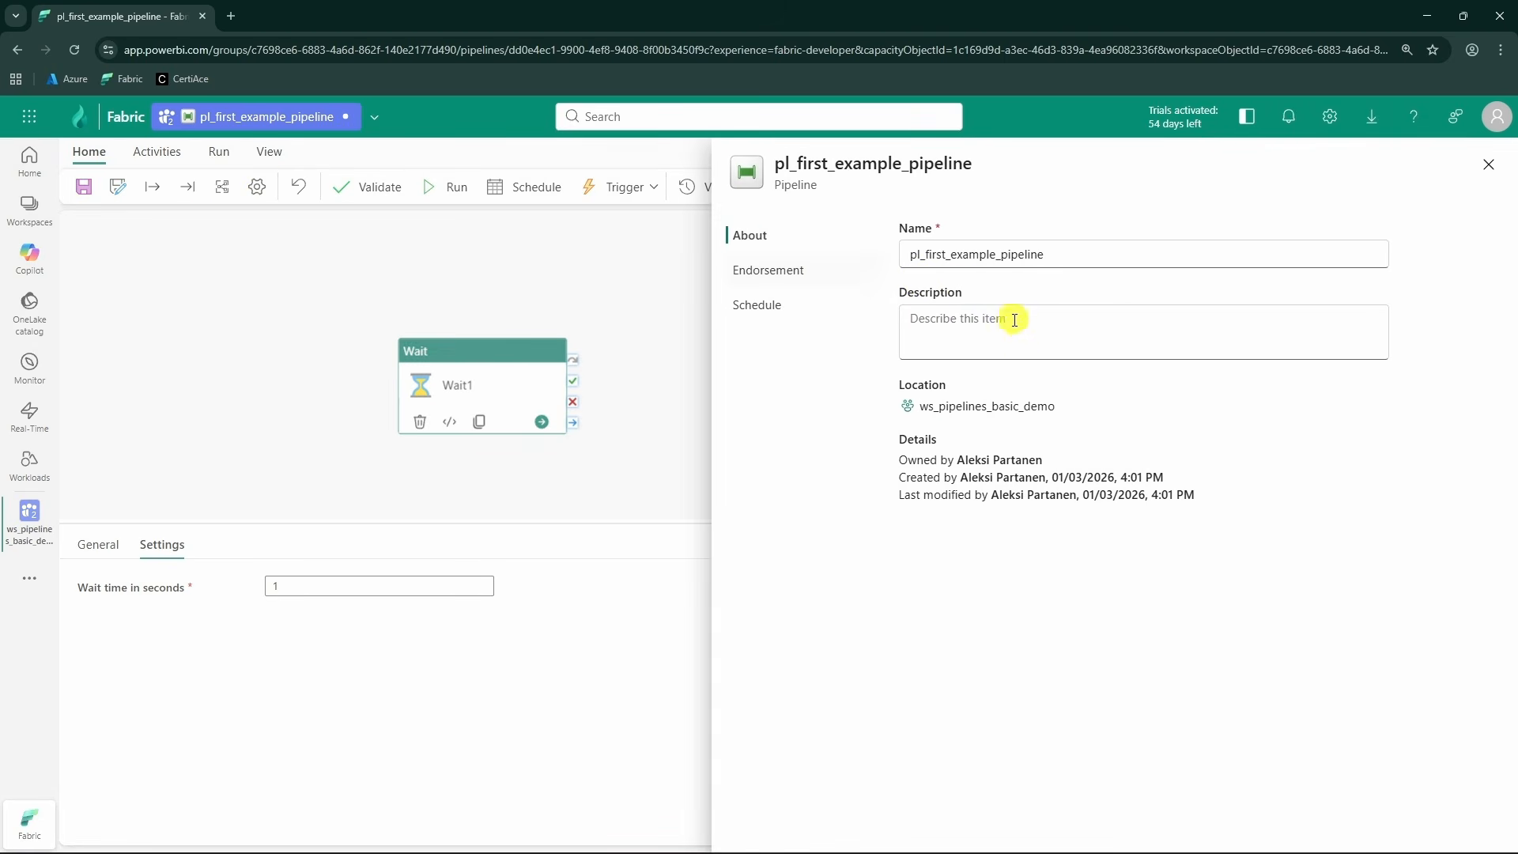
pyautogui.click(1488, 165)
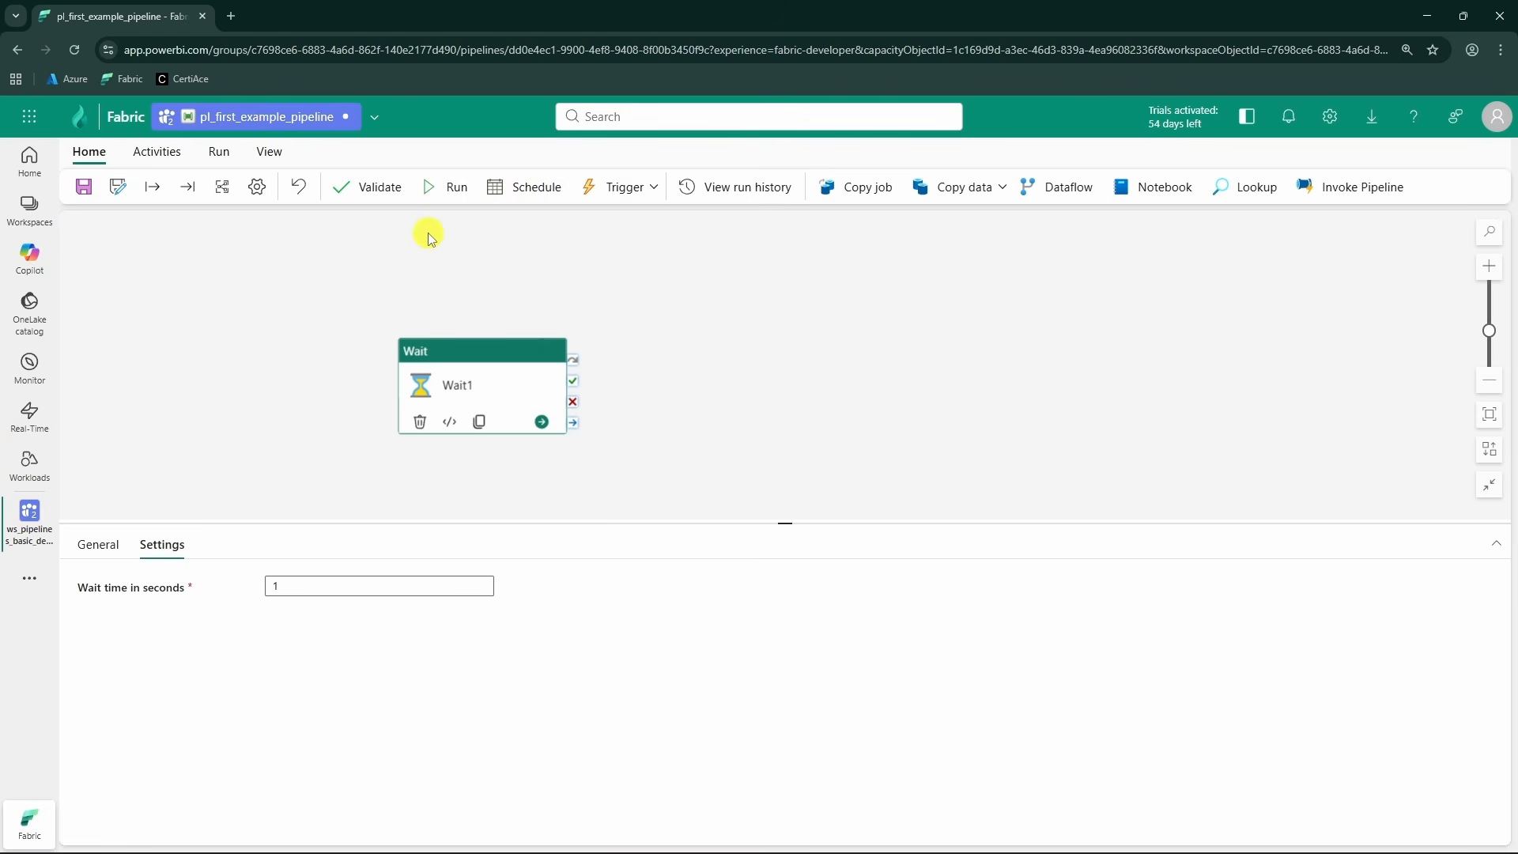
pyautogui.click(387, 217)
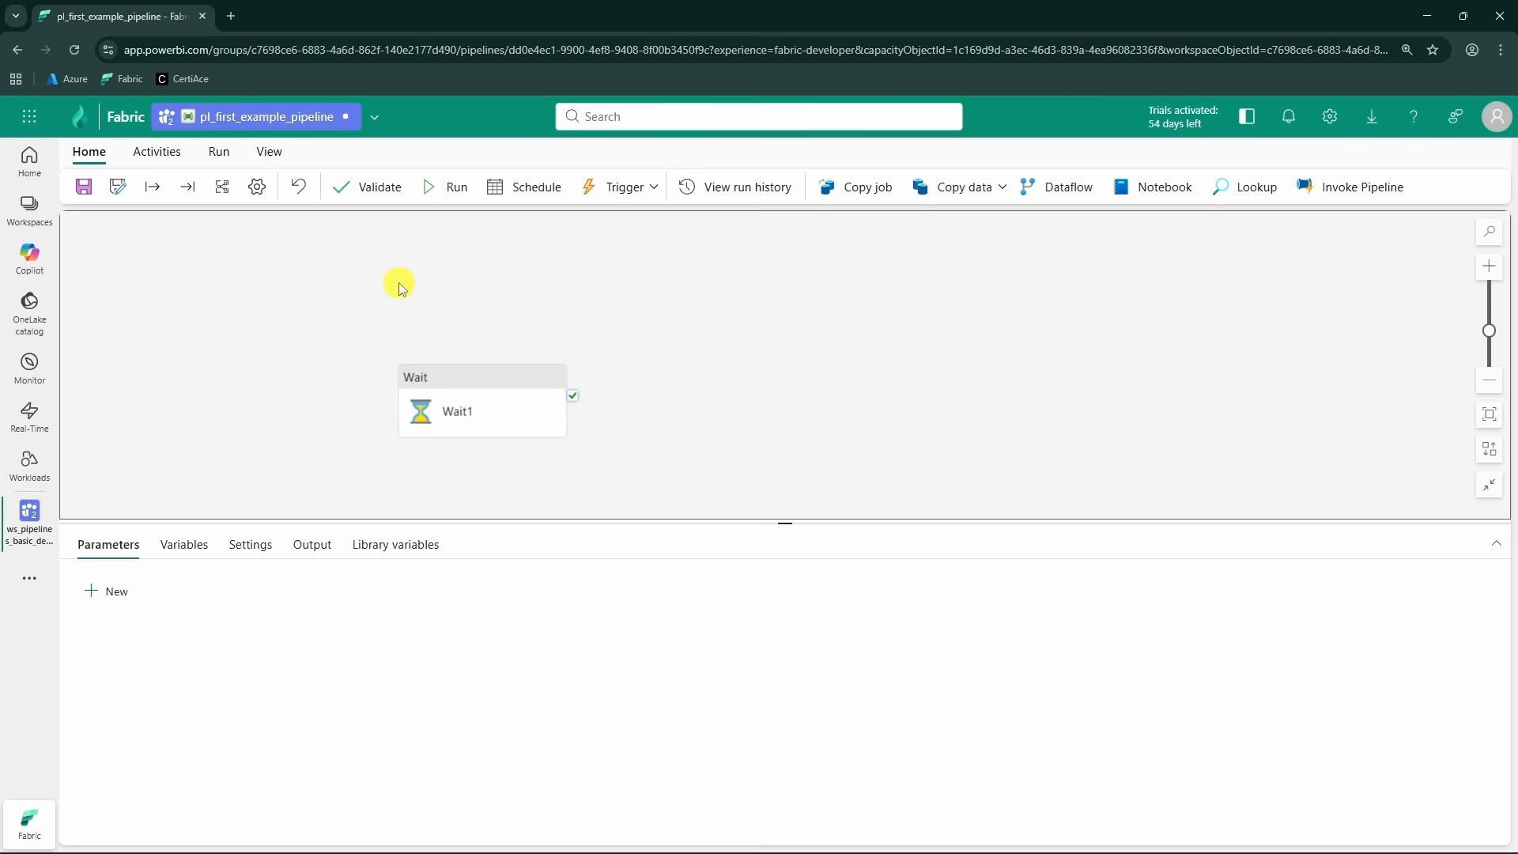
pyautogui.click(370, 193)
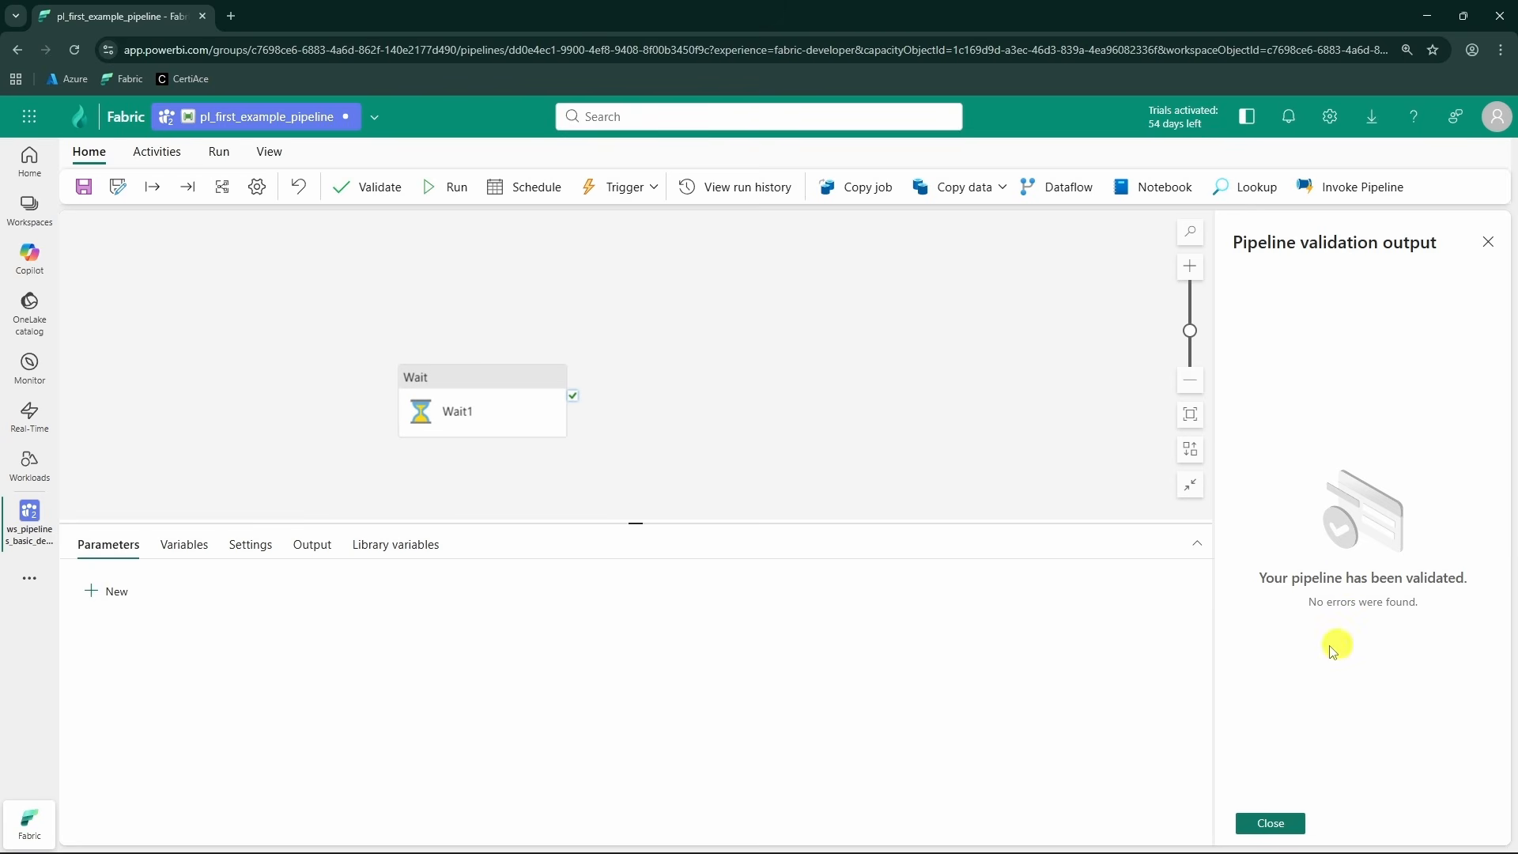
pyautogui.click(1487, 242)
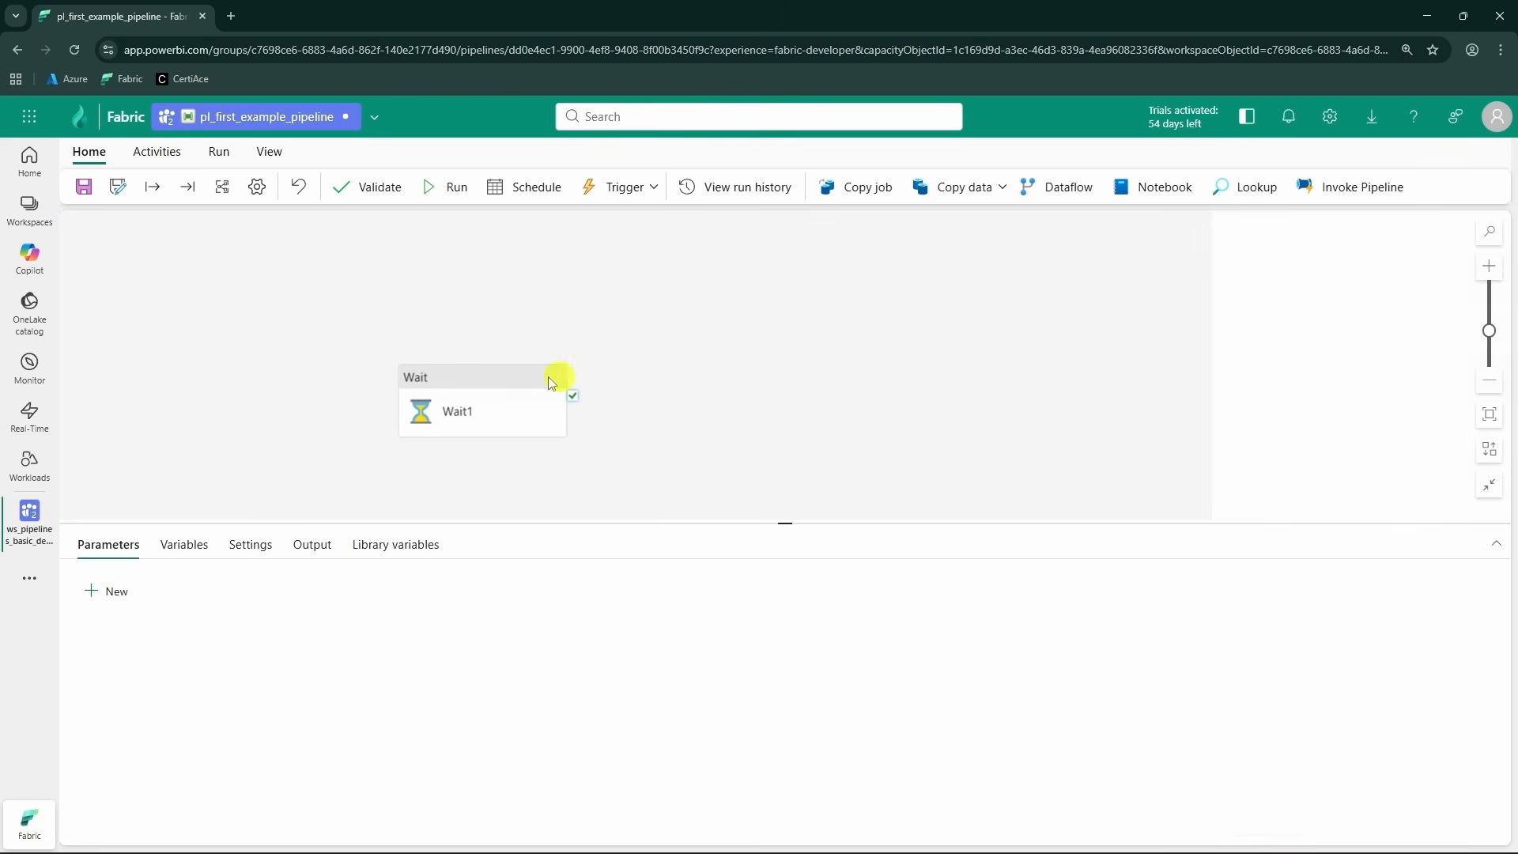
# - Clear the Wait activity's wait time and validate the pipeline again
pyautogui.click(494, 391)
pyautogui.click(321, 585)
pyautogui.click(295, 474)
pyautogui.click(431, 427)
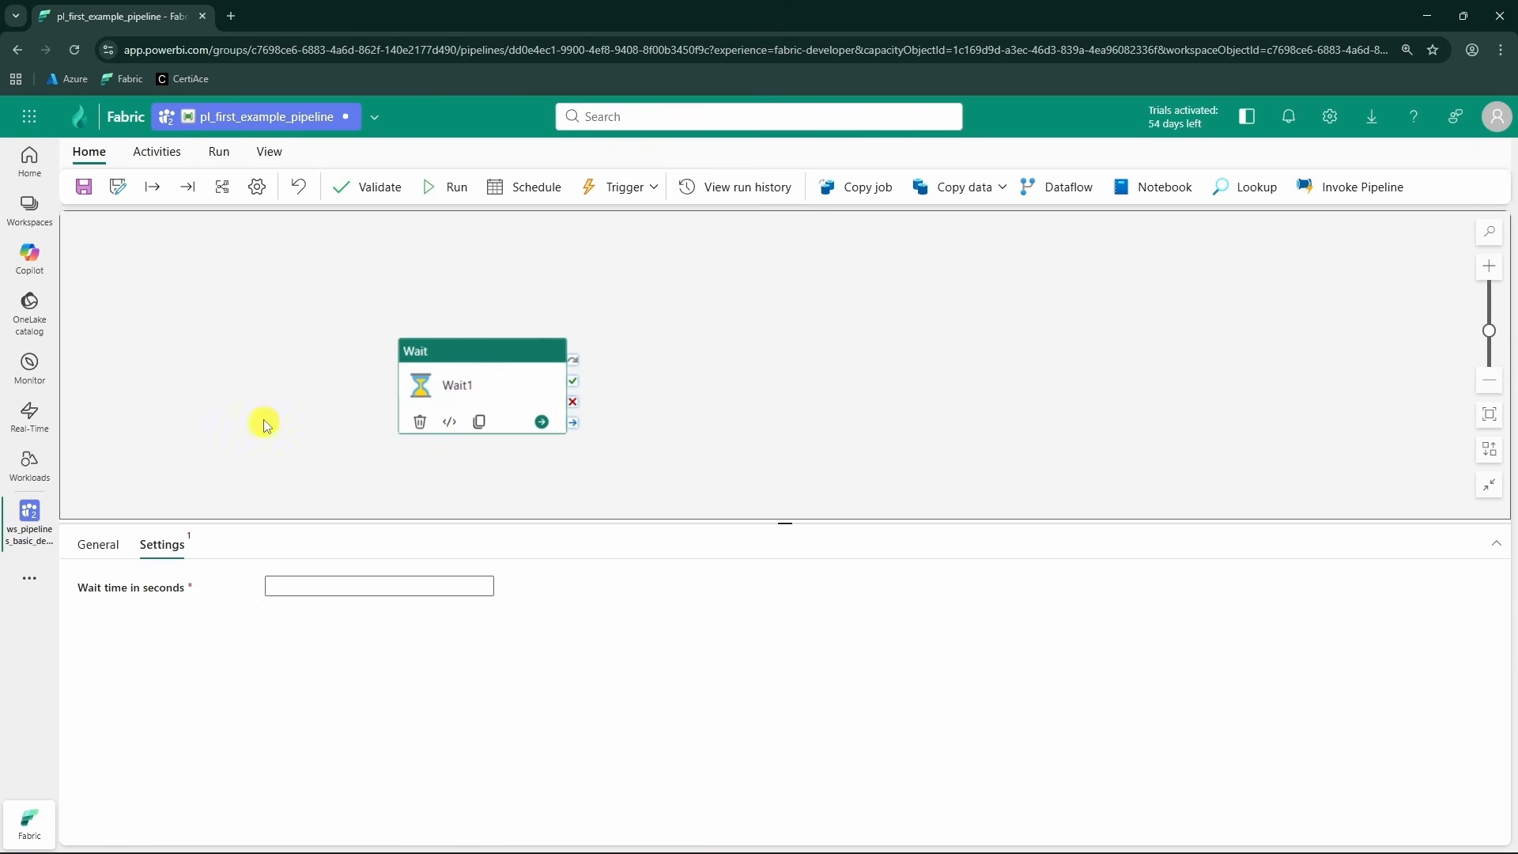
pyautogui.click(325, 337)
pyautogui.click(369, 187)
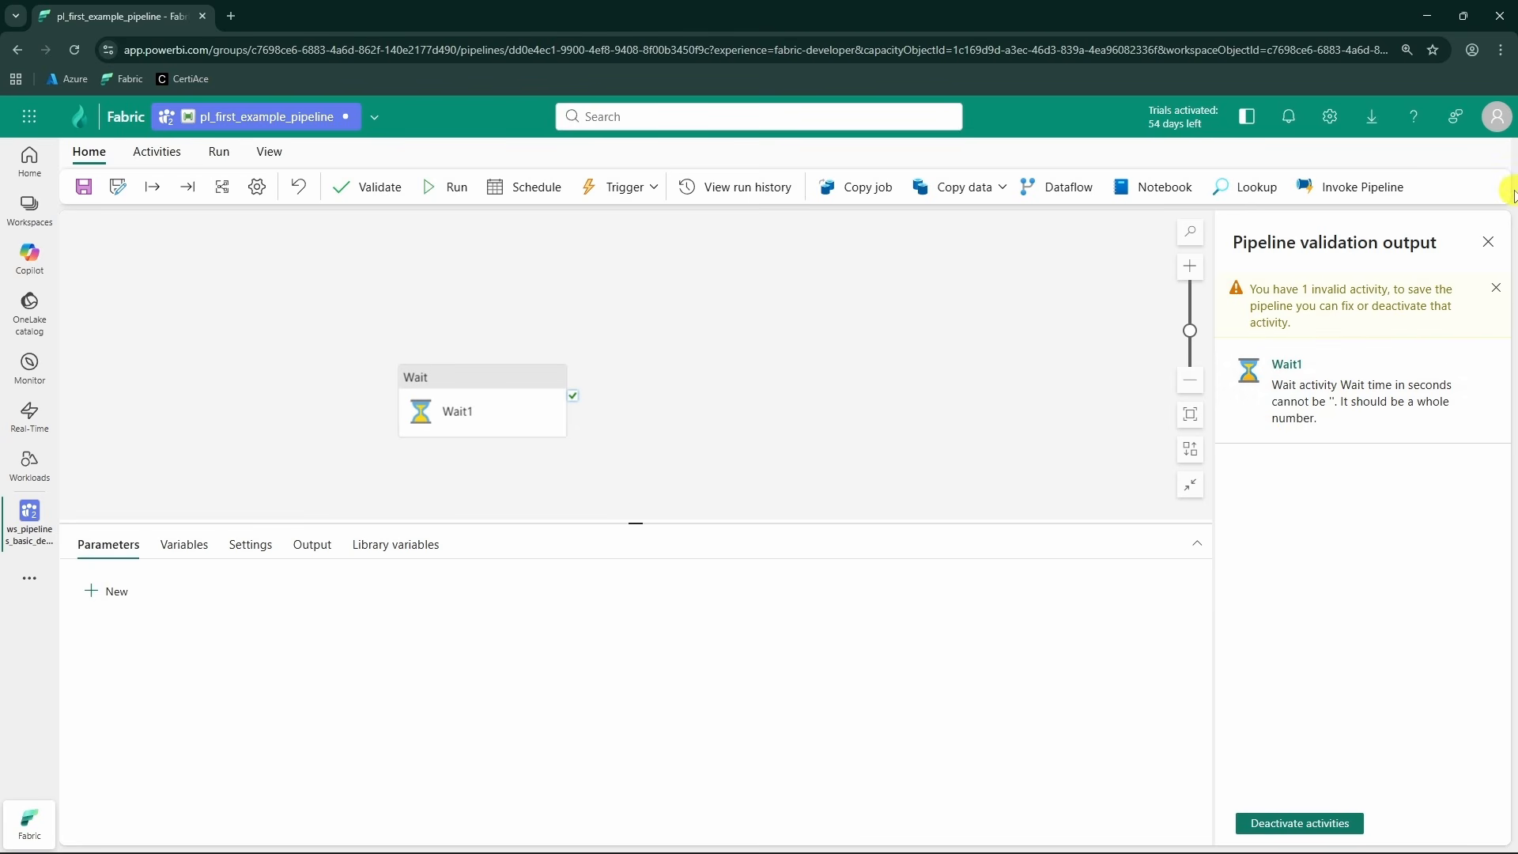
pyautogui.click(1490, 252)
# - Set the Wait activity's wait time to 1 second
pyautogui.click(537, 426)
pyautogui.click(329, 584)
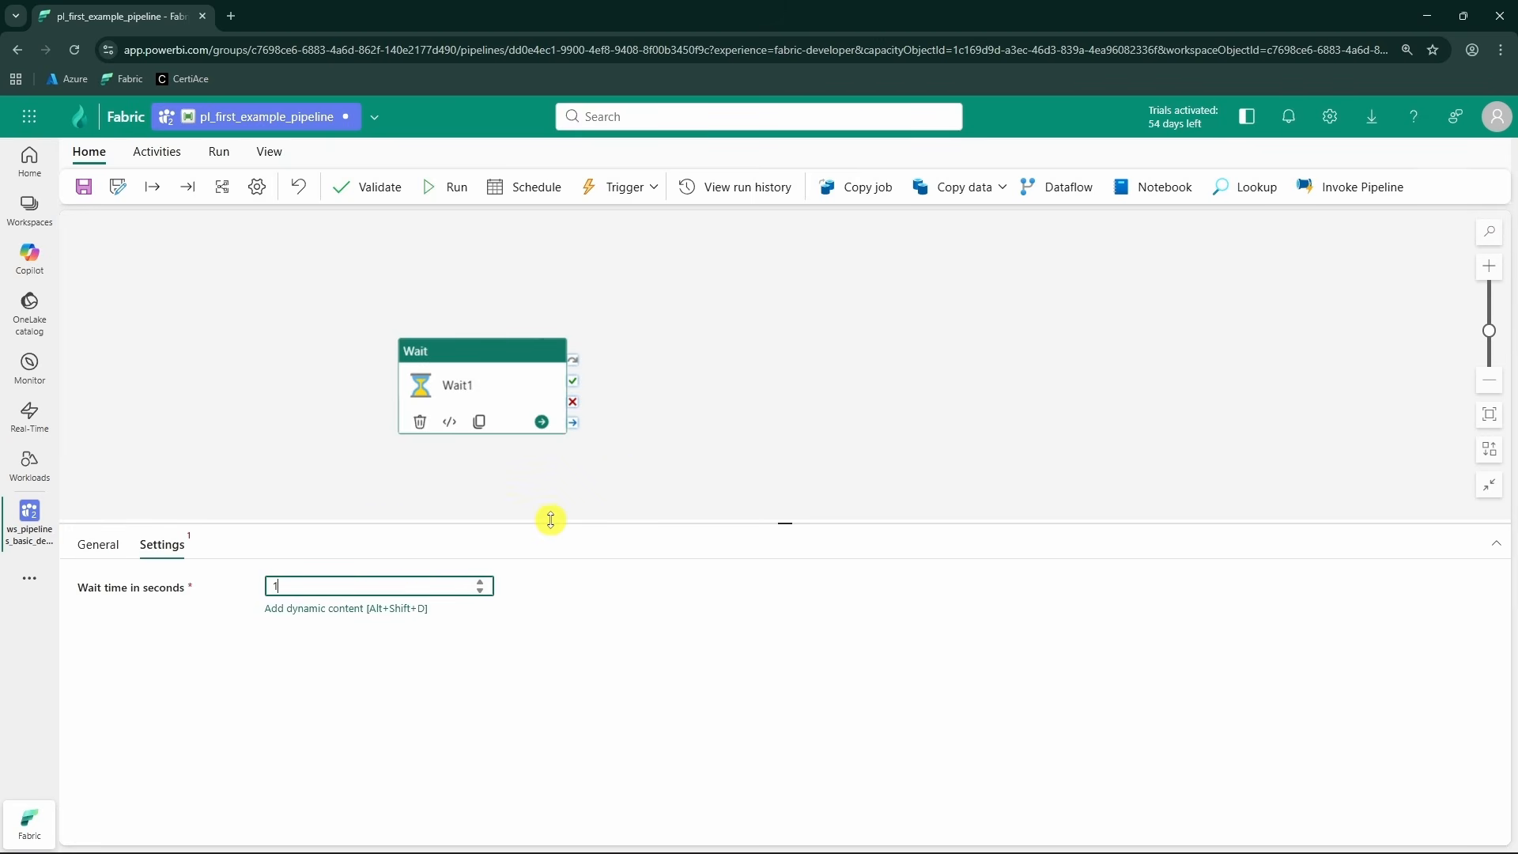
pyautogui.click(715, 457)
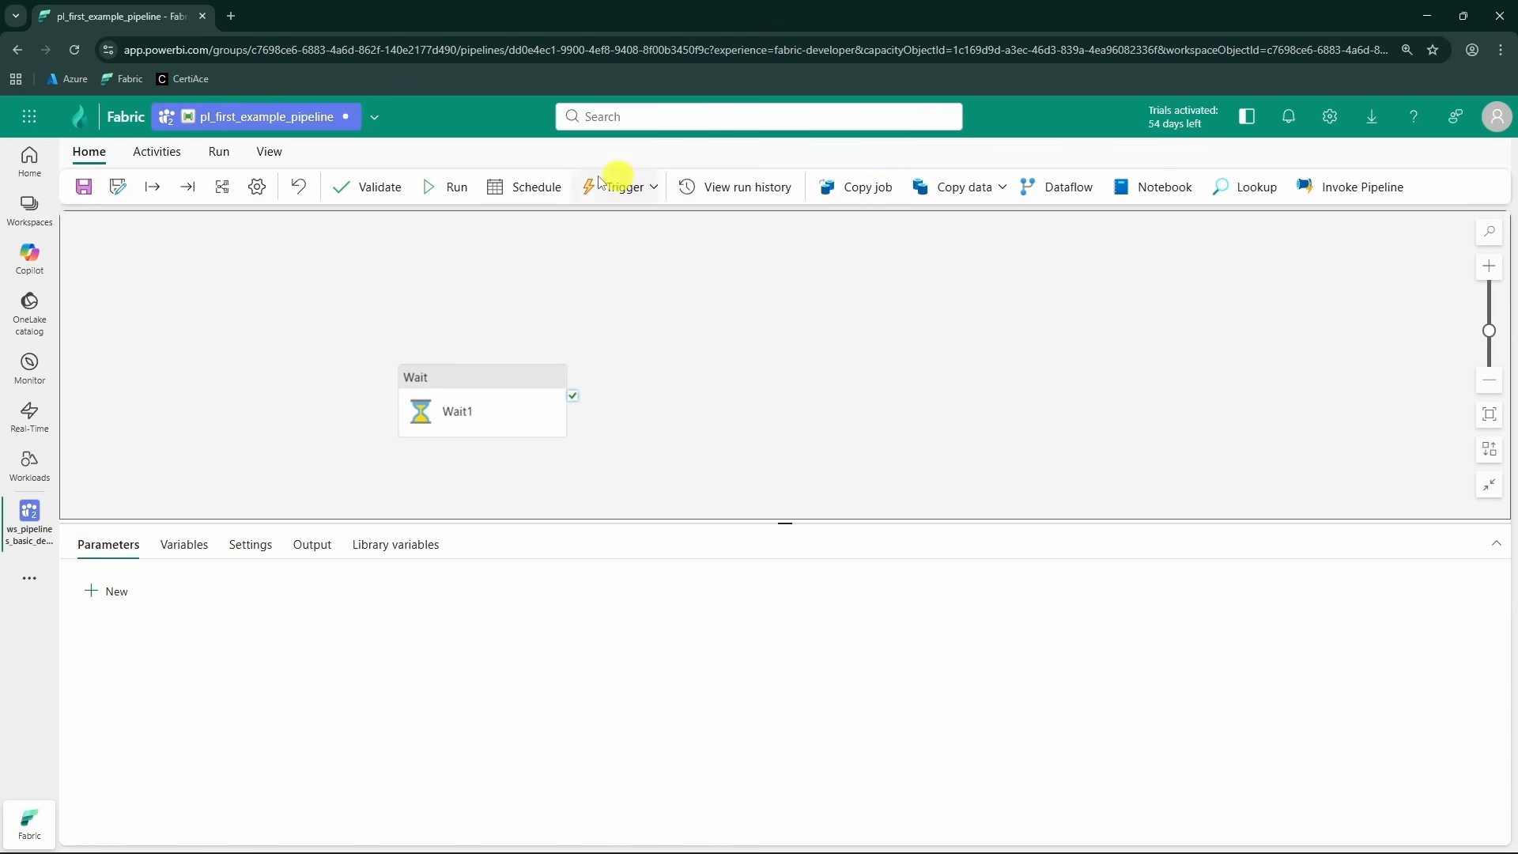
# - Add a Dataflow, a Notebook and a Copy job activity to the pipeline
pyautogui.click(162, 153)
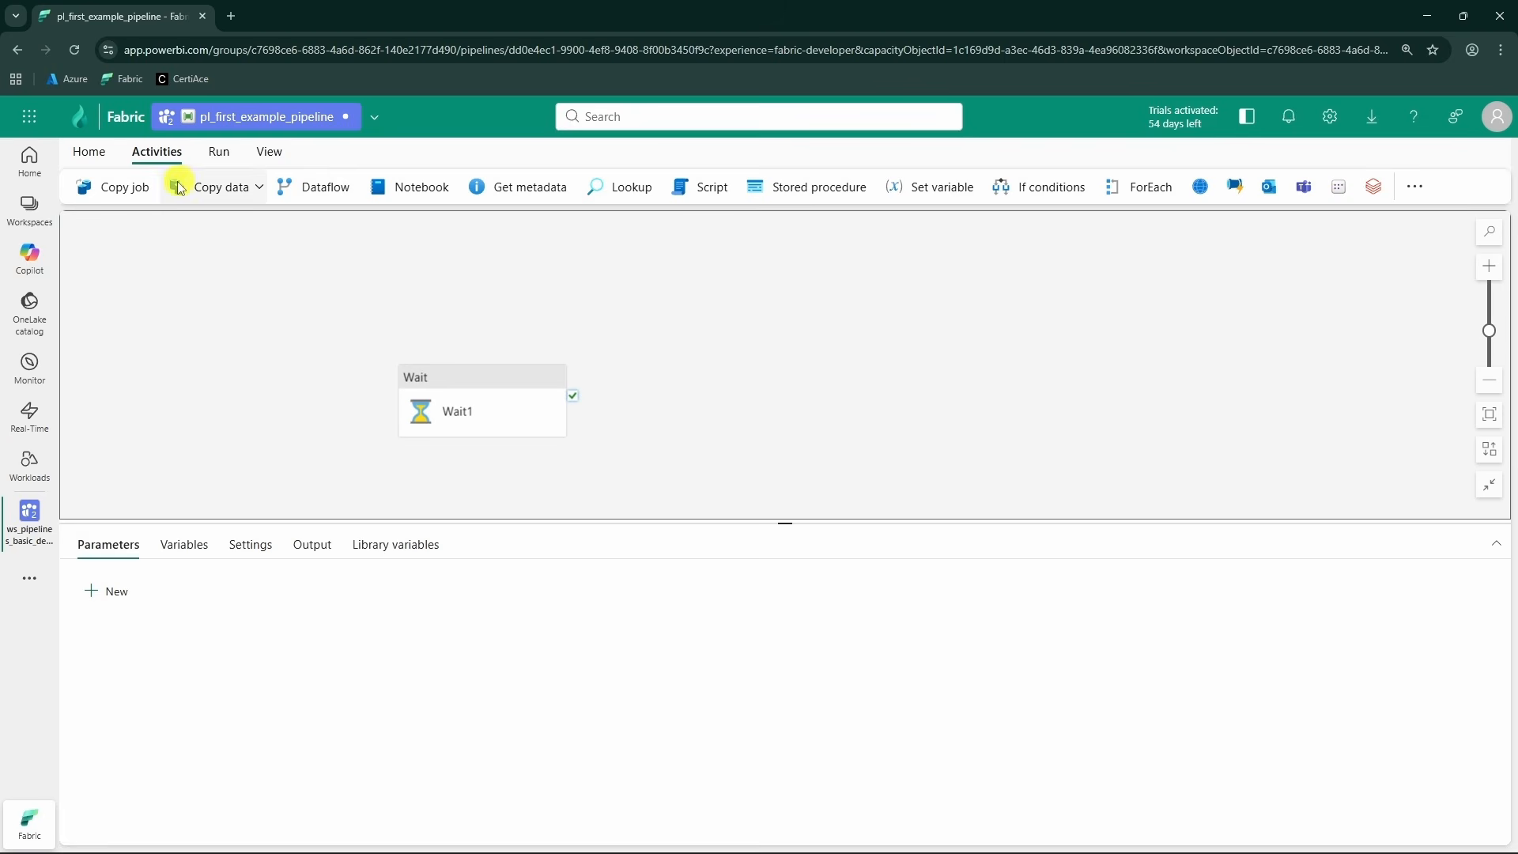
pyautogui.click(324, 188)
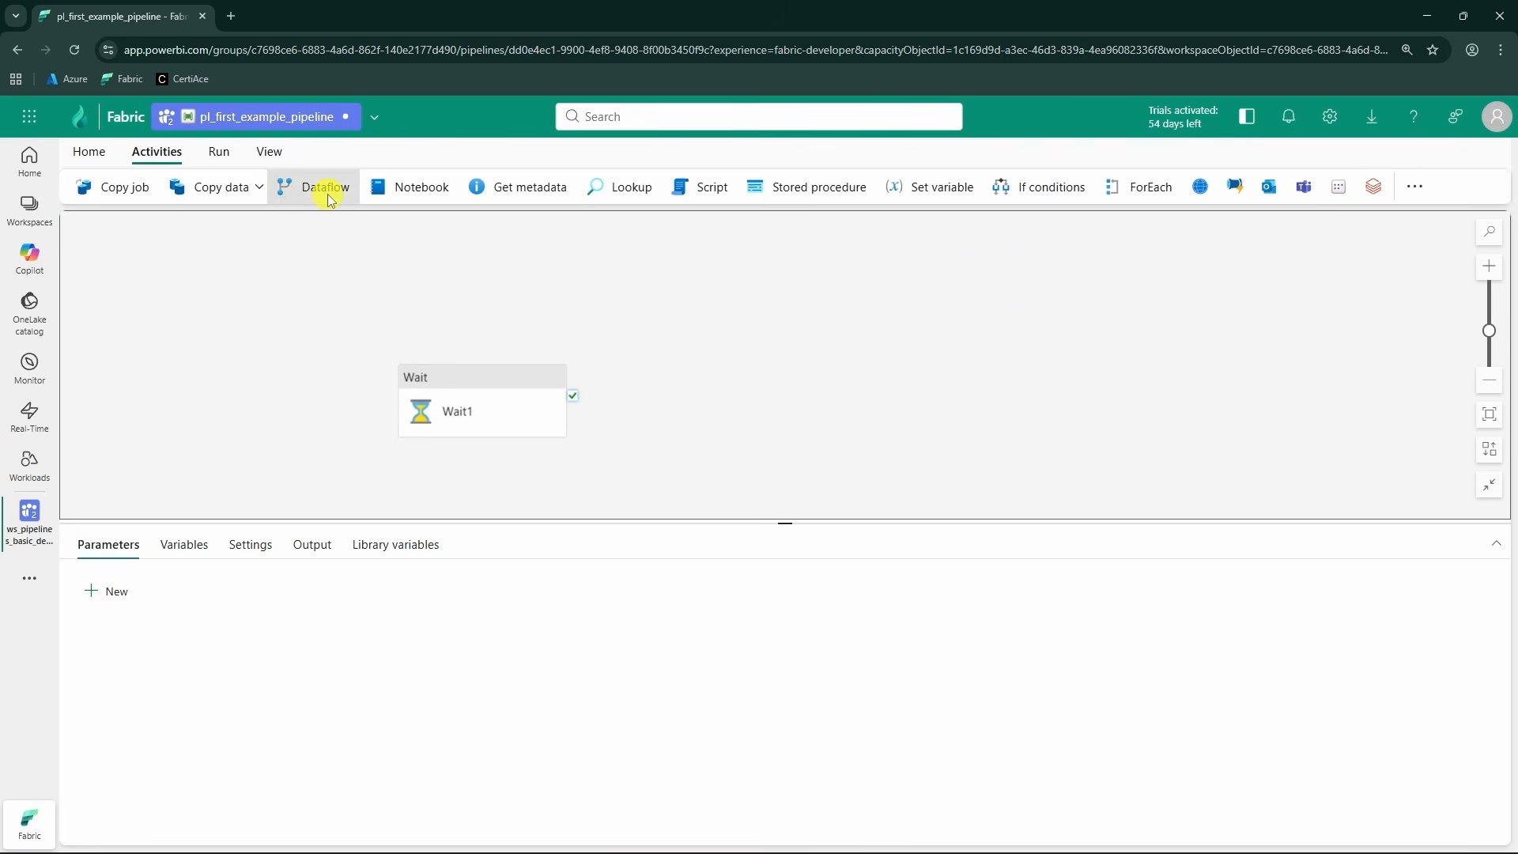
pyautogui.click(421, 192)
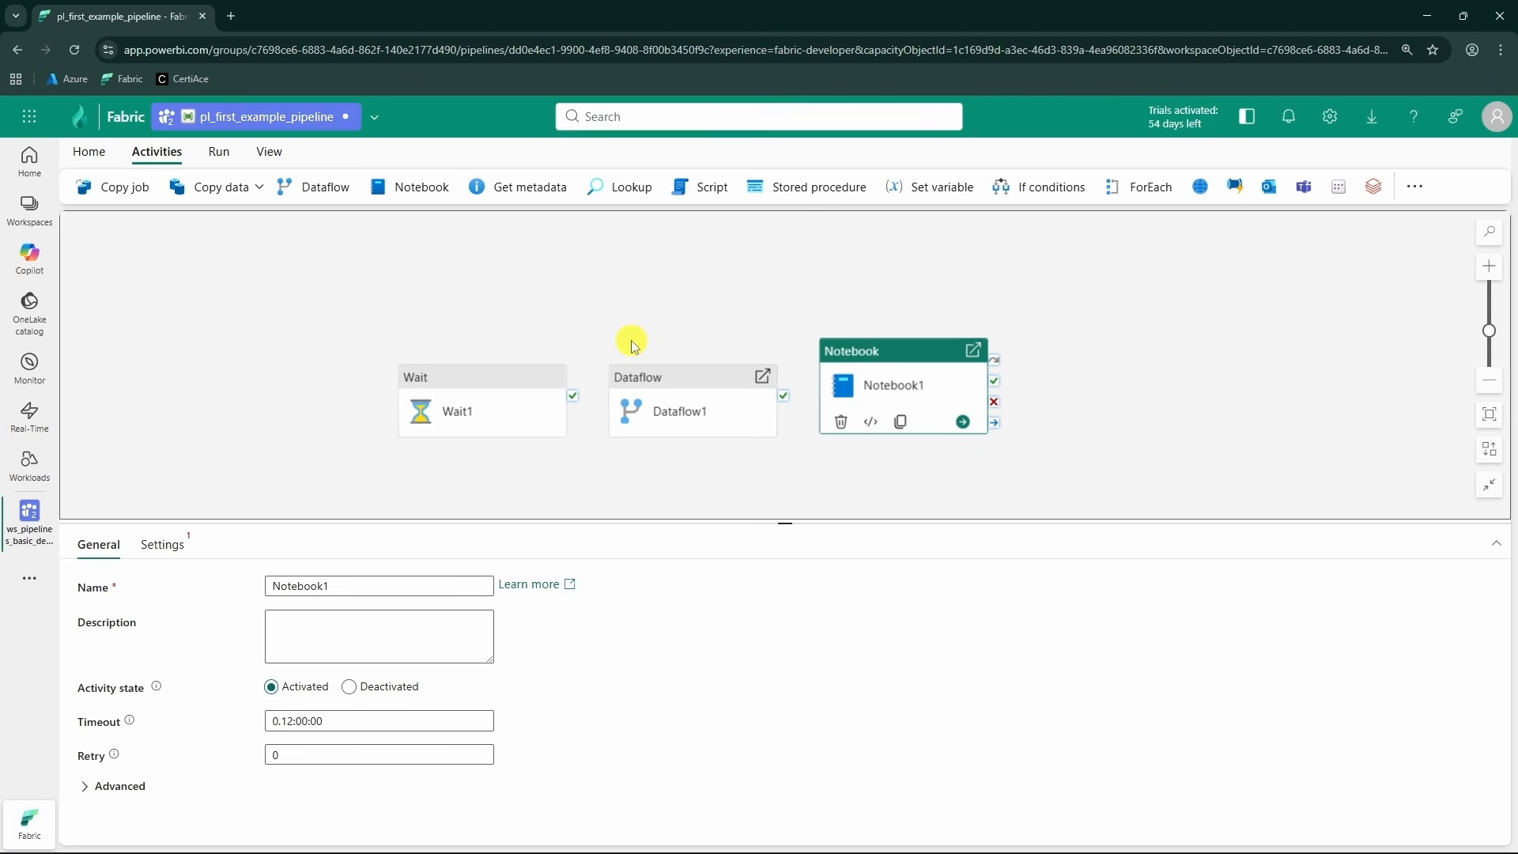
pyautogui.click(111, 188)
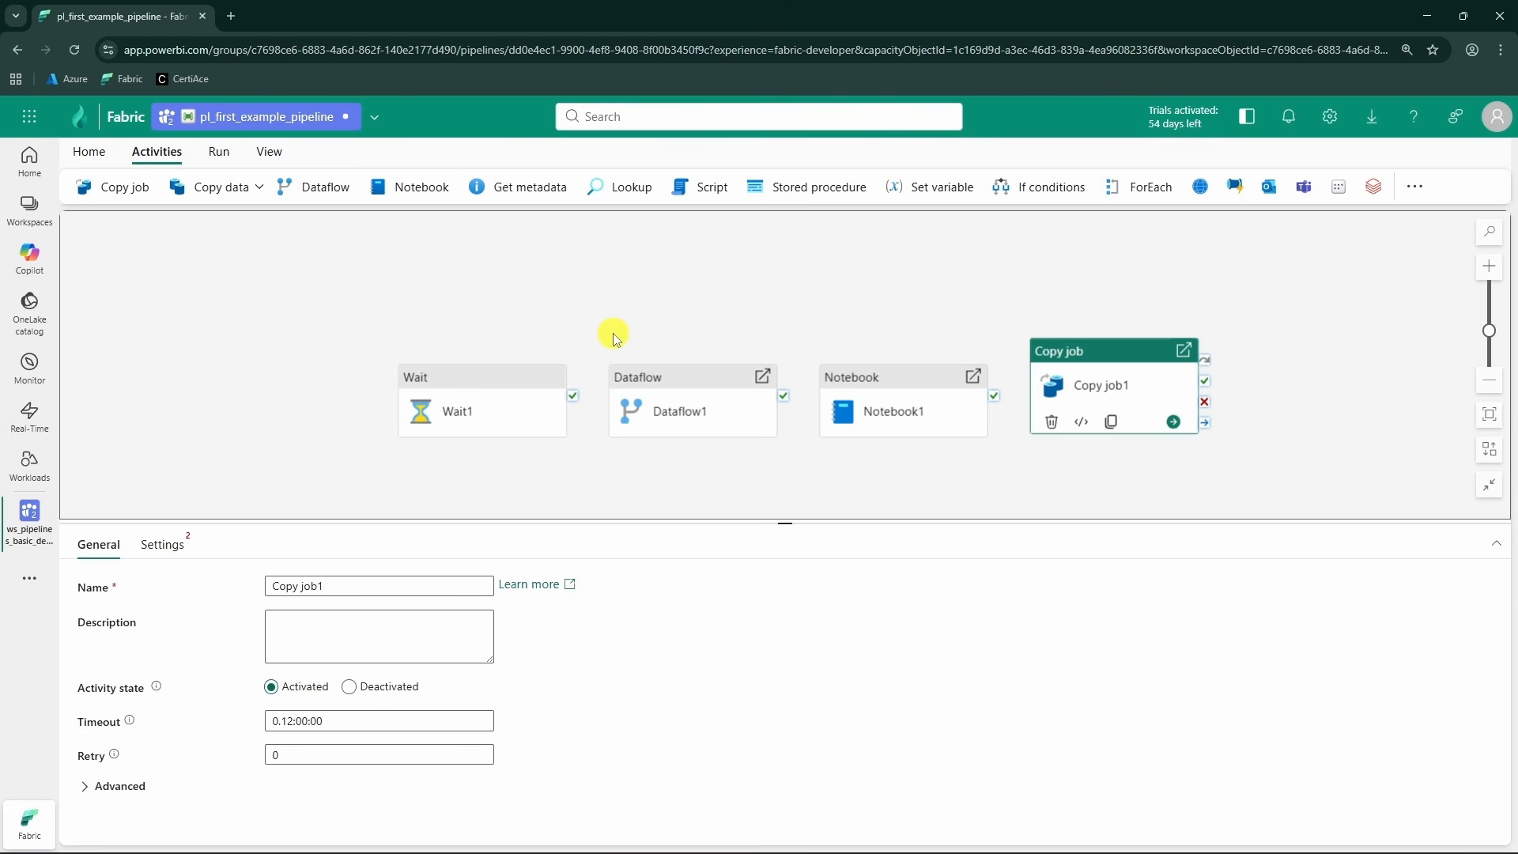
# - Add an If Condition and a ForEach activity to the pipeline
pyautogui.click(1146, 282)
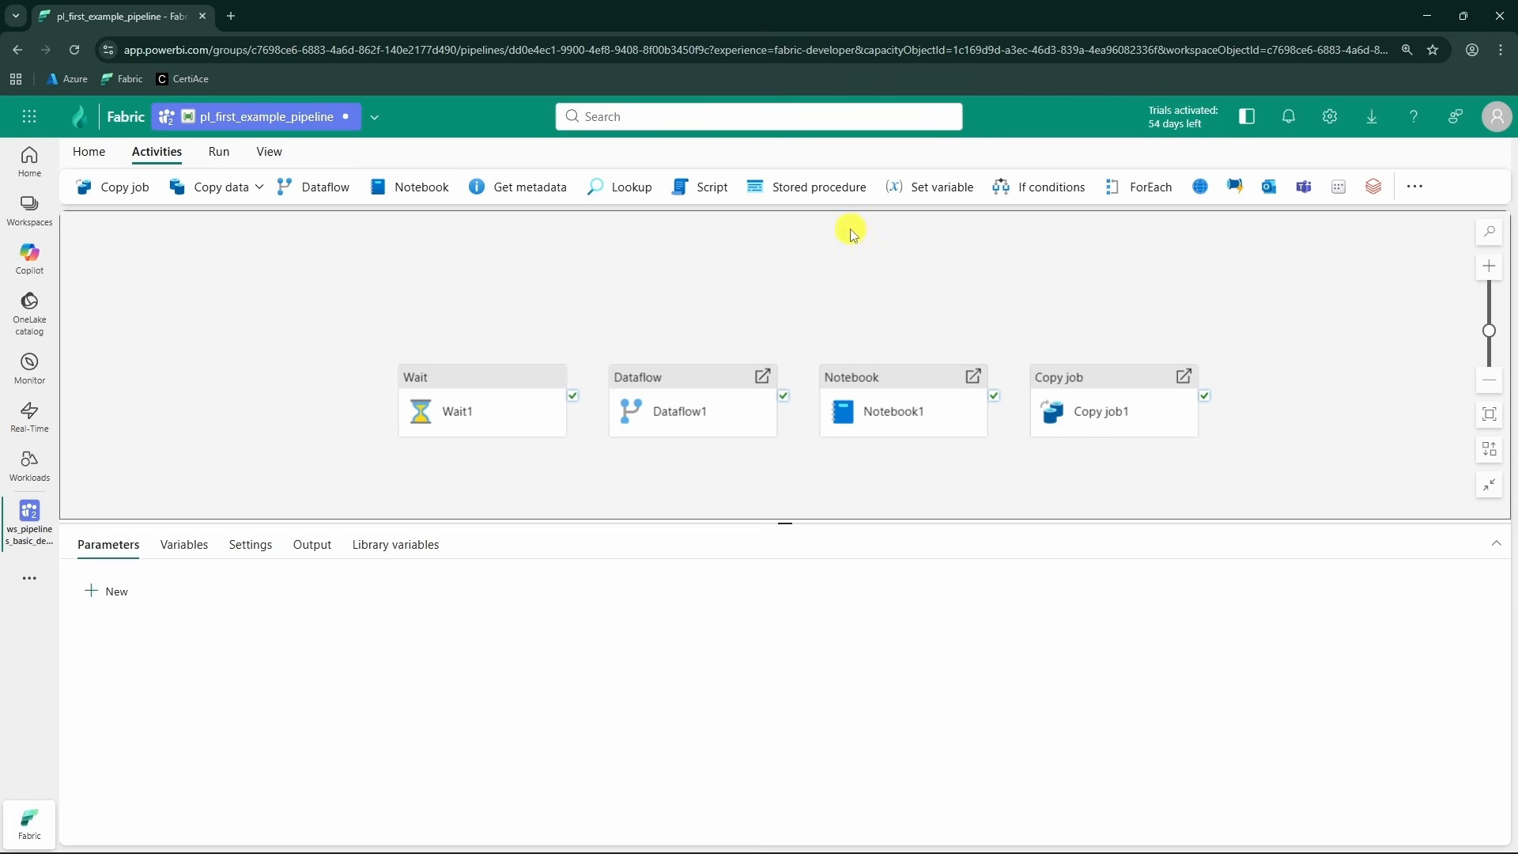
pyautogui.moveTo(1069, 273); pyautogui.dragTo(1004, 268)
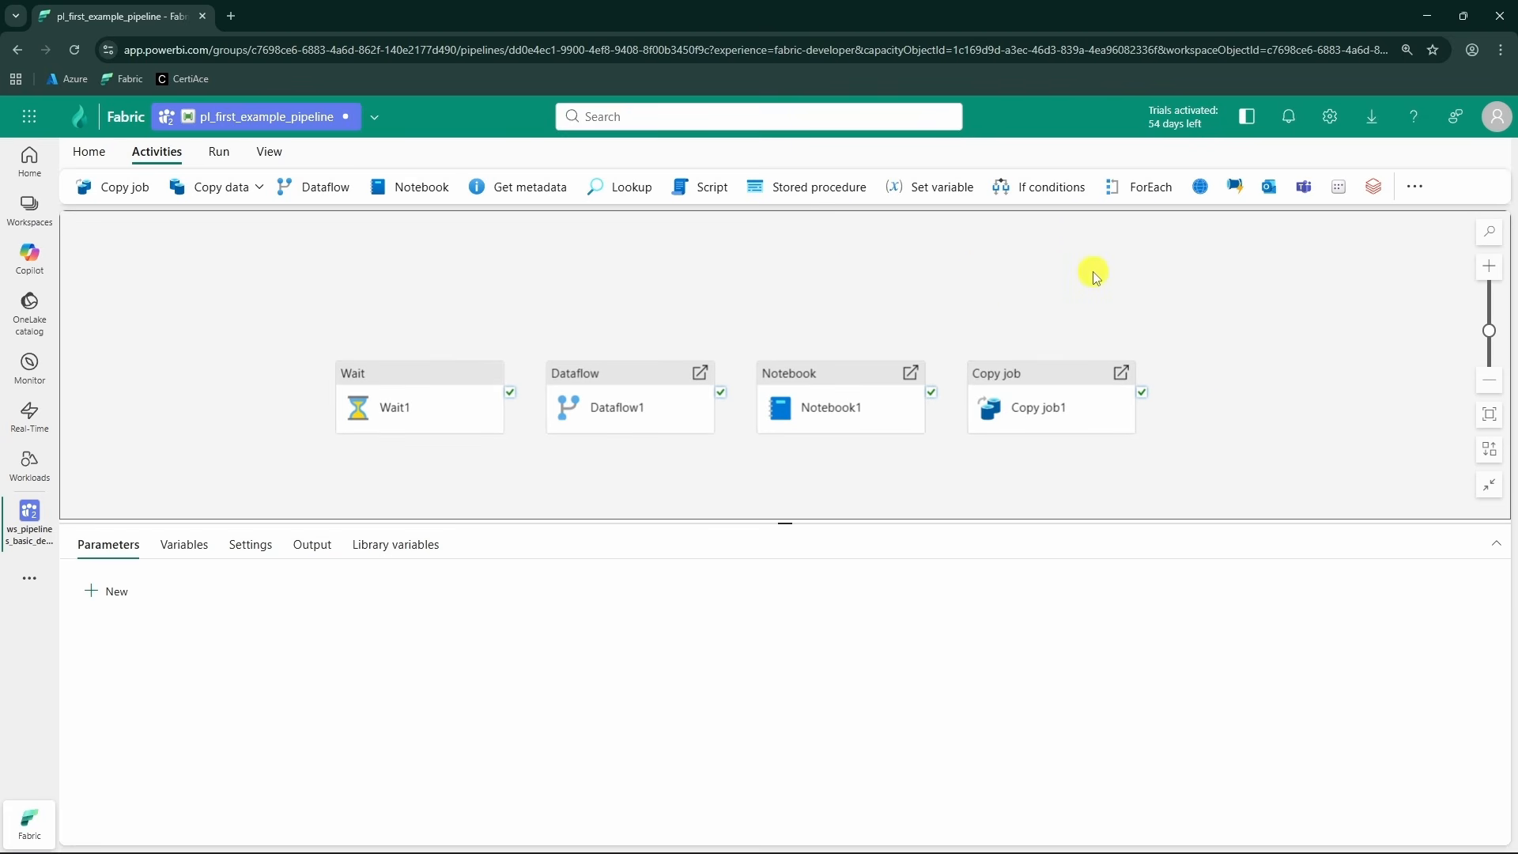
pyautogui.click(1044, 190)
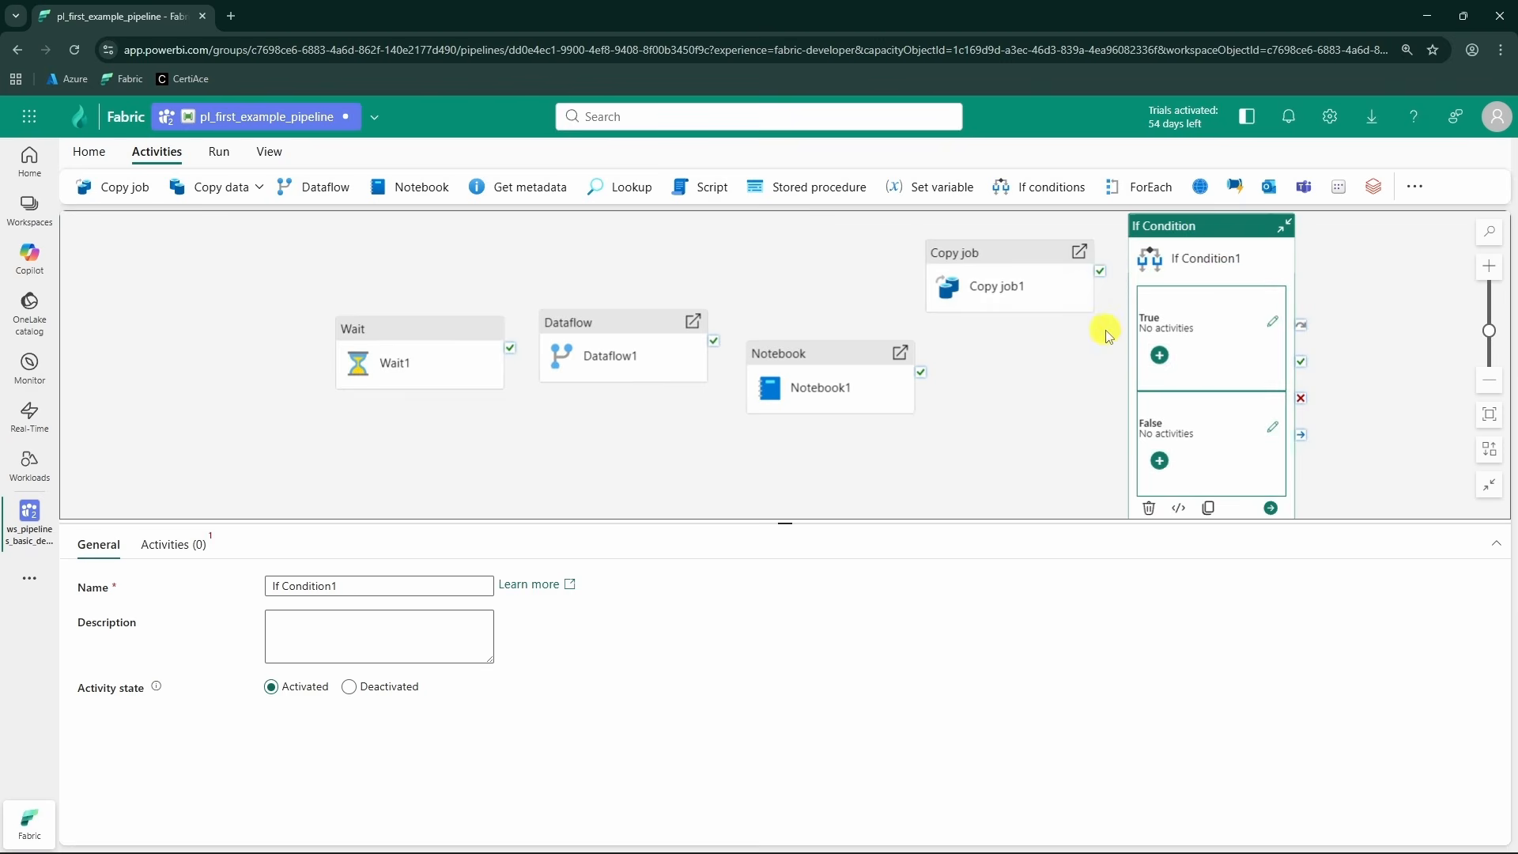
pyautogui.click(1130, 189)
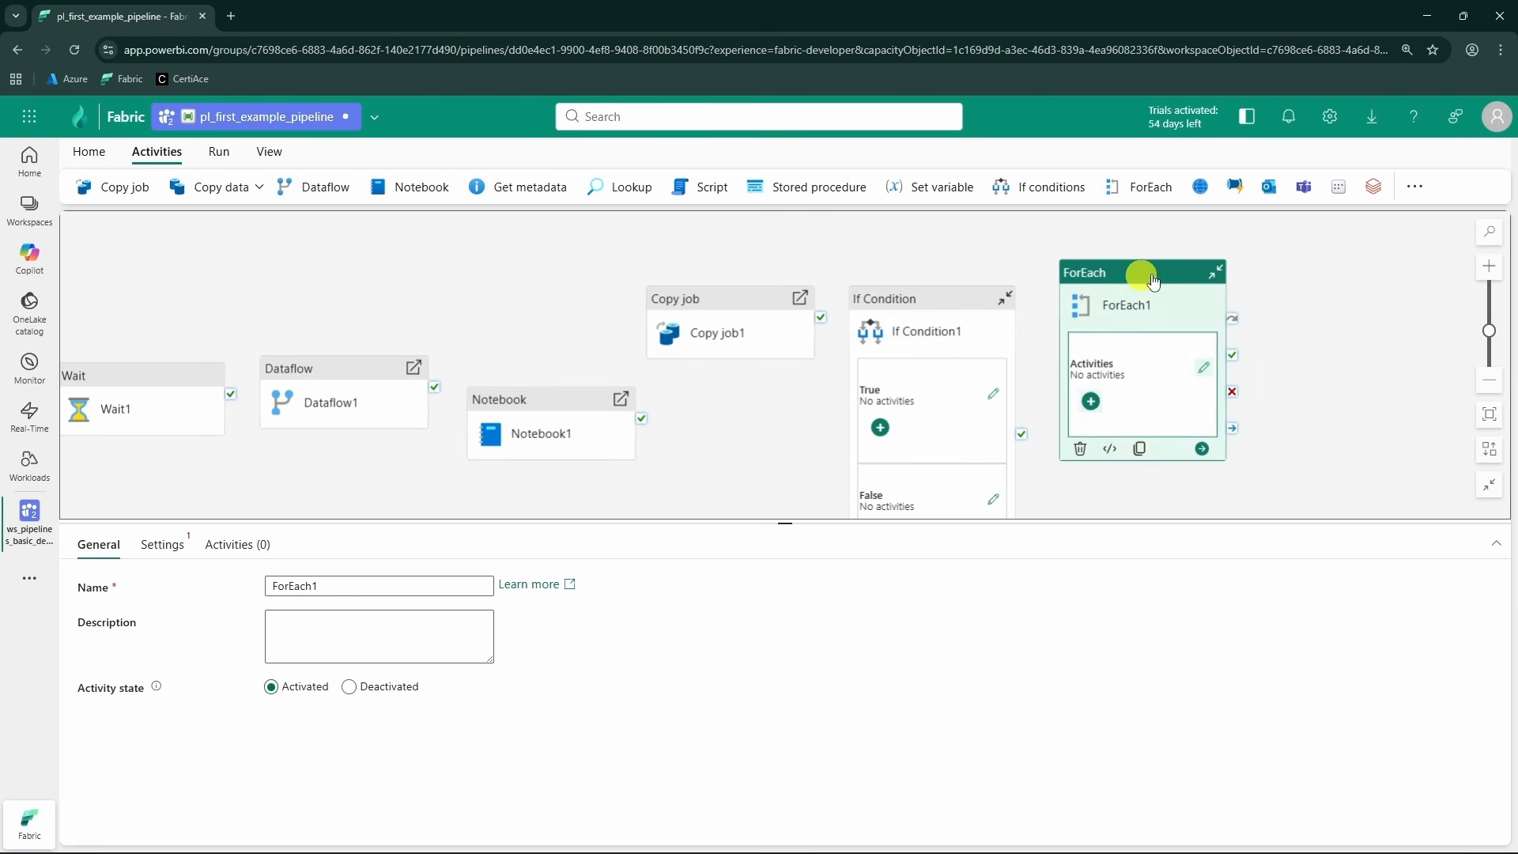
# - Chain the Wait, Dataflow, Notebook and Copy job activities in that order with on-success connections
pyautogui.click(440, 393)
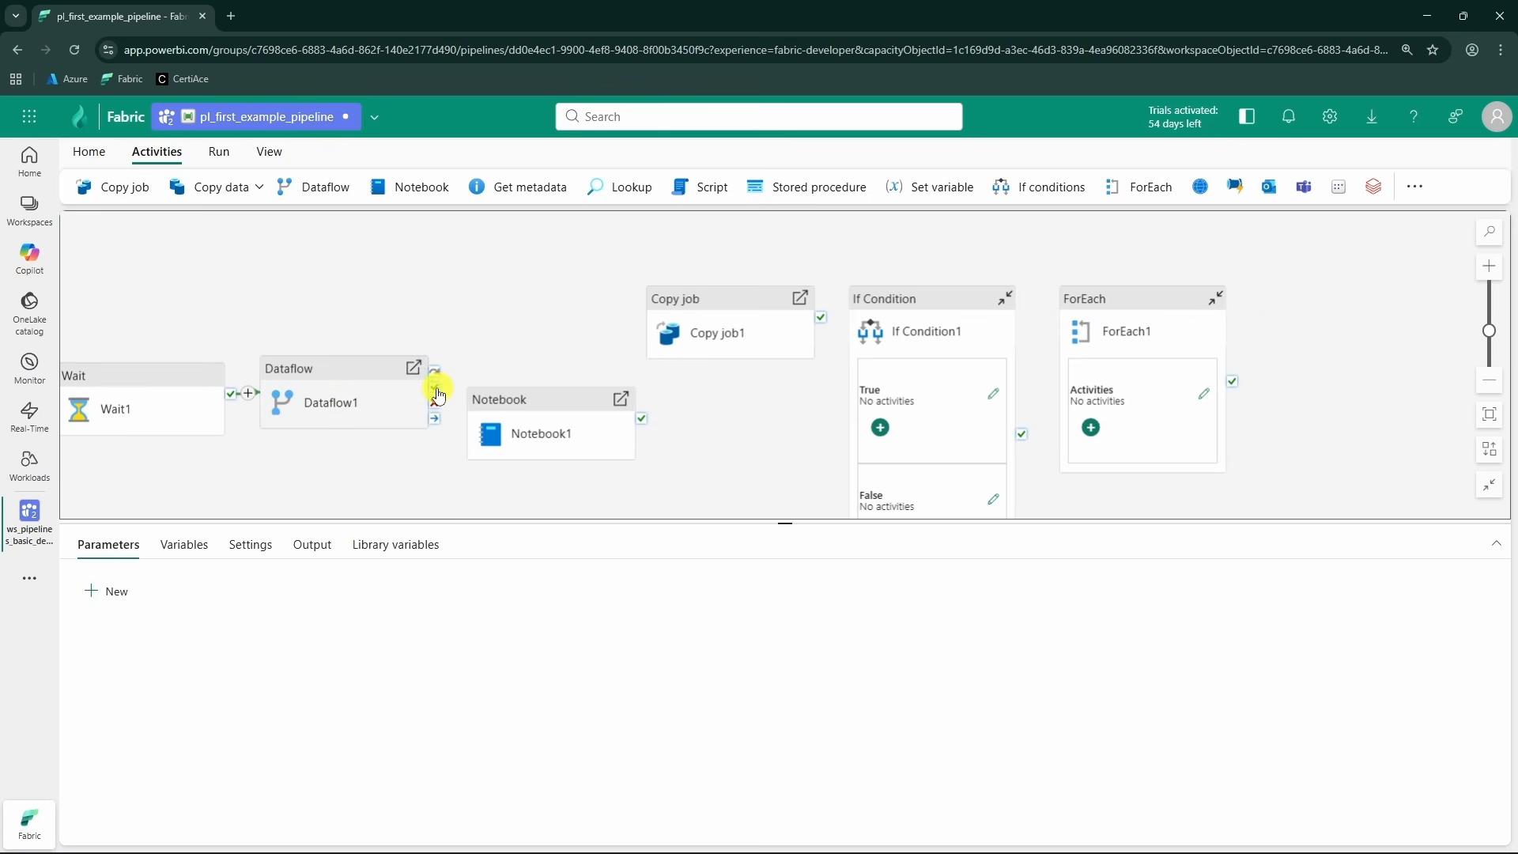
pyautogui.moveTo(461, 403); pyautogui.dragTo(806, 325)
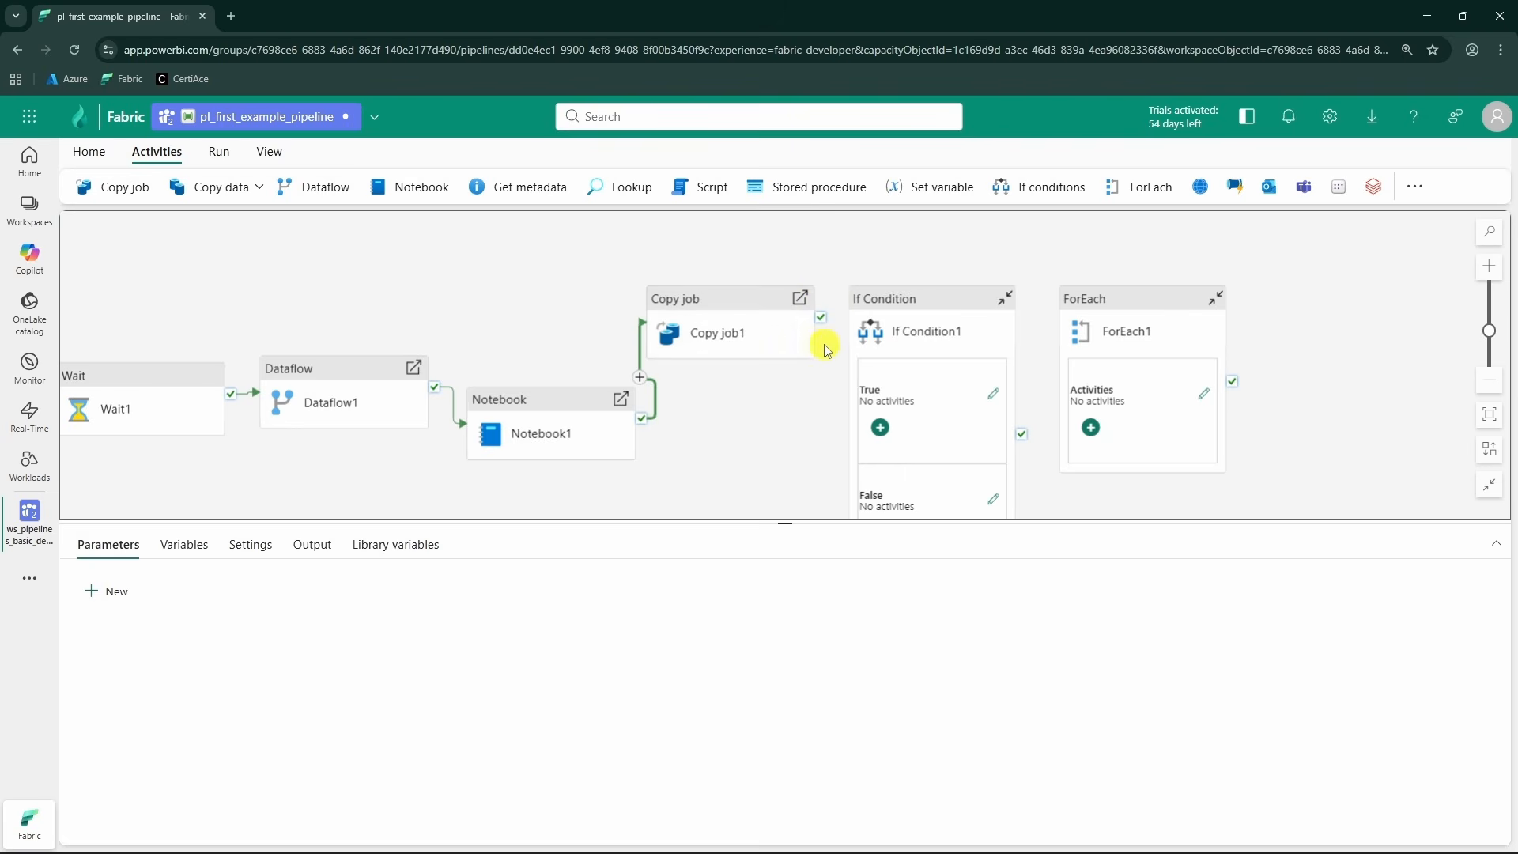
# - Connect the Copy job to the If Condition on failure, and the If Condition to the ForEach on success
pyautogui.moveTo(822, 324)
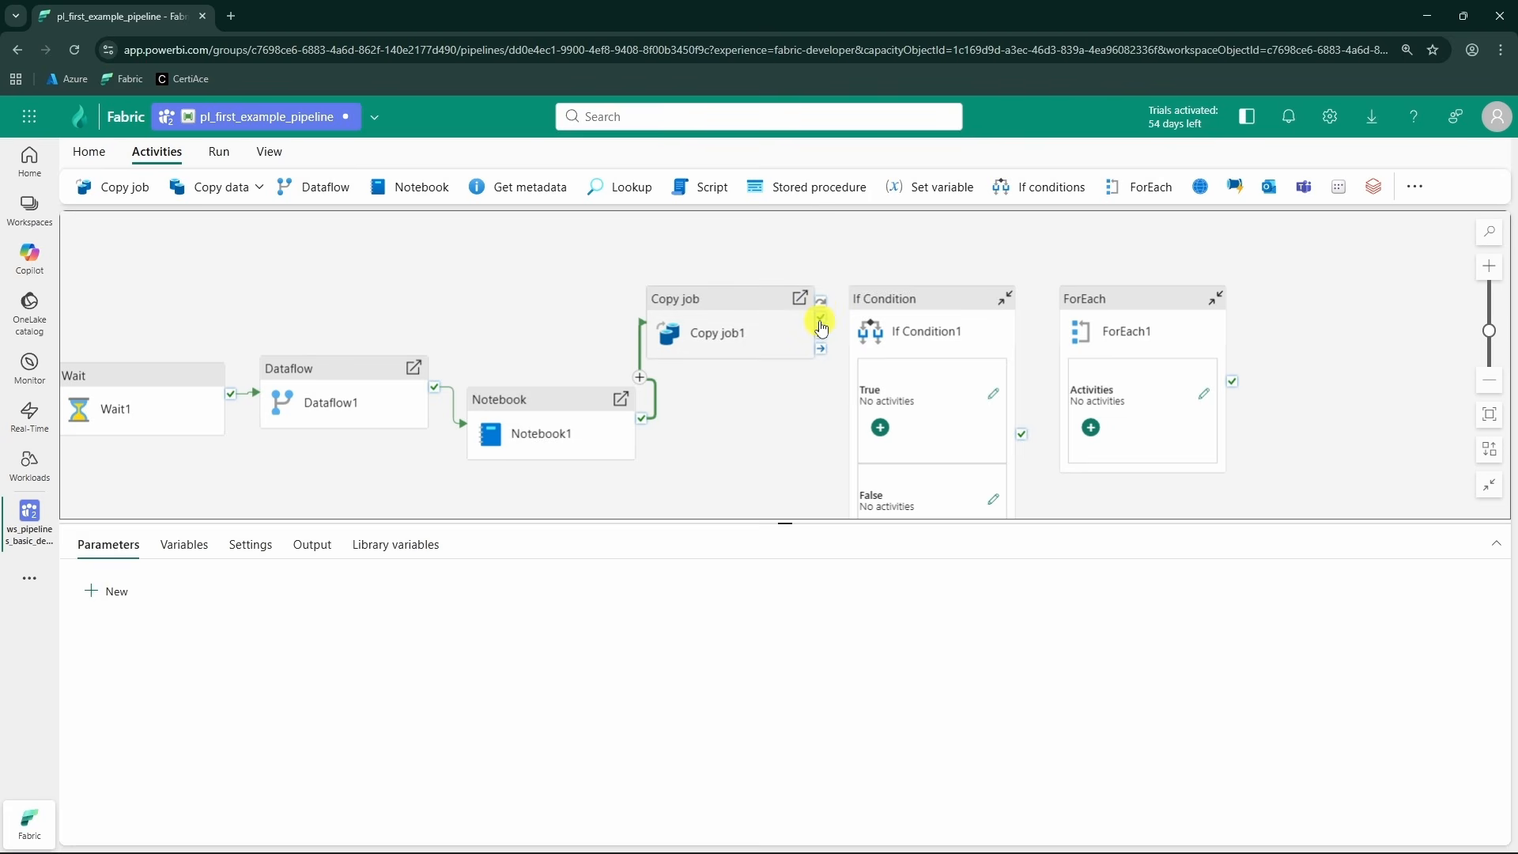
pyautogui.moveTo(821, 340); pyautogui.dragTo(949, 322)
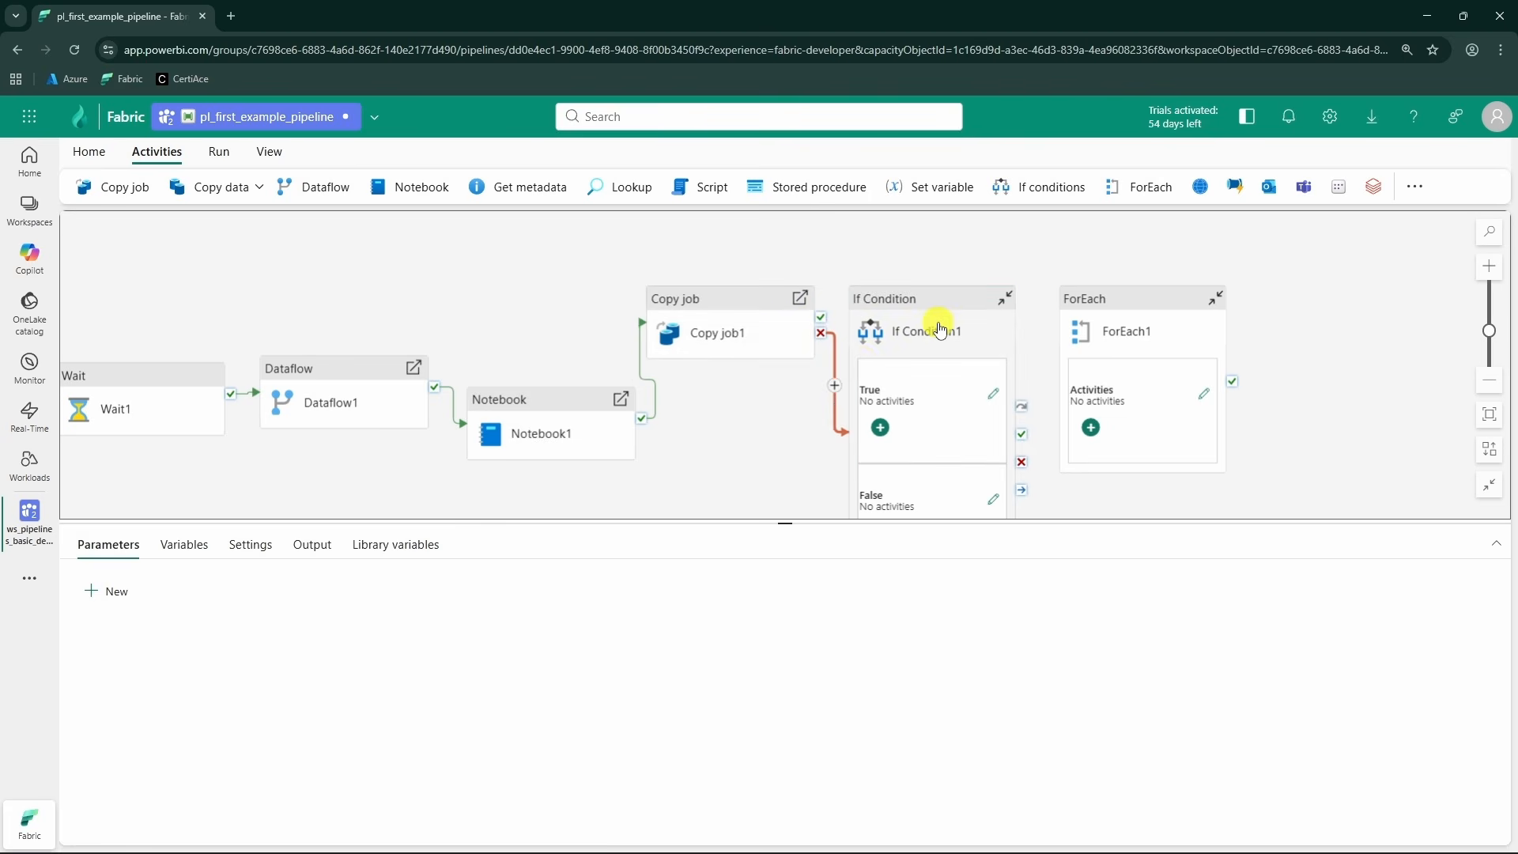
pyautogui.click(947, 324)
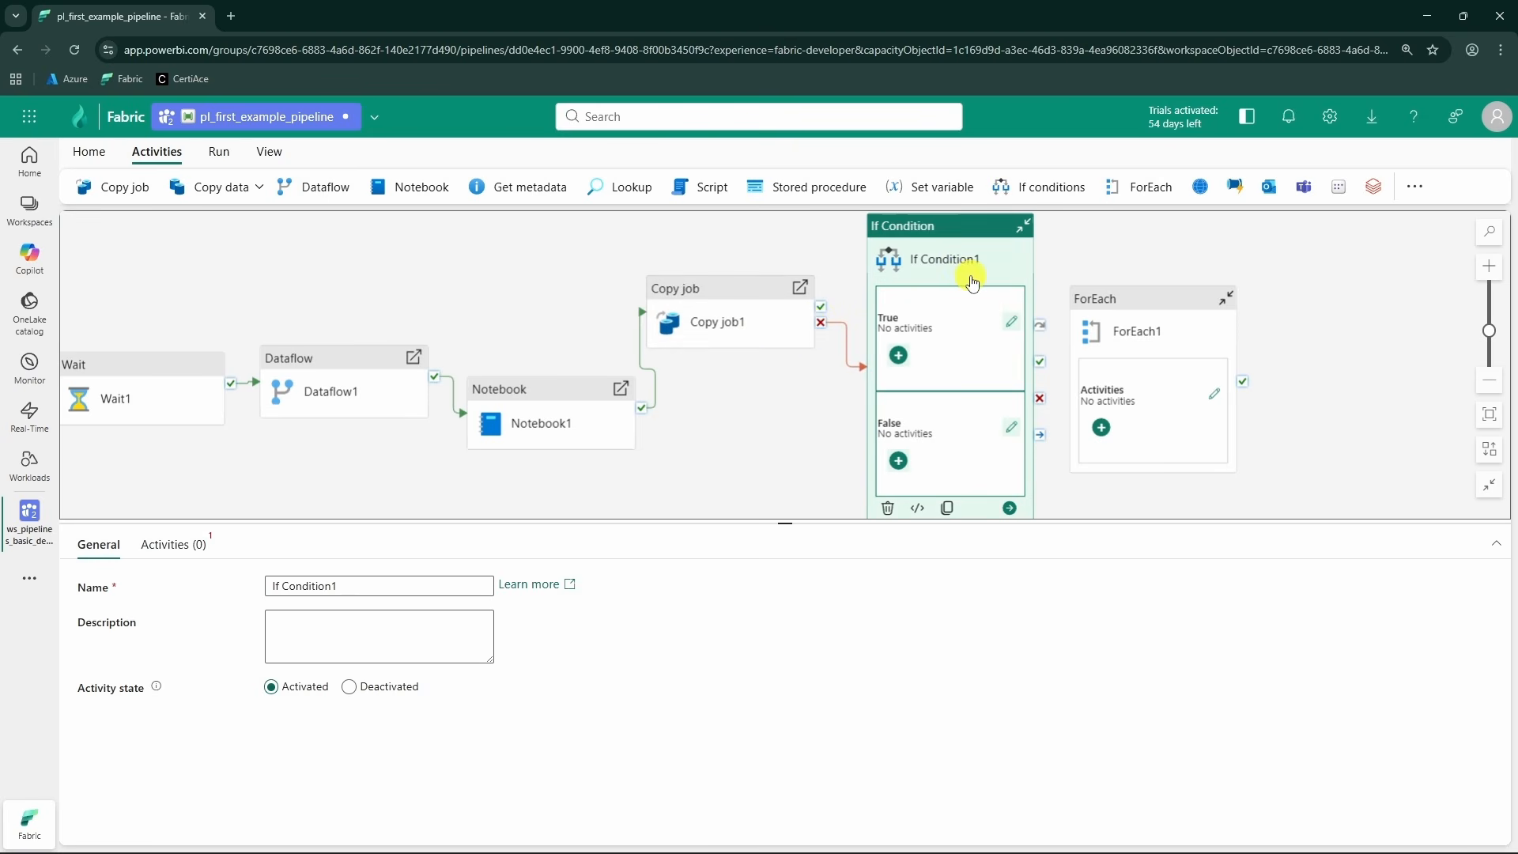
pyautogui.click(1053, 372)
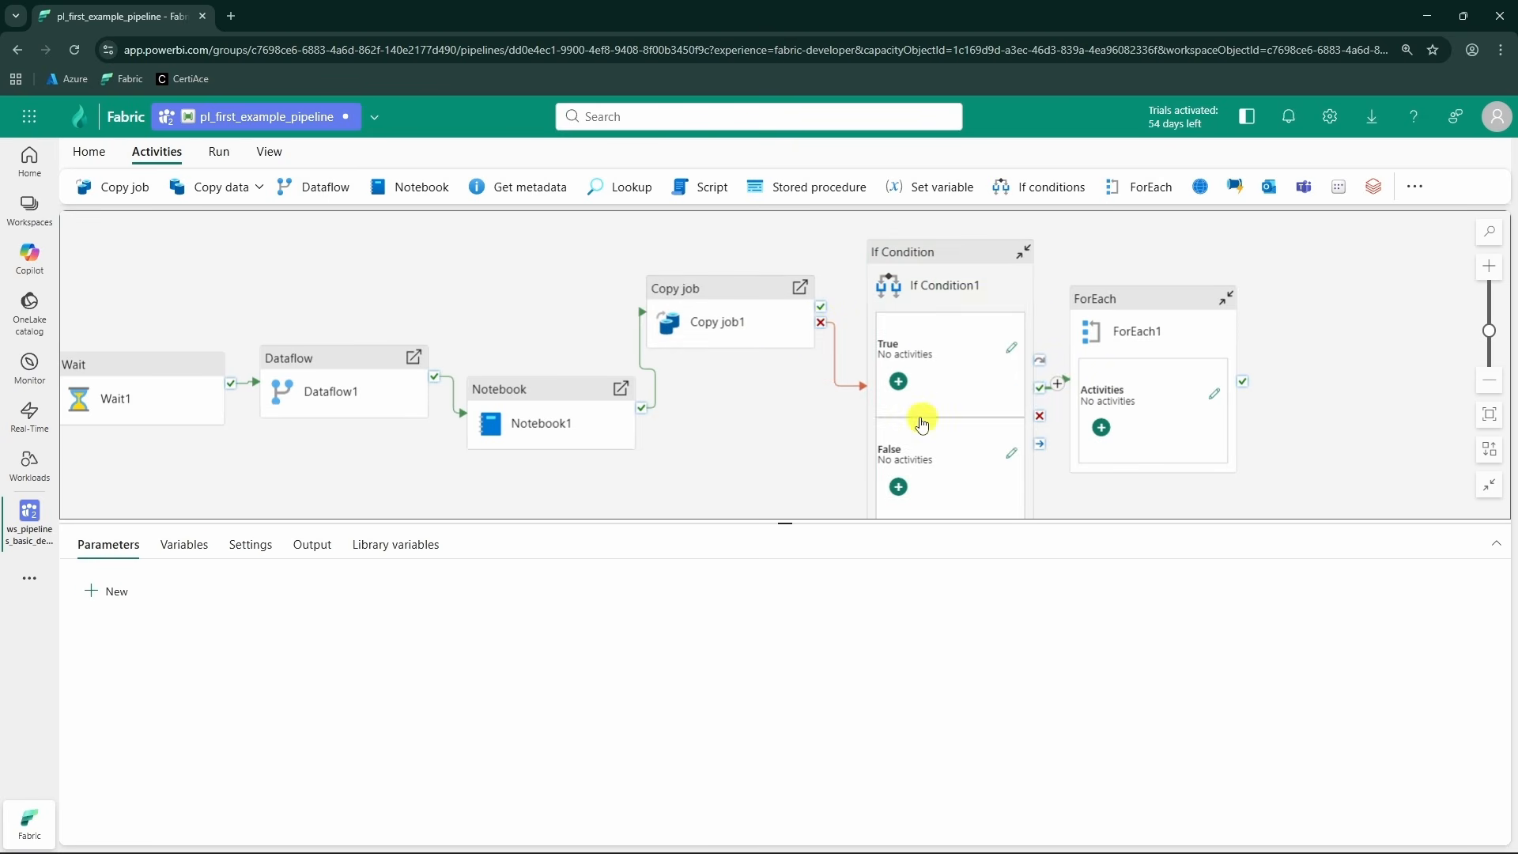
# - Add a Script activity above the Notebook and connect the Dataflow to it on success as a parallel branch
pyautogui.scroll(-2, 864, 342)
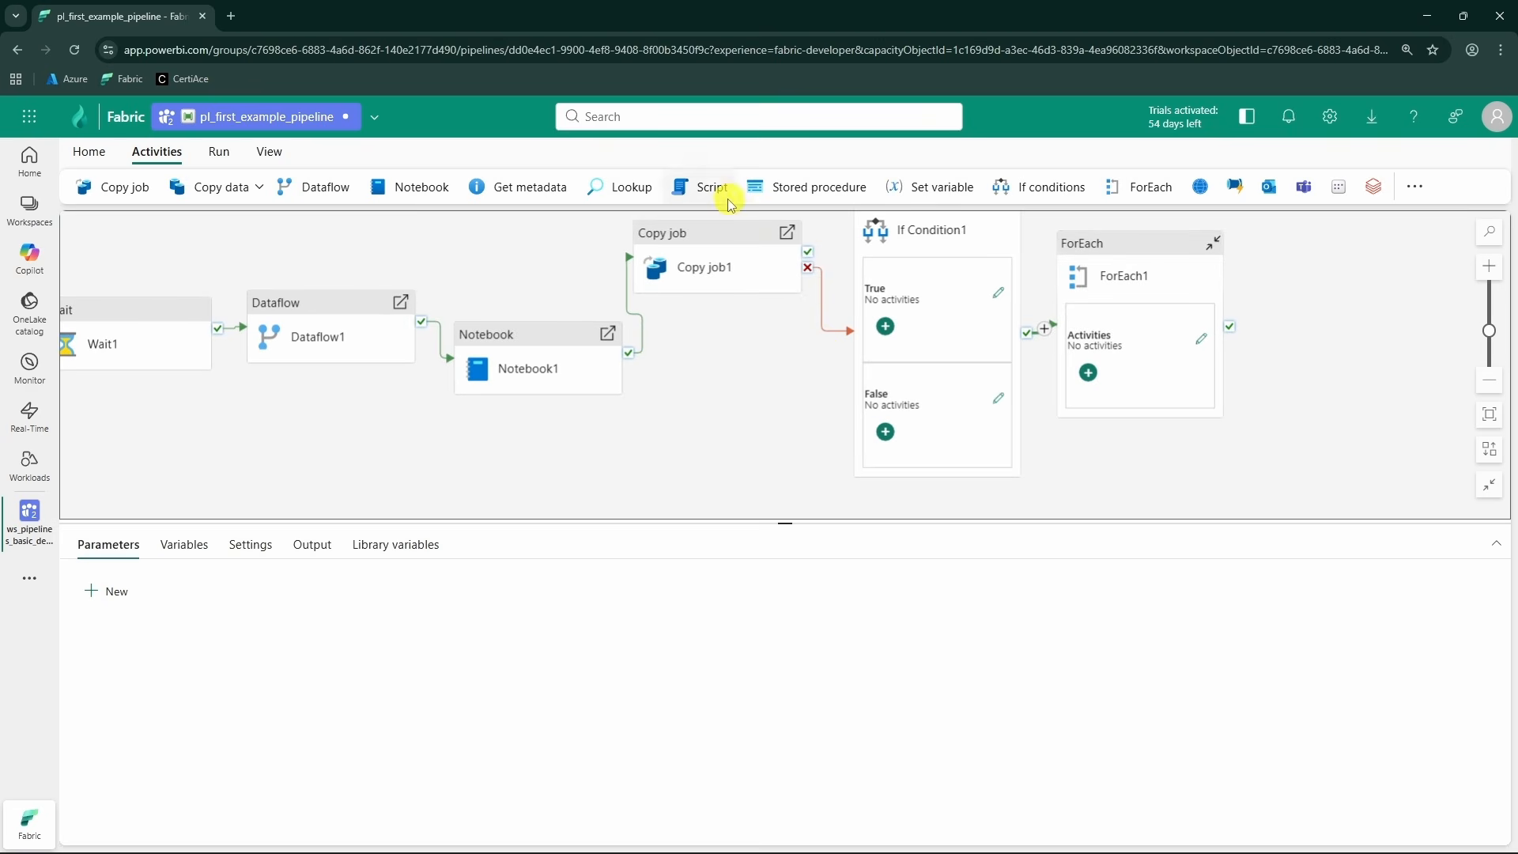
pyautogui.click(716, 190)
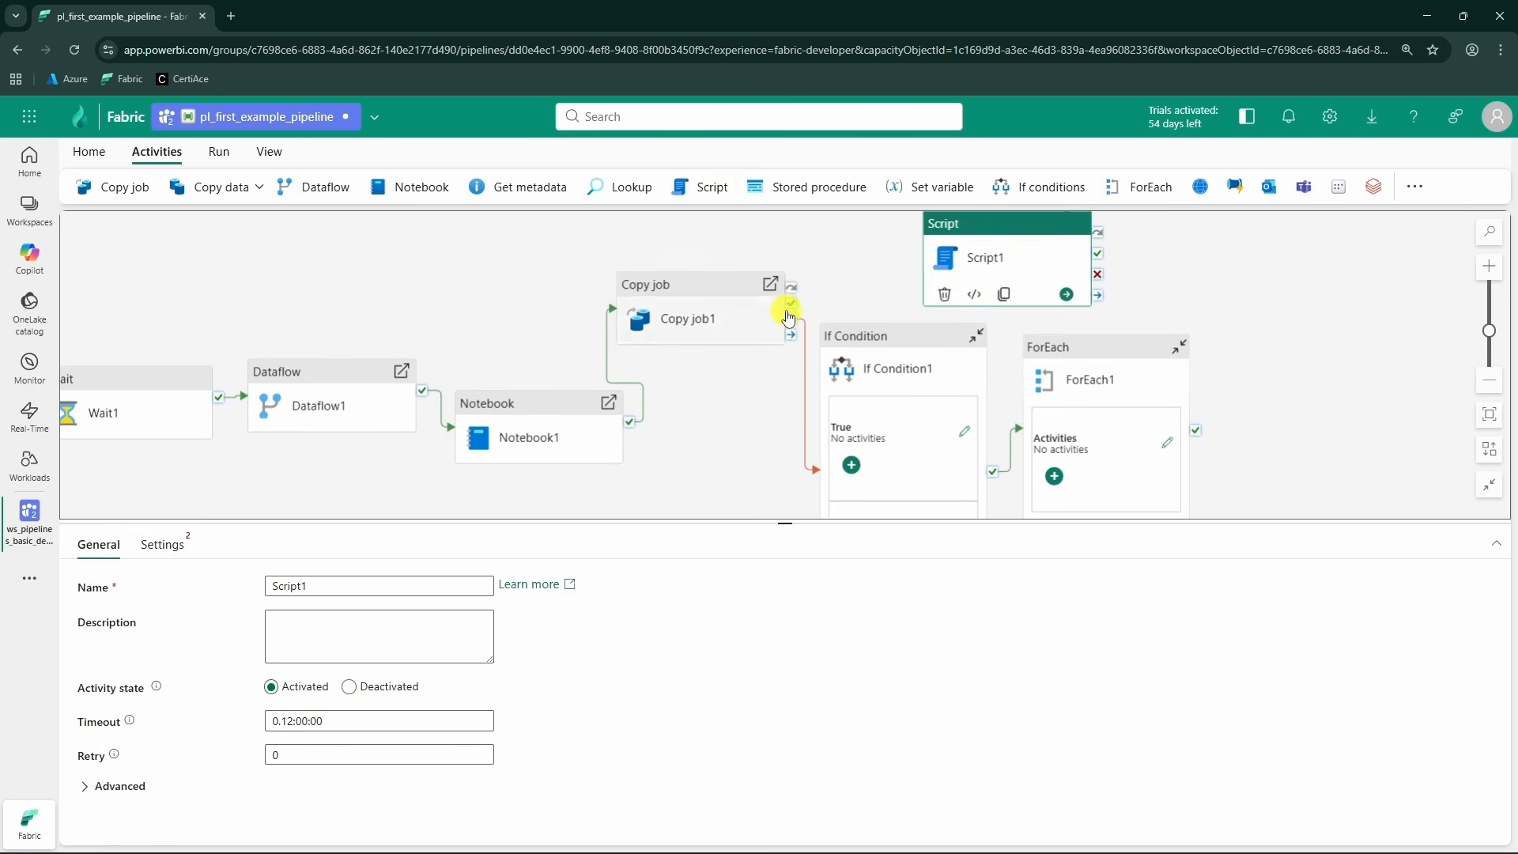
pyautogui.moveTo(403, 450); pyautogui.dragTo(491, 284)
pyautogui.click(355, 385)
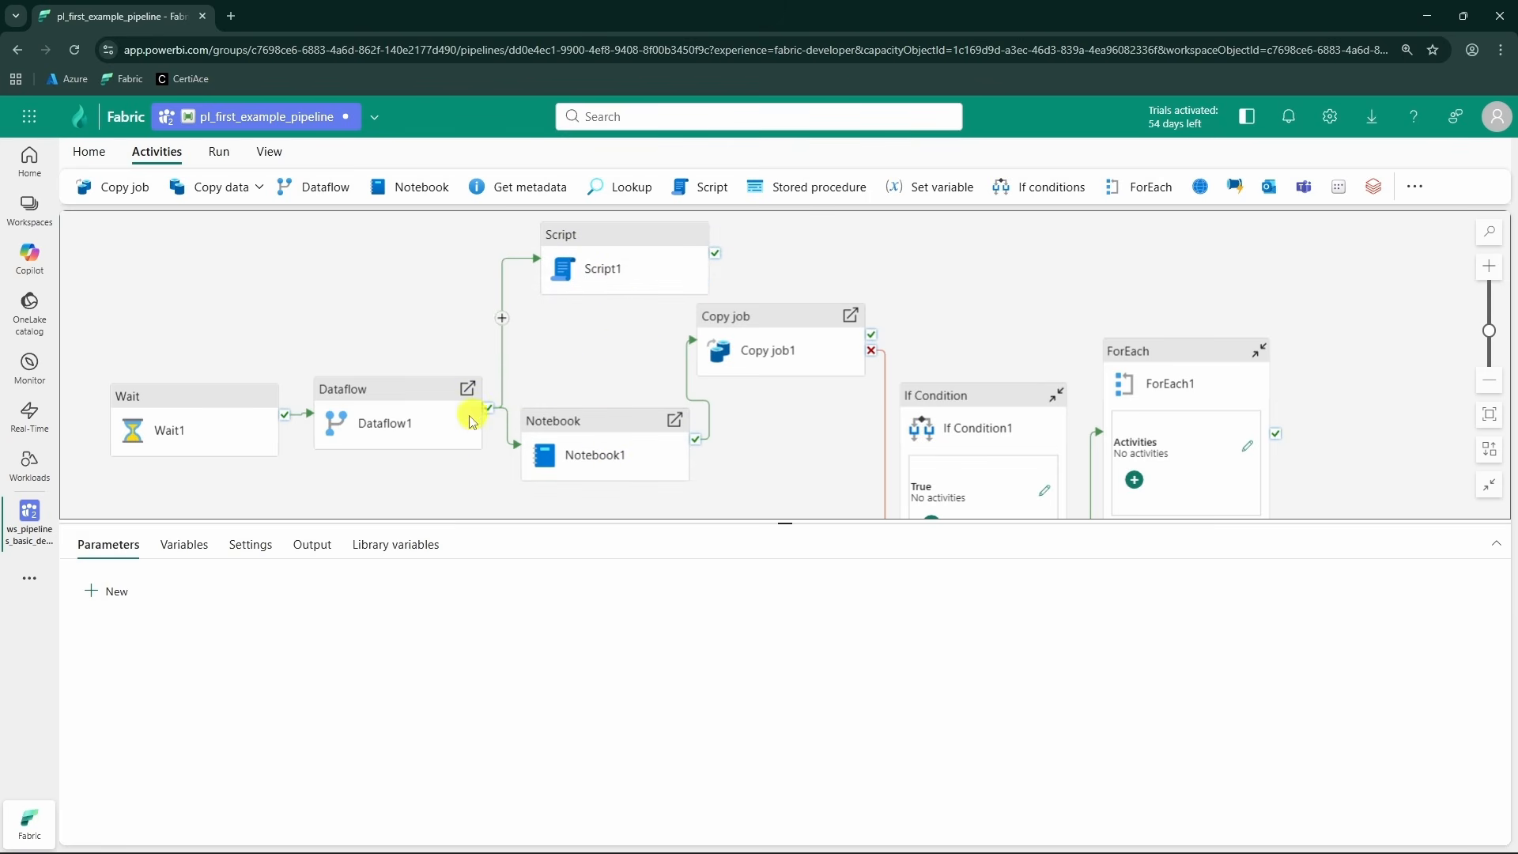
pyautogui.click(605, 267)
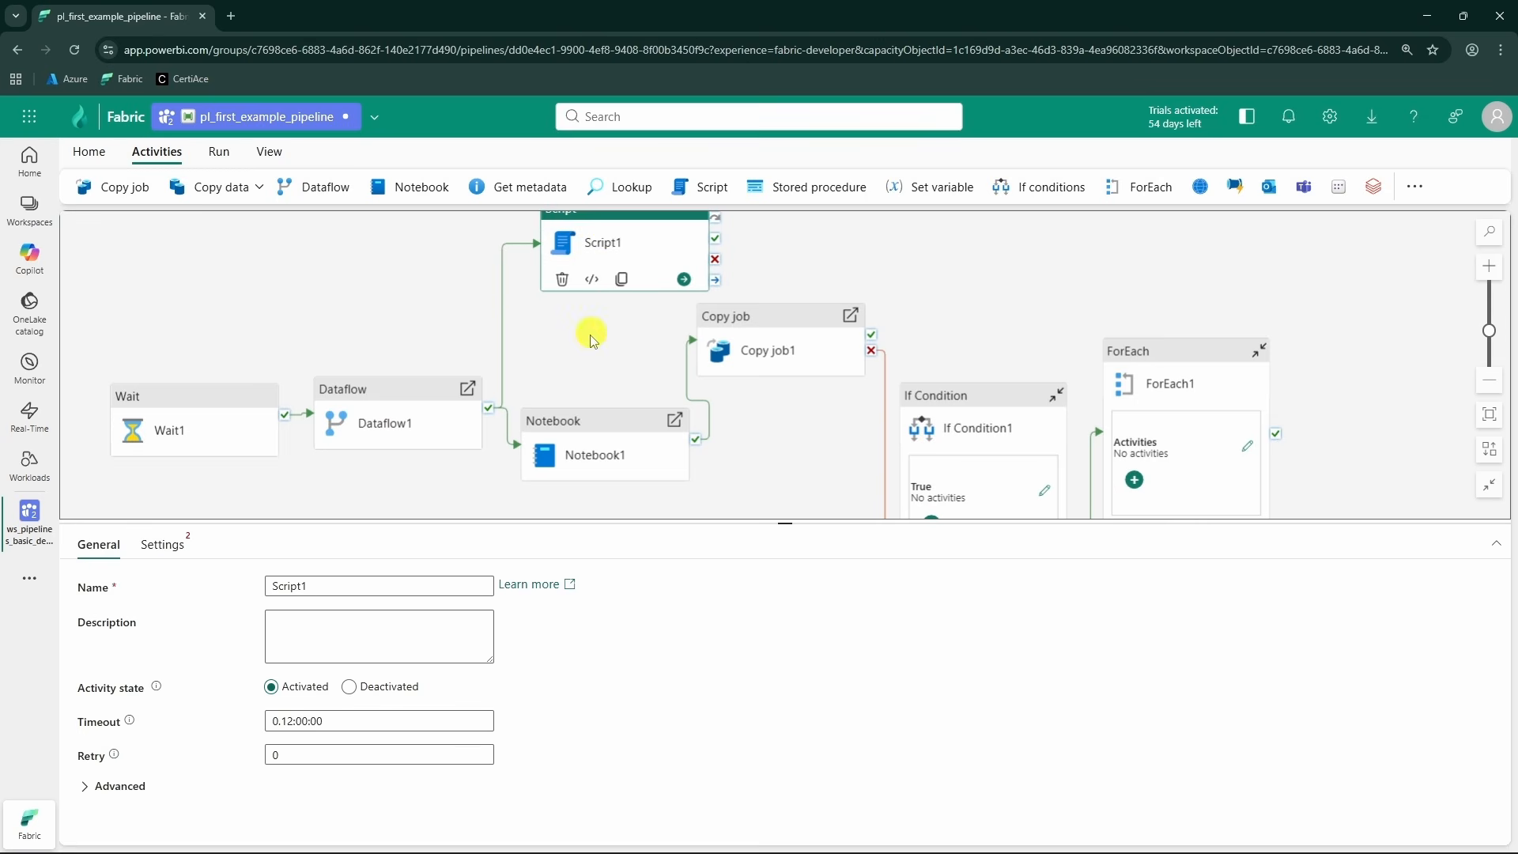
pyautogui.moveTo(1067, 324); pyautogui.dragTo(1249, 277)
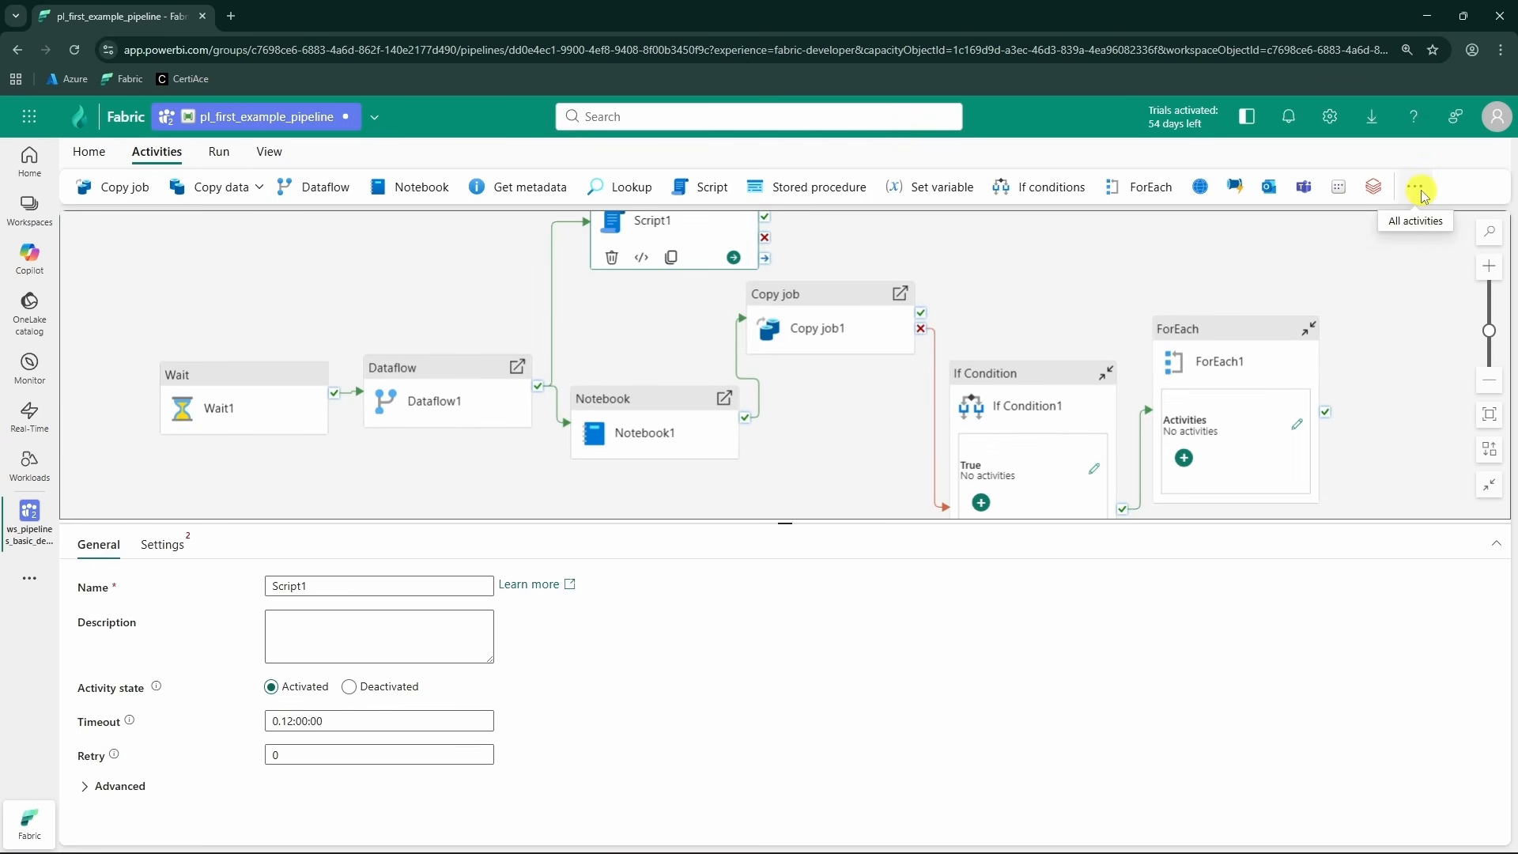
# - Examine the full list of available pipeline activities by category, from Move and transform to Transform
pyautogui.click(1414, 186)
pyautogui.scroll(-7, 1395, 387)
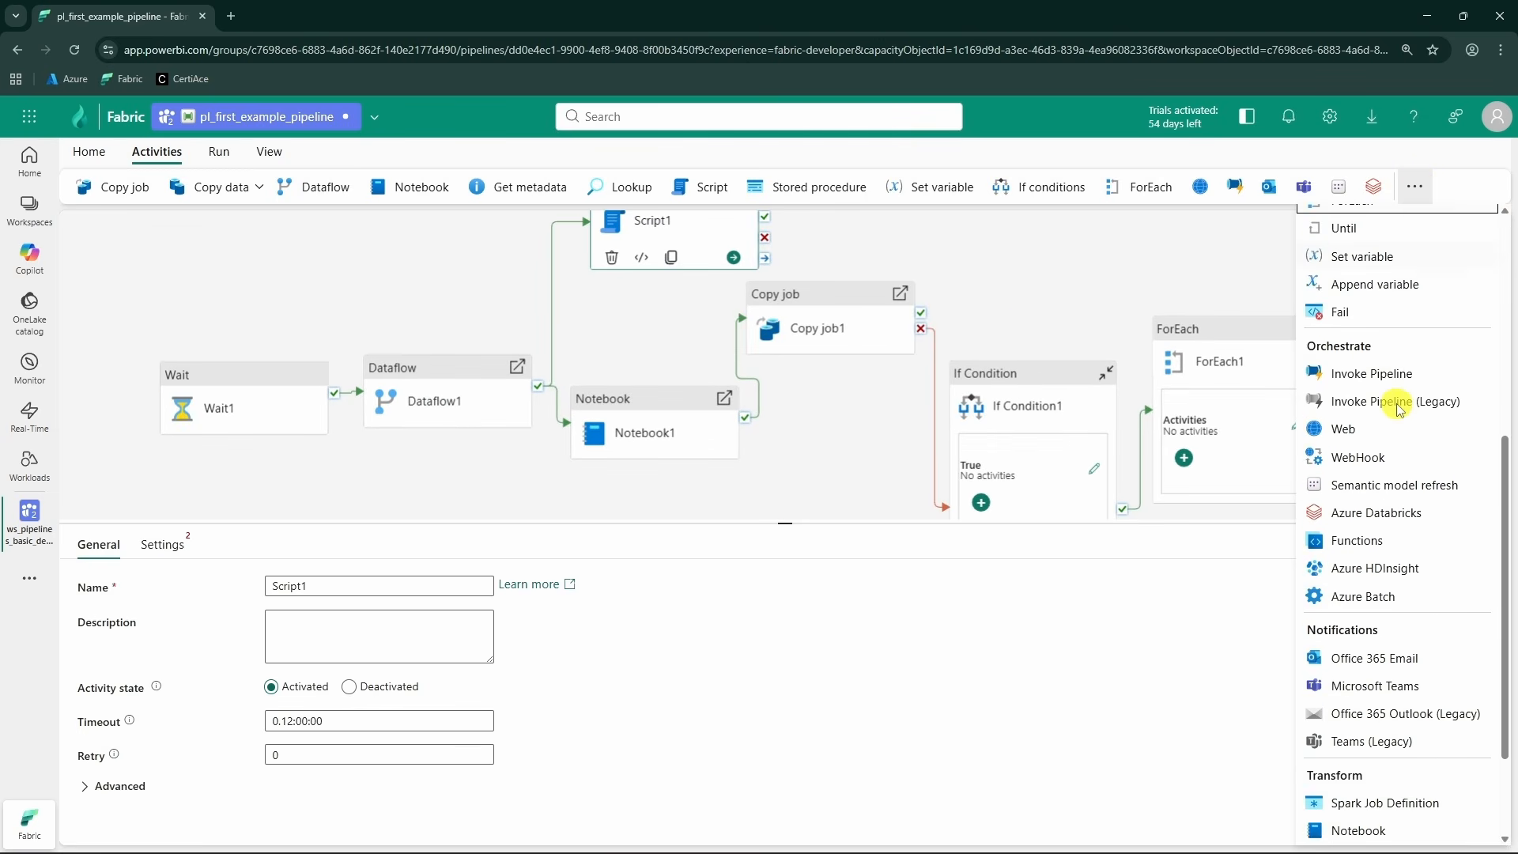
pyautogui.scroll(7, 1405, 493)
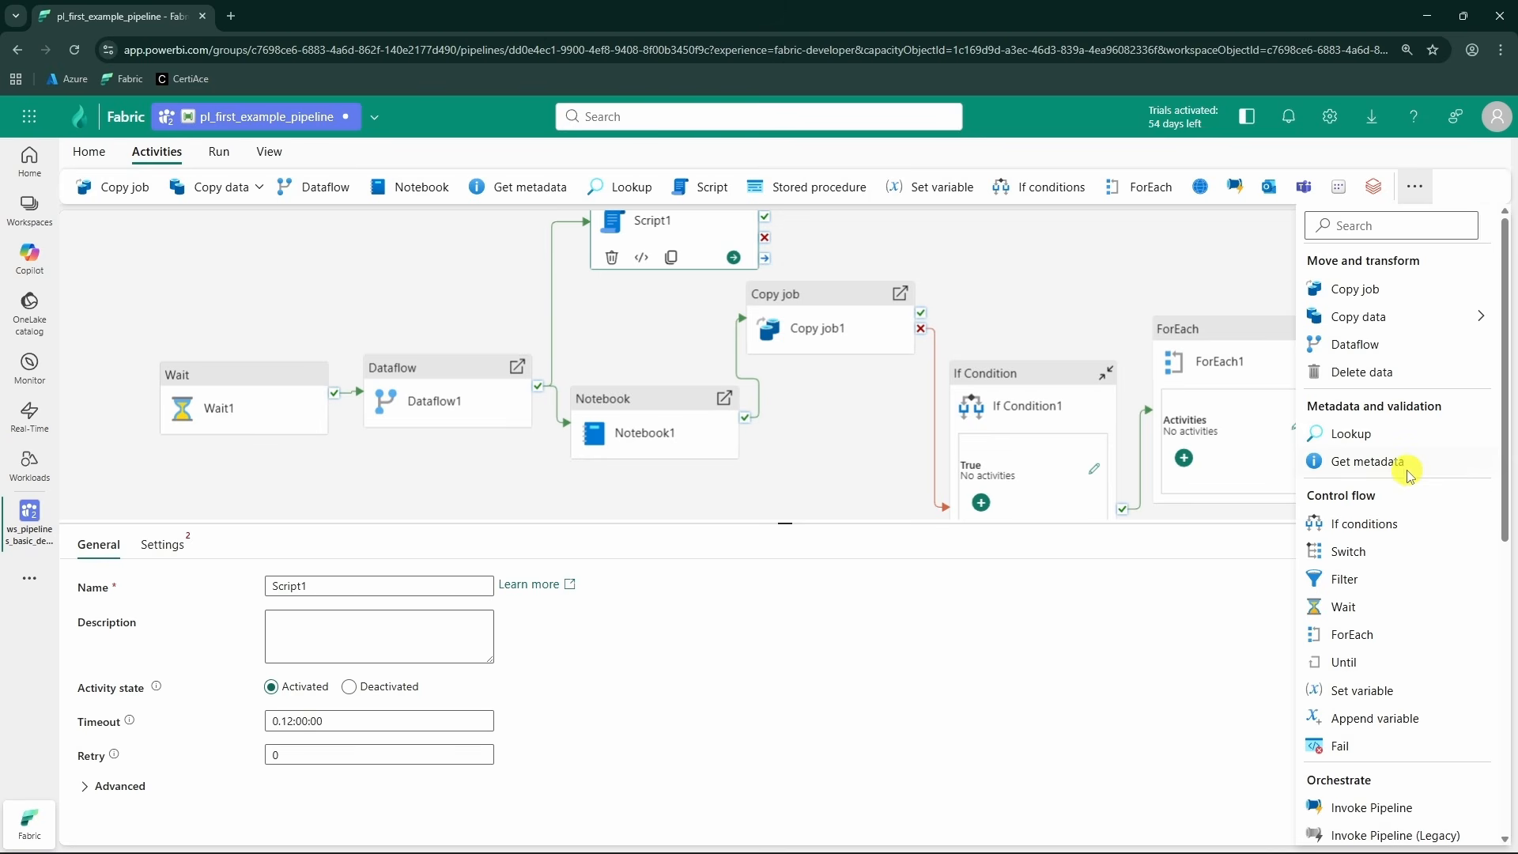
pyautogui.moveTo(1354, 316)
pyautogui.scroll(-2, 1414, 350)
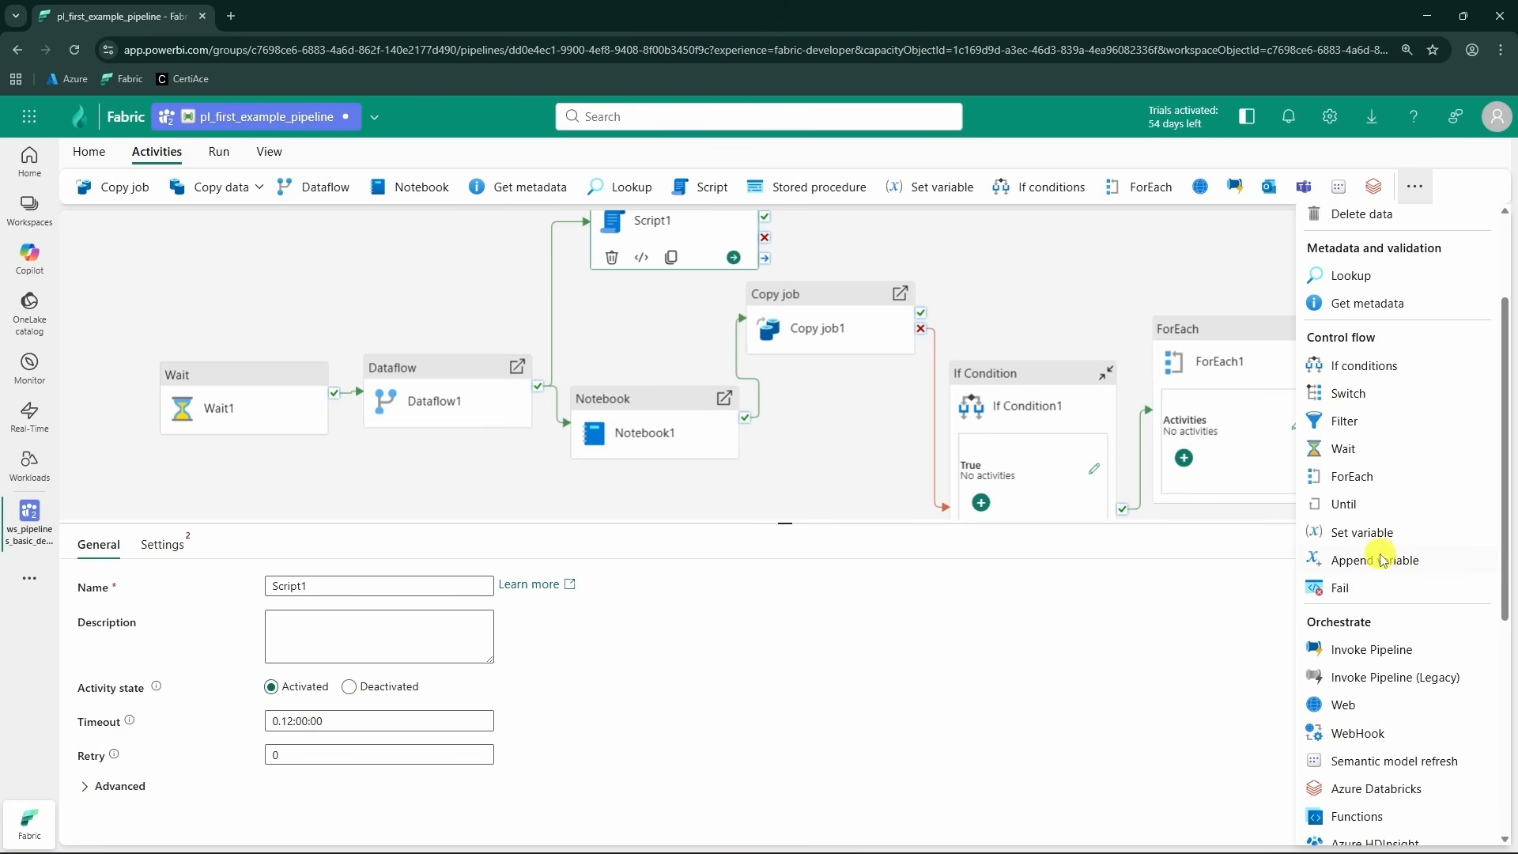
# - Add an Invoke Pipeline activity to the right of the ForEach activity and view its settings
pyautogui.hscroll(5, 959, 319)
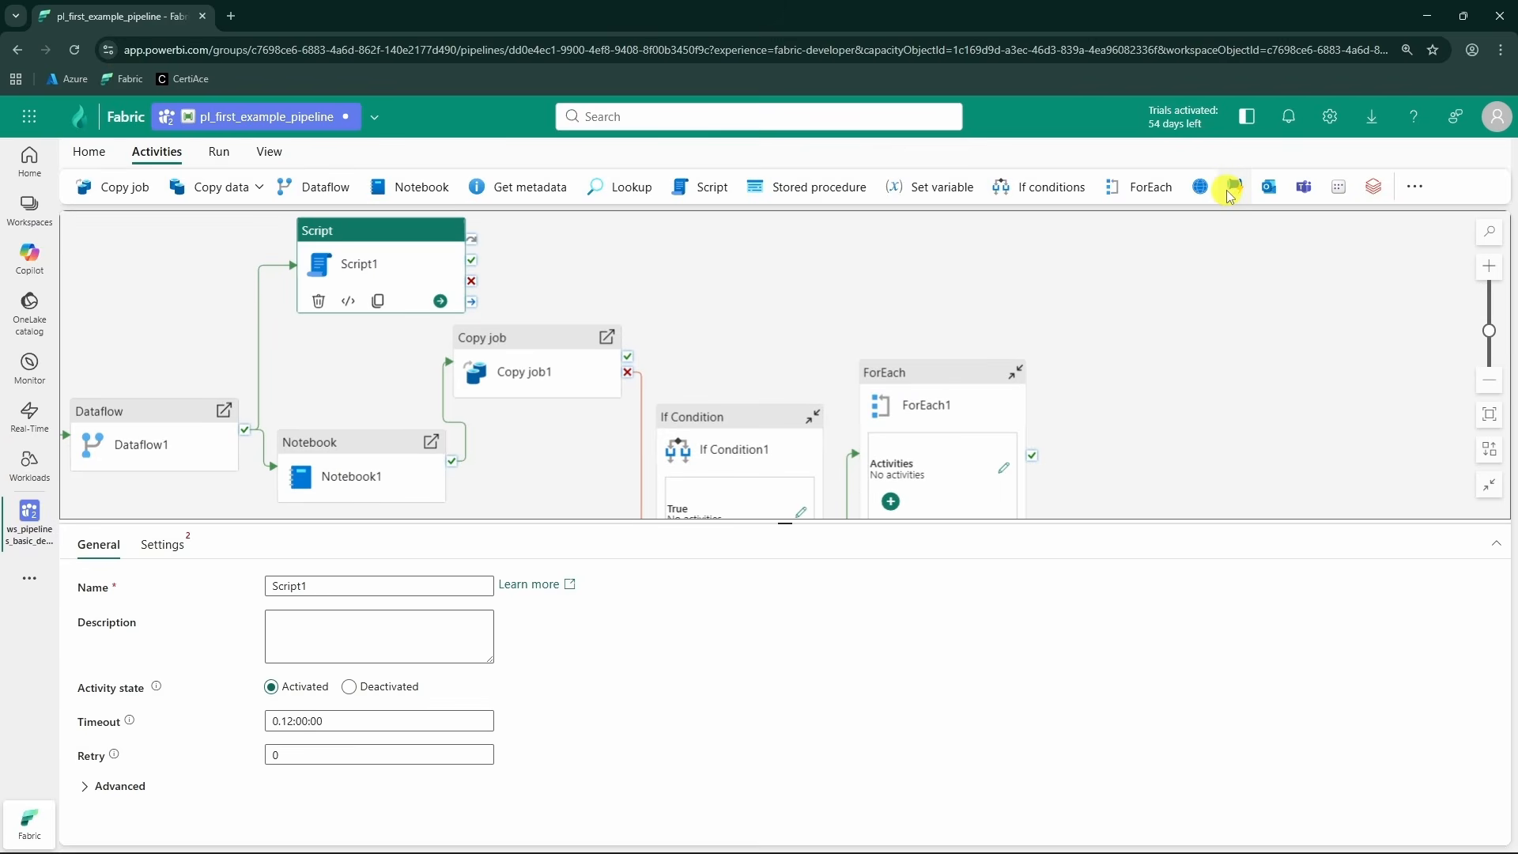
pyautogui.click(1234, 190)
pyautogui.hscroll(-4, 880, 329)
pyautogui.moveTo(772, 325); pyautogui.dragTo(1051, 340)
pyautogui.hscroll(4, 1051, 340)
pyautogui.moveTo(887, 304); pyautogui.dragTo(1089, 393)
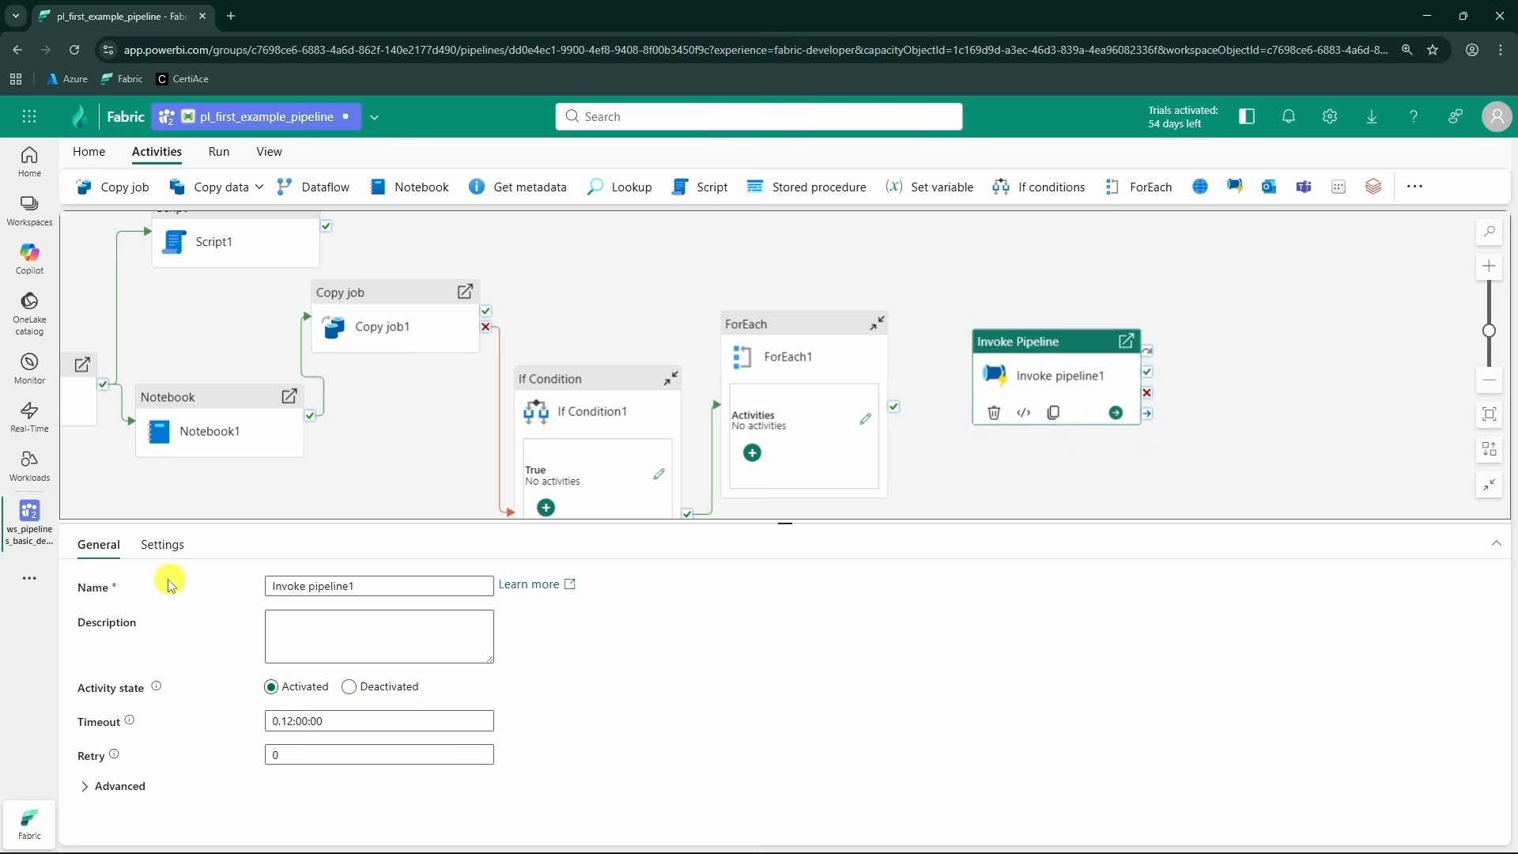
pyautogui.click(162, 544)
pyautogui.click(377, 484)
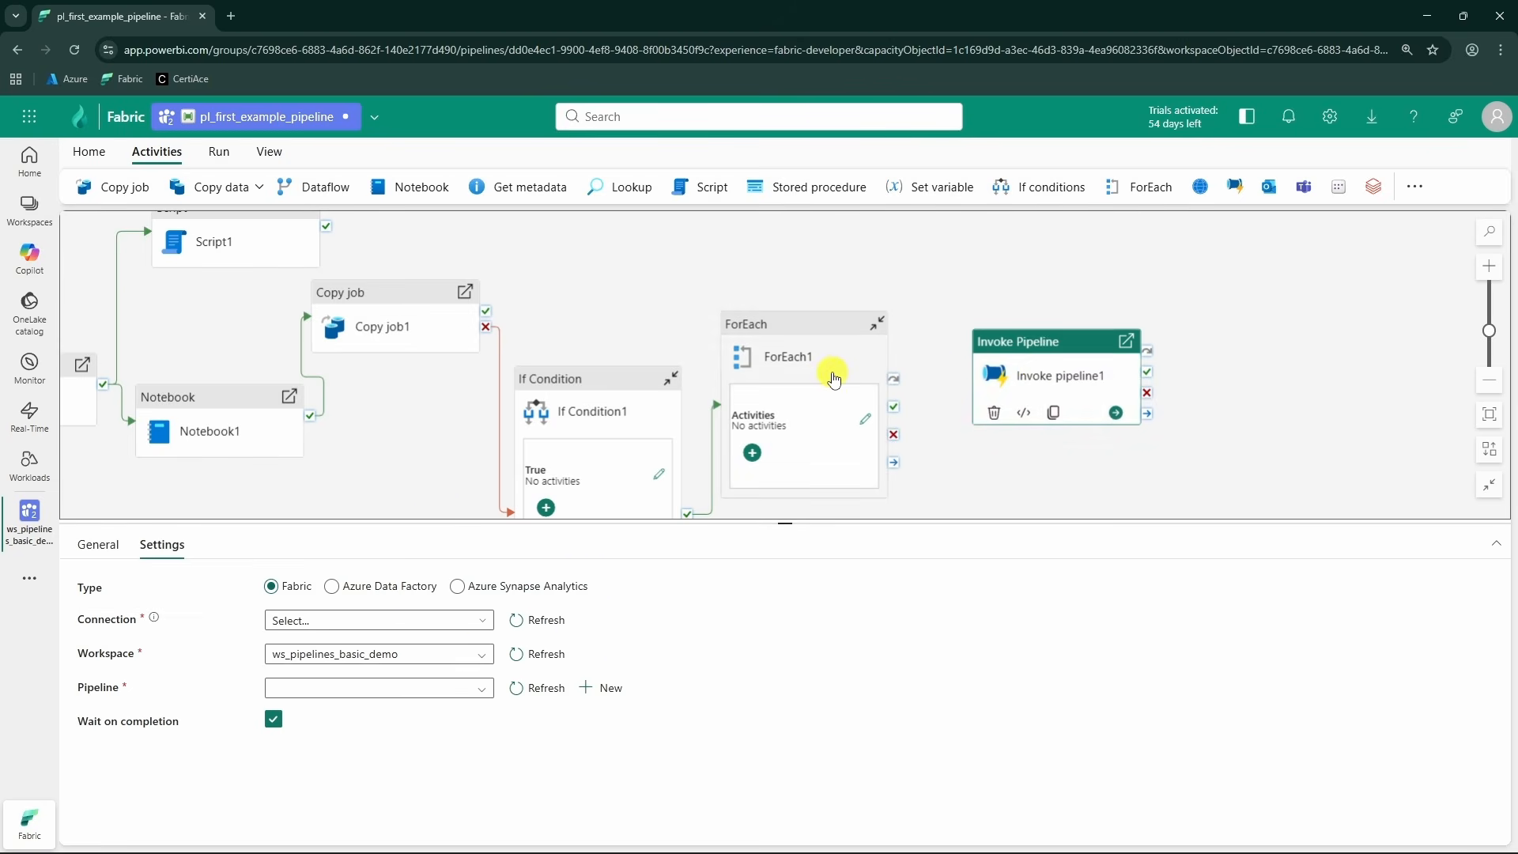
# - Delete every activity from the pipeline except Wait1
pyautogui.moveTo(830, 372); pyautogui.dragTo(830, 346)
pyautogui.click(621, 419)
pyautogui.hscroll(-5, 400, 325)
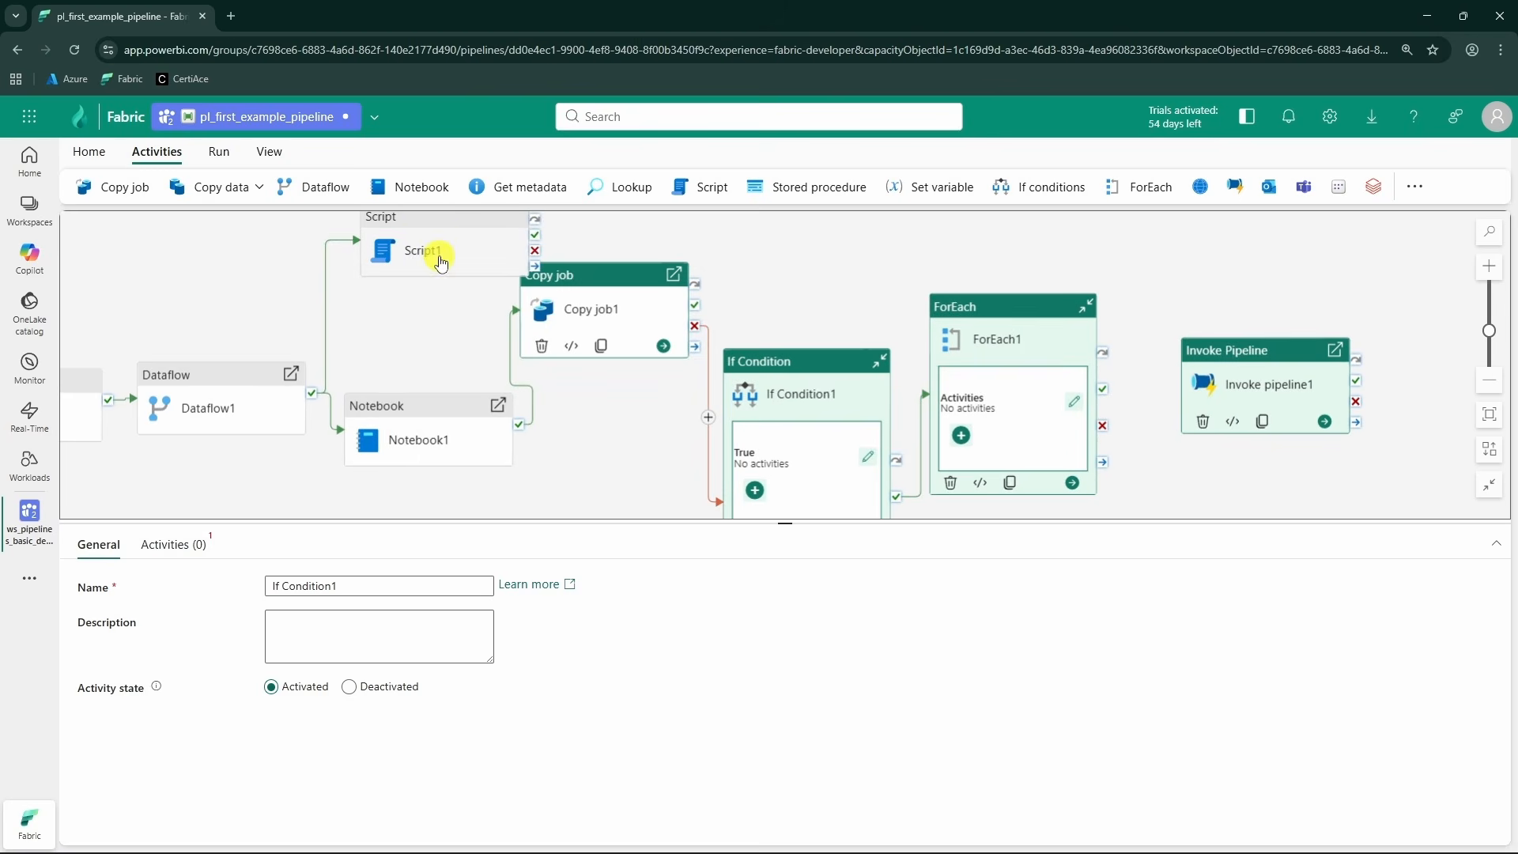
pyautogui.click(248, 404)
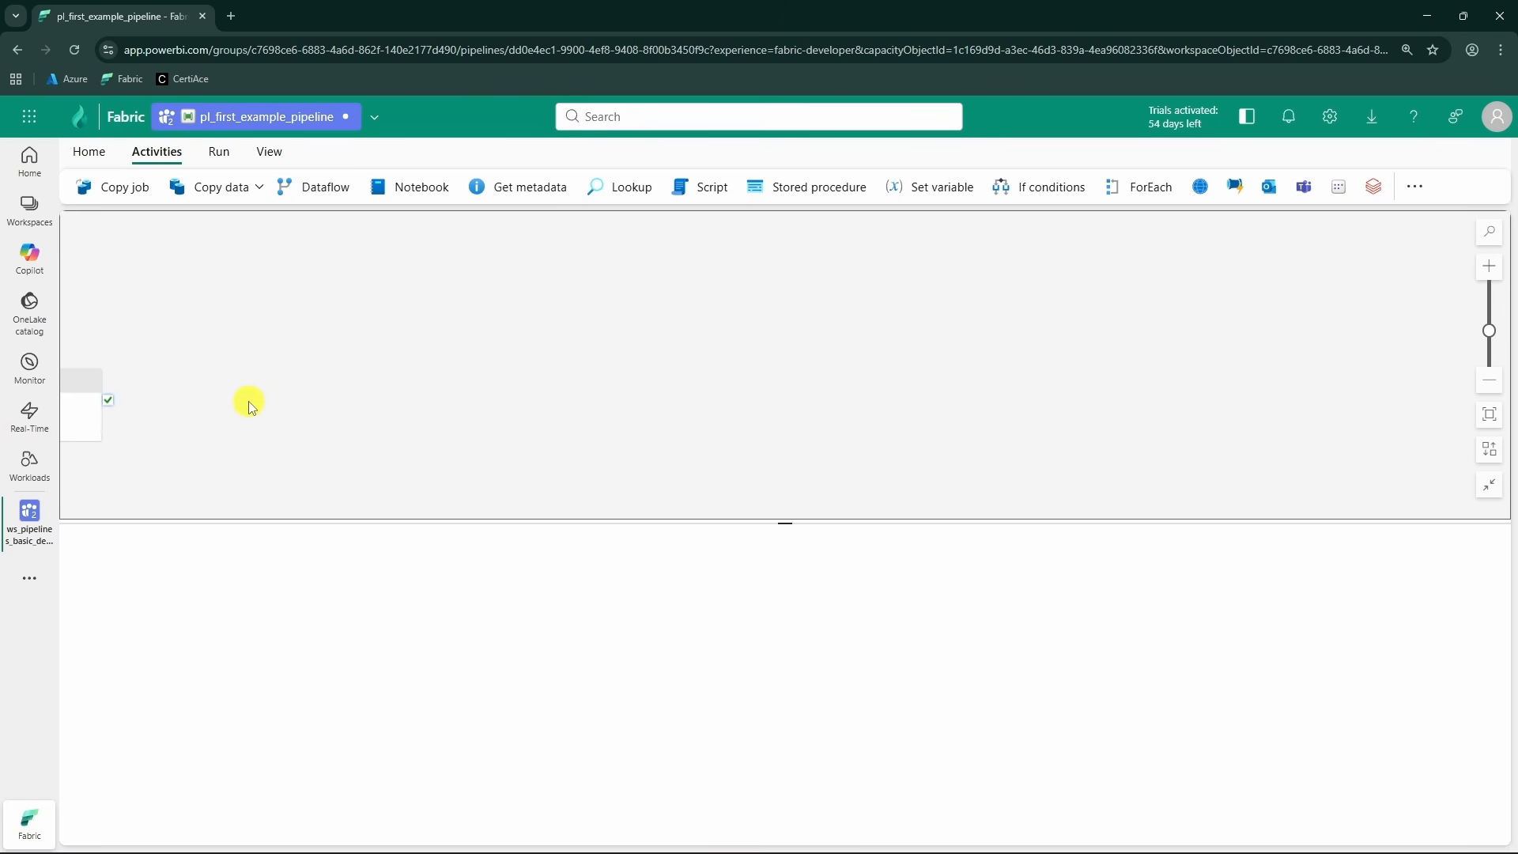
# - Add a Copy data activity to the canvas and connect Wait1 to it on success
pyautogui.click(232, 188)
pyautogui.click(251, 252)
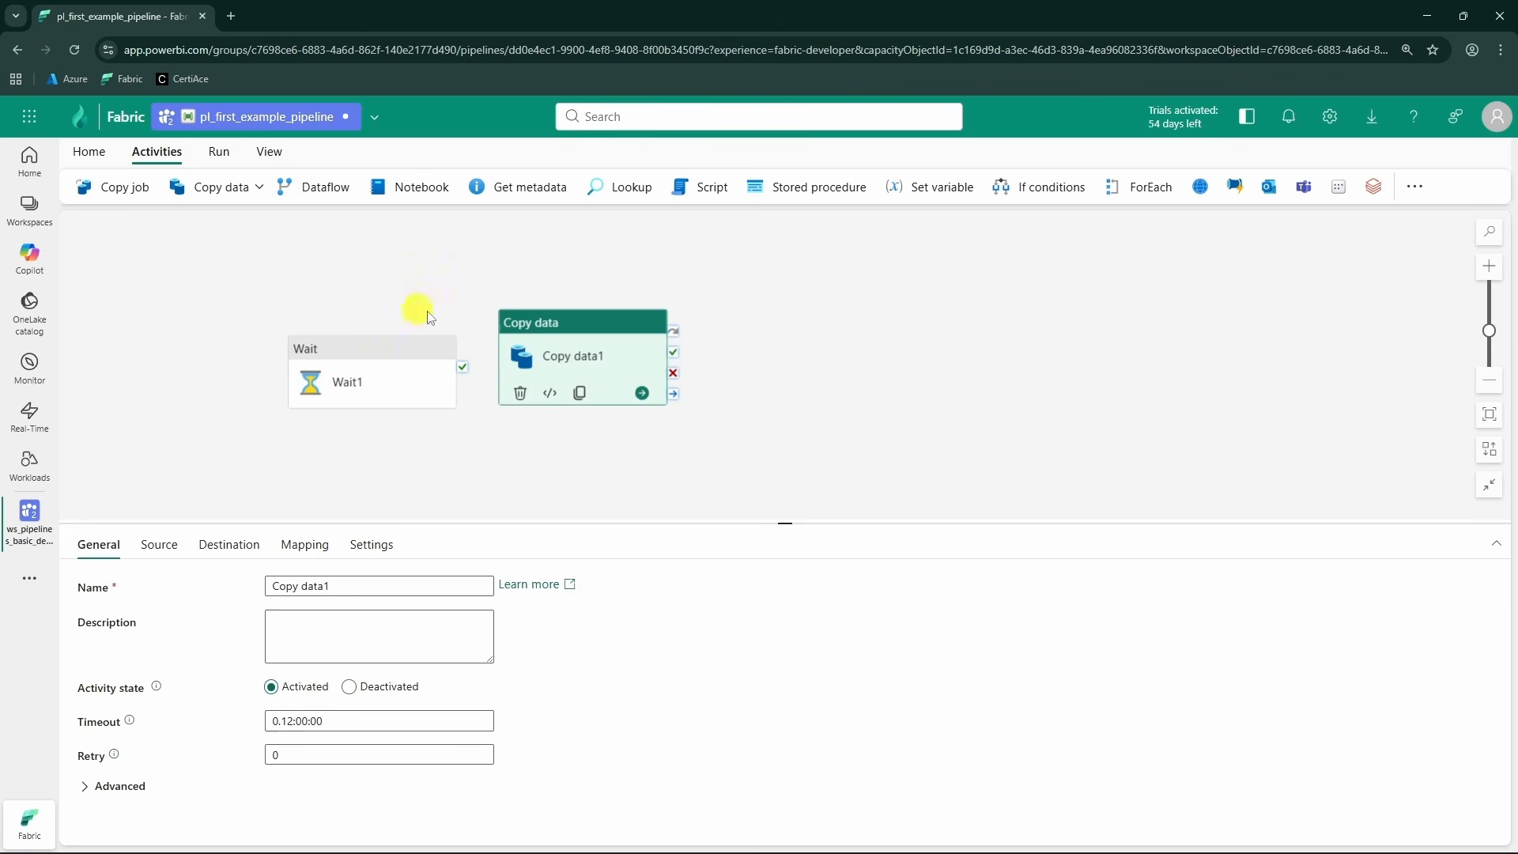
pyautogui.moveTo(454, 372); pyautogui.dragTo(535, 363)
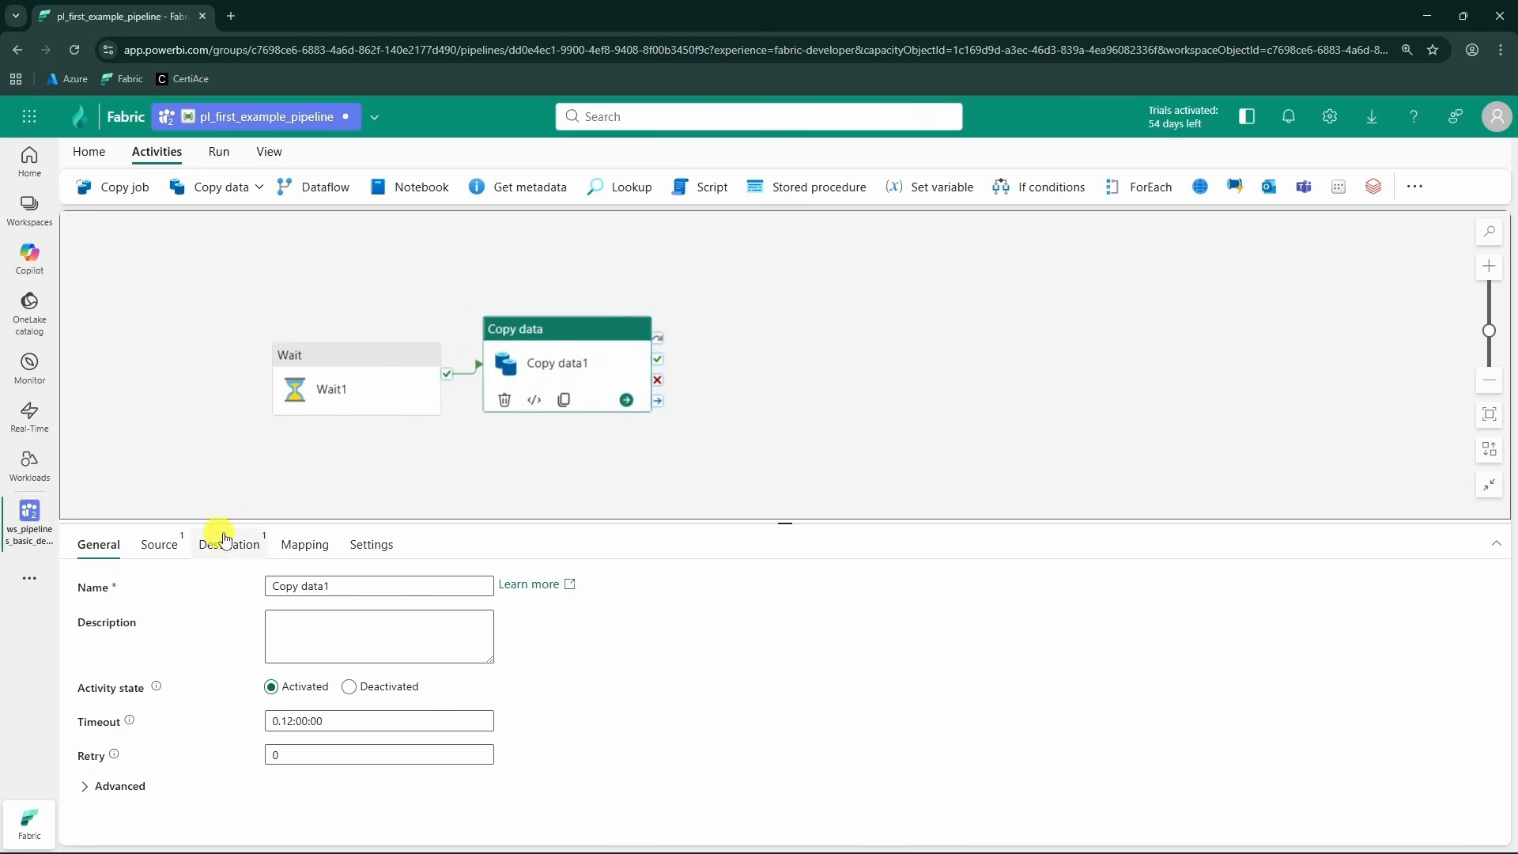
# - Examine the full catalog of new data sources available for the Copy data activity's source connection
pyautogui.click(154, 546)
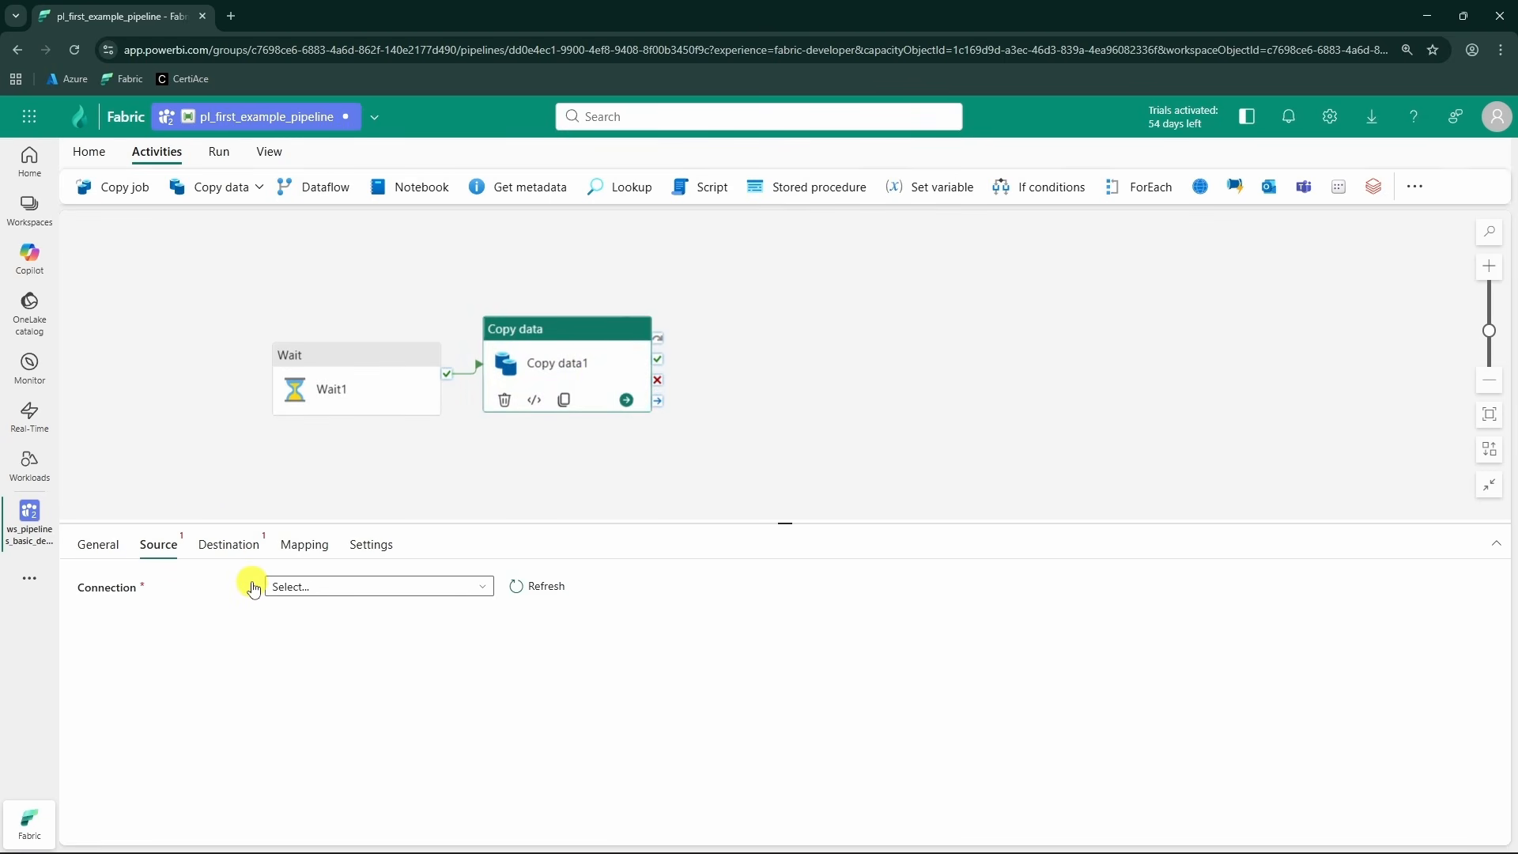
pyautogui.click(230, 545)
pyautogui.click(157, 551)
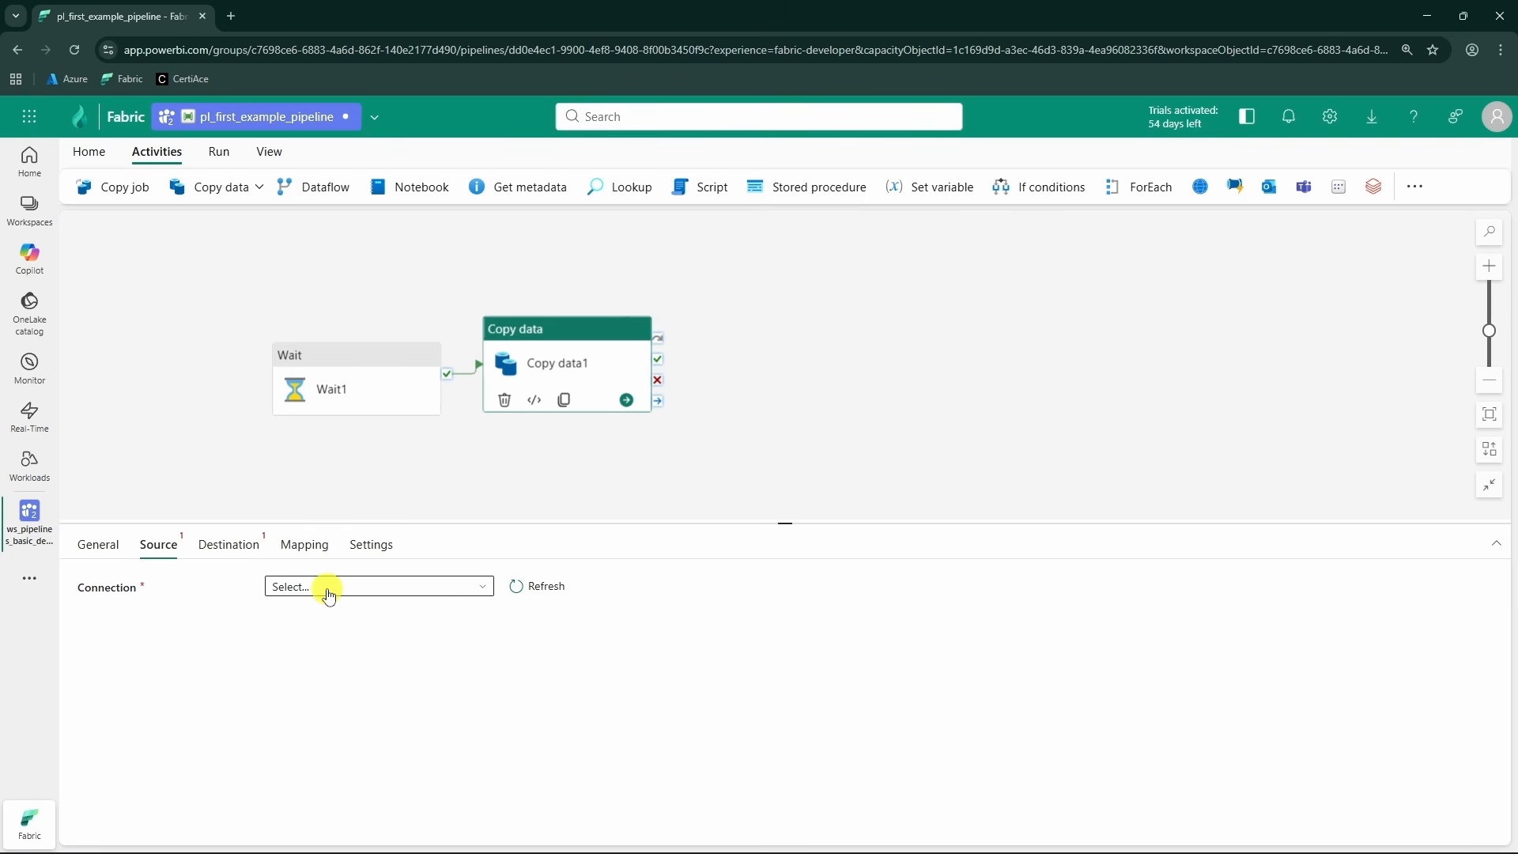
pyautogui.click(483, 586)
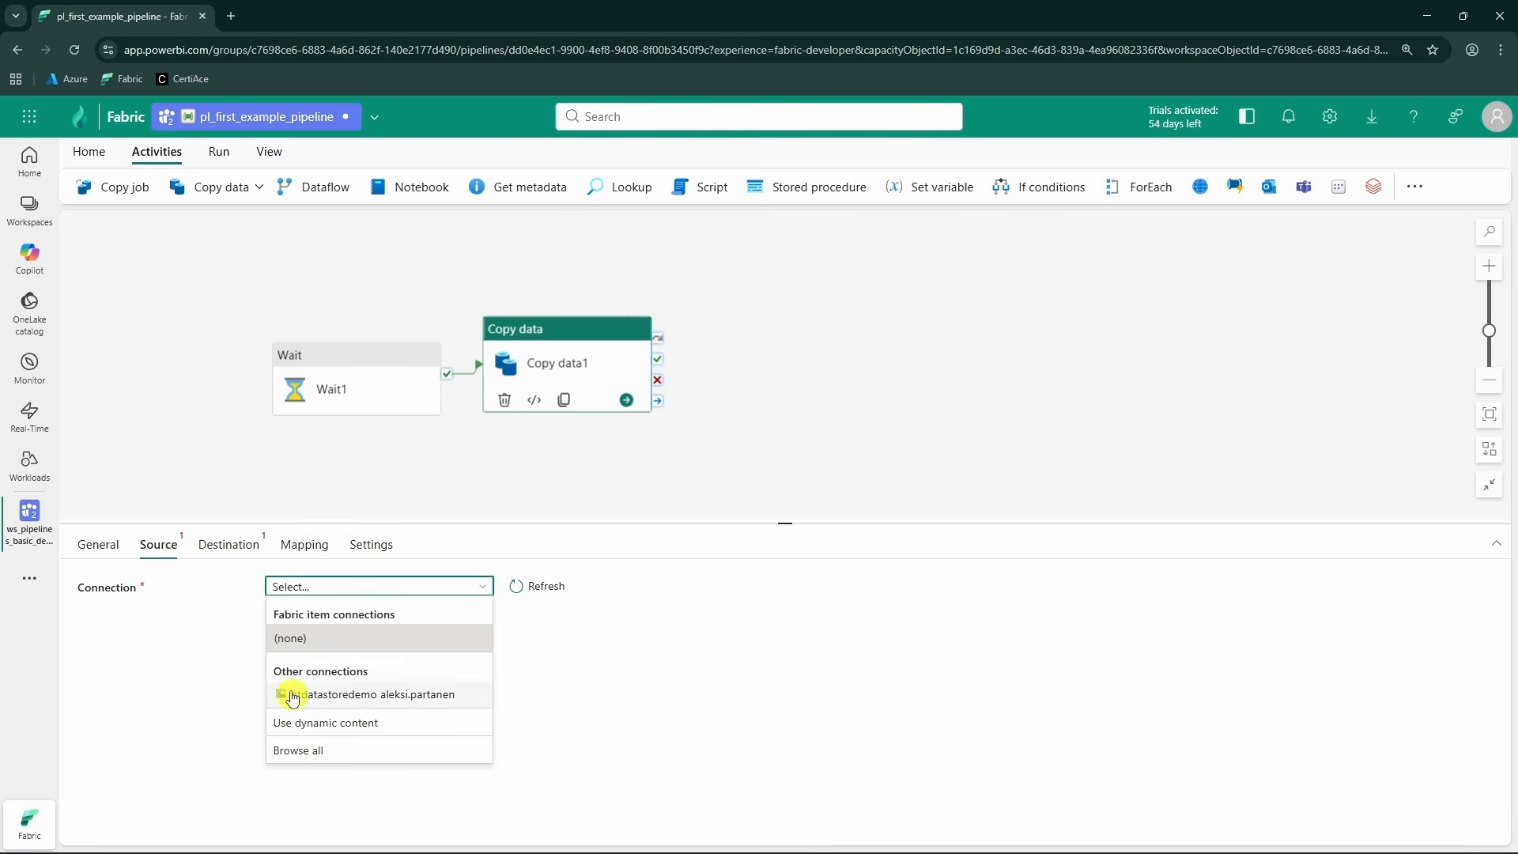
pyautogui.click(320, 760)
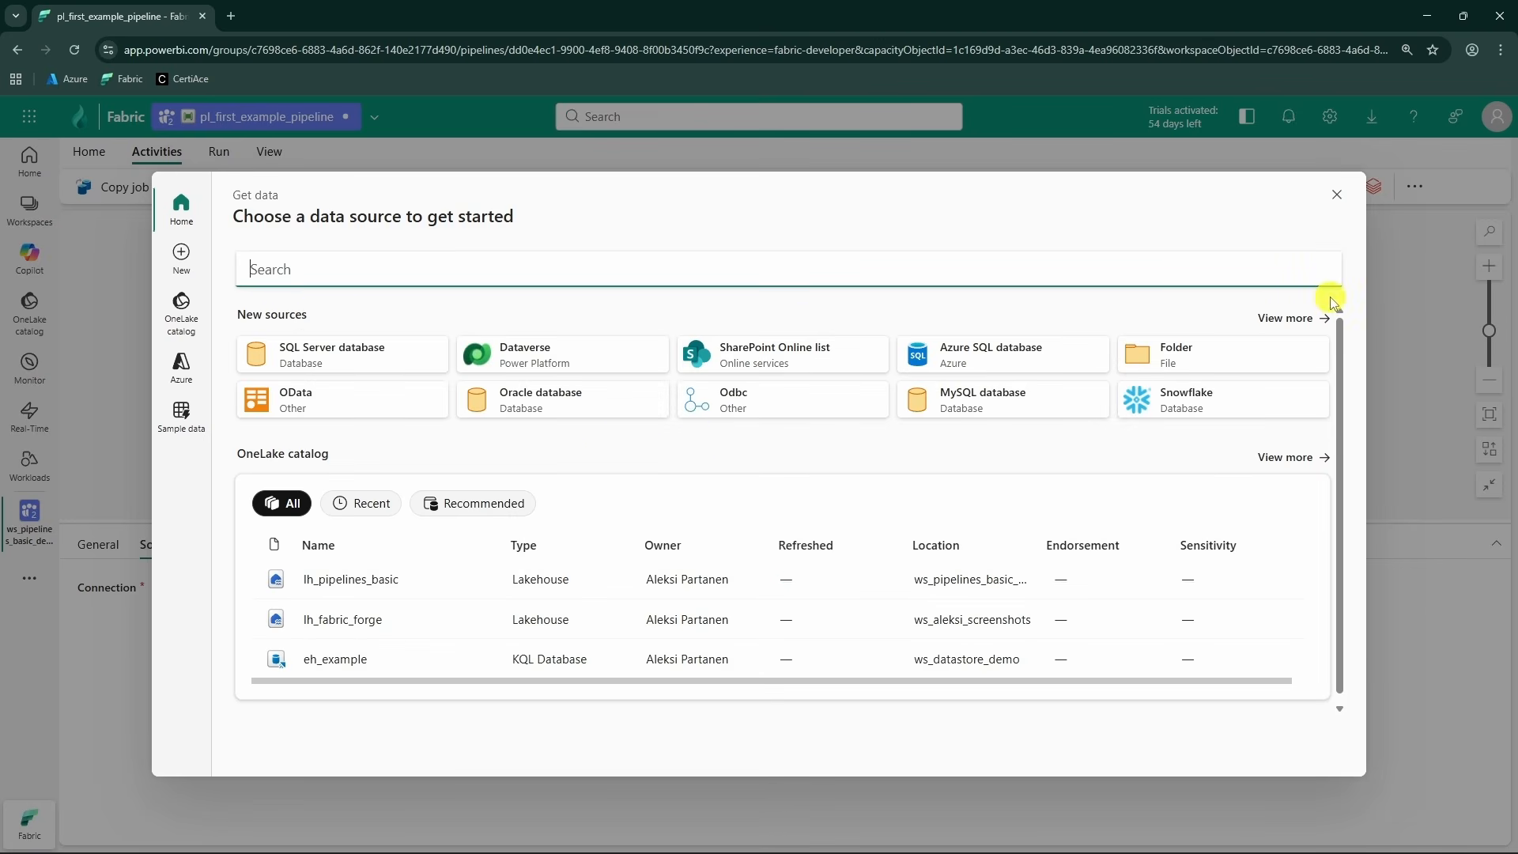
pyautogui.click(1285, 320)
pyautogui.scroll(-3, 593, 411)
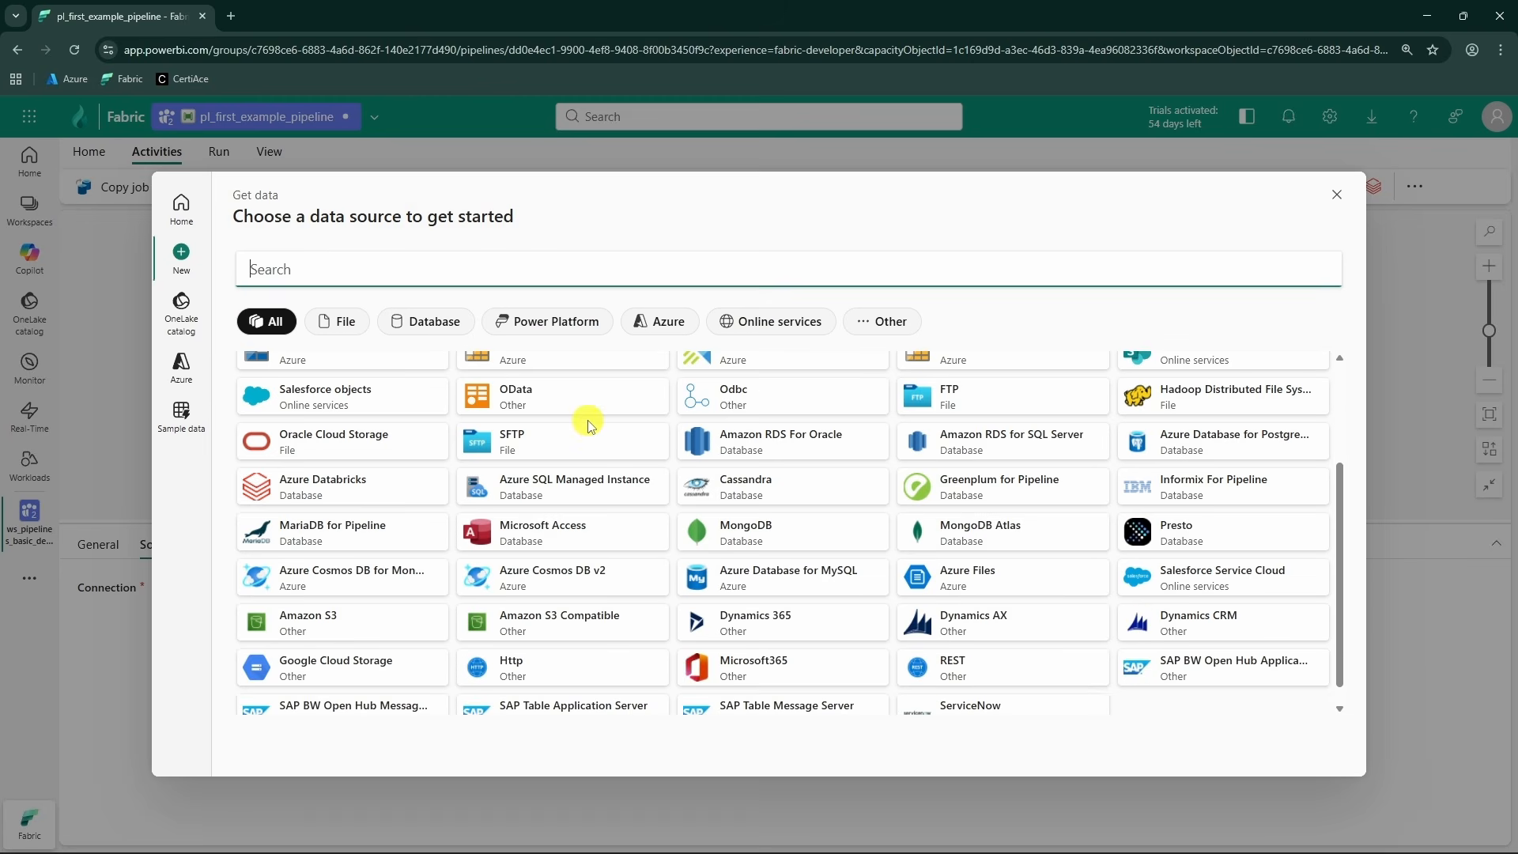
pyautogui.scroll(3, 592, 428)
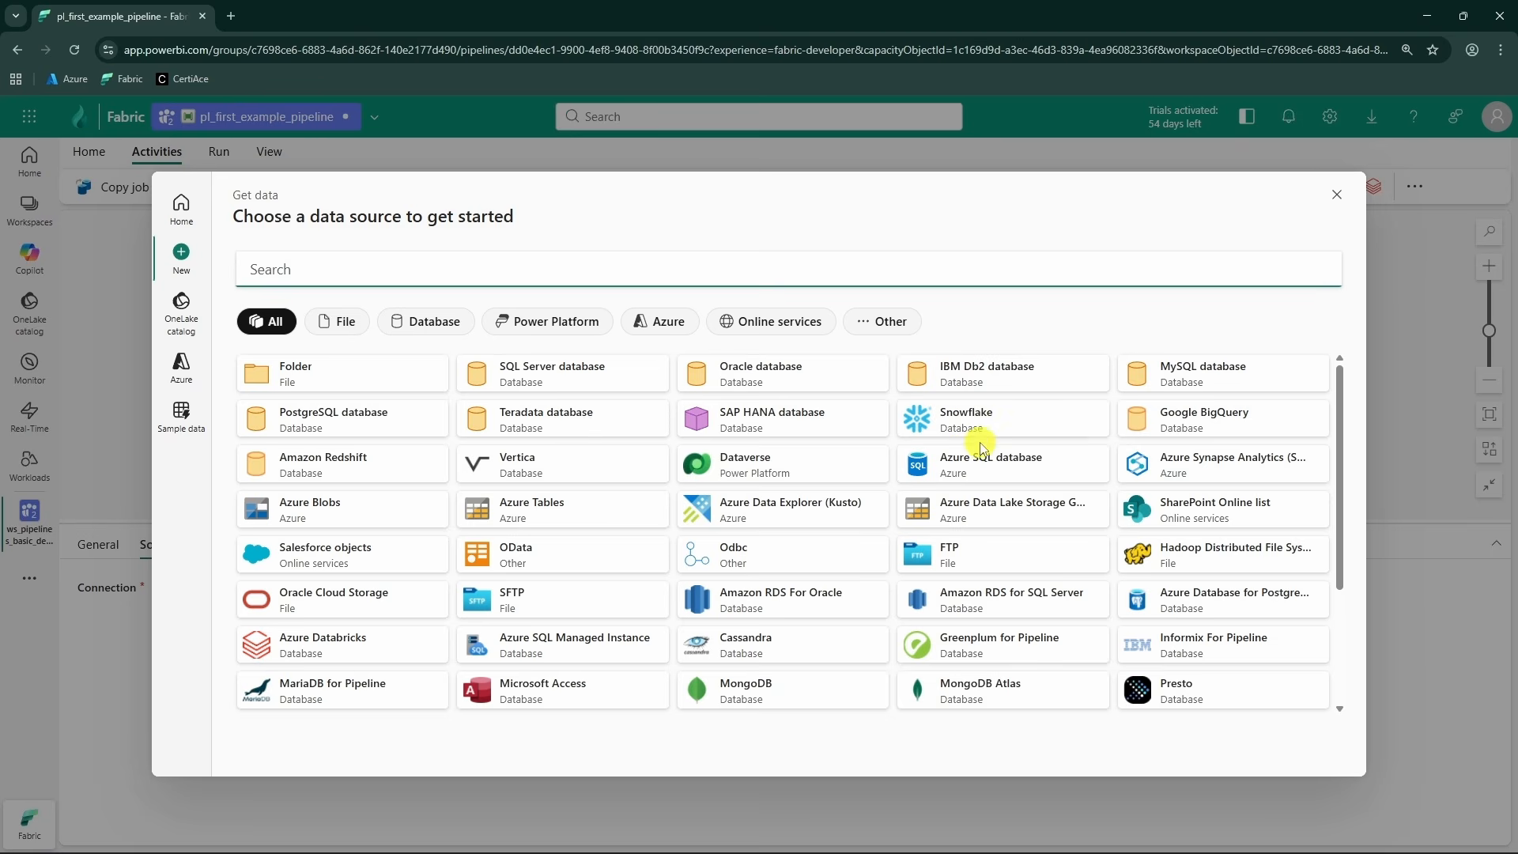
pyautogui.scroll(-3, 989, 470)
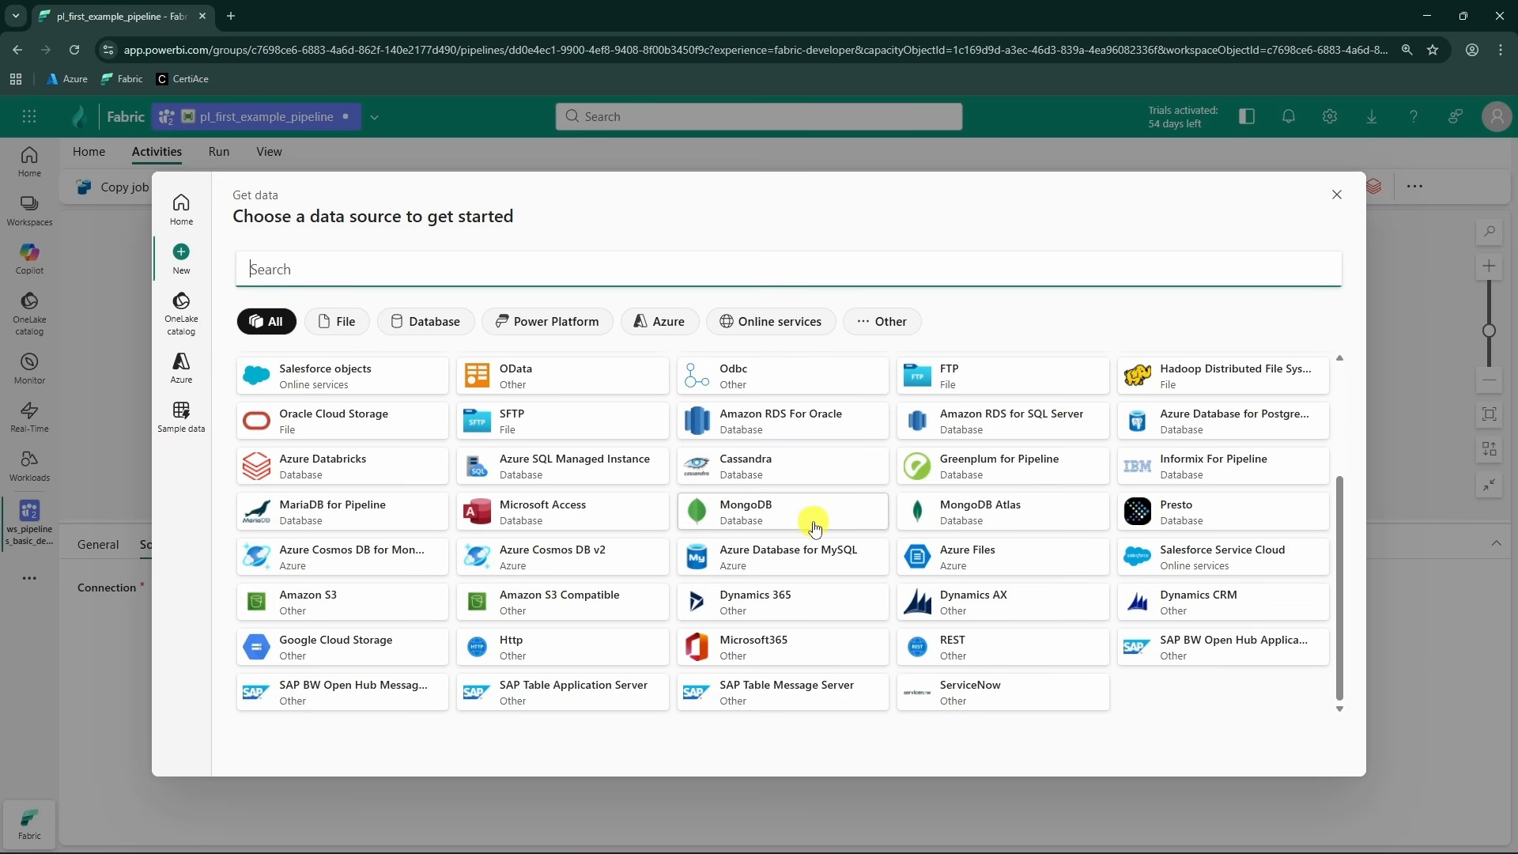
pyautogui.scroll(2, 814, 525)
pyautogui.scroll(2, 814, 553)
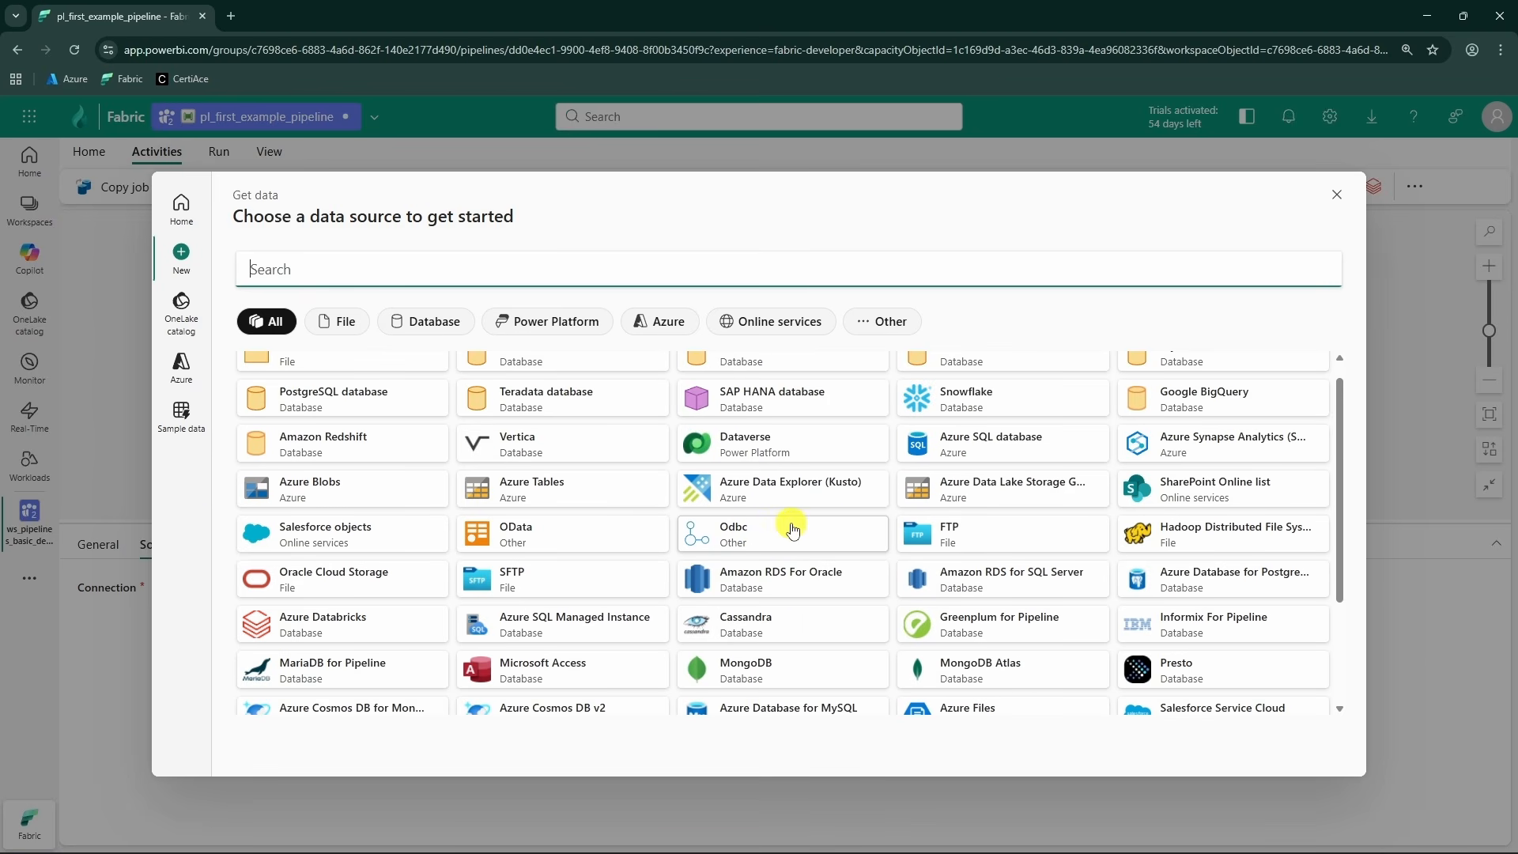
pyautogui.scroll(-3, 794, 530)
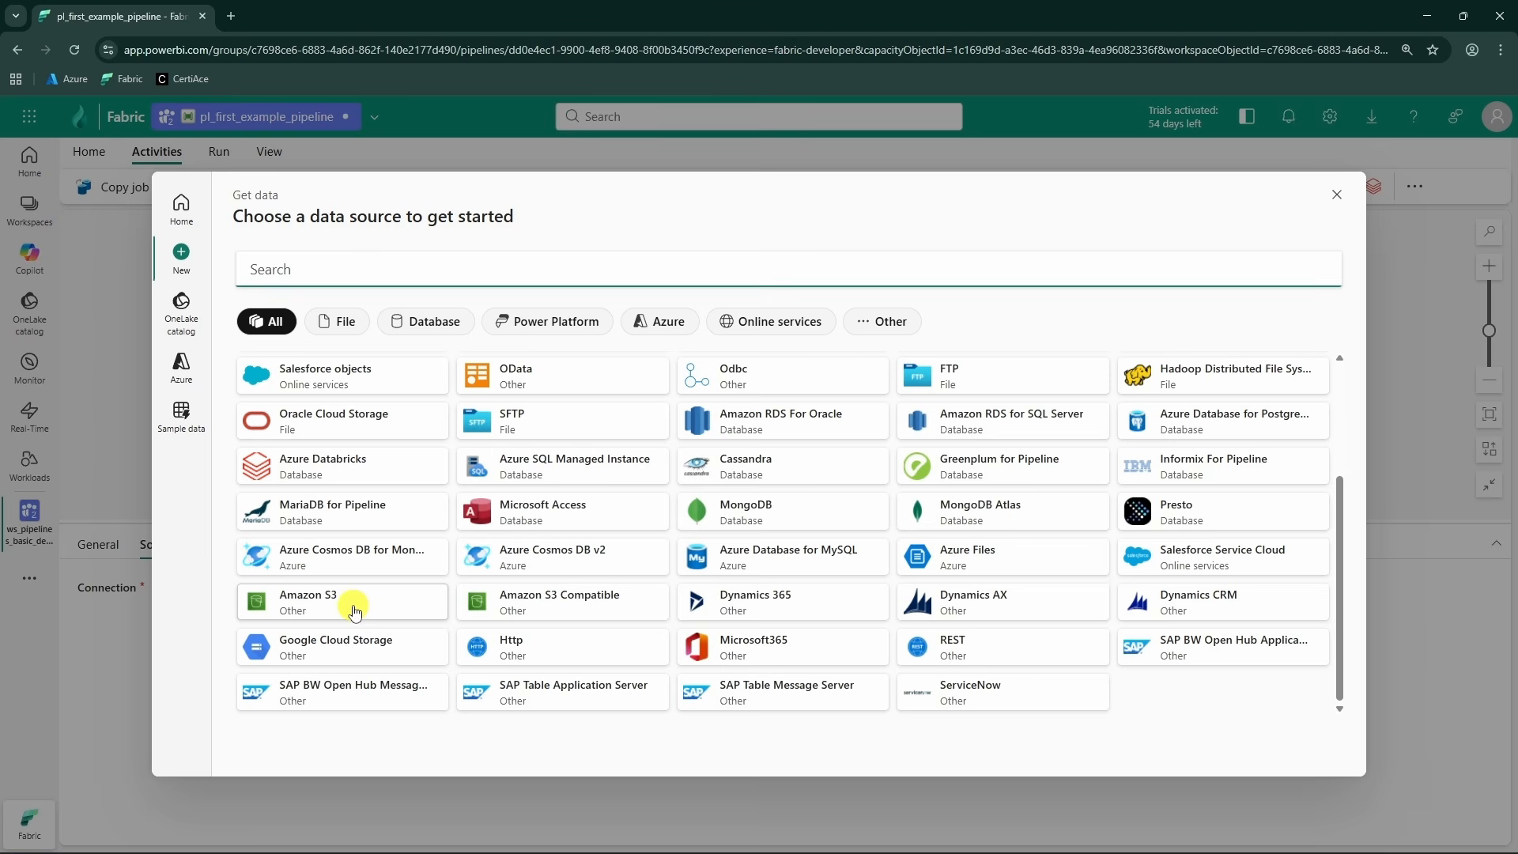
# - Review the Amazon S3 connection settings and credentials, discard the new connection, and view the Copy data destination settings
pyautogui.click(354, 611)
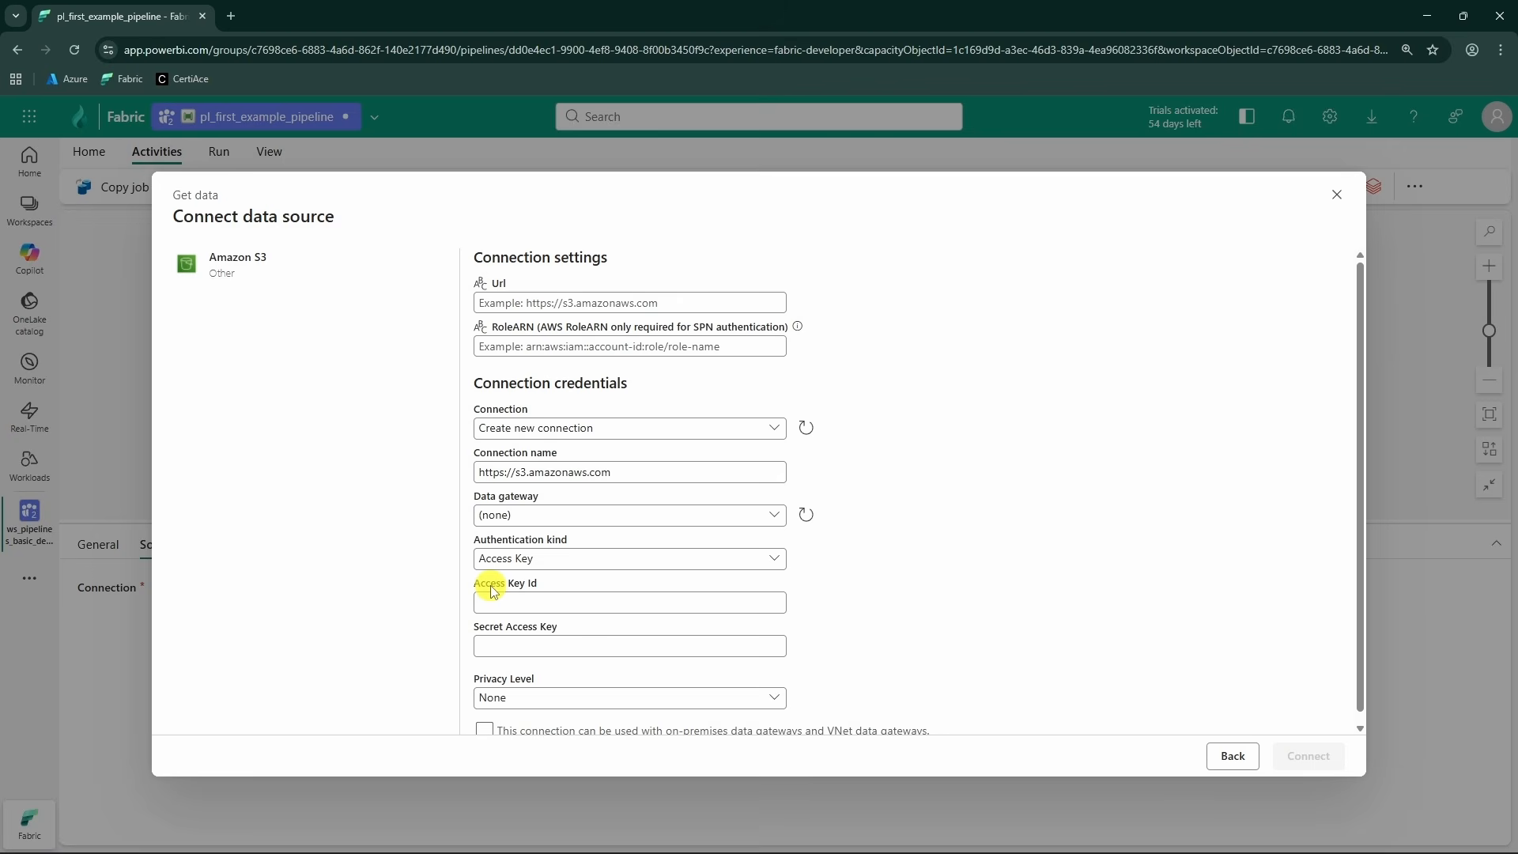
pyautogui.scroll(-1, 662, 452)
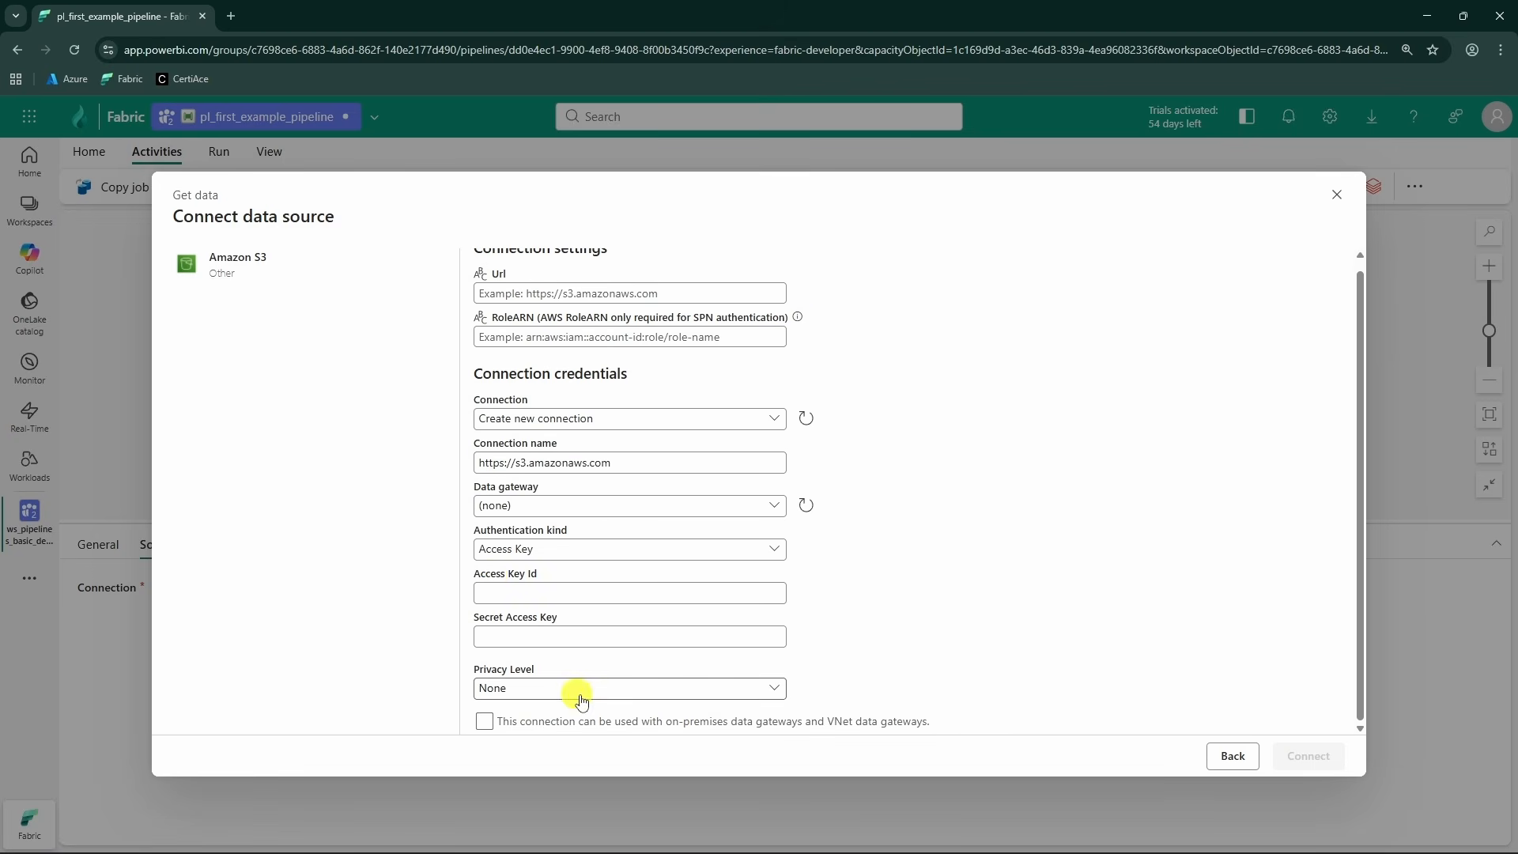
pyautogui.click(1217, 755)
pyautogui.click(1336, 197)
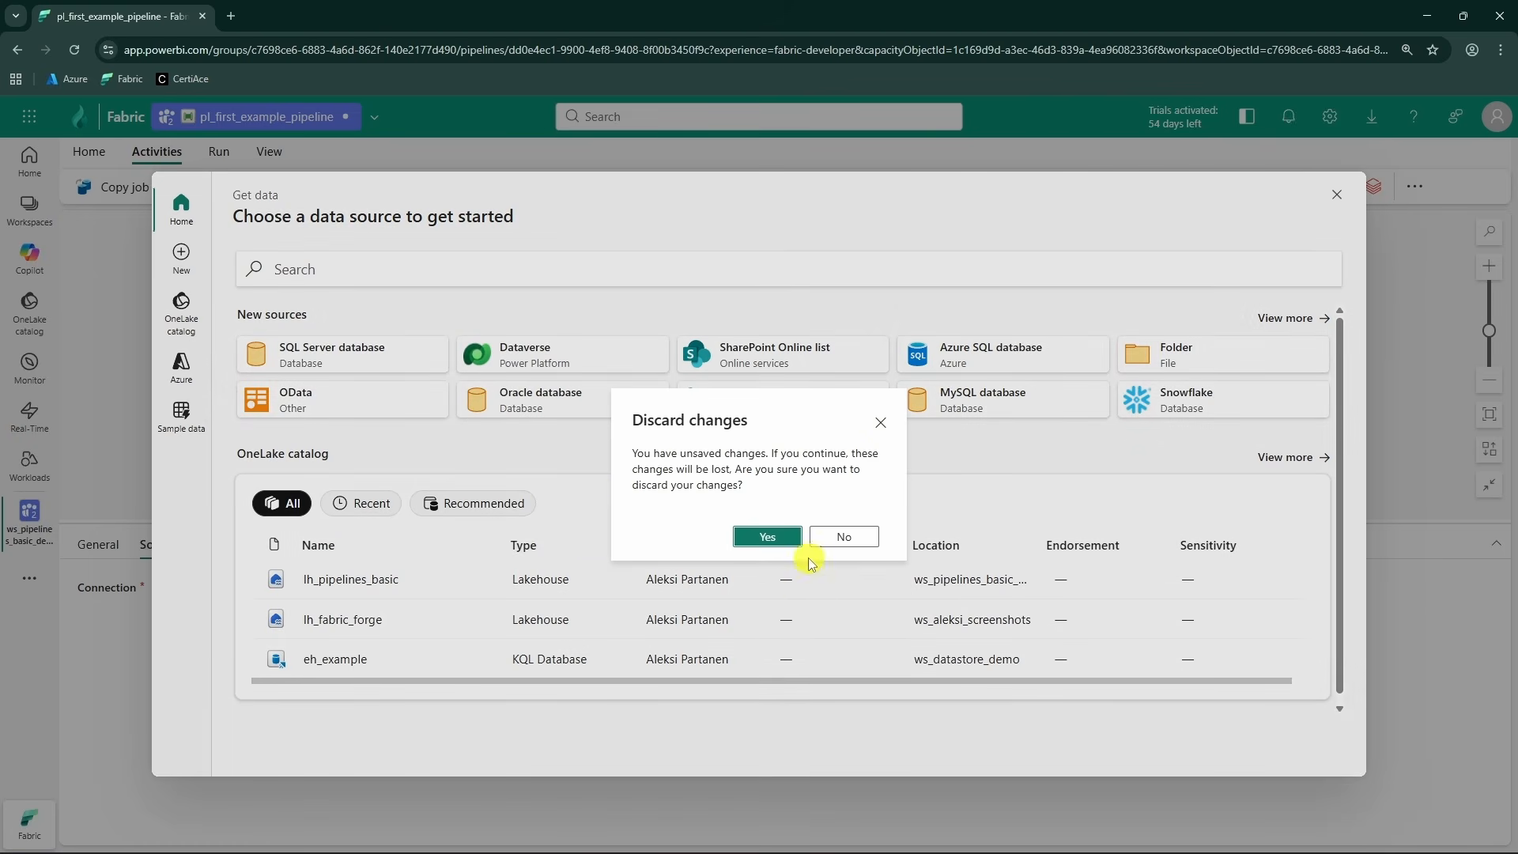
pyautogui.click(771, 535)
pyautogui.click(229, 546)
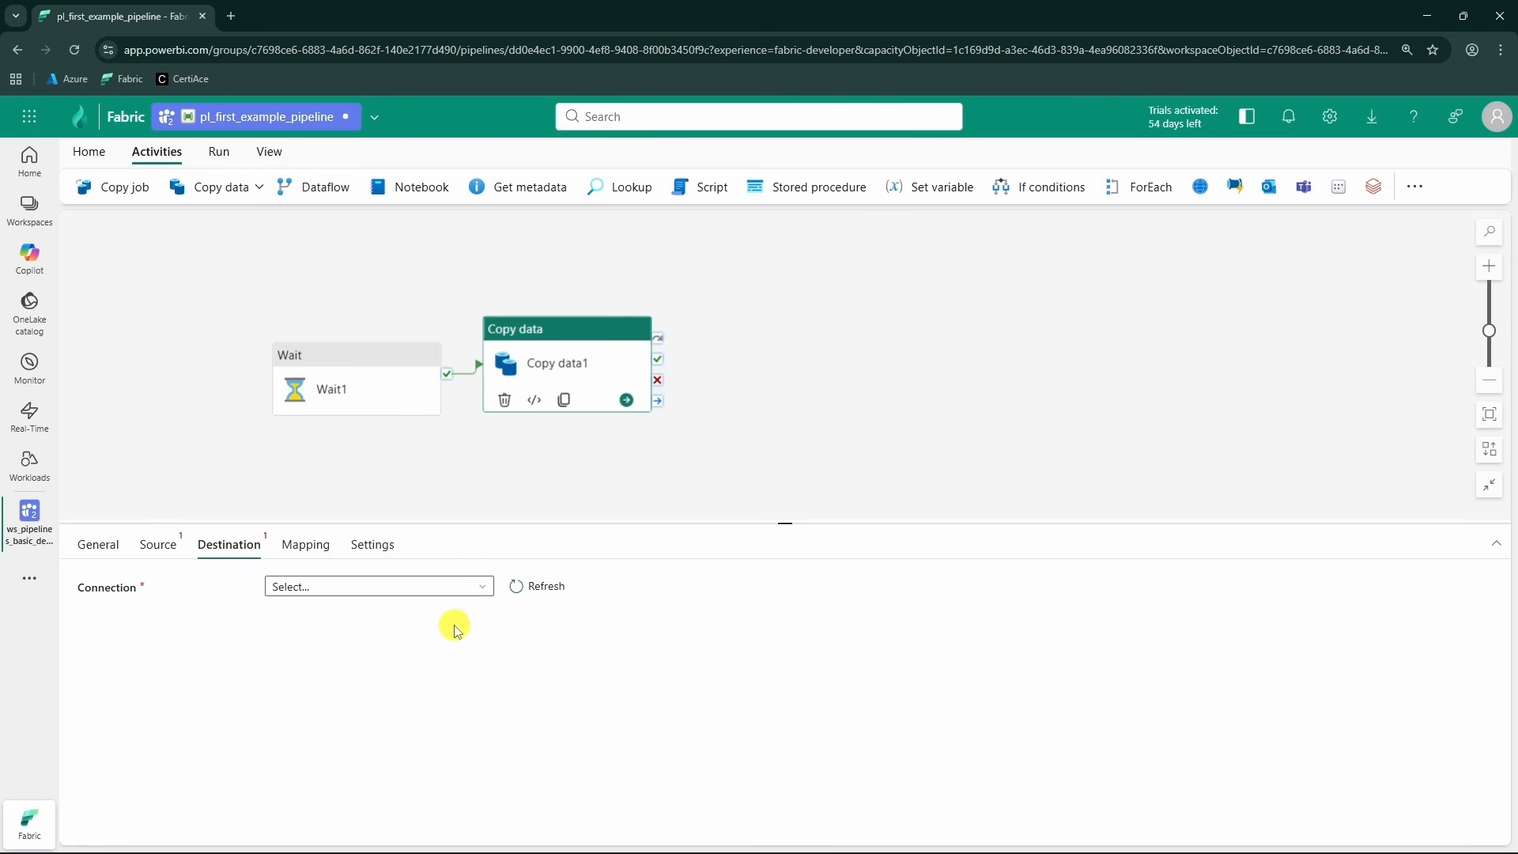
# - Add a pipeline parameter named abc with the String type
pyautogui.click(229, 502)
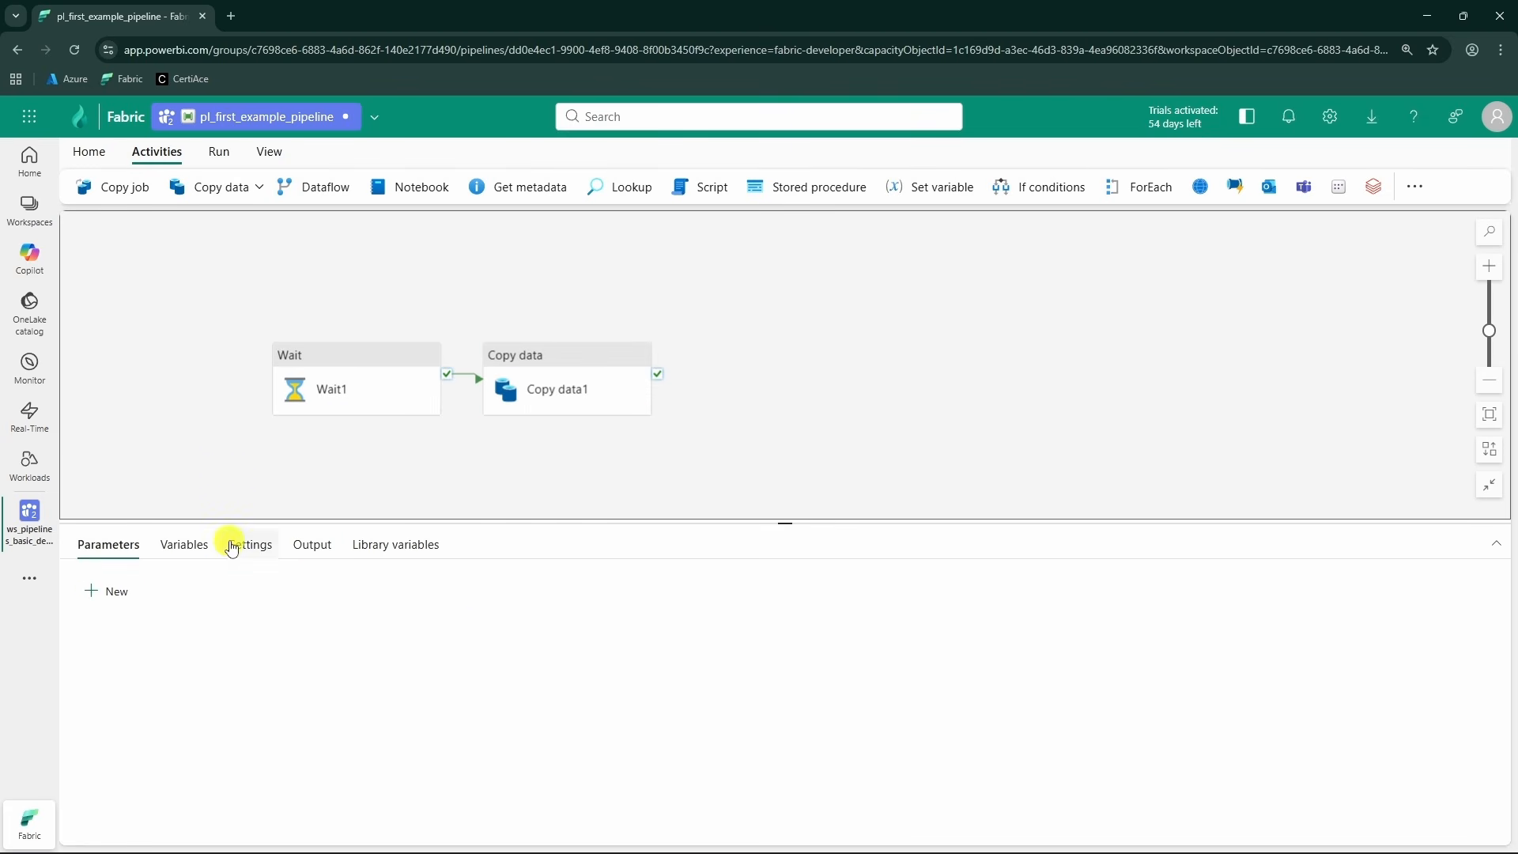
pyautogui.click(111, 604)
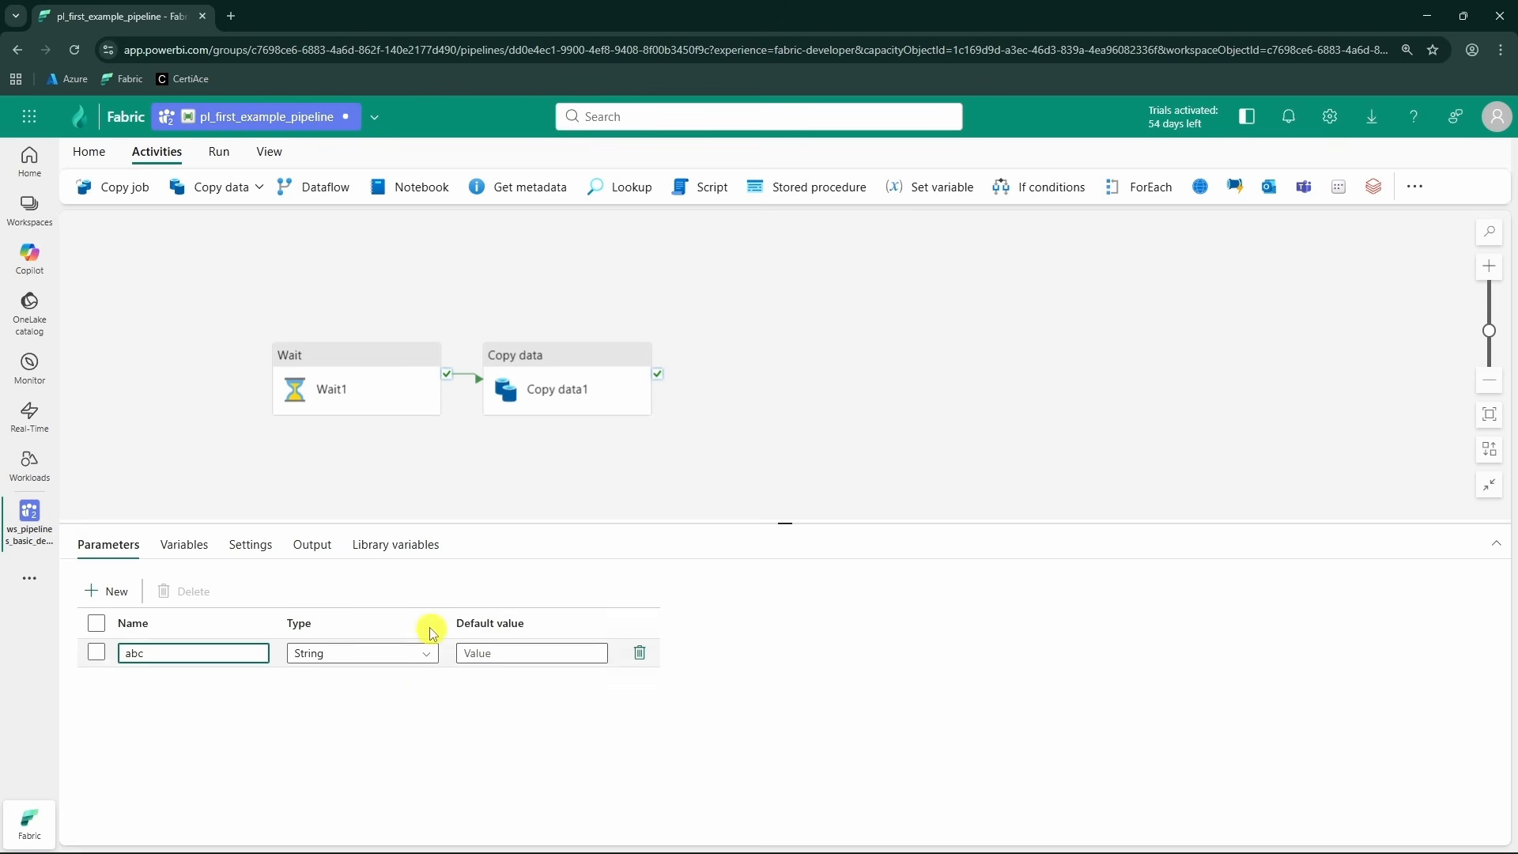
pyautogui.click(508, 536)
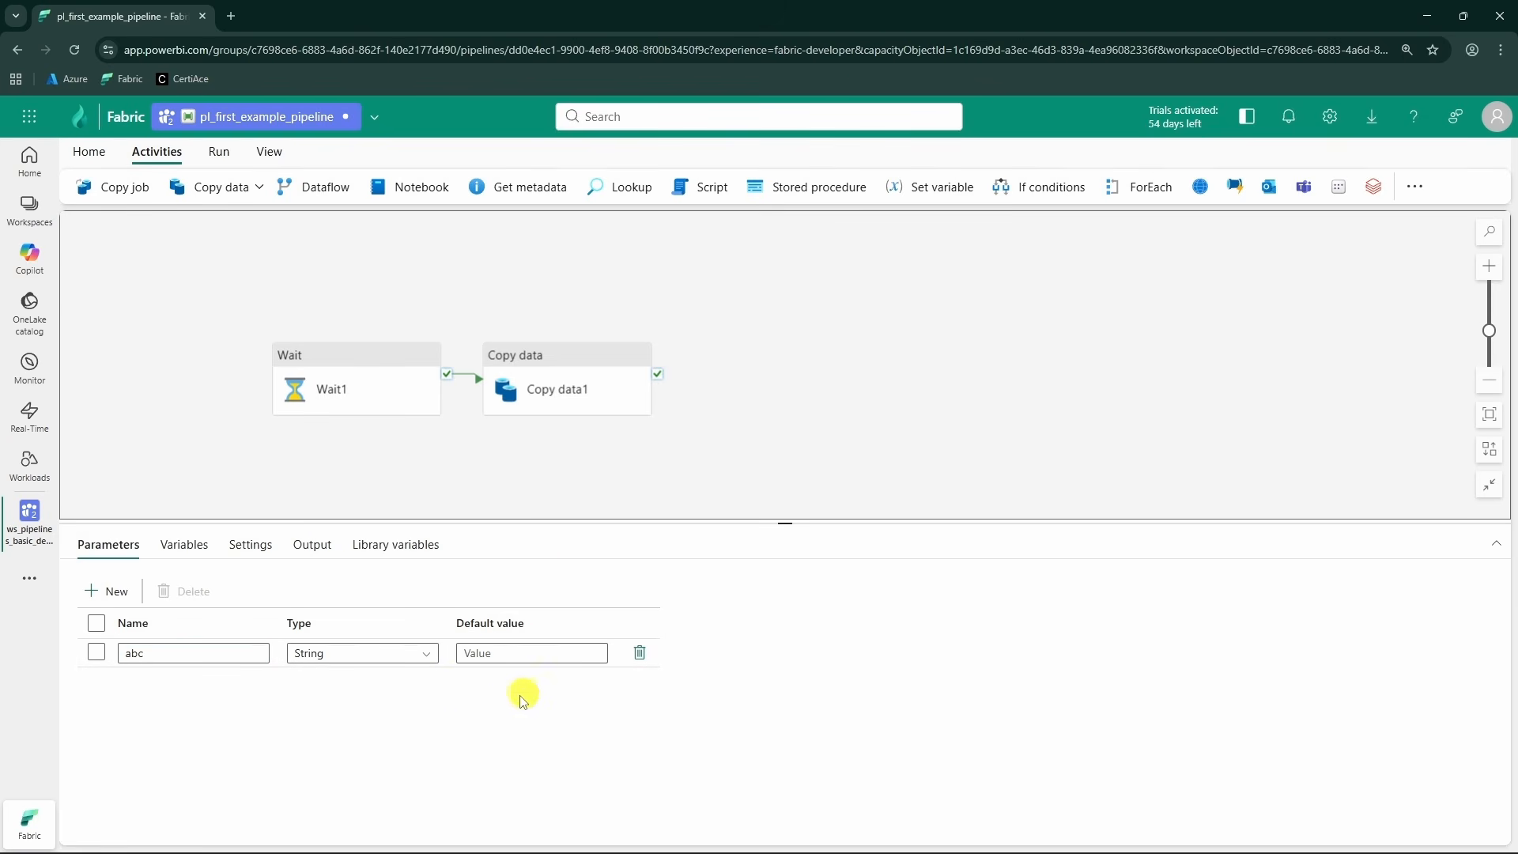
# - Examine the parameters, system variables and trigger parameters offered as dynamic content for Wait1's wait time, and cancel the expression
pyautogui.click(393, 393)
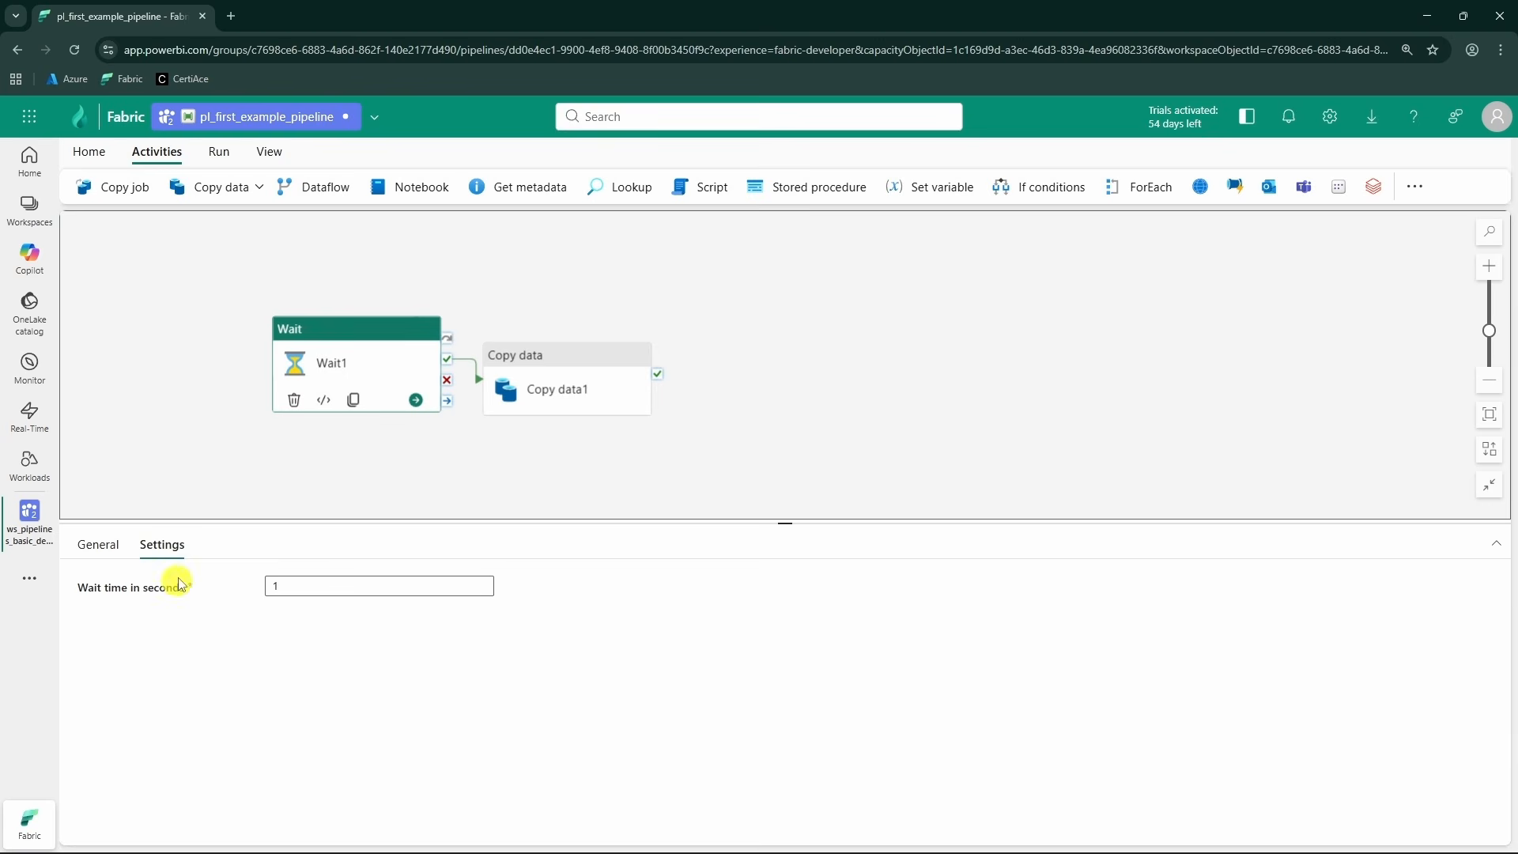
pyautogui.click(307, 587)
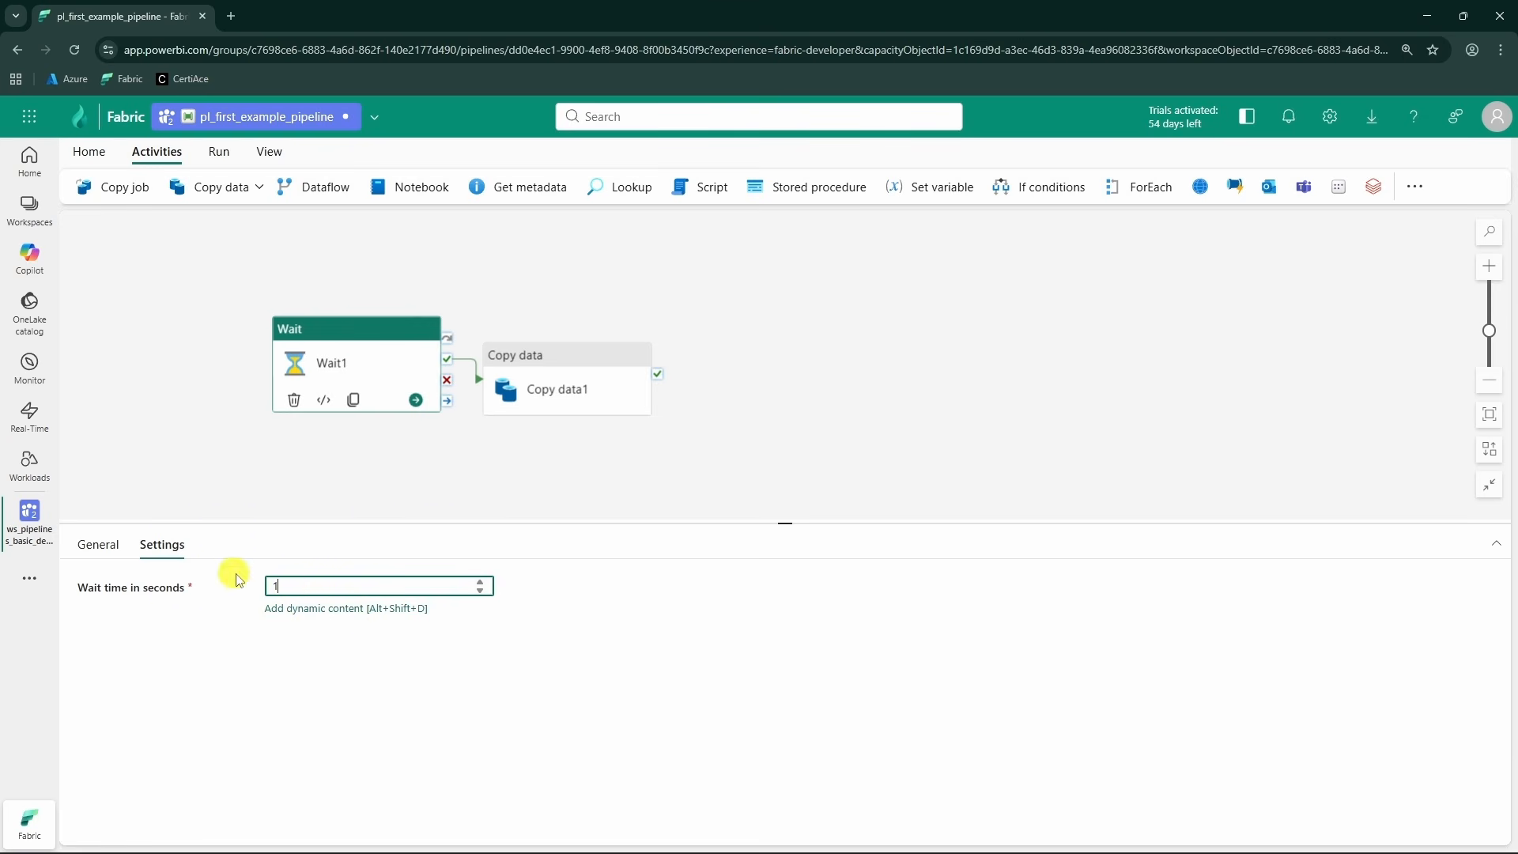
pyautogui.click(339, 608)
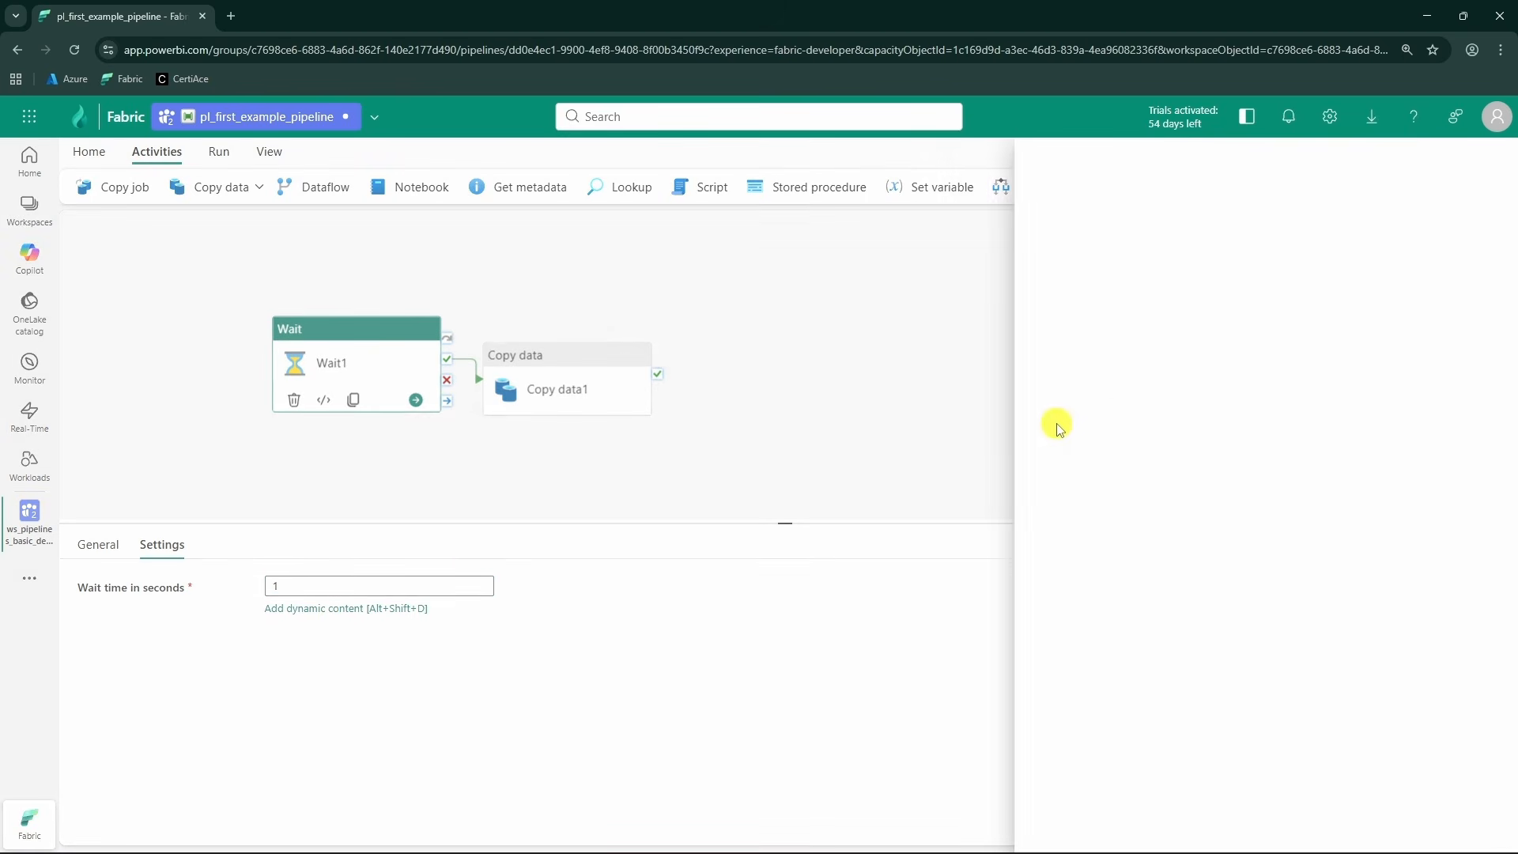
pyautogui.click(1101, 271)
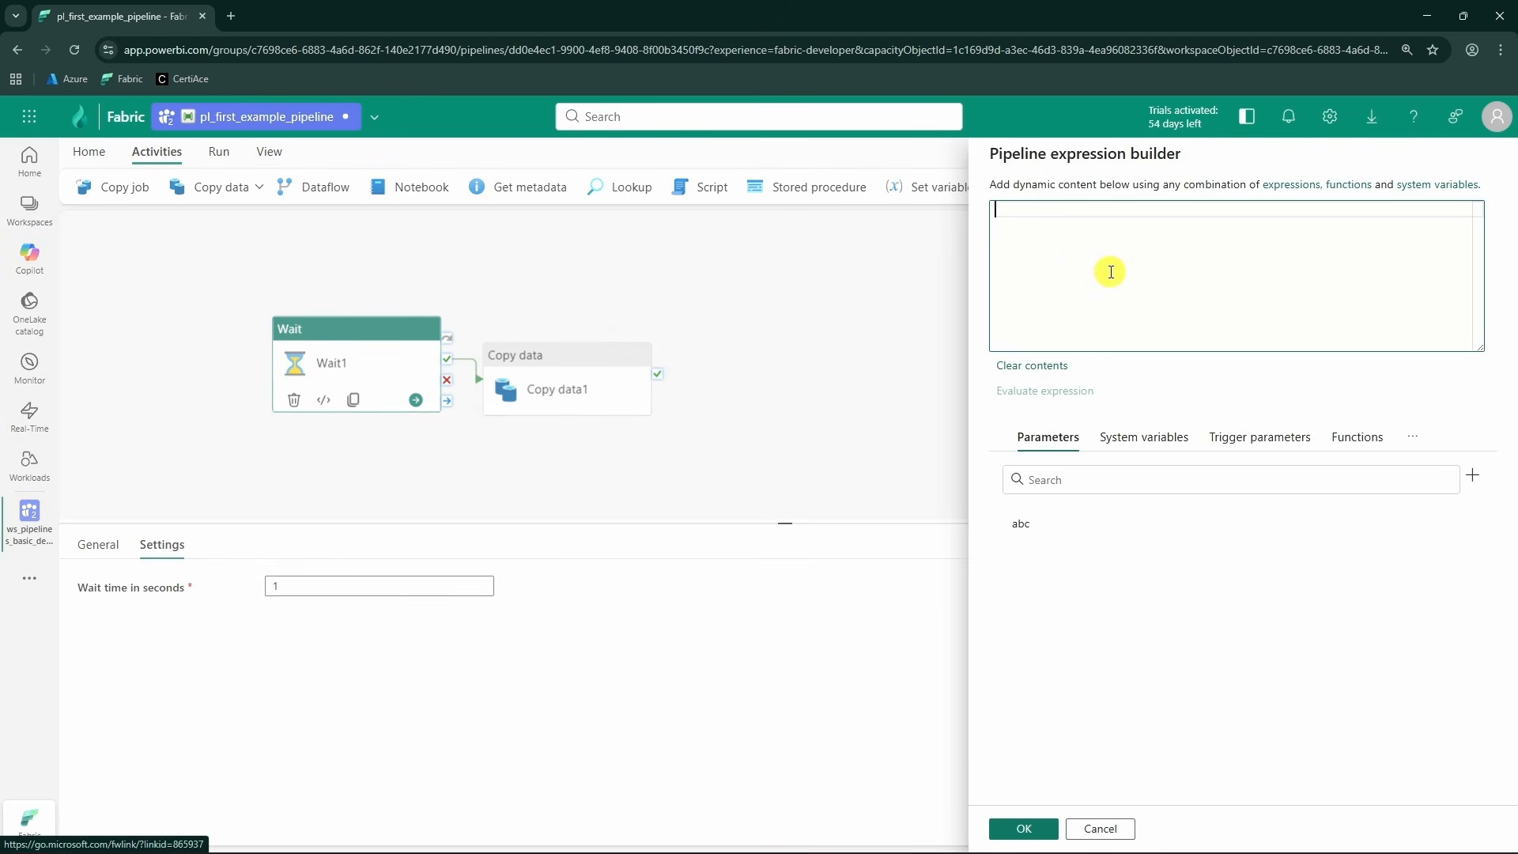
pyautogui.click(1148, 438)
pyautogui.click(1253, 439)
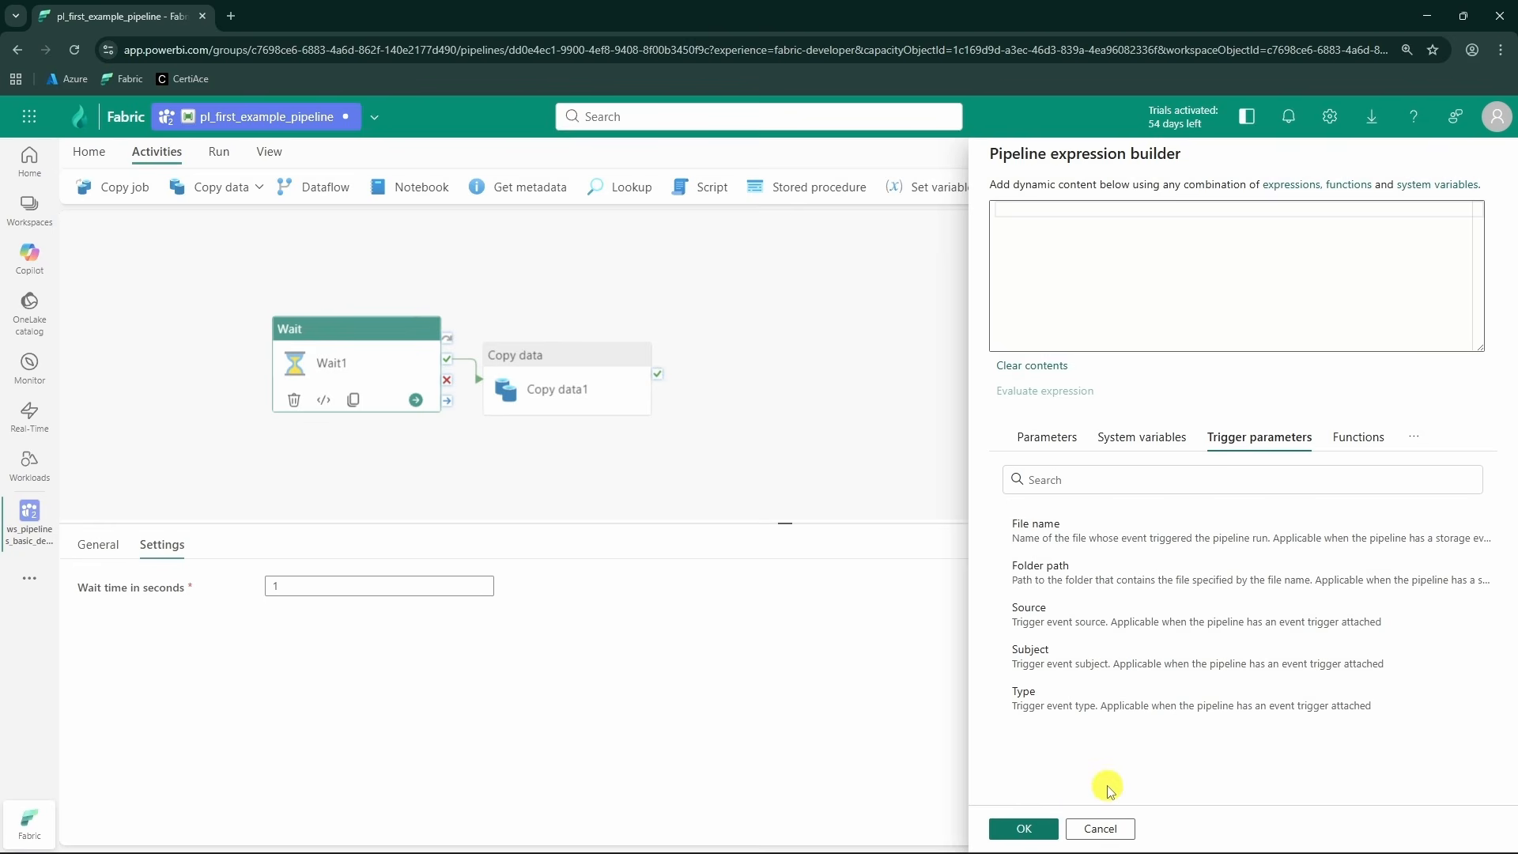
pyautogui.click(1051, 439)
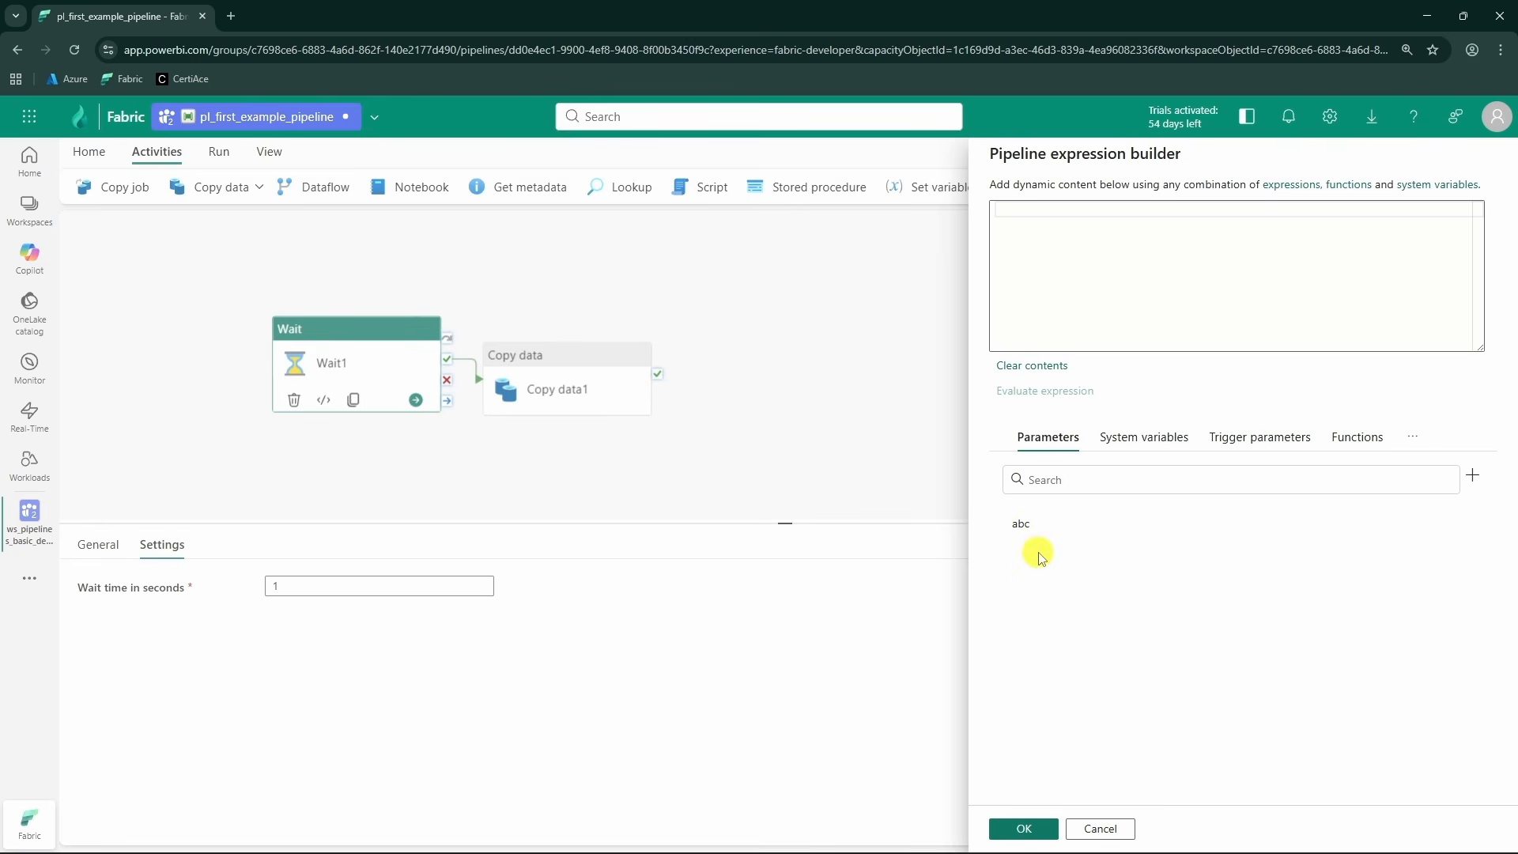
pyautogui.click(1100, 829)
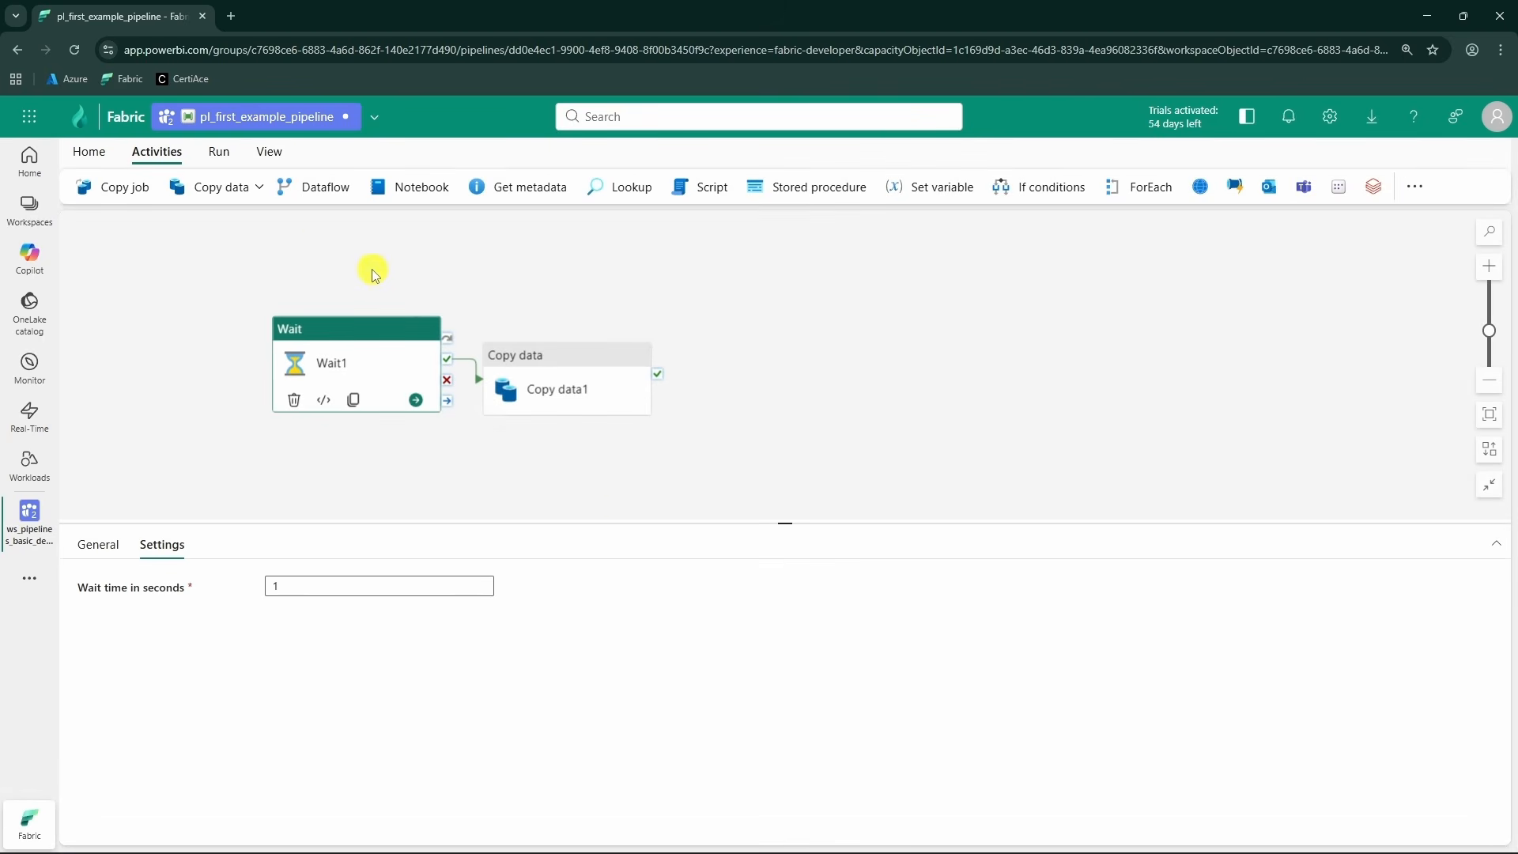
# - Open the pipeline's JSON code and examine its name, object ID and the start of the activities list
pyautogui.click(271, 154)
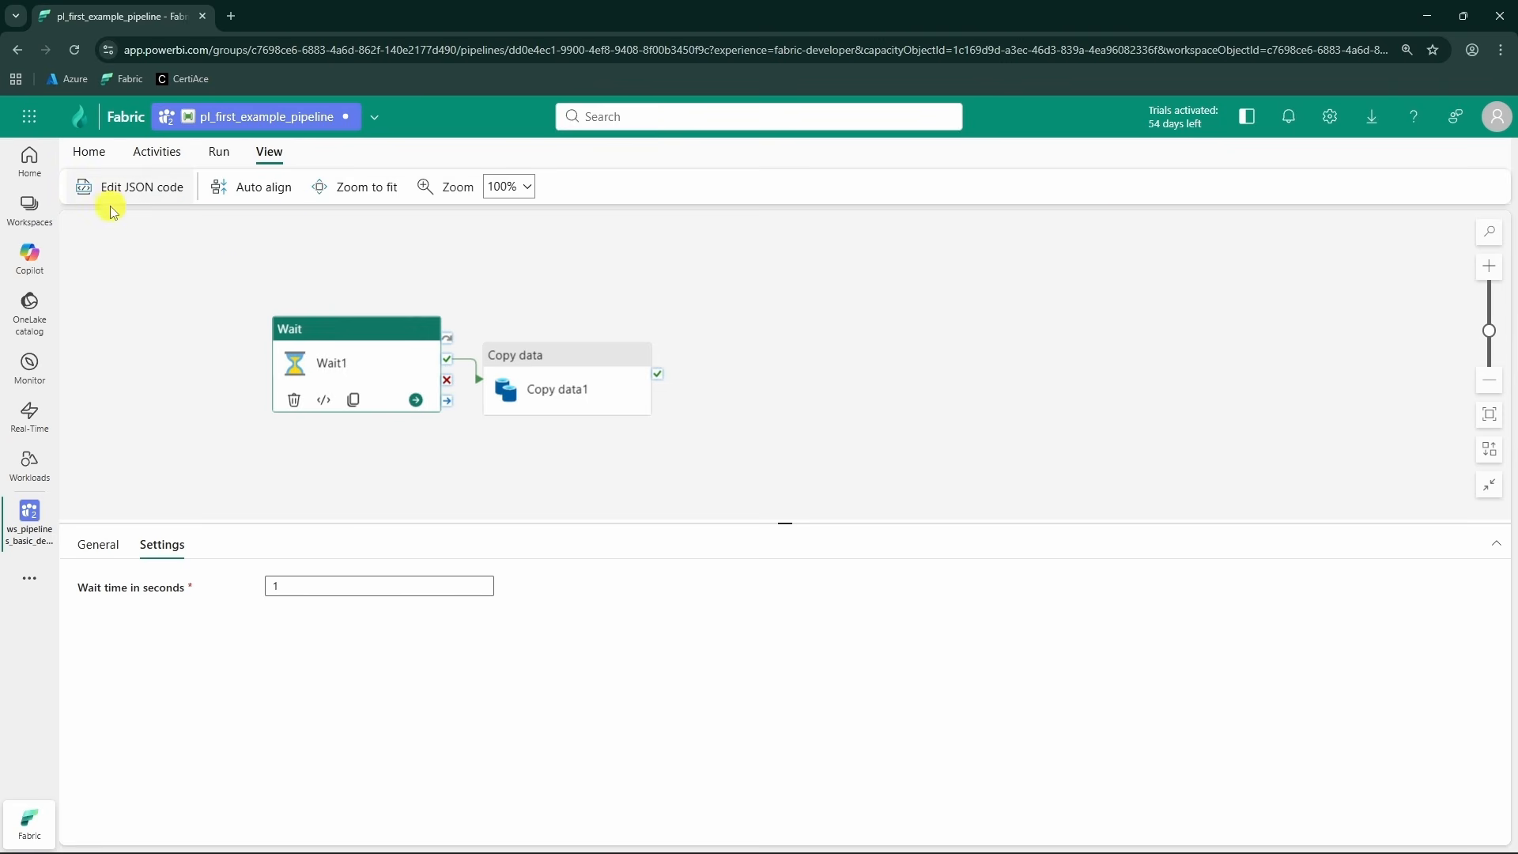
pyautogui.click(133, 190)
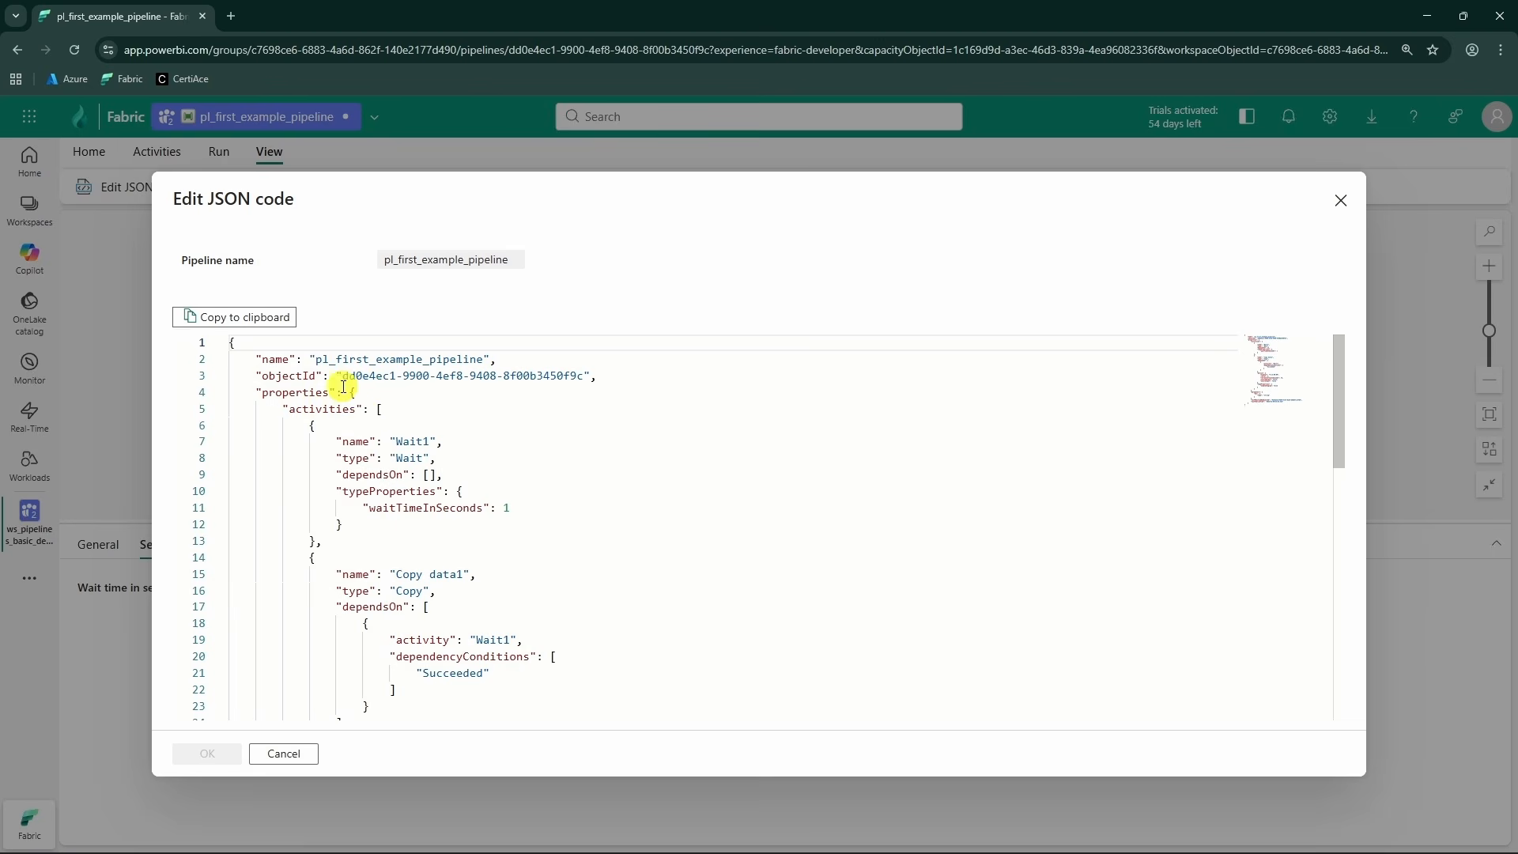
pyautogui.scroll(-3, 389, 431)
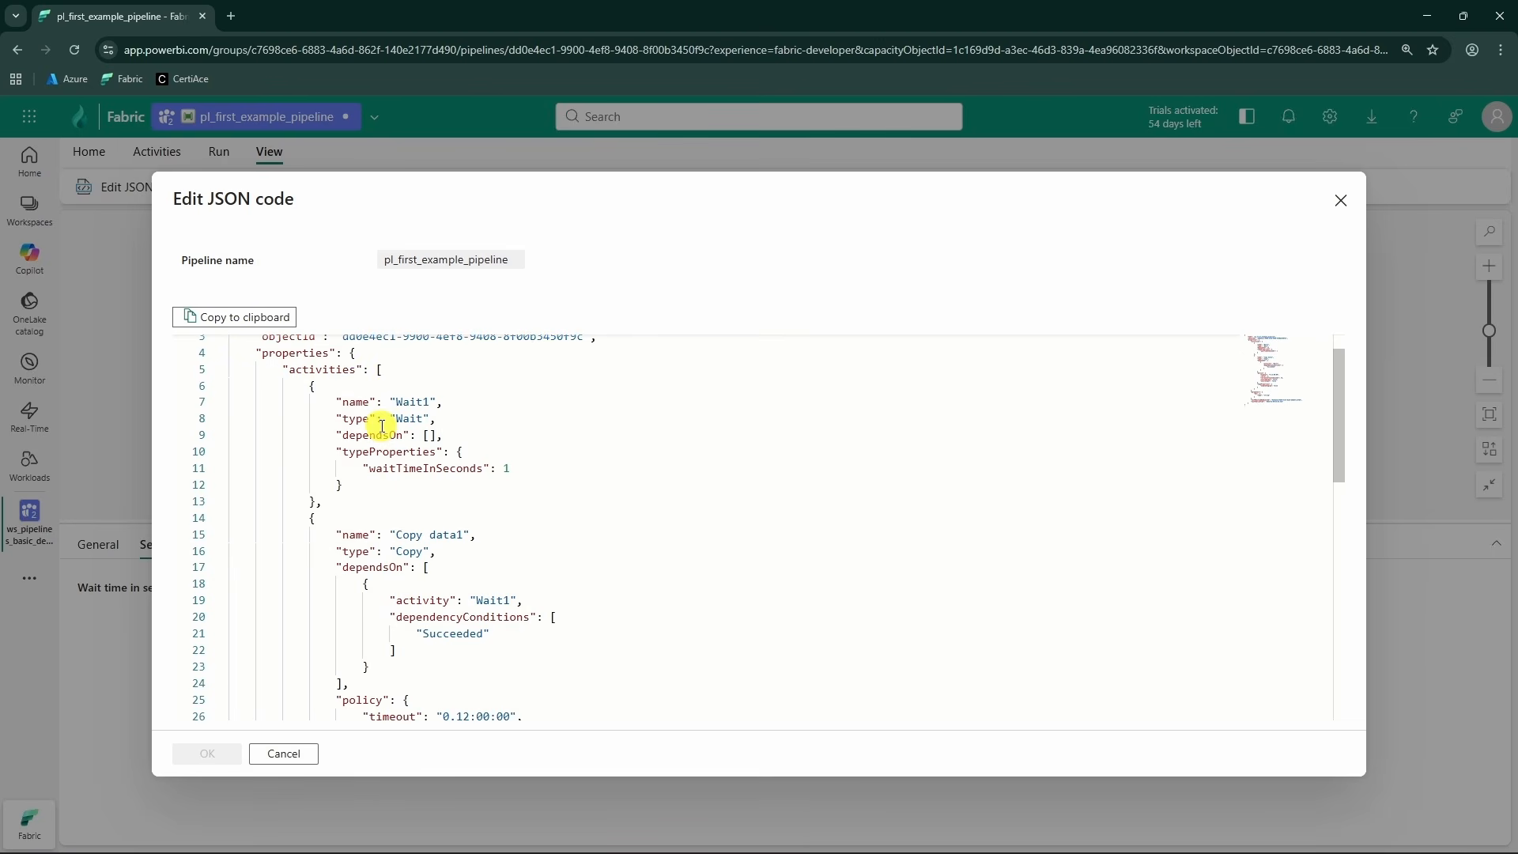
pyautogui.scroll(3, 407, 427)
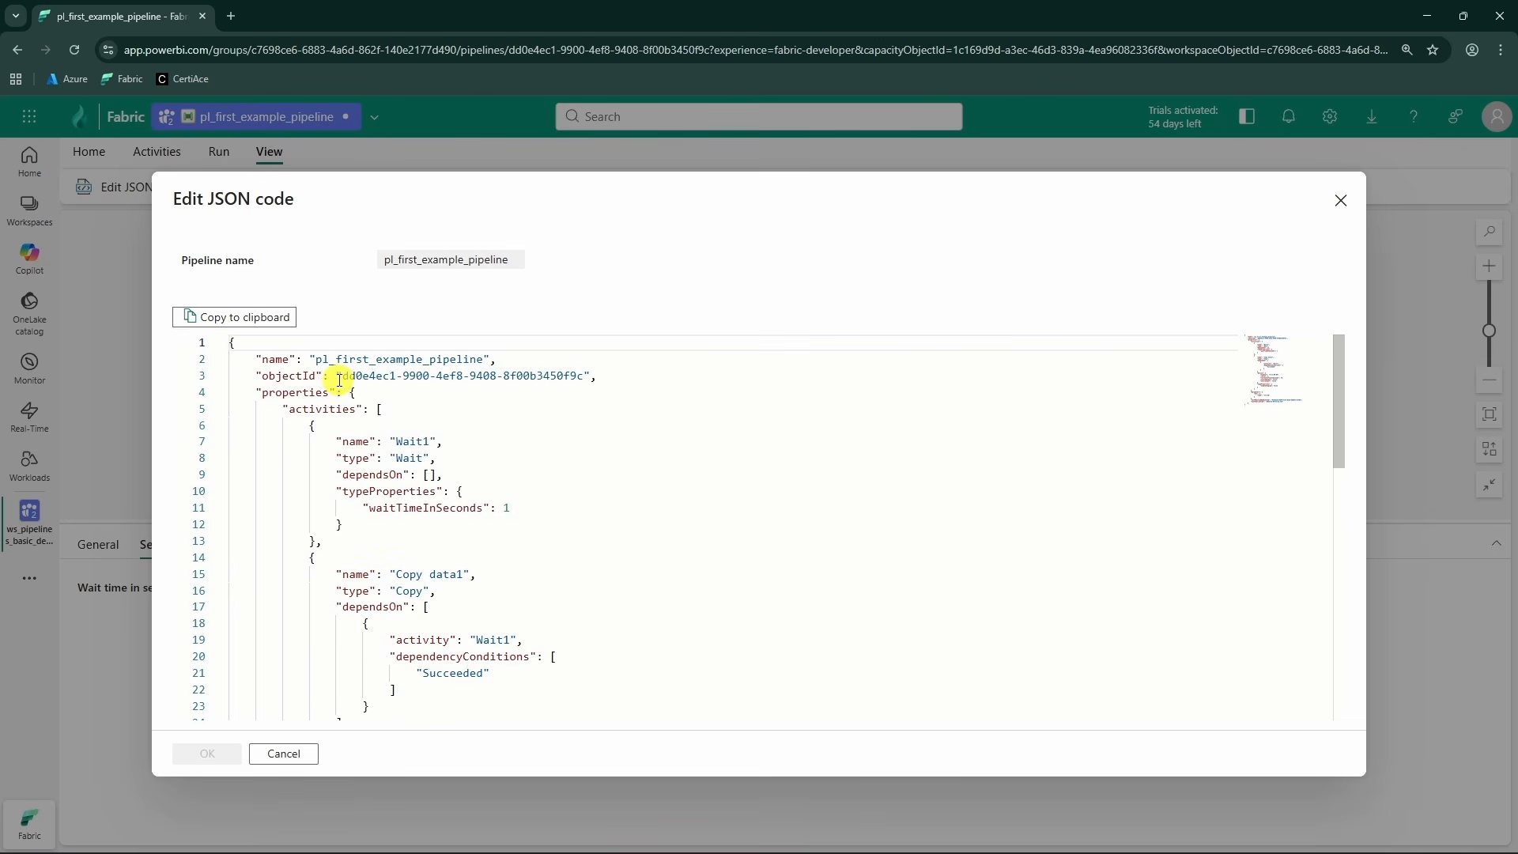
pyautogui.moveTo(255, 358); pyautogui.dragTo(510, 360)
pyautogui.scroll(-1, 477, 431)
pyautogui.scroll(1, 478, 431)
pyautogui.click(379, 405)
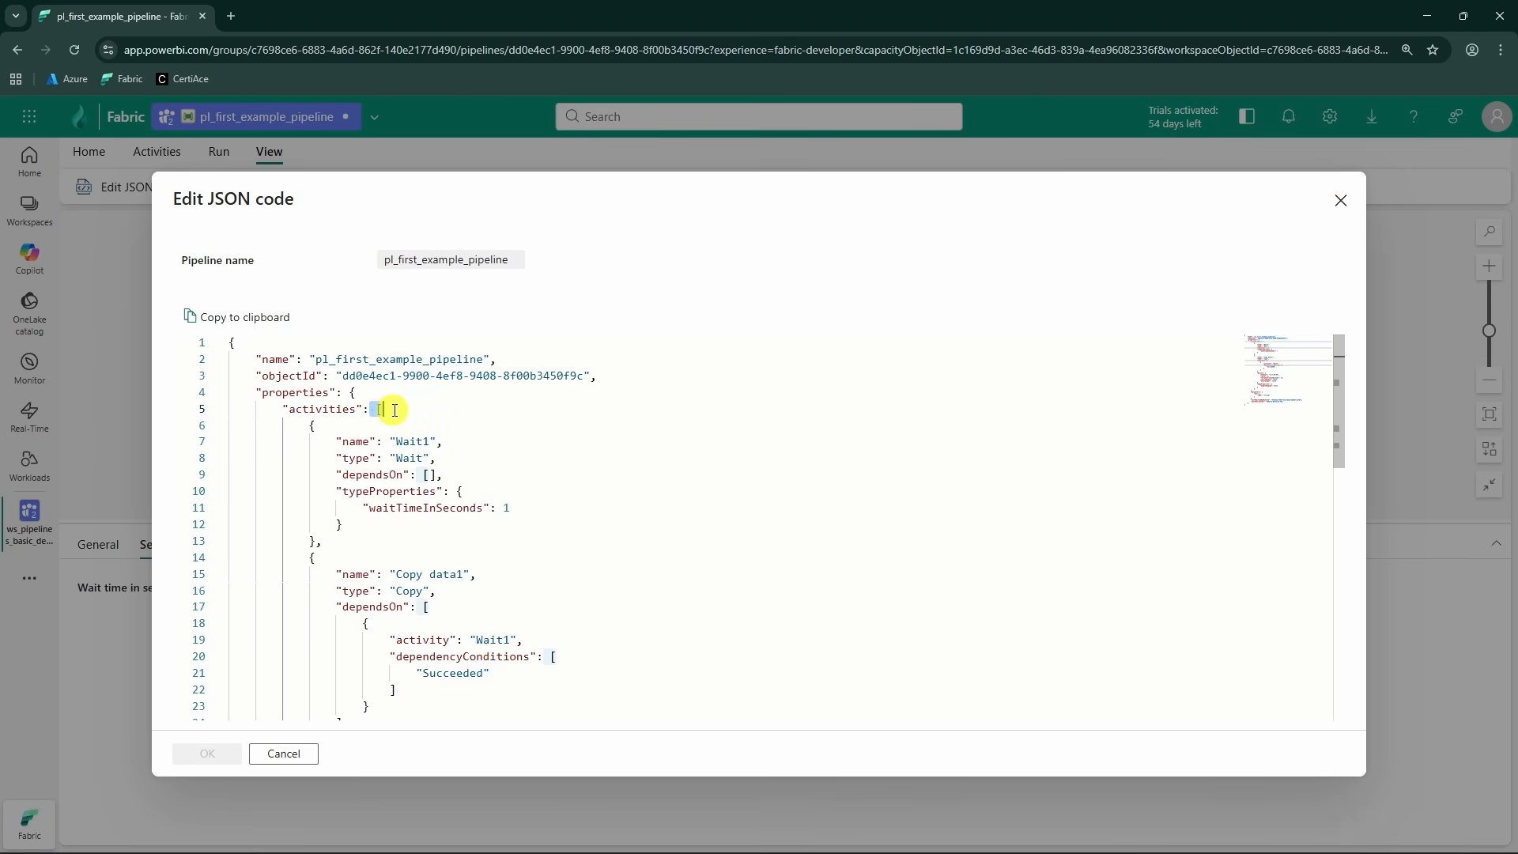
# - Examine the JSON definitions of the Wait1 and Copy data1 activities and of the abc parameter
pyautogui.scroll(-1, 370, 434)
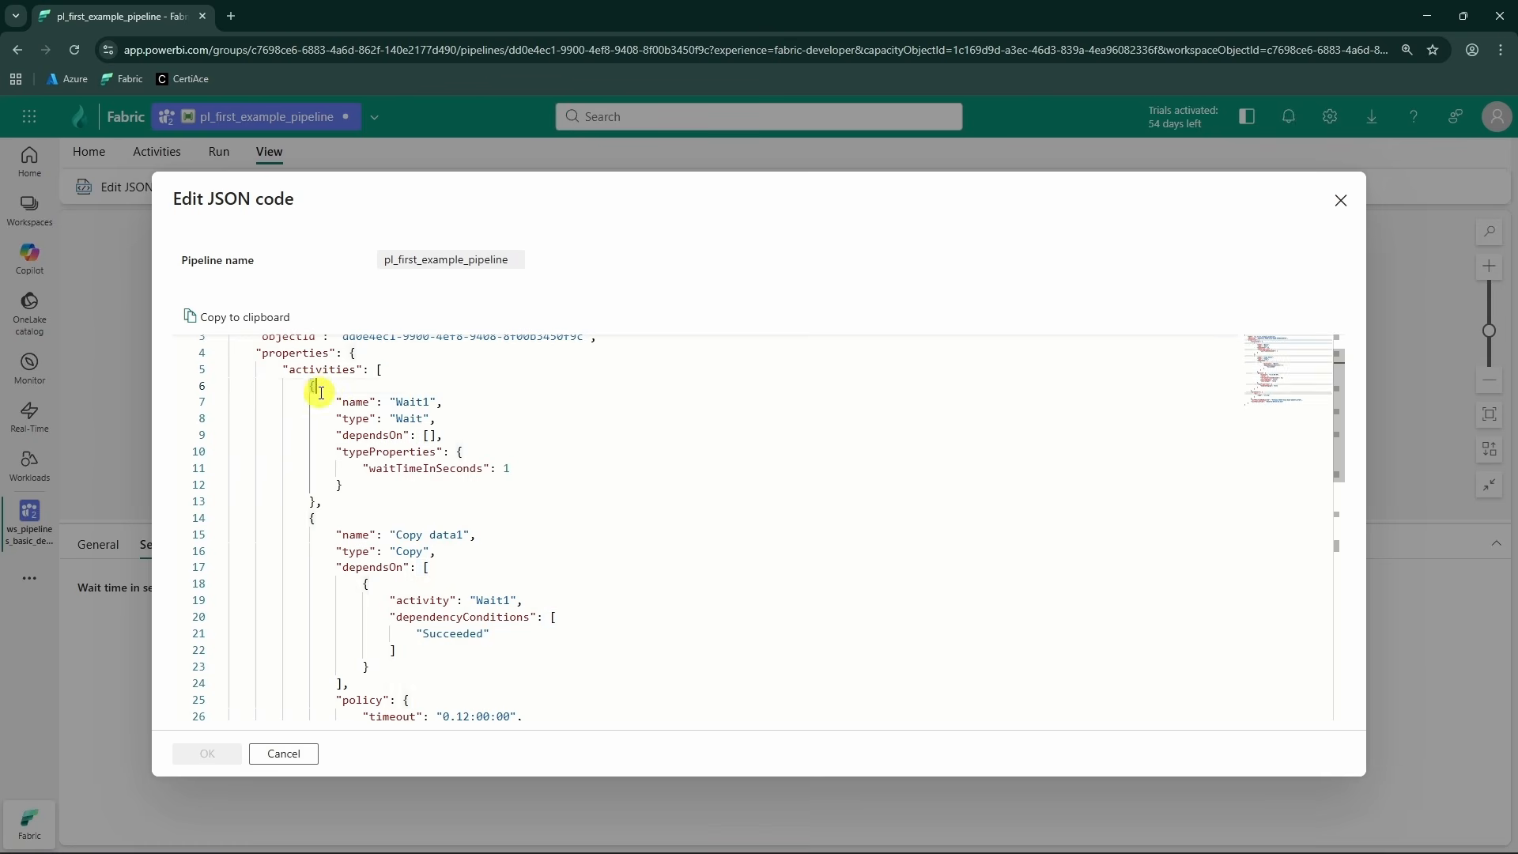
pyautogui.moveTo(308, 387); pyautogui.dragTo(413, 497)
pyautogui.scroll(-5, 442, 482)
pyautogui.moveTo(321, 398); pyautogui.dragTo(397, 585)
pyautogui.scroll(-3, 393, 434)
pyautogui.scroll(-3, 411, 576)
pyautogui.click(379, 532)
pyautogui.moveTo(283, 536); pyautogui.dragTo(456, 587)
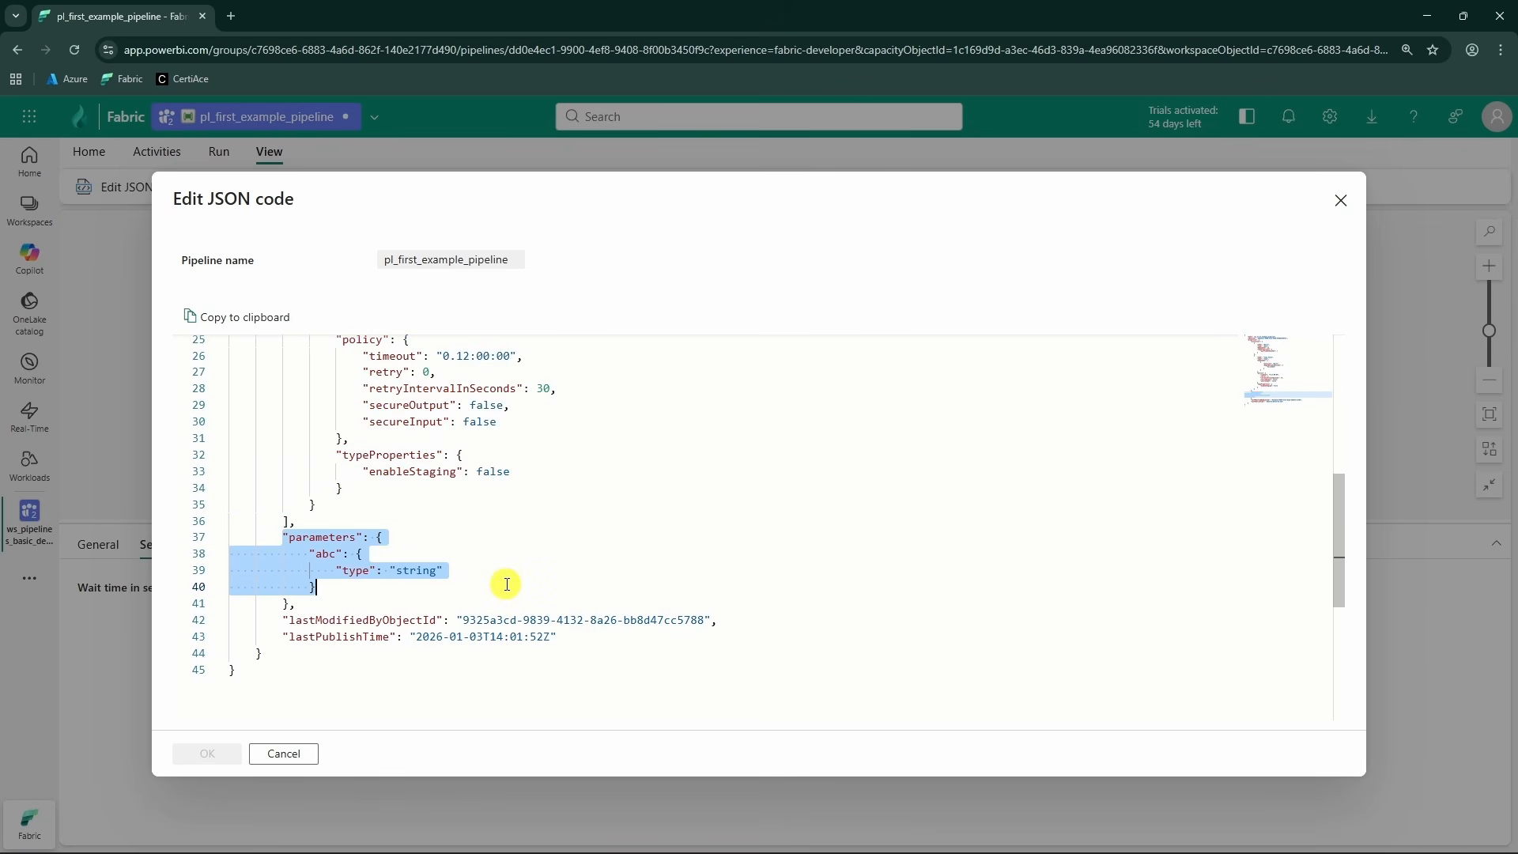
# - Review the complete JSON definition from its beginning and close the code without making changes
pyautogui.scroll(5, 487, 574)
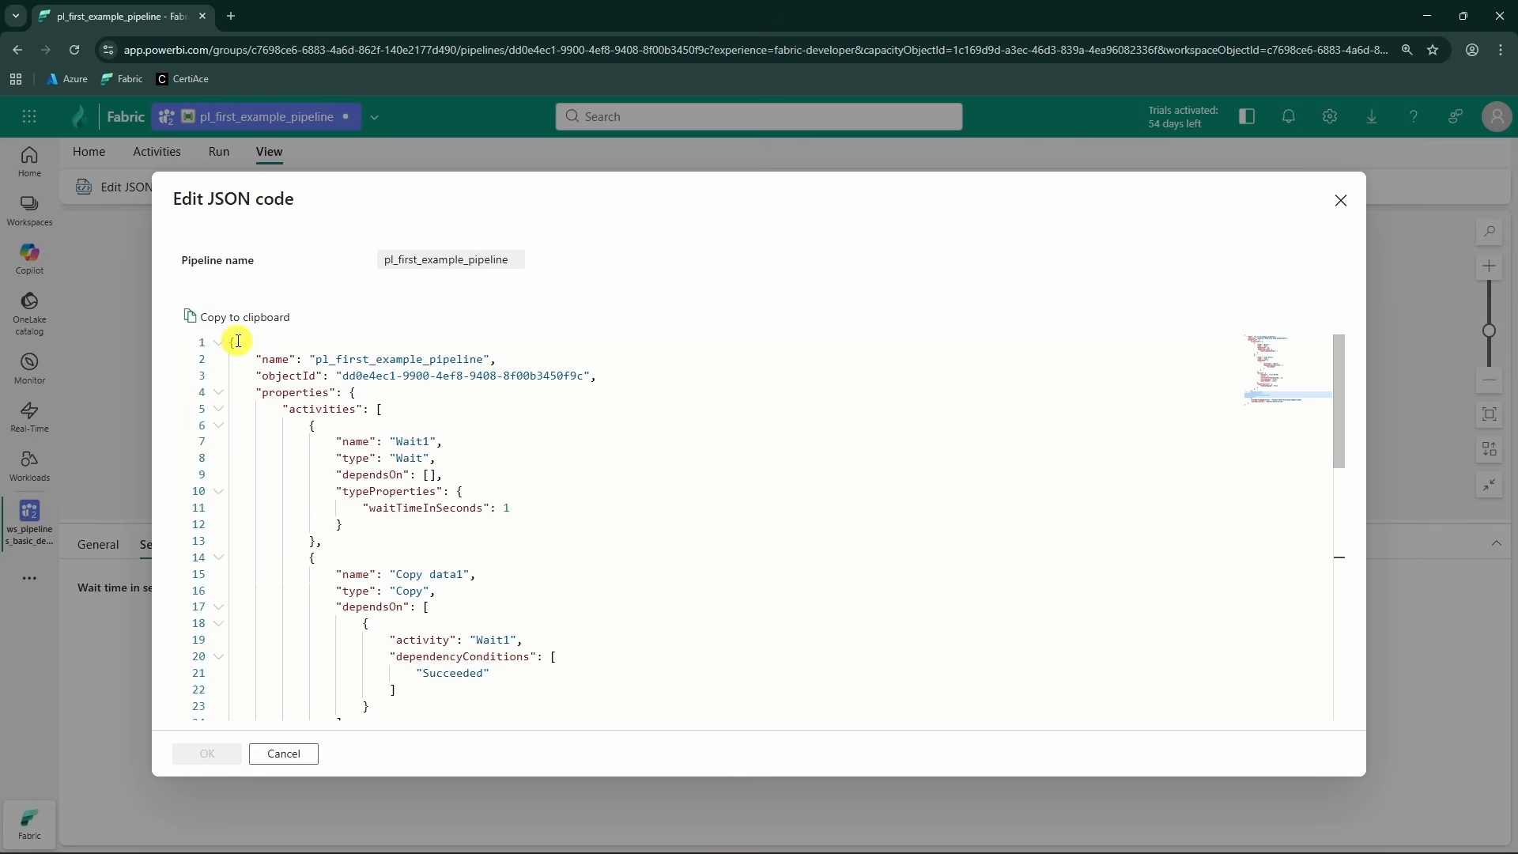
pyautogui.moveTo(231, 343); pyautogui.dragTo(426, 580)
pyautogui.scroll(6, 439, 518)
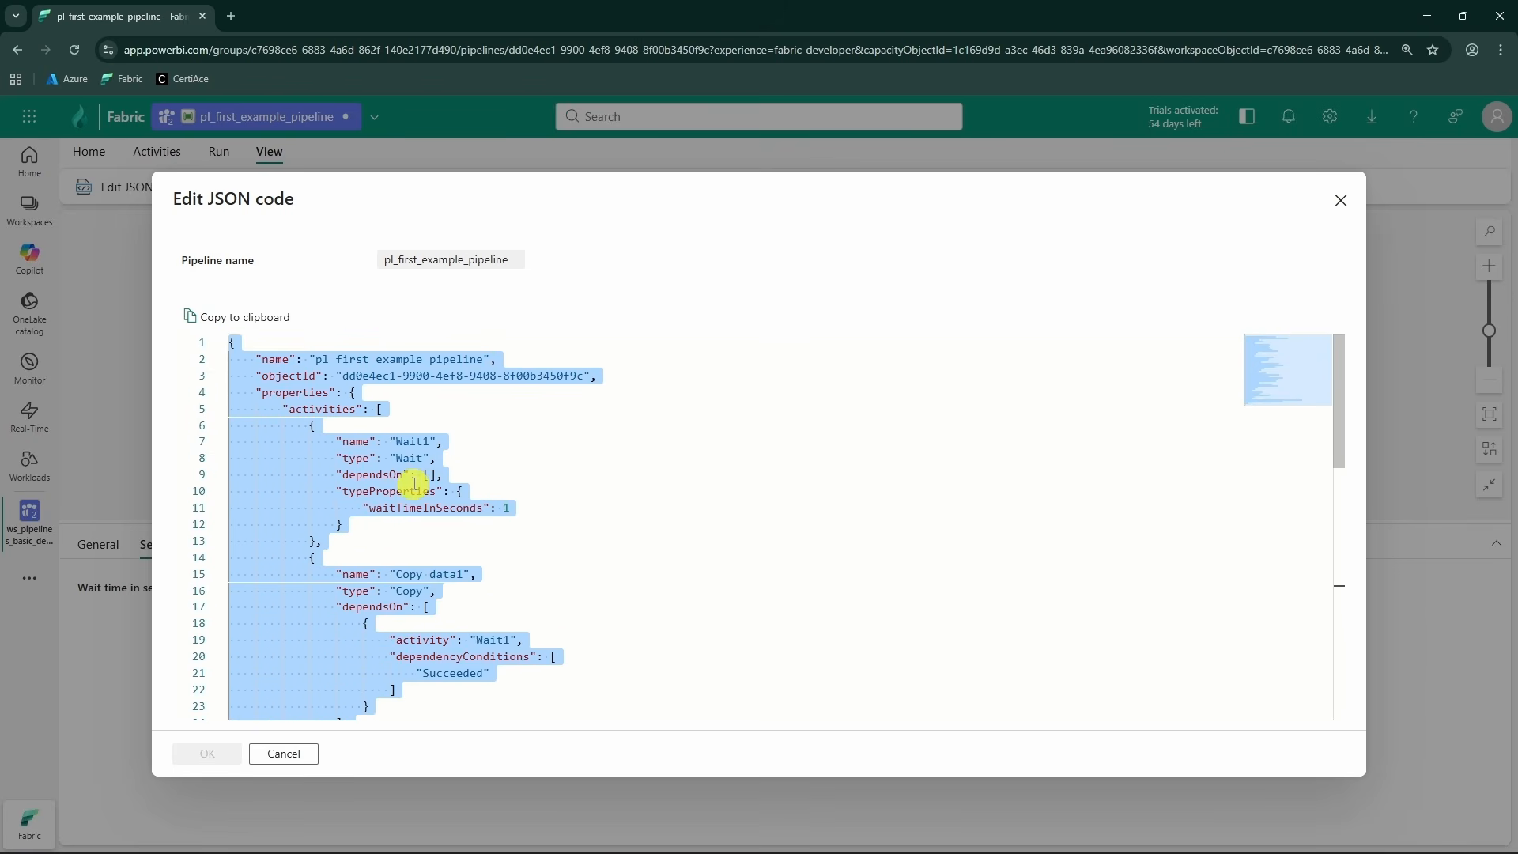
pyautogui.click(596, 526)
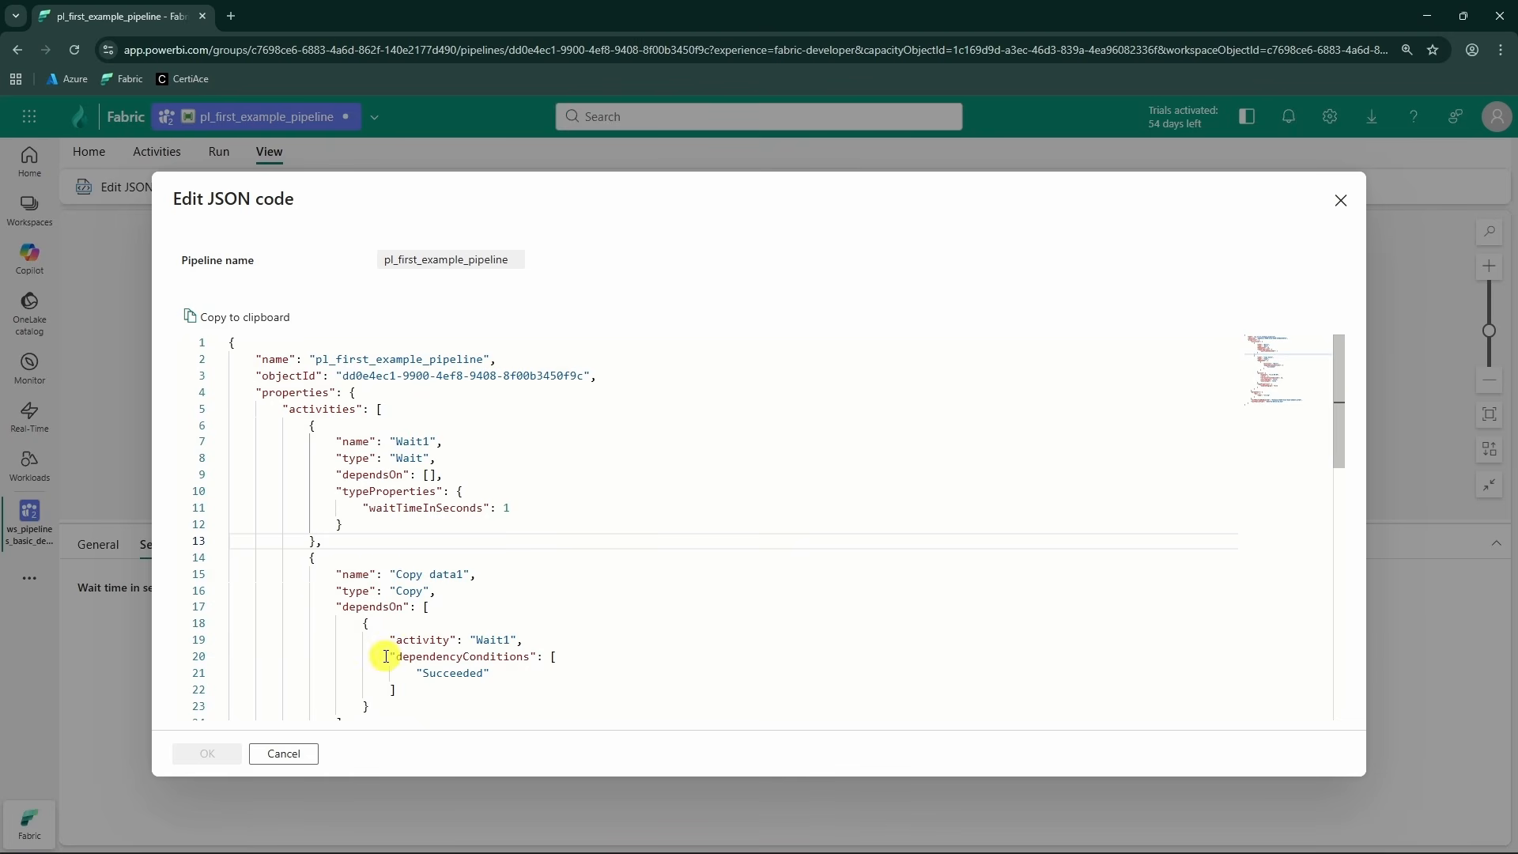
pyautogui.click(295, 764)
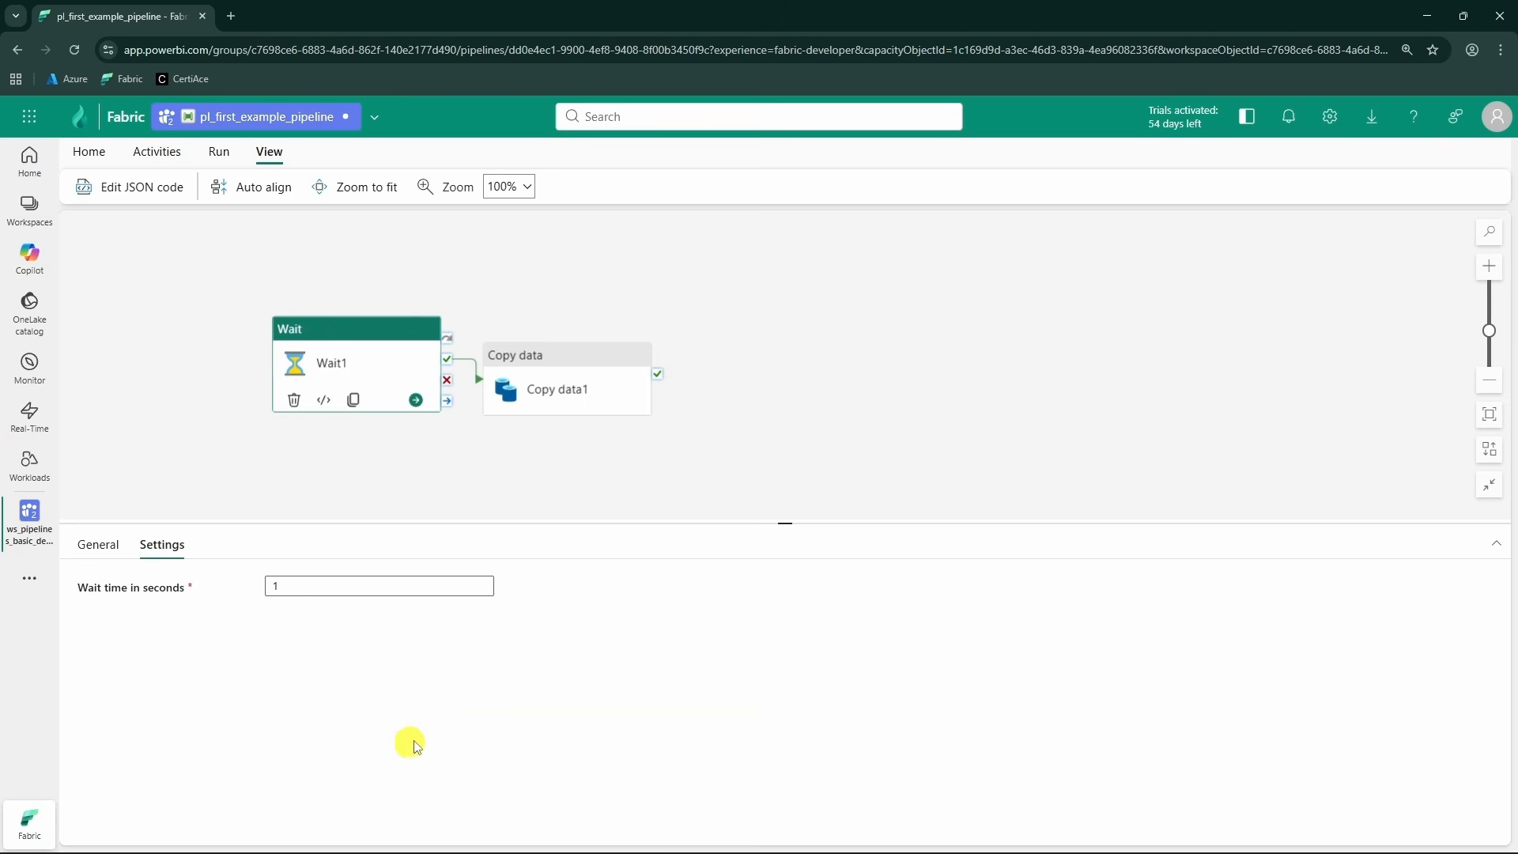
# - Delete the Copy data1 activity from the pipeline
pyautogui.click(589, 394)
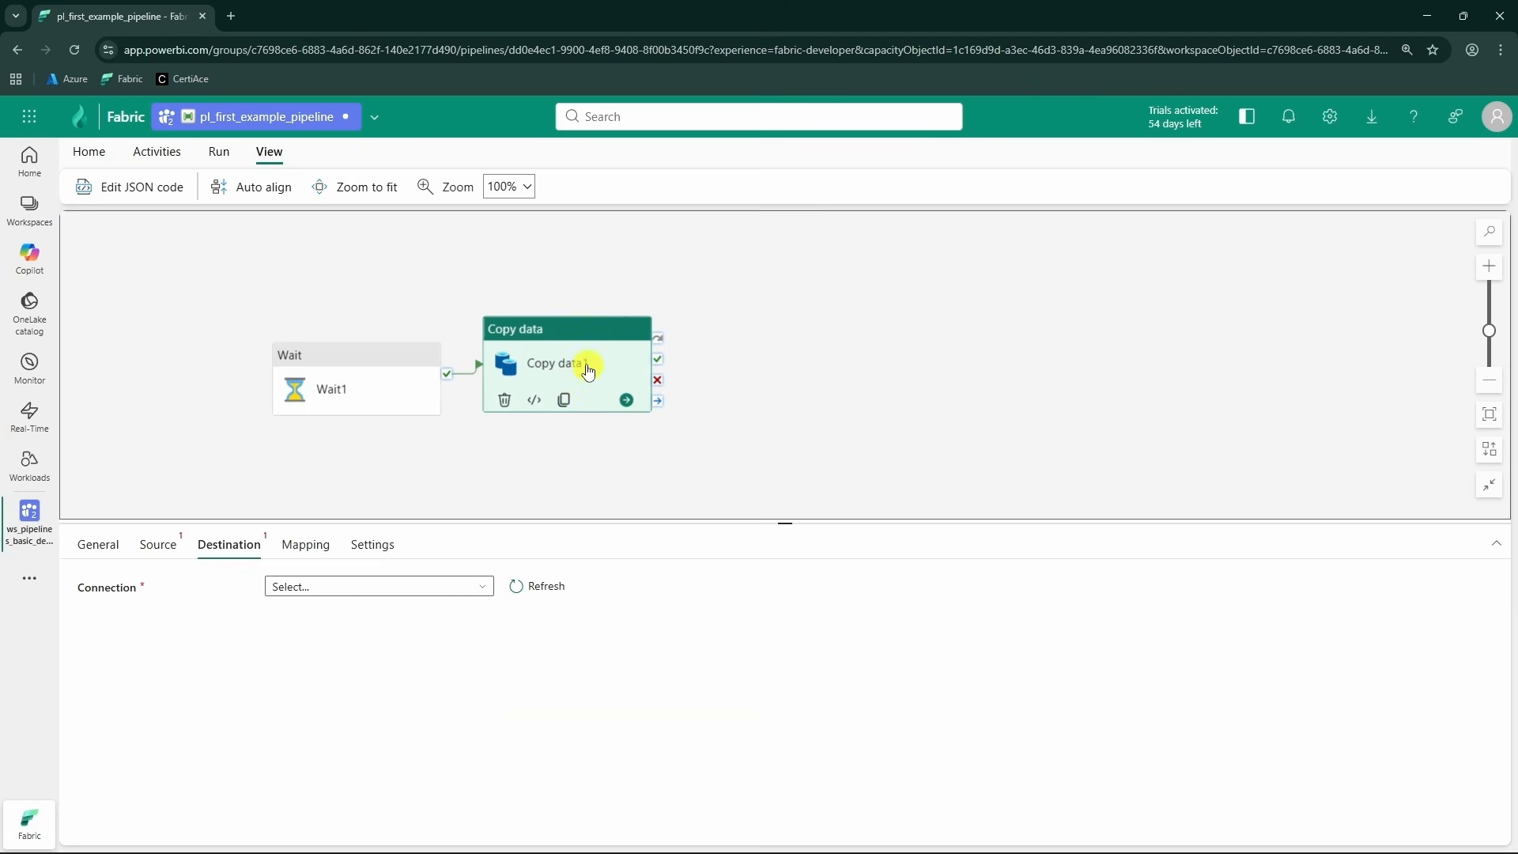
pyautogui.press('Delete')
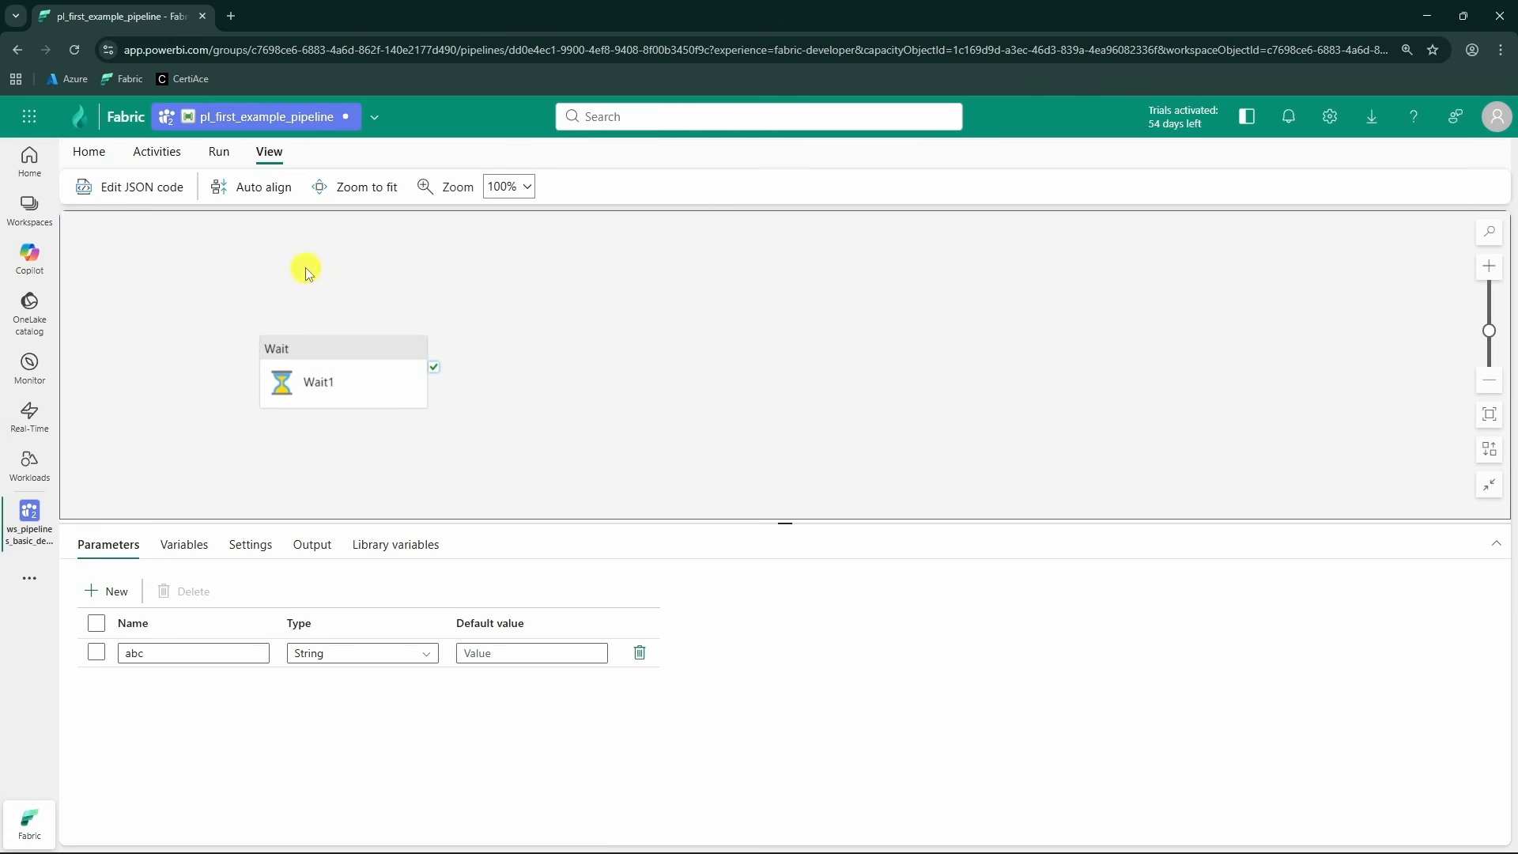
# - Save and run the pipeline with the abc parameter set to asdsadasd
pyautogui.click(152, 152)
pyautogui.click(117, 161)
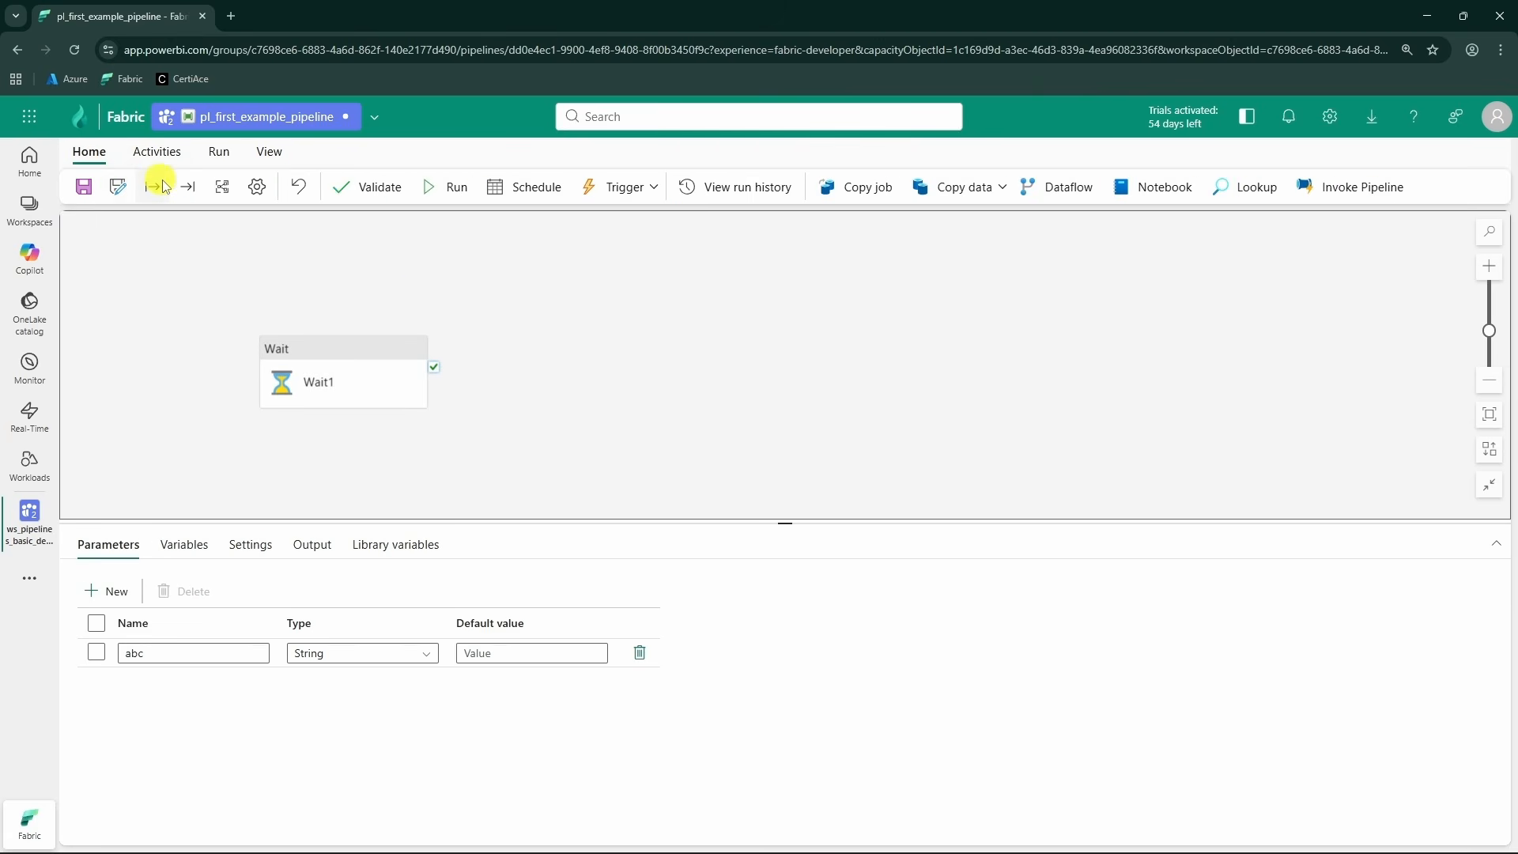
pyautogui.click(448, 201)
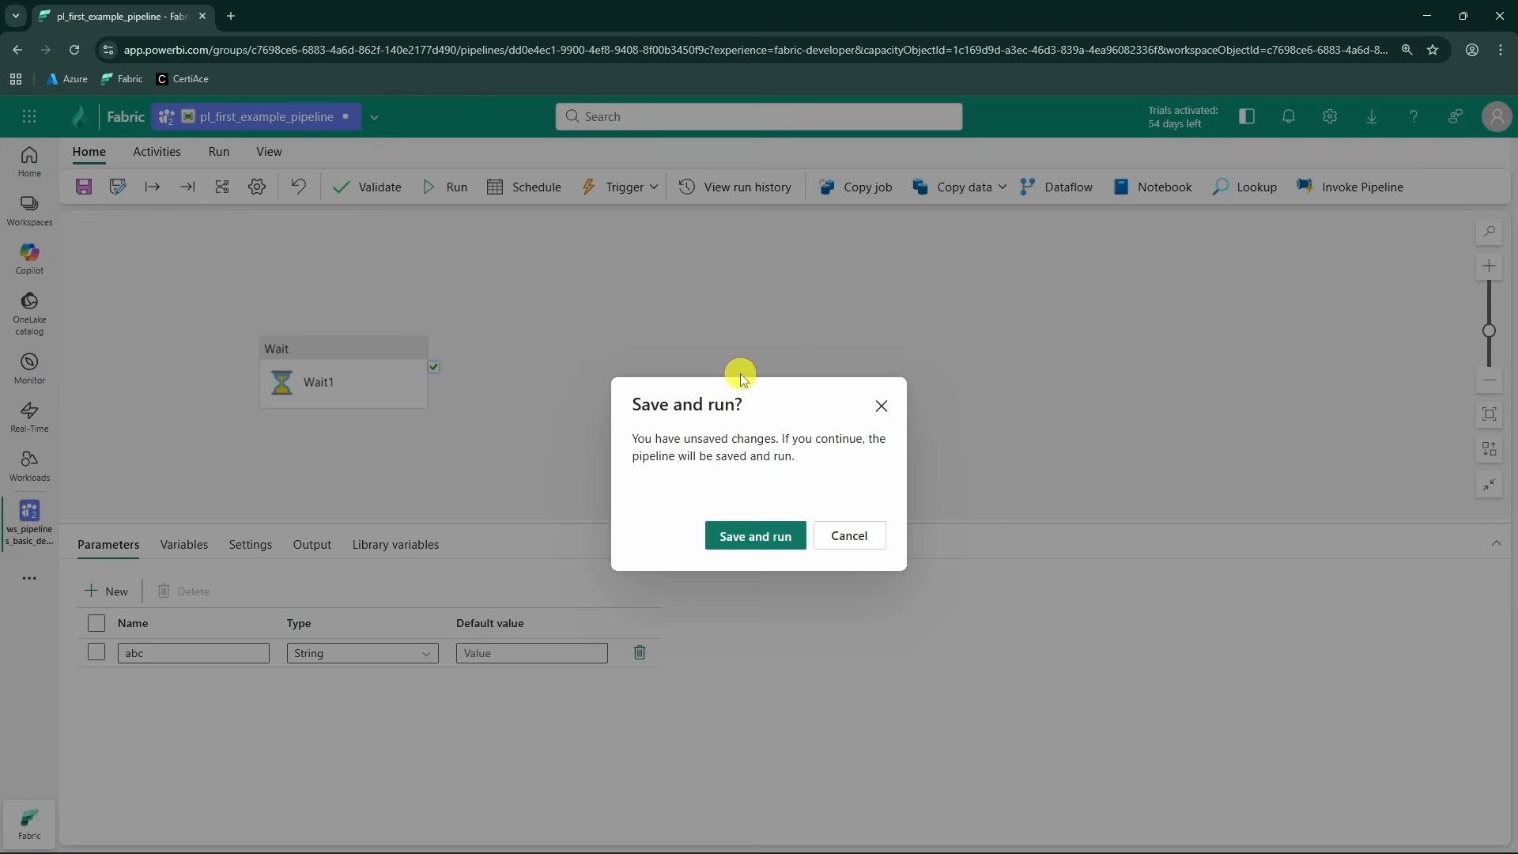
pyautogui.click(756, 543)
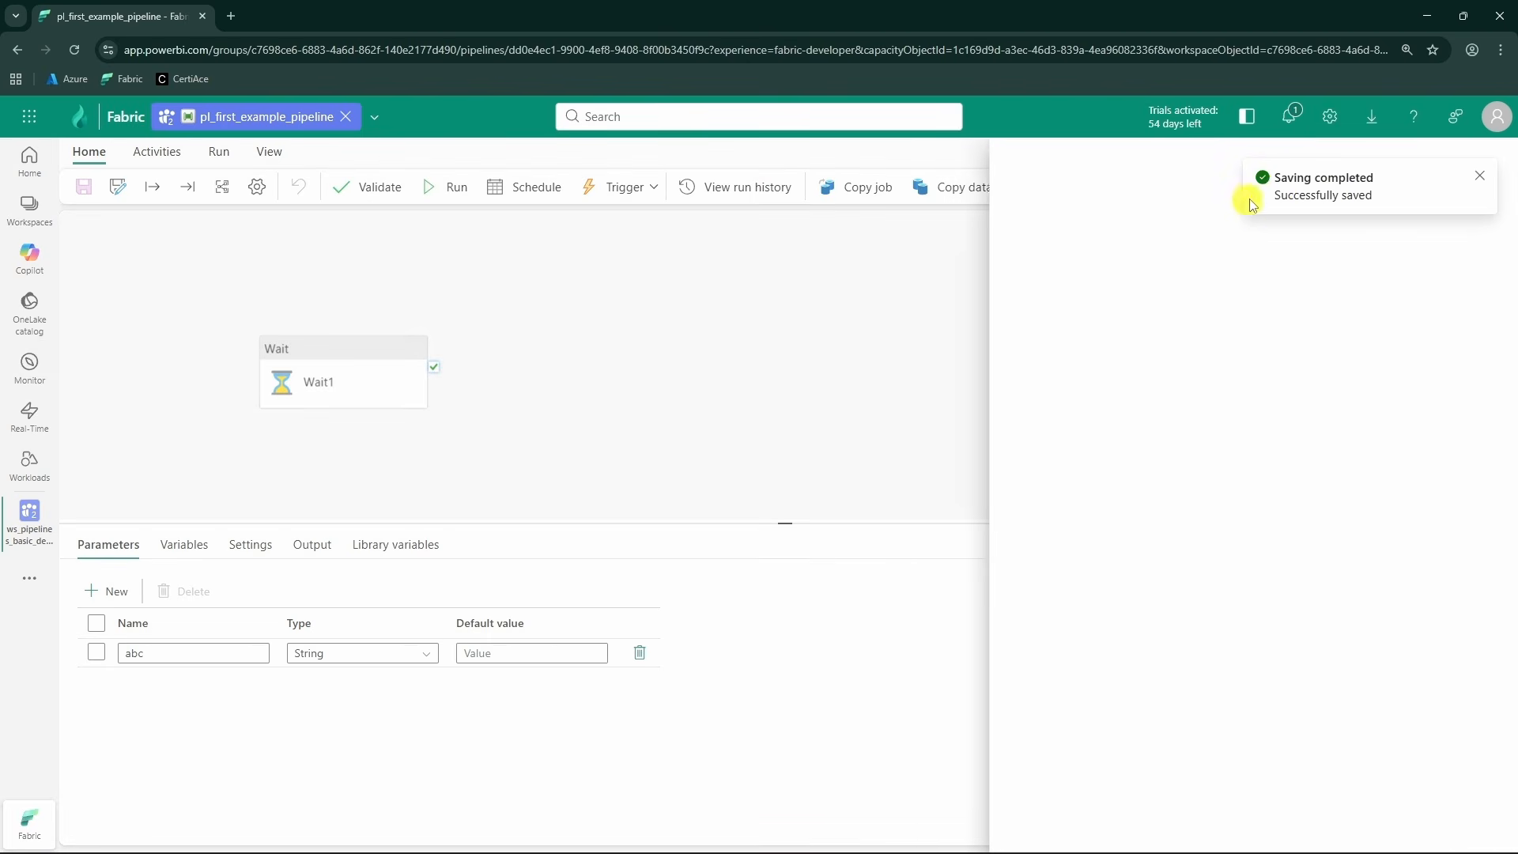
pyautogui.click(1291, 250)
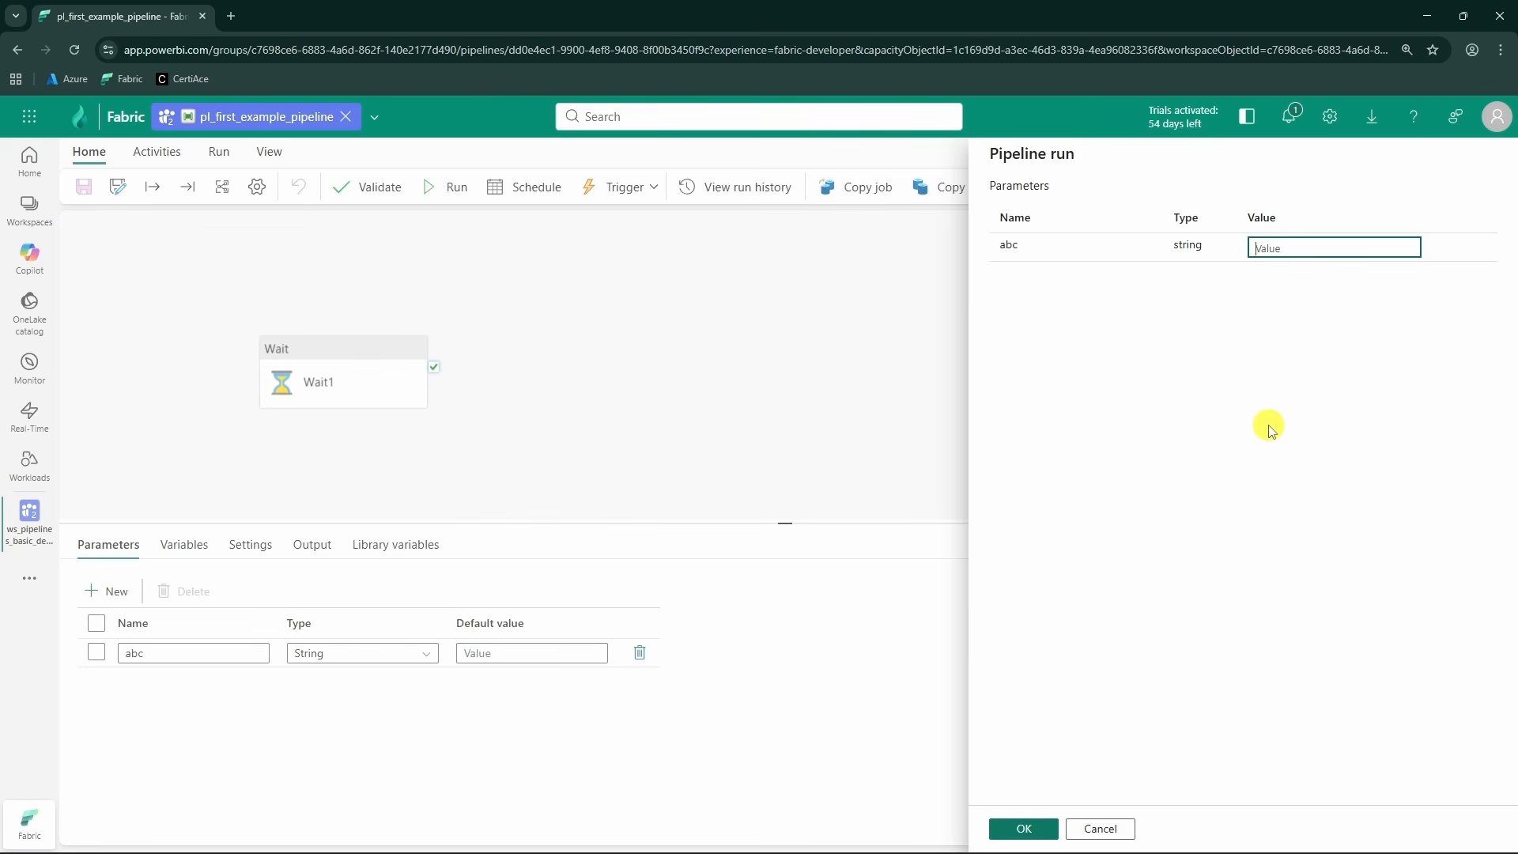
pyautogui.write('asdsadasd')
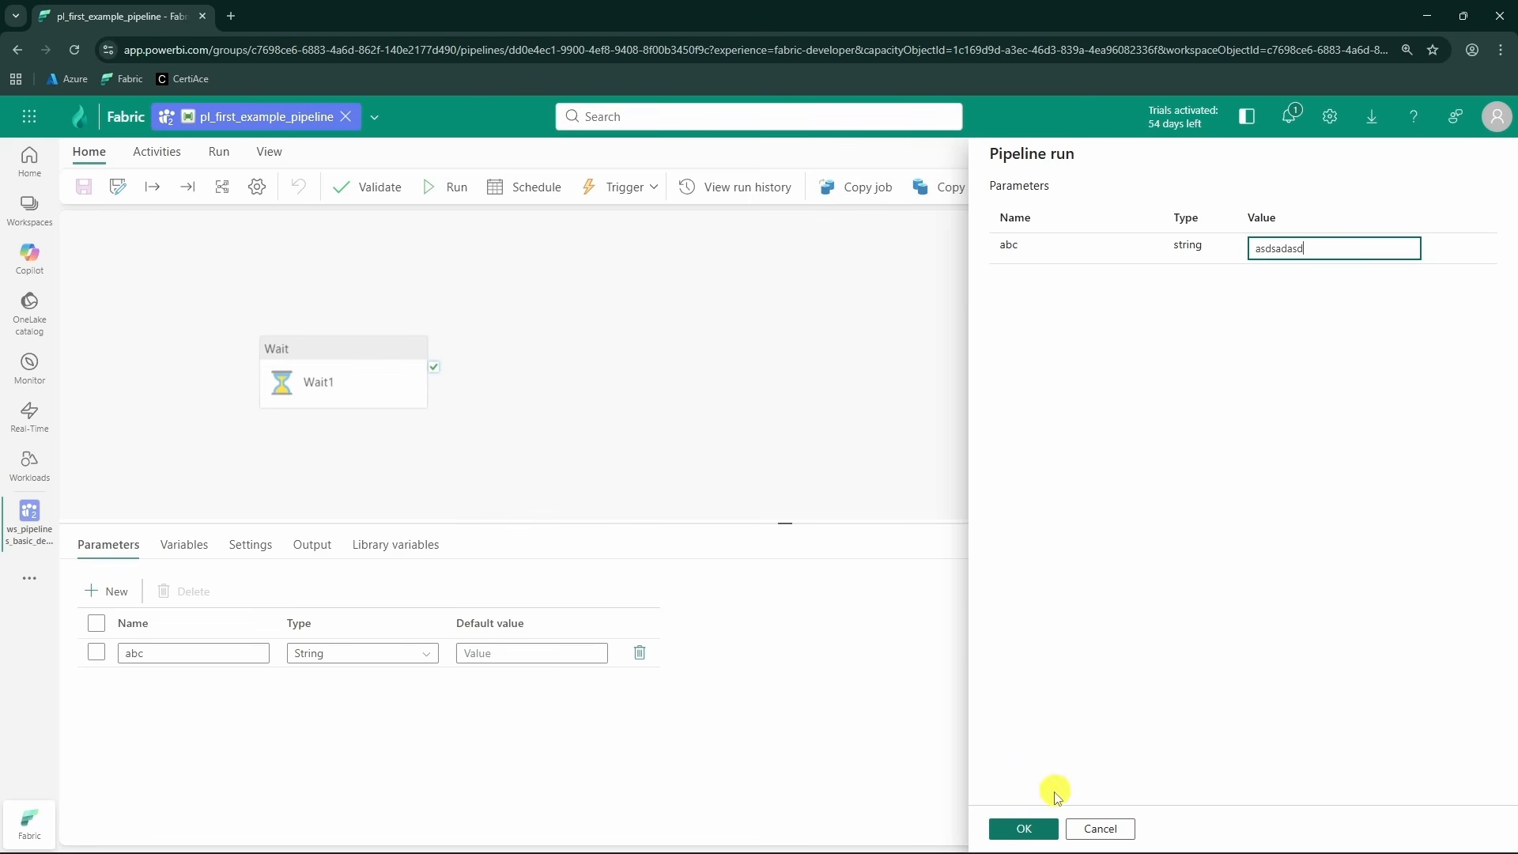
pyautogui.click(1024, 829)
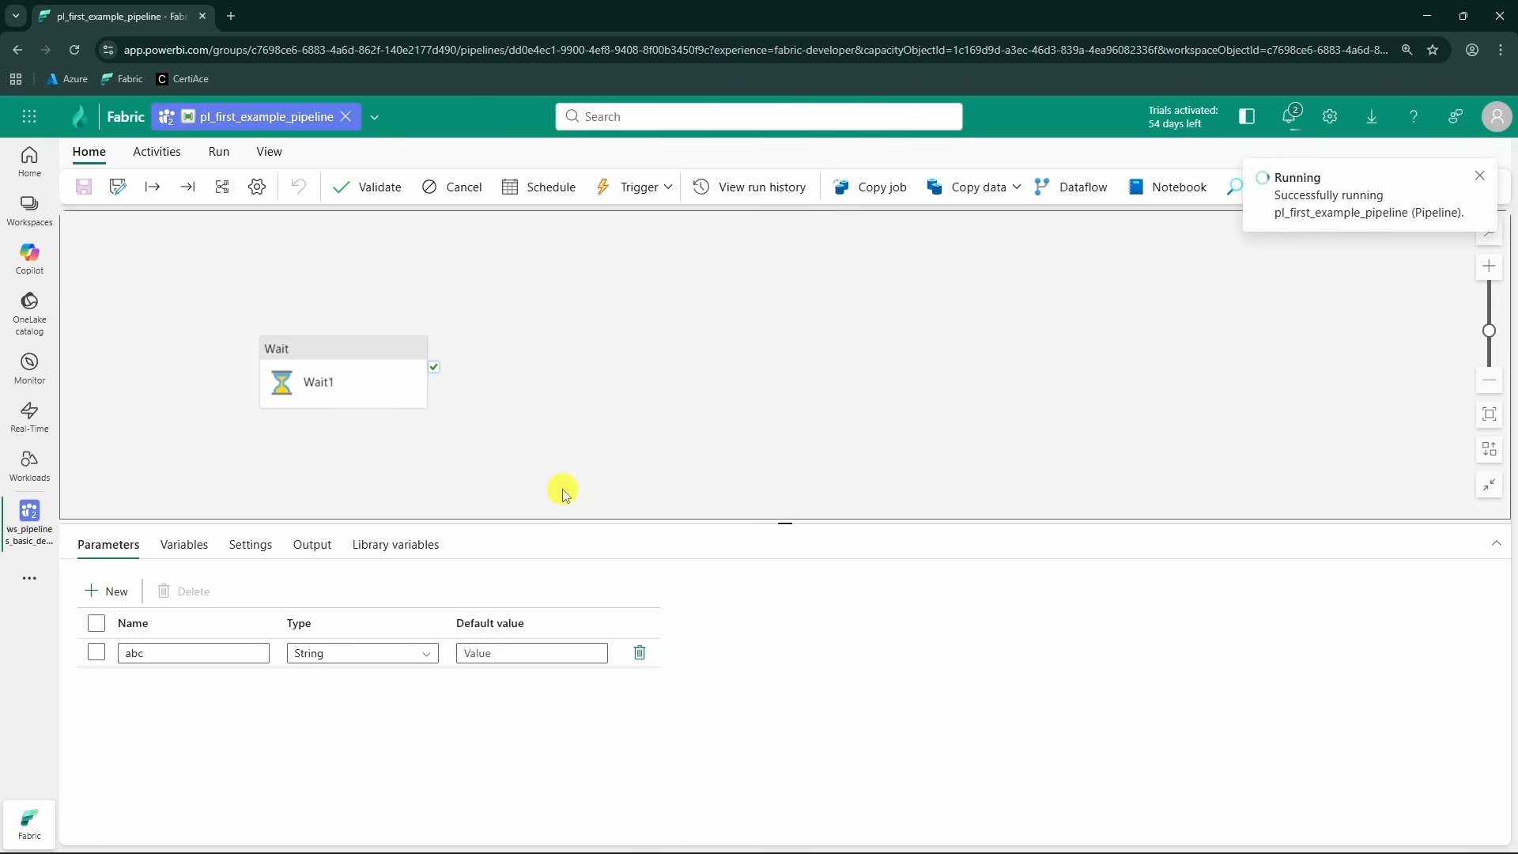
# - Check the status of the pipeline run in the run output and in the Monitor hub, refreshing both
pyautogui.click(309, 551)
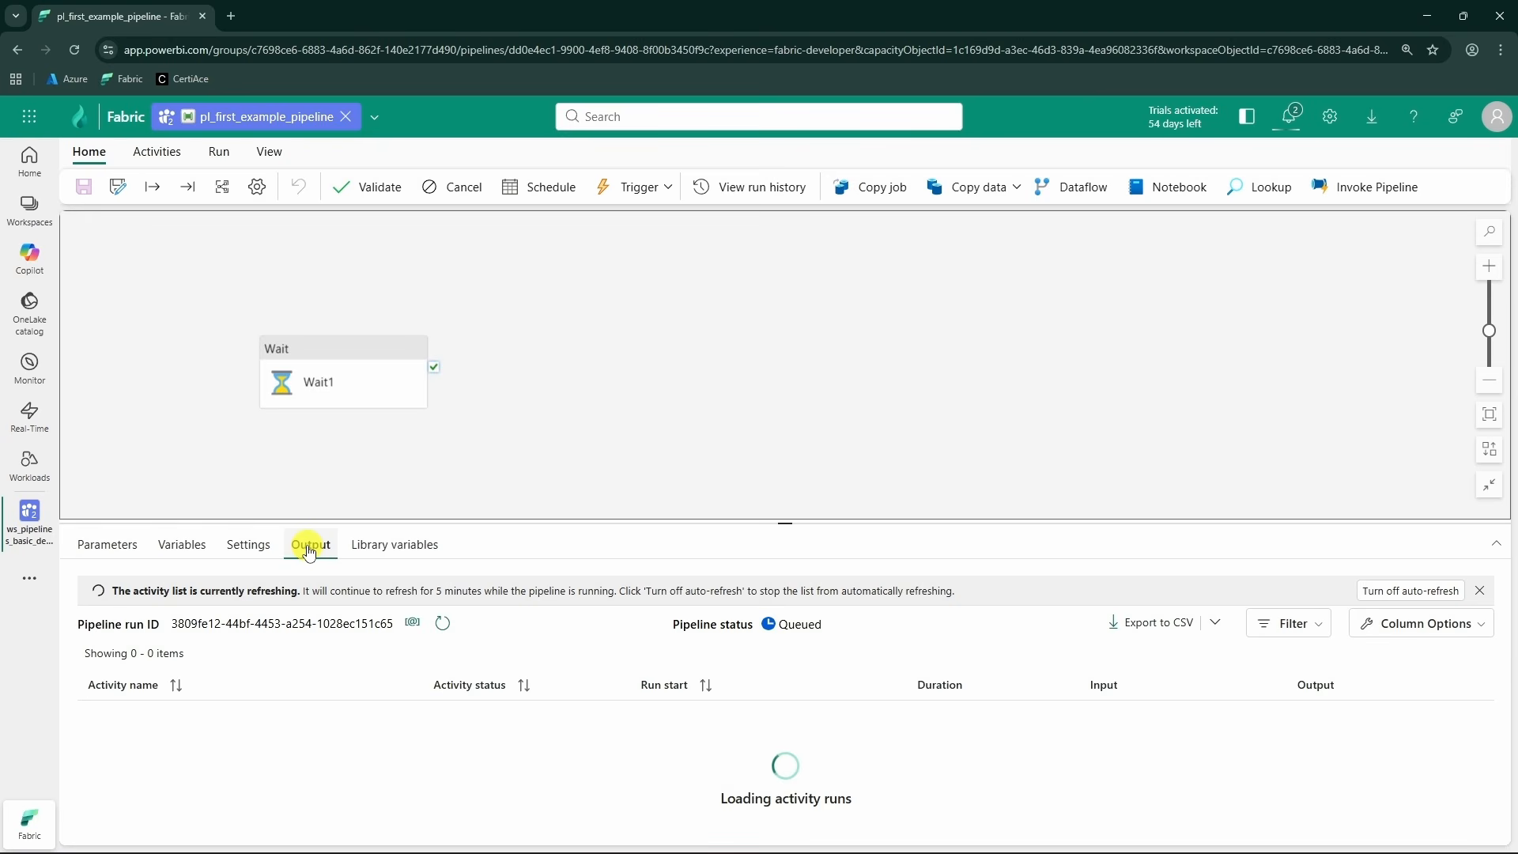
pyautogui.click(449, 630)
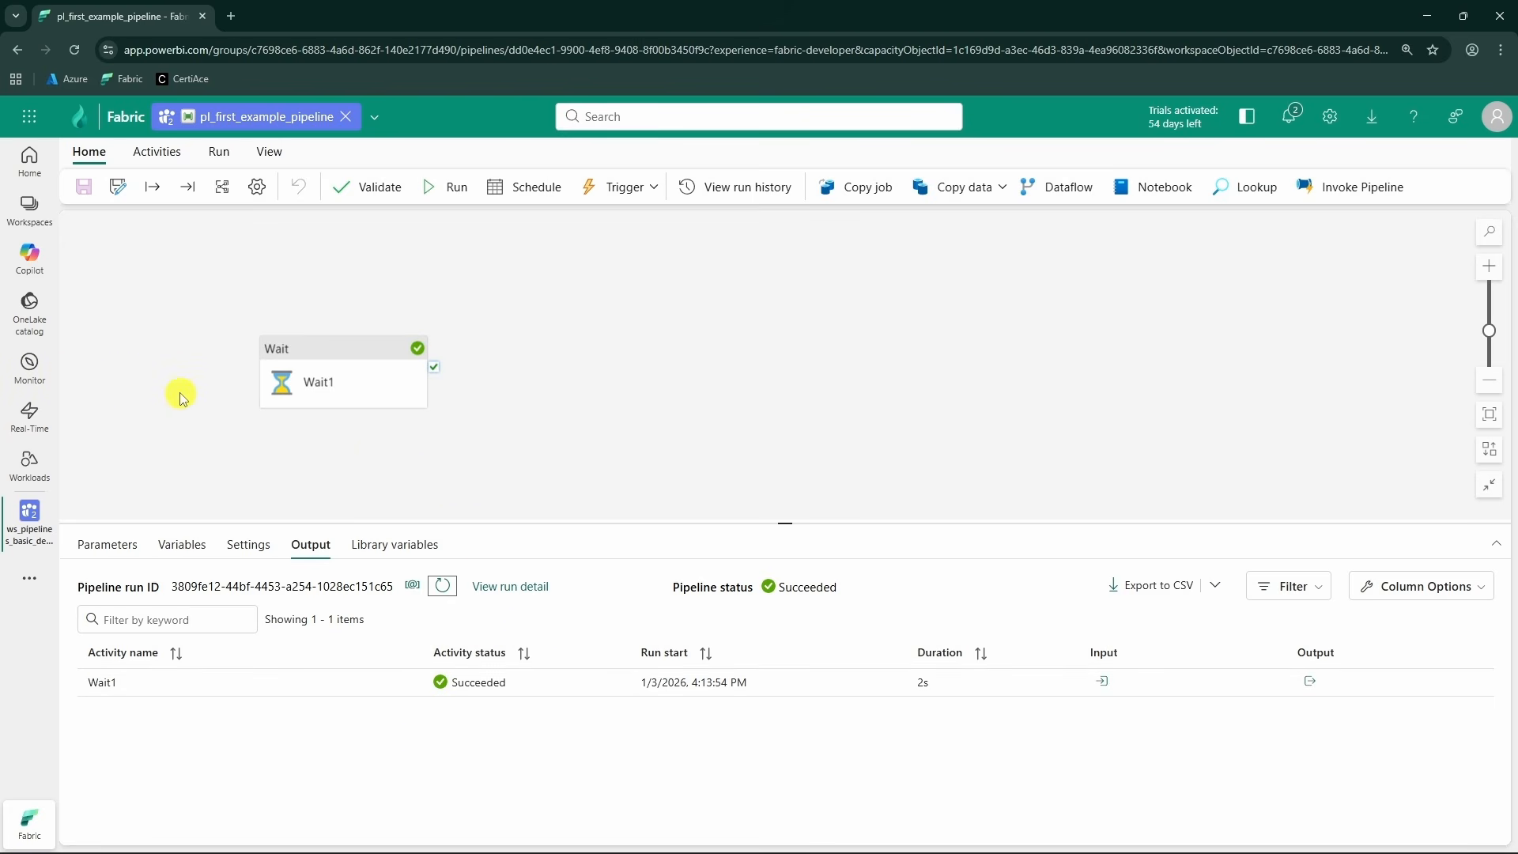
pyautogui.click(29, 371)
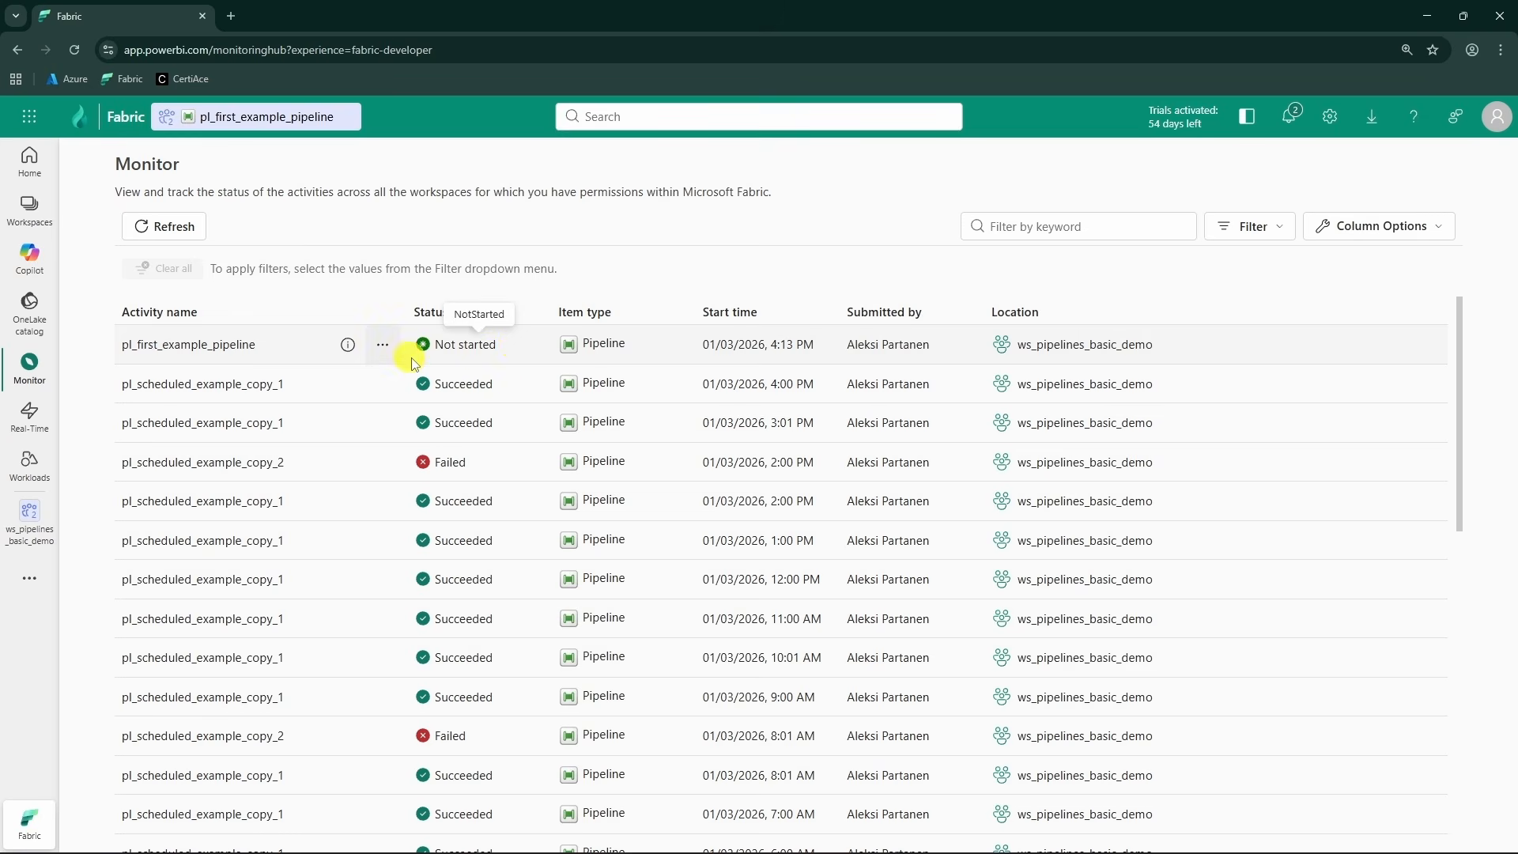
pyautogui.click(131, 217)
pyautogui.click(167, 226)
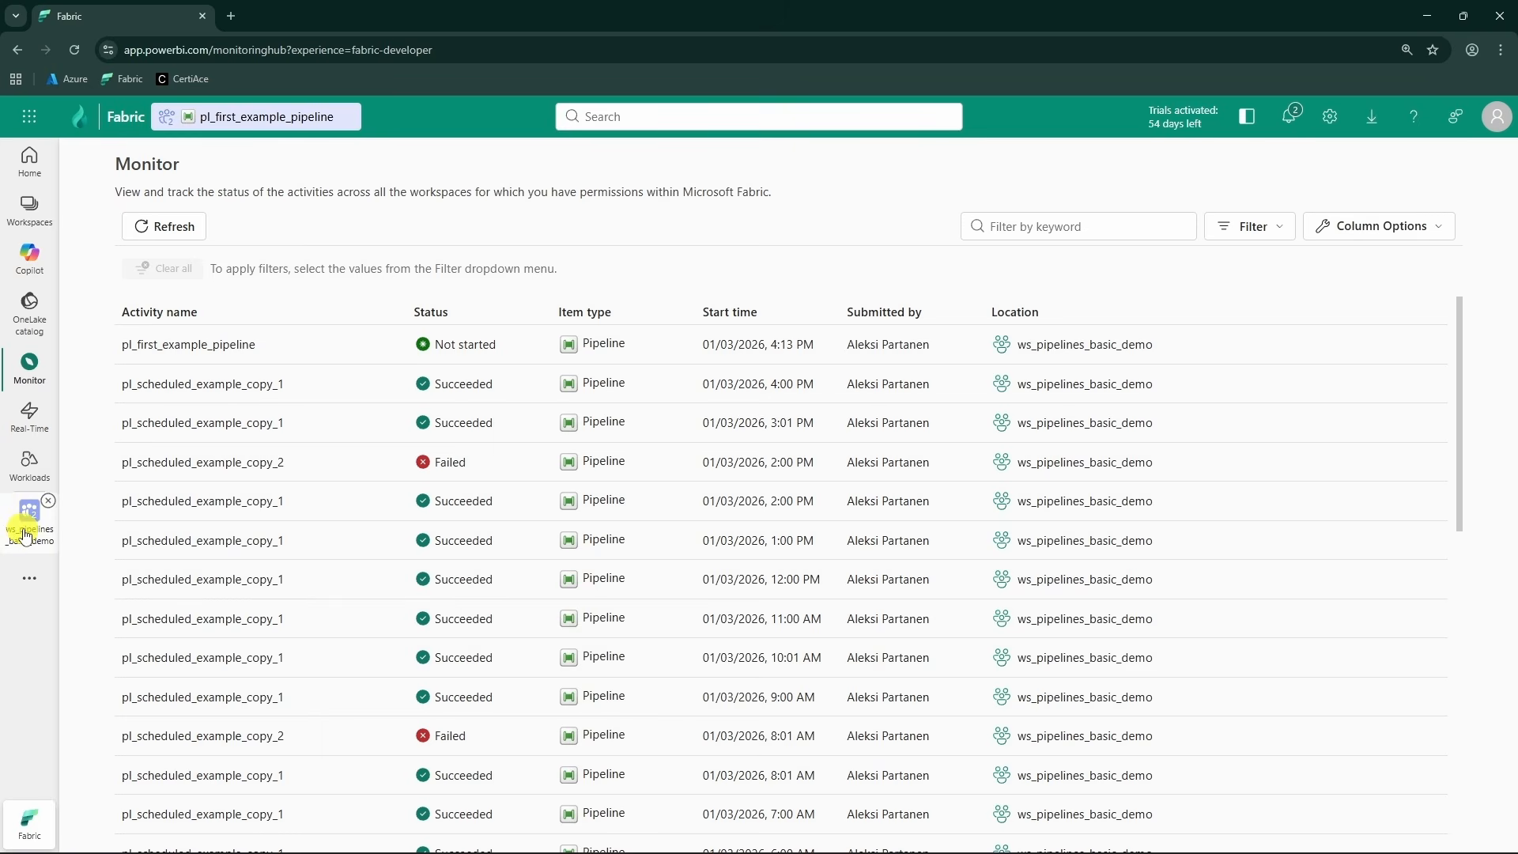
# - Return to pl_first_example_pipeline, review the options for a new schedule, and discard it
pyautogui.click(221, 116)
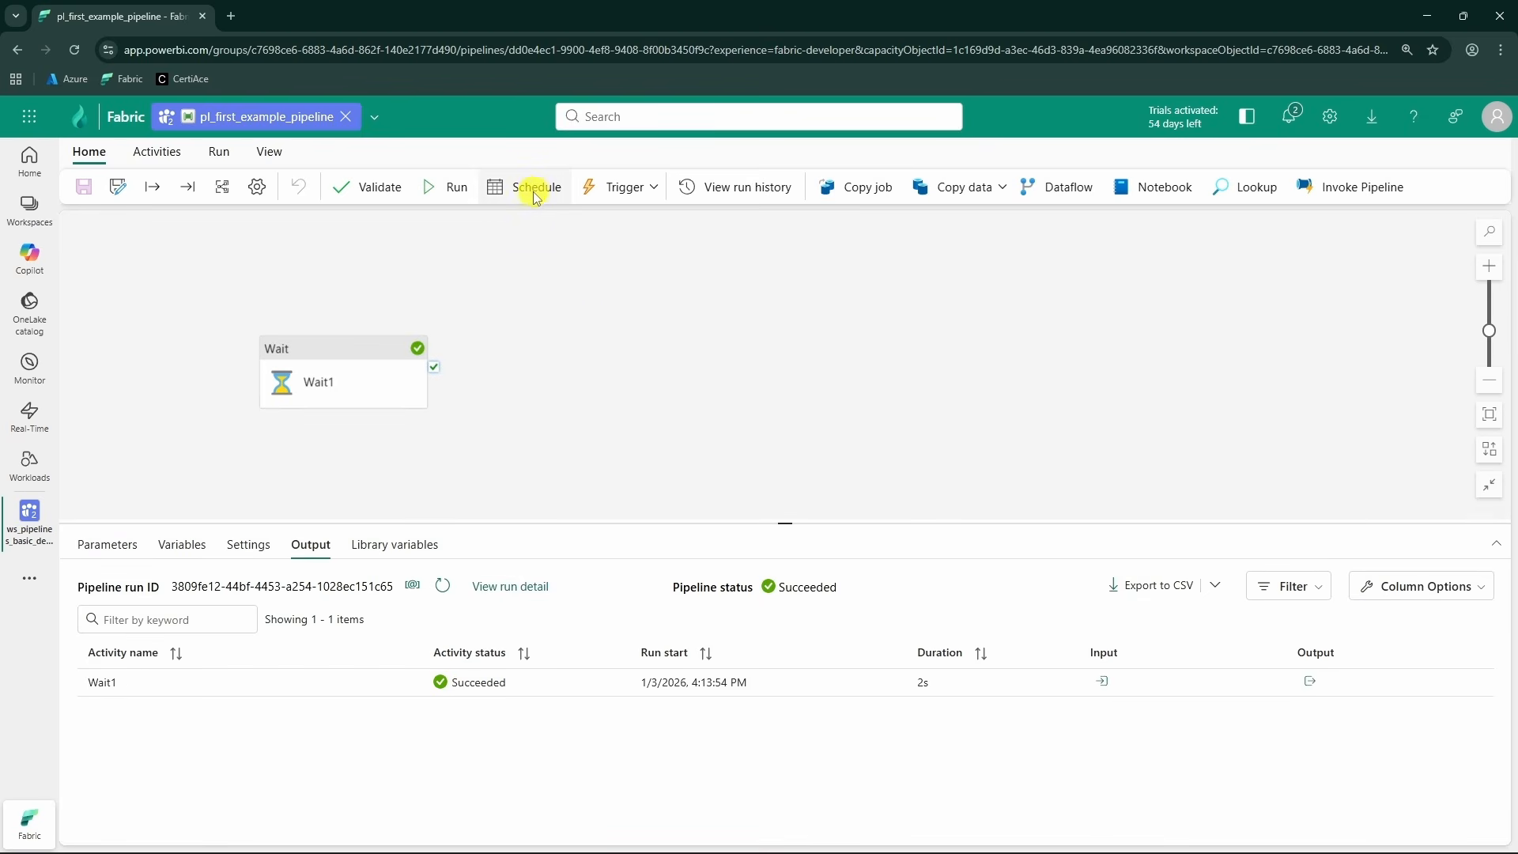
pyautogui.click(528, 188)
pyautogui.click(956, 431)
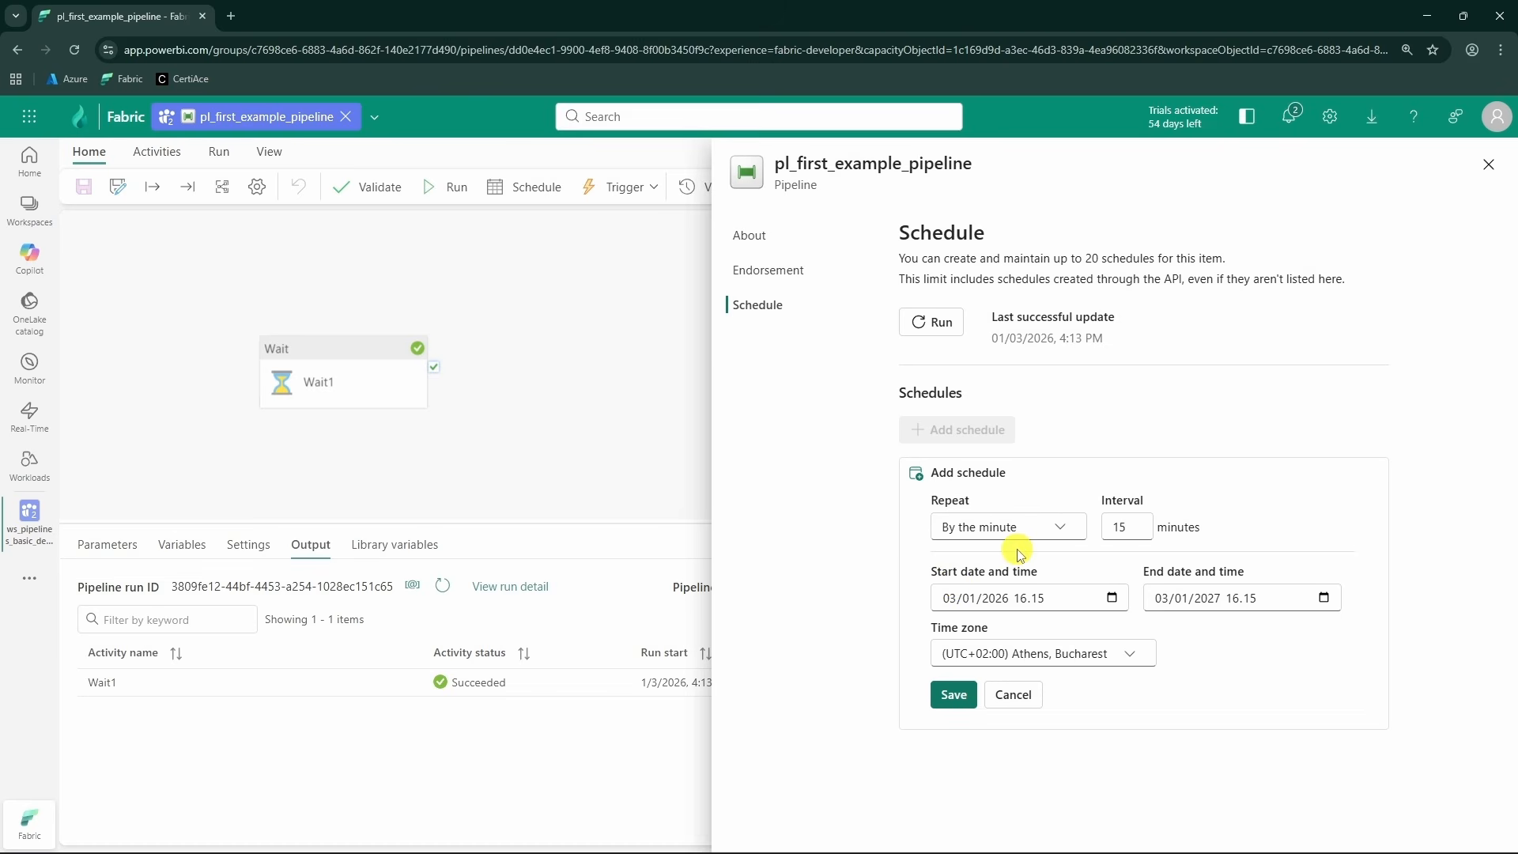
pyautogui.click(1014, 694)
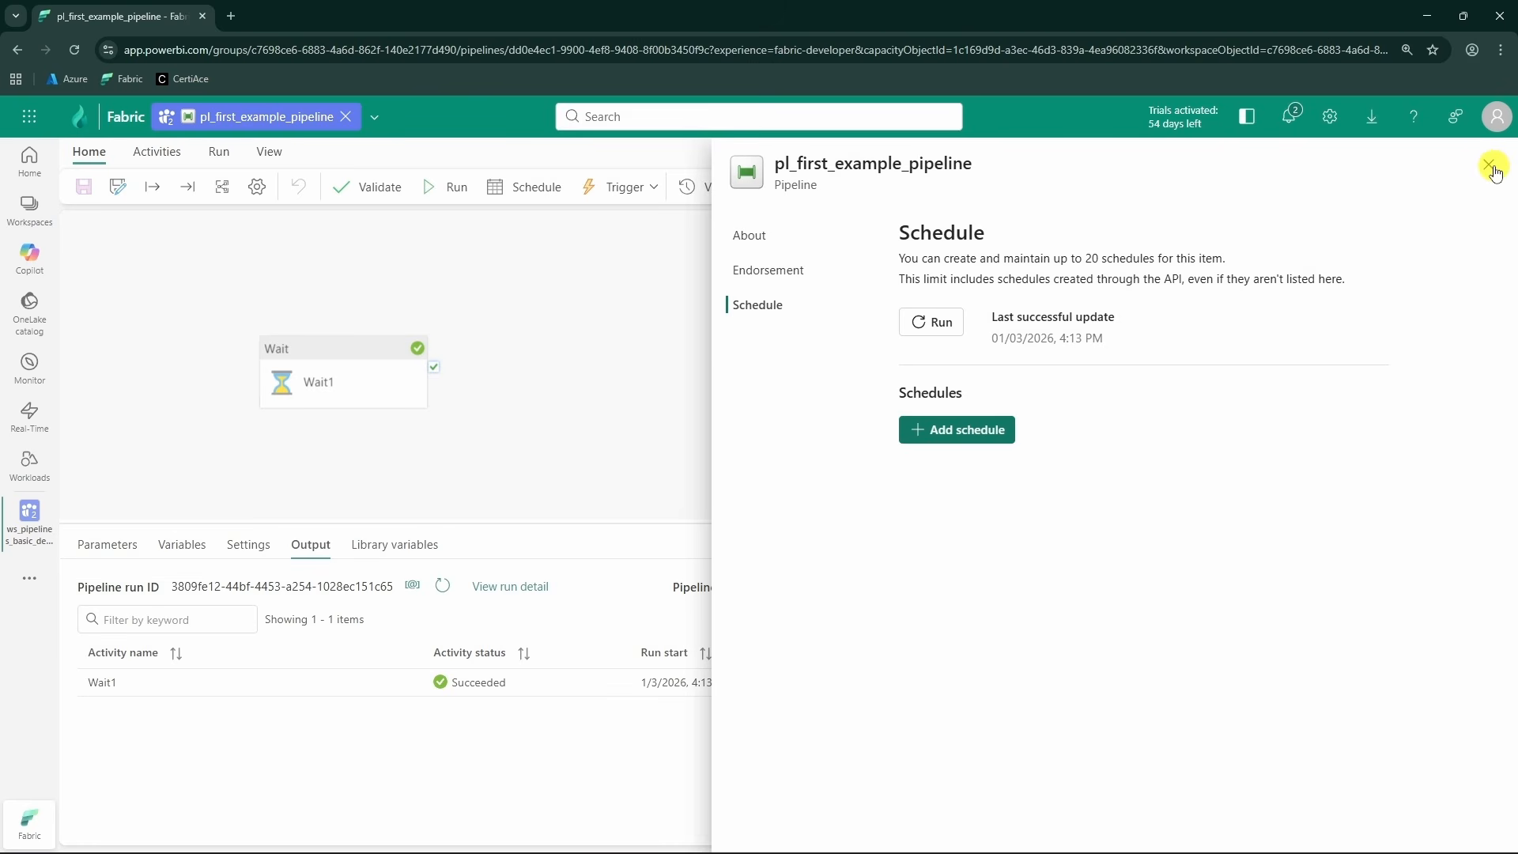
pyautogui.click(1489, 164)
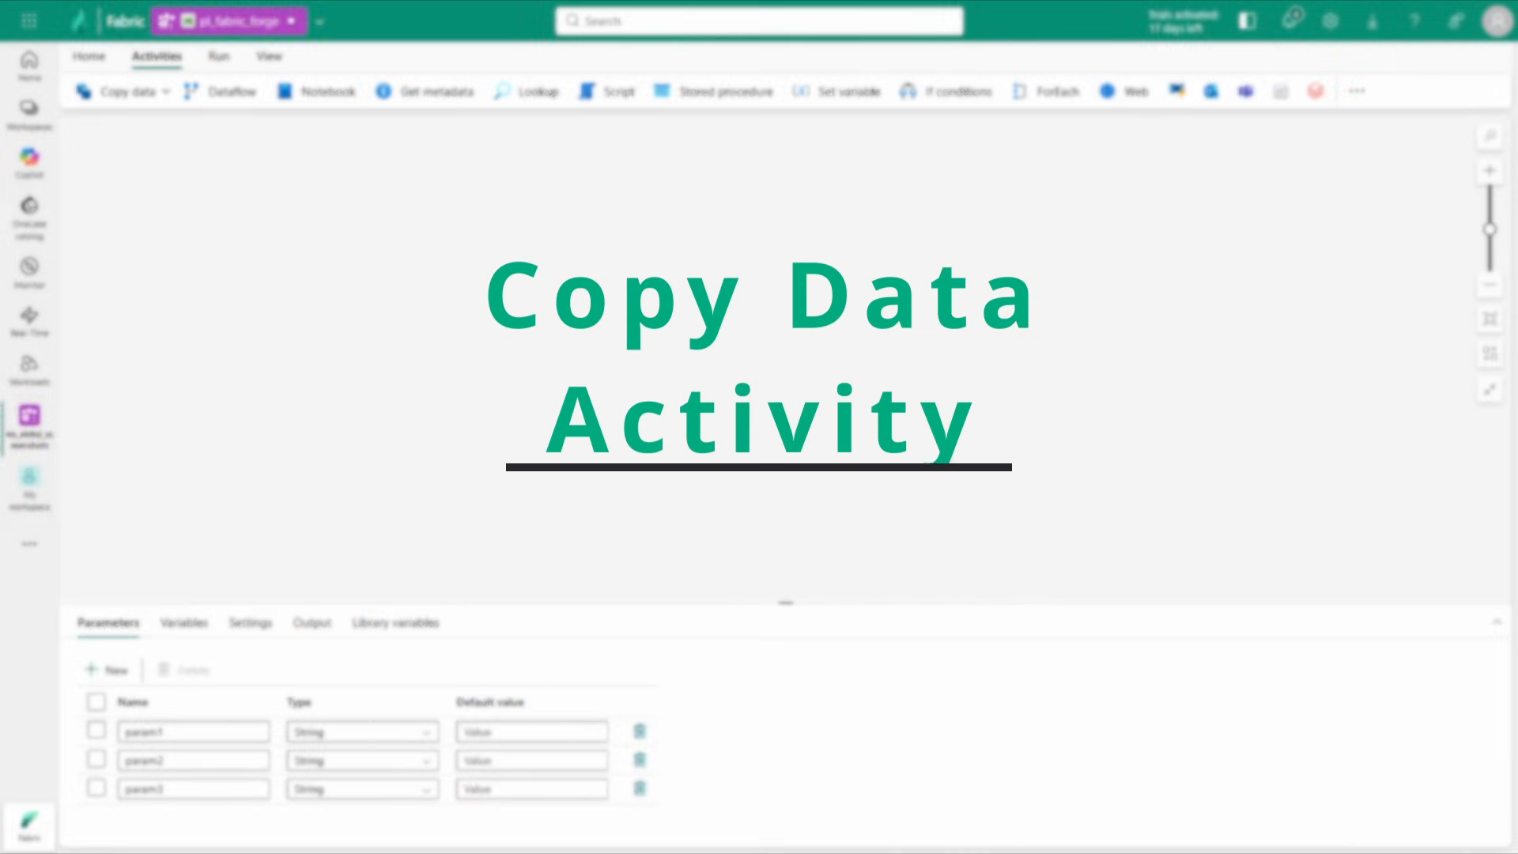
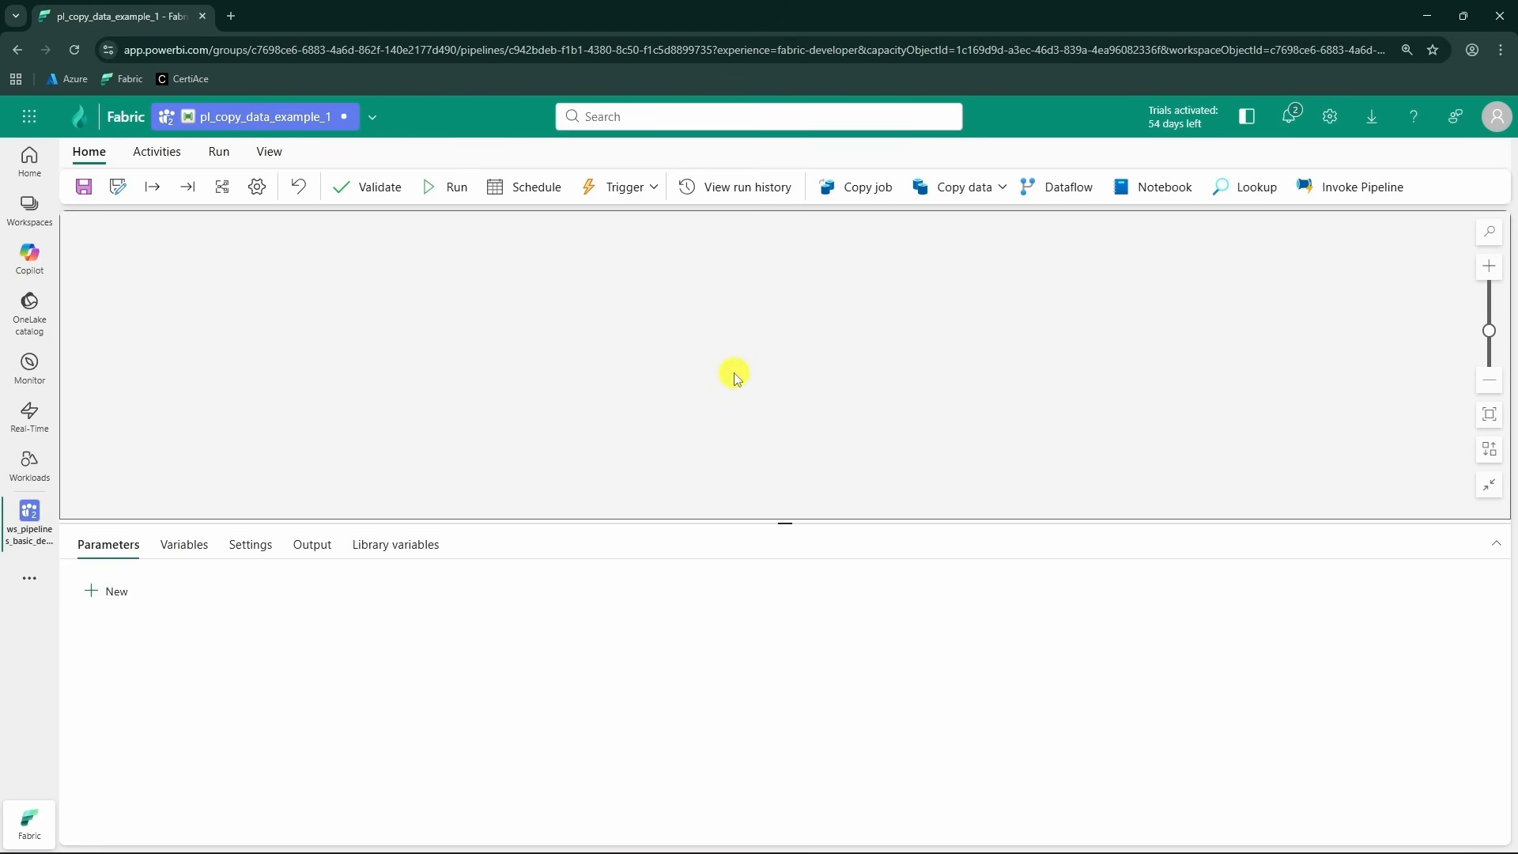
# - Add a Copy data activity to the empty canvas of pl_copy_data_example_1 and reposition it
pyautogui.click(998, 188)
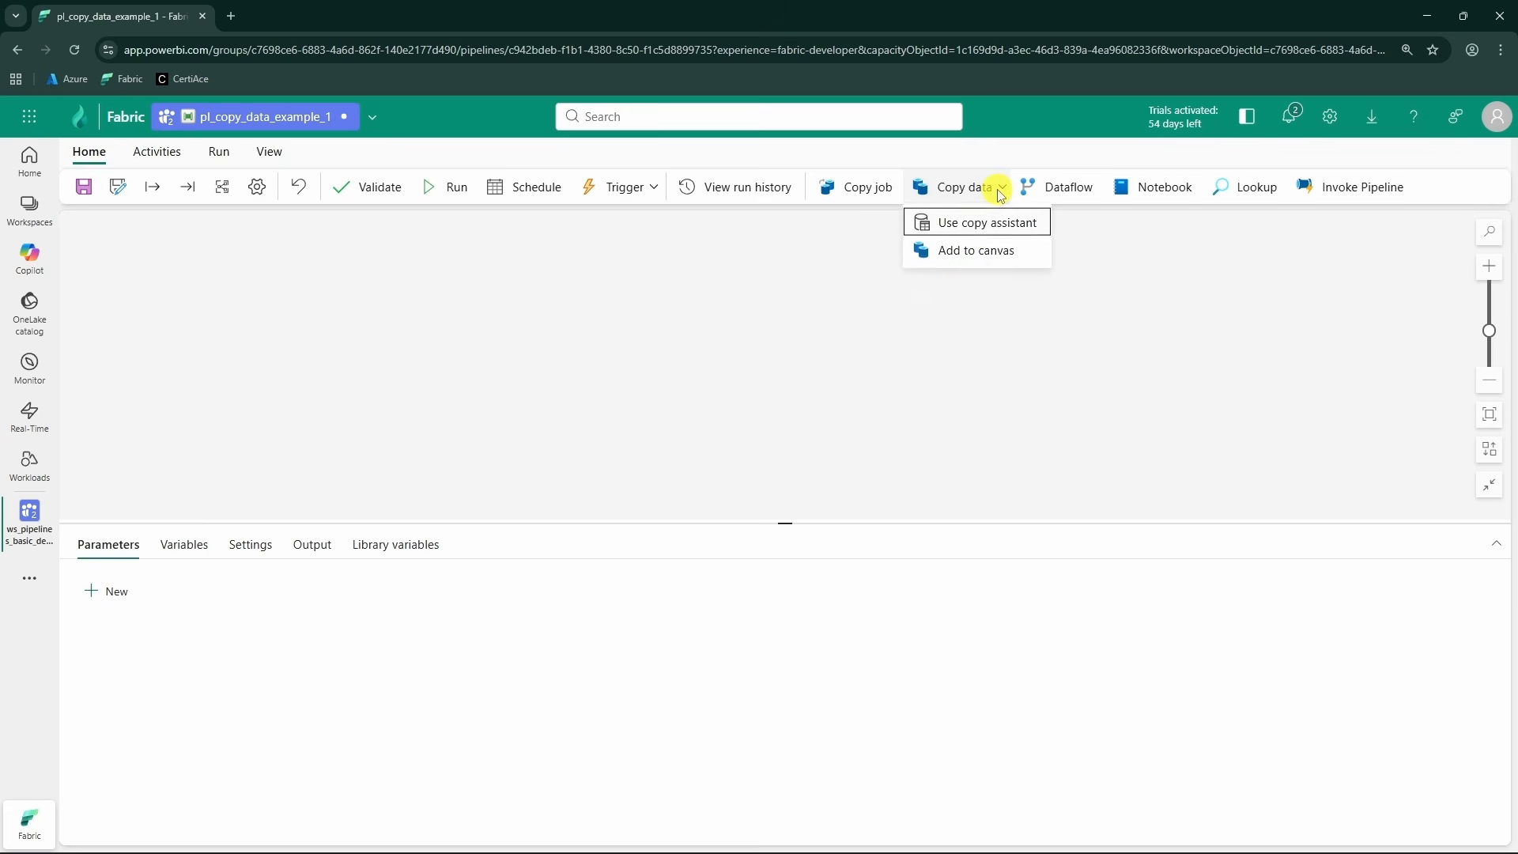
pyautogui.click(981, 258)
pyautogui.moveTo(163, 349); pyautogui.dragTo(284, 396)
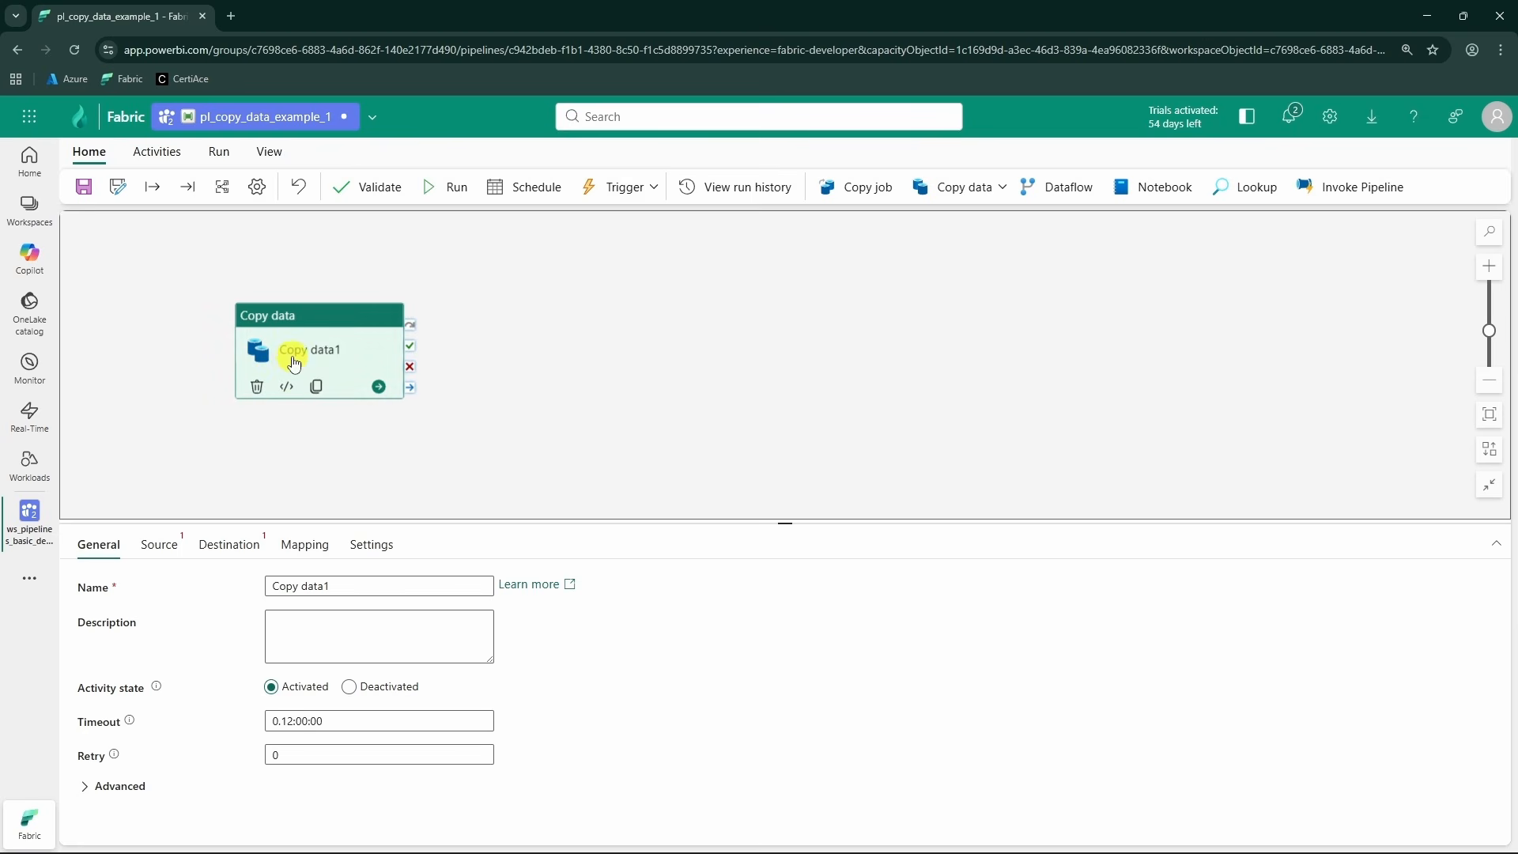
# - Open the lh_pipelines_basic lakehouse, preview movies.csv from the source folder, and return to the folder's file list
pyautogui.click(30, 514)
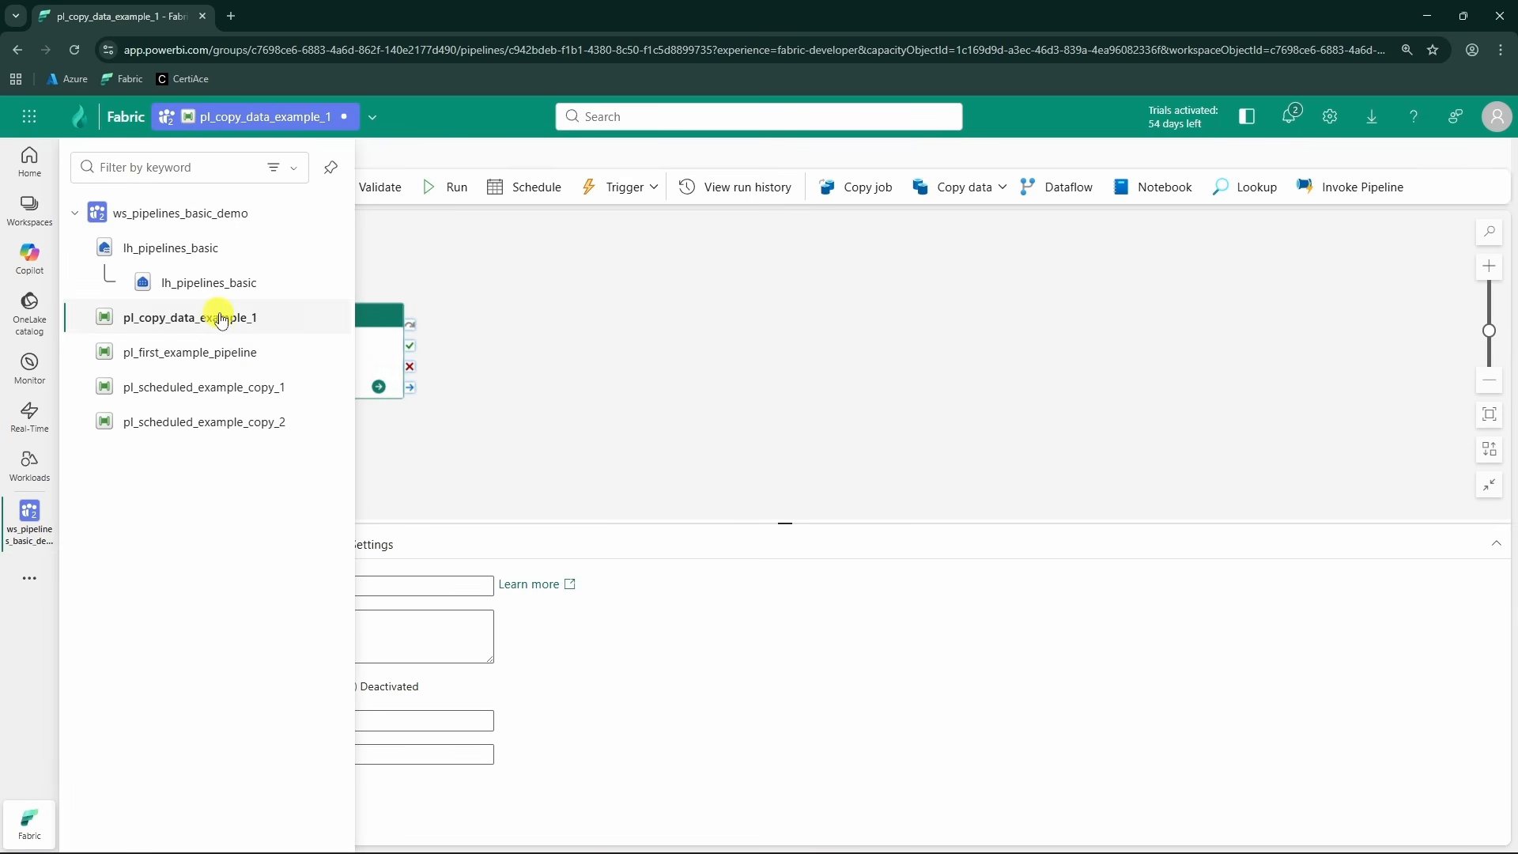
pyautogui.click(175, 252)
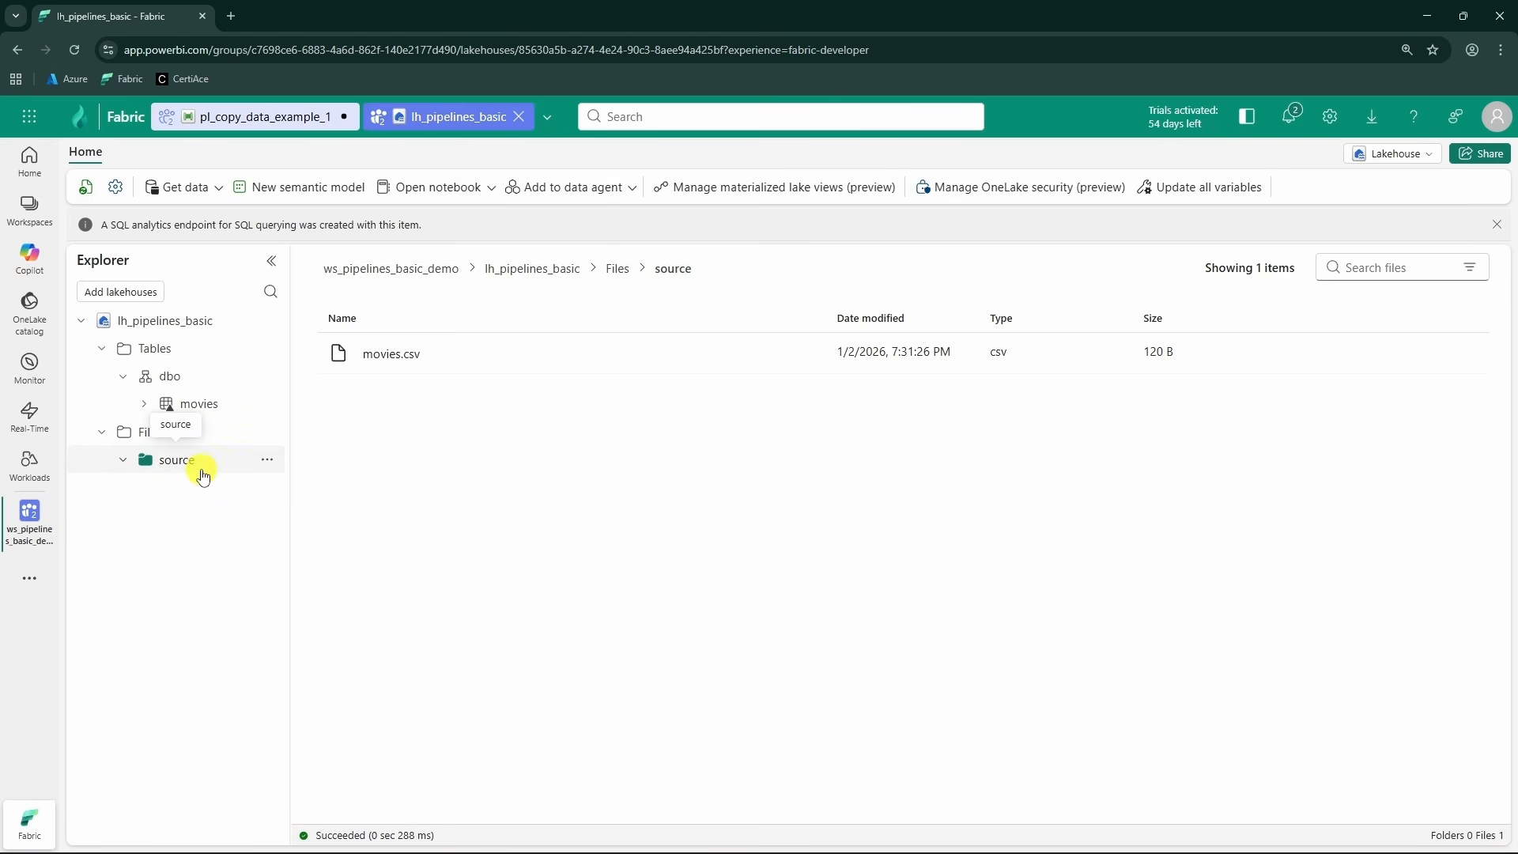
pyautogui.click(391, 354)
pyautogui.moveTo(649, 416); pyautogui.dragTo(321, 347)
pyautogui.click(673, 268)
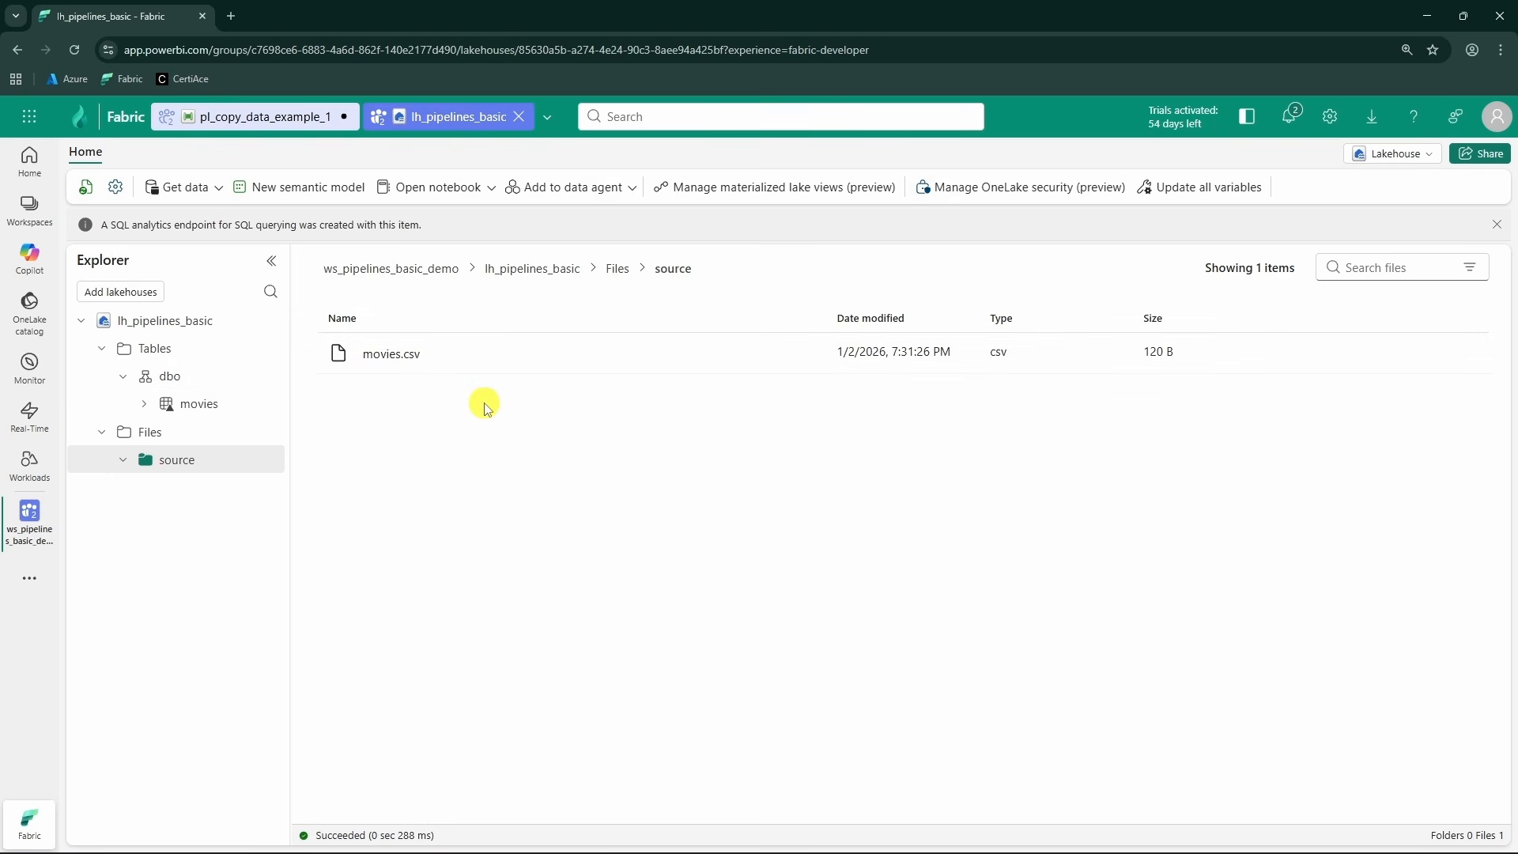
pyautogui.click(414, 357)
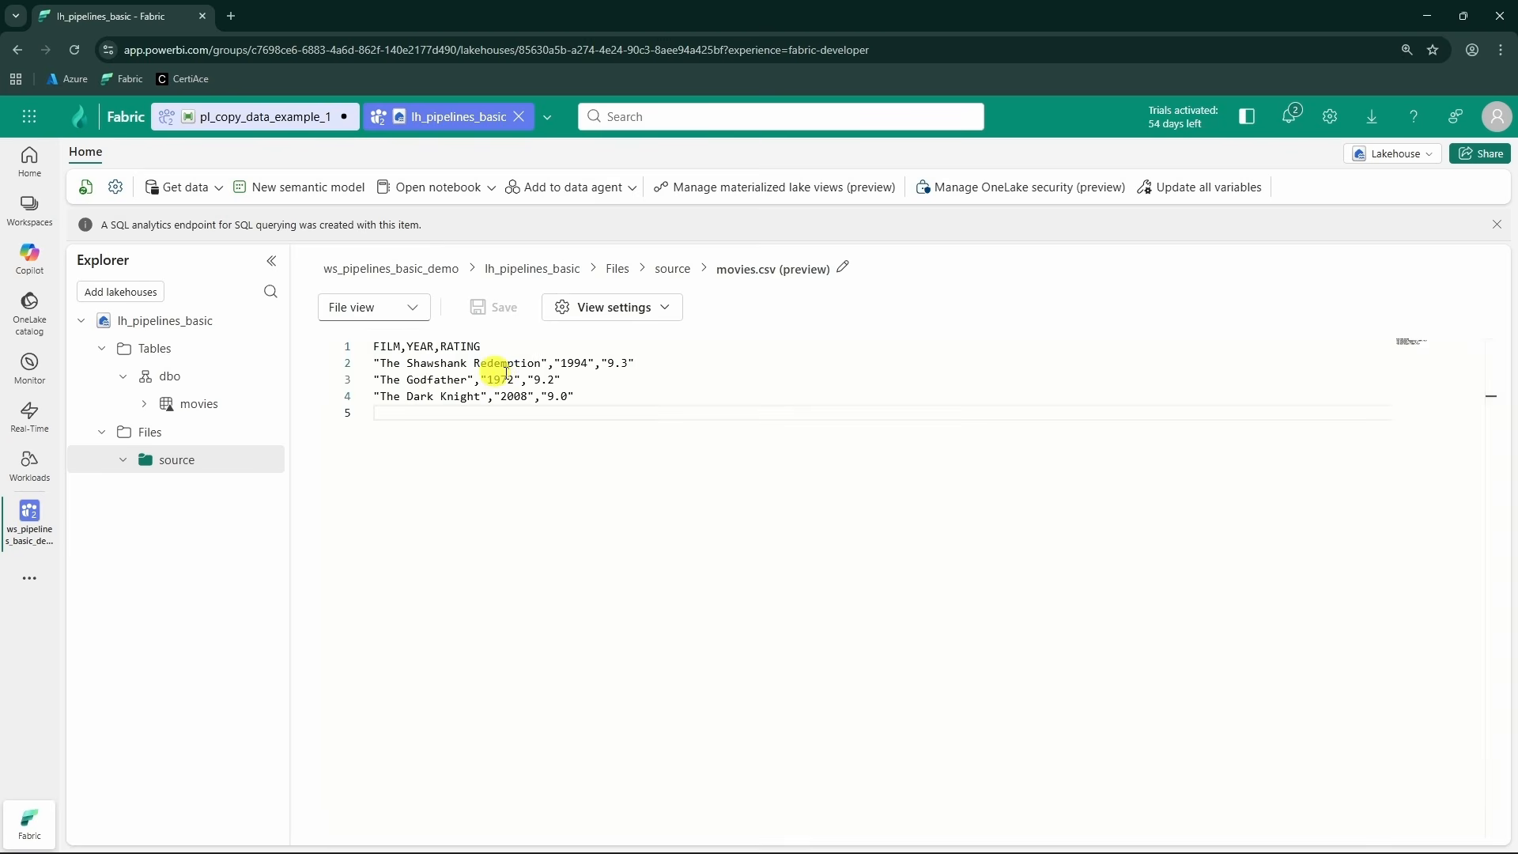
pyautogui.click(673, 269)
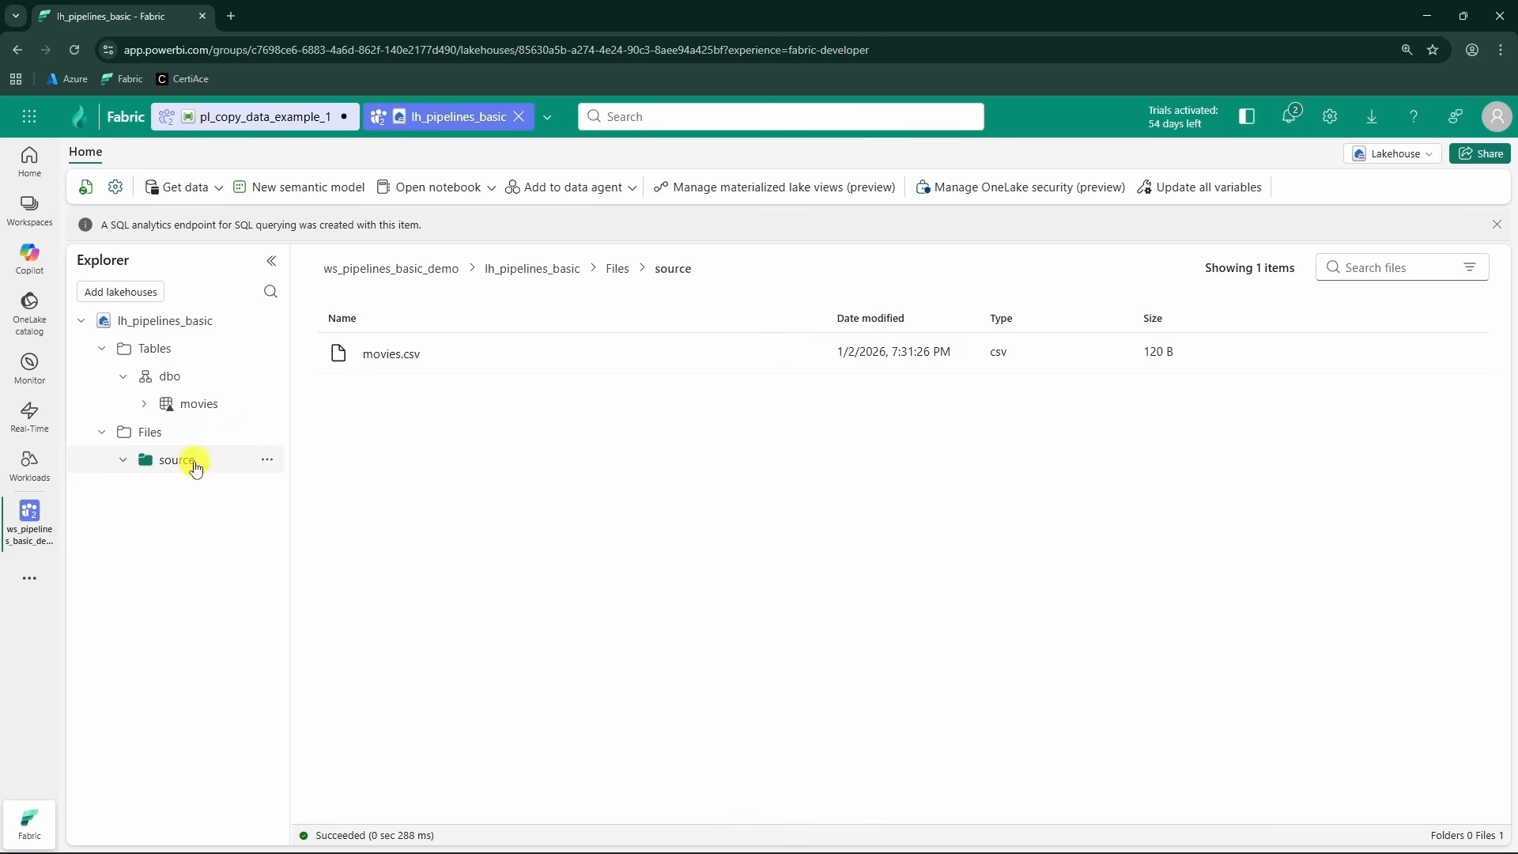
# - Return to pl_copy_data_example_1 and set the Copy data source to connection (none), item lh_pipelines_basic, and root folder Files
pyautogui.click(292, 116)
pyautogui.moveTo(335, 352); pyautogui.dragTo(359, 338)
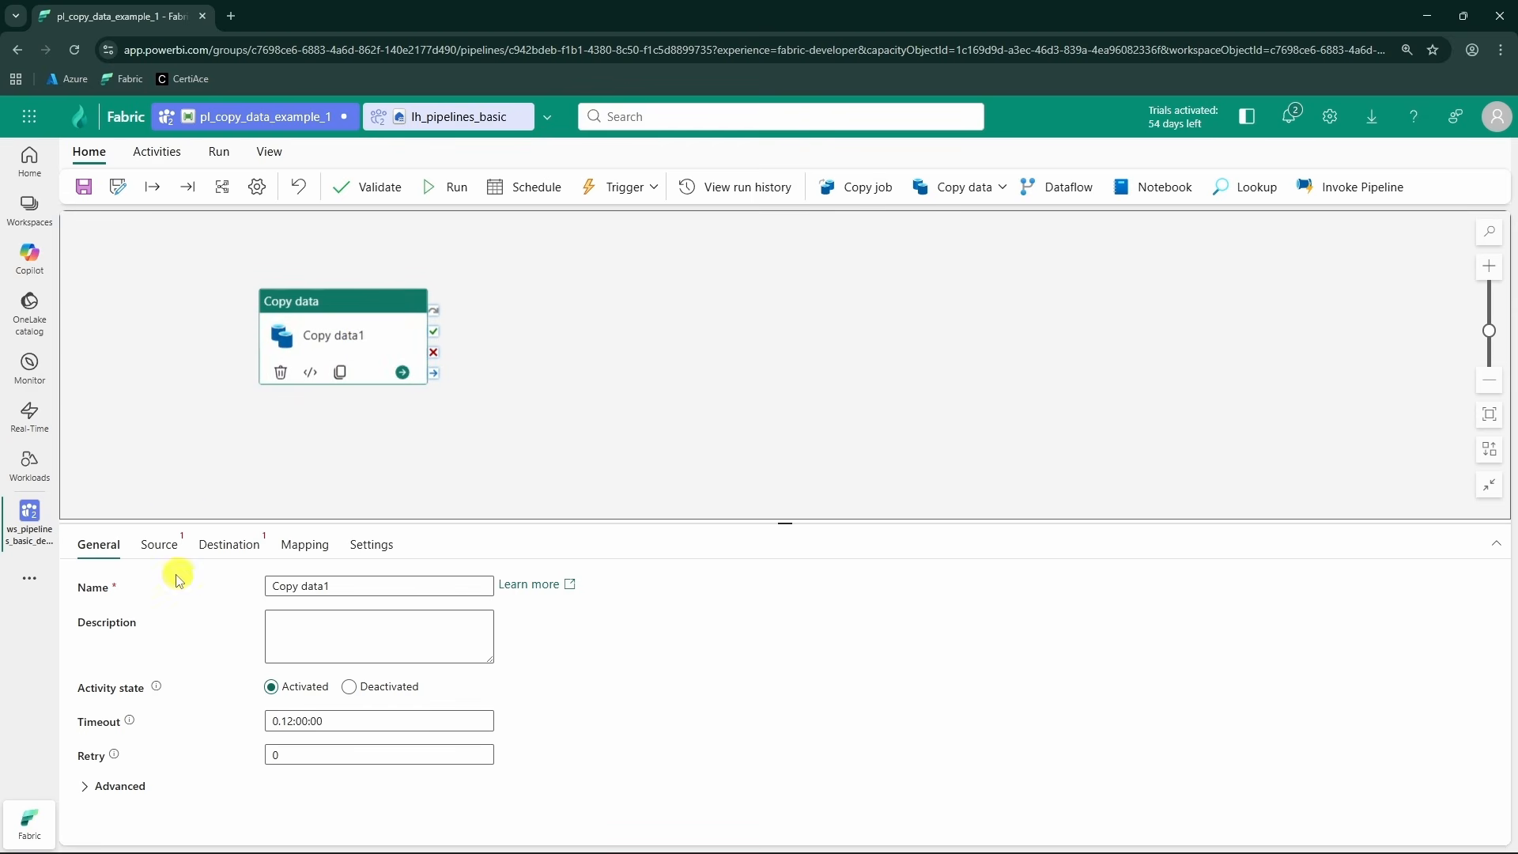
pyautogui.click(161, 544)
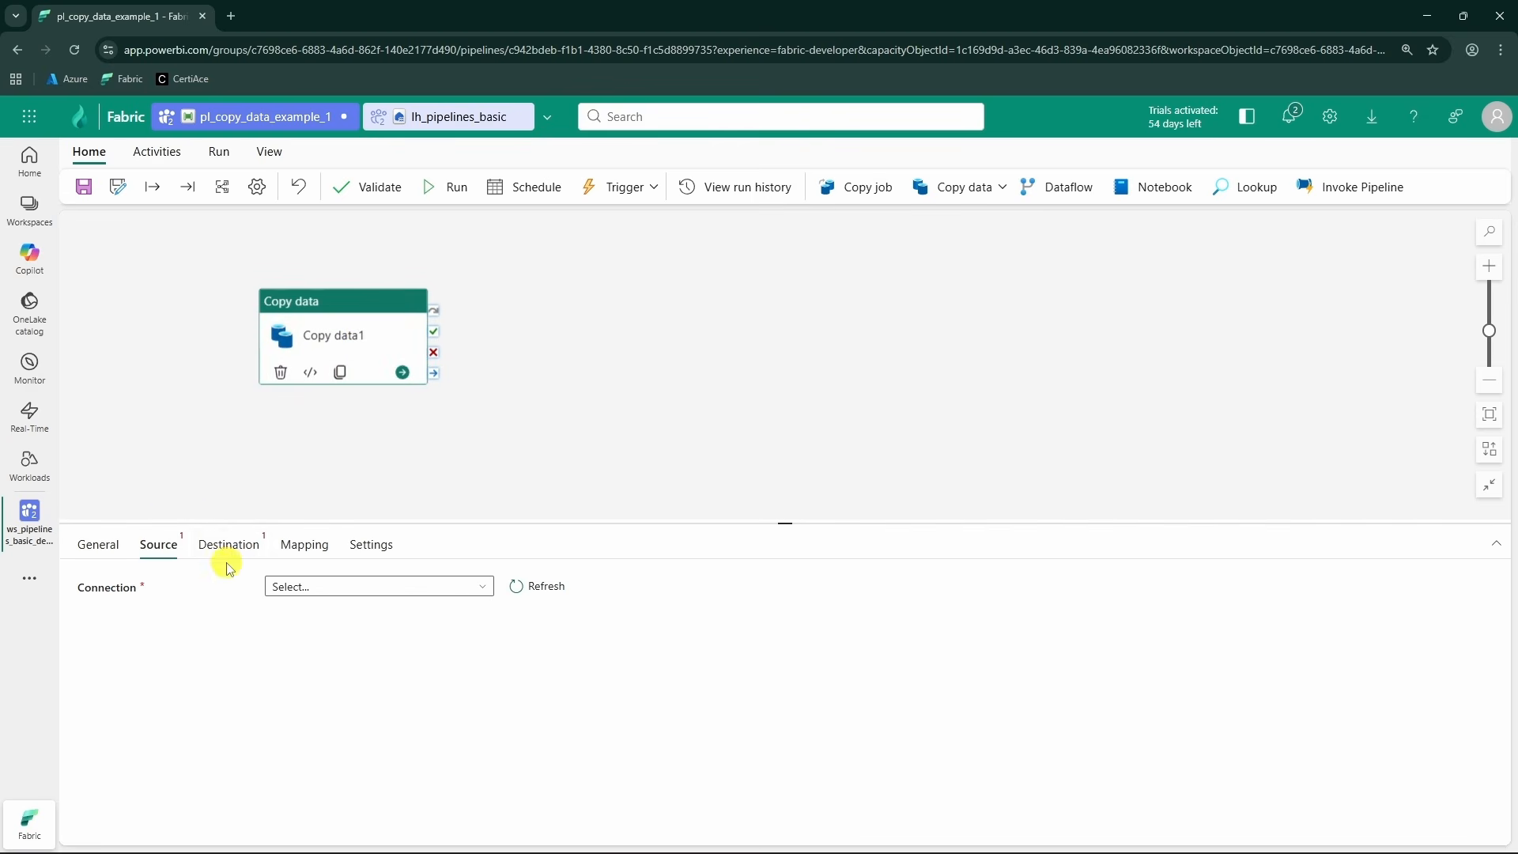
pyautogui.click(324, 592)
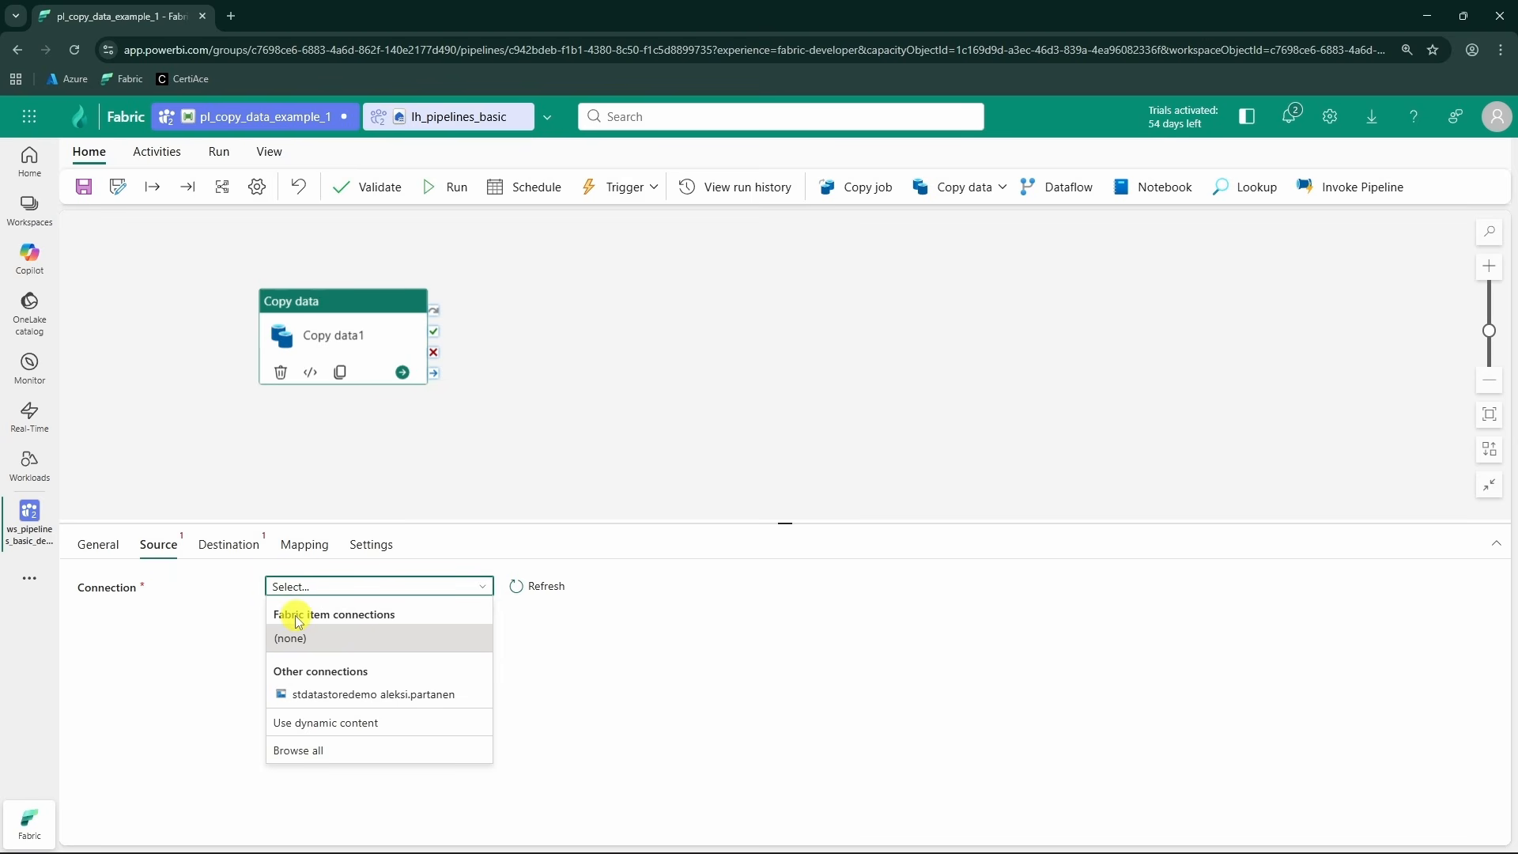
pyautogui.click(327, 647)
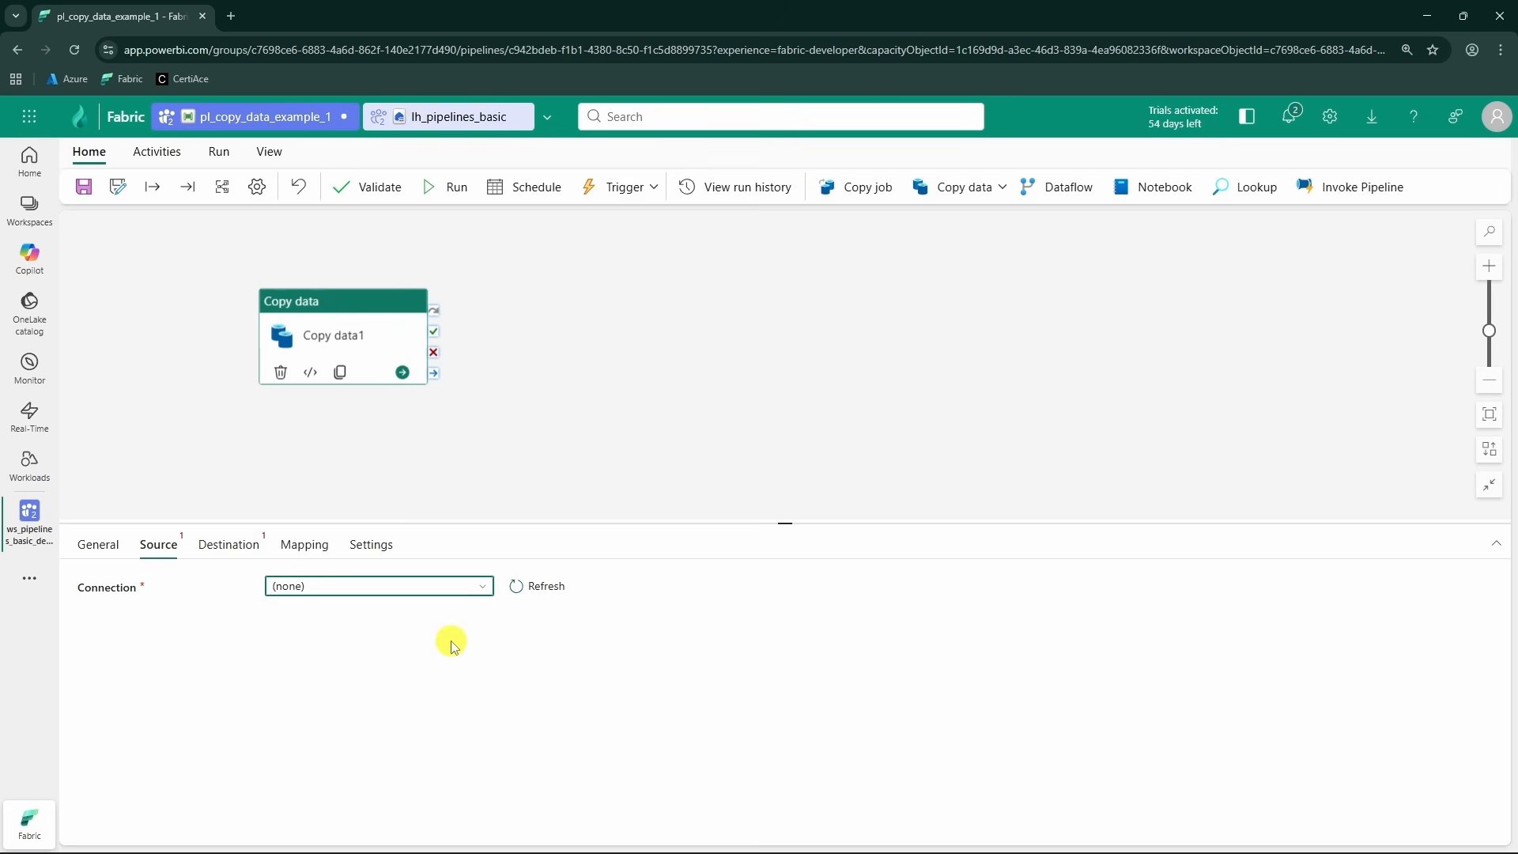
pyautogui.click(378, 620)
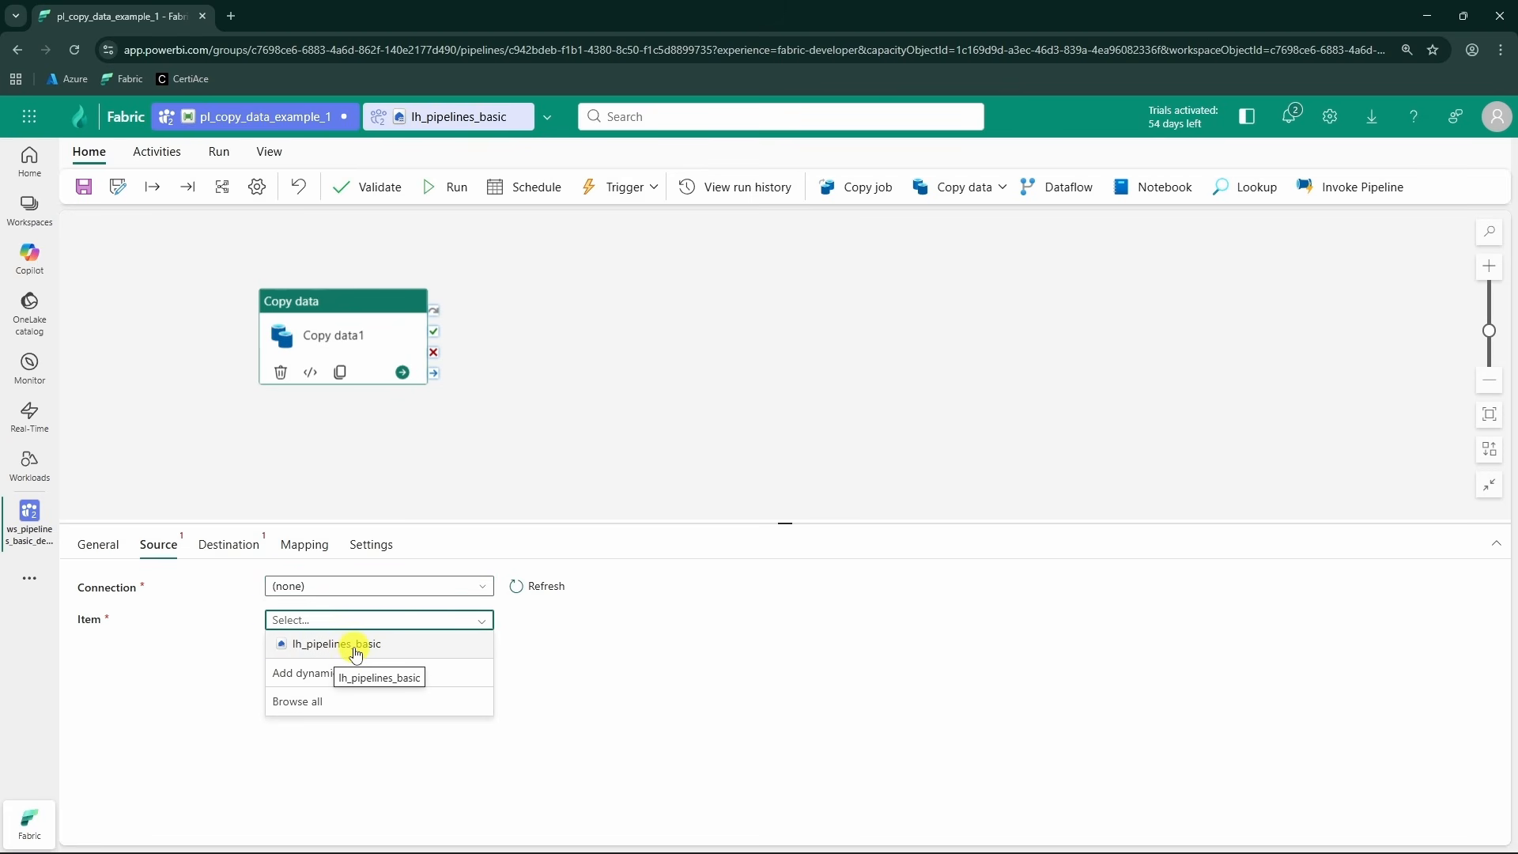
pyautogui.click(357, 646)
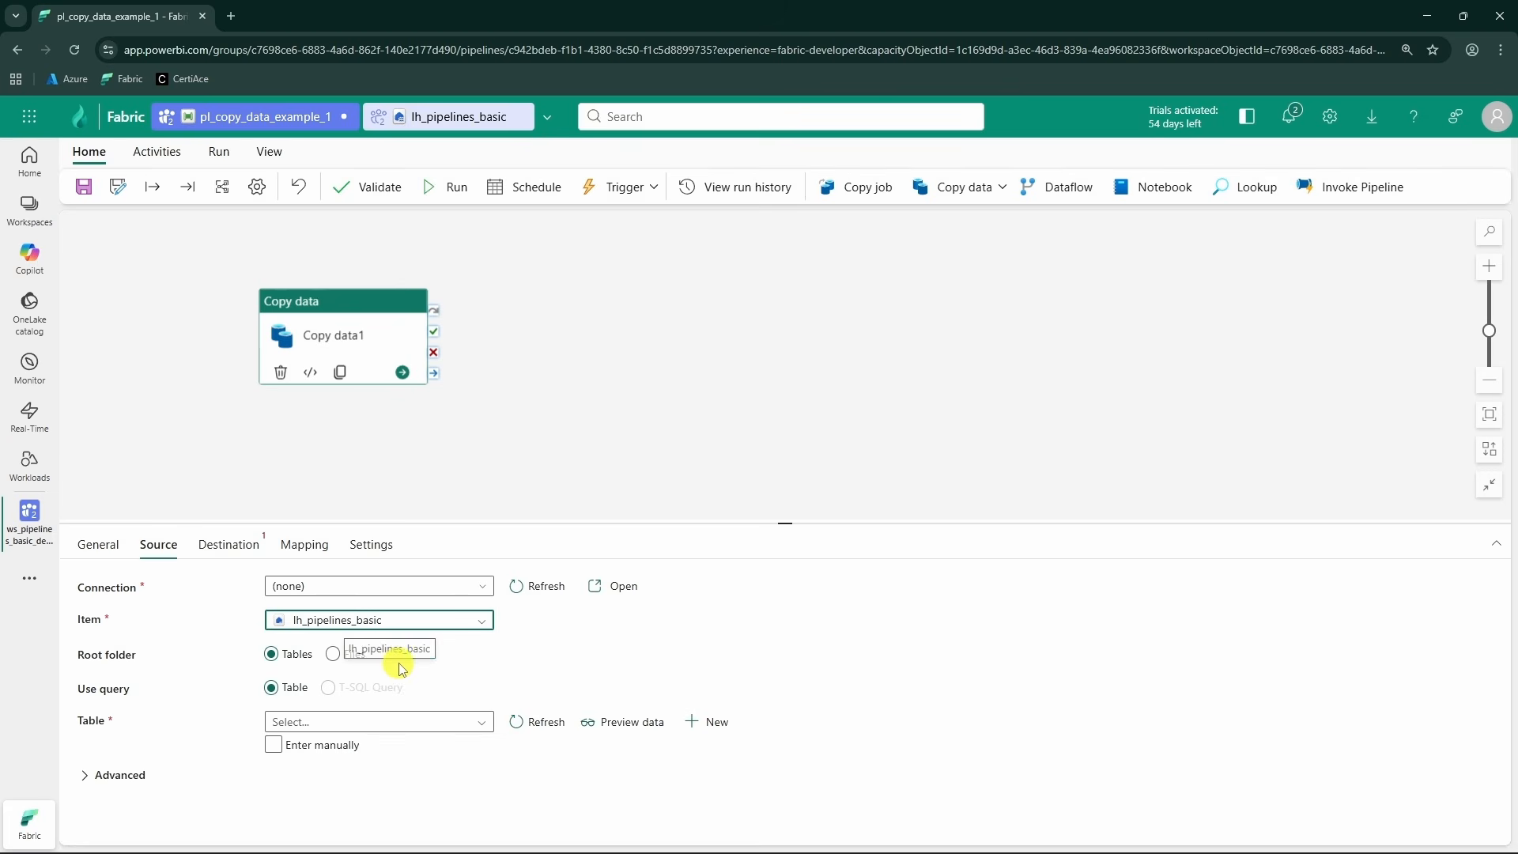
pyautogui.click(335, 659)
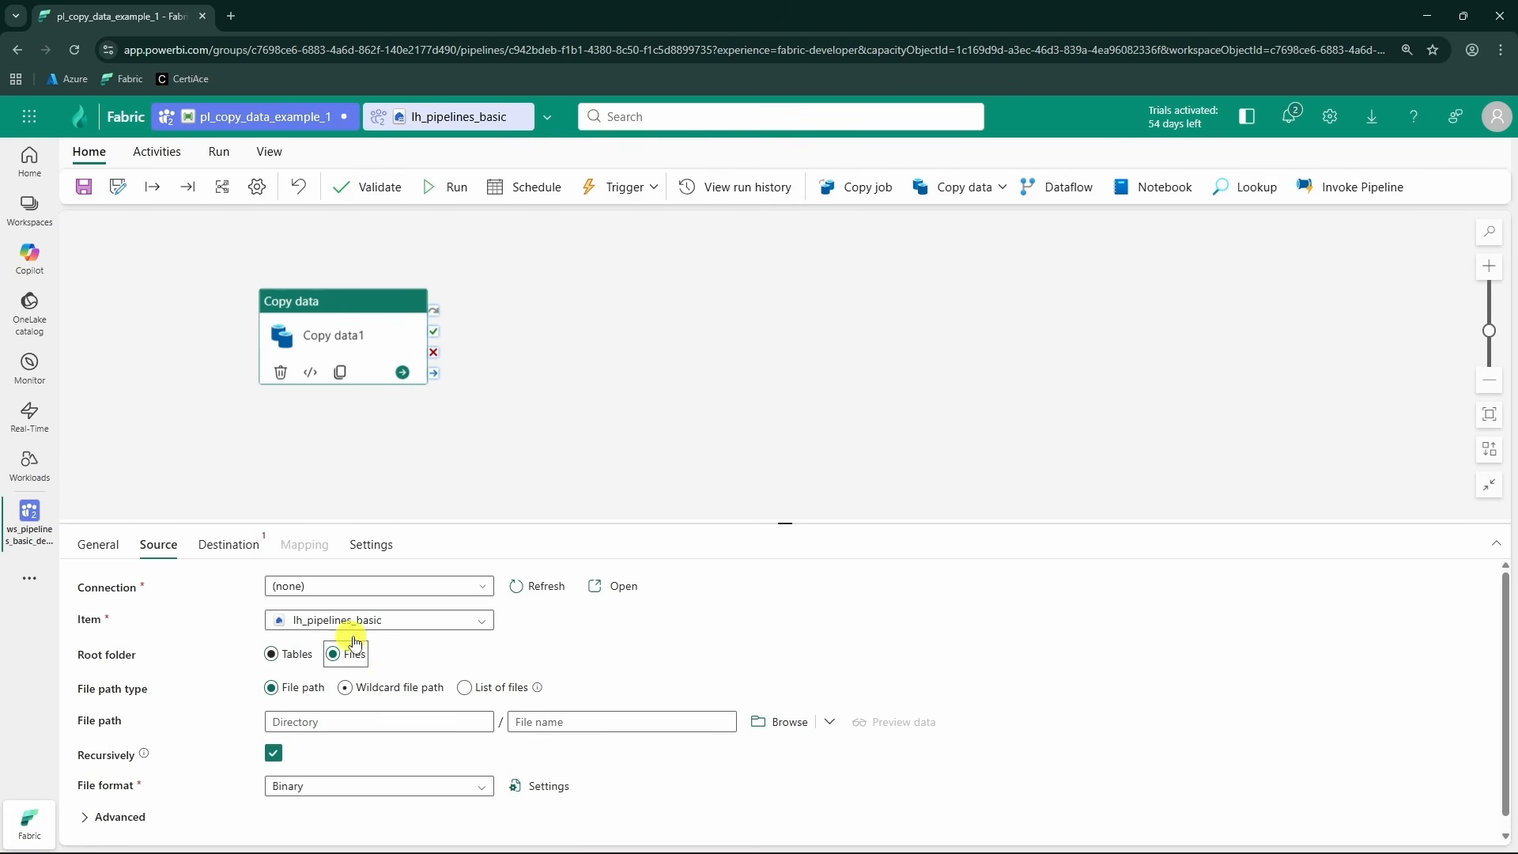
# - Review the available file formats for the Copy data source and choose Binary
pyautogui.scroll(-1, 372, 671)
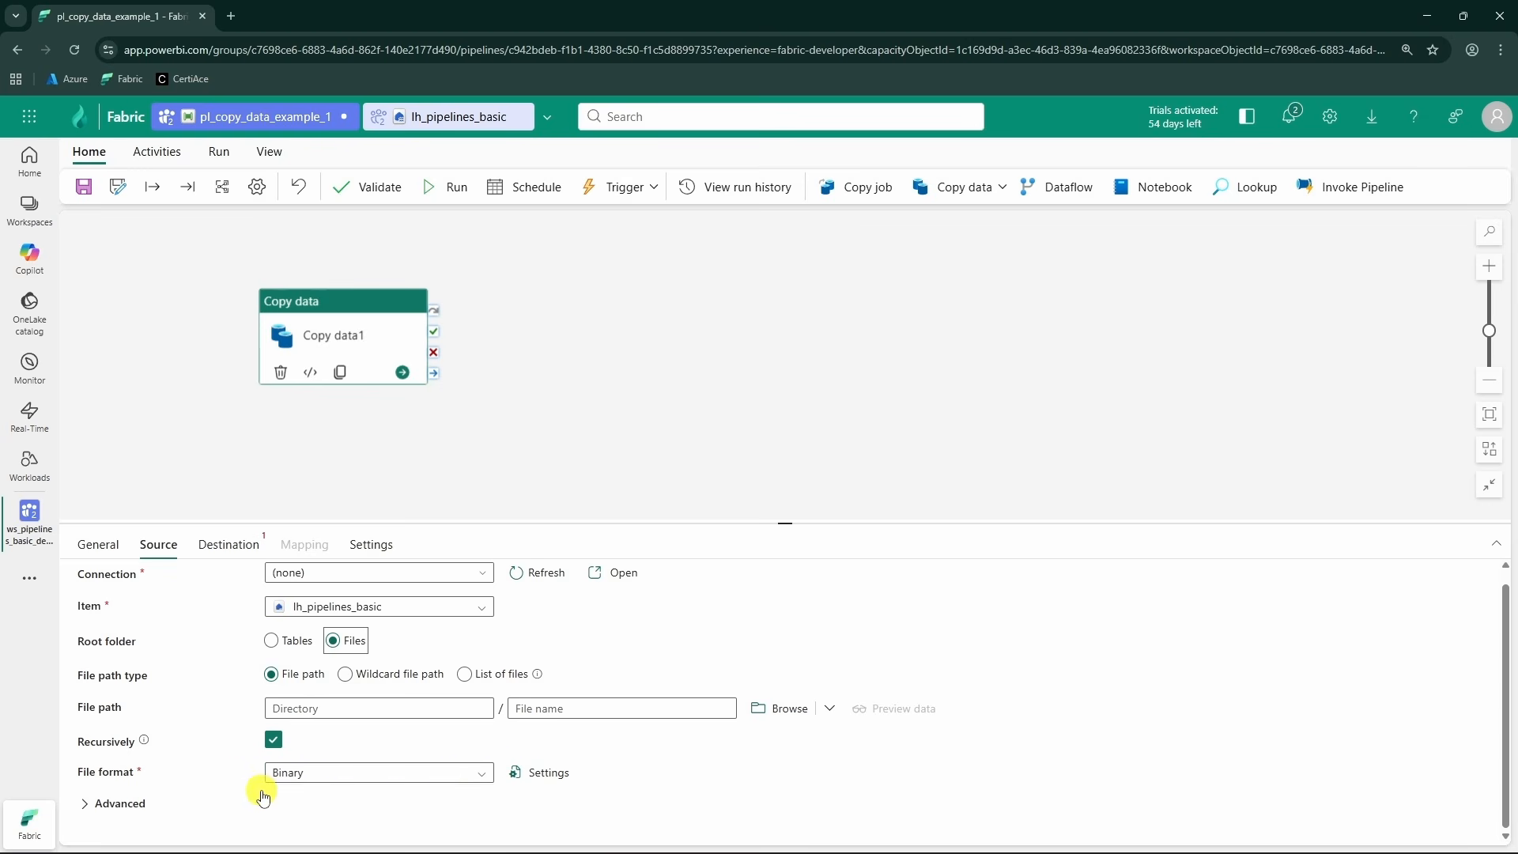
pyautogui.click(477, 772)
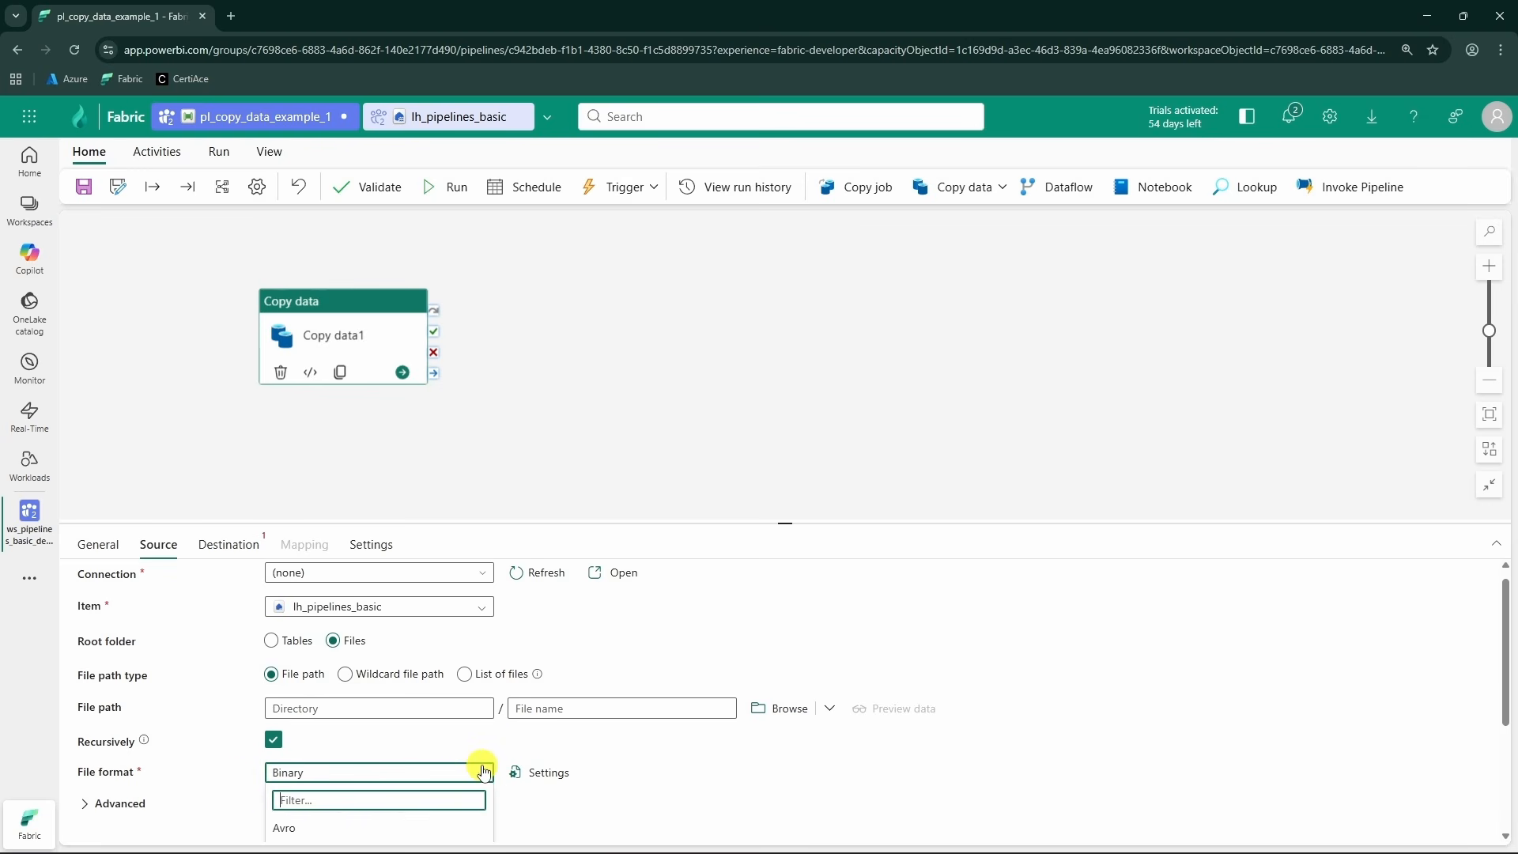
pyautogui.click(482, 702)
pyautogui.click(479, 773)
pyautogui.scroll(-3, 404, 822)
pyautogui.scroll(3, 399, 814)
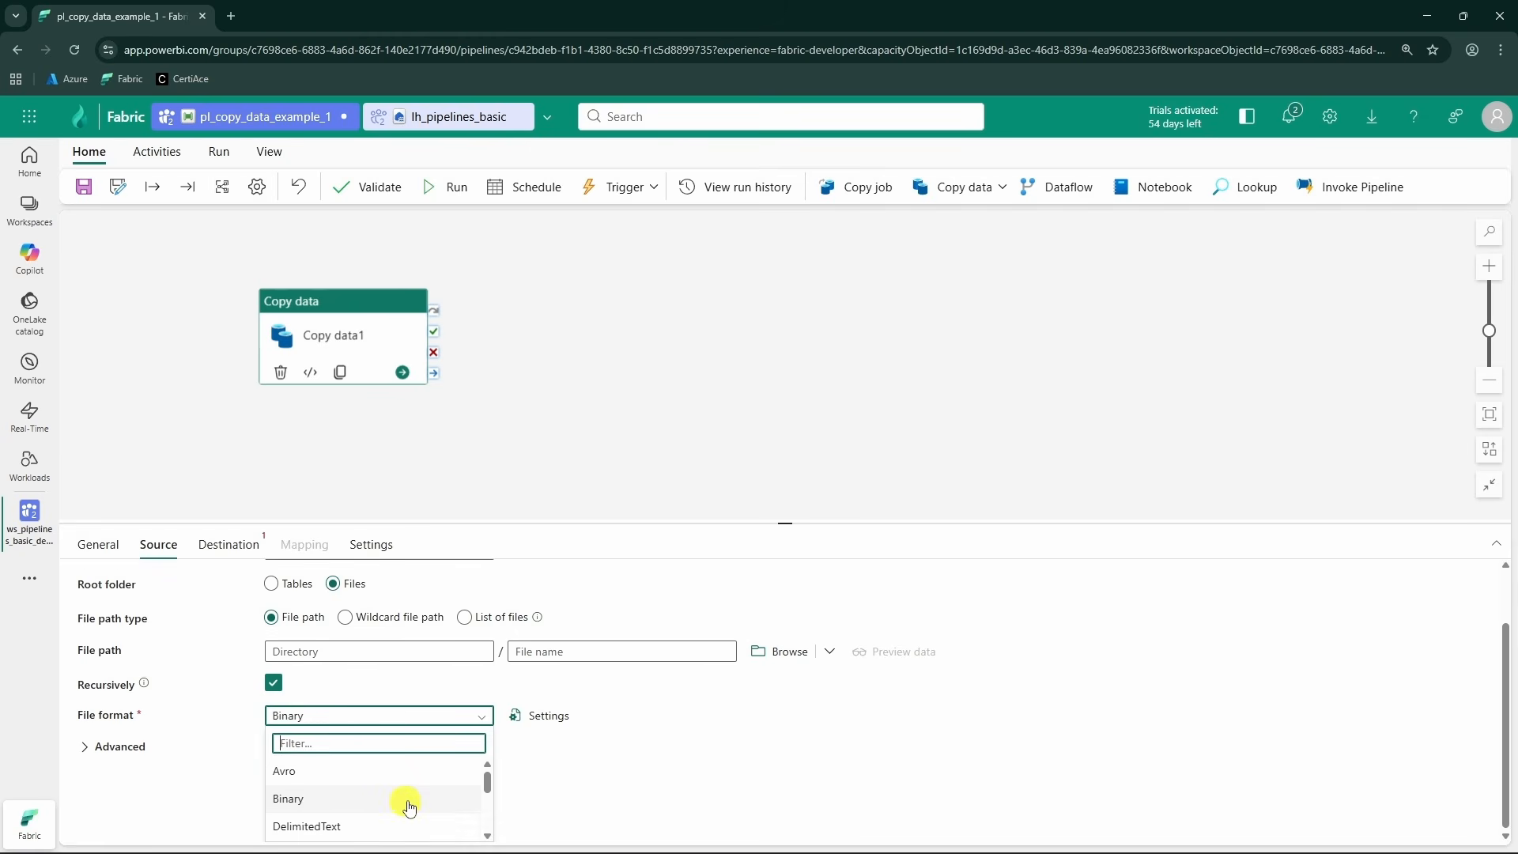
pyautogui.click(396, 802)
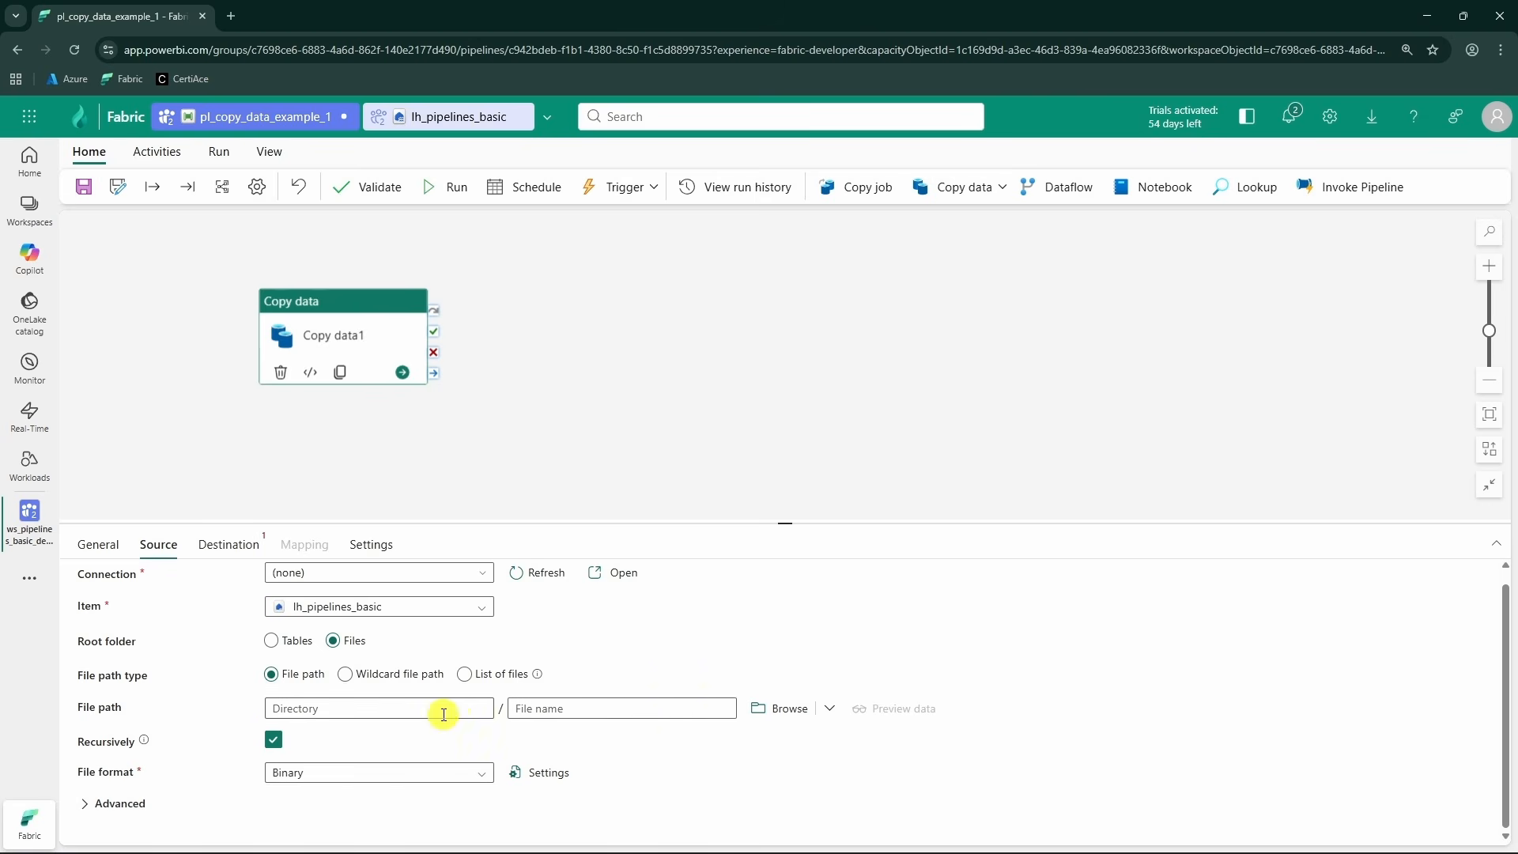
# - Browse the lakehouse files and select movies.csv in the source folder as the source file path
pyautogui.scroll(1, 475, 715)
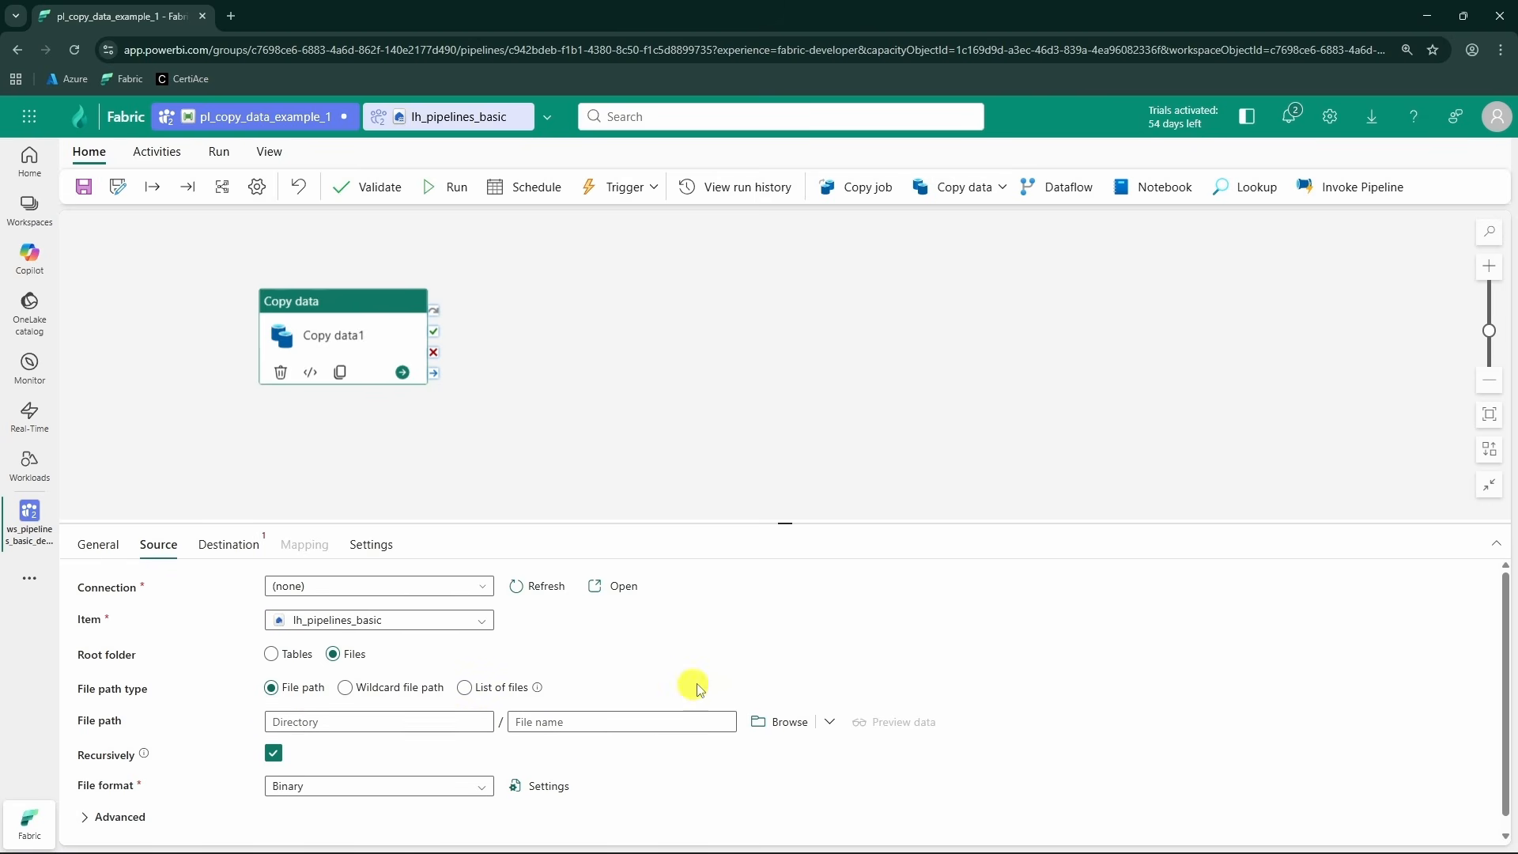
pyautogui.click(775, 721)
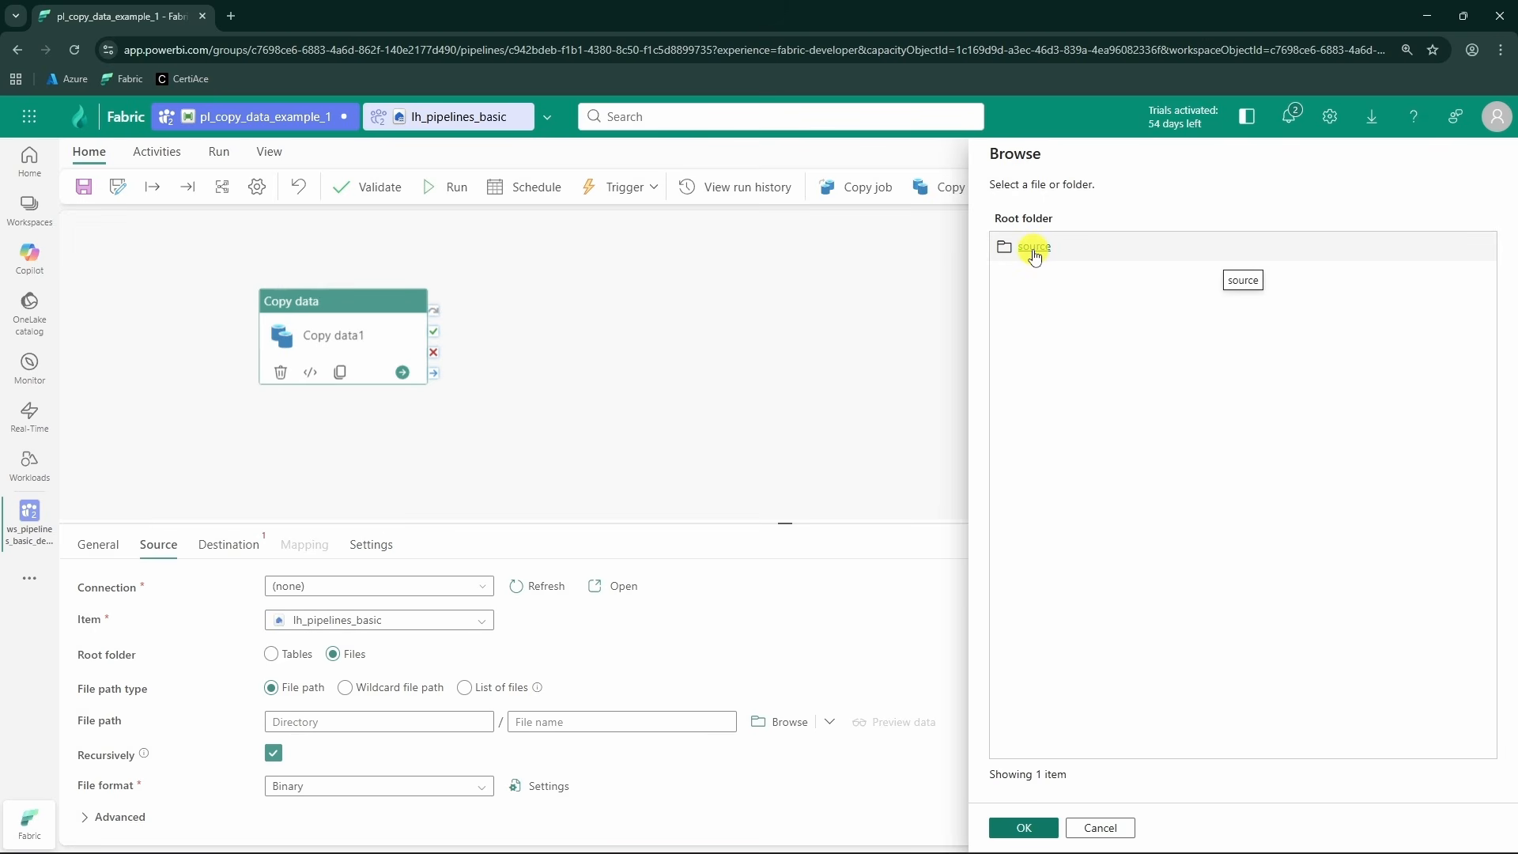
pyautogui.click(1034, 247)
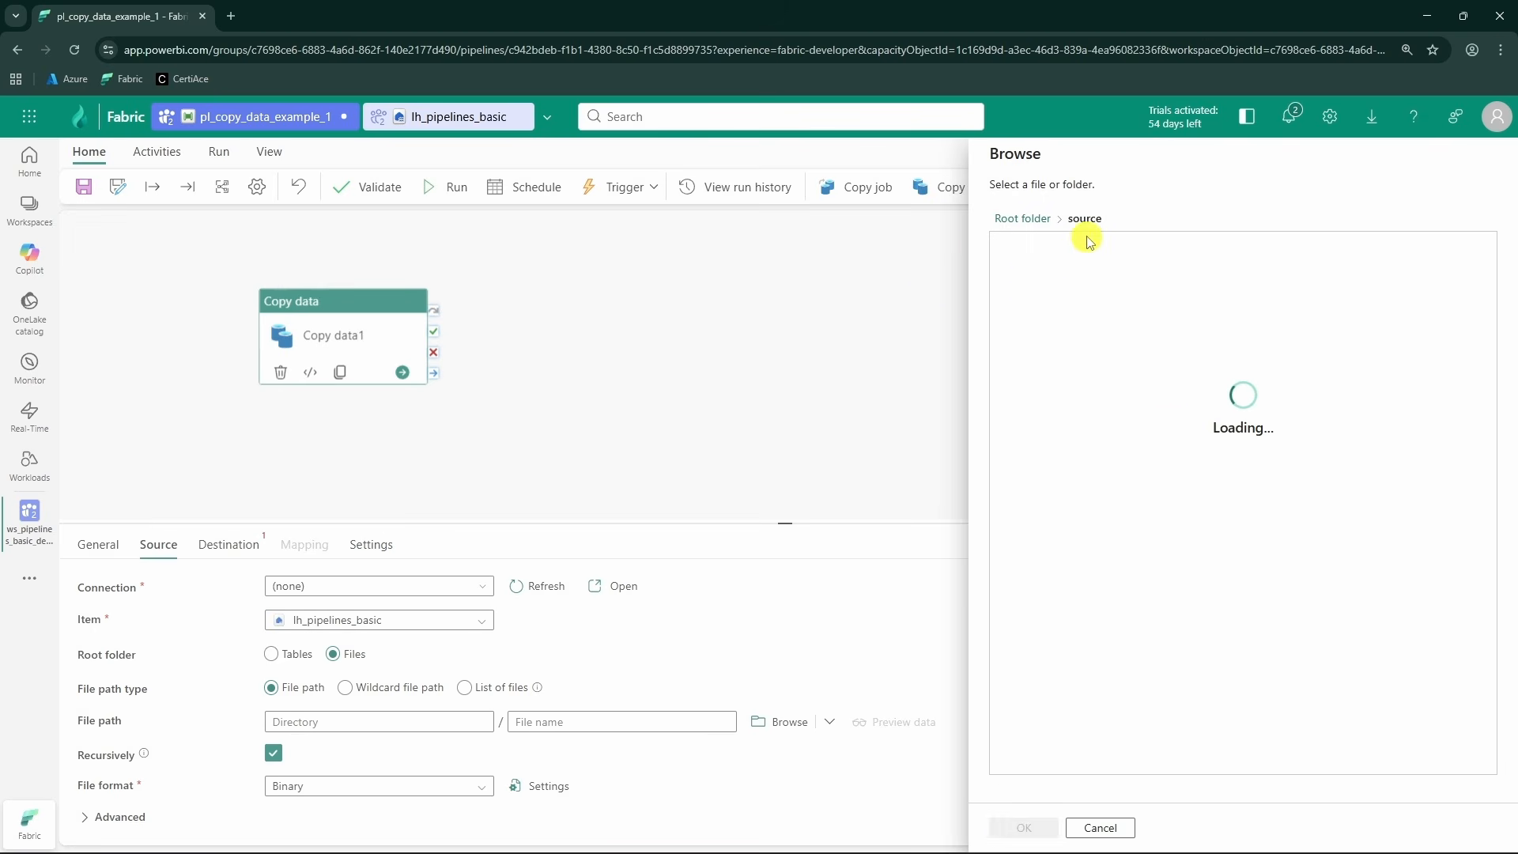
pyautogui.click(1037, 245)
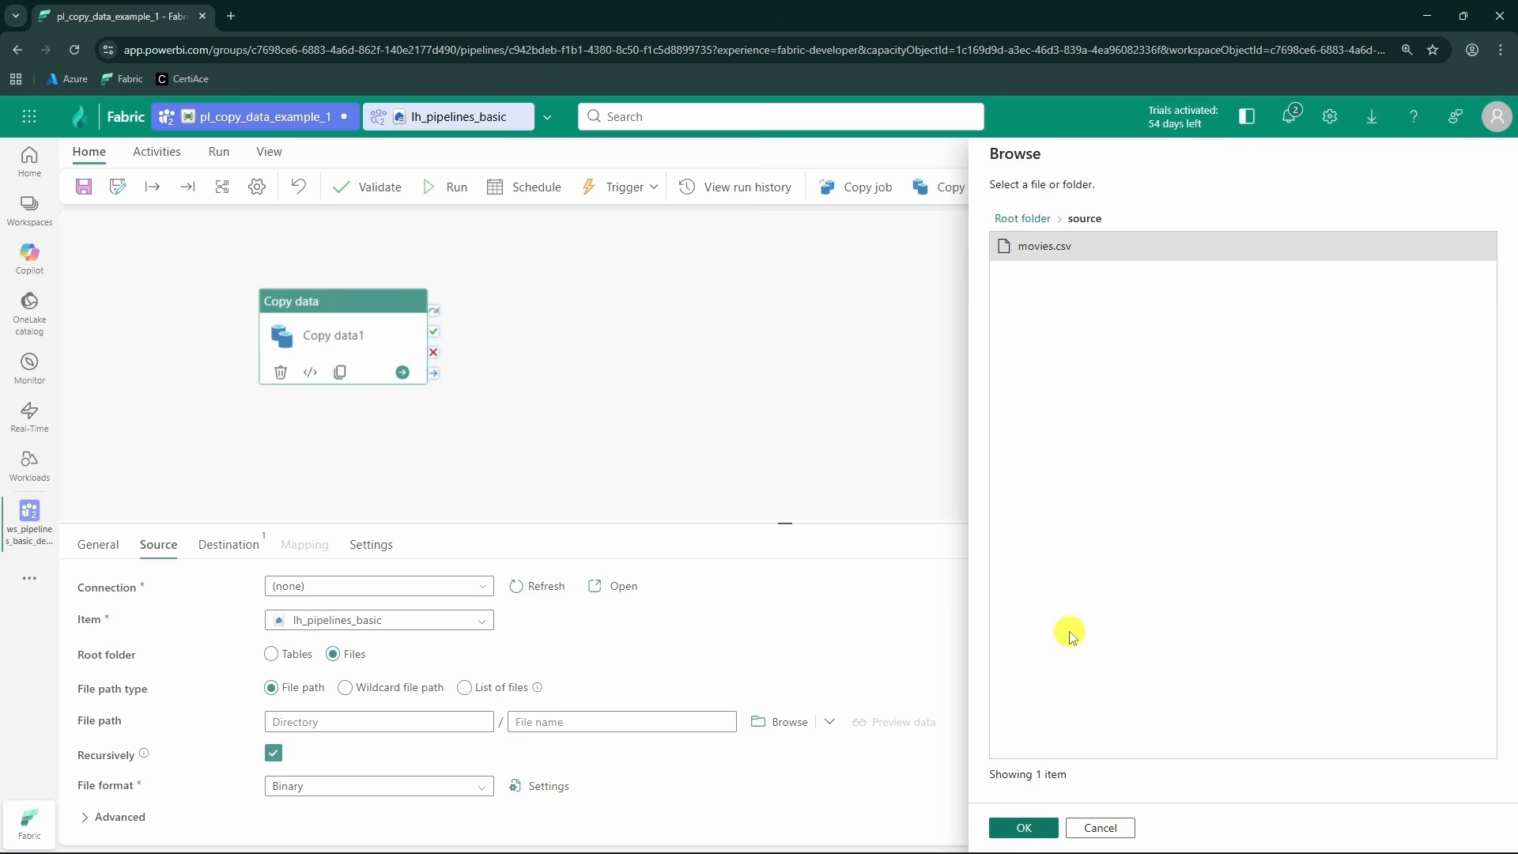
pyautogui.click(1025, 828)
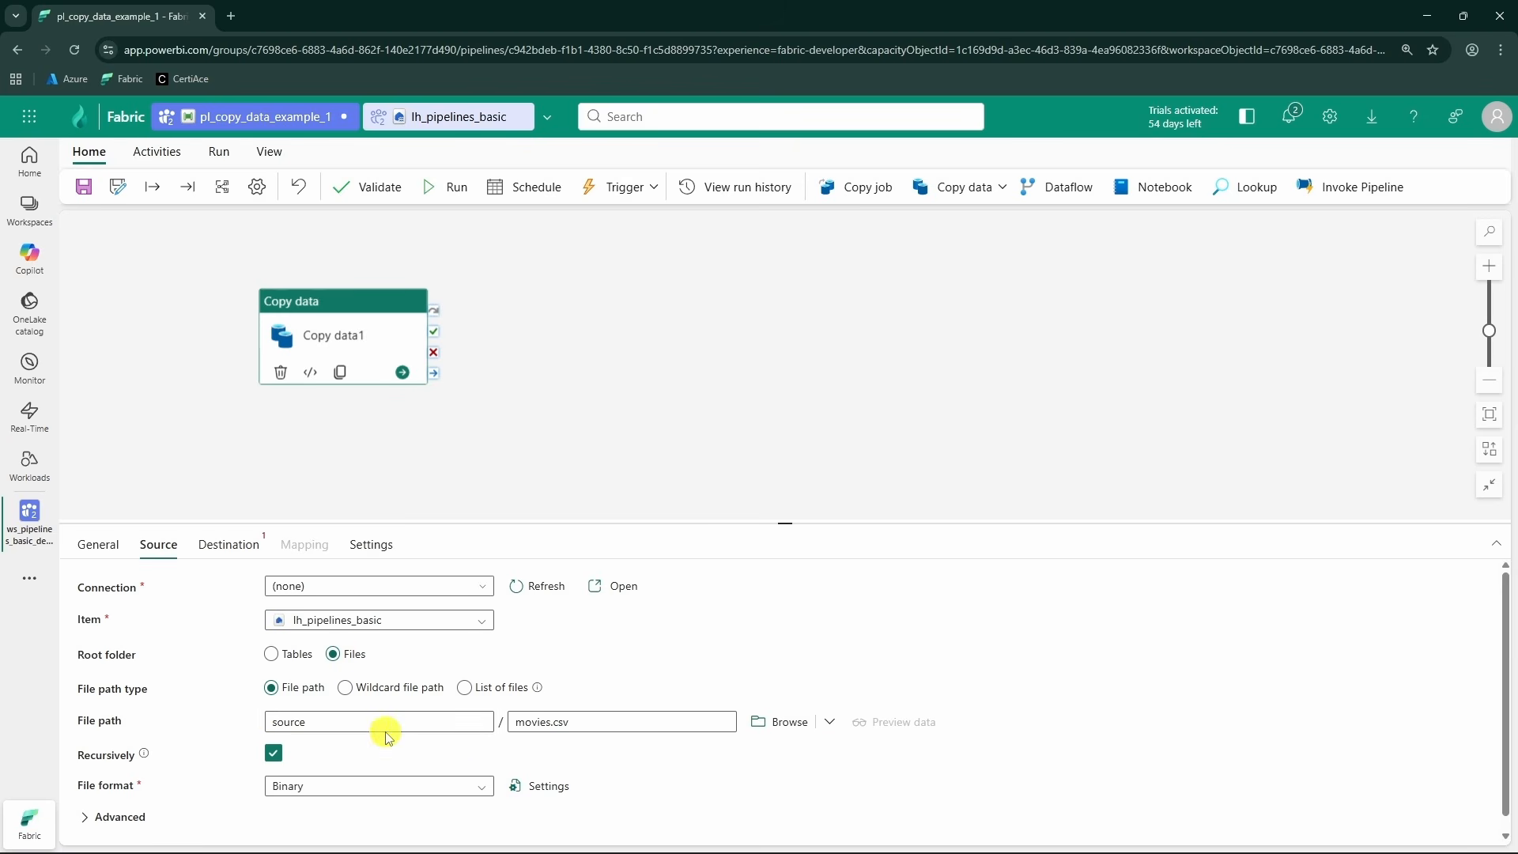
# - Set the Copy data destination to connection (none), item lh_pipelines_basic, and root folder Files
pyautogui.click(229, 546)
pyautogui.click(415, 594)
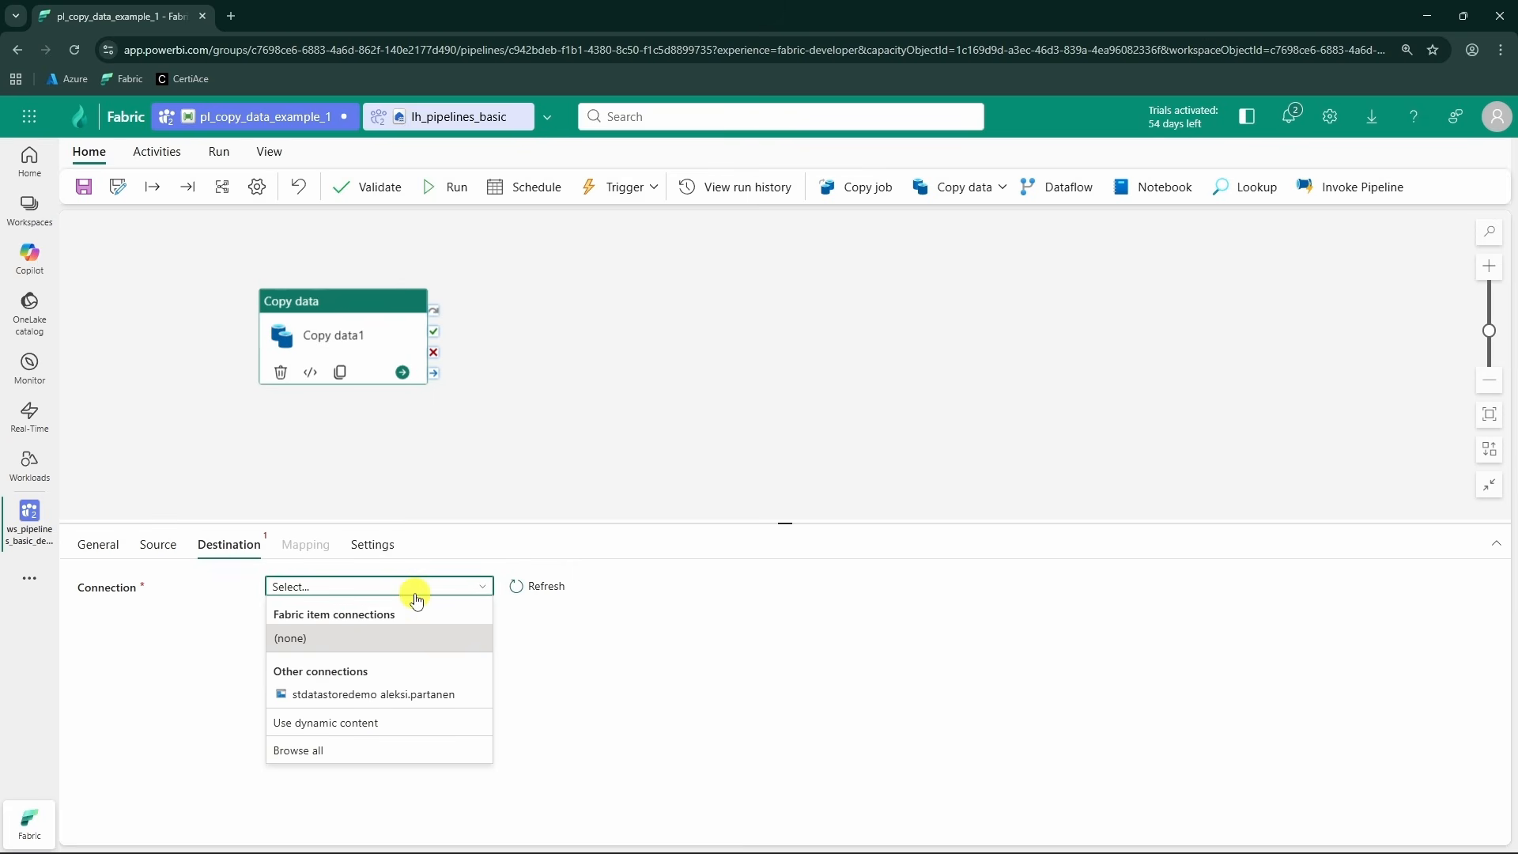
pyautogui.click(351, 648)
pyautogui.click(454, 625)
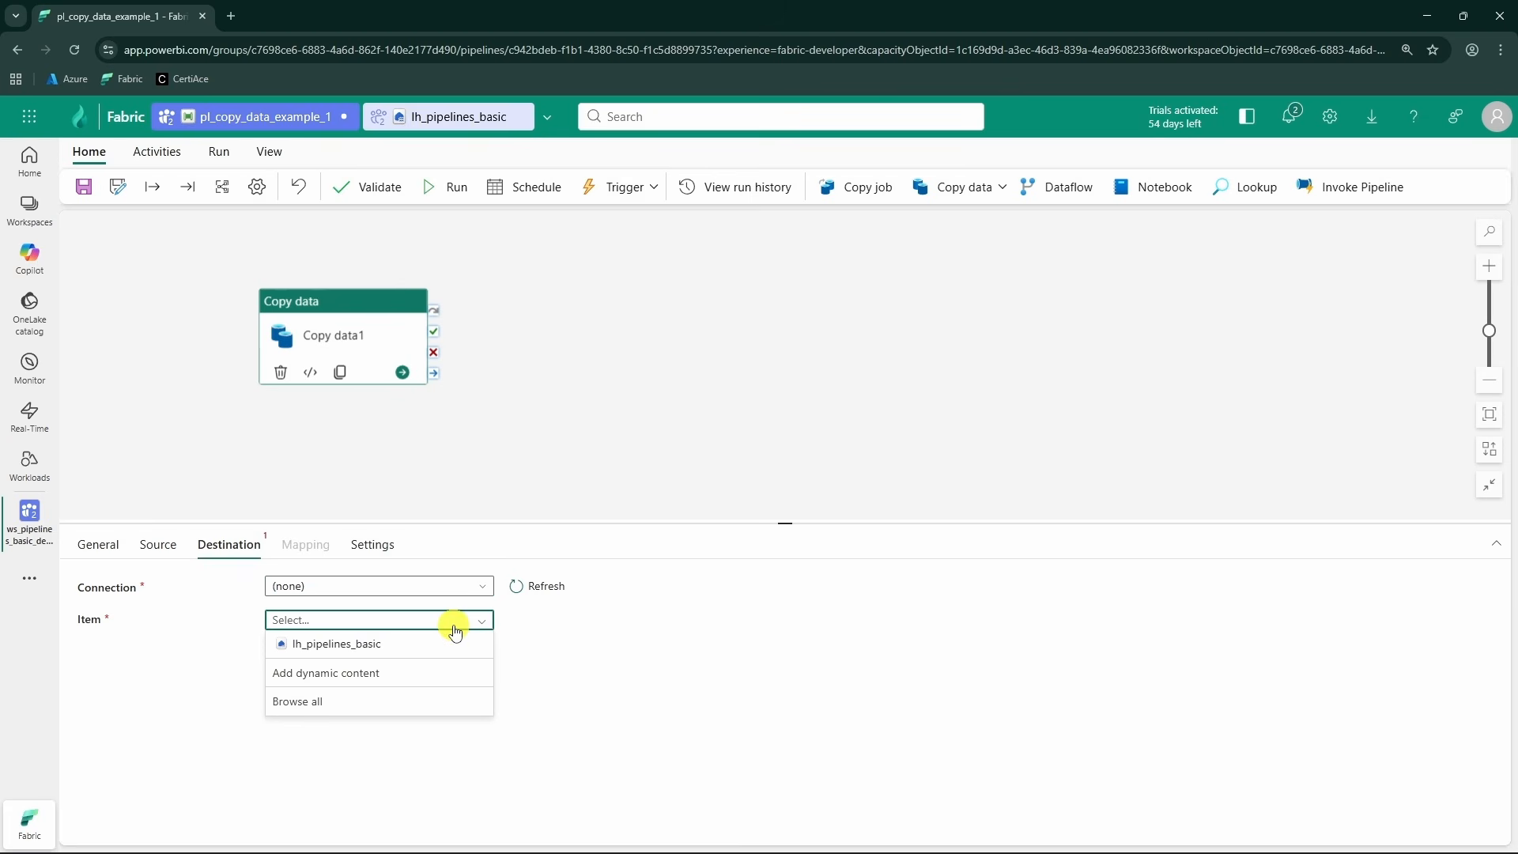
pyautogui.click(366, 650)
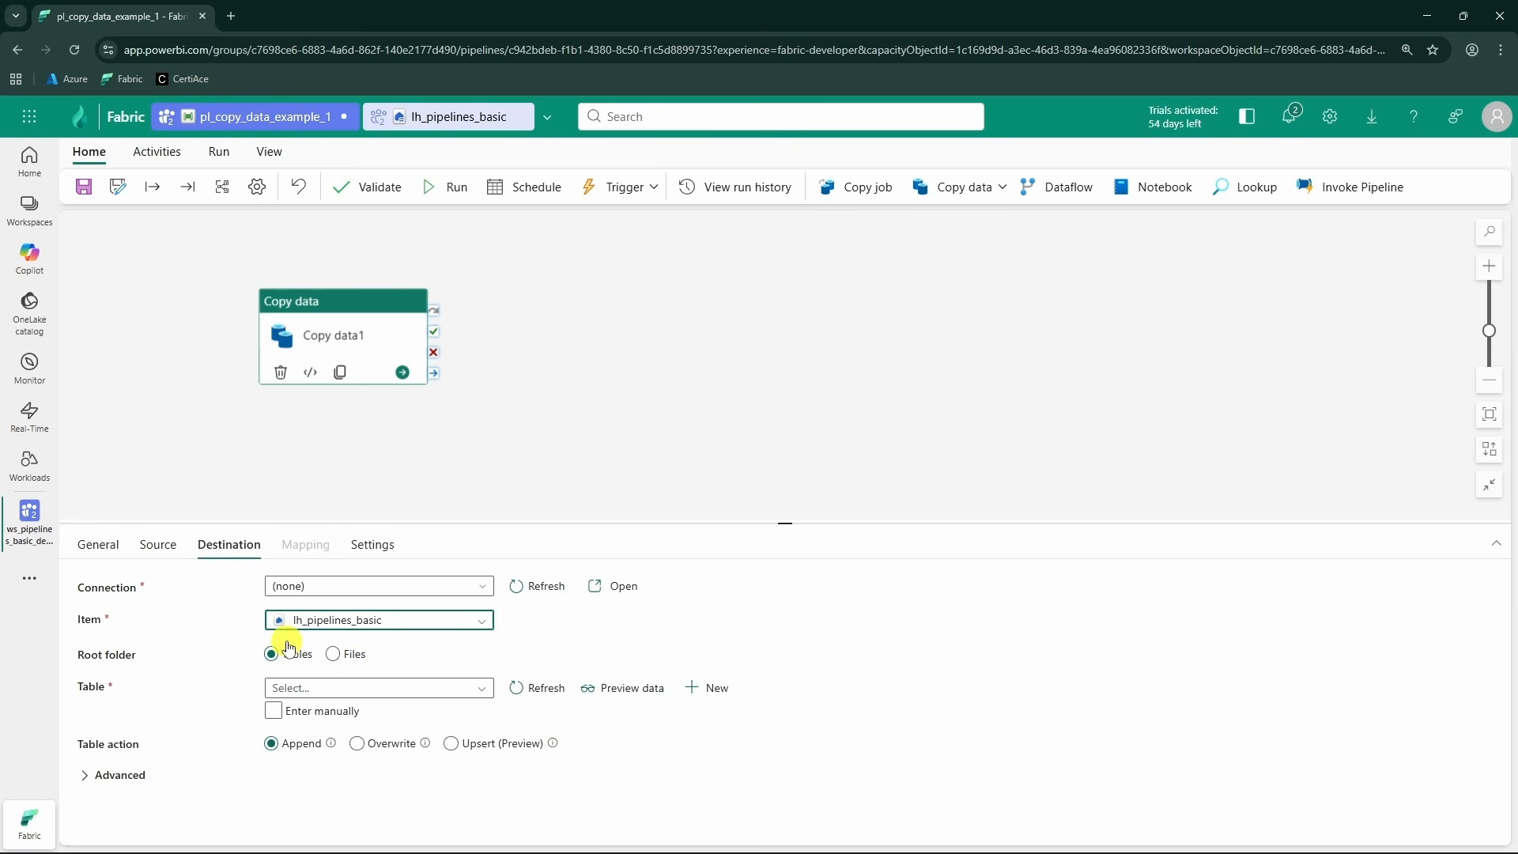
pyautogui.click(335, 656)
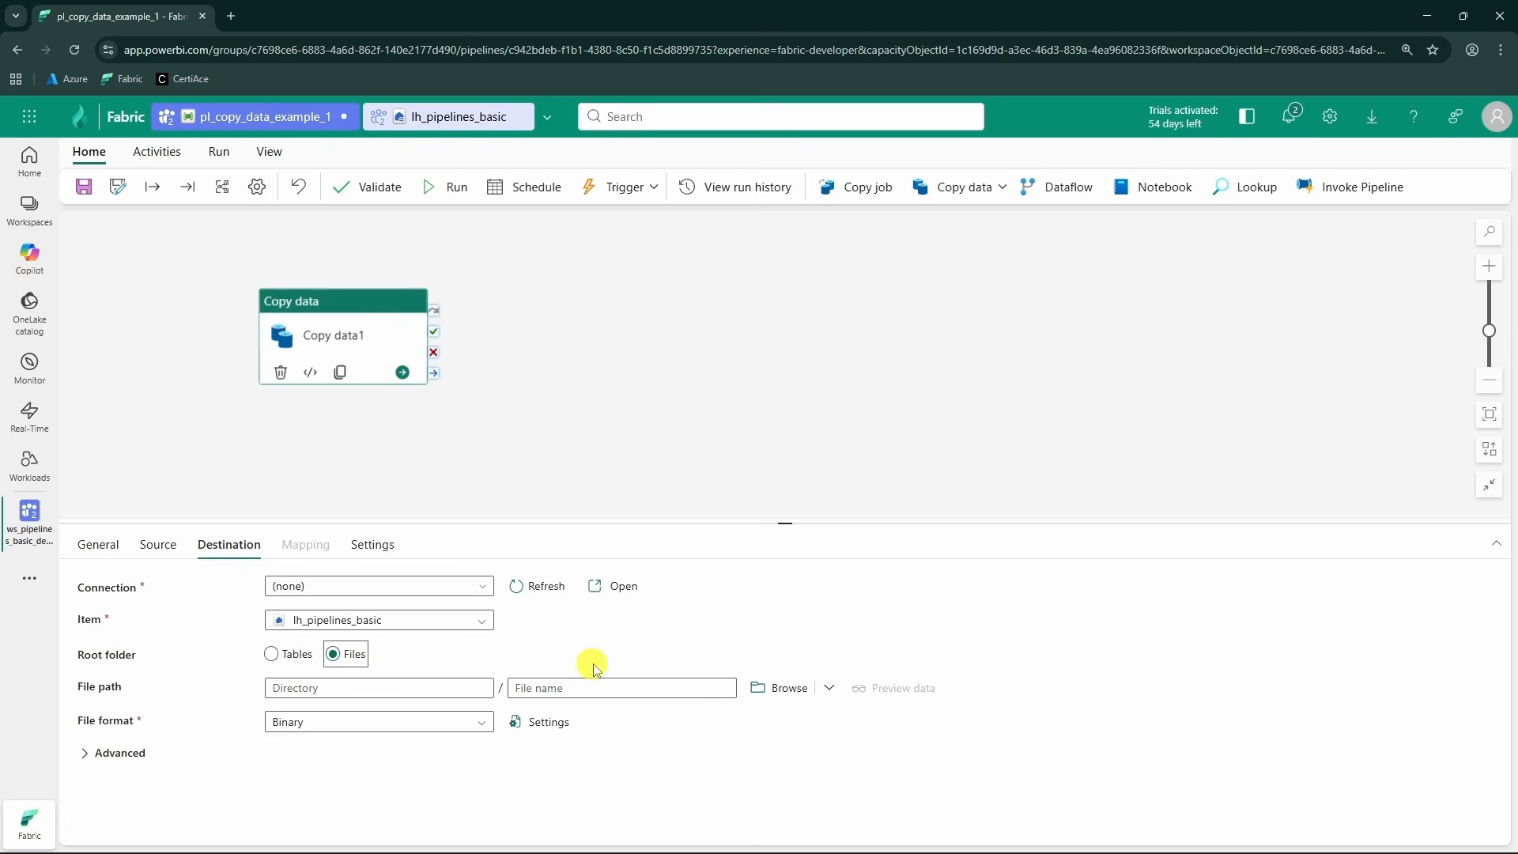
# - Set the destination file path to directory destination and file name movies_copy.csv, and check the advanced destination options
pyautogui.click(378, 691)
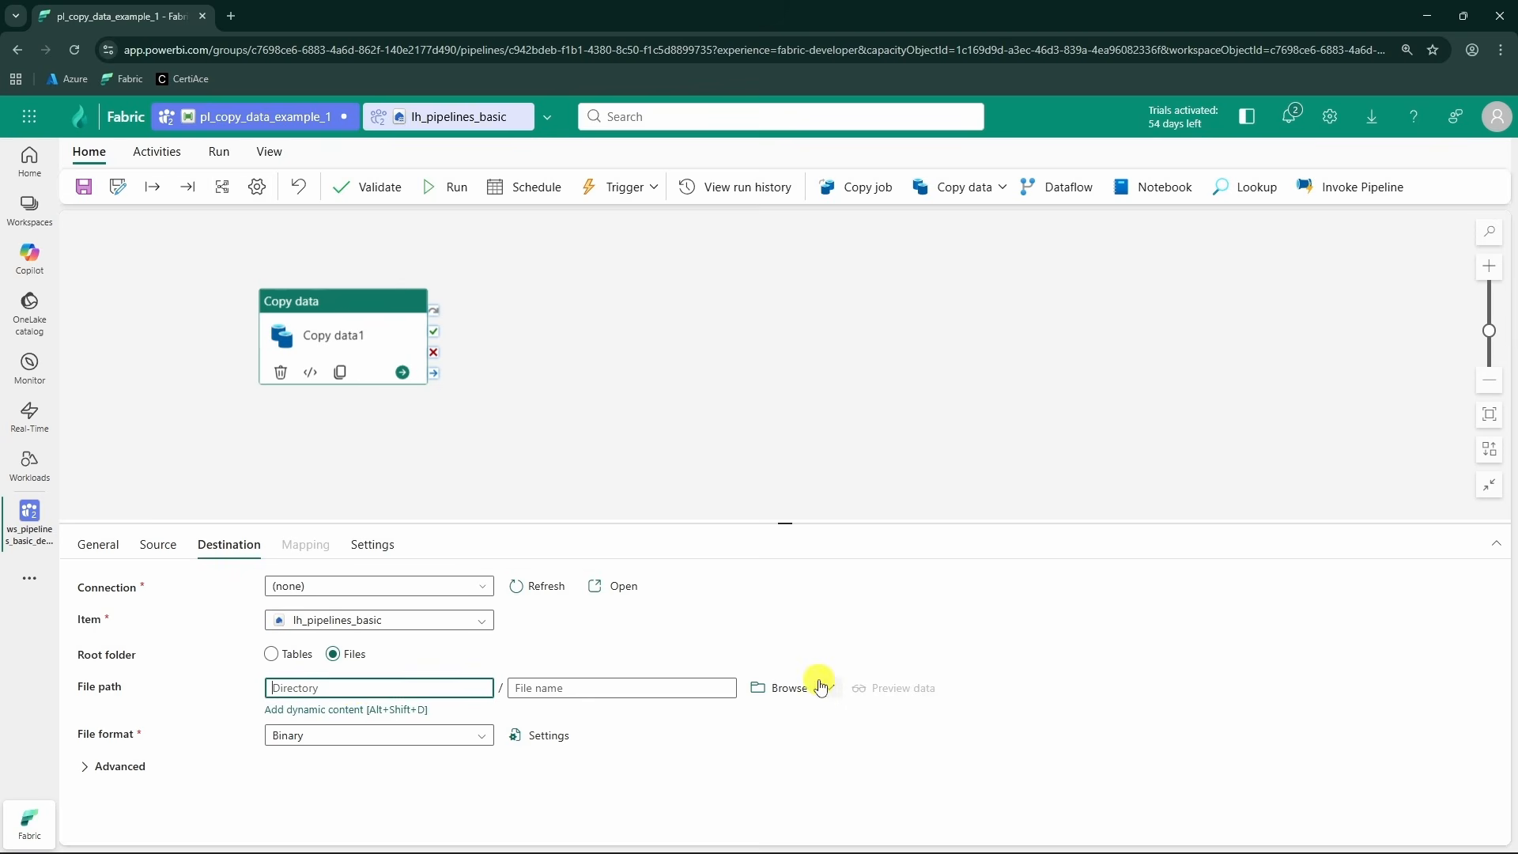
pyautogui.click(780, 688)
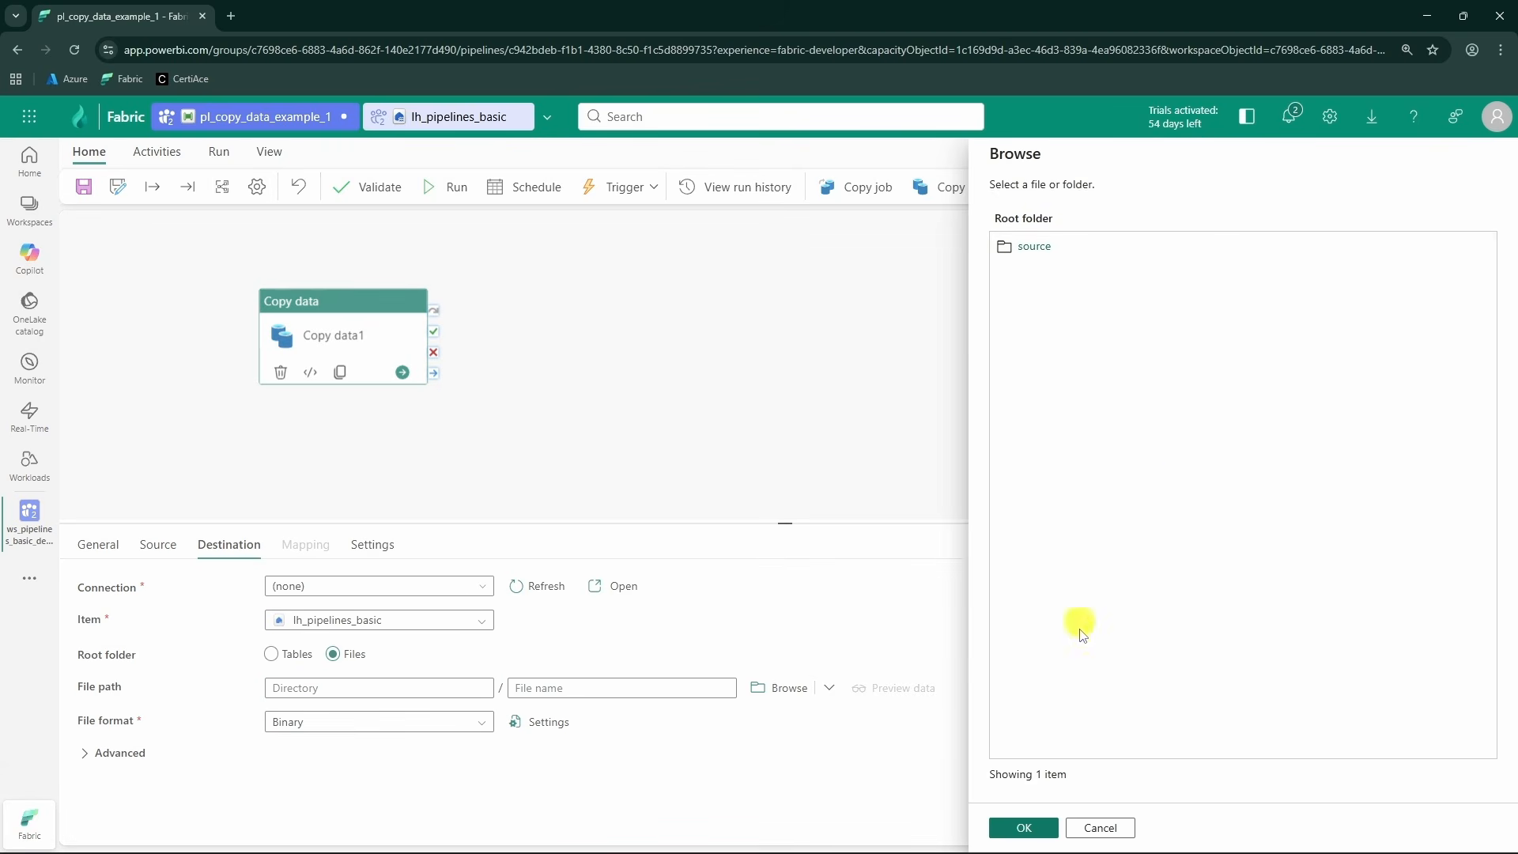
pyautogui.click(1101, 826)
pyautogui.click(391, 689)
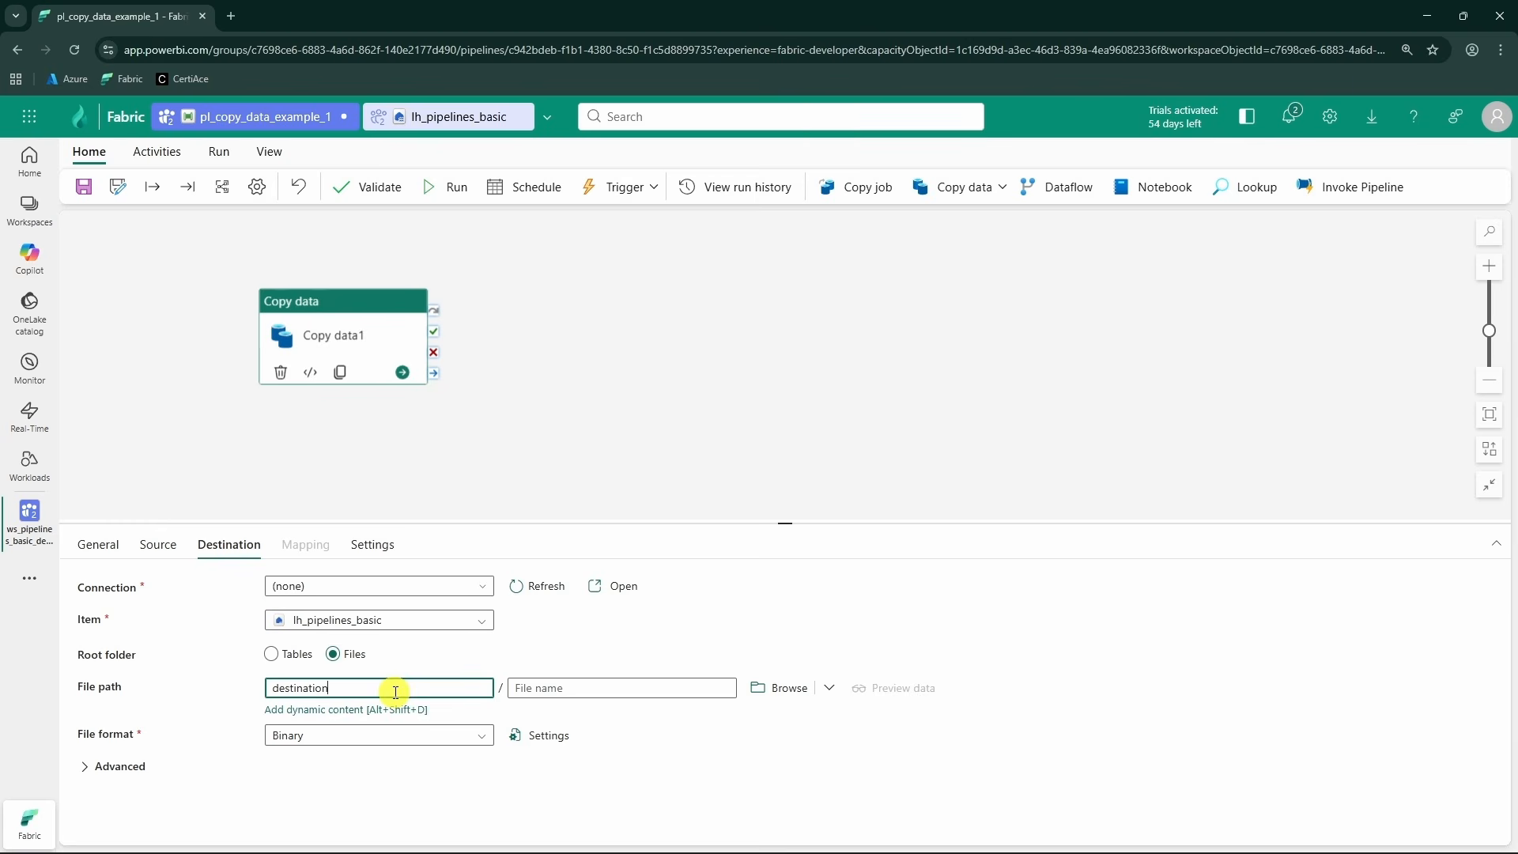
pyautogui.click(587, 688)
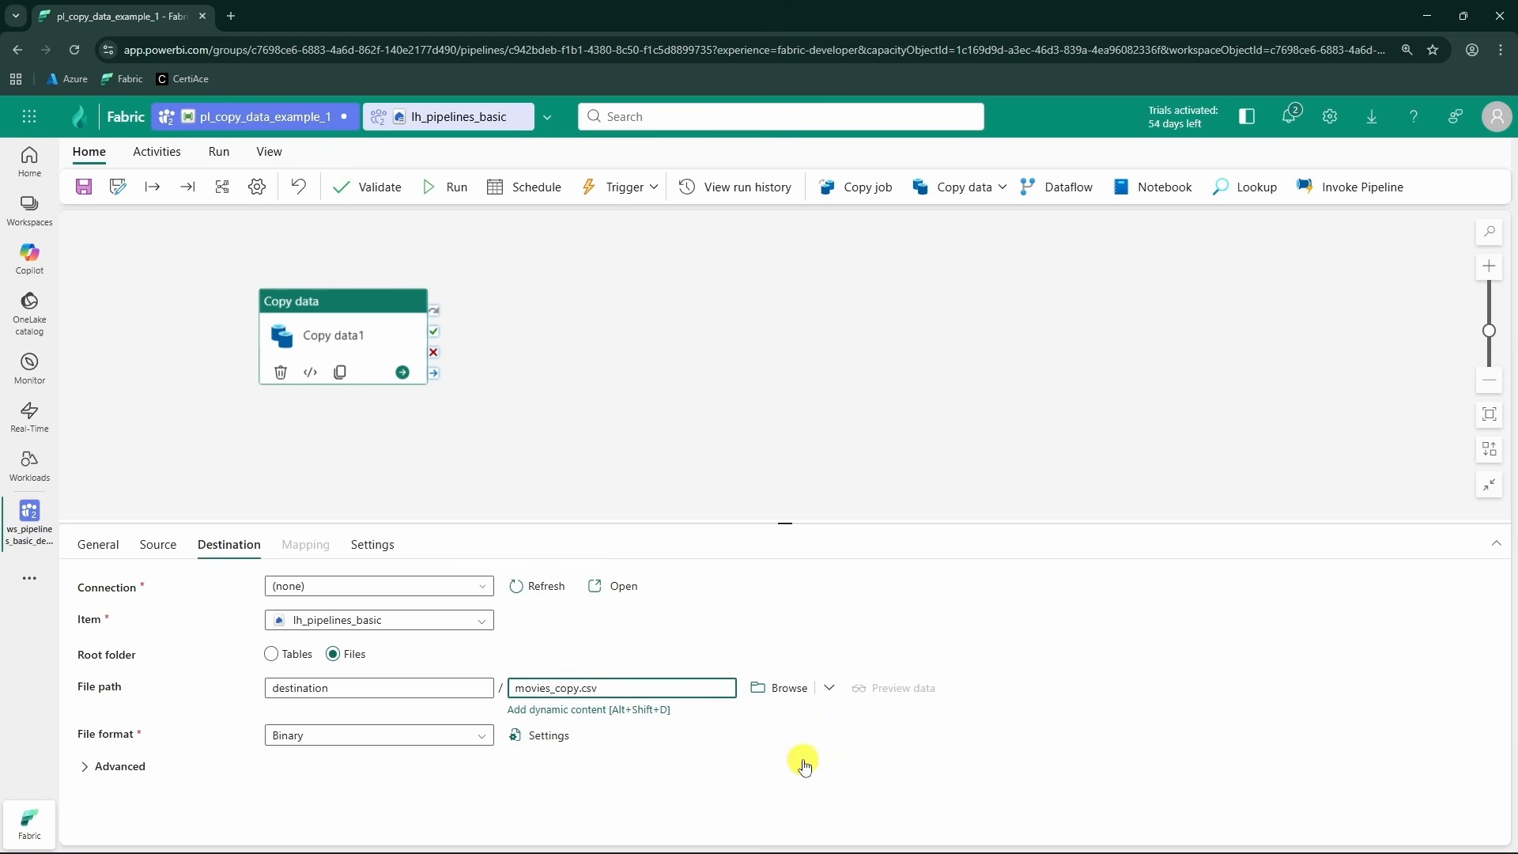
pyautogui.scroll(-1, 214, 731)
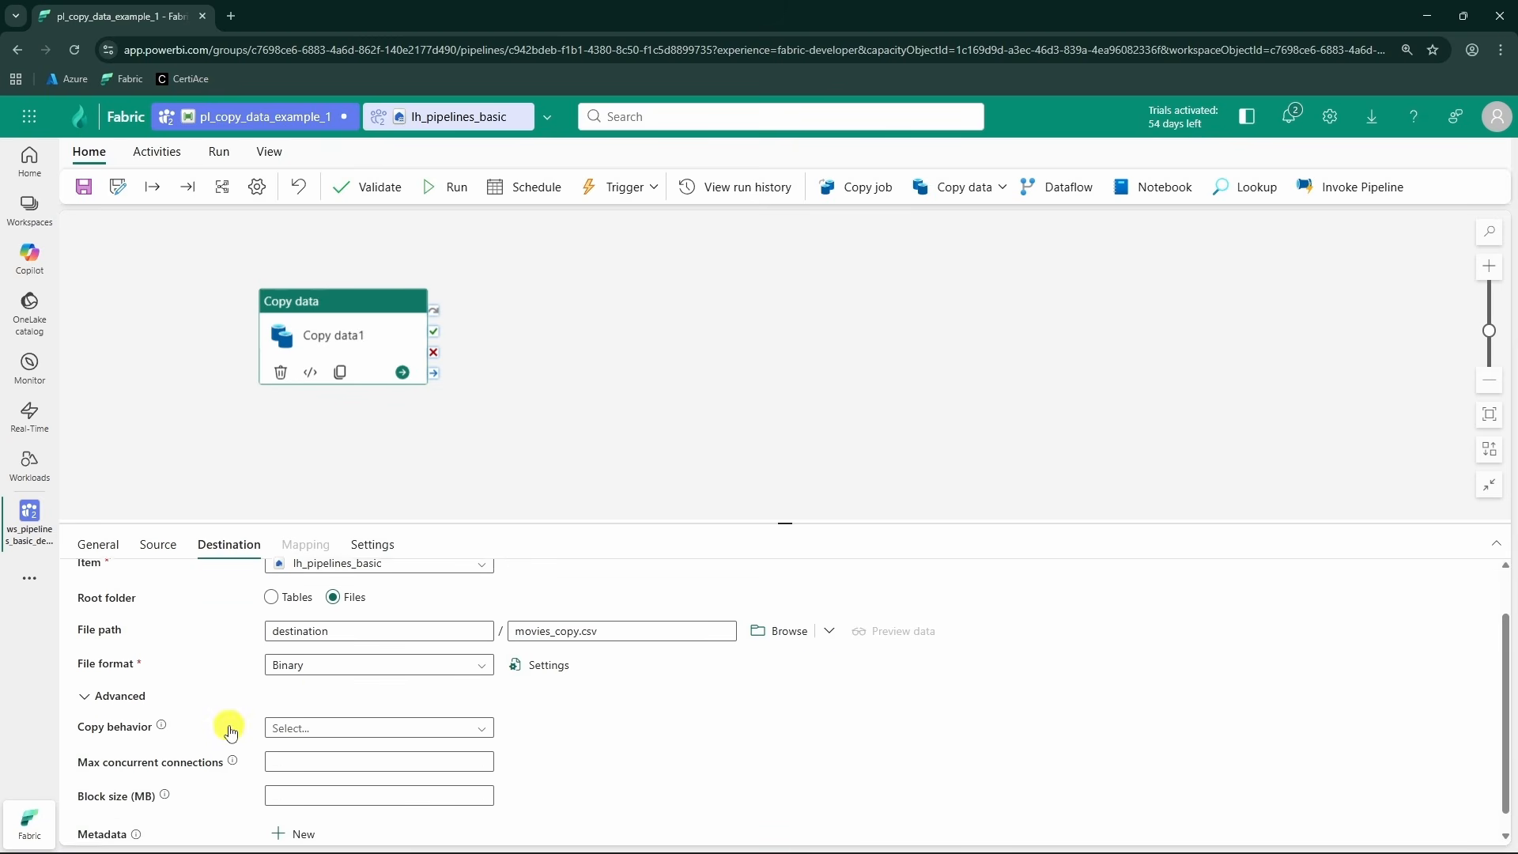
pyautogui.click(132, 681)
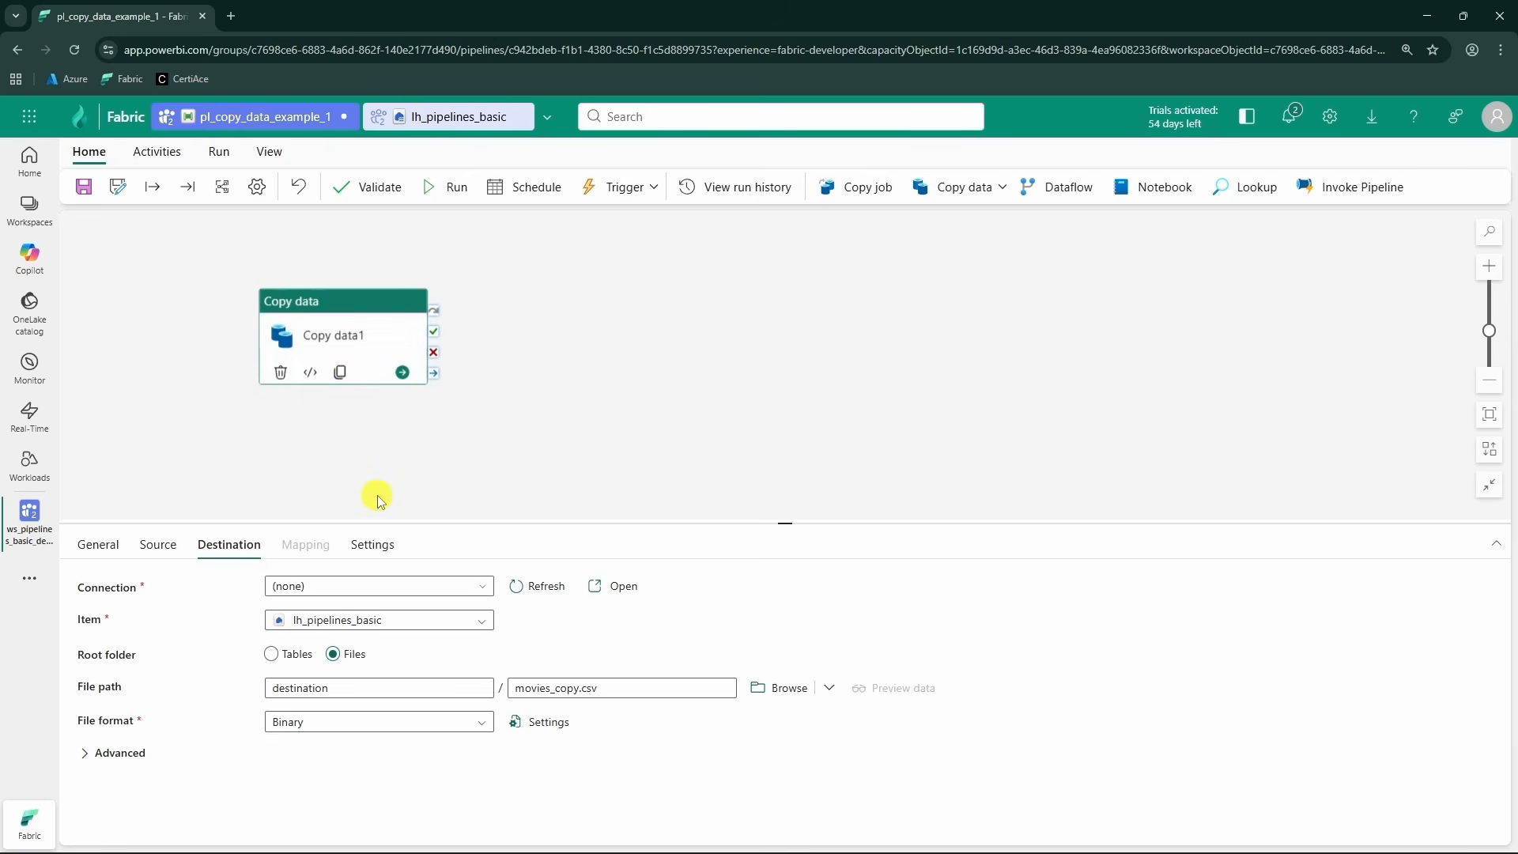
# - Reposition the Copy data activity, save and run the pipeline, and show its run output
pyautogui.moveTo(329, 333); pyautogui.dragTo(288, 349)
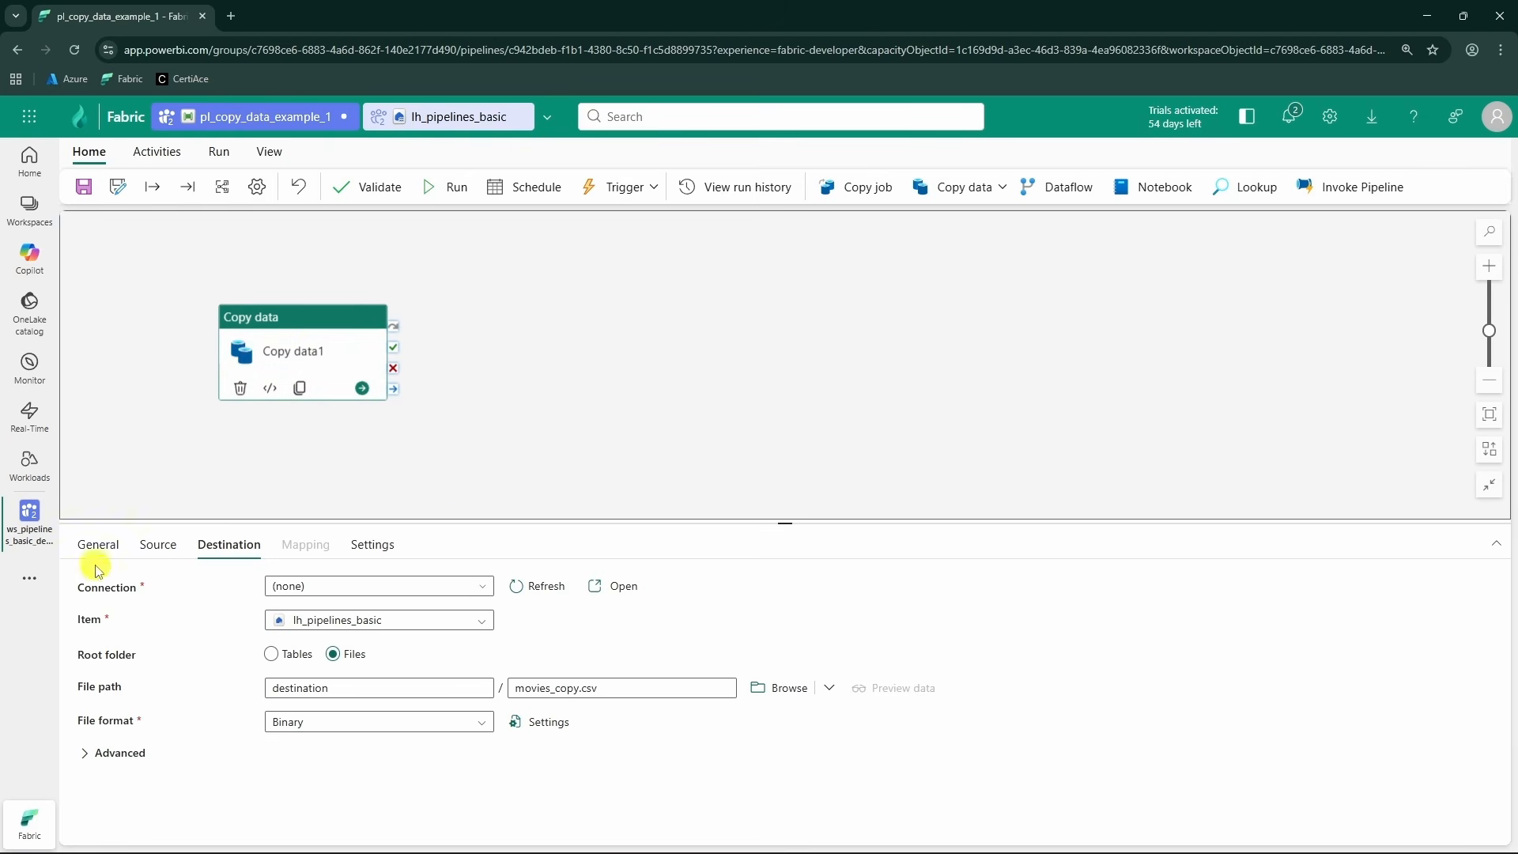
pyautogui.click(449, 190)
pyautogui.click(758, 537)
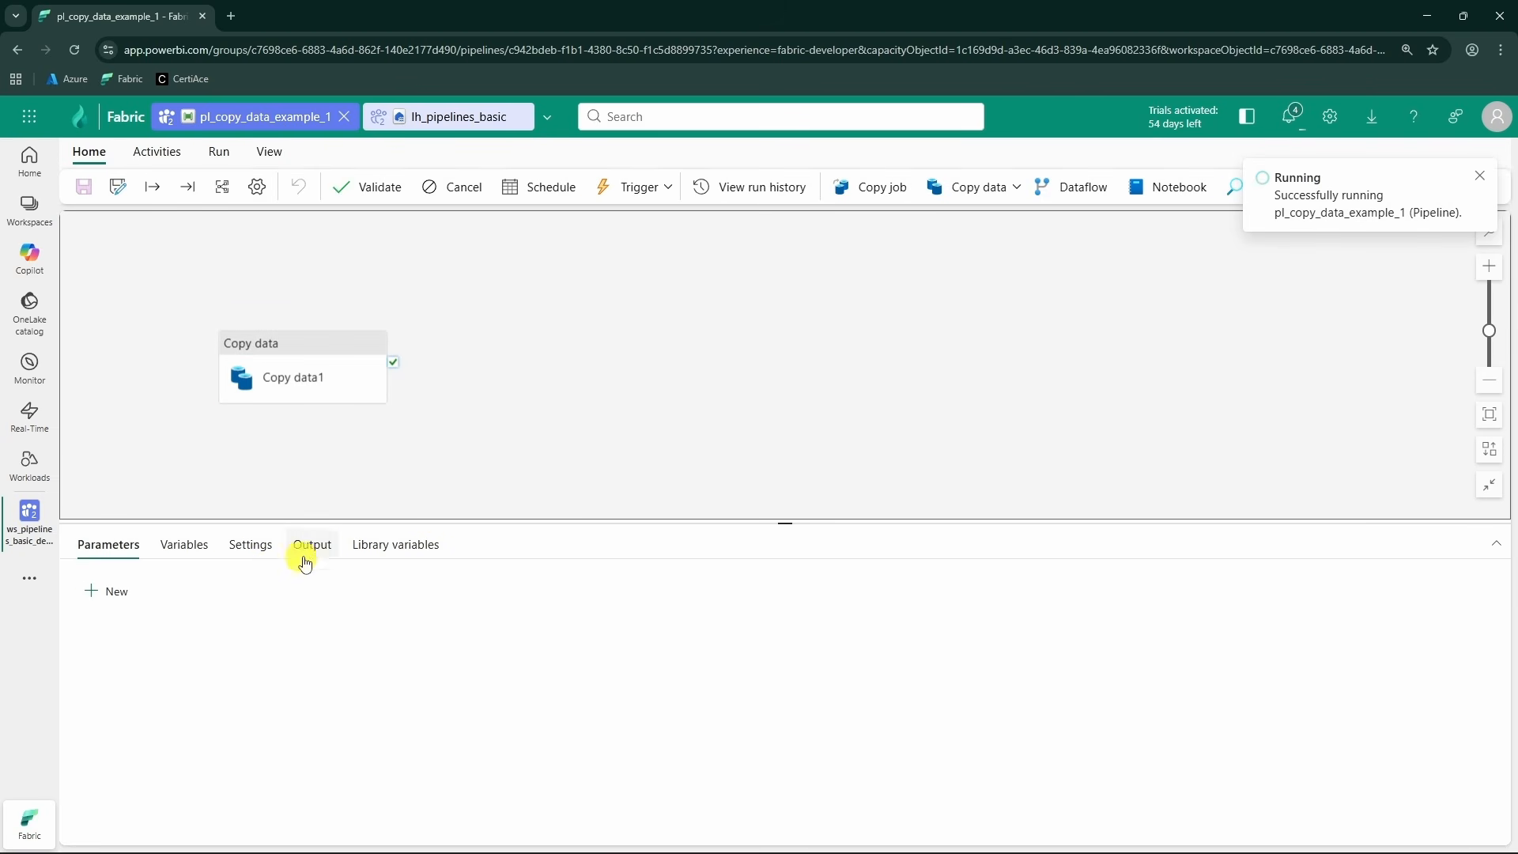
pyautogui.click(309, 551)
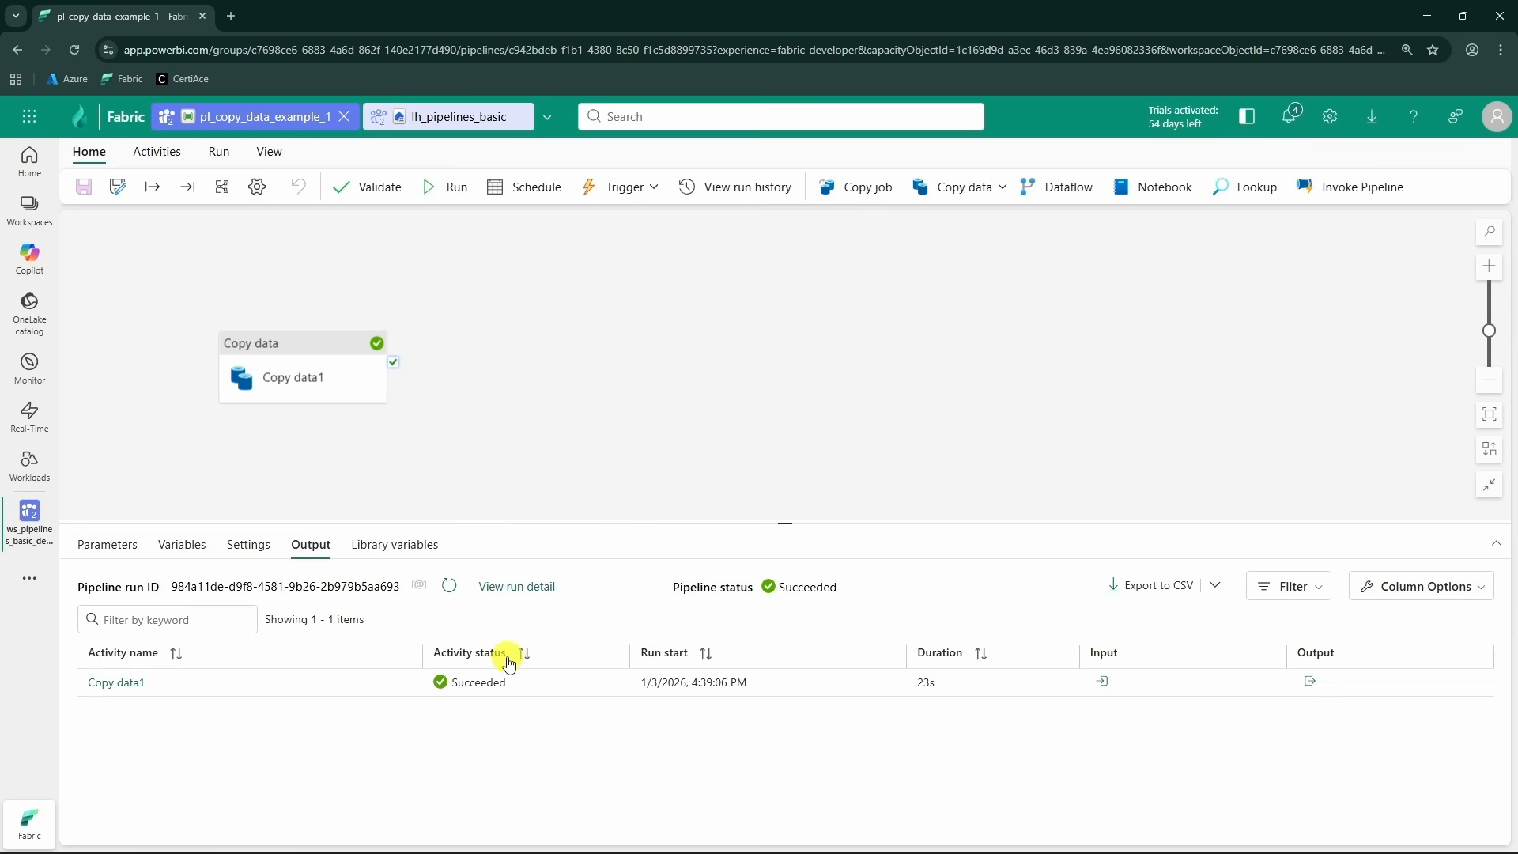
# - Examine the Copy data1 run details, including data and files read and written, duration breakdown and advanced information, and close them
pyautogui.click(118, 683)
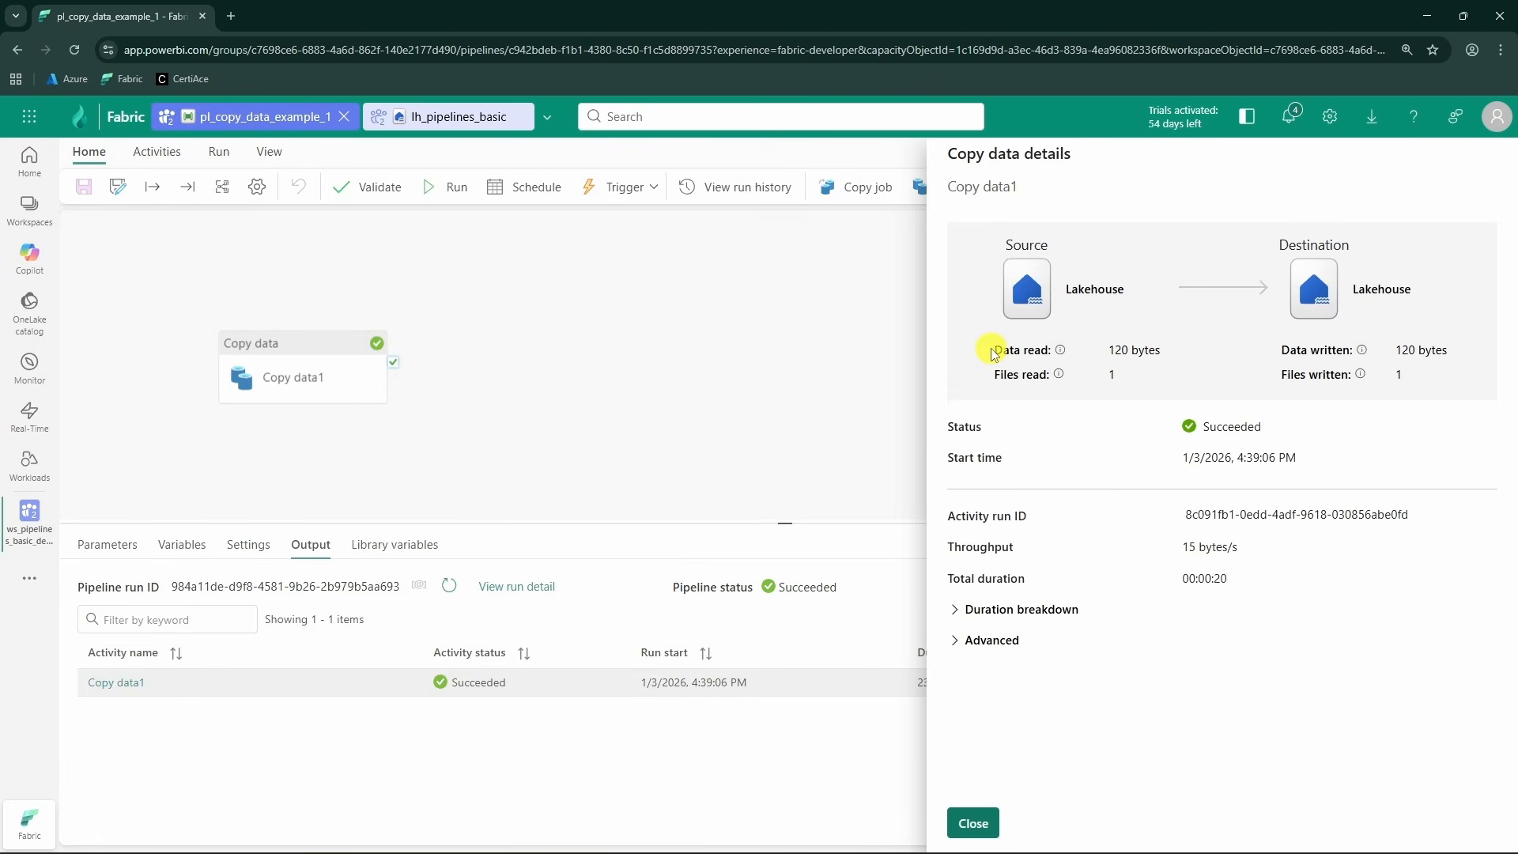
pyautogui.moveTo(994, 353); pyautogui.dragTo(1165, 355)
pyautogui.moveTo(1285, 353); pyautogui.dragTo(1461, 353)
pyautogui.click(1461, 353)
pyautogui.moveTo(992, 378); pyautogui.dragTo(1086, 383)
pyautogui.click(1087, 383)
pyautogui.moveTo(1313, 377); pyautogui.dragTo(1385, 383)
pyautogui.click(1414, 380)
pyautogui.click(982, 610)
pyautogui.scroll(-2, 1064, 591)
pyautogui.click(980, 770)
pyautogui.moveTo(1087, 594)
pyautogui.scroll(2, 1088, 595)
pyautogui.scroll(-2, 1150, 494)
pyautogui.scroll(2, 1141, 506)
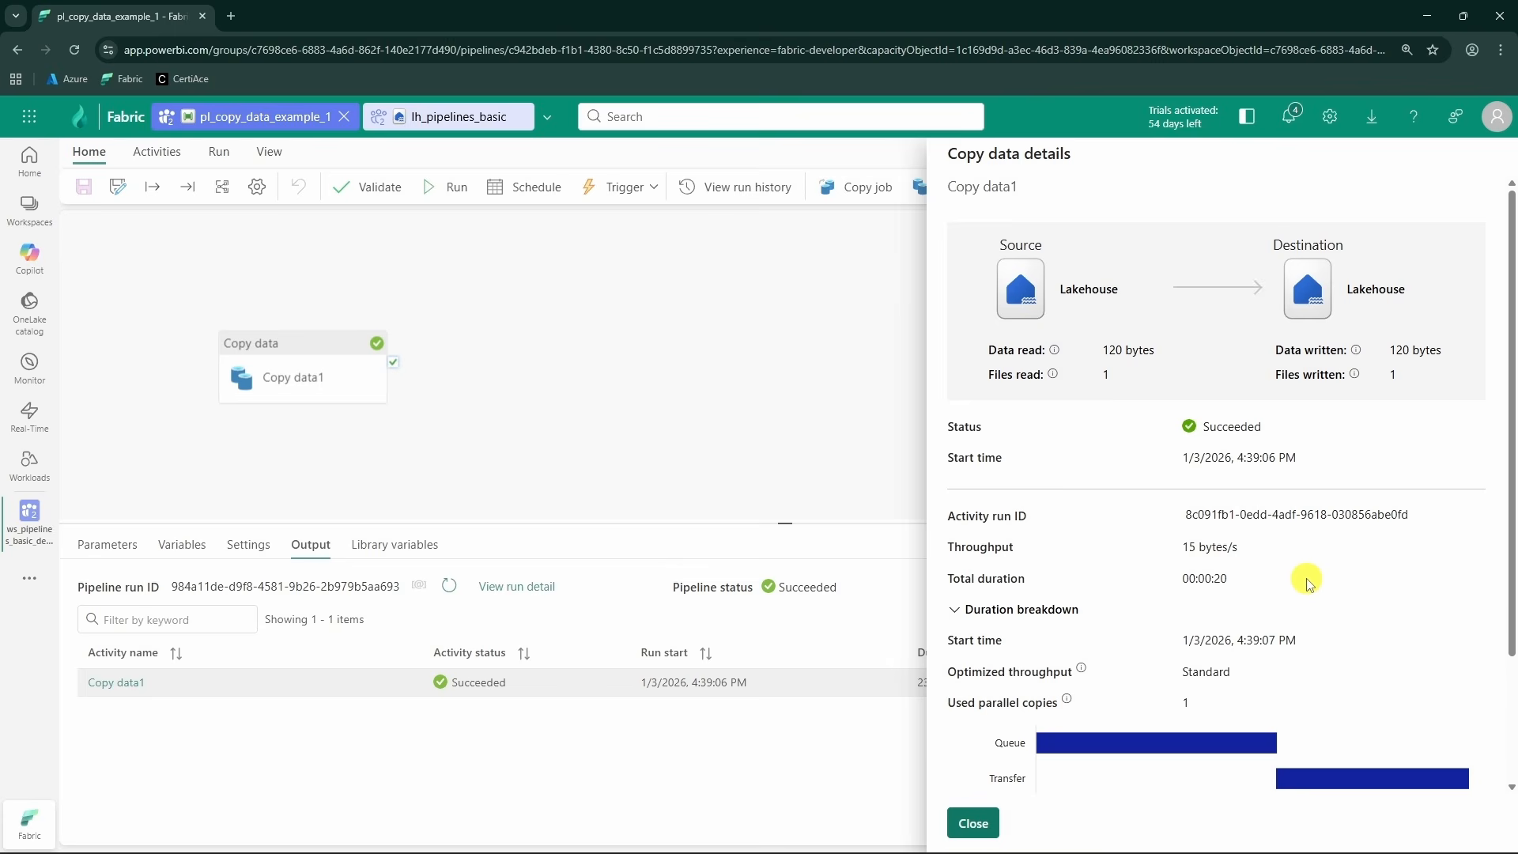
pyautogui.scroll(-2, 1168, 553)
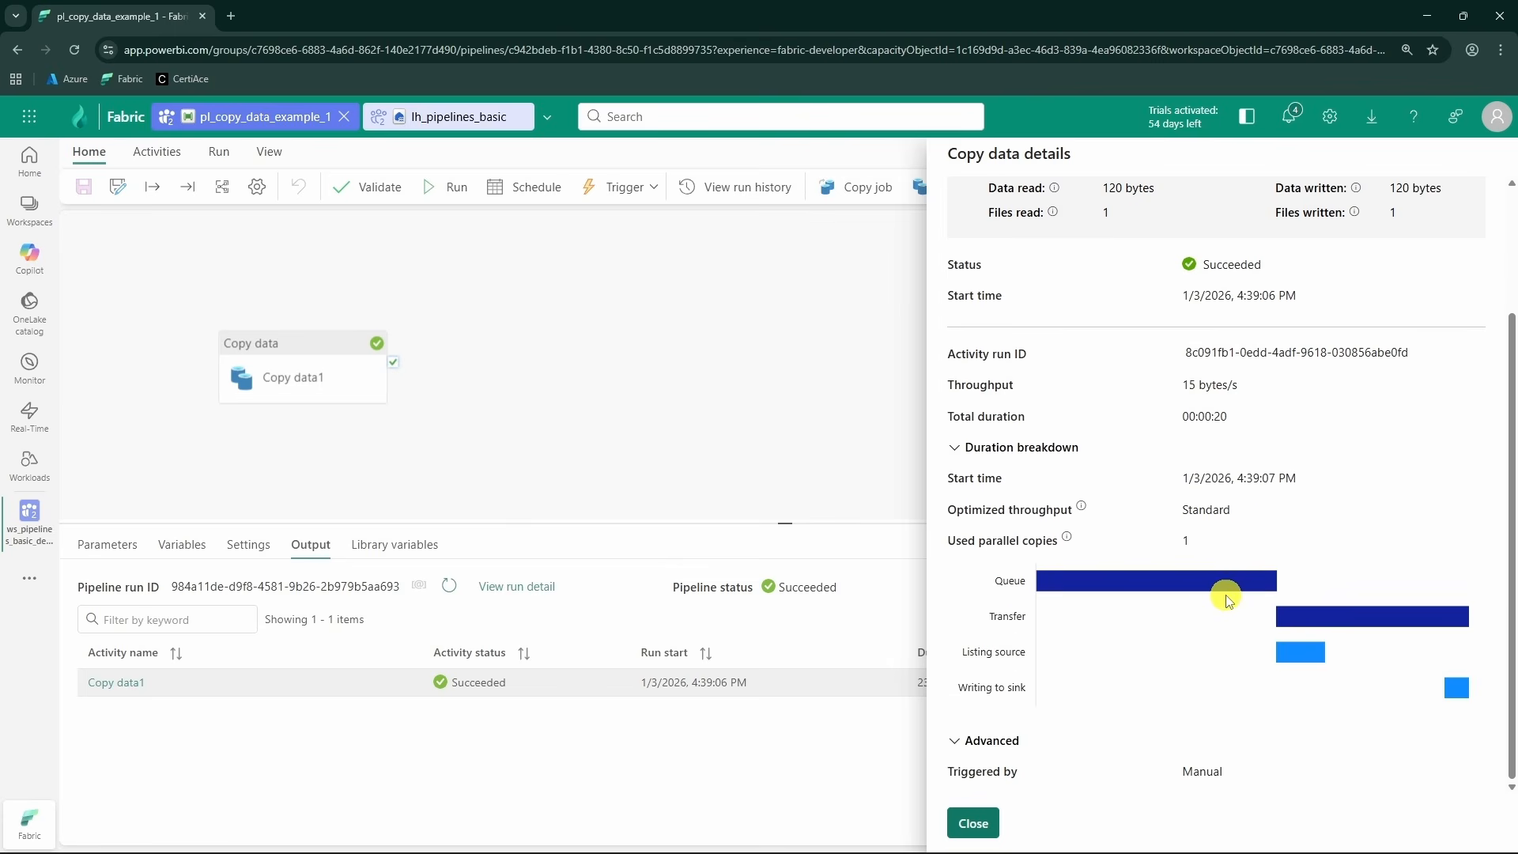
pyautogui.scroll(2, 1183, 505)
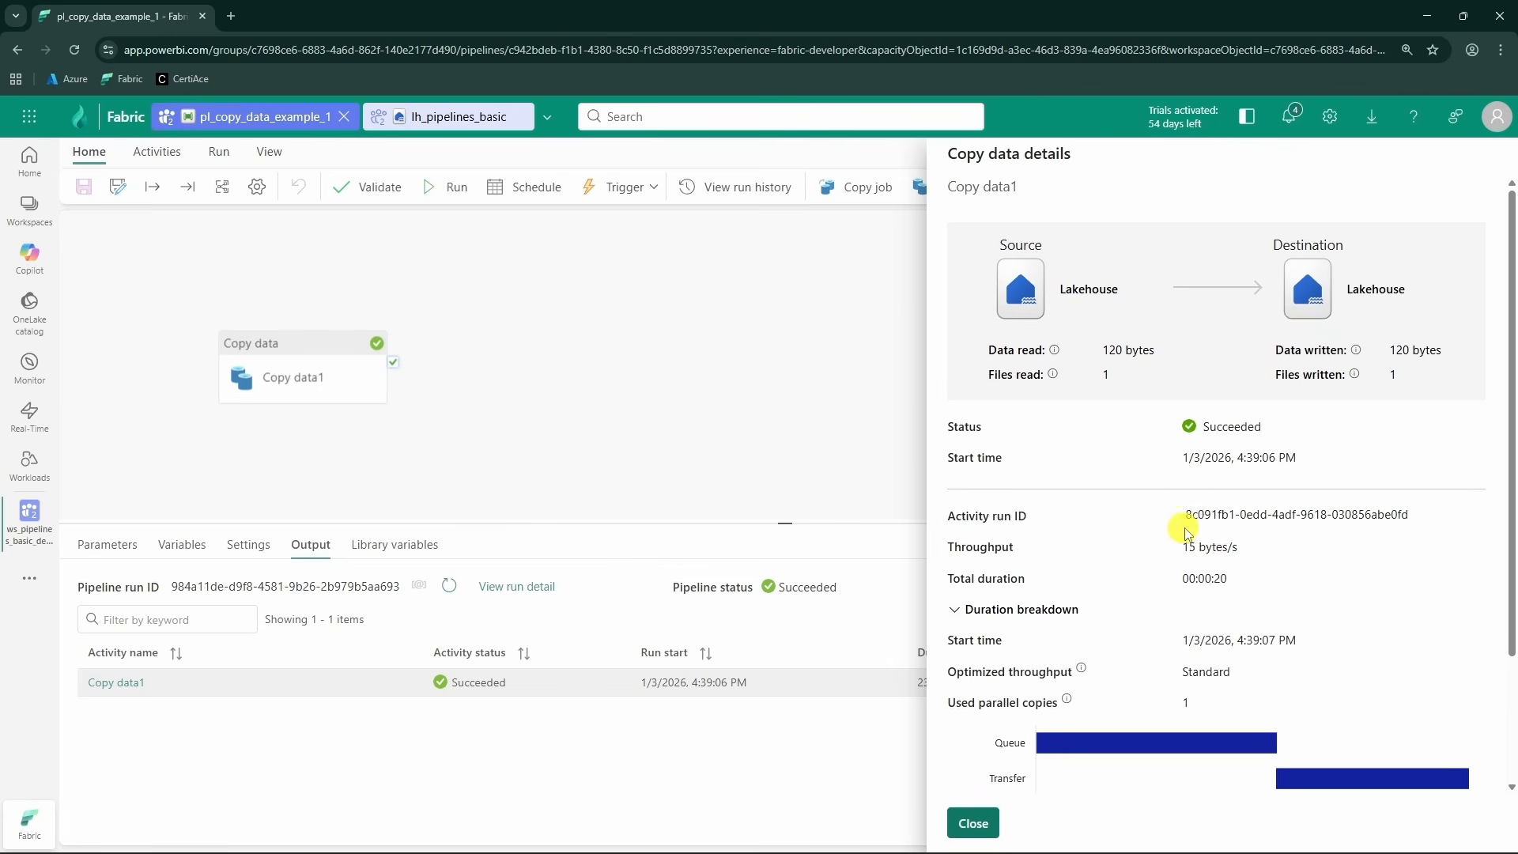
pyautogui.click(970, 824)
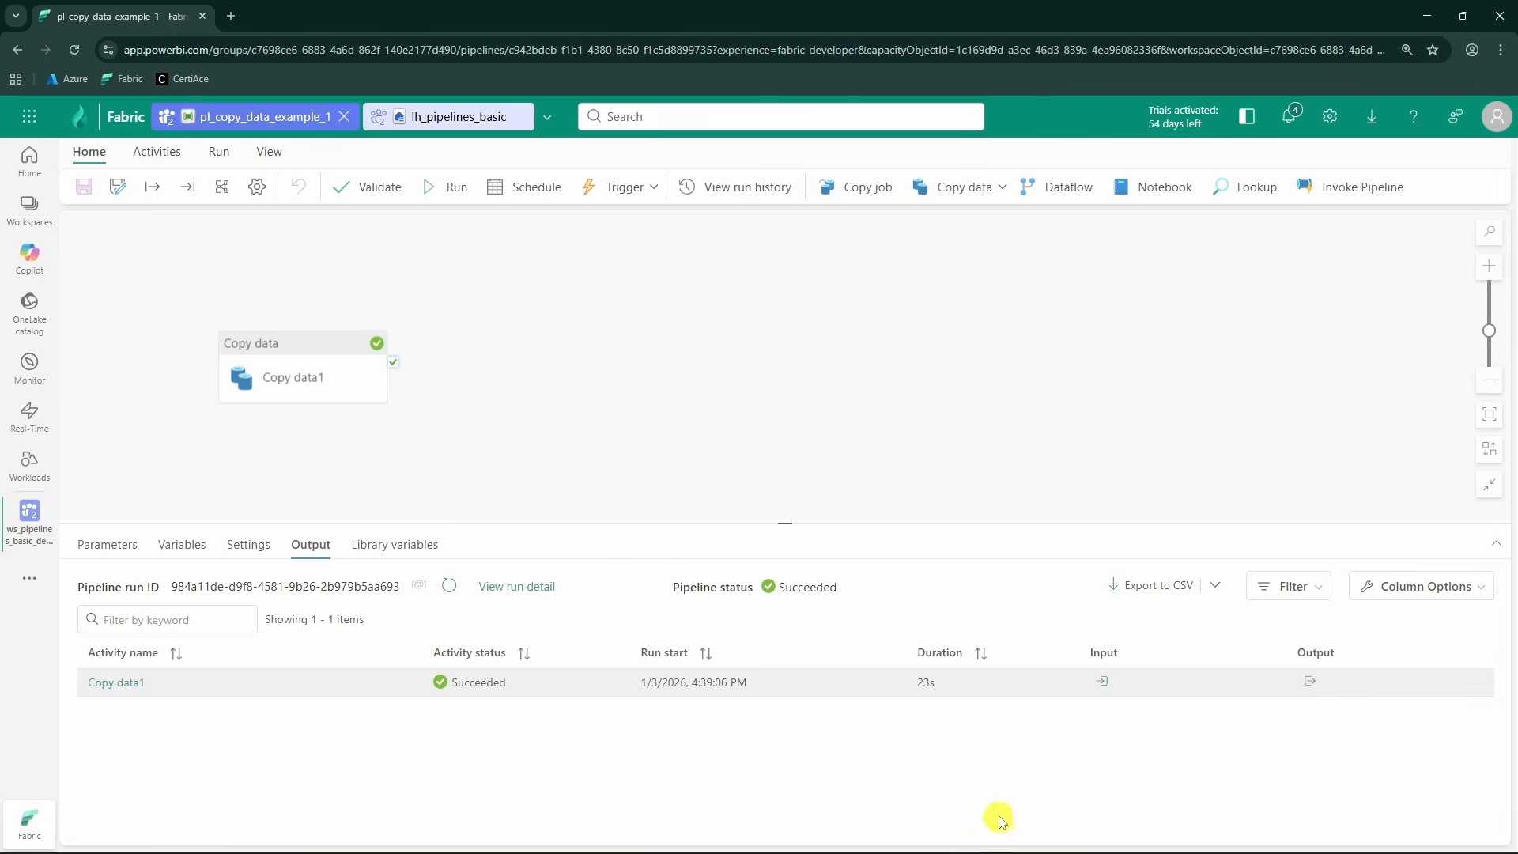
# - Refresh the files in the lh_pipelines_basic lakehouse, open movies_copy.csv in the destination folder, and examine its header and data rows
pyautogui.click(445, 118)
pyautogui.rightClick(263, 453)
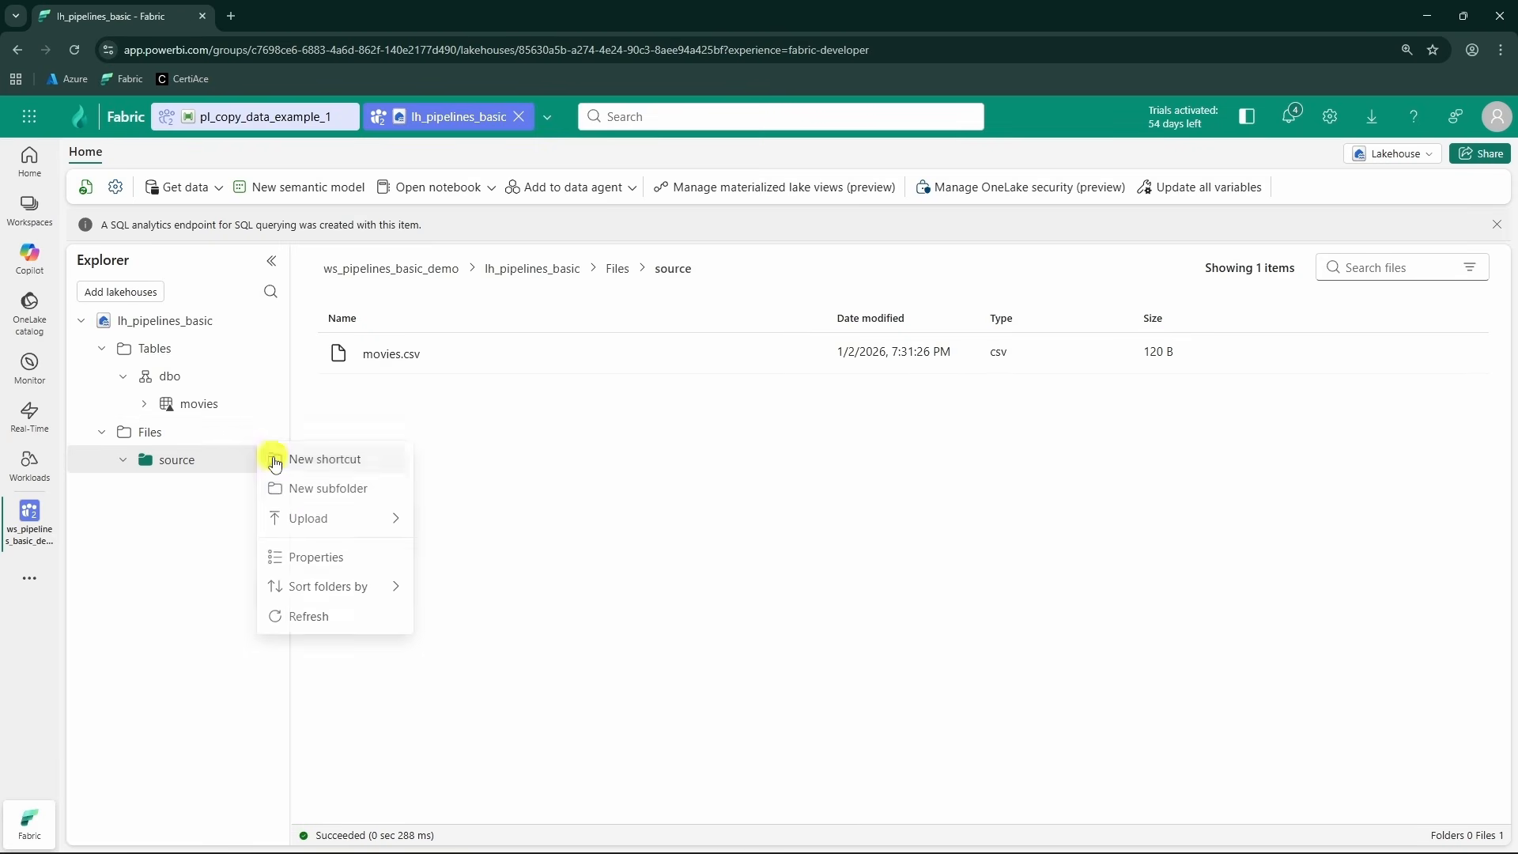
pyautogui.click(318, 620)
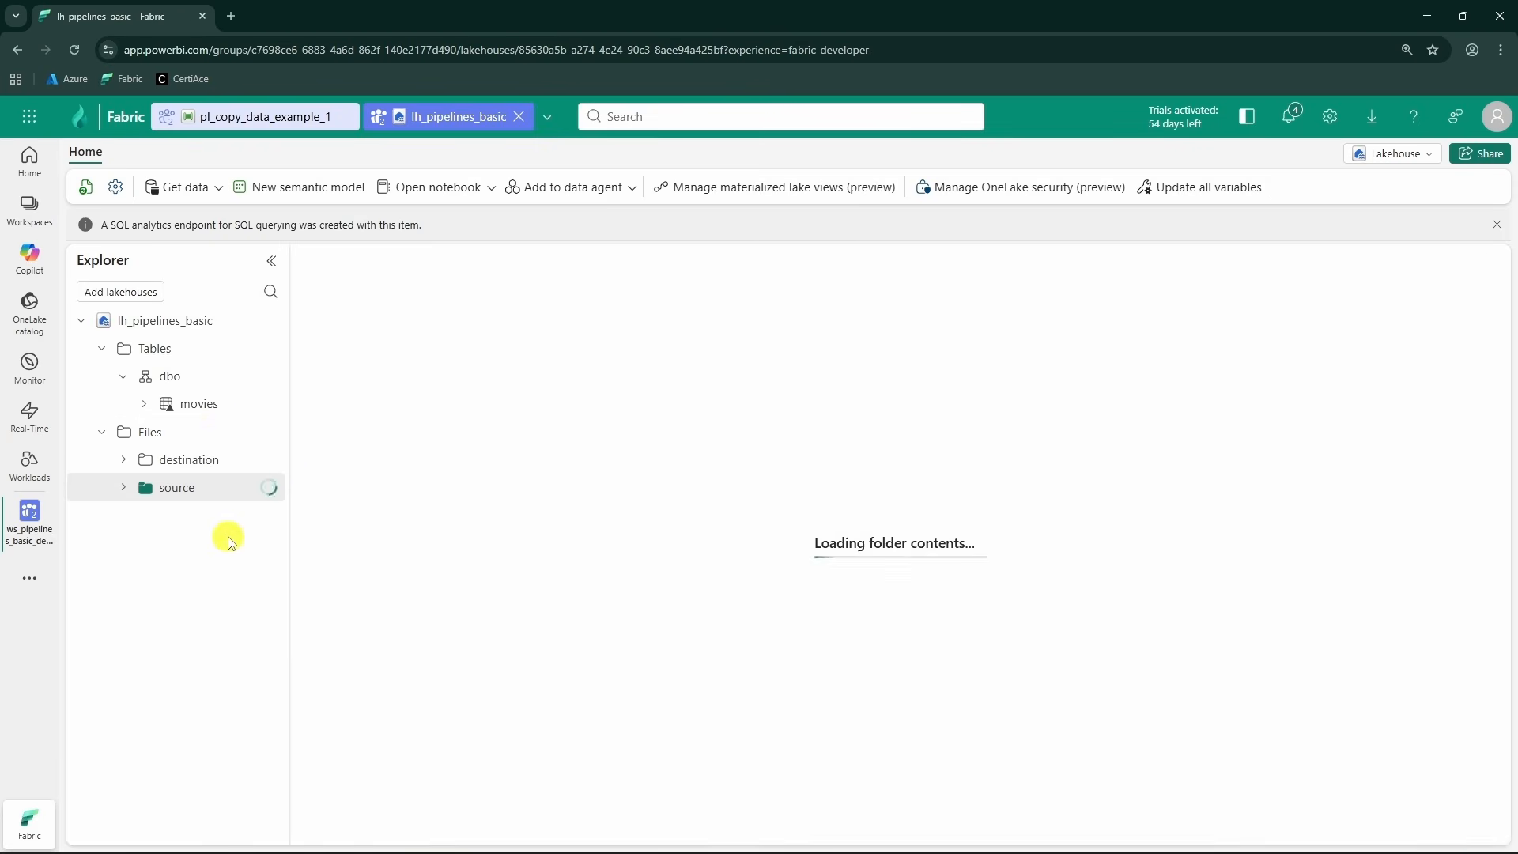
pyautogui.click(207, 466)
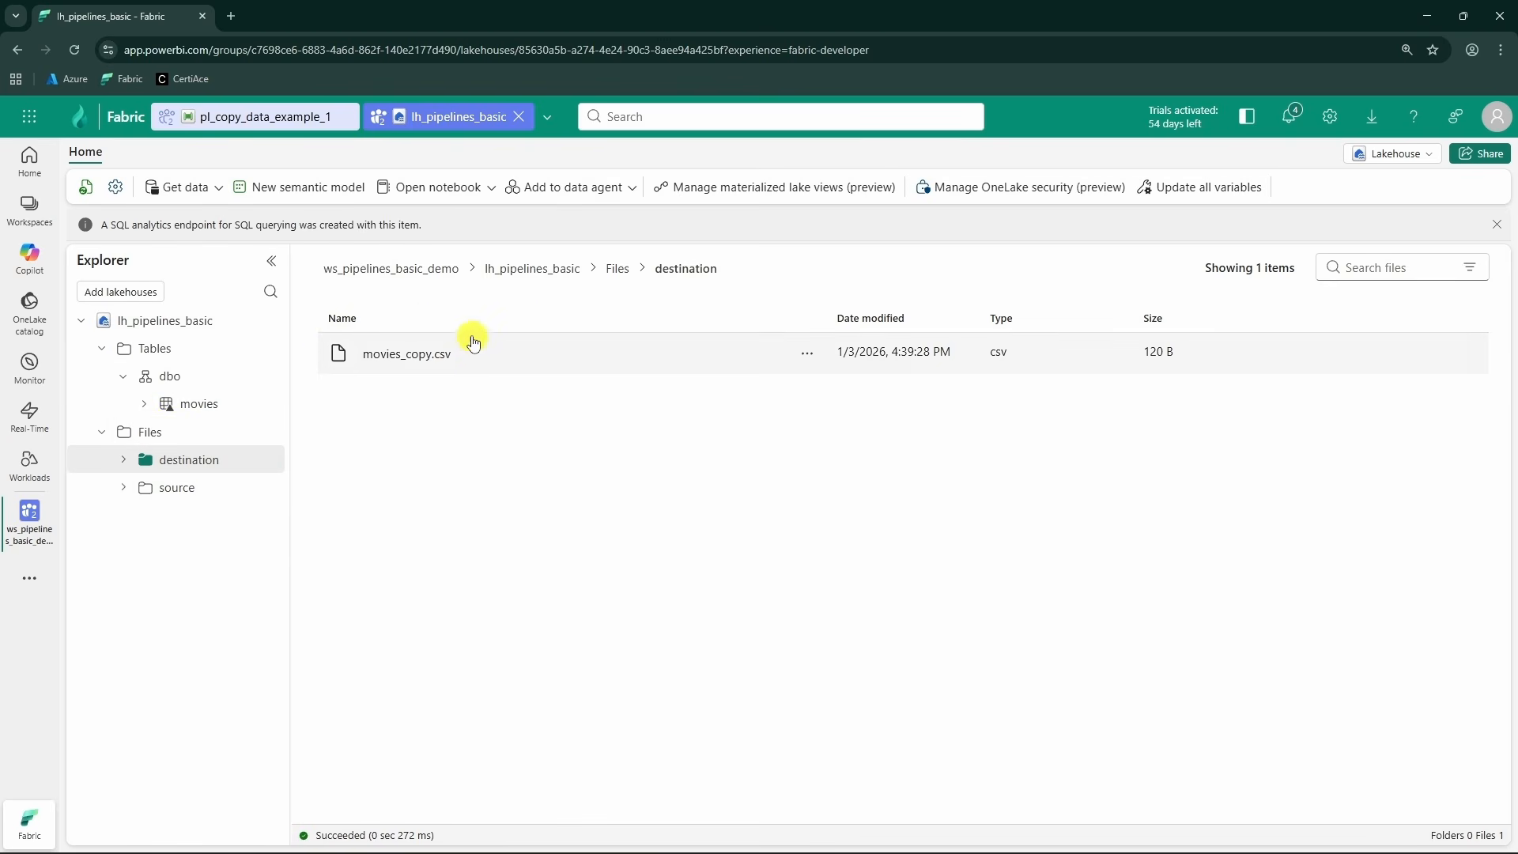
pyautogui.click(423, 361)
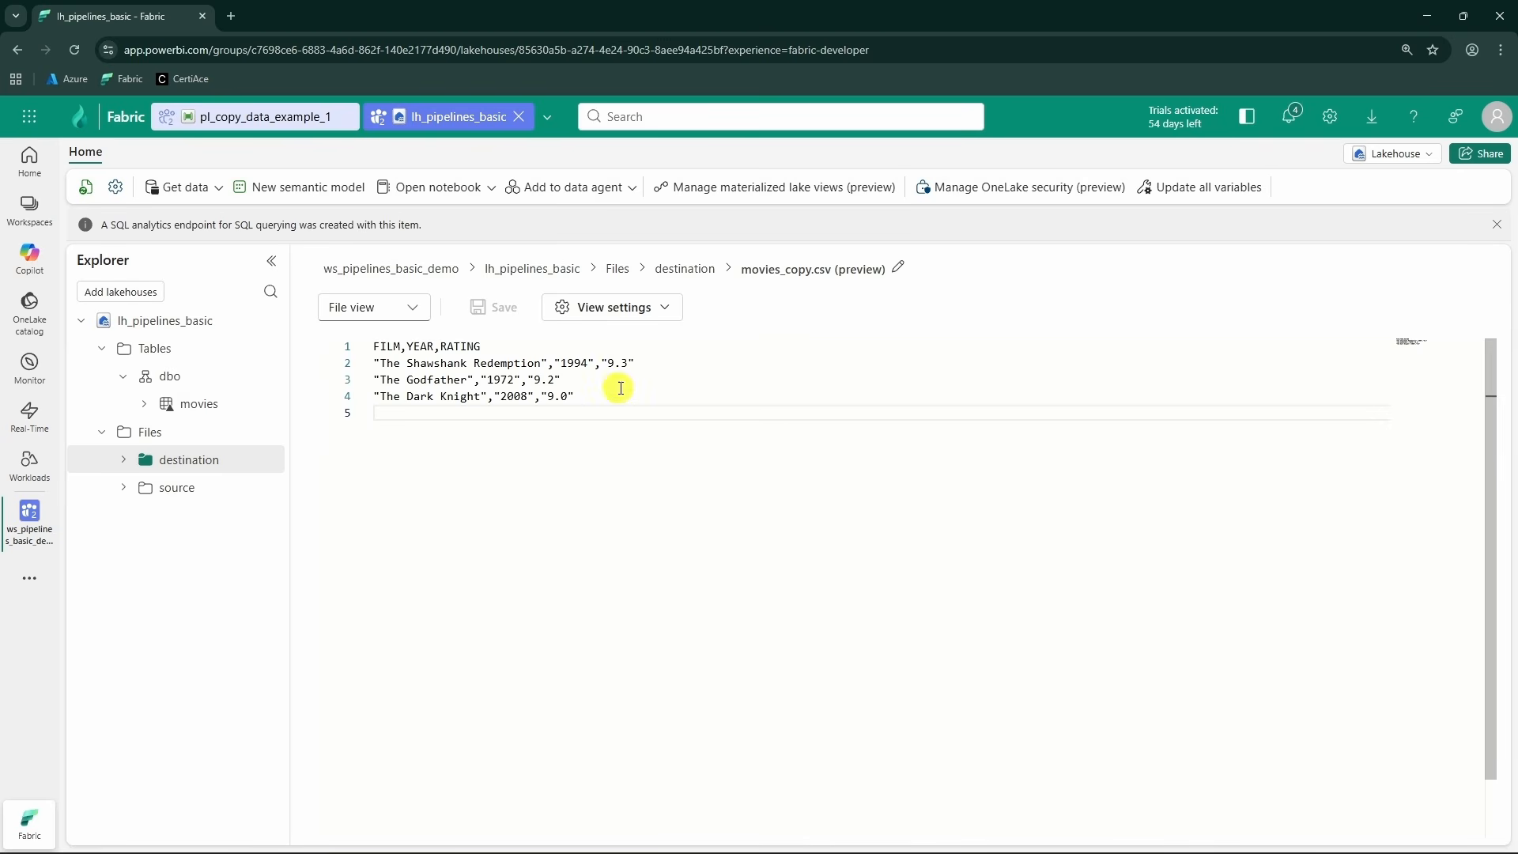
pyautogui.moveTo(617, 403); pyautogui.dragTo(387, 366)
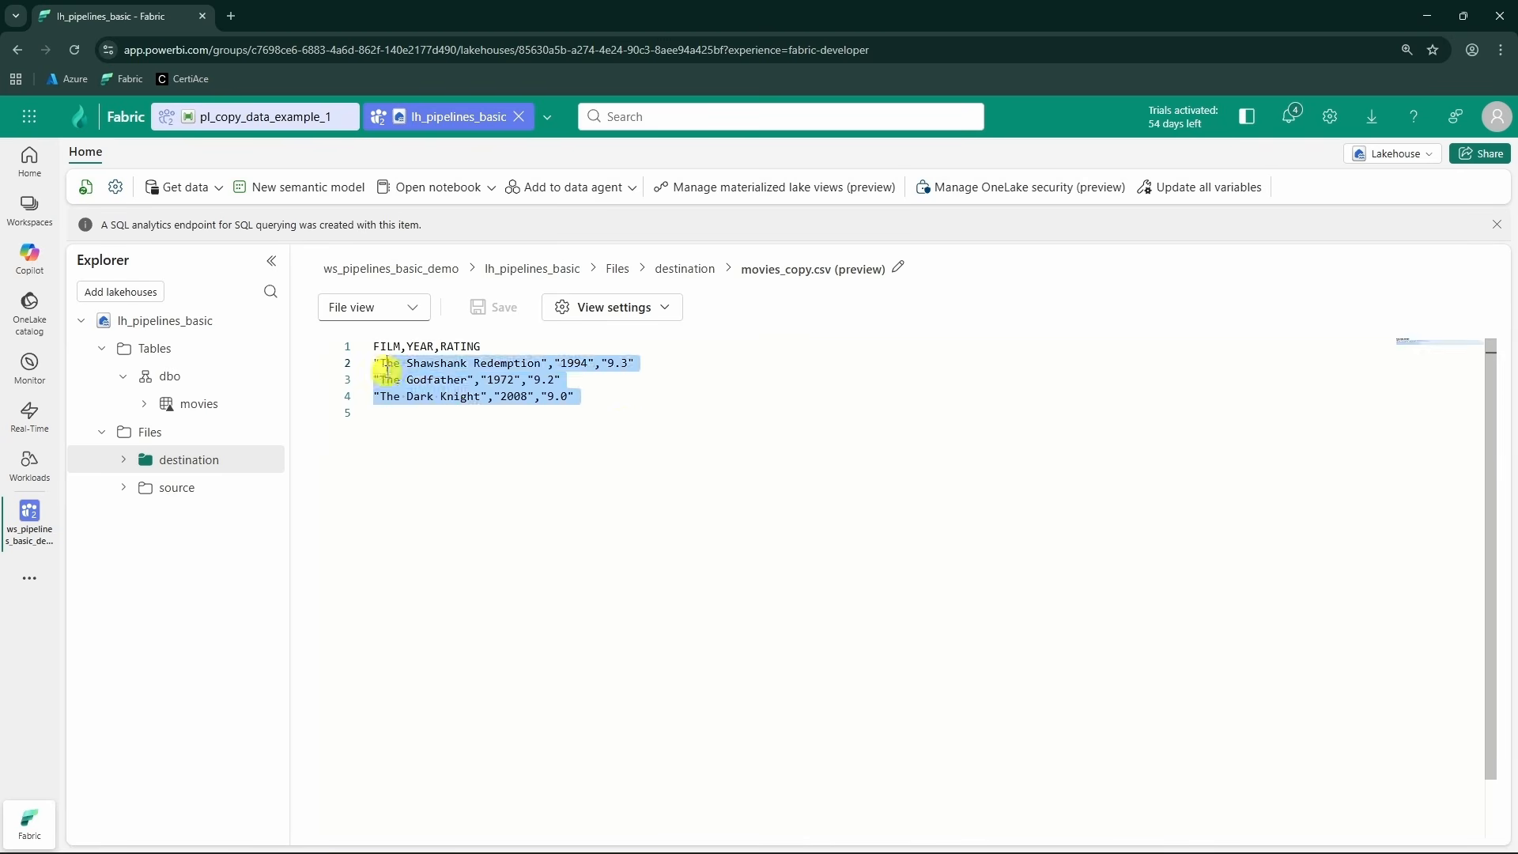
pyautogui.doubleClick(463, 348)
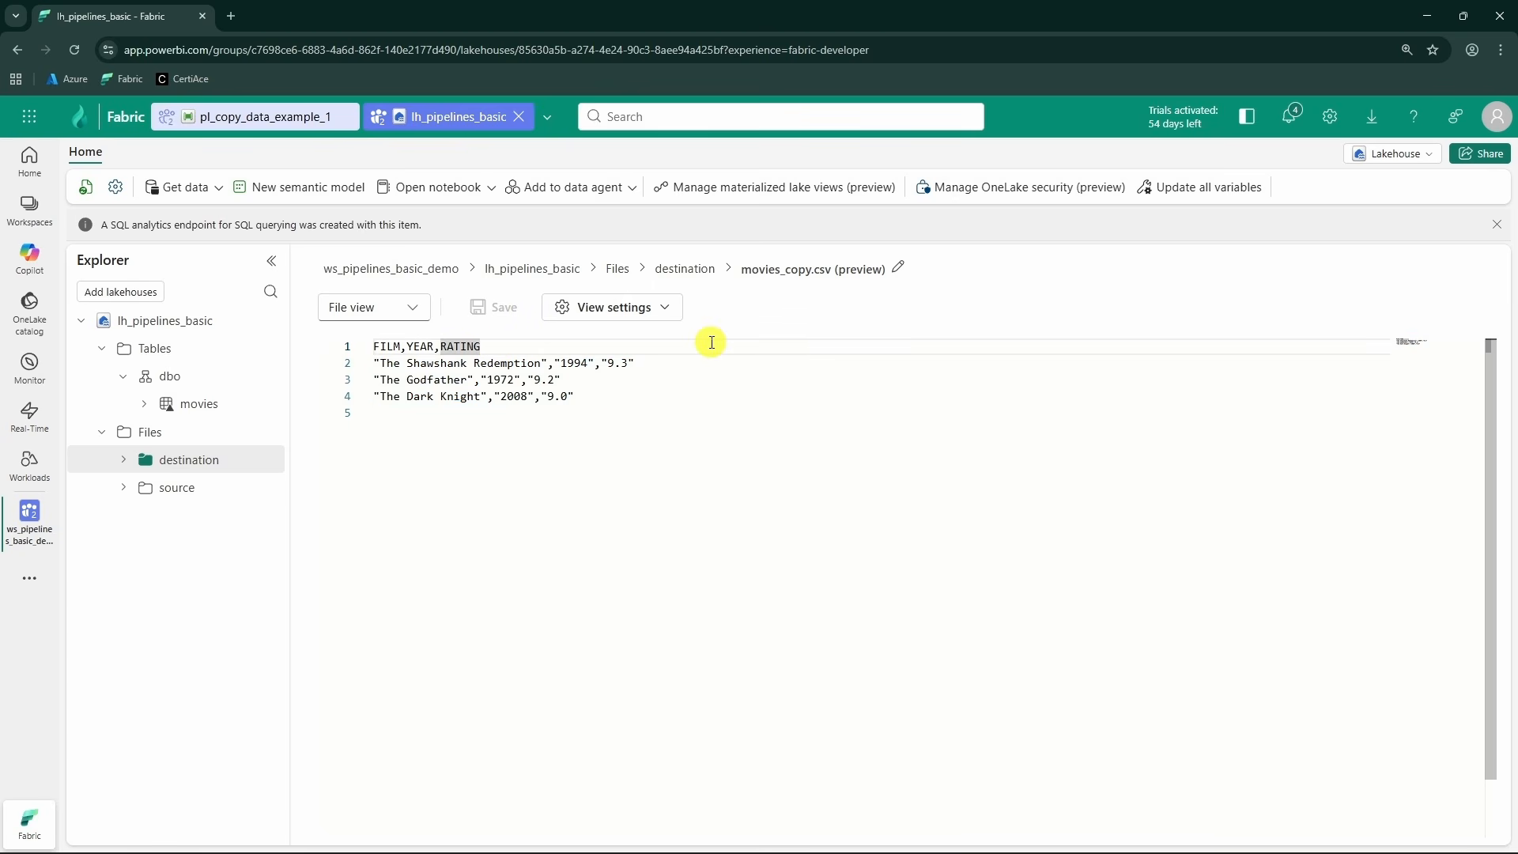
pyautogui.moveTo(613, 404); pyautogui.dragTo(352, 348)
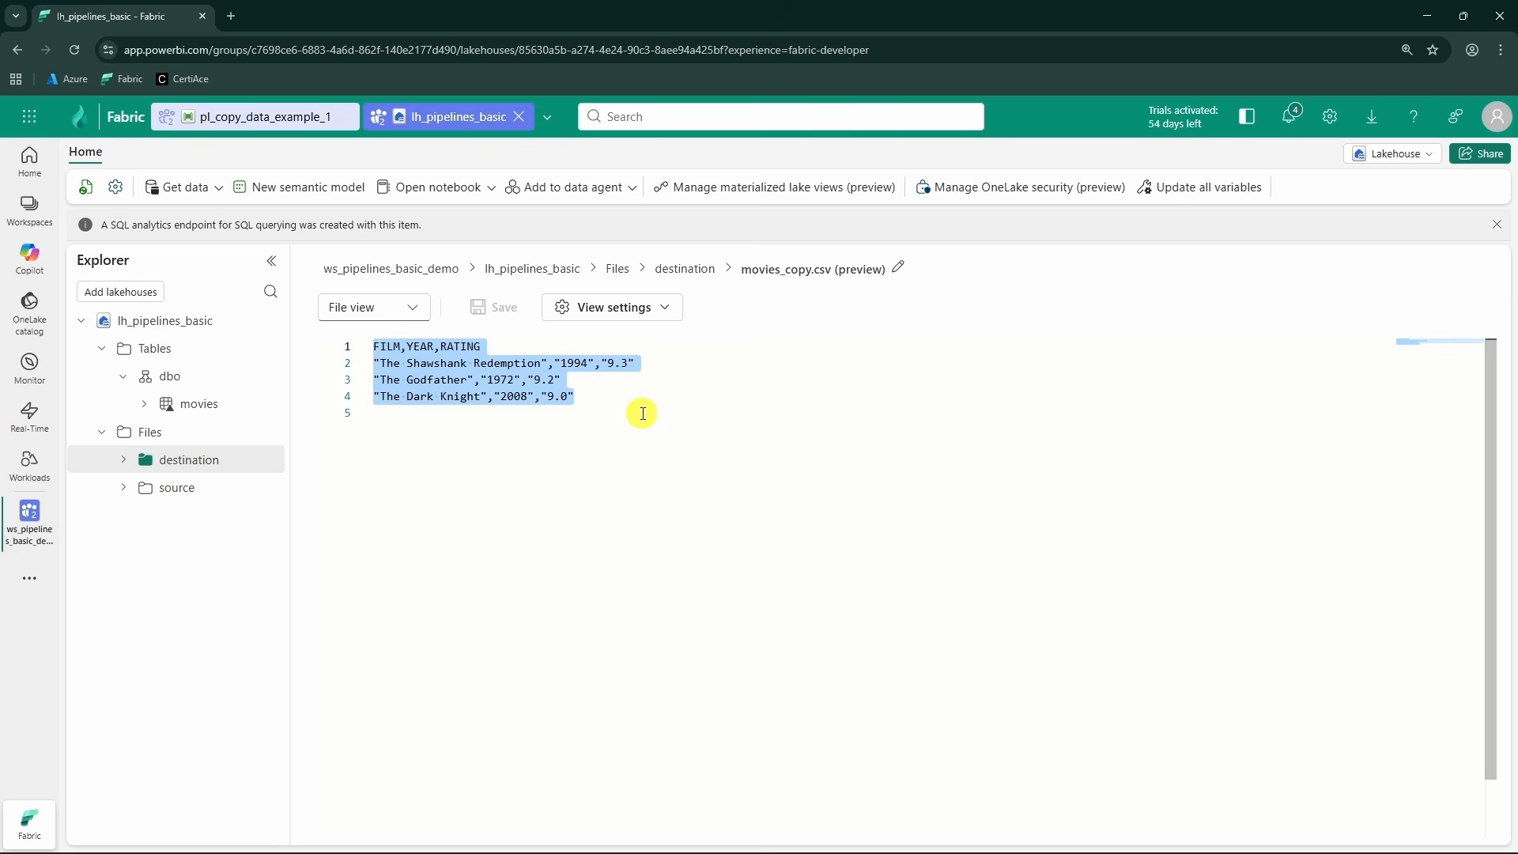
pyautogui.click(613, 413)
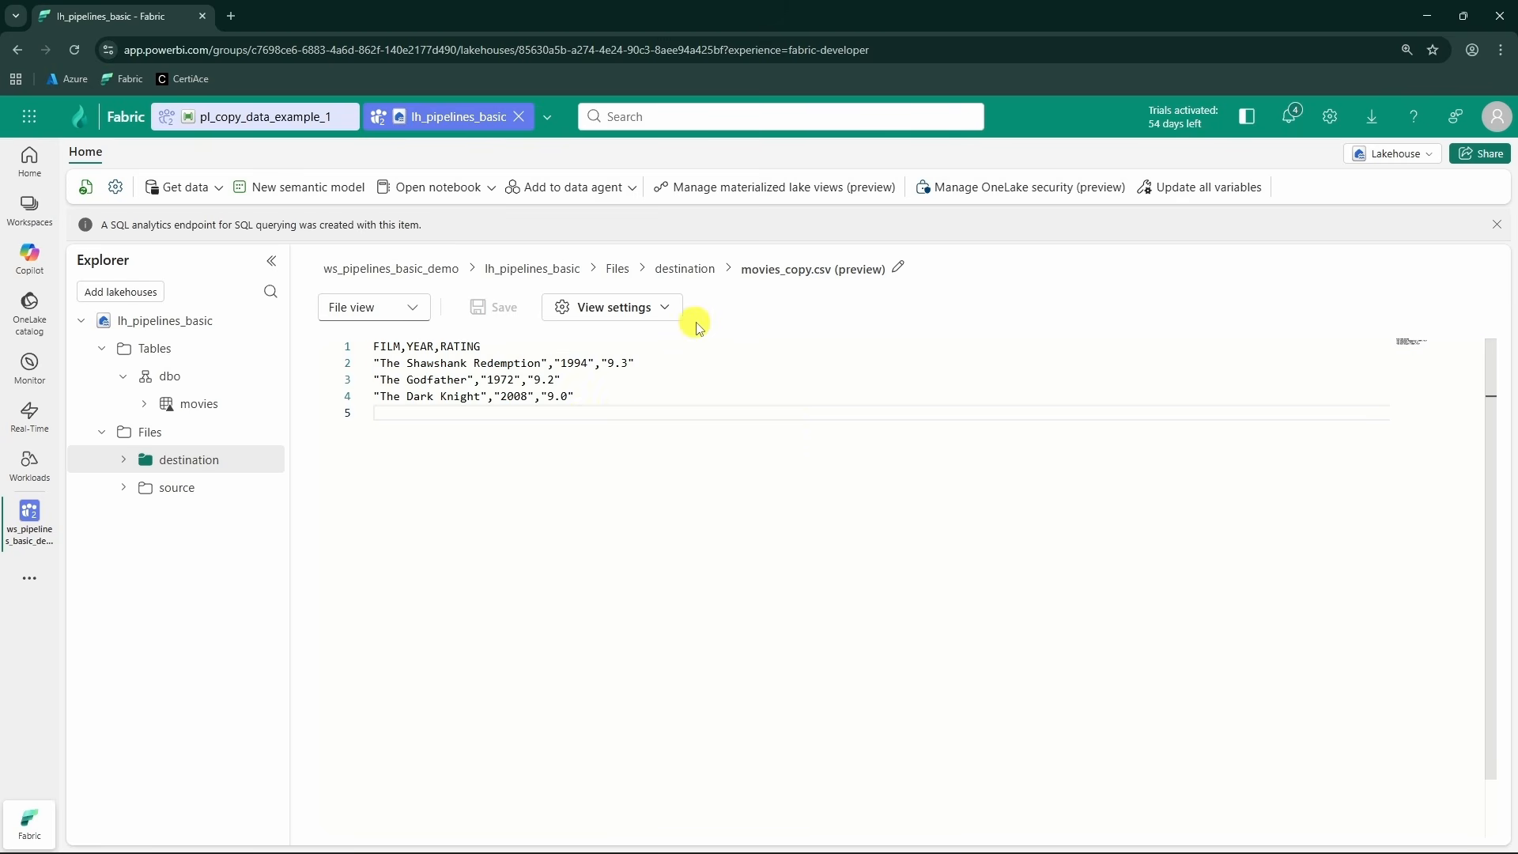
# - Create a new pipeline named pl_copy_data_example_2 in the current workspace
pyautogui.click(23, 578)
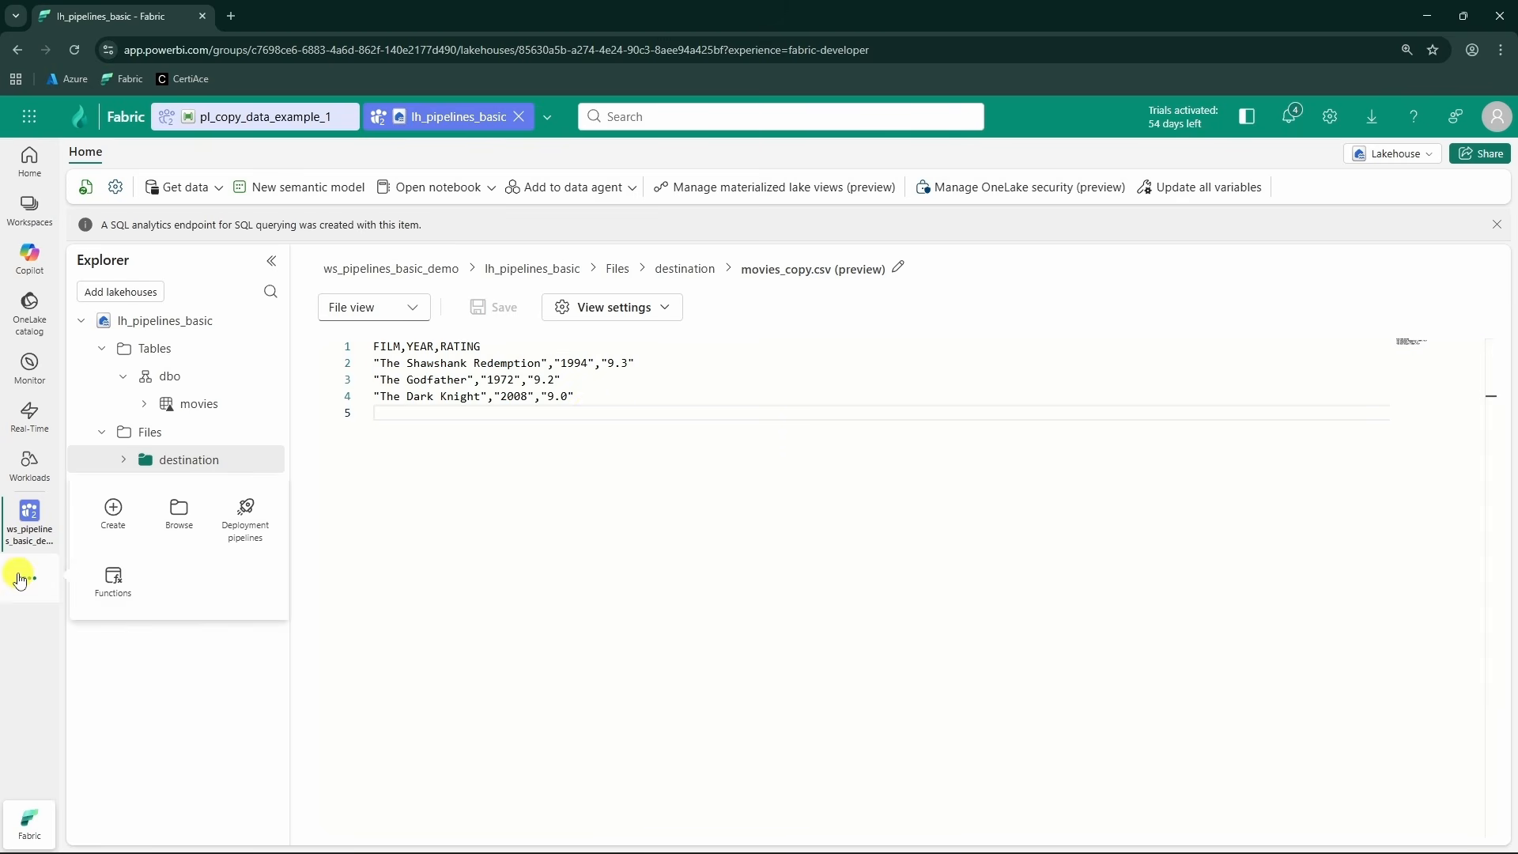
pyautogui.click(117, 506)
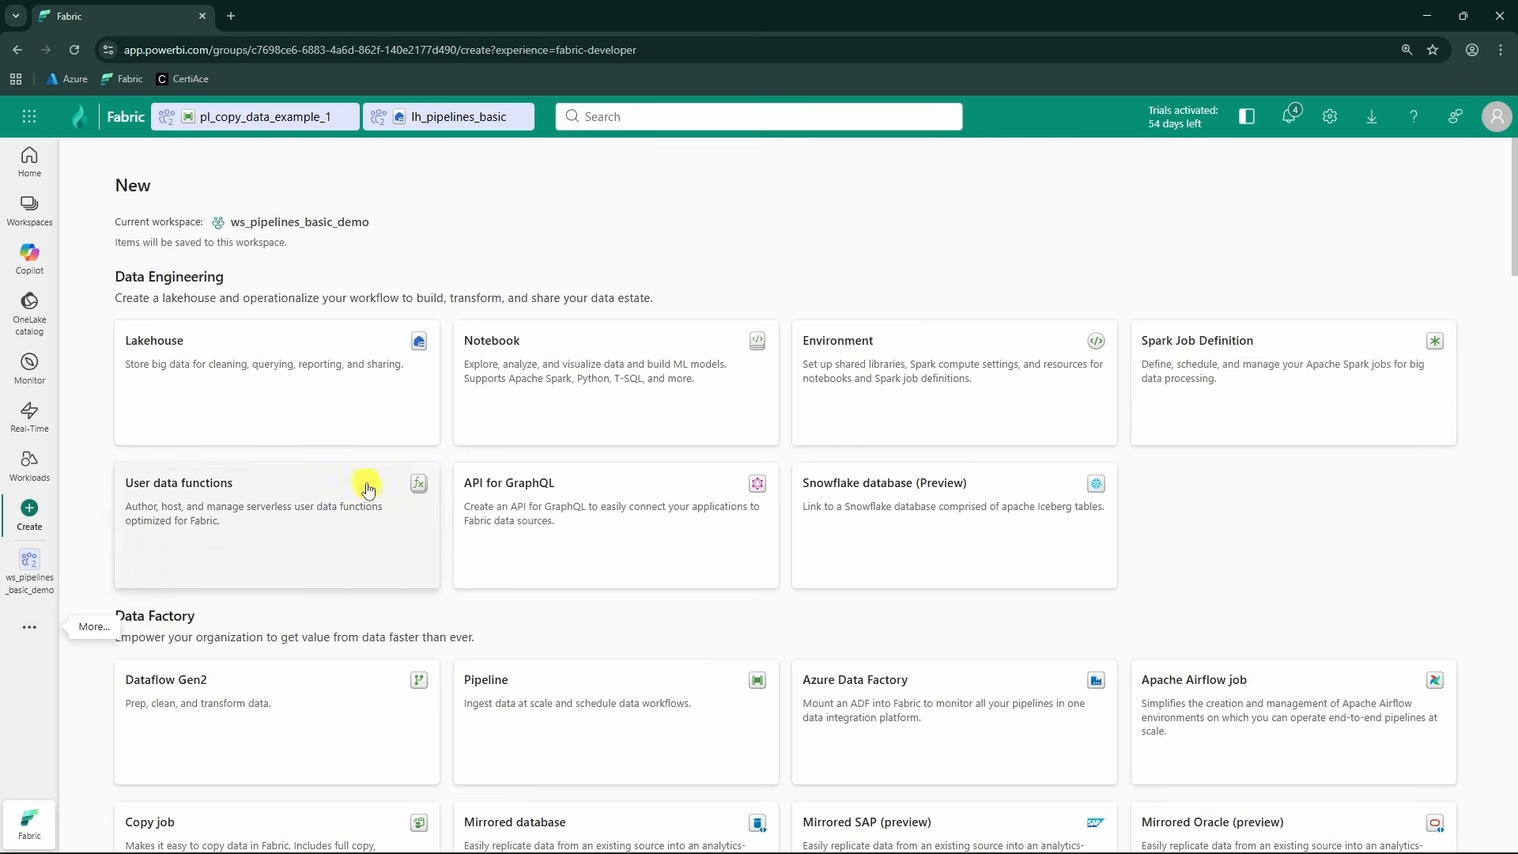
pyautogui.scroll(-3, 596, 542)
pyautogui.click(619, 501)
pyautogui.moveTo(731, 457); pyautogui.dragTo(583, 444)
pyautogui.write('pl_copy_data_example_2')
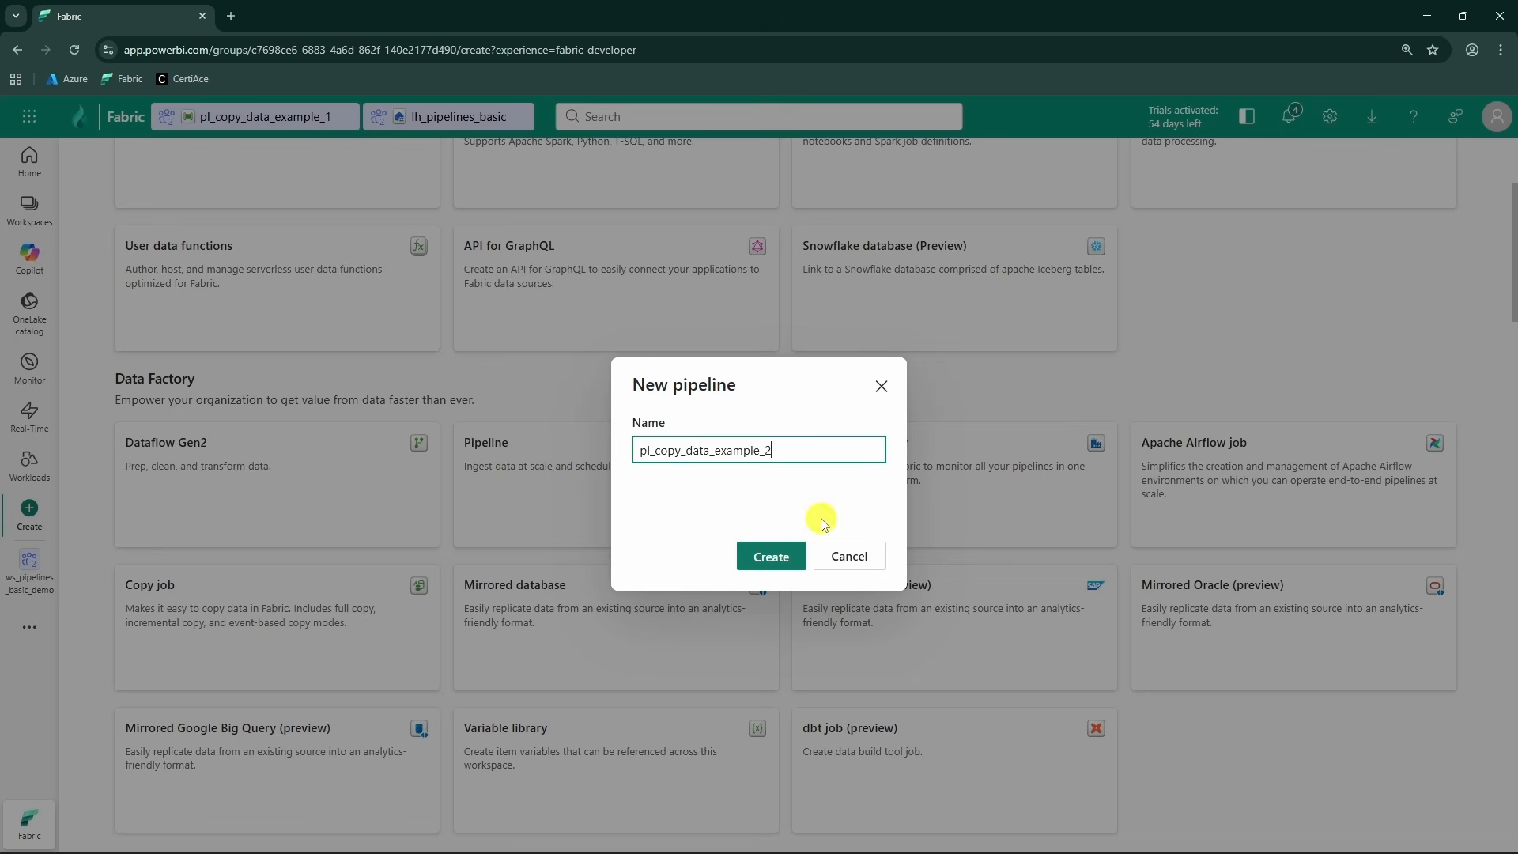
pyautogui.click(779, 561)
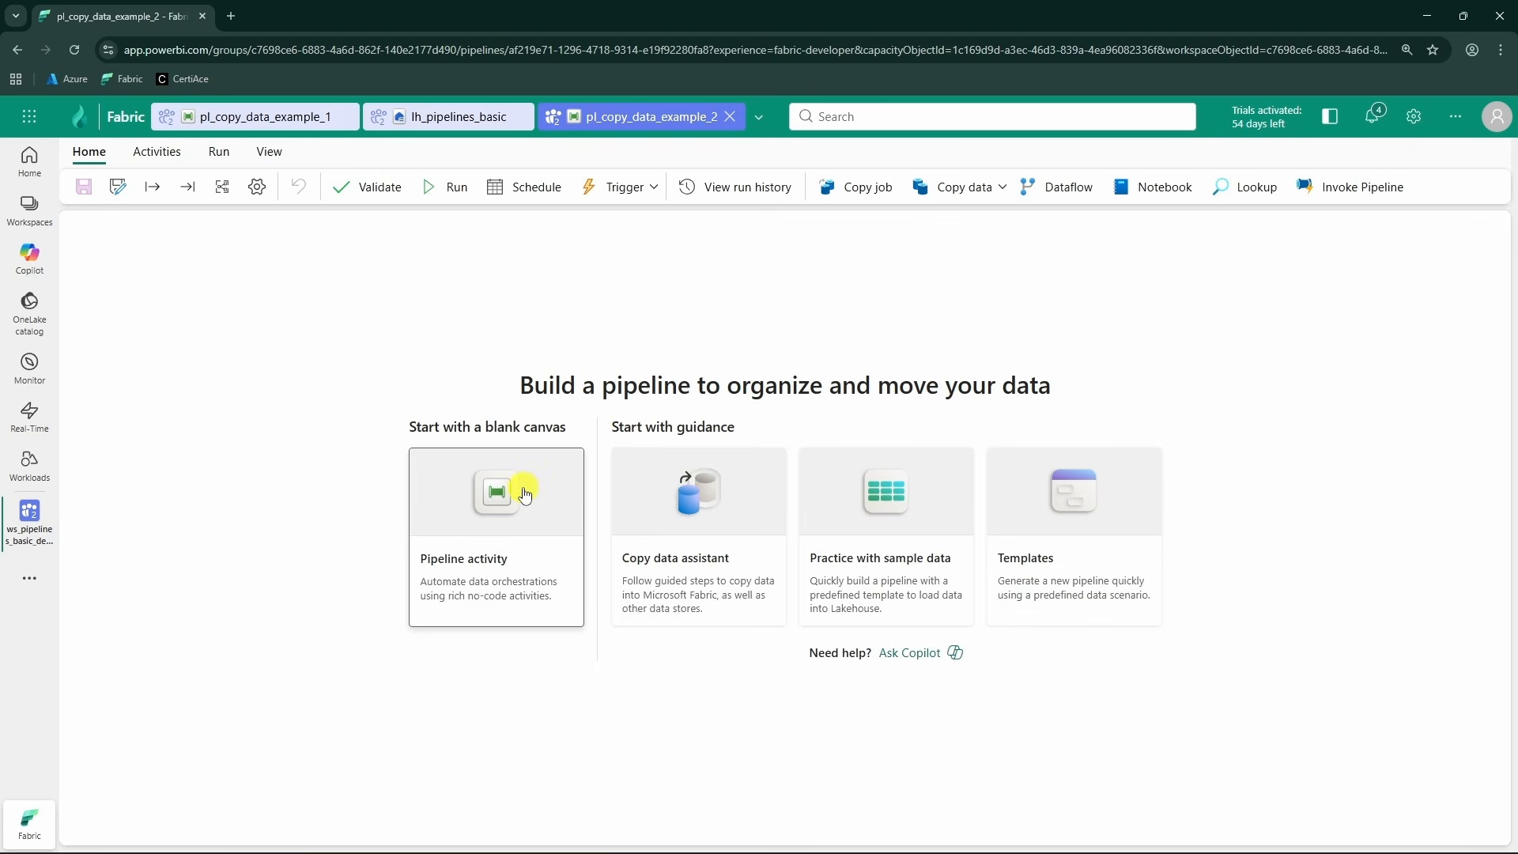
# - Add a Copy data activity to the blank pipeline and set its source to connection (none), item lh_pipelines_basic, and root folder Files
pyautogui.click(525, 494)
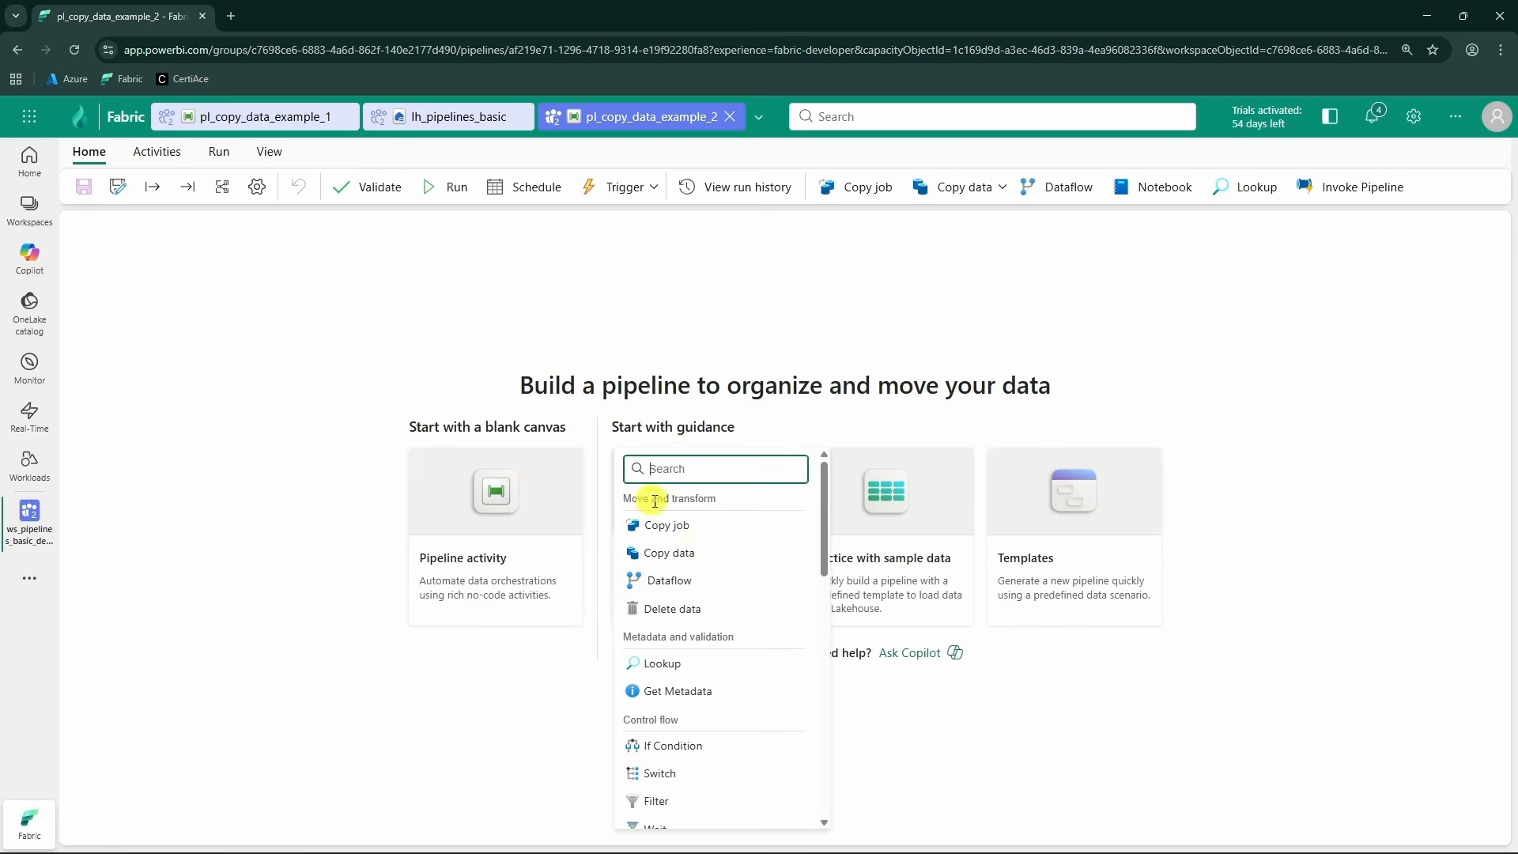
pyautogui.click(622, 550)
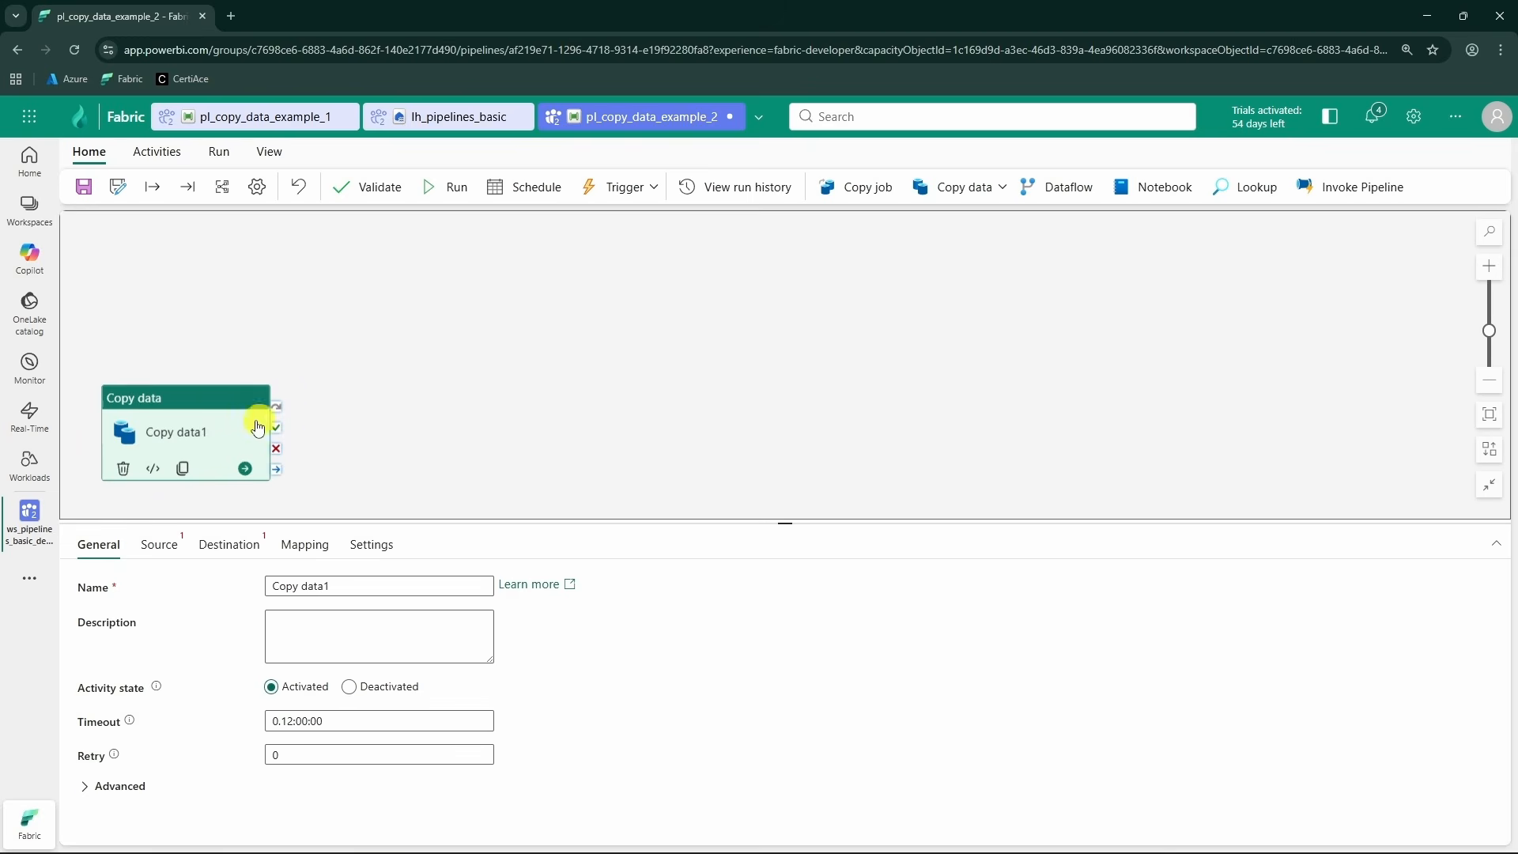
pyautogui.click(160, 545)
pyautogui.click(395, 589)
pyautogui.click(366, 639)
pyautogui.click(396, 619)
pyautogui.click(381, 656)
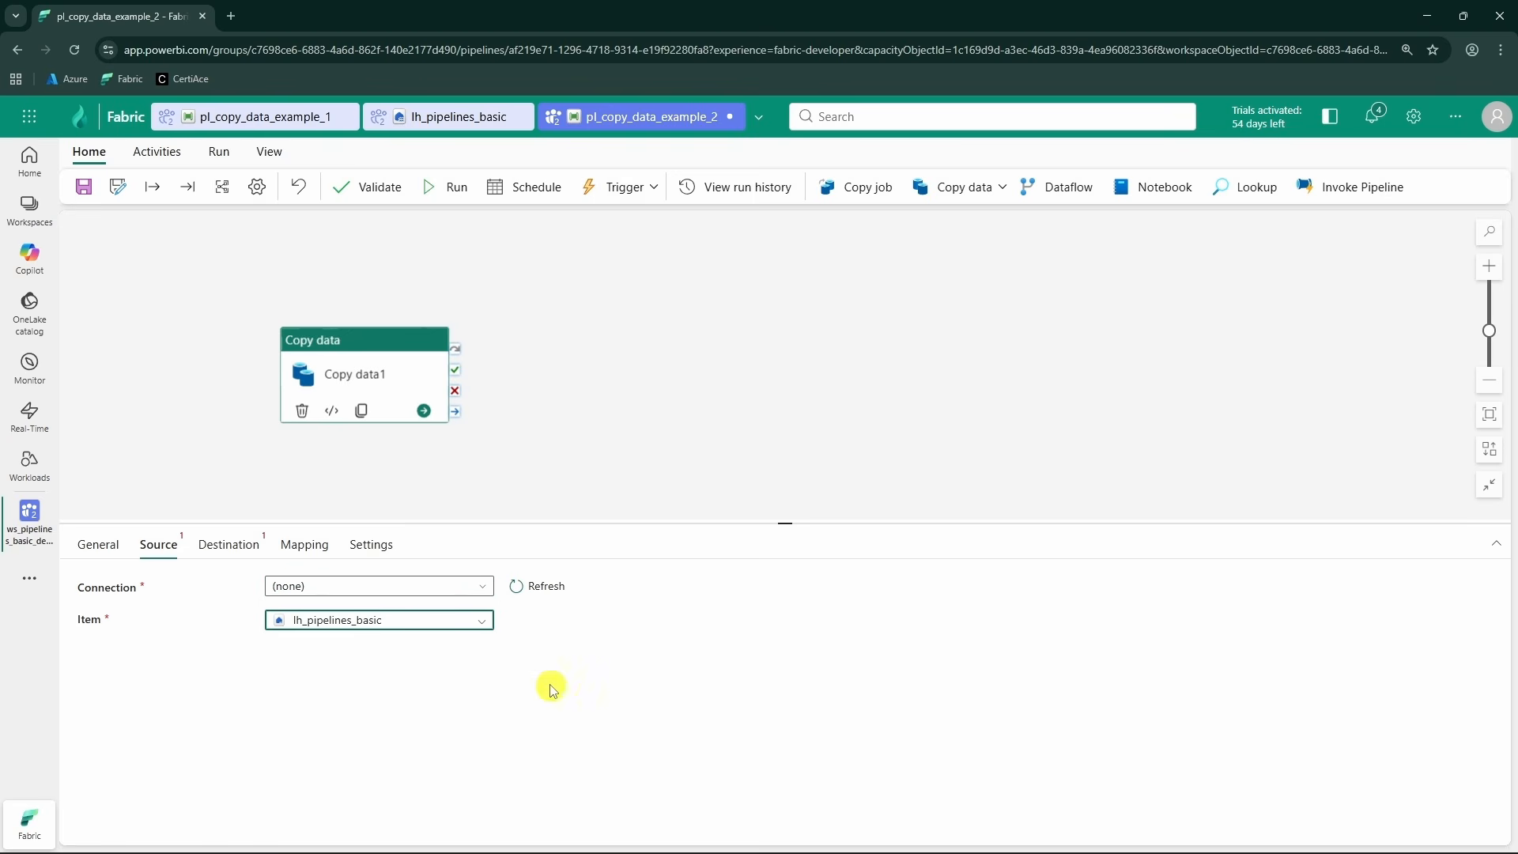
pyautogui.click(332, 654)
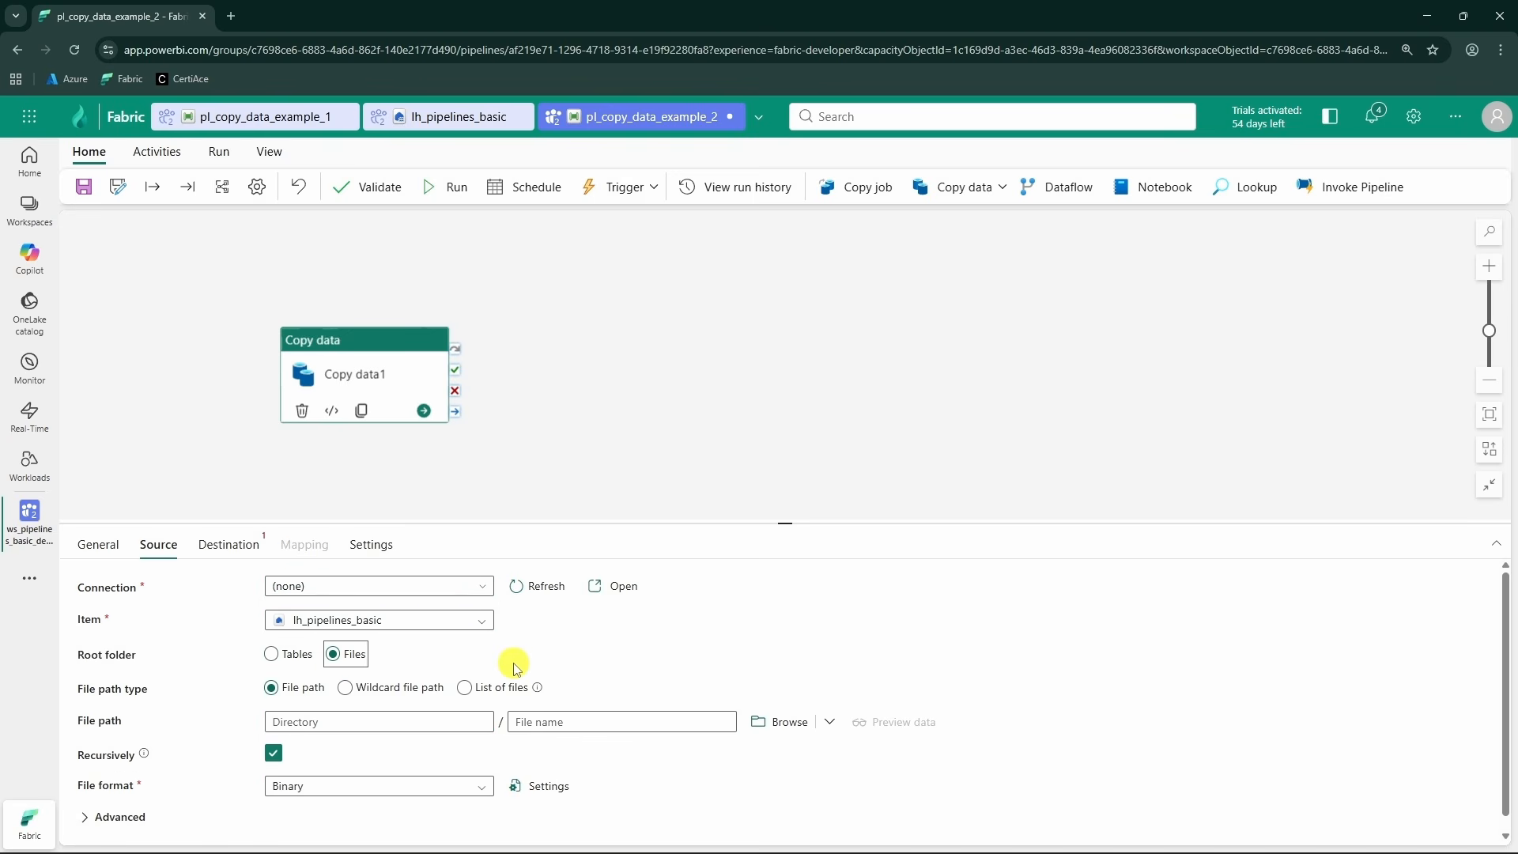
# - Set the source file format to DelimitedText and choose movies.csv from the source folder as the file path
pyautogui.click(447, 785)
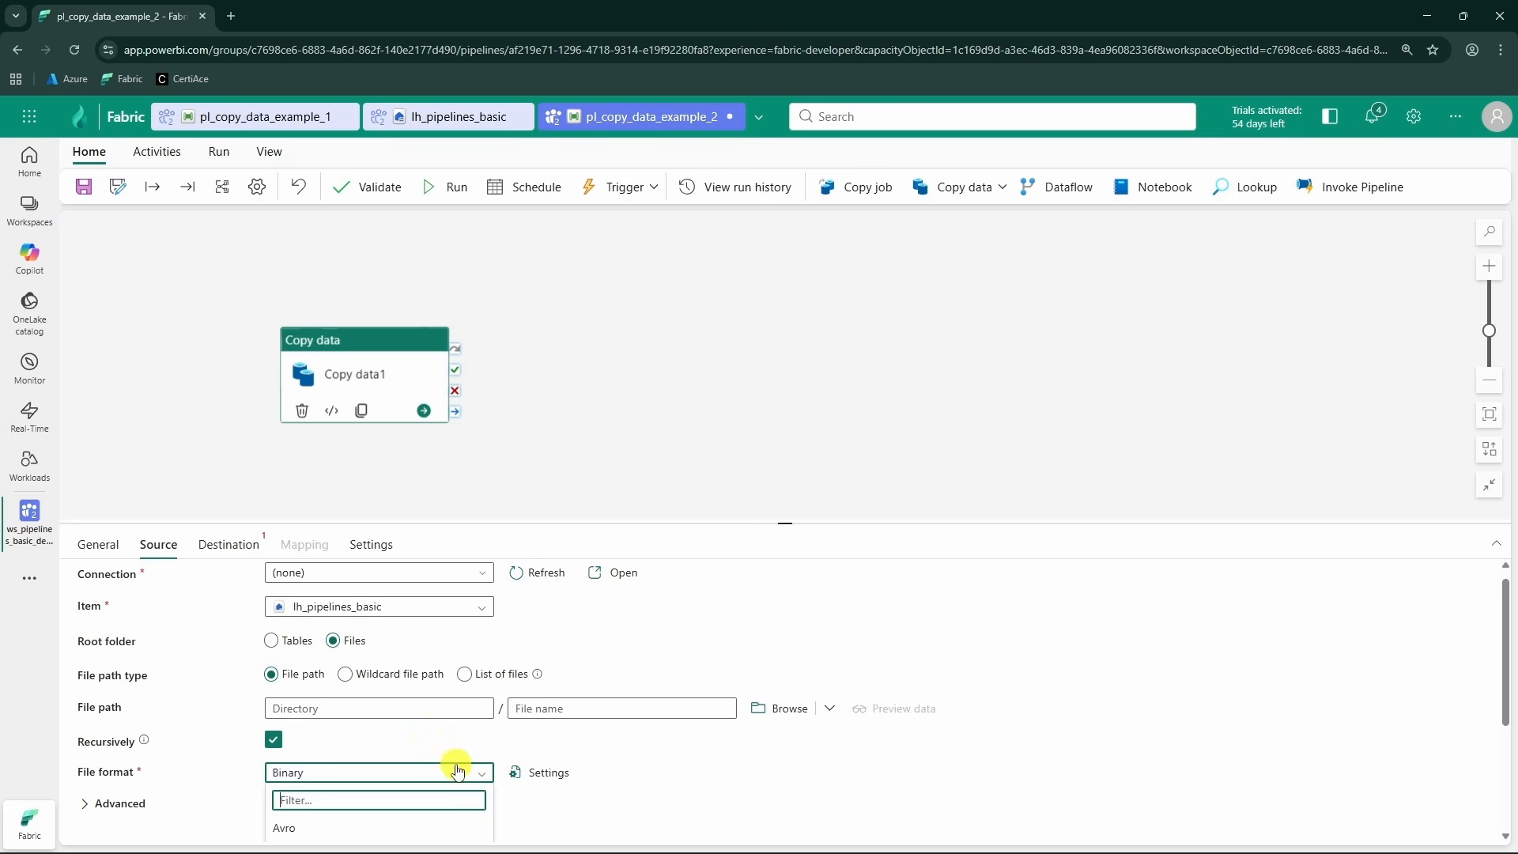
pyautogui.click(576, 786)
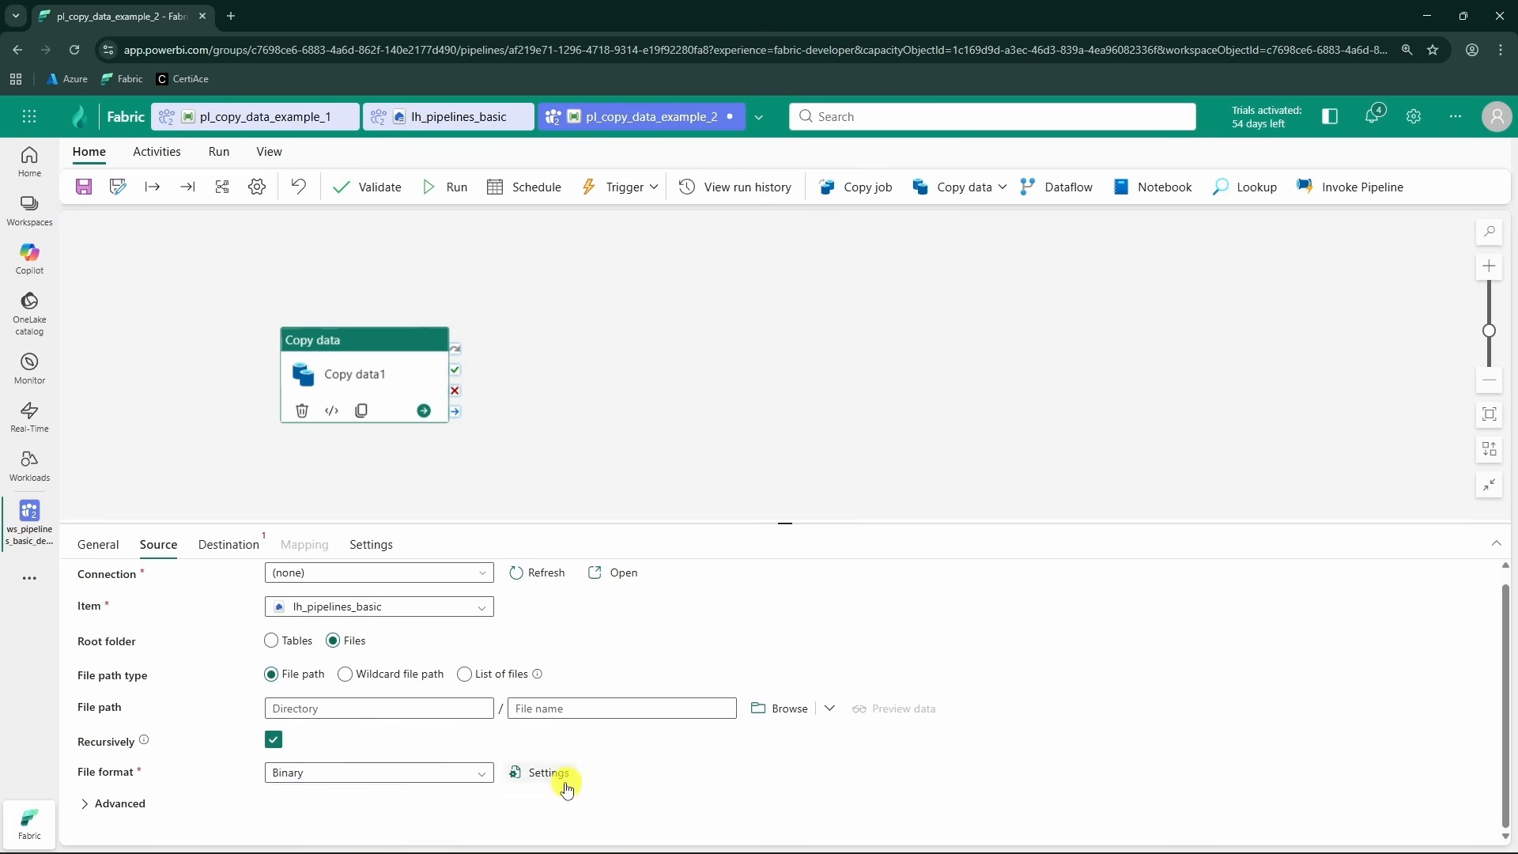
pyautogui.click(477, 779)
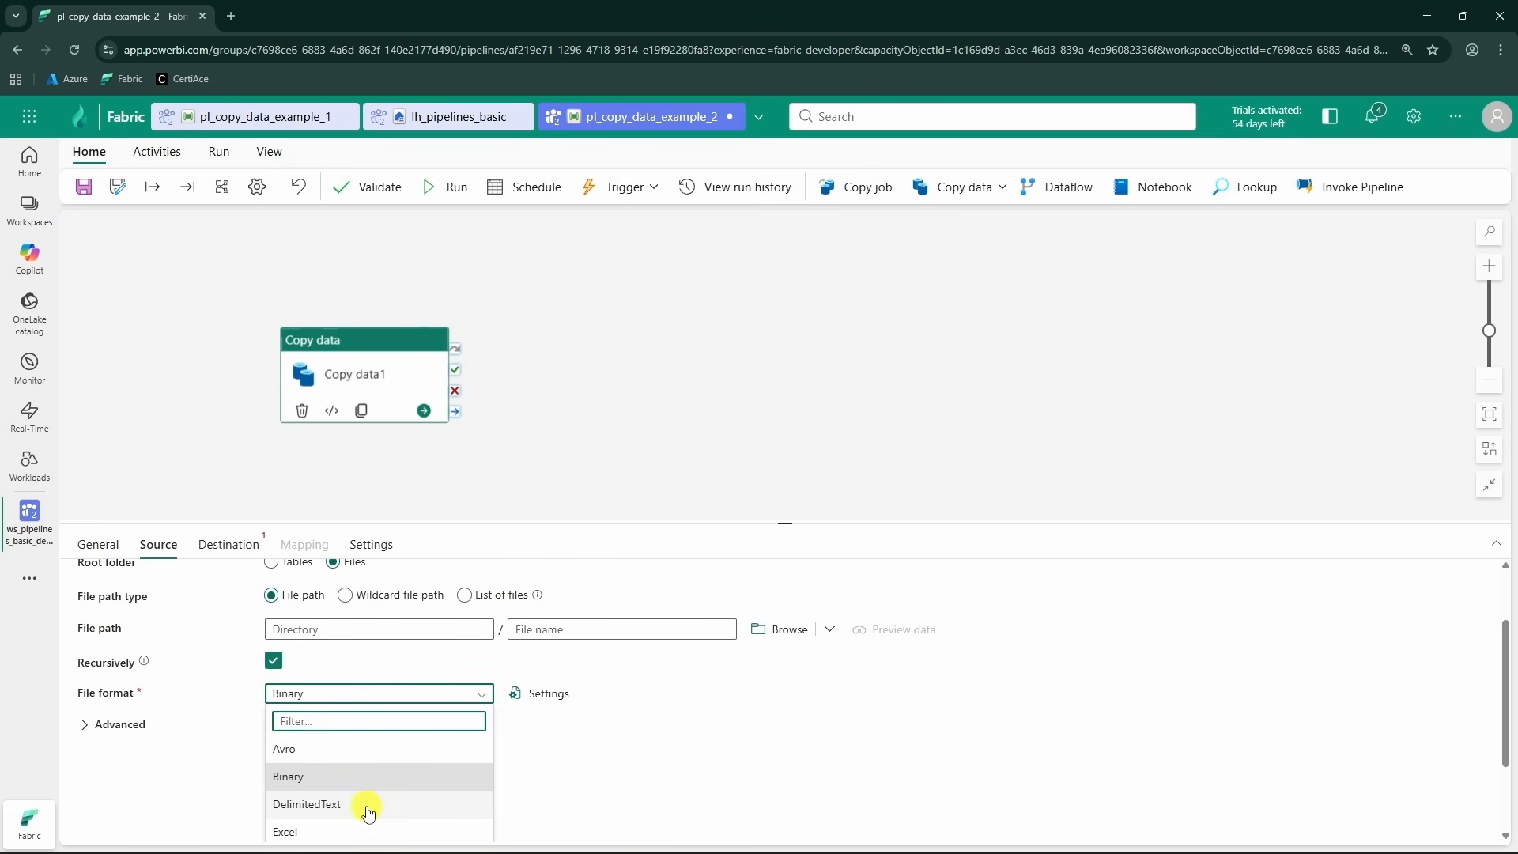
pyautogui.click(369, 813)
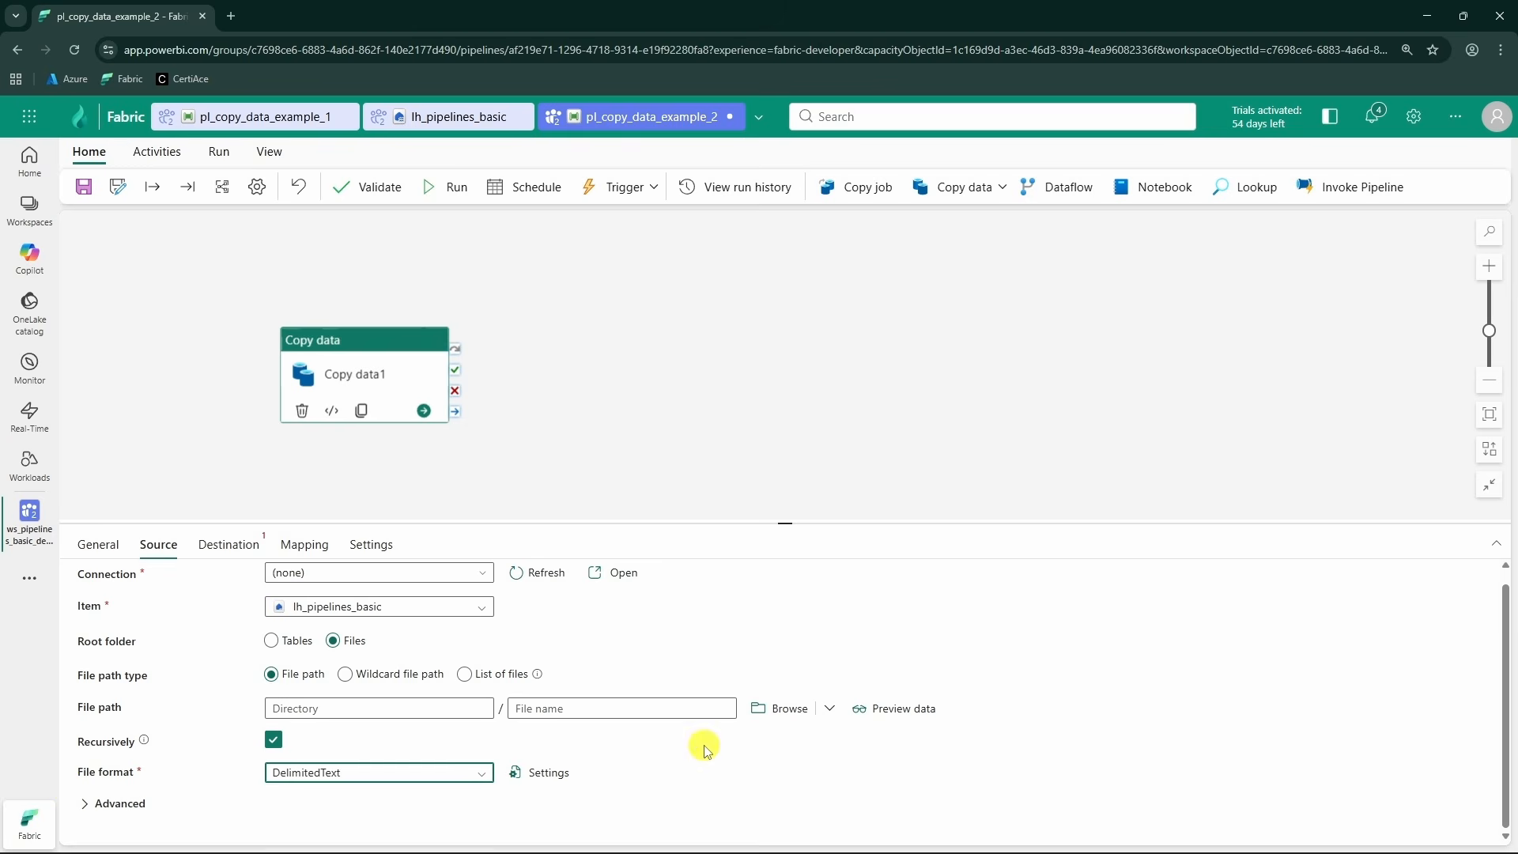
pyautogui.click(784, 708)
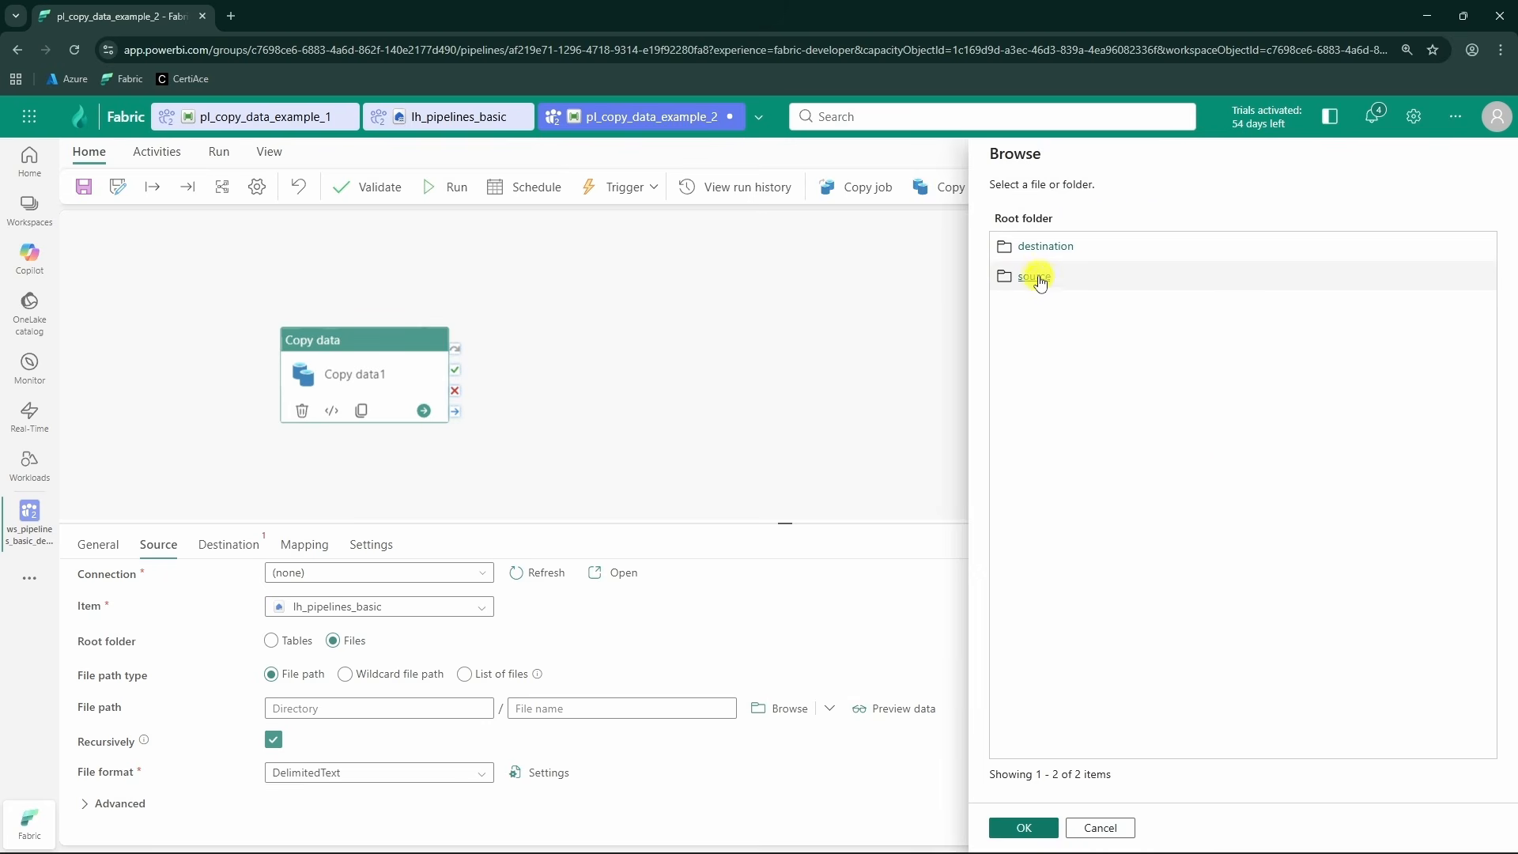
pyautogui.click(1046, 280)
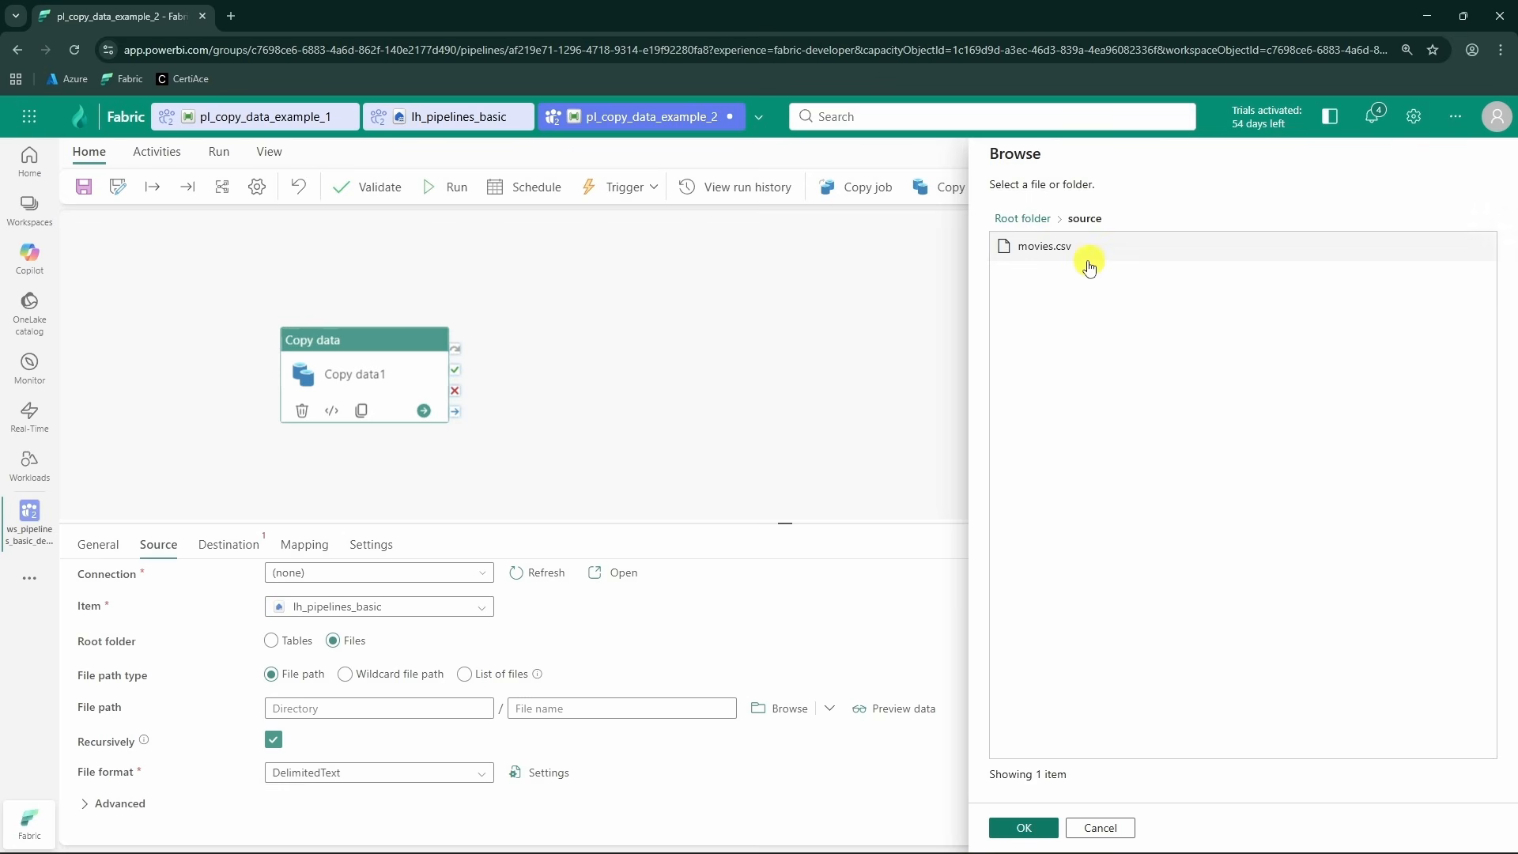
pyautogui.click(1086, 251)
pyautogui.click(1024, 828)
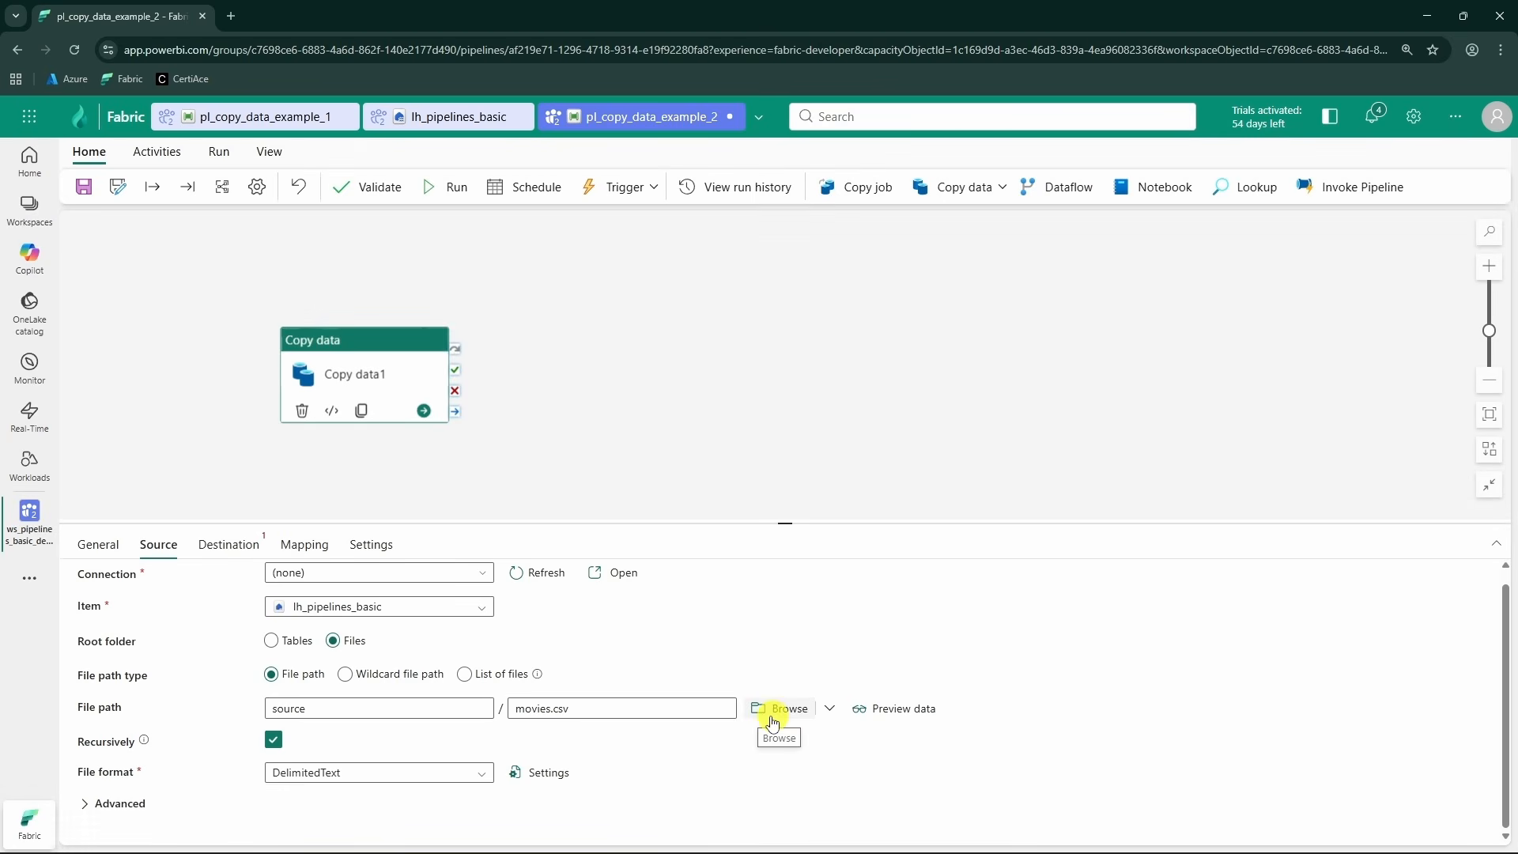
# - Preview the source data, and review the DelimitedText file format settings, including the column delimiter, without changing them
pyautogui.click(912, 715)
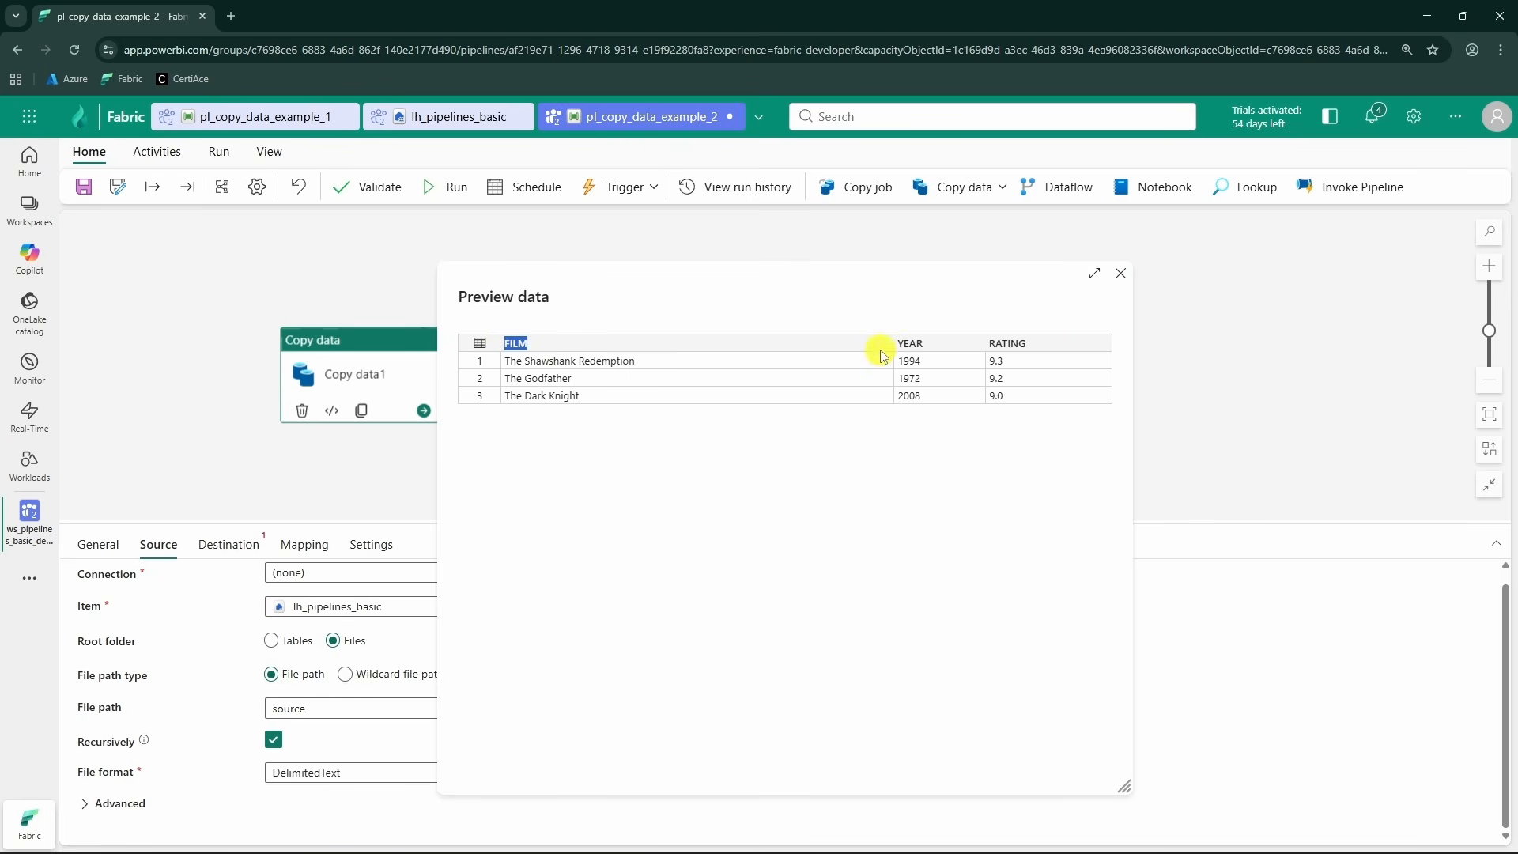
pyautogui.moveTo(974, 341); pyautogui.dragTo(625, 405)
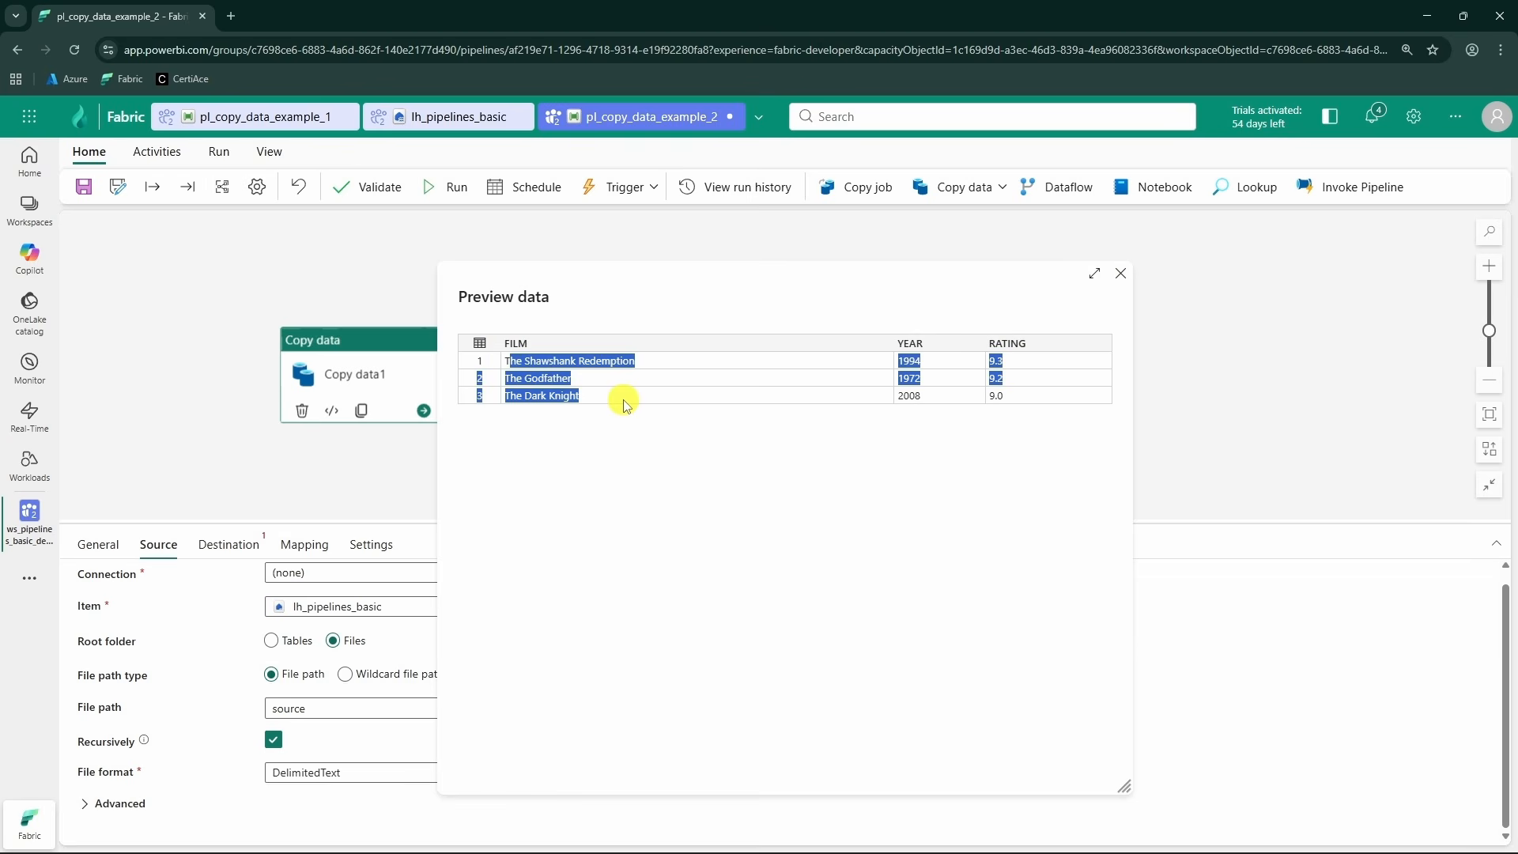
pyautogui.click(1121, 274)
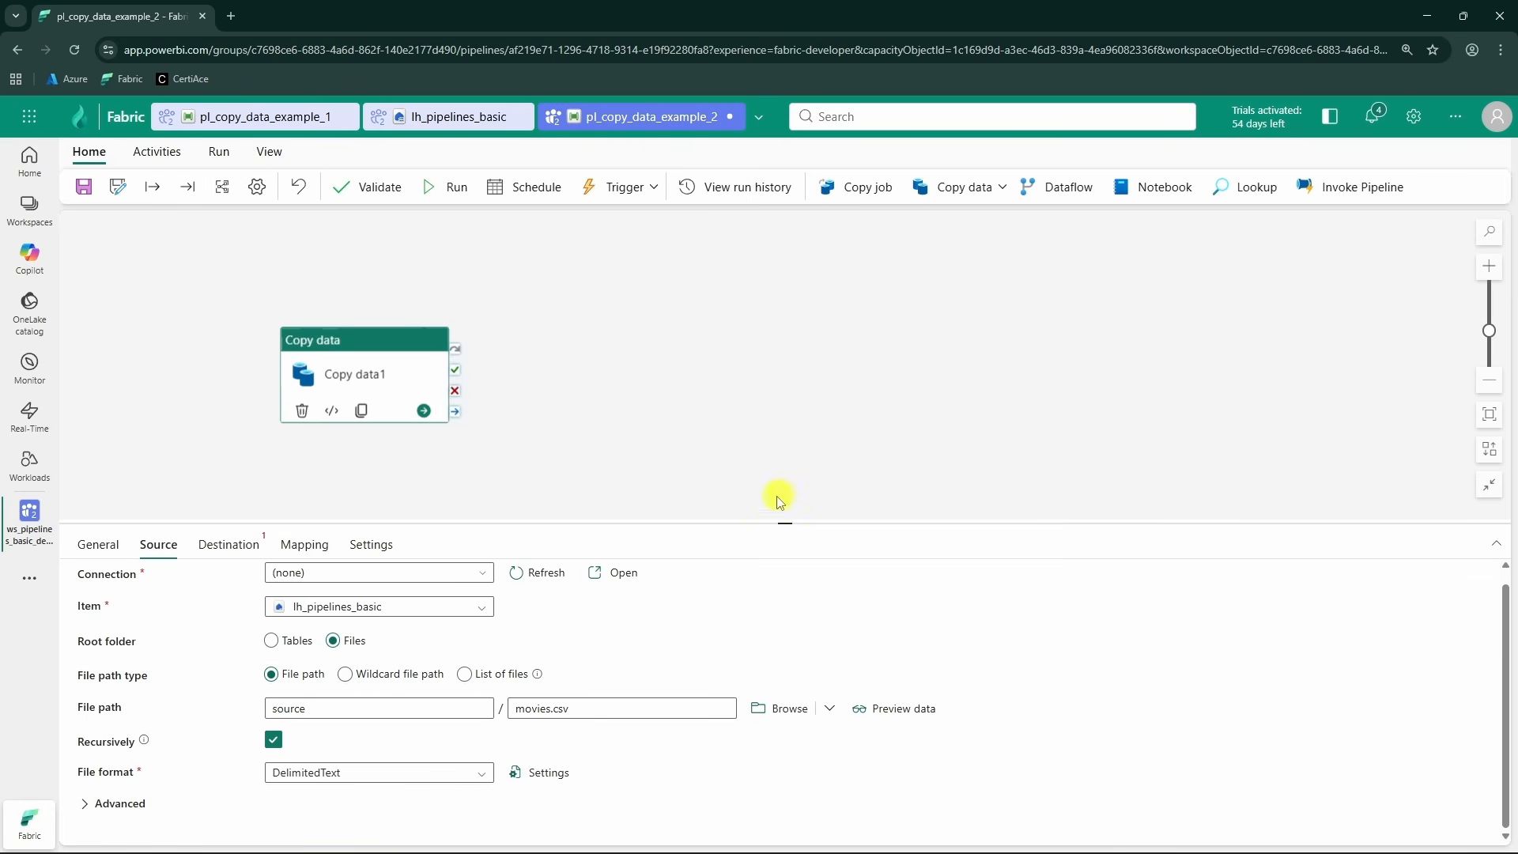
pyautogui.click(540, 777)
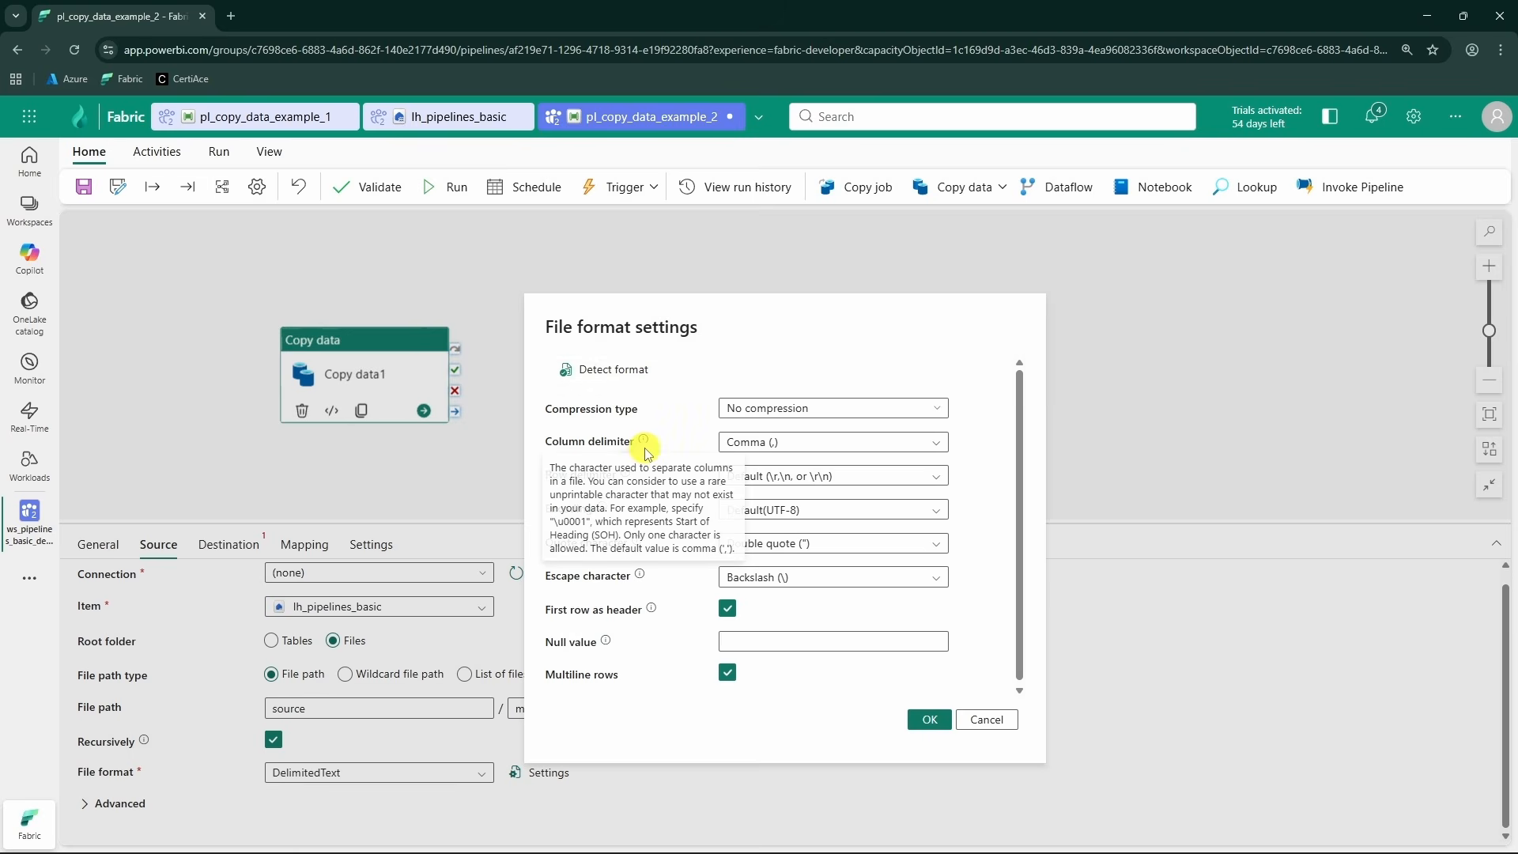
pyautogui.moveTo(644, 445)
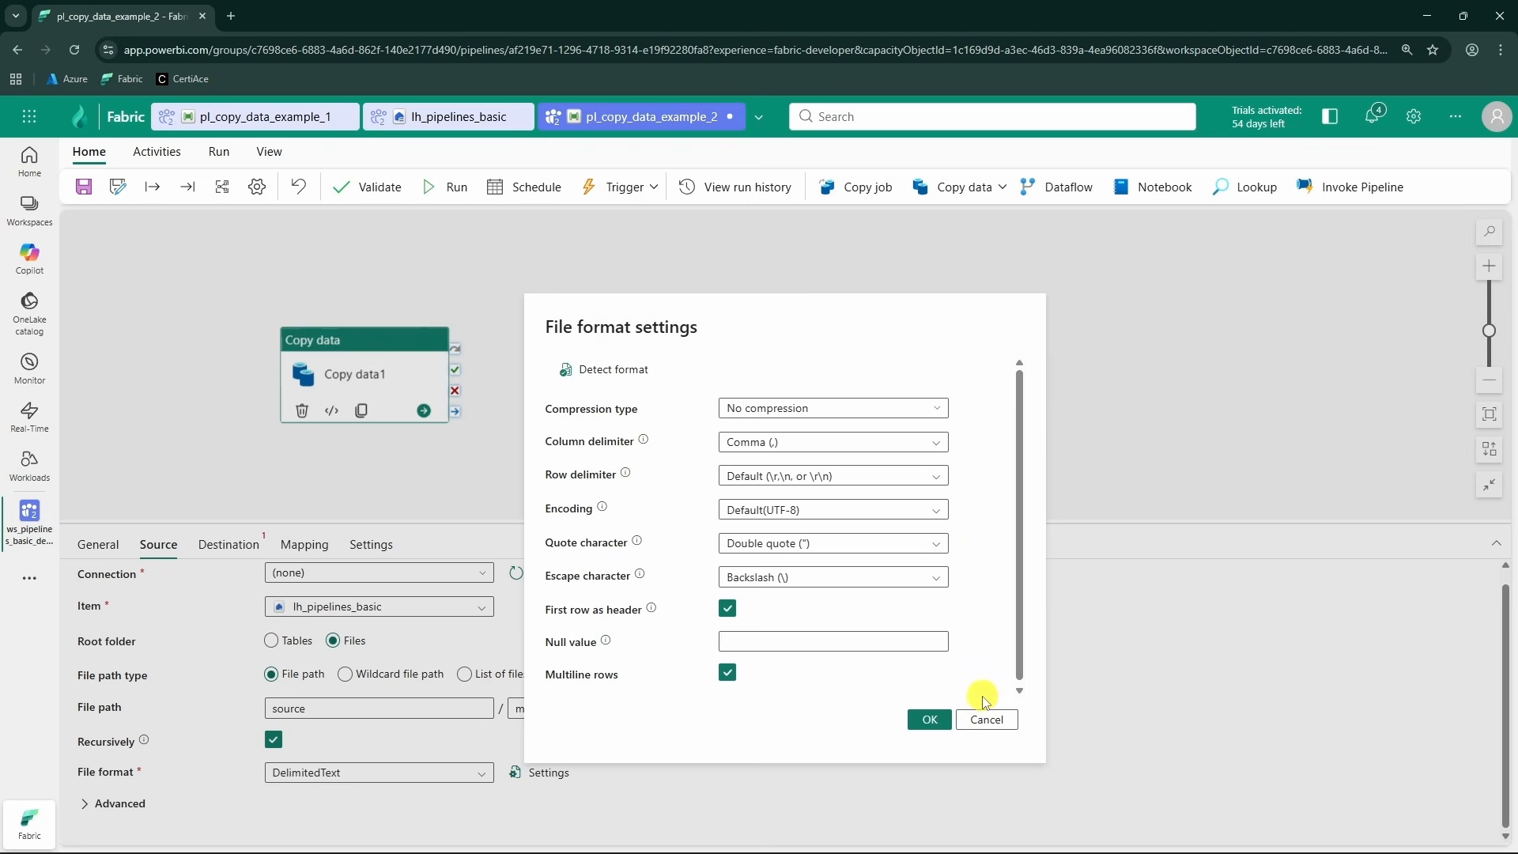
pyautogui.click(998, 729)
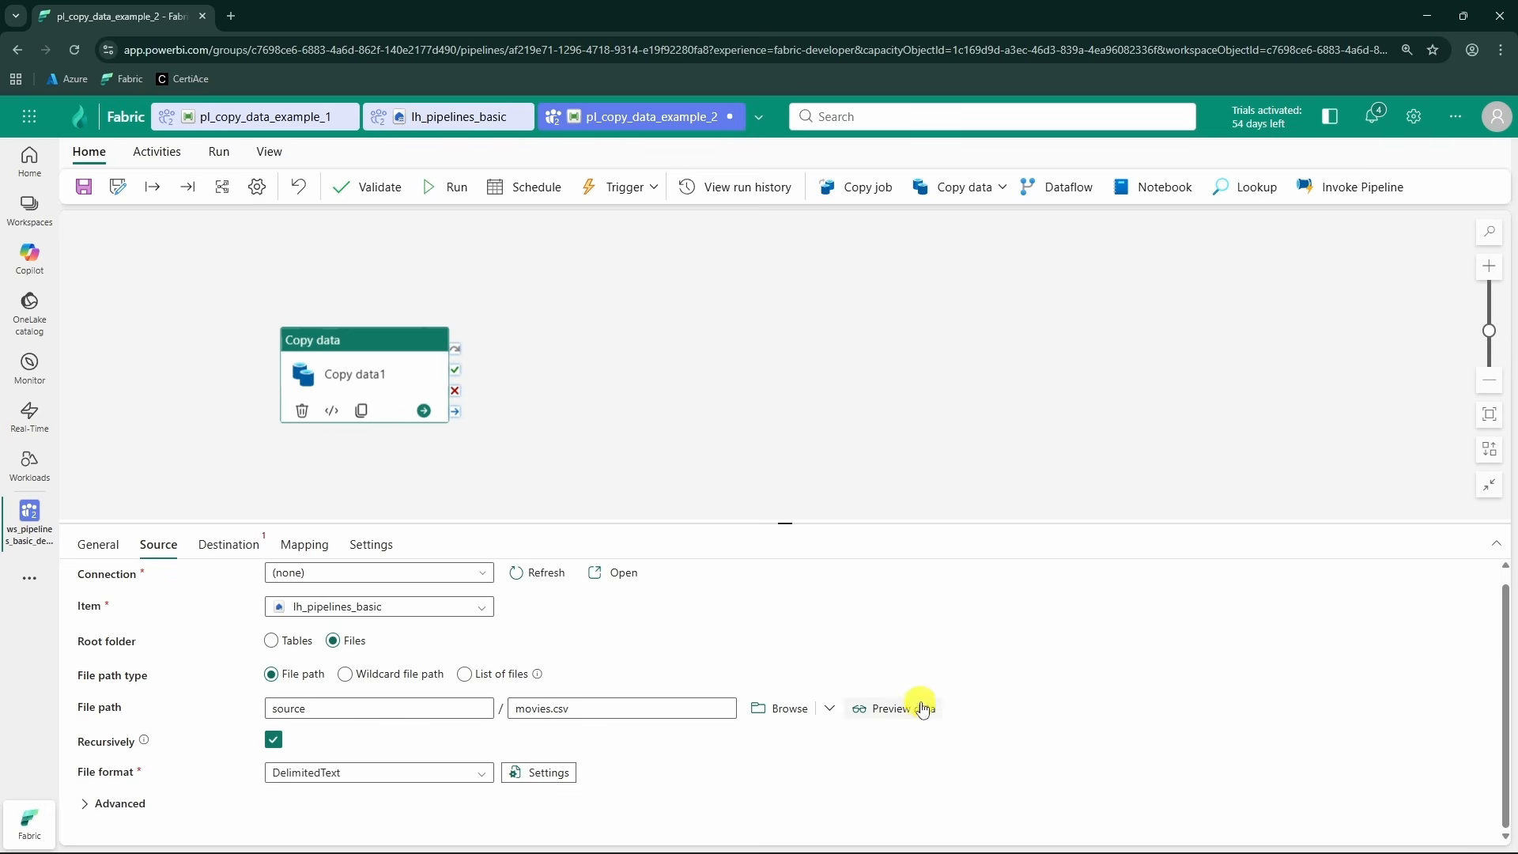
# - Check the contents of the destination and source folders in the lh_pipelines_basic lakehouse
pyautogui.click(455, 117)
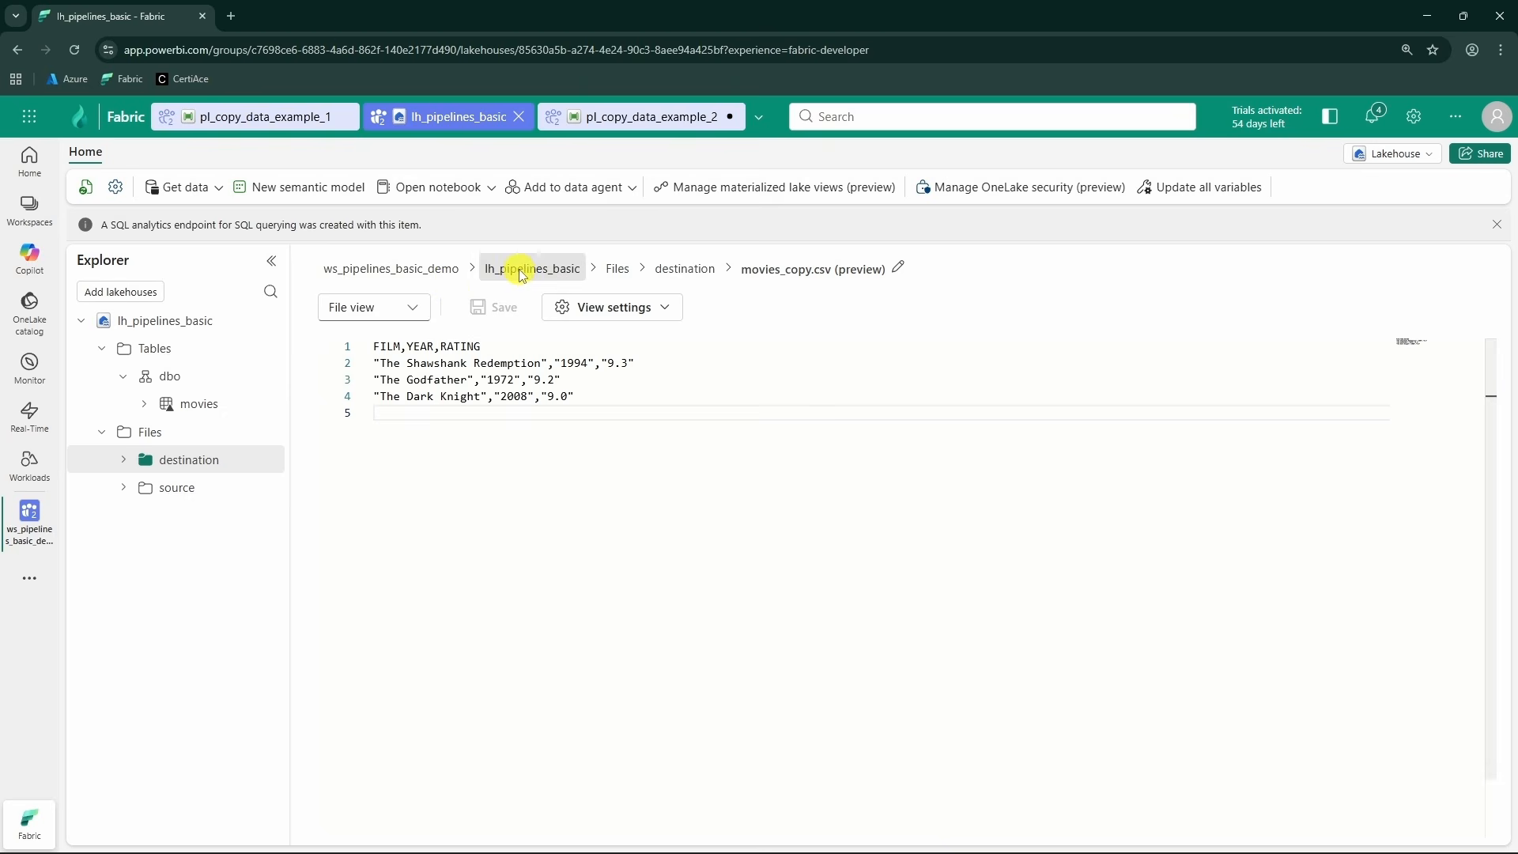
pyautogui.click(667, 277)
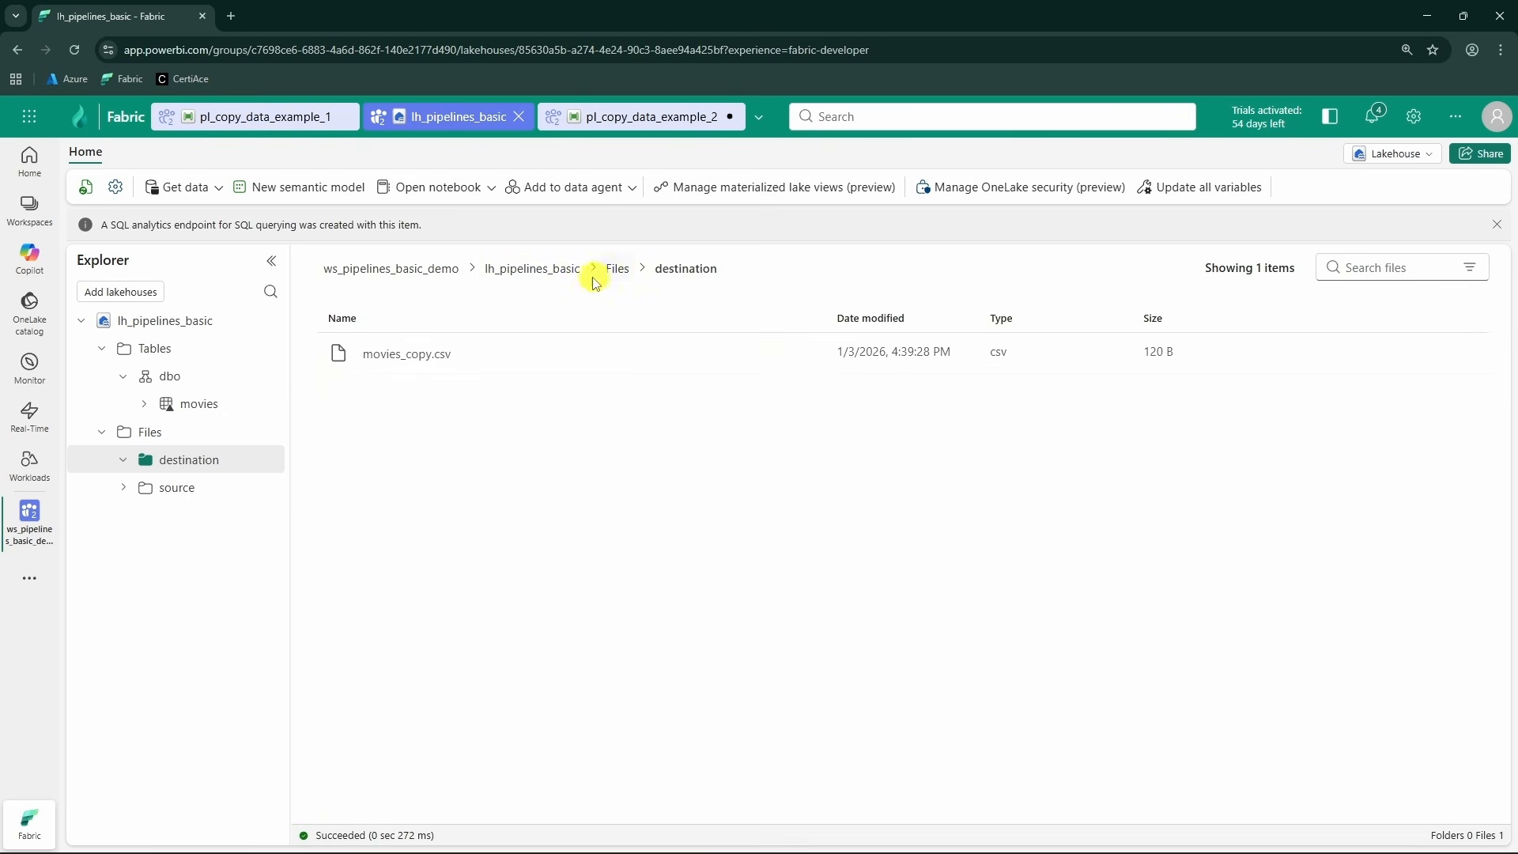
pyautogui.click(174, 487)
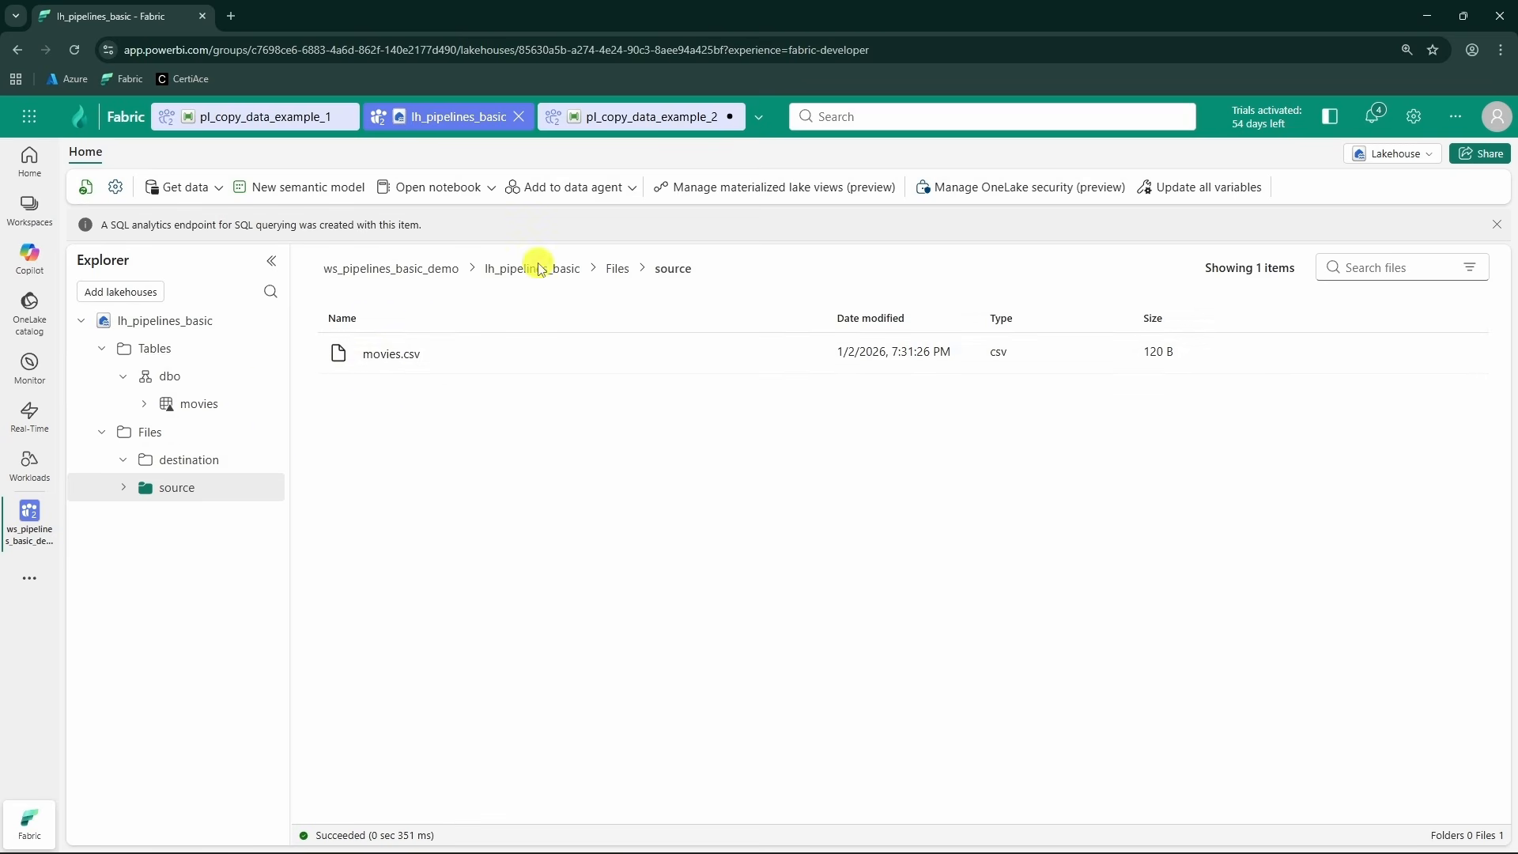
# - Return to pl_copy_data_example_2 and set the copy activity's destination to connection (none) and item lh_pipelines_basic
pyautogui.click(626, 127)
pyautogui.click(233, 551)
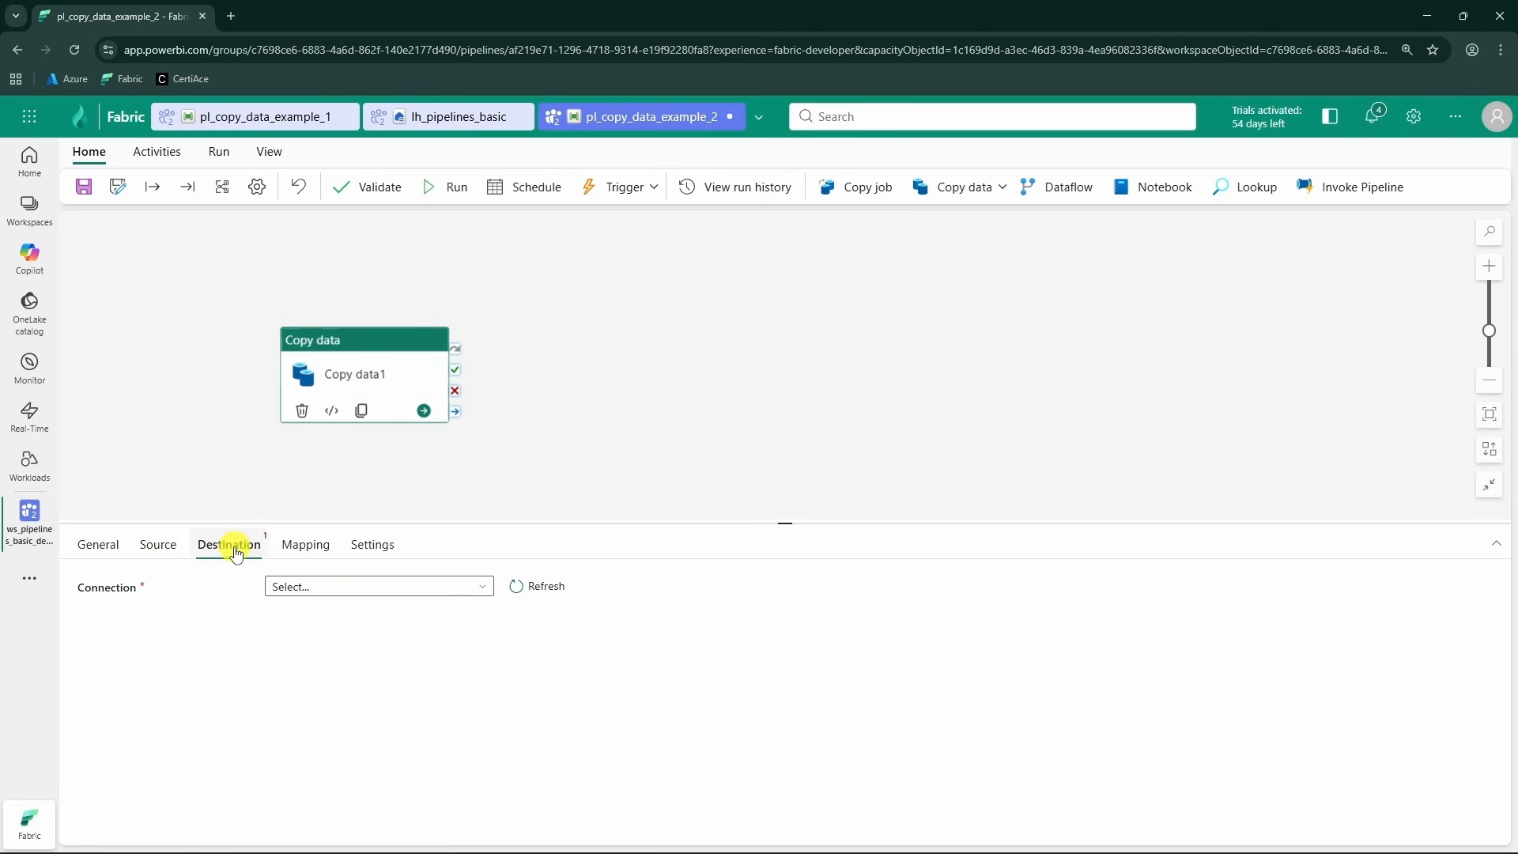
pyautogui.click(348, 589)
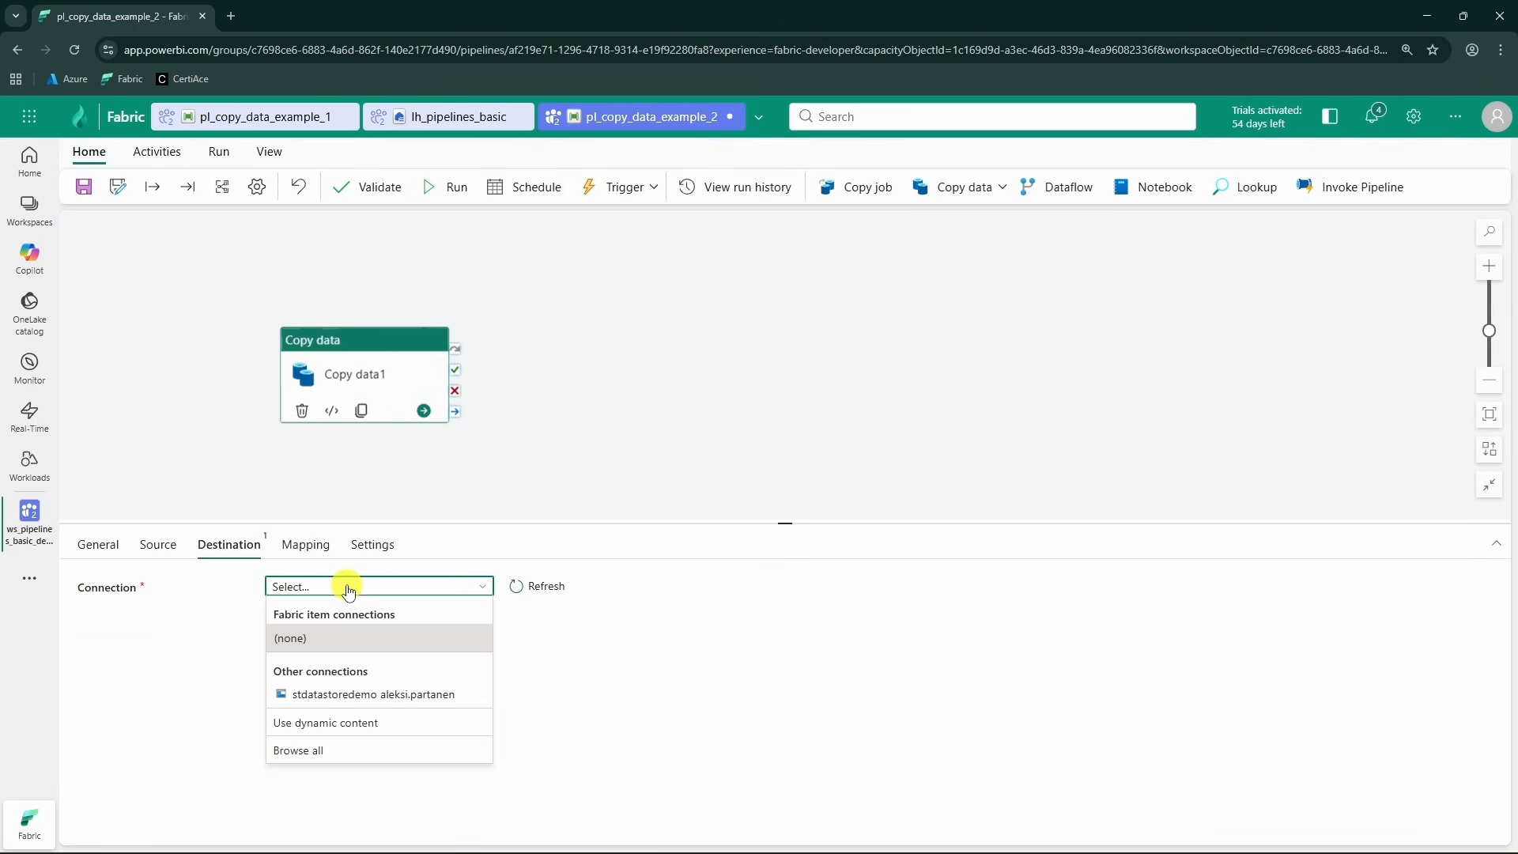
pyautogui.click(353, 641)
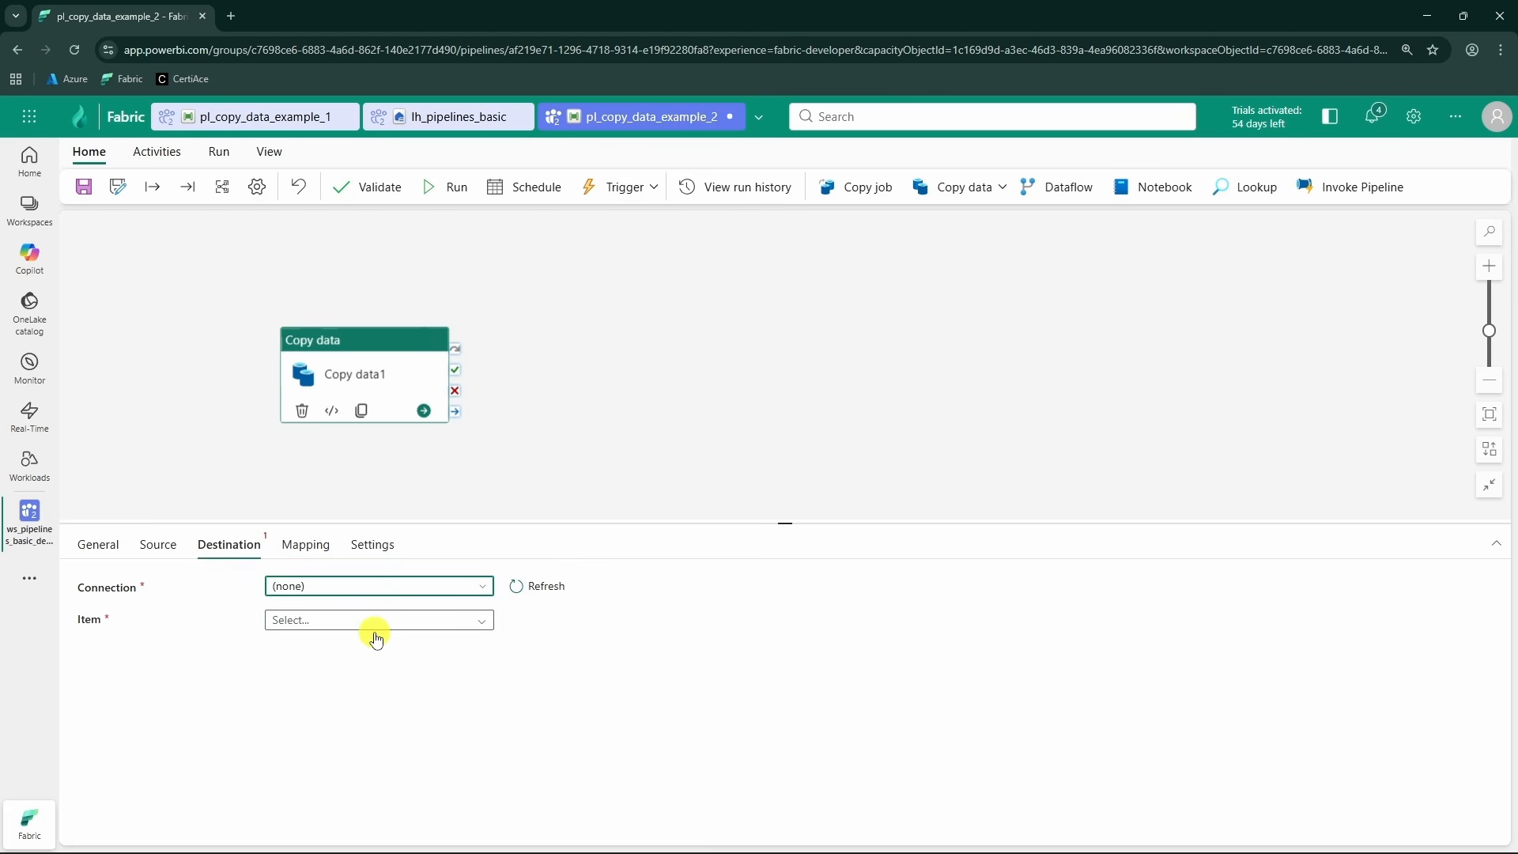
pyautogui.click(377, 624)
pyautogui.click(348, 656)
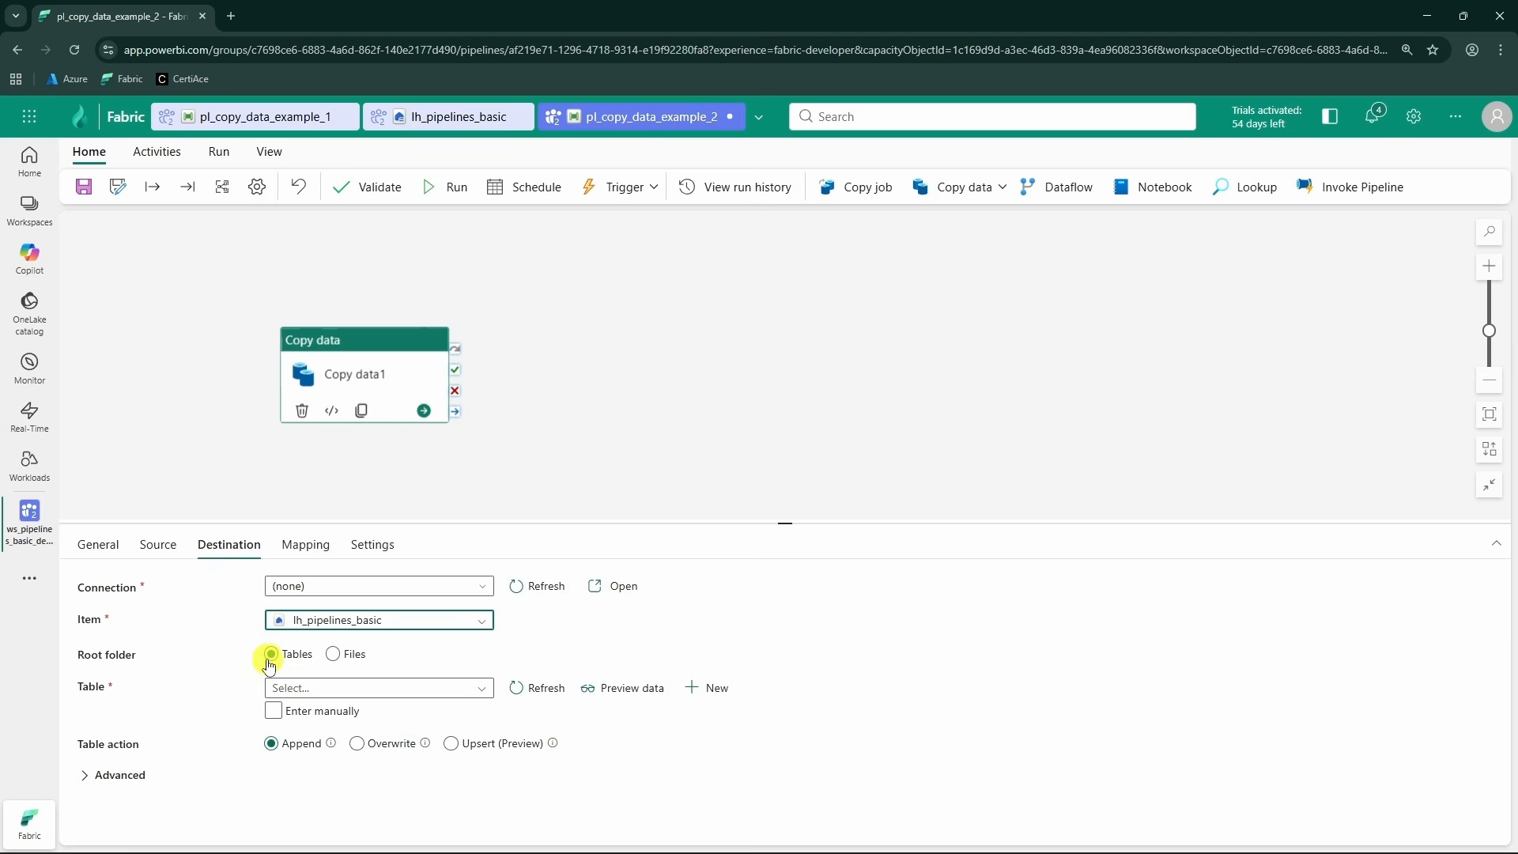
# - Enter the destination table manually with schema dbo and table name movies_copy
pyautogui.click(273, 711)
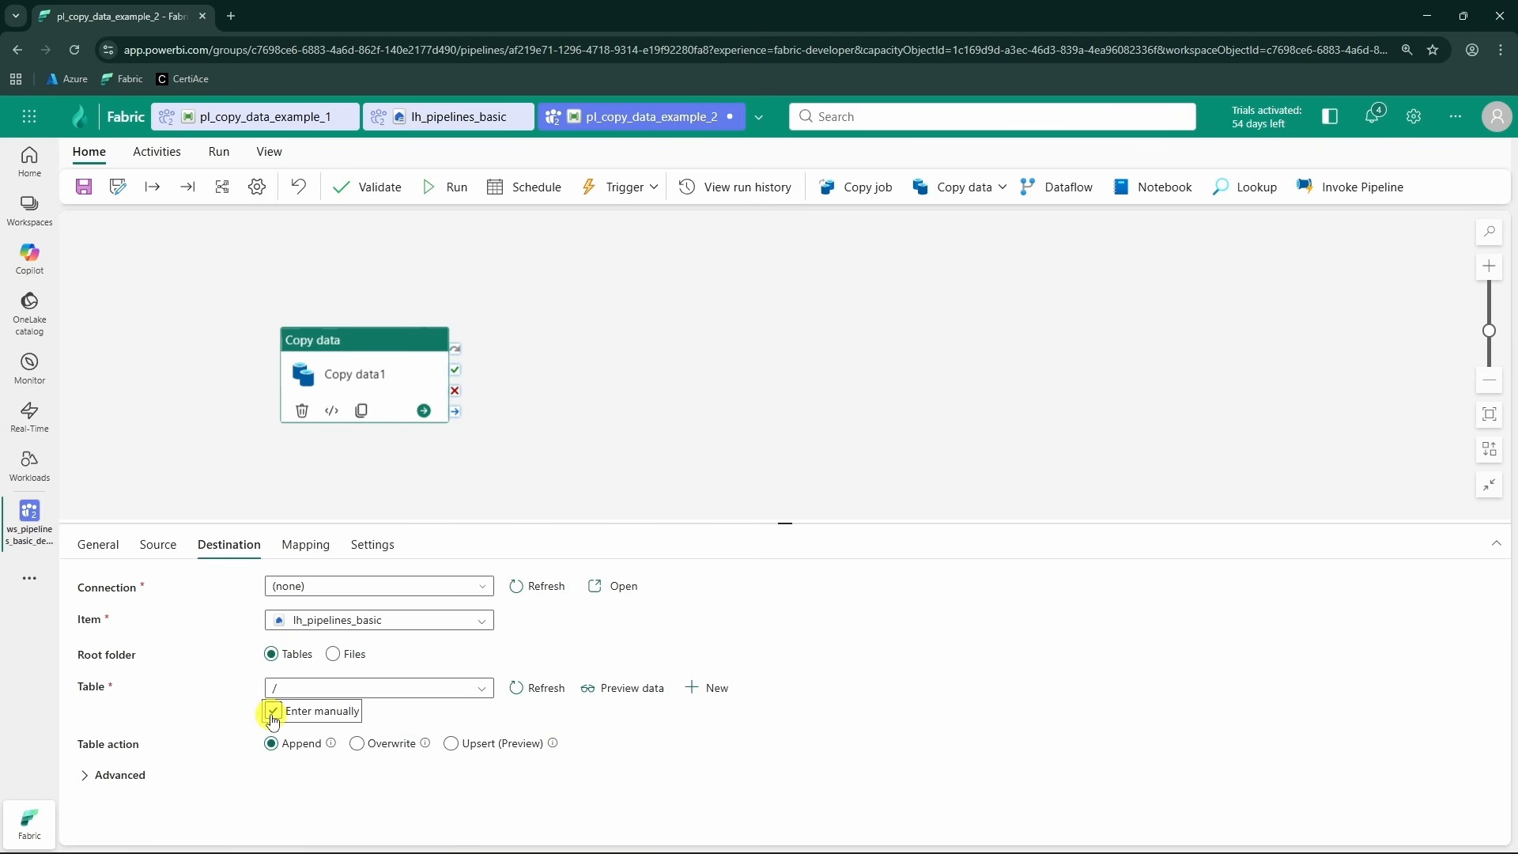
pyautogui.click(333, 688)
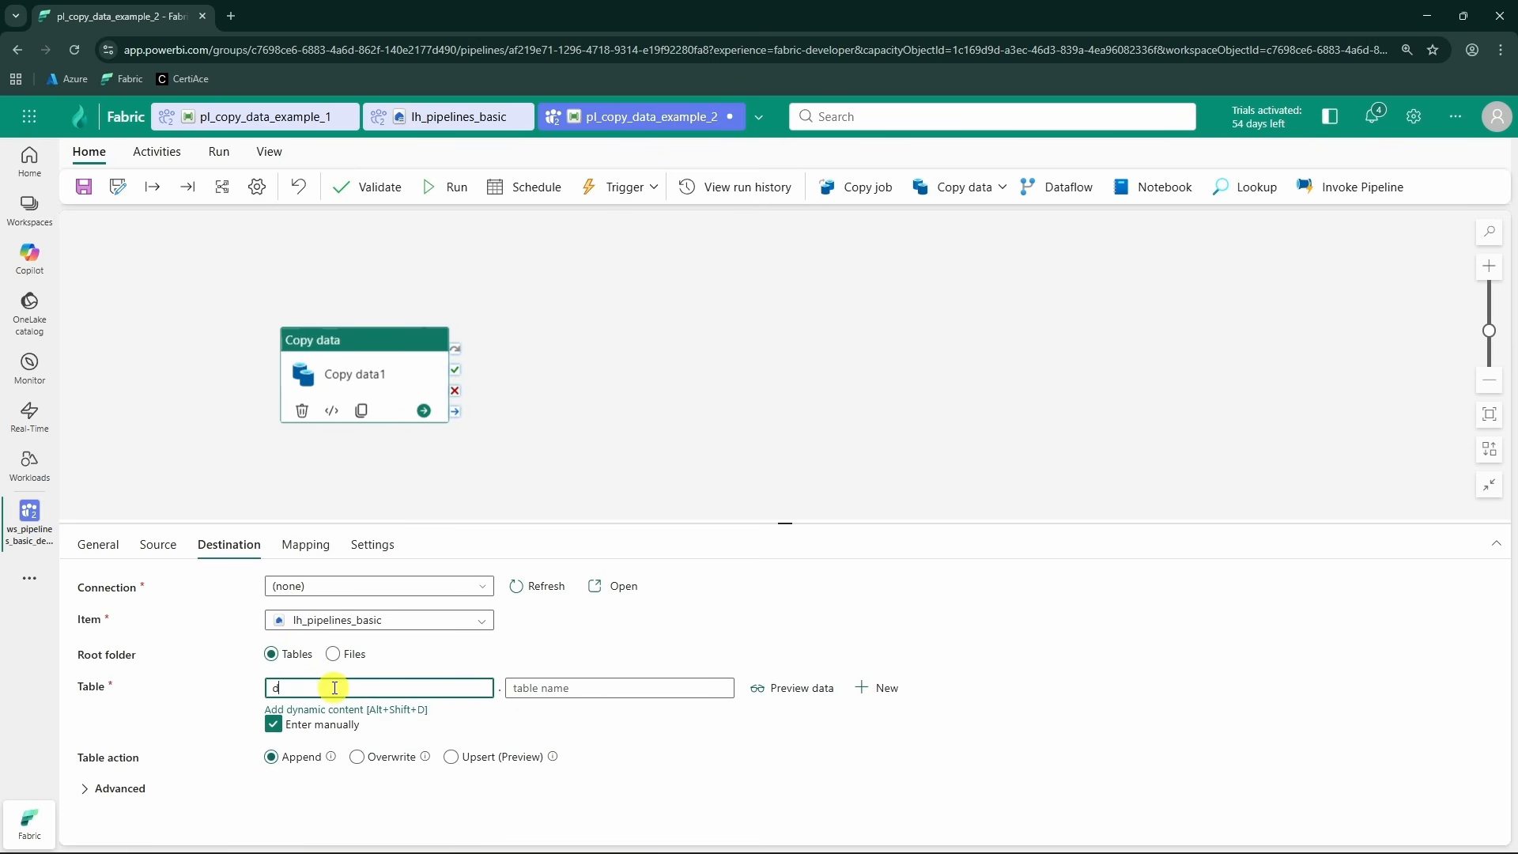
pyautogui.write('dbo')
pyautogui.click(523, 688)
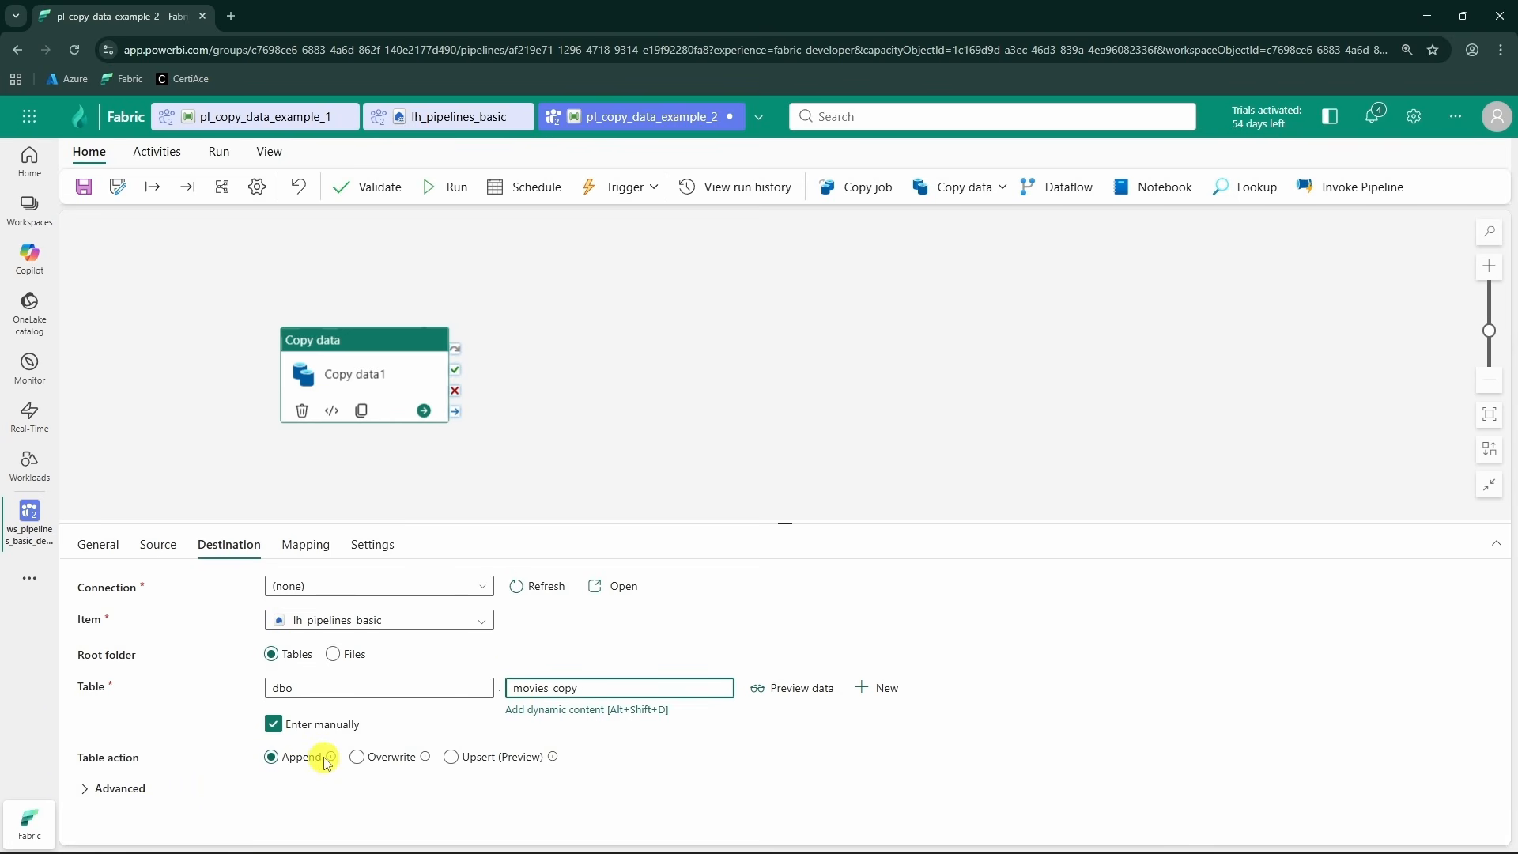
# - Set the destination table action to Overwrite and review the advanced options without changing them
pyautogui.moveTo(333, 758)
pyautogui.moveTo(427, 760)
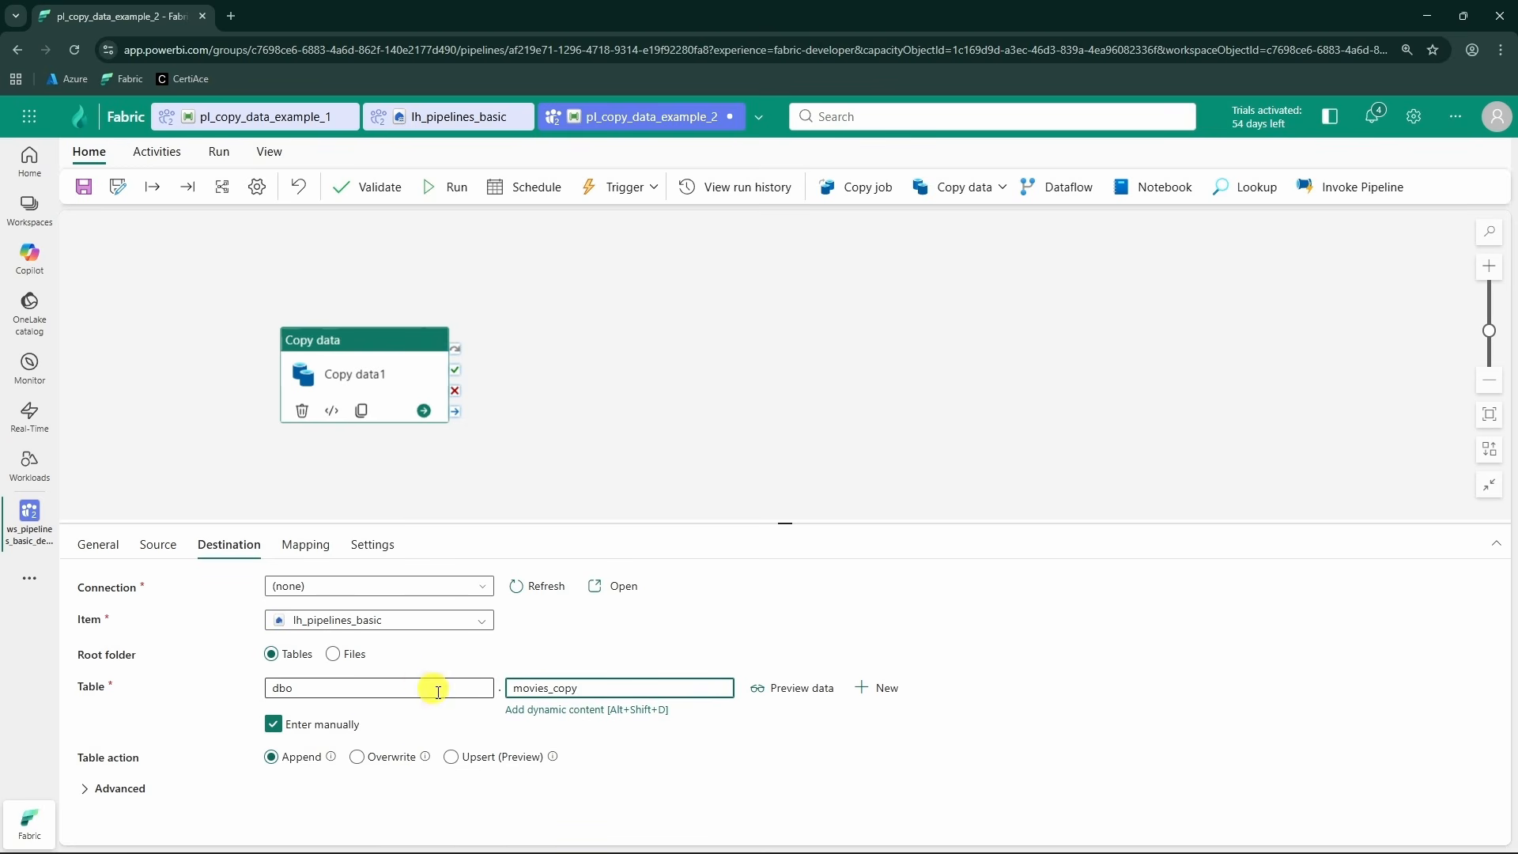
pyautogui.moveTo(556, 761)
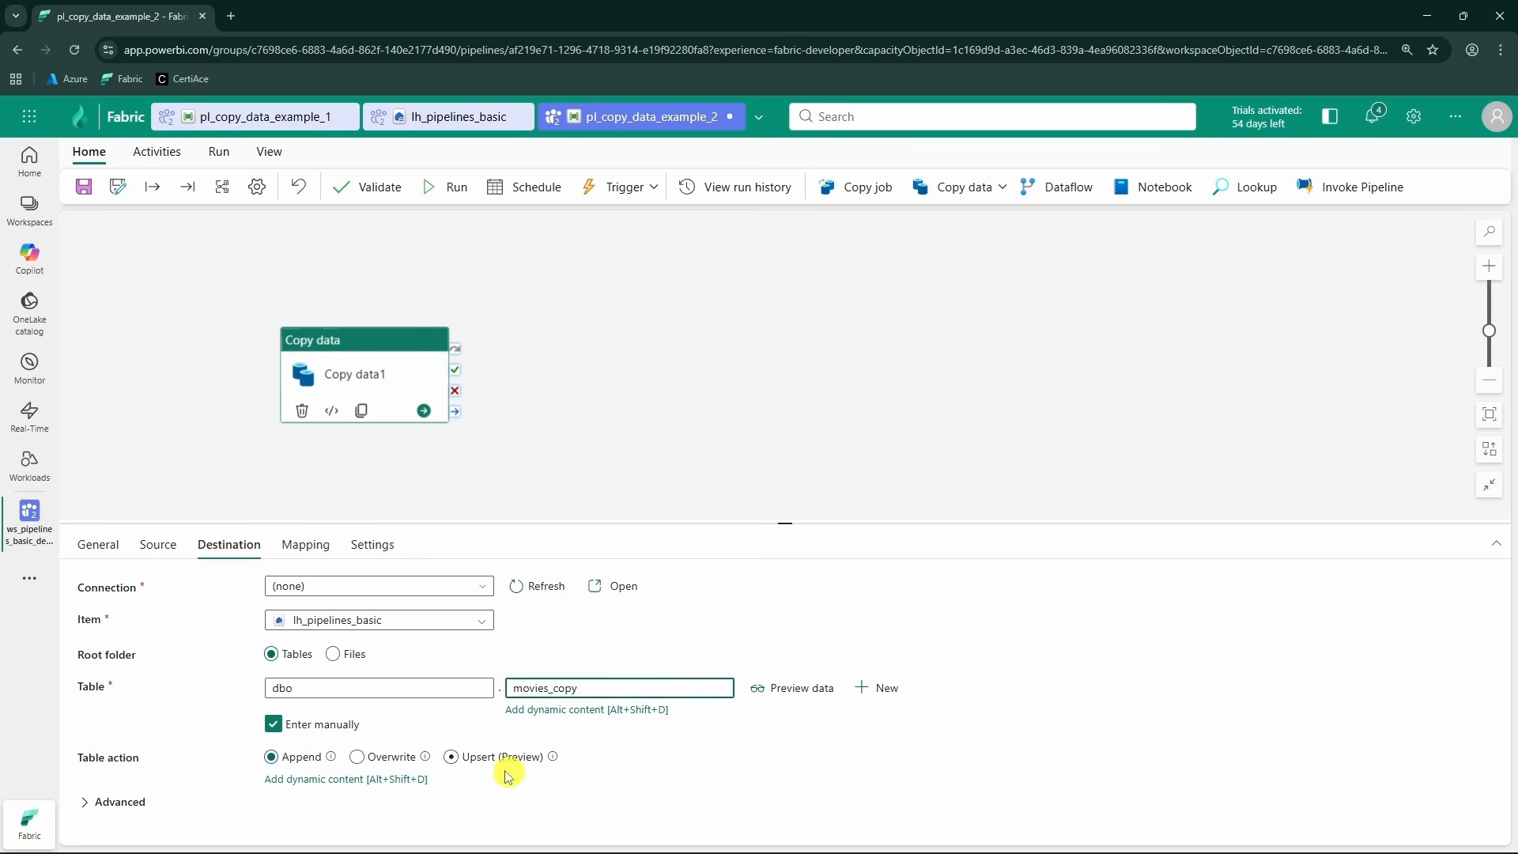
pyautogui.click(378, 758)
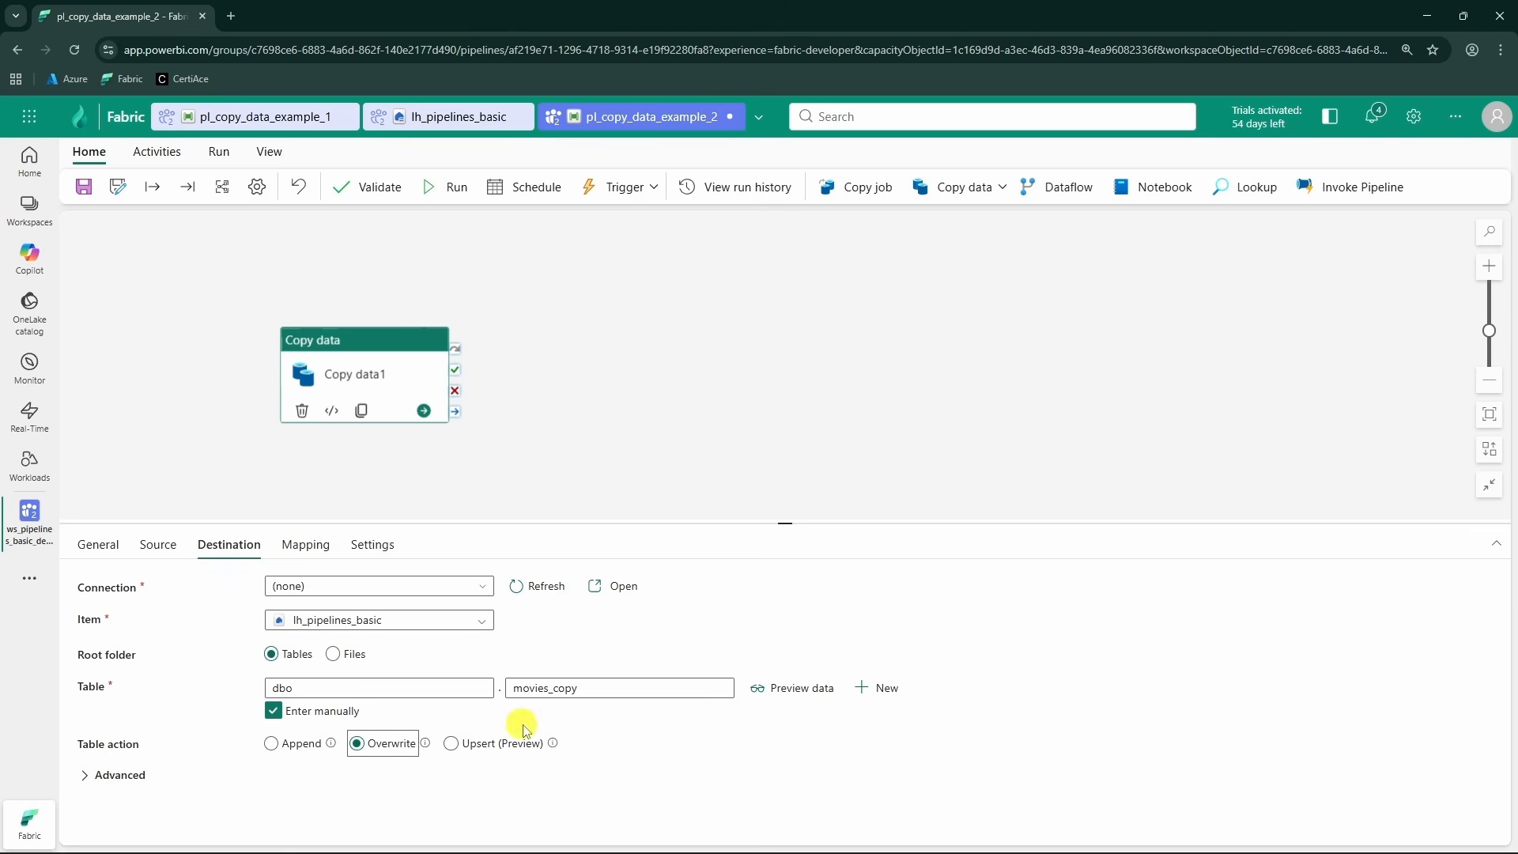
pyautogui.click(98, 777)
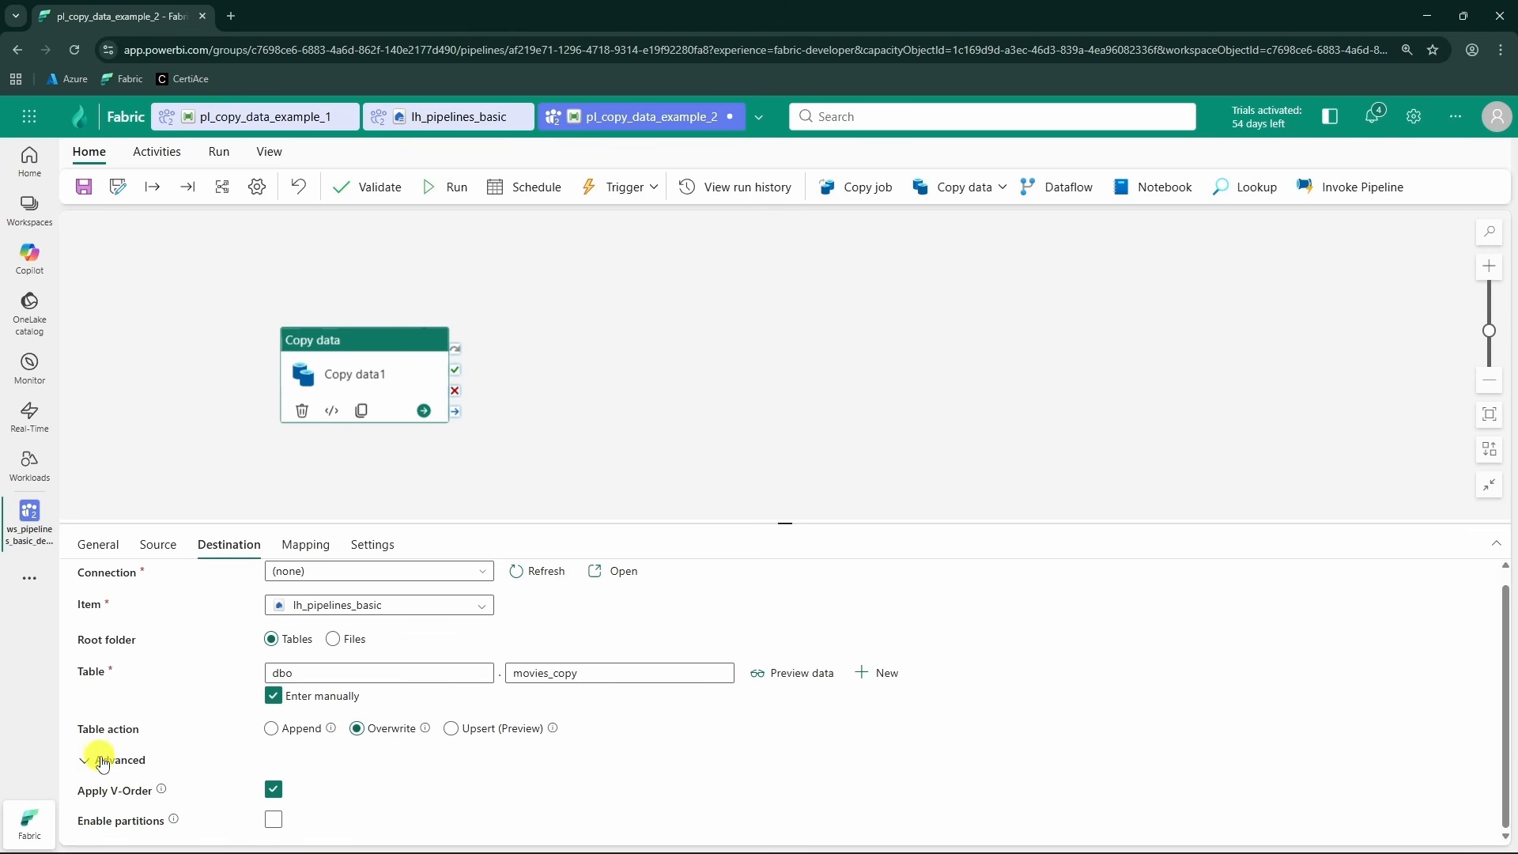
pyautogui.click(85, 764)
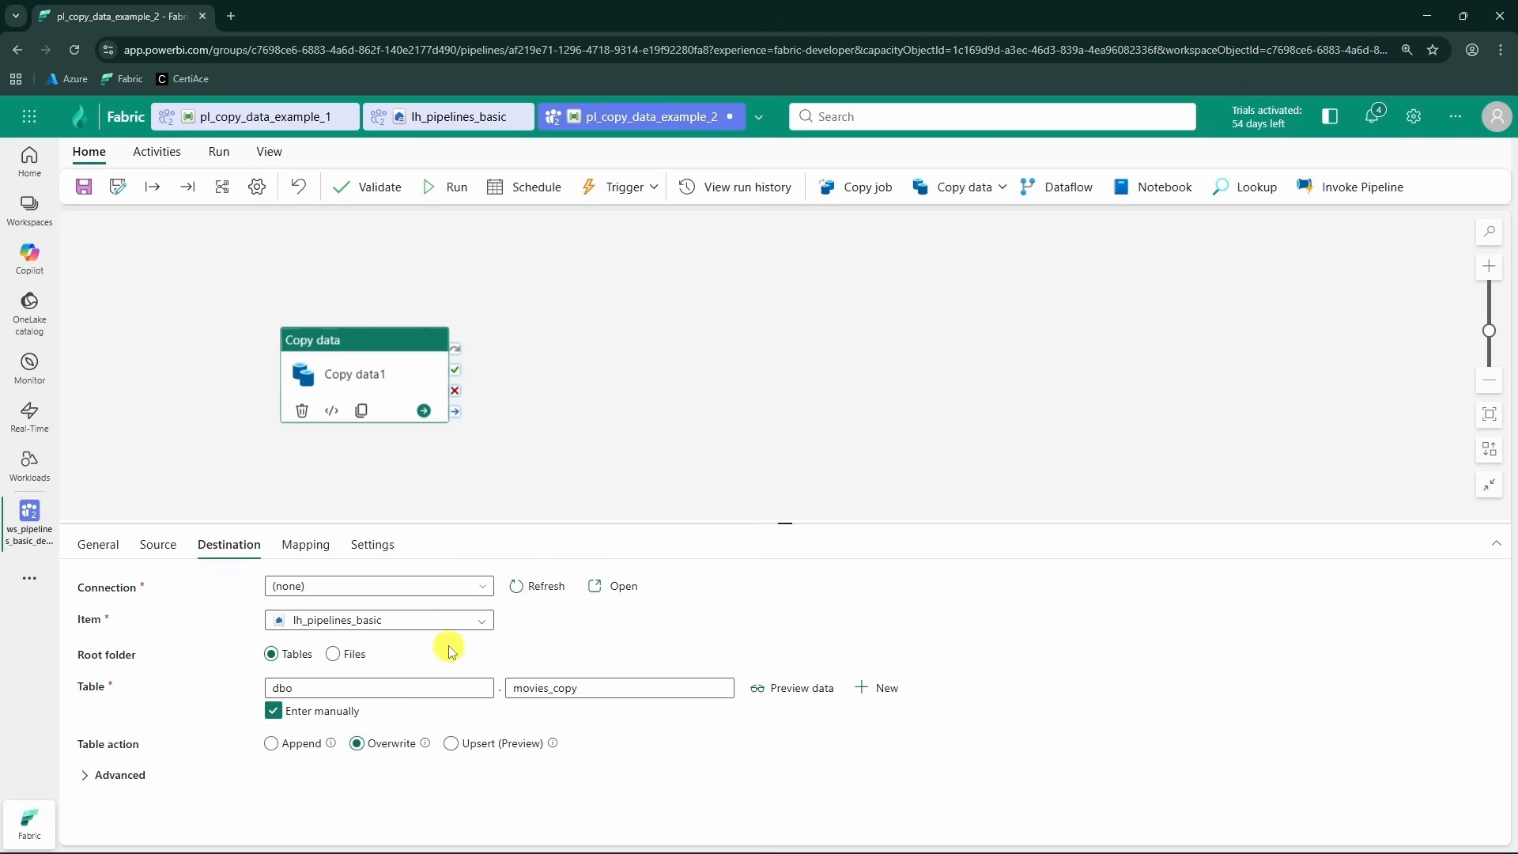
# - Recheck the source and destination settings, and import the schemas for the column mapping
pyautogui.click(158, 544)
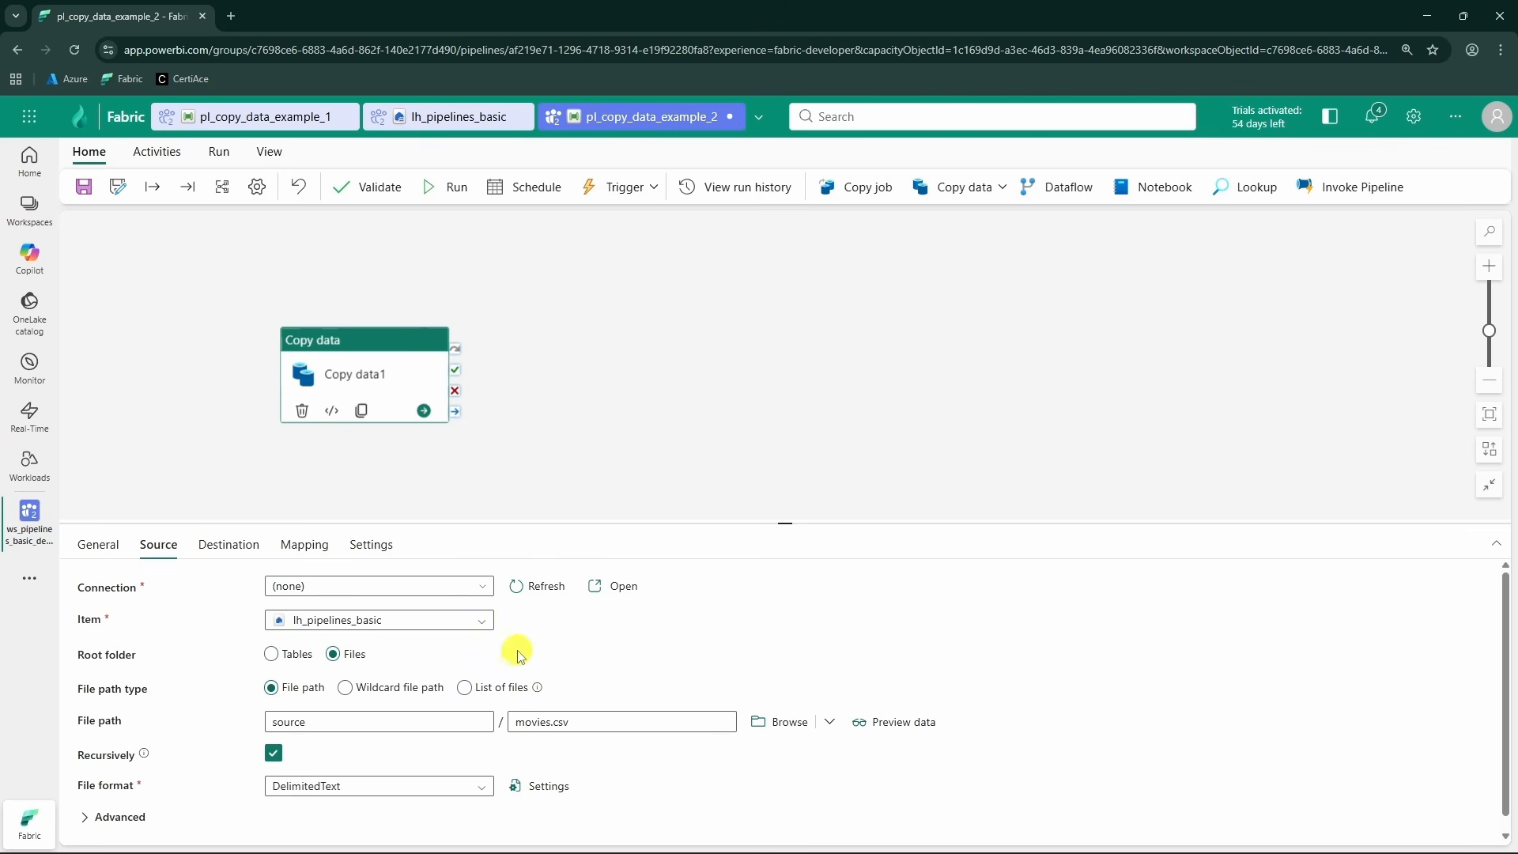
pyautogui.click(229, 544)
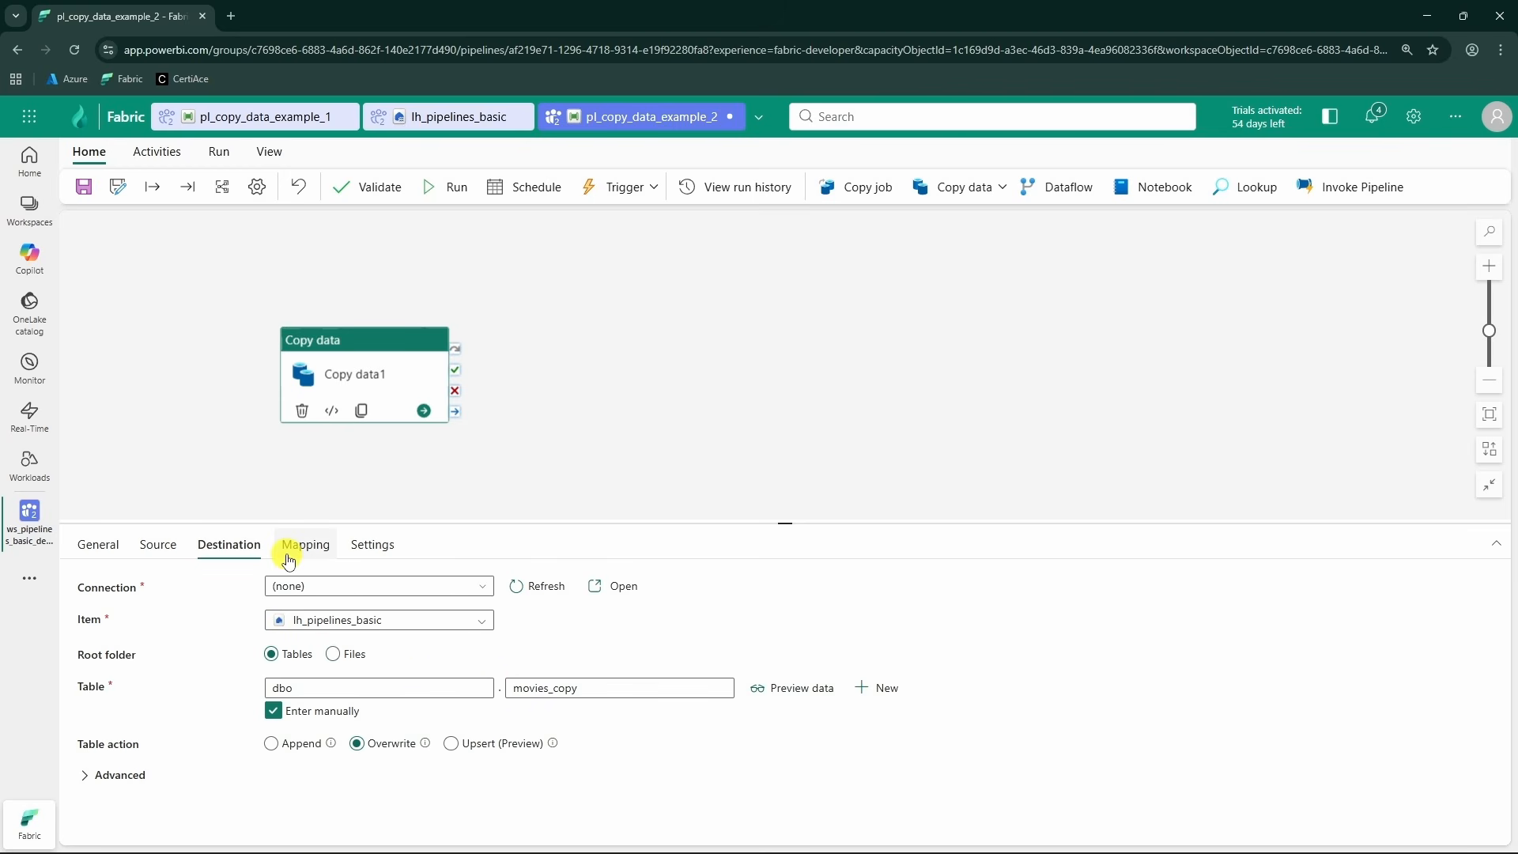
pyautogui.click(316, 557)
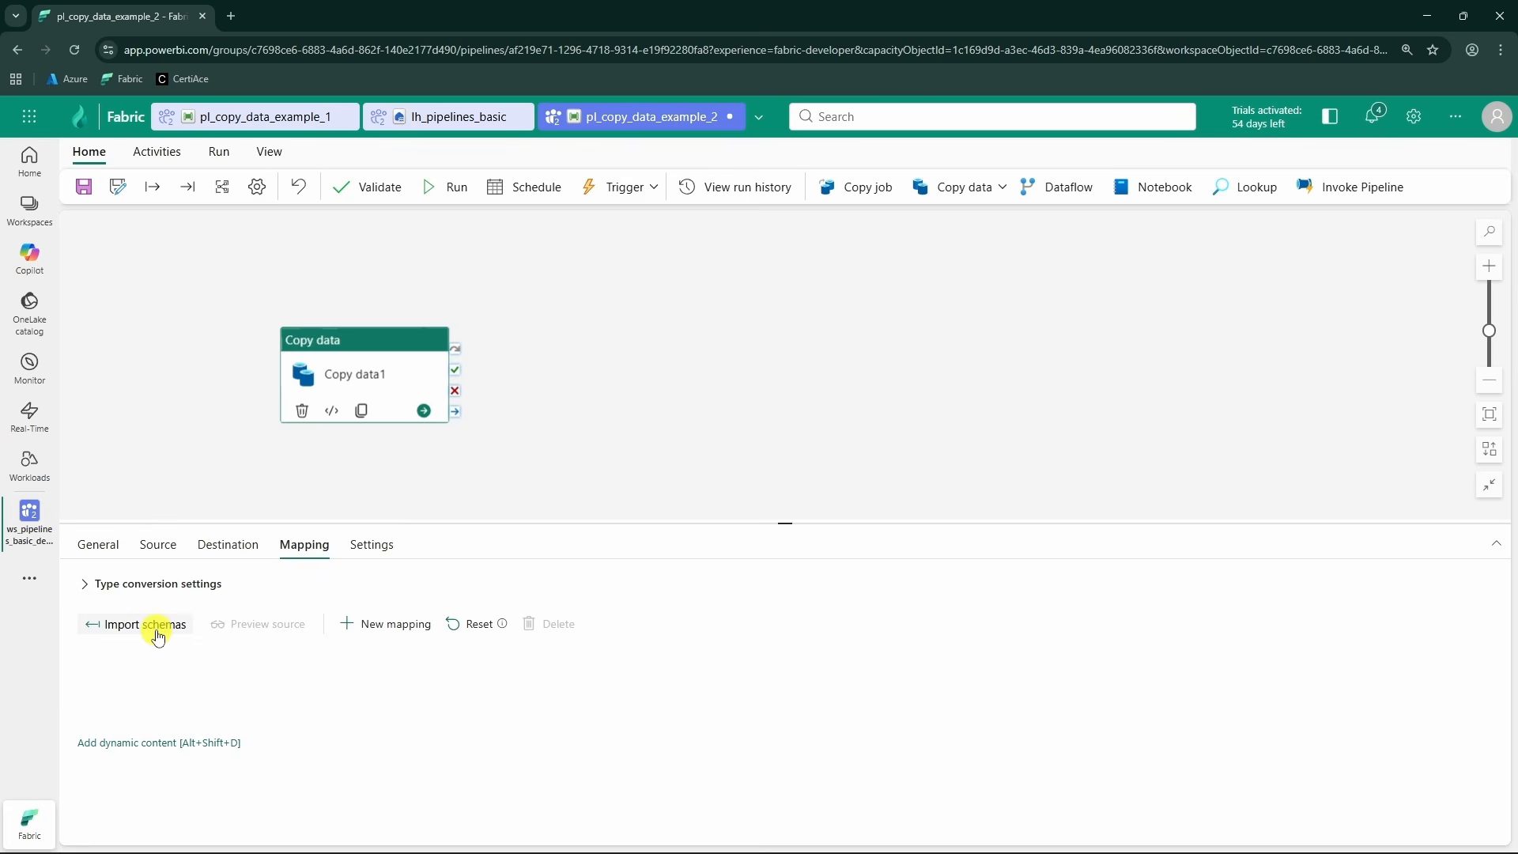
pyautogui.click(159, 630)
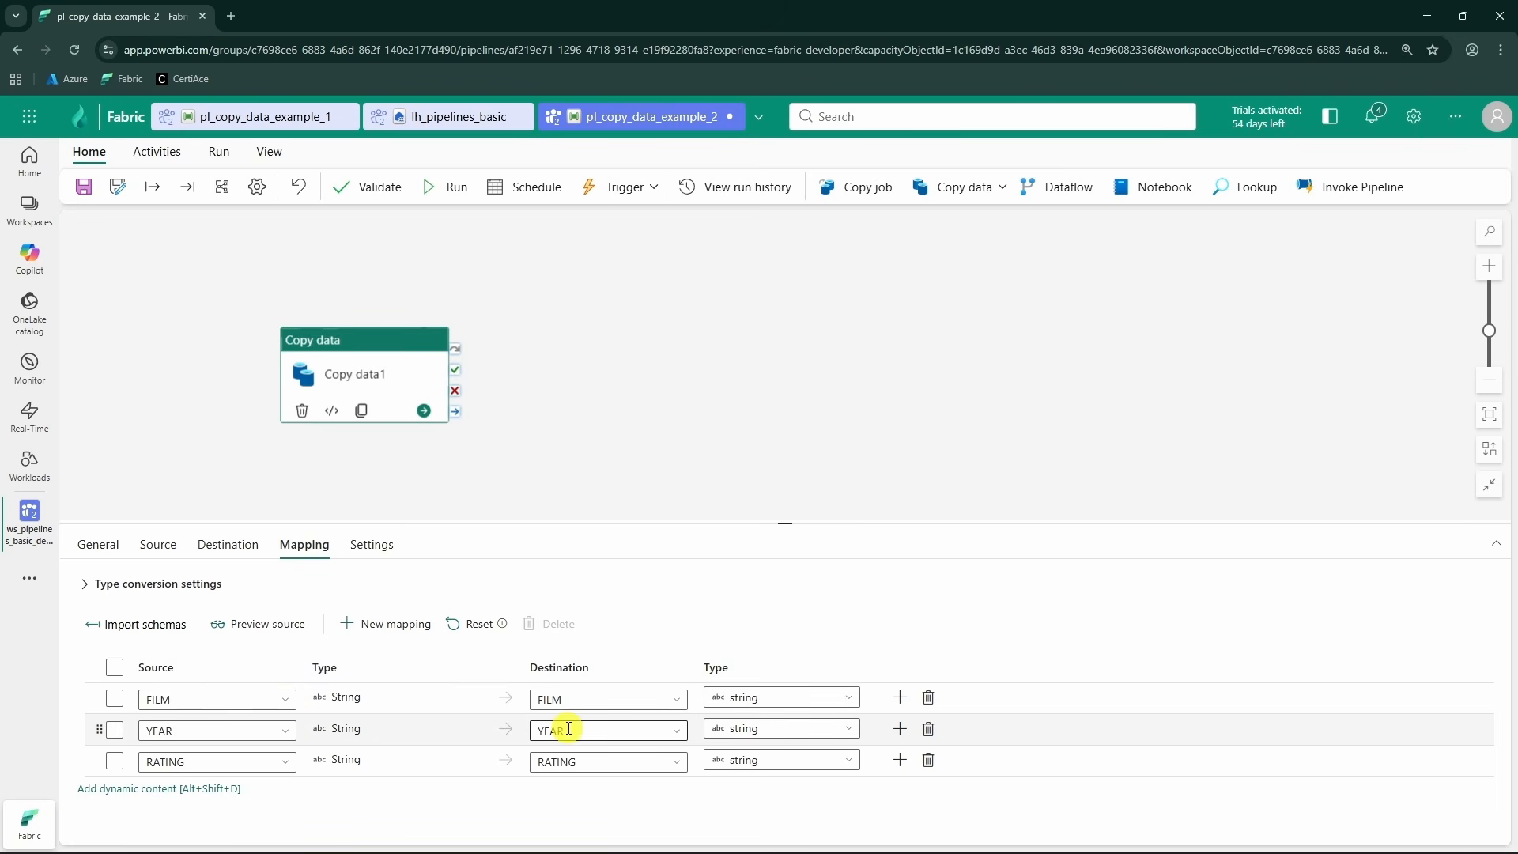
# - Rename the destination column mapped from FILM as MOVIE
pyautogui.click(610, 699)
pyautogui.write('_')
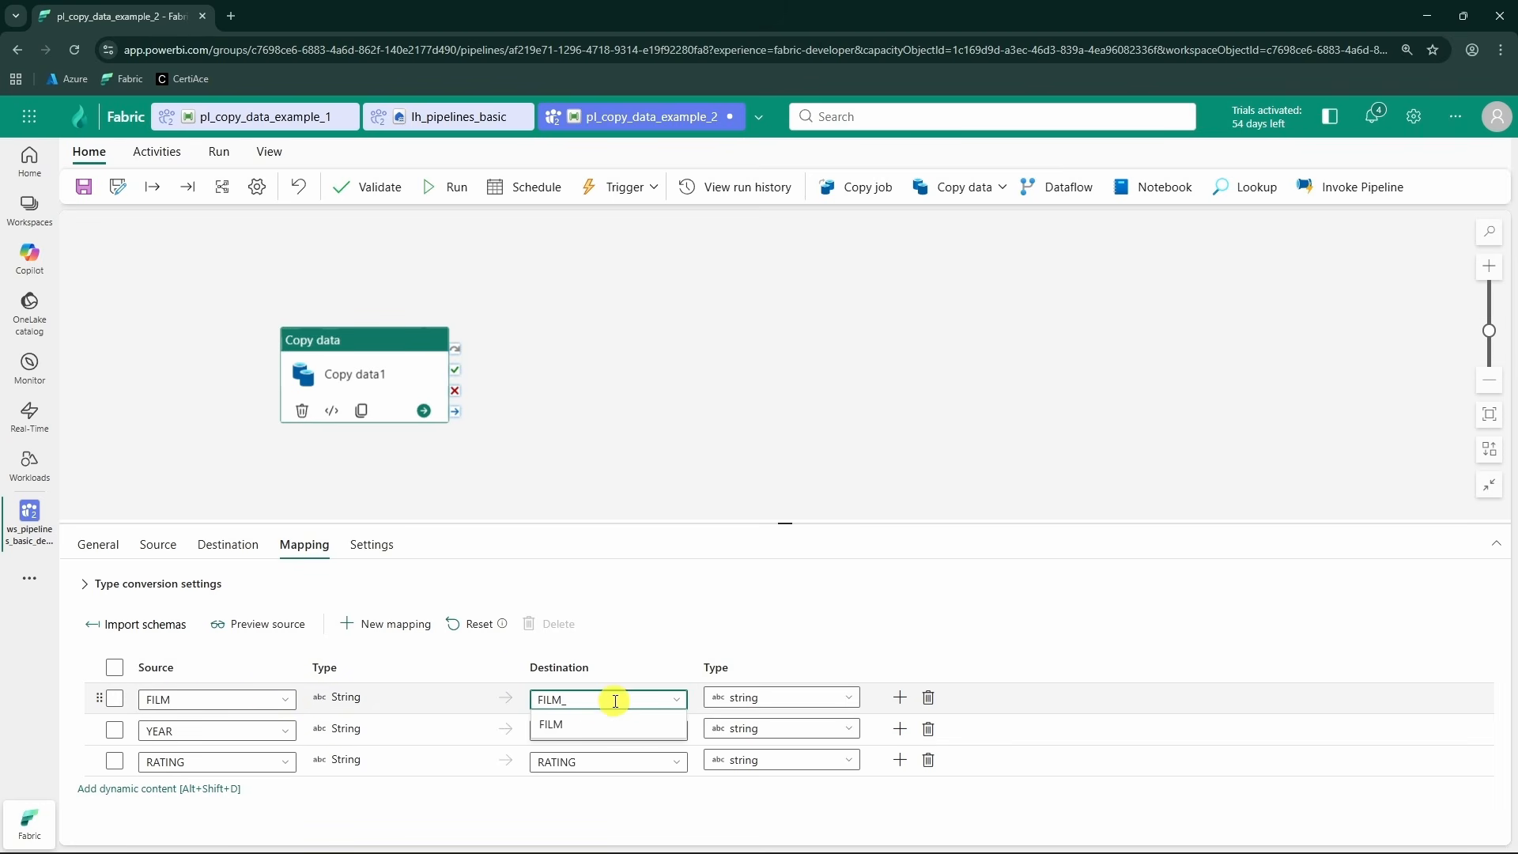
pyautogui.press('BackSpace')
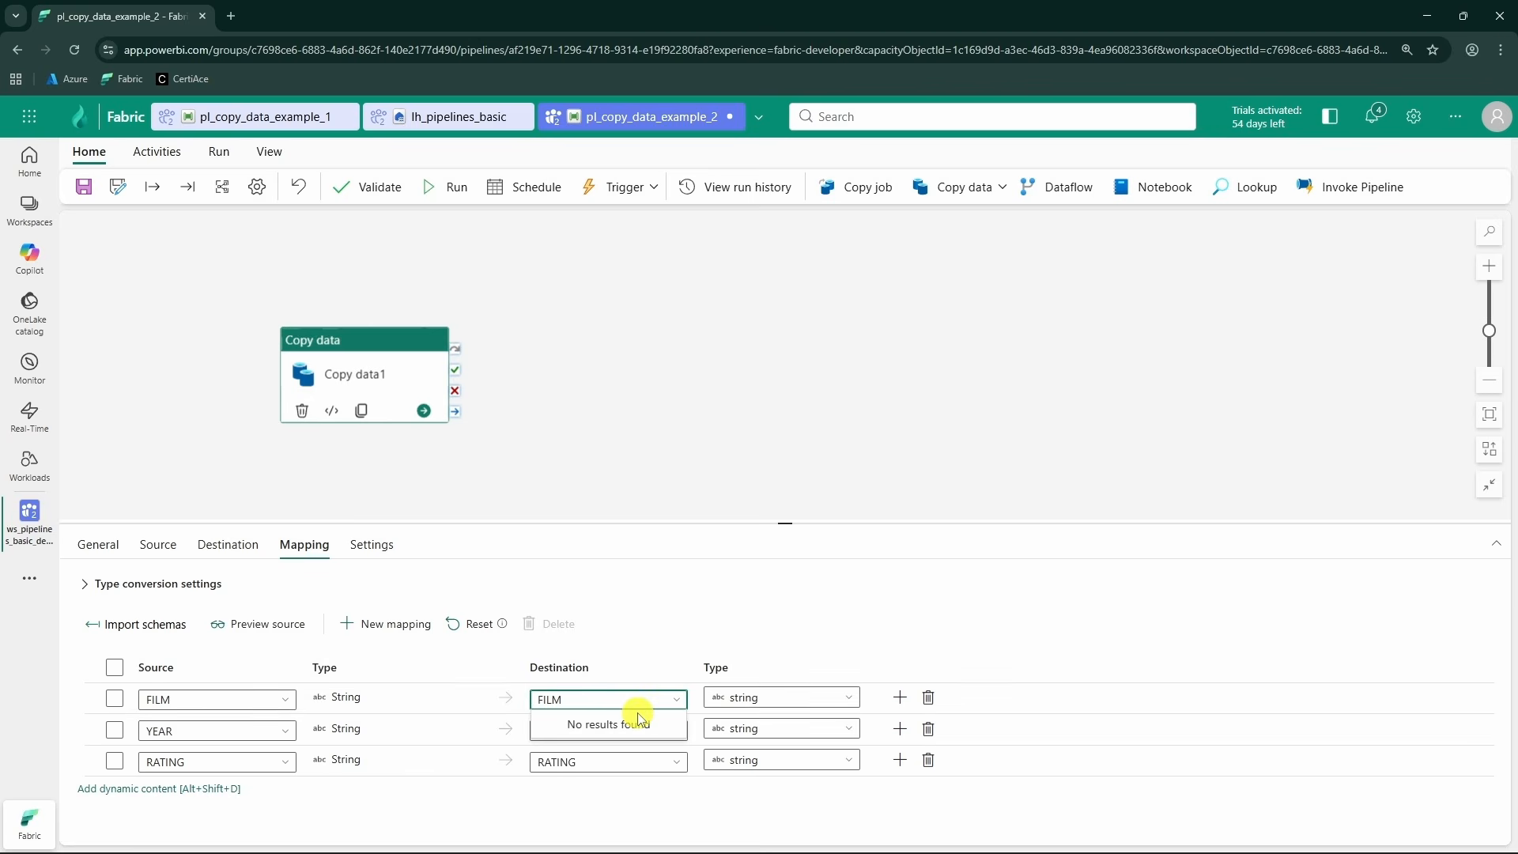
pyautogui.press('BackSpace')
pyautogui.doubleClick(553, 700)
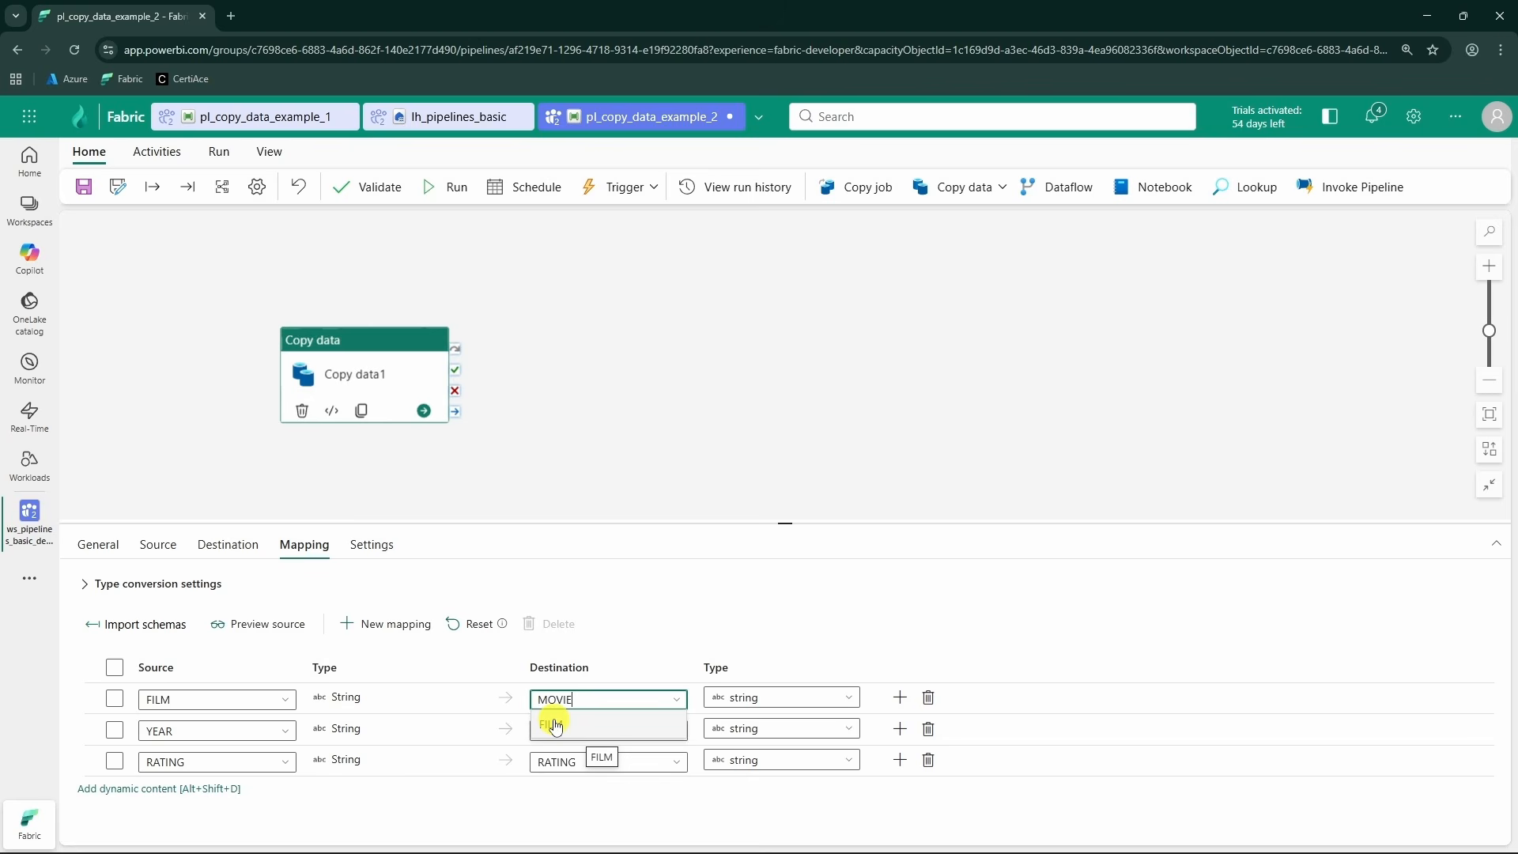
pyautogui.click(700, 606)
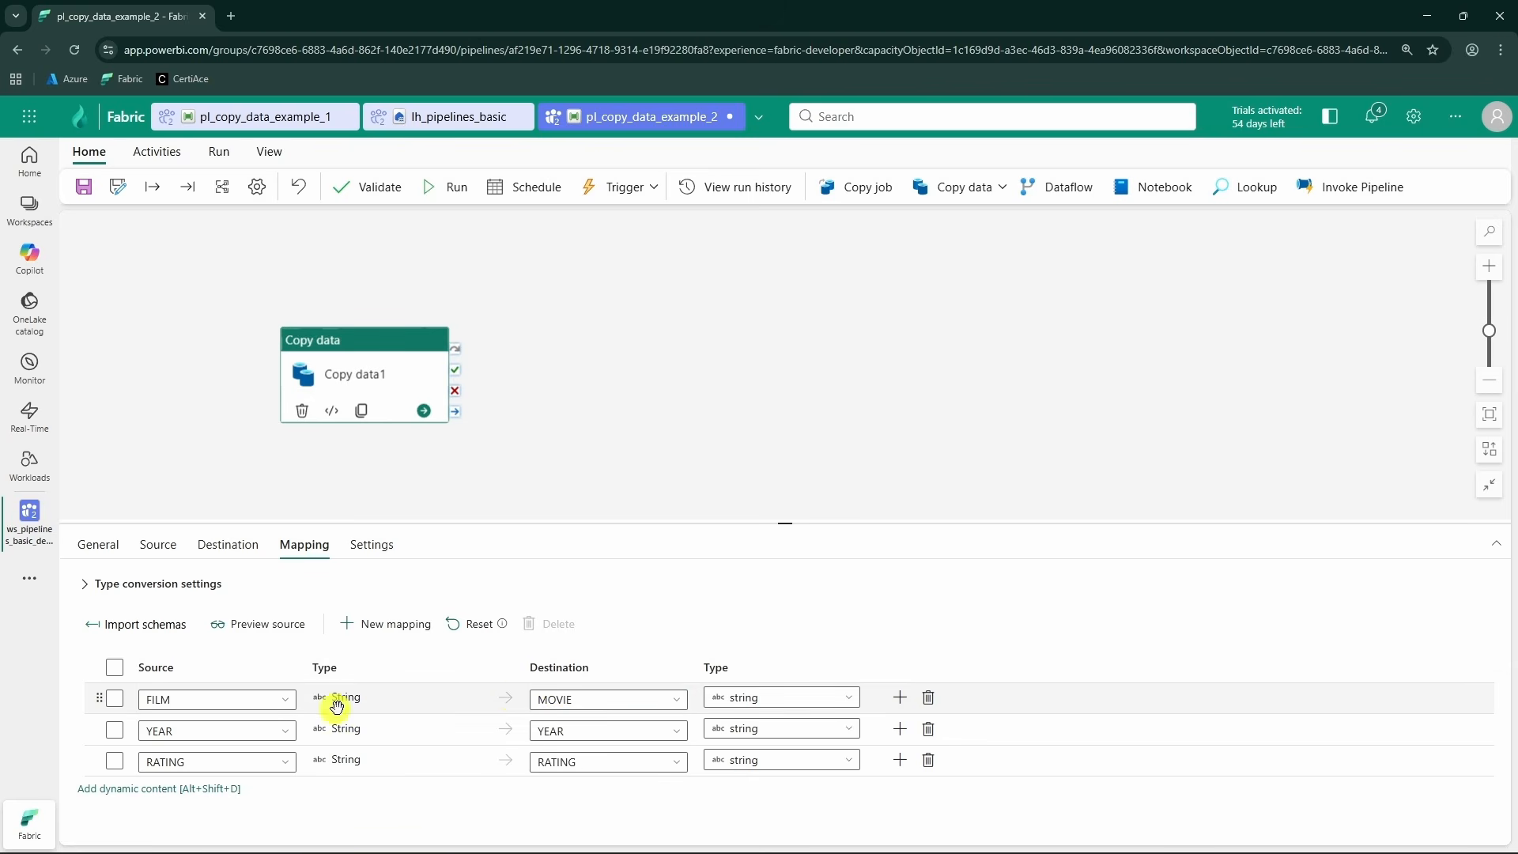
# - Examine the available destination types for YEAR, and inspect the year and rating values in the source folder's movies.csv
pyautogui.click(851, 730)
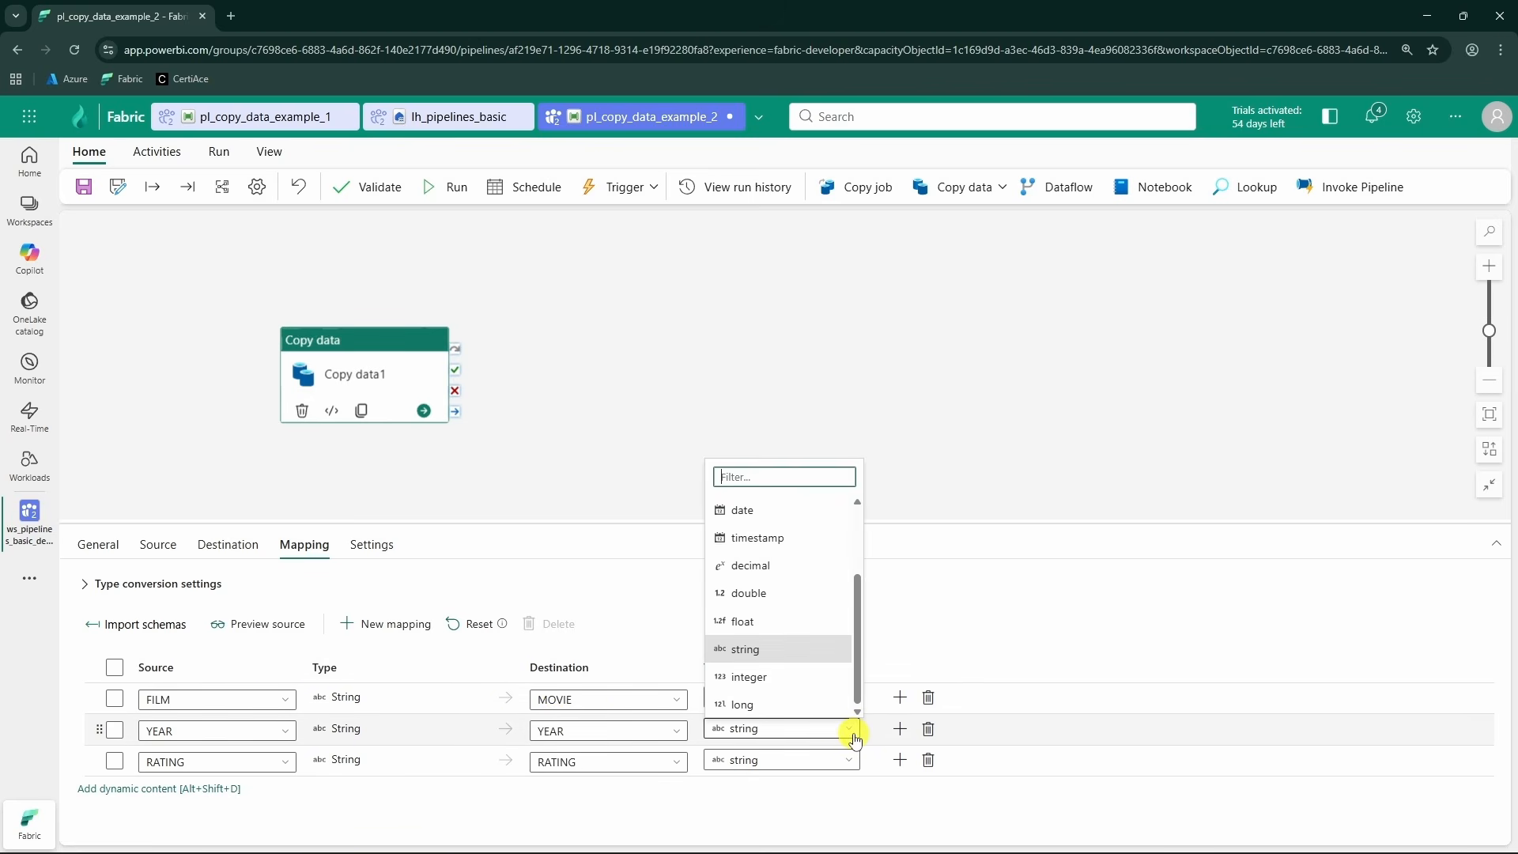
pyautogui.click(851, 731)
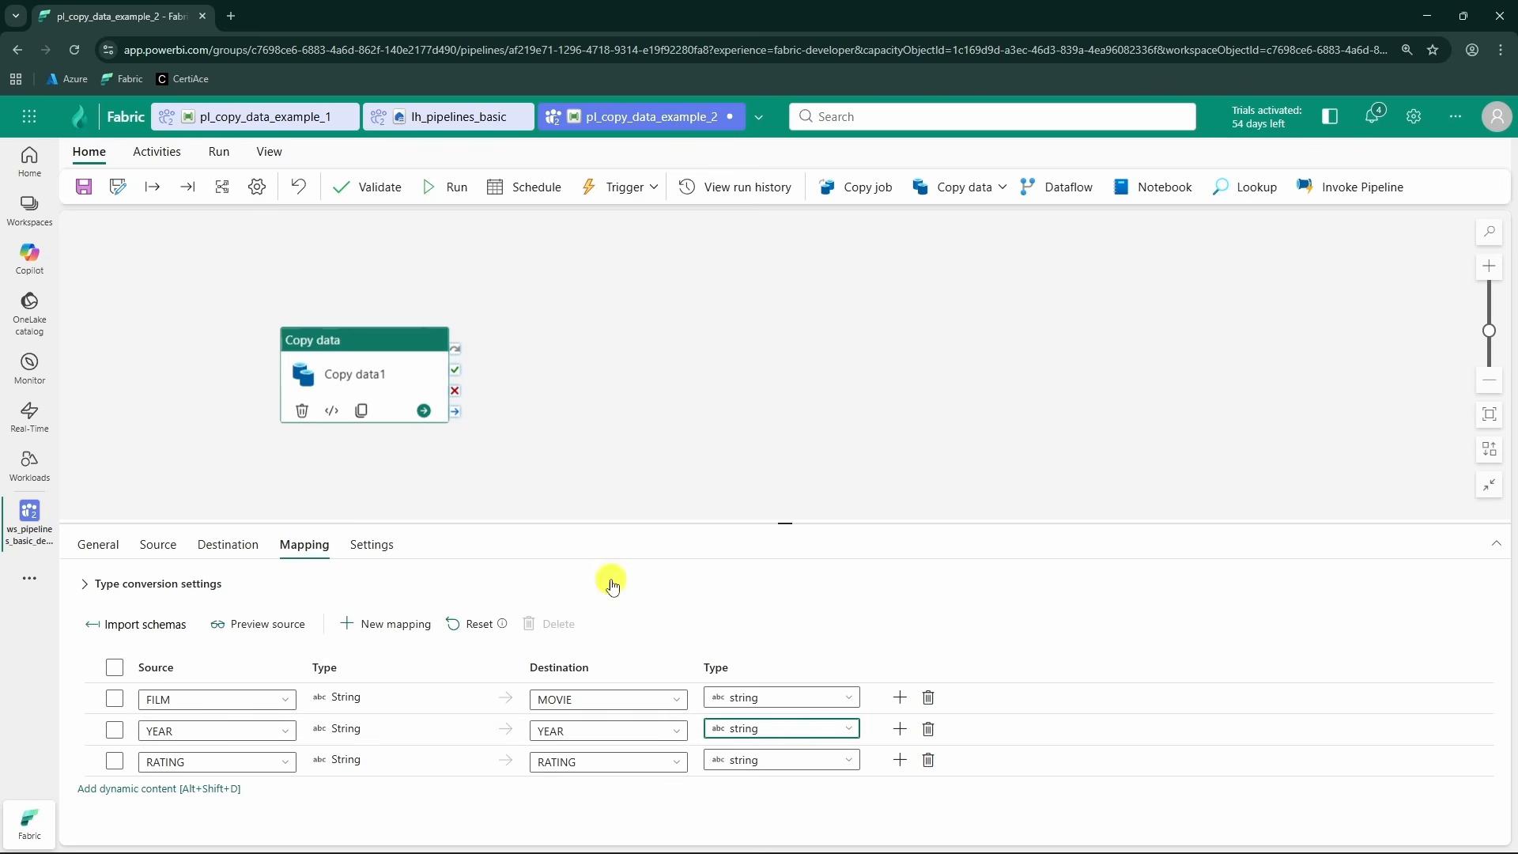
pyautogui.click(465, 127)
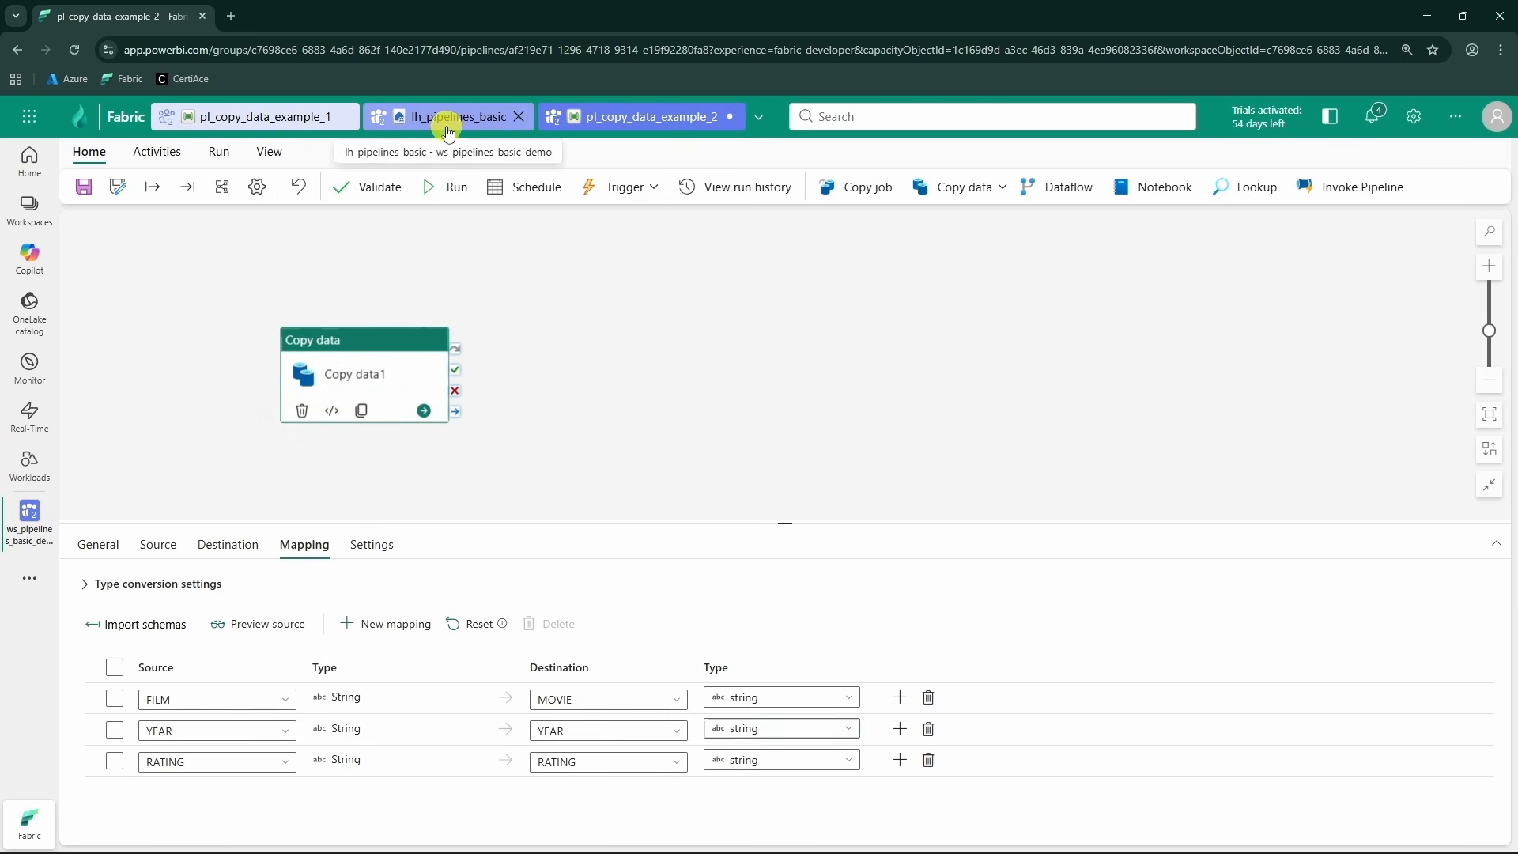
pyautogui.click(391, 364)
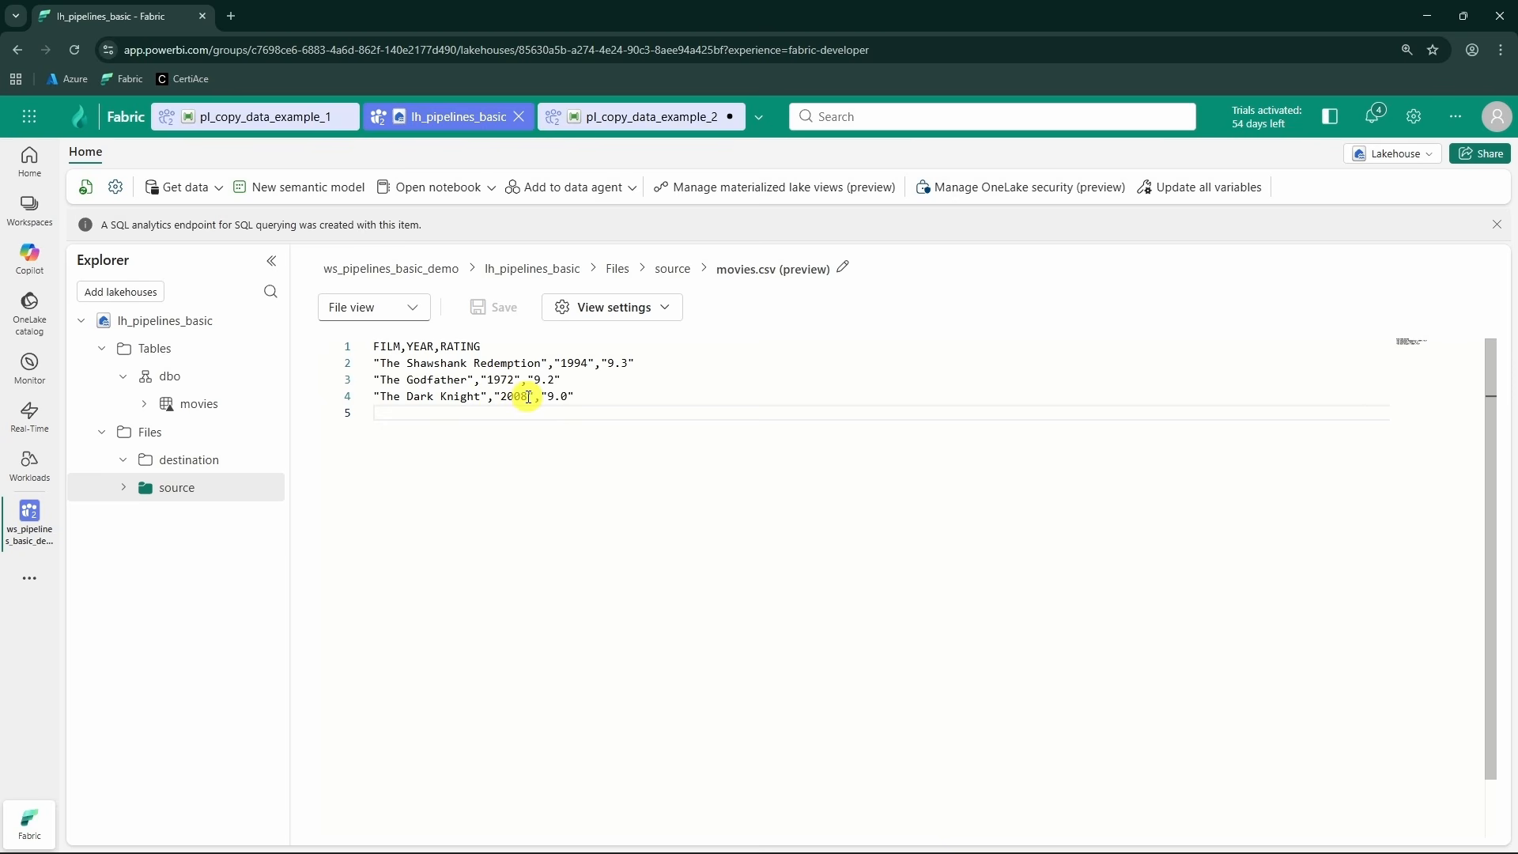
pyautogui.click(504, 378)
pyautogui.click(575, 361)
pyautogui.click(515, 395)
pyautogui.click(503, 380)
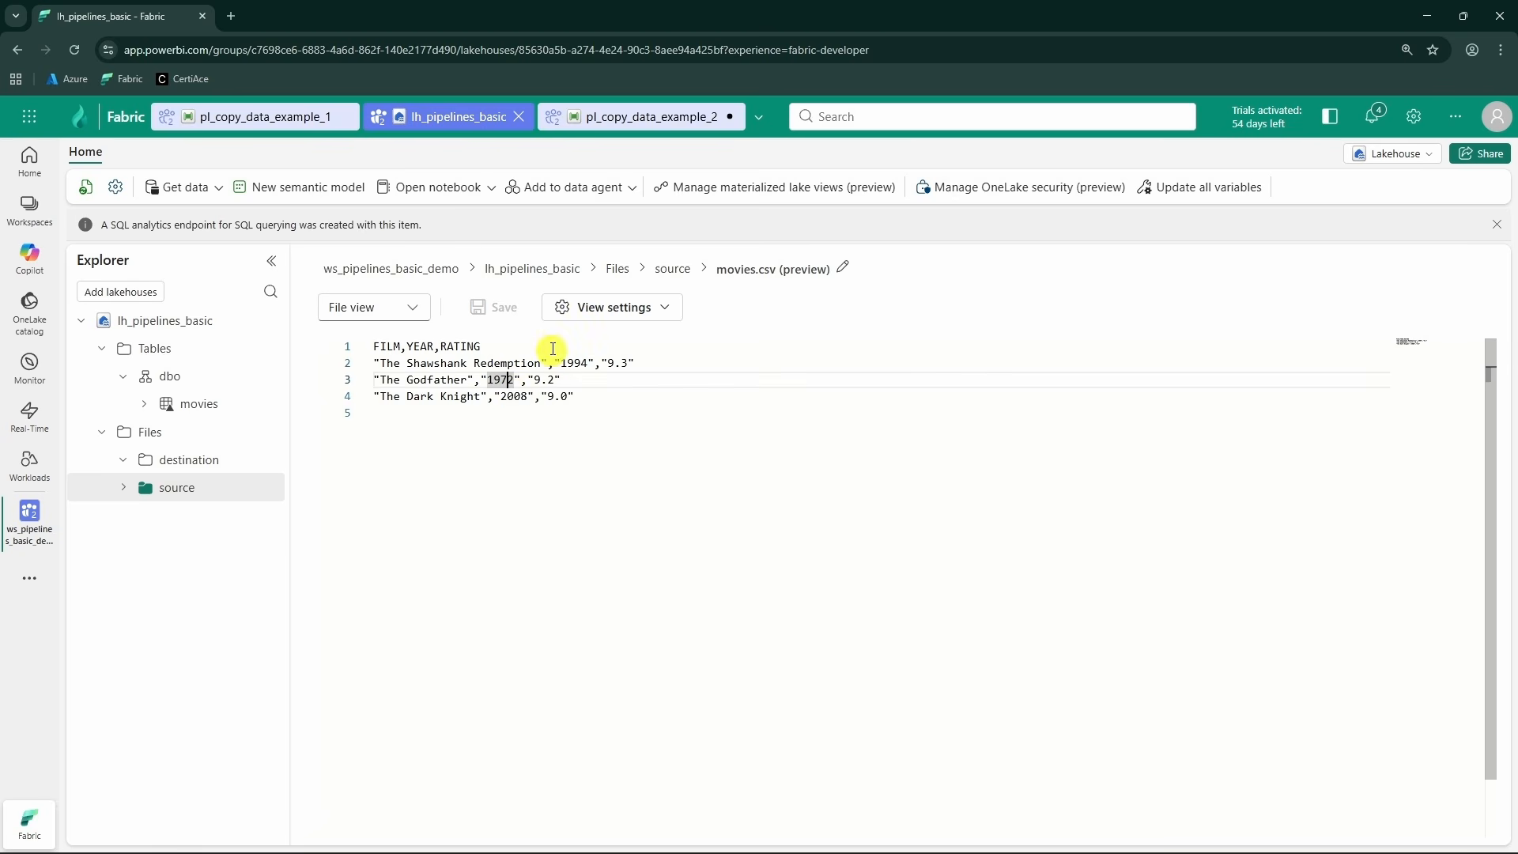
pyautogui.click(567, 363)
pyautogui.click(501, 379)
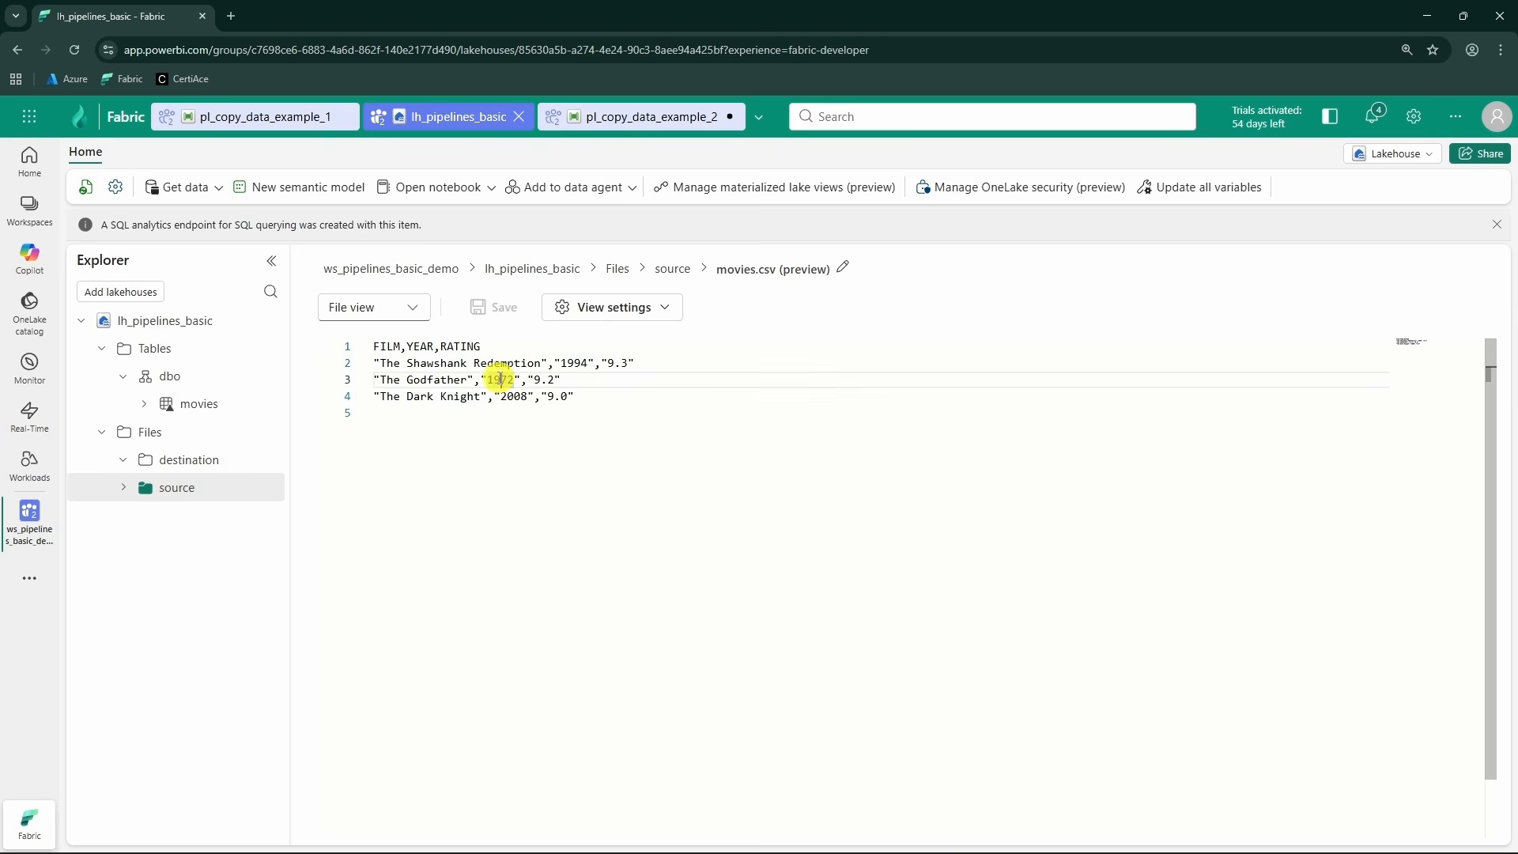
pyautogui.click(515, 396)
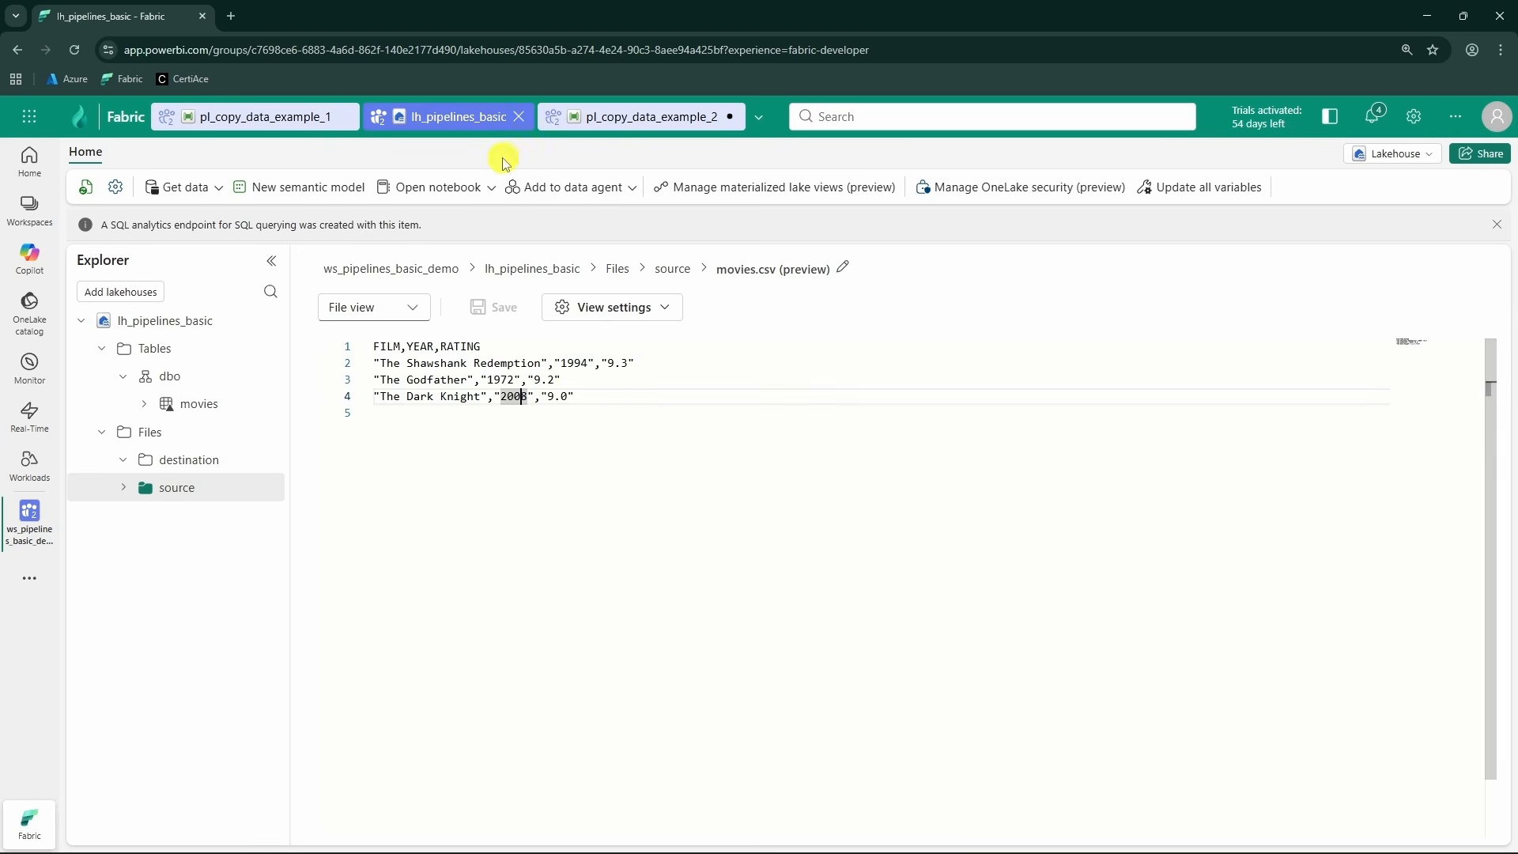
pyautogui.doubleClick(583, 363)
pyautogui.moveTo(603, 363); pyautogui.dragTo(627, 363)
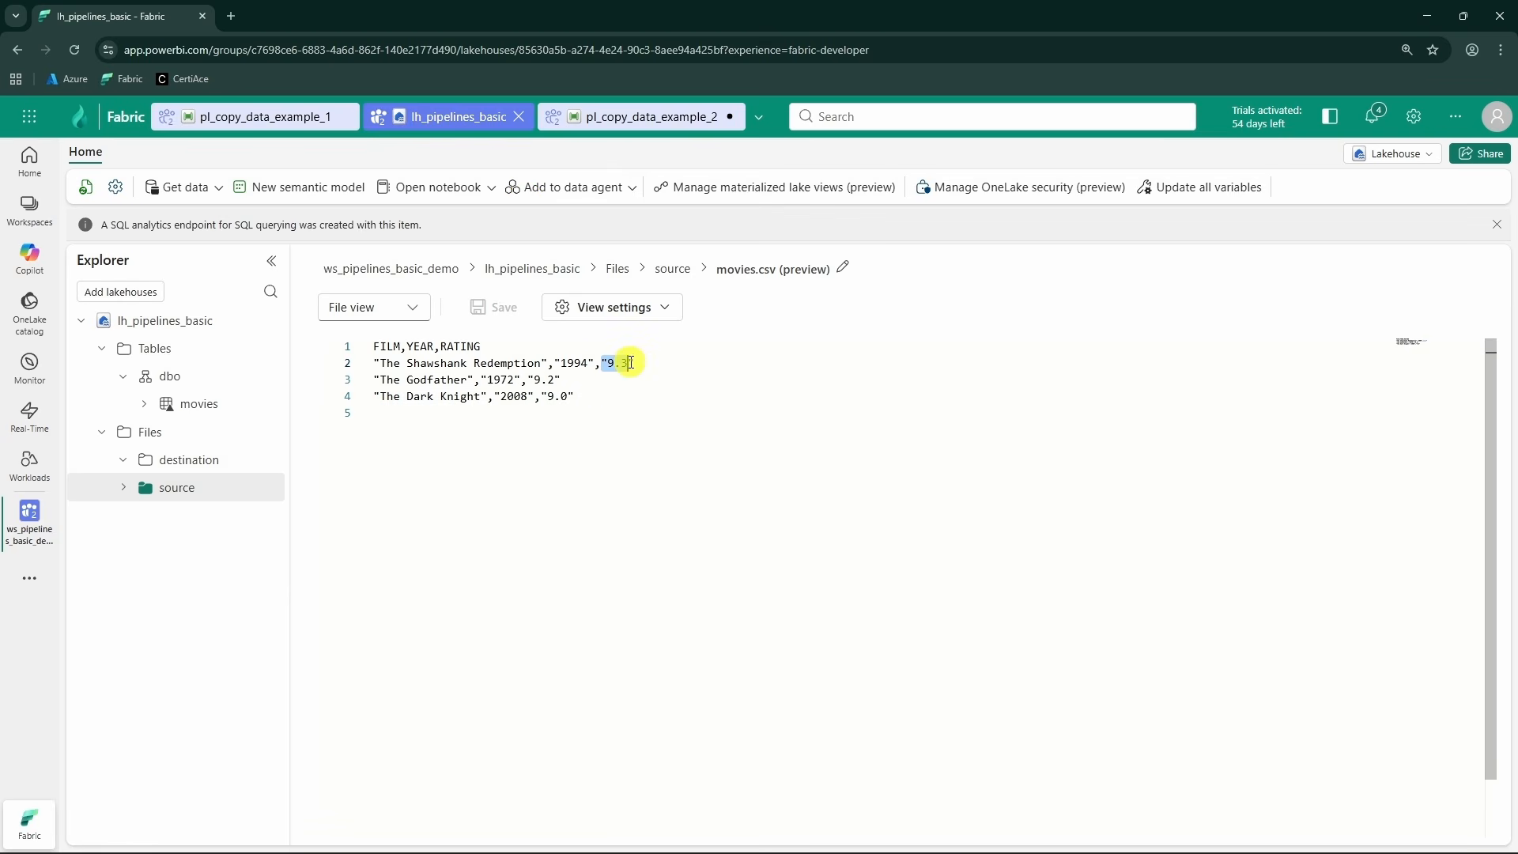
# - Set the destination types in the pl_copy_data_example_2 mapping to integer for YEAR and double for RATING
pyautogui.click(651, 117)
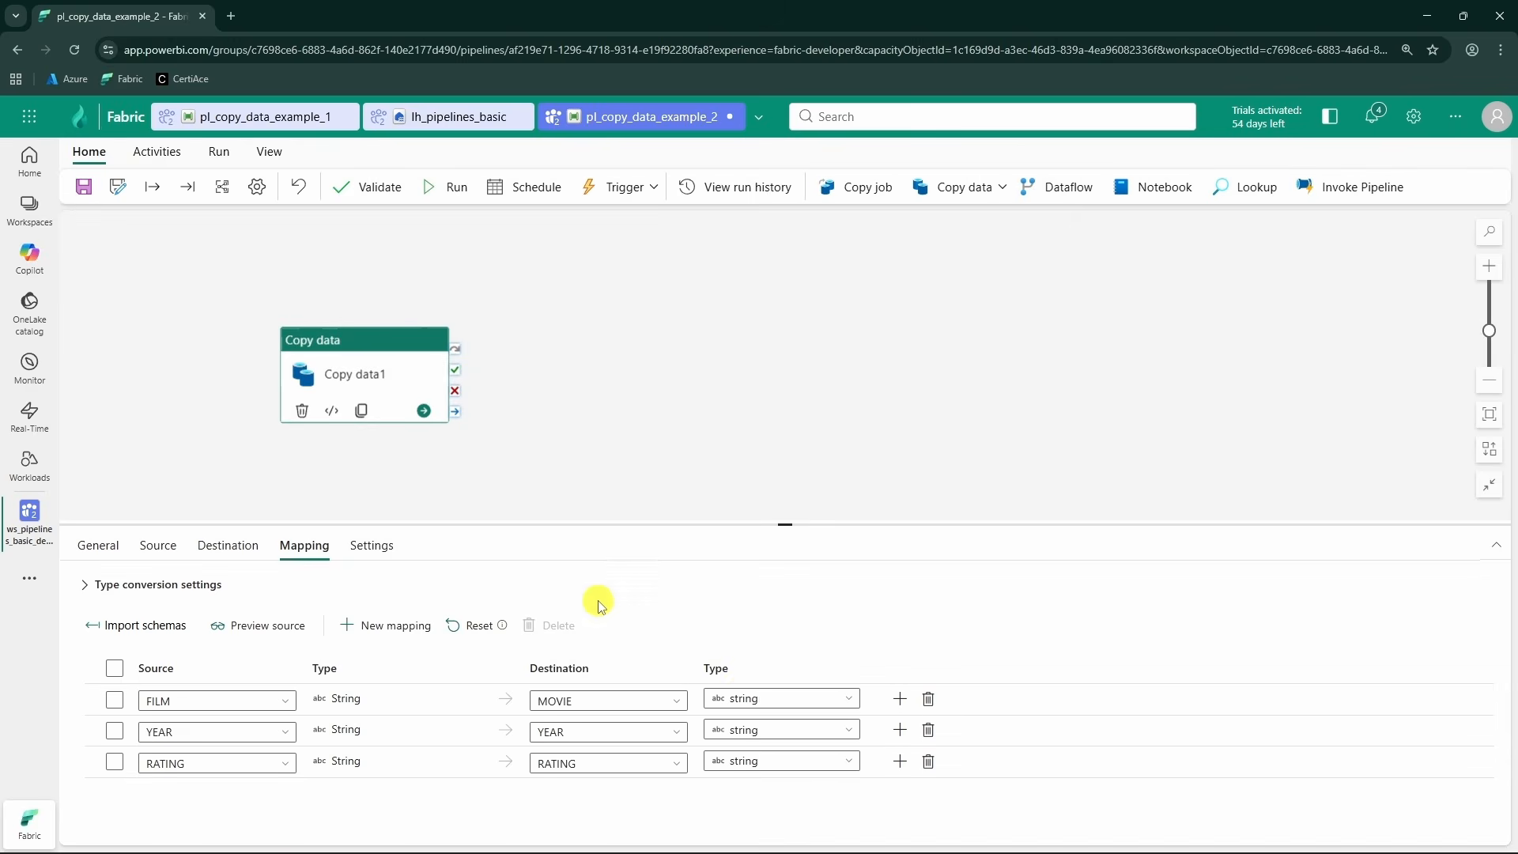
pyautogui.click(858, 698)
pyautogui.click(853, 729)
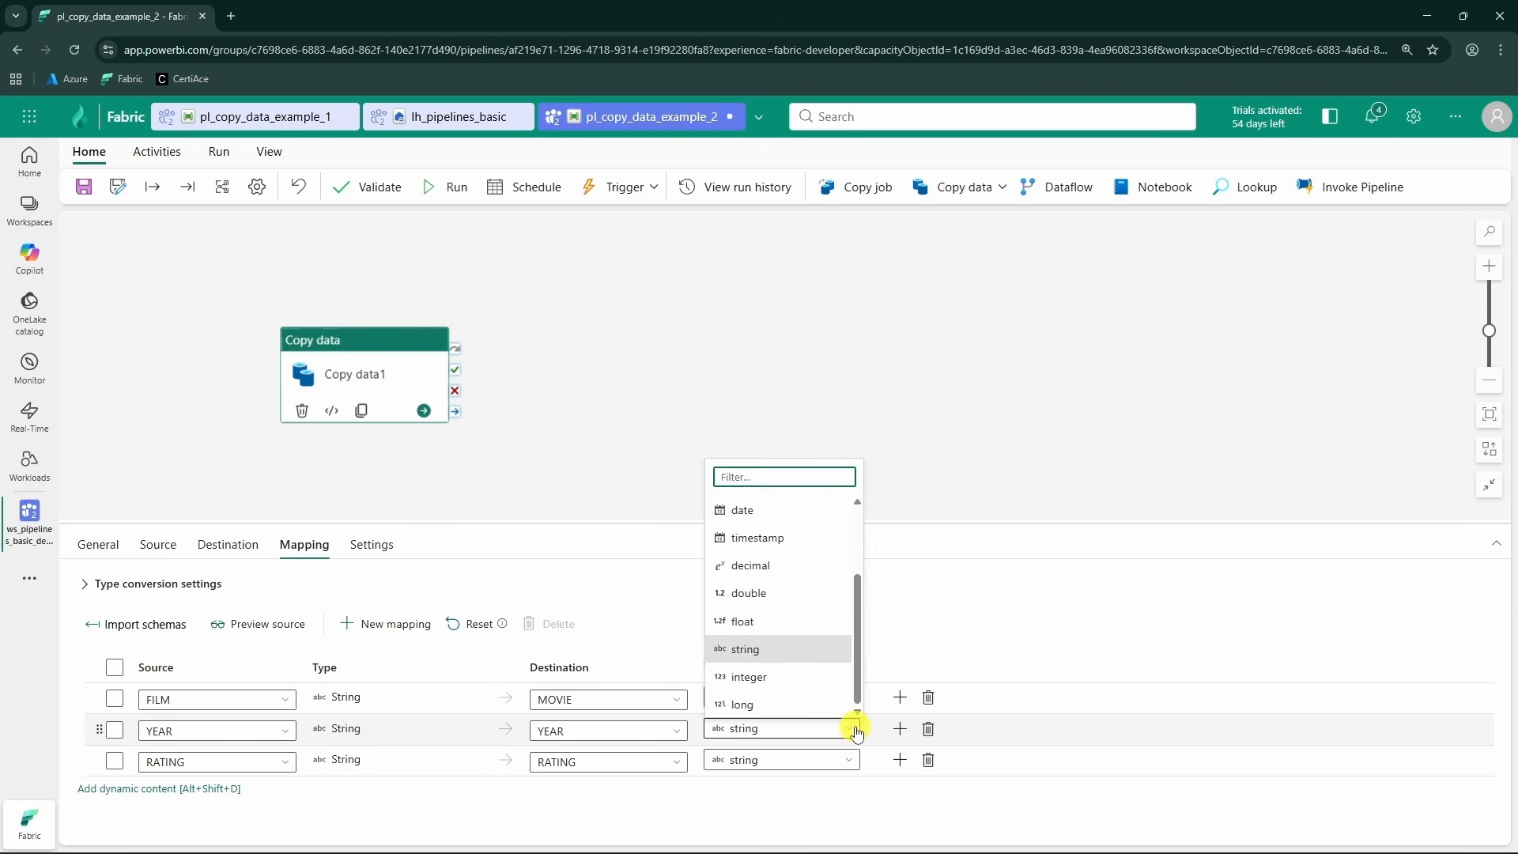
pyautogui.click(785, 680)
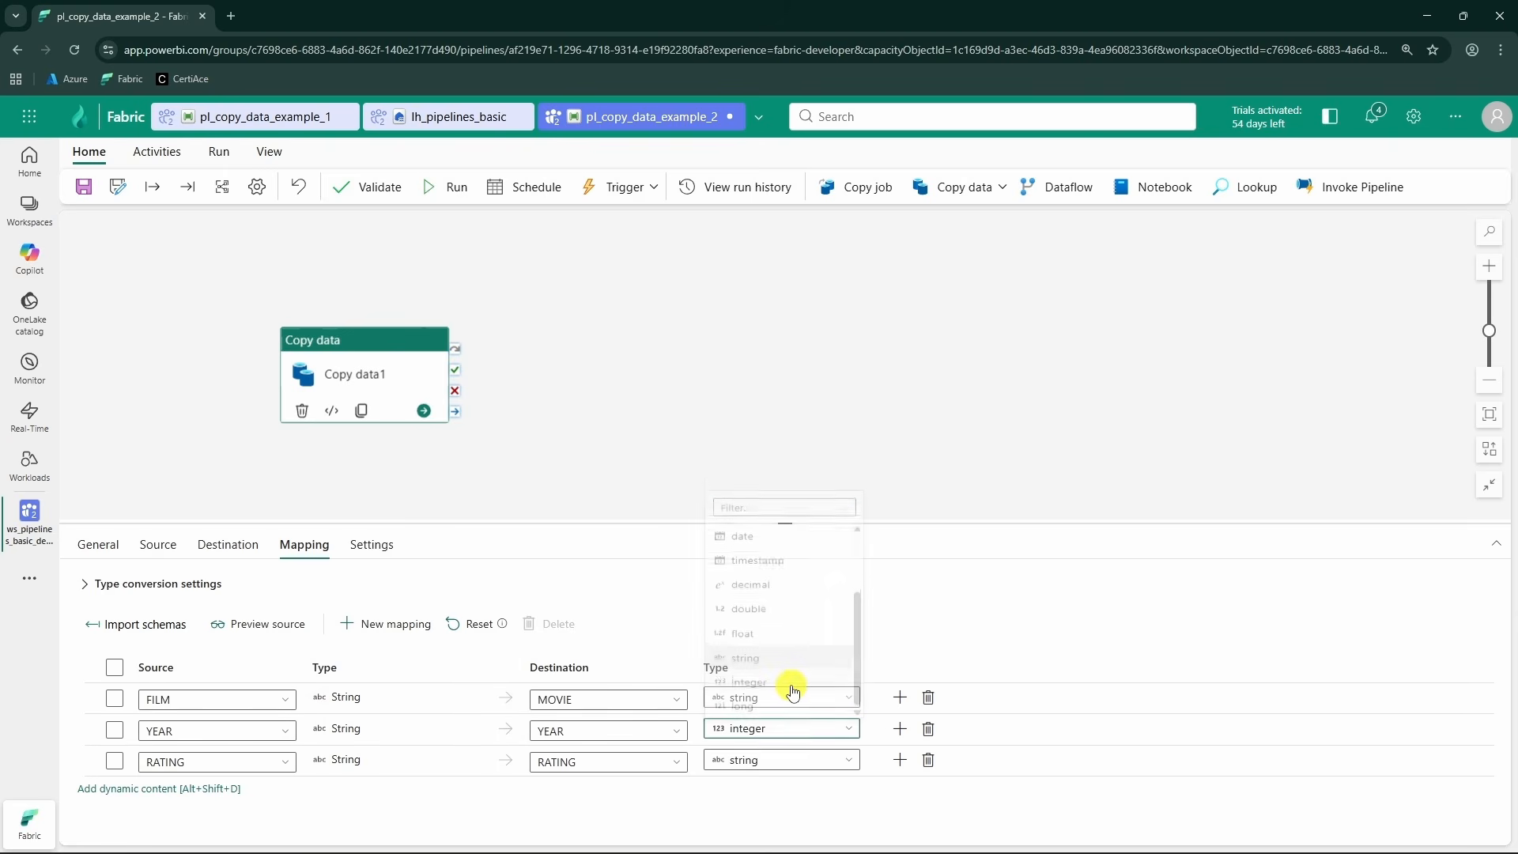
pyautogui.click(844, 762)
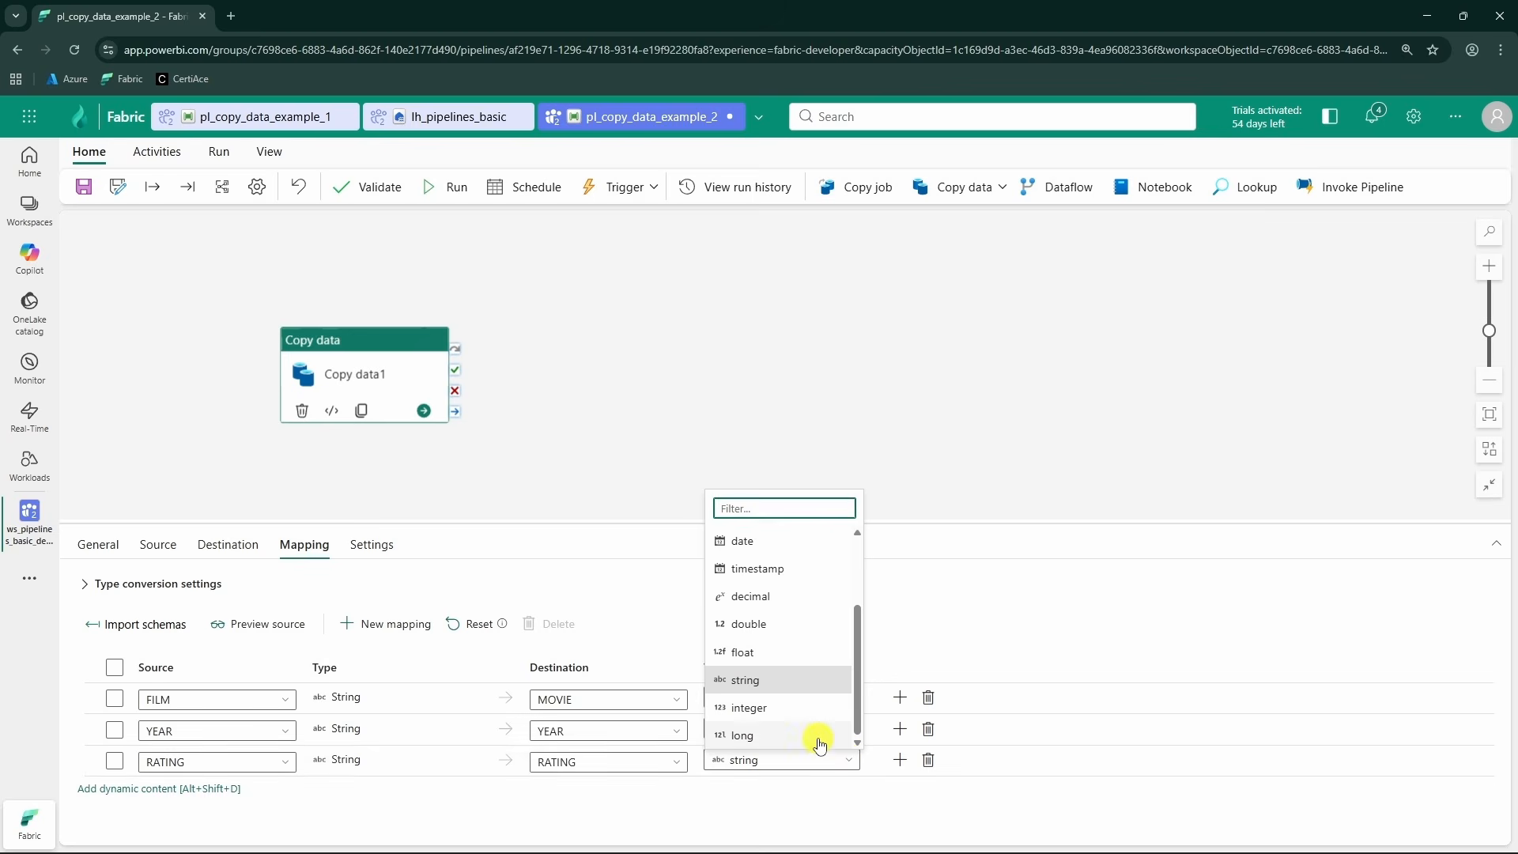
pyautogui.click(782, 630)
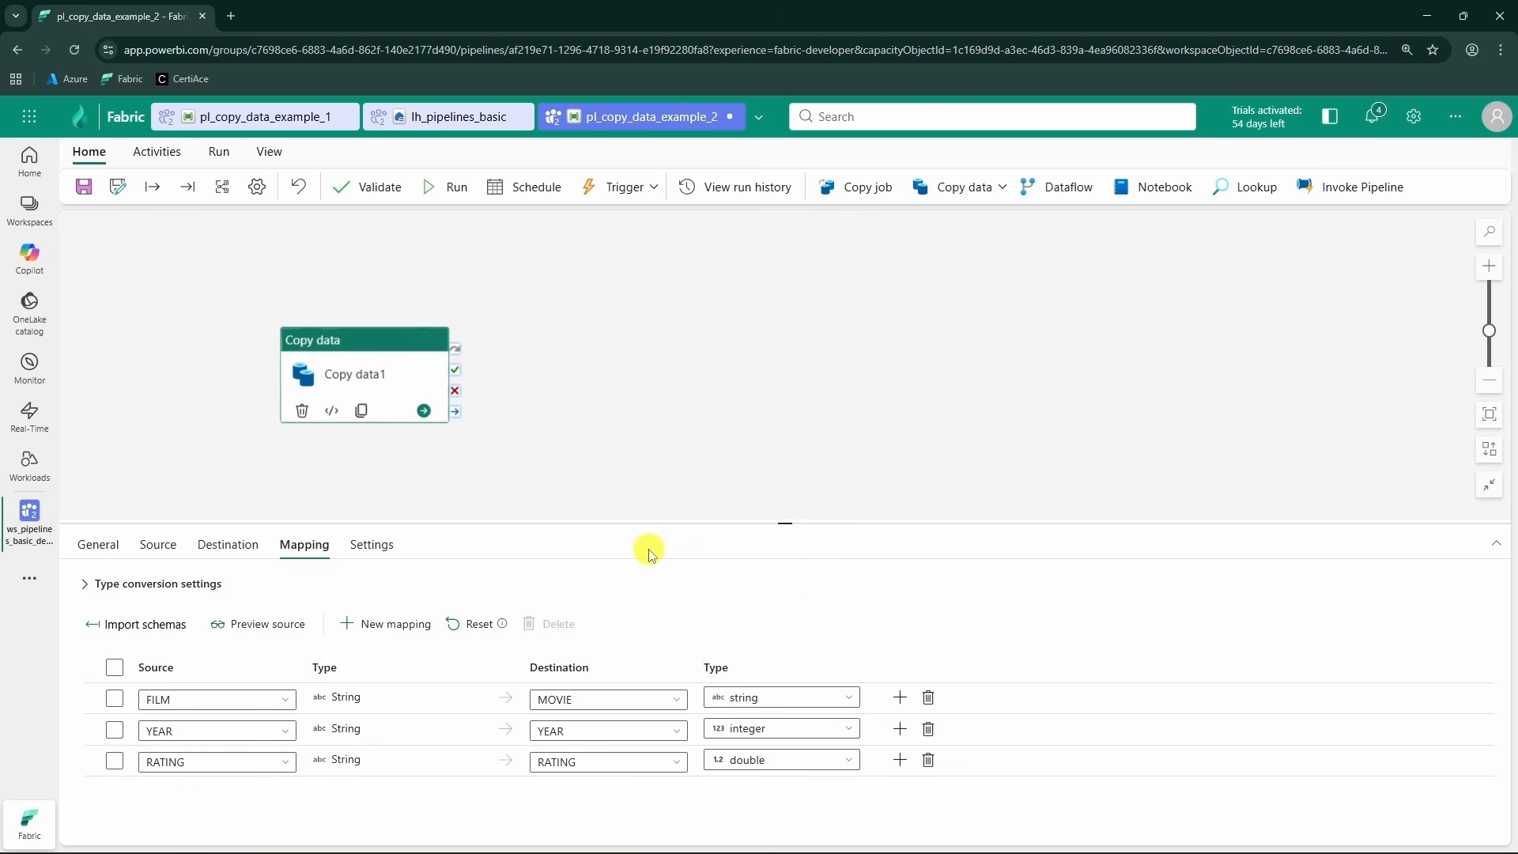
# - Validate the pipeline, close the validation output, and deselect the copy activity
pyautogui.click(371, 196)
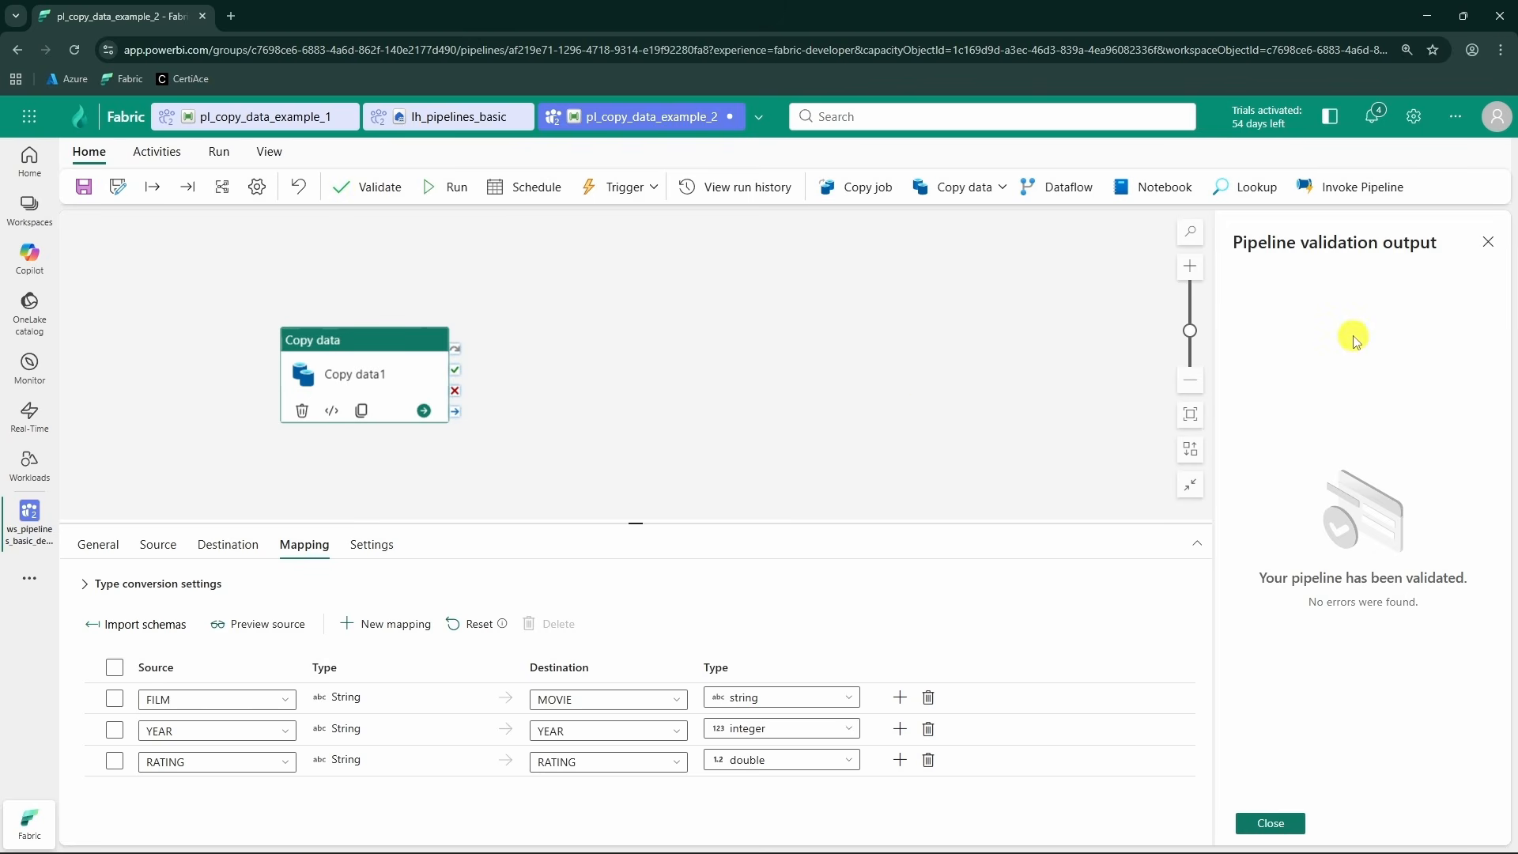
pyautogui.click(1274, 825)
pyautogui.click(609, 430)
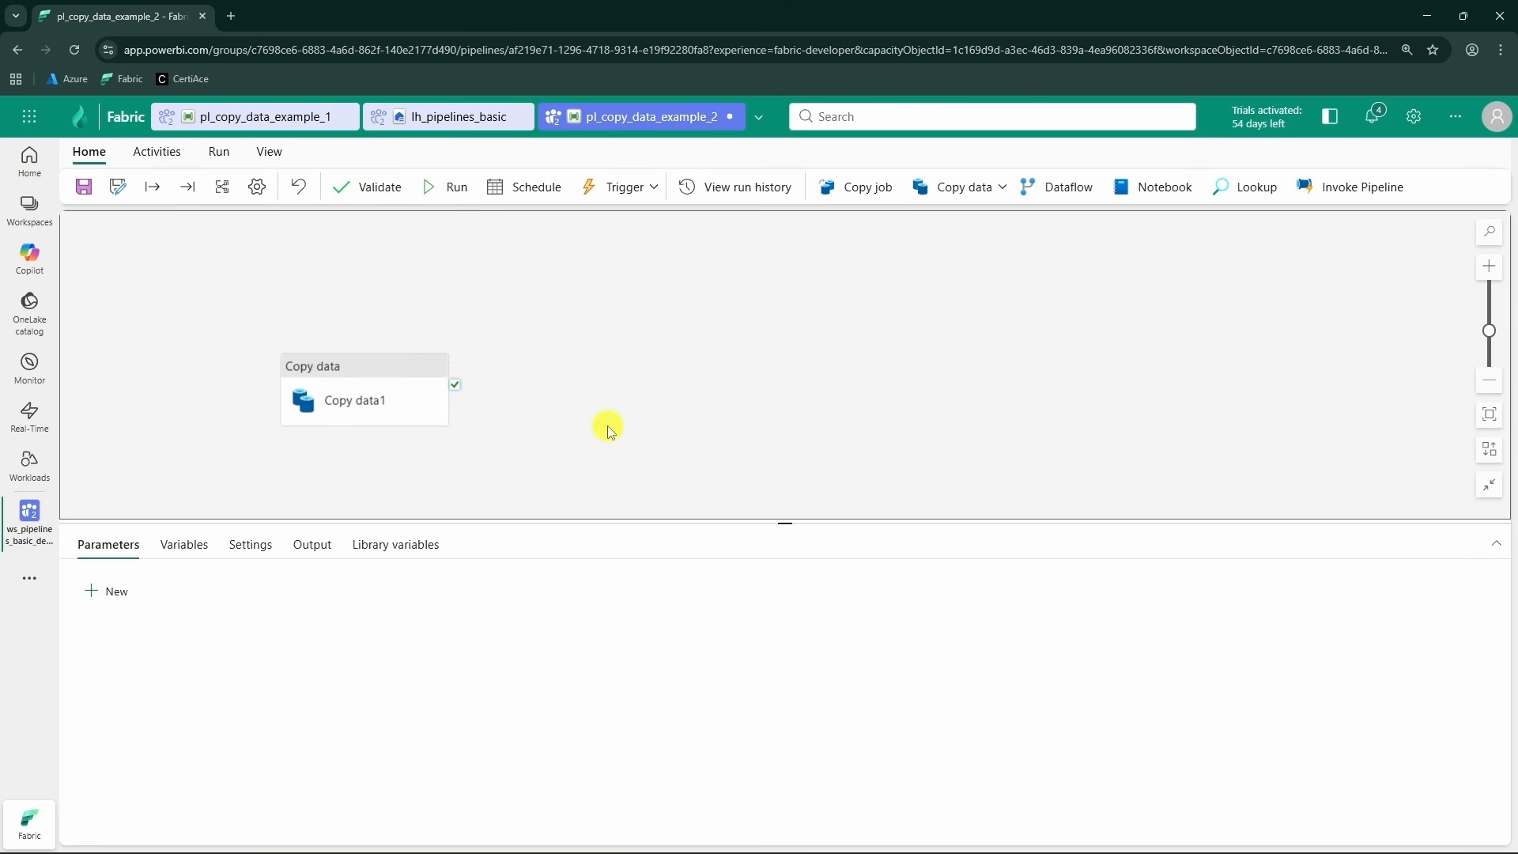
# - Save and run the pl_copy_data_example_2 pipeline
pyautogui.click(410, 380)
pyautogui.click(553, 316)
pyautogui.click(452, 190)
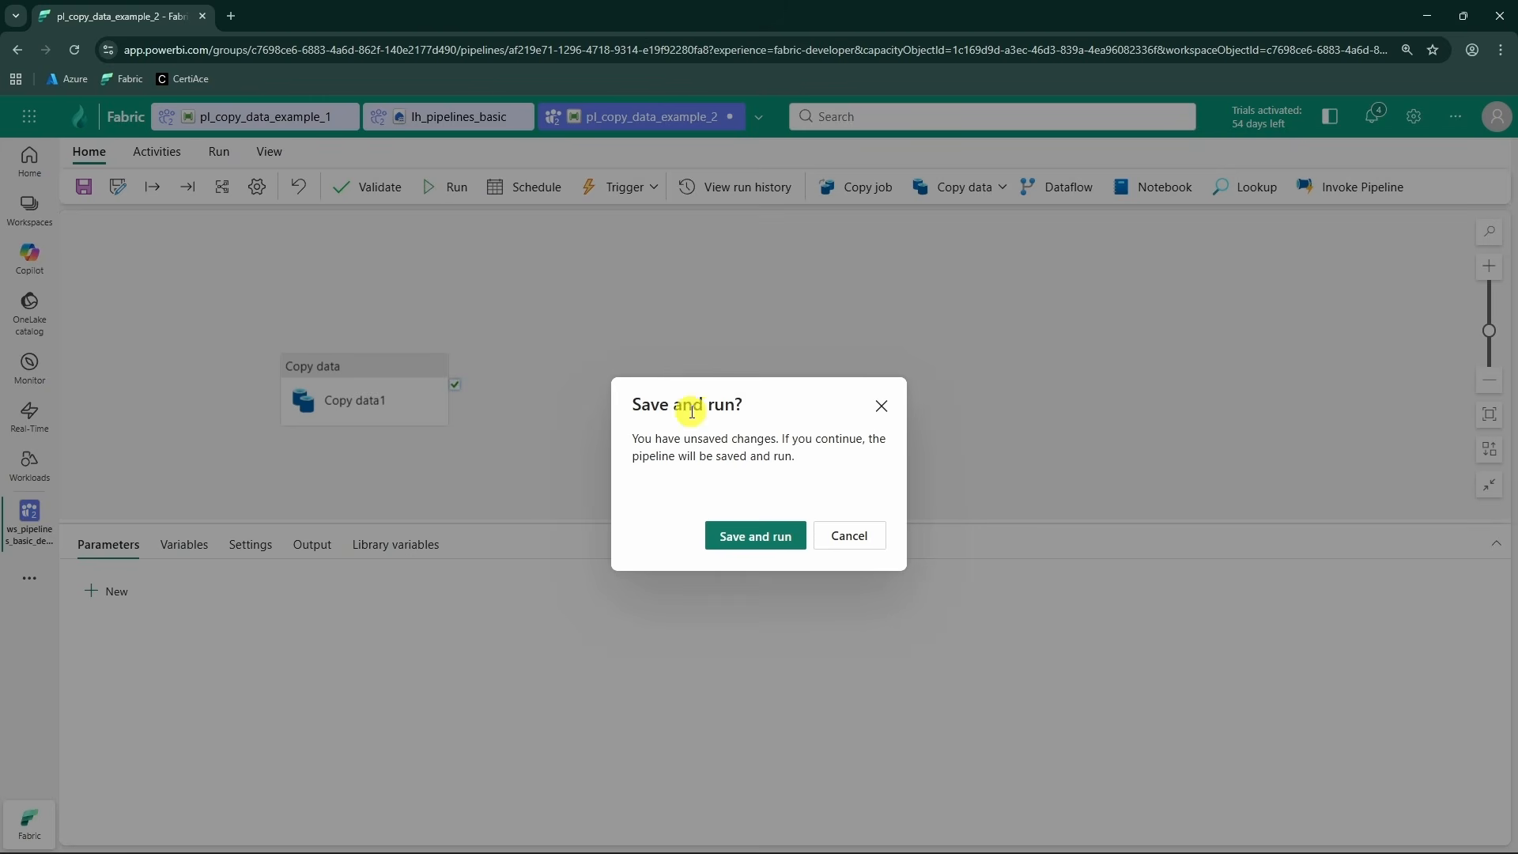
pyautogui.click(754, 539)
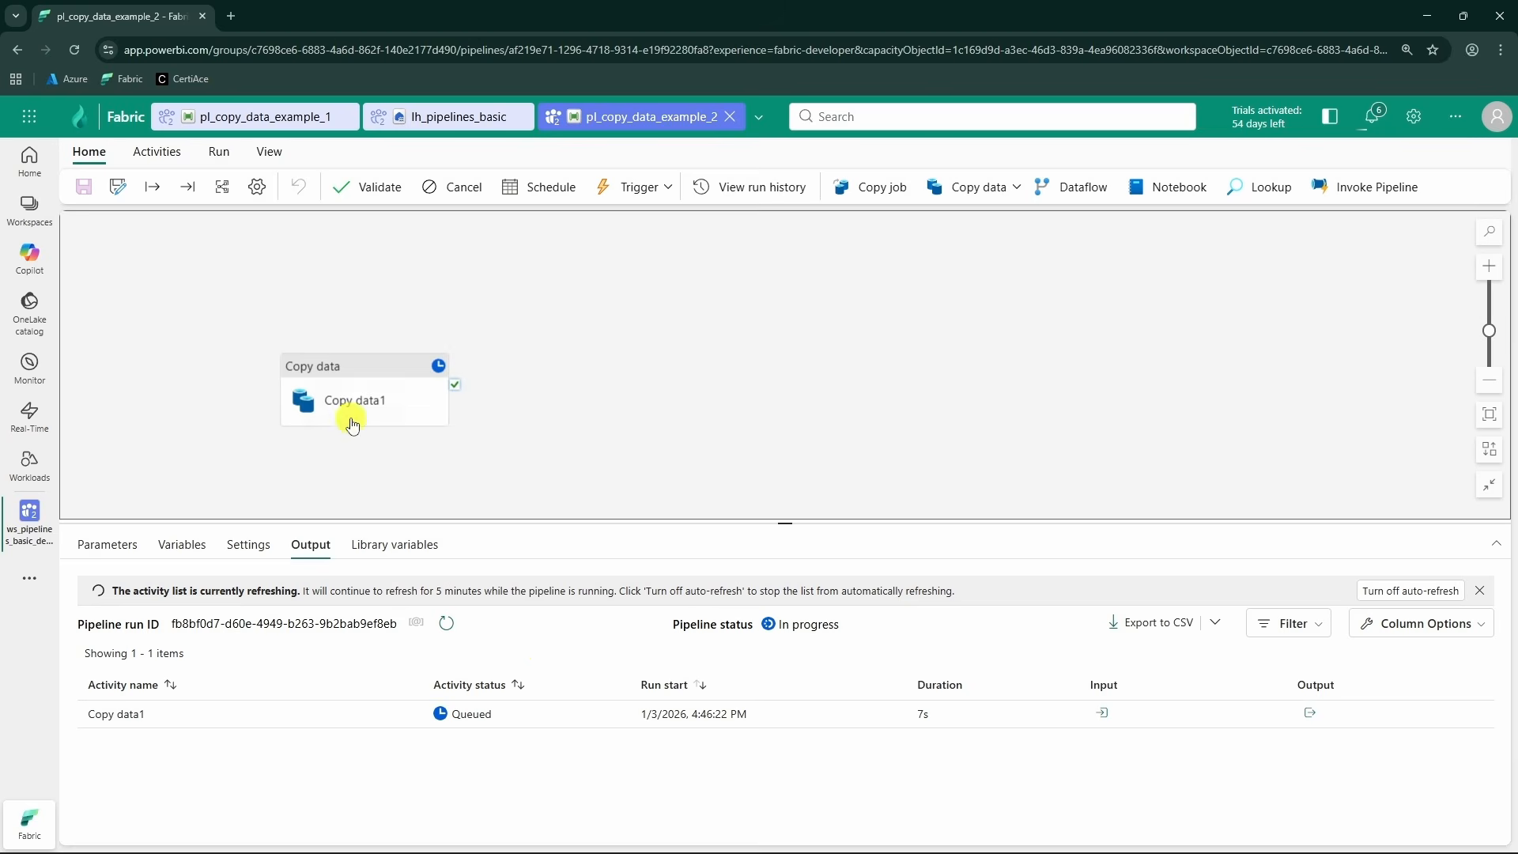
# - Examine the running copy activity's source settings, including its advanced options, and deselect the activity
pyautogui.click(360, 402)
pyautogui.click(158, 545)
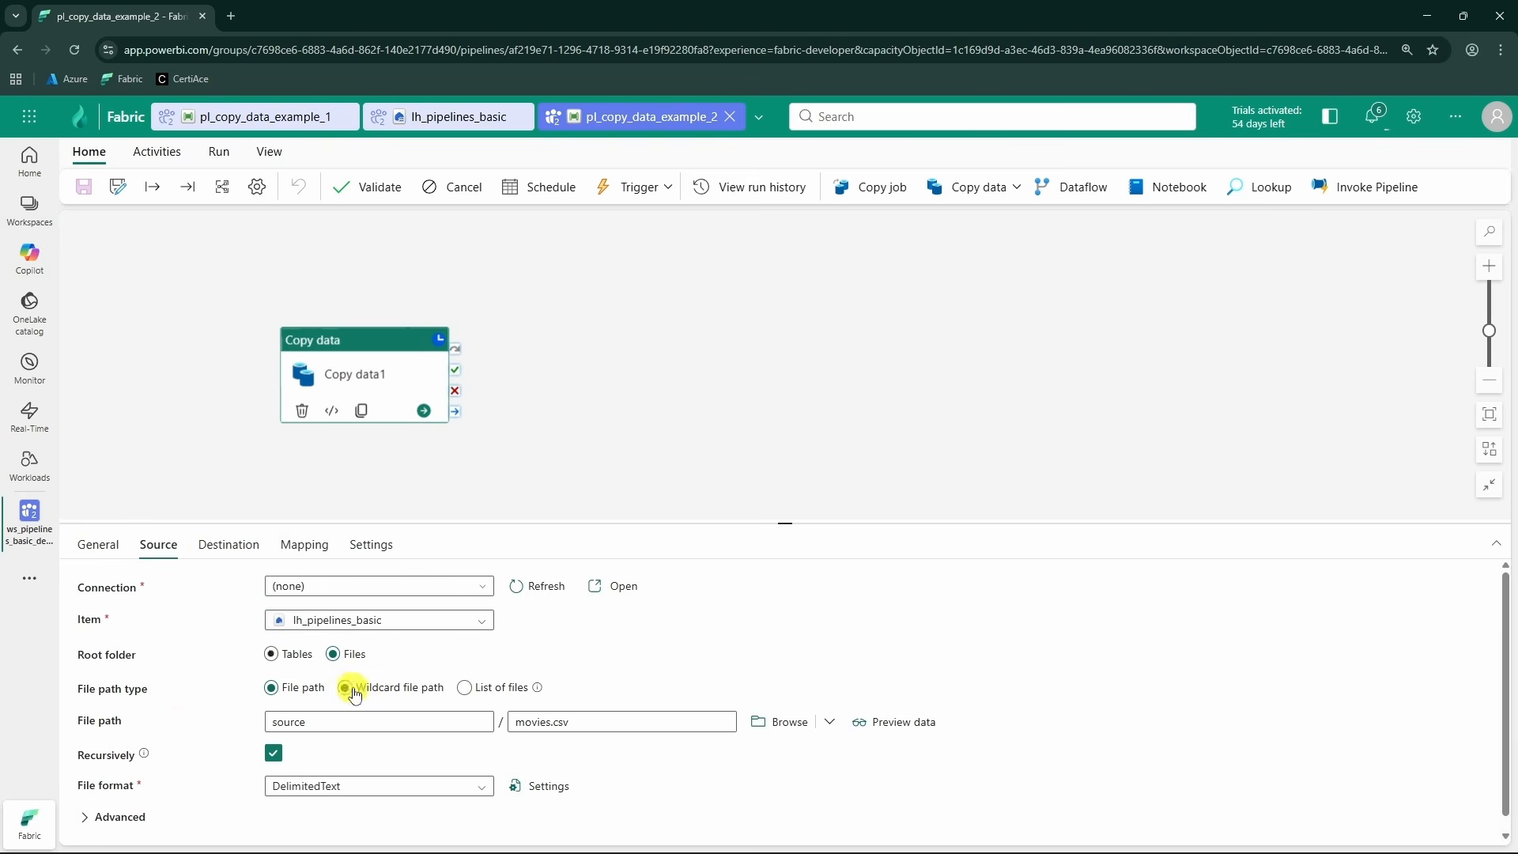
pyautogui.click(131, 812)
pyautogui.scroll(-2, 168, 755)
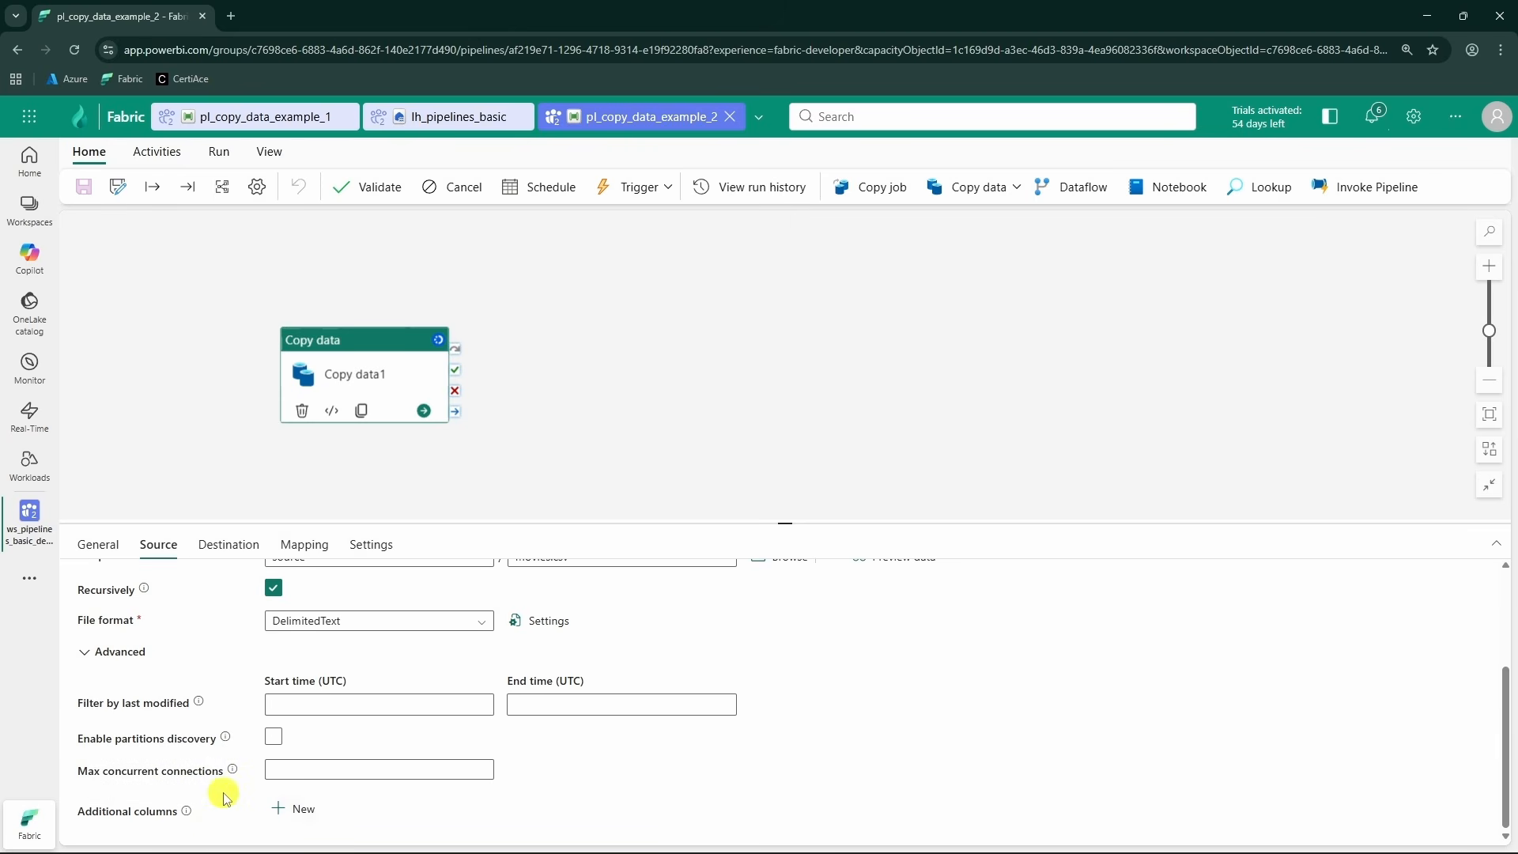
pyautogui.scroll(2, 102, 806)
pyautogui.click(85, 808)
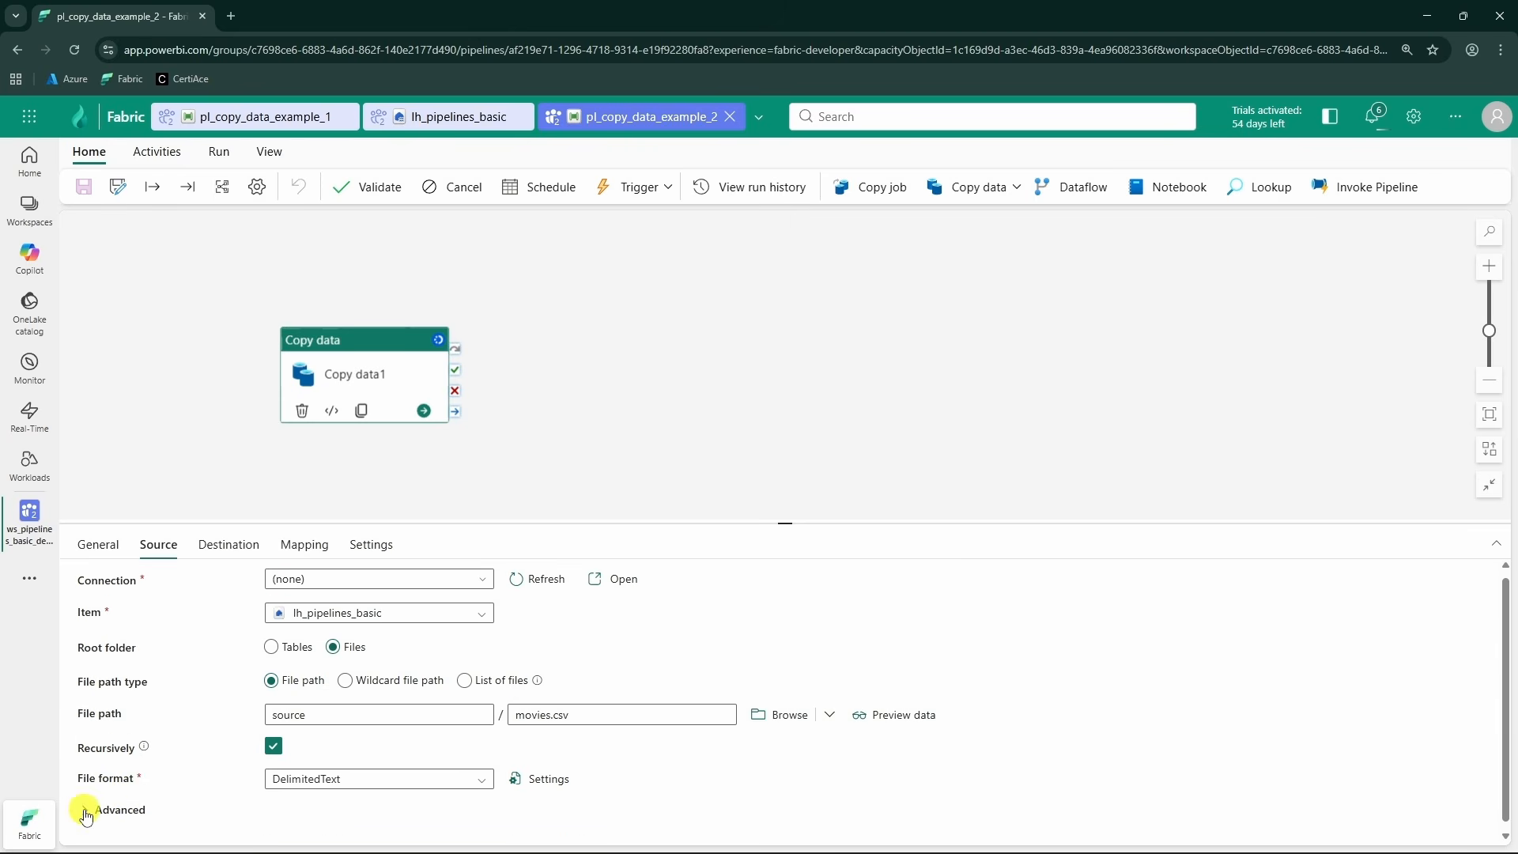
pyautogui.click(593, 415)
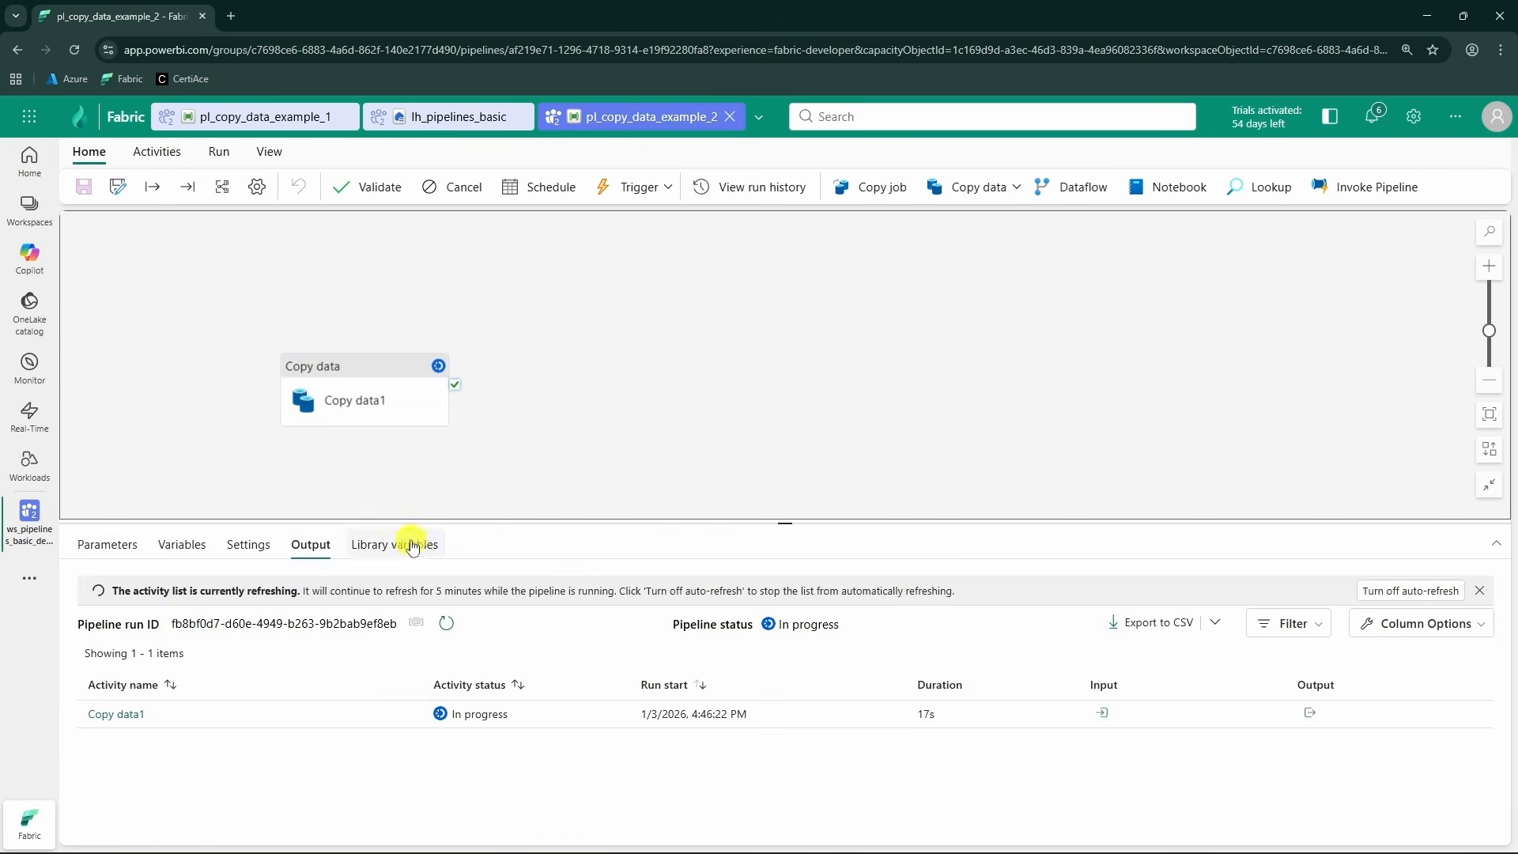
# - Refresh the pipeline's run output and examine the Copy data1 run details, including rows read and written
pyautogui.click(447, 625)
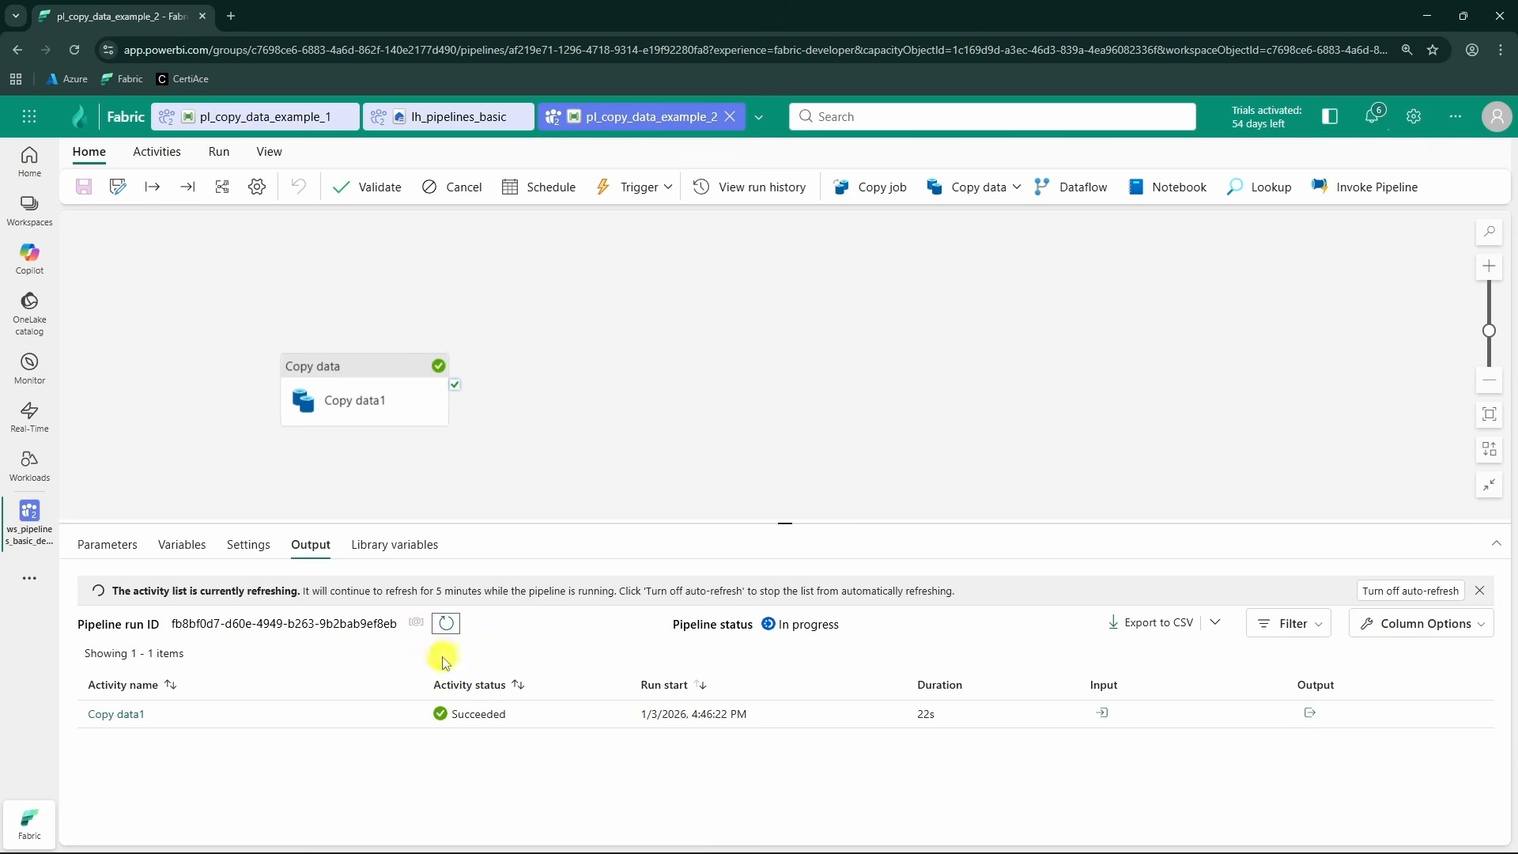
pyautogui.click(126, 714)
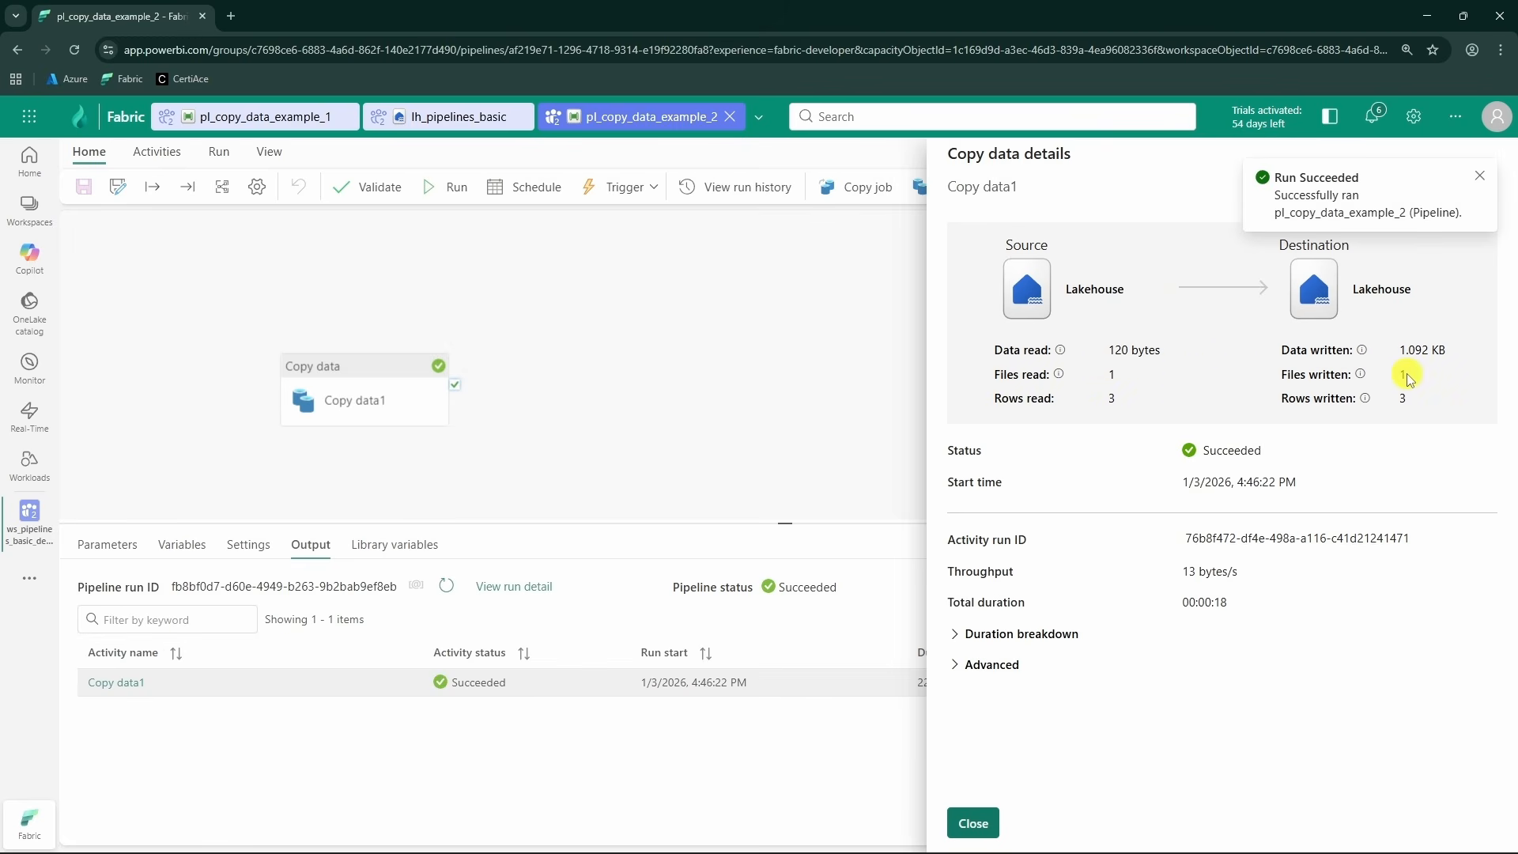
pyautogui.click(972, 823)
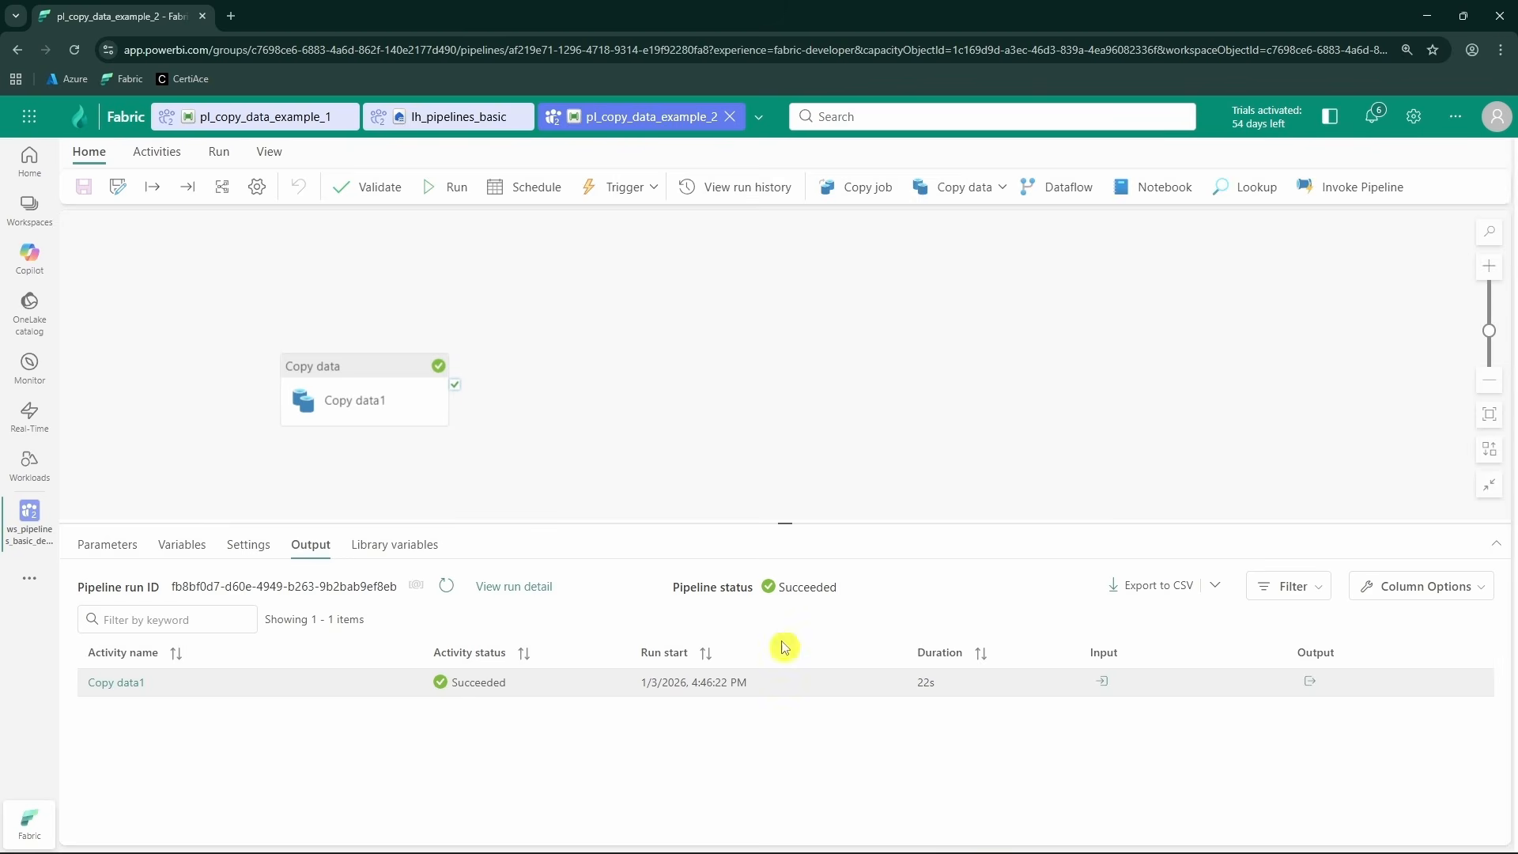
# - Refresh the dbo tables in lh_pipelines_basic, preview movies_copy, and return to the copy activity in pl_copy_data_example_2
pyautogui.click(449, 128)
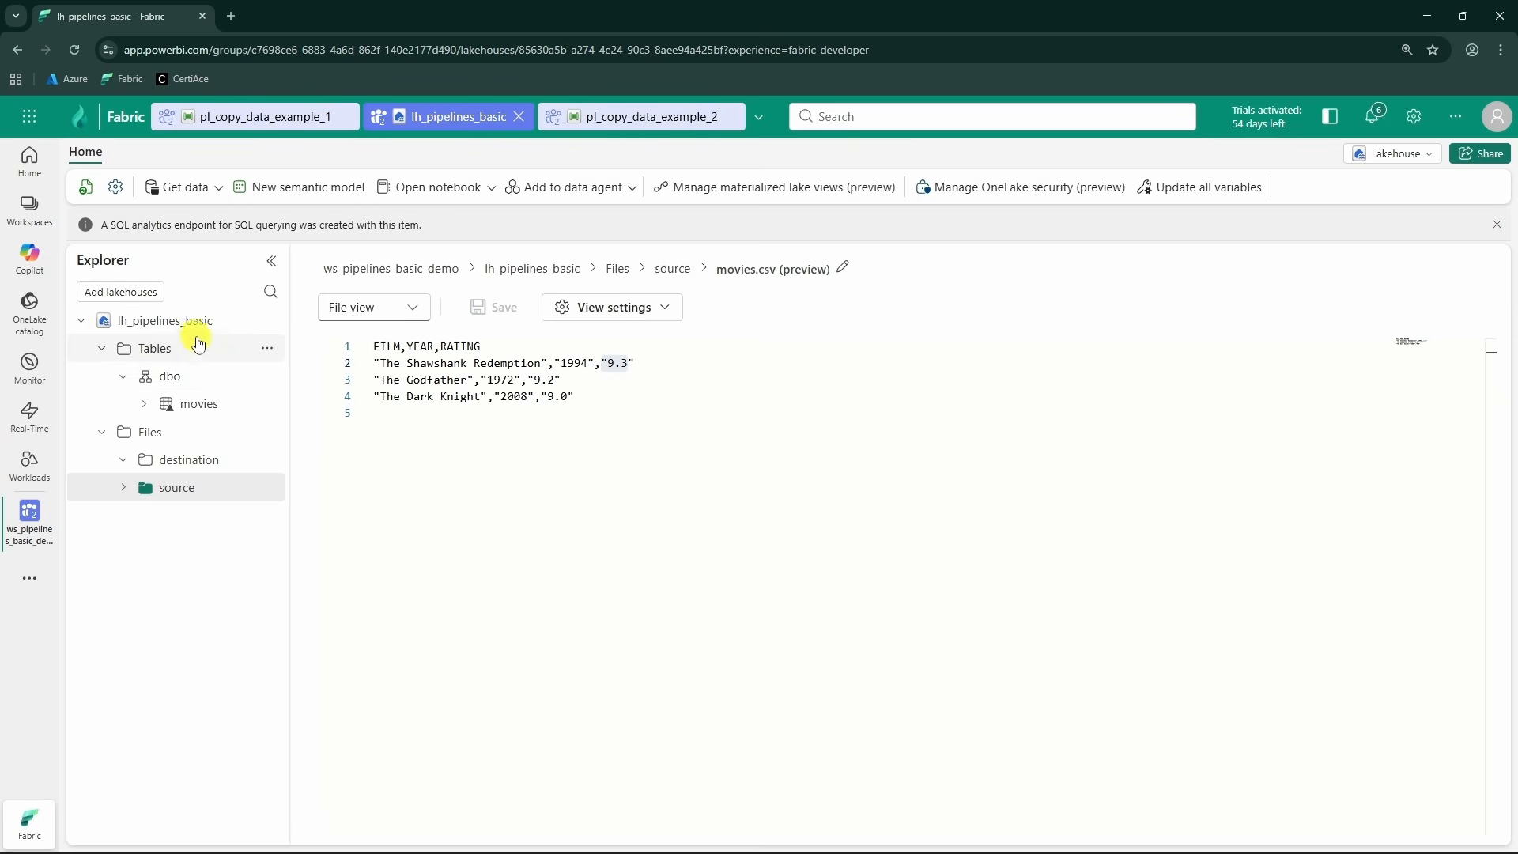
pyautogui.click(267, 381)
pyautogui.click(296, 472)
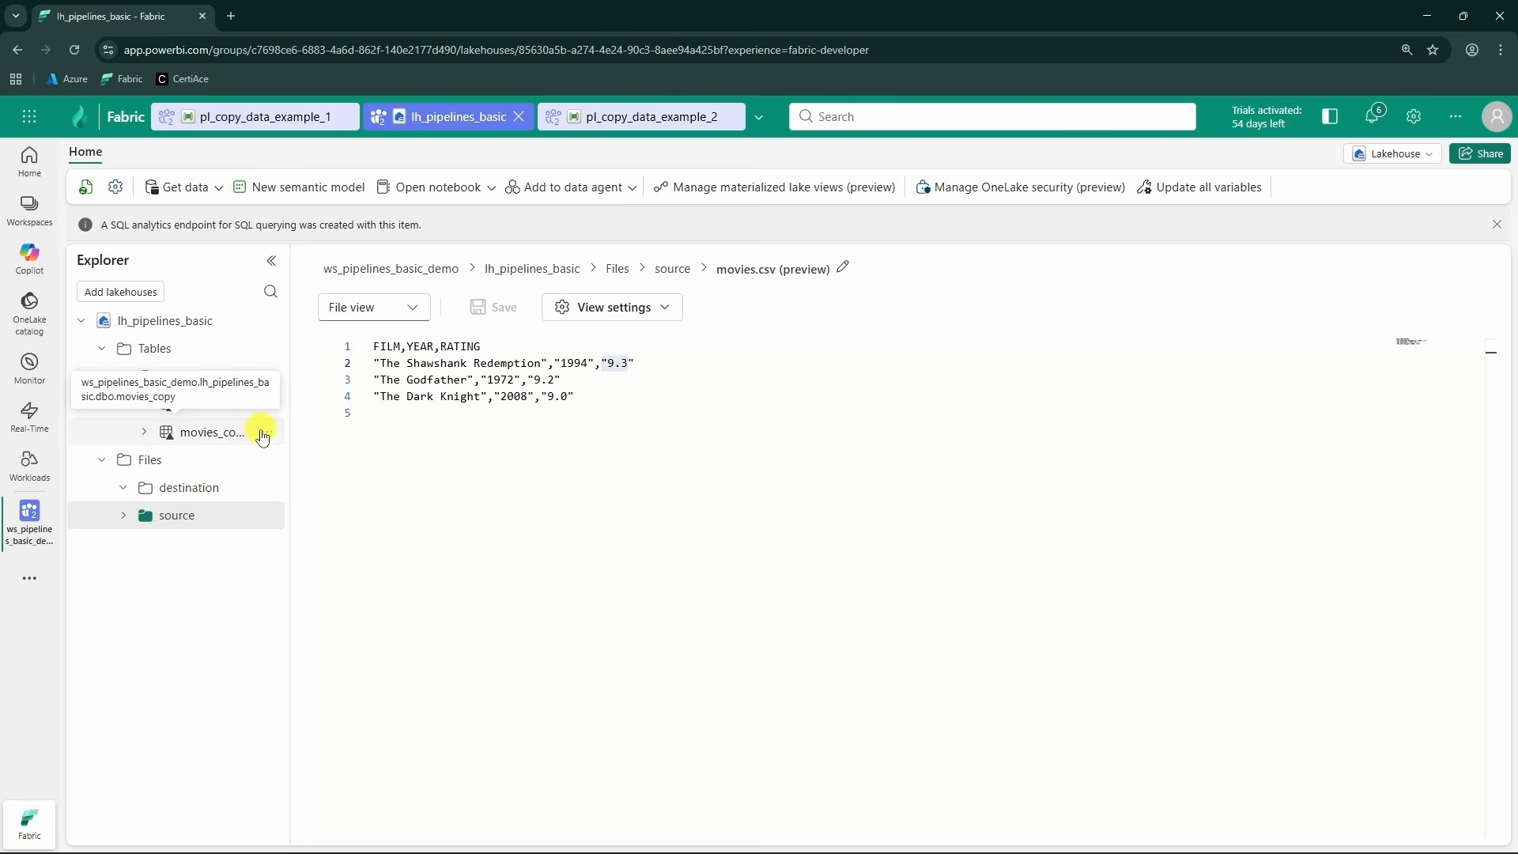
pyautogui.click(213, 432)
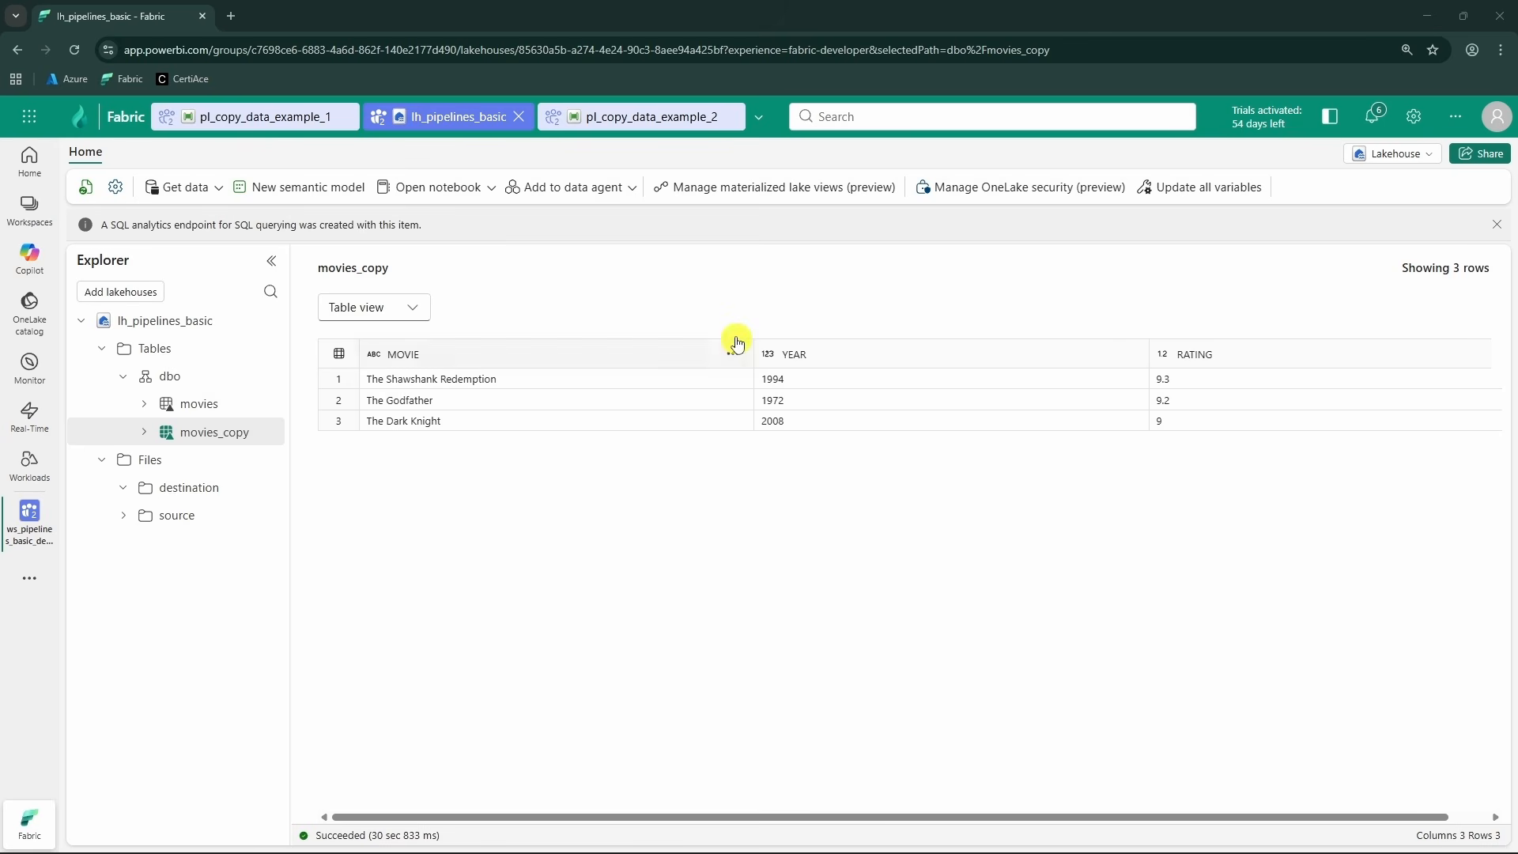
pyautogui.click(627, 117)
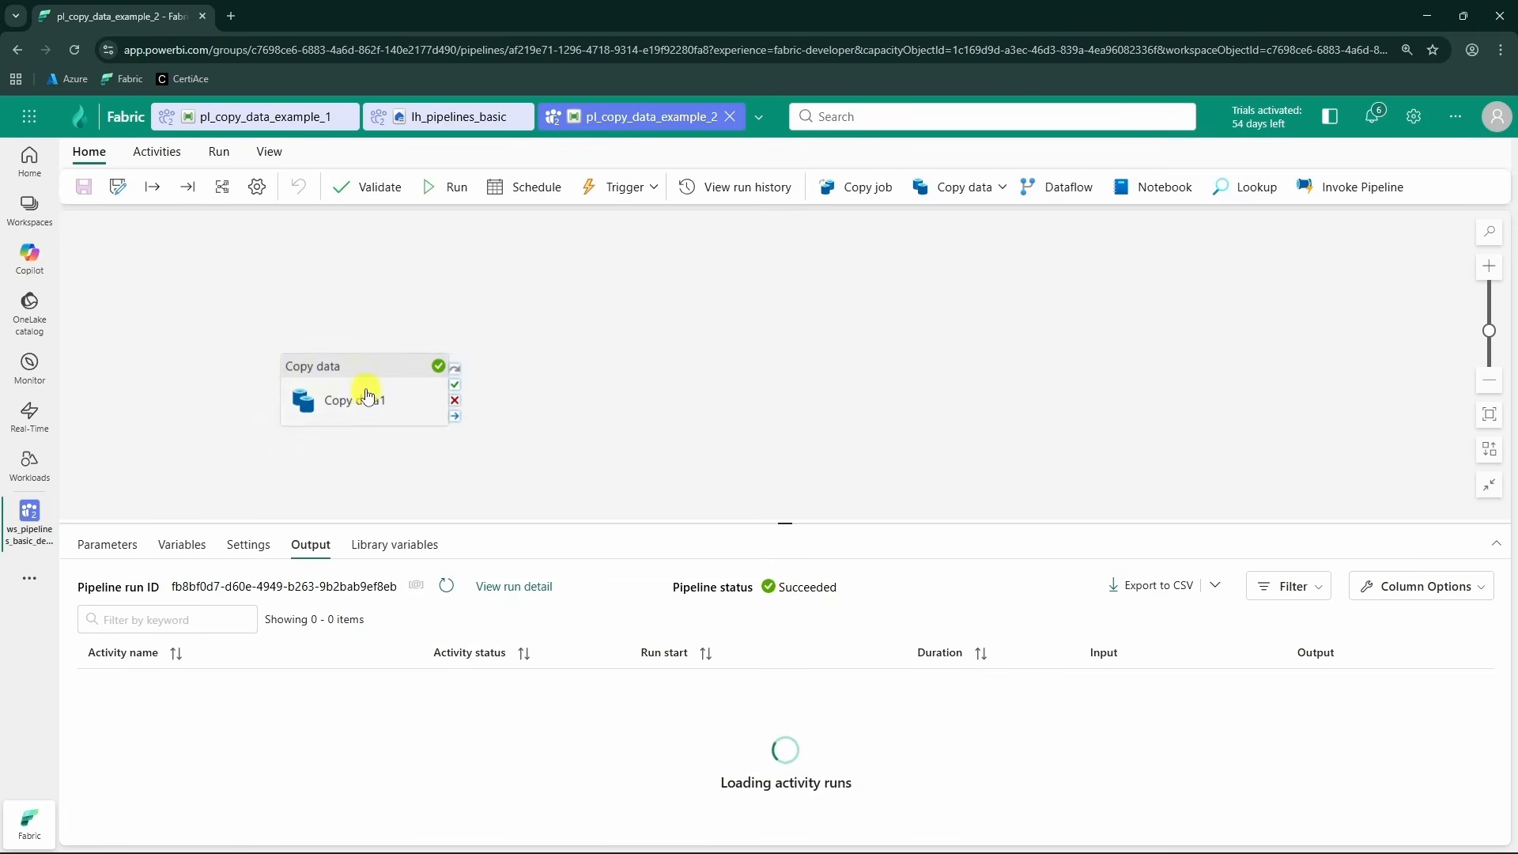
pyautogui.click(372, 396)
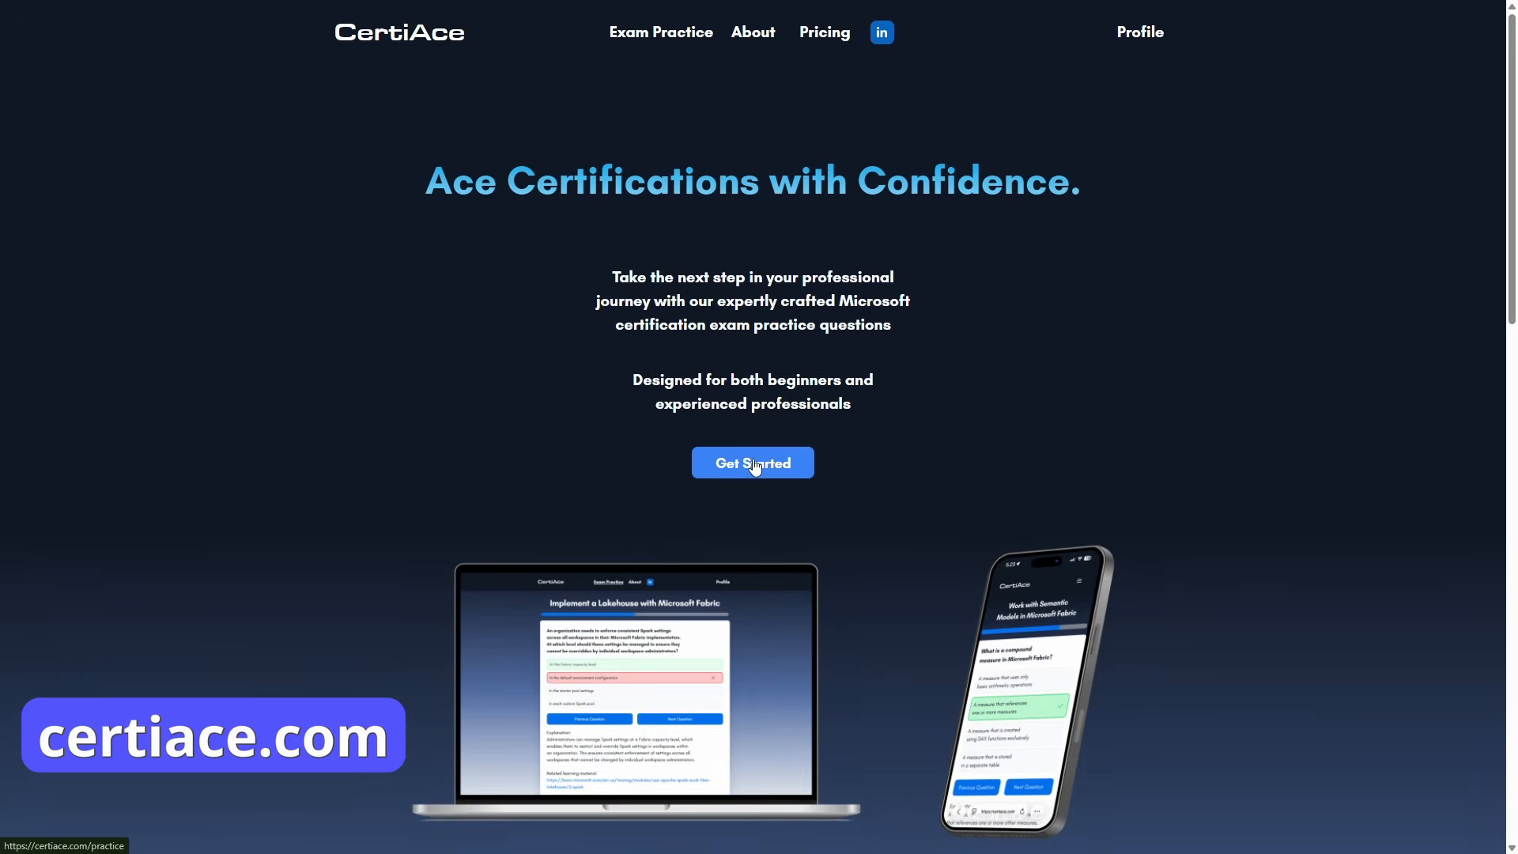
# - On the CertiAce site, open the DP-700 exam practice and start the Manage a Microsoft Fabric environment module
pyautogui.click(752, 464)
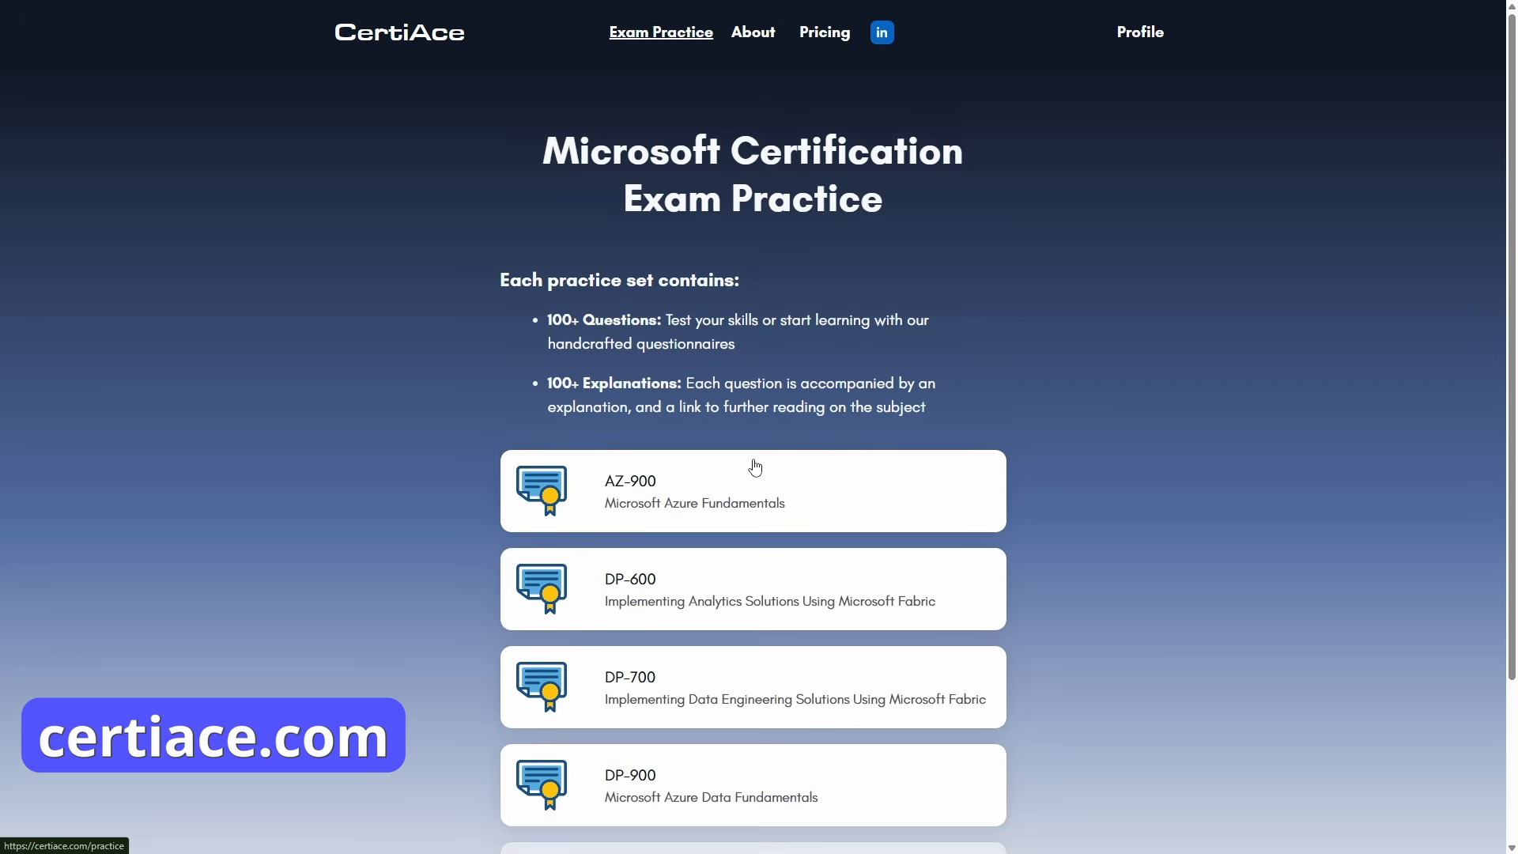
pyautogui.click(722, 688)
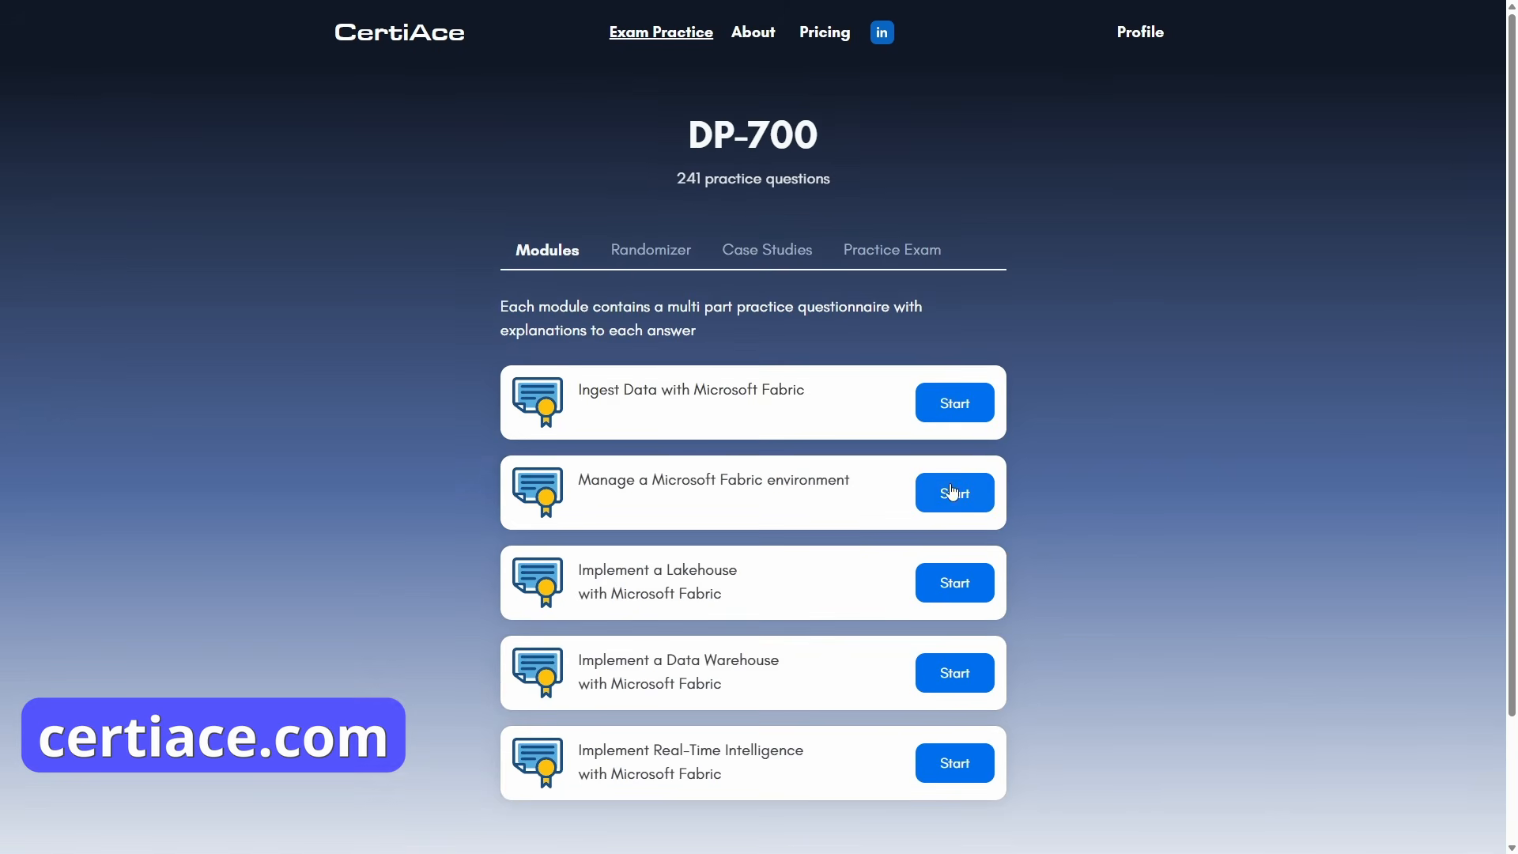
pyautogui.click(952, 493)
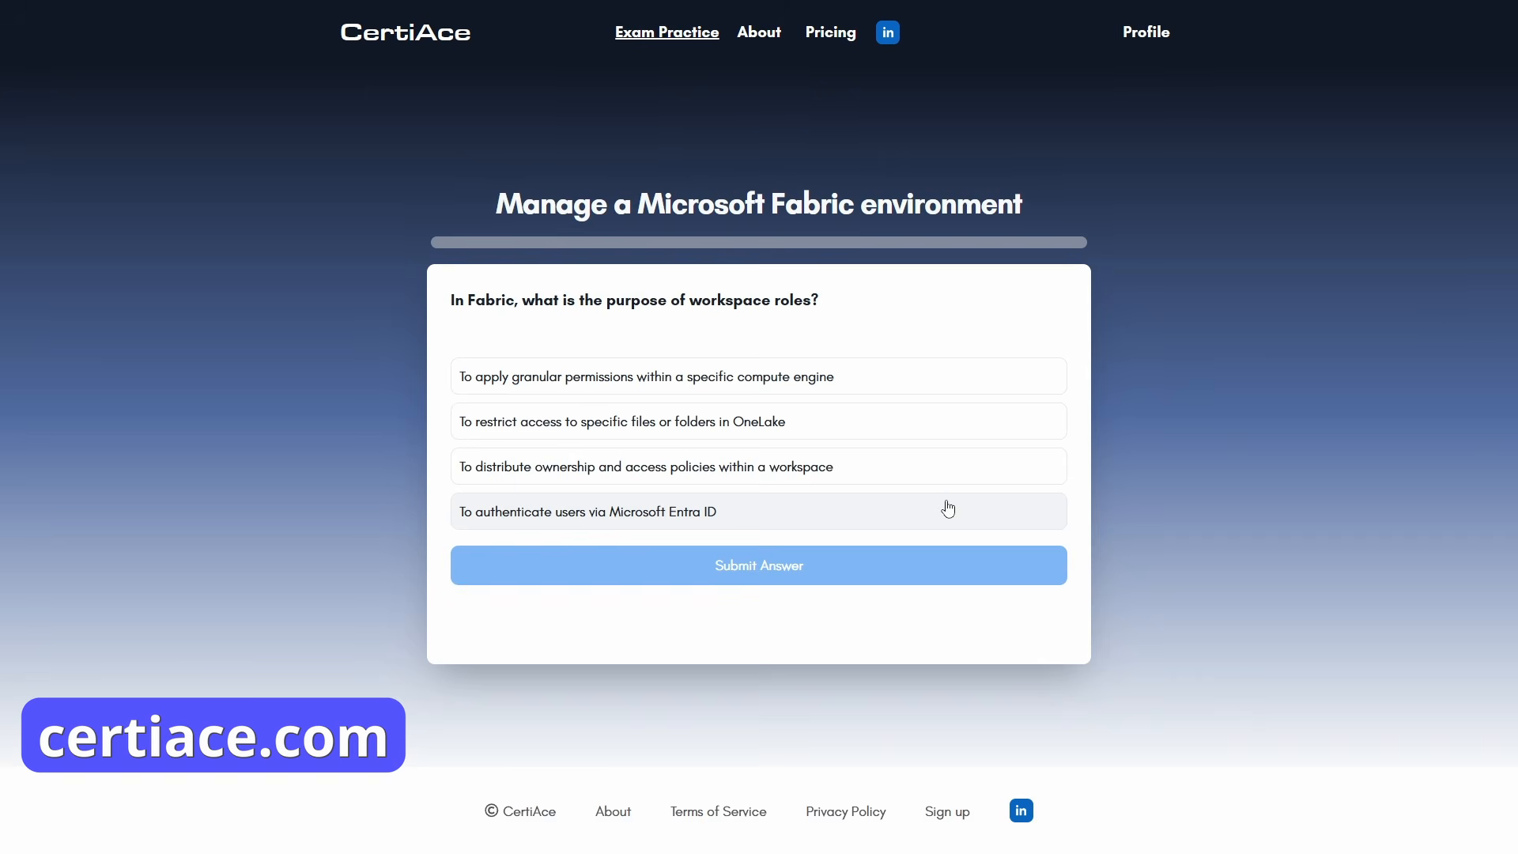
# - Answer the workspace roles question with granular permissions within a compute engine, and the Monitor hub question with storing data permanently
pyautogui.click(770, 387)
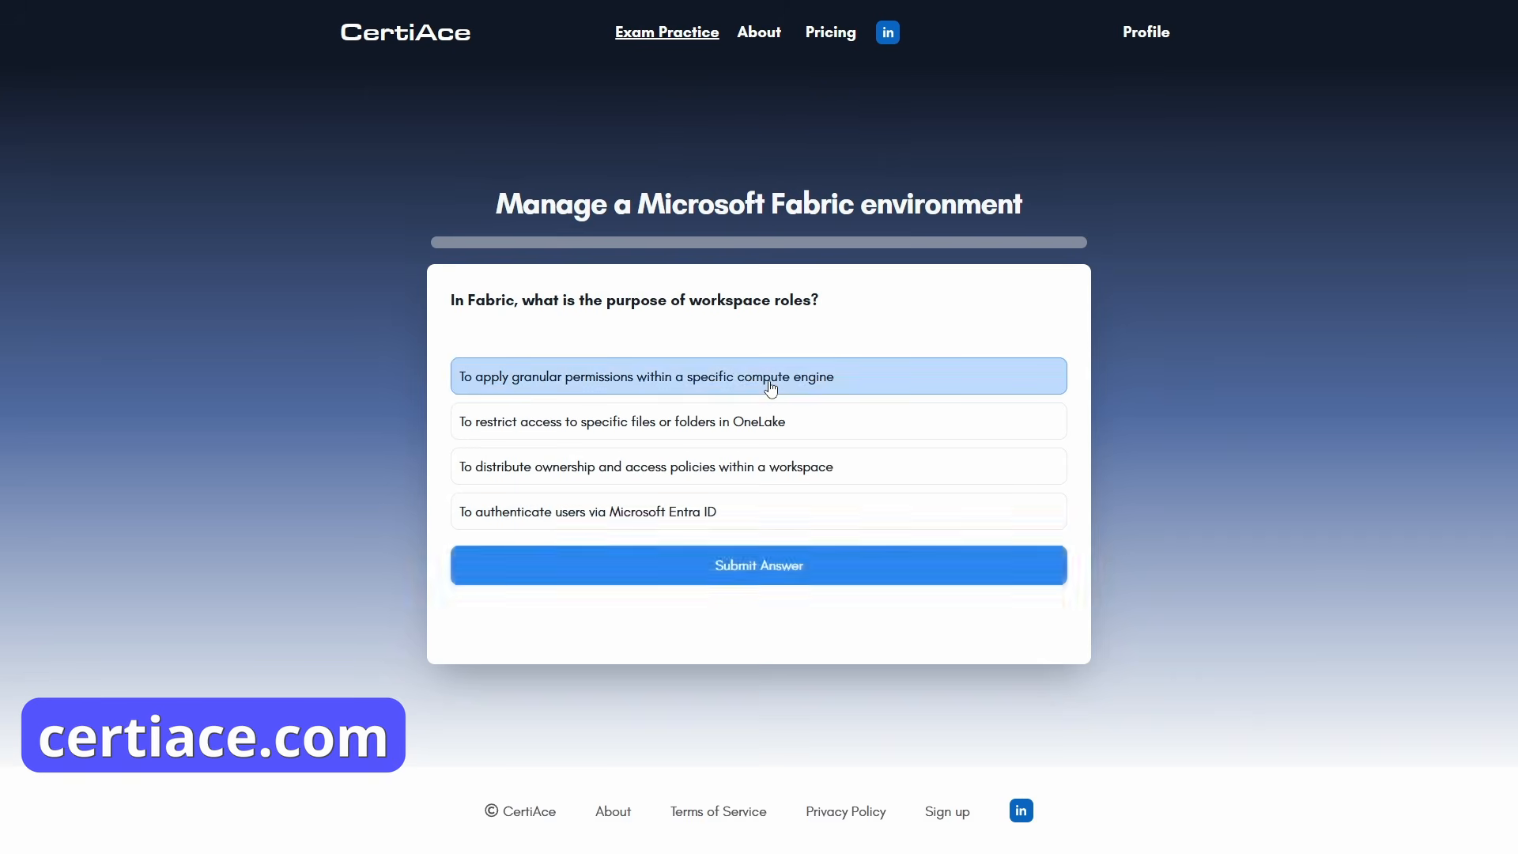
pyautogui.click(808, 568)
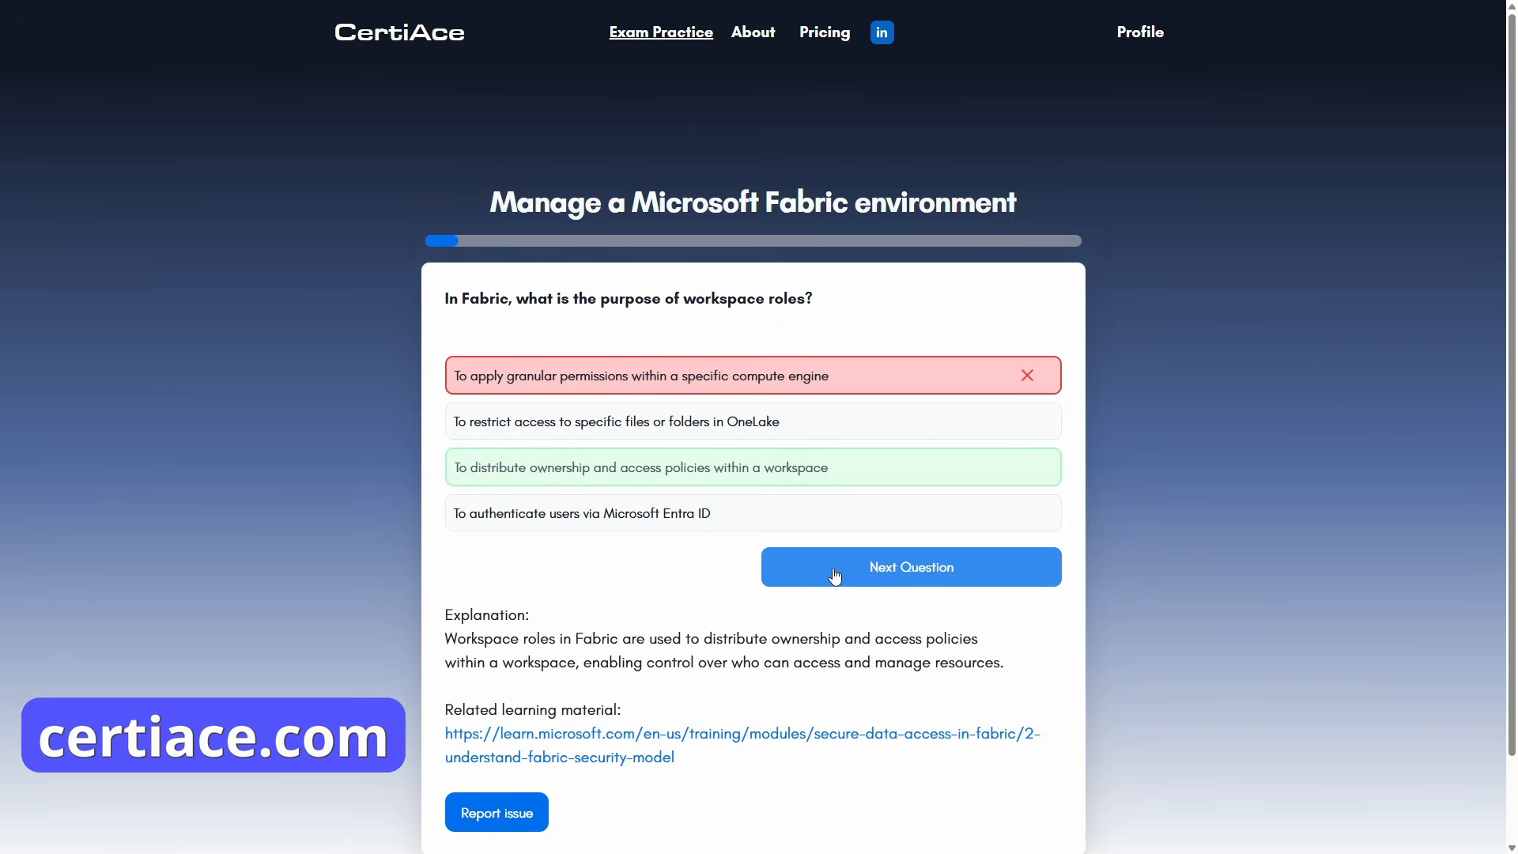
pyautogui.click(834, 573)
pyautogui.click(711, 427)
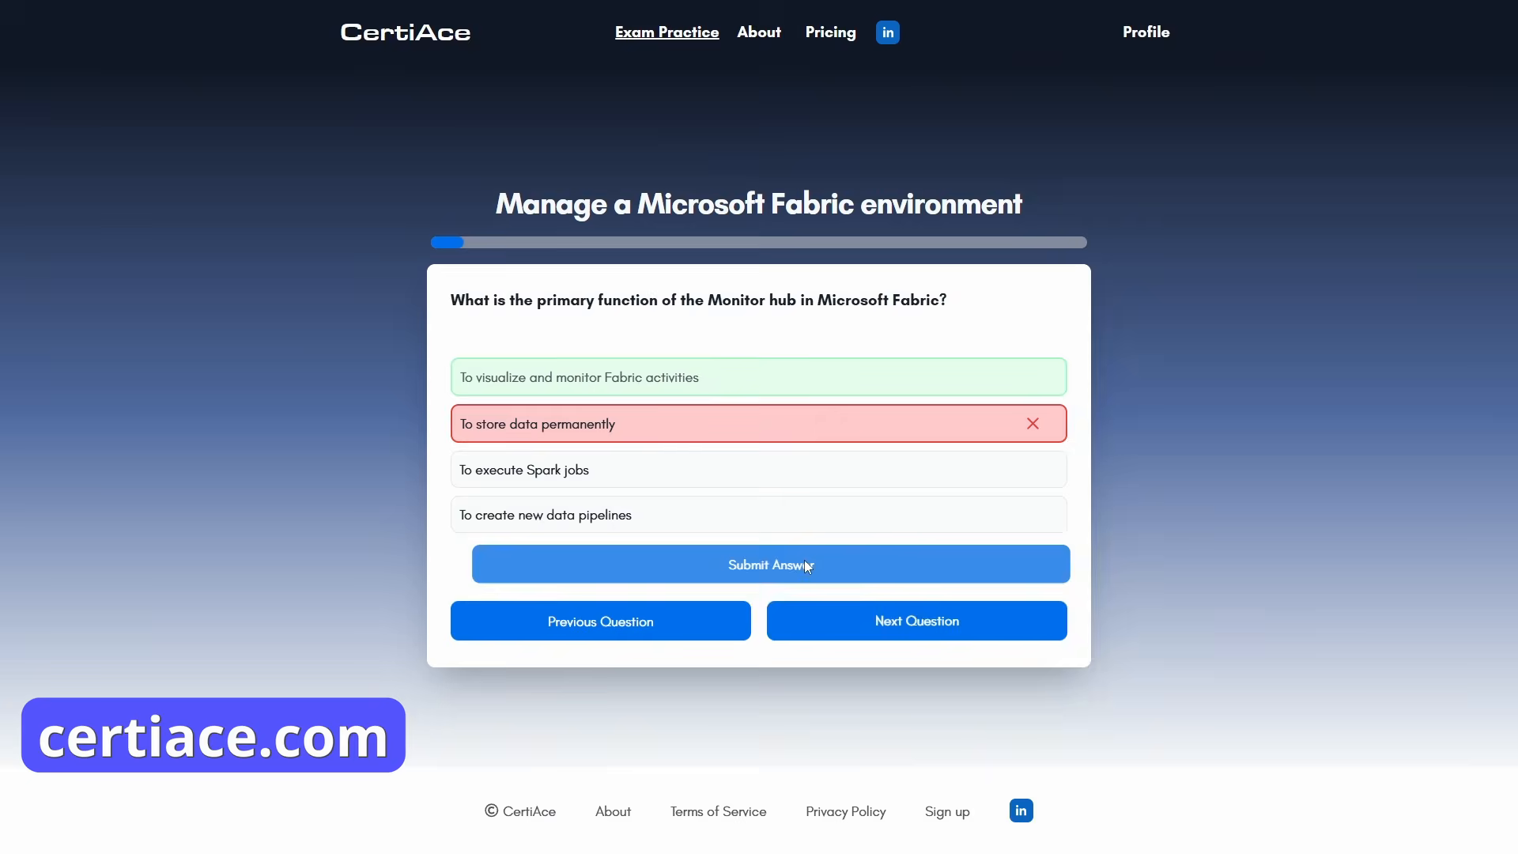
pyautogui.click(806, 568)
pyautogui.click(847, 572)
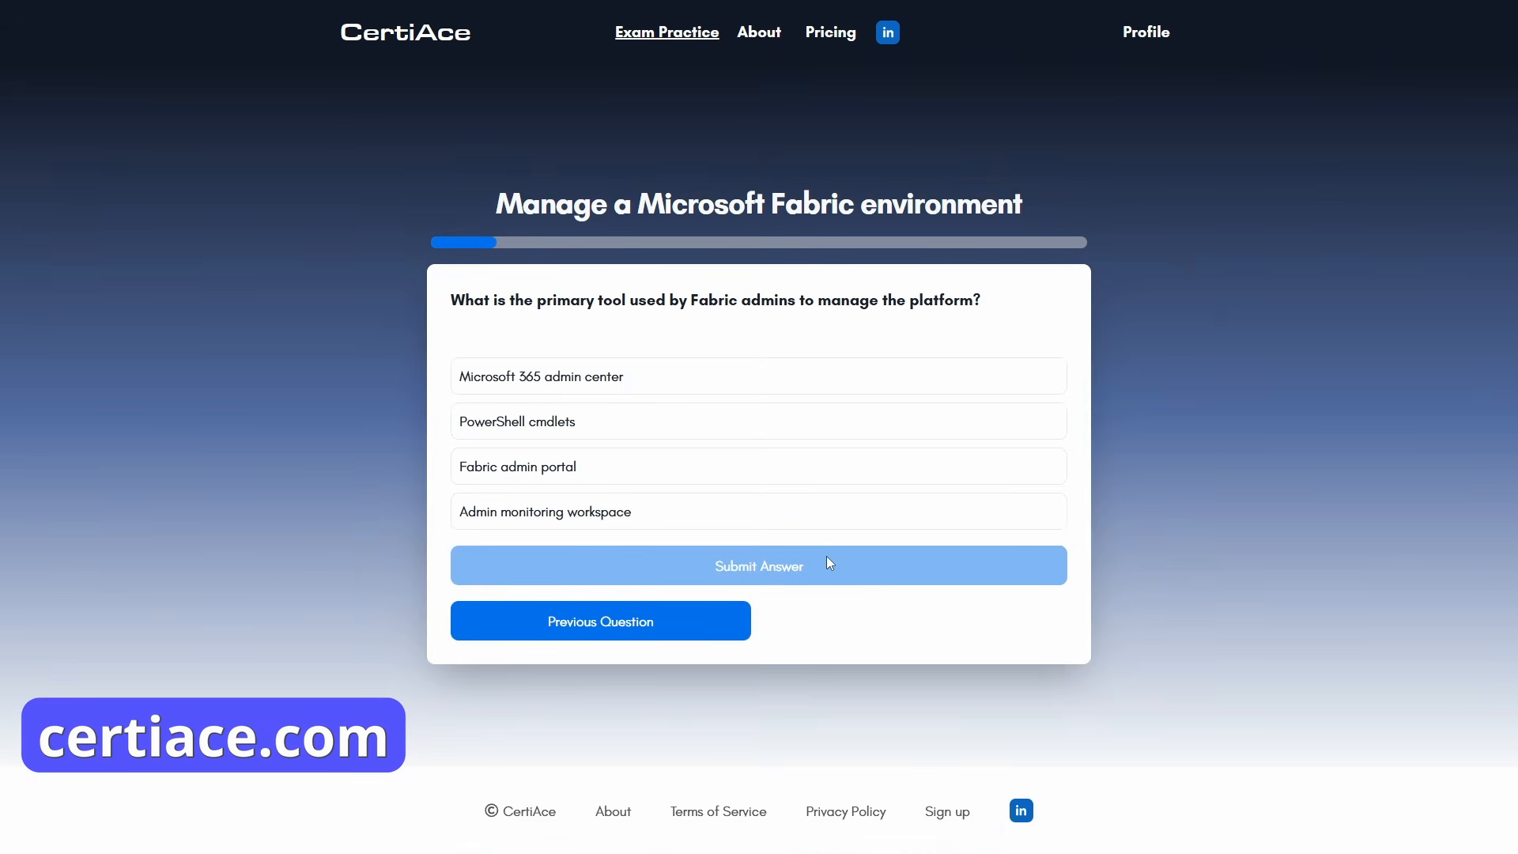
pyautogui.click(773, 509)
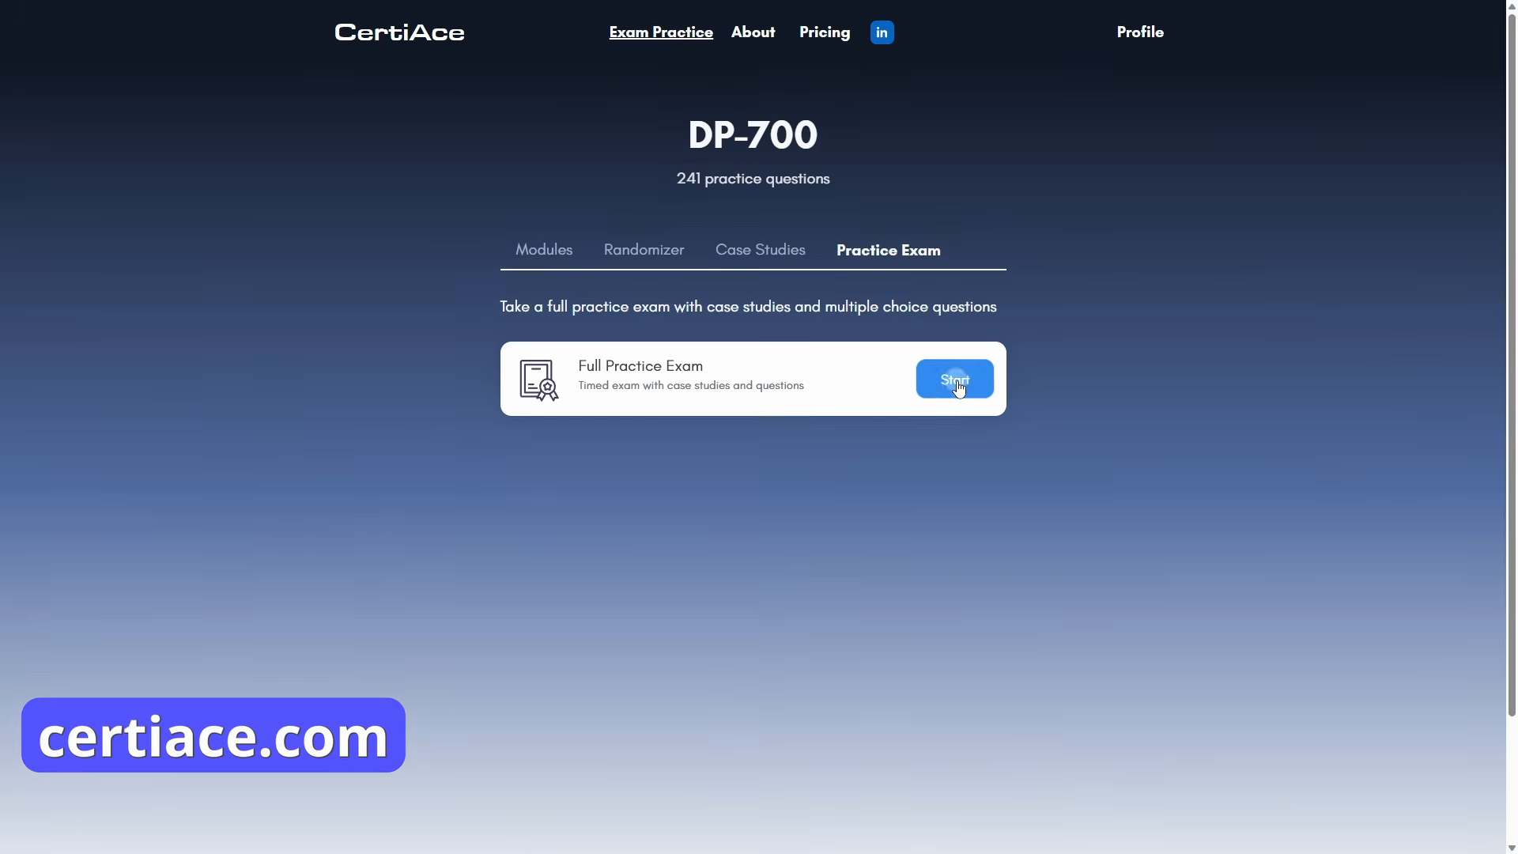
# - Start the full DP-700 practice exam and open the case study's questions
pyautogui.click(956, 379)
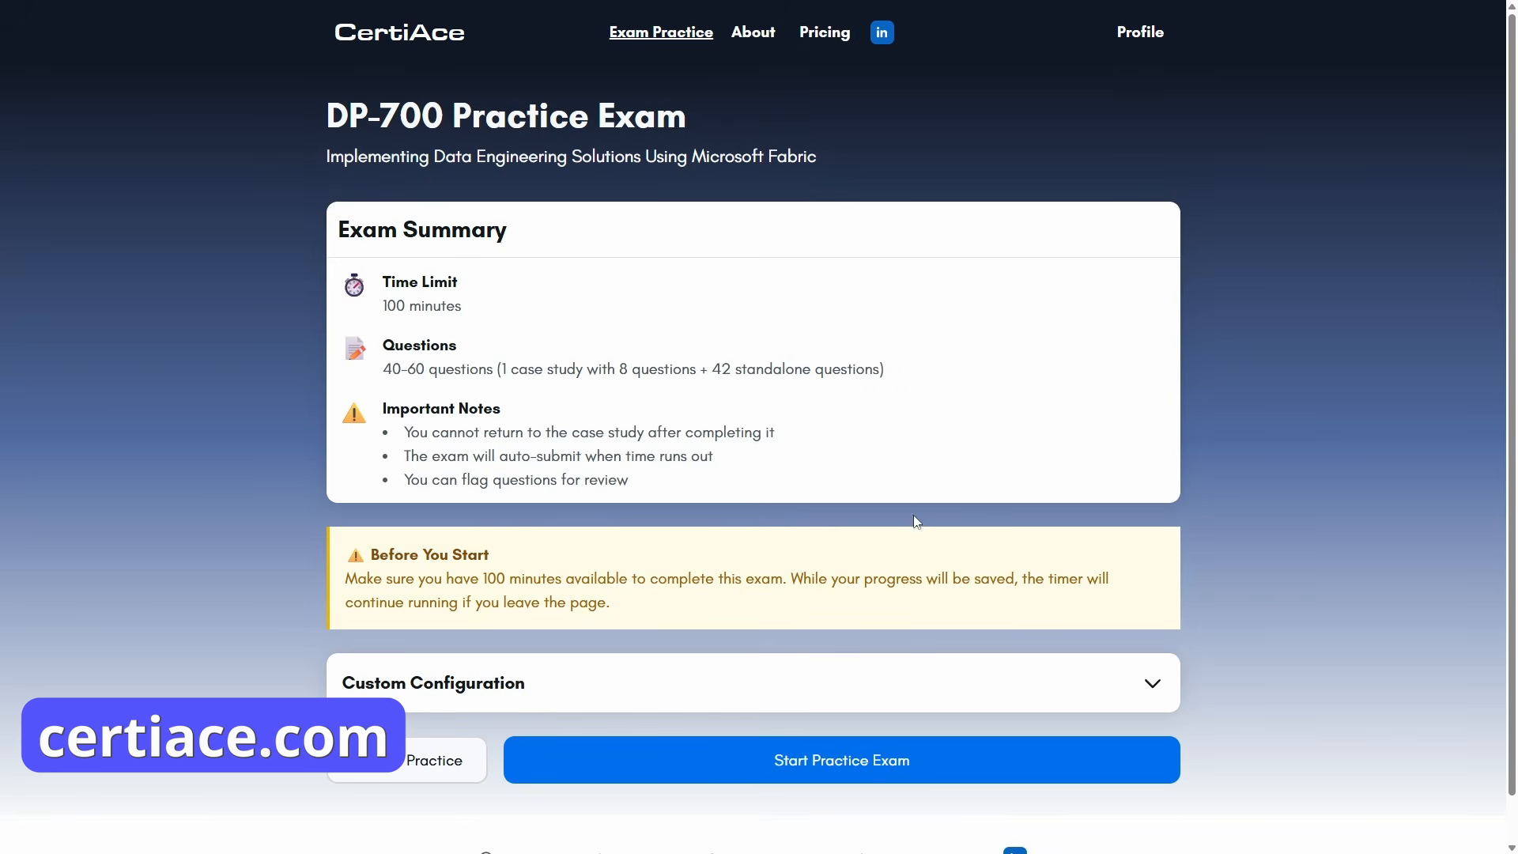
pyautogui.click(894, 758)
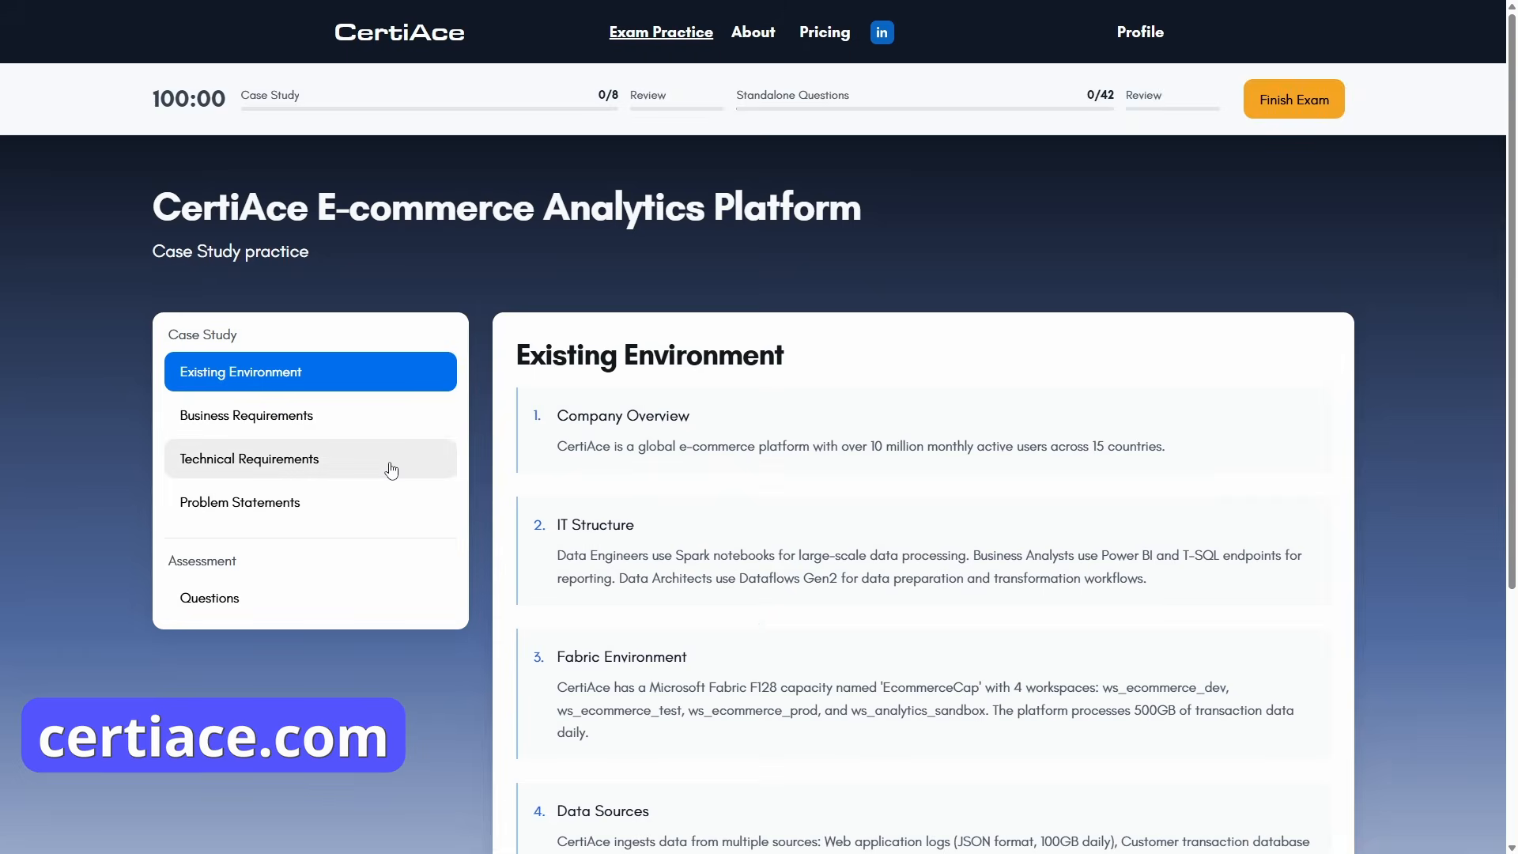
pyautogui.click(310, 607)
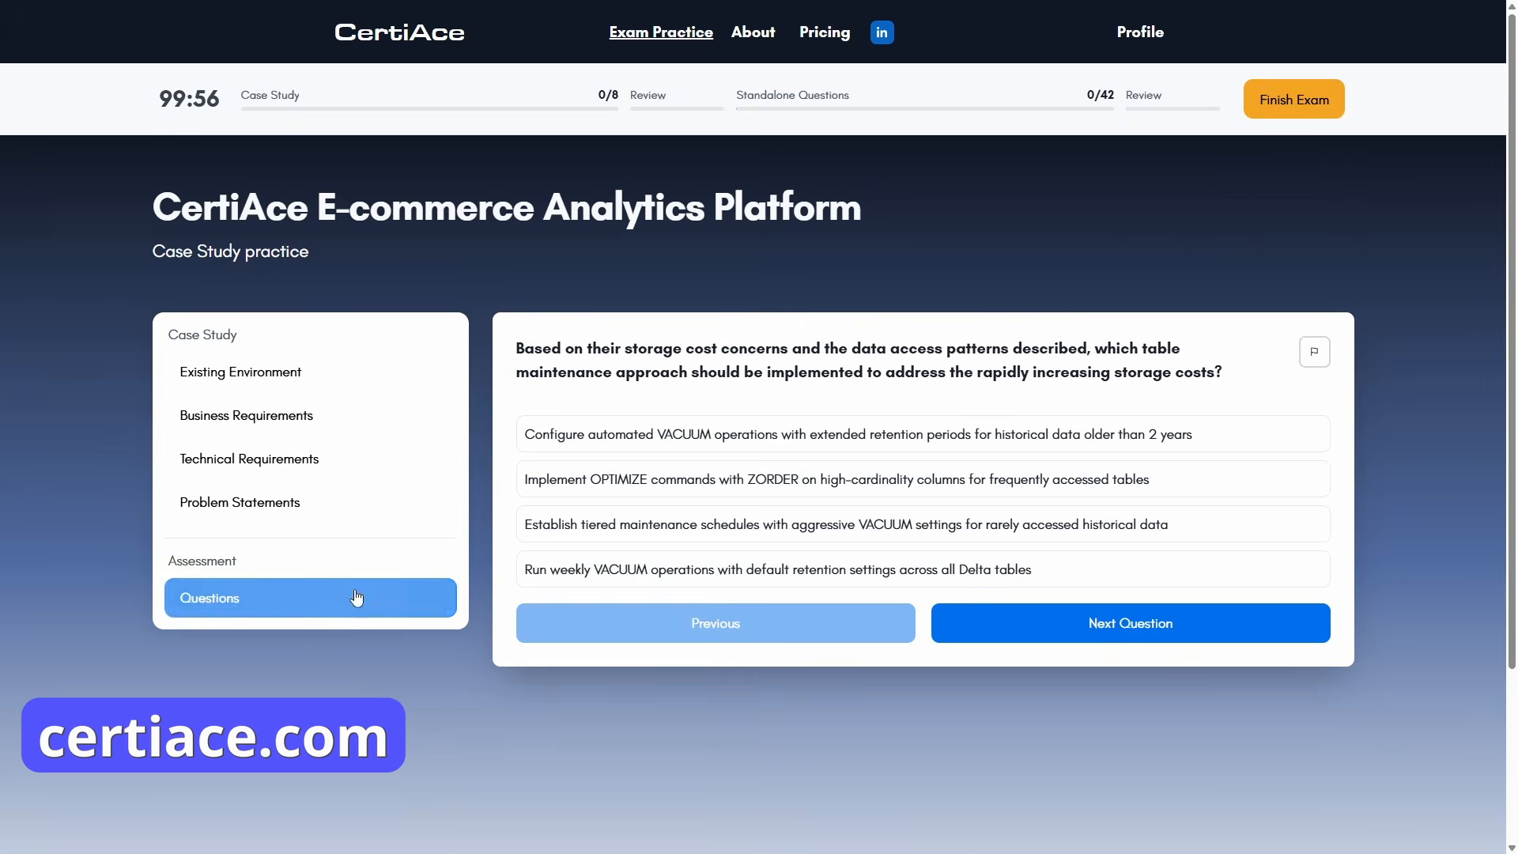
# - Answer the storage cost question with automated VACUUM and extended retention; flag the customer_transactions question and answer V-Order optimization with Z-Order clustering
pyautogui.click(944, 440)
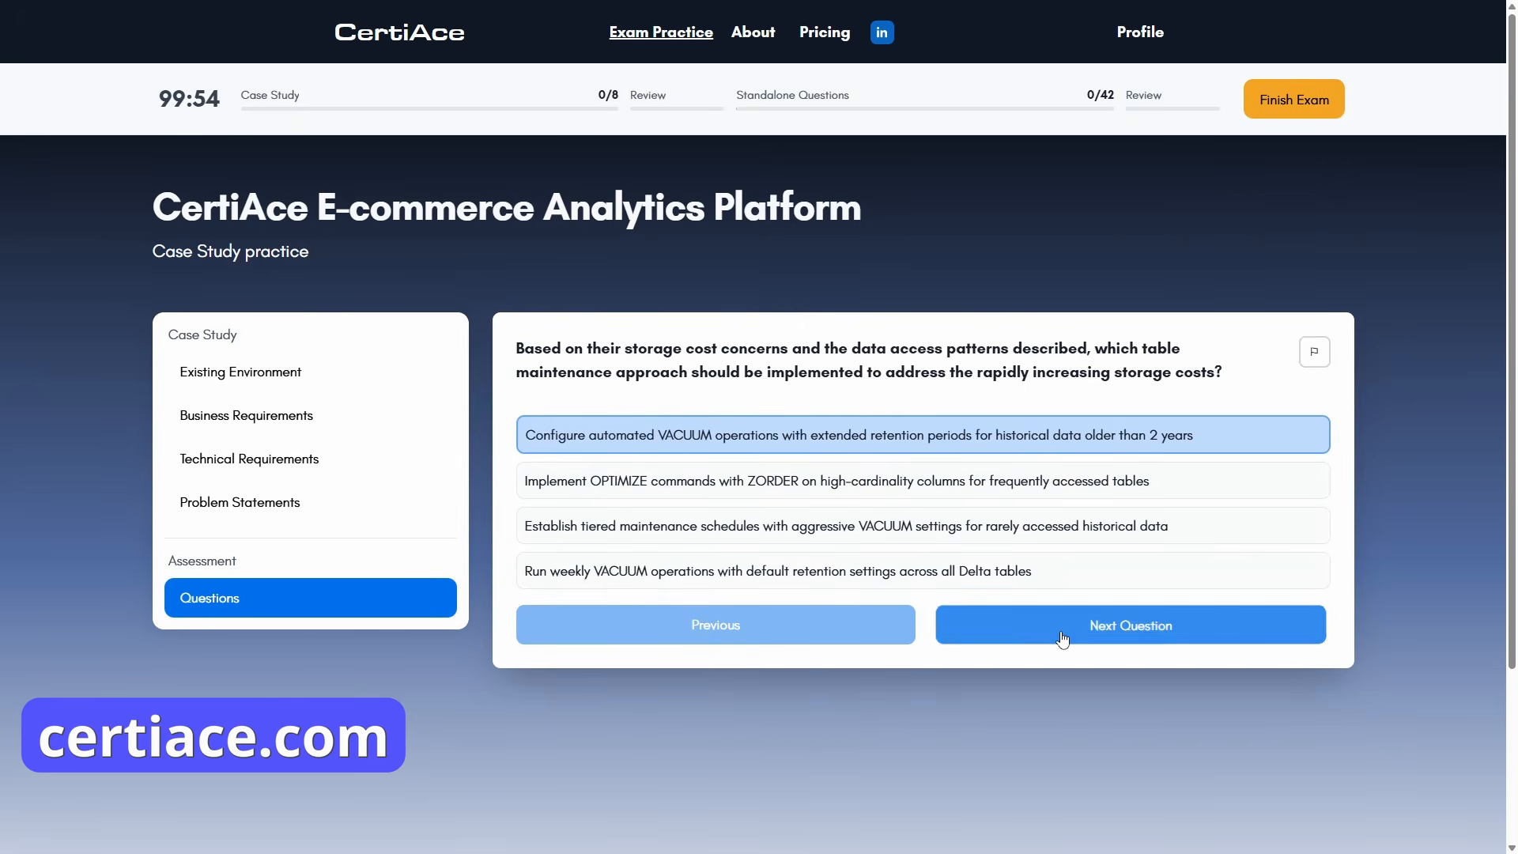
pyautogui.click(1055, 637)
pyautogui.click(1313, 354)
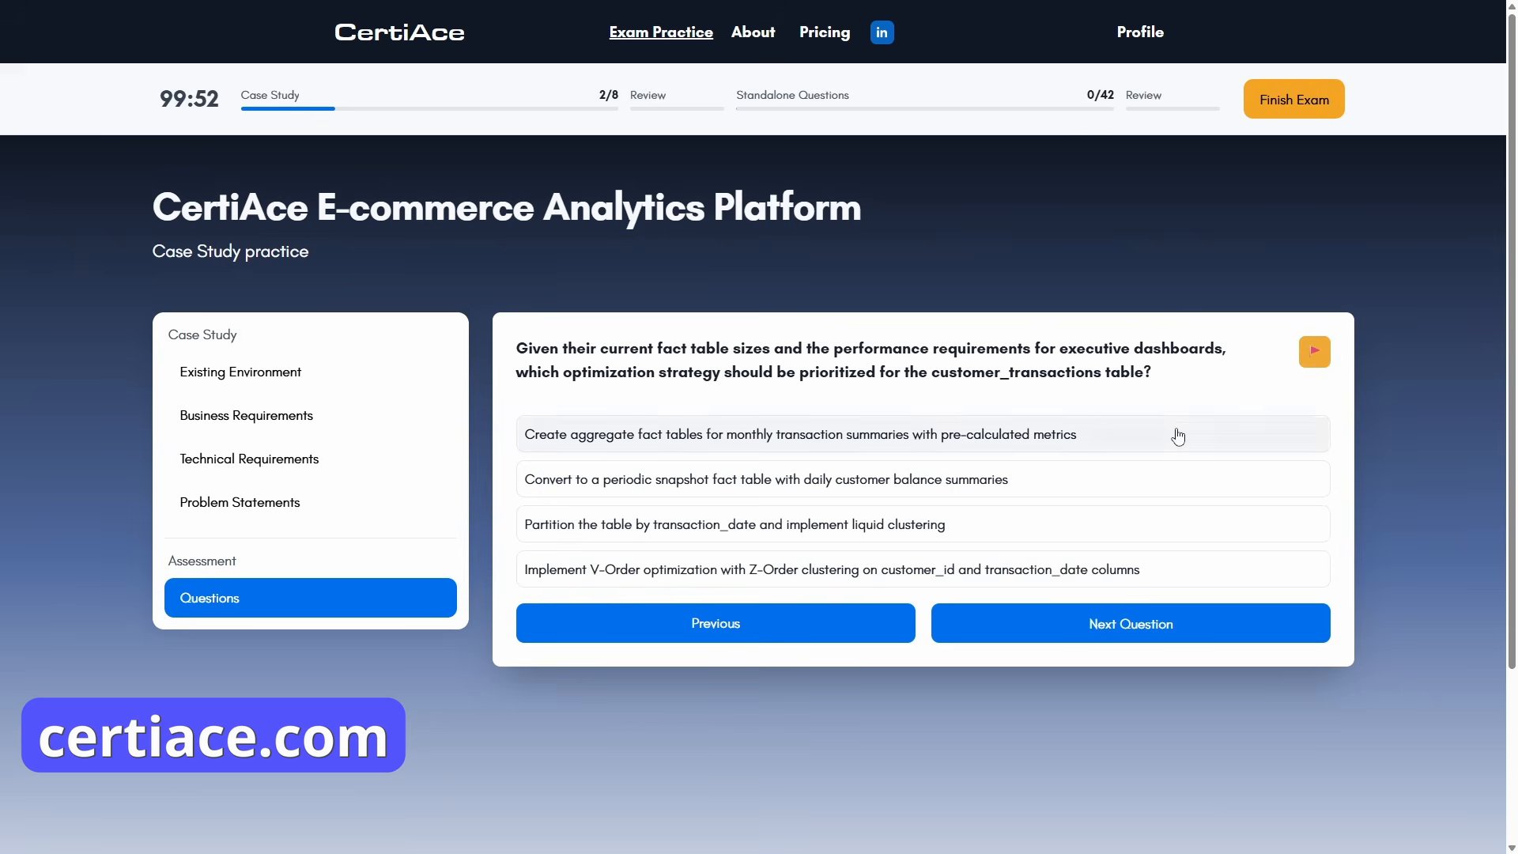
pyautogui.click(964, 577)
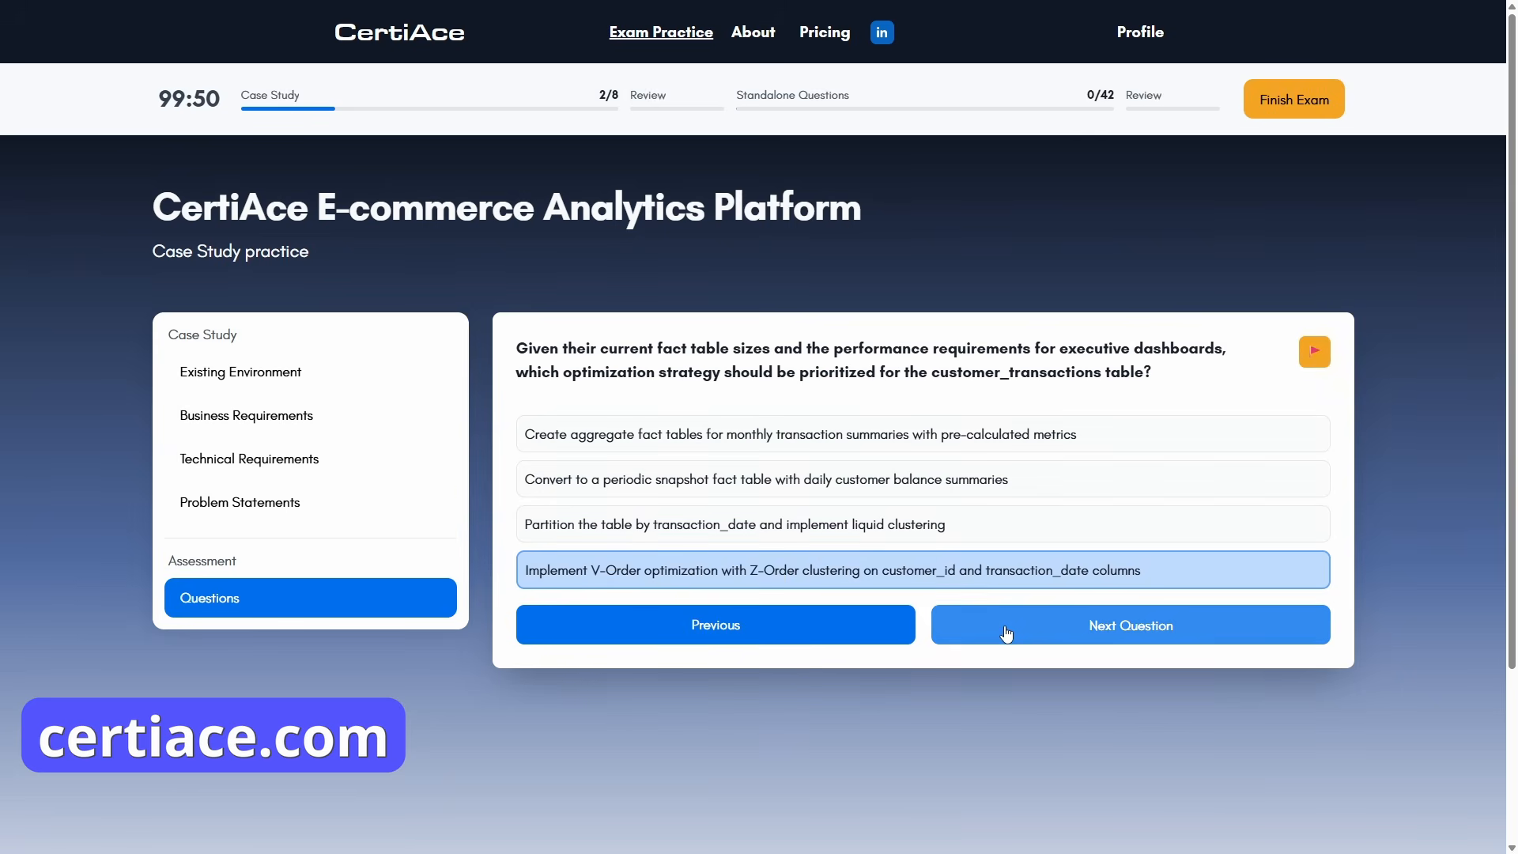
pyautogui.click(1083, 623)
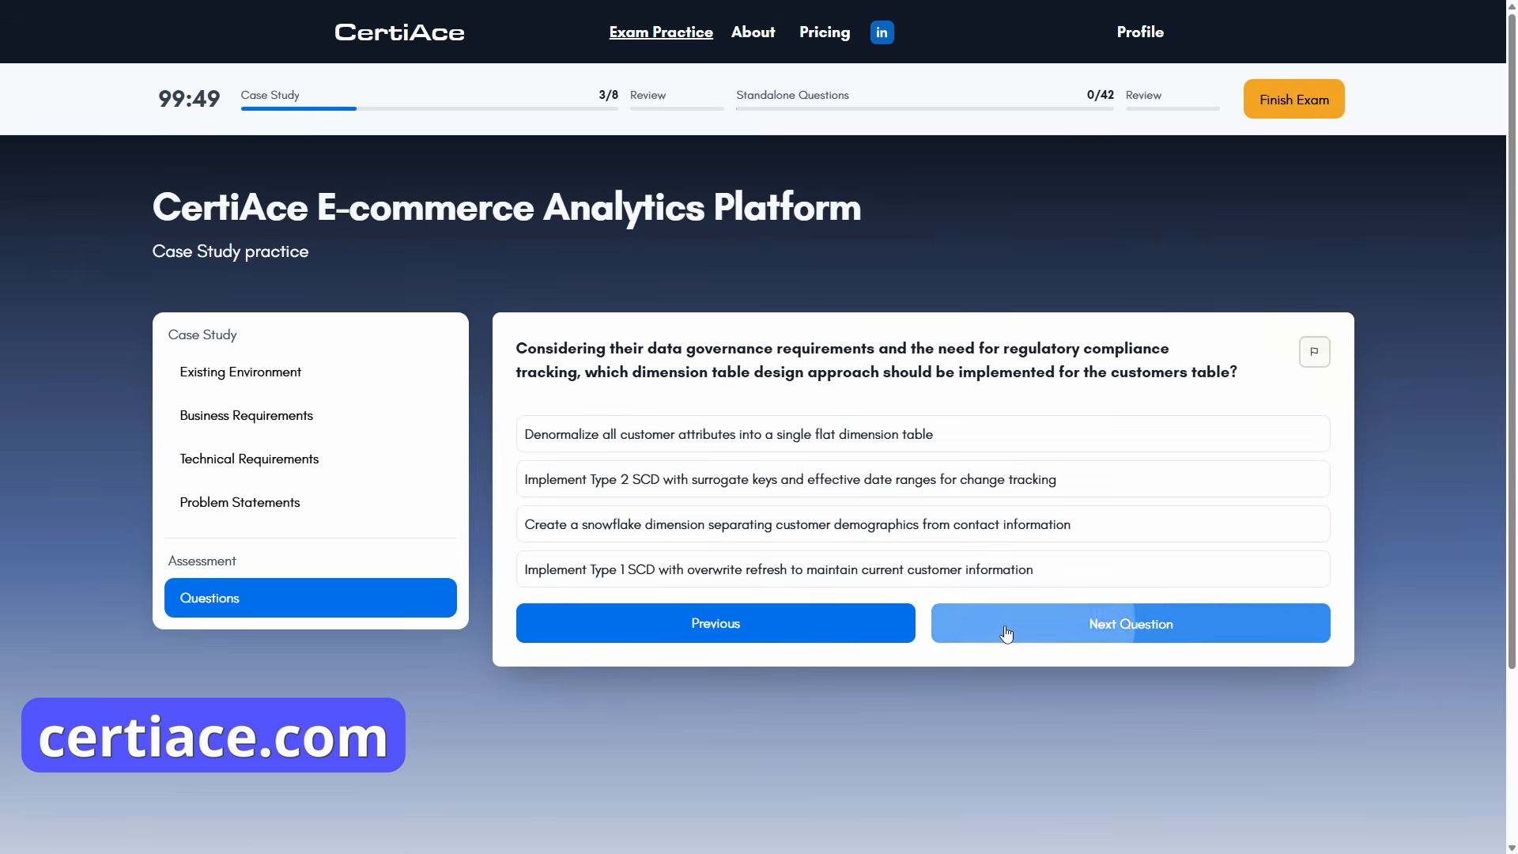
# - Answer the customers dimension question with Type 2 SCD using surrogate keys and effective date ranges, and flag it for review
pyautogui.click(1069, 490)
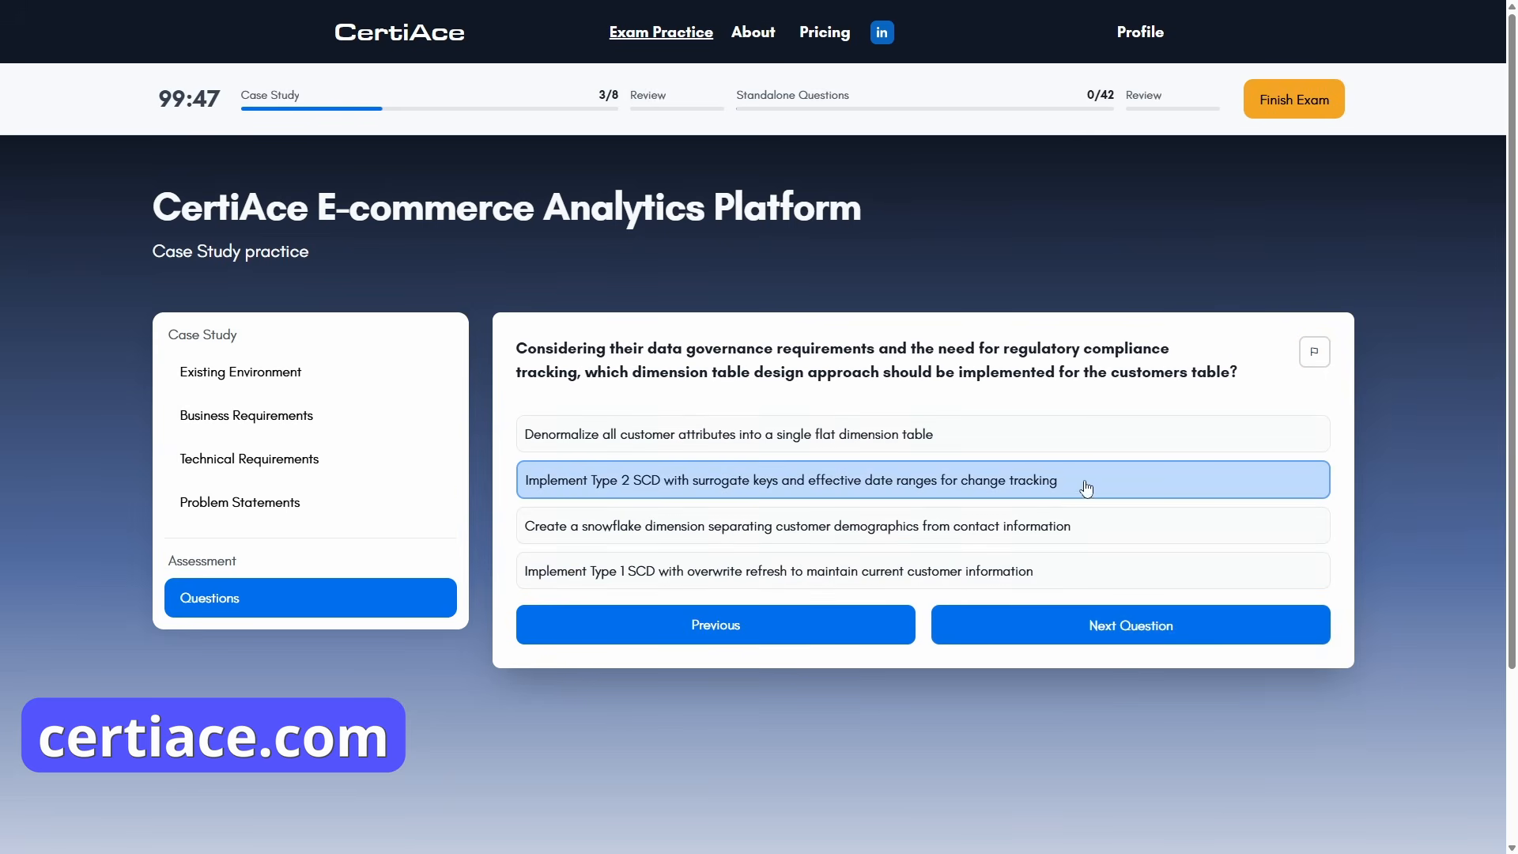
pyautogui.click(1313, 352)
pyautogui.click(1067, 624)
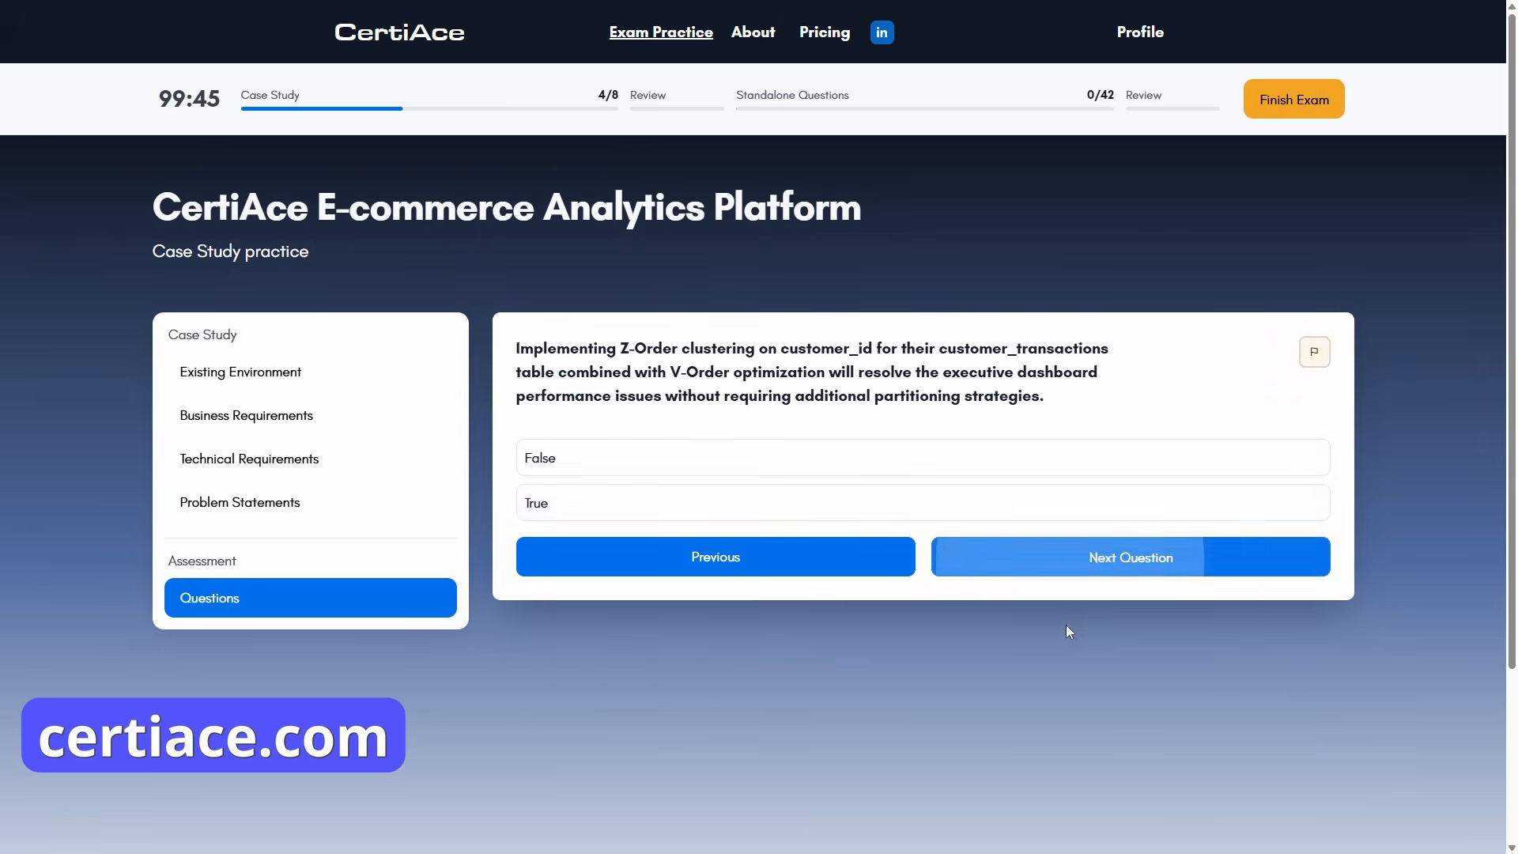
# - Answer the Z-Order clustering statement with False; for the dashboard question, choose V-Order on customer_transactions and web_events and flag it
pyautogui.click(907, 474)
pyautogui.click(1019, 558)
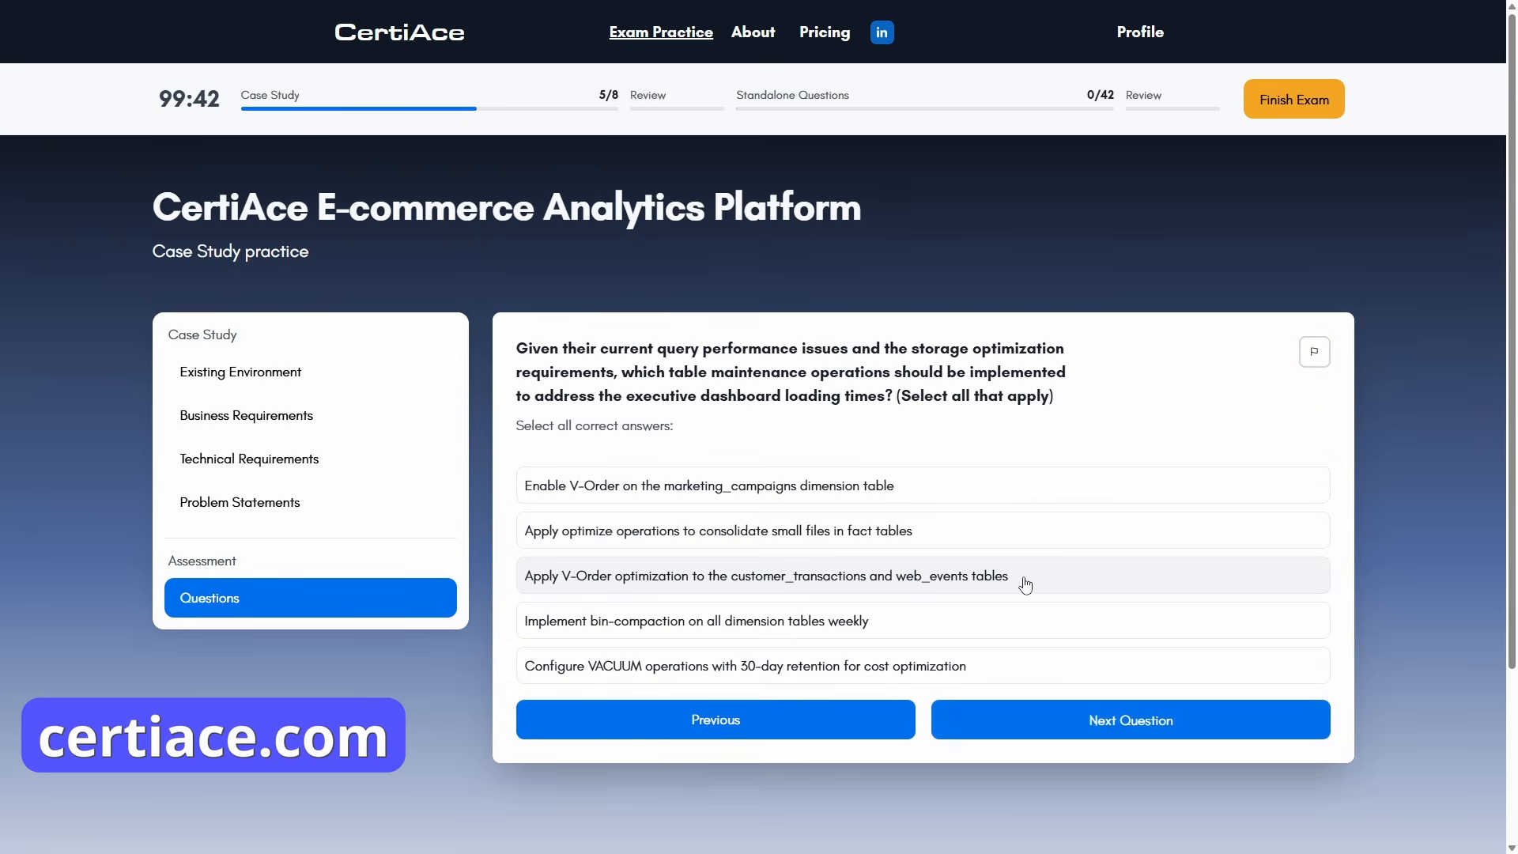
pyautogui.click(1021, 582)
pyautogui.click(1312, 355)
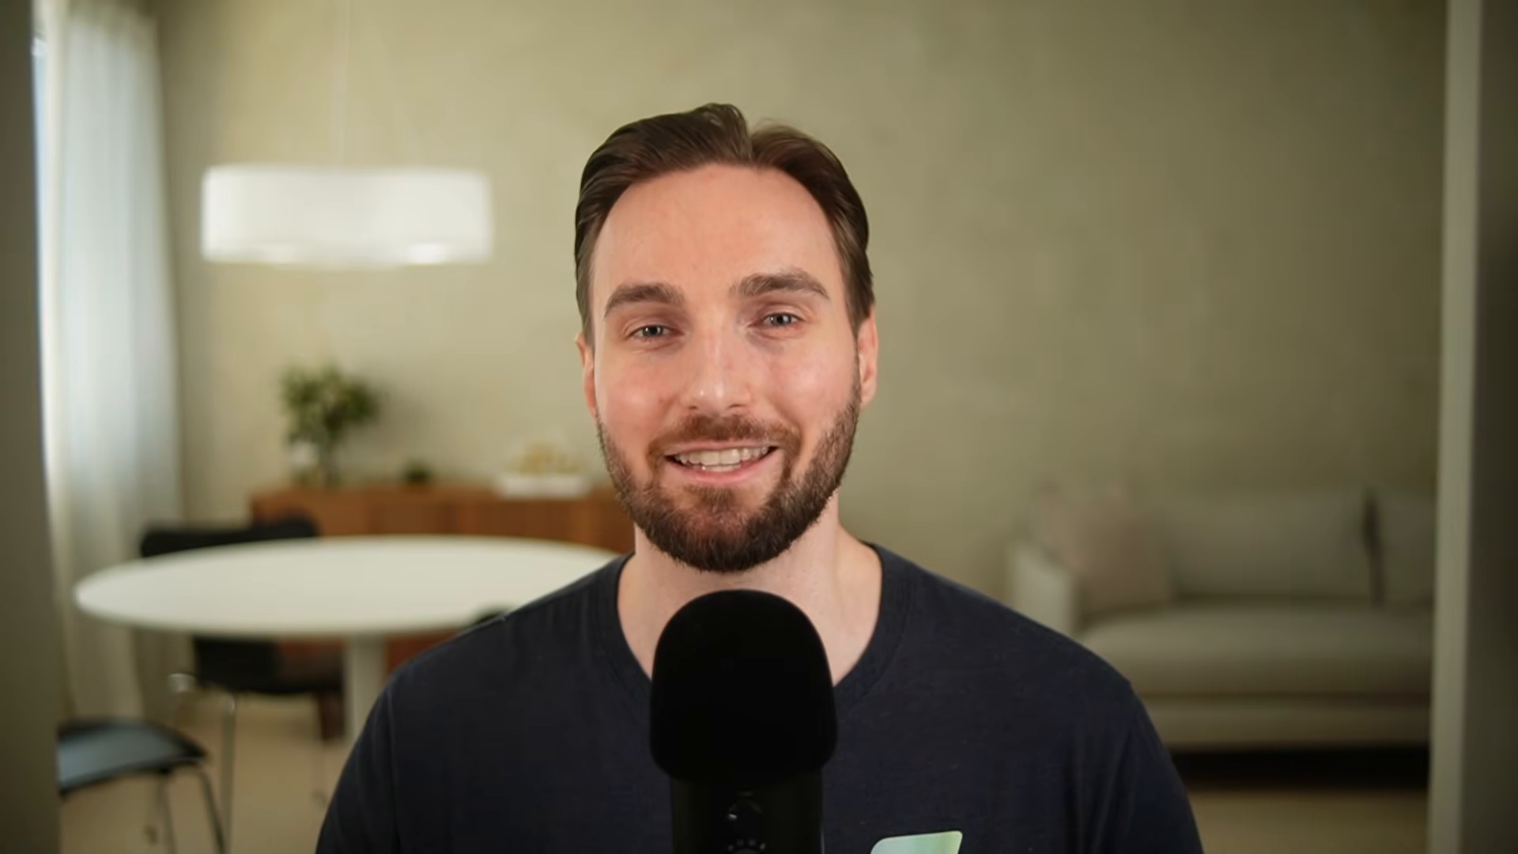
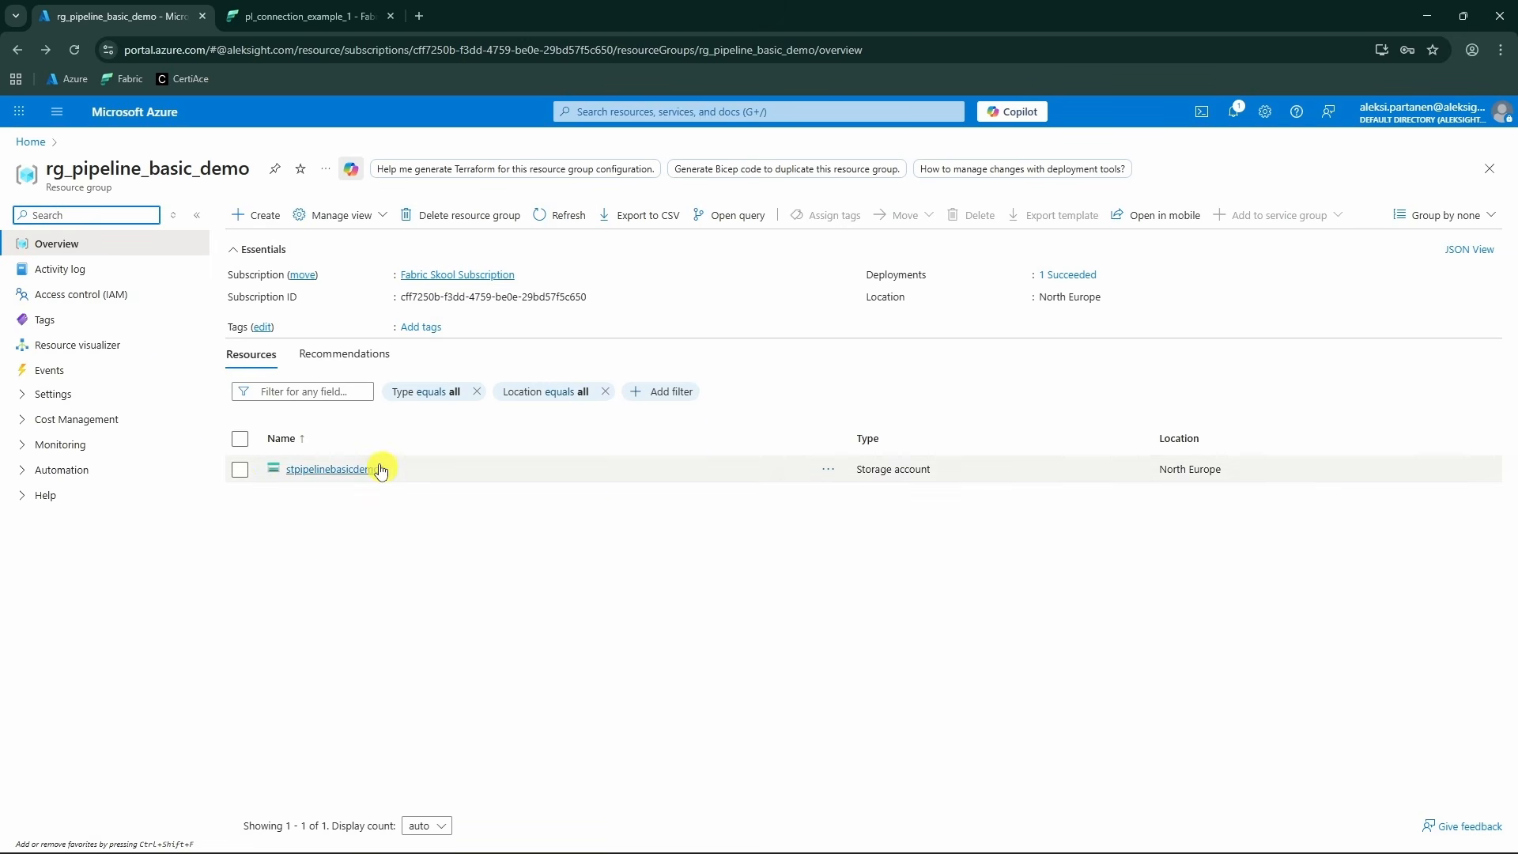
# - Inspect fabric-forge-container1 in the stpipelinebasicdemo1 storage account and open the account's access keys
pyautogui.click(340, 469)
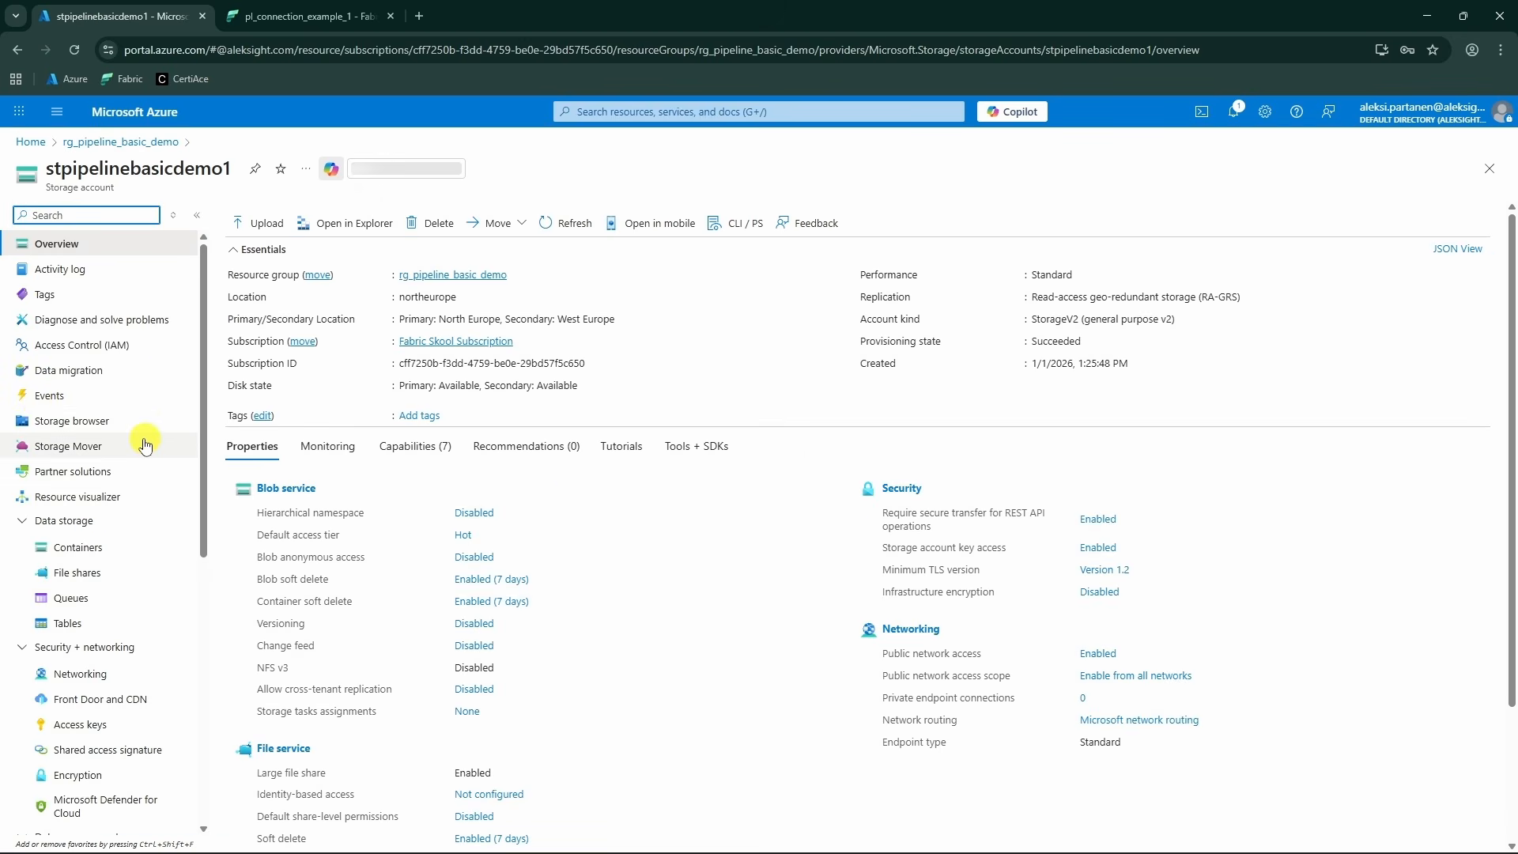
pyautogui.click(111, 545)
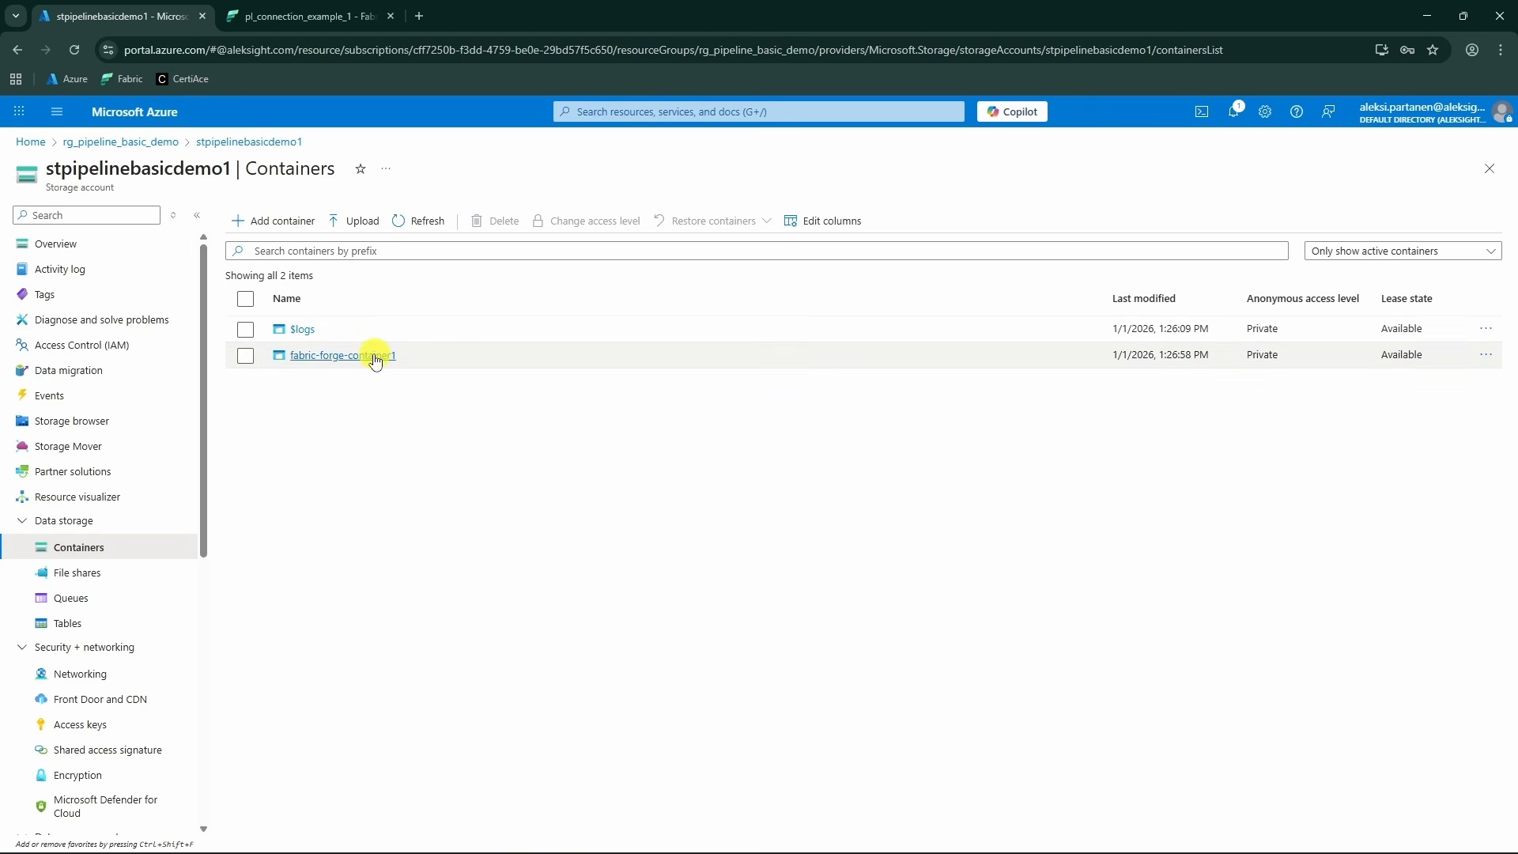
pyautogui.click(375, 359)
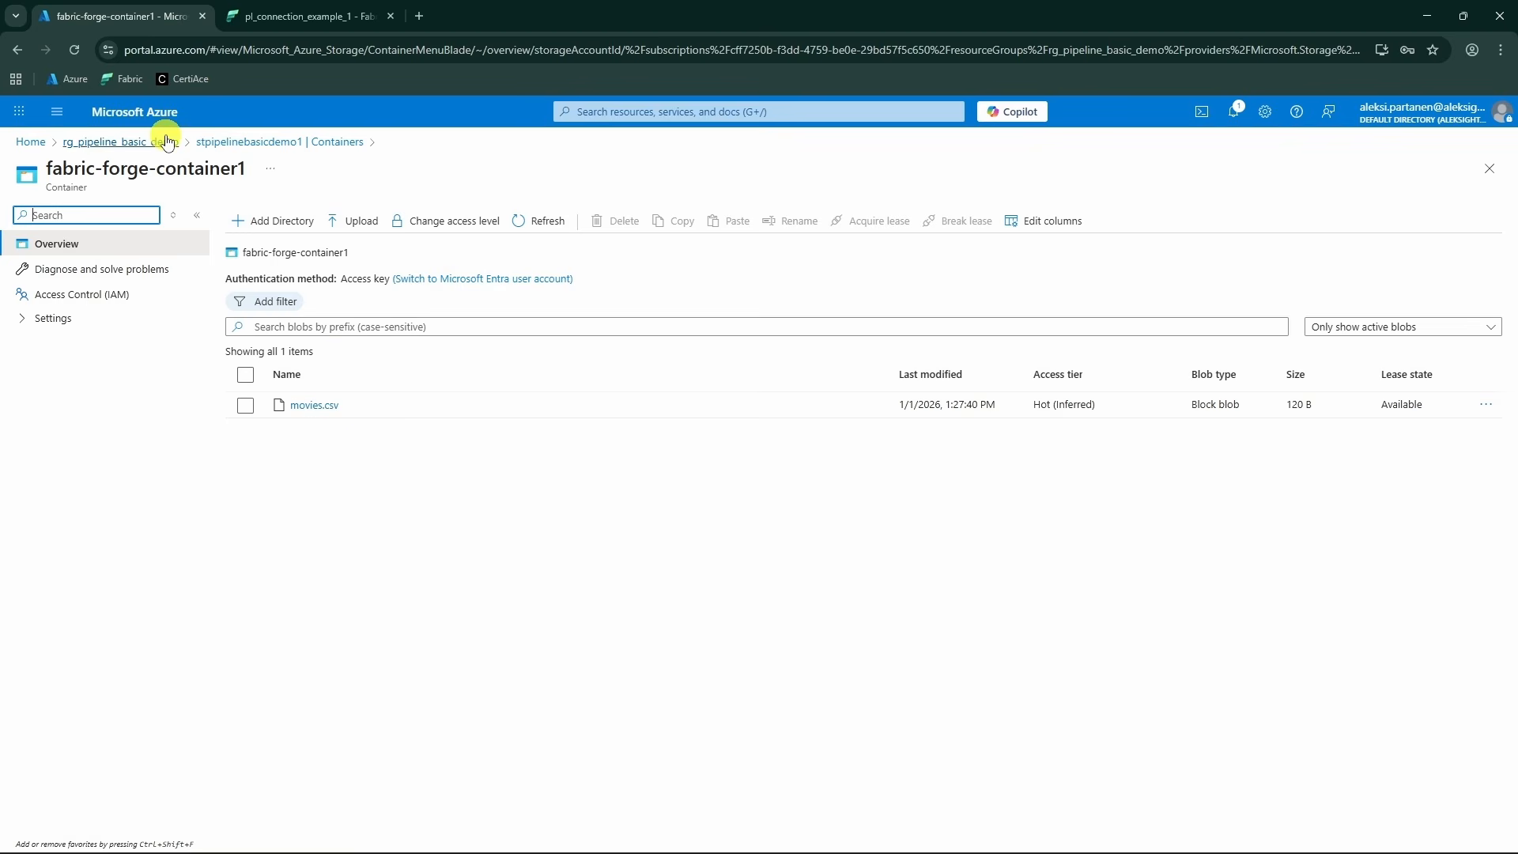
pyautogui.click(207, 143)
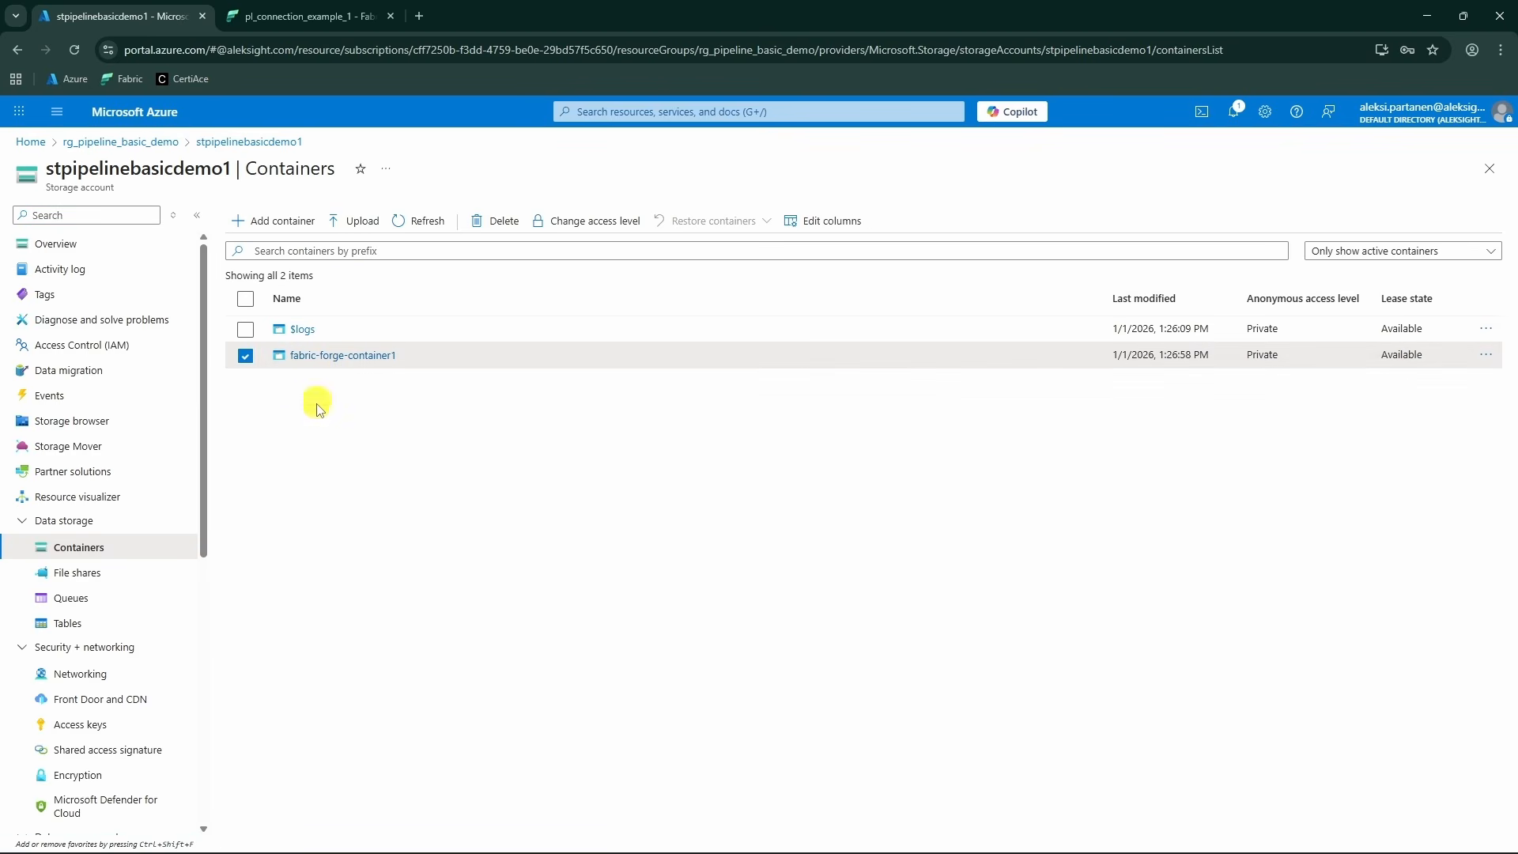
pyautogui.click(97, 725)
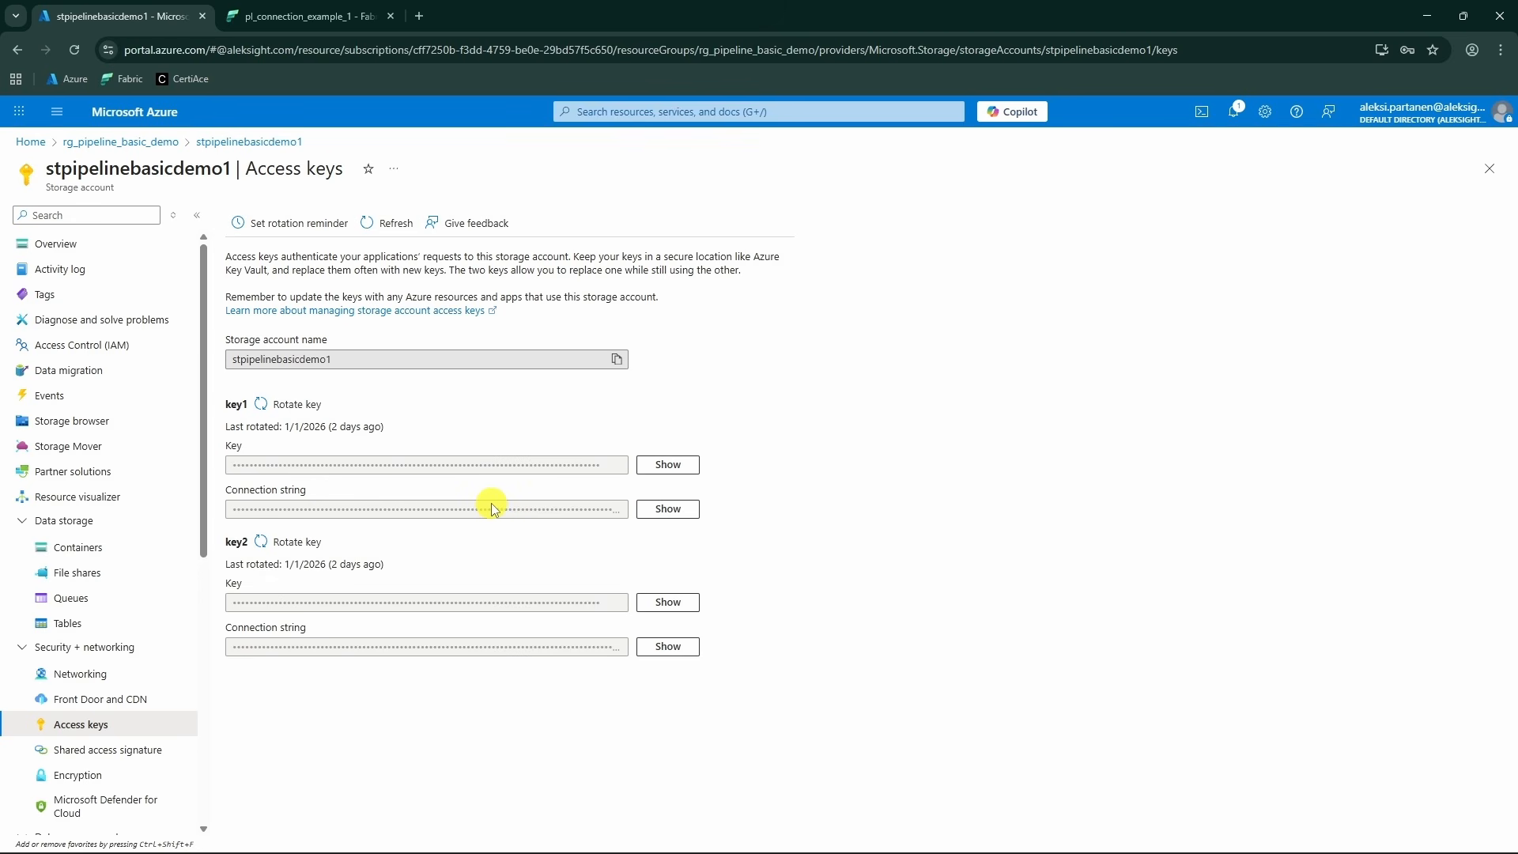
# - Switch to the Fabric pipeline and start a new Azure Blobs connection as the source of the Copy data1 activity
pyautogui.click(316, 16)
pyautogui.moveTo(333, 361); pyautogui.dragTo(378, 332)
pyautogui.click(159, 544)
pyautogui.click(418, 589)
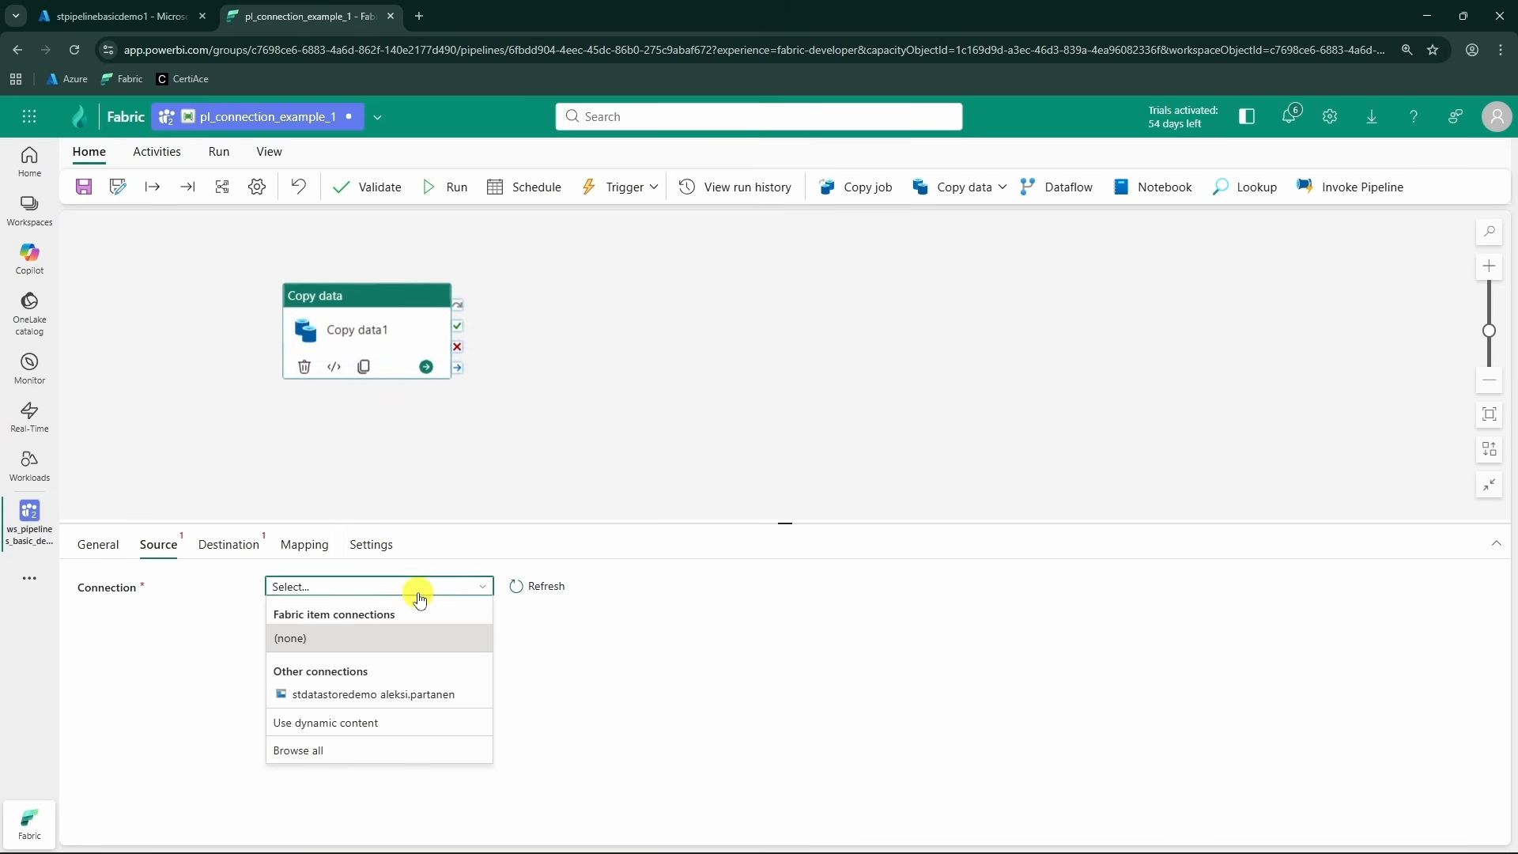
pyautogui.click(366, 759)
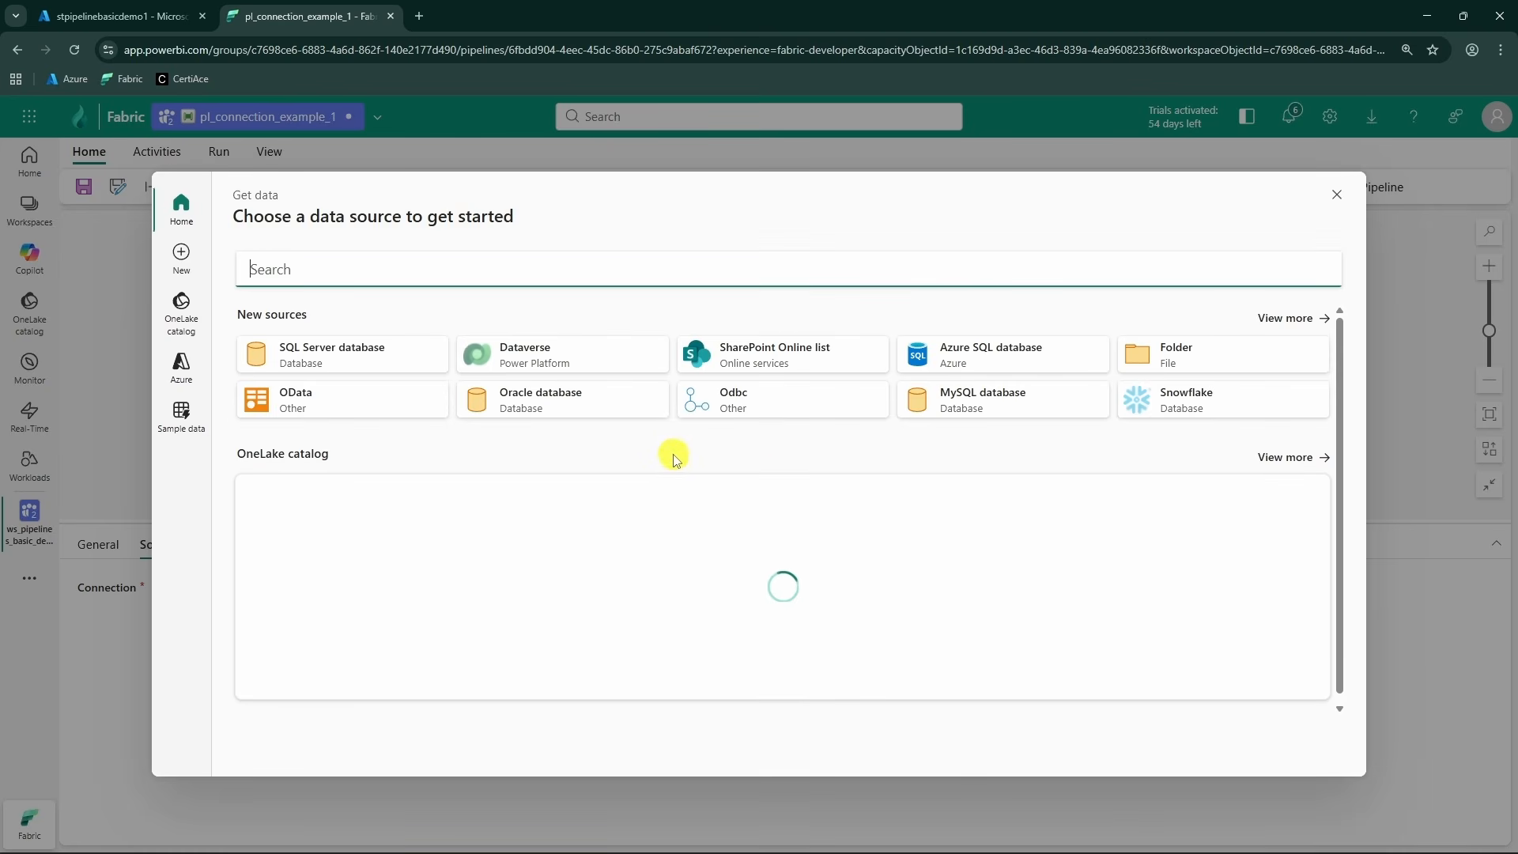
pyautogui.click(1285, 320)
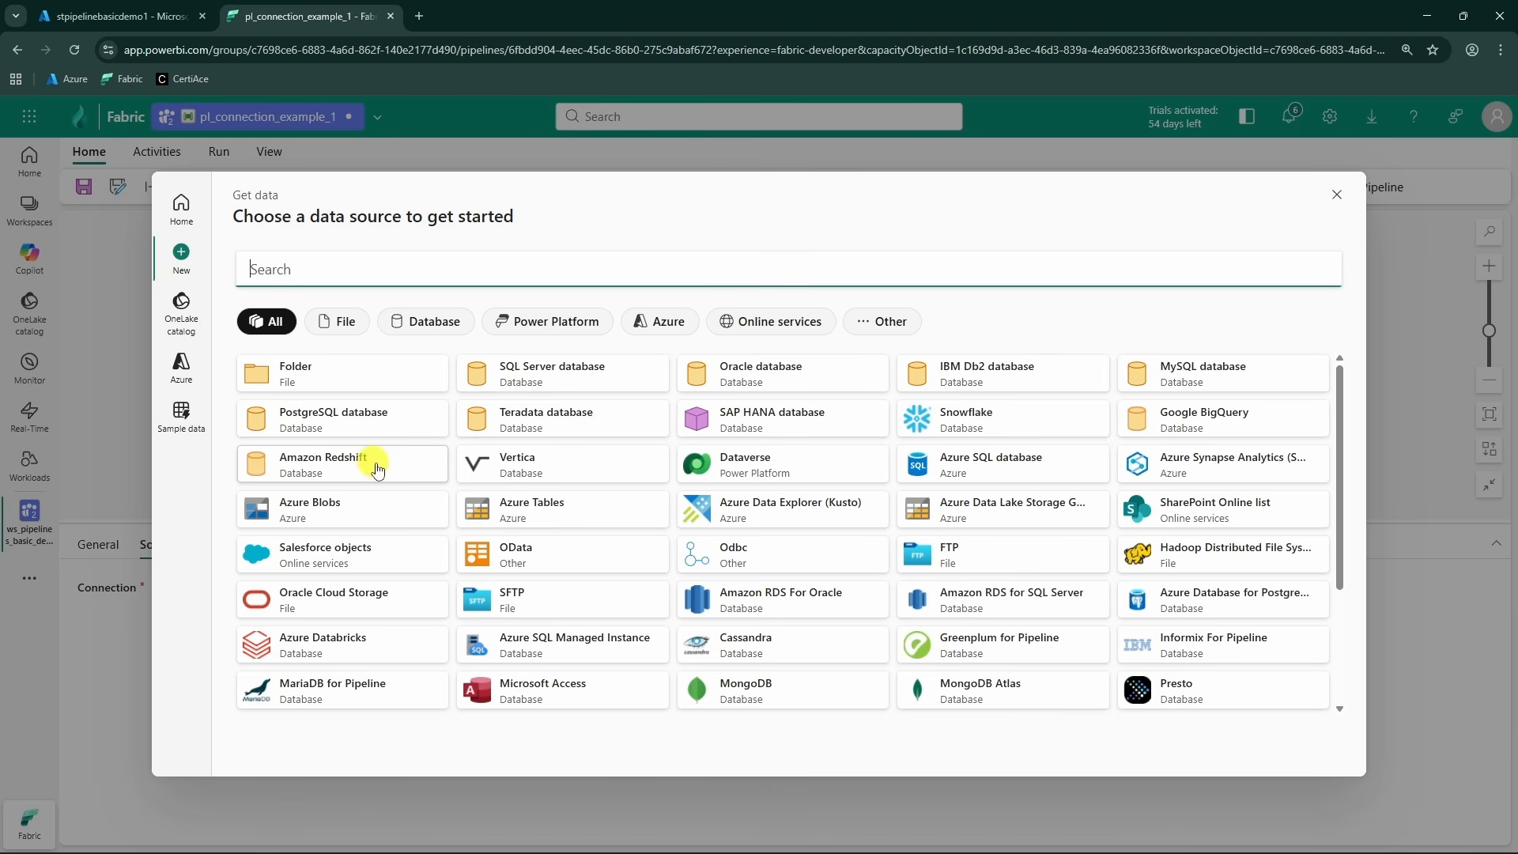
pyautogui.click(338, 516)
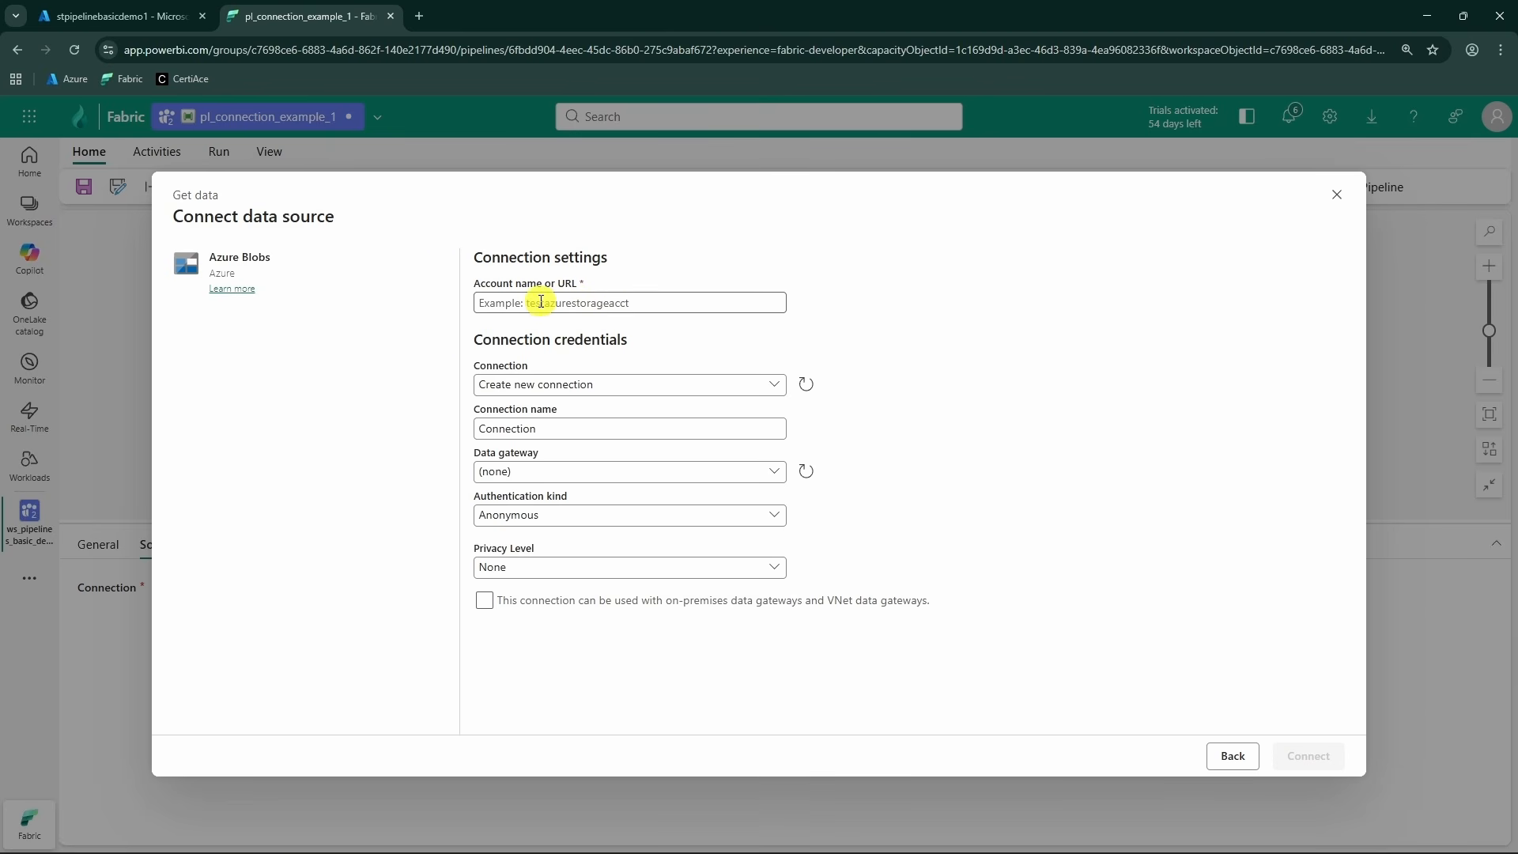
# - Copy the storage account name stpipelinebasicdemo1 from the Azure portal and enter it as the connection's account name
pyautogui.click(575, 308)
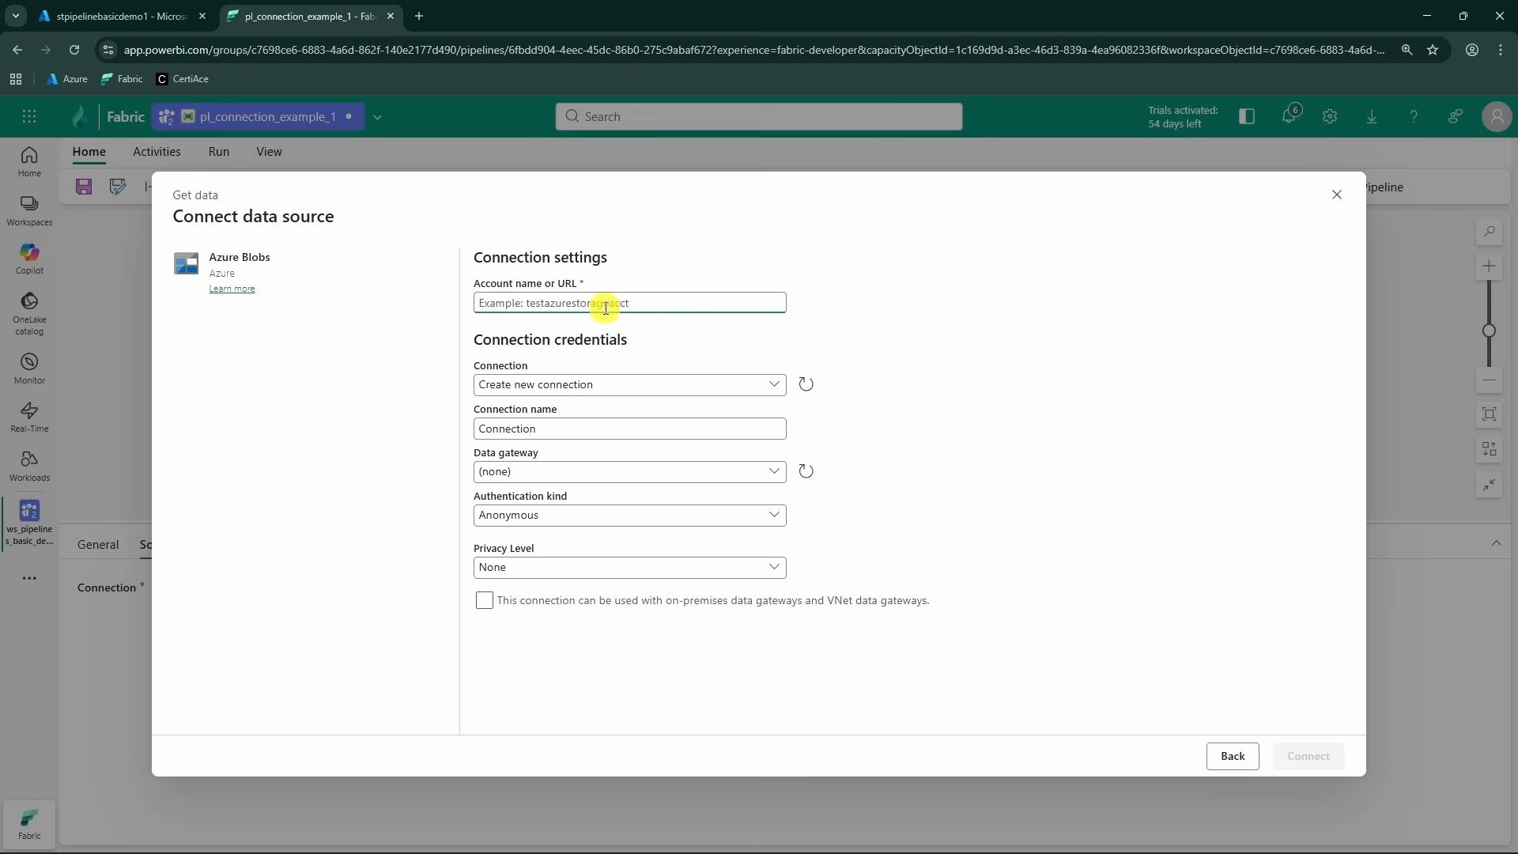
pyautogui.click(119, 16)
pyautogui.doubleClick(162, 175)
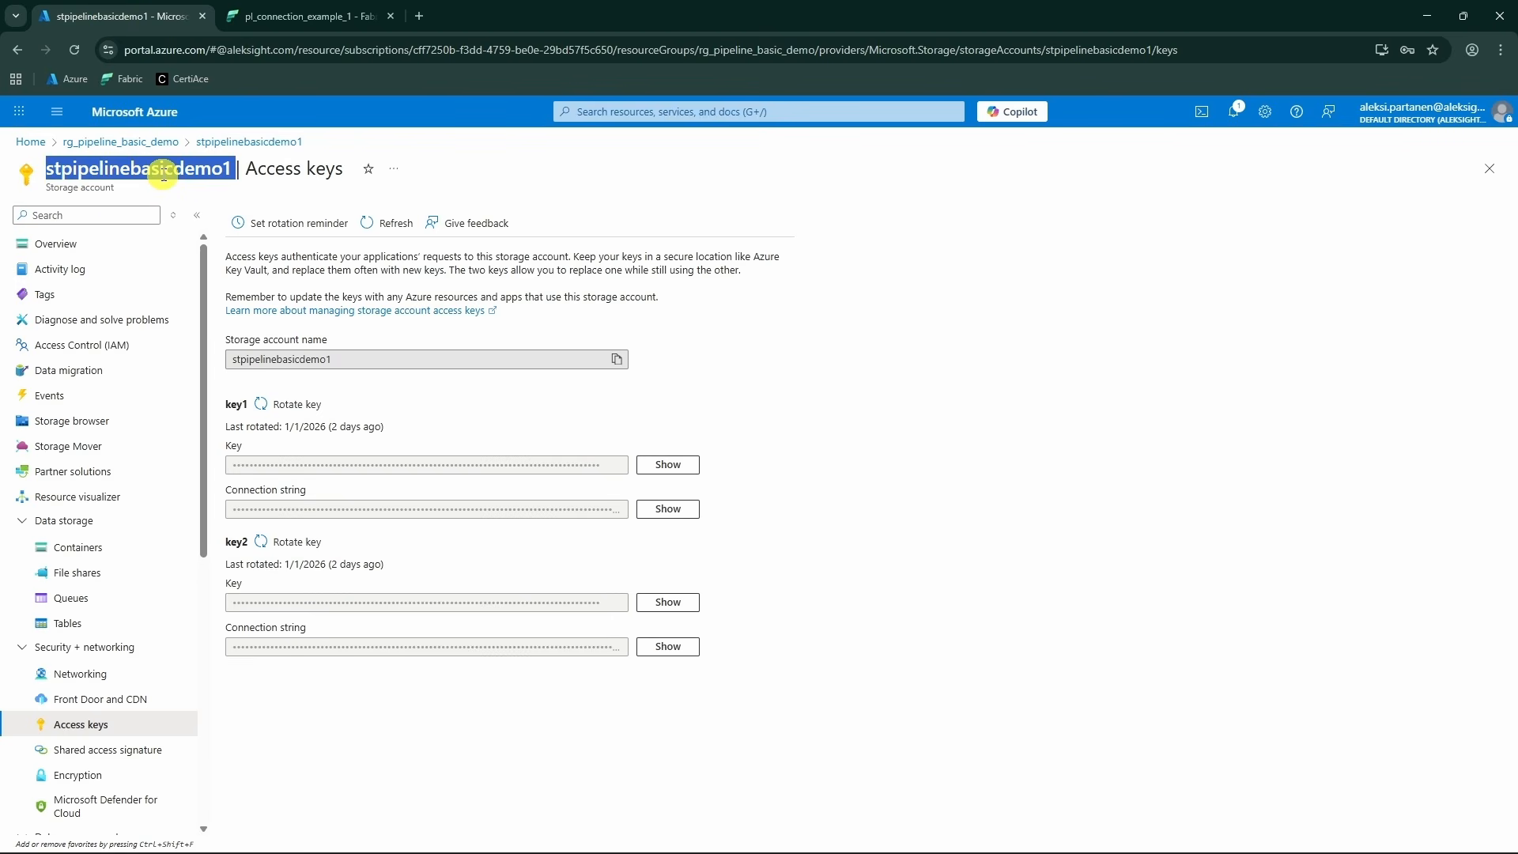
pyautogui.hotkey('ctrl', 'c')
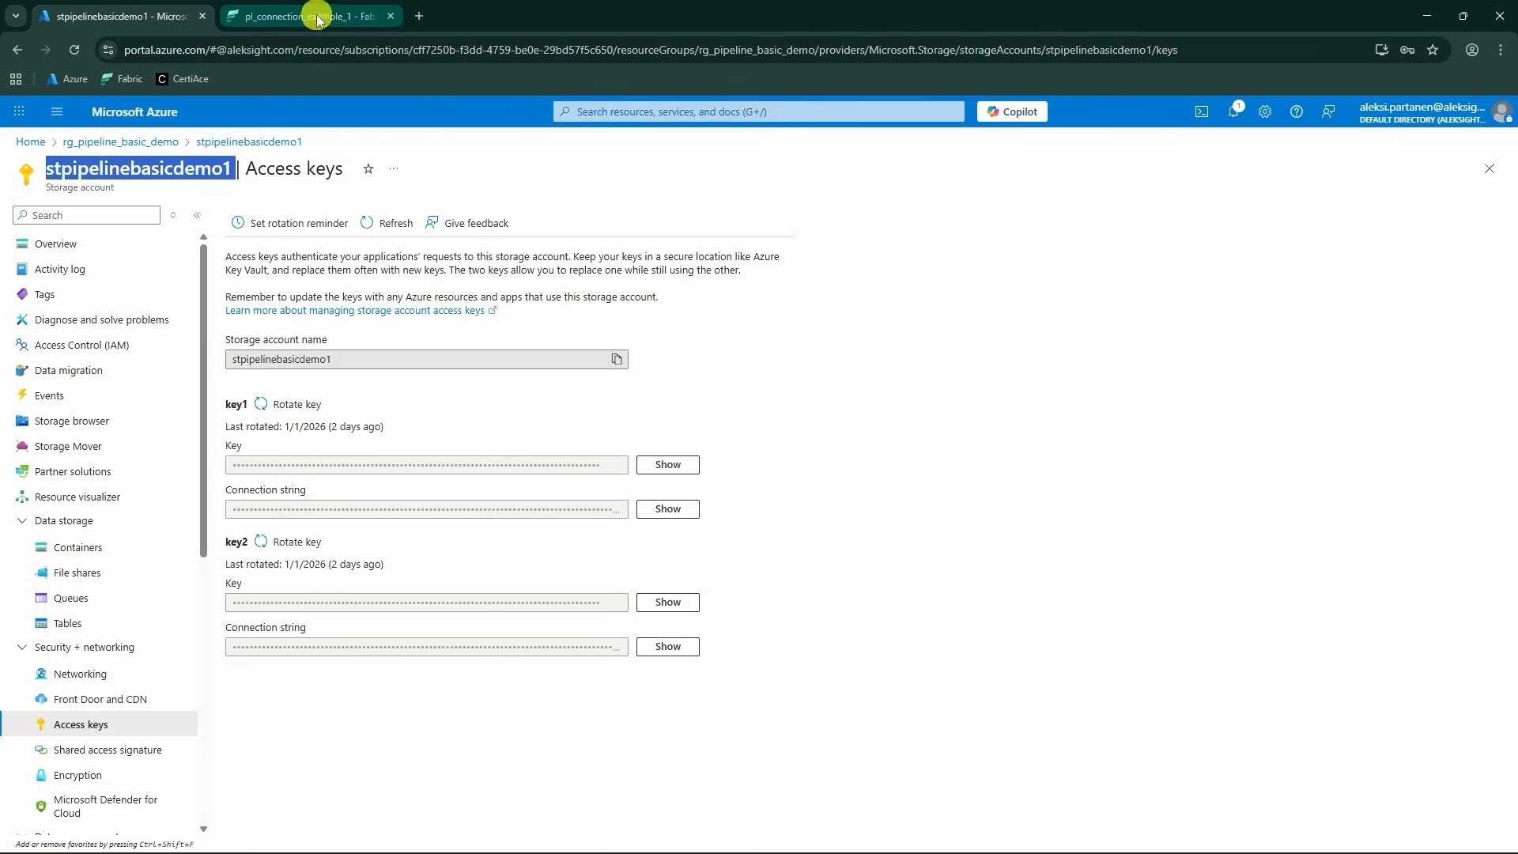
pyautogui.click(309, 16)
pyautogui.hotkey('ctrl', 'v')
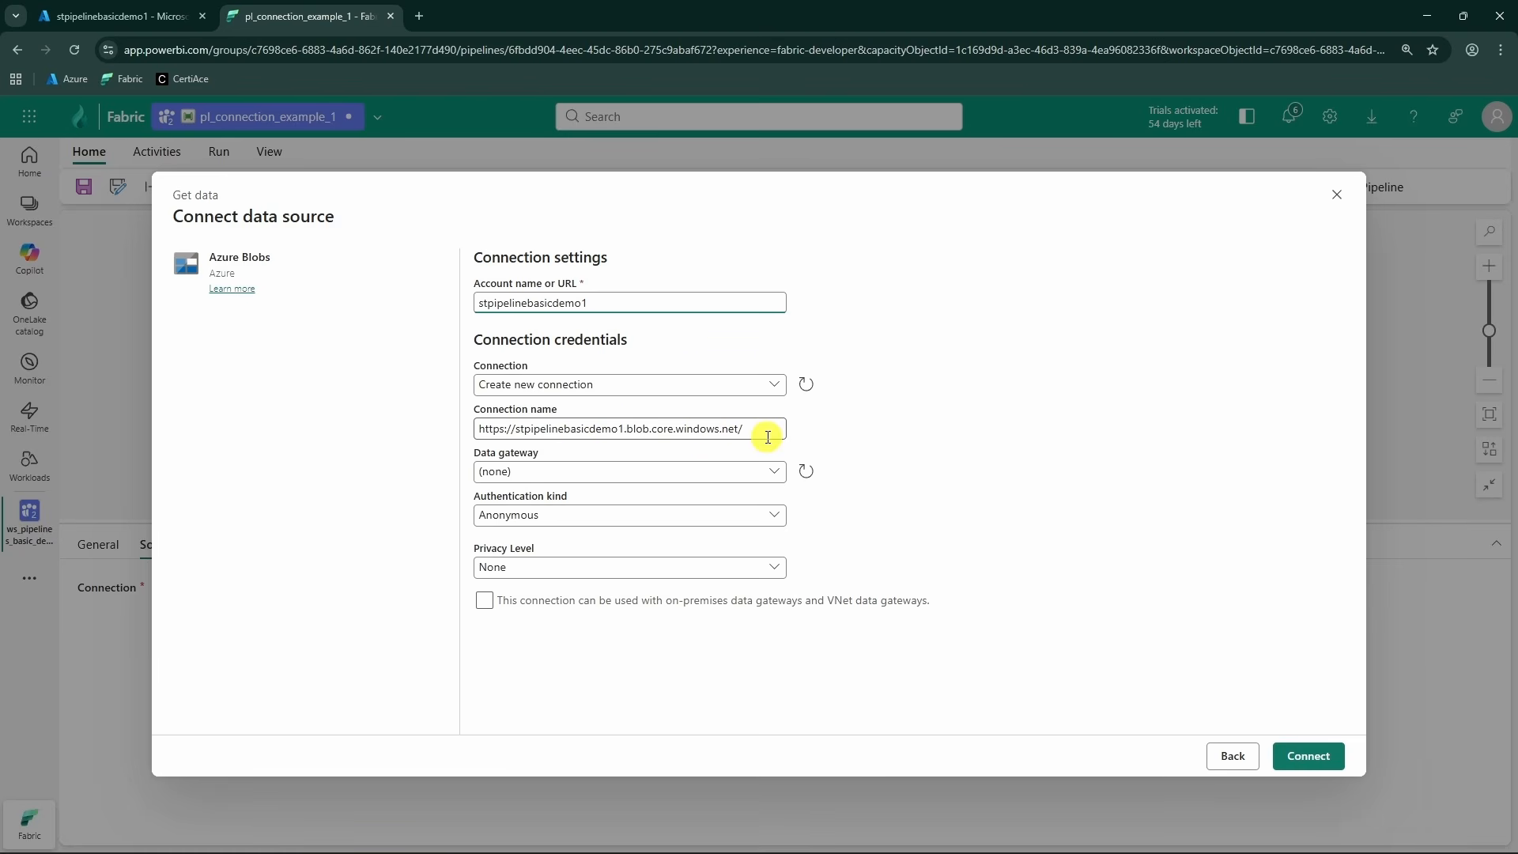
pyautogui.doubleClick(639, 435)
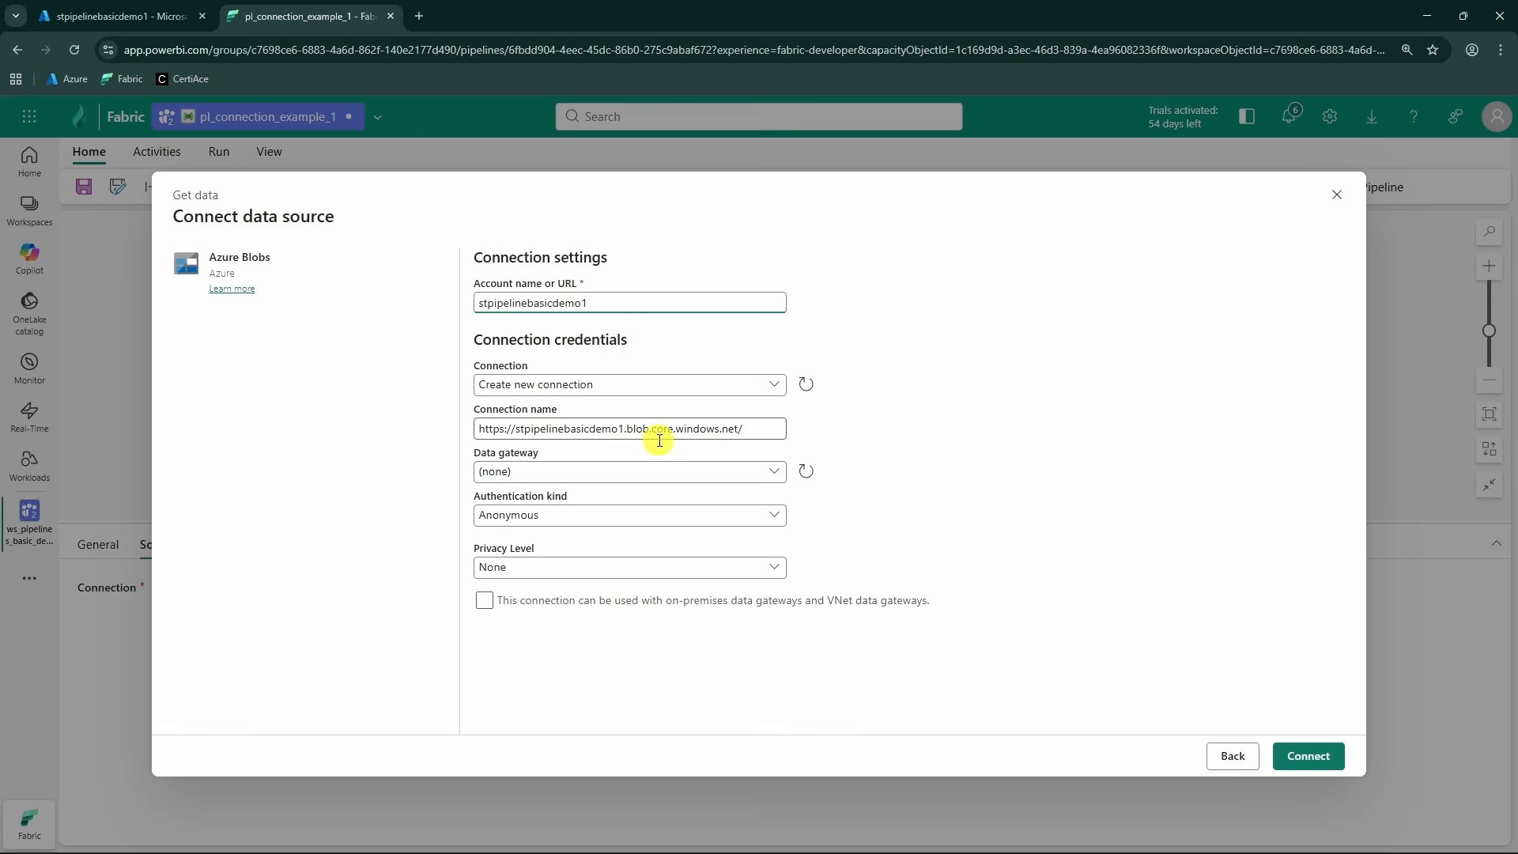
# - Set the connection's authentication kind to Account key, and reveal and copy the storage account's key1 value in the Azure portal
pyautogui.click(771, 522)
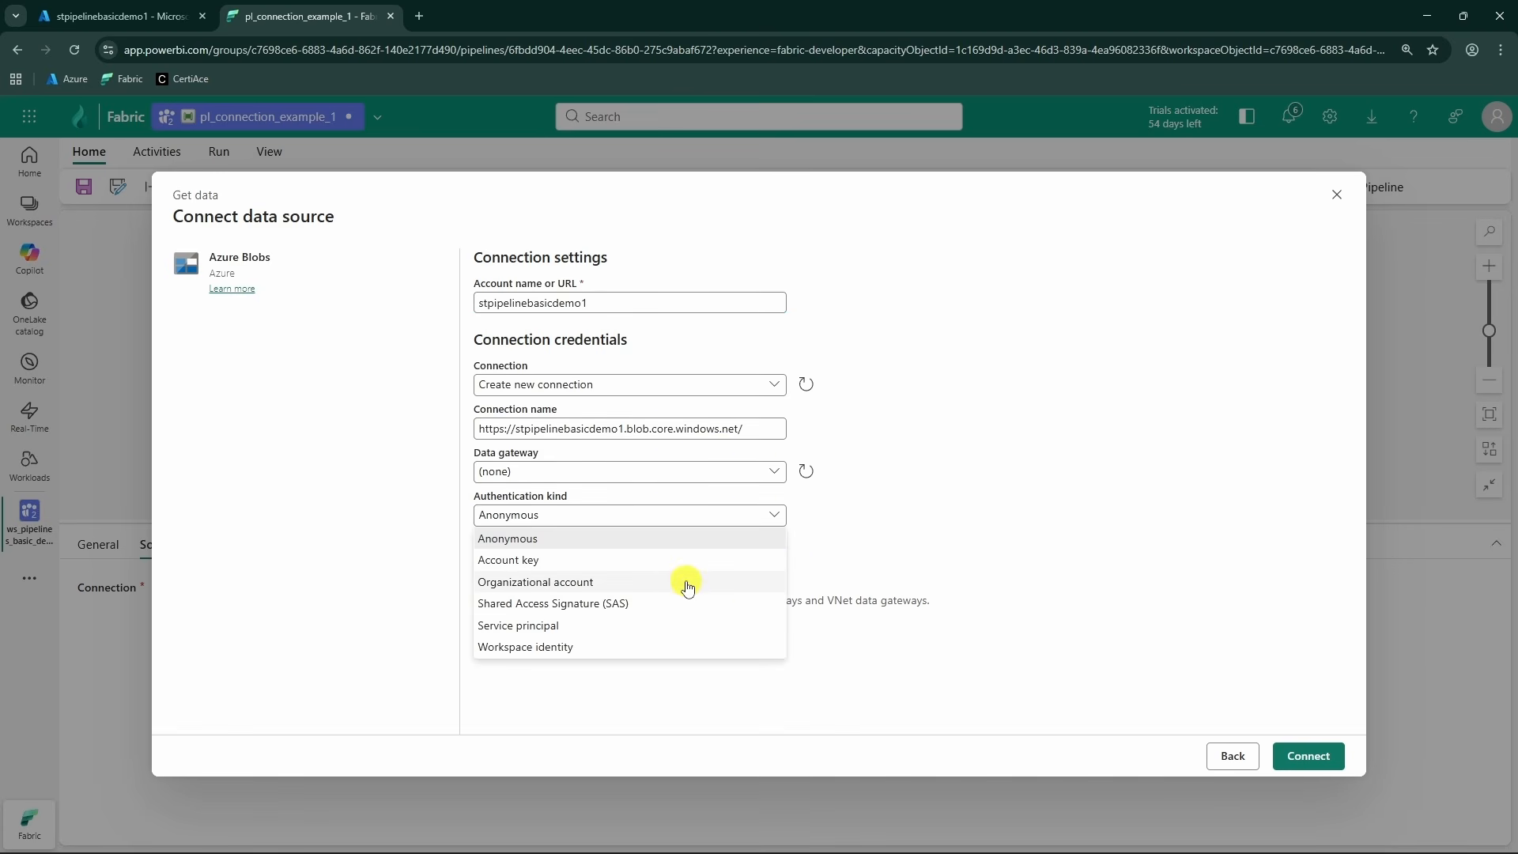
pyautogui.click(609, 558)
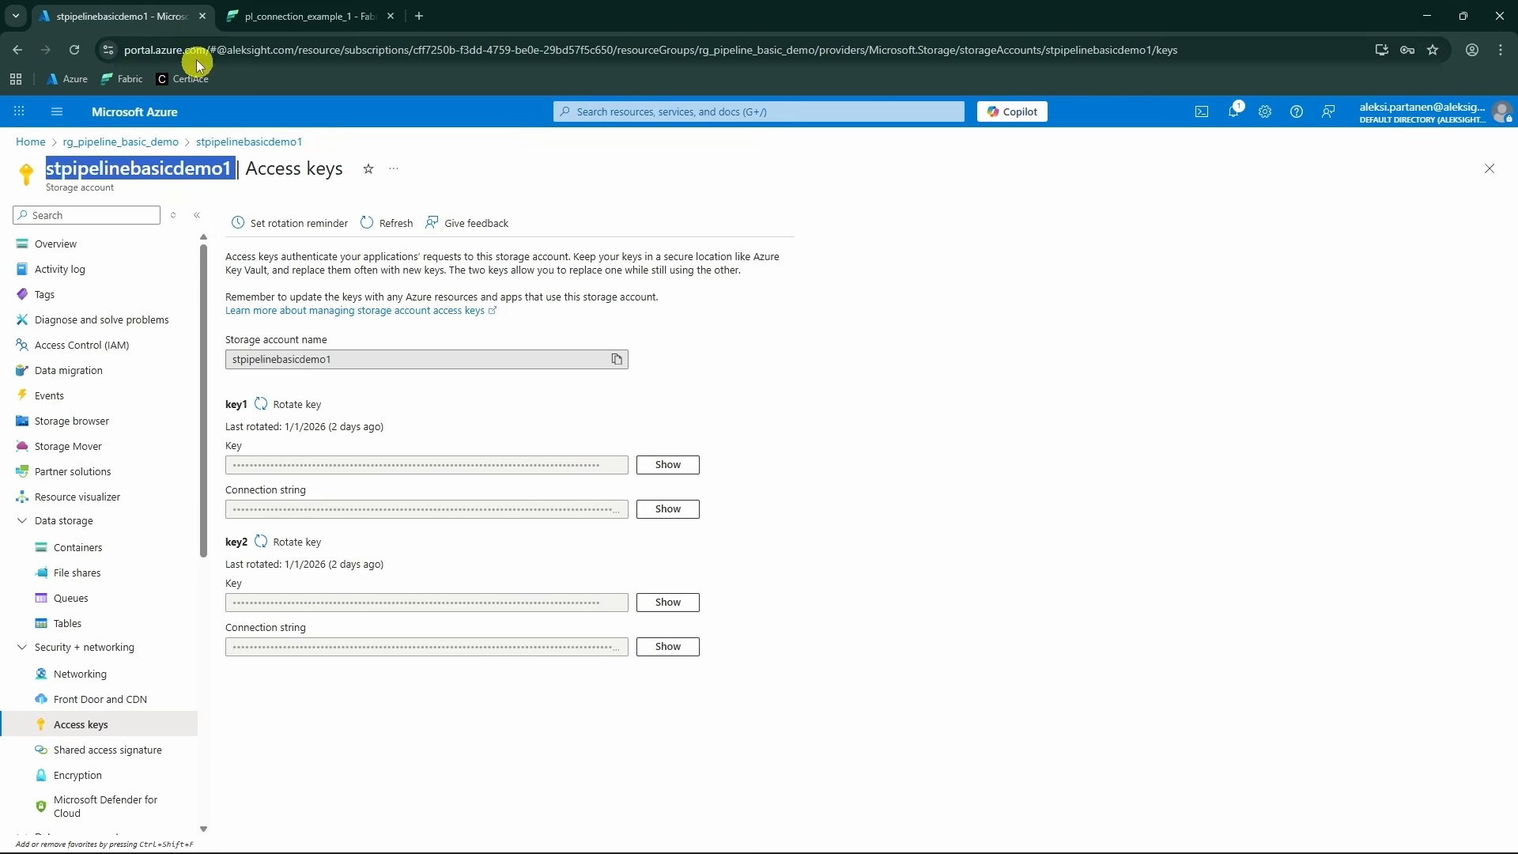
pyautogui.click(167, 16)
pyautogui.click(498, 433)
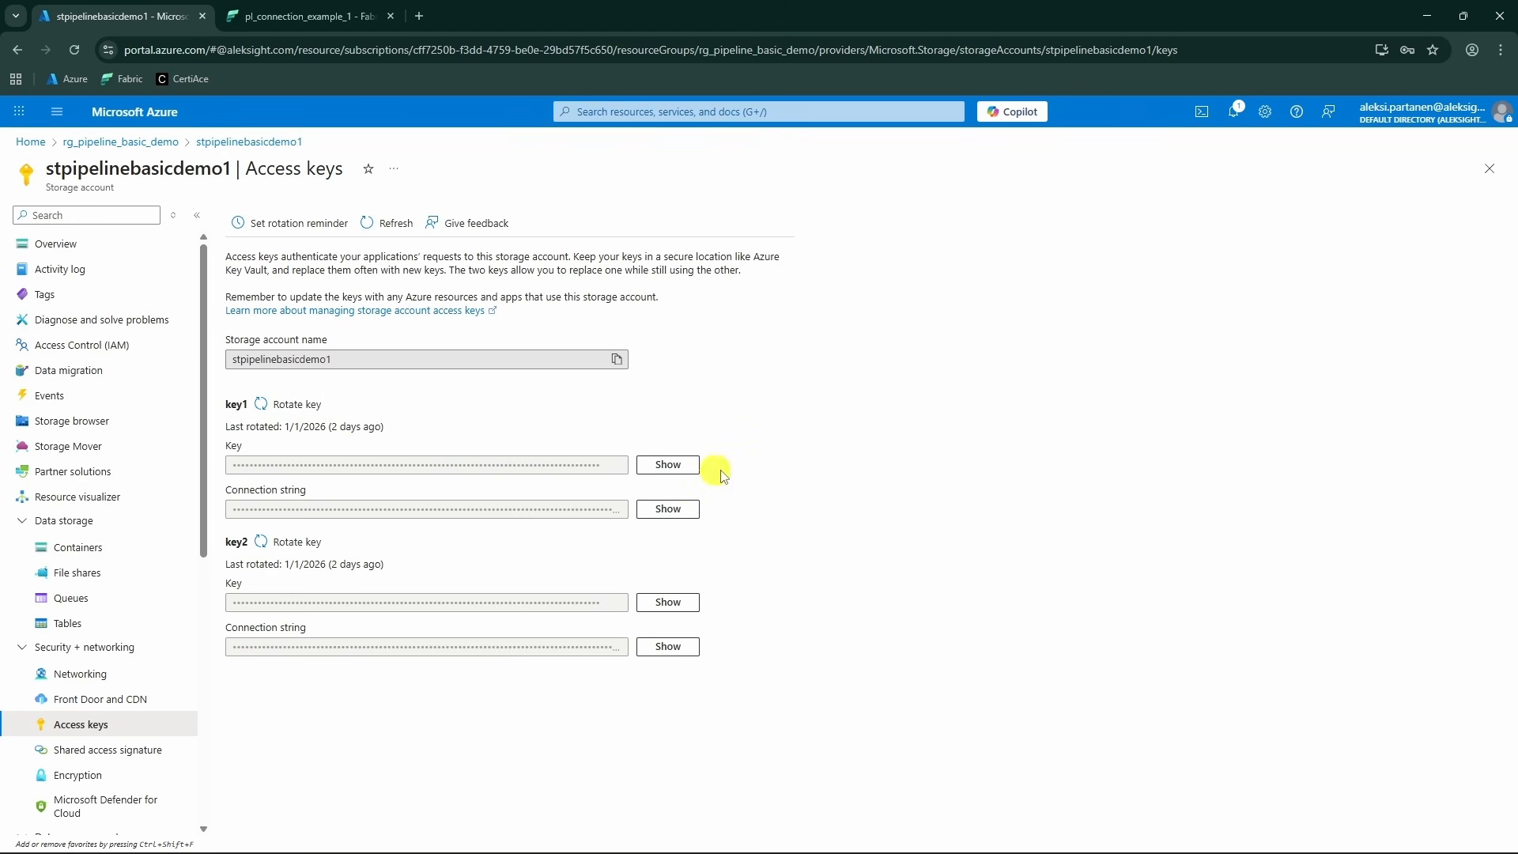
pyautogui.click(682, 474)
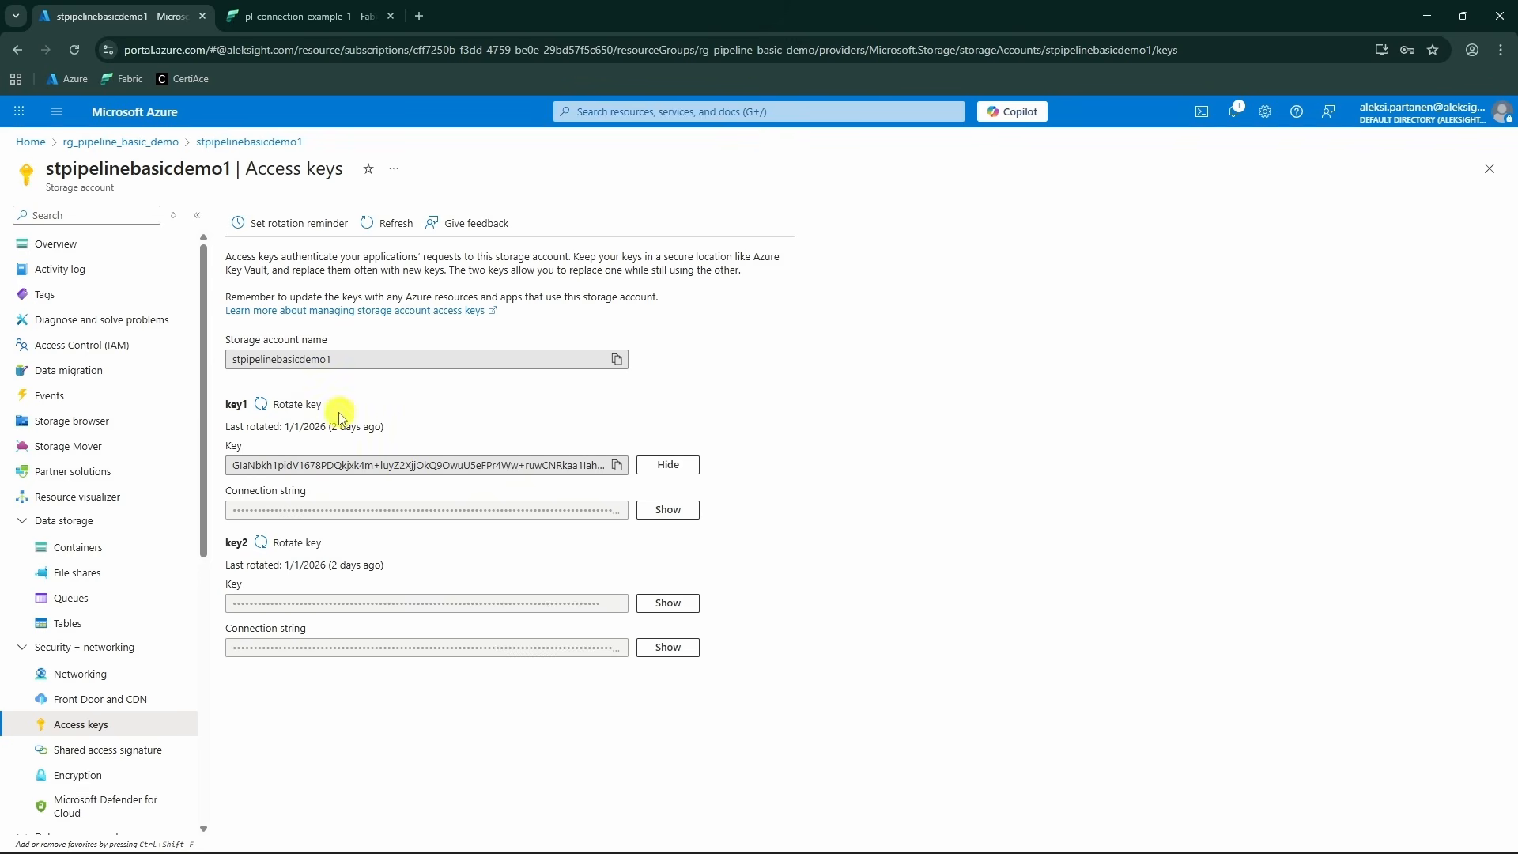
# - Paste the storage account key into the Fabric connection's account key field and connect, dismissing the browser's offer to save the password
pyautogui.click(299, 14)
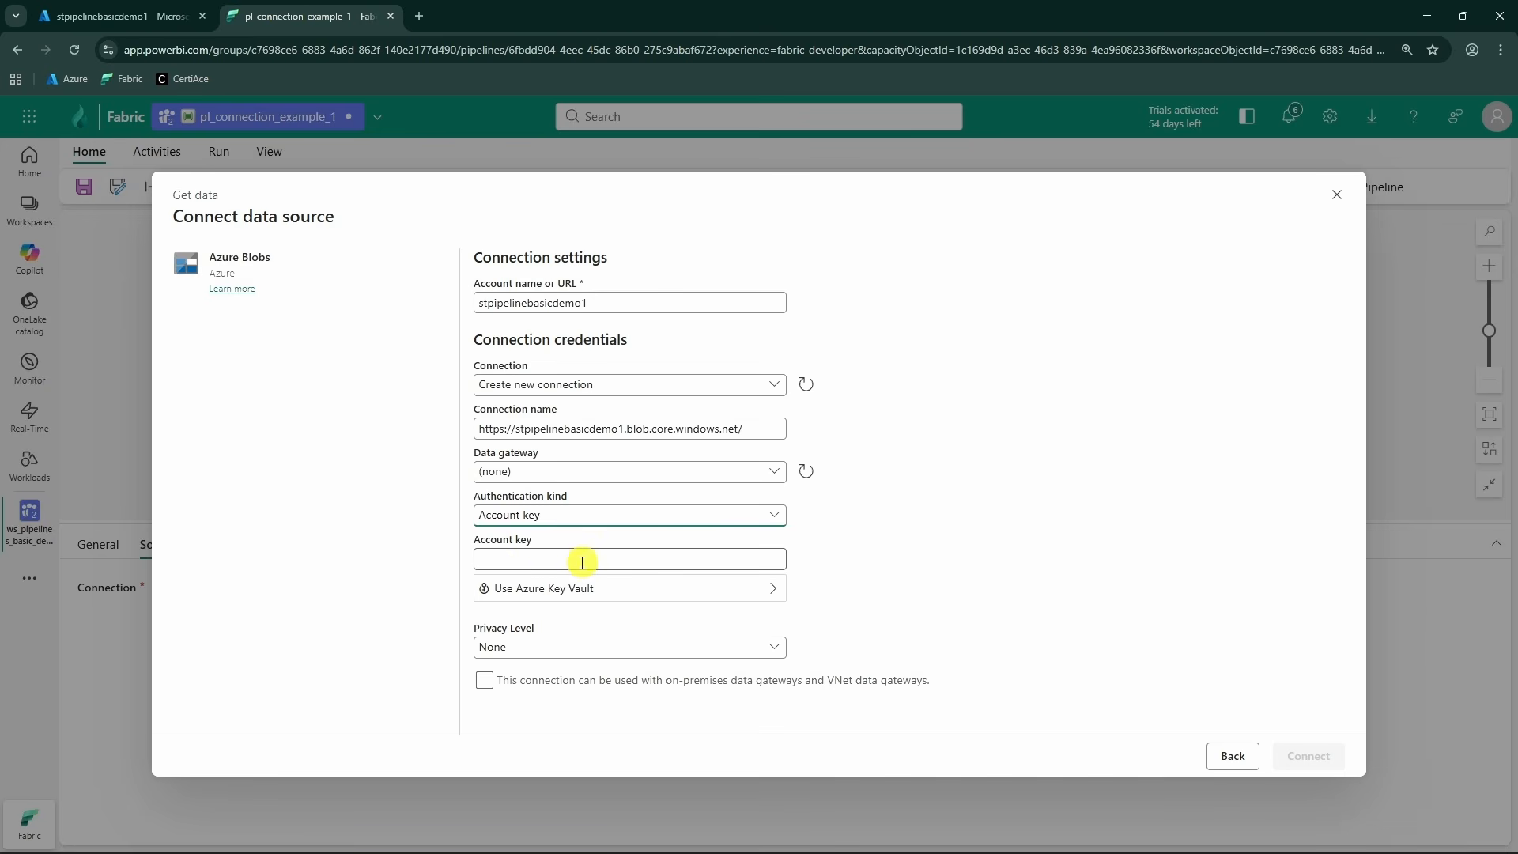
pyautogui.click(554, 562)
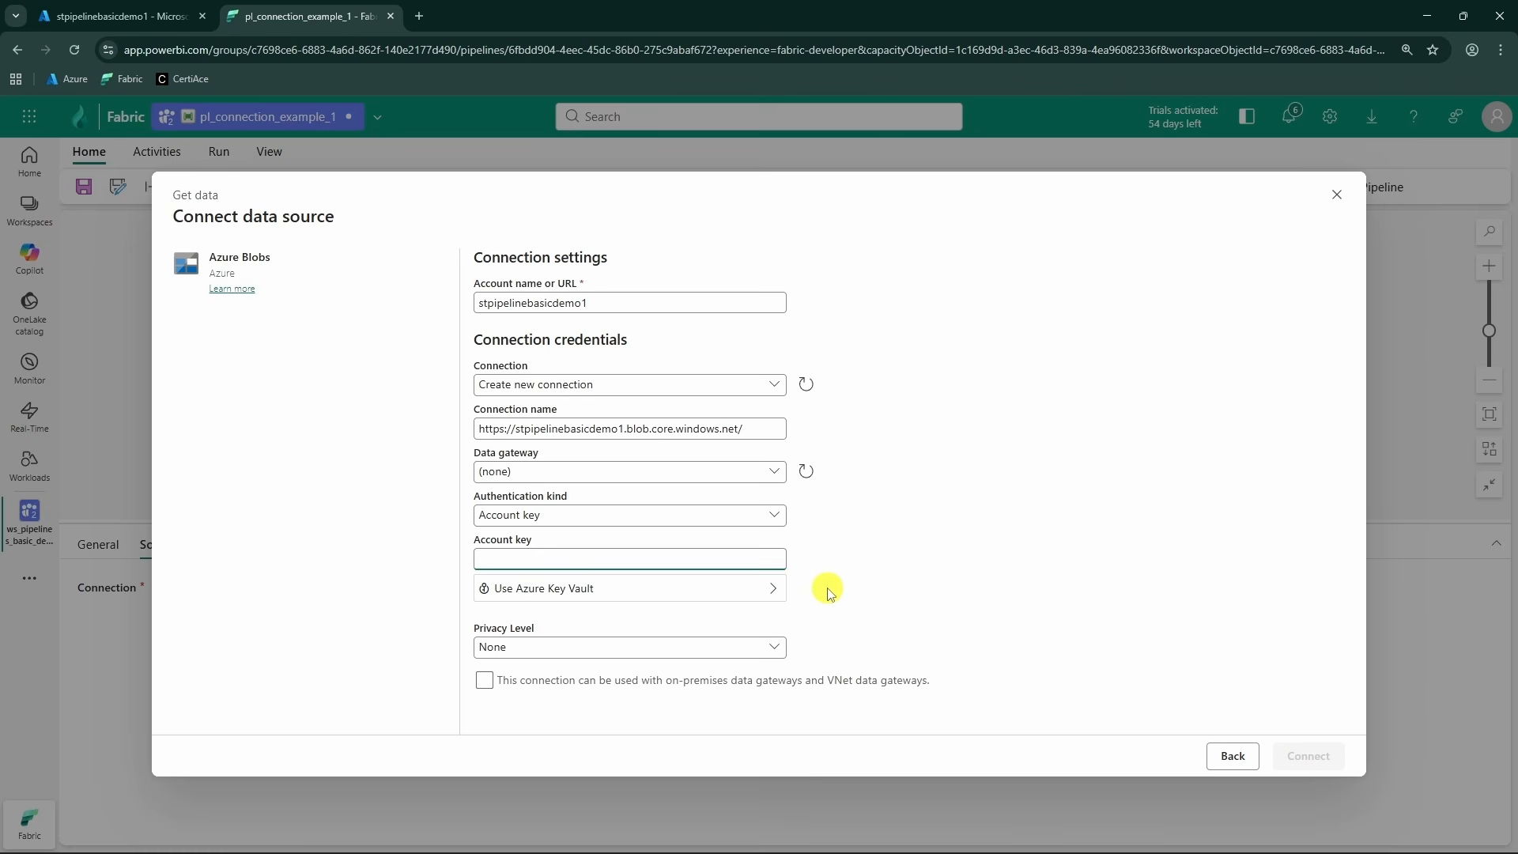
pyautogui.hotkey('ctrl', 'v')
pyautogui.click(884, 599)
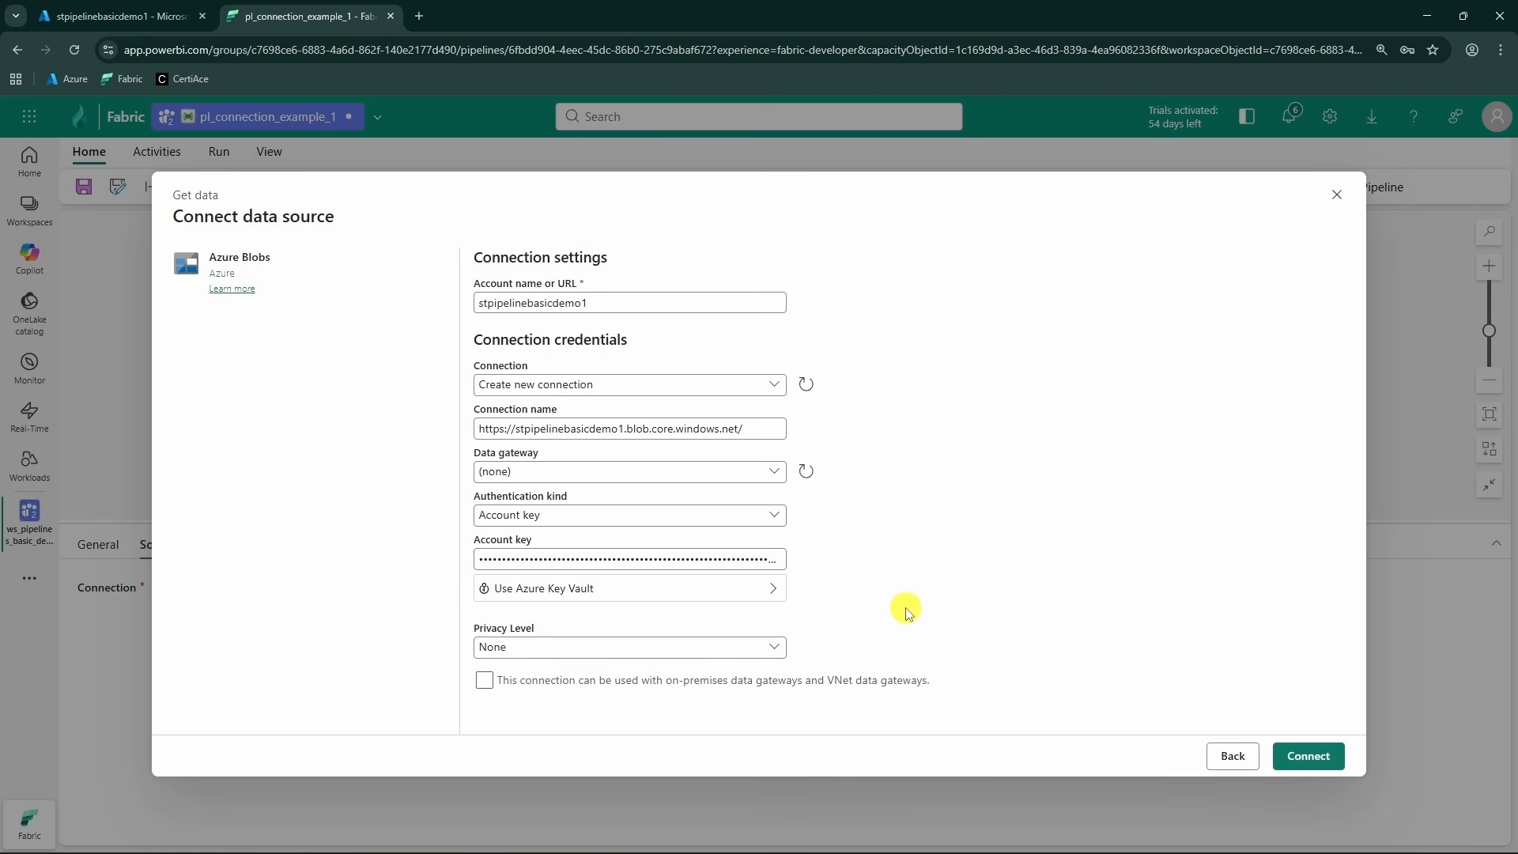
pyautogui.click(1309, 759)
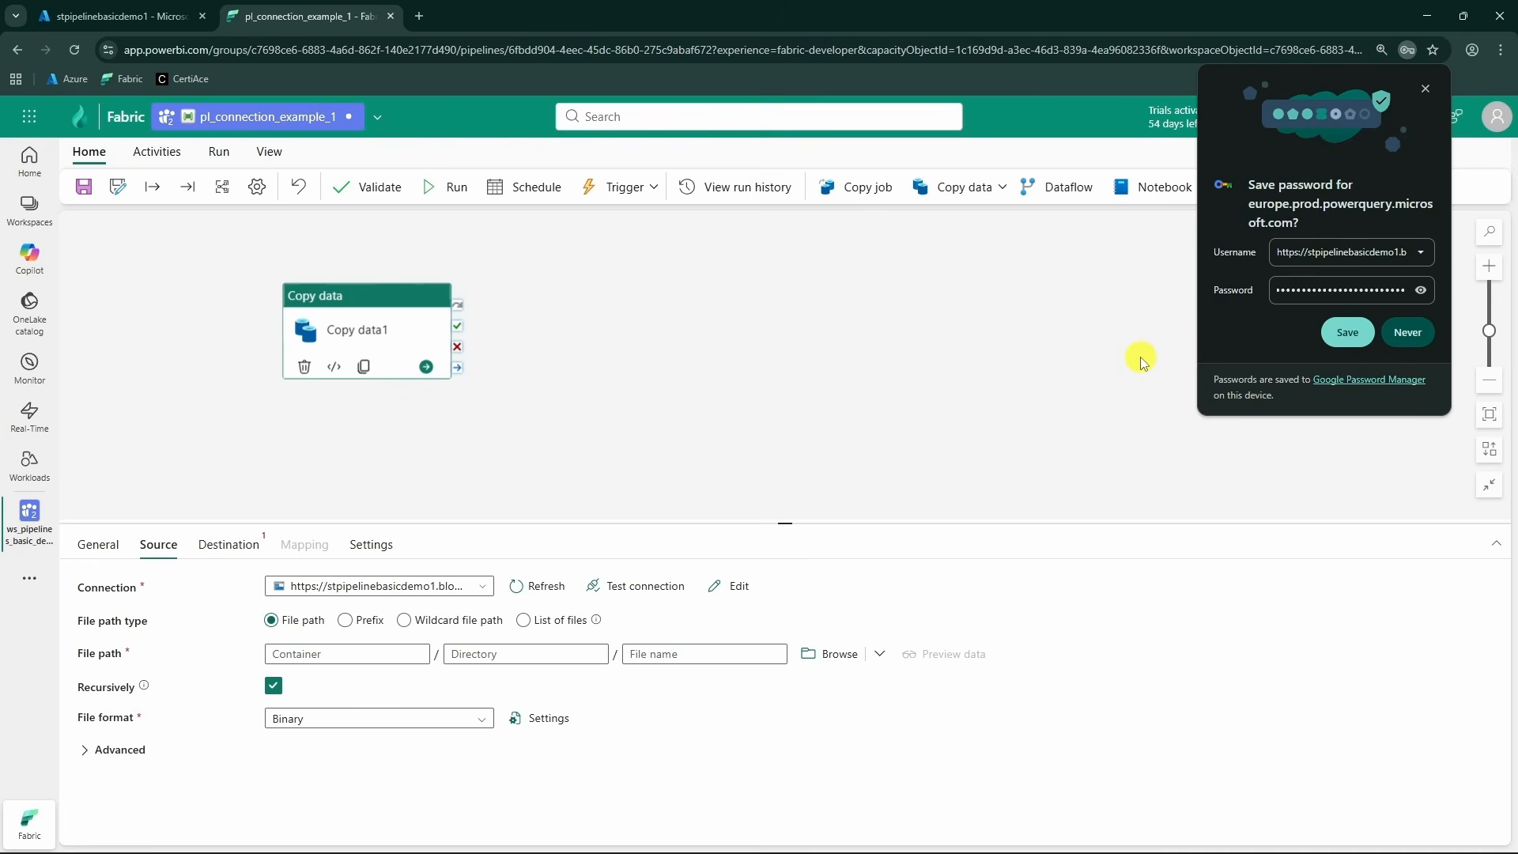
pyautogui.click(1142, 362)
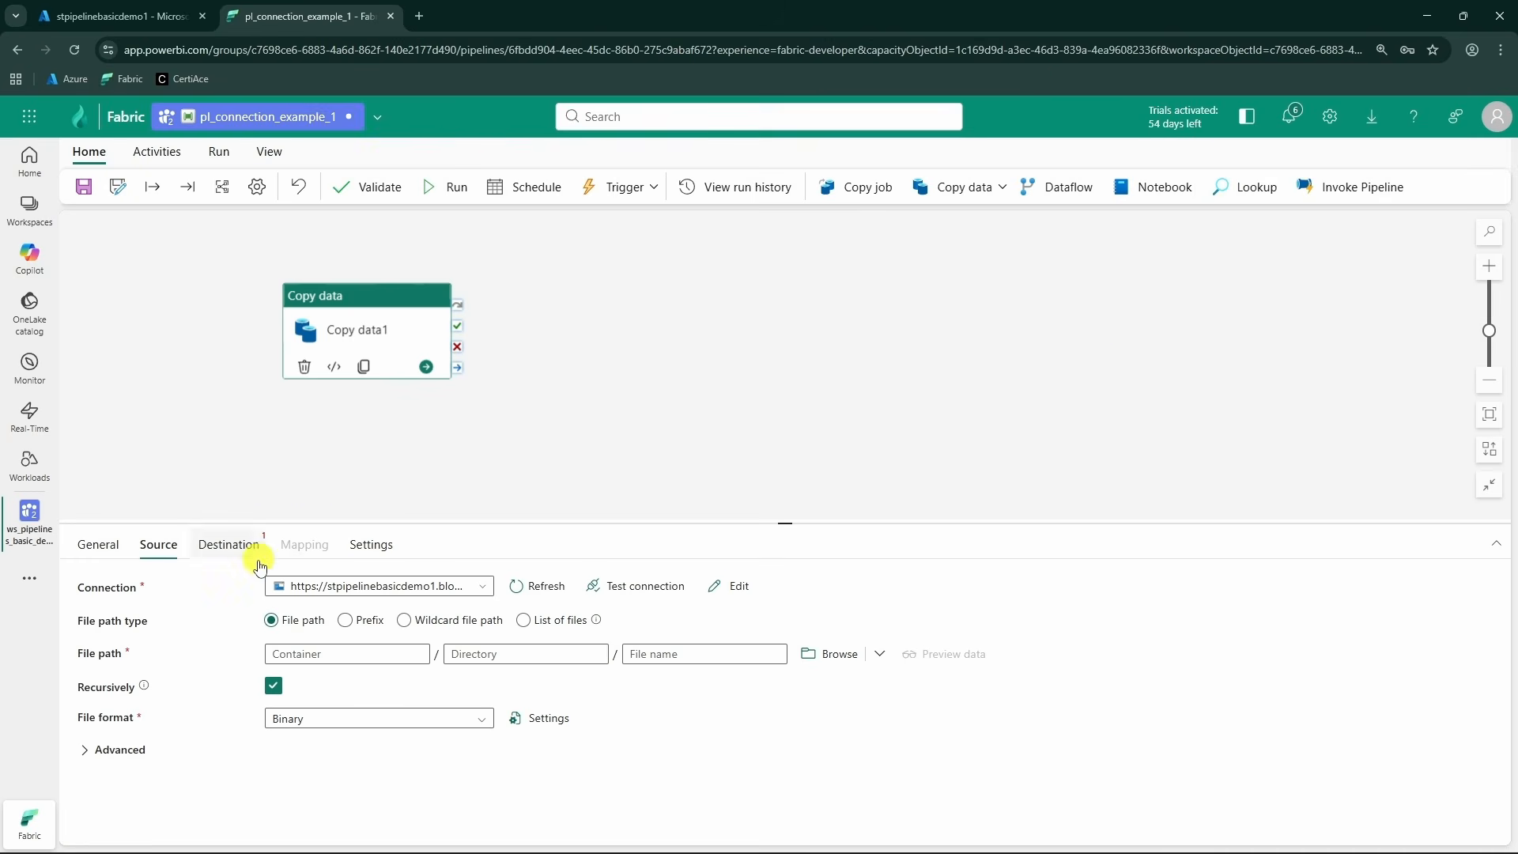
# - Test the source connection and look over the container, directory and file name parts of the file path
pyautogui.click(644, 594)
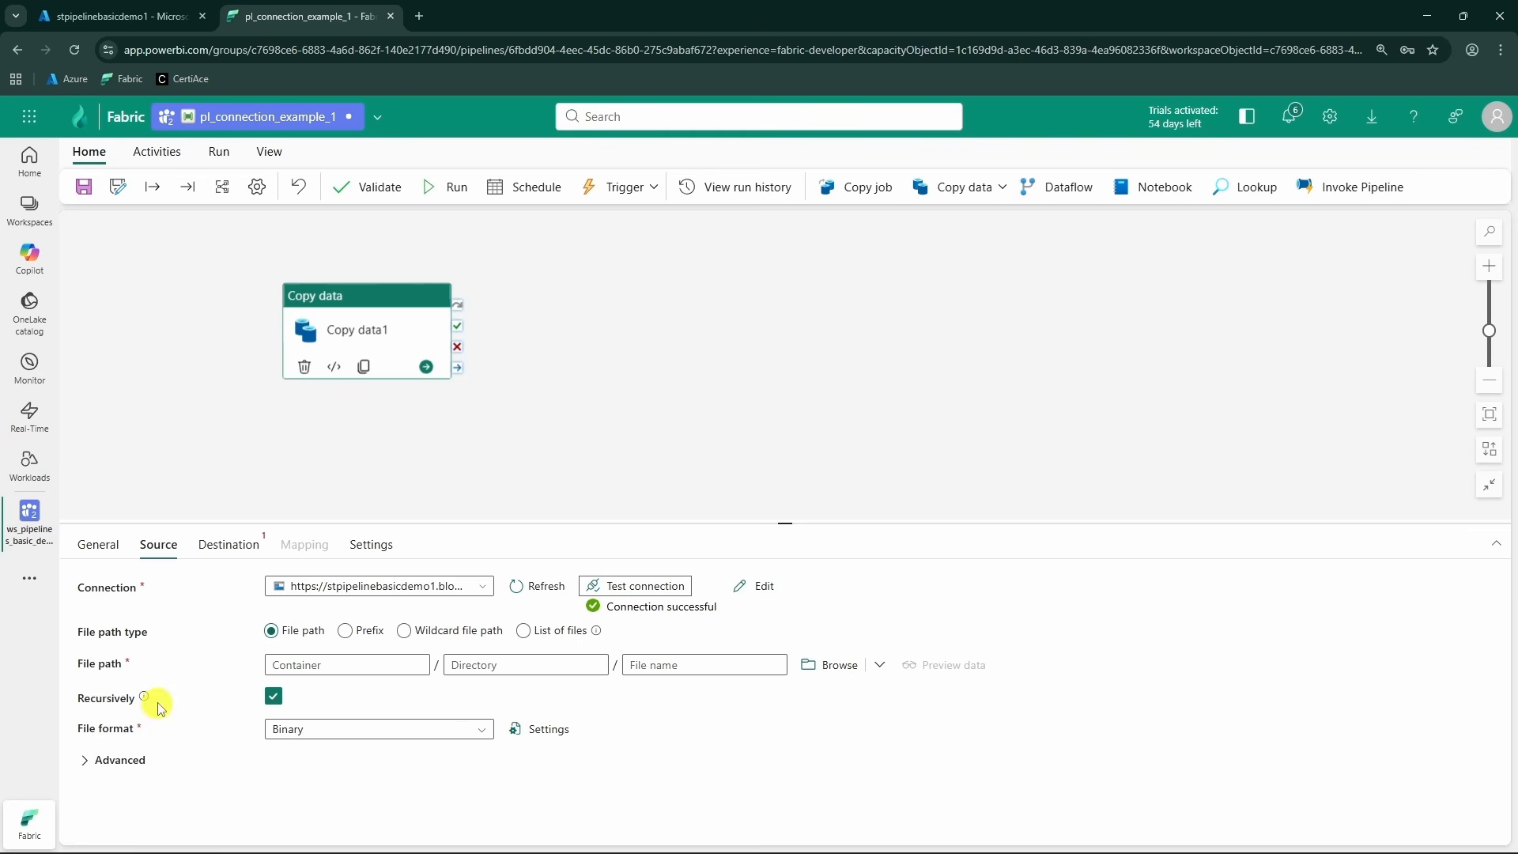
pyautogui.click(343, 668)
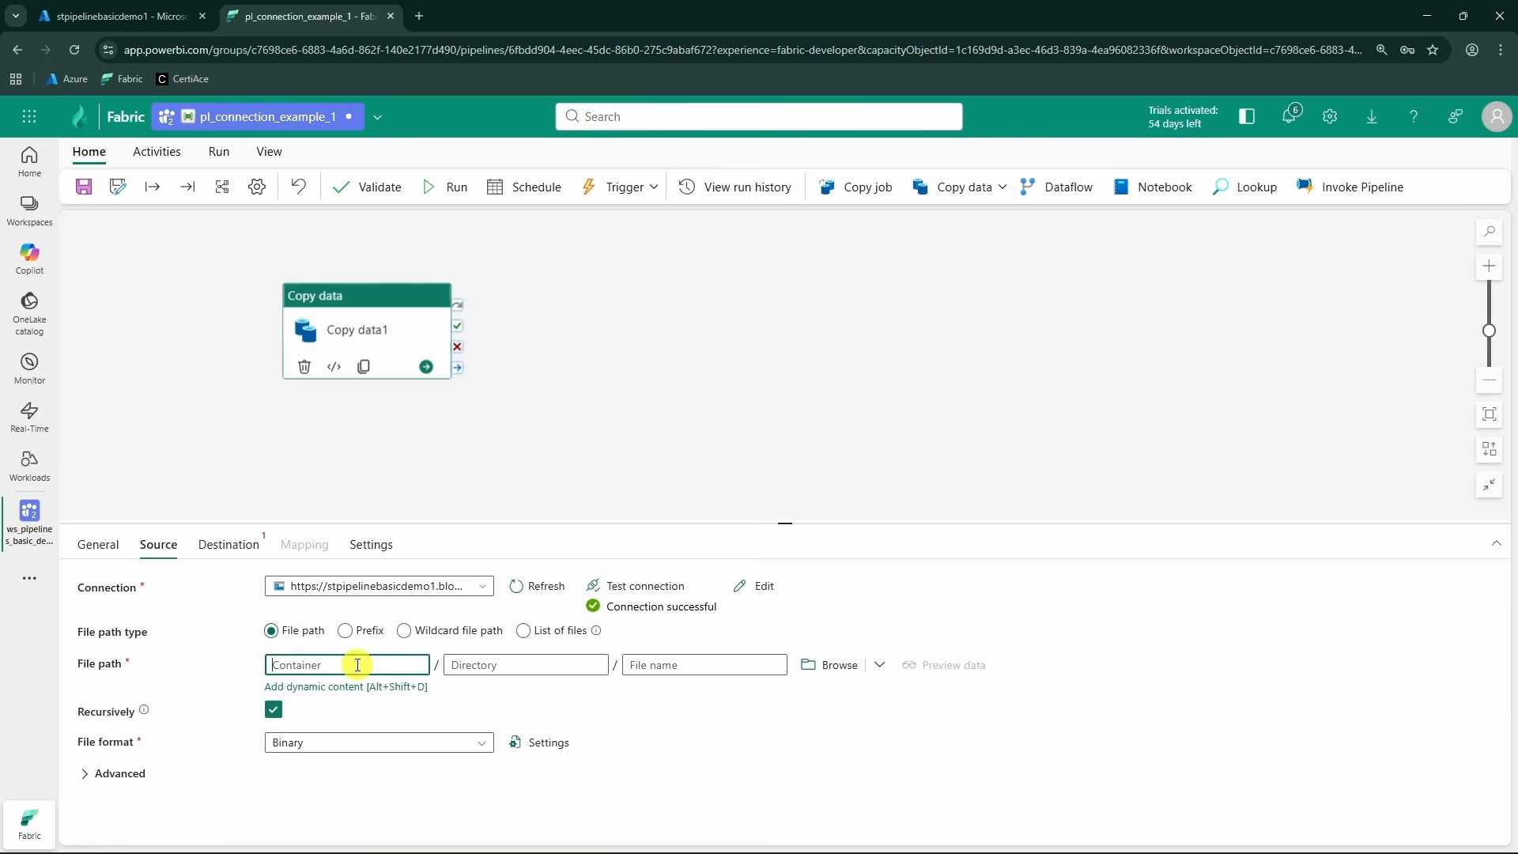
pyautogui.click(502, 664)
pyautogui.click(665, 666)
pyautogui.click(353, 666)
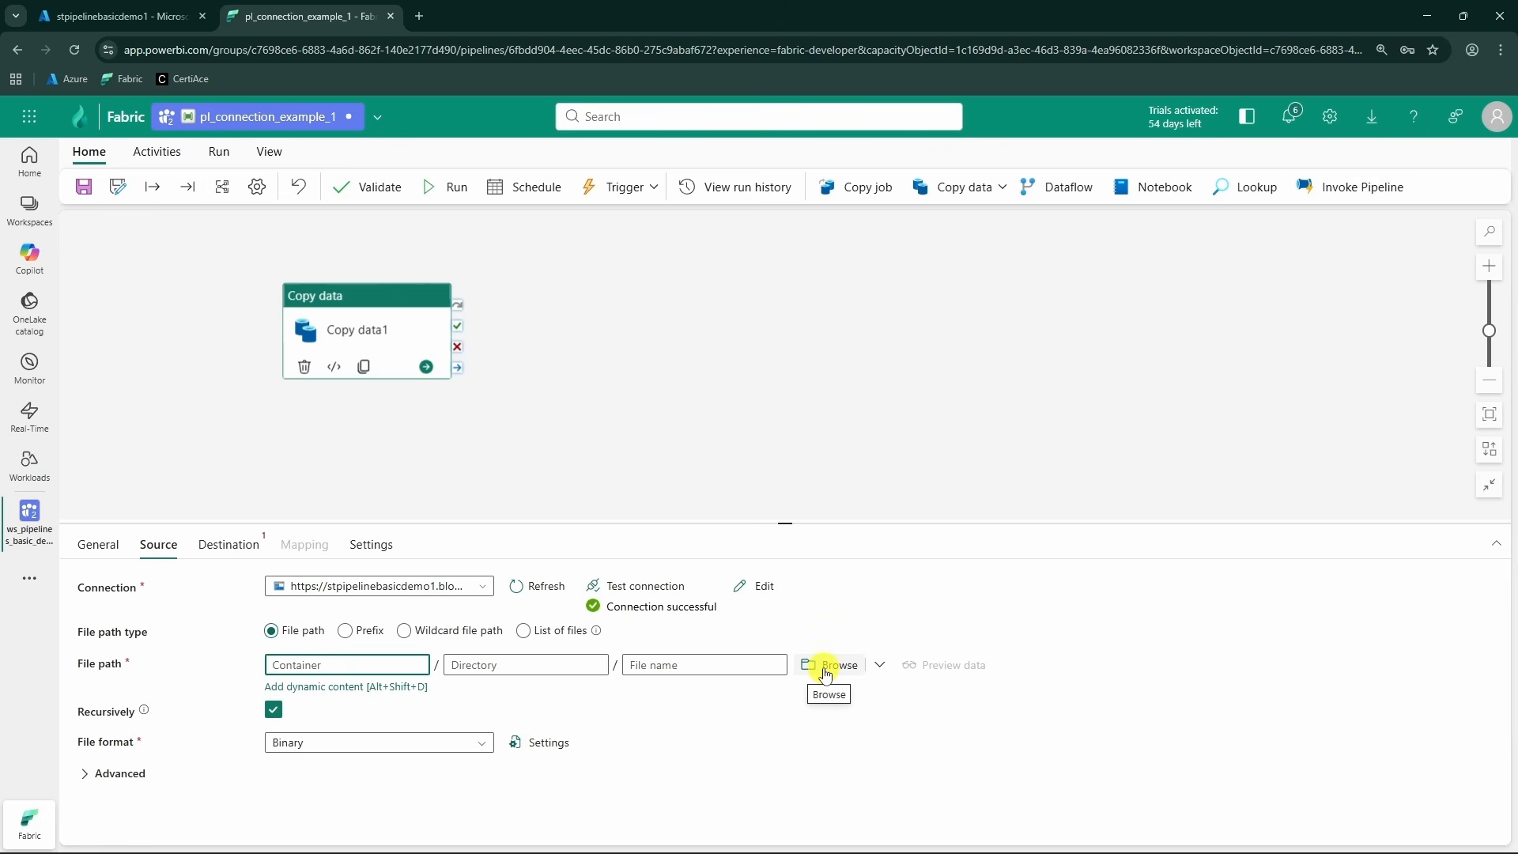
# - Browse the source storage, compare it with the container in the Azure portal, and select movies.csv in fabric-forge-container1 as the file path
pyautogui.click(826, 674)
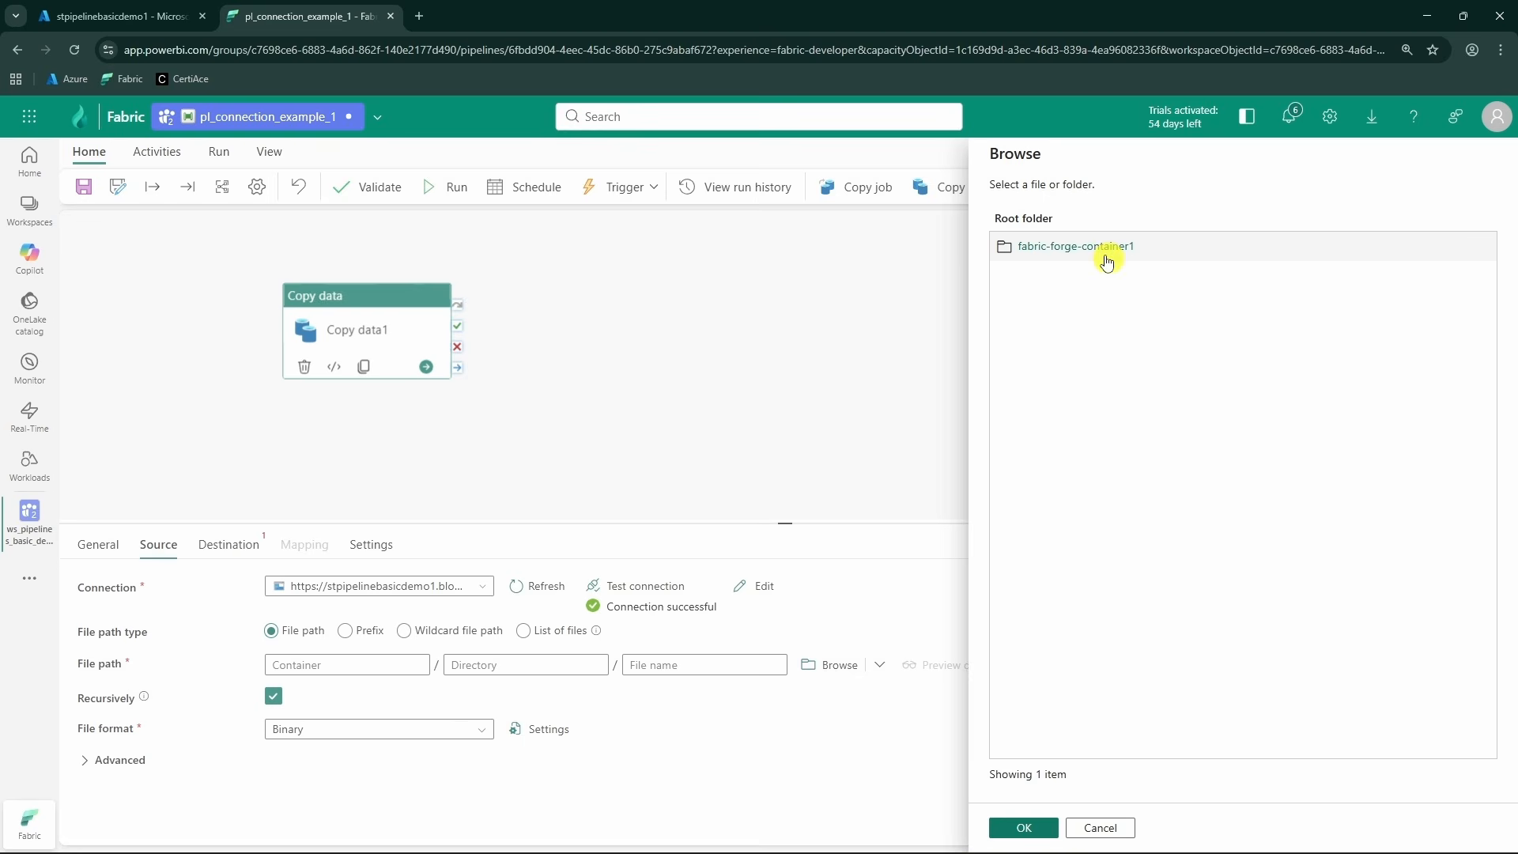
pyautogui.click(59, 16)
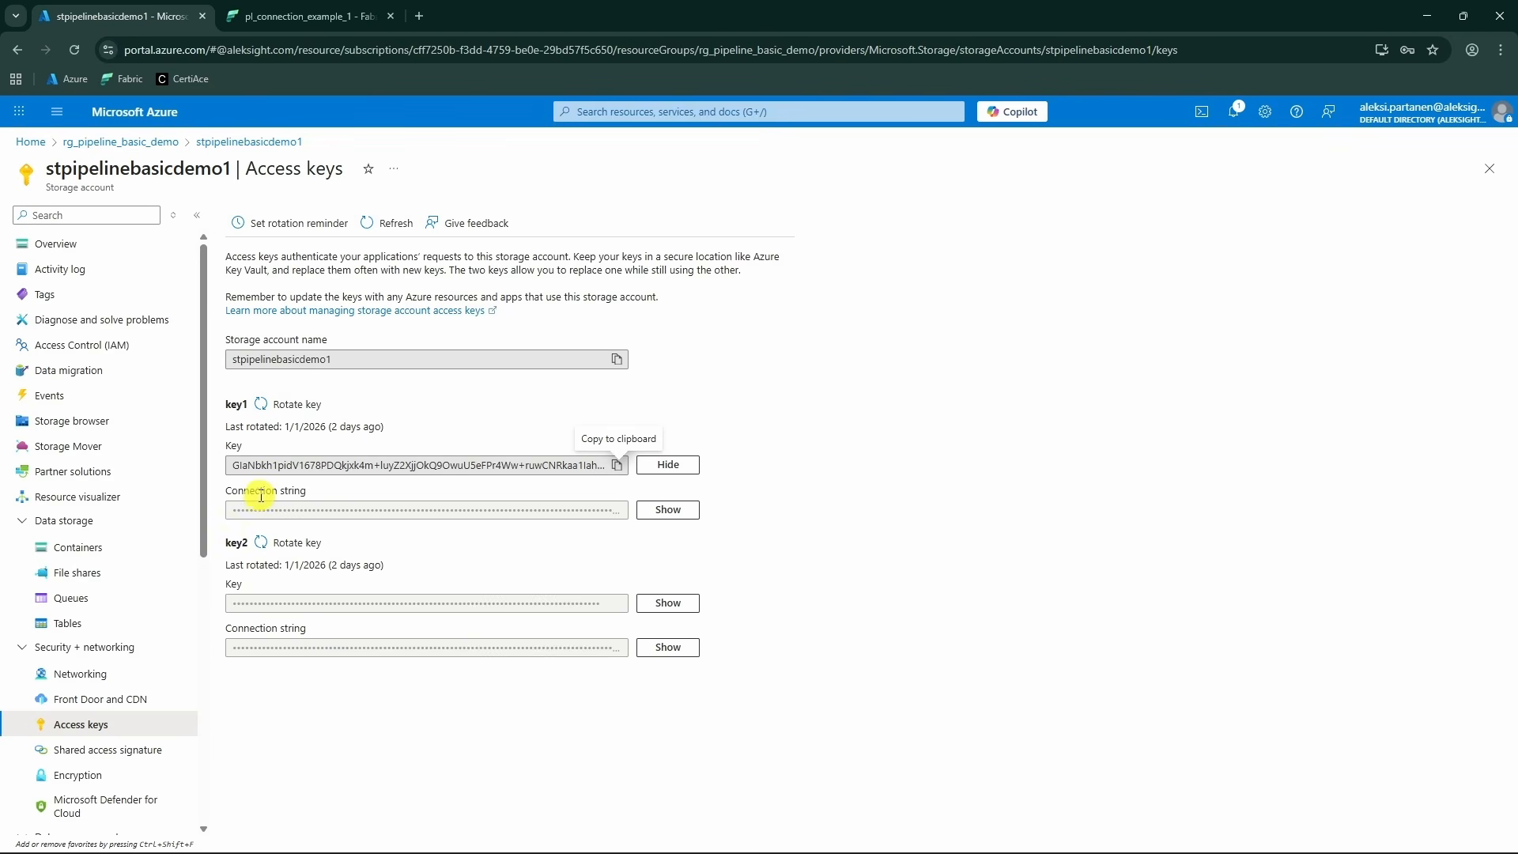
pyautogui.click(108, 555)
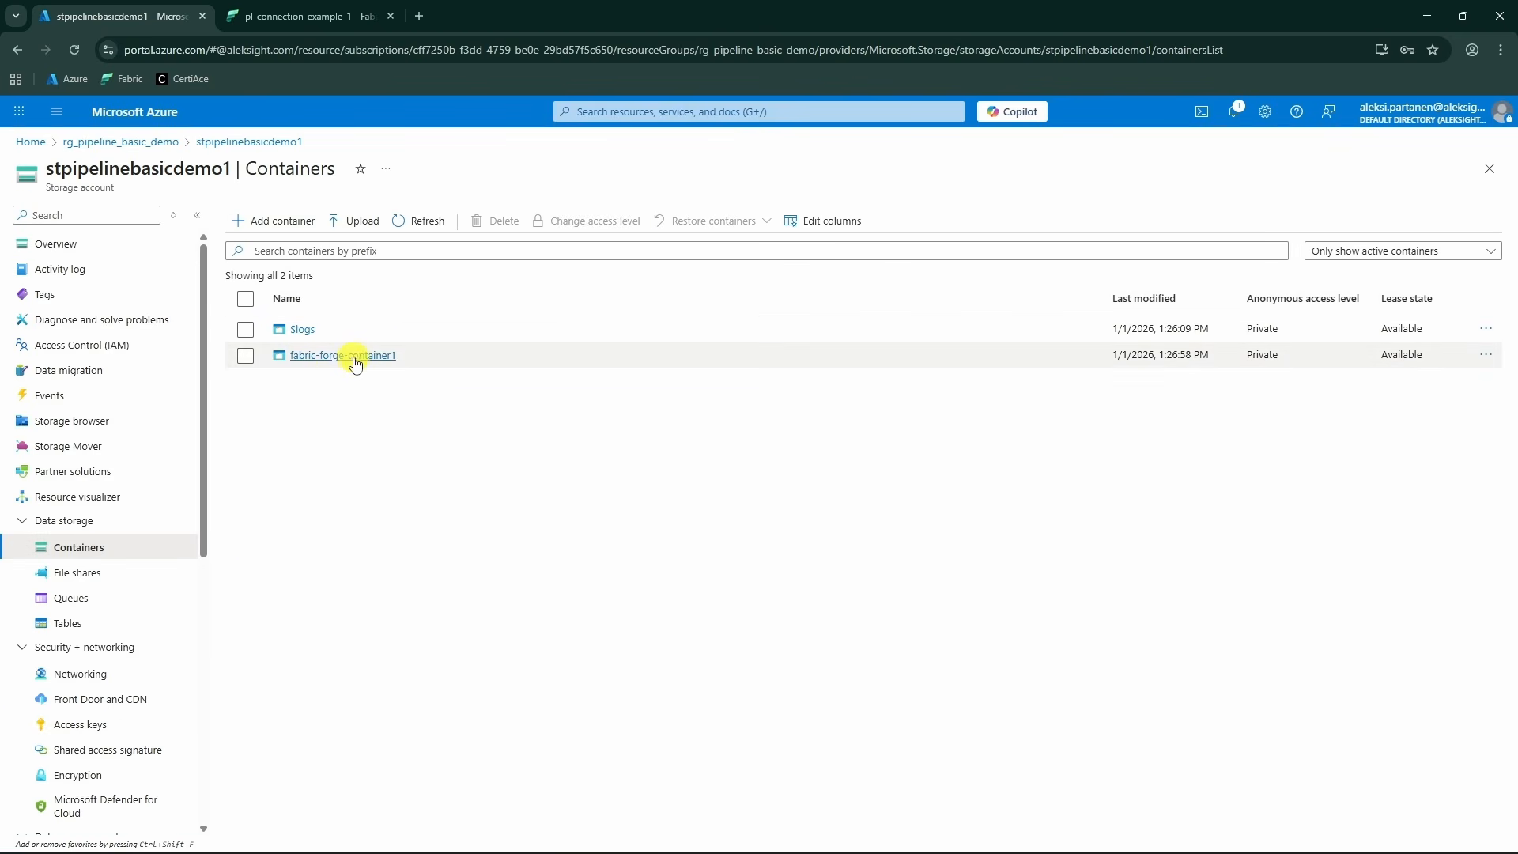
pyautogui.click(352, 359)
pyautogui.click(314, 15)
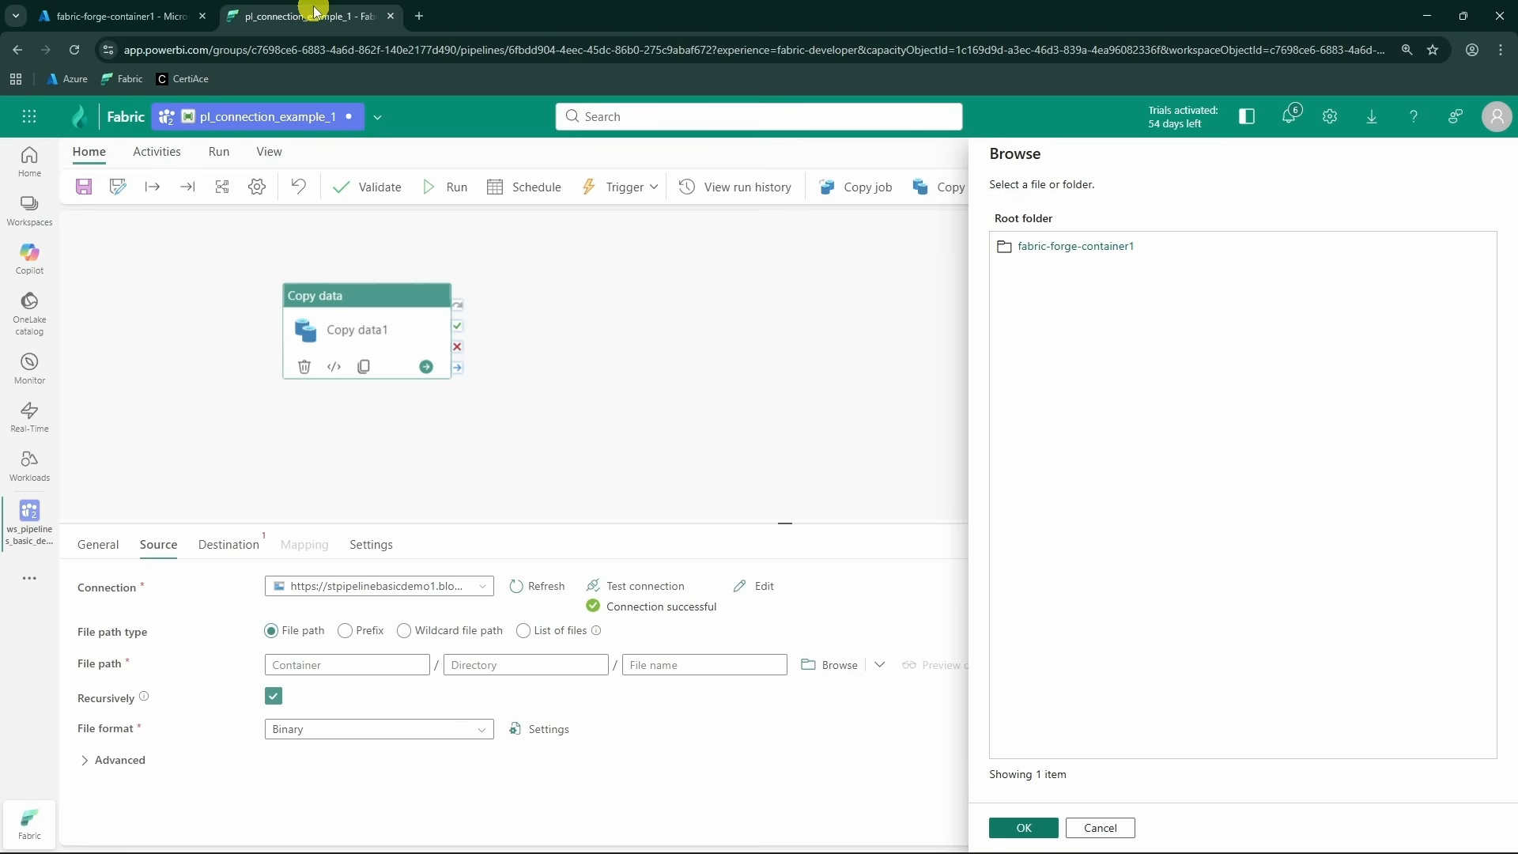
pyautogui.click(1073, 249)
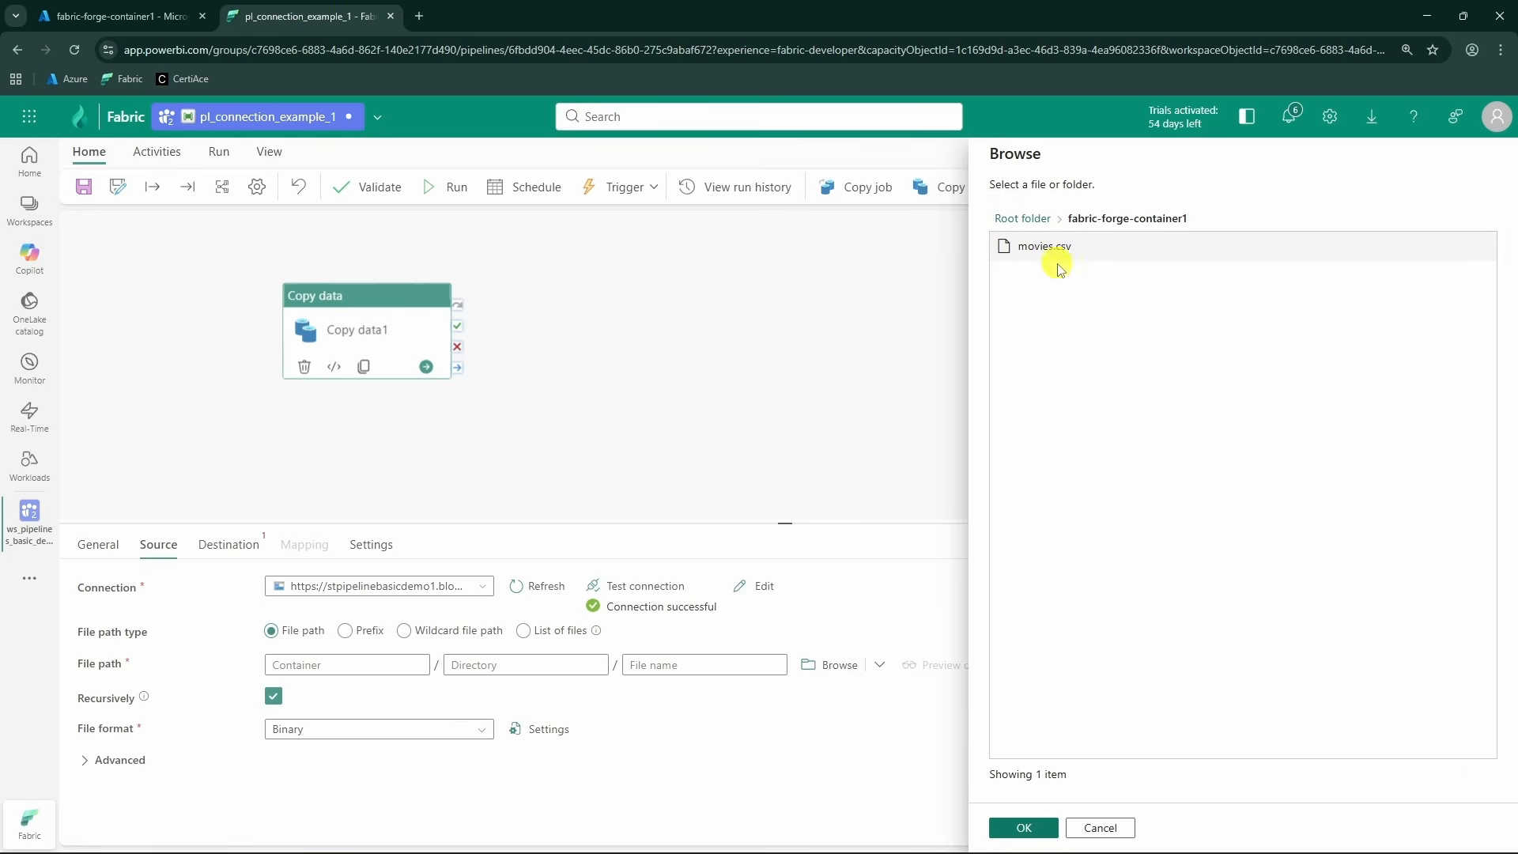
pyautogui.click(1039, 248)
pyautogui.click(1024, 826)
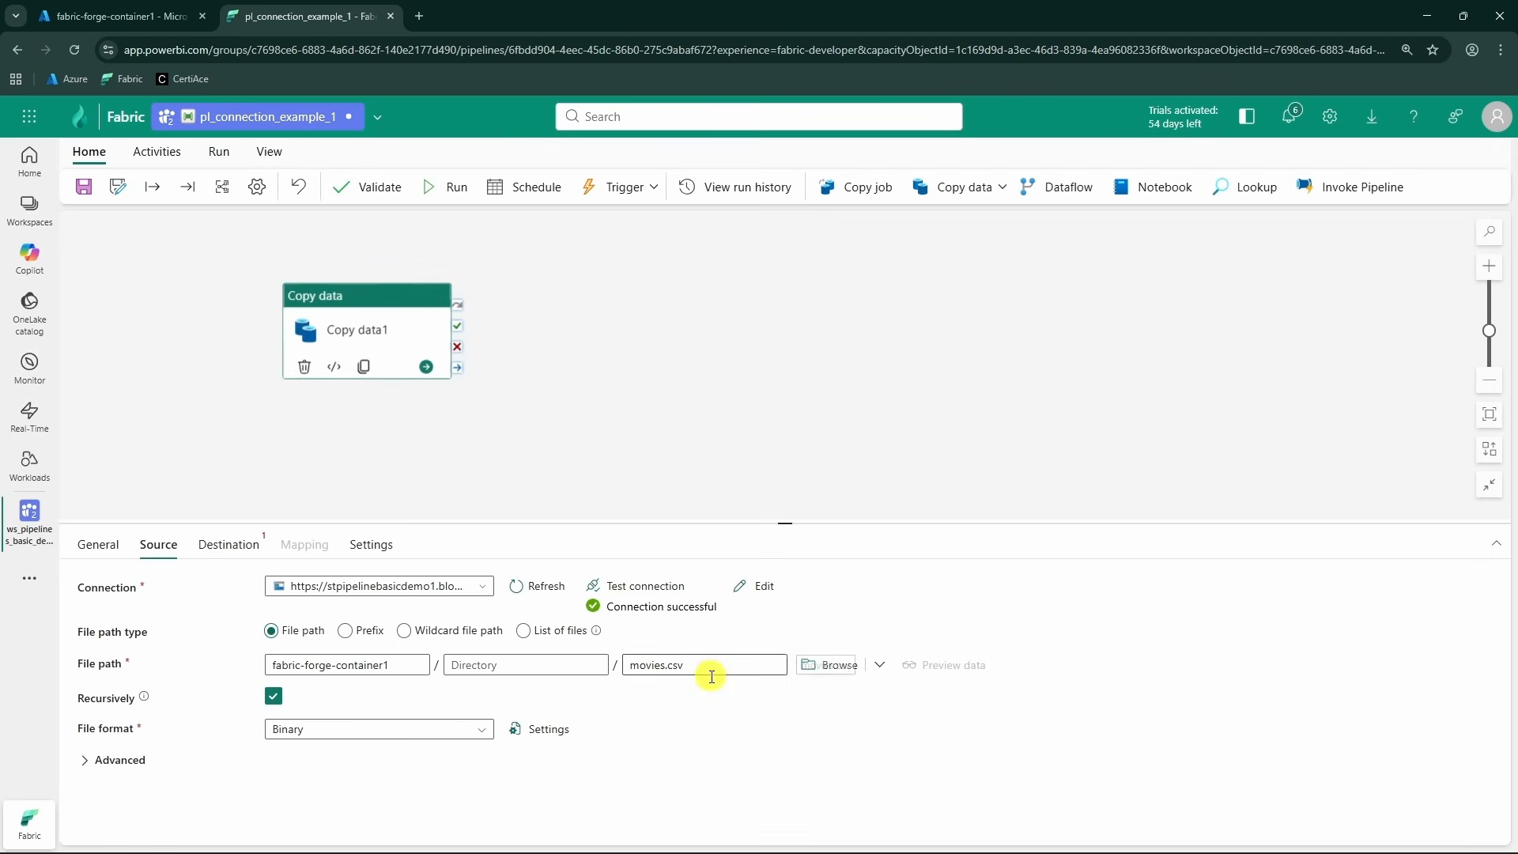
# - View the available connections in the Copy data1 activity's destination settings without choosing one
pyautogui.click(228, 553)
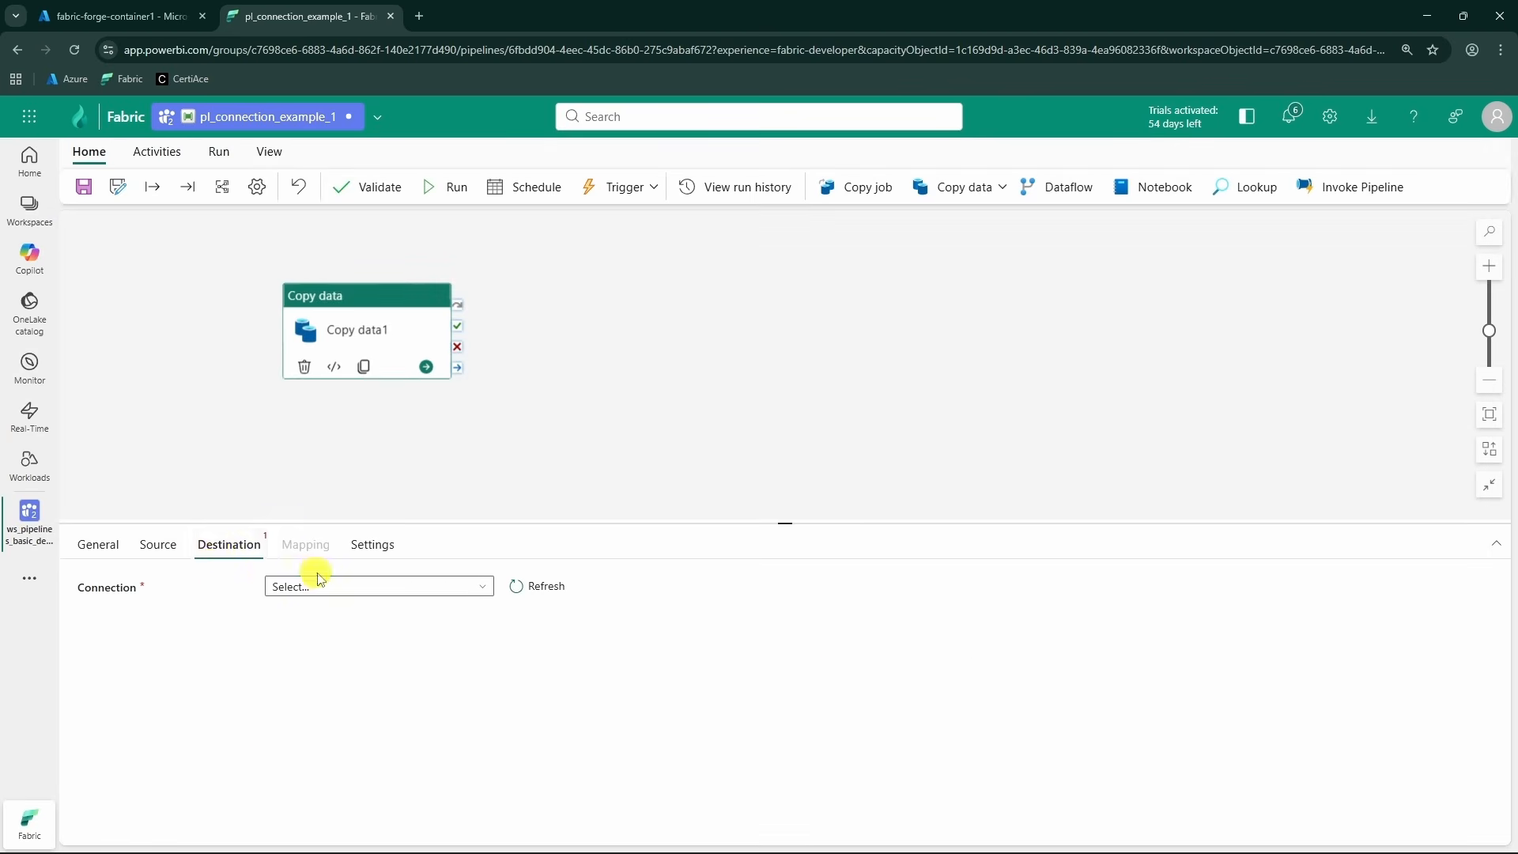
pyautogui.click(397, 600)
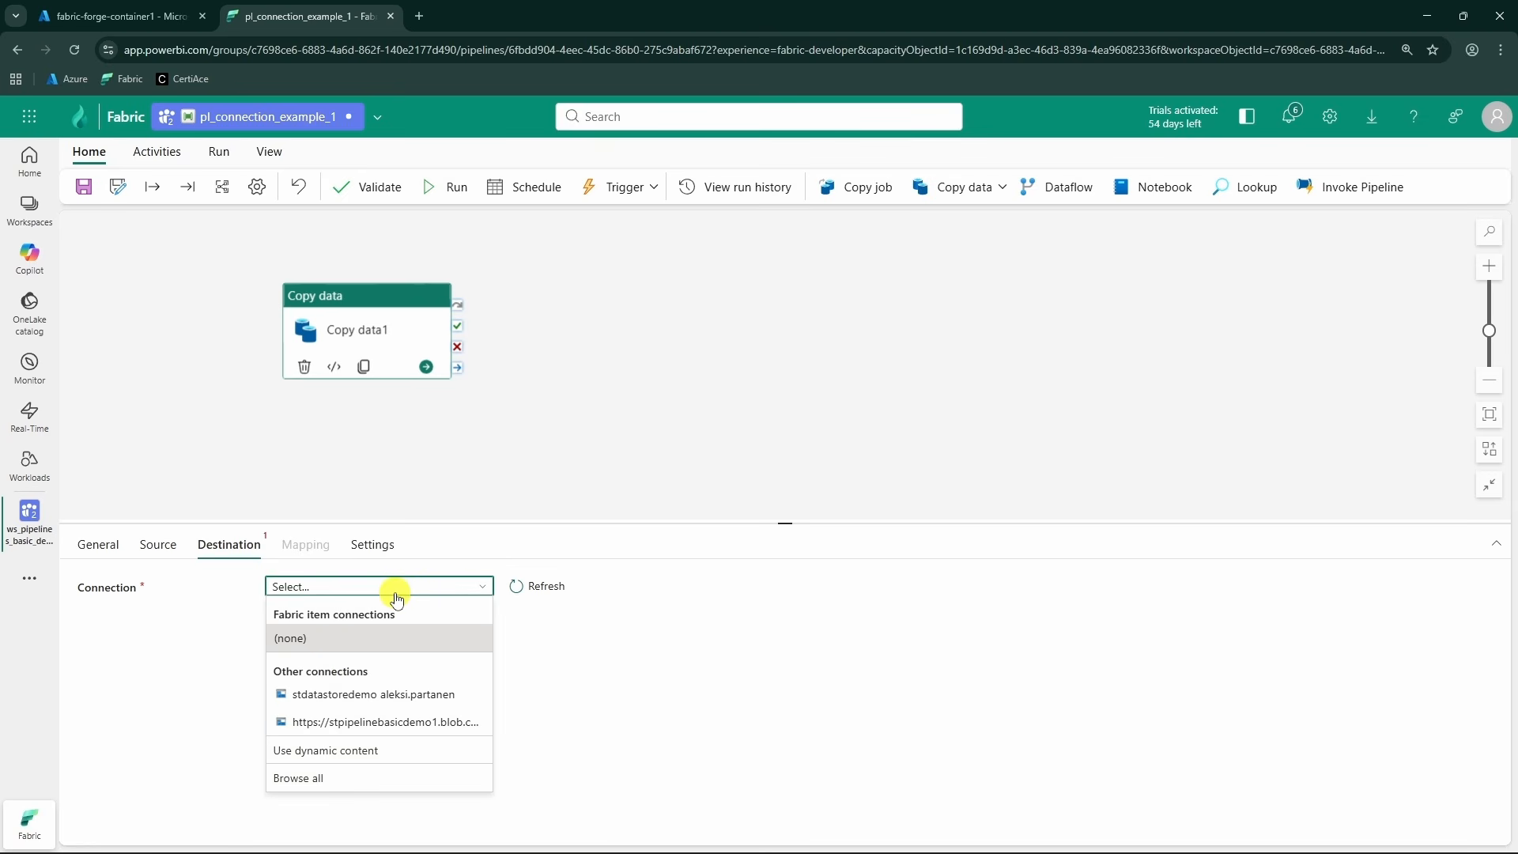
pyautogui.click(392, 595)
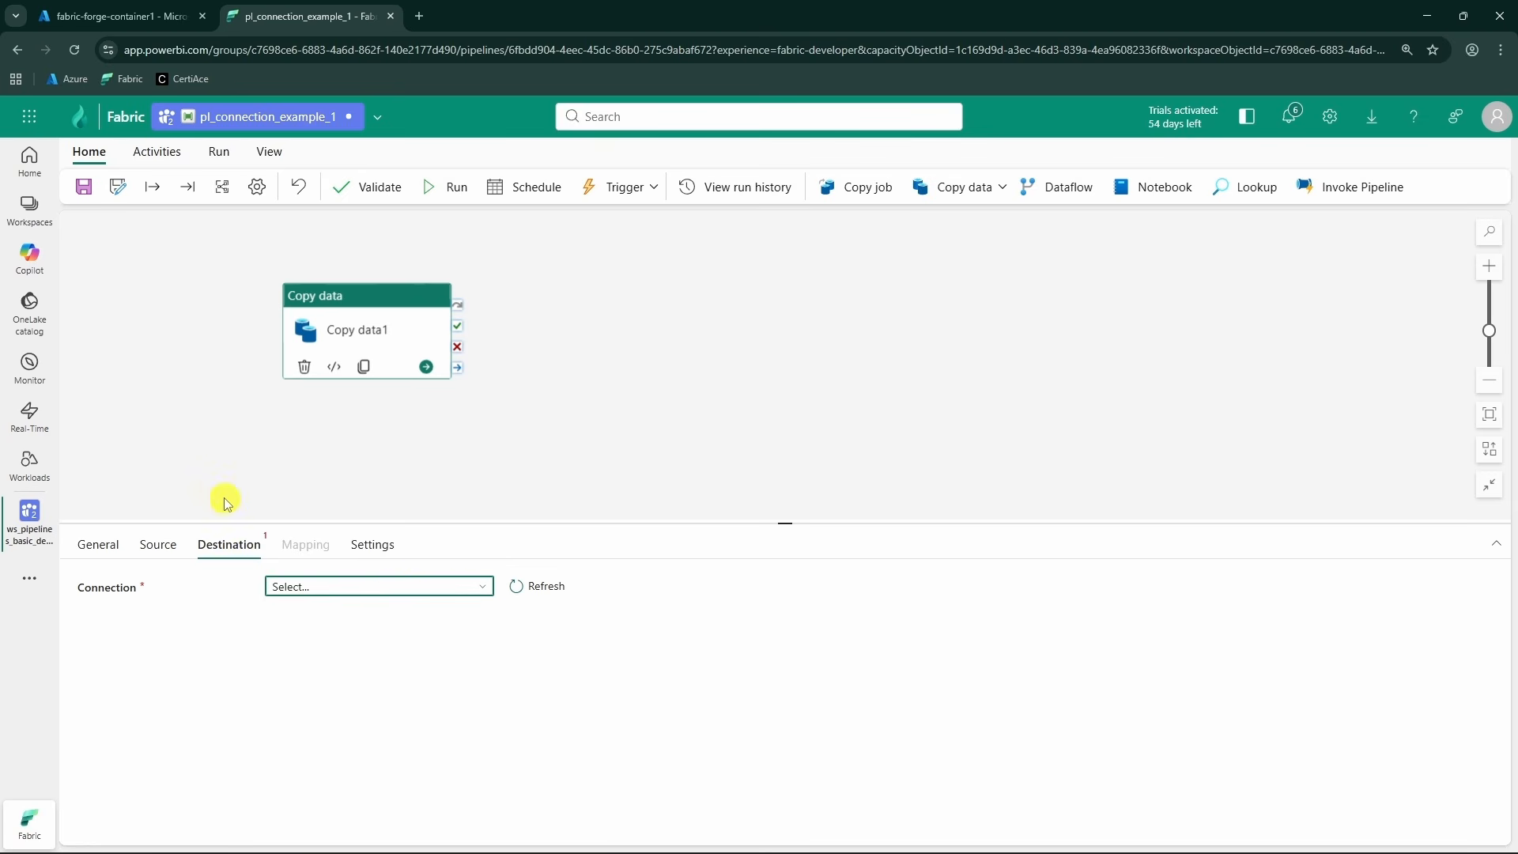
# - Set the file format of the Copy data1 activity's source to DelimitedText
pyautogui.click(156, 546)
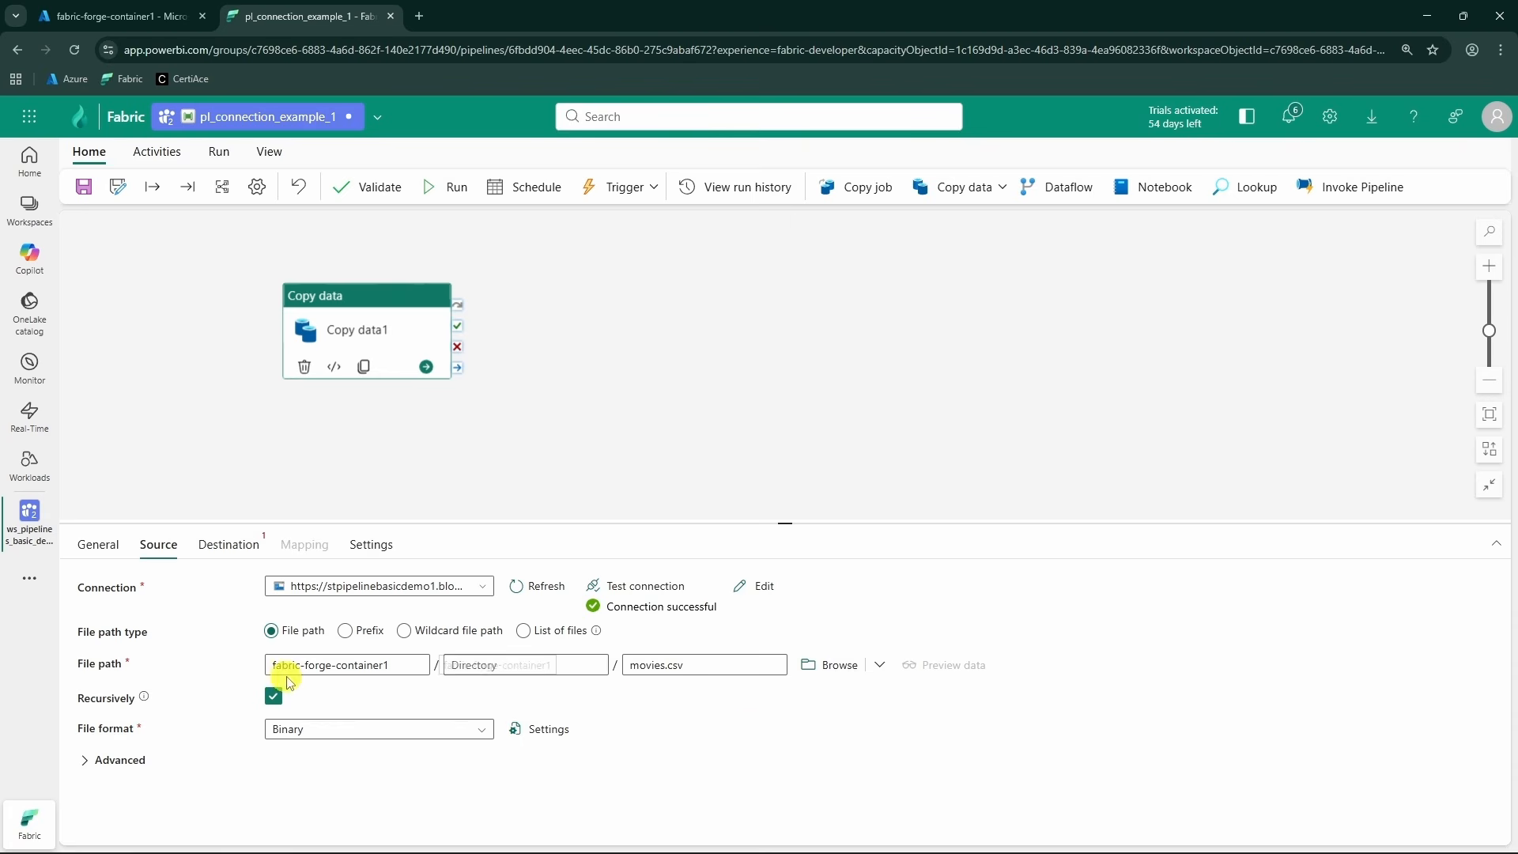
pyautogui.click(467, 730)
pyautogui.click(471, 737)
pyautogui.click(472, 737)
pyautogui.scroll(-1, 395, 802)
pyautogui.click(355, 784)
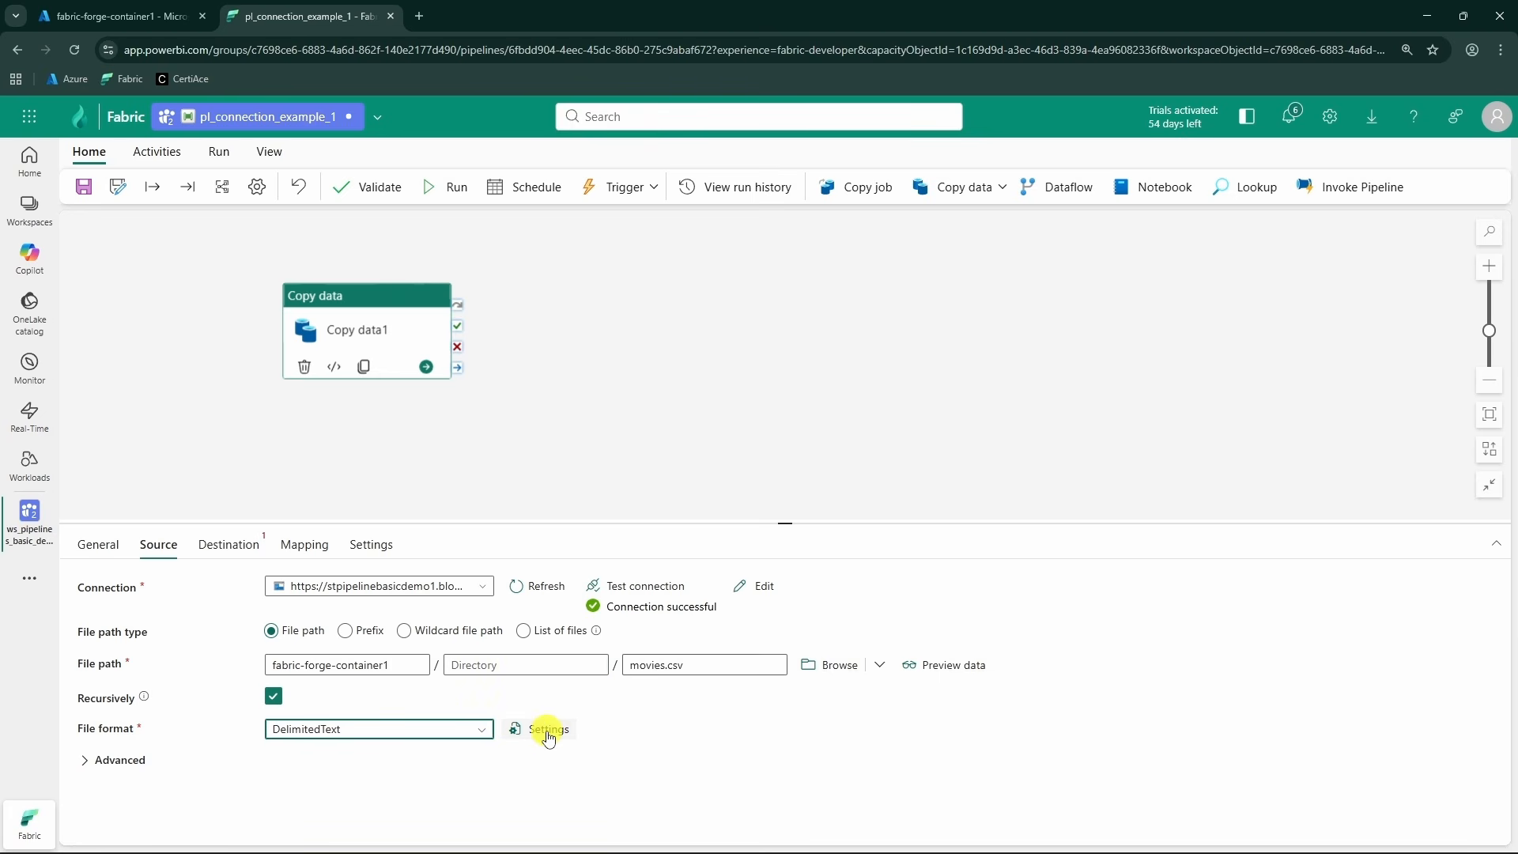
# - Preview the source data and compare it with the contents of movies.csv in the Azure portal, closing the preview when done
pyautogui.click(948, 664)
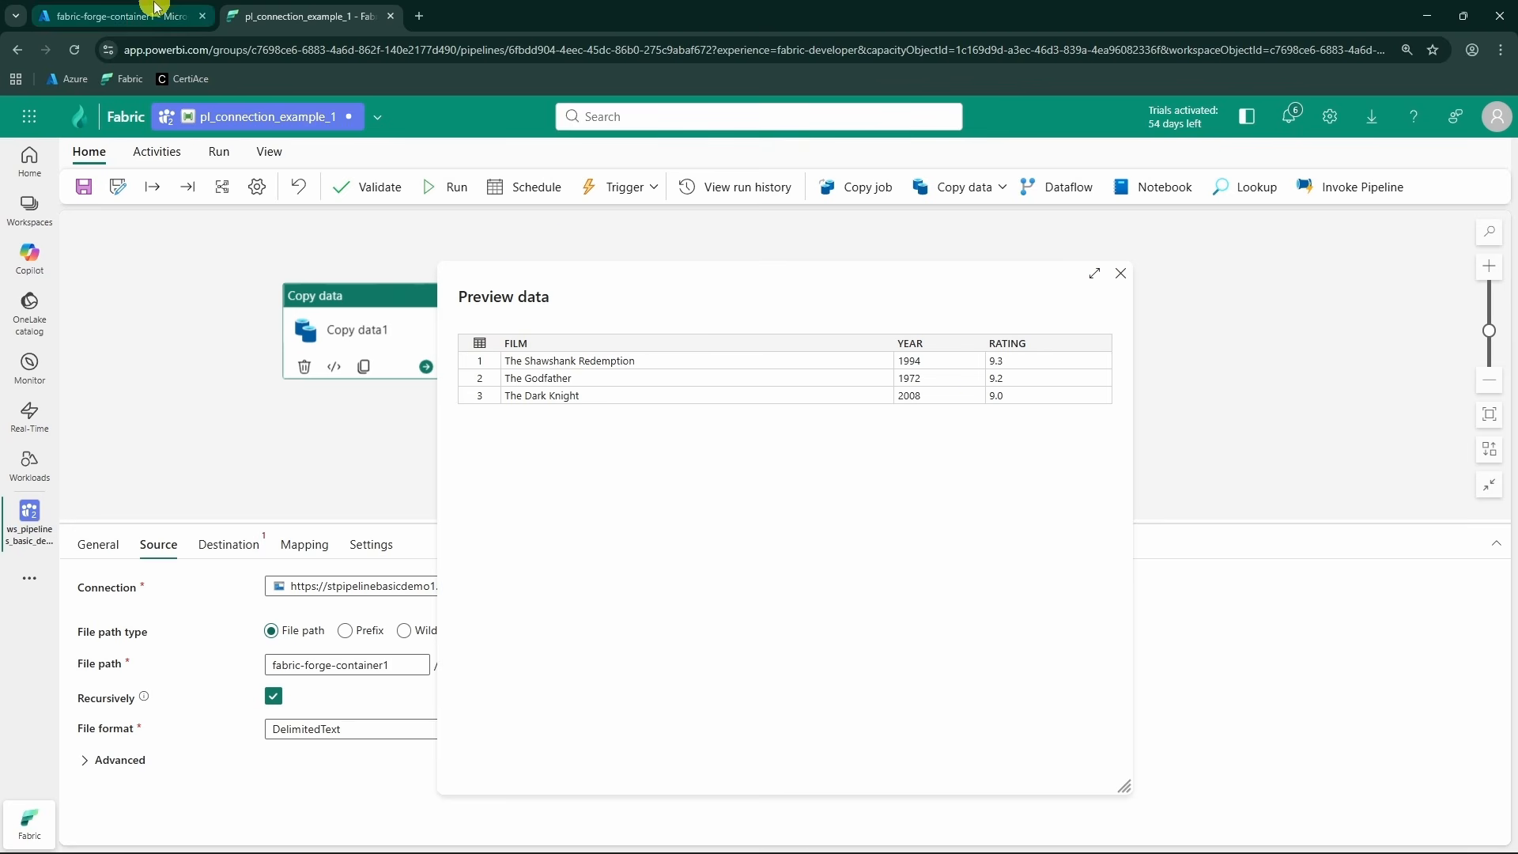
pyautogui.click(134, 16)
pyautogui.click(320, 409)
pyautogui.click(320, 408)
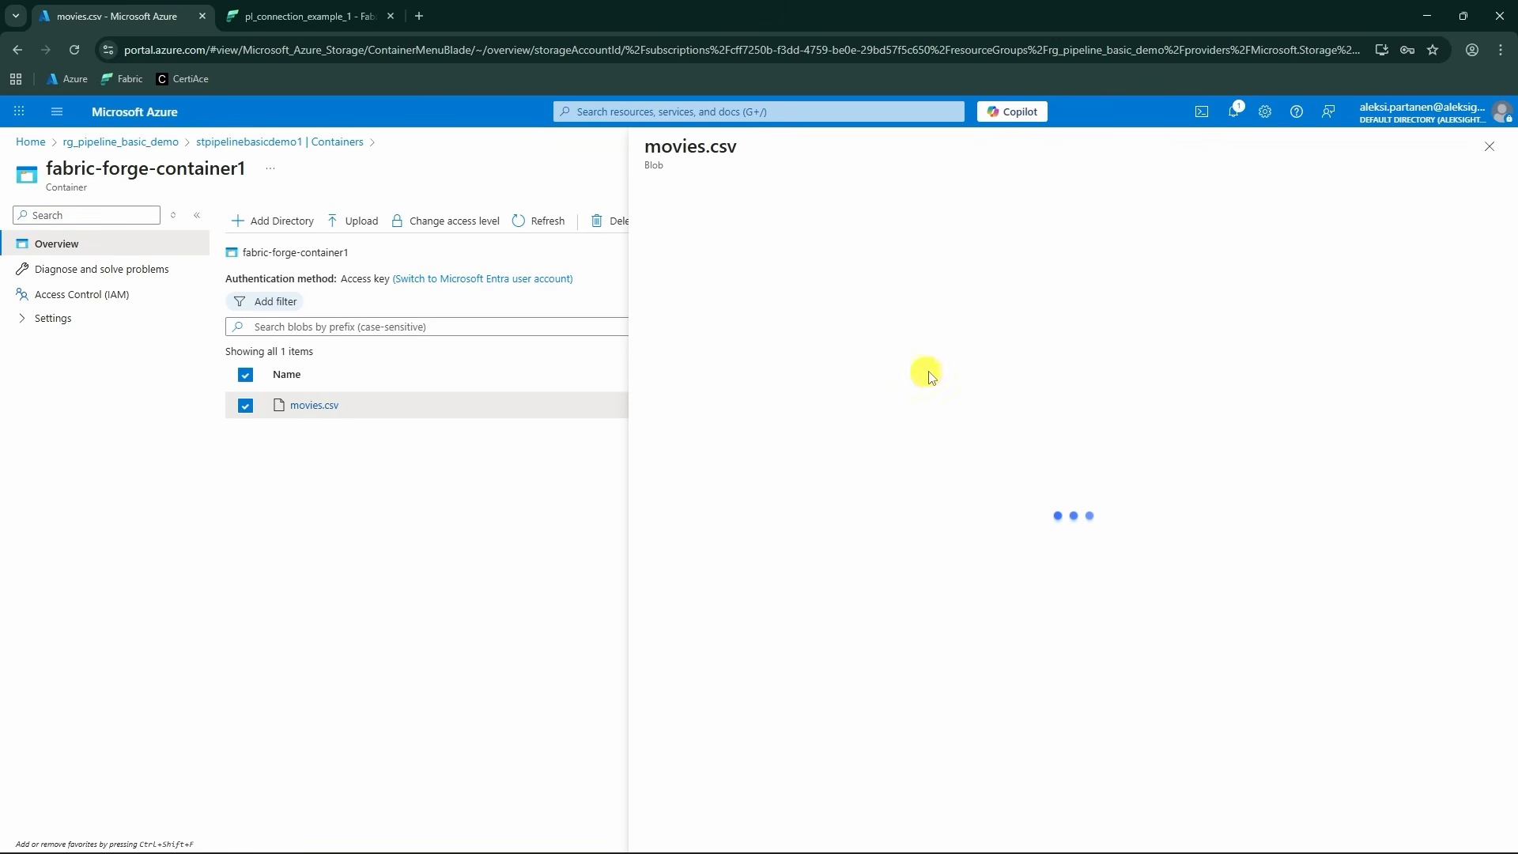
pyautogui.click(856, 231)
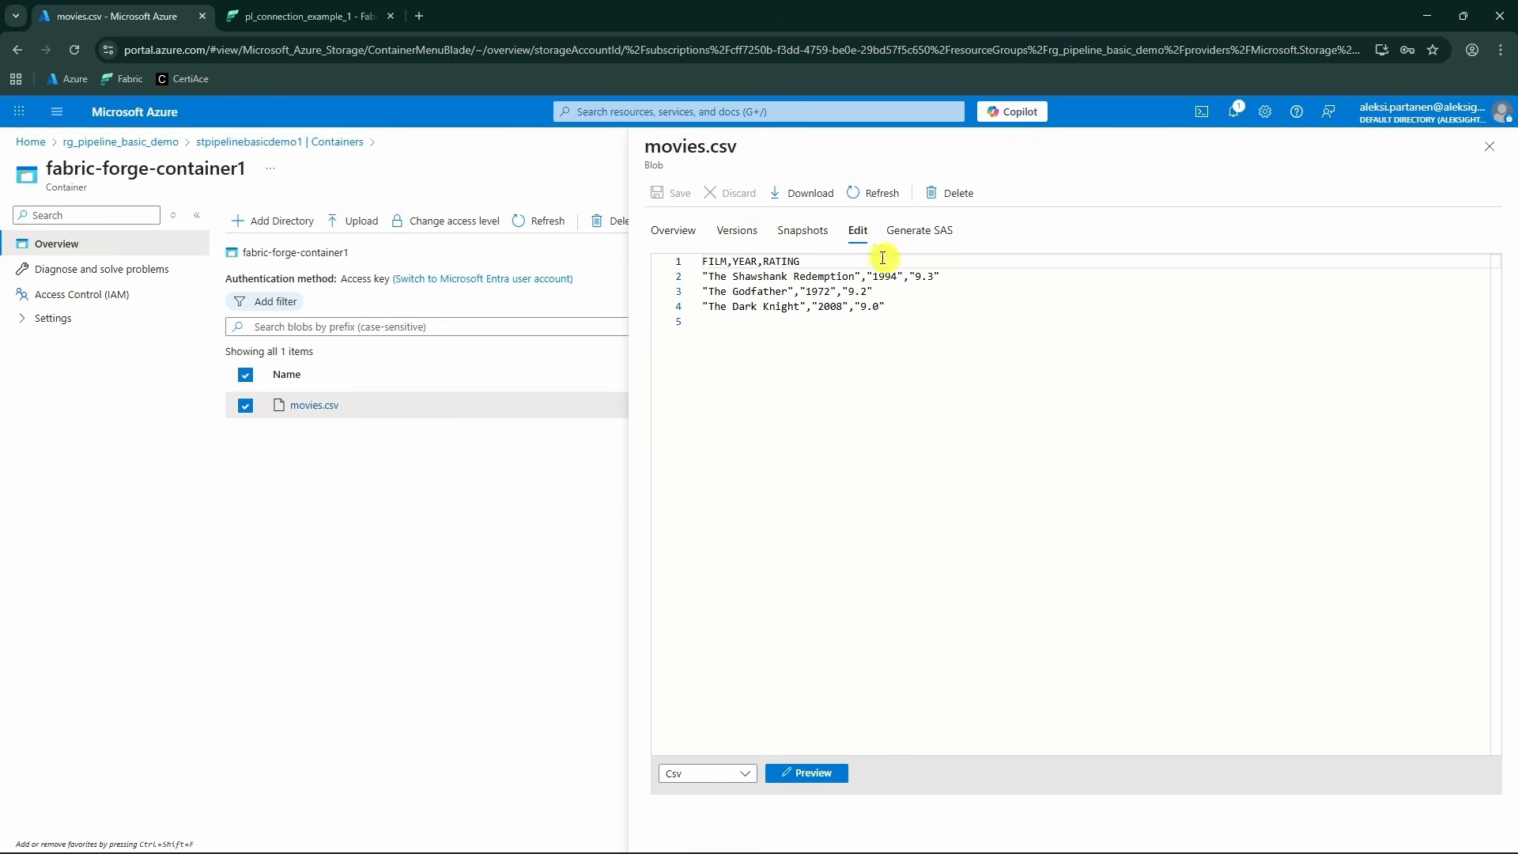
pyautogui.click(300, 17)
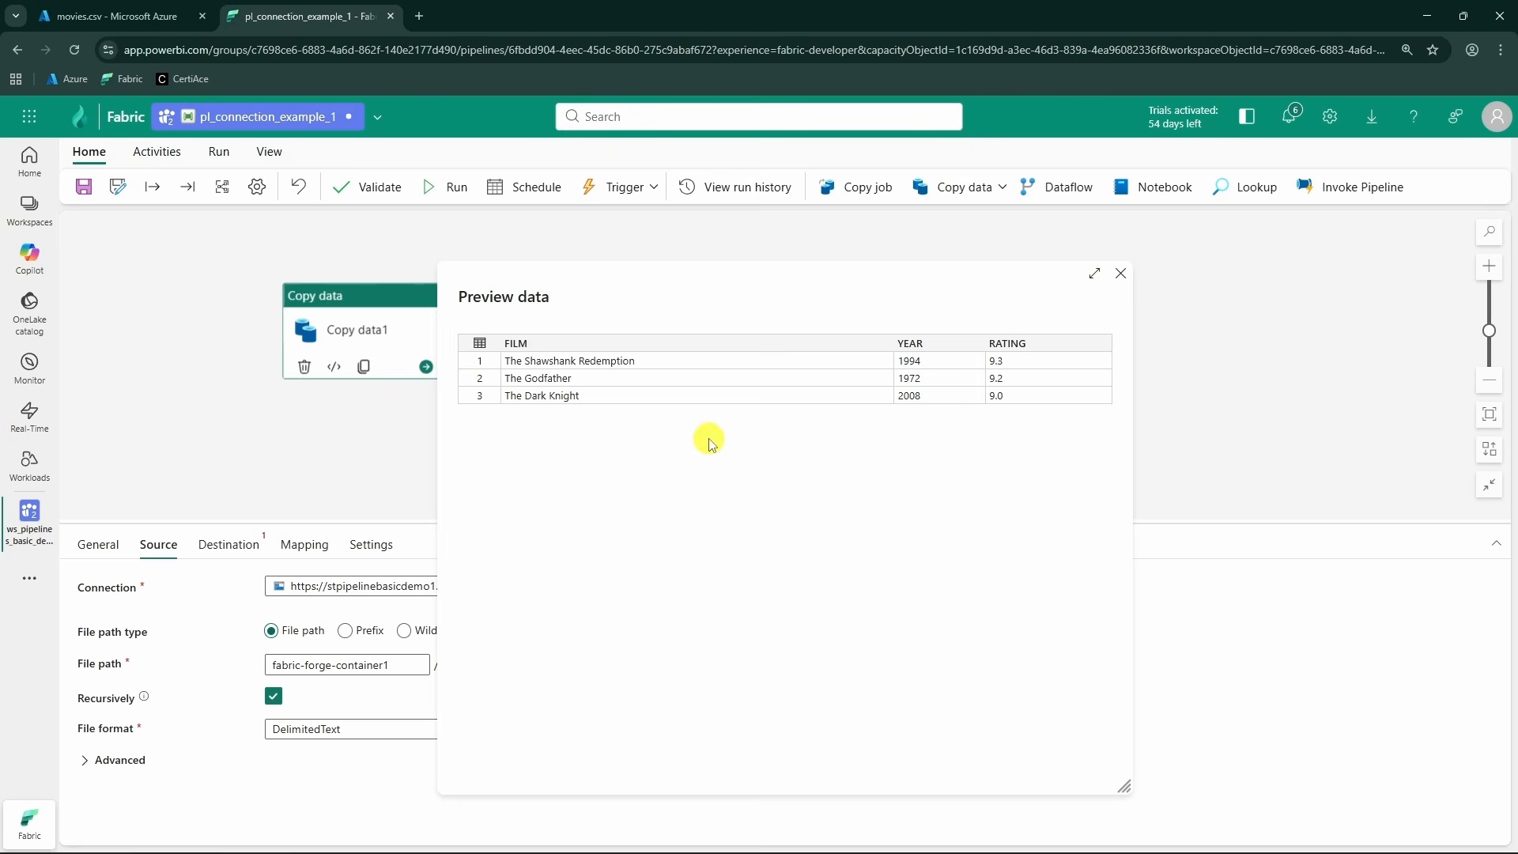
pyautogui.click(1121, 274)
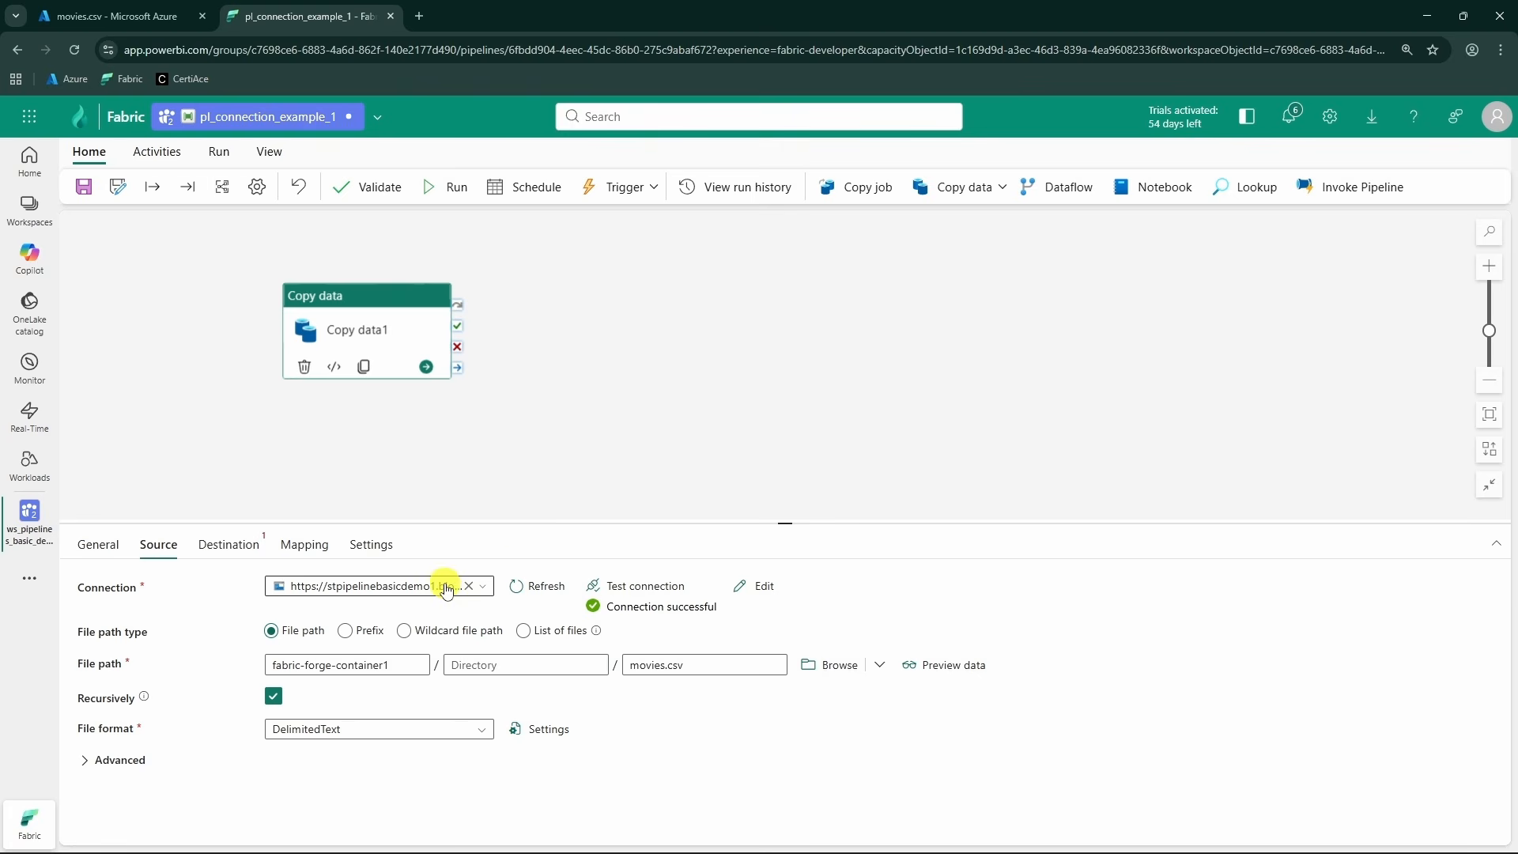
# - Open the connections and gateways management page and review the settings of the stpipelinebasicdemo1 Azure Blob Storage connection
pyautogui.click(1331, 120)
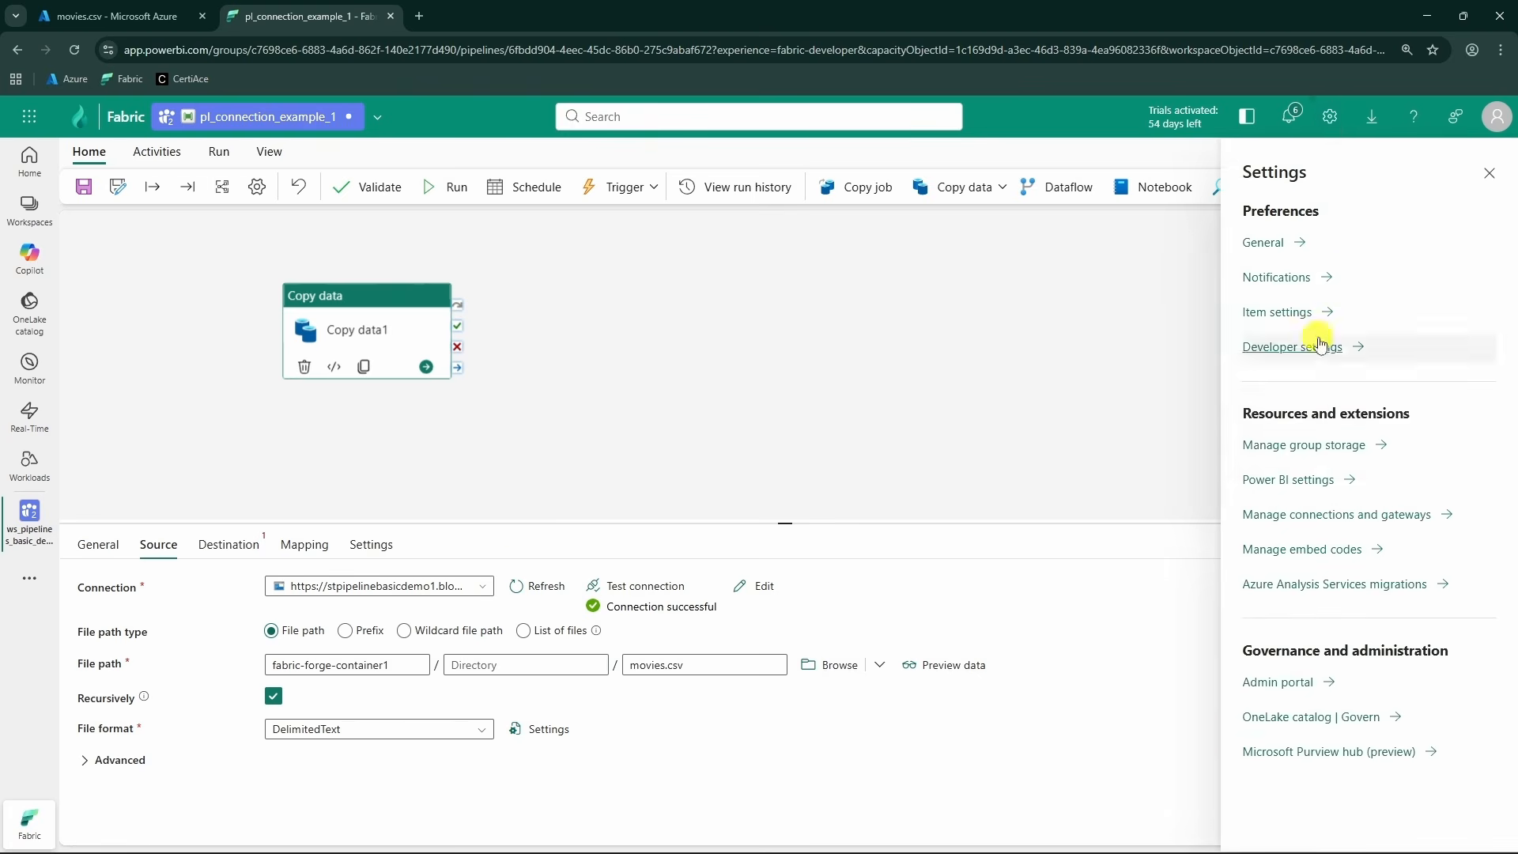
pyautogui.click(1306, 527)
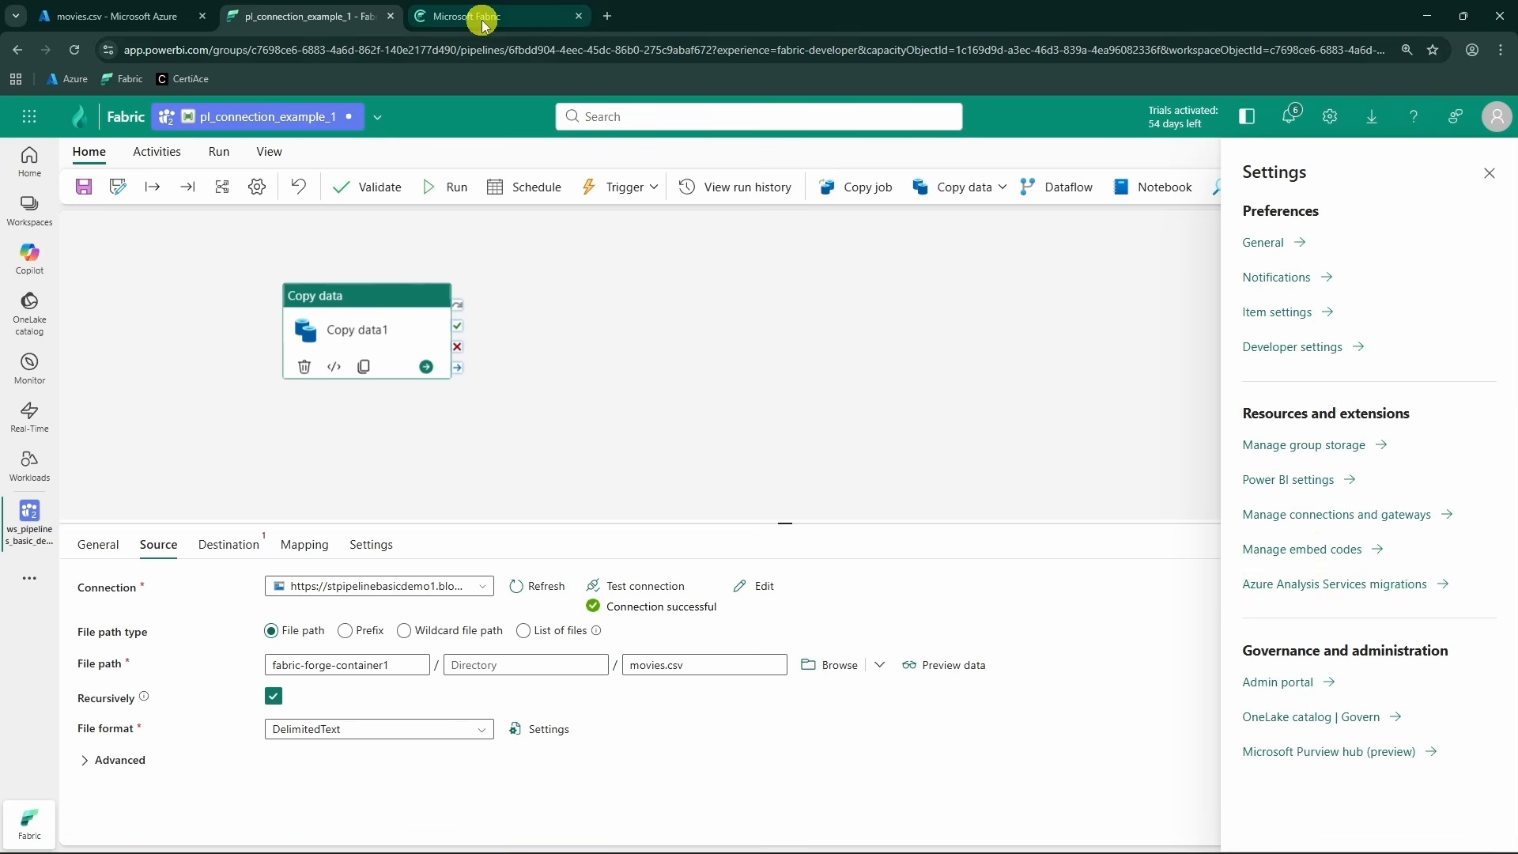
pyautogui.moveTo(374, 364); pyautogui.dragTo(621, 362)
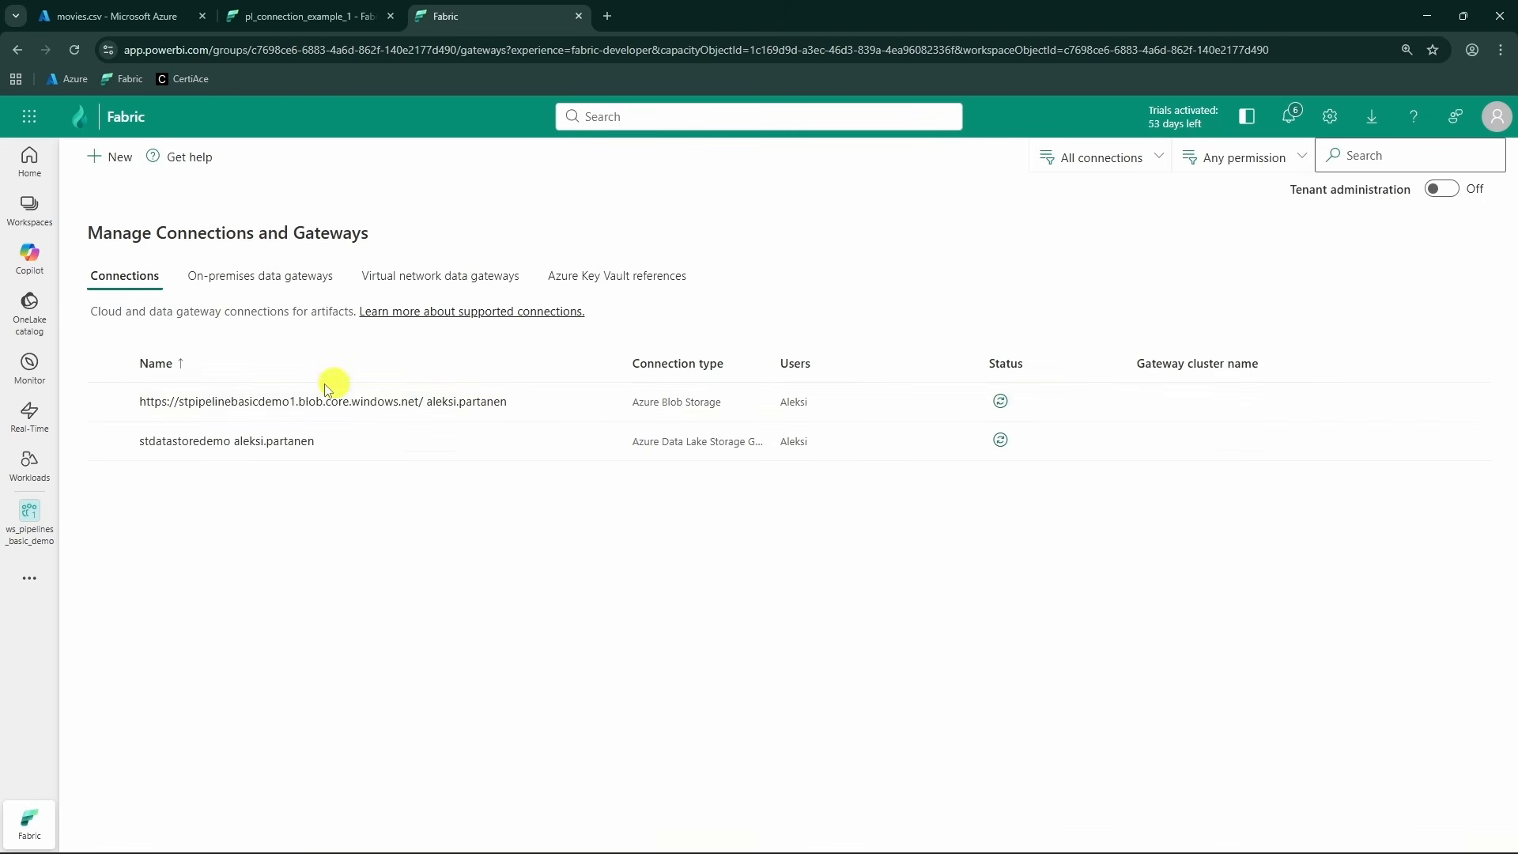
pyautogui.click(601, 401)
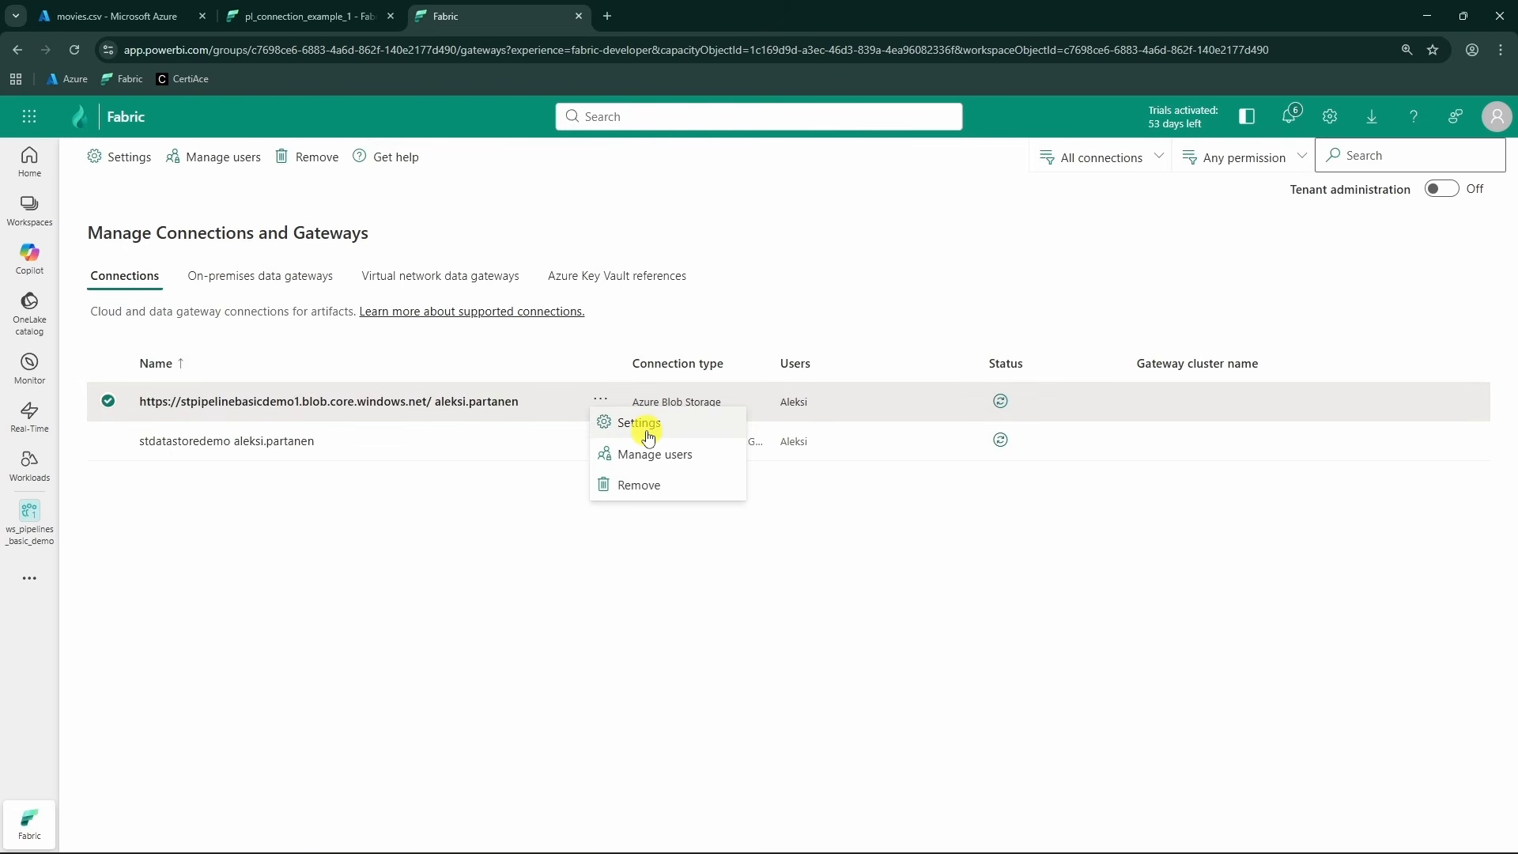
pyautogui.click(644, 430)
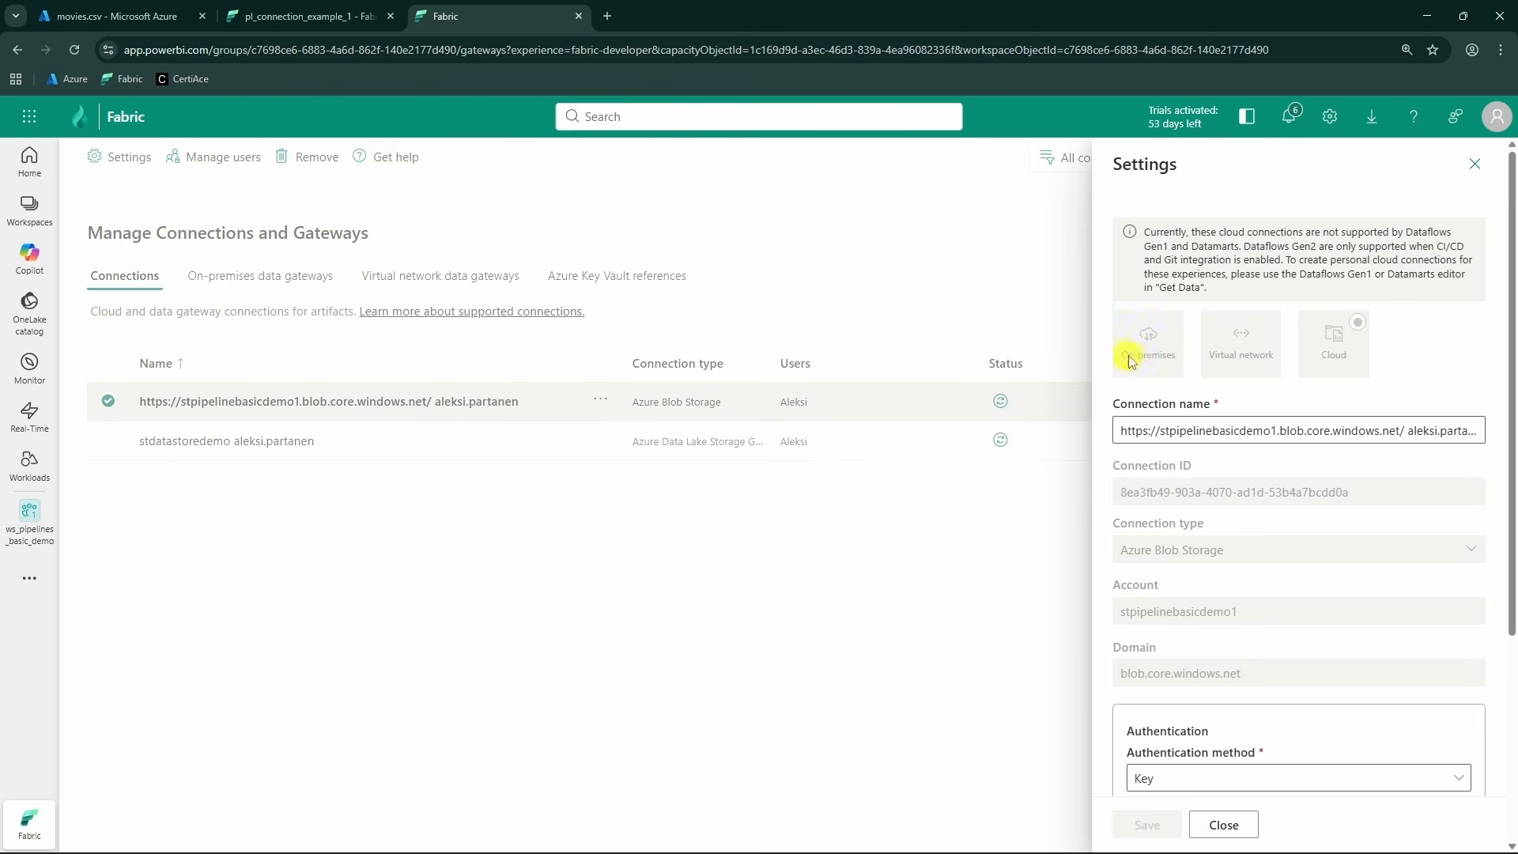
pyautogui.tripleClick(1273, 546)
pyautogui.scroll(-2, 1265, 498)
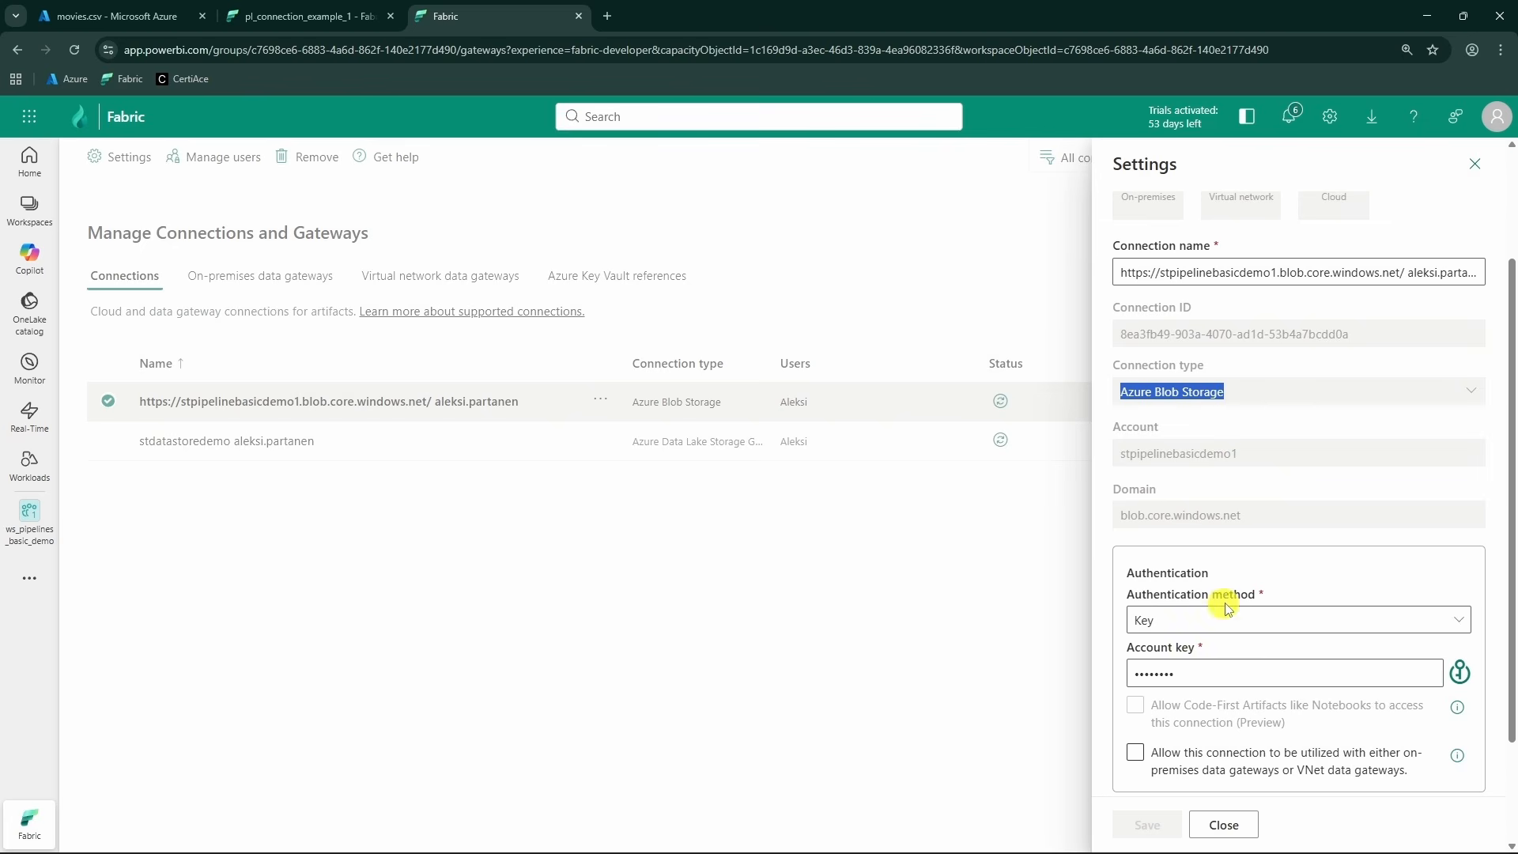
pyautogui.scroll(2, 1186, 423)
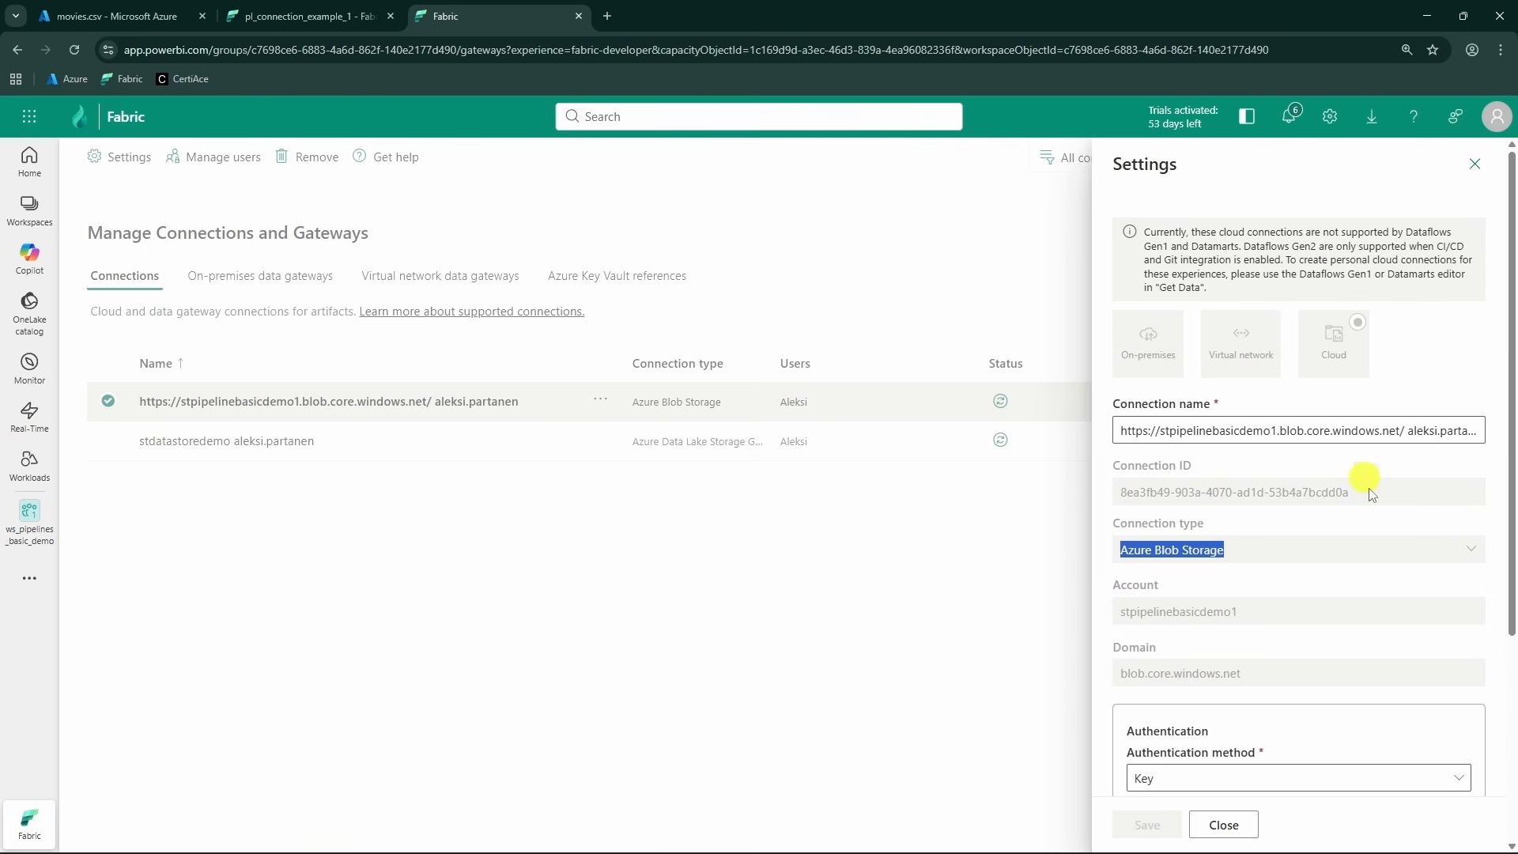
pyautogui.click(1224, 824)
# - View which users can use the stpipelinebasicdemo1 connection, leave sharing unchanged, and return to the pl_connection_example_1 pipeline
pyautogui.click(600, 401)
pyautogui.click(671, 462)
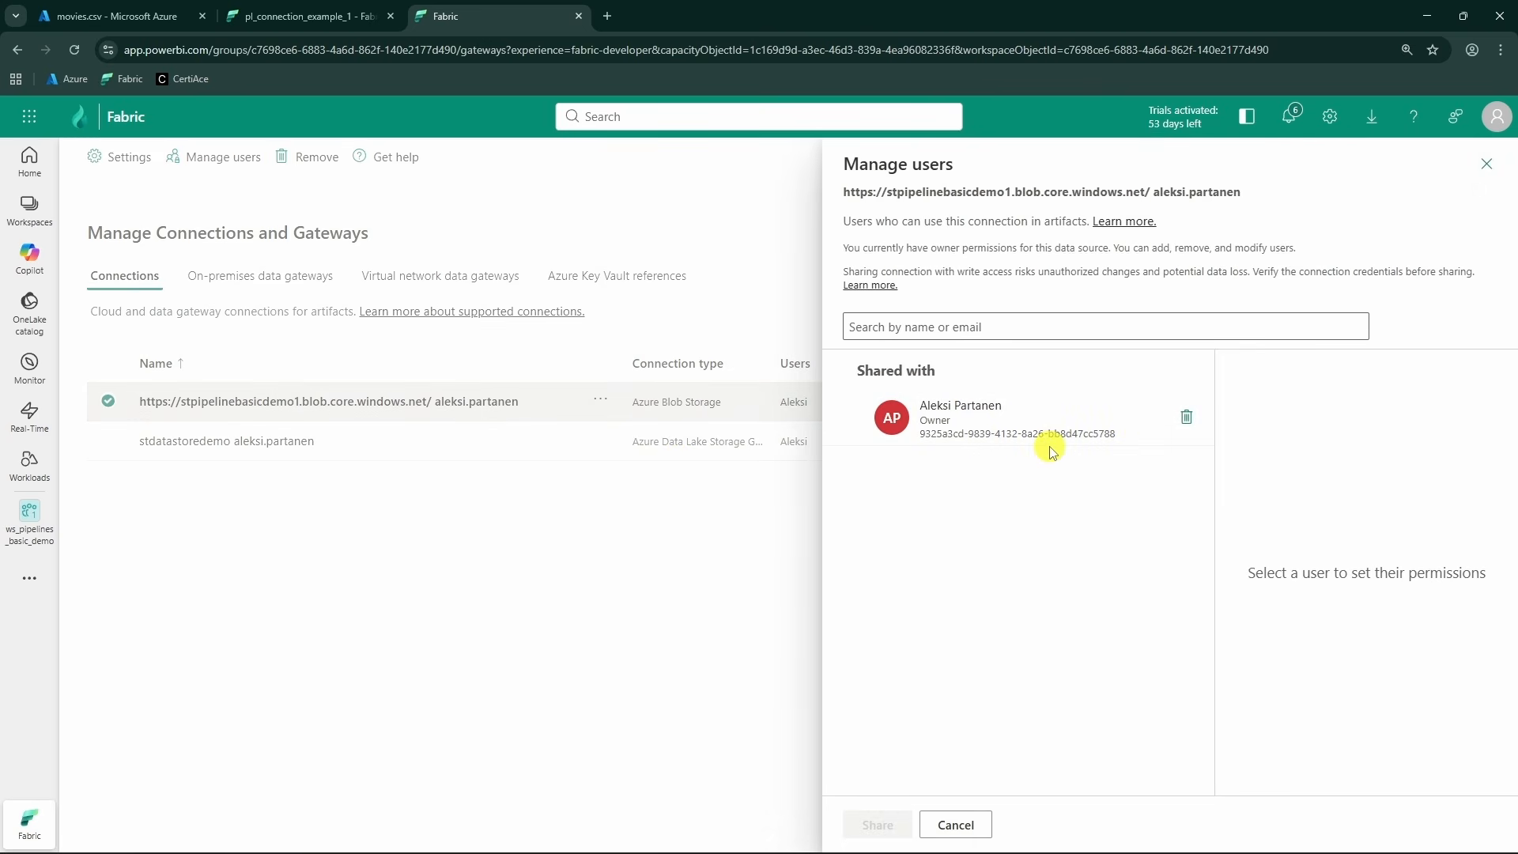
pyautogui.click(956, 824)
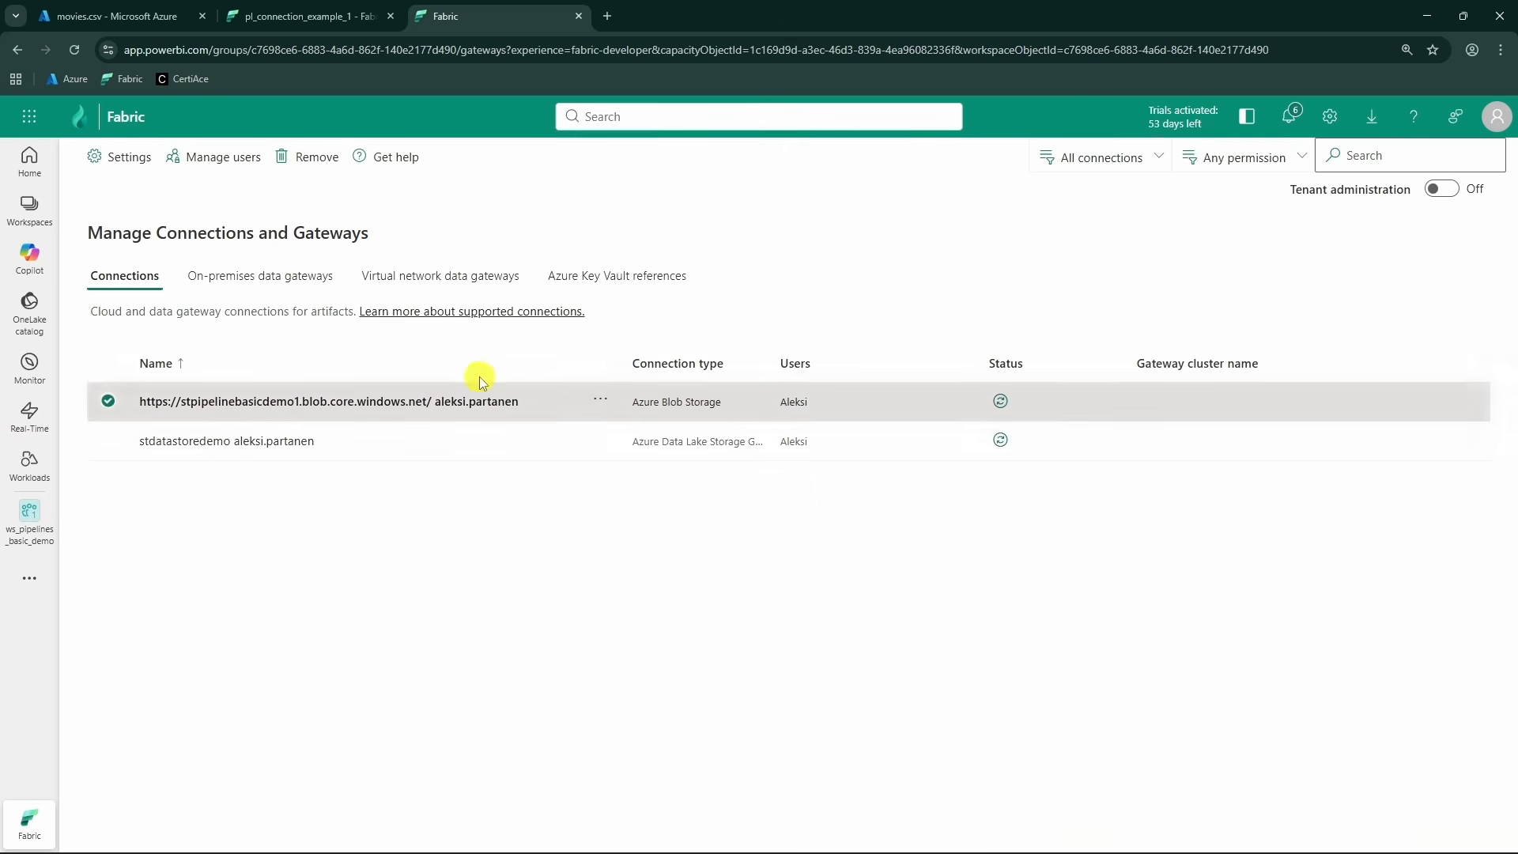
pyautogui.click(364, 6)
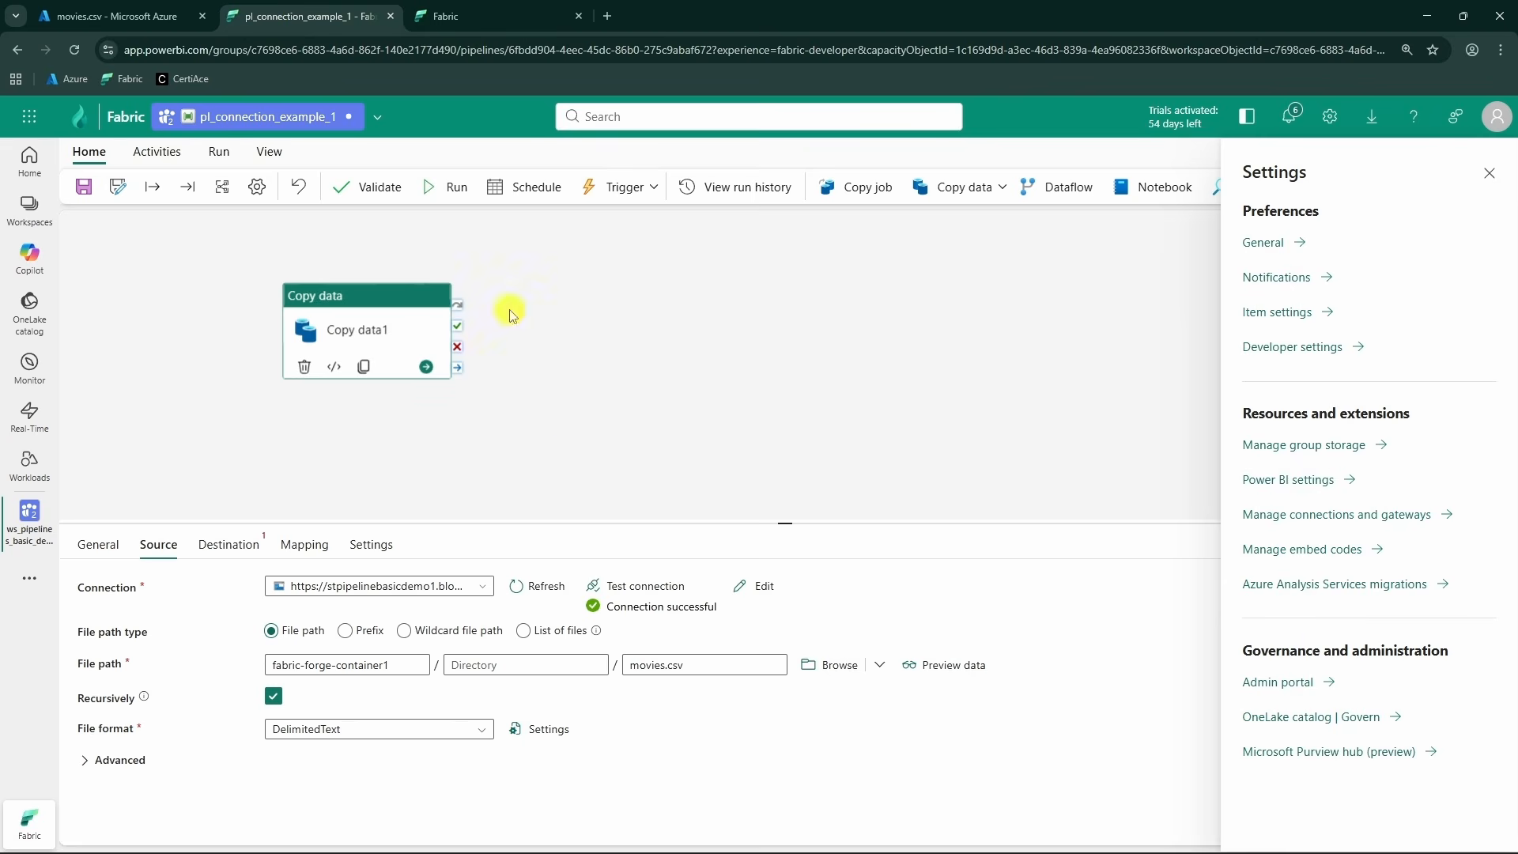
pyautogui.click(545, 504)
pyautogui.click(393, 326)
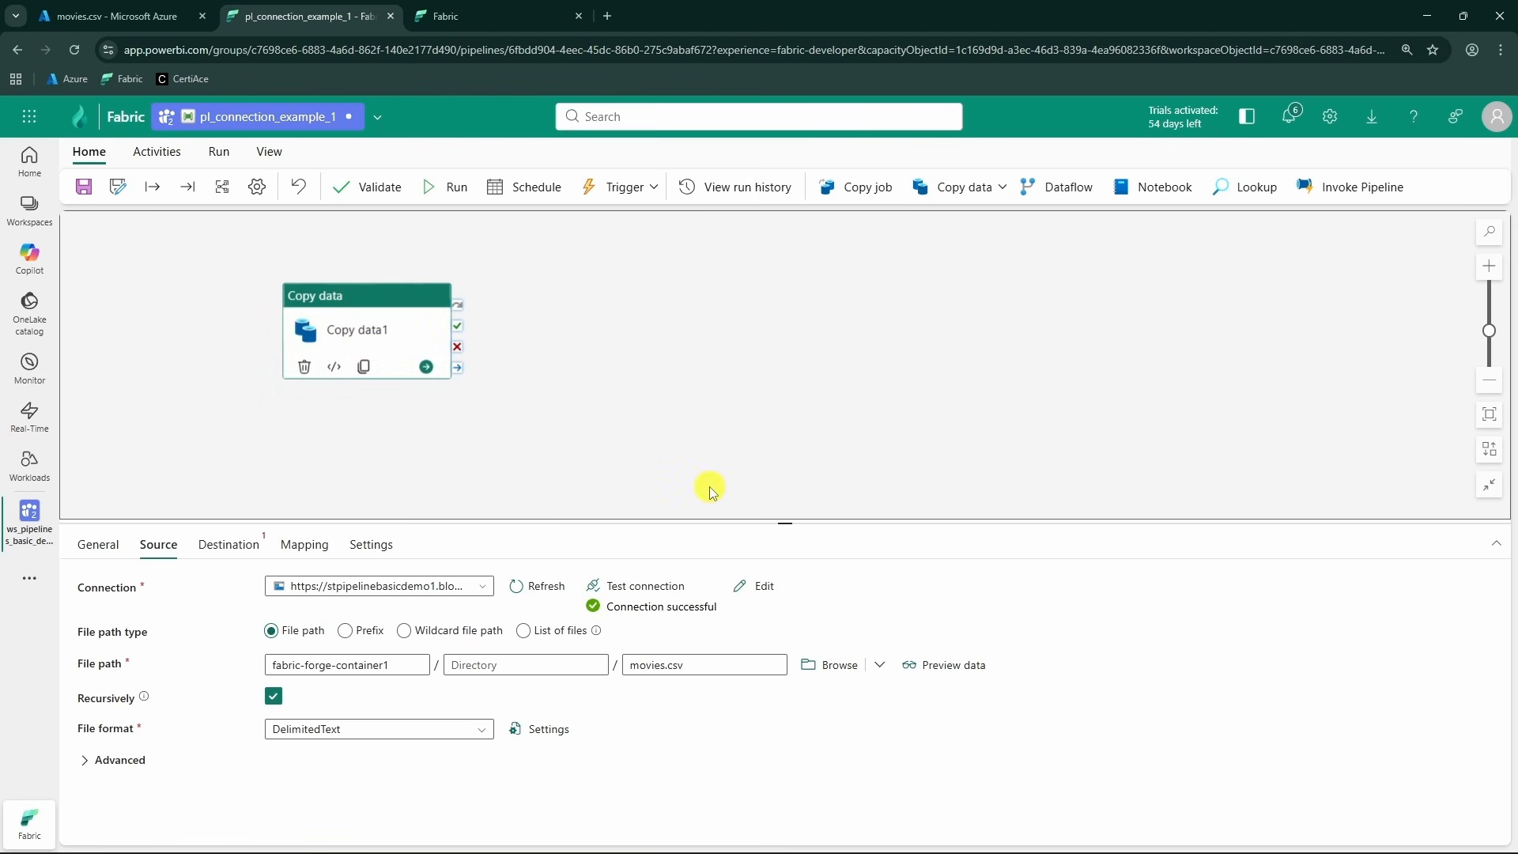
# - Look over the authentication methods available for the stpipelinebasicdemo1 connection without changing it, revisit movies.csv in Azure, and return to the pipeline
pyautogui.click(478, 17)
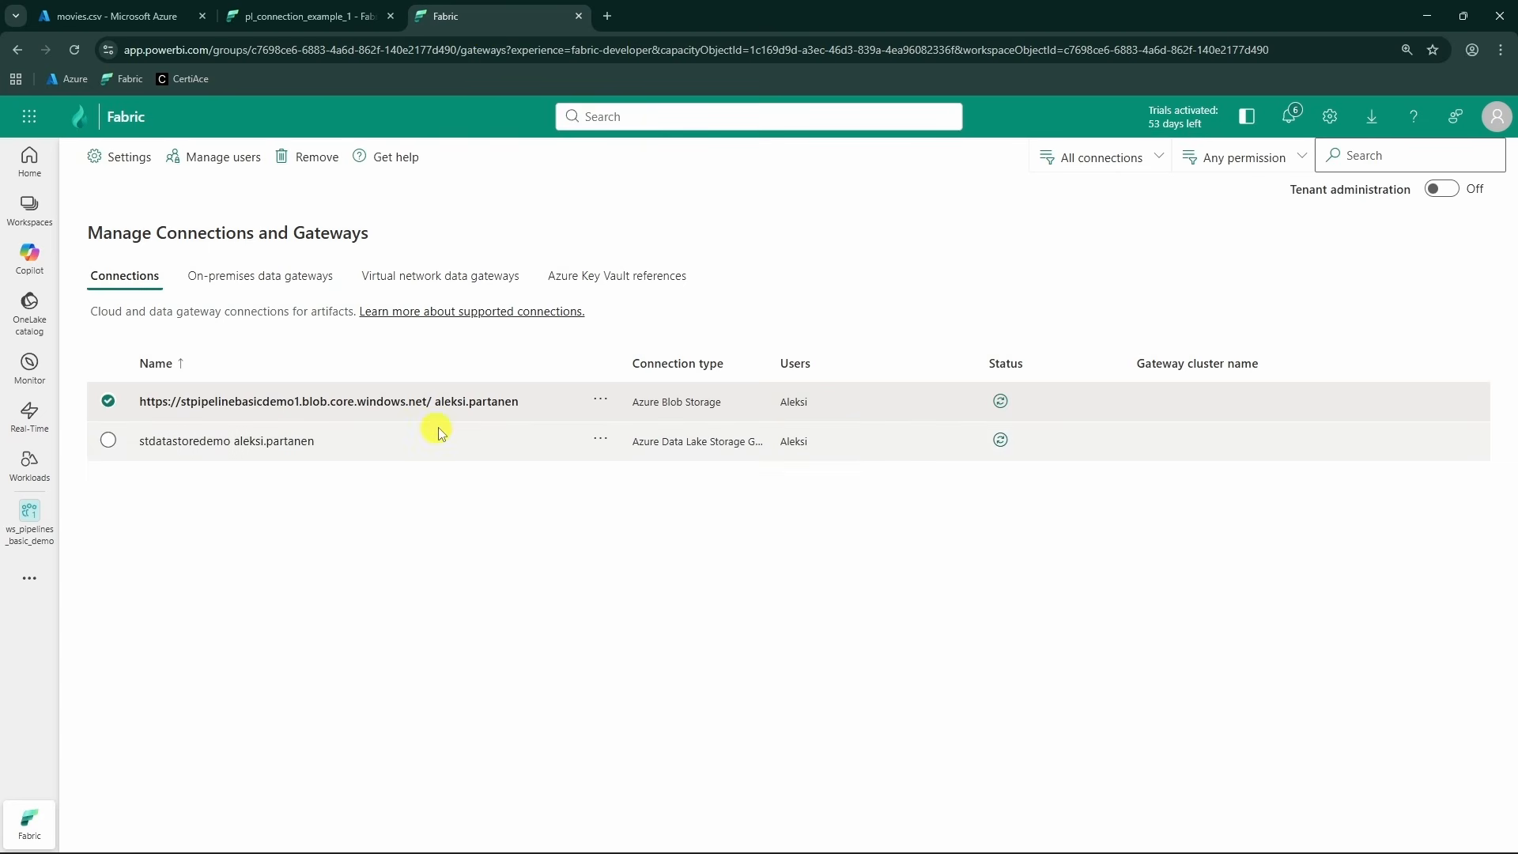
pyautogui.click(601, 401)
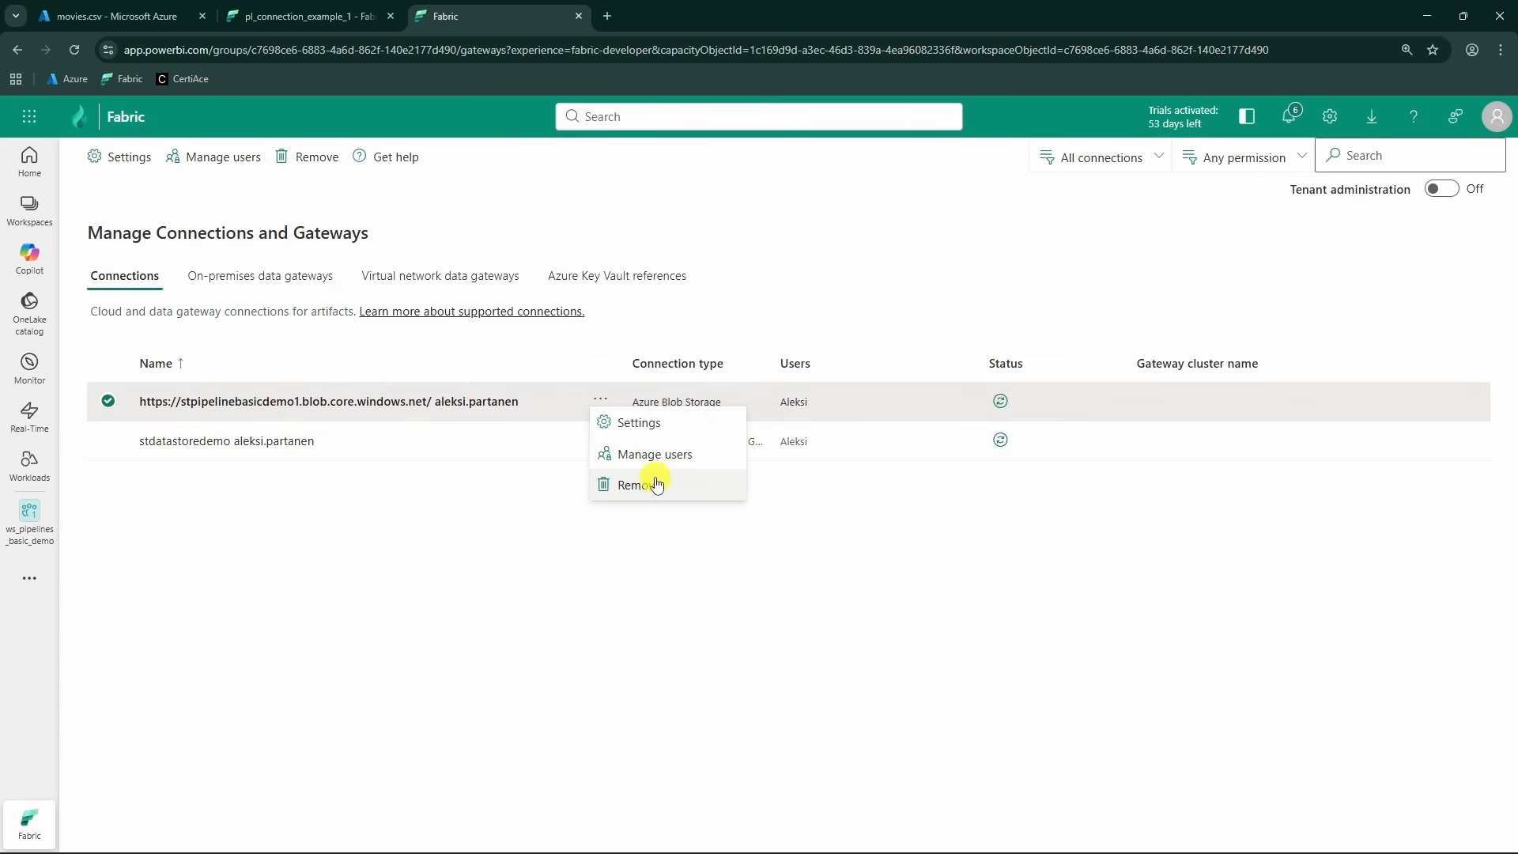
pyautogui.click(652, 430)
pyautogui.scroll(-3, 1288, 508)
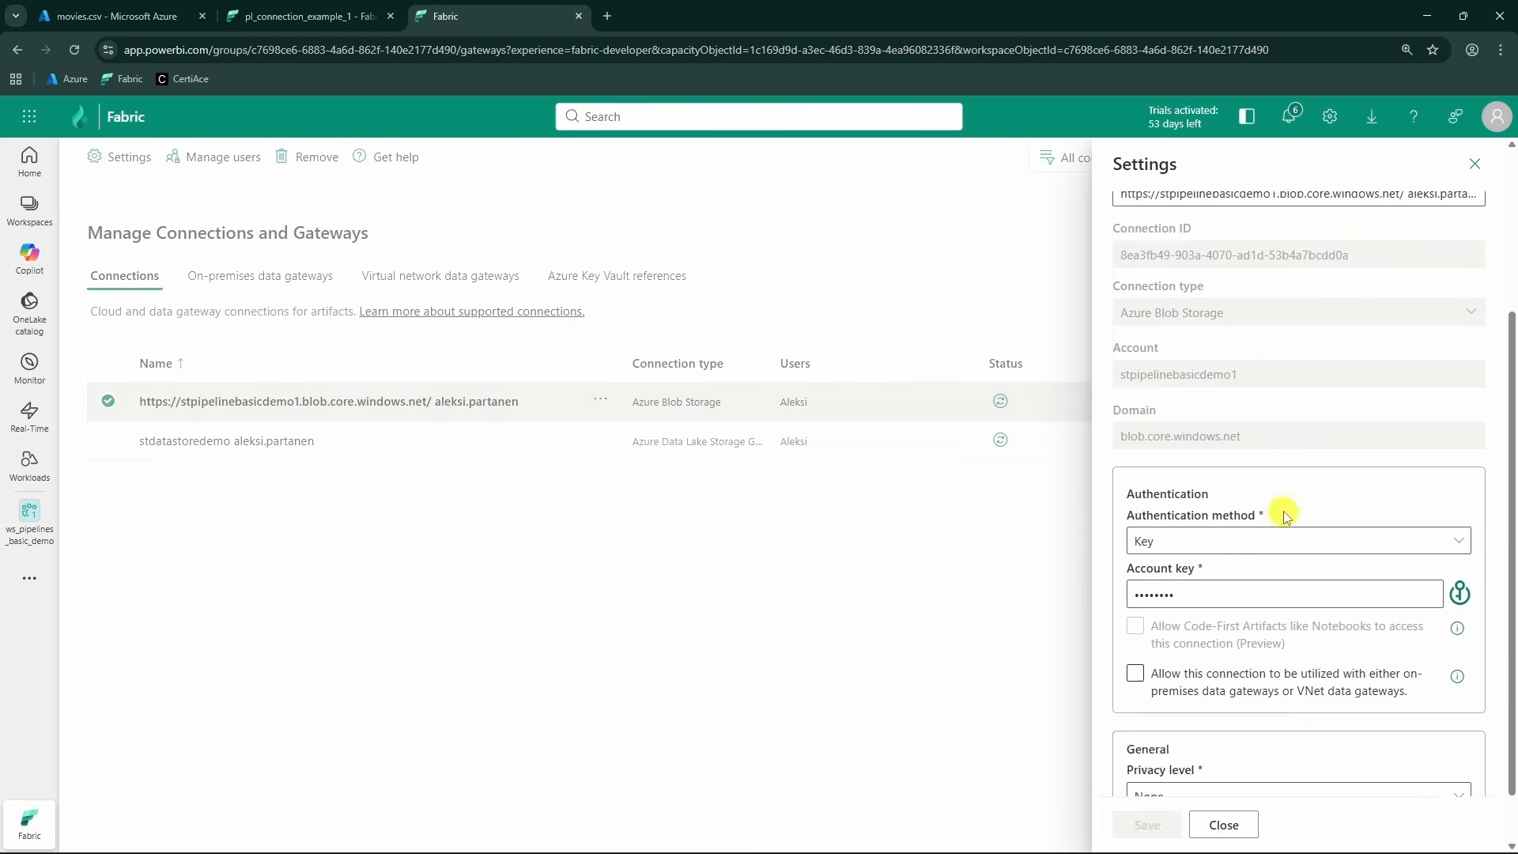
pyautogui.click(1454, 544)
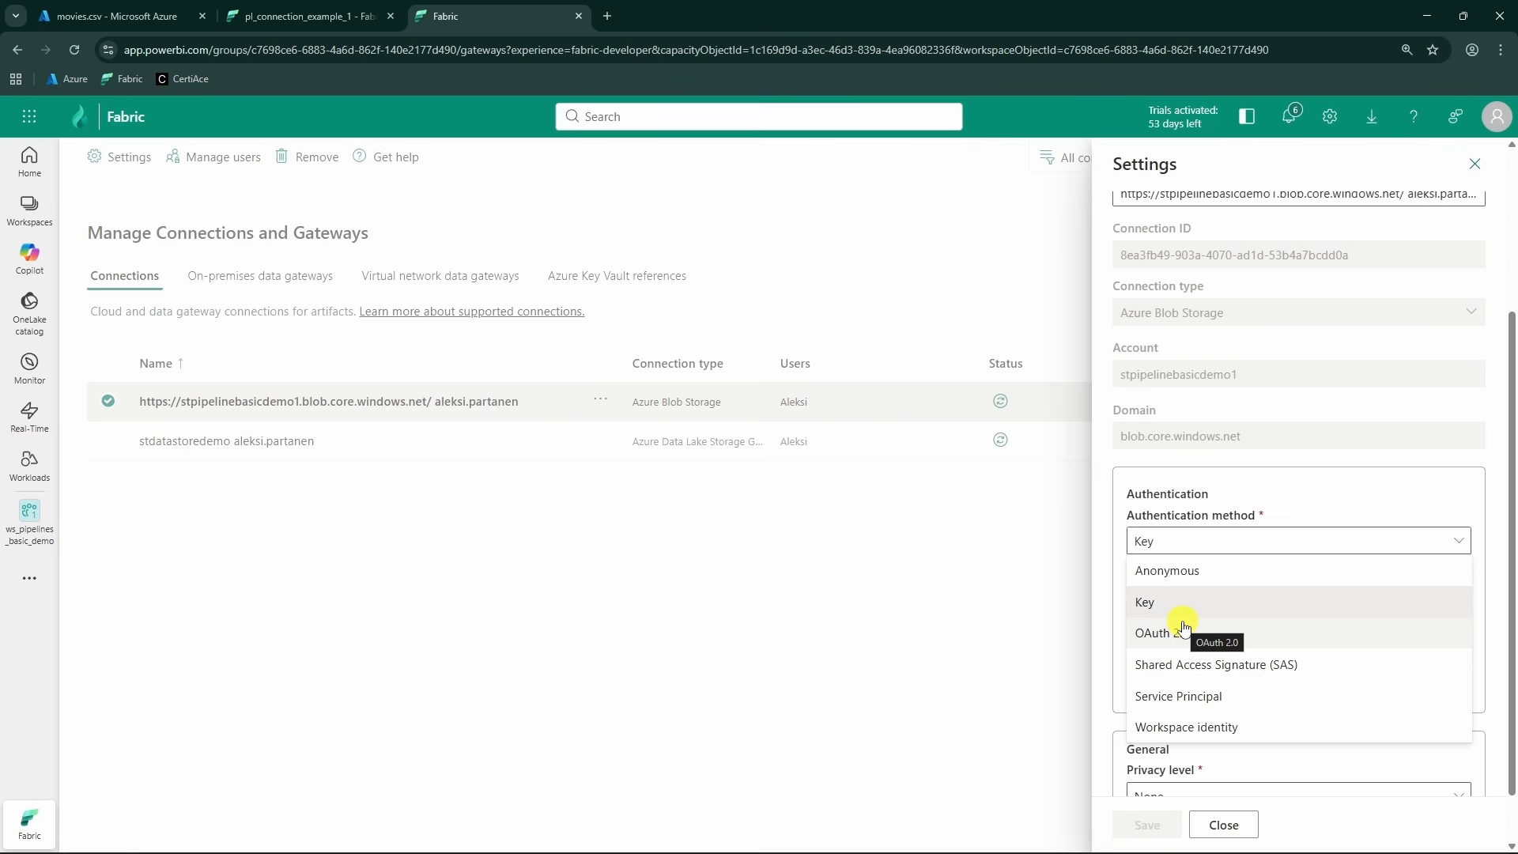
pyautogui.click(1249, 459)
pyautogui.click(149, 17)
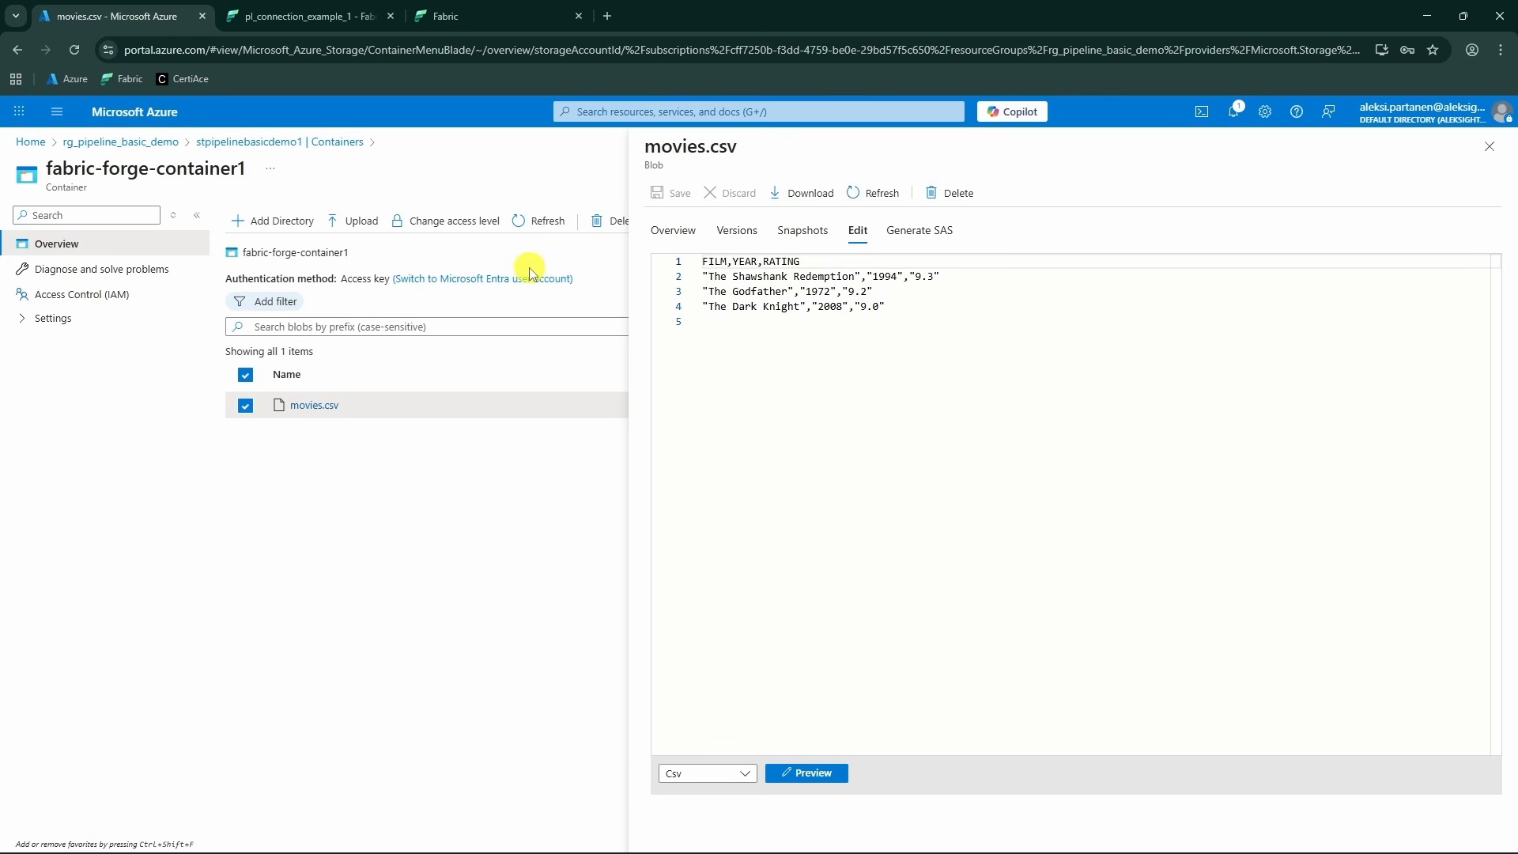
pyautogui.click(308, 16)
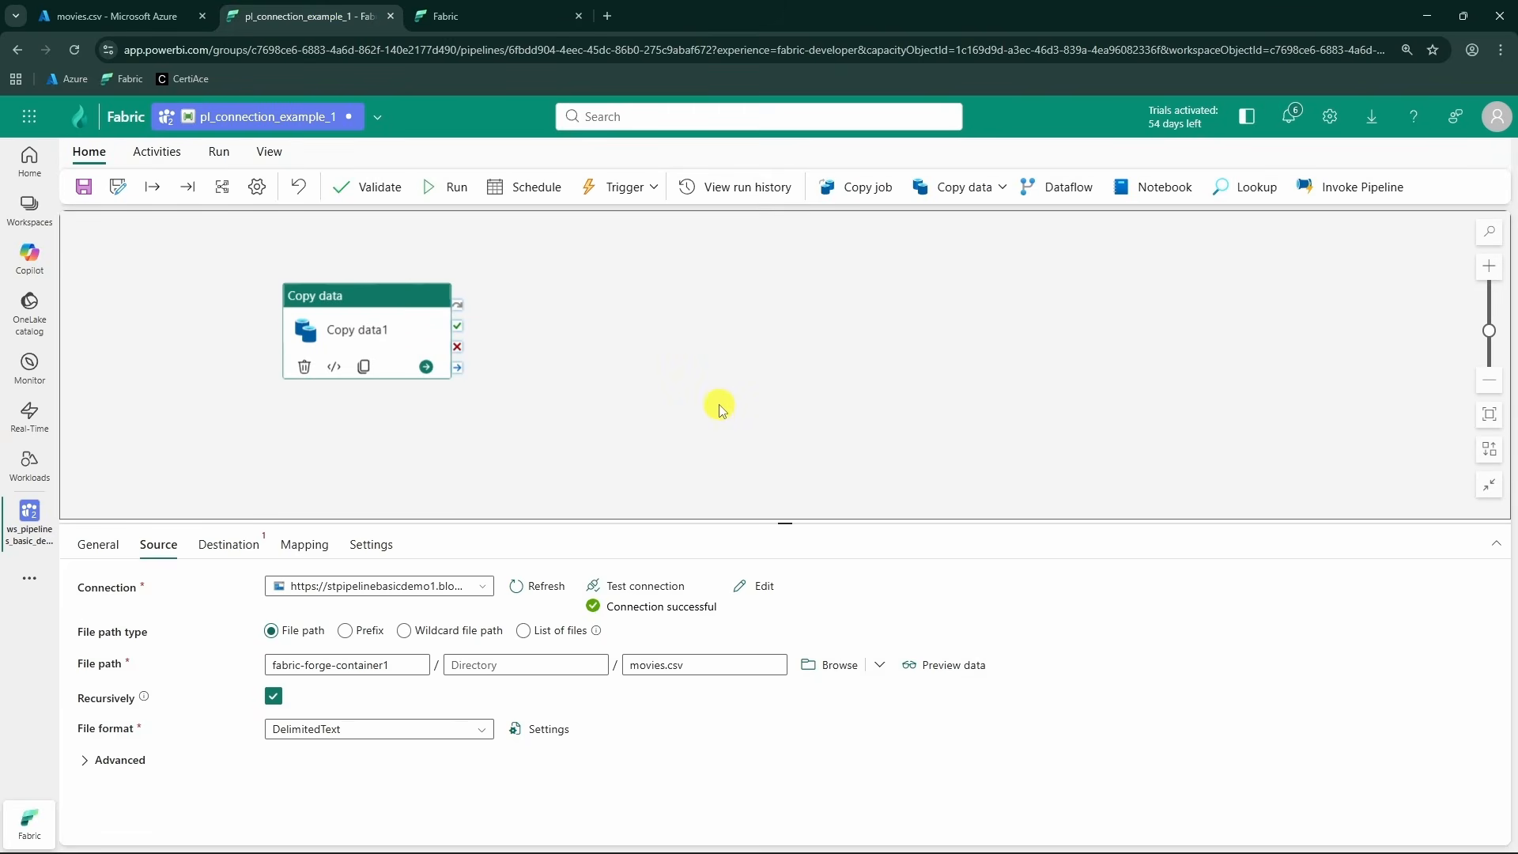
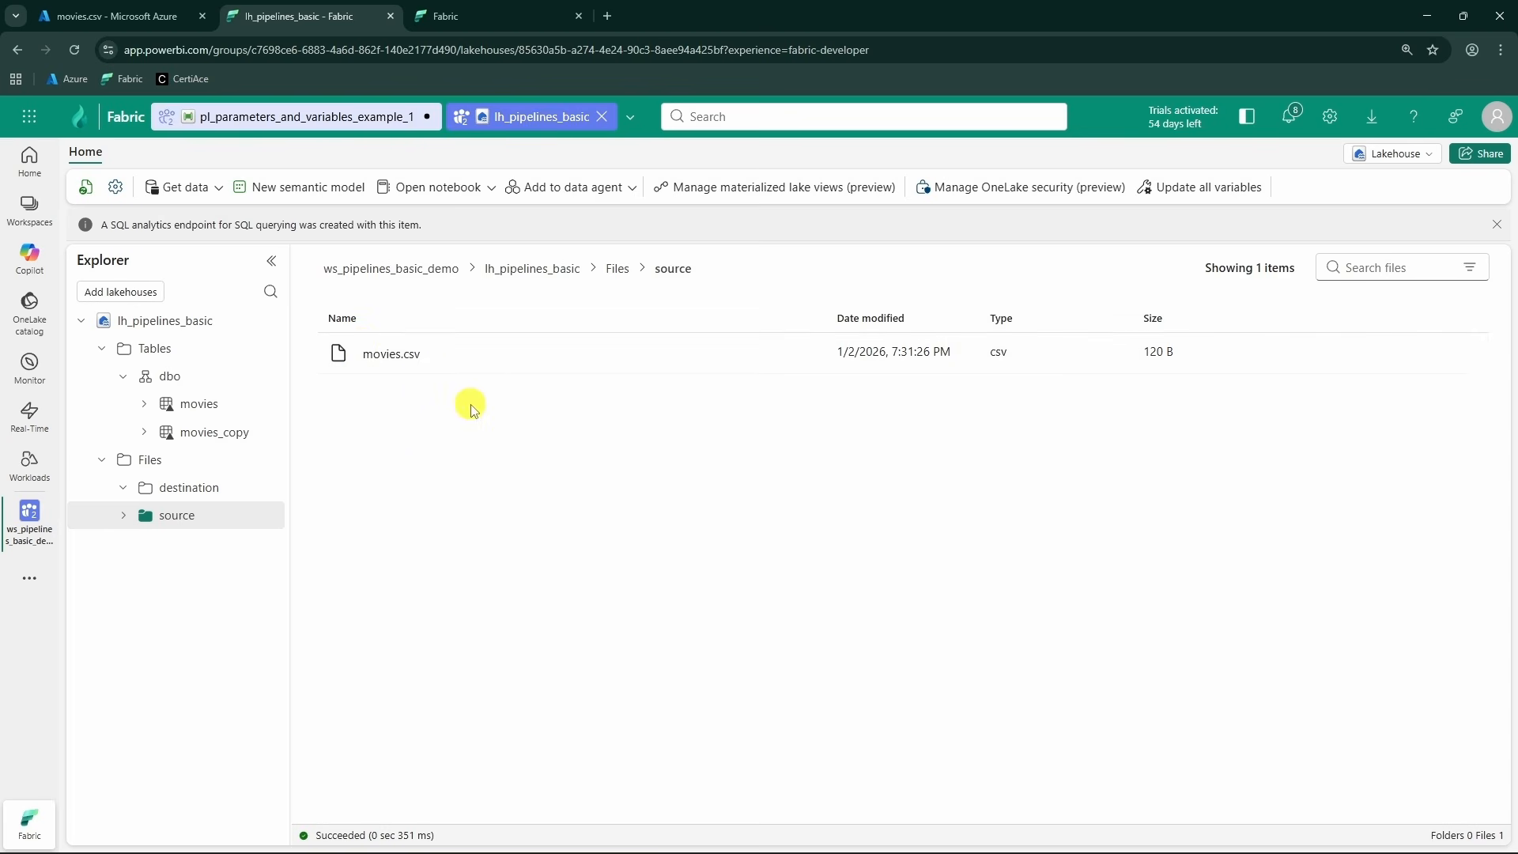
# - Inspect the destination and source folders in the lh_pipelines_basic lakehouse and return to the pl_parameters_and_variables_example_1 pipeline
pyautogui.click(190, 487)
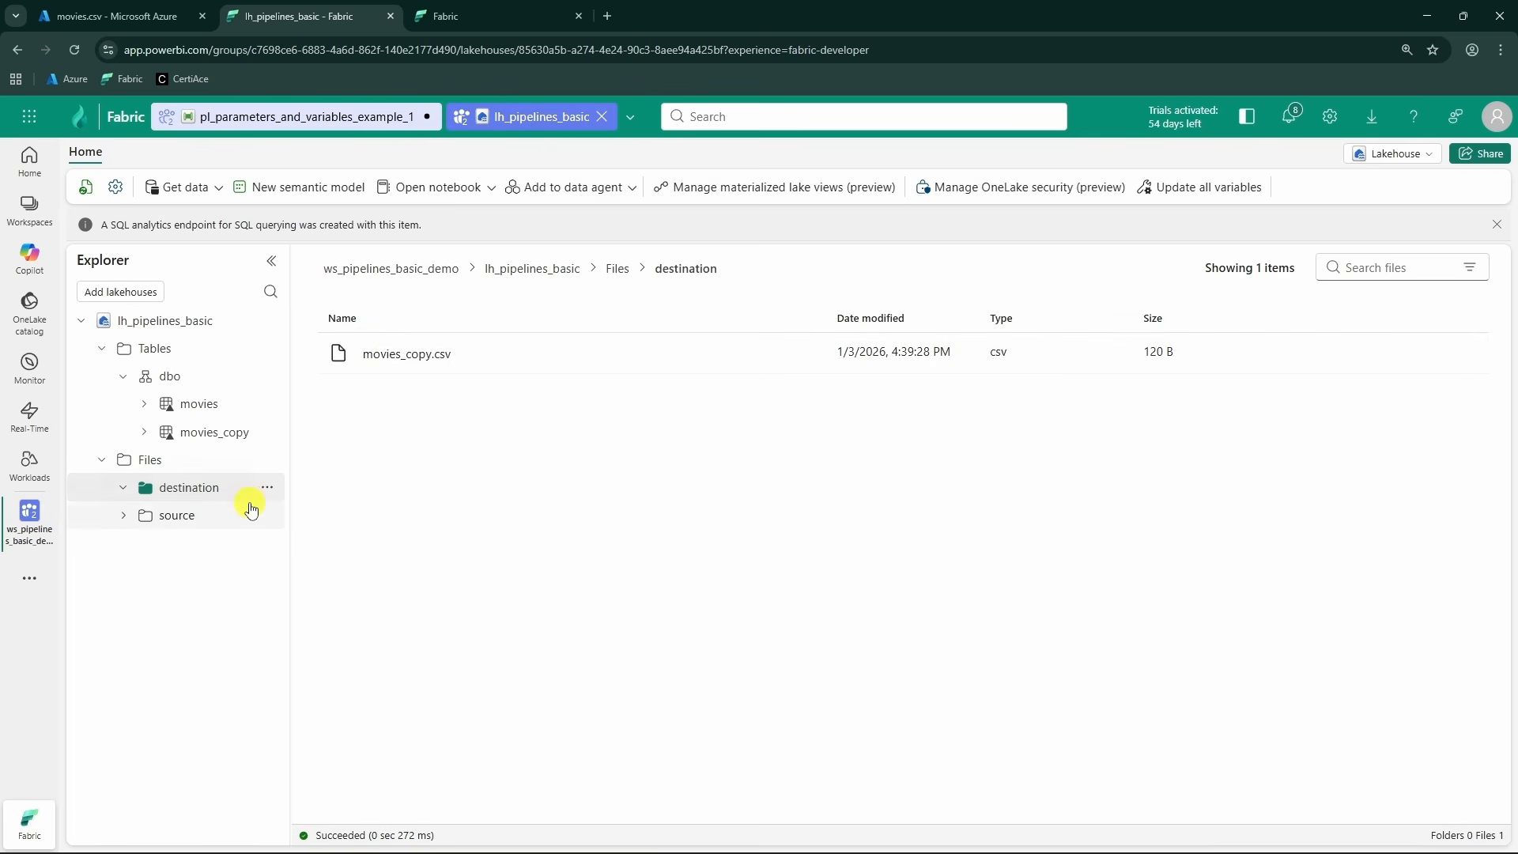
pyautogui.click(198, 516)
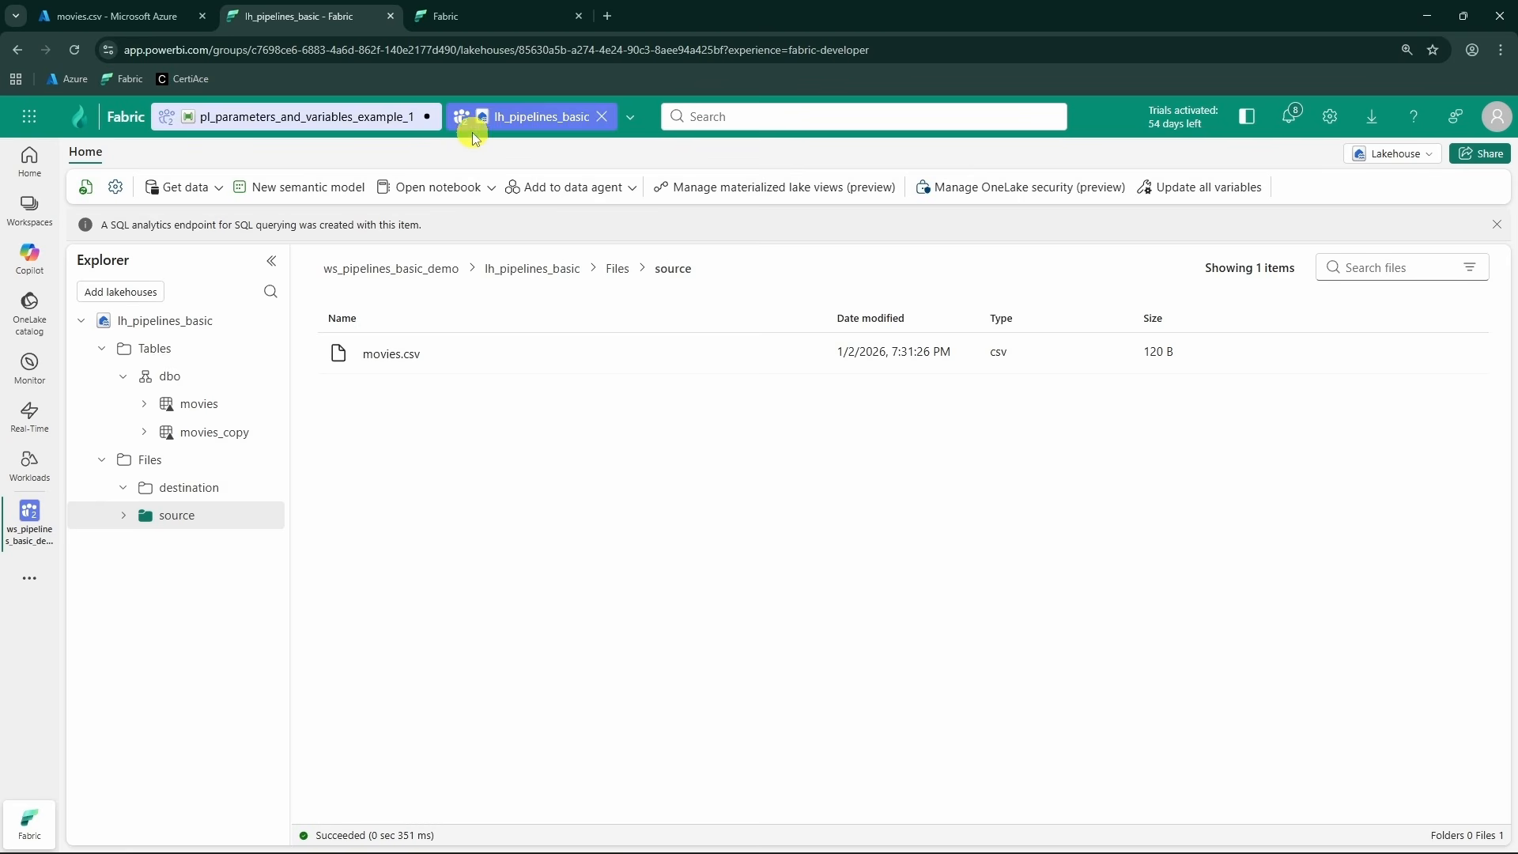
pyautogui.click(348, 117)
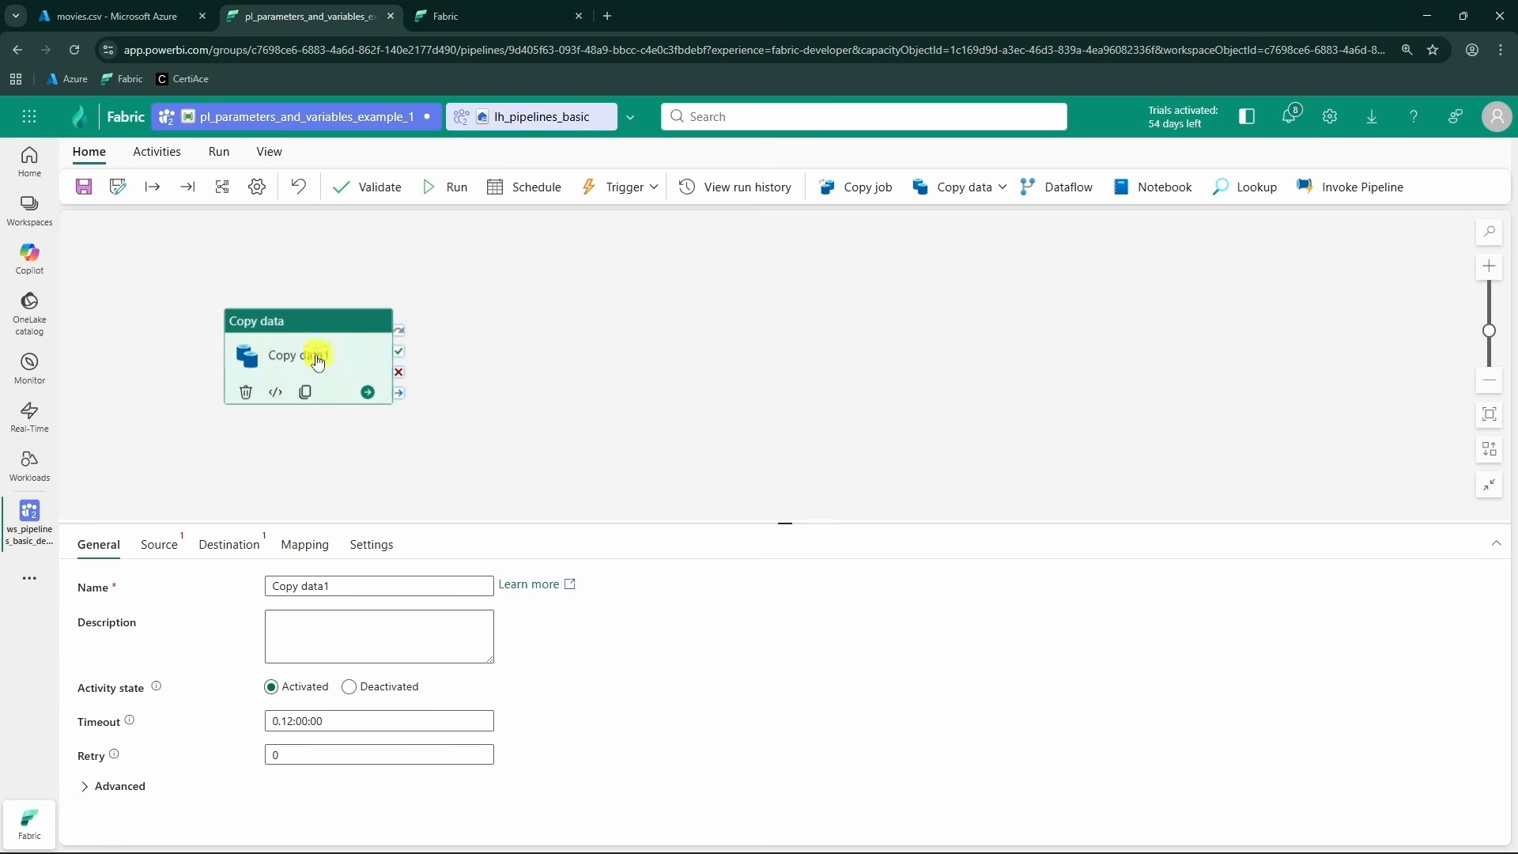
# - Set the Copy data1 activity's source to the lh_pipelines_basic lakehouse with Files as the root folder
pyautogui.click(160, 552)
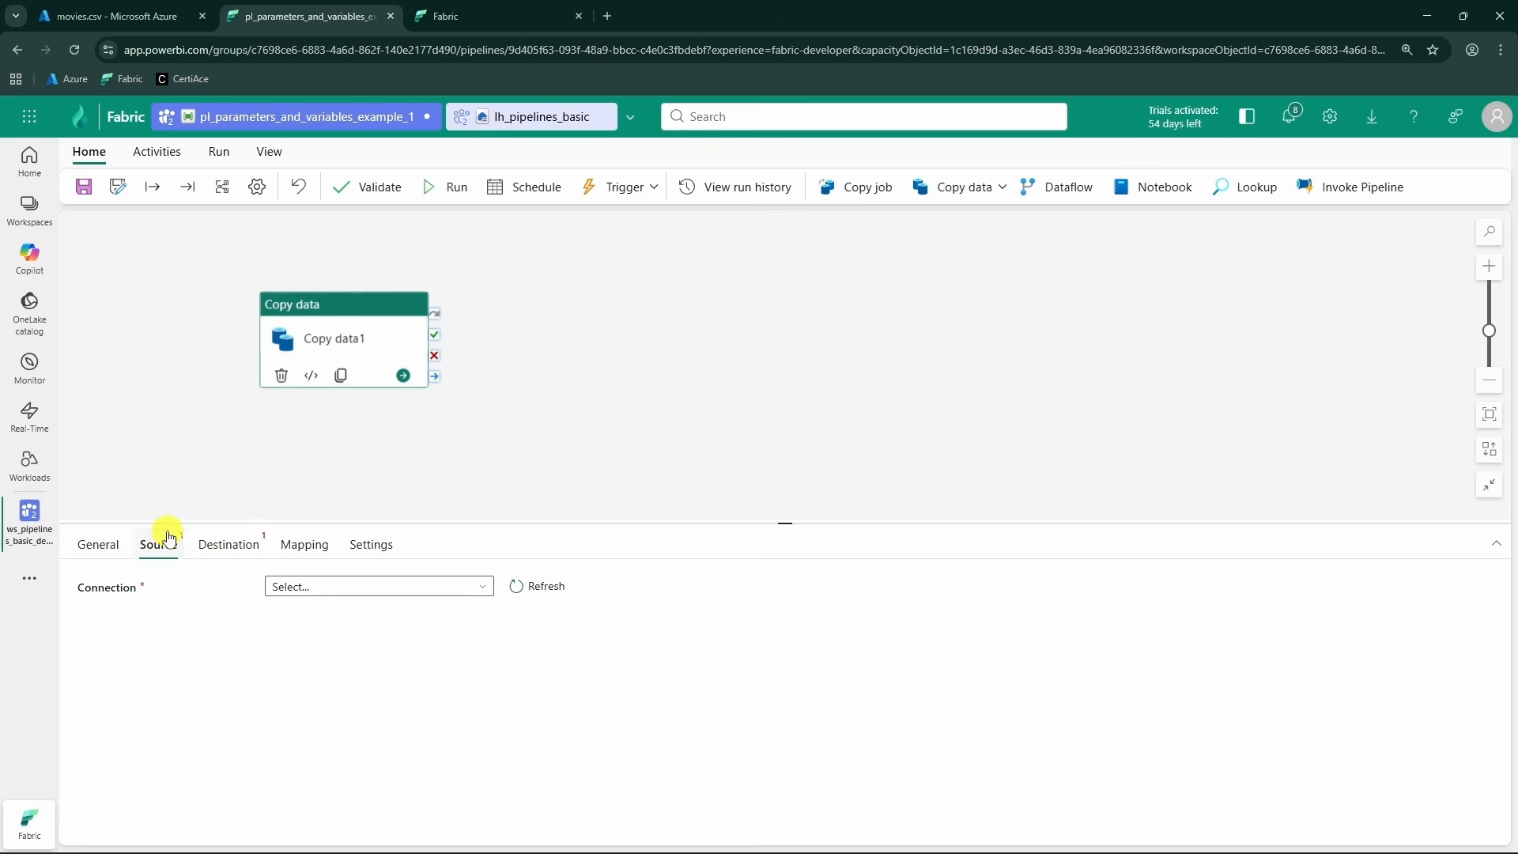
pyautogui.click(400, 588)
pyautogui.click(383, 650)
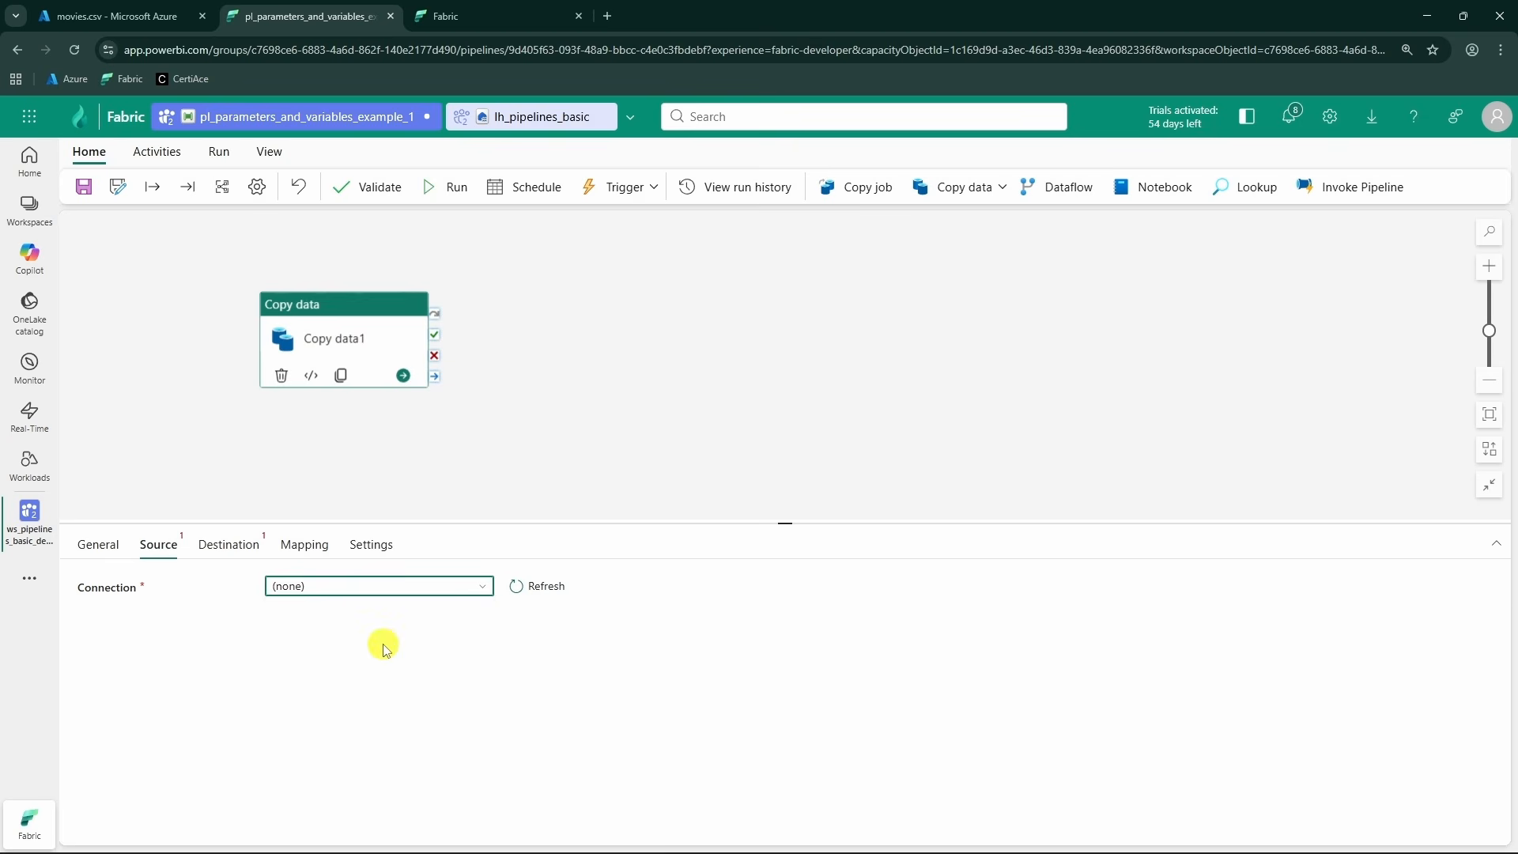
pyautogui.click(352, 644)
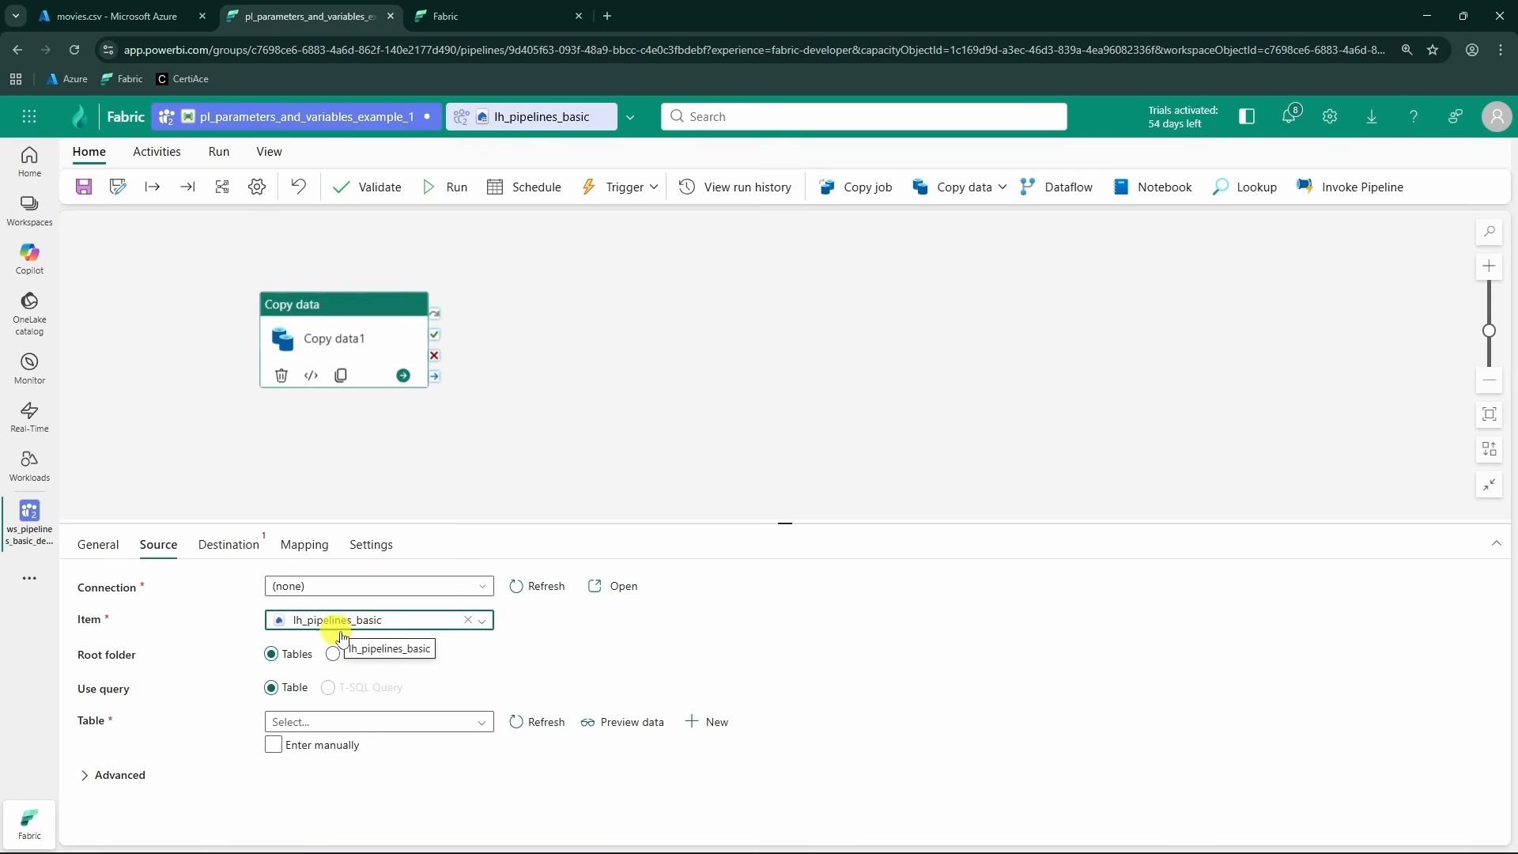
pyautogui.click(332, 653)
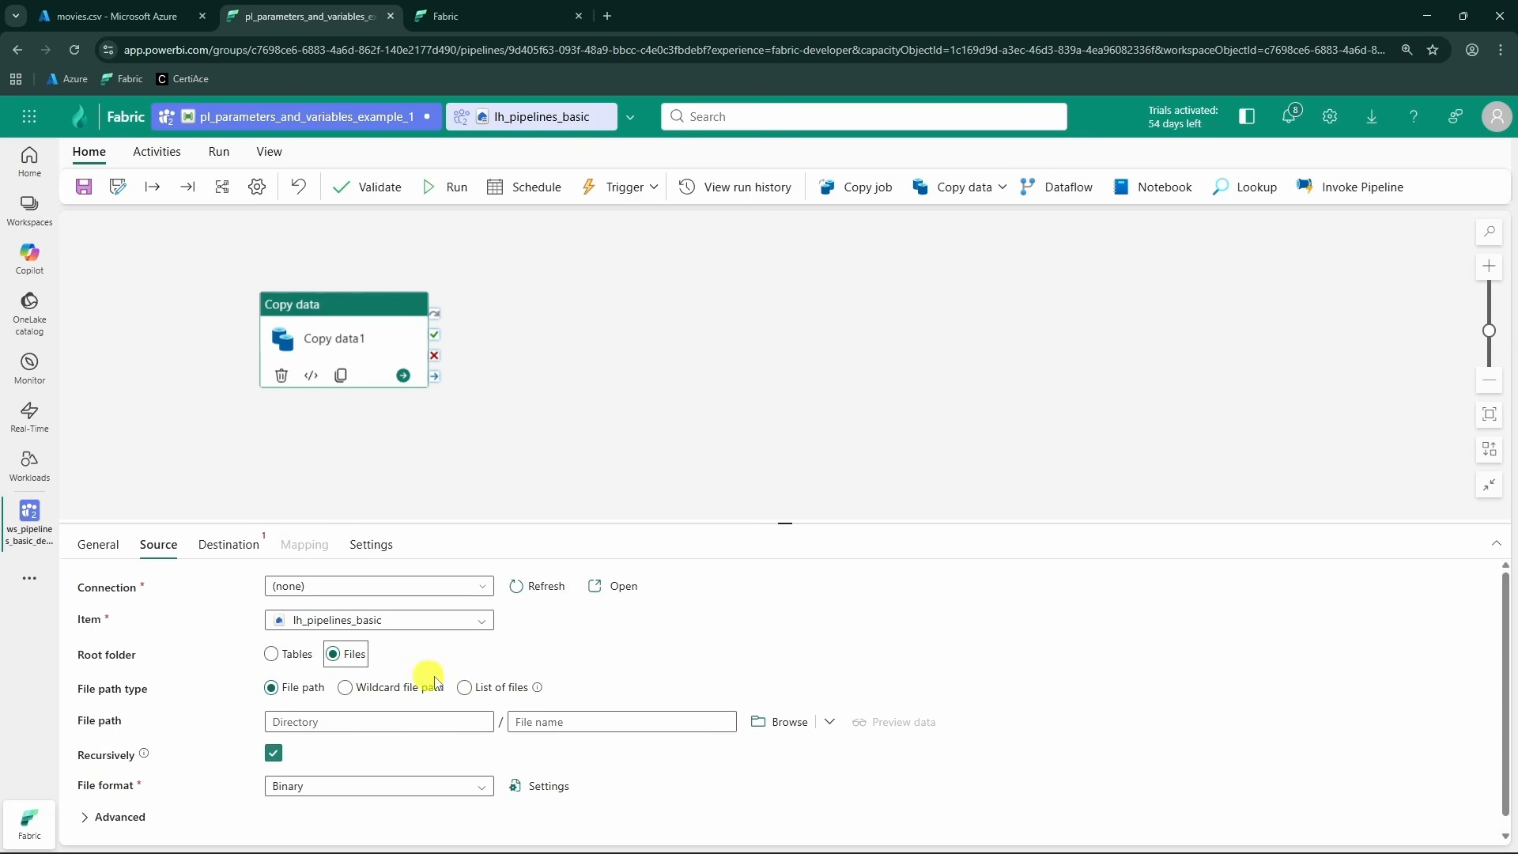
# - Set the Copy data1 source file path to movies.csv in the source folder of the lakehouse
pyautogui.scroll(-1, 466, 668)
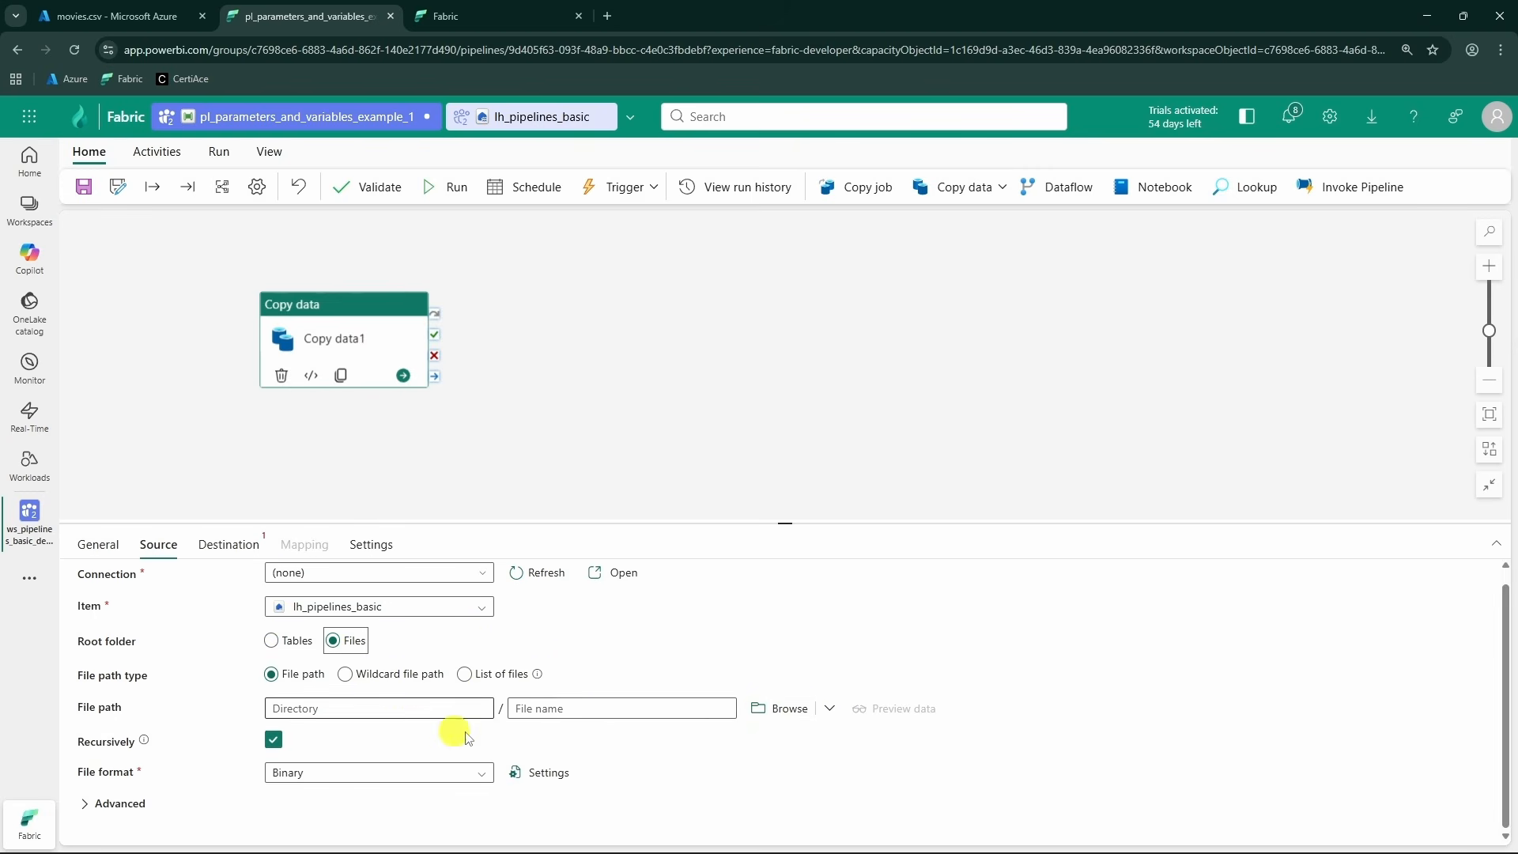
pyautogui.click(778, 708)
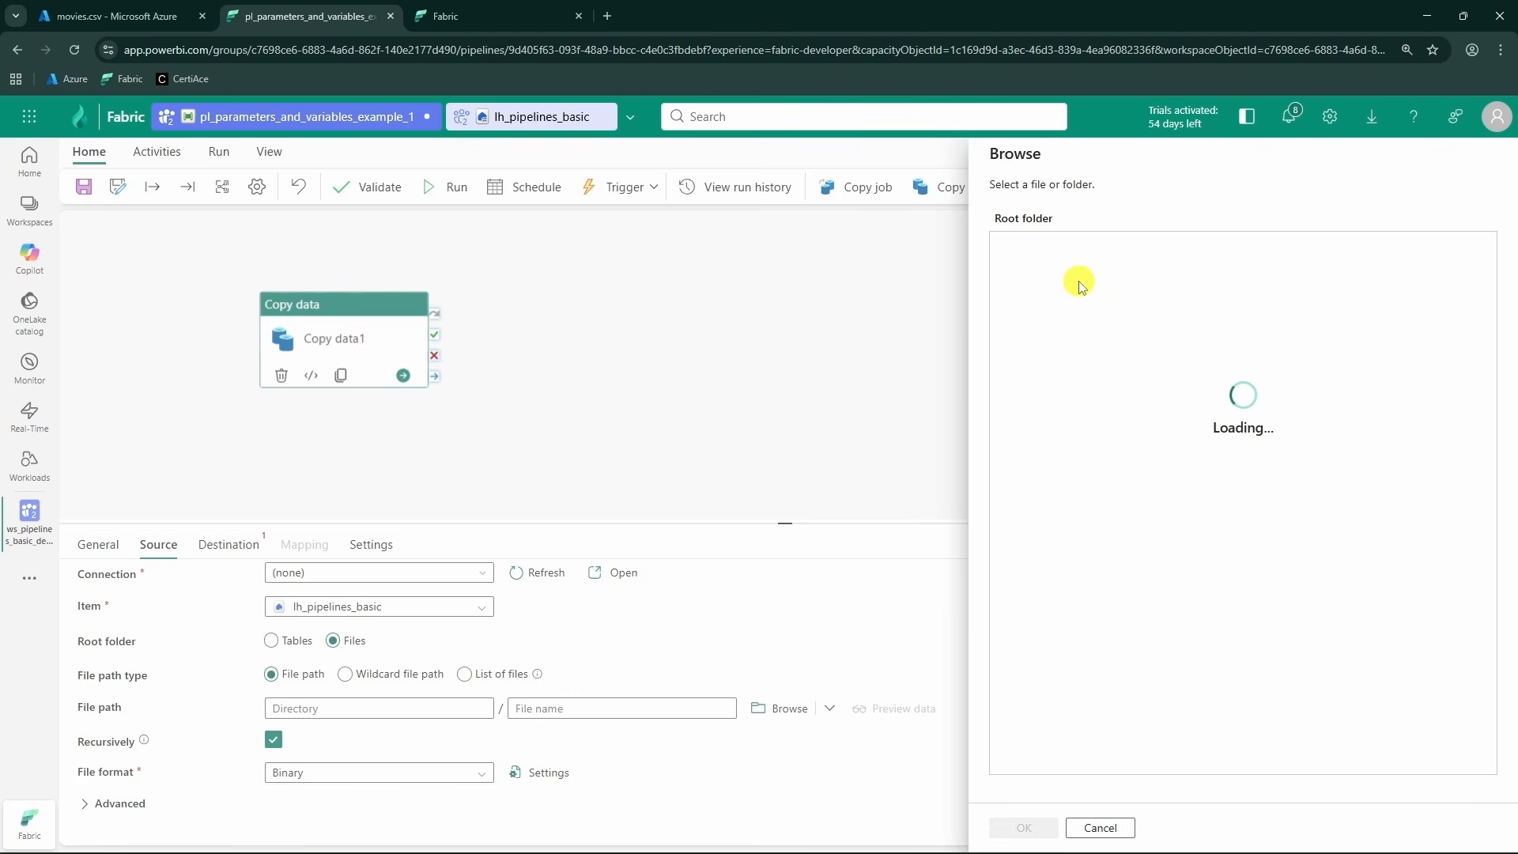
pyautogui.click(1037, 278)
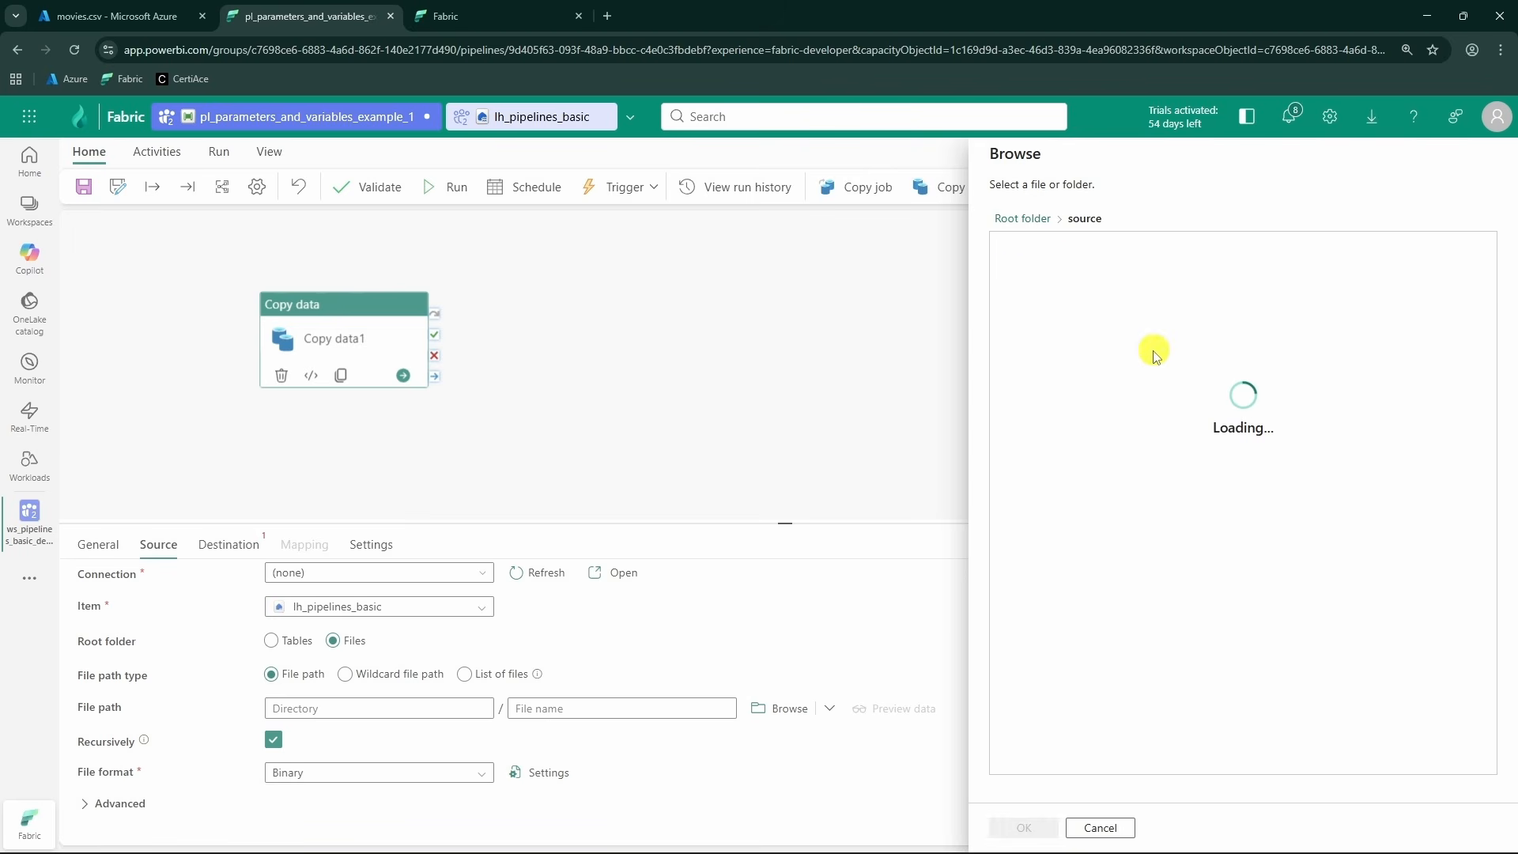
pyautogui.click(1045, 246)
pyautogui.click(1021, 828)
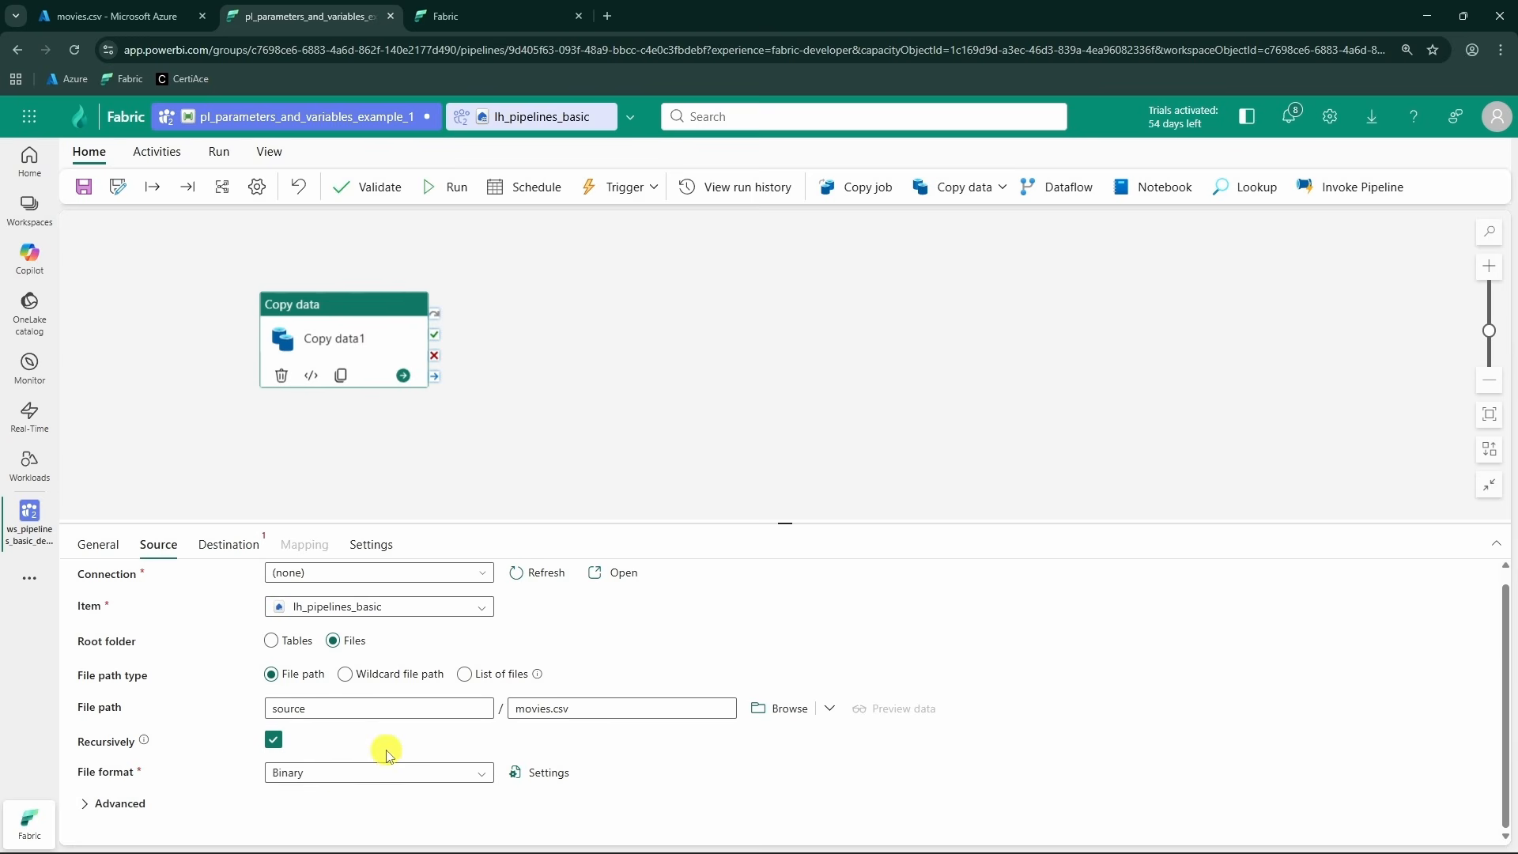
# - Set the Copy data1 destination to the lh_pipelines_basic lakehouse with connection (none) and Files as the root folder
pyautogui.scroll(1, 458, 668)
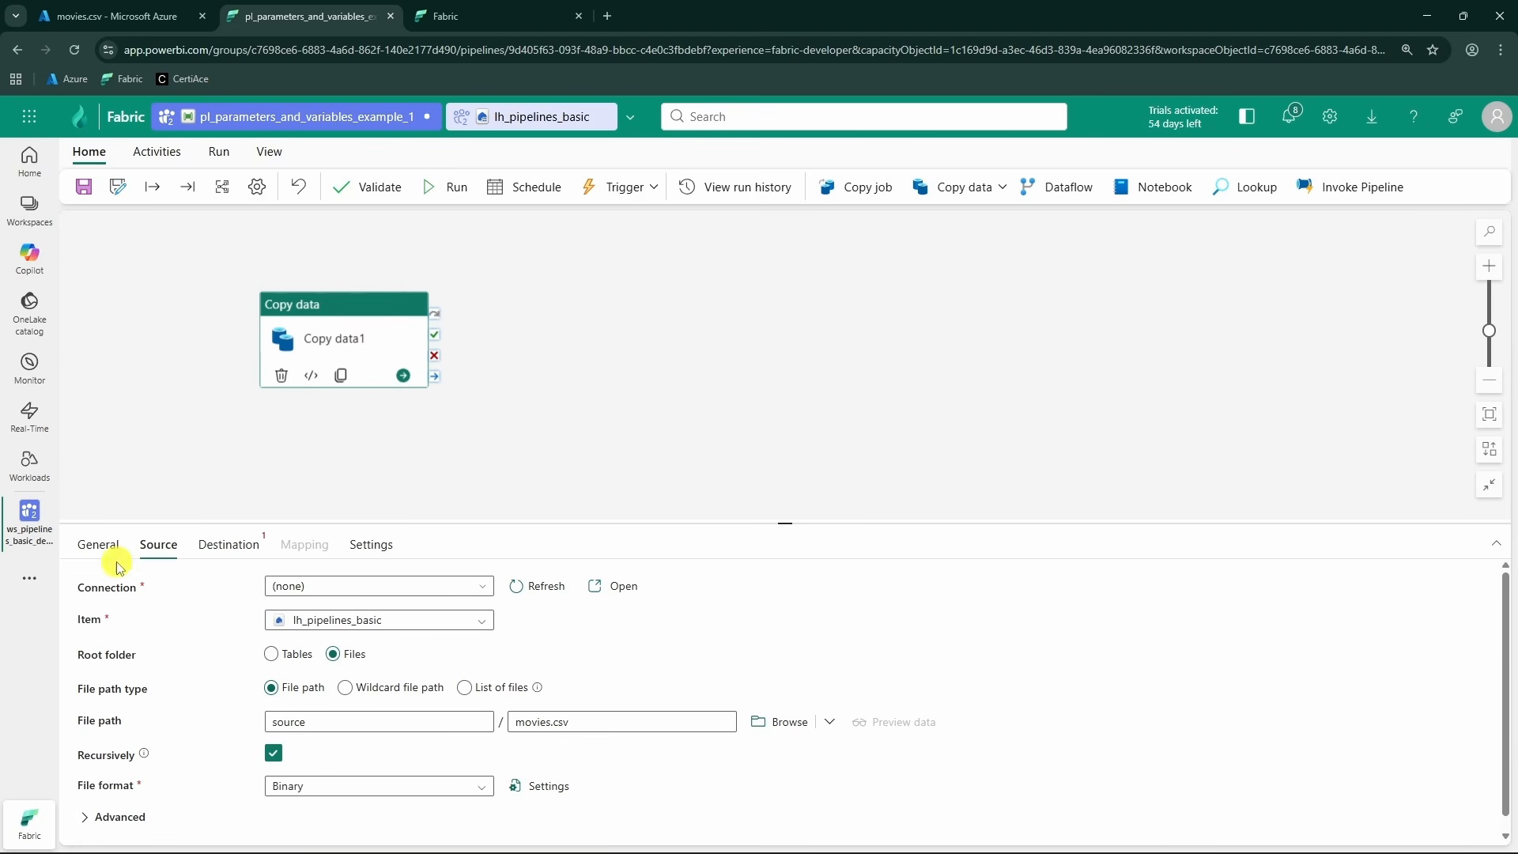
pyautogui.click(225, 550)
pyautogui.click(434, 589)
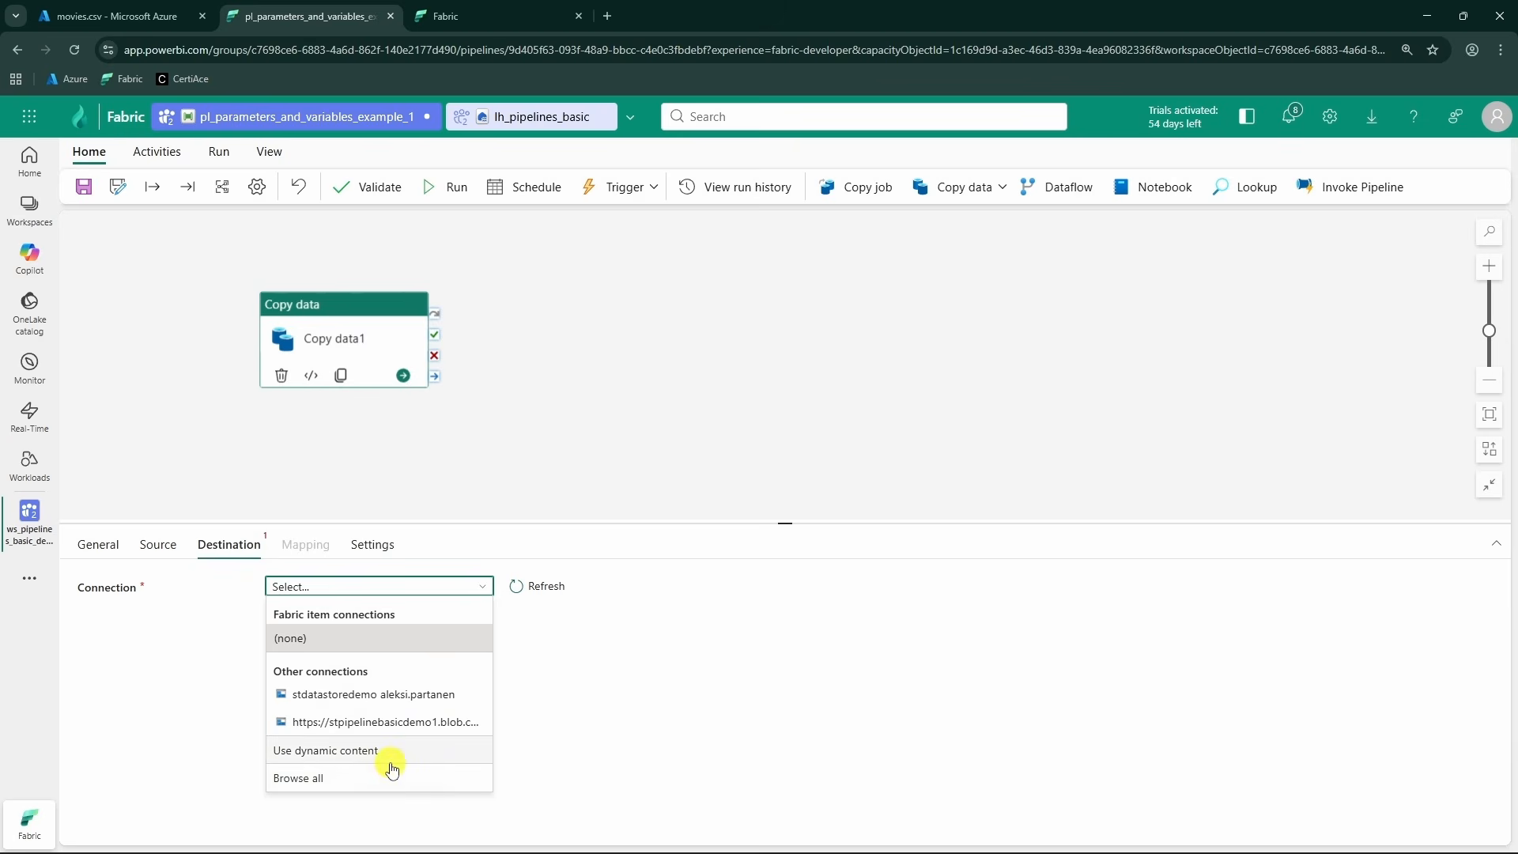
pyautogui.click(367, 639)
pyautogui.click(384, 620)
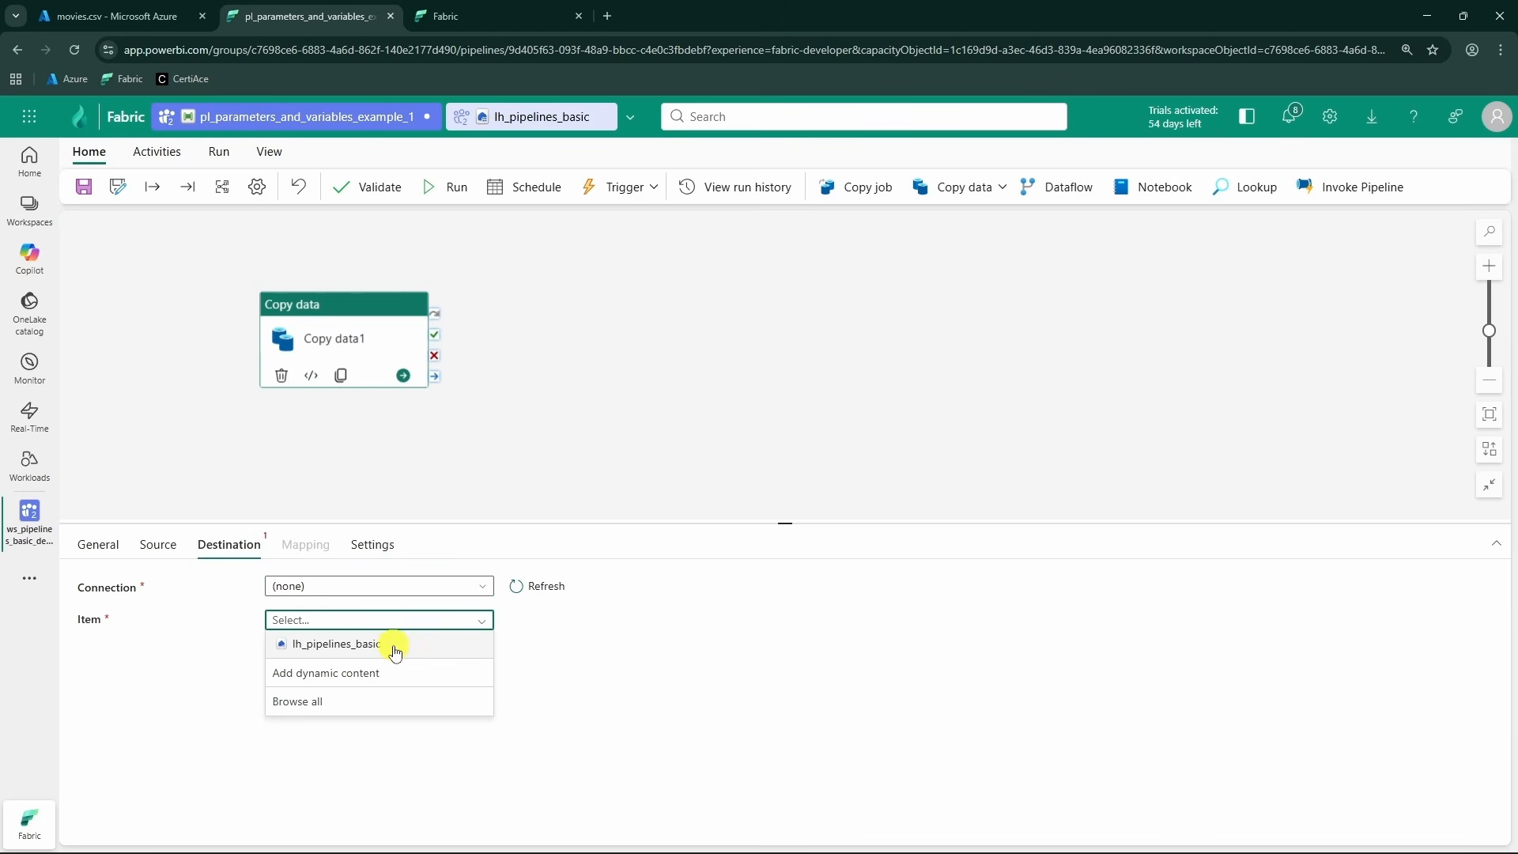
pyautogui.click(384, 645)
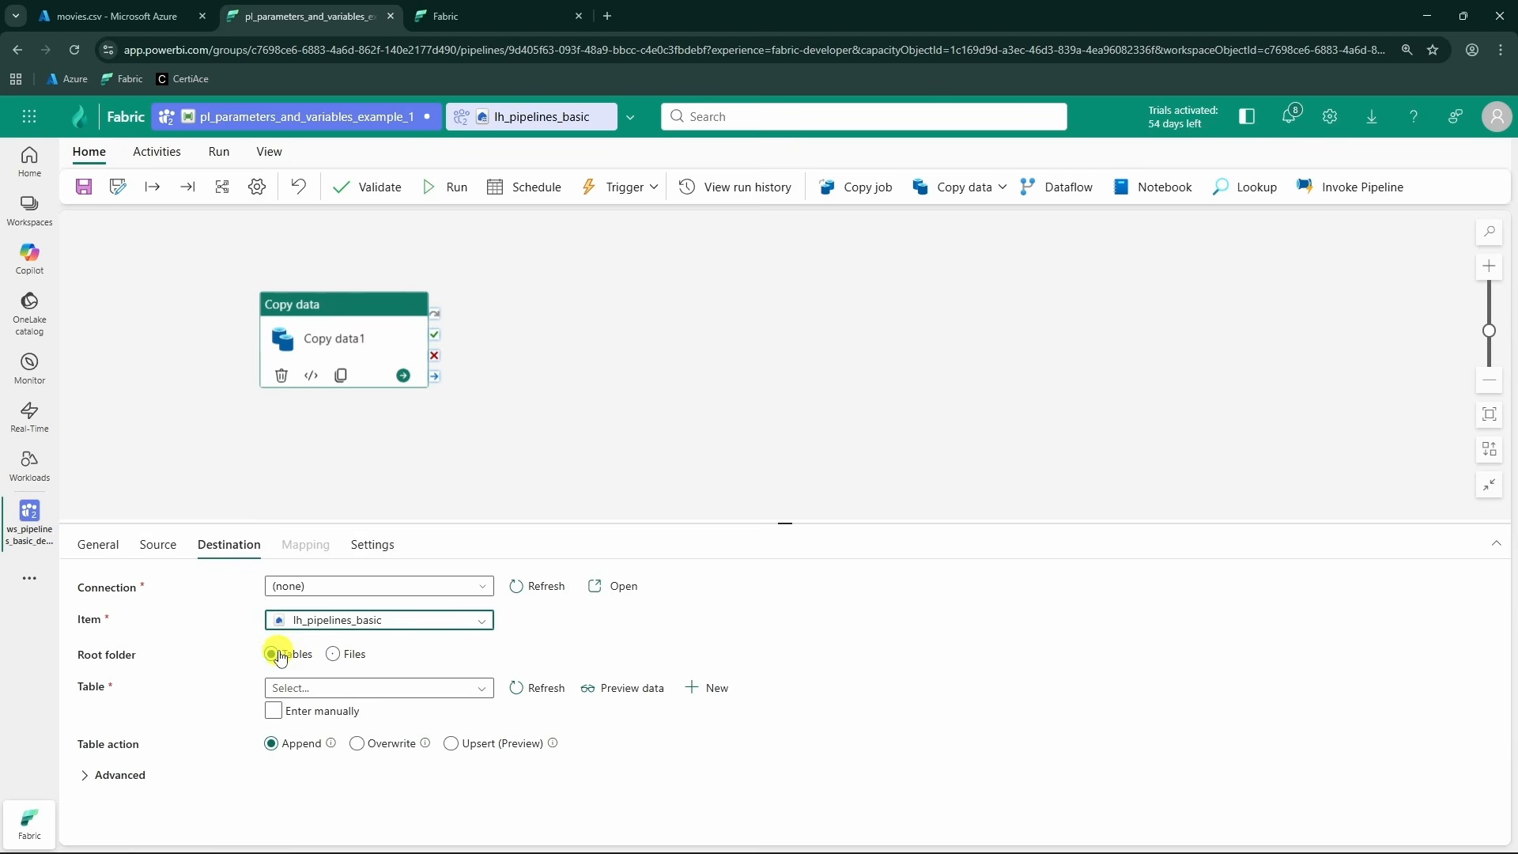
pyautogui.click(333, 653)
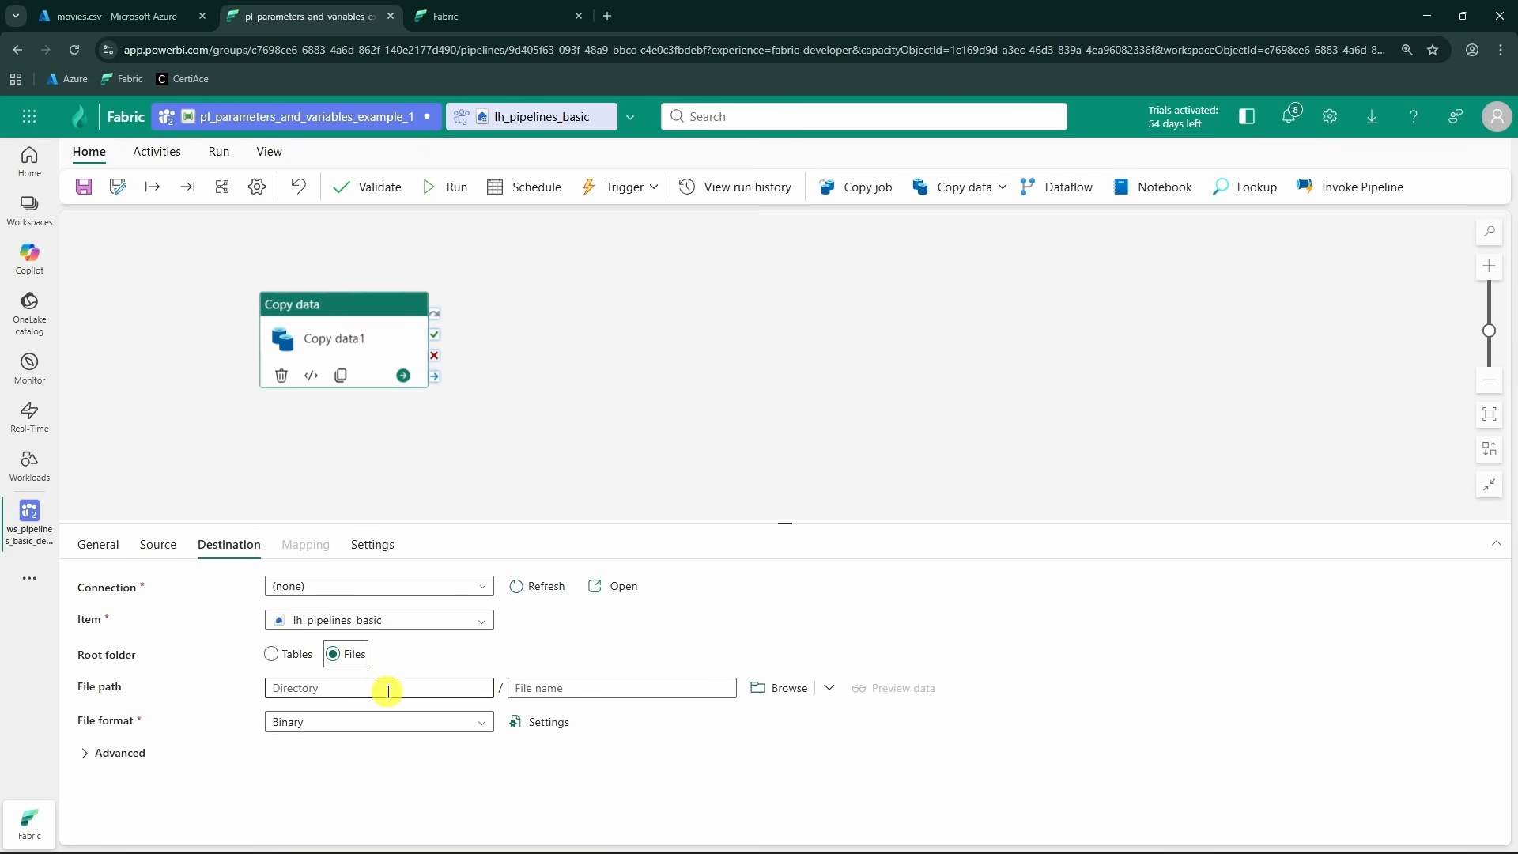
# - Browse the lakehouse and choose the destination folder as the directory for the copied file
pyautogui.click(784, 688)
pyautogui.click(1060, 250)
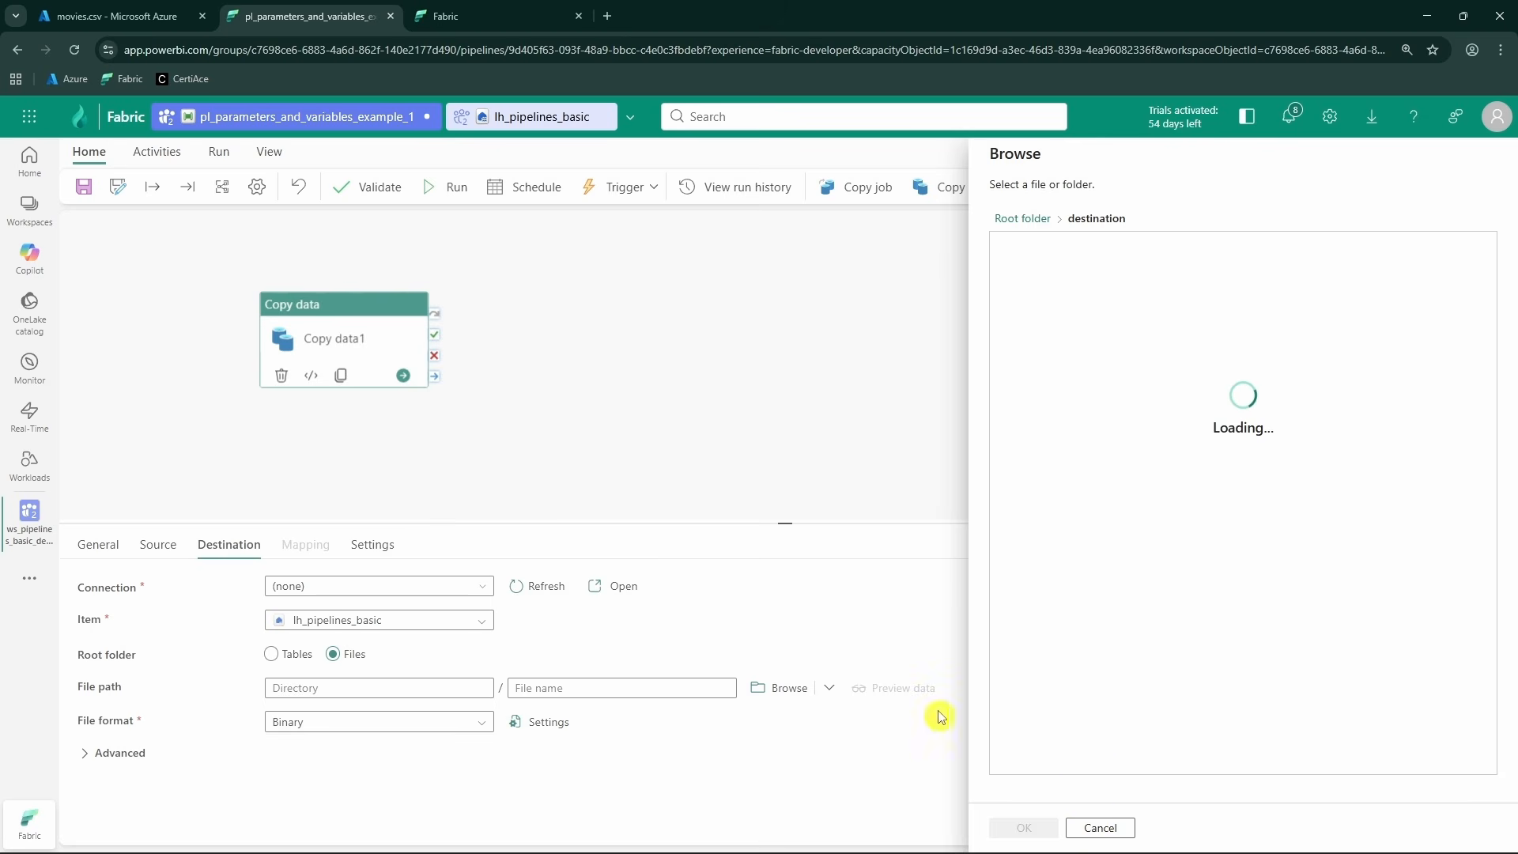
pyautogui.click(1028, 827)
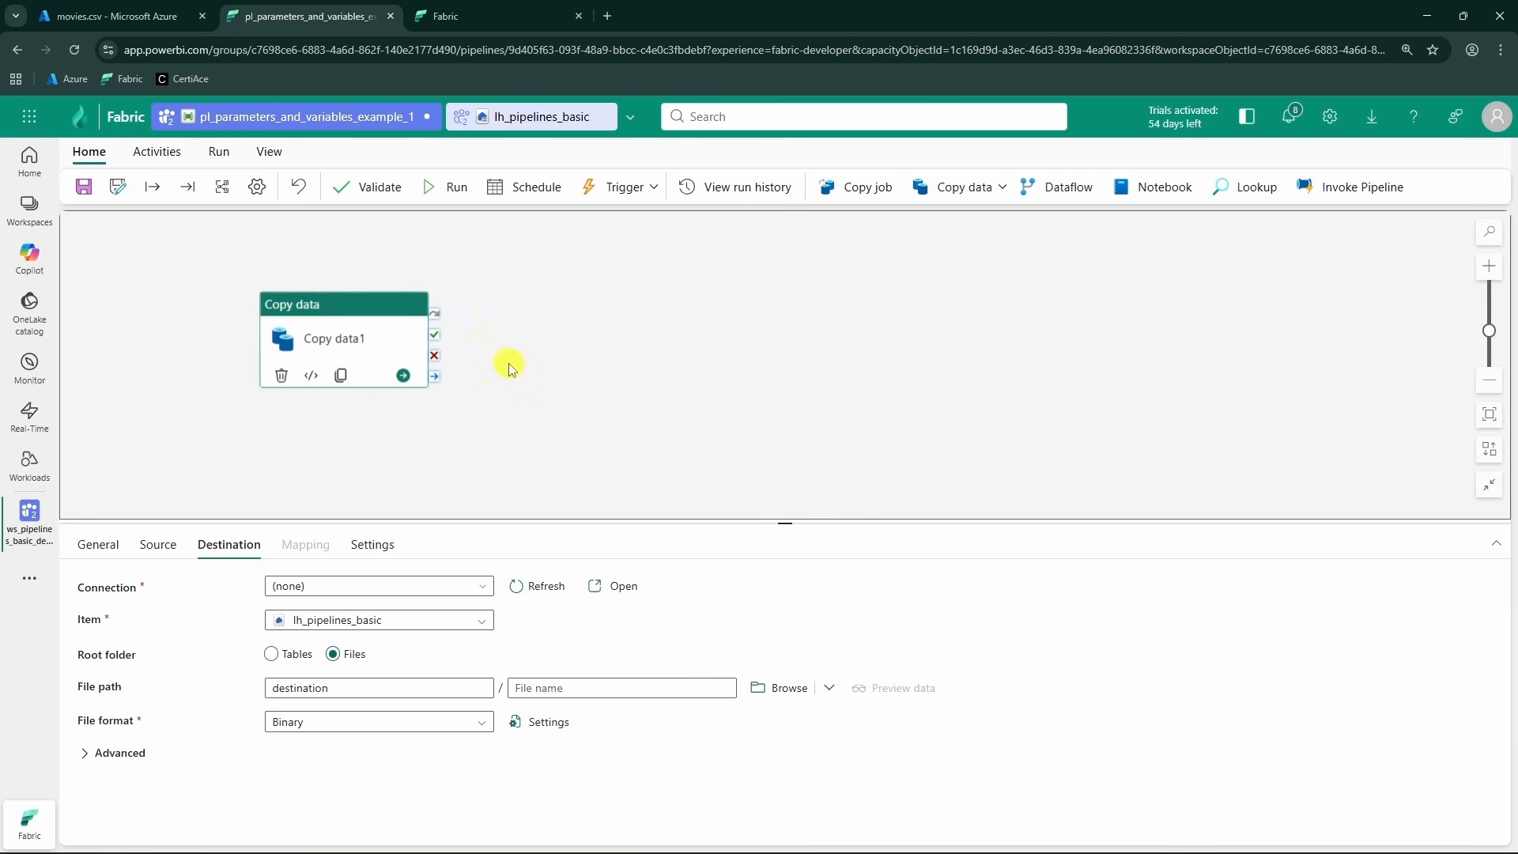
# - Add a pipeline parameter named destination_file_name, review the available data types, and keep String without a default value
pyautogui.click(566, 365)
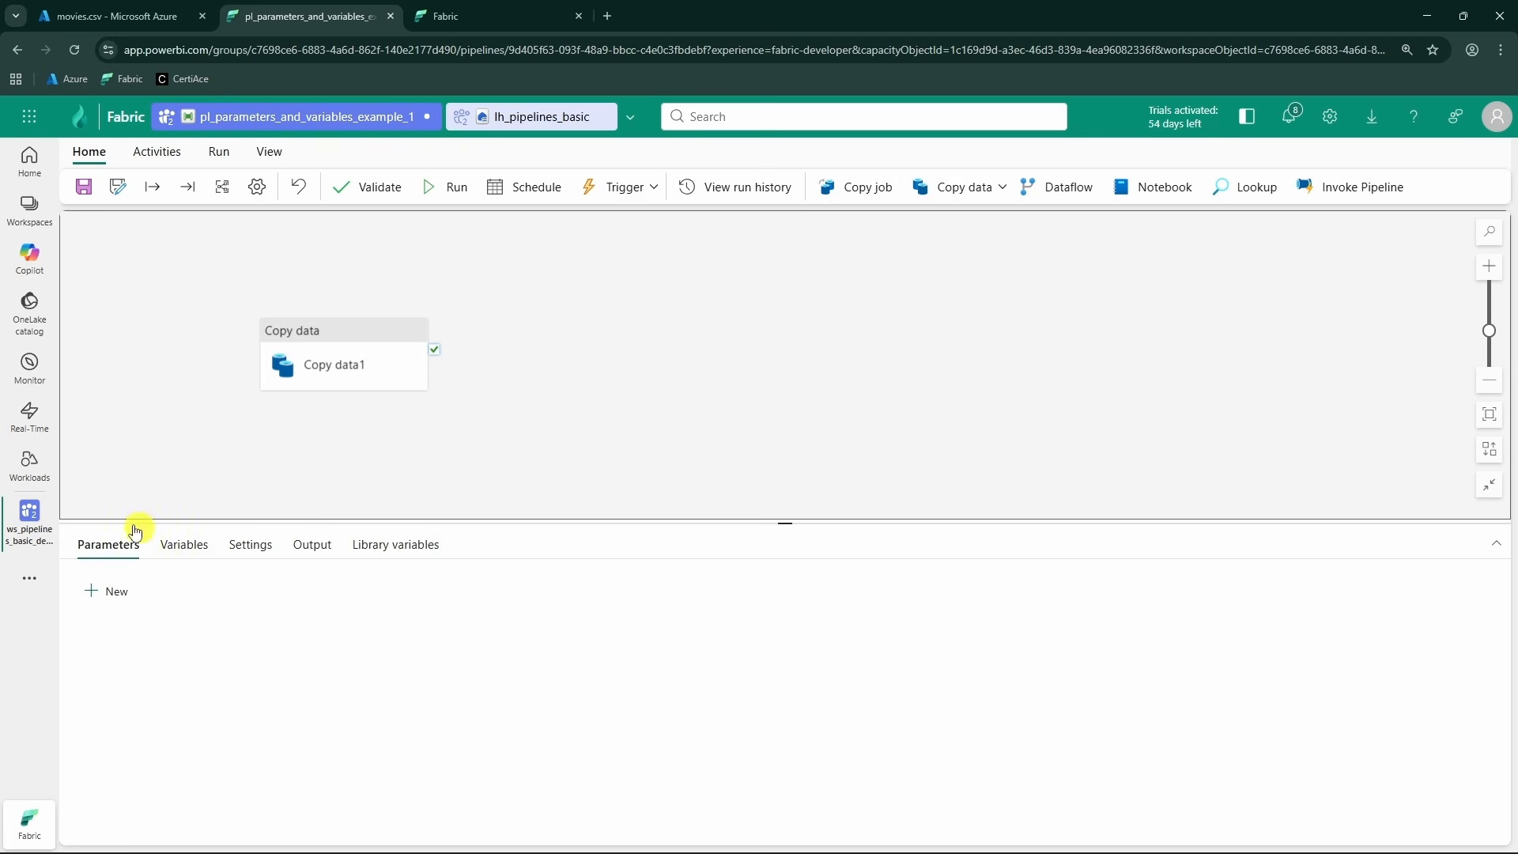
pyautogui.click(112, 600)
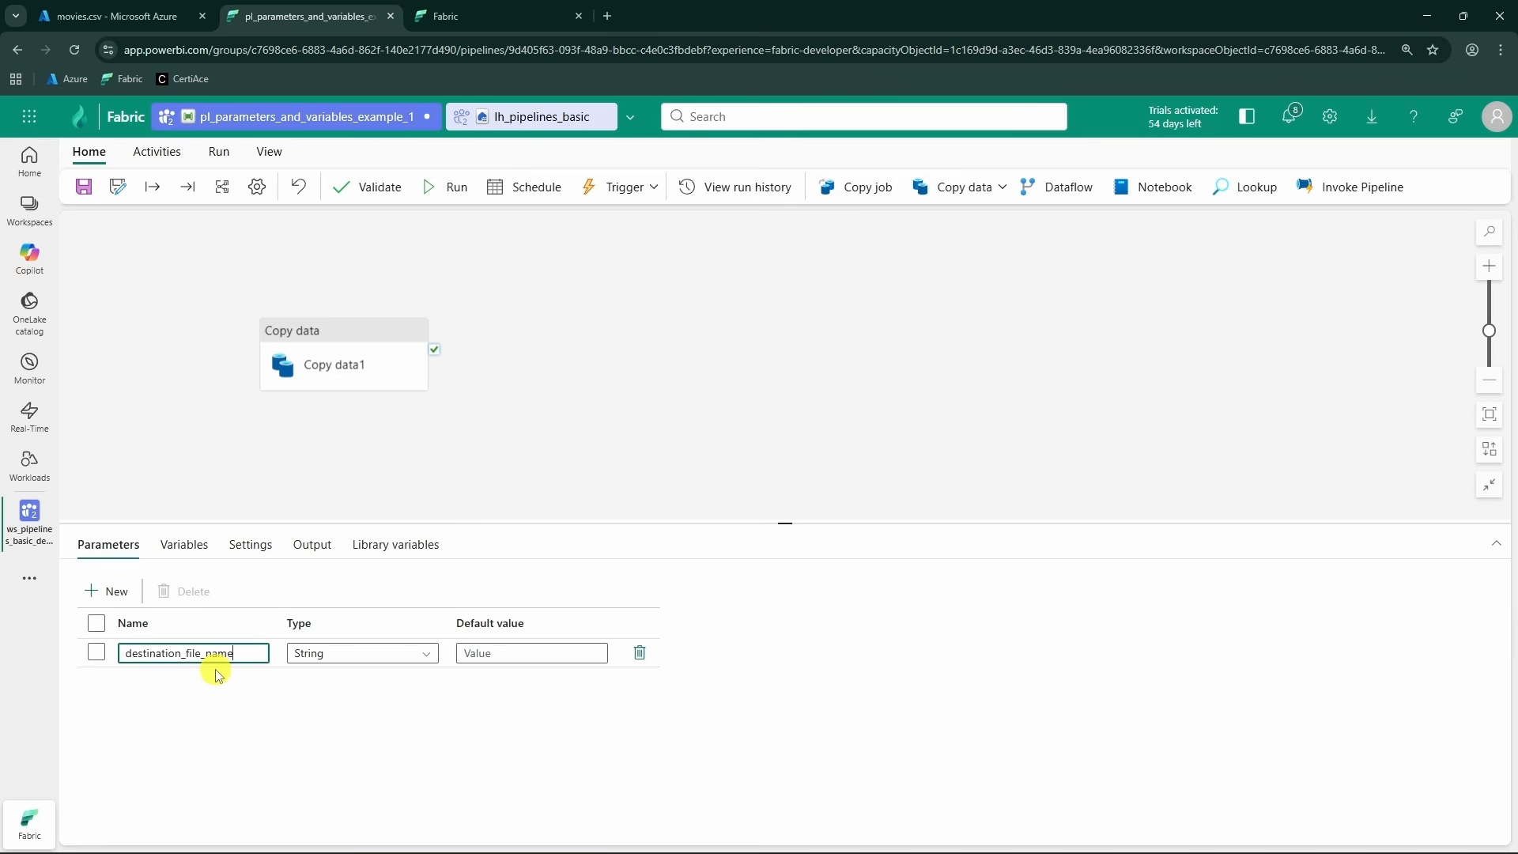
pyautogui.click(391, 660)
pyautogui.scroll(-1, 373, 774)
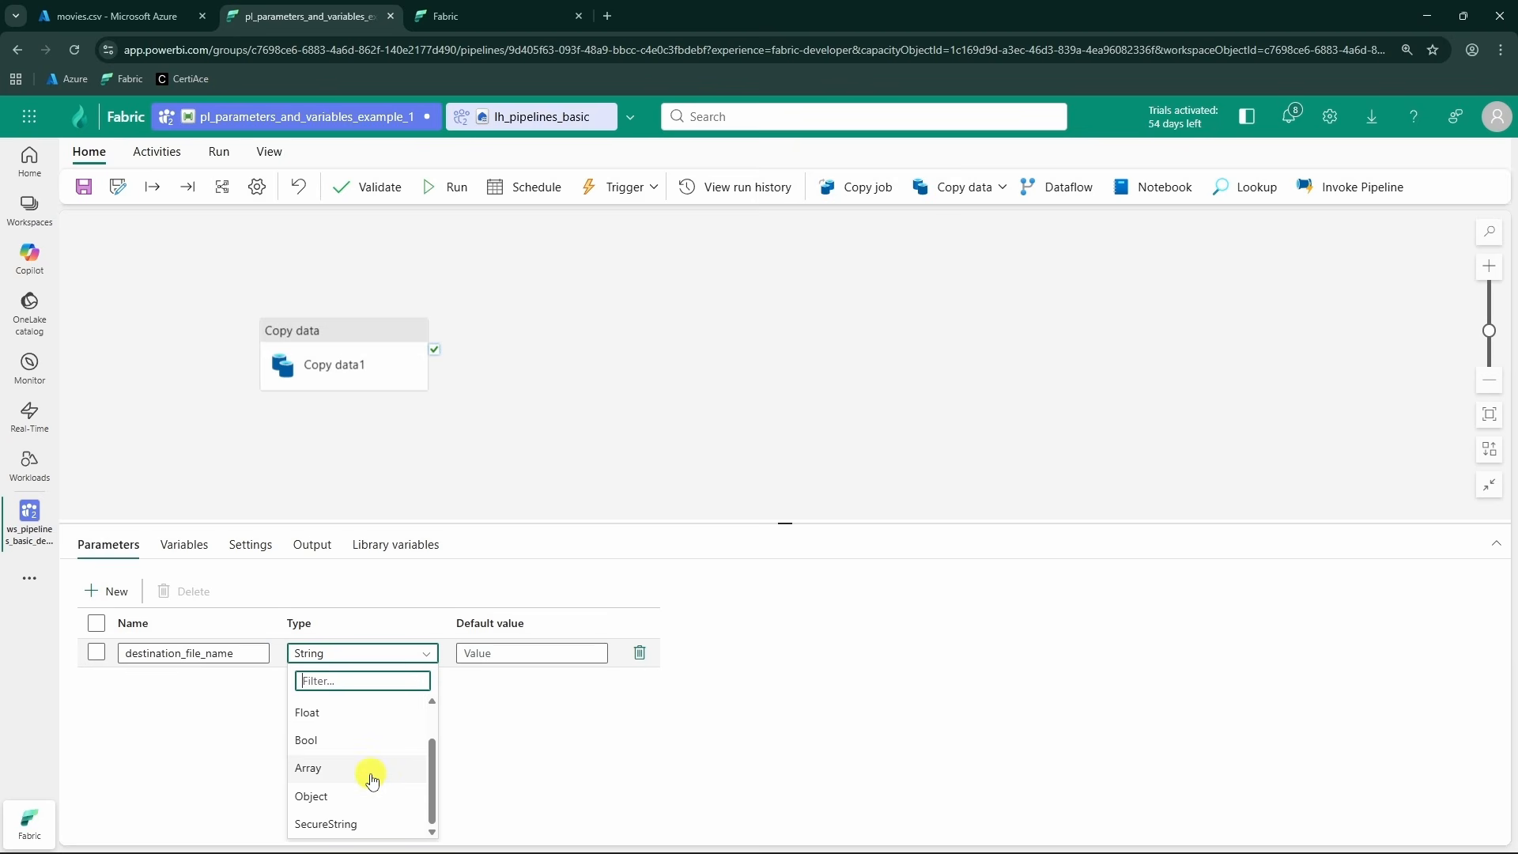
pyautogui.scroll(1, 380, 791)
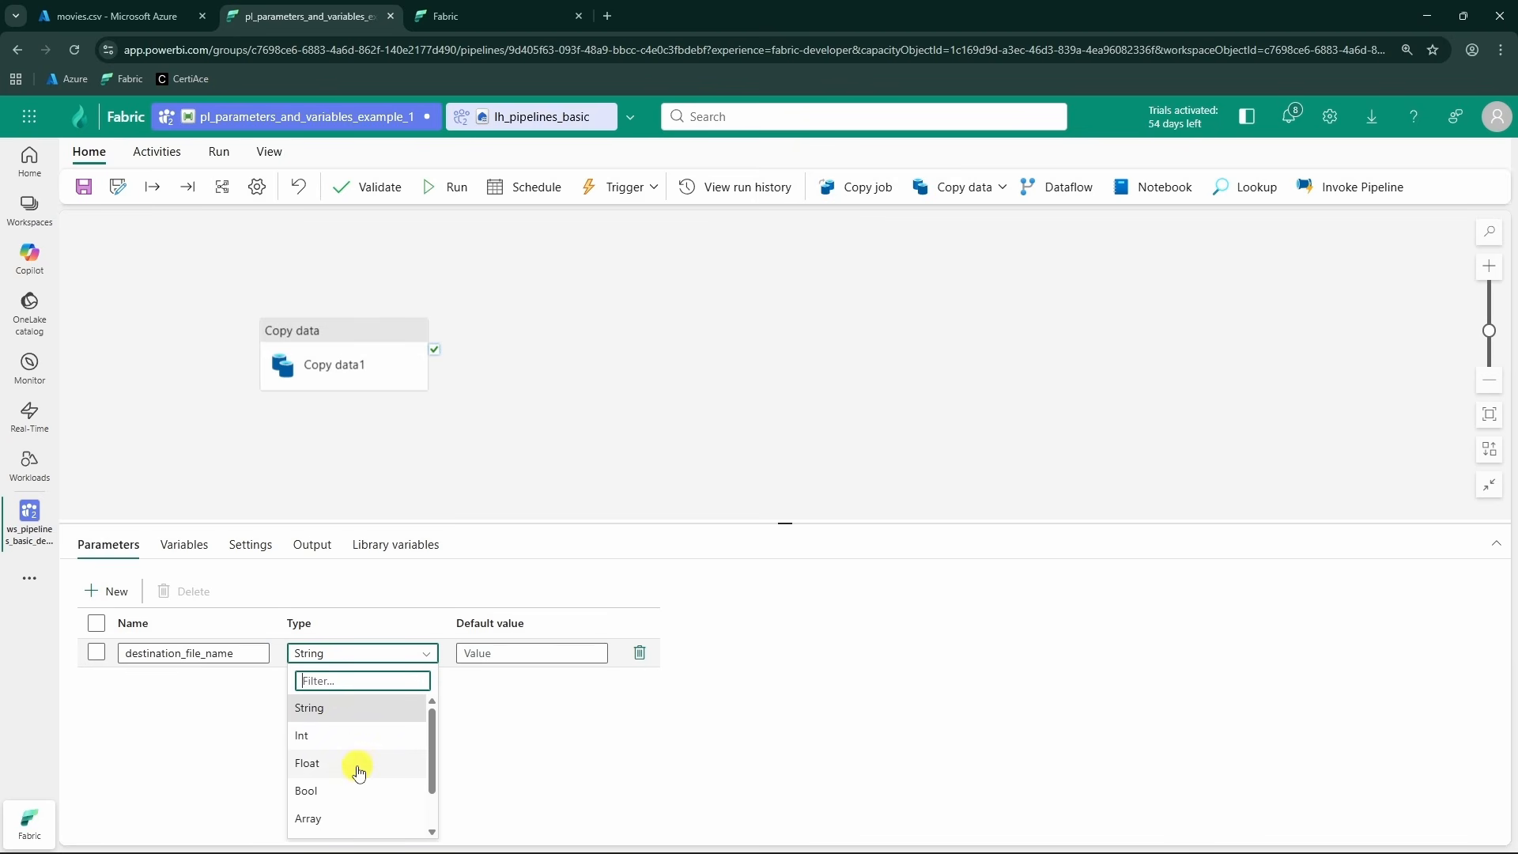
pyautogui.scroll(-2, 360, 750)
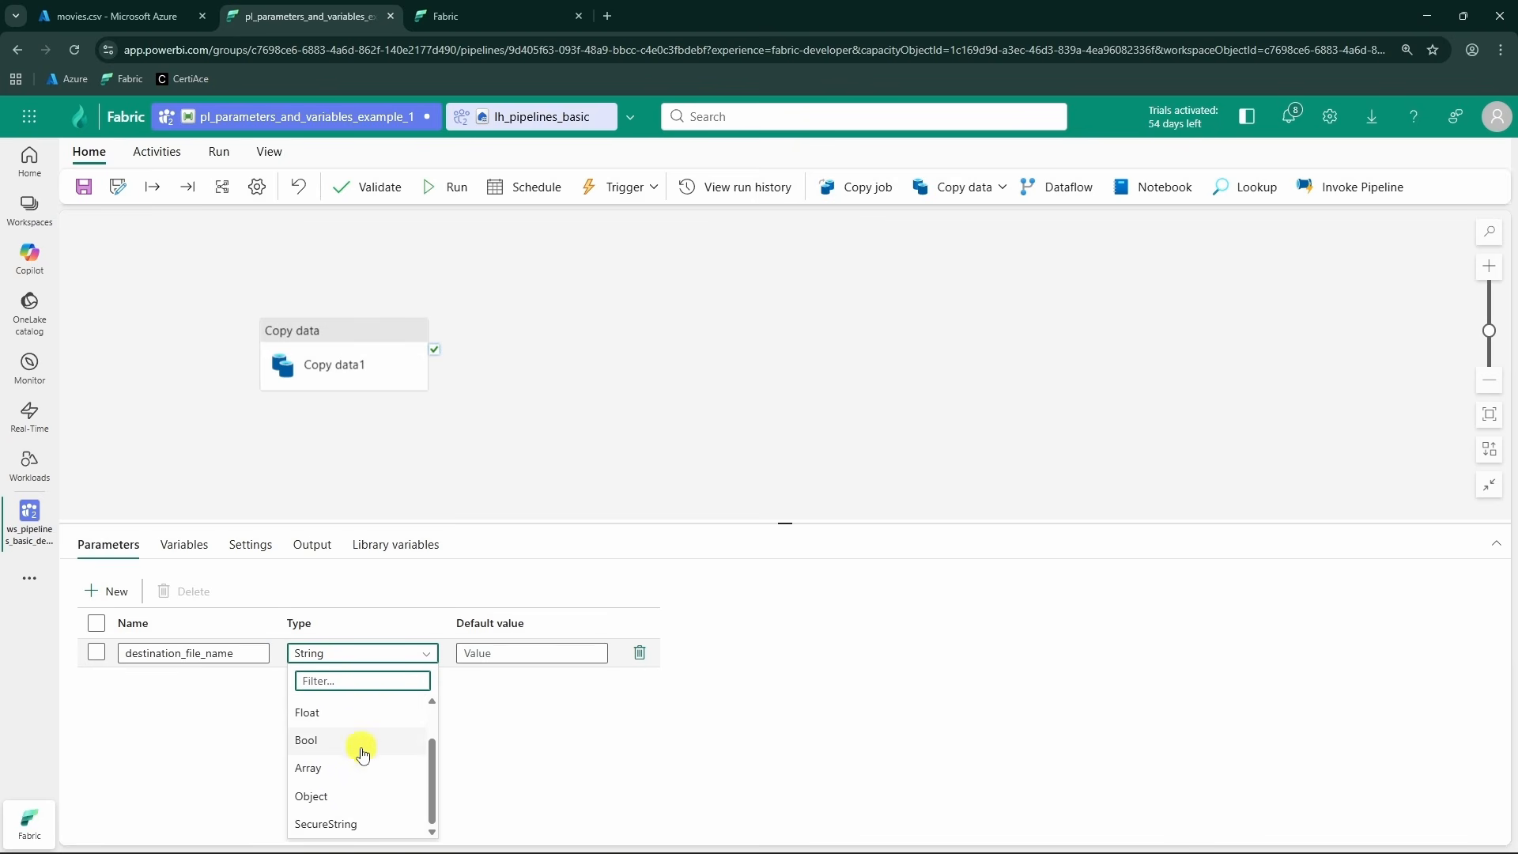
pyautogui.scroll(2, 344, 750)
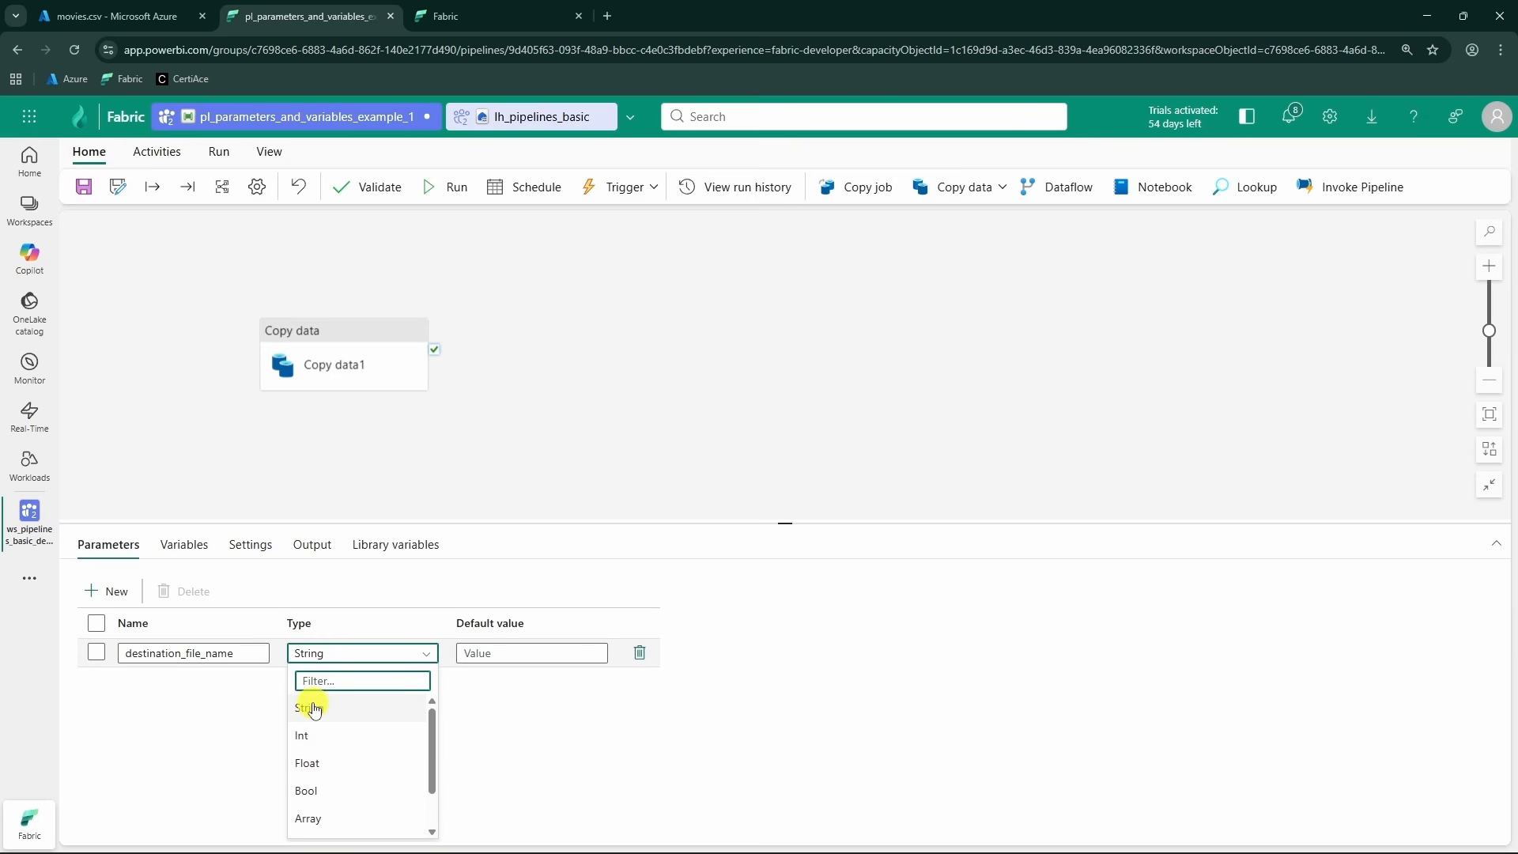
pyautogui.click(324, 714)
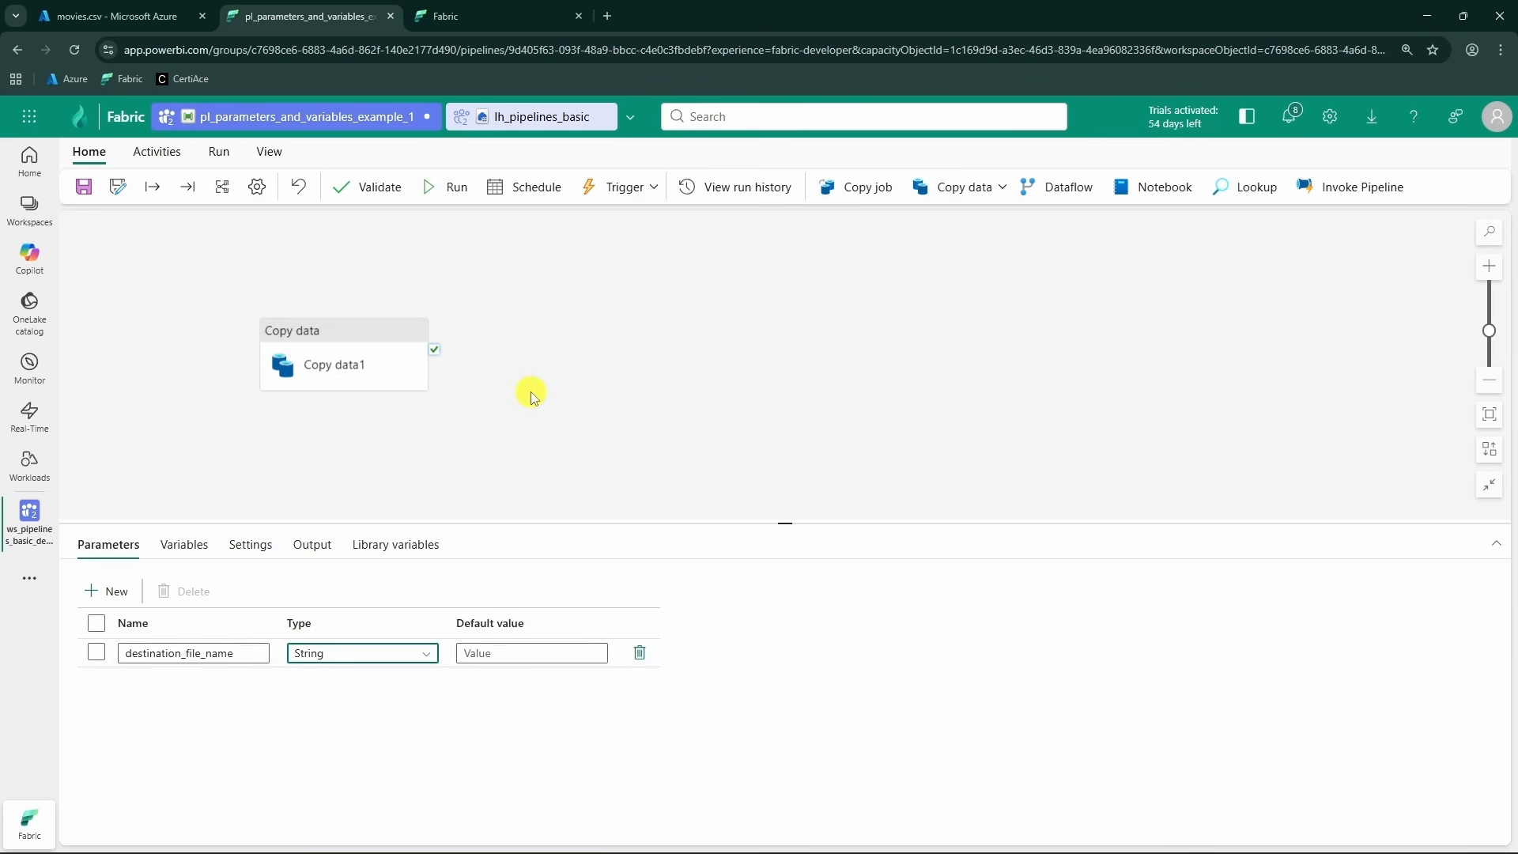
pyautogui.click(378, 382)
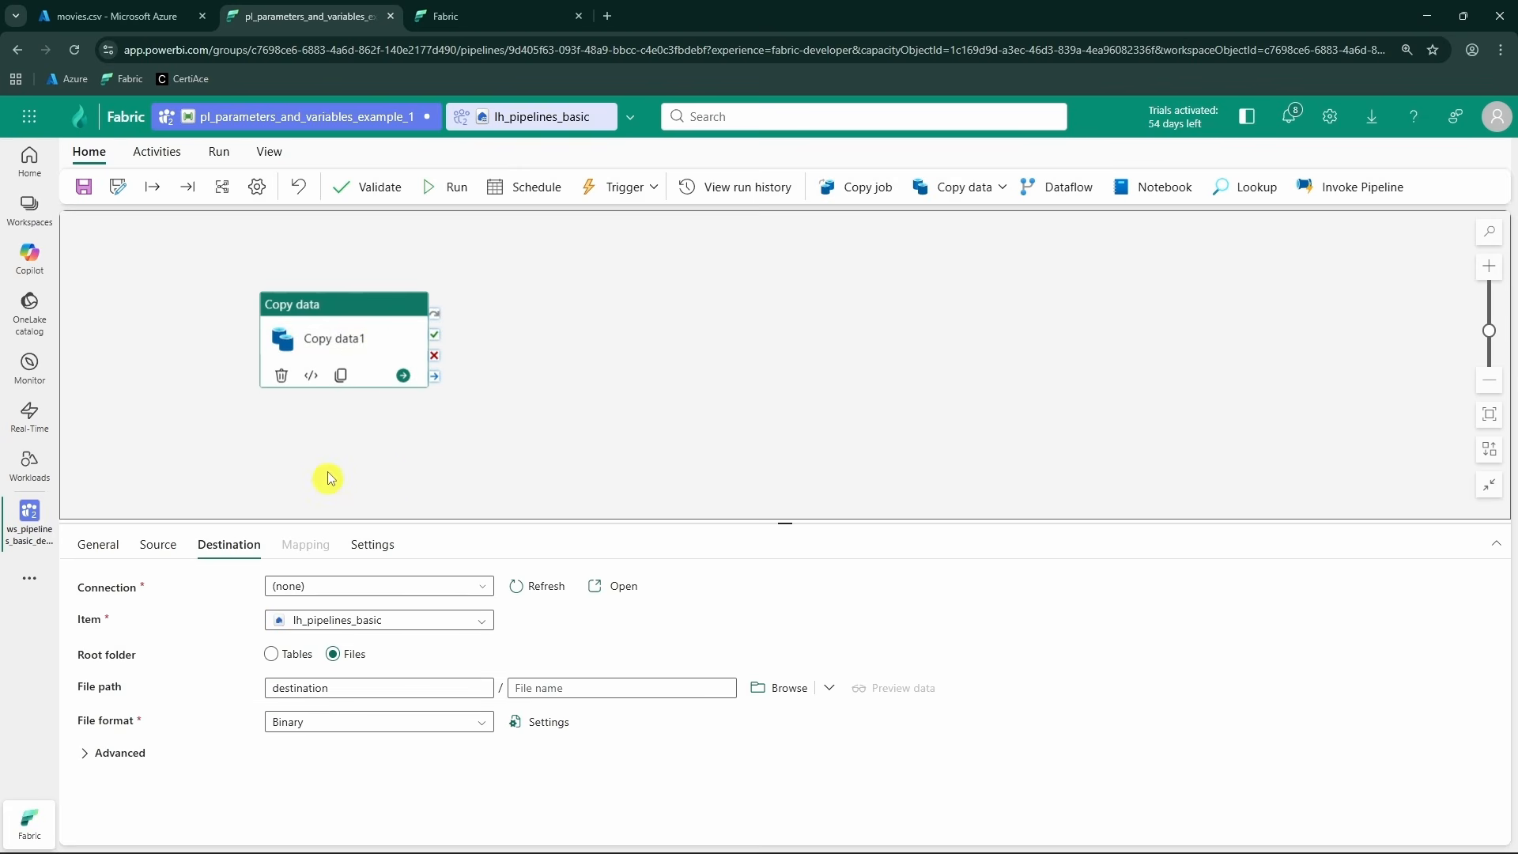
pyautogui.click(601, 688)
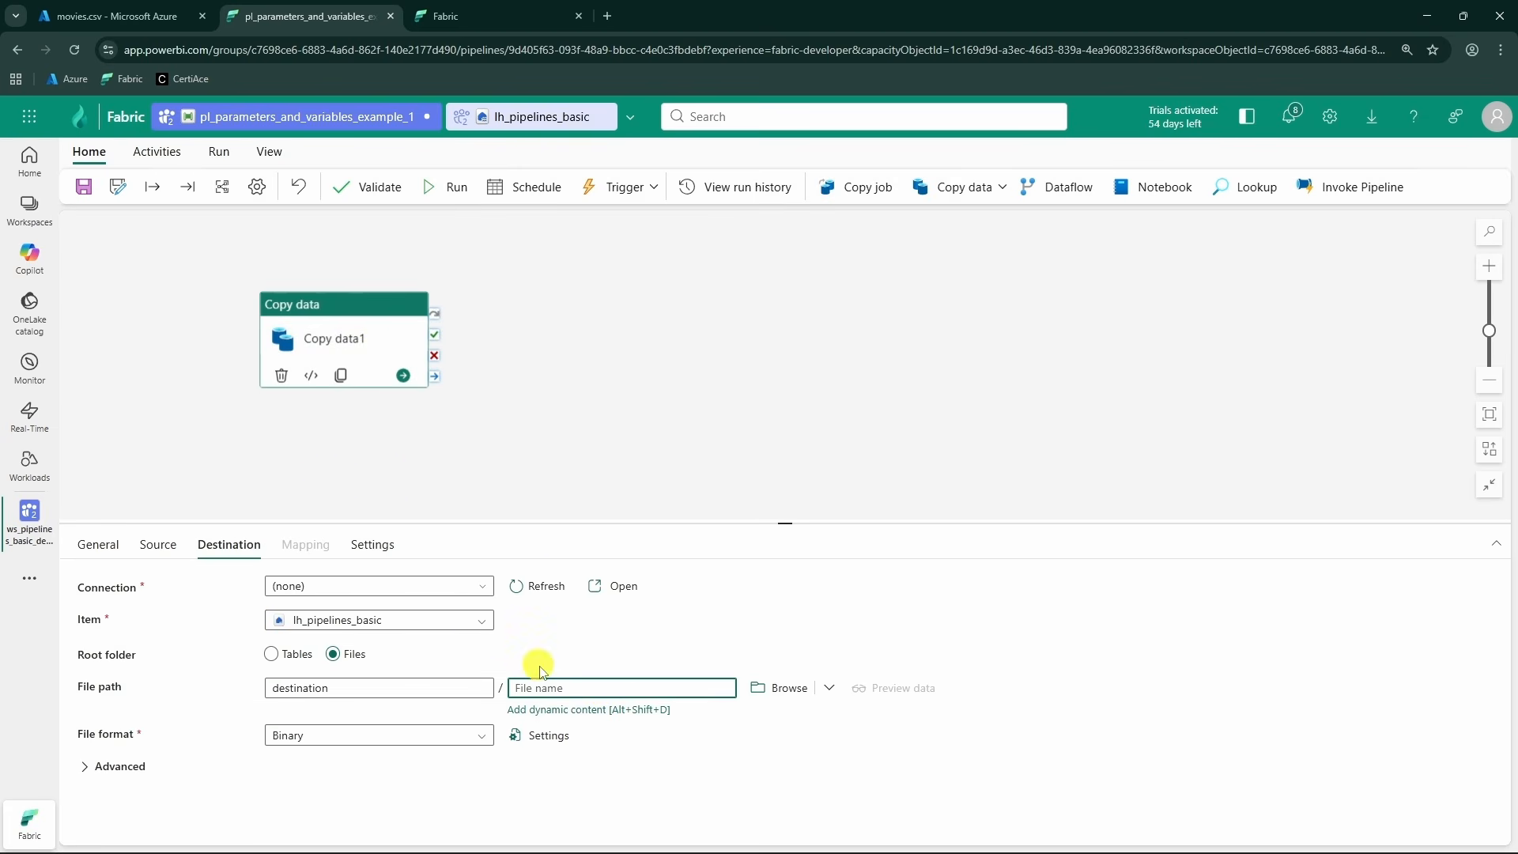
pyautogui.click(589, 710)
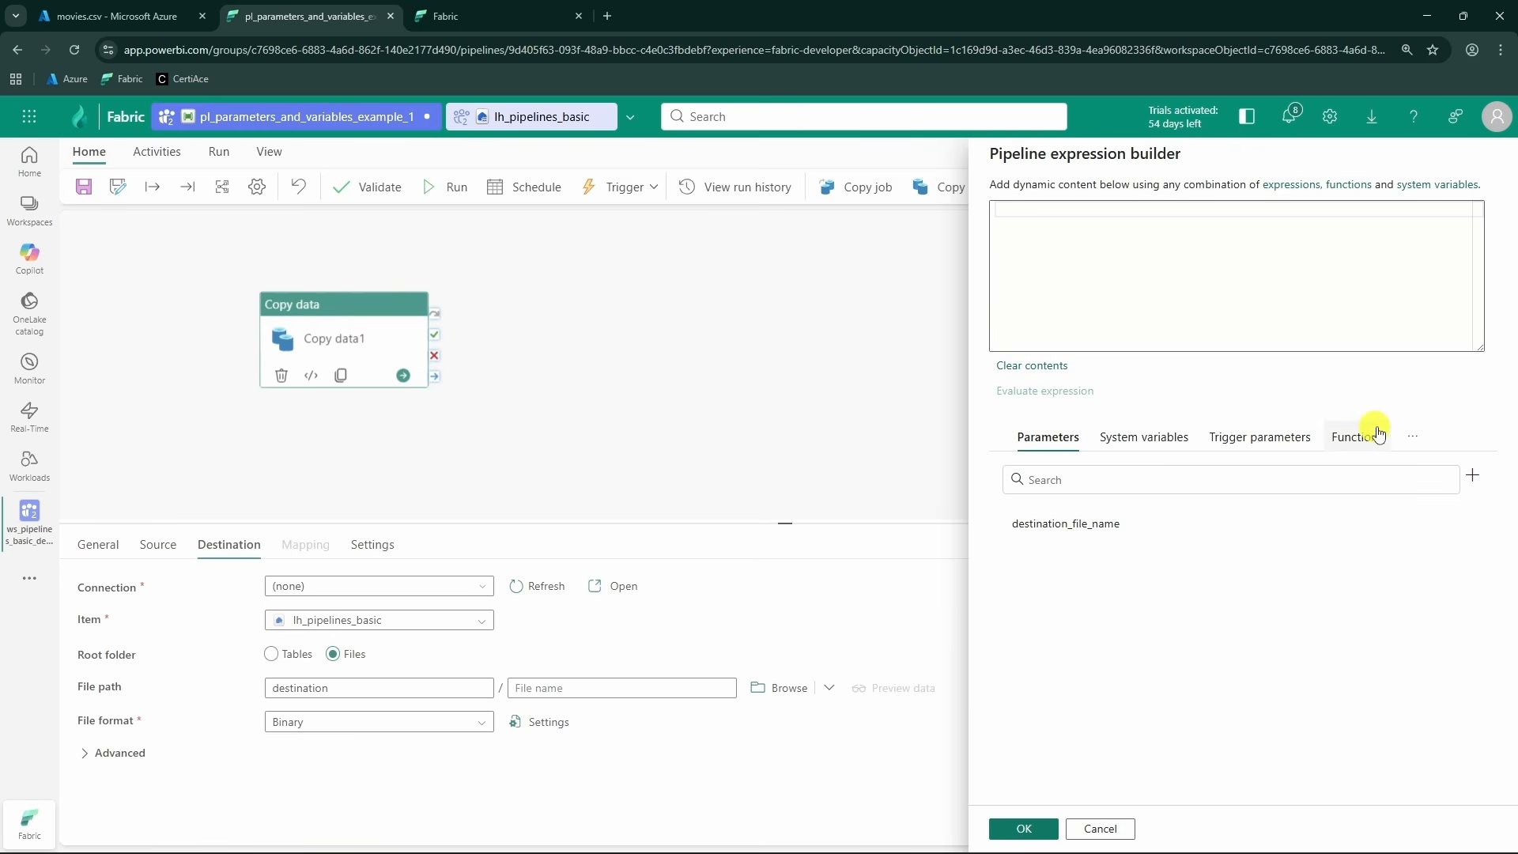
pyautogui.click(1410, 439)
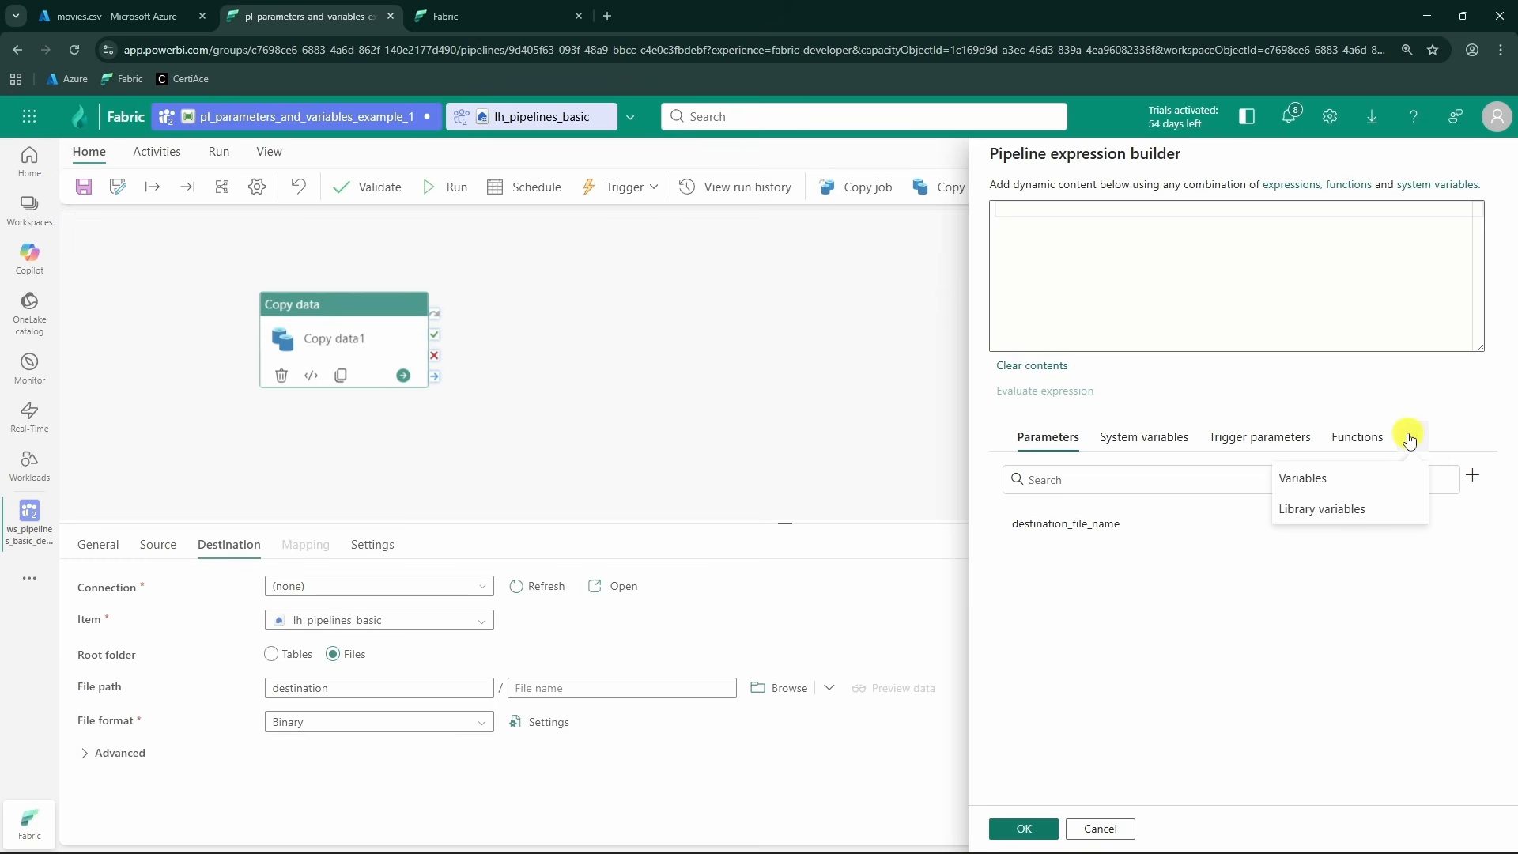
pyautogui.click(1409, 438)
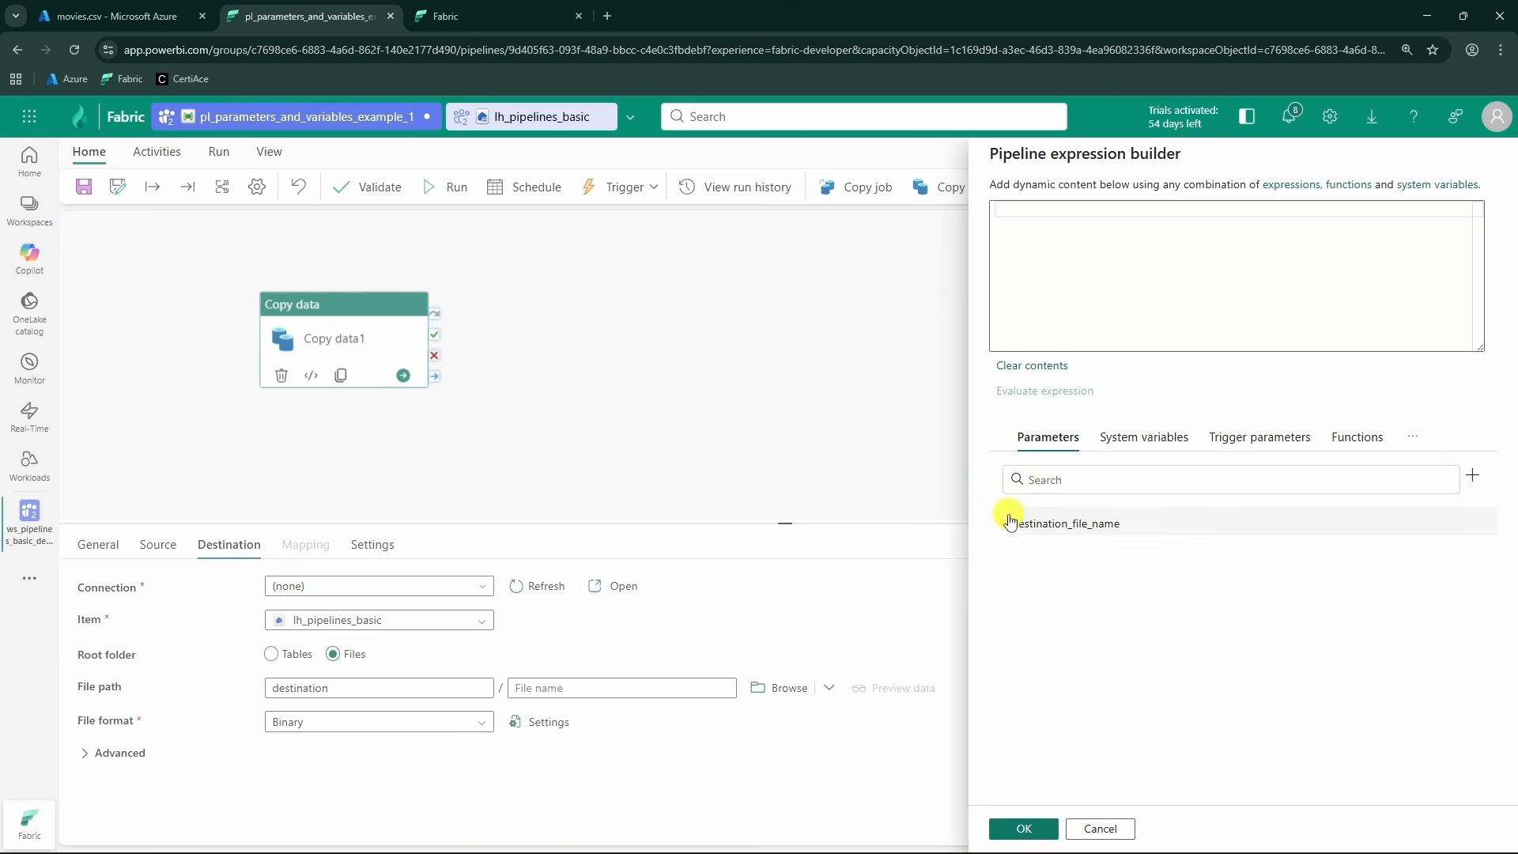
pyautogui.click(1074, 528)
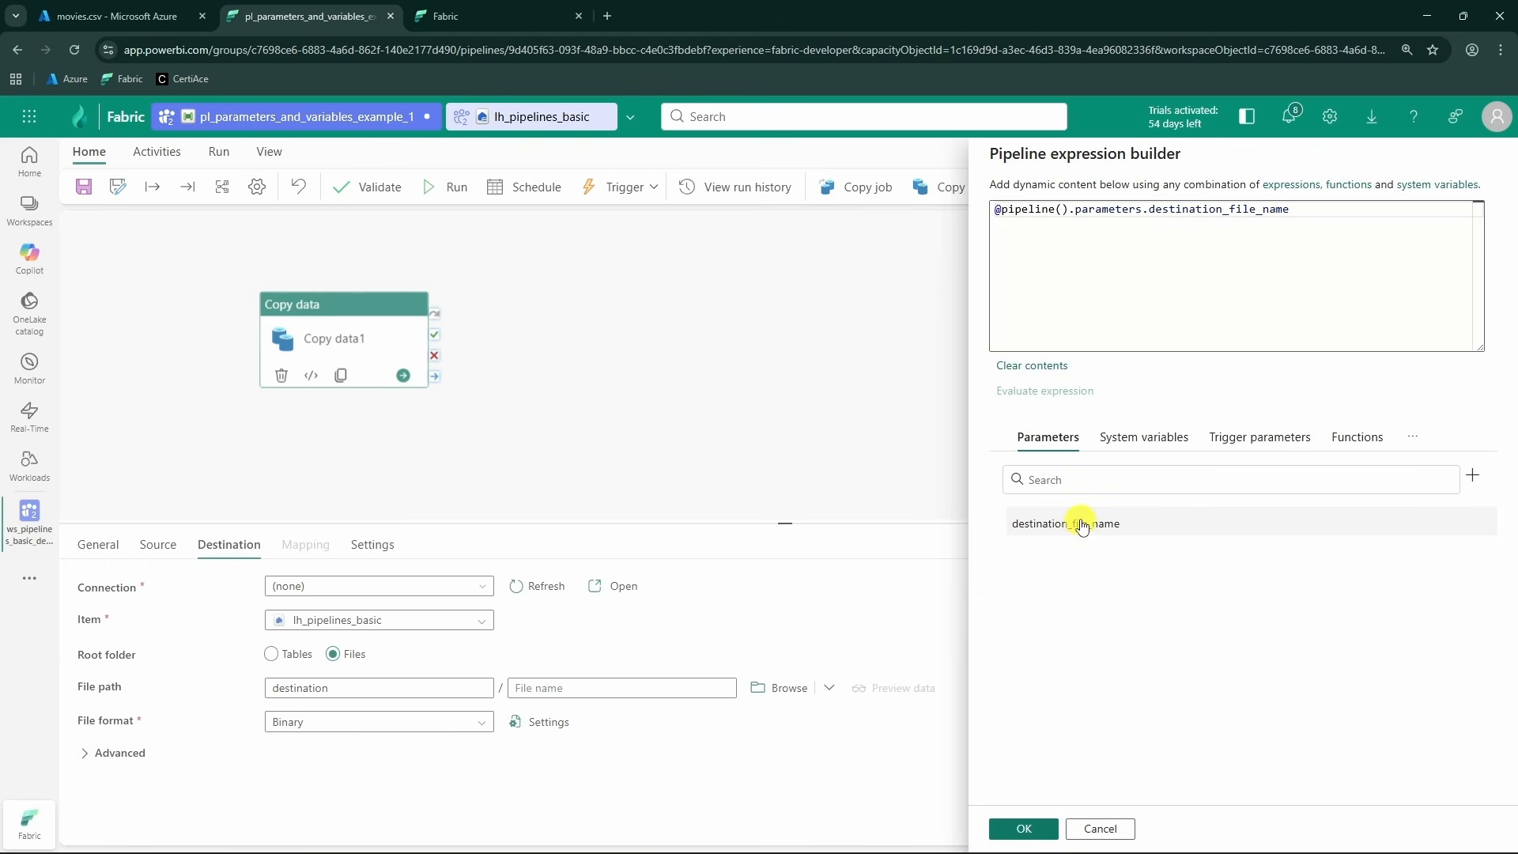
pyautogui.moveTo(1341, 219); pyautogui.dragTo(997, 207)
pyautogui.click(1336, 212)
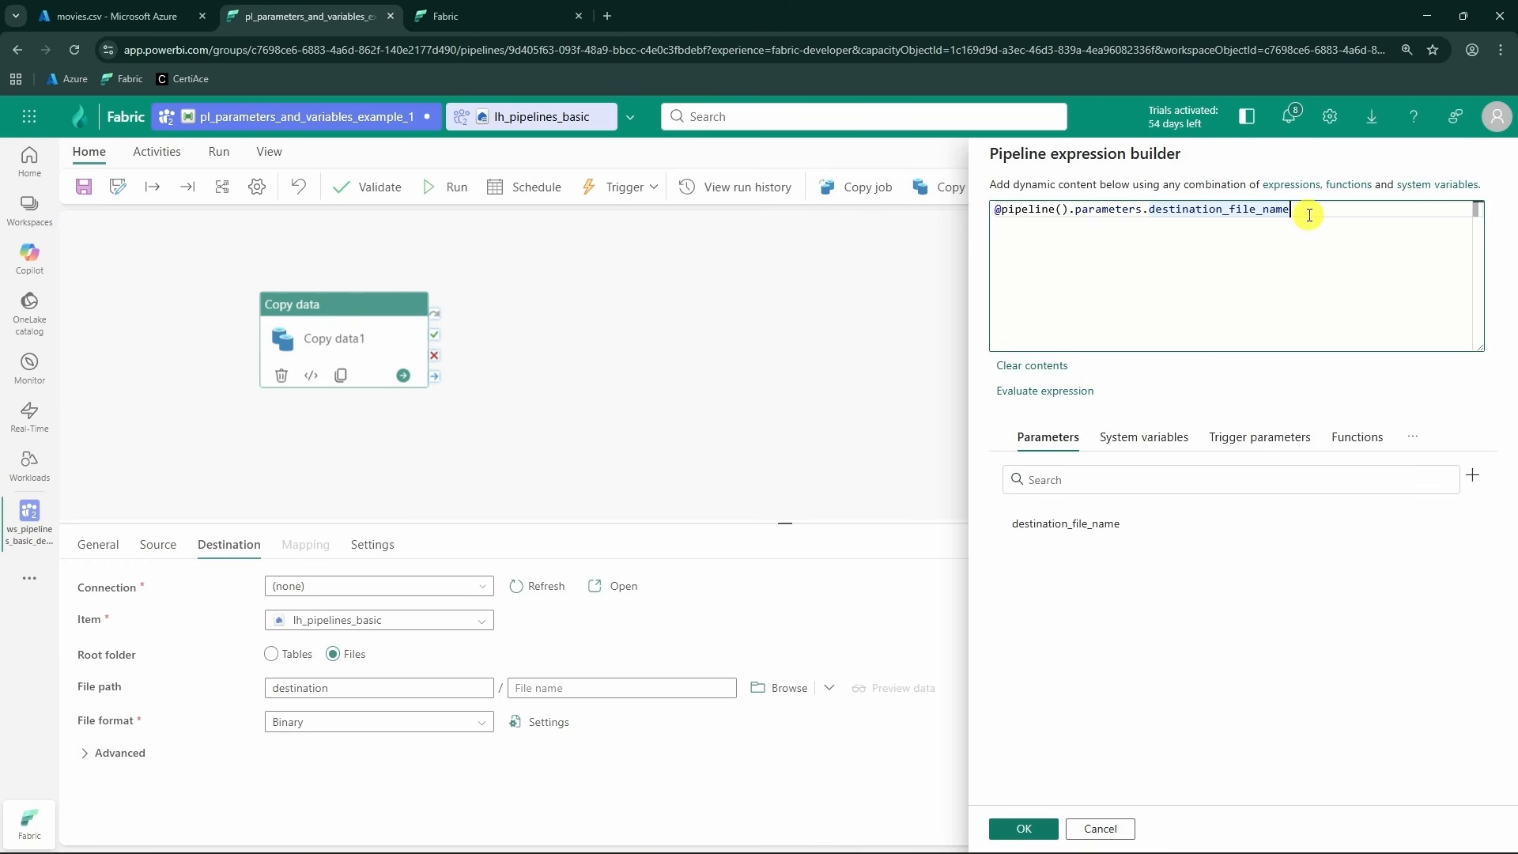
pyautogui.moveTo(1328, 213); pyautogui.dragTo(994, 209)
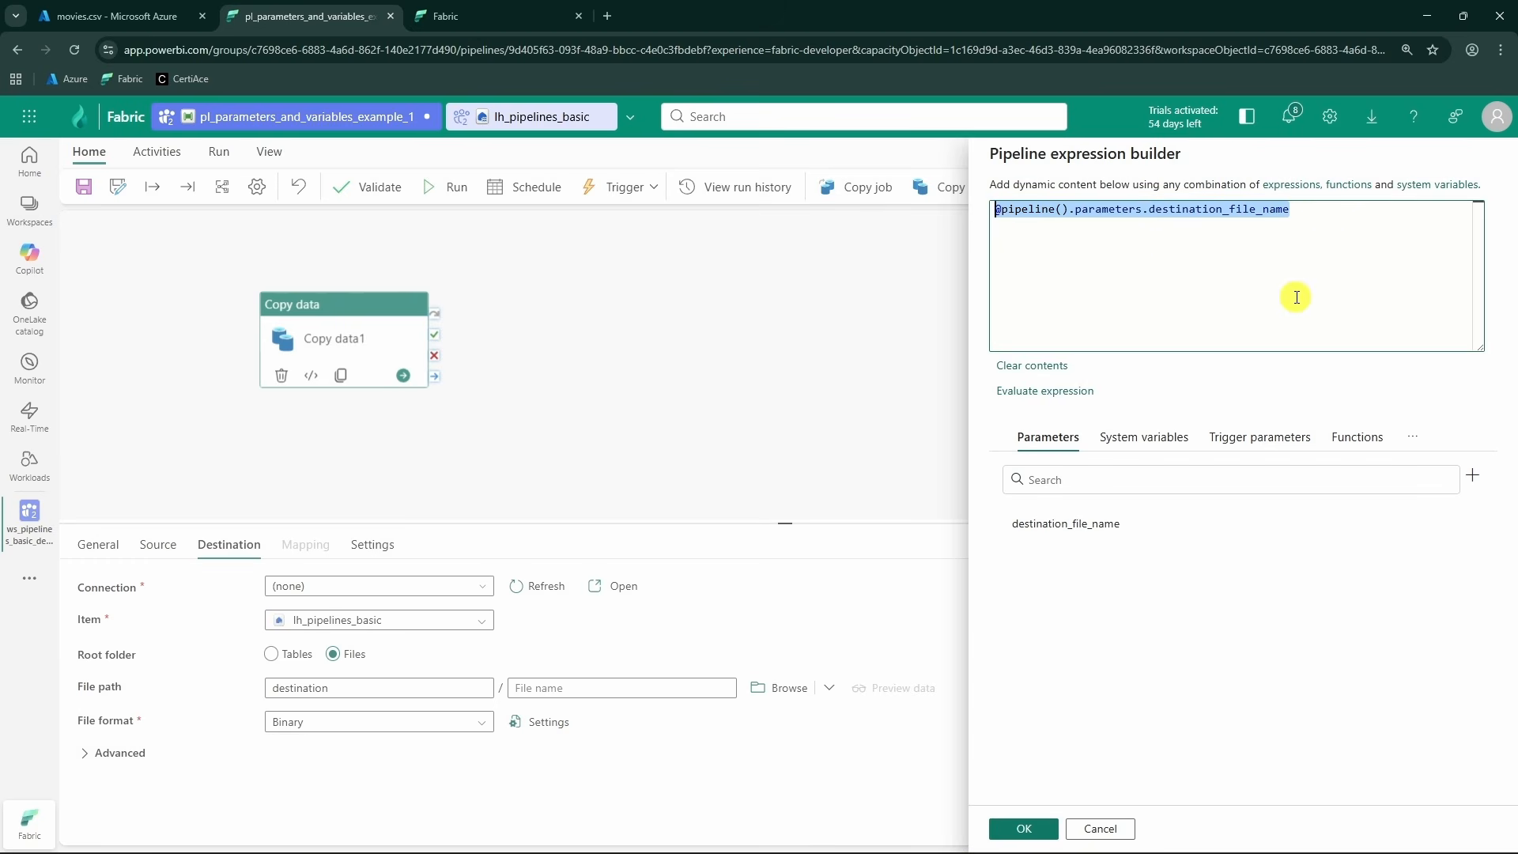
pyautogui.click(1298, 224)
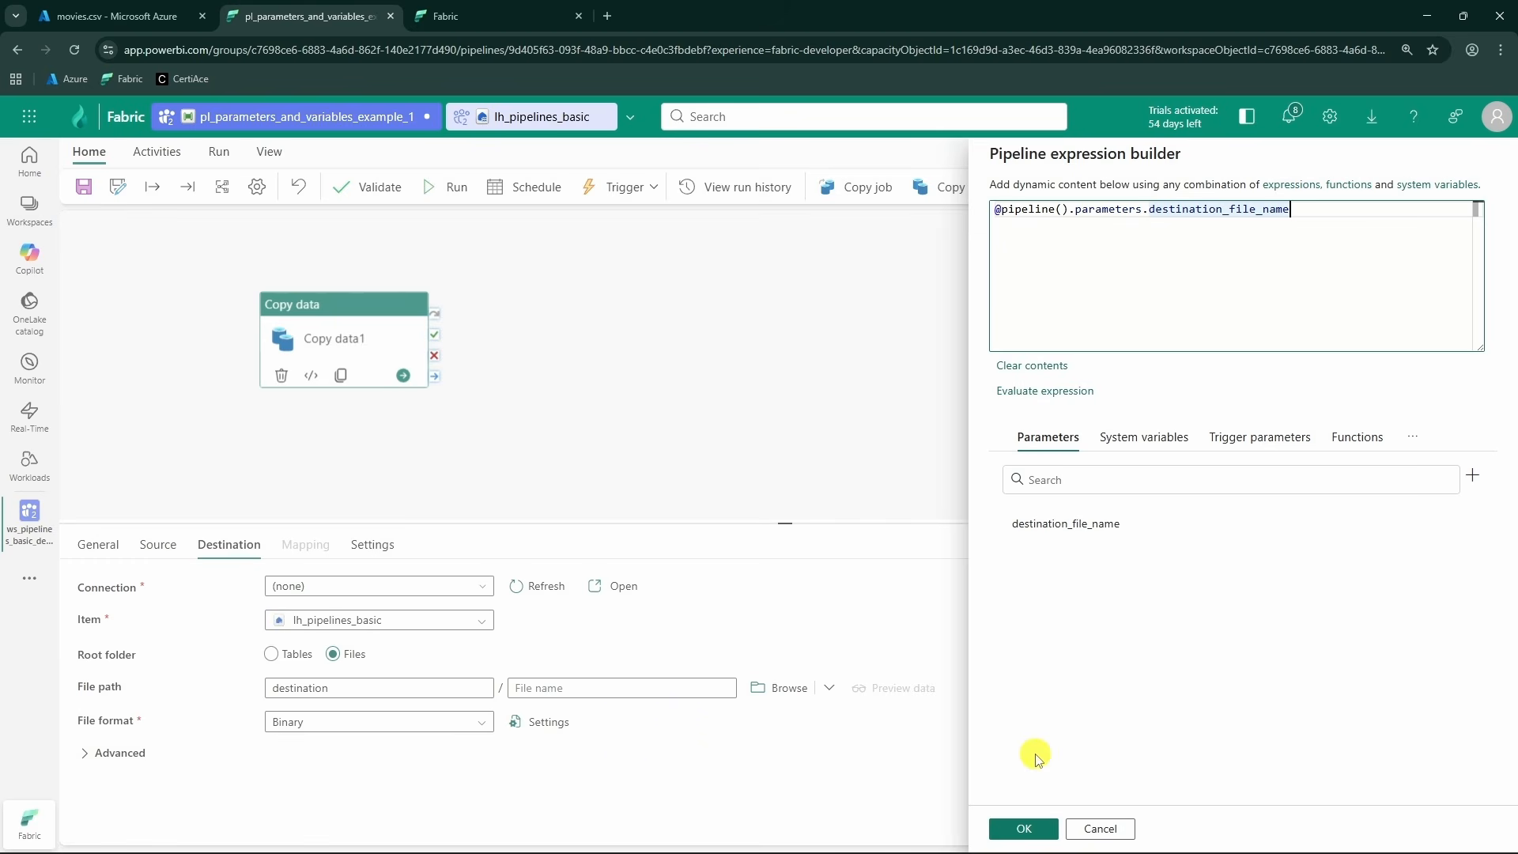
pyautogui.click(1033, 830)
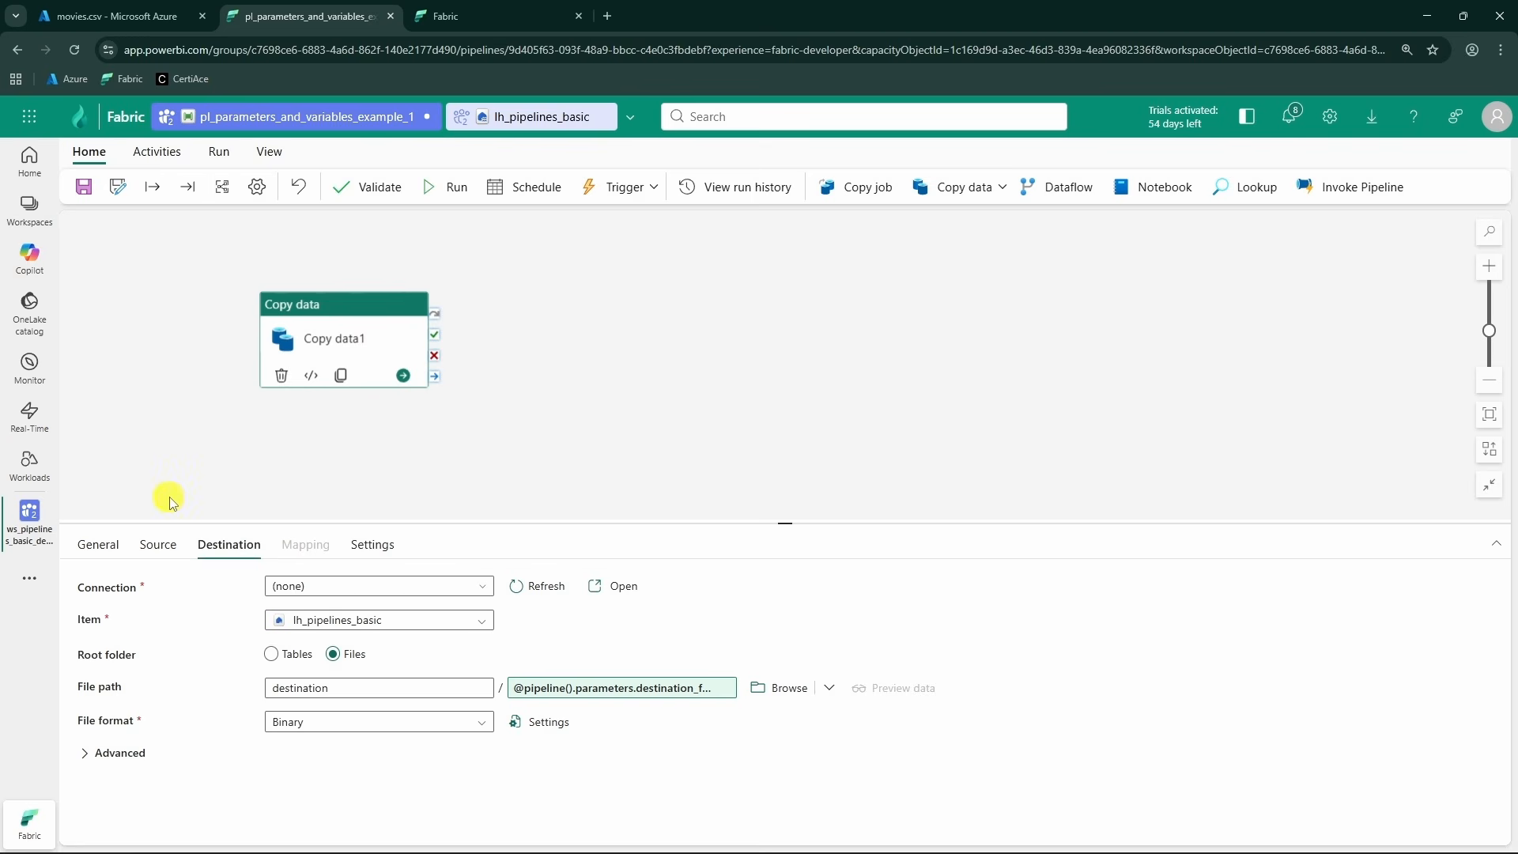
# - Recheck the Copy data1 source and destination settings and validate the pipeline
pyautogui.click(158, 544)
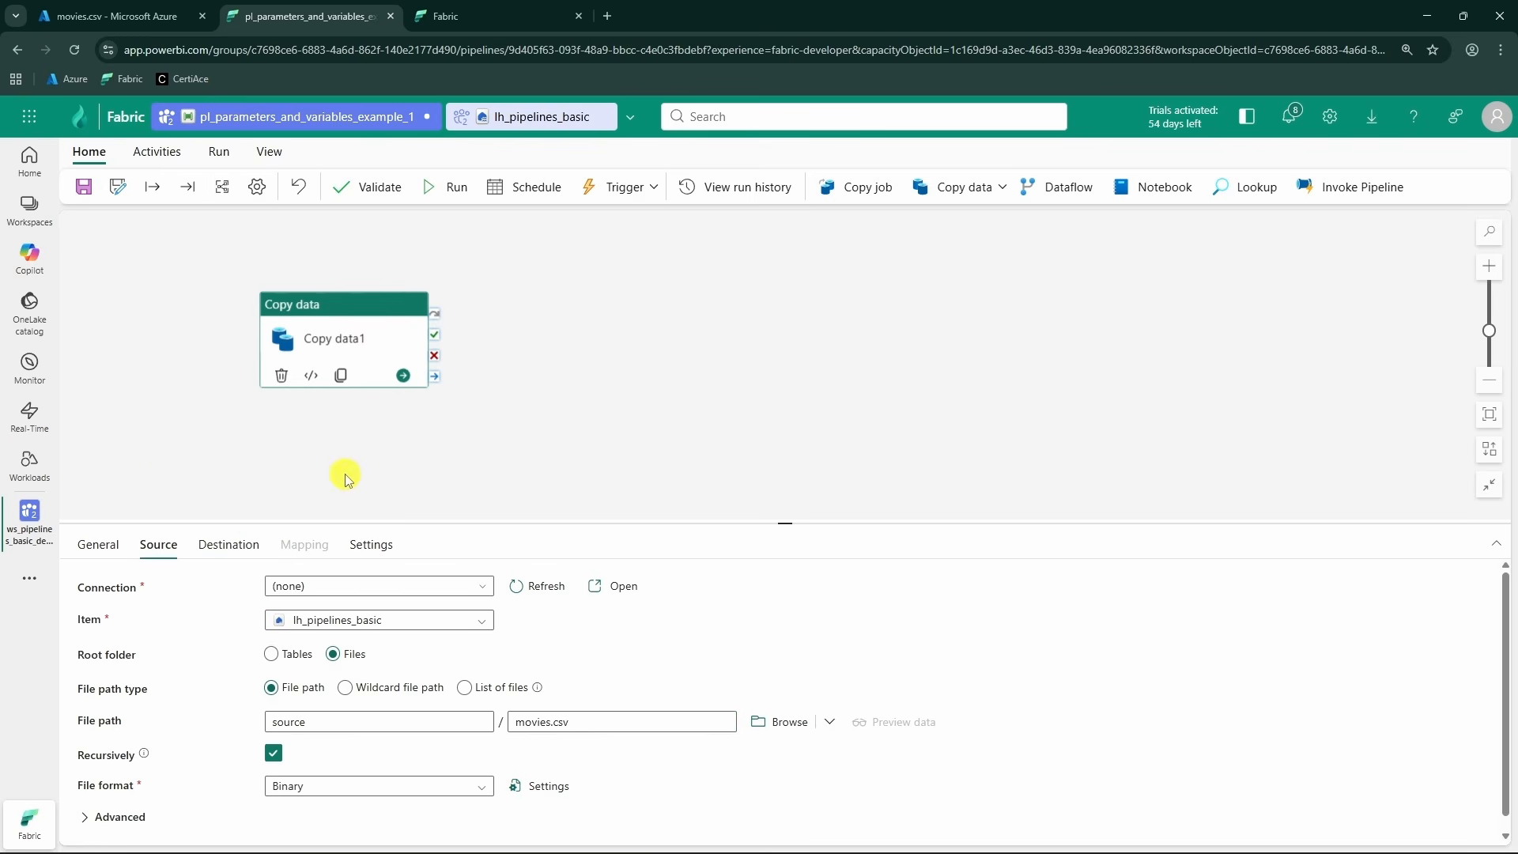
pyautogui.click(221, 552)
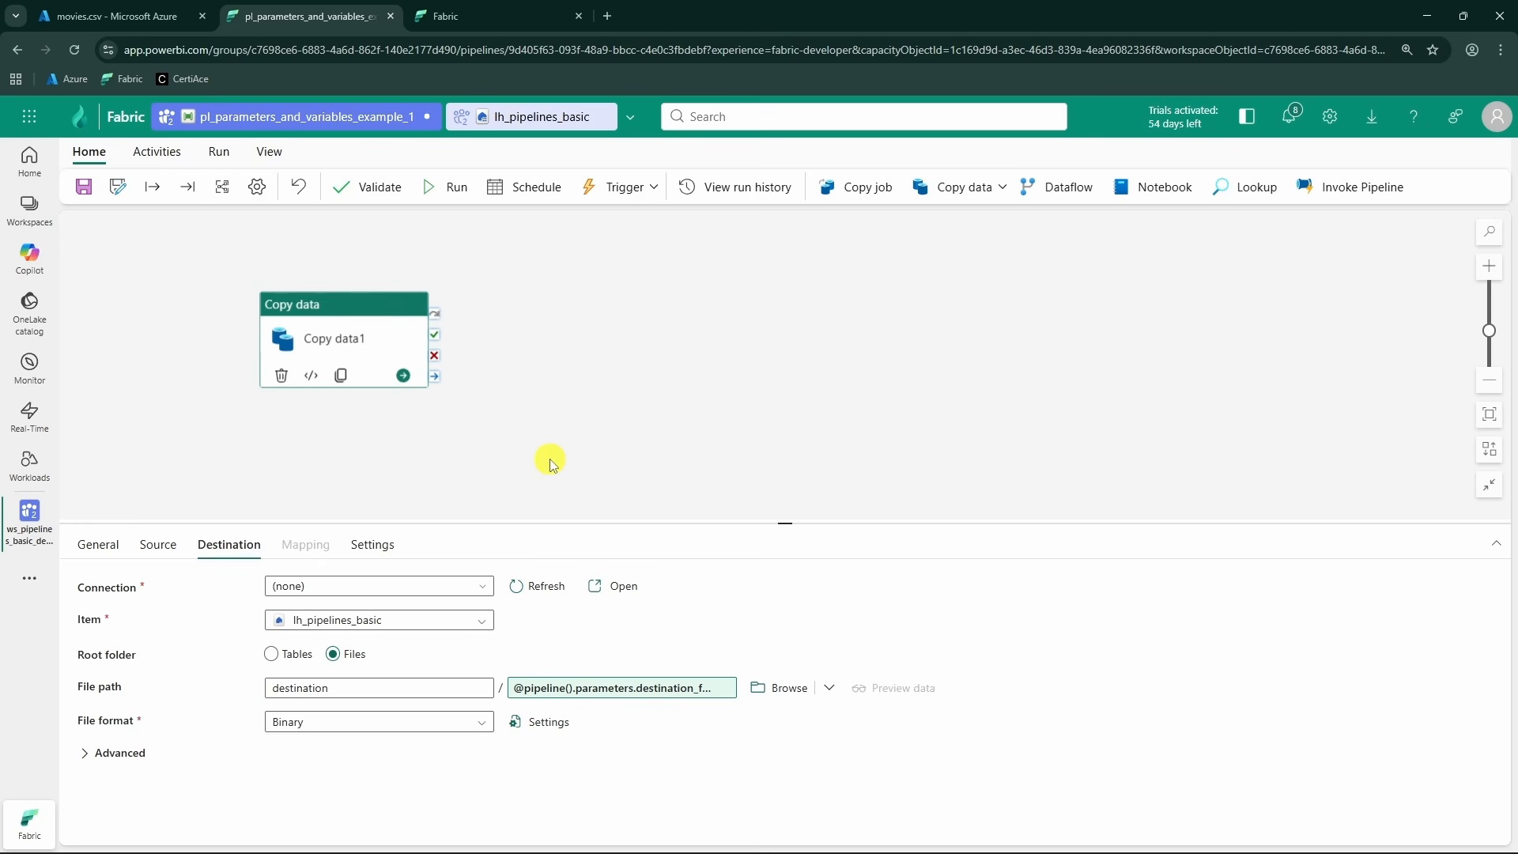
pyautogui.click(521, 455)
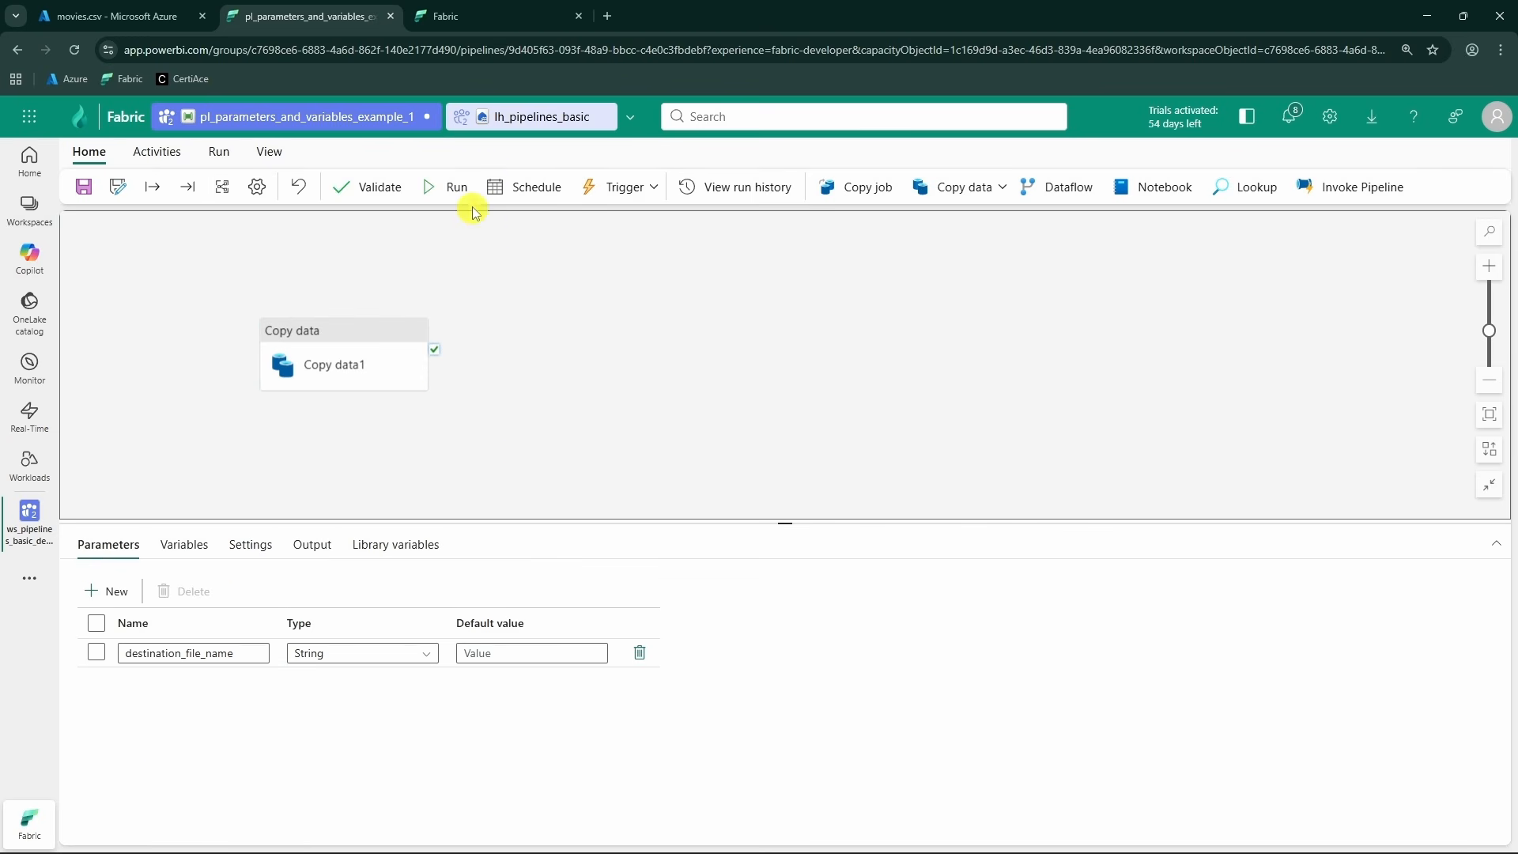
pyautogui.click(365, 190)
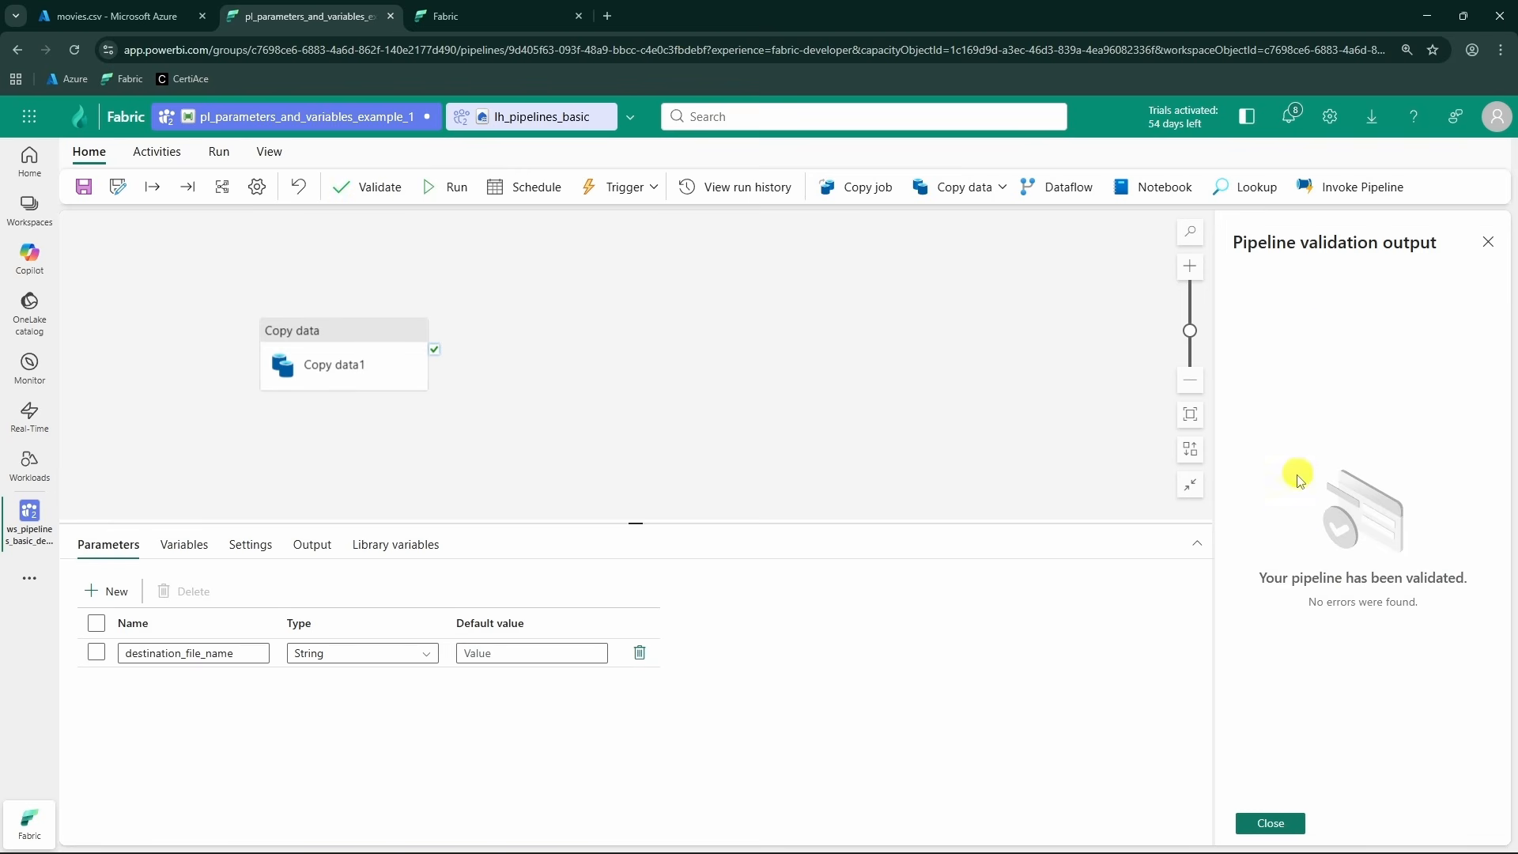
pyautogui.click(1270, 823)
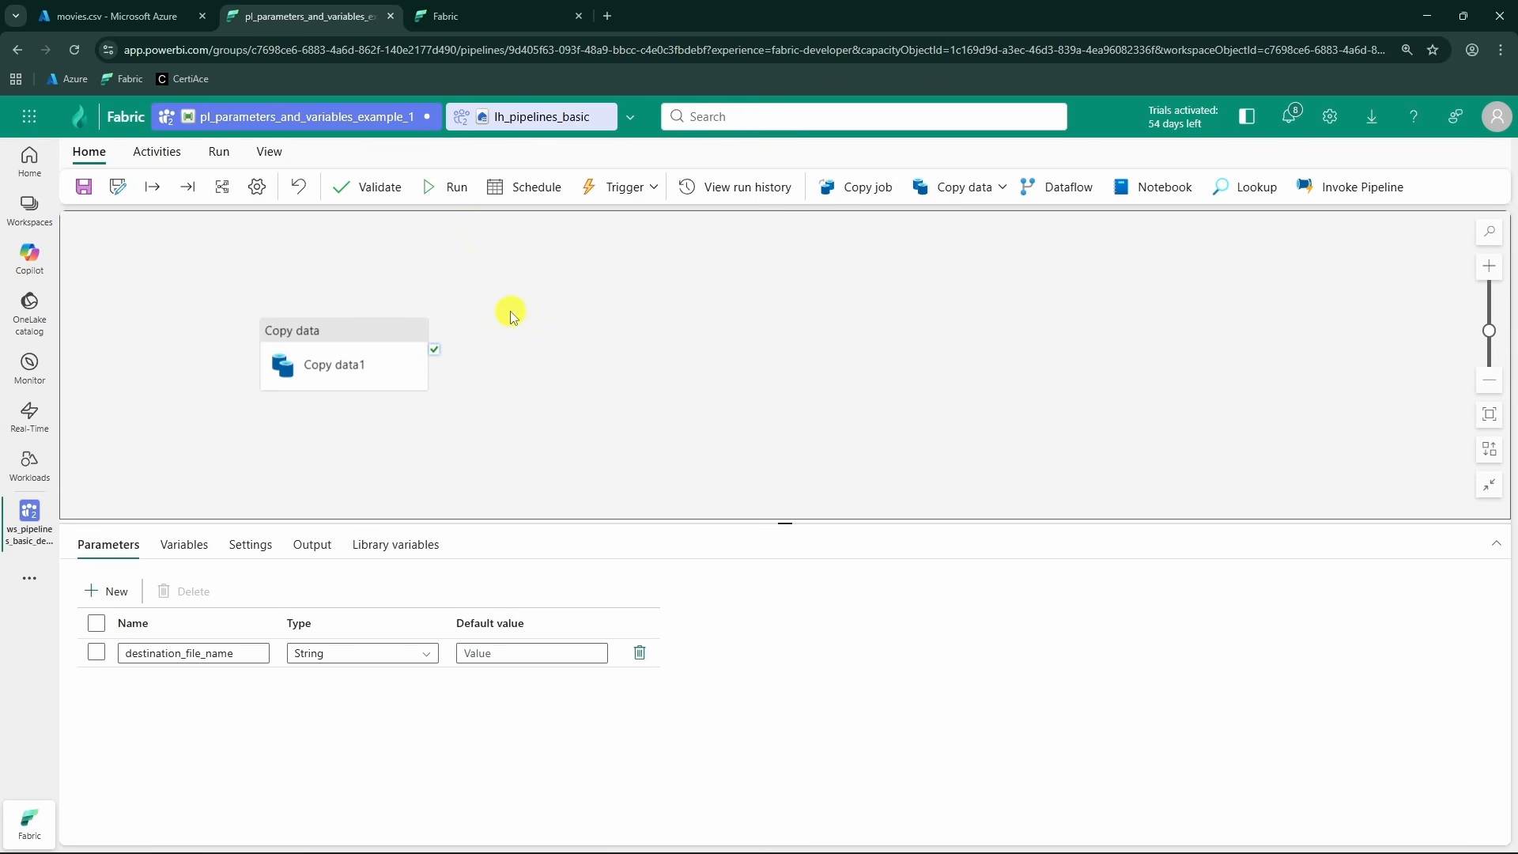
# - Run the pipeline, agreeing to save its pending changes first
pyautogui.click(448, 191)
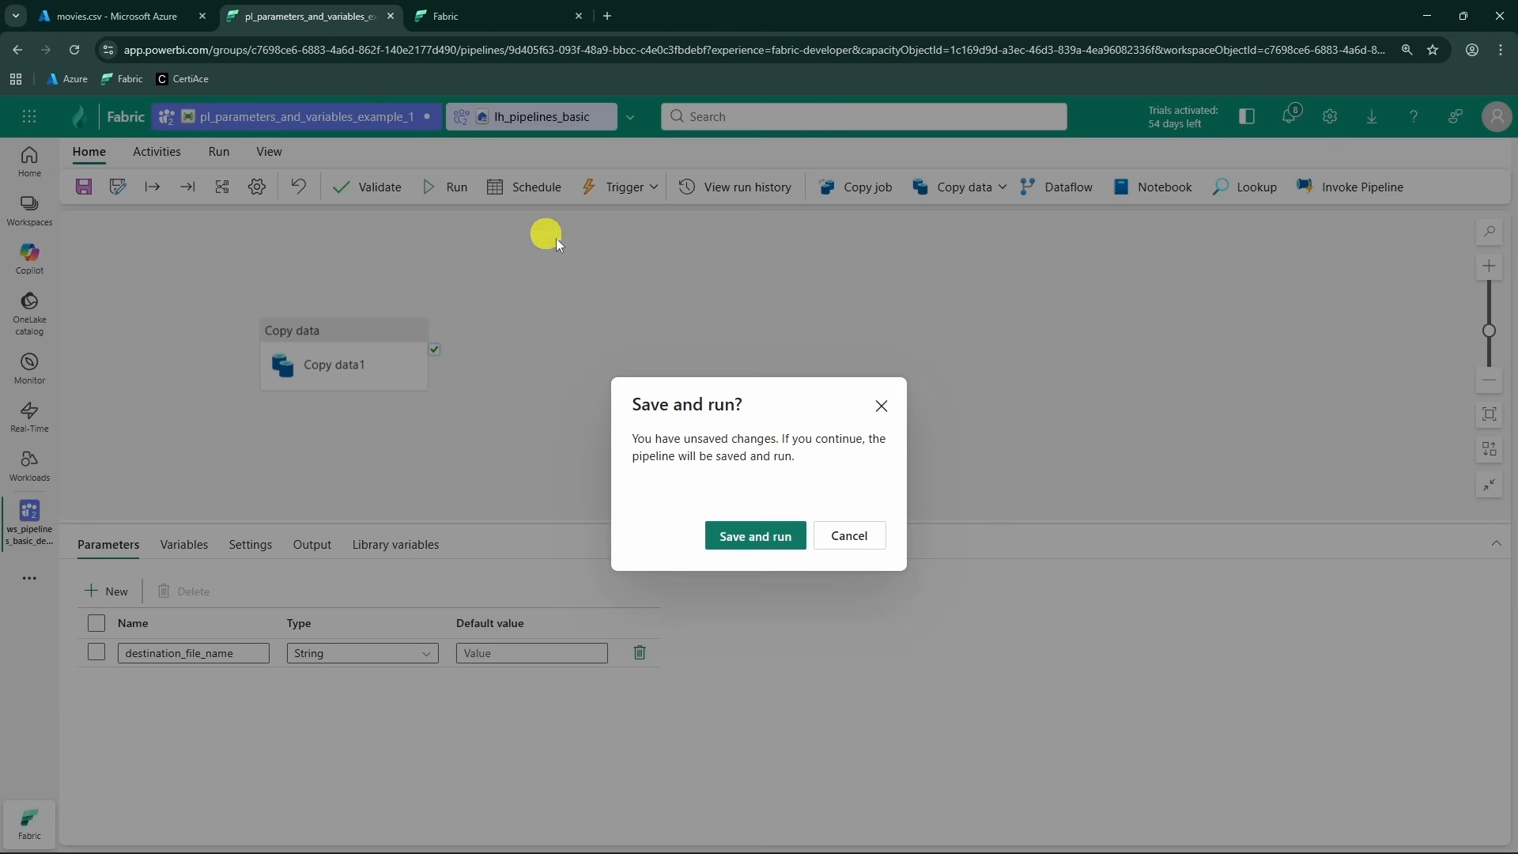
pyautogui.click(785, 535)
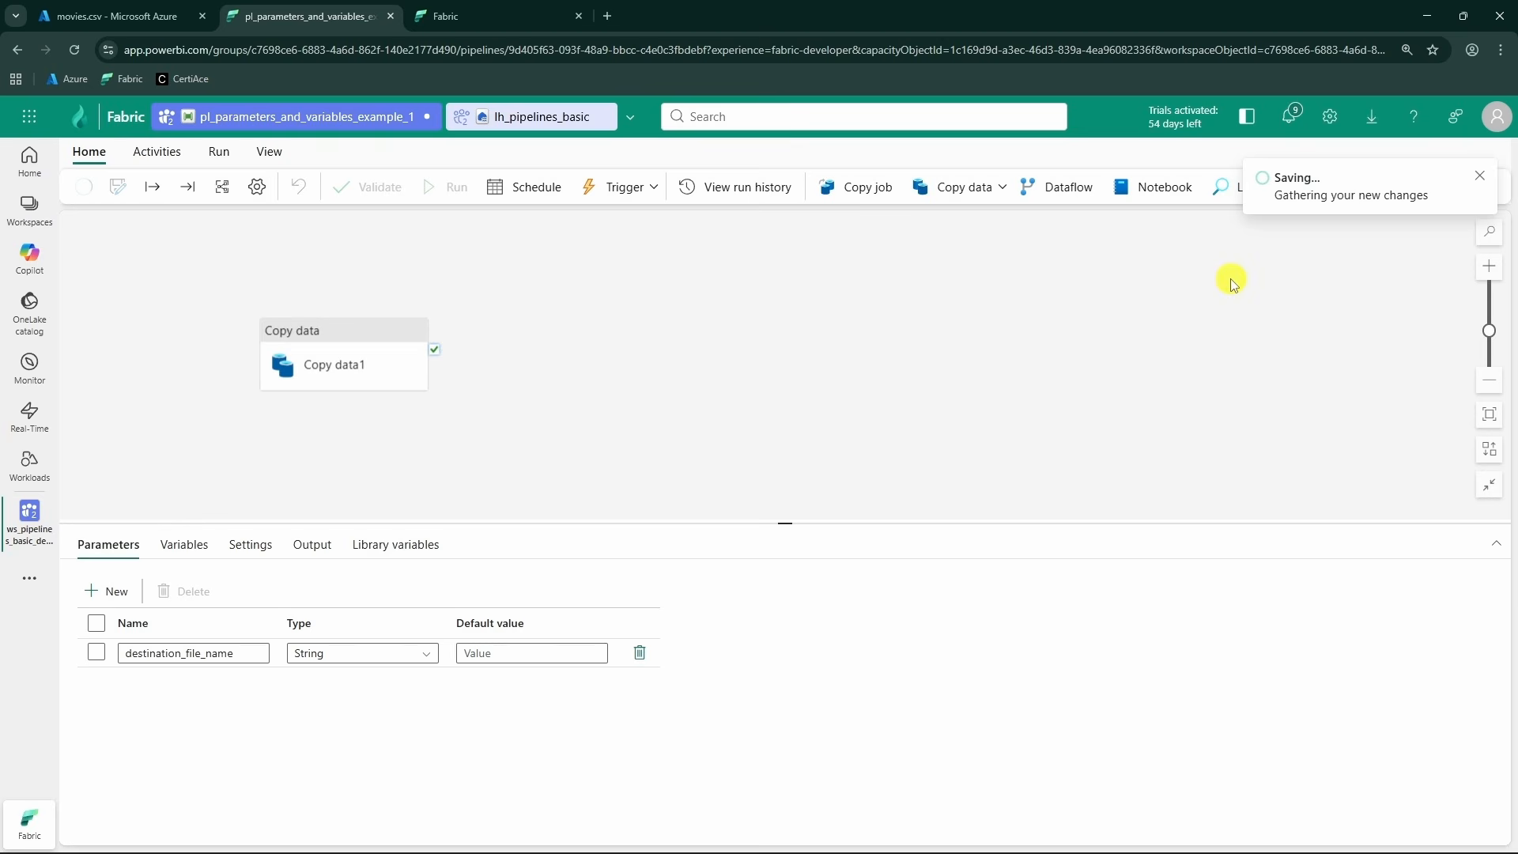
# - Start the run with destination_file_name set to abc.csv and review the Copy data1 run details
pyautogui.click(1267, 246)
pyautogui.write('abc.csbc.v')
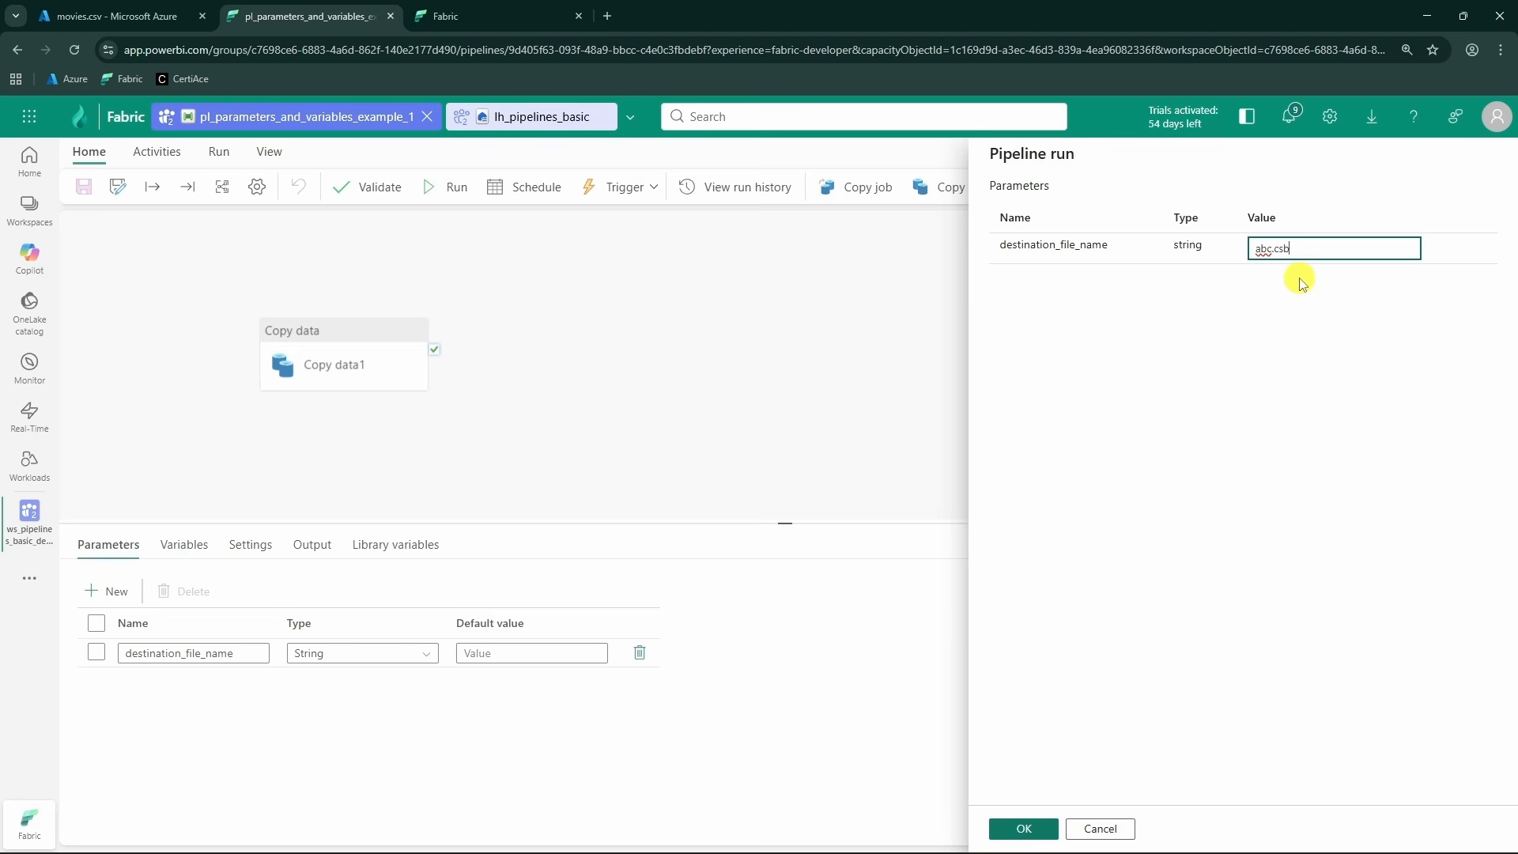
pyautogui.write('sv')
pyautogui.click(1011, 827)
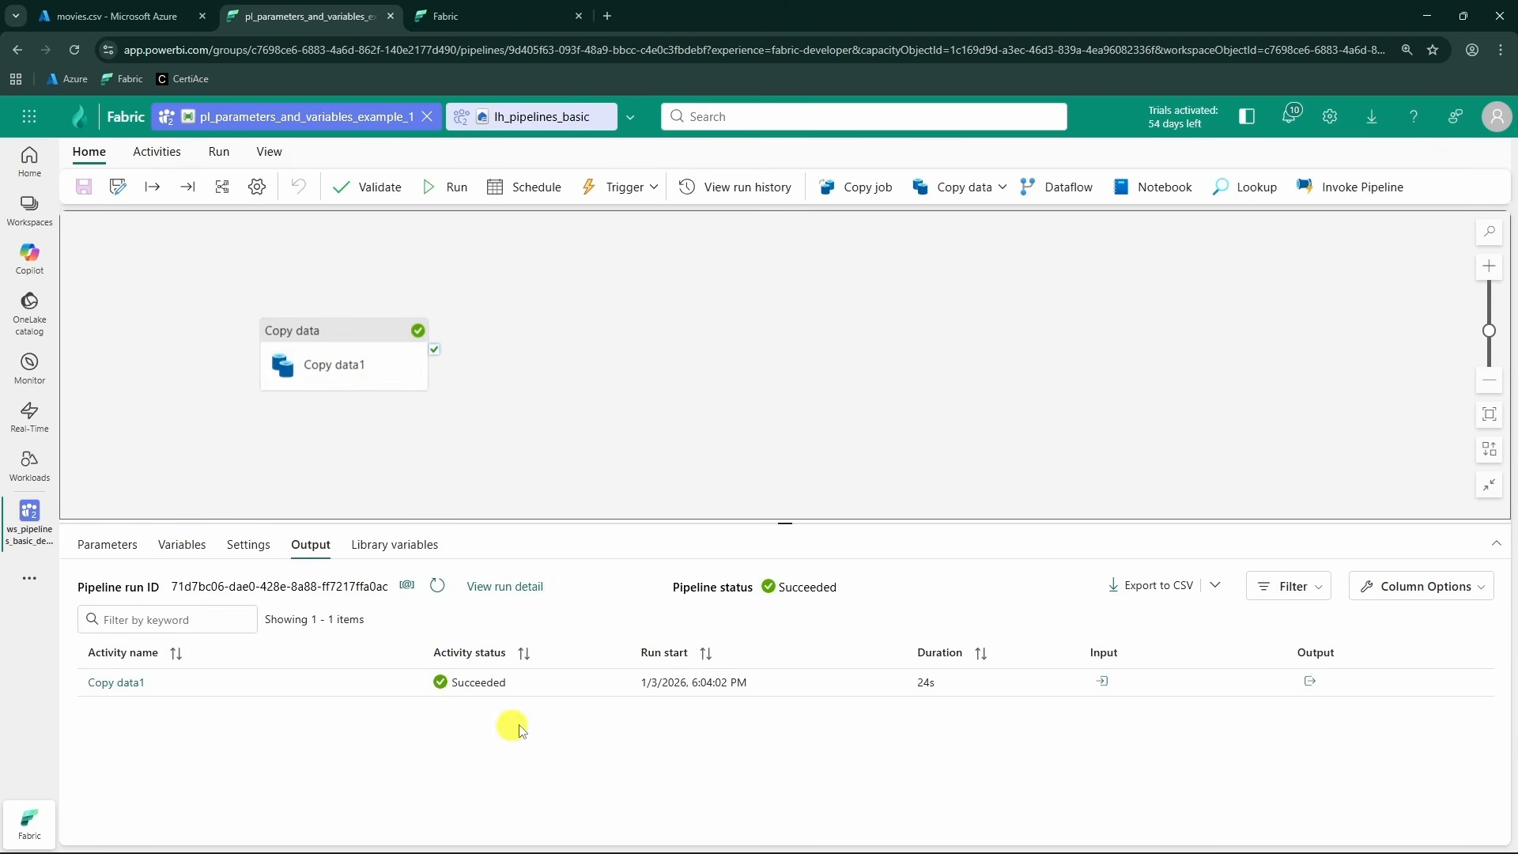
pyautogui.click(113, 683)
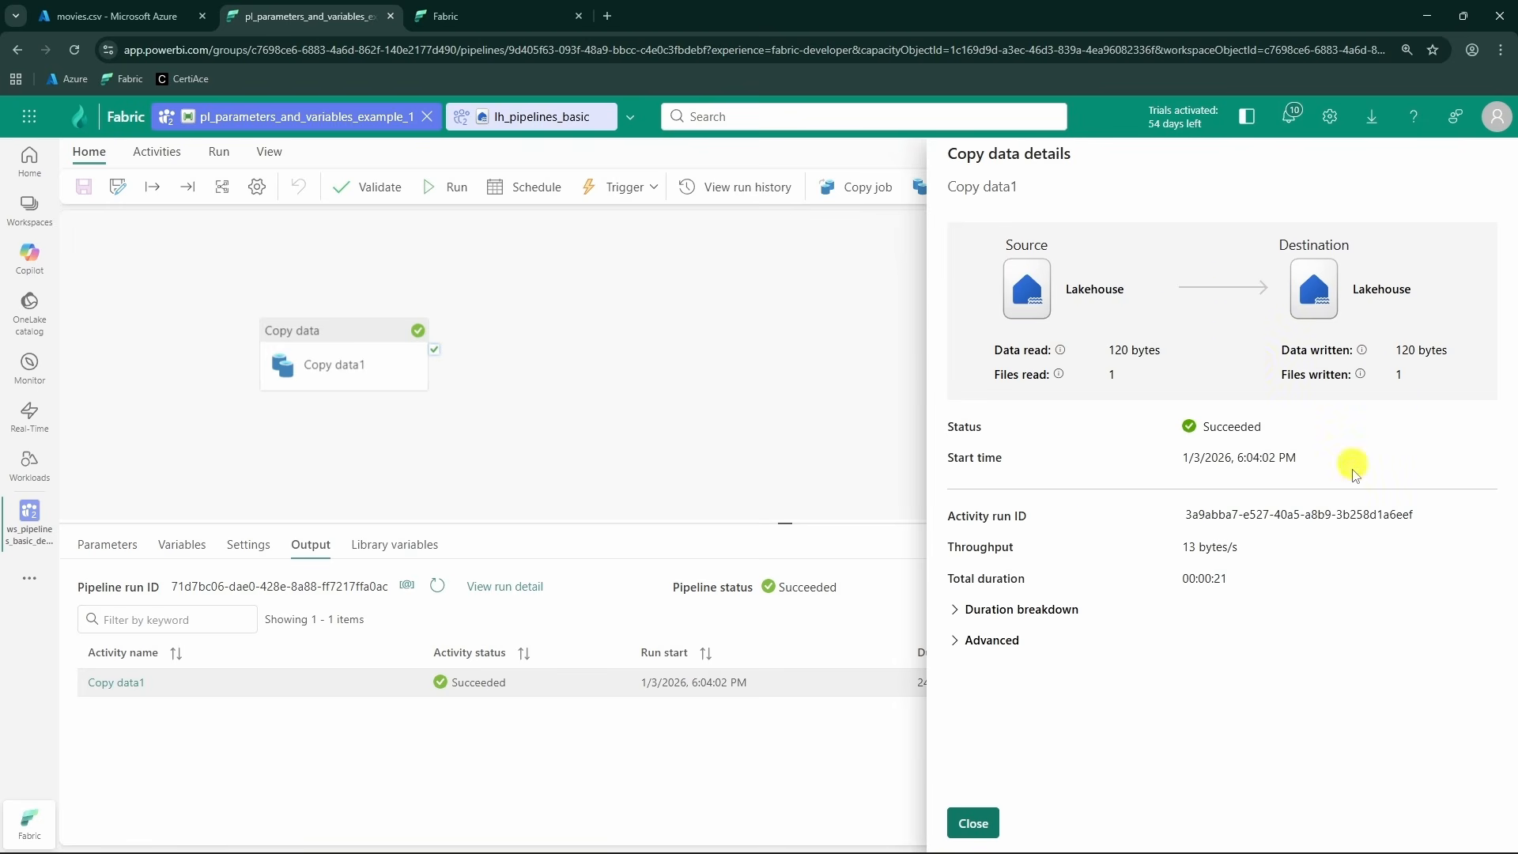
pyautogui.click(973, 823)
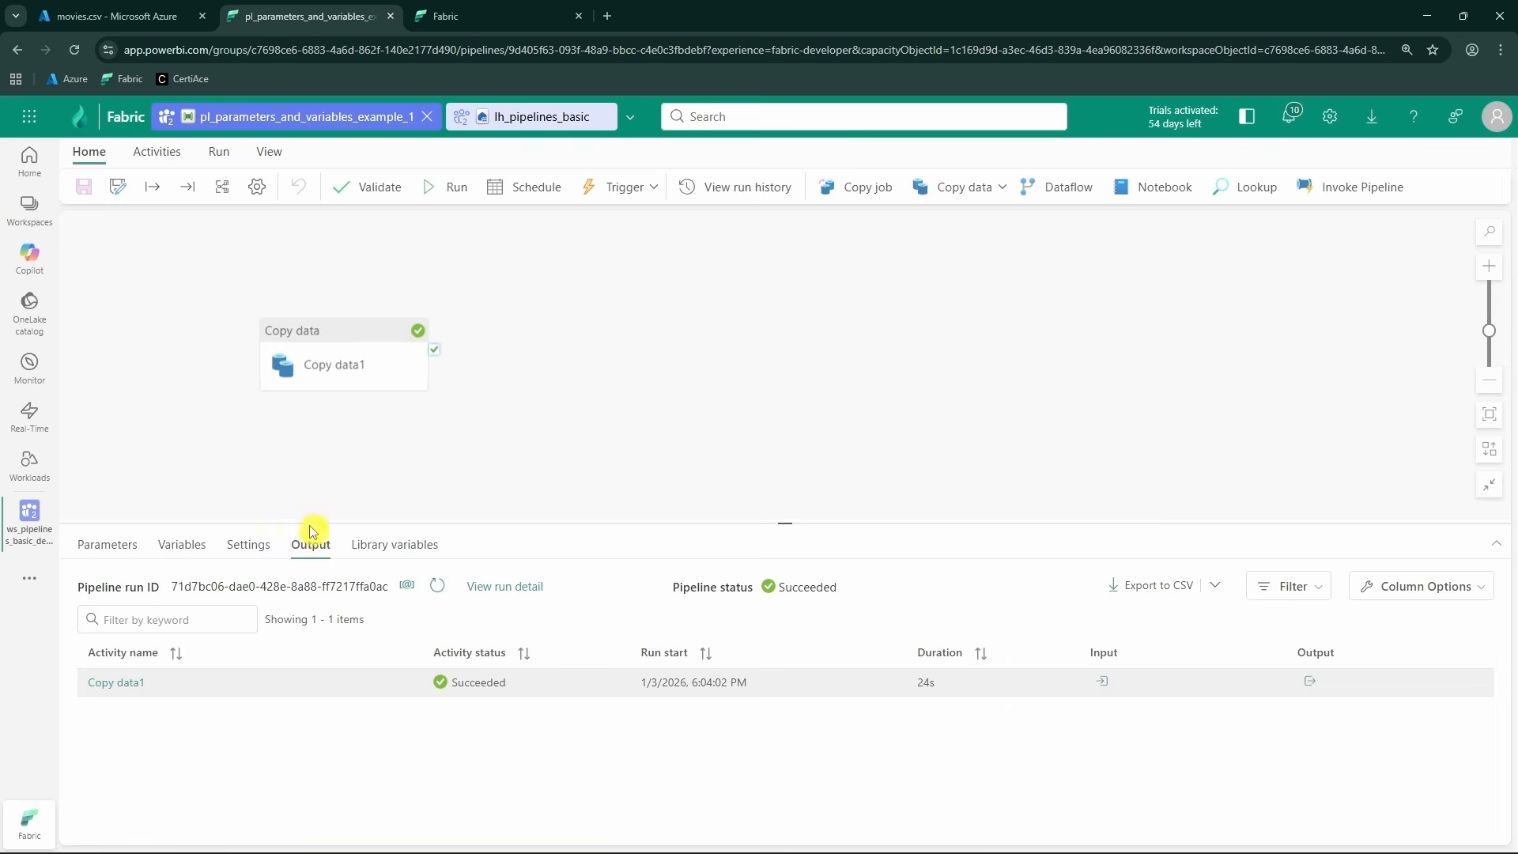
# - Refresh the destination folder in lh_pipelines_basic, check abc.csv, and return to the folder's file list
pyautogui.click(537, 117)
pyautogui.click(233, 490)
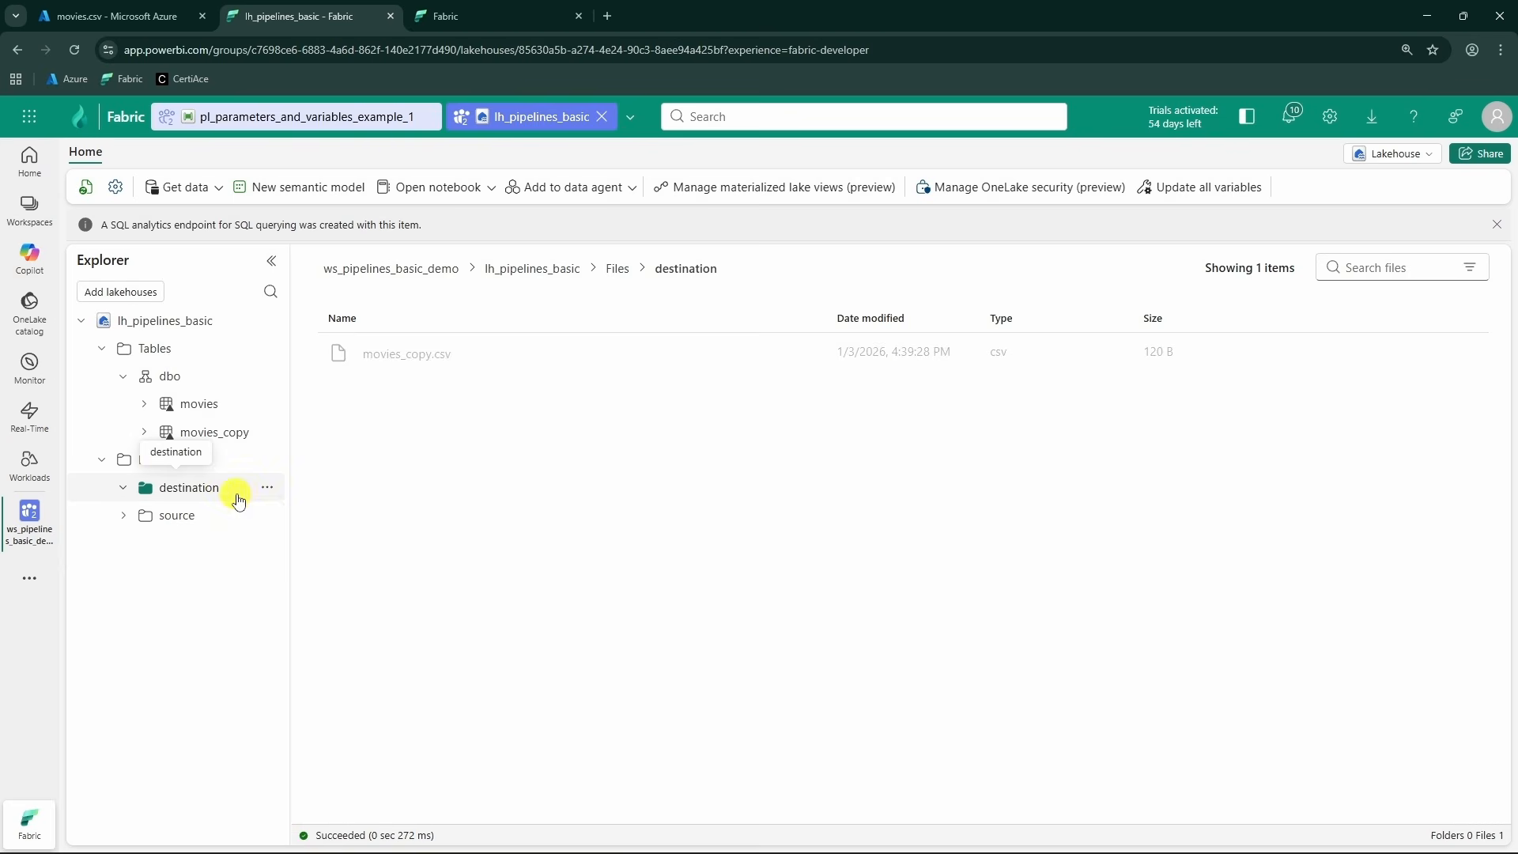
pyautogui.click(264, 489)
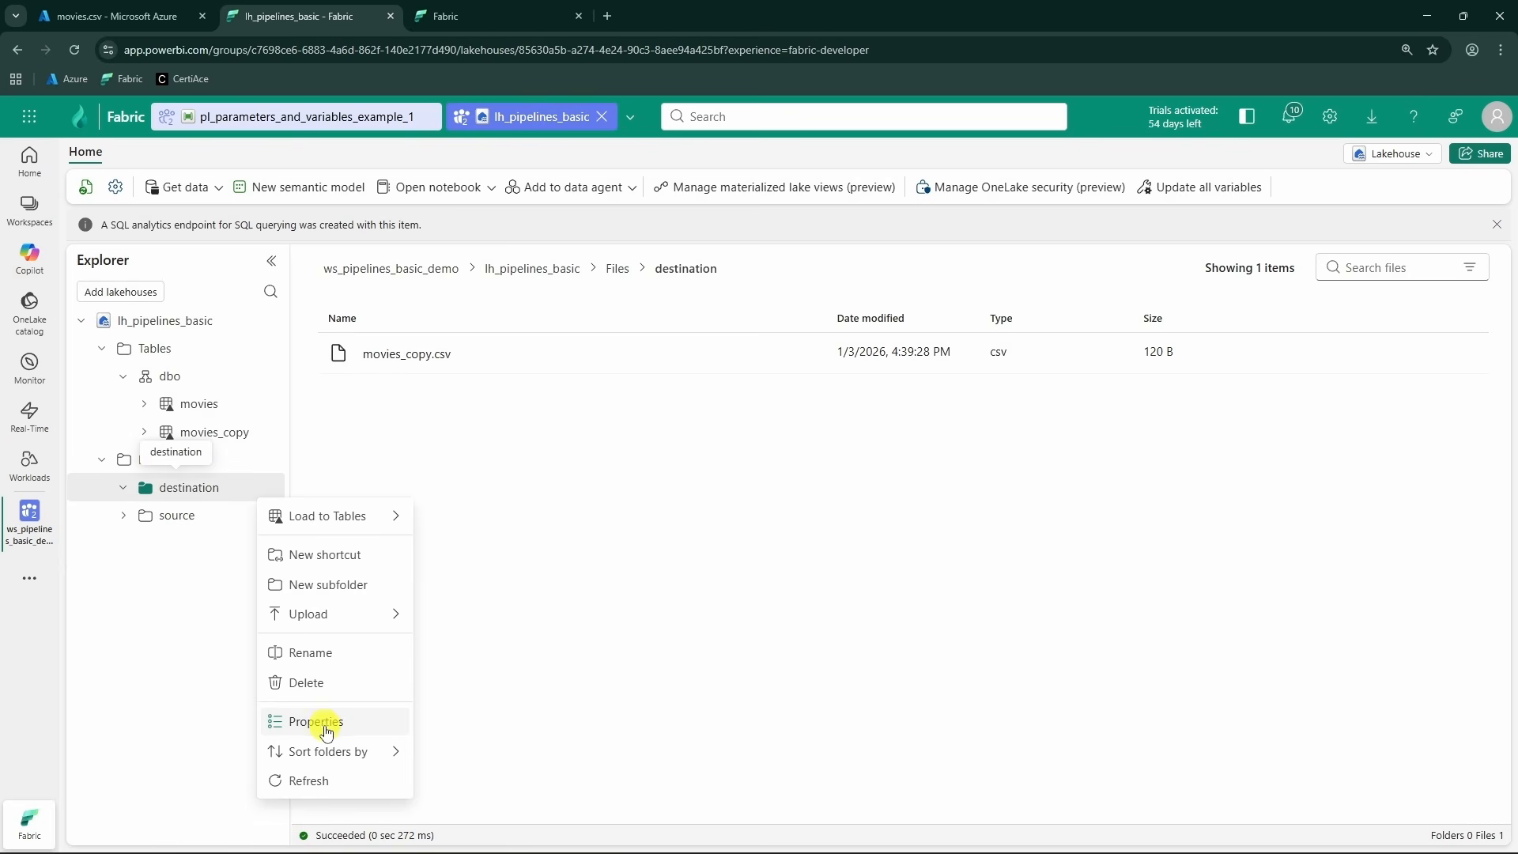
pyautogui.click(322, 779)
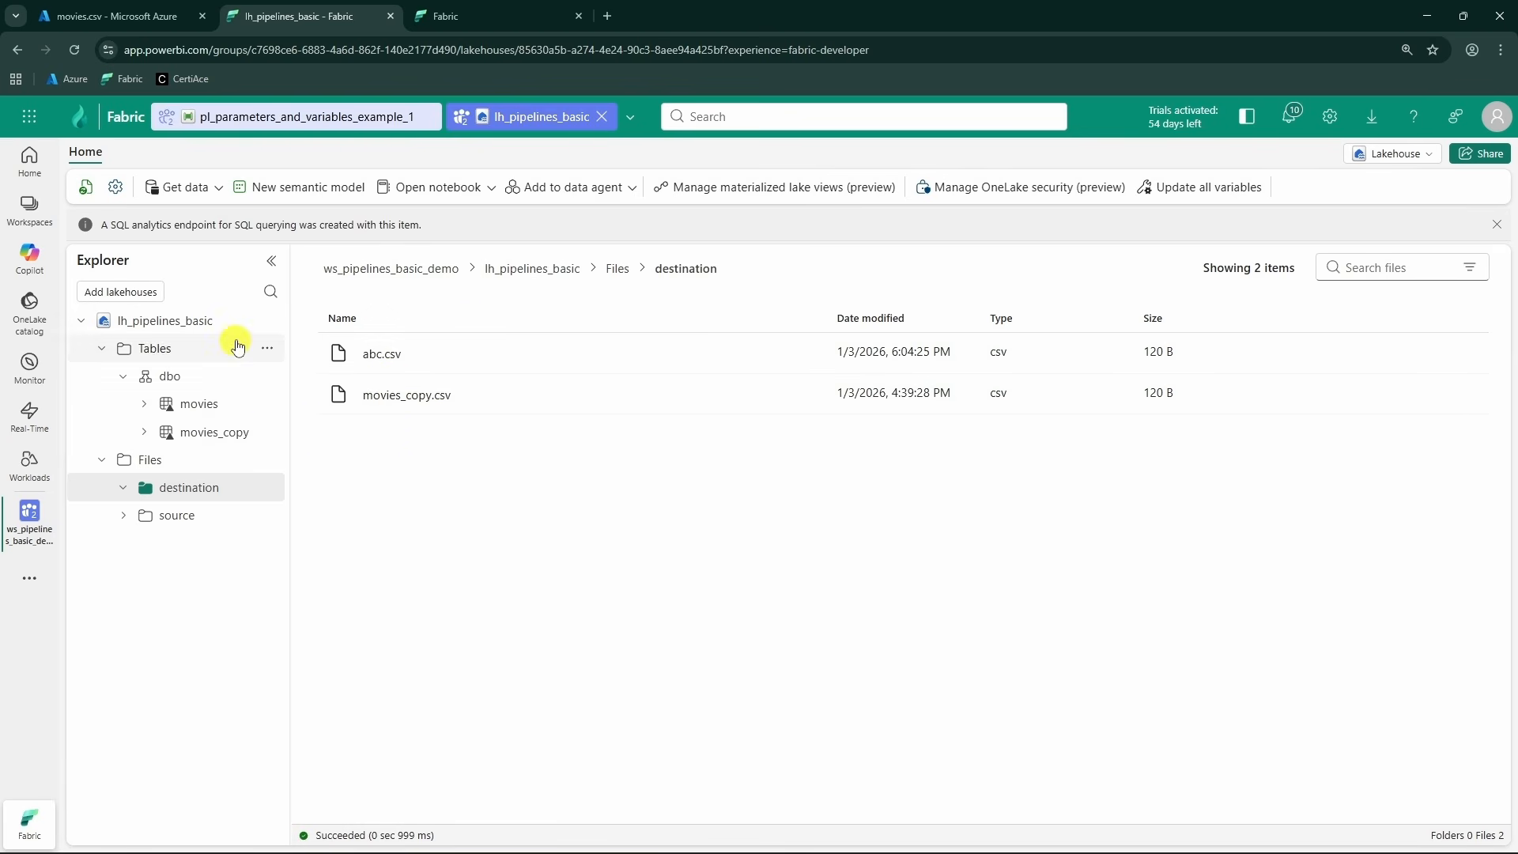
pyautogui.click(417, 361)
pyautogui.click(681, 269)
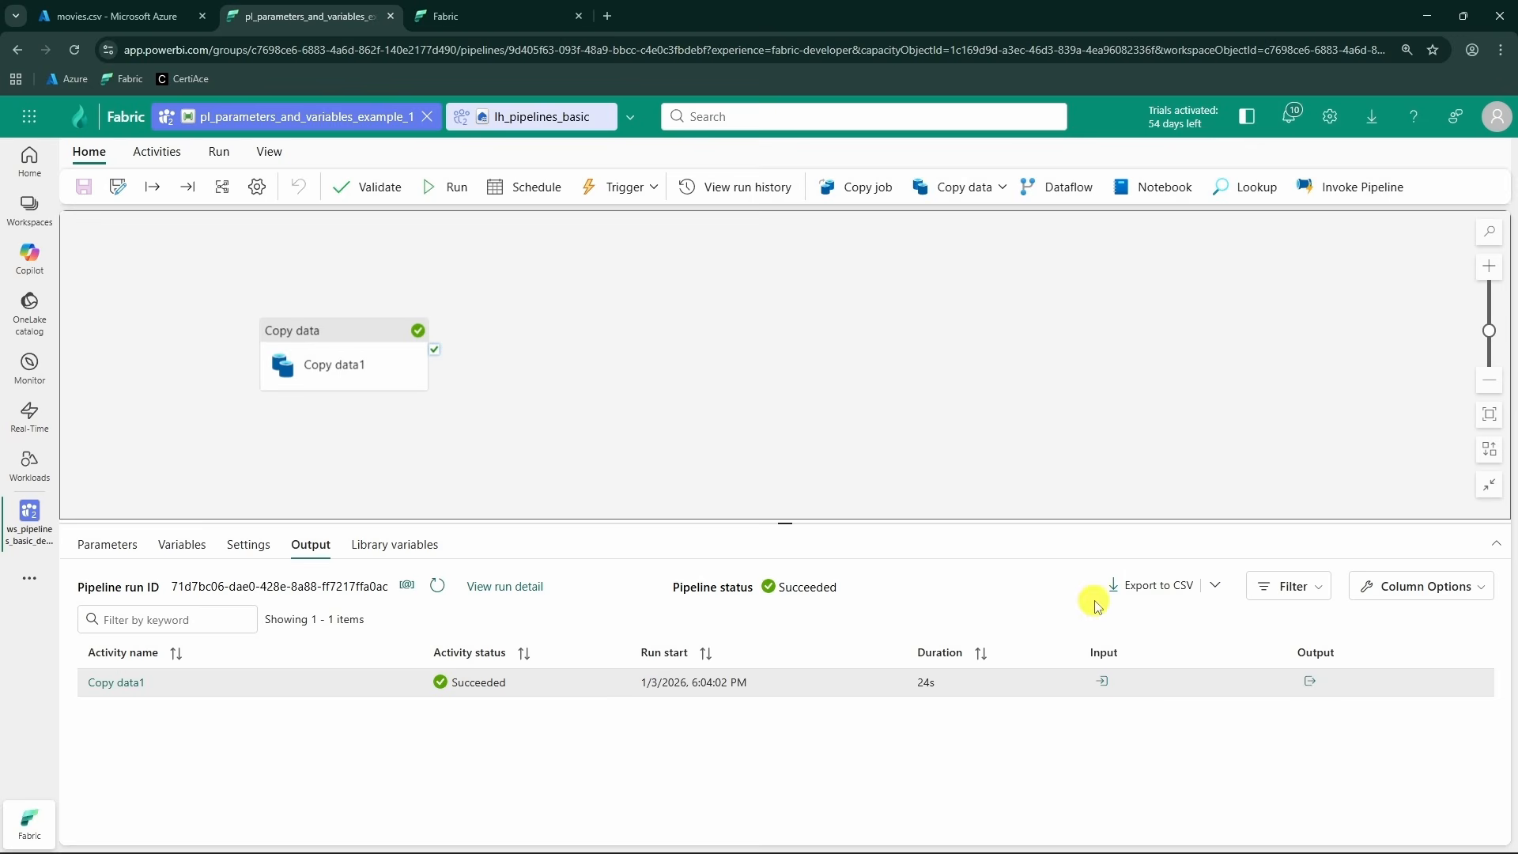
# - Expand the Copy data1 run's input JSON and examine the source section, including its file name and folder path
pyautogui.click(1104, 681)
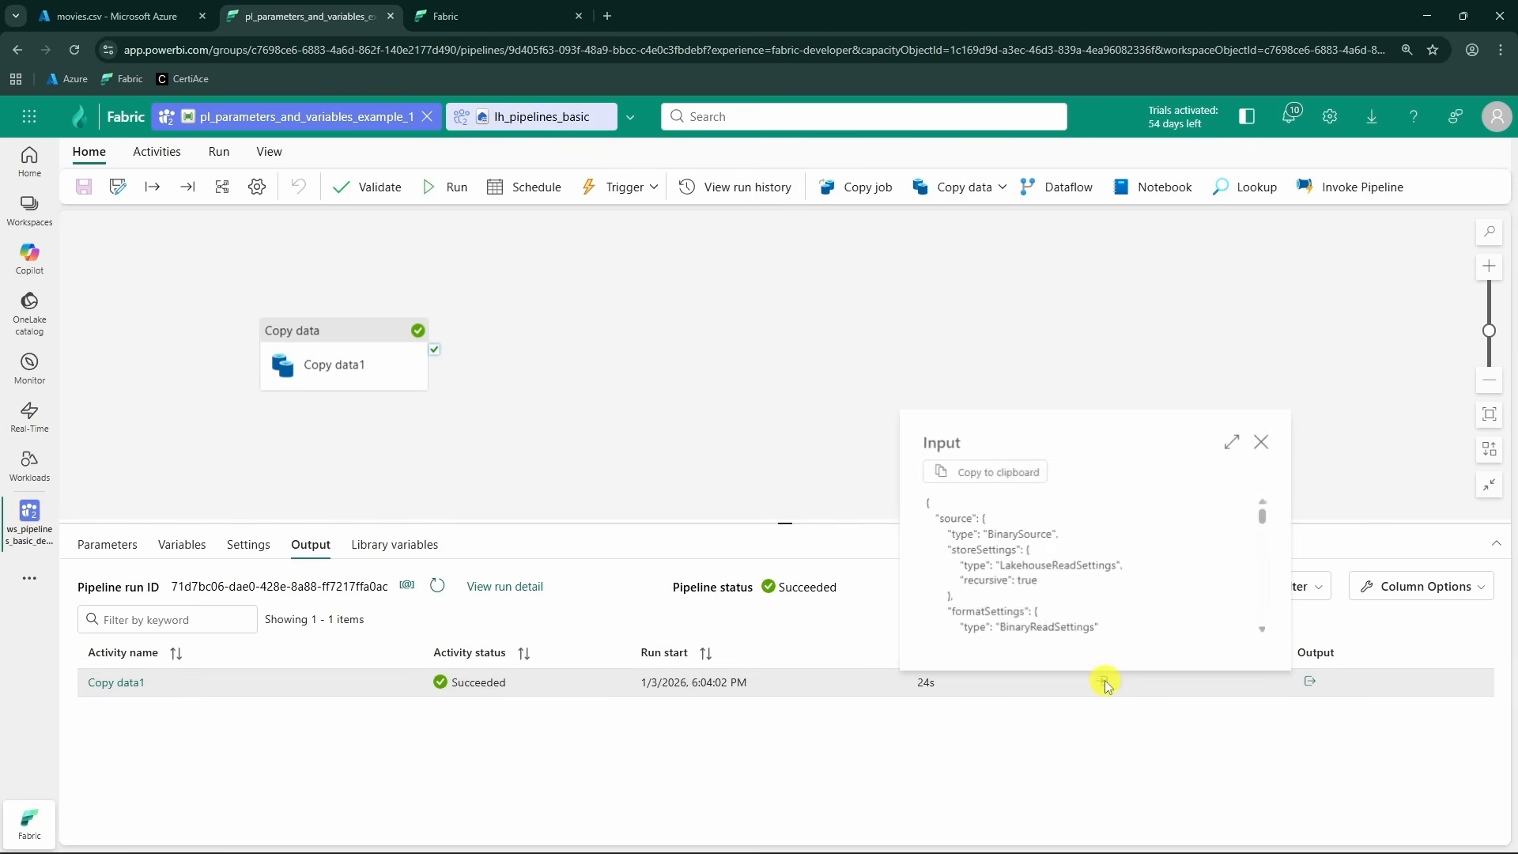
pyautogui.click(1233, 441)
pyautogui.scroll(-1, 345, 456)
pyautogui.scroll(1, 322, 444)
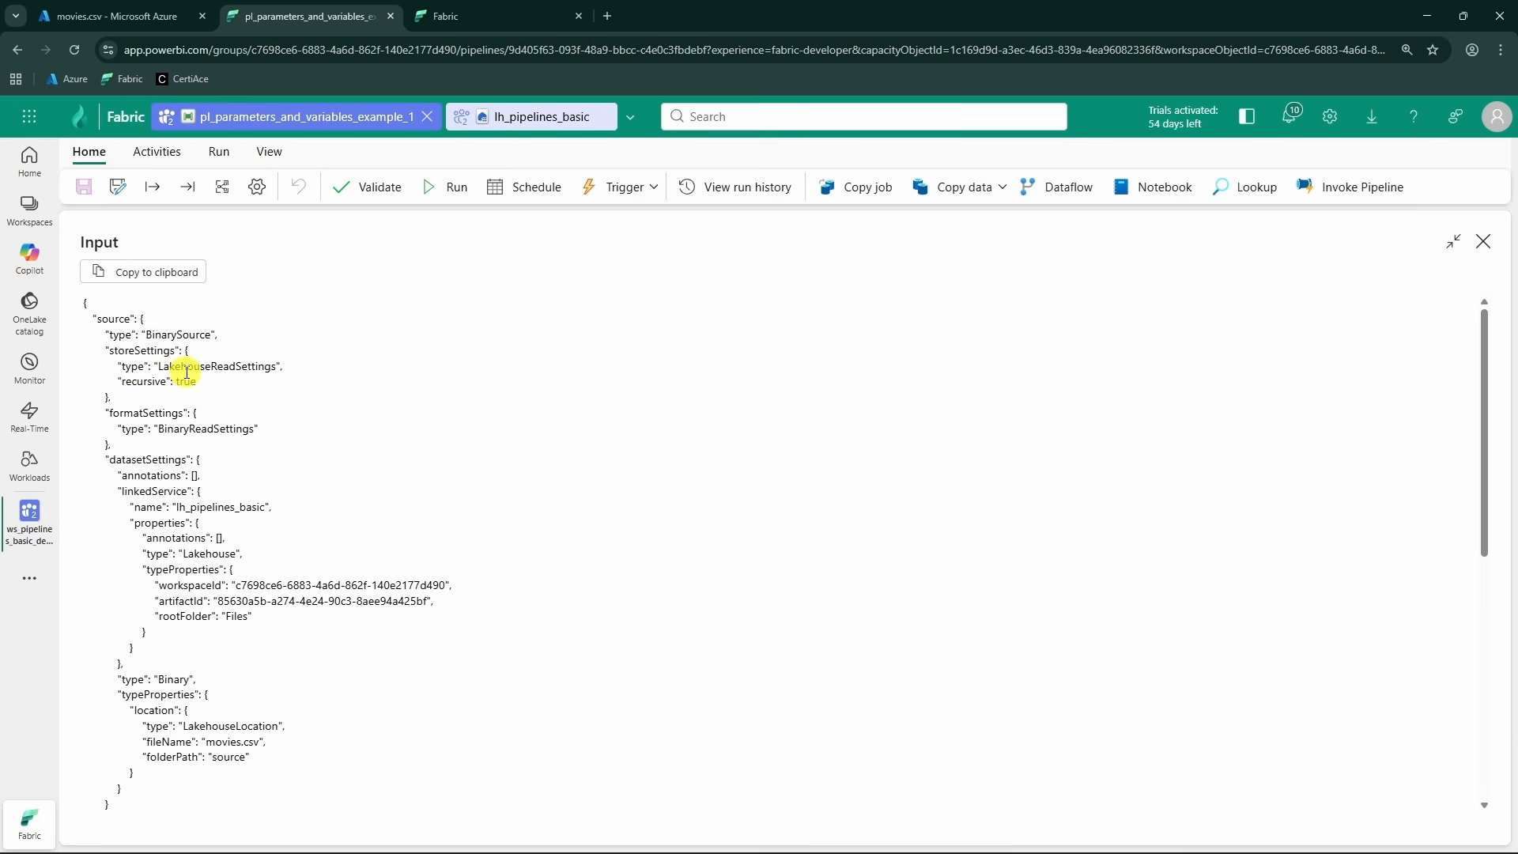
pyautogui.scroll(-1, 175, 380)
pyautogui.scroll(1, 180, 383)
pyautogui.scroll(-2, 184, 385)
pyautogui.scroll(-1, 223, 551)
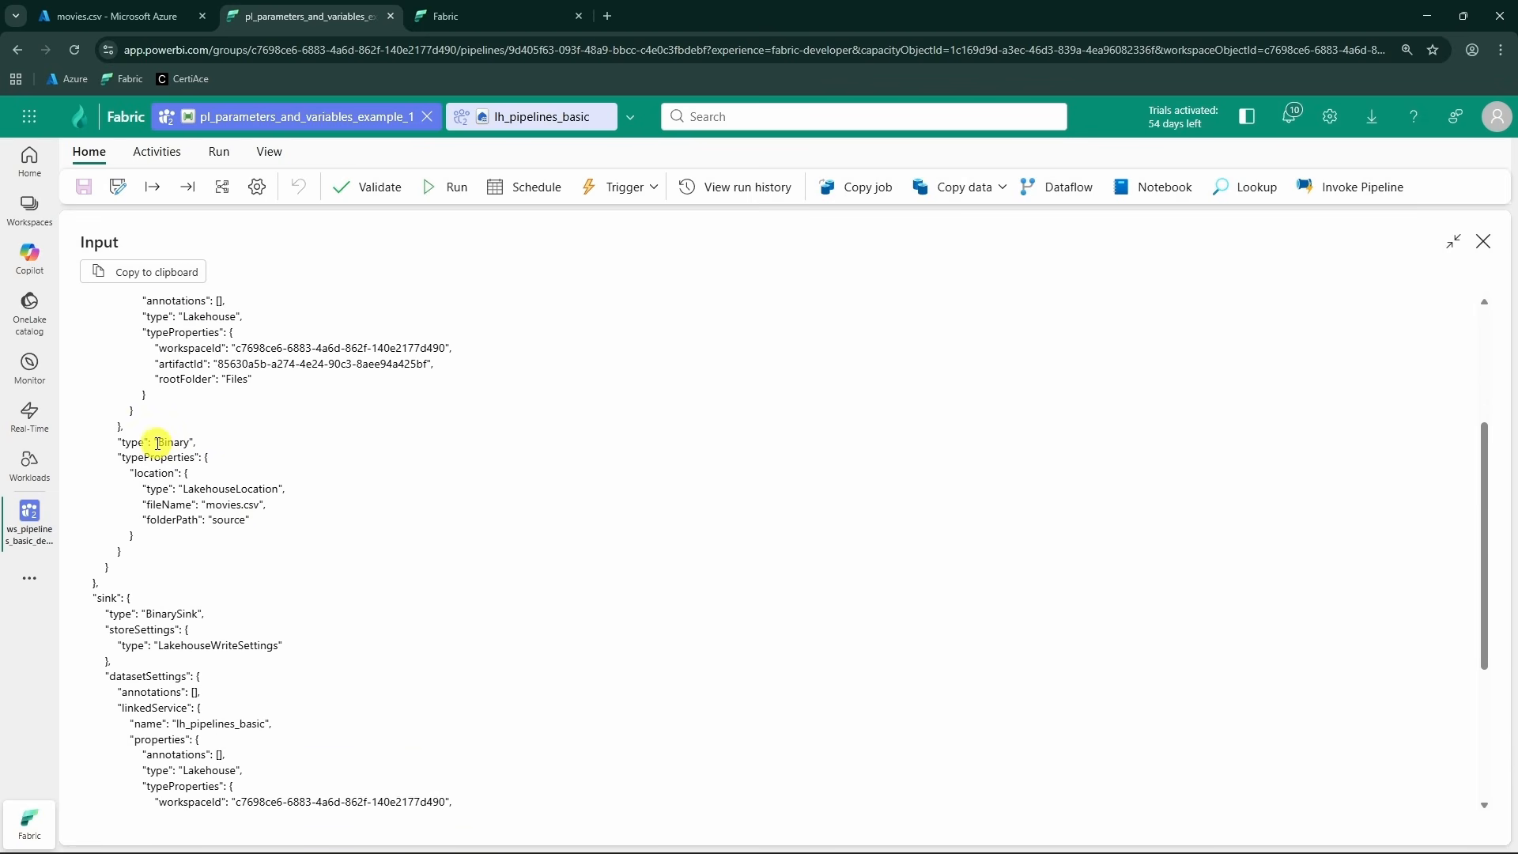
pyautogui.scroll(-1, 181, 459)
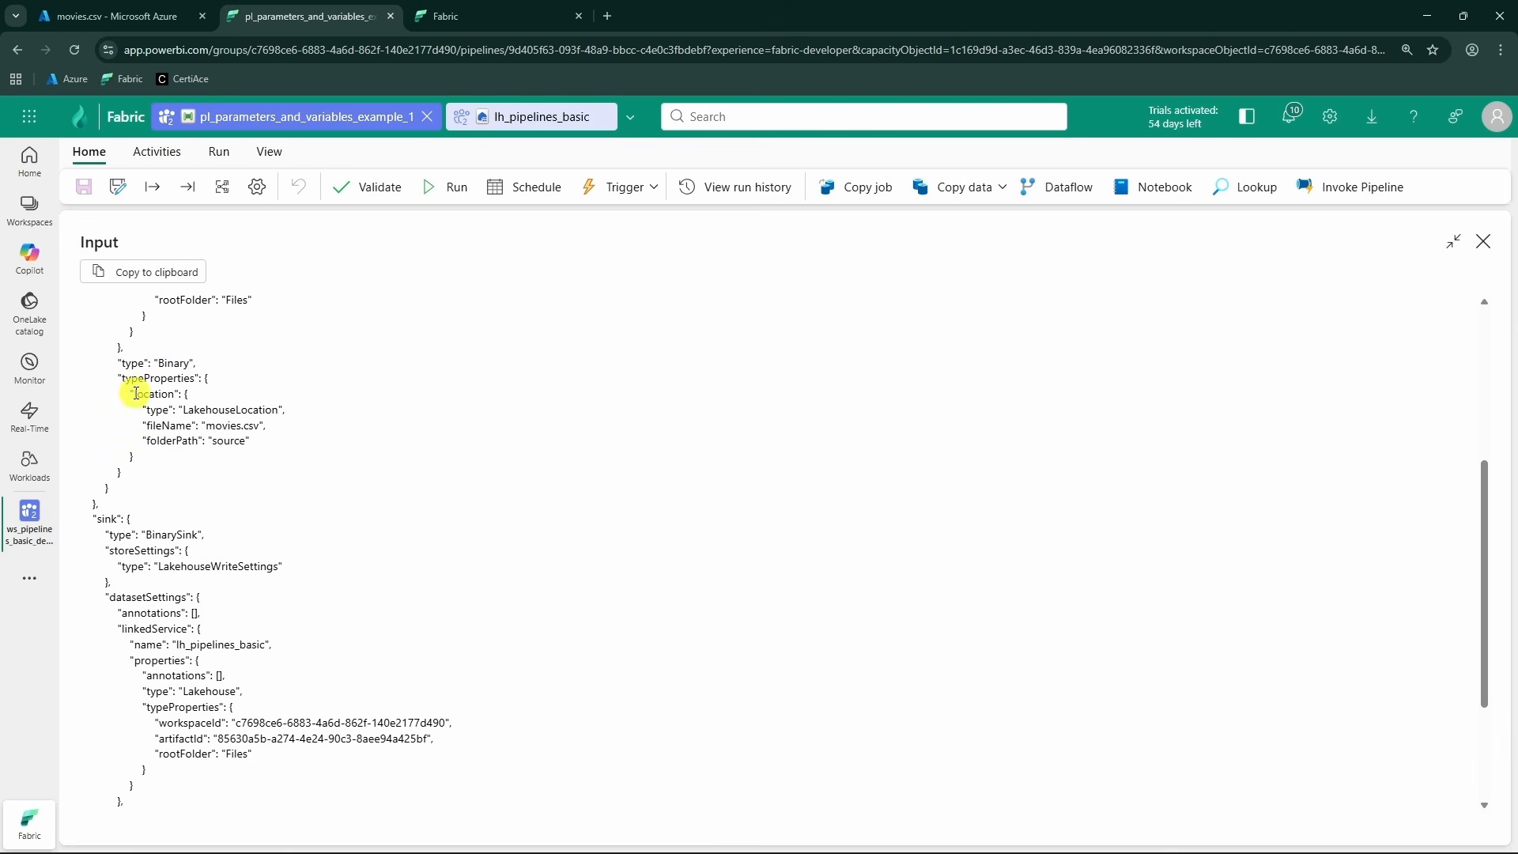
pyautogui.scroll(4, 130, 360)
pyautogui.moveTo(98, 320); pyautogui.dragTo(231, 503)
pyautogui.scroll(3, 232, 504)
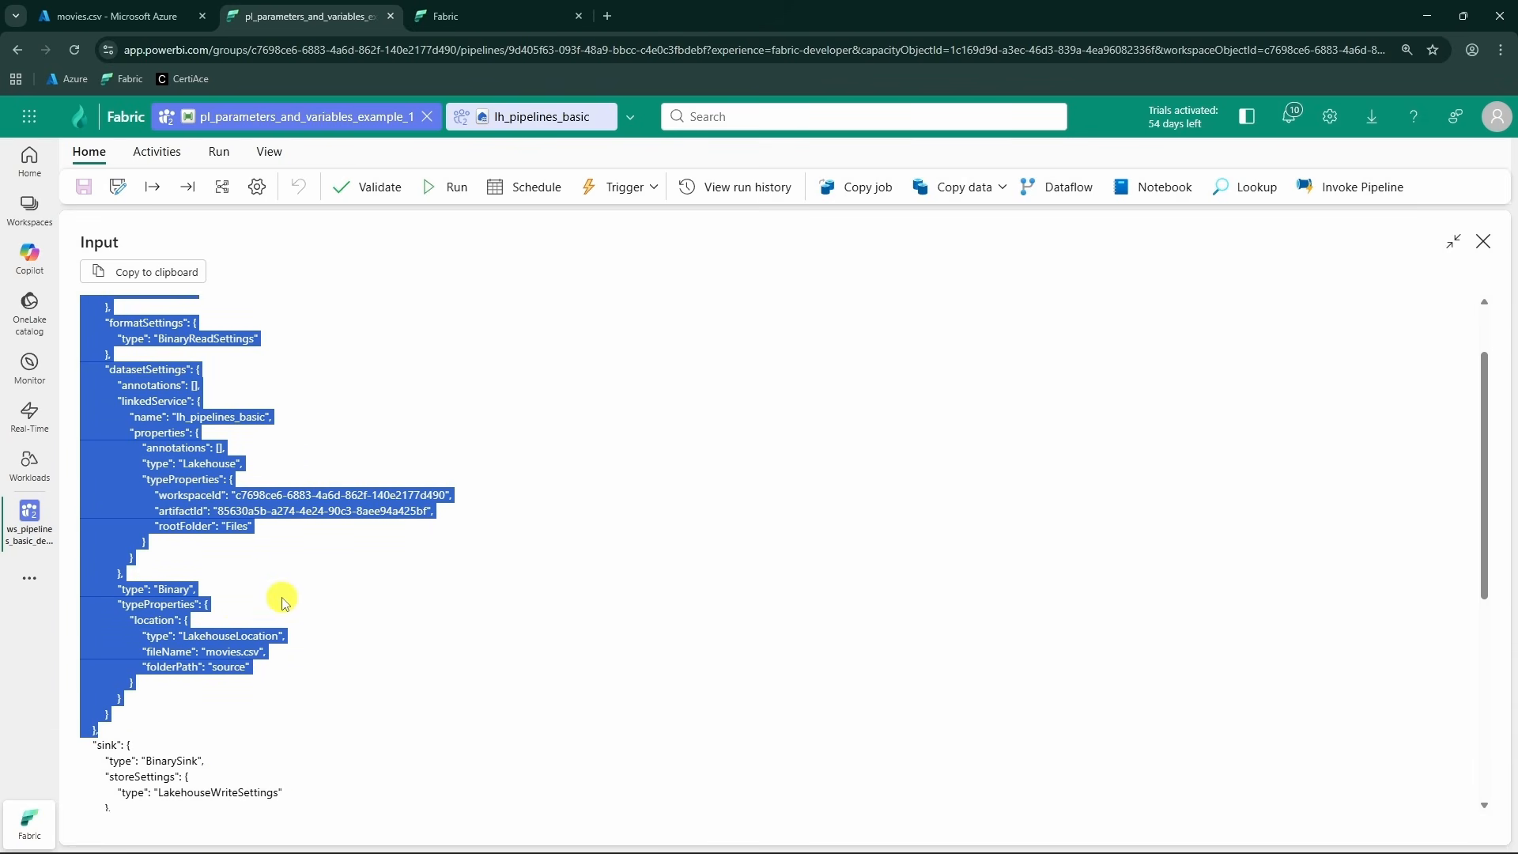
pyautogui.scroll(1, 284, 602)
pyautogui.click(291, 691)
pyautogui.moveTo(269, 746); pyautogui.dragTo(198, 721)
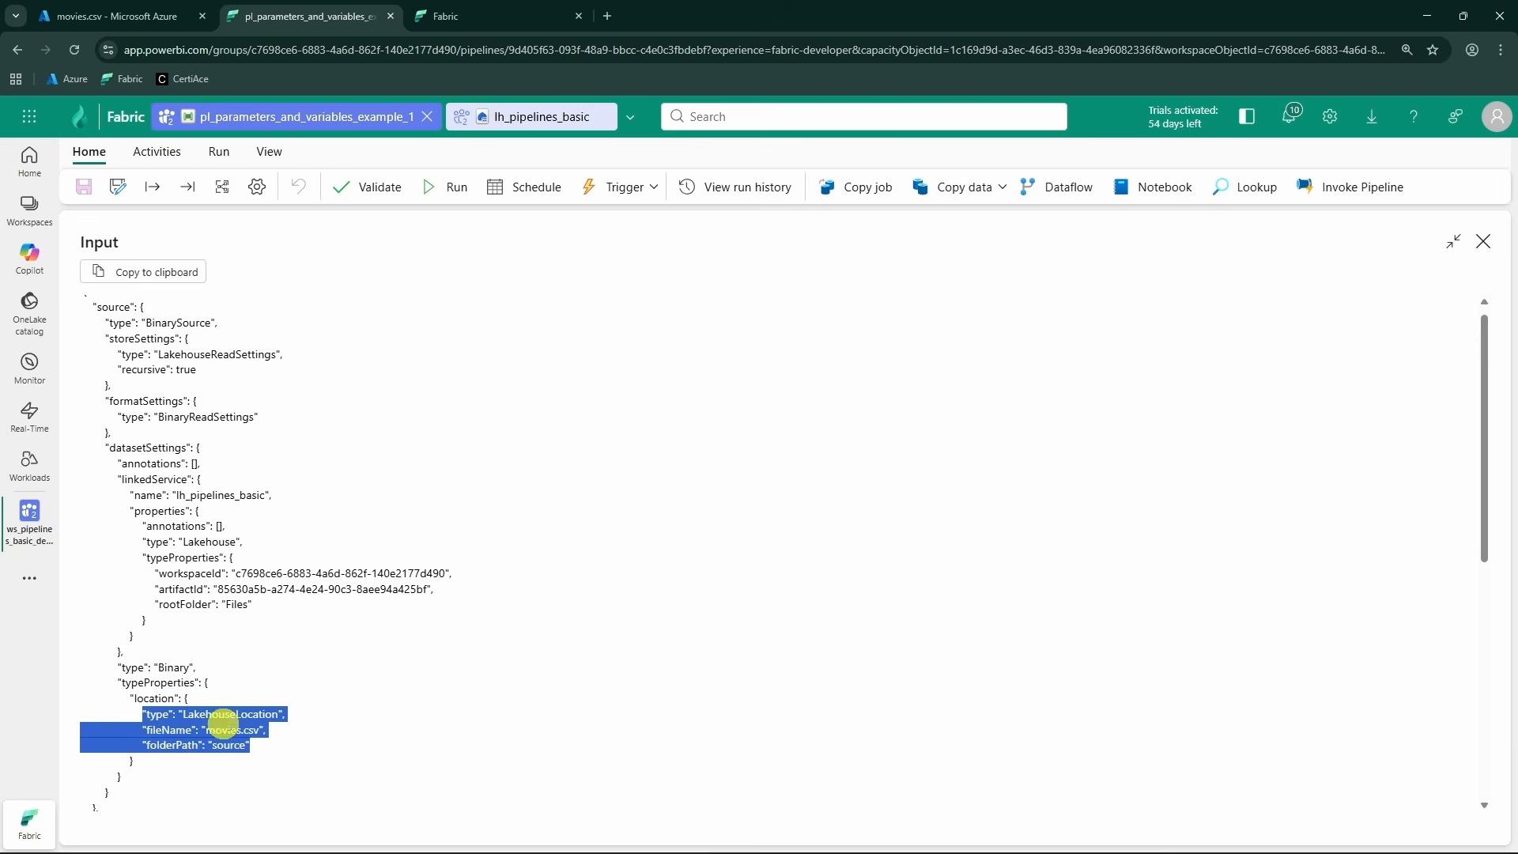
pyautogui.click(197, 721)
pyautogui.scroll(-2, 298, 718)
pyautogui.scroll(2, 271, 664)
pyautogui.scroll(-2, 247, 673)
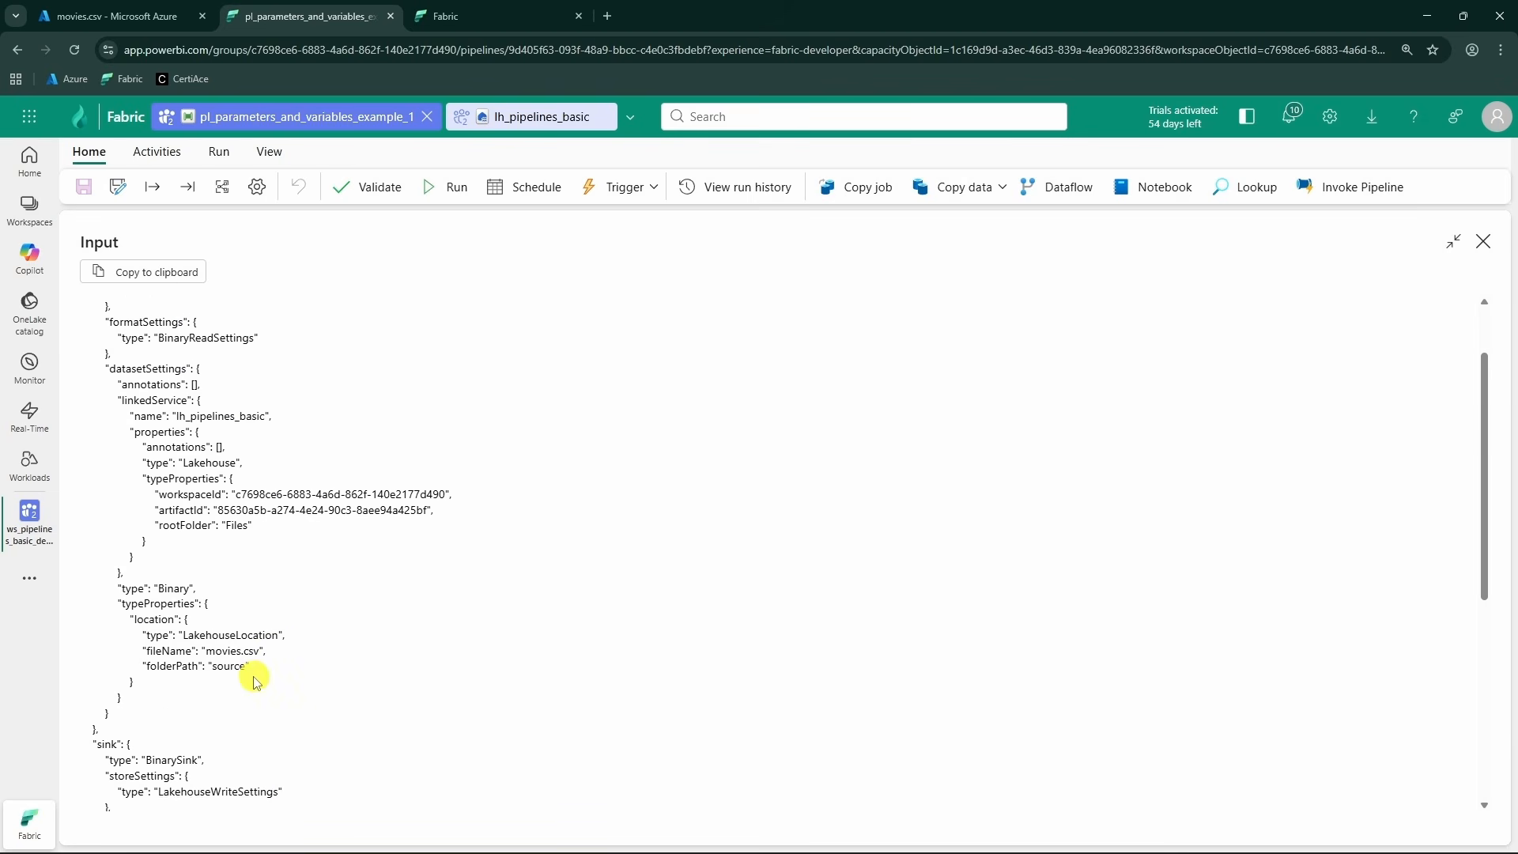
pyautogui.moveTo(247, 649); pyautogui.dragTo(201, 651)
# - Examine the sink section of the run's input JSON for the destination file name, and close the input view
pyautogui.scroll(-5, 271, 661)
pyautogui.scroll(2, 197, 593)
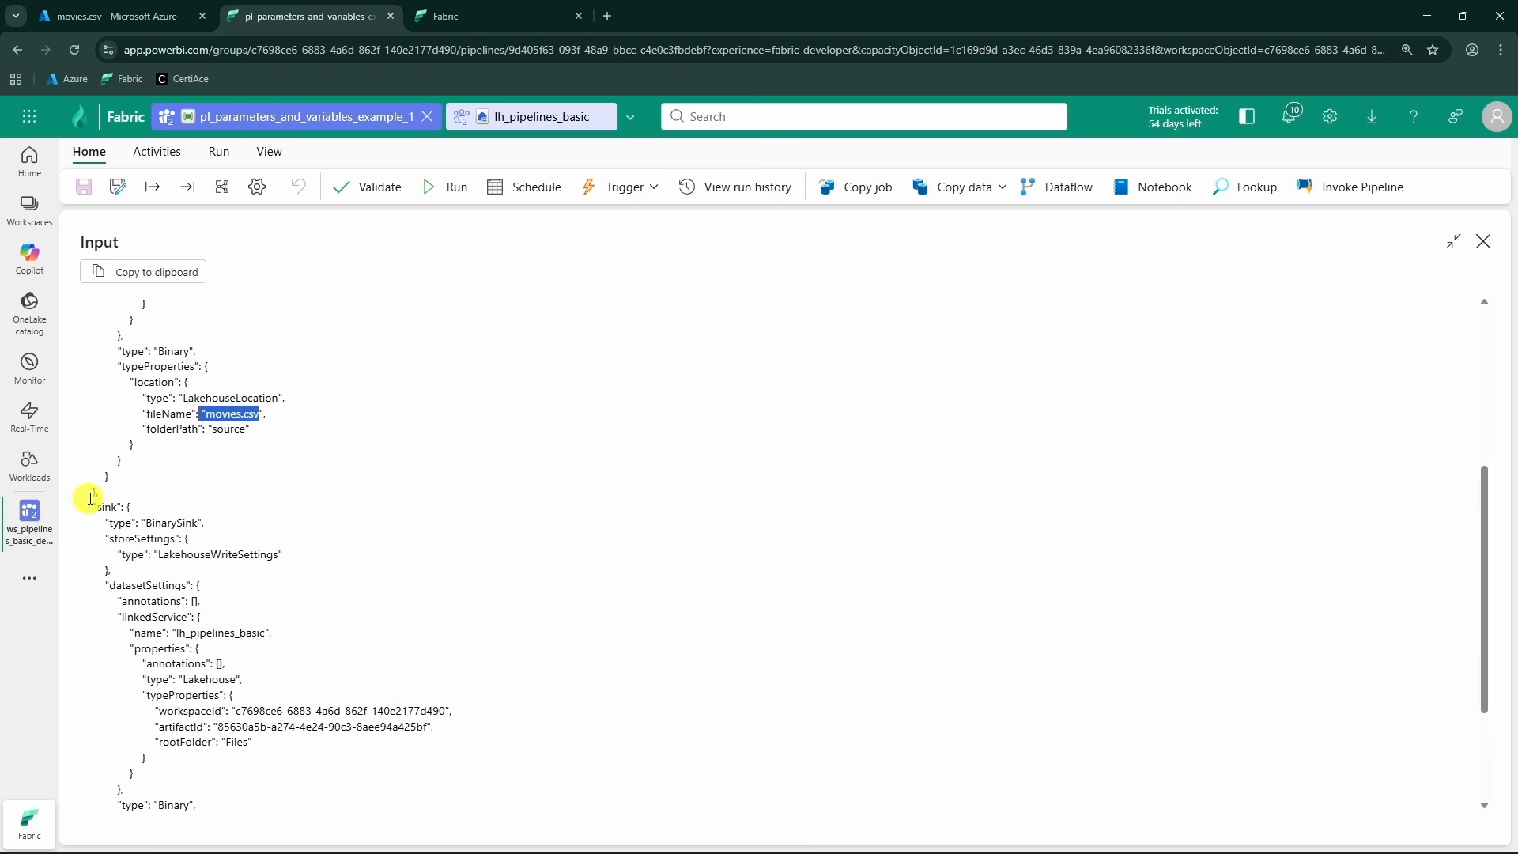
pyautogui.moveTo(101, 506); pyautogui.dragTo(271, 766)
pyautogui.scroll(-2, 285, 674)
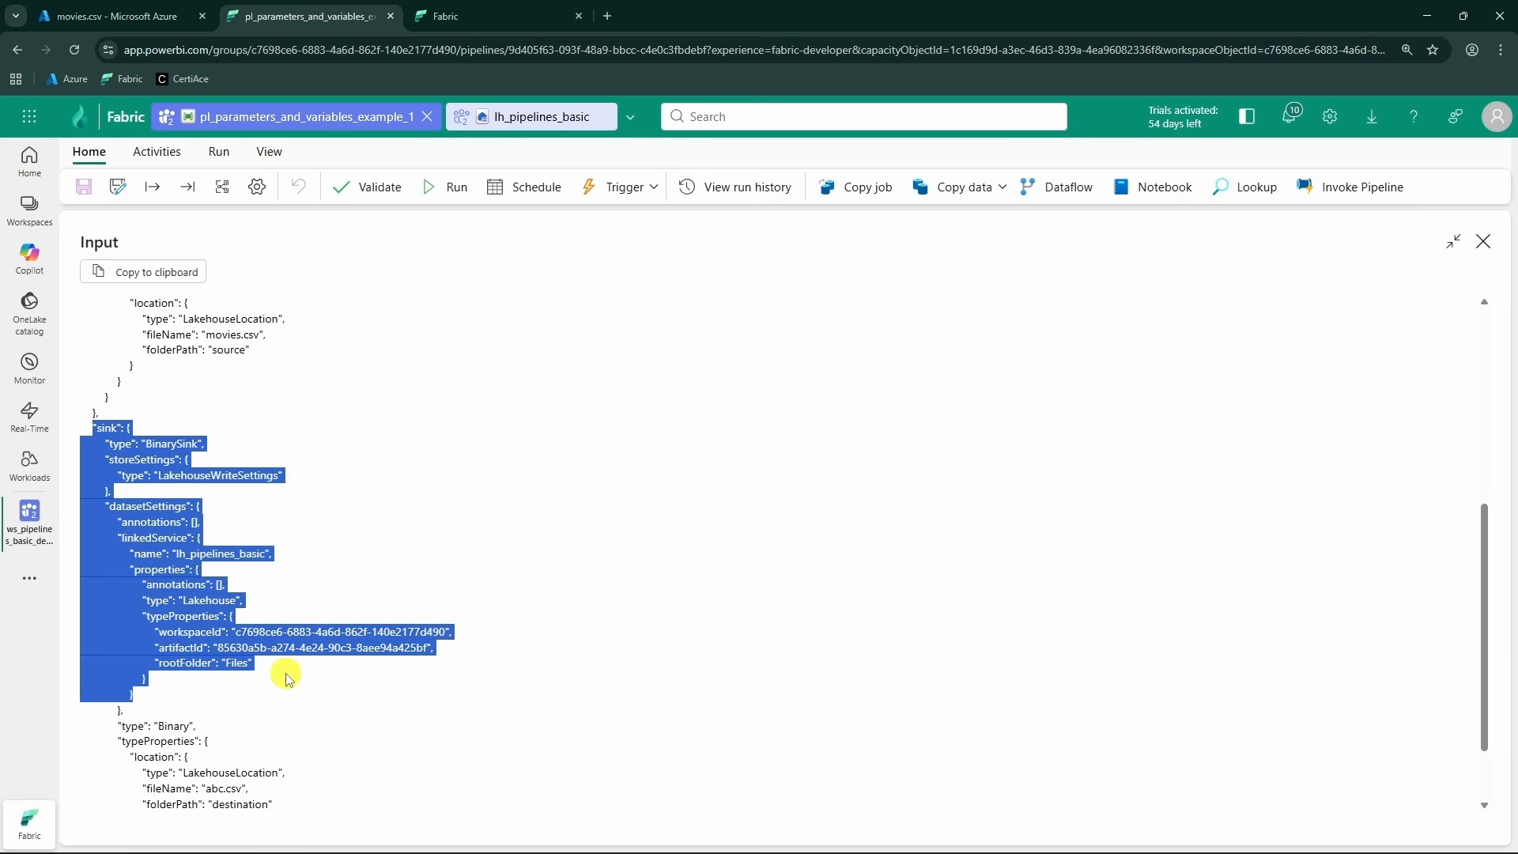
pyautogui.click(287, 676)
pyautogui.scroll(-1, 276, 680)
pyautogui.moveTo(241, 693); pyautogui.dragTo(202, 694)
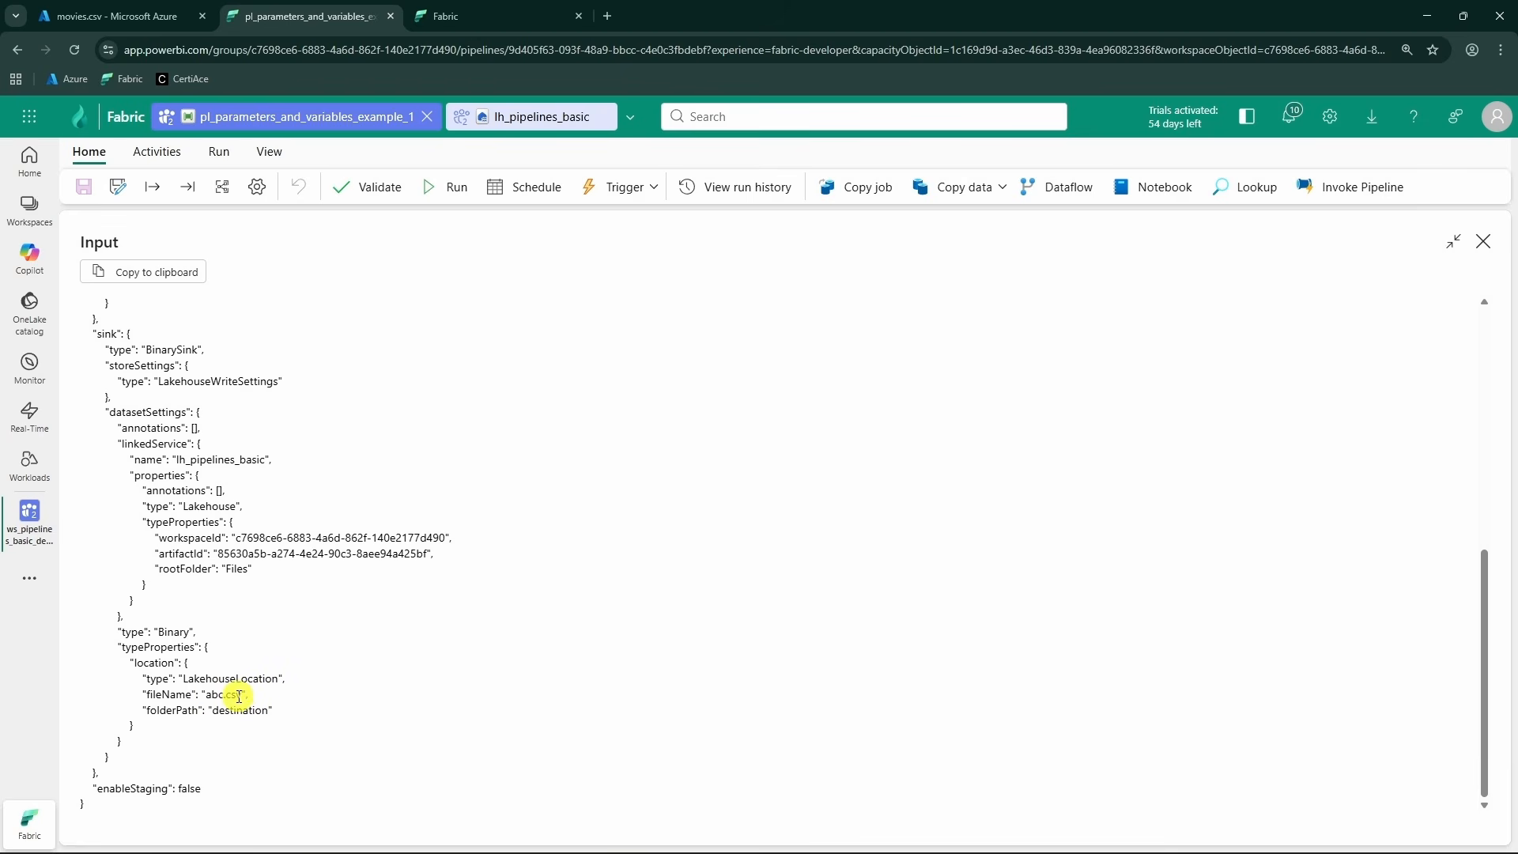
pyautogui.moveTo(241, 694); pyautogui.dragTo(204, 694)
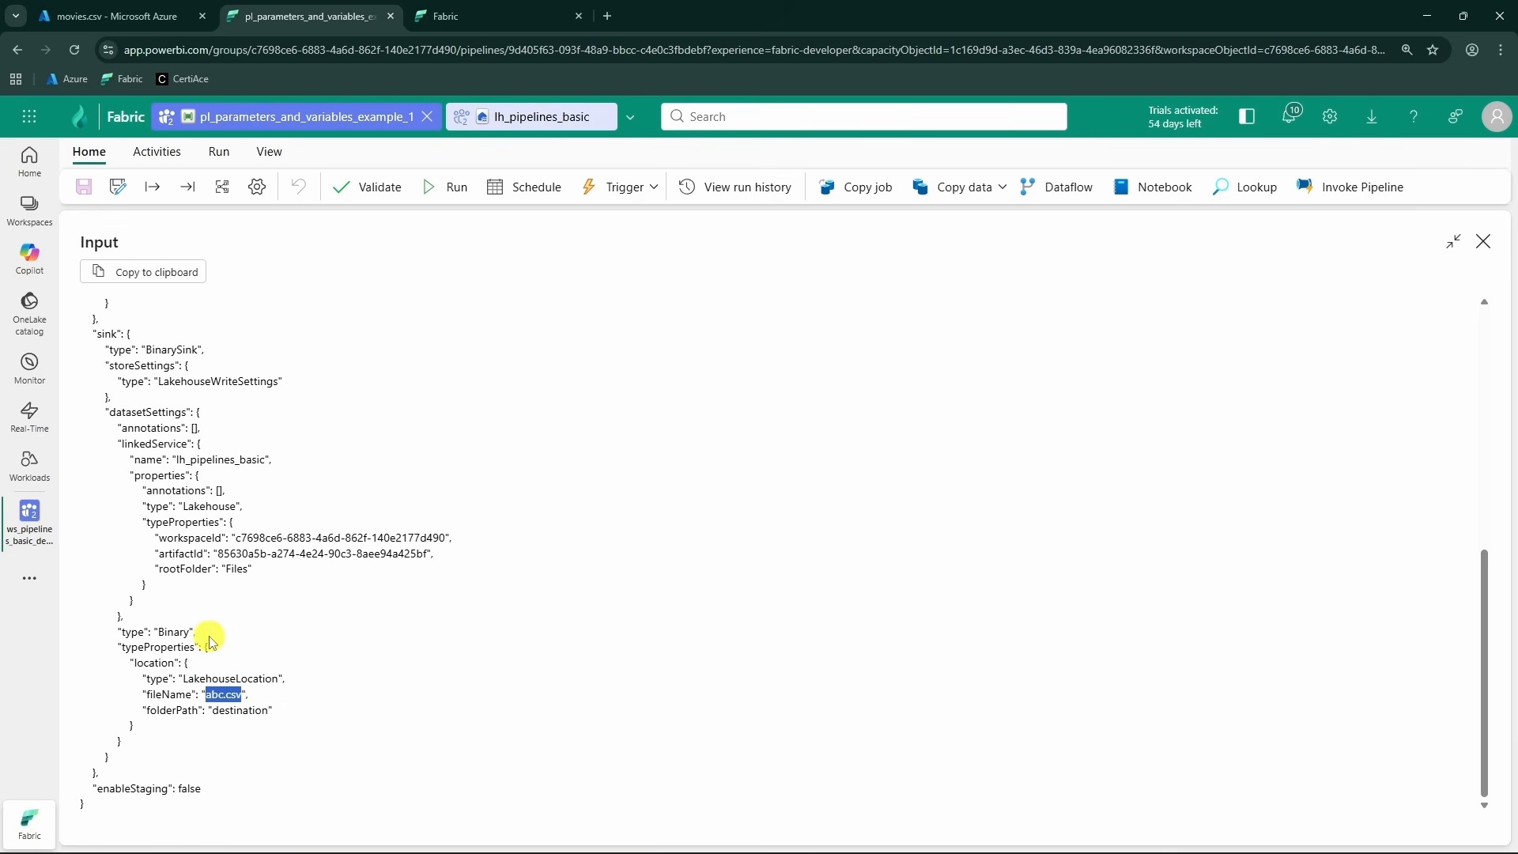
pyautogui.click(1482, 241)
pyautogui.click(503, 455)
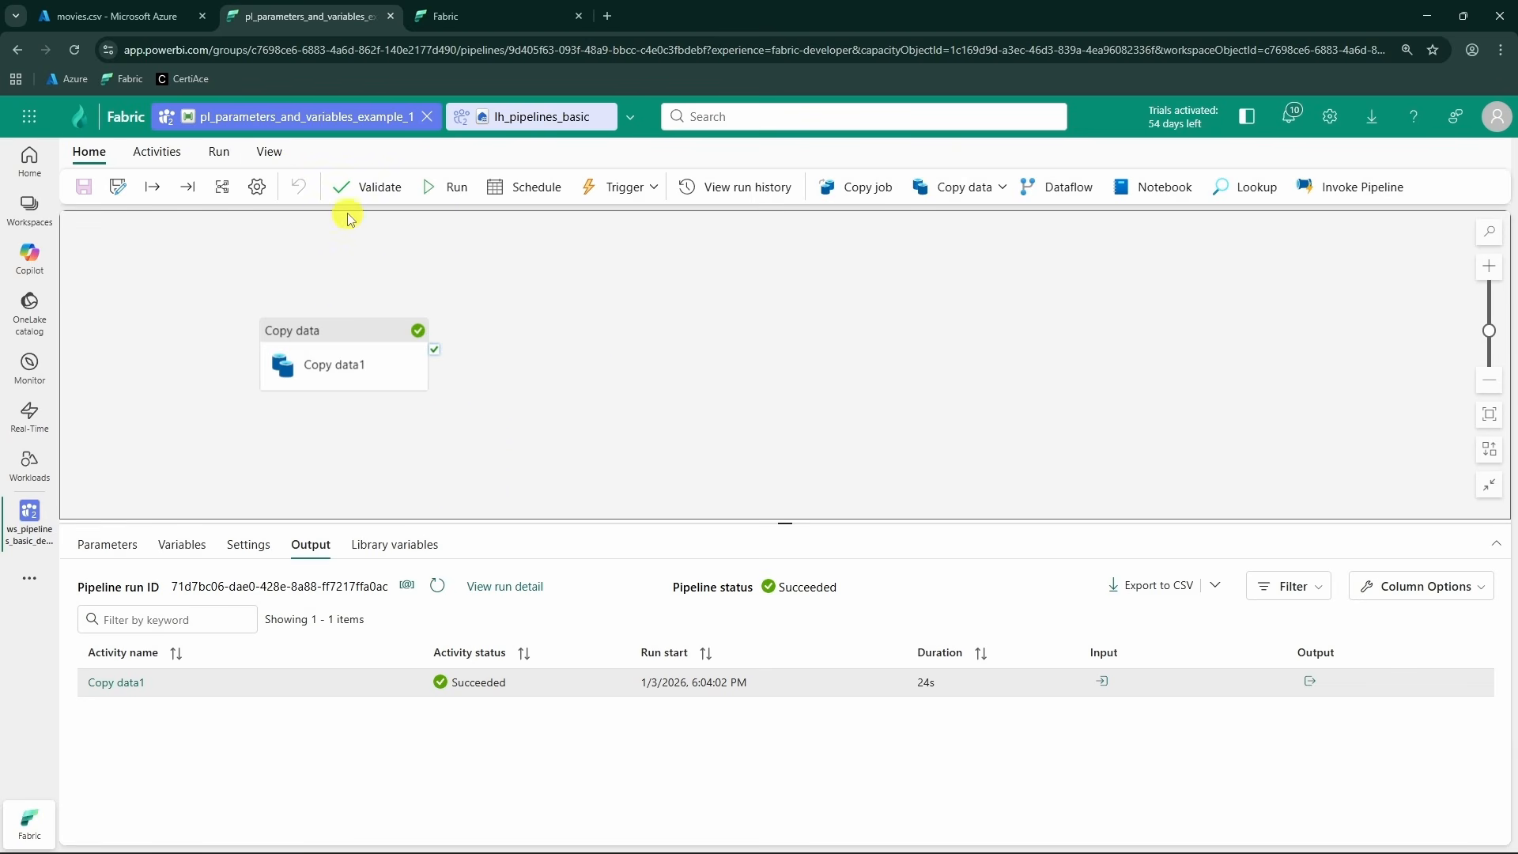
# - Inspect the pipeline's JSON code for the source file name and the destination file name expression, leaving the code unedited
pyautogui.click(268, 152)
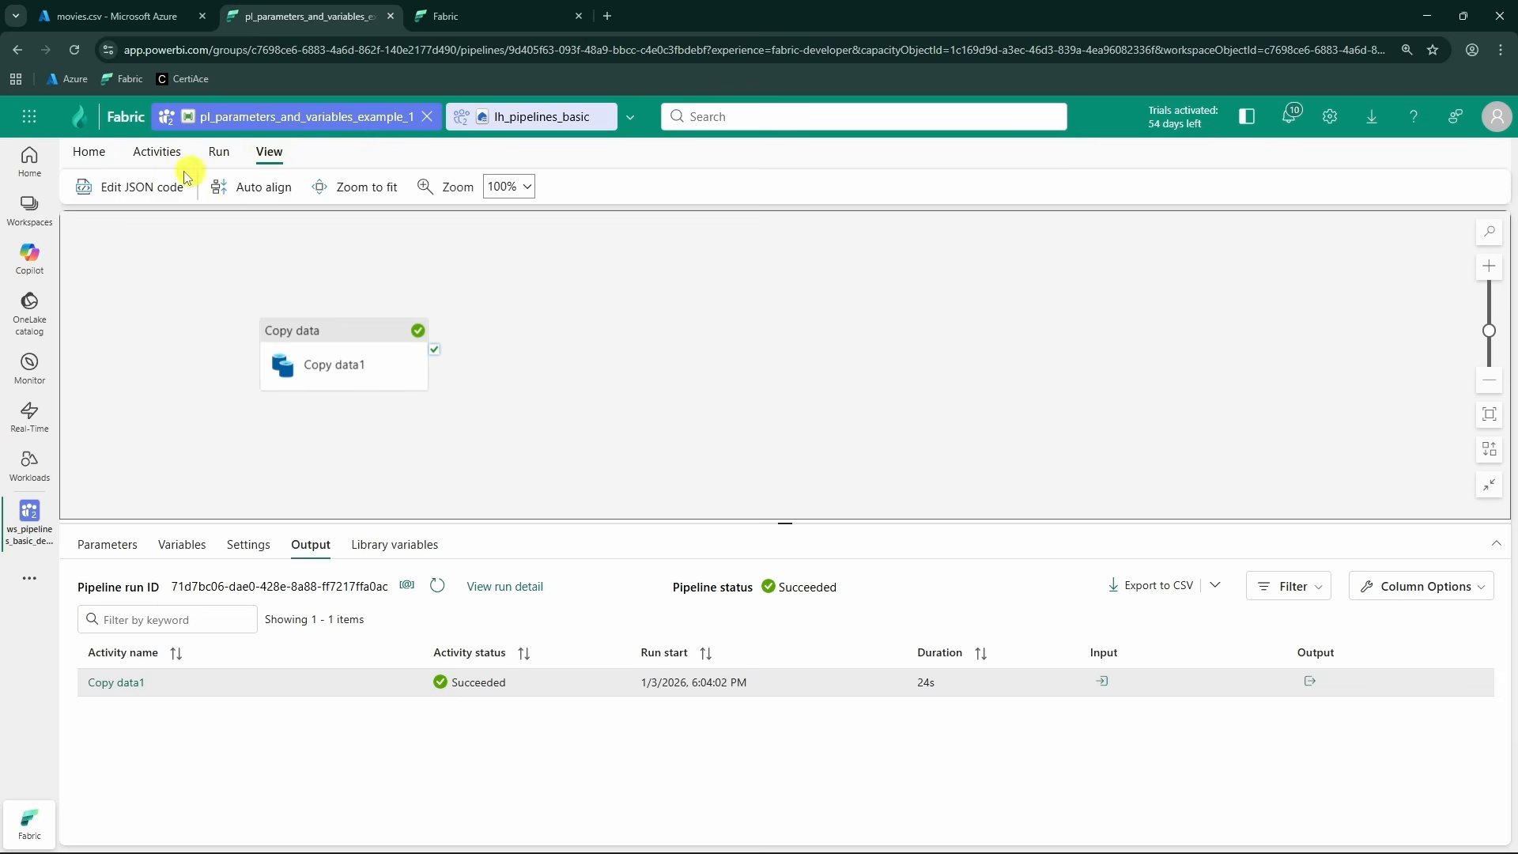
pyautogui.click(154, 187)
pyautogui.scroll(-2, 627, 472)
pyautogui.scroll(-10, 627, 472)
pyautogui.scroll(-1, 624, 479)
pyautogui.scroll(1, 632, 486)
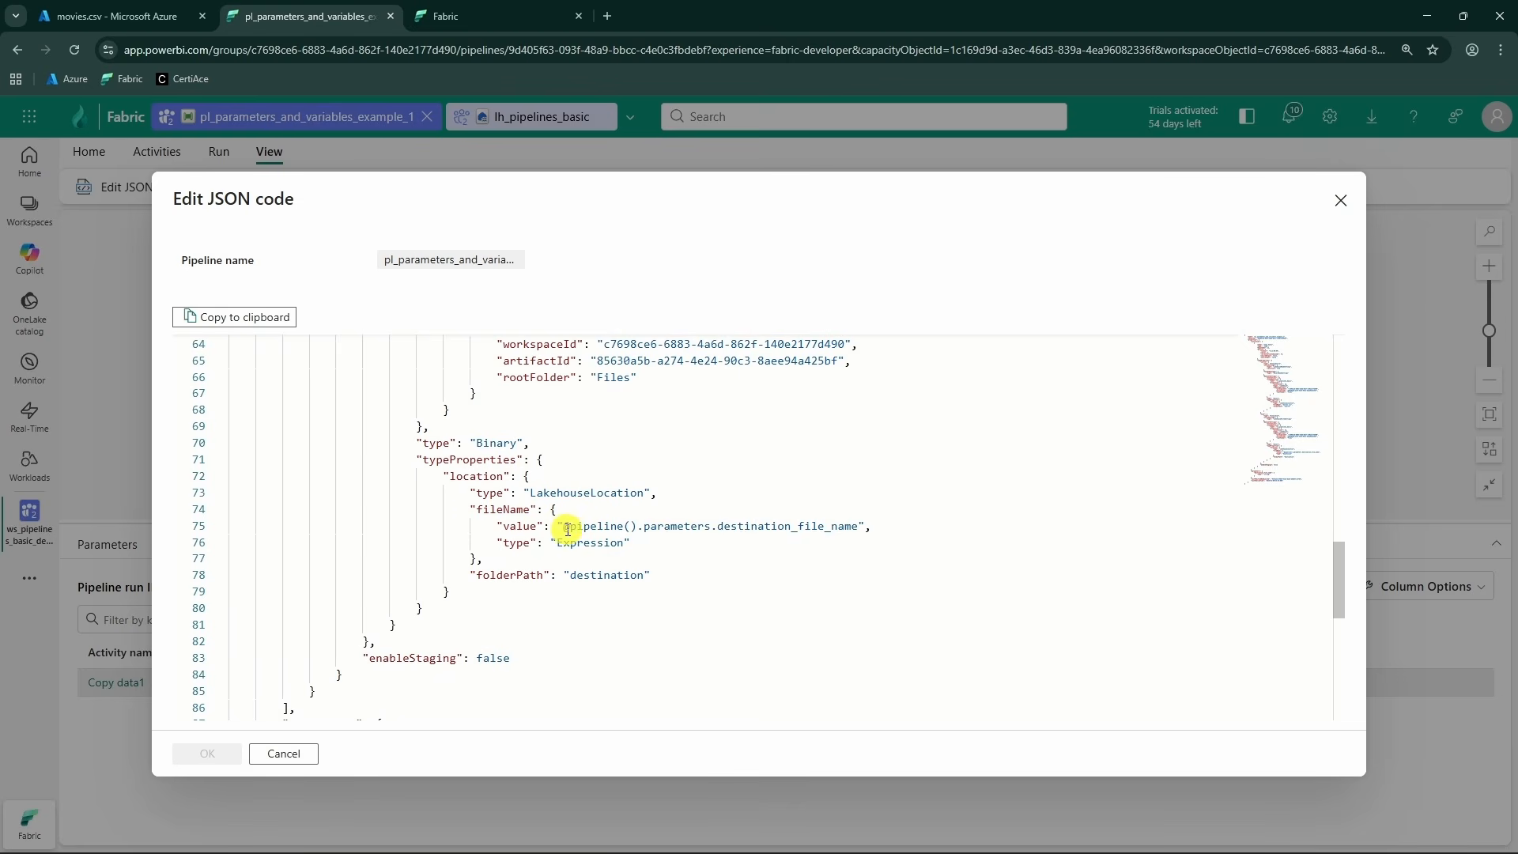
pyautogui.moveTo(558, 526); pyautogui.dragTo(857, 526)
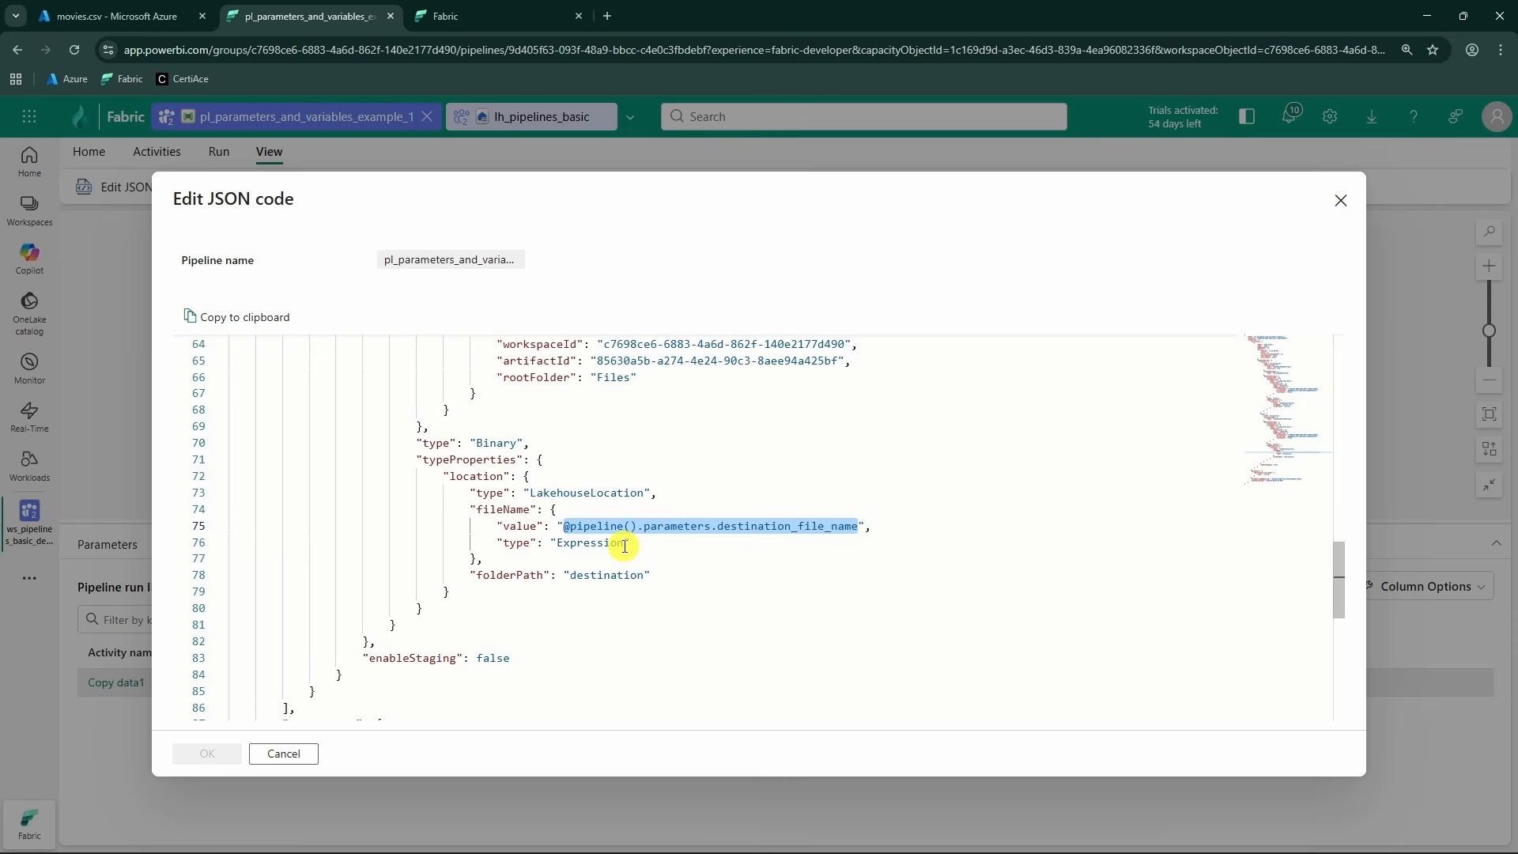
pyautogui.scroll(10, 621, 553)
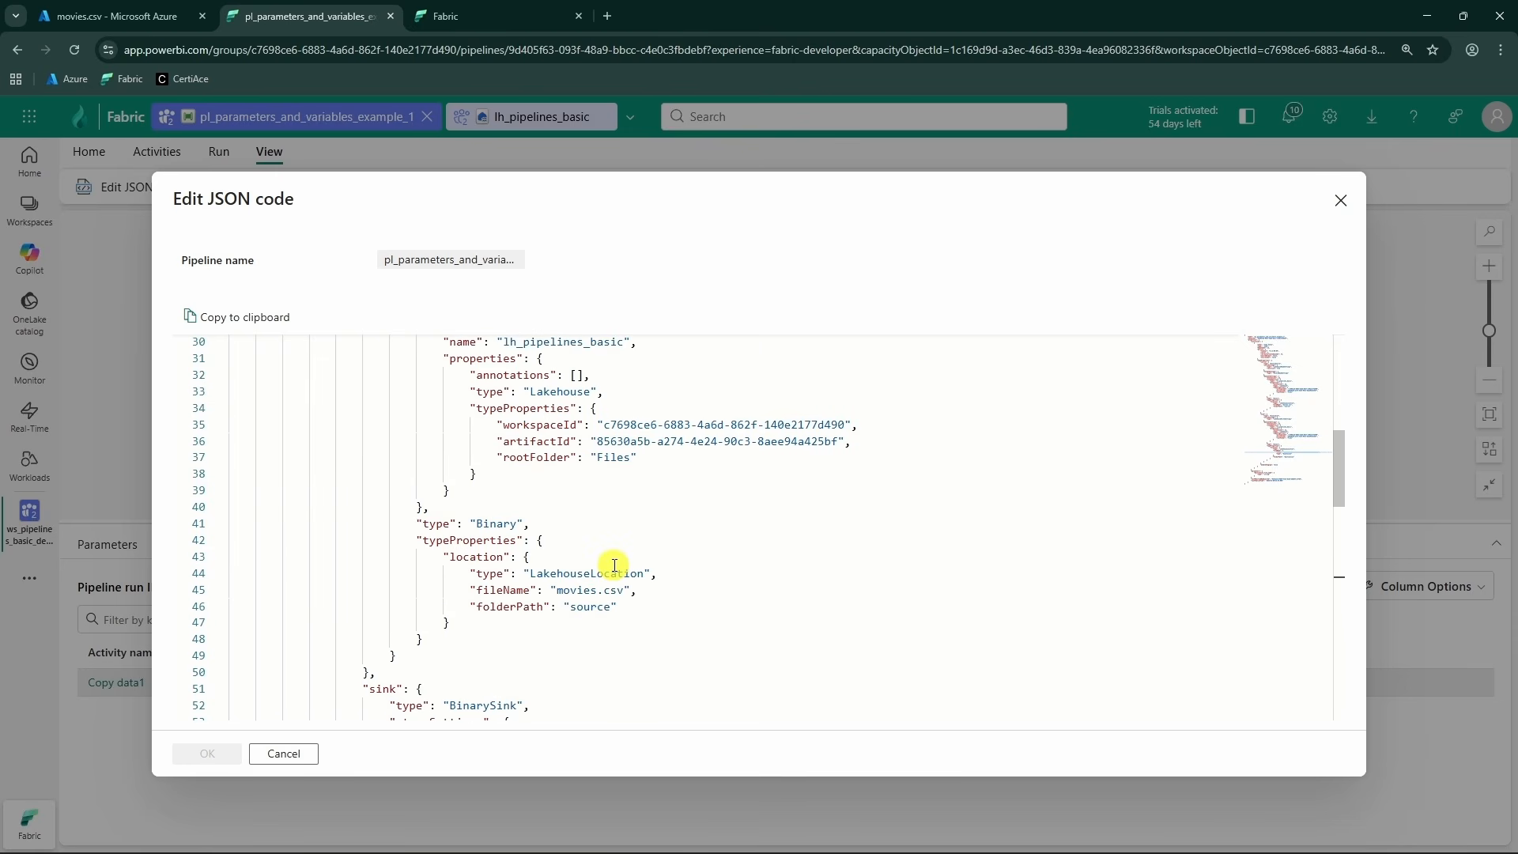
pyautogui.scroll(-10, 624, 577)
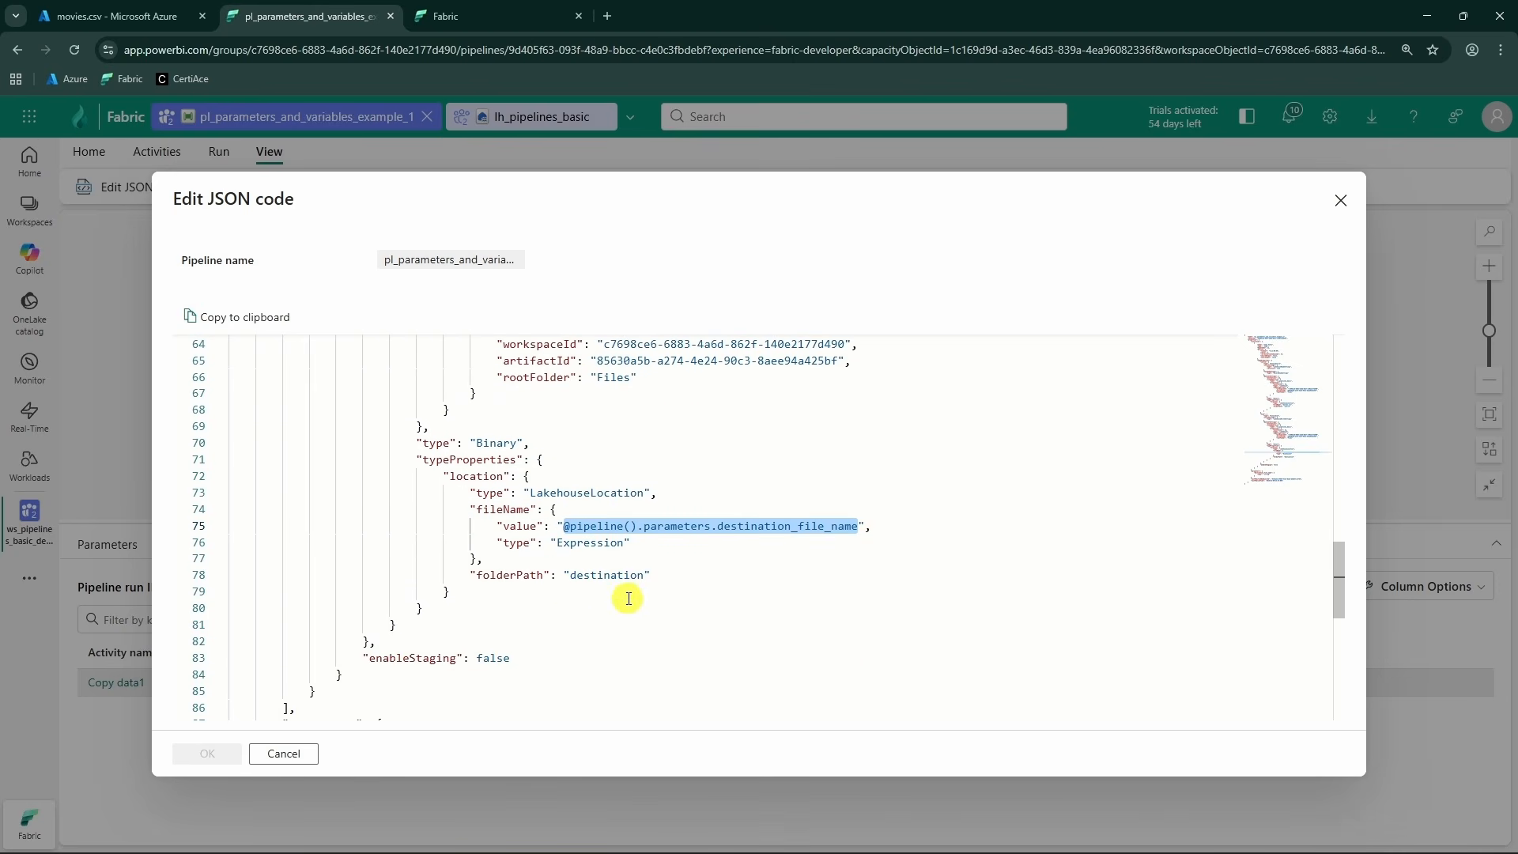
pyautogui.click(283, 754)
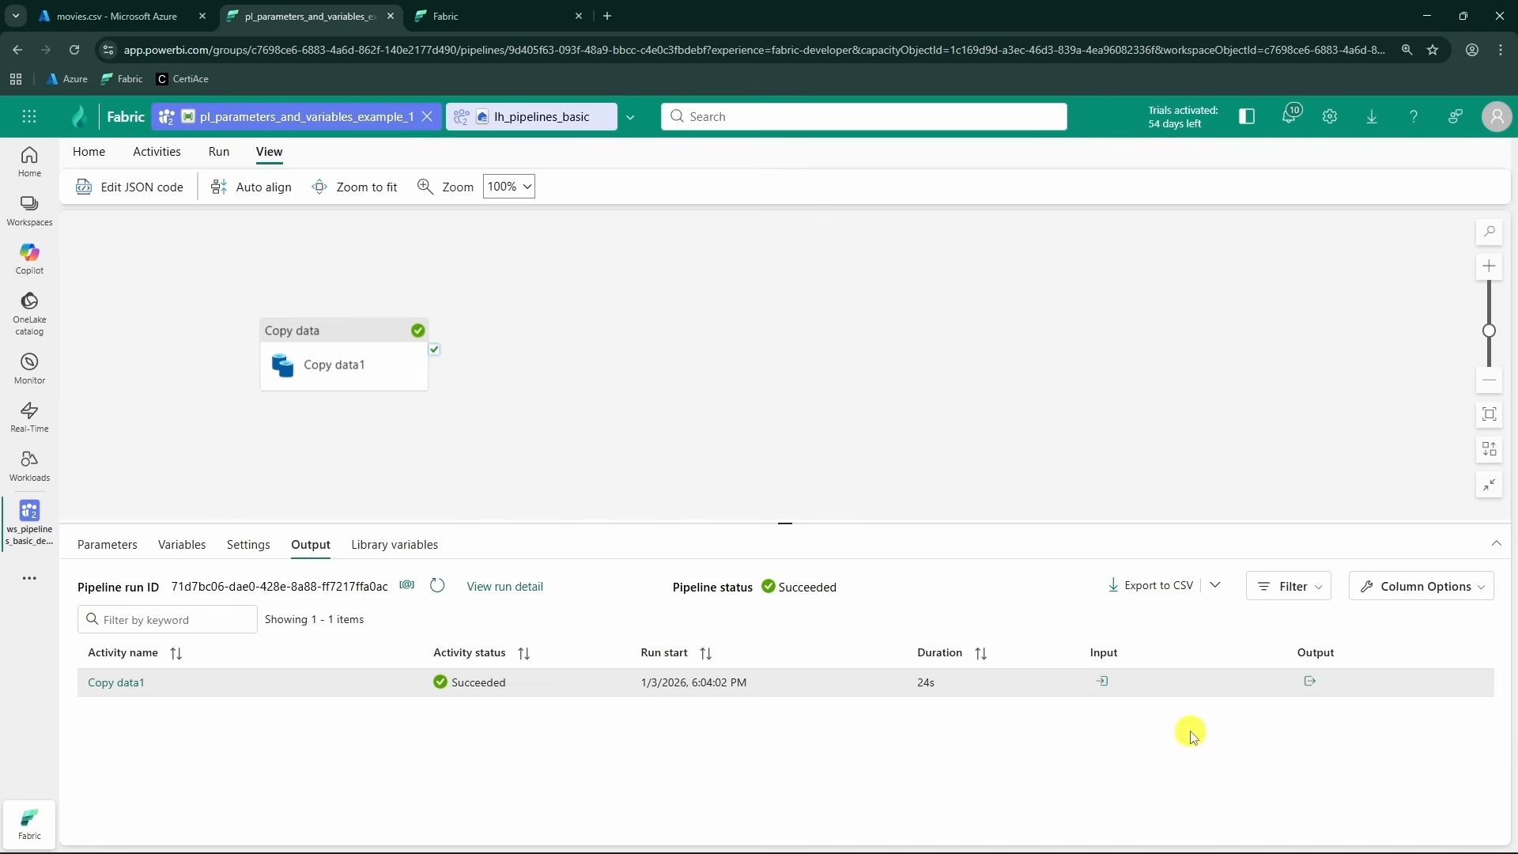
# - Examine the Copy data1 run's output JSON at full size and close it
pyautogui.click(1301, 684)
pyautogui.scroll(-3, 1304, 589)
pyautogui.scroll(-8, 1304, 593)
pyautogui.scroll(-2, 1328, 569)
pyautogui.scroll(5, 1297, 580)
pyautogui.click(1440, 440)
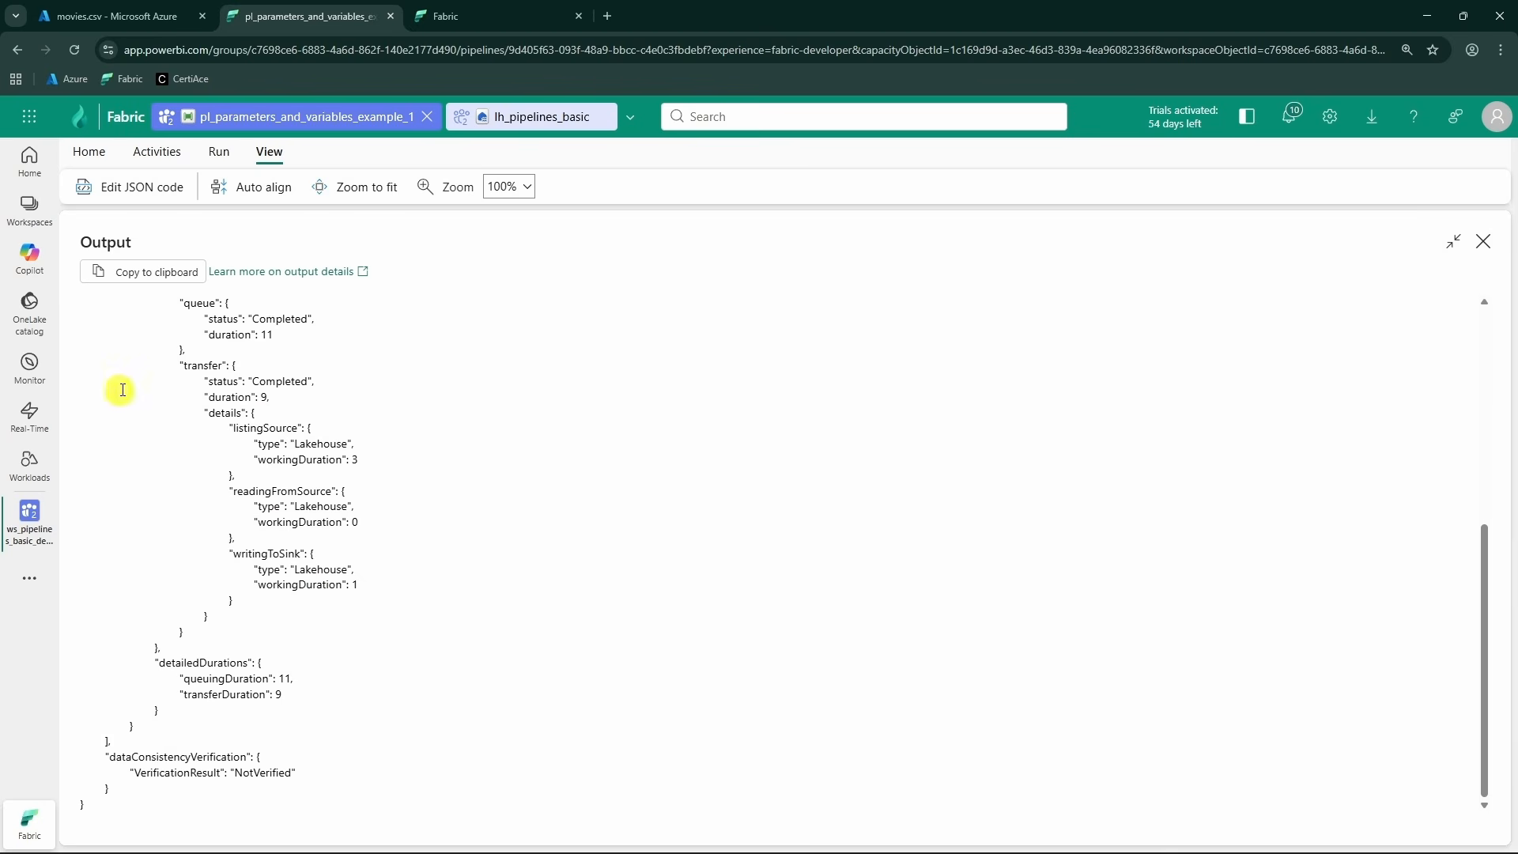
pyautogui.click(1488, 247)
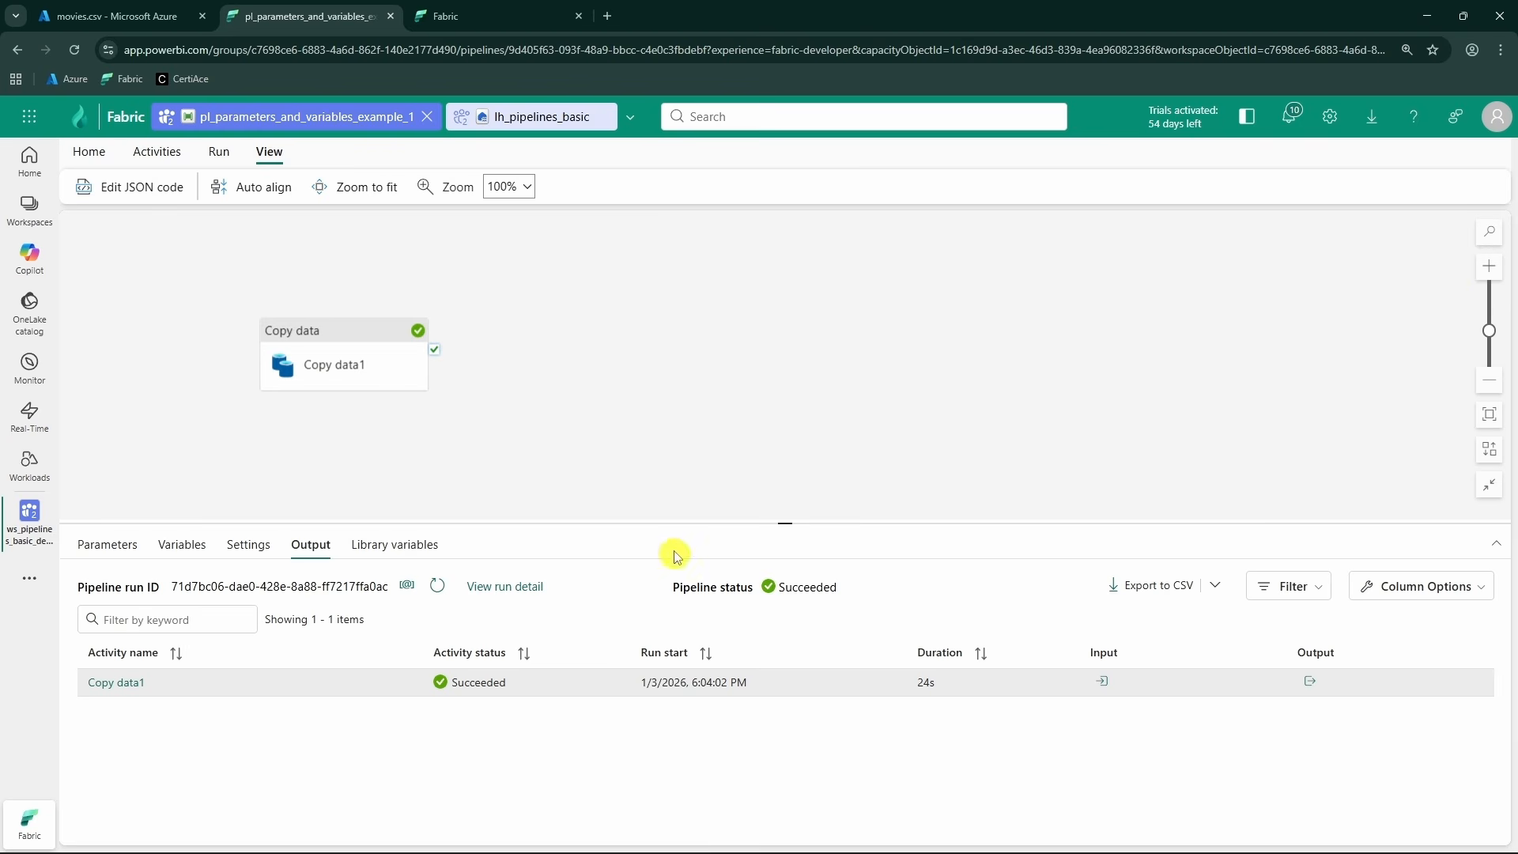
# - Check the run-time value request for destination_file_name, cancel that run, and review the pipeline's parameter definition
pyautogui.click(149, 157)
pyautogui.click(87, 151)
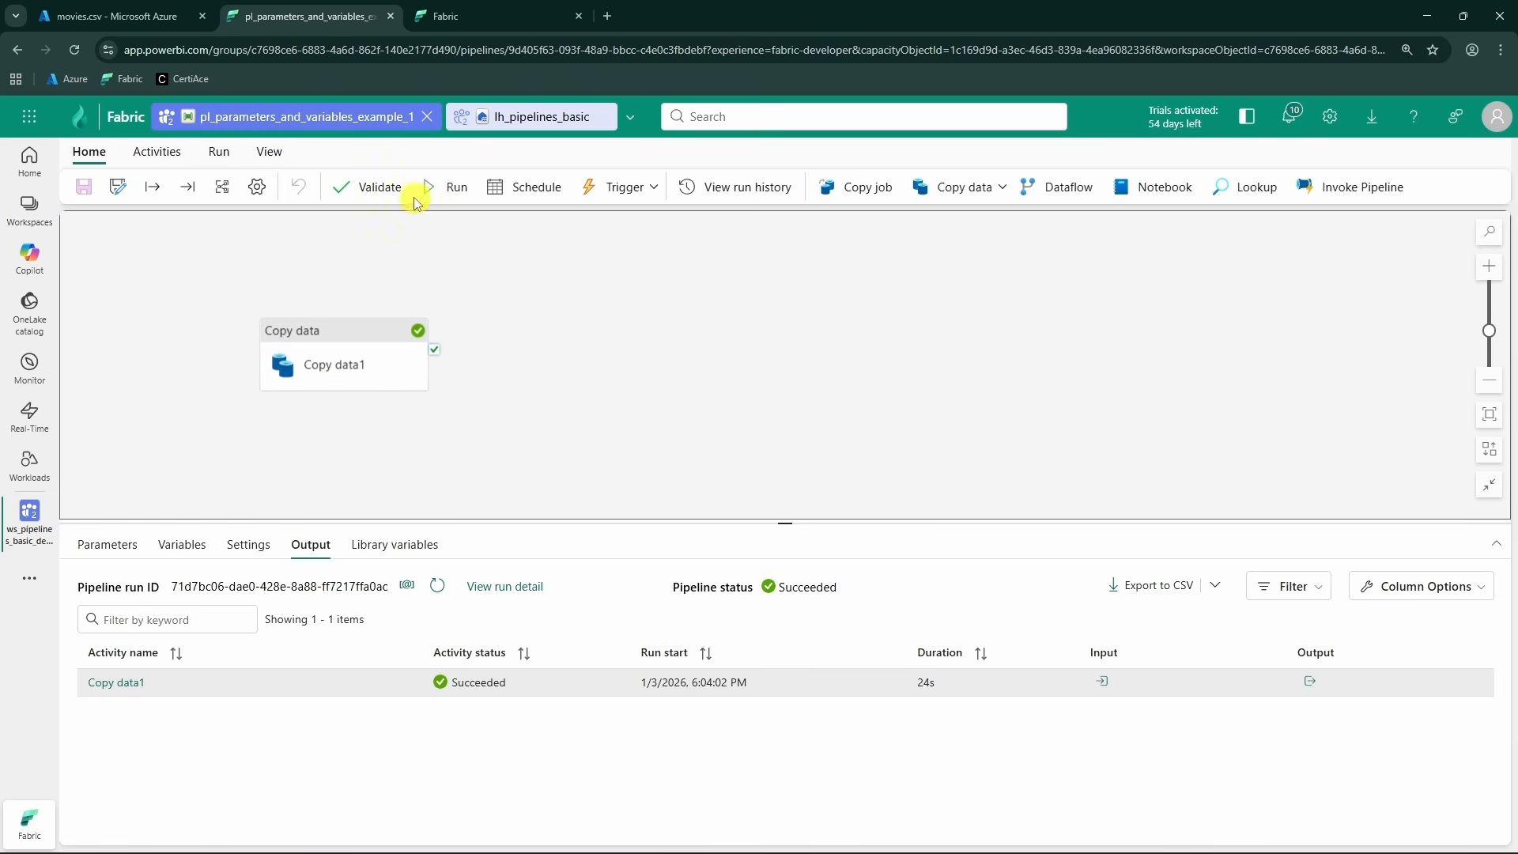
pyautogui.click(457, 188)
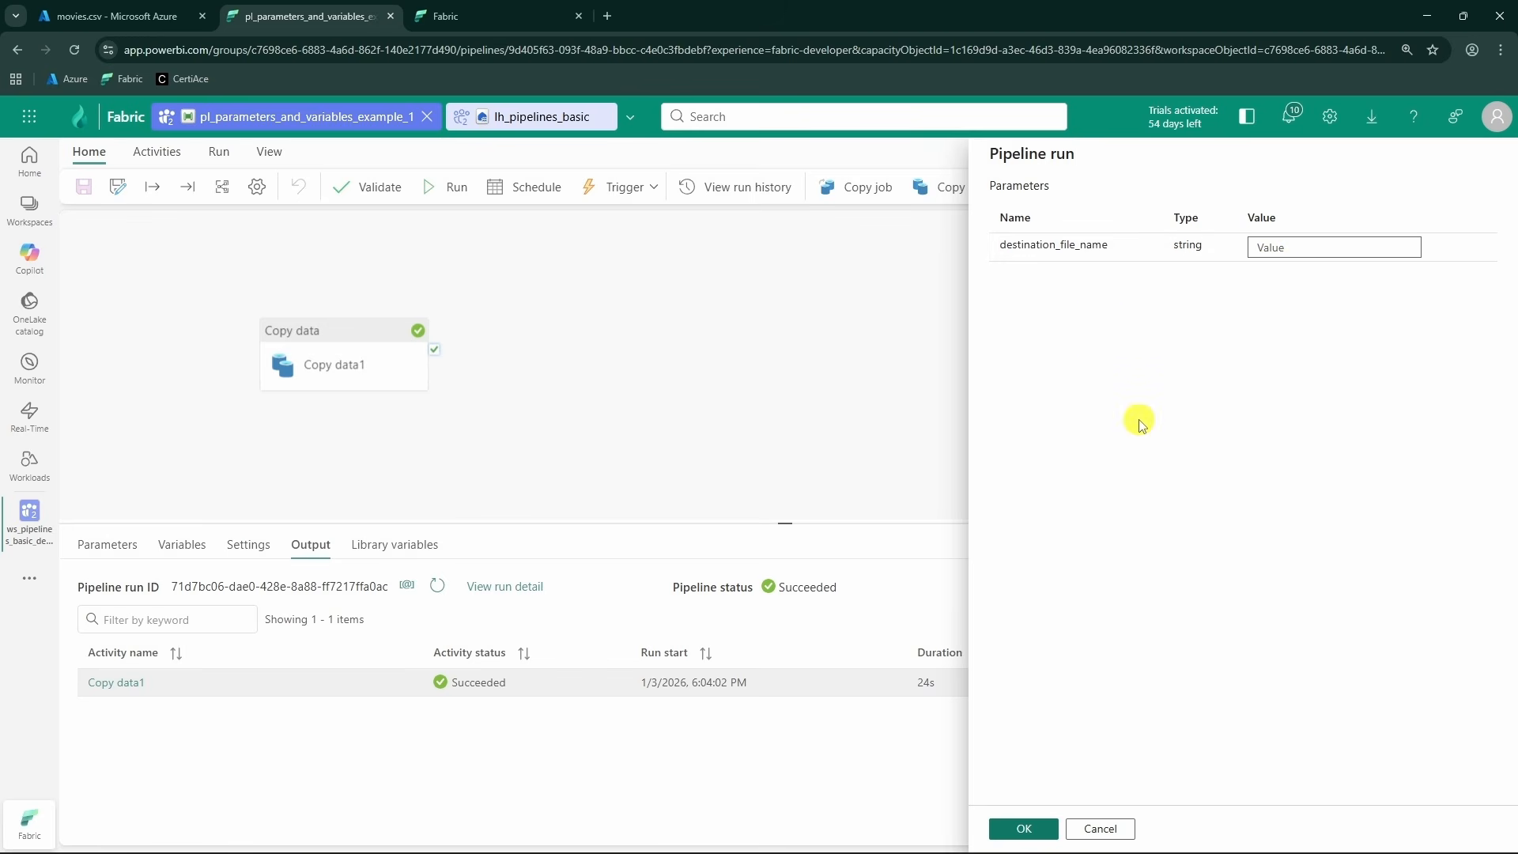
pyautogui.click(1101, 830)
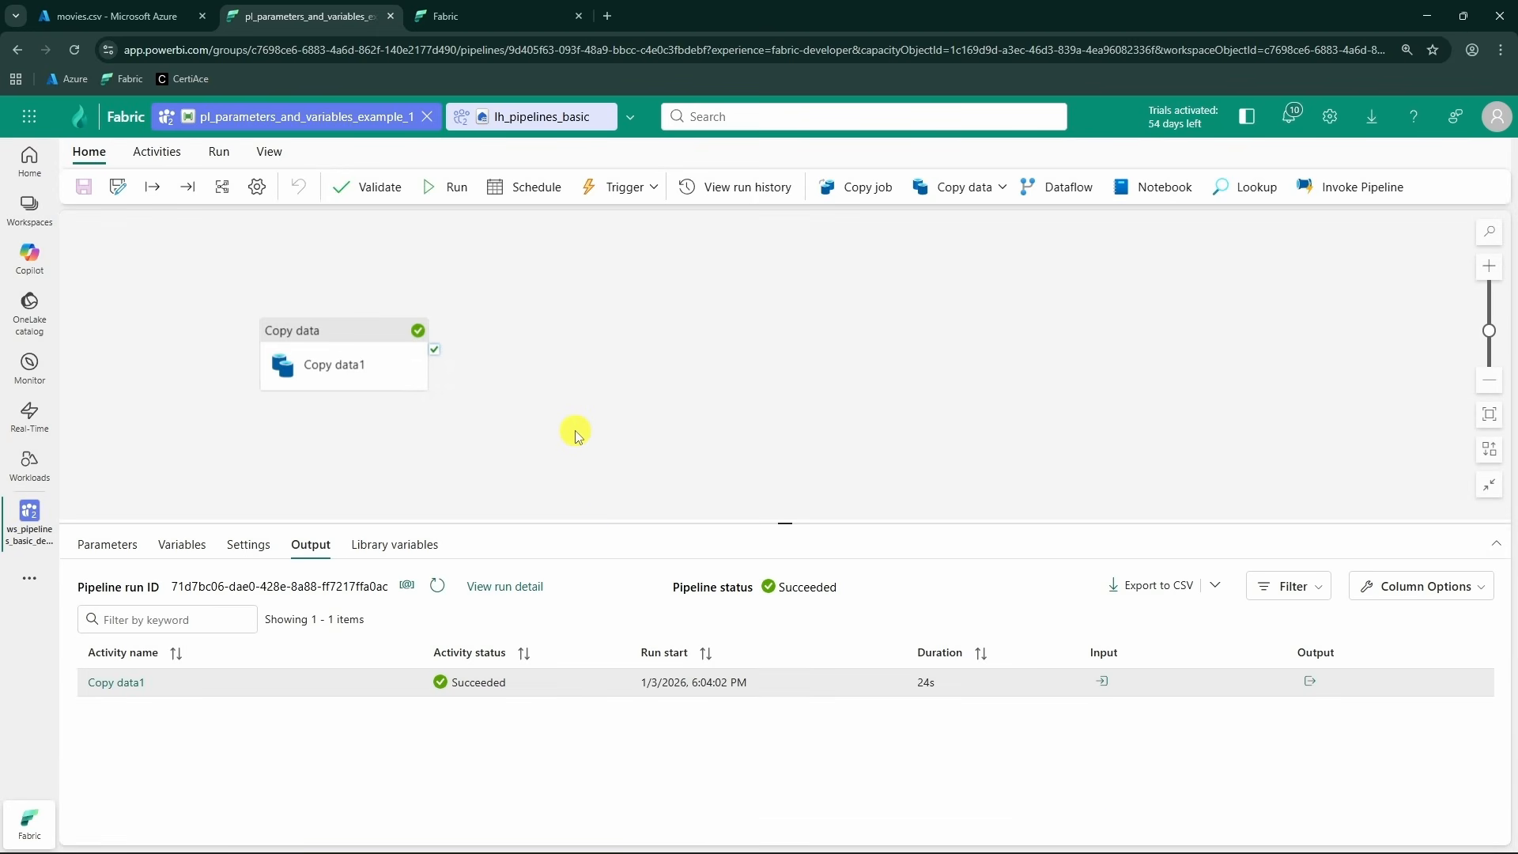
pyautogui.click(114, 544)
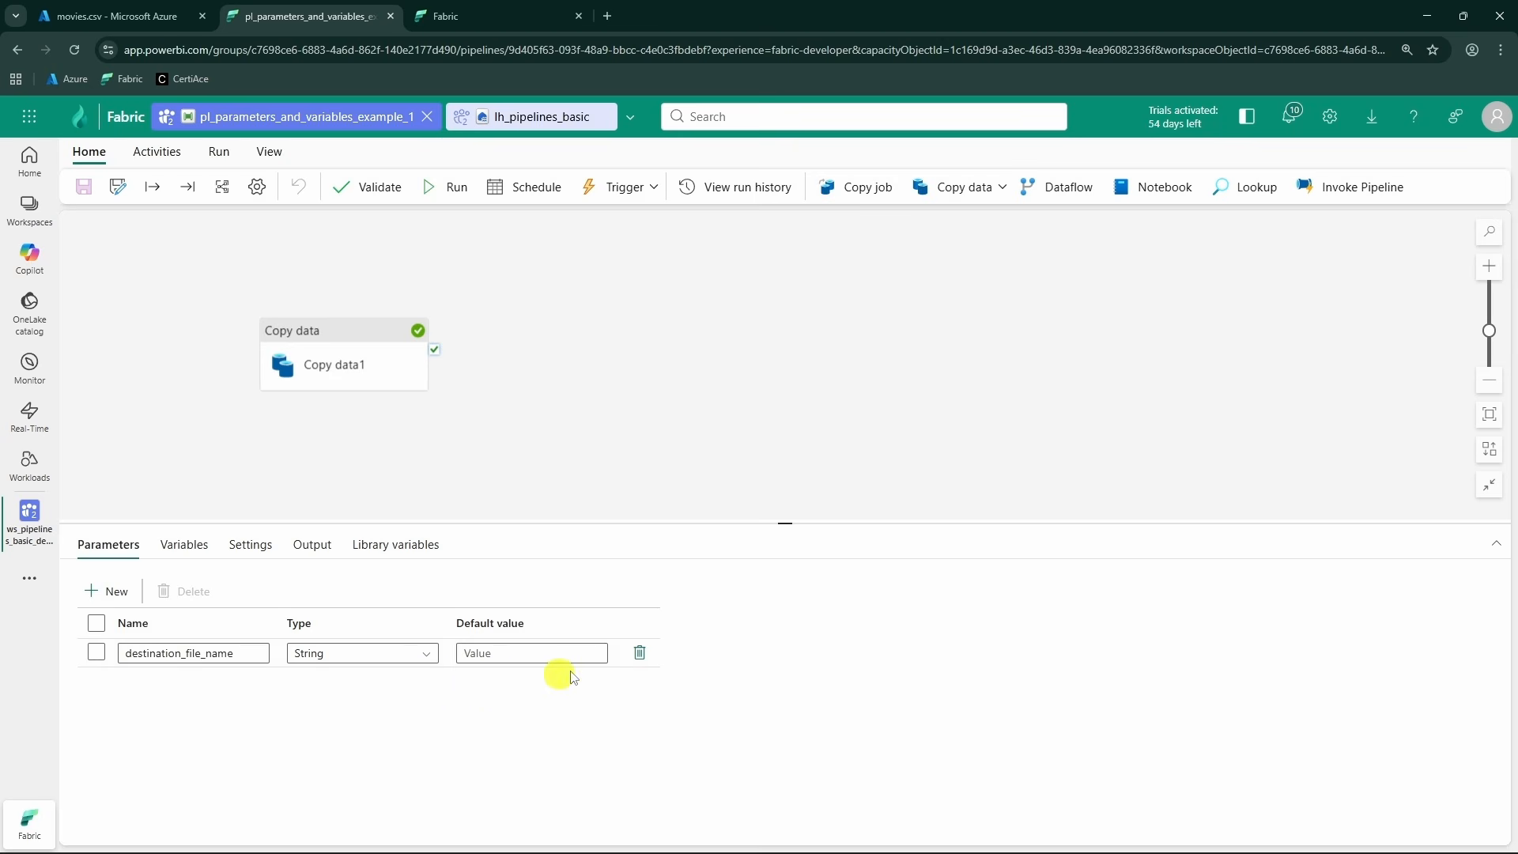
# - Add an Invoke Pipeline activity to the canvas and open its settings, dismissing the connection hint
pyautogui.click(1361, 195)
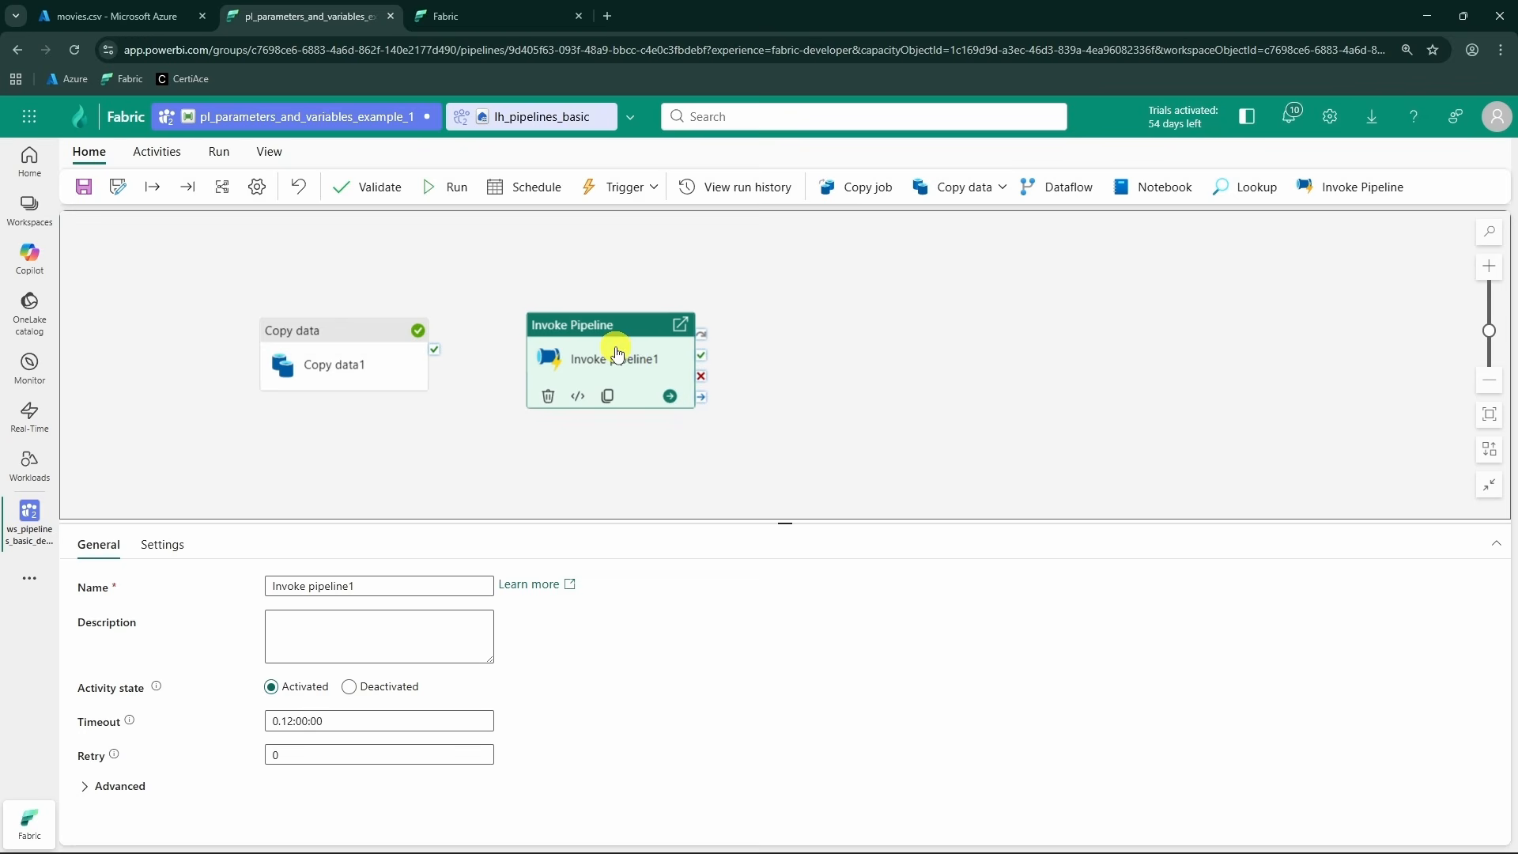
pyautogui.click(161, 544)
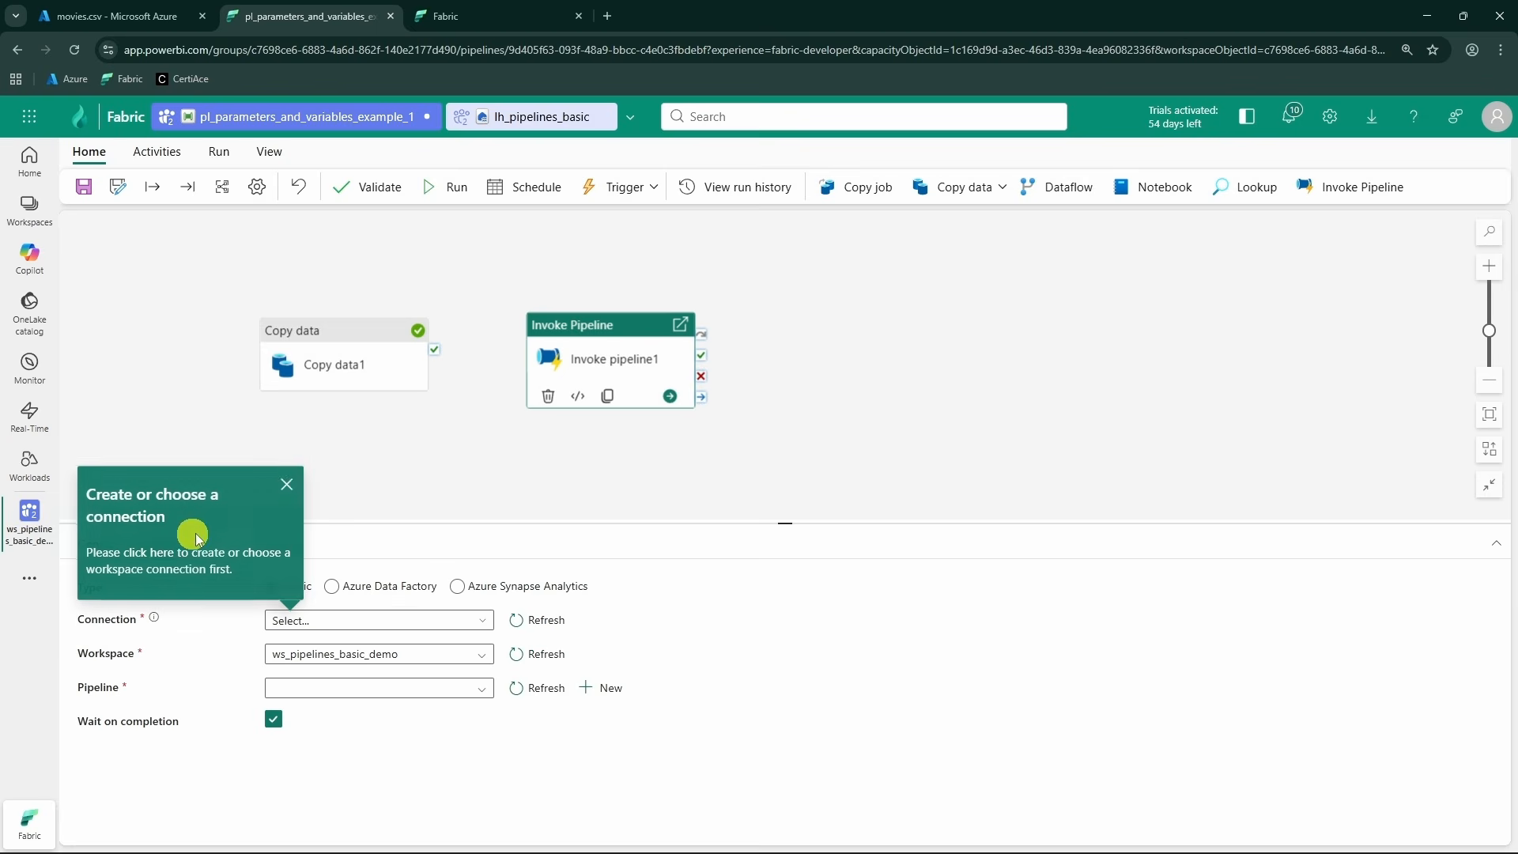
pyautogui.click(288, 486)
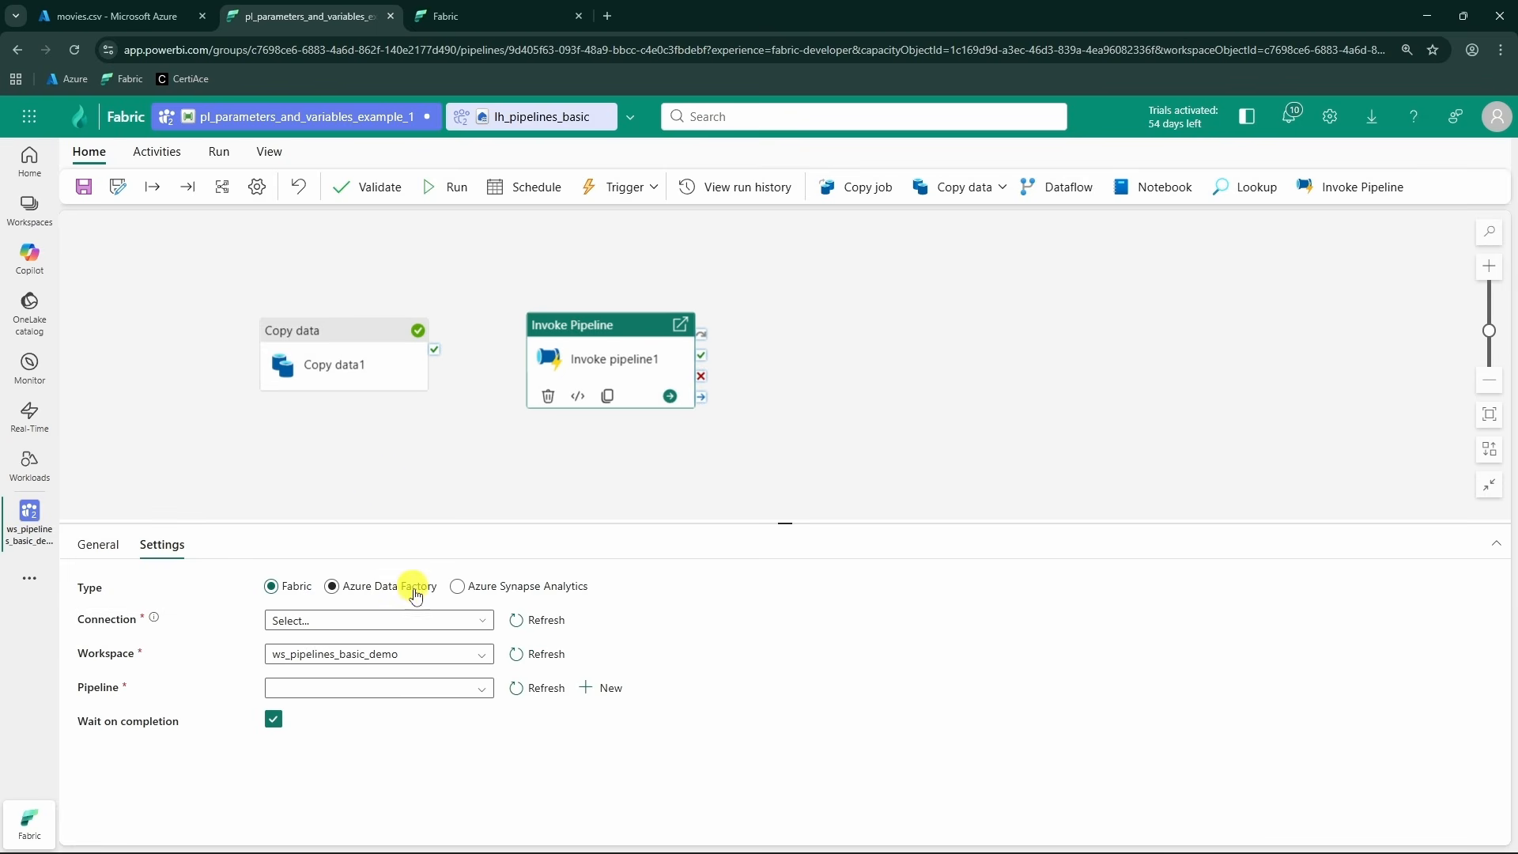
# - Review the Invoke Pipeline activity's connection options and settings against the pipeline's parameters, and delete the activity
pyautogui.click(431, 620)
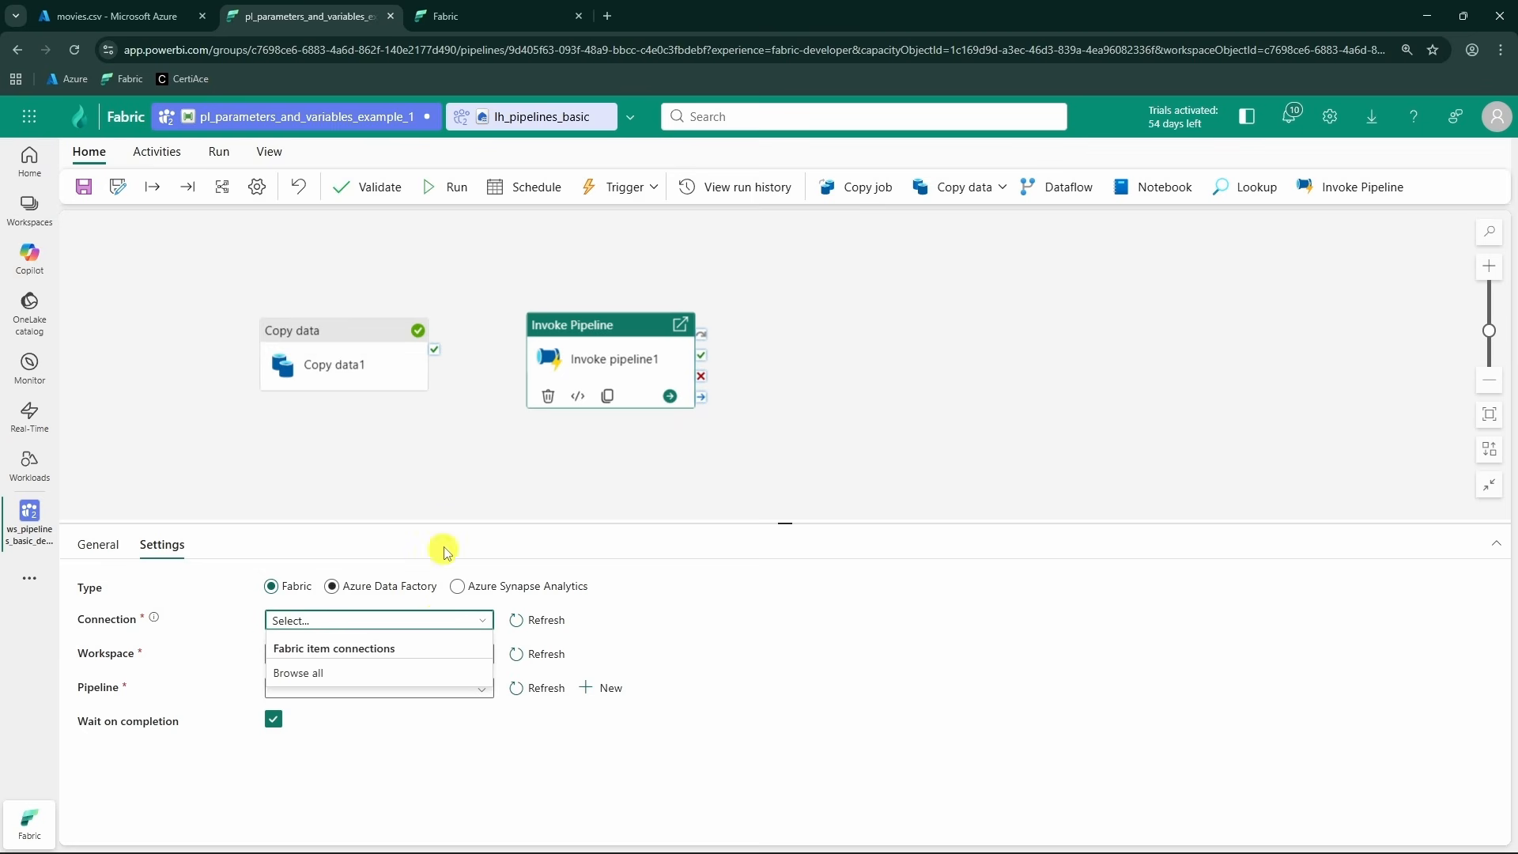
pyautogui.click(499, 453)
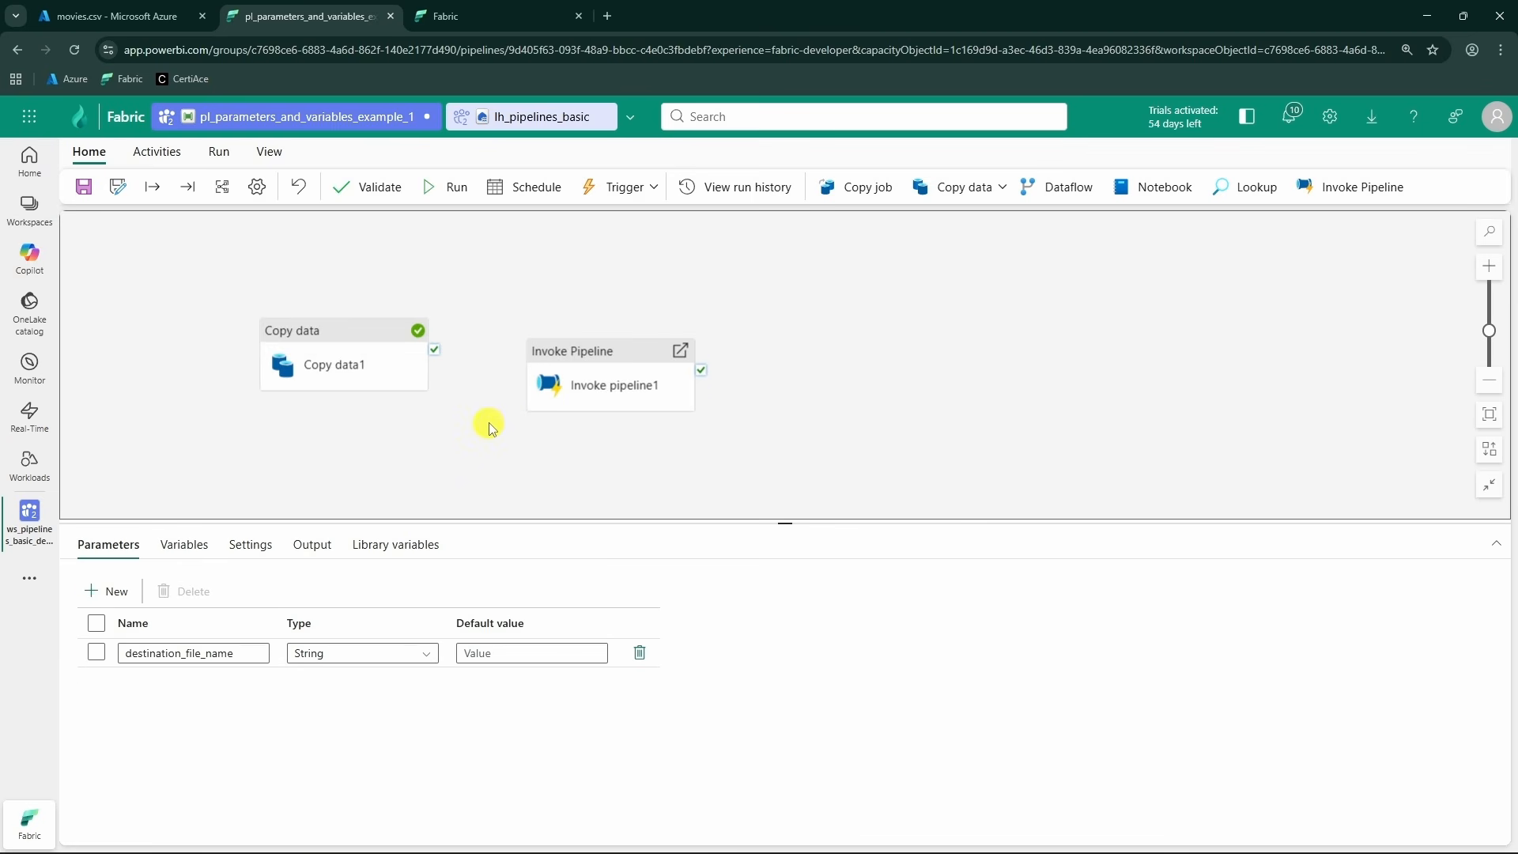
pyautogui.click(613, 395)
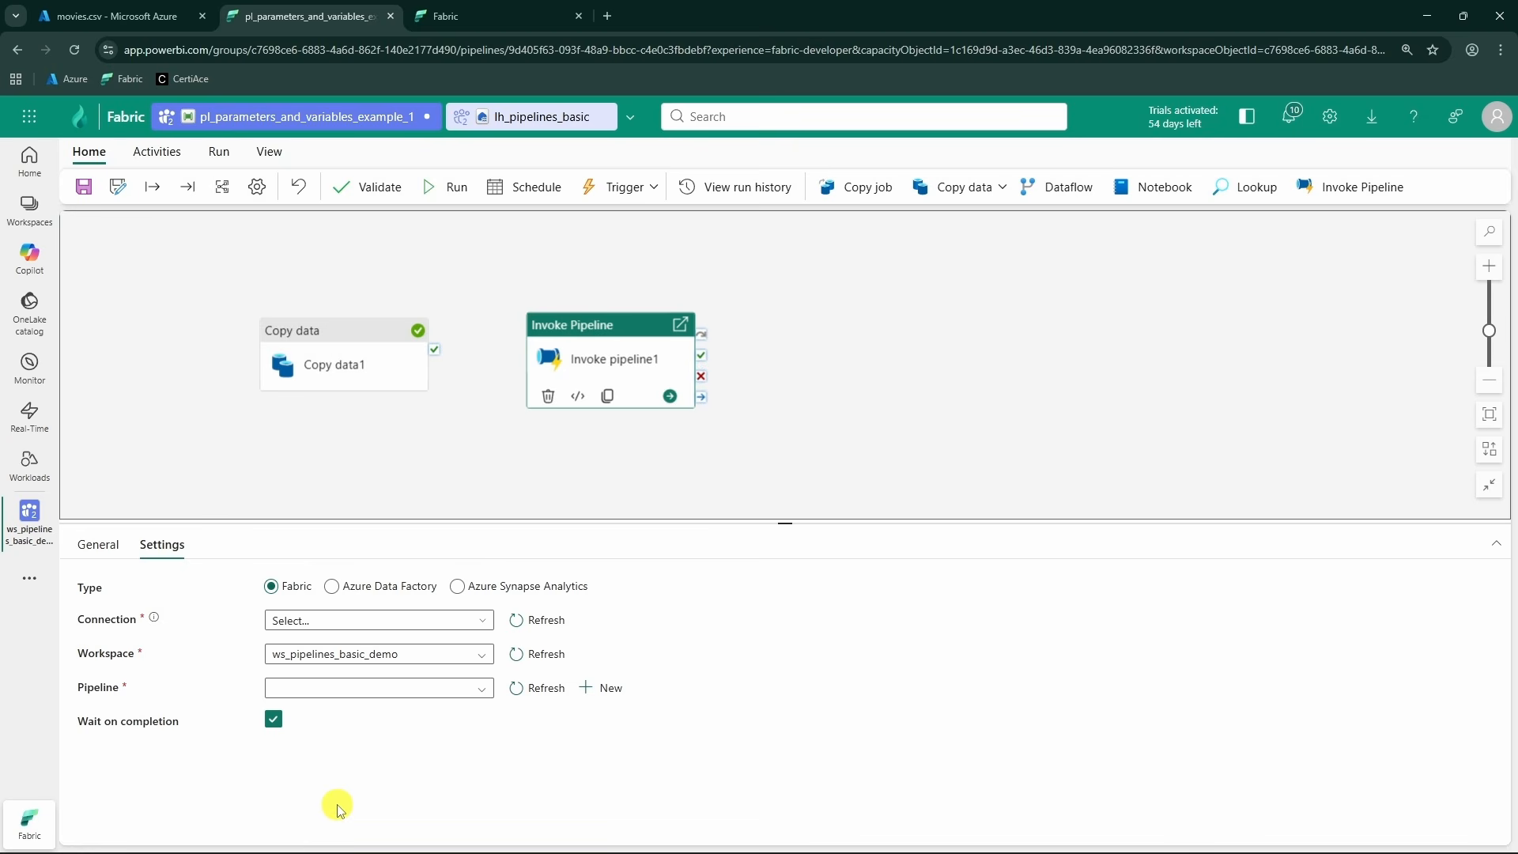
pyautogui.moveTo(381, 374)
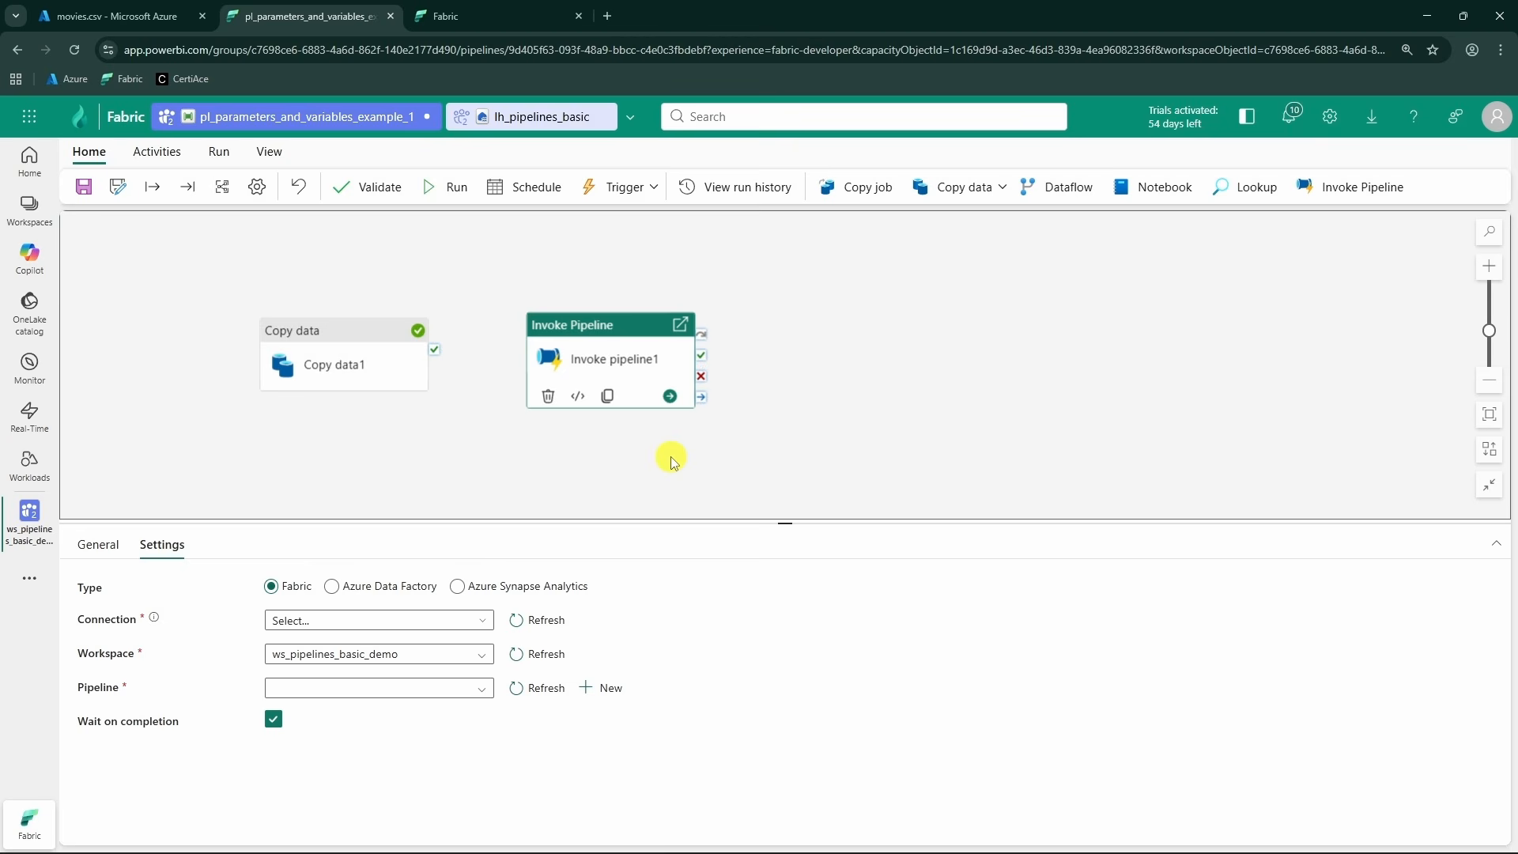
pyautogui.moveTo(623, 352)
pyautogui.mouseDown()
pyautogui.moveTo(553, 326)
pyautogui.moveTo(569, 348)
pyautogui.moveTo(611, 348)
pyautogui.mouseUp()
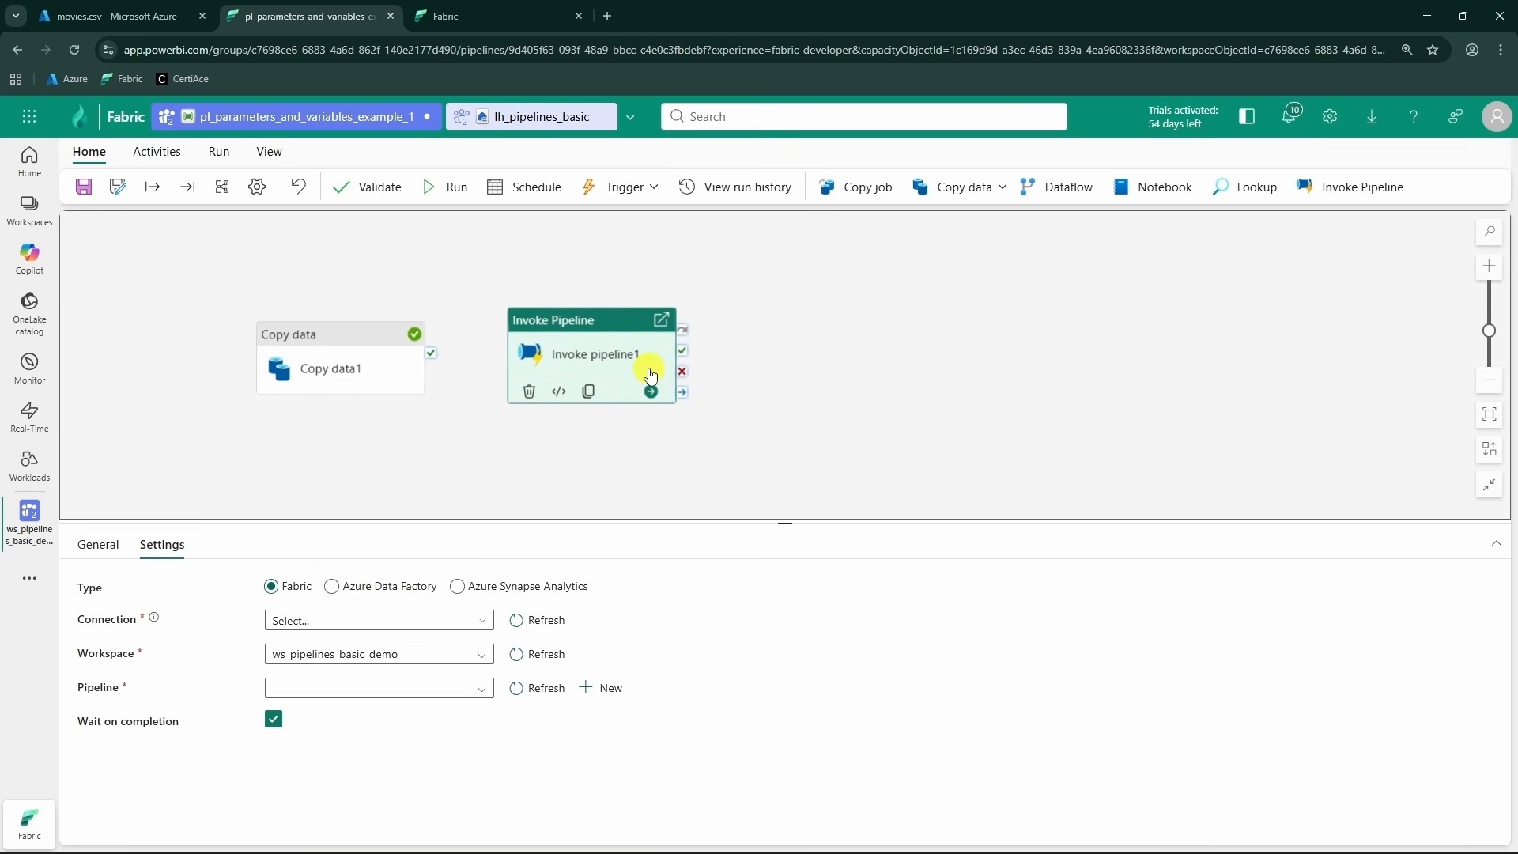
pyautogui.press('Delete')
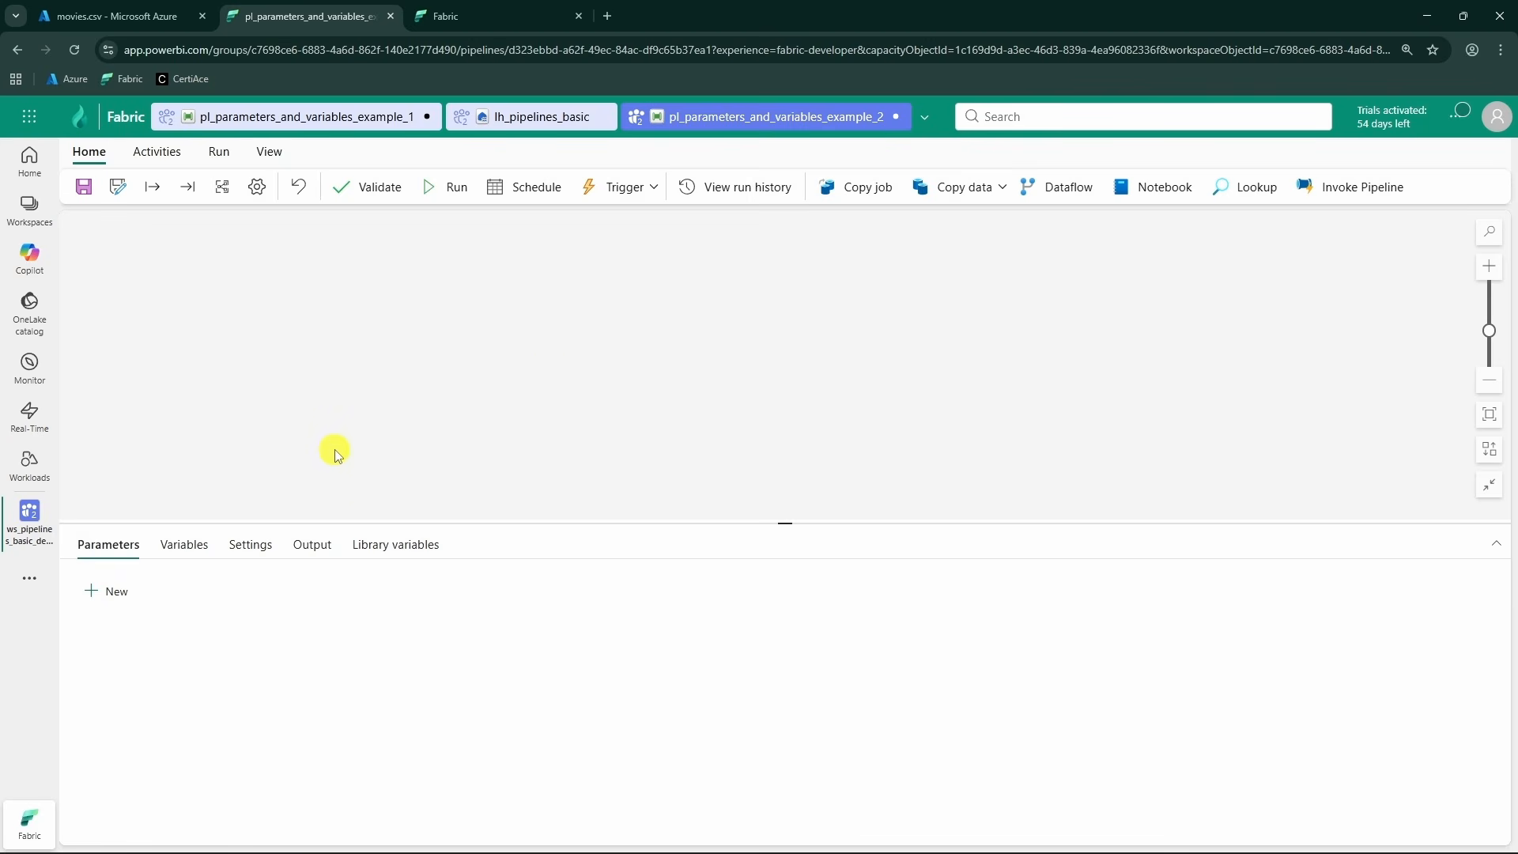
# - Try out an Invoke Pipeline activity in pl_parameters_and_variables_example_2, view its settings, and delete it from the canvas
pyautogui.click(1338, 186)
pyautogui.moveTo(218, 374); pyautogui.dragTo(727, 370)
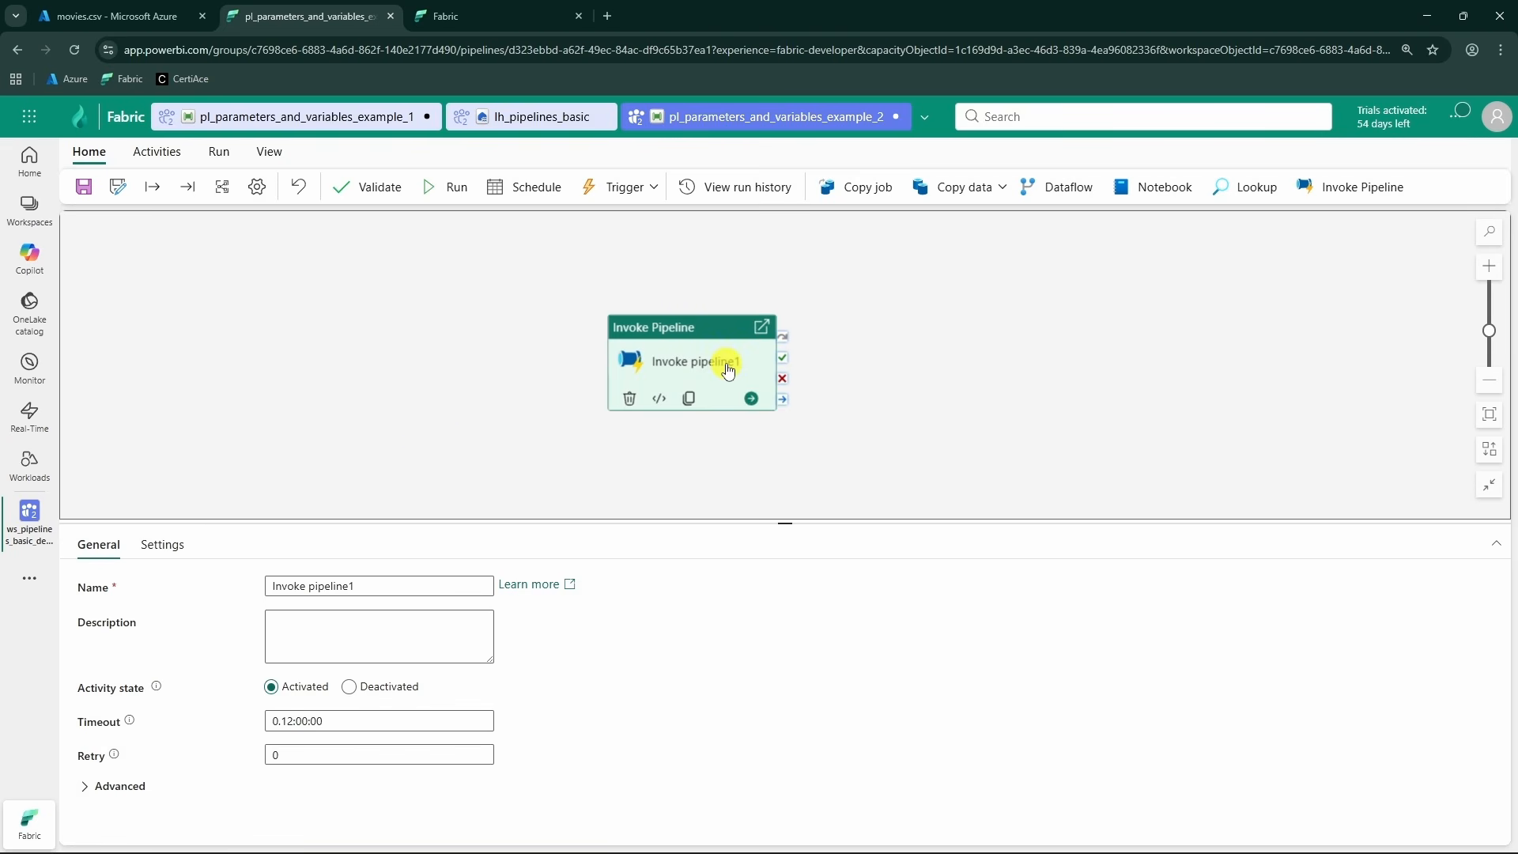
pyautogui.click(162, 544)
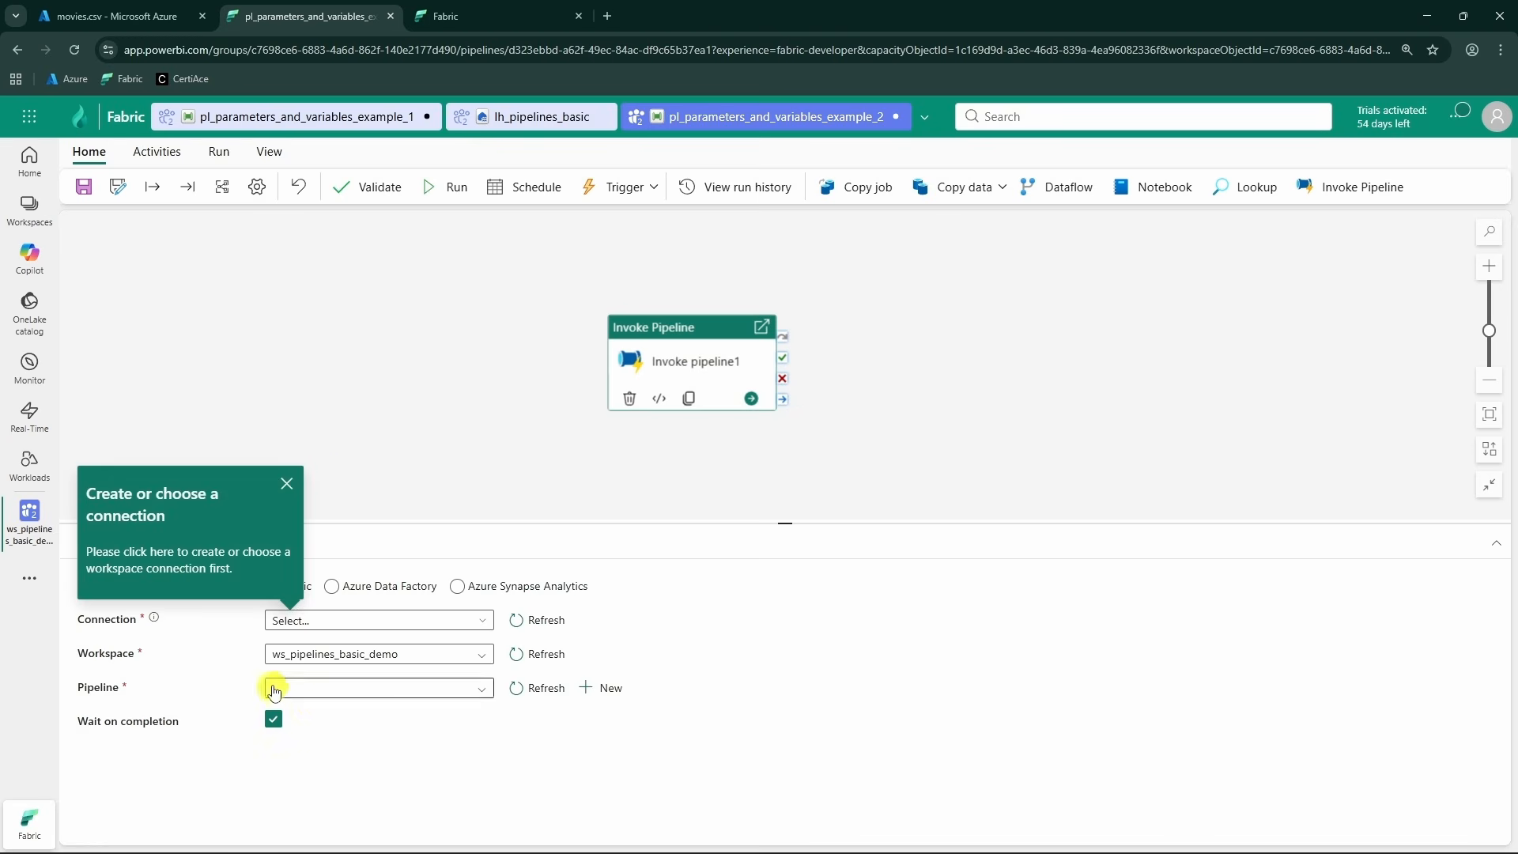
pyautogui.click(288, 484)
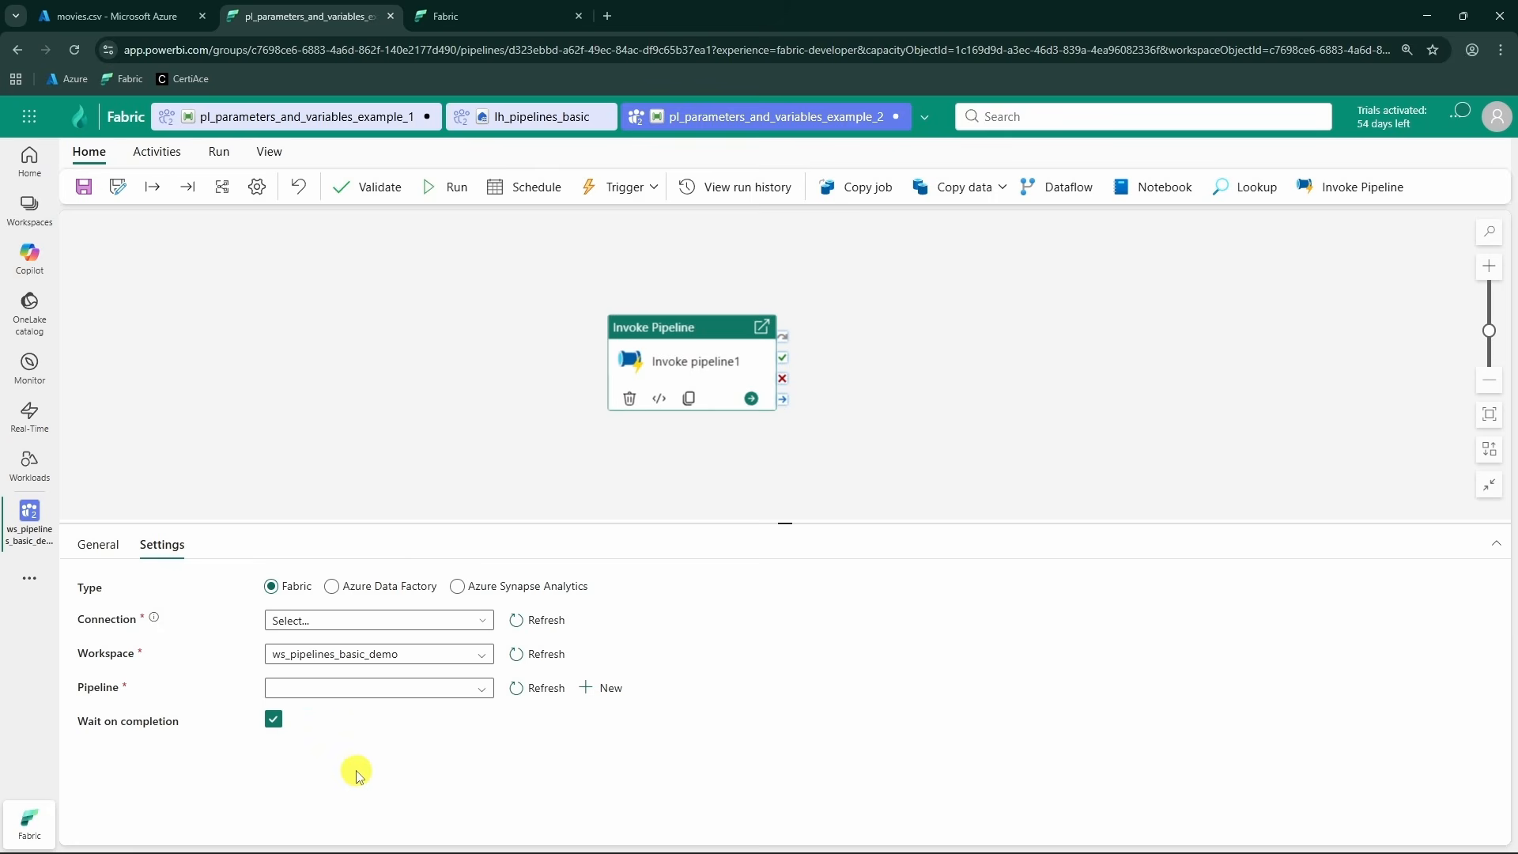
pyautogui.press('Delete')
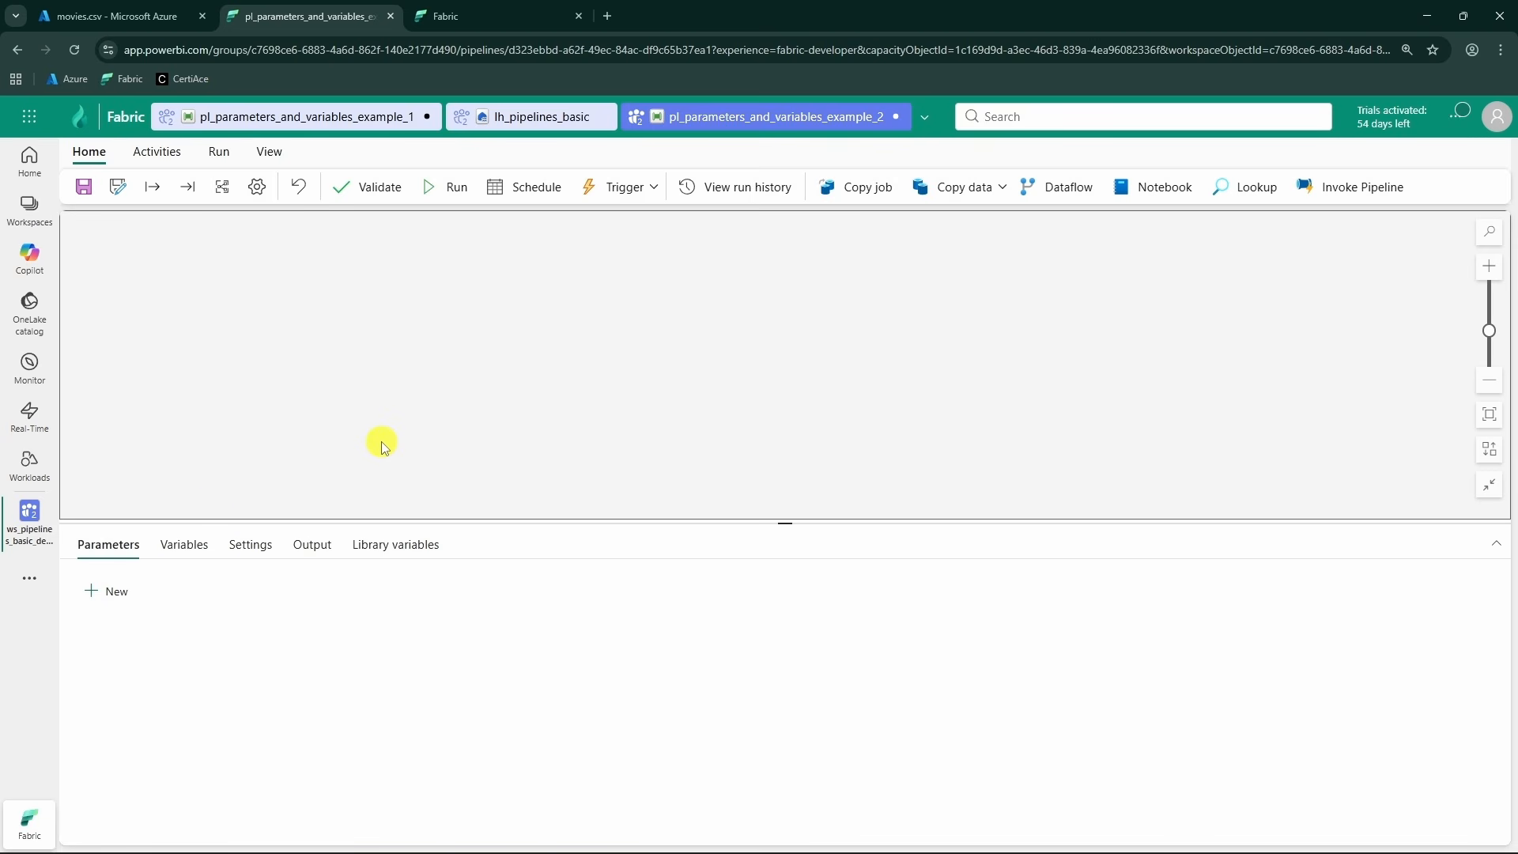
# - Create a pipeline variable named variable1 of type String with the default value abc
pyautogui.click(181, 545)
pyautogui.click(111, 591)
pyautogui.click(205, 652)
pyautogui.write('variable1')
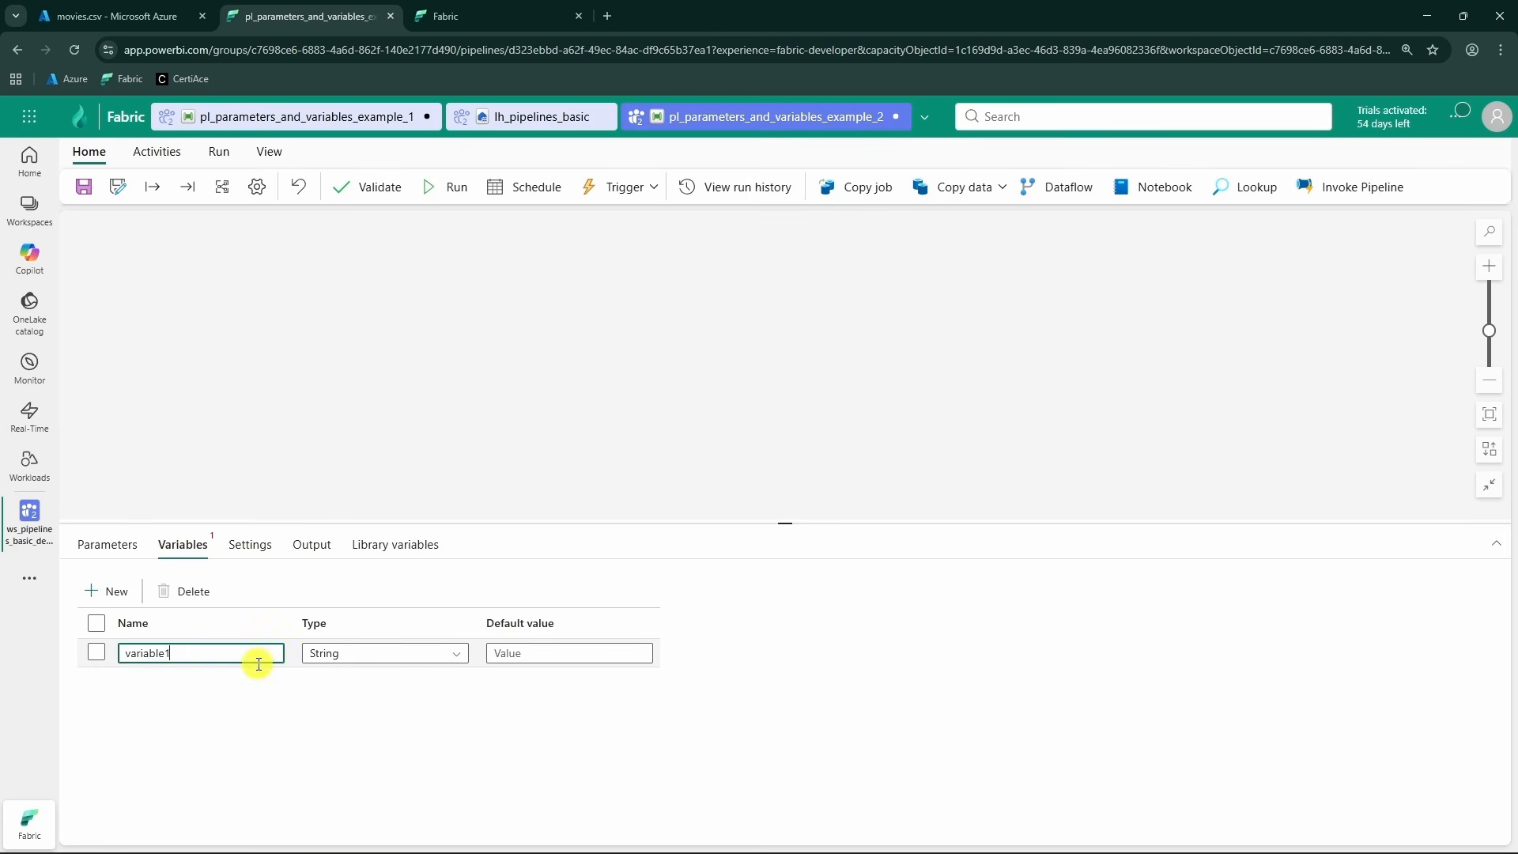
pyautogui.click(423, 653)
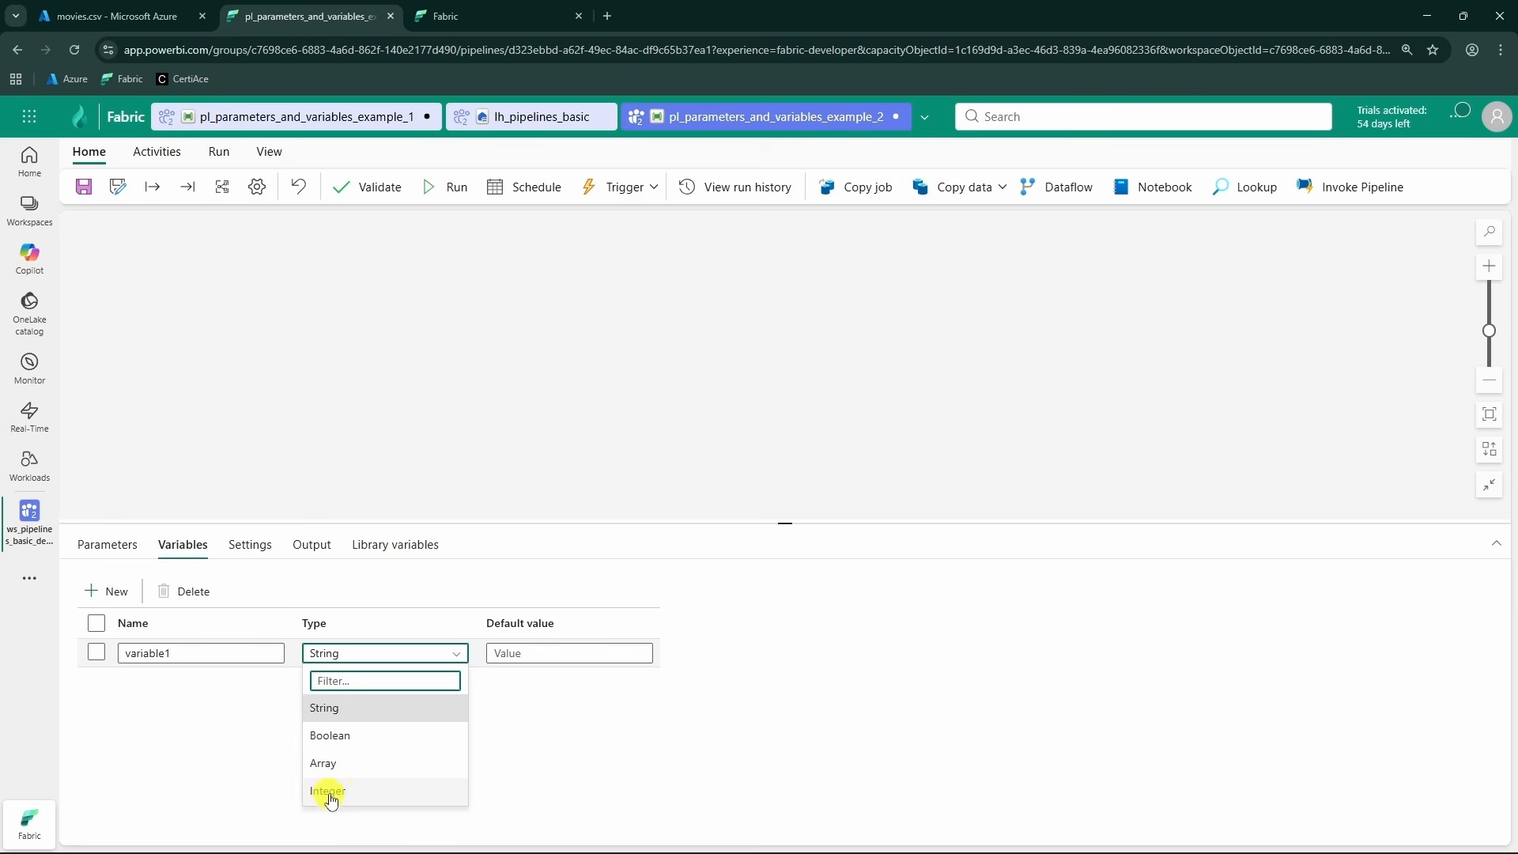
pyautogui.click(553, 644)
pyautogui.click(552, 646)
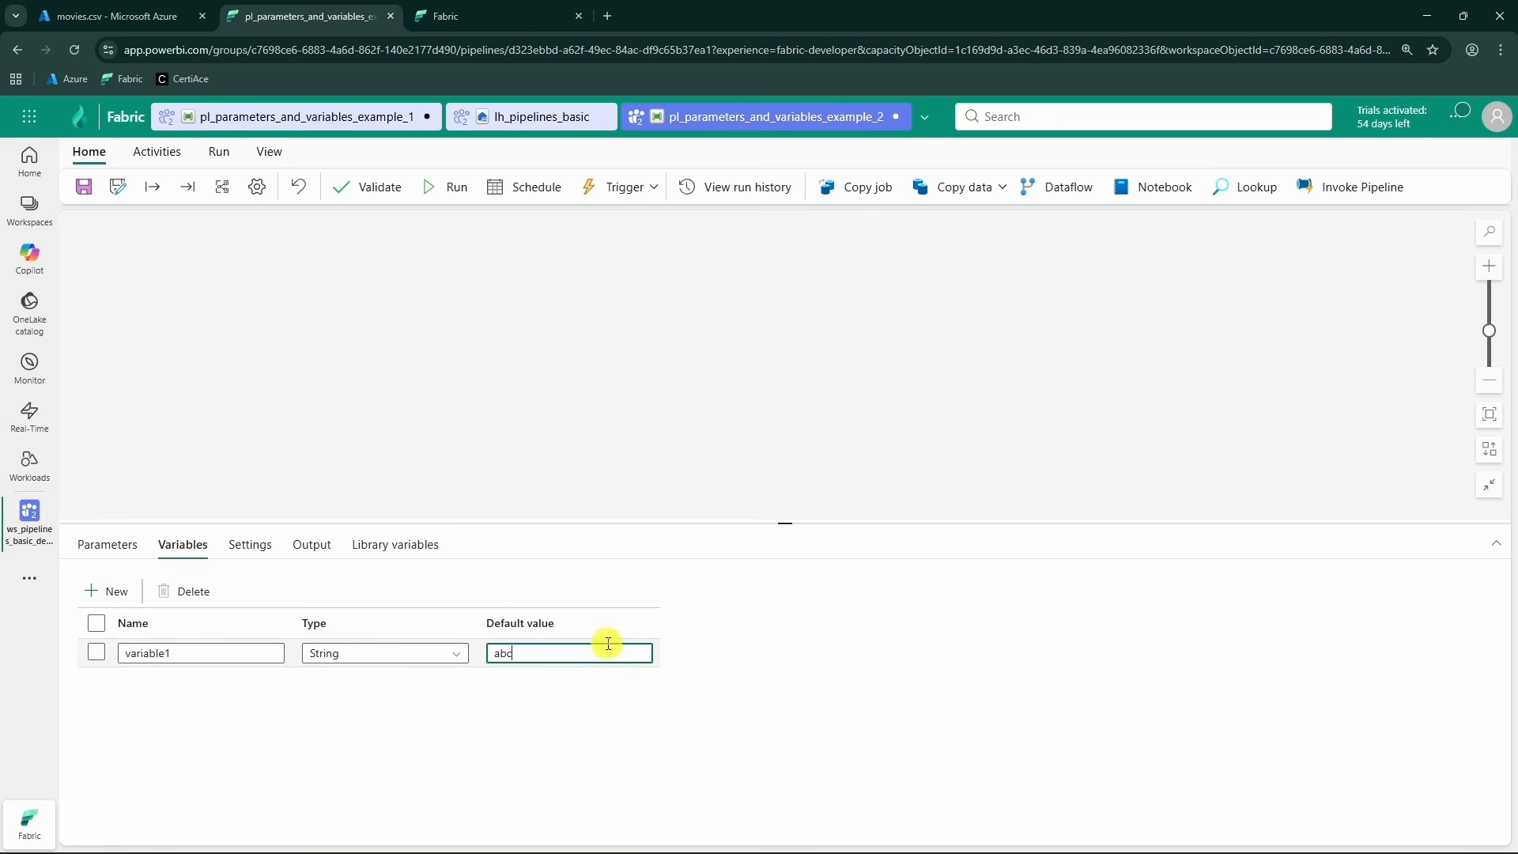
pyautogui.click(618, 403)
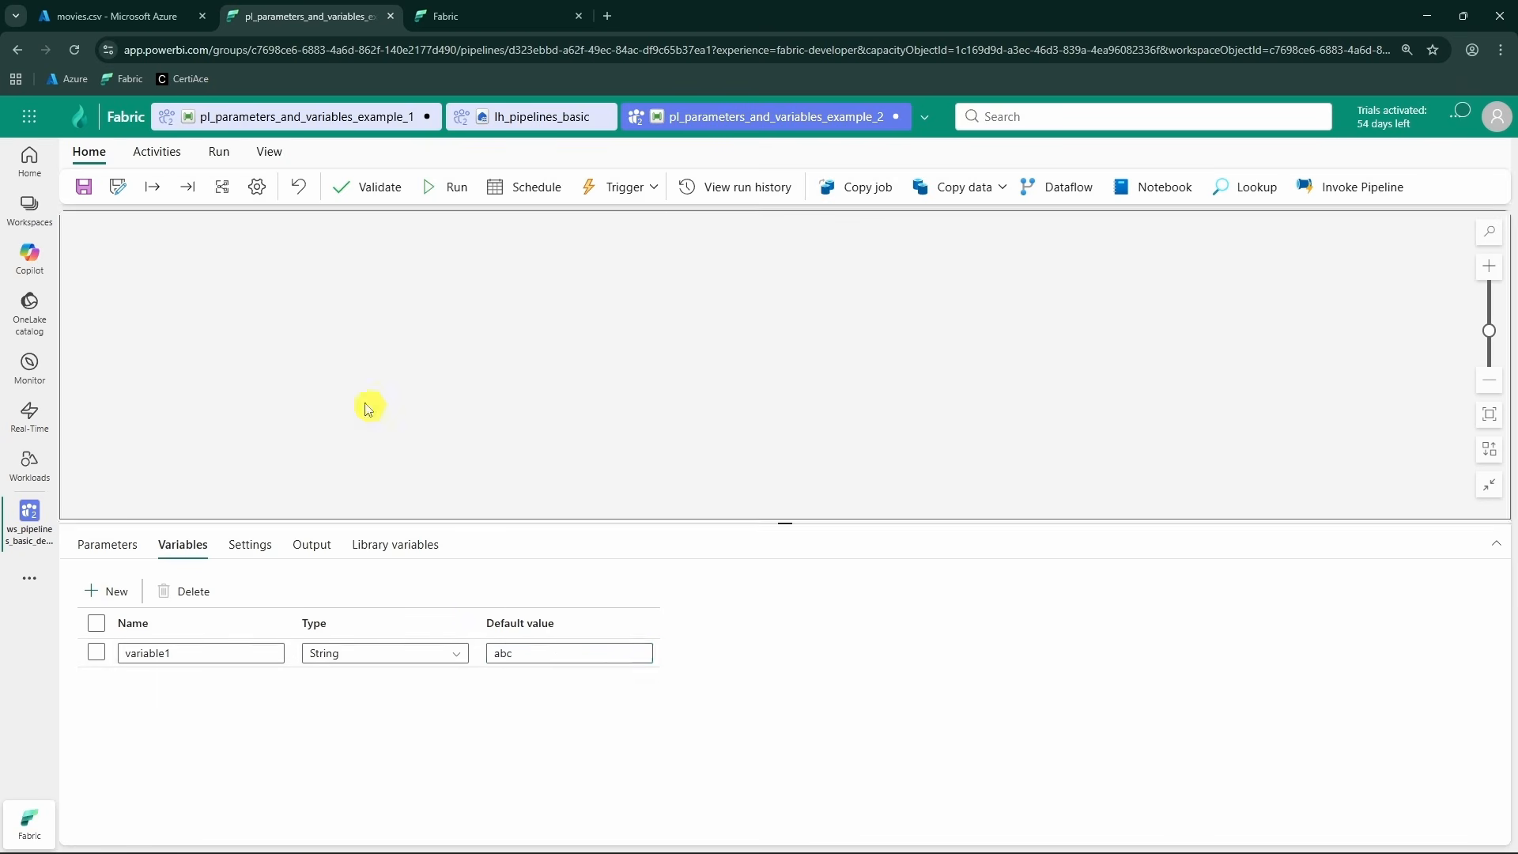
# - Add a Set variable activity to the canvas and place it away from the canvas edge
pyautogui.click(162, 156)
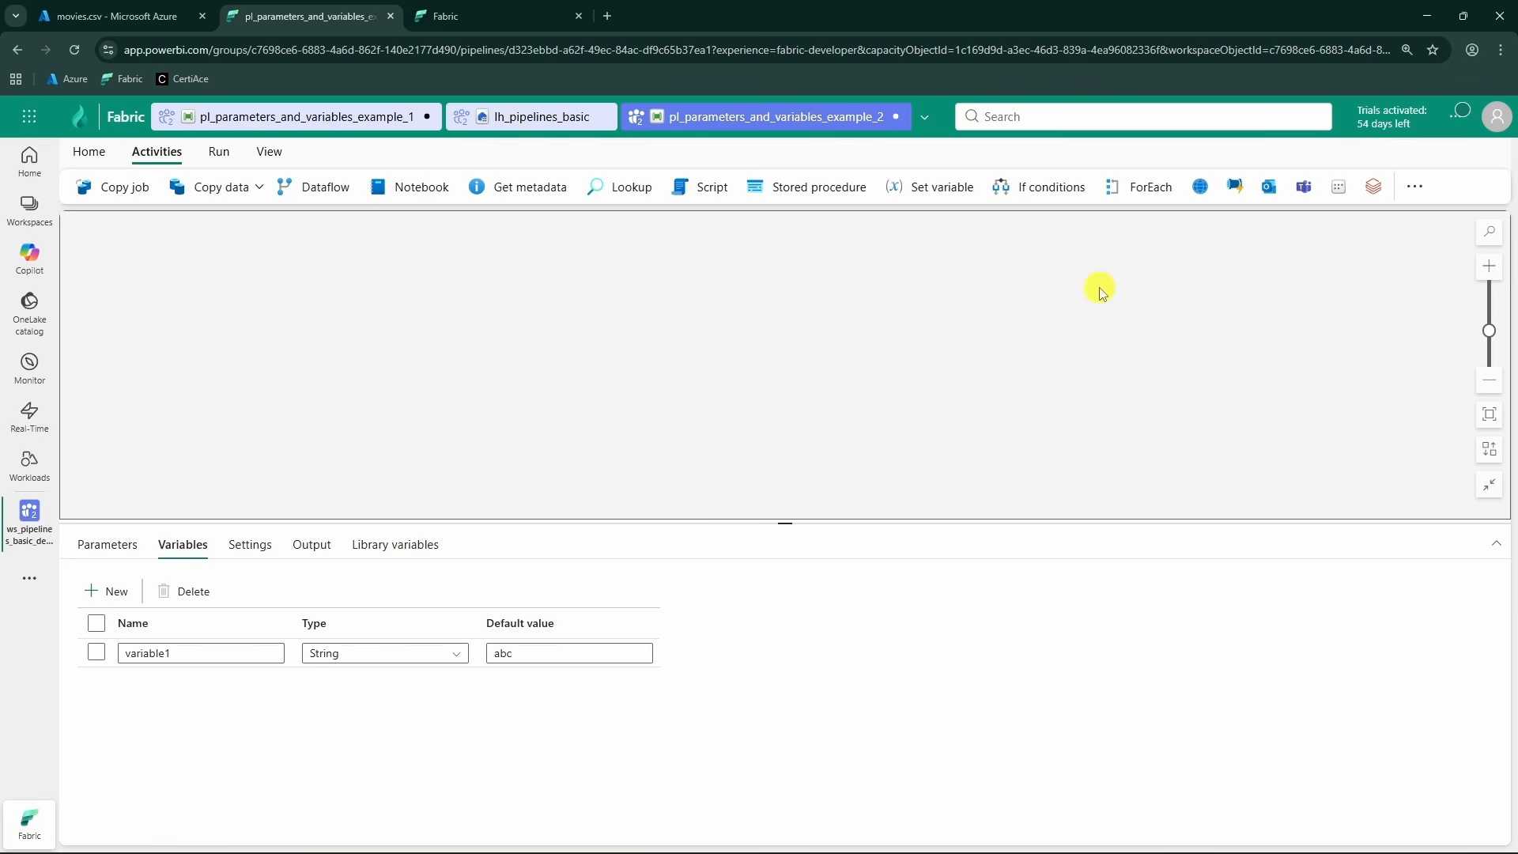
pyautogui.click(950, 190)
pyautogui.moveTo(193, 355); pyautogui.dragTo(439, 357)
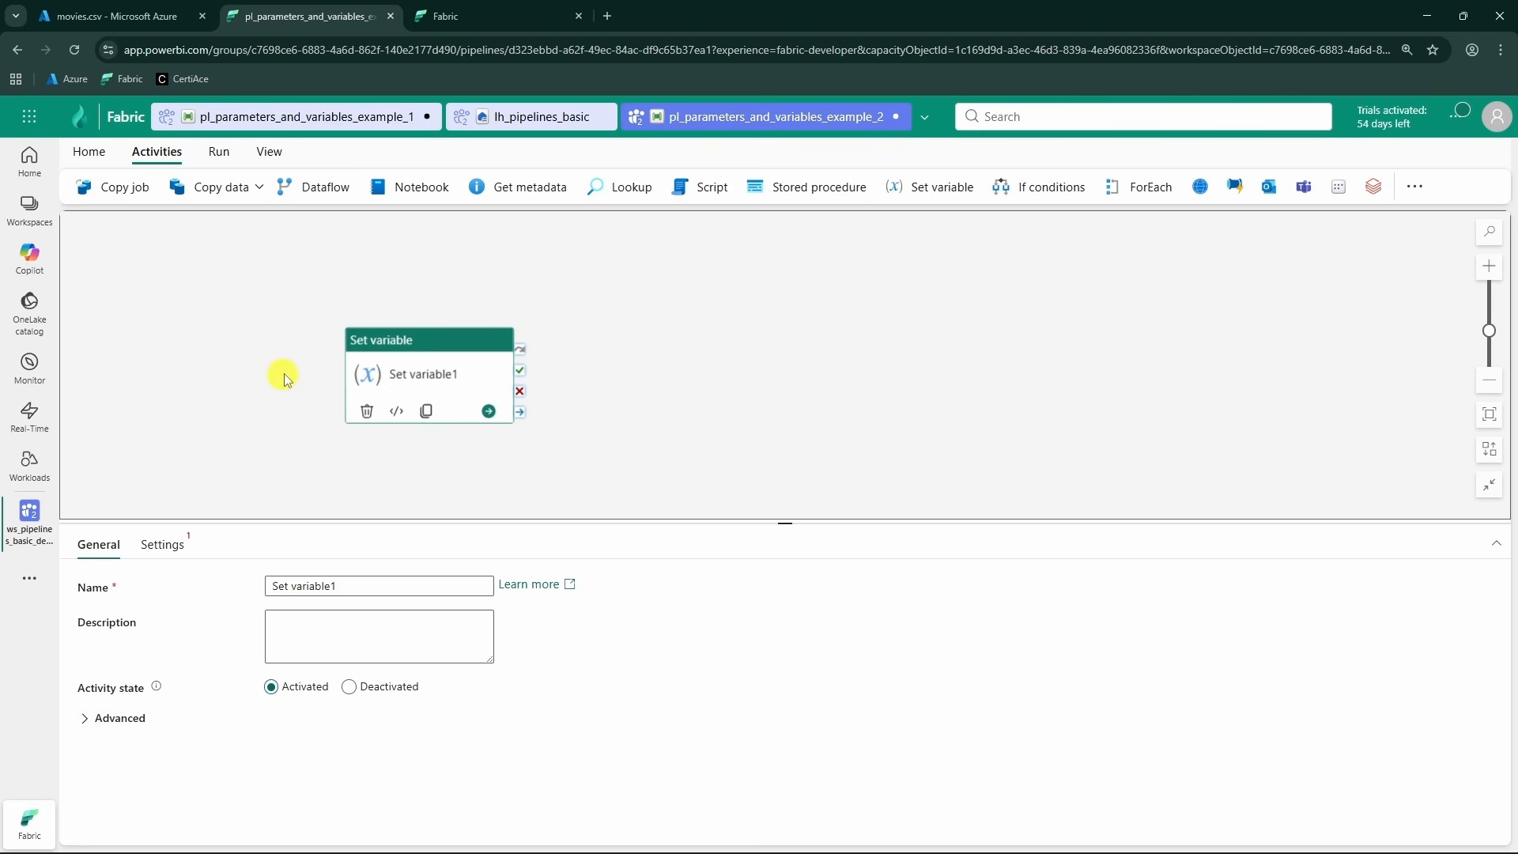
# - Configure the Set variable1 activity to assign the value aaa to the pipeline variable variable1
pyautogui.click(163, 546)
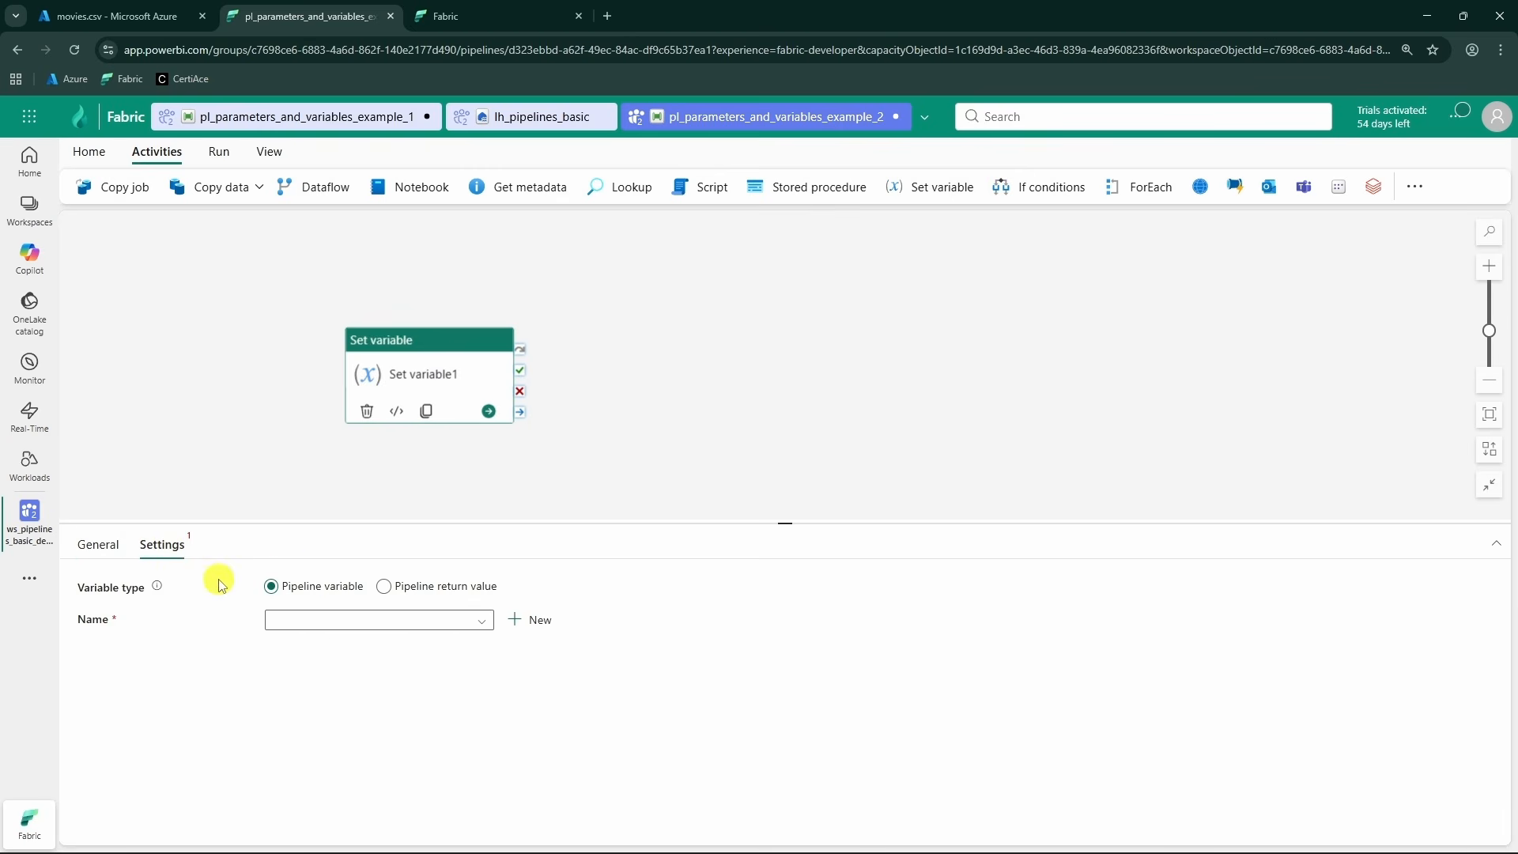
pyautogui.click(415, 621)
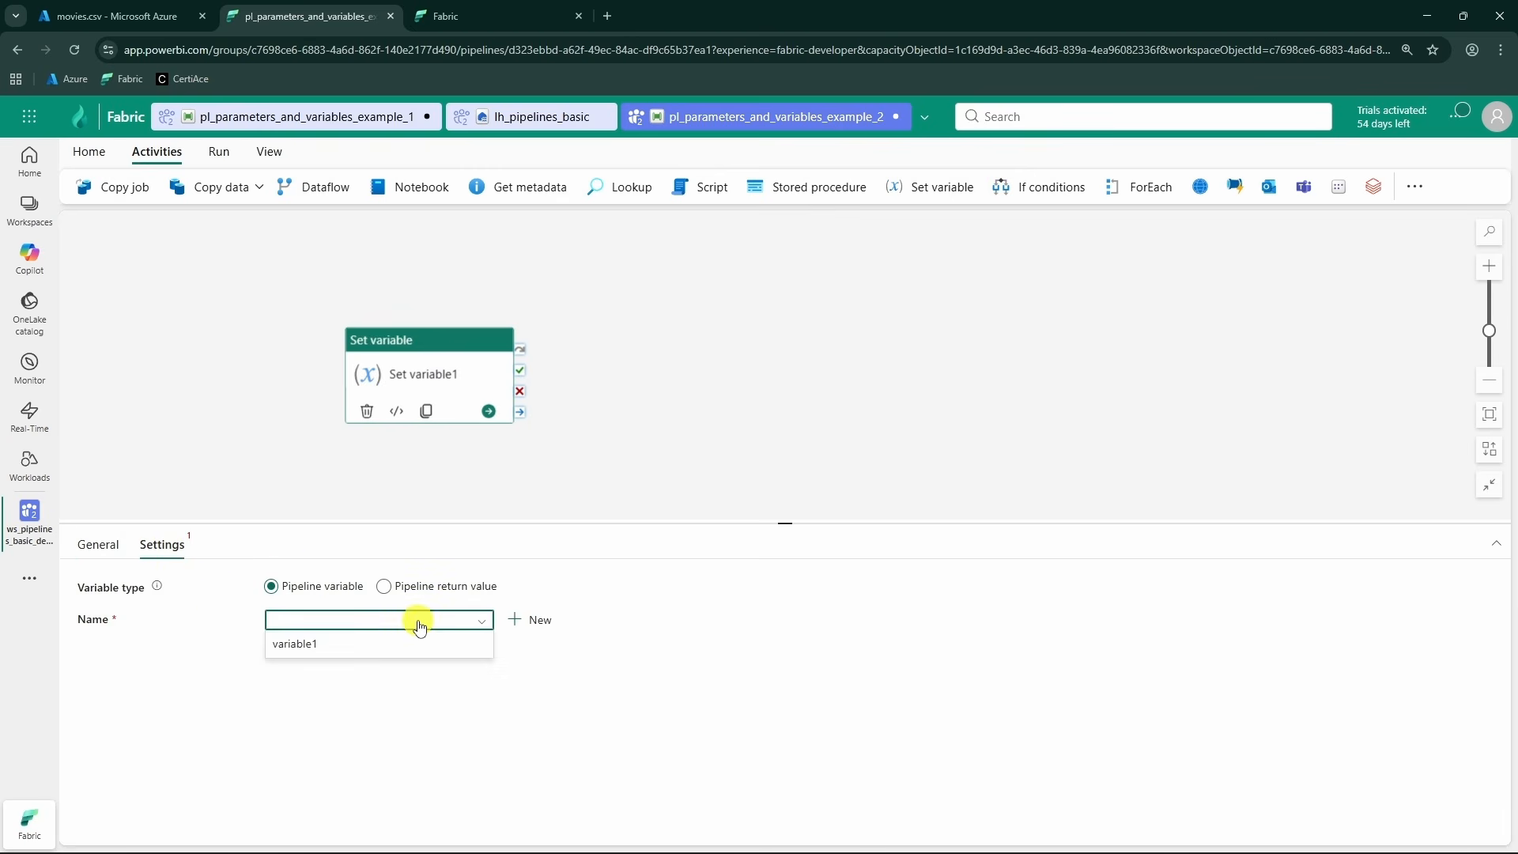
pyautogui.click(291, 643)
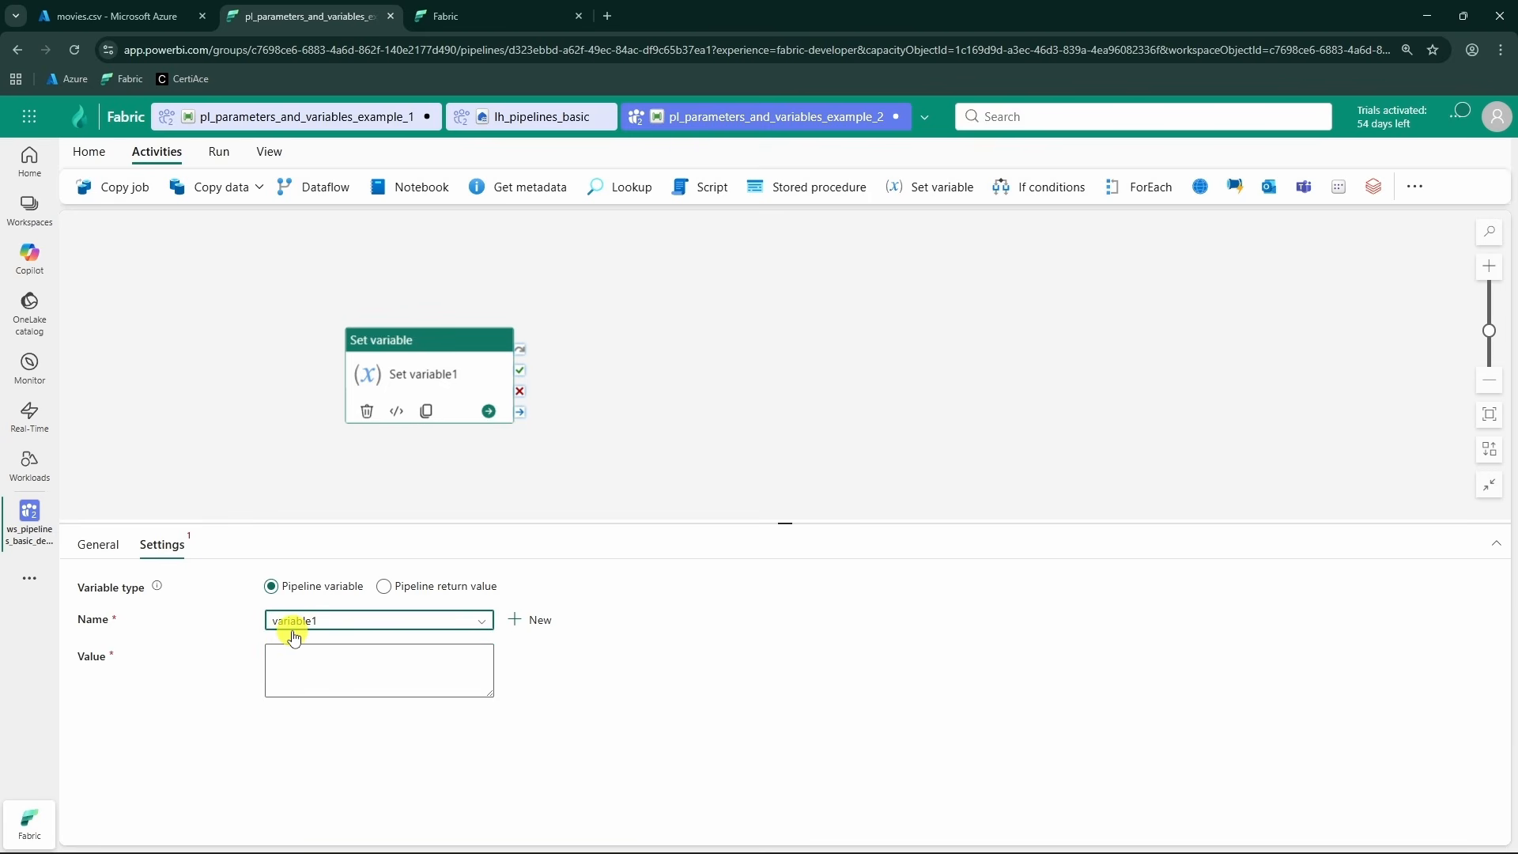
pyautogui.click(332, 661)
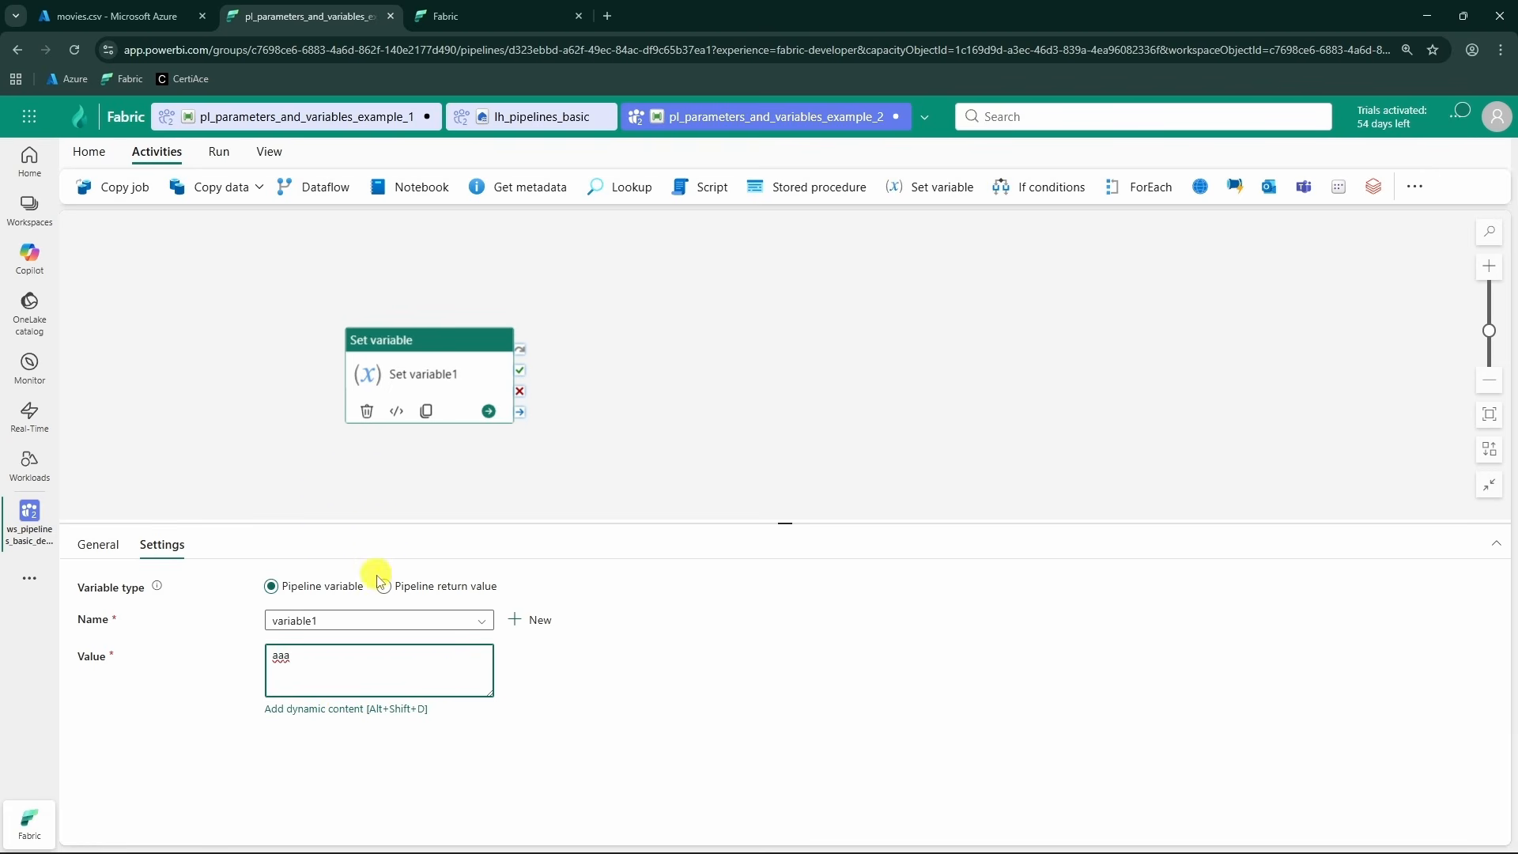
# - Compare variable1's default value in the pipeline variables with the value assigned in the Set variable1 activity
pyautogui.click(382, 490)
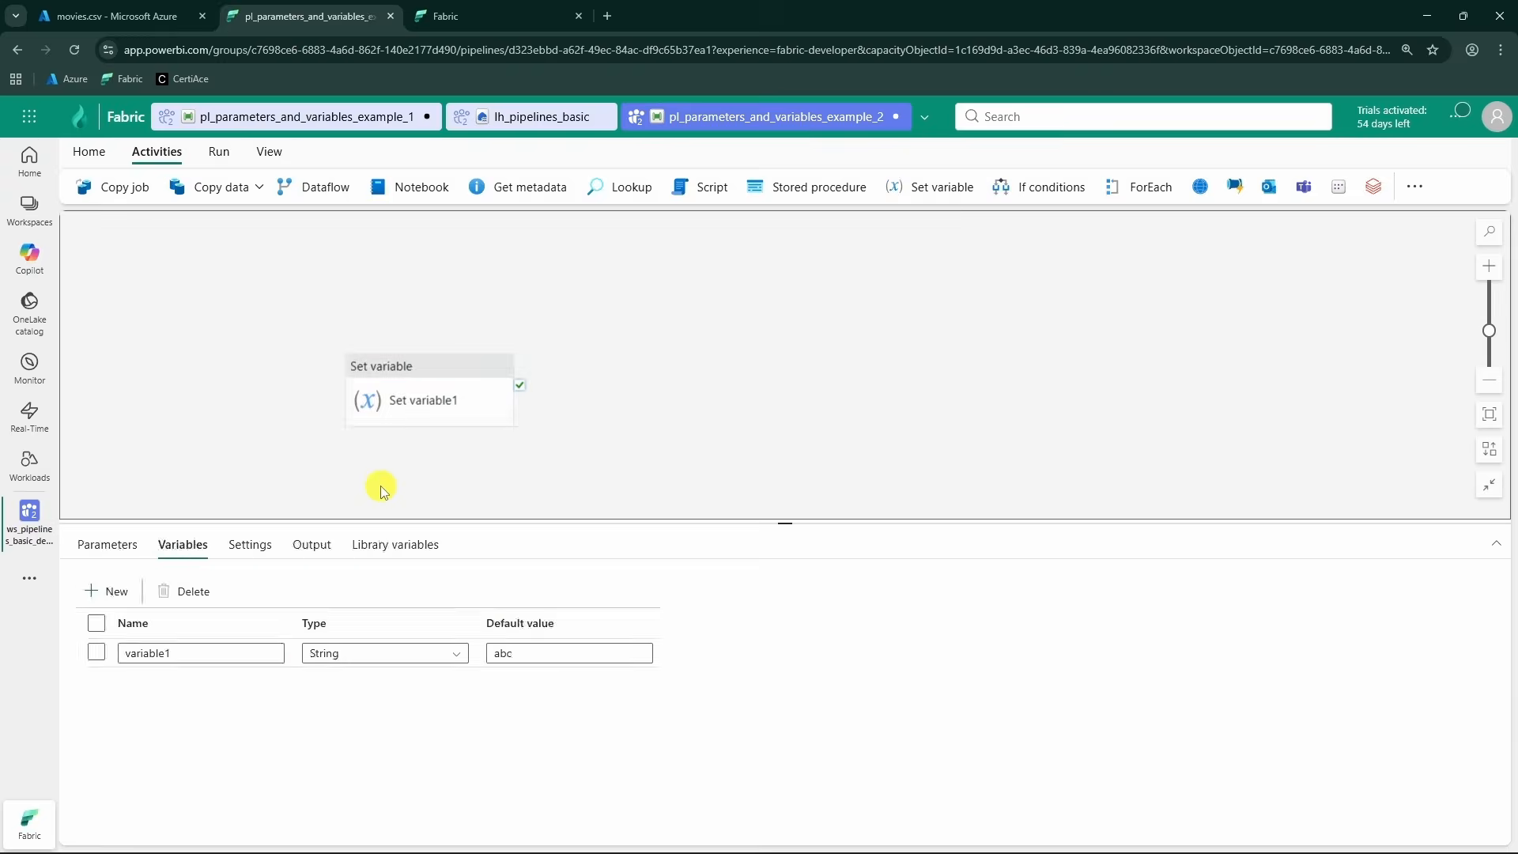
pyautogui.click(449, 348)
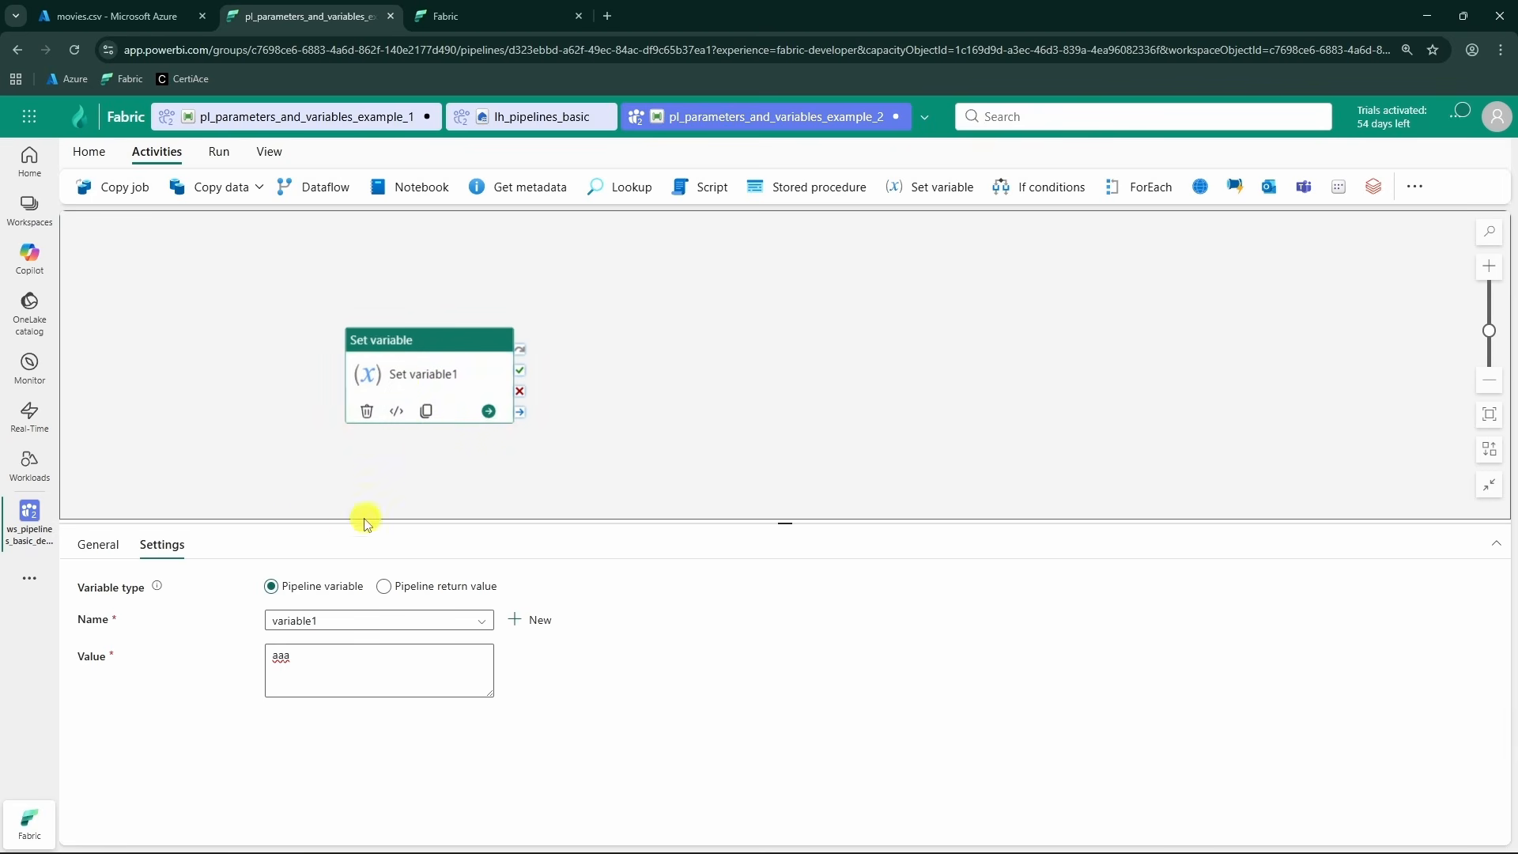
pyautogui.click(241, 487)
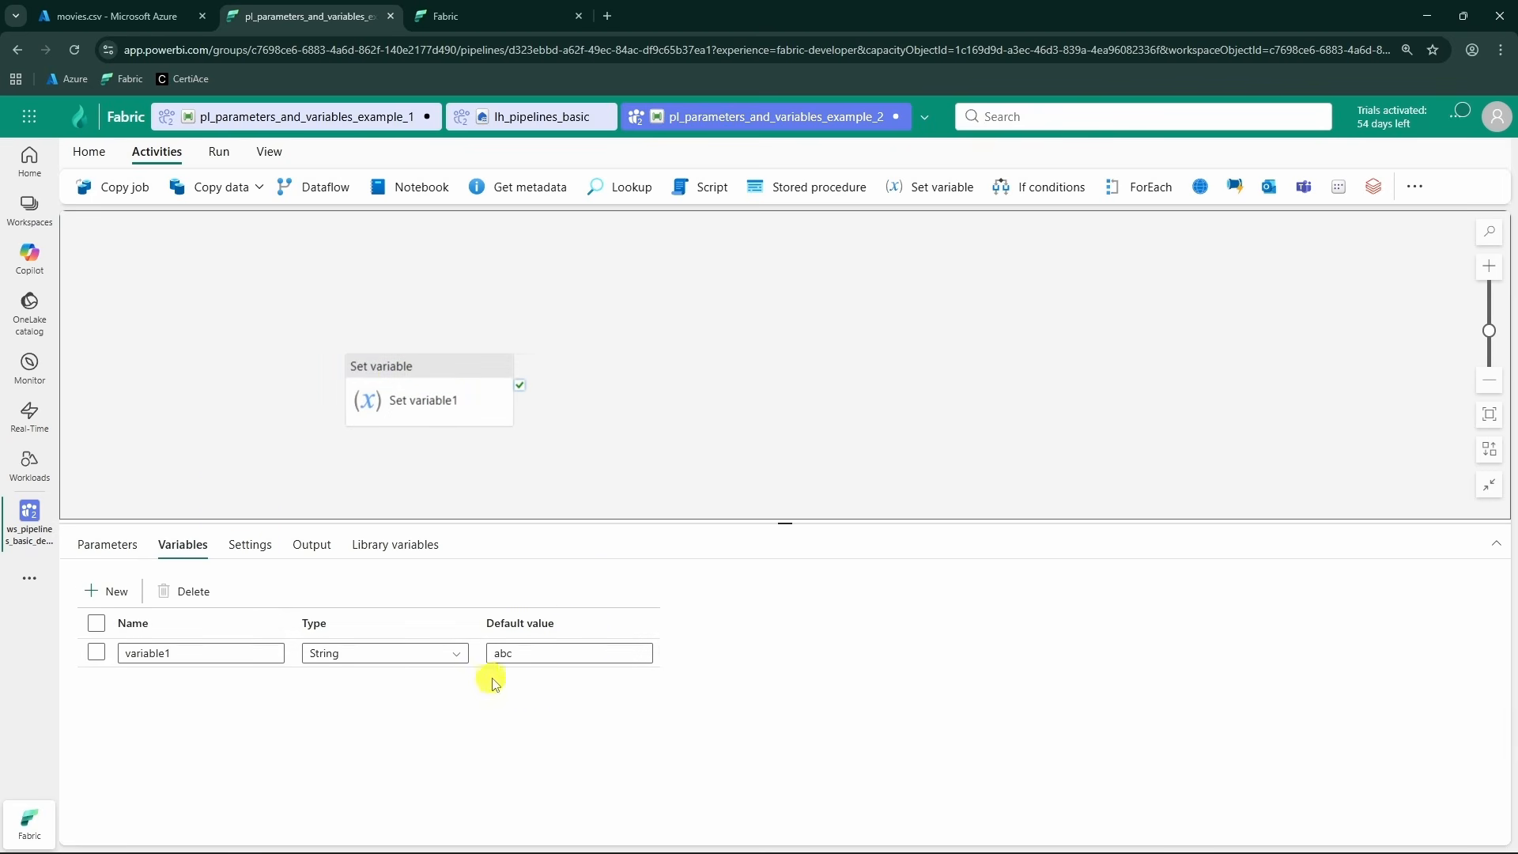
pyautogui.click(431, 395)
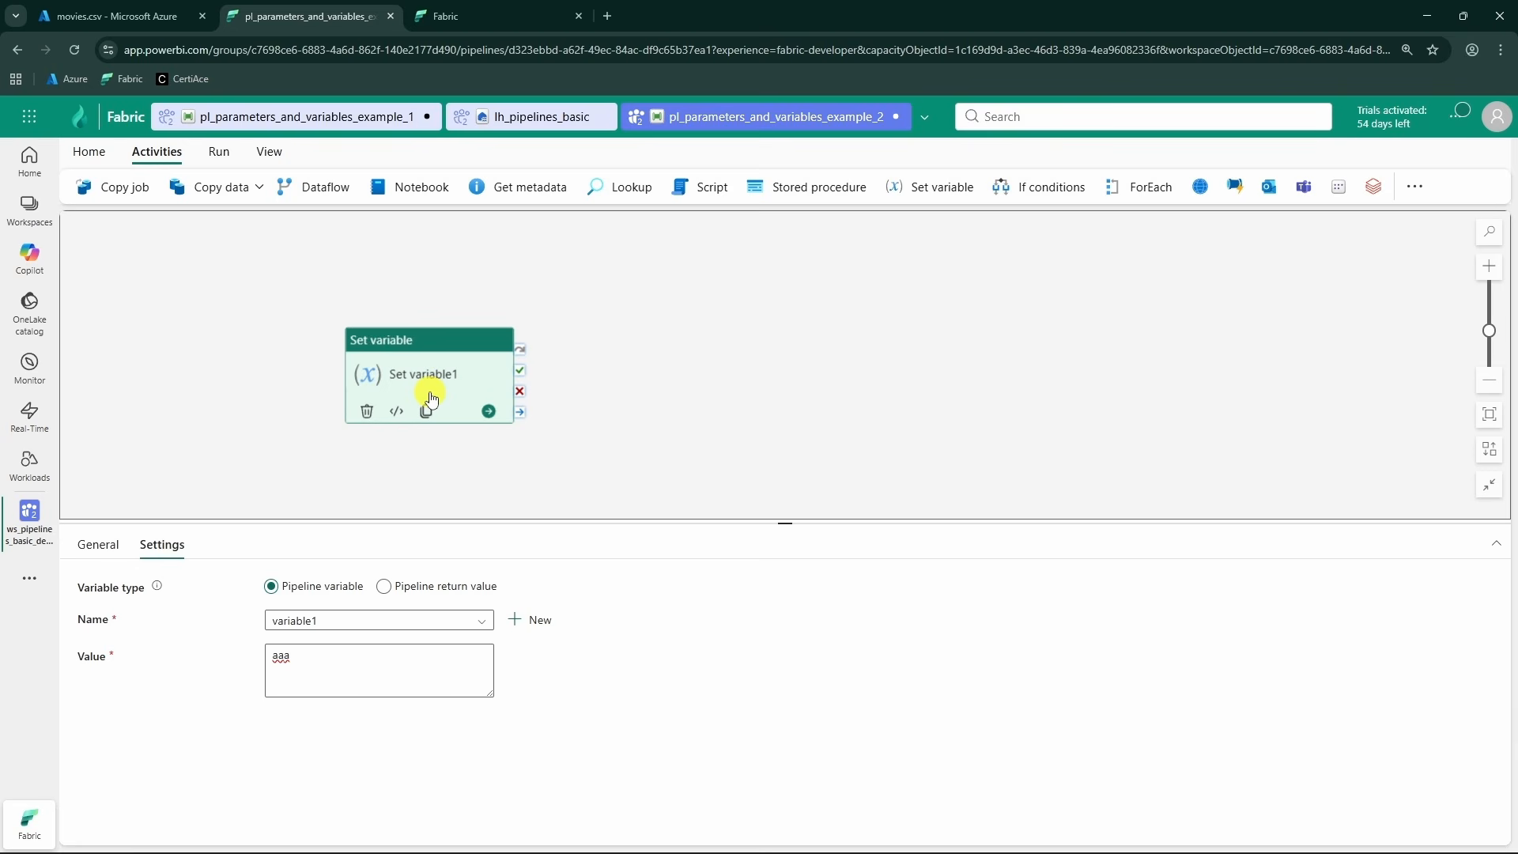
# - Reposition the Set variable1 activity slightly to the left on the canvas, and save and run the pipeline
pyautogui.moveTo(471, 383); pyautogui.dragTo(414, 418)
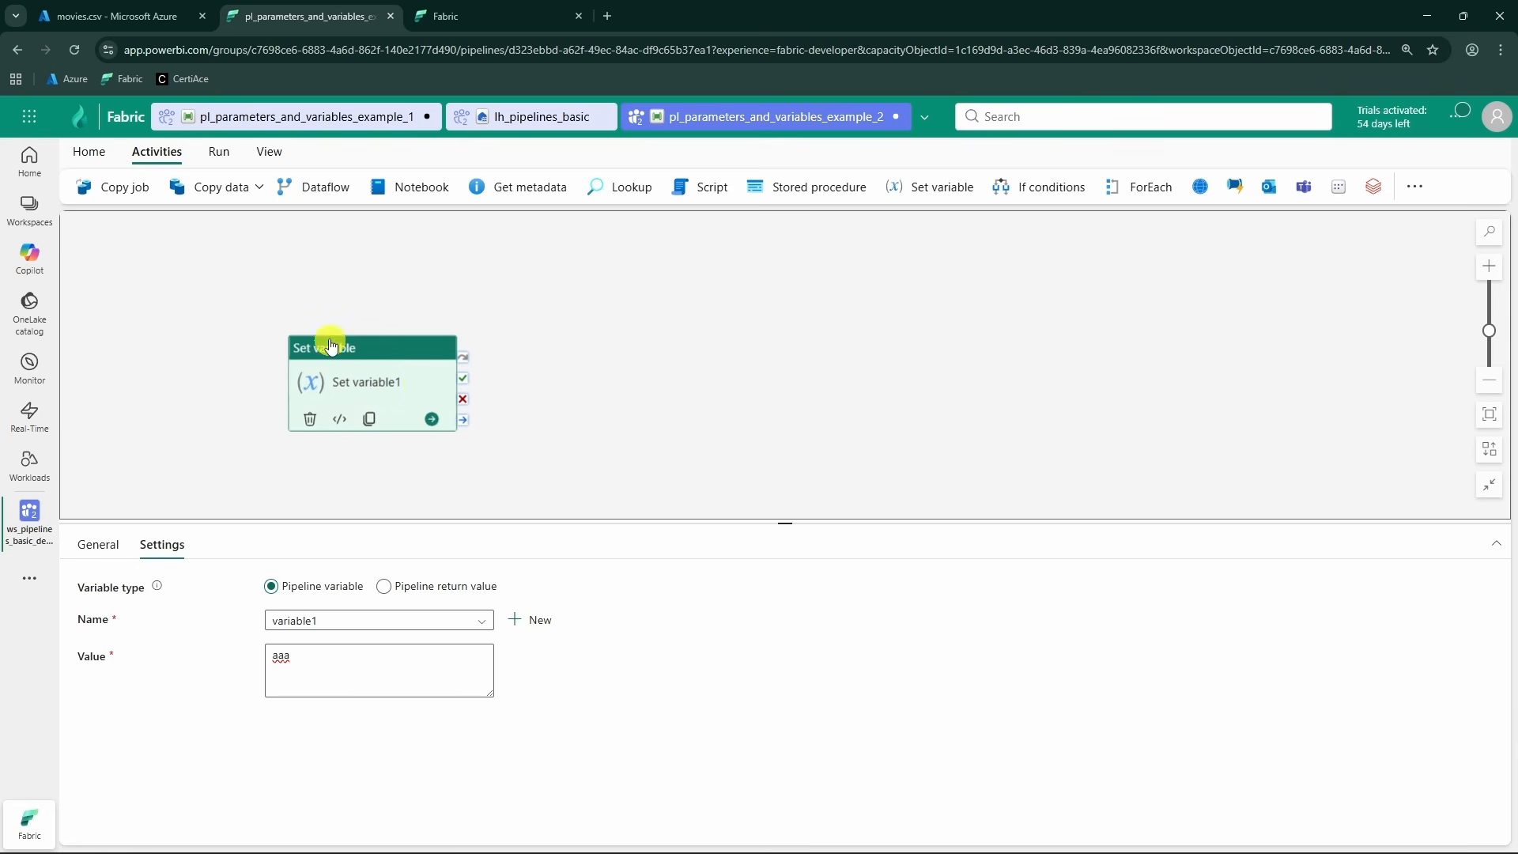
pyautogui.click(257, 287)
pyautogui.click(219, 151)
pyautogui.click(204, 189)
pyautogui.click(755, 537)
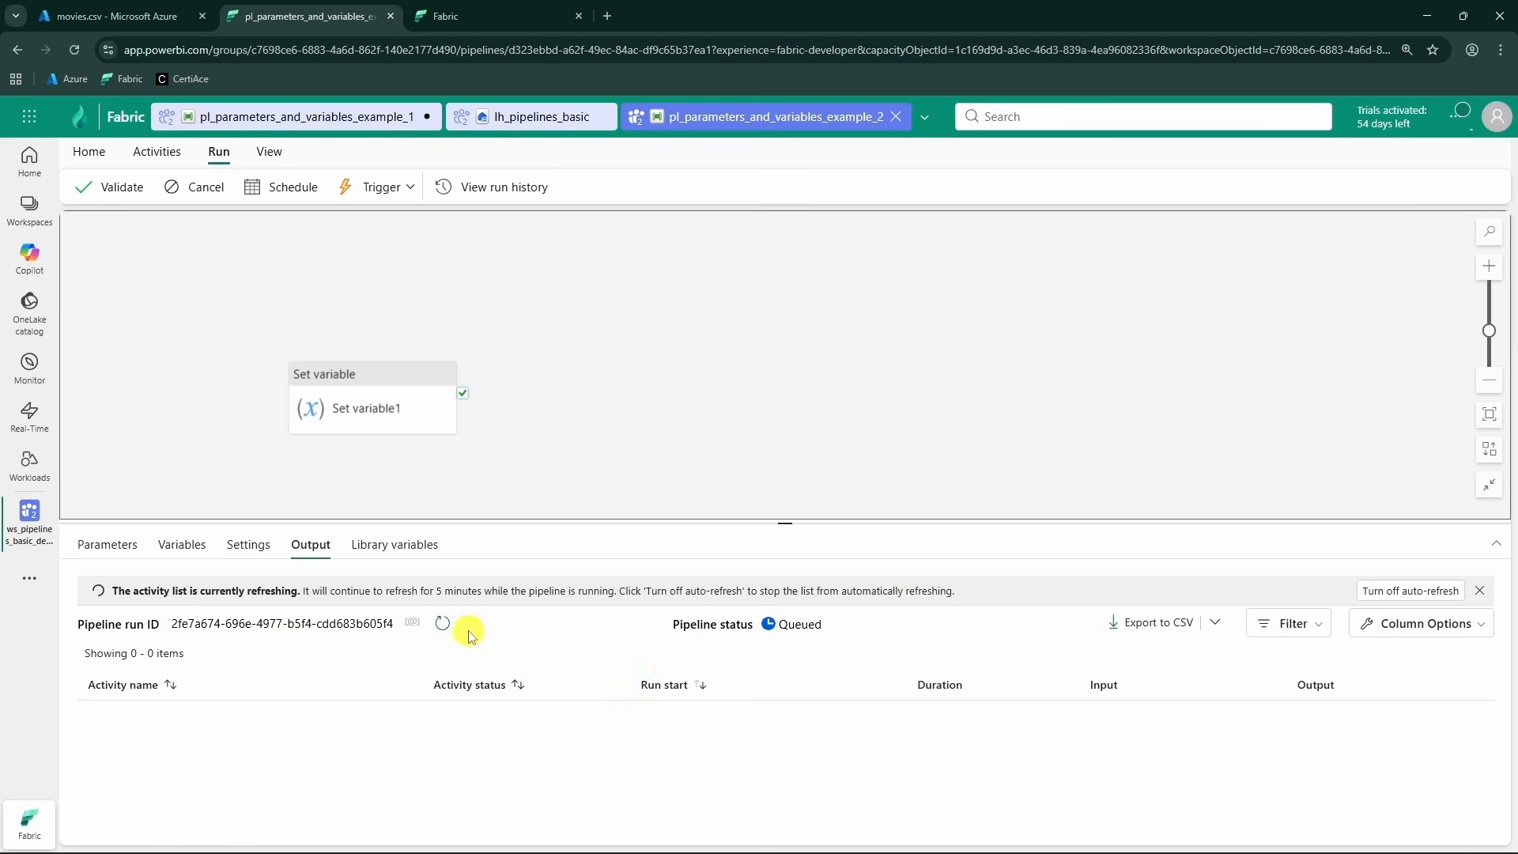
# - Refresh the run status and inspect the variable name and value in the Set variable1 activity's output
pyautogui.click(443, 624)
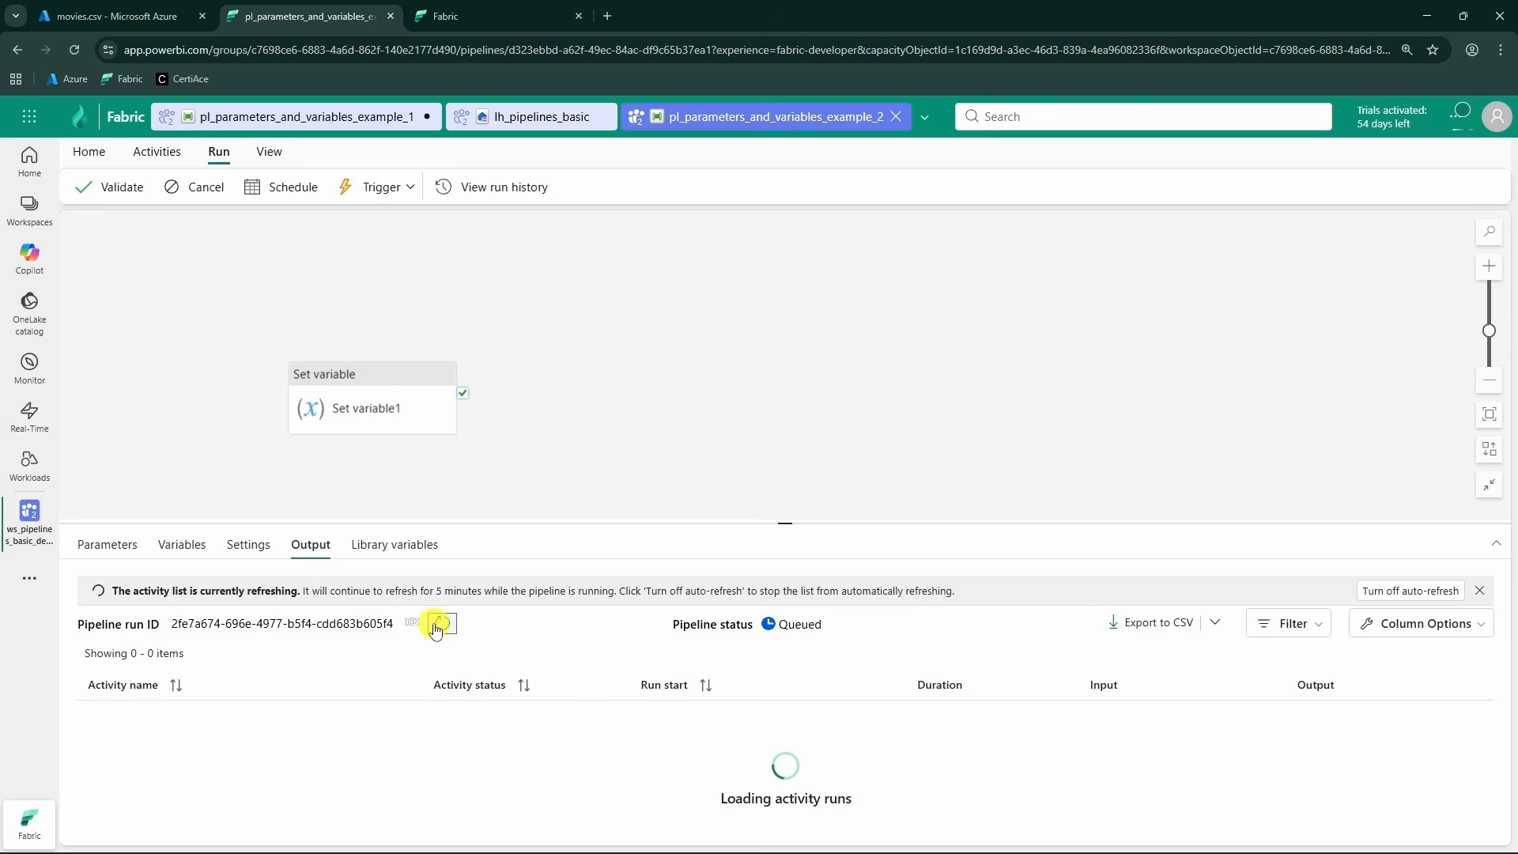
pyautogui.click(445, 626)
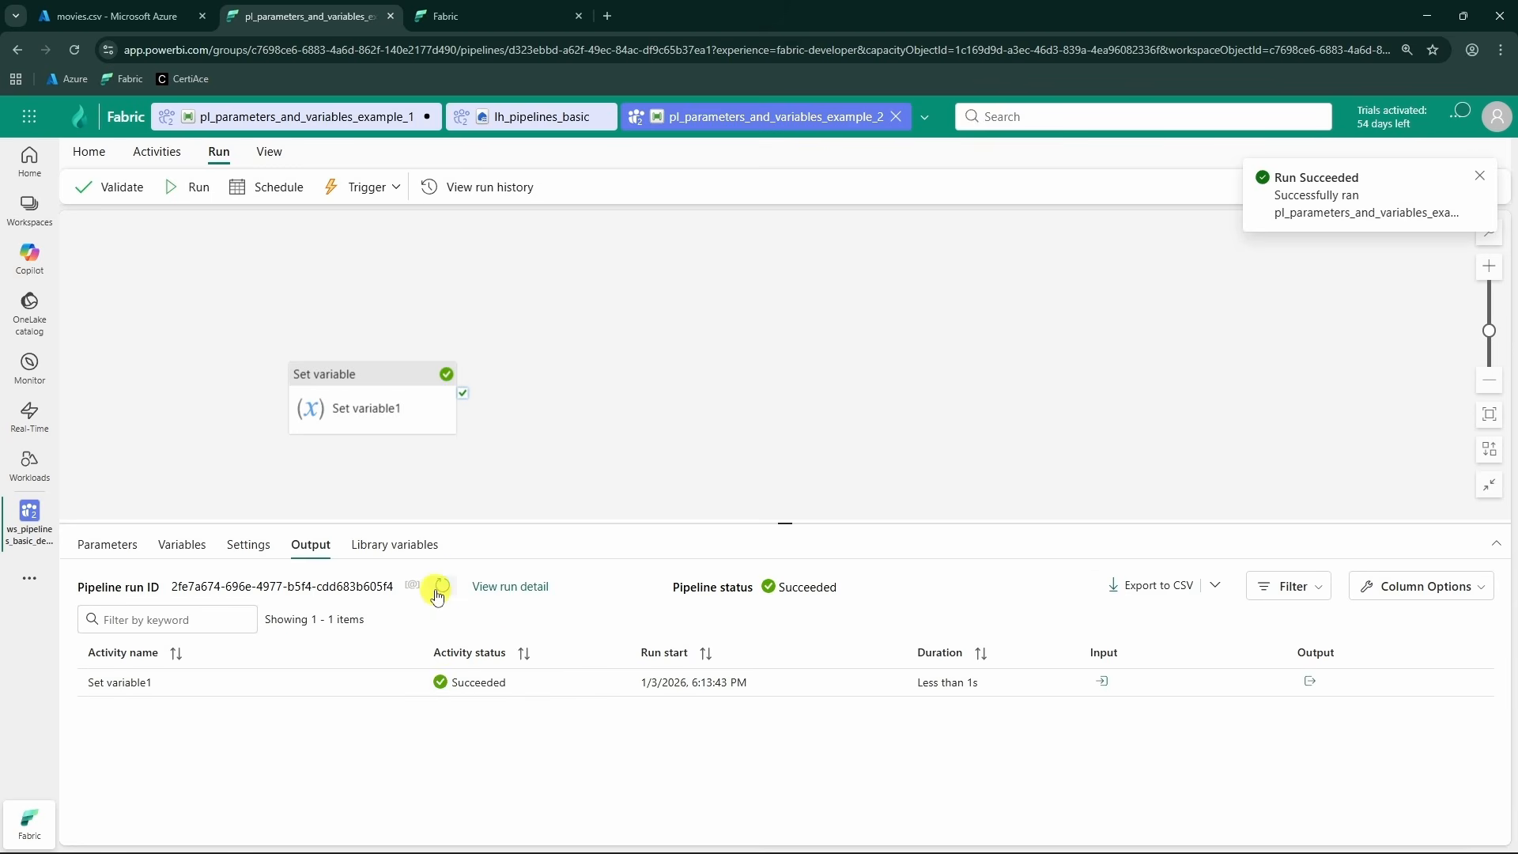
pyautogui.click(445, 594)
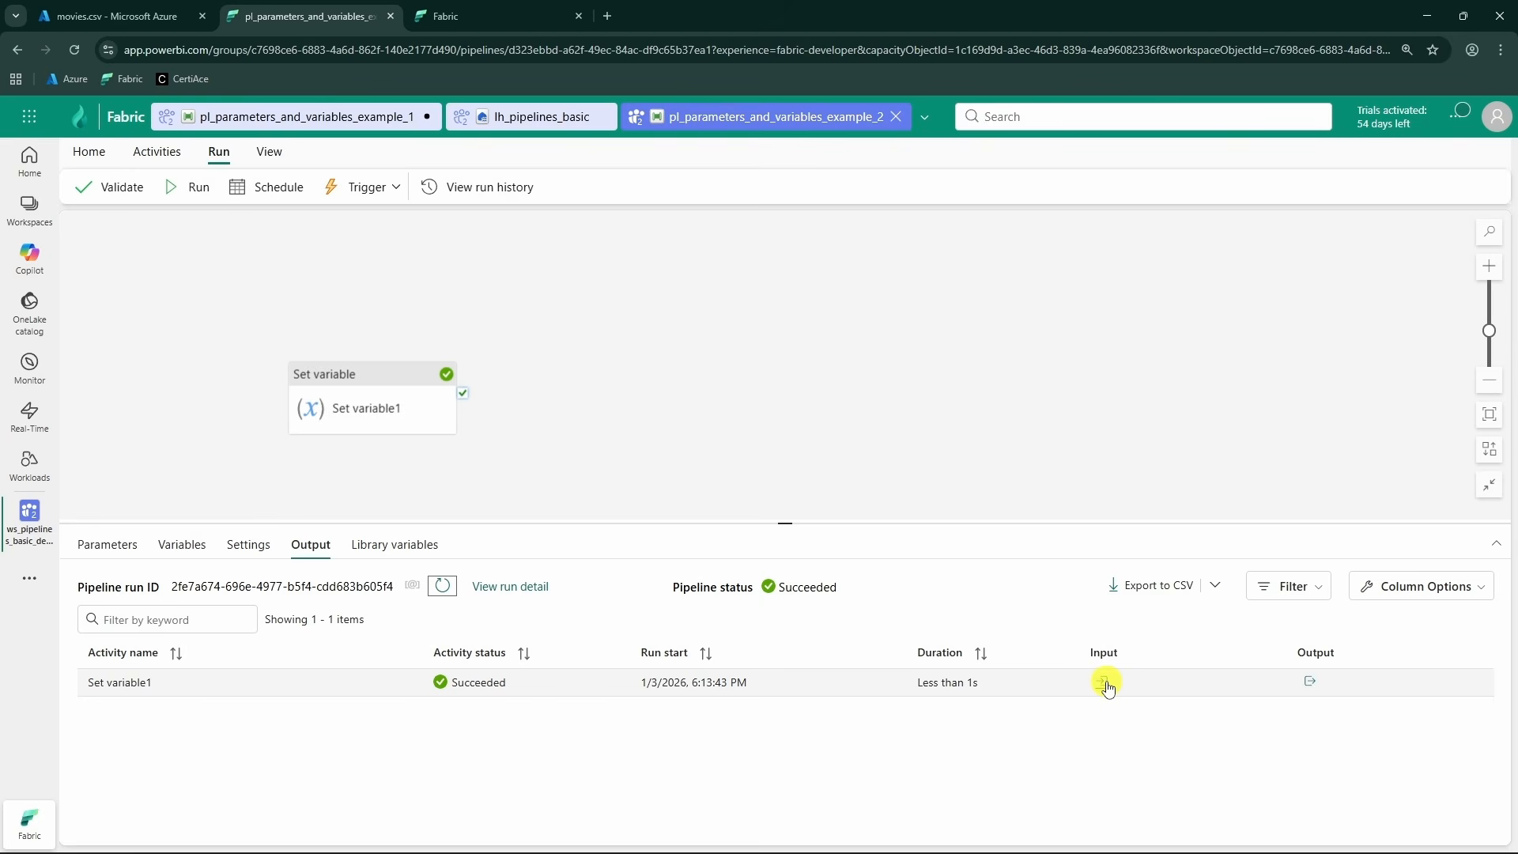
pyautogui.click(1310, 681)
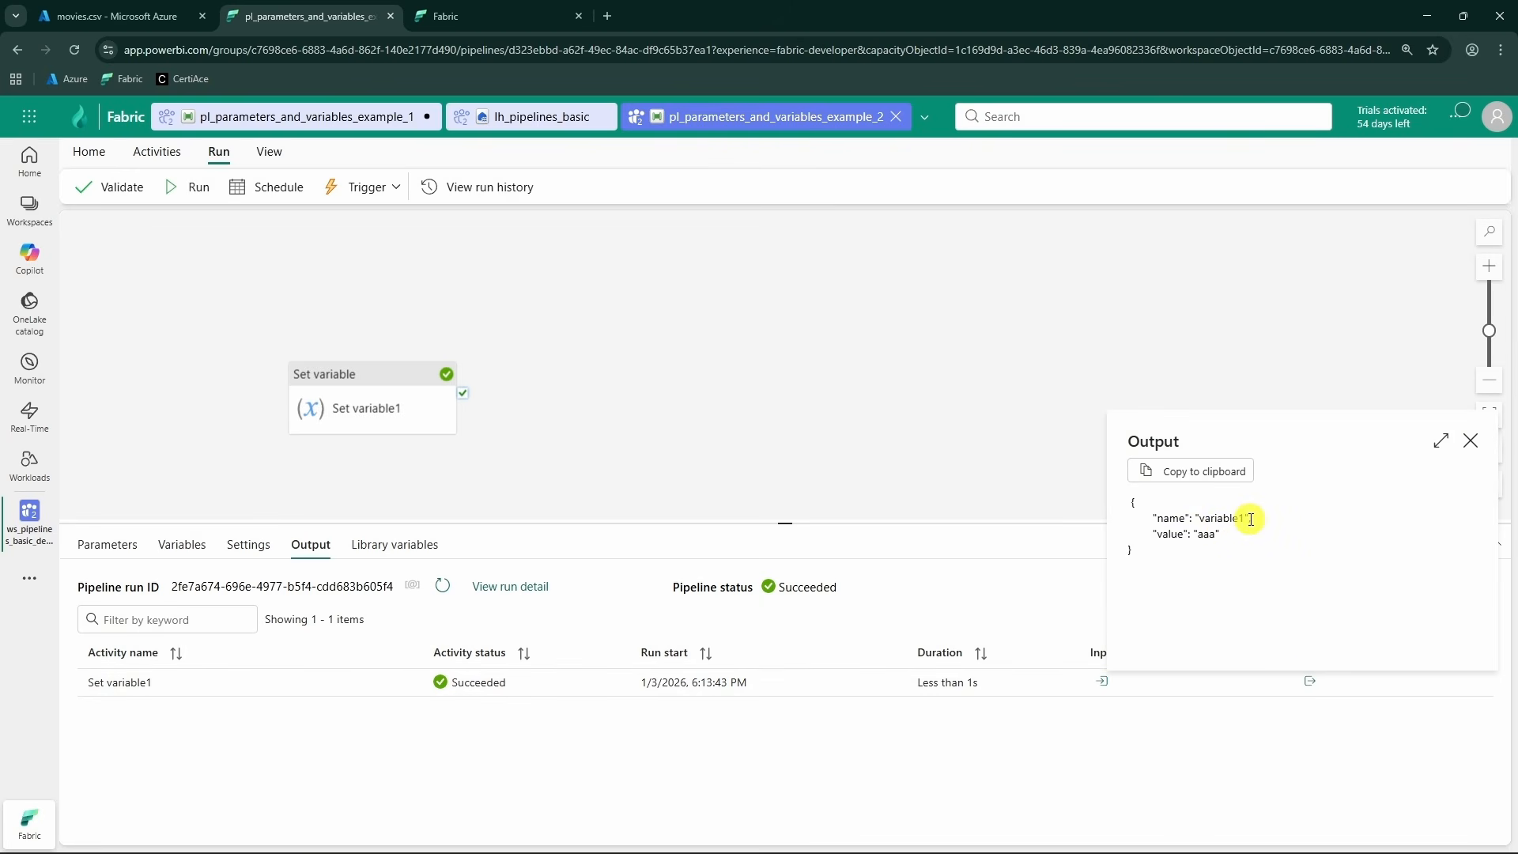
pyautogui.moveTo(1196, 518); pyautogui.dragTo(1245, 518)
pyautogui.doubleClick(1210, 536)
# - Add a Copy data activity to the canvas and connect Set variable1 to it on success
pyautogui.click(156, 151)
pyautogui.click(259, 186)
pyautogui.click(264, 250)
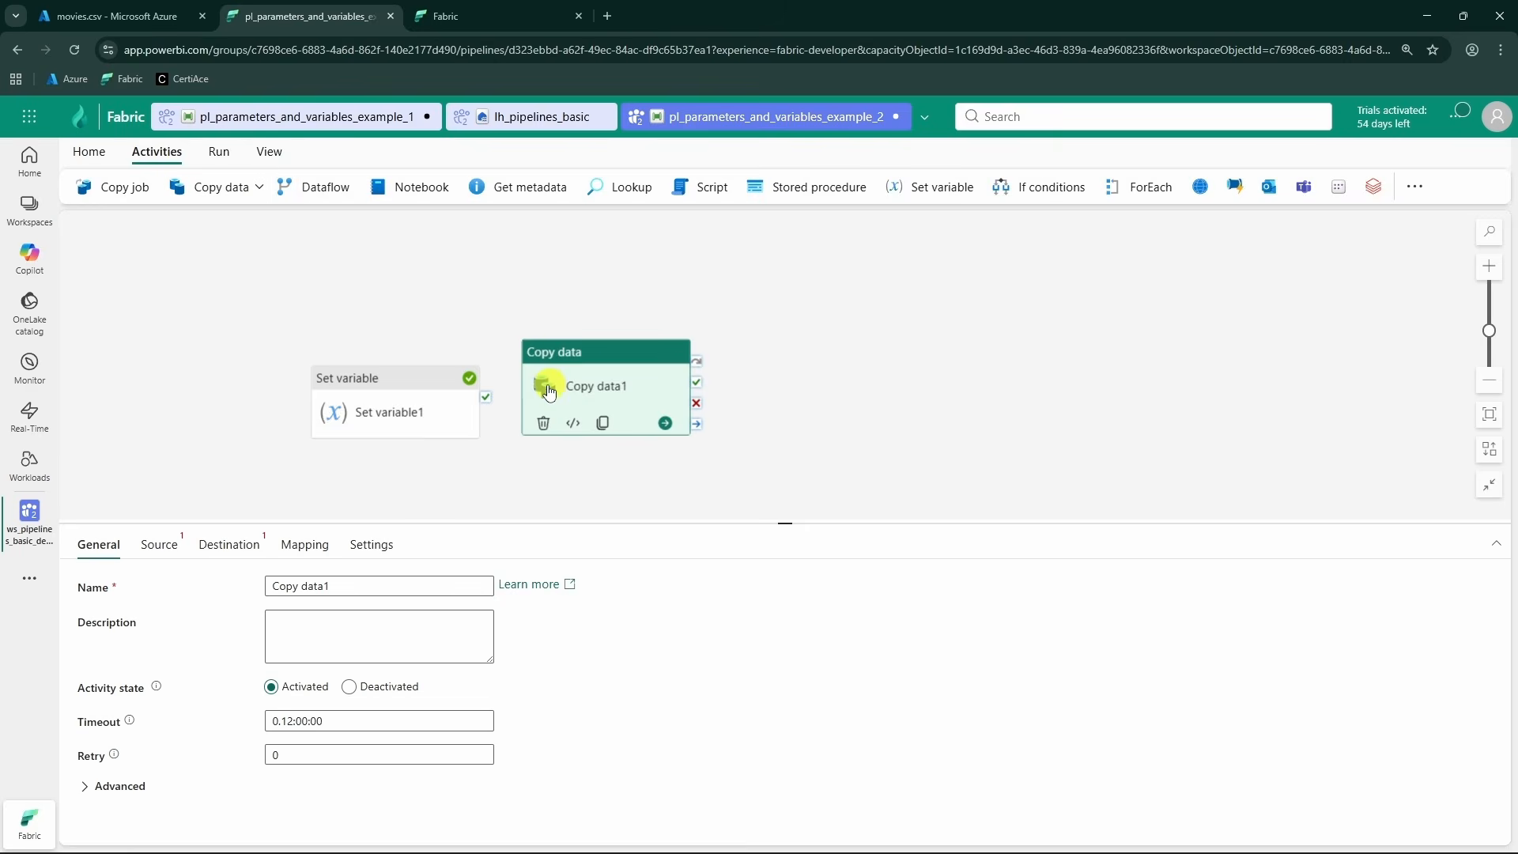
pyautogui.moveTo(485, 397); pyautogui.dragTo(577, 393)
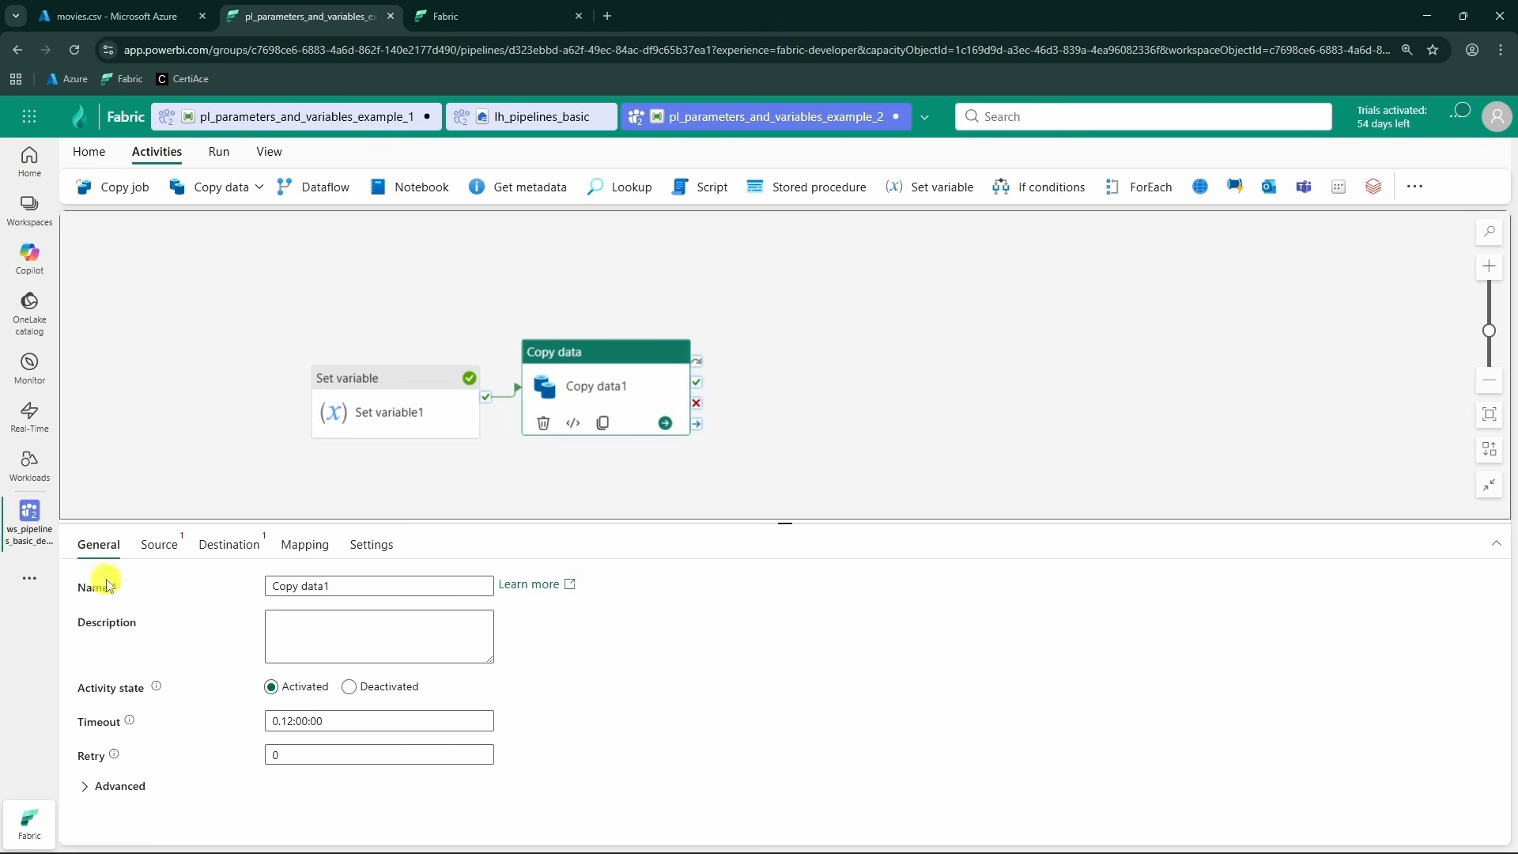
# - Set the Copy data1 source to the lh_pipelines_basic lakehouse with no connection and Files as the root folder
pyautogui.click(158, 544)
pyautogui.click(387, 585)
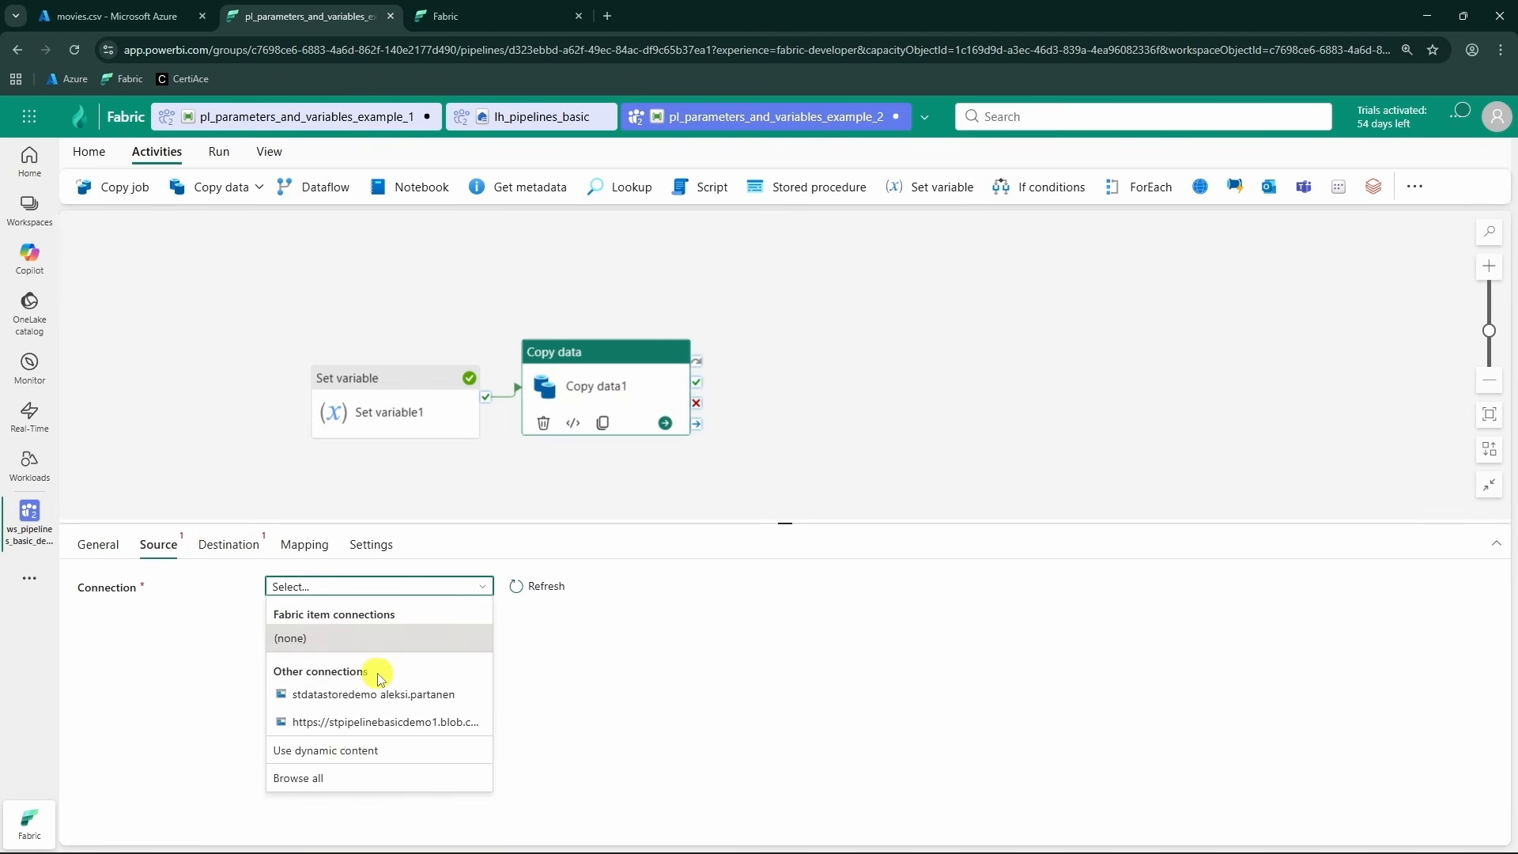
pyautogui.click(371, 639)
pyautogui.click(356, 620)
pyautogui.click(363, 641)
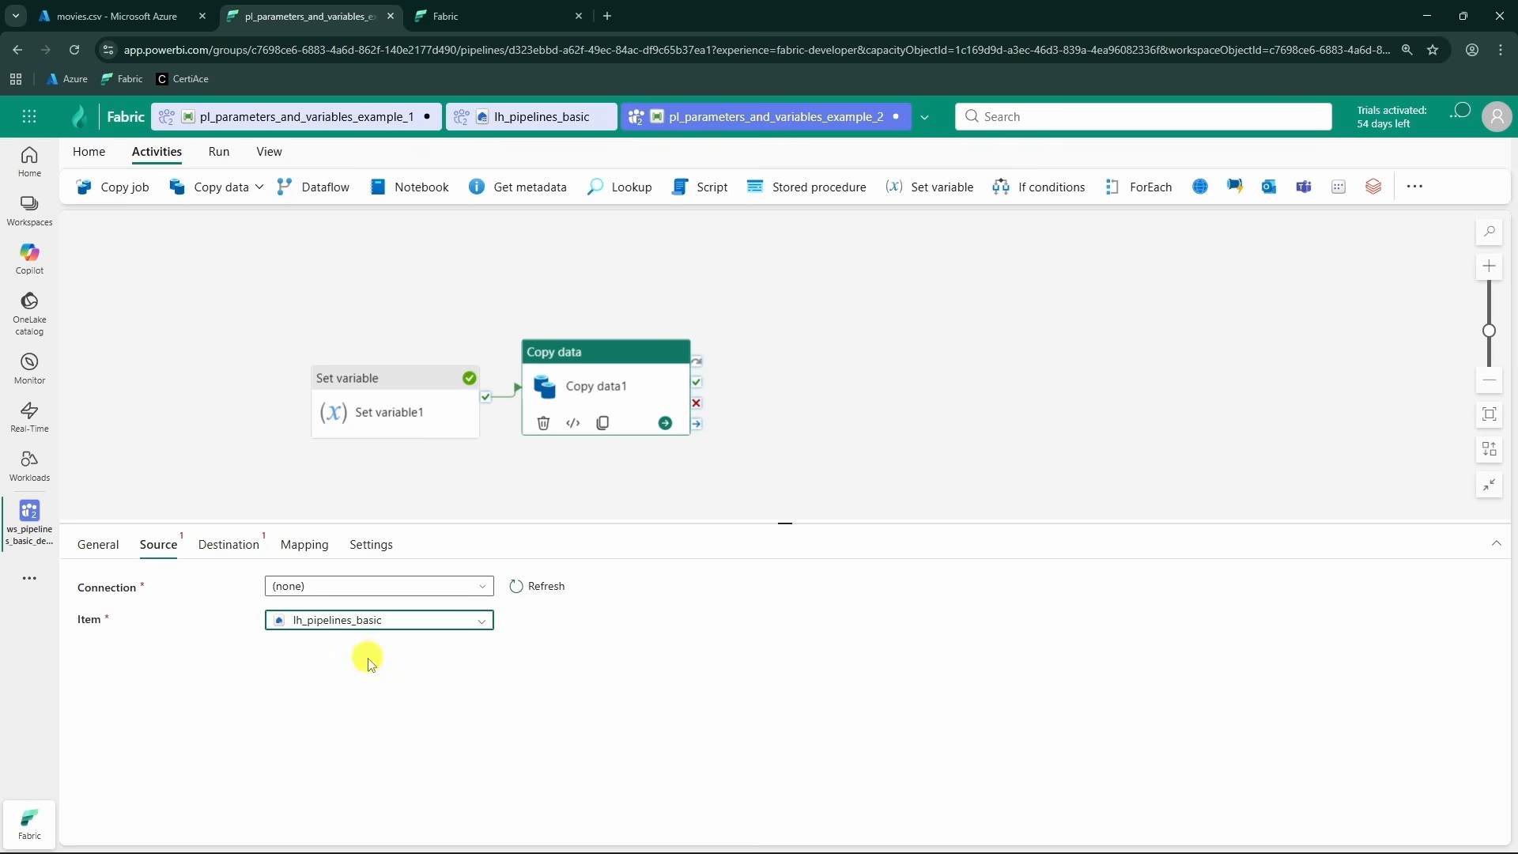
pyautogui.click(340, 654)
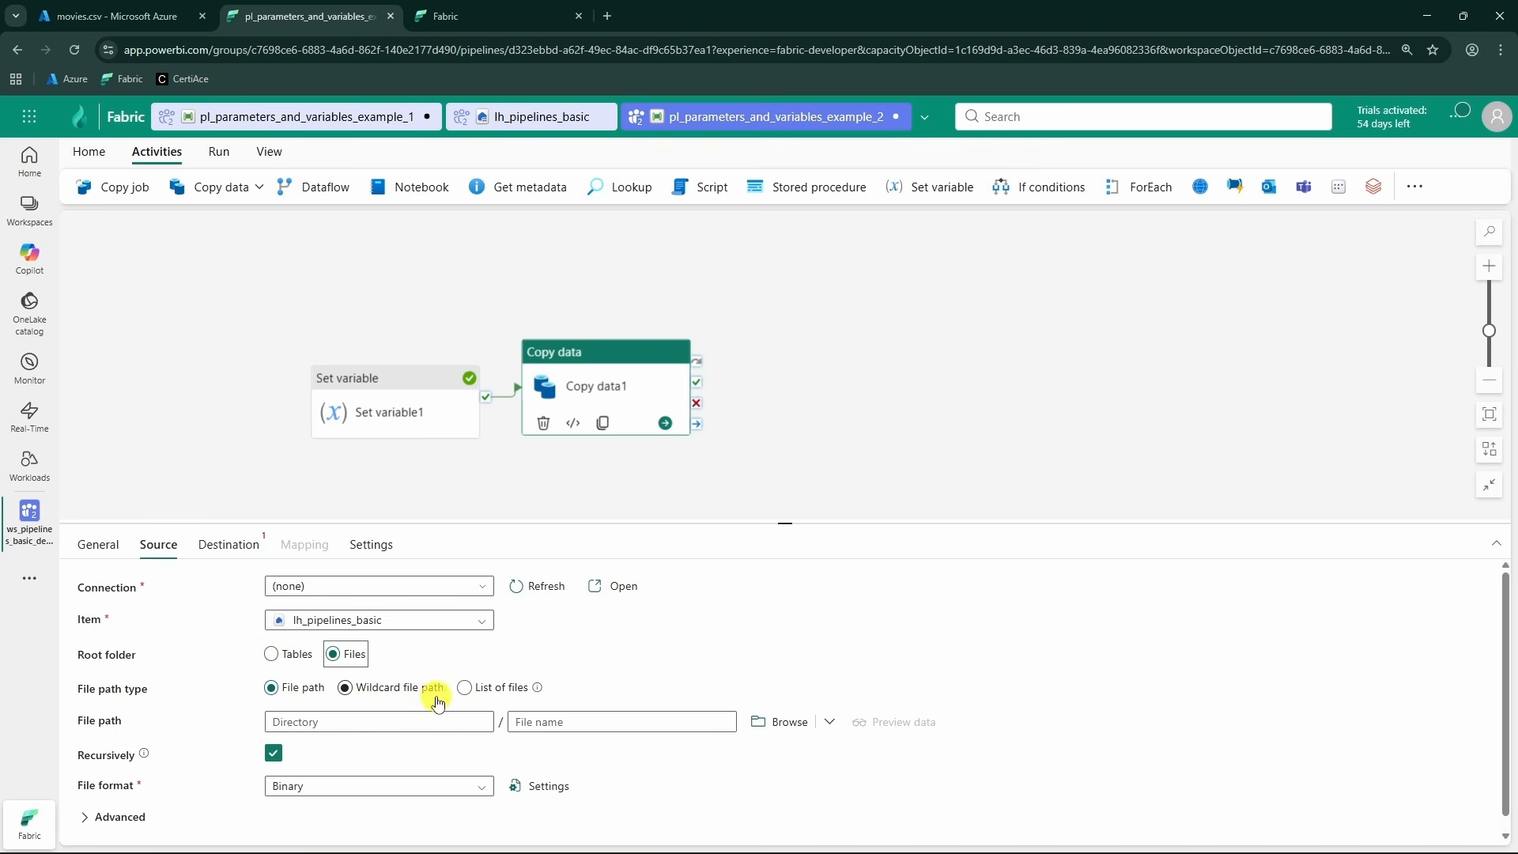
pyautogui.click(380, 721)
pyautogui.click(352, 743)
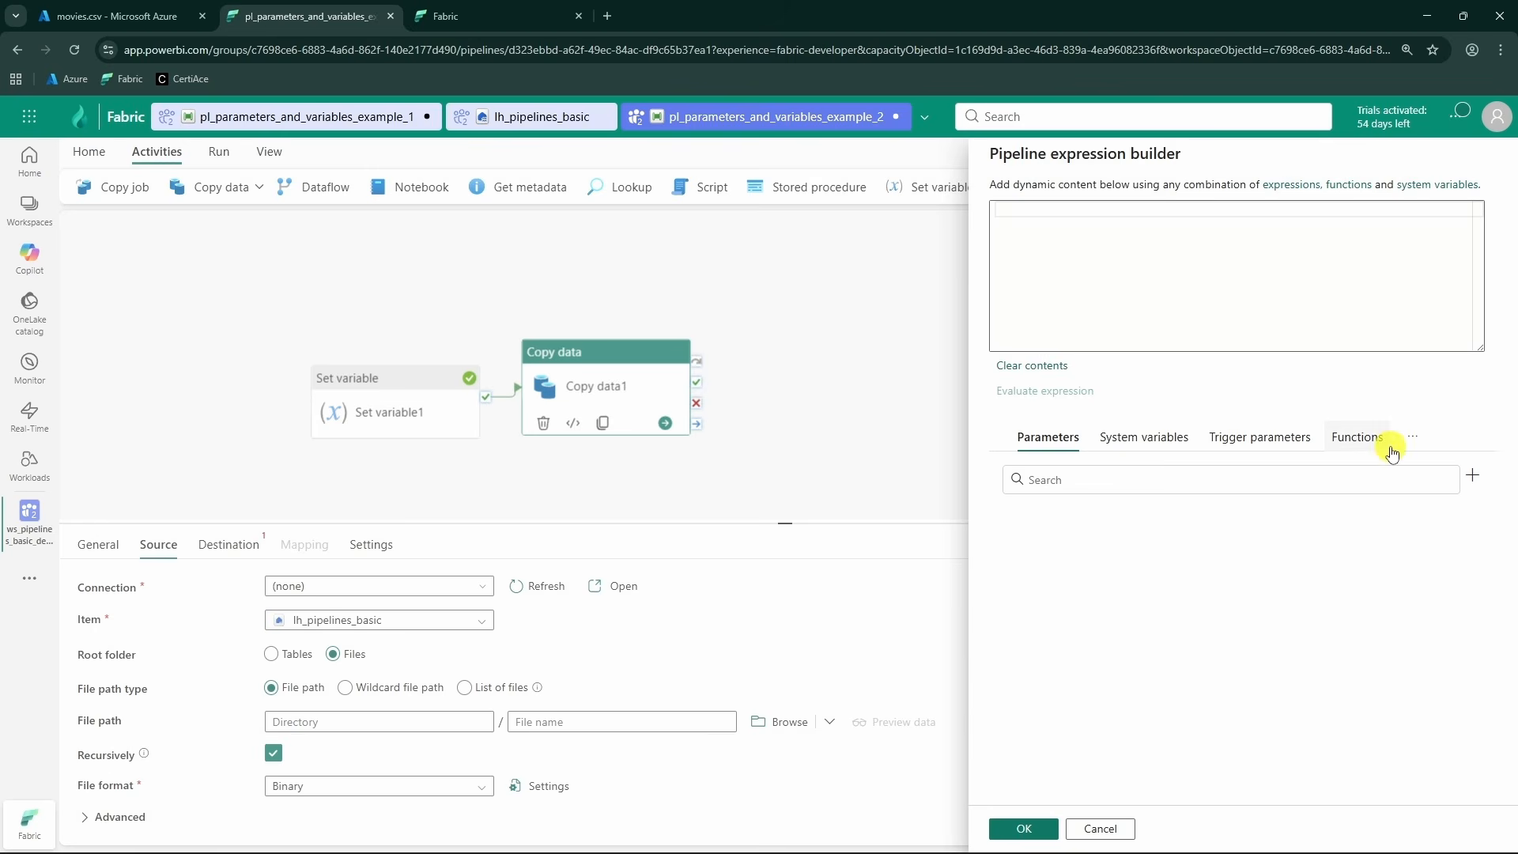
pyautogui.click(1406, 439)
pyautogui.click(1318, 477)
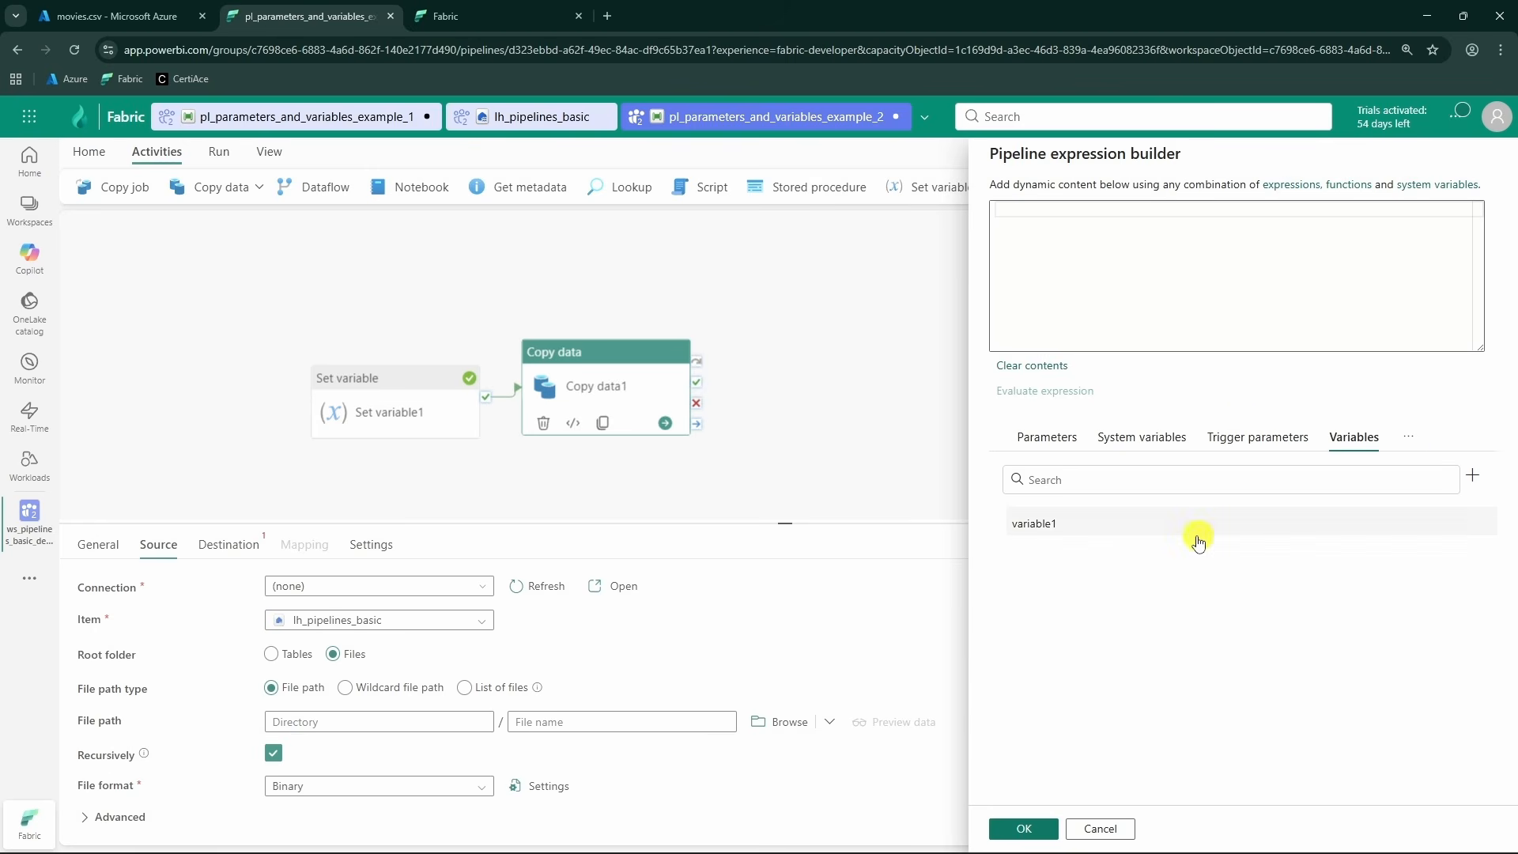
pyautogui.click(1043, 524)
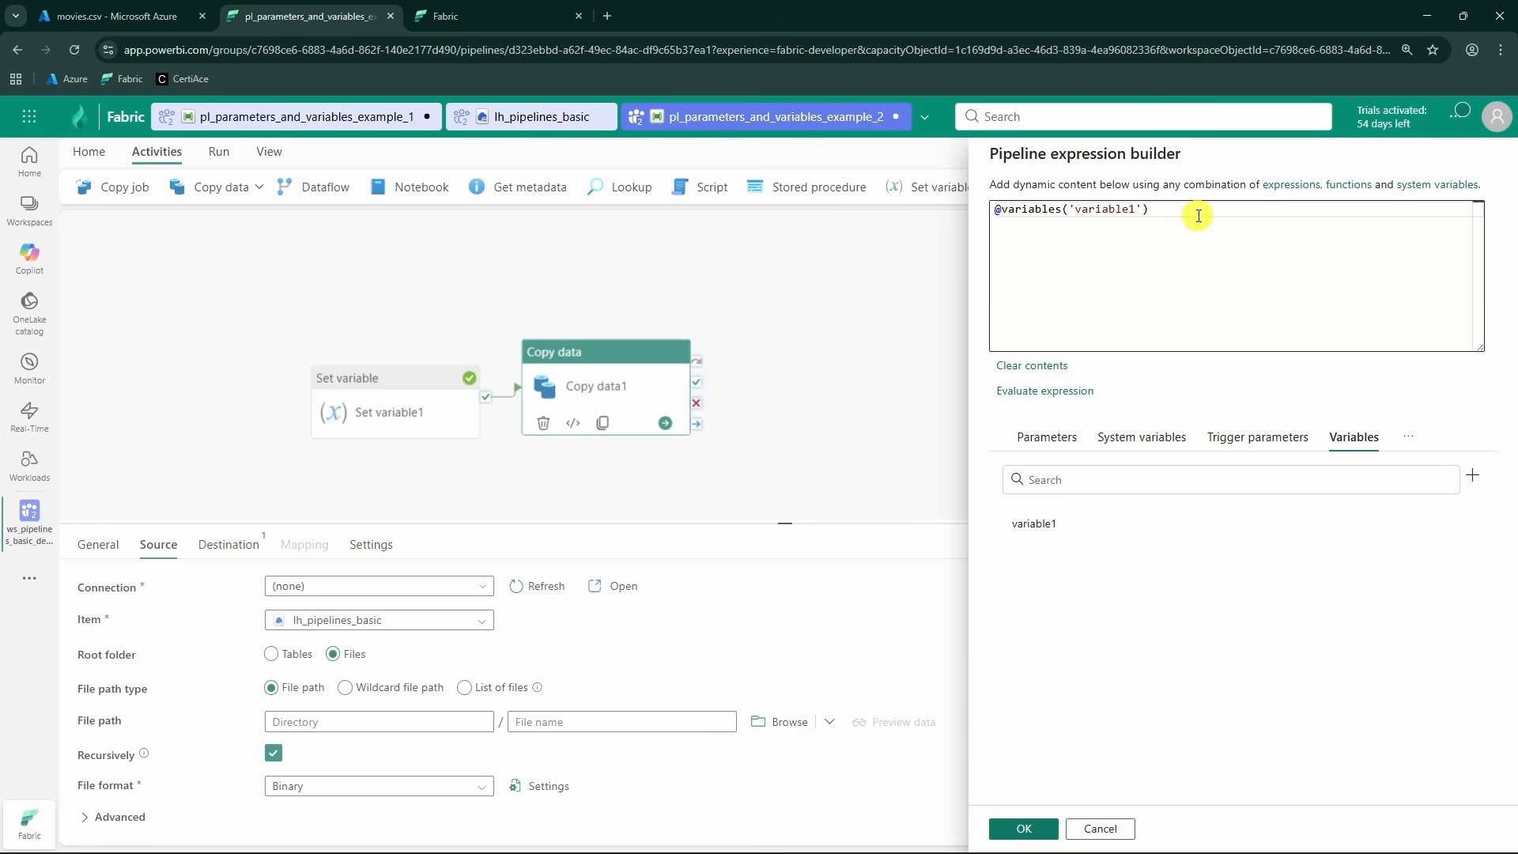
# - Clear the variable1 expression from the directory's expression builder
pyautogui.hotkey('ctrl', 'a')
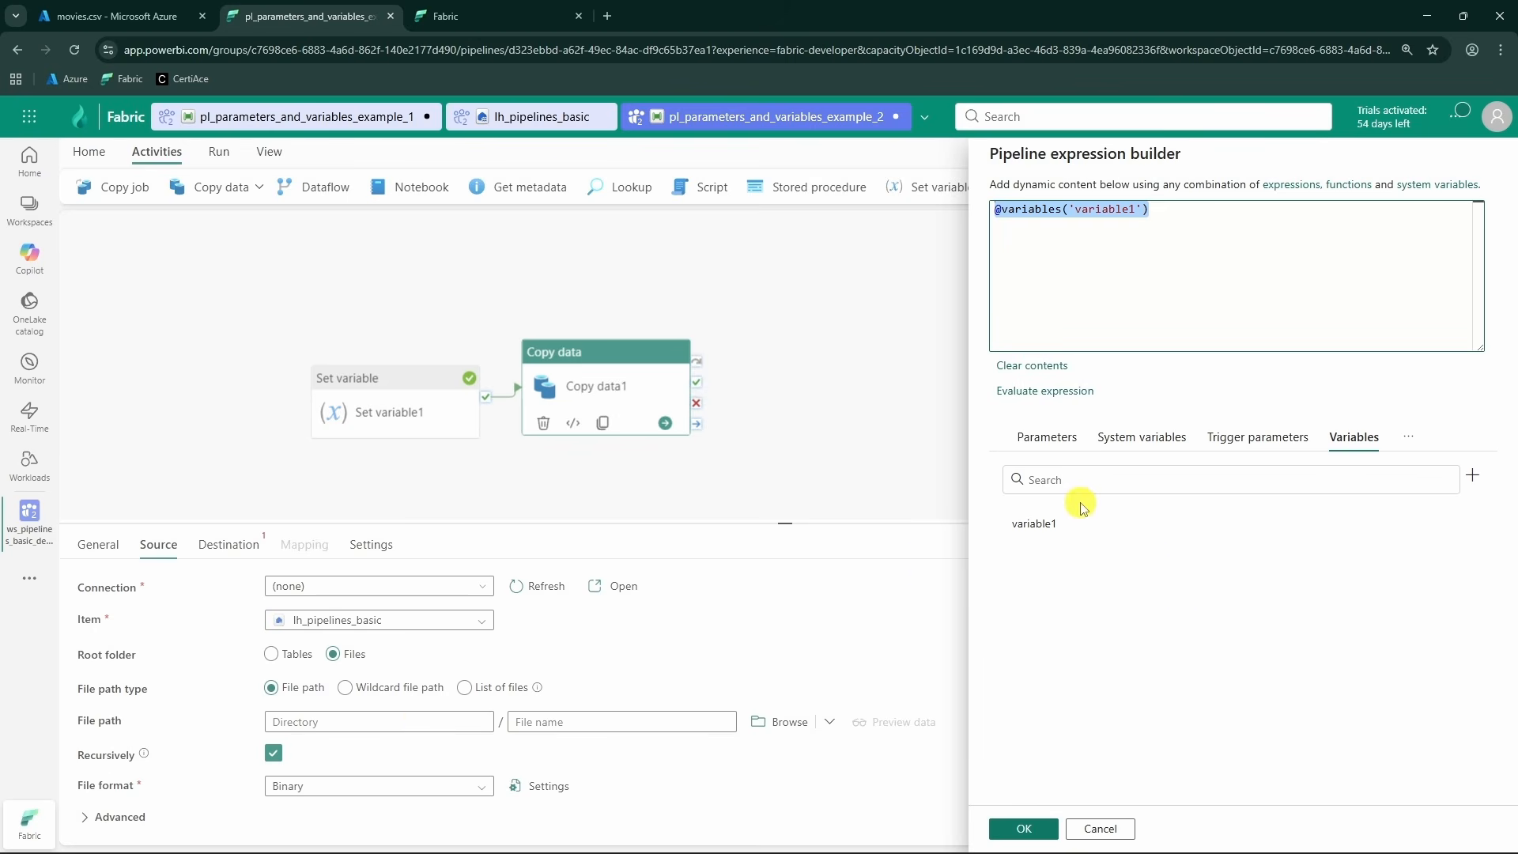
pyautogui.click(1199, 222)
pyautogui.hotkey('ctrl', 'a')
pyautogui.press('Delete')
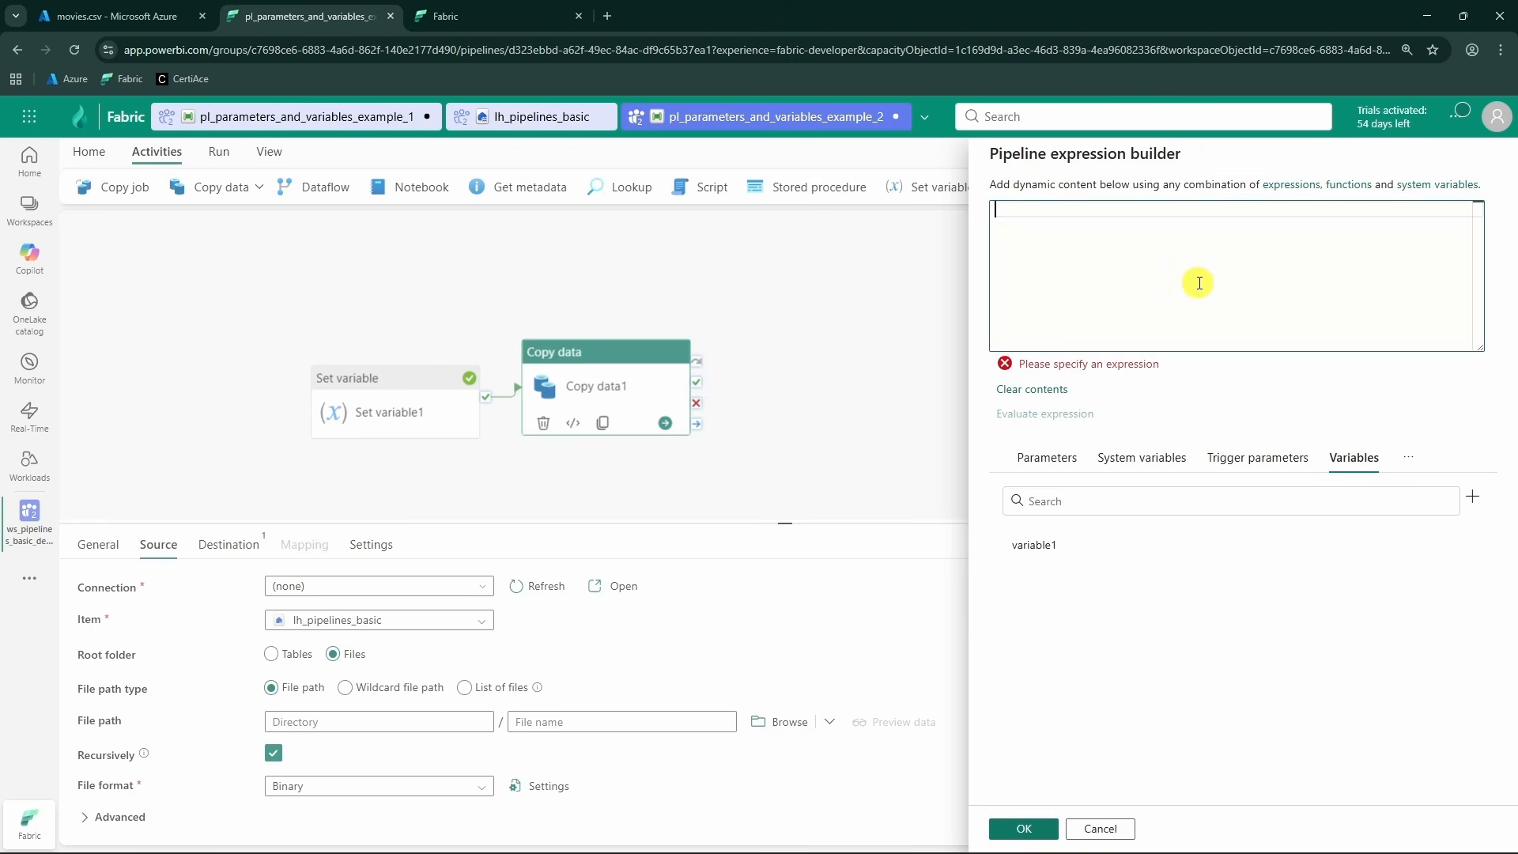
# - Browse the available system variables and insert Pipeline Name into the directory expression
pyautogui.click(1159, 463)
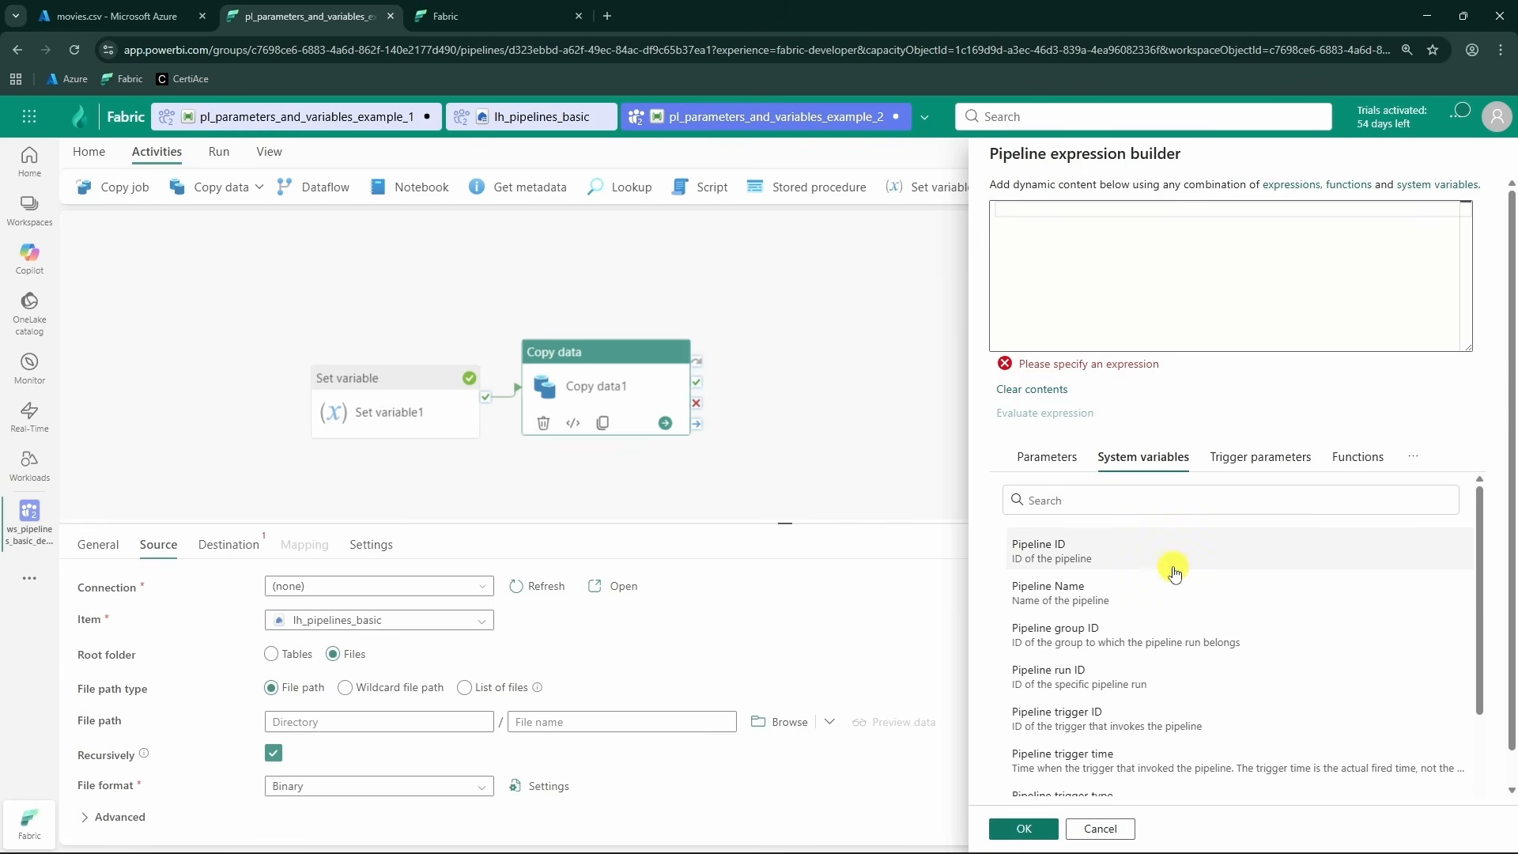
pyautogui.moveTo(1478, 541); pyautogui.dragTo(1480, 491)
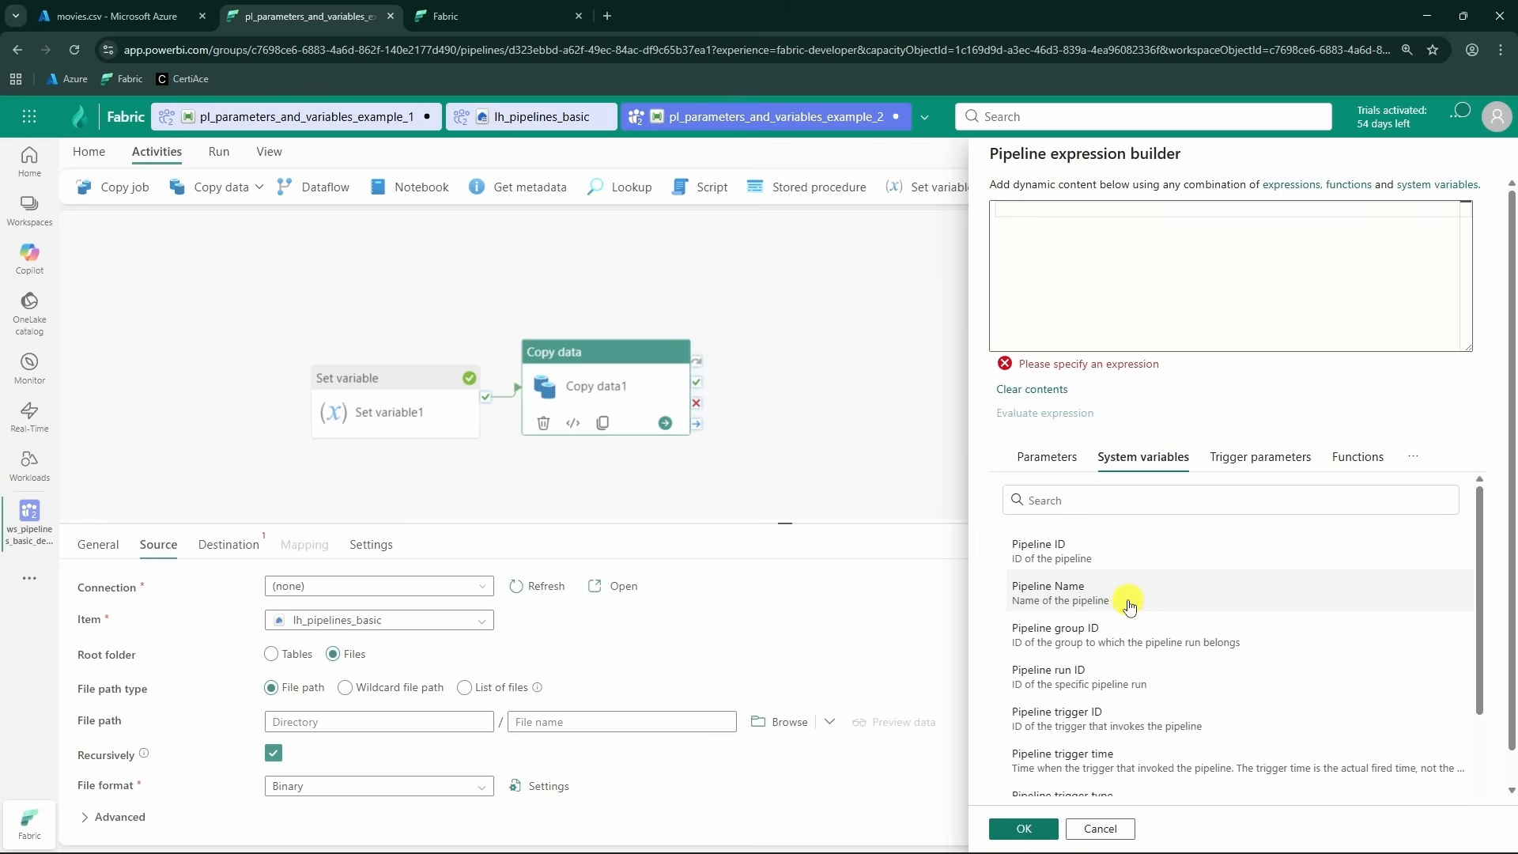
pyautogui.scroll(-2, 1104, 635)
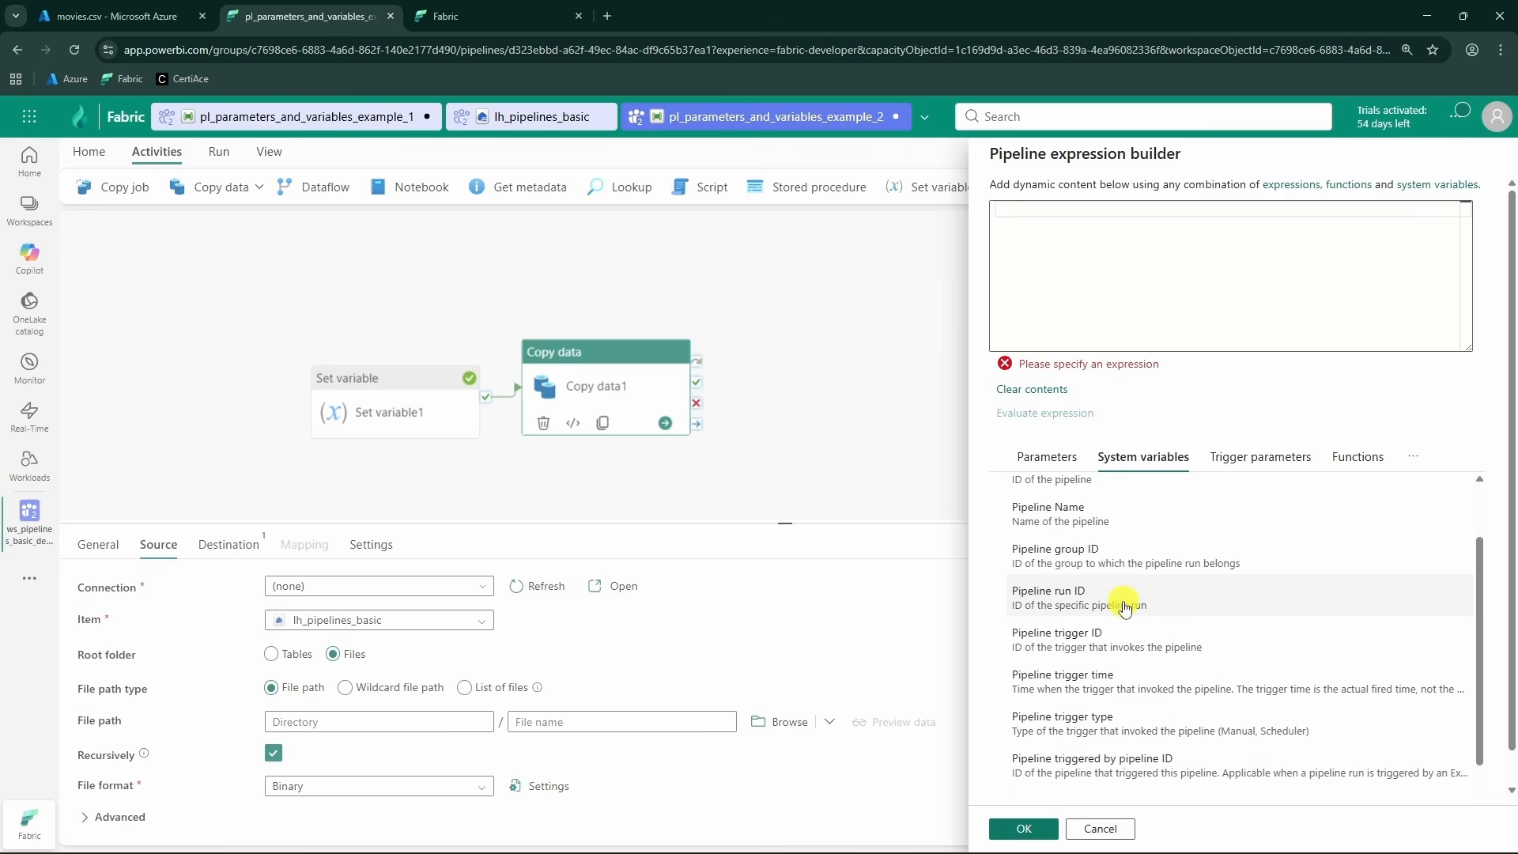
pyautogui.scroll(-1, 1107, 601)
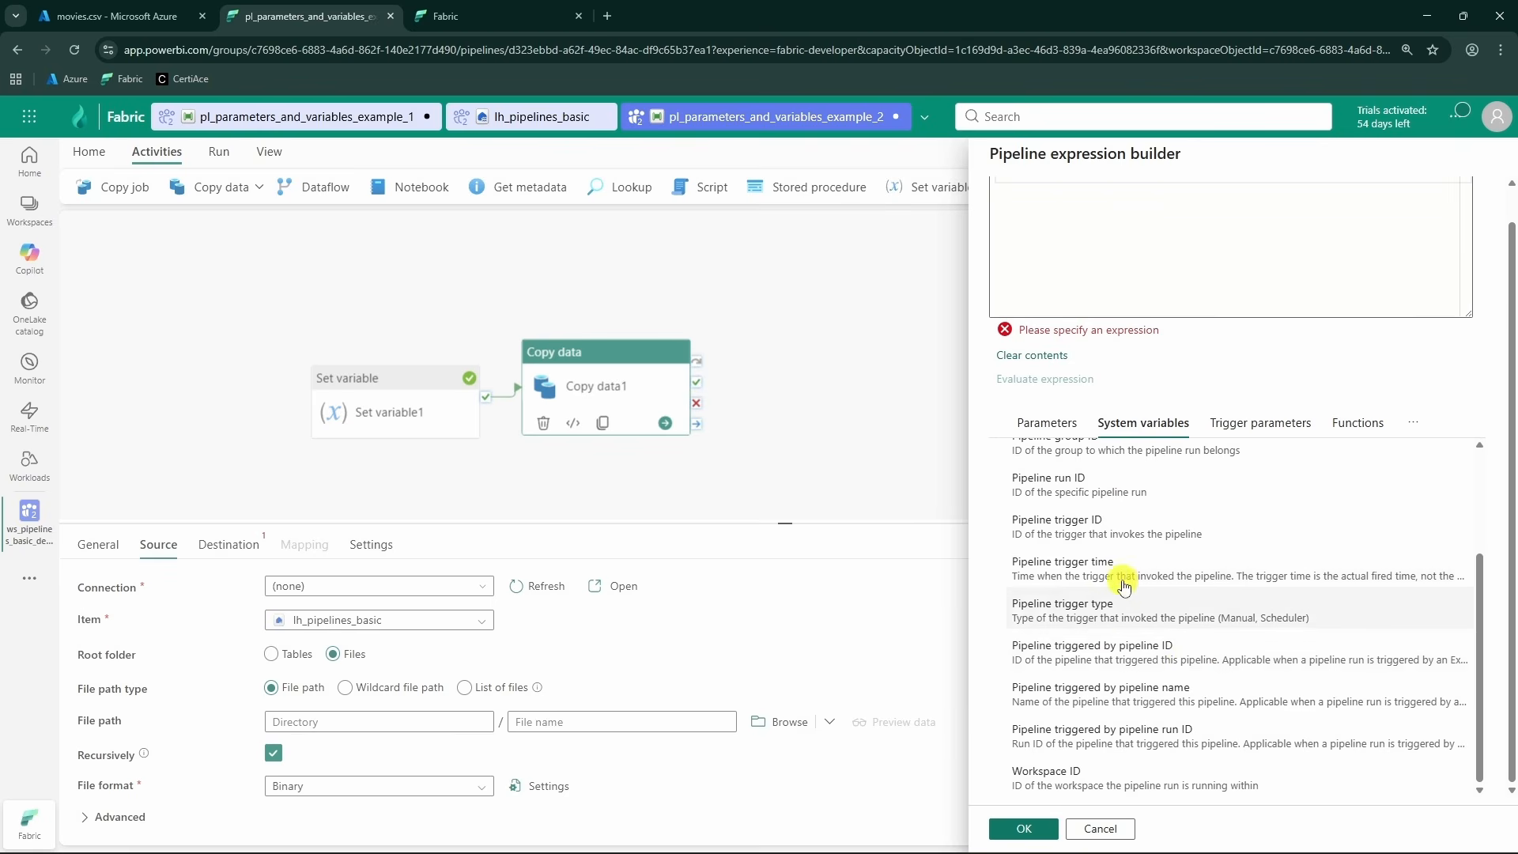
pyautogui.scroll(3, 1068, 589)
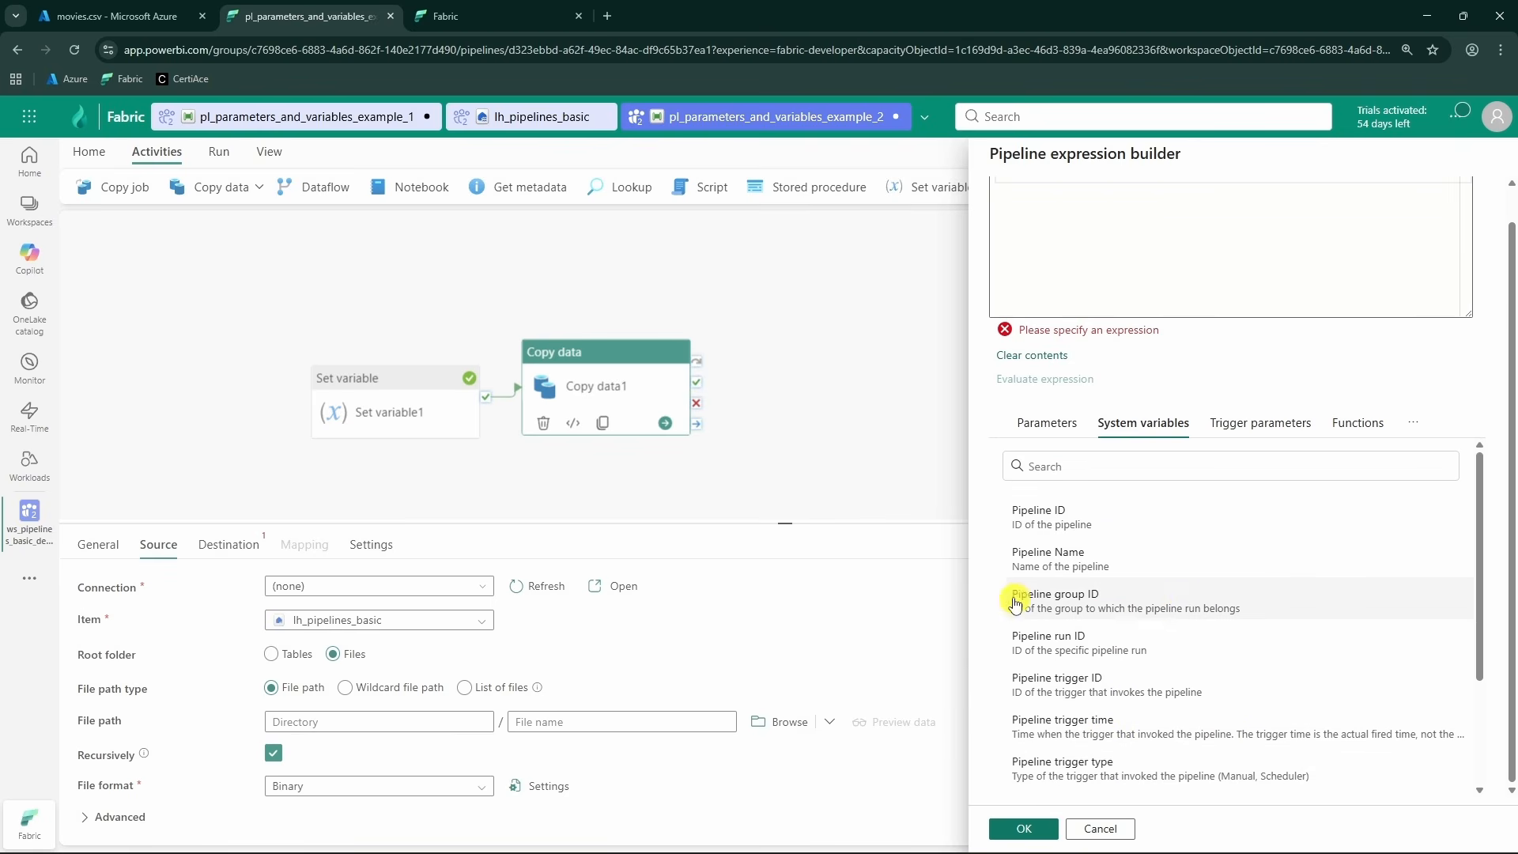
pyautogui.click(1055, 563)
pyautogui.moveTo(1185, 209); pyautogui.dragTo(998, 198)
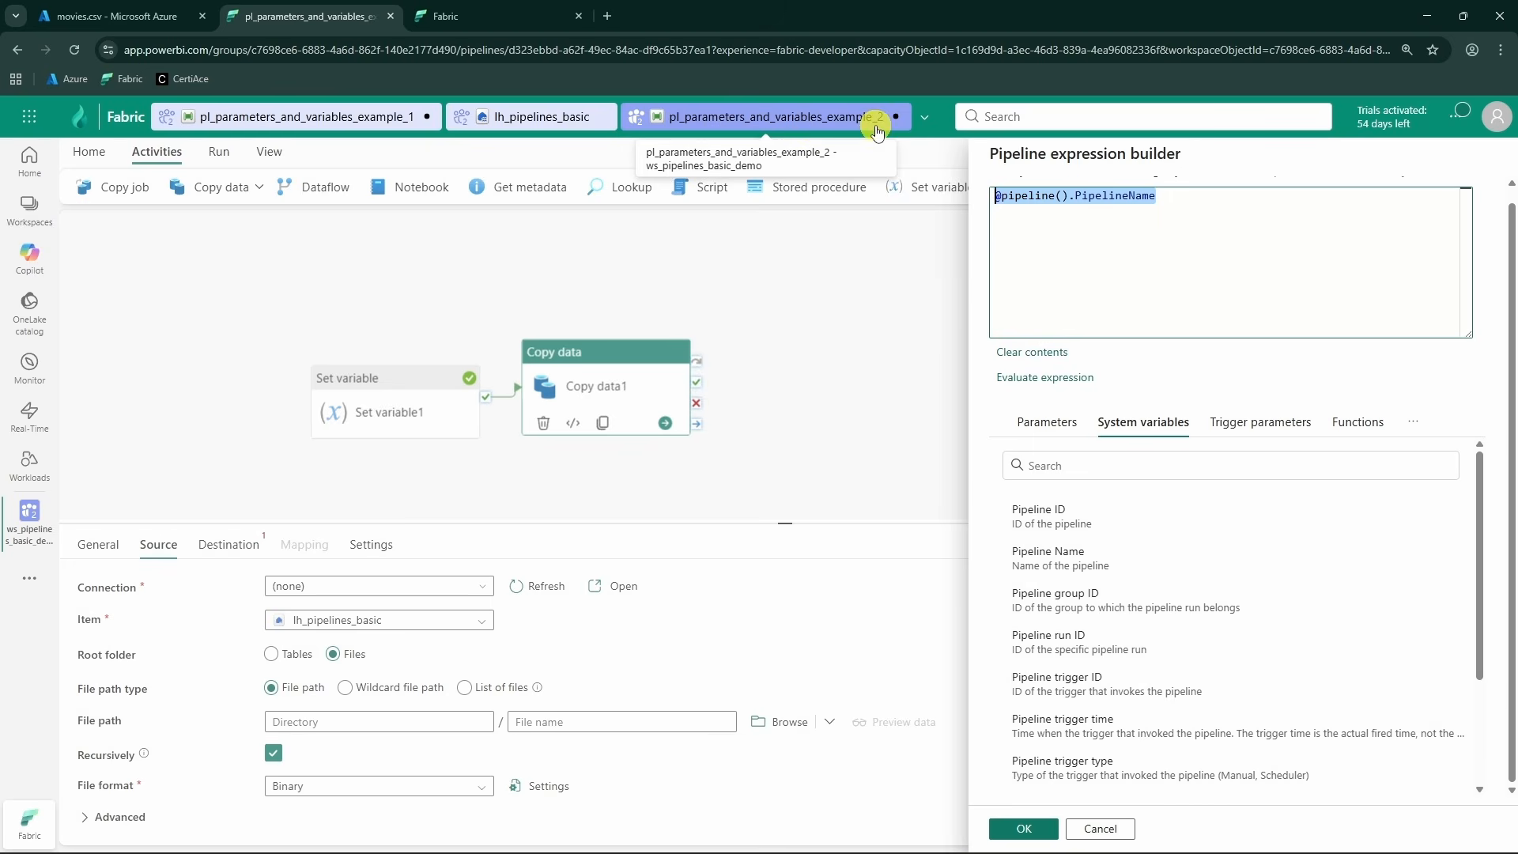
# - Discard the directory expression and delete the Copy data1 activity from the pipeline
pyautogui.click(1100, 829)
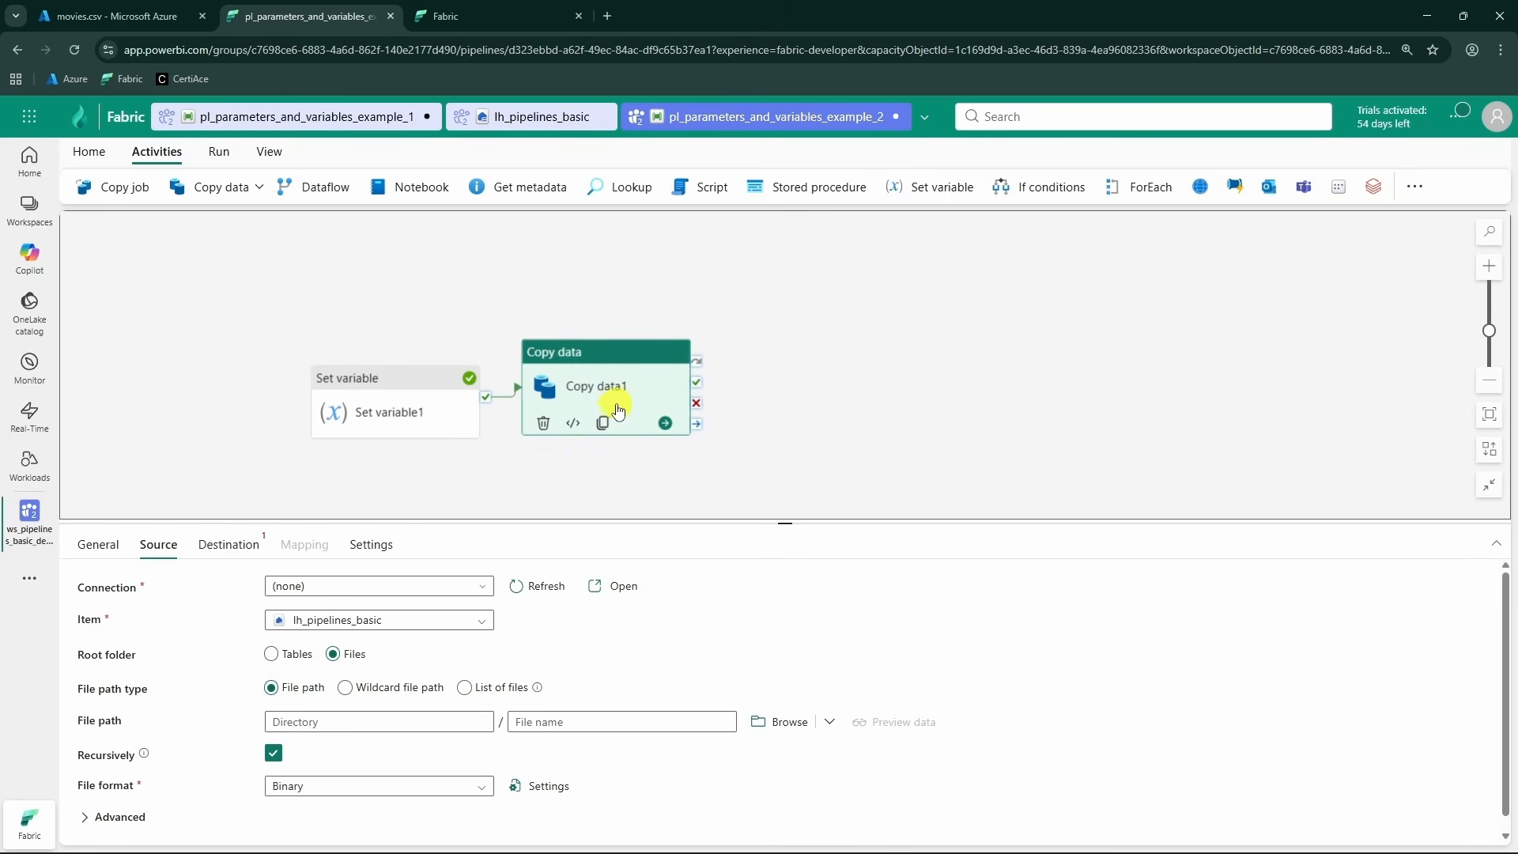
pyautogui.press('Delete')
pyautogui.click(407, 424)
pyautogui.doubleClick(353, 657)
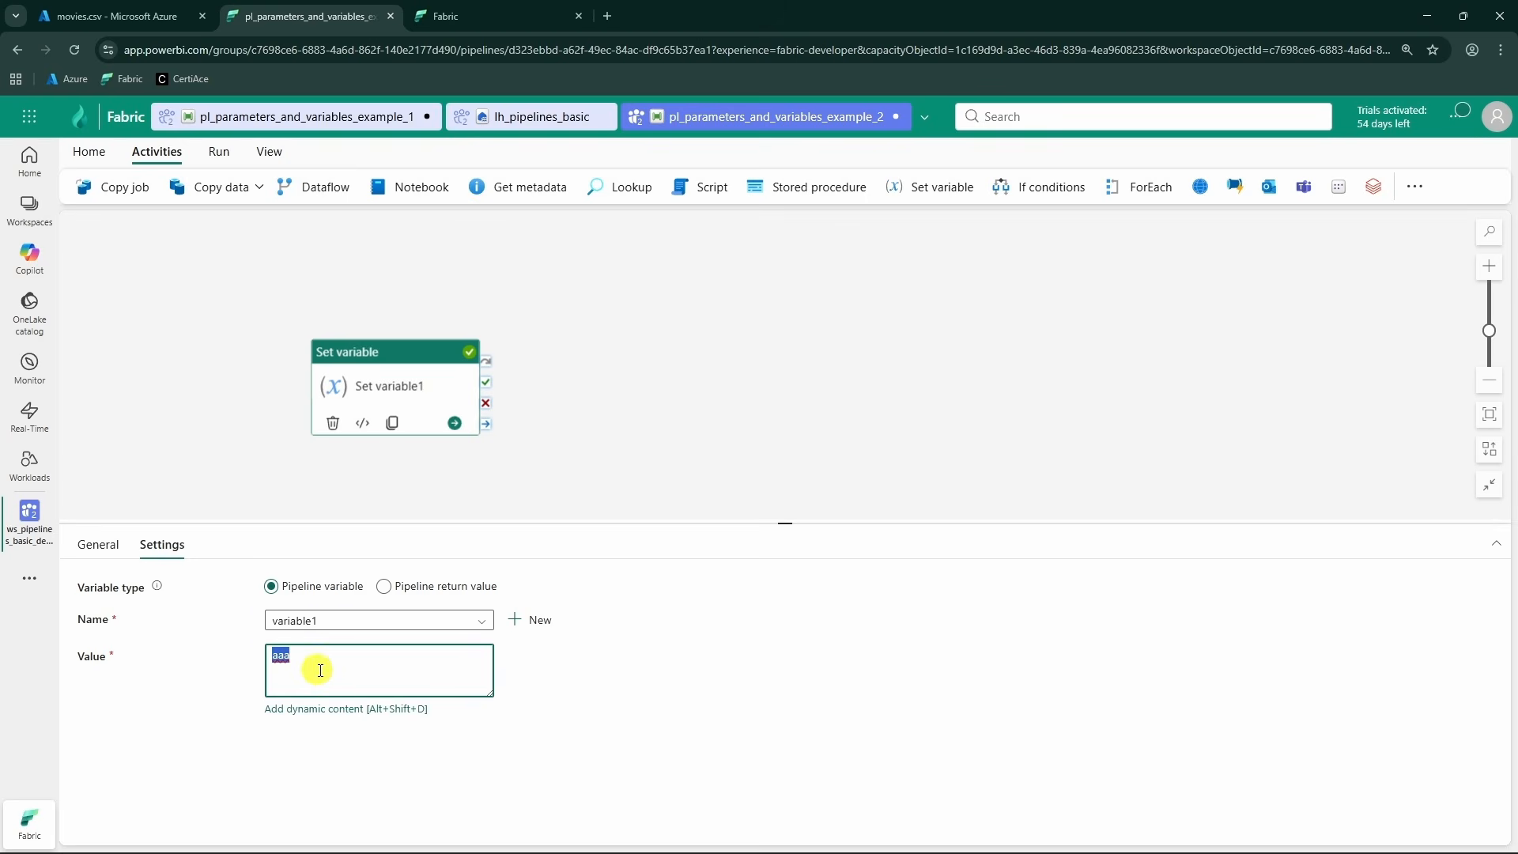
pyautogui.press('BackSpace')
pyautogui.click(345, 709)
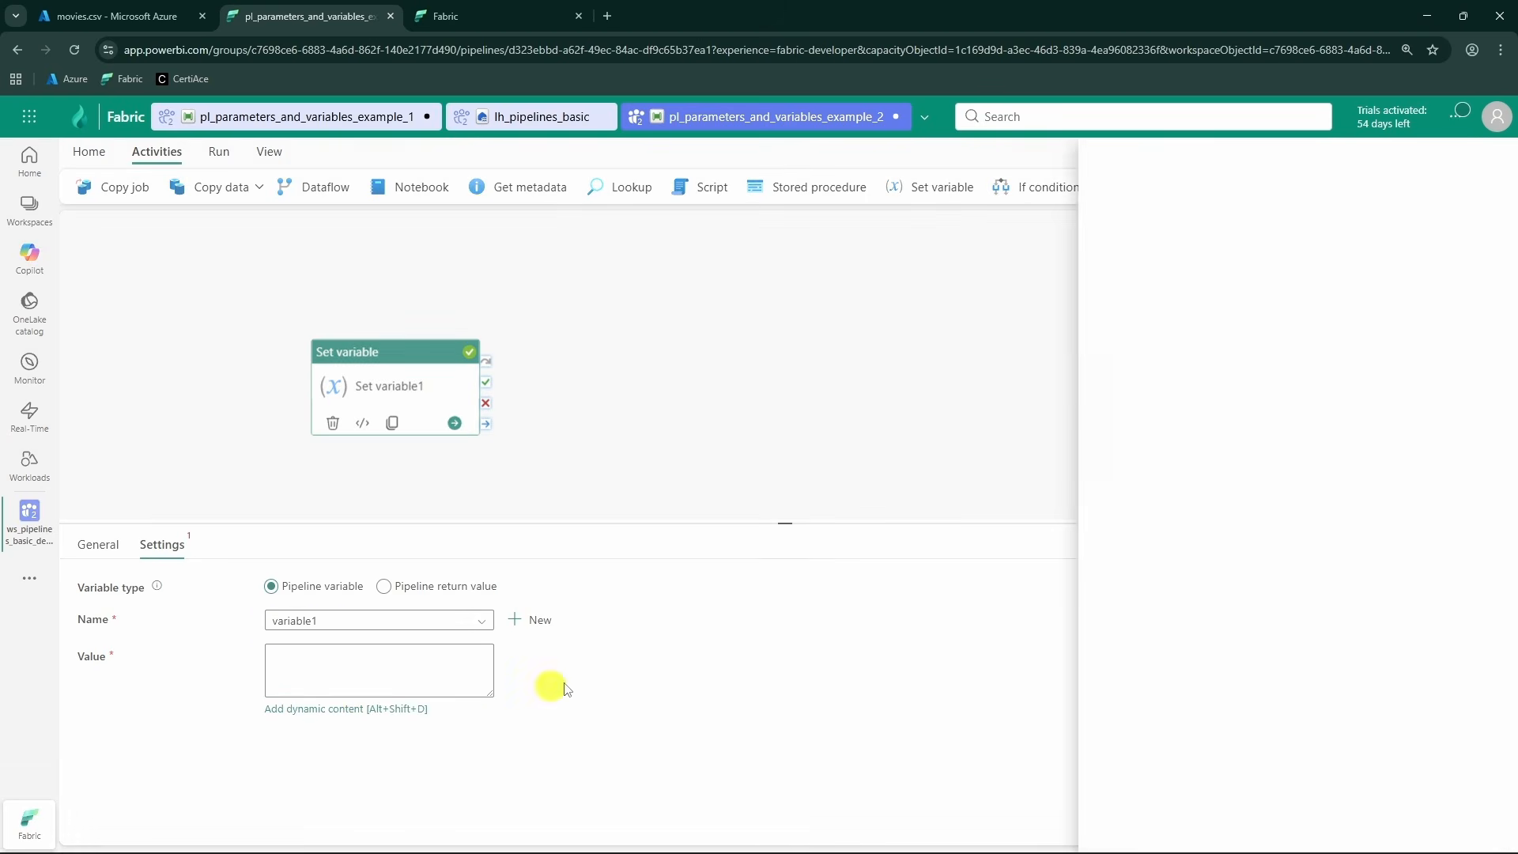
pyautogui.click(1177, 435)
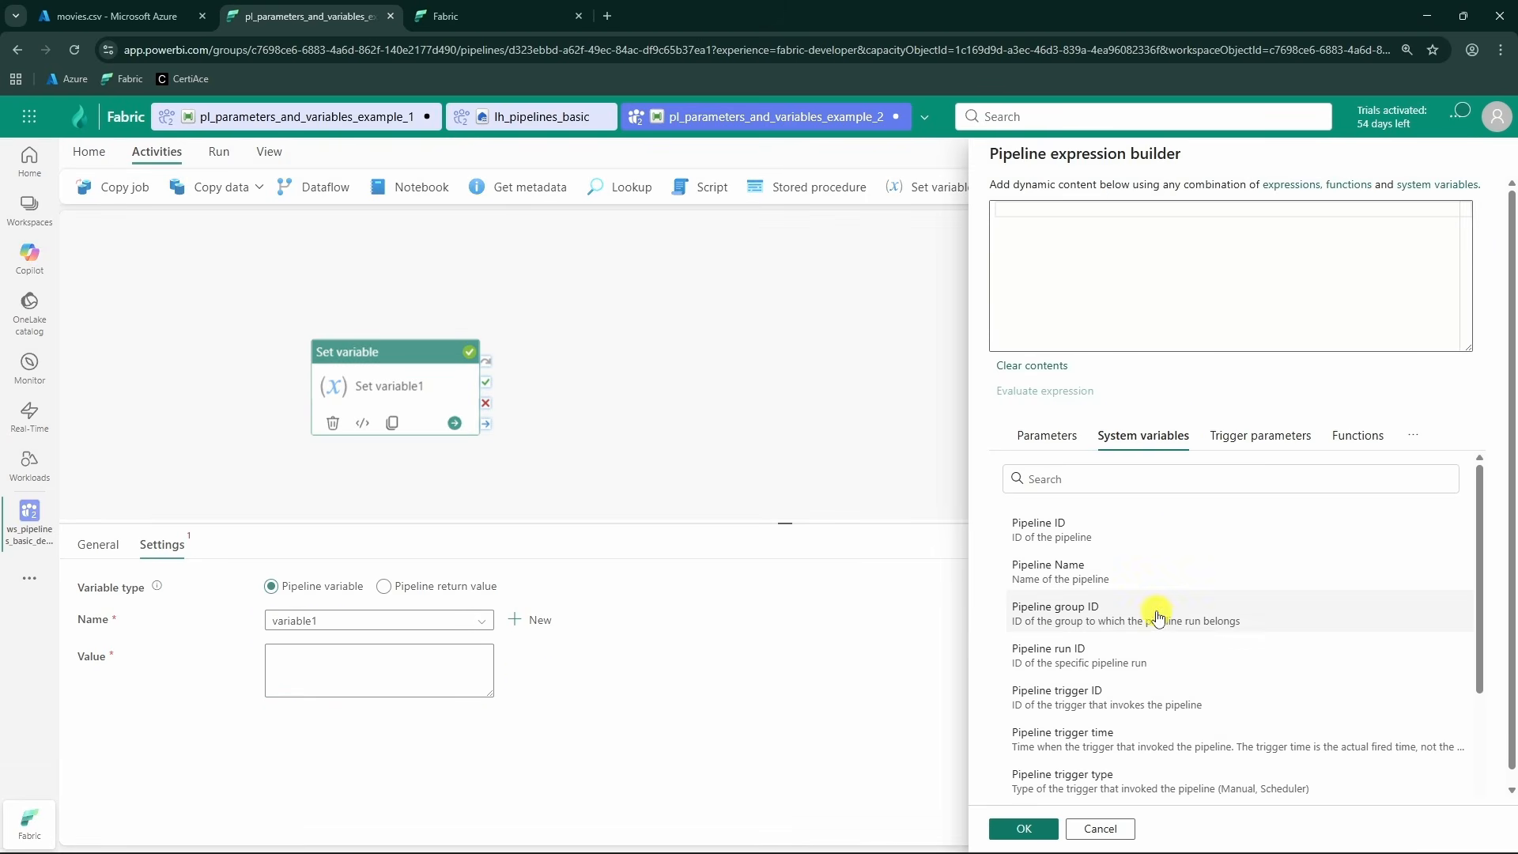
pyautogui.click(1054, 579)
pyautogui.click(1054, 603)
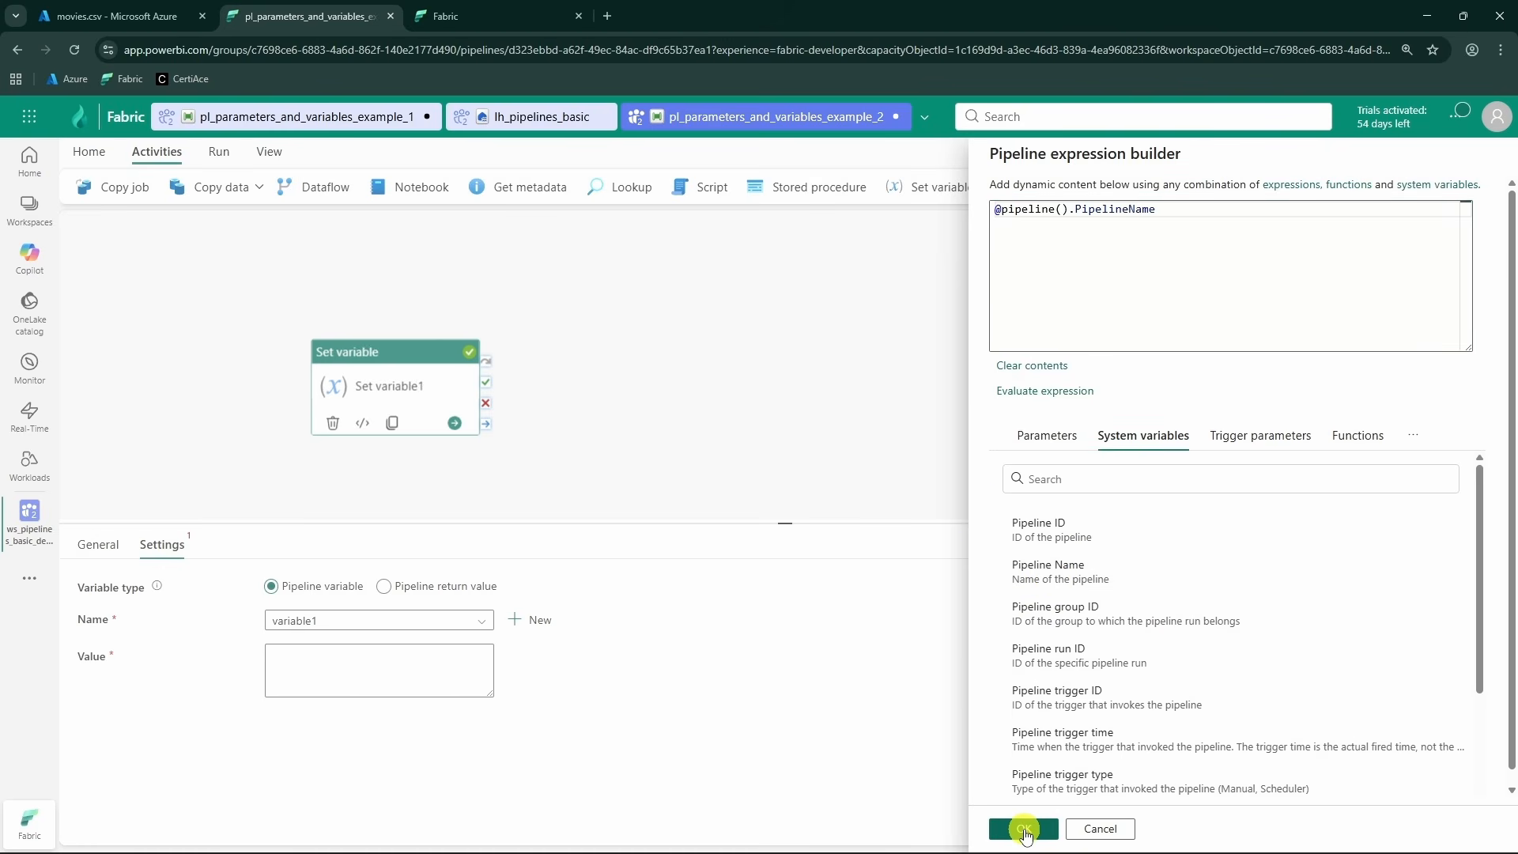
pyautogui.click(1025, 830)
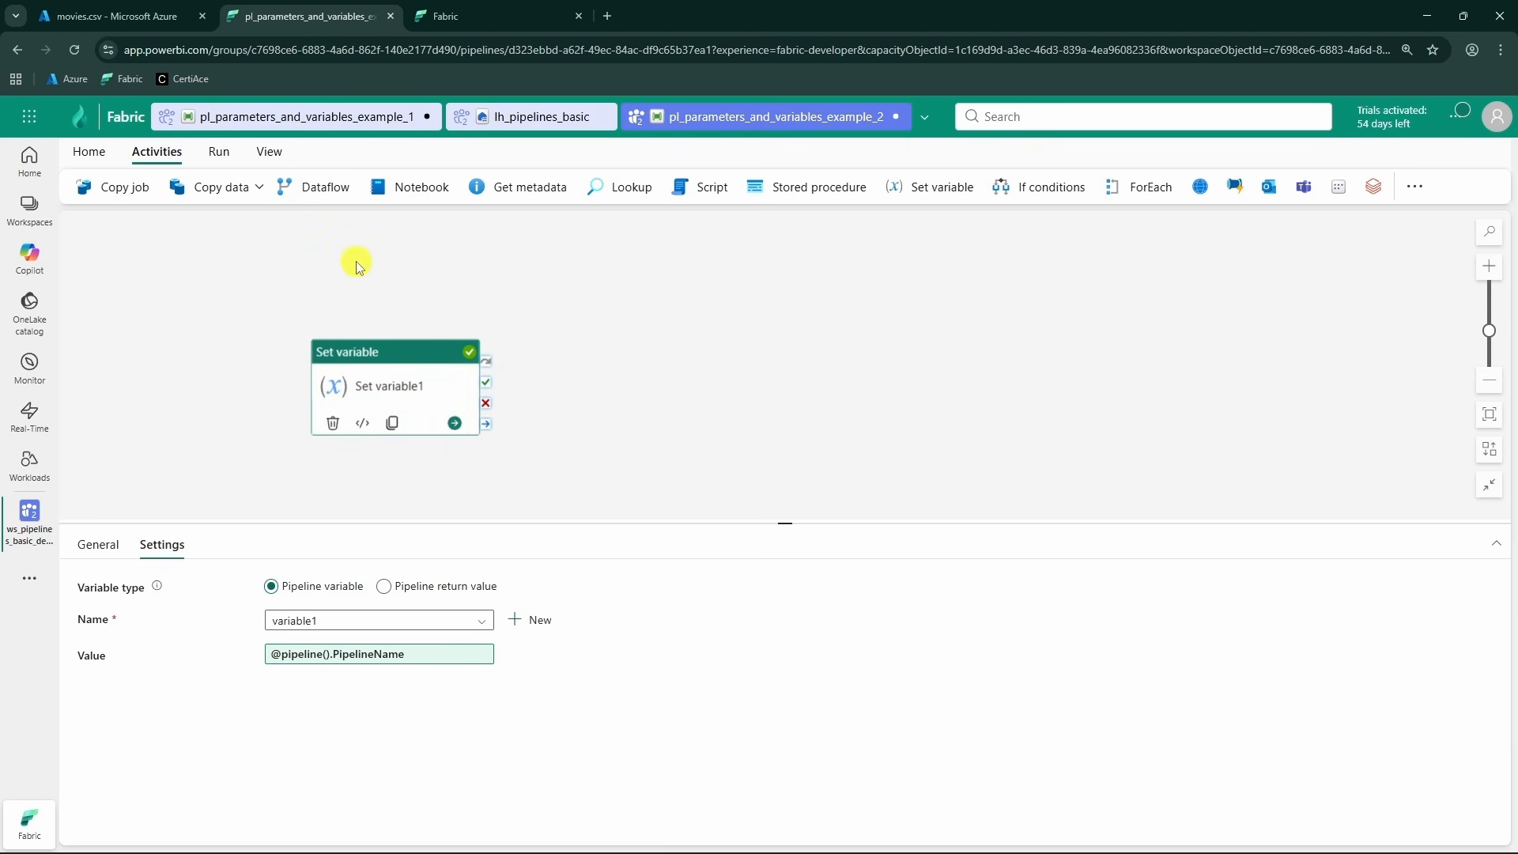
# - Save and run the pipeline, refreshing the run status until the run finishes
pyautogui.click(351, 292)
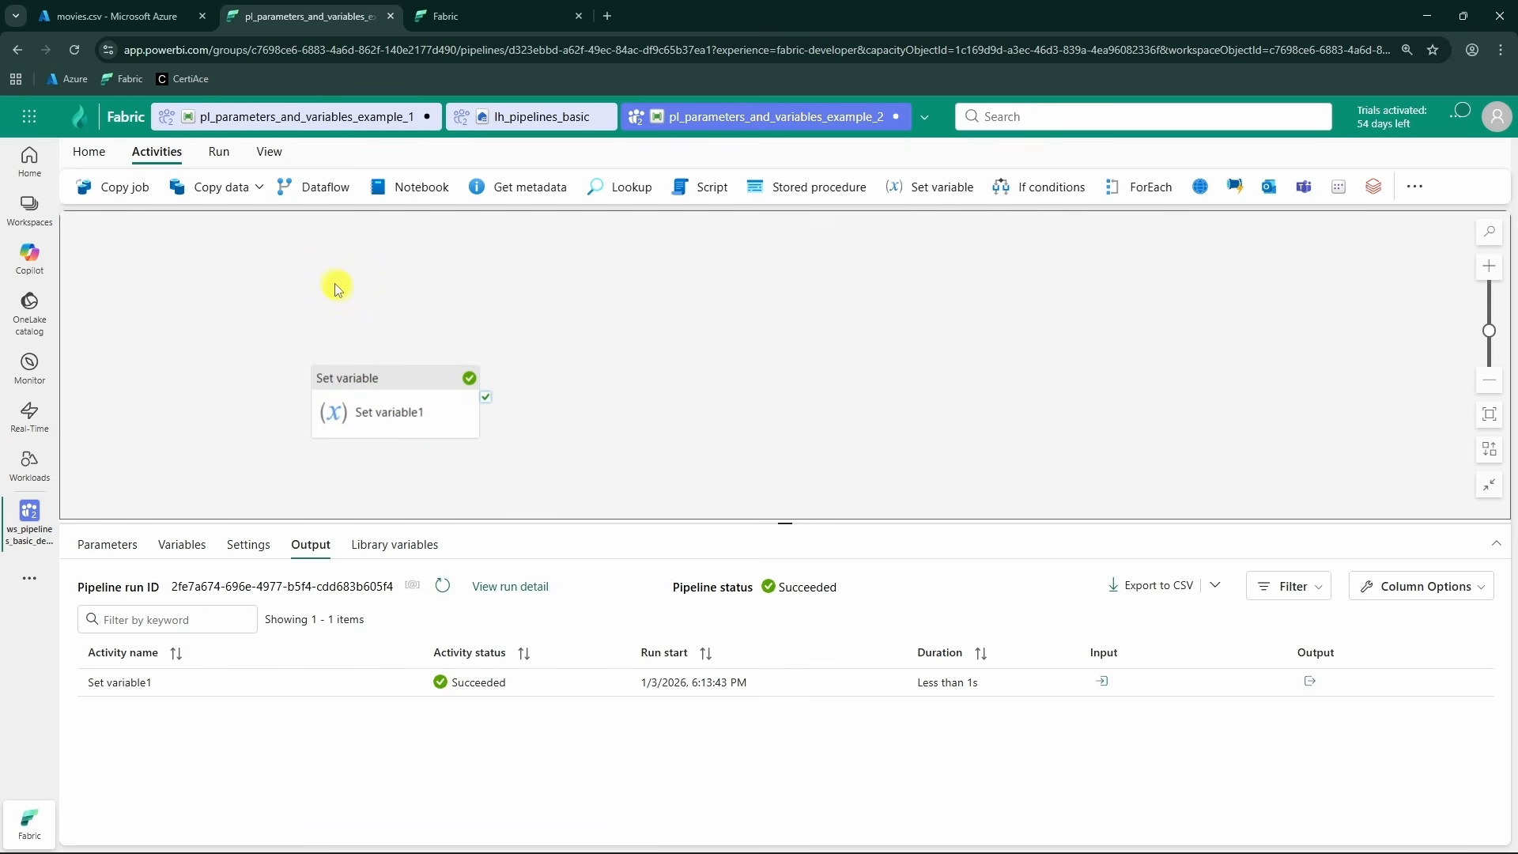
pyautogui.click(219, 151)
pyautogui.click(190, 190)
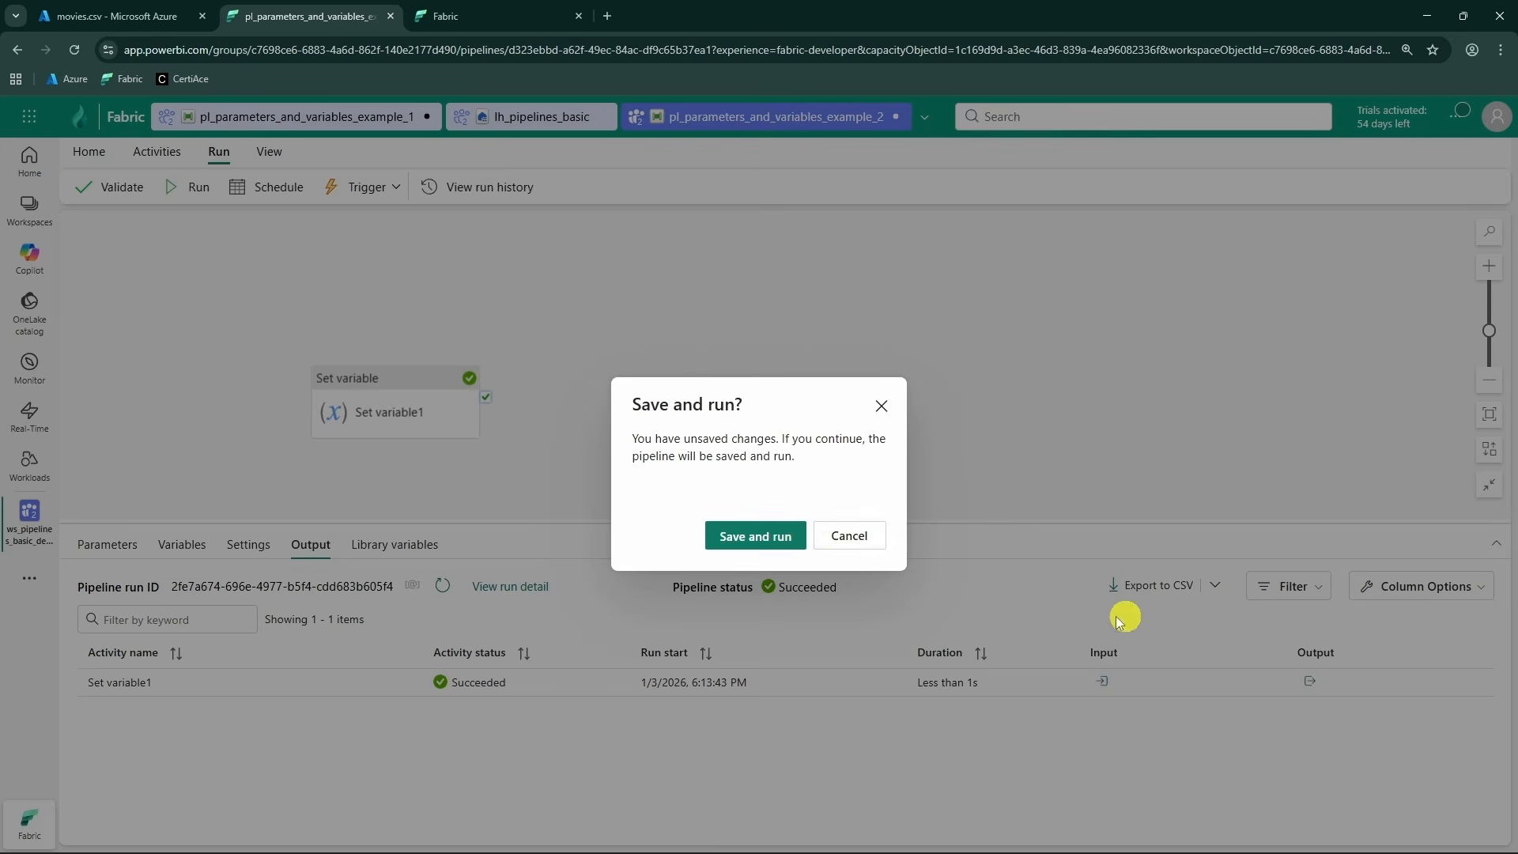
pyautogui.click(772, 547)
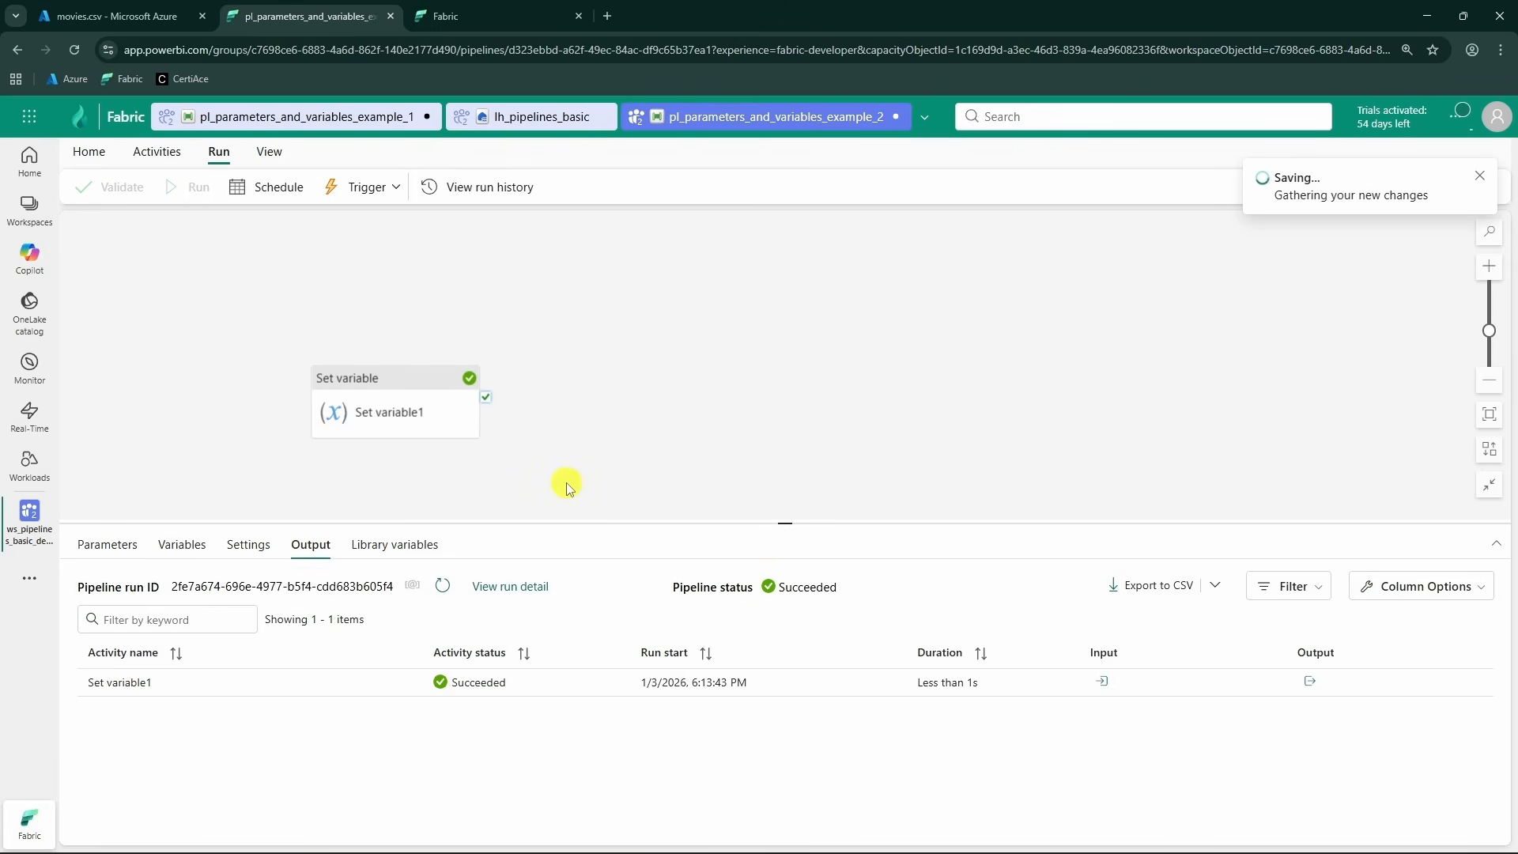
pyautogui.click(448, 595)
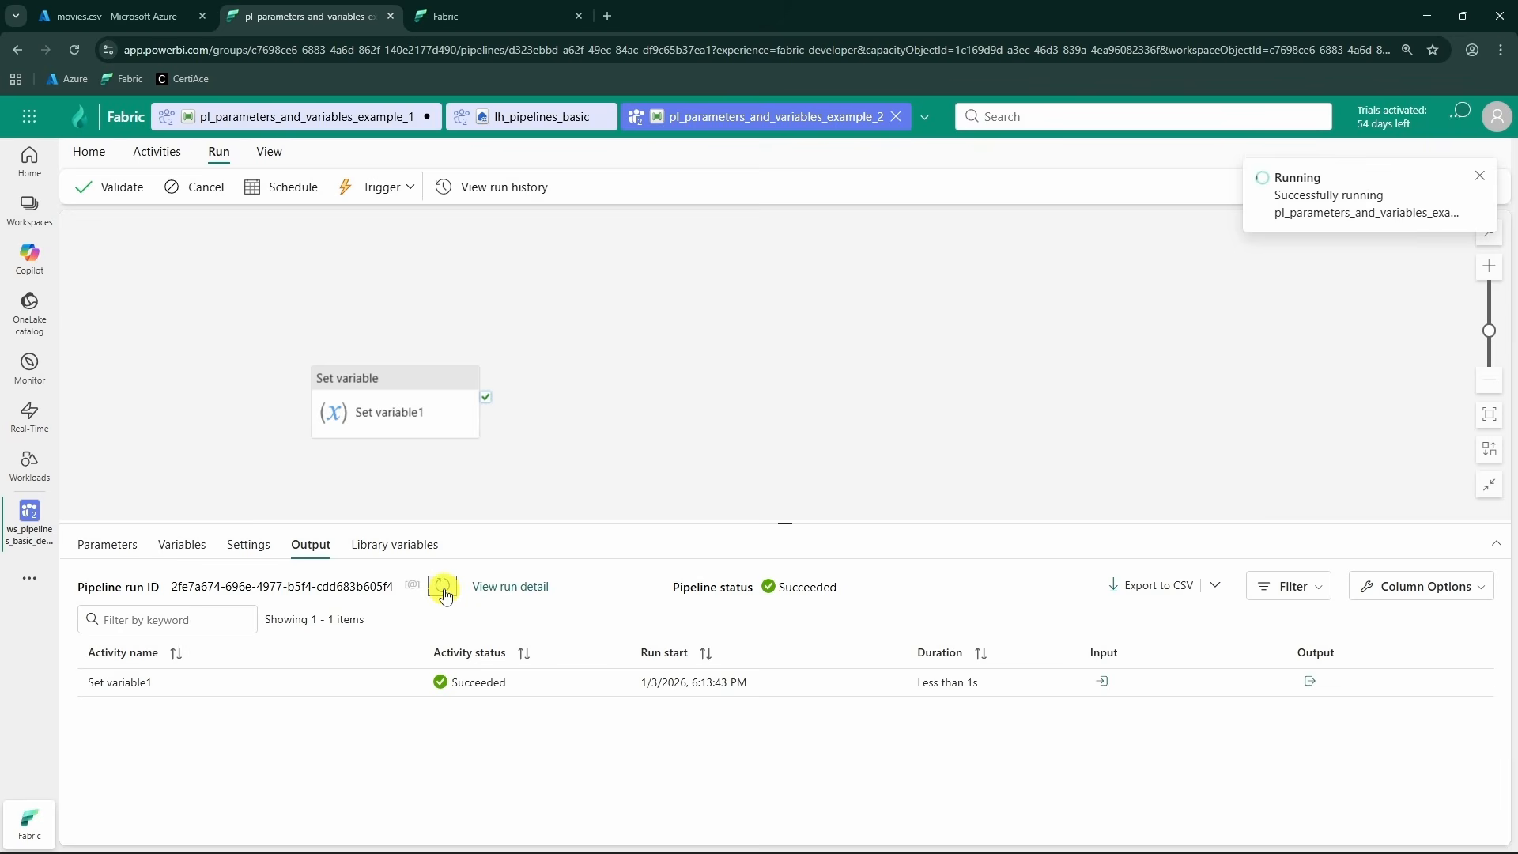
pyautogui.click(450, 622)
pyautogui.click(450, 622)
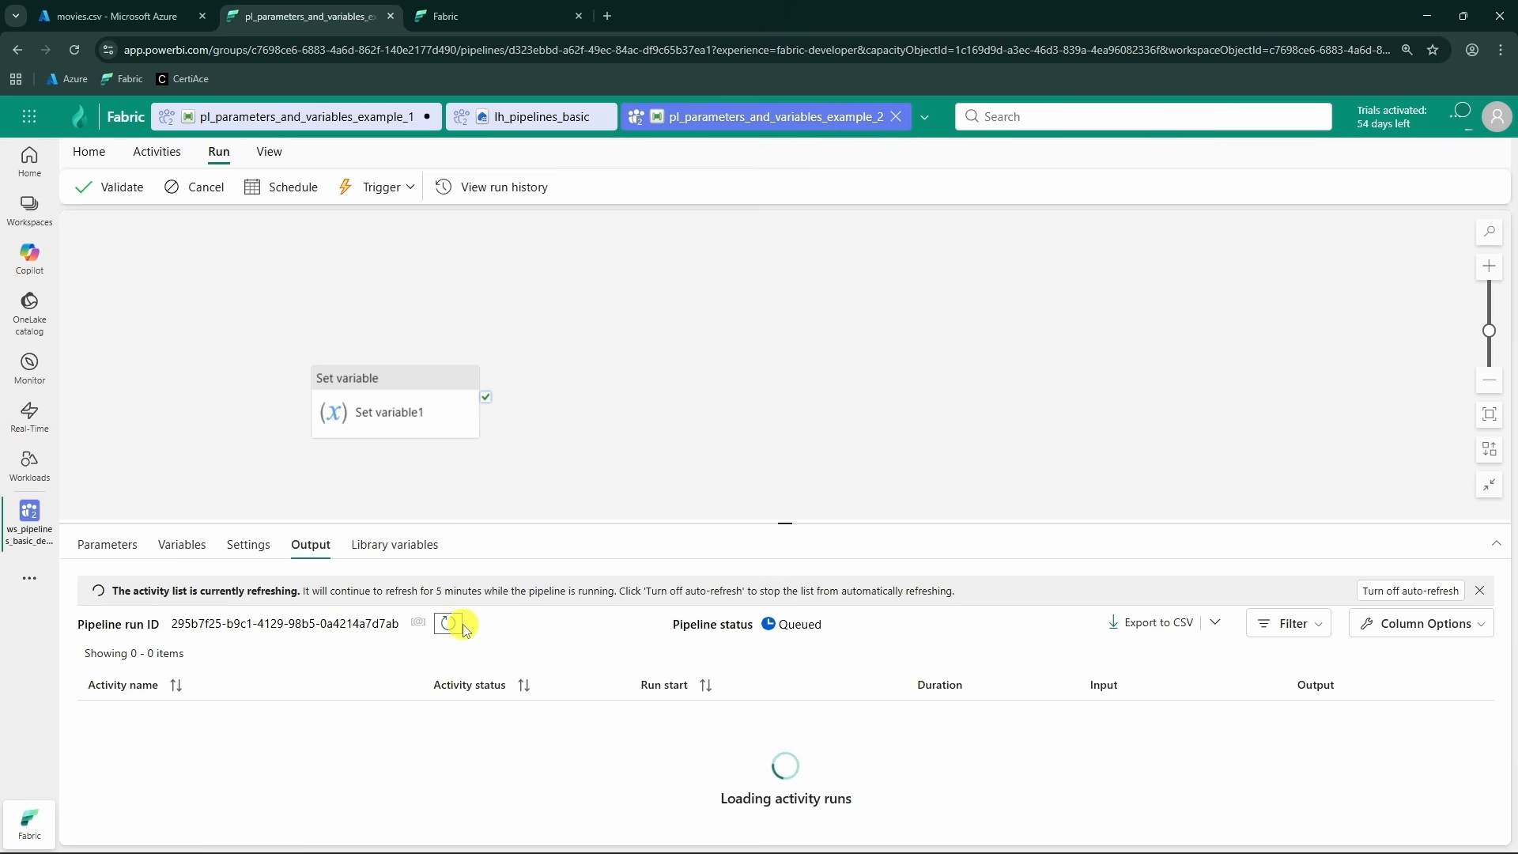
pyautogui.click(449, 623)
pyautogui.click(449, 624)
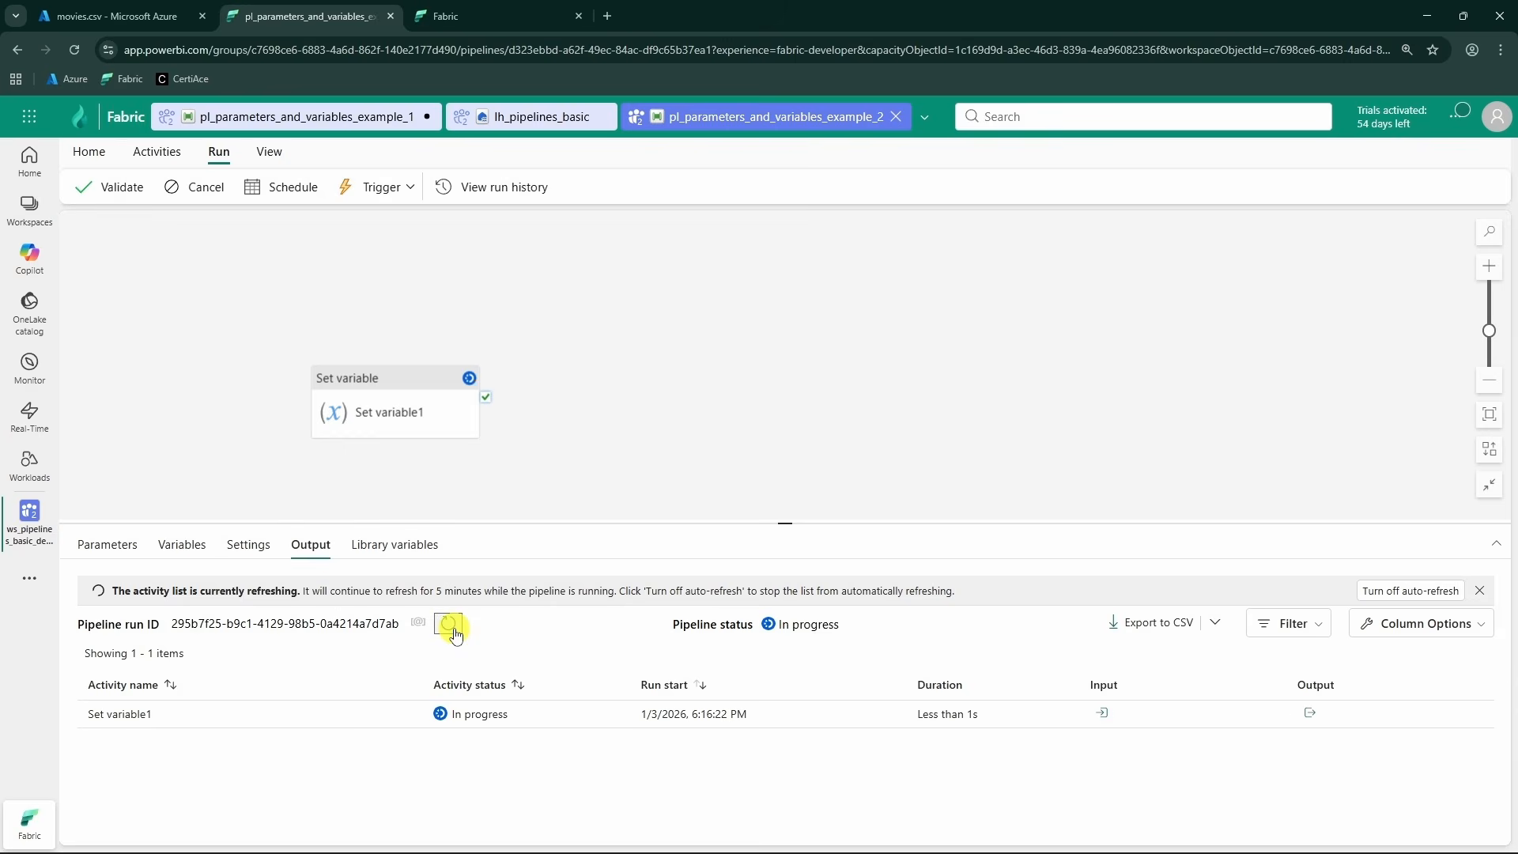
pyautogui.click(449, 588)
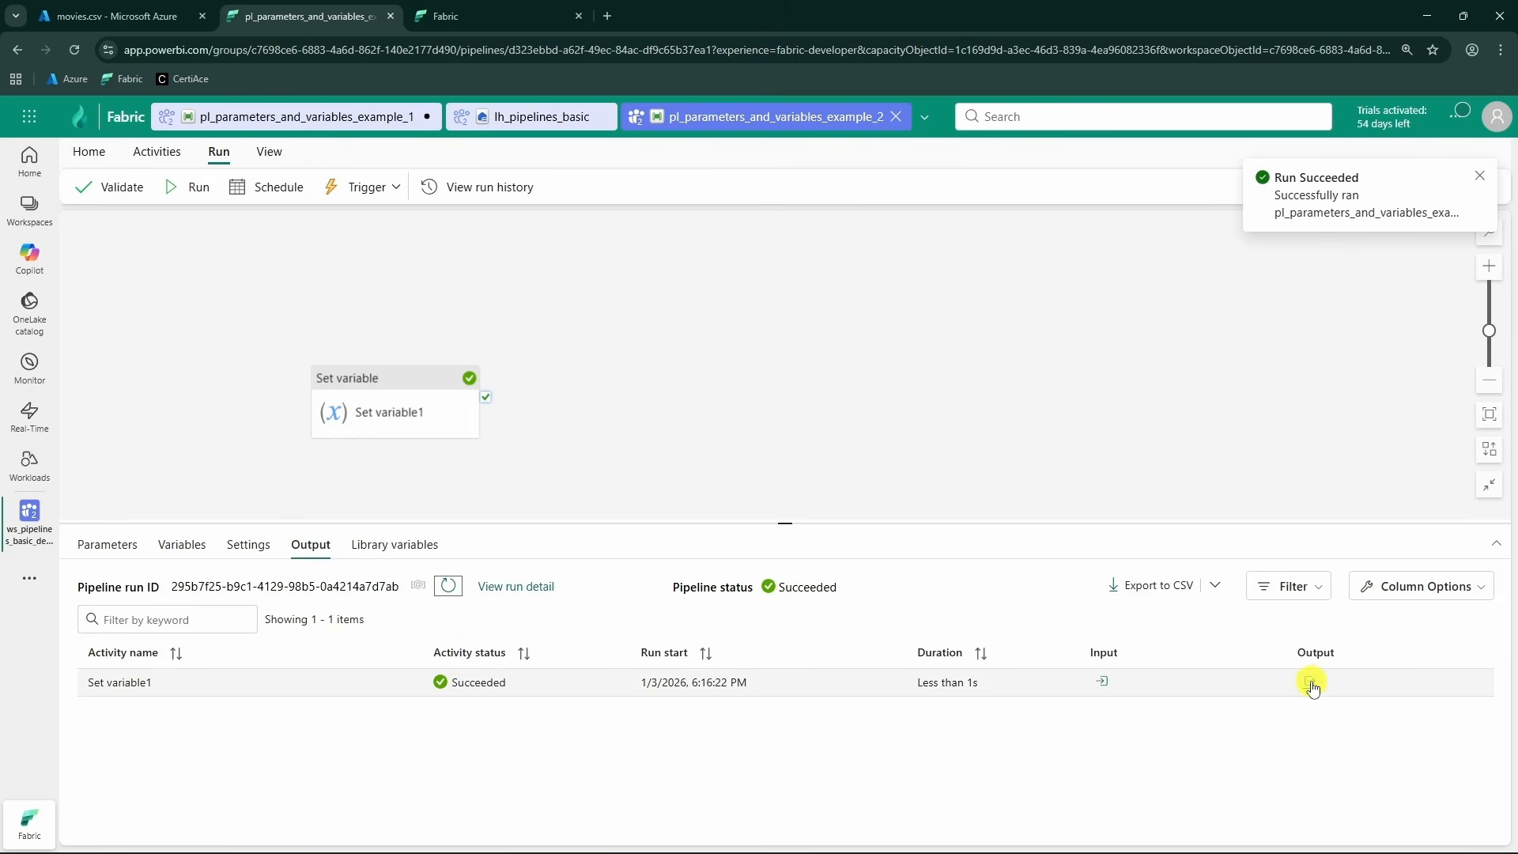
# - Examine the name and value in the output of the Set variable1 activity run, then close the output
pyautogui.click(1310, 685)
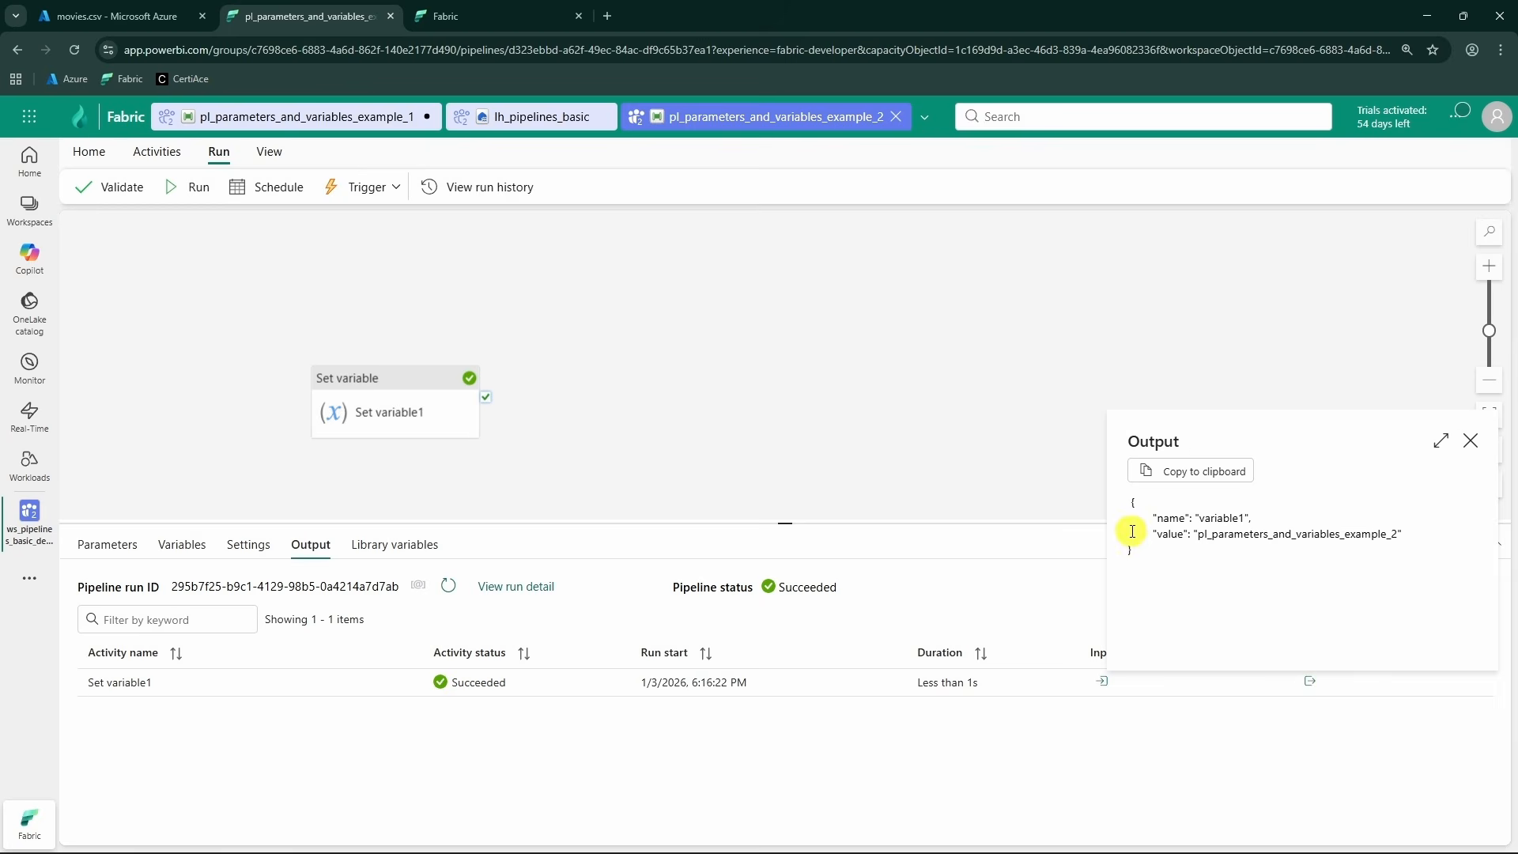
pyautogui.doubleClick(1217, 518)
pyautogui.click(1202, 536)
pyautogui.moveTo(1203, 536); pyautogui.dragTo(1399, 535)
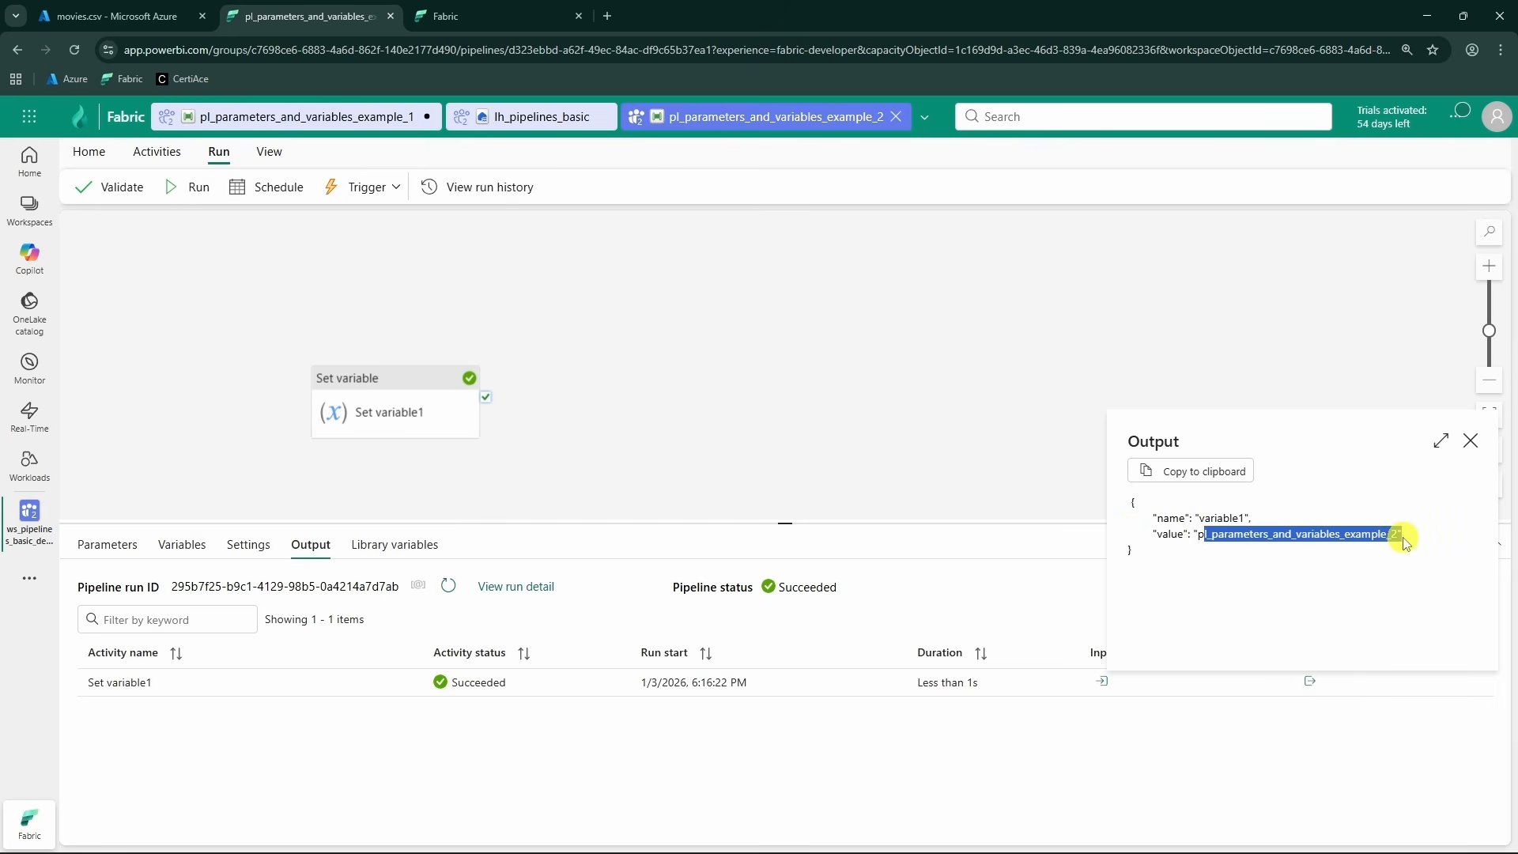
pyautogui.click(1470, 440)
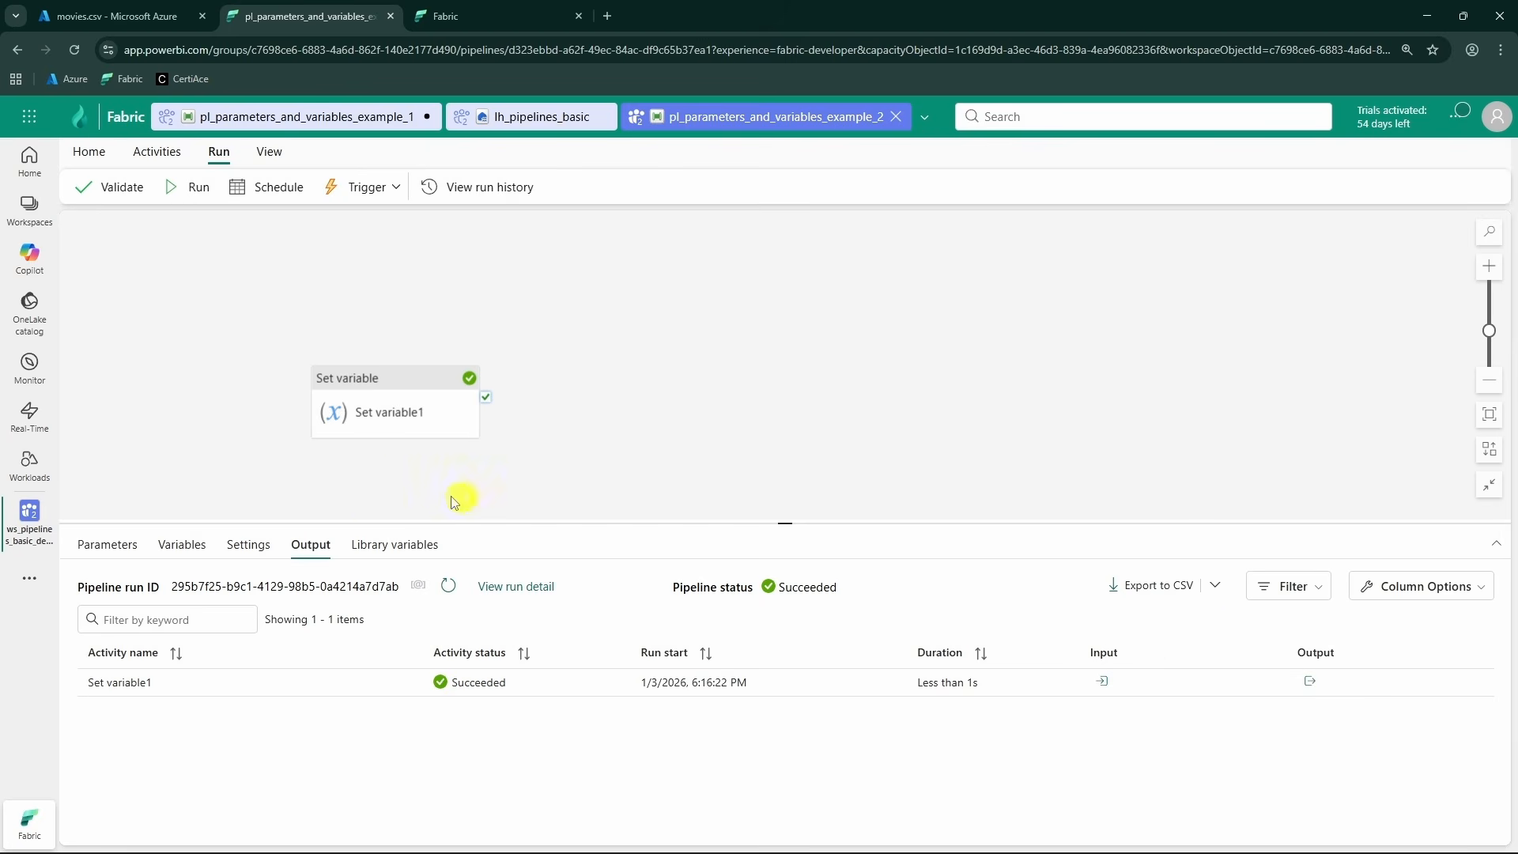
# - Select the Set variable1 activity and move it slightly further left on the pipeline canvas
pyautogui.click(400, 390)
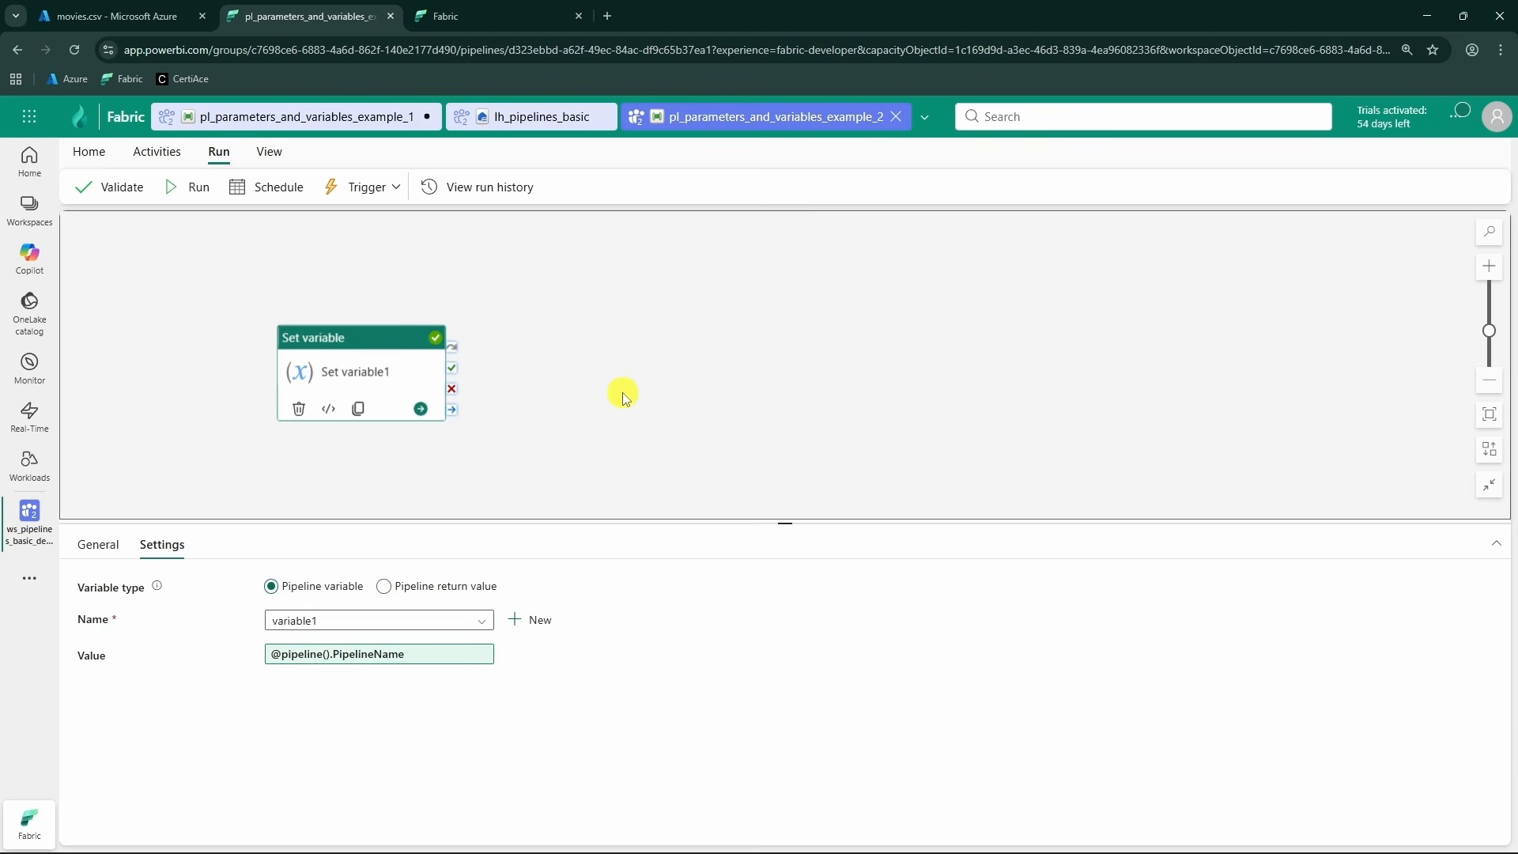
pyautogui.moveTo(366, 349); pyautogui.dragTo(329, 348)
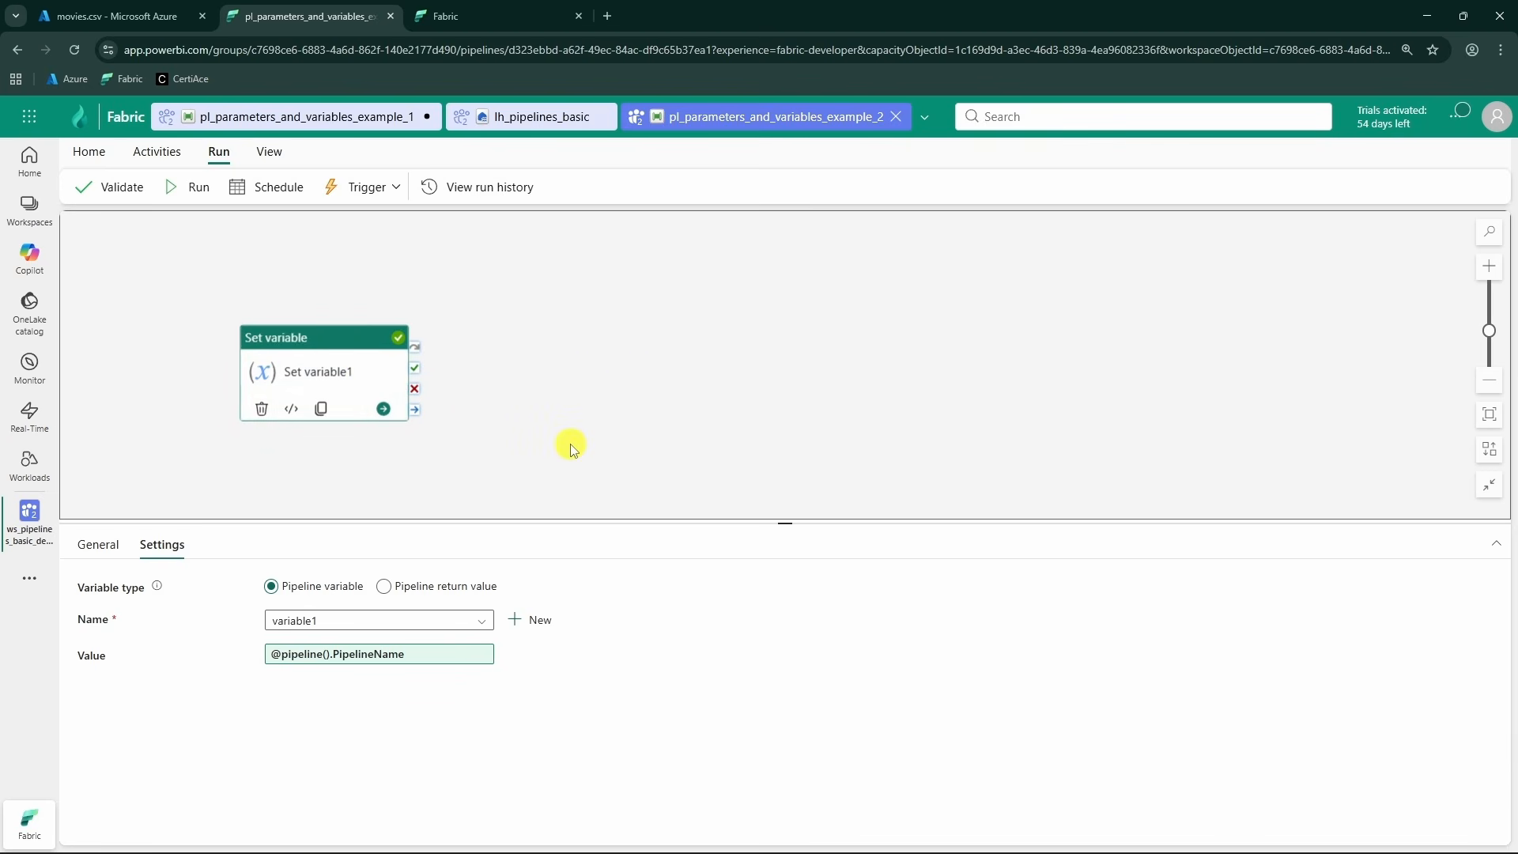
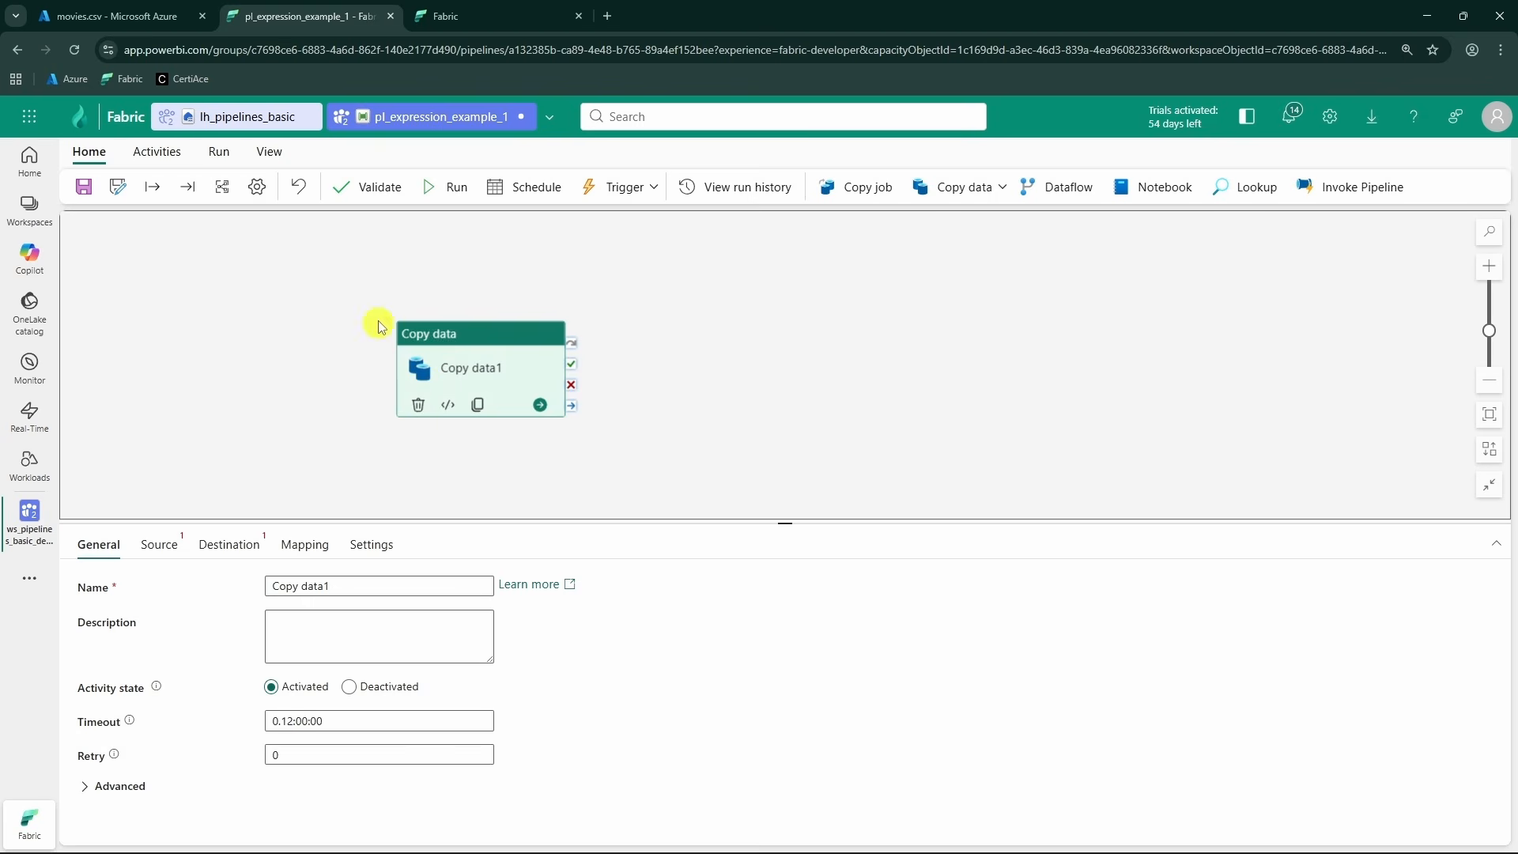
# - Review the files in the destination and source folders of the lh_pipelines_basic lakehouse
pyautogui.click(251, 118)
pyautogui.click(193, 488)
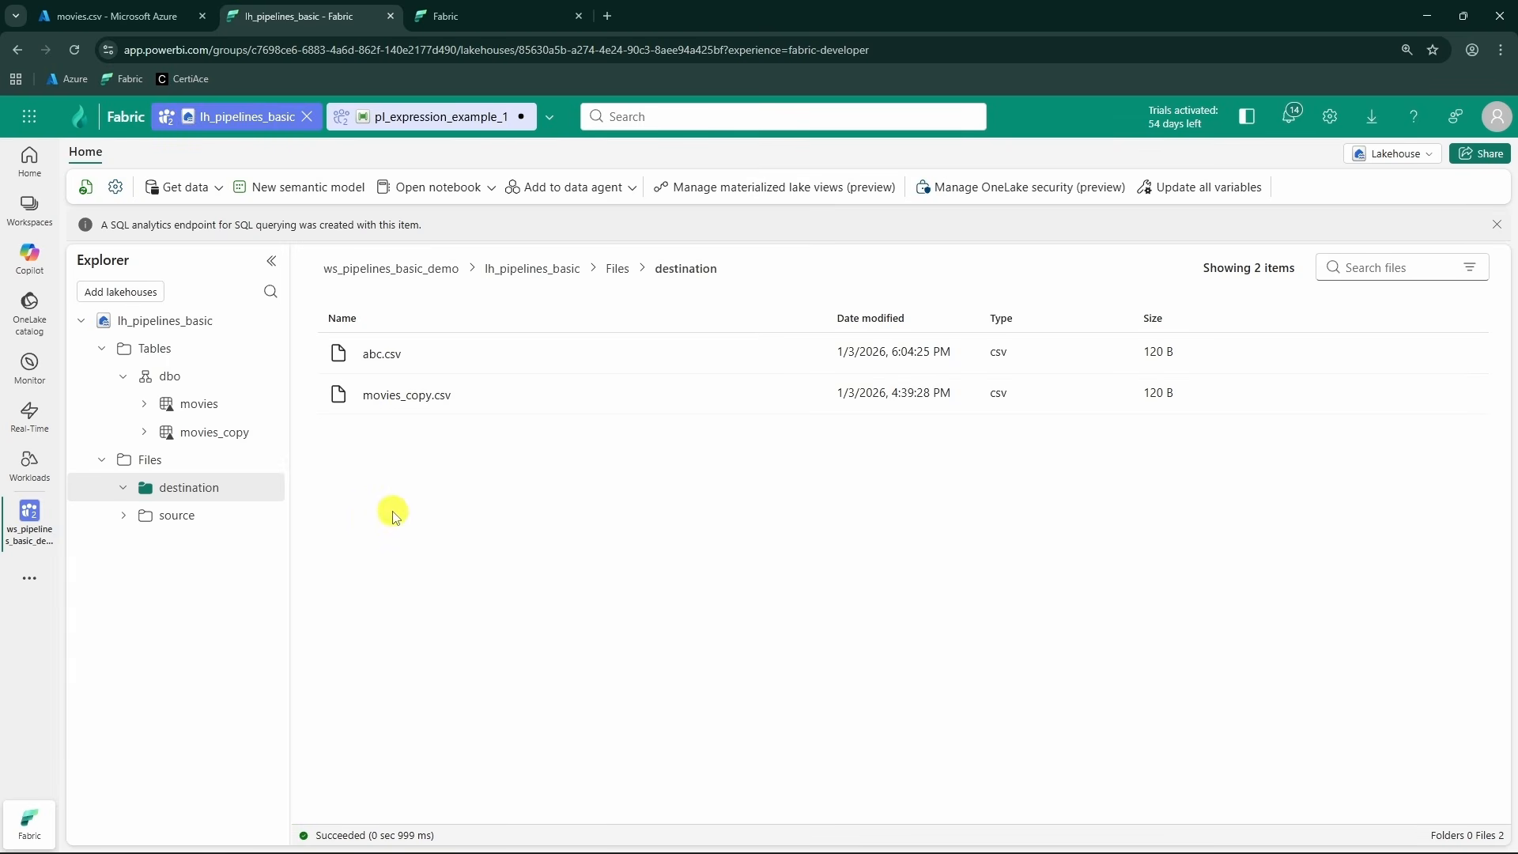
pyautogui.click(166, 515)
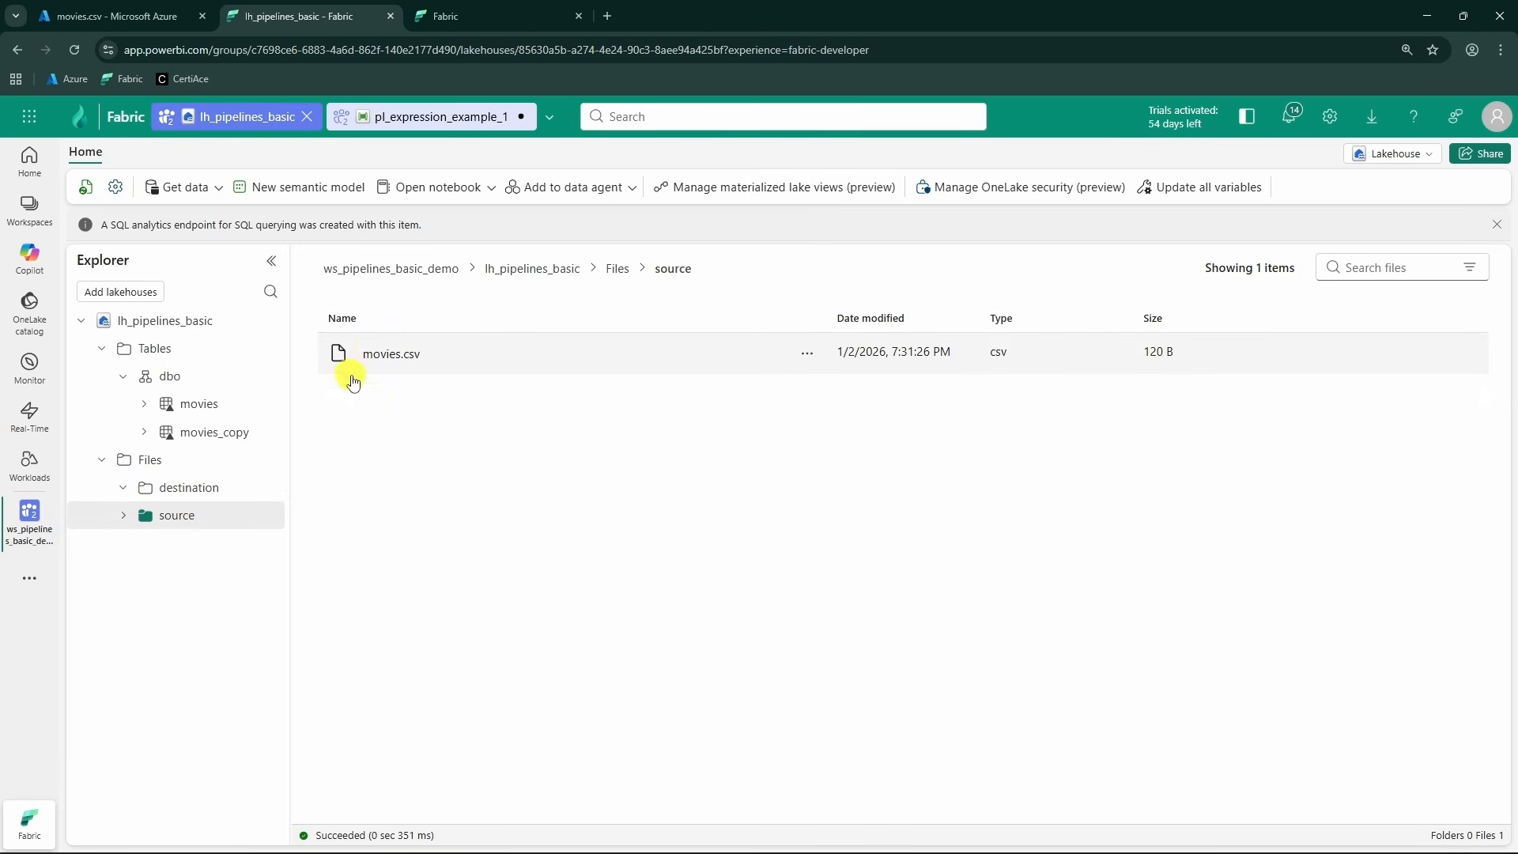
pyautogui.click(176, 488)
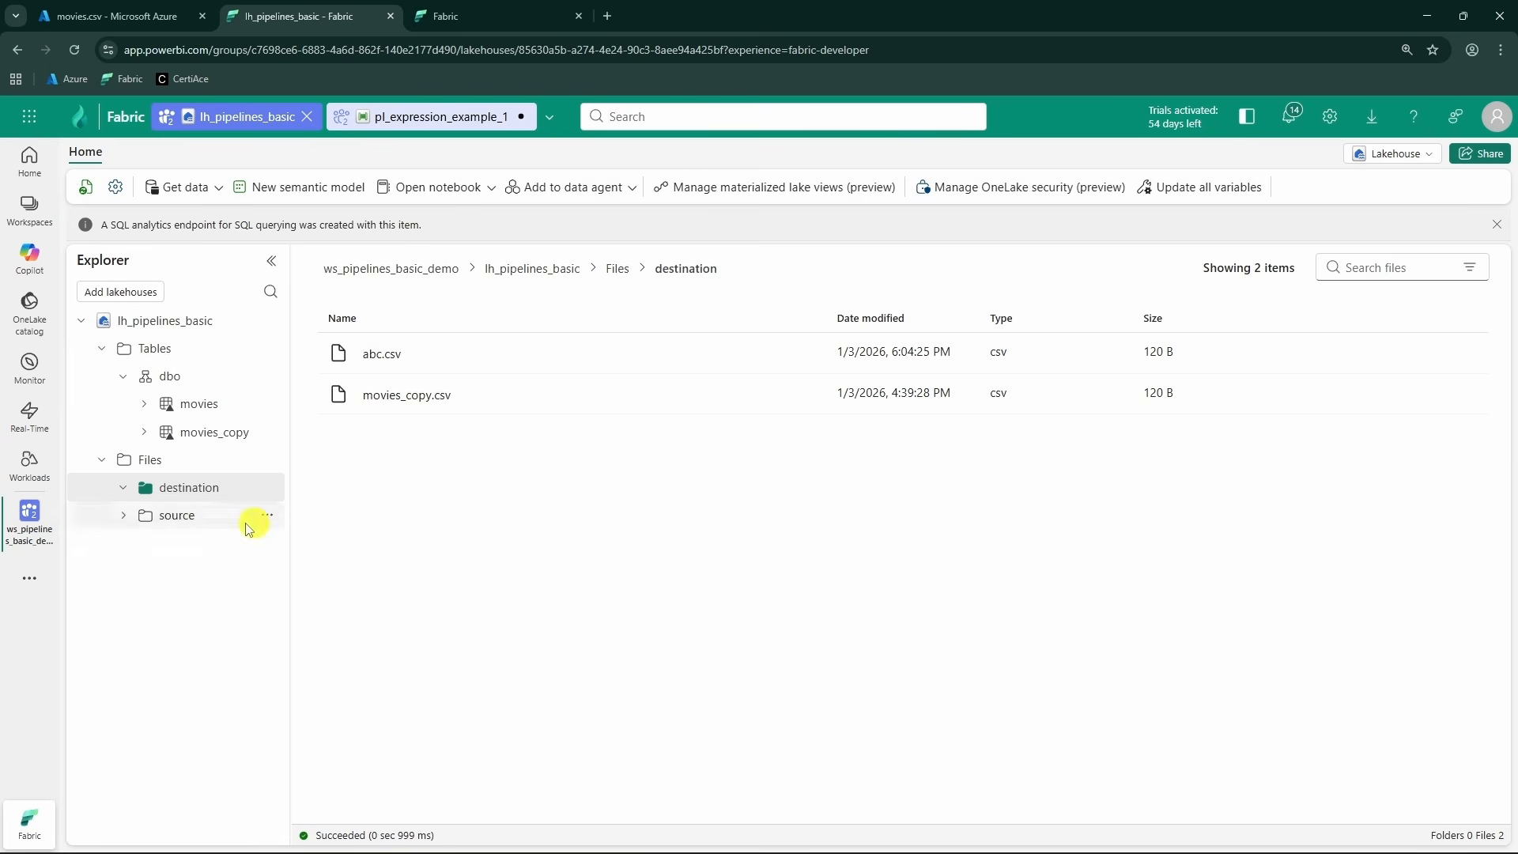
pyautogui.click(204, 518)
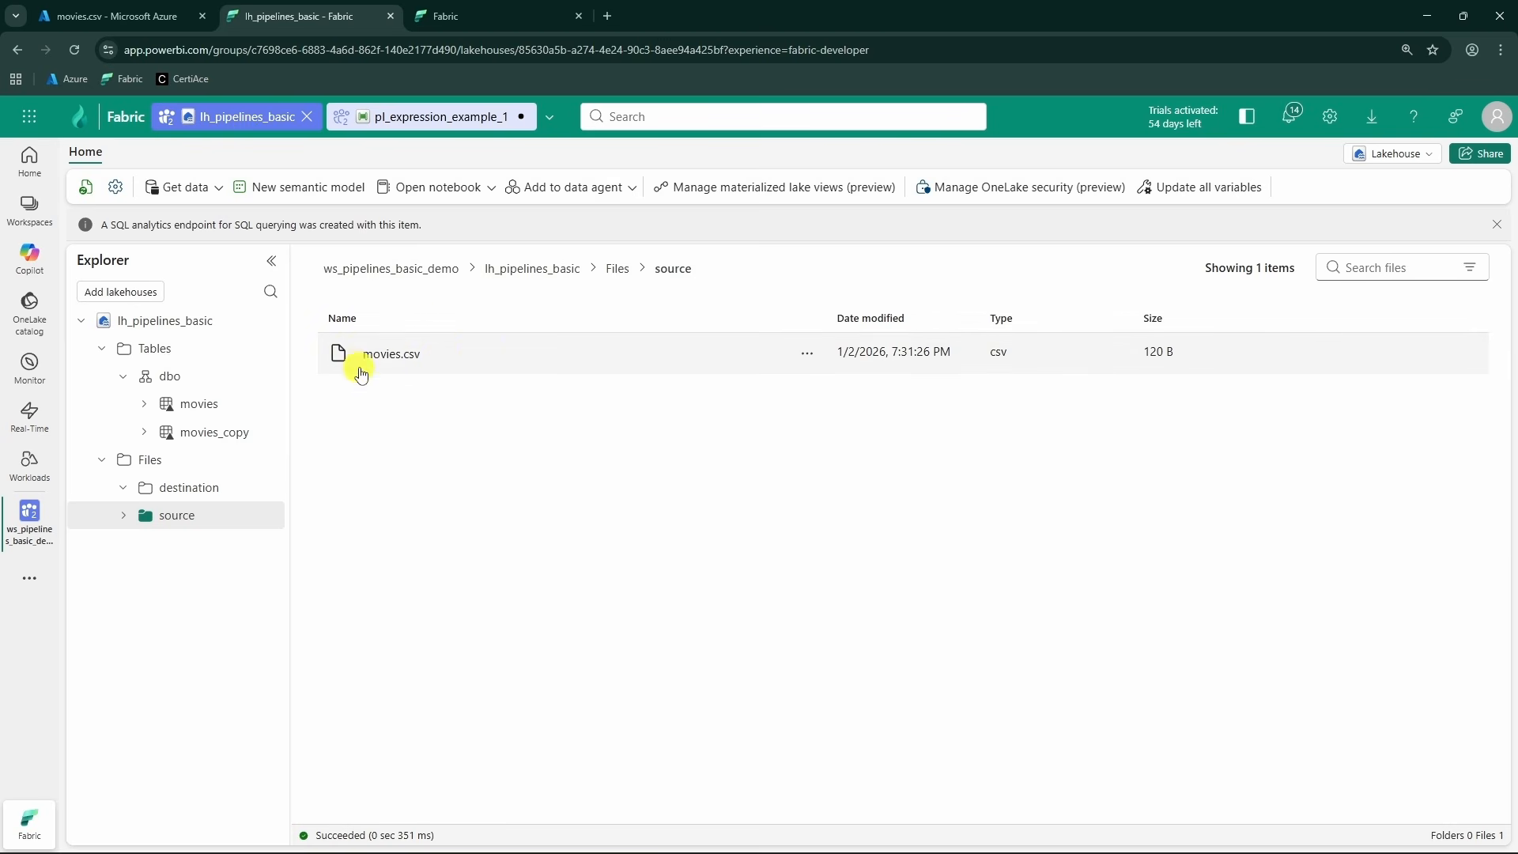
# - In pl_expression_example_1, set the Copy data1 source to connection (none), item lh_pipelines_basic and root folder Files
pyautogui.click(415, 117)
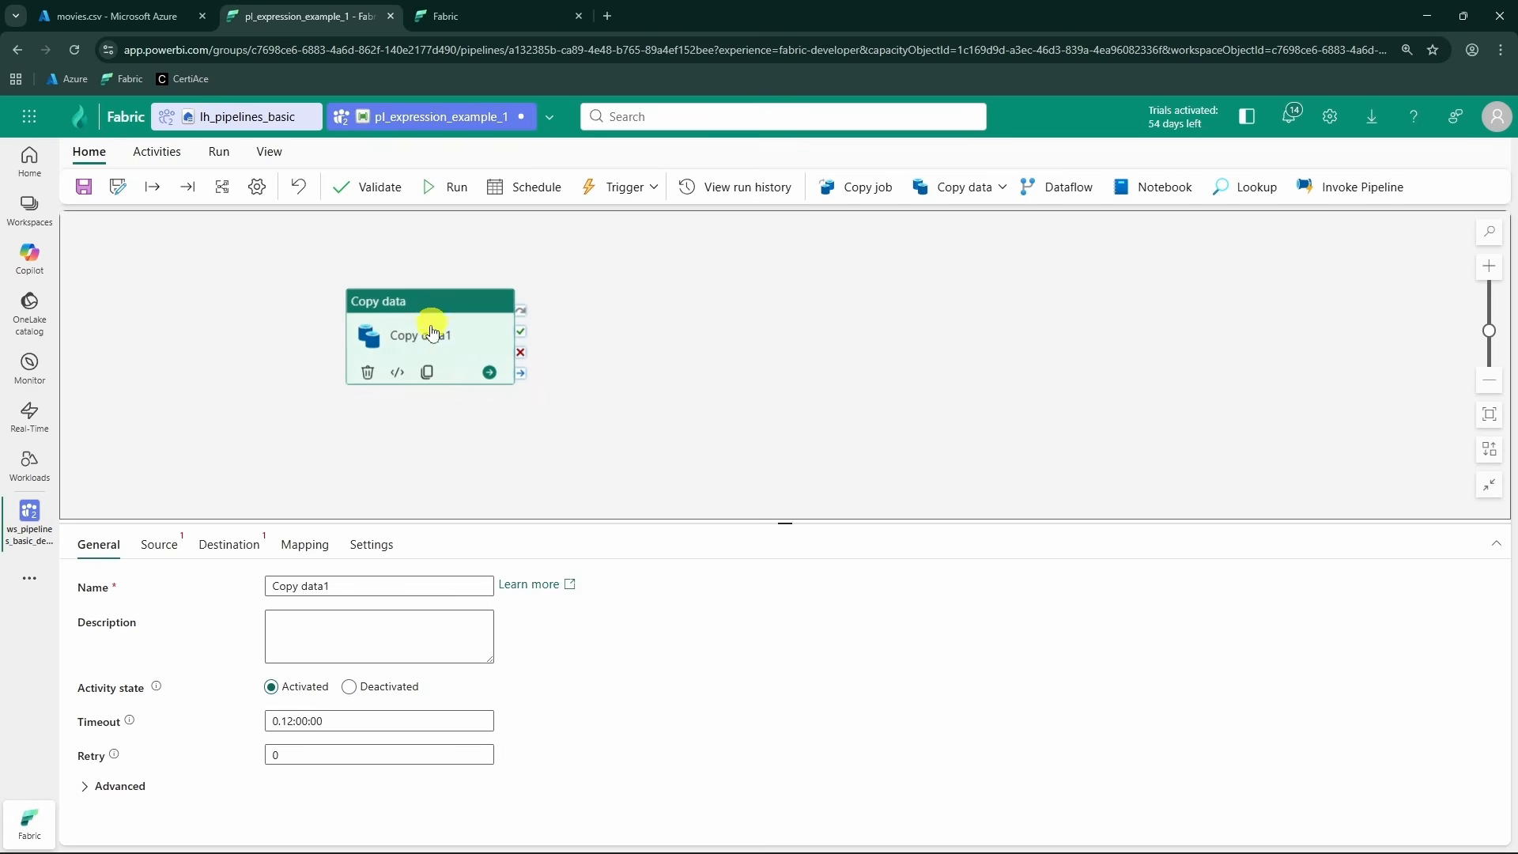
pyautogui.click(158, 544)
pyautogui.click(365, 601)
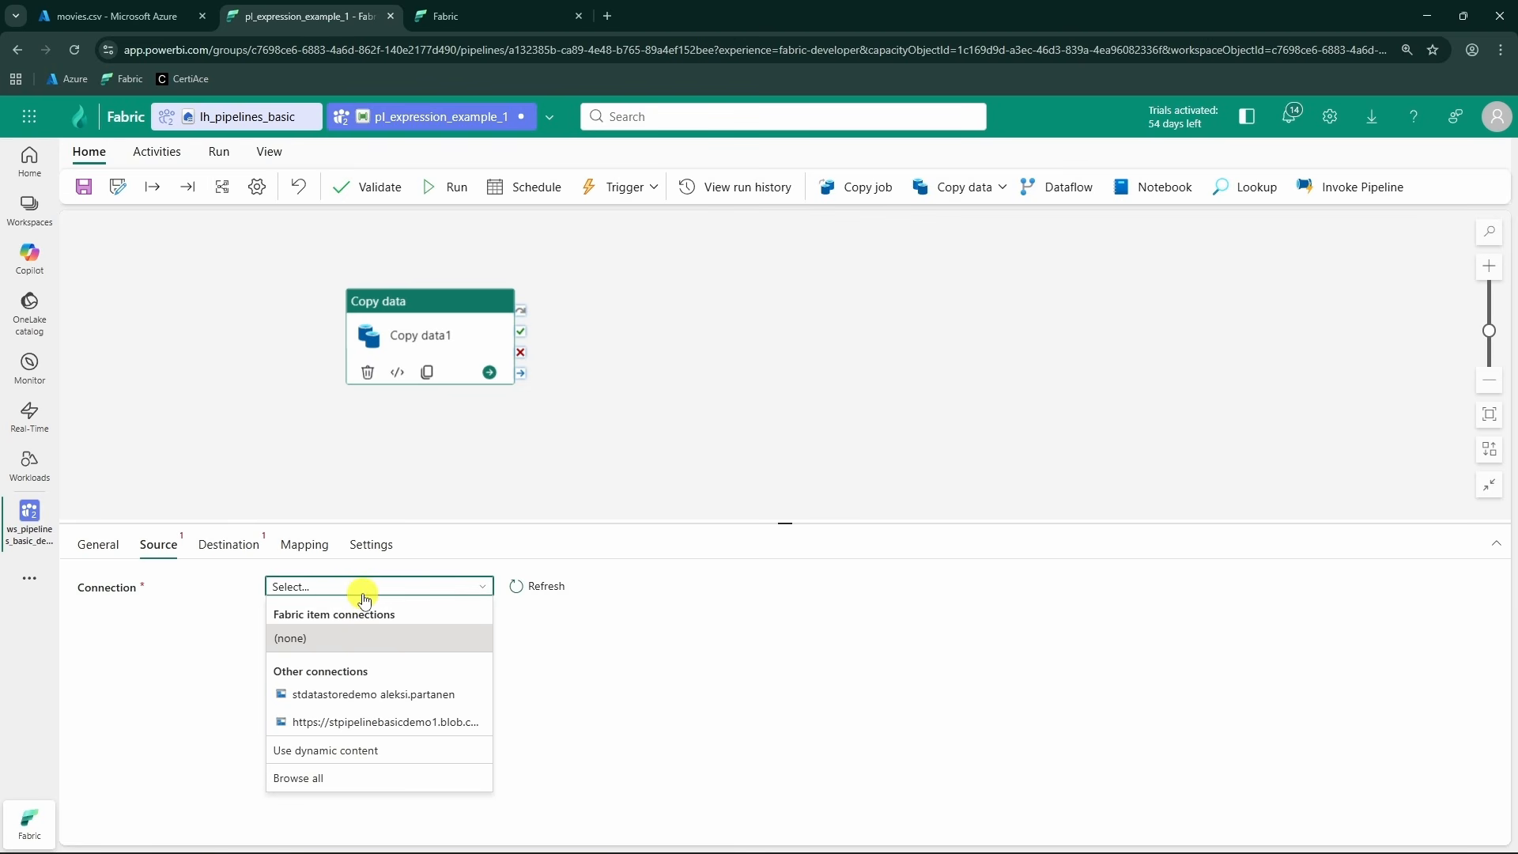
pyautogui.click(366, 639)
pyautogui.click(311, 623)
pyautogui.click(378, 653)
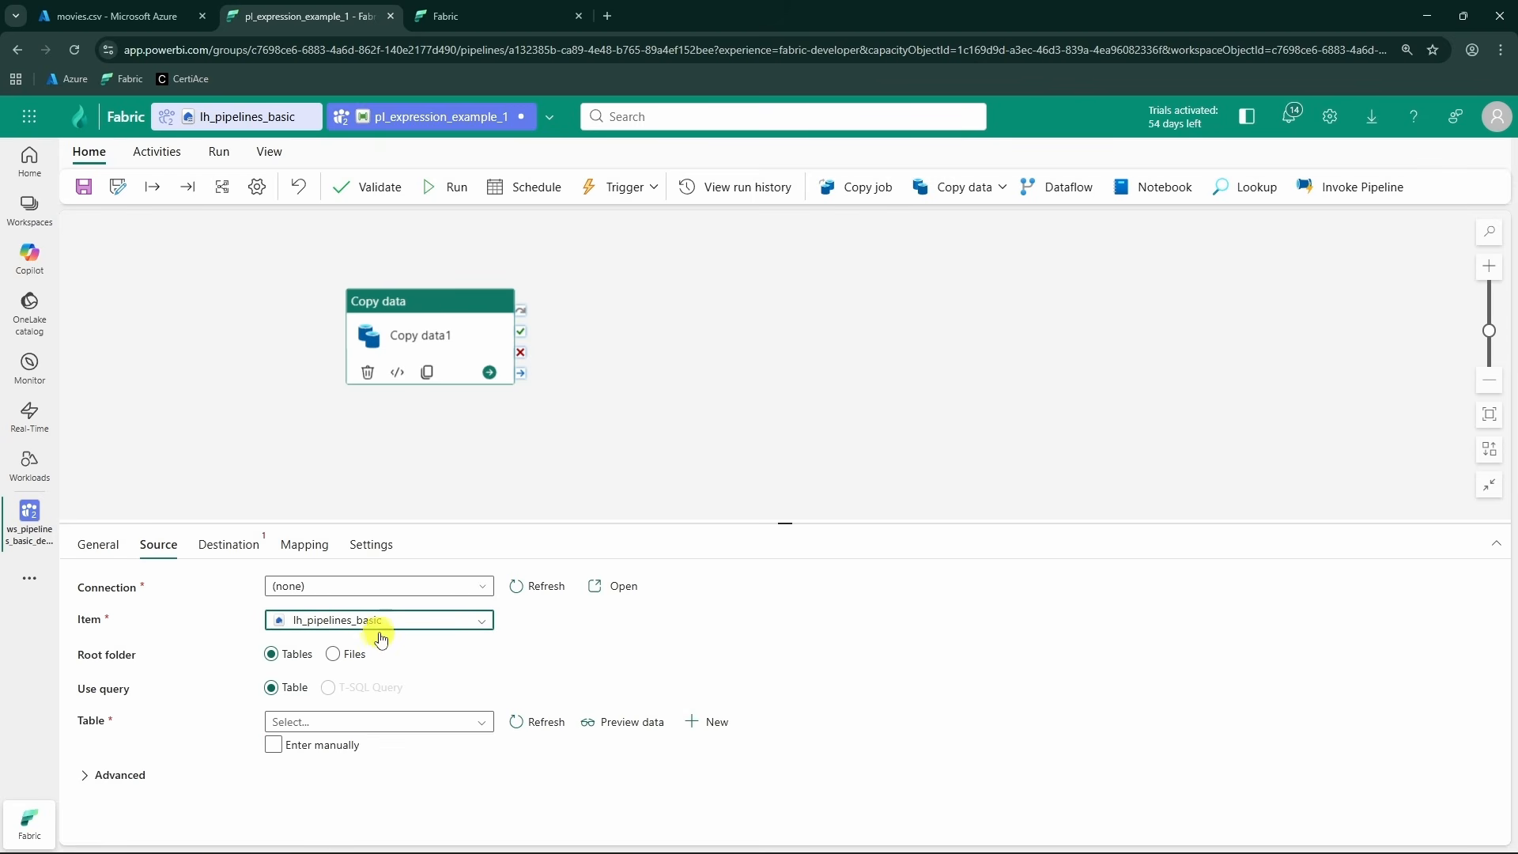
pyautogui.click(333, 654)
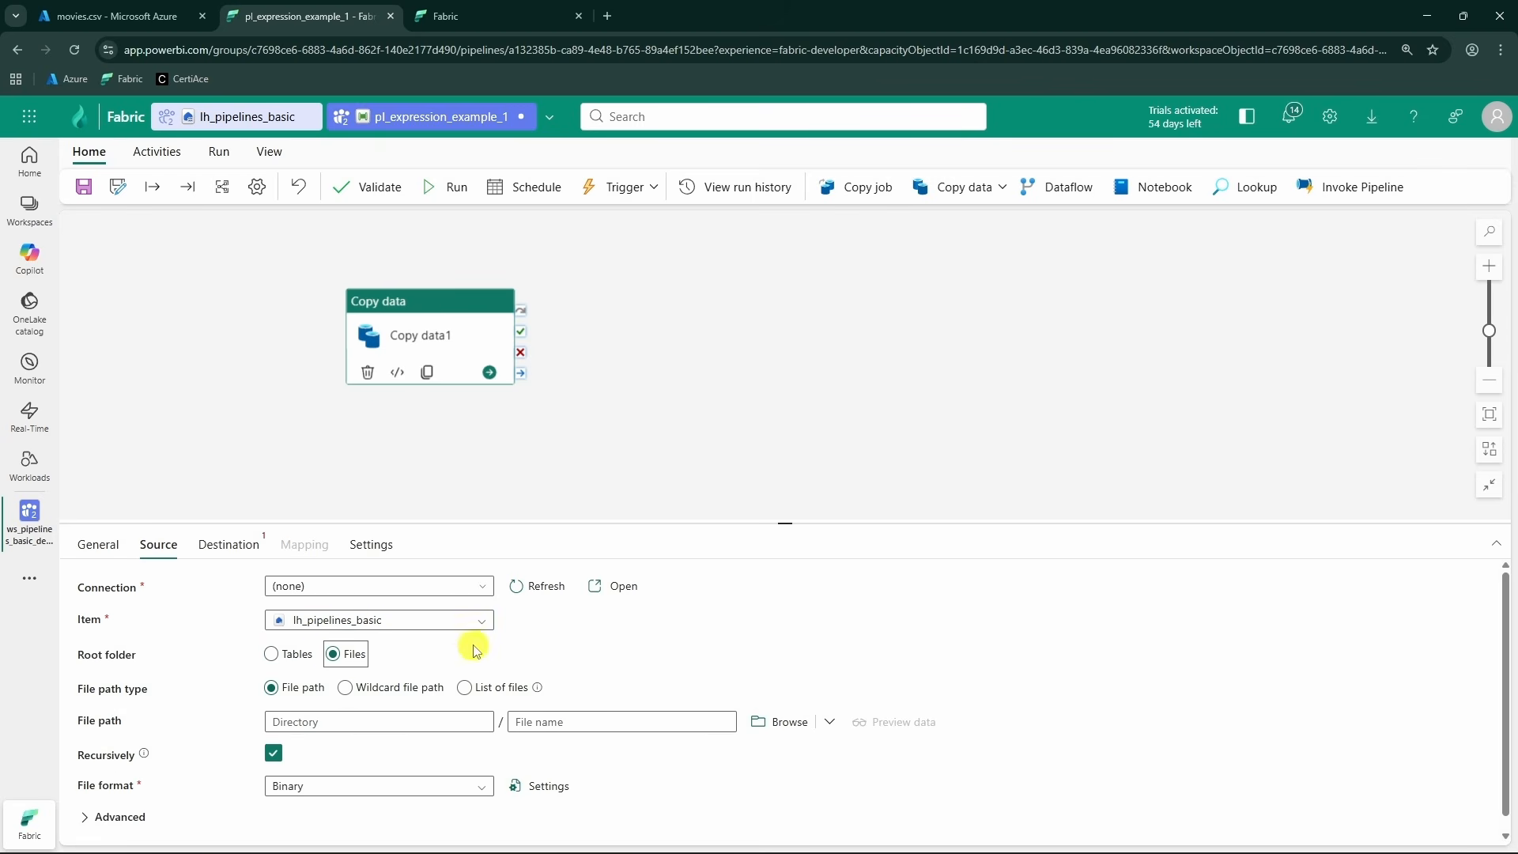
# - Choose movies.csv in the source folder as the Copy data1 source file path
pyautogui.click(787, 718)
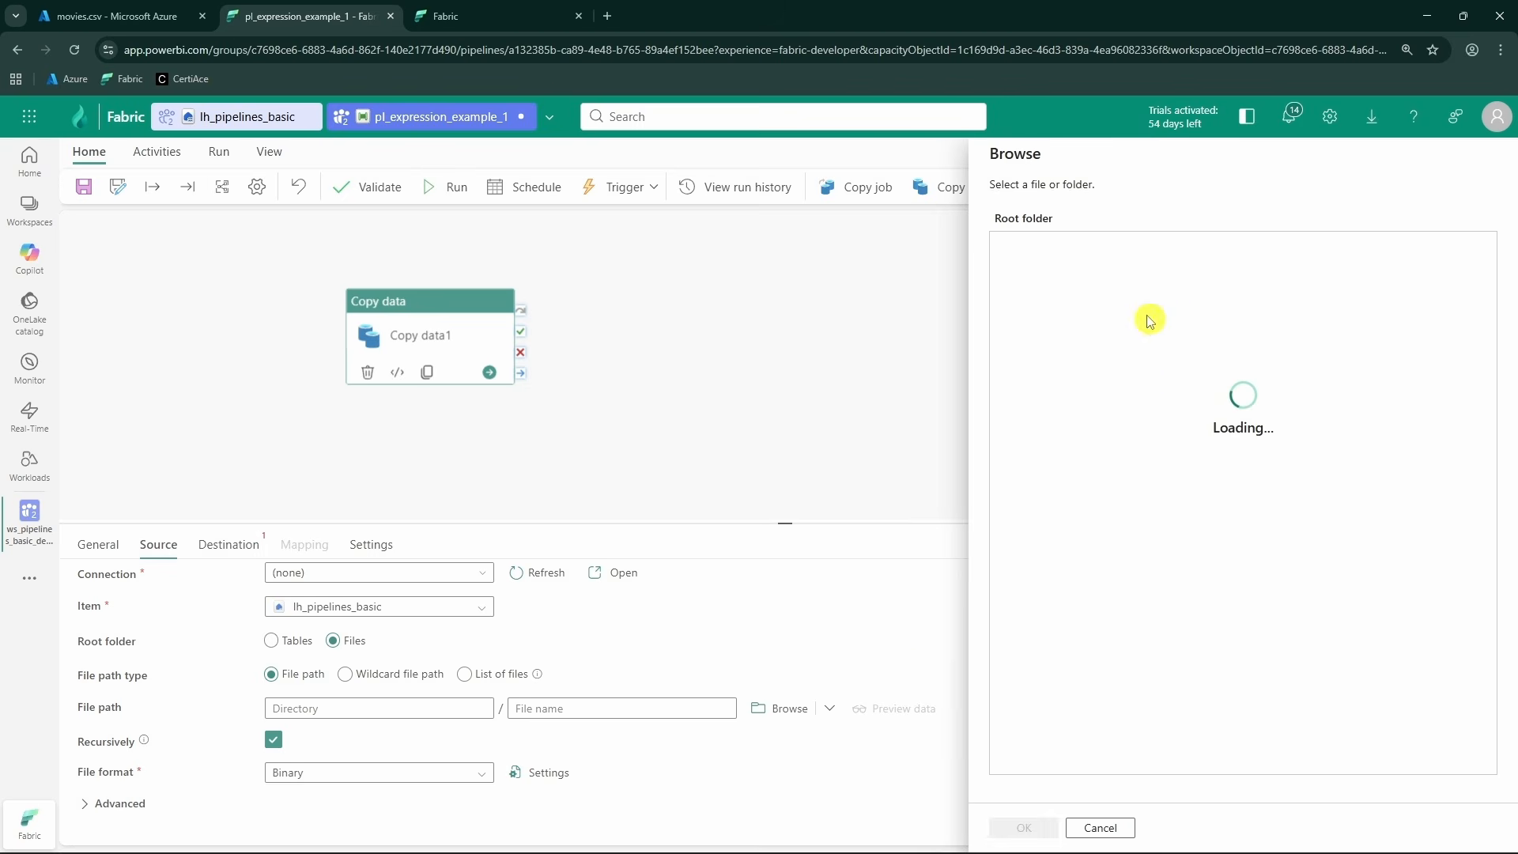
pyautogui.click(1031, 255)
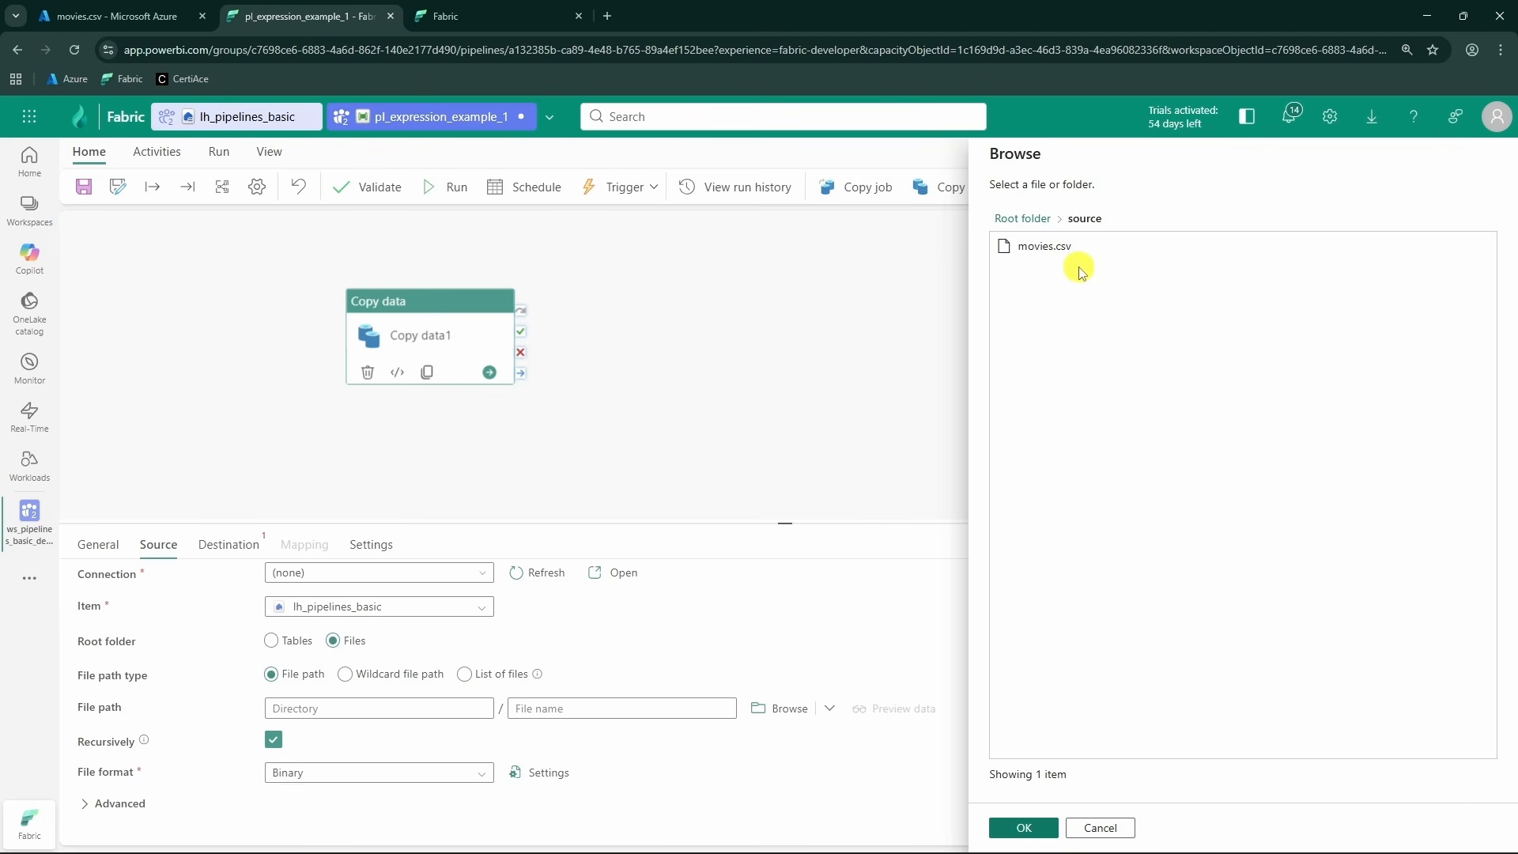
pyautogui.click(1083, 249)
pyautogui.click(1026, 827)
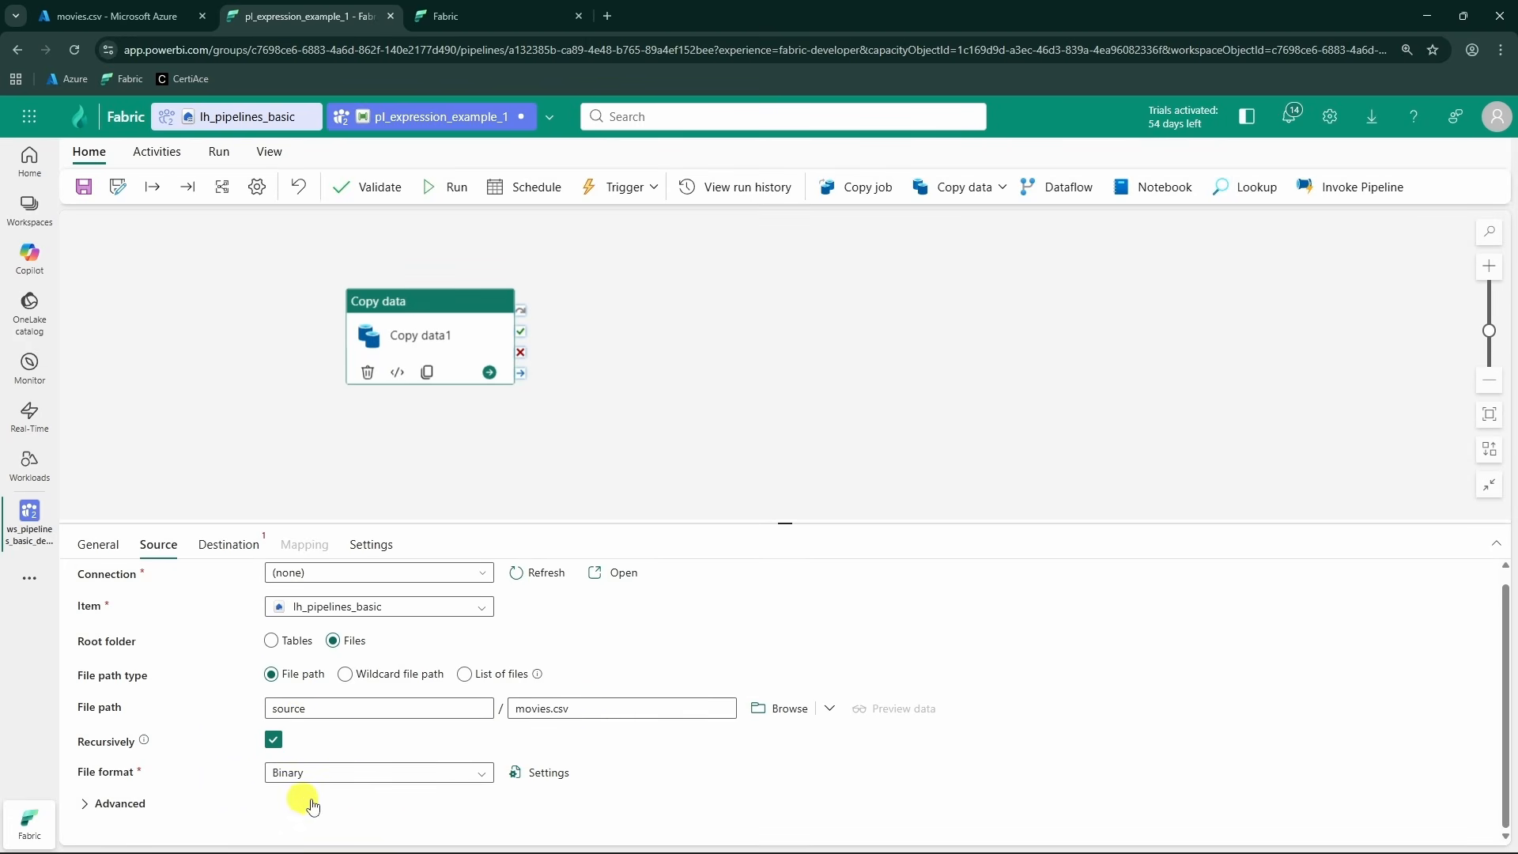
# - Set the Copy data1 destination to connection (none), item lh_pipelines_basic and root folder Files
pyautogui.click(235, 552)
pyautogui.click(396, 585)
pyautogui.click(383, 642)
pyautogui.click(380, 619)
pyautogui.click(373, 642)
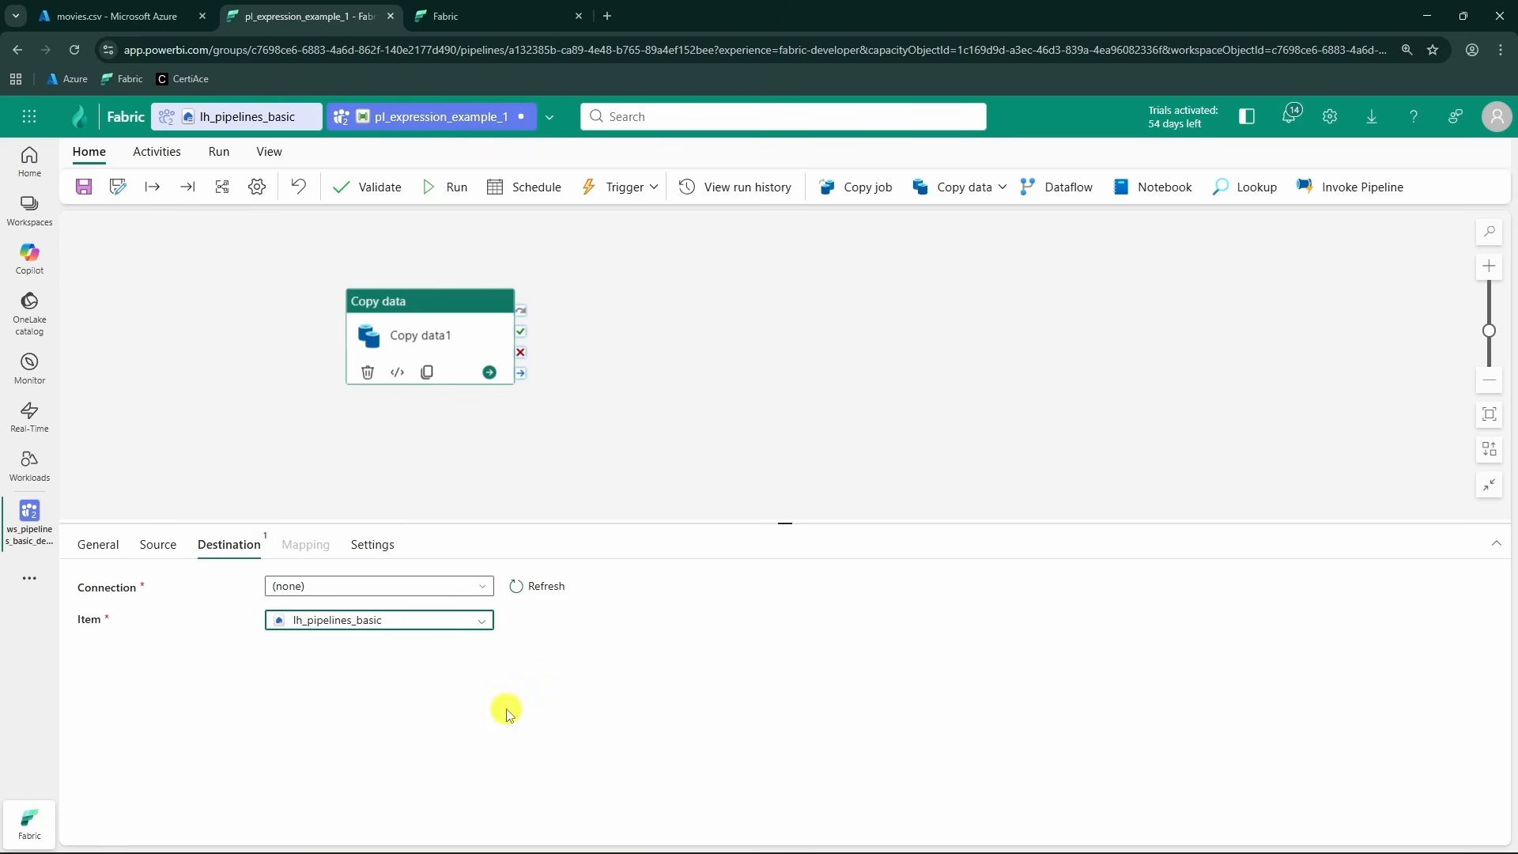
pyautogui.click(400, 620)
pyautogui.click(389, 642)
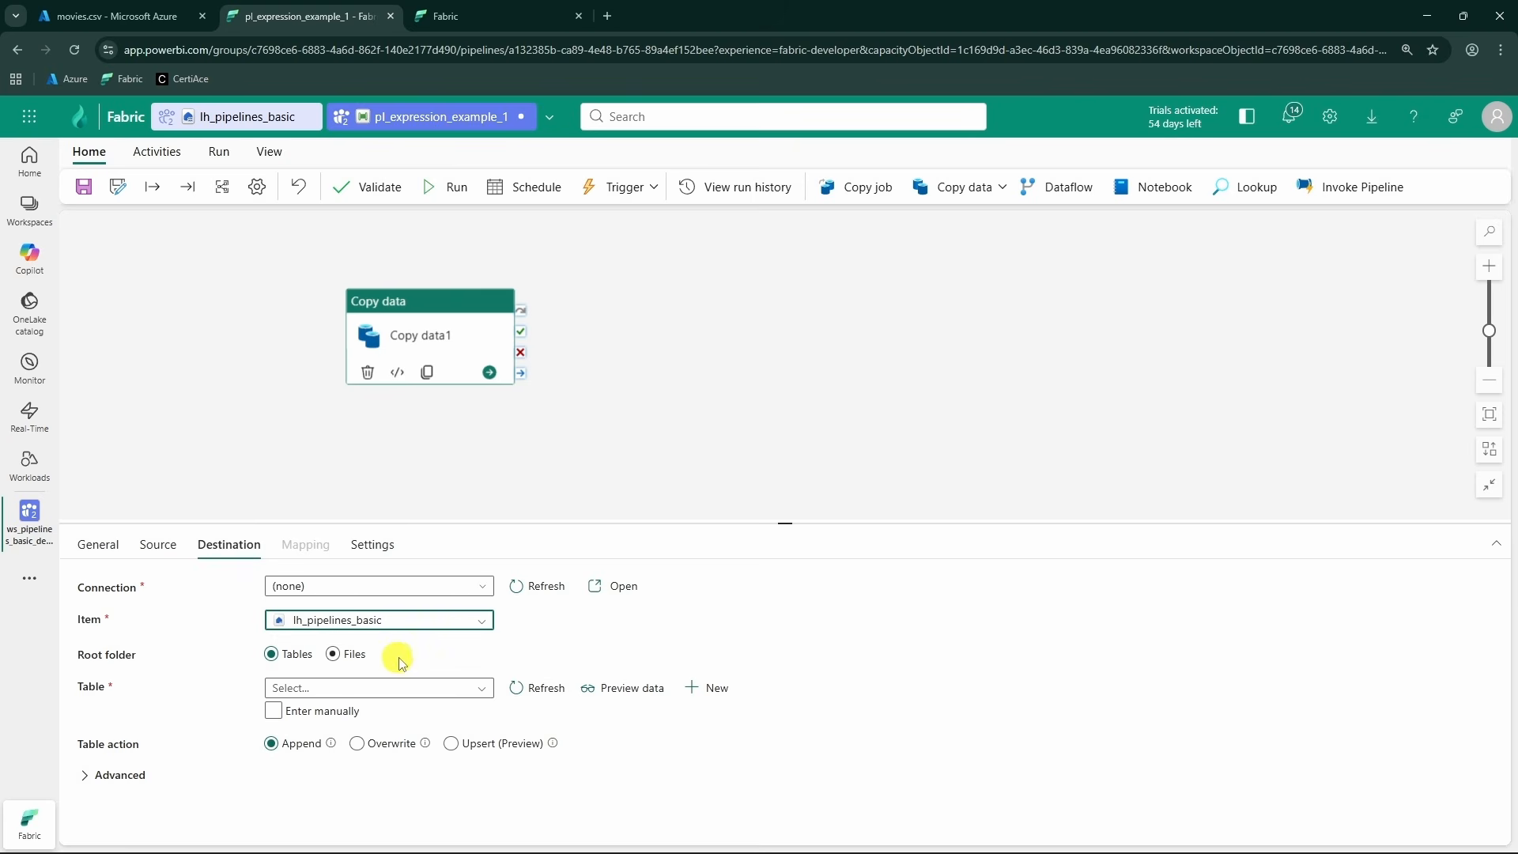
pyautogui.click(333, 655)
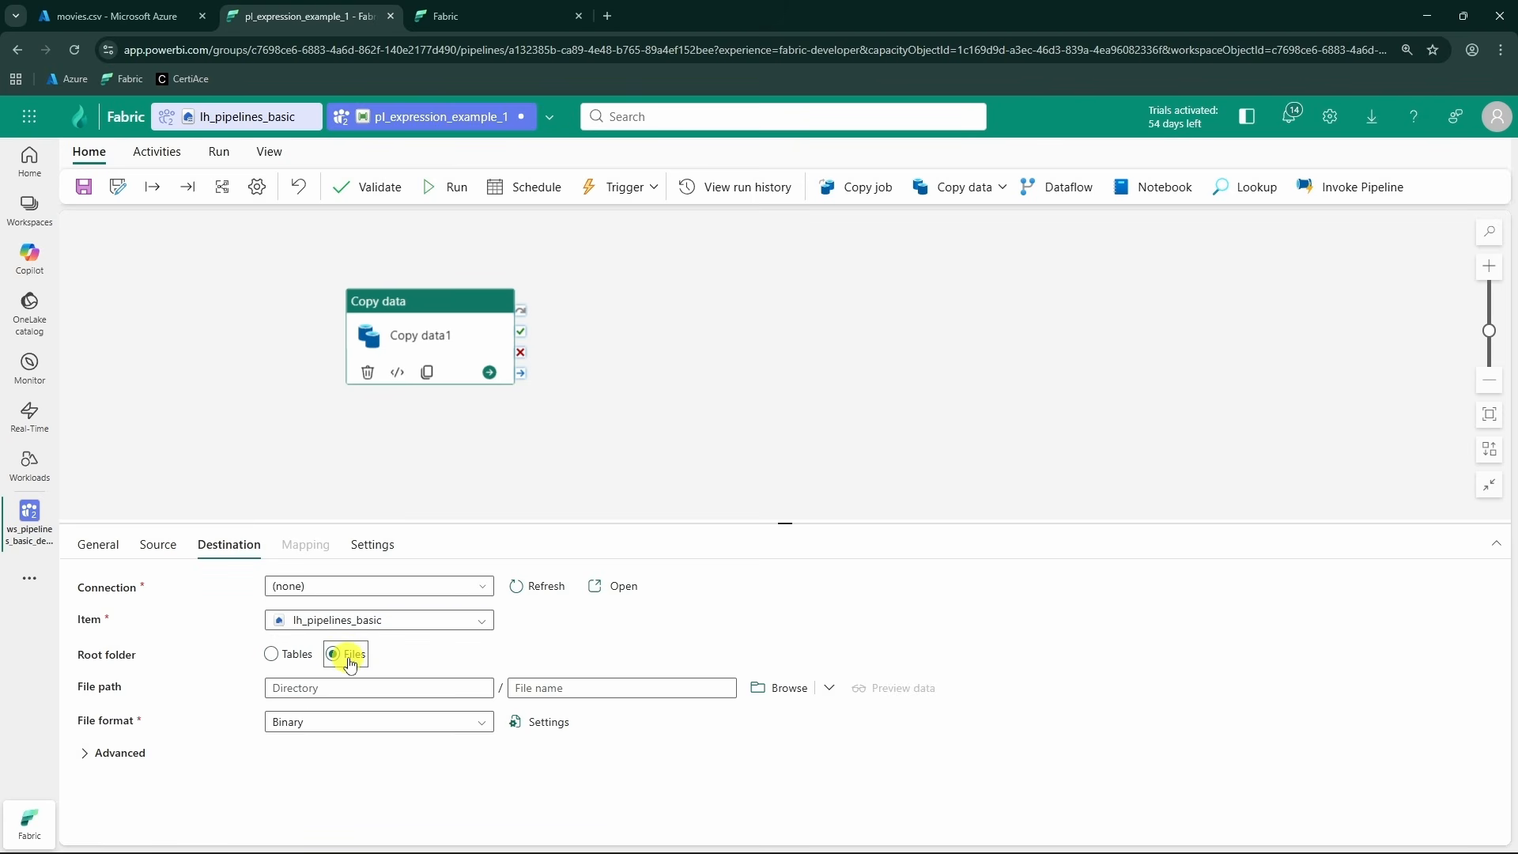
# - Choose the destination folder as the directory of the Copy data1 destination file path
pyautogui.click(787, 694)
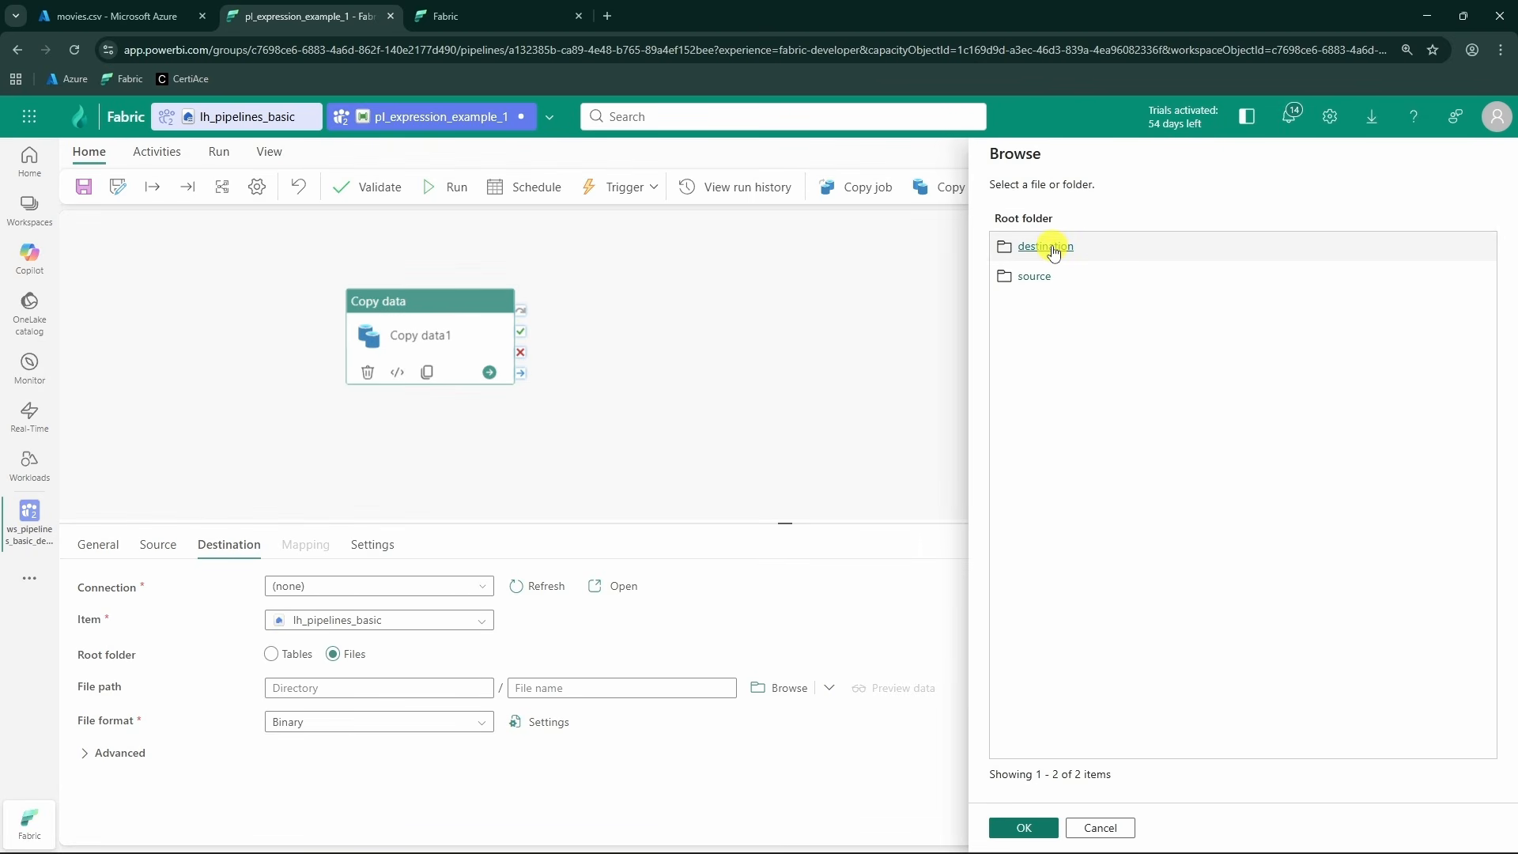
pyautogui.click(1045, 247)
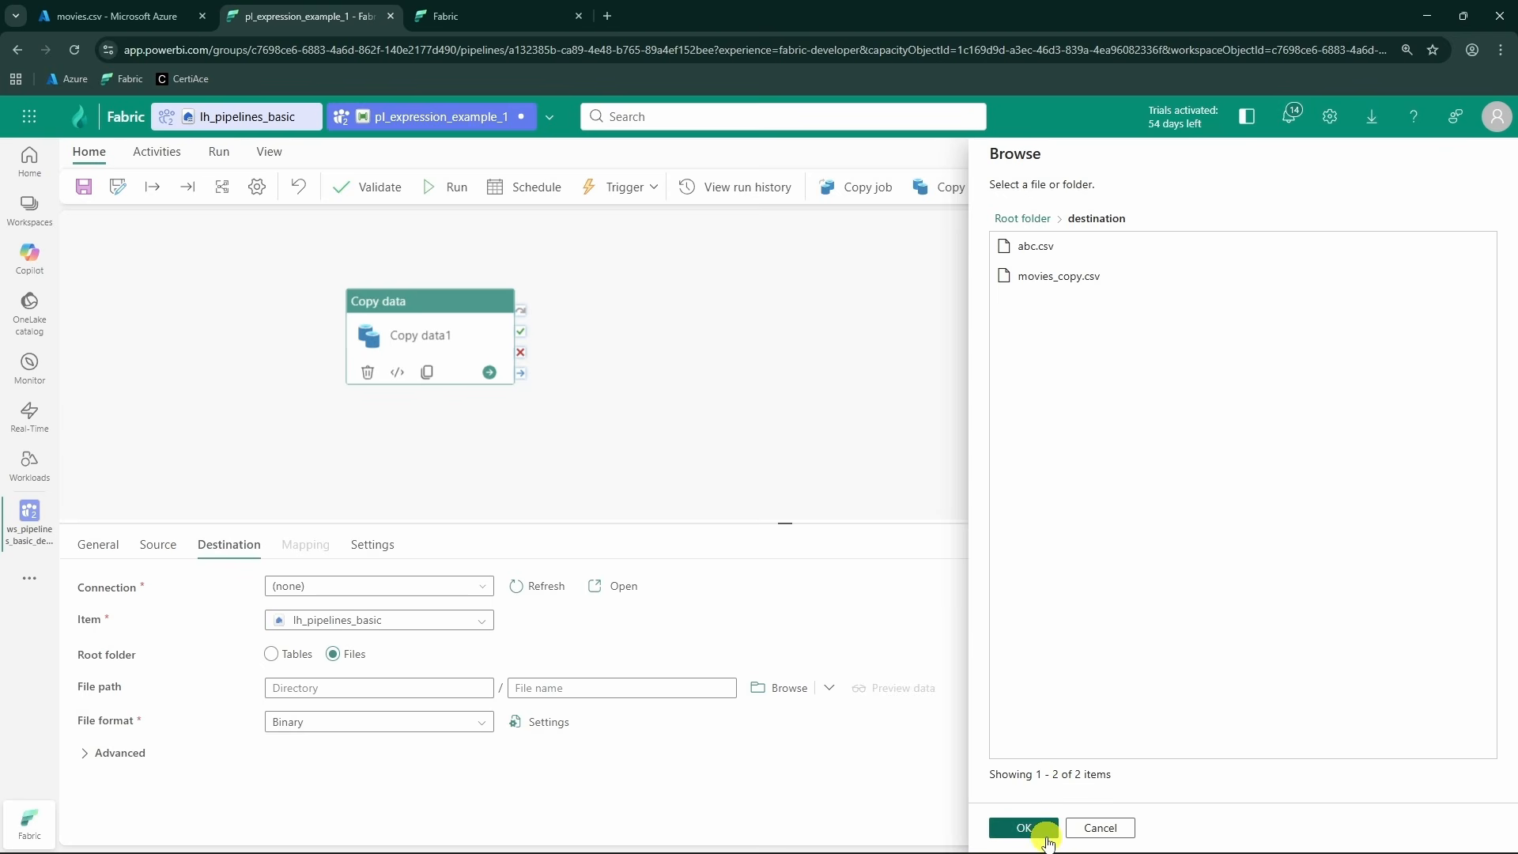
pyautogui.click(1040, 830)
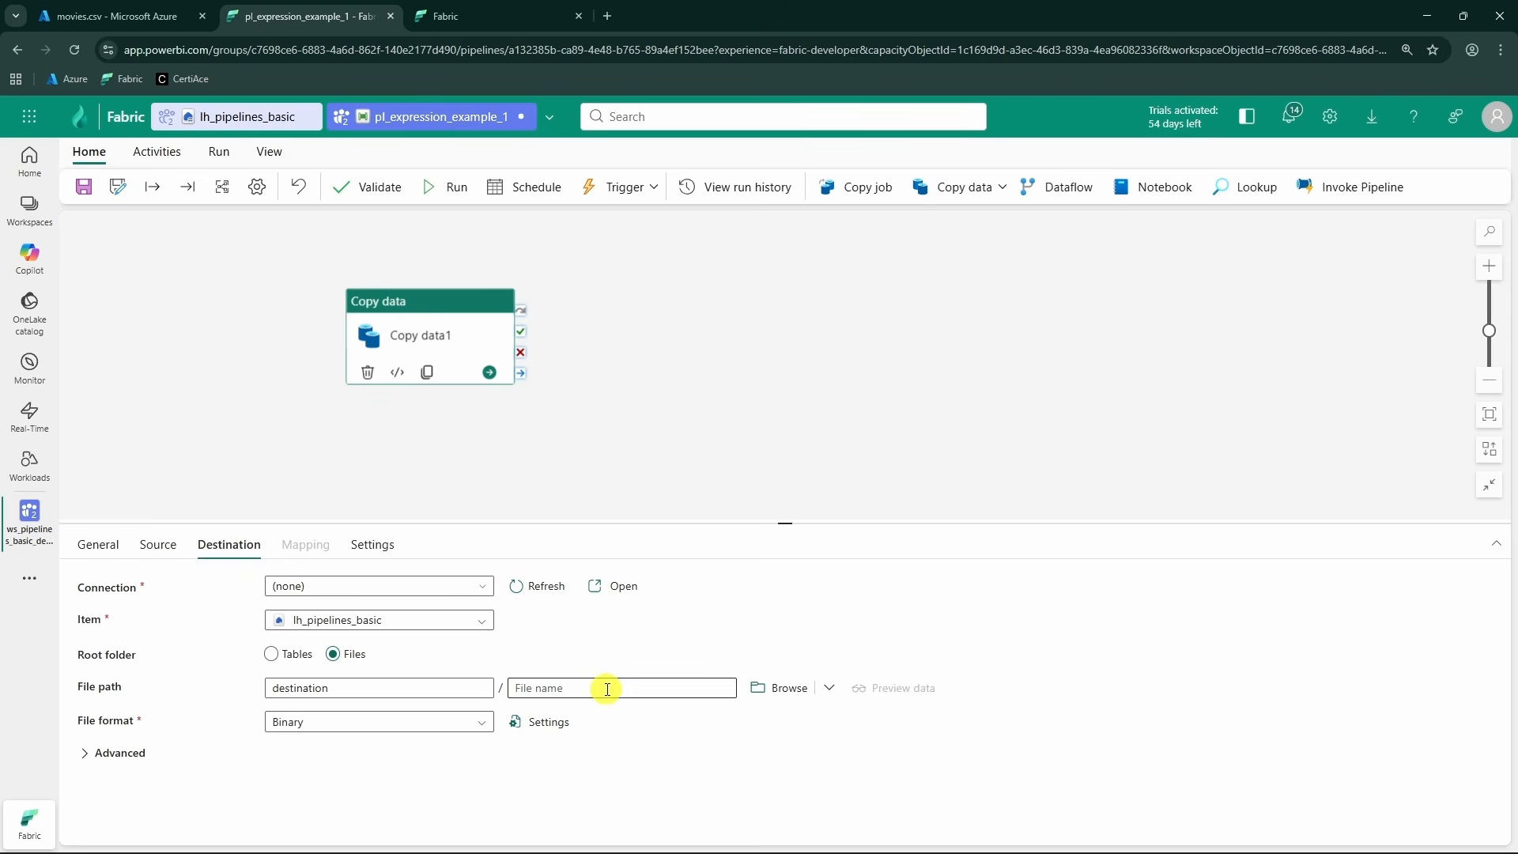
# - Open the pipeline expression builder for the file name in the Copy data1 destination file path
pyautogui.click(580, 688)
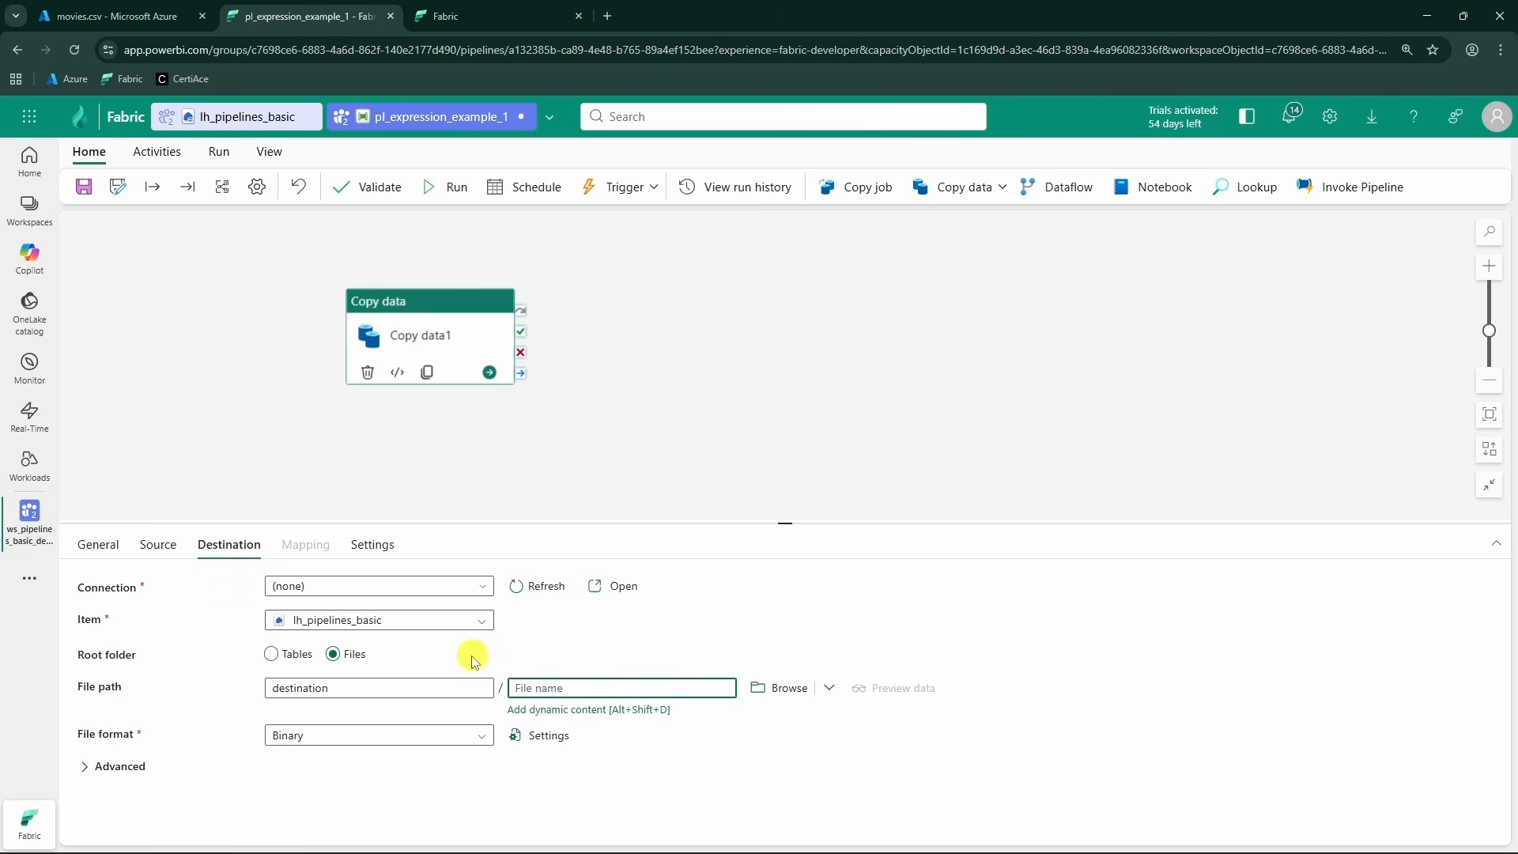
pyautogui.click(556, 687)
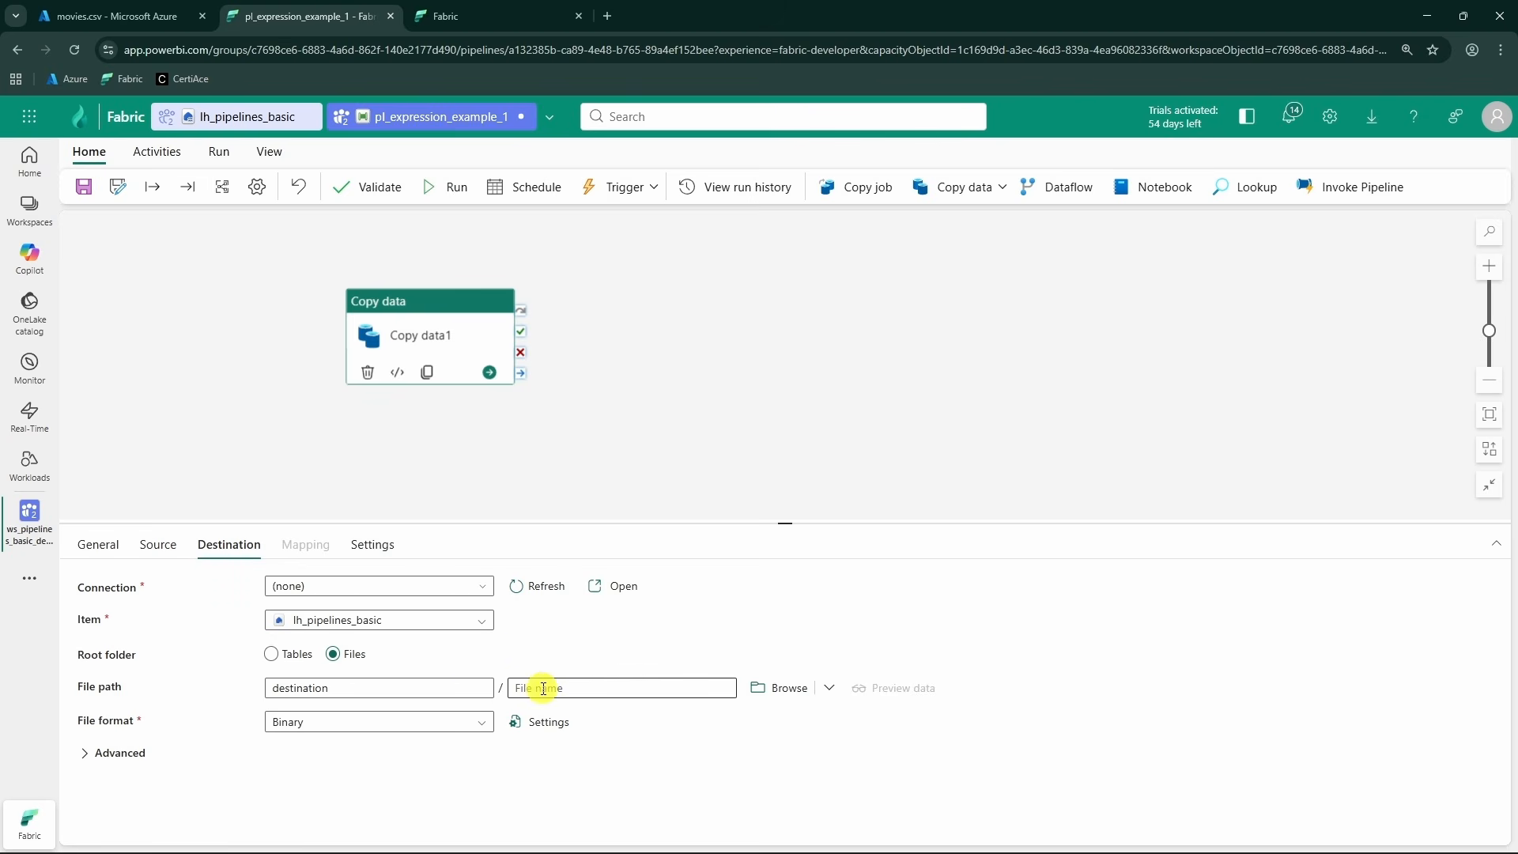
pyautogui.click(552, 687)
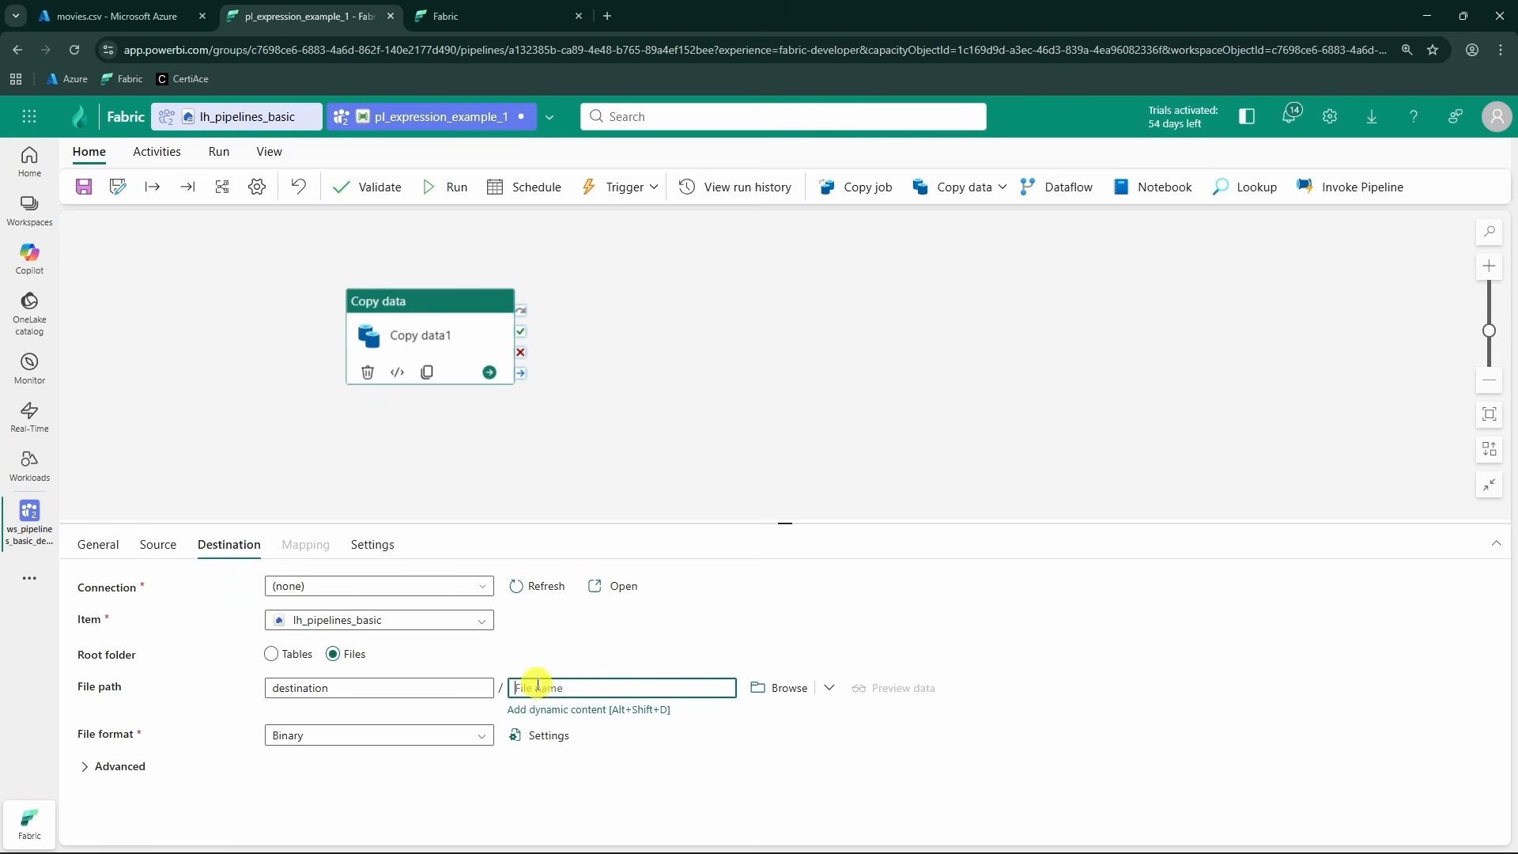
pyautogui.click(578, 712)
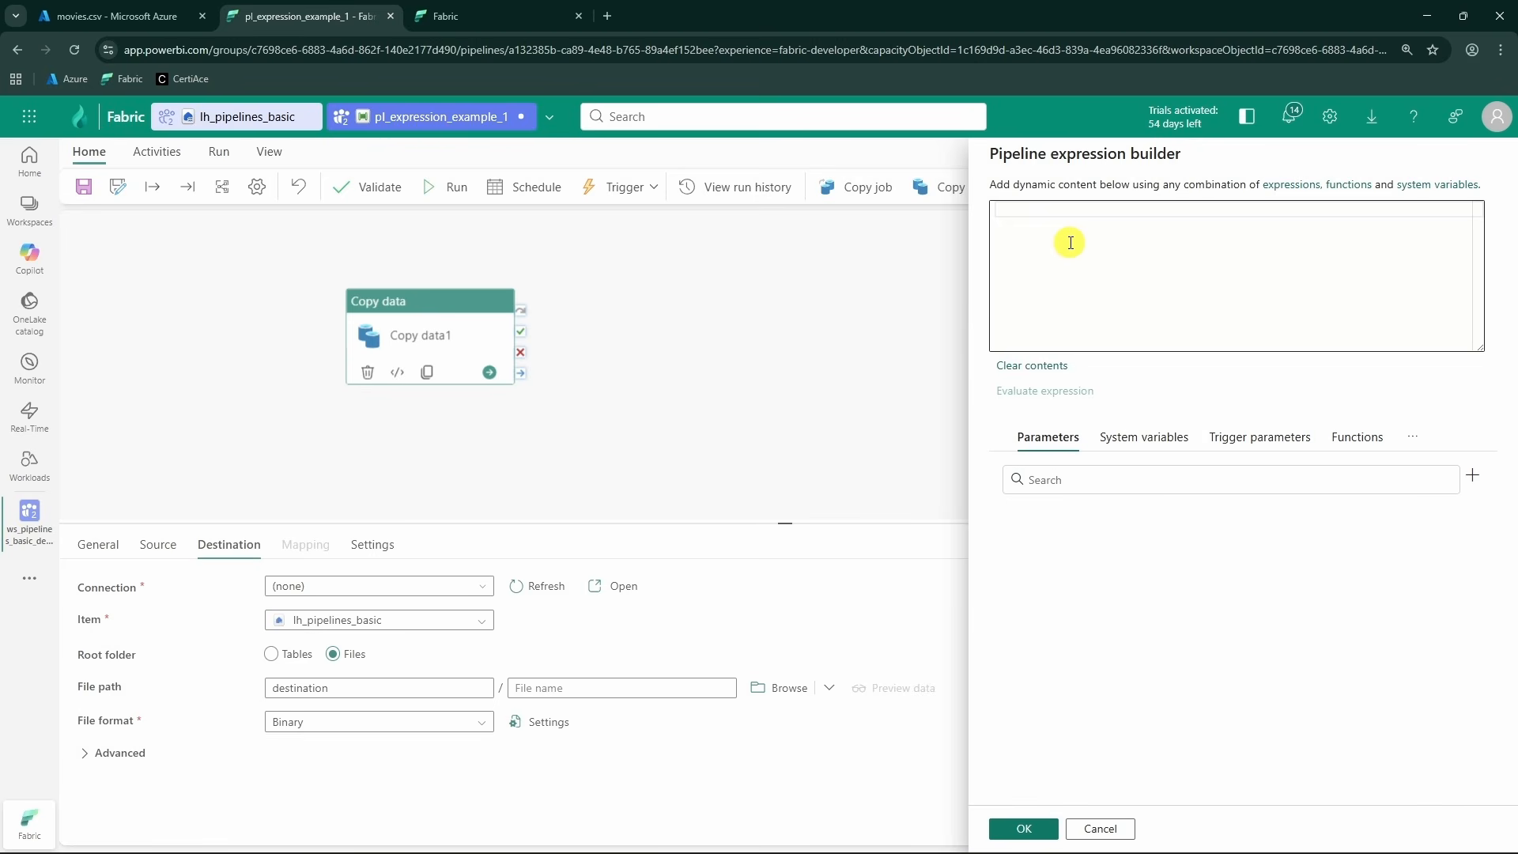
# - Examine the available expression functions in the collection, conversion, date, logical, math and string categories
pyautogui.click(1359, 440)
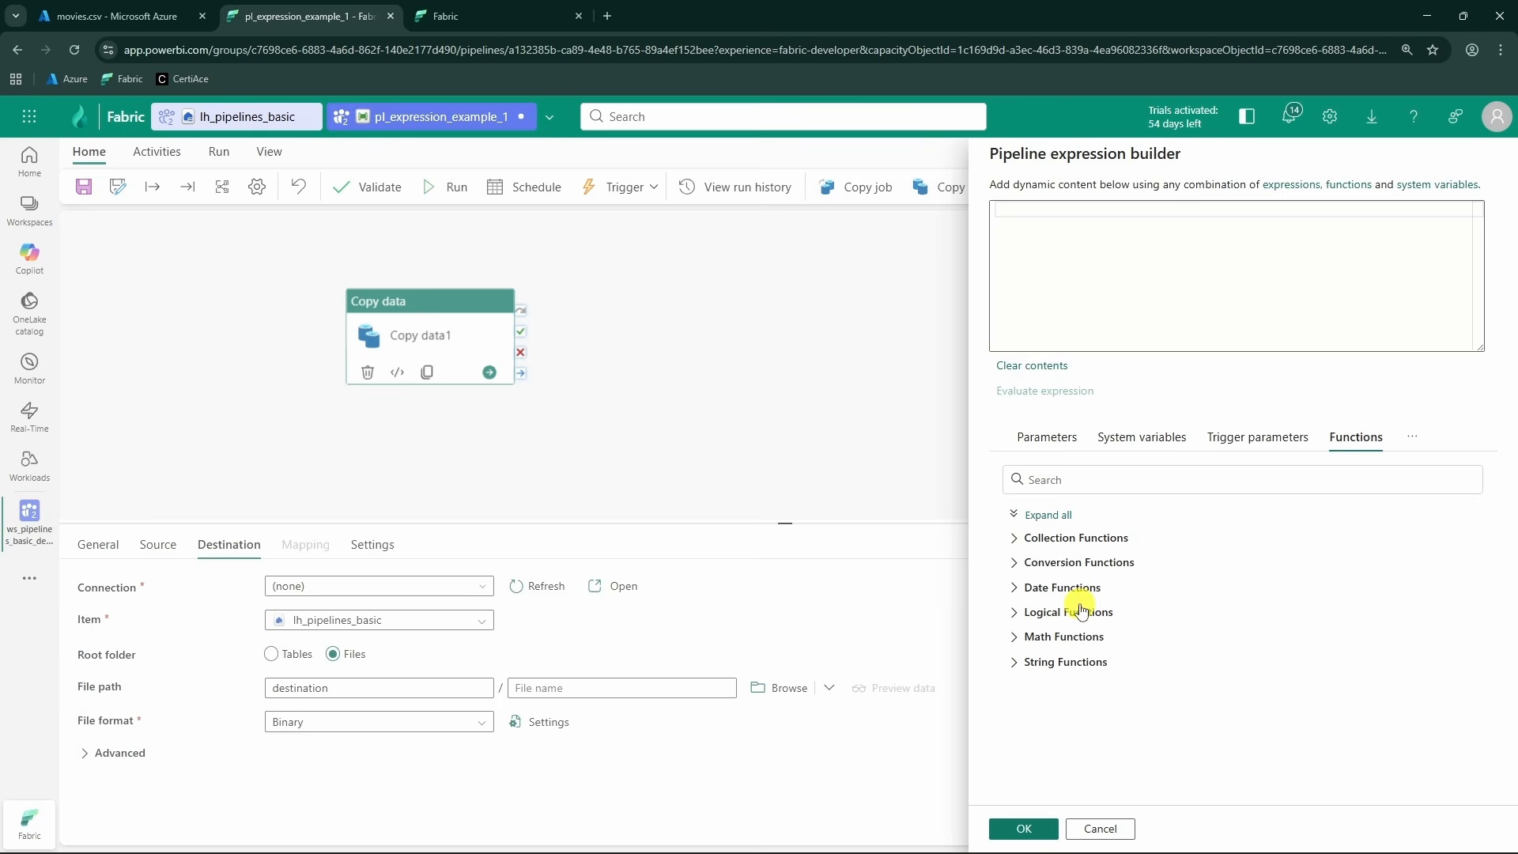
pyautogui.click(1014, 530)
pyautogui.scroll(-15, 1035, 626)
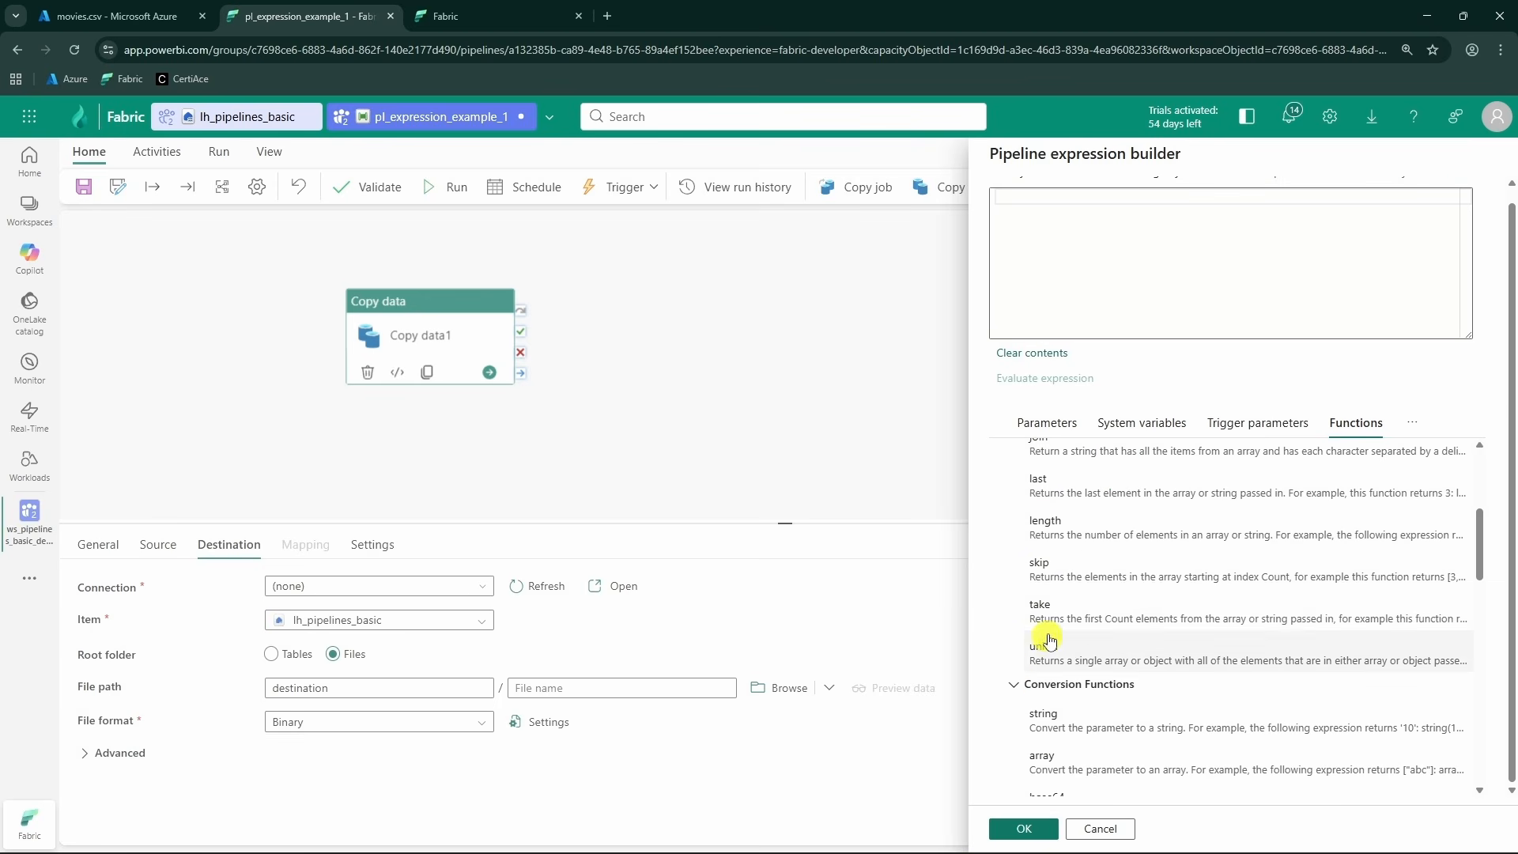
pyautogui.click(1015, 710)
pyautogui.scroll(-5, 1021, 724)
pyautogui.click(1021, 735)
pyautogui.scroll(-5, 1071, 553)
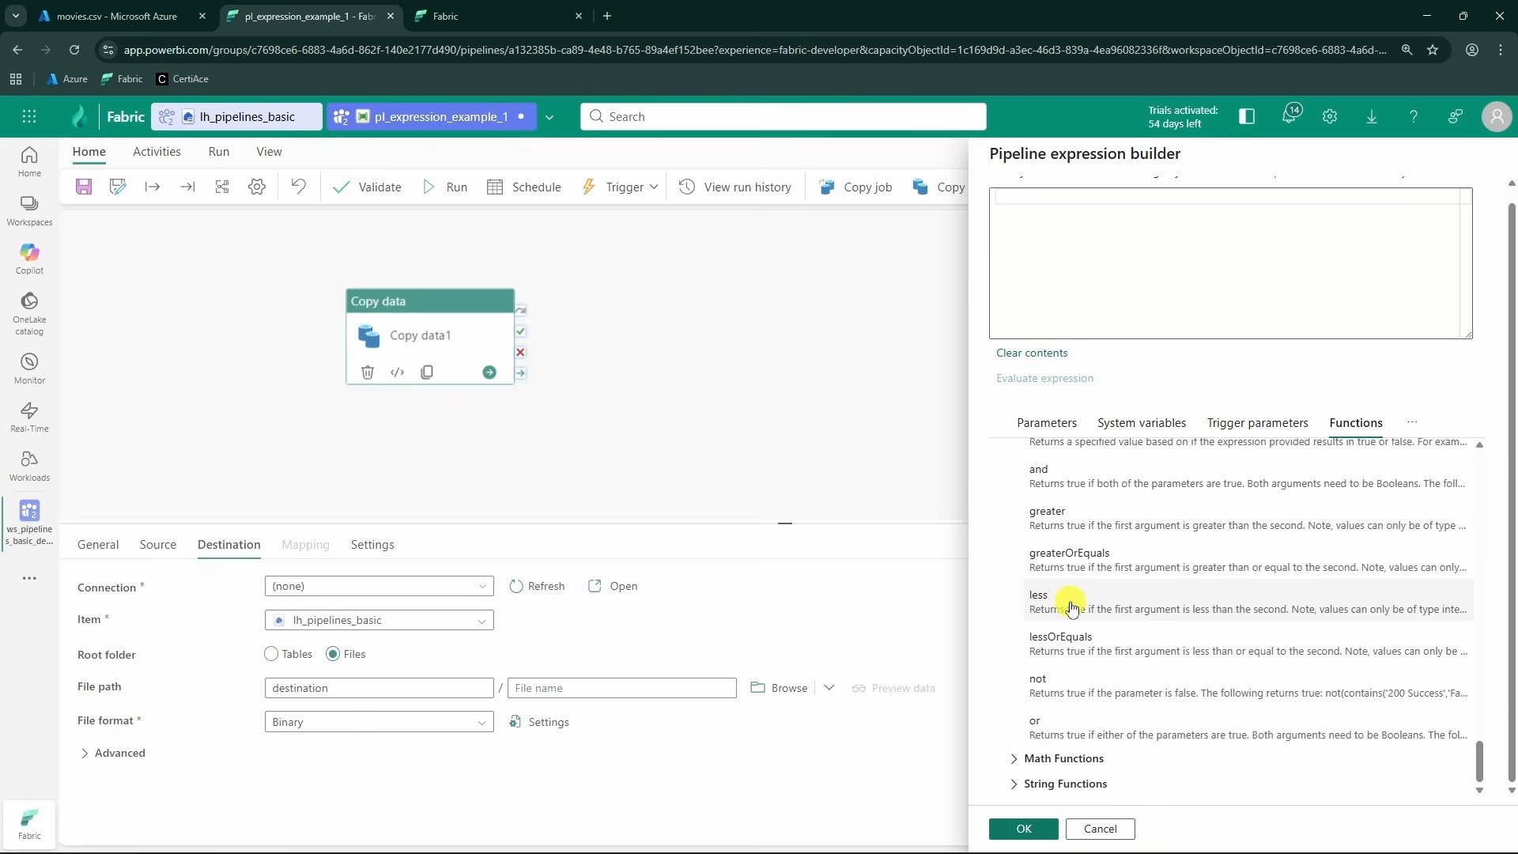
pyautogui.click(1014, 759)
pyautogui.scroll(-2, 1098, 605)
pyautogui.scroll(-3, 1099, 605)
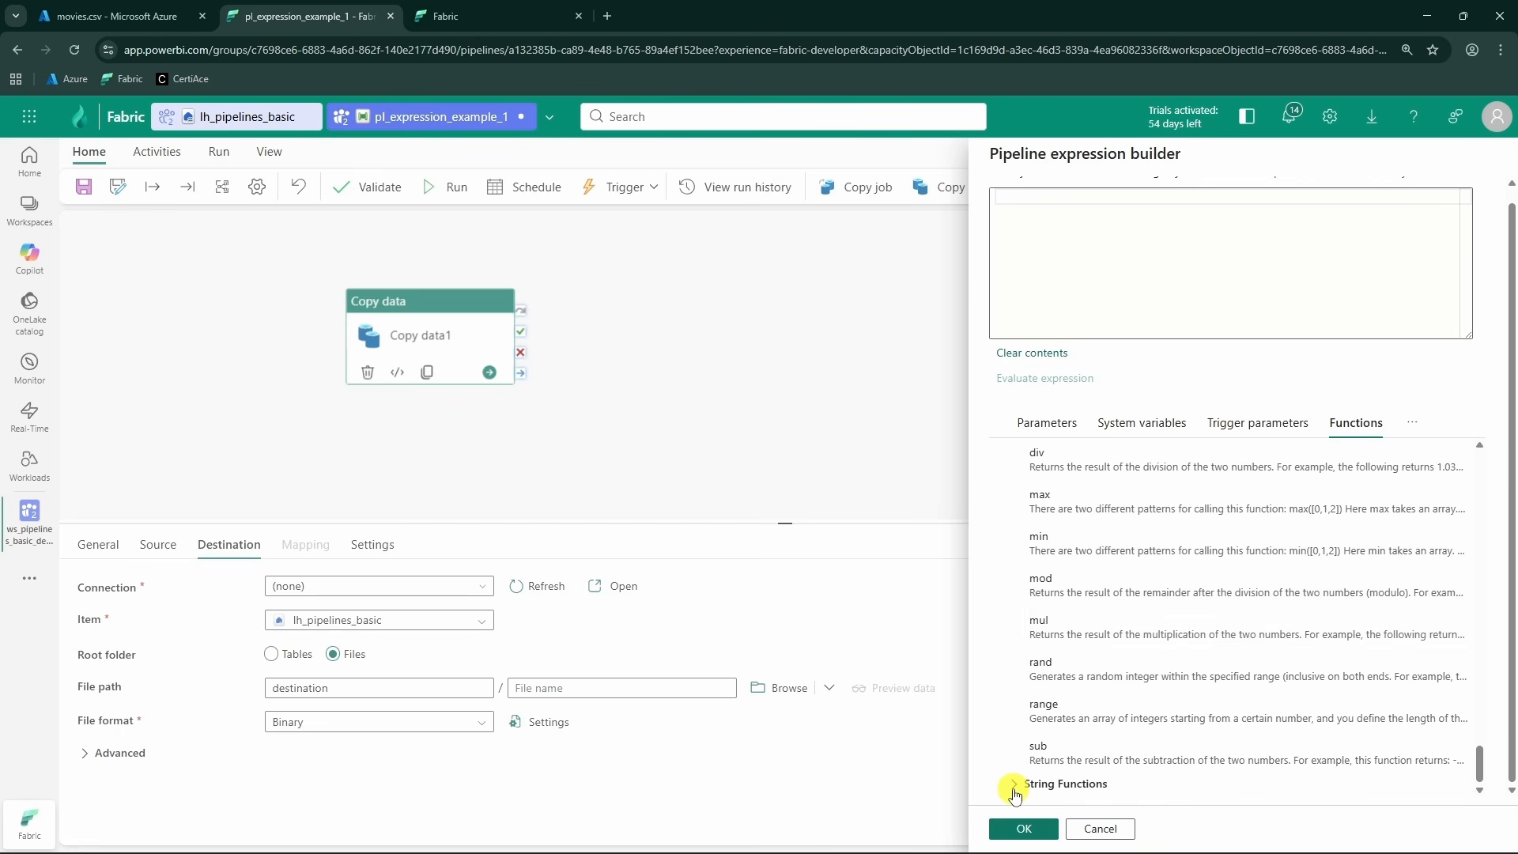
pyautogui.click(1014, 781)
pyautogui.scroll(-3, 1091, 585)
pyautogui.scroll(-1, 1095, 601)
pyautogui.scroll(10, 1093, 601)
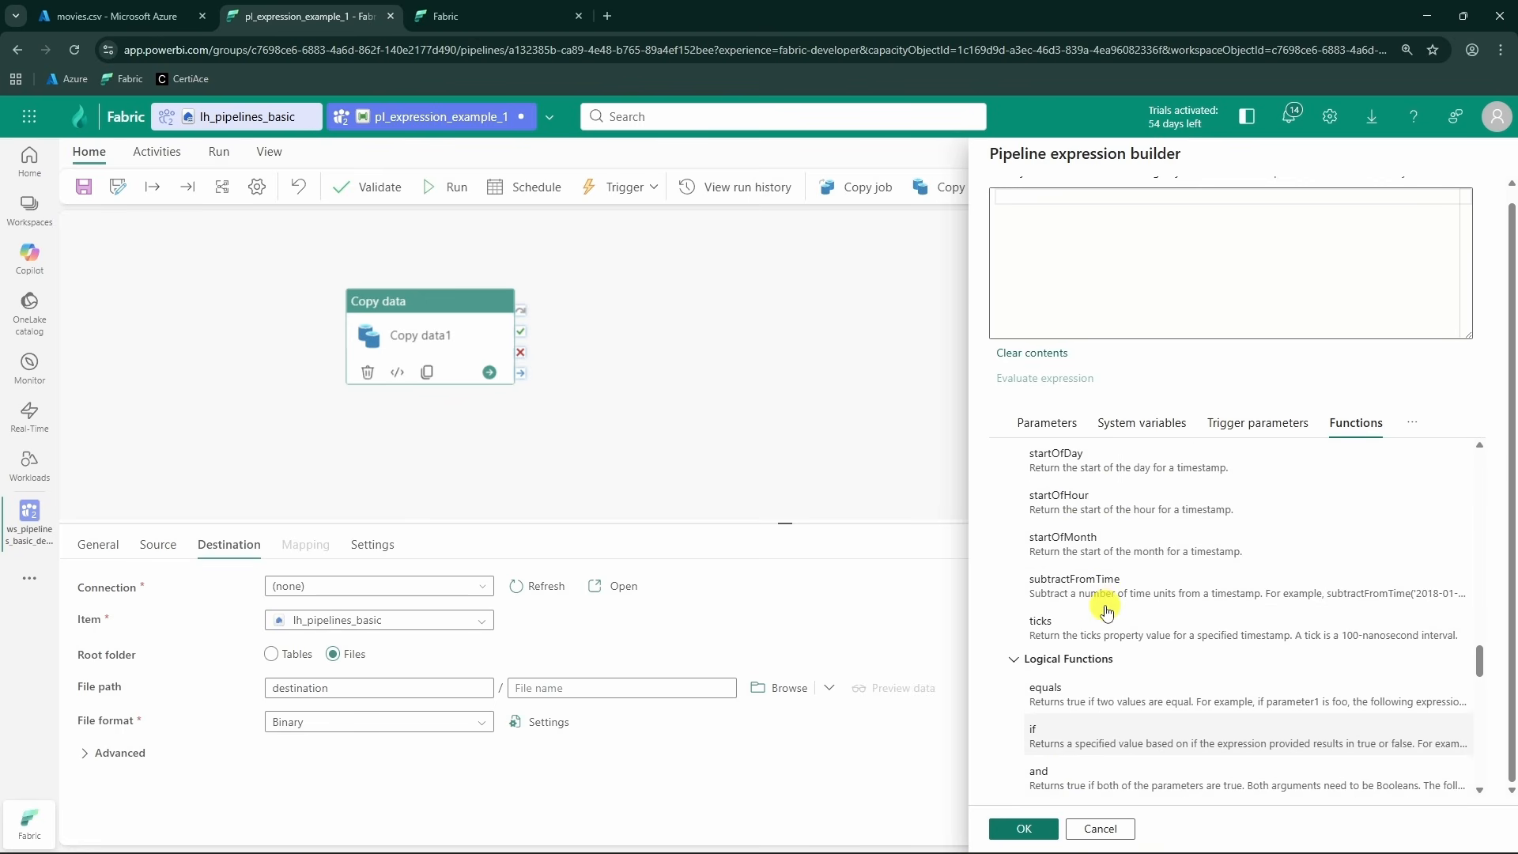
pyautogui.scroll(6, 1162, 632)
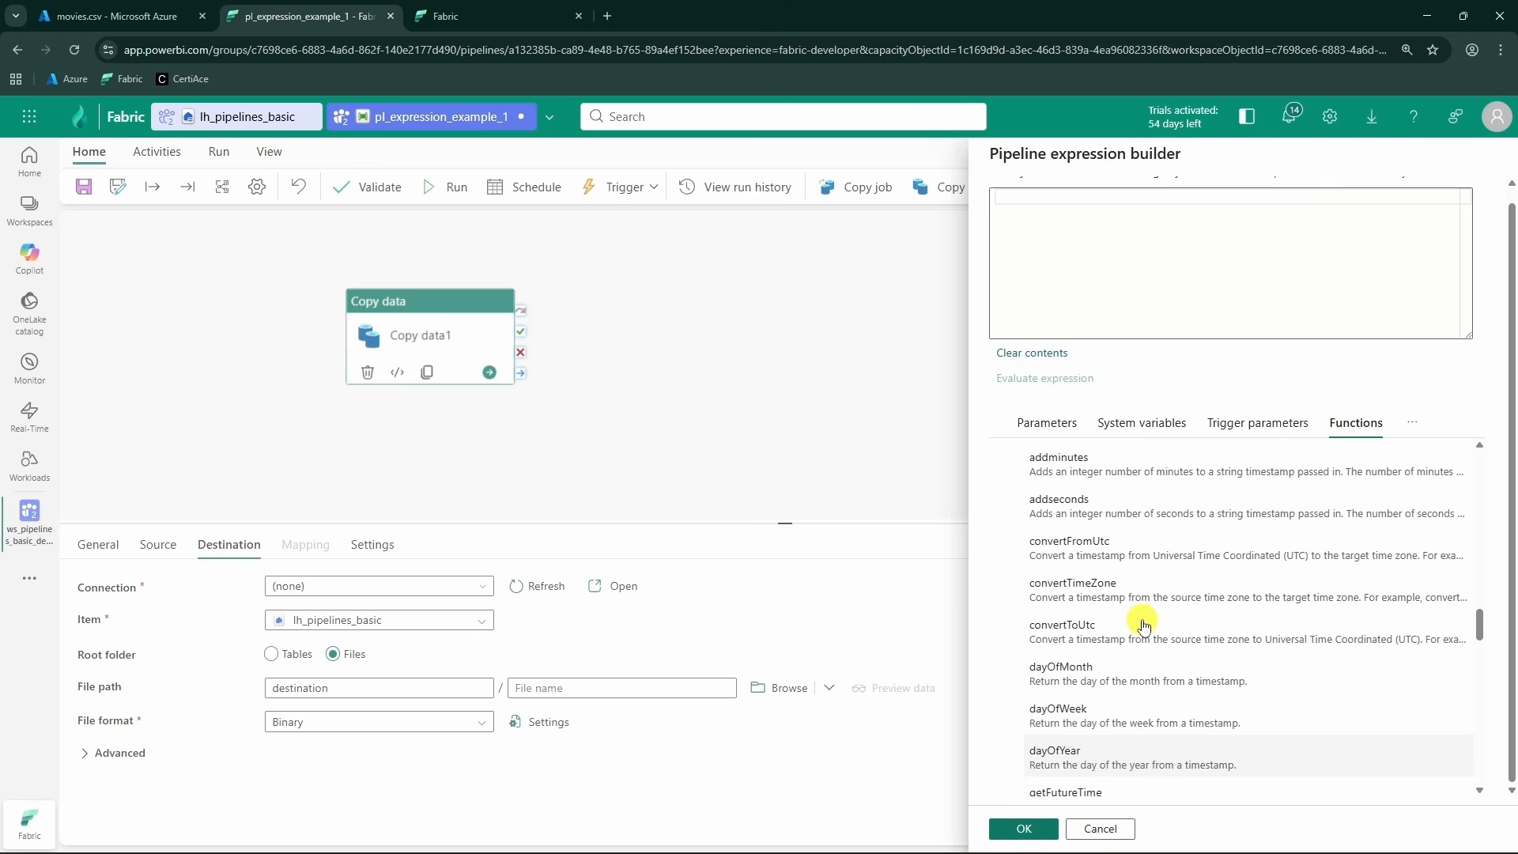
pyautogui.scroll(15, 1178, 652)
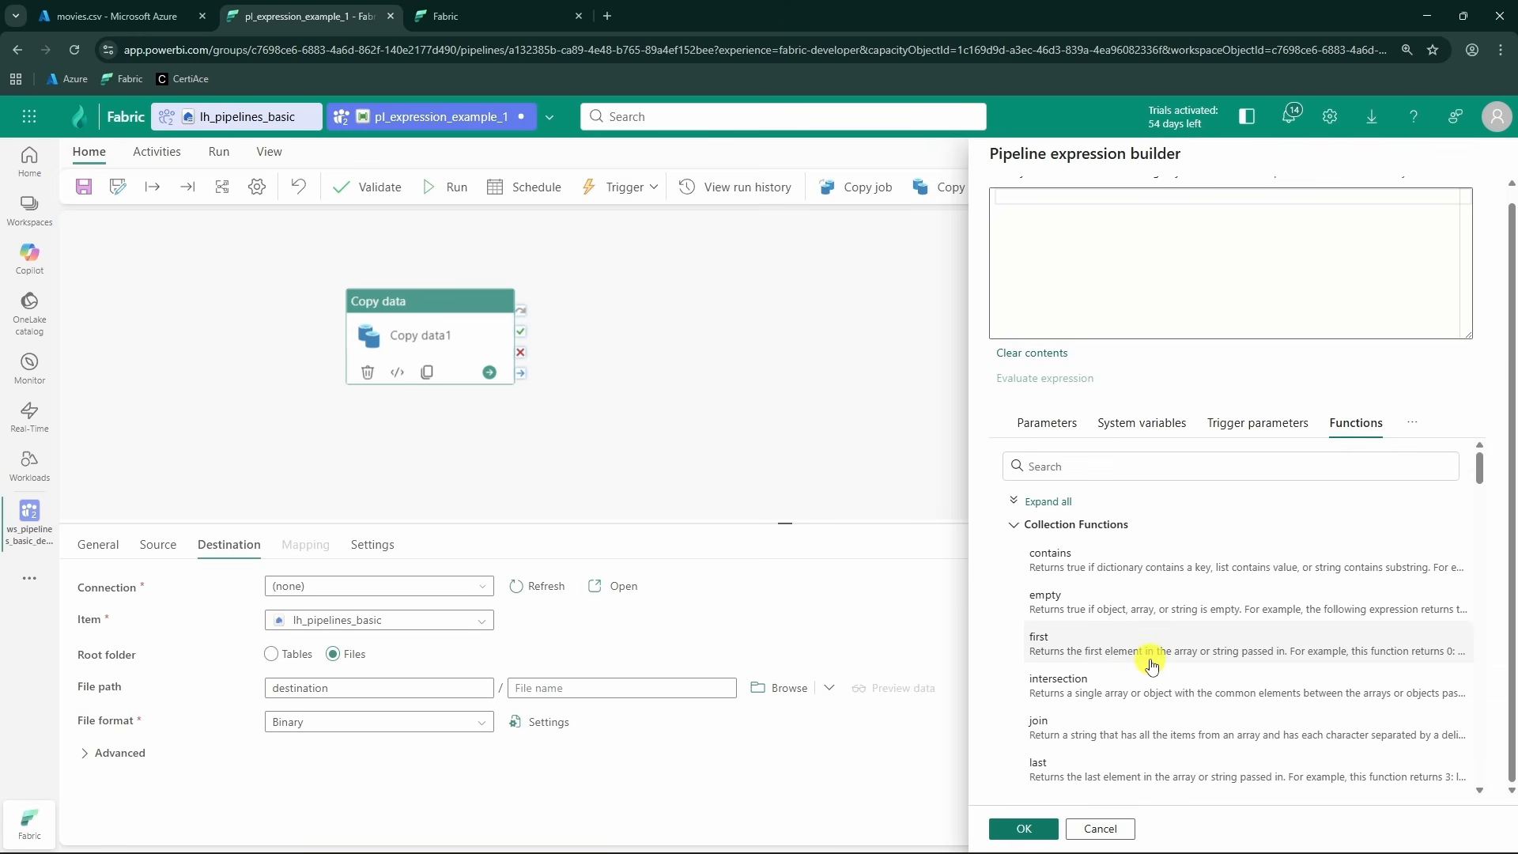
pyautogui.scroll(1, 1151, 666)
# - Search the functions for concat, insert it into the expression and enter 'movies_' as its first argument
pyautogui.click(1078, 245)
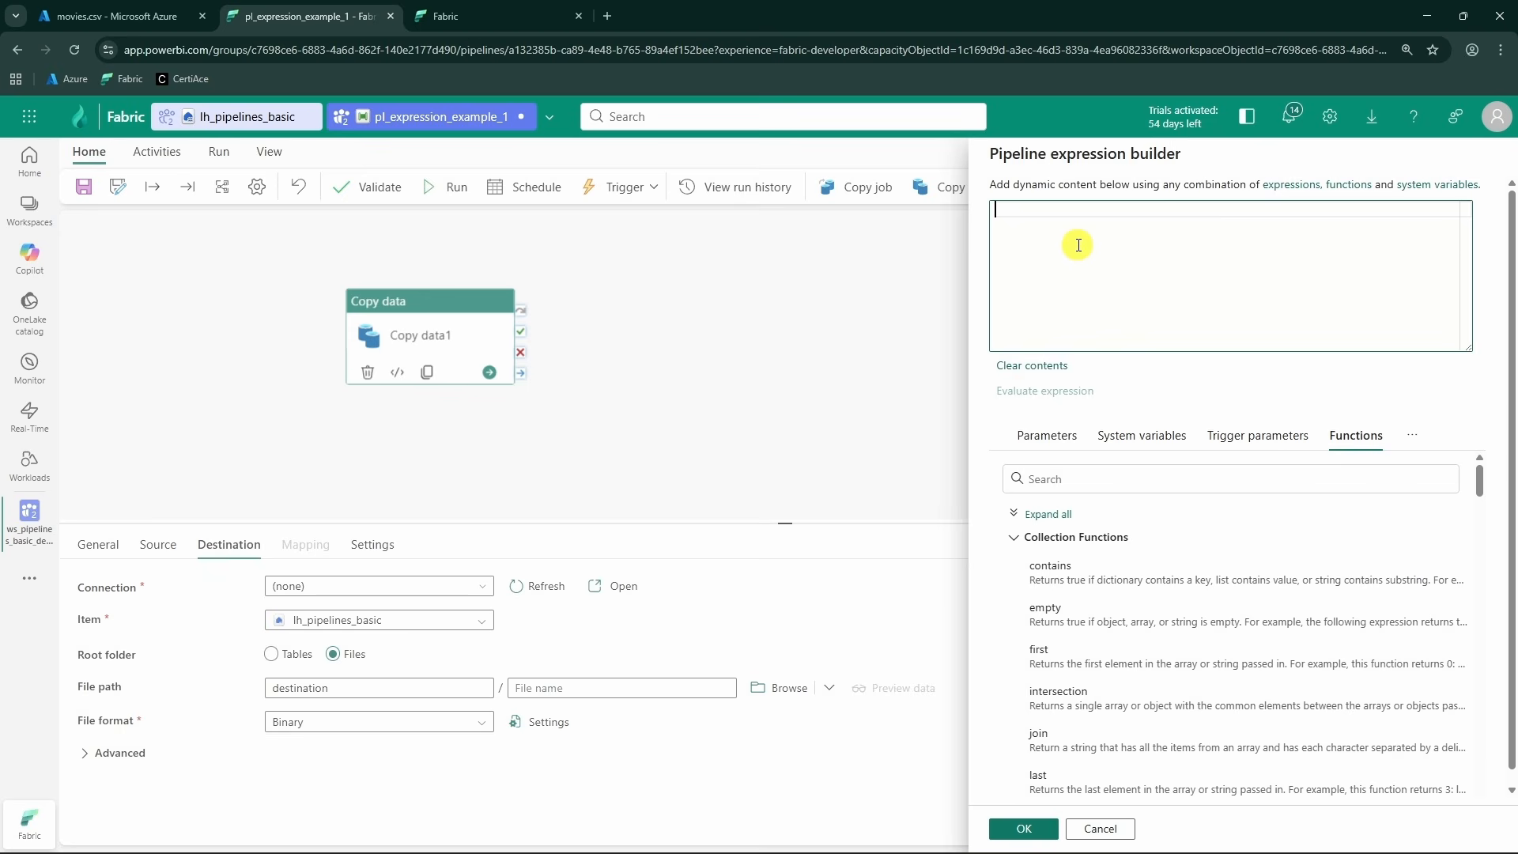
pyautogui.click(1102, 479)
pyautogui.write('conca')
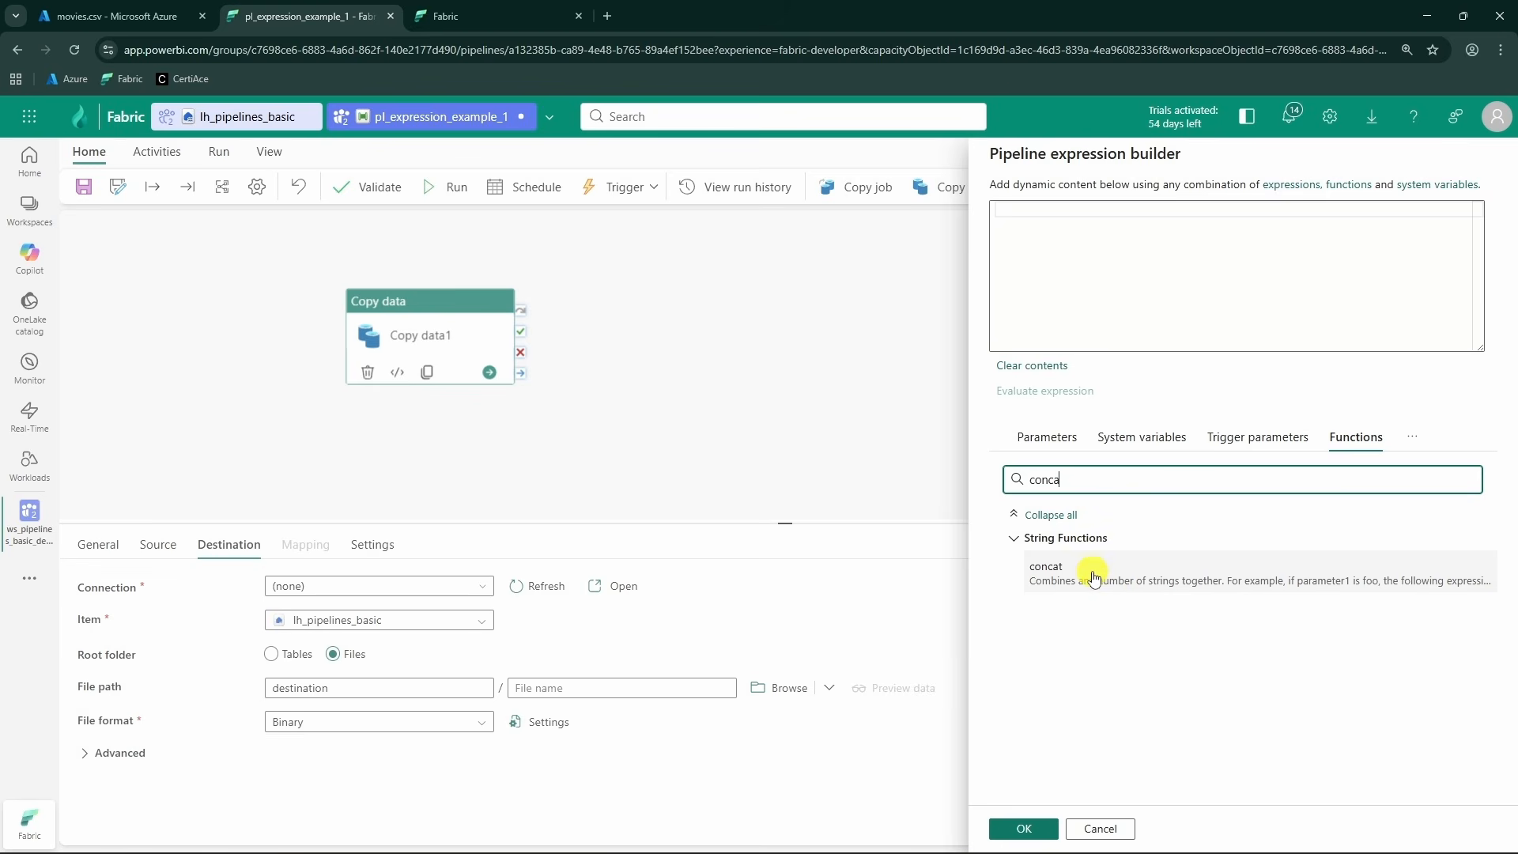
pyautogui.click(1091, 581)
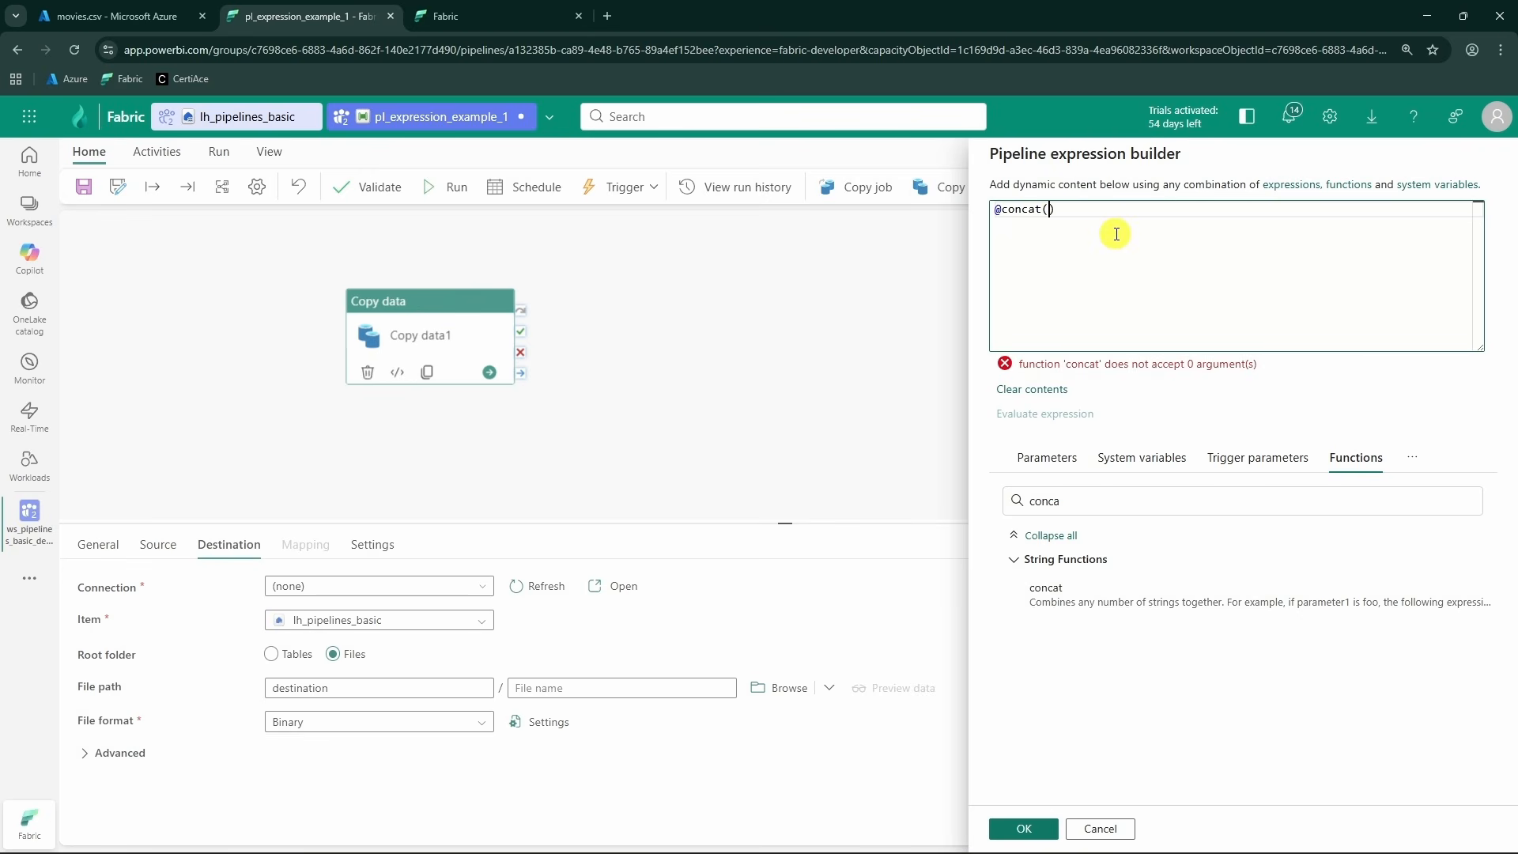
pyautogui.write("'movies_',")
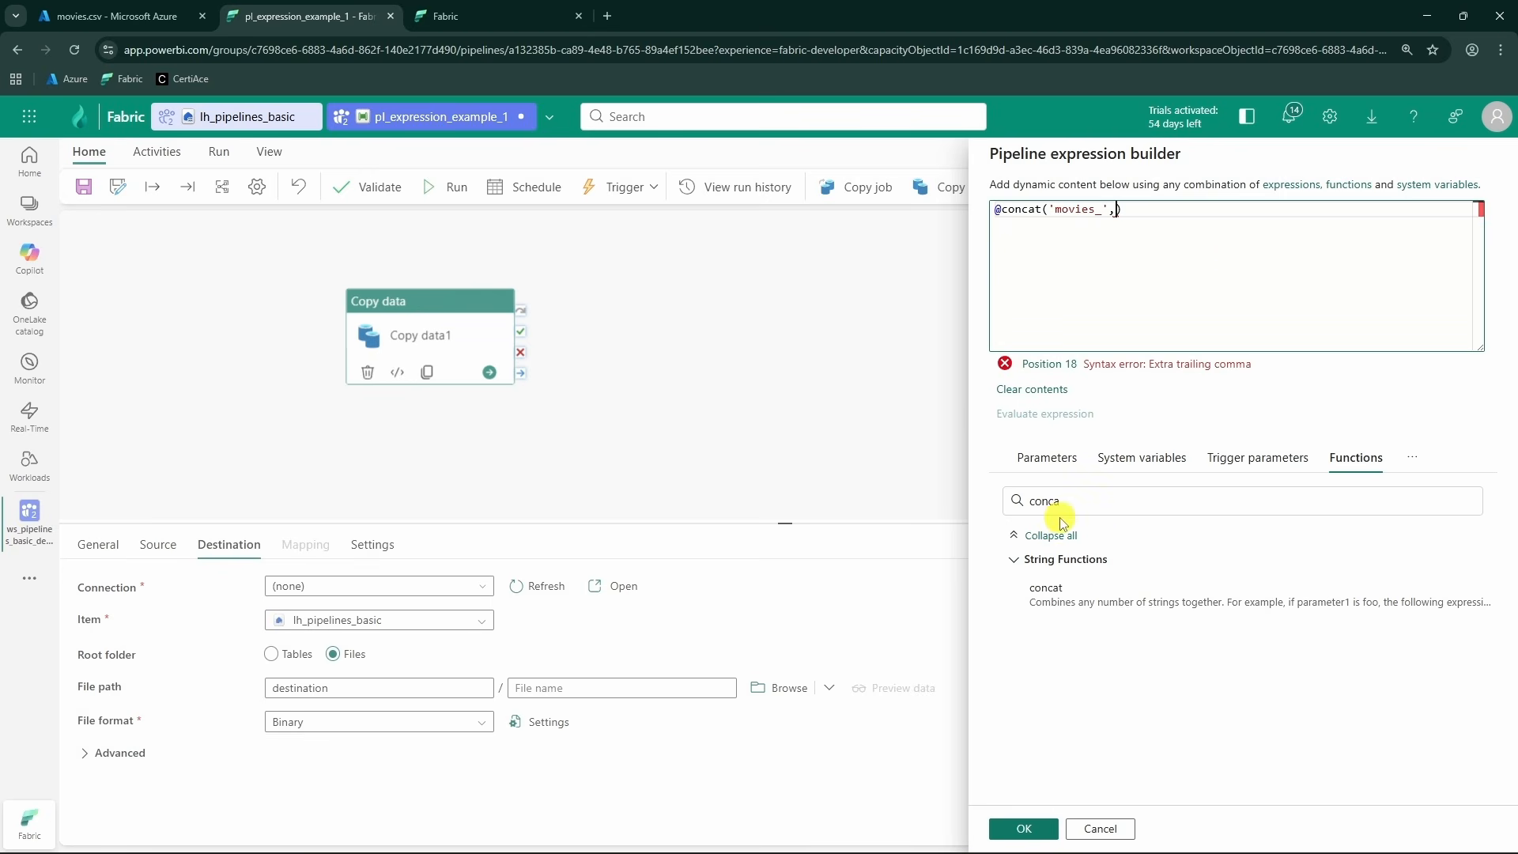
pyautogui.doubleClick(1017, 500)
pyautogui.press('BackSpace')
pyautogui.write('utc')
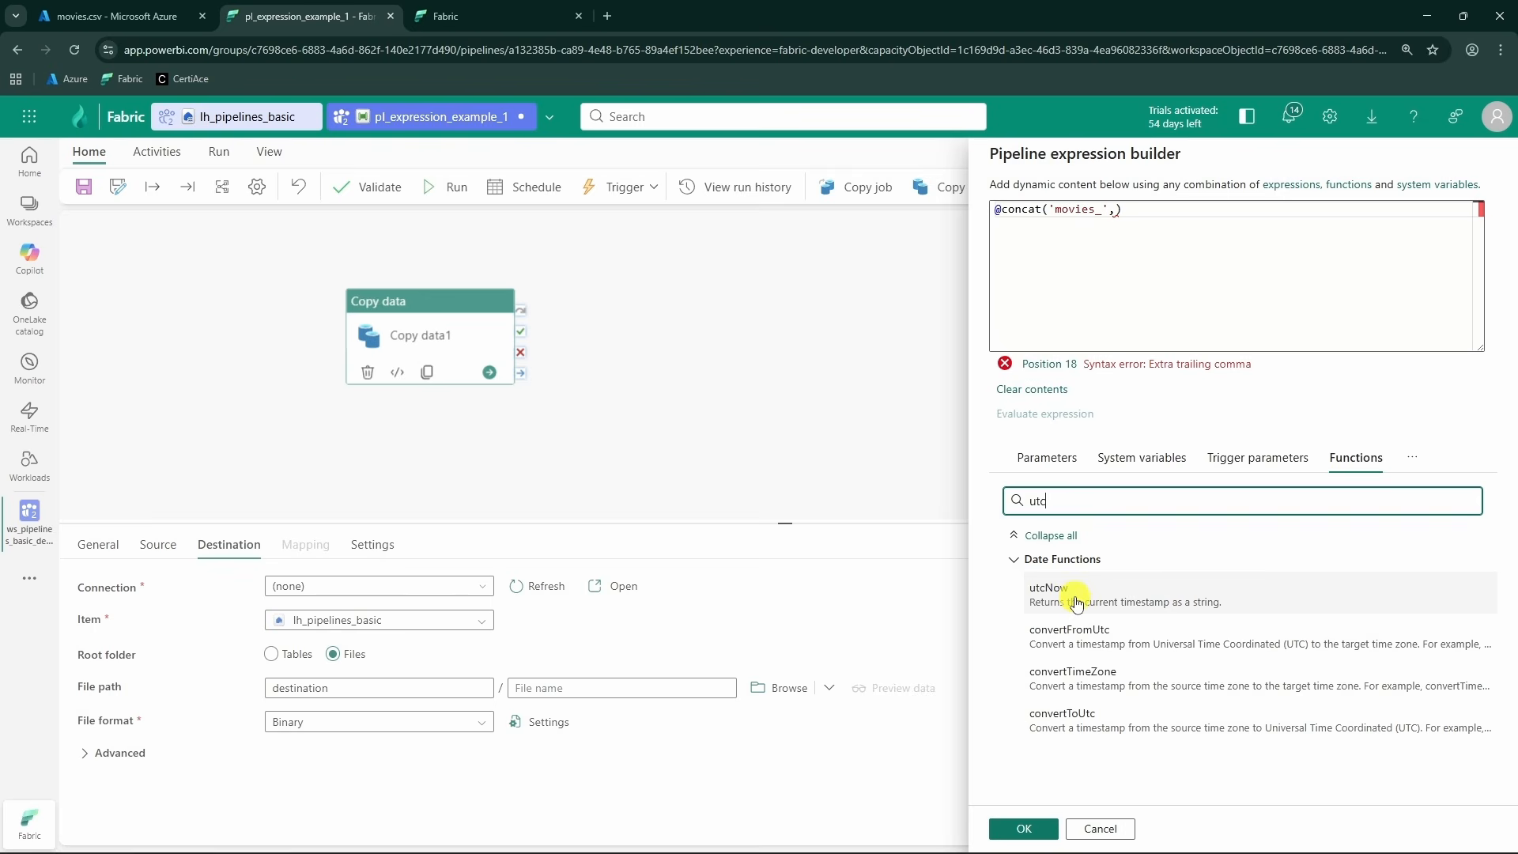
pyautogui.click(1075, 603)
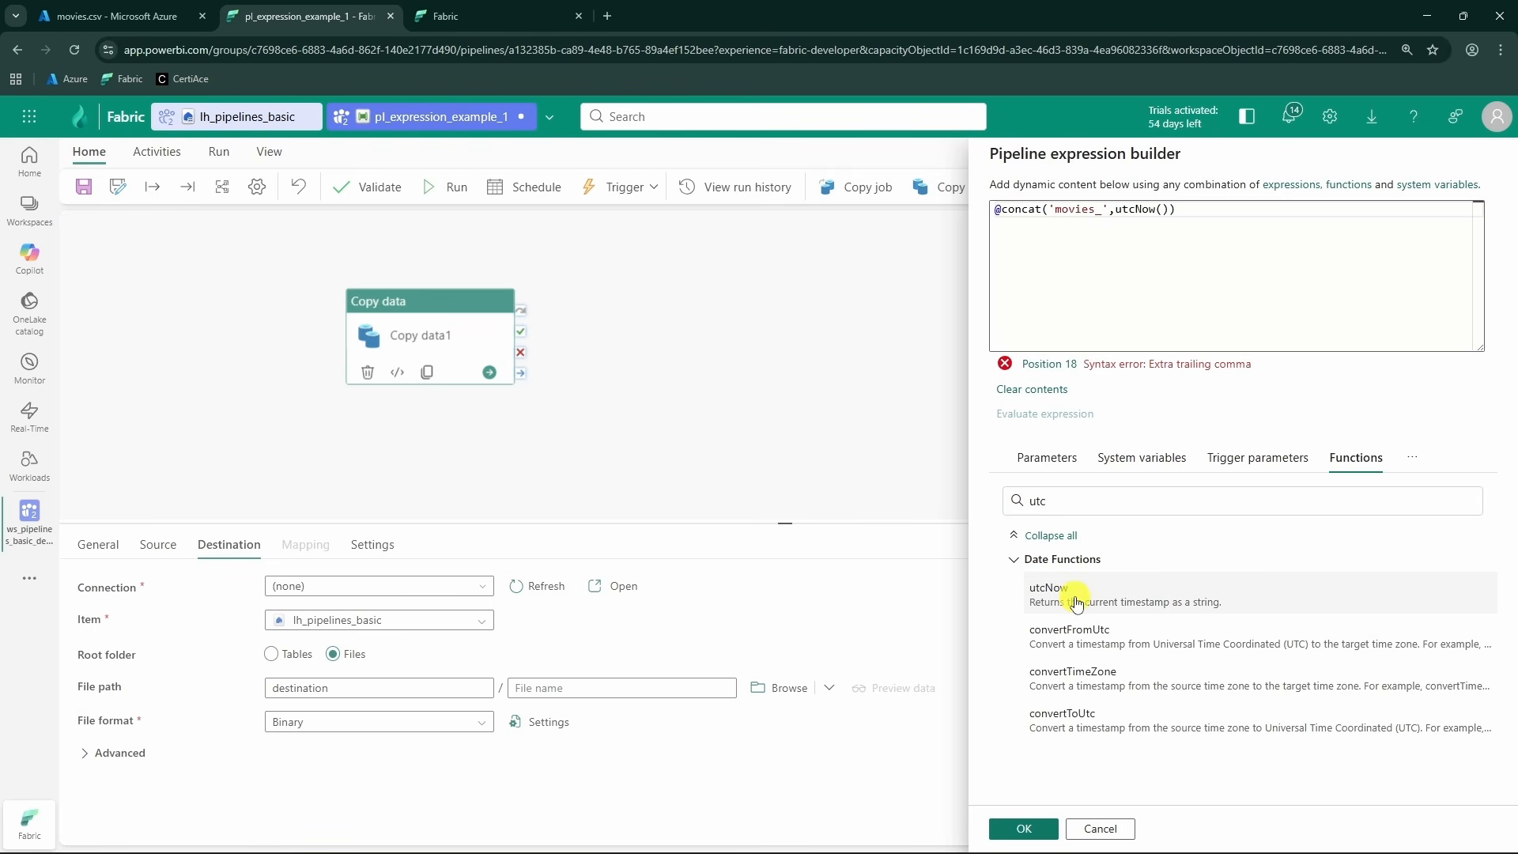
pyautogui.click(1169, 212)
pyautogui.write(')')
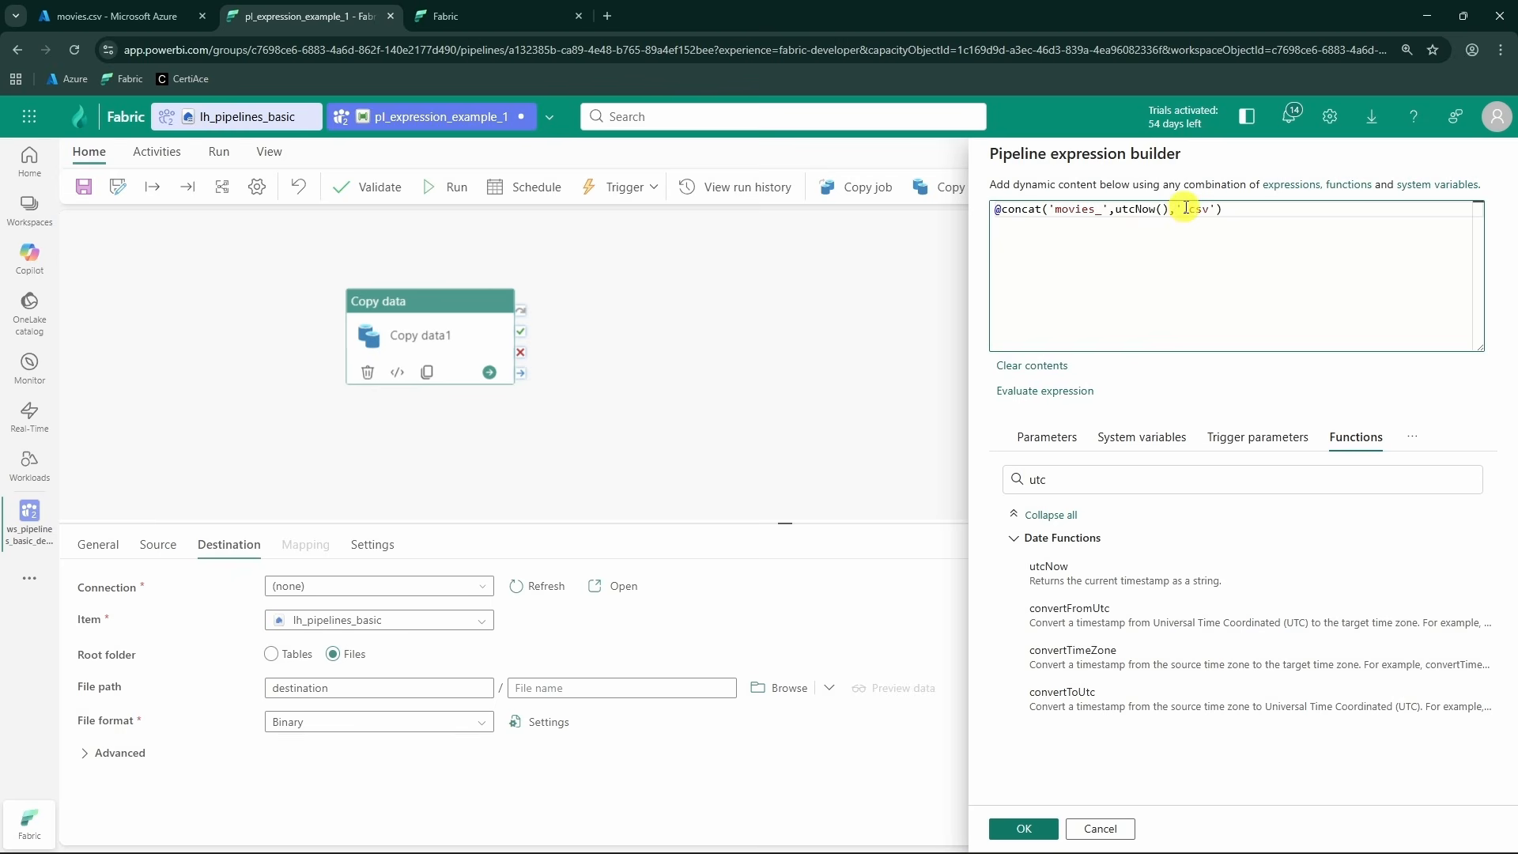
# - Evaluate the file name expression and examine the prefix, timestamp and extension in the preview content
pyautogui.click(1074, 400)
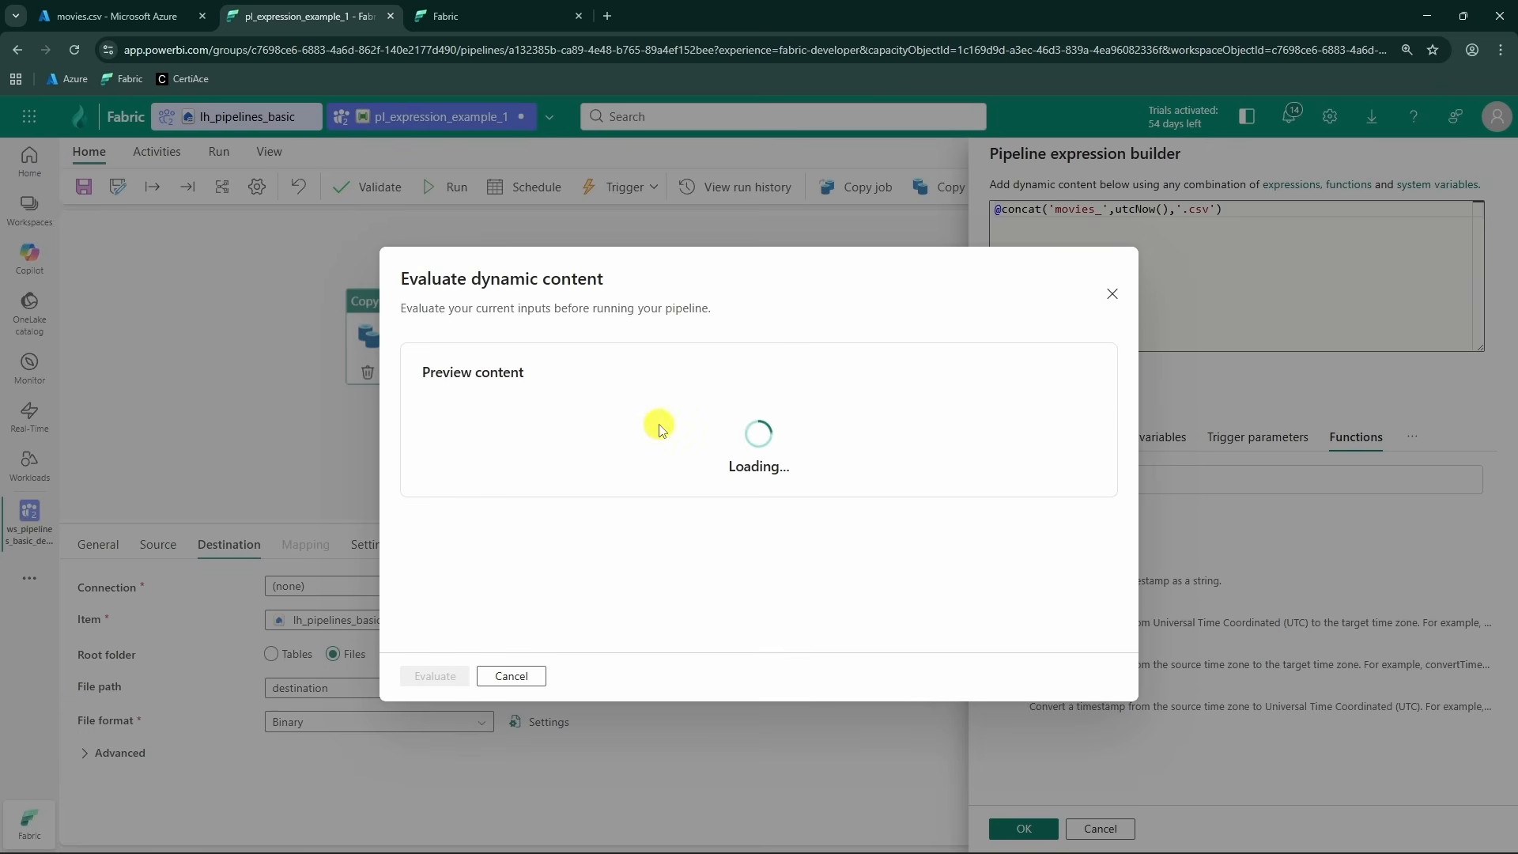
pyautogui.moveTo(671, 420); pyautogui.dragTo(407, 419)
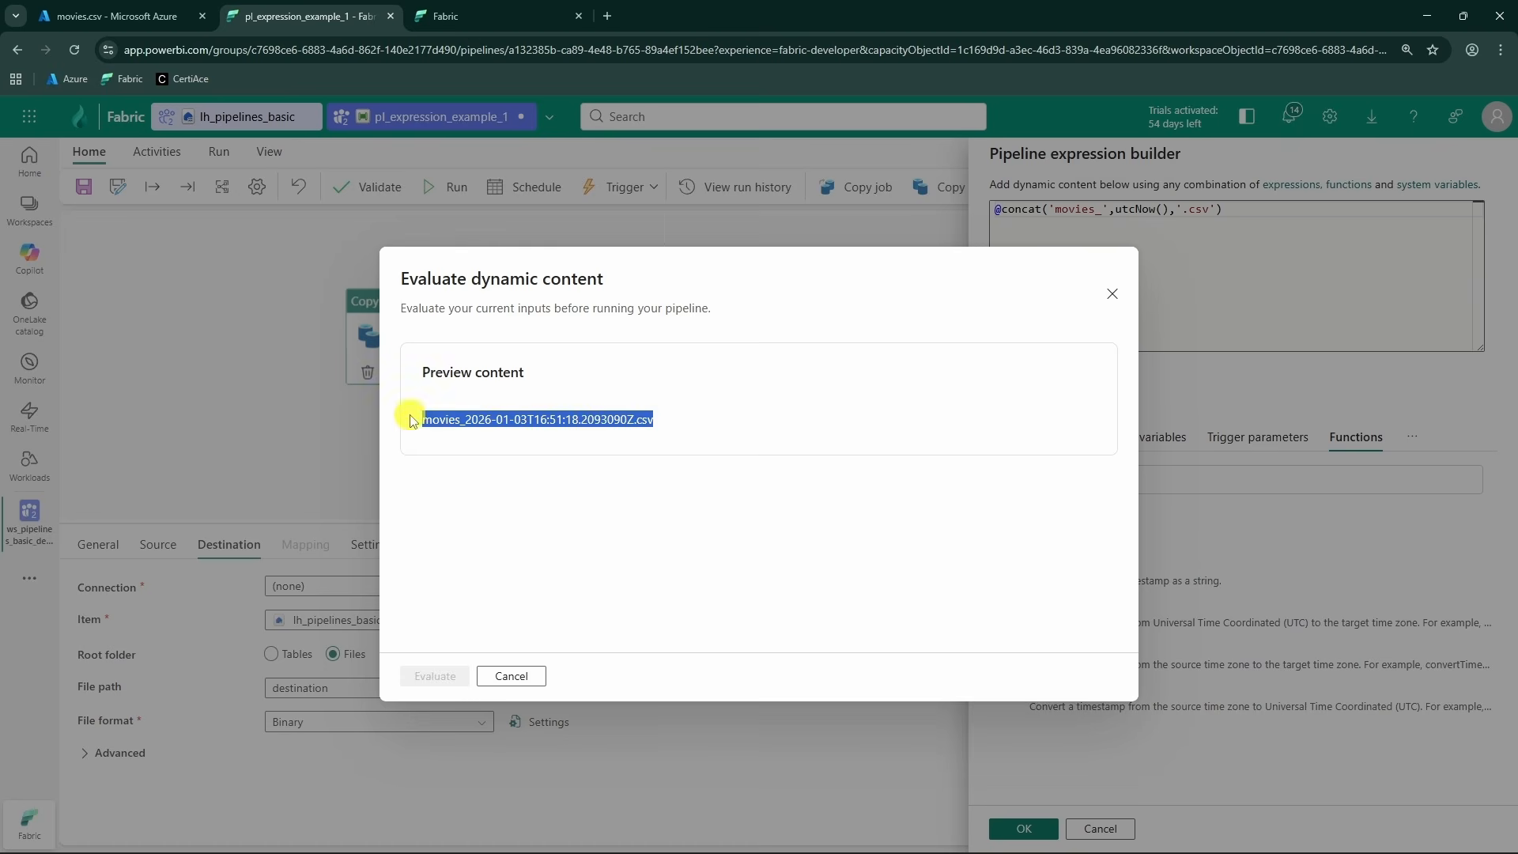
pyautogui.click(678, 437)
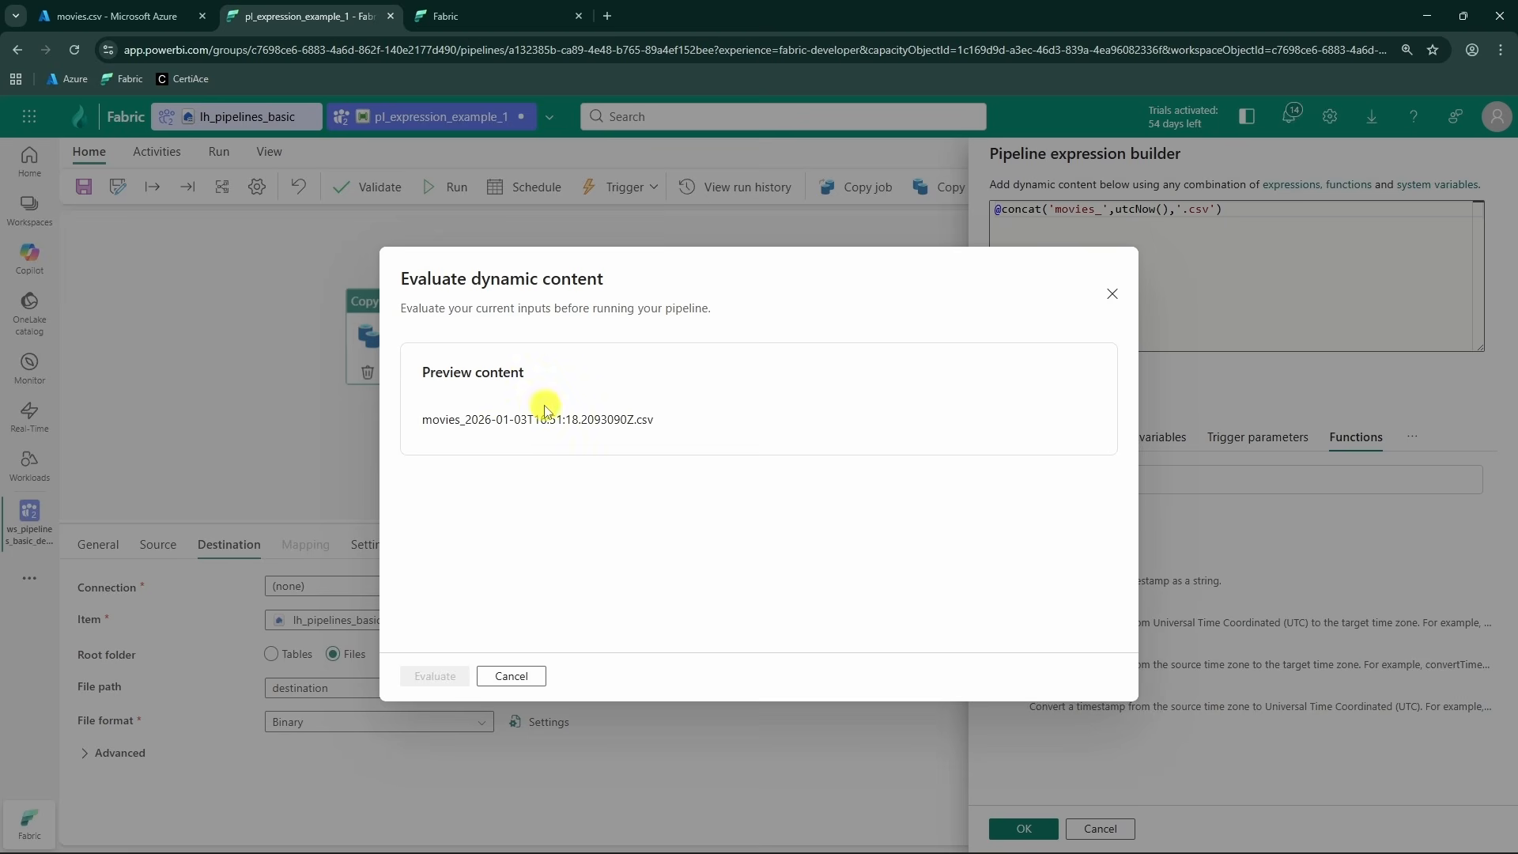
pyautogui.moveTo(674, 423); pyautogui.dragTo(407, 420)
pyautogui.click(648, 437)
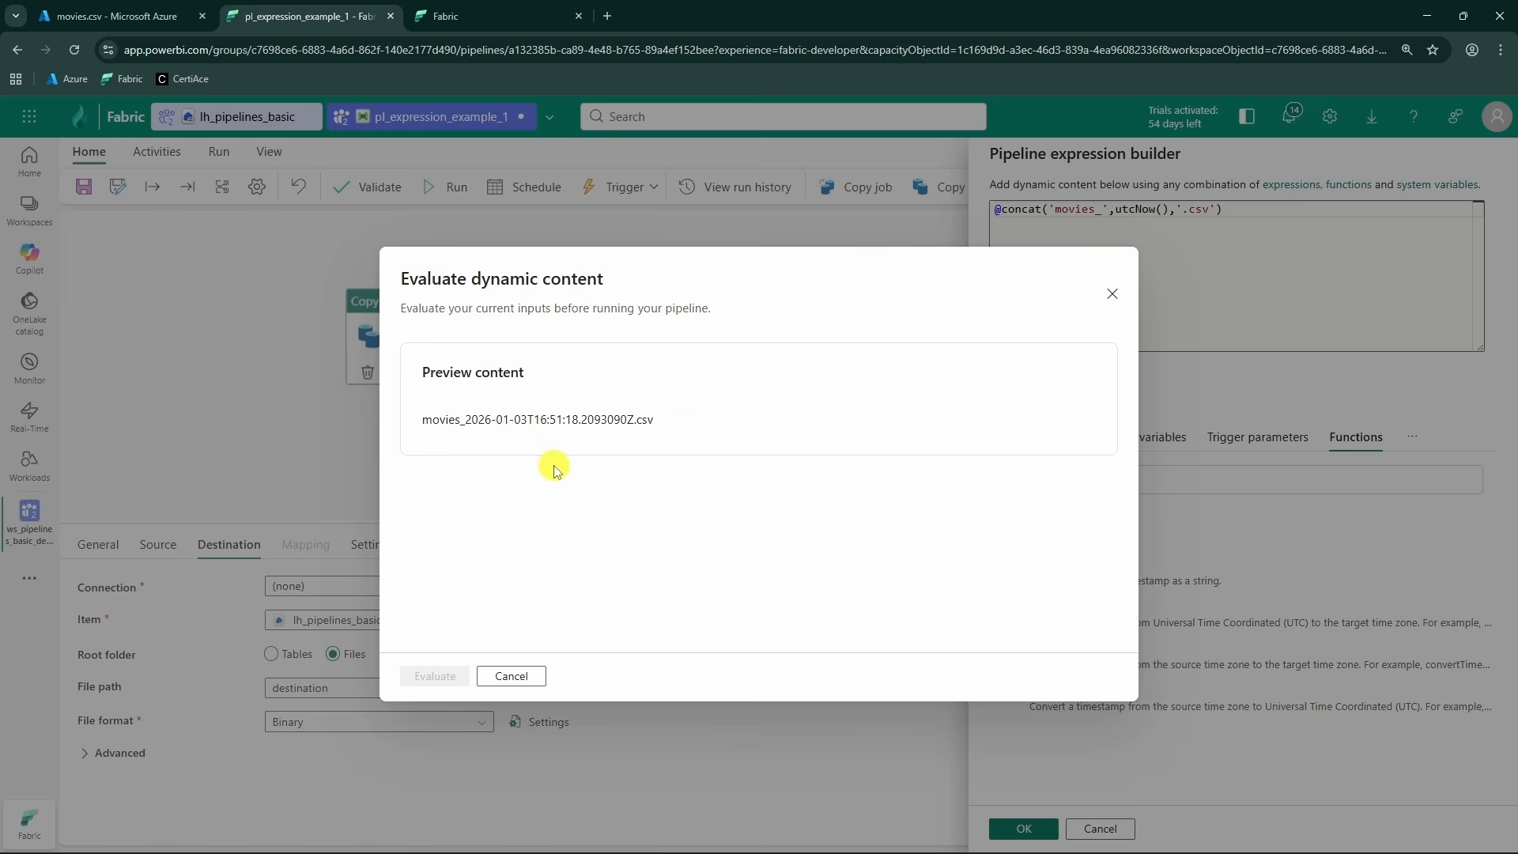
pyautogui.moveTo(477, 419); pyautogui.dragTo(390, 420)
pyautogui.click(674, 427)
pyautogui.click(586, 434)
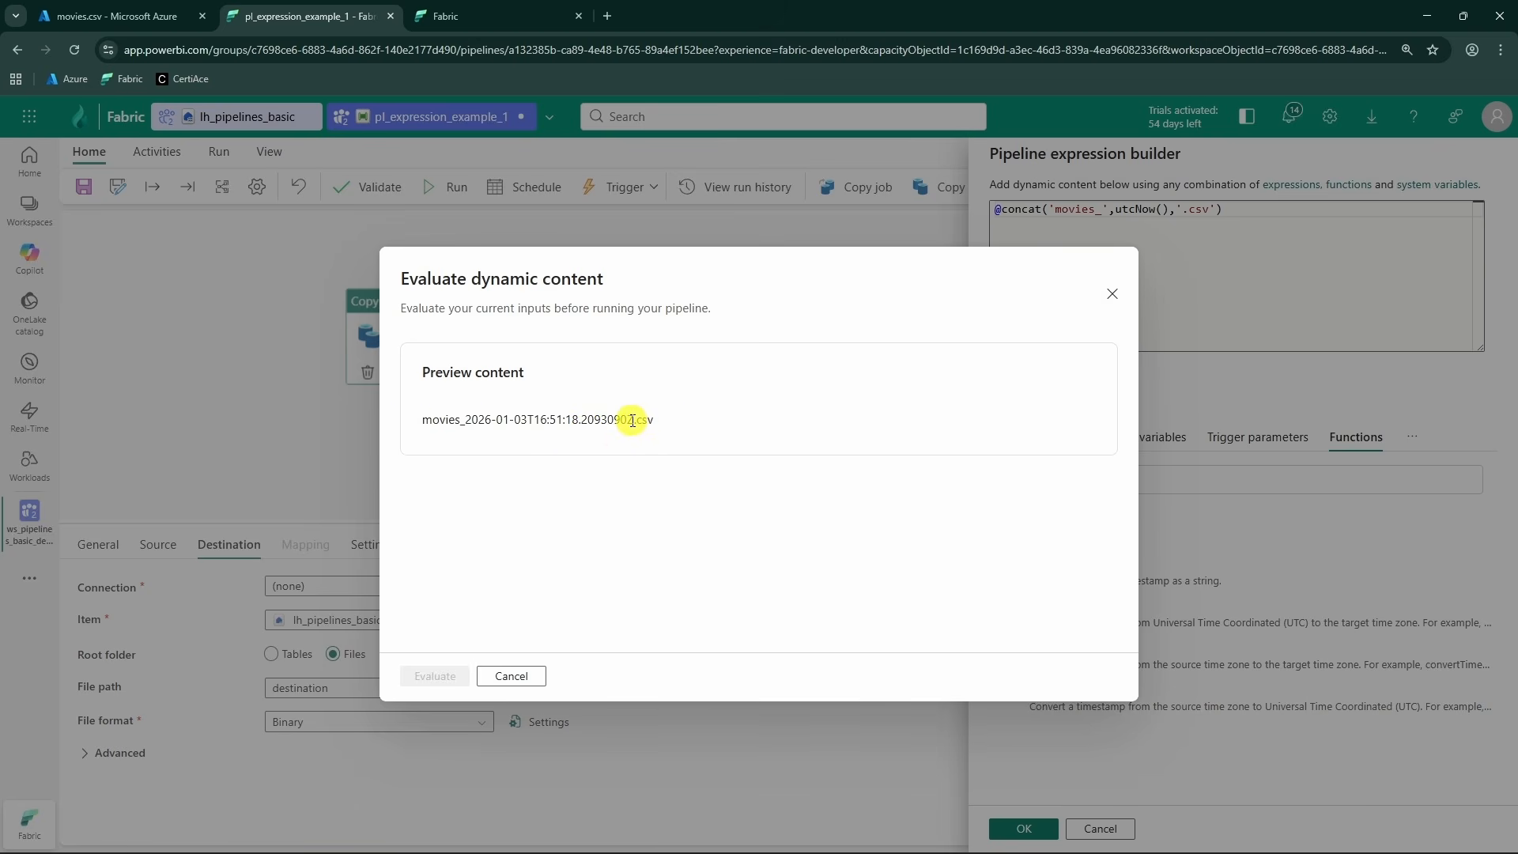
pyautogui.moveTo(633, 420); pyautogui.dragTo(458, 419)
pyautogui.click(664, 427)
pyautogui.moveTo(711, 423); pyautogui.dragTo(451, 423)
pyautogui.click(522, 676)
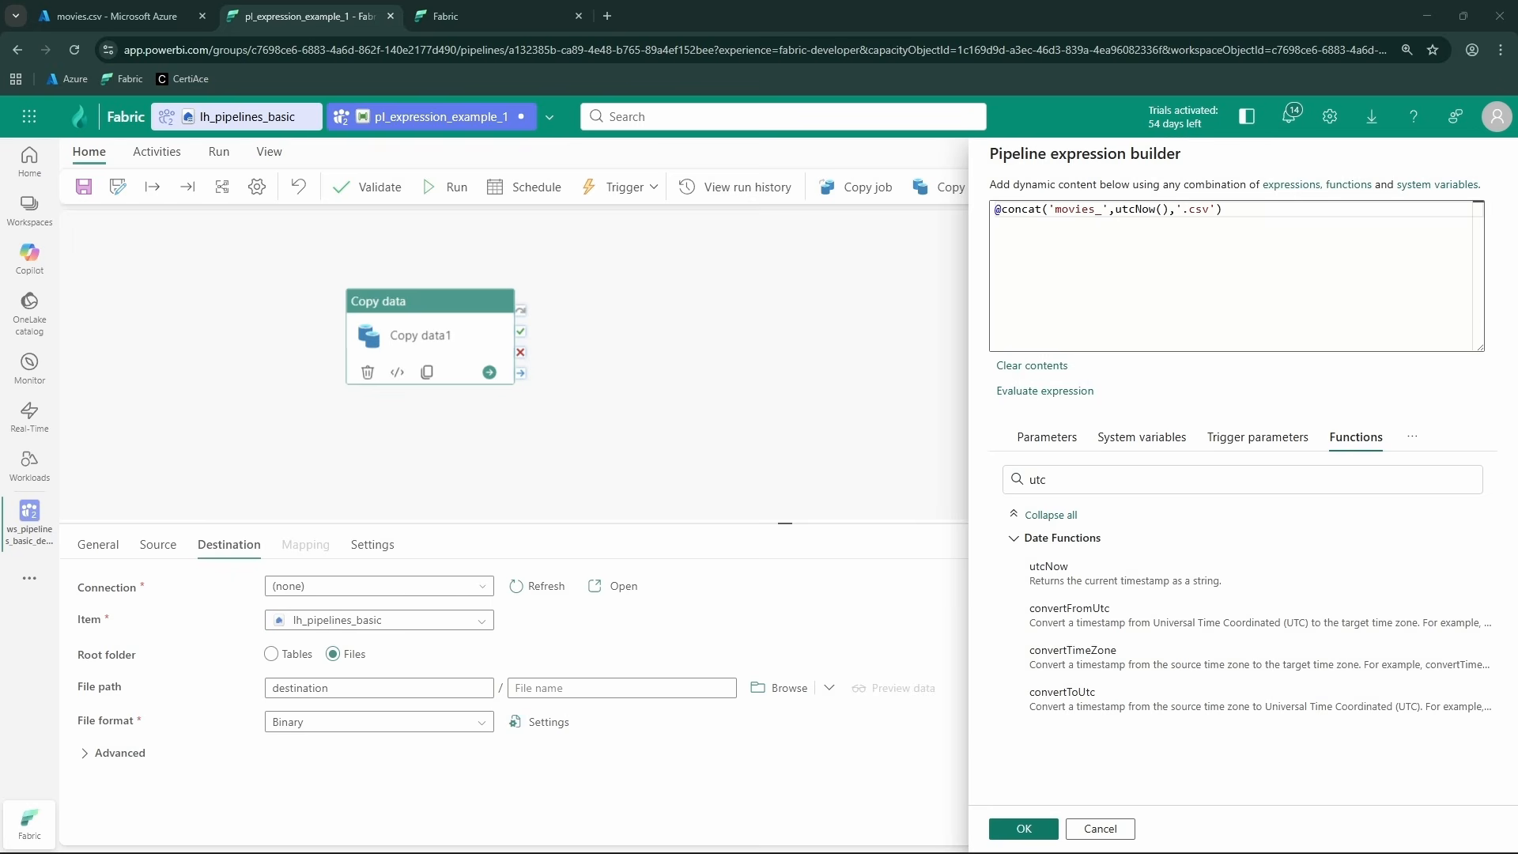
# - Replace the timestamp function in the expression with utcNow('yyyyMMddTHHmmssZ')
pyautogui.click(1165, 211)
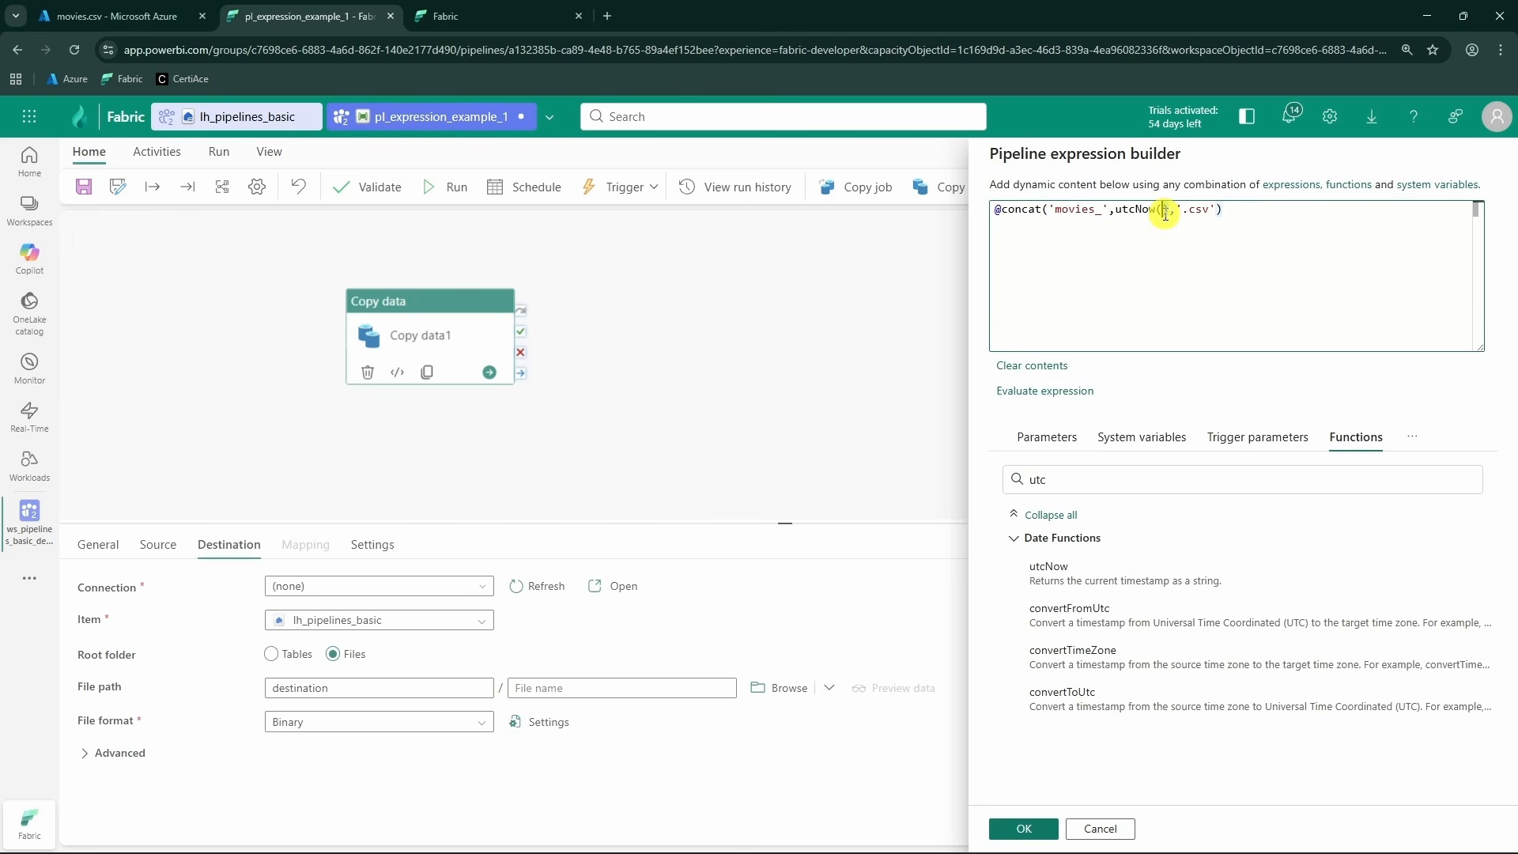
pyautogui.moveTo(1168, 212); pyautogui.dragTo(1124, 210)
pyautogui.write("utcNow('yyyyMMddTHHmmssZ')")
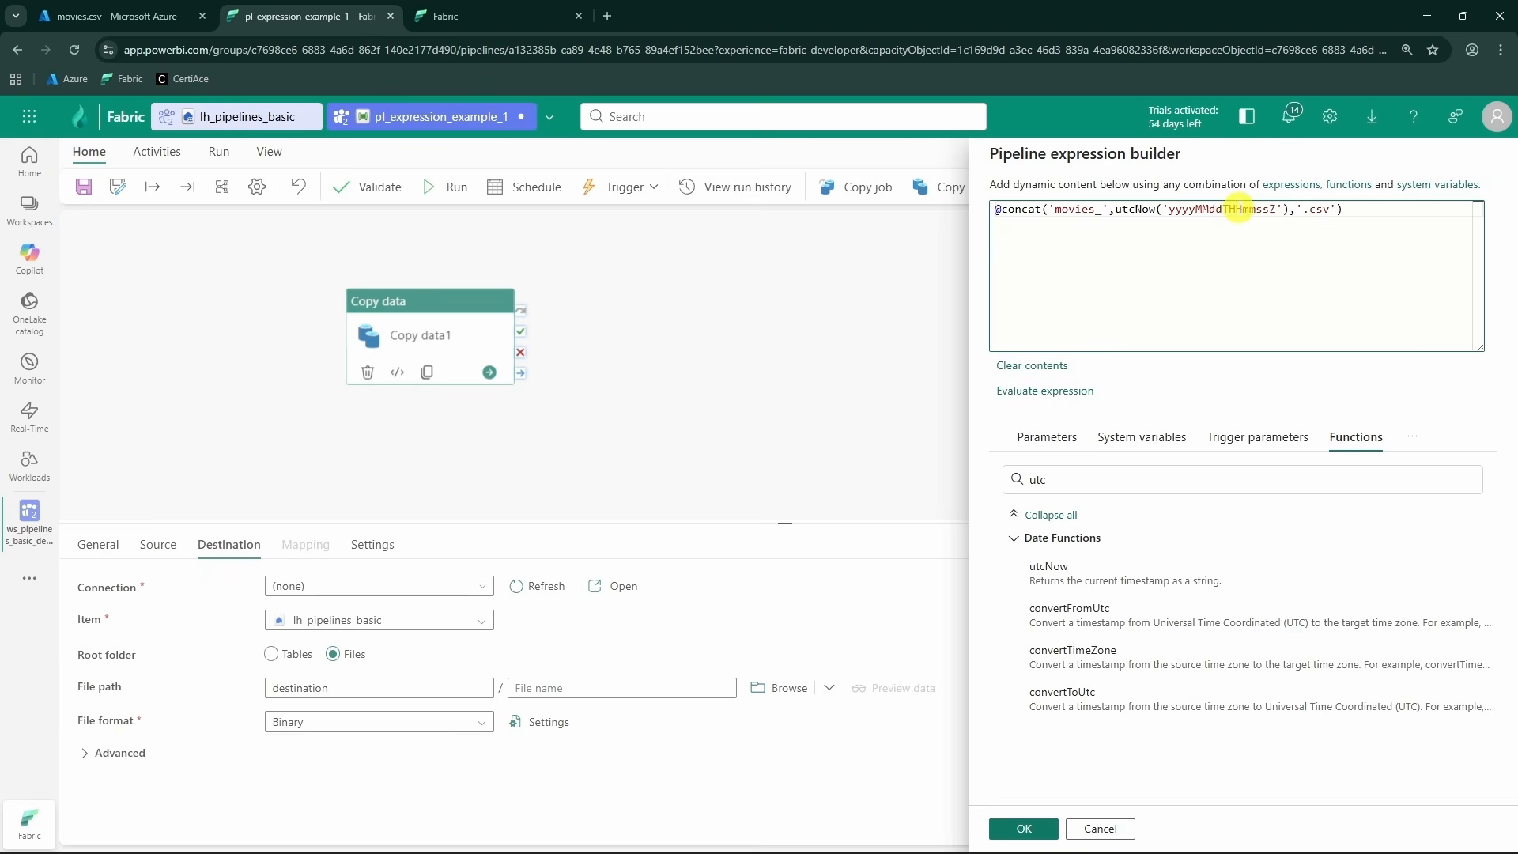
pyautogui.click(1126, 210)
pyautogui.click(1218, 255)
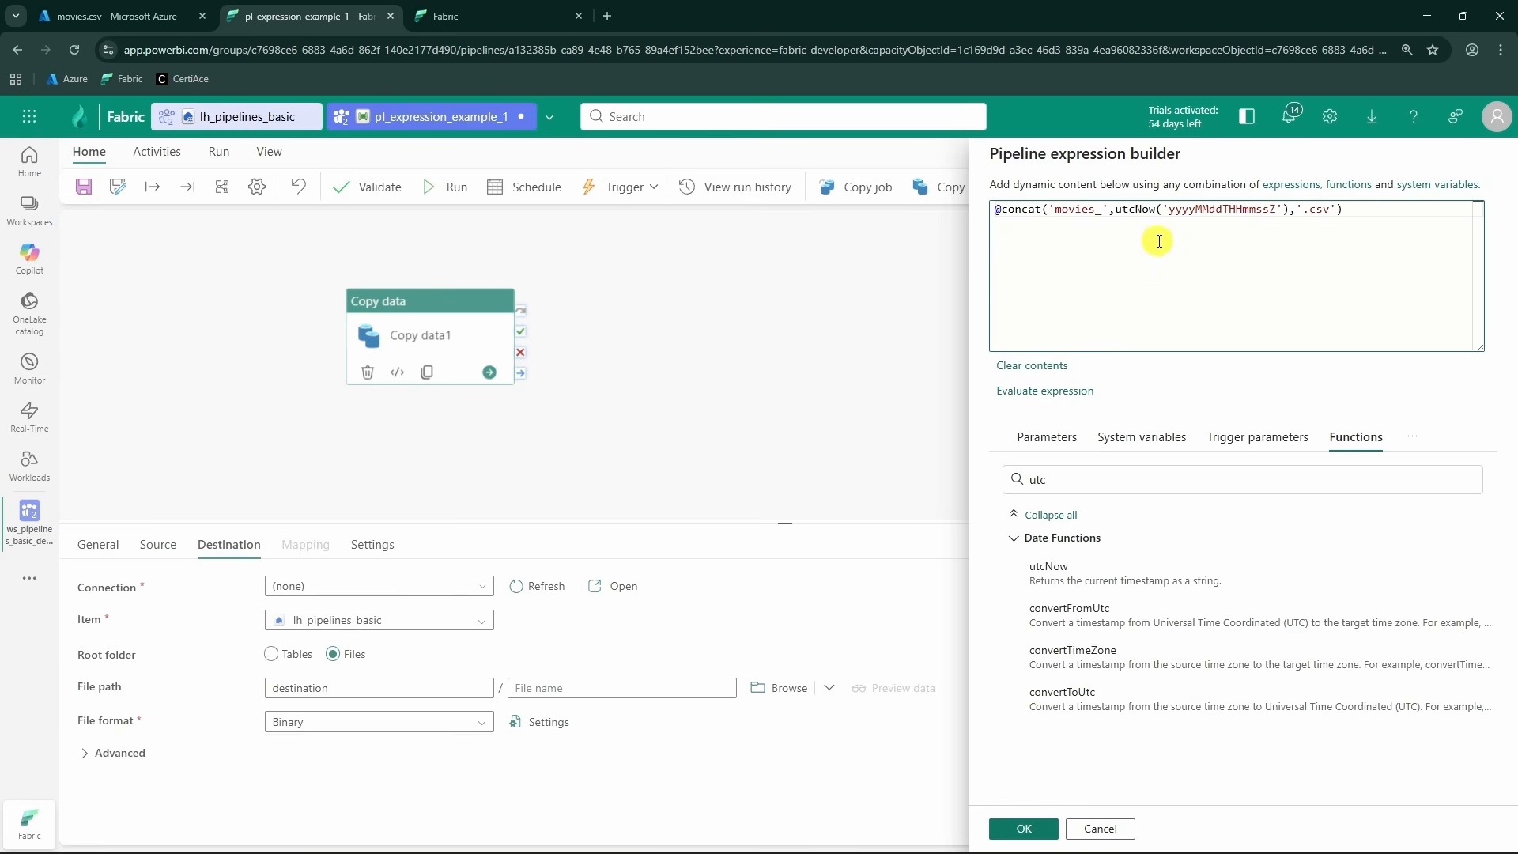
# - Evaluate the expression with the formatted timestamp and apply it as the Copy data1 destination file name
pyautogui.click(1068, 401)
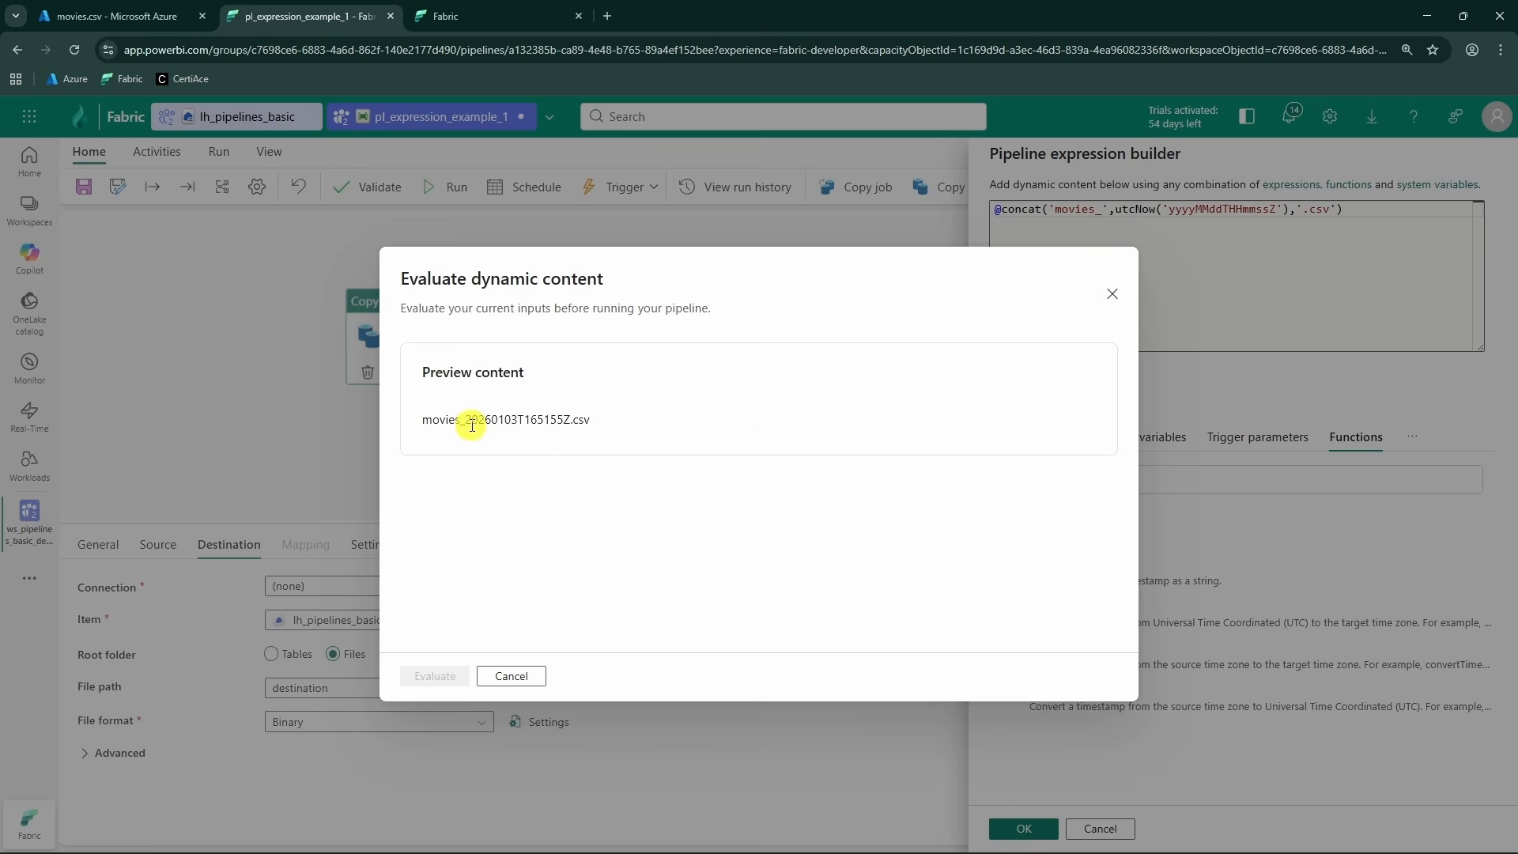
pyautogui.moveTo(466, 418); pyautogui.dragTo(408, 430)
pyautogui.click(604, 423)
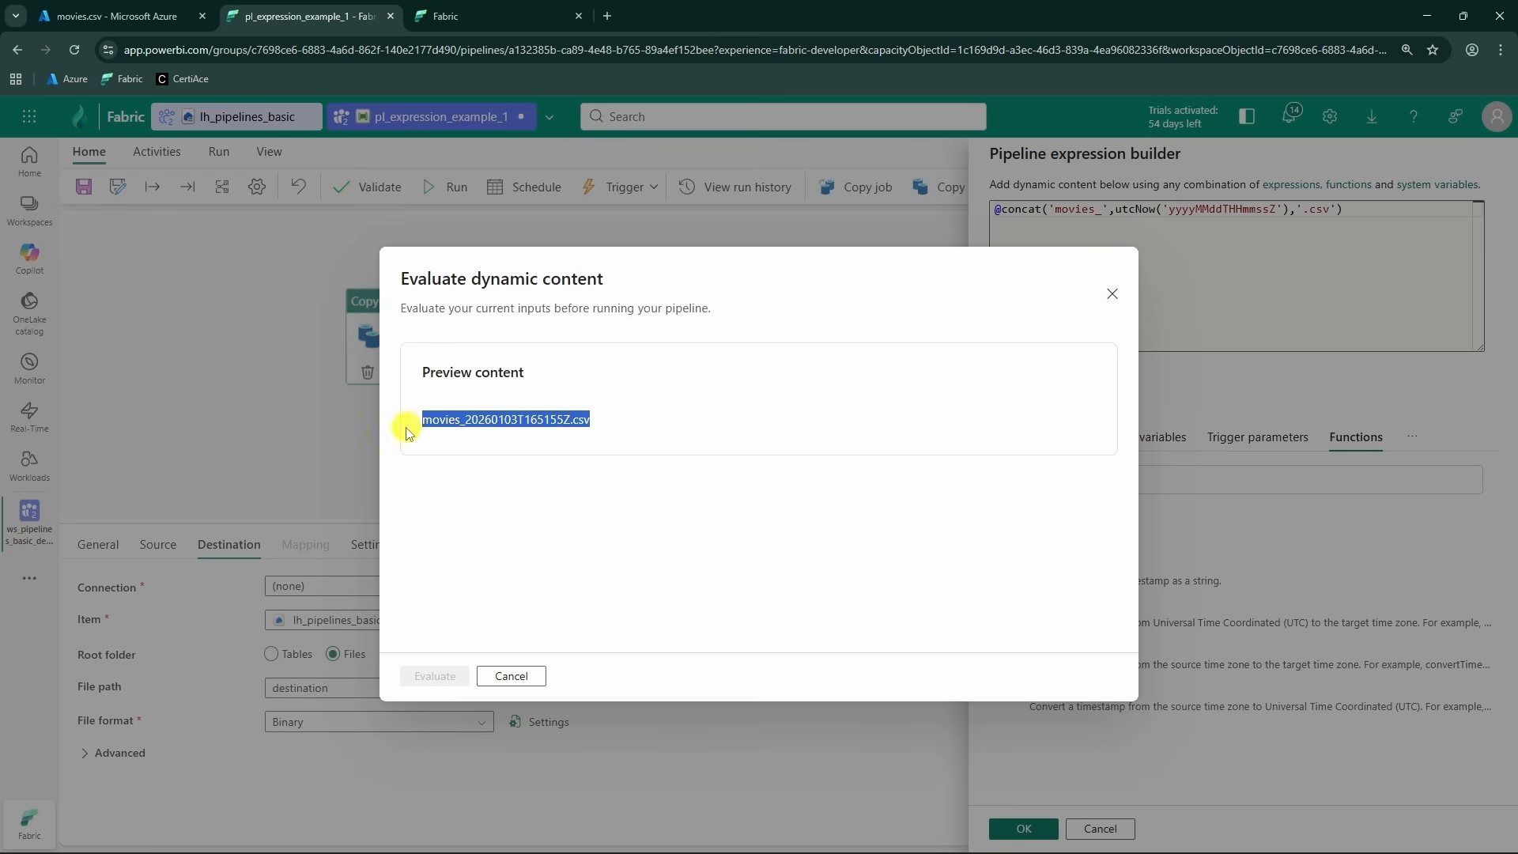
pyautogui.click(650, 431)
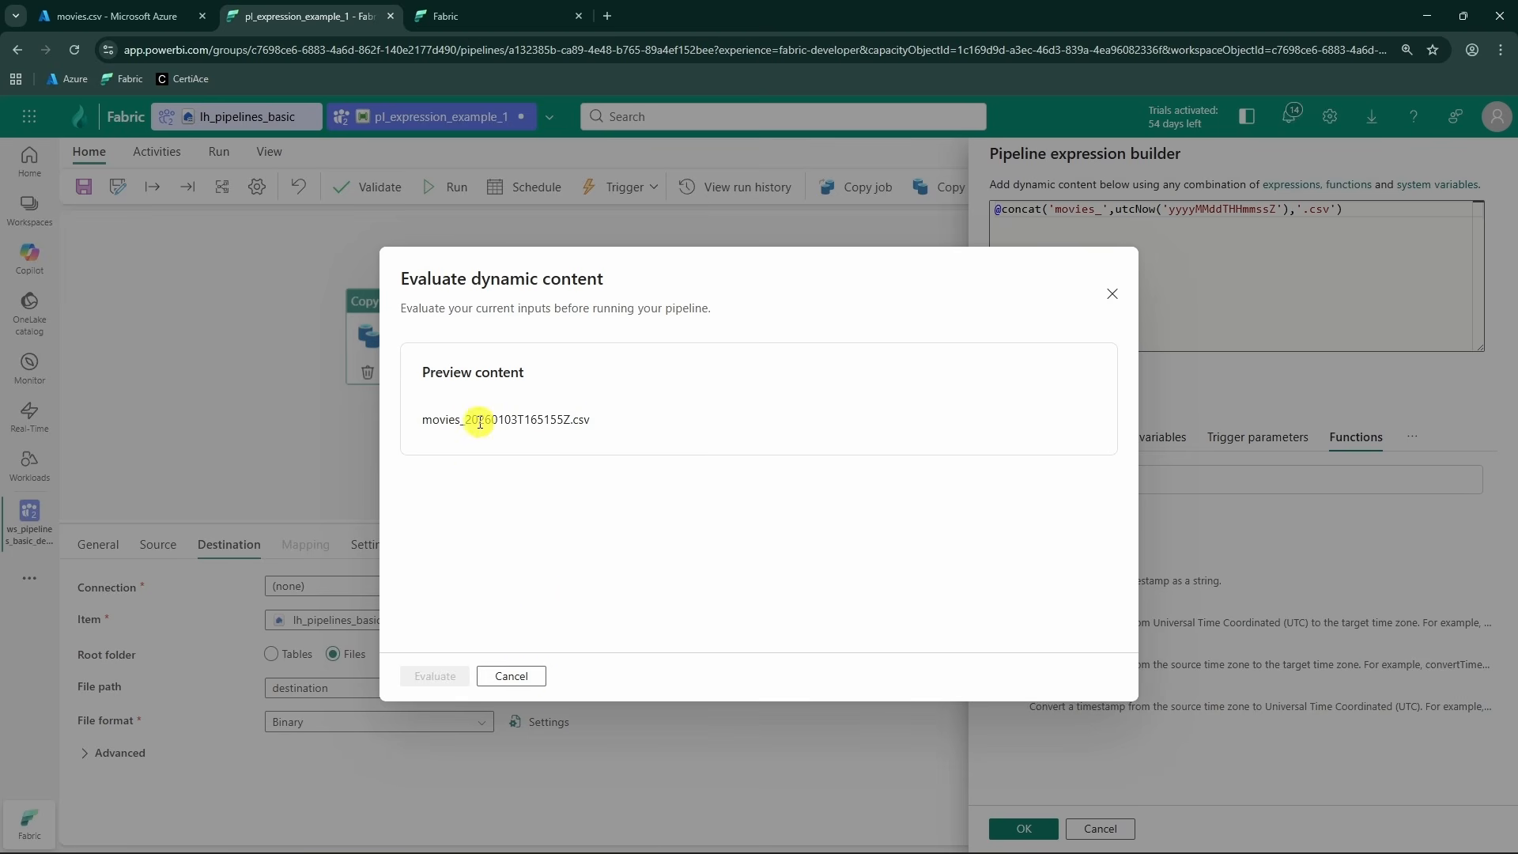
pyautogui.click(511, 677)
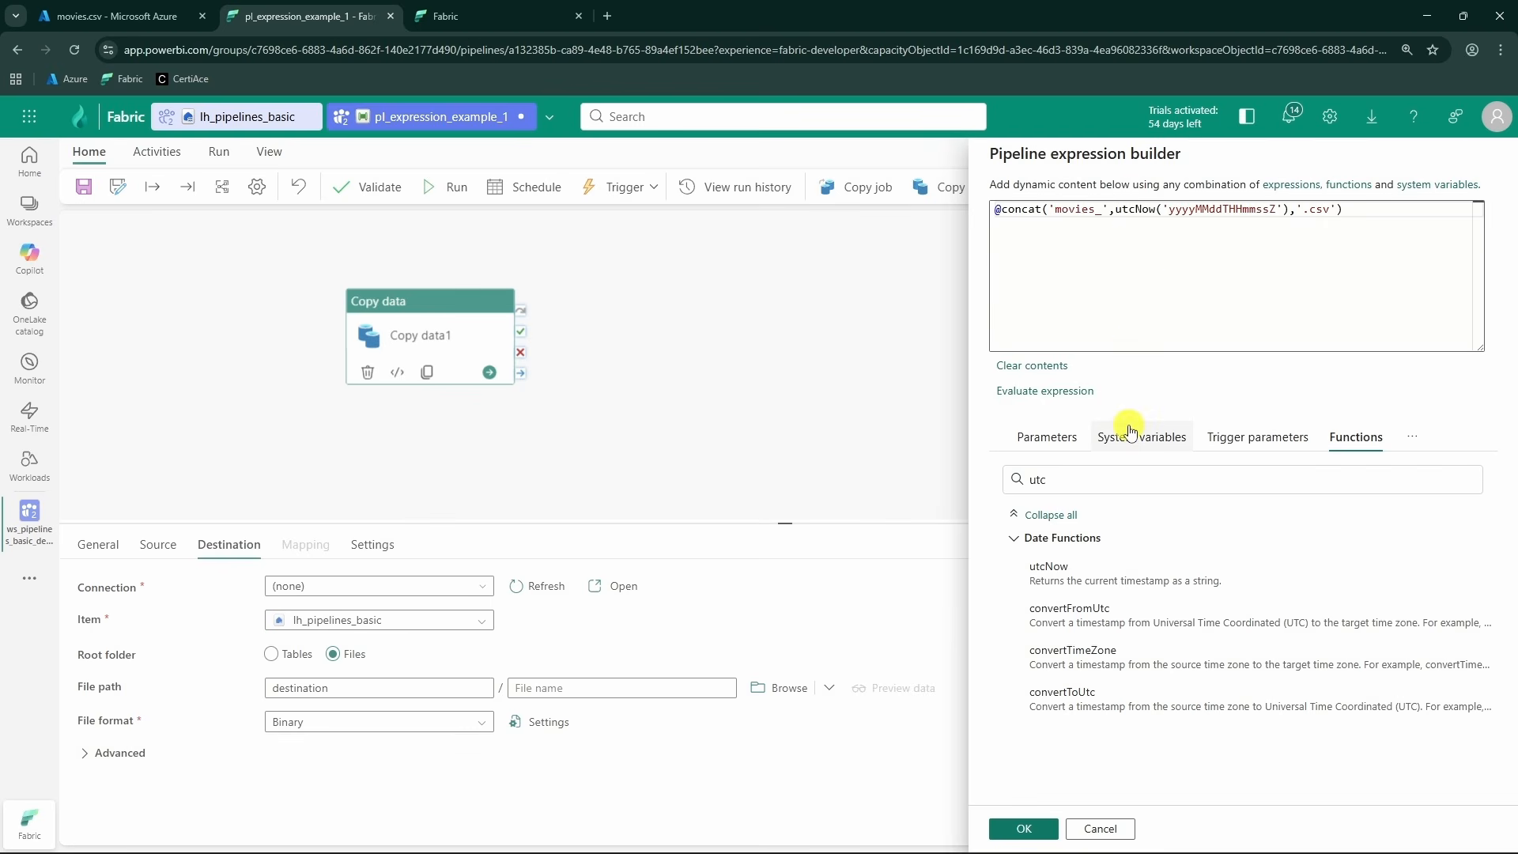
pyautogui.click(1025, 829)
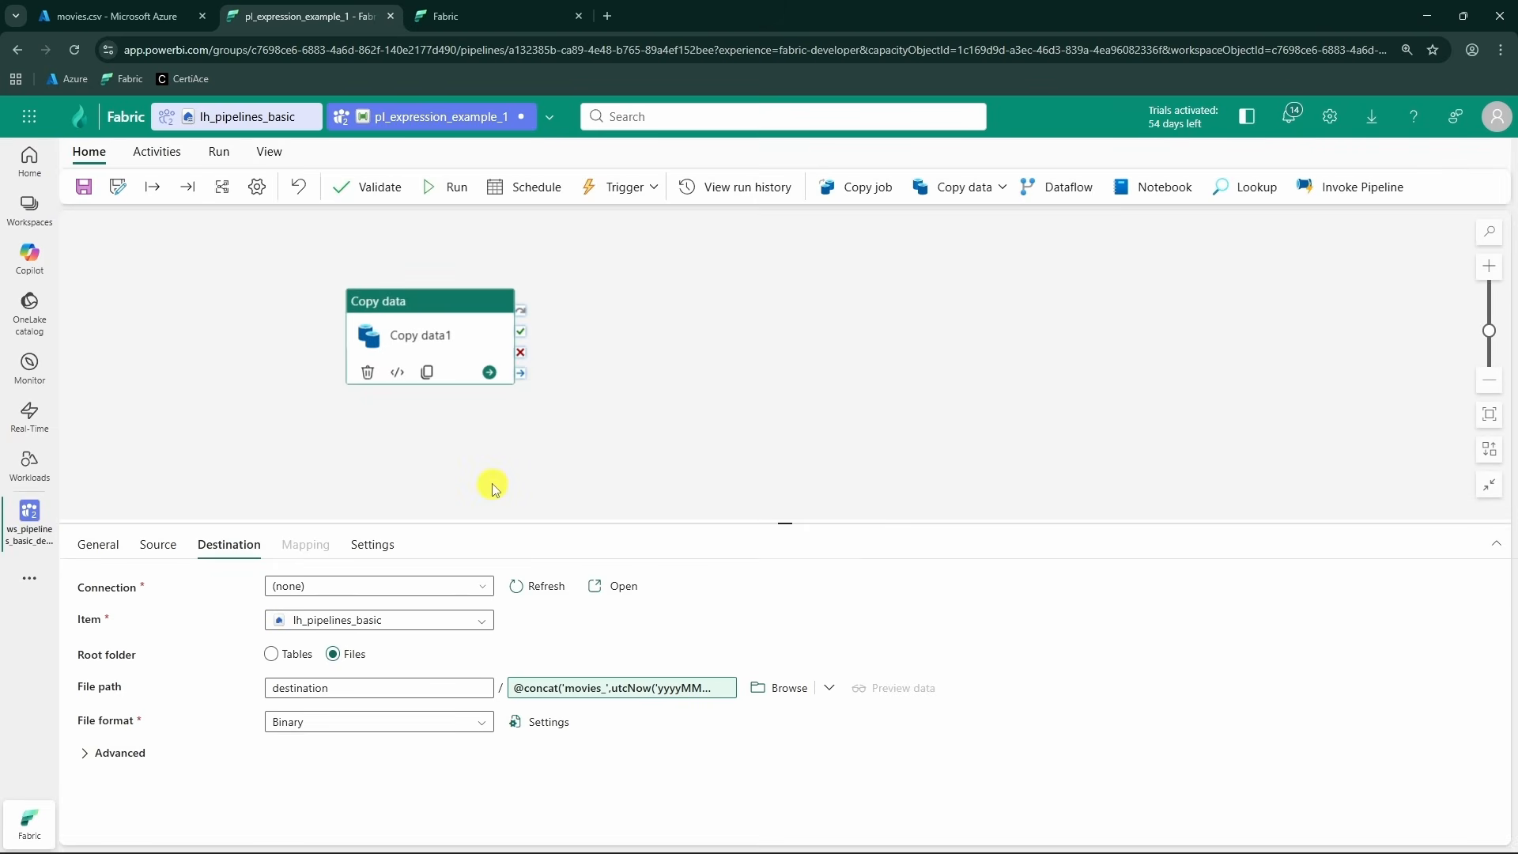
# - Validate the pl_expression_example_1 pipeline and run it with its changes saved
pyautogui.click(363, 187)
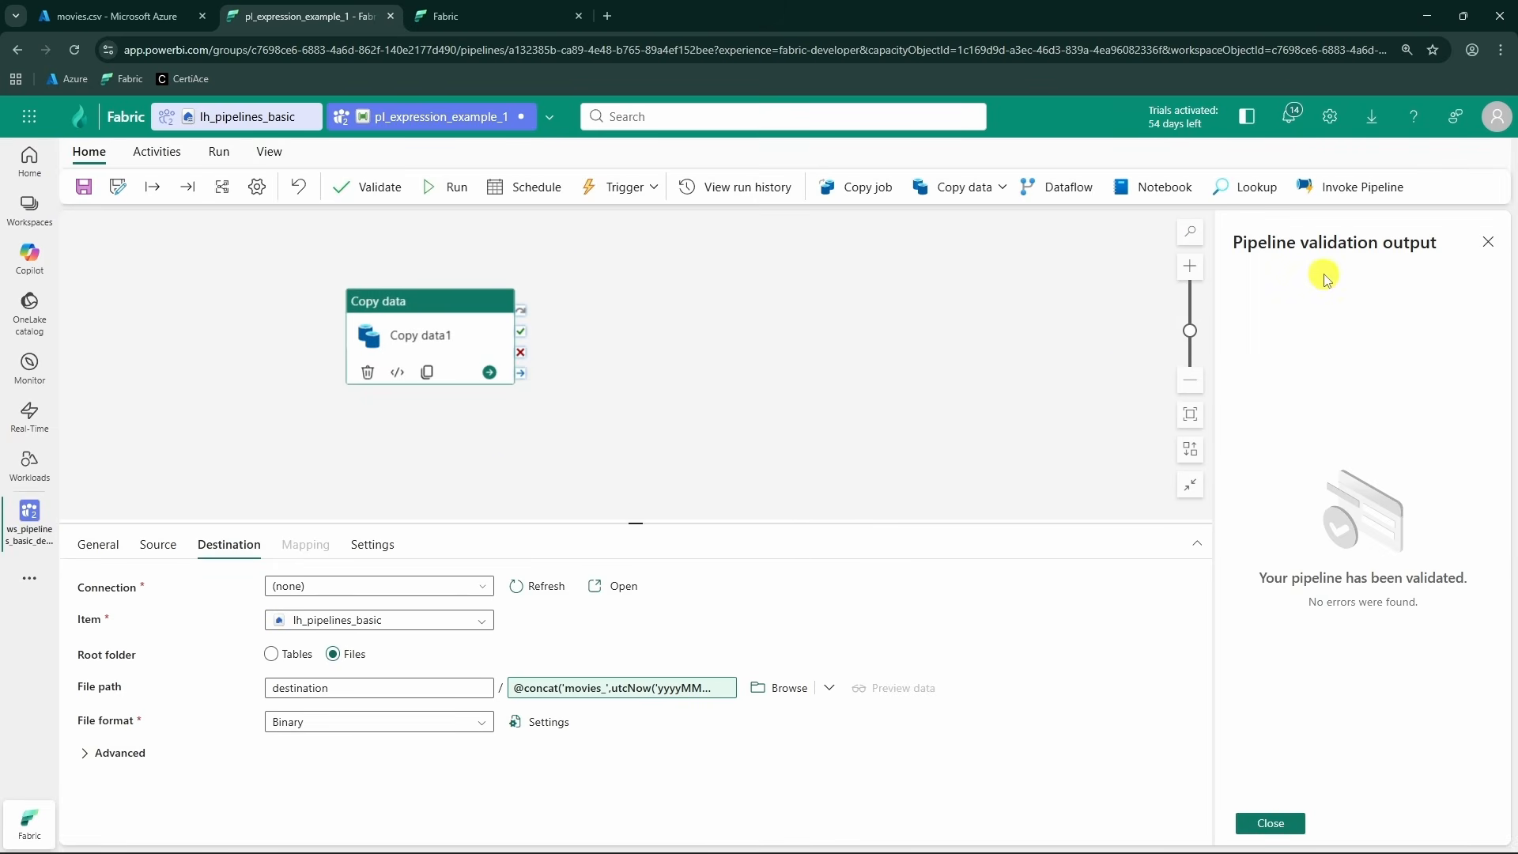
pyautogui.click(1270, 823)
pyautogui.click(567, 341)
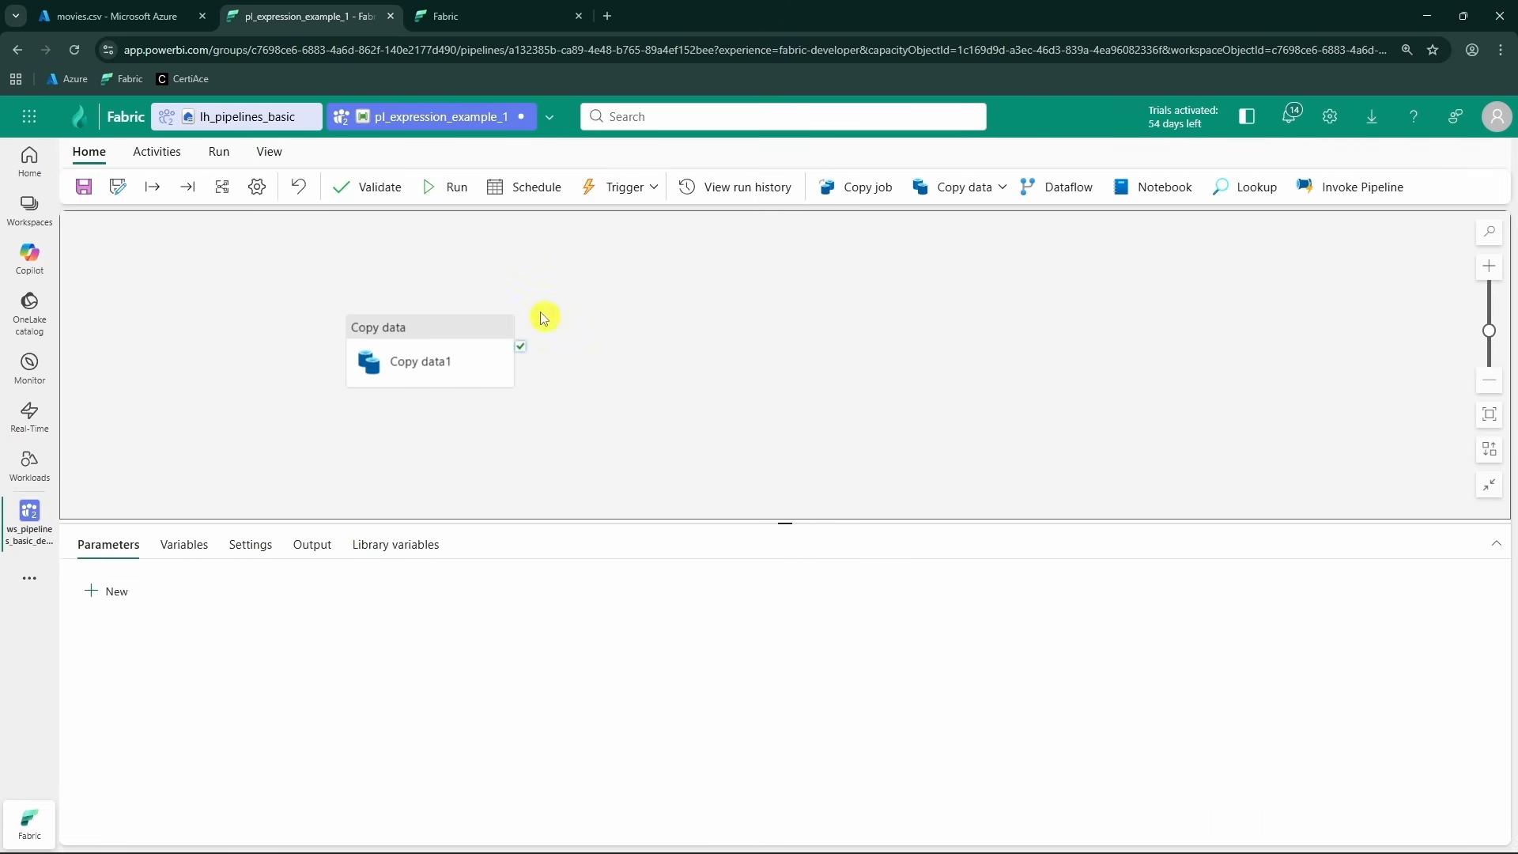
pyautogui.click(449, 187)
pyautogui.click(755, 536)
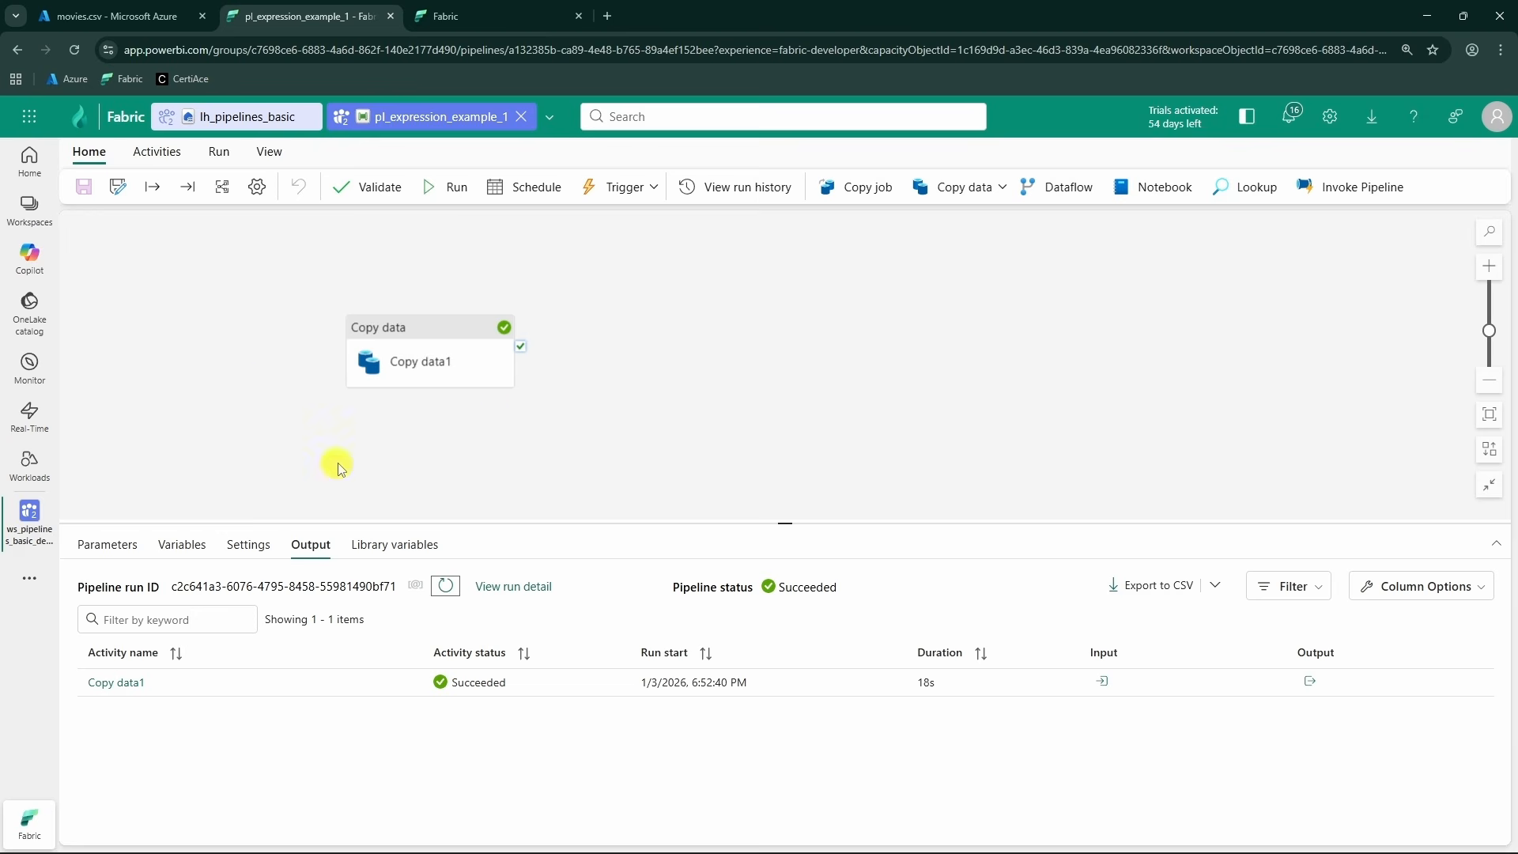
# - Refresh the destination folder in the lh_pipelines_basic lakehouse and check for the timestamped copy of the movies file
pyautogui.click(242, 116)
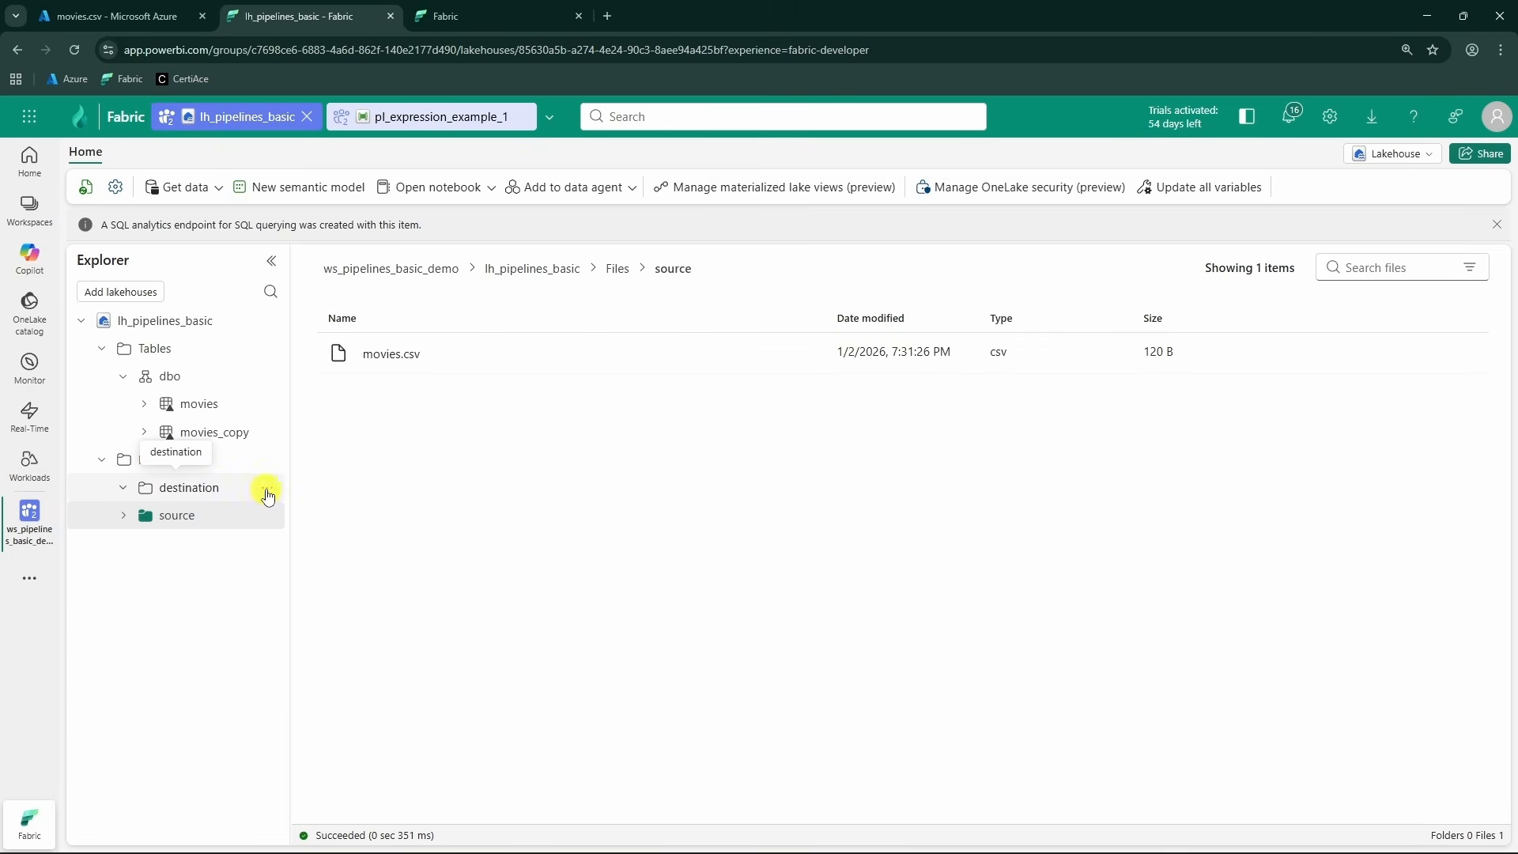
pyautogui.click(265, 490)
pyautogui.click(273, 491)
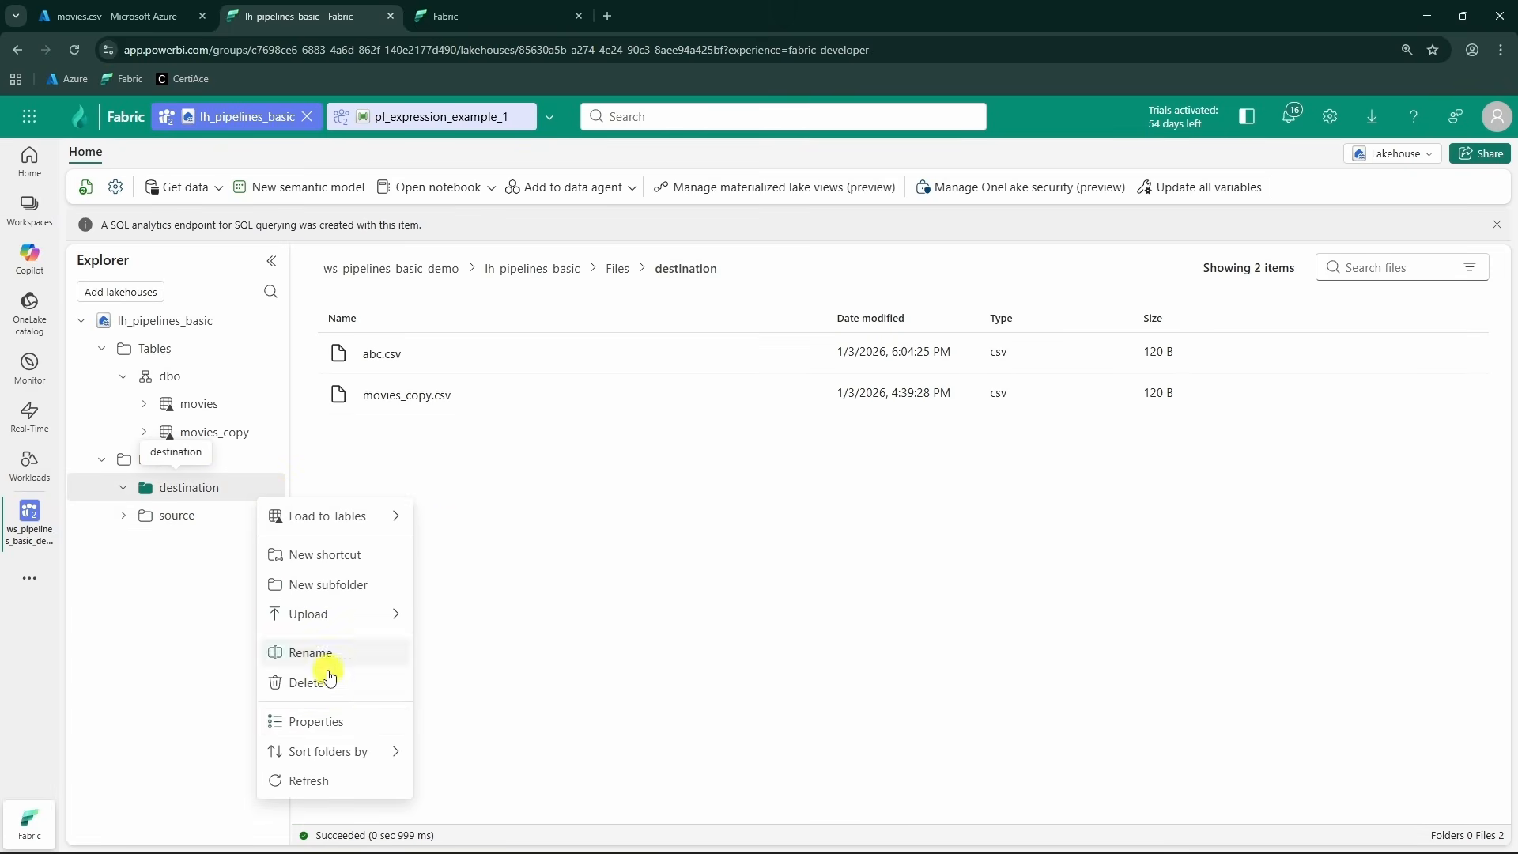
pyautogui.click(308, 780)
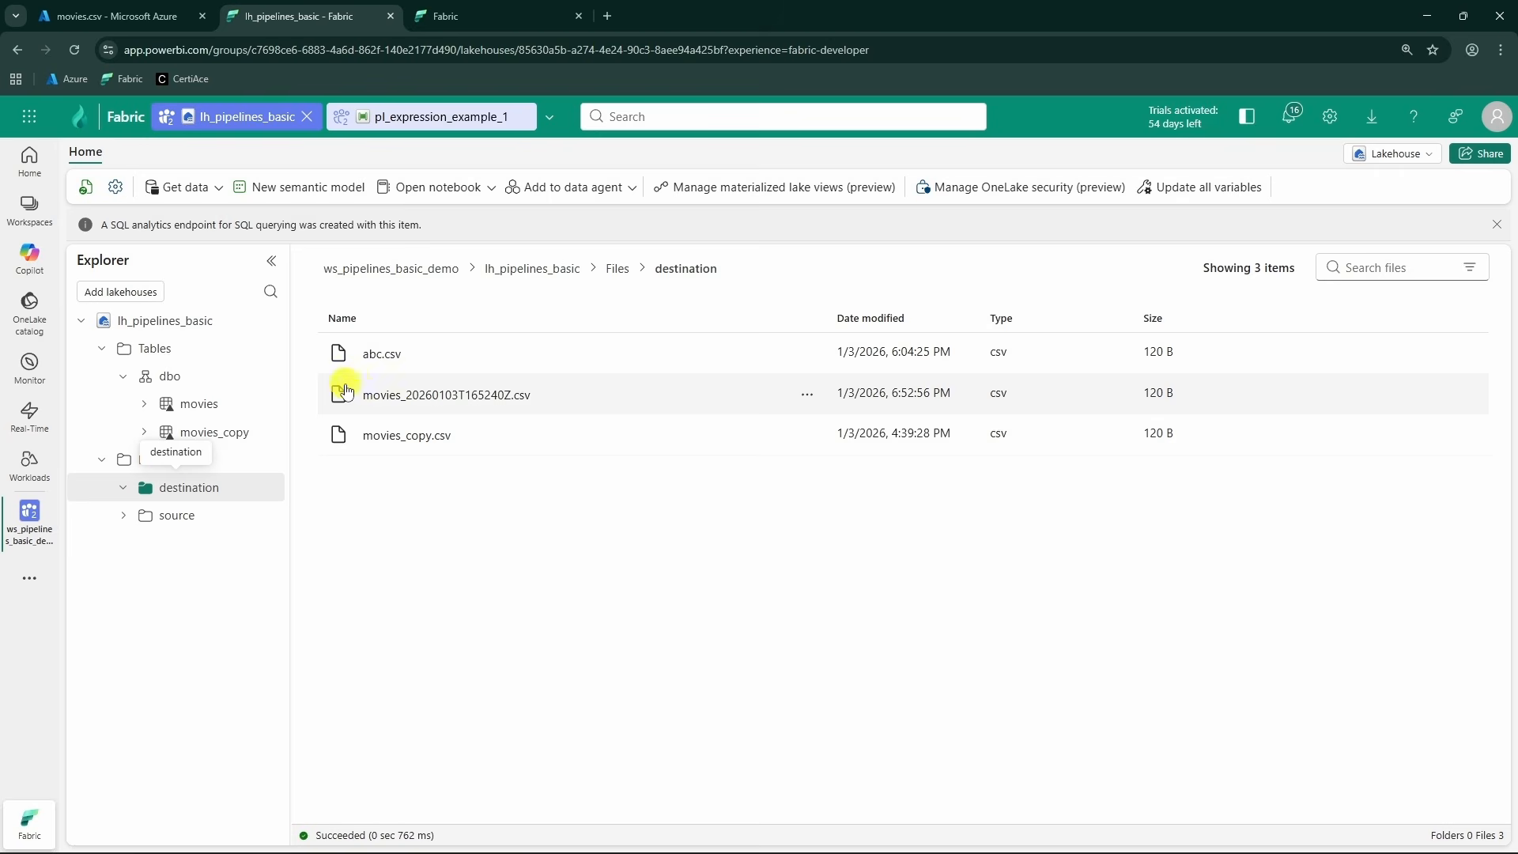
# - Examine the Copy data1 run input in pl_expression_example_1, focusing on the evaluated file name in the sink location
pyautogui.click(398, 120)
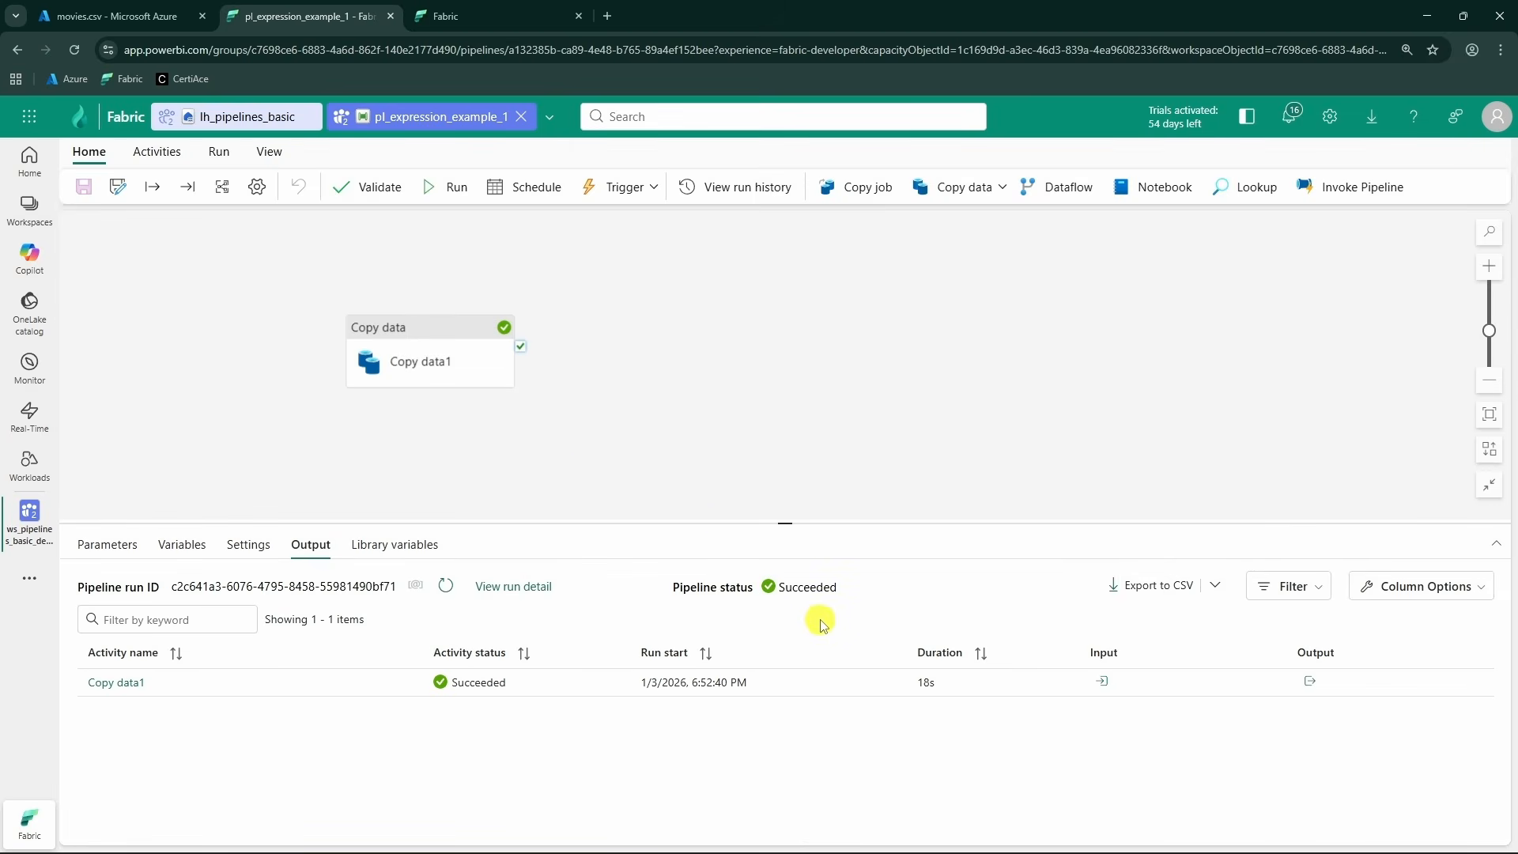
pyautogui.click(1102, 681)
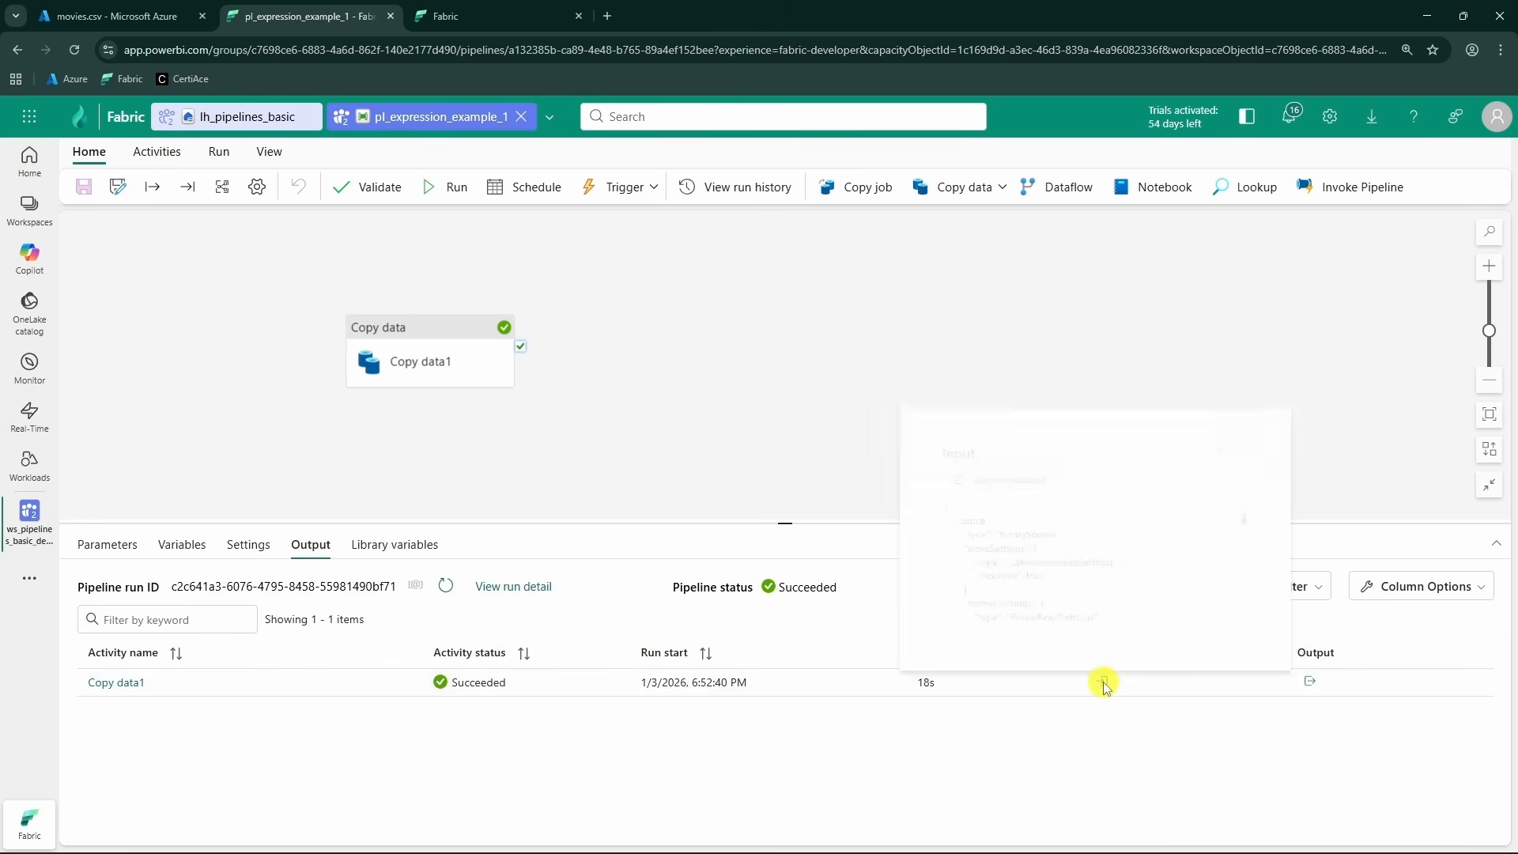
pyautogui.click(1233, 440)
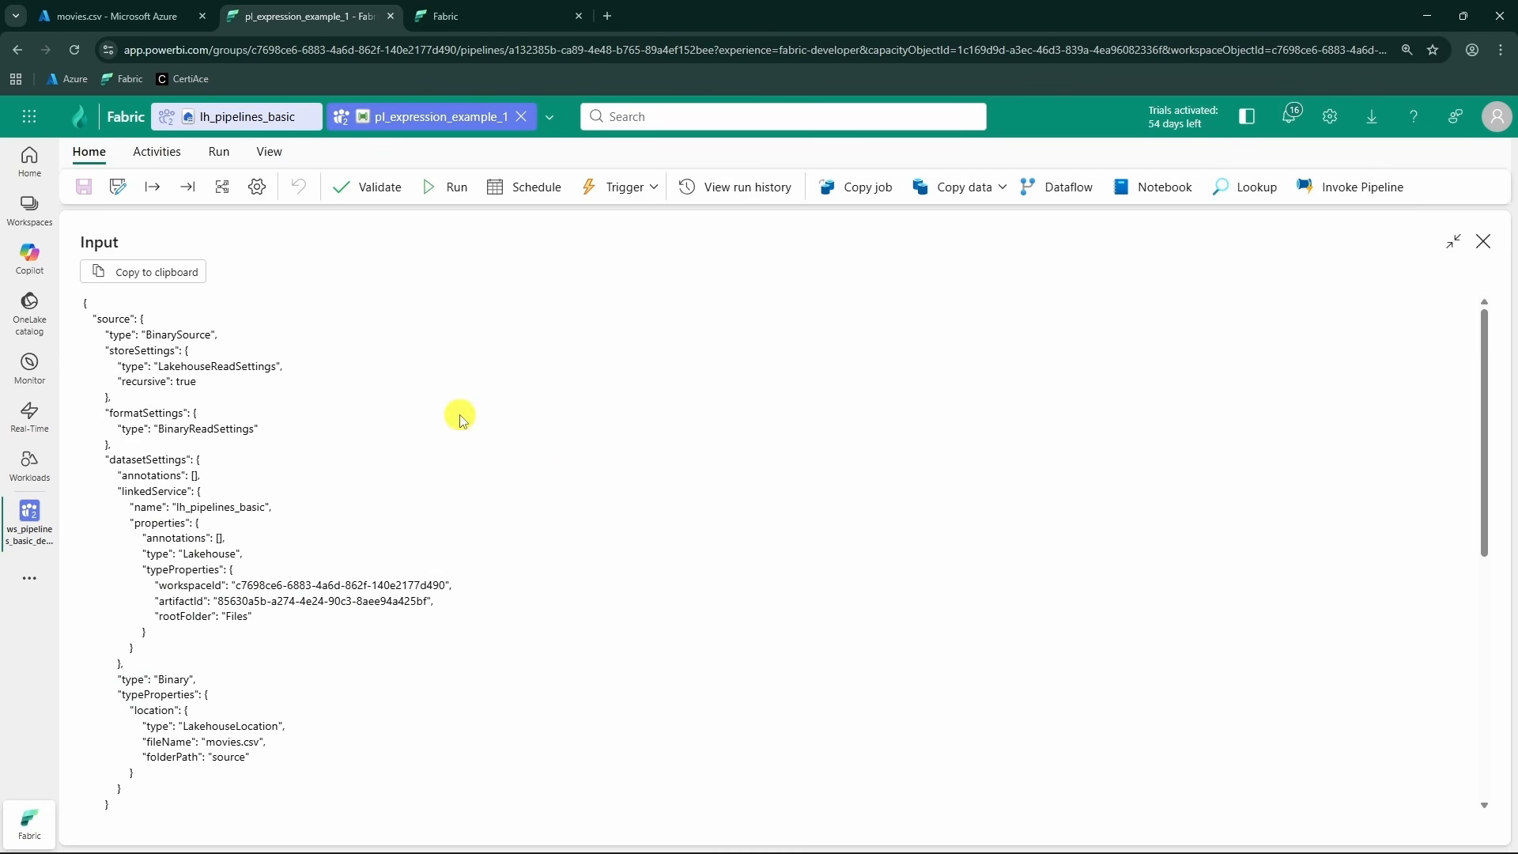
pyautogui.scroll(-2, 437, 424)
pyautogui.scroll(-3, 328, 443)
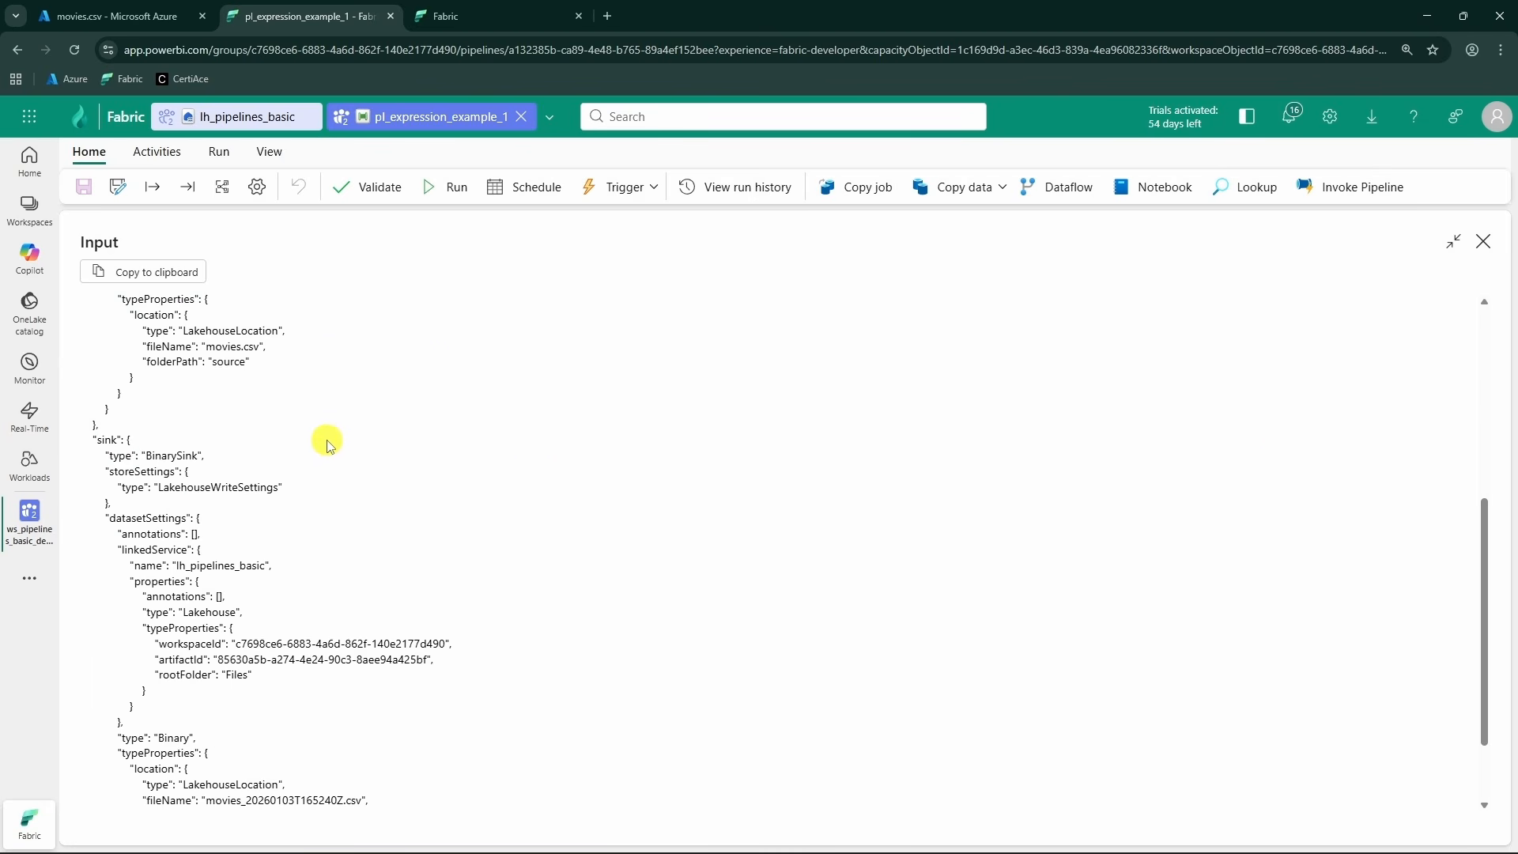
pyautogui.scroll(-1, 379, 558)
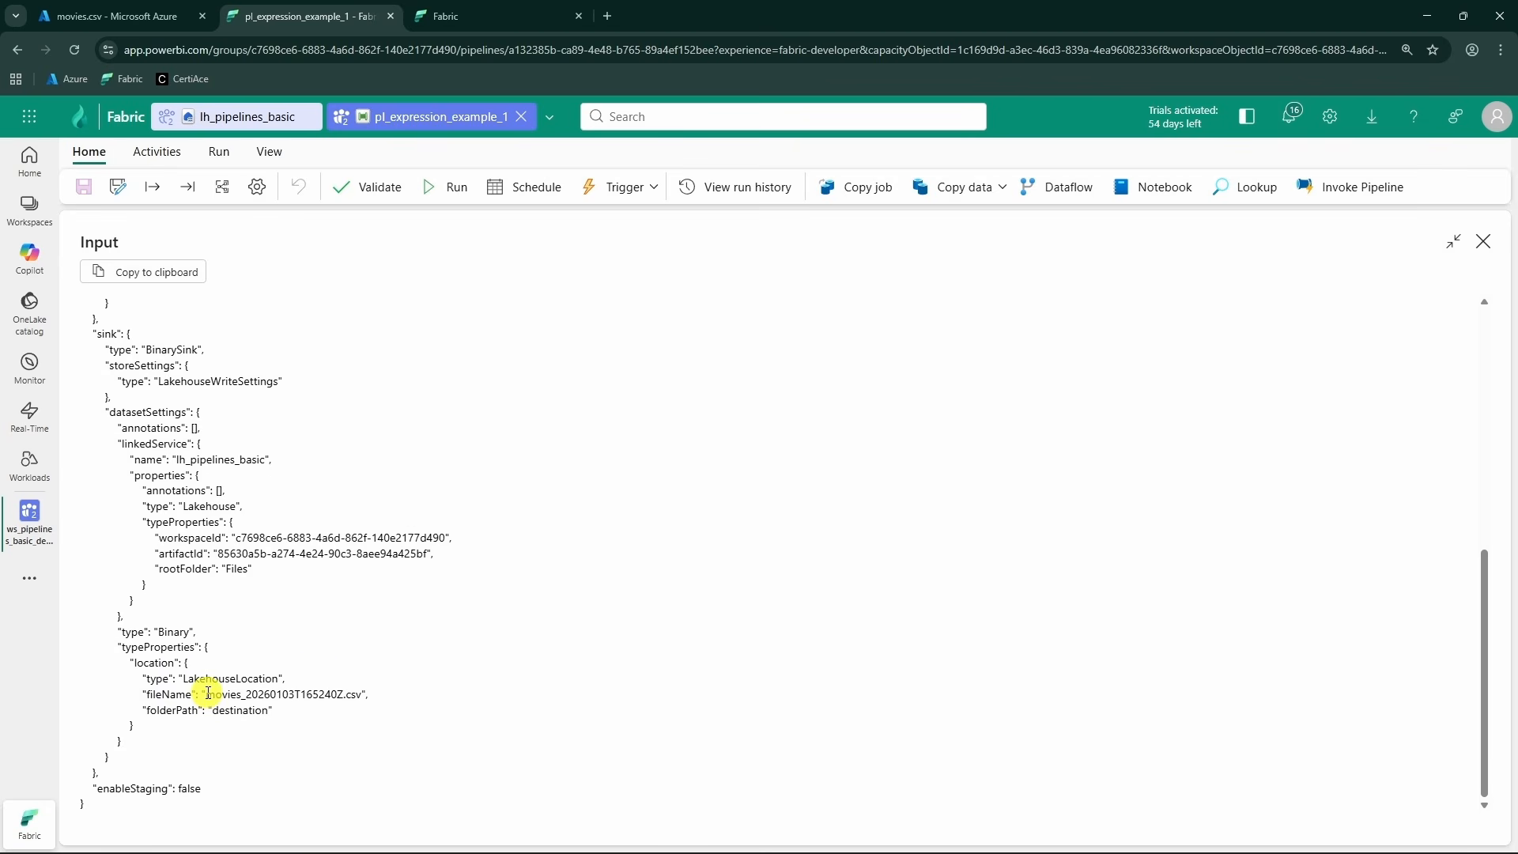
pyautogui.moveTo(206, 693); pyautogui.dragTo(340, 696)
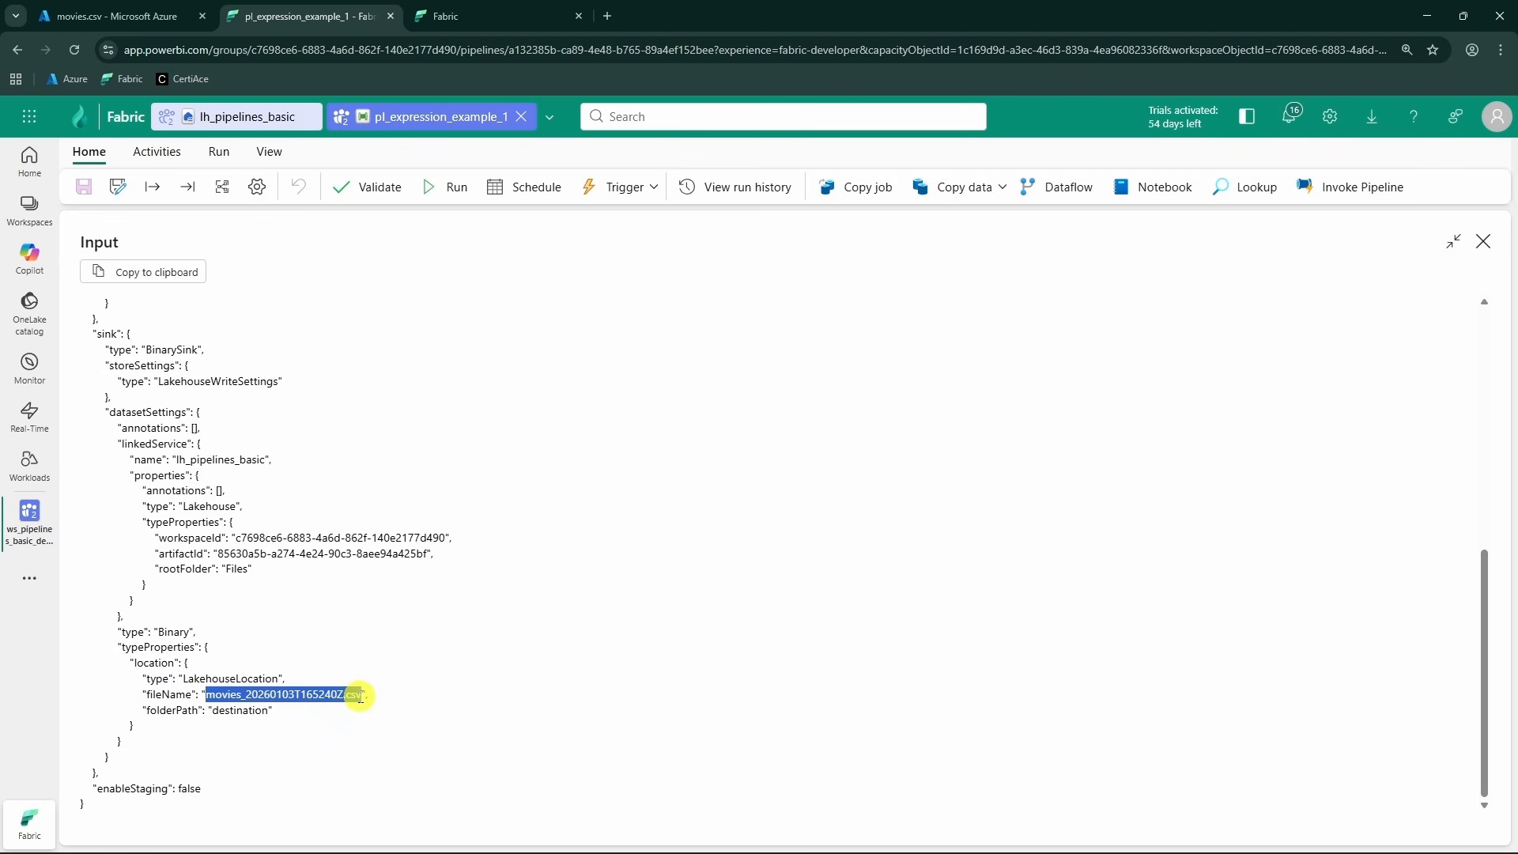
pyautogui.click(387, 694)
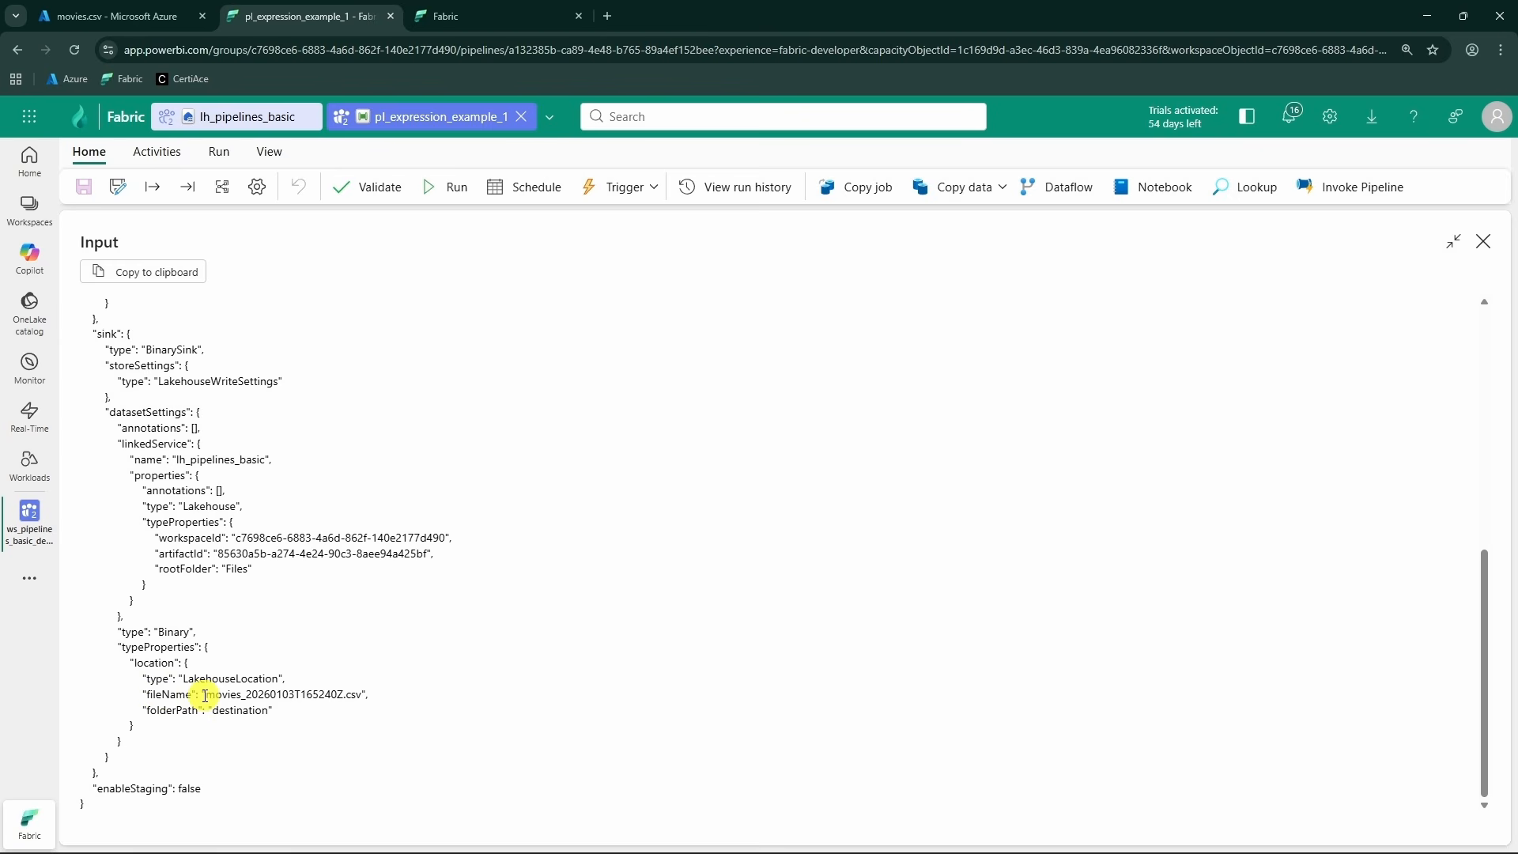
pyautogui.moveTo(203, 694); pyautogui.dragTo(341, 697)
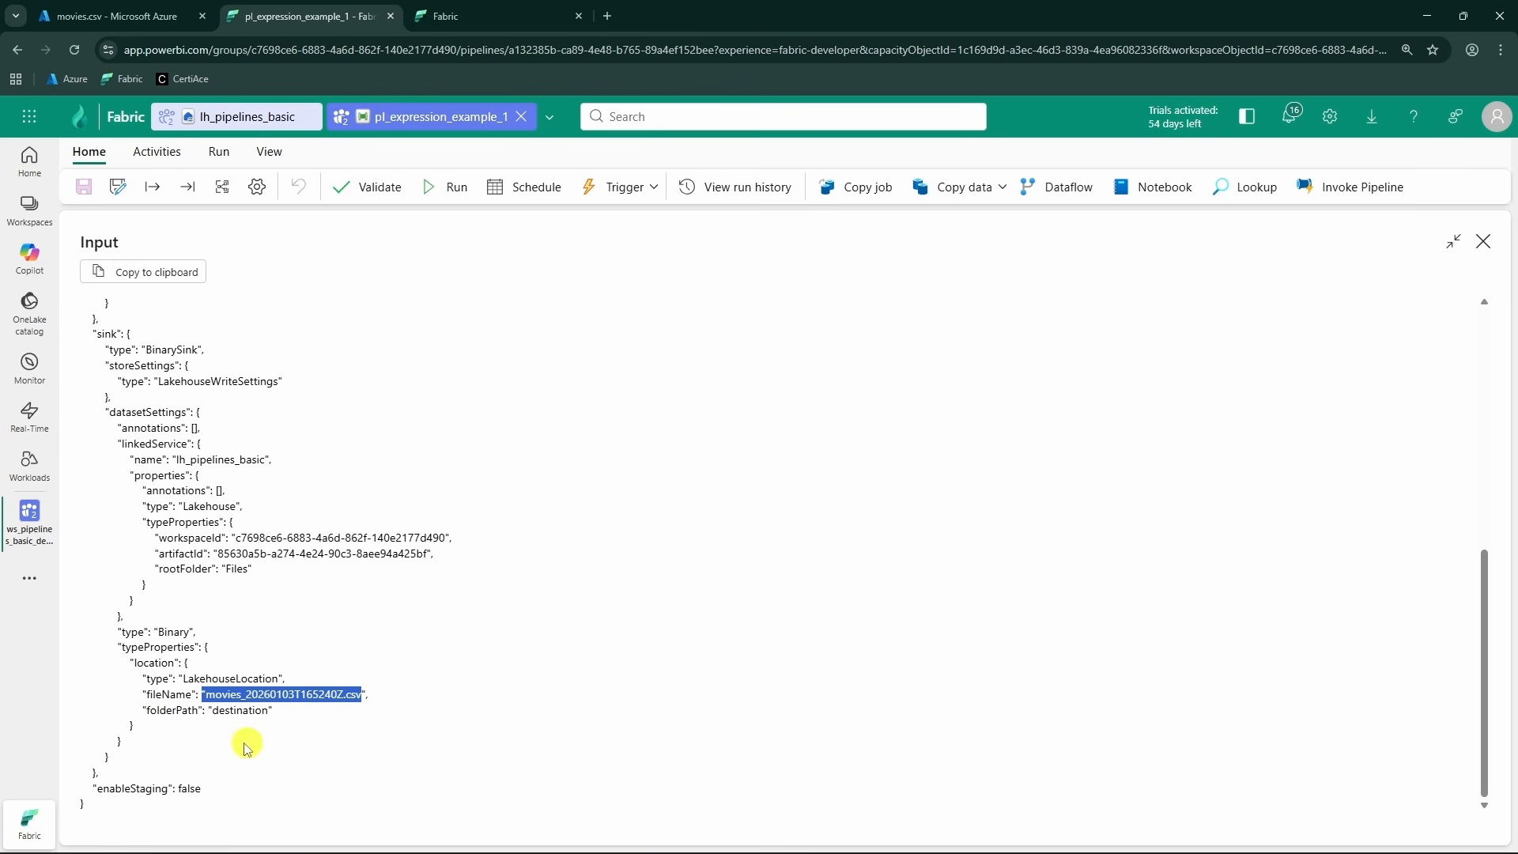
pyautogui.click(1479, 244)
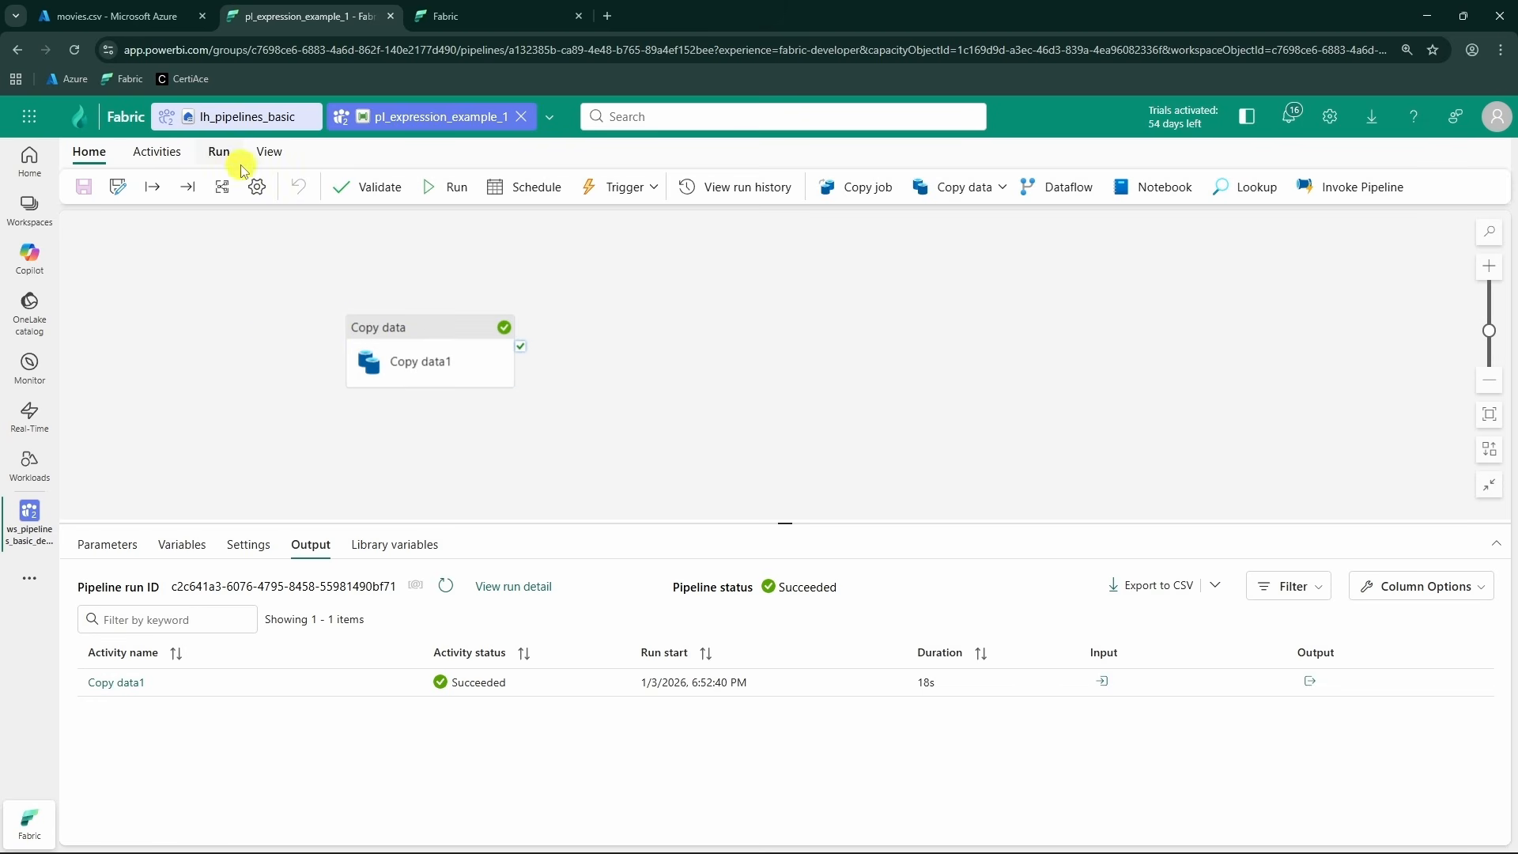
pyautogui.click(218, 391)
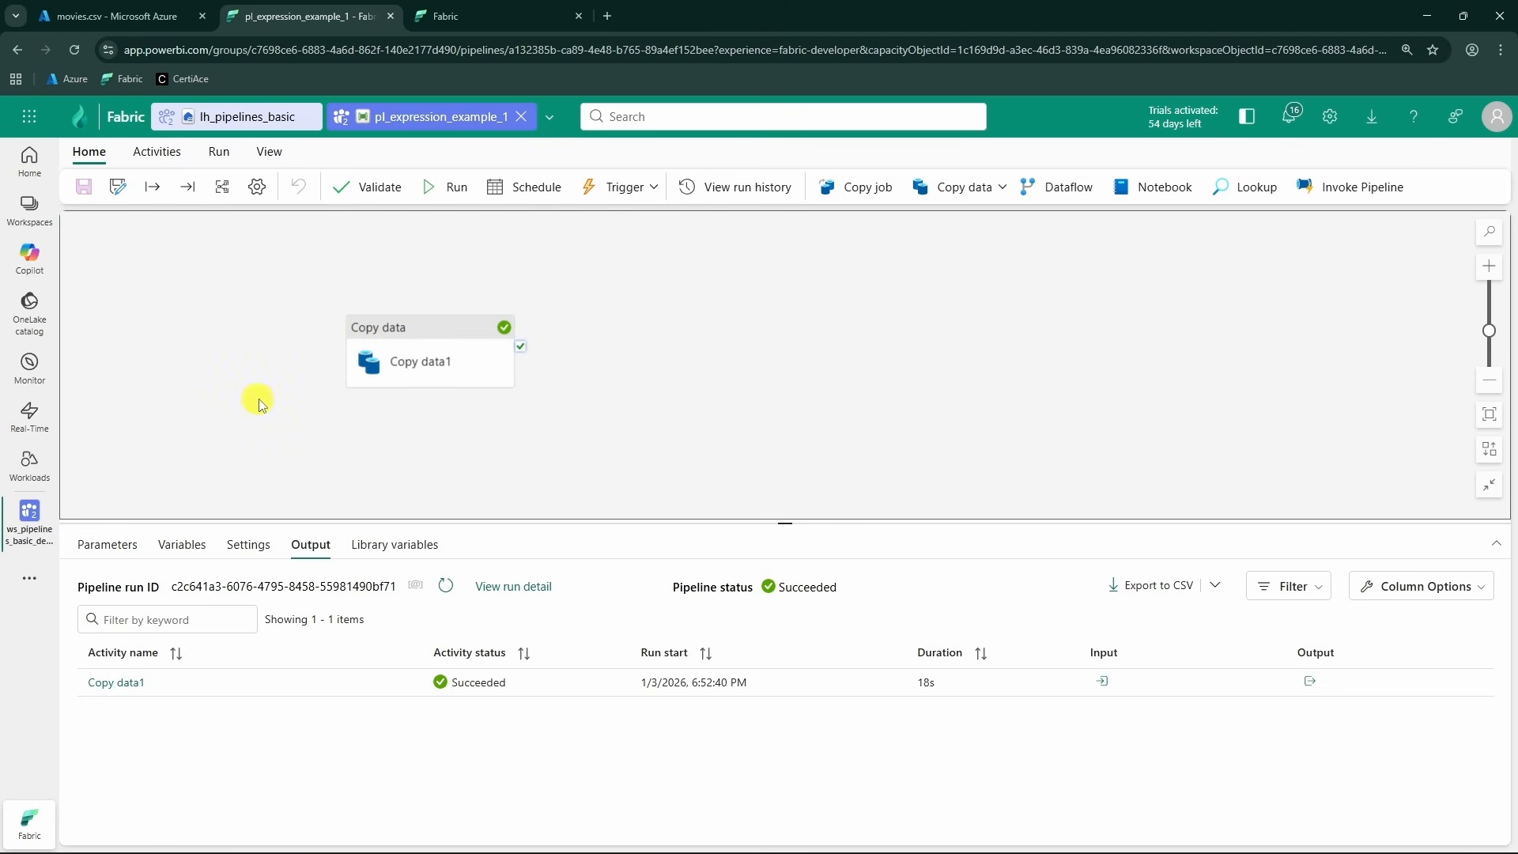
# - Open the JSON code of pl_expression_example_1 and look through the Copy data1 activity definition
pyautogui.click(270, 152)
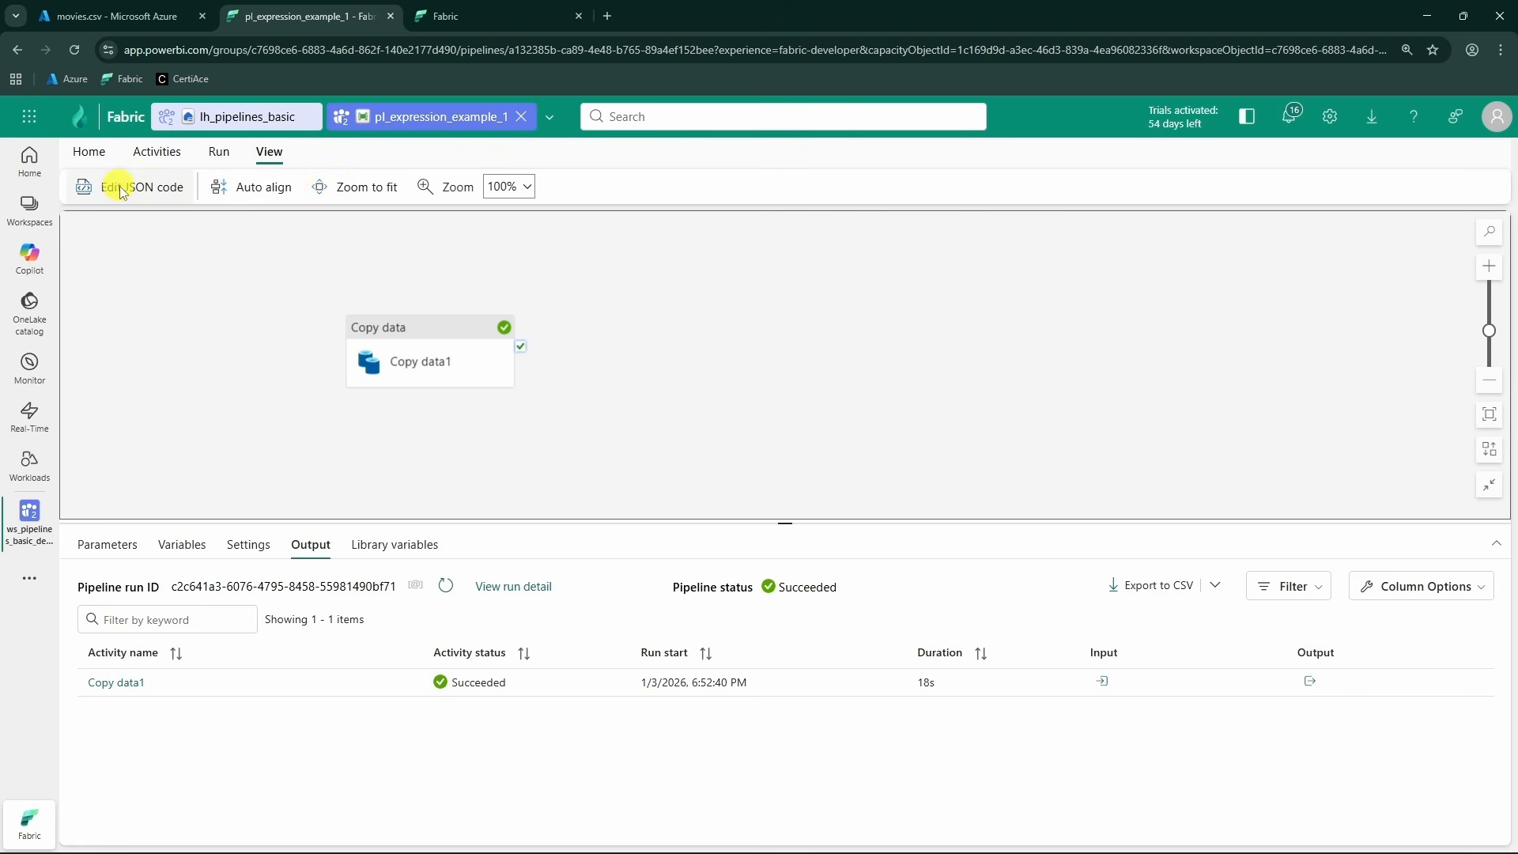
pyautogui.click(162, 195)
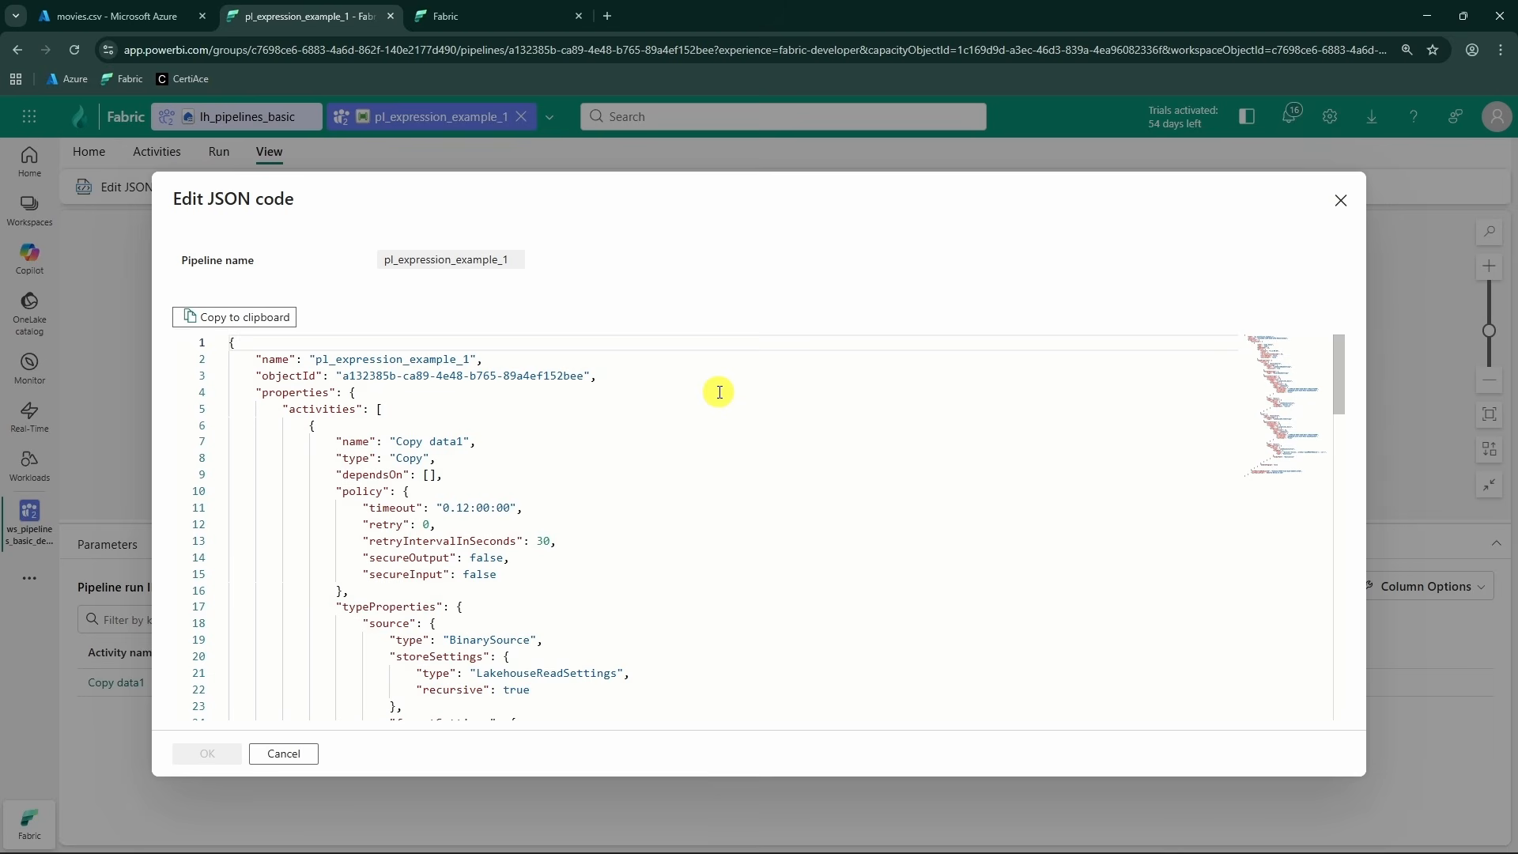
pyautogui.scroll(-2, 637, 443)
pyautogui.scroll(2, 637, 443)
pyautogui.scroll(-1, 447, 497)
pyautogui.scroll(1, 427, 505)
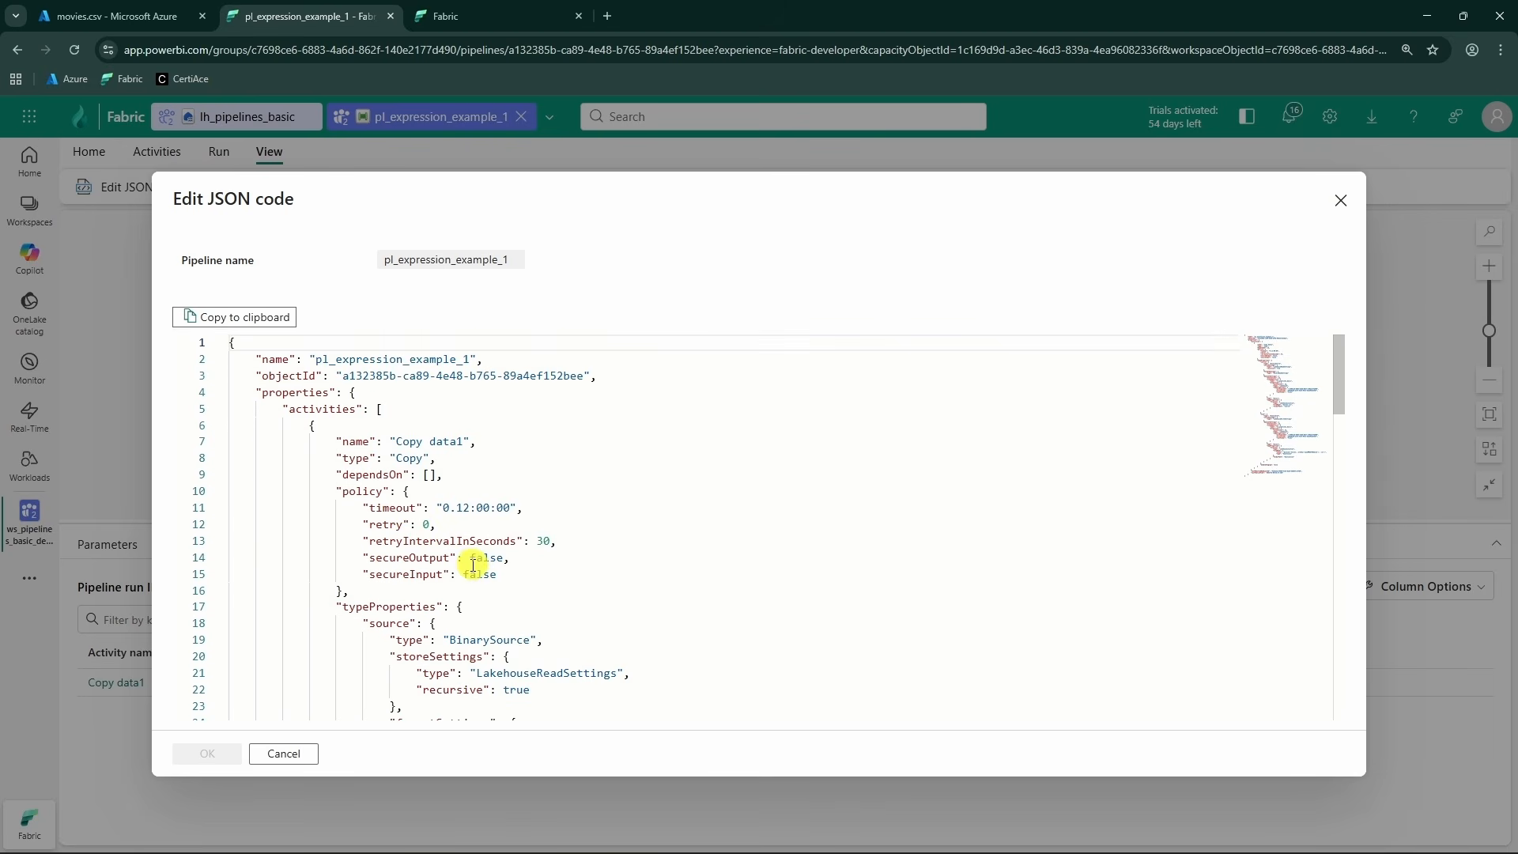
pyautogui.scroll(-3, 459, 496)
pyautogui.scroll(1, 465, 508)
pyautogui.scroll(-2, 505, 536)
pyautogui.scroll(-7, 520, 526)
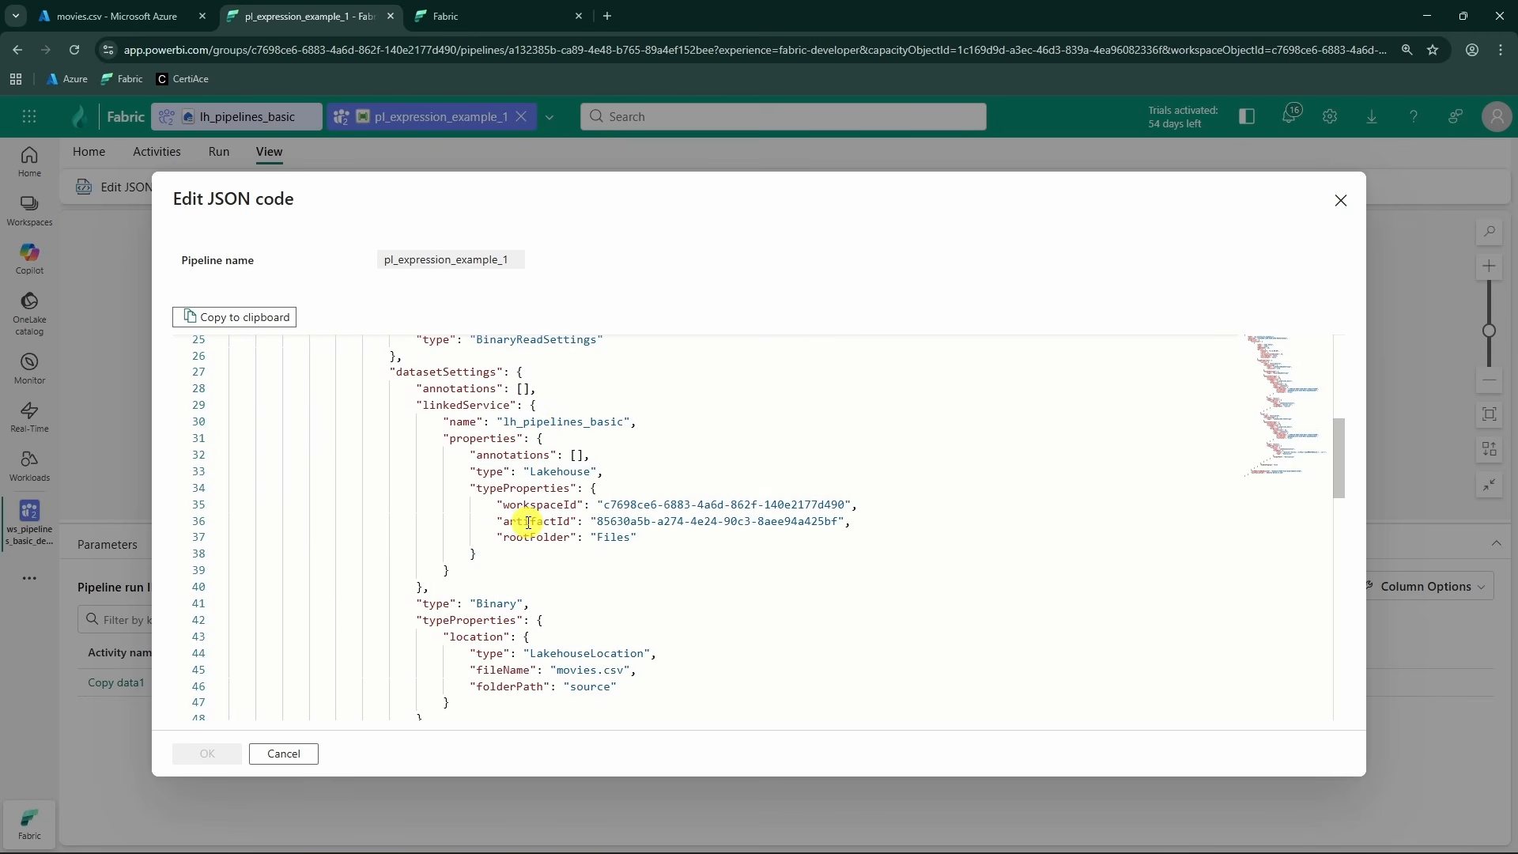
pyautogui.scroll(10, 507, 513)
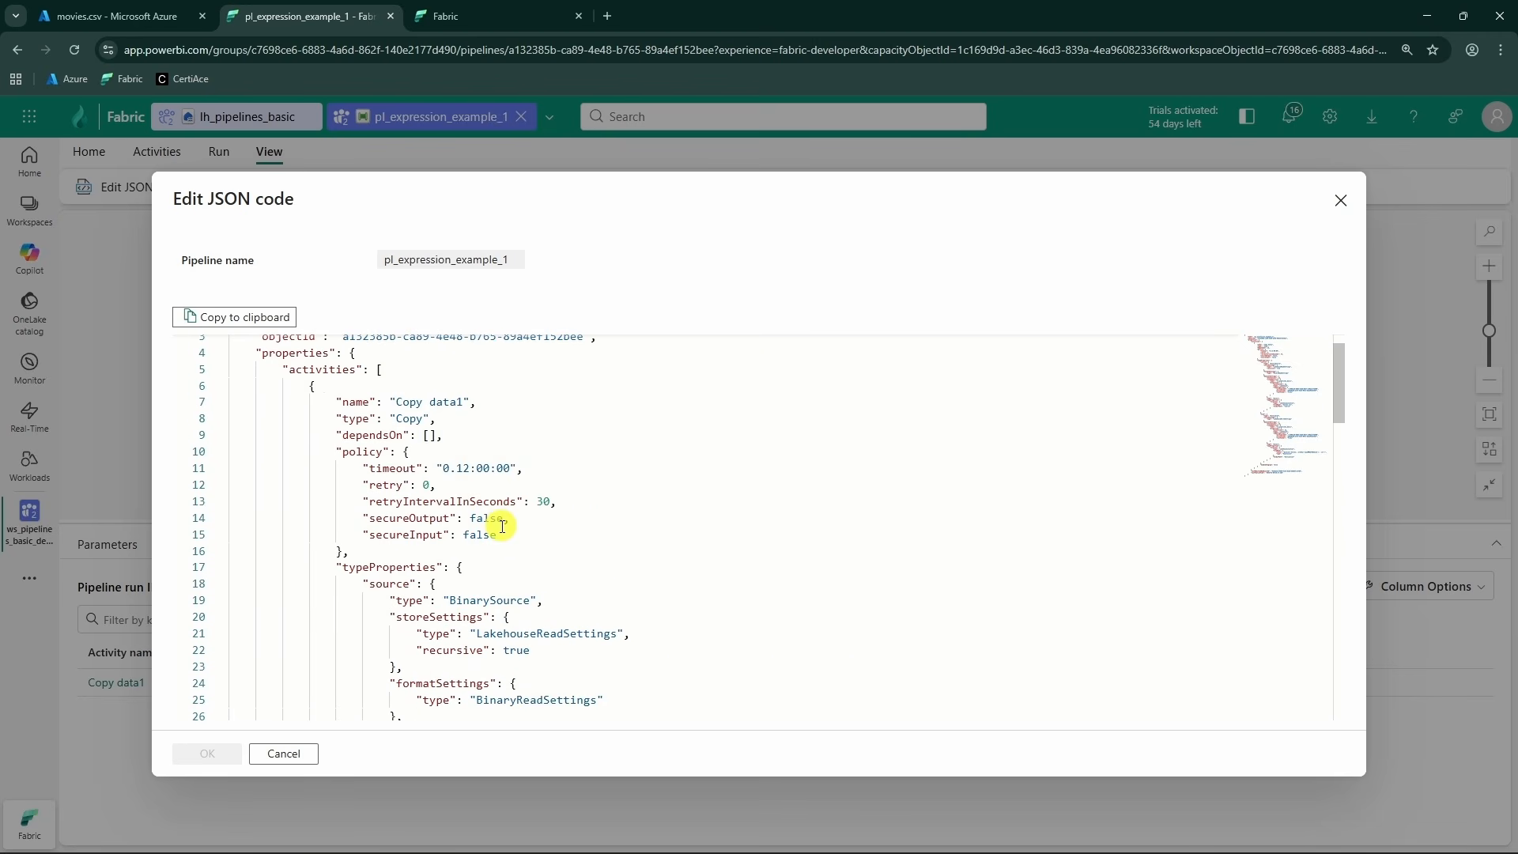
pyautogui.scroll(1, 430, 522)
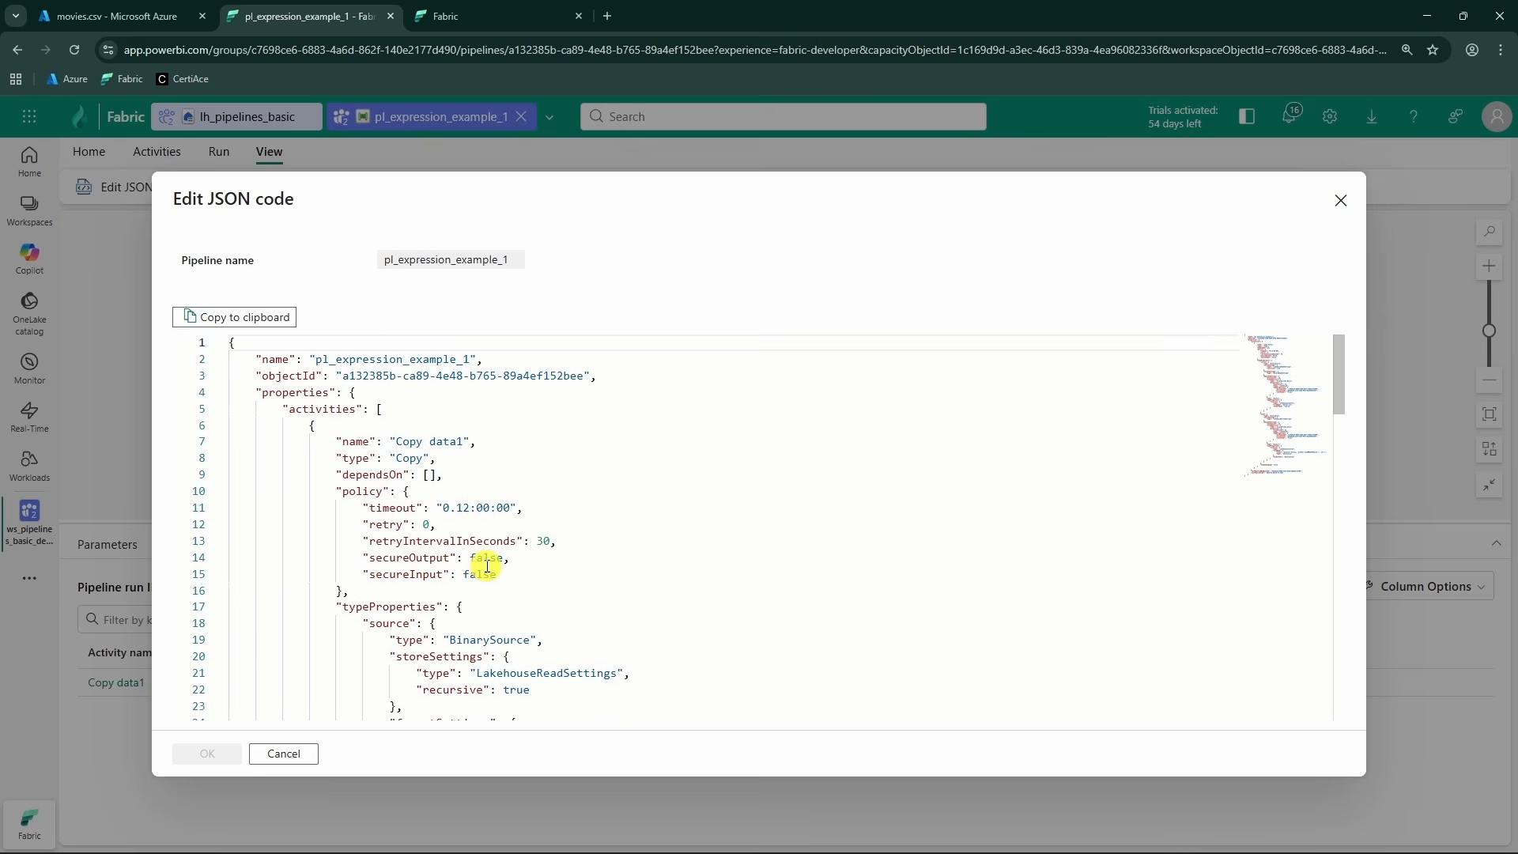
# - Examine the retry, retryIntervalInSeconds, secureOutput, secureInput and timeout properties in the JSON policy block, and close the code without changes
pyautogui.scroll(-1, 413, 537)
pyautogui.moveTo(367, 486); pyautogui.dragTo(413, 485)
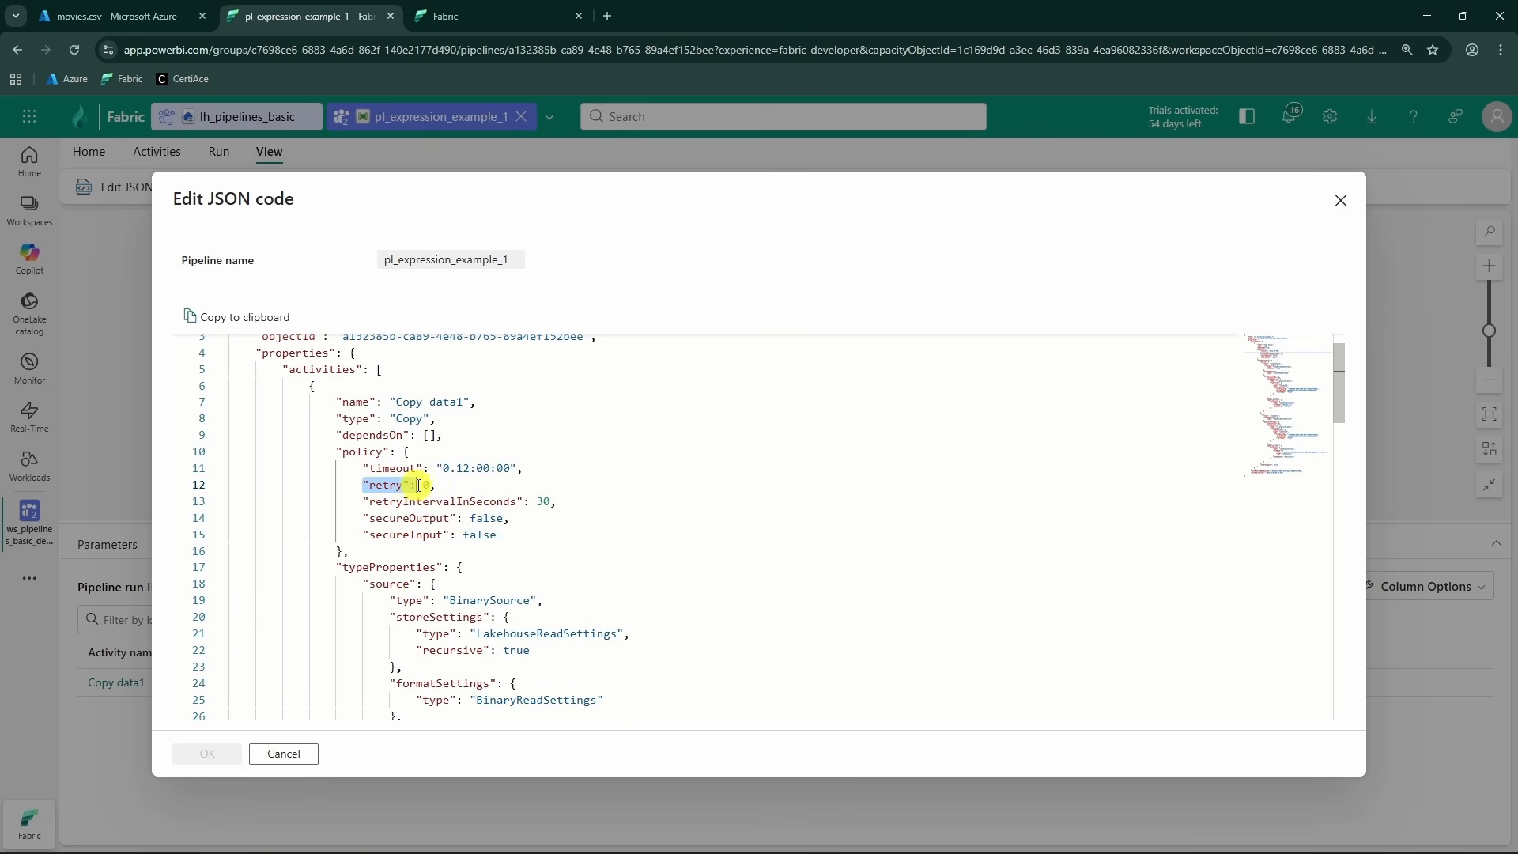
pyautogui.click(457, 489)
pyautogui.doubleClick(427, 485)
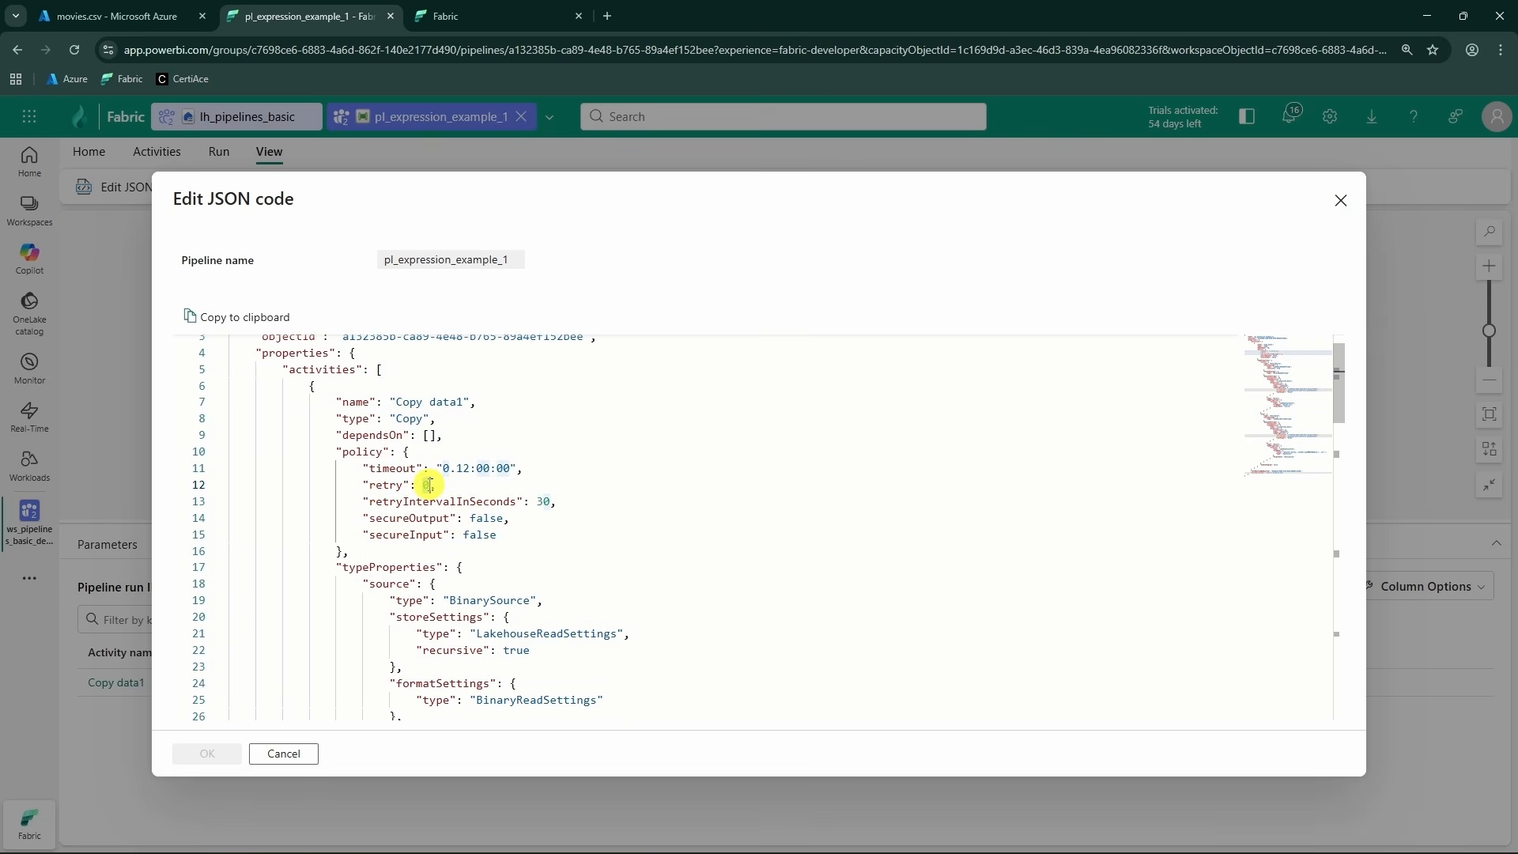
pyautogui.click(437, 485)
pyautogui.doubleClick(428, 485)
pyautogui.click(552, 534)
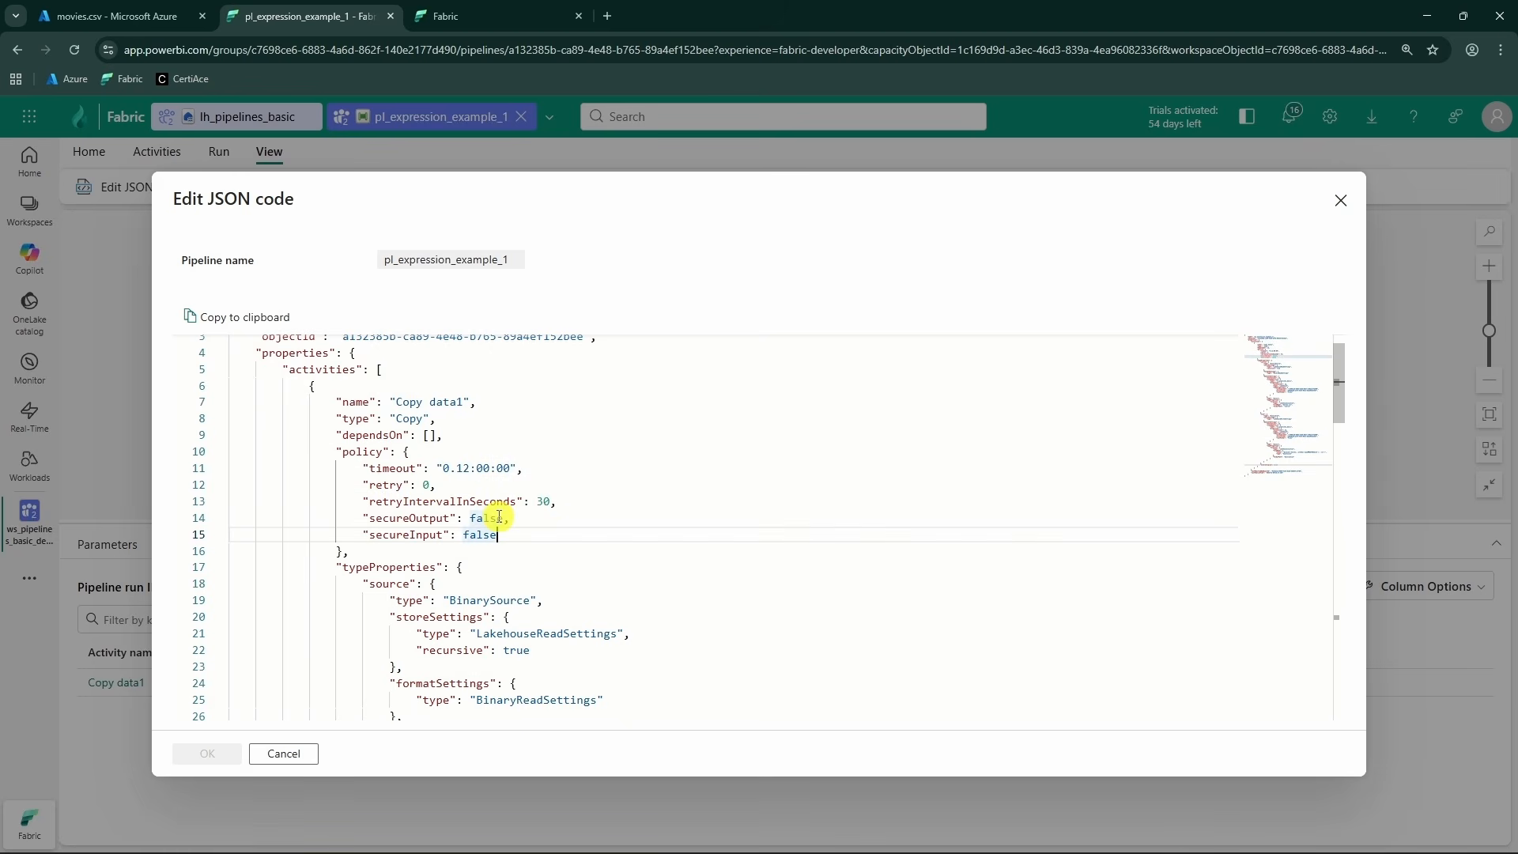
pyautogui.click(531, 502)
pyautogui.doubleClick(536, 501)
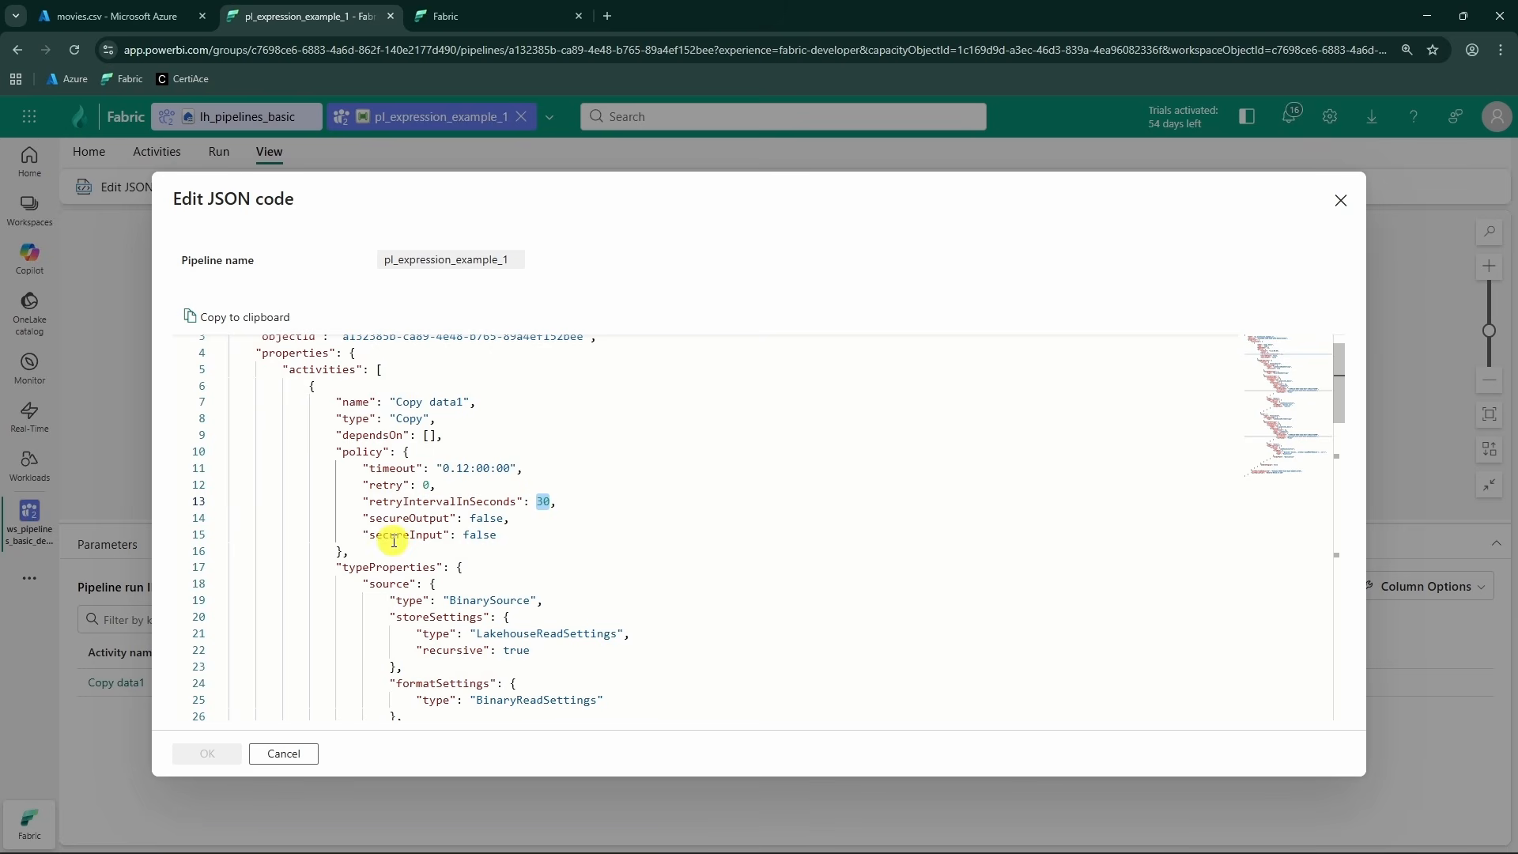
pyautogui.doubleClick(411, 518)
pyautogui.doubleClick(419, 534)
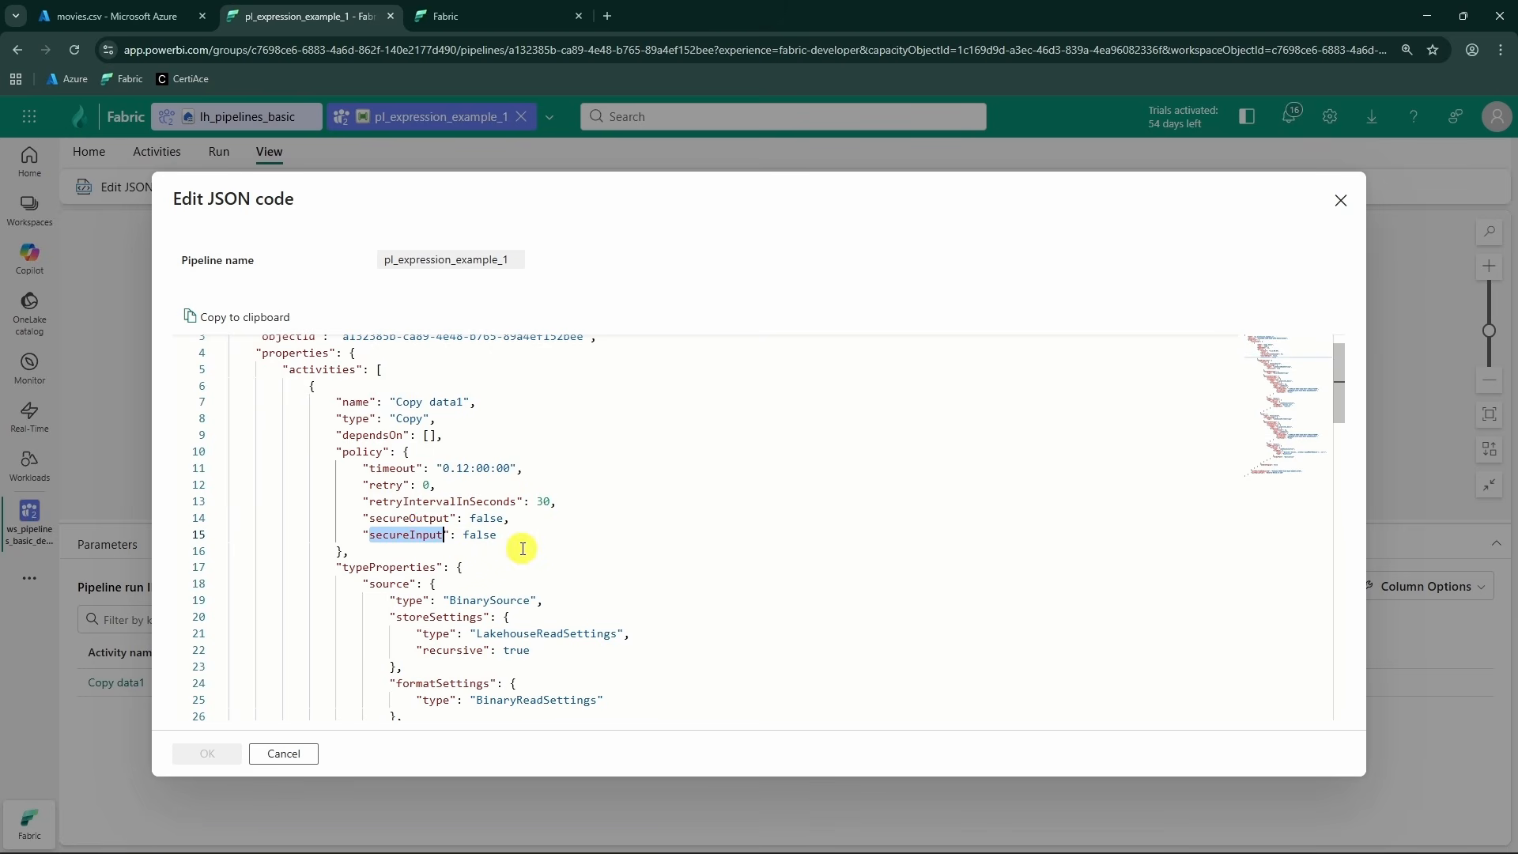
pyautogui.doubleClick(484, 536)
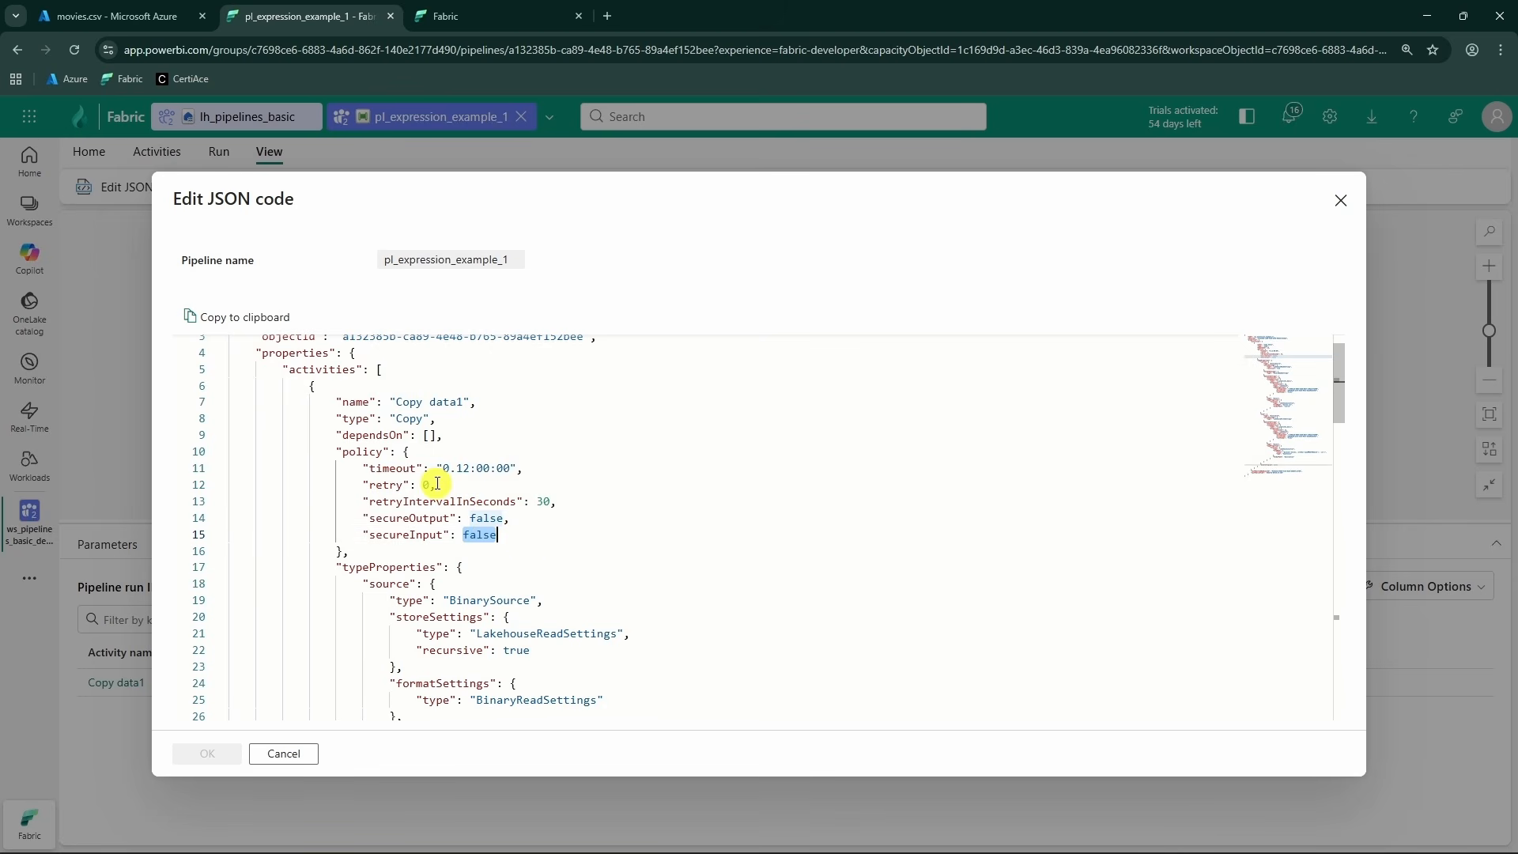
pyautogui.moveTo(445, 470); pyautogui.dragTo(493, 471)
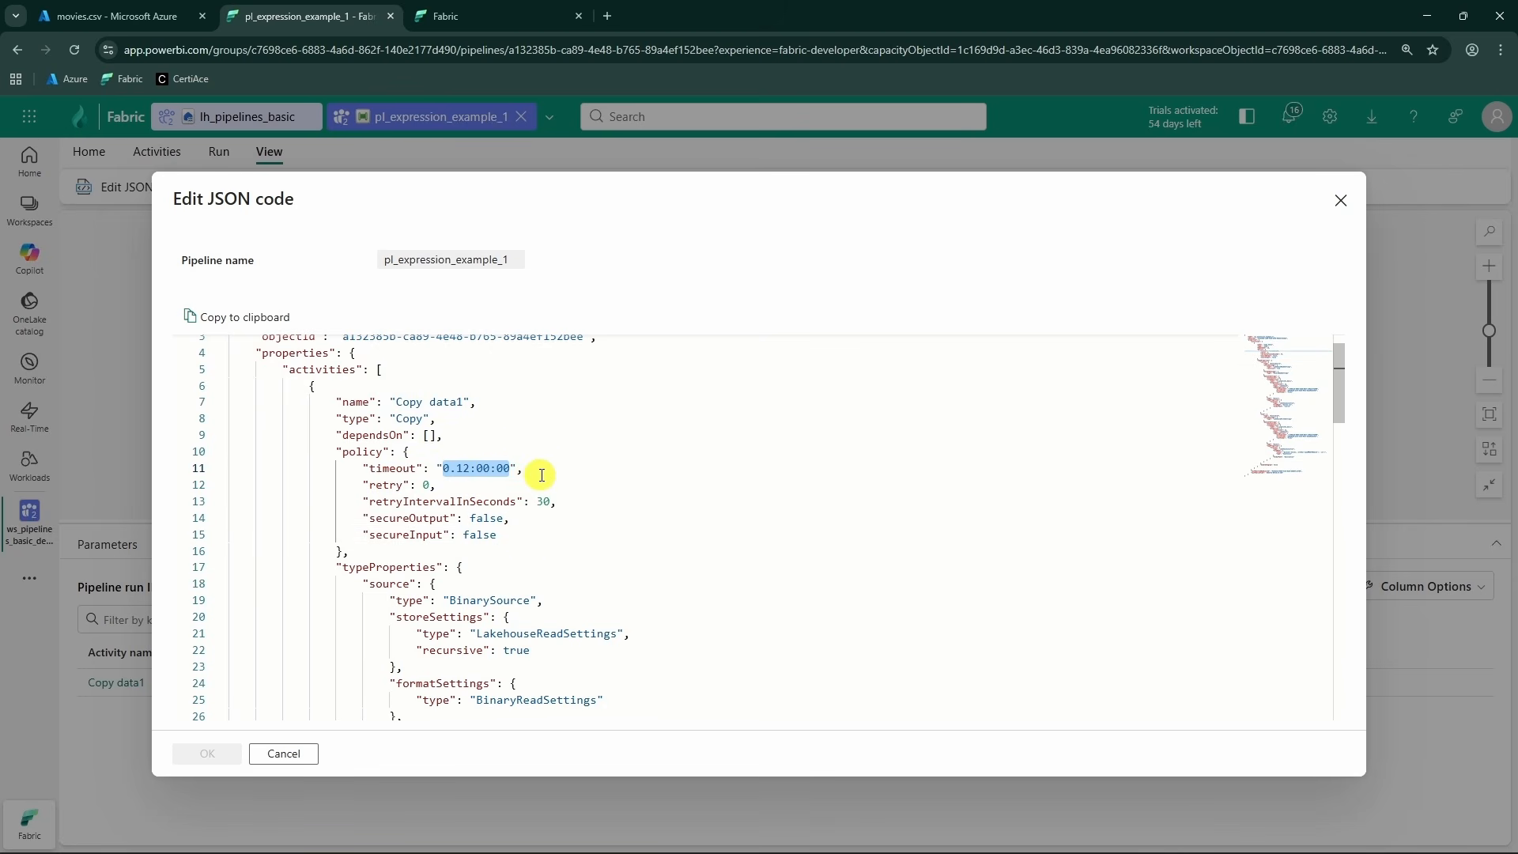
pyautogui.click(1340, 200)
# - Review Copy data1's general settings for timeout, retry, retry interval, secure output and secure input against the JSON policy properties
pyautogui.click(433, 362)
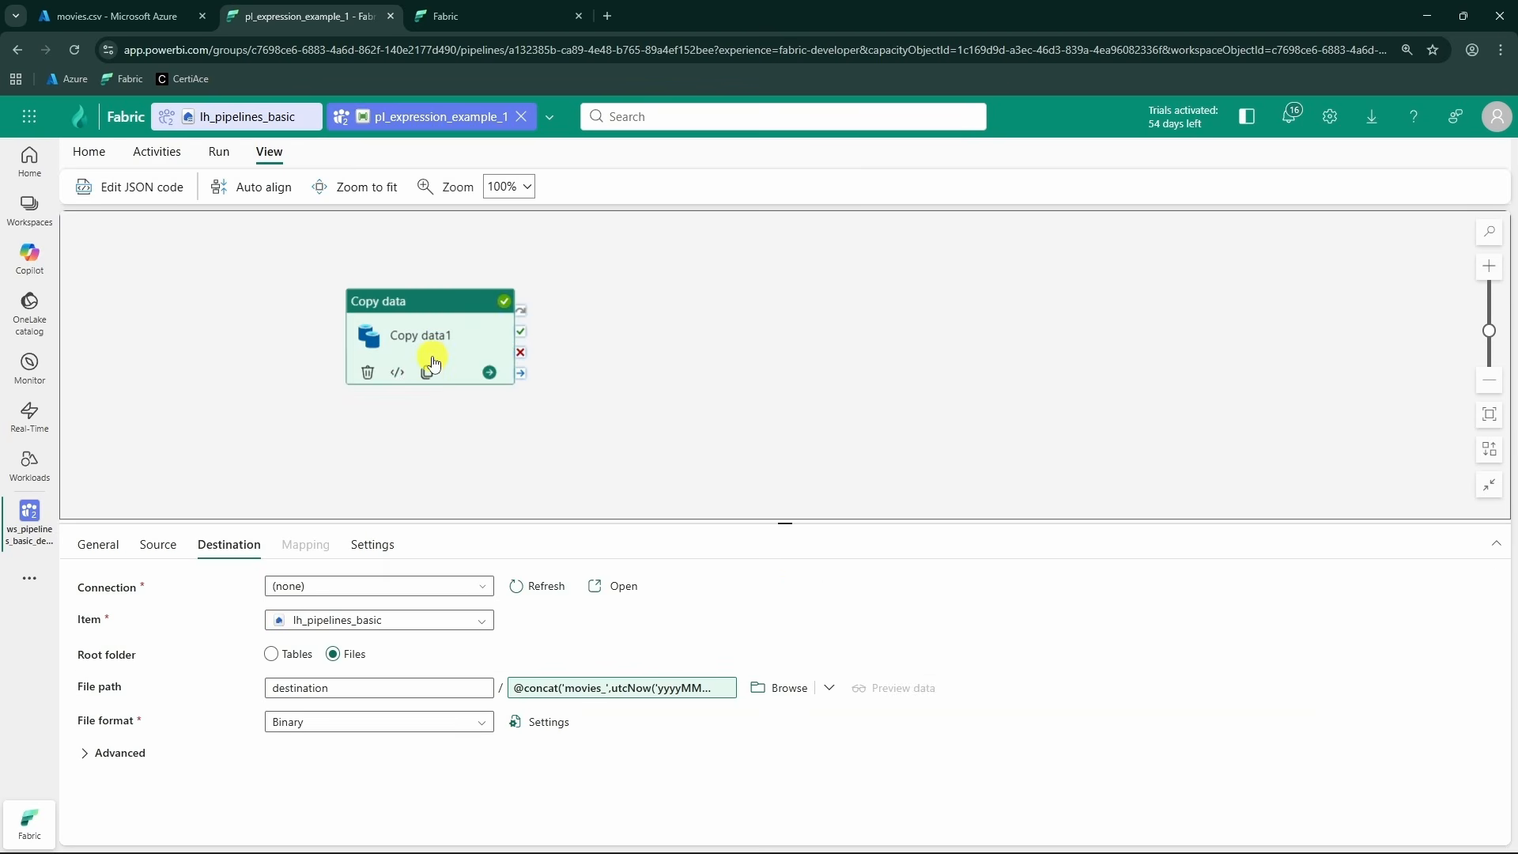
pyautogui.click(98, 545)
pyautogui.click(113, 785)
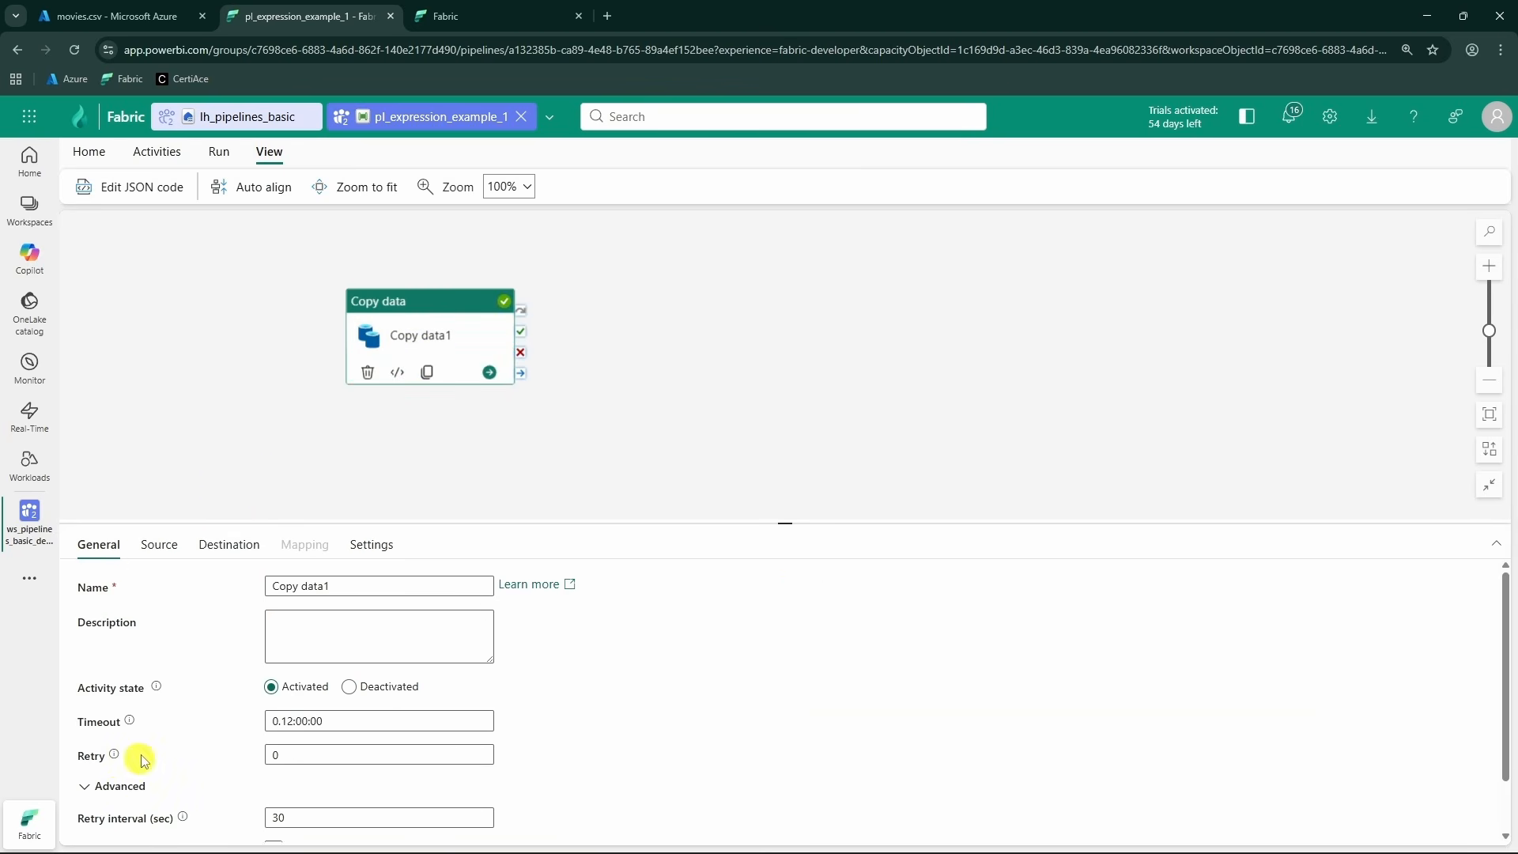
pyautogui.scroll(-1, 169, 595)
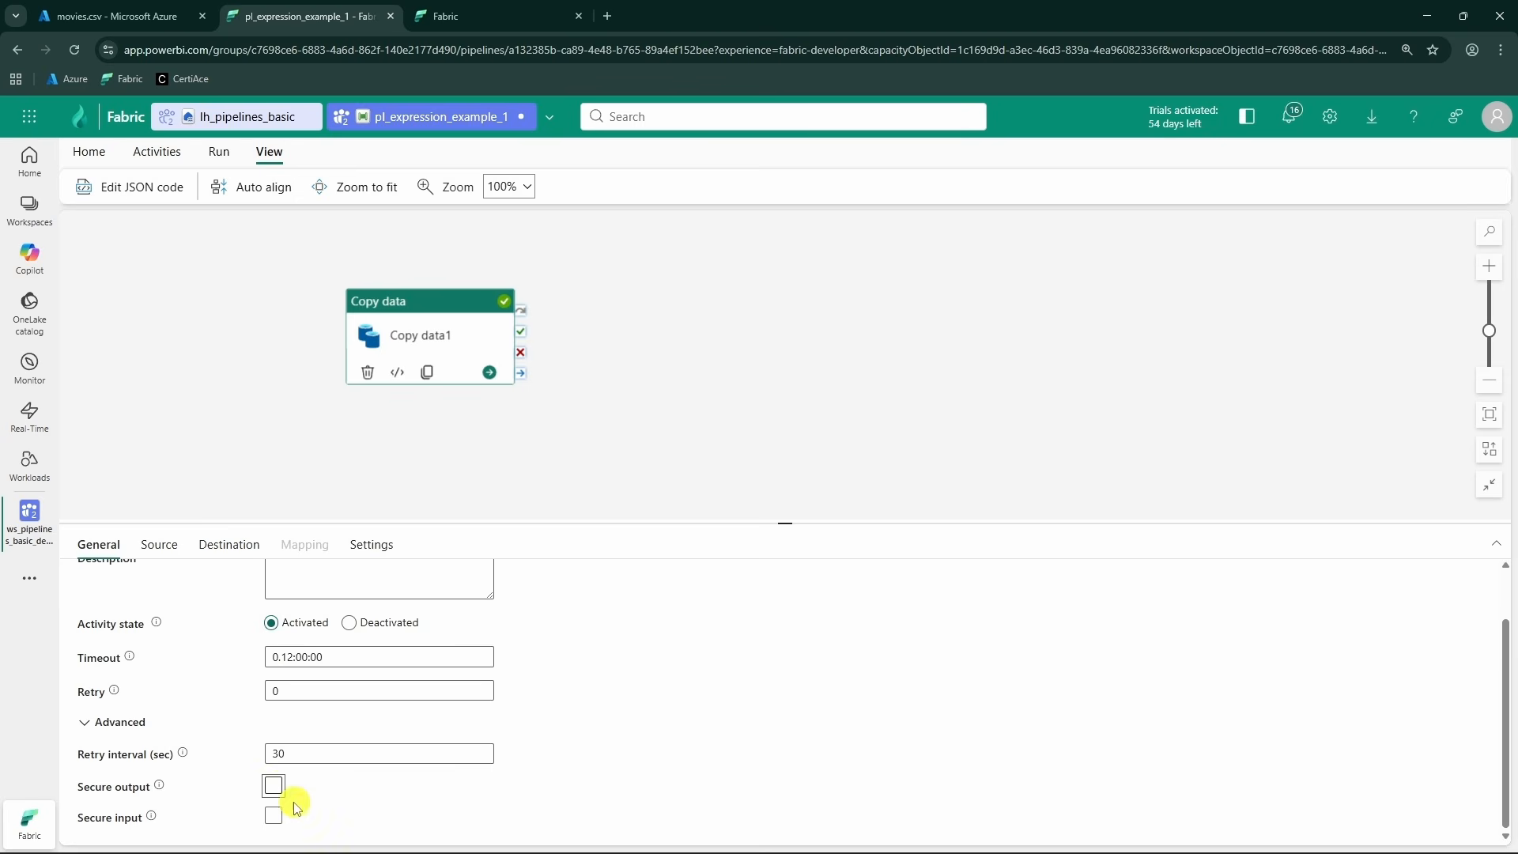
pyautogui.click(273, 789)
pyautogui.click(273, 786)
pyautogui.click(301, 692)
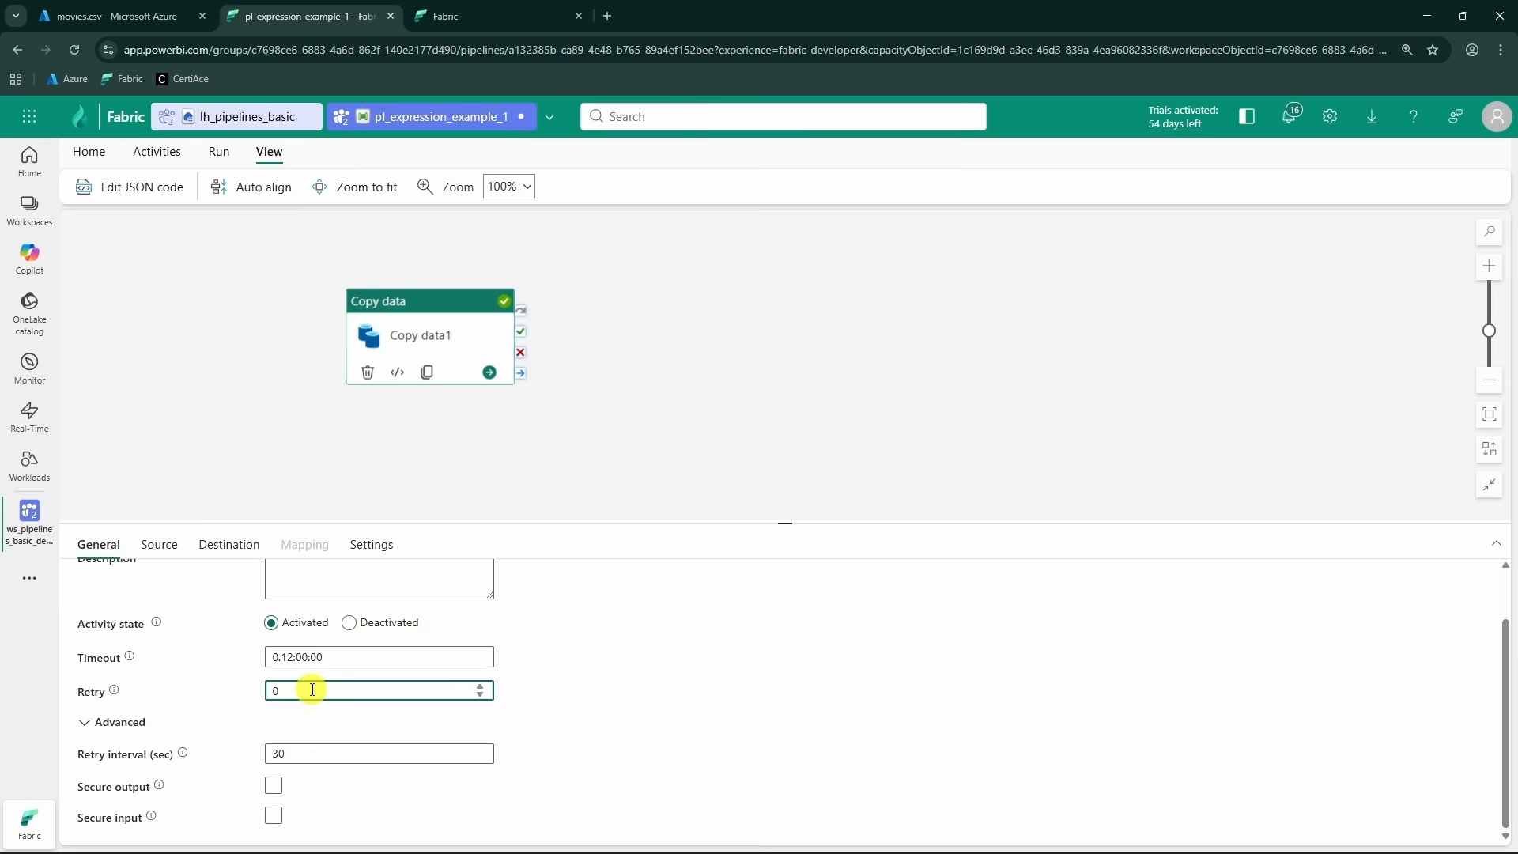
pyautogui.click(306, 751)
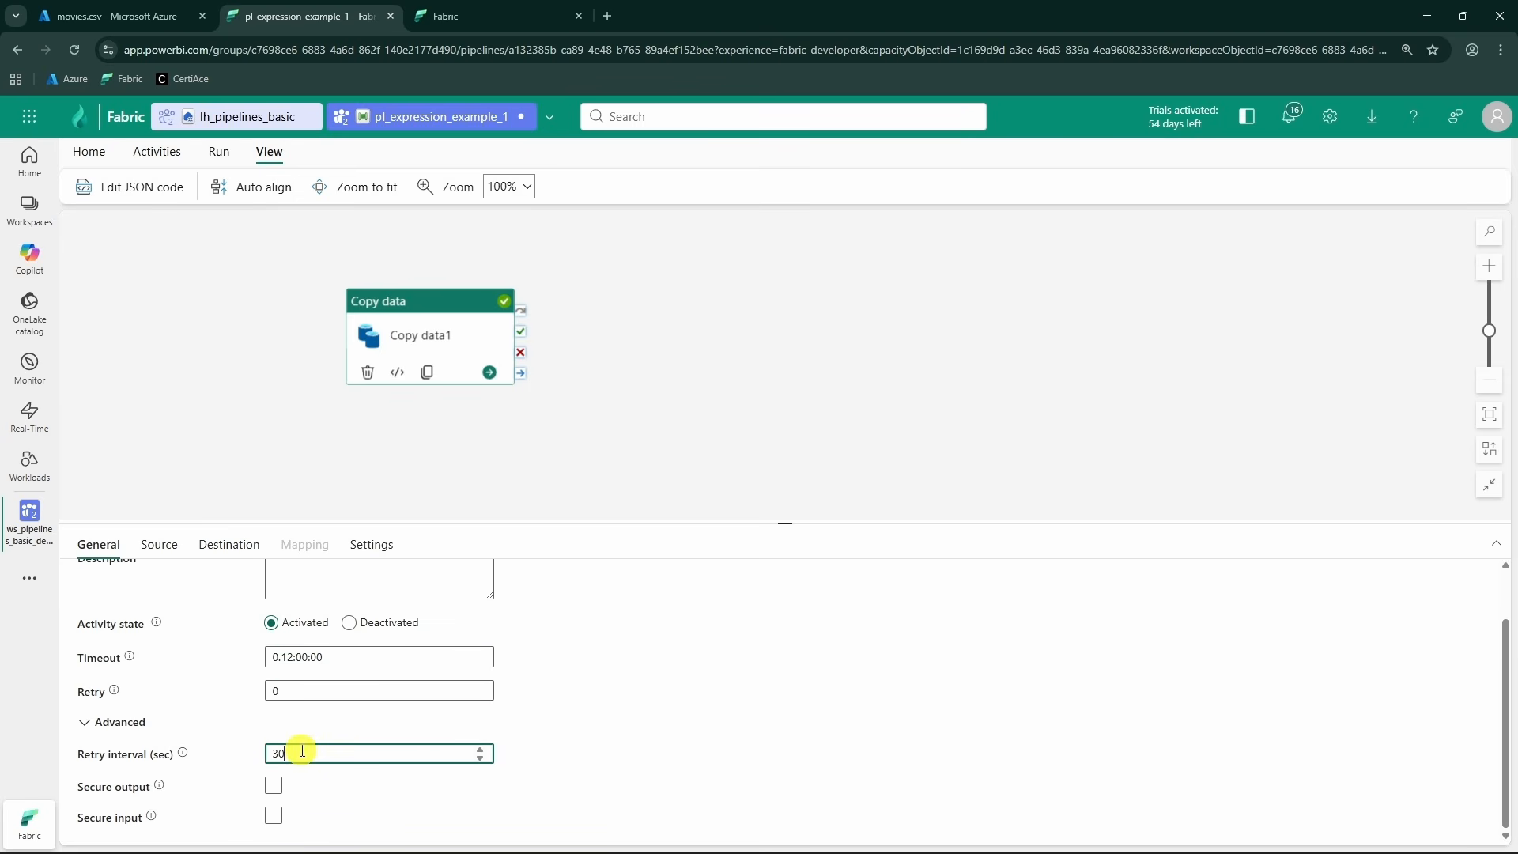
pyautogui.click(366, 657)
pyautogui.scroll(1, 366, 696)
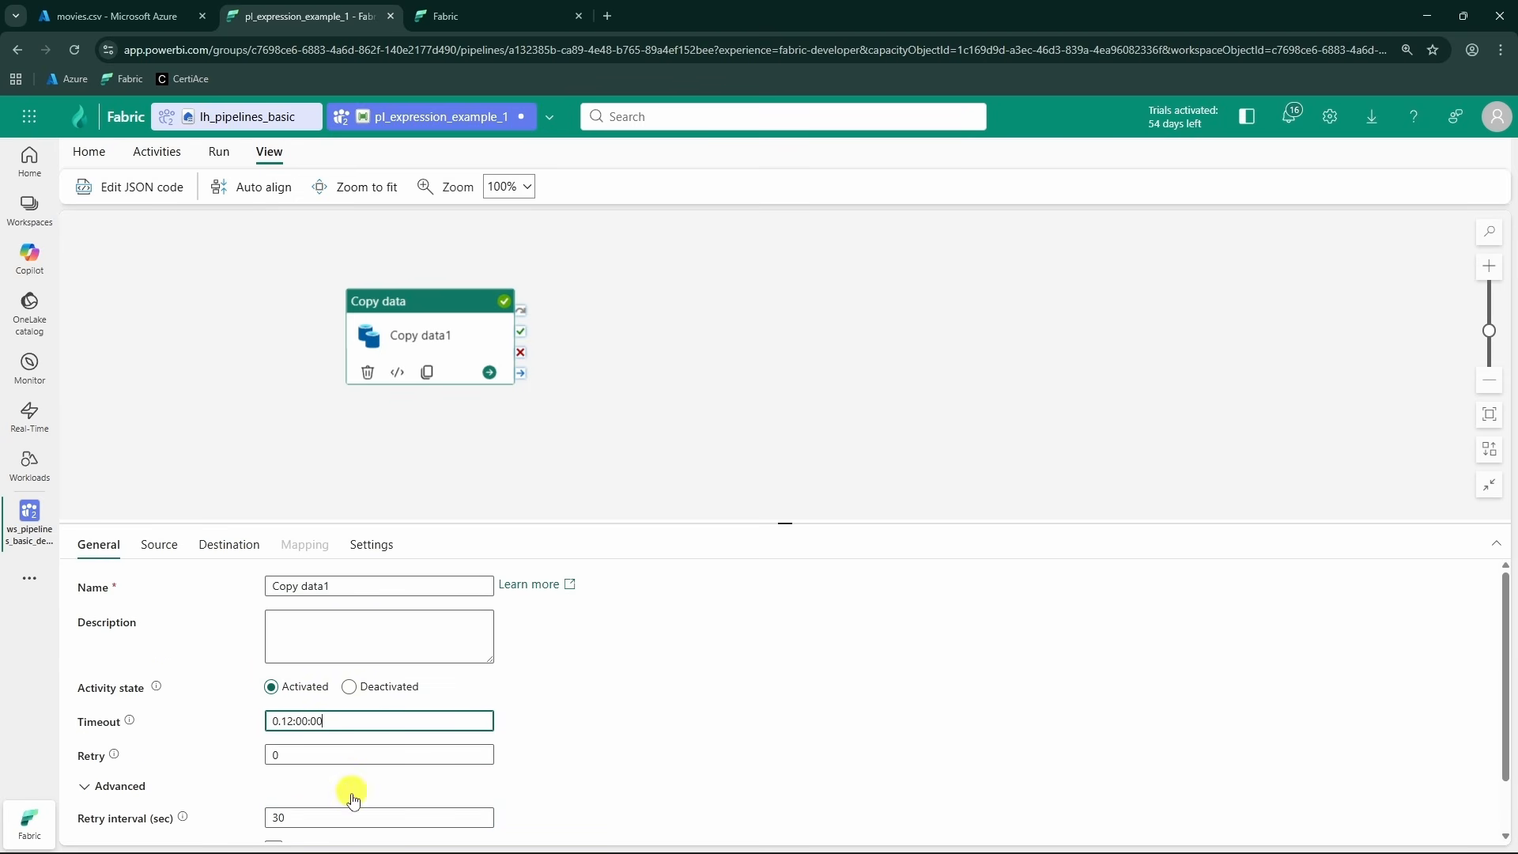
# - Review Copy data1's source settings, including the advanced options, to relate them to the JSON definition
pyautogui.click(158, 544)
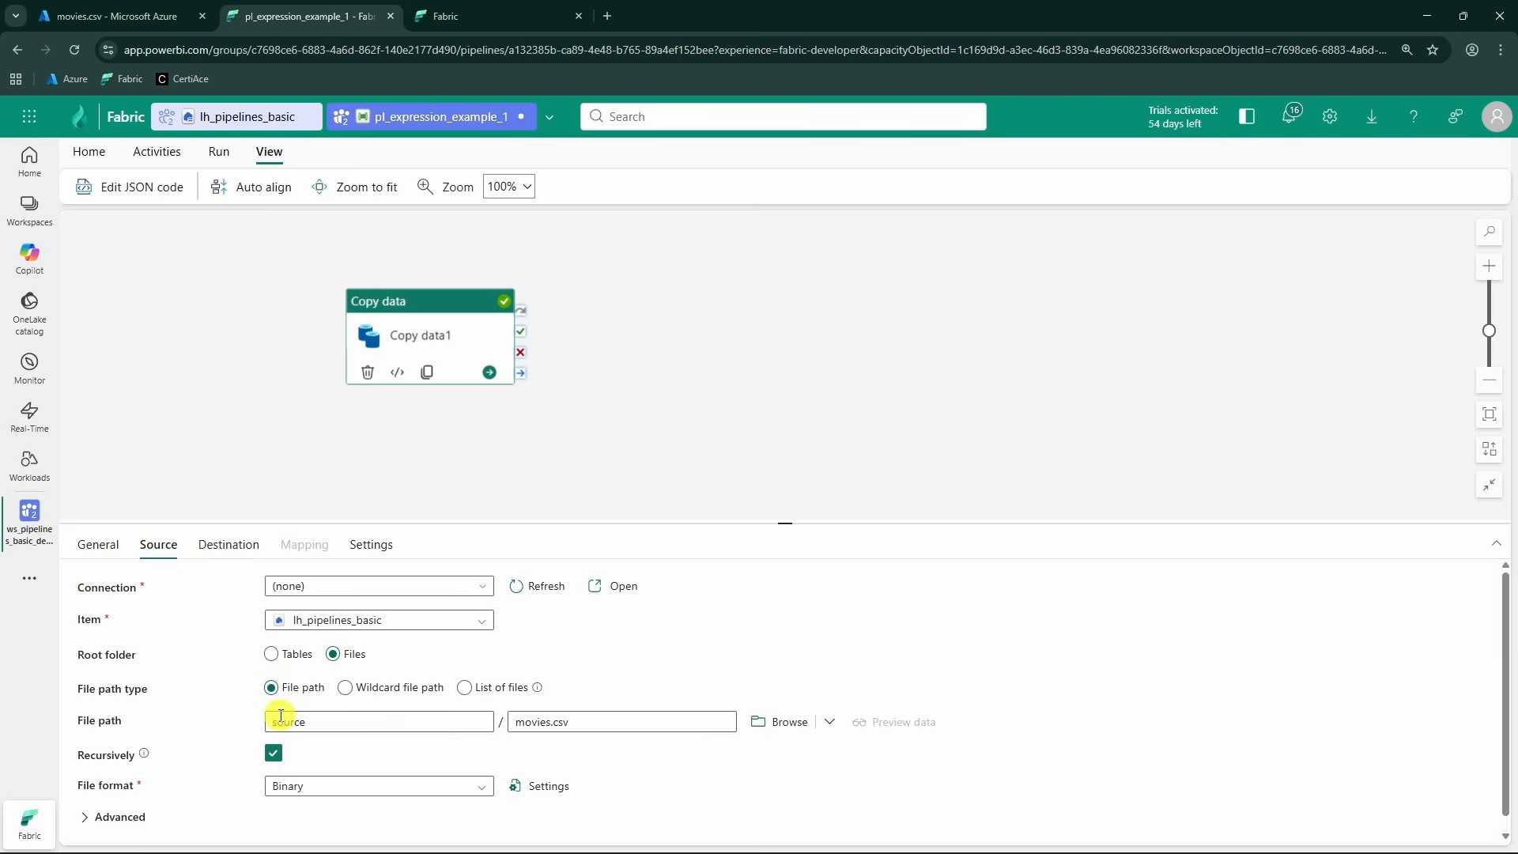
pyautogui.scroll(-1, 257, 694)
pyautogui.click(120, 803)
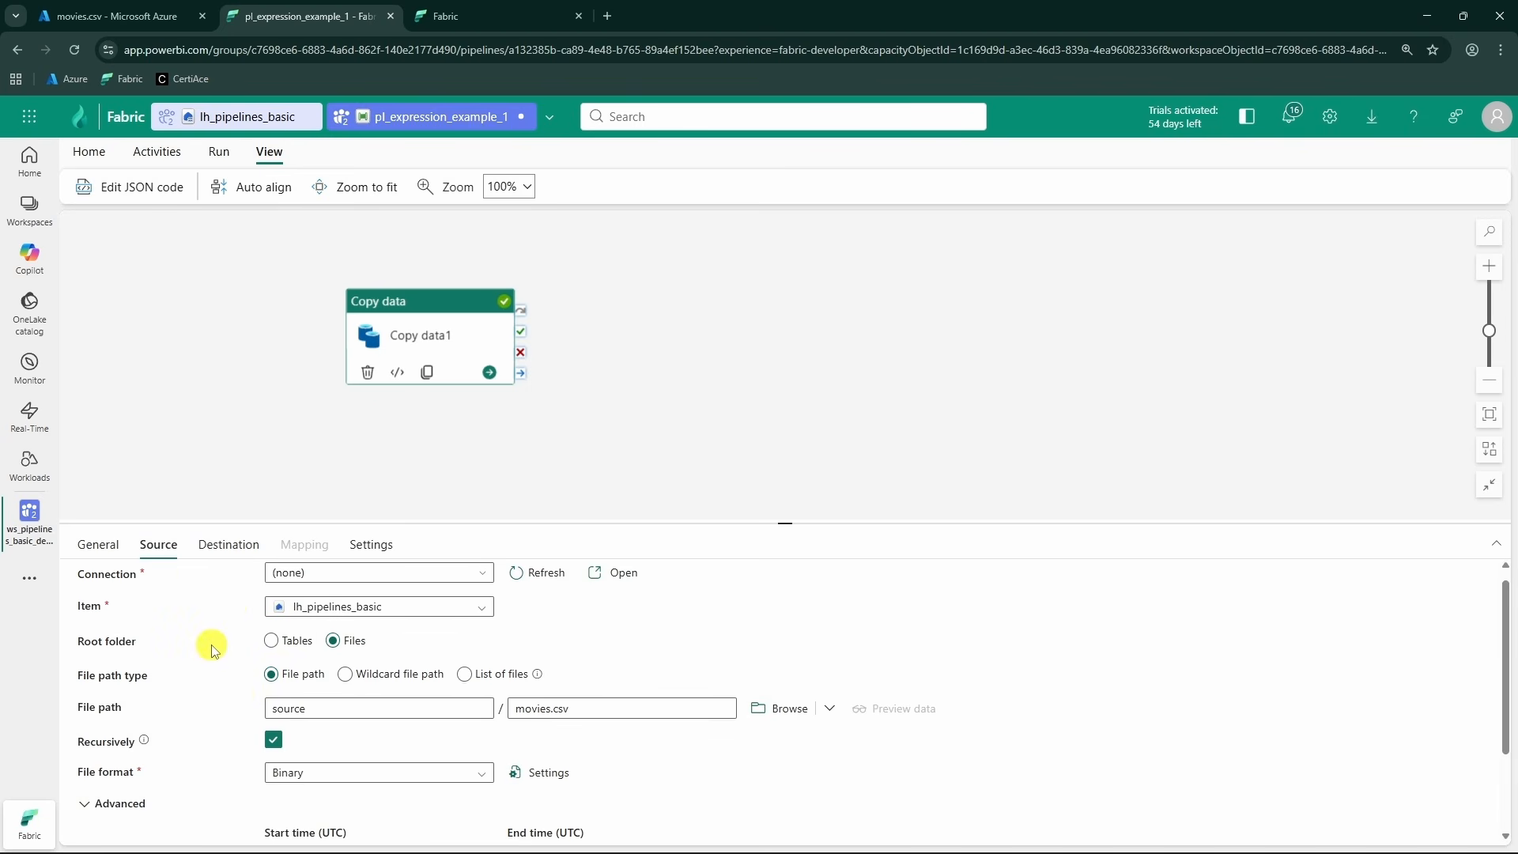
pyautogui.scroll(-3, 207, 652)
pyautogui.scroll(3, 217, 667)
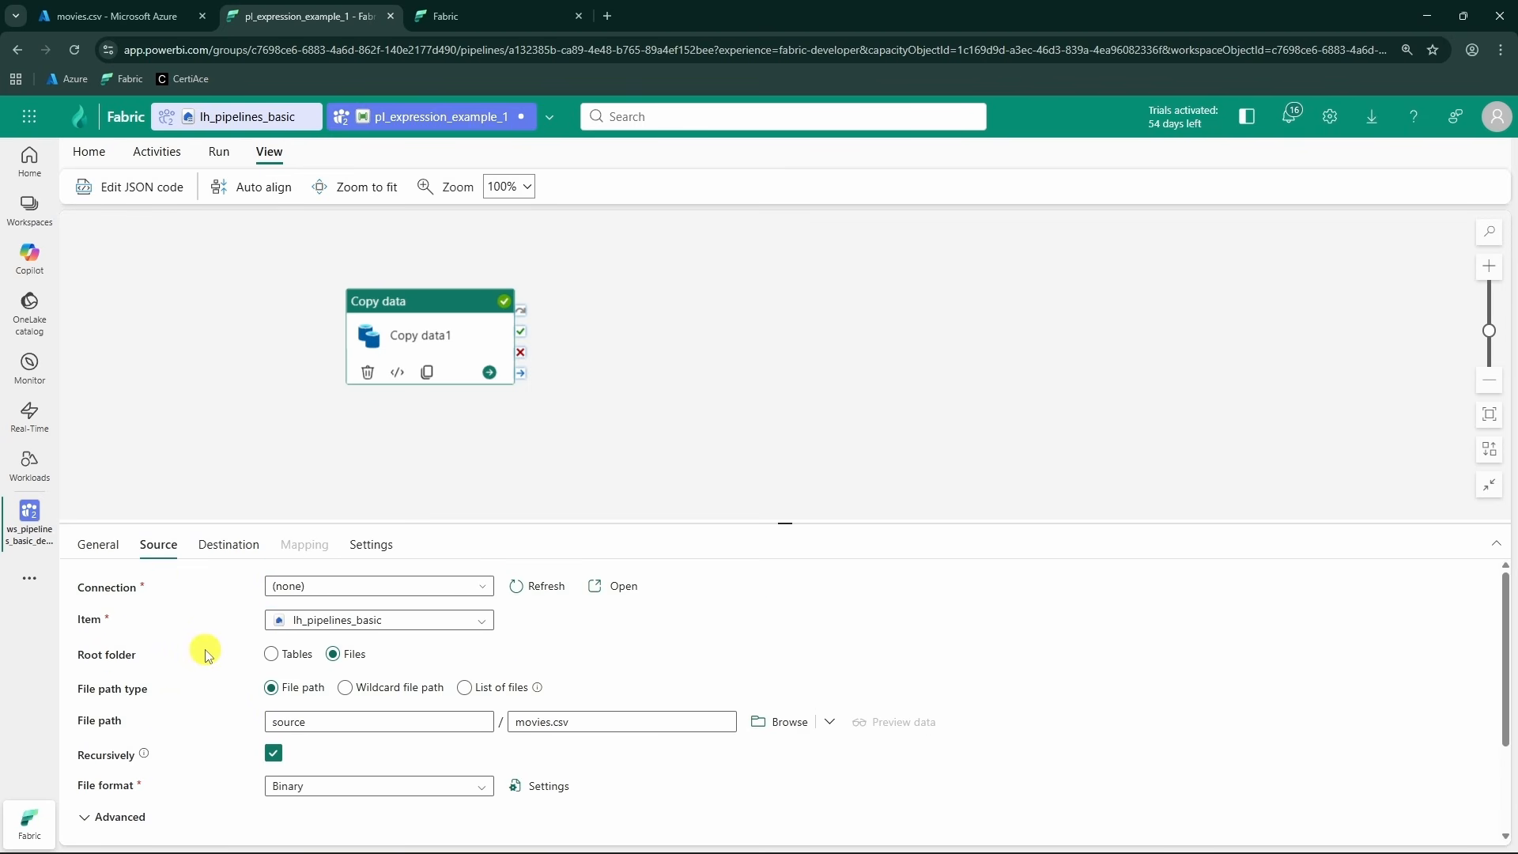
# - Toggle the Delete files after completion option on and off in Copy data1's advanced source settings, ending with it cleared
pyautogui.scroll(-3, 217, 624)
pyautogui.click(274, 768)
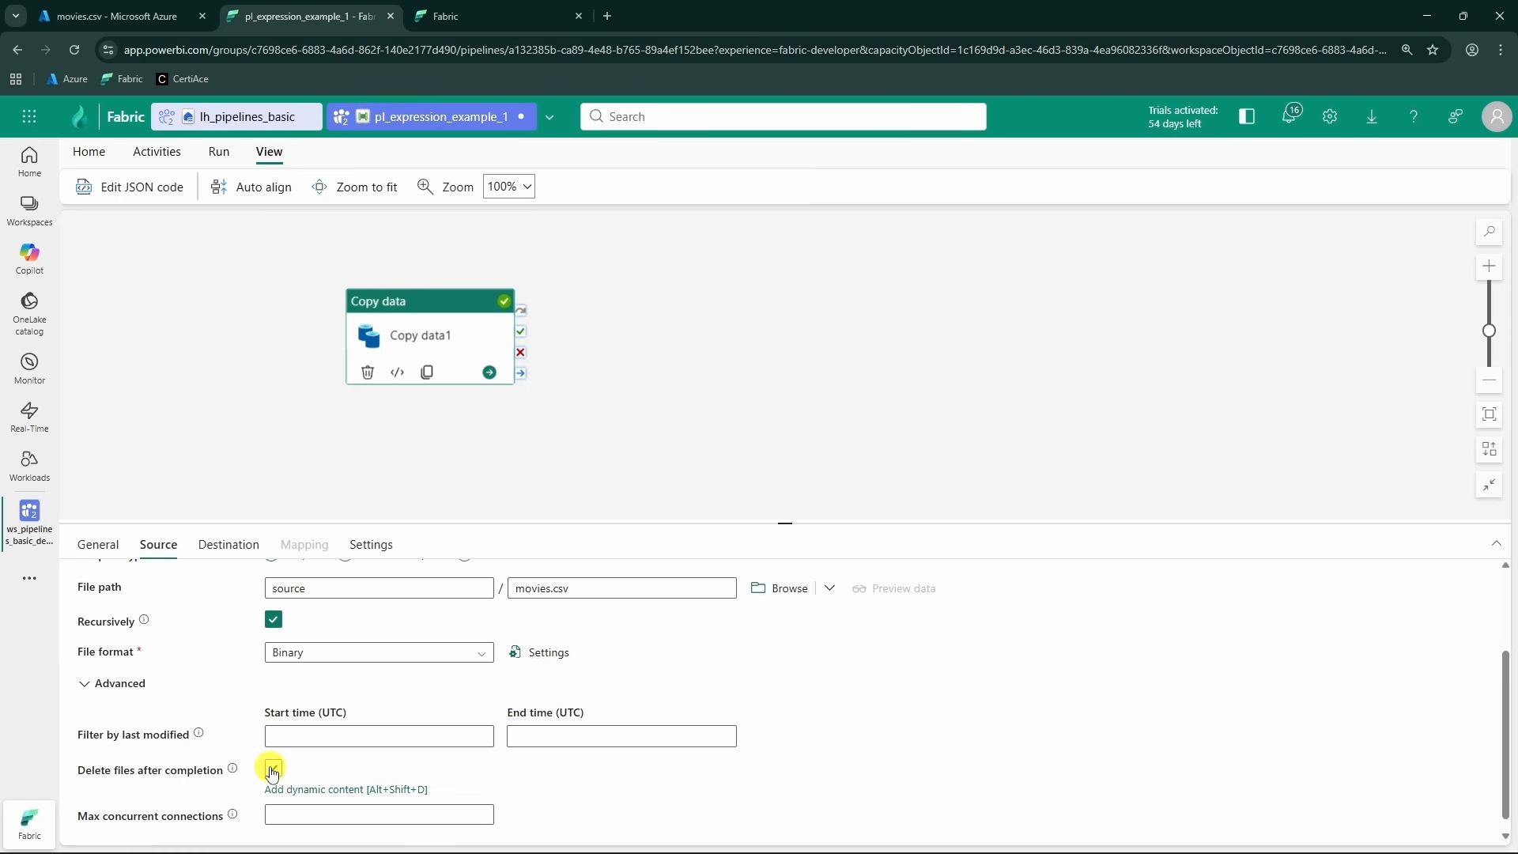
pyautogui.click(274, 768)
pyautogui.click(272, 769)
pyautogui.doubleClick(271, 767)
pyautogui.click(273, 765)
pyautogui.click(272, 763)
pyautogui.click(275, 760)
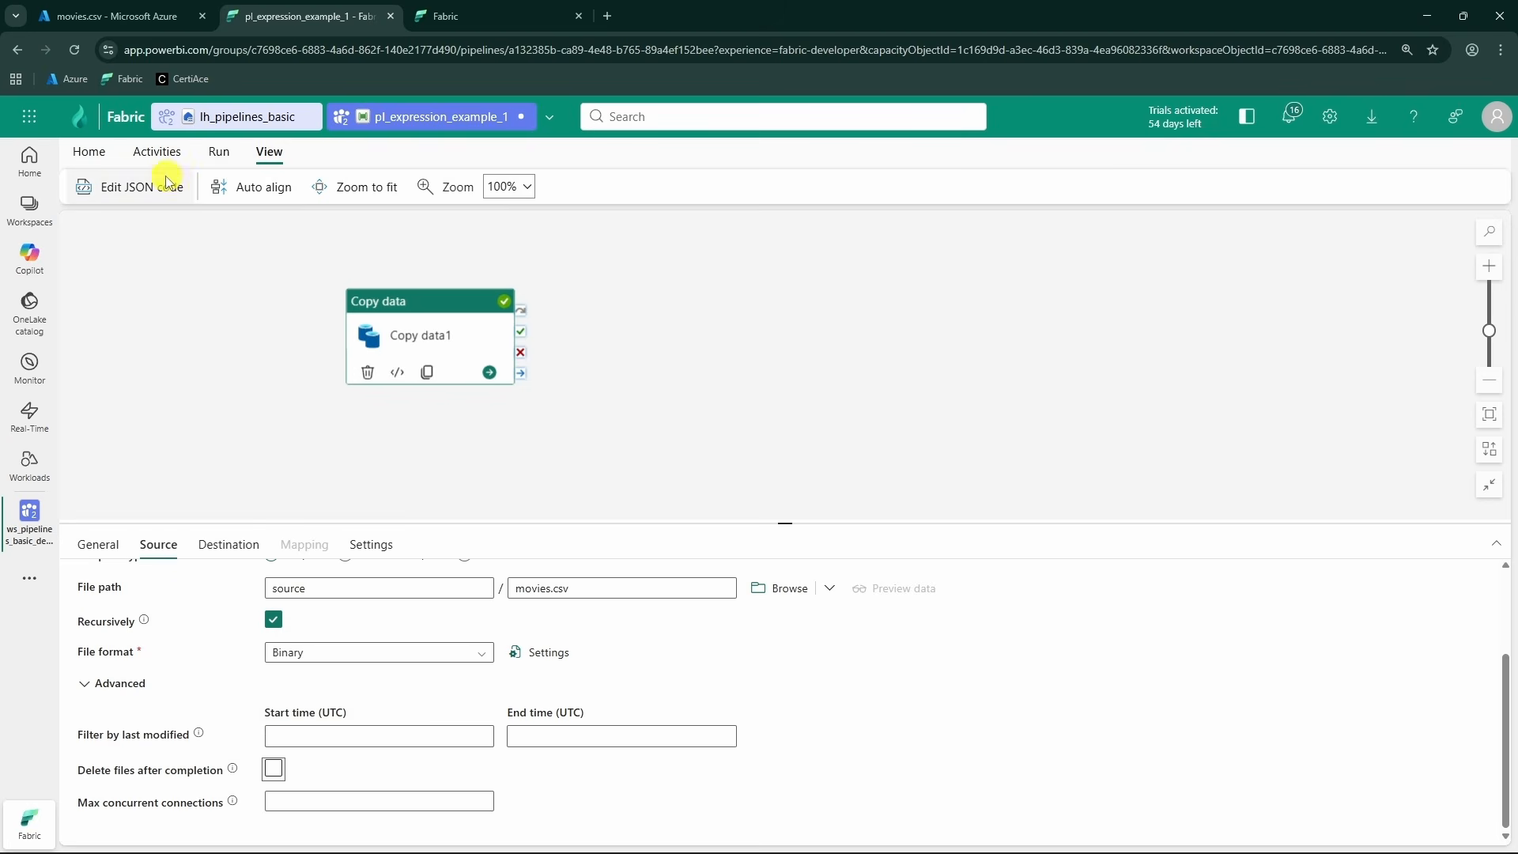
# - Open the pipeline's JSON code, examine the deleteFilesAfterCompletion property under the source storeSettings, and close the code without changes
pyautogui.click(162, 184)
pyautogui.scroll(-3, 565, 483)
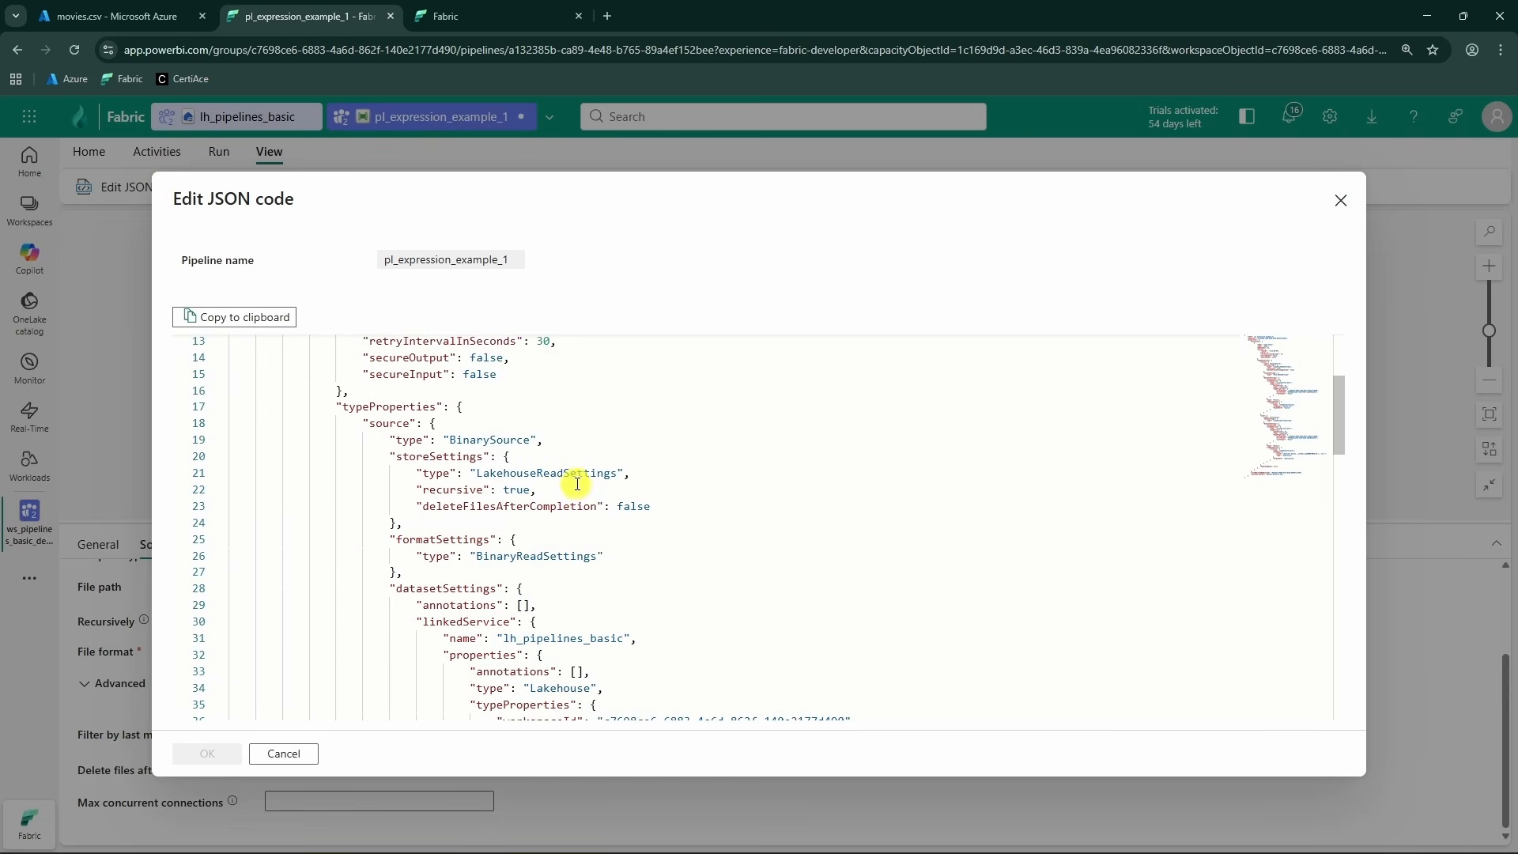
pyautogui.scroll(1, 575, 484)
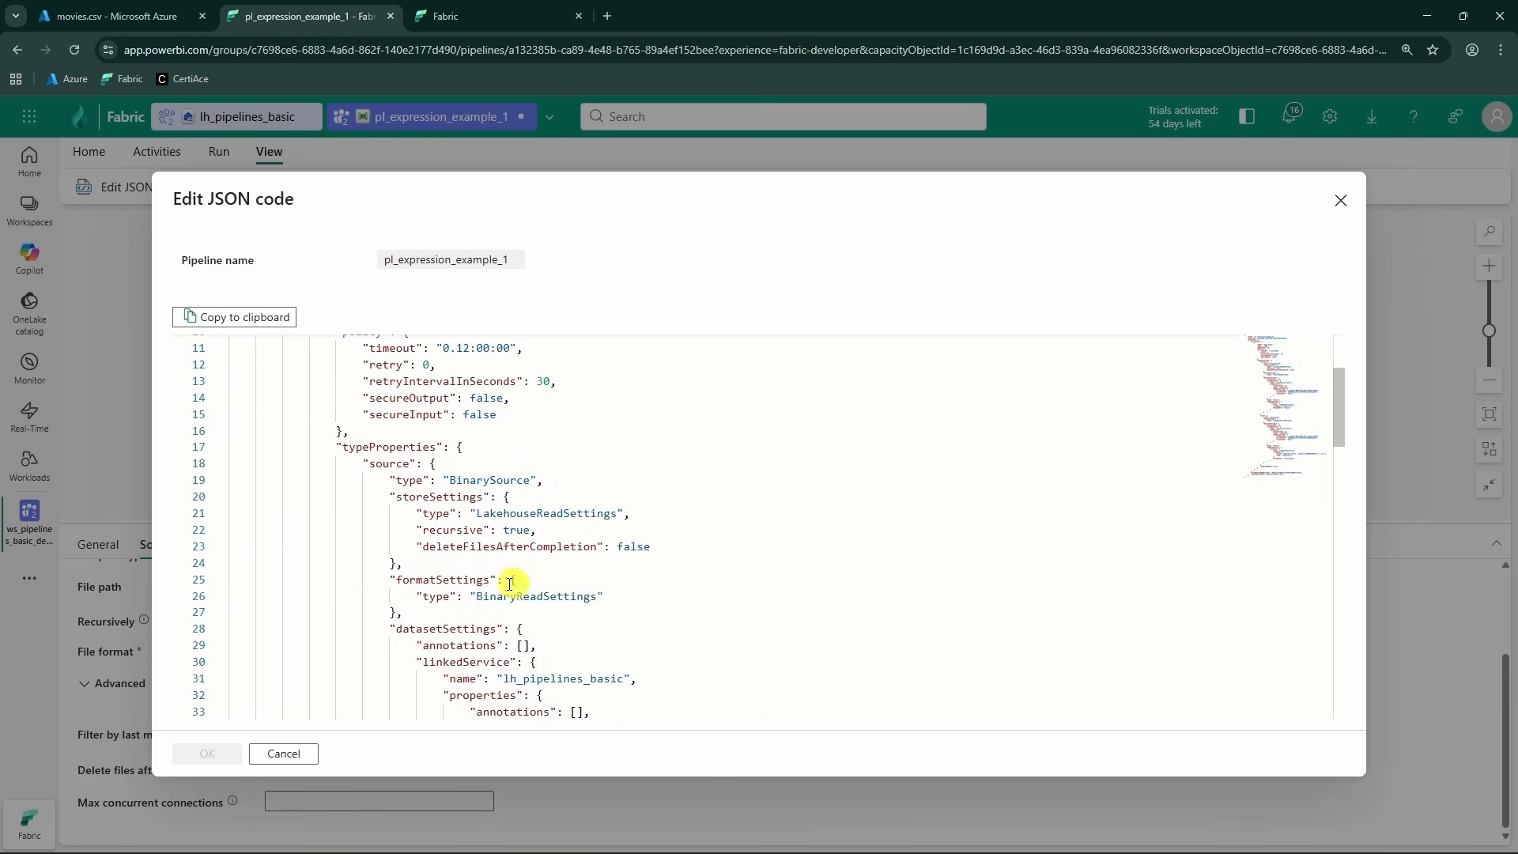
pyautogui.moveTo(424, 546); pyautogui.dragTo(601, 544)
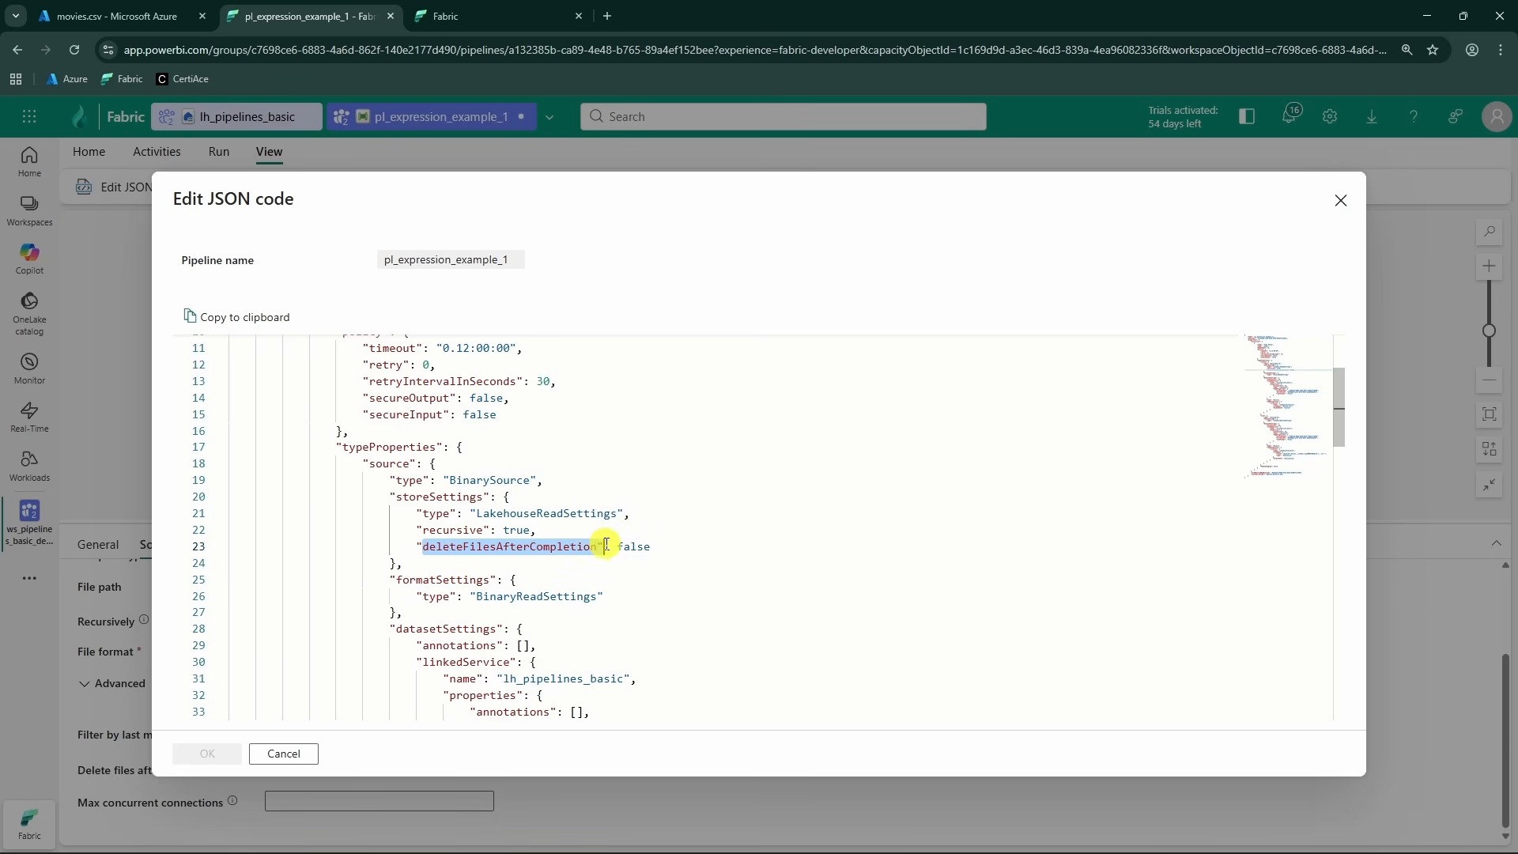
pyautogui.doubleClick(637, 549)
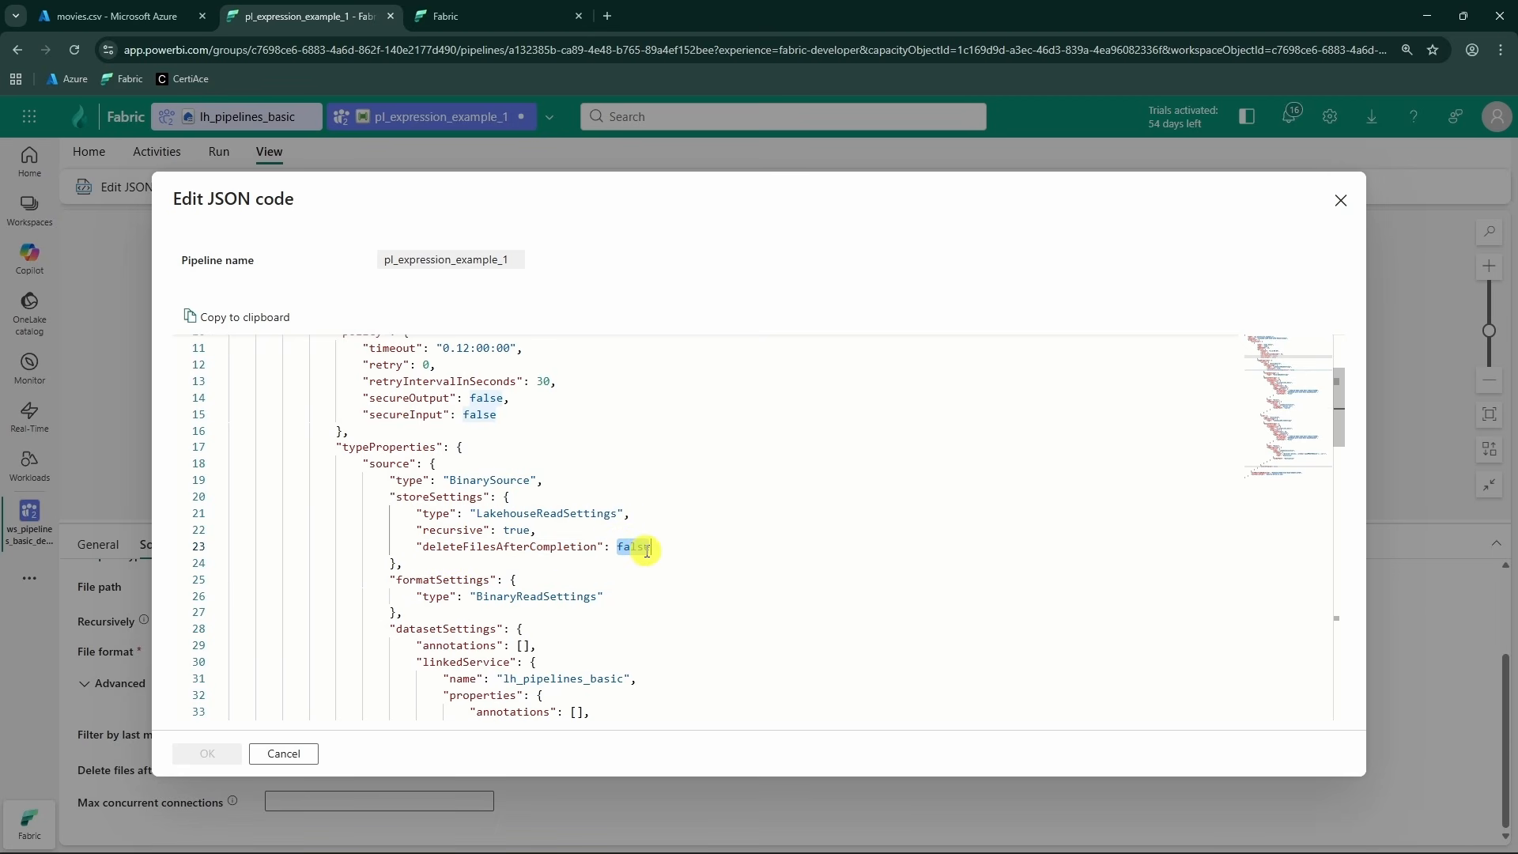
pyautogui.click(572, 544)
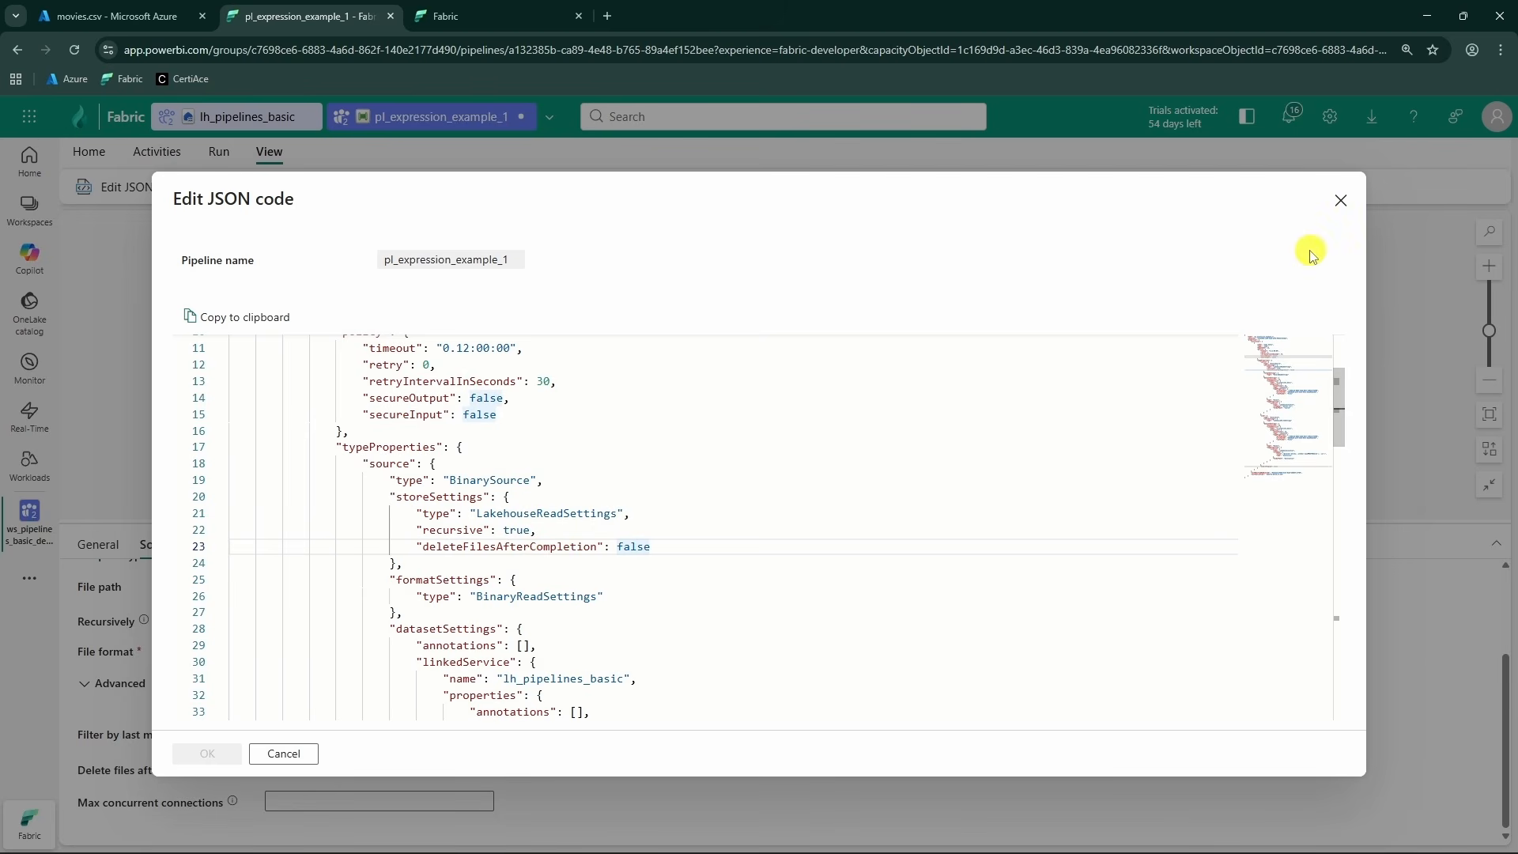
pyautogui.click(1341, 202)
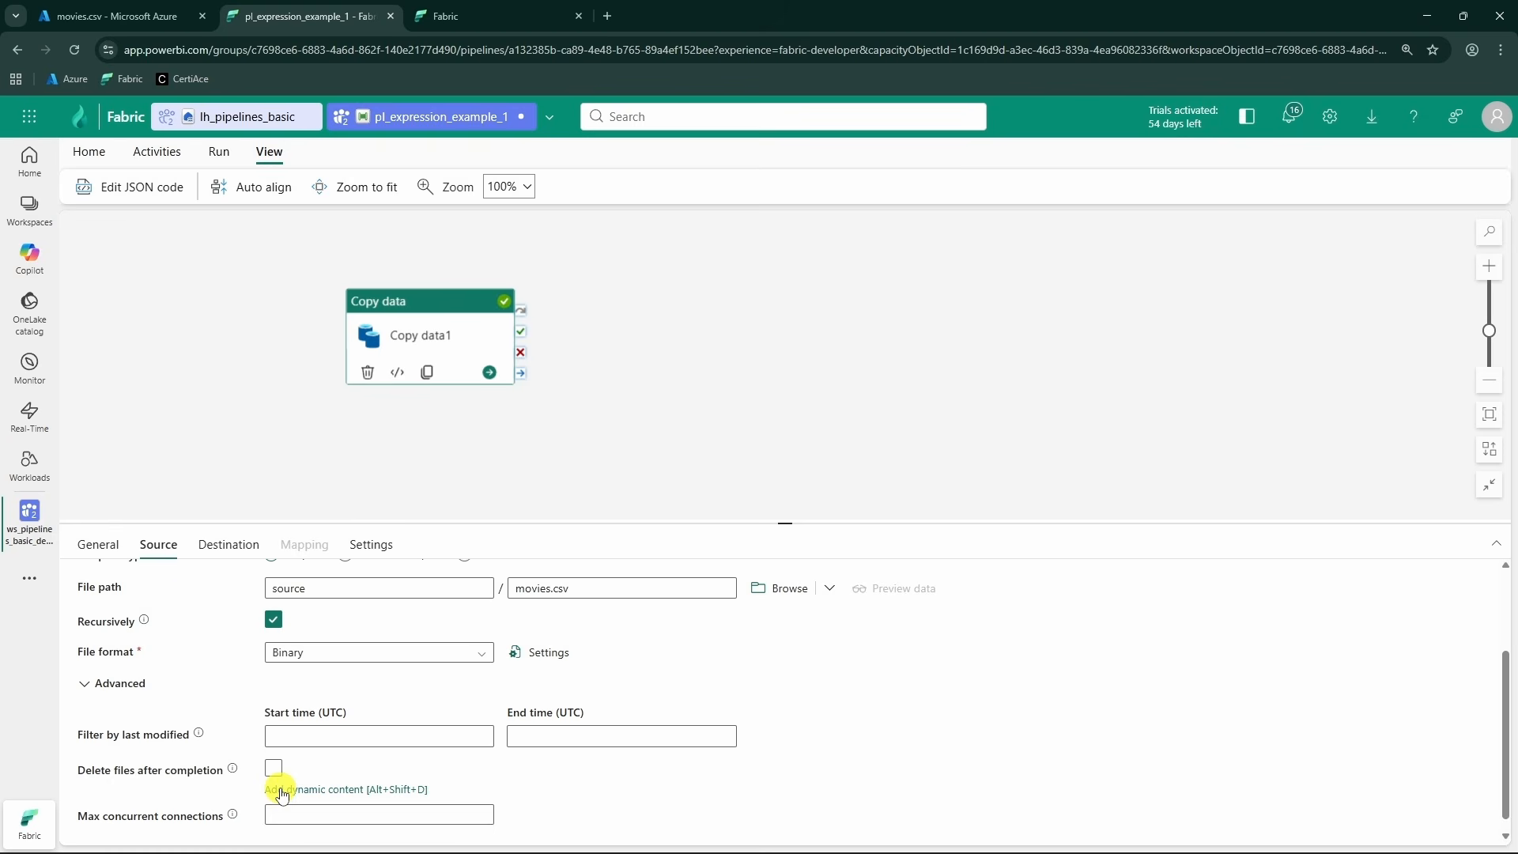
# - Open the expression builder for Delete files after completion and browse the collection and string functions
pyautogui.click(282, 790)
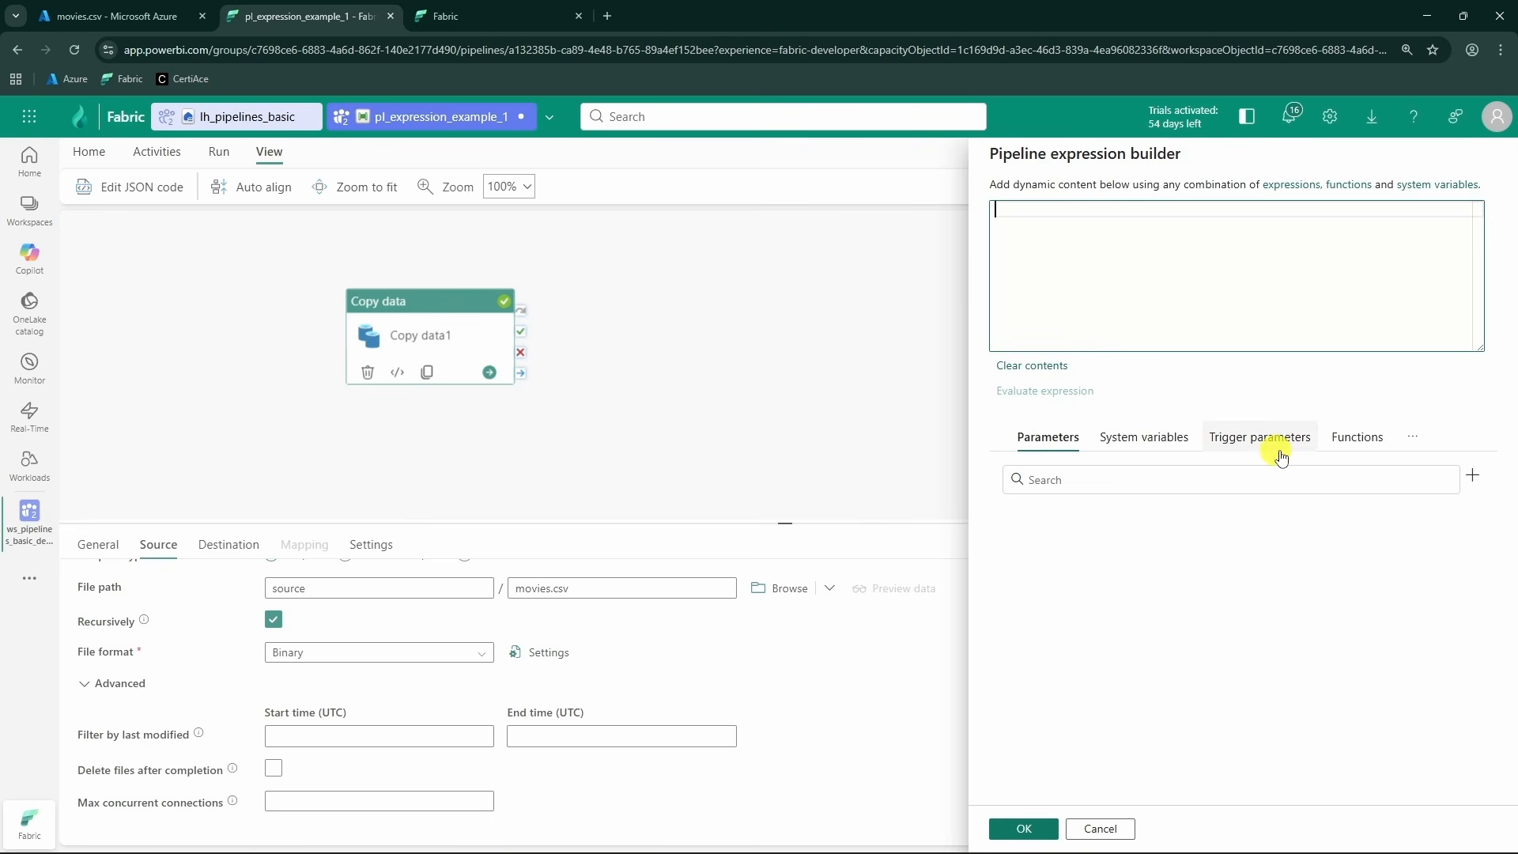
pyautogui.click(1351, 439)
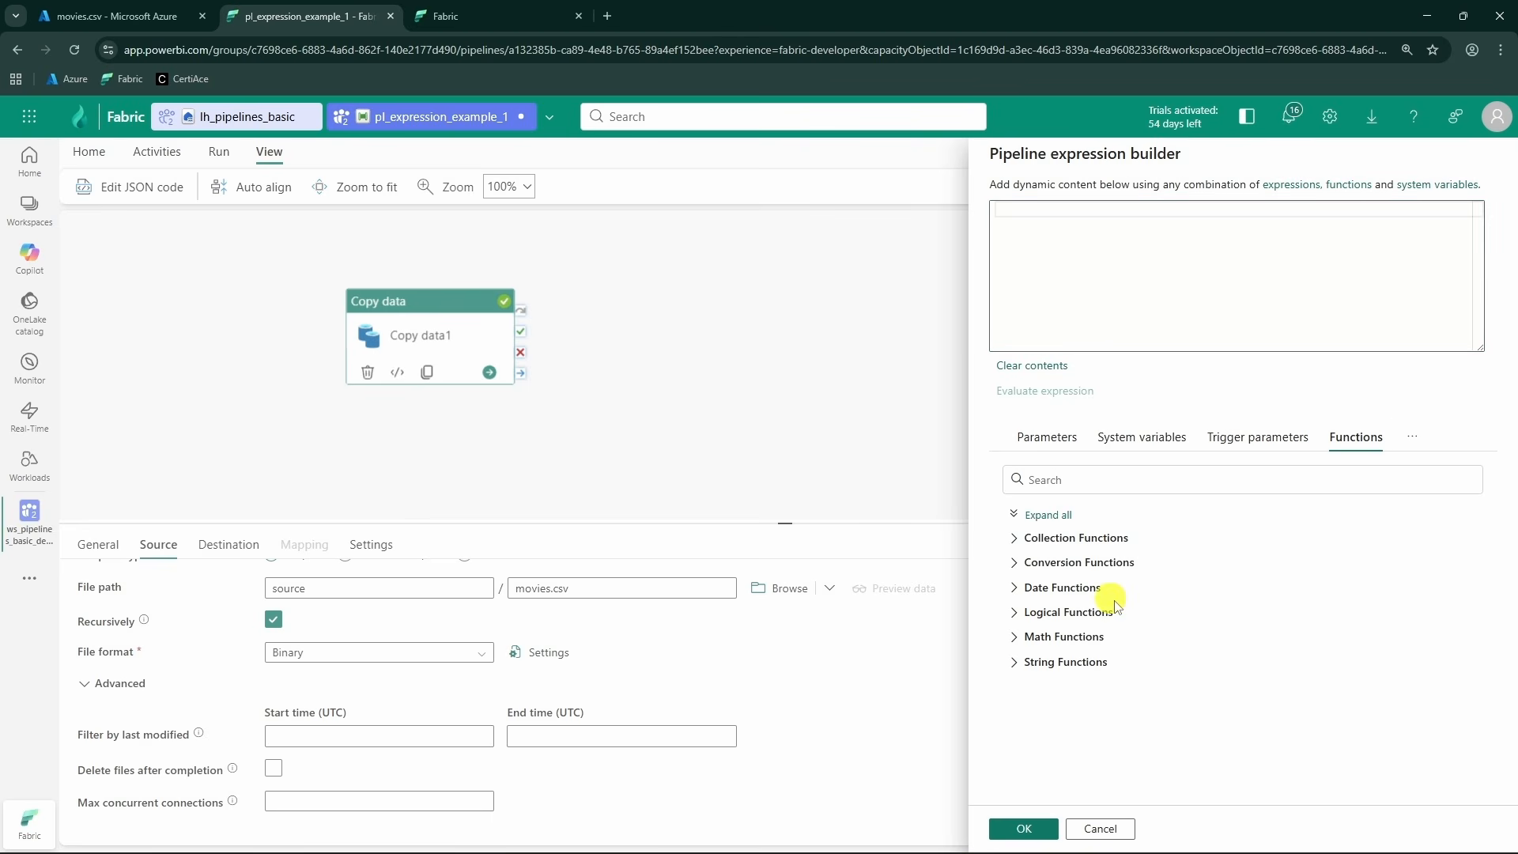
pyautogui.click(1014, 541)
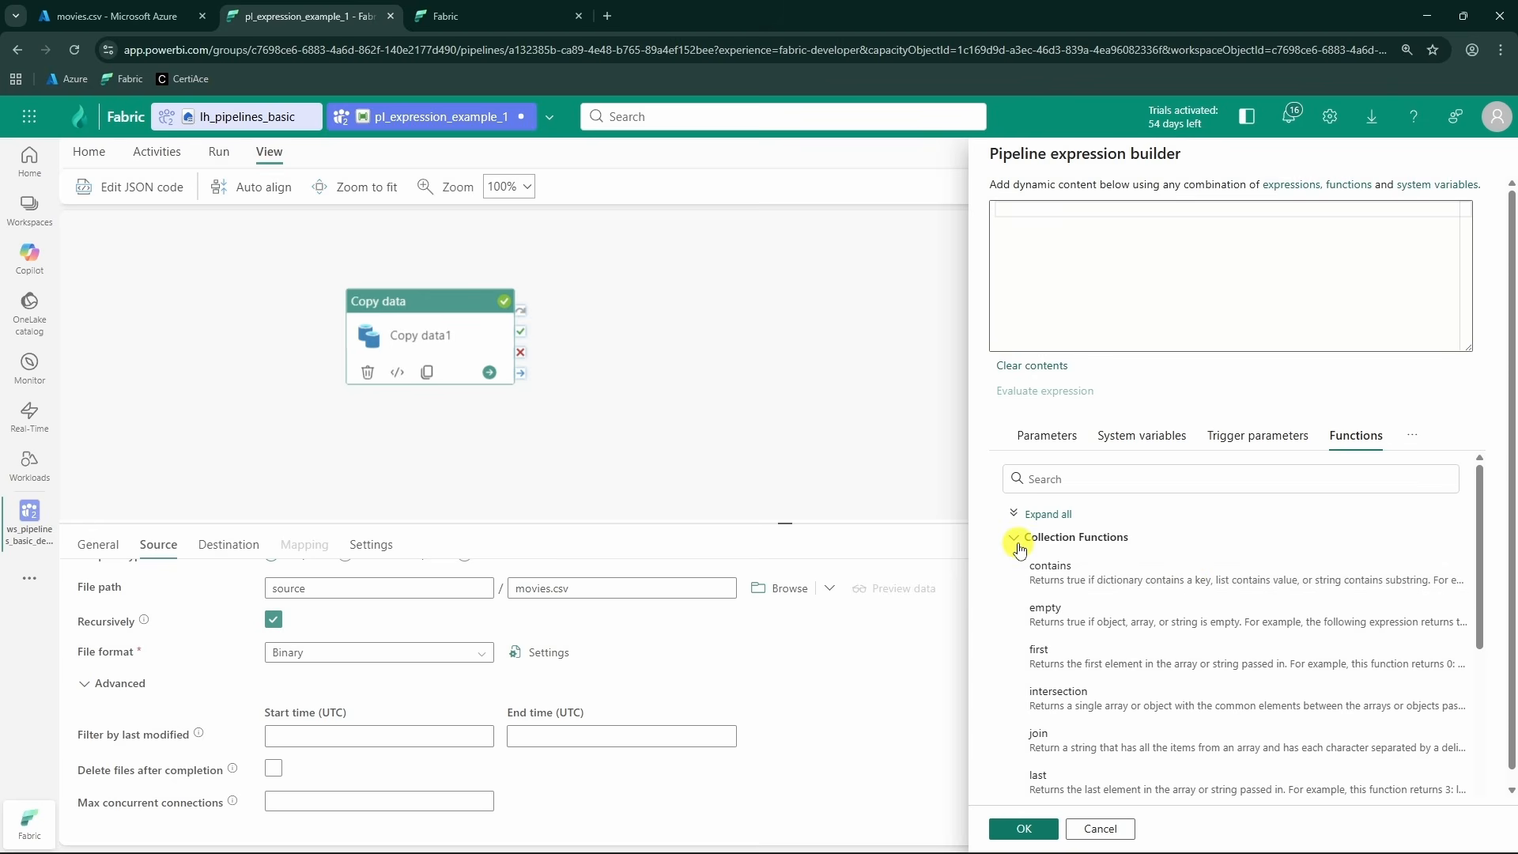
pyautogui.click(1014, 540)
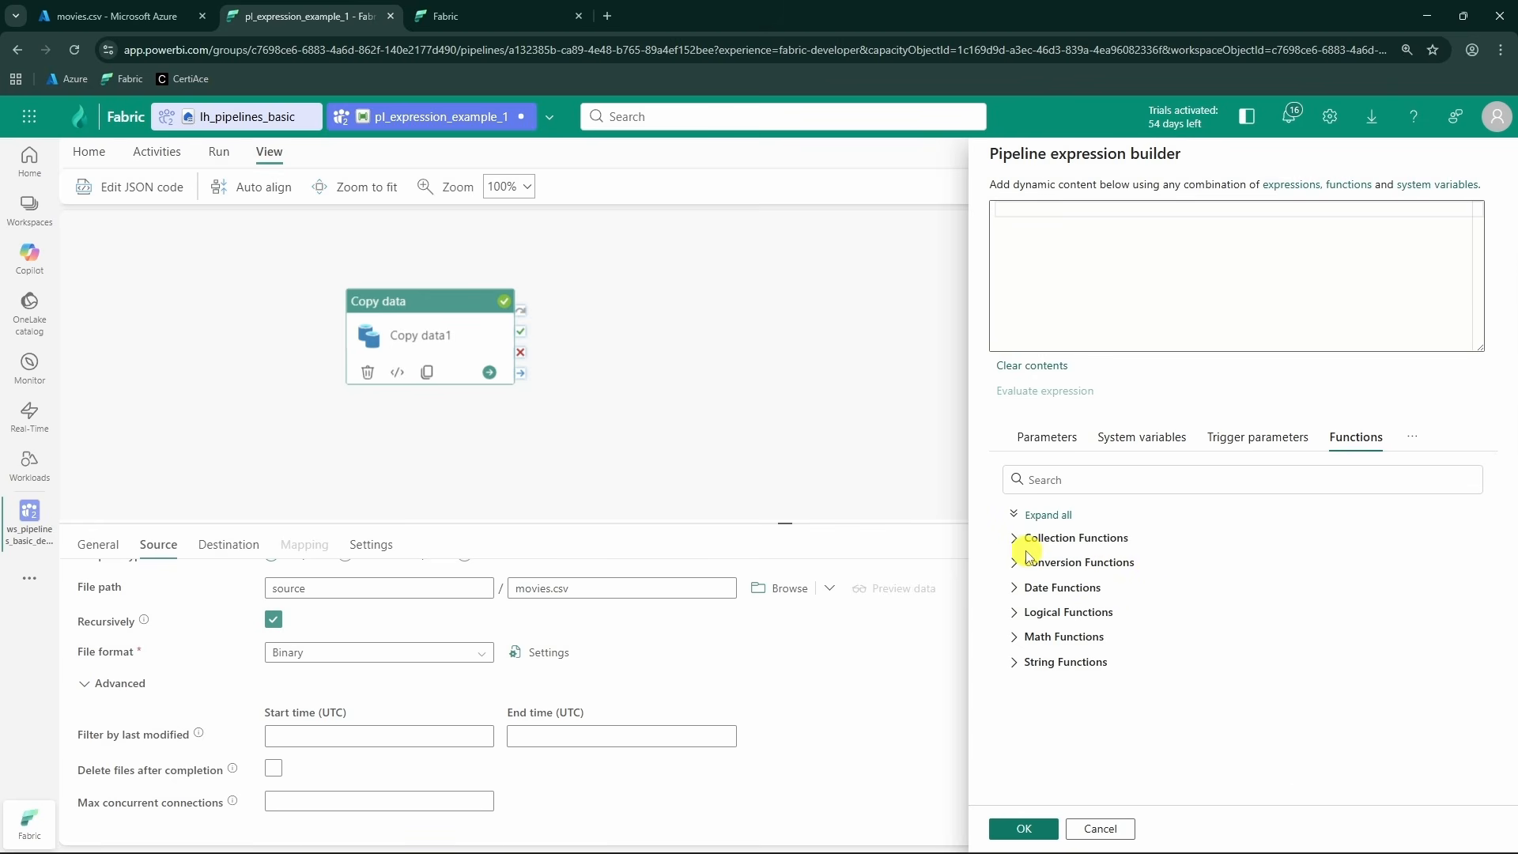
pyautogui.click(1012, 662)
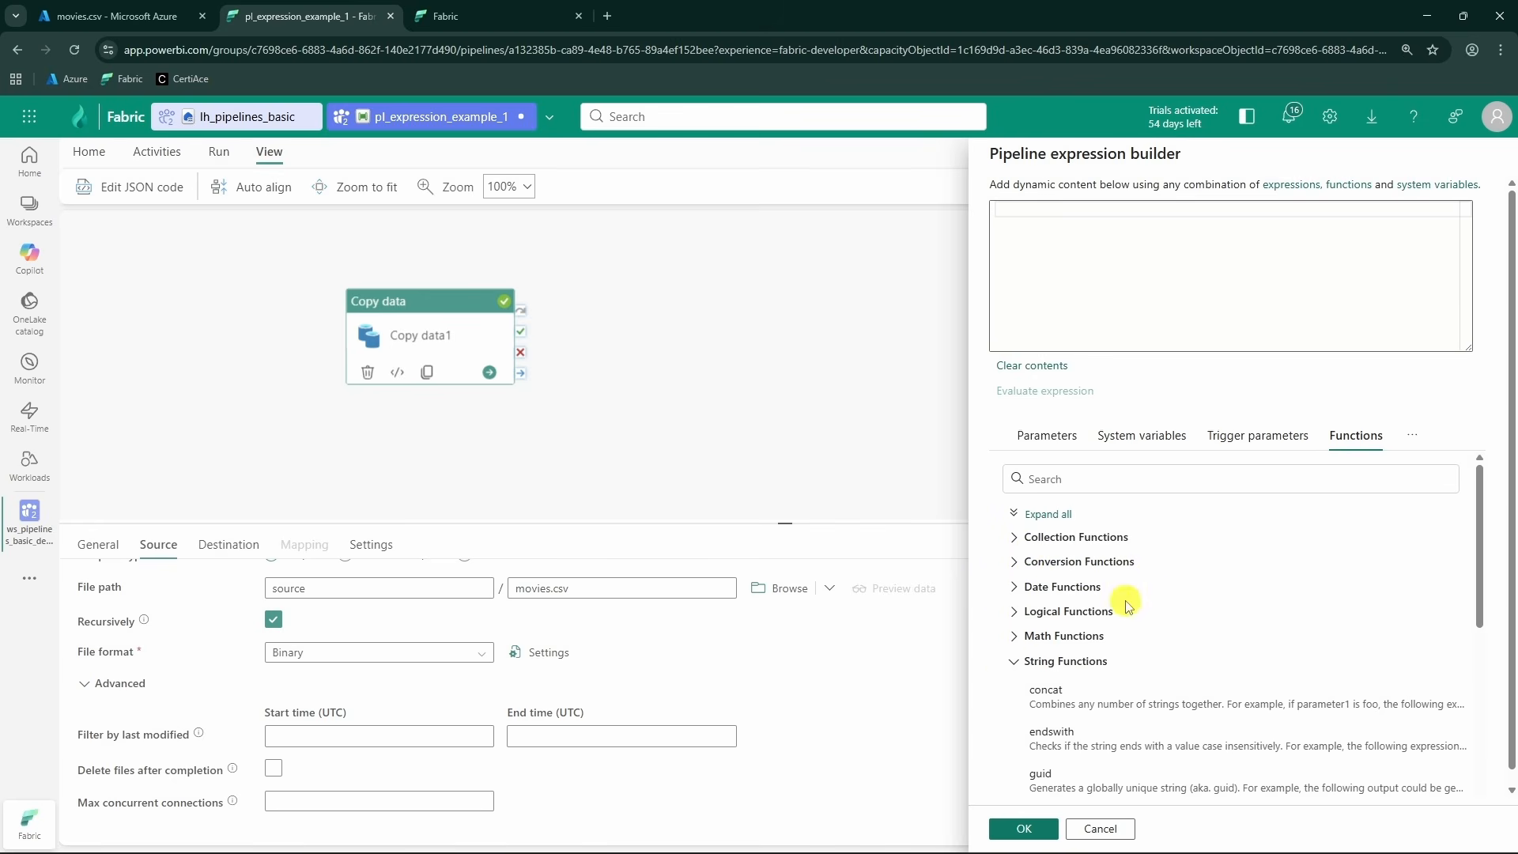
pyautogui.scroll(-3, 1125, 610)
pyautogui.scroll(2, 1136, 621)
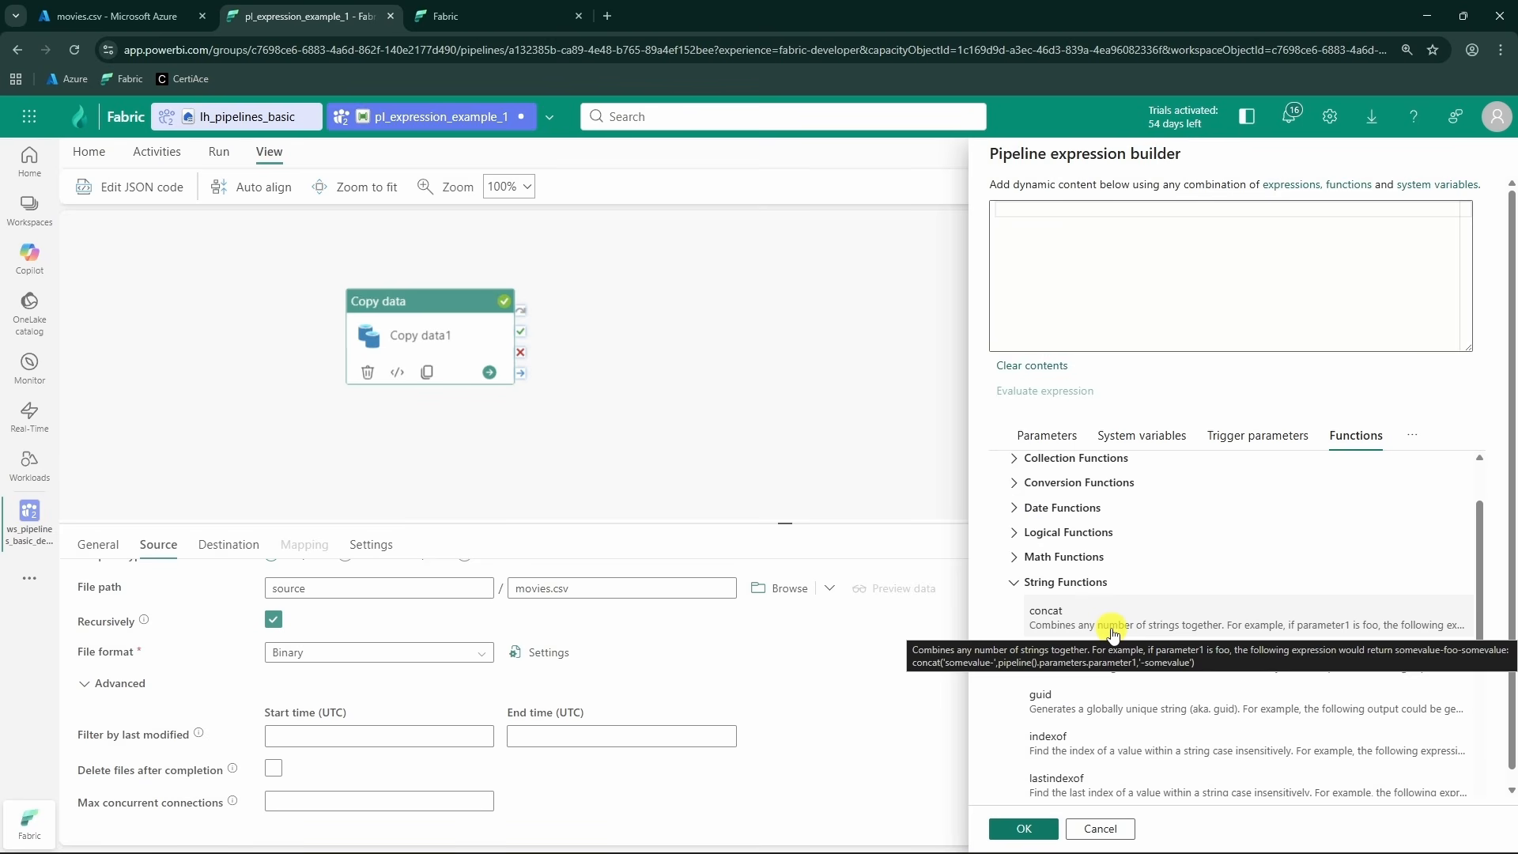
pyautogui.click(1014, 582)
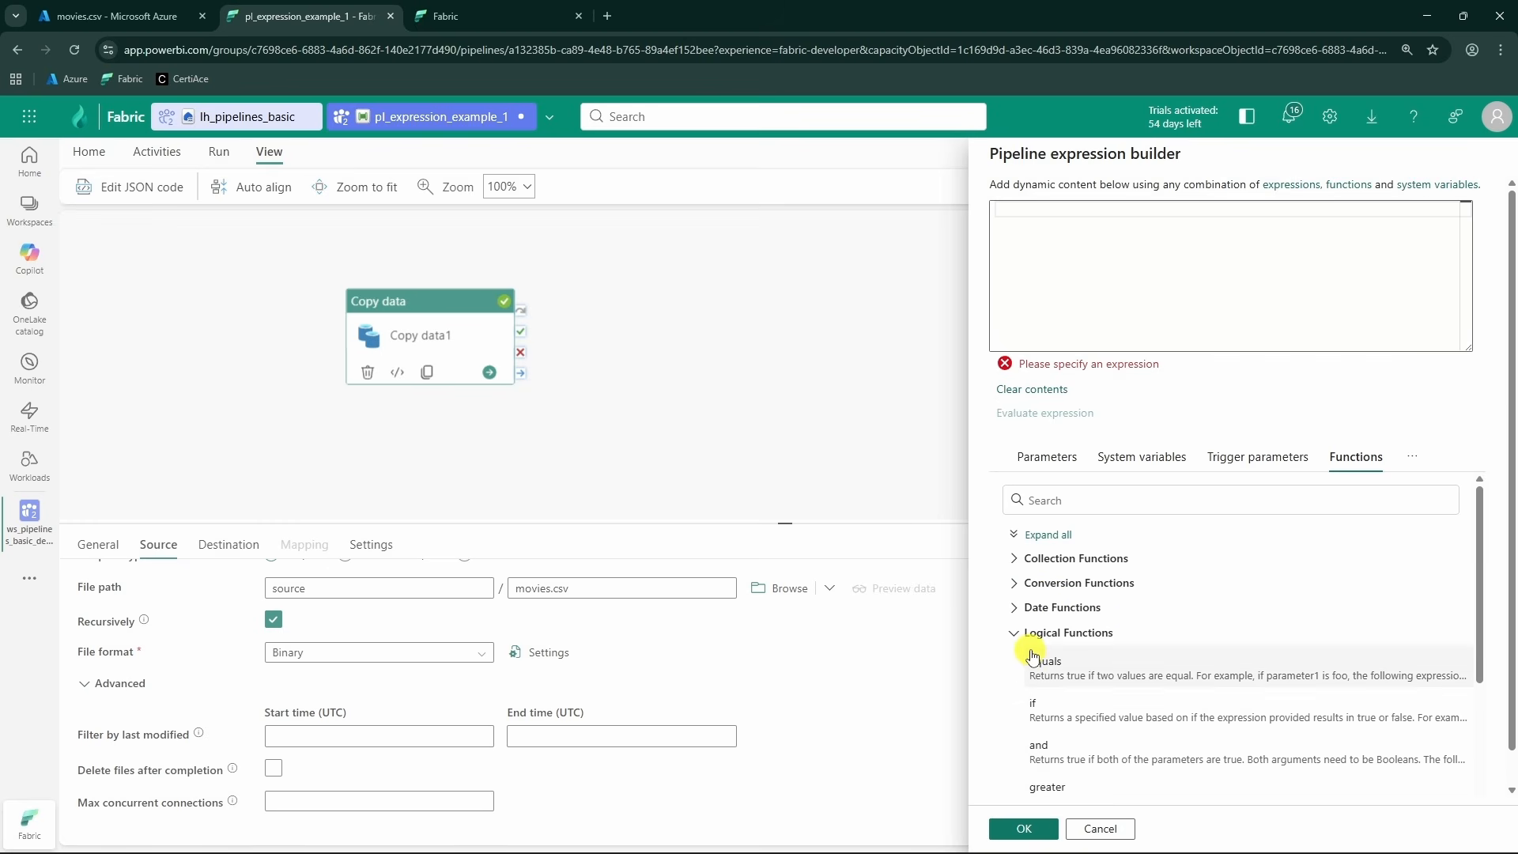
pyautogui.scroll(-1, 1161, 662)
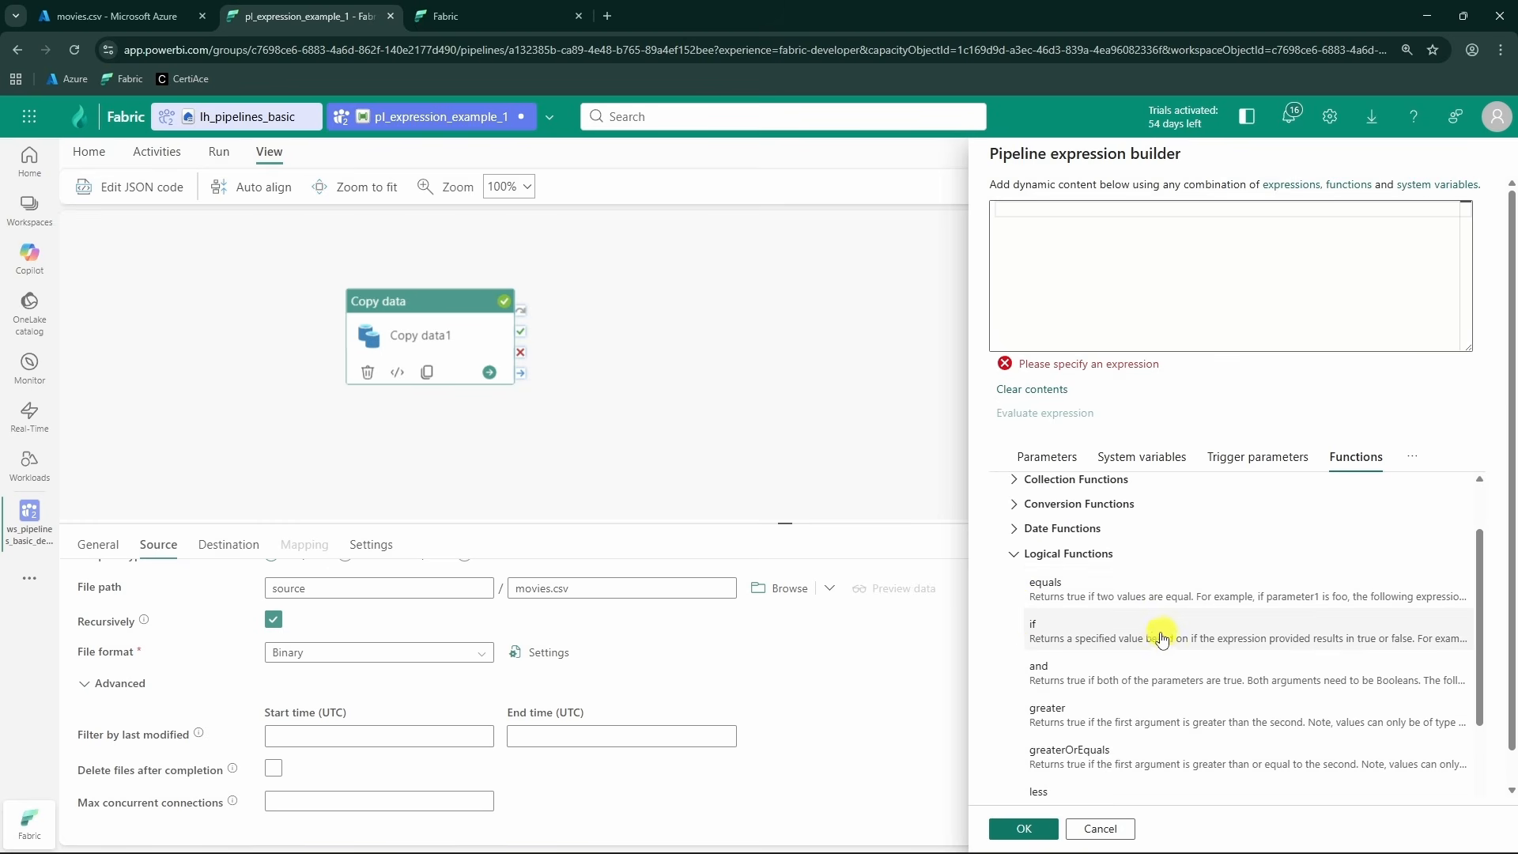
pyautogui.click(1064, 599)
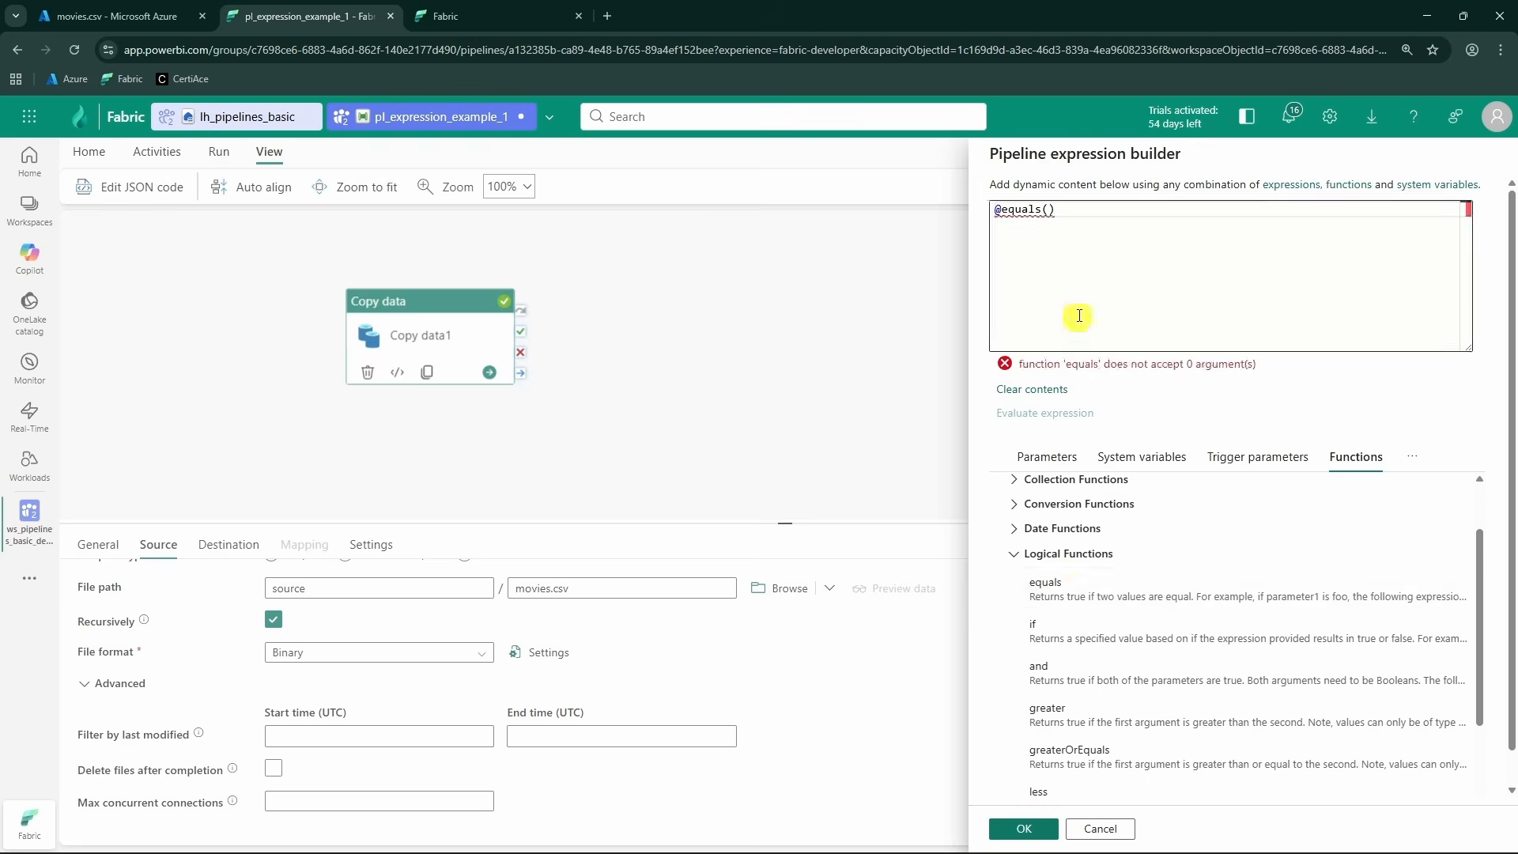
pyautogui.click(1050, 209)
pyautogui.write('1,1')
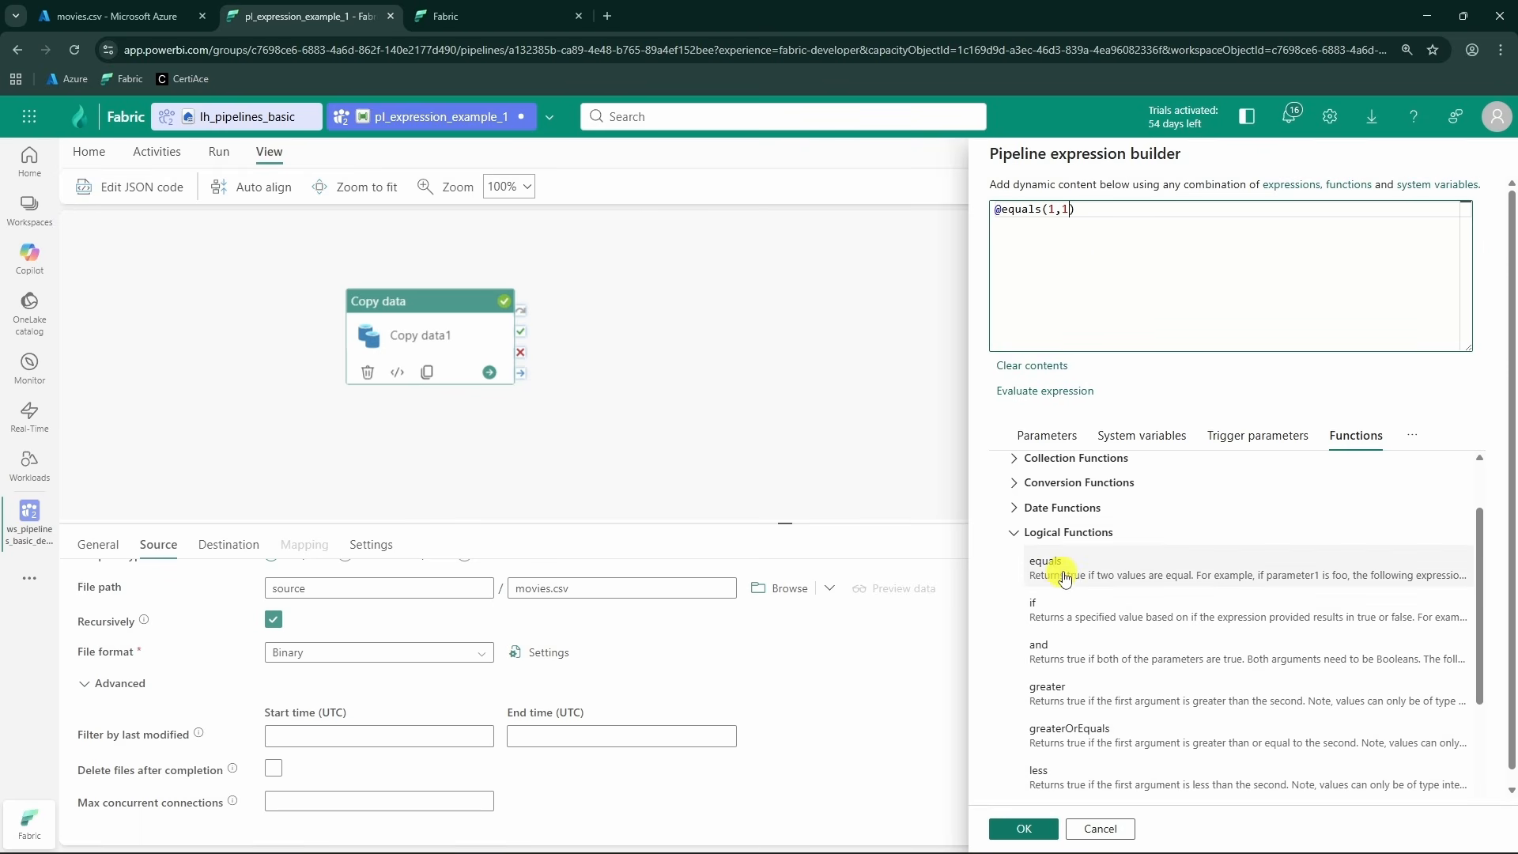
pyautogui.scroll(1, 1095, 581)
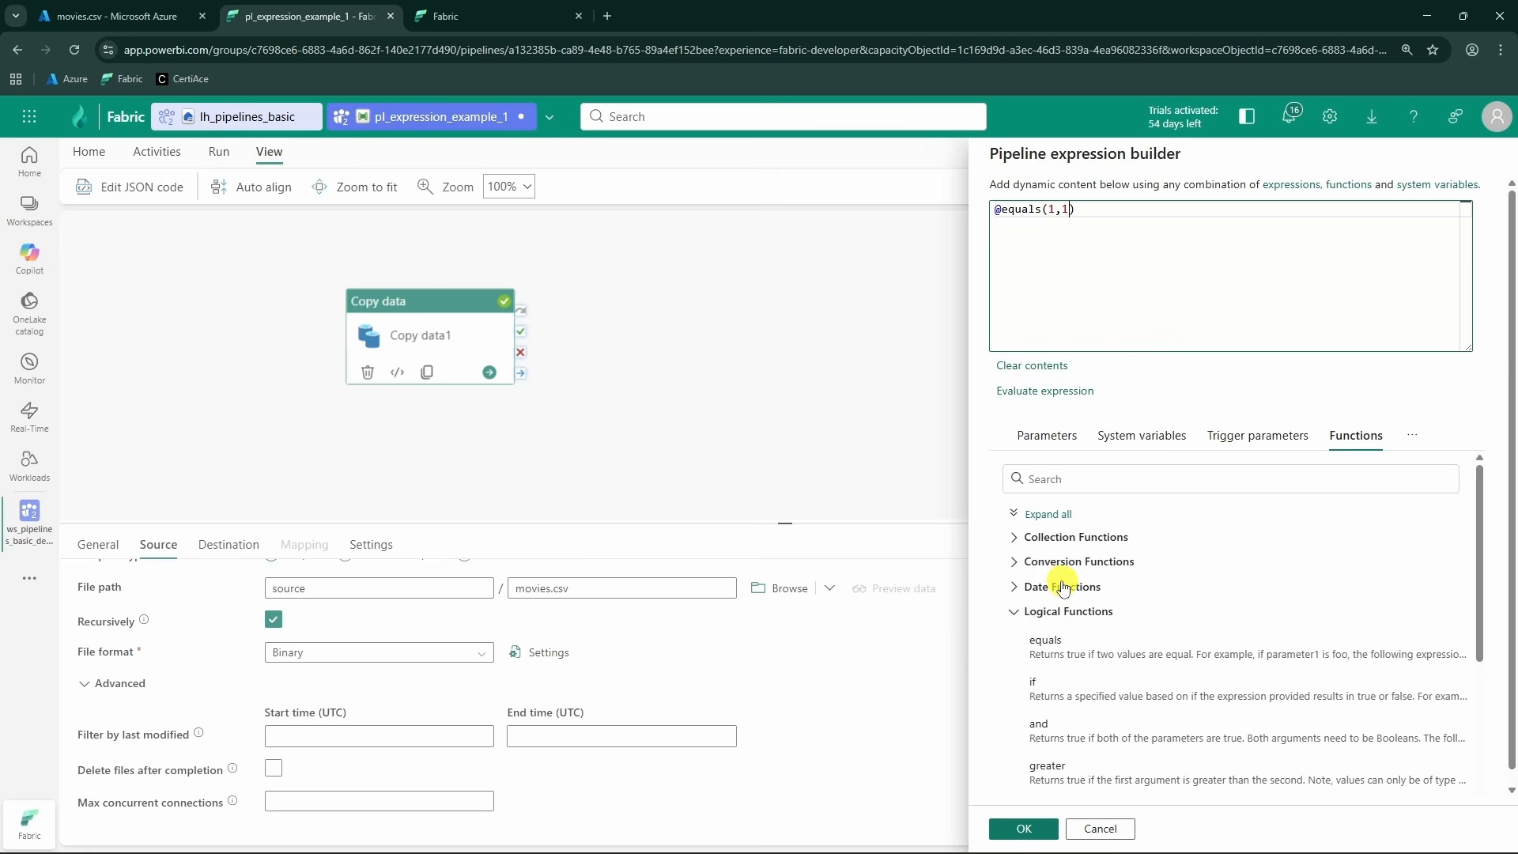
pyautogui.click(1100, 828)
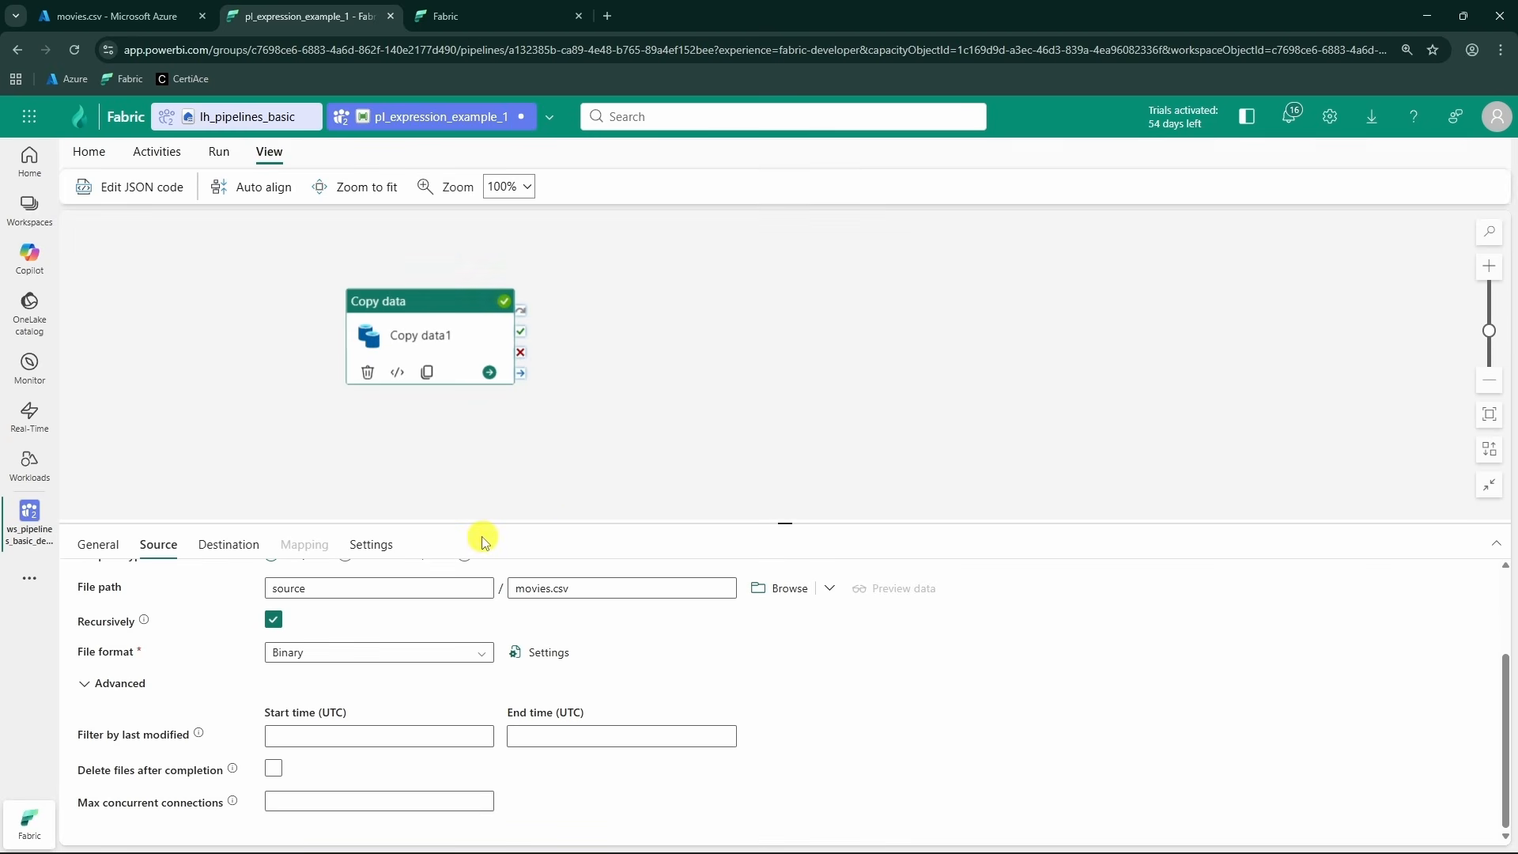
# - Examine the source definition down to its file name and folder path in the JSON code, and return to Copy data1's source settings
pyautogui.click(147, 187)
pyautogui.scroll(-2, 493, 494)
pyautogui.scroll(-4, 493, 494)
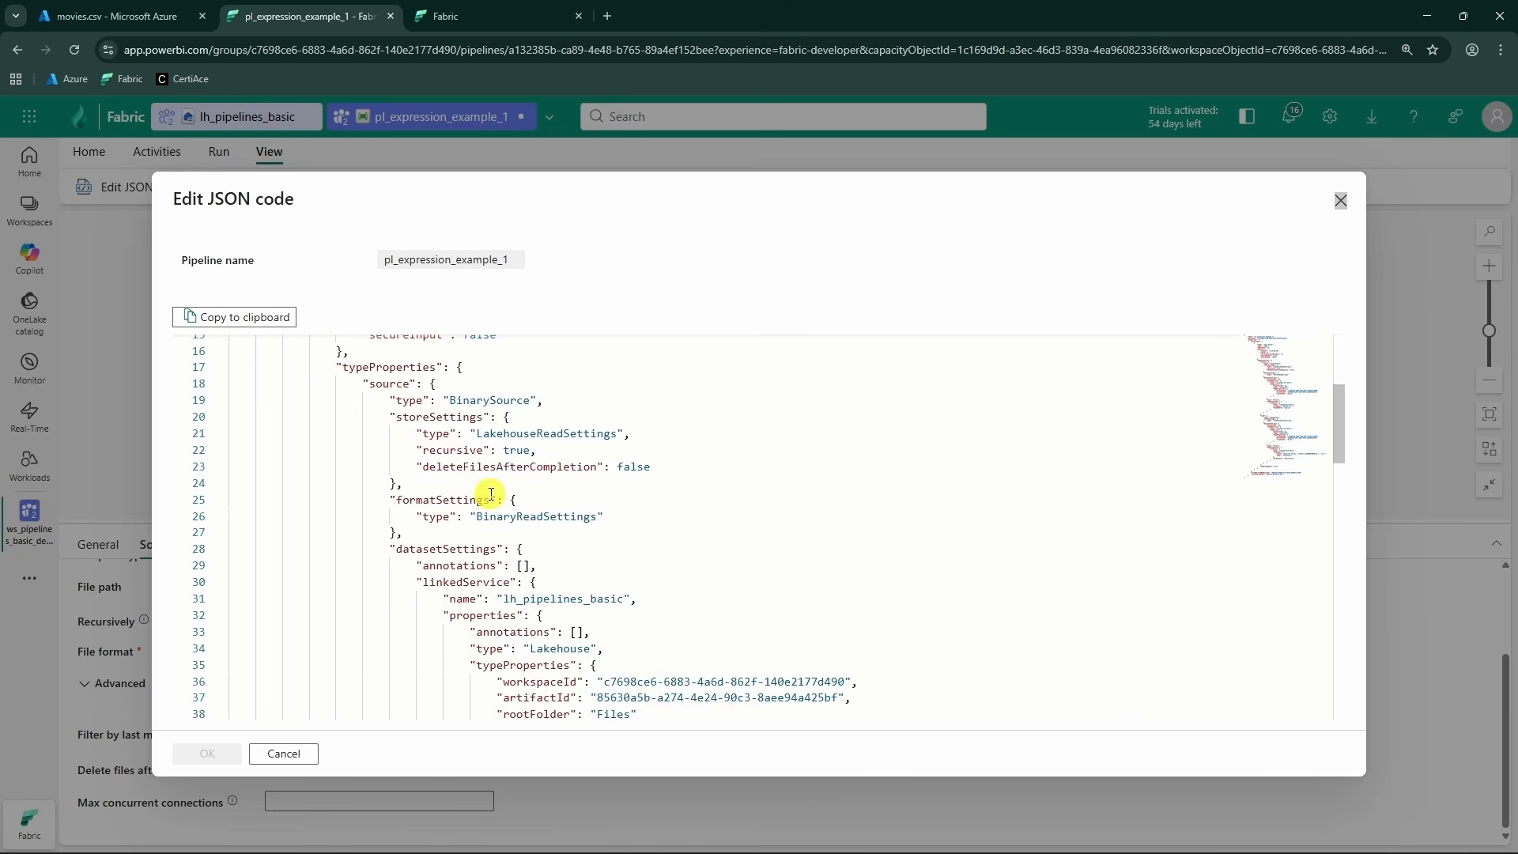
pyautogui.scroll(-2, 541, 504)
pyautogui.scroll(-2, 542, 504)
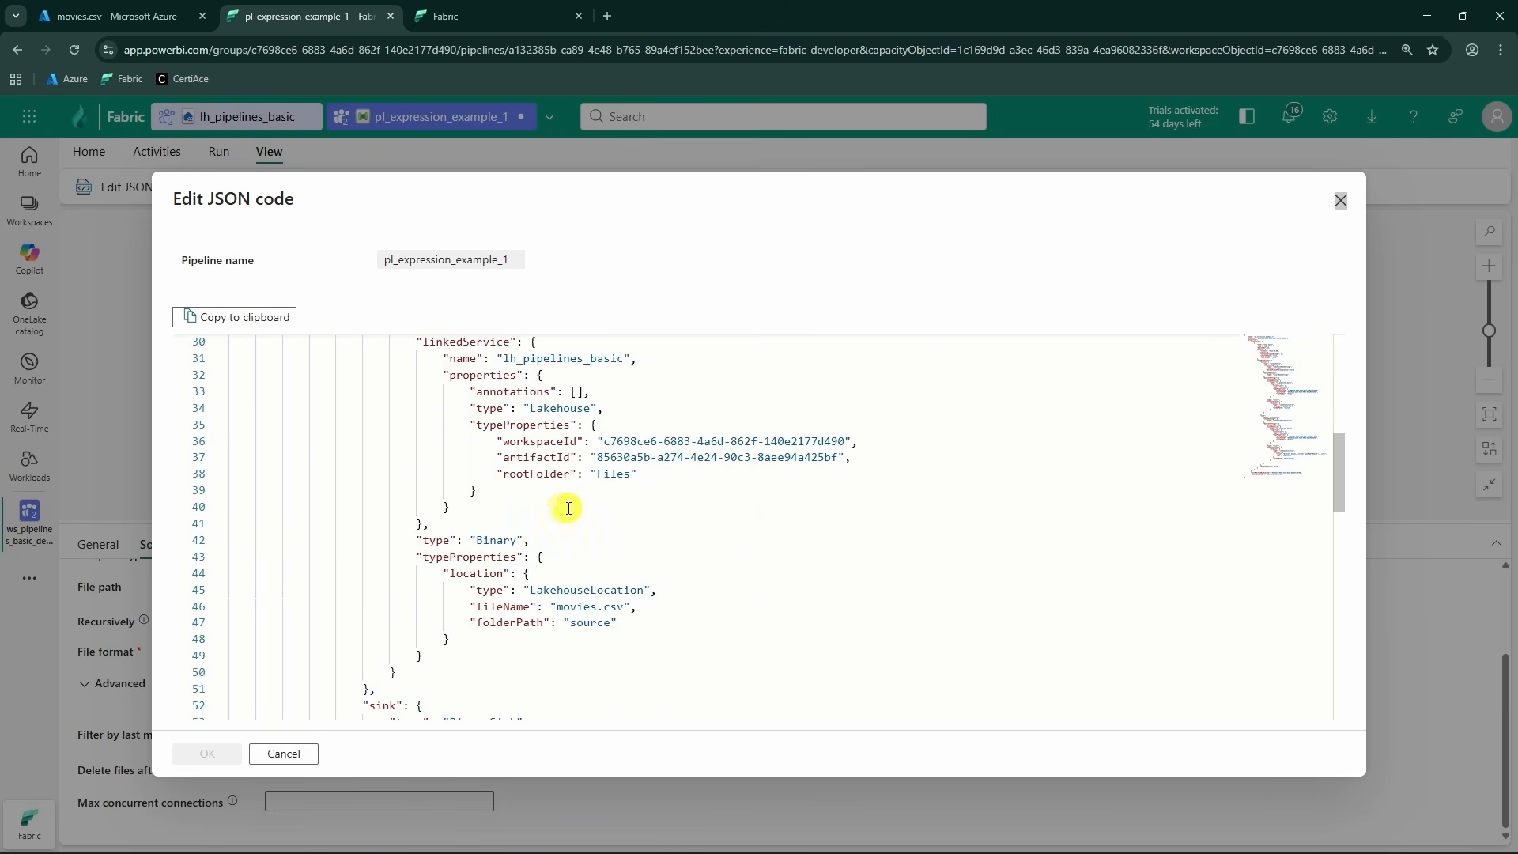
pyautogui.click(1339, 201)
pyautogui.scroll(2, 427, 685)
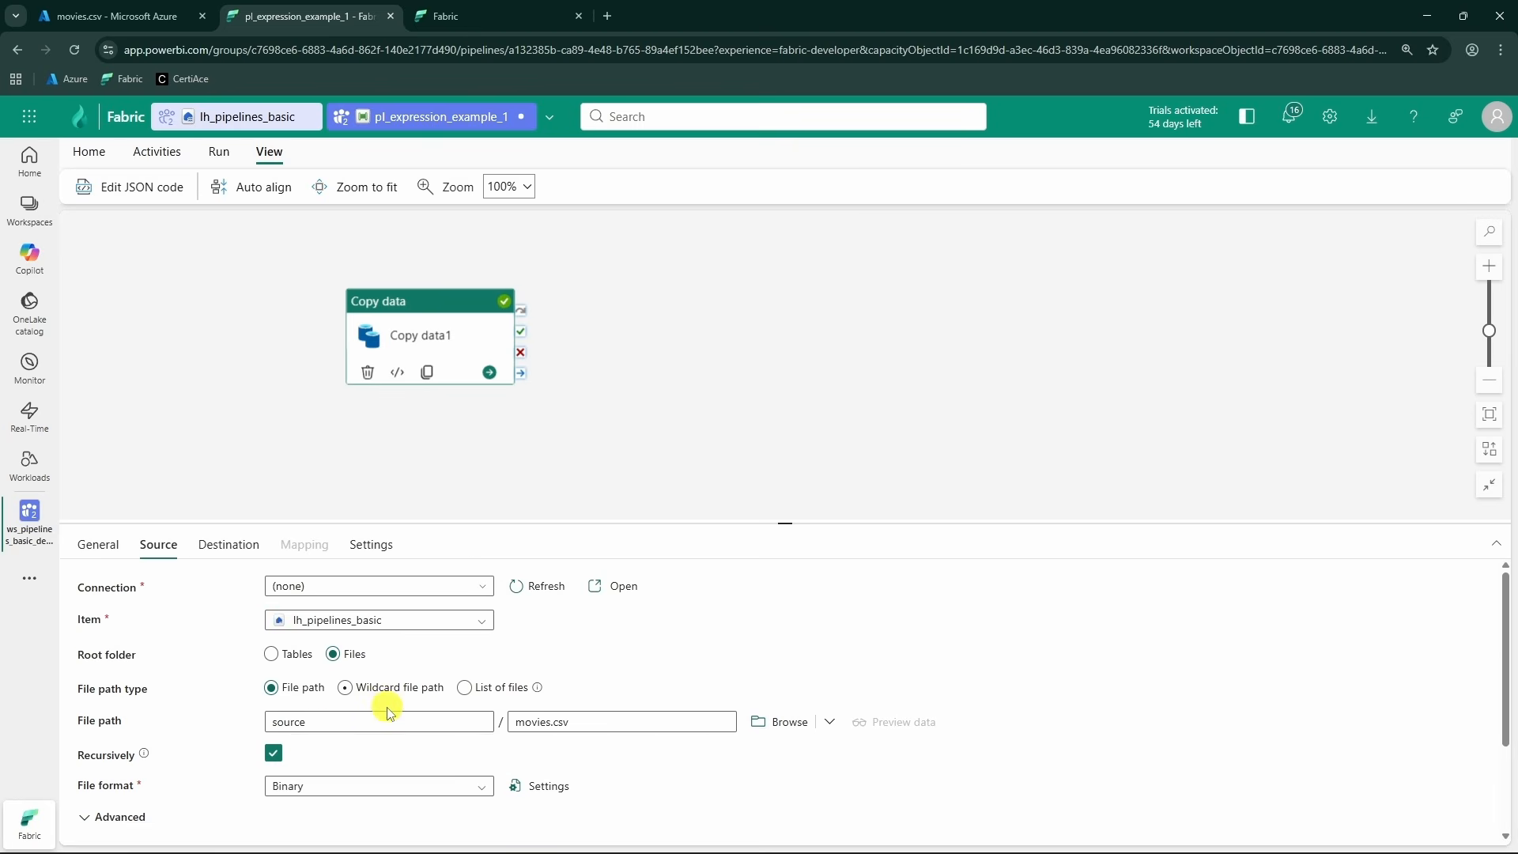
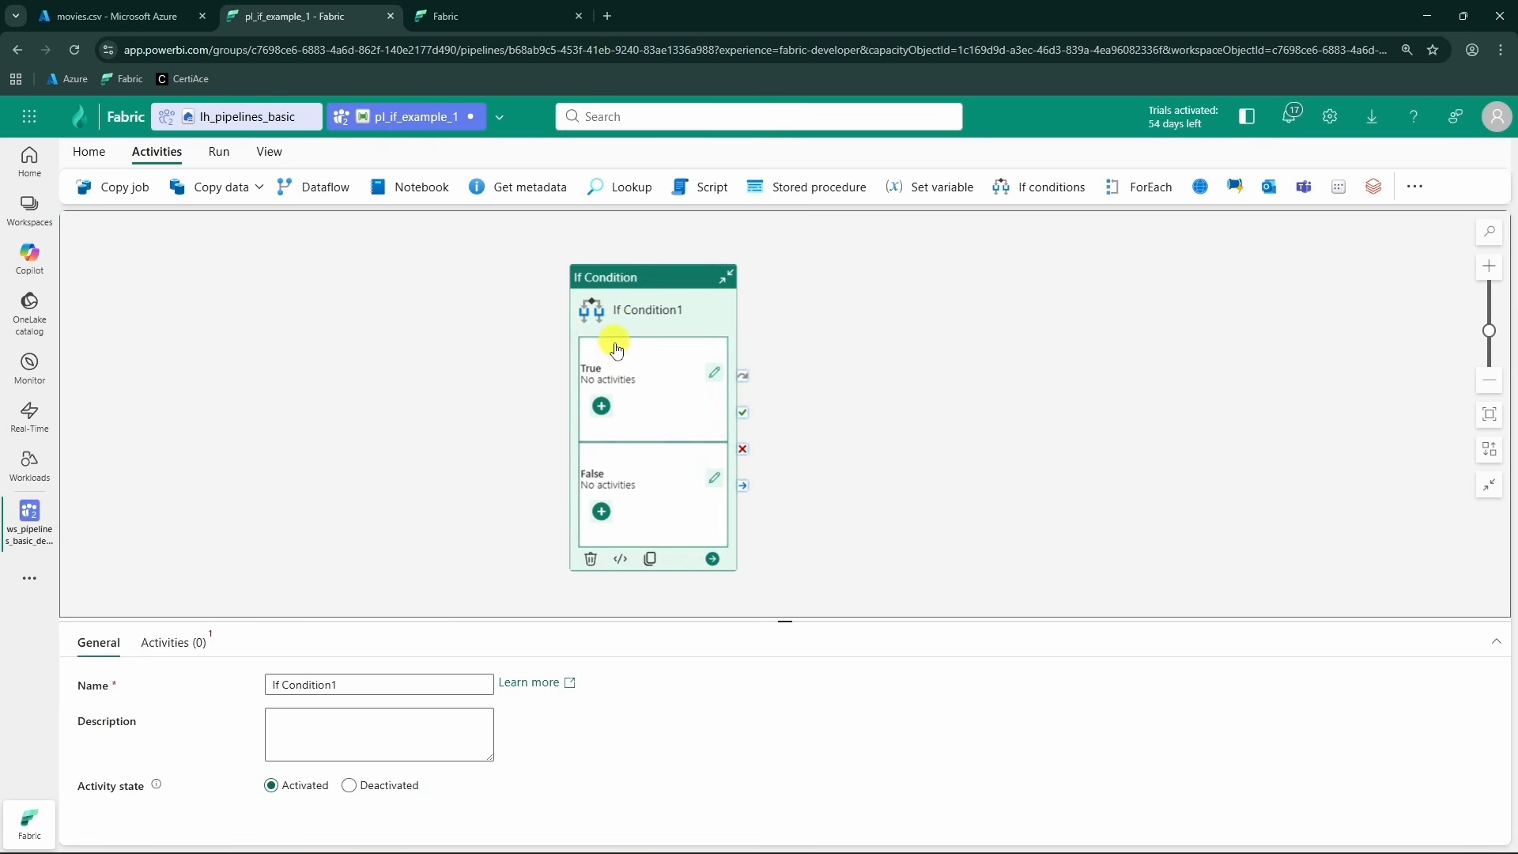
# - Add a Wait activity to the True branch of If Condition1 and name it true
pyautogui.click(598, 407)
pyautogui.scroll(-2, 659, 637)
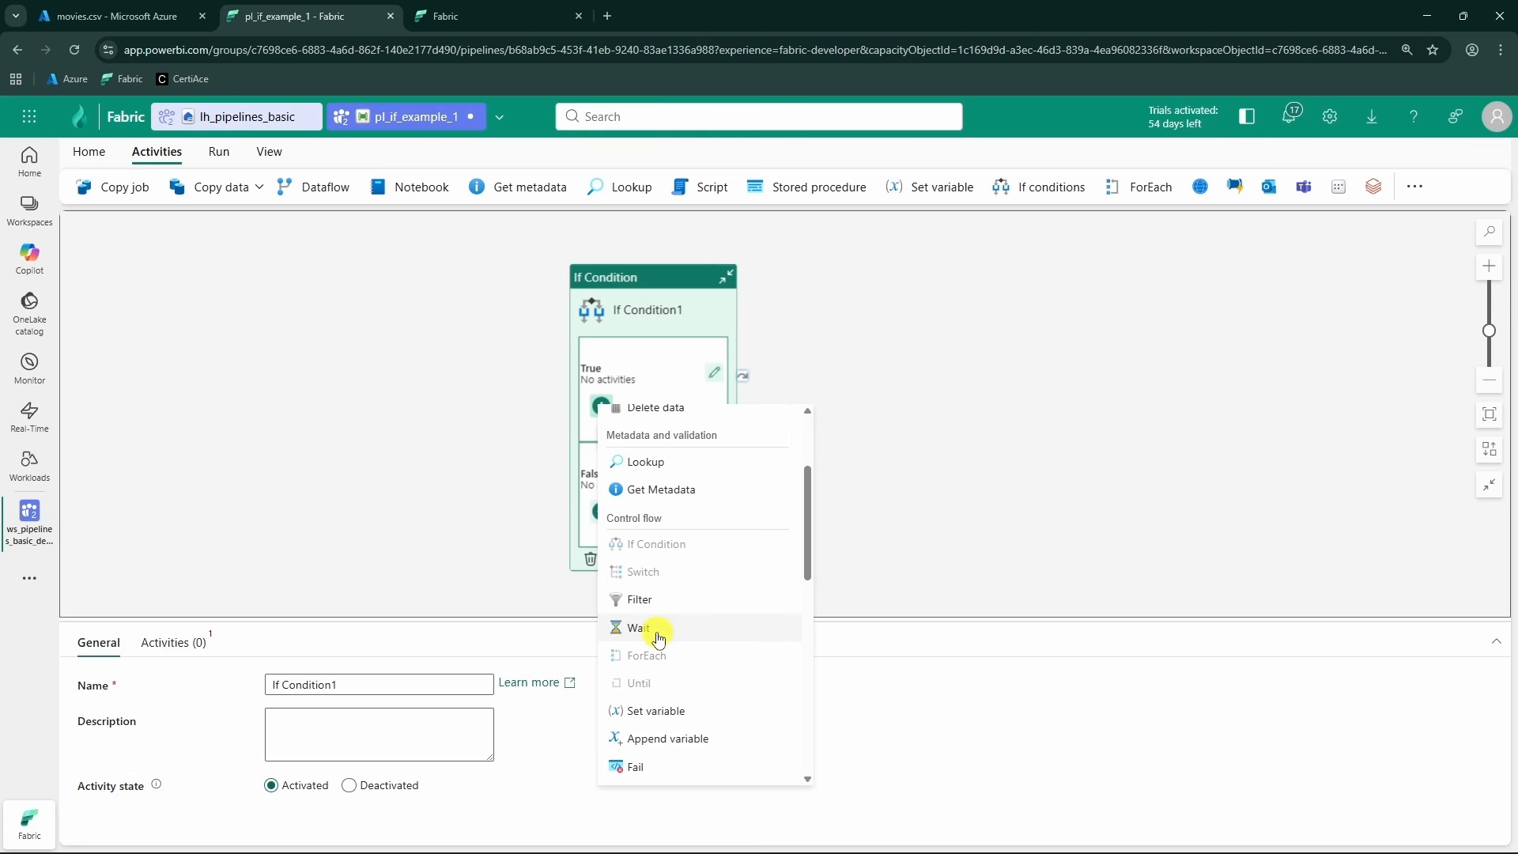
pyautogui.click(657, 637)
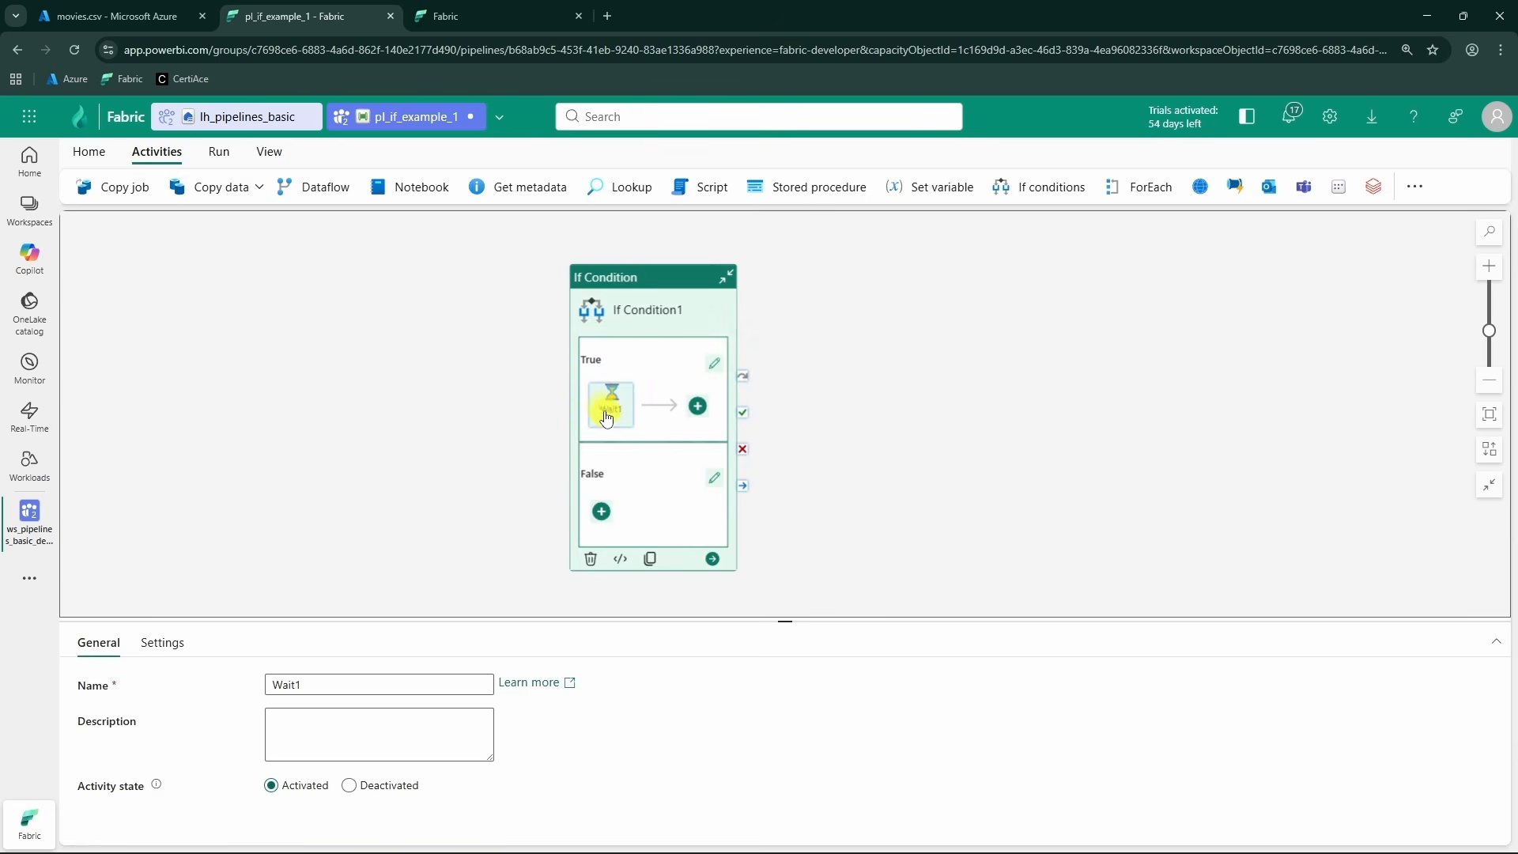
pyautogui.moveTo(329, 687); pyautogui.dragTo(239, 692)
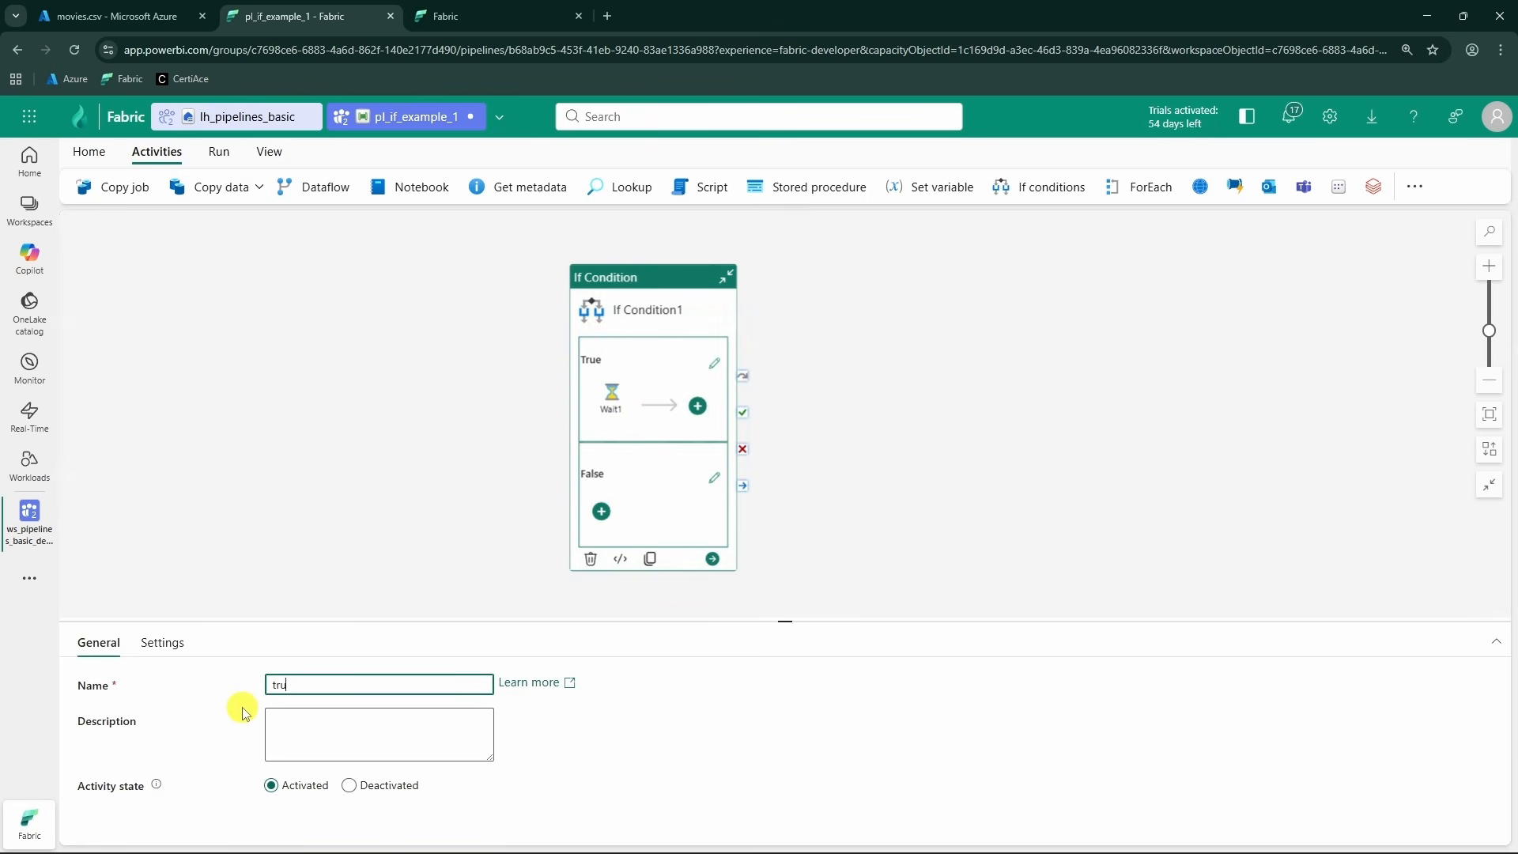
# - Add a Wait activity to the False branch of If Condition1 and name it false
pyautogui.click(601, 512)
pyautogui.scroll(-2, 680, 601)
pyautogui.click(654, 693)
pyautogui.click(610, 506)
pyautogui.moveTo(329, 684); pyautogui.dragTo(208, 688)
pyautogui.write('false')
pyautogui.click(434, 485)
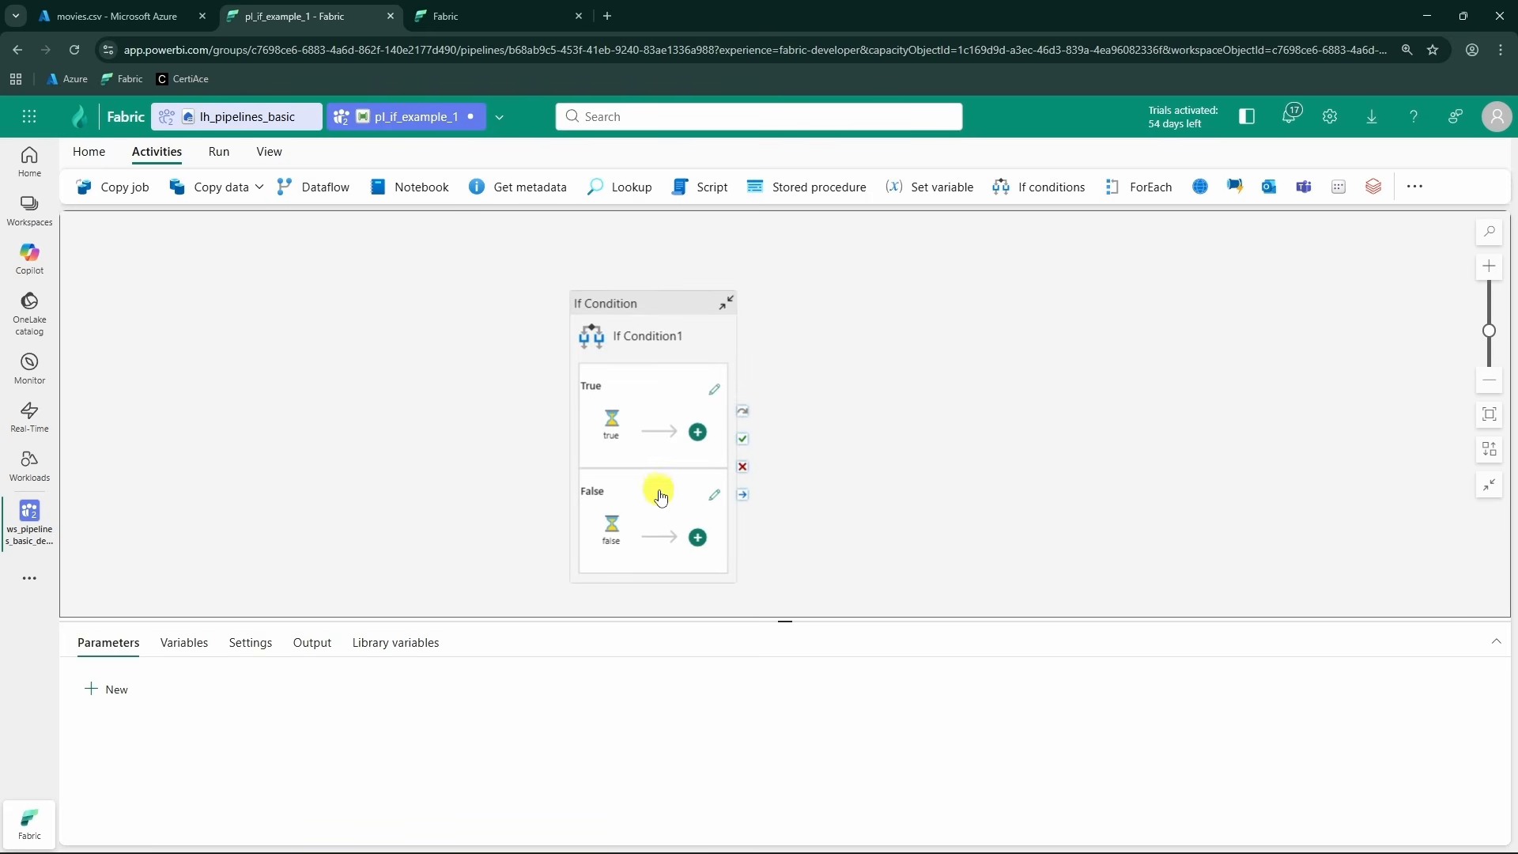
# - Inspect the activities inside If Condition1's True branch, return to the main canvas, and display If Condition1's activities settings
pyautogui.click(716, 392)
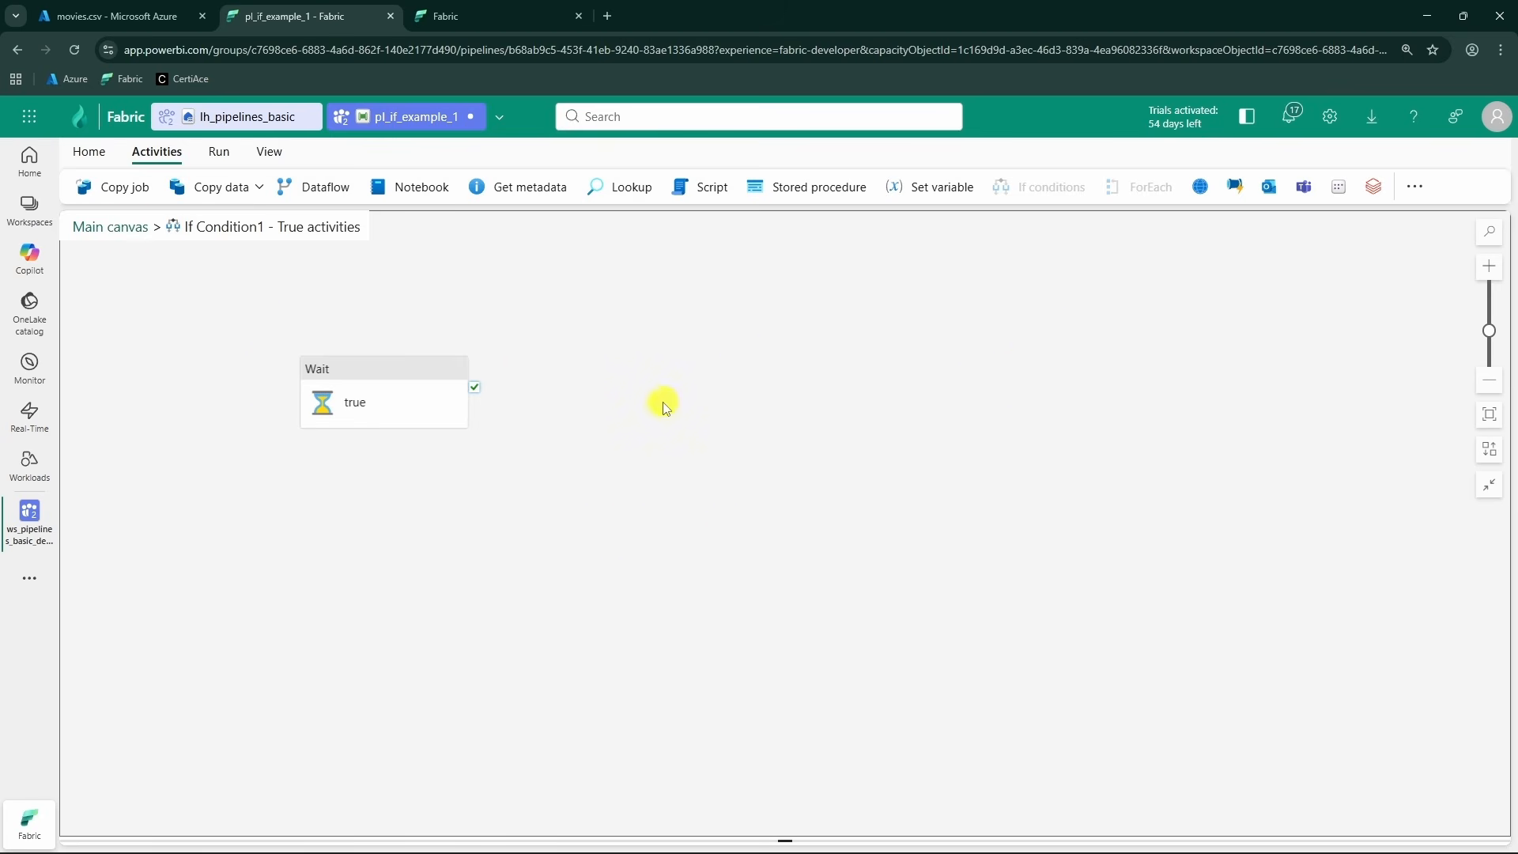
pyautogui.click(129, 229)
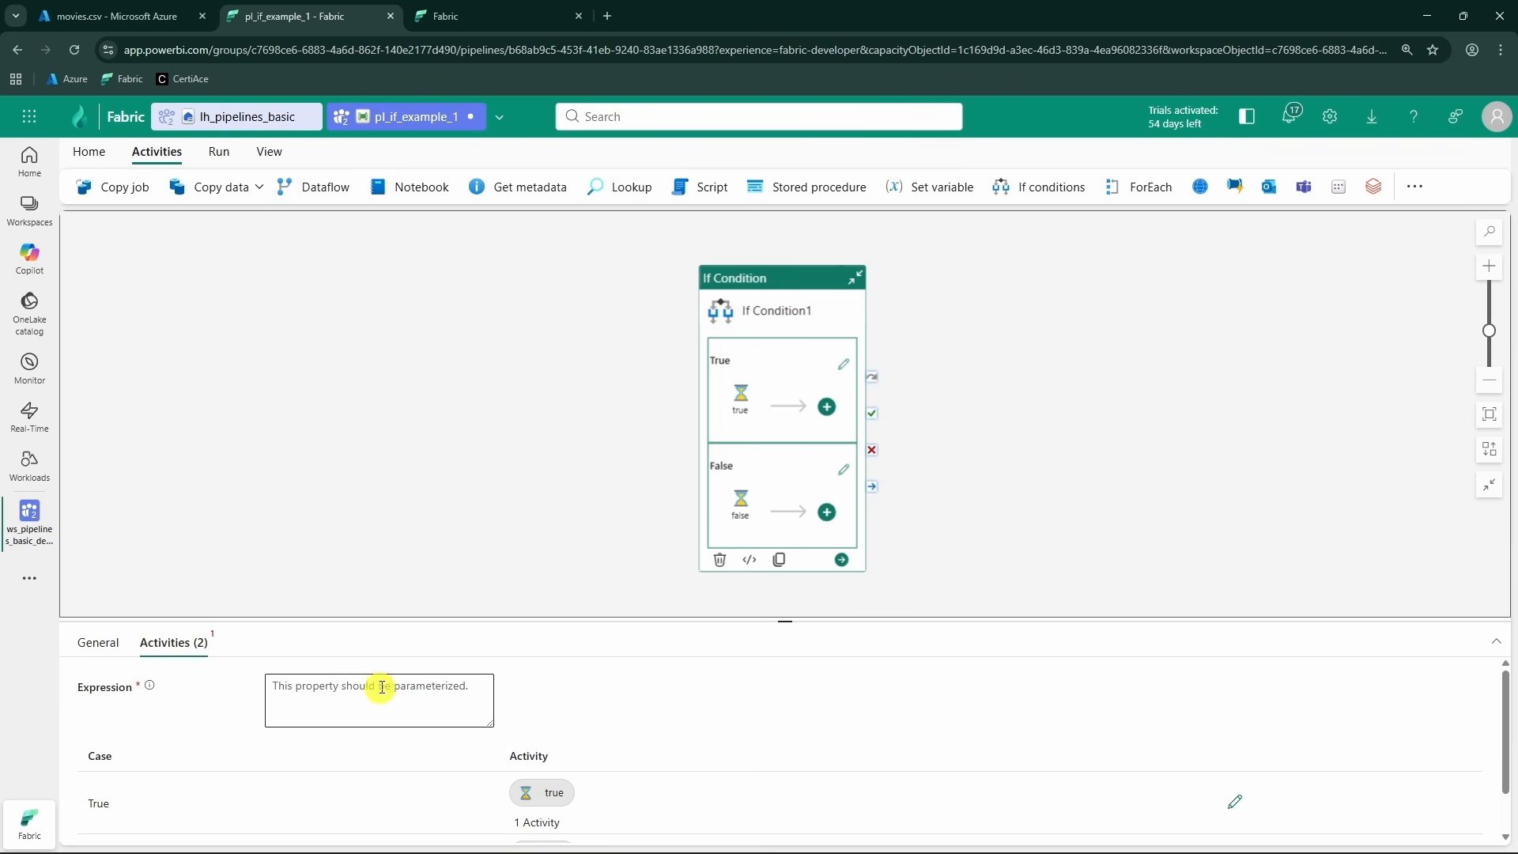
pyautogui.click(590, 413)
pyautogui.click(780, 330)
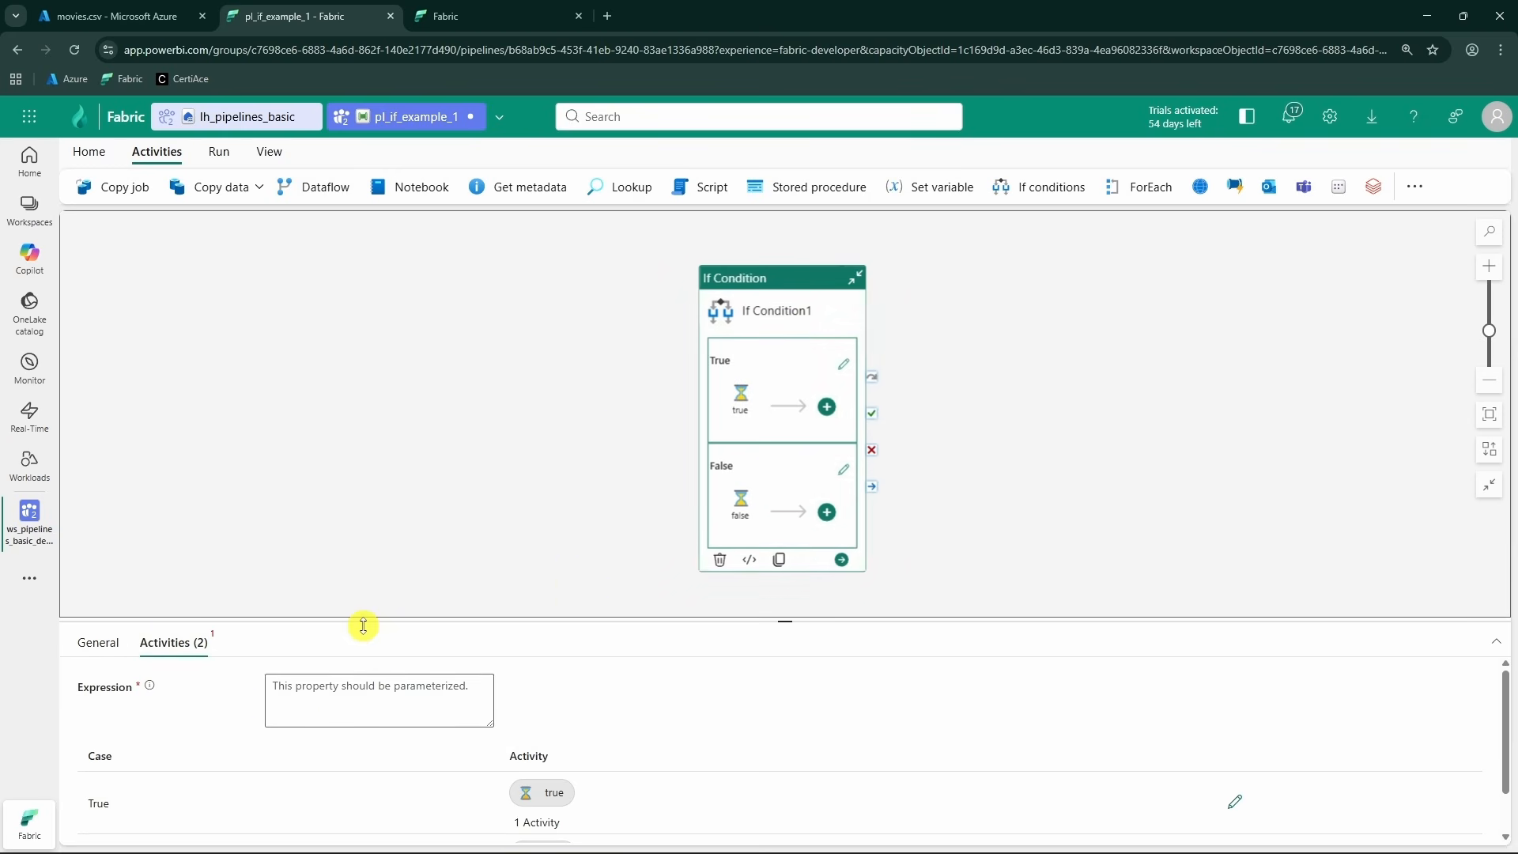
# - Enlarge the settings area of If Condition1 and review the Expression property and its description
pyautogui.moveTo(363, 624); pyautogui.dragTo(403, 538)
pyautogui.moveTo(538, 458); pyautogui.dragTo(542, 406)
pyautogui.click(369, 603)
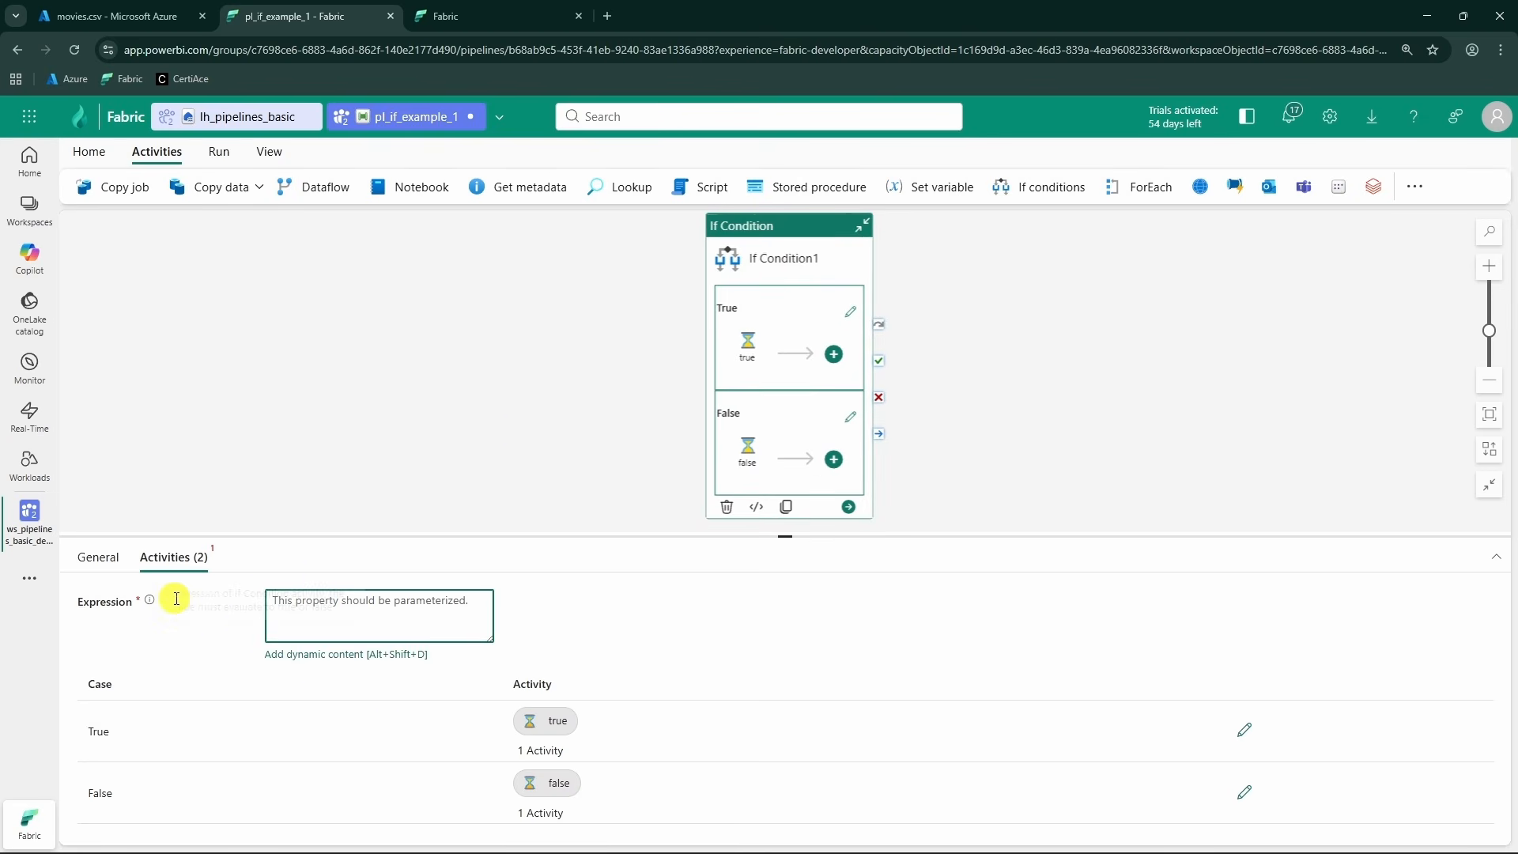
pyautogui.moveTo(149, 604)
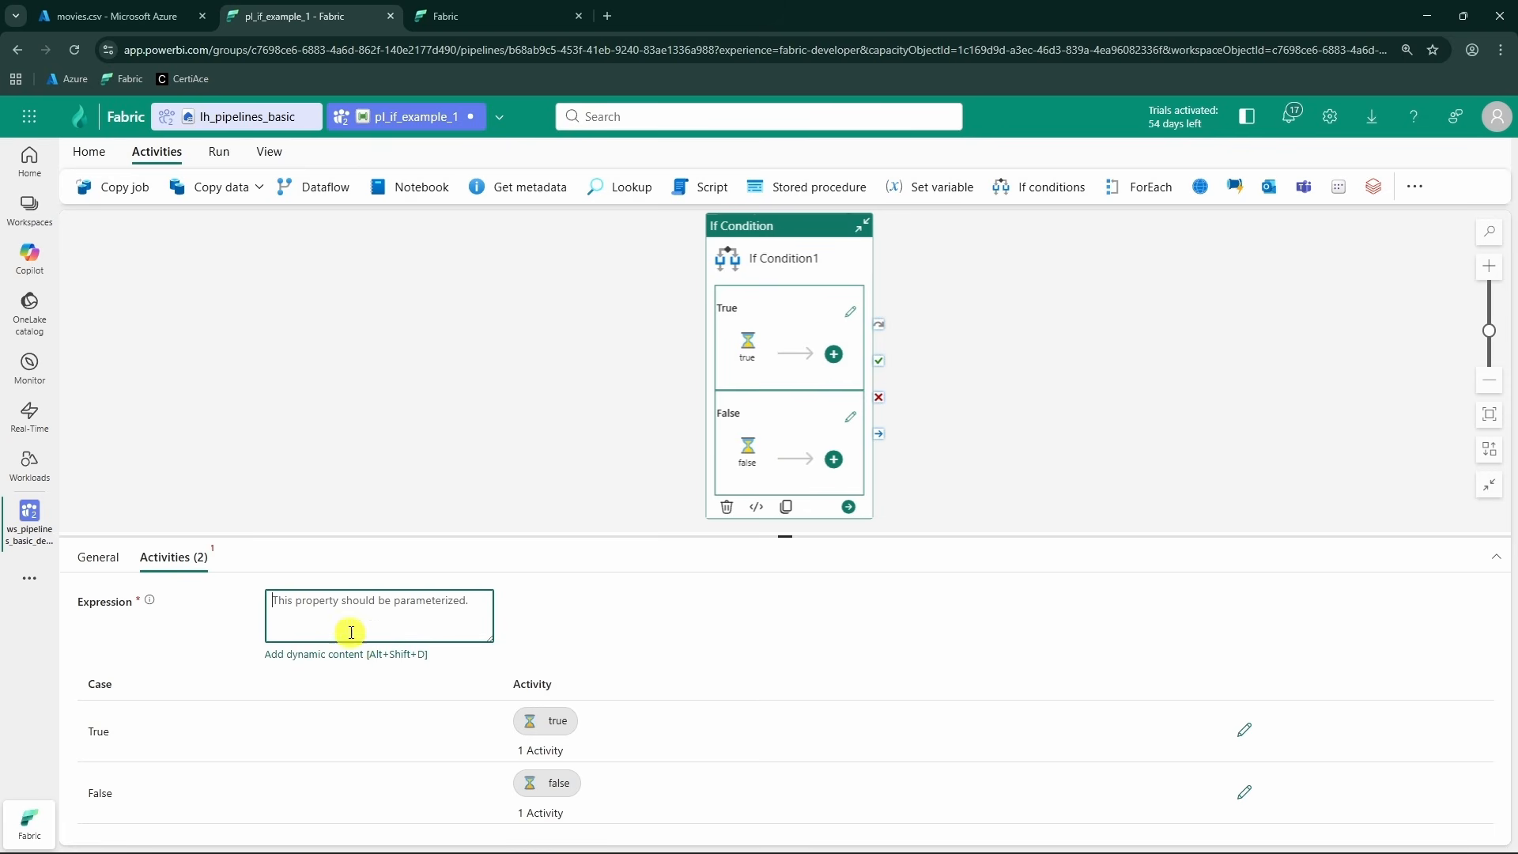
# - Add a pipeline parameter named param1 with type Int and no default value
pyautogui.click(342, 494)
pyautogui.click(113, 608)
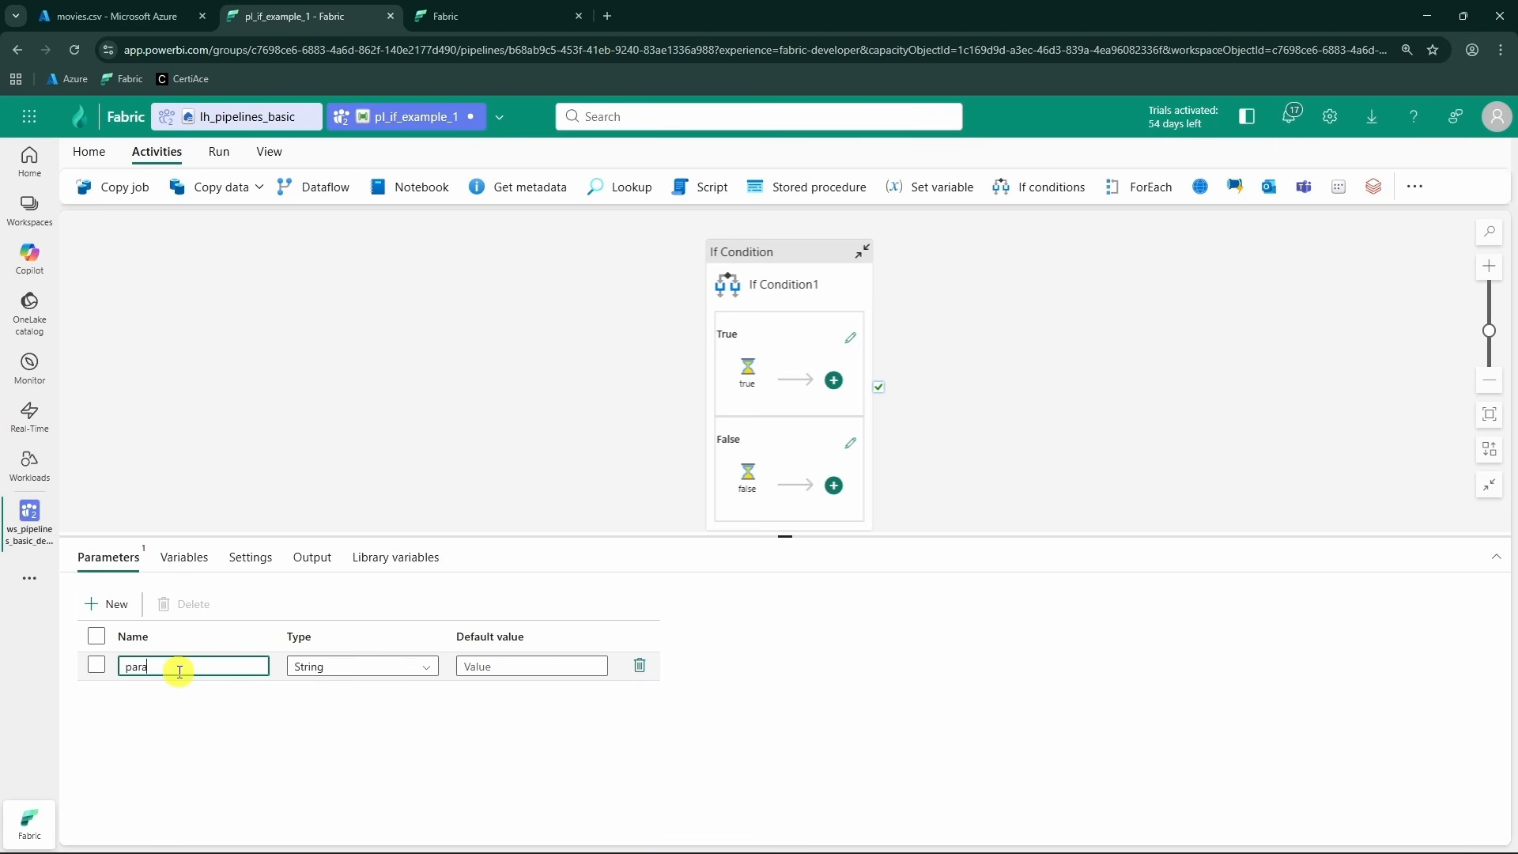
pyautogui.click(357, 674)
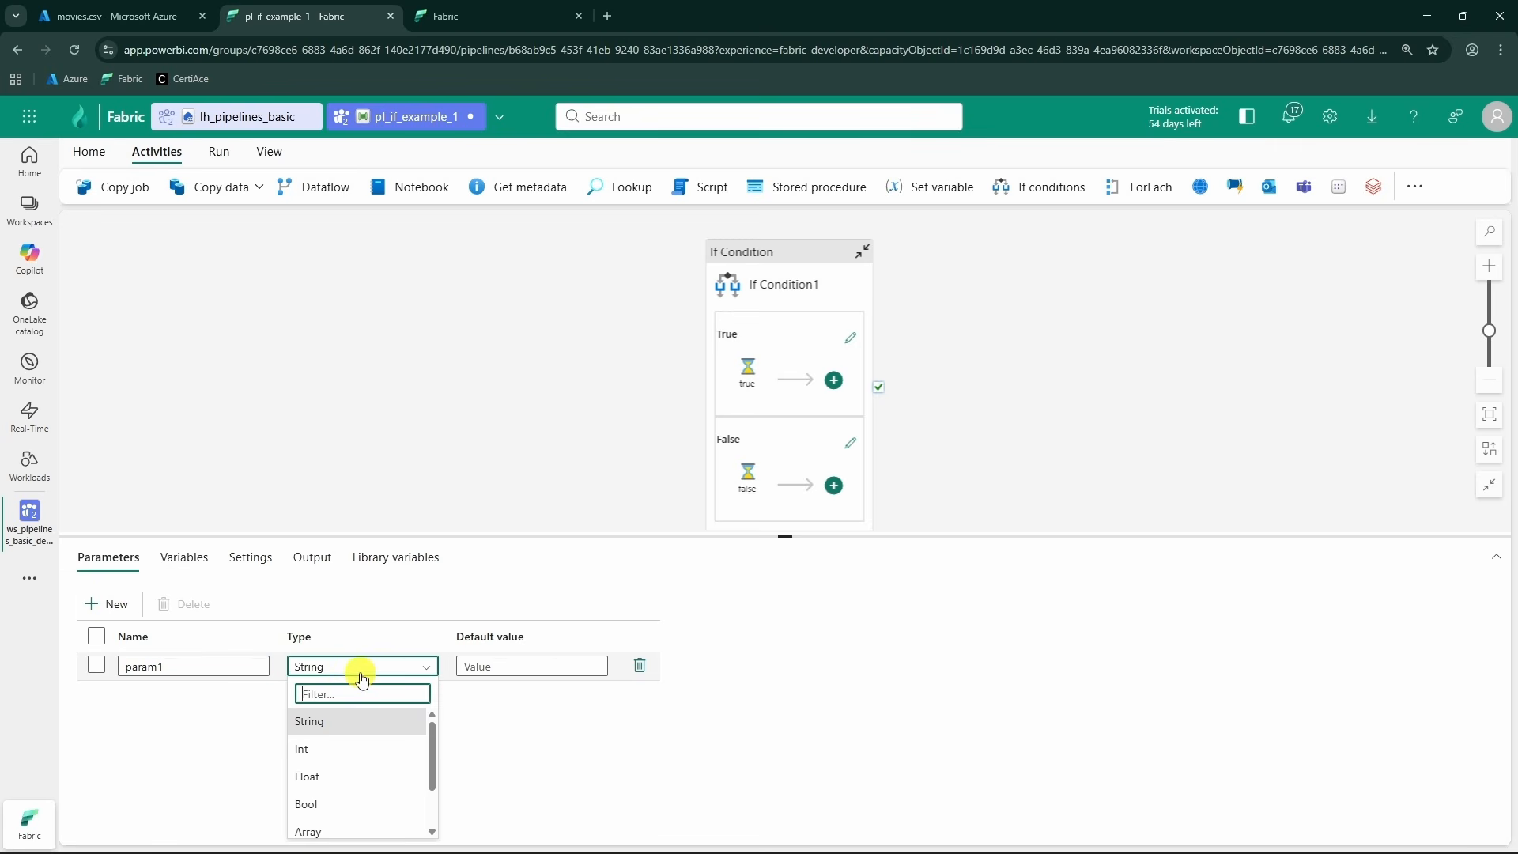
pyautogui.click(343, 753)
pyautogui.click(515, 669)
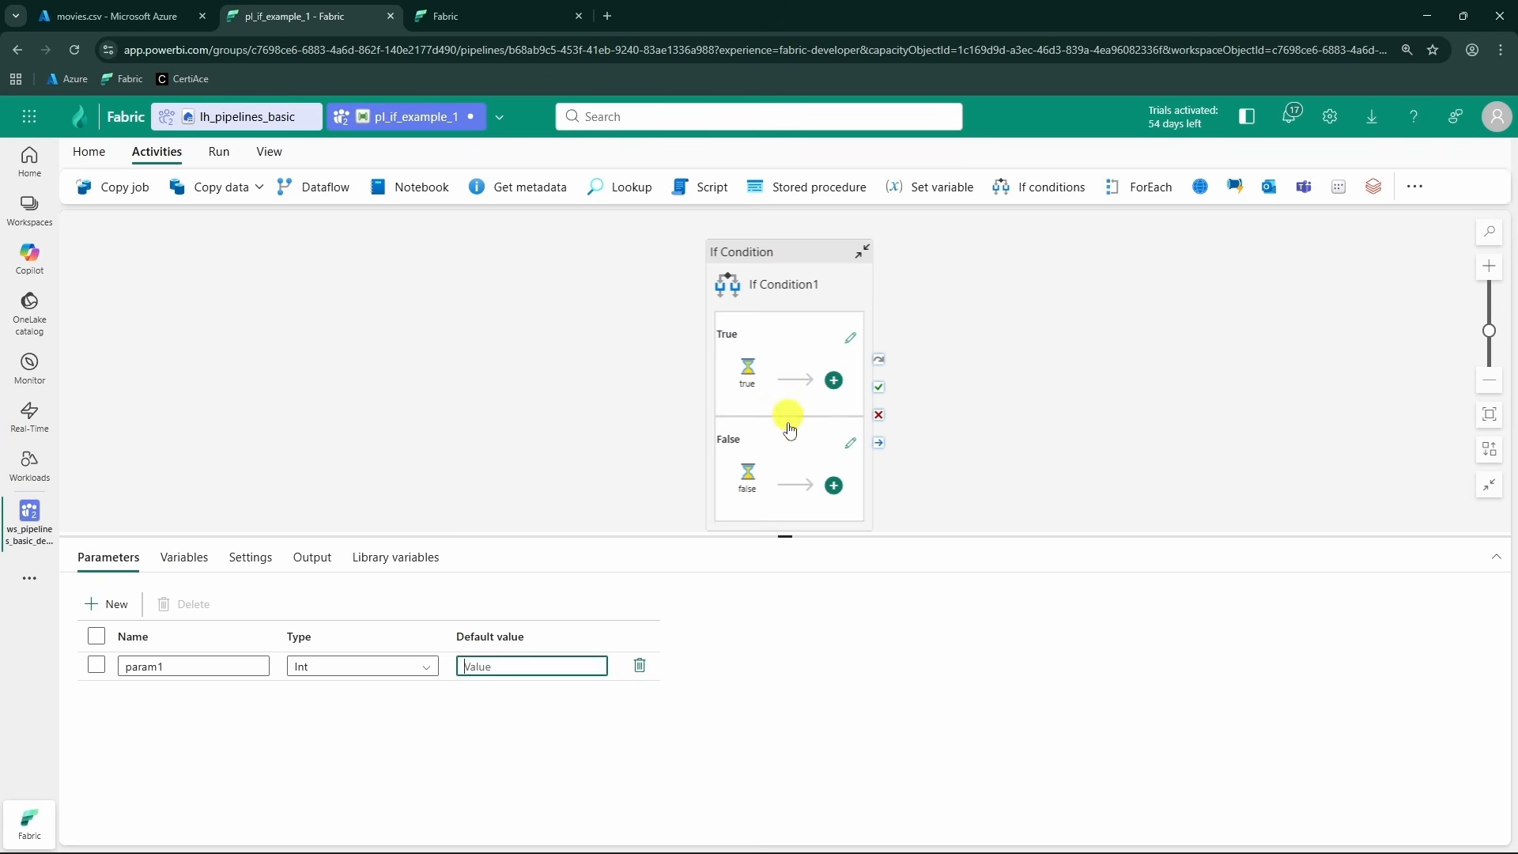
# - Start If Condition1's expression with the equals logical function, using 0 as its second argument
pyautogui.click(800, 271)
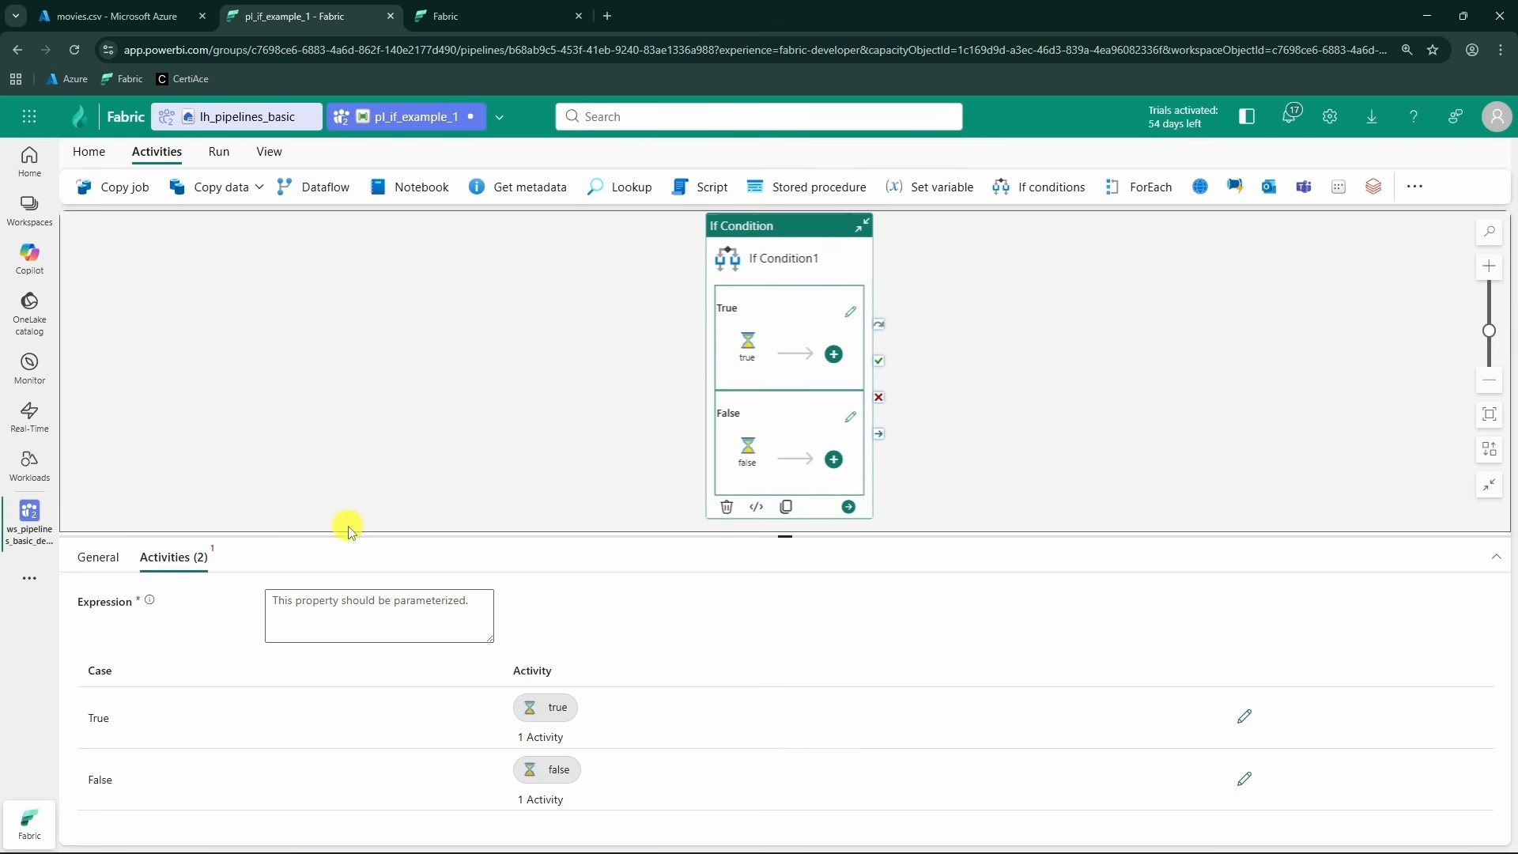
pyautogui.click(339, 653)
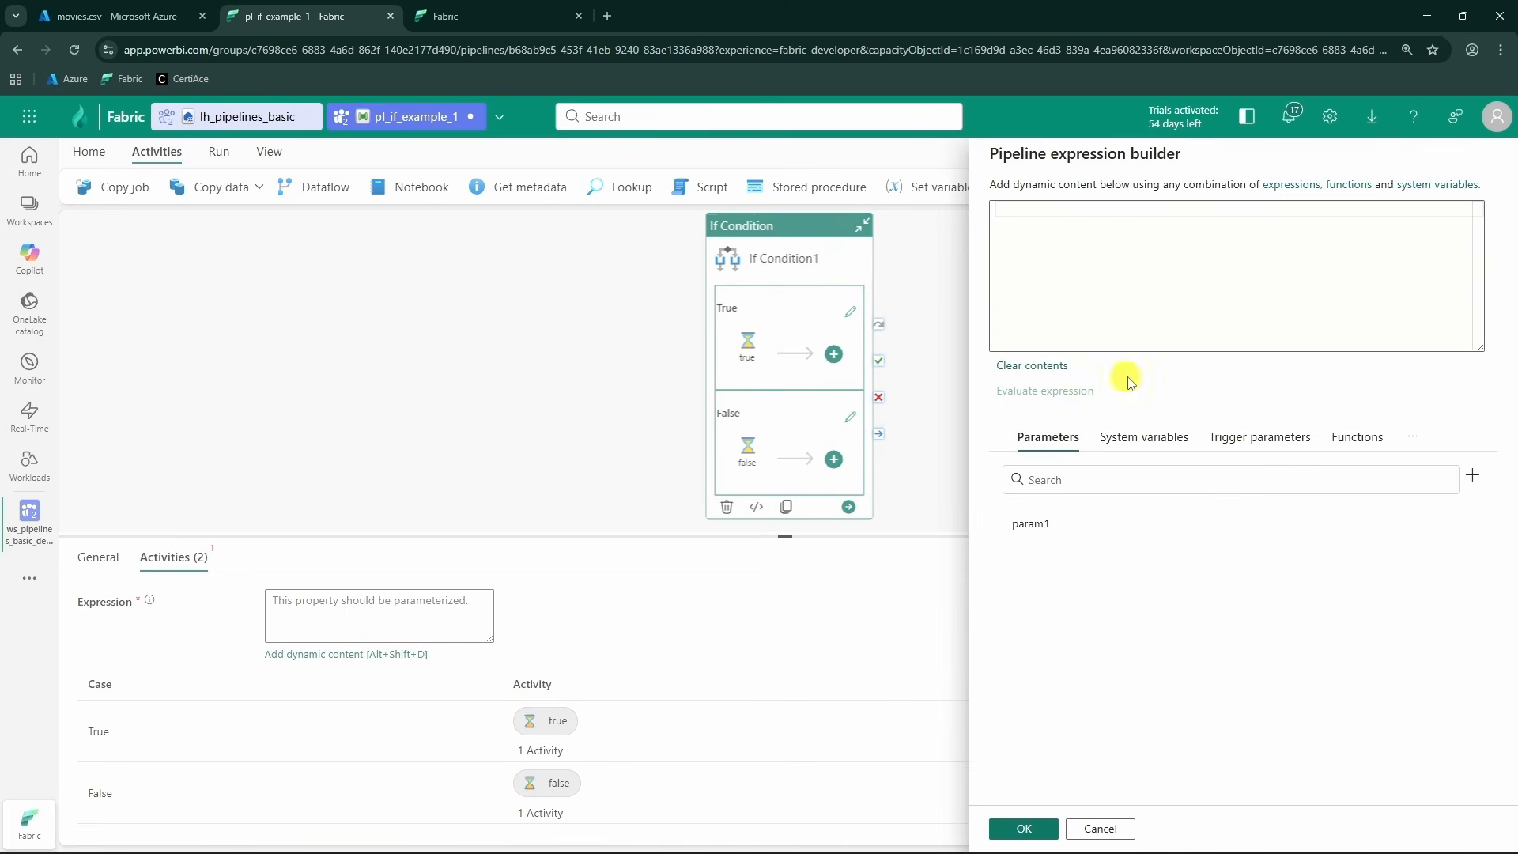
pyautogui.click(1348, 447)
pyautogui.click(1098, 486)
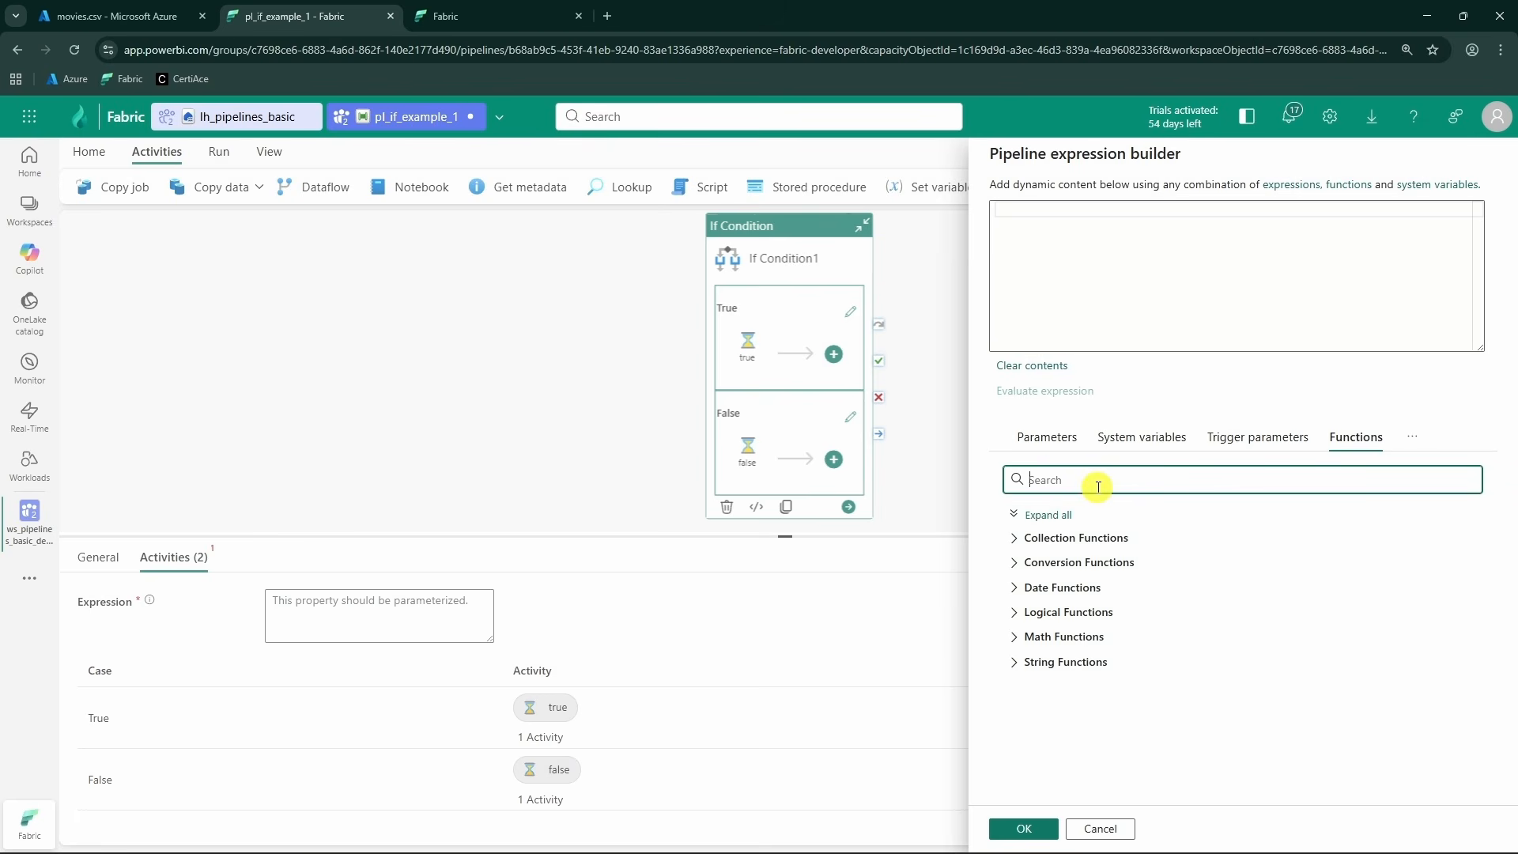
pyautogui.write('eq')
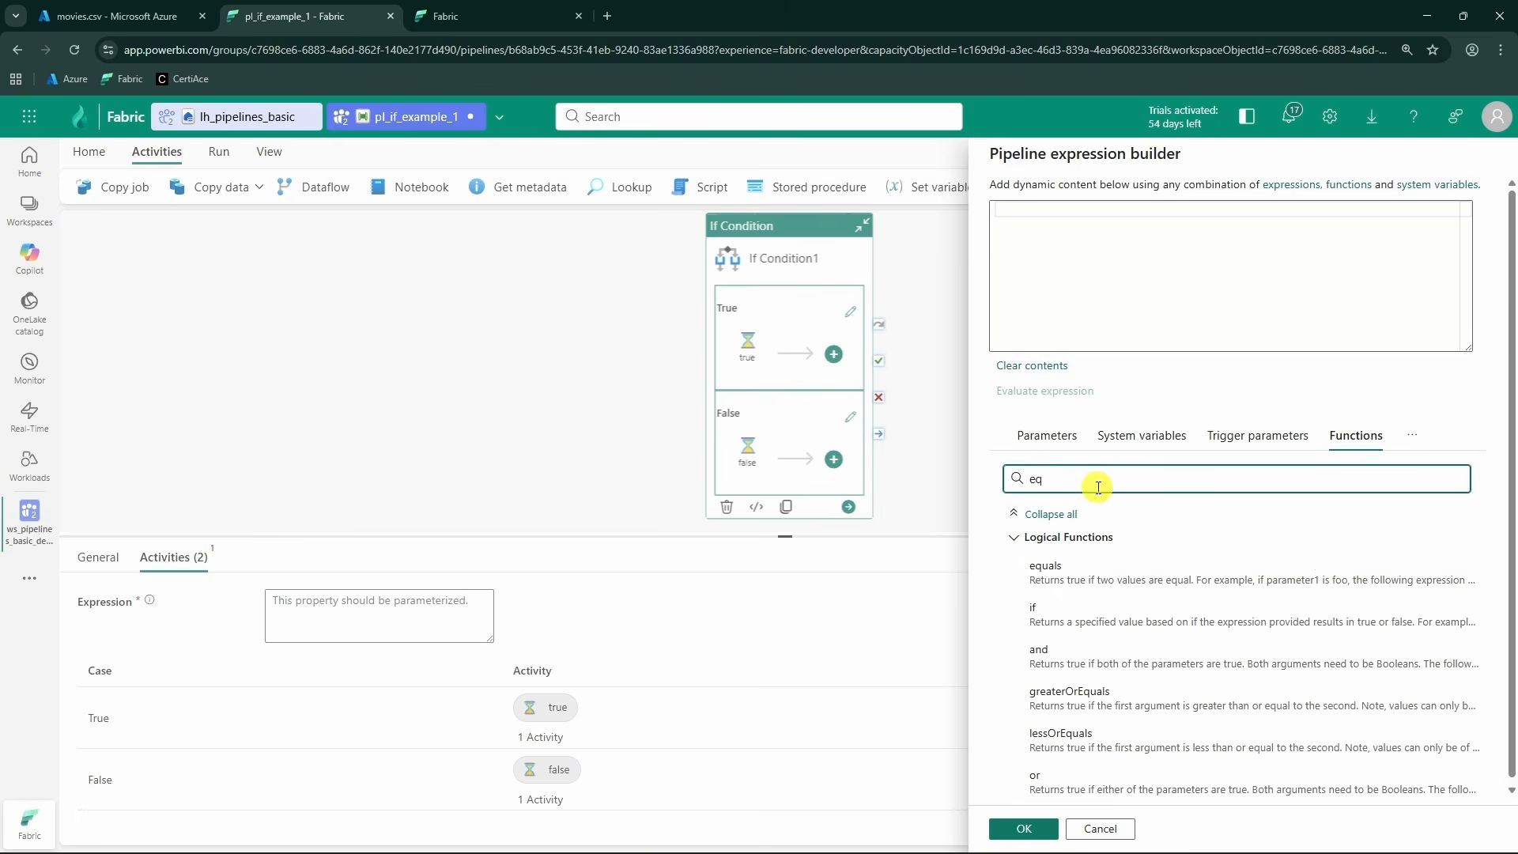
pyautogui.click(1179, 575)
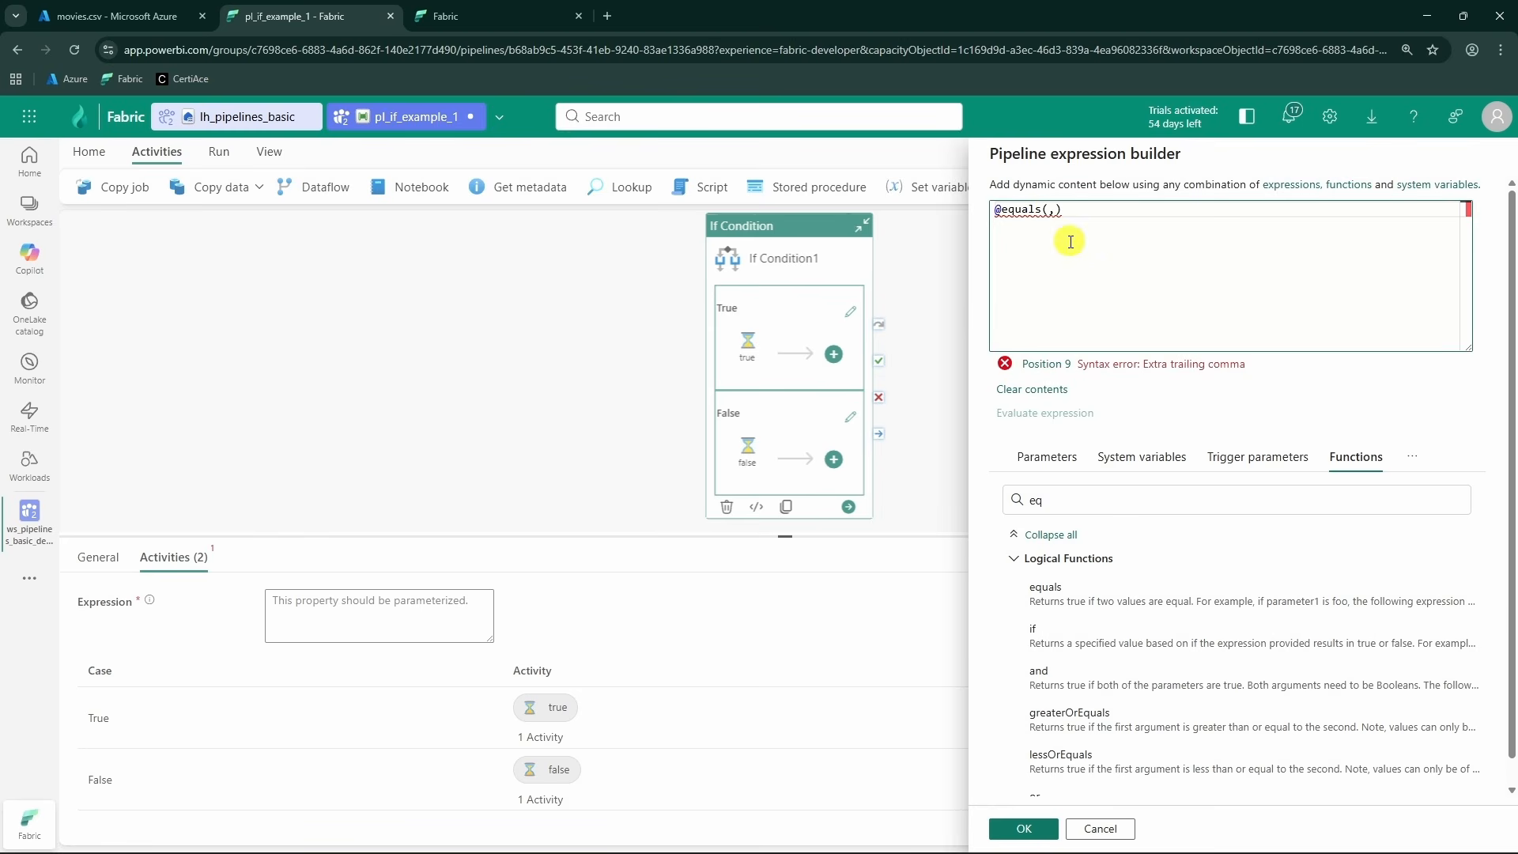
pyautogui.click(1056, 209)
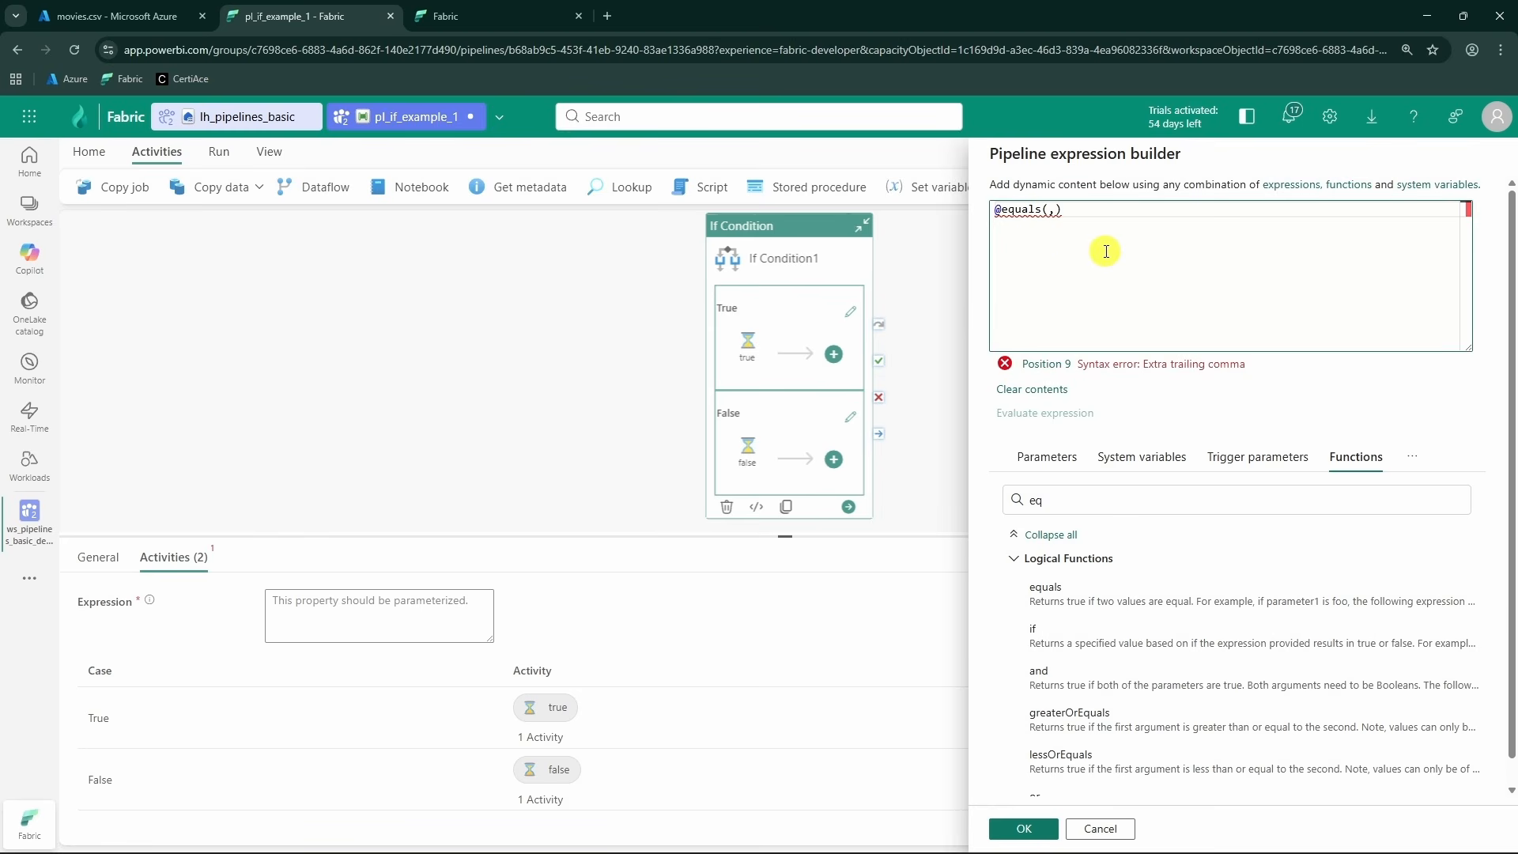
pyautogui.write('0')
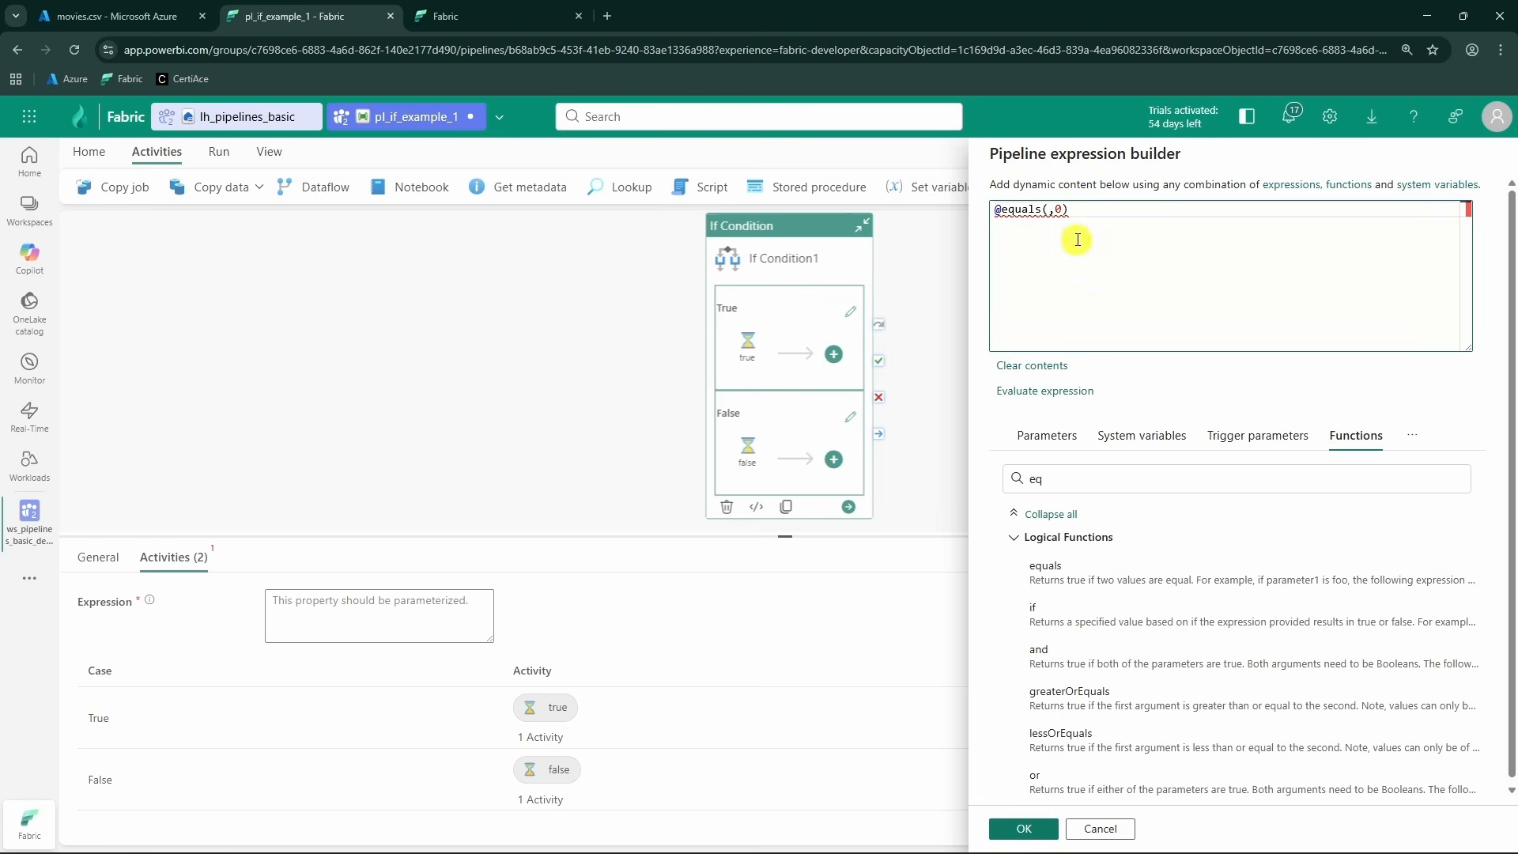
pyautogui.click(1052, 436)
pyautogui.click(1033, 524)
pyautogui.moveTo(1048, 209); pyautogui.dragTo(1238, 209)
pyautogui.click(1243, 209)
pyautogui.doubleClick(1246, 209)
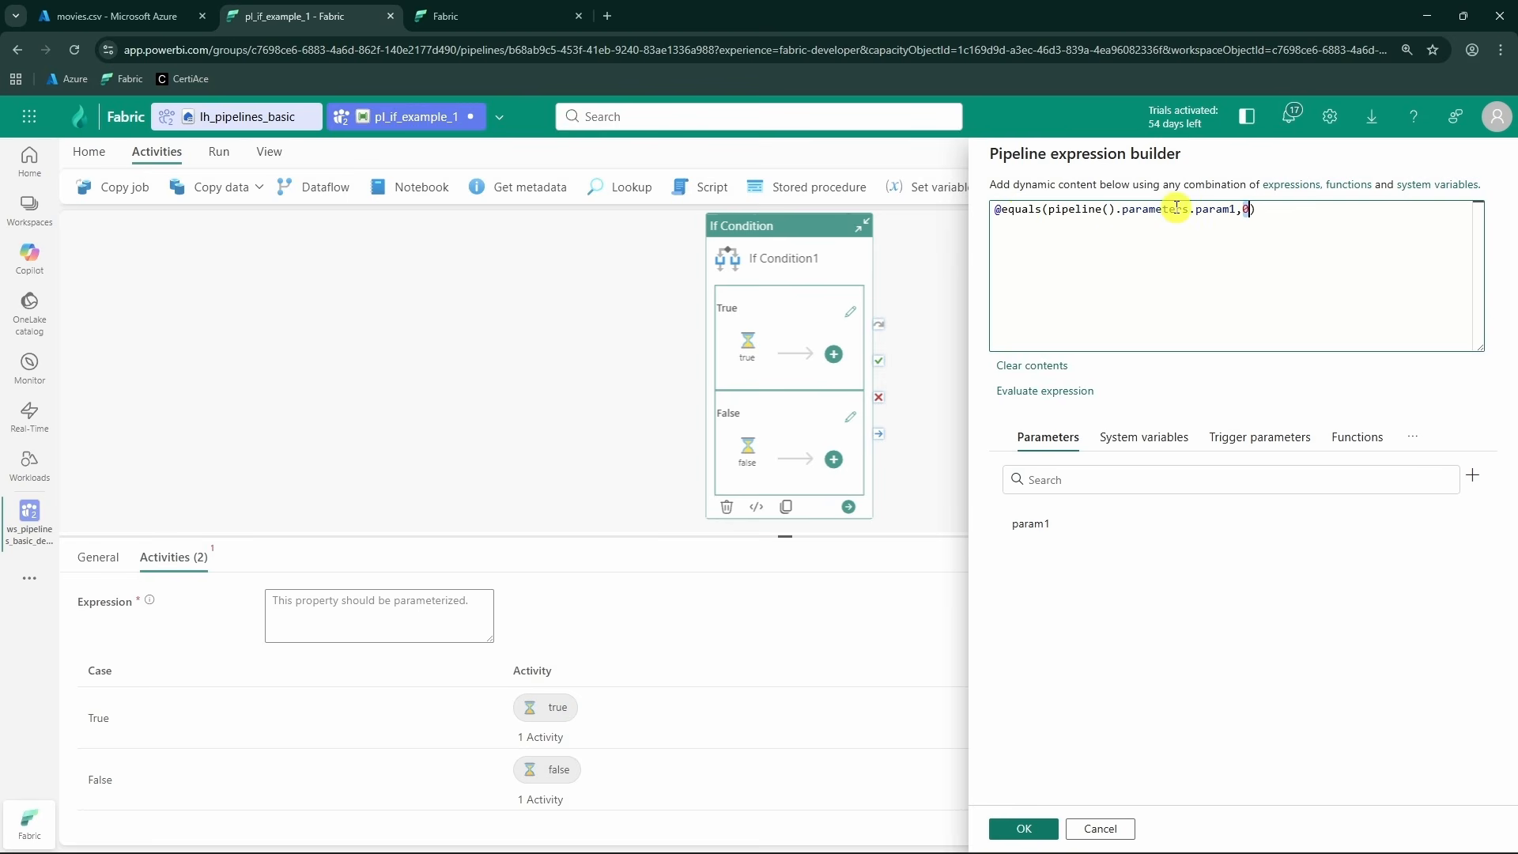
pyautogui.click(1250, 210)
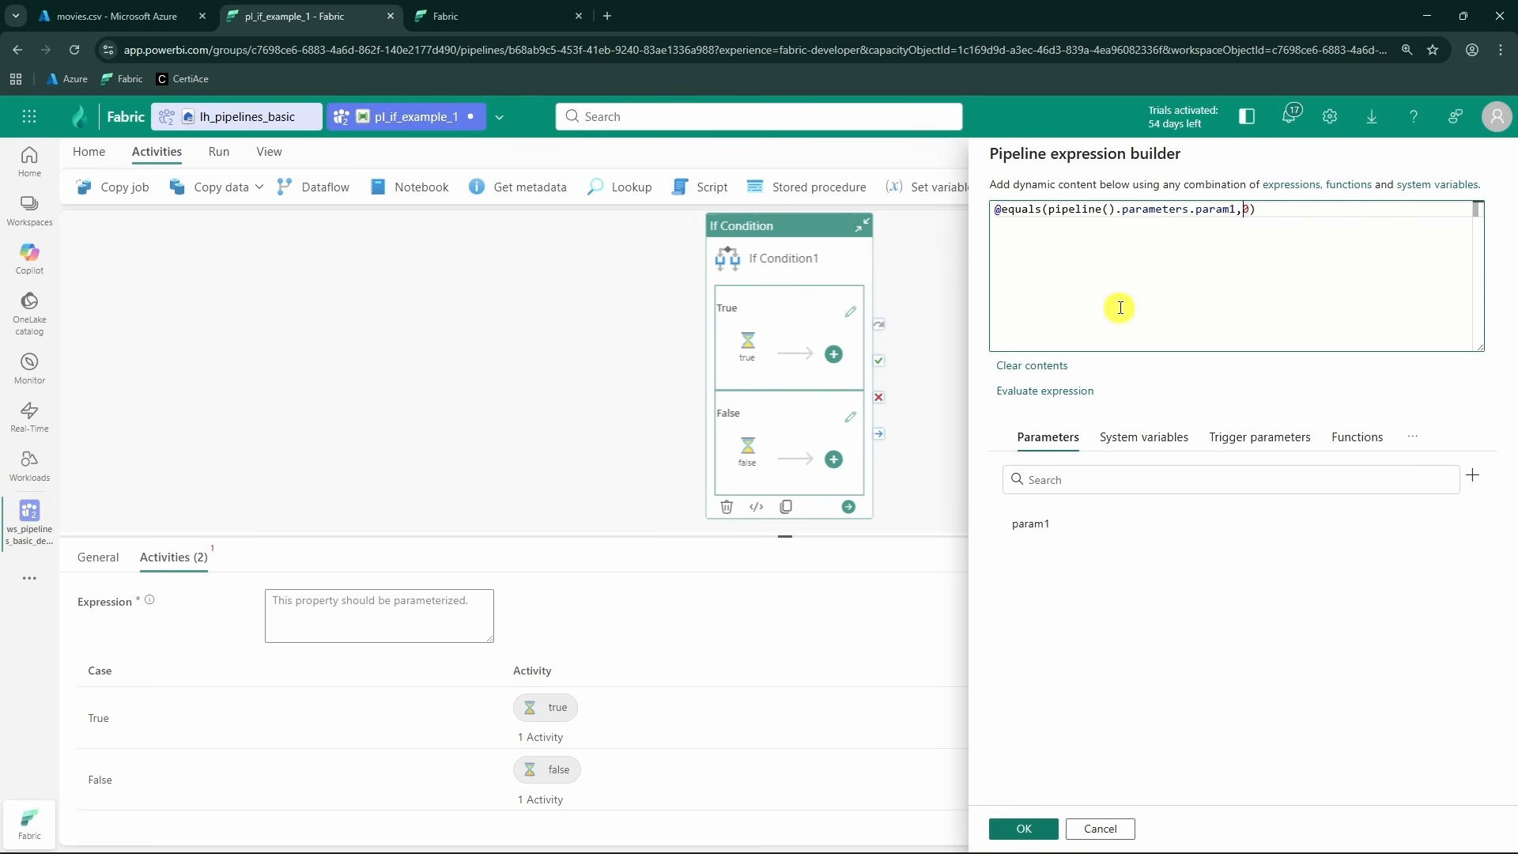
# - Evaluate the expression with param1 set to 1 and again with 0, and apply the expression to If Condition1
pyautogui.click(1052, 391)
pyautogui.click(851, 387)
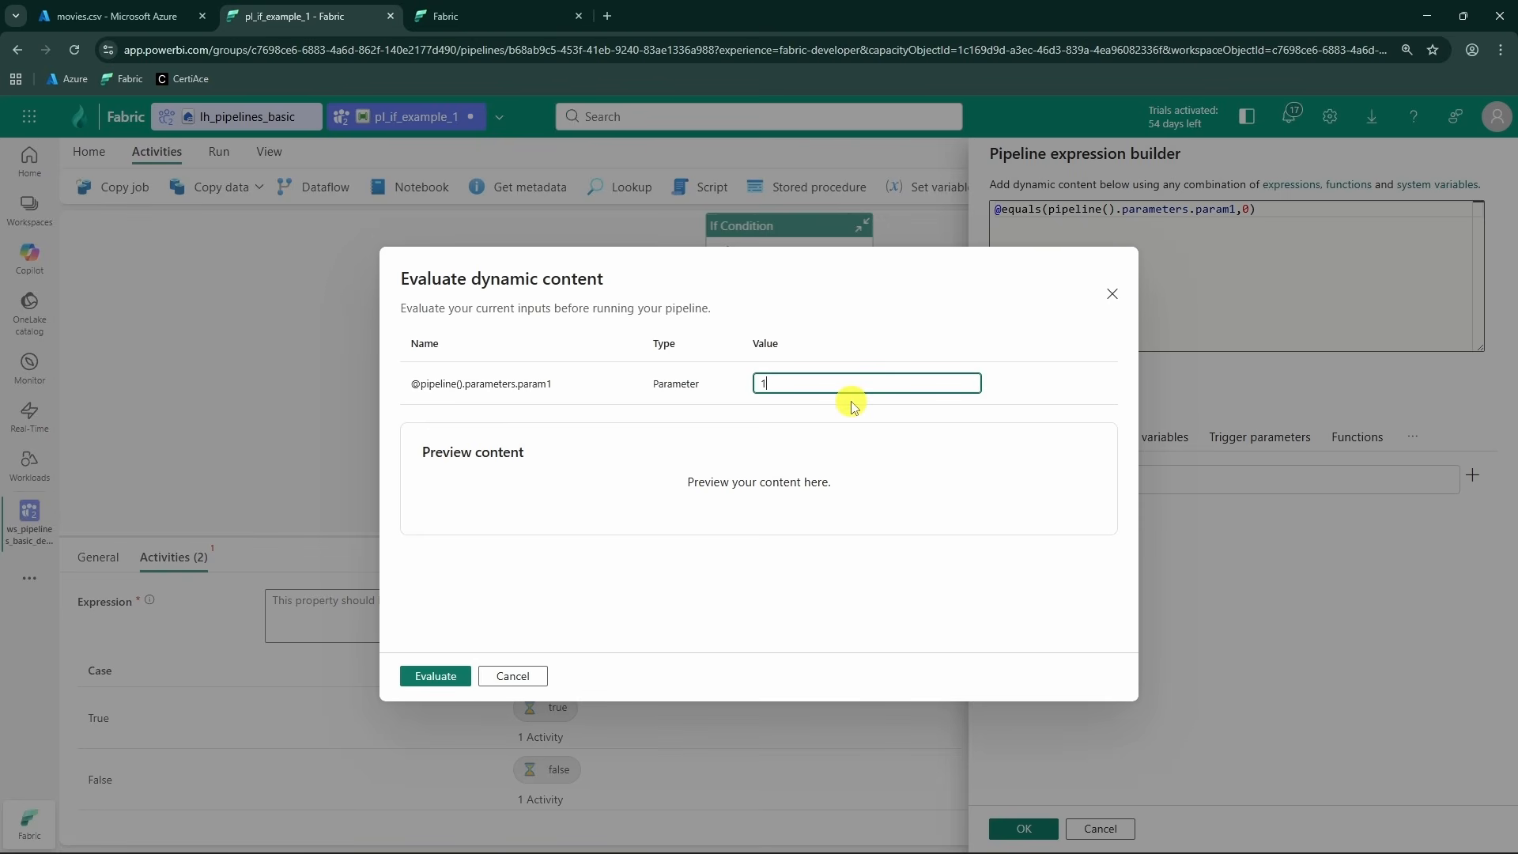
pyautogui.click(437, 674)
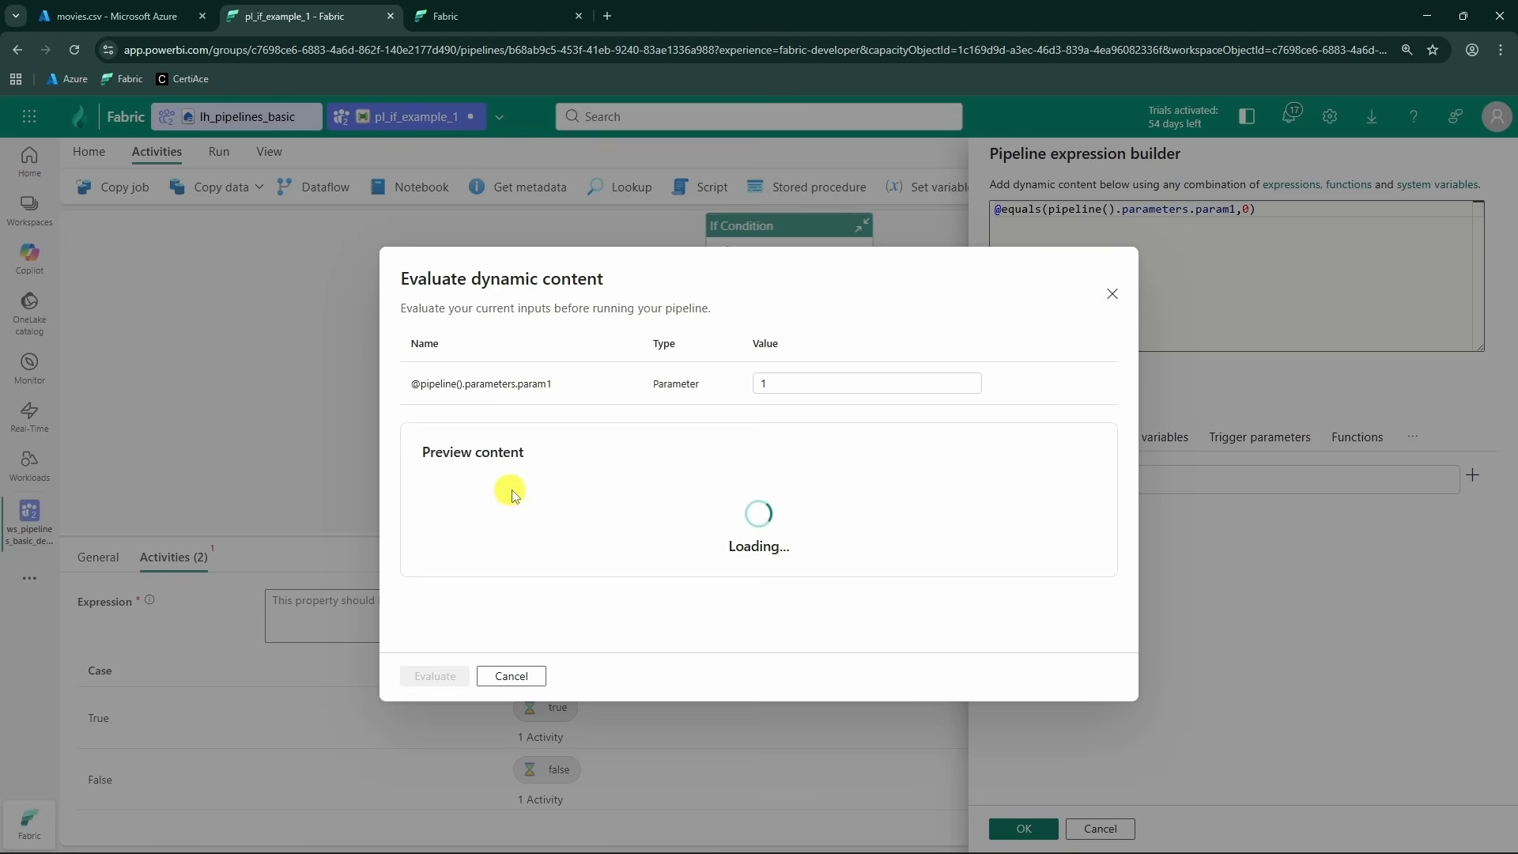
pyautogui.doubleClick(898, 384)
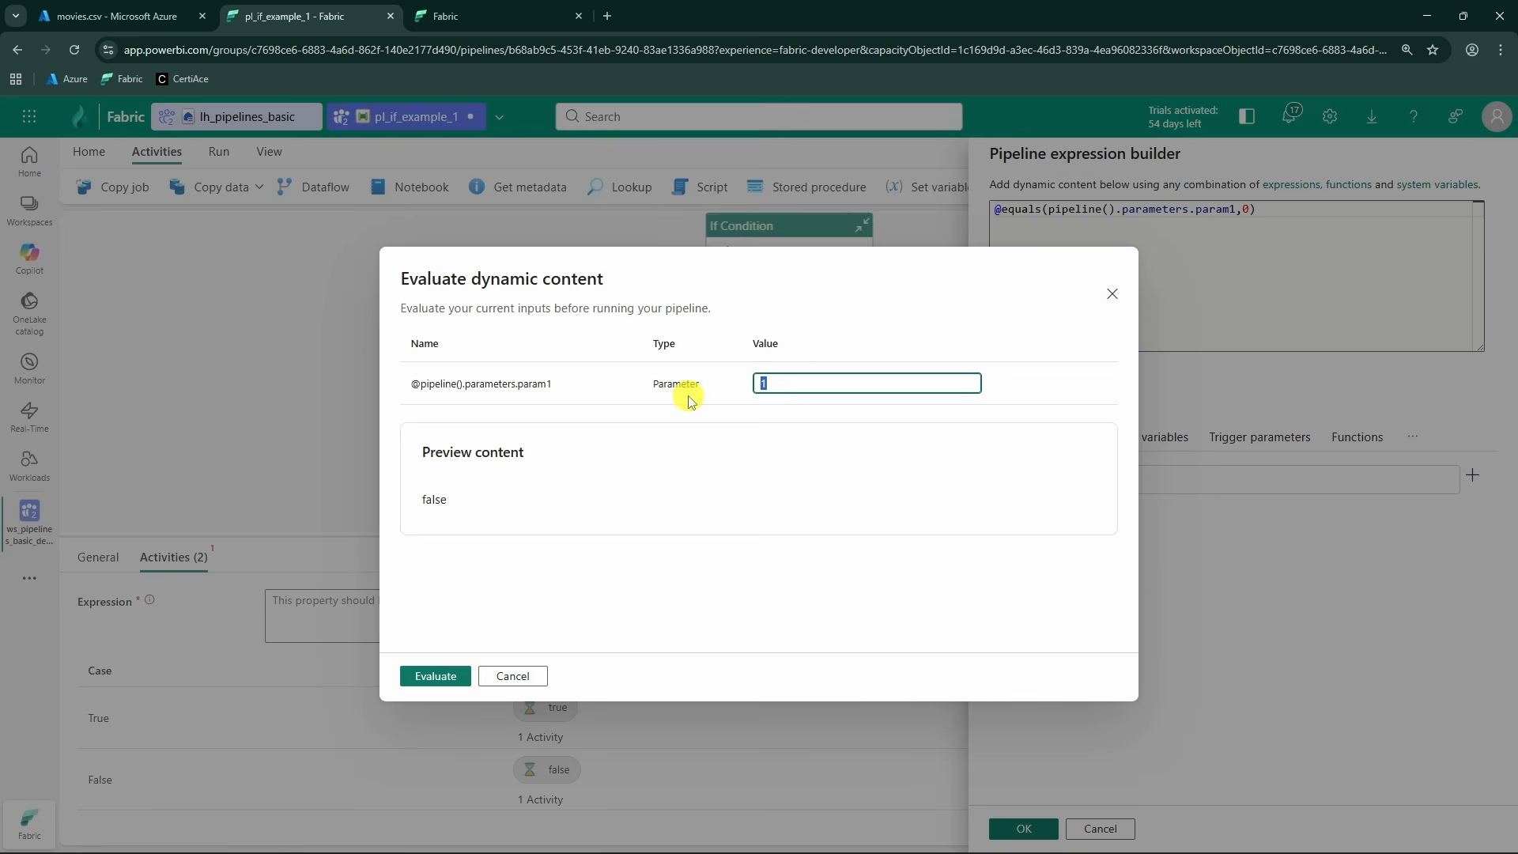
pyautogui.write('0')
pyautogui.click(454, 682)
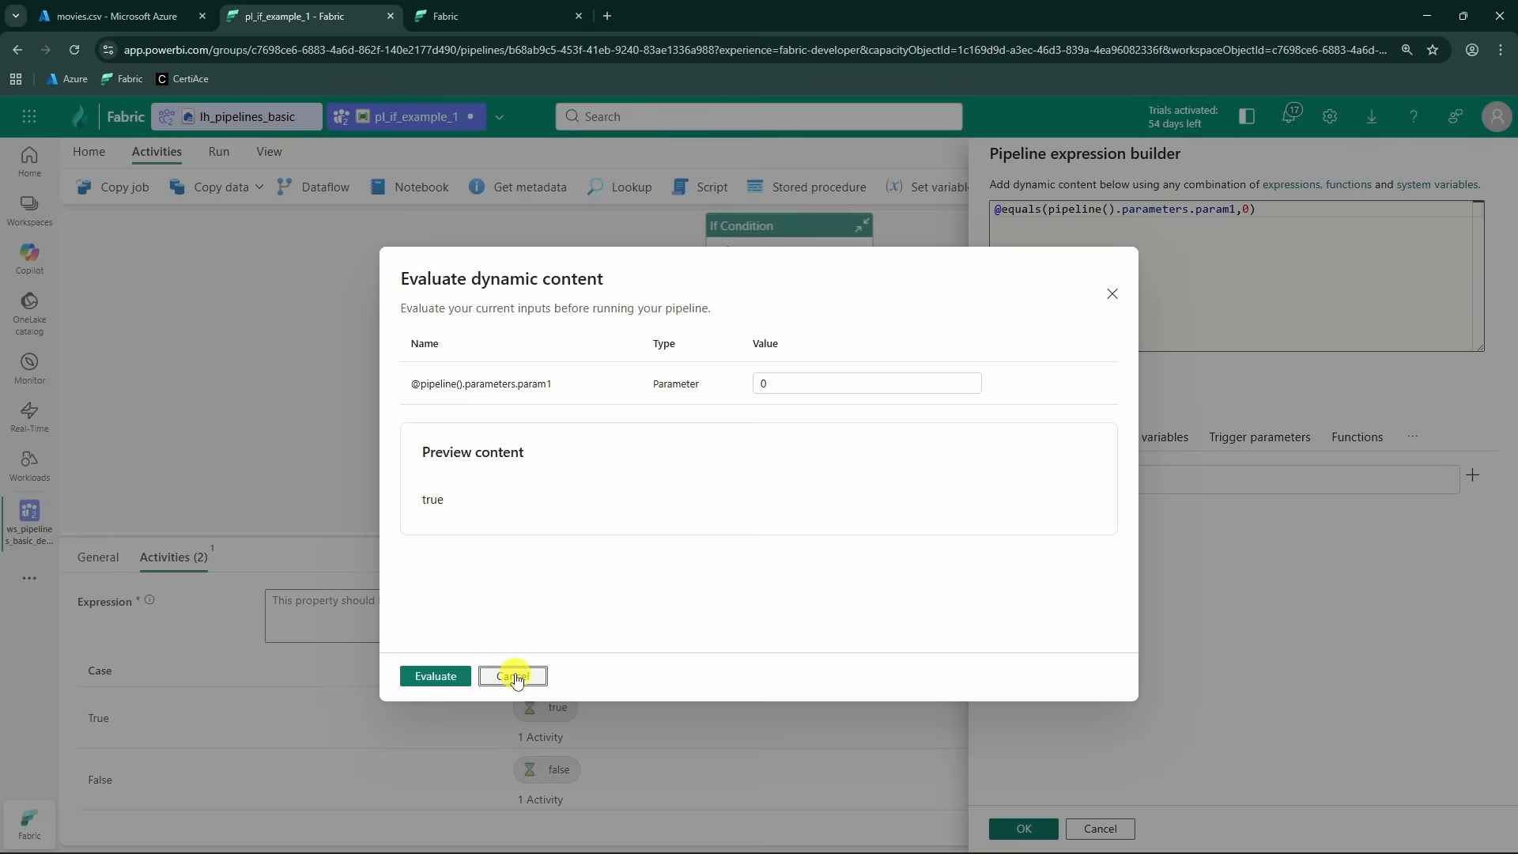
pyautogui.click(514, 676)
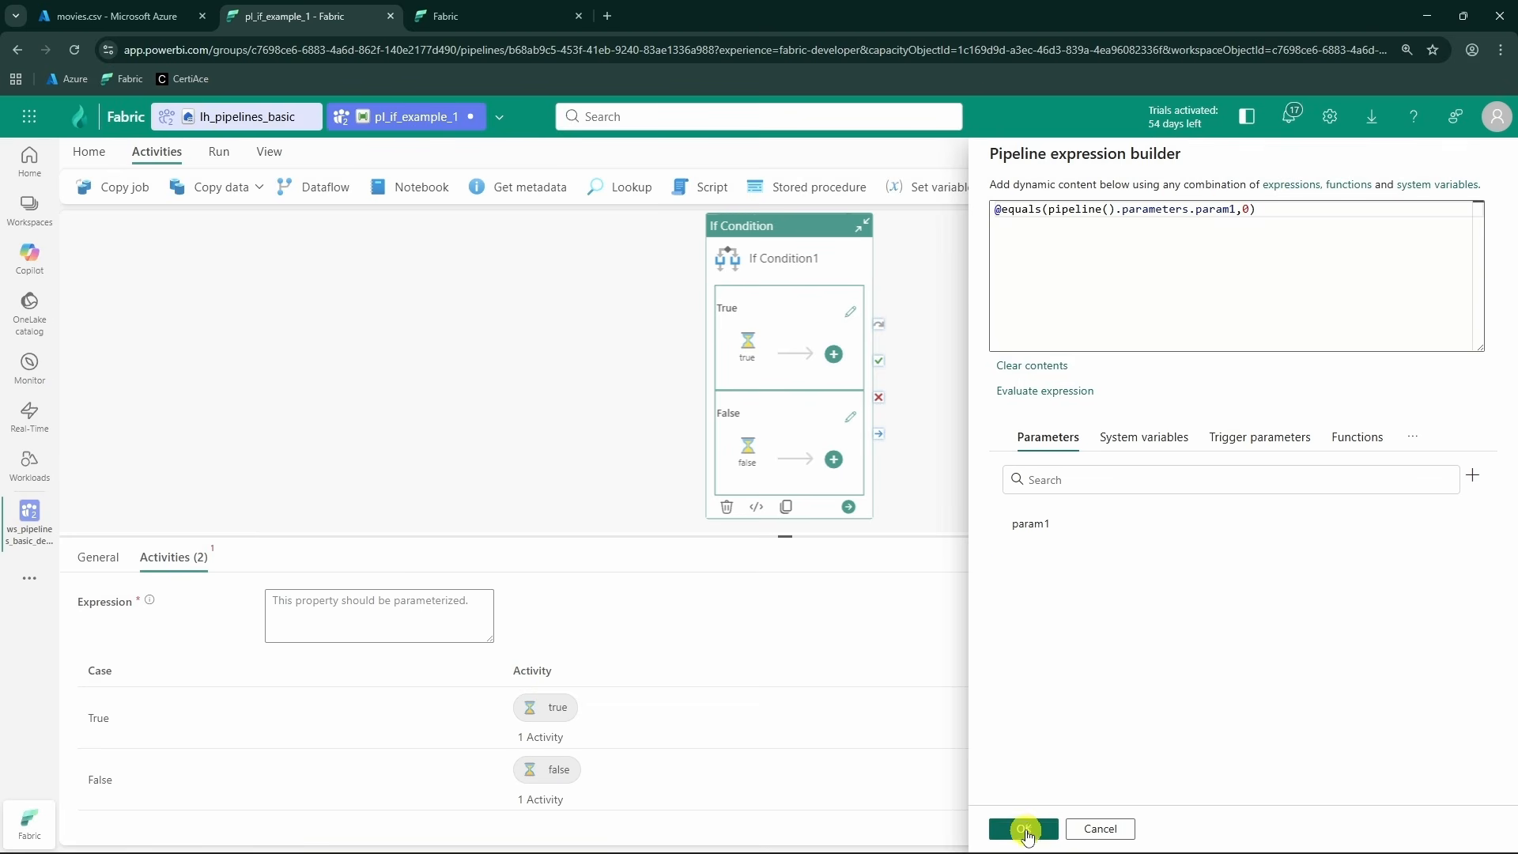
pyautogui.click(1023, 829)
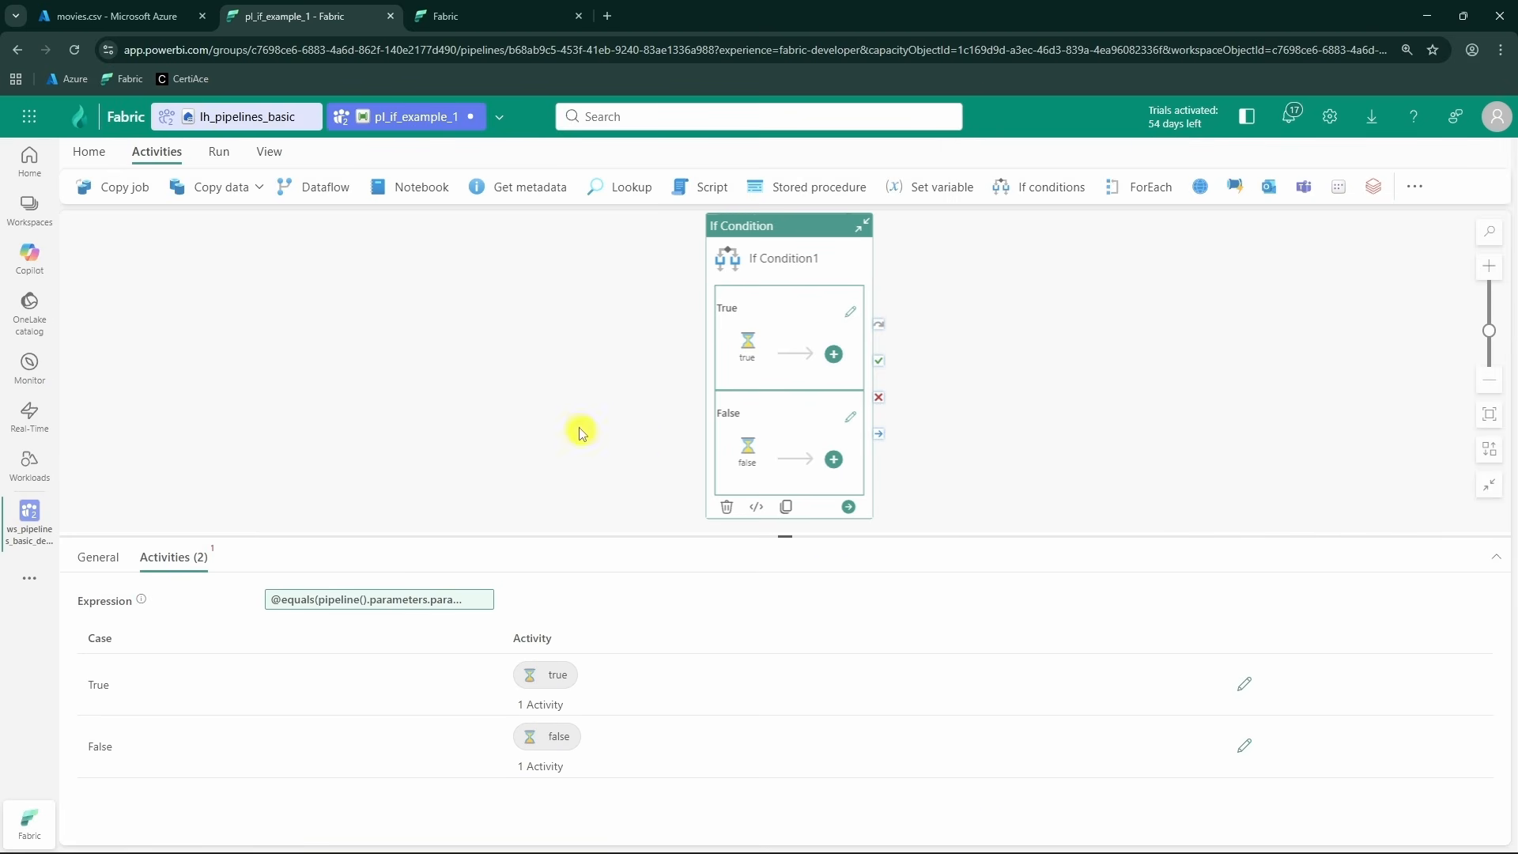
# - Save and run the pipeline with param1 set to 3
pyautogui.click(89, 152)
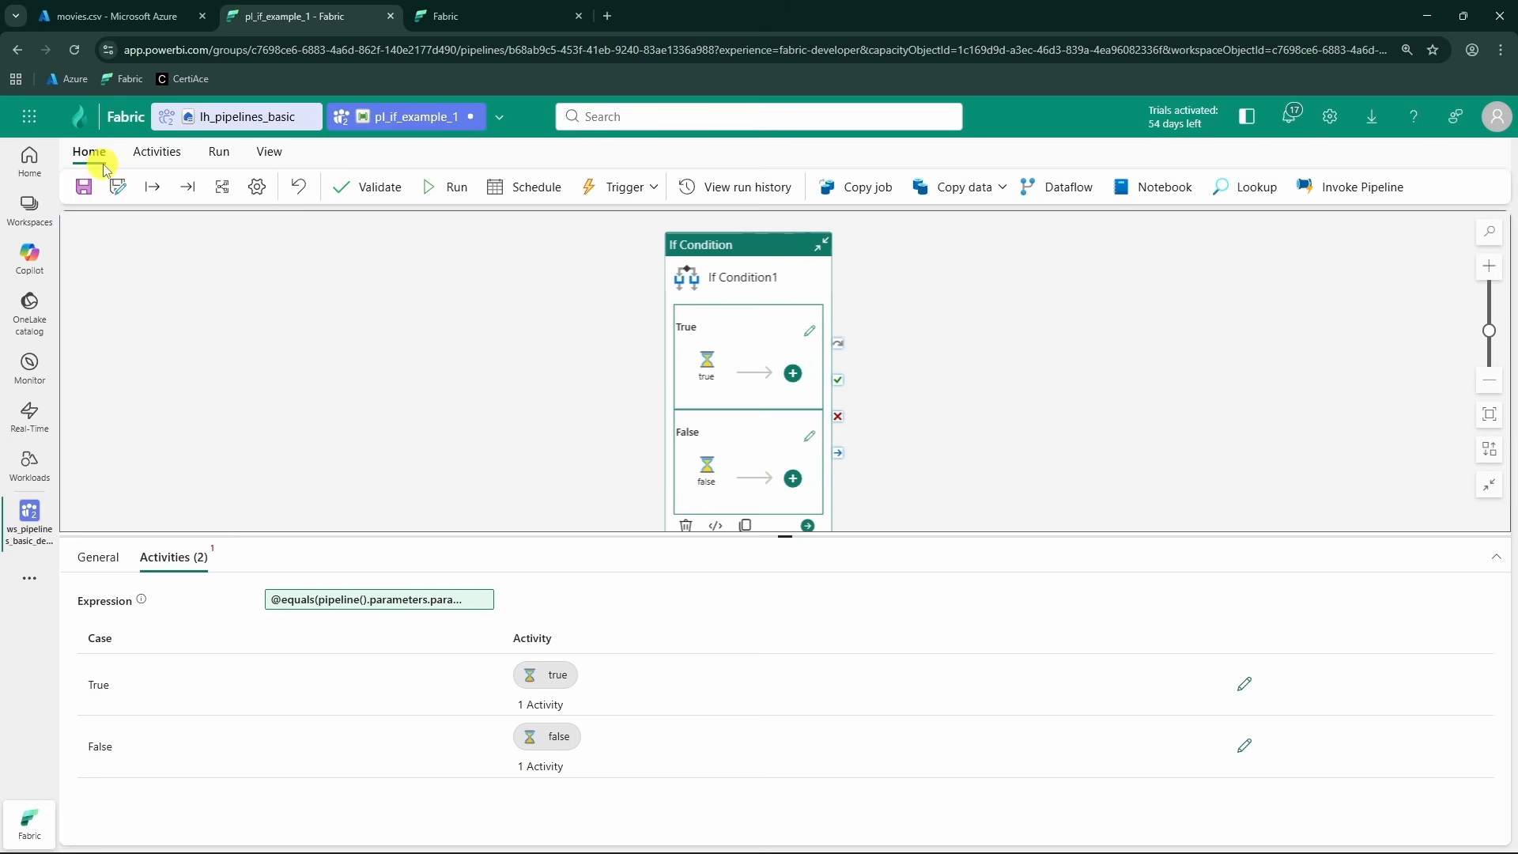
pyautogui.click(449, 187)
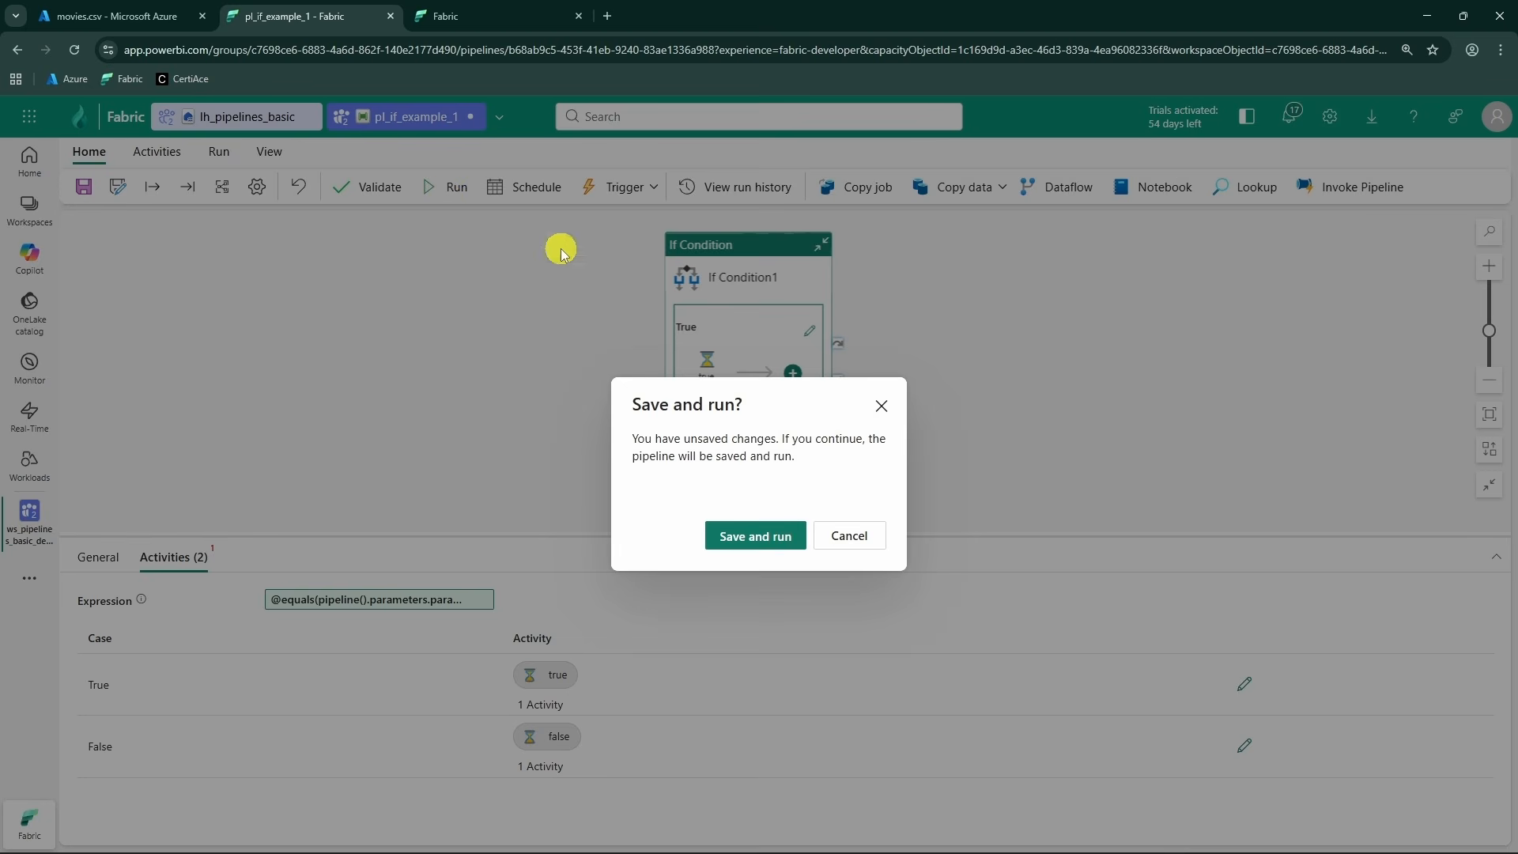
pyautogui.click(775, 553)
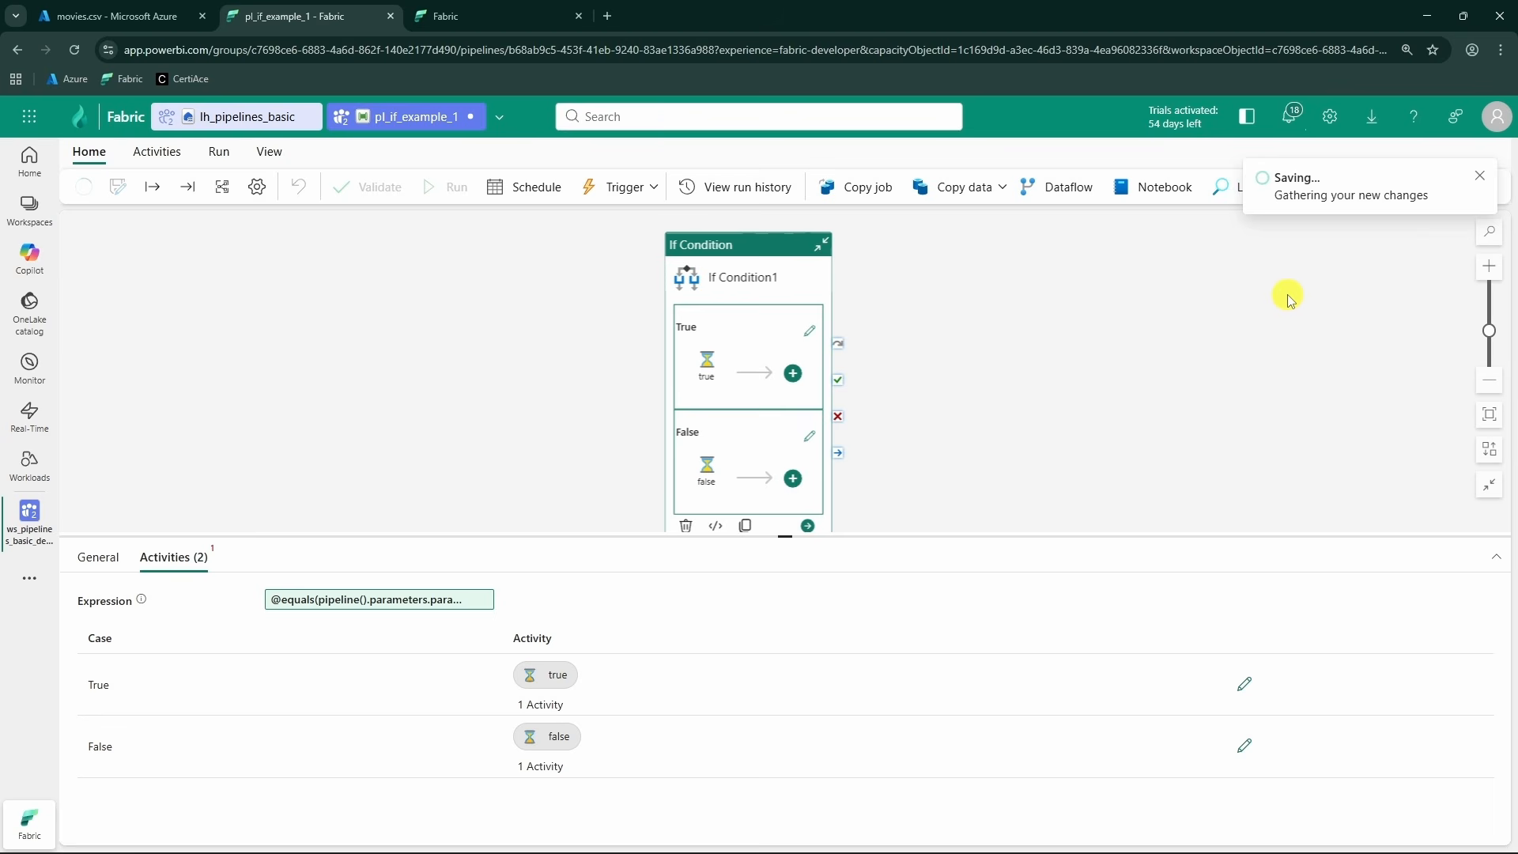
pyautogui.click(1322, 247)
pyautogui.write('3')
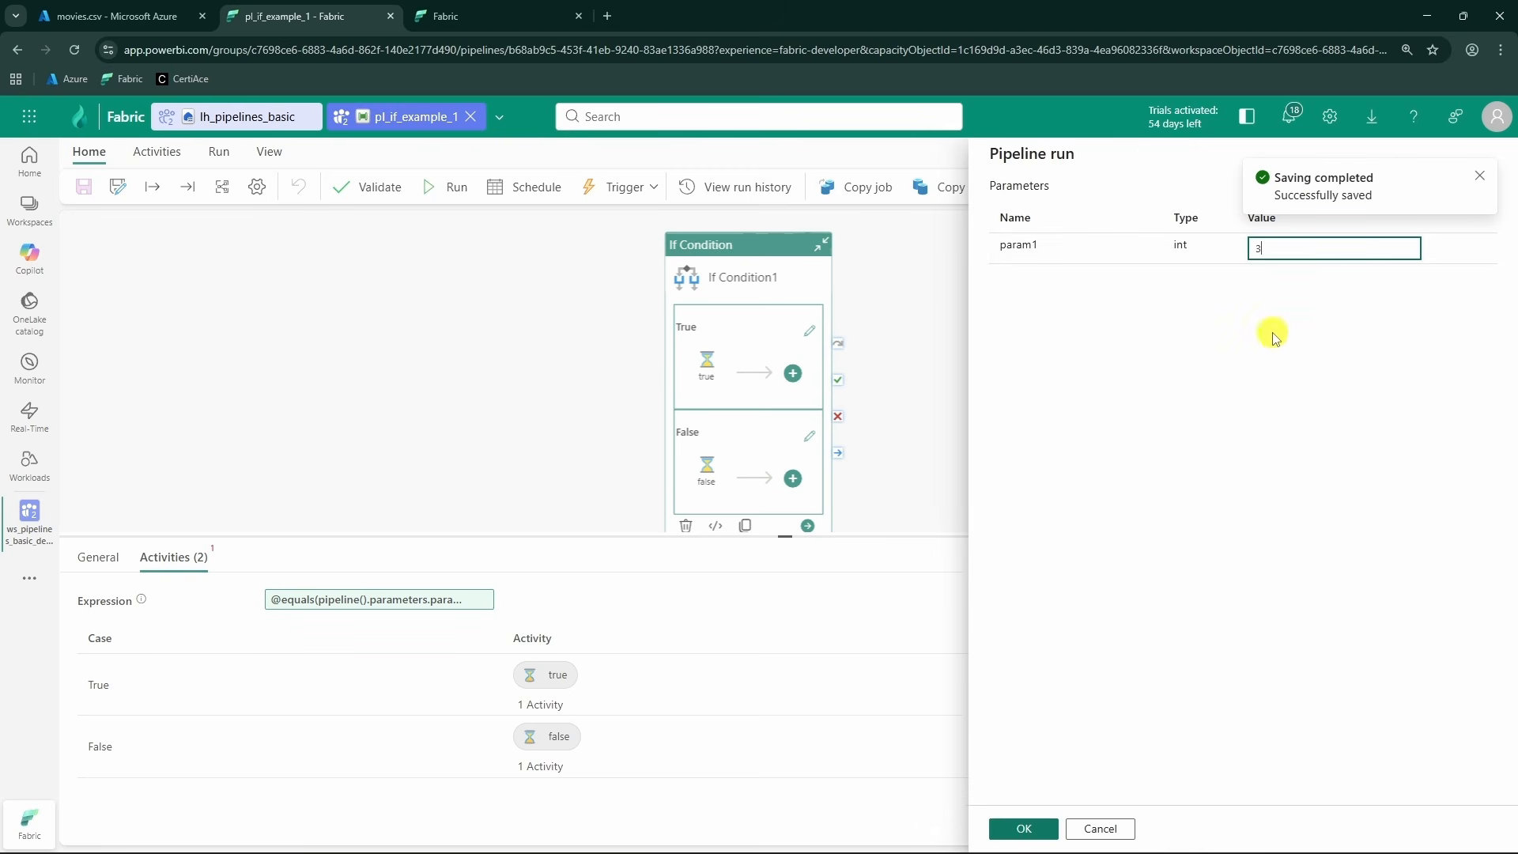
pyautogui.click(1023, 828)
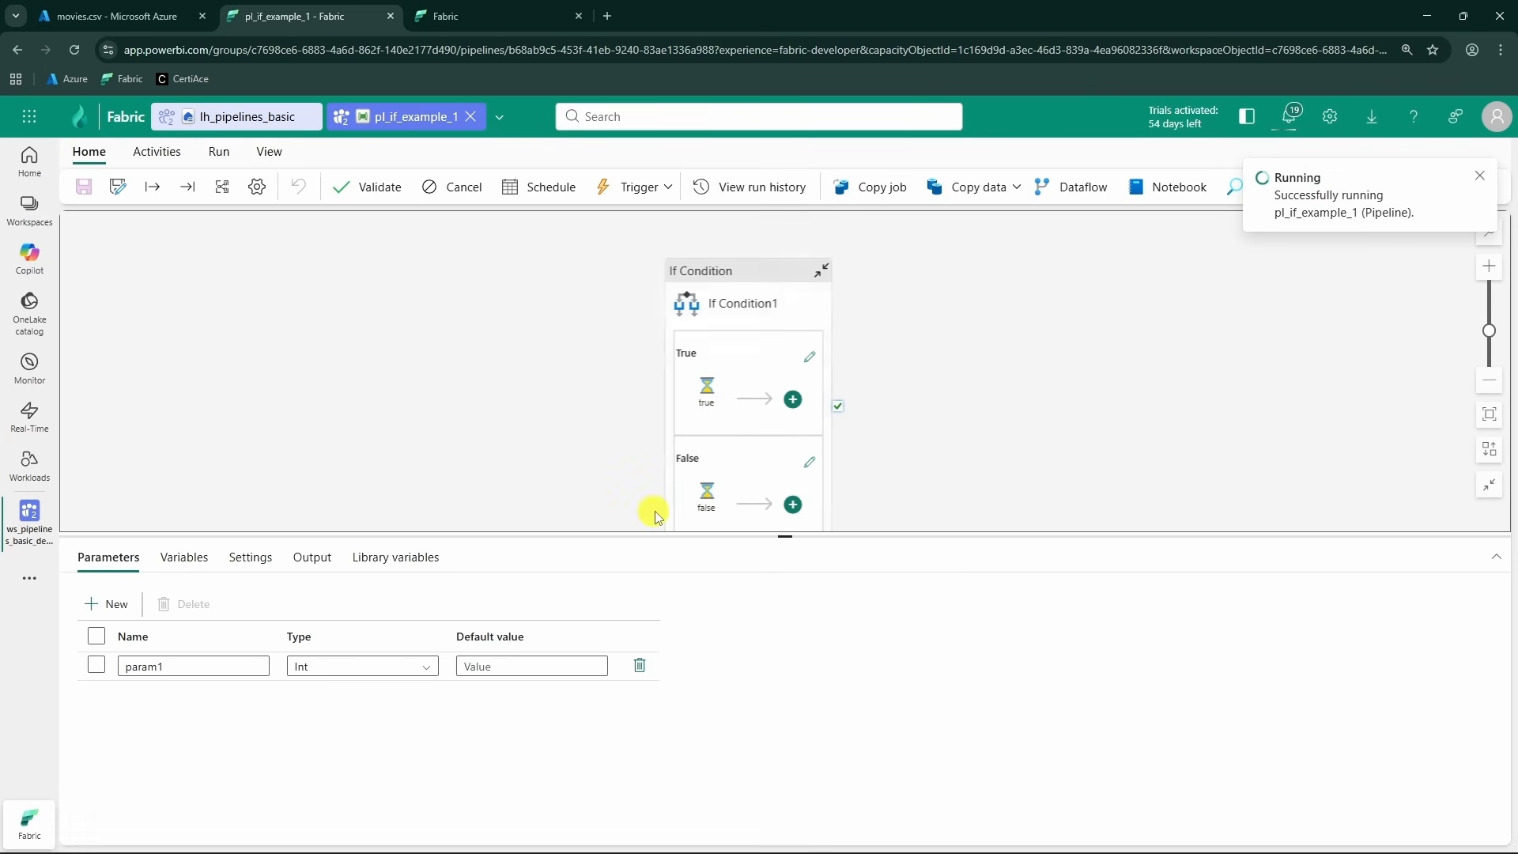
# - Enlarge the canvas area and refresh the run output to check which branch activity of If Condition1 runs
pyautogui.moveTo(648, 536); pyautogui.dragTo(657, 607)
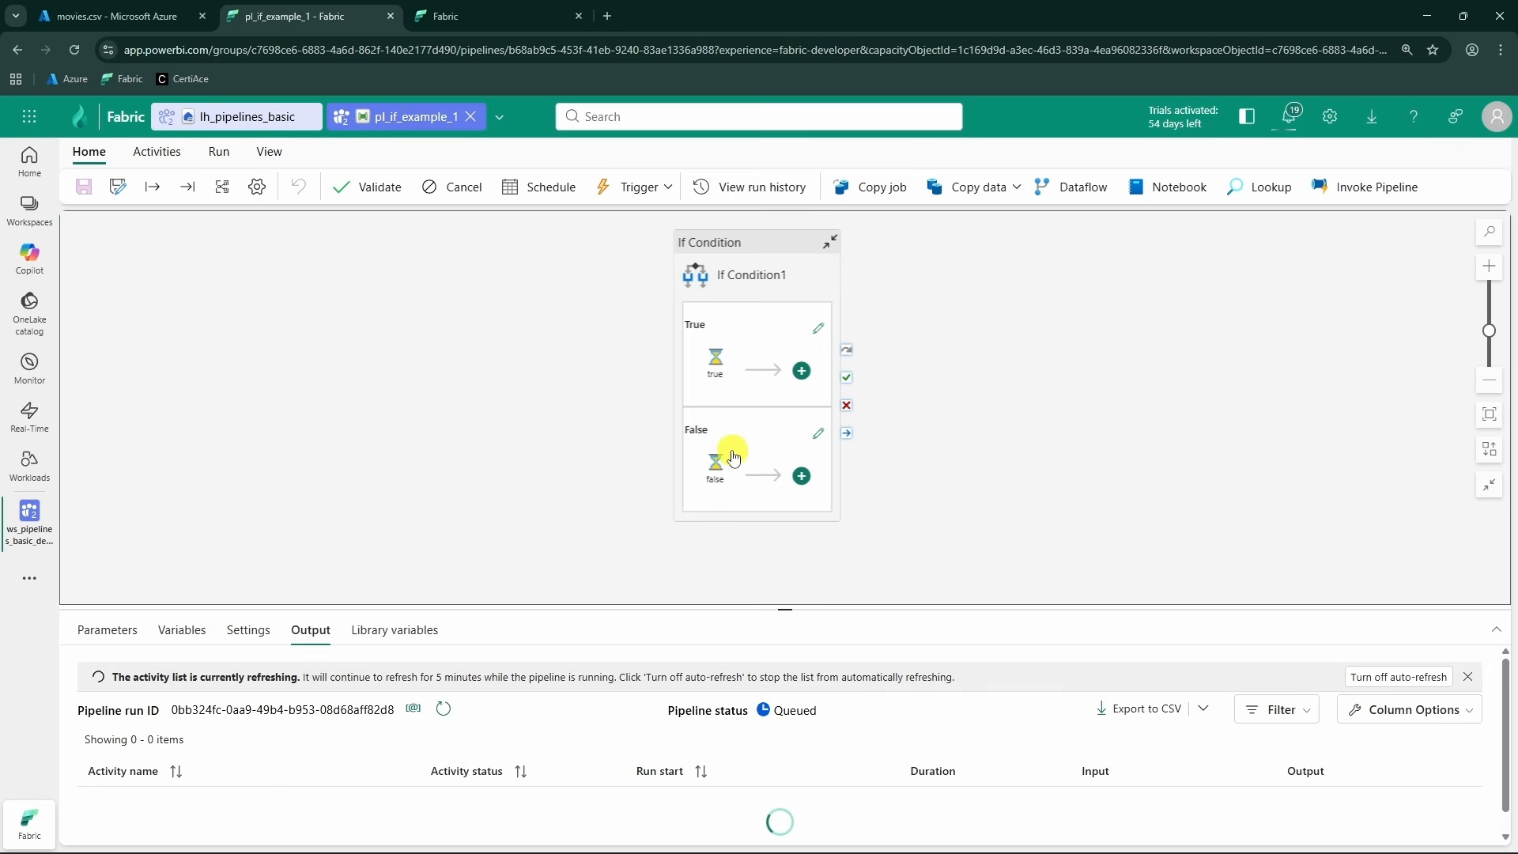
pyautogui.click(445, 713)
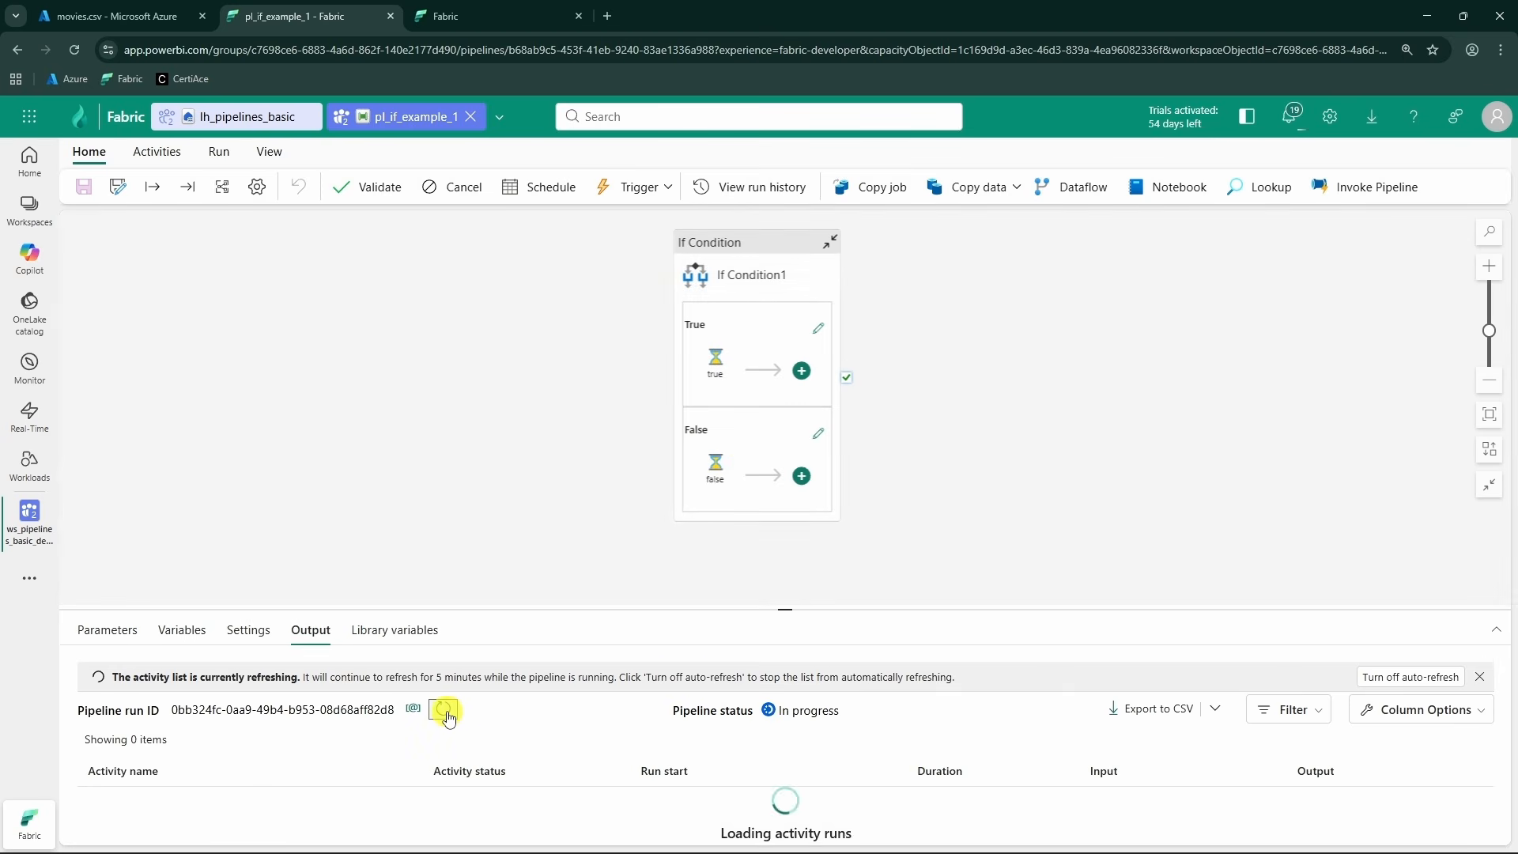
pyautogui.click(445, 711)
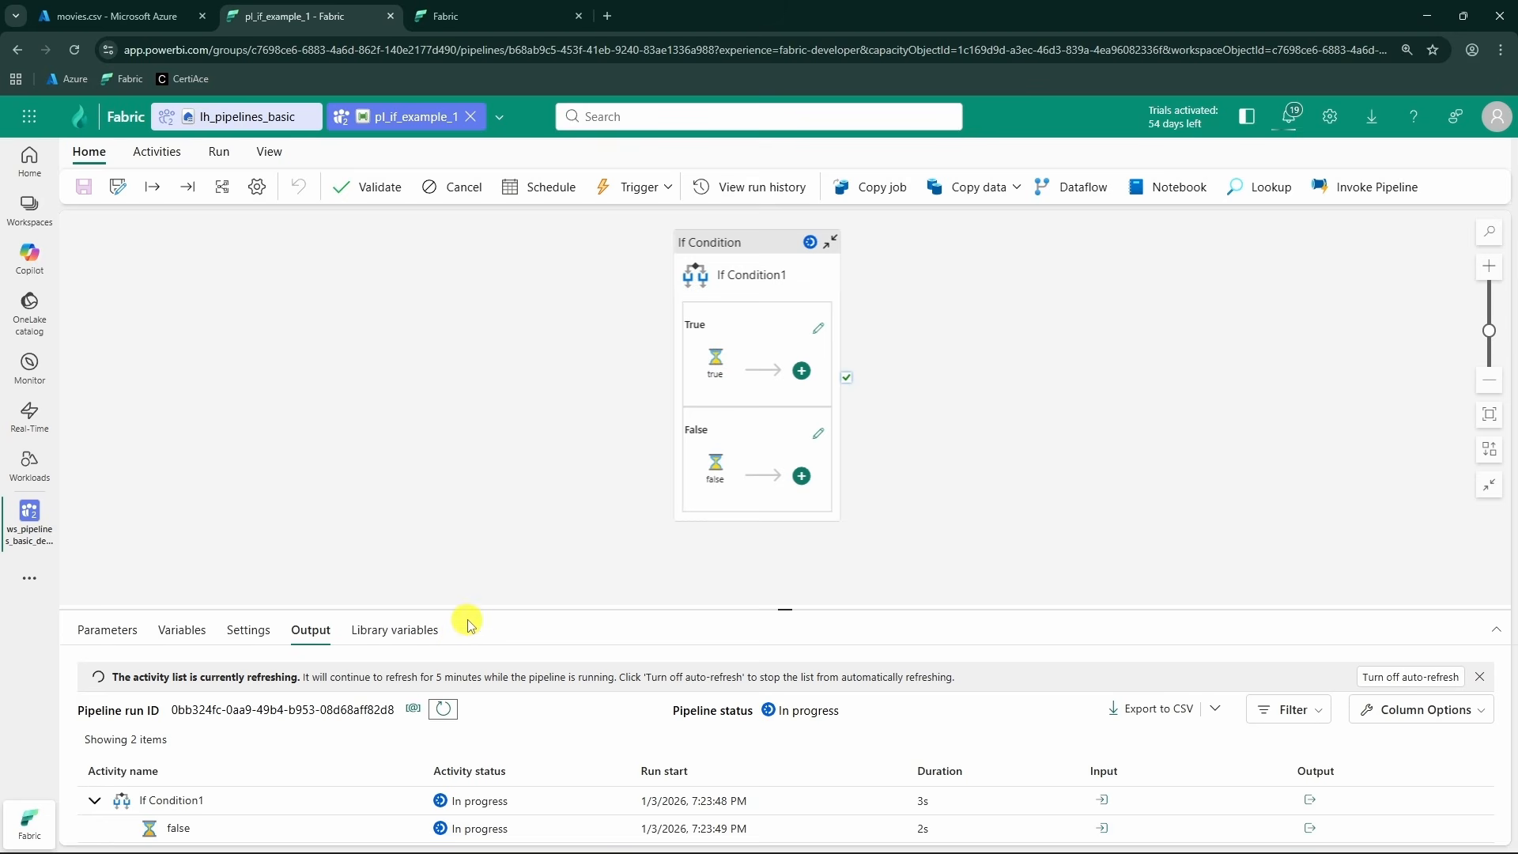
pyautogui.click(447, 691)
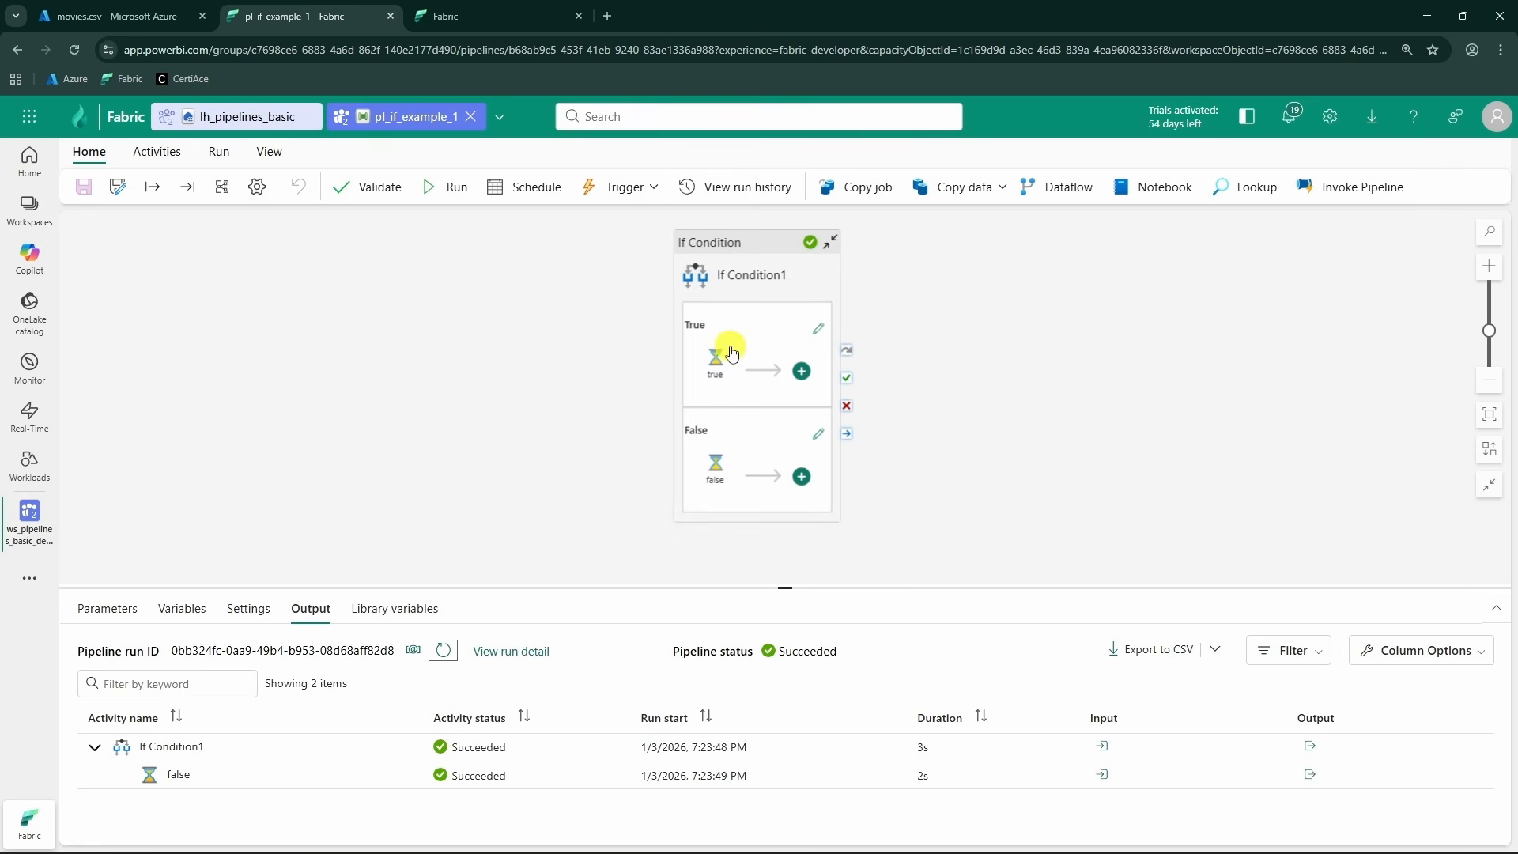
# - Review If Condition1's Expression description and its equals expression in the expression builder, and close the builder without changes
pyautogui.click(719, 278)
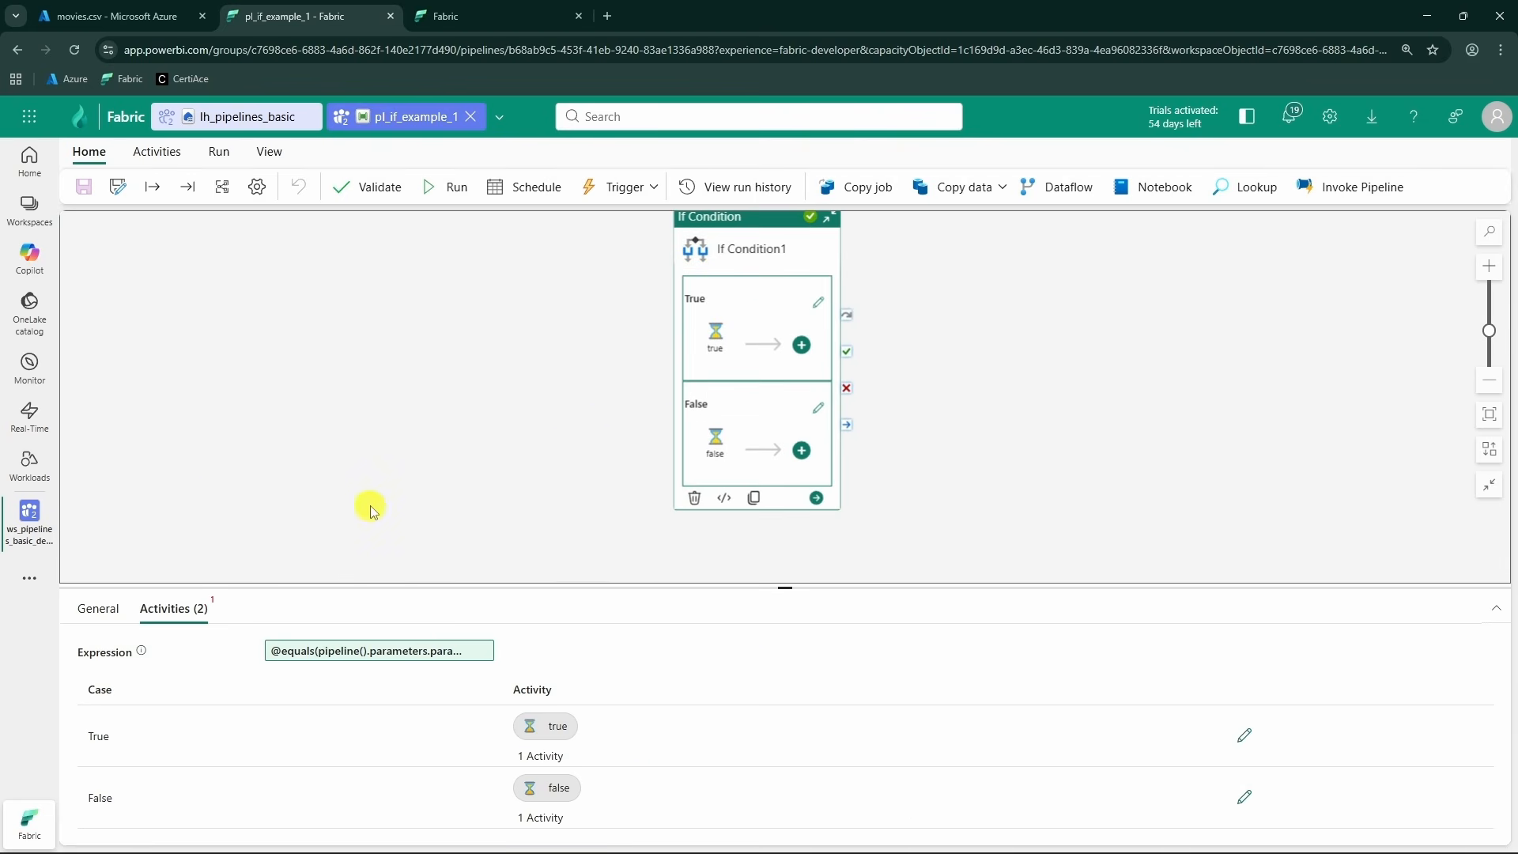
pyautogui.moveTo(144, 654)
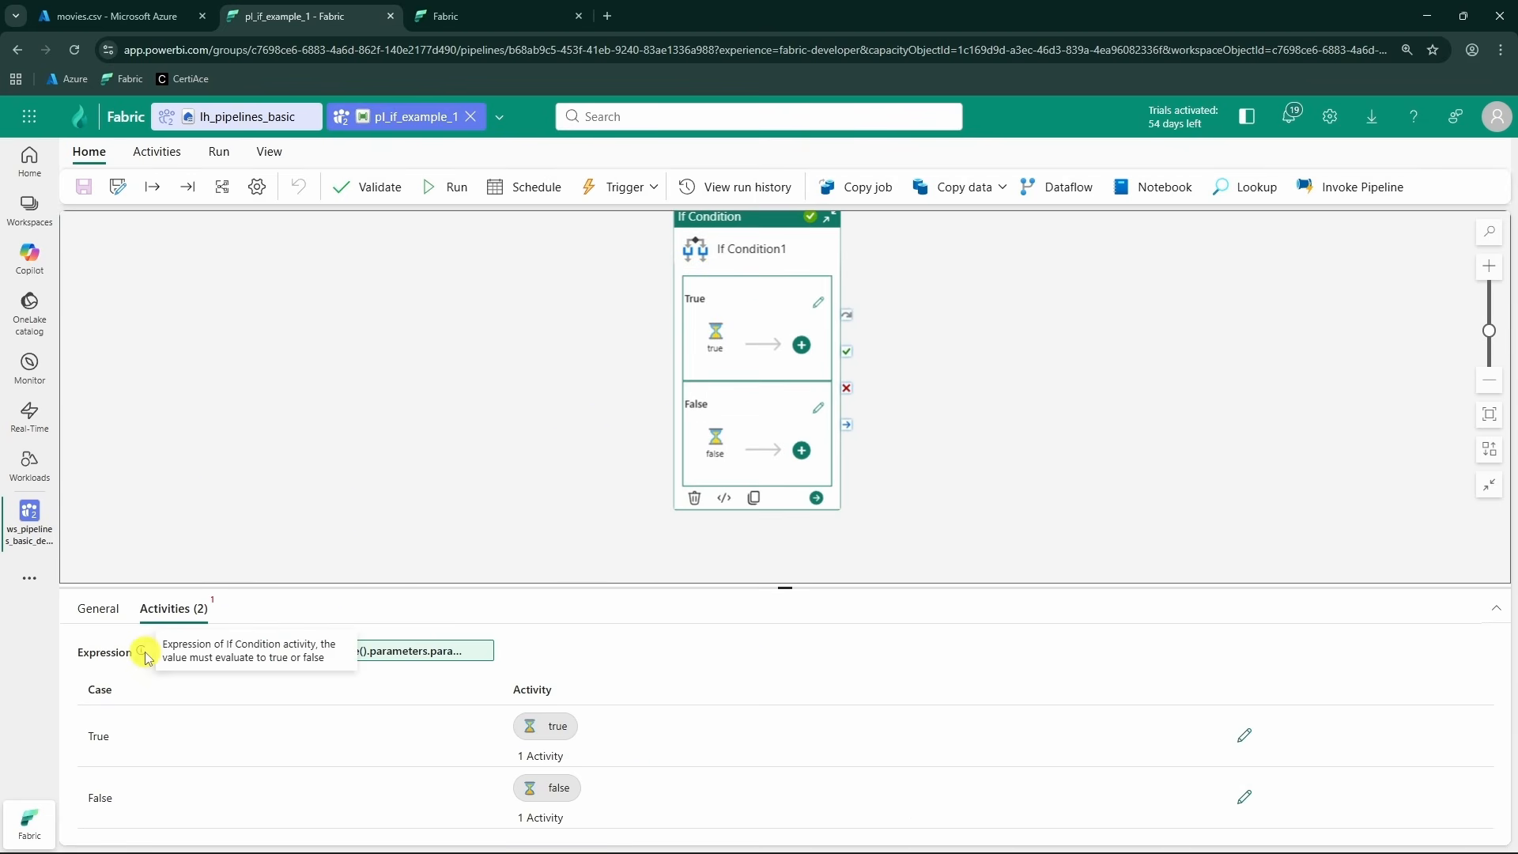
pyautogui.click(389, 652)
pyautogui.click(1353, 437)
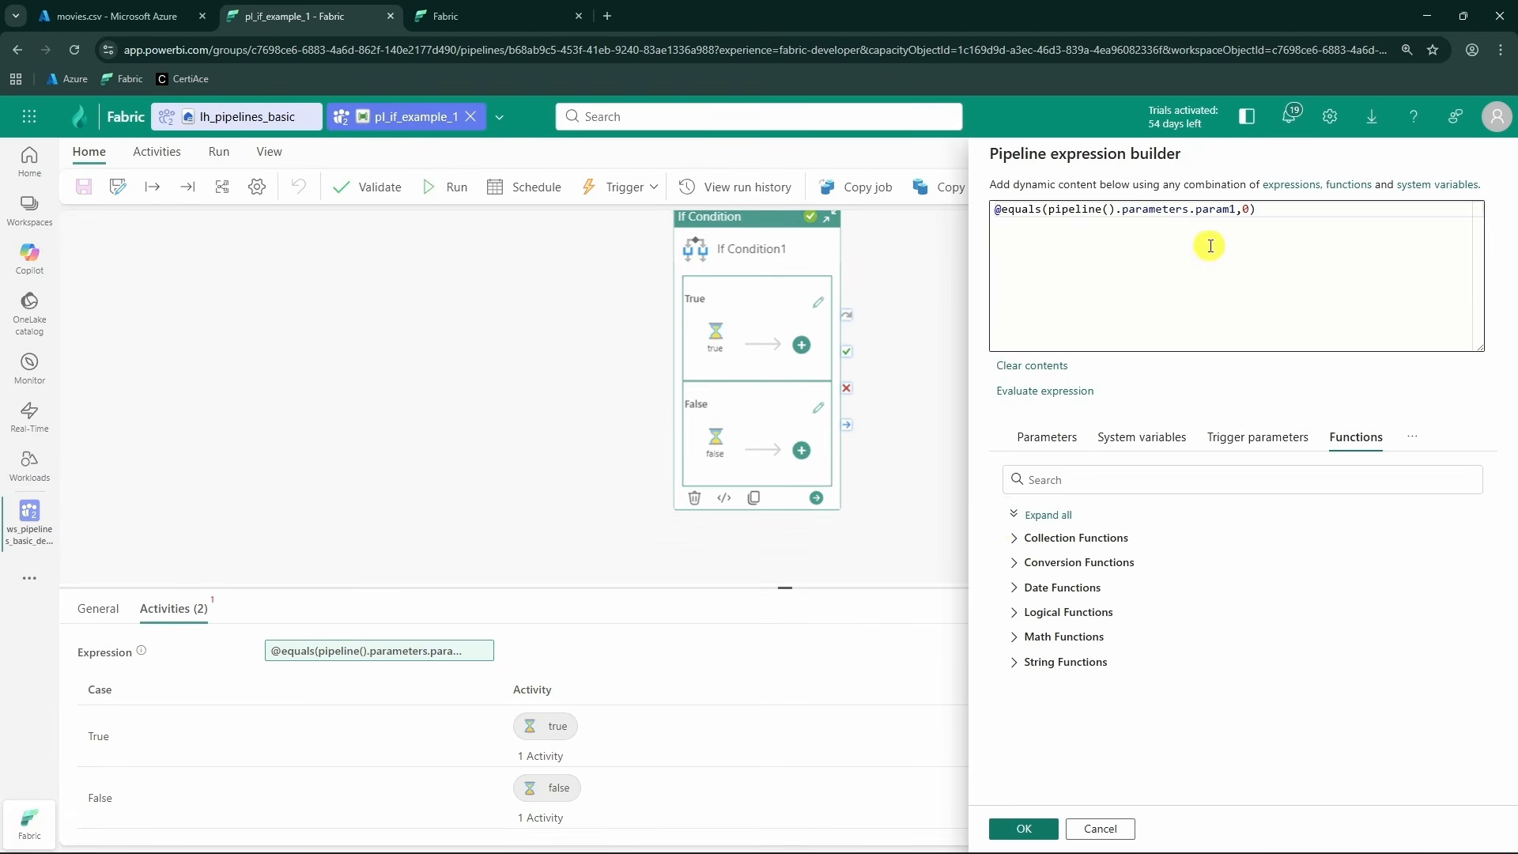
pyautogui.moveTo(1285, 218); pyautogui.dragTo(984, 210)
pyautogui.click(999, 211)
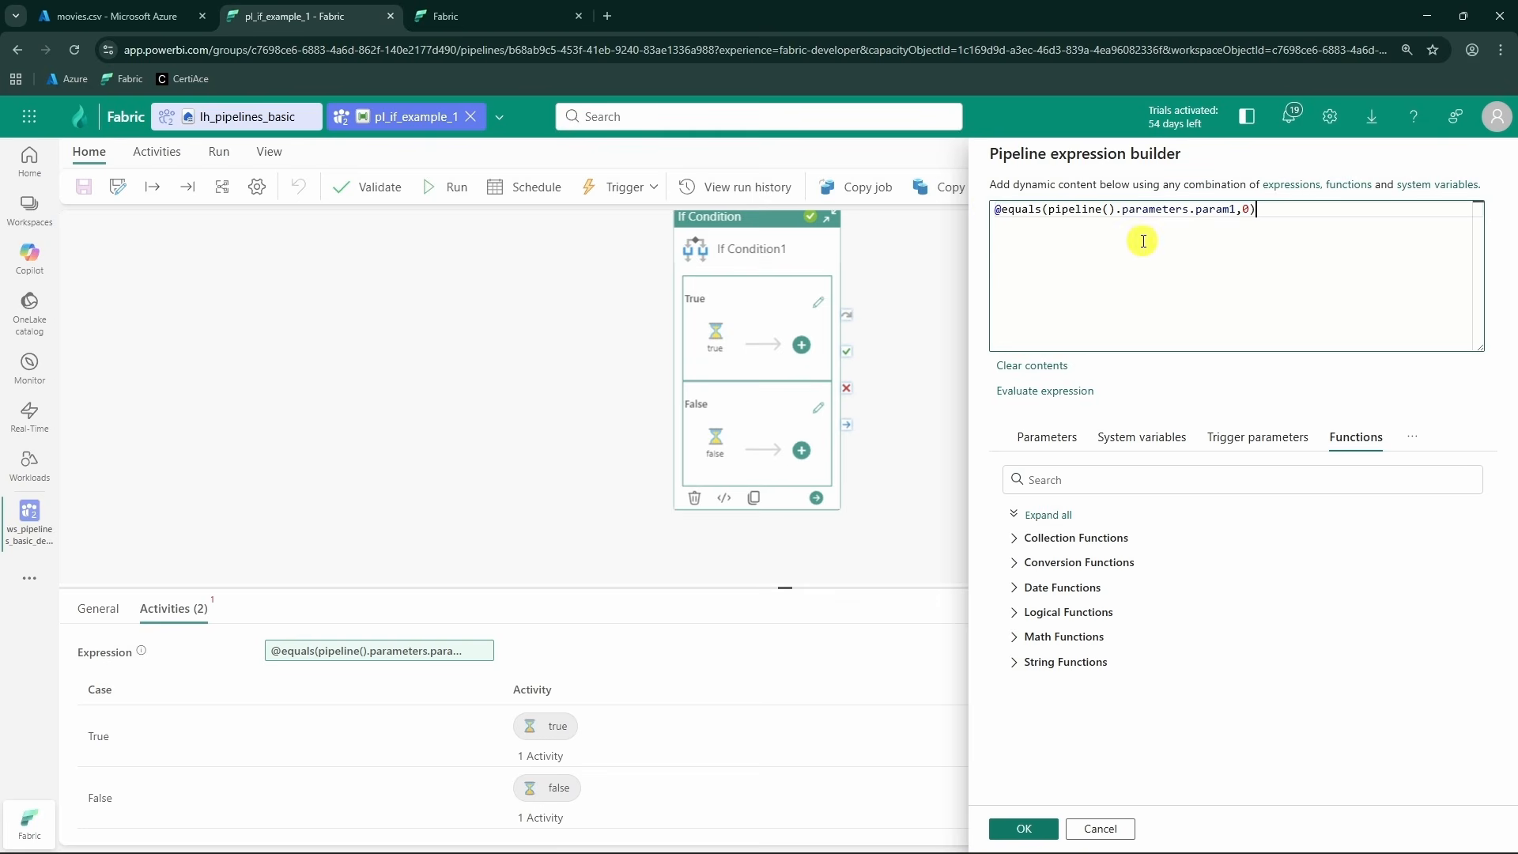
pyautogui.click(1294, 228)
pyautogui.moveTo(1300, 215); pyautogui.dragTo(997, 207)
pyautogui.click(1295, 224)
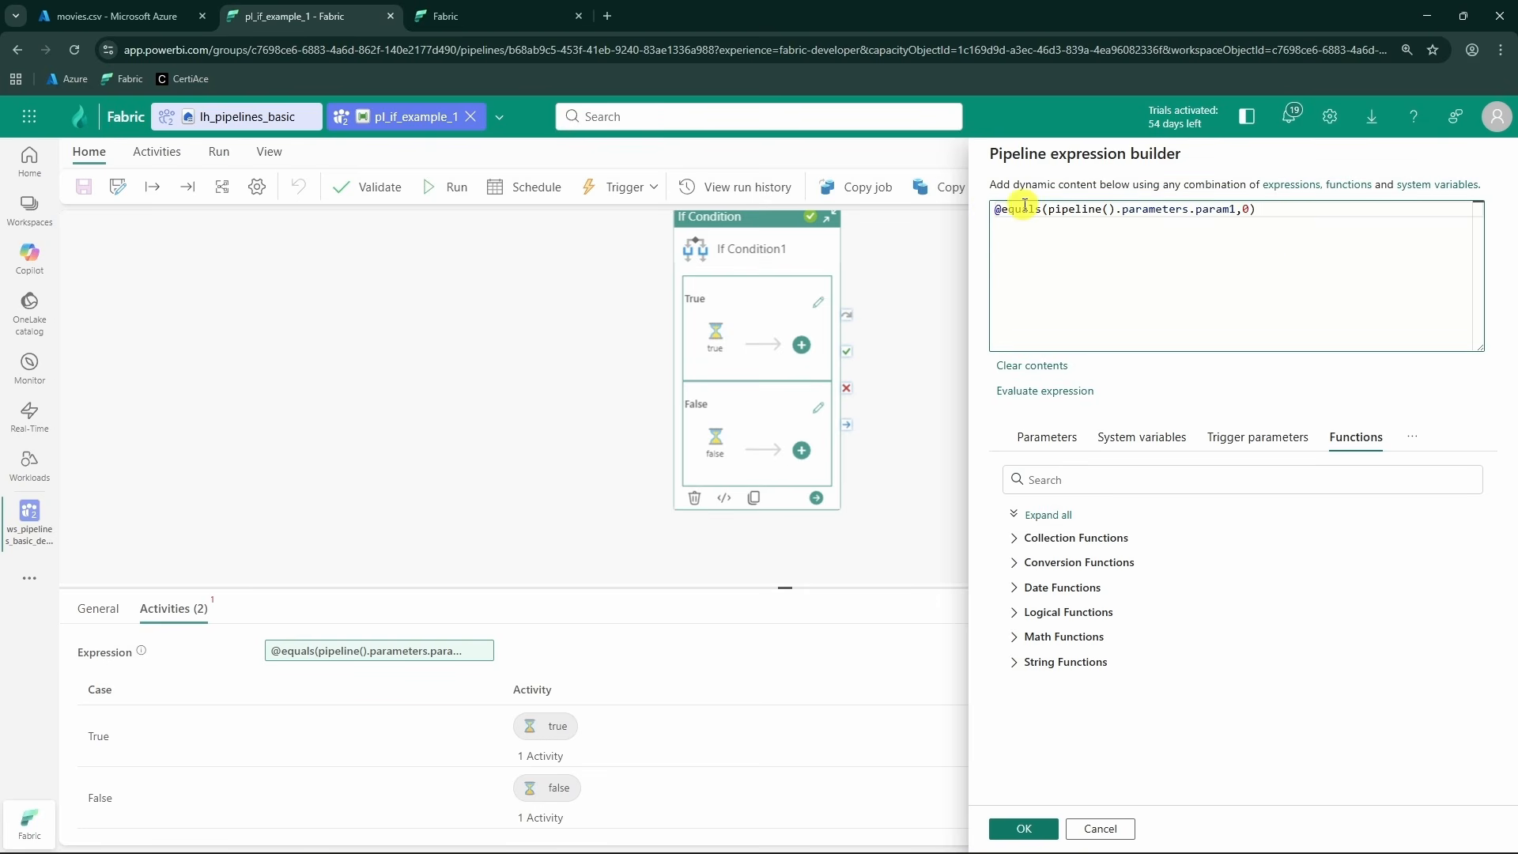
pyautogui.moveTo(998, 209); pyautogui.dragTo(1044, 207)
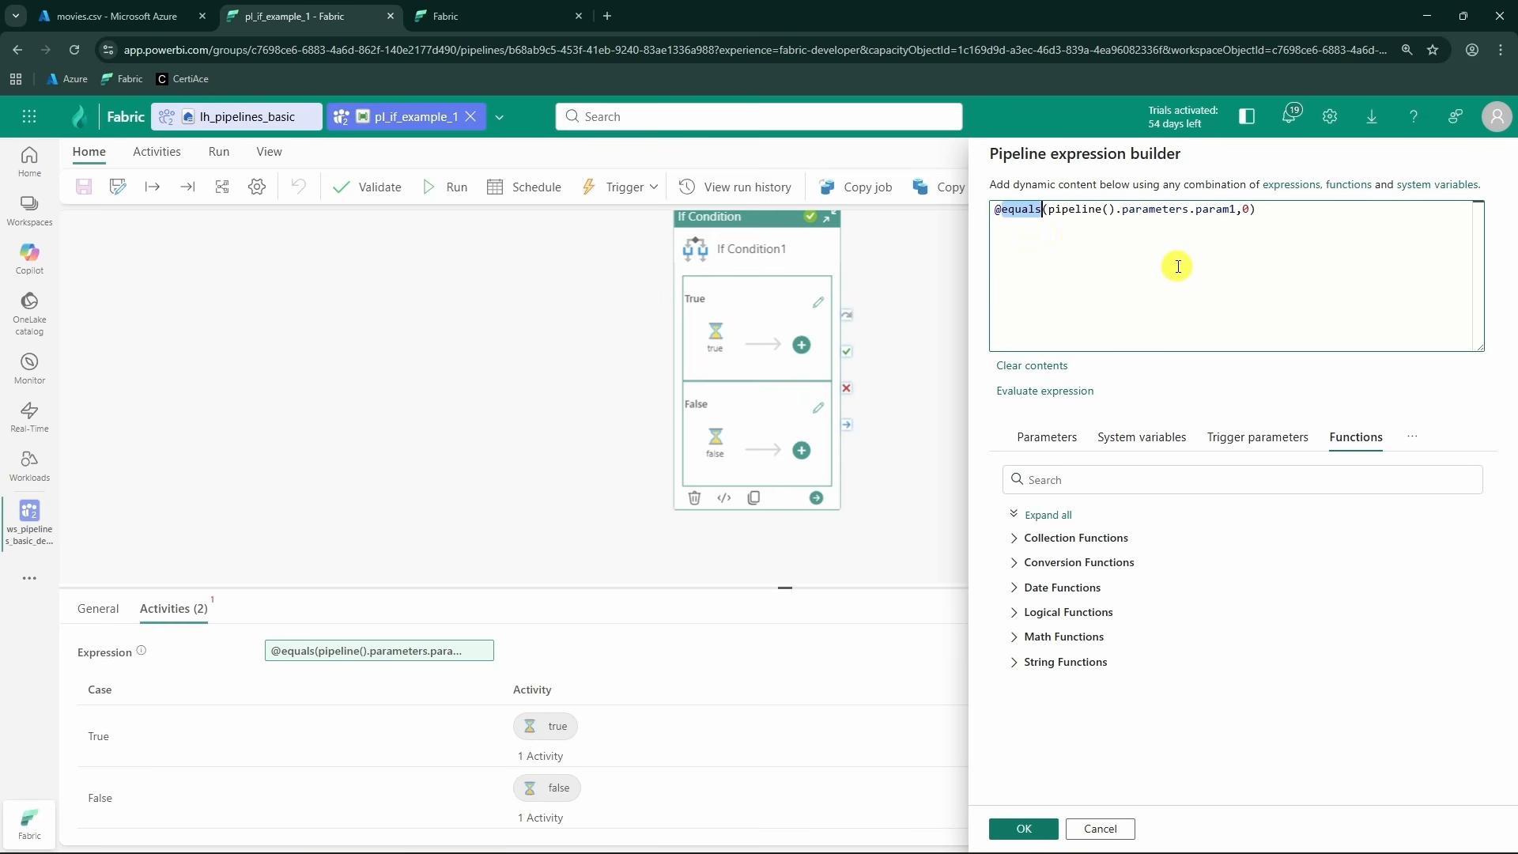
pyautogui.click(1096, 830)
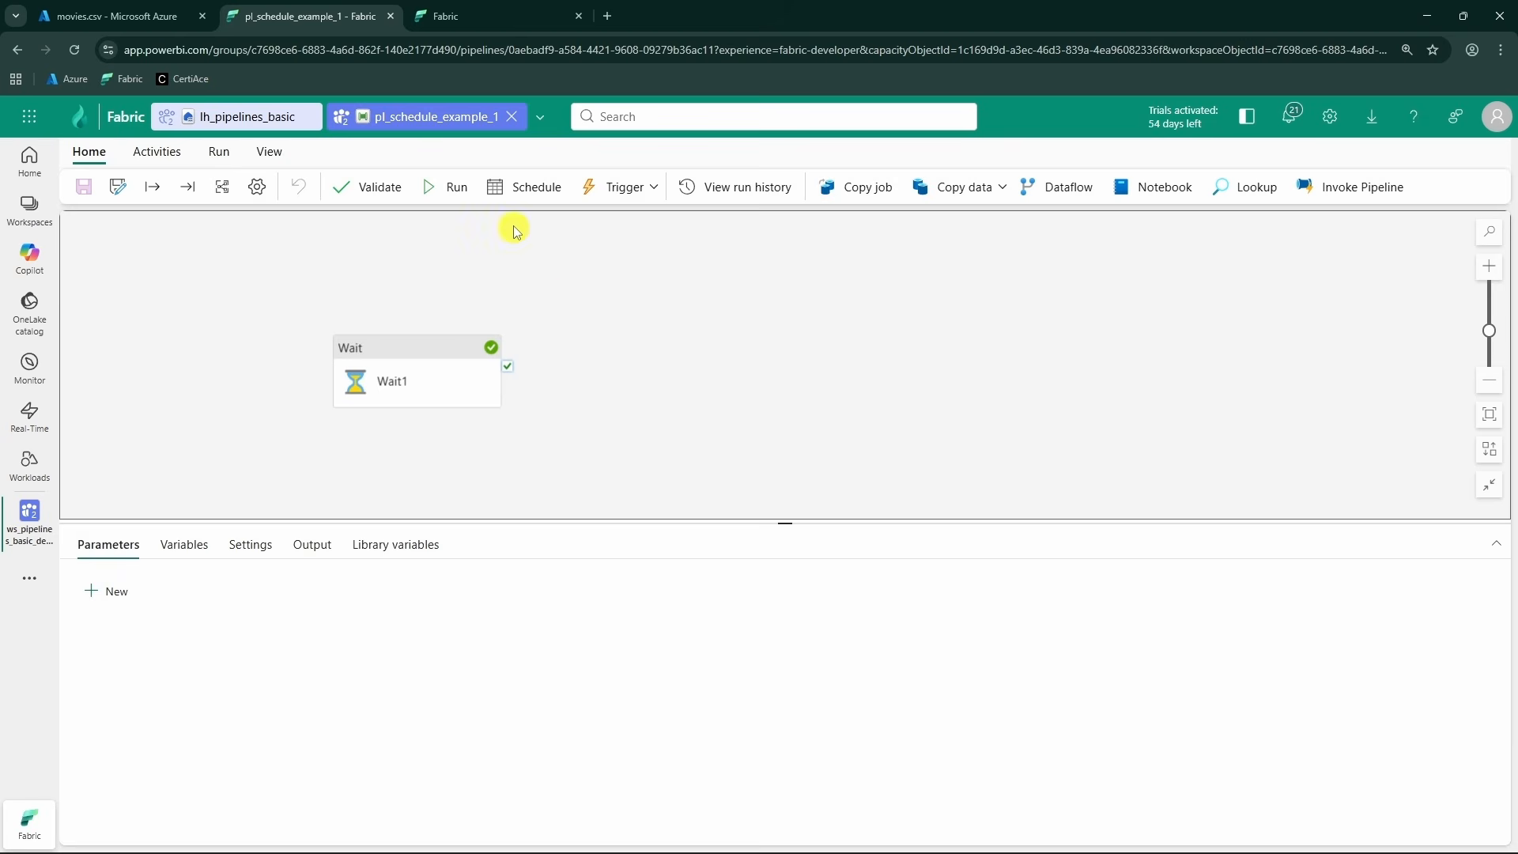
# - Start a new schedule for pl_schedule_example_1 and review the available repeat options
pyautogui.click(543, 190)
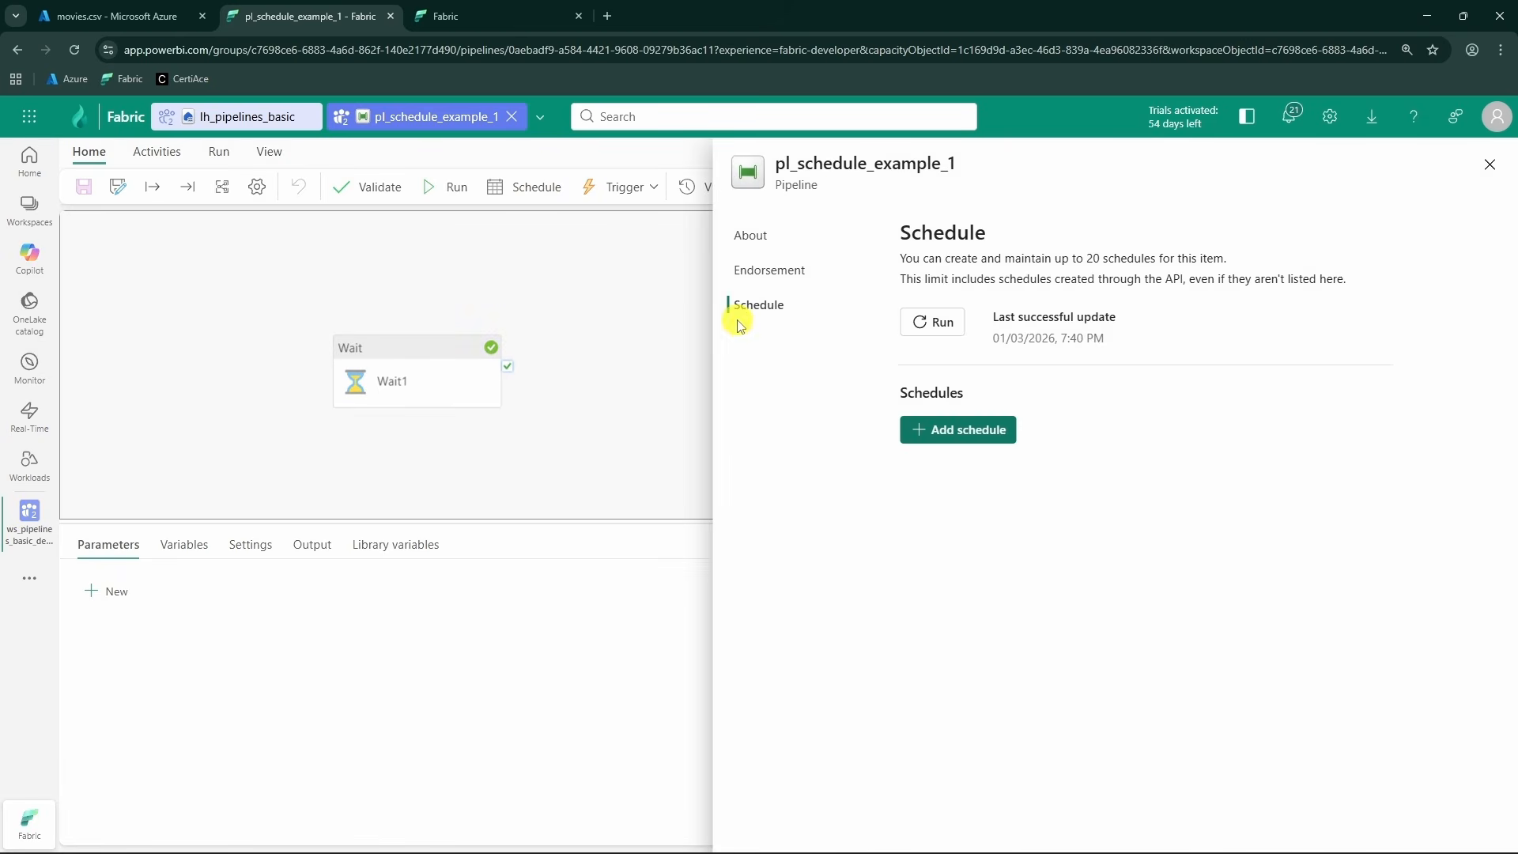
pyautogui.click(937, 431)
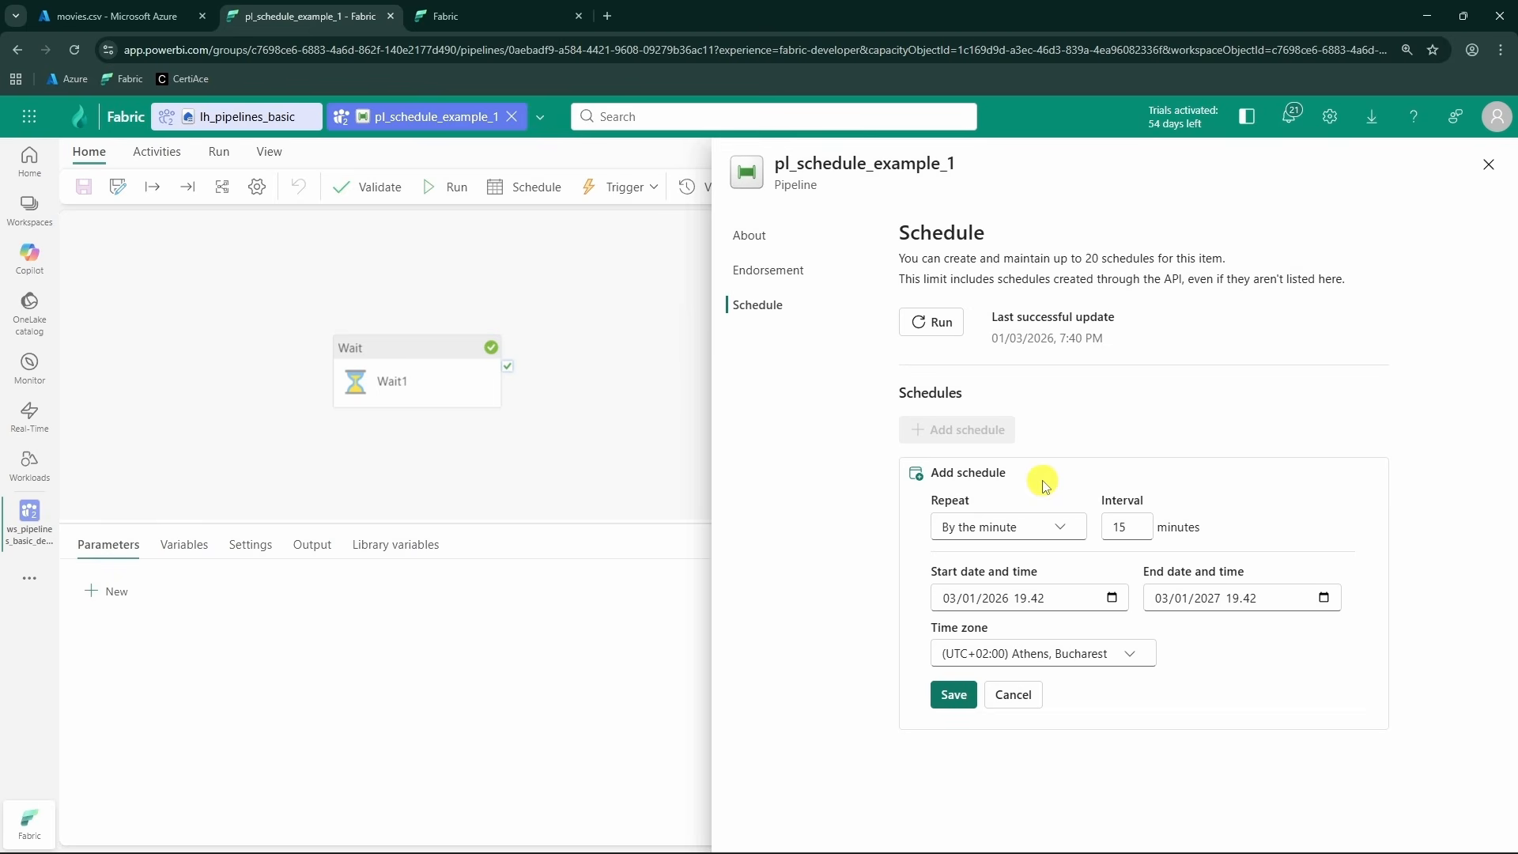
pyautogui.click(1060, 531)
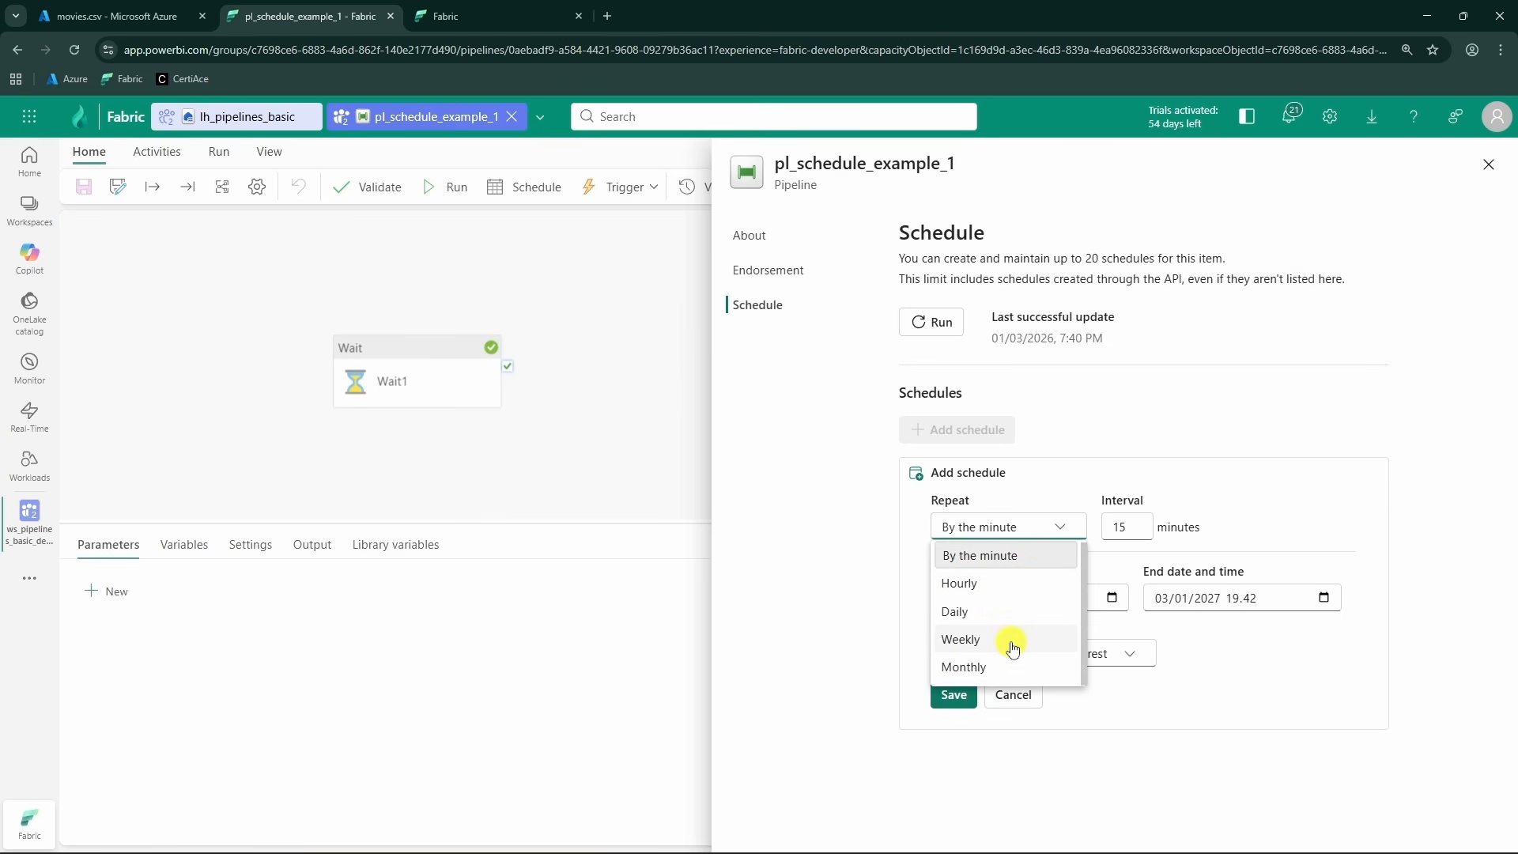
pyautogui.click(1257, 506)
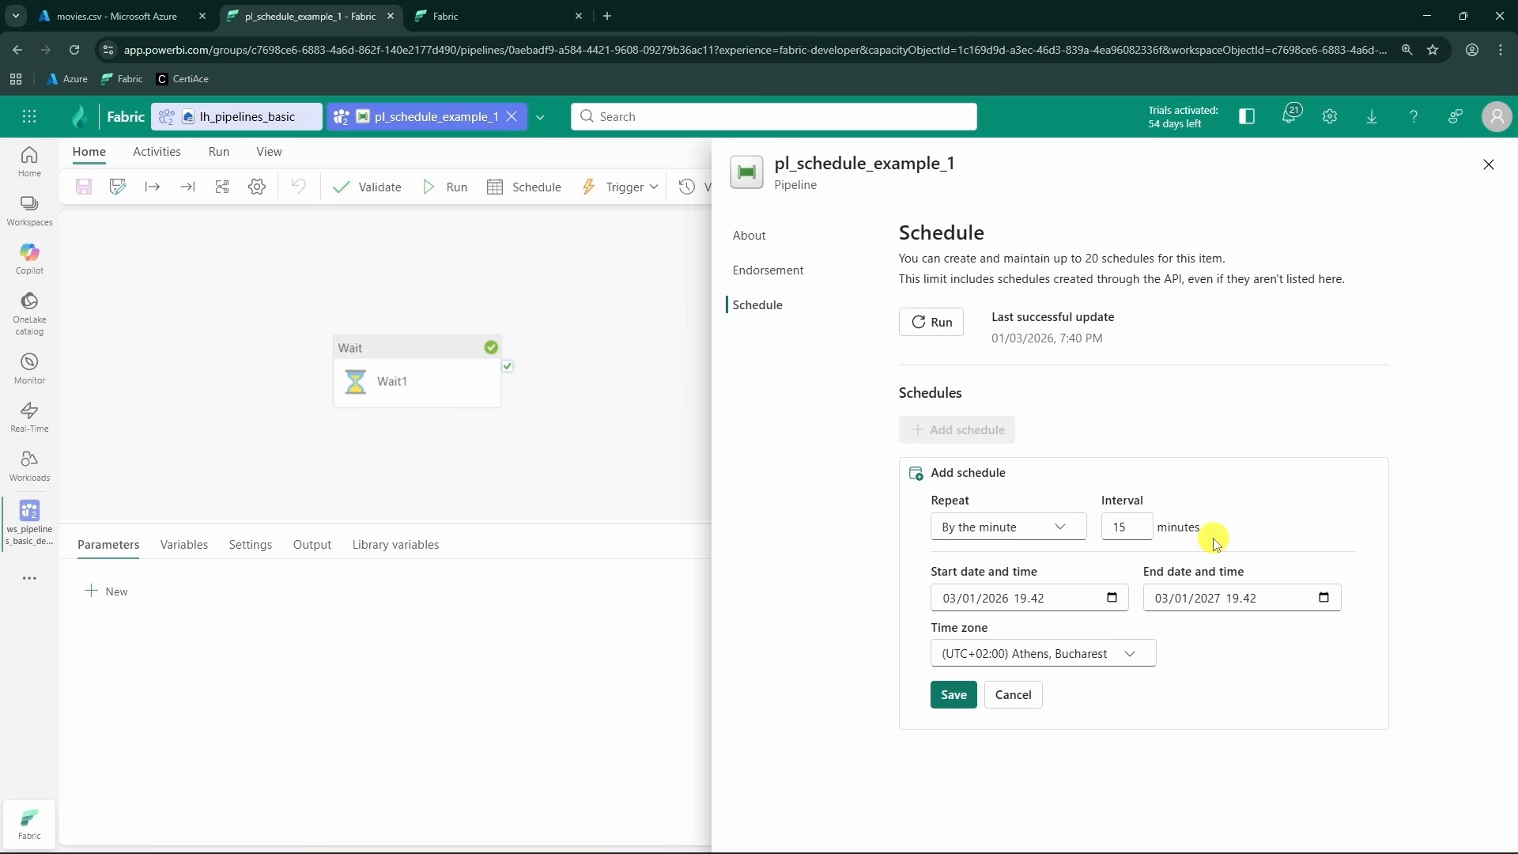
# - Switch the new schedule's repeat setting through Hourly, Daily, Weekly and Monthly to compare the settings each one offers
pyautogui.click(1027, 525)
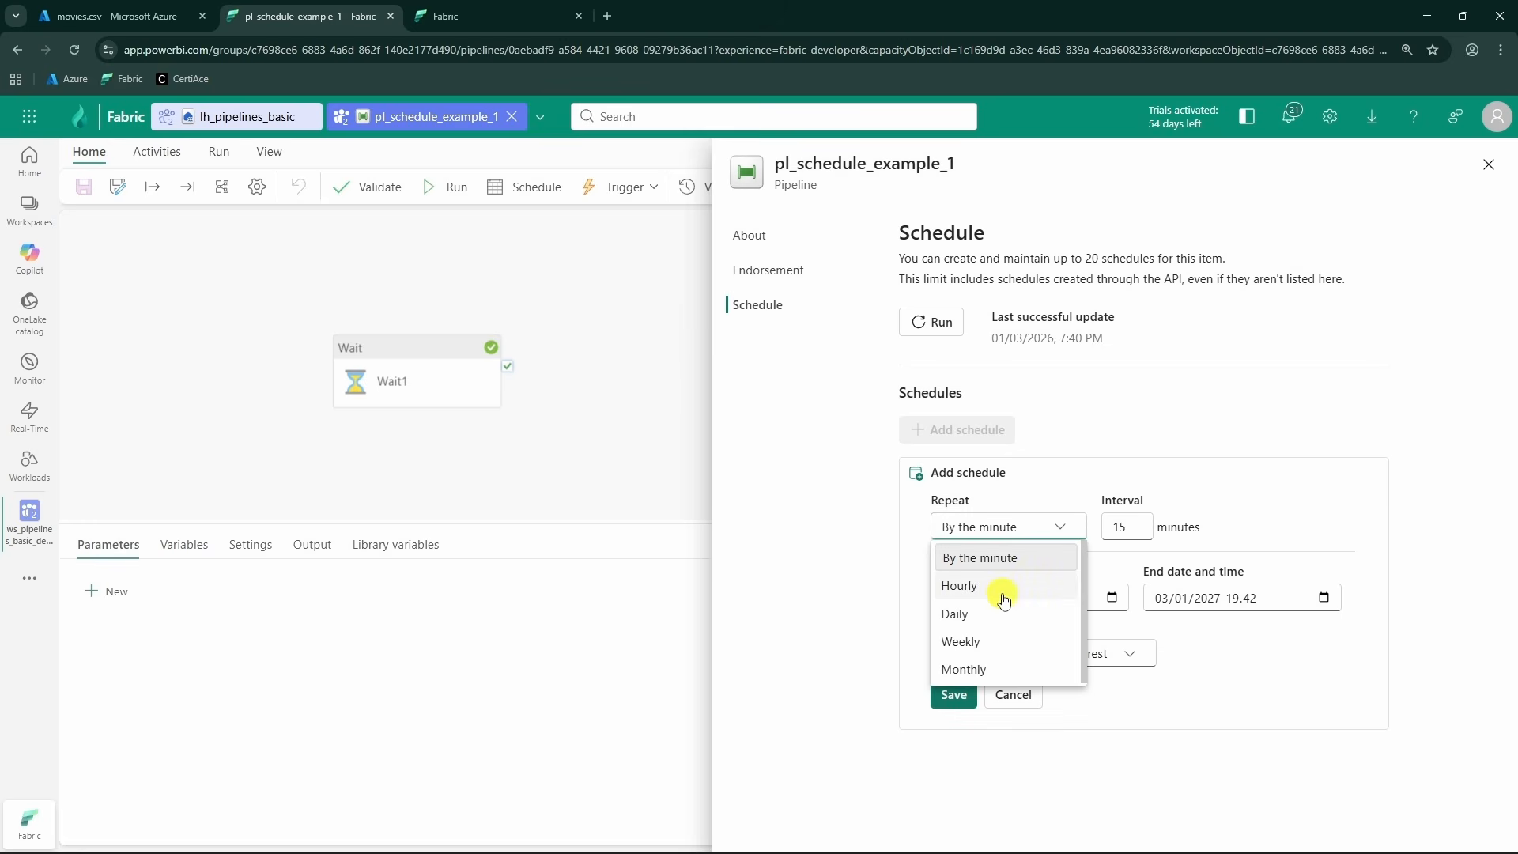
pyautogui.click(999, 584)
pyautogui.click(1059, 527)
pyautogui.click(1006, 616)
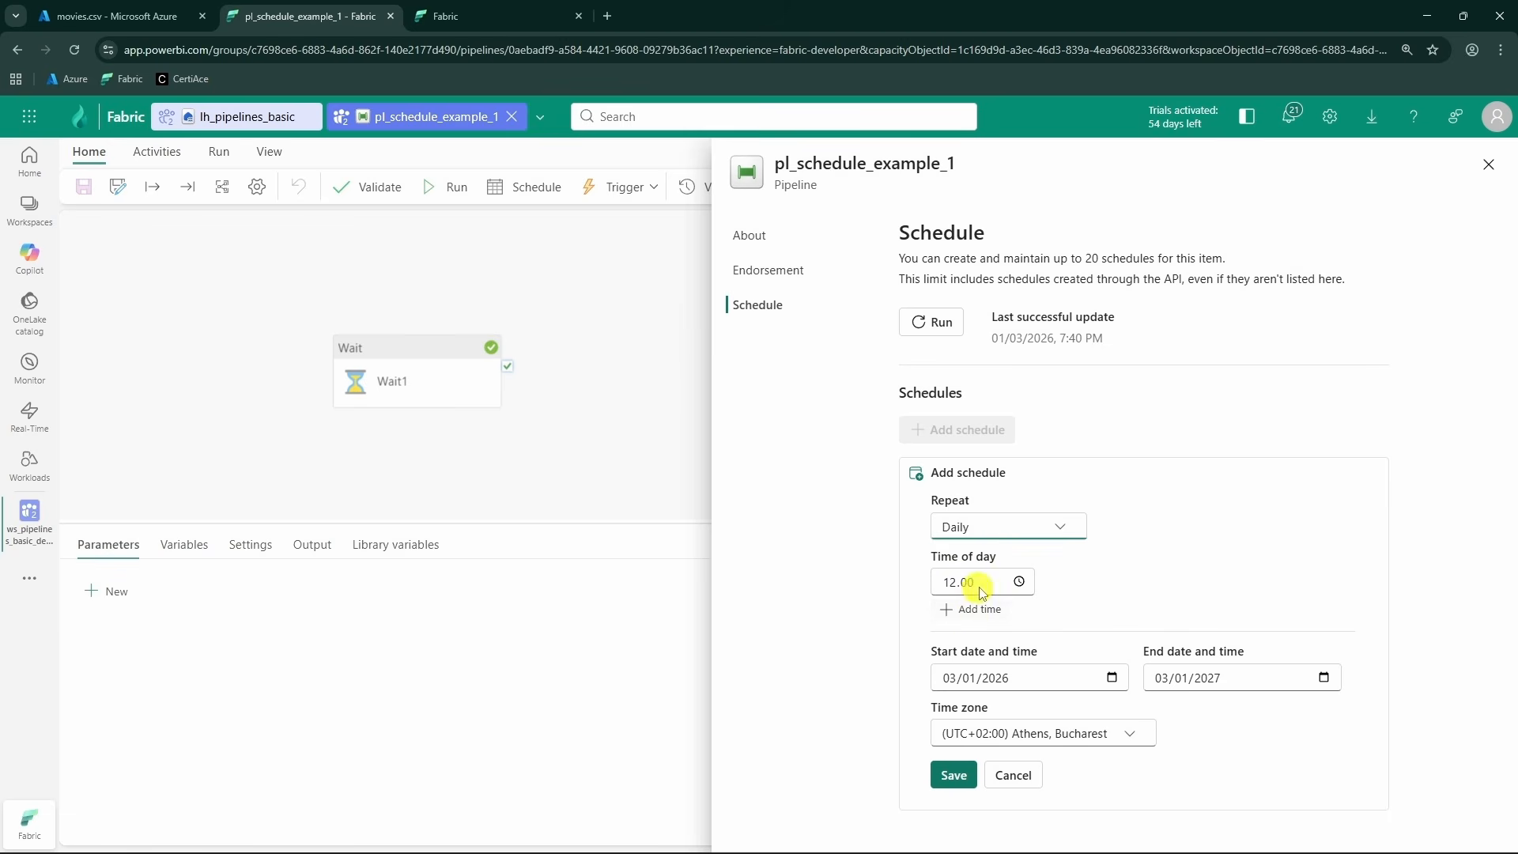
pyautogui.click(1065, 533)
pyautogui.click(999, 640)
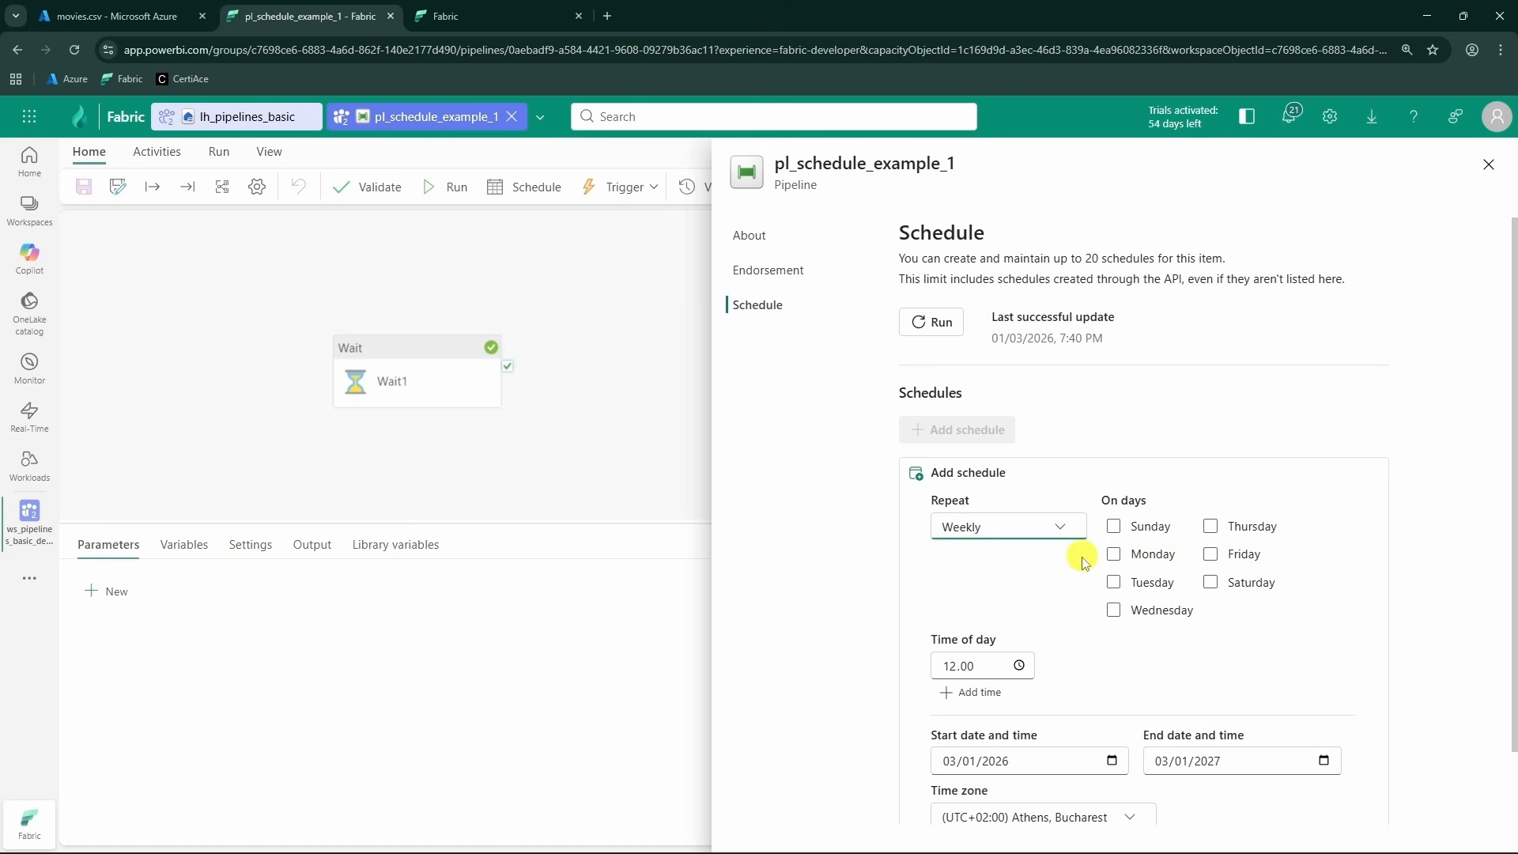
pyautogui.scroll(-1, 1181, 581)
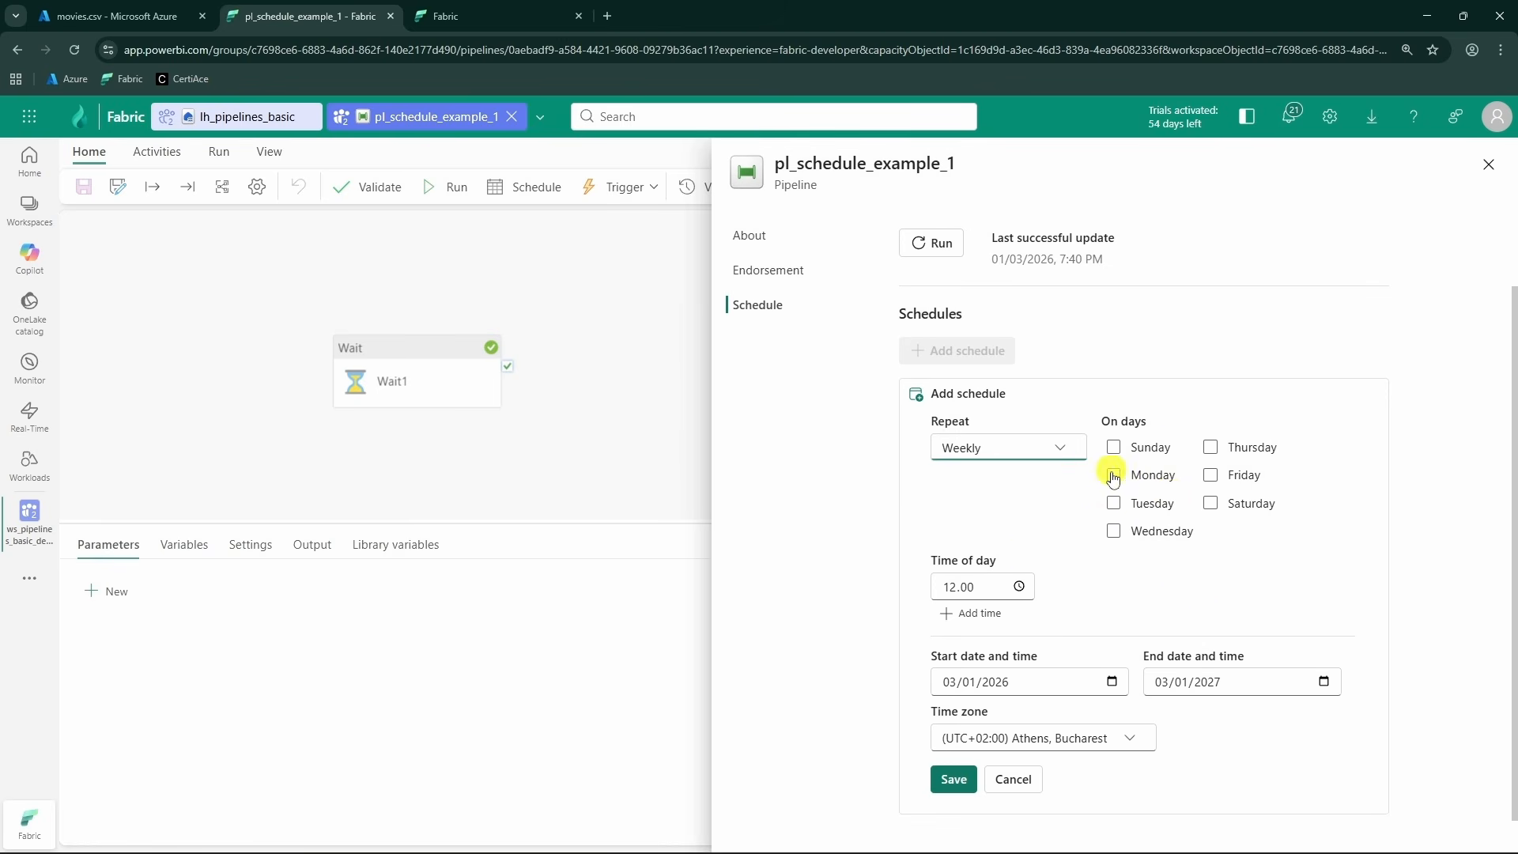
pyautogui.click(1059, 448)
pyautogui.click(964, 592)
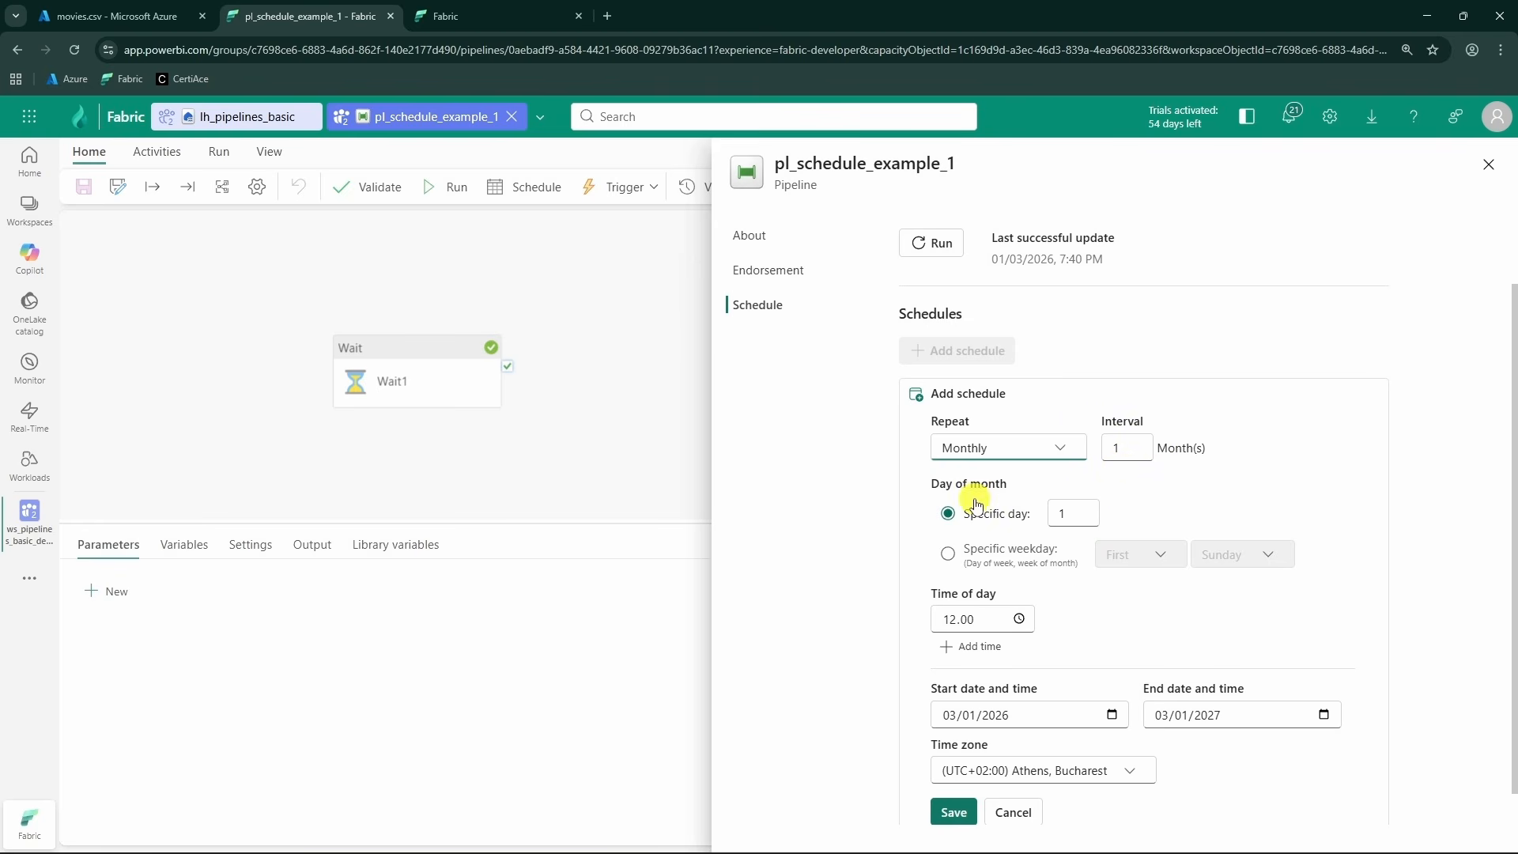
pyautogui.moveTo(1021, 485); pyautogui.dragTo(930, 483)
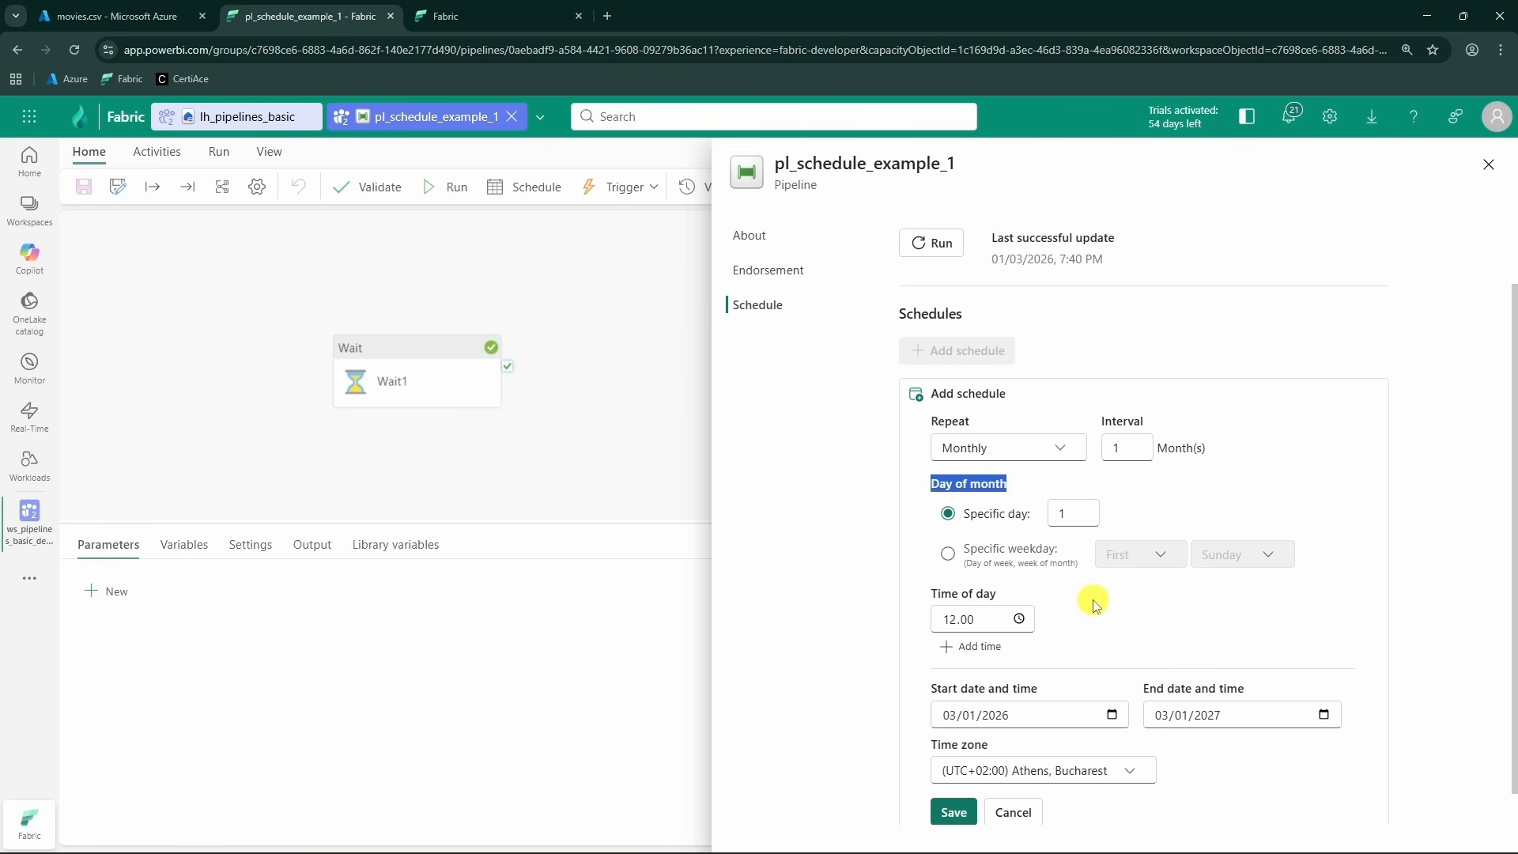
pyautogui.scroll(-1, 1095, 605)
# - Set the schedule to repeat Daily in the (UTC+02:00) Helsinki, Kyiv, Riga, Sofia time zone and save it
pyautogui.click(1057, 410)
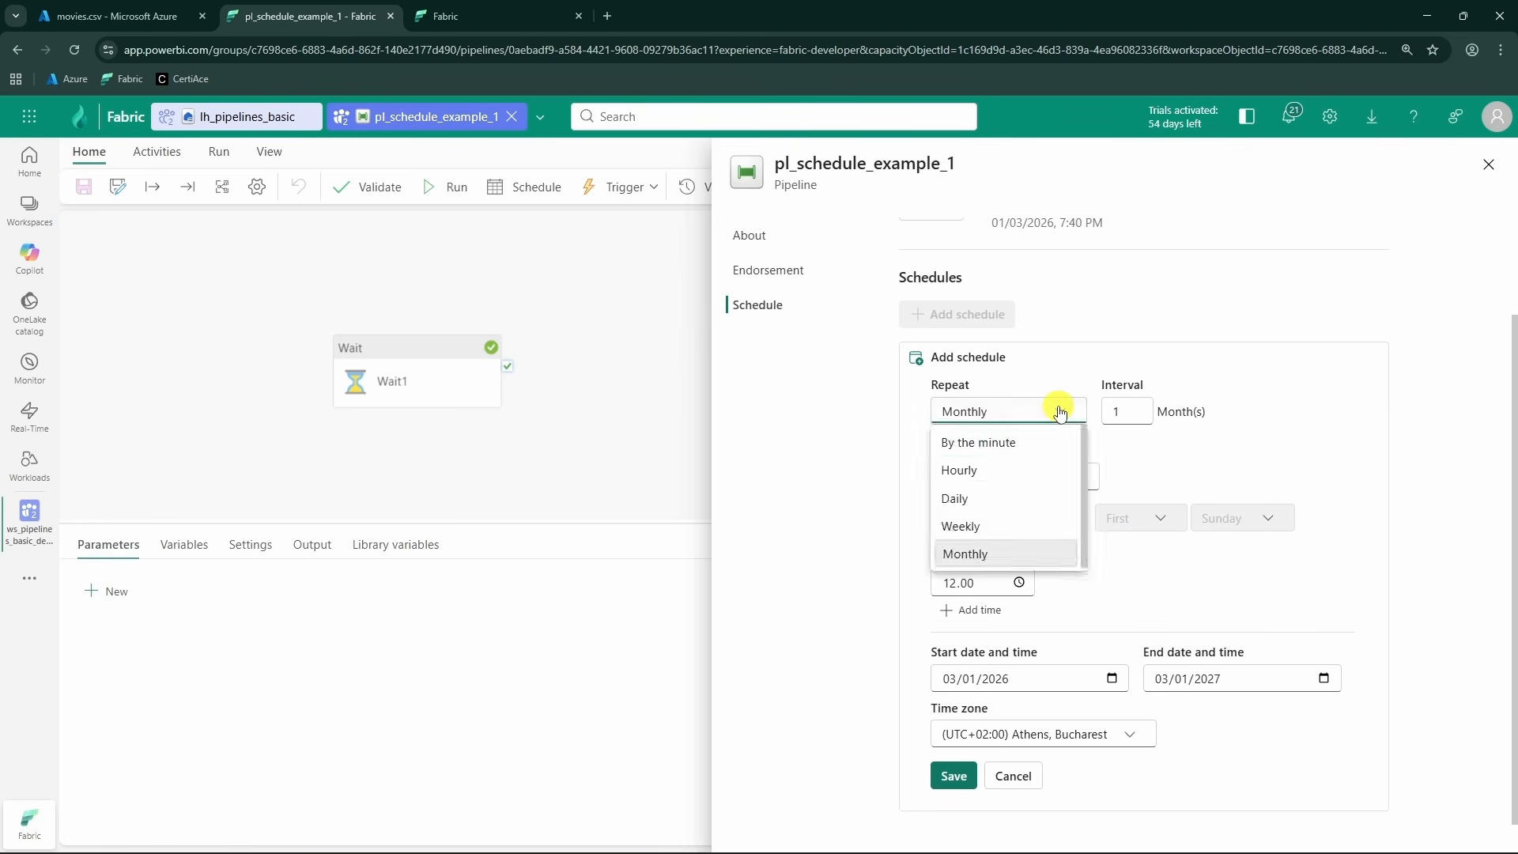
pyautogui.click(999, 496)
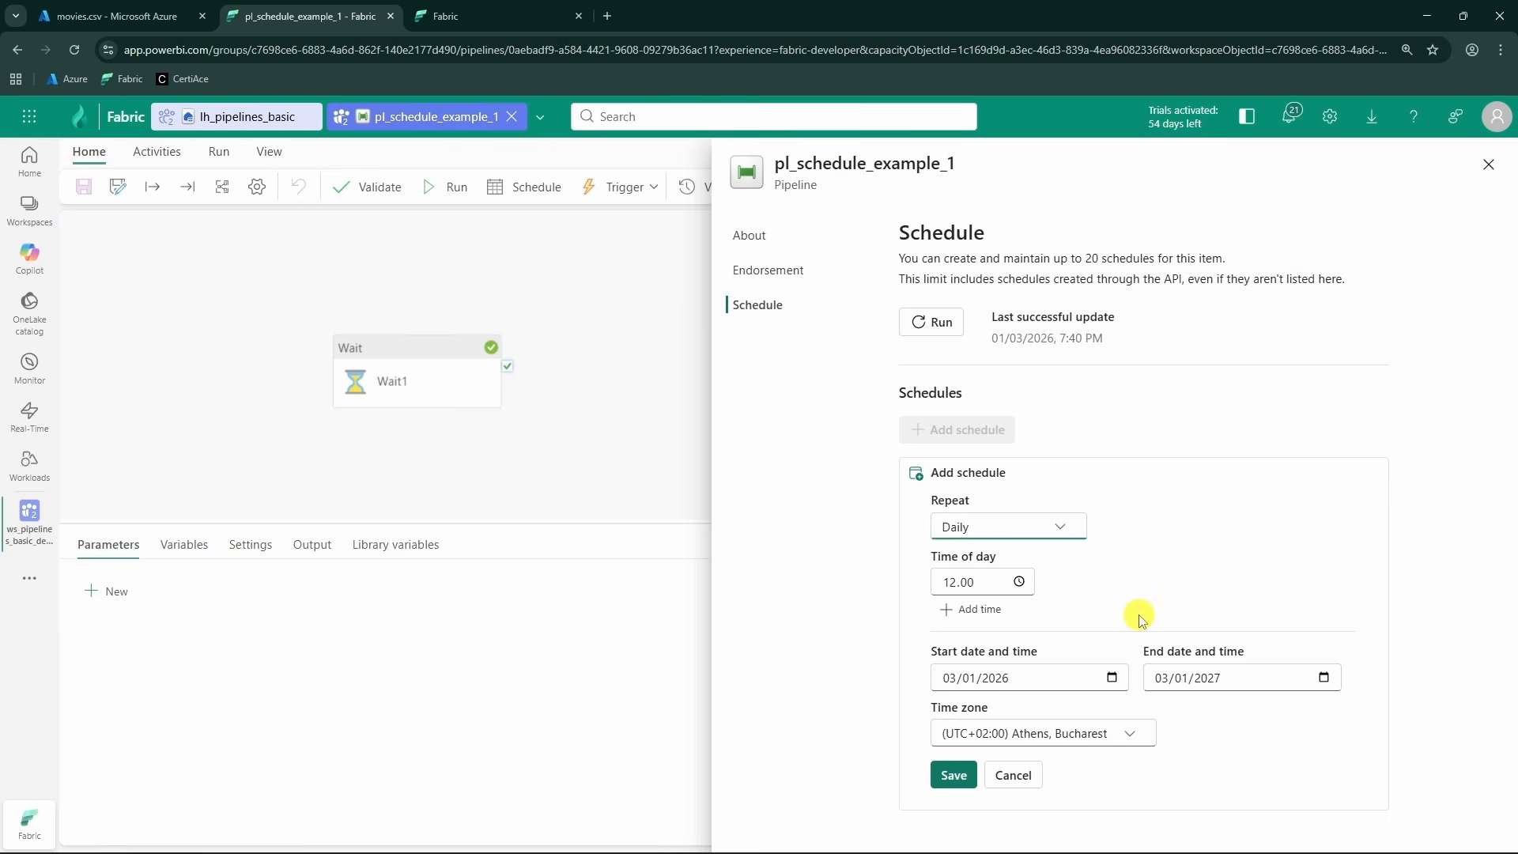
pyautogui.click(1144, 742)
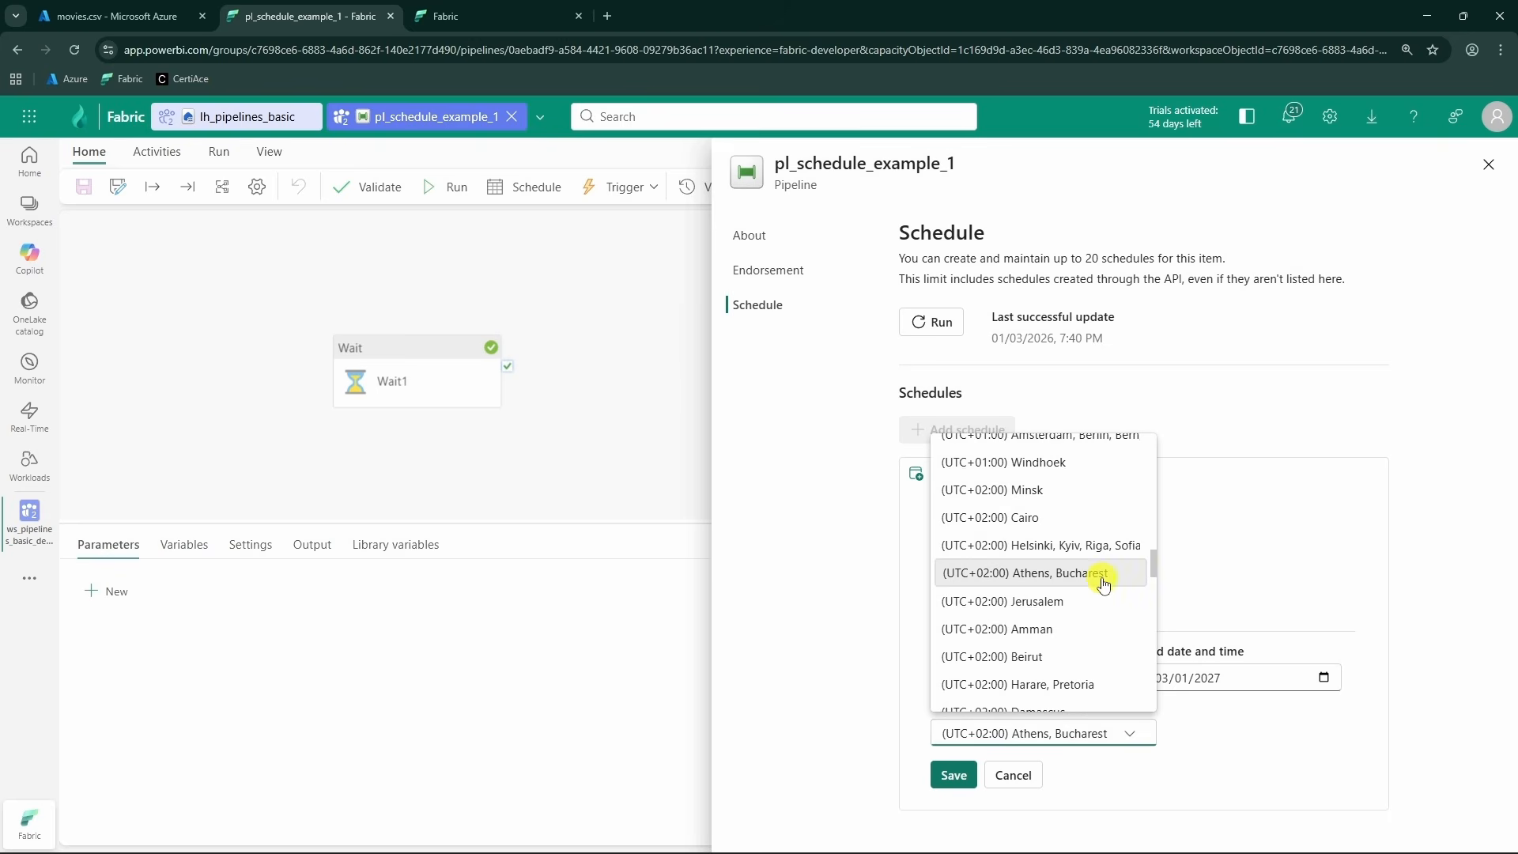
pyautogui.scroll(3, 1036, 616)
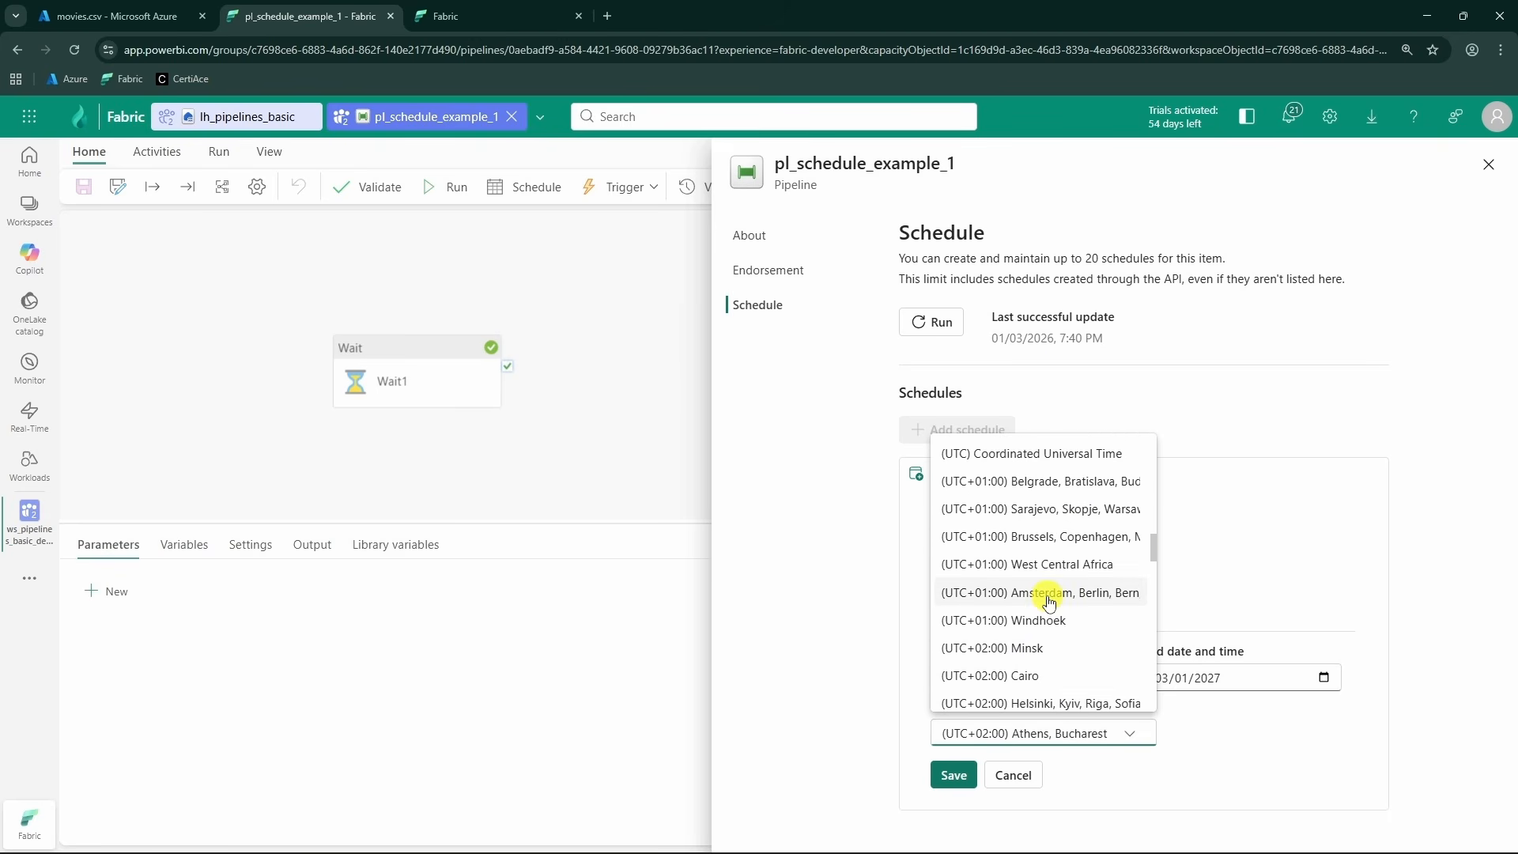
pyautogui.scroll(-5, 1041, 553)
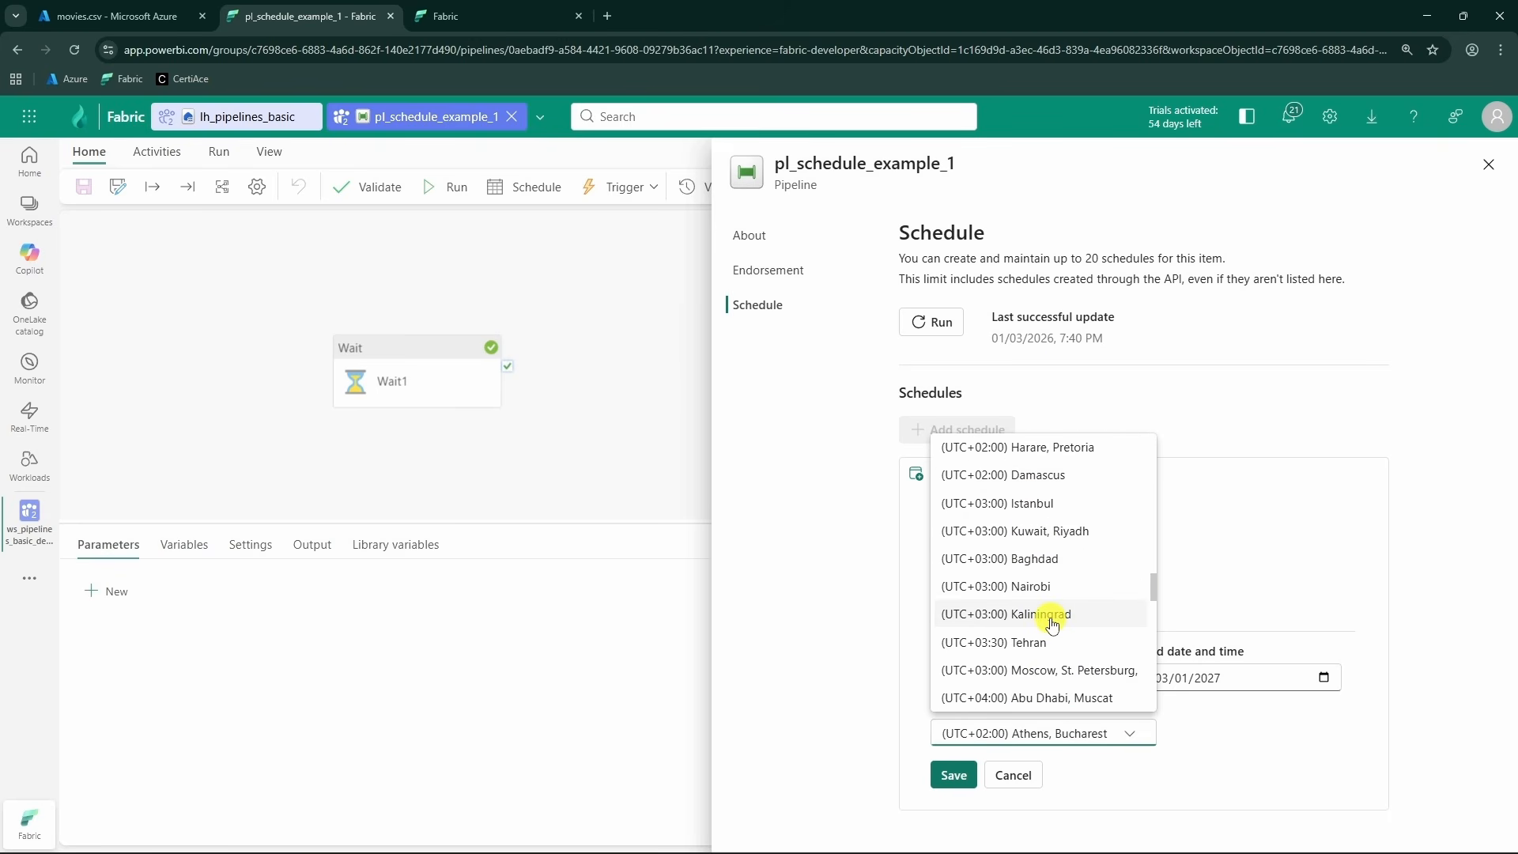
pyautogui.scroll(2, 1051, 621)
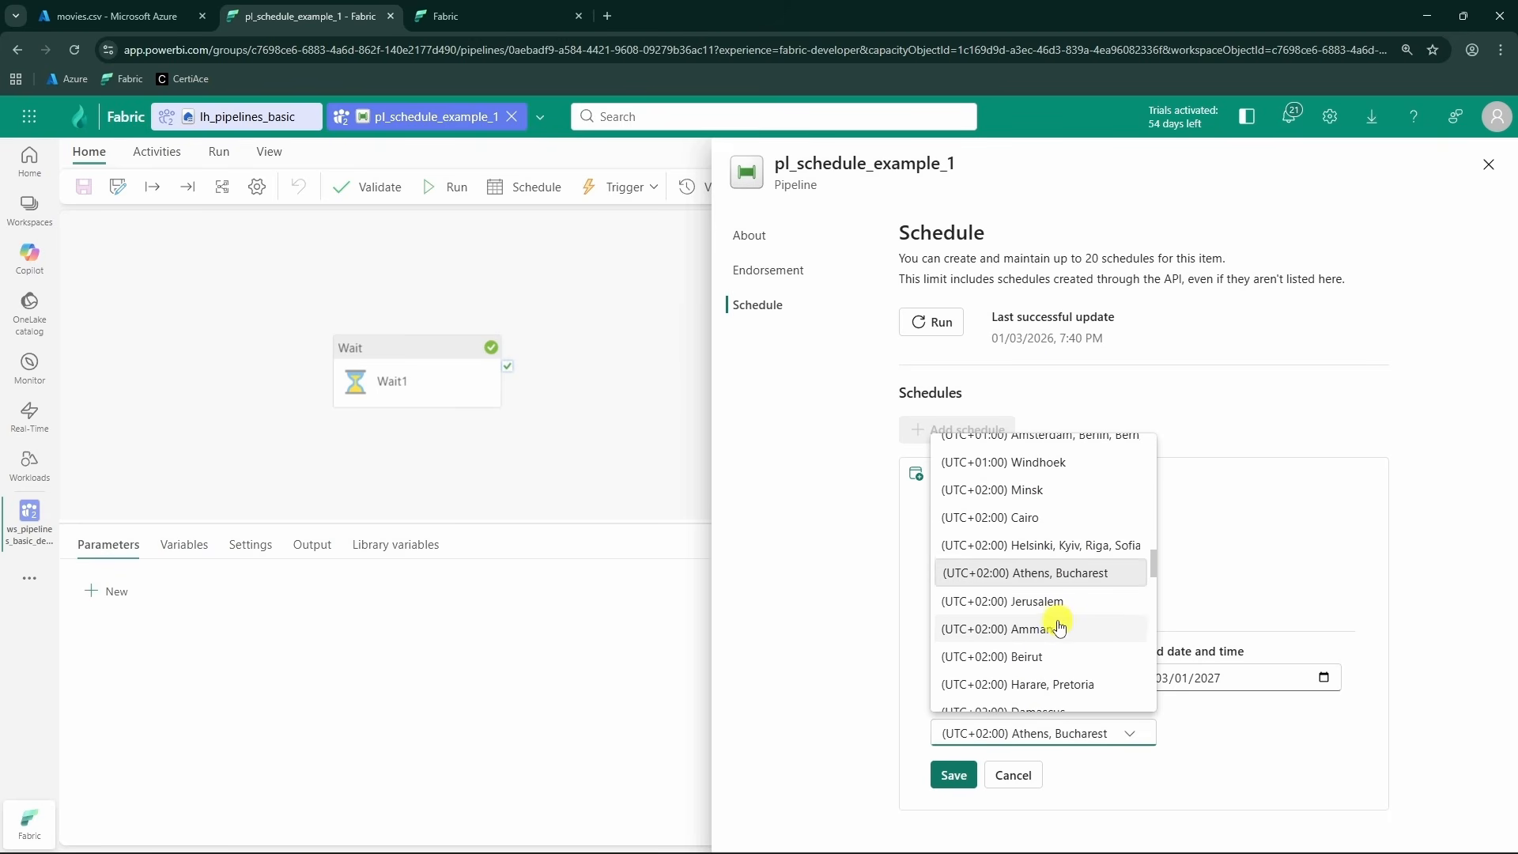
pyautogui.click(1061, 551)
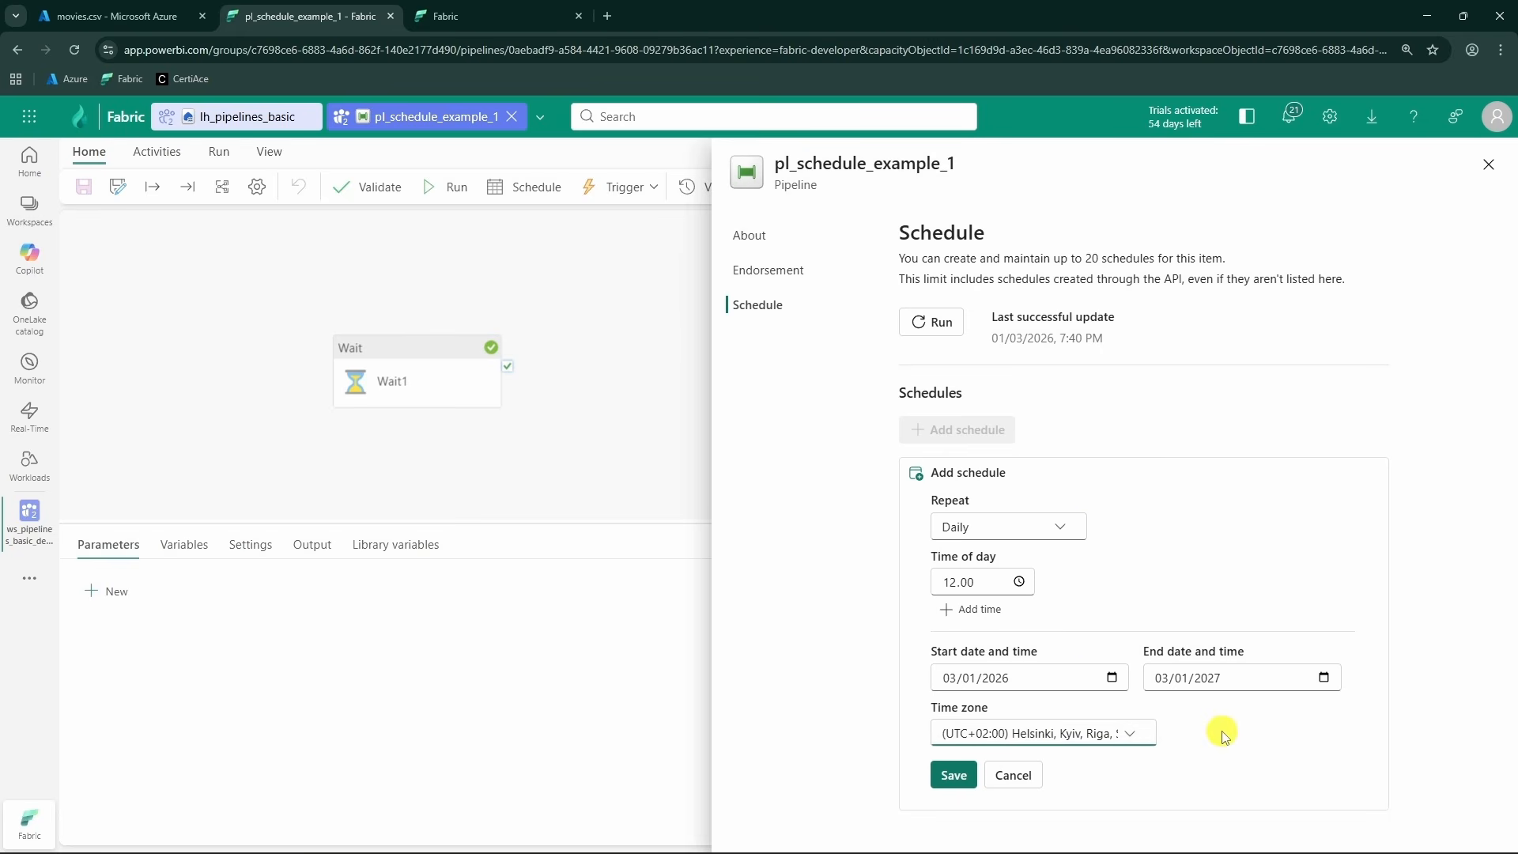
pyautogui.click(1131, 733)
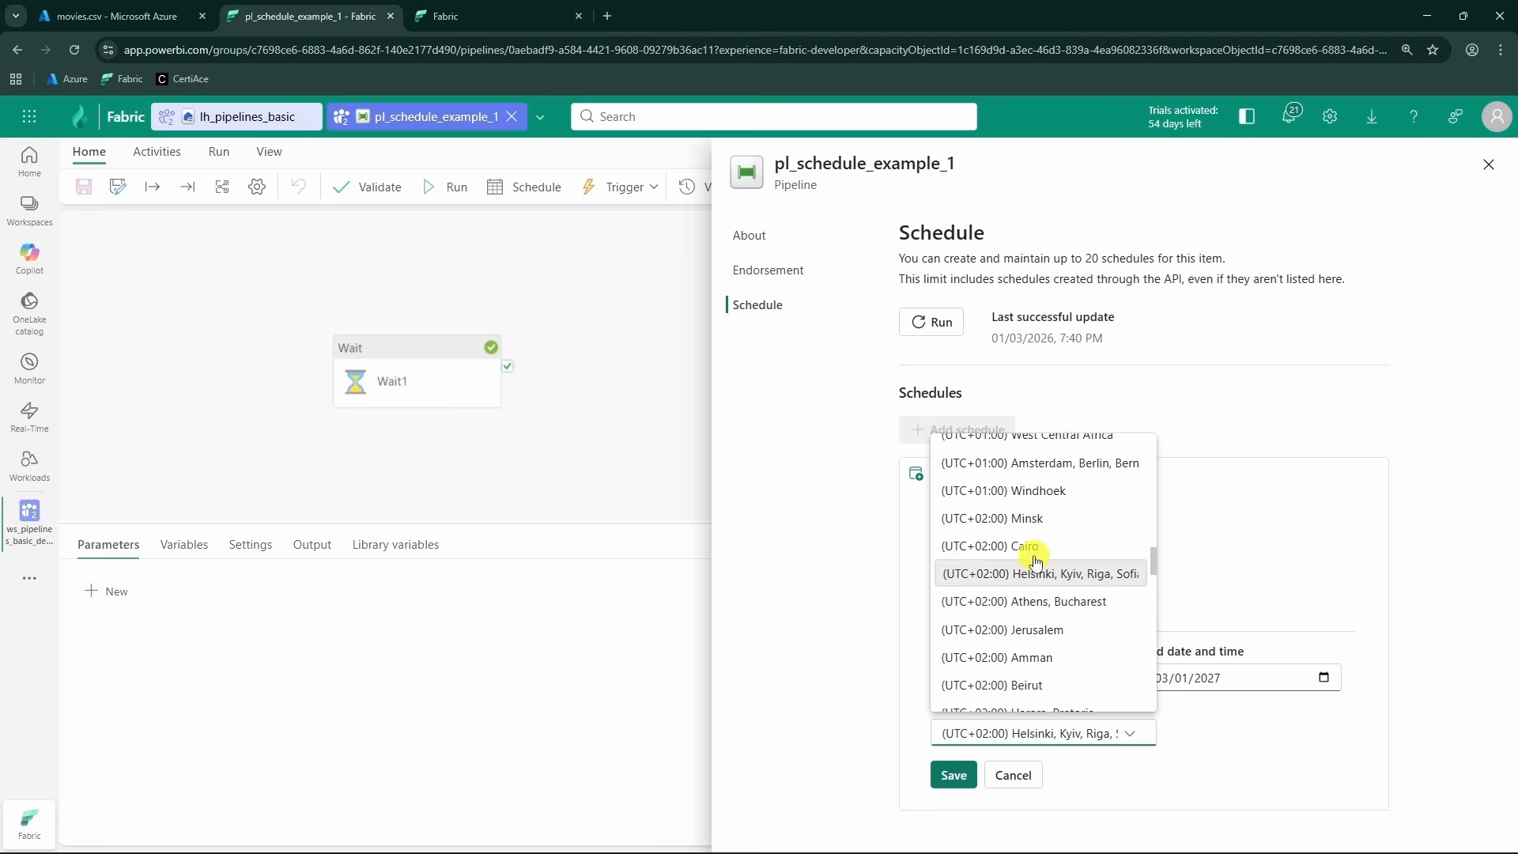
pyautogui.click(1122, 735)
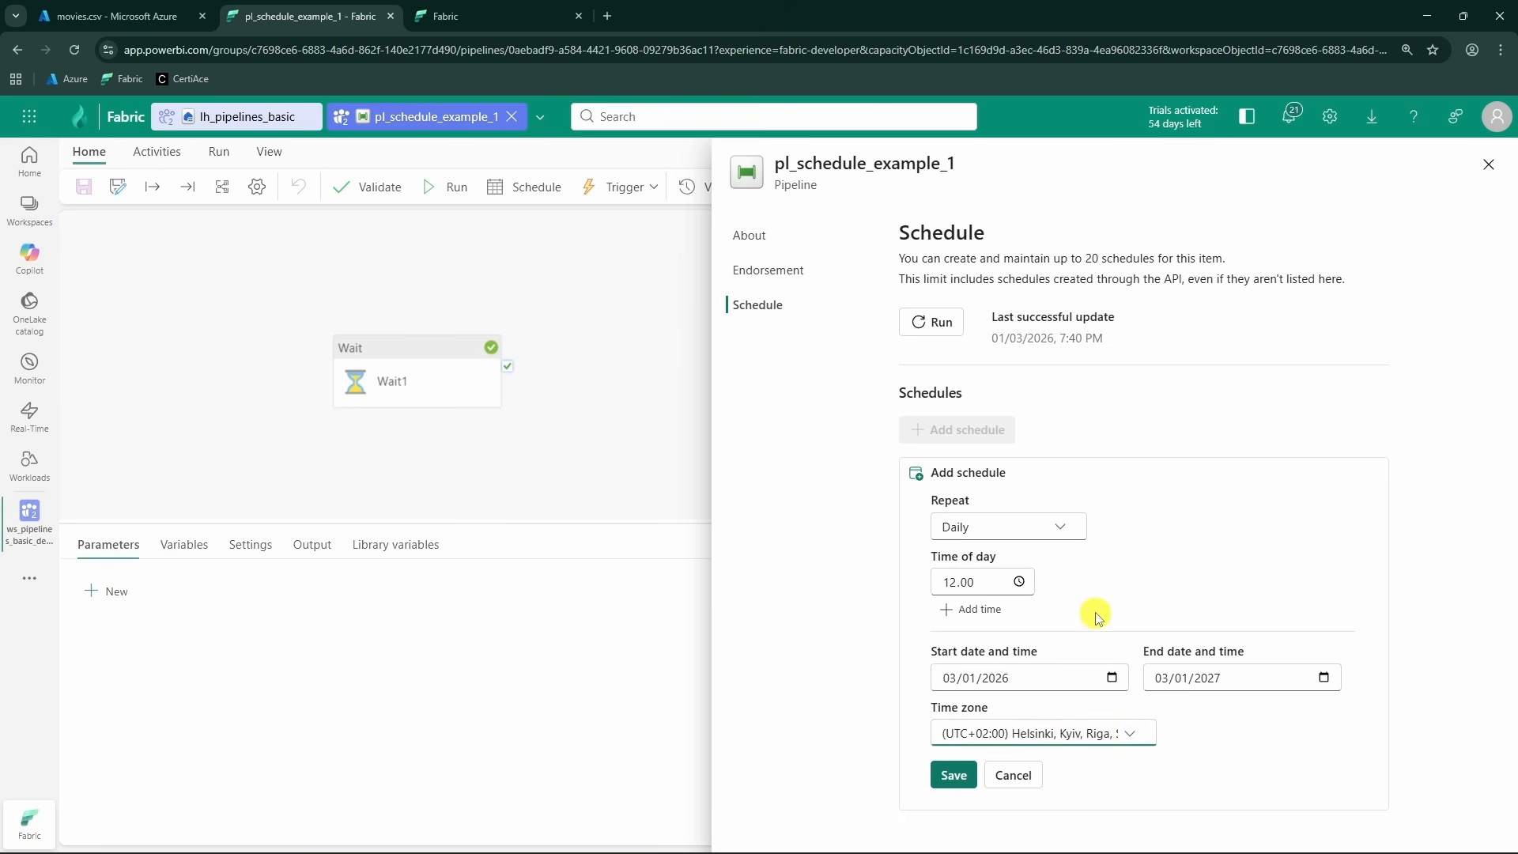
pyautogui.click(963, 779)
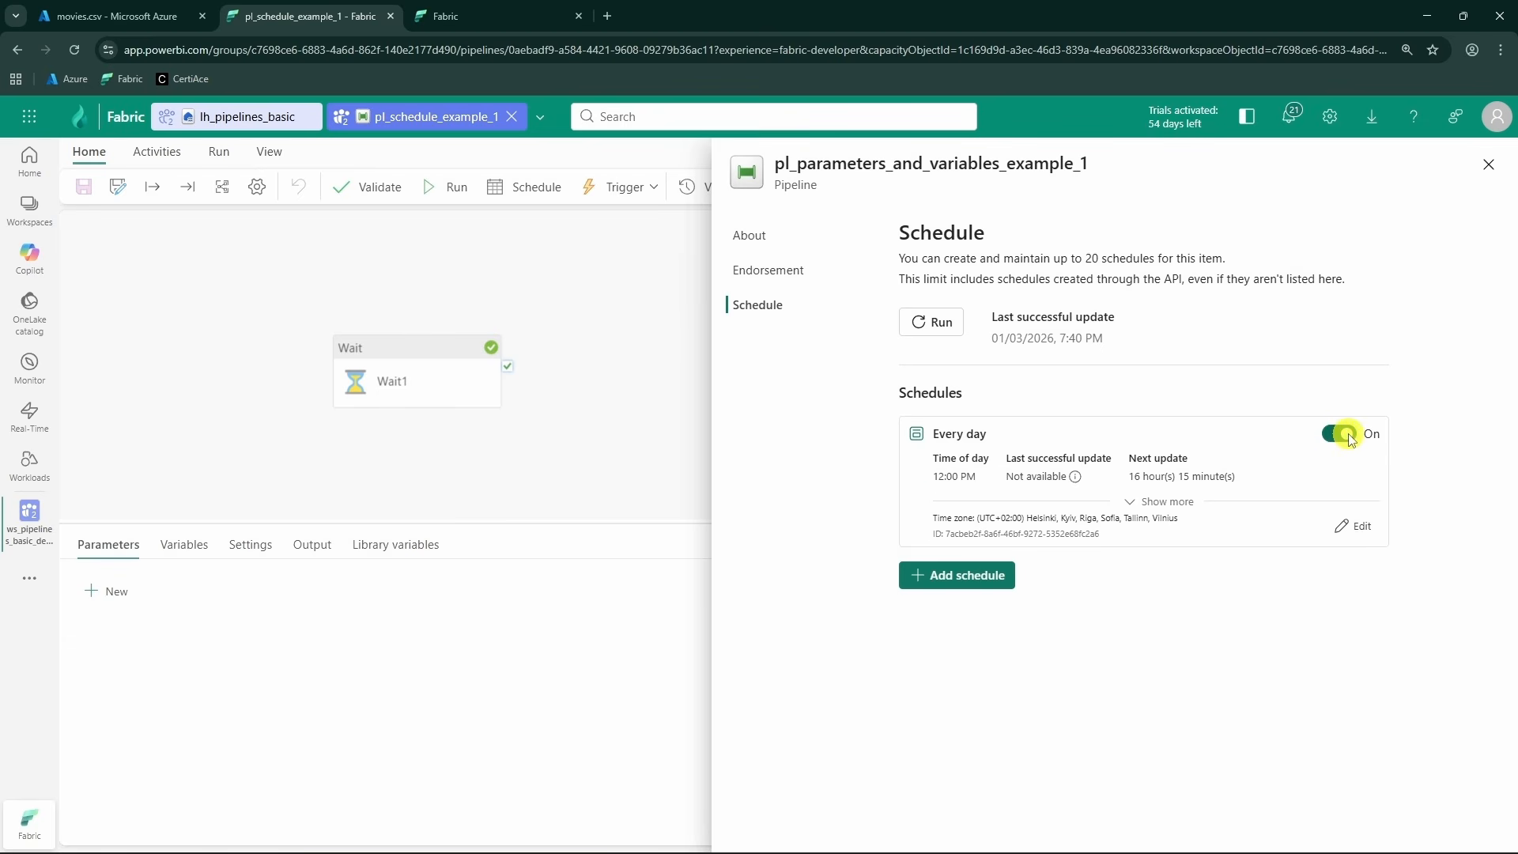
# - Expand the daily schedule's details, check the schedule limit while a second schedule form is open, and cancel that form
pyautogui.click(1146, 501)
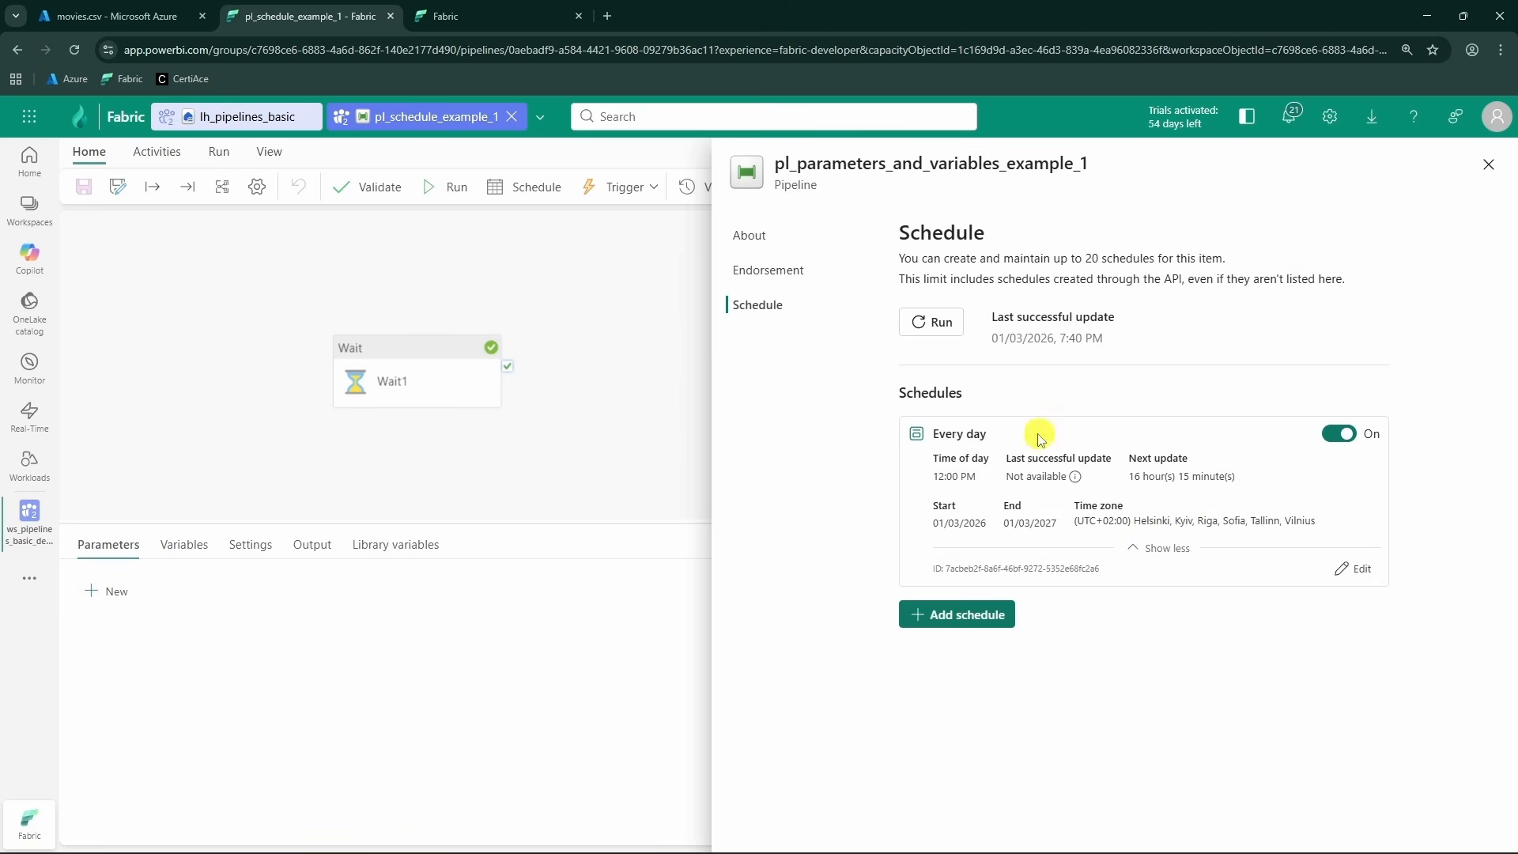
pyautogui.click(993, 626)
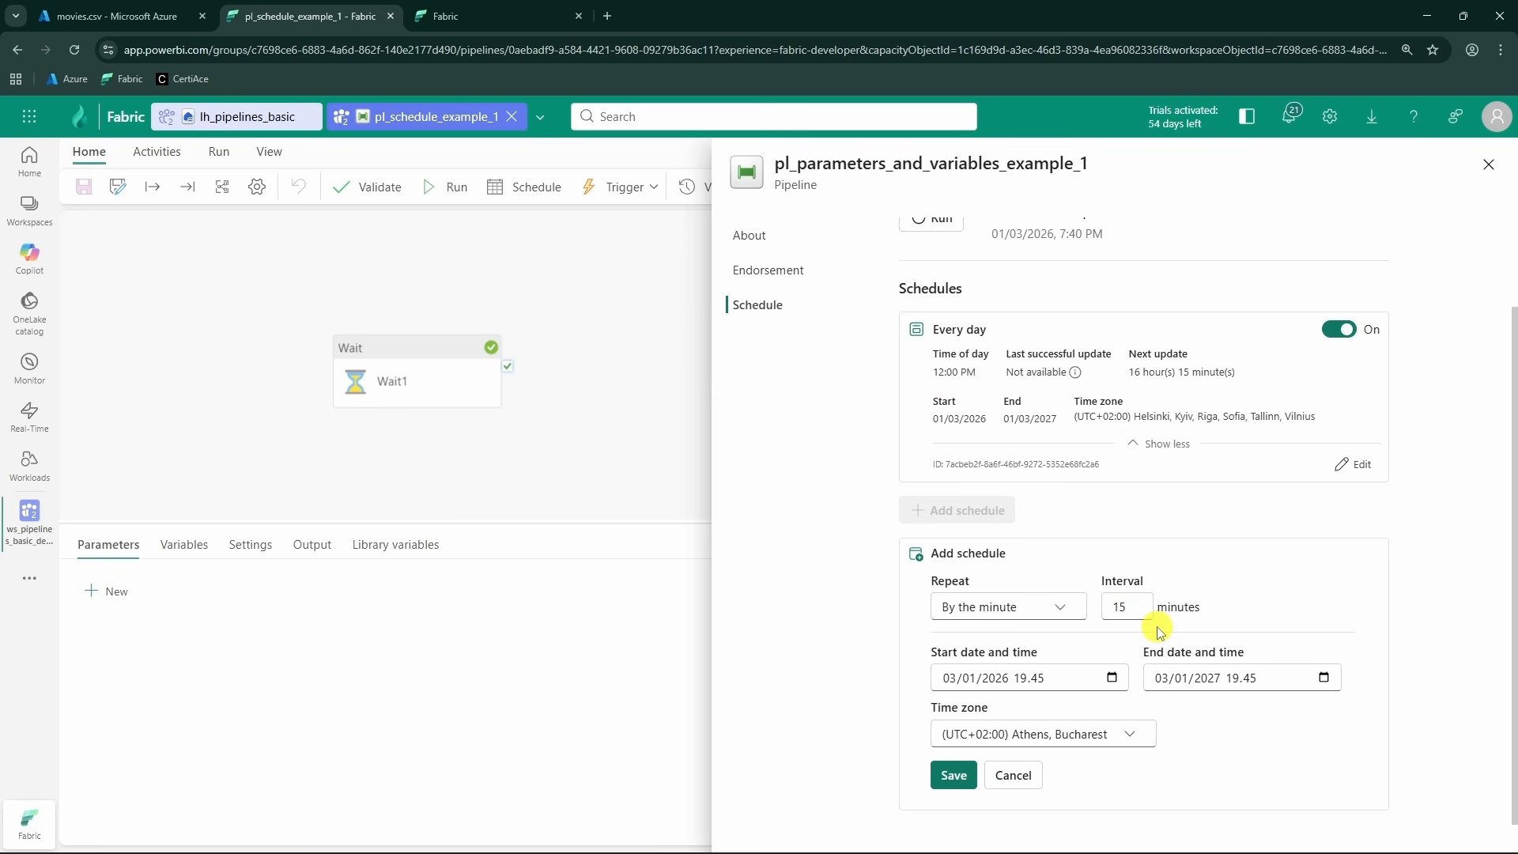
pyautogui.scroll(2, 1110, 596)
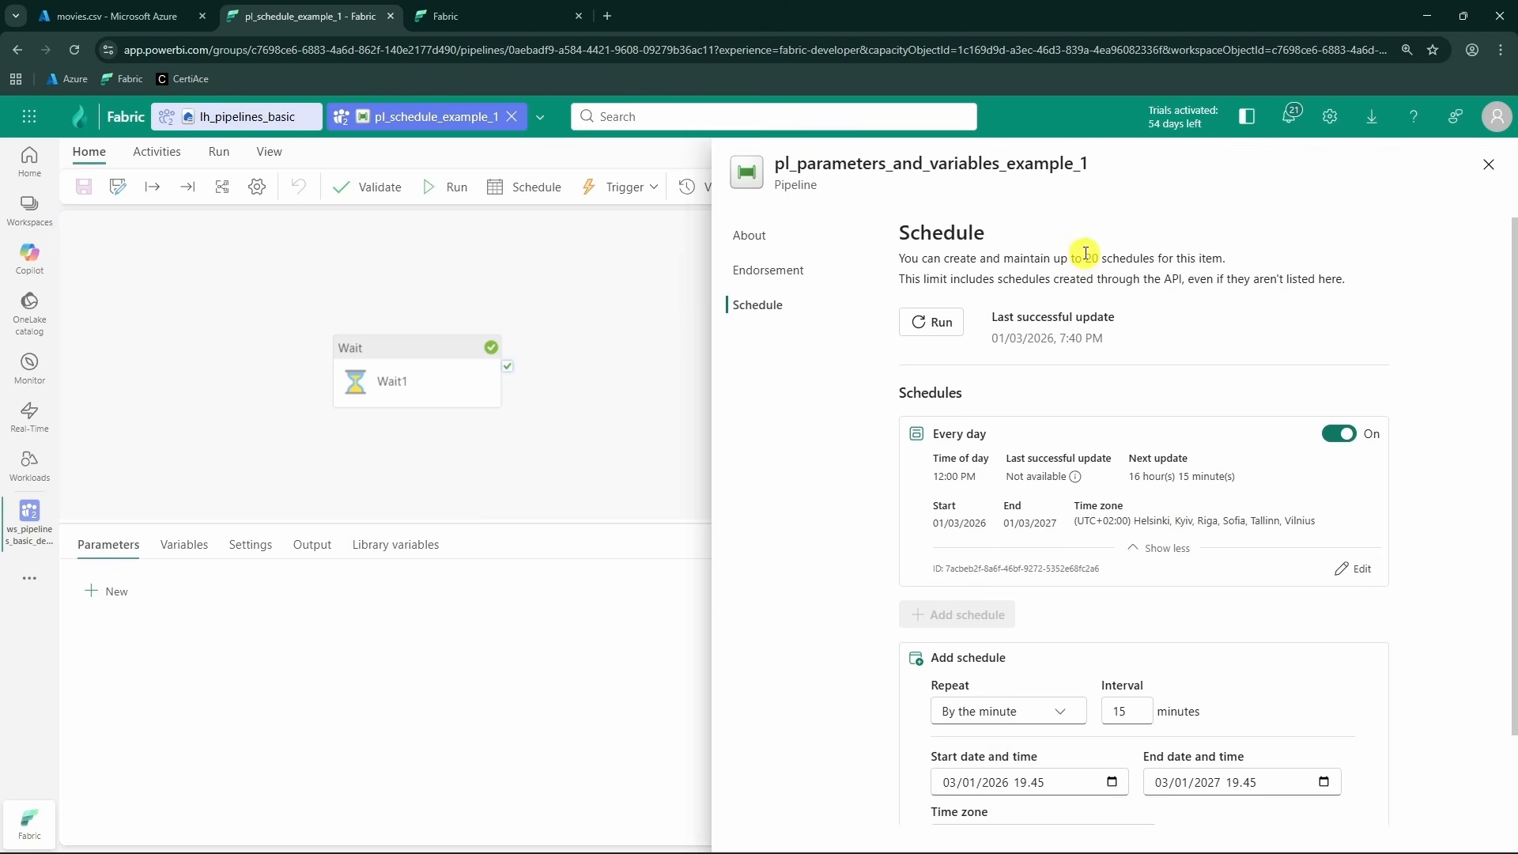
pyautogui.moveTo(1087, 257); pyautogui.dragTo(1156, 257)
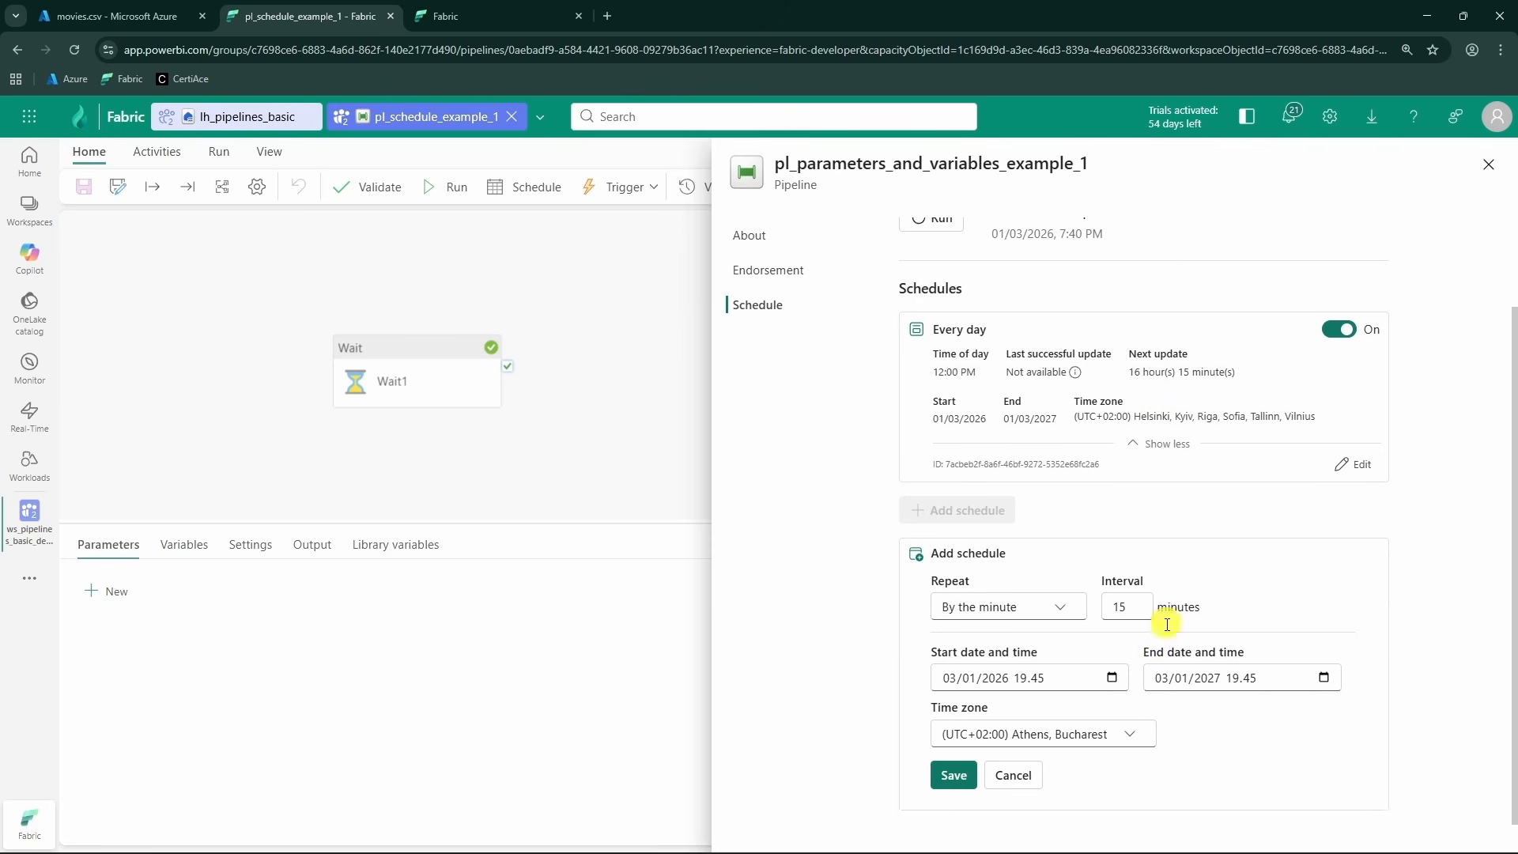
pyautogui.click(1012, 775)
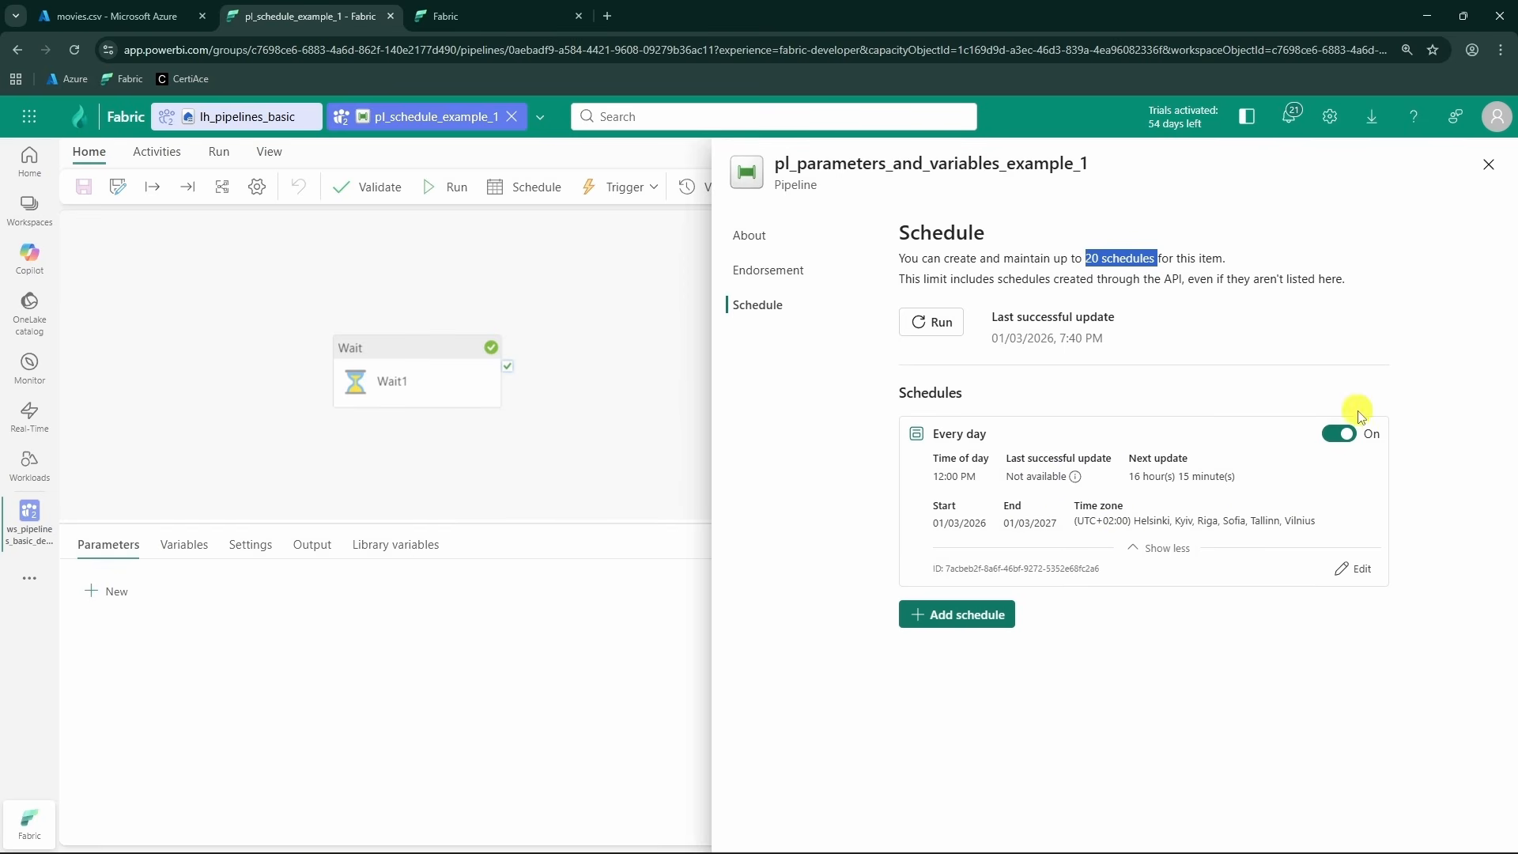
# - Delete the daily schedule and close the pipeline's schedule settings
pyautogui.click(1358, 569)
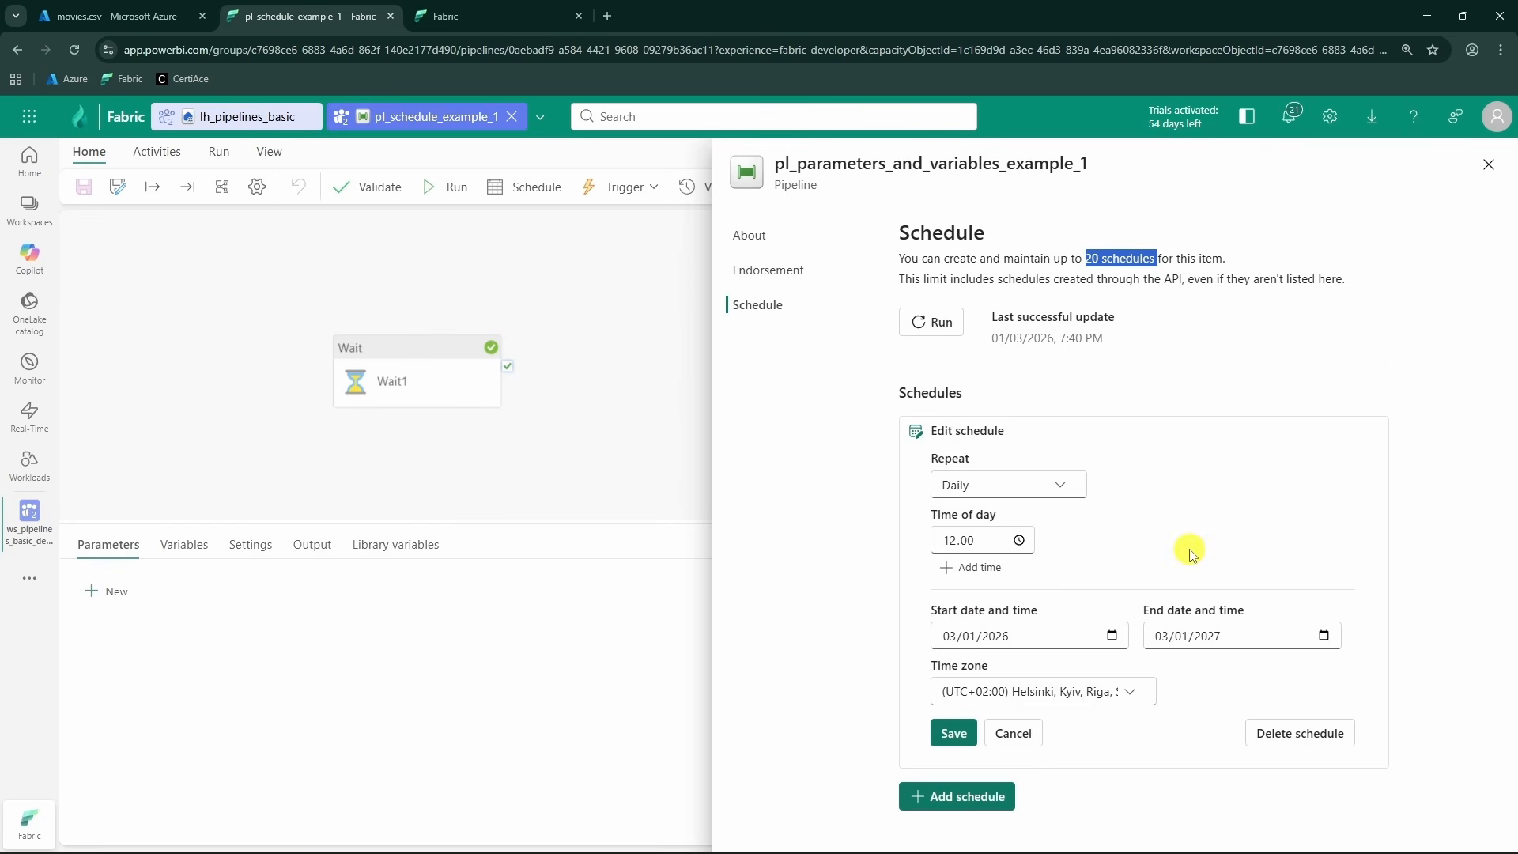
pyautogui.click(1296, 734)
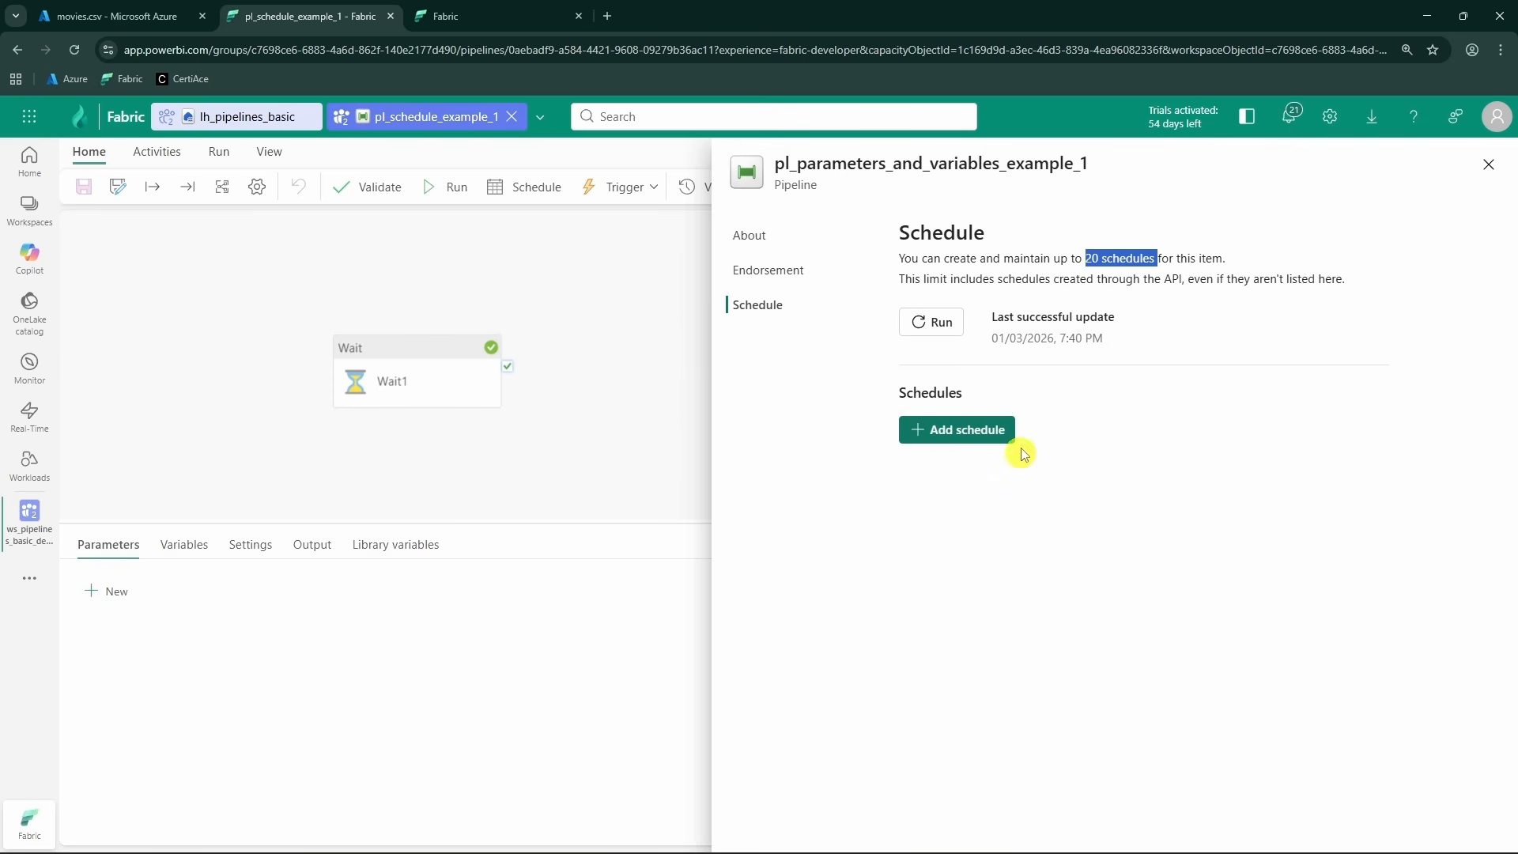
pyautogui.click(1488, 165)
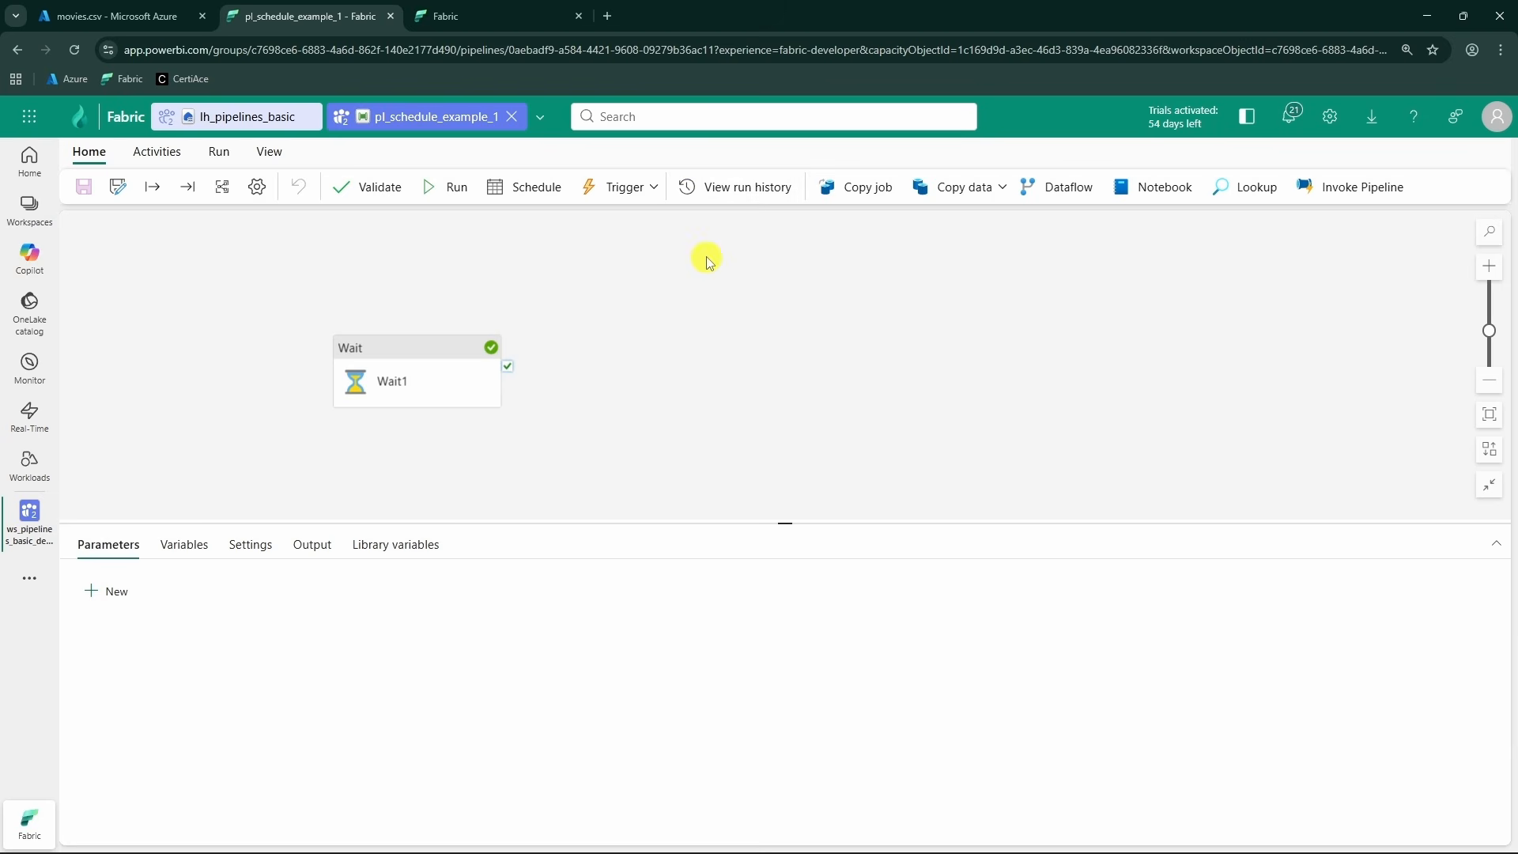
# - Review the details of the recent pl_schedule_example_1 run from the run history and return to the pipeline
pyautogui.click(729, 190)
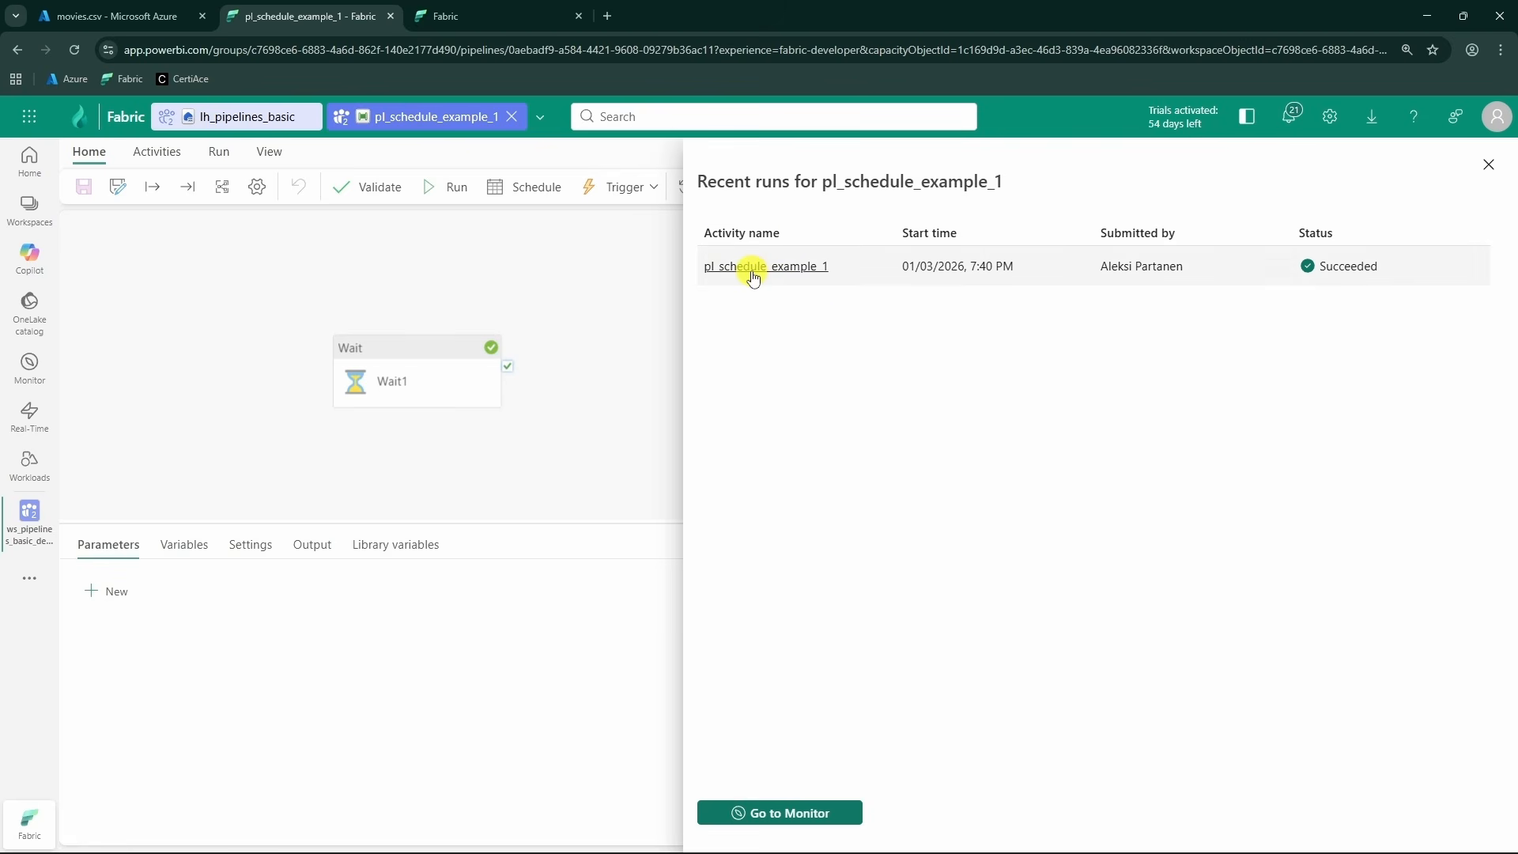
pyautogui.click(784, 268)
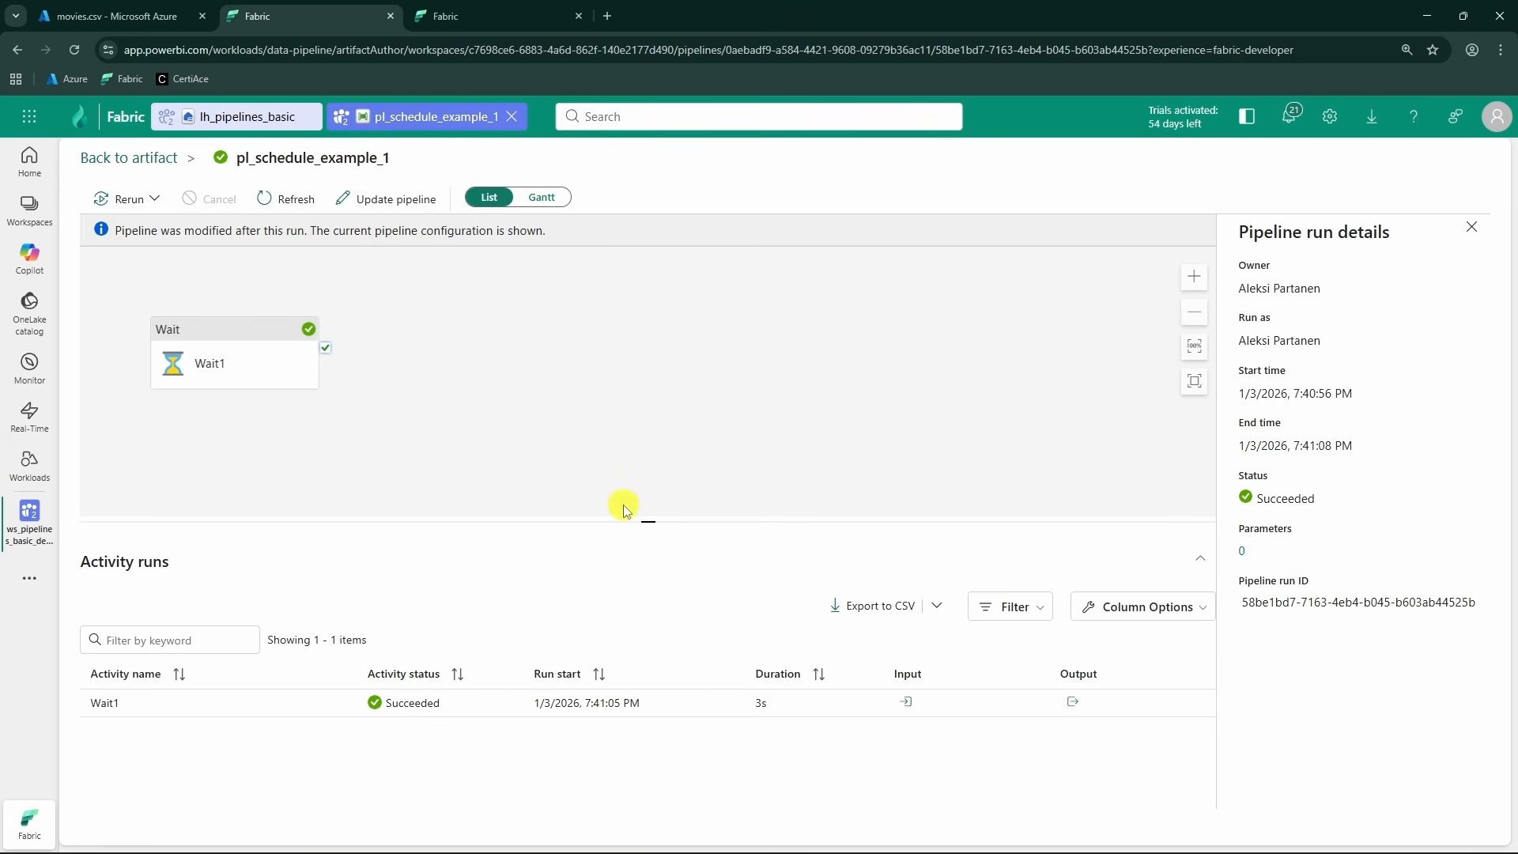
pyautogui.click(671, 609)
pyautogui.click(155, 161)
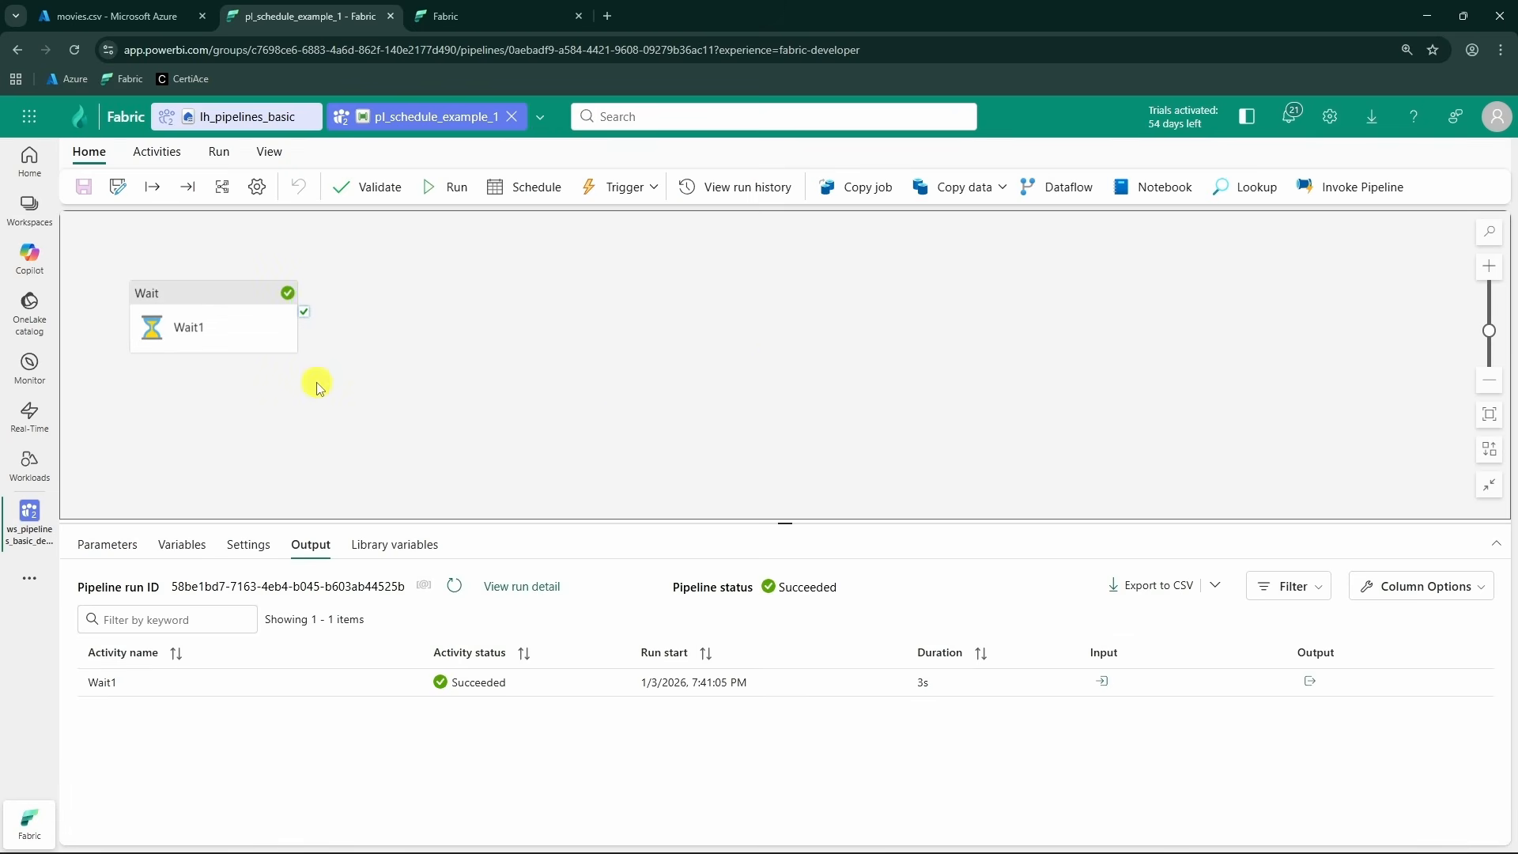
# - Review the items in the ws_pipelines_basic_demo workspace and browse the pipeline runs in the Monitor hub
pyautogui.click(24, 521)
pyautogui.click(169, 210)
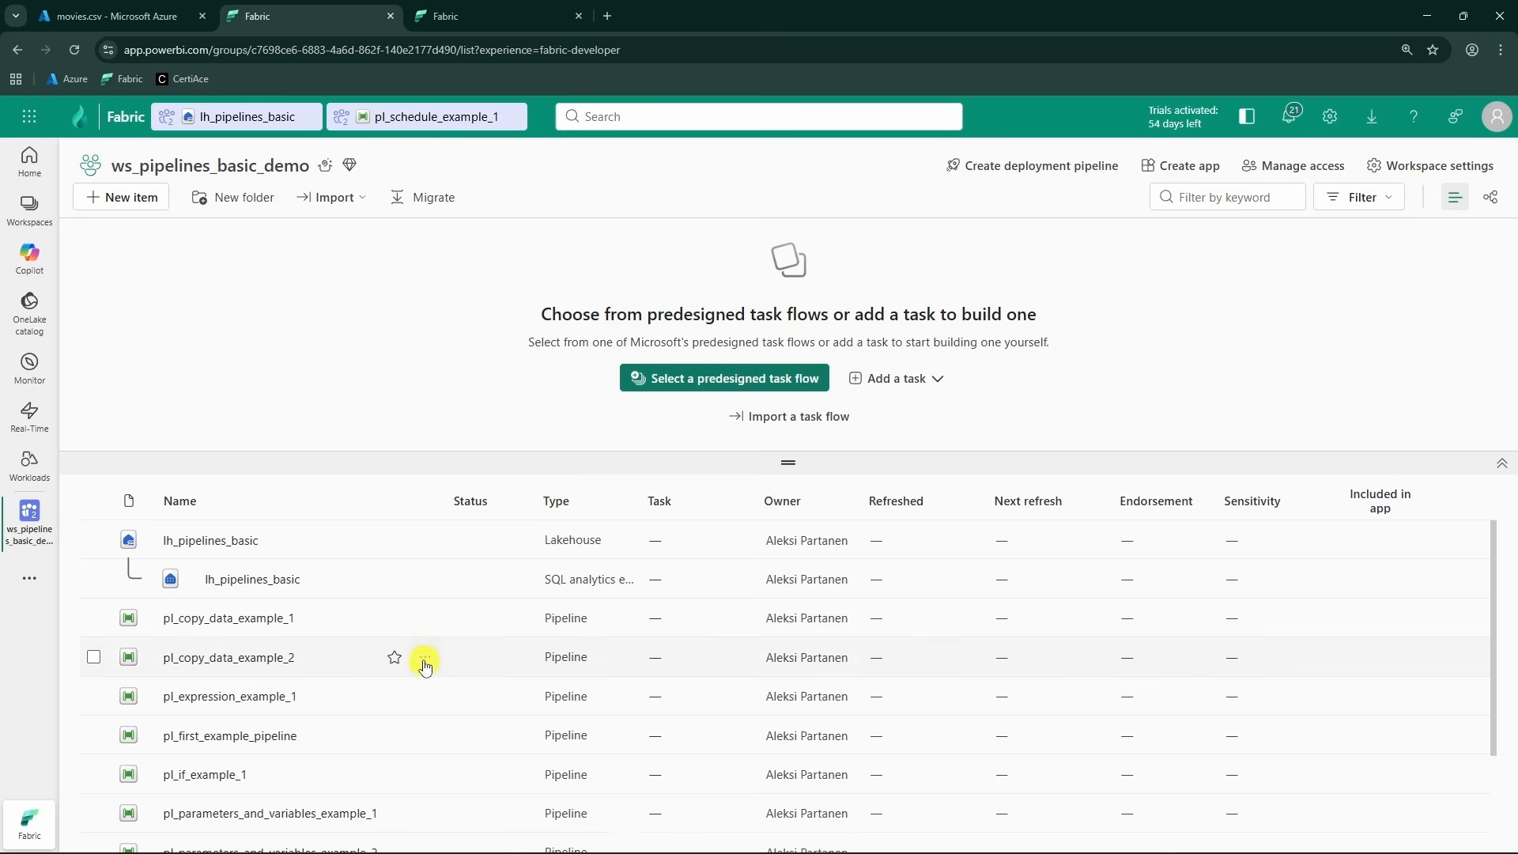
pyautogui.scroll(-2, 411, 656)
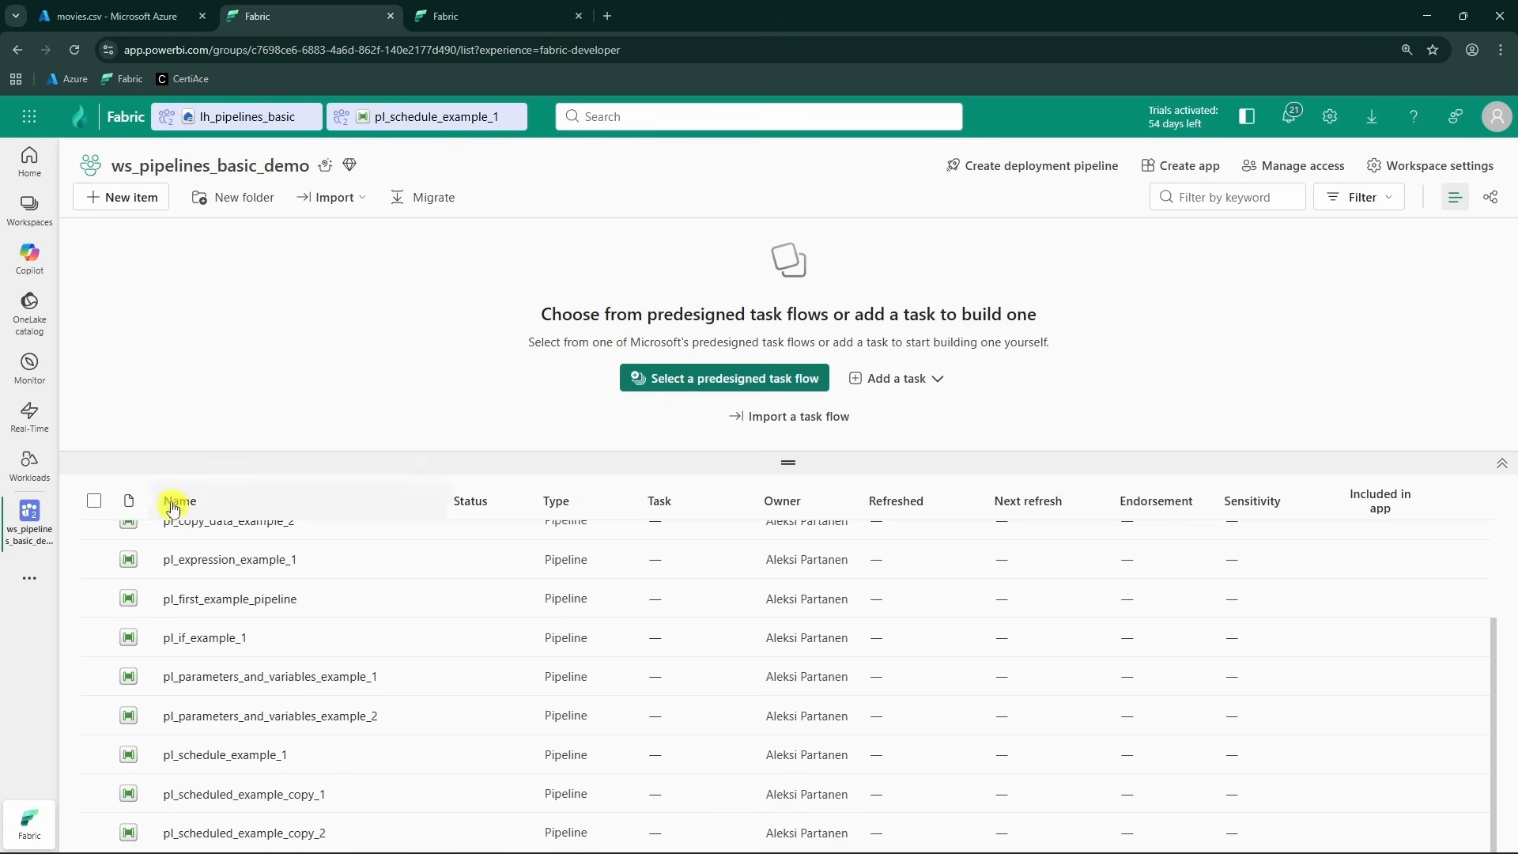
pyautogui.click(39, 374)
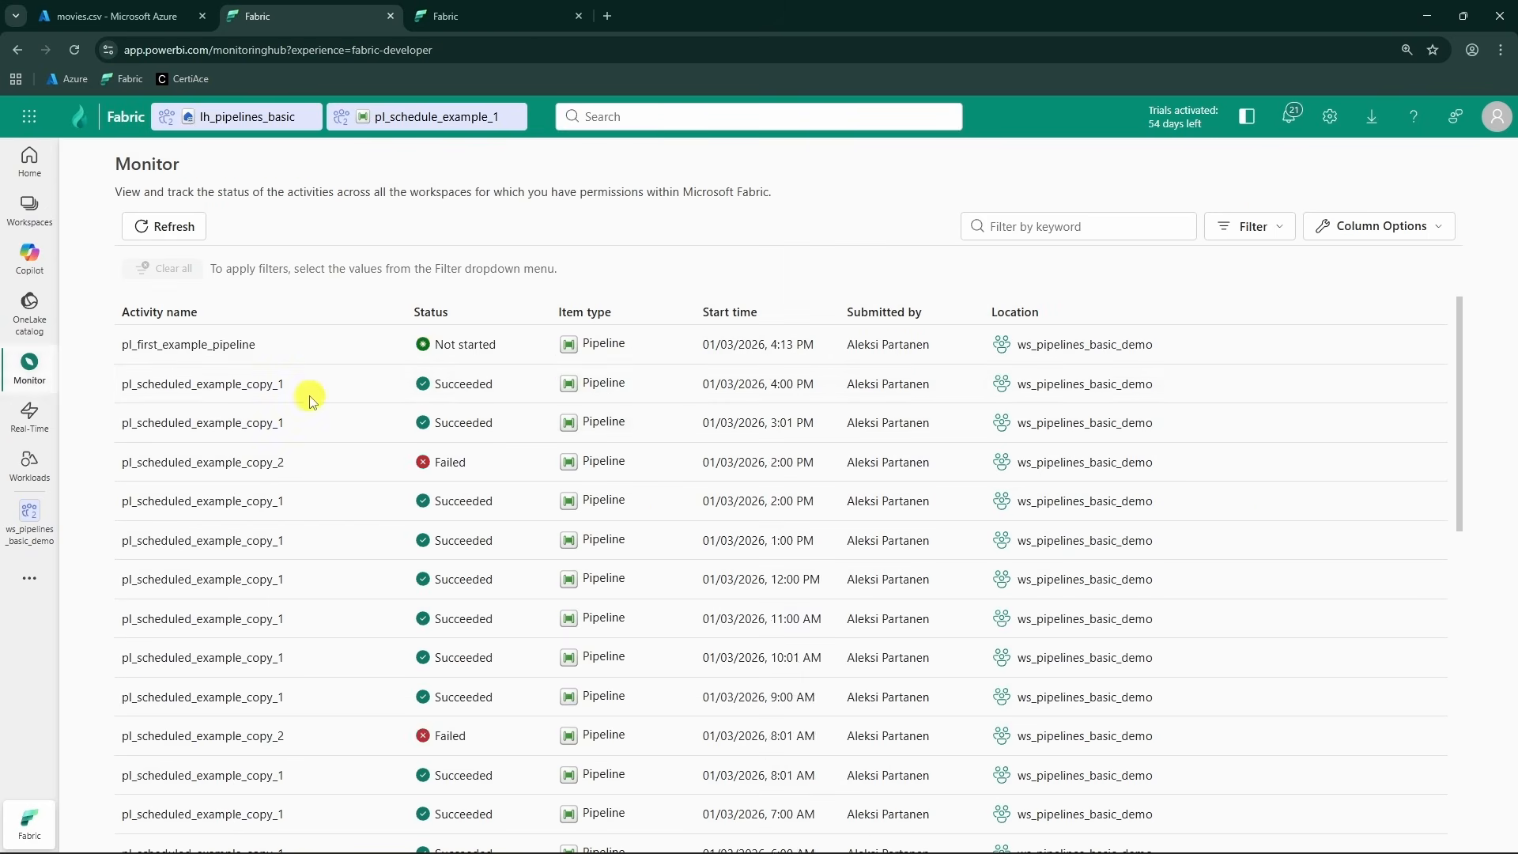
pyautogui.scroll(-6, 571, 449)
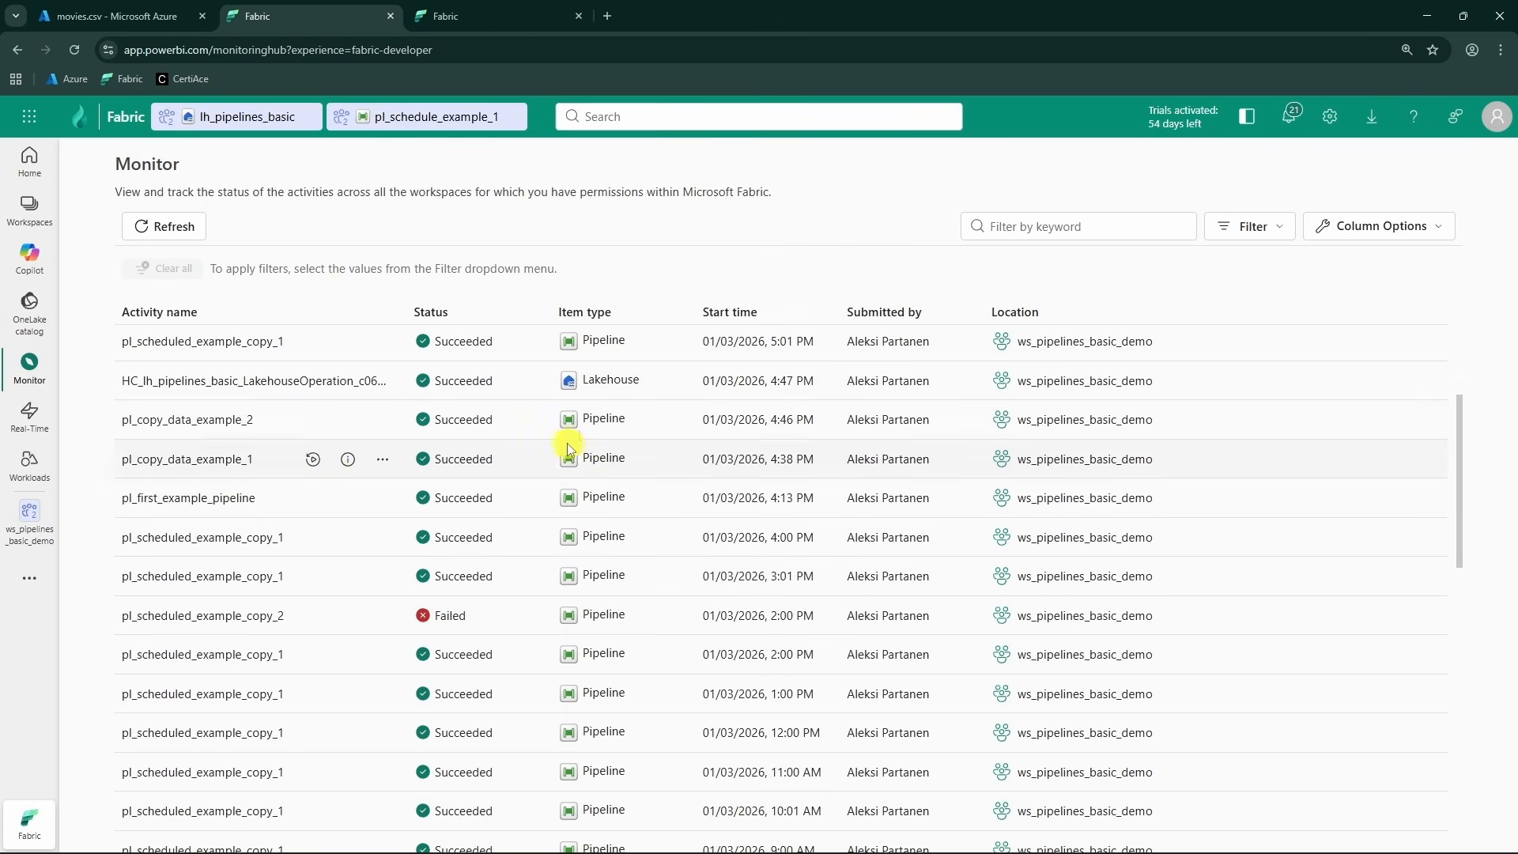
# - Browse the pipeline runs in the Monitor list and look through the location, submitter and item type filter options
pyautogui.scroll(2, 557, 439)
pyautogui.scroll(3, 285, 601)
pyautogui.scroll(4, 284, 644)
pyautogui.scroll(-9, 293, 625)
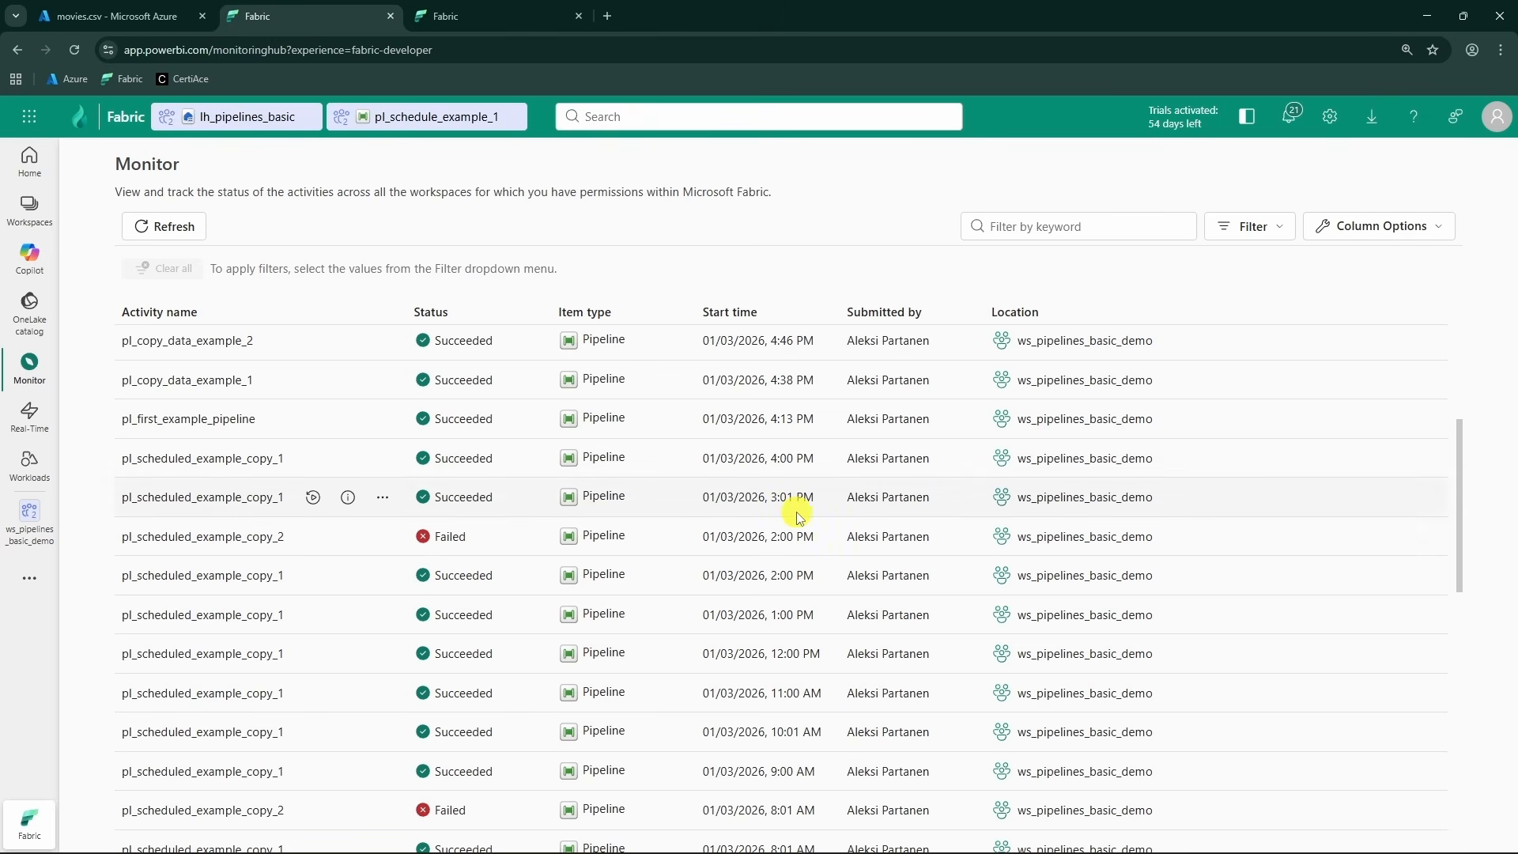
pyautogui.click(1272, 235)
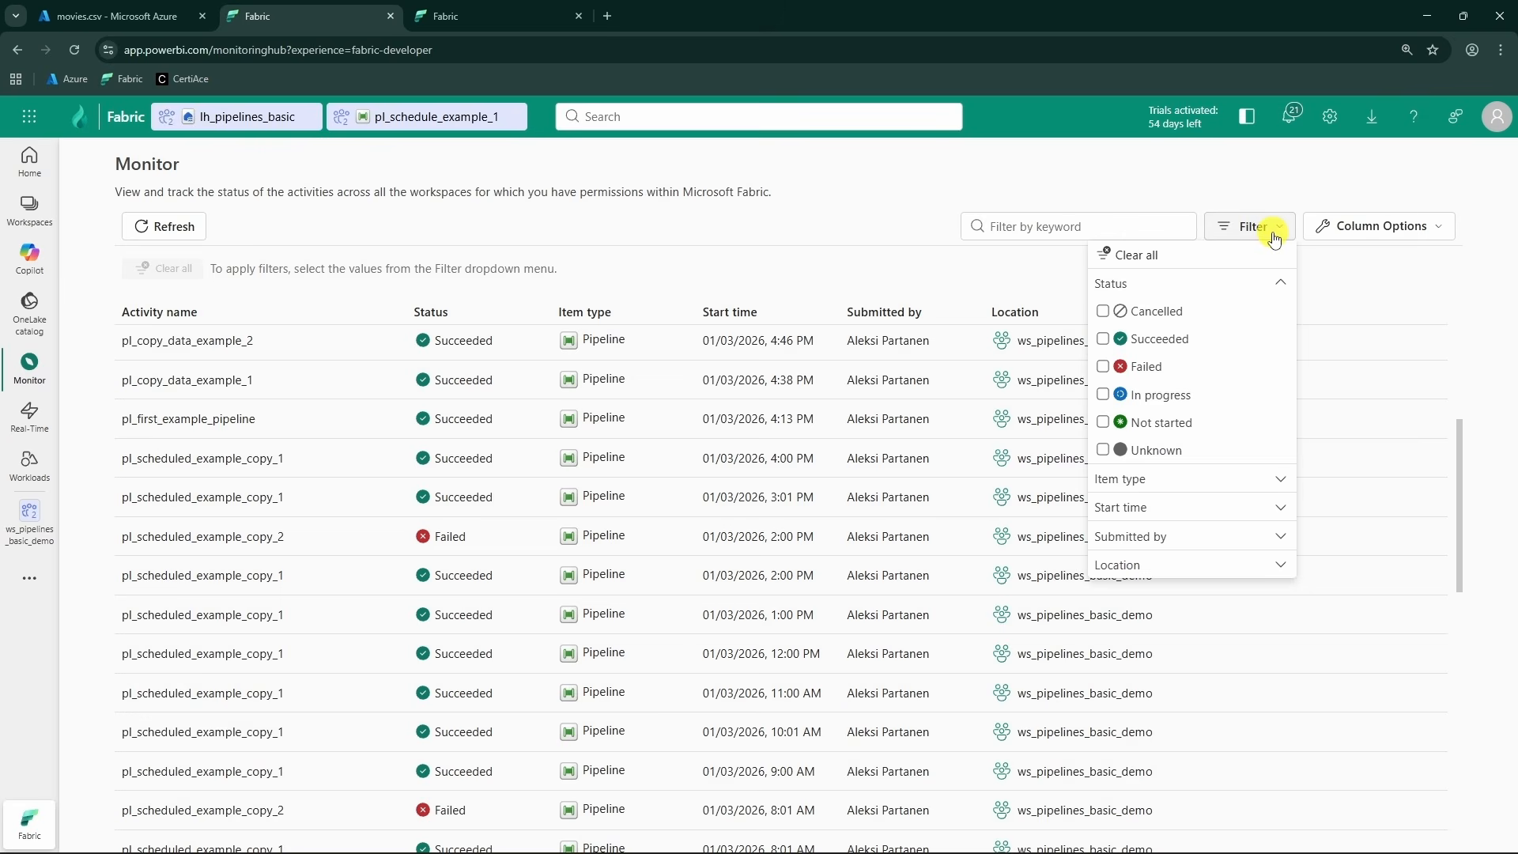
pyautogui.click(1269, 564)
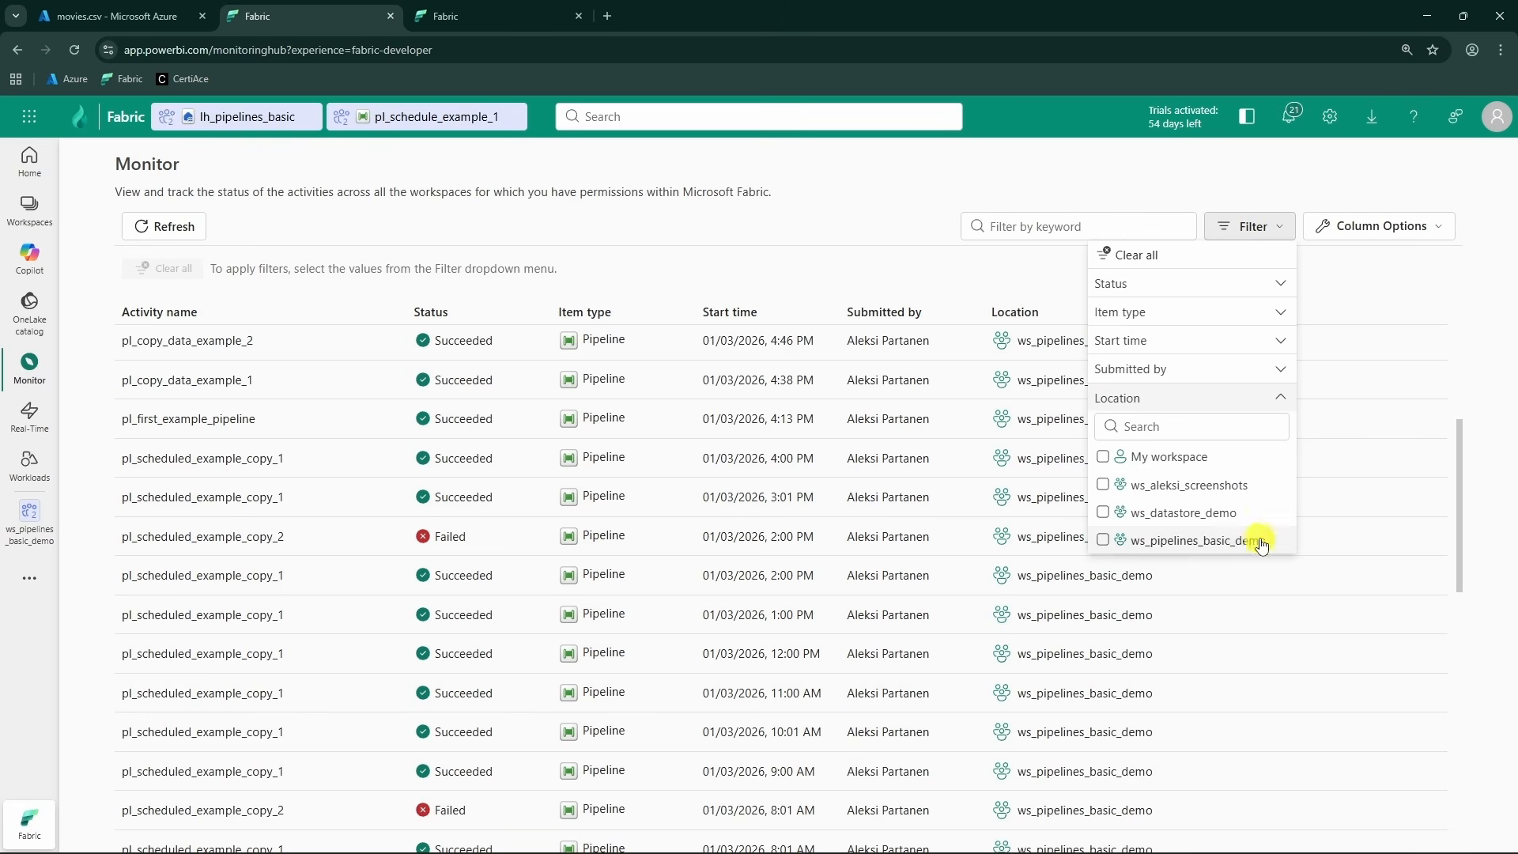
pyautogui.click(1270, 407)
pyautogui.click(1272, 370)
pyautogui.click(1269, 371)
pyautogui.click(1271, 313)
pyautogui.scroll(-2, 1184, 490)
pyautogui.scroll(2, 1194, 484)
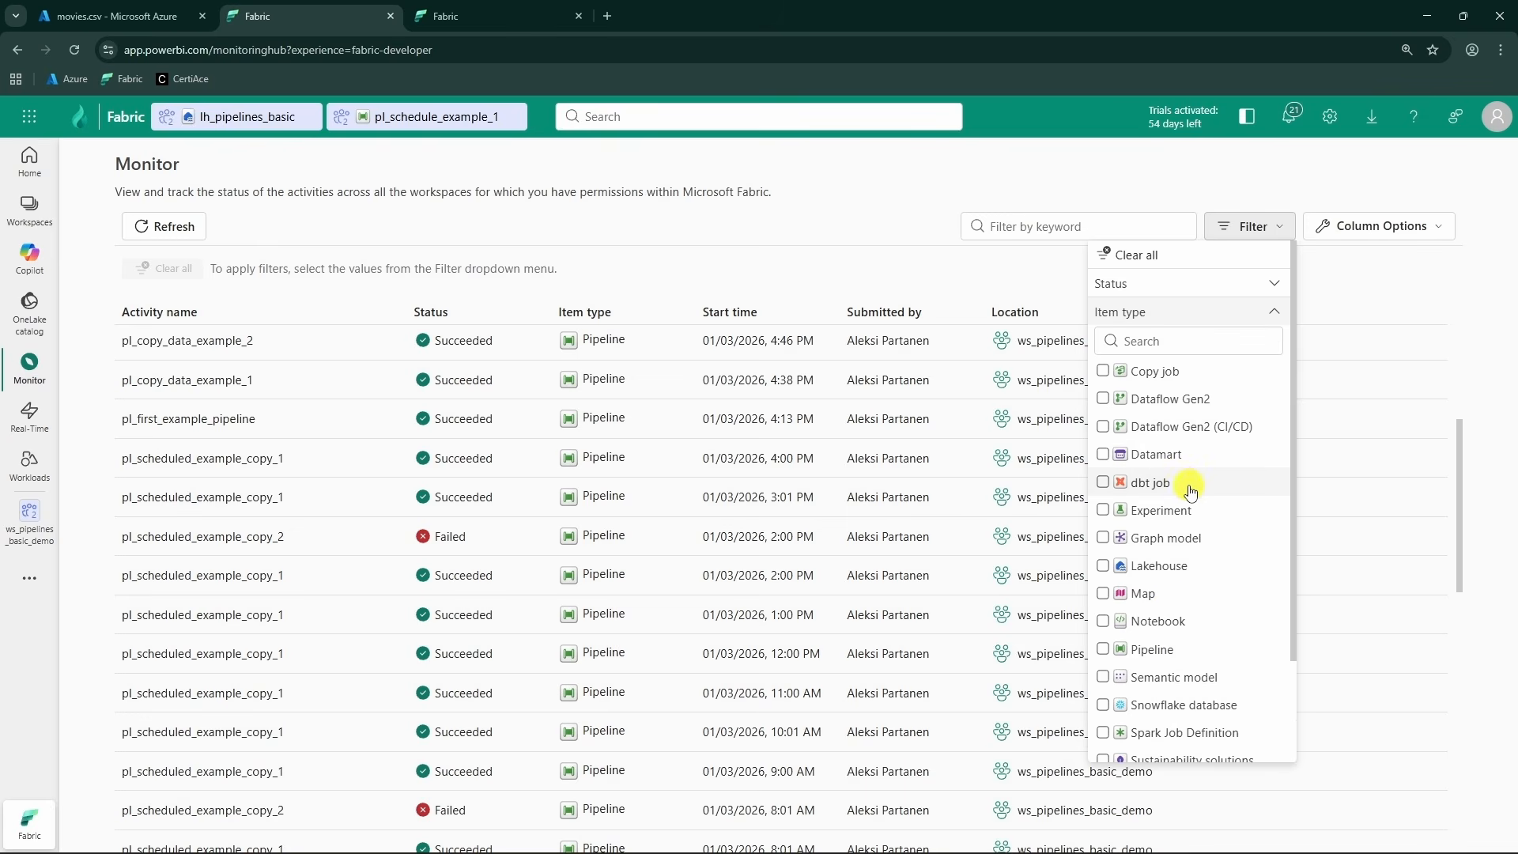
pyautogui.scroll(-2, 1213, 546)
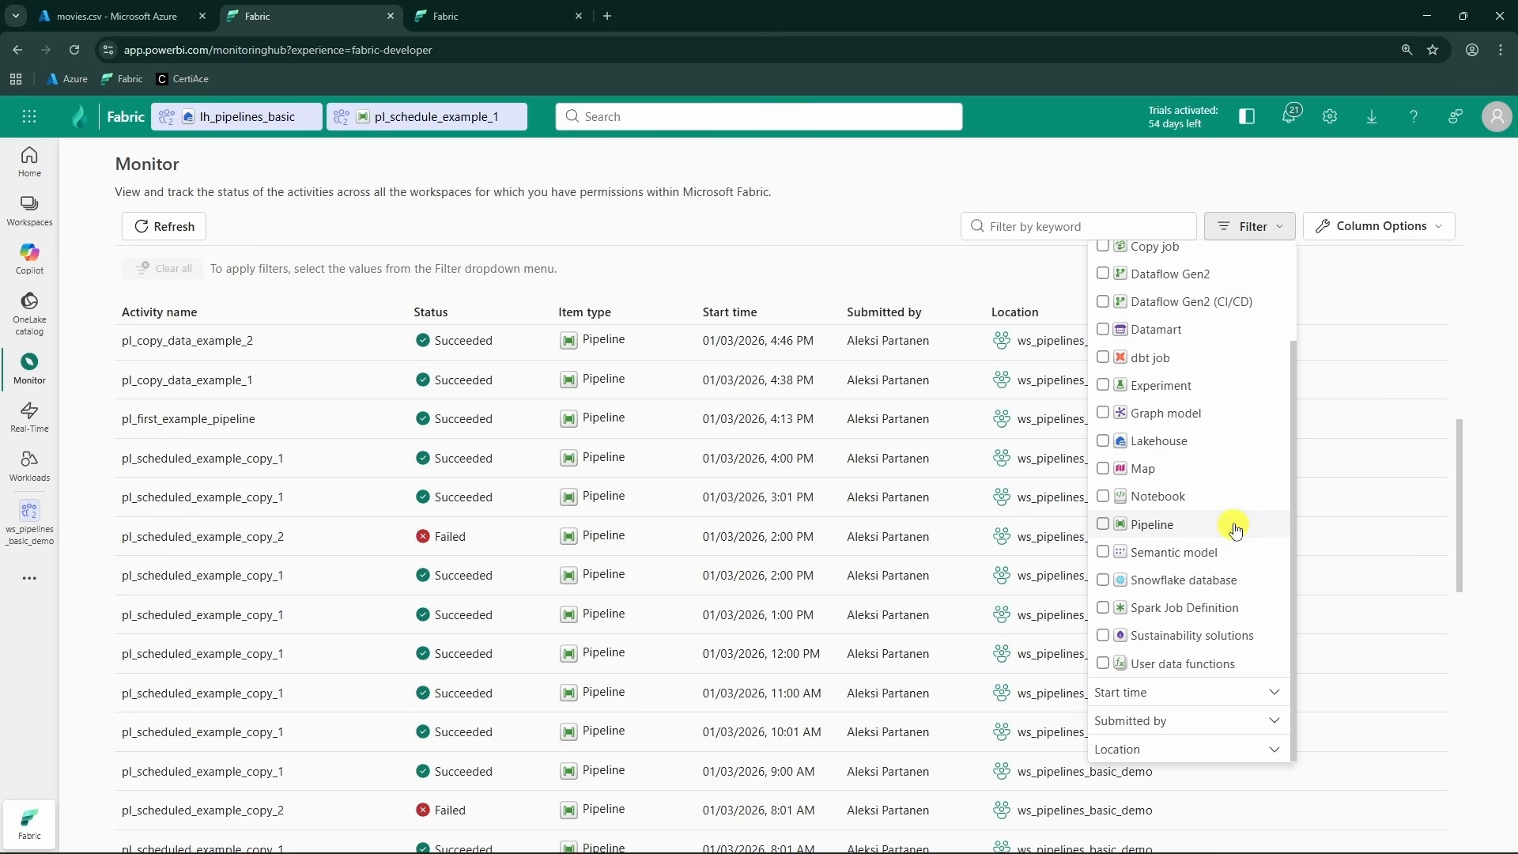
pyautogui.scroll(2, 1229, 529)
pyautogui.click(1258, 315)
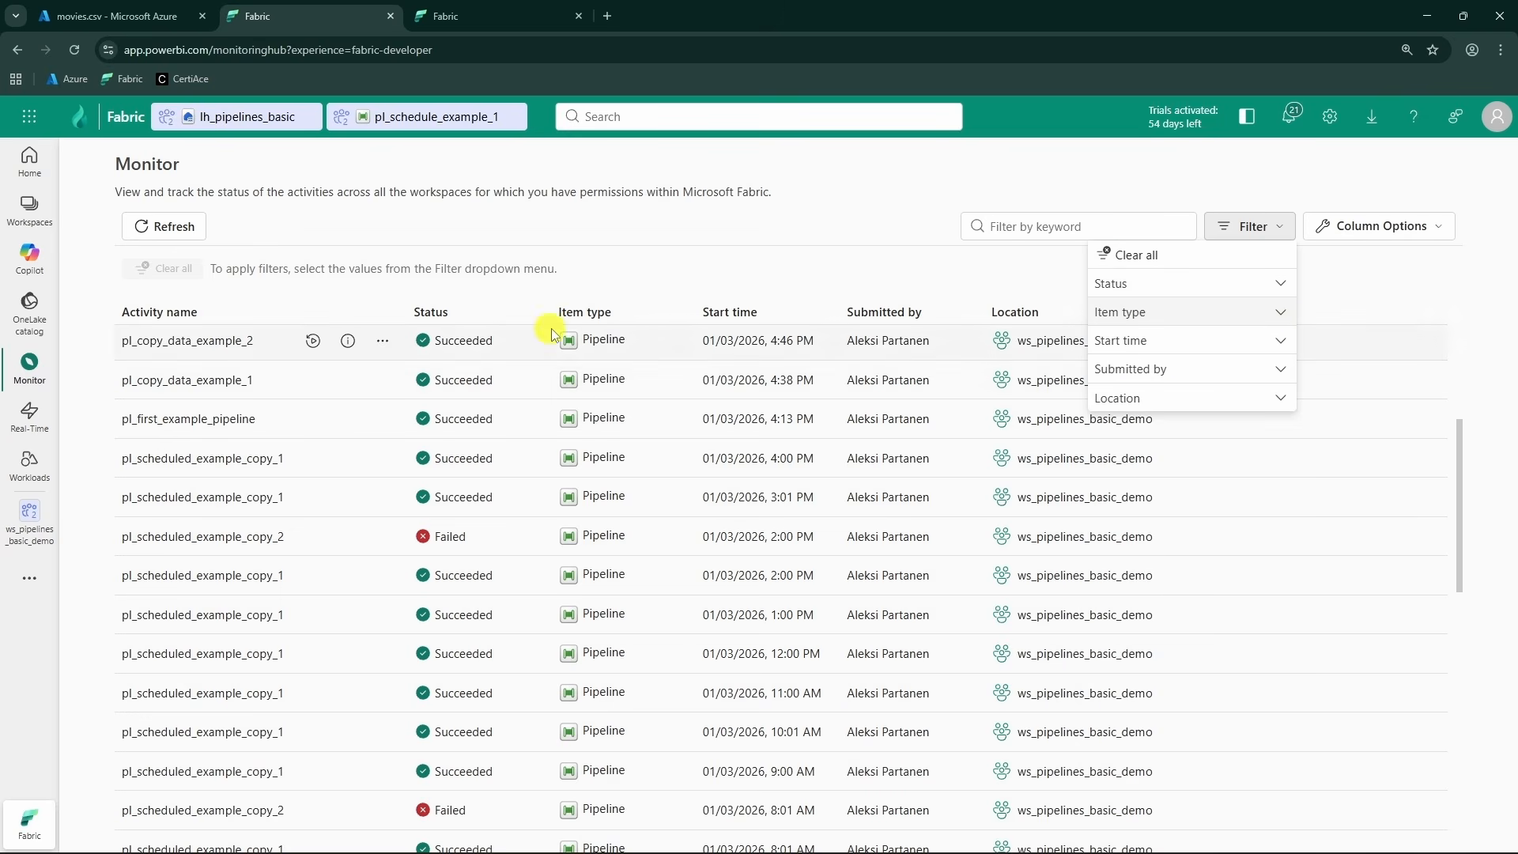
# - Filter the monitored runs to the Failed status
pyautogui.click(1256, 291)
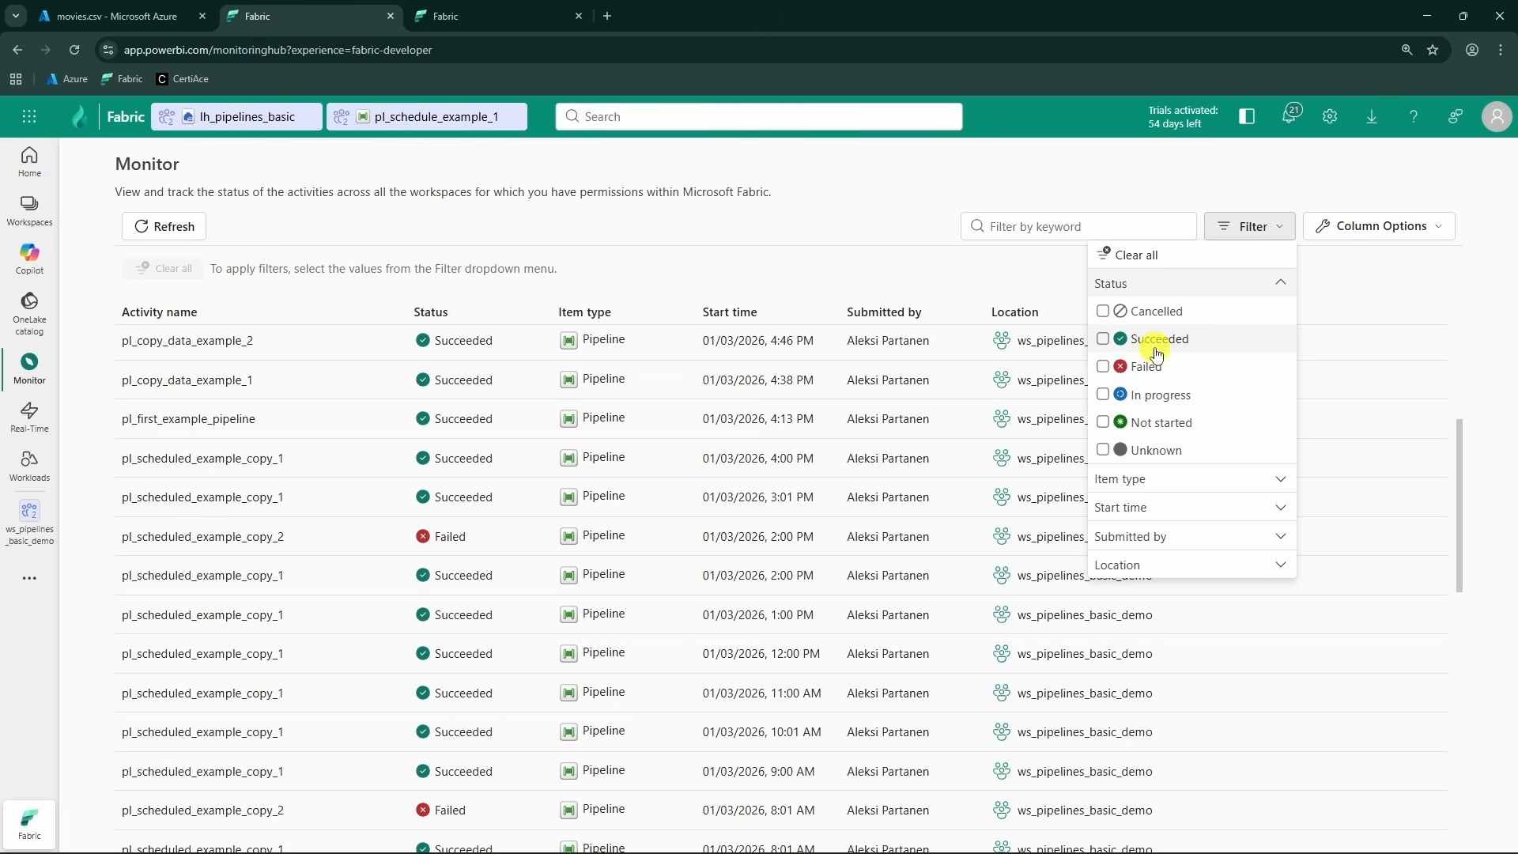
pyautogui.click(1104, 366)
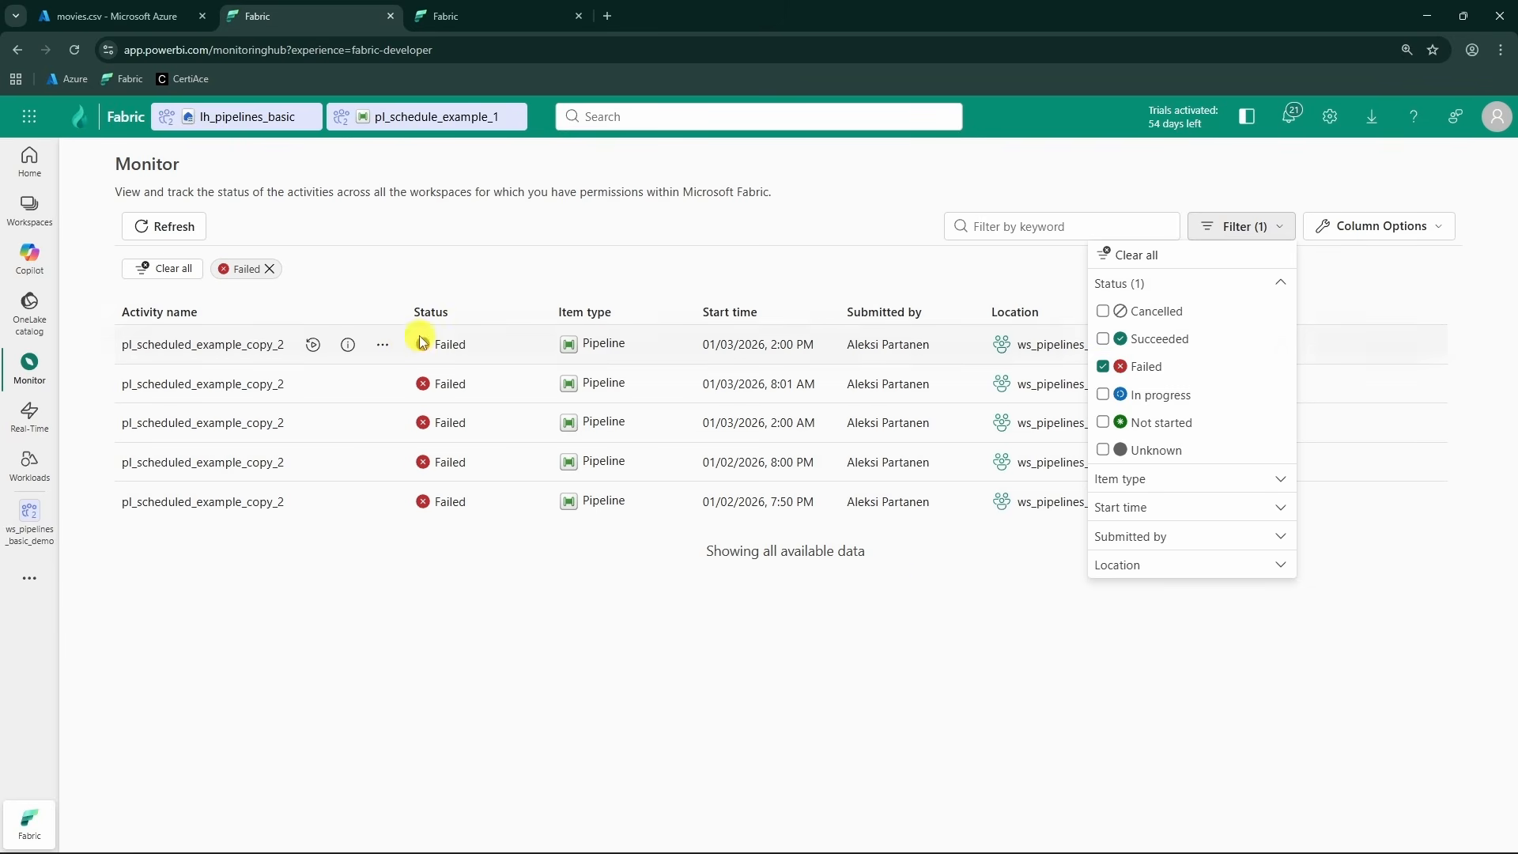
pyautogui.click(1053, 616)
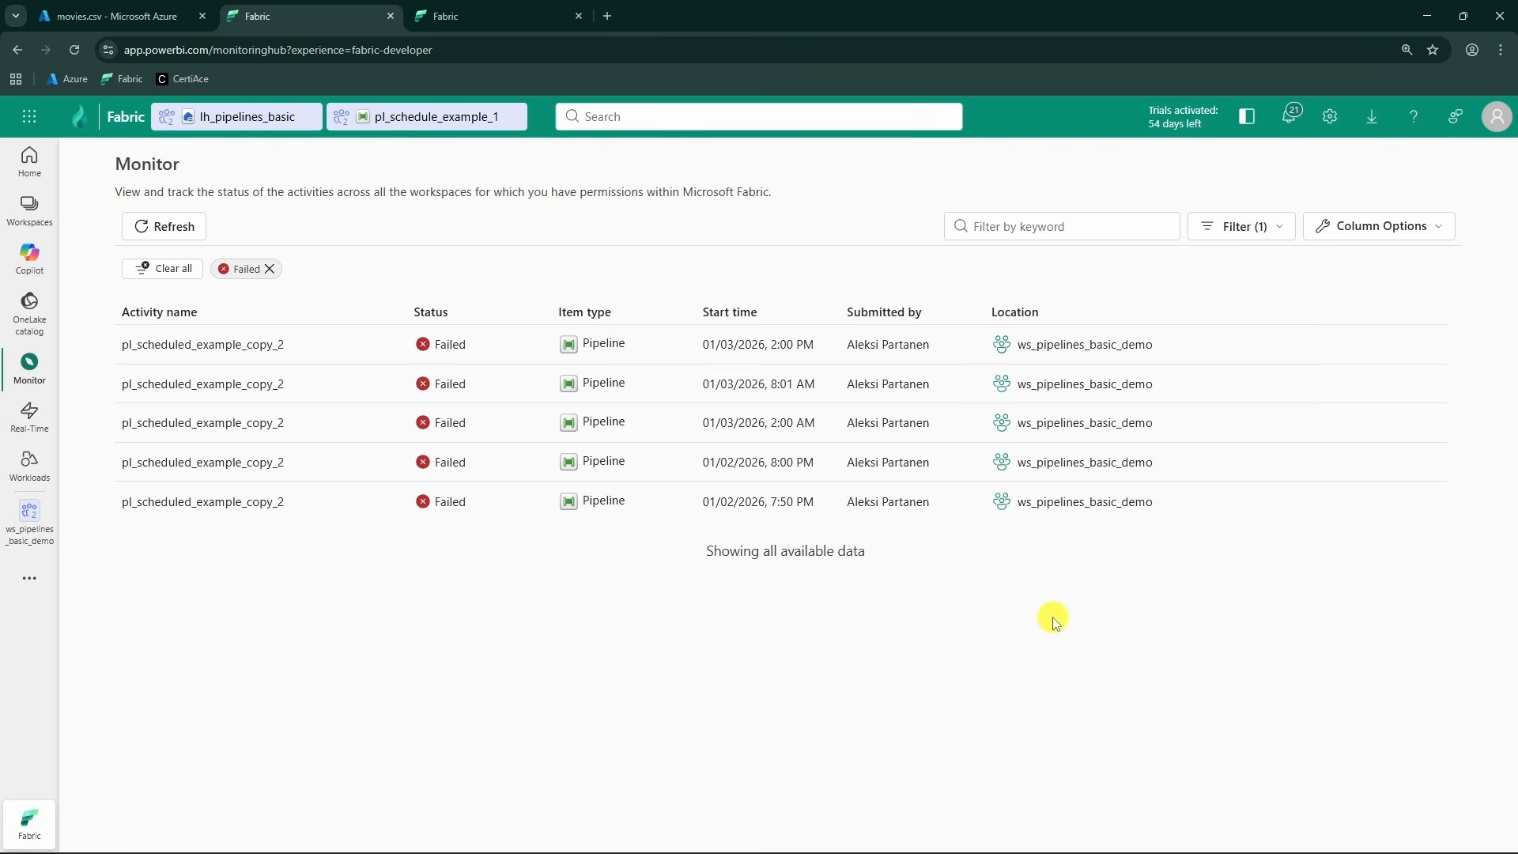
# - Open the failed pl_scheduled_example_copy_2 run of 01/03/2026, 2:00 PM and review the copy activity's duration breakdown and advanced details
pyautogui.click(199, 348)
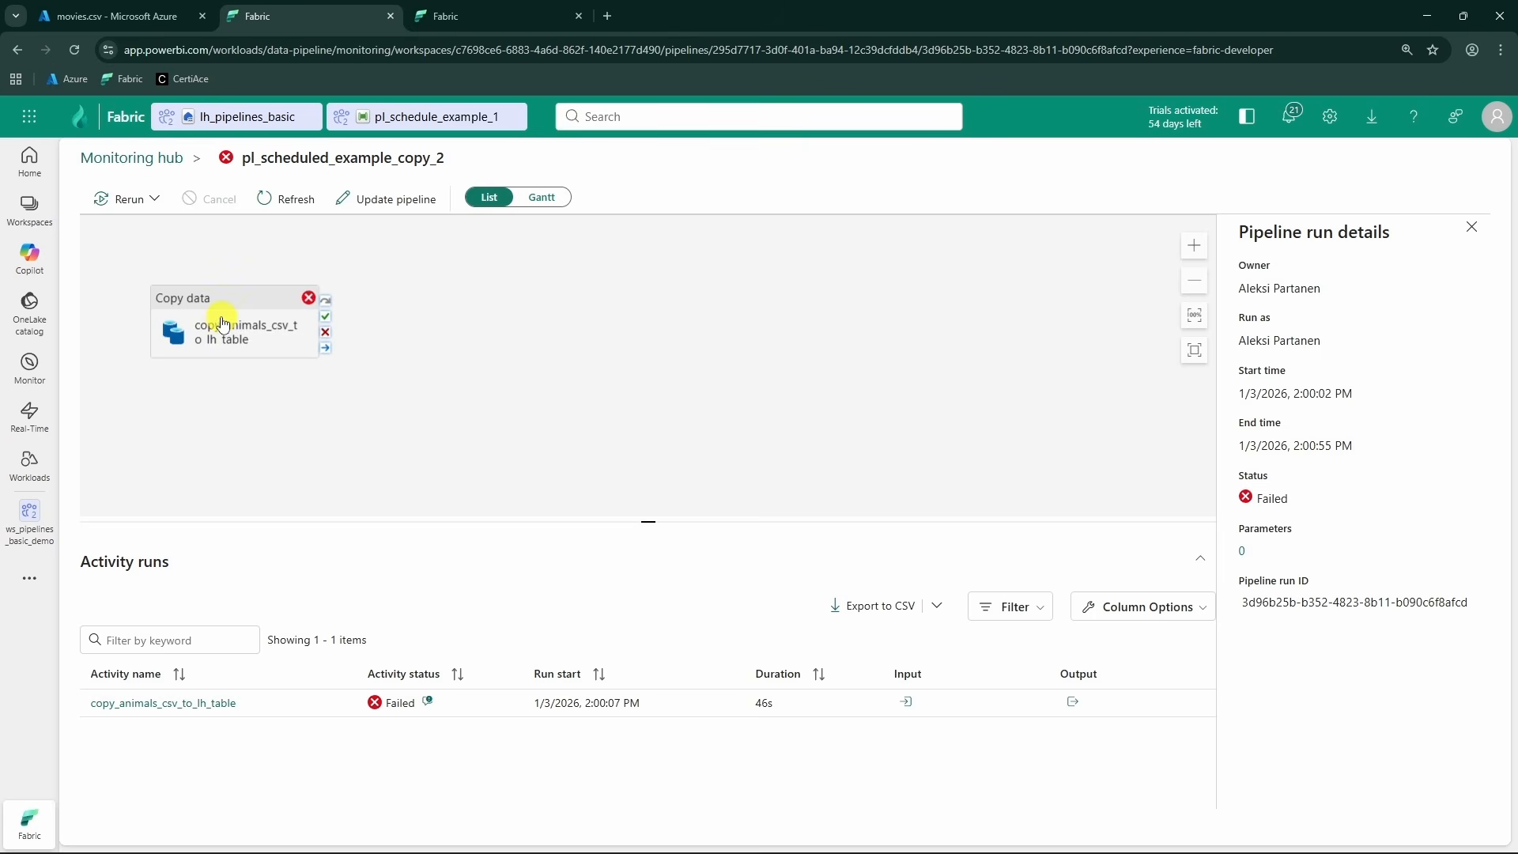
pyautogui.moveTo(223, 324); pyautogui.dragTo(350, 340)
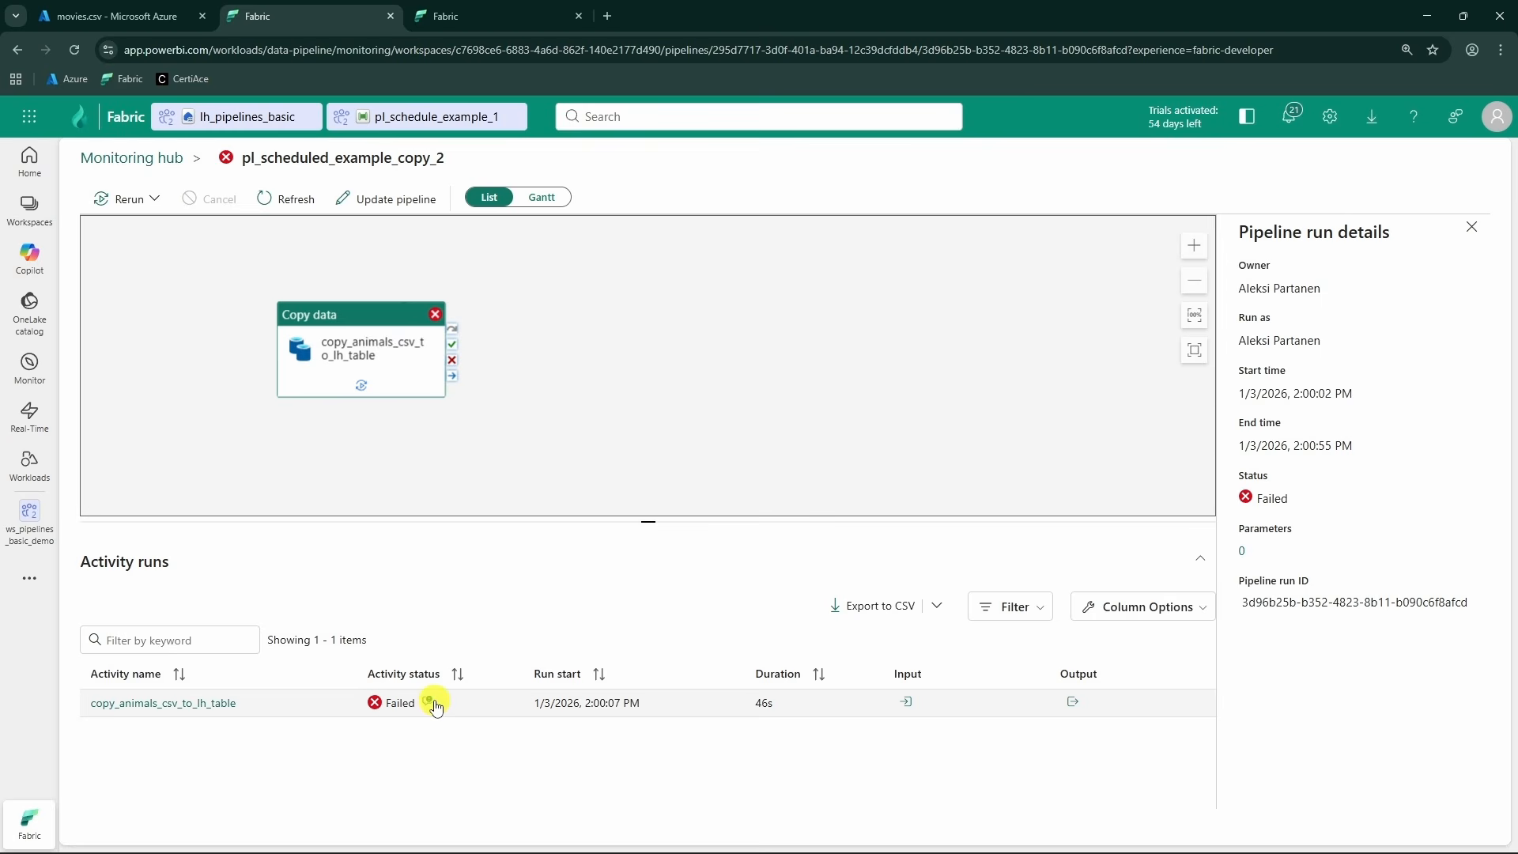
pyautogui.click(202, 705)
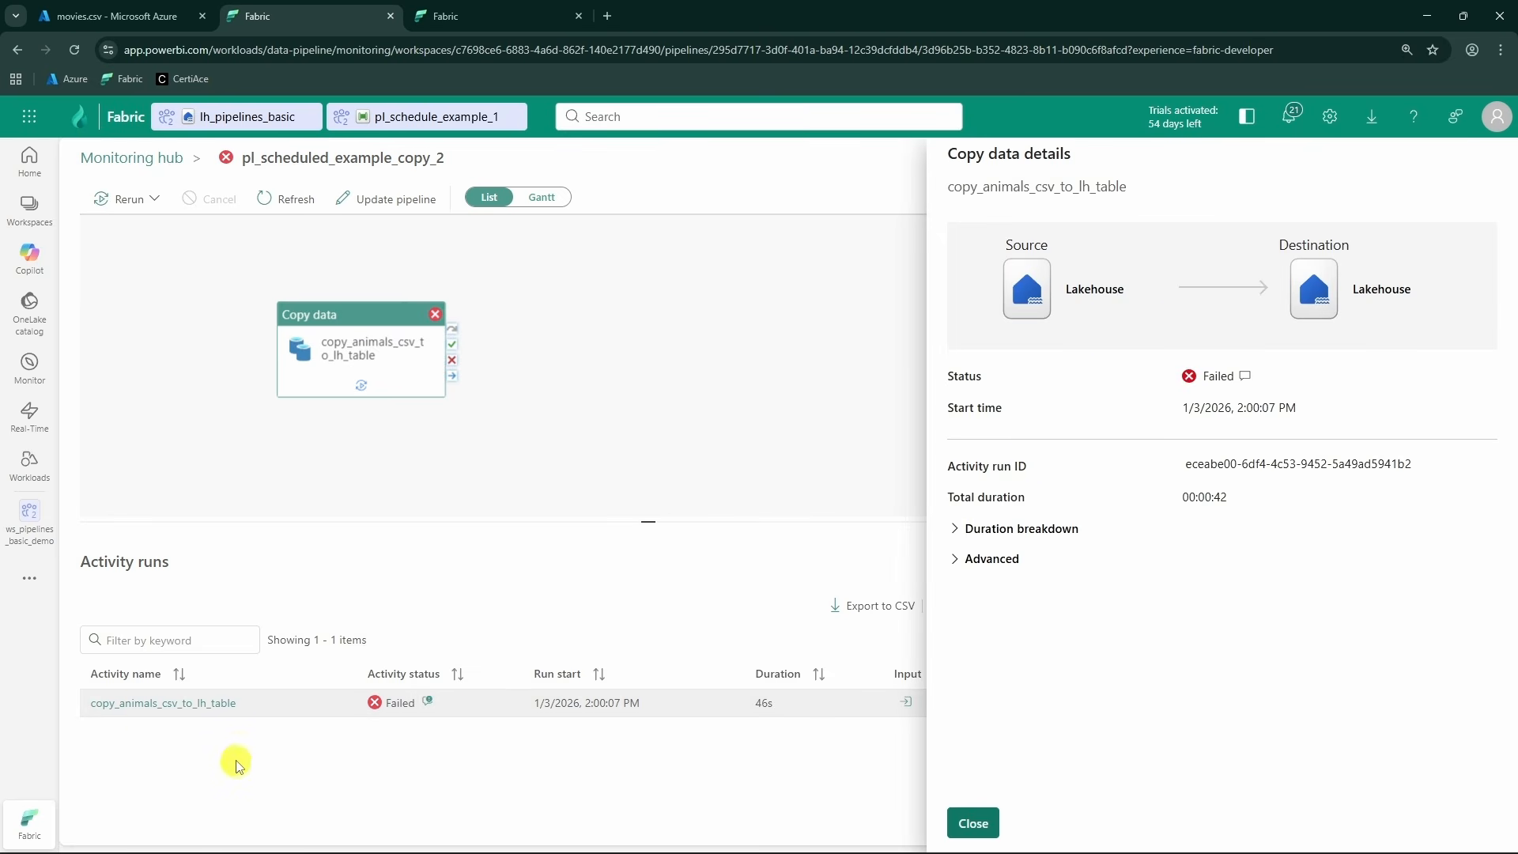
pyautogui.click(997, 529)
pyautogui.click(988, 759)
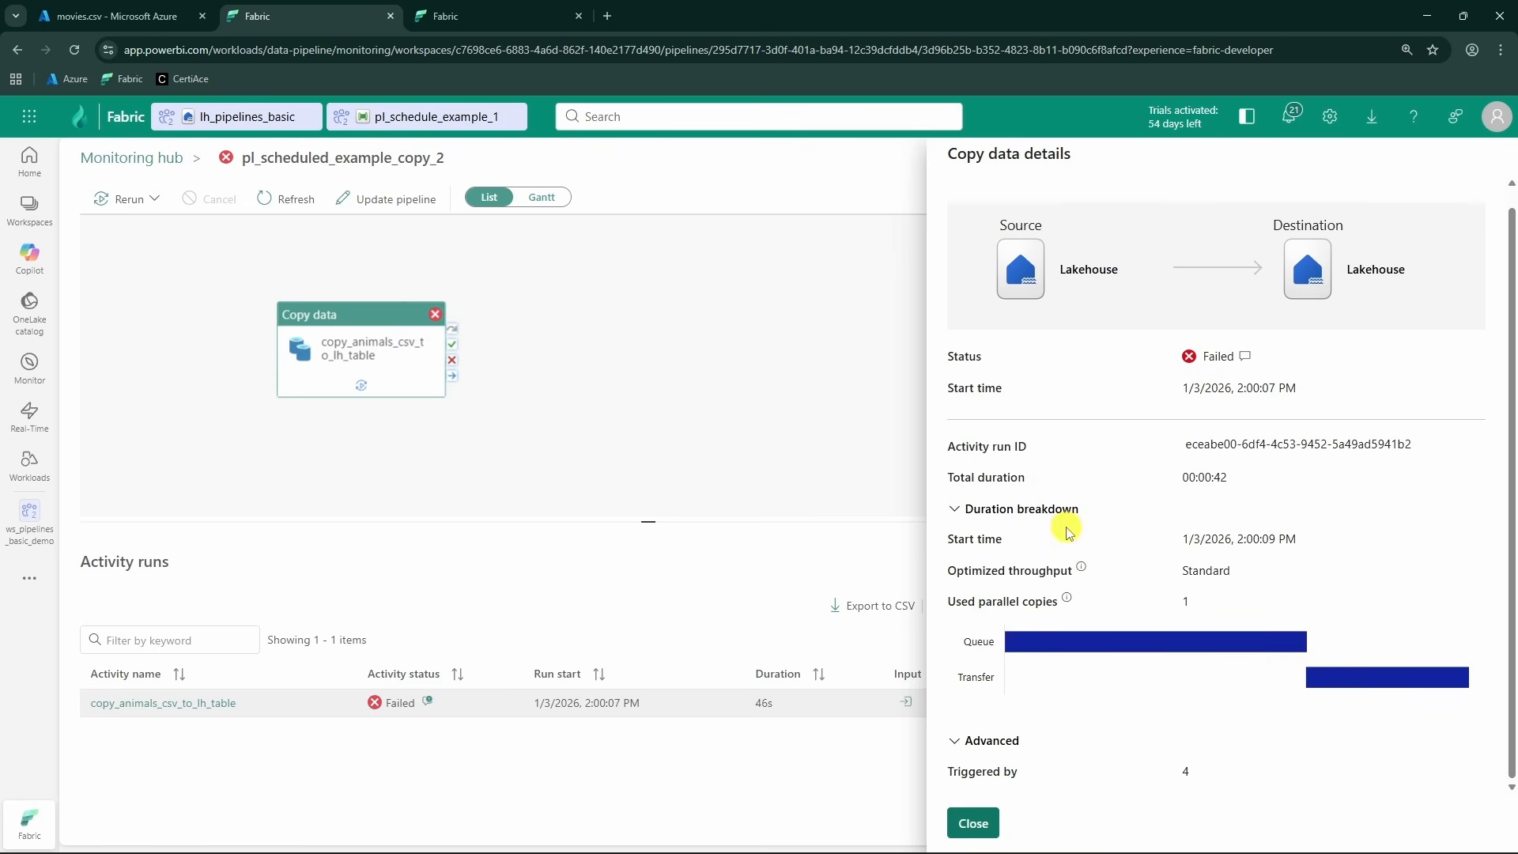
pyautogui.scroll(1, 1123, 475)
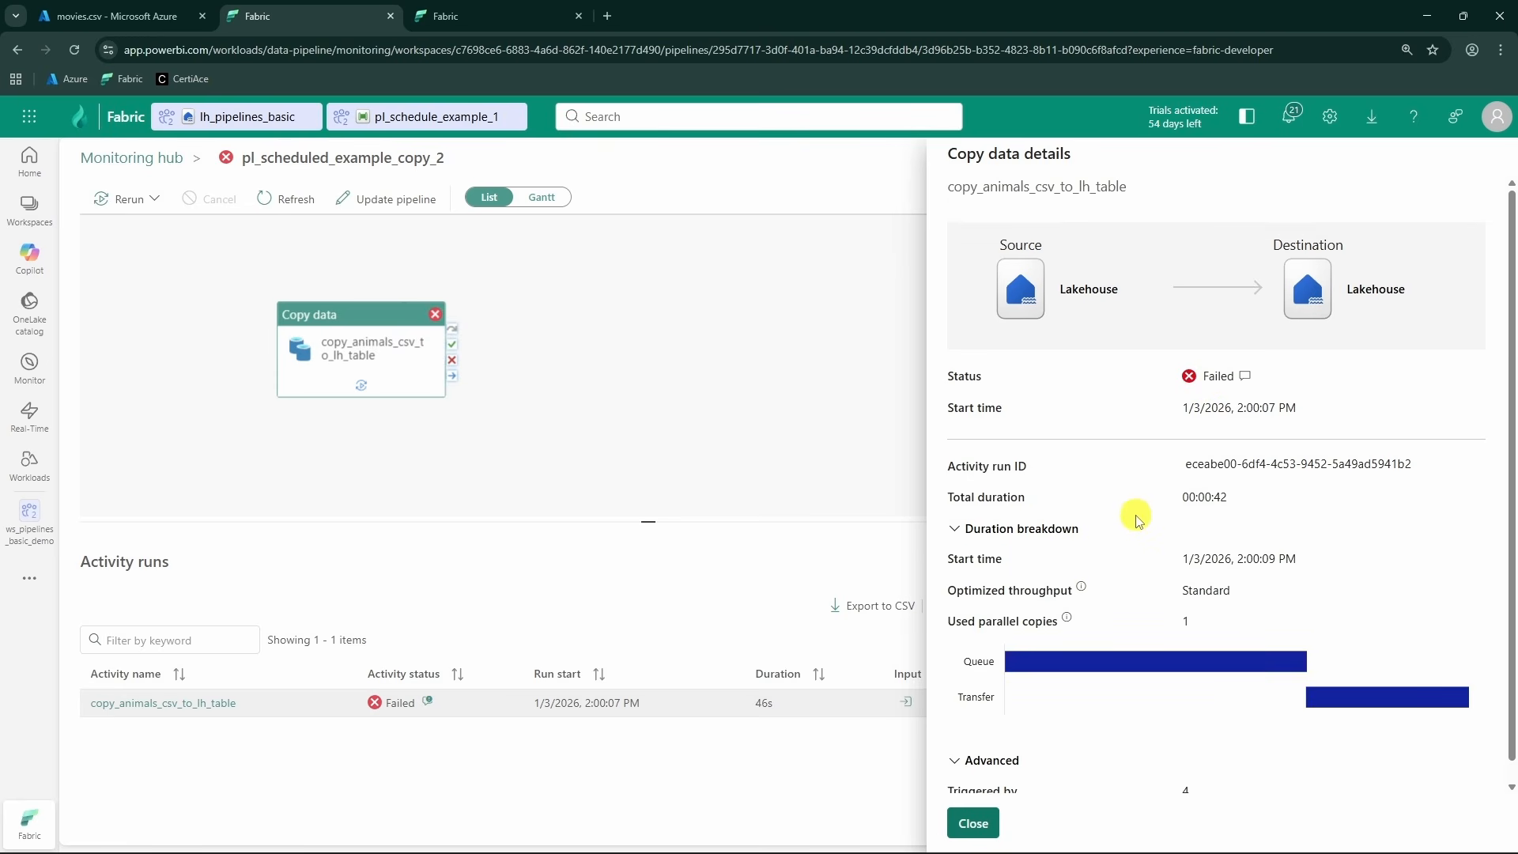
pyautogui.click(973, 823)
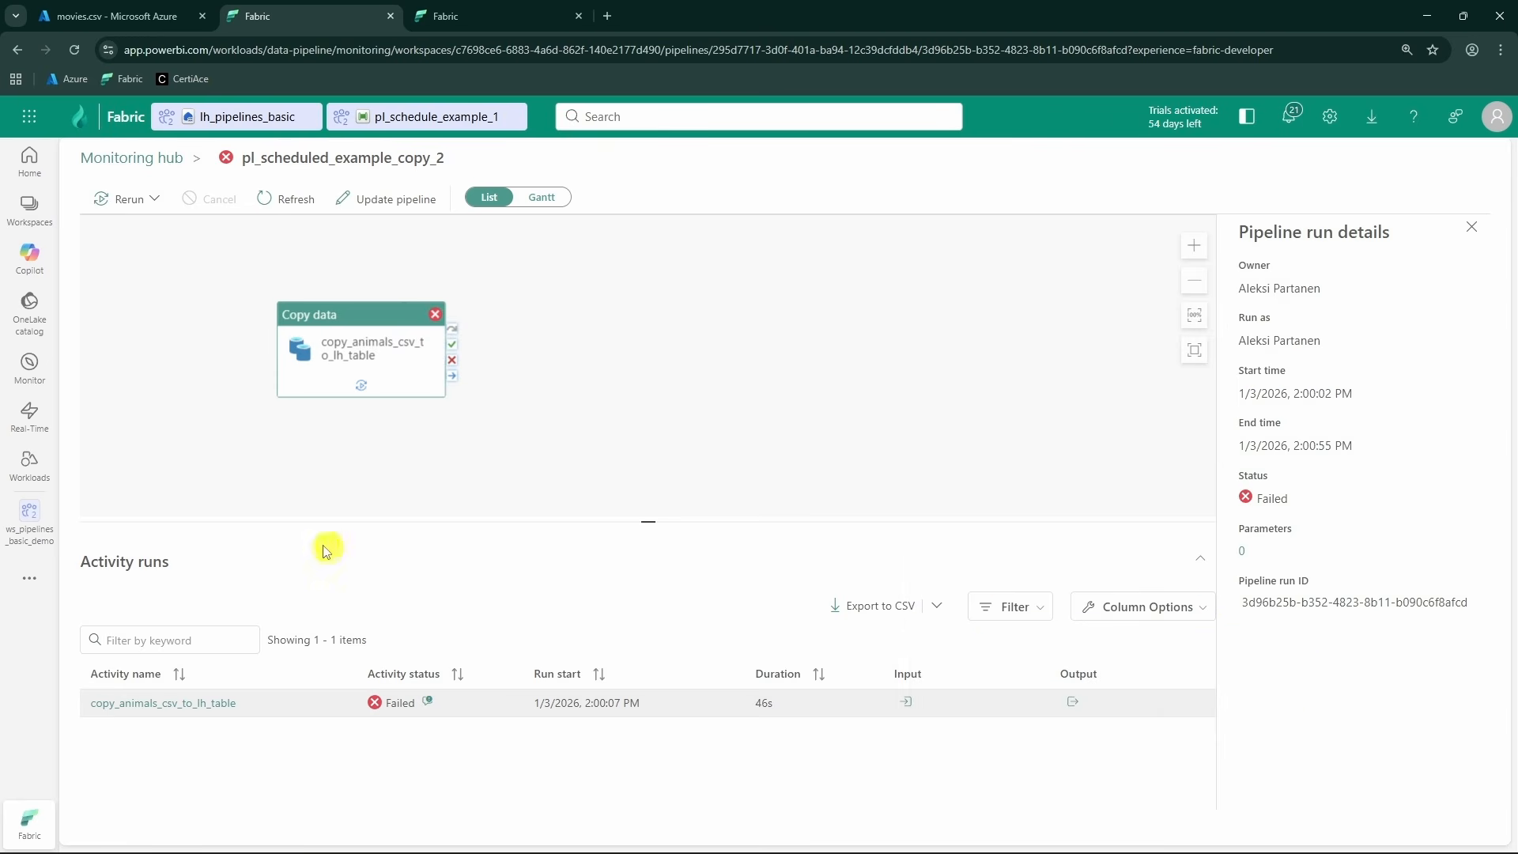
# - View the error details of the failed copy_animals_csv_to_lh_table activity in the expanded view
pyautogui.click(428, 705)
pyautogui.scroll(-5, 584, 486)
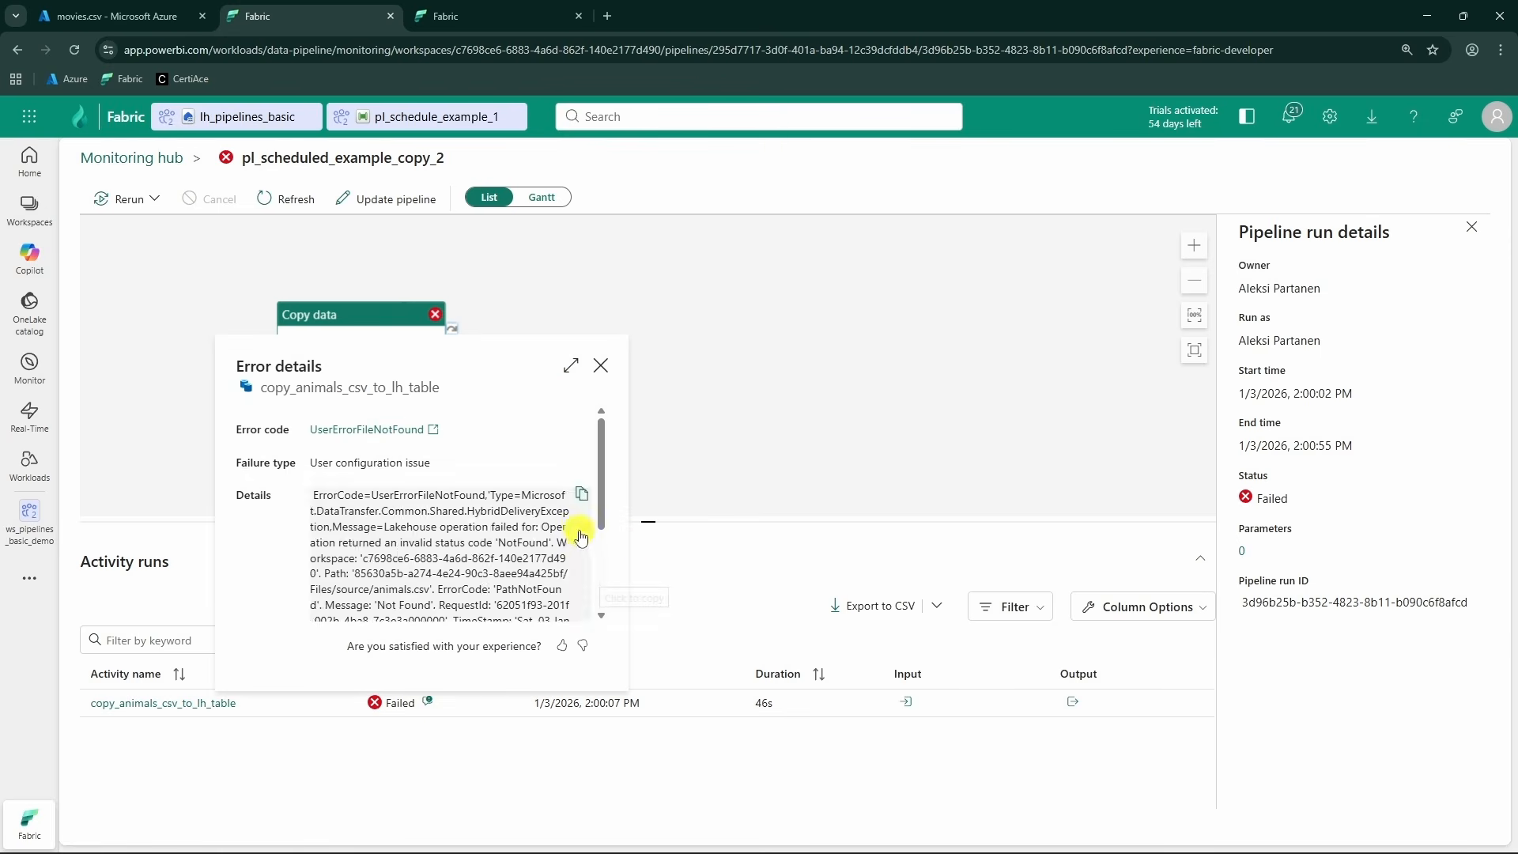
pyautogui.click(570, 364)
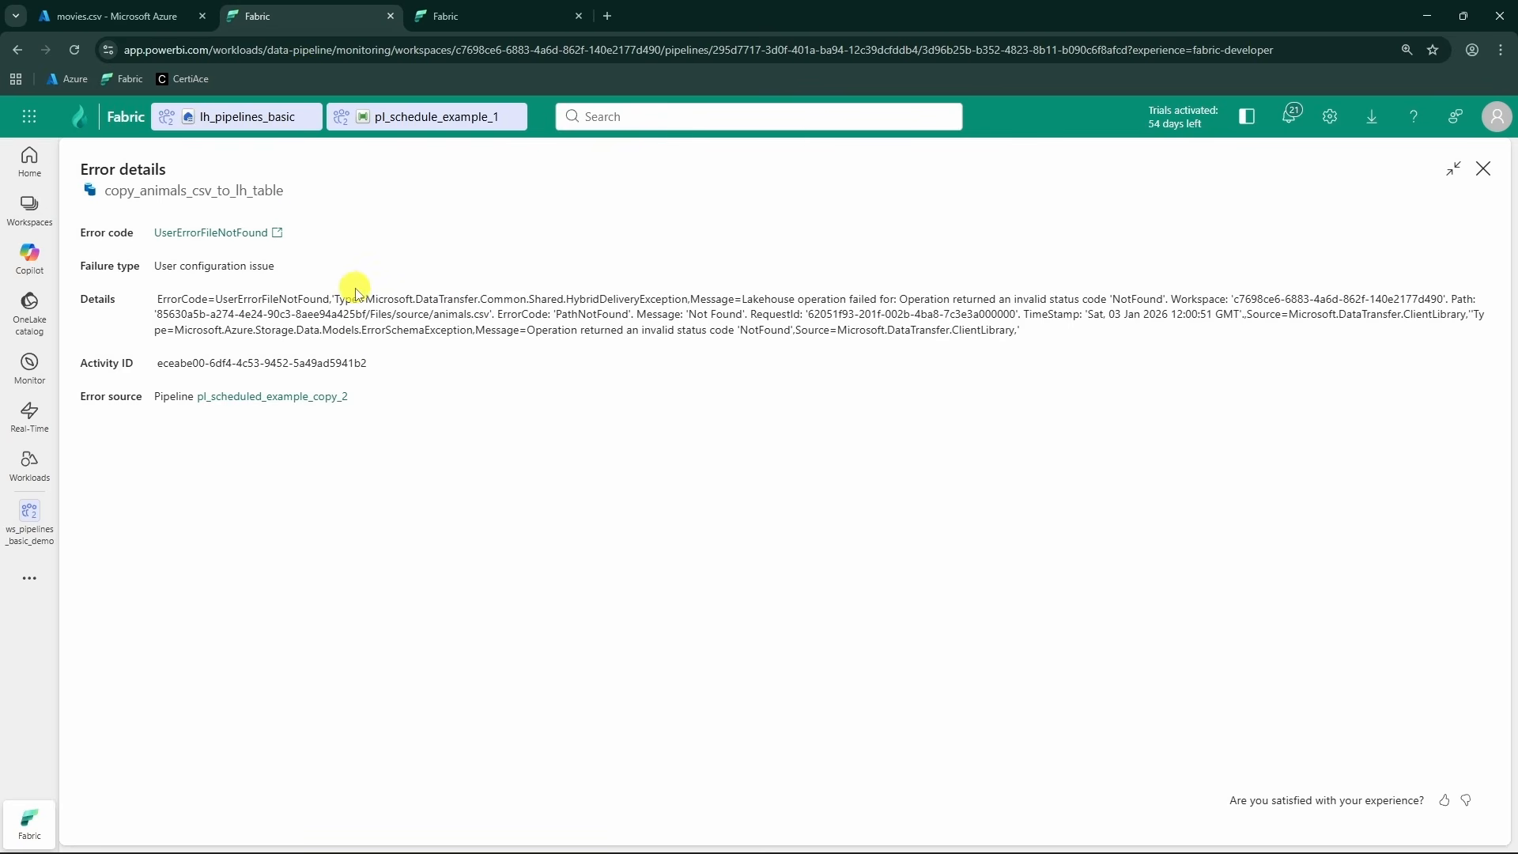
# - Check the files in the source folder of the lh_pipelines_basic lakehouse and return to the error details
pyautogui.click(222, 116)
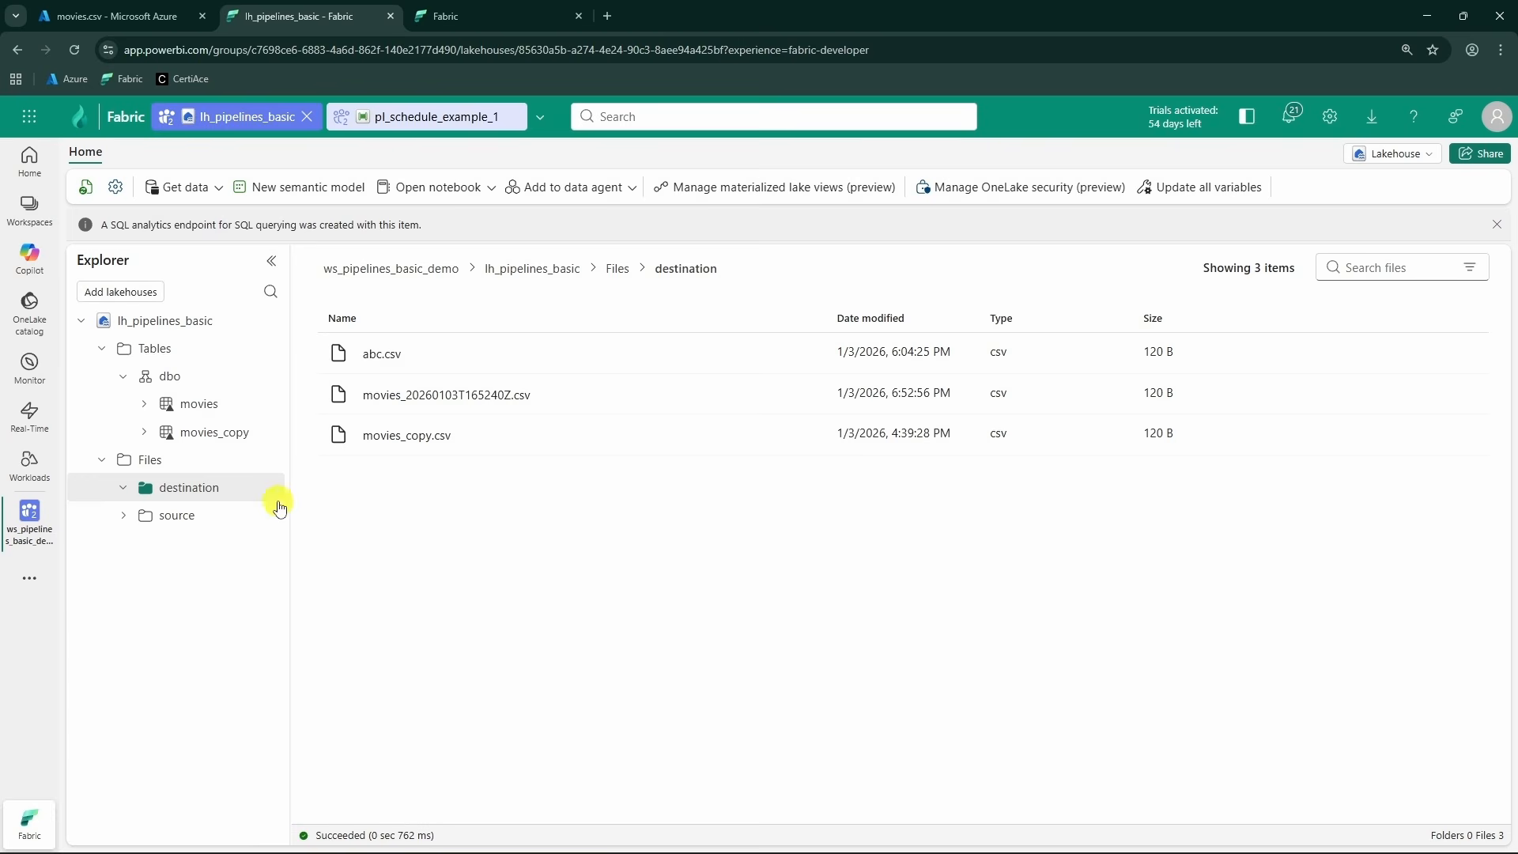
pyautogui.click(176, 514)
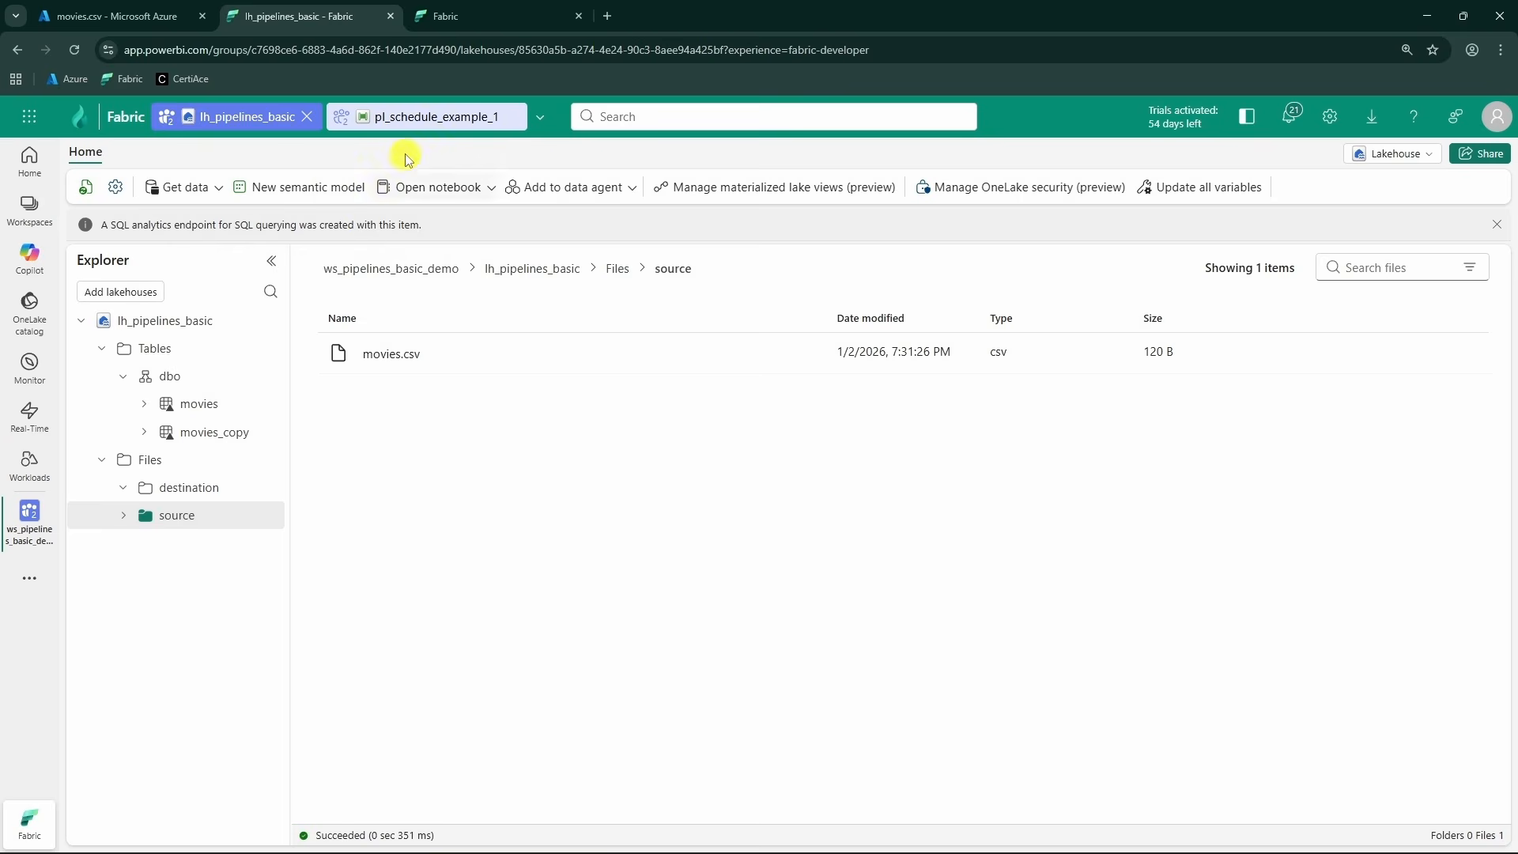
pyautogui.click(427, 118)
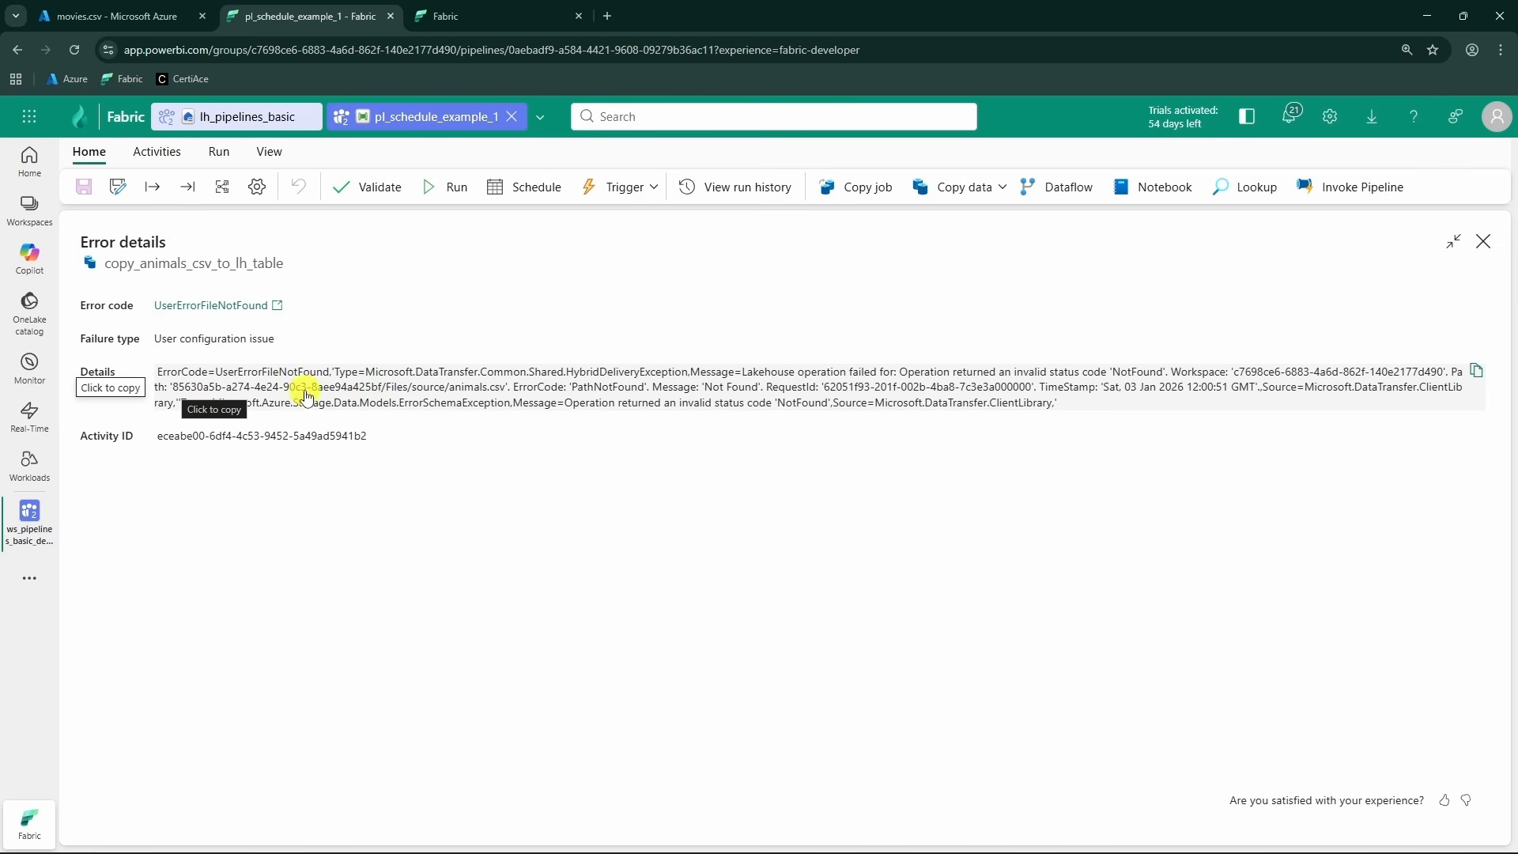
# - Compare the lakehouse ID in the lh_pipelines_basic page address with the ID in the error's file path
pyautogui.click(264, 117)
pyautogui.moveTo(518, 50); pyautogui.dragTo(727, 51)
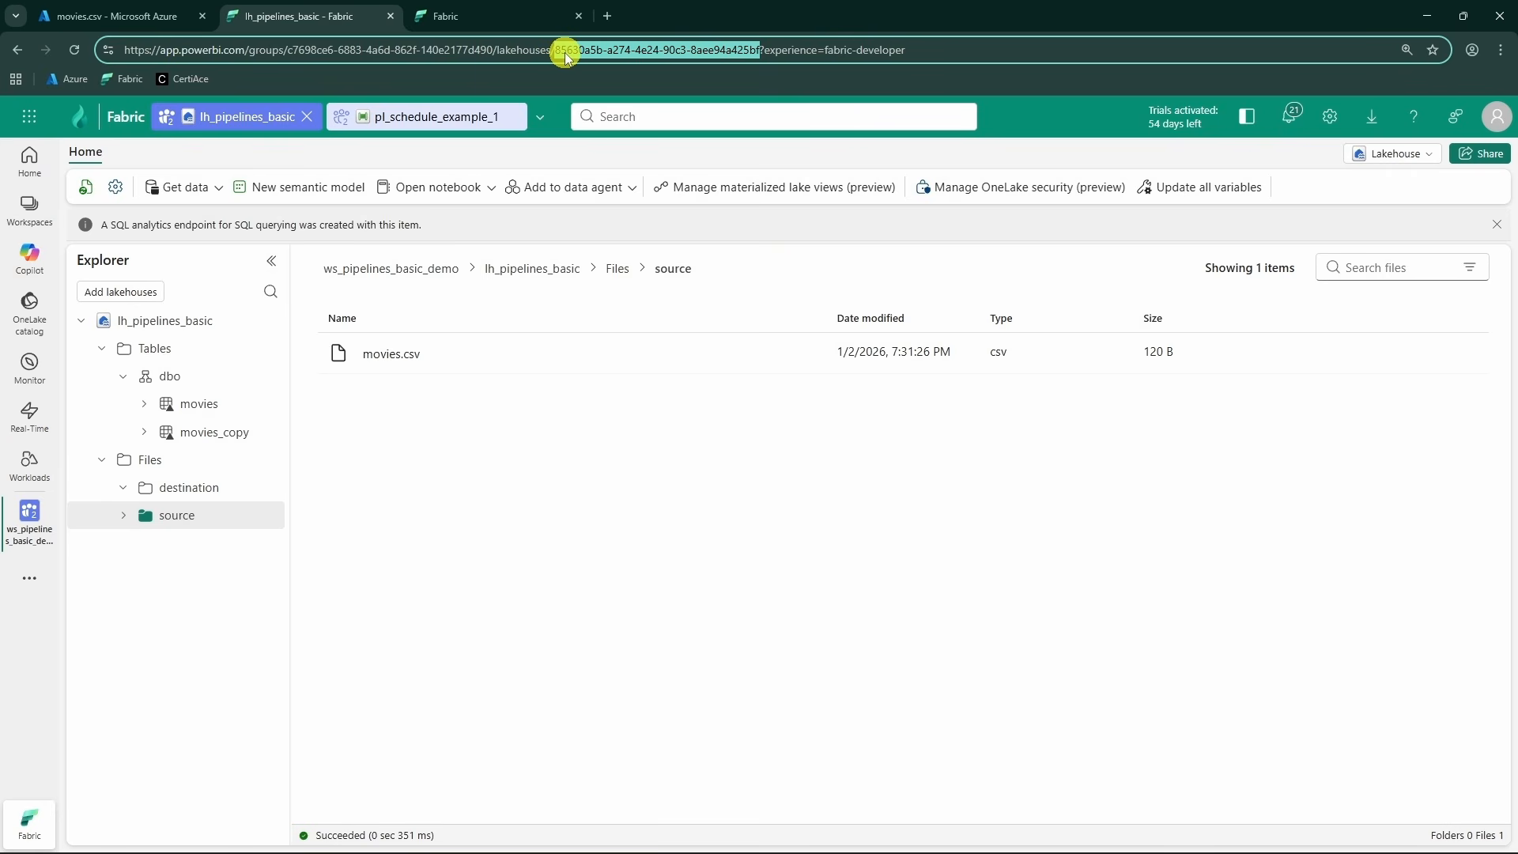
pyautogui.click(390, 116)
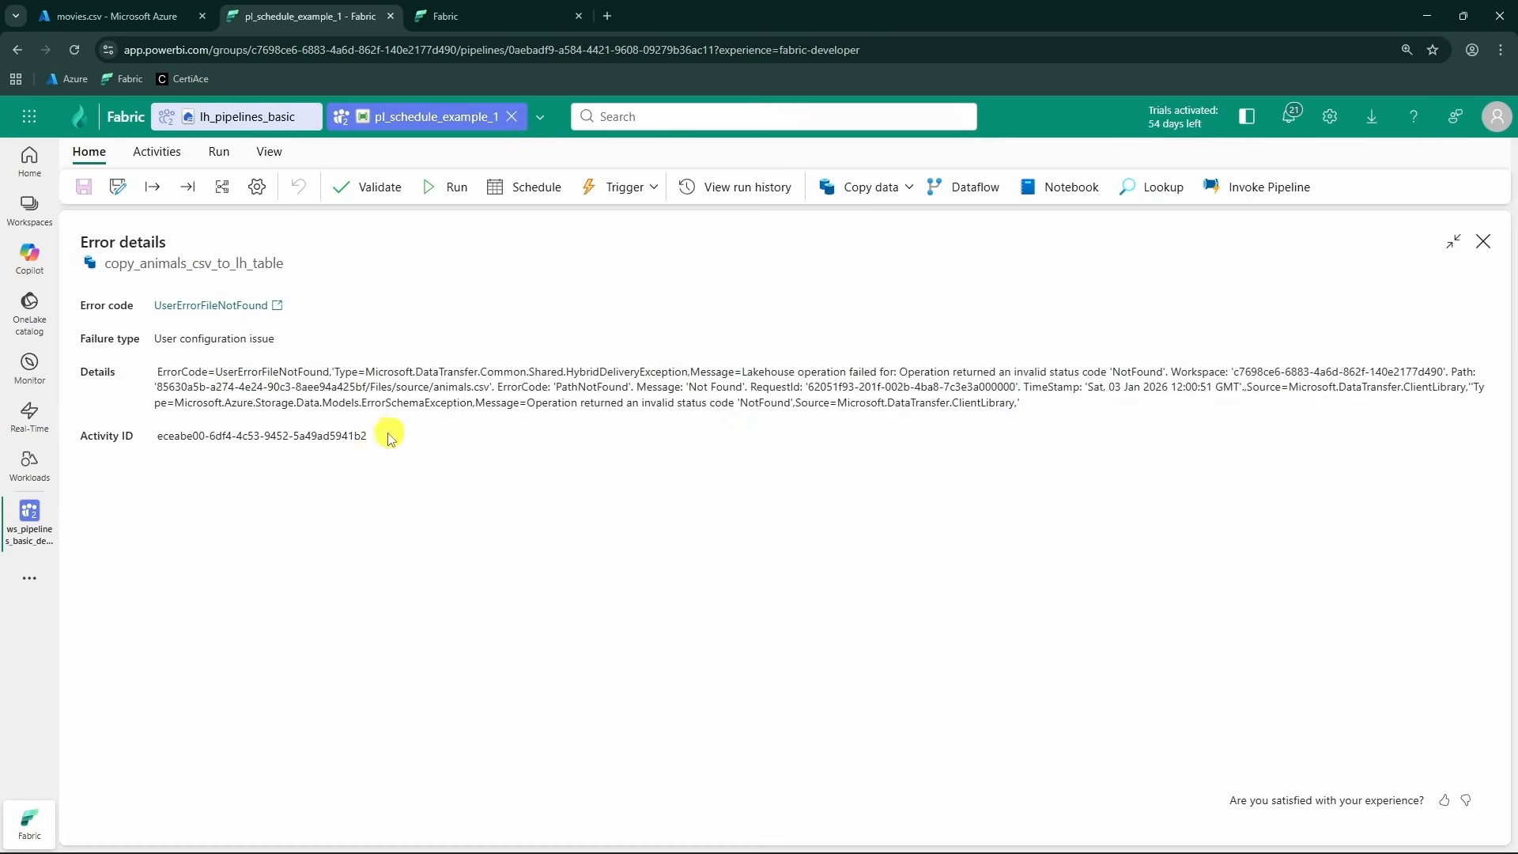
pyautogui.moveTo(188, 393); pyautogui.dragTo(380, 390)
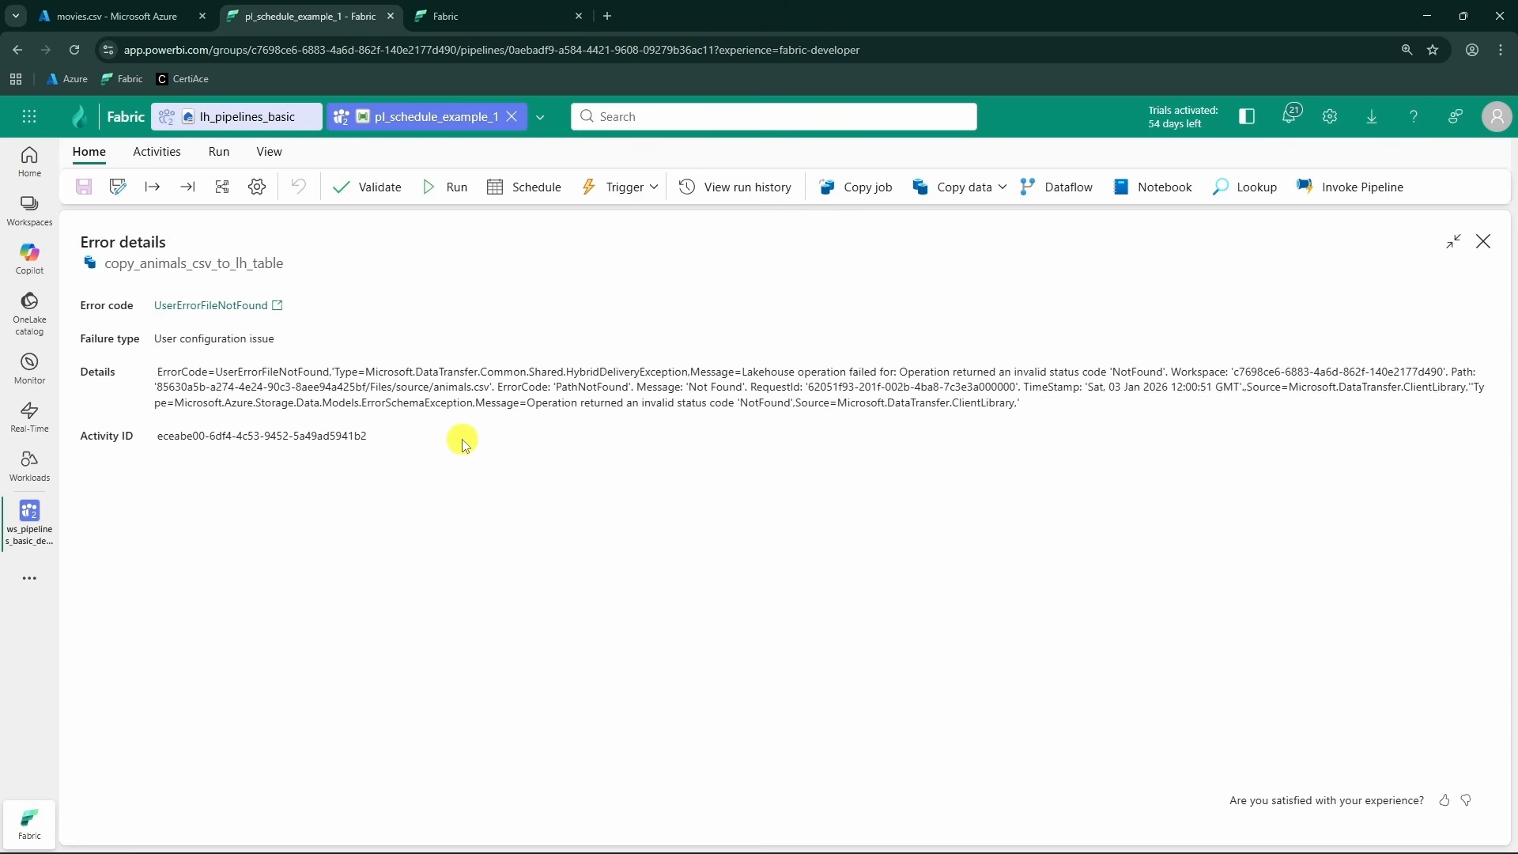
# - Collapse and close the error details, and return to the Monitor hub
pyautogui.click(1451, 242)
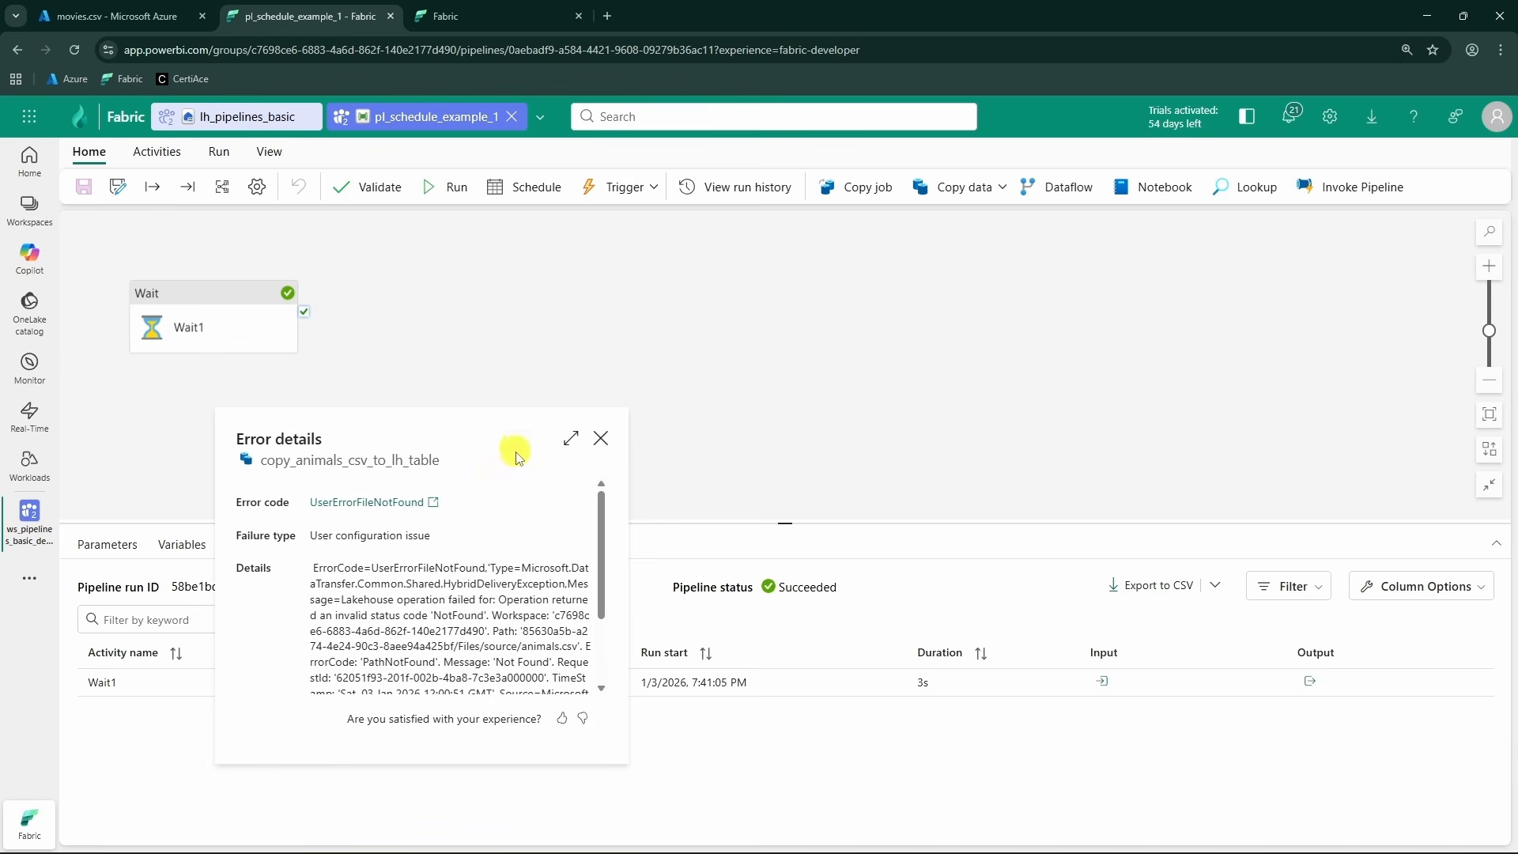
pyautogui.click(599, 437)
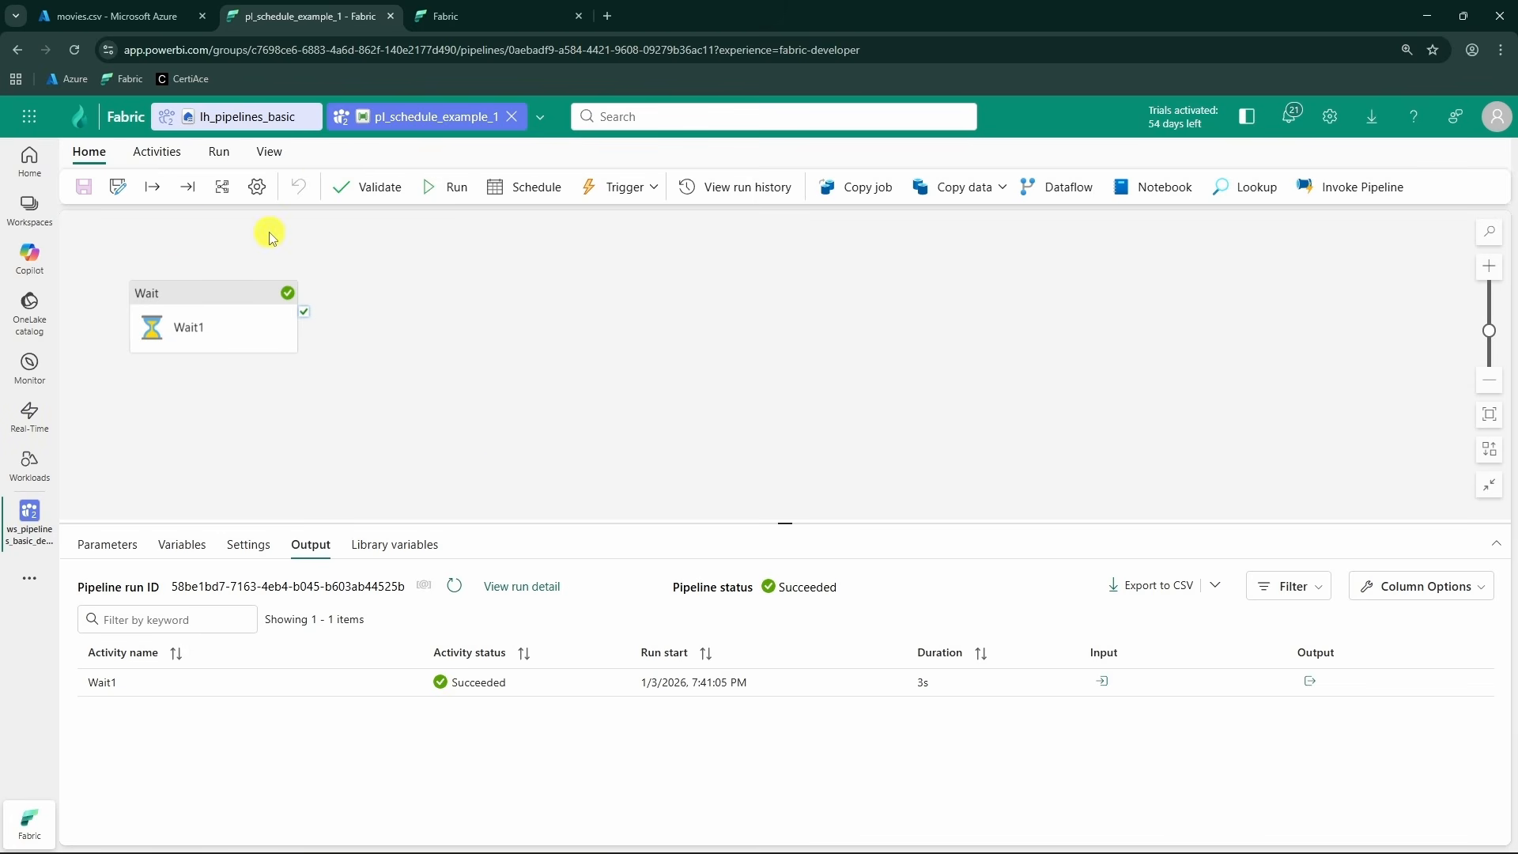
pyautogui.click(29, 364)
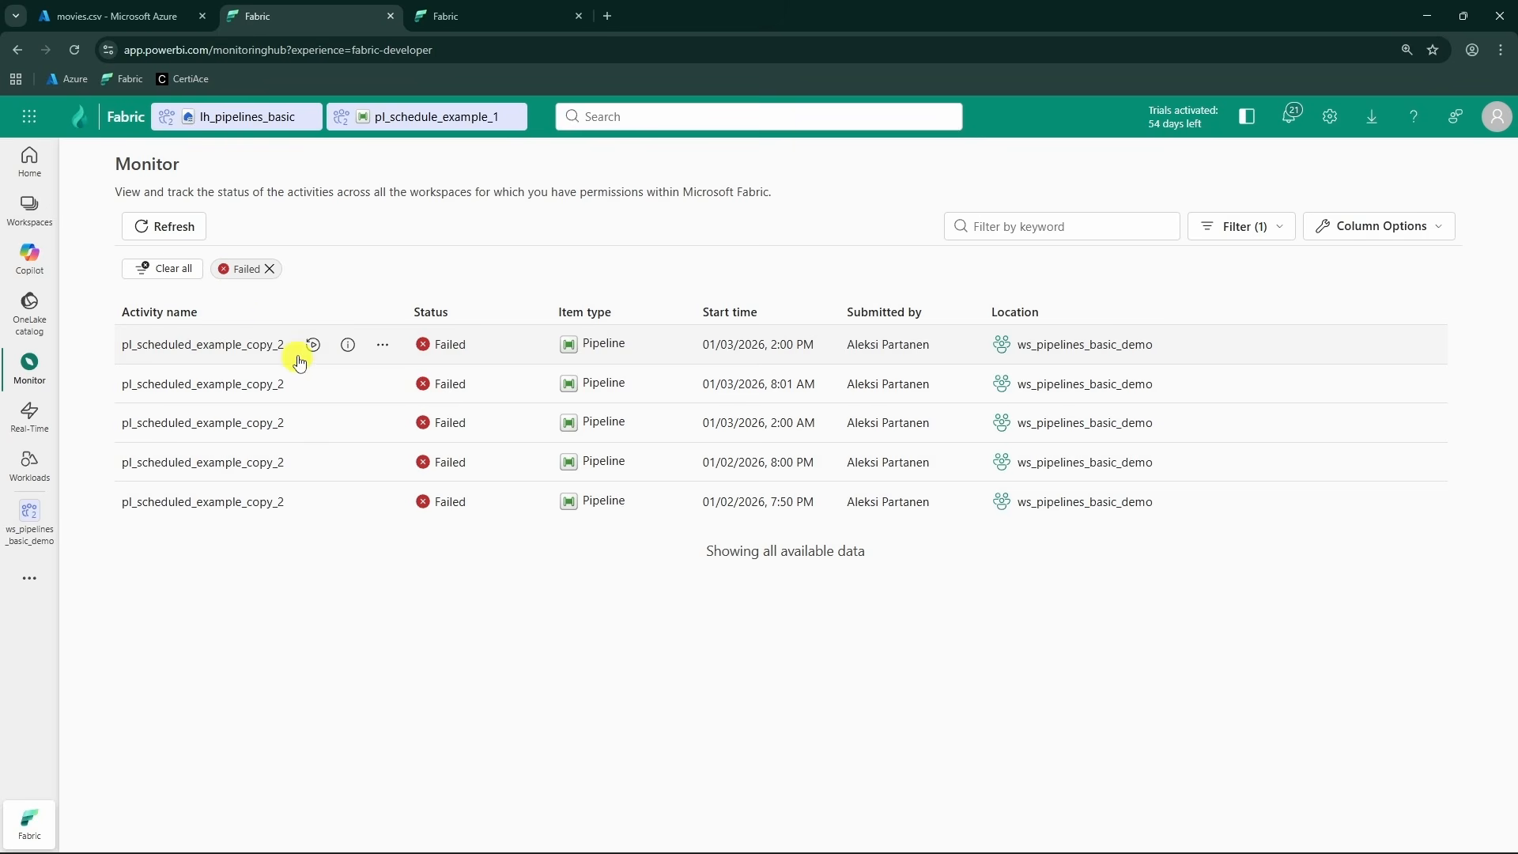
# - Start a retry of the failed pl_scheduled_example_copy_2 run of 01/03/2026, 2:00 PM and cancel it at the confirmation
pyautogui.click(315, 346)
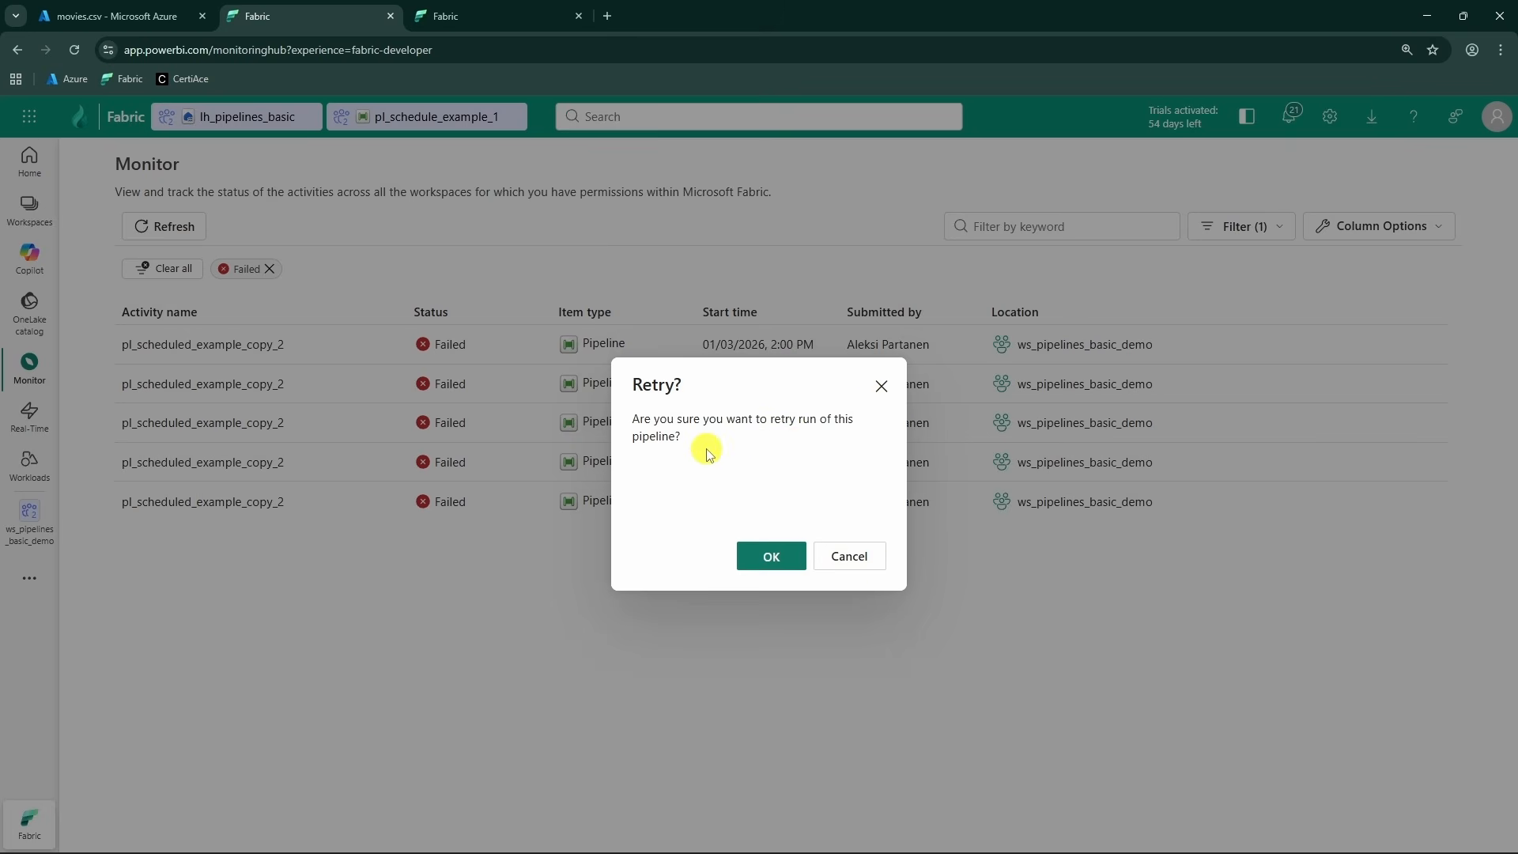
pyautogui.moveTo(708, 443); pyautogui.dragTo(623, 399)
pyautogui.moveTo(779, 457); pyautogui.dragTo(614, 393)
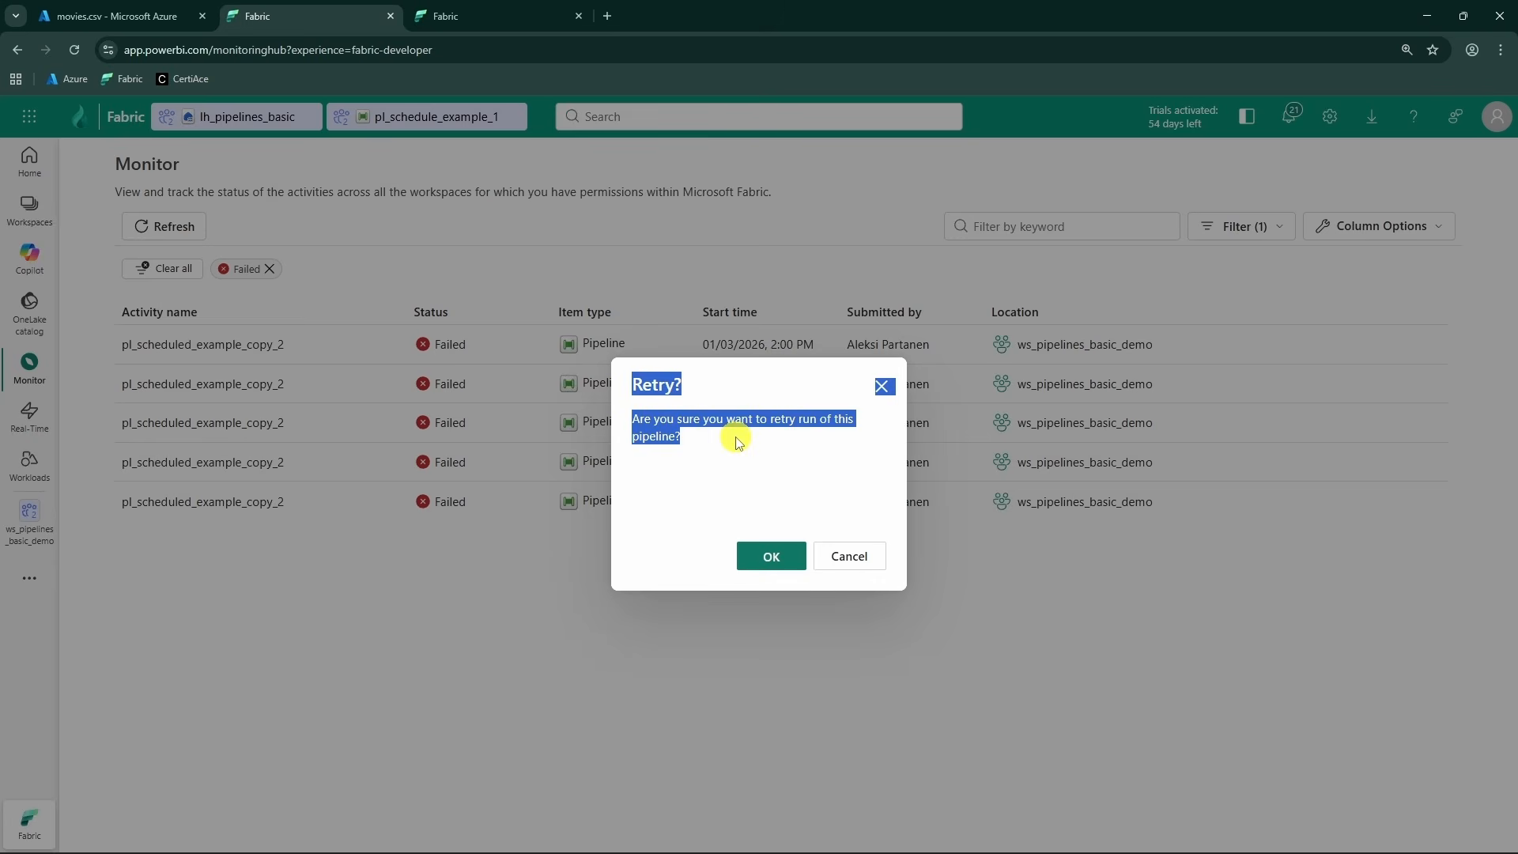
pyautogui.click(732, 437)
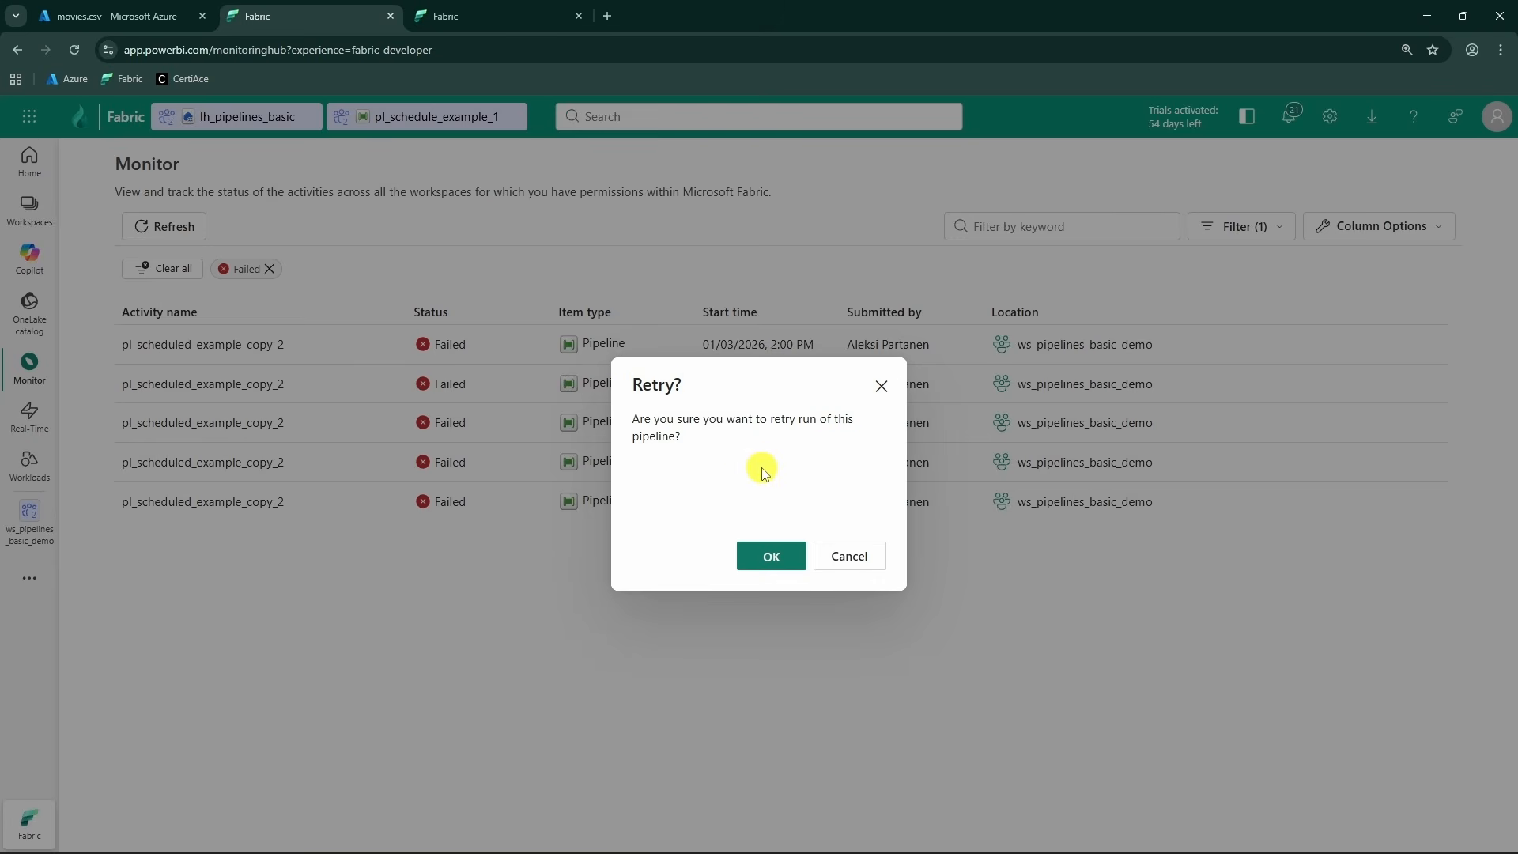
pyautogui.click(852, 560)
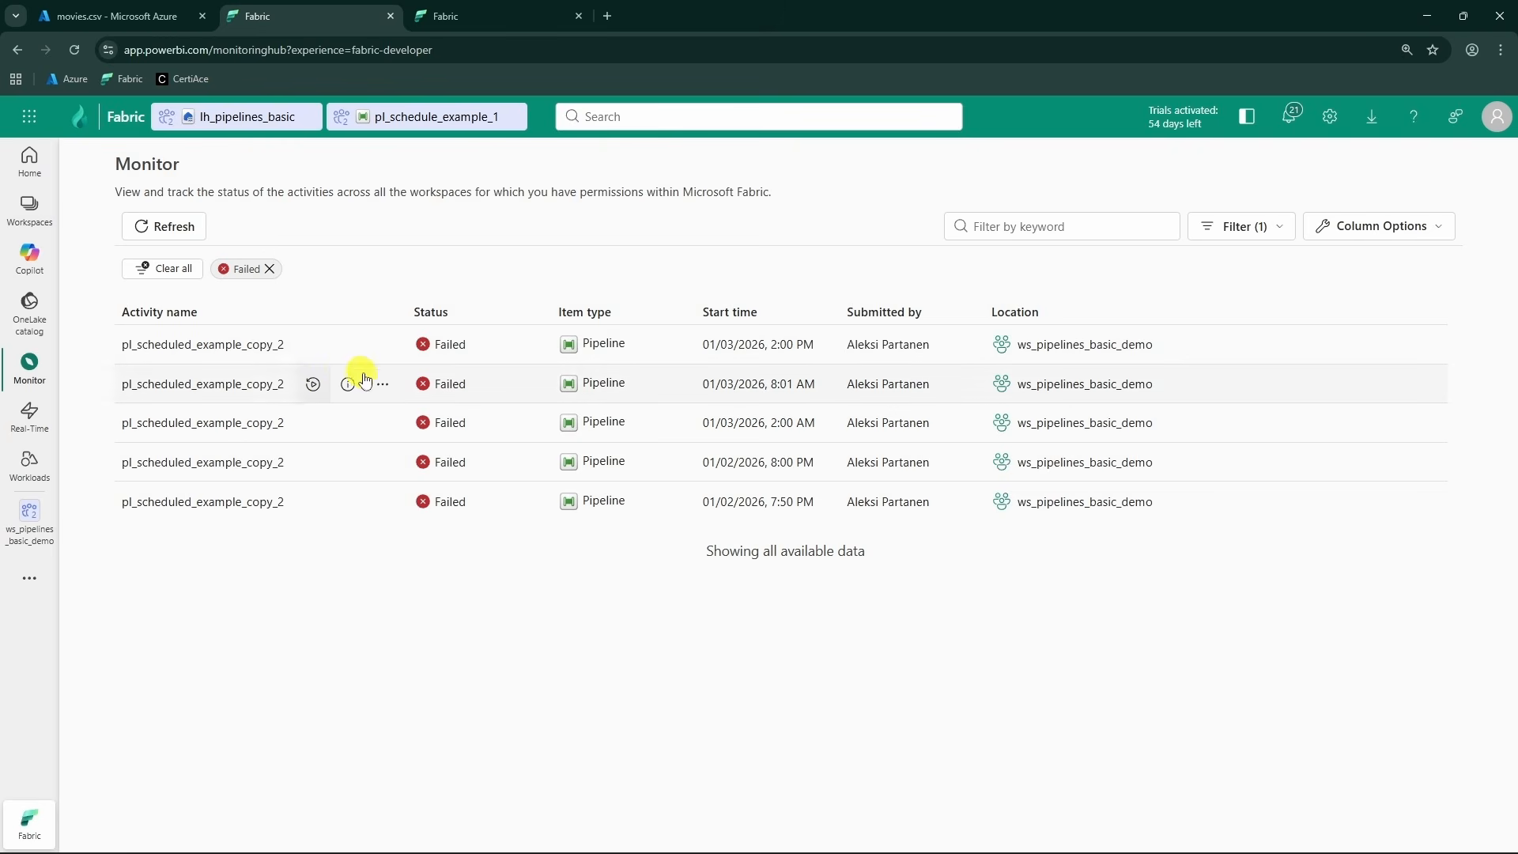
# - Remove the Failed status filter from the monitored runs
pyautogui.click(1265, 228)
pyautogui.click(1104, 366)
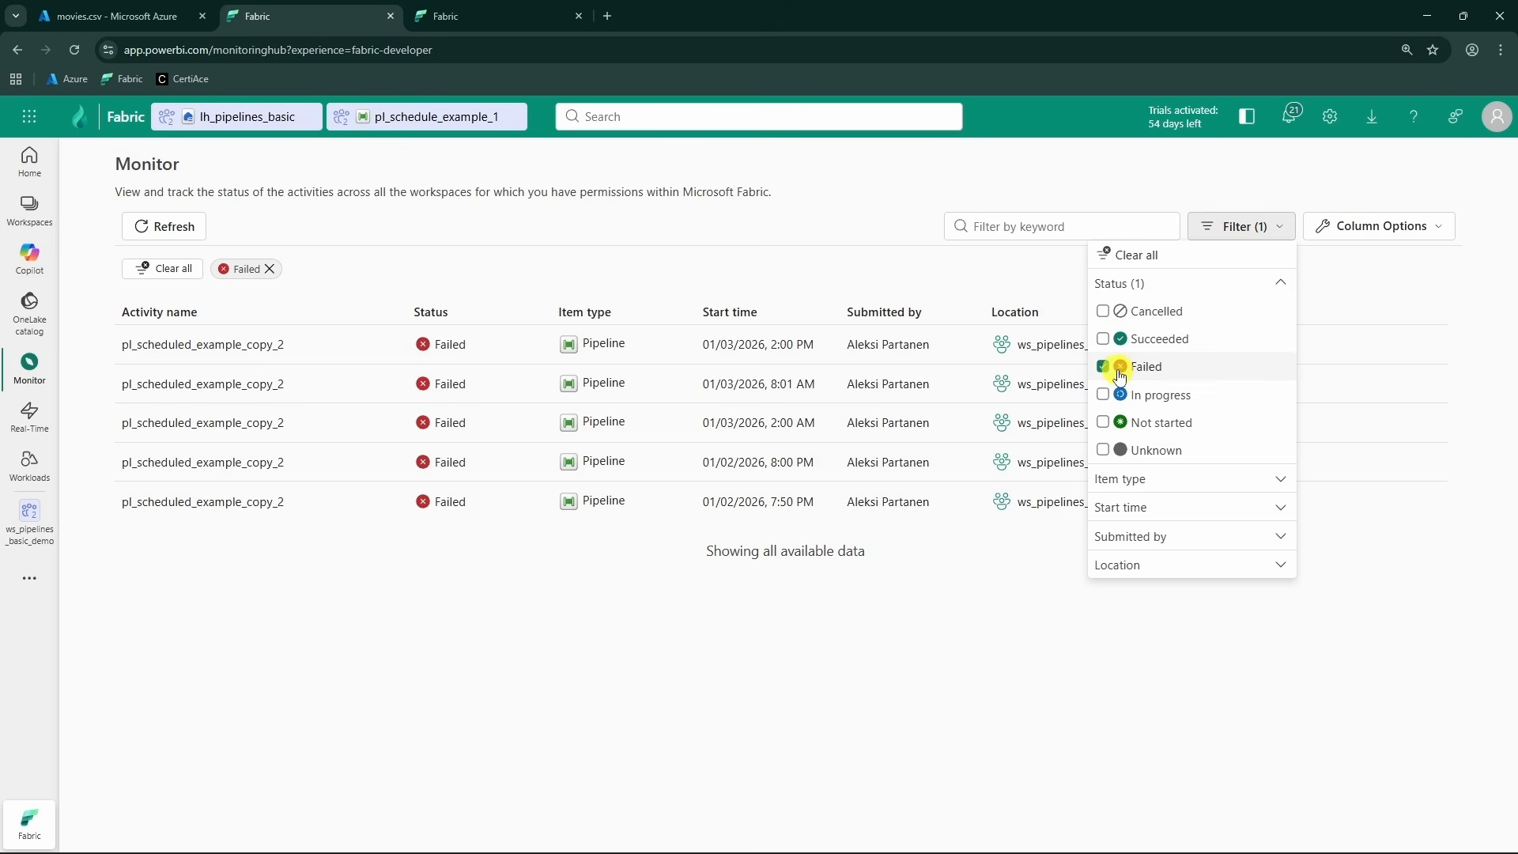
pyautogui.click(761, 266)
# - Review the details and related artifacts of the pl_scheduled_example_copy_1 run of 01/03/2026, 3:01 PM, and close them
pyautogui.scroll(-6, 498, 416)
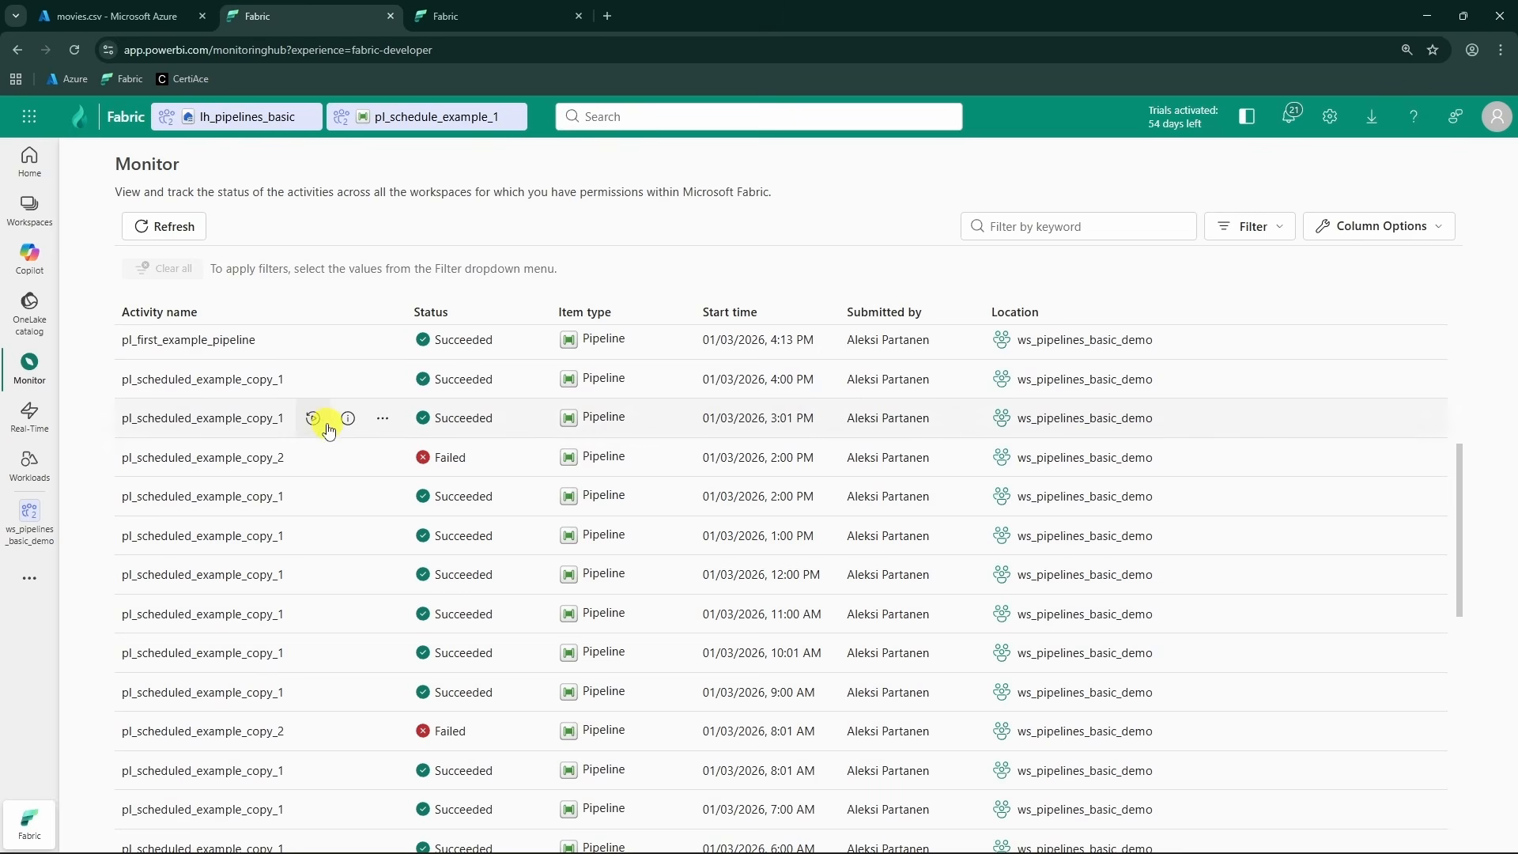
pyautogui.click(346, 421)
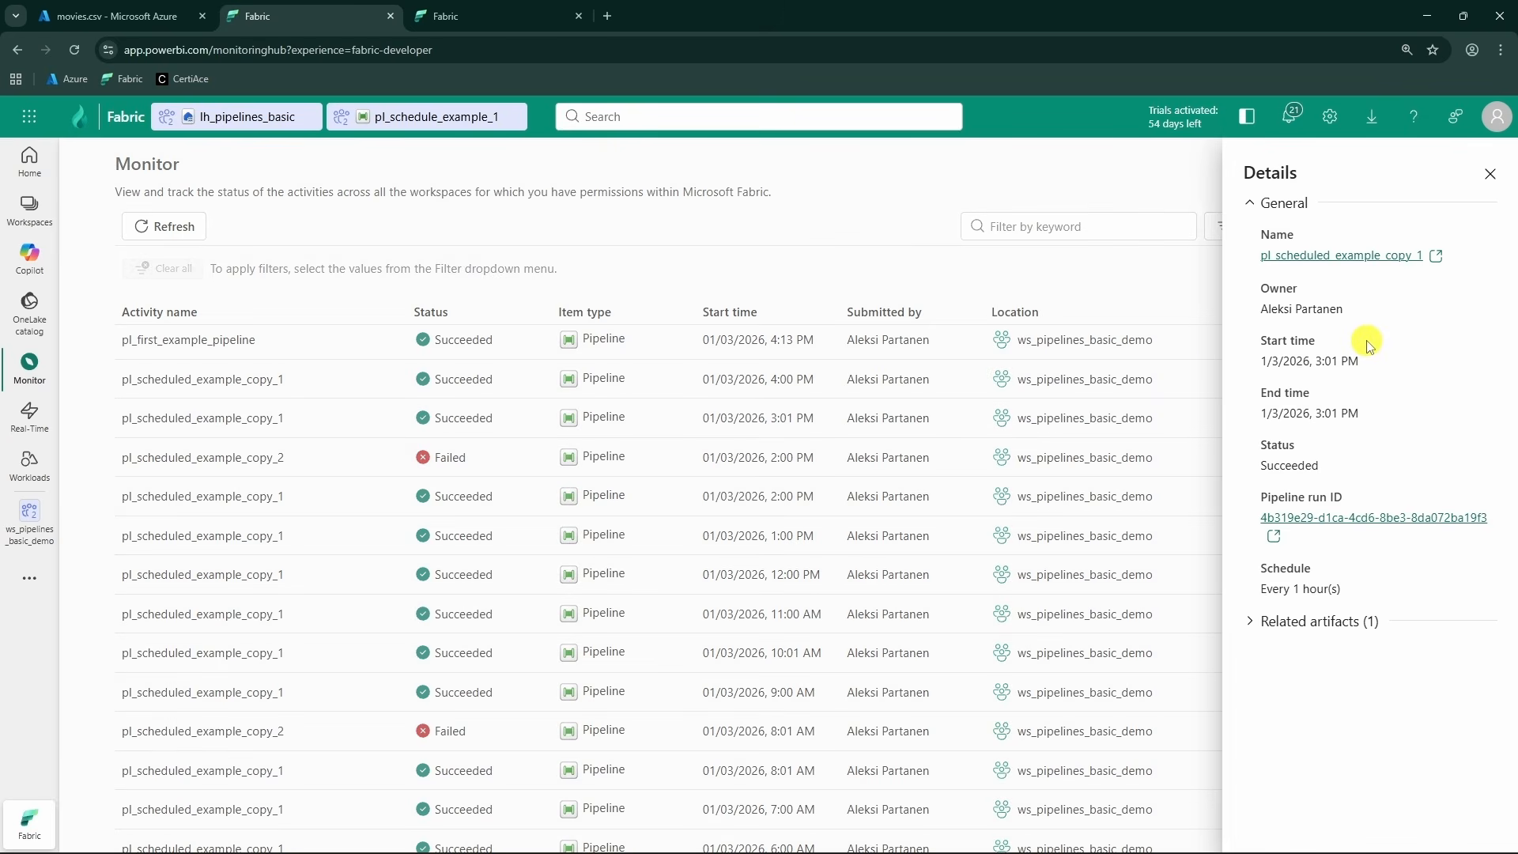
pyautogui.click(1246, 624)
pyautogui.click(1245, 624)
pyautogui.click(1489, 174)
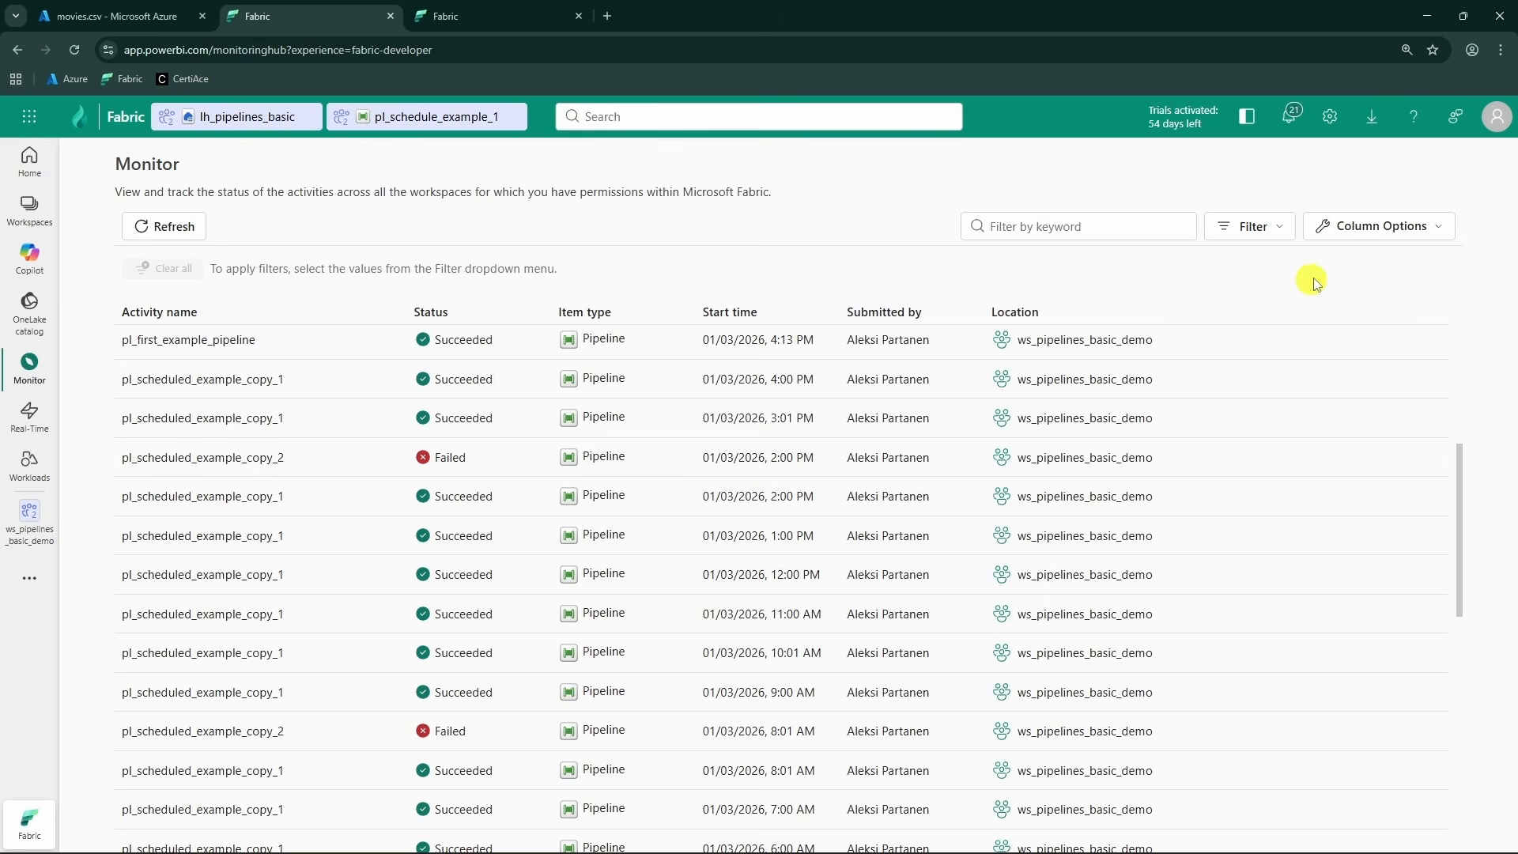
# - Add the Capacity column to the monitored runs and look through the list up to the most recent run
pyautogui.click(1431, 237)
pyautogui.scroll(-1, 1357, 490)
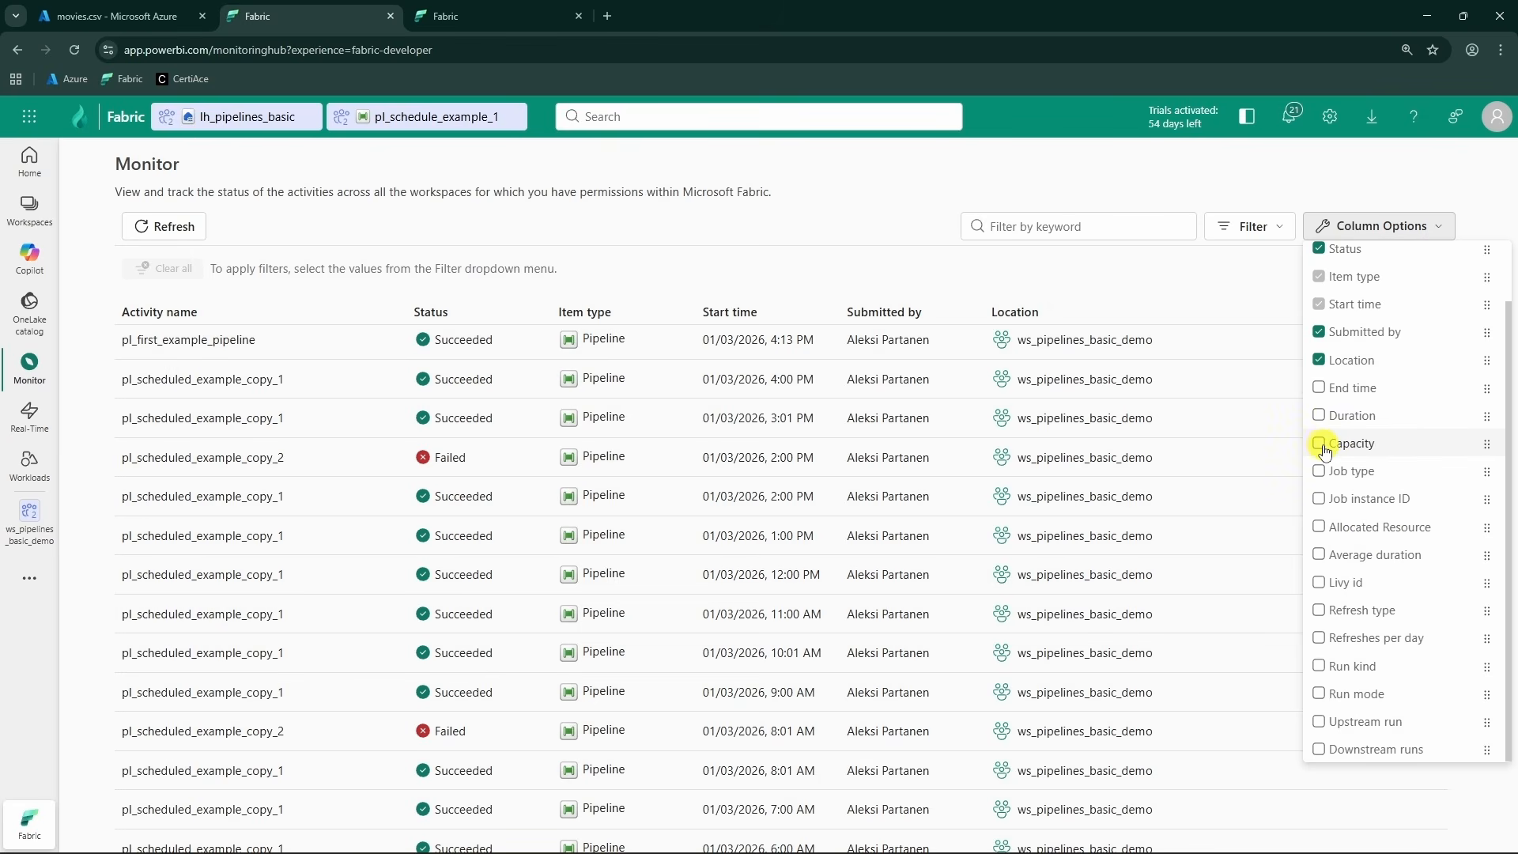
pyautogui.scroll(1, 1384, 399)
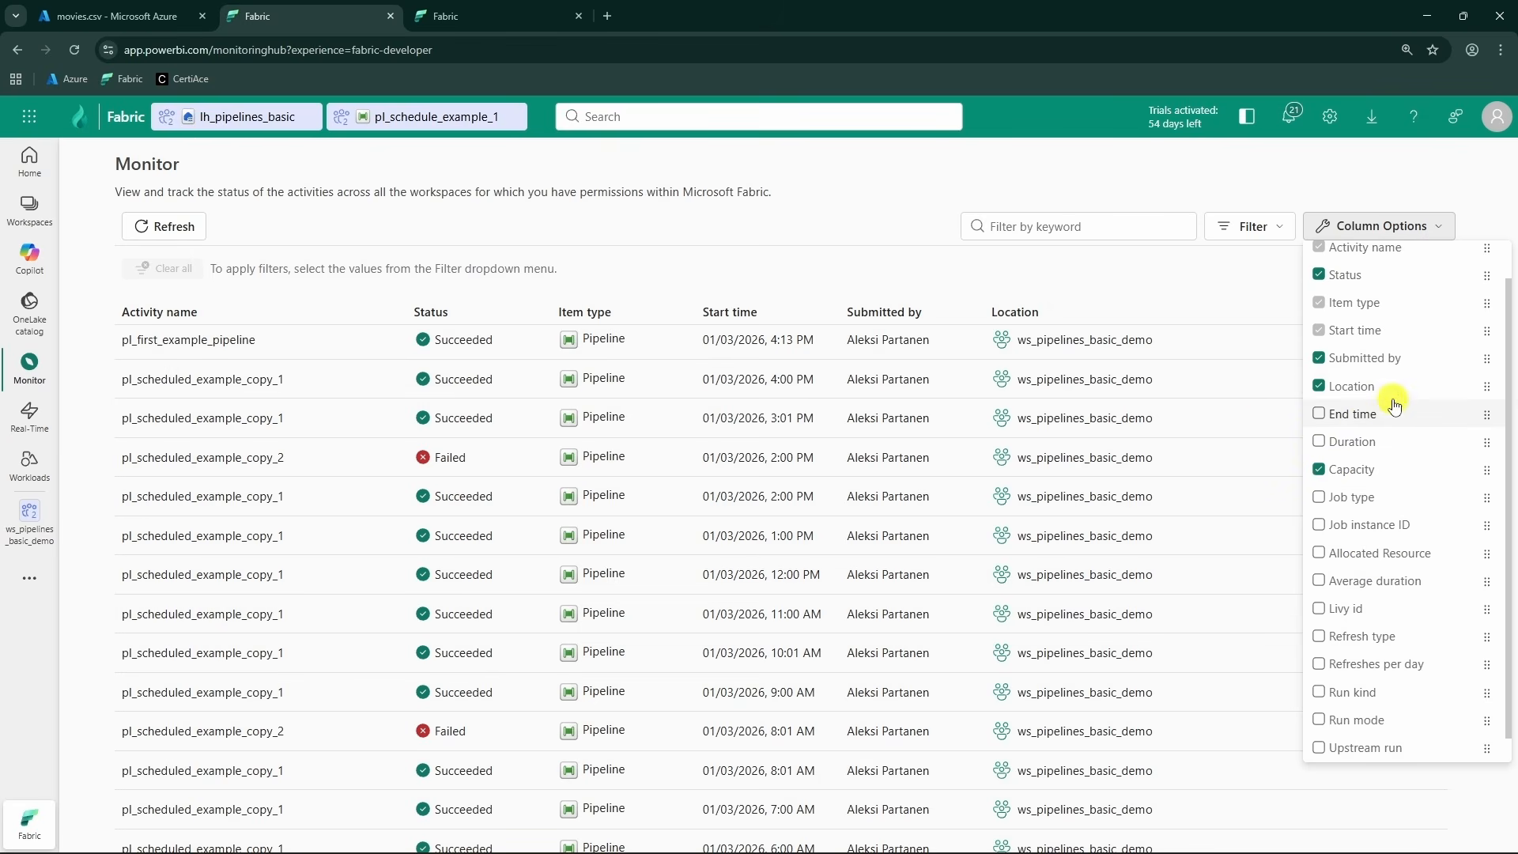
pyautogui.click(1334, 258)
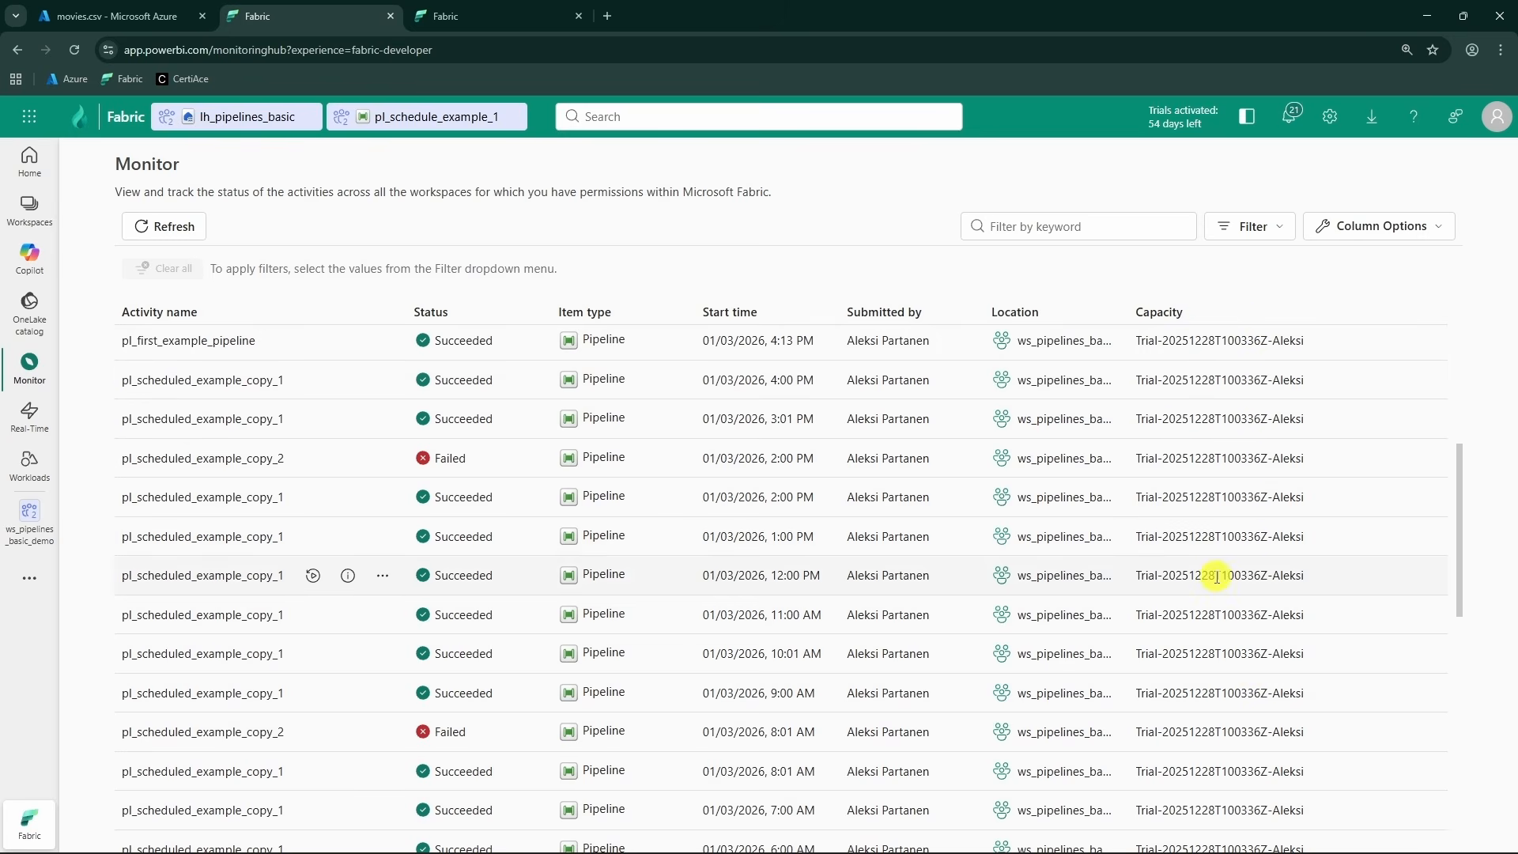
pyautogui.scroll(4, 1215, 650)
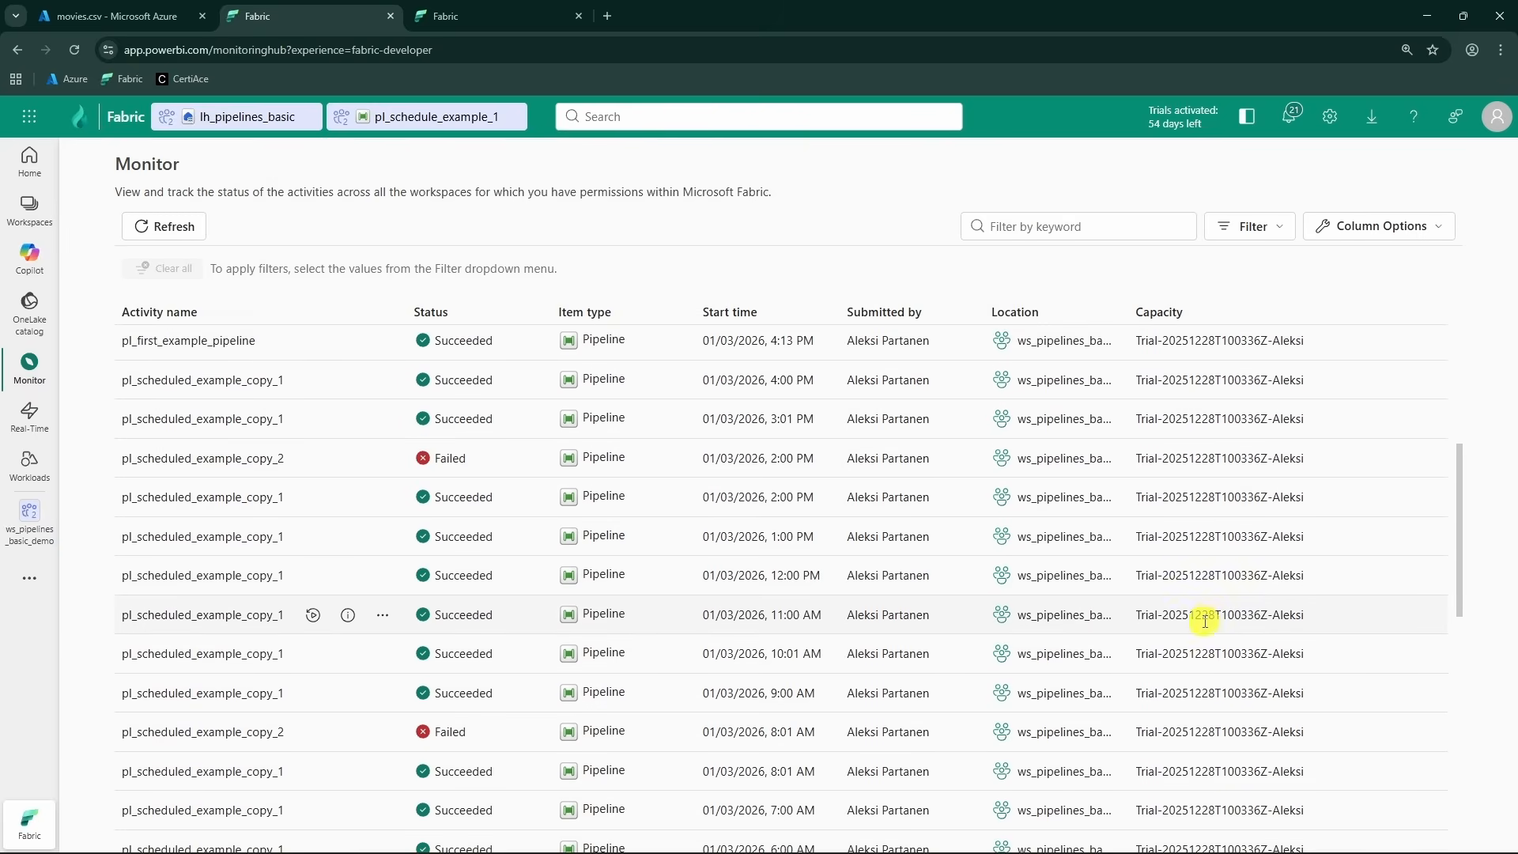
pyautogui.scroll(2, 1221, 545)
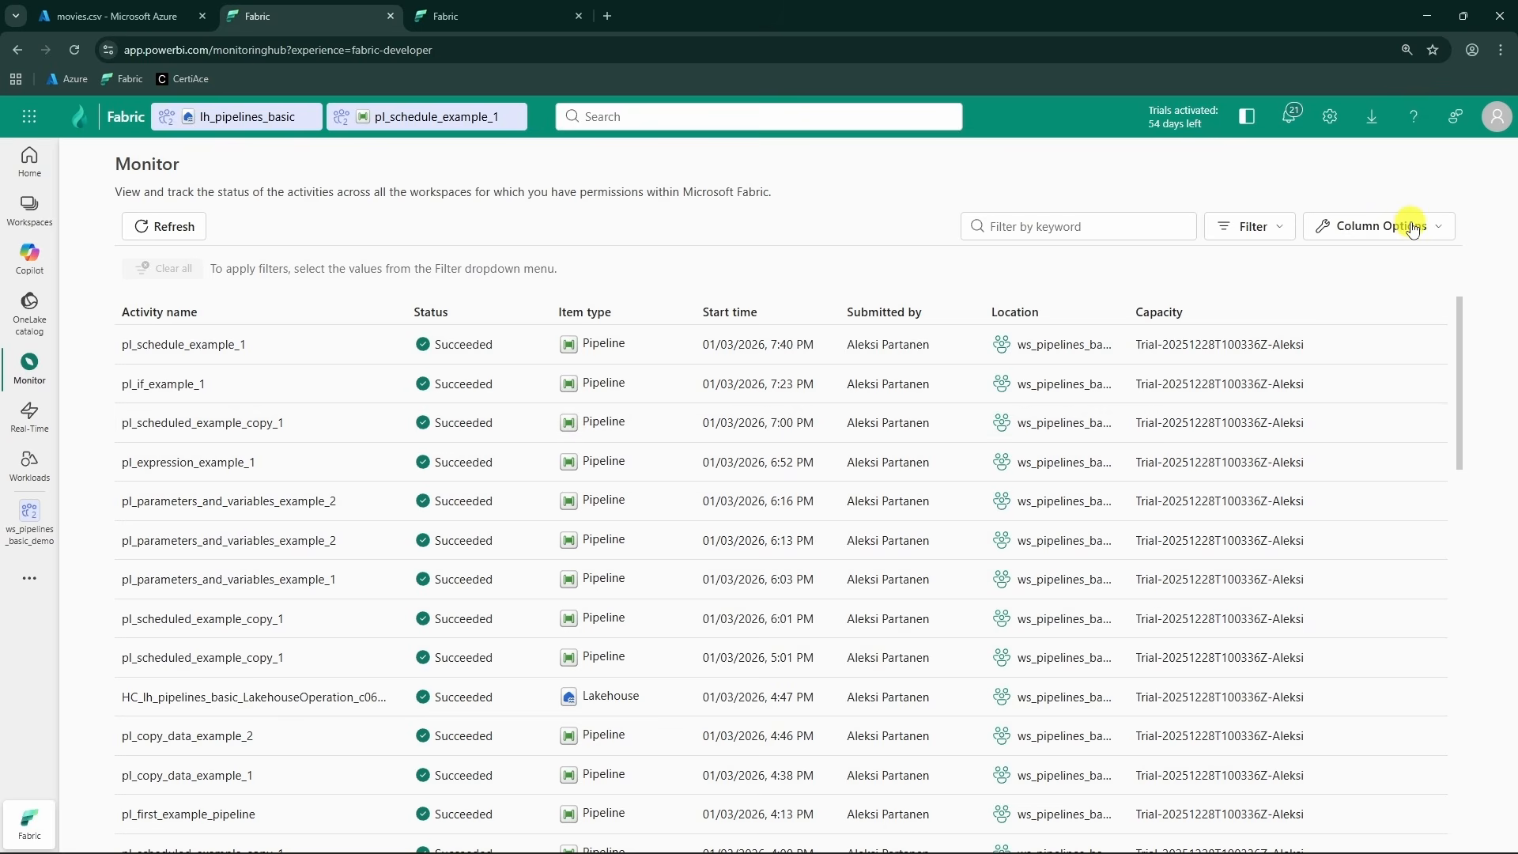
# - Review the other available column options for the monitored runs and look further down the list
pyautogui.click(1371, 226)
pyautogui.scroll(-1, 1344, 506)
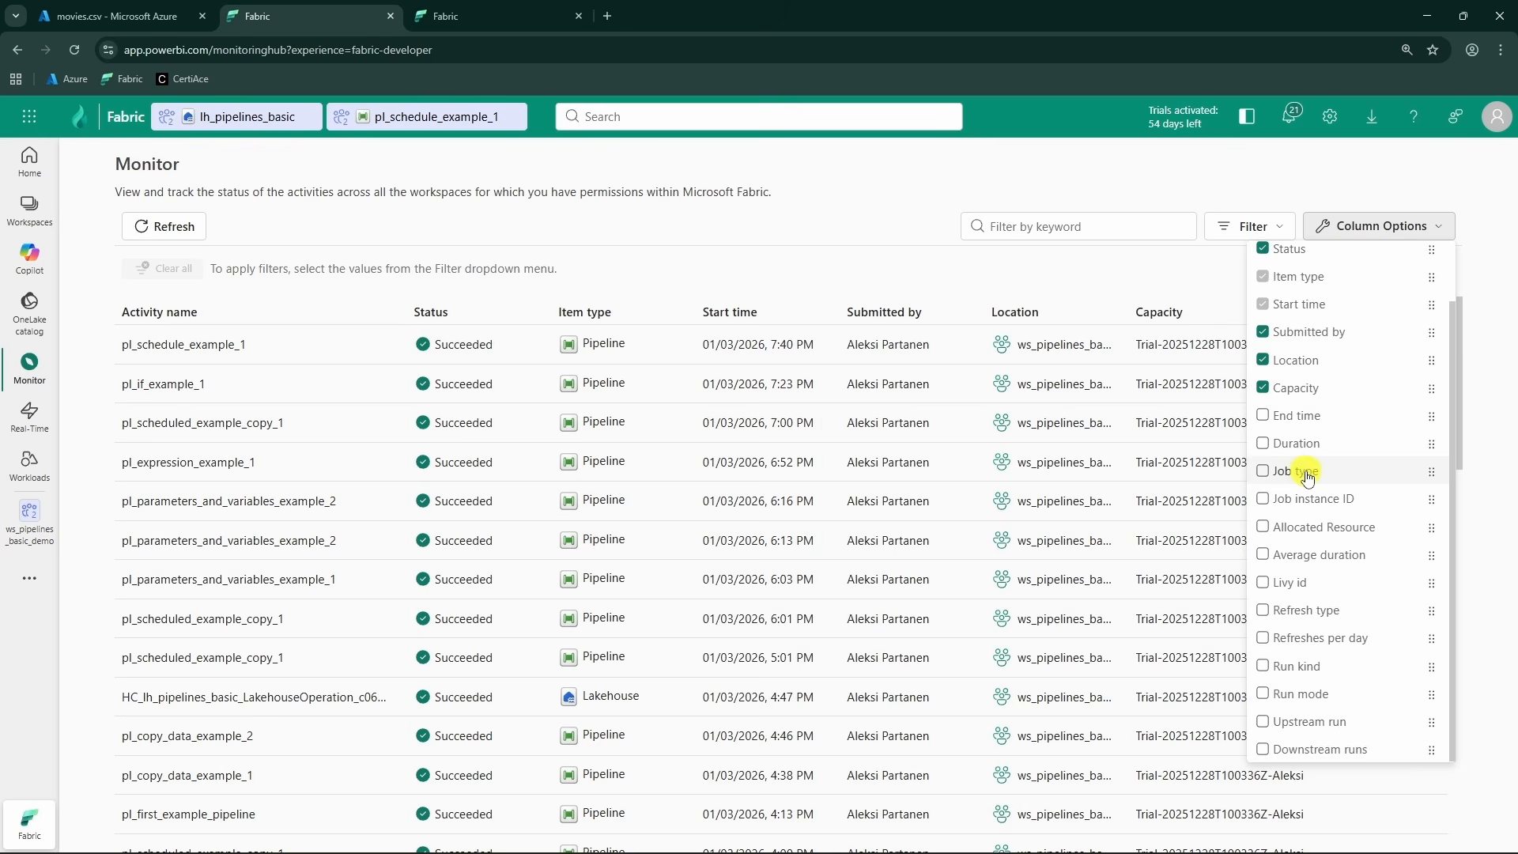
pyautogui.scroll(1, 1269, 490)
pyautogui.click(1162, 280)
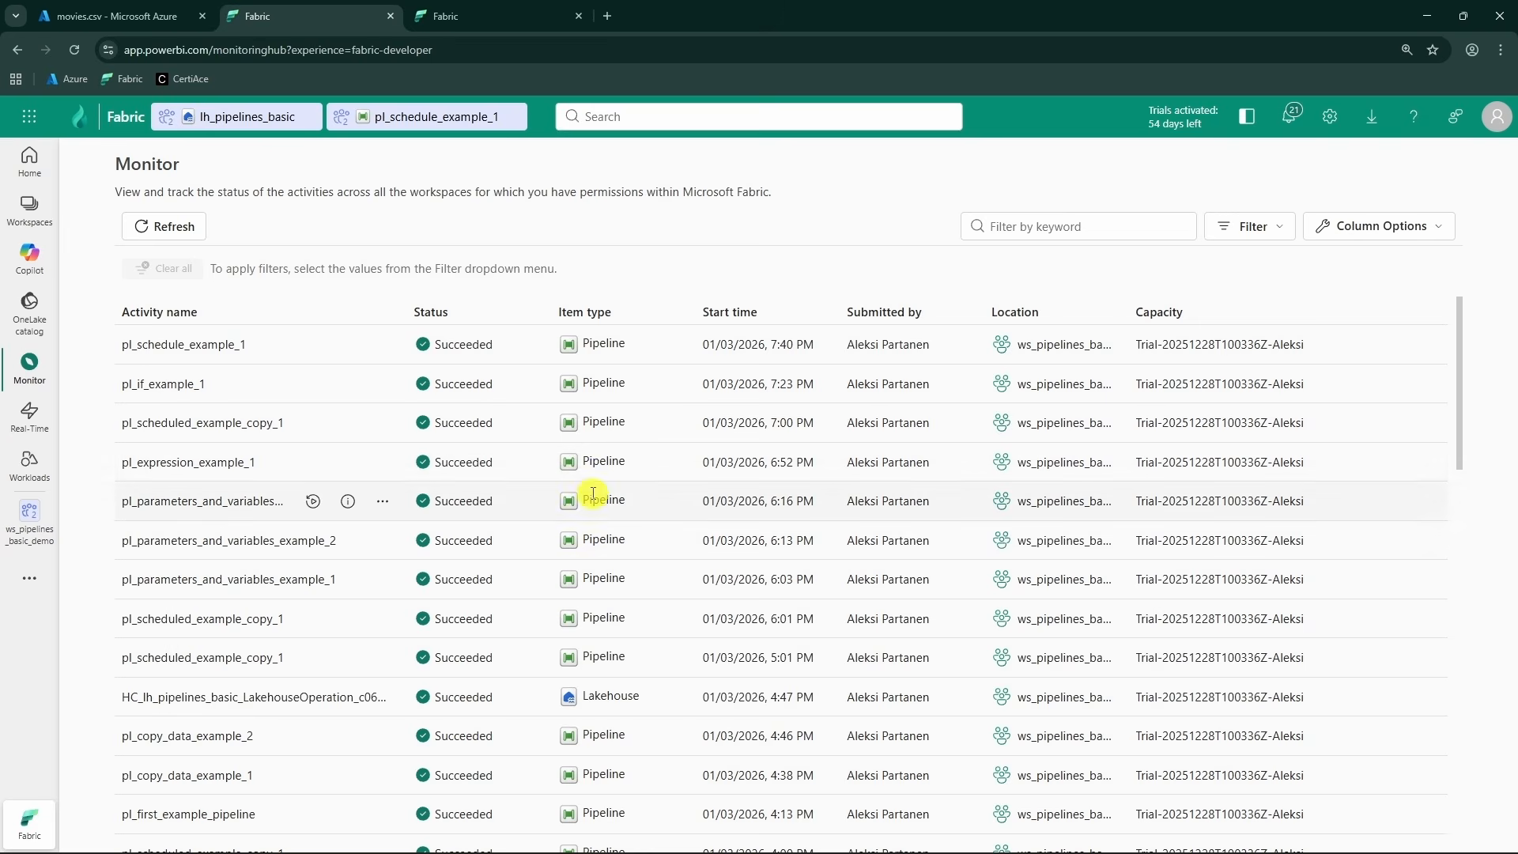
pyautogui.scroll(-3, 585, 494)
pyautogui.scroll(-2, 571, 475)
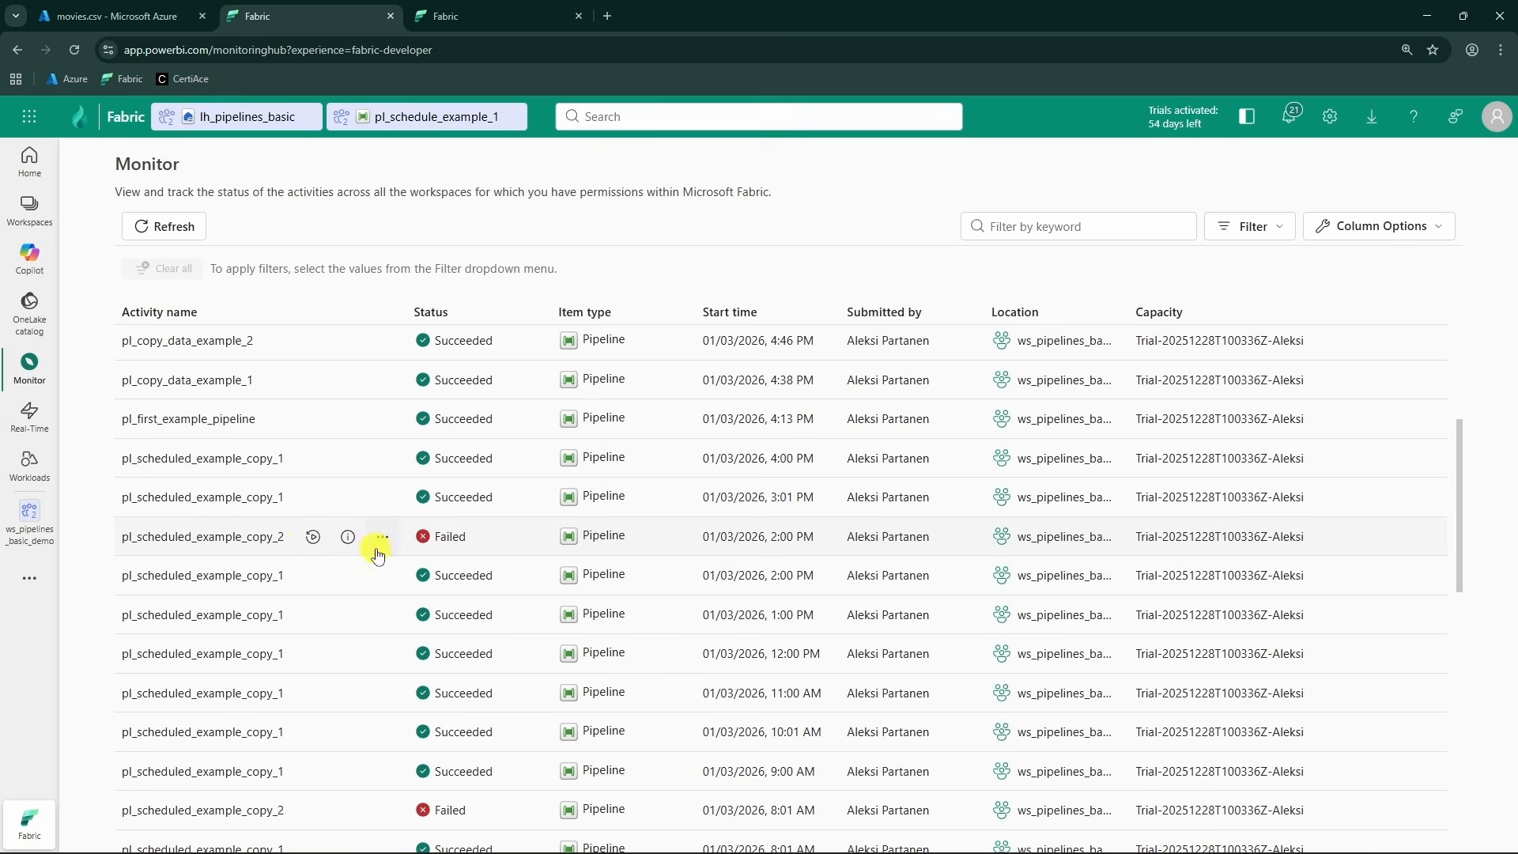
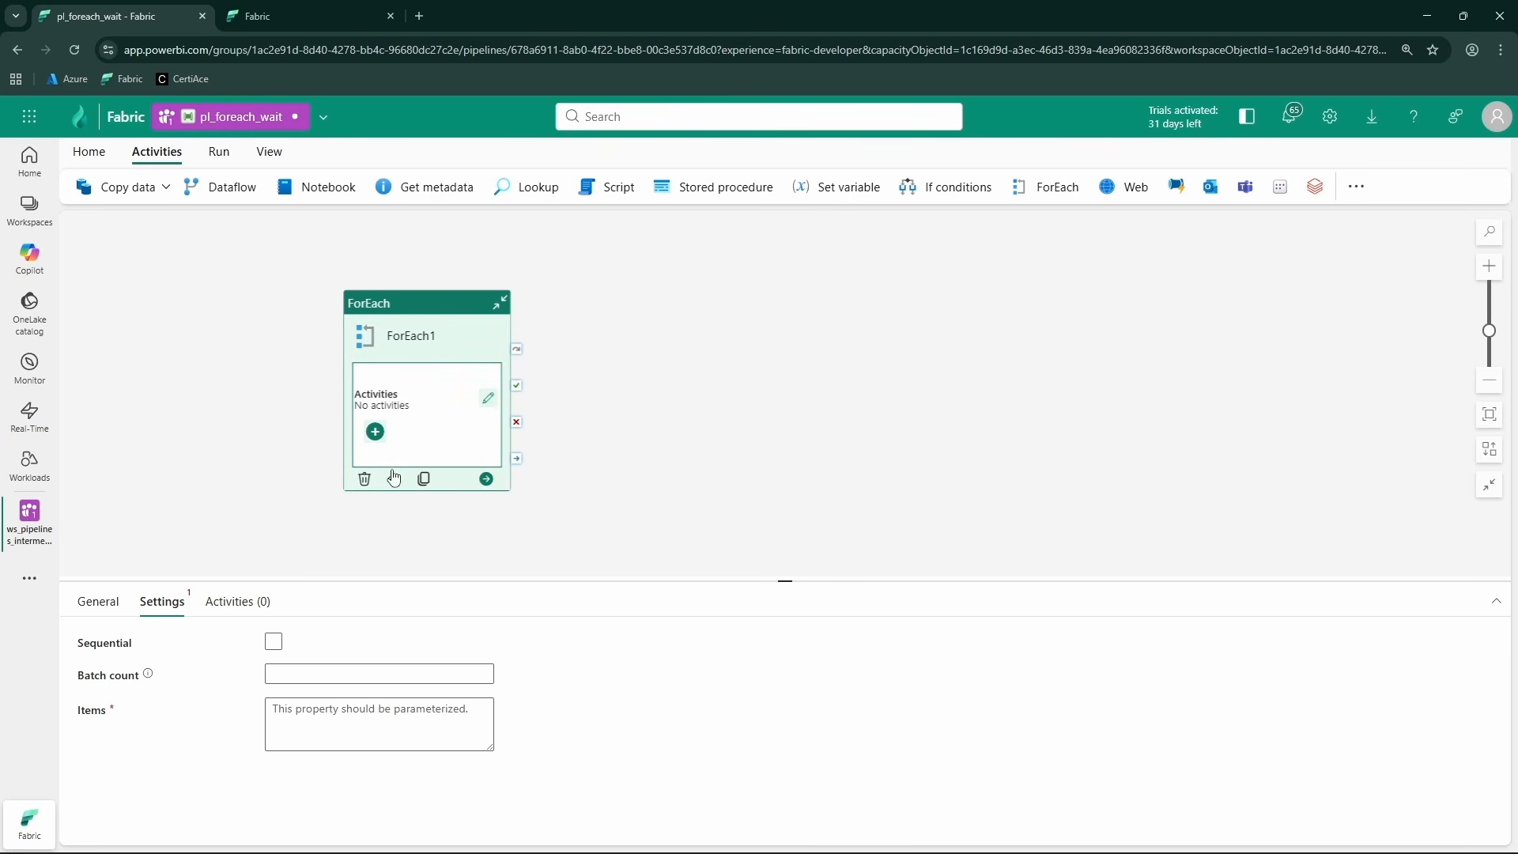
# - Turn Sequential on and back off for the ForEach1 activity, and review its Batch count and Items settings
pyautogui.click(274, 641)
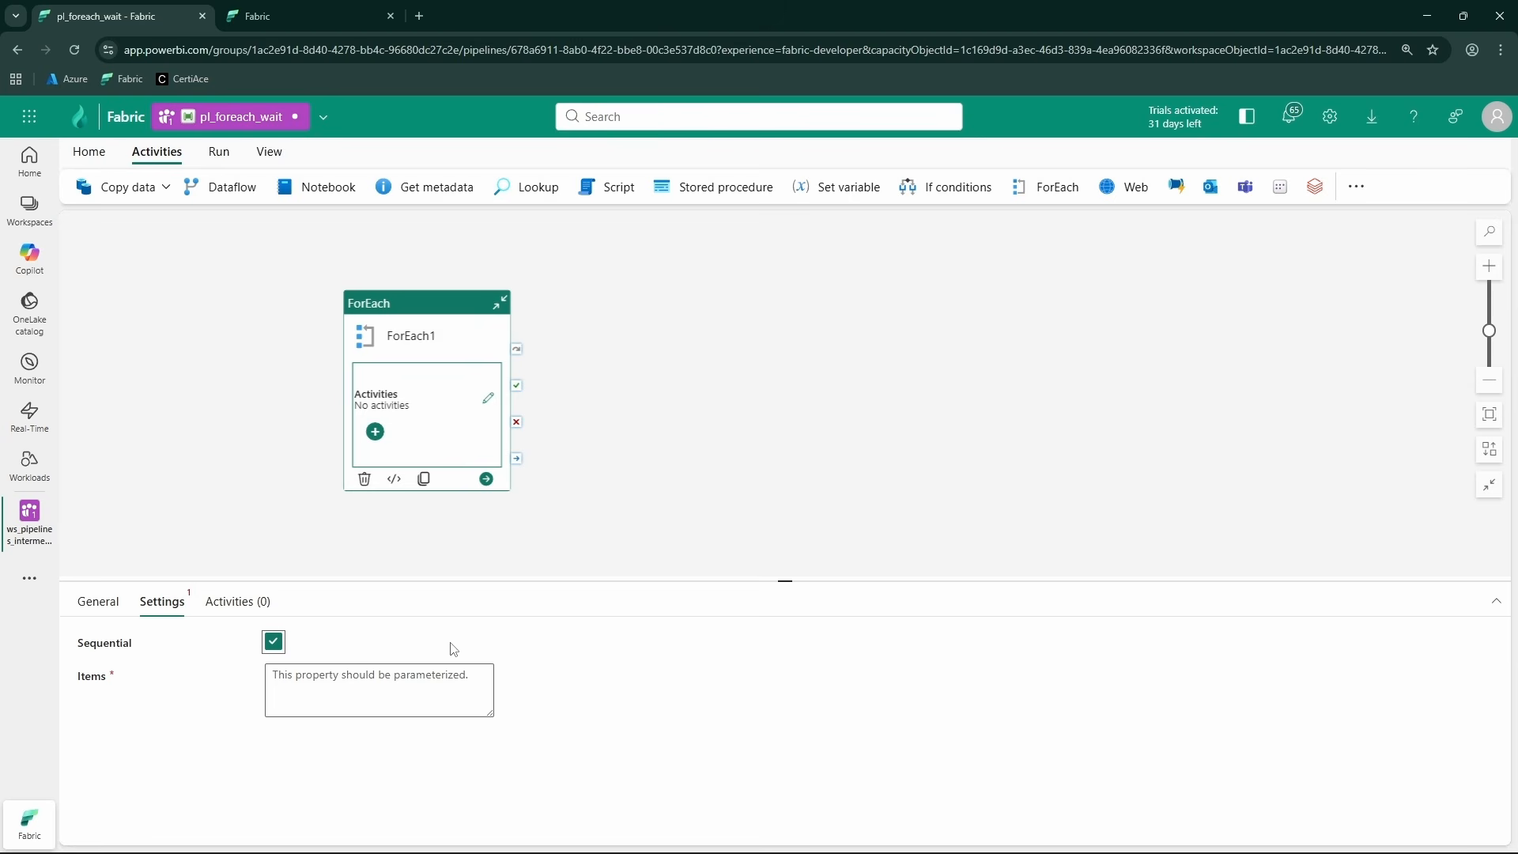
pyautogui.click(273, 642)
pyautogui.moveTo(77, 676); pyautogui.dragTo(158, 686)
pyautogui.click(220, 691)
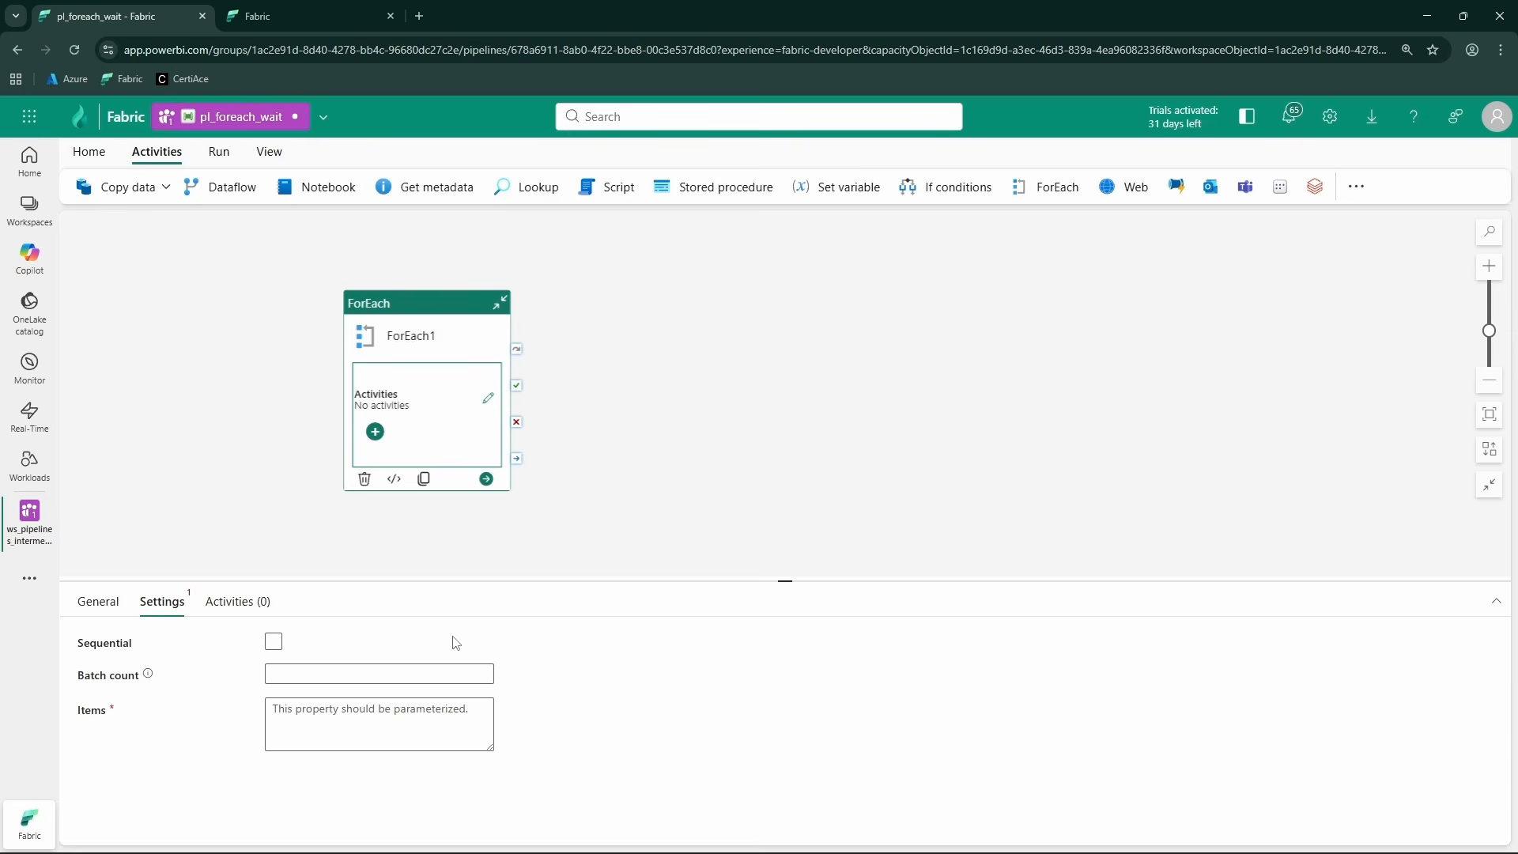
pyautogui.moveTo(77, 681); pyautogui.dragTo(159, 687)
pyautogui.click(196, 692)
pyautogui.moveTo(77, 715); pyautogui.dragTo(112, 716)
pyautogui.click(332, 716)
pyautogui.click(640, 721)
# - Open the inner activities of ForEach1 and add a Wait activity there
pyautogui.click(488, 401)
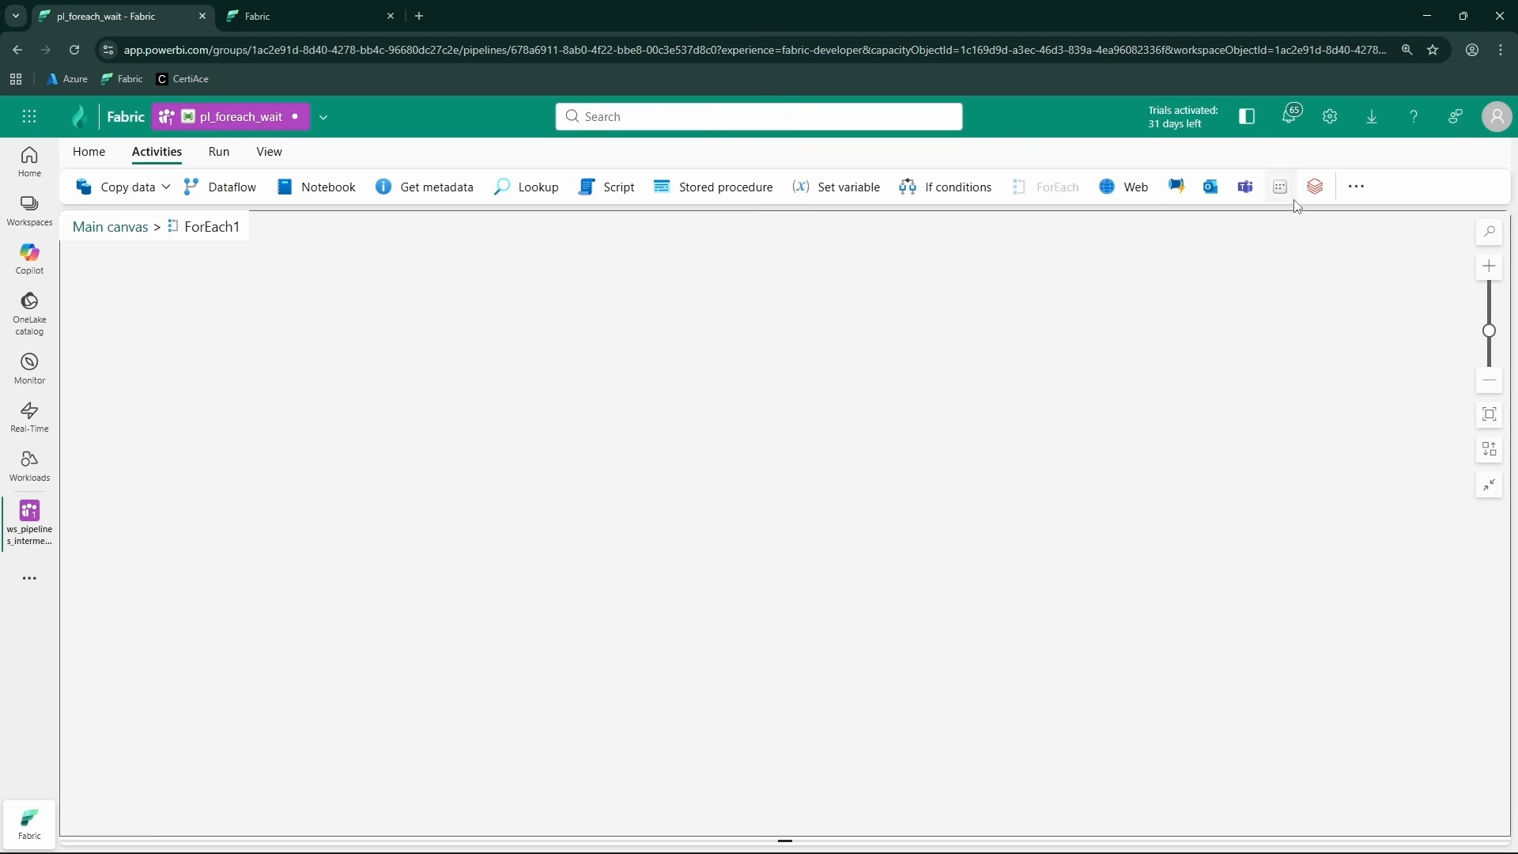
pyautogui.click(1356, 186)
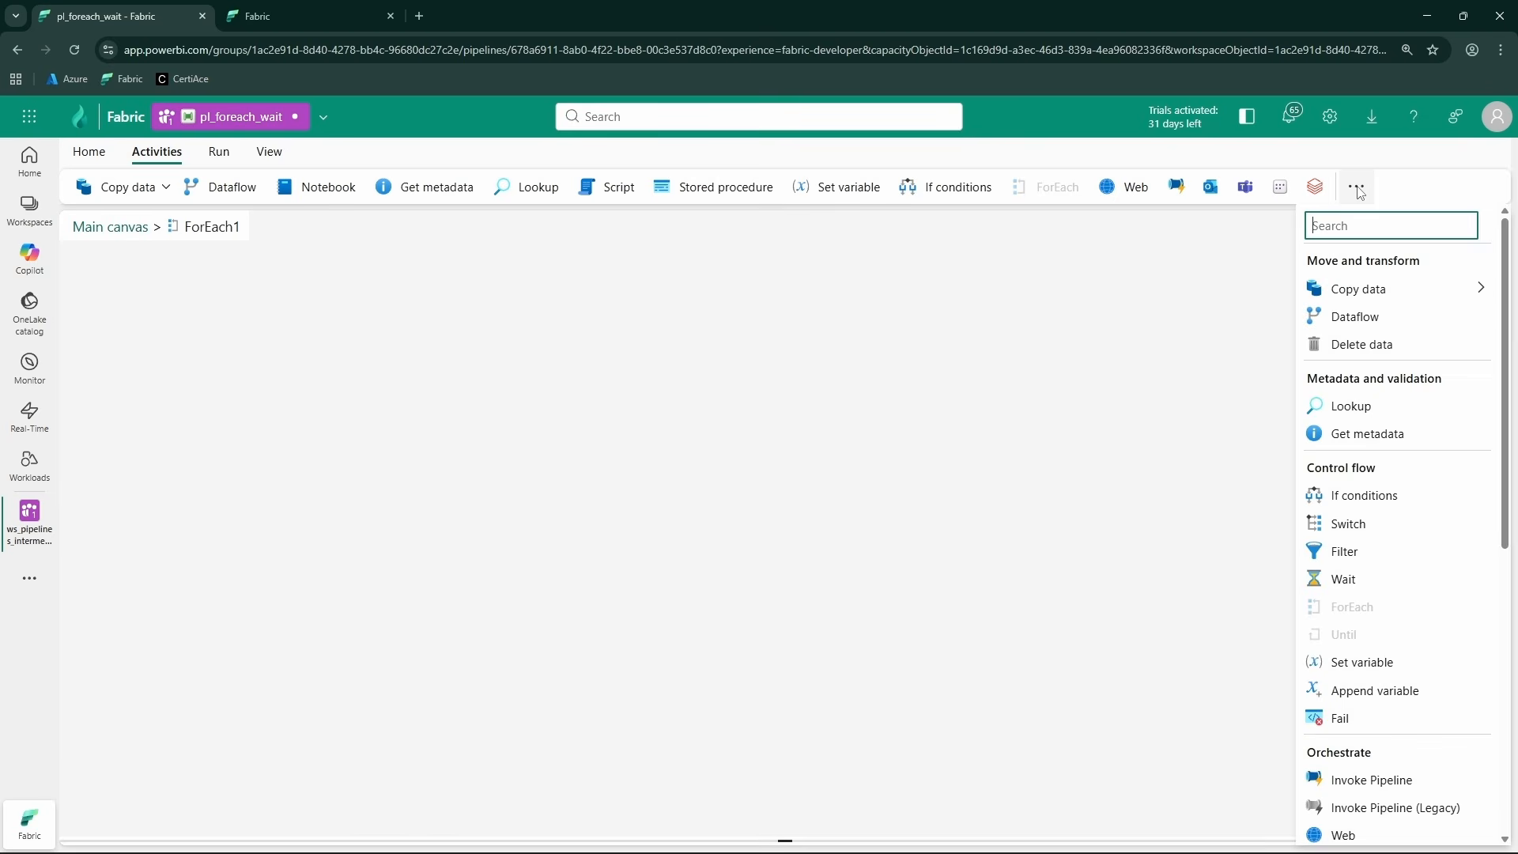
pyautogui.click(1344, 581)
pyautogui.moveTo(226, 425); pyautogui.dragTo(486, 373)
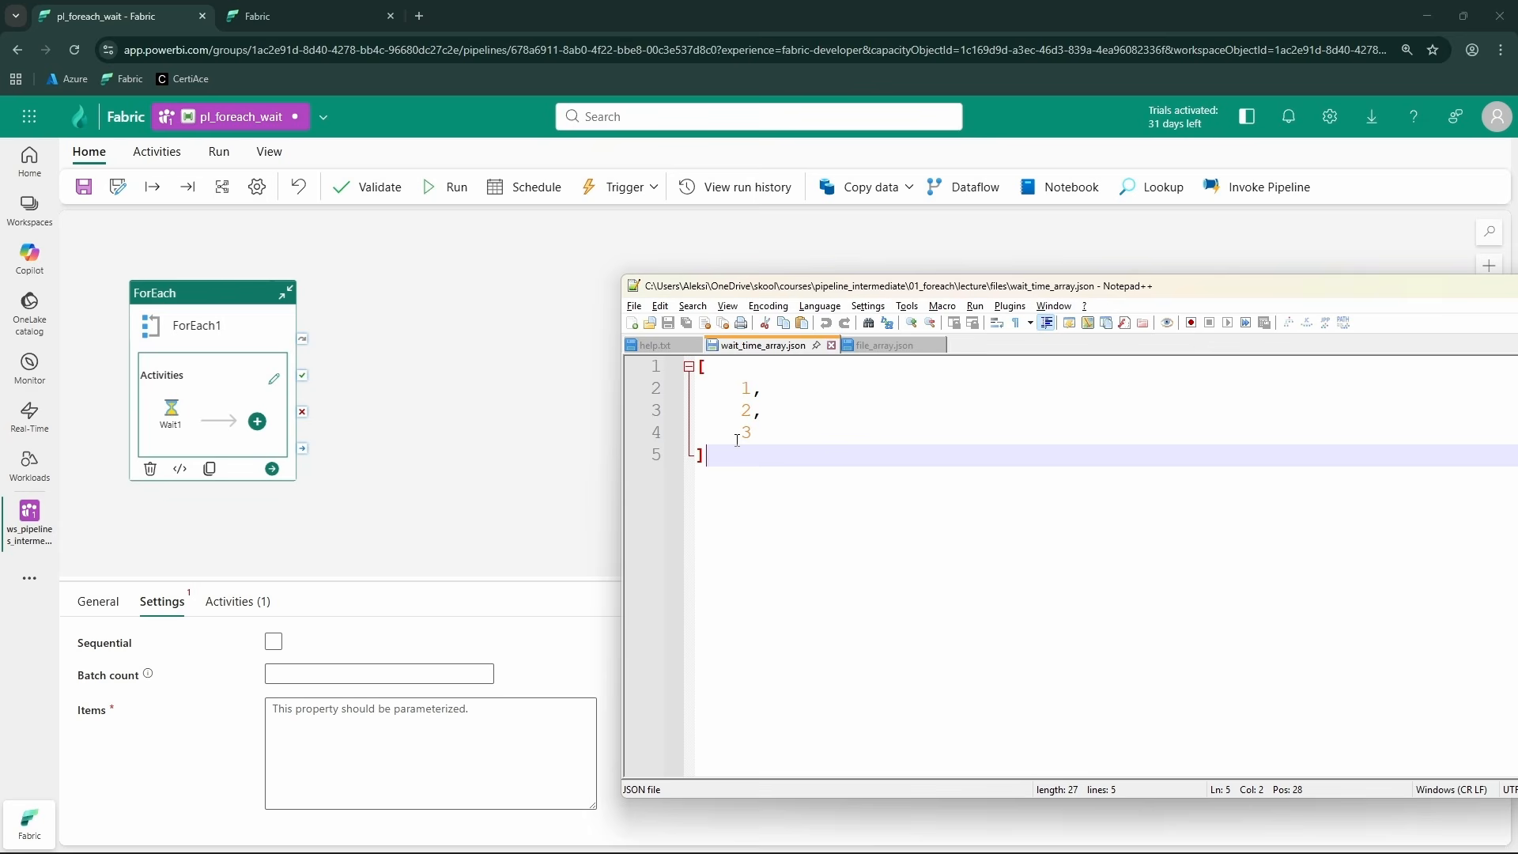
# - In Notepad++, copy the whole array [1, 2, 3] from wait_time_array.json and return to the pipeline
pyautogui.hotkey('ctrl', 'a')
pyautogui.click(810, 445)
pyautogui.click(819, 433)
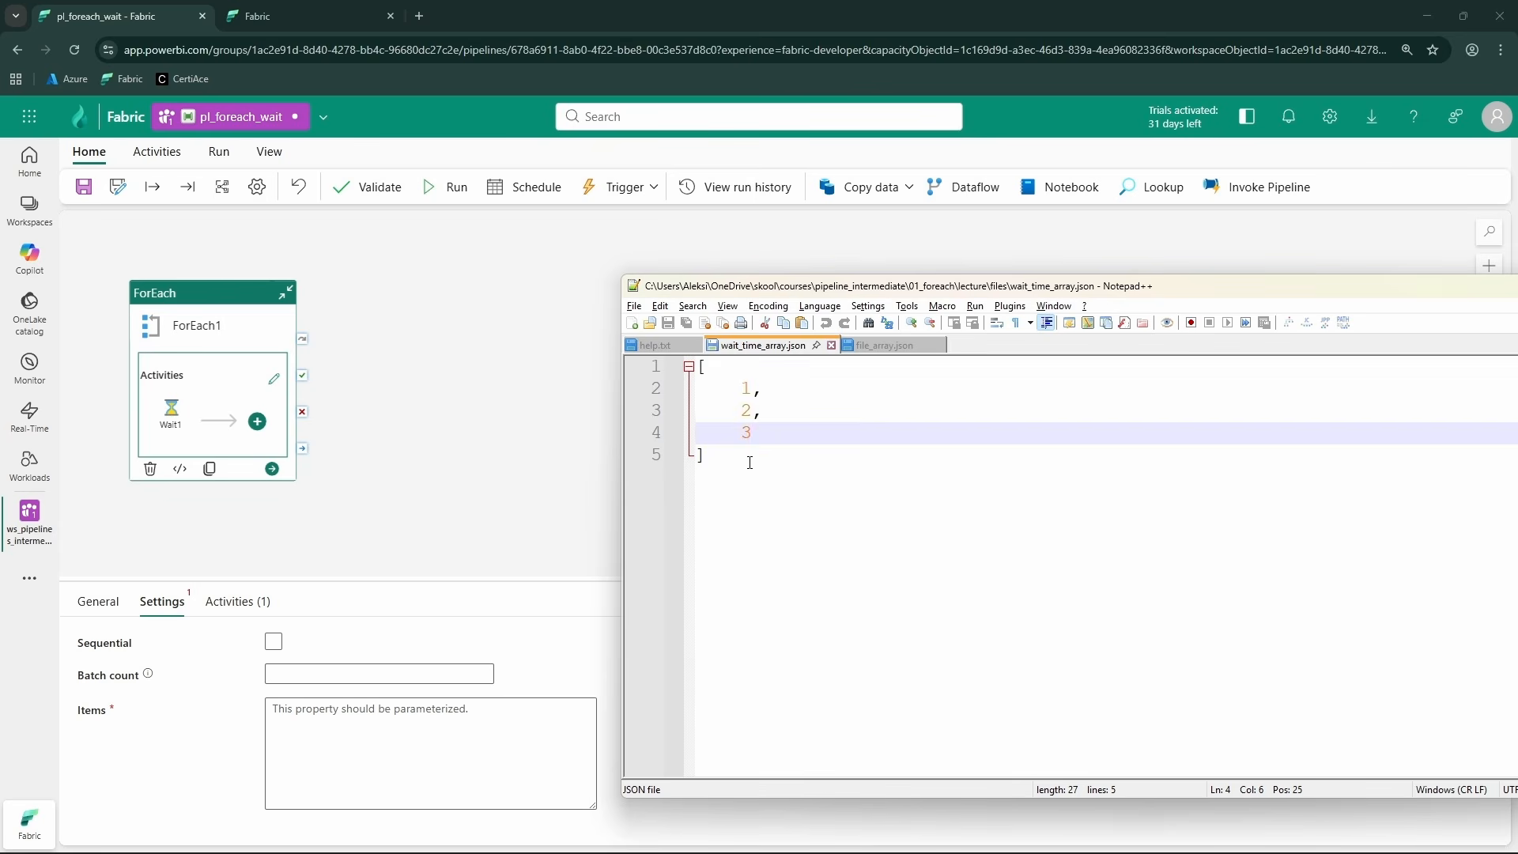
pyautogui.moveTo(740, 387); pyautogui.dragTo(752, 434)
pyautogui.hotkey('ctrl', 'a')
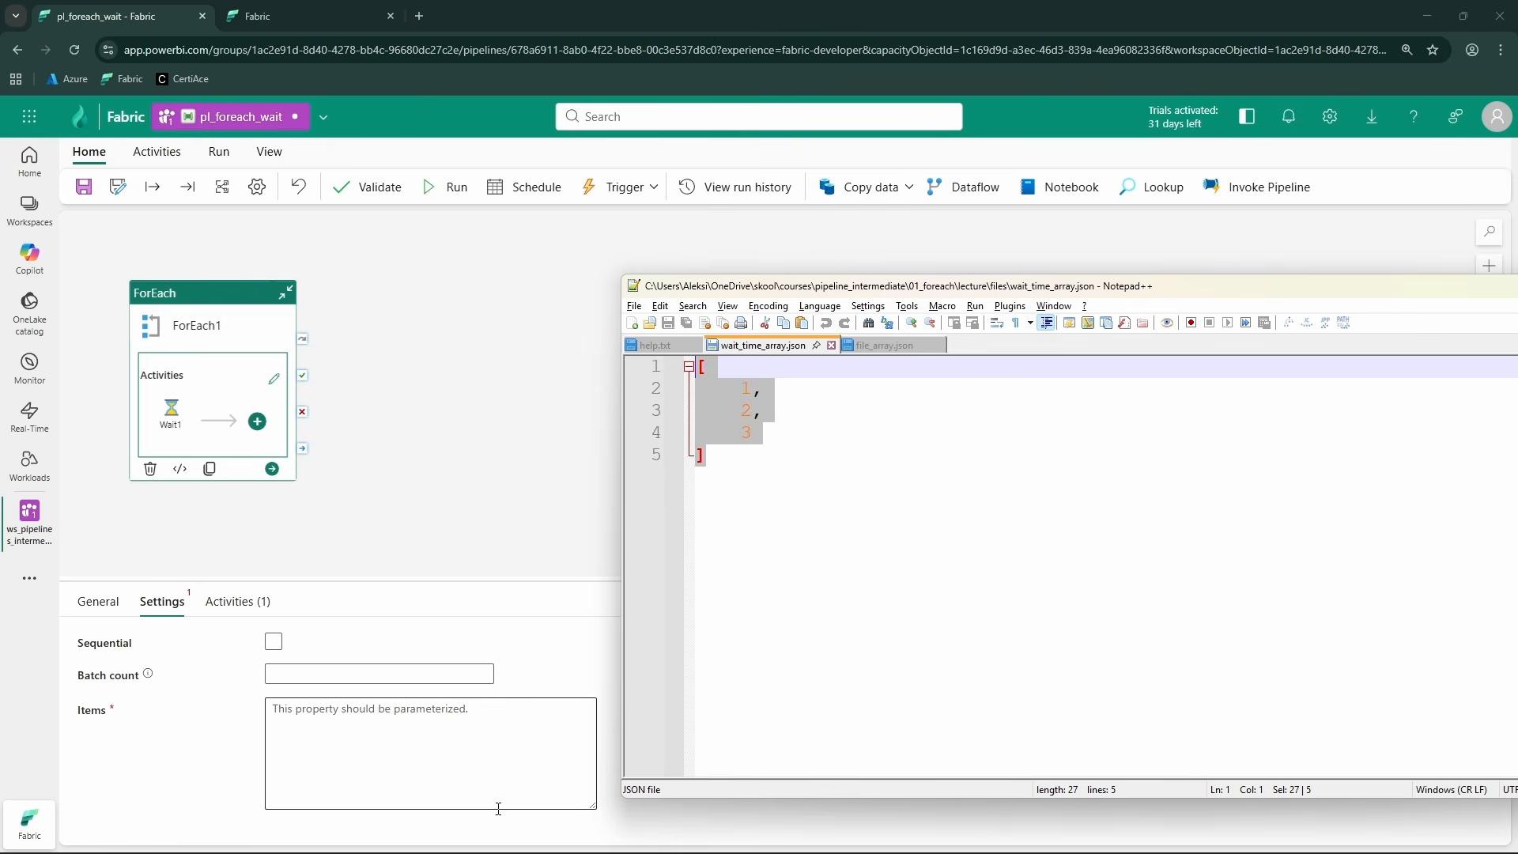
pyautogui.click(708, 504)
pyautogui.moveTo(706, 474); pyautogui.dragTo(679, 368)
pyautogui.hotkey('ctrl', 'c')
pyautogui.press('super+Down')
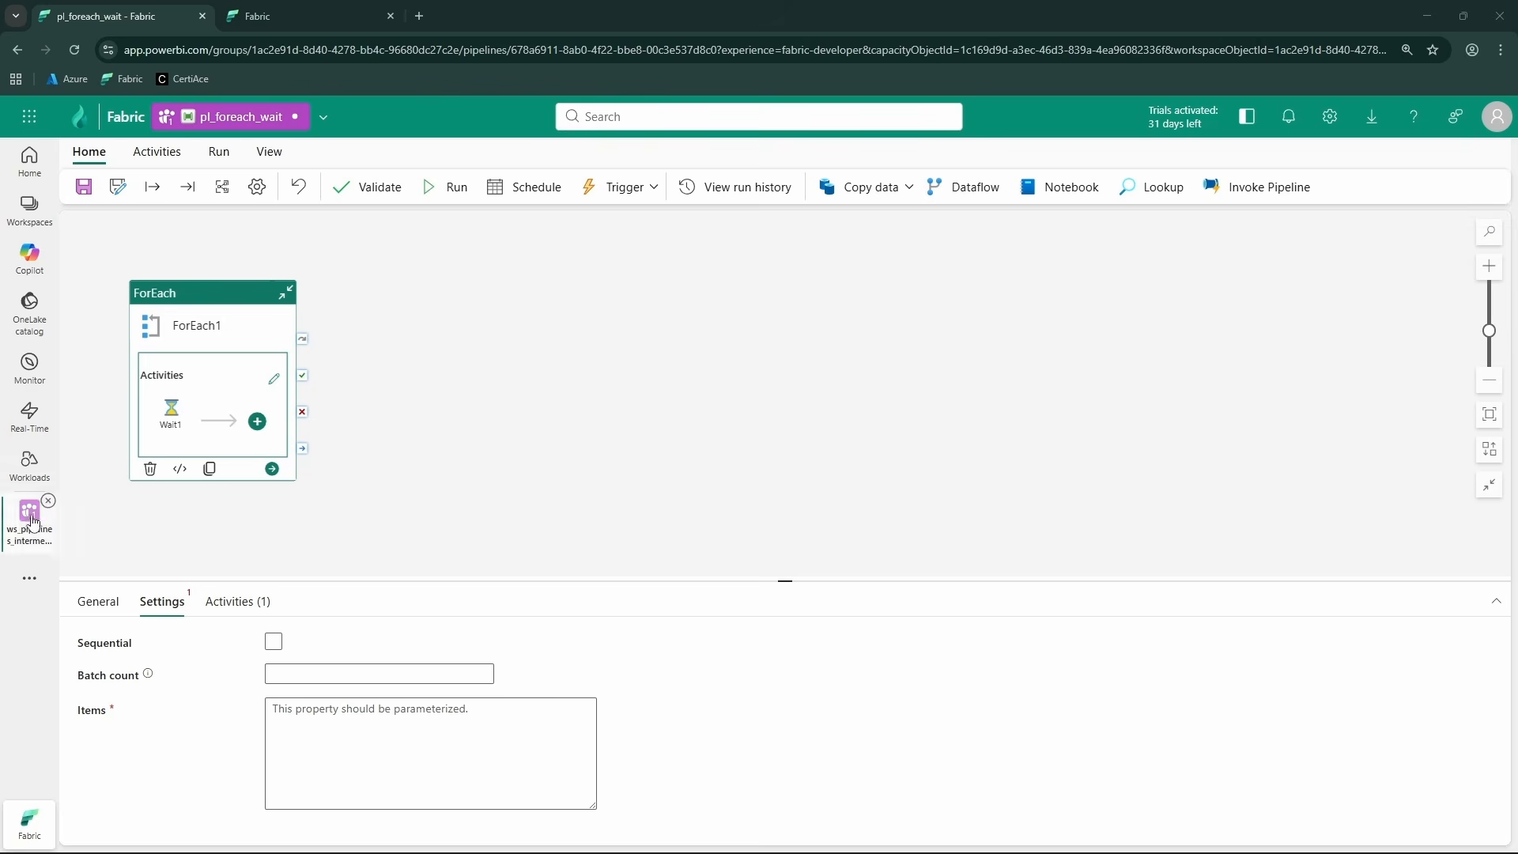
# - Add a pipeline parameter named wait_time_array with the type Array
pyautogui.click(271, 528)
pyautogui.click(101, 650)
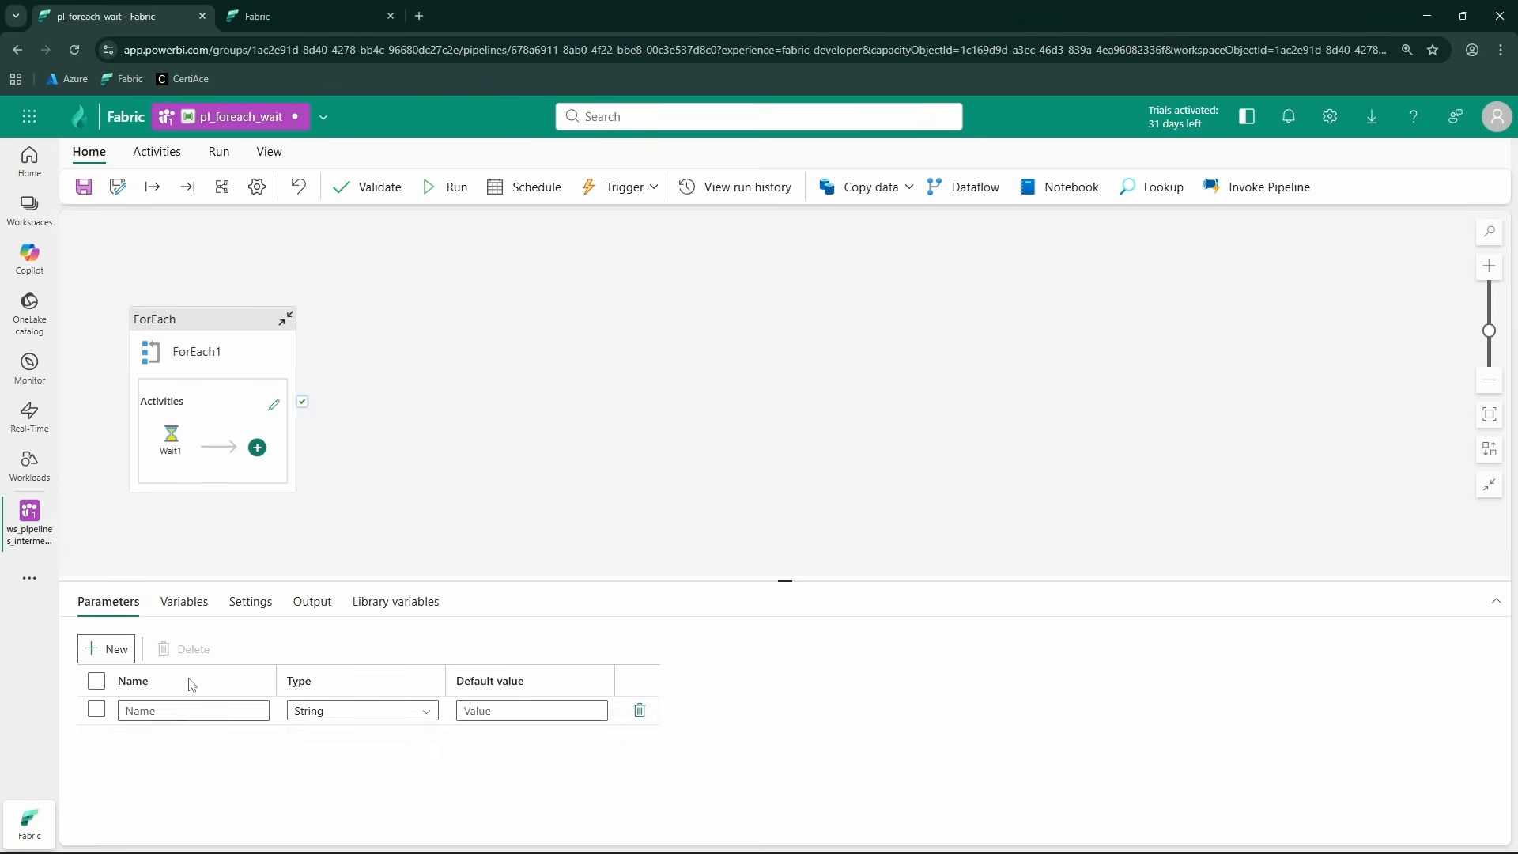
pyautogui.click(339, 711)
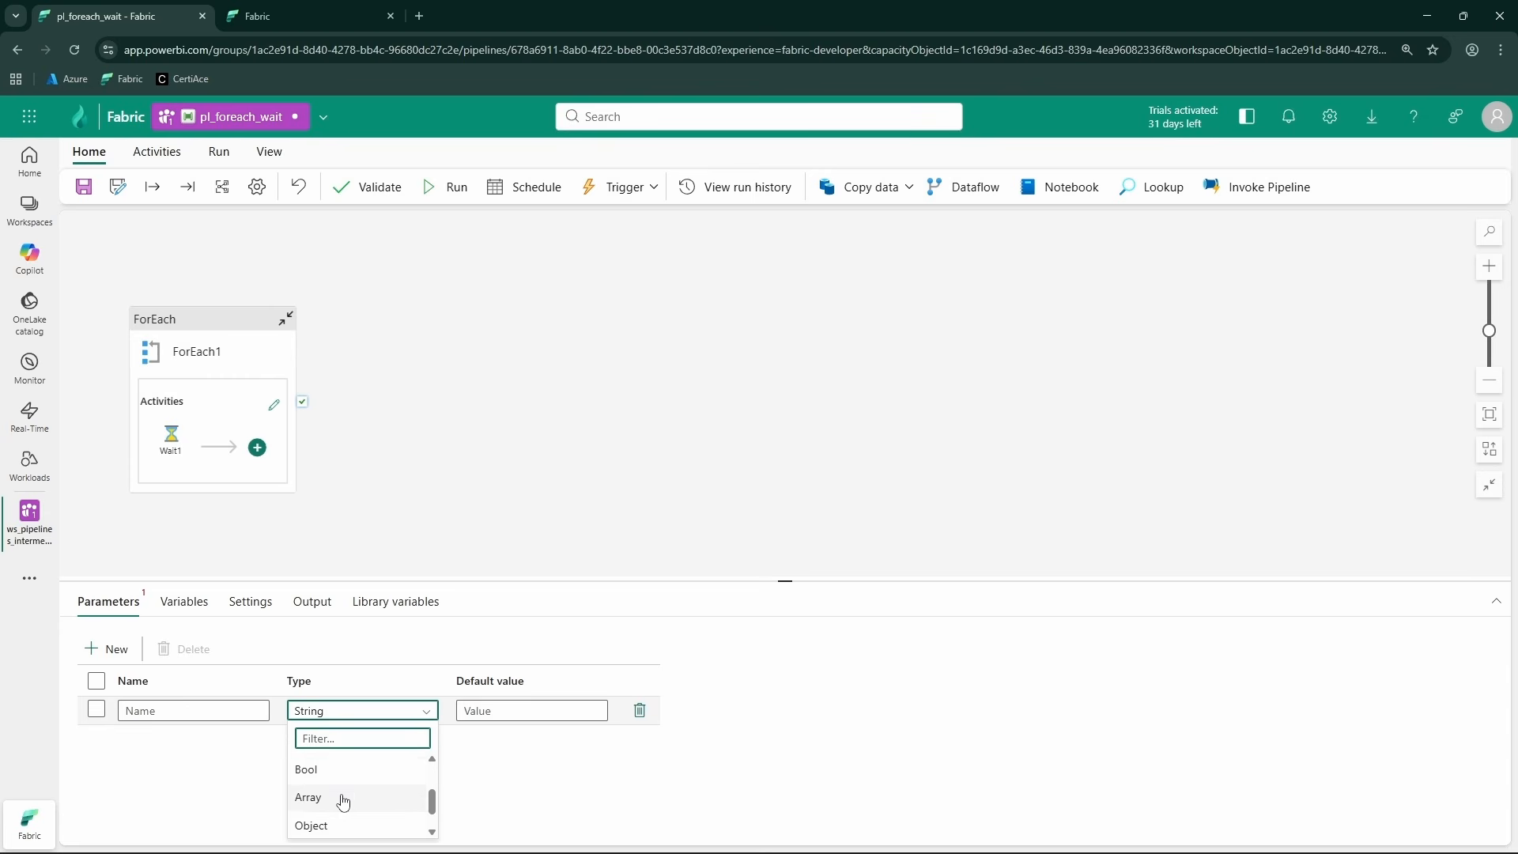
pyautogui.click(339, 797)
pyautogui.click(190, 709)
pyautogui.write('wait_time_array')
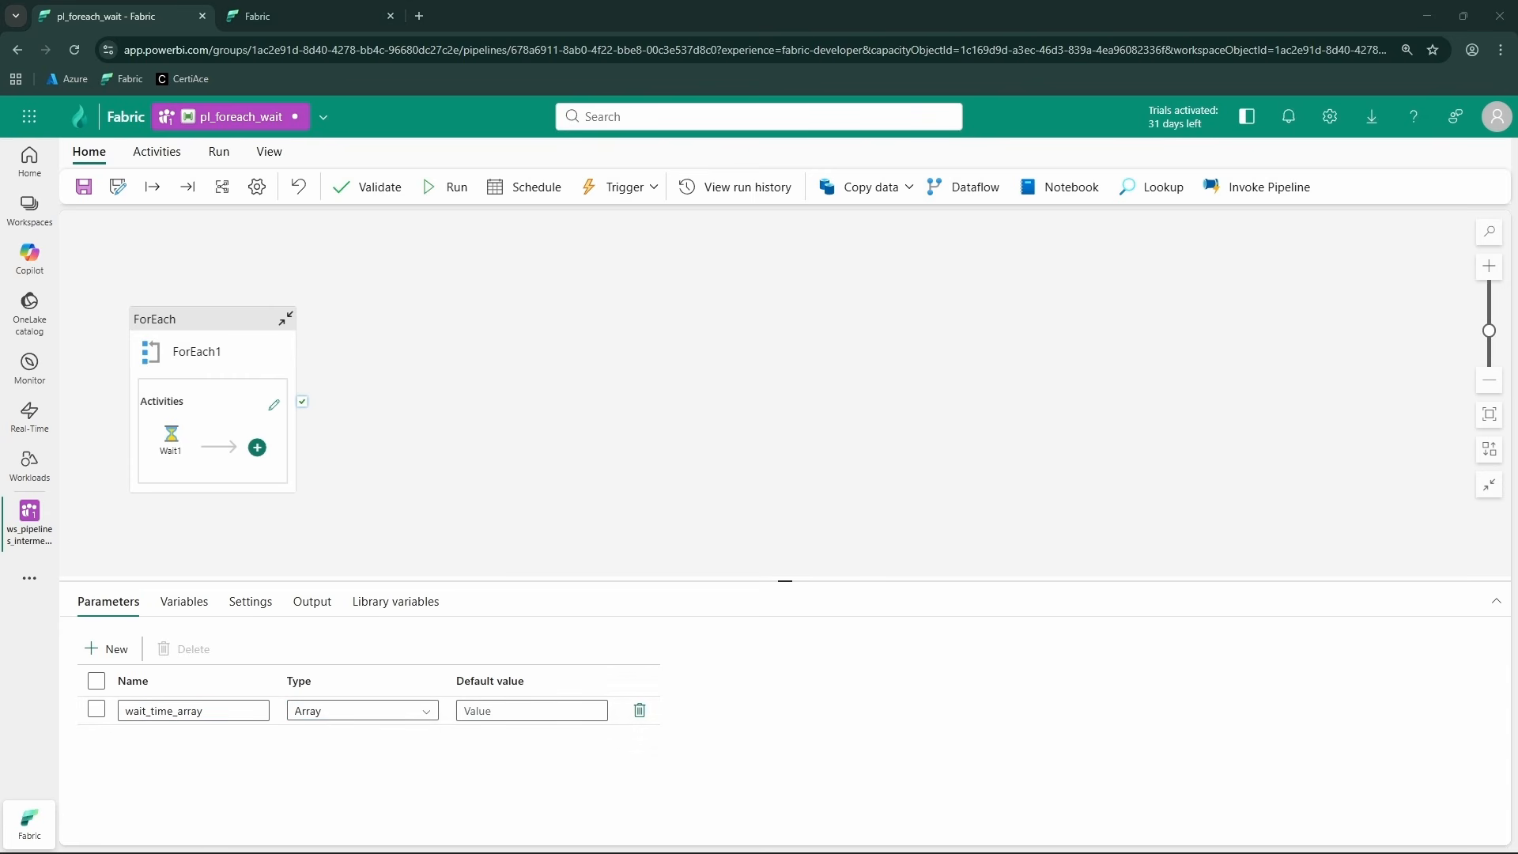
# - Set the default value of the wait_time_array parameter to the copied array [1, 2, 3]
pyautogui.click(551, 711)
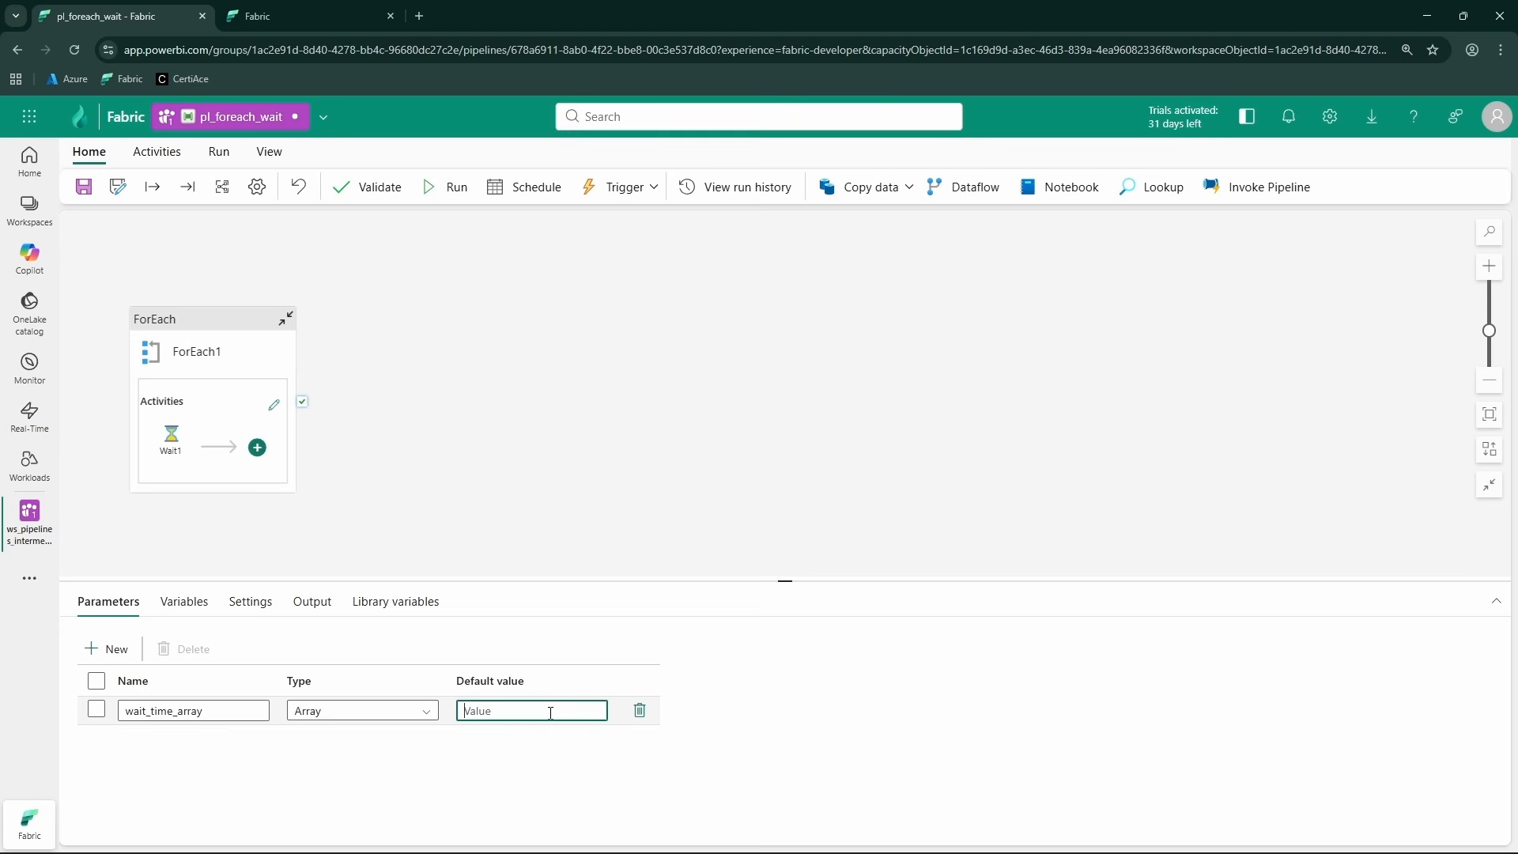
pyautogui.hotkey('ctrl', 'v')
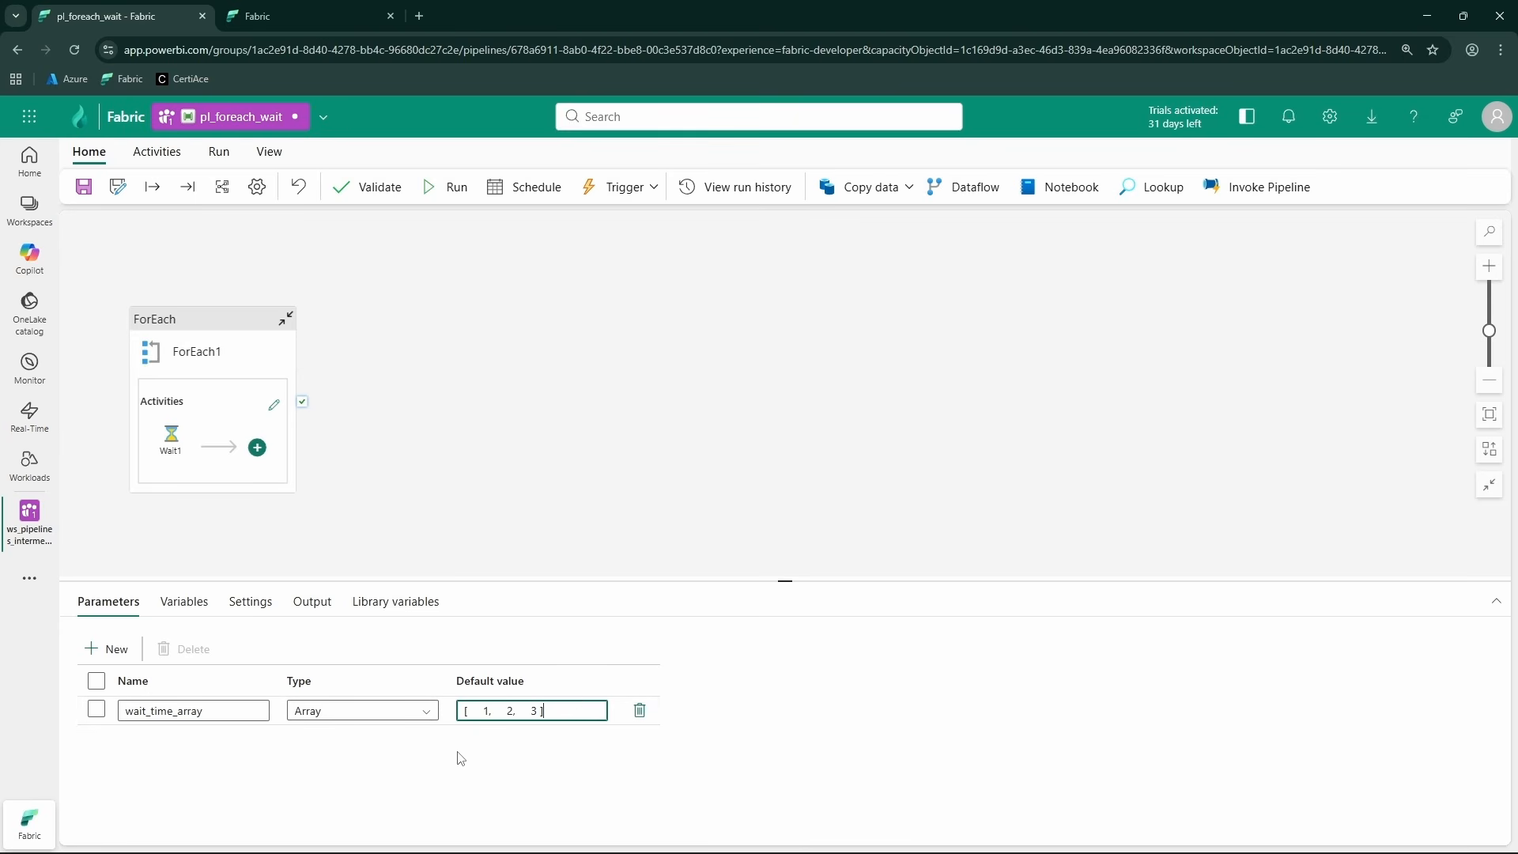
pyautogui.hotkey('ctrl', 'shift', 'Left')
pyautogui.hotkey('ctrl', 'shift', 'Left')
pyautogui.hotkey('ctrl', 'shift', 'Left')
pyautogui.hotkey('ctrl', 'shift', 'Left')
pyautogui.hotkey('ctrl', 'shift', 'Left')
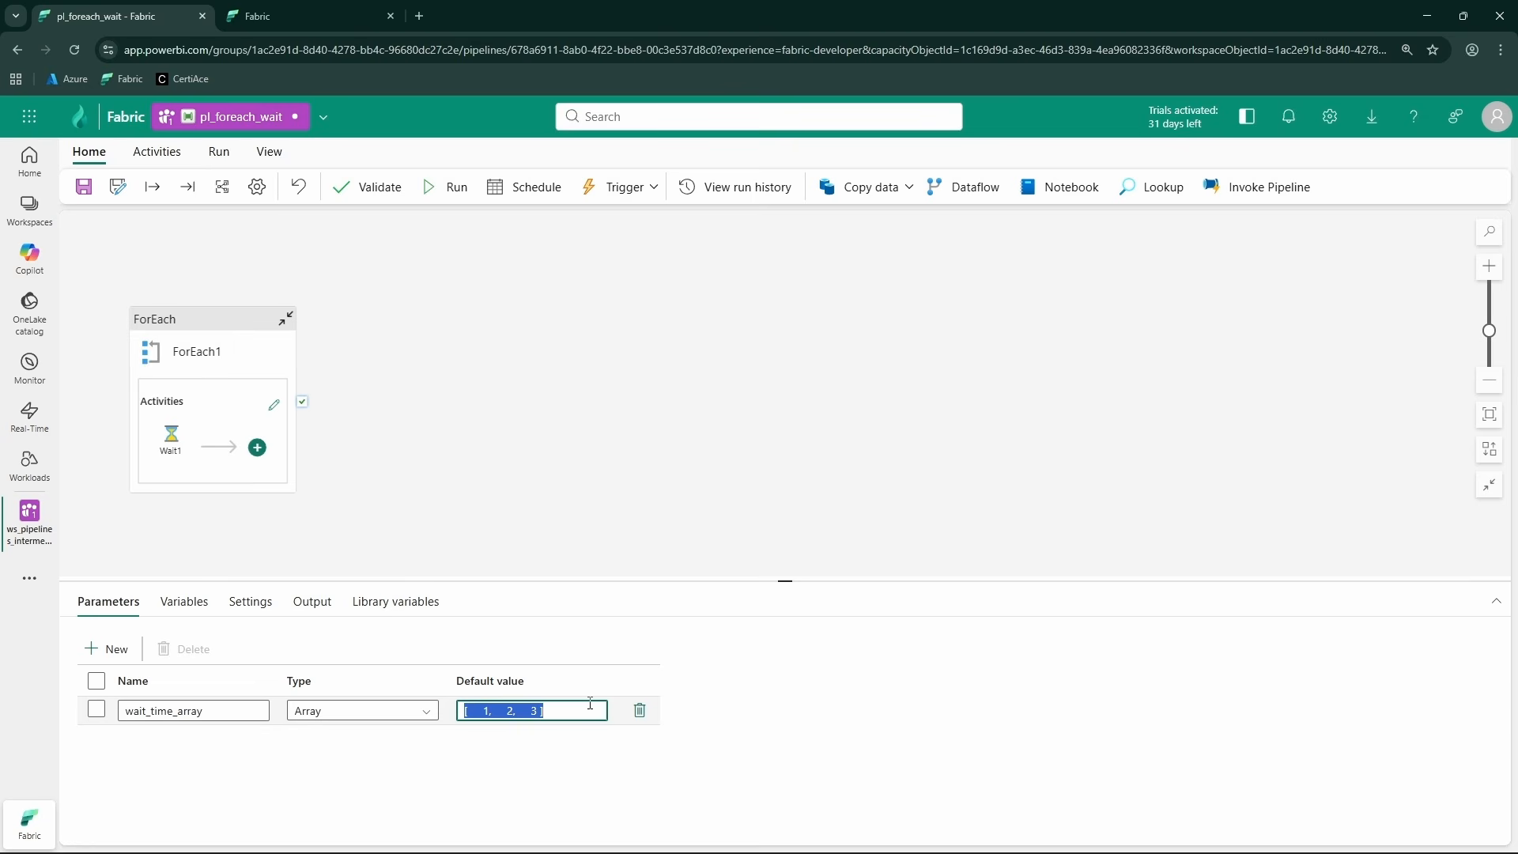
pyautogui.click(596, 704)
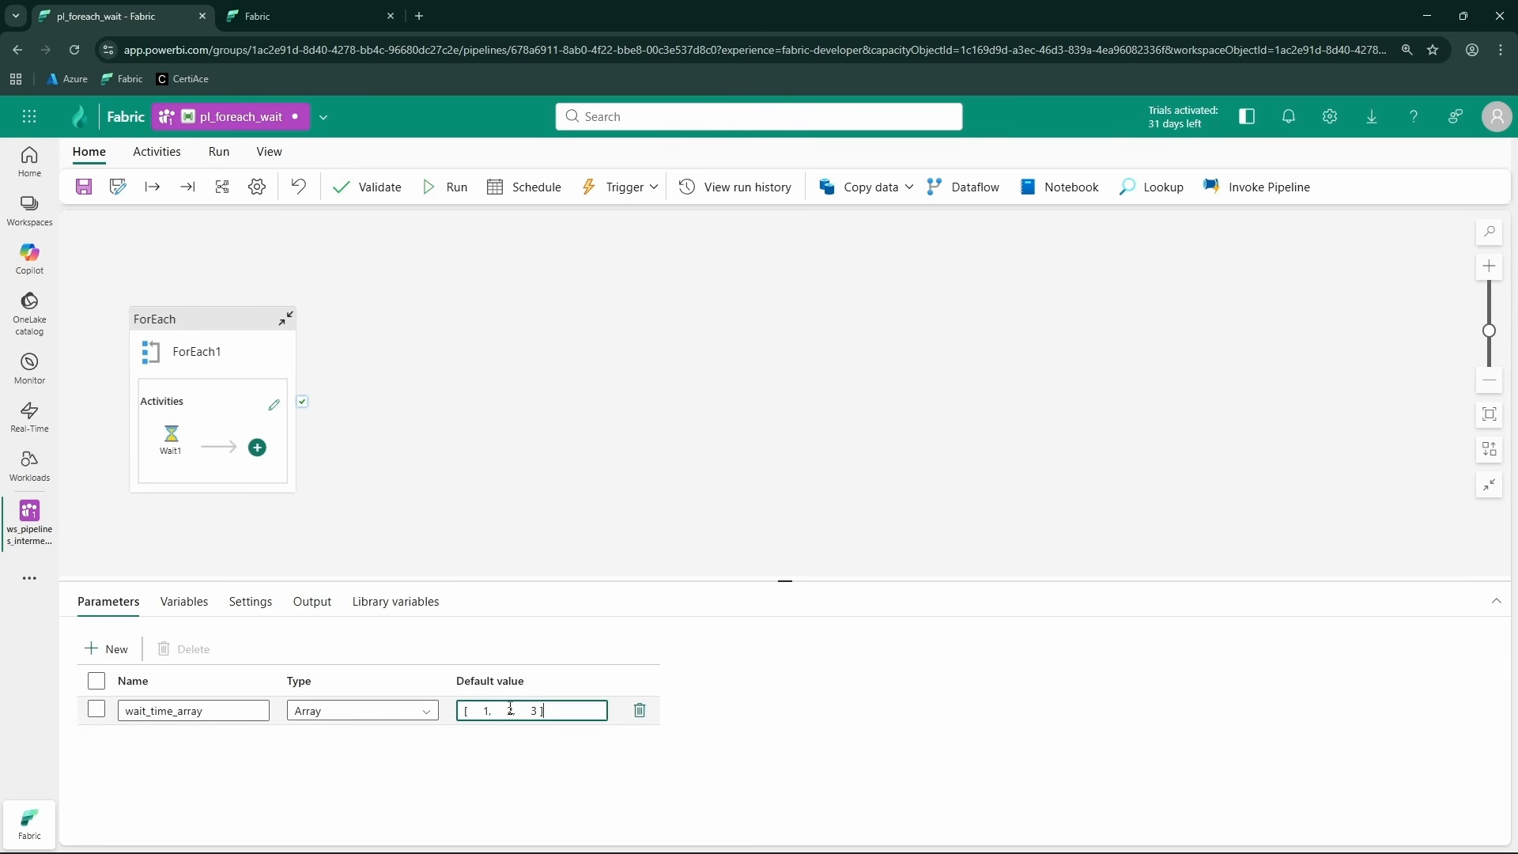
pyautogui.click(198, 342)
pyautogui.click(389, 713)
pyautogui.click(398, 822)
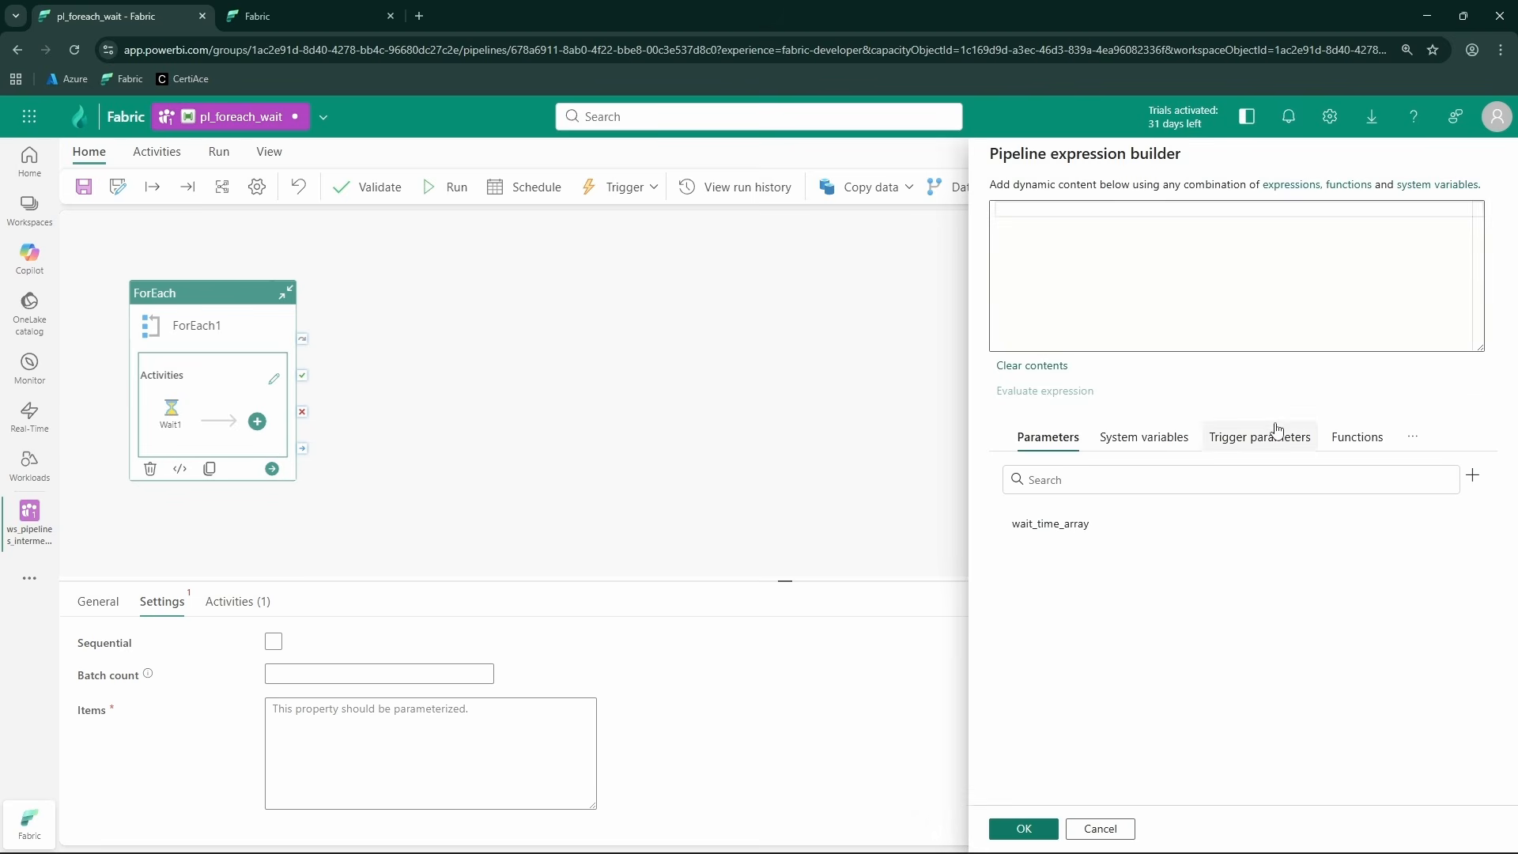
pyautogui.click(1068, 524)
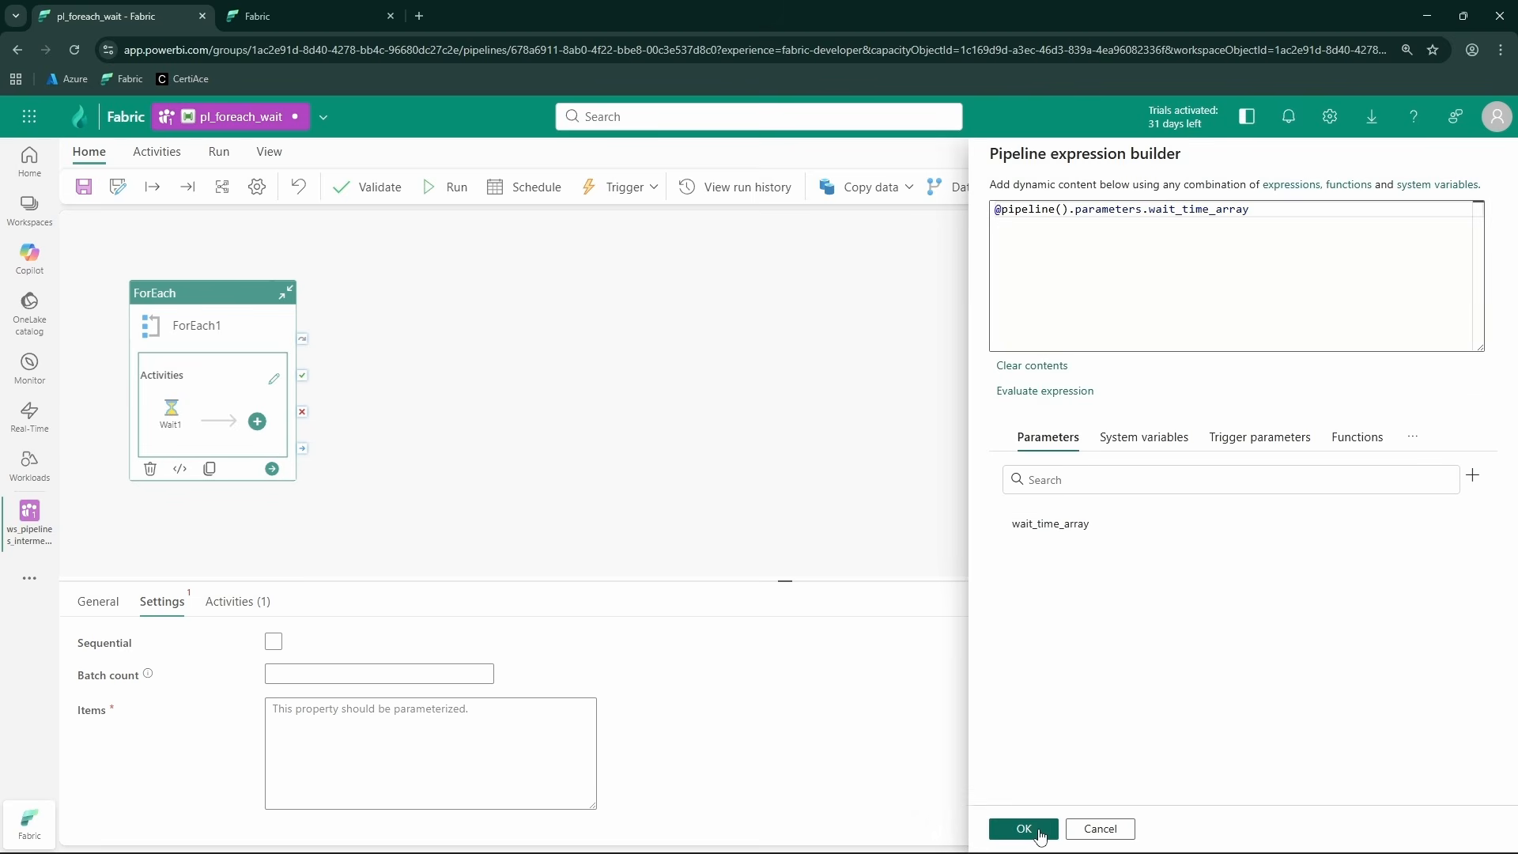
pyautogui.click(1025, 828)
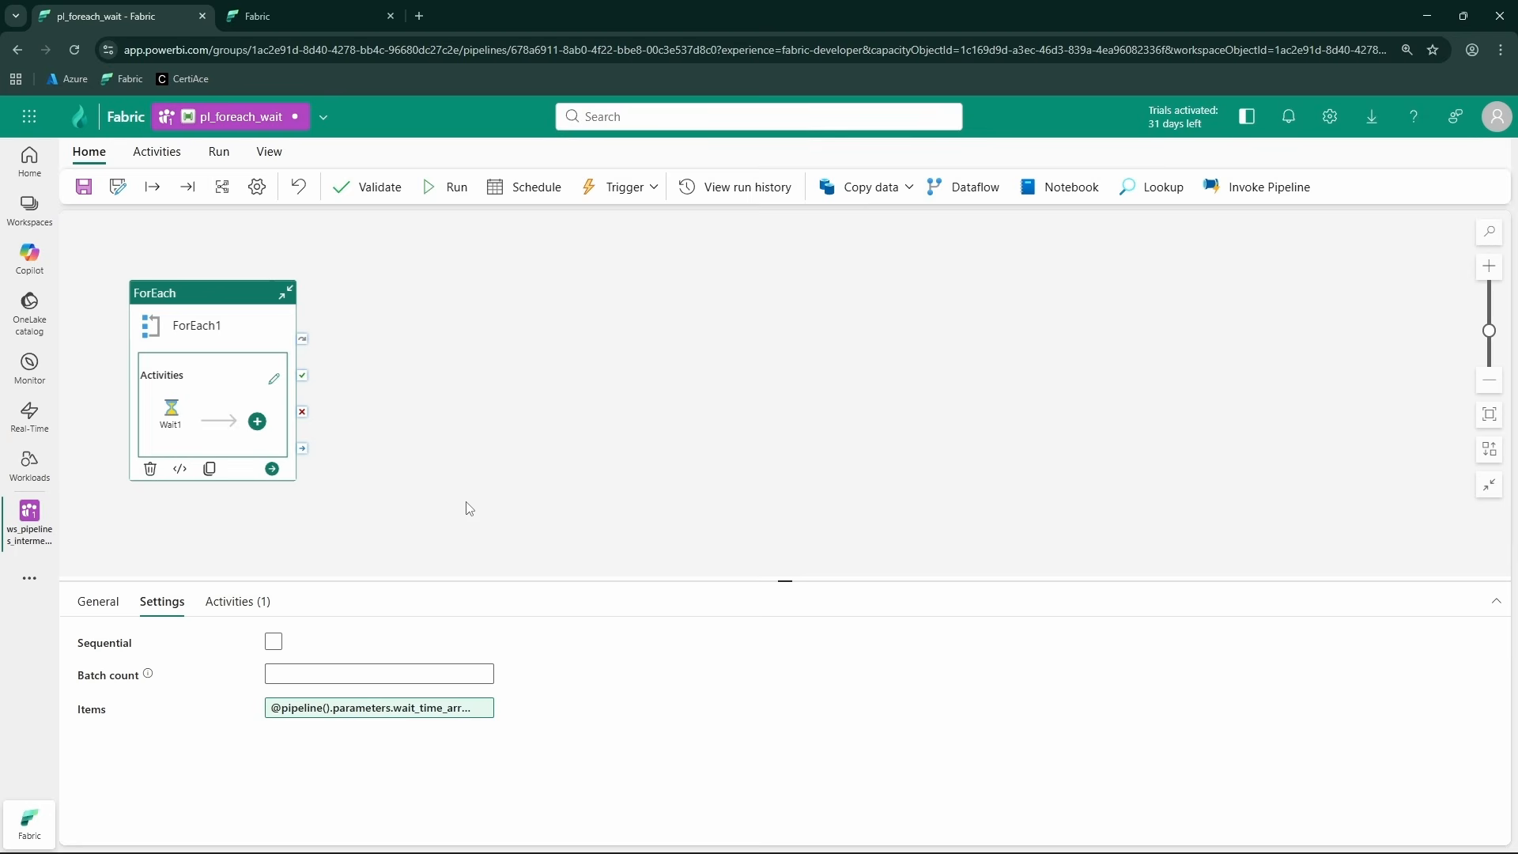
# - Validate the pl_foreach_wait pipeline, and save and run it
pyautogui.click(368, 186)
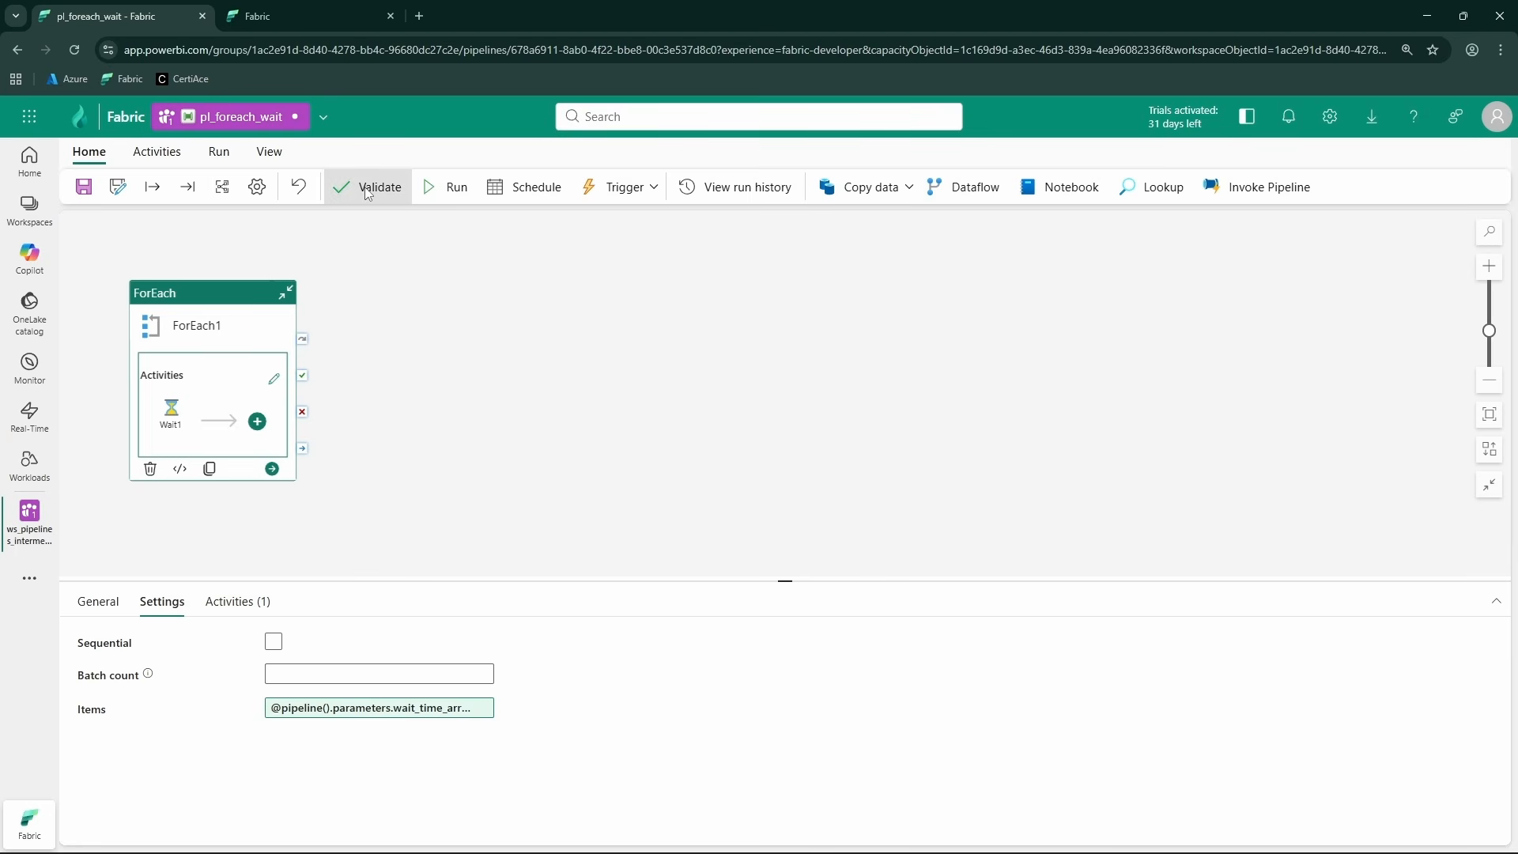
pyautogui.click(1270, 823)
pyautogui.click(535, 347)
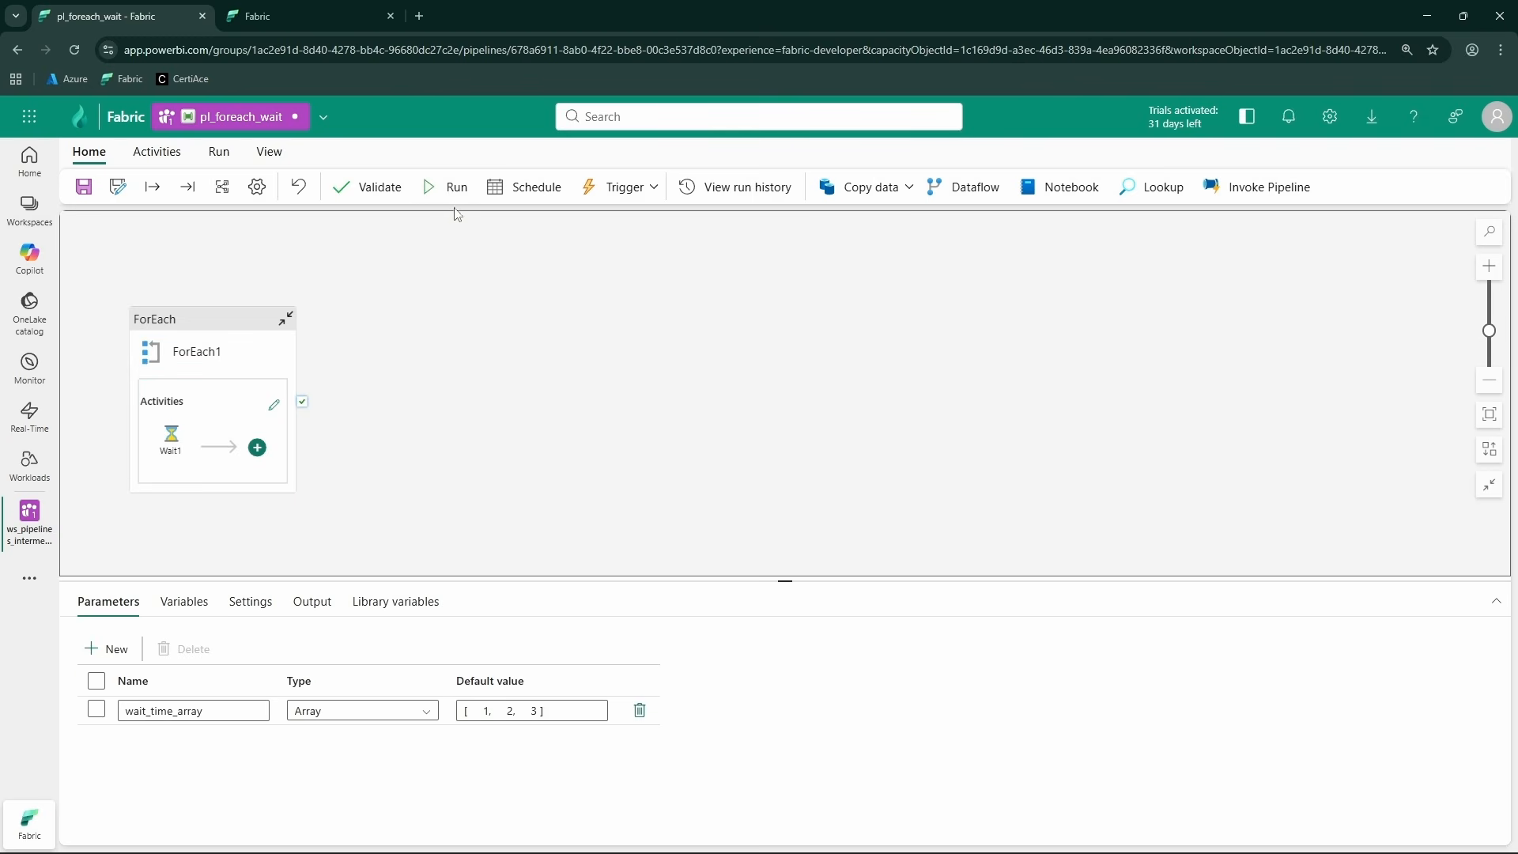
pyautogui.click(451, 198)
pyautogui.click(753, 537)
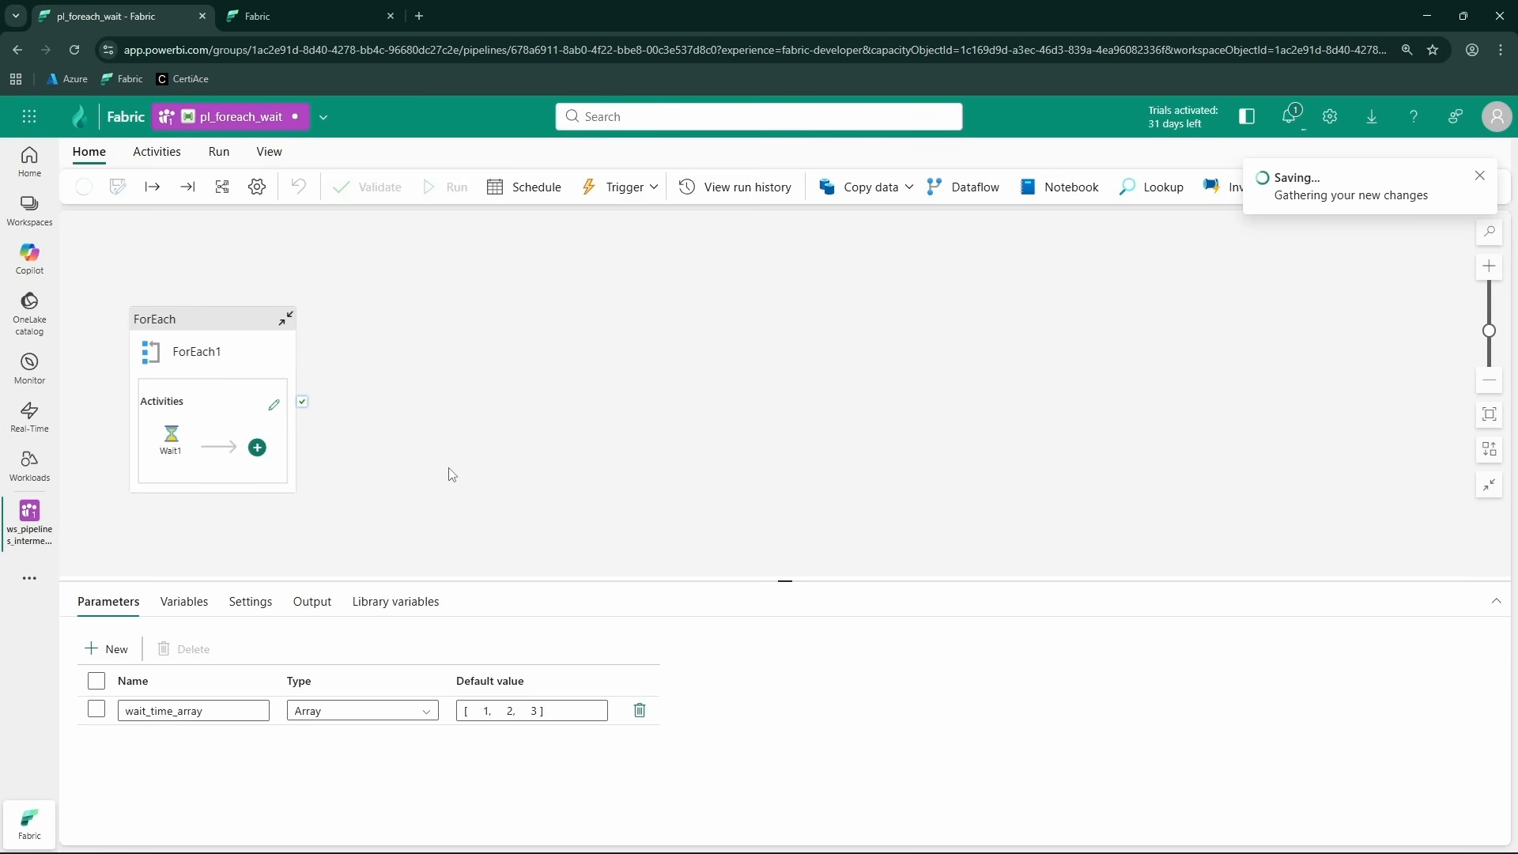
pyautogui.click(1022, 830)
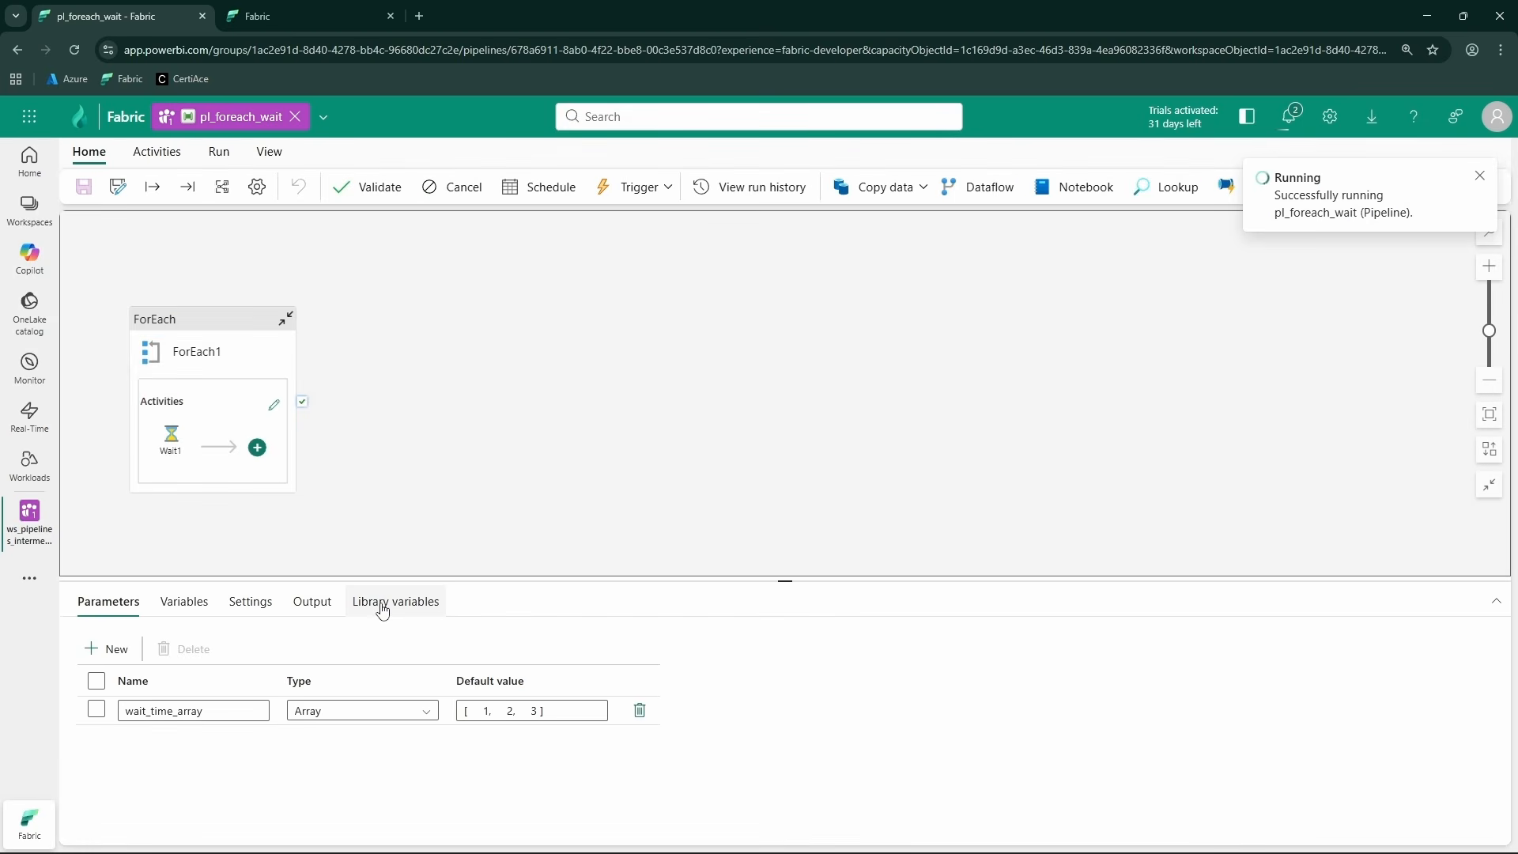
# - Check the Sequential setting of ForEach1, and enlarge and refresh the run output to examine the Wait1 iterations
pyautogui.click(248, 346)
pyautogui.doubleClick(115, 643)
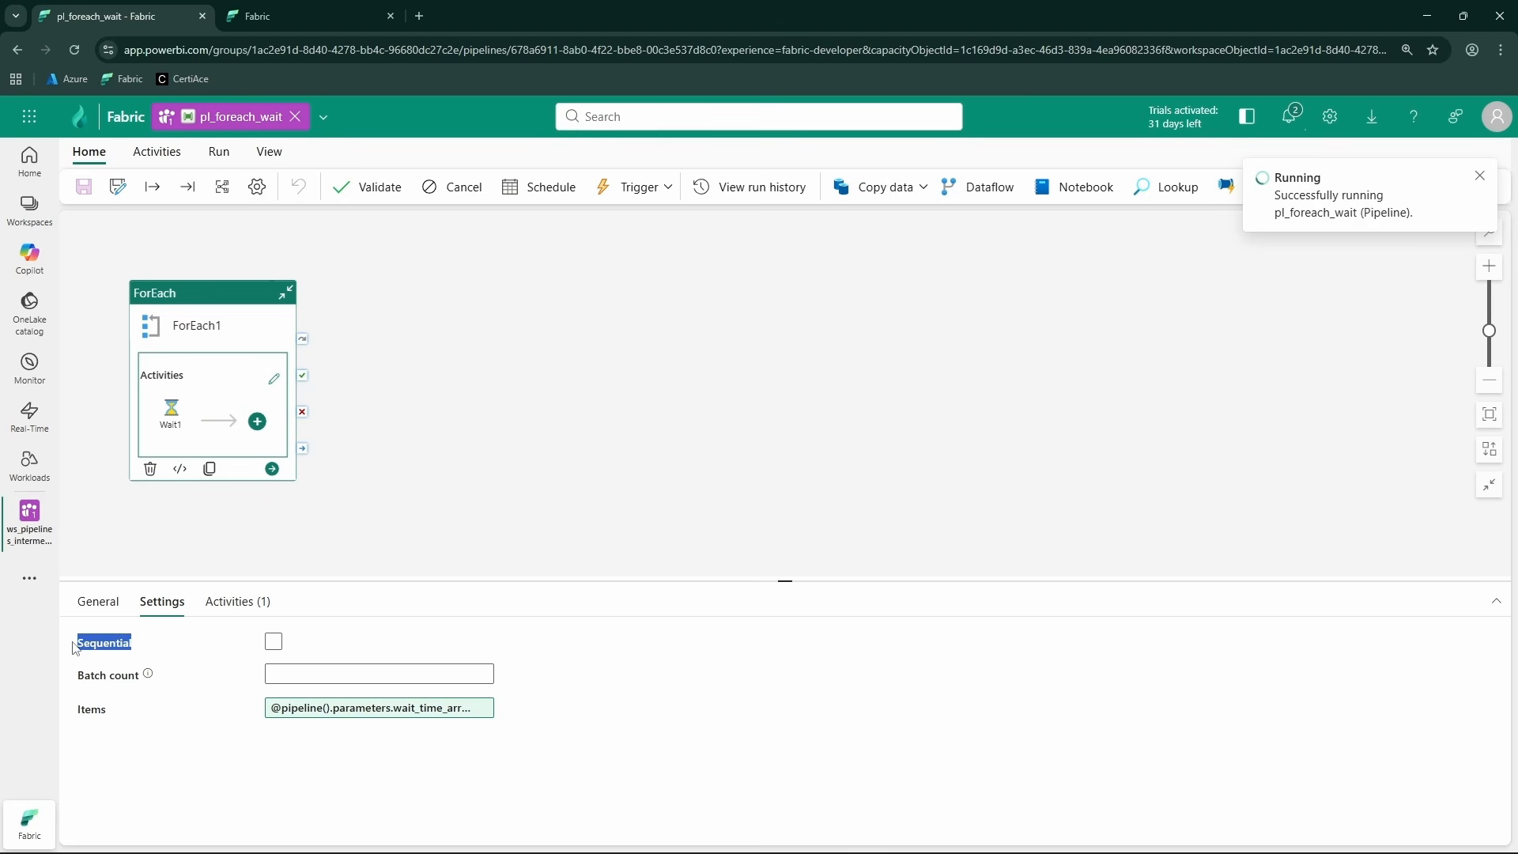
pyautogui.click(344, 652)
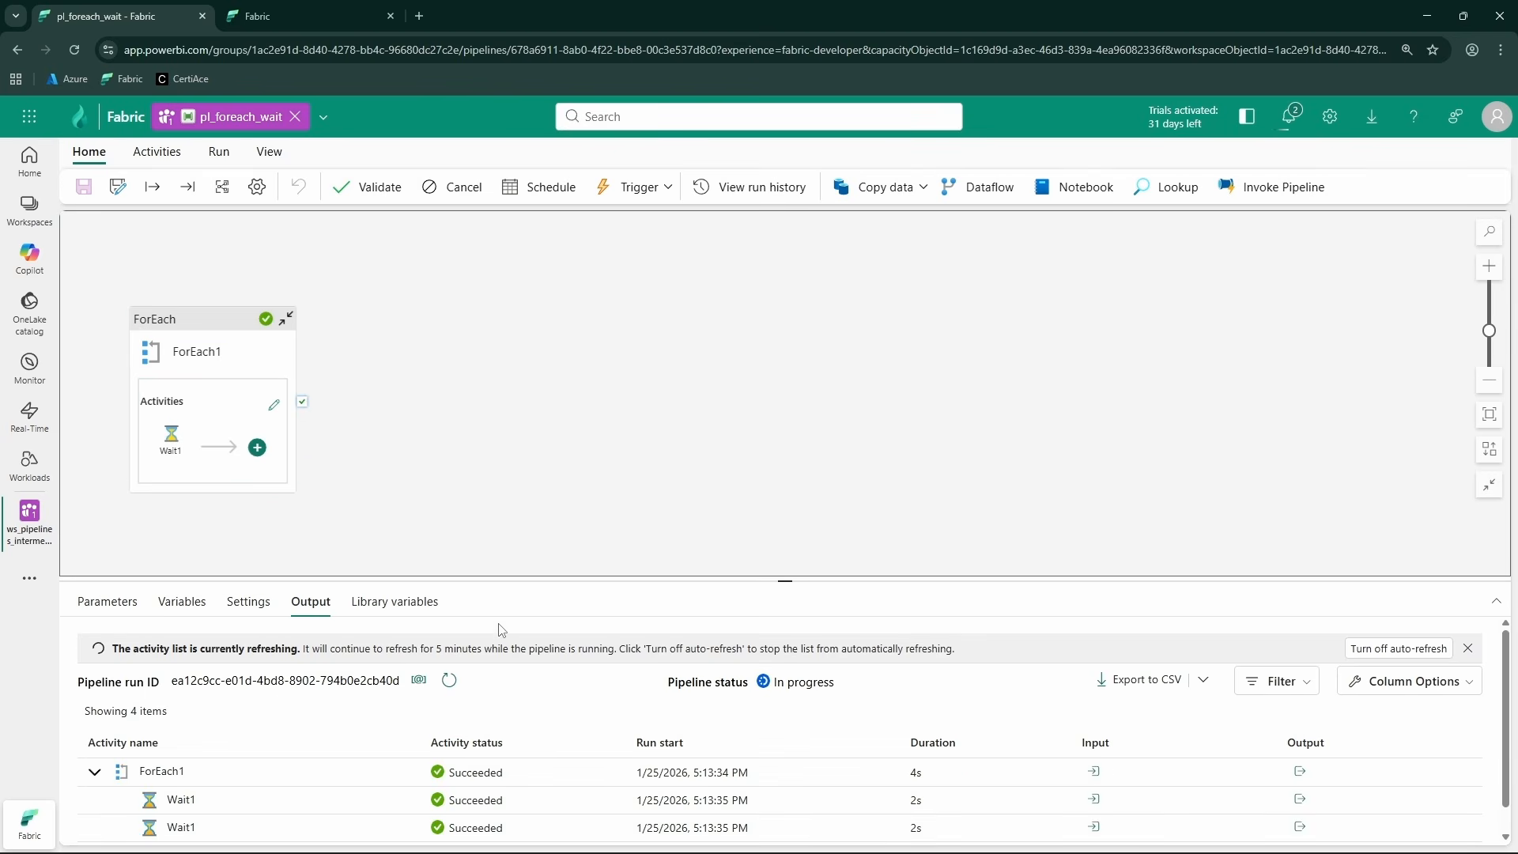
pyautogui.moveTo(525, 580); pyautogui.dragTo(525, 531)
pyautogui.click(451, 628)
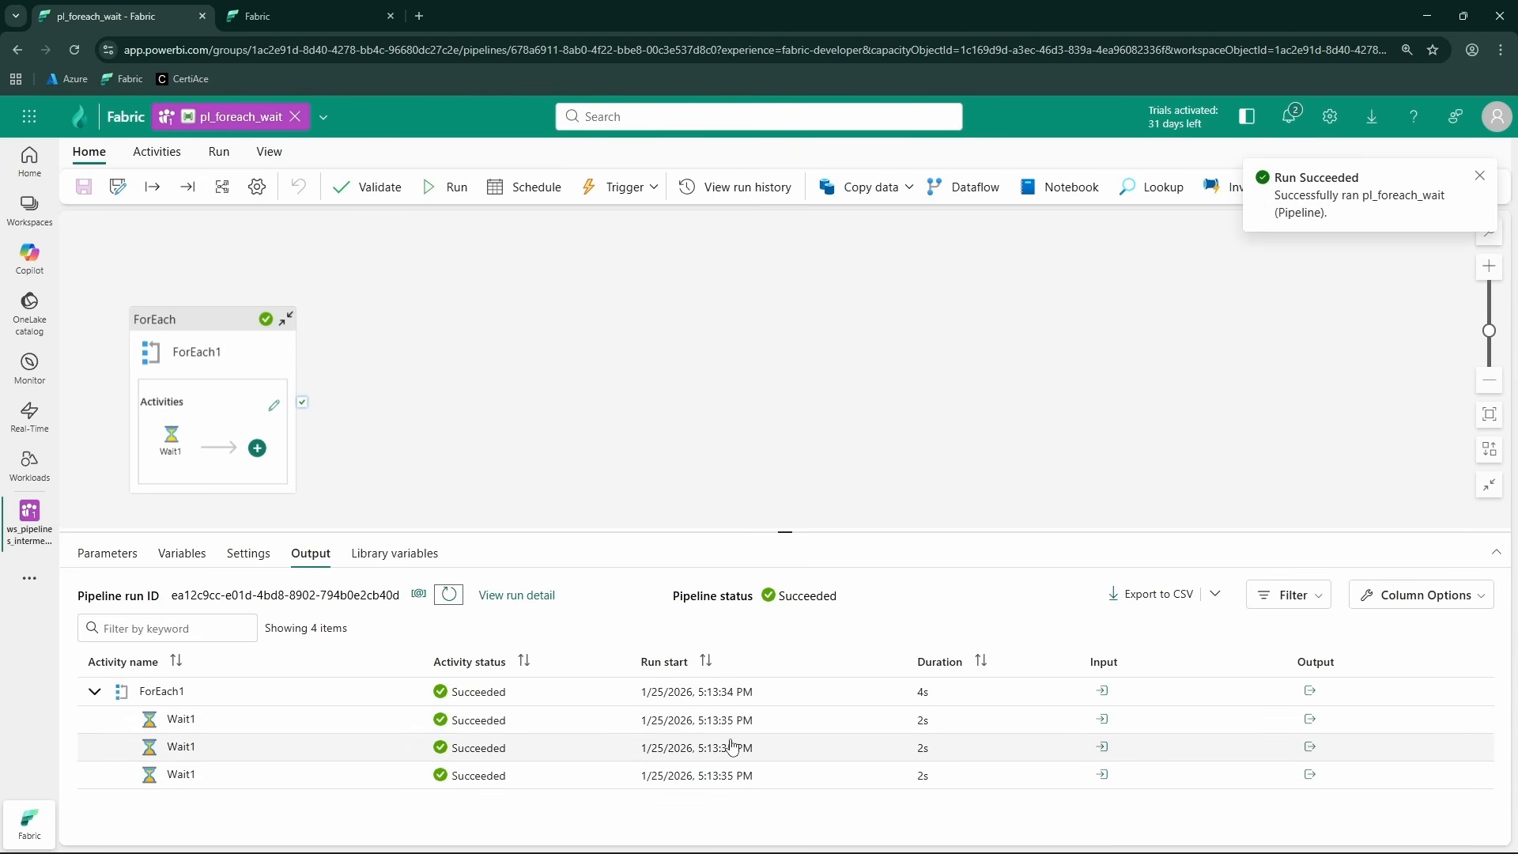
# - Open the inner activities of the ForEach1 activity for editing
pyautogui.moveTo(173, 449)
pyautogui.click(242, 392)
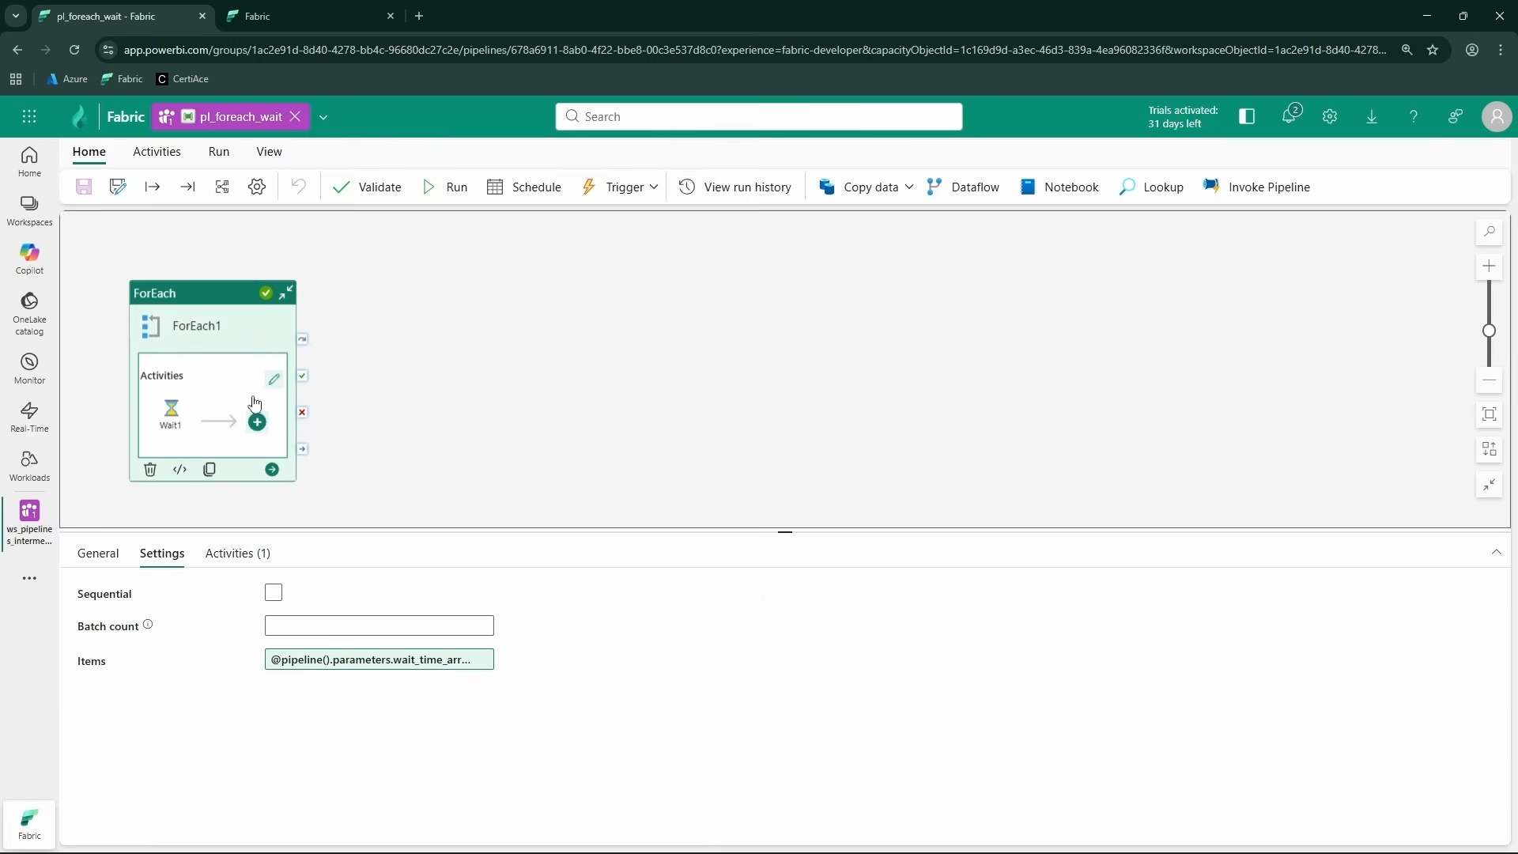
pyautogui.click(273, 405)
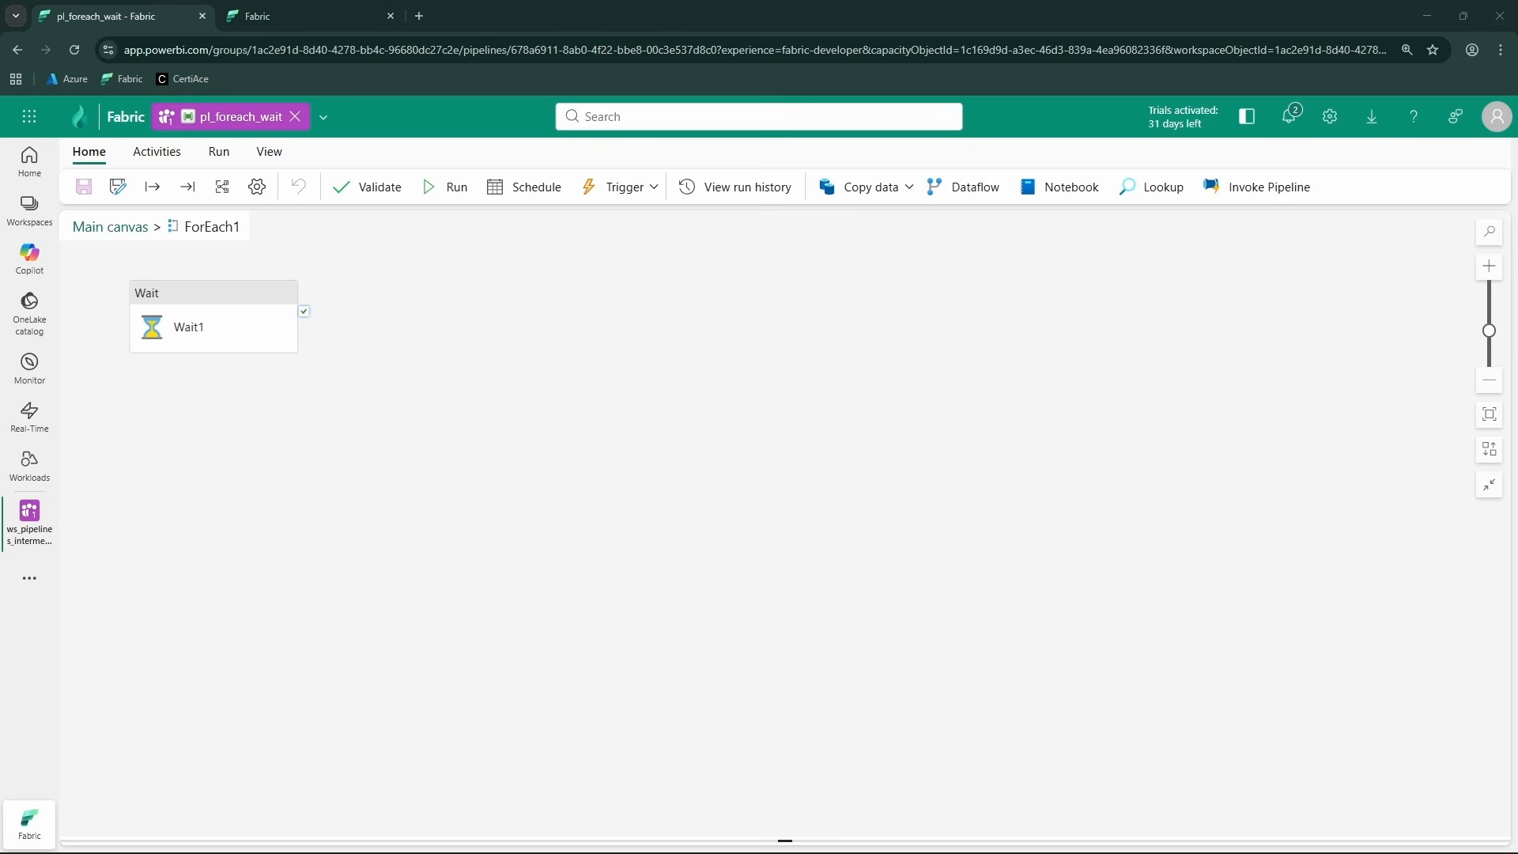
# - Switch to Notepad++ and examine the individual items of the array in wait_time_array.json
pyautogui.moveTo(1517, 292); pyautogui.dragTo(945, 242)
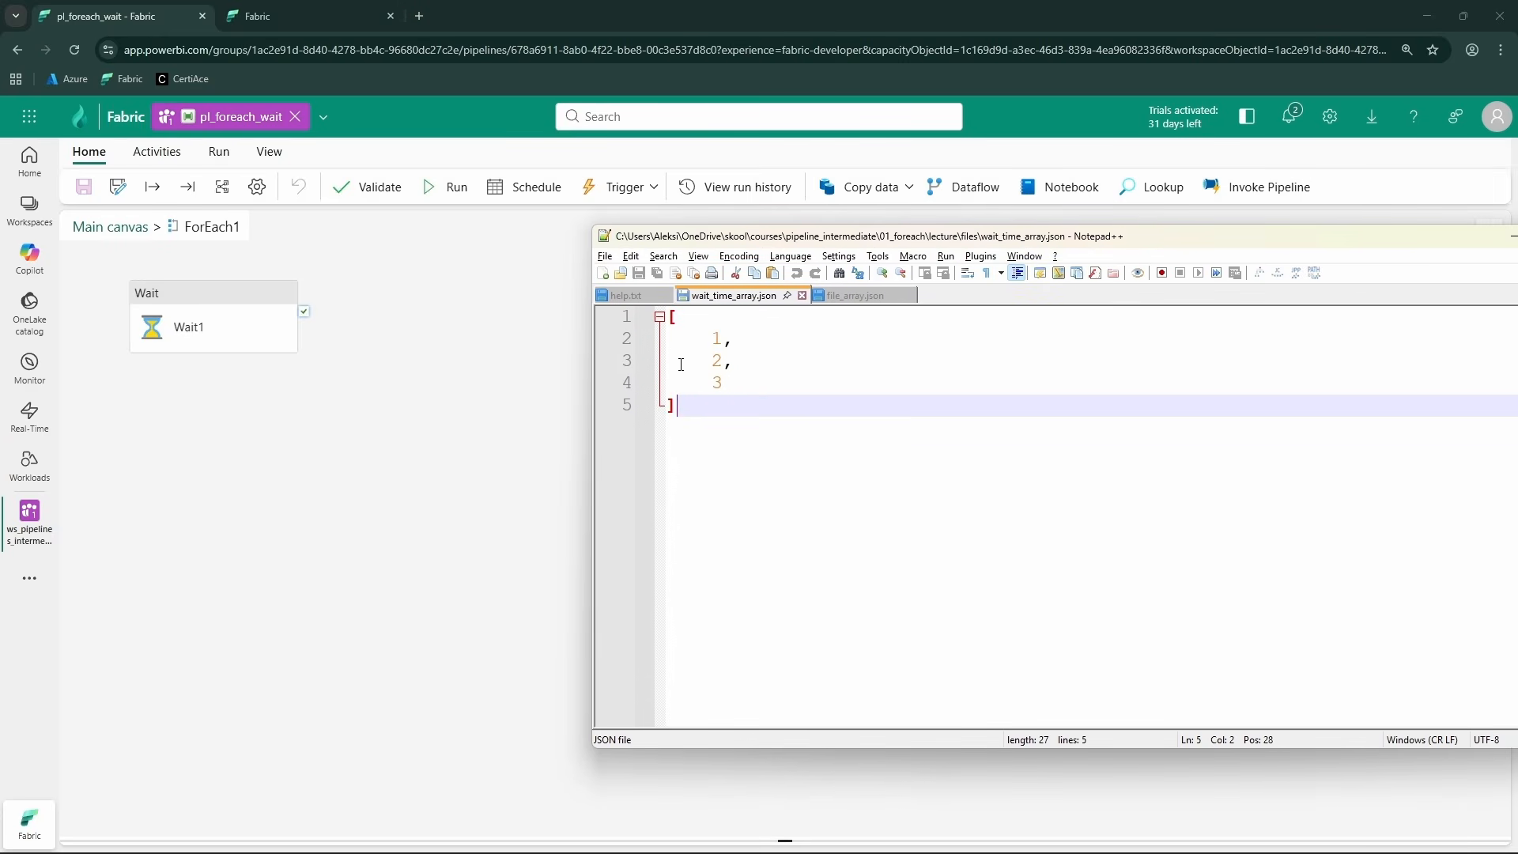
pyautogui.moveTo(714, 337); pyautogui.dragTo(723, 382)
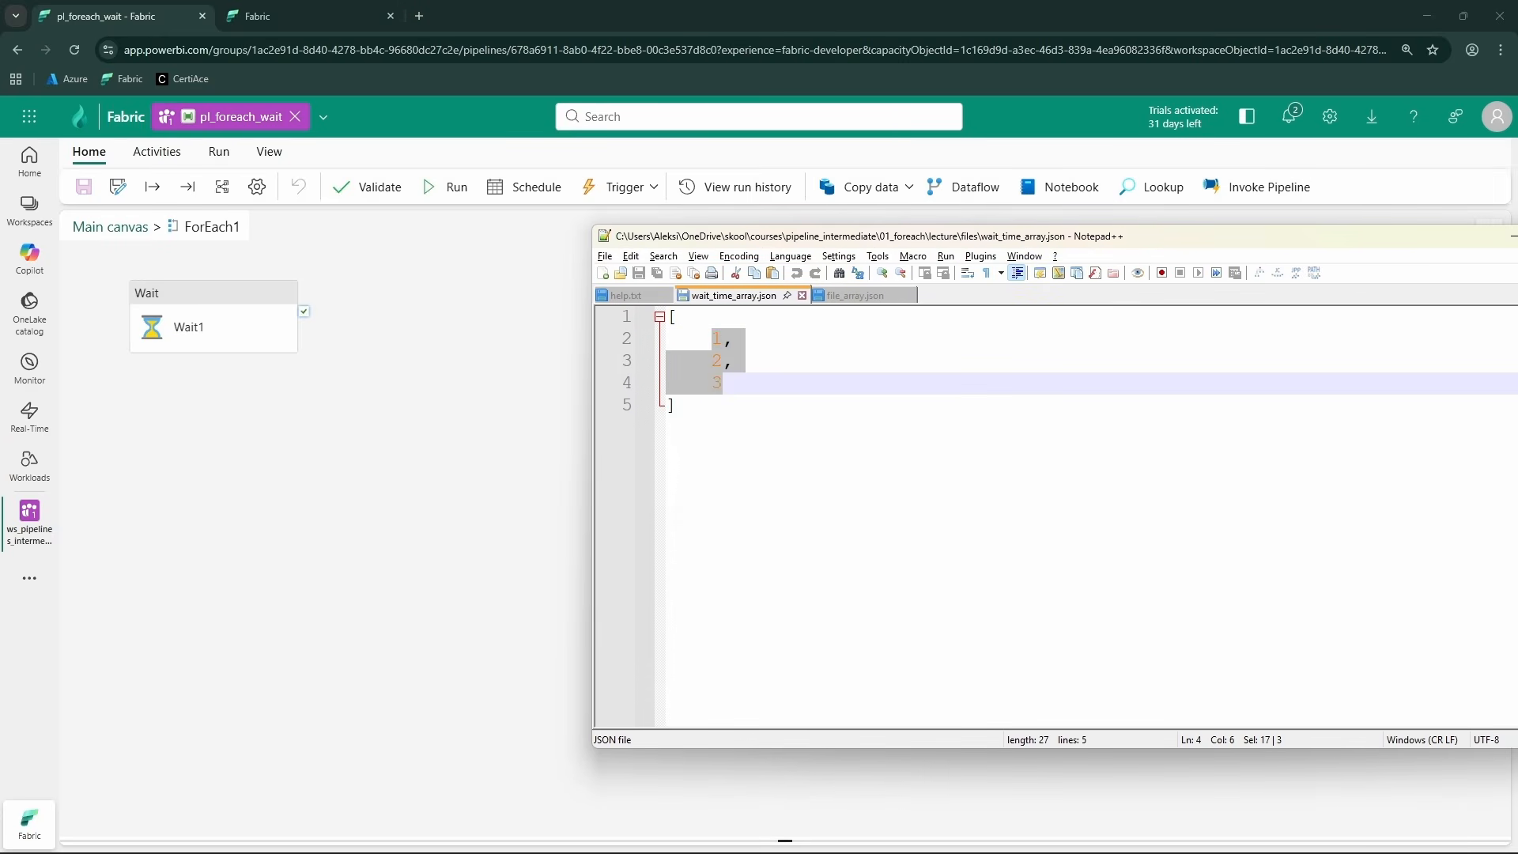
pyautogui.click(743, 413)
pyautogui.click(716, 338)
pyautogui.doubleClick(716, 360)
pyautogui.doubleClick(715, 382)
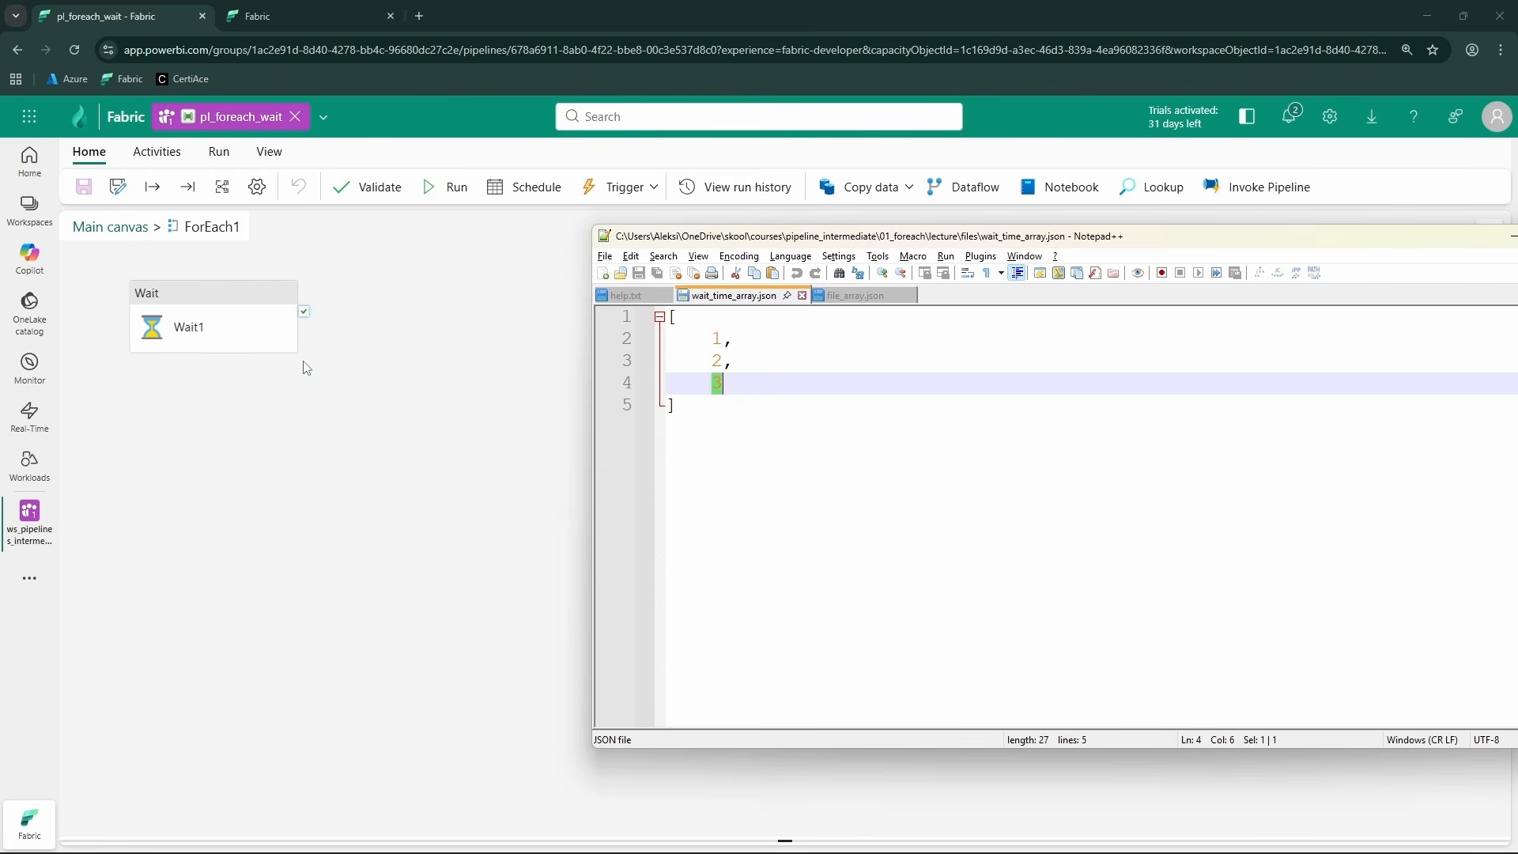
pyautogui.click(717, 340)
pyautogui.click(722, 361)
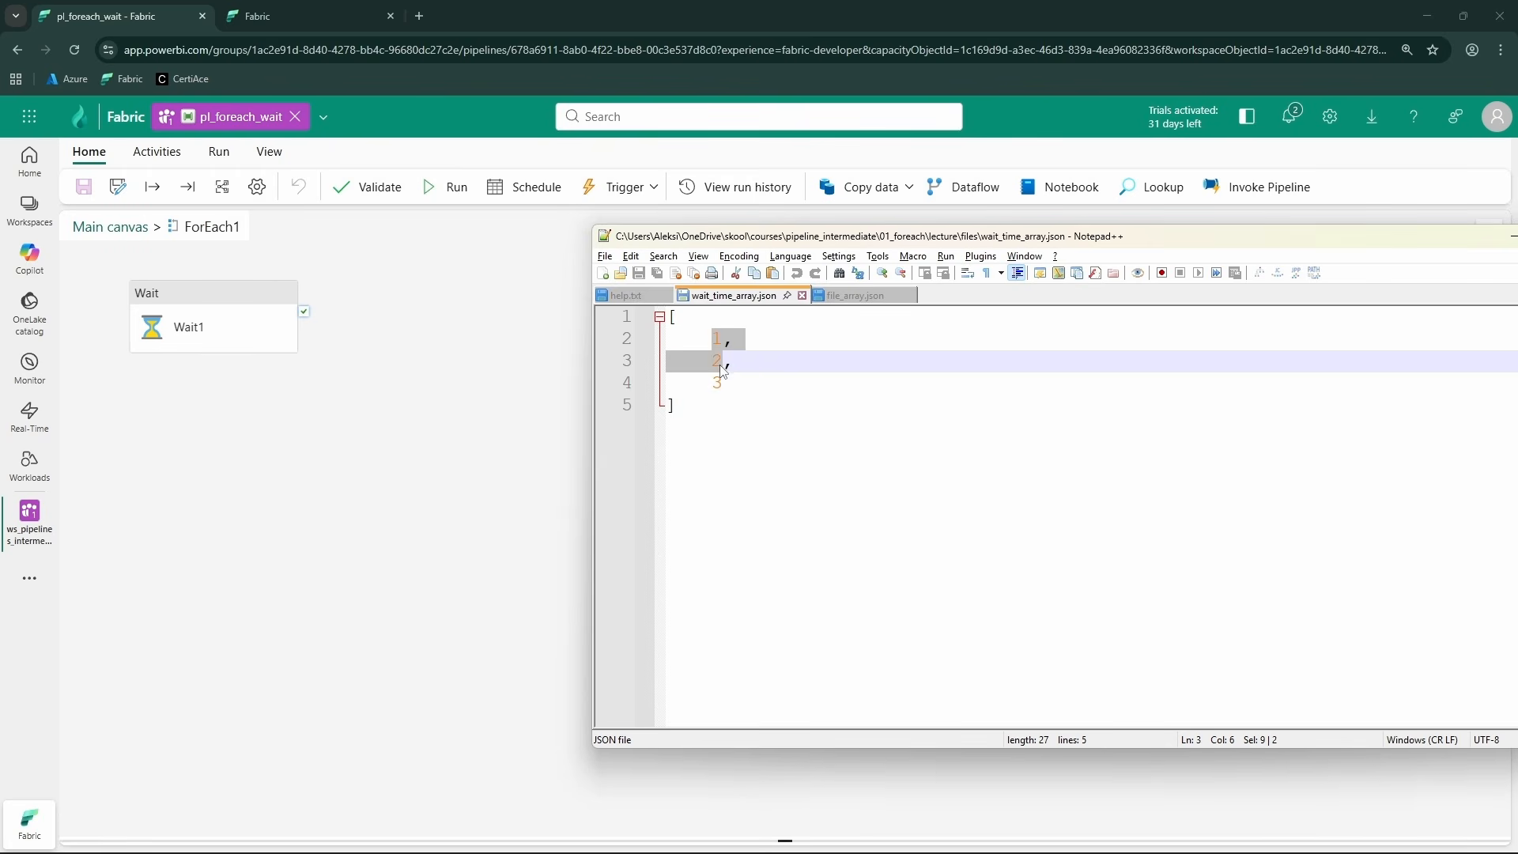
pyautogui.click(741, 391)
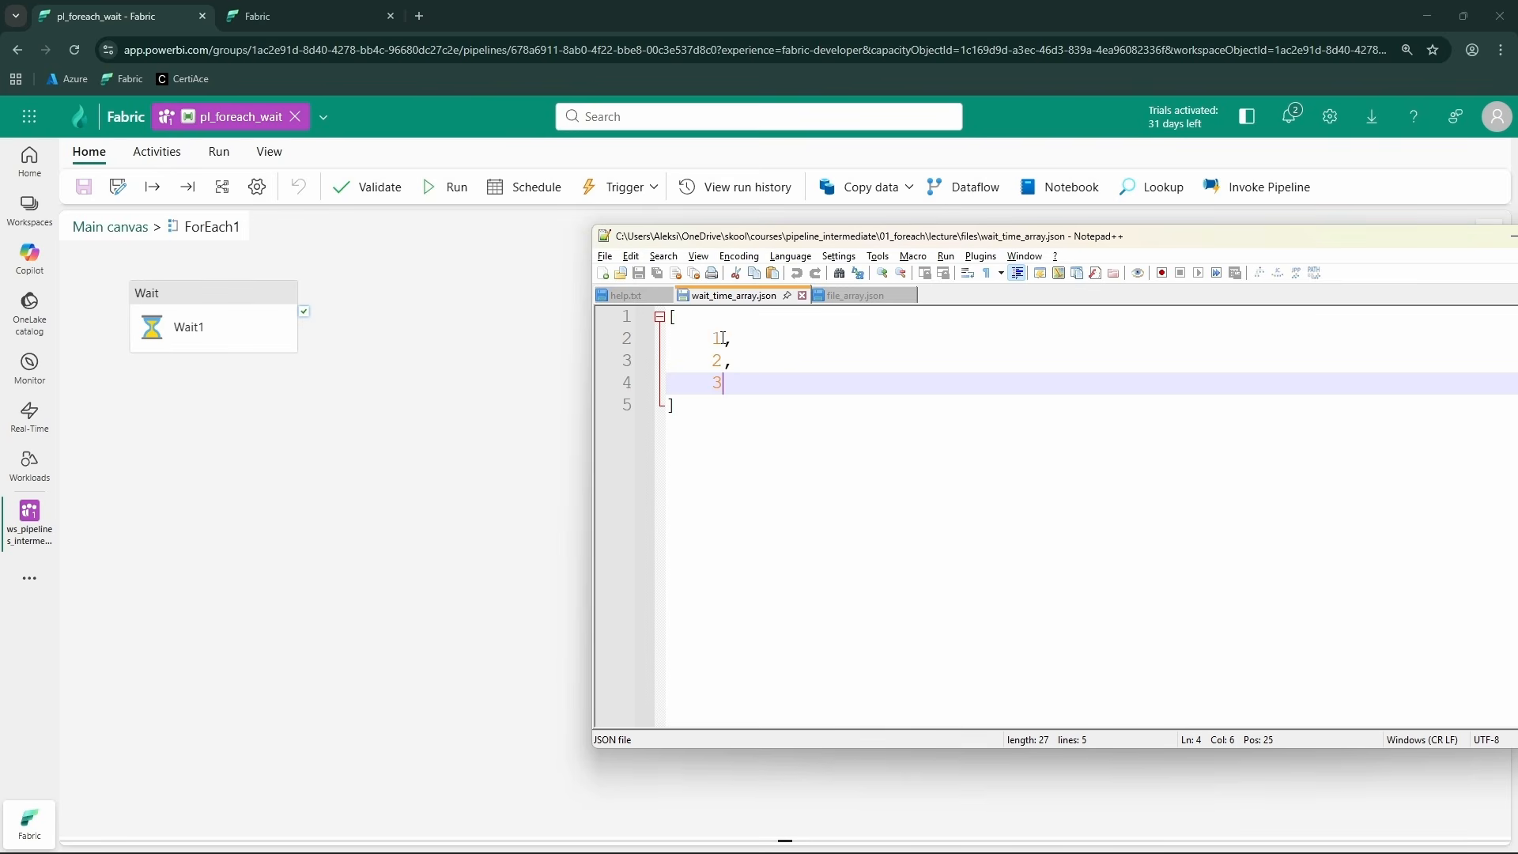
pyautogui.click(237, 324)
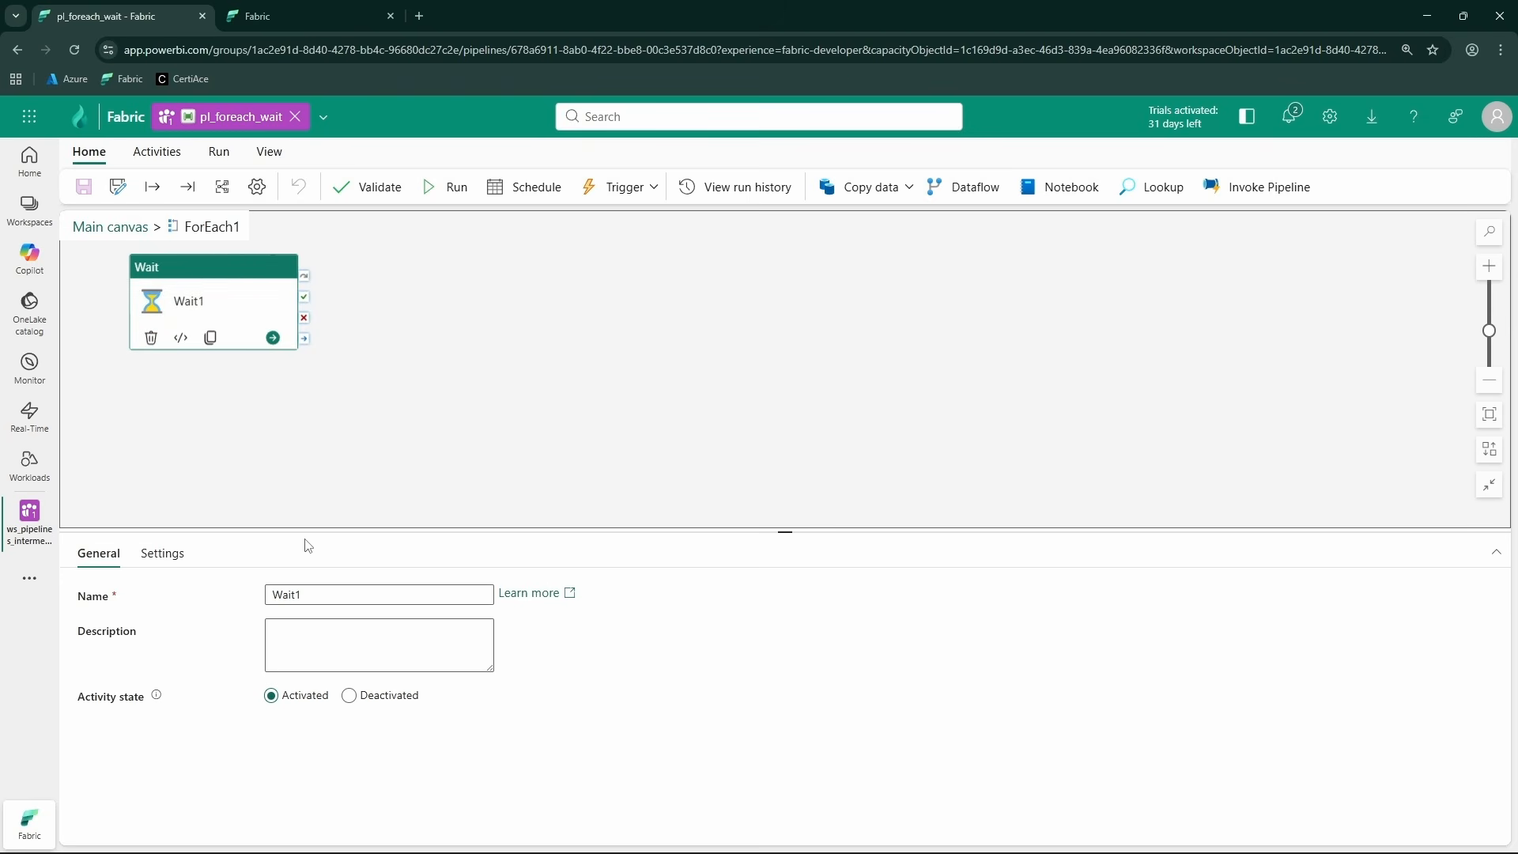
pyautogui.click(161, 553)
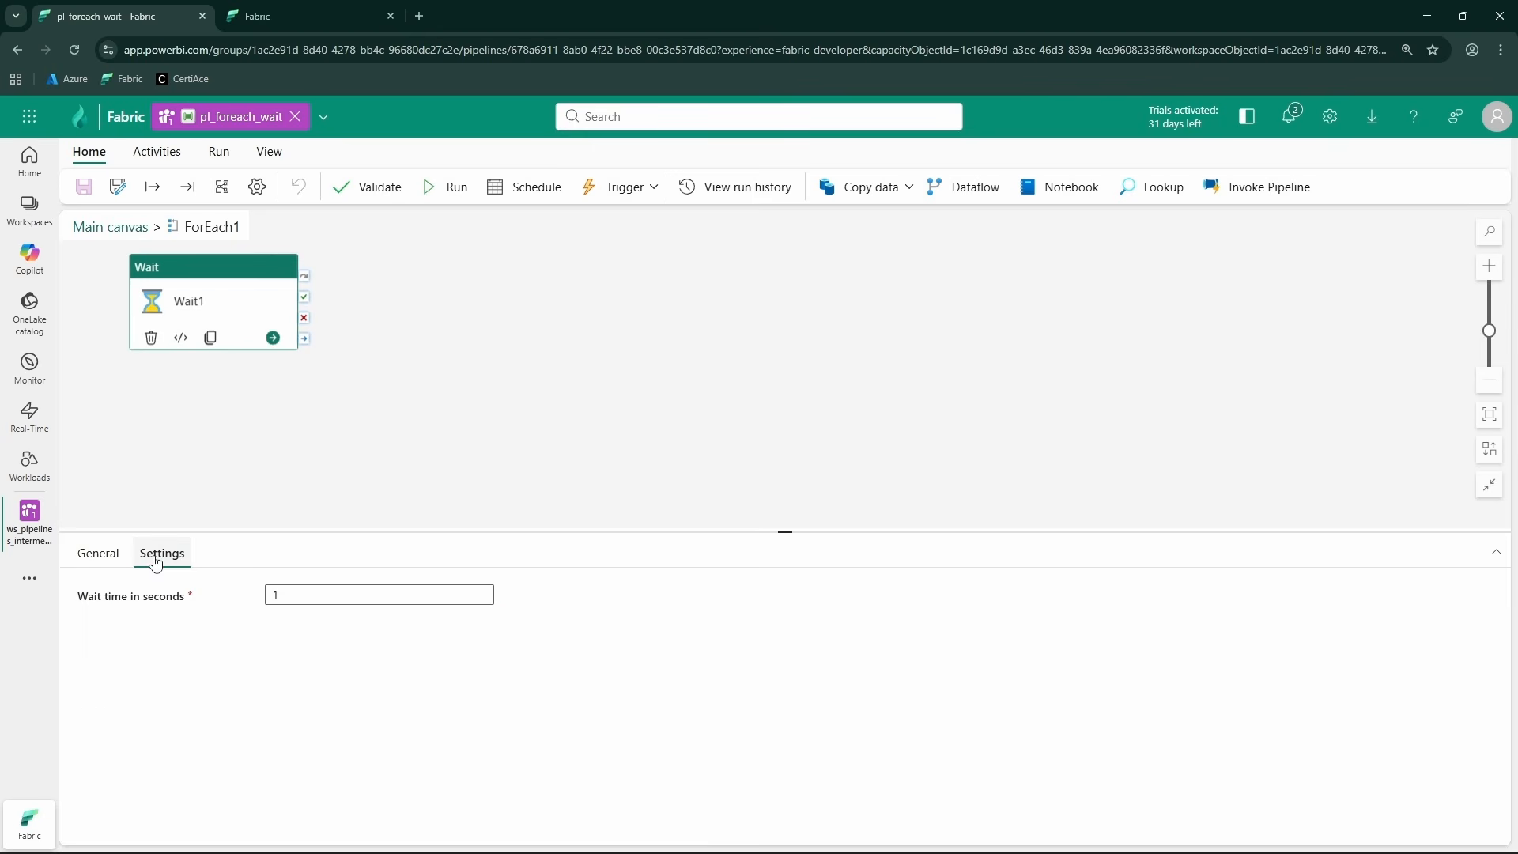
pyautogui.click(341, 598)
pyautogui.press('BackSpace')
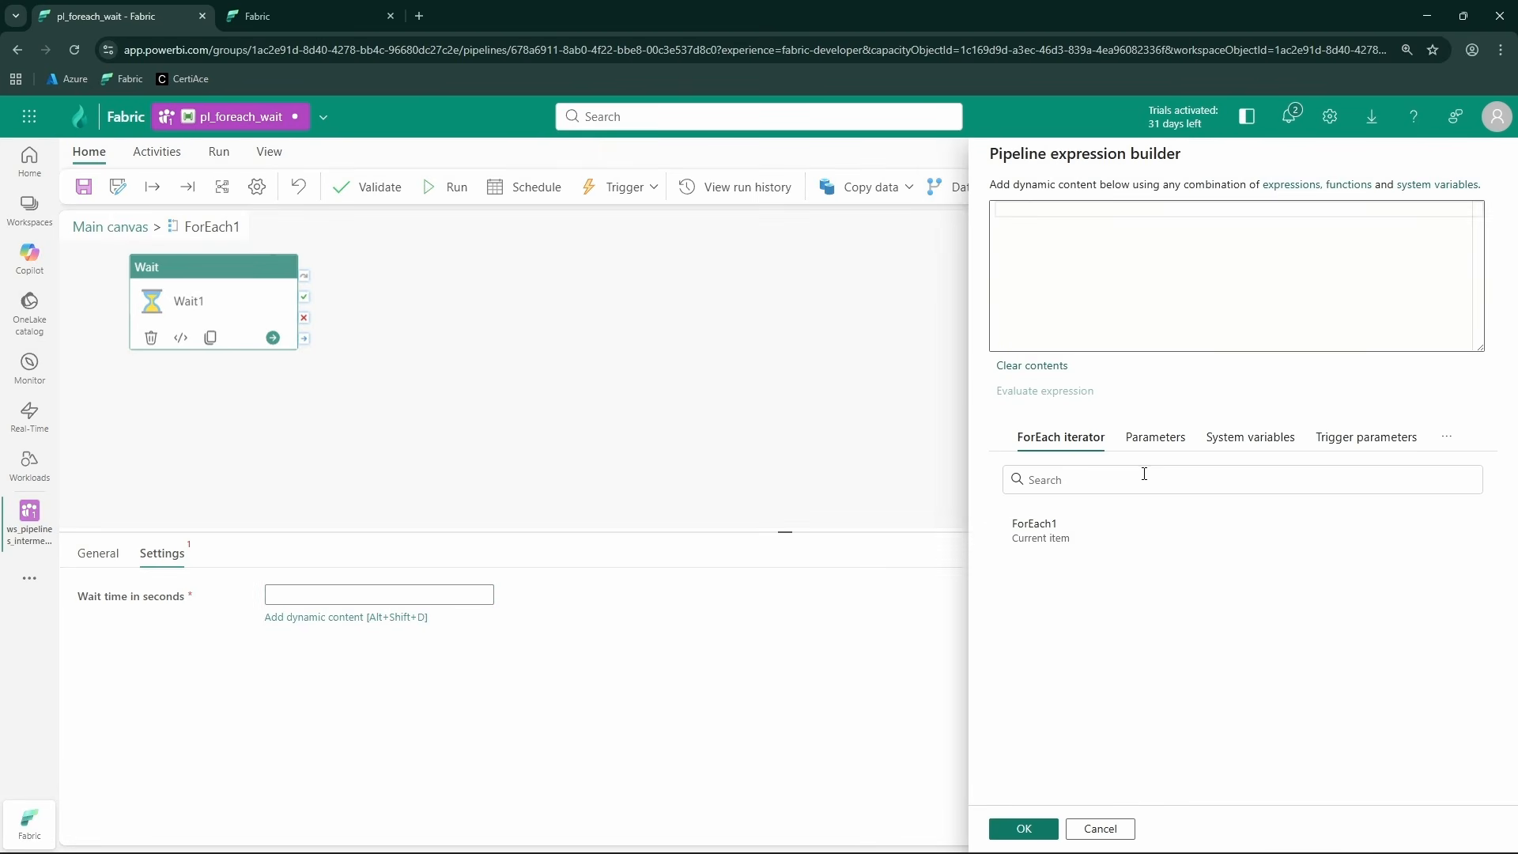
pyautogui.click(1029, 530)
pyautogui.click(1084, 210)
pyautogui.hotkey('ctrl', 'a')
pyautogui.click(1042, 836)
pyautogui.hotkey('alt', 'Tab')
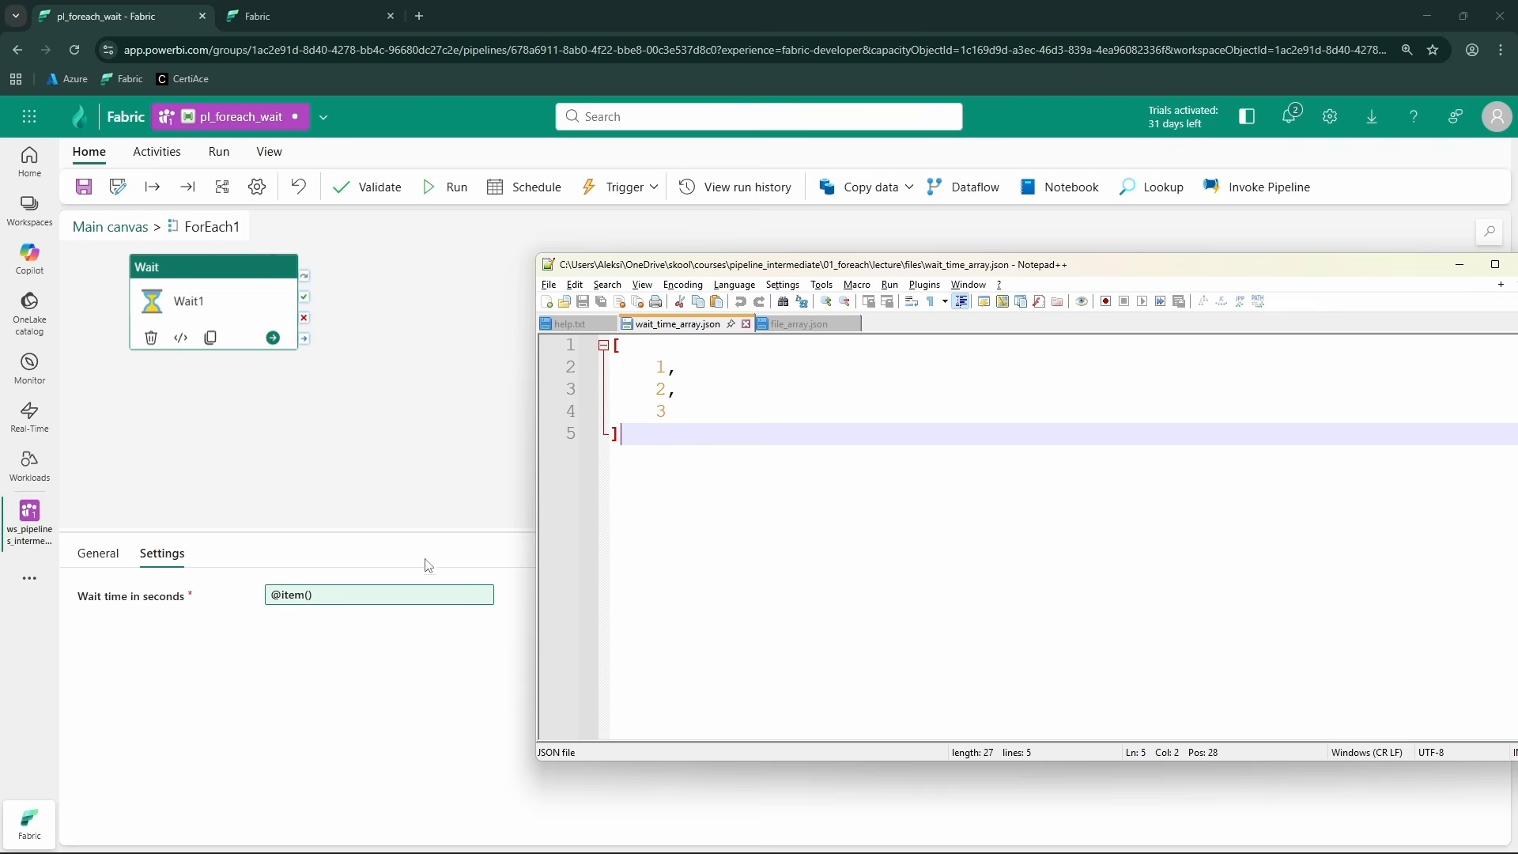
pyautogui.doubleClick(660, 366)
pyautogui.click(706, 373)
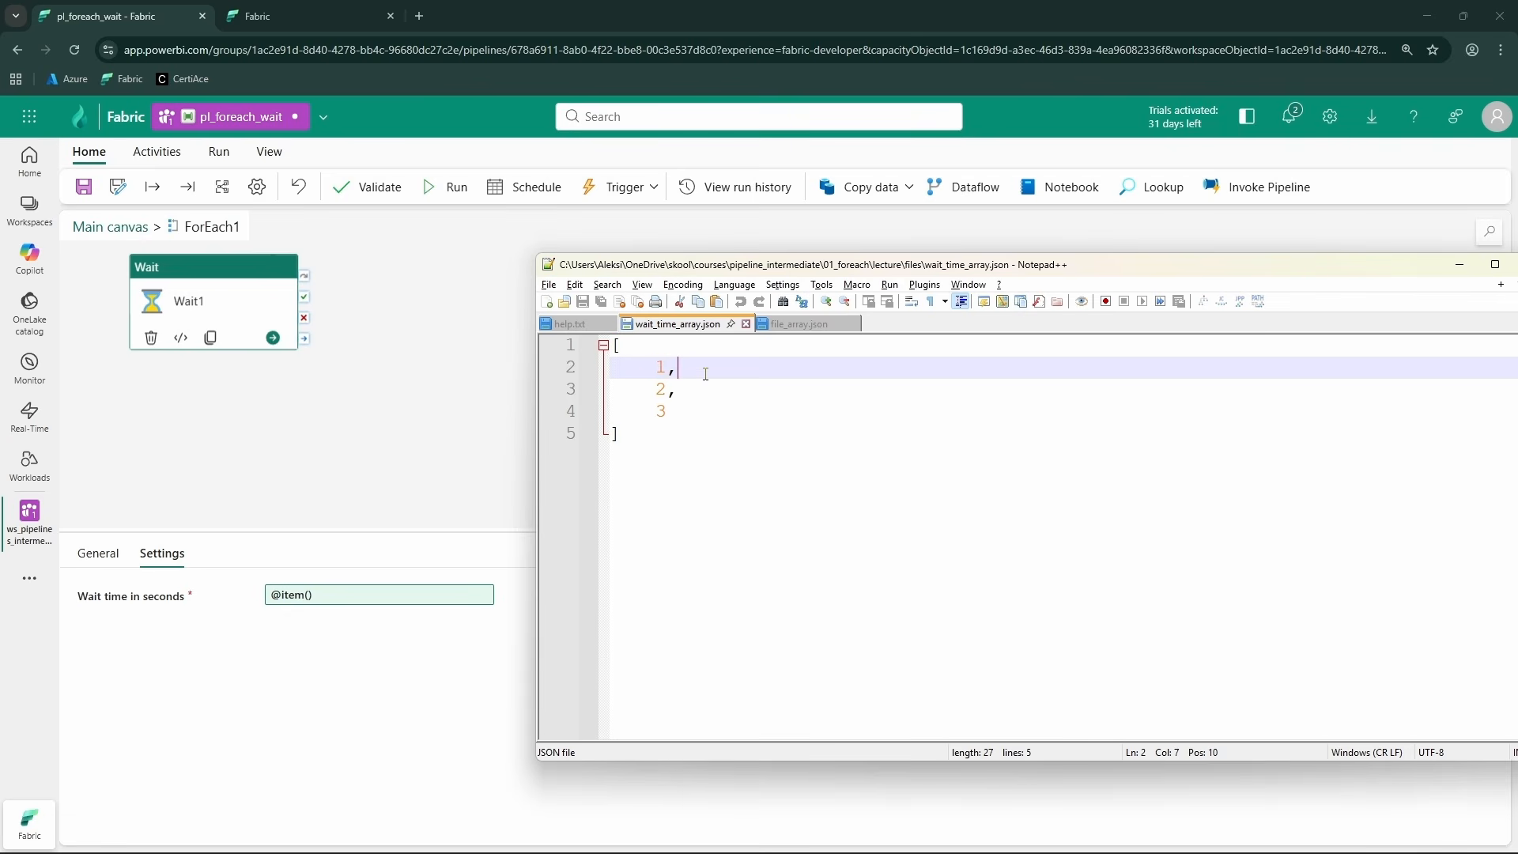
pyautogui.doubleClick(659, 390)
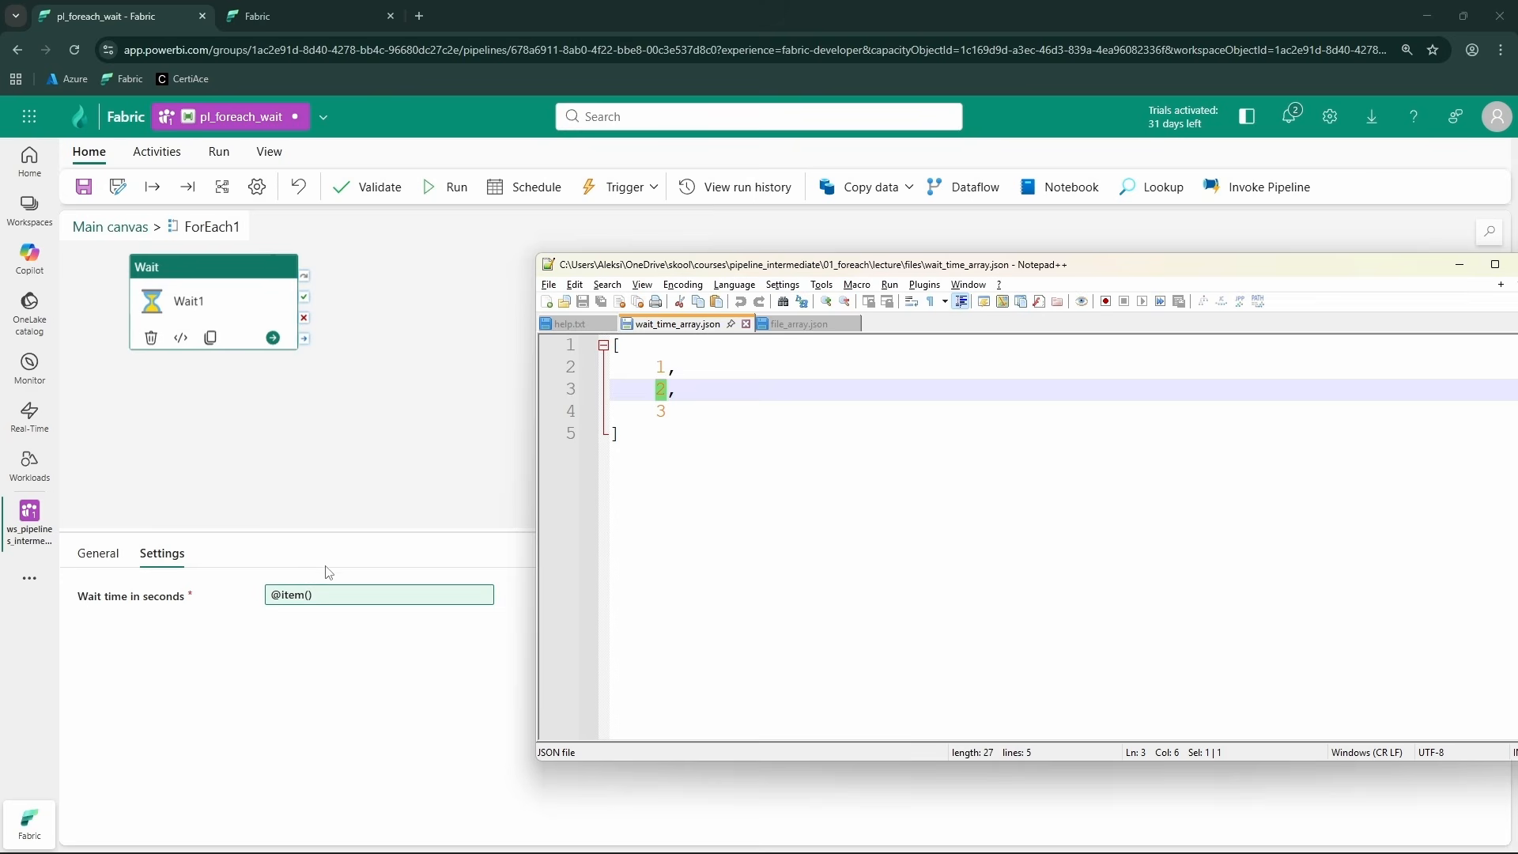
pyautogui.press('Down')
pyautogui.press('Left')
pyautogui.hotkey('shift', 'Right')
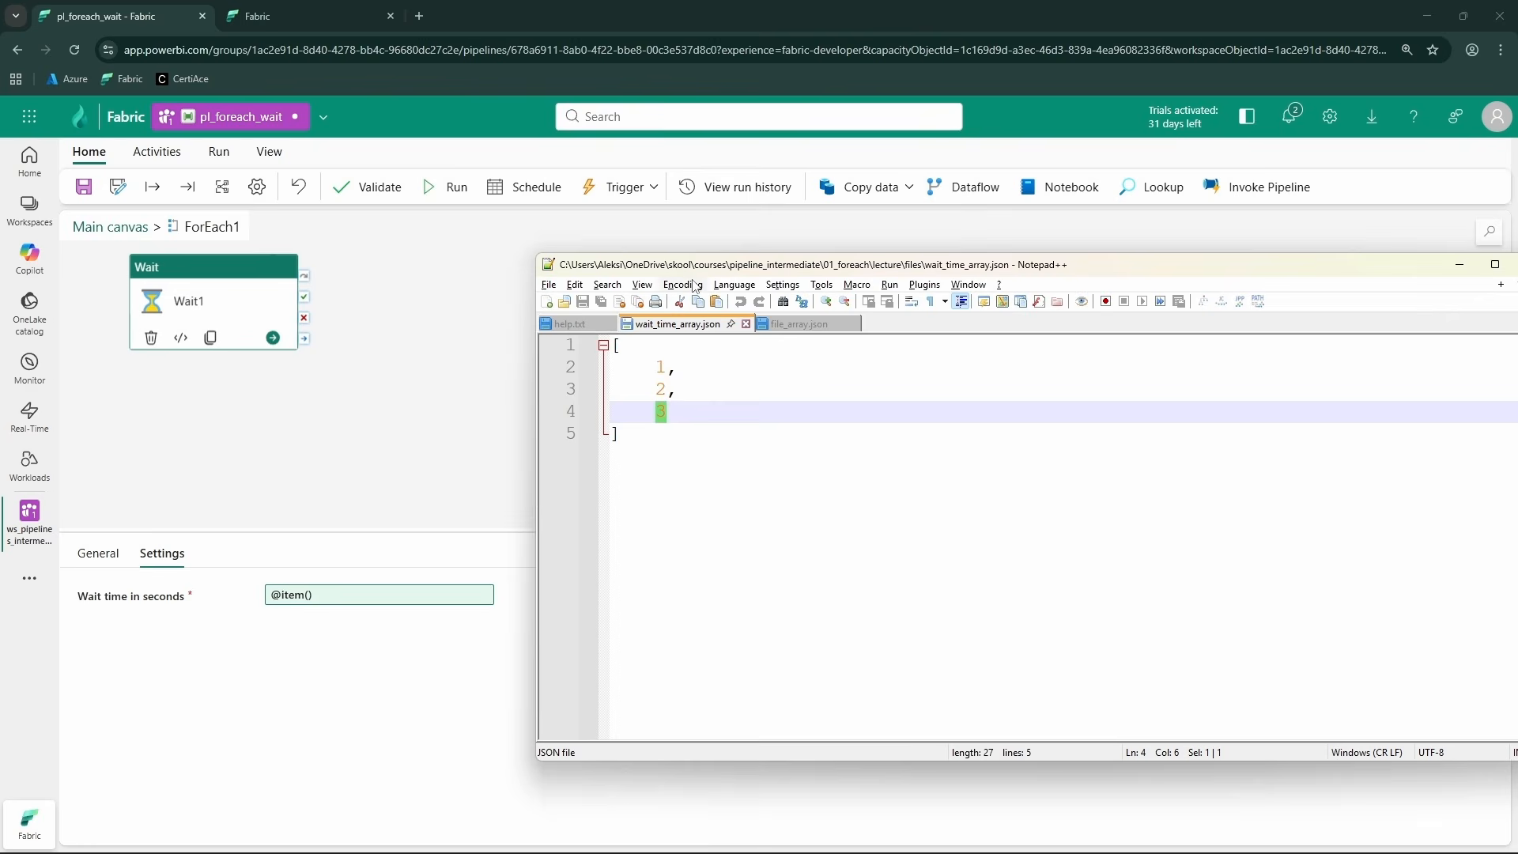
# - Return to the main canvas, and save and run the pipeline with the wait_time_array value [1,2,3]
pyautogui.click(126, 230)
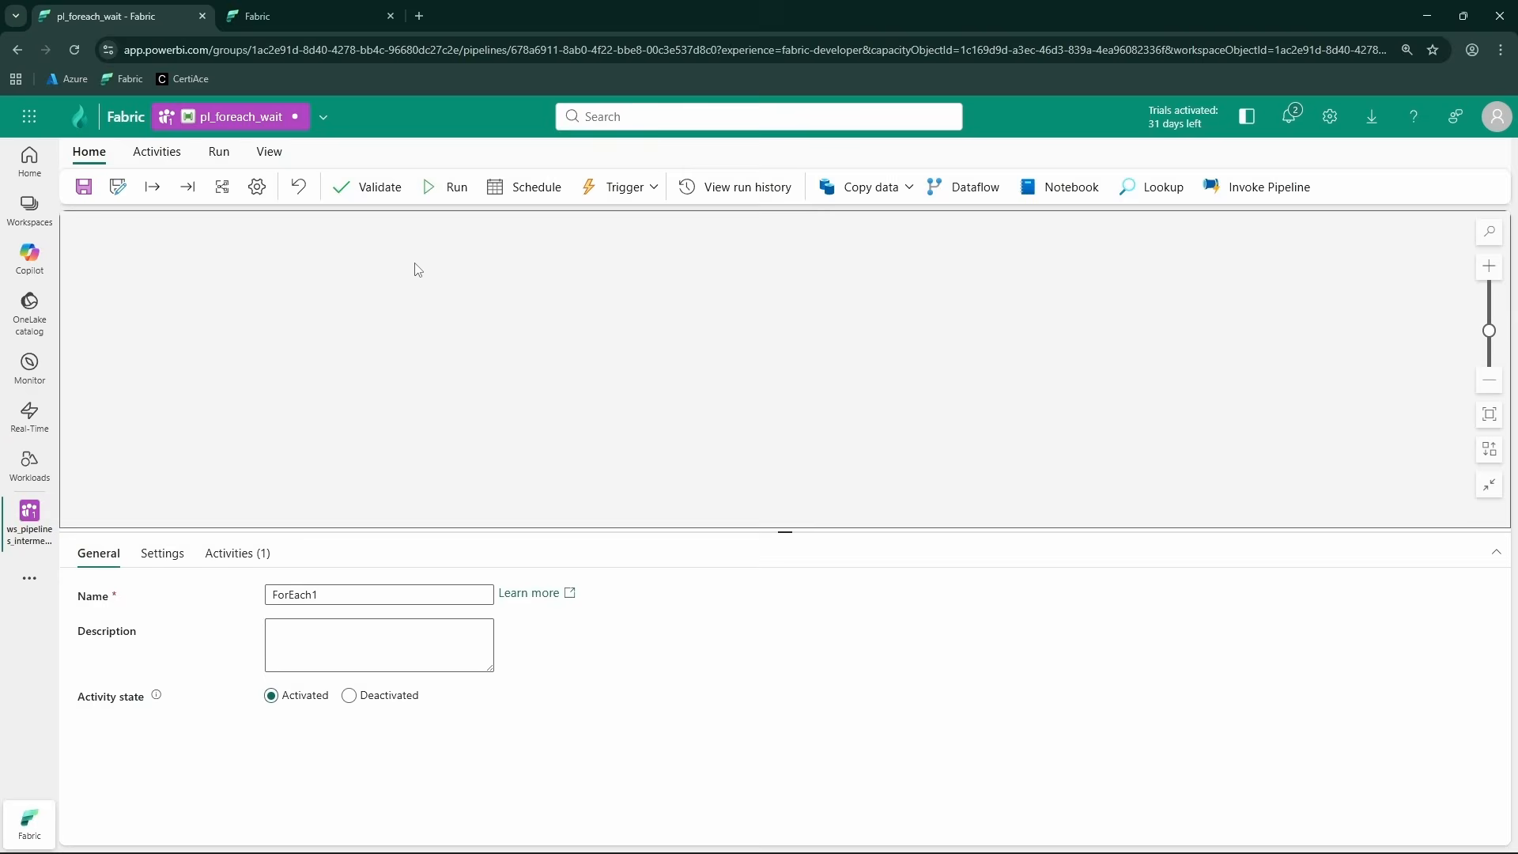
pyautogui.click(453, 200)
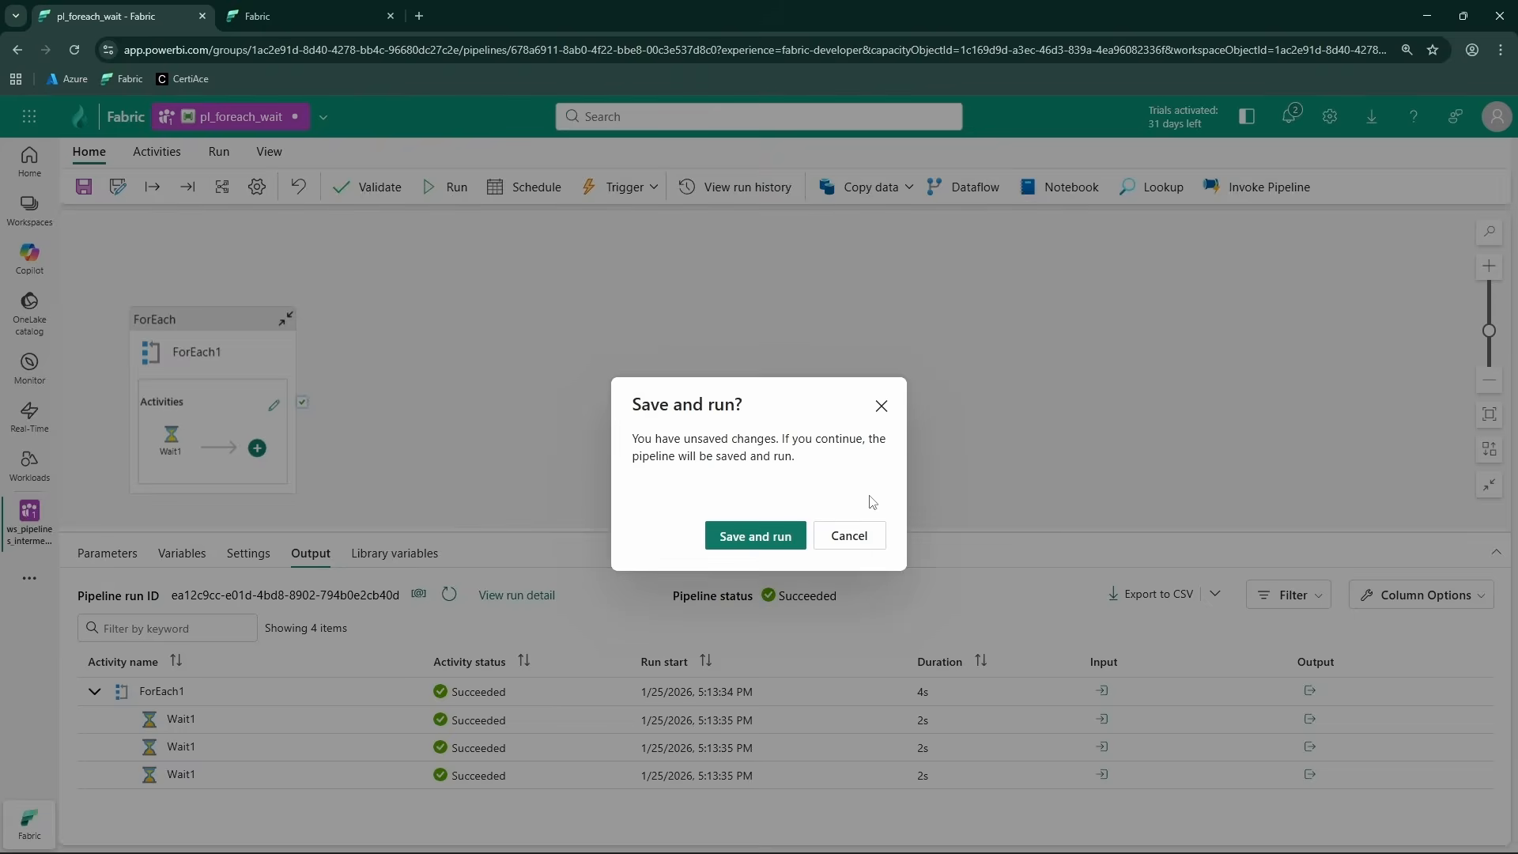
pyautogui.click(755, 536)
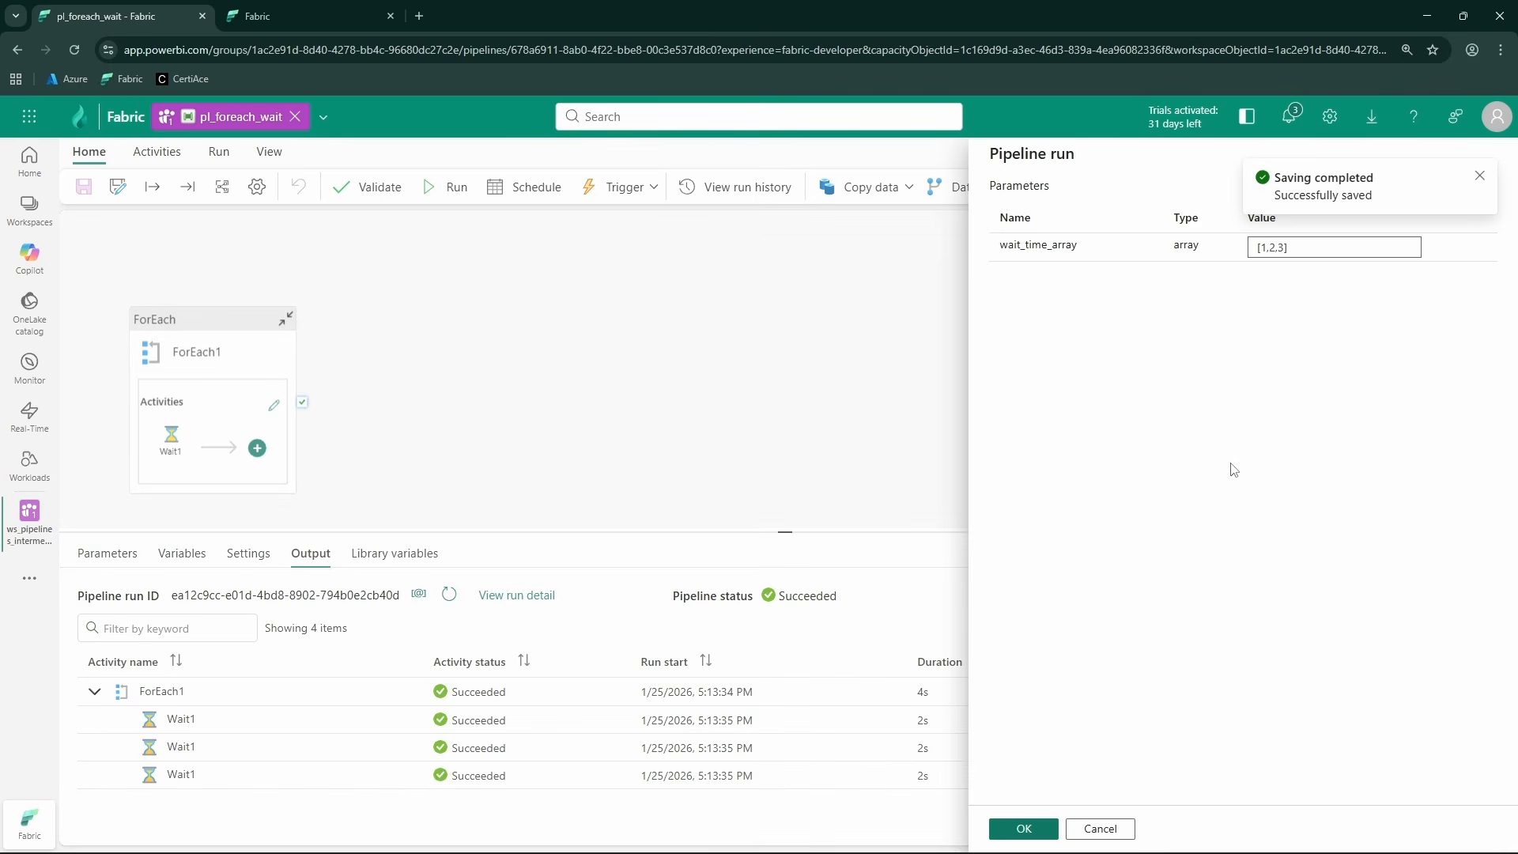
pyautogui.click(1042, 827)
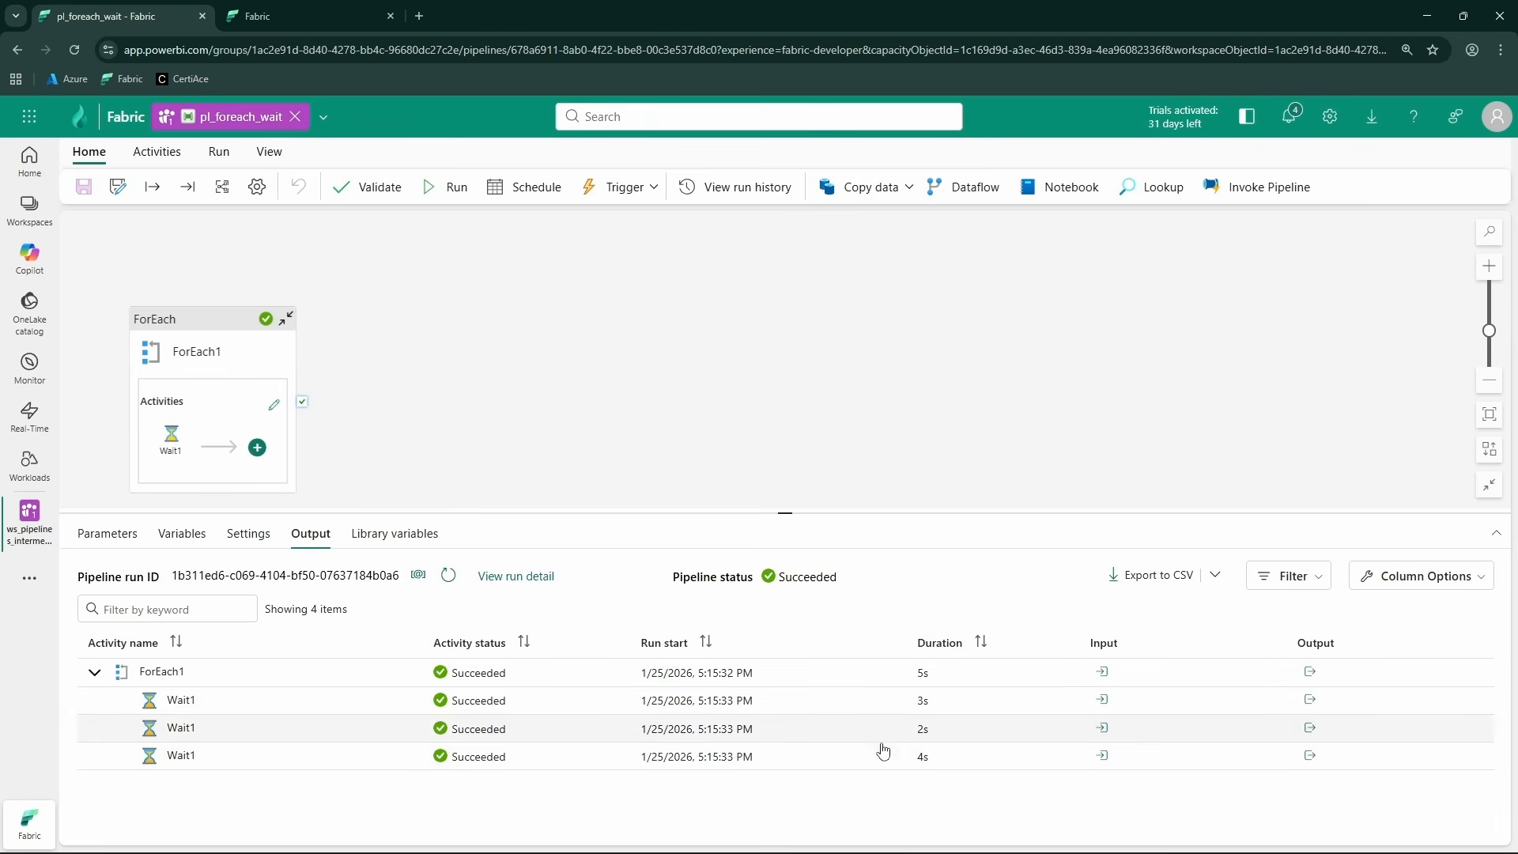
# - Examine the waitTimeInSeconds input of each of the three Wait1 iterations in the run output
pyautogui.click(1104, 701)
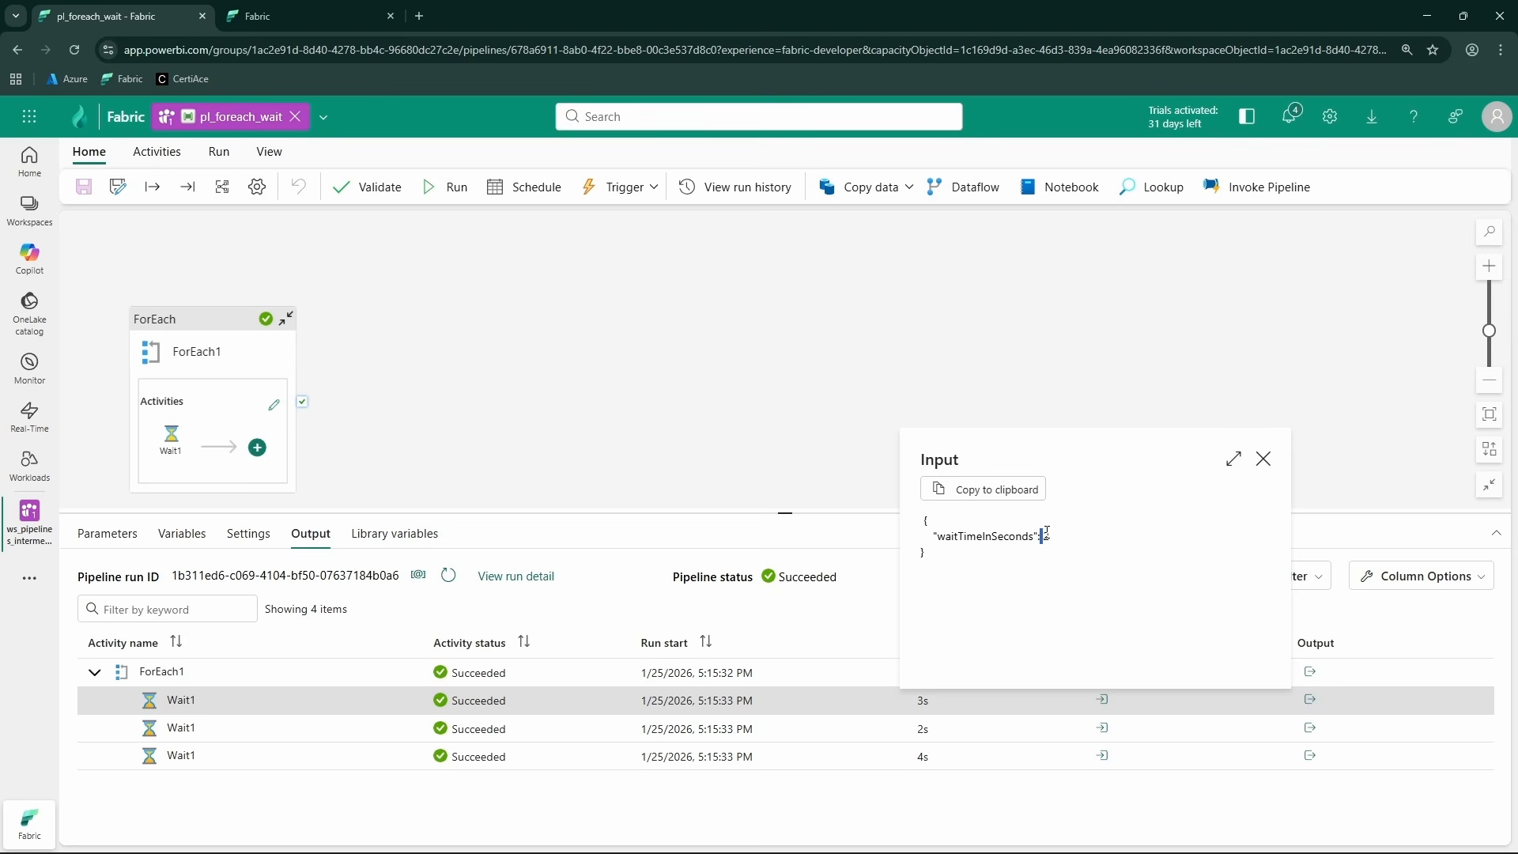
pyautogui.moveTo(1058, 541); pyautogui.dragTo(988, 537)
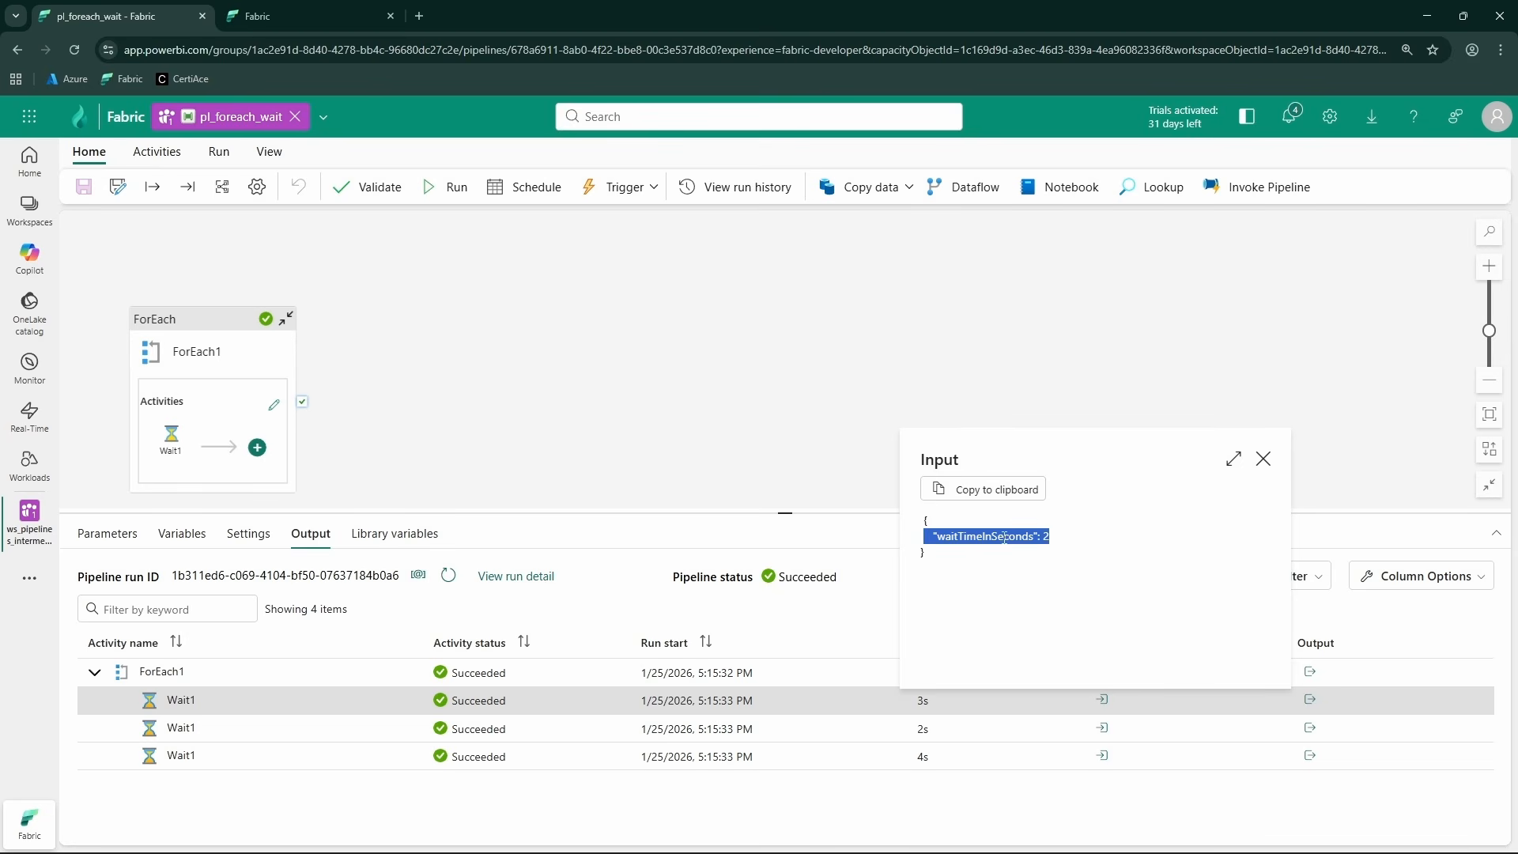
pyautogui.click(1263, 458)
pyautogui.click(1101, 727)
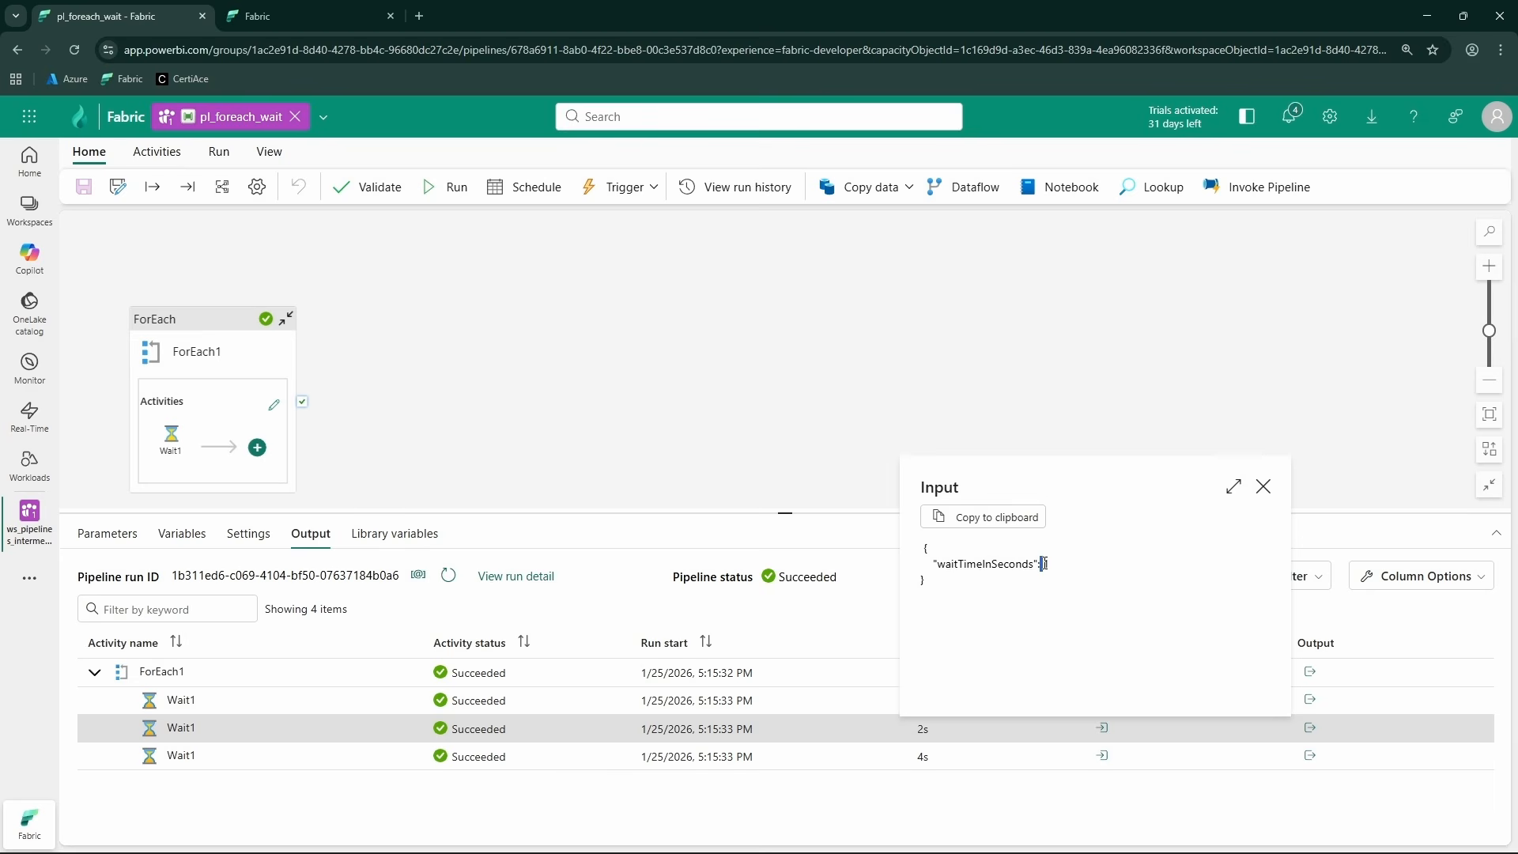
pyautogui.click(1107, 566)
pyautogui.click(1265, 488)
pyautogui.click(1102, 755)
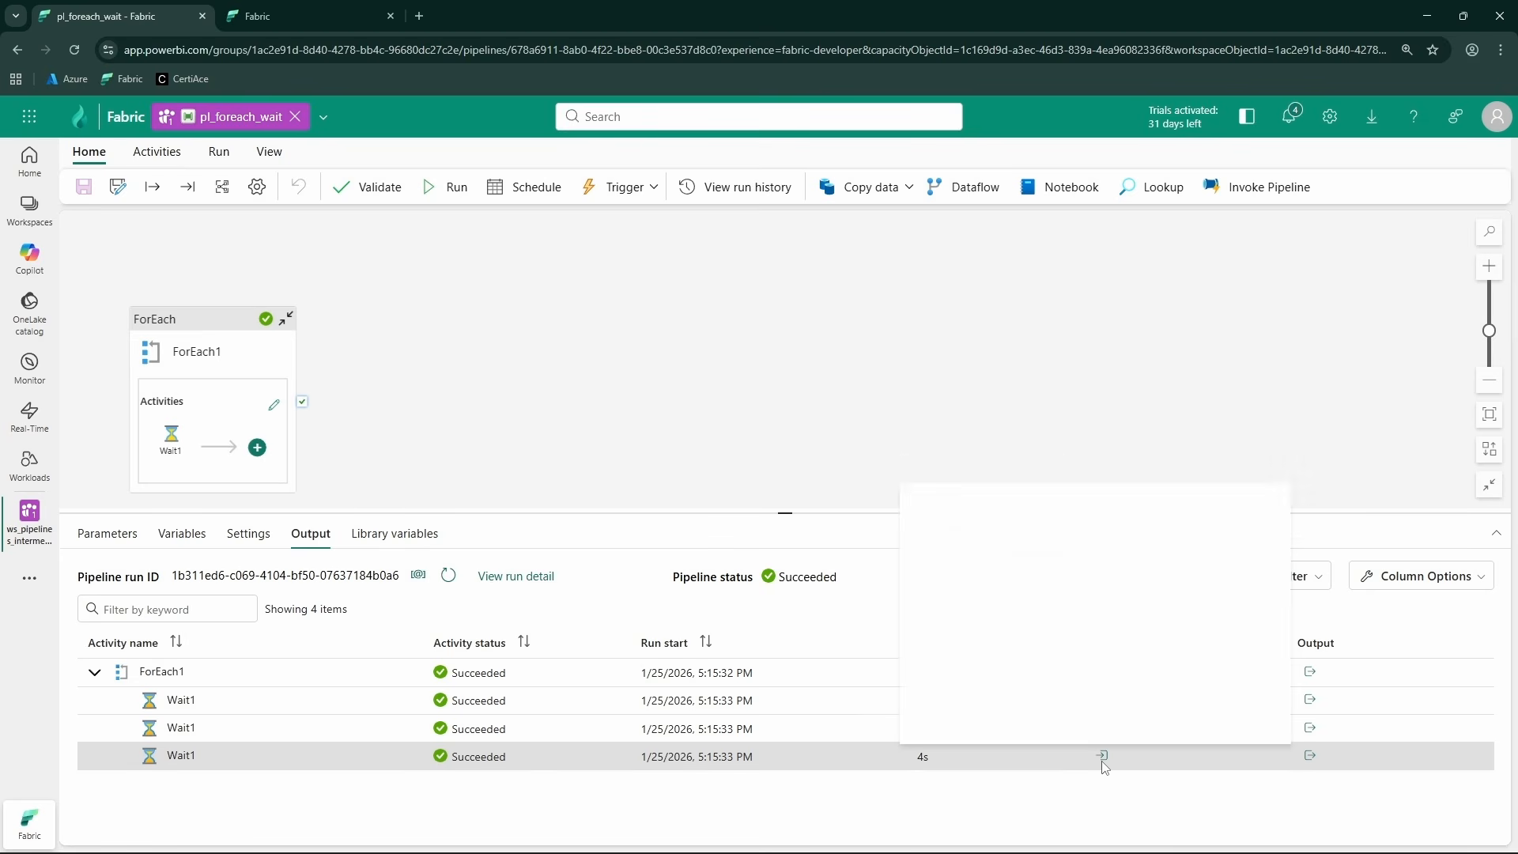
pyautogui.moveTo(1067, 600); pyautogui.dragTo(926, 586)
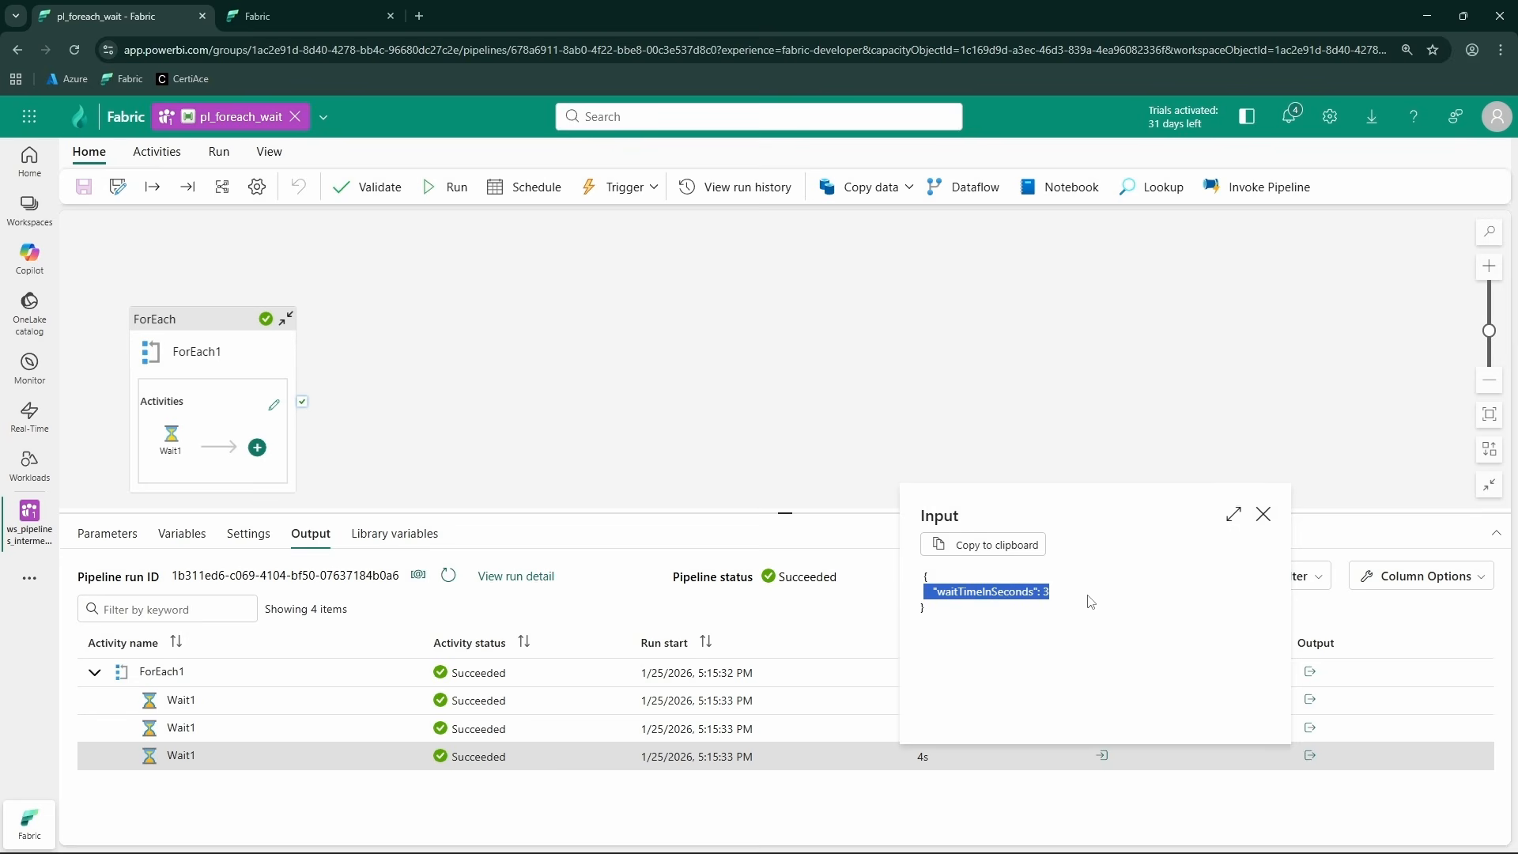
pyautogui.click(1059, 599)
pyautogui.doubleClick(1060, 599)
pyautogui.click(1115, 583)
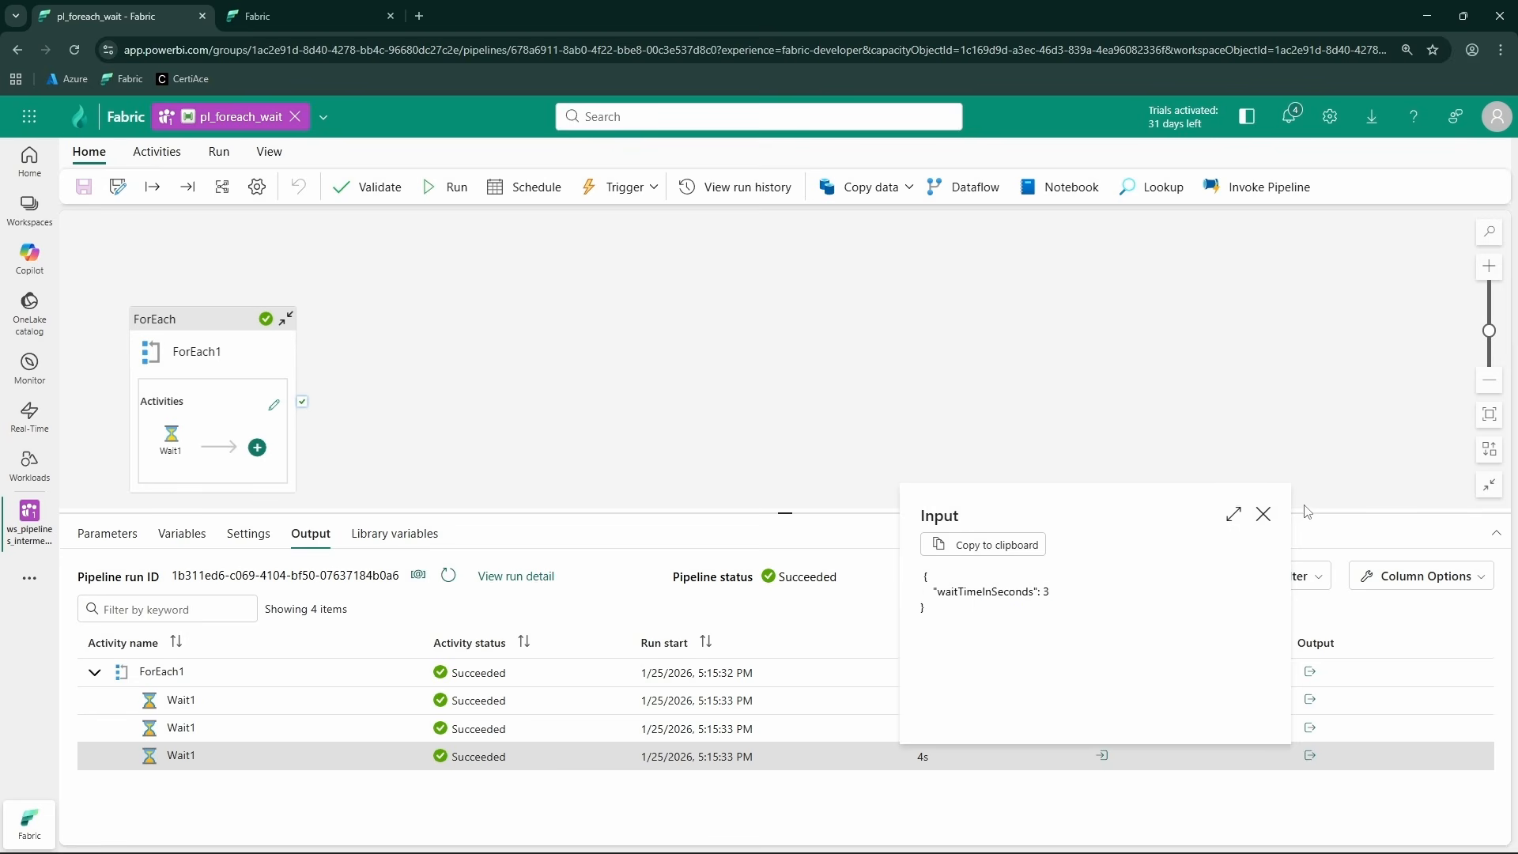
pyautogui.click(1263, 514)
# - Review the loop settings of ForEach1 and the parameters of the pl_foreach_wait pipeline
pyautogui.click(152, 484)
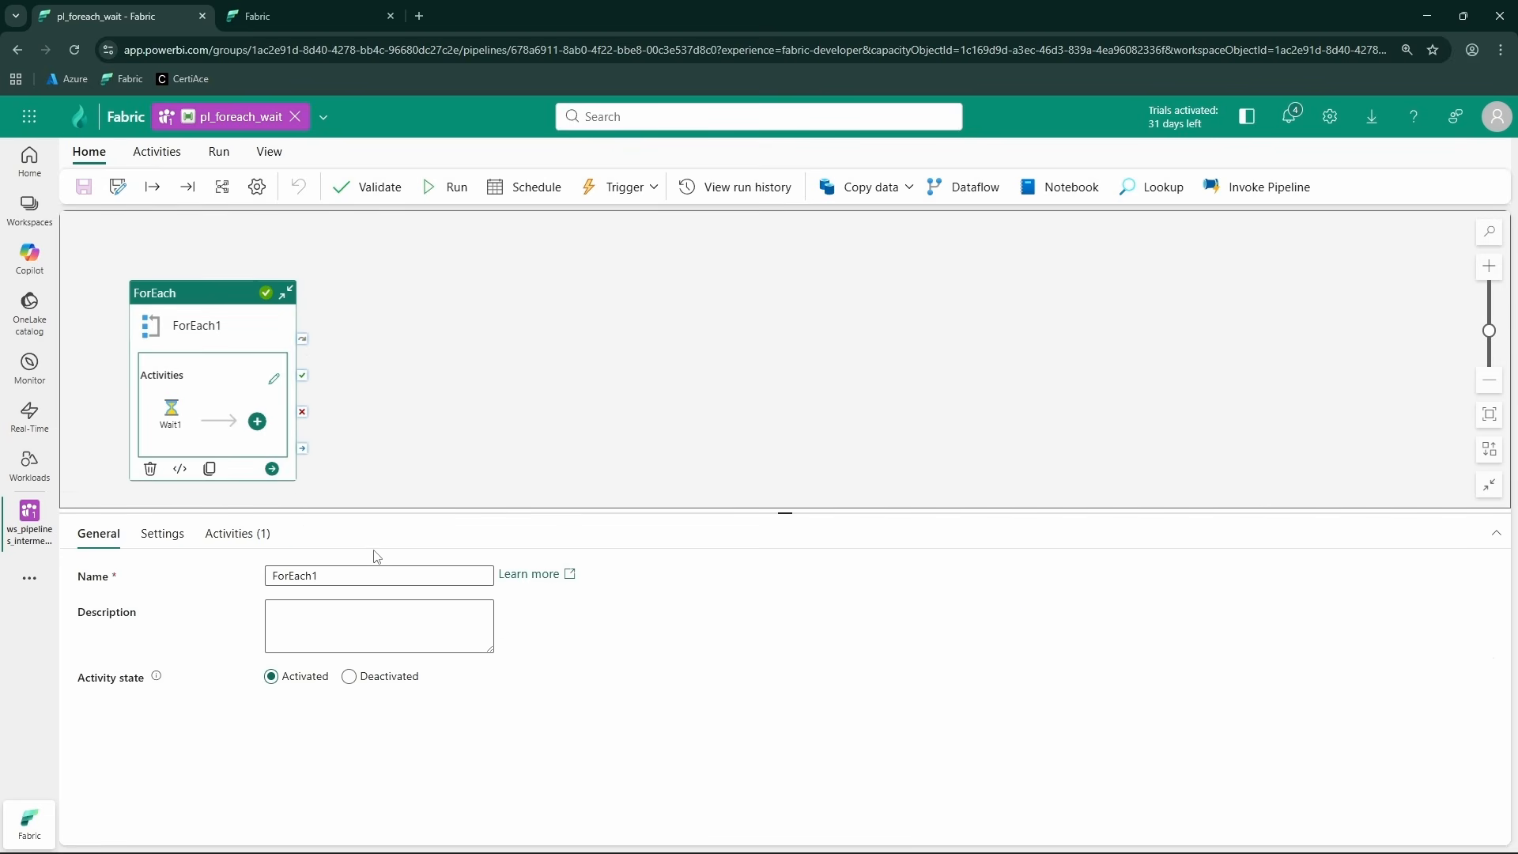
pyautogui.click(161, 534)
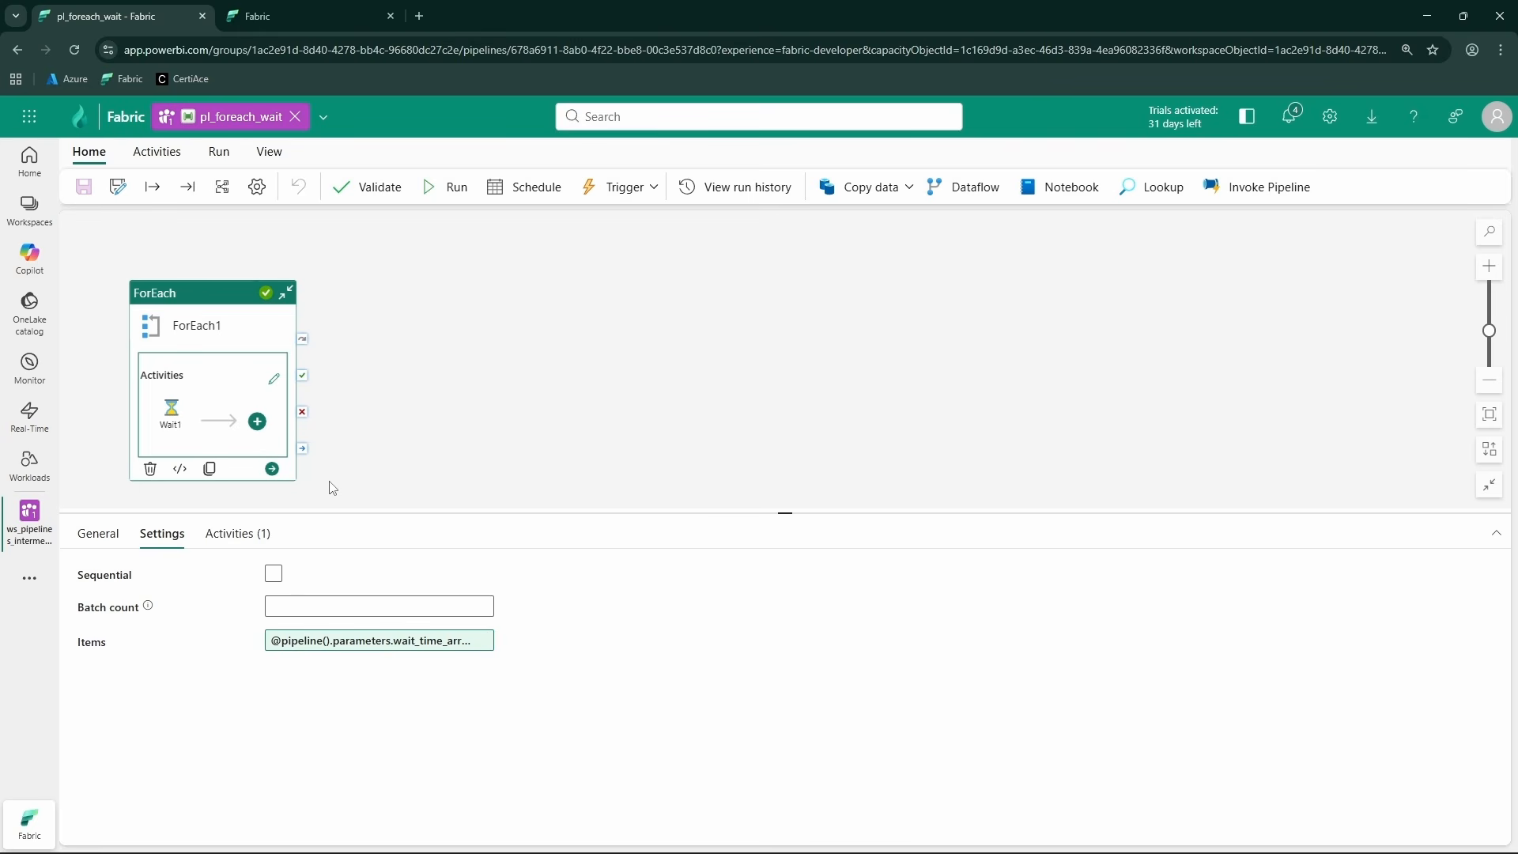
pyautogui.click(499, 456)
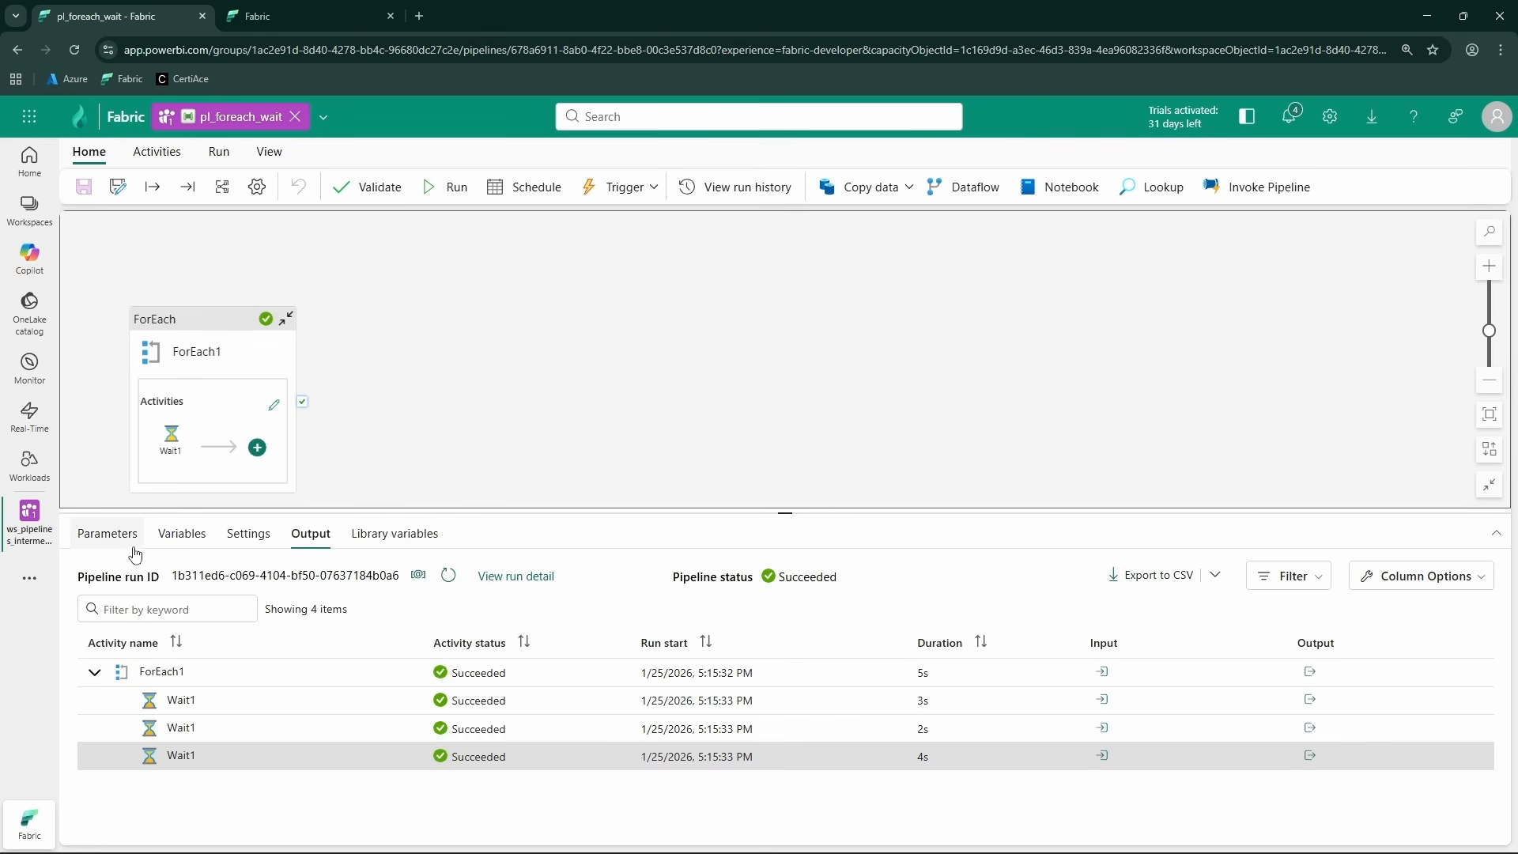
pyautogui.click(109, 534)
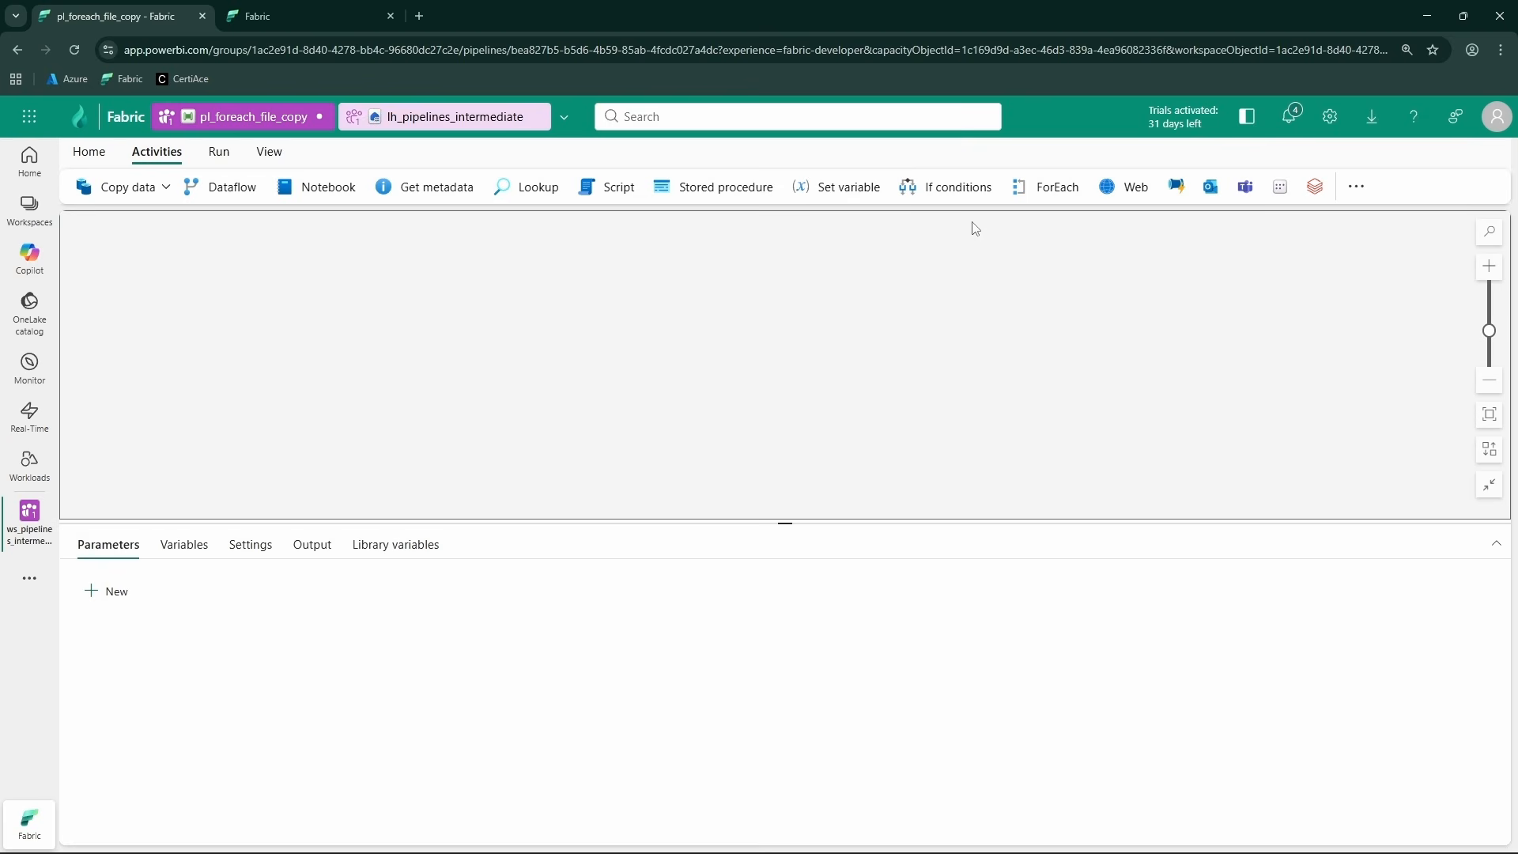
# - Add a ForEach activity to the pl_foreach_file_copy pipeline and position it on the canvas
pyautogui.click(1045, 187)
pyautogui.moveTo(243, 395); pyautogui.dragTo(382, 396)
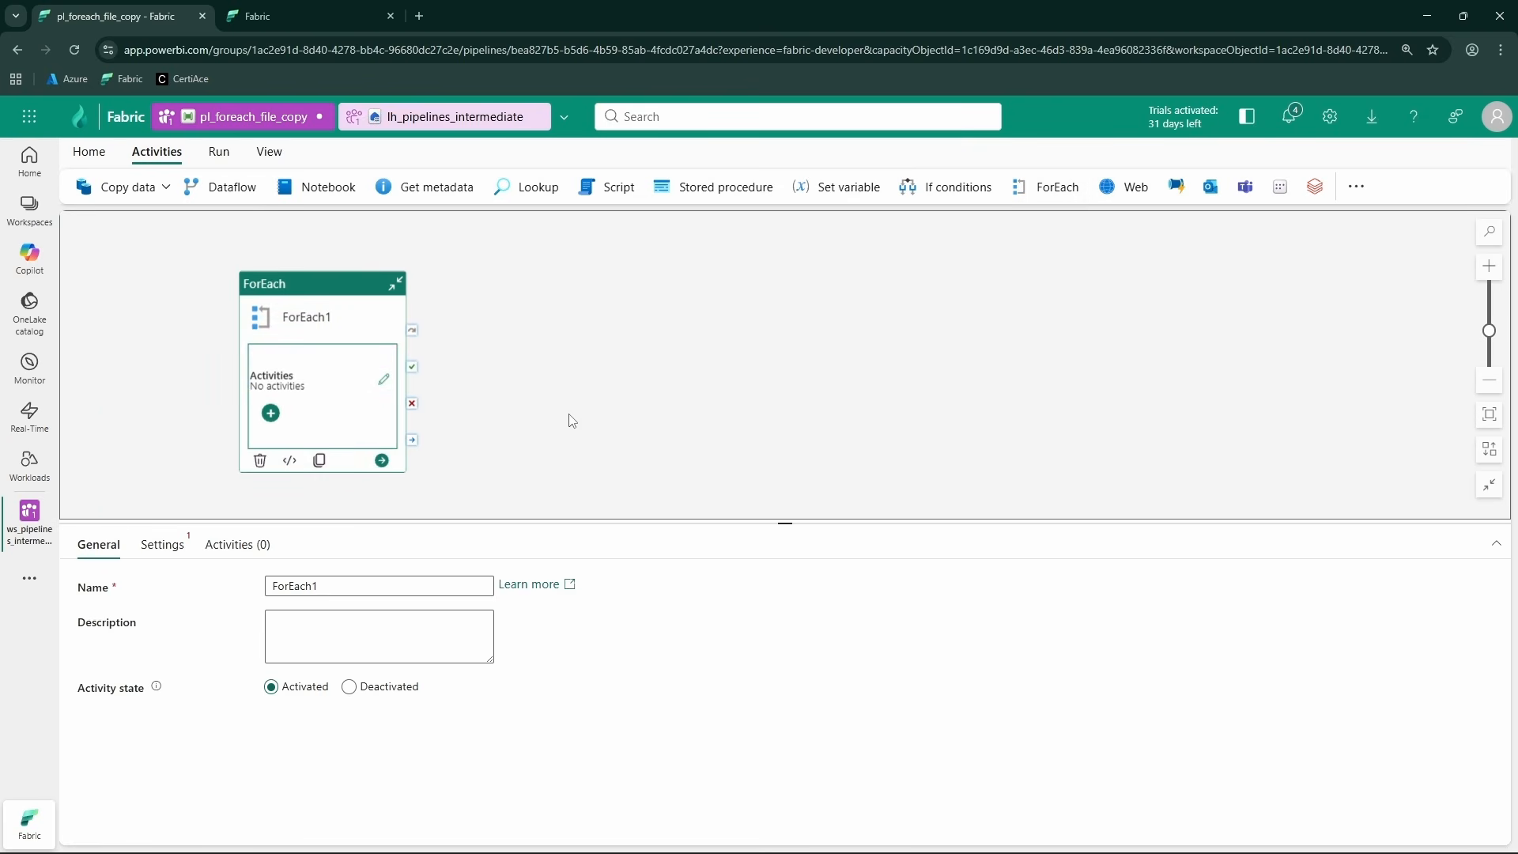
pyautogui.click(572, 456)
# - Preview animals_file.csv and movies_file.csv in the foreach_demo_source folder of the lh_pipelines_intermediate lakehouse
pyautogui.click(442, 118)
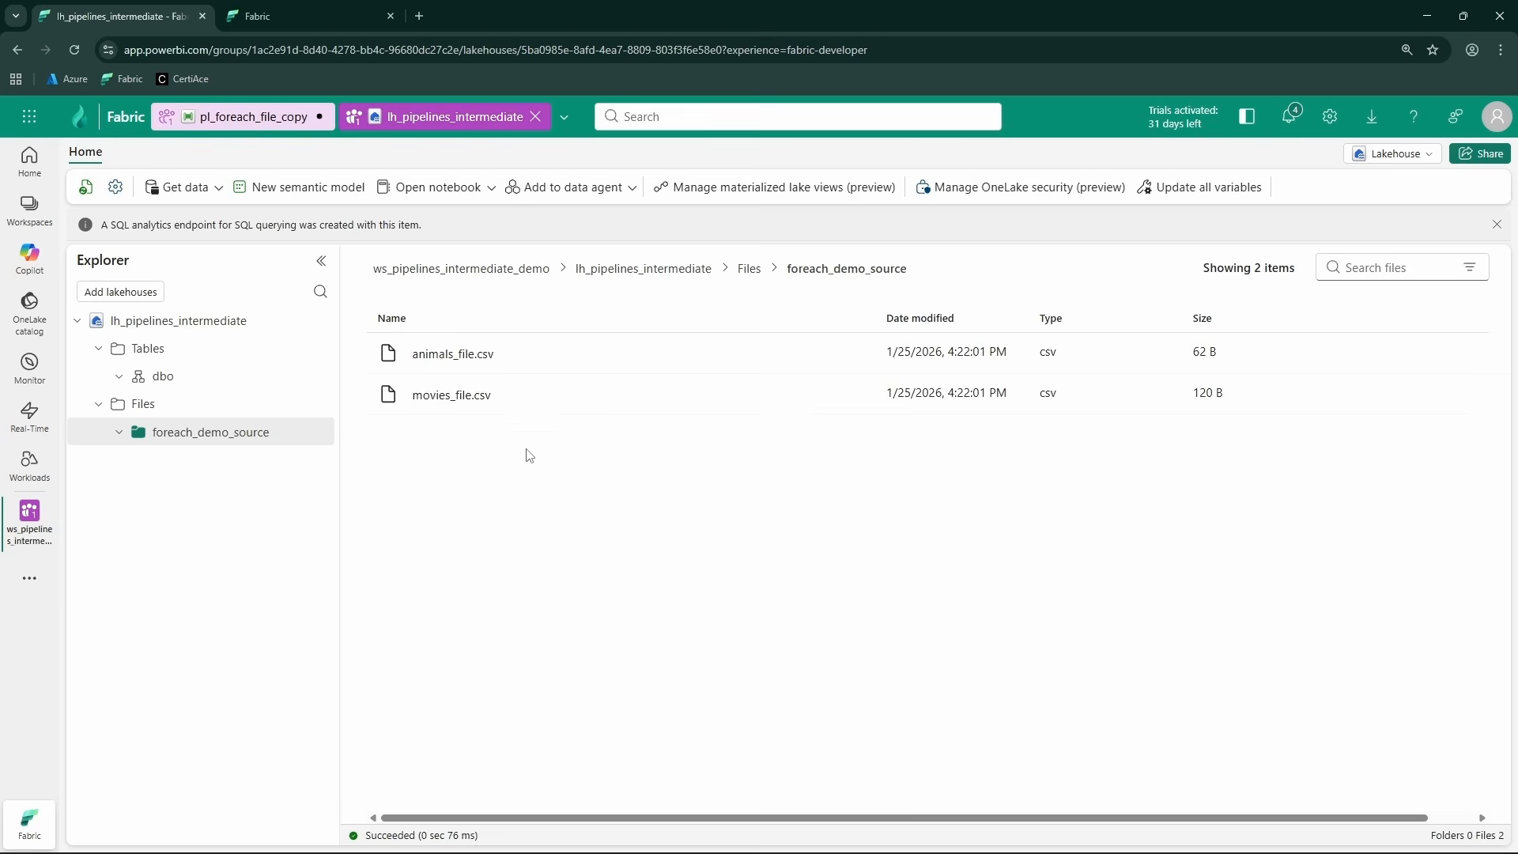
pyautogui.click(462, 354)
pyautogui.click(837, 270)
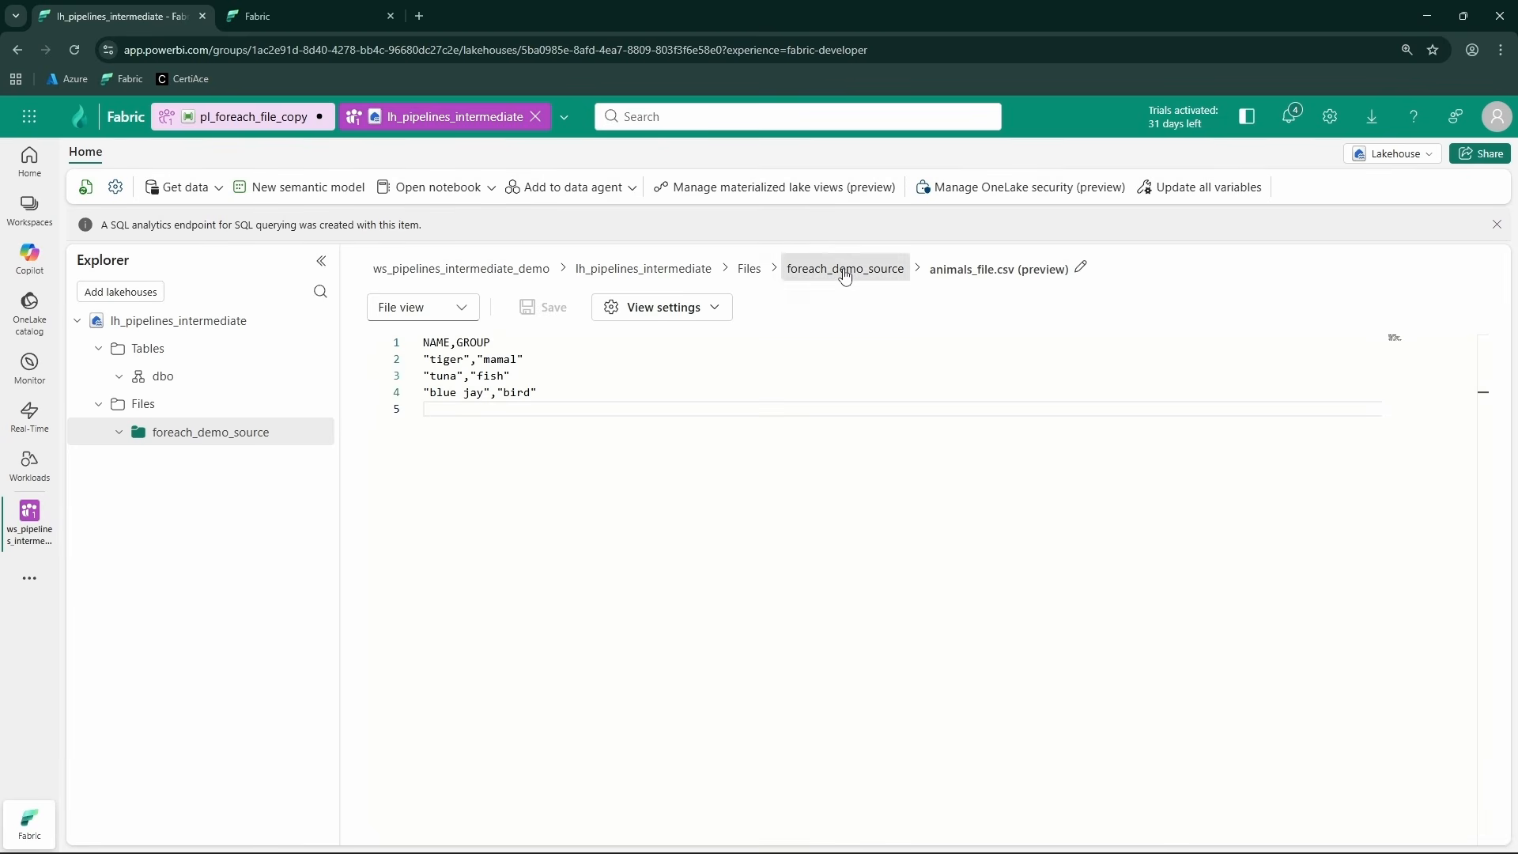
pyautogui.click(463, 392)
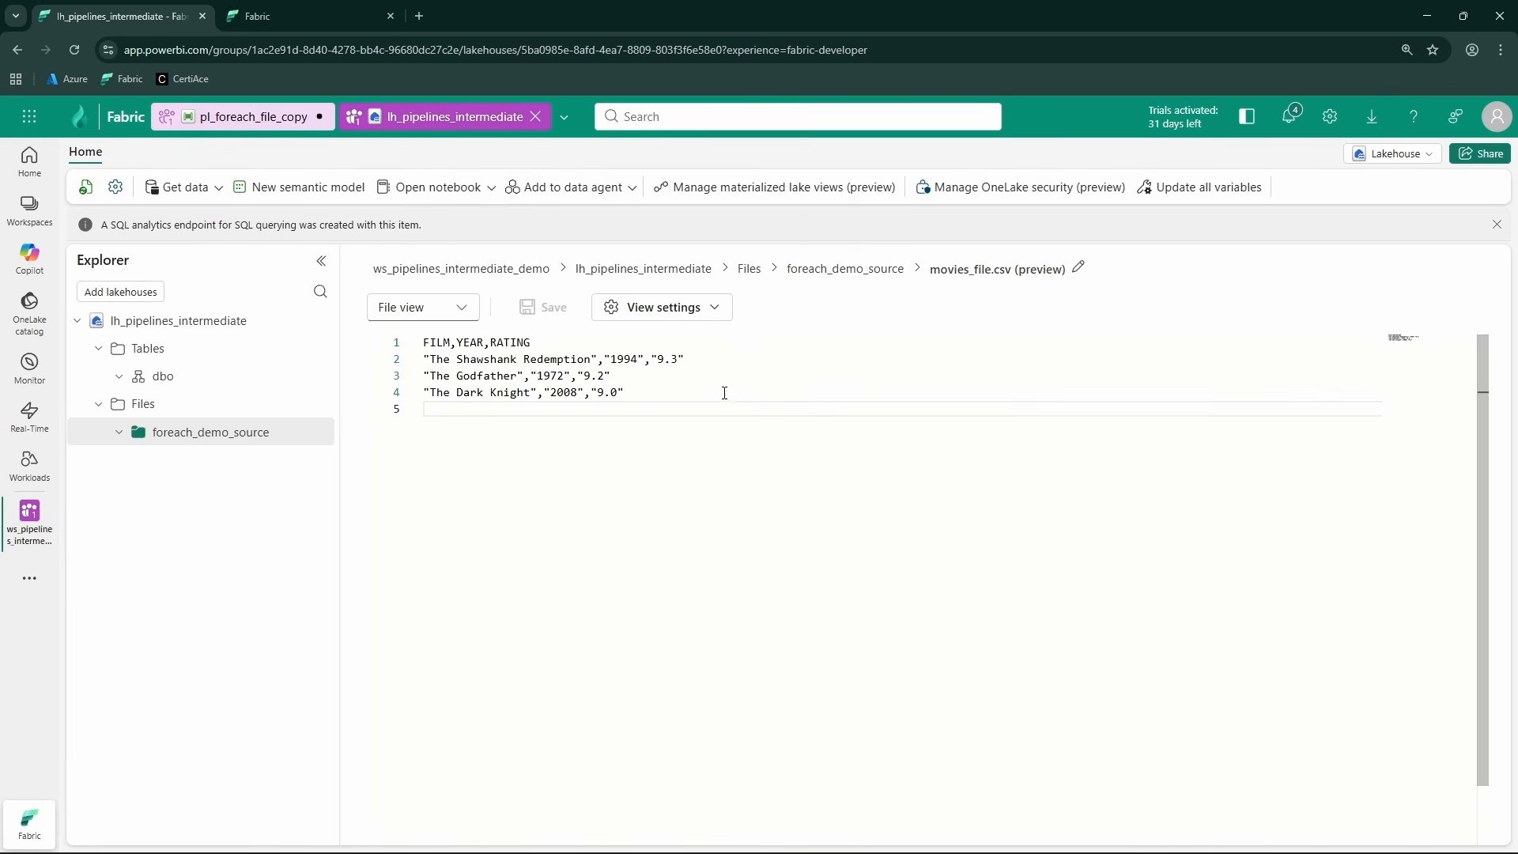
pyautogui.click(865, 268)
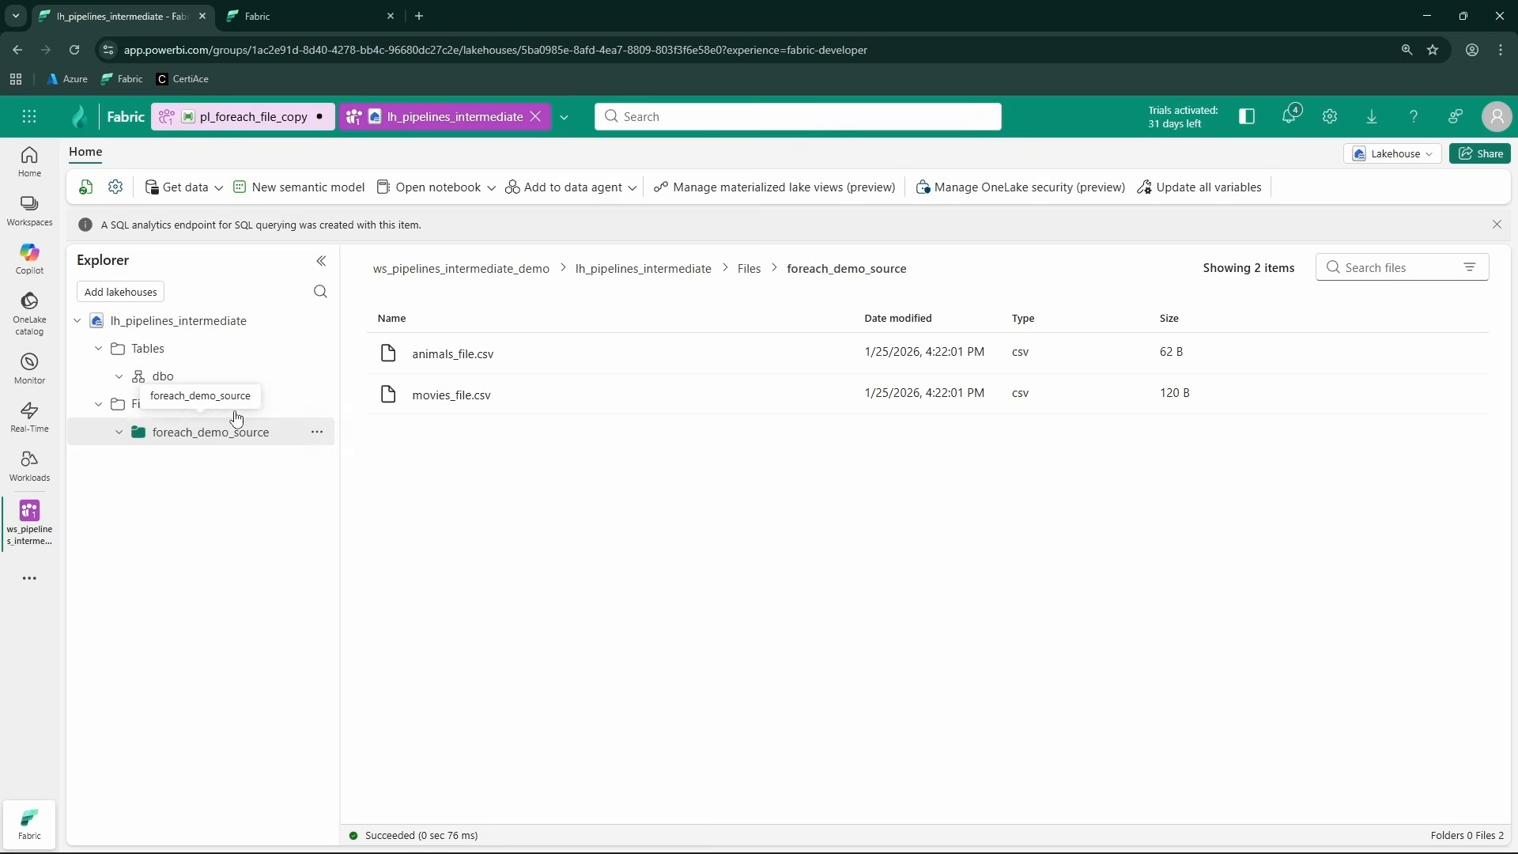
# - Switch to Notepad++ and examine the animals and movies objects of the array in file_array.json
pyautogui.hotkey('alt', 'Tab')
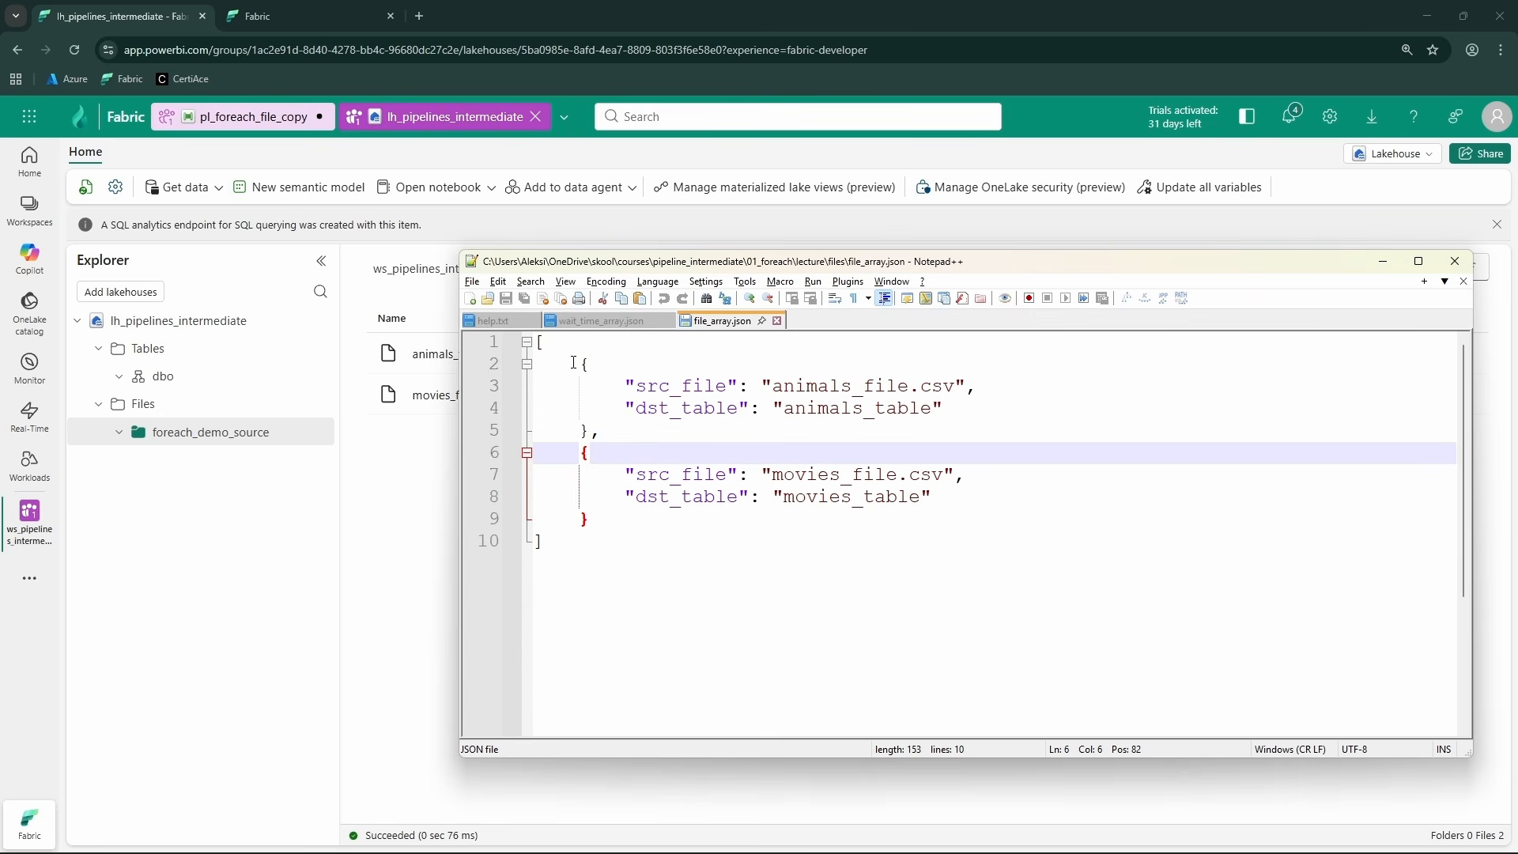
pyautogui.moveTo(566, 353); pyautogui.dragTo(673, 451)
pyautogui.moveTo(575, 453); pyautogui.dragTo(765, 520)
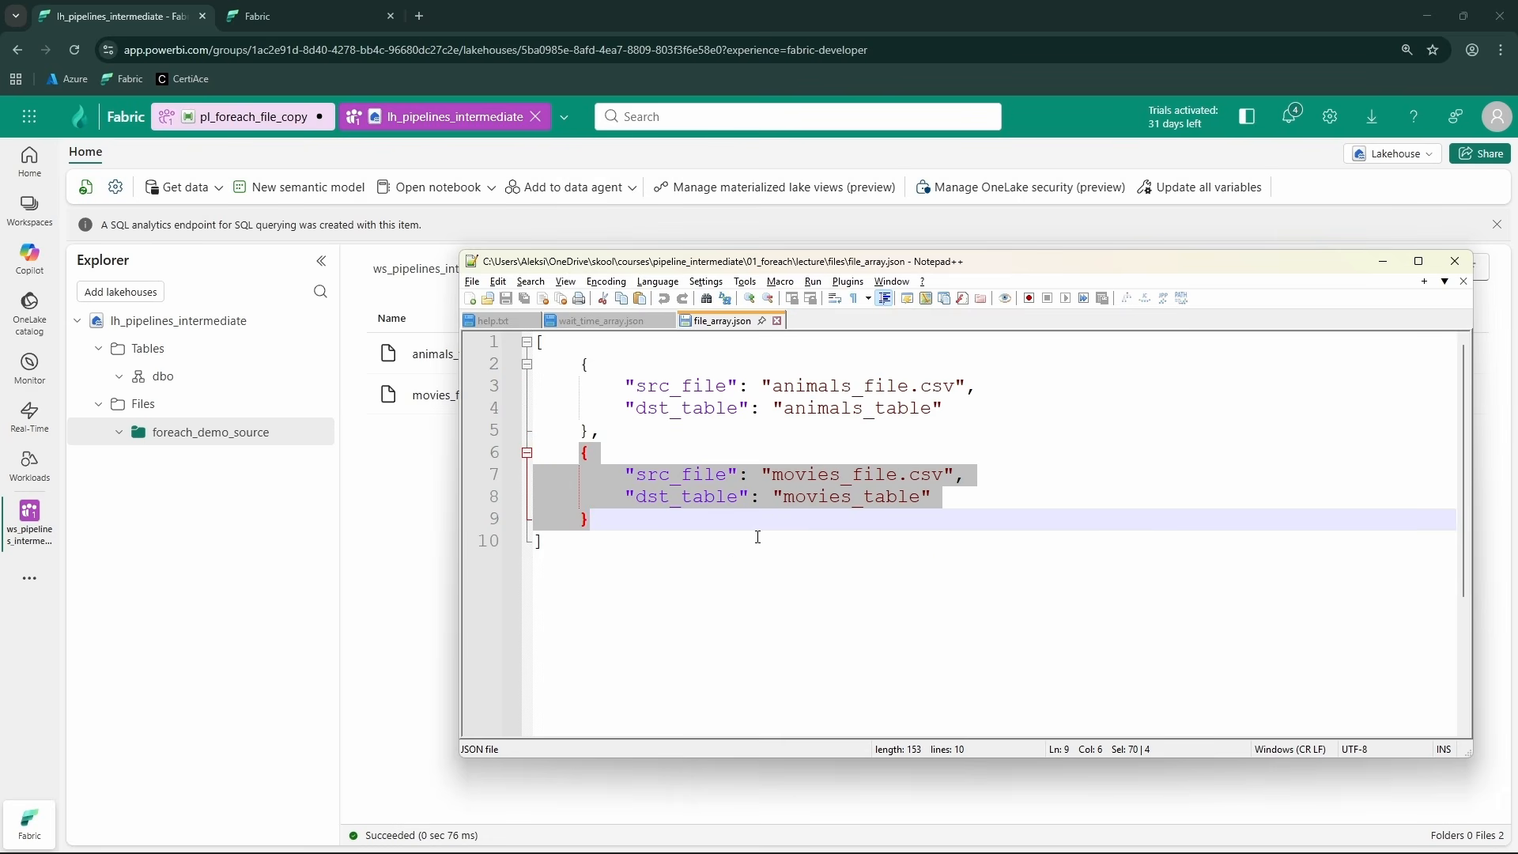
# - Examine the src_file and dst_table keys of both objects in the file_array.json array
pyautogui.click(758, 536)
pyautogui.moveTo(652, 269); pyautogui.dragTo(768, 273)
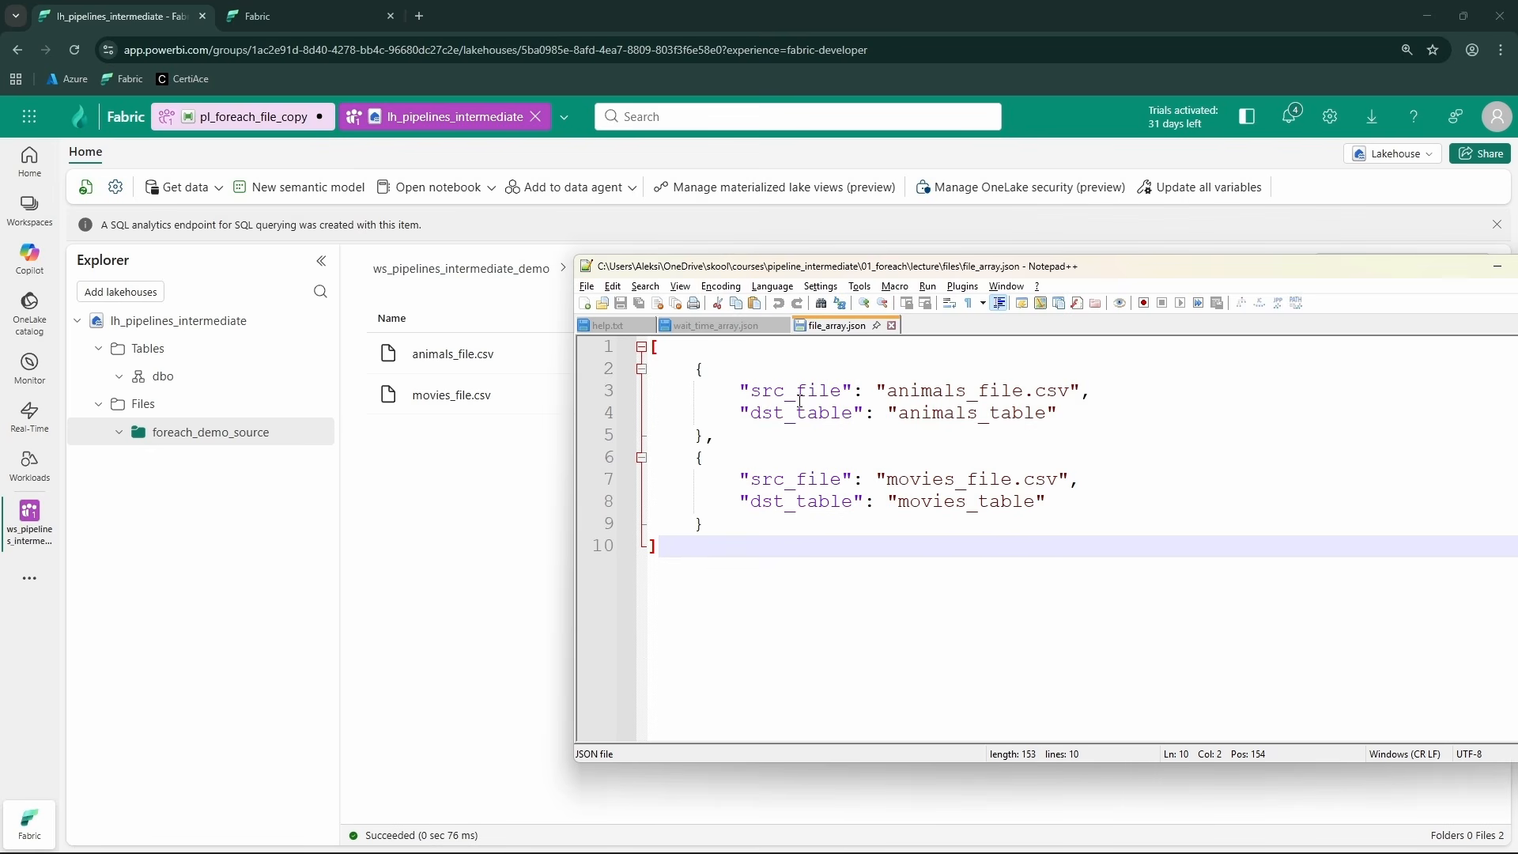
pyautogui.moveTo(722, 466); pyautogui.dragTo(783, 532)
pyautogui.click(783, 545)
pyautogui.doubleClick(822, 390)
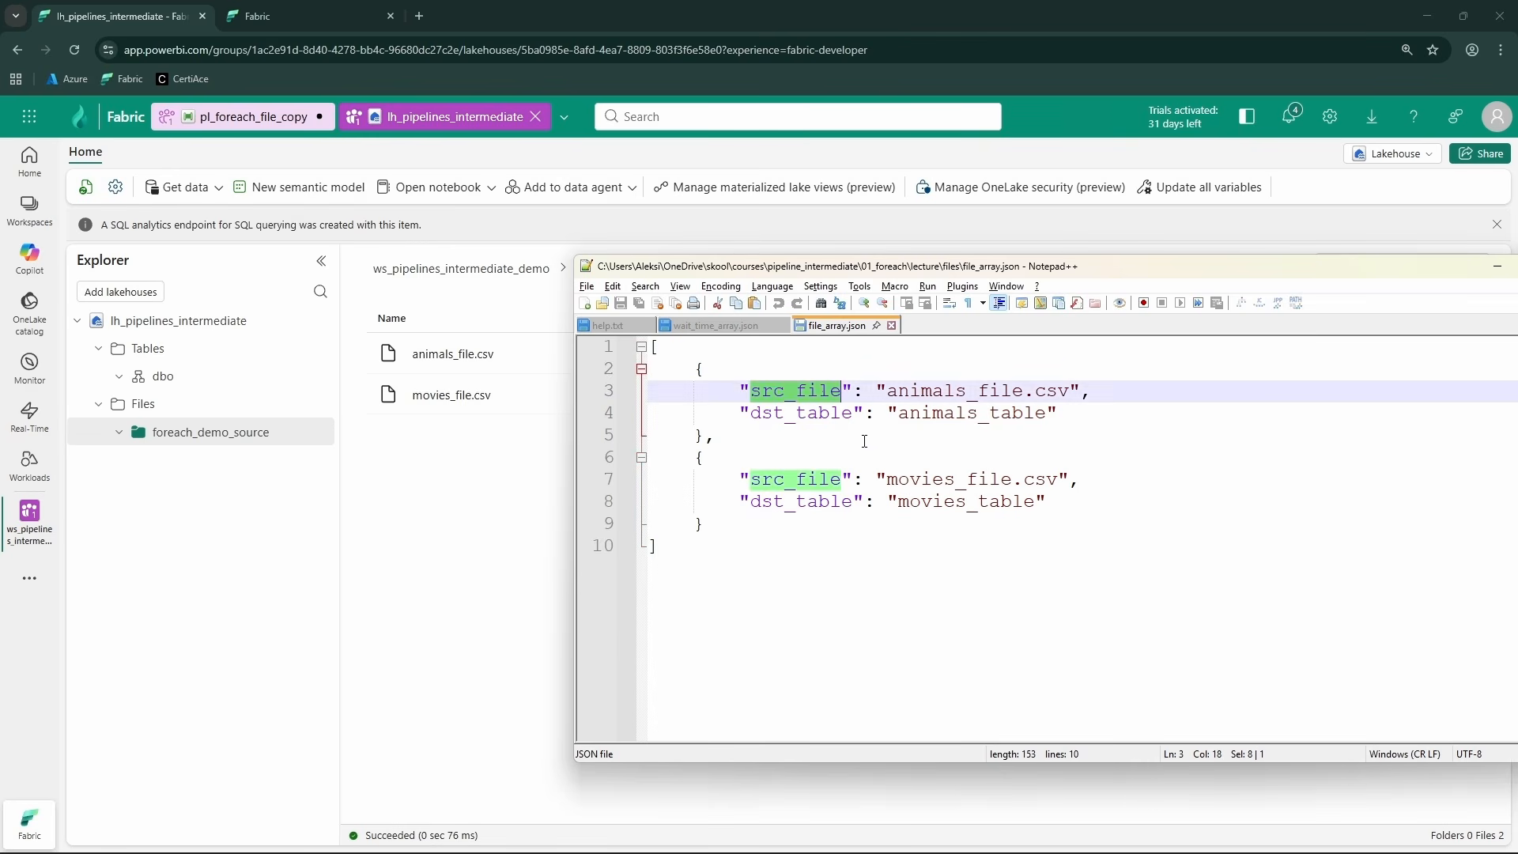
pyautogui.doubleClick(826, 412)
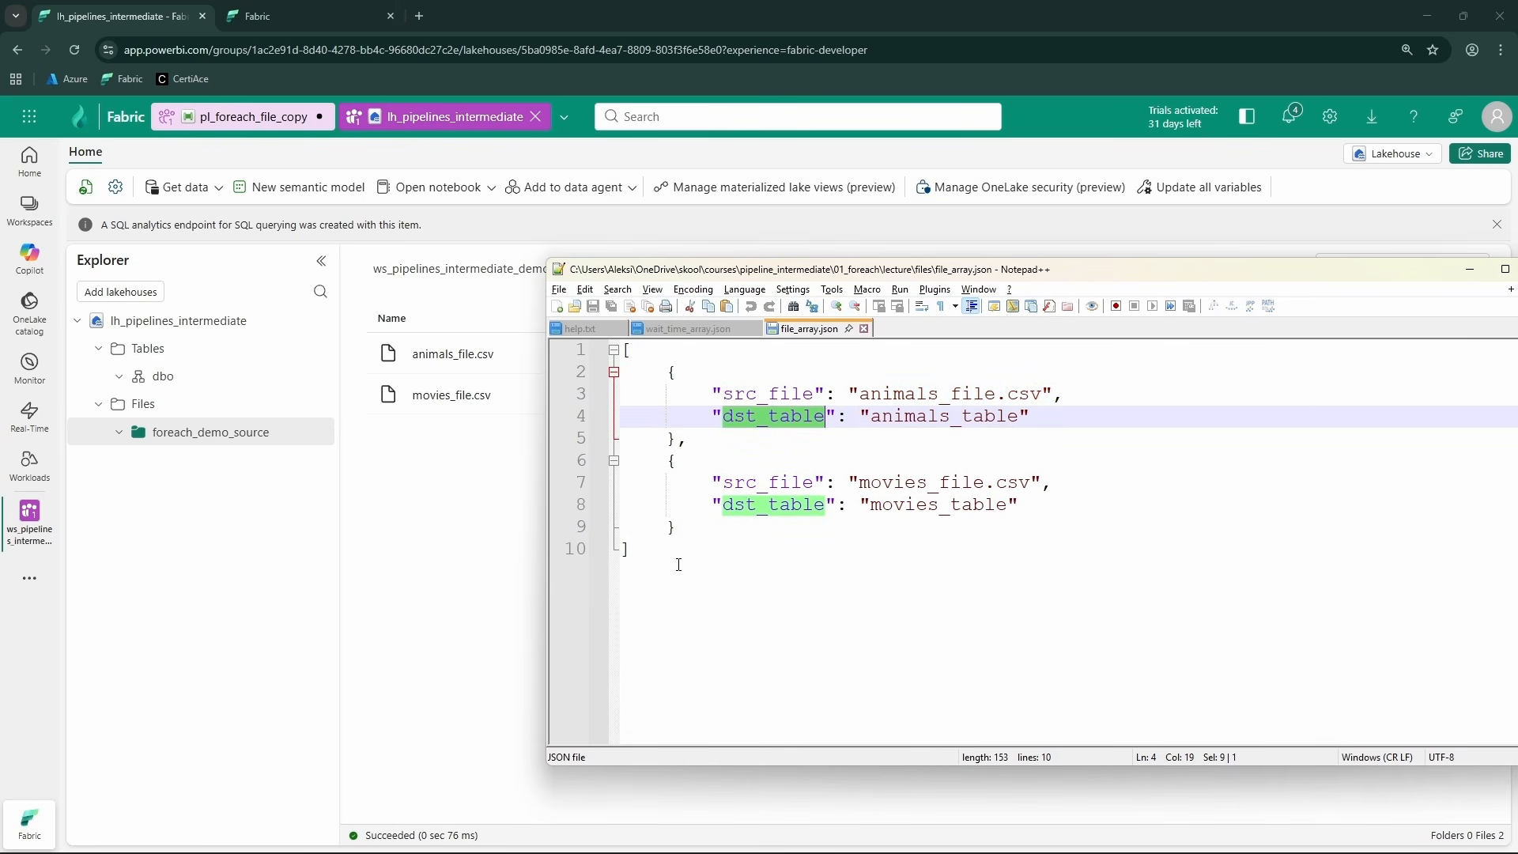
pyautogui.moveTo(678, 564); pyautogui.dragTo(606, 349)
pyautogui.click(725, 551)
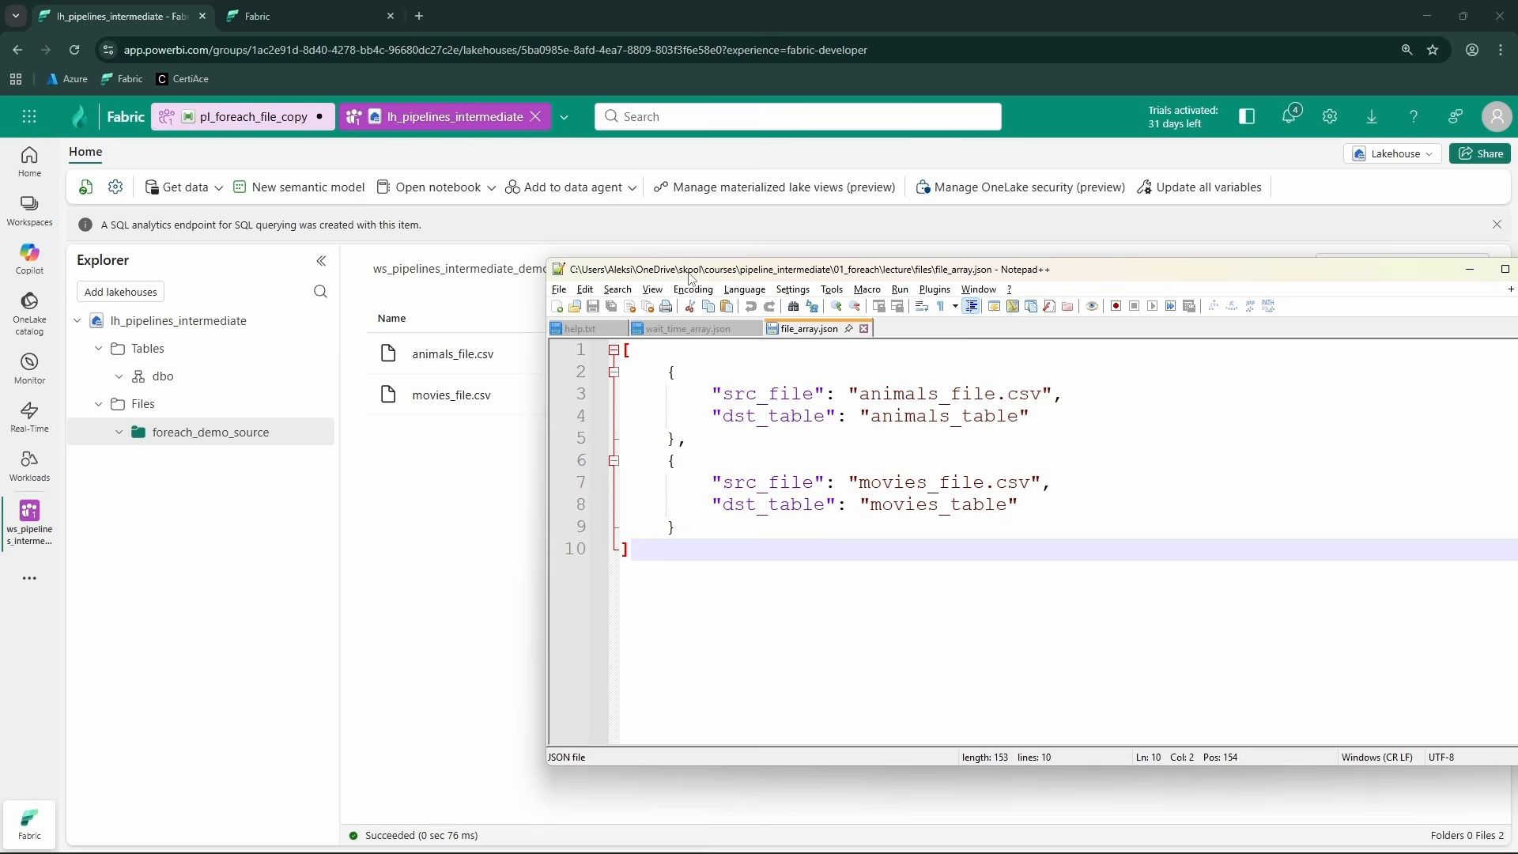
# - Switch back to Fabric and add a Copy data activity inside ForEach1 in the pl_foreach_file_copy pipeline
pyautogui.hotkey('alt', 'Tab')
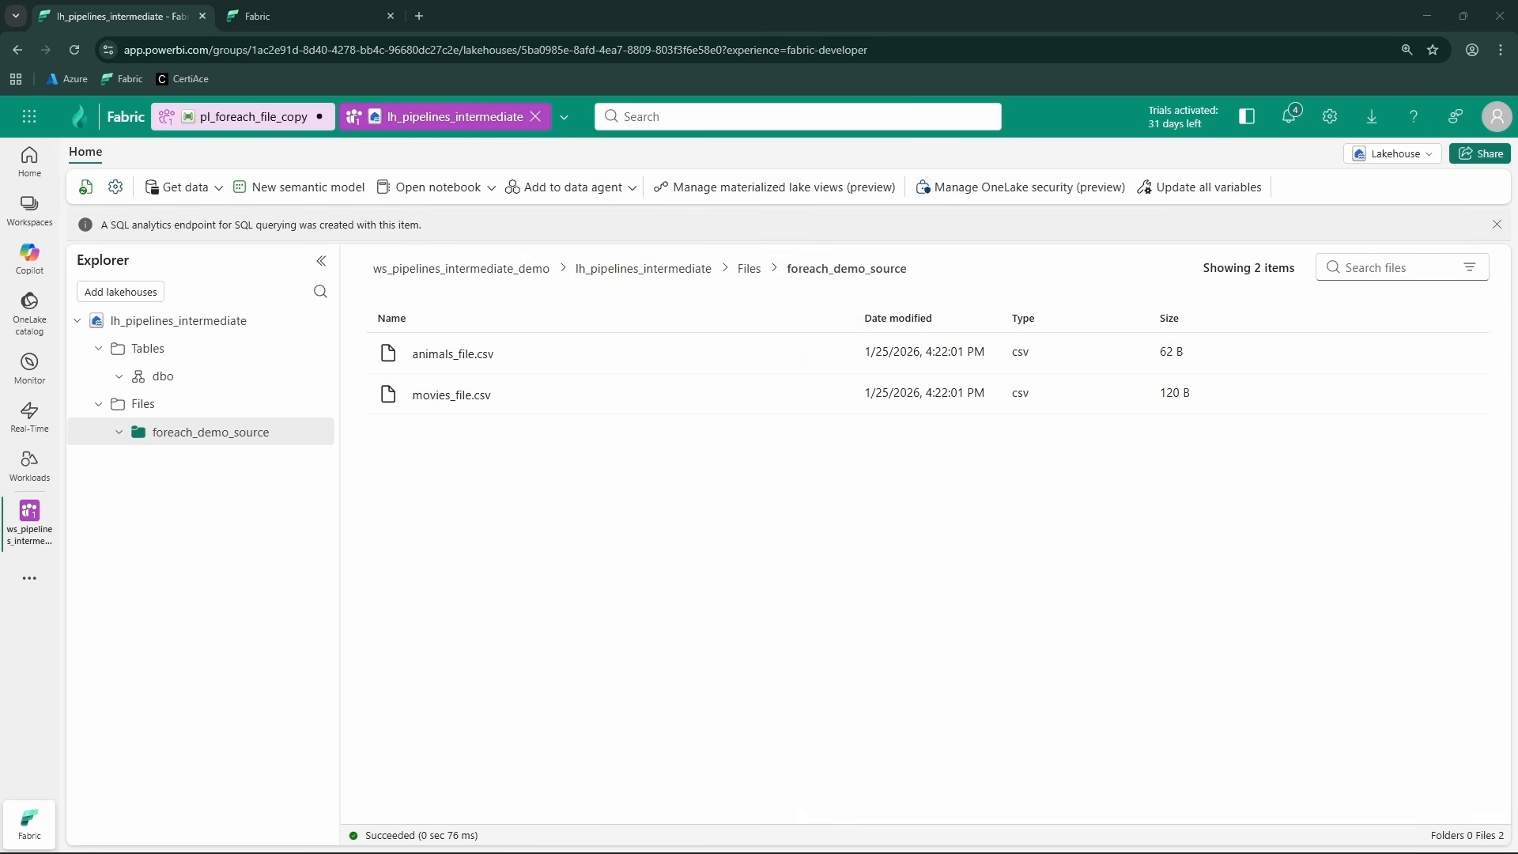
pyautogui.click(252, 117)
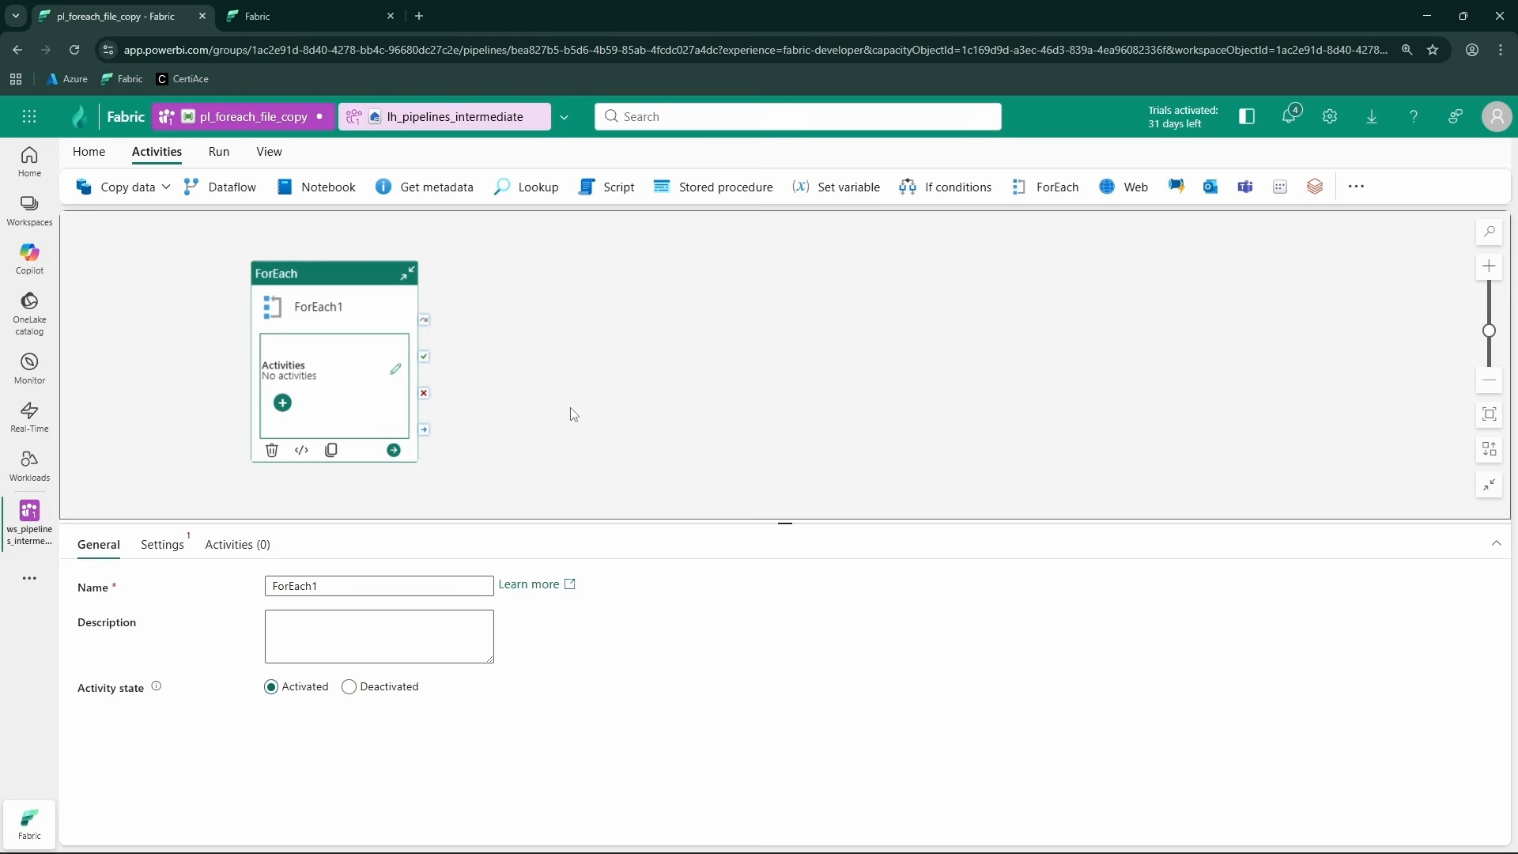
pyautogui.click(282, 403)
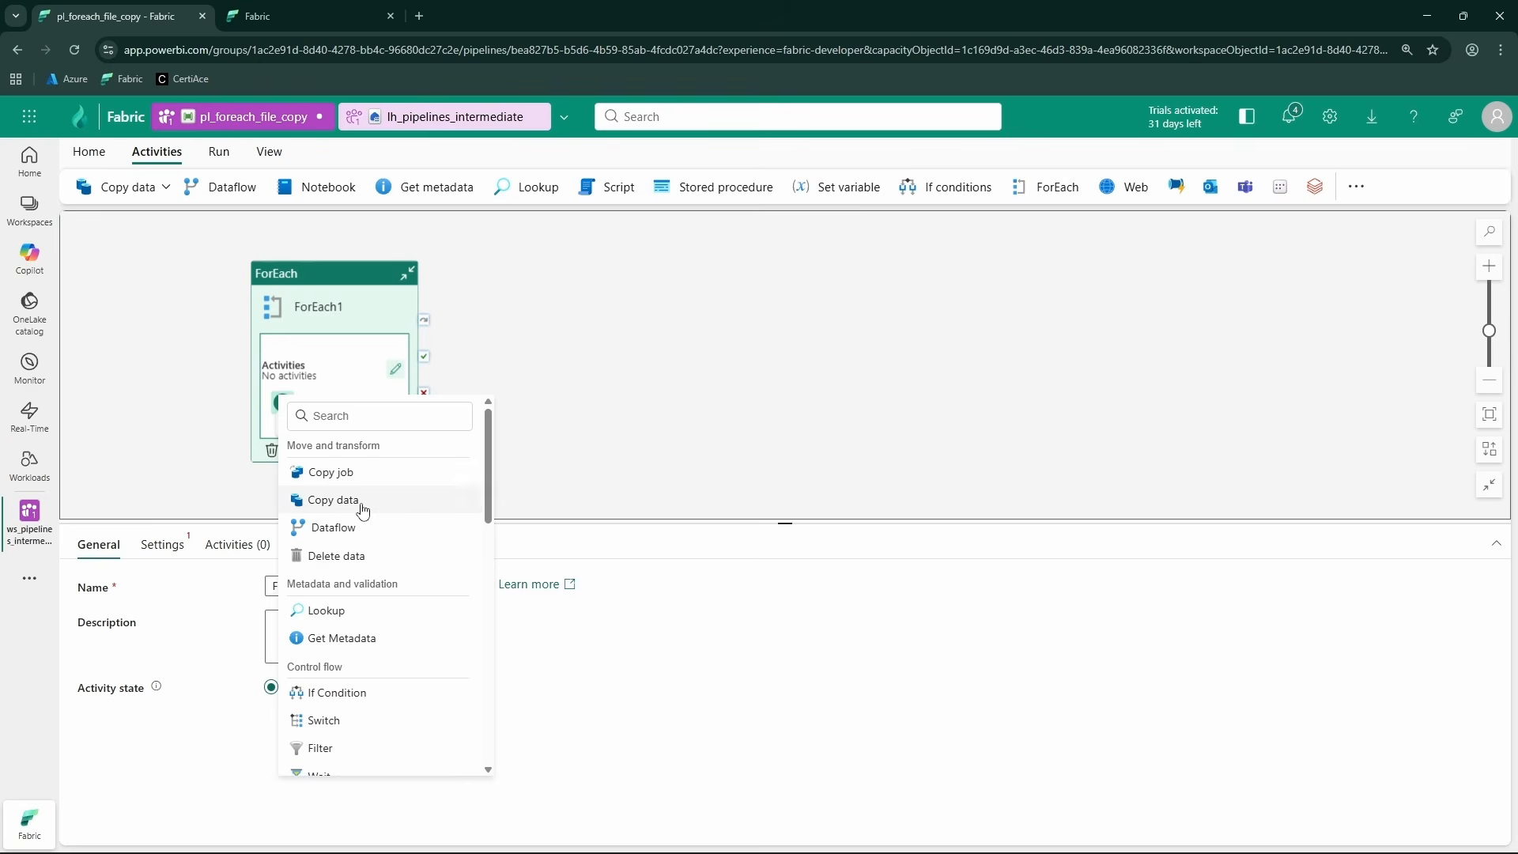
pyautogui.click(315, 499)
pyautogui.click(305, 410)
pyautogui.click(204, 418)
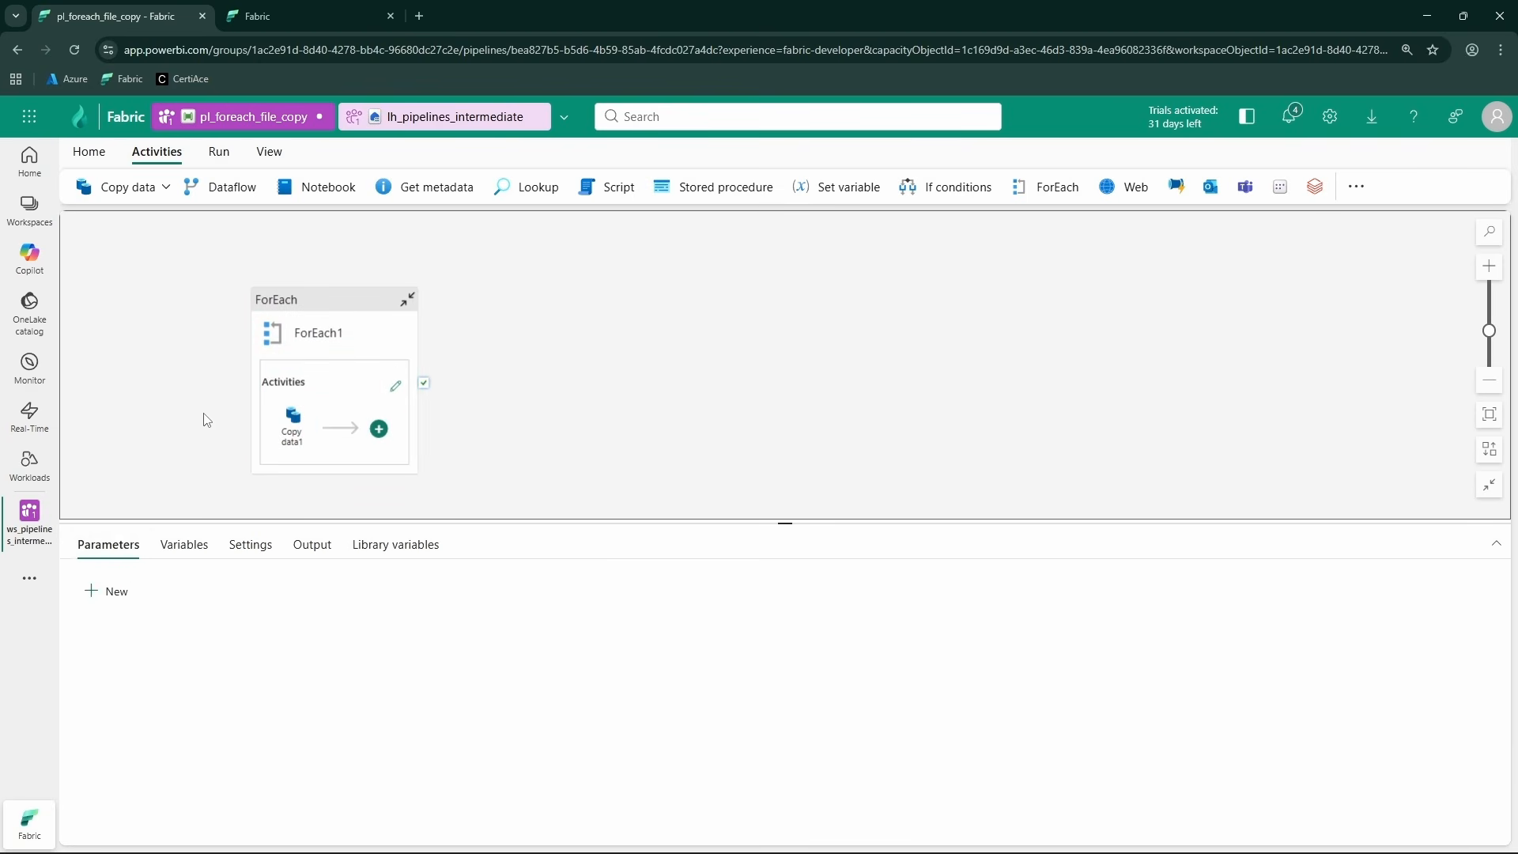
# - Add a pipeline parameter named file_array with the type Array
pyautogui.click(121, 595)
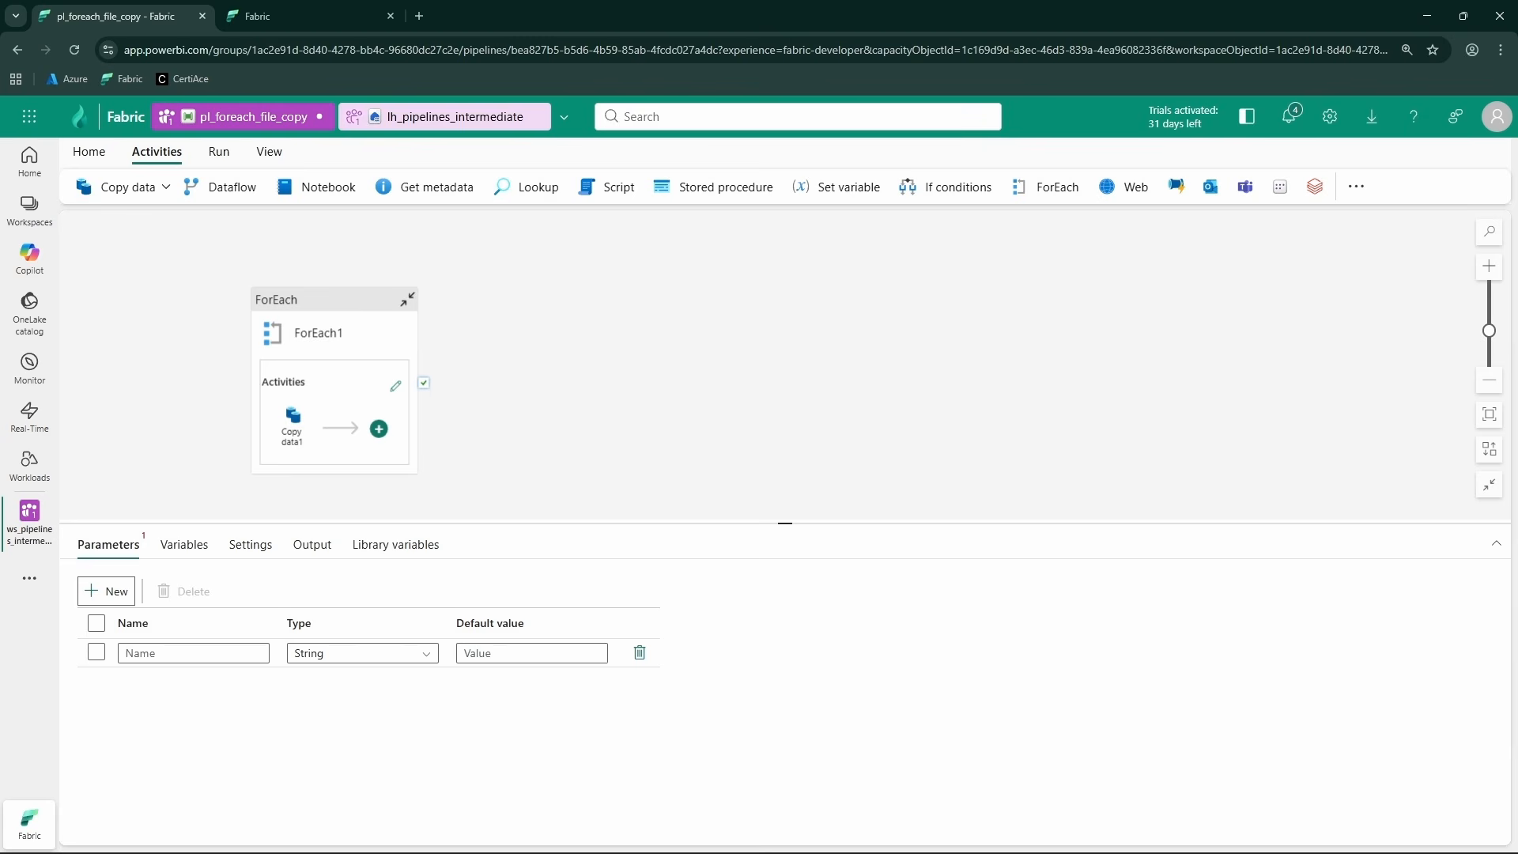
pyautogui.click(160, 650)
pyautogui.write('file_array')
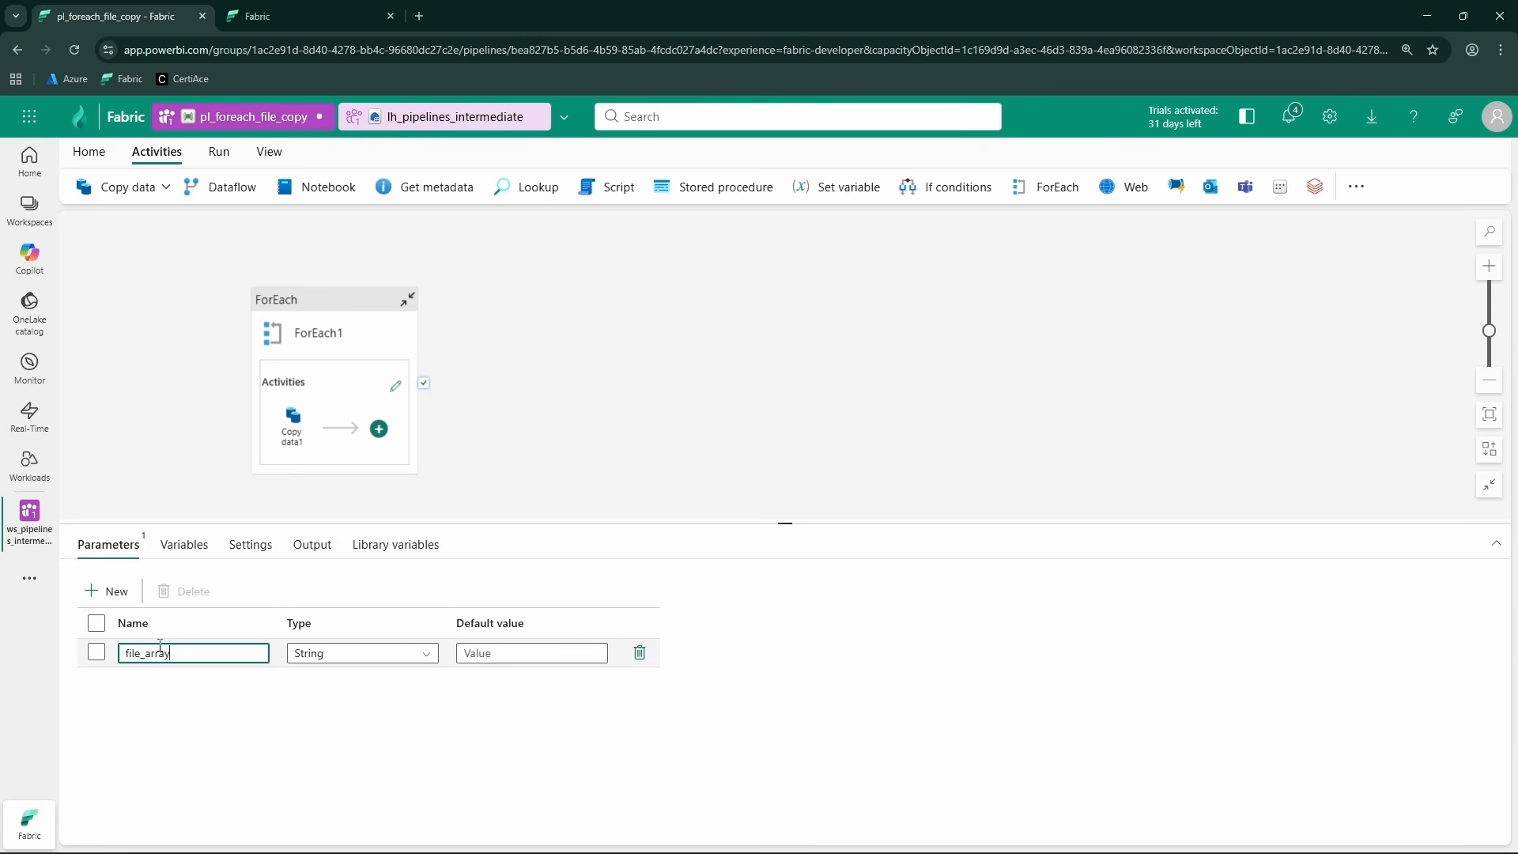
pyautogui.click(409, 656)
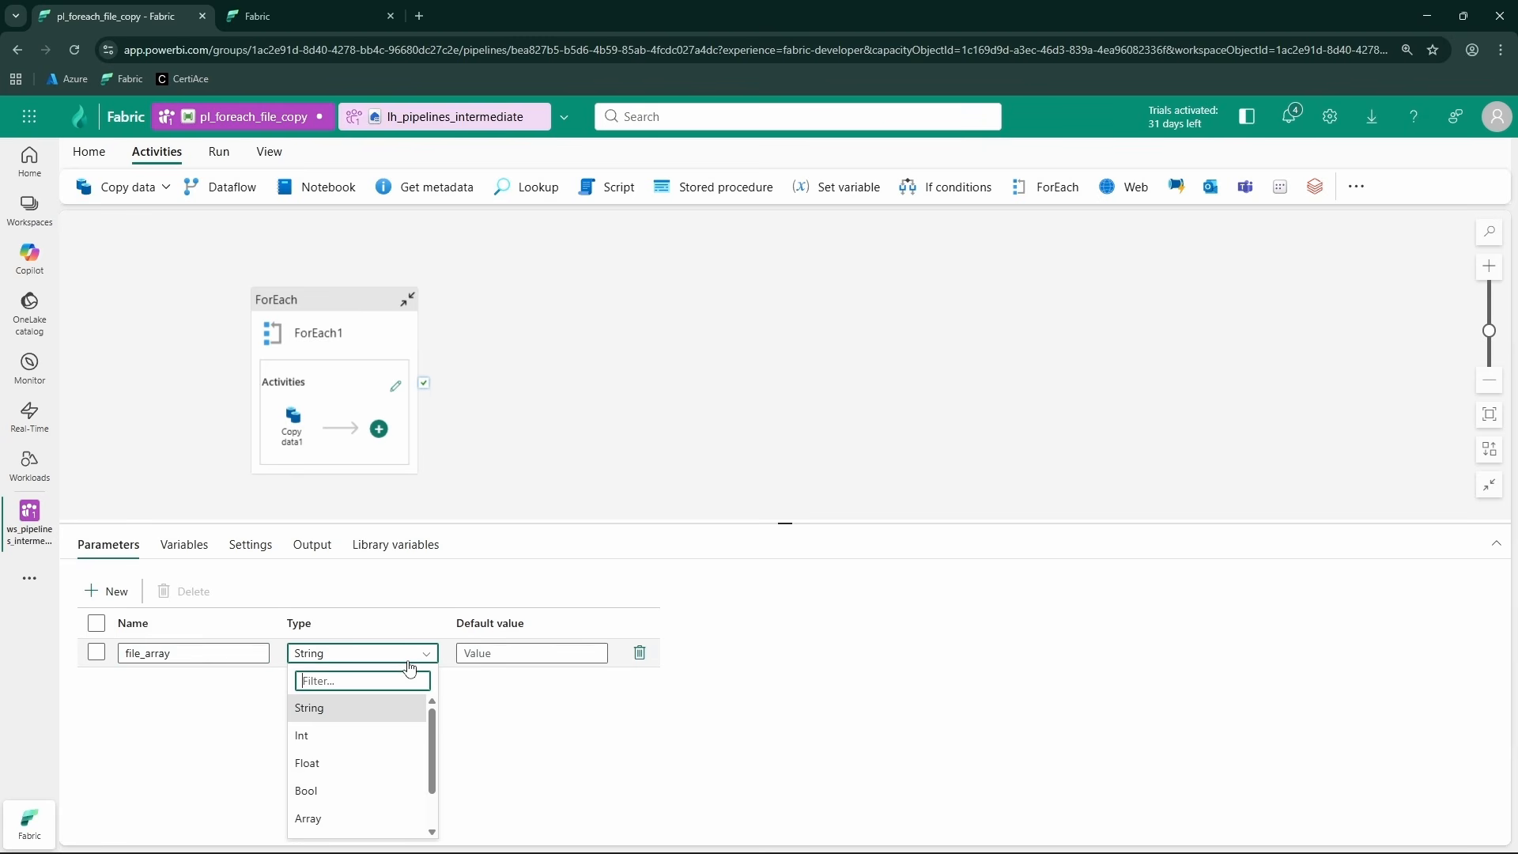
pyautogui.click(341, 822)
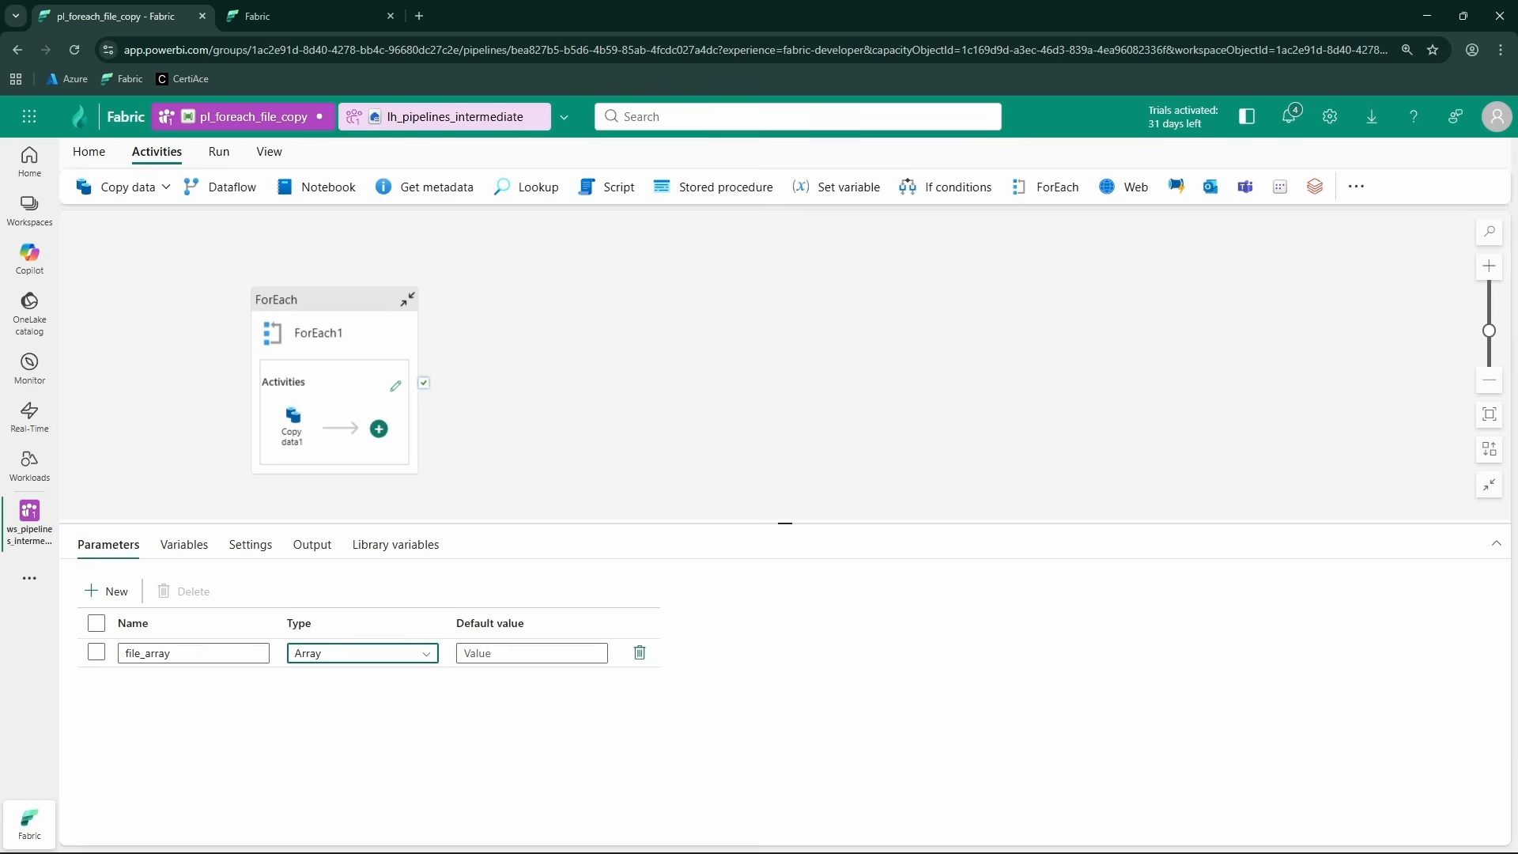
# - Copy the whole JSON array from file_array.json in Notepad++ into the default value of the file_array parameter in Fabric
pyautogui.hotkey('alt', 'Tab')
pyautogui.hotkey('ctrl', 'a')
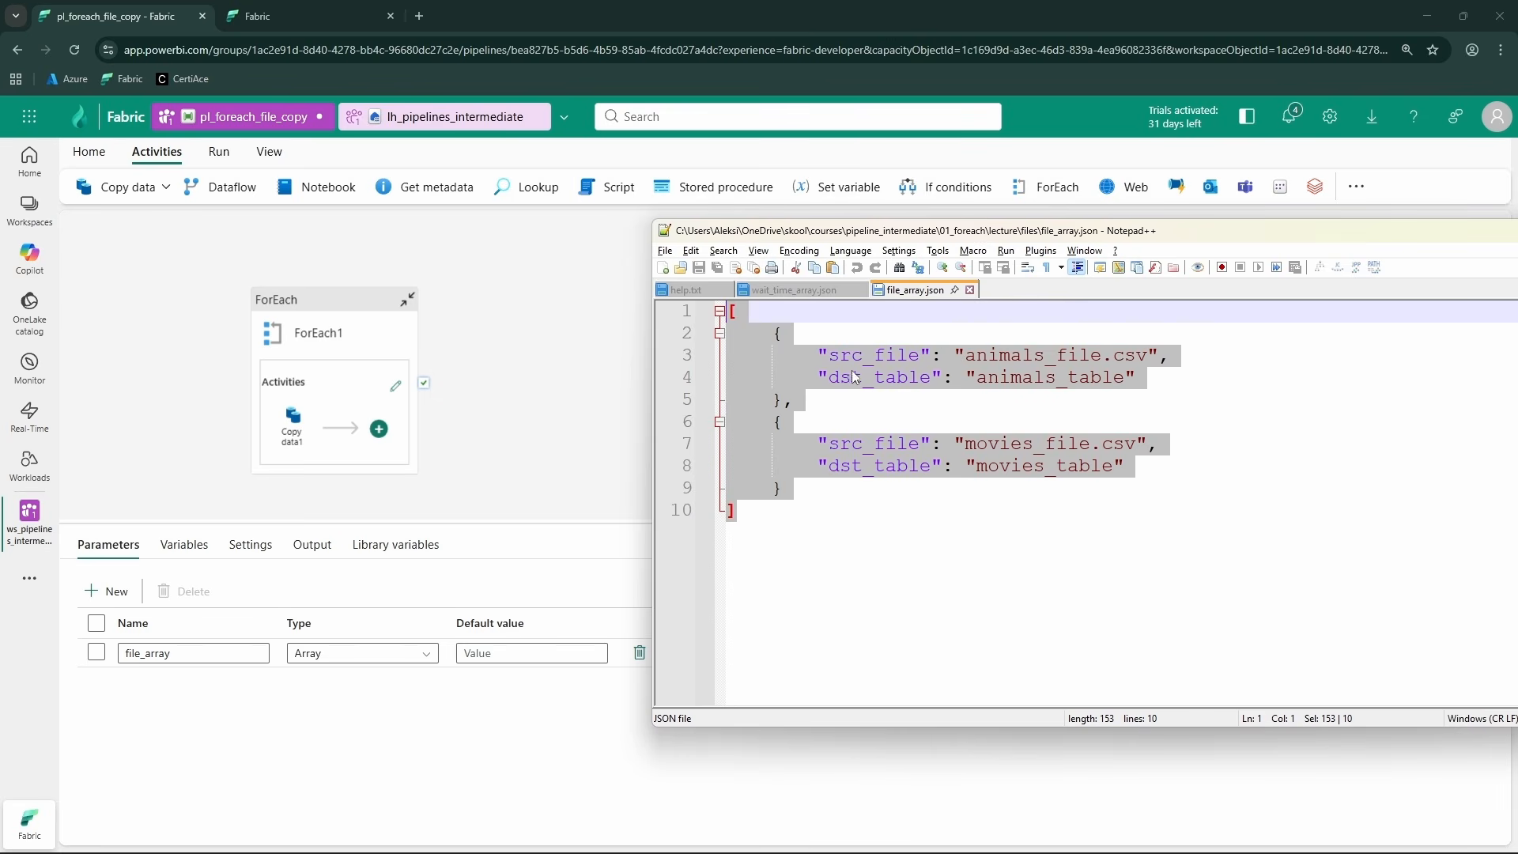
pyautogui.hotkey('alt', 'Tab')
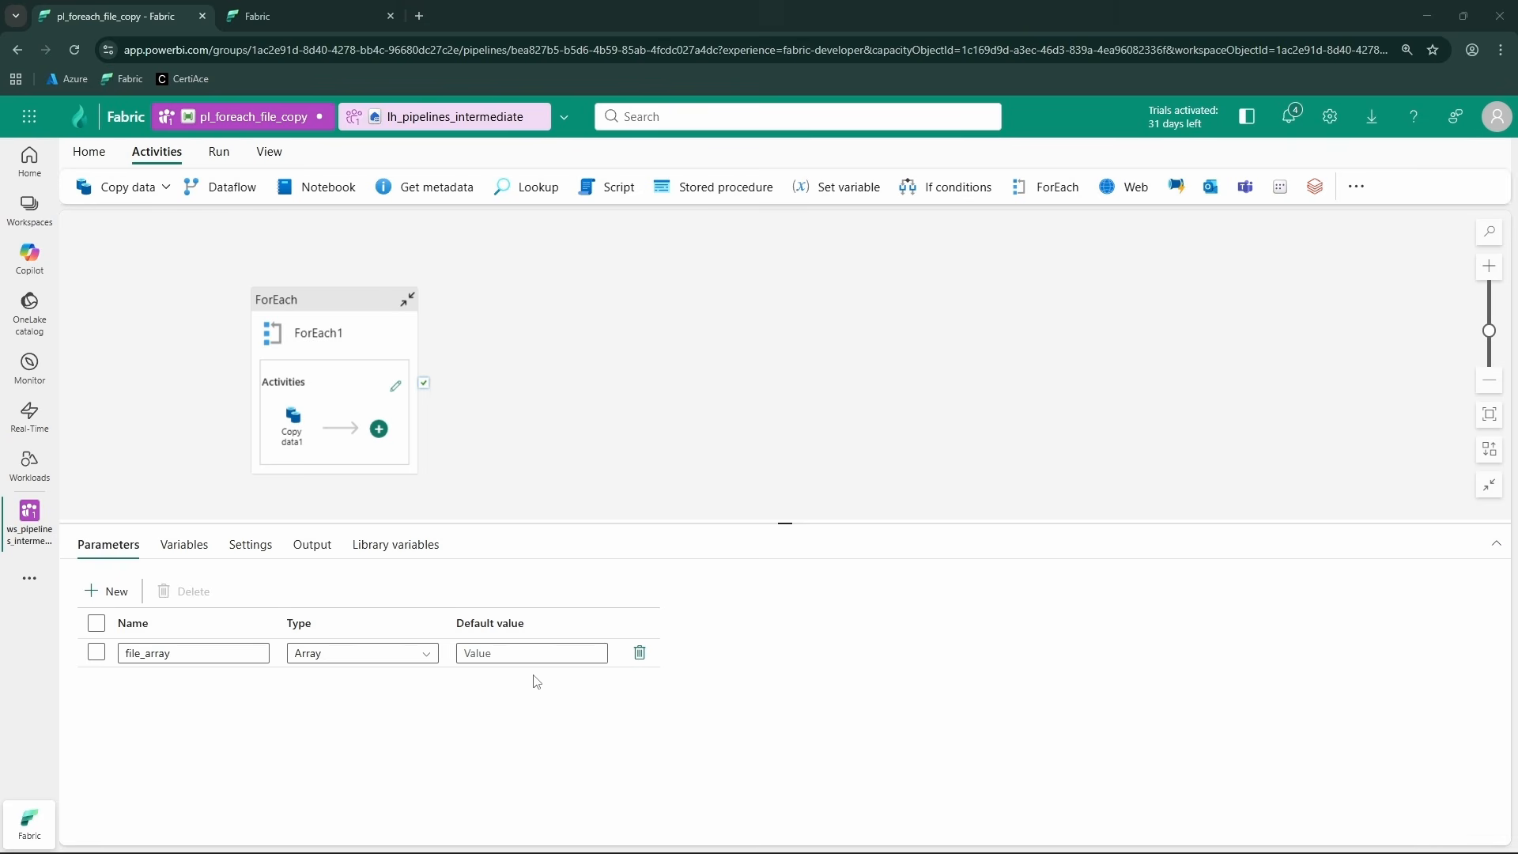
pyautogui.click(581, 653)
pyautogui.hotkey('ctrl', 'v')
pyautogui.moveTo(543, 655); pyautogui.dragTo(619, 701)
pyautogui.click(620, 701)
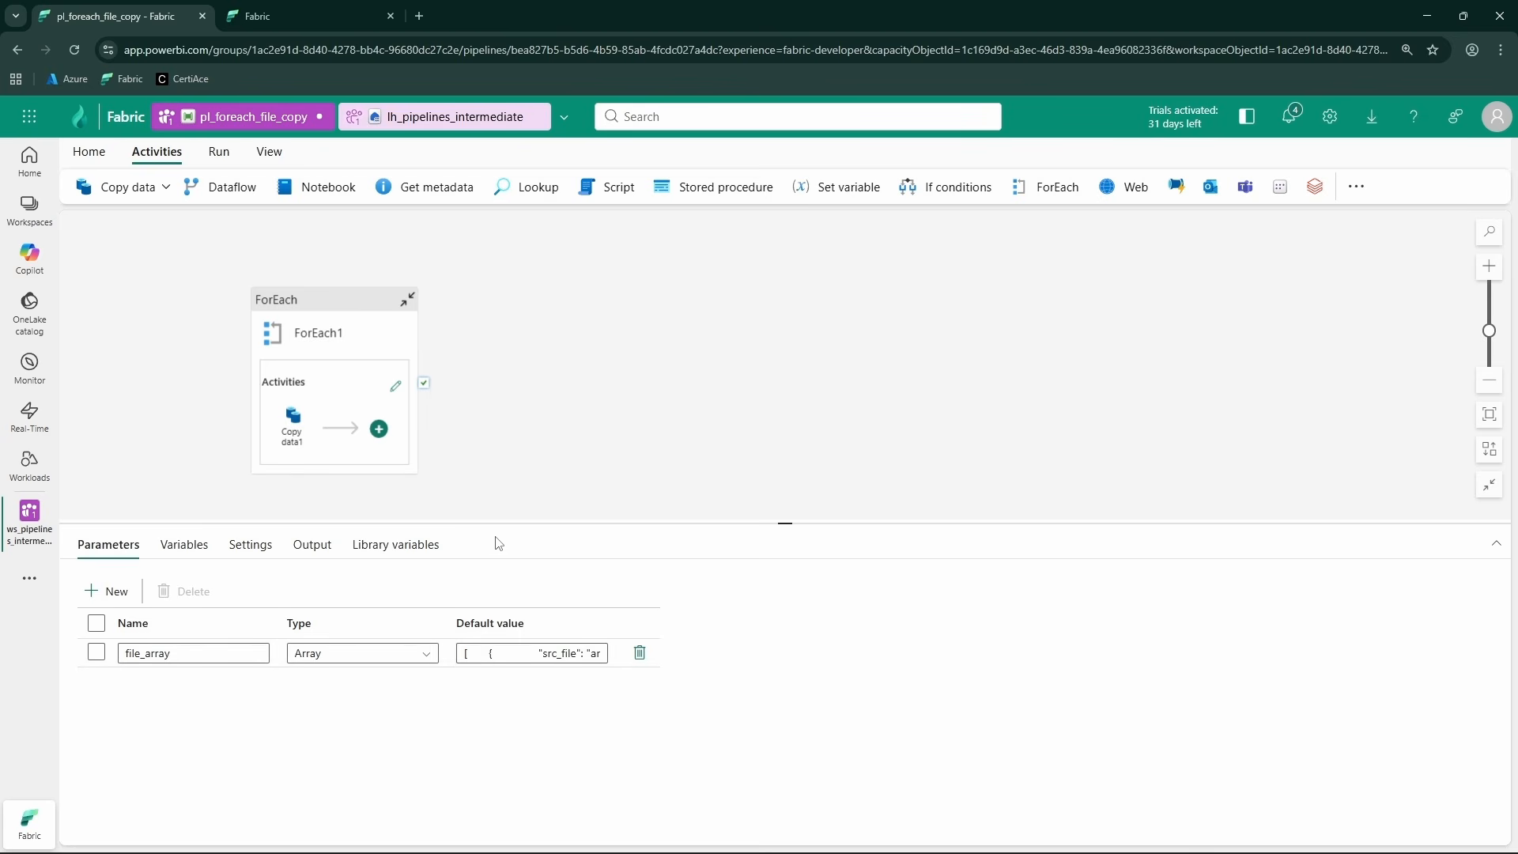
pyautogui.click(355, 336)
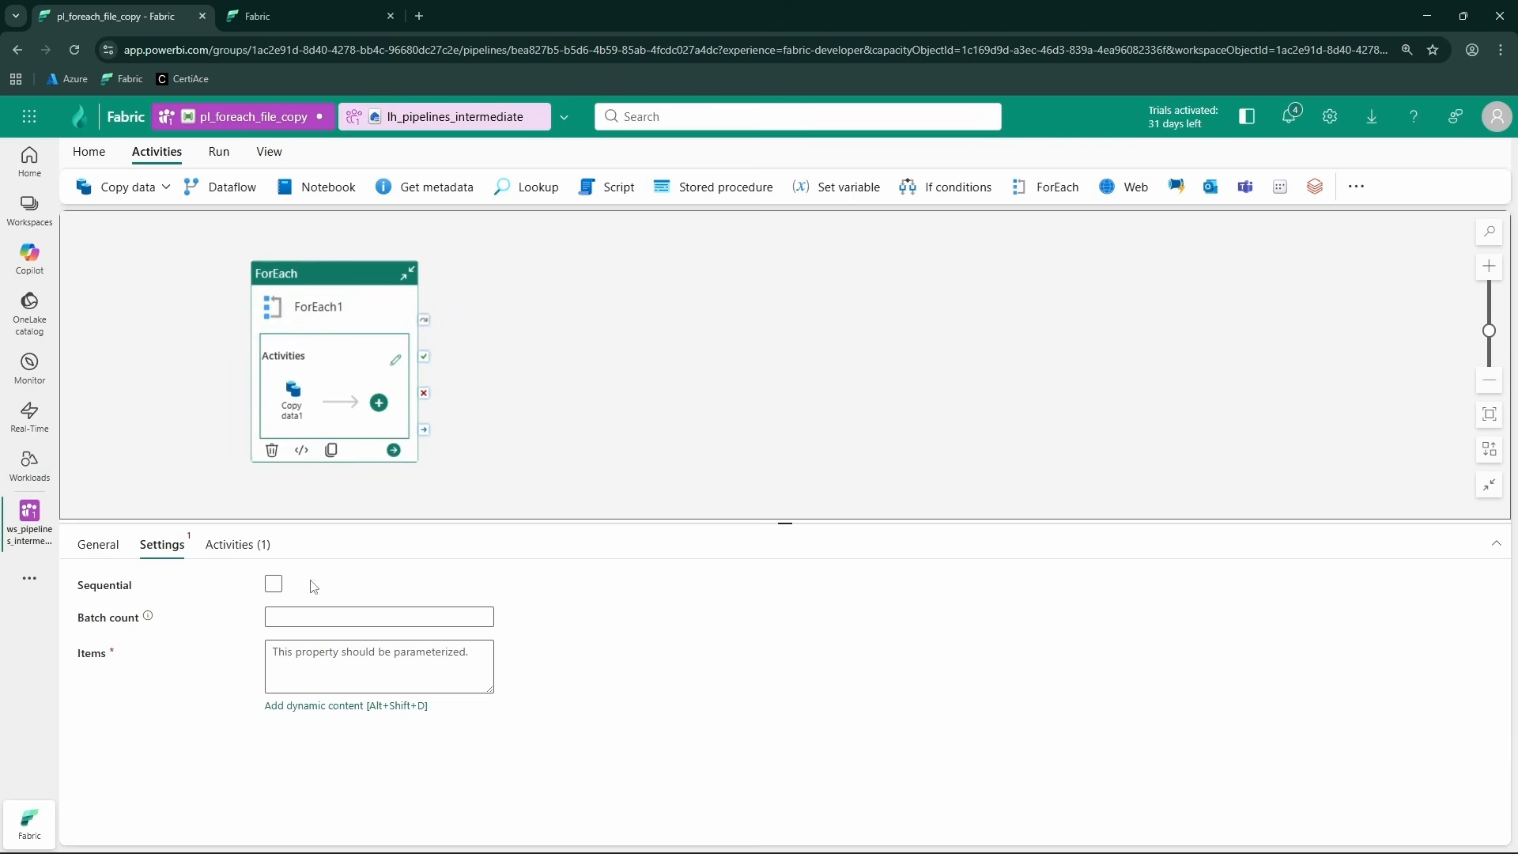
pyautogui.click(389, 705)
pyautogui.click(1160, 438)
pyautogui.click(1037, 530)
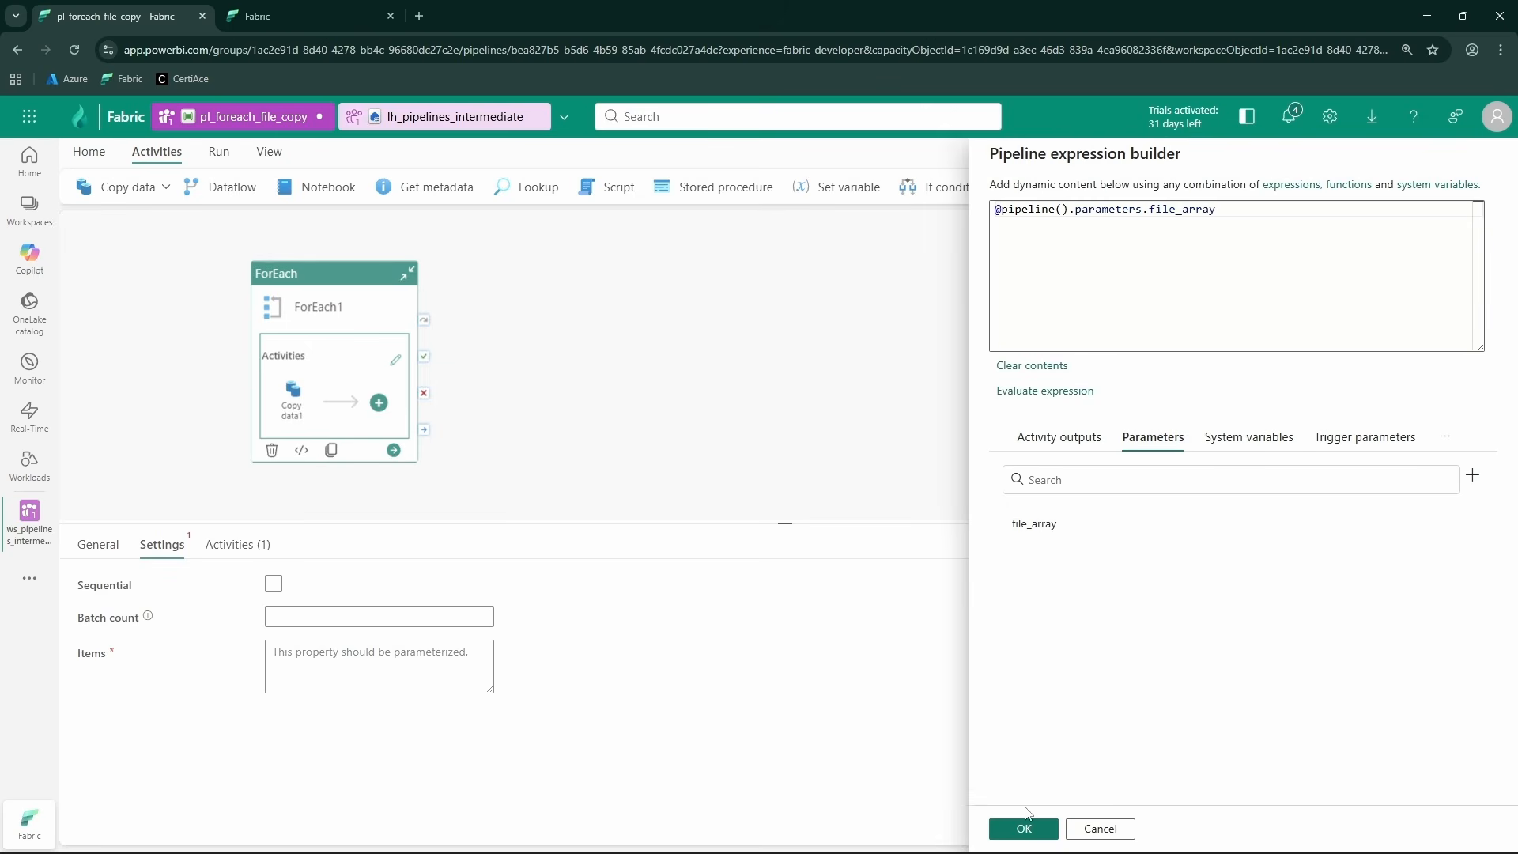
pyautogui.click(1025, 827)
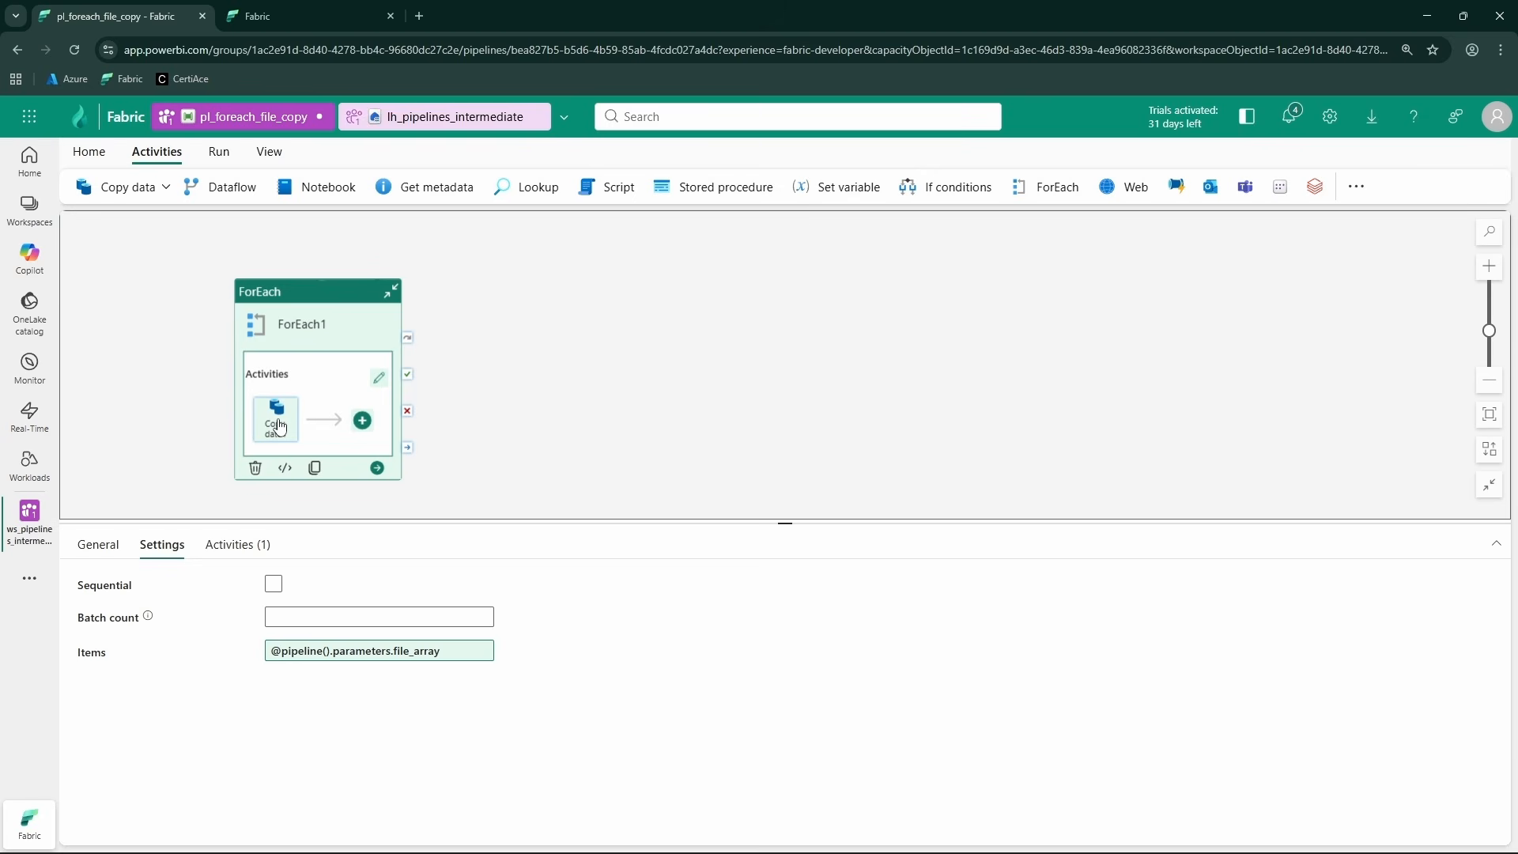
# - Set the source of the Copy data1 activity to the lh_pipelines_intermediate lakehouse
pyautogui.click(279, 427)
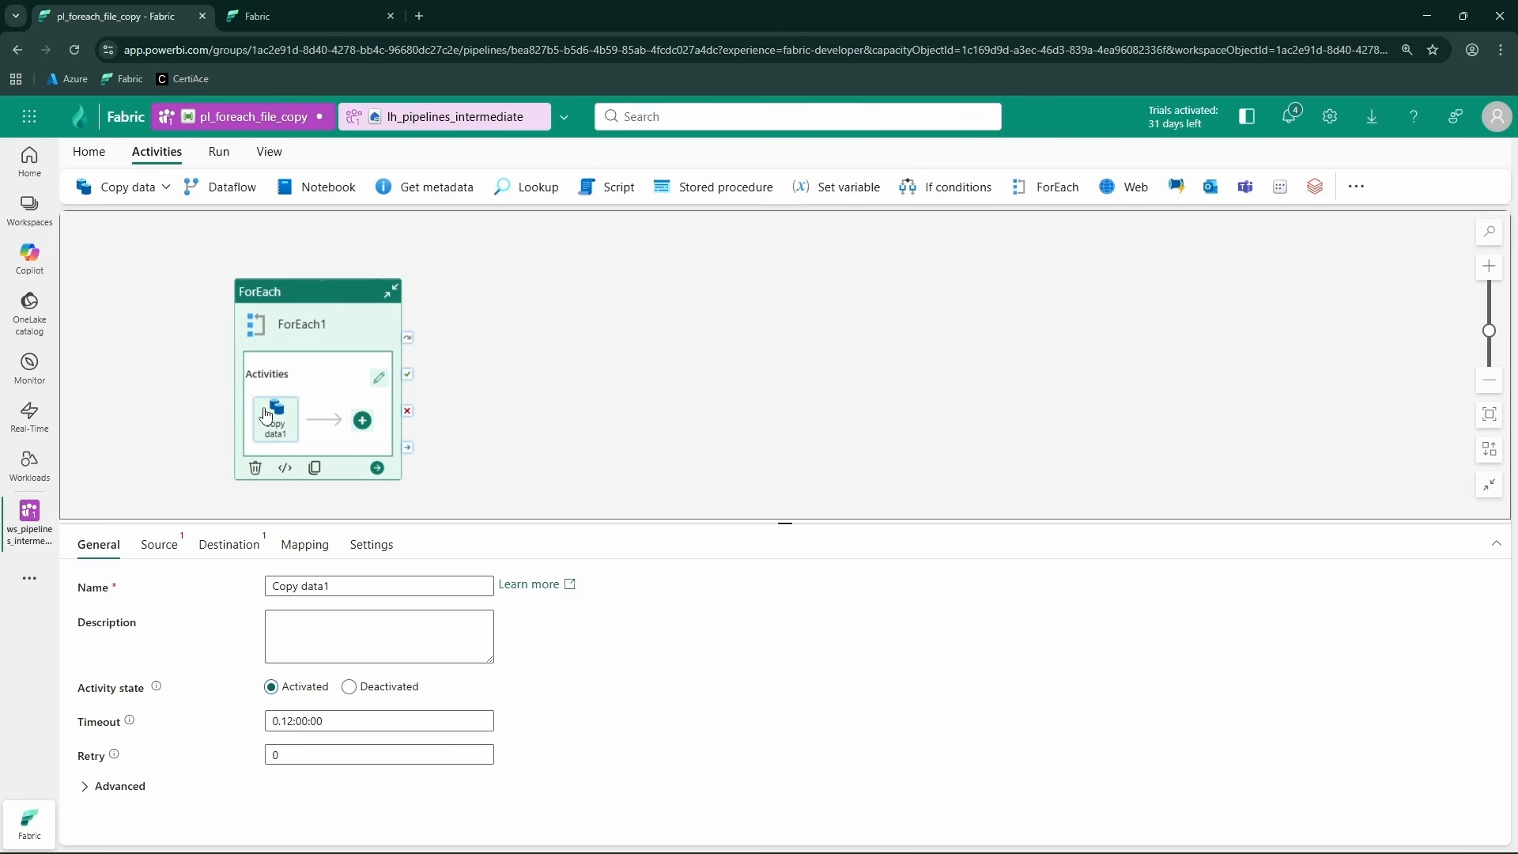
pyautogui.click(159, 545)
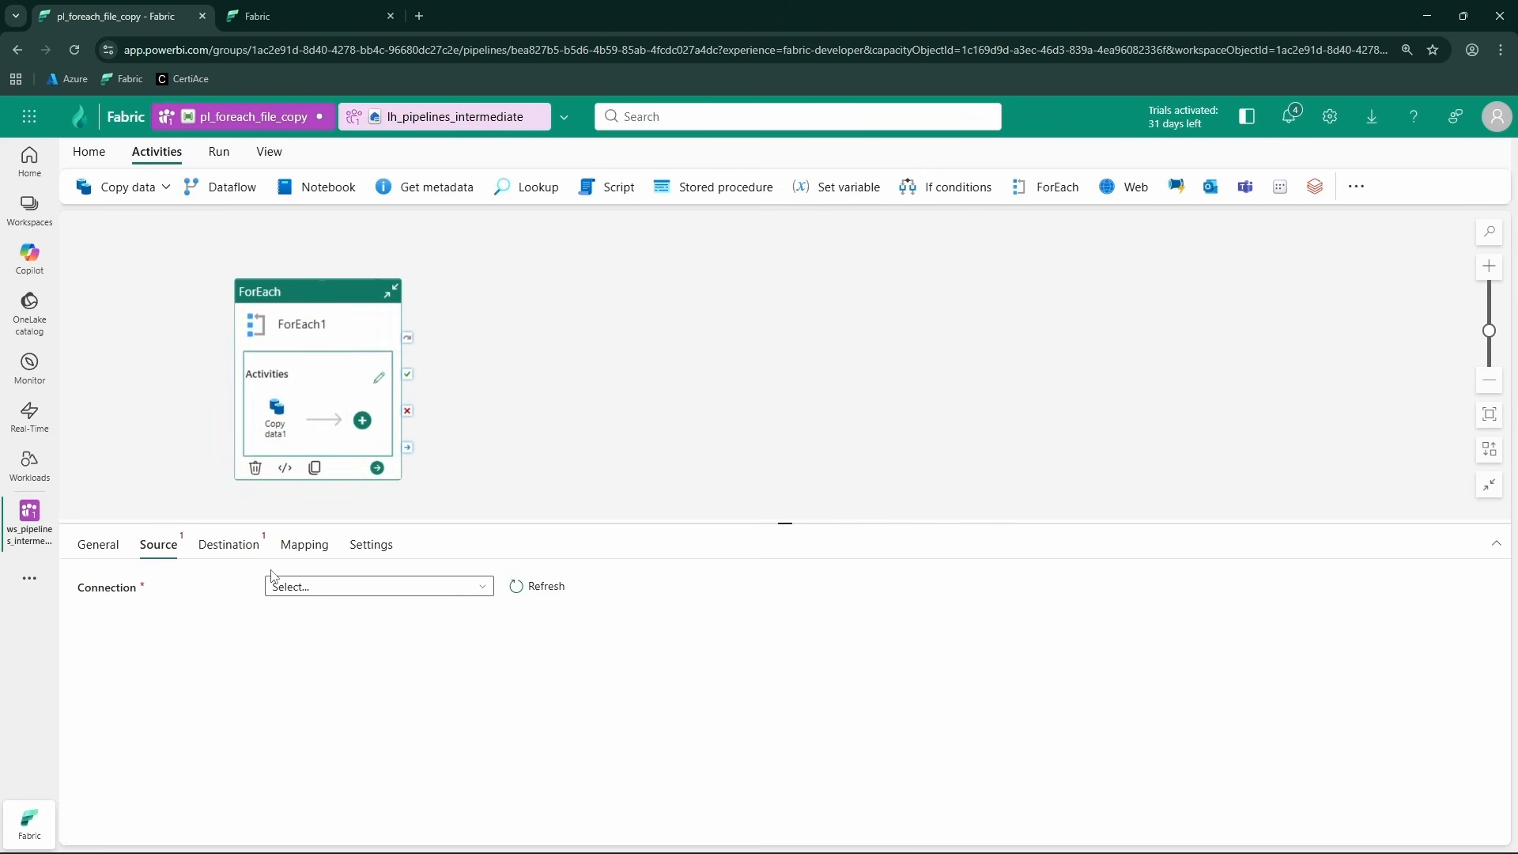
pyautogui.click(376, 589)
pyautogui.click(342, 405)
pyautogui.click(379, 621)
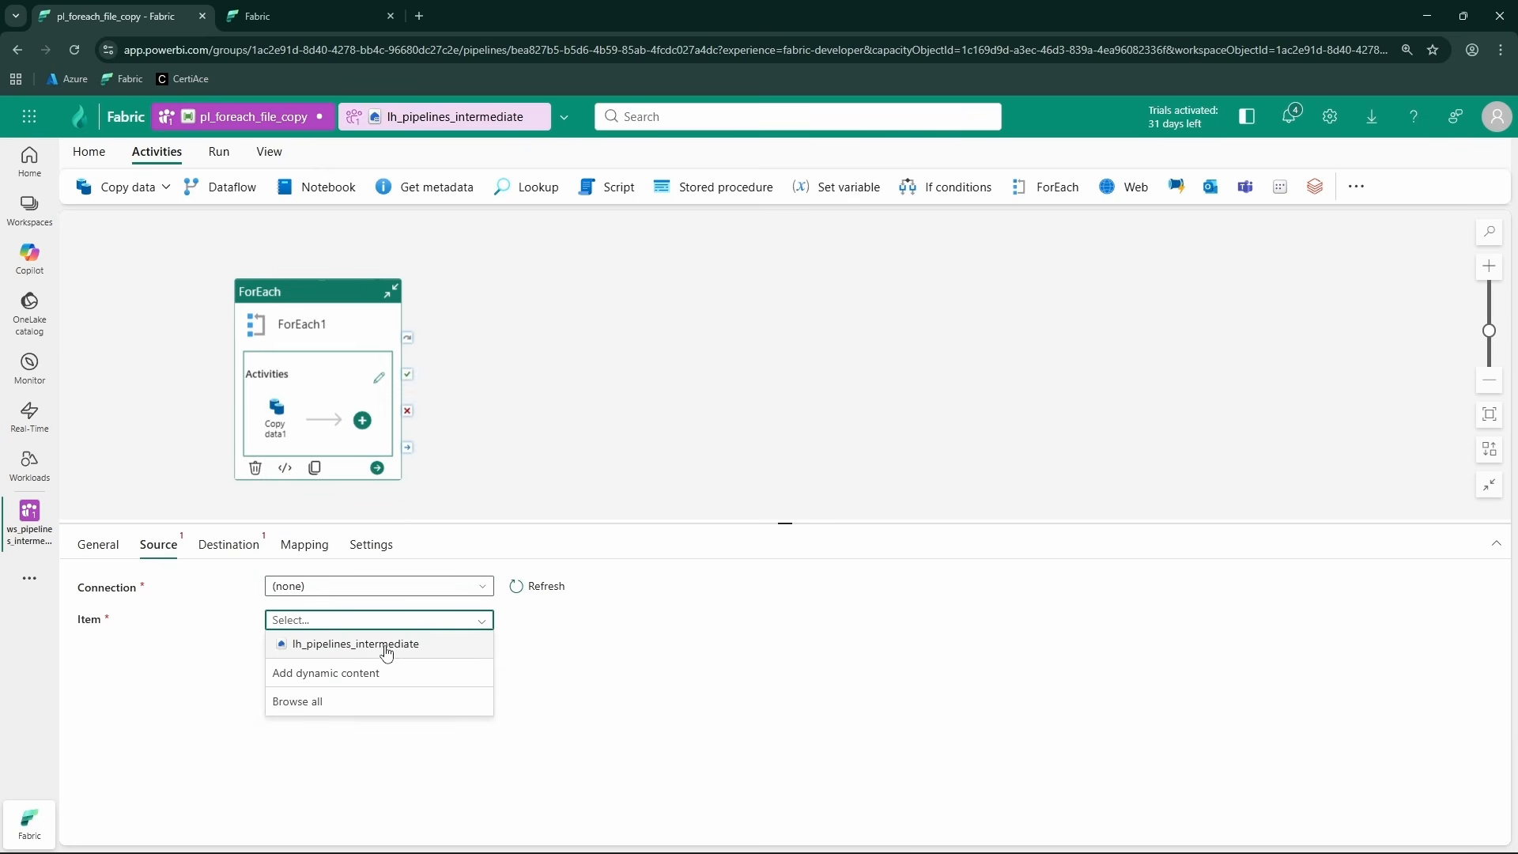
pyautogui.click(367, 648)
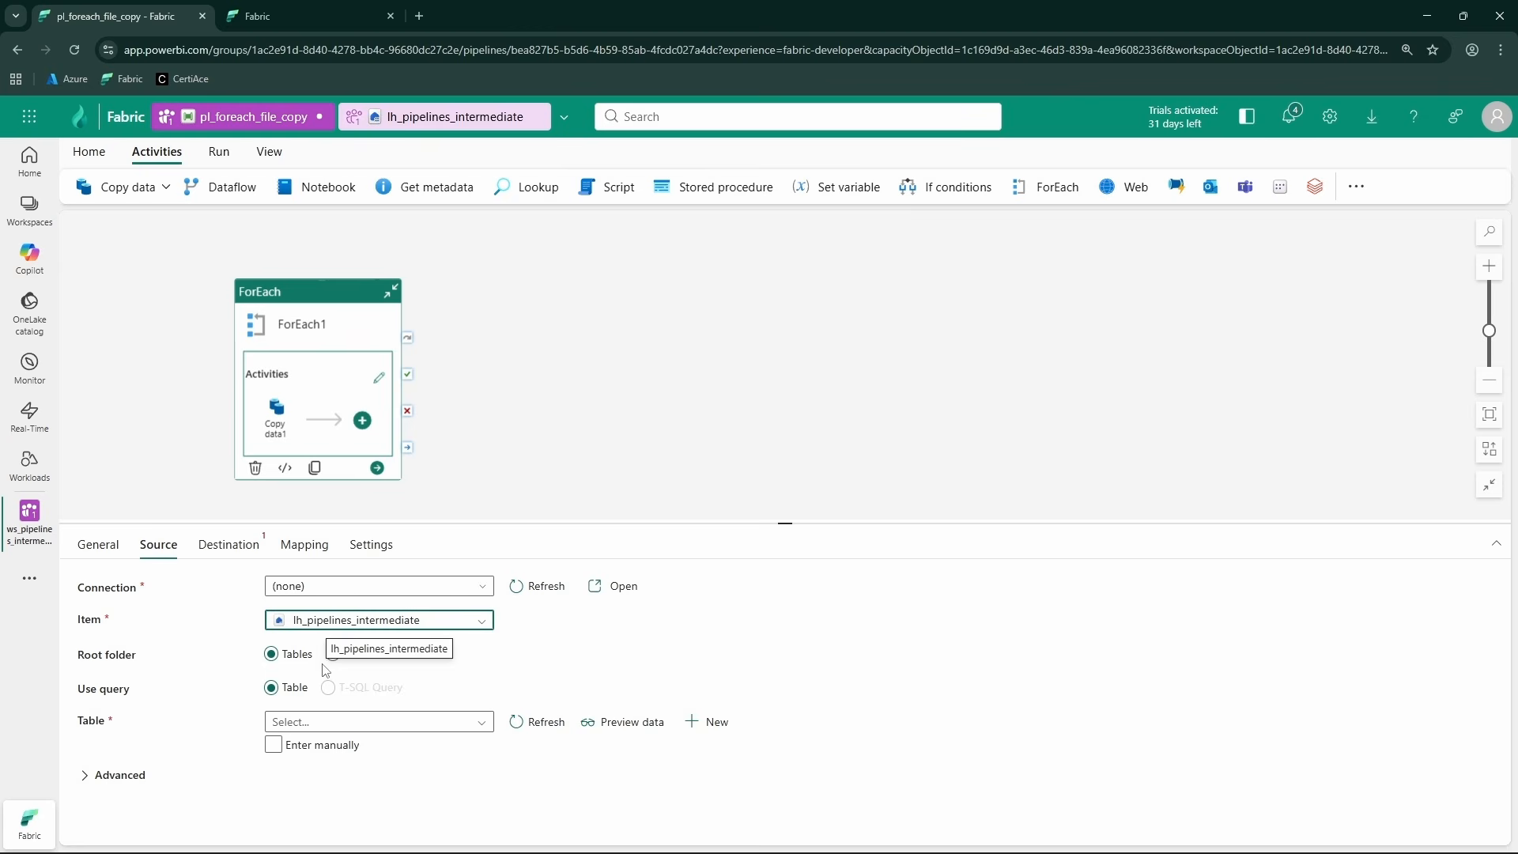
# - Set the source root folder to Files and choose animals_file.csv in foreach_demo_source as the file path
pyautogui.click(332, 654)
pyautogui.click(786, 722)
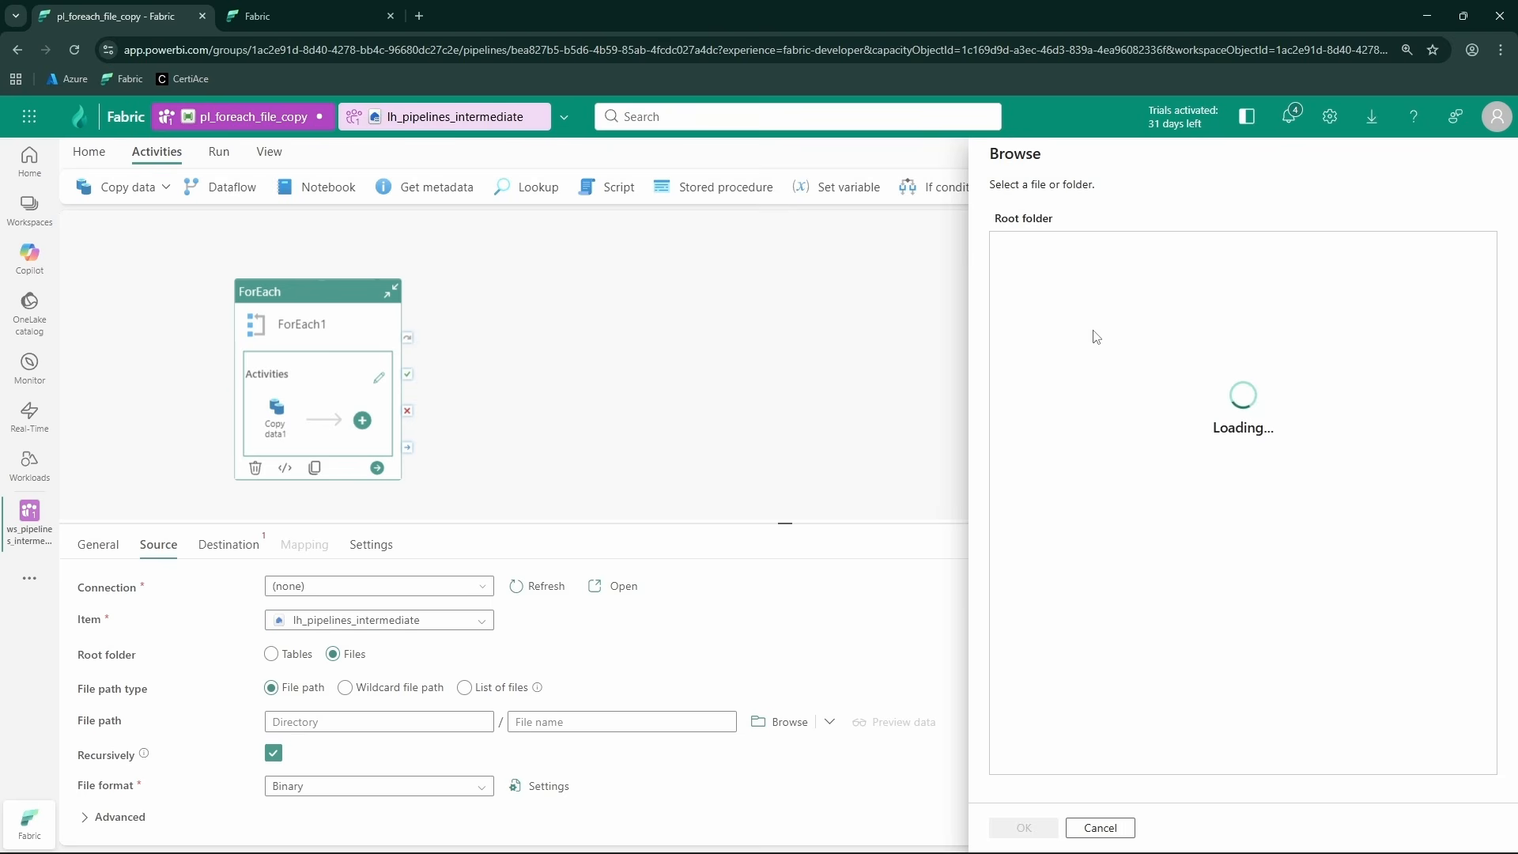
pyautogui.click(1091, 250)
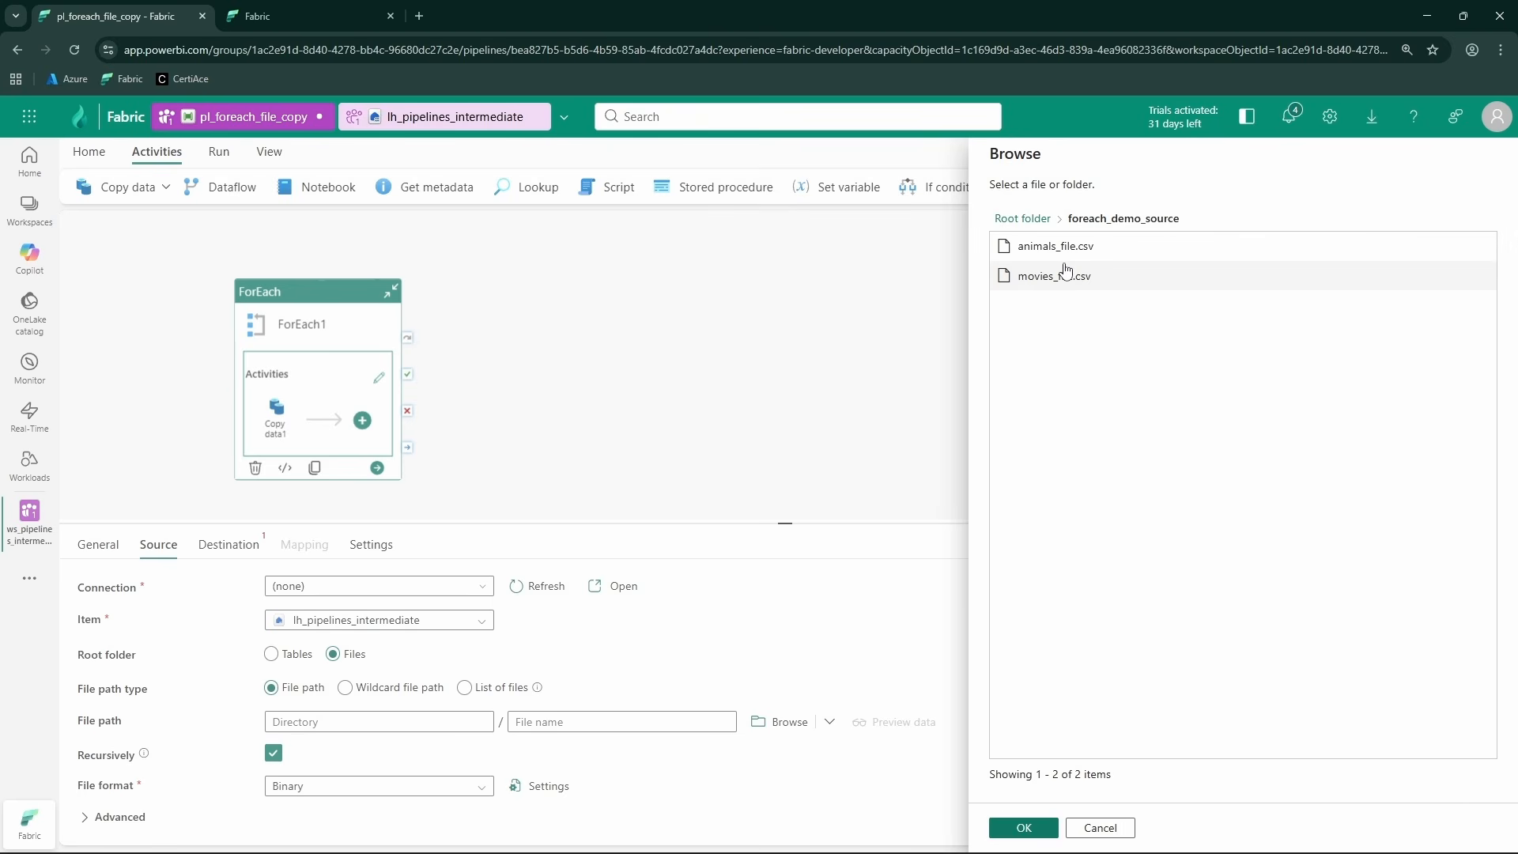
pyautogui.click(1020, 255)
pyautogui.click(1022, 827)
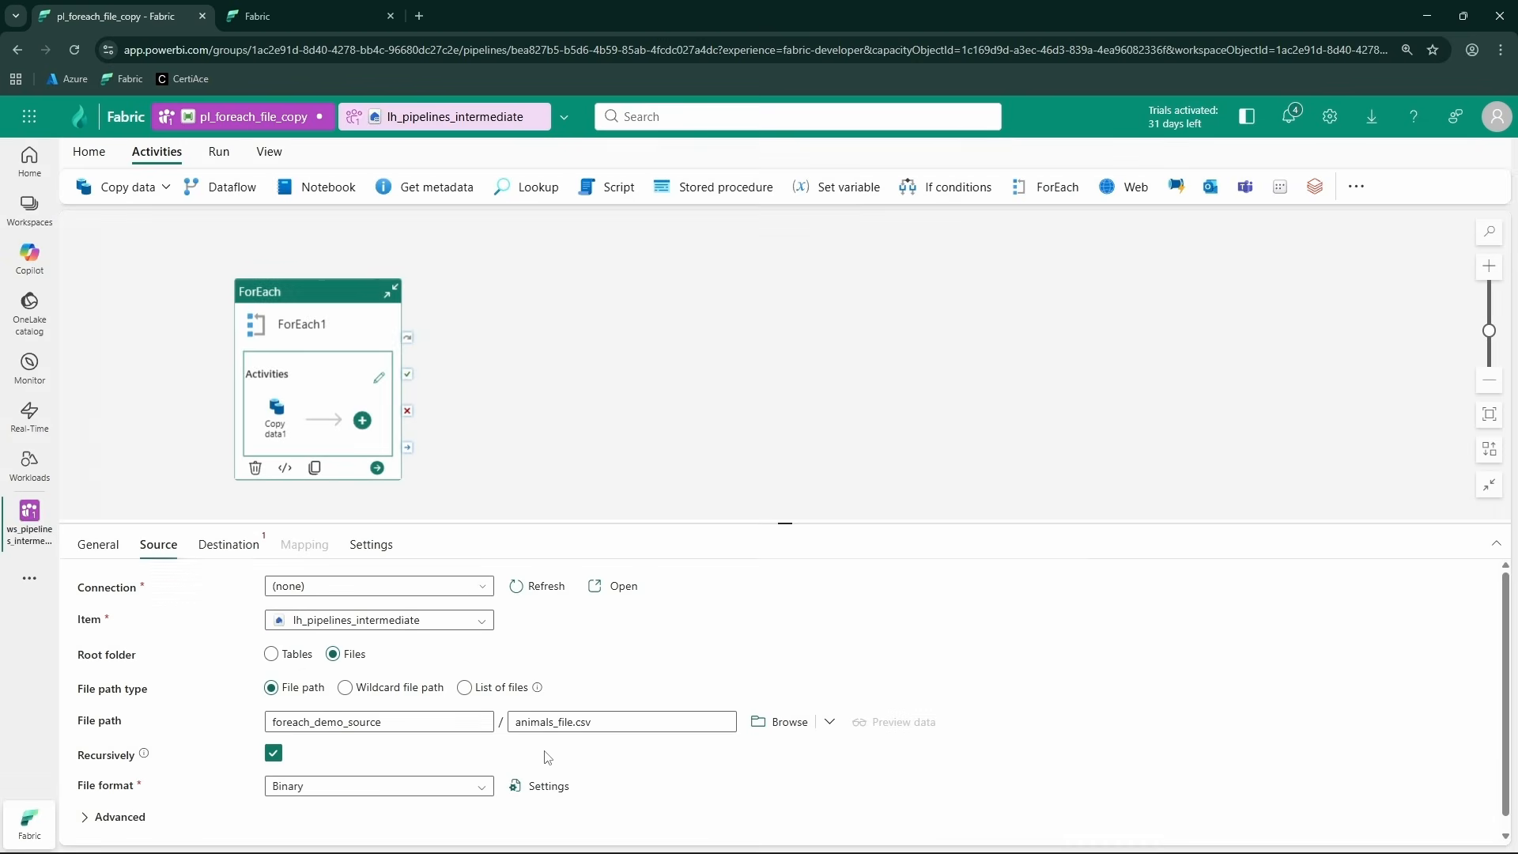
# - Set the source file format to DelimitedText and preview the data of animals_file.csv
pyautogui.click(490, 787)
pyautogui.scroll(-2, 458, 794)
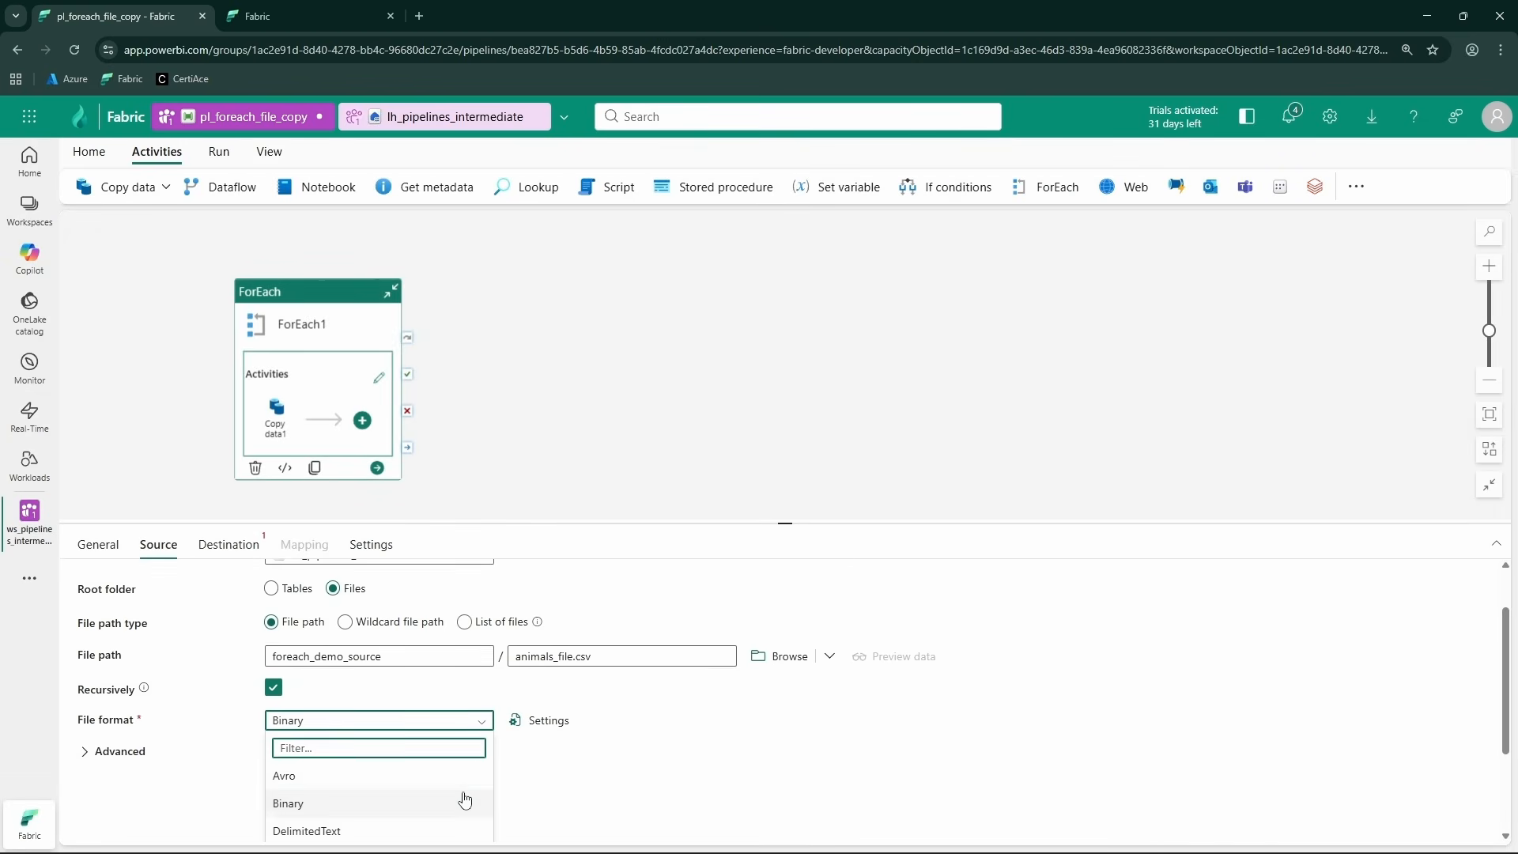
pyautogui.click(380, 748)
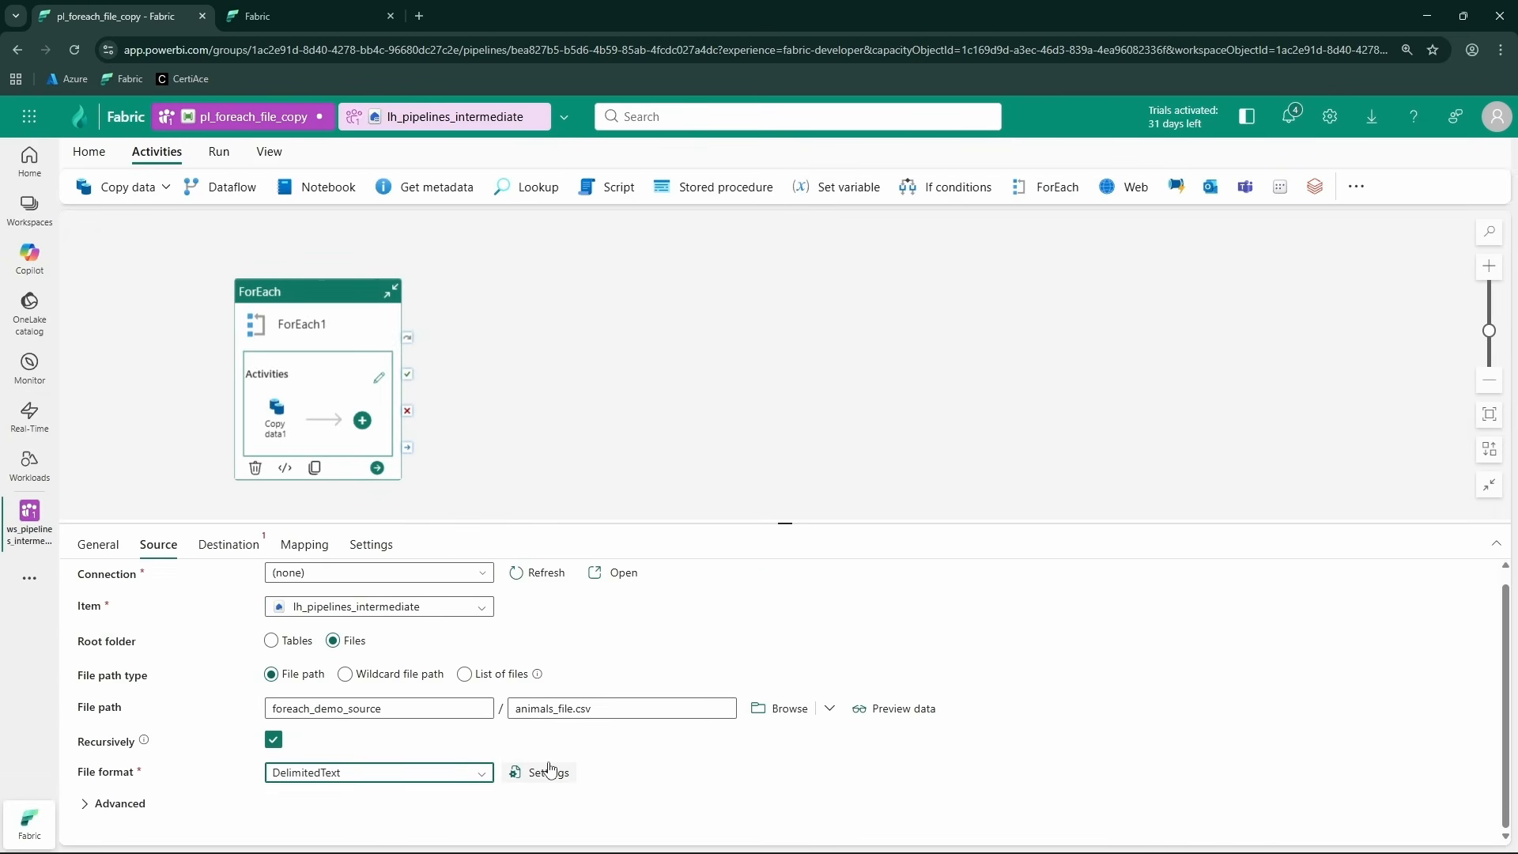
pyautogui.click(903, 709)
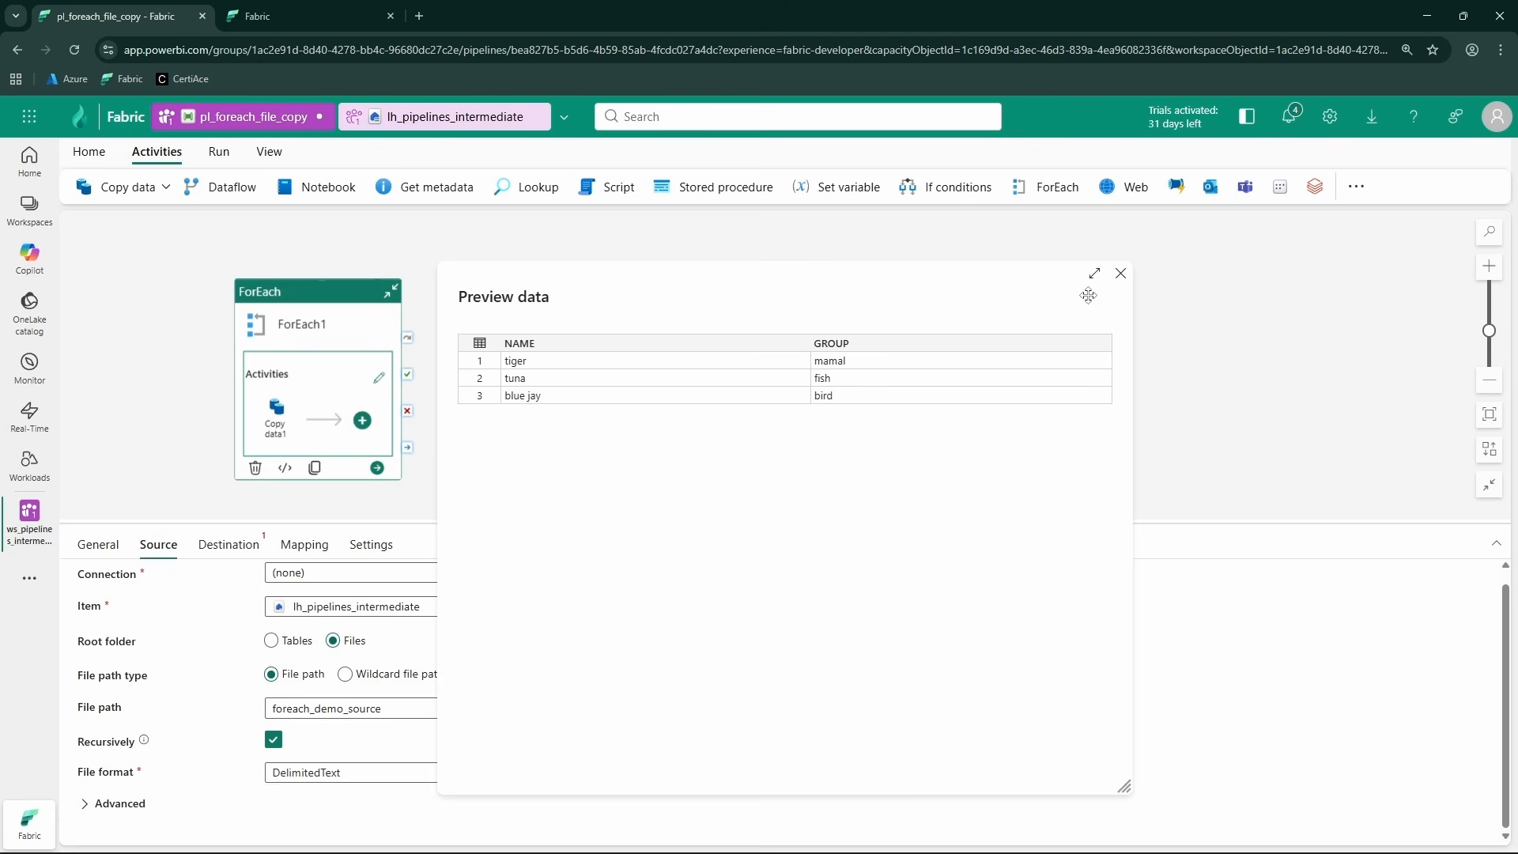
pyautogui.click(1122, 277)
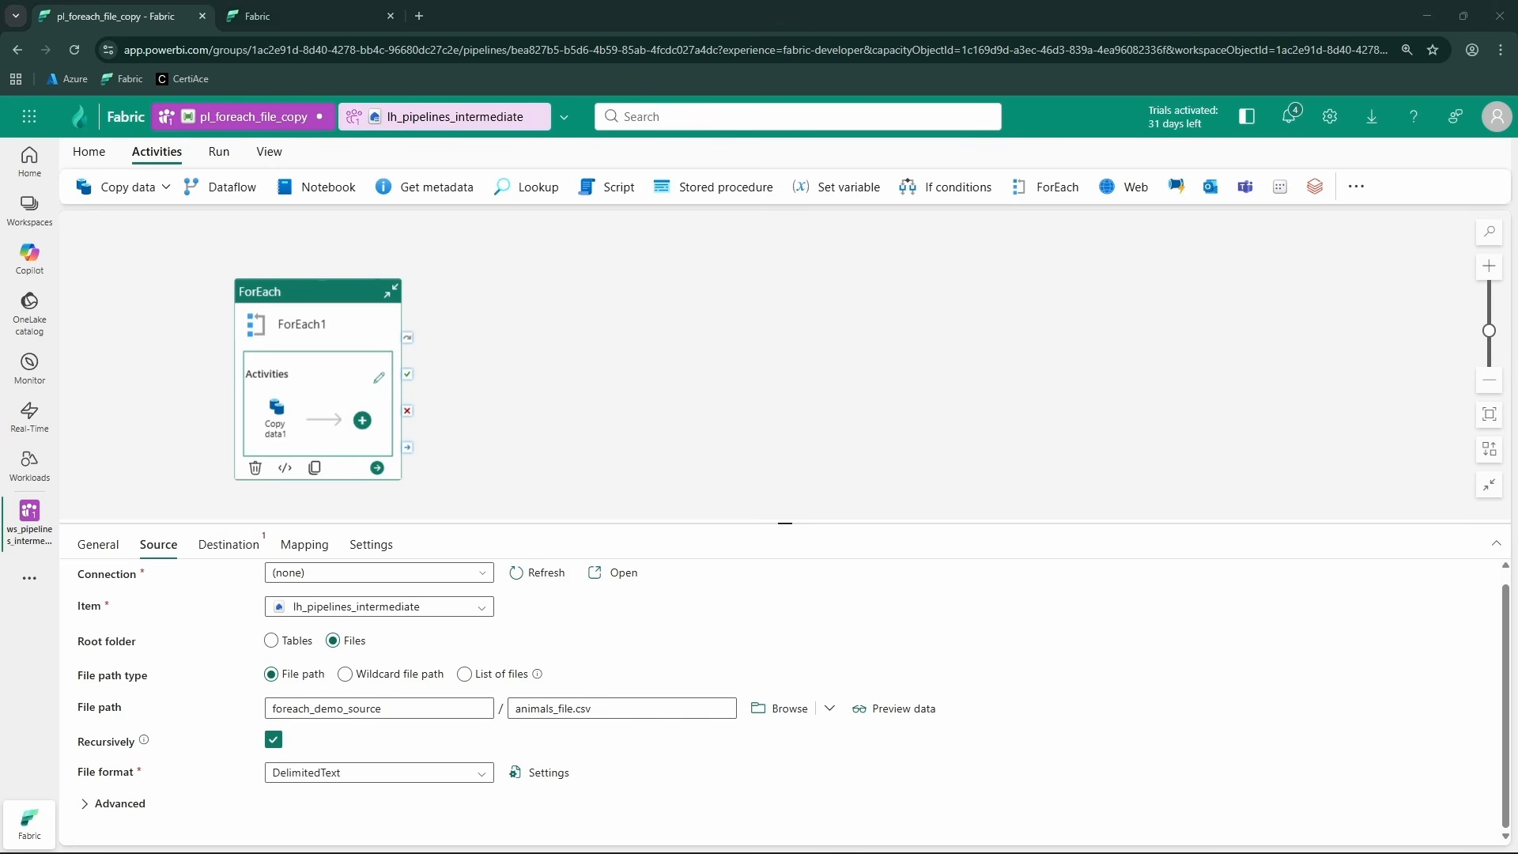
# - Examine the animals and movies objects and the src_file key of file_array.json in Notepad++, then return to Fabric
pyautogui.click(676, 489)
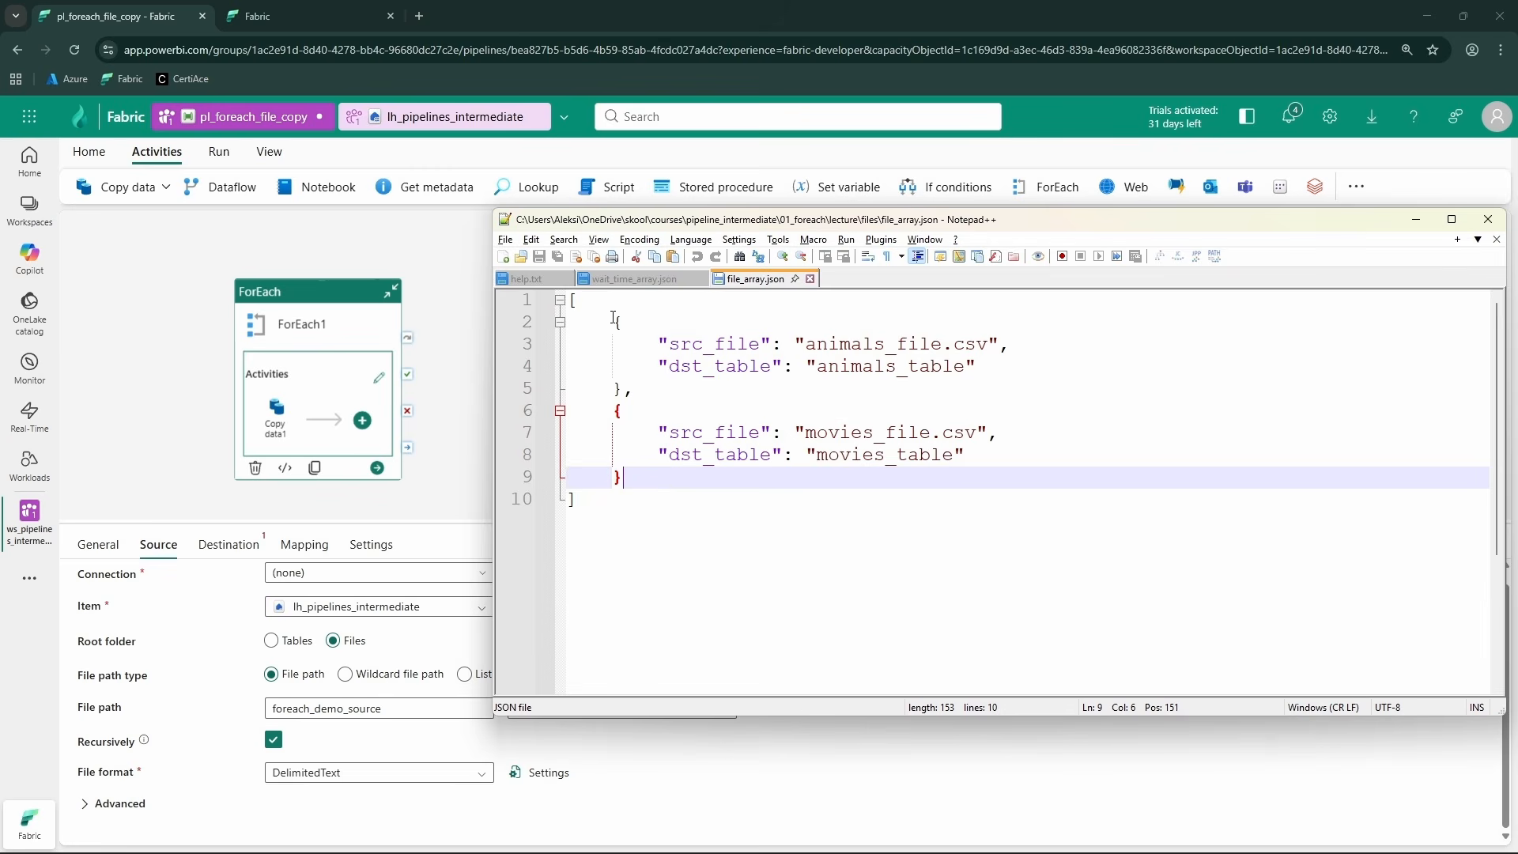
pyautogui.moveTo(608, 316); pyautogui.dragTo(729, 393)
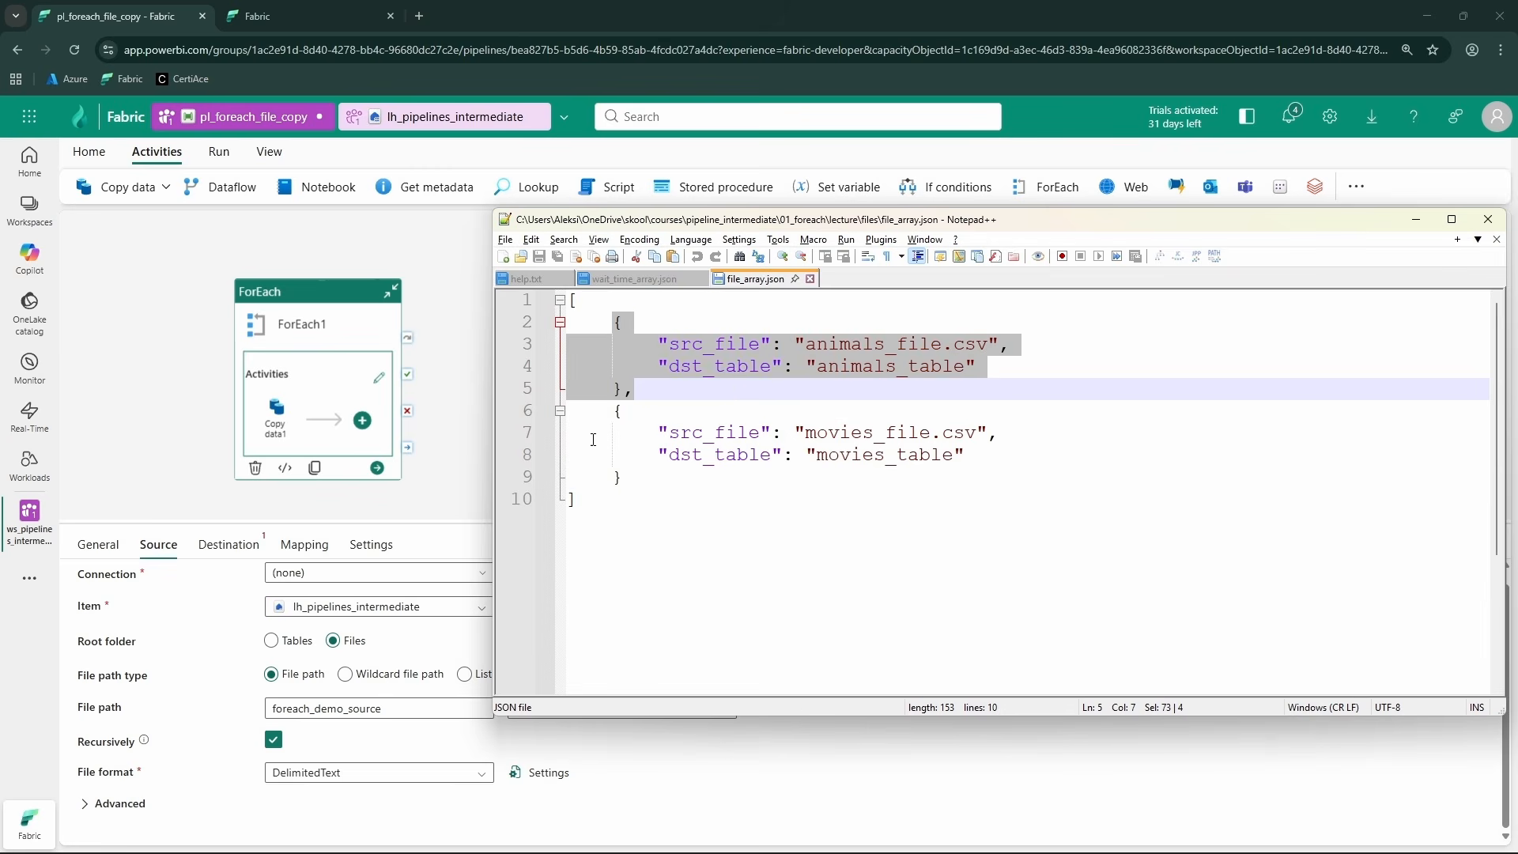
pyautogui.moveTo(614, 410); pyautogui.dragTo(714, 482)
pyautogui.moveTo(612, 316); pyautogui.dragTo(646, 385)
pyautogui.click(727, 346)
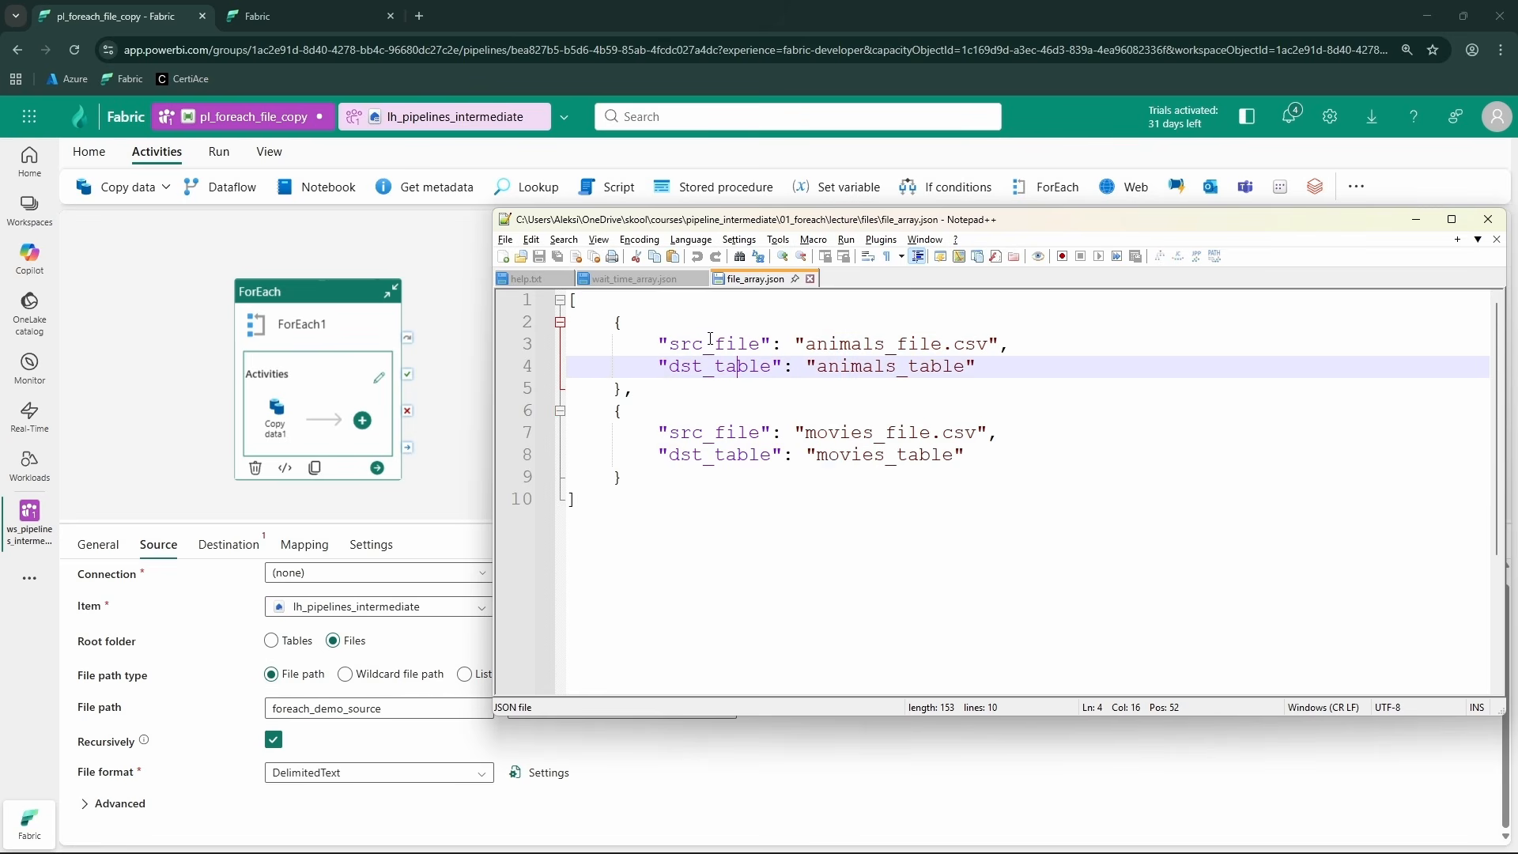
pyautogui.moveTo(609, 323); pyautogui.dragTo(686, 387)
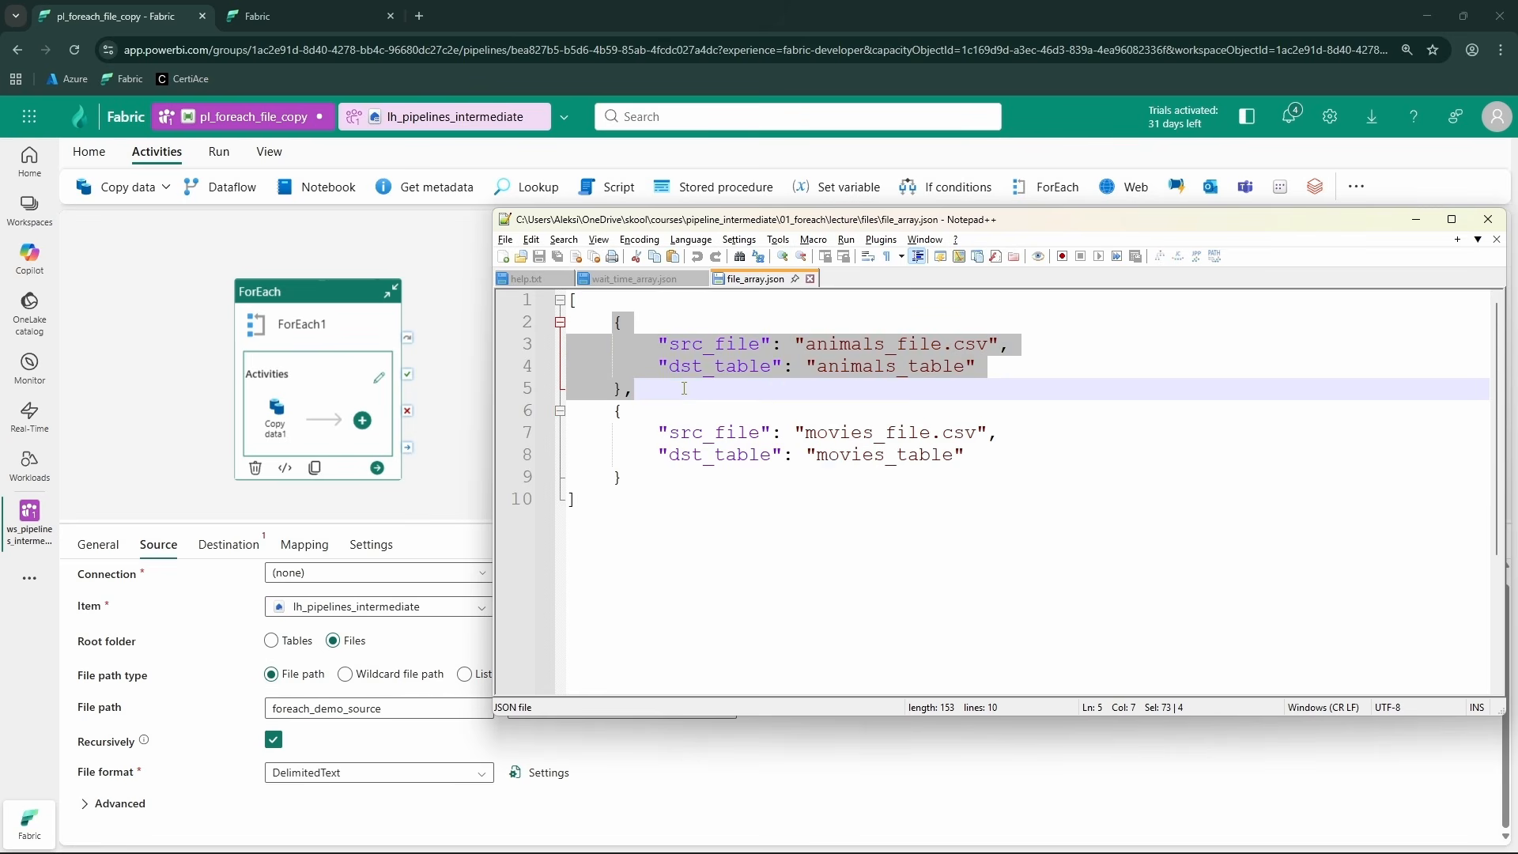
pyautogui.doubleClick(715, 345)
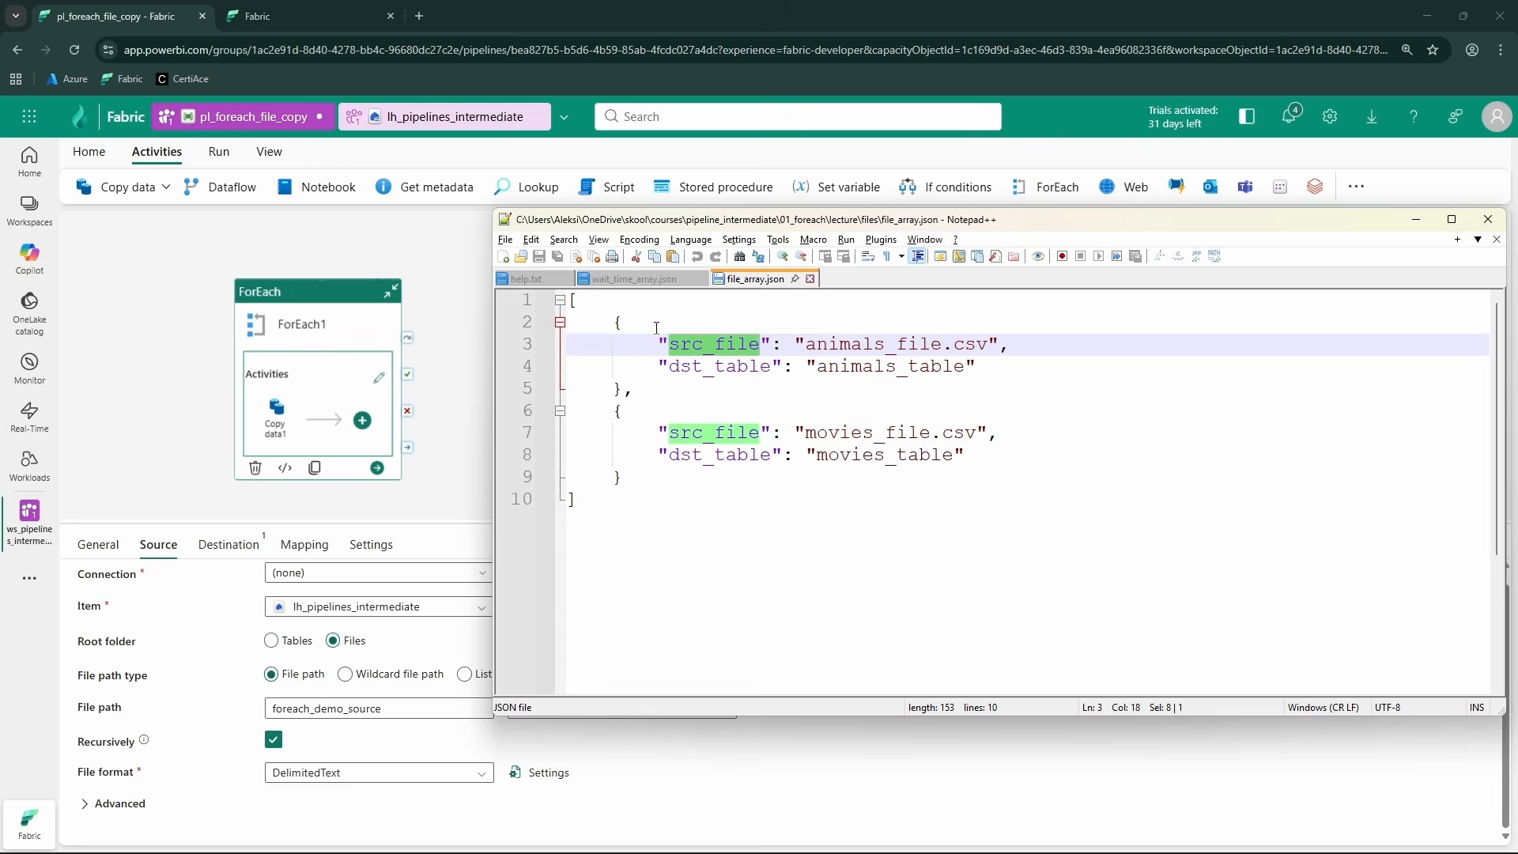
pyautogui.moveTo(761, 230); pyautogui.dragTo(759, 270)
pyautogui.click(1416, 259)
pyautogui.click(579, 708)
pyautogui.click(581, 728)
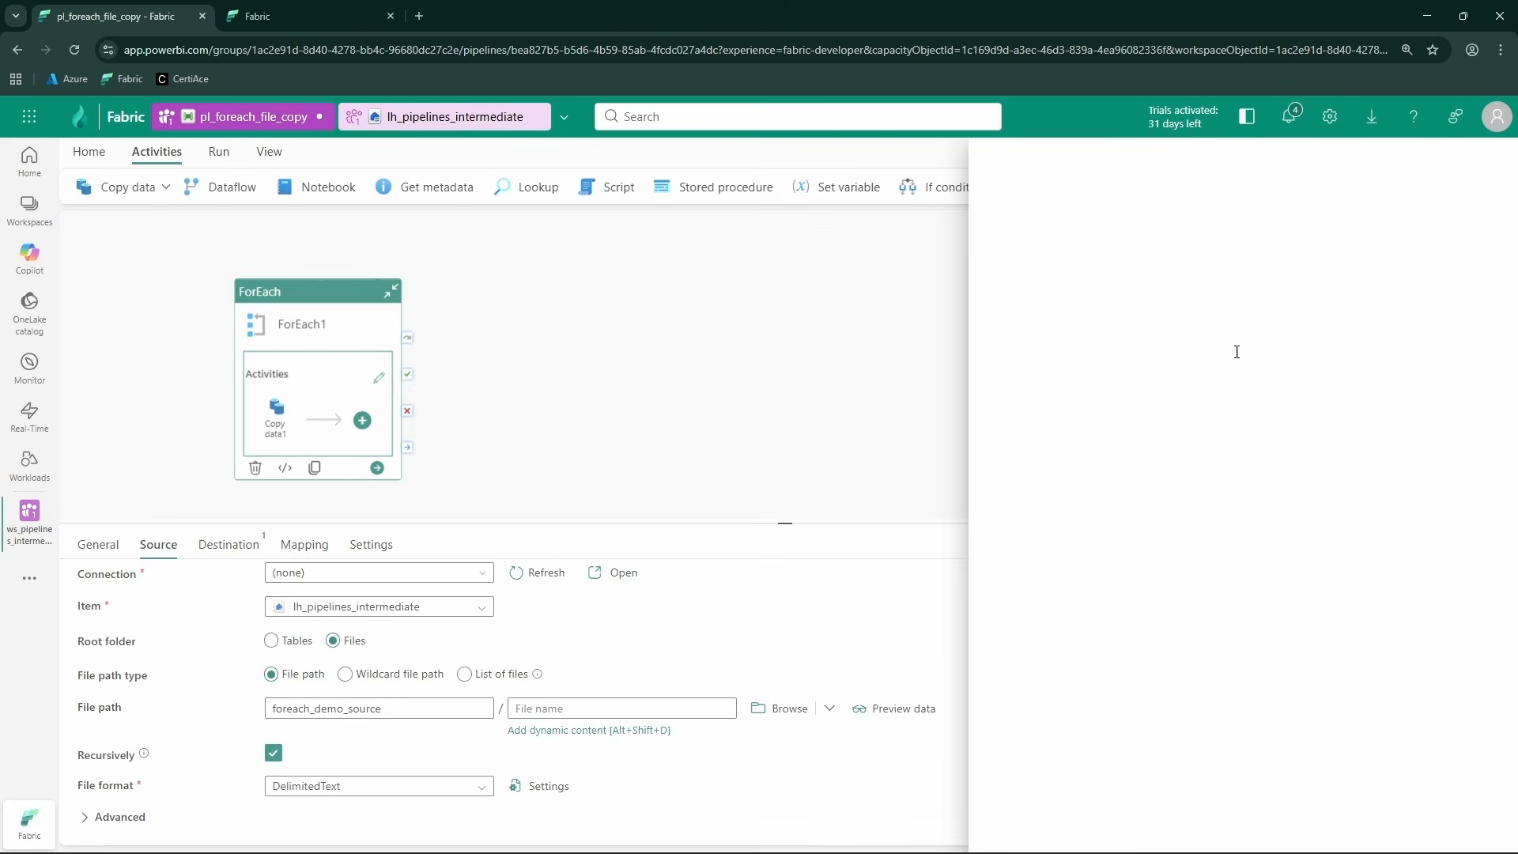
pyautogui.click(1056, 531)
pyautogui.write('.src_file')
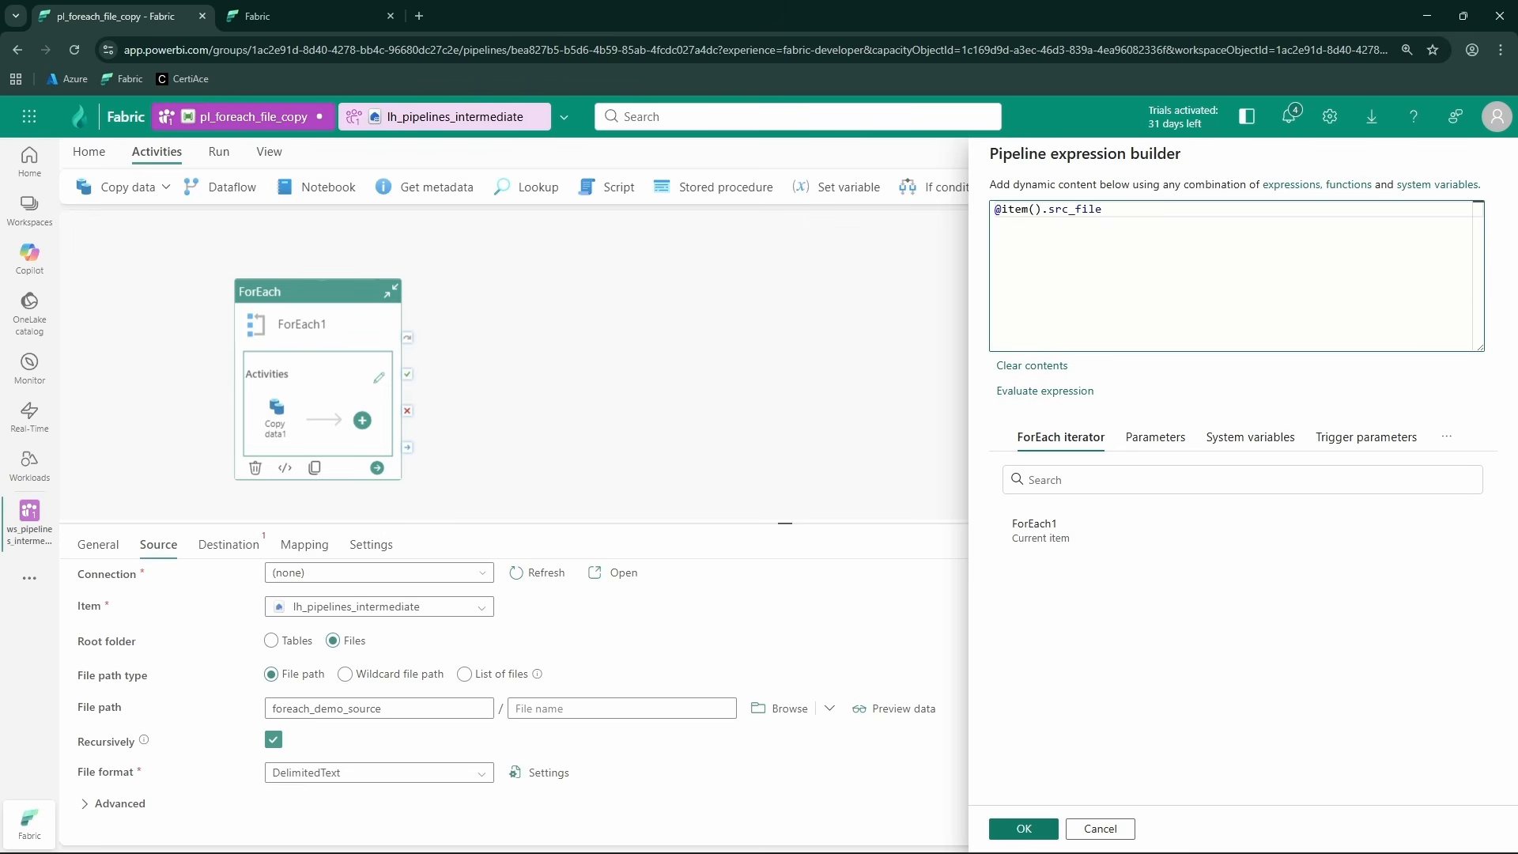
pyautogui.hotkey('alt', 'Tab')
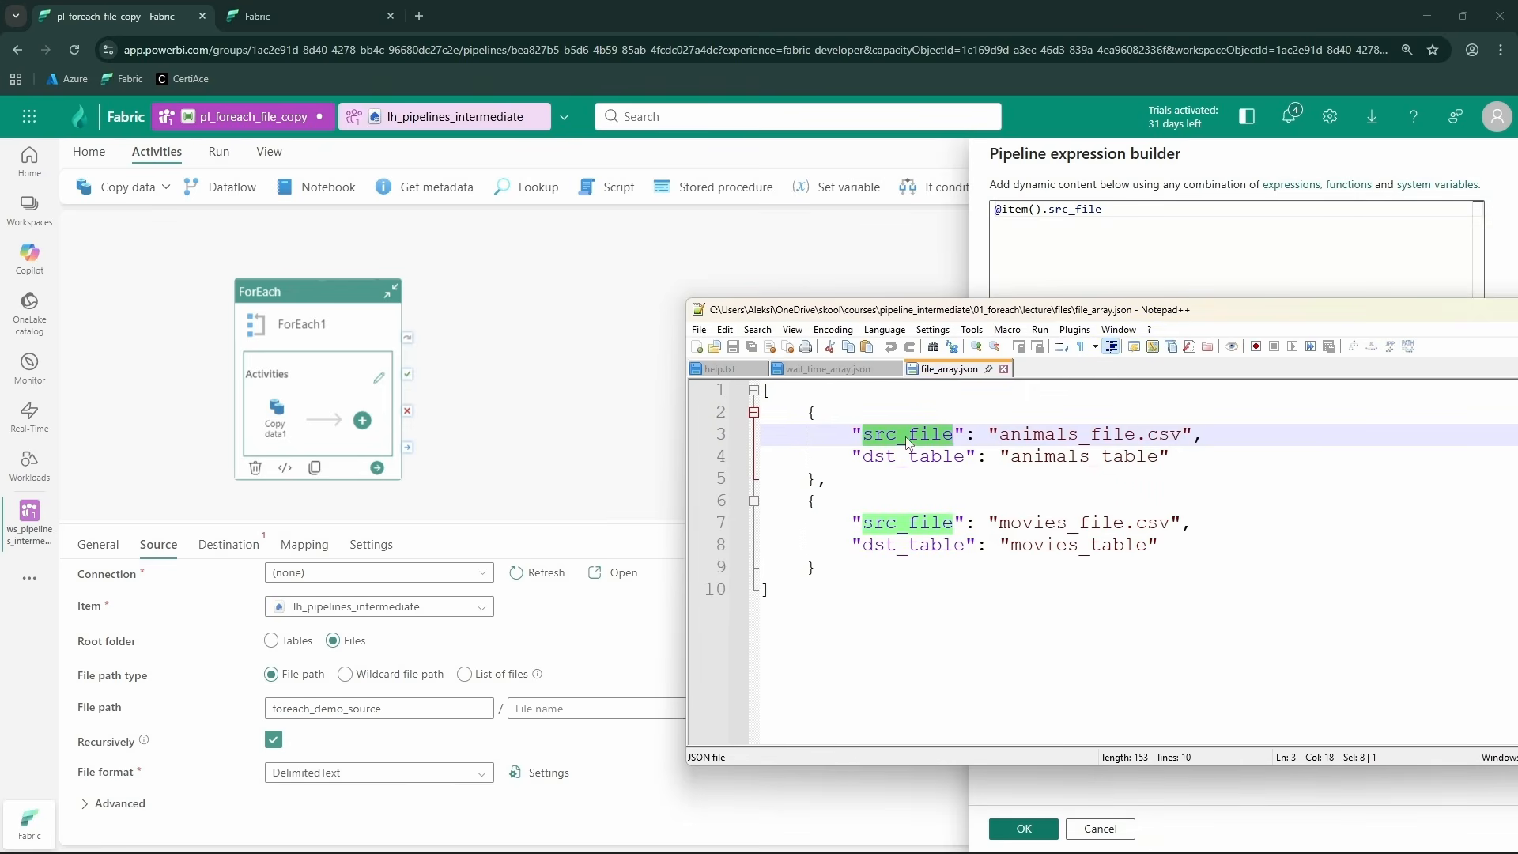
pyautogui.click(908, 436)
pyautogui.moveTo(805, 412); pyautogui.dragTo(832, 483)
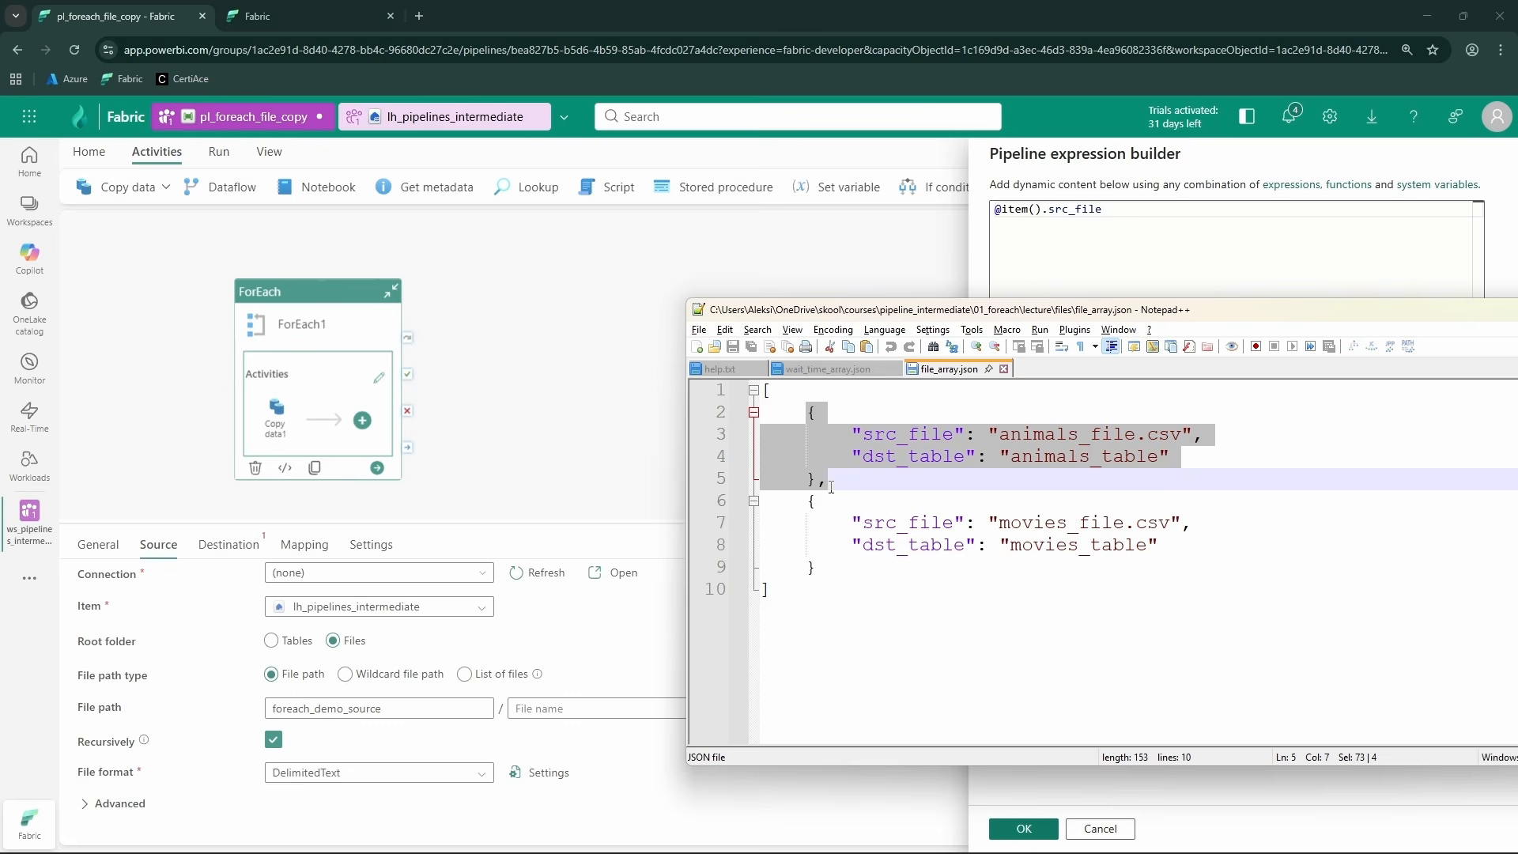
pyautogui.doubleClick(917, 437)
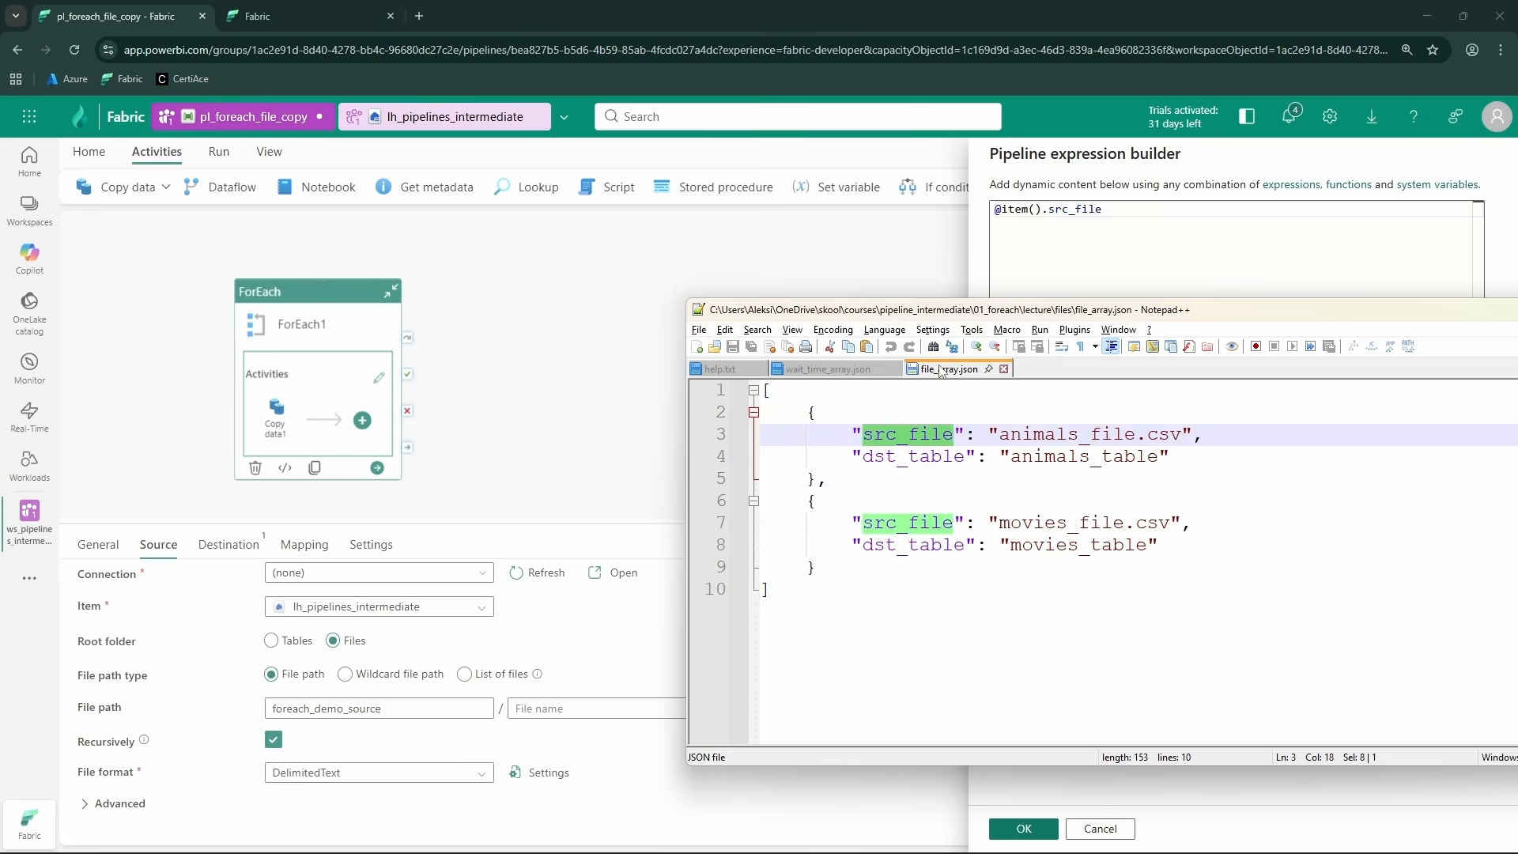
pyautogui.click(966, 294)
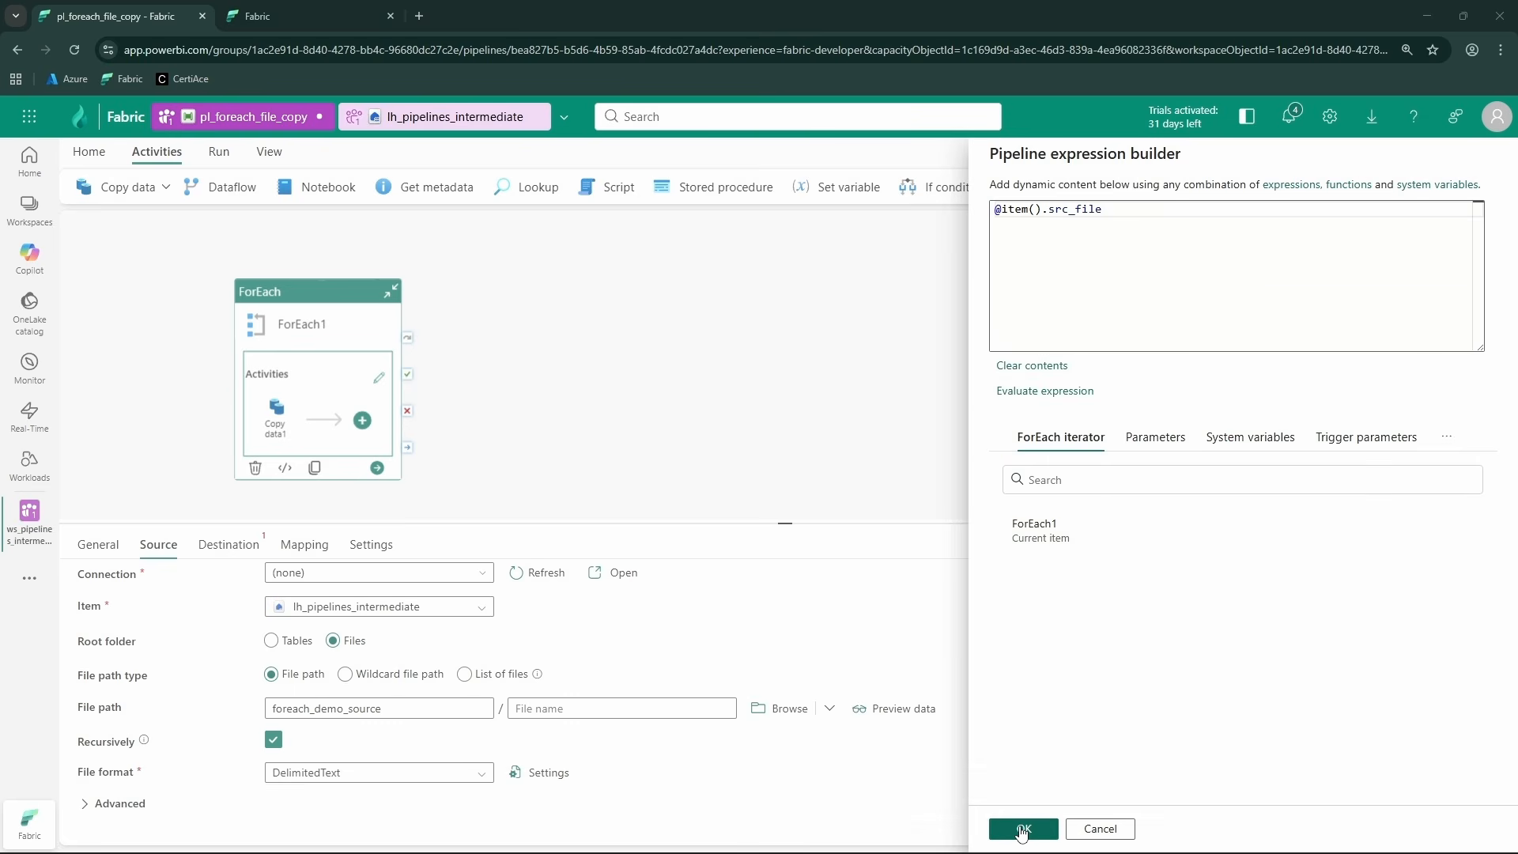
pyautogui.click(1022, 830)
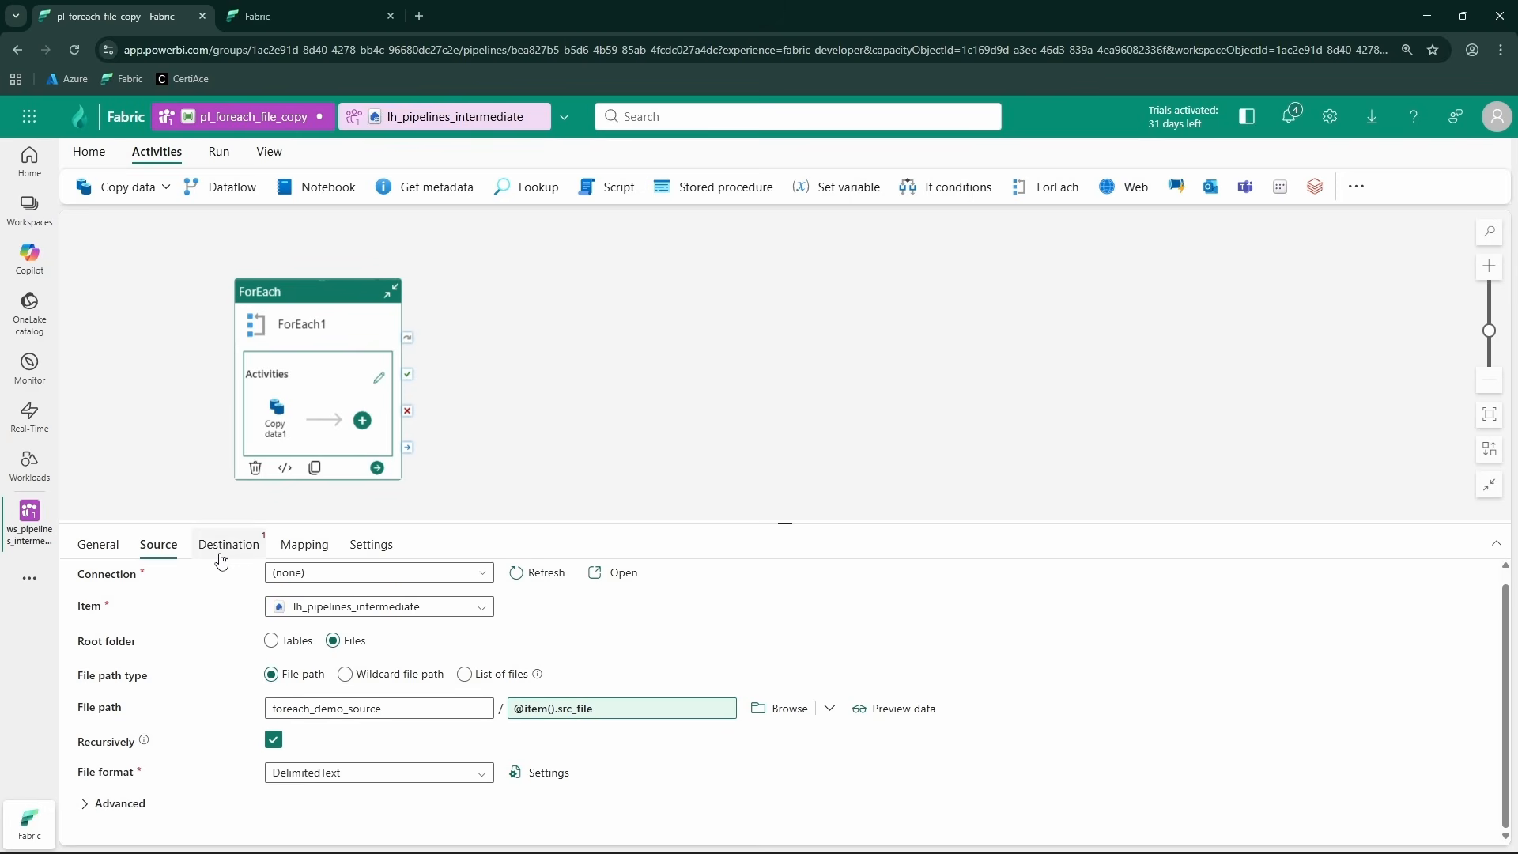
# - Set the destination of the Copy data1 activity to connection (none) and the lh_pipelines_intermediate lakehouse
pyautogui.click(229, 545)
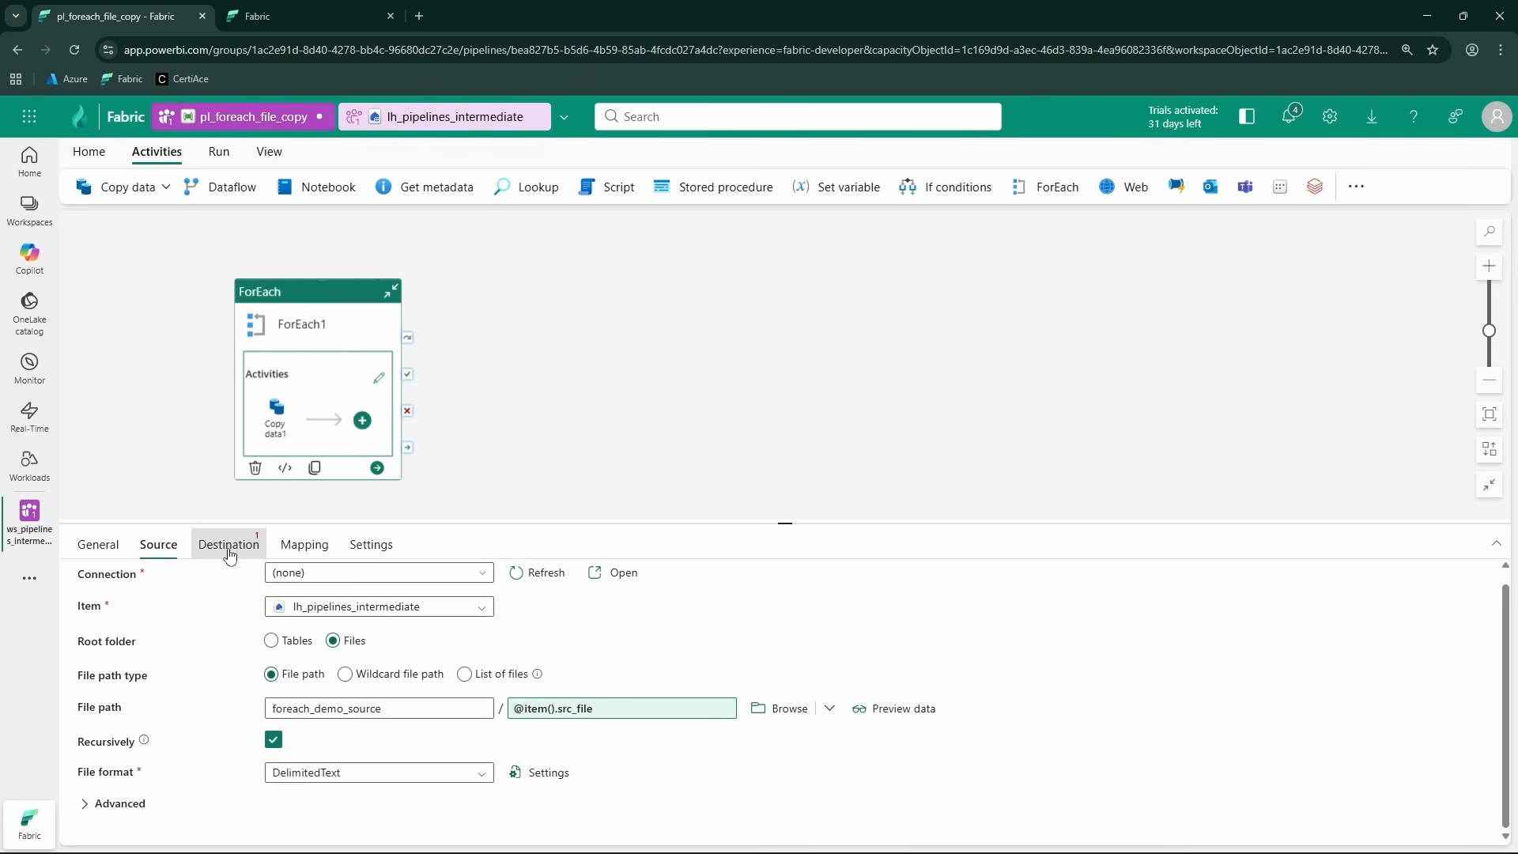
pyautogui.click(363, 591)
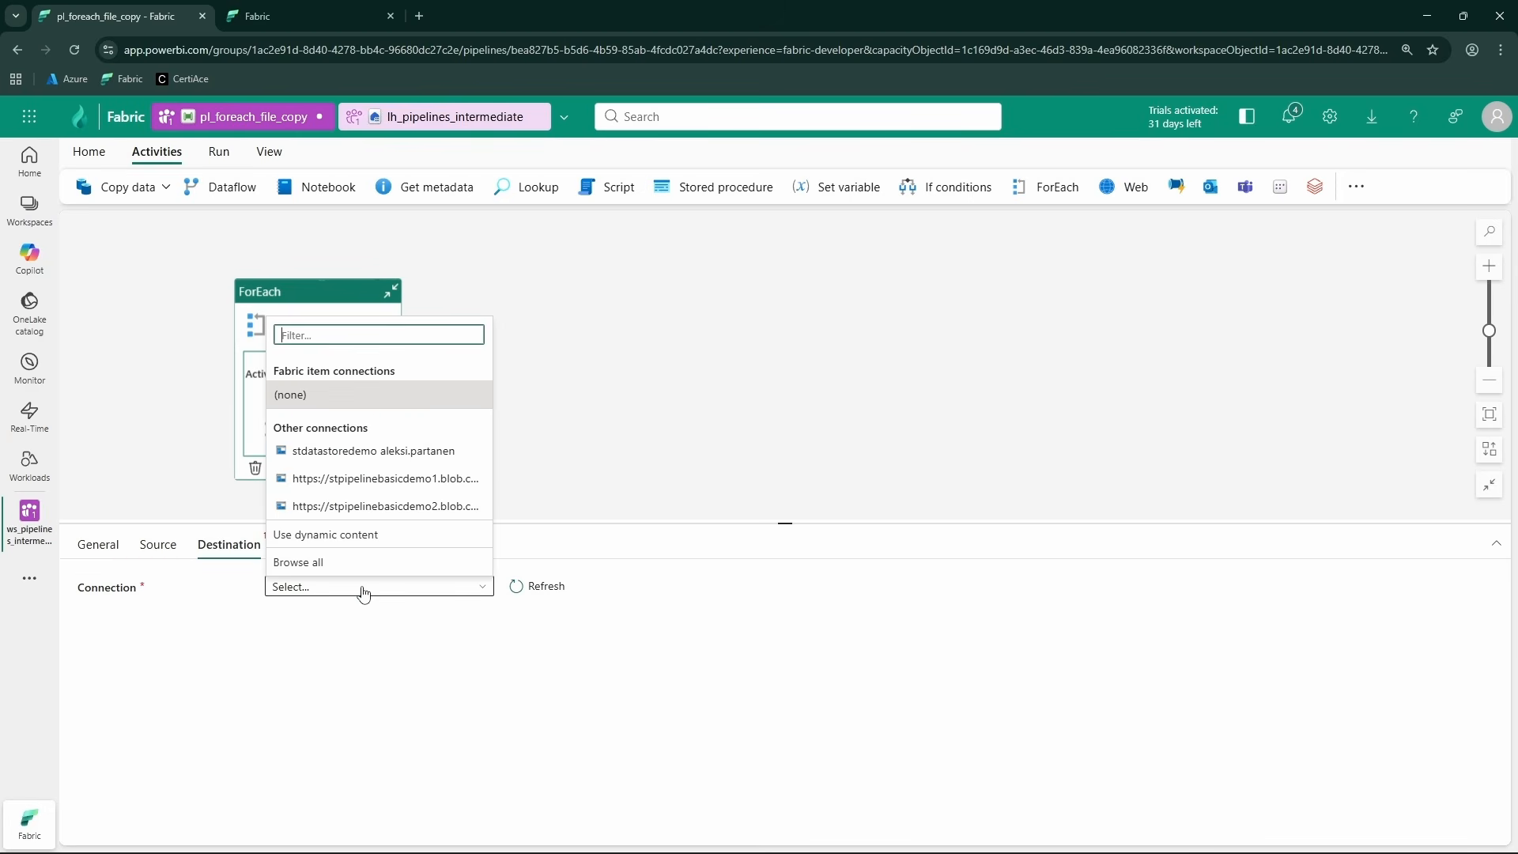
pyautogui.click(325, 397)
pyautogui.click(396, 621)
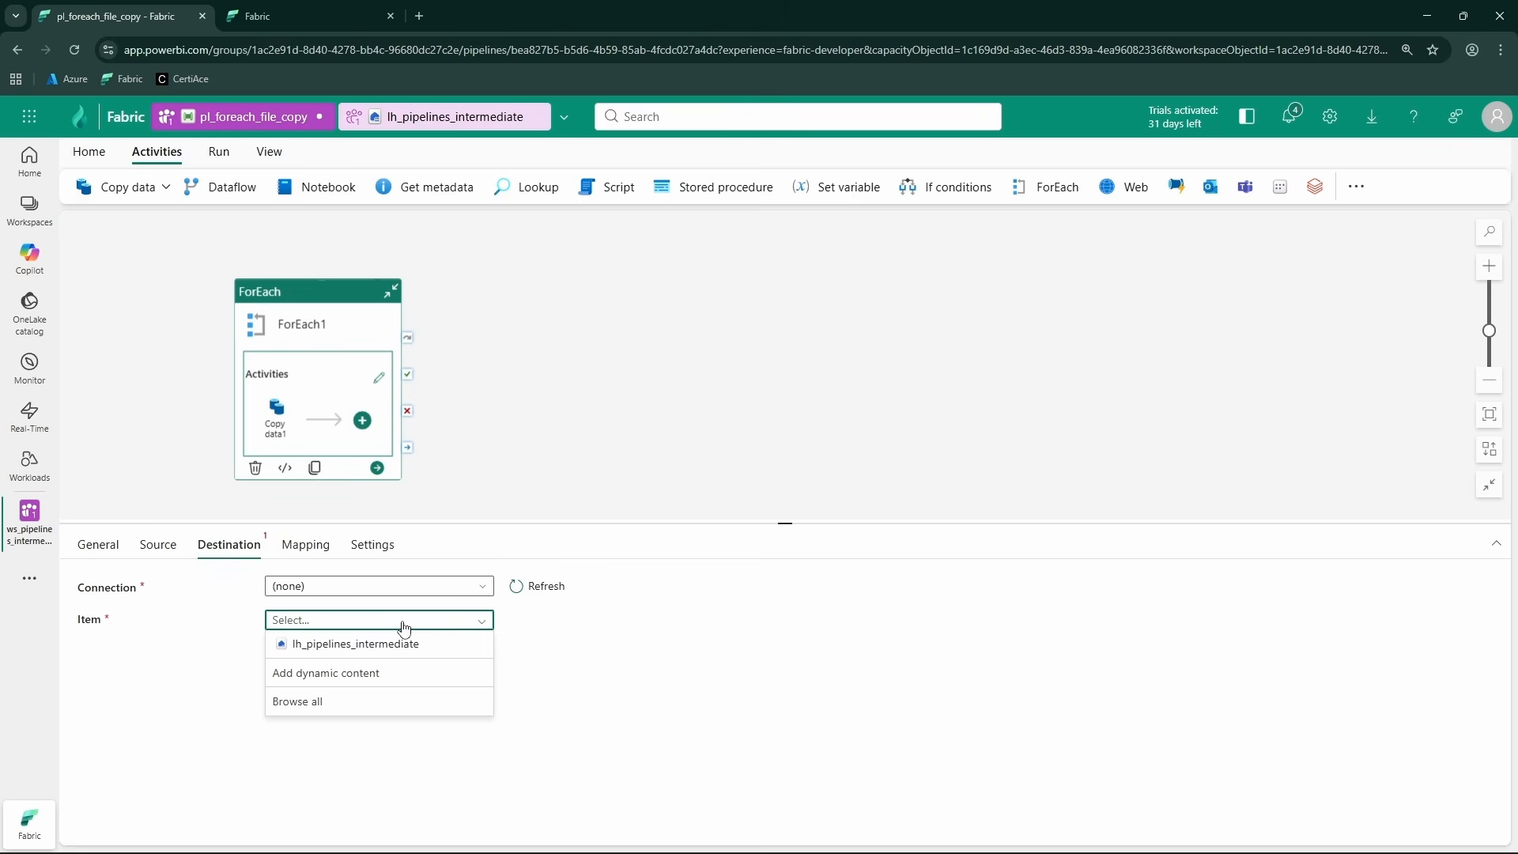
pyautogui.click(396, 649)
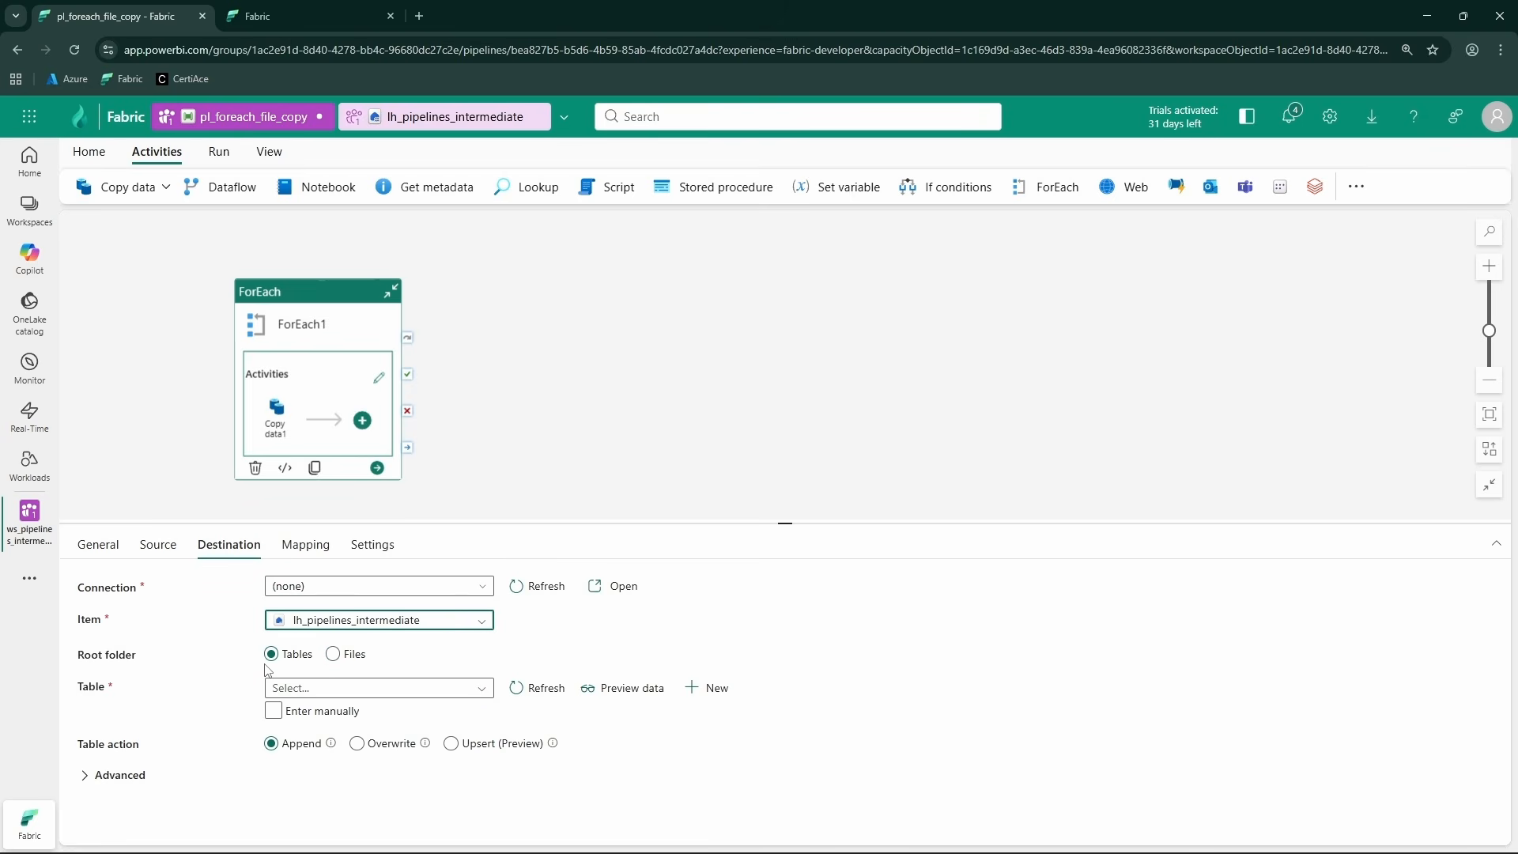
# - Enable manual entry of the destination table and open the schema name for editing
pyautogui.click(273, 710)
pyautogui.click(374, 690)
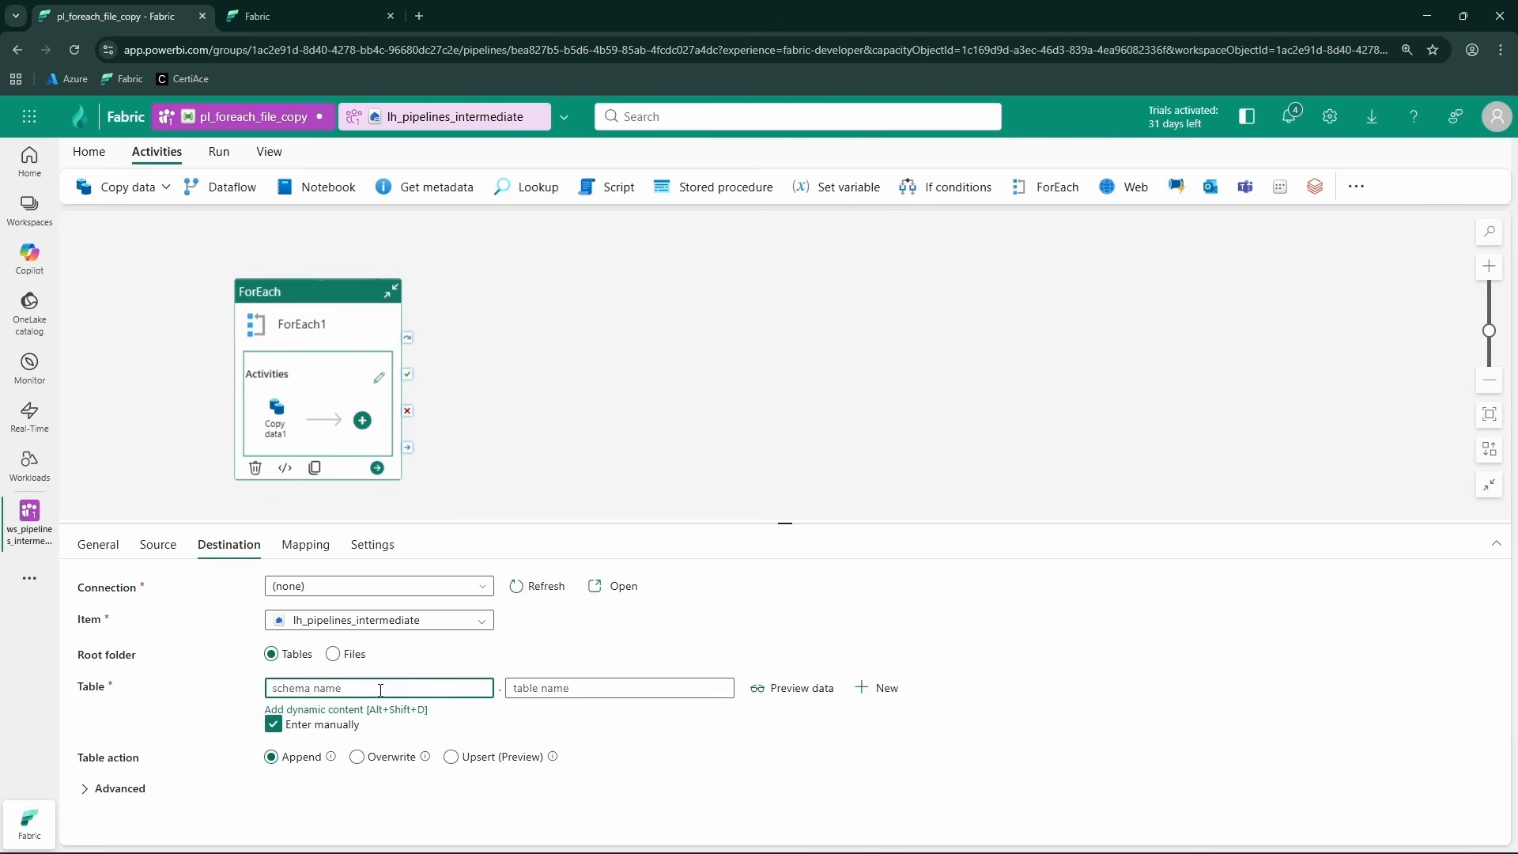
# - Set the destination table's schema to dbo and, for the table name expression, copy the dst_table key from file_array.json in Notepad++
pyautogui.write('dbo')
pyautogui.click(577, 687)
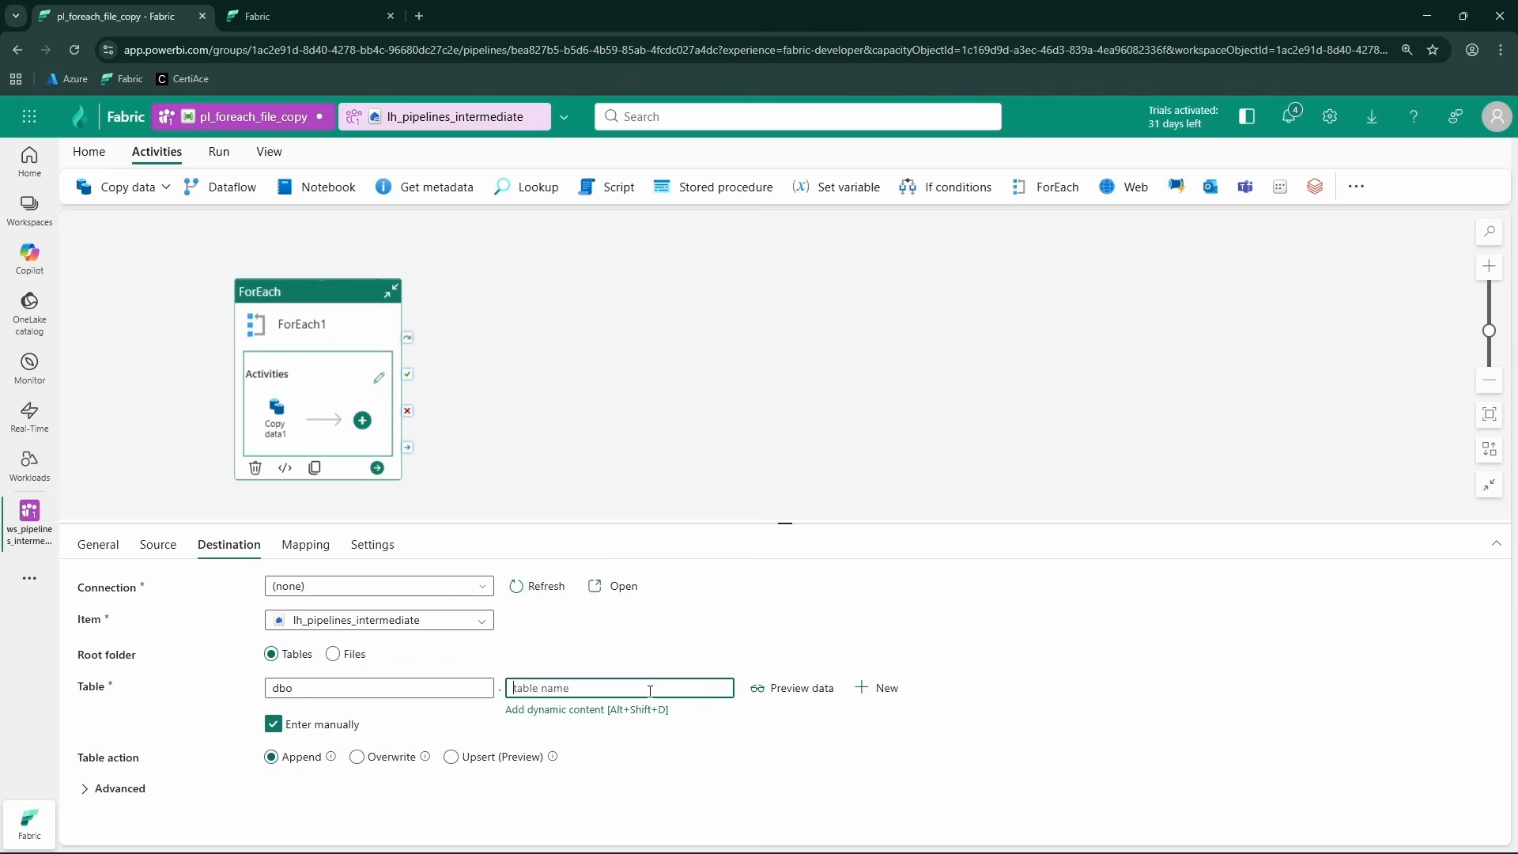
pyautogui.click(581, 711)
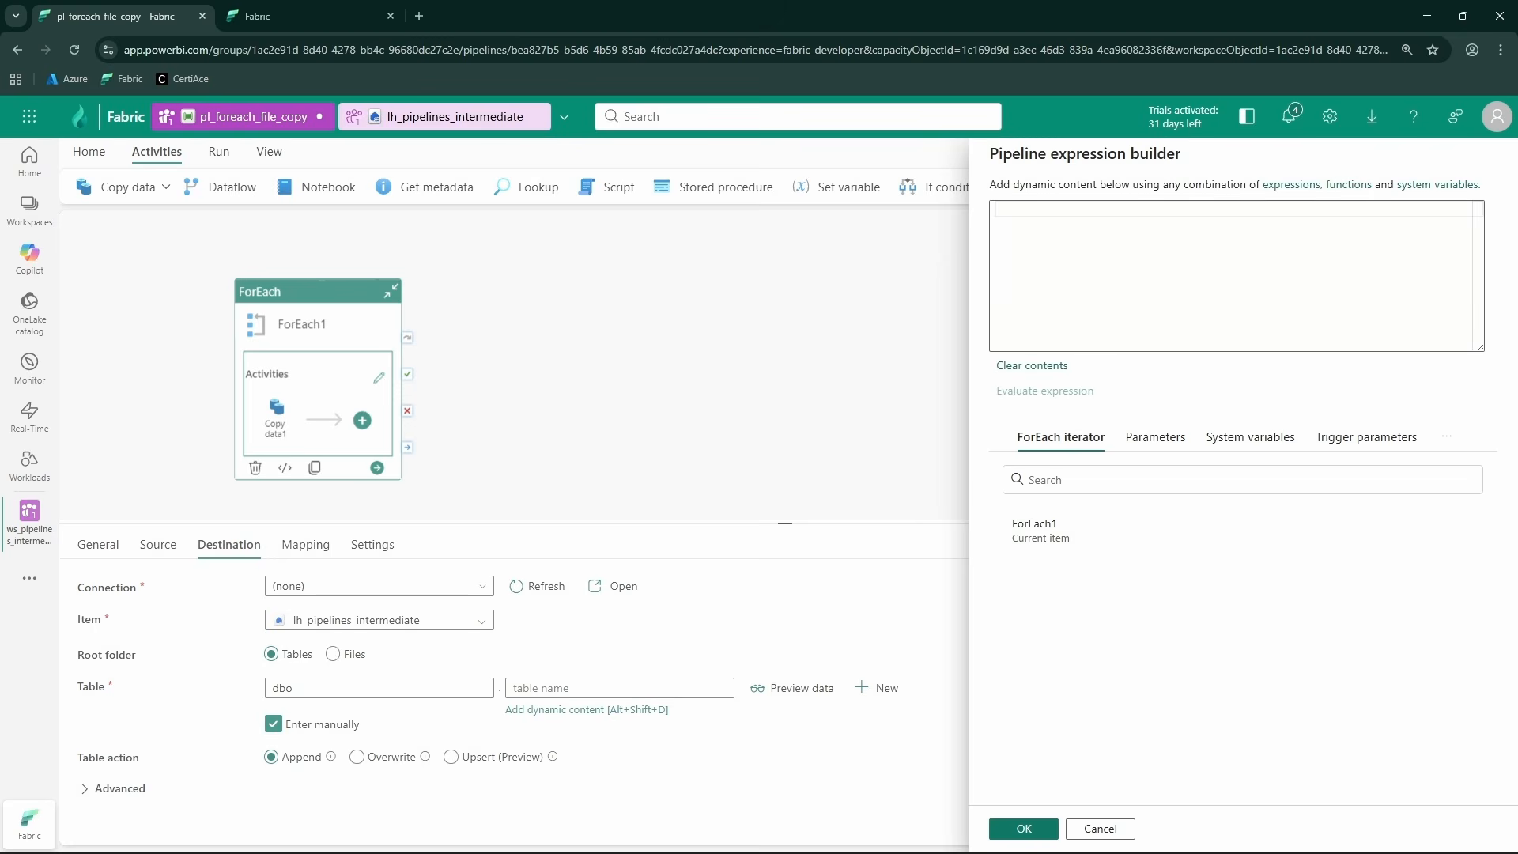
pyautogui.hotkey('alt', 'Tab')
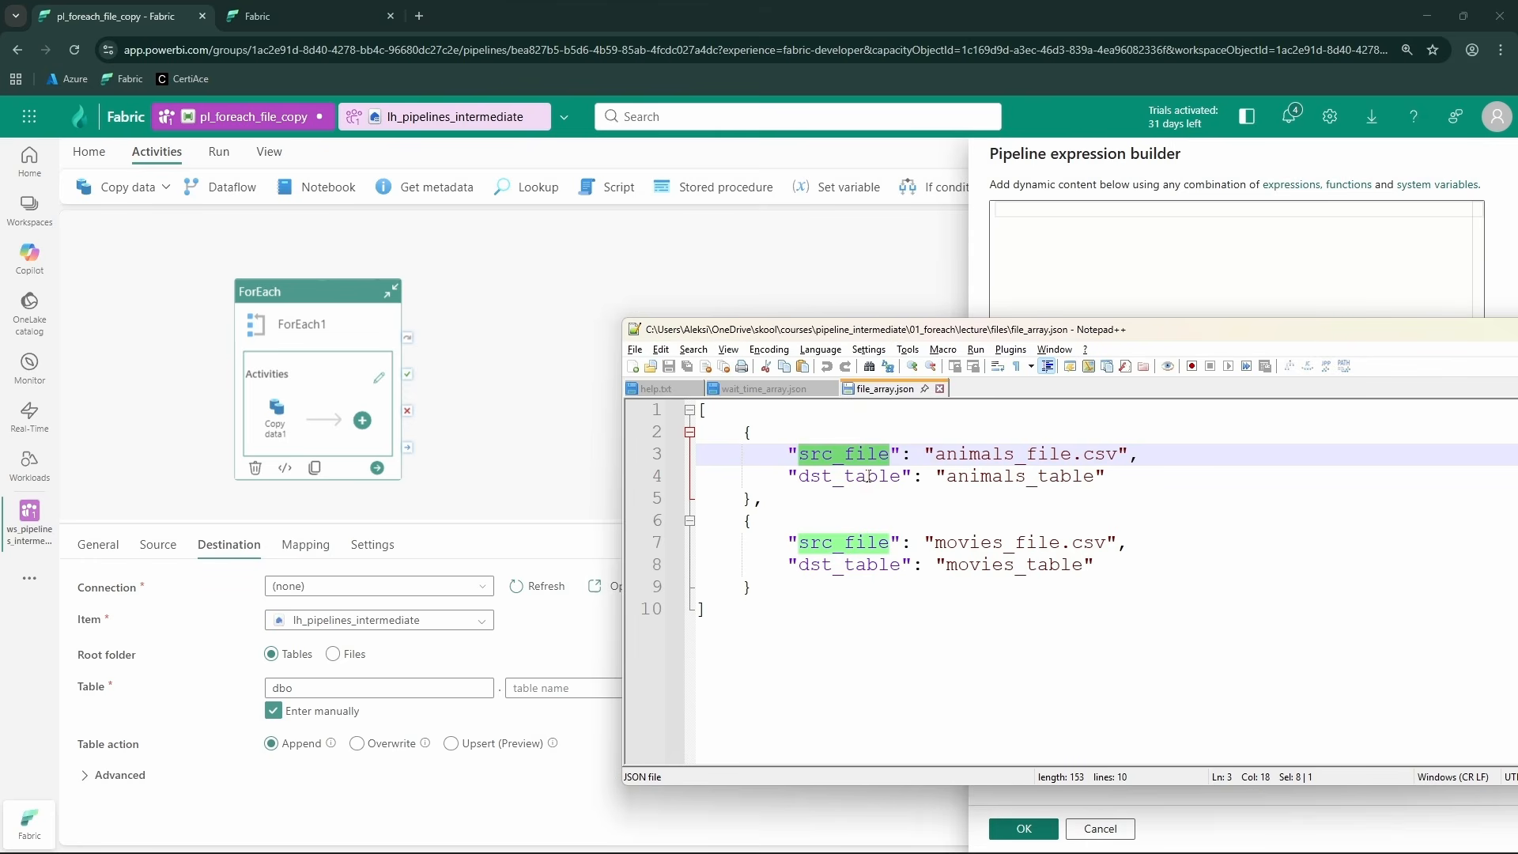
pyautogui.doubleClick(864, 475)
pyautogui.hotkey('ctrl', 'c')
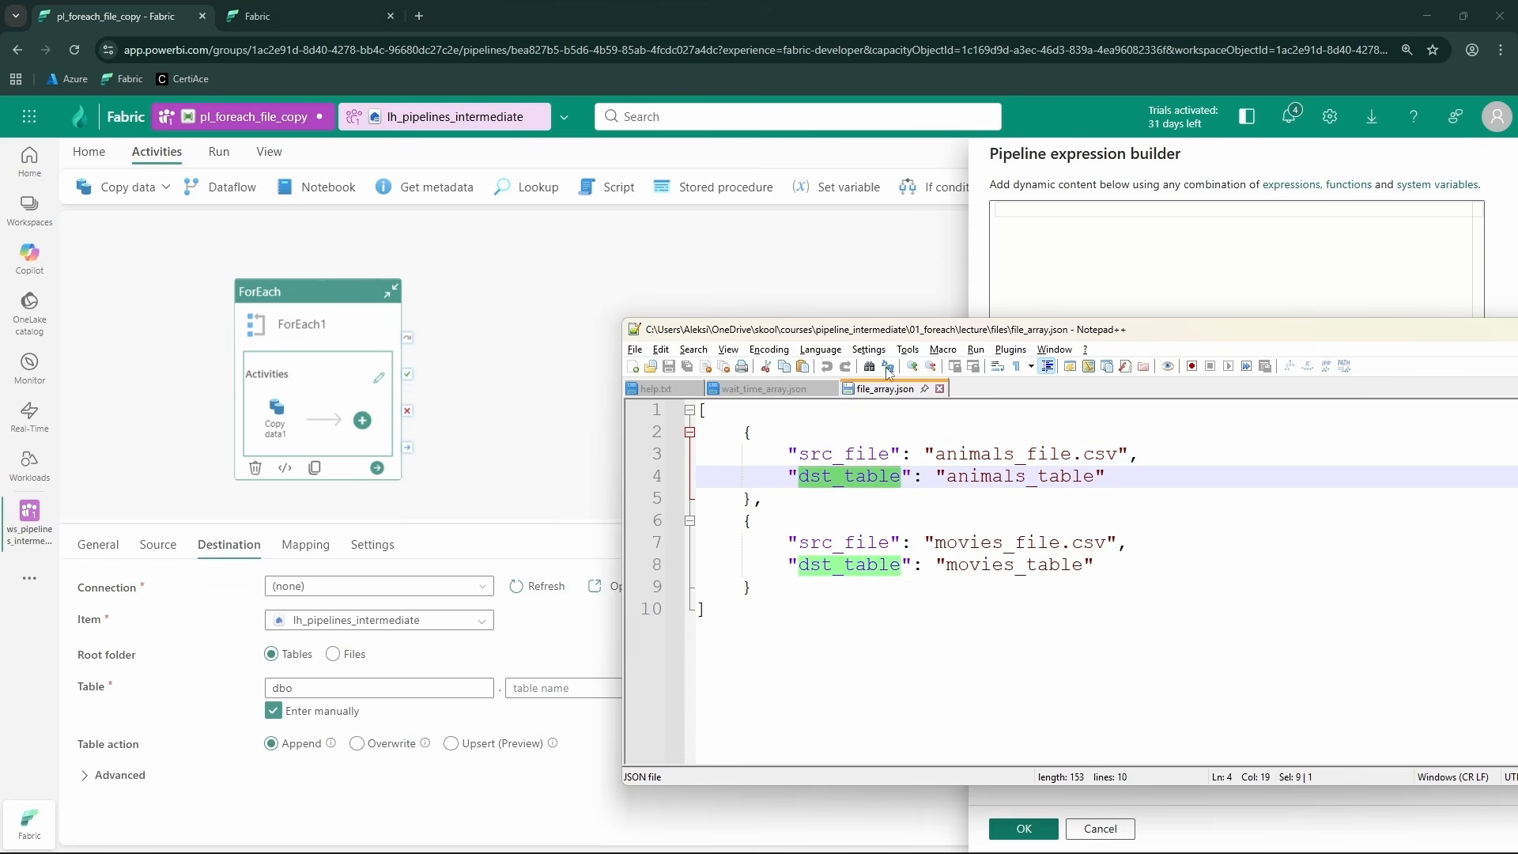
pyautogui.hotkey('alt', 'Tab')
pyautogui.click(1027, 528)
pyautogui.click(1094, 226)
pyautogui.hotkey('ctrl', 'v')
pyautogui.moveTo(1109, 210); pyautogui.dragTo(1043, 210)
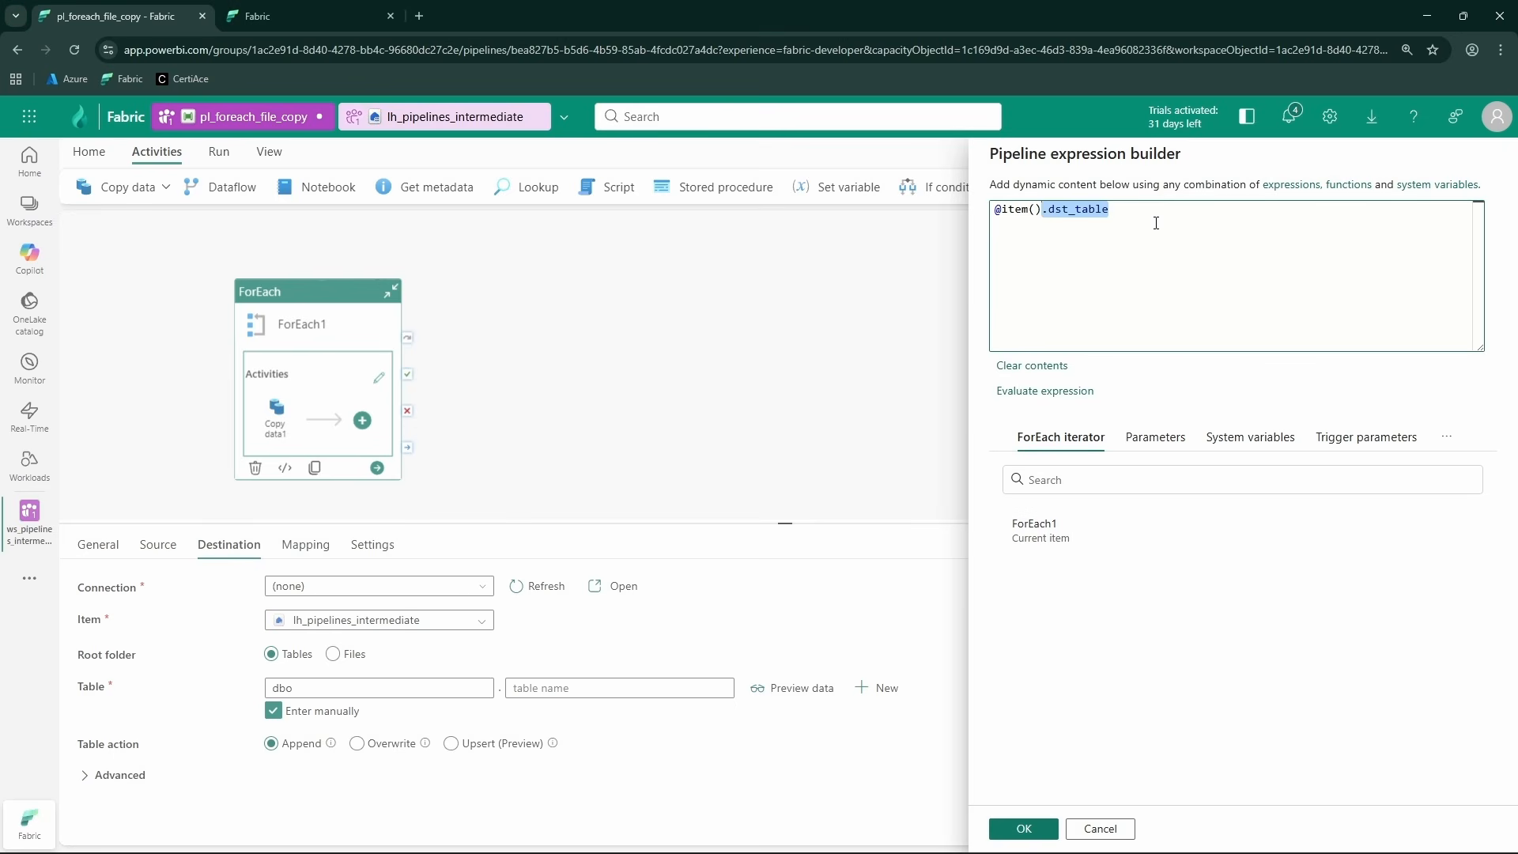
pyautogui.click(1154, 222)
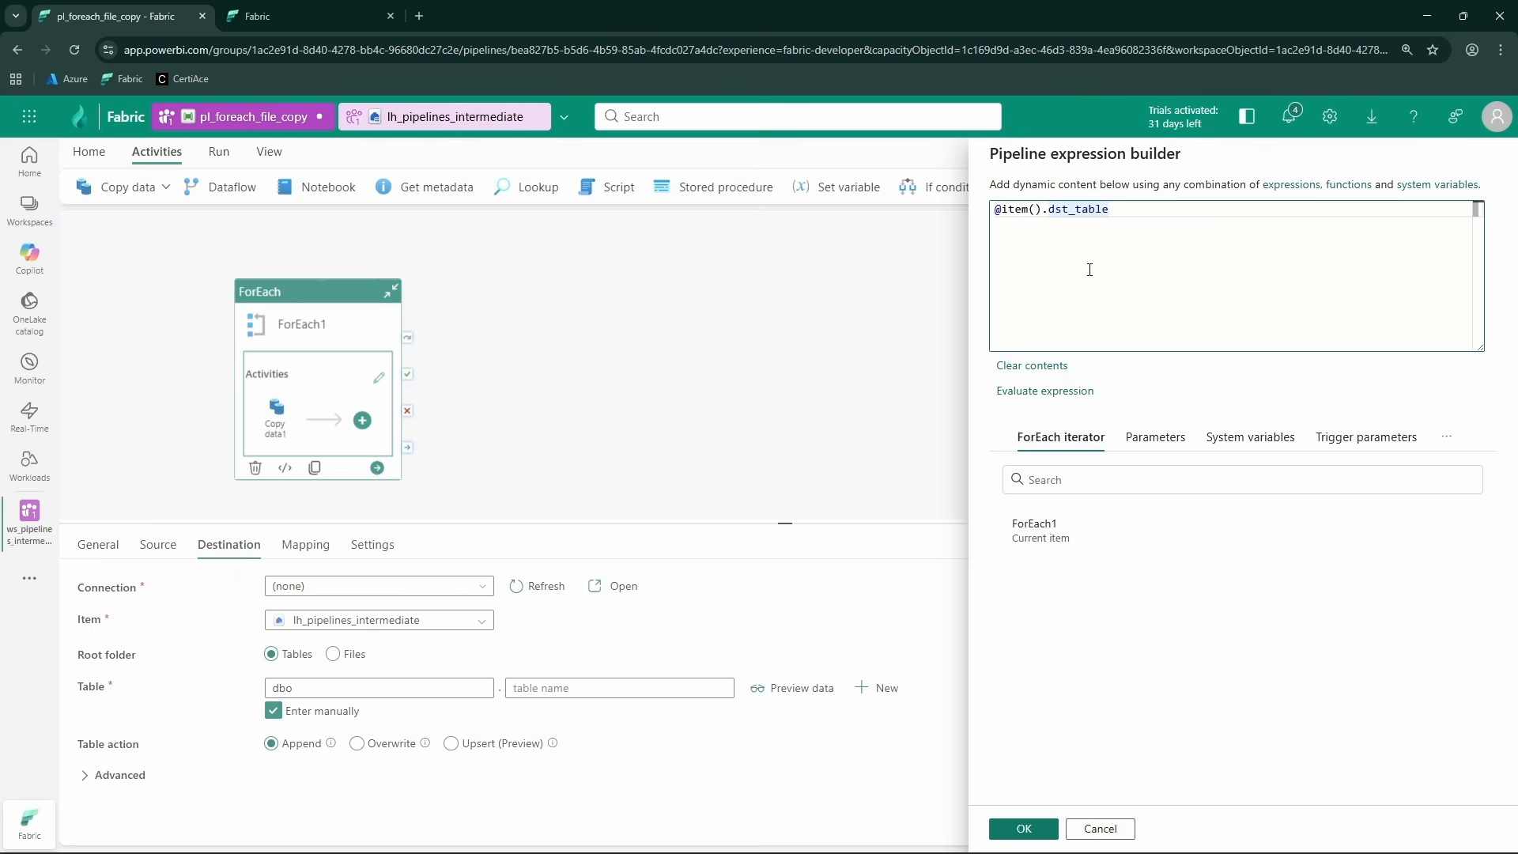
pyautogui.click(1023, 827)
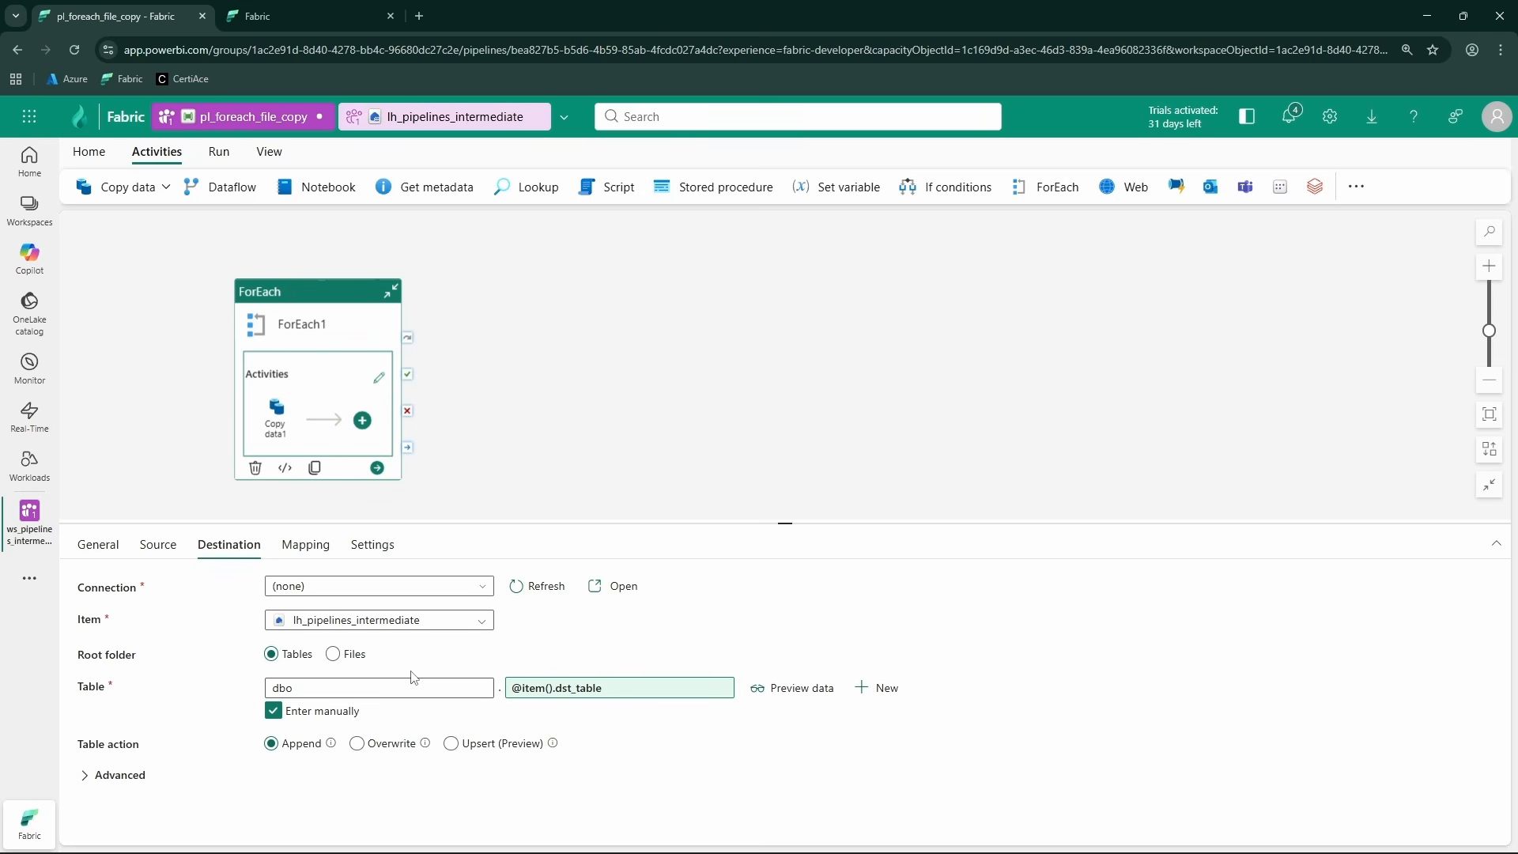
pyautogui.click(357, 744)
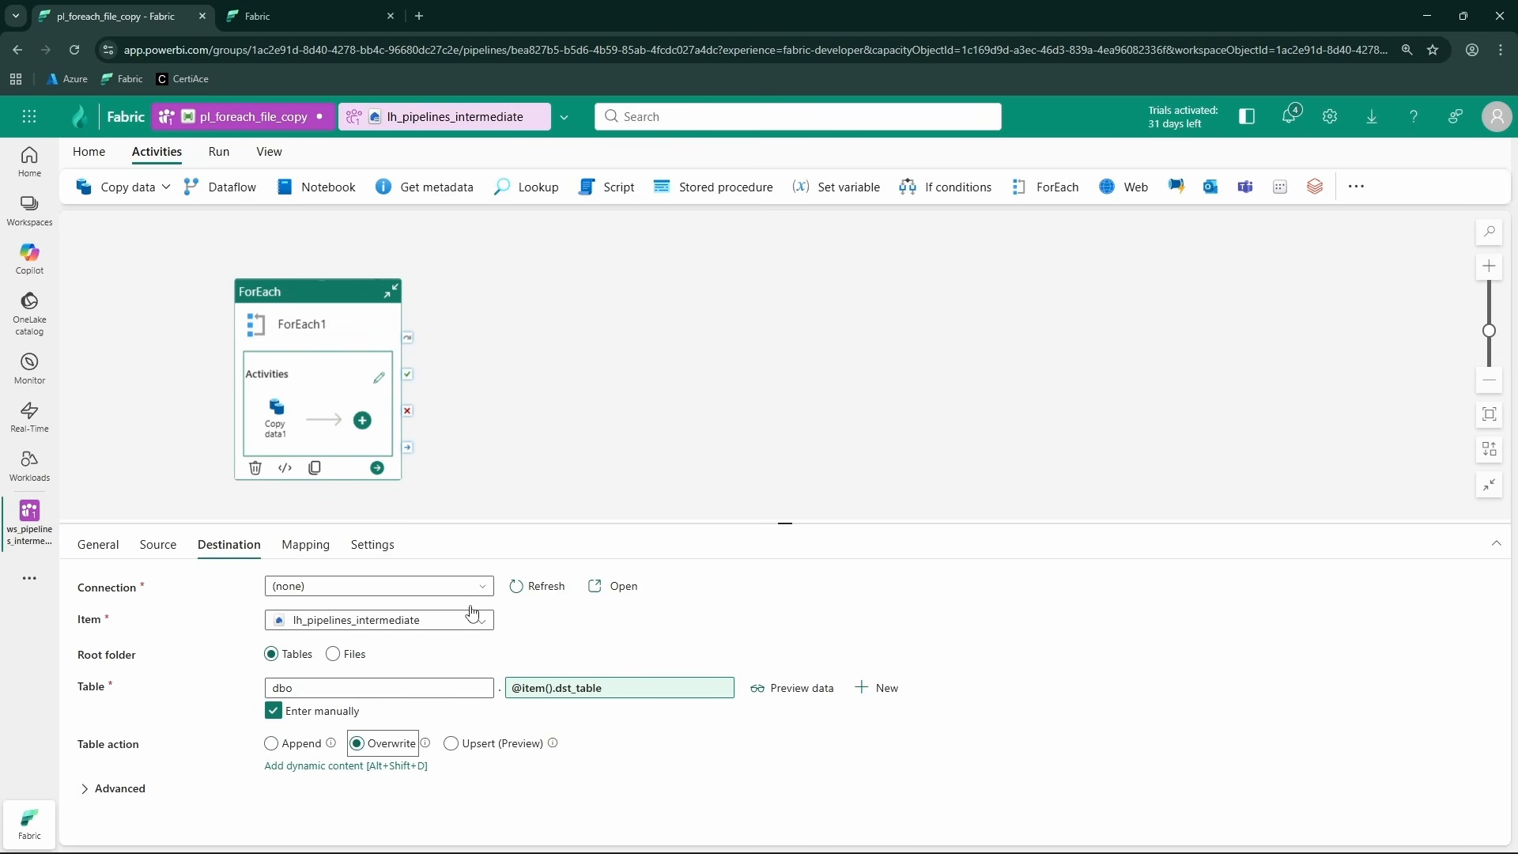
pyautogui.click(520, 477)
# - Validate the pl_foreach_file_copy pipeline and dismiss the validation output
pyautogui.click(89, 152)
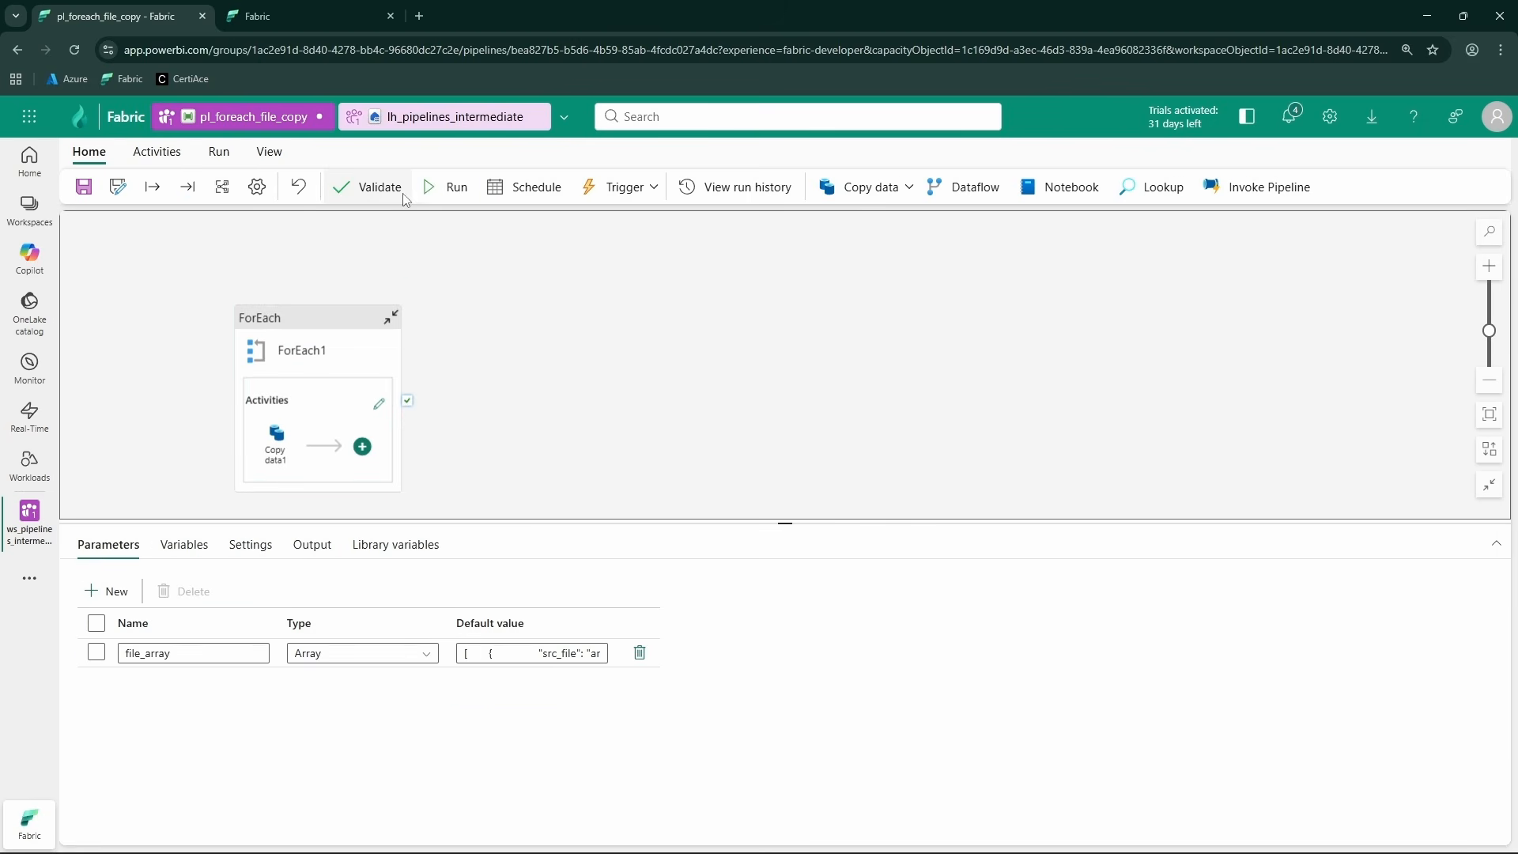
pyautogui.click(368, 186)
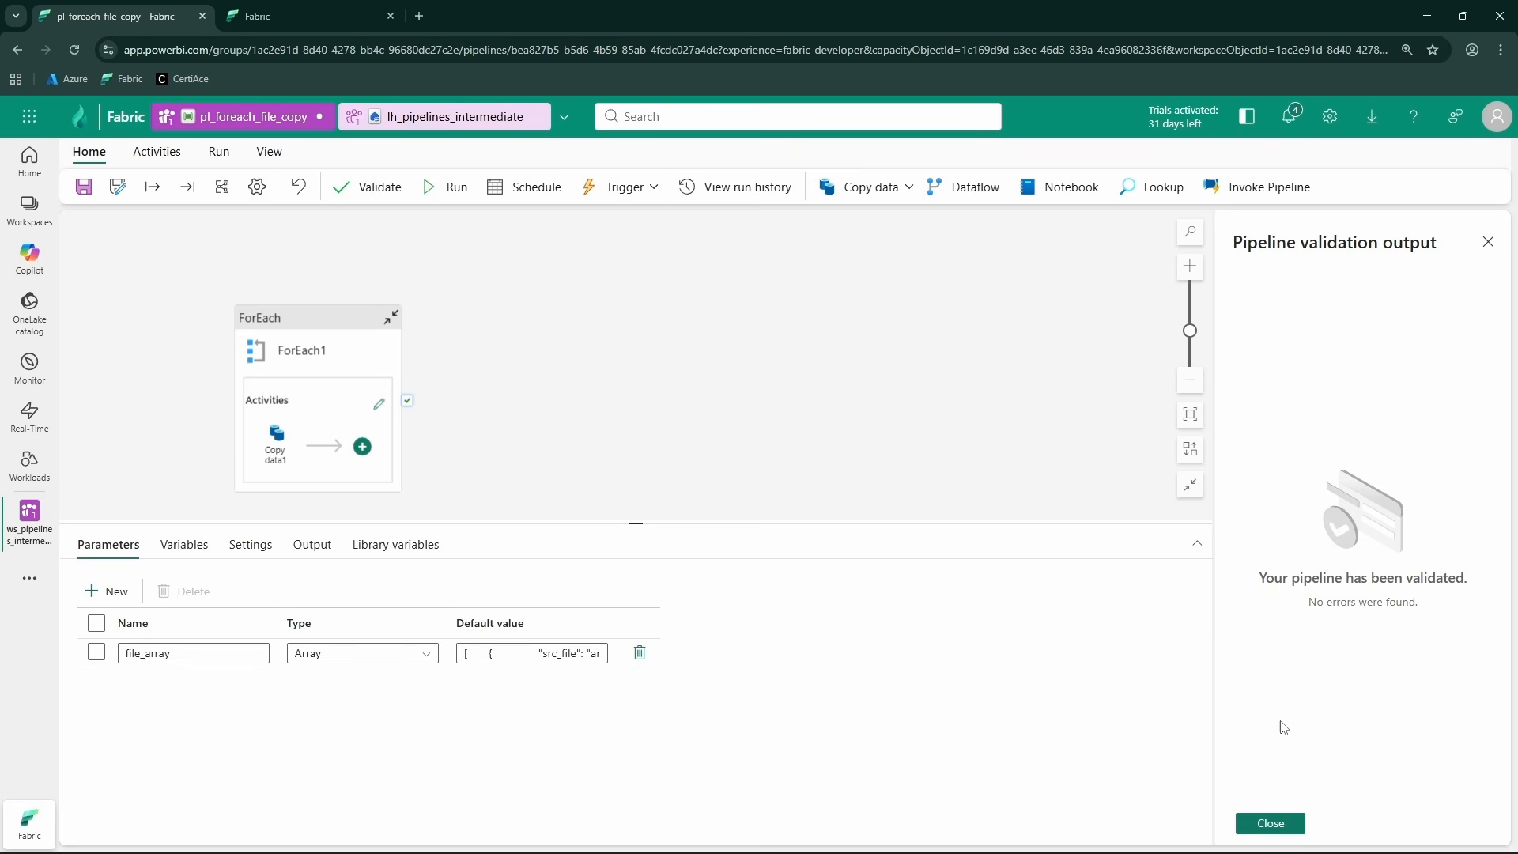
pyautogui.click(1269, 824)
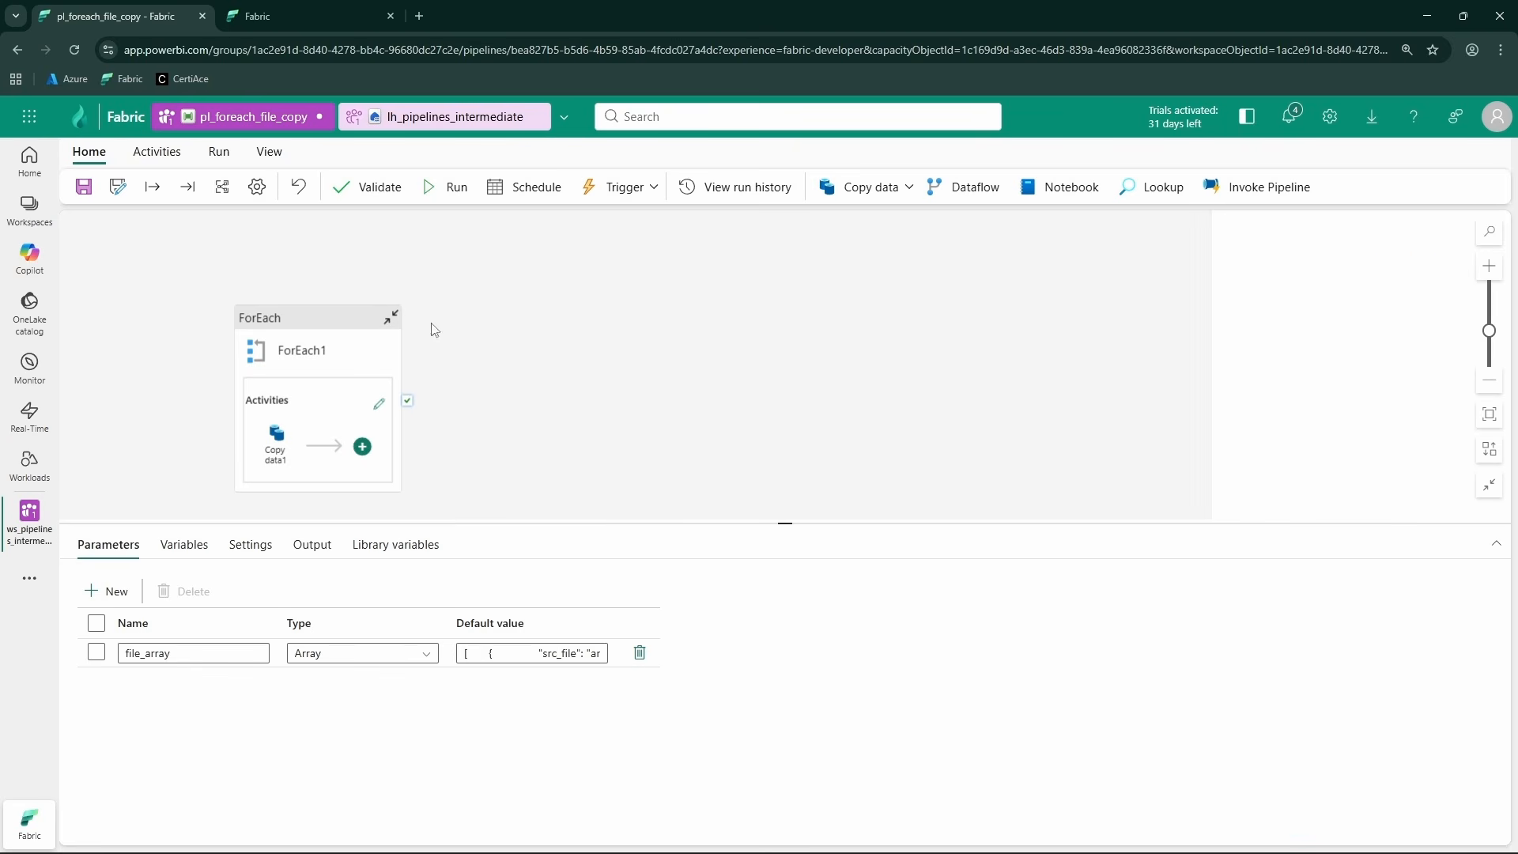
# - Save and run the pipeline with the default file_array parameter value
pyautogui.click(447, 192)
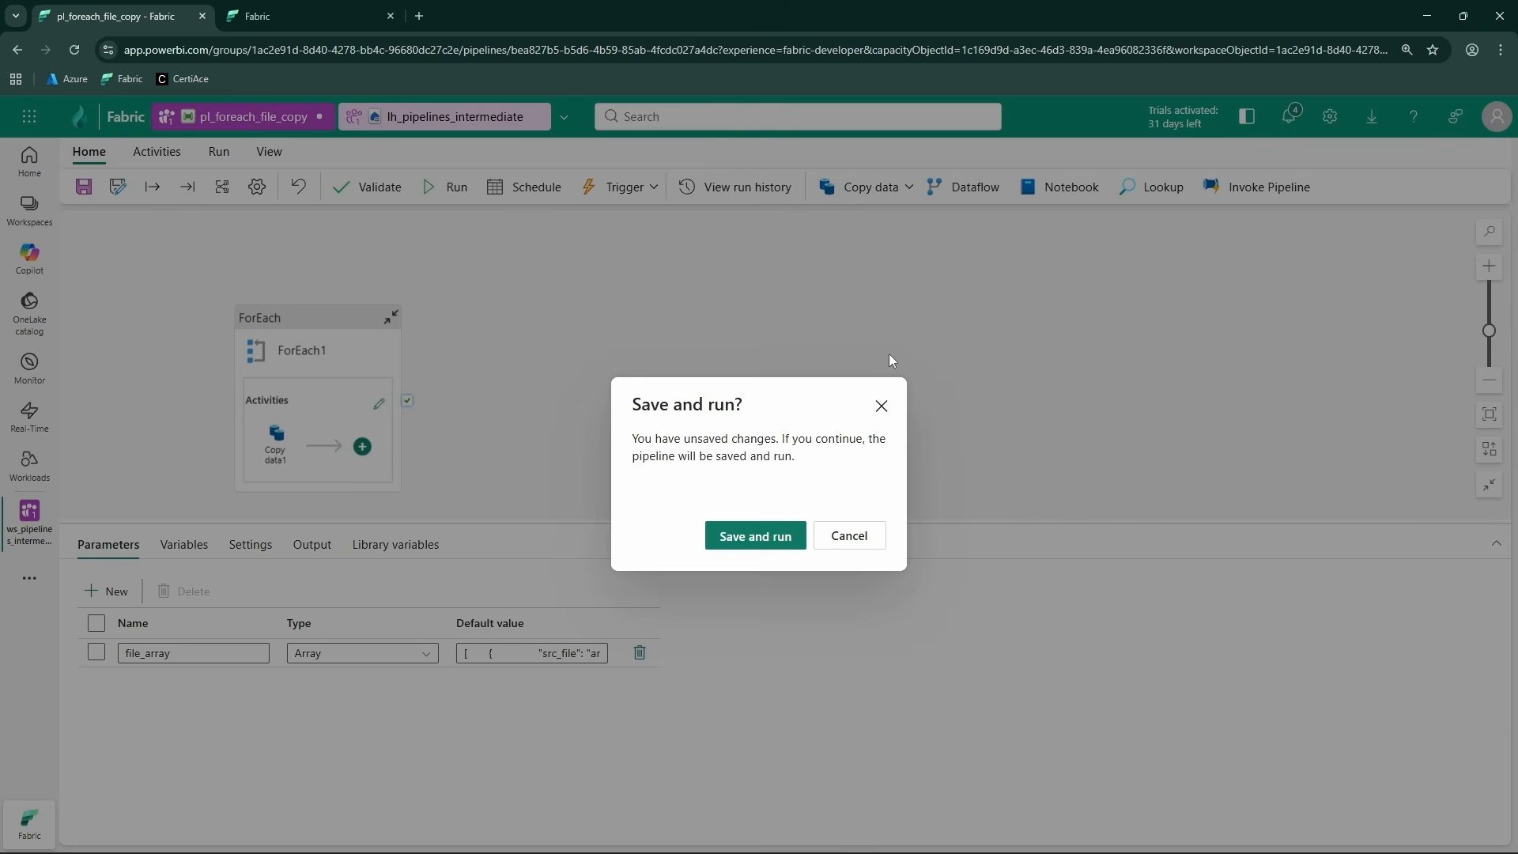
pyautogui.click(756, 537)
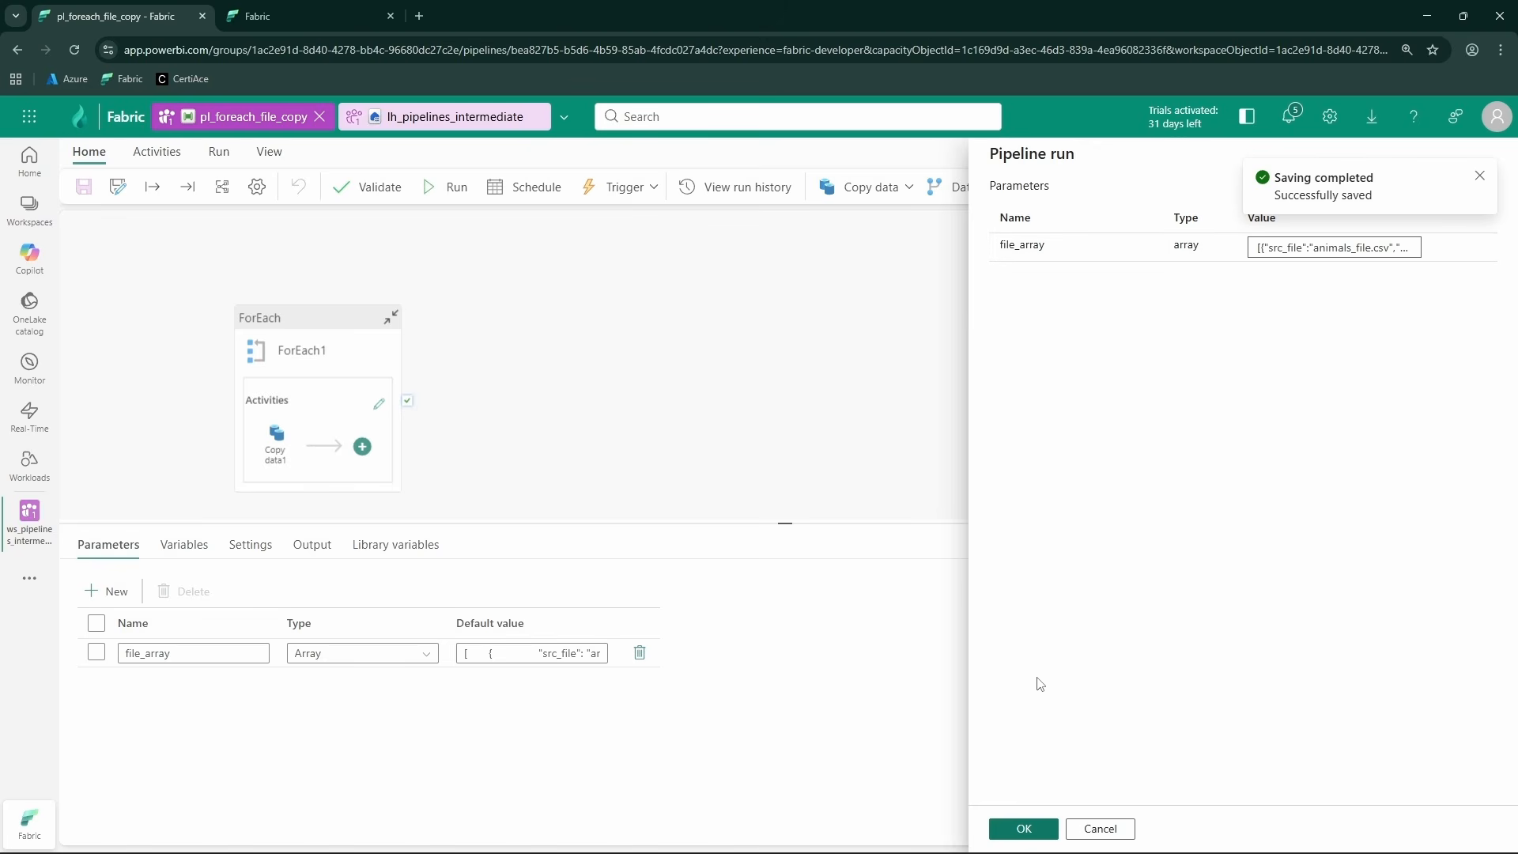
pyautogui.click(1025, 828)
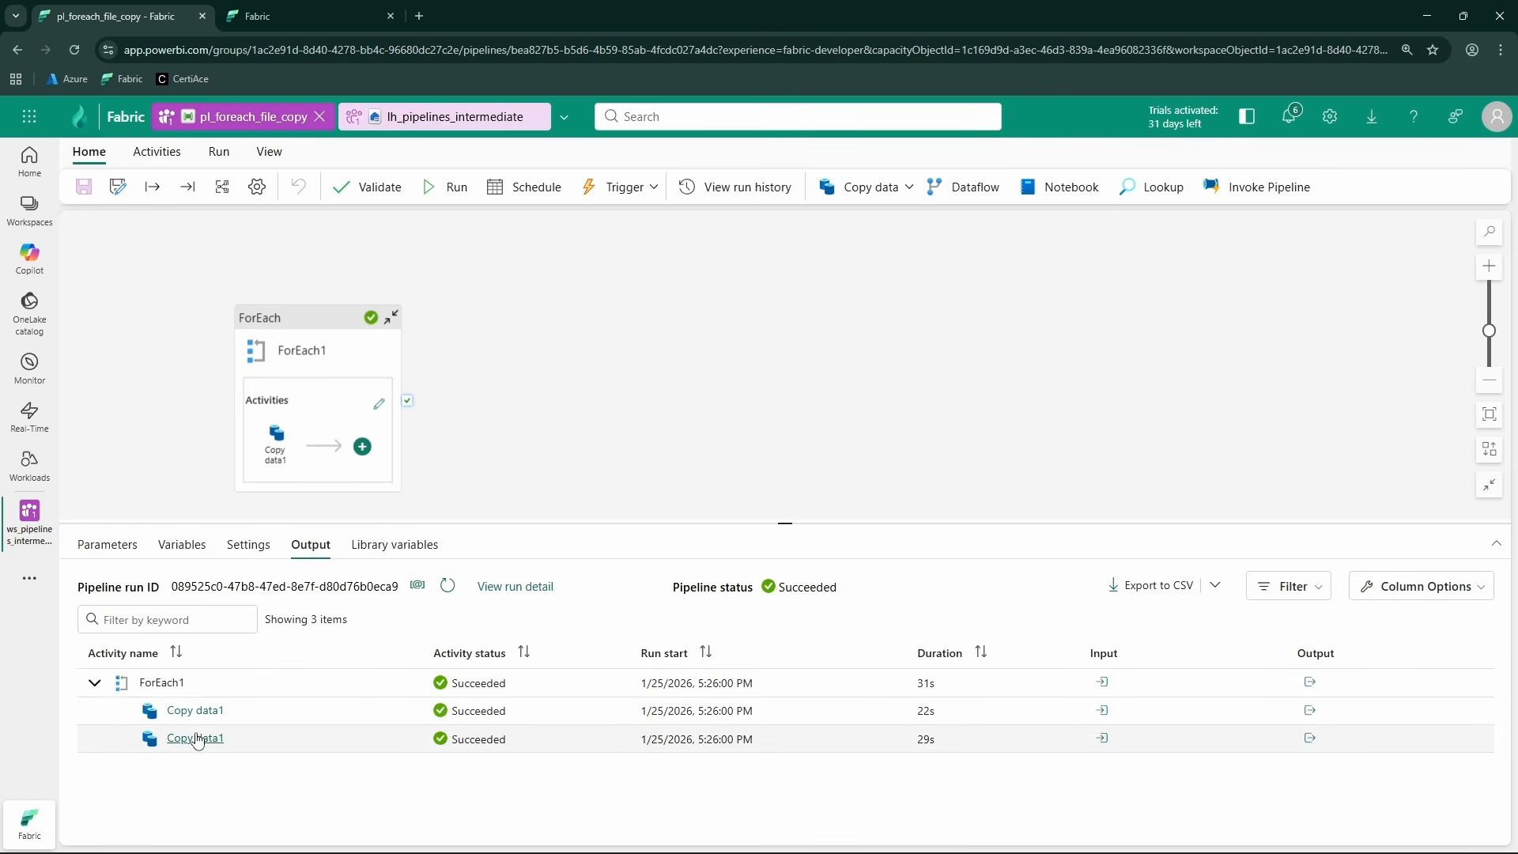
# - Switch to Notepad++ to review the animals and movies entries in file_array.json, and return to Fabric
pyautogui.hotkey('alt', 'Tab')
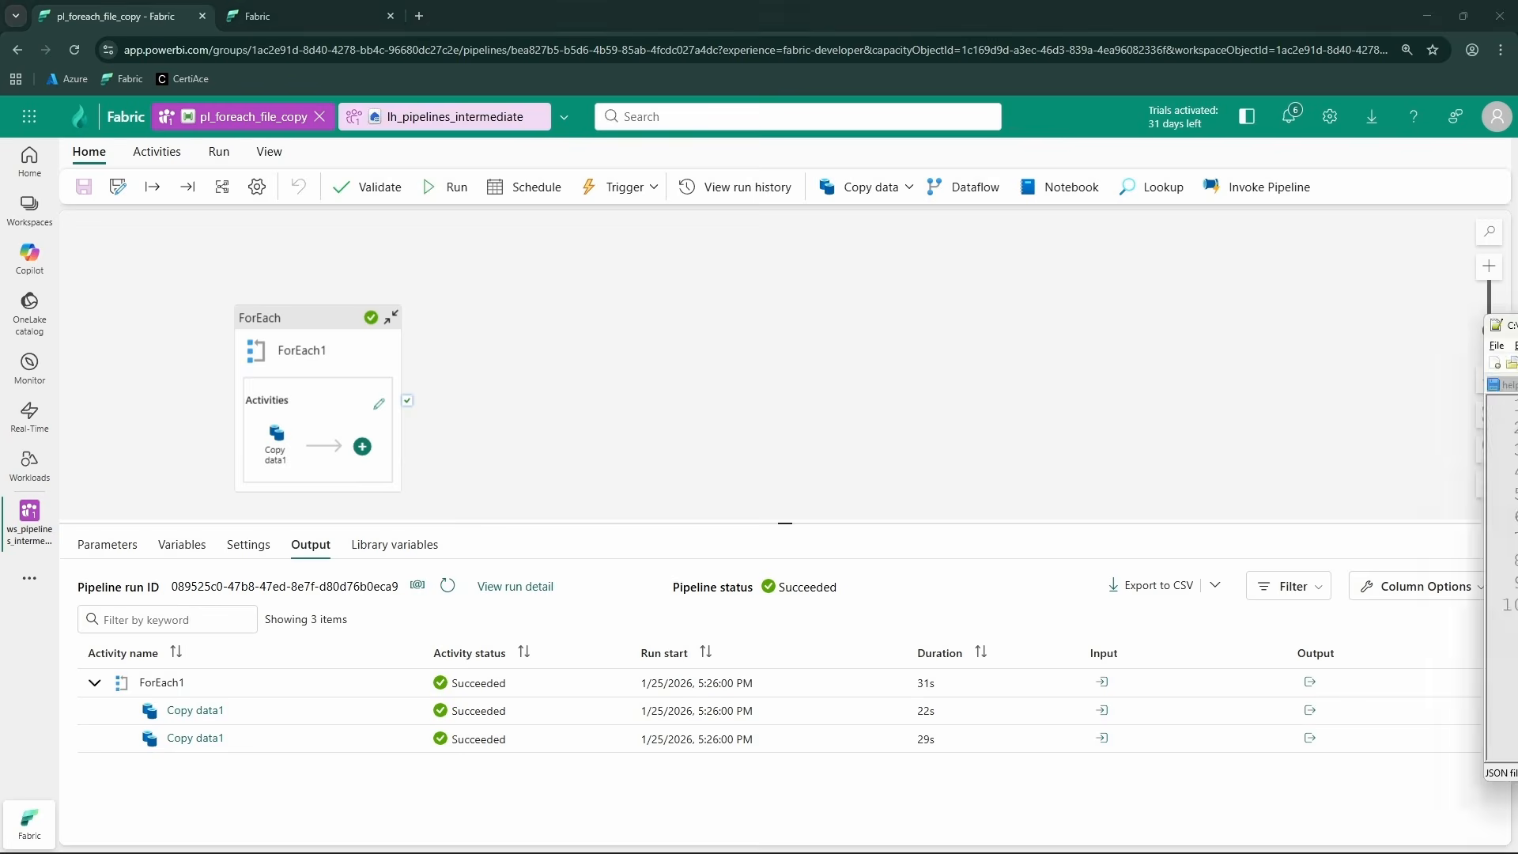
pyautogui.moveTo(615, 363); pyautogui.dragTo(980, 408)
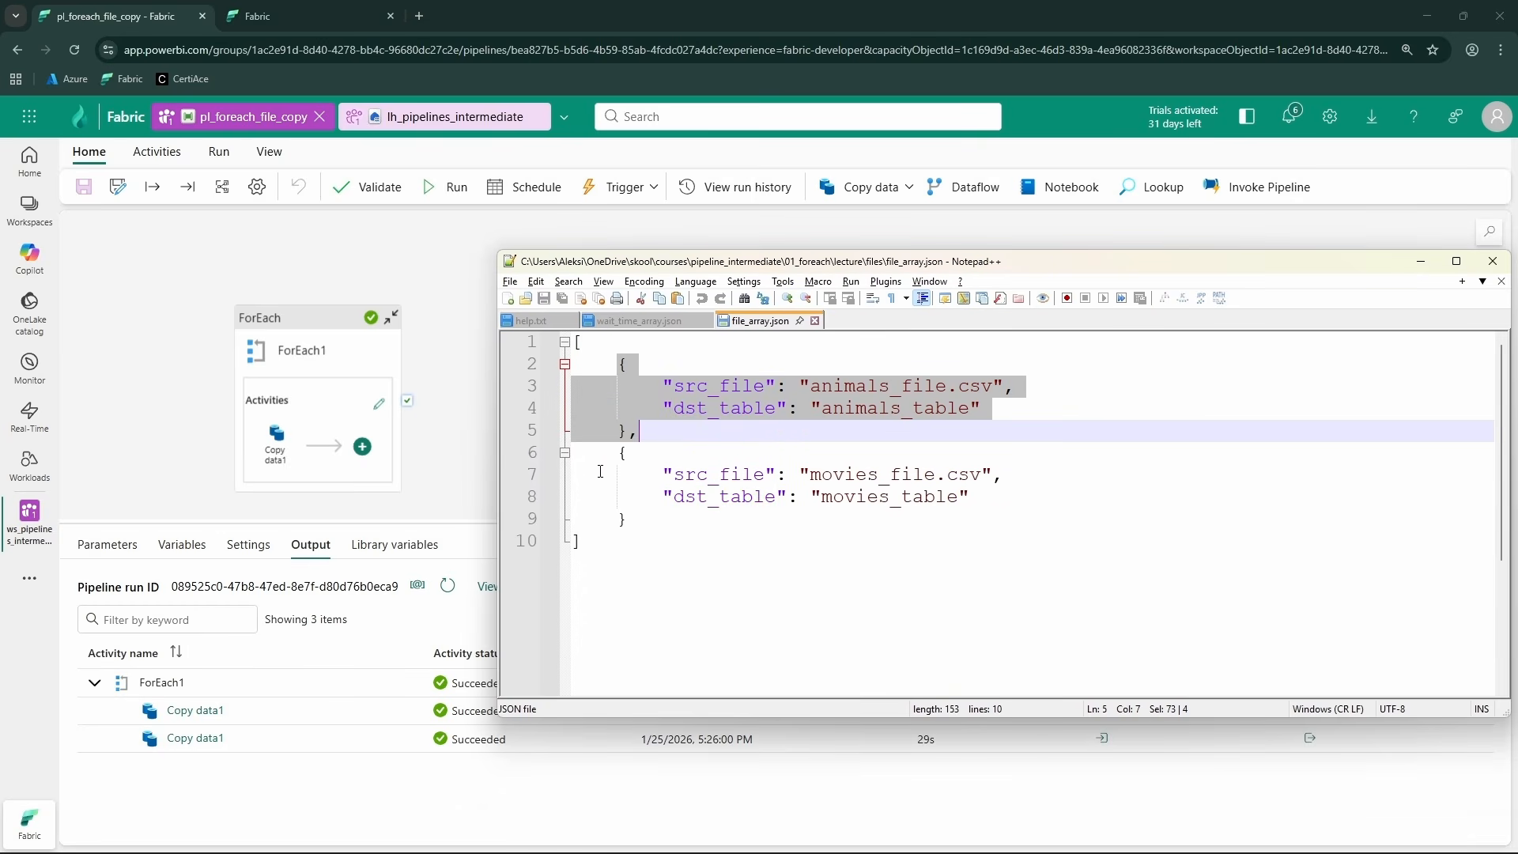
pyautogui.moveTo(621, 452); pyautogui.dragTo(672, 523)
pyautogui.hotkey('alt', 'Tab')
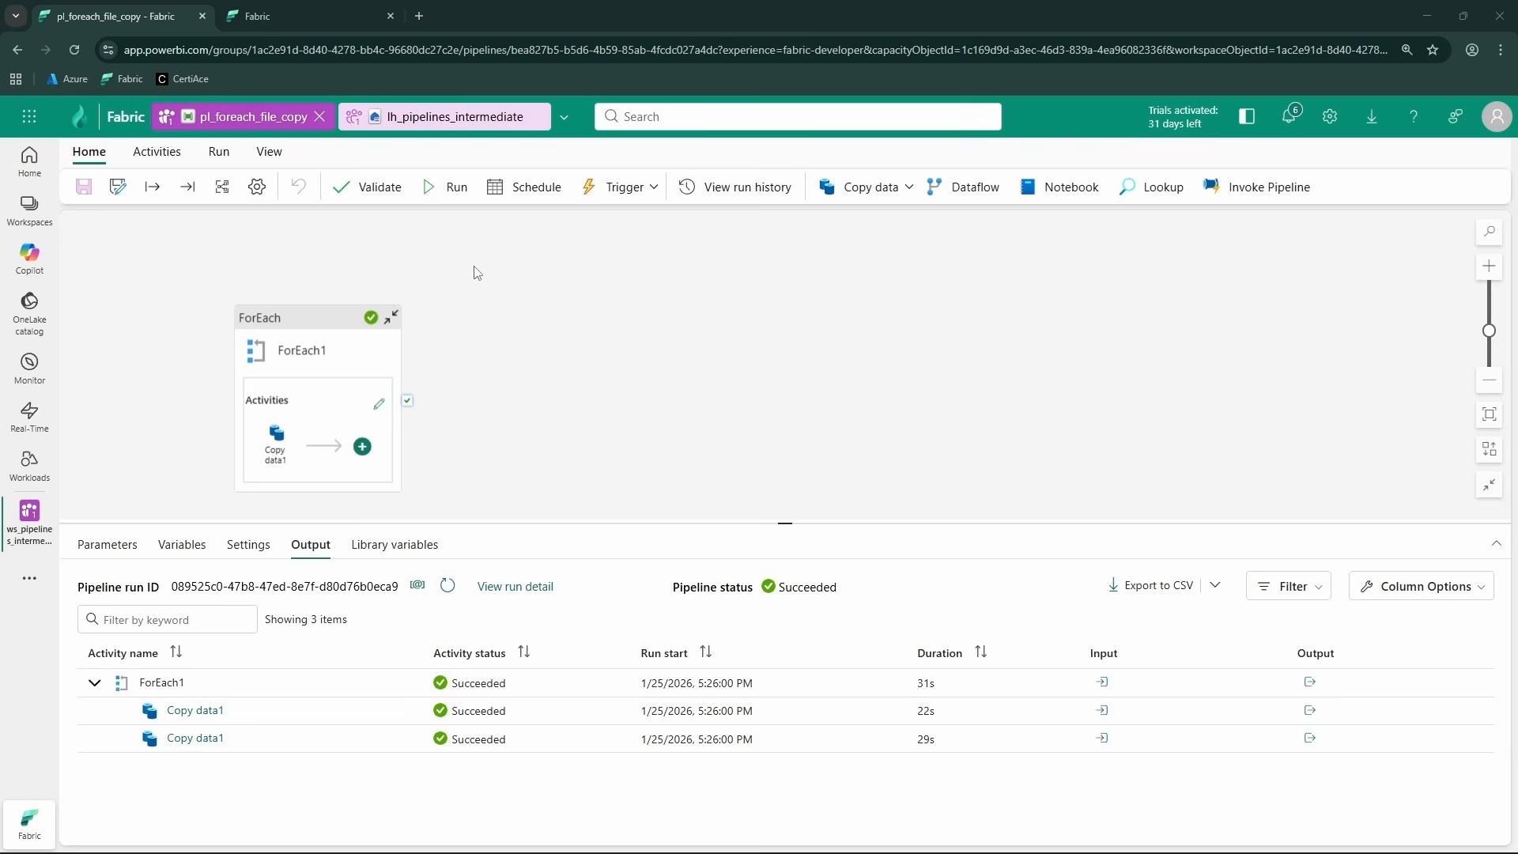
# - Refresh the dbo schema in the lh_pipelines_intermediate lakehouse and inspect animals_table, movies_table and the foreach_demo_source files
pyautogui.click(430, 124)
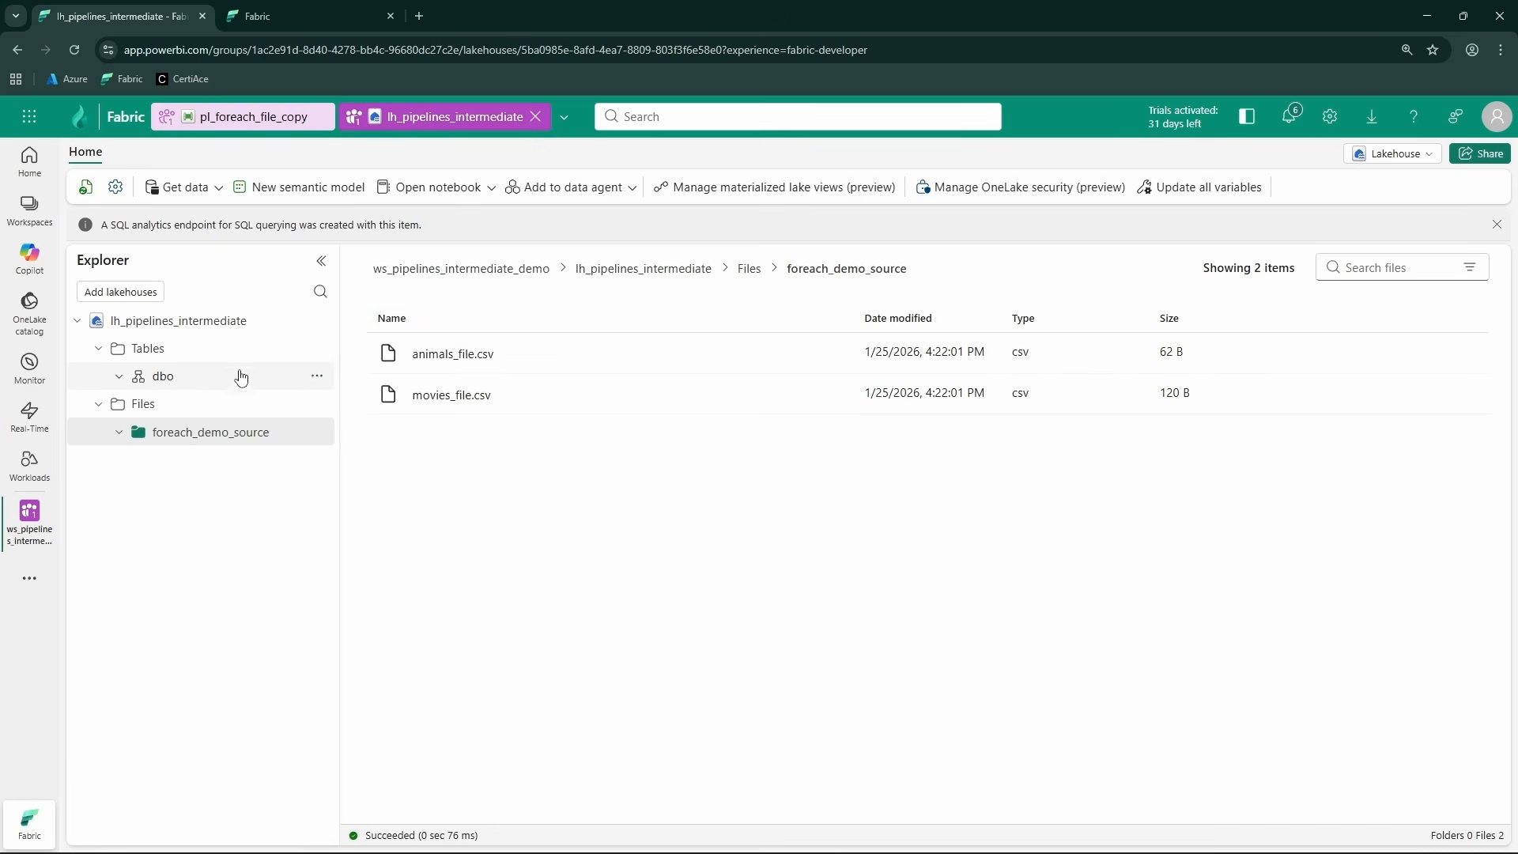
pyautogui.click(317, 378)
pyautogui.click(360, 471)
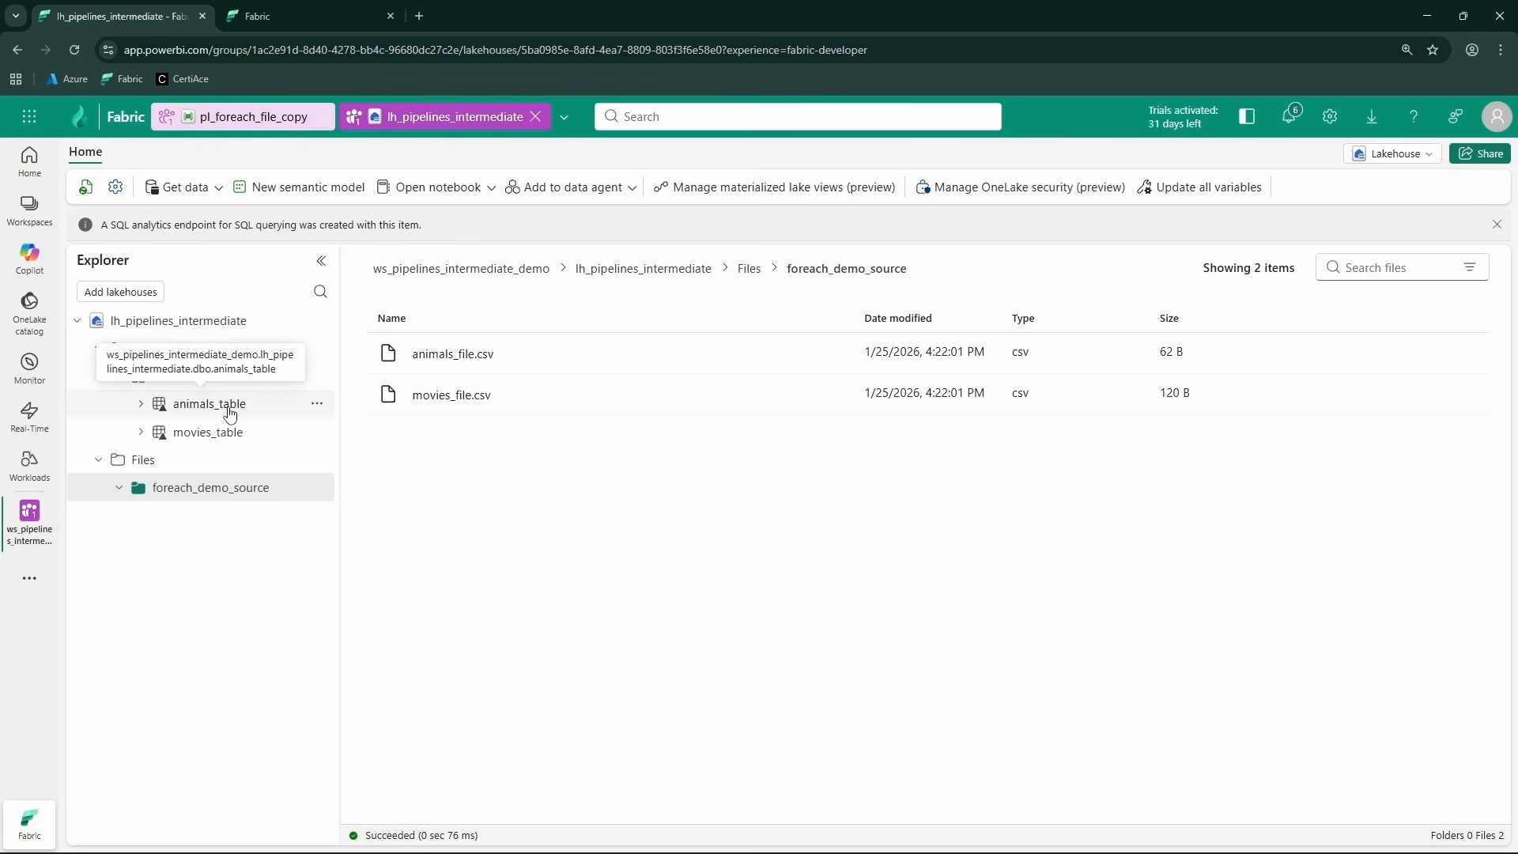
pyautogui.click(201, 401)
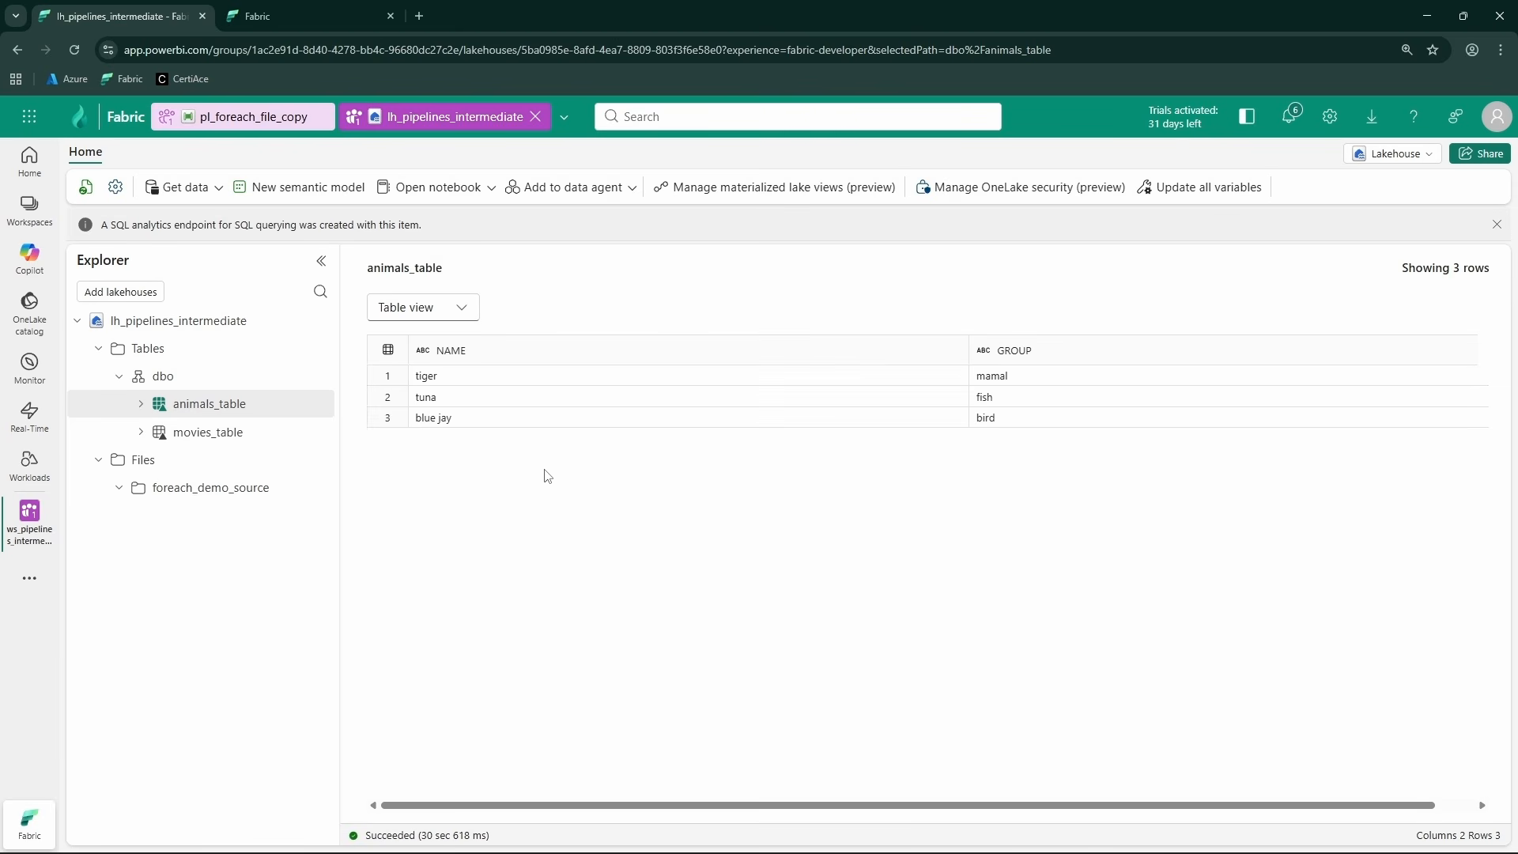
pyautogui.click(225, 441)
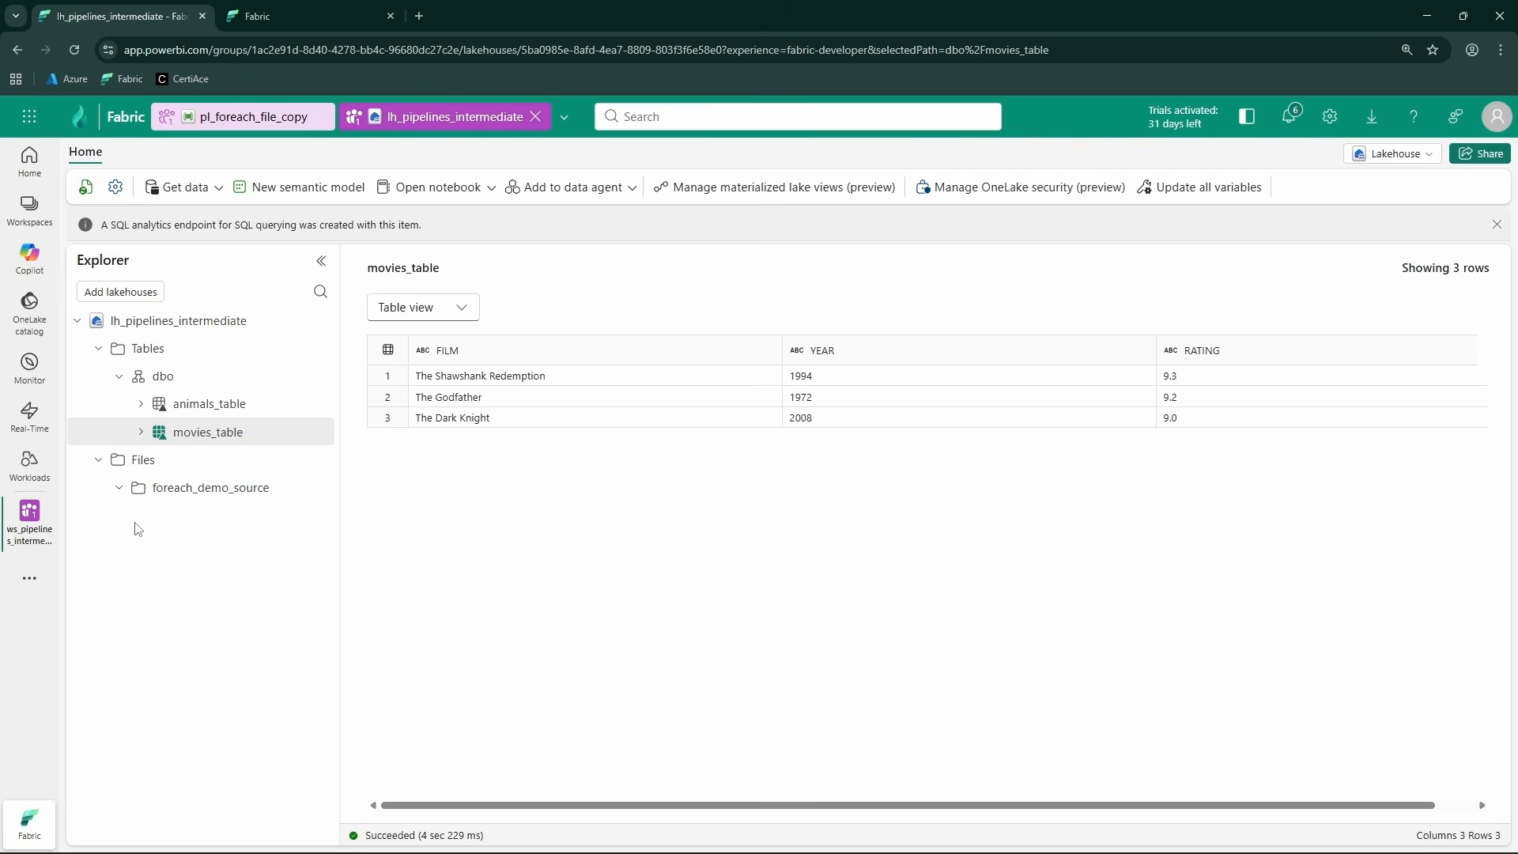
pyautogui.click(198, 487)
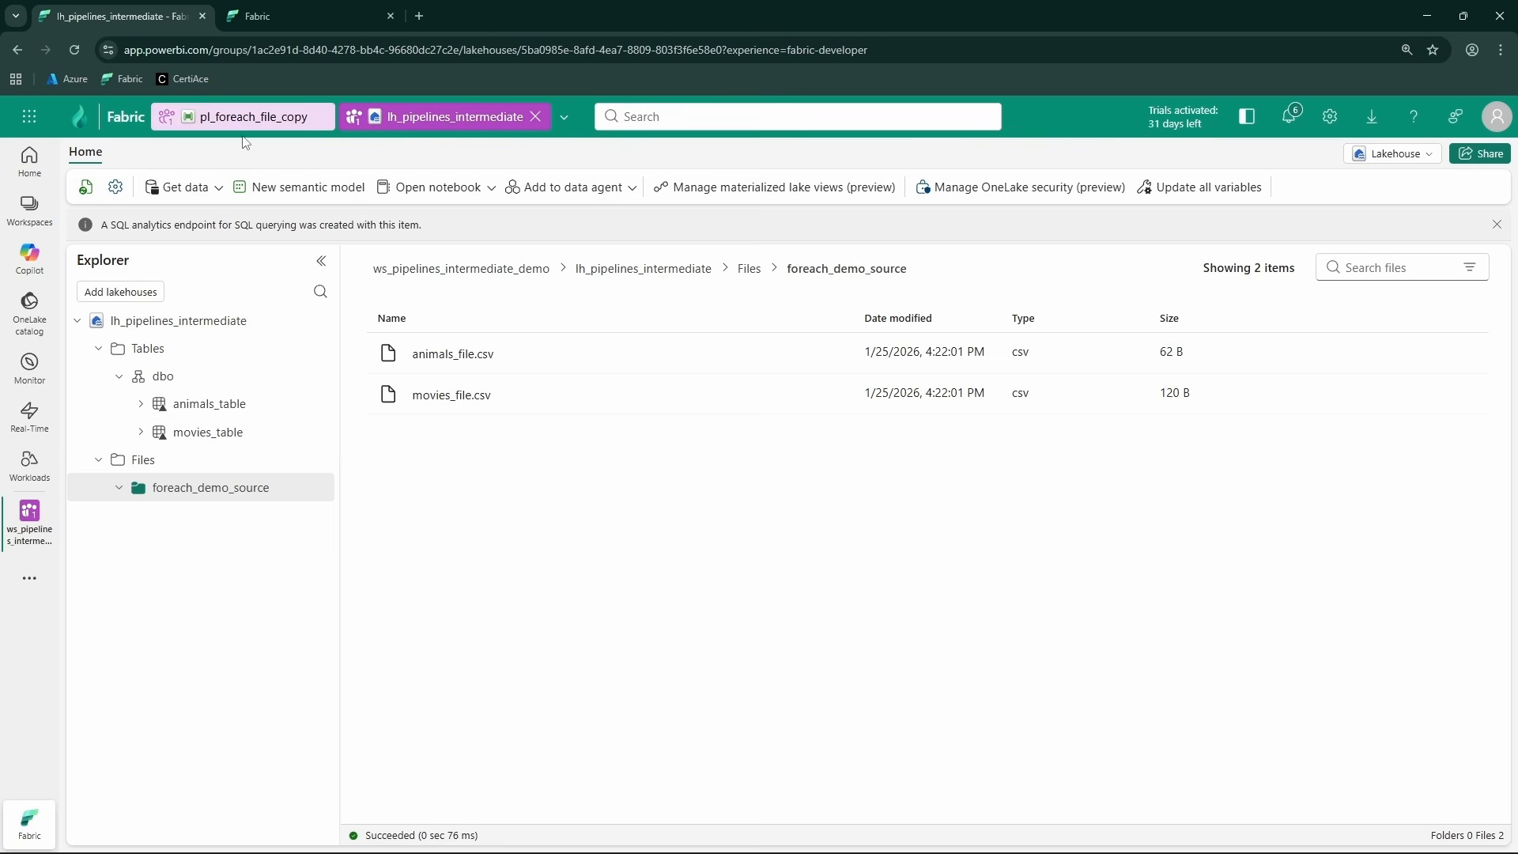
# - Return to pl_foreach_file_copy and review the source and destination settings of the Copy data1 activity inside ForEach1
pyautogui.click(255, 118)
pyautogui.moveTo(335, 370); pyautogui.dragTo(383, 315)
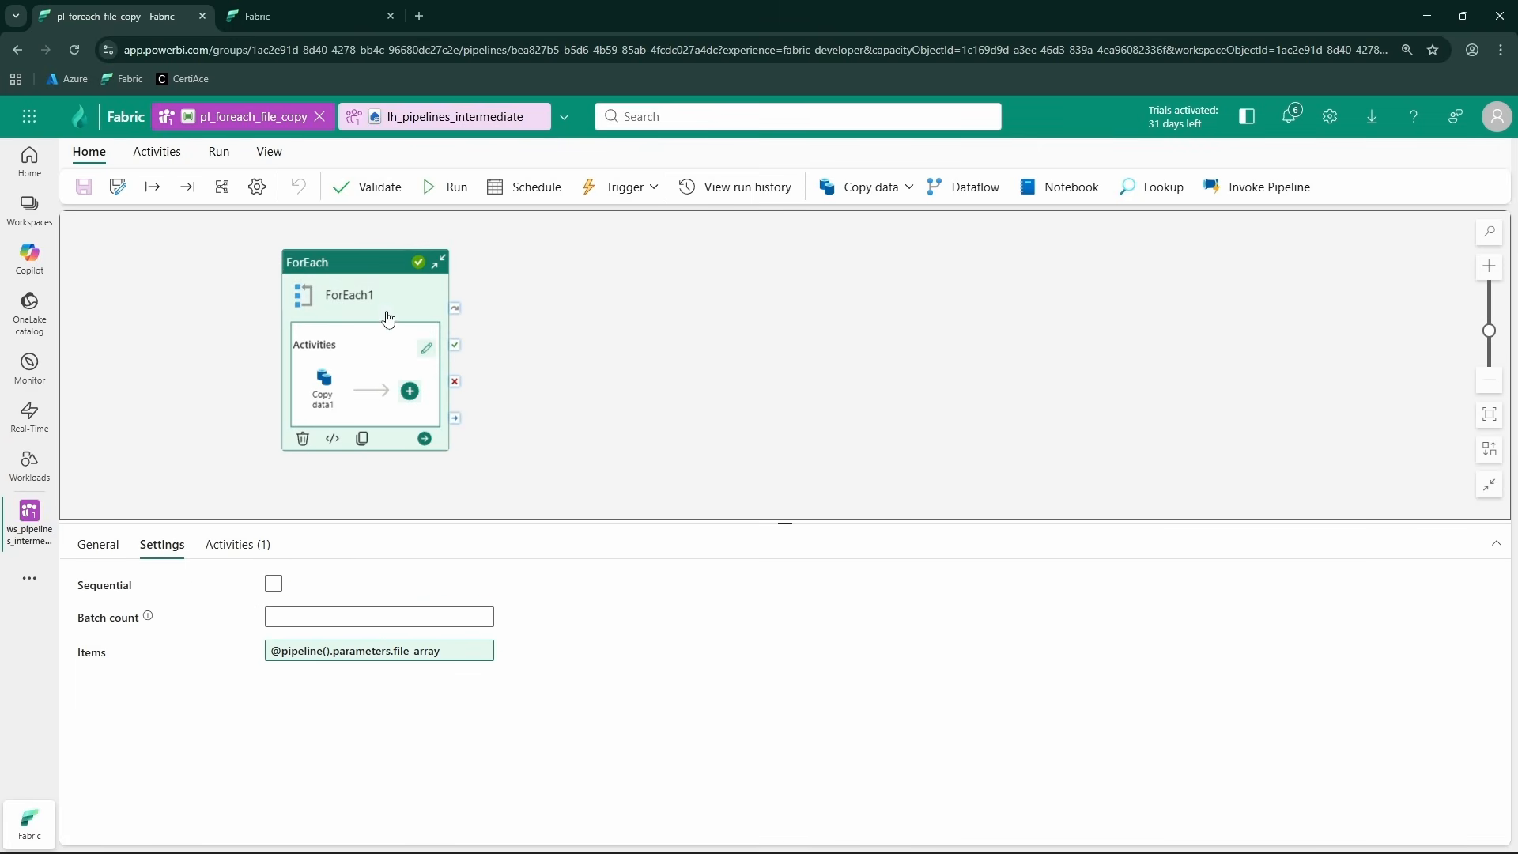
pyautogui.click(340, 390)
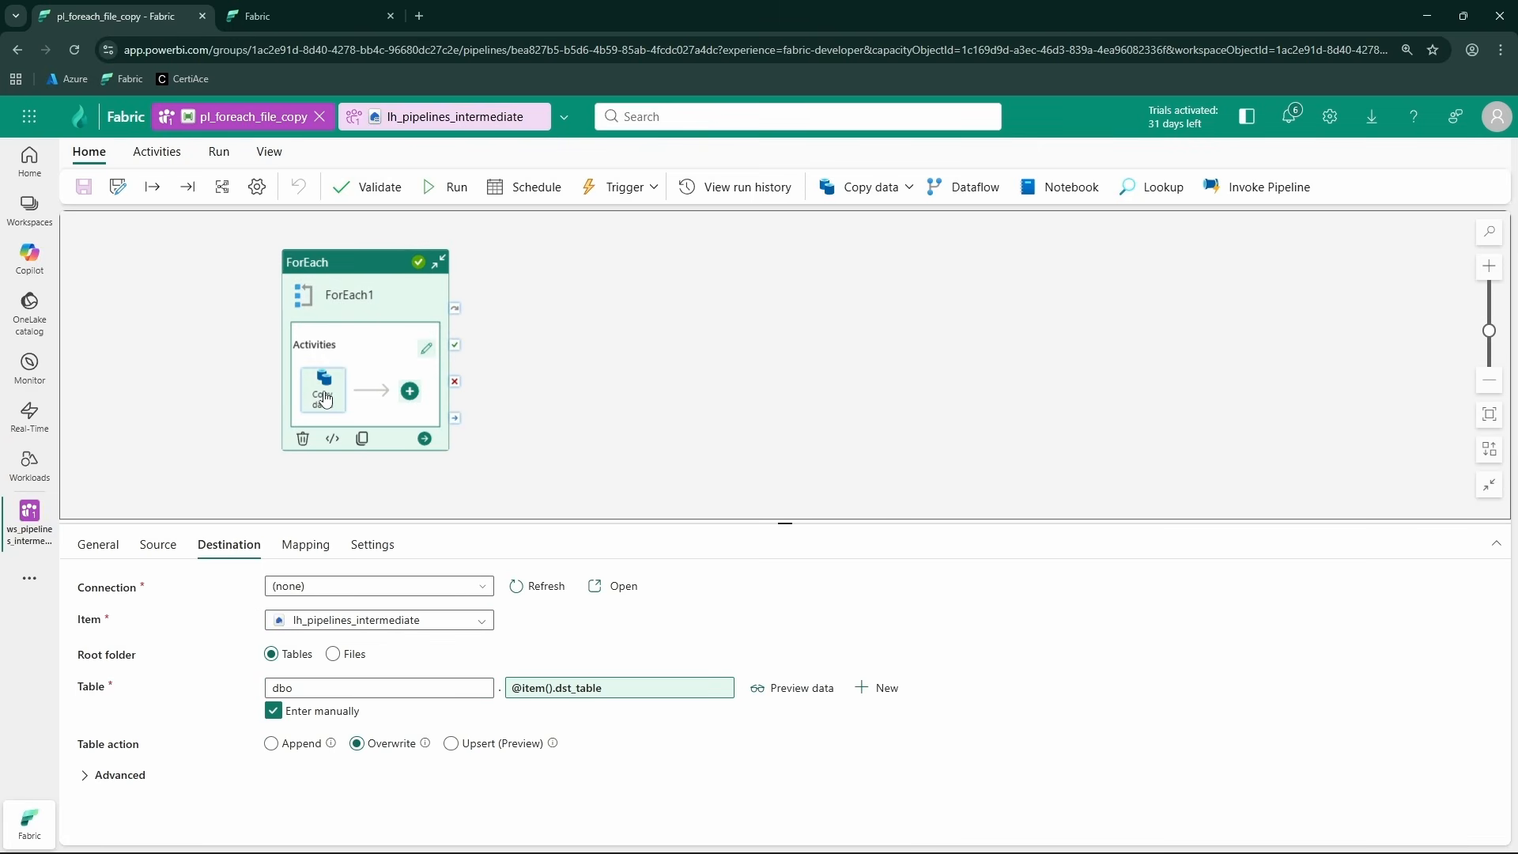
pyautogui.click(166, 545)
pyautogui.click(233, 544)
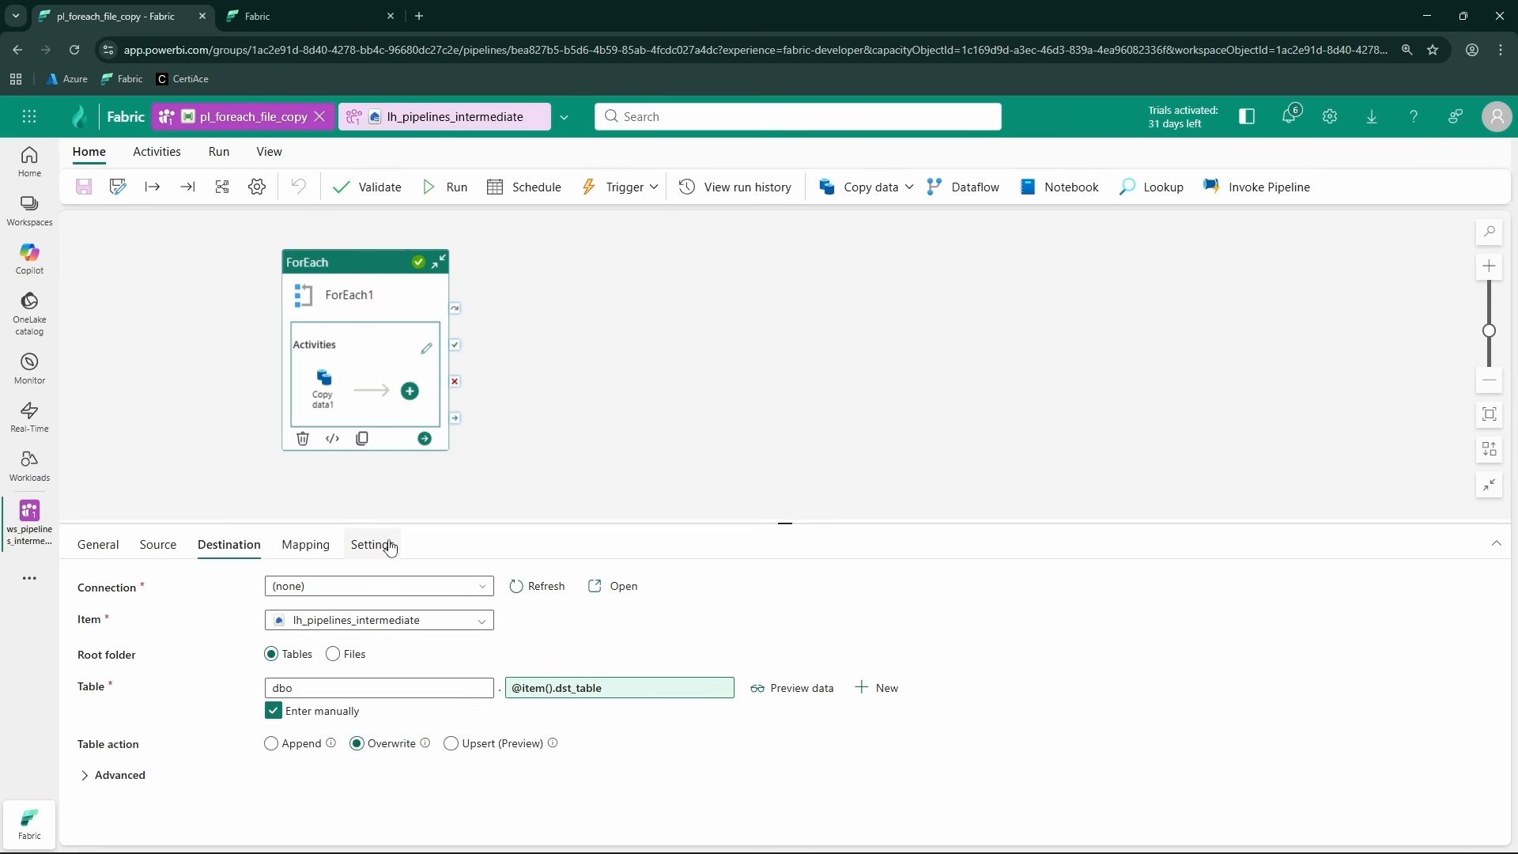
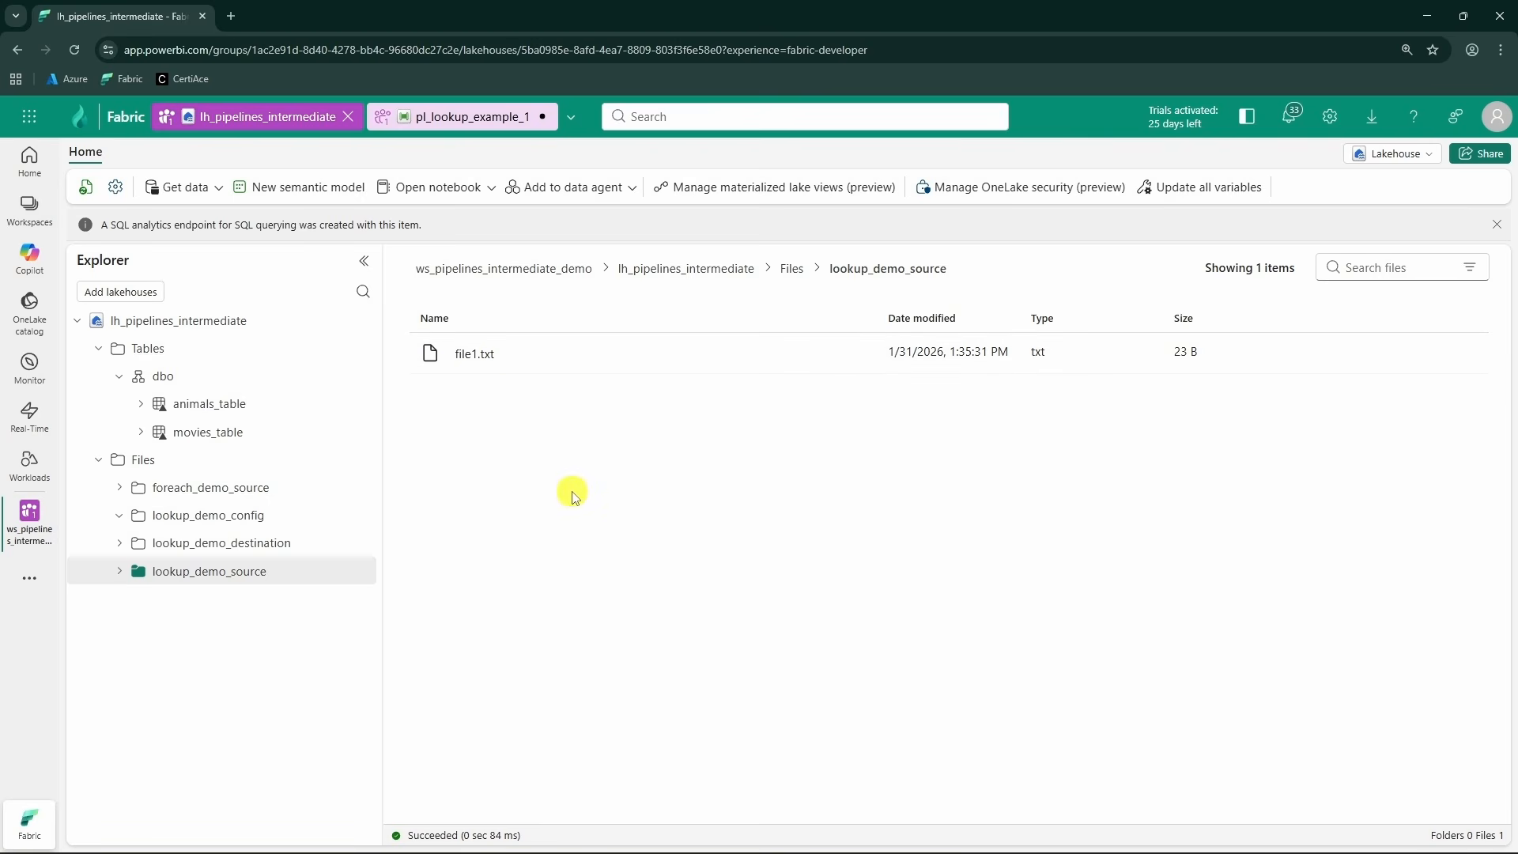
# - Browse the contents of the lookup_demo_destination, lookup_demo_source and lookup_demo_config folders in the lakehouse
pyautogui.click(271, 543)
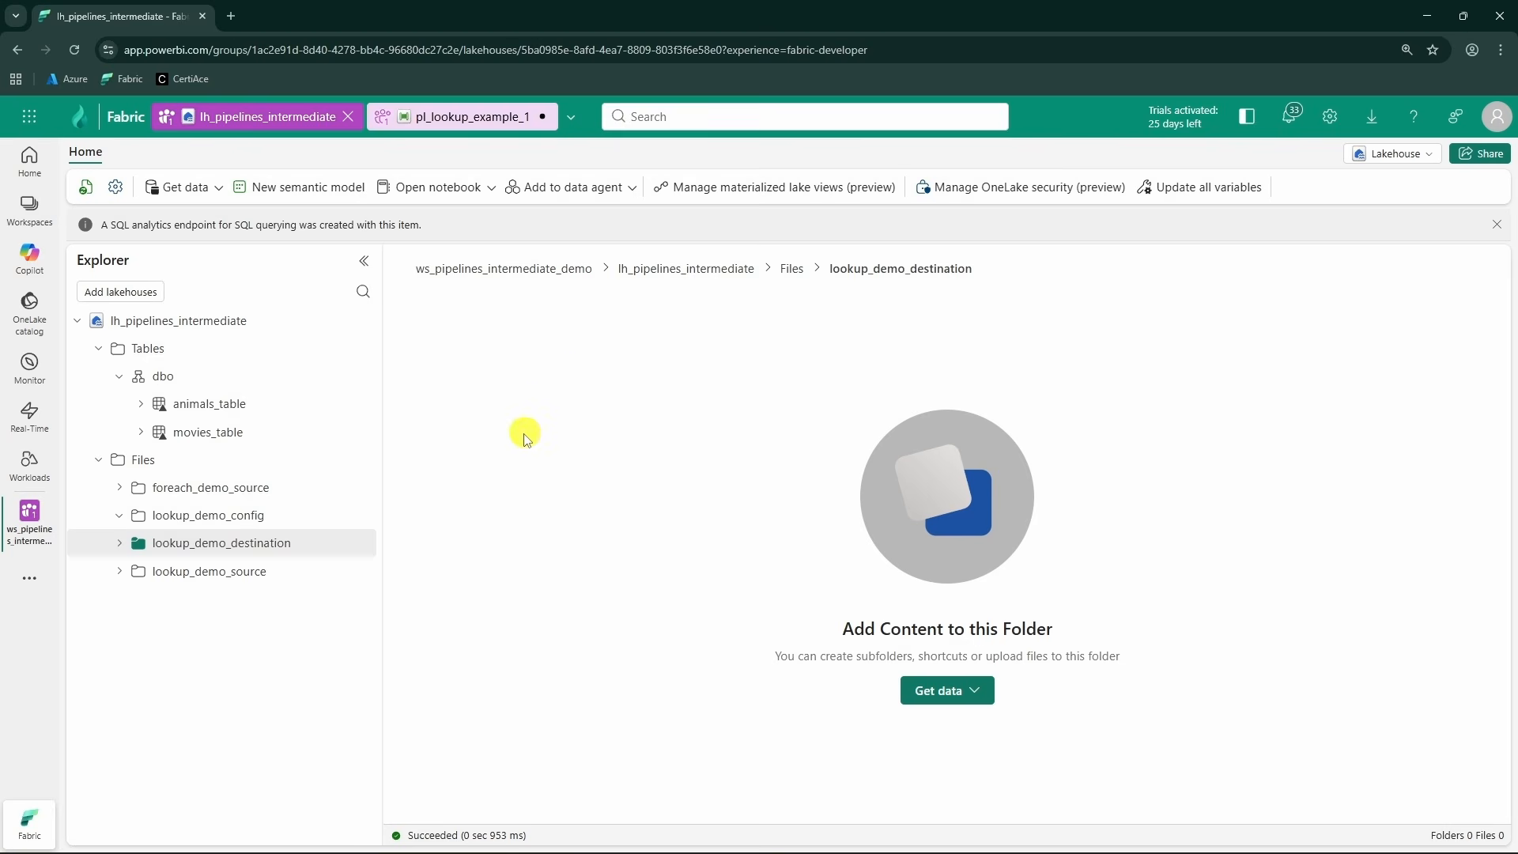
pyautogui.click(266, 574)
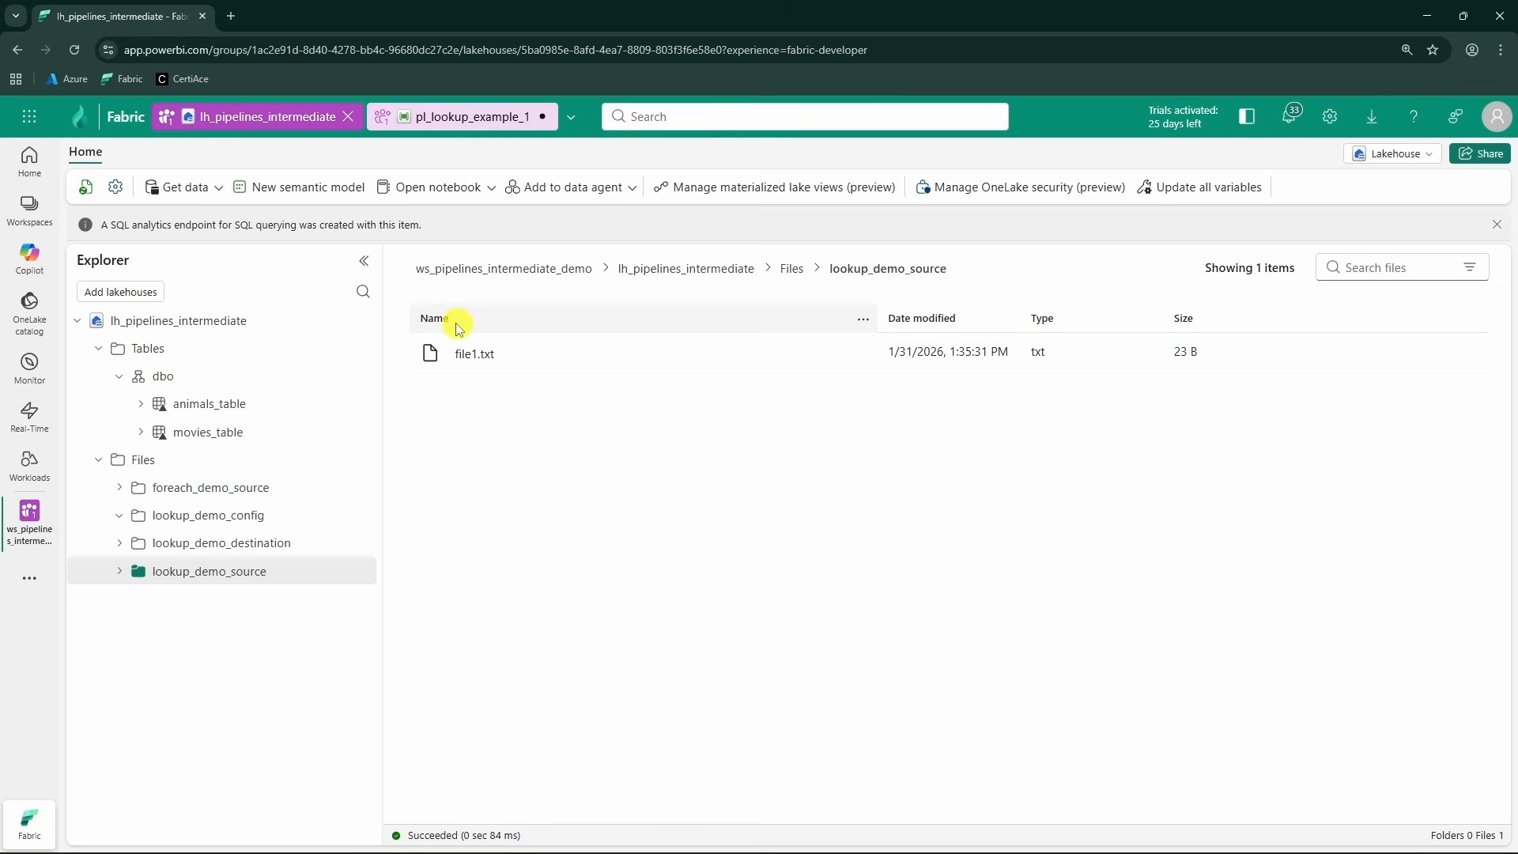
pyautogui.click(251, 518)
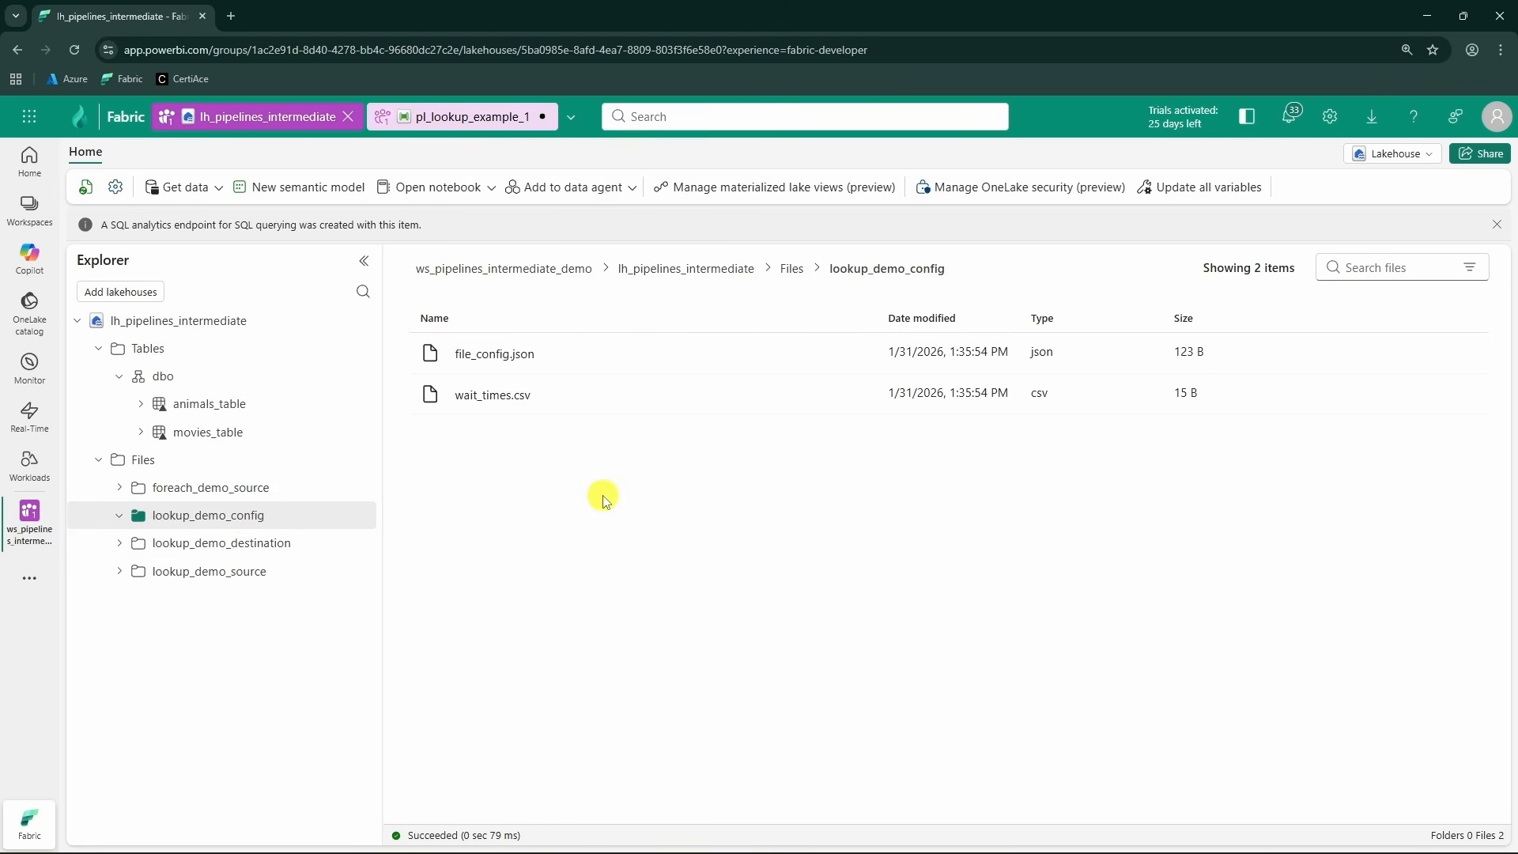
# - Open file_config.json and examine its file_name, source_folder and destination_folder entries as well as the whole JSON object
pyautogui.click(513, 353)
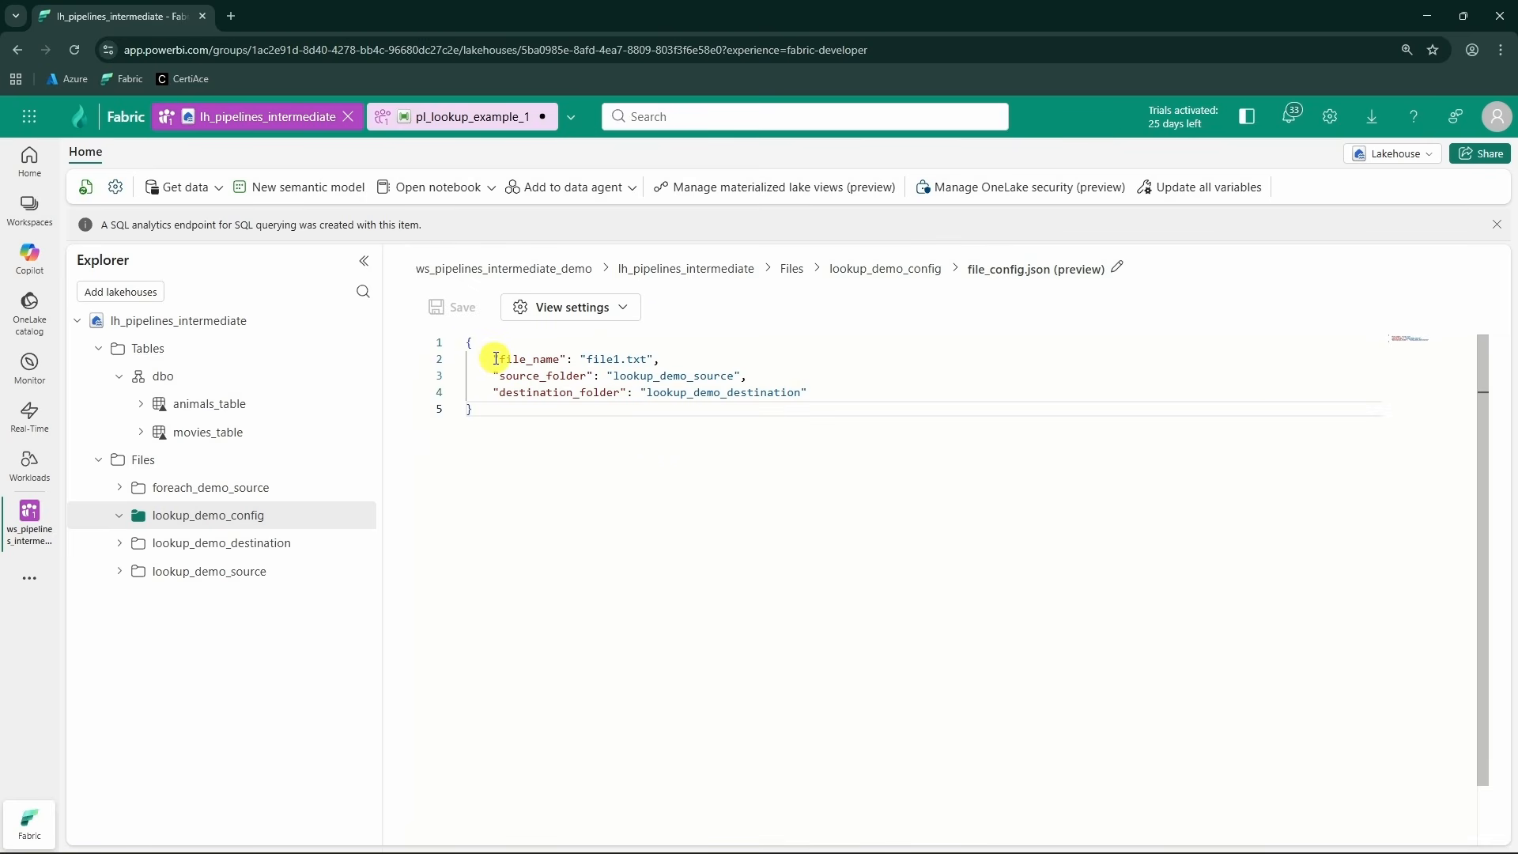
pyautogui.moveTo(499, 359); pyautogui.dragTo(681, 353)
pyautogui.click(680, 353)
pyautogui.moveTo(498, 375); pyautogui.dragTo(597, 378)
pyautogui.click(599, 425)
pyautogui.moveTo(498, 392); pyautogui.dragTo(618, 393)
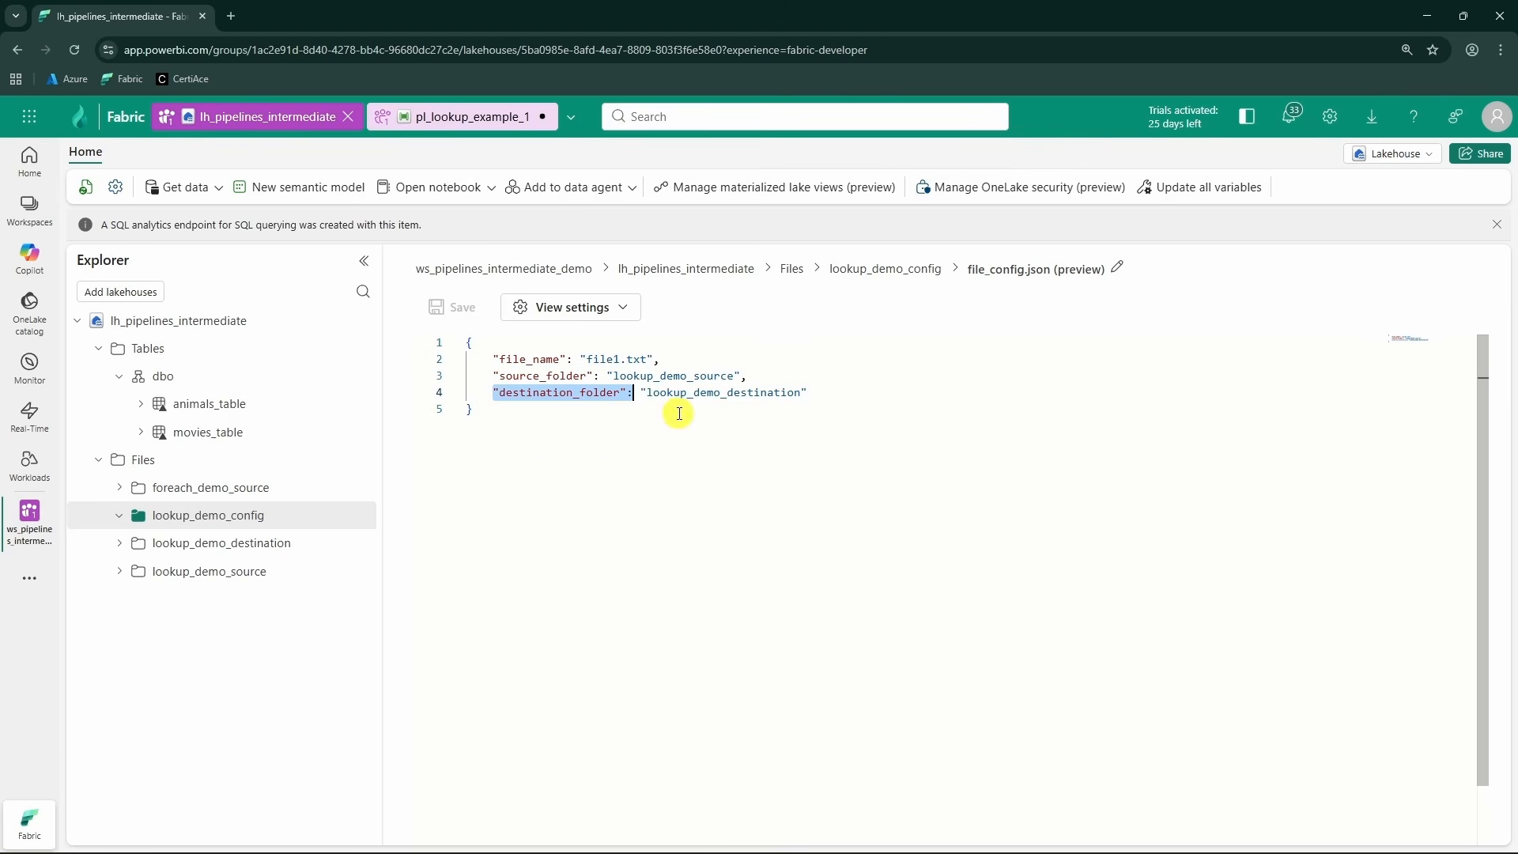
pyautogui.click(641, 419)
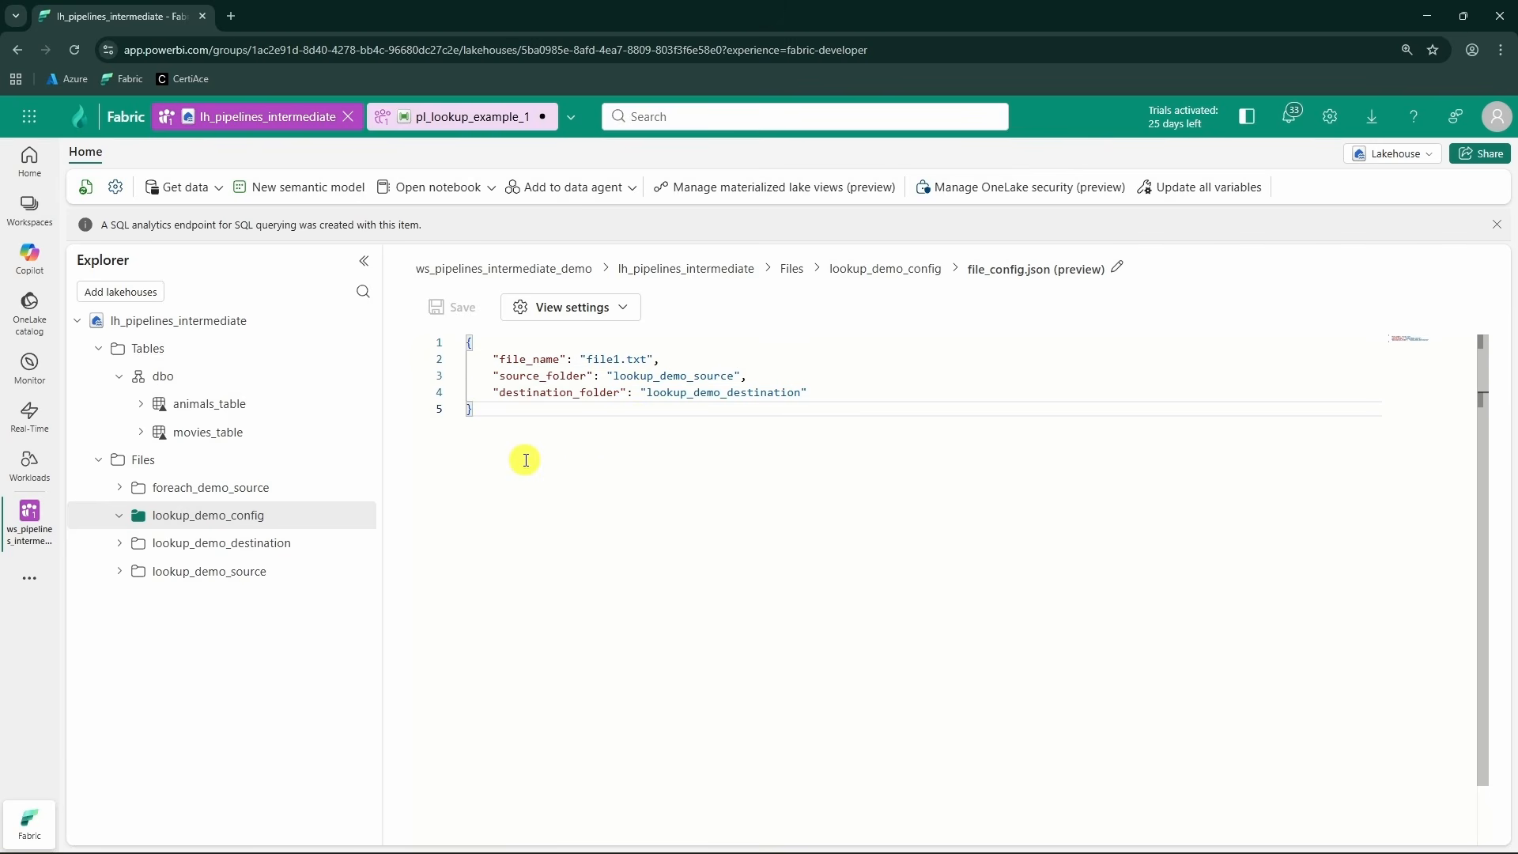
pyautogui.moveTo(489, 407); pyautogui.dragTo(444, 342)
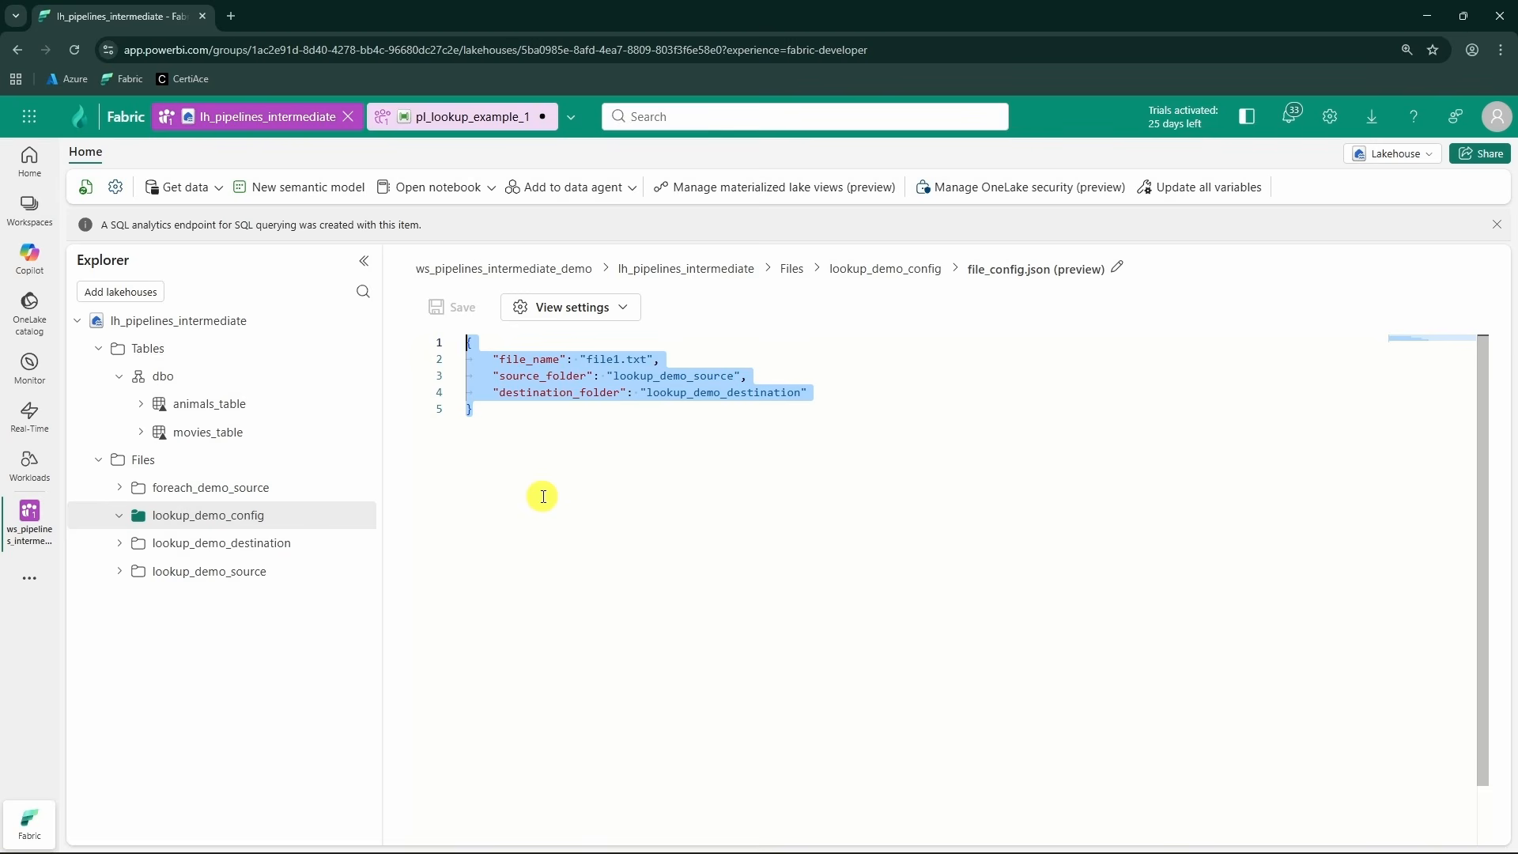
pyautogui.click(560, 411)
pyautogui.moveTo(555, 410); pyautogui.dragTo(452, 342)
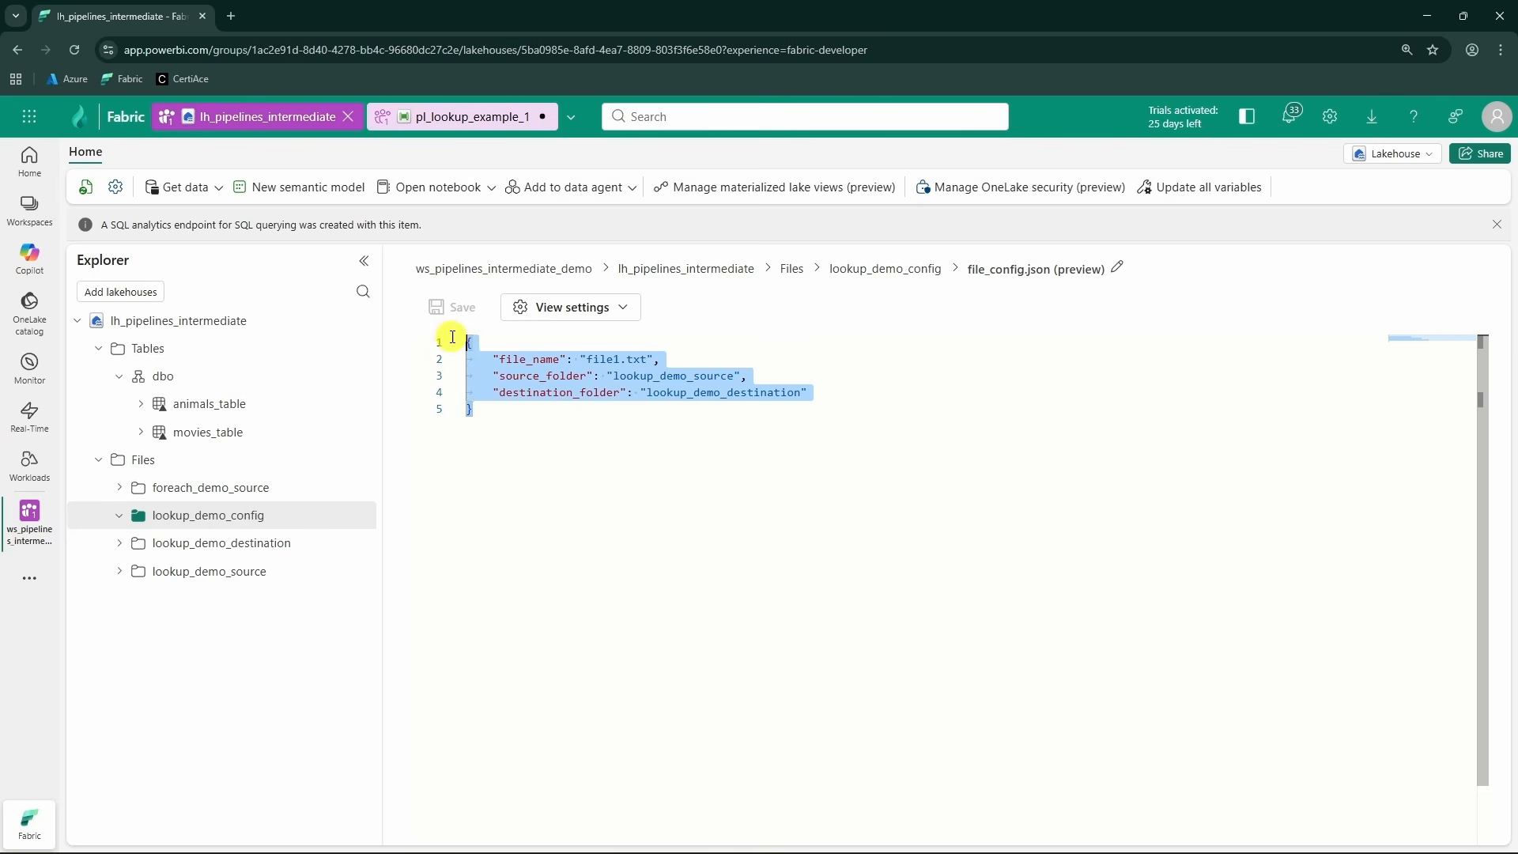
pyautogui.click(566, 422)
pyautogui.hotkey('ctrl', 'a')
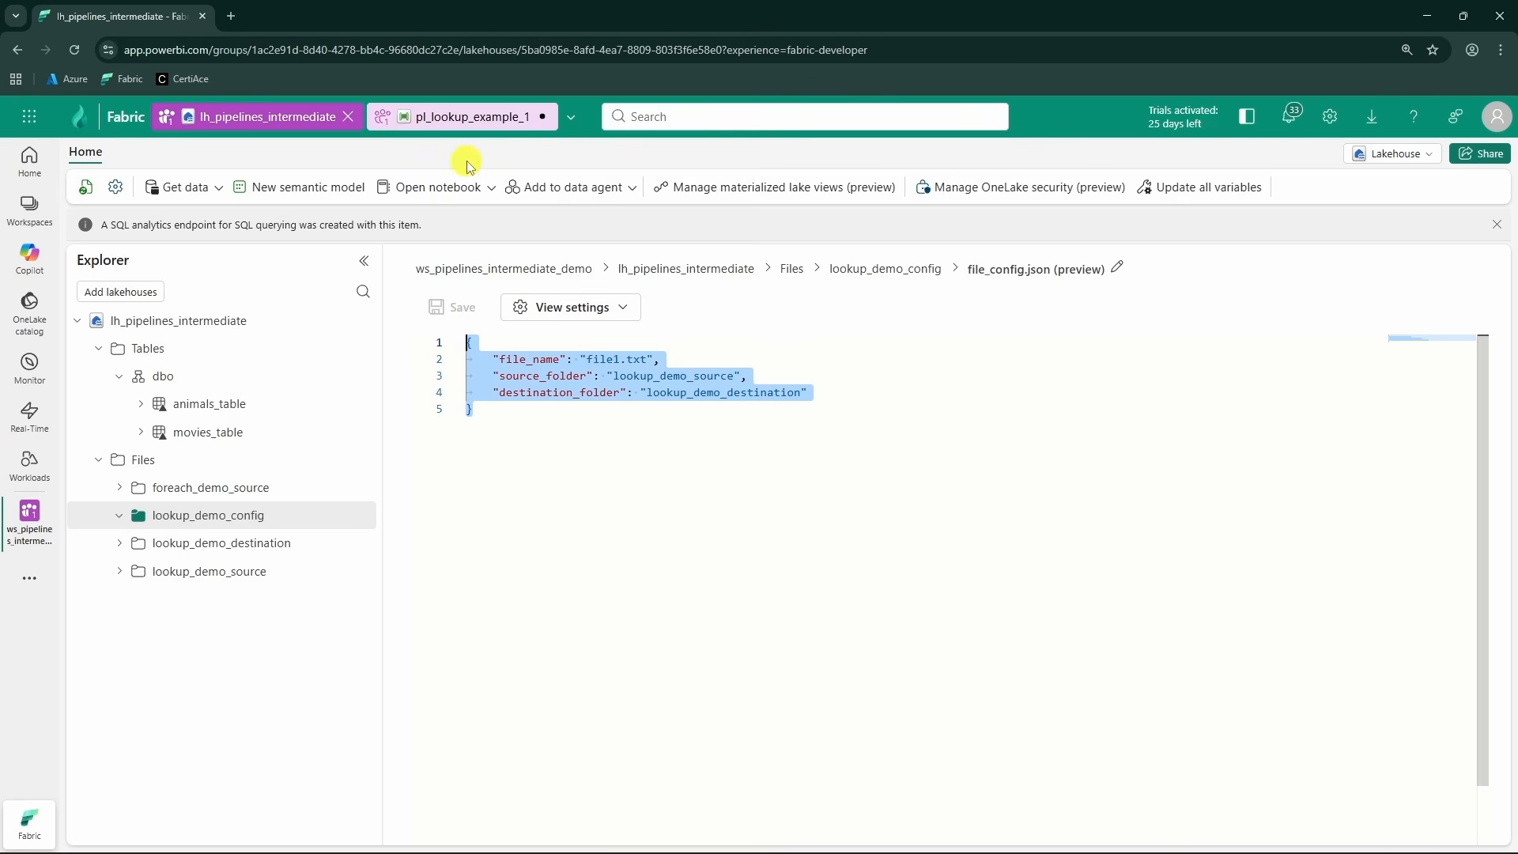
# - Add a Lookup activity to pl_lookup_example_1 and set its connection to (none) with lh_pipelines_intermediate as the item
pyautogui.click(473, 117)
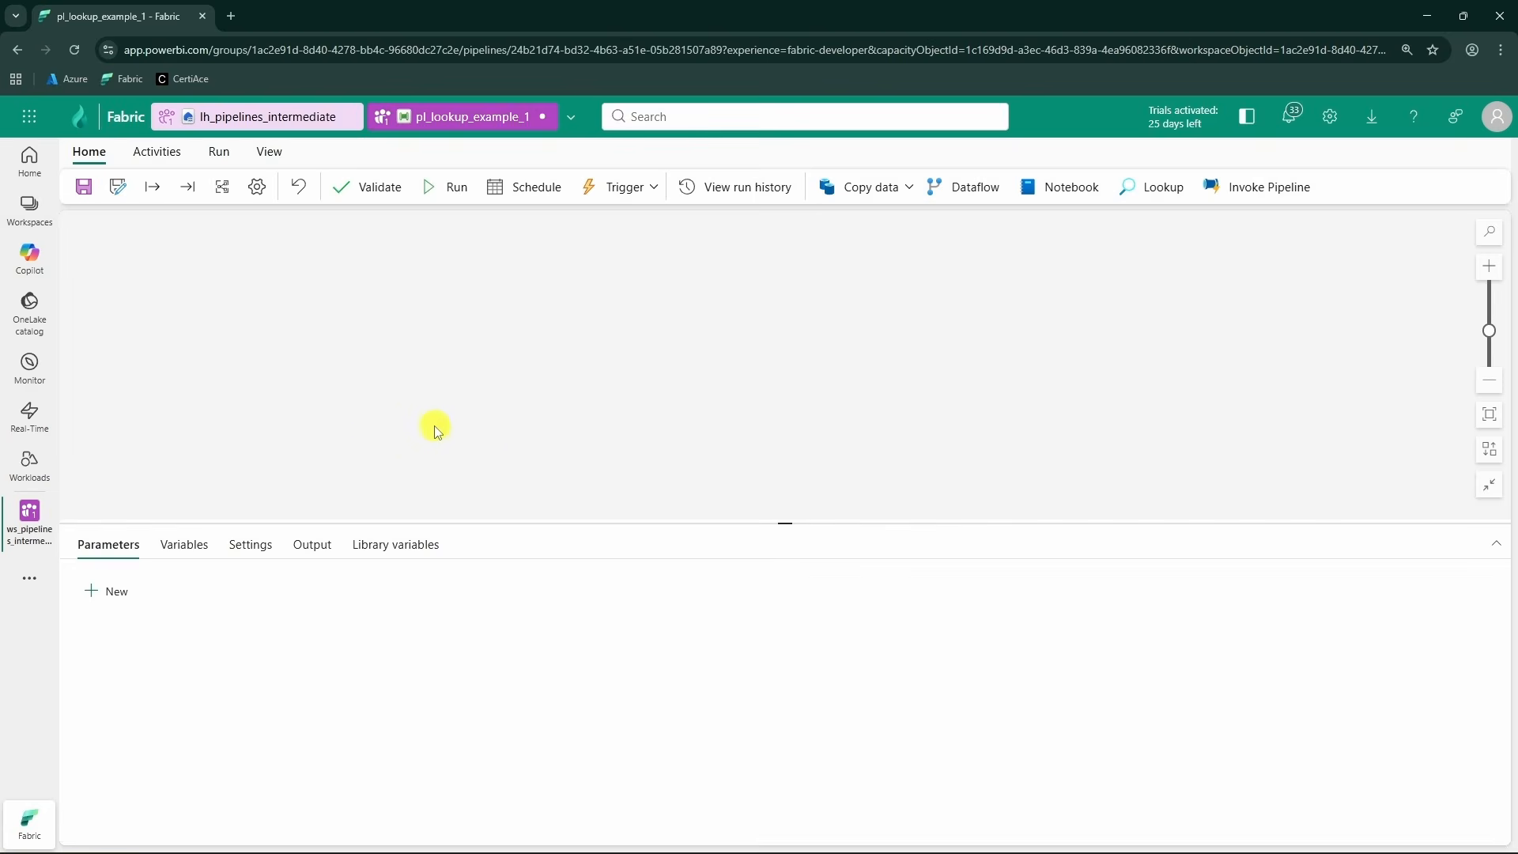
pyautogui.click(1155, 187)
pyautogui.moveTo(198, 385); pyautogui.dragTo(330, 382)
pyautogui.click(161, 612)
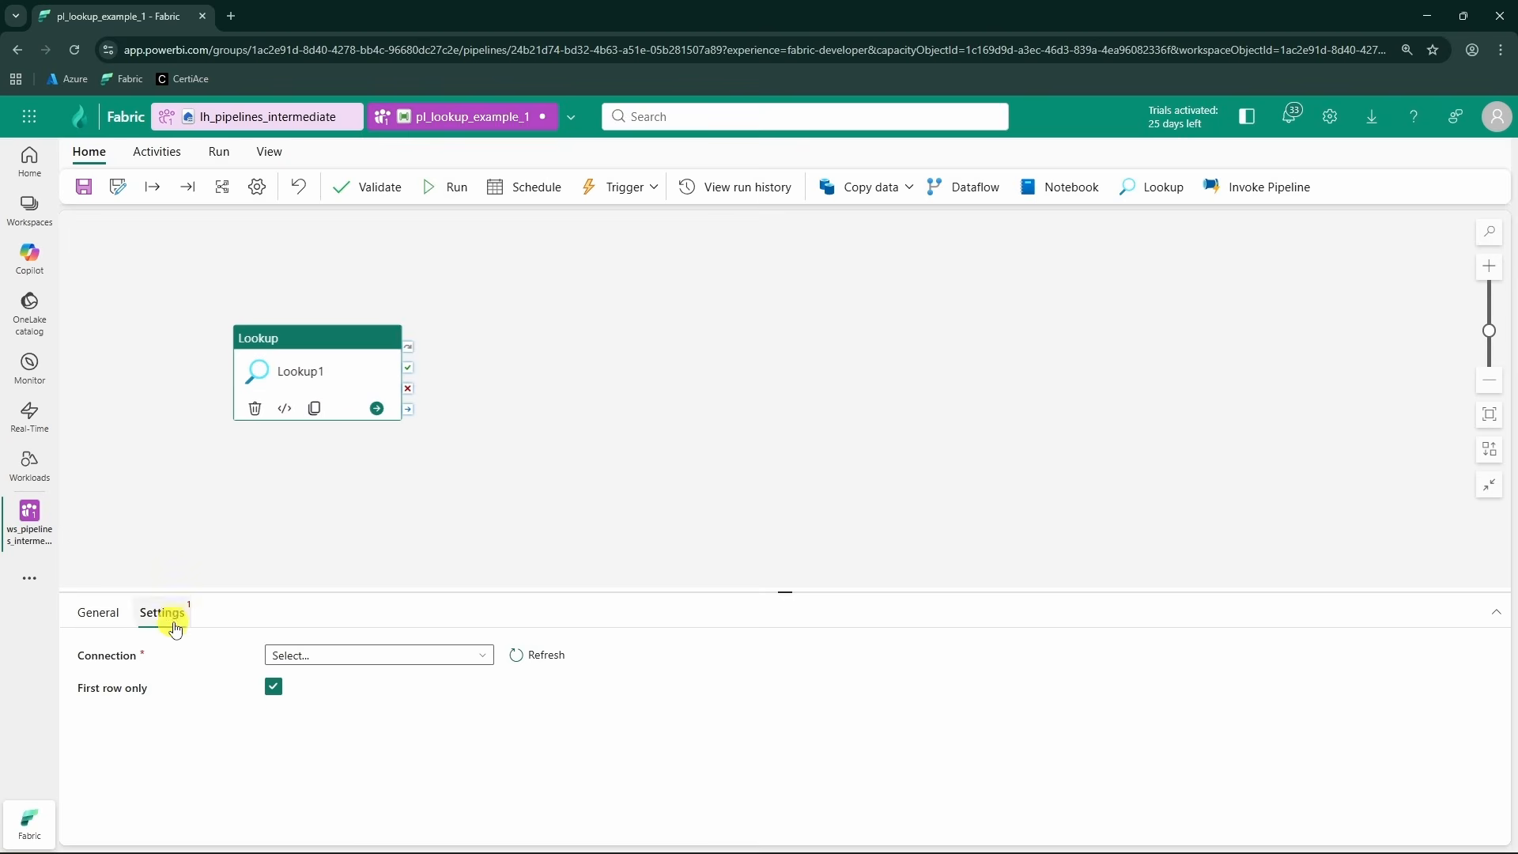
pyautogui.click(383, 656)
pyautogui.click(336, 471)
pyautogui.click(403, 689)
pyautogui.click(403, 712)
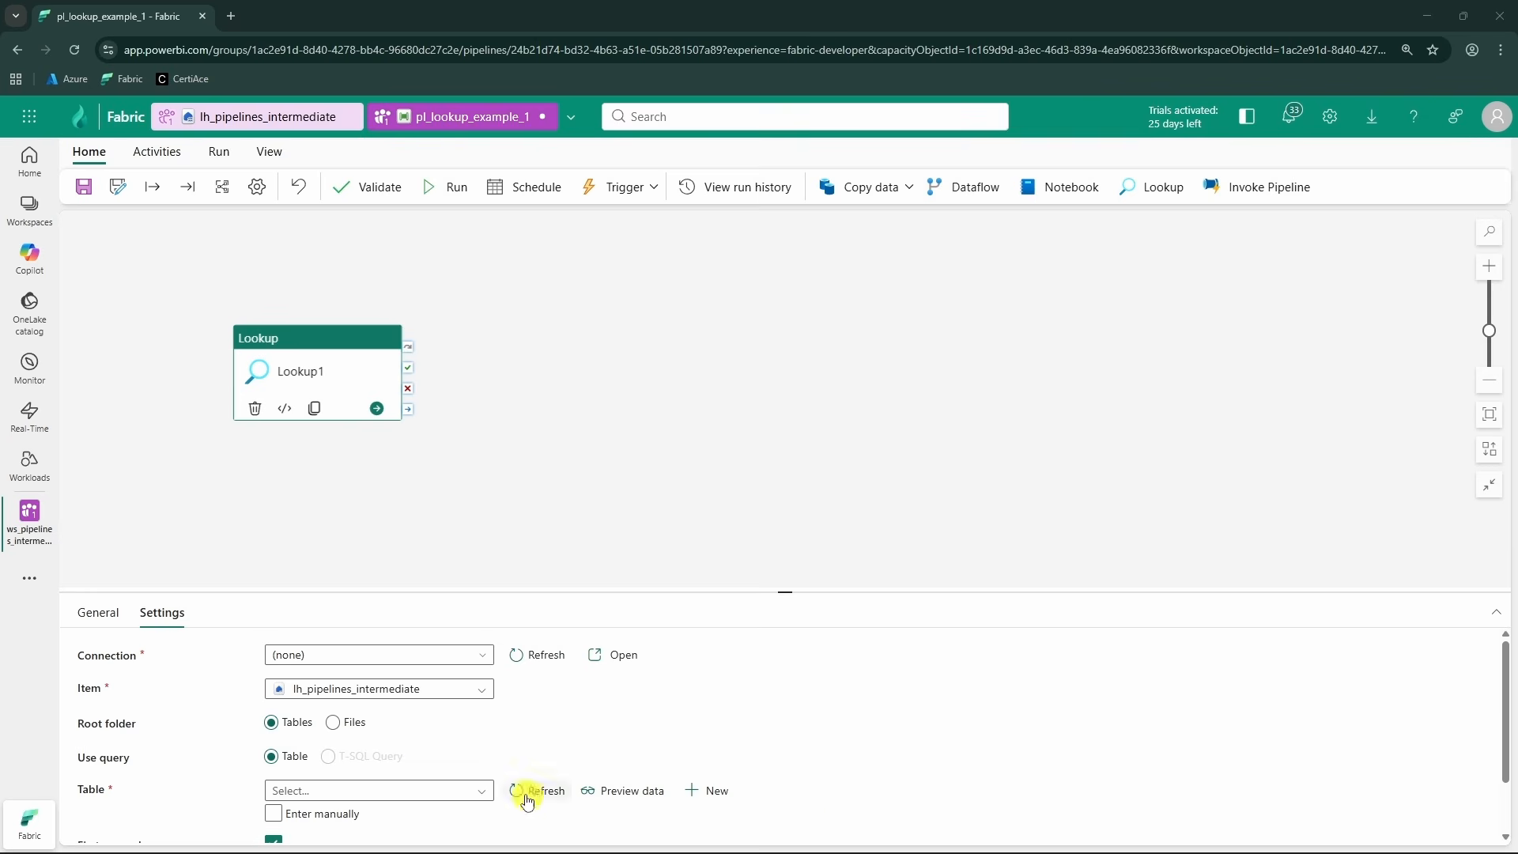
# - Set the Lookup1 root folder to Files and its file path to lookup_demo_config/file_config.json
pyautogui.click(333, 721)
pyautogui.scroll(-1, 414, 759)
pyautogui.click(385, 709)
pyautogui.write('lookup_demo_config')
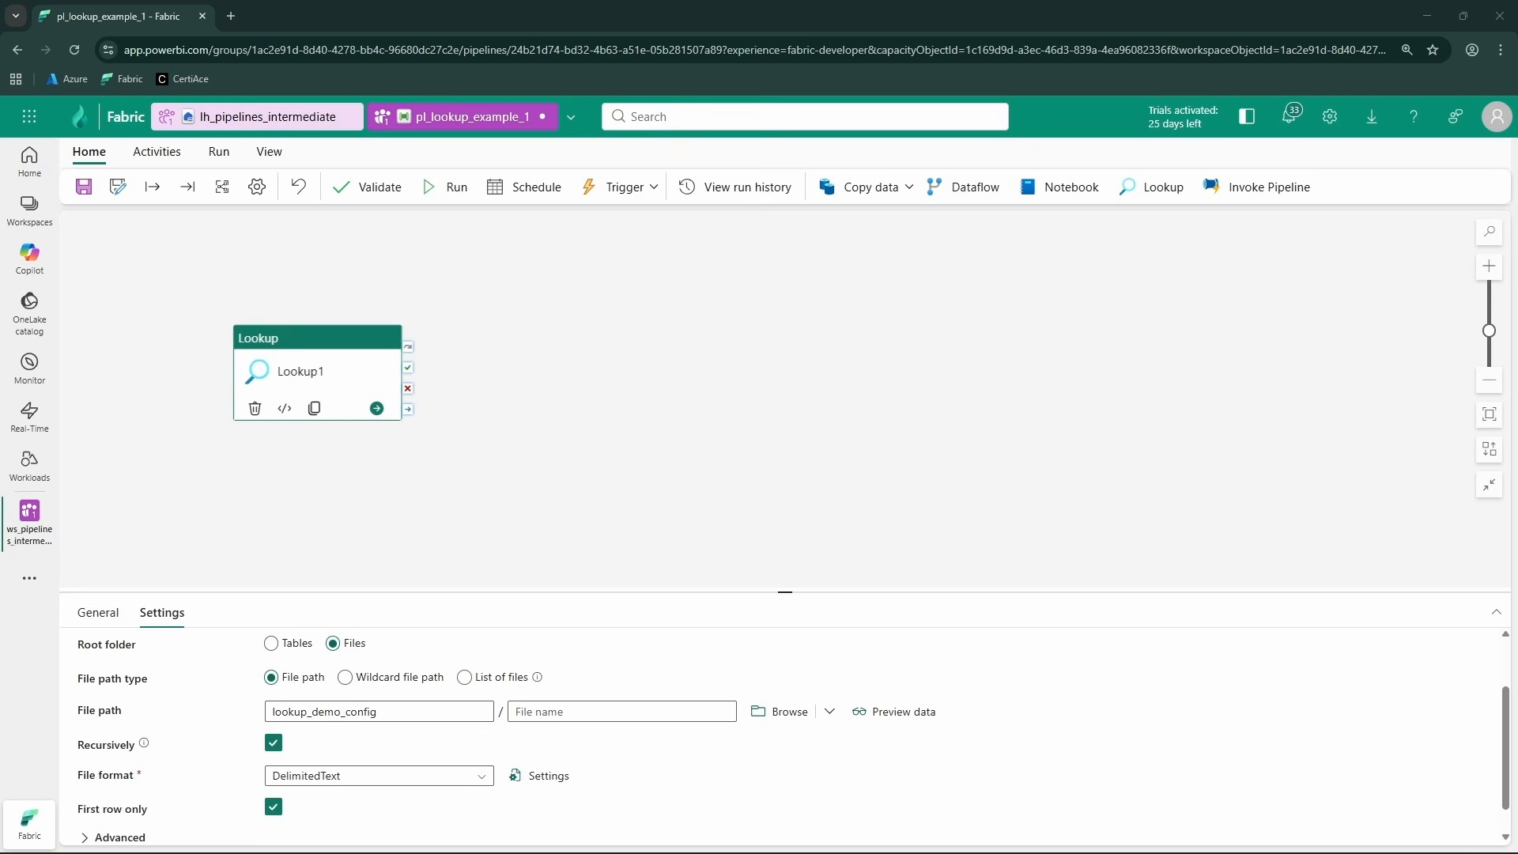
pyautogui.click(633, 714)
pyautogui.write('file_config.json')
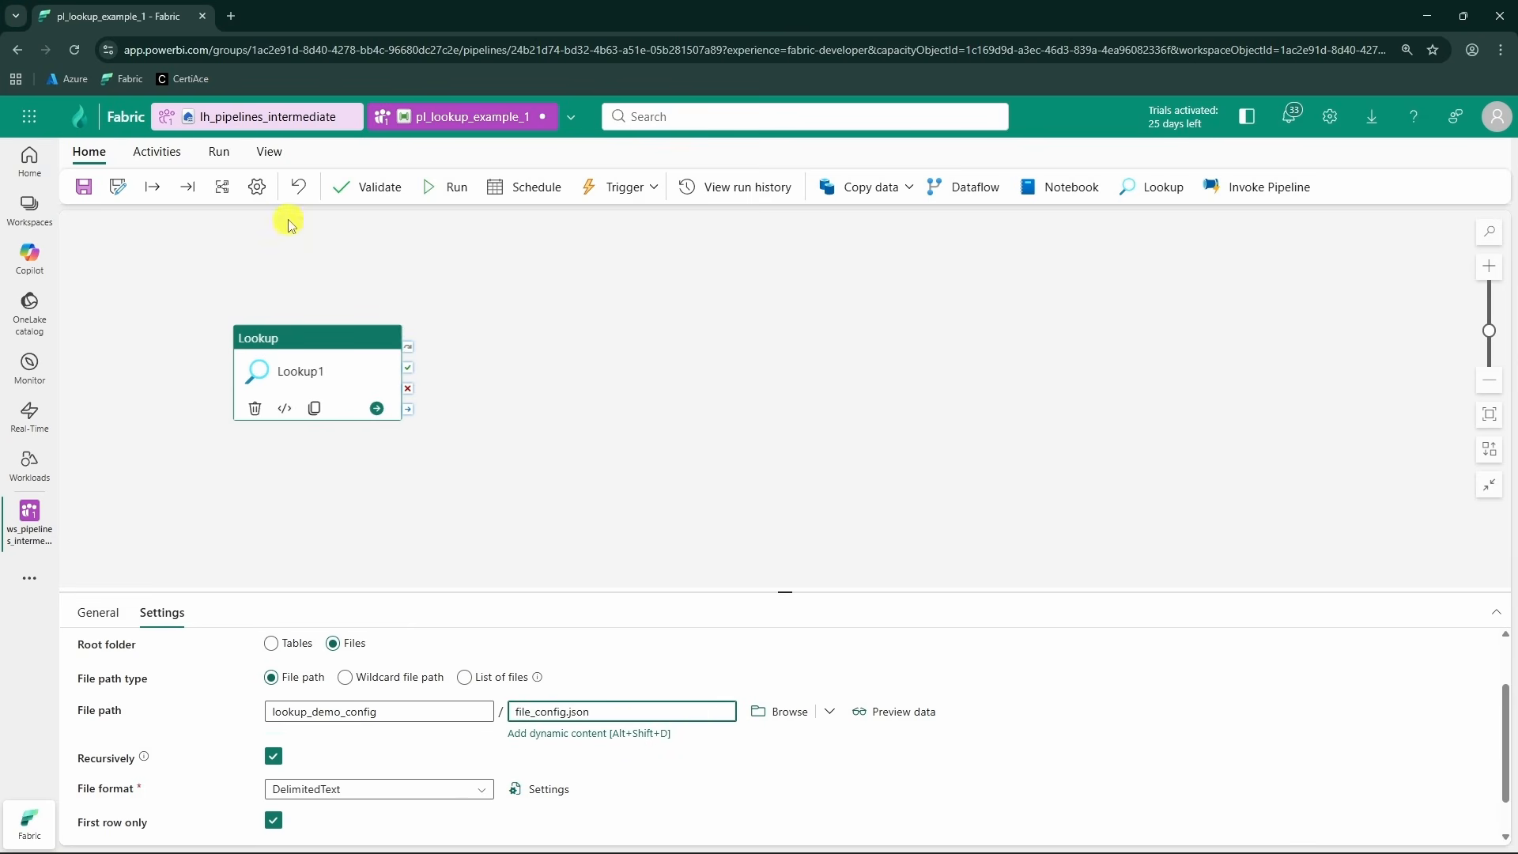
# - Check the file type in the lakehouse's lookup_demo_config folder and set the Lookup1 file format to JSON
pyautogui.click(251, 117)
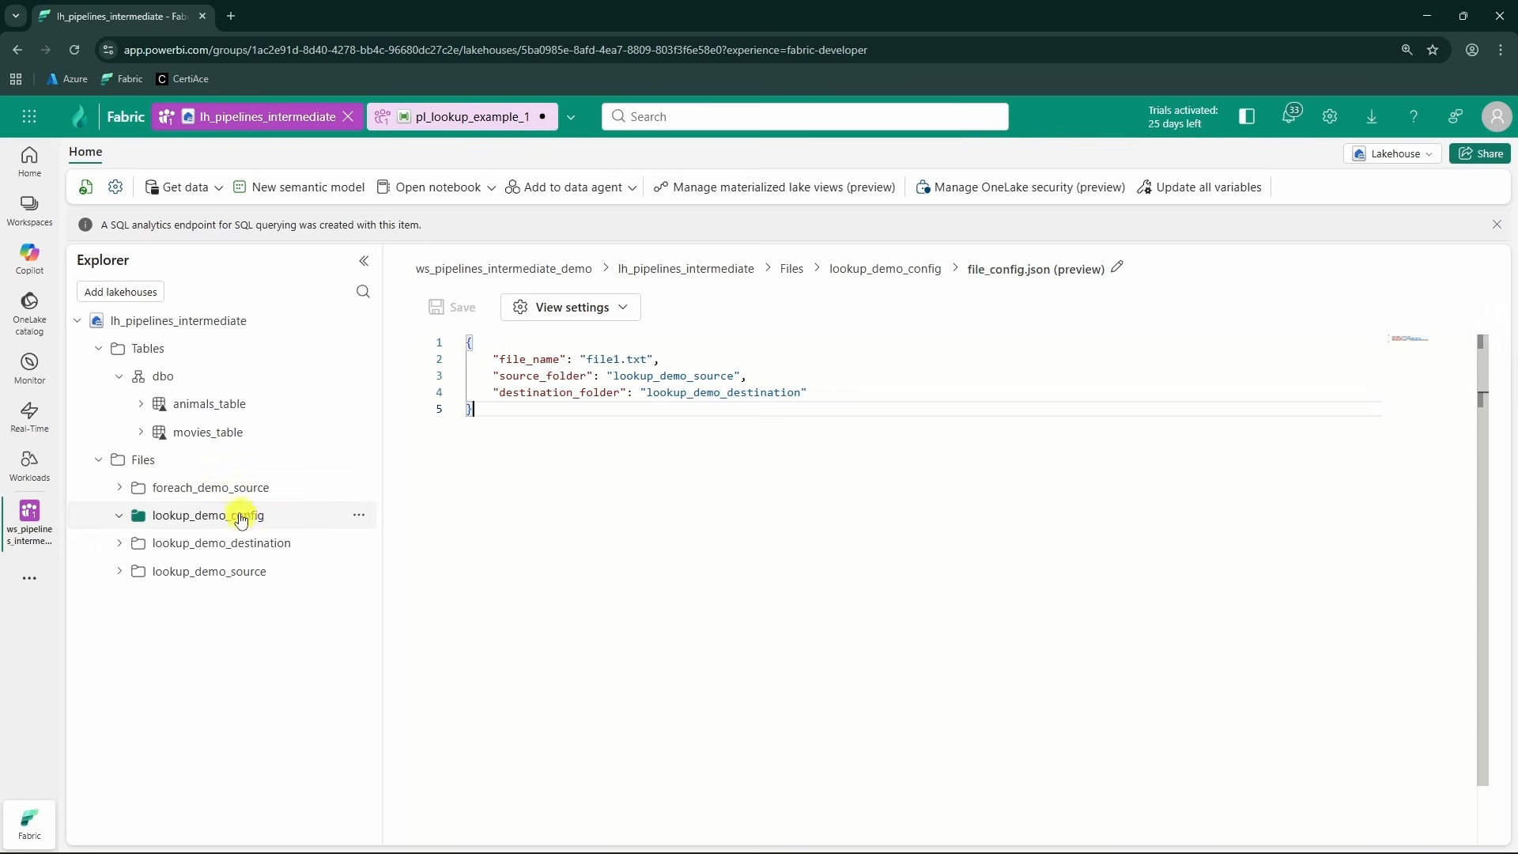
pyautogui.click(246, 522)
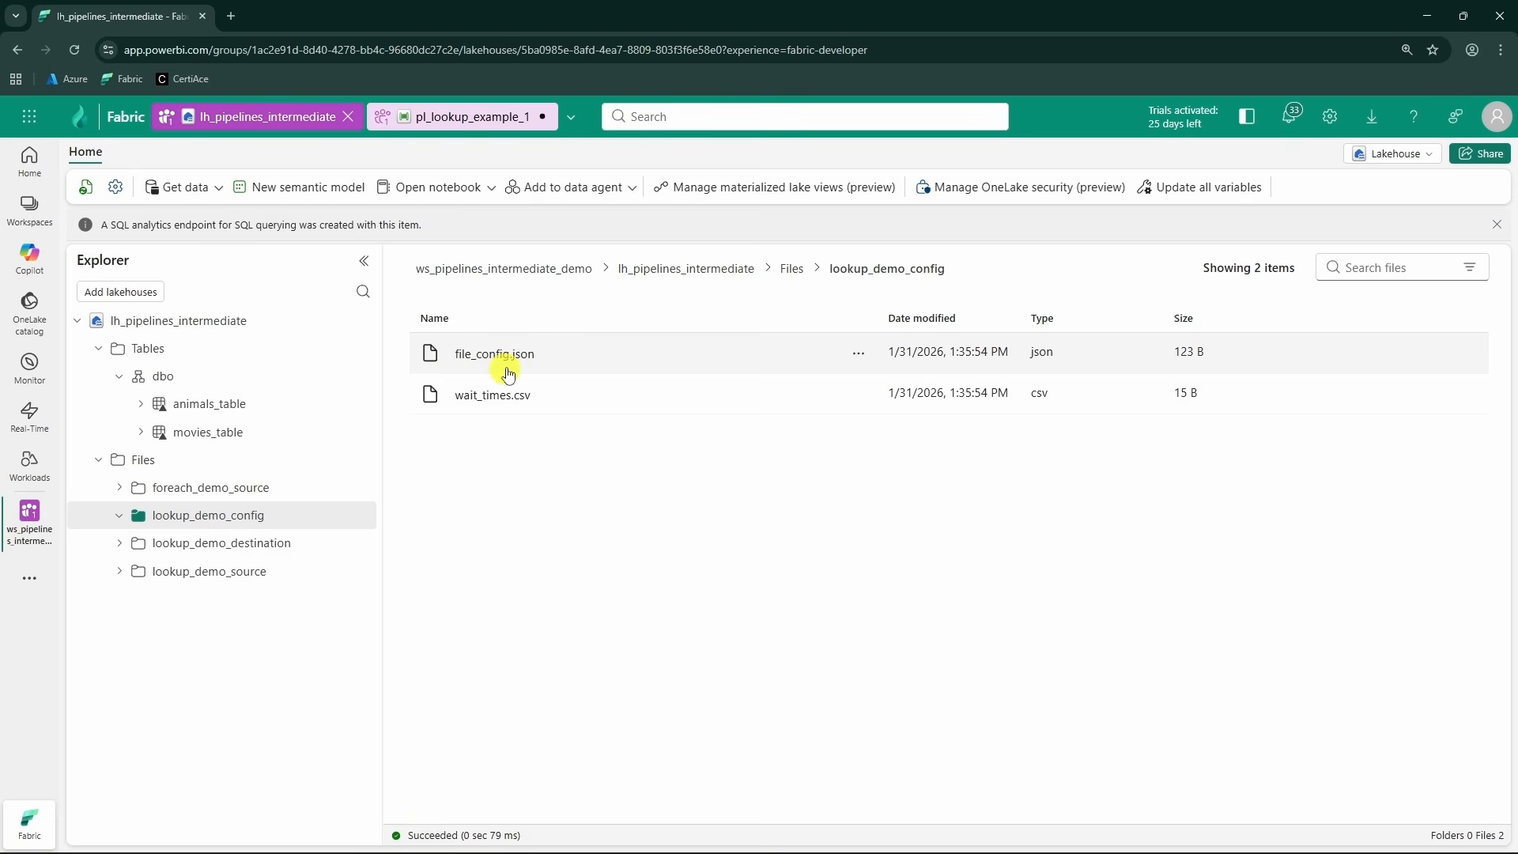
pyautogui.click(443, 116)
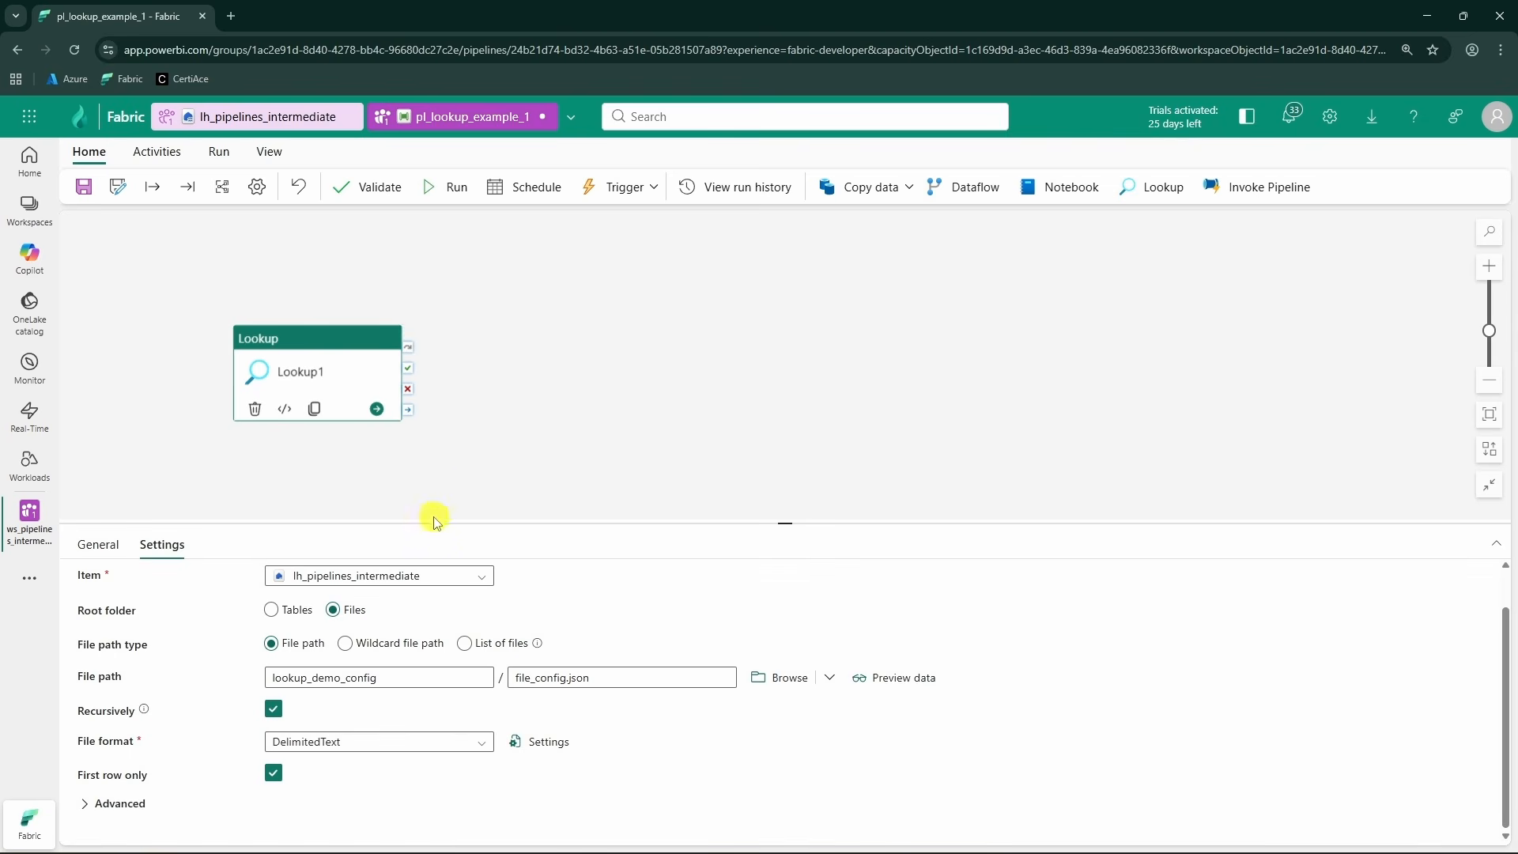
pyautogui.click(472, 743)
pyautogui.scroll(-2, 396, 796)
pyautogui.click(390, 826)
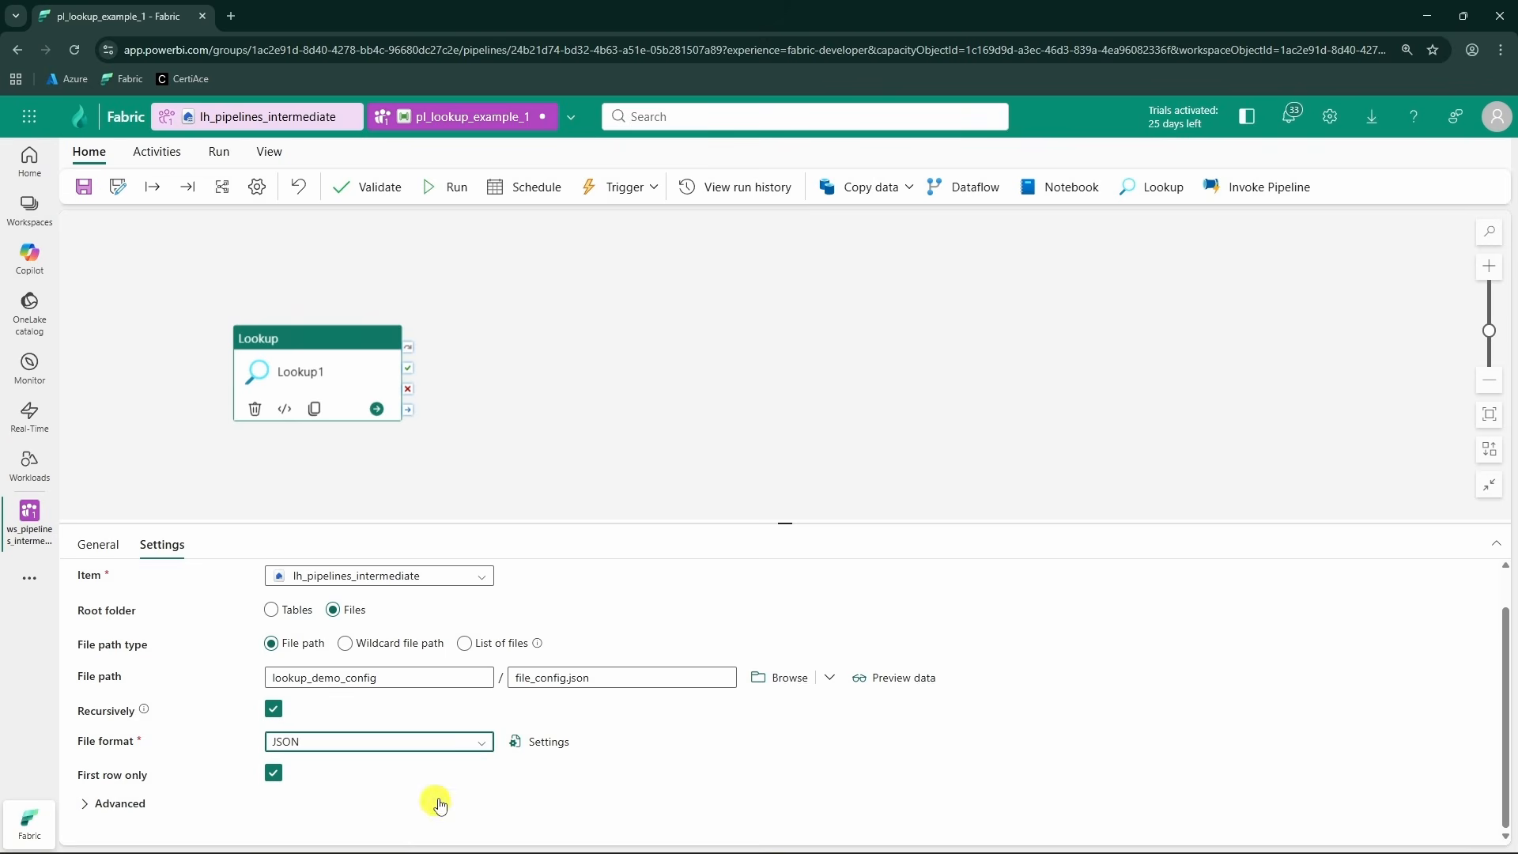
# - Preview the data that Lookup1 reads from file_config.json, and close the preview
pyautogui.click(903, 680)
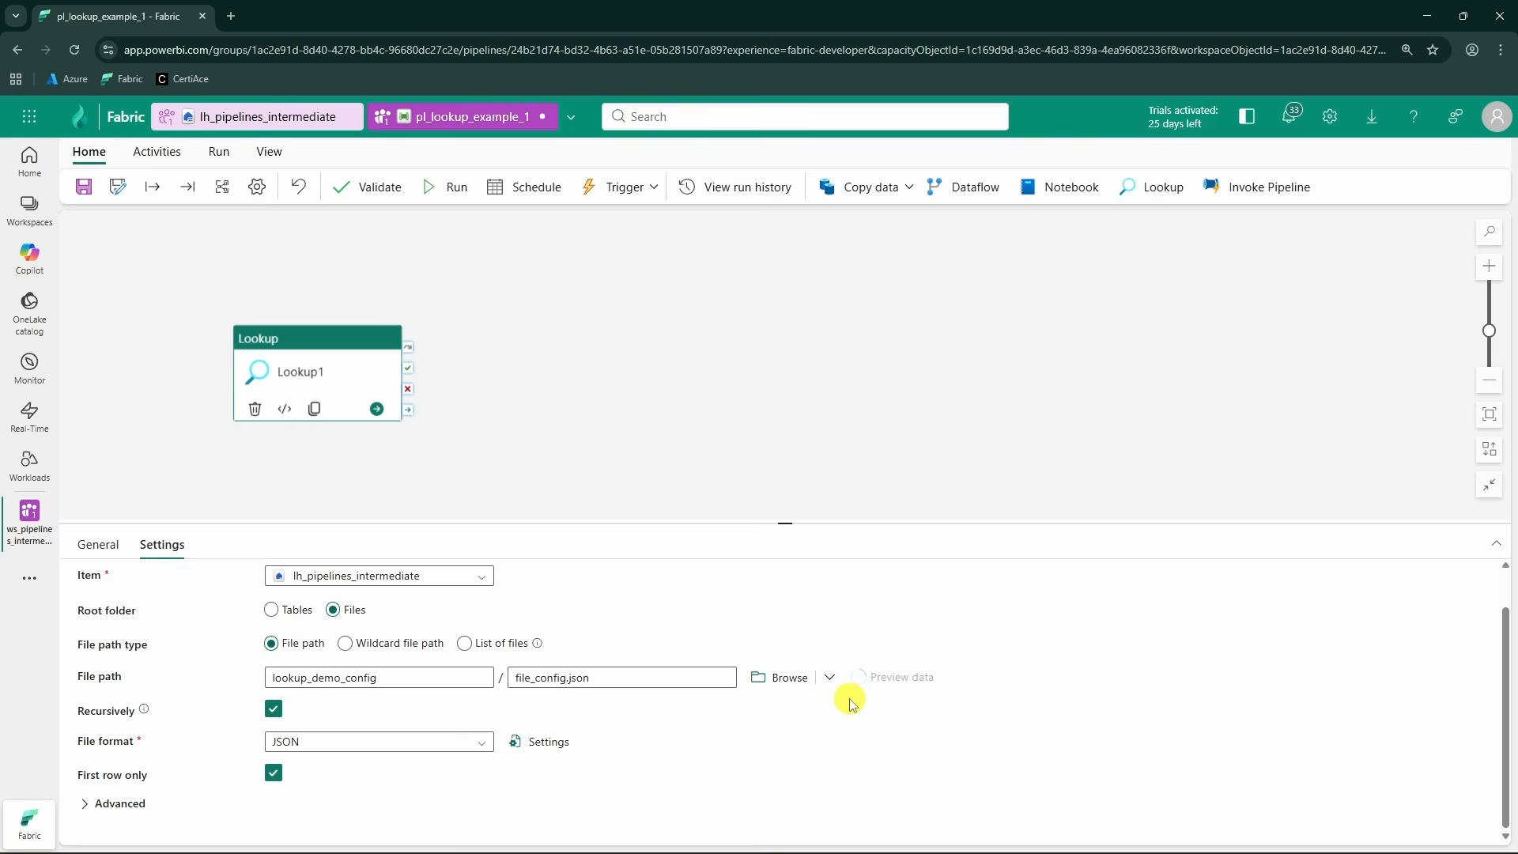
pyautogui.moveTo(530, 415); pyautogui.dragTo(464, 332)
pyautogui.click(735, 414)
pyautogui.click(1120, 273)
pyautogui.click(545, 488)
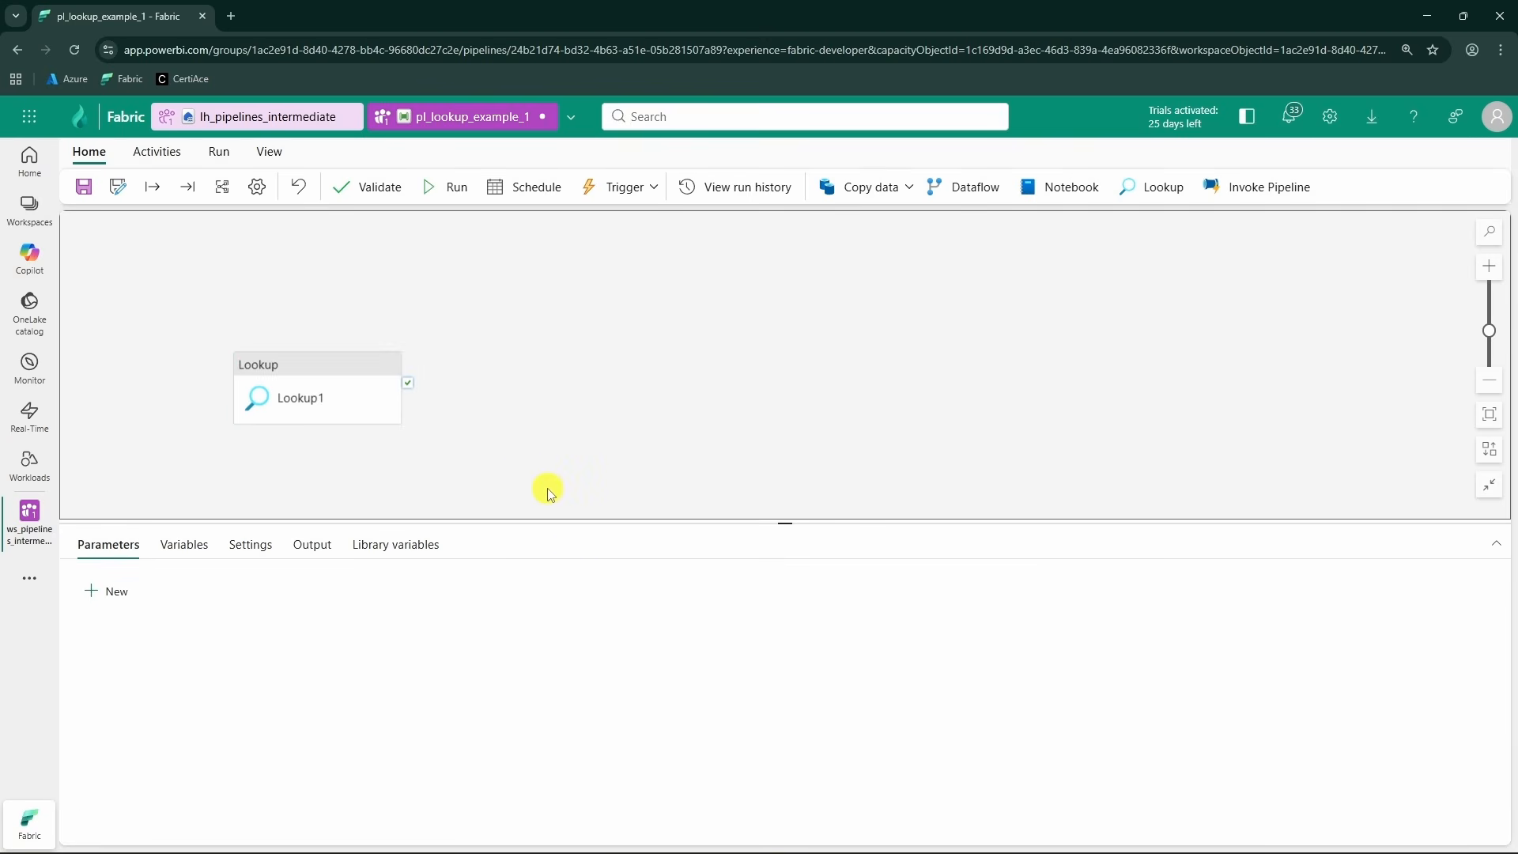
# - Review the First row only setting of Lookup1, and save and run the pipeline
pyautogui.click(323, 395)
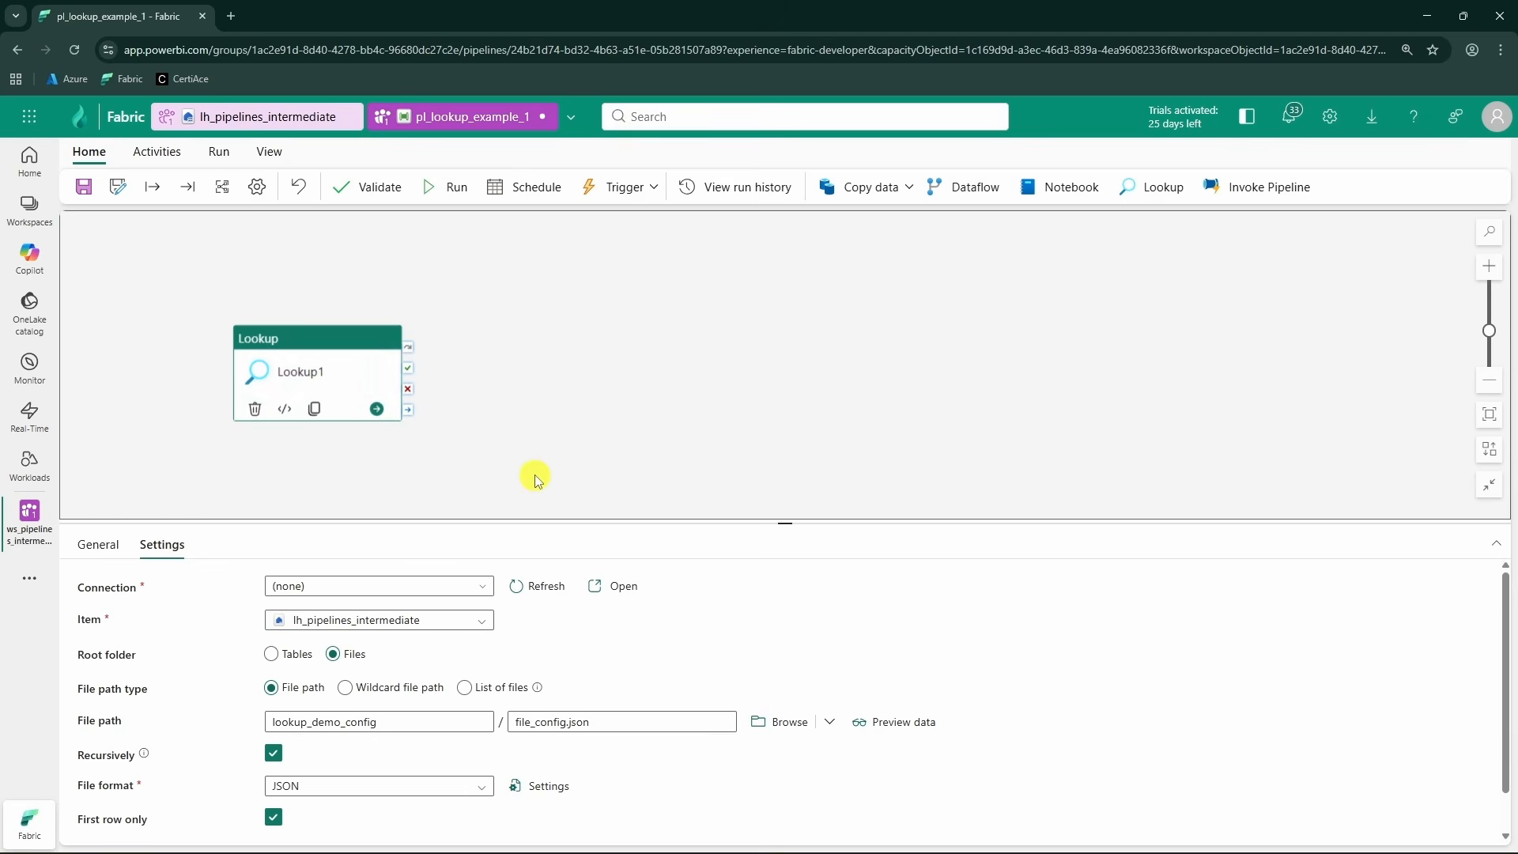
pyautogui.scroll(-1, 269, 778)
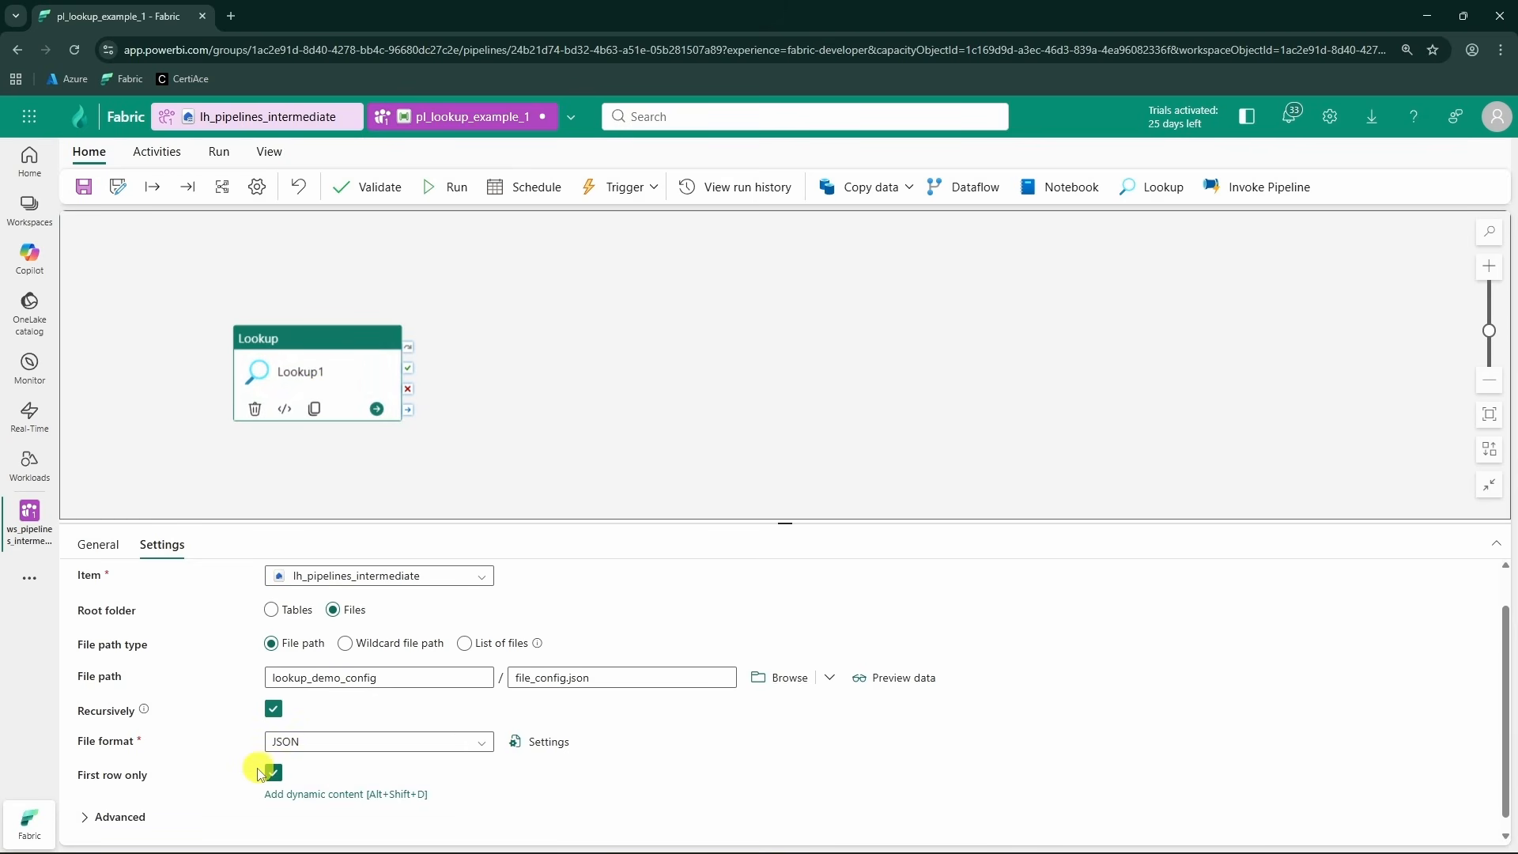
pyautogui.click(527, 422)
pyautogui.click(444, 190)
pyautogui.click(771, 538)
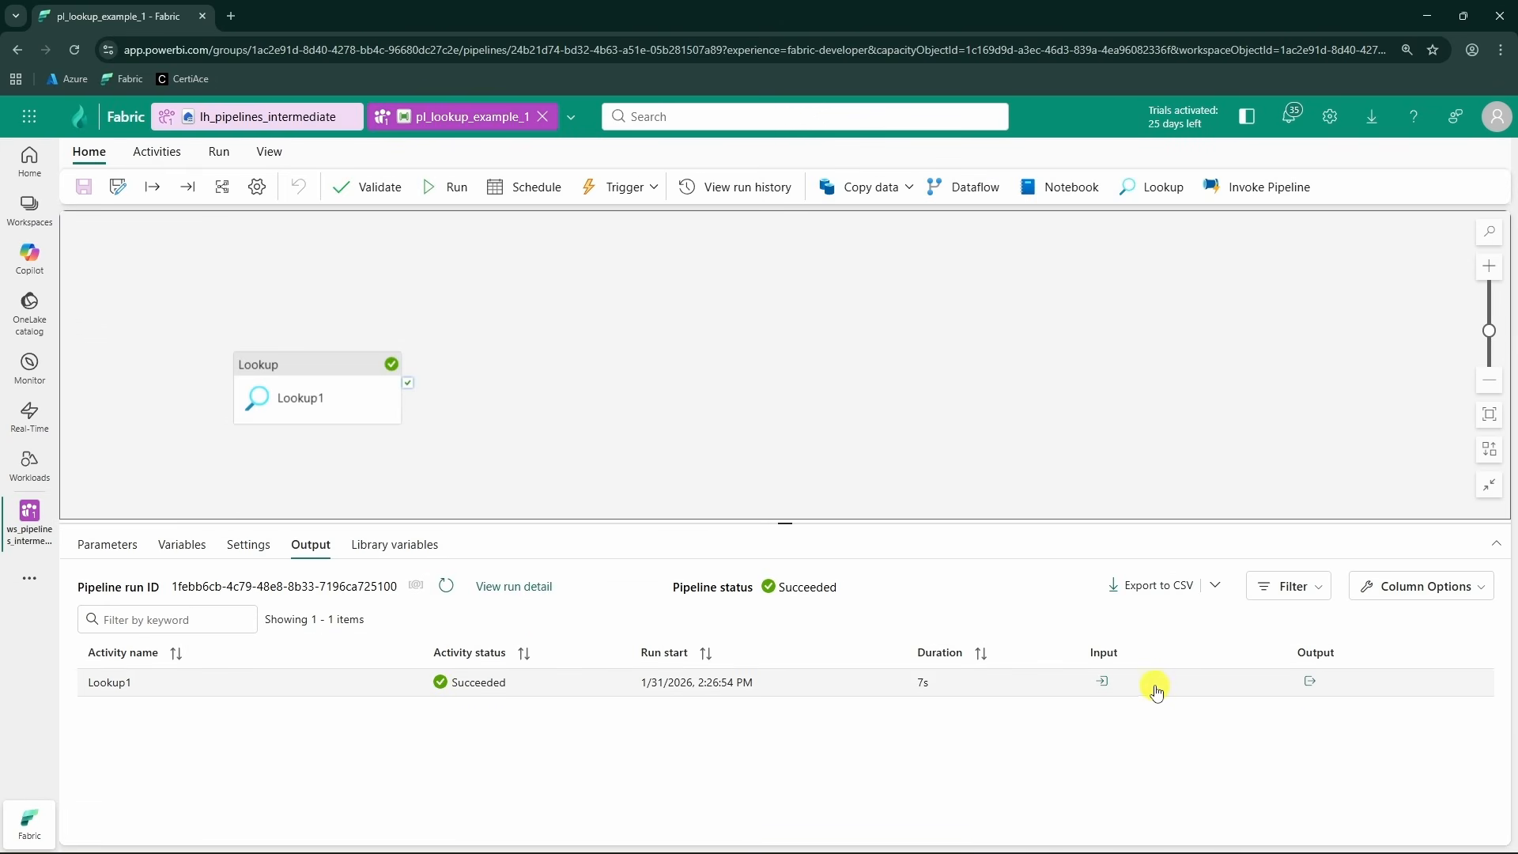
# - Open the Lookup1 run output in full view and examine the firstRow object and its entries
pyautogui.click(1310, 682)
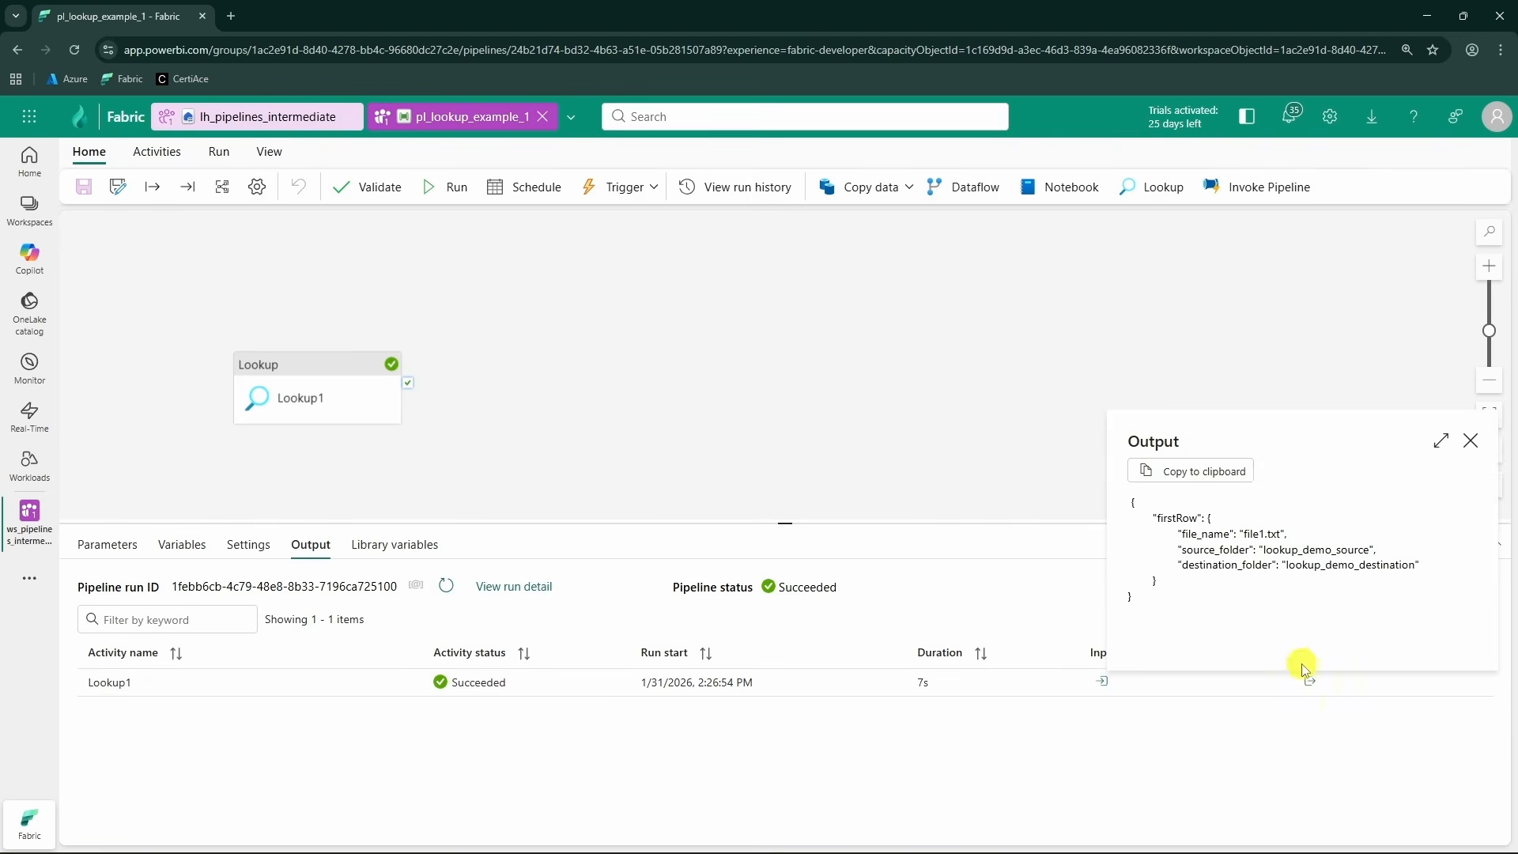
pyautogui.click(1440, 447)
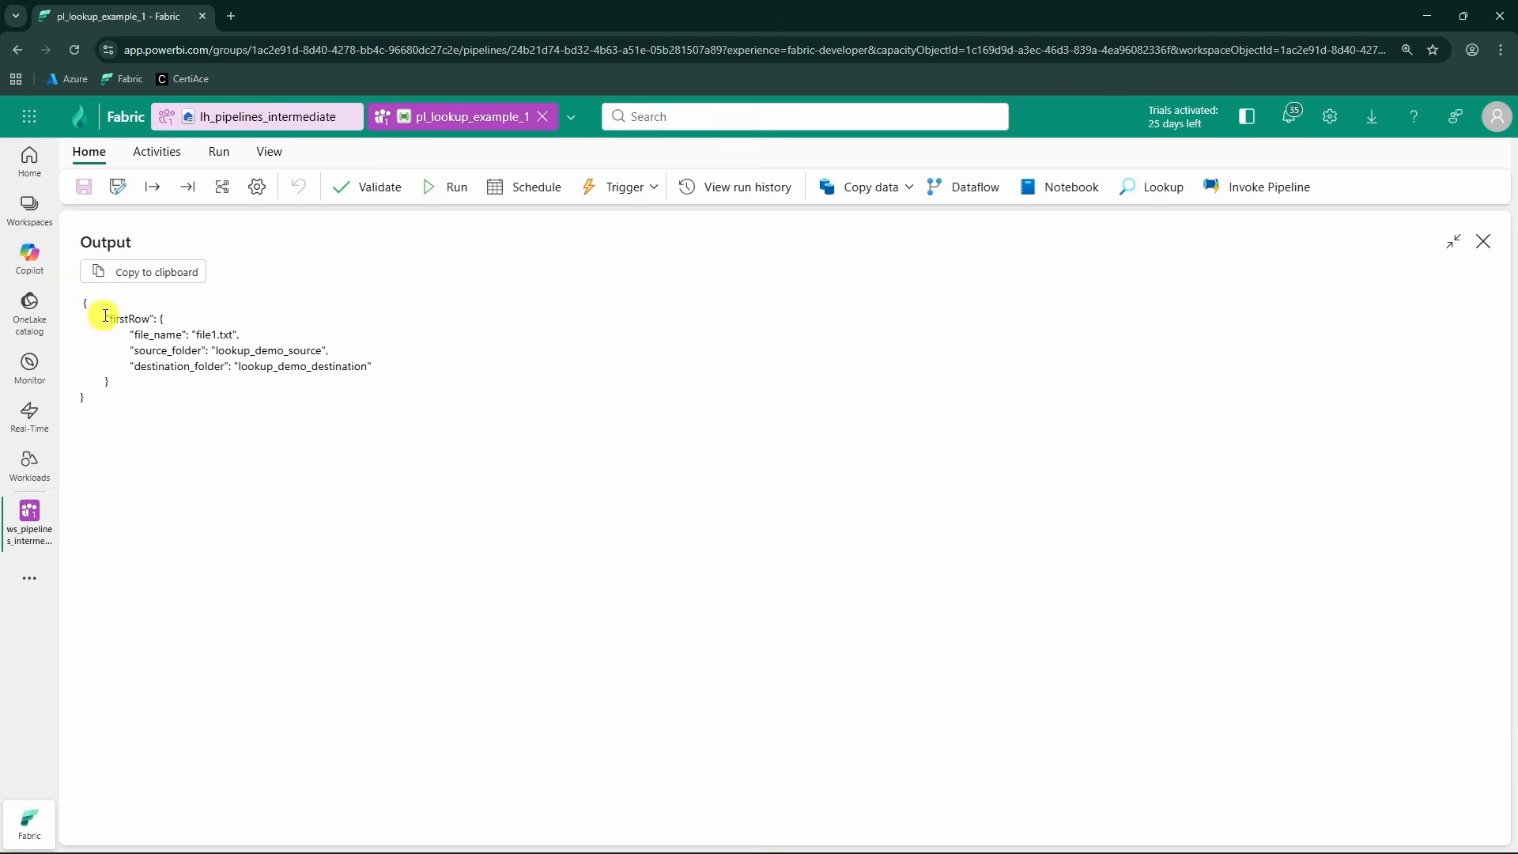
pyautogui.moveTo(378, 369); pyautogui.dragTo(146, 328)
pyautogui.click(270, 348)
pyautogui.moveTo(109, 382); pyautogui.dragTo(112, 319)
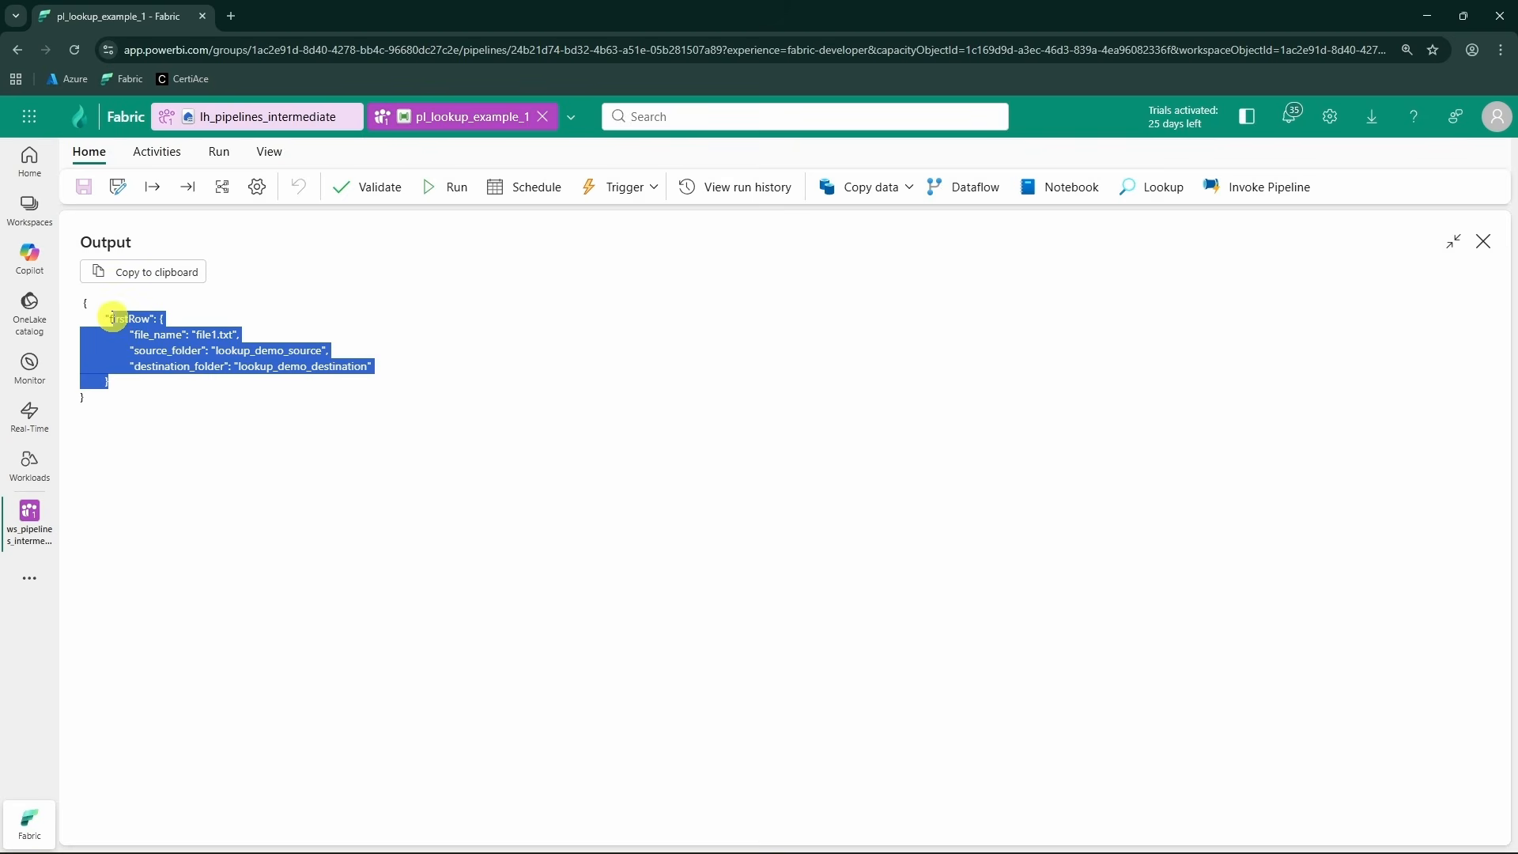
pyautogui.click(440, 118)
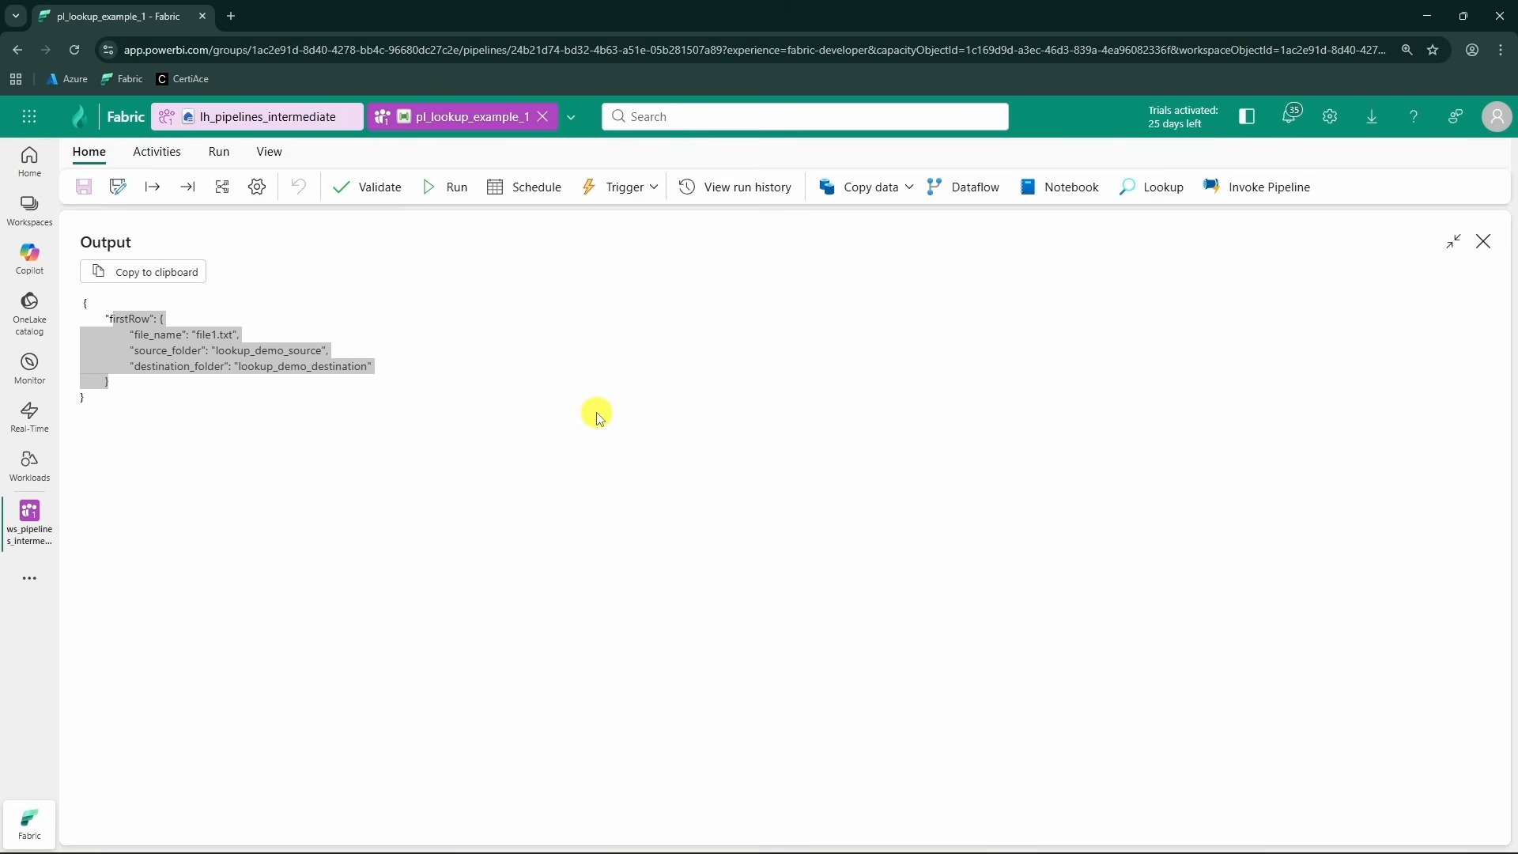
# - Compare the JSON in the lakehouse's file_config.json with the firstRow key in the Lookup1 output, and close the output
pyautogui.click(282, 119)
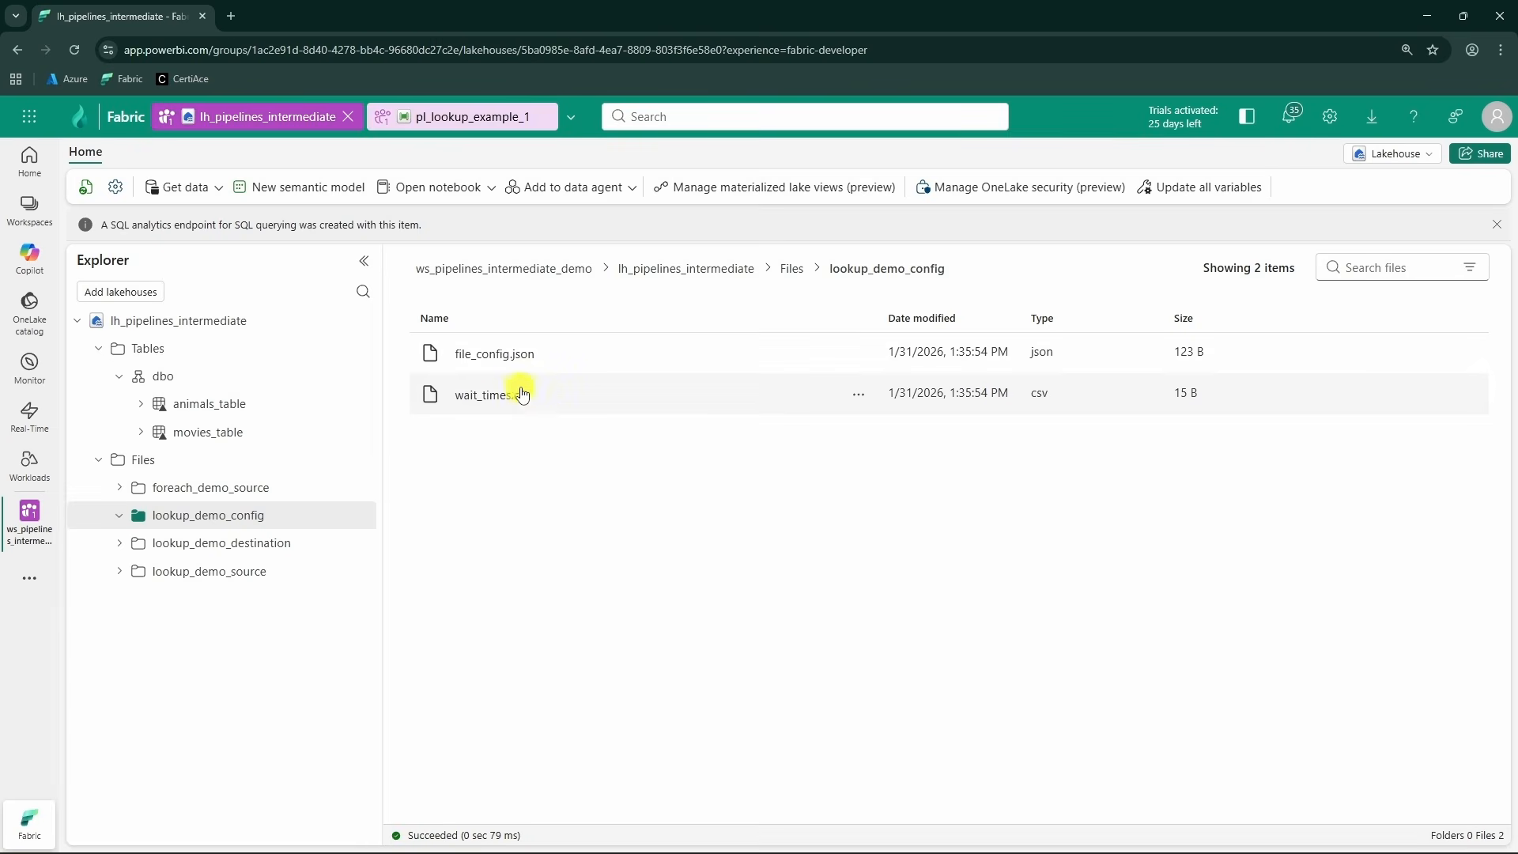
pyautogui.click(495, 352)
pyautogui.moveTo(609, 408); pyautogui.dragTo(444, 338)
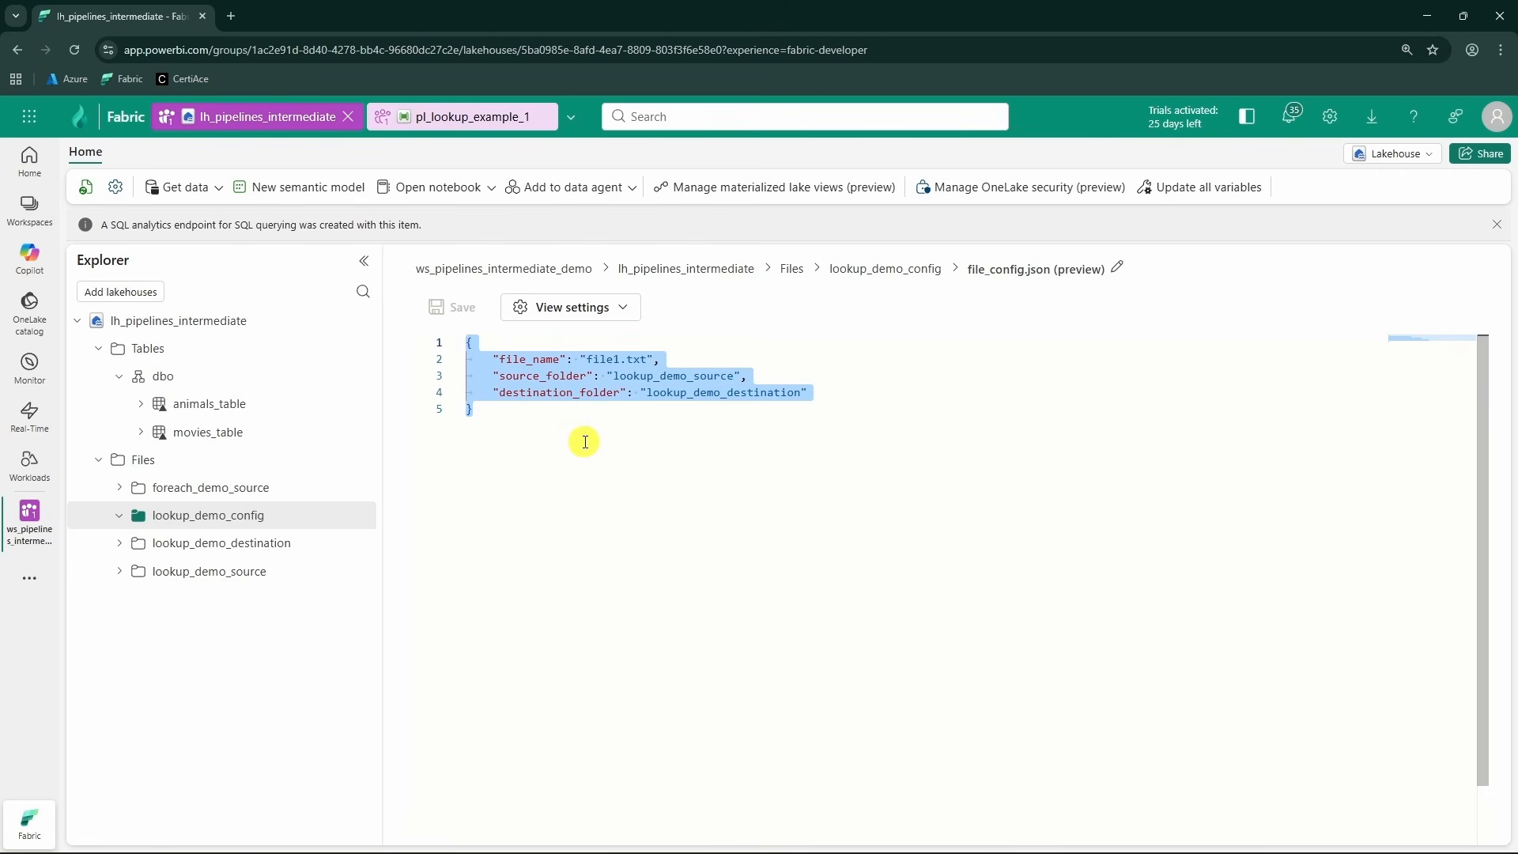
pyautogui.click(430, 126)
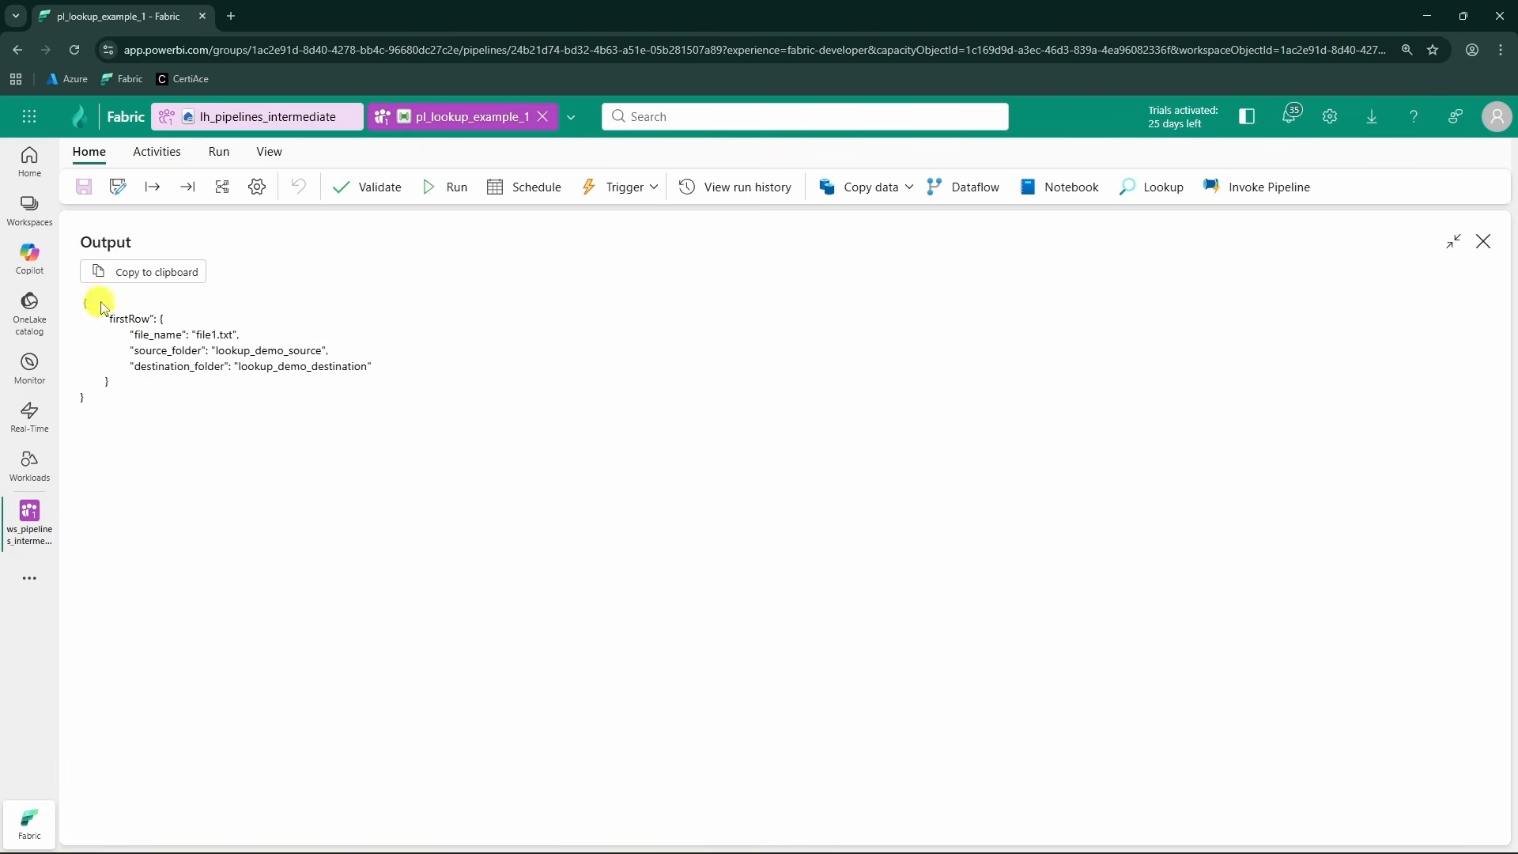
pyautogui.moveTo(109, 317); pyautogui.dragTo(152, 314)
pyautogui.click(169, 304)
pyautogui.click(1483, 241)
# - Turn off First row only for Lookup1, and save and run the pipeline again
pyautogui.click(340, 375)
pyautogui.click(273, 816)
pyautogui.click(321, 373)
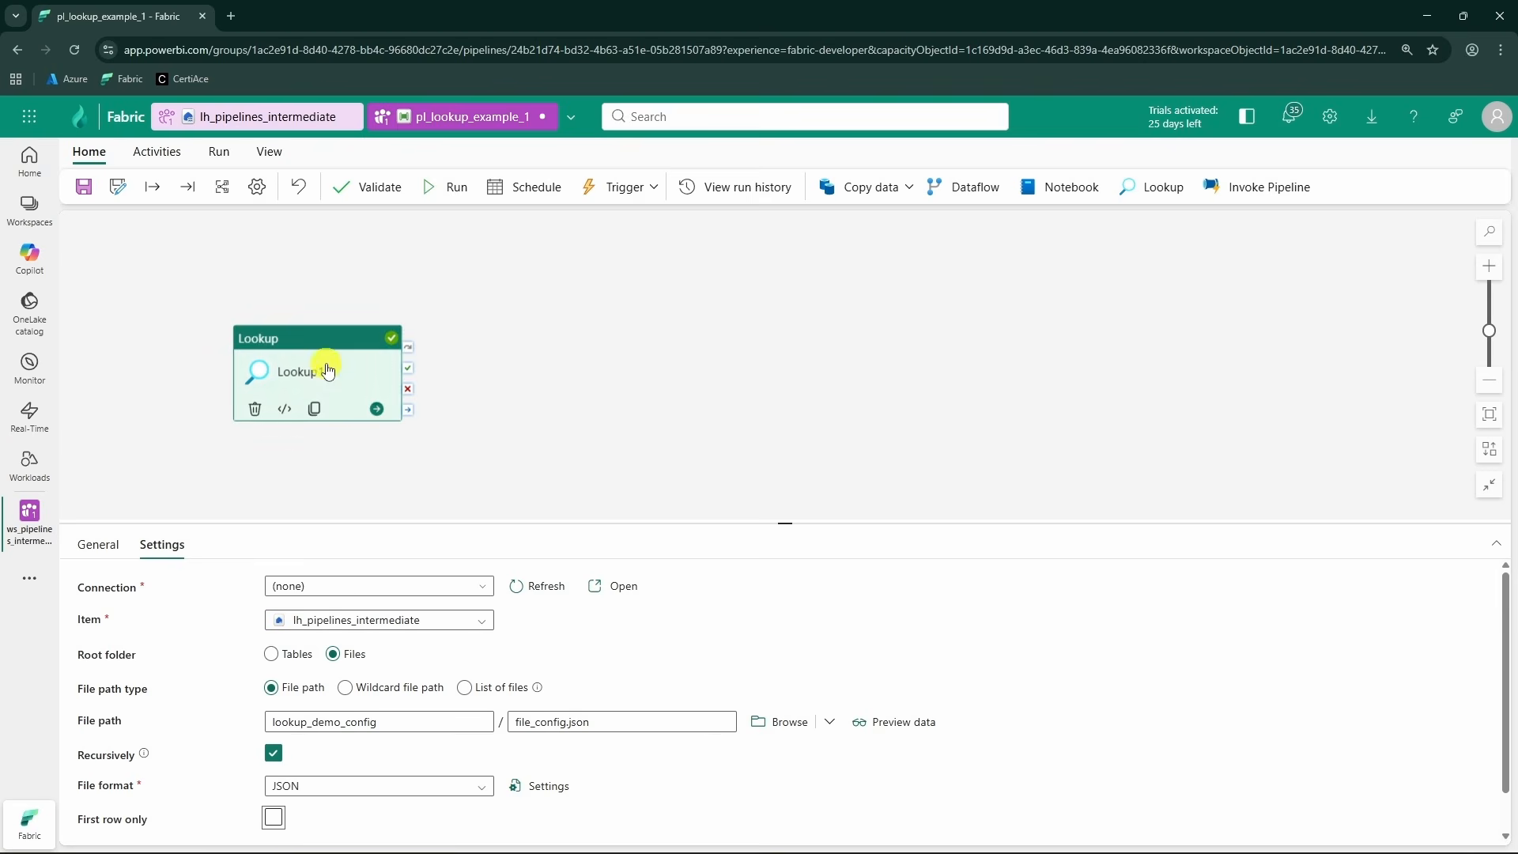
pyautogui.click(628, 387)
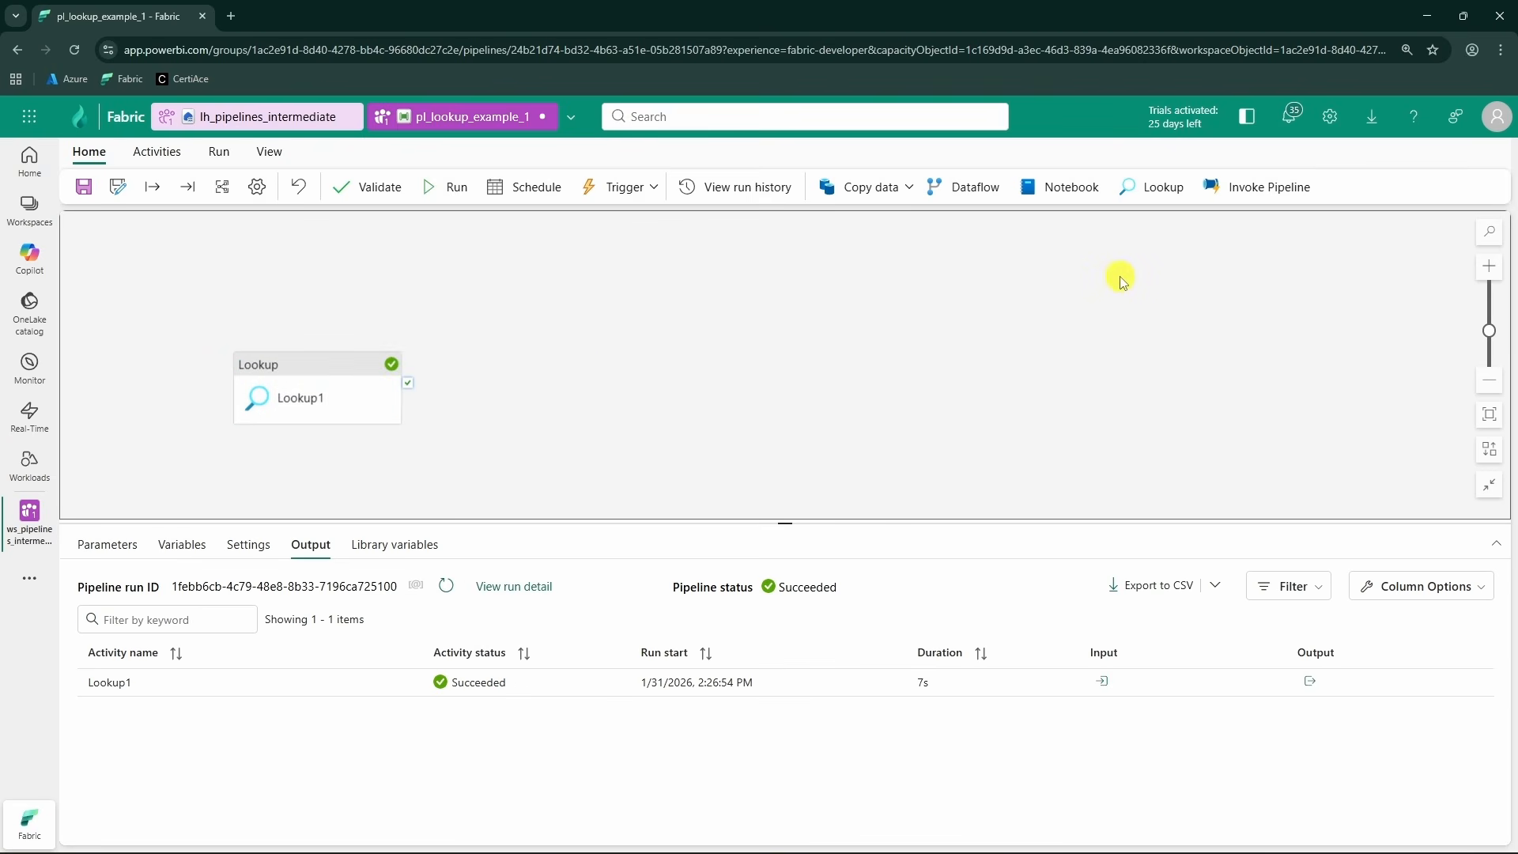
pyautogui.click(447, 186)
pyautogui.click(777, 537)
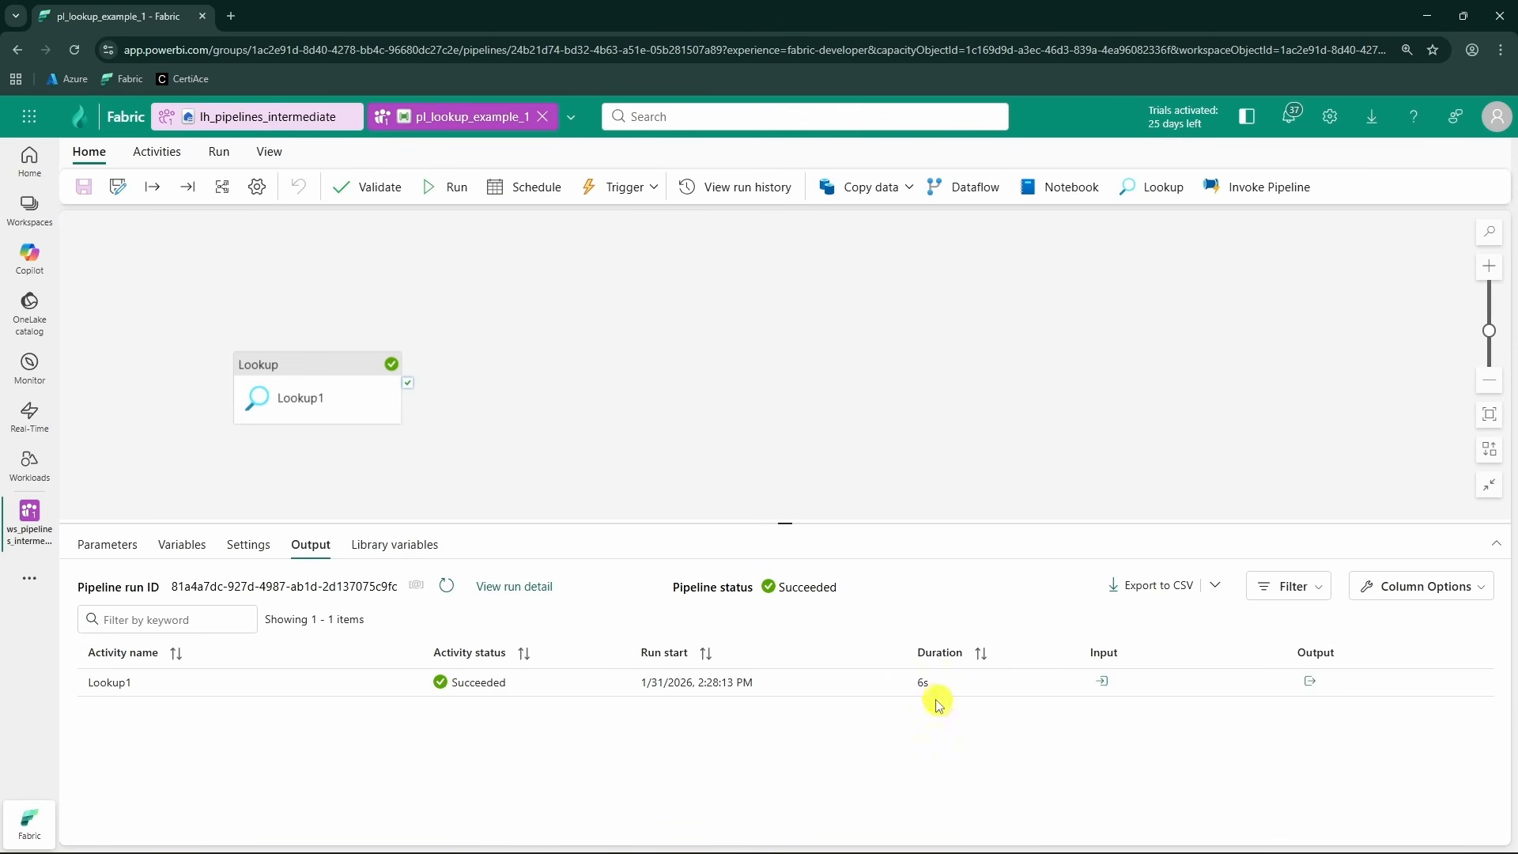
# - Open the new Lookup1 output in full view, examine its count and value array, and close it
pyautogui.click(1310, 685)
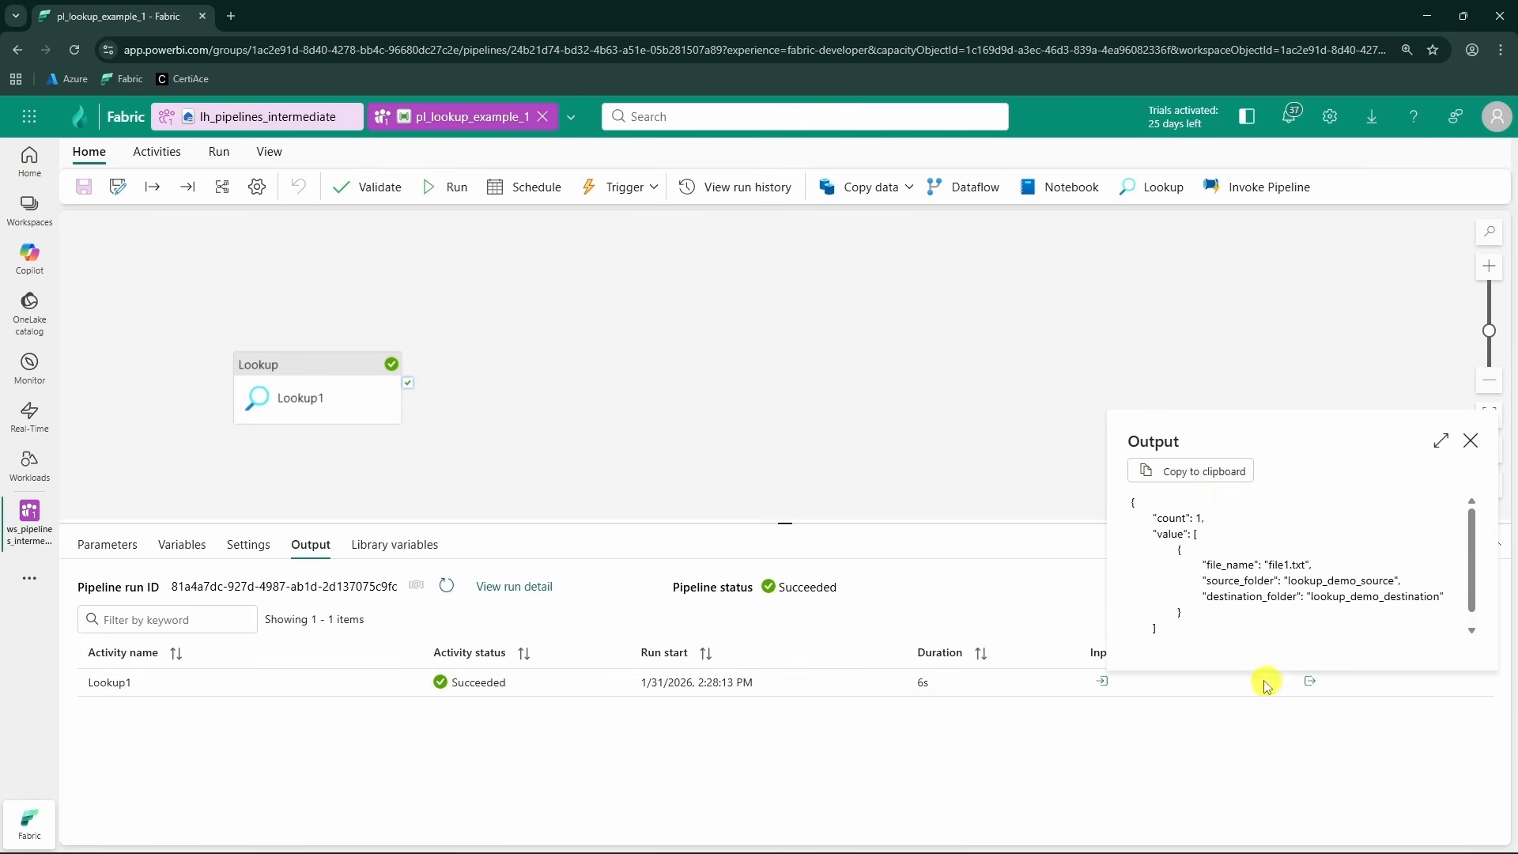
pyautogui.click(1439, 441)
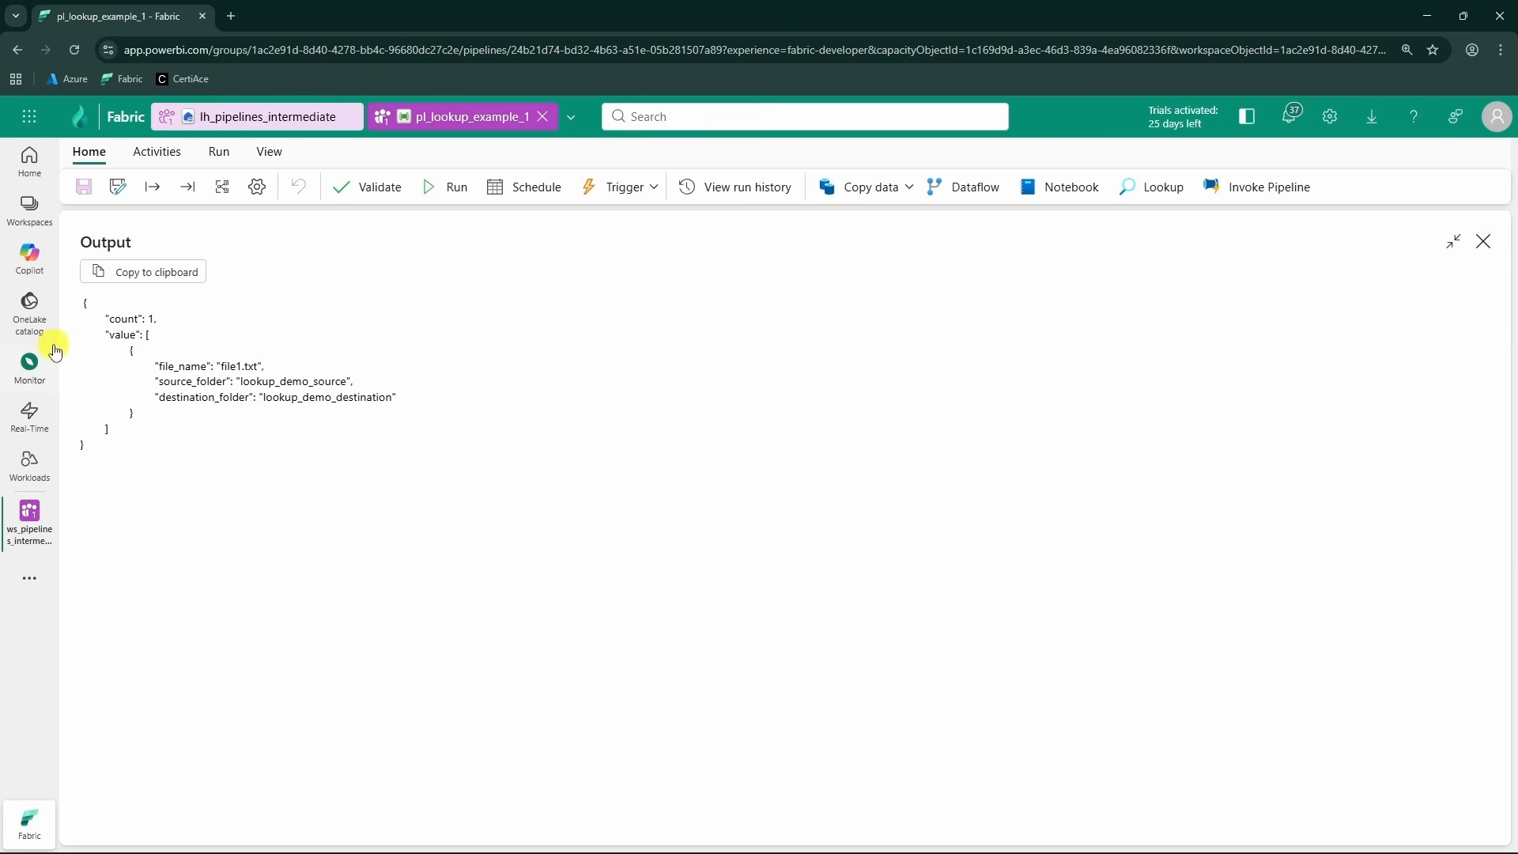
pyautogui.moveTo(105, 320); pyautogui.dragTo(175, 322)
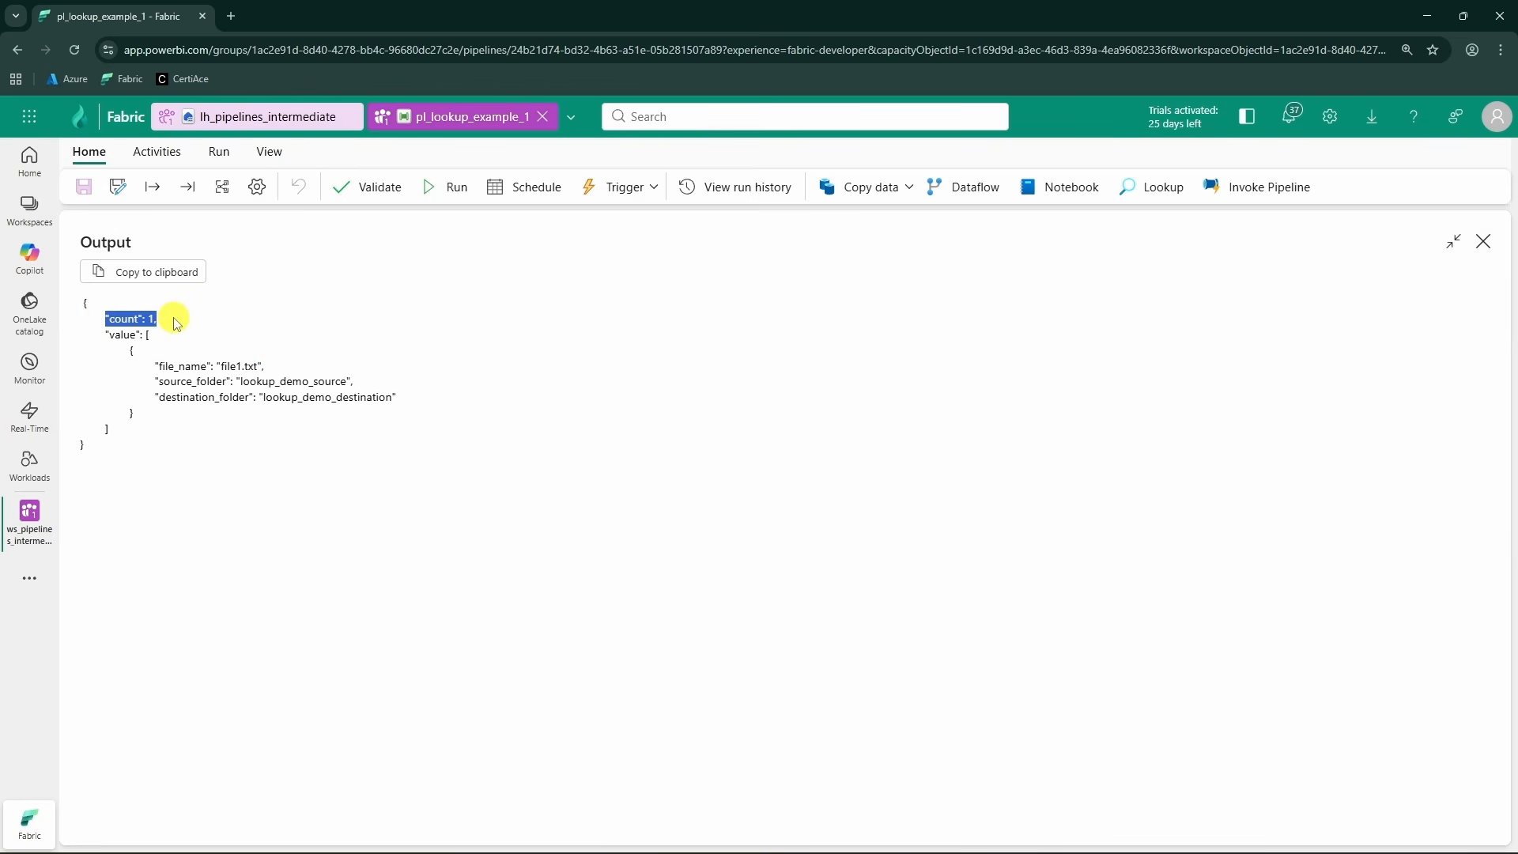
pyautogui.tripleClick(167, 324)
pyautogui.moveTo(105, 336); pyautogui.dragTo(186, 425)
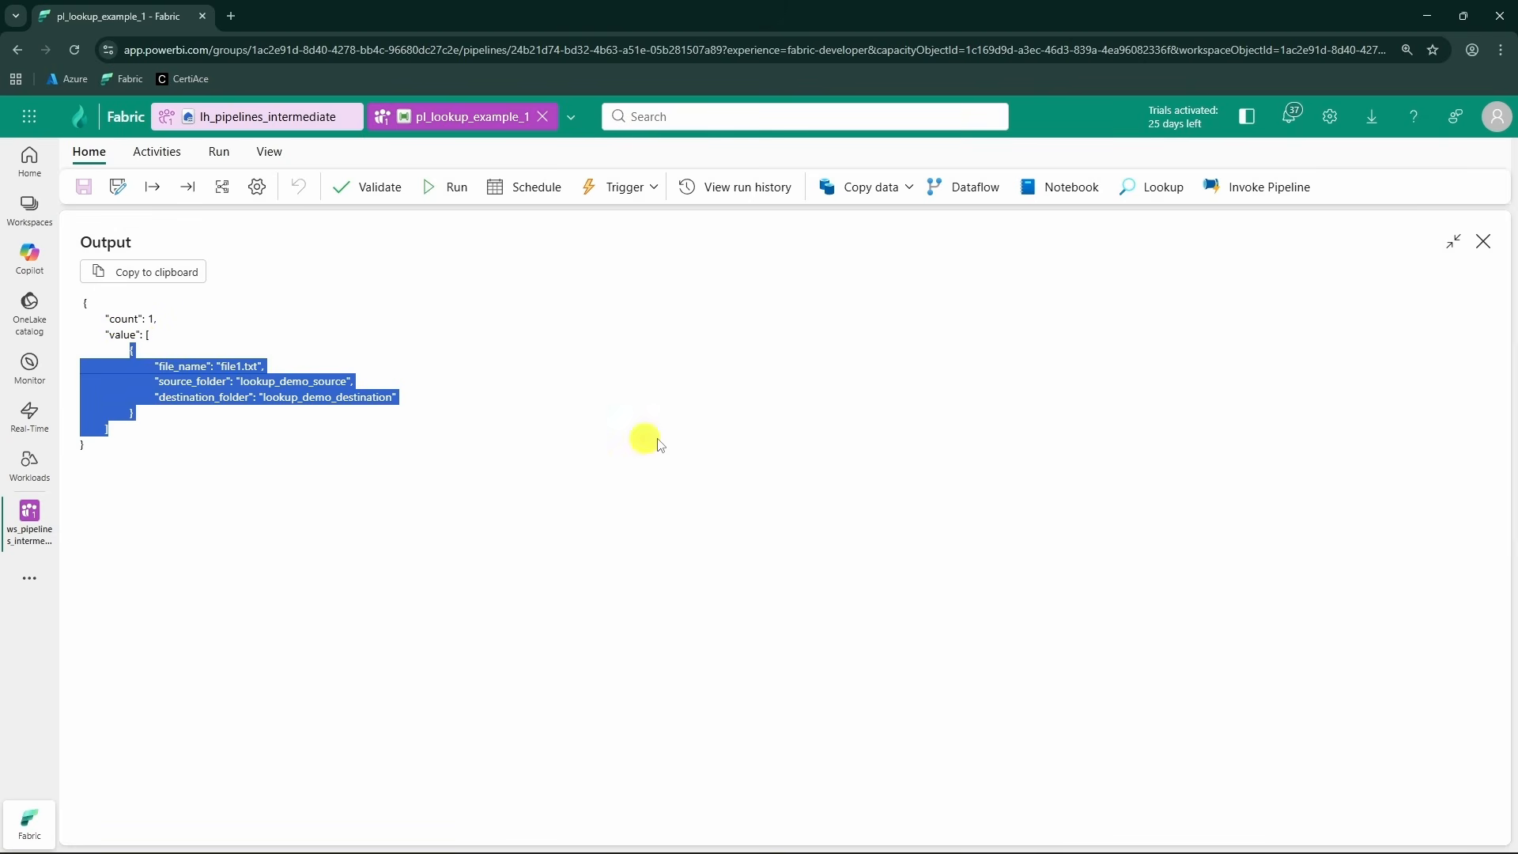
pyautogui.click(1490, 251)
# - Turn First row only back on for Lookup1
pyautogui.click(278, 411)
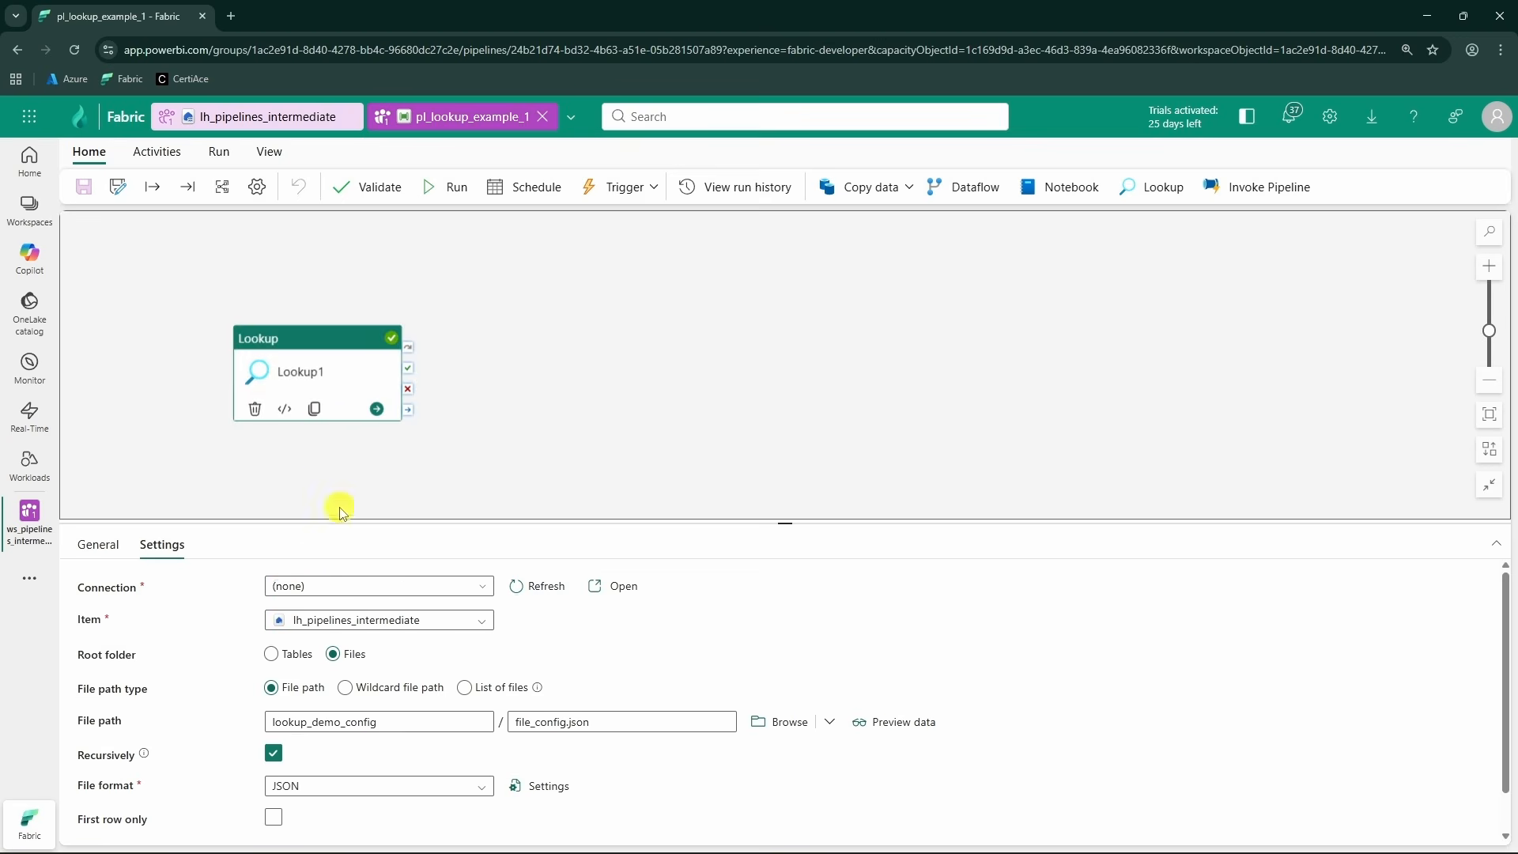
pyautogui.click(274, 816)
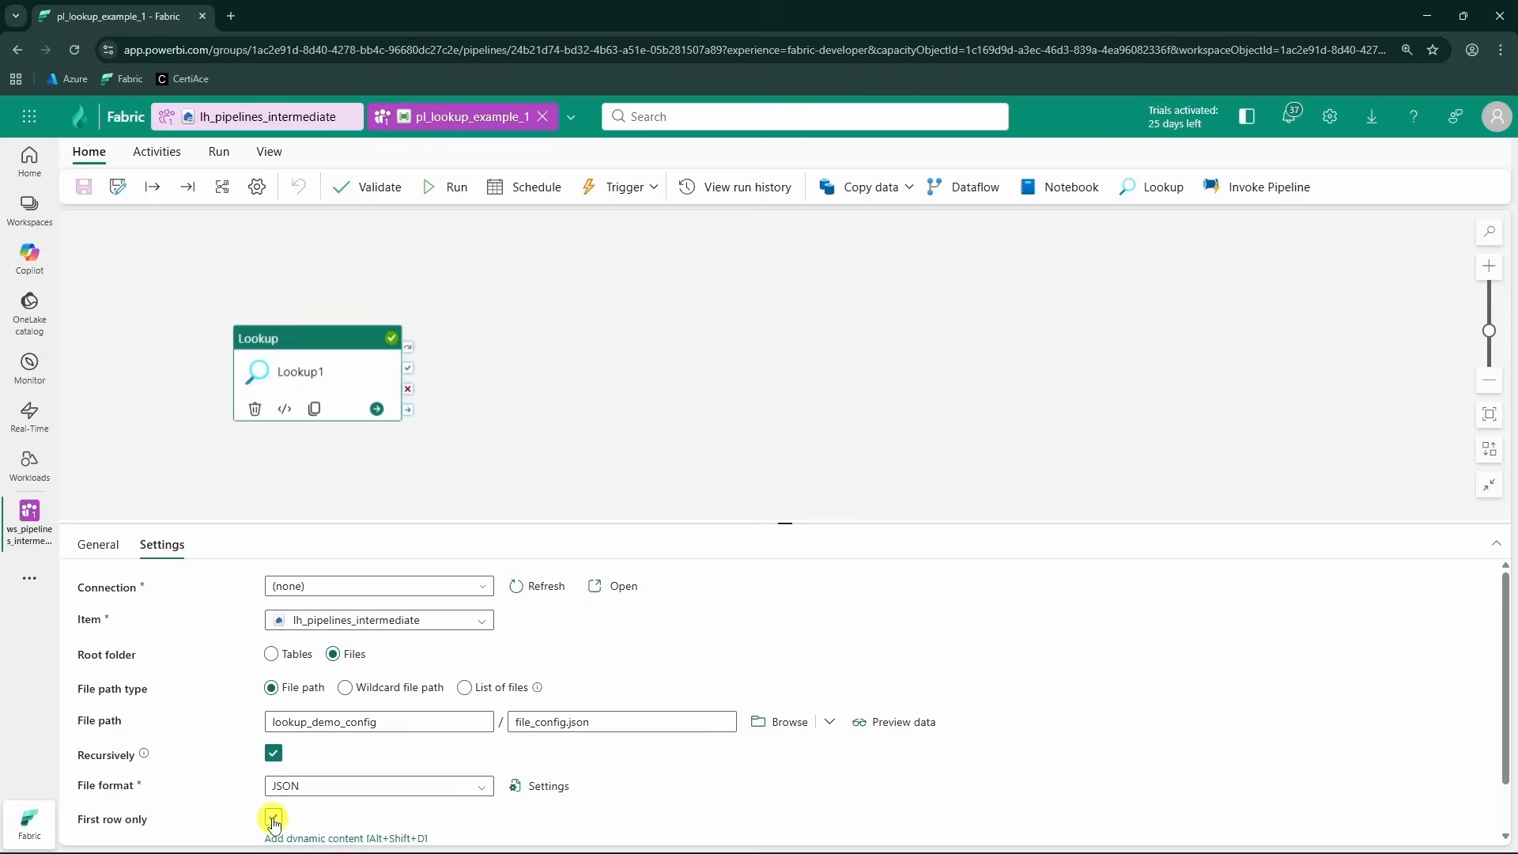
pyautogui.click(544, 459)
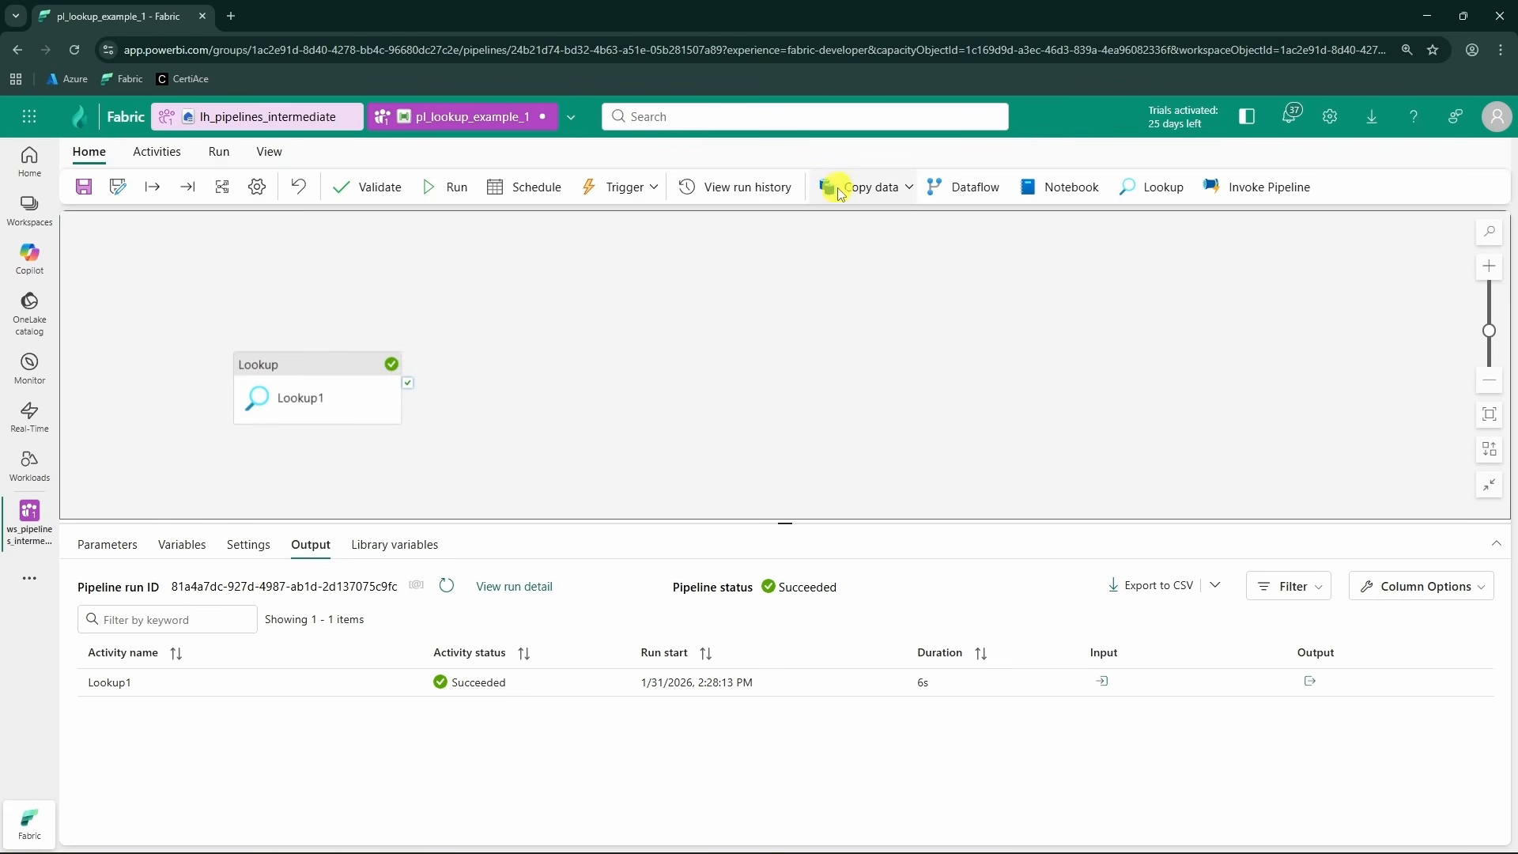
# - Add a Copy data activity to the pipeline and connect it to the success output of Lookup1
pyautogui.click(909, 190)
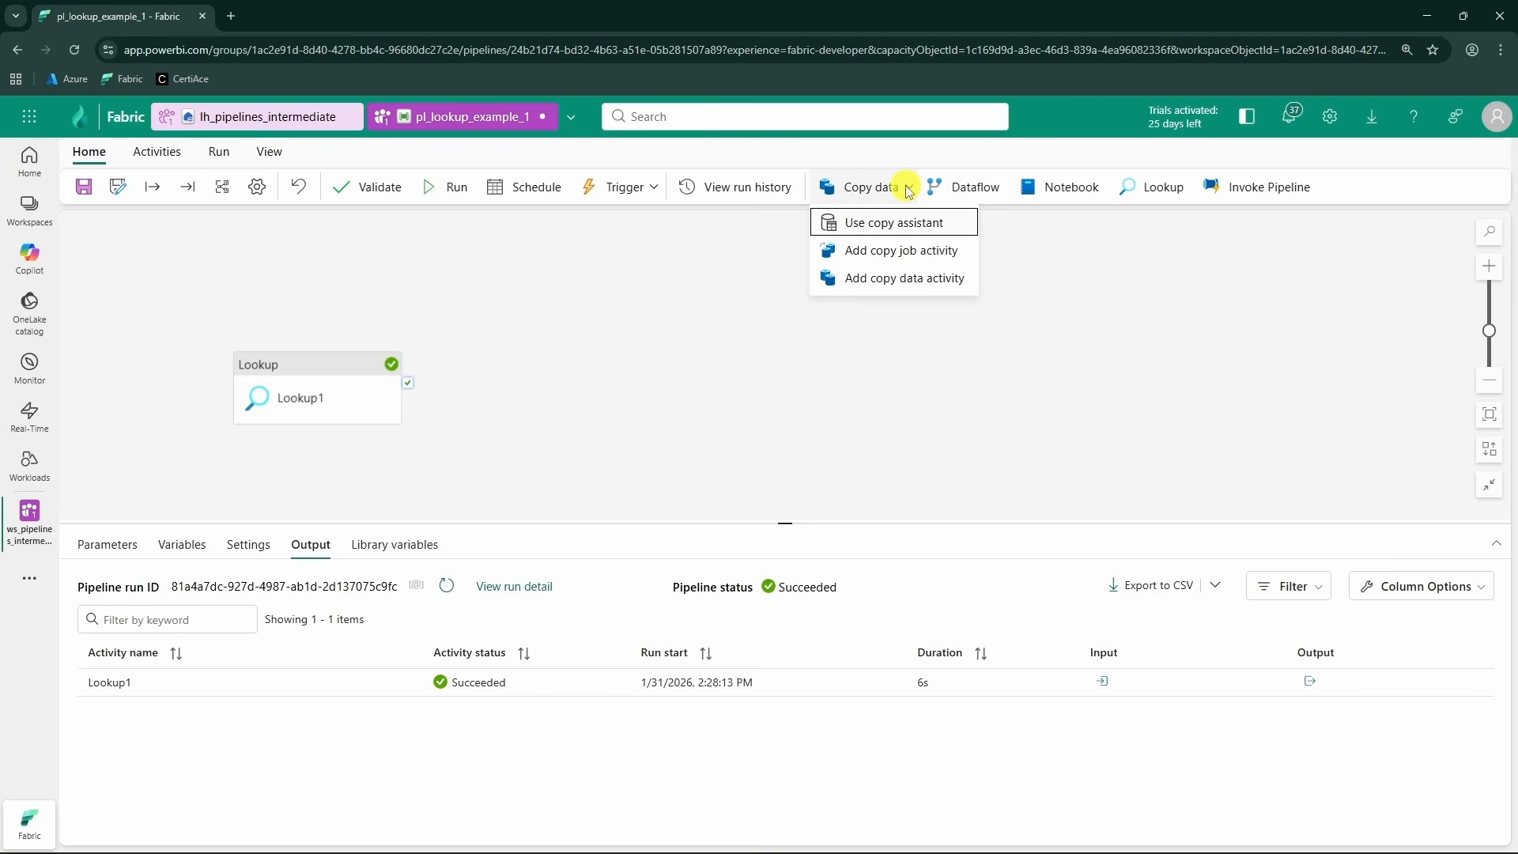
pyautogui.click(941, 286)
pyautogui.moveTo(407, 383); pyautogui.dragTo(553, 378)
# - Set the Copy data activity's source to lakehouse lh_pipelines_intermediate with connection (none) and root folder Files
pyautogui.click(186, 543)
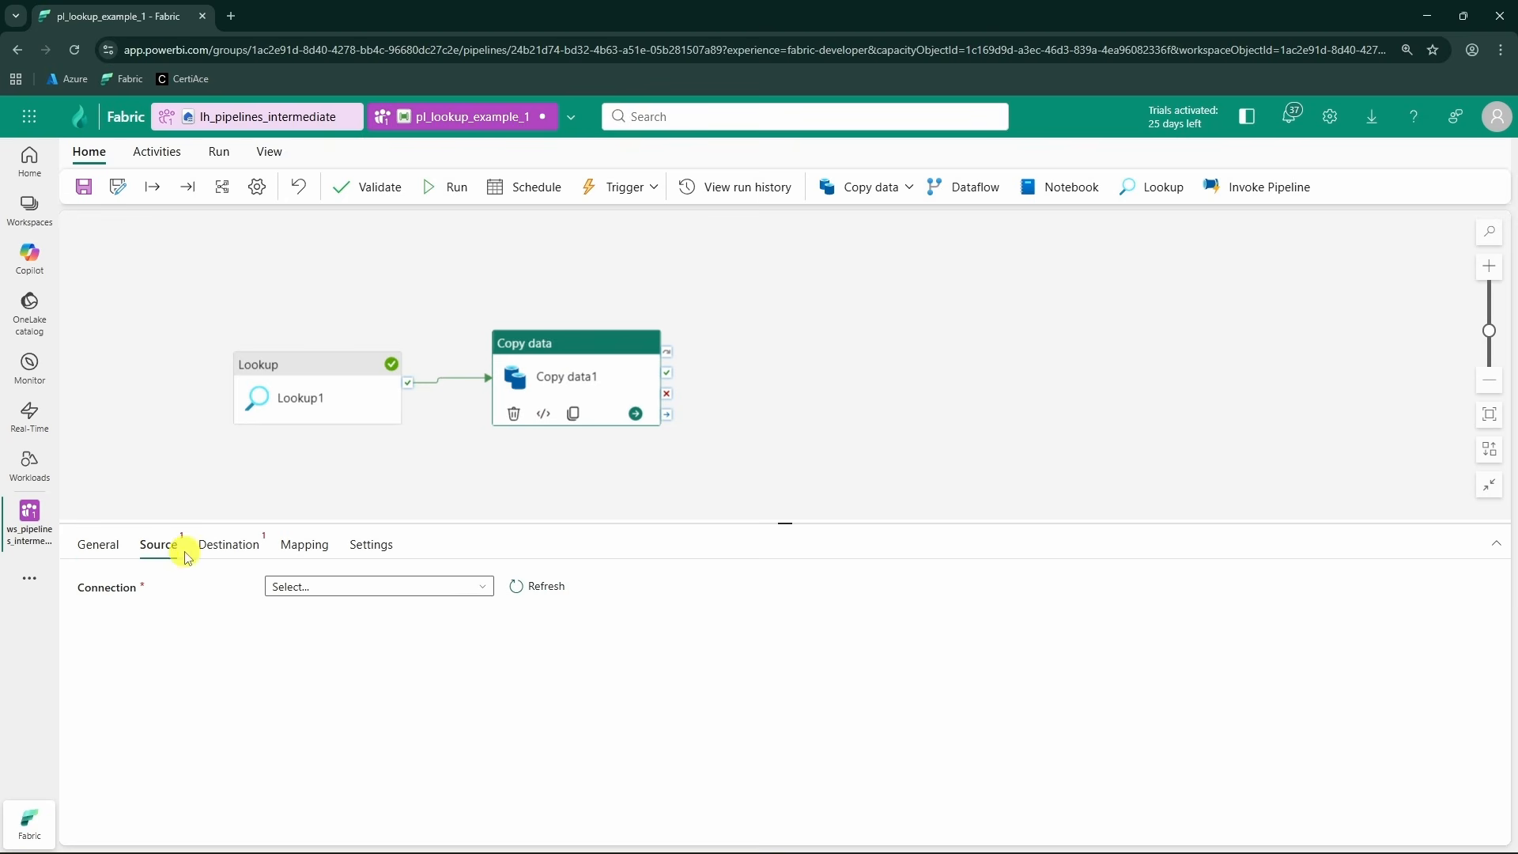
pyautogui.click(390, 589)
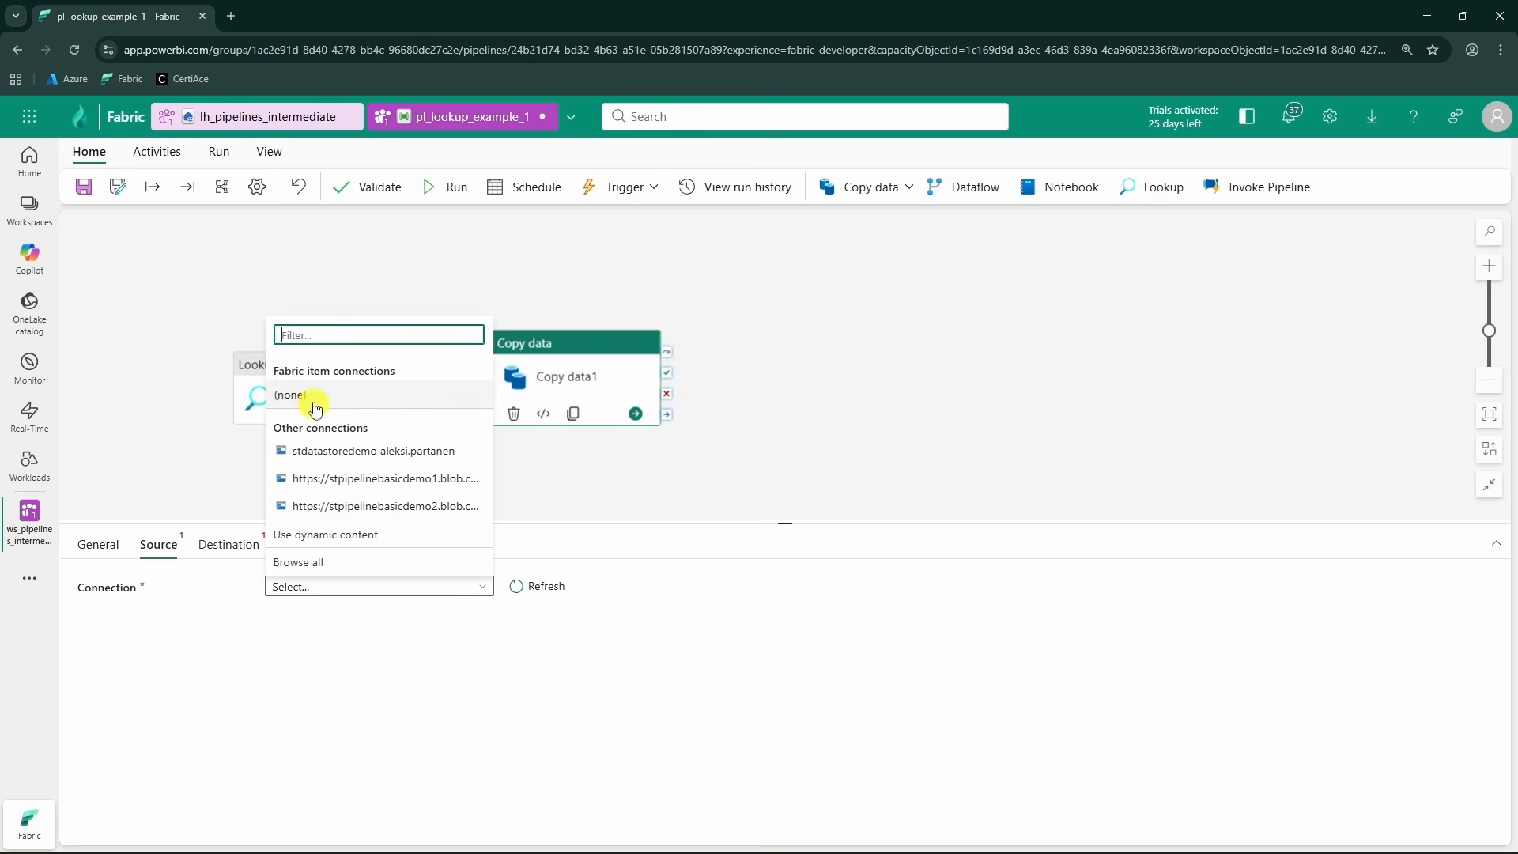
pyautogui.click(315, 395)
pyautogui.click(375, 621)
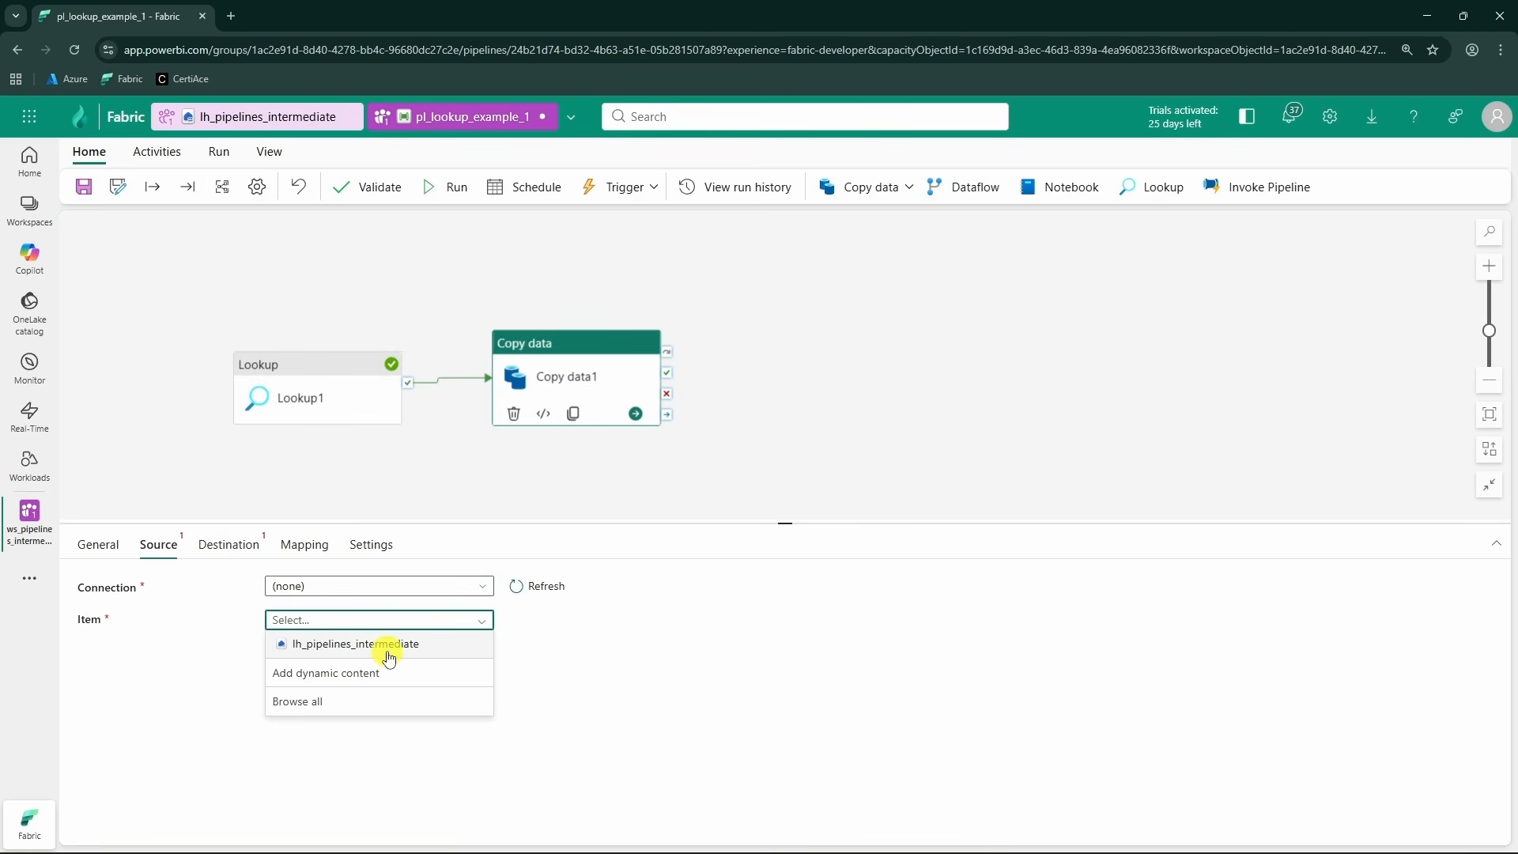
pyautogui.click(389, 658)
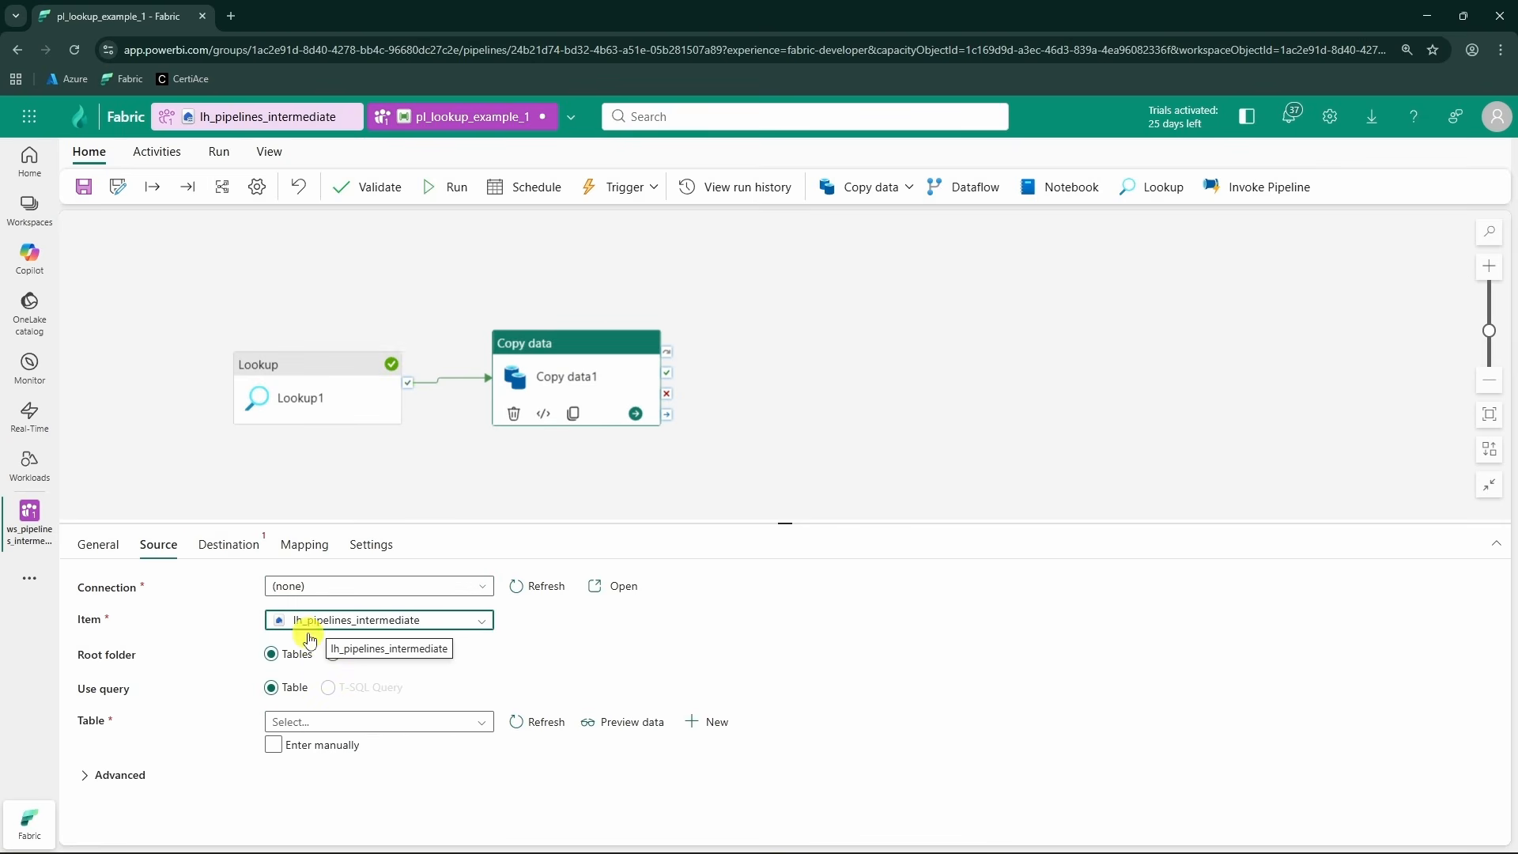
pyautogui.click(334, 655)
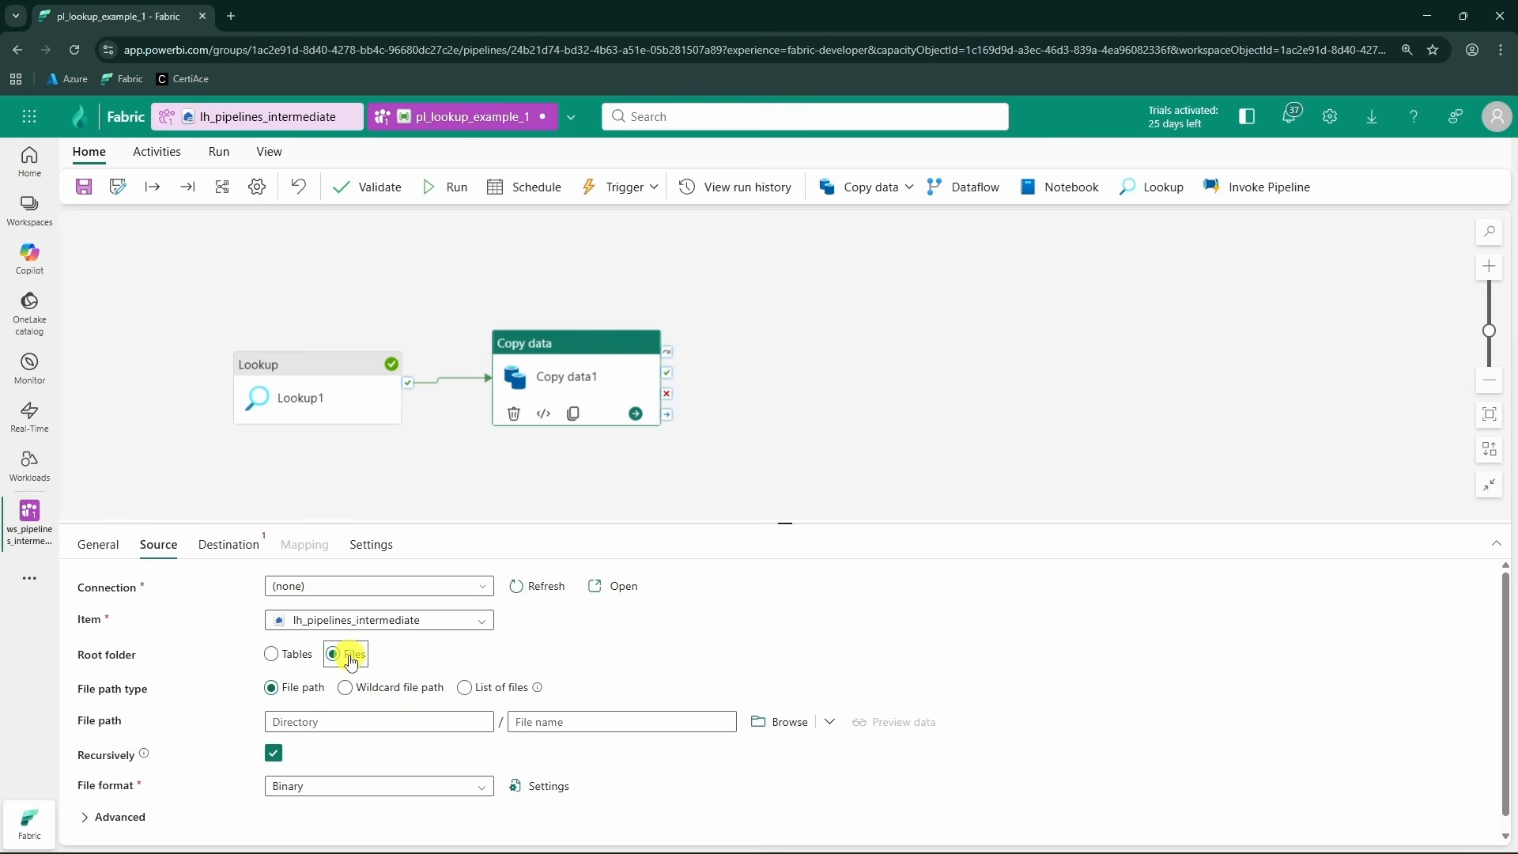
pyautogui.scroll(-1, 340, 712)
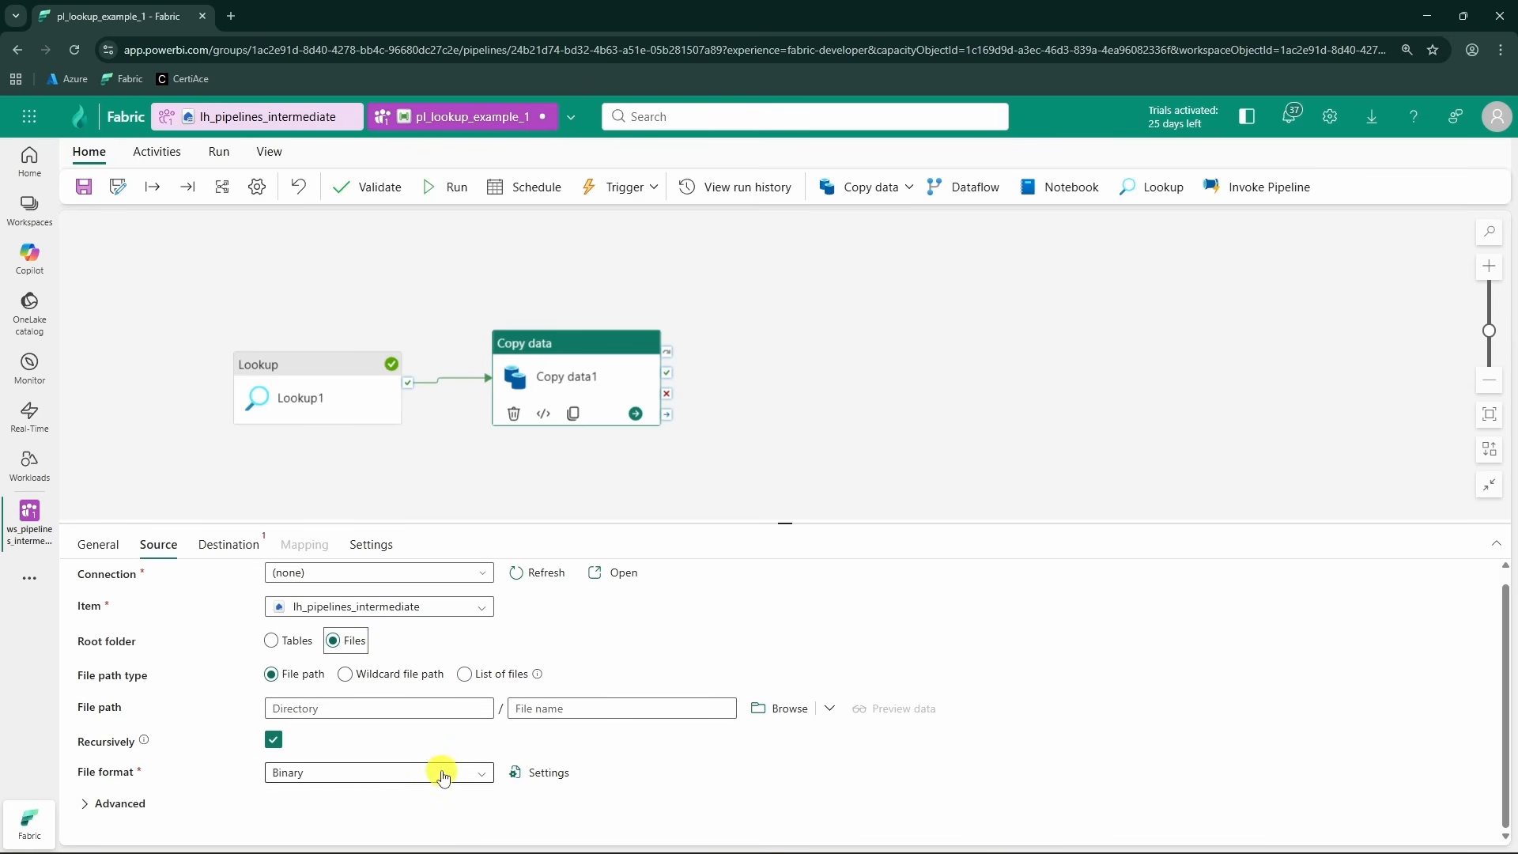
pyautogui.click(393, 712)
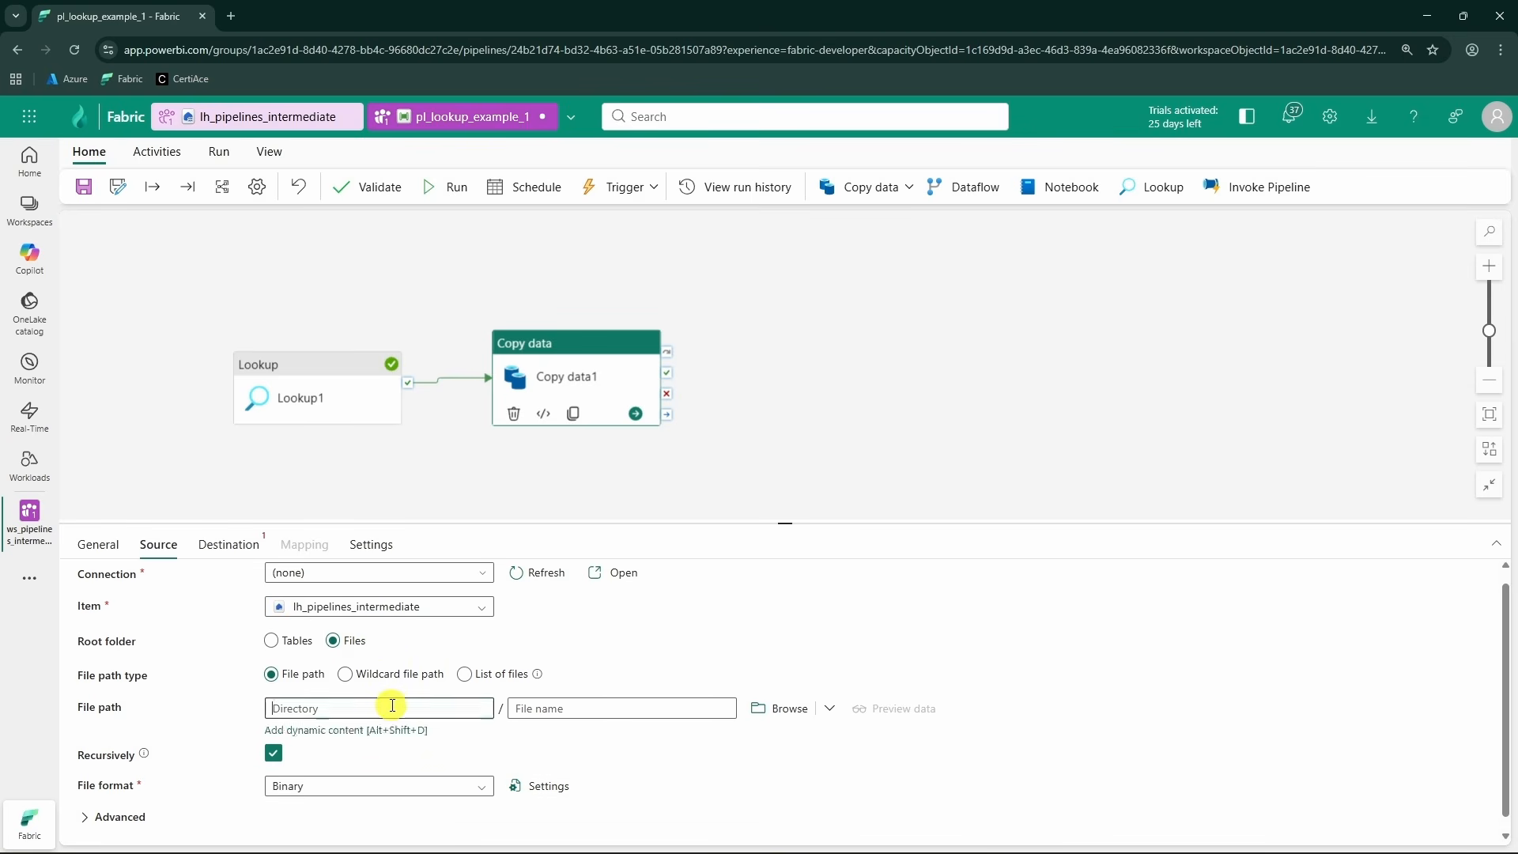
pyautogui.click(352, 733)
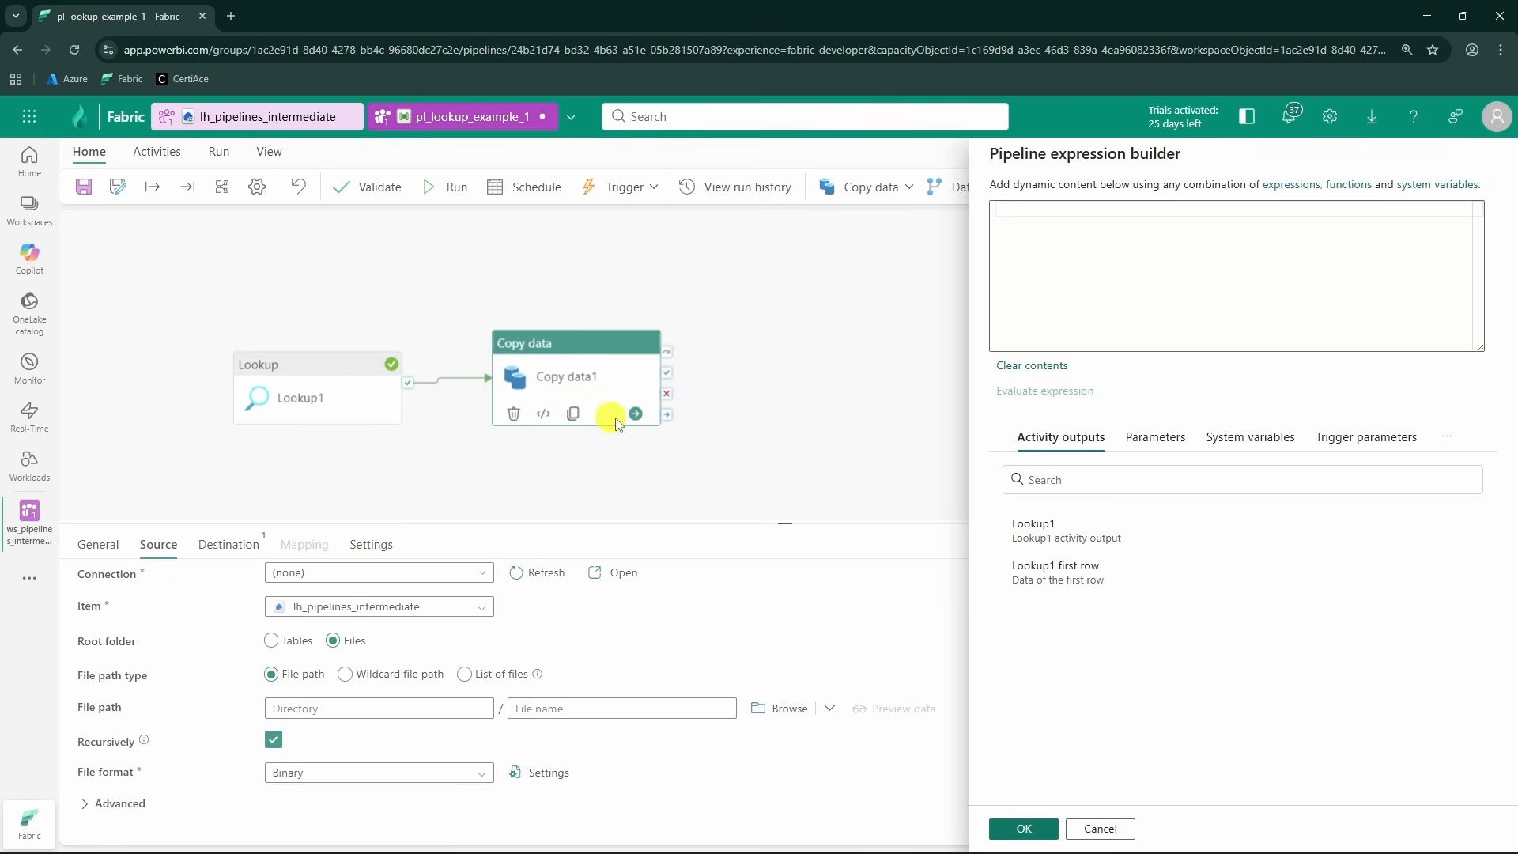
pyautogui.click(1088, 585)
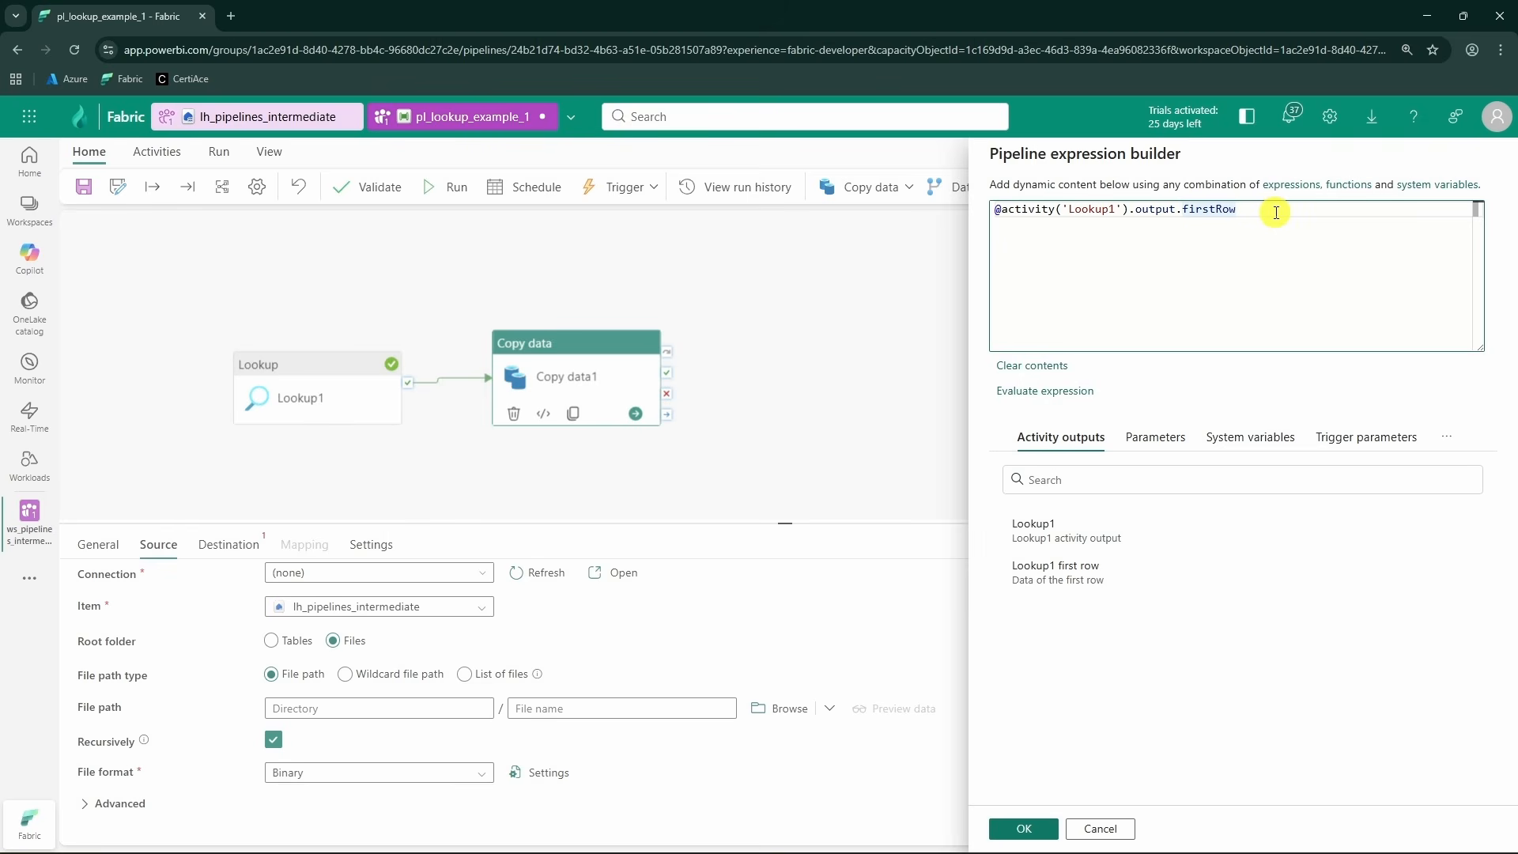
pyautogui.write('.source_folder')
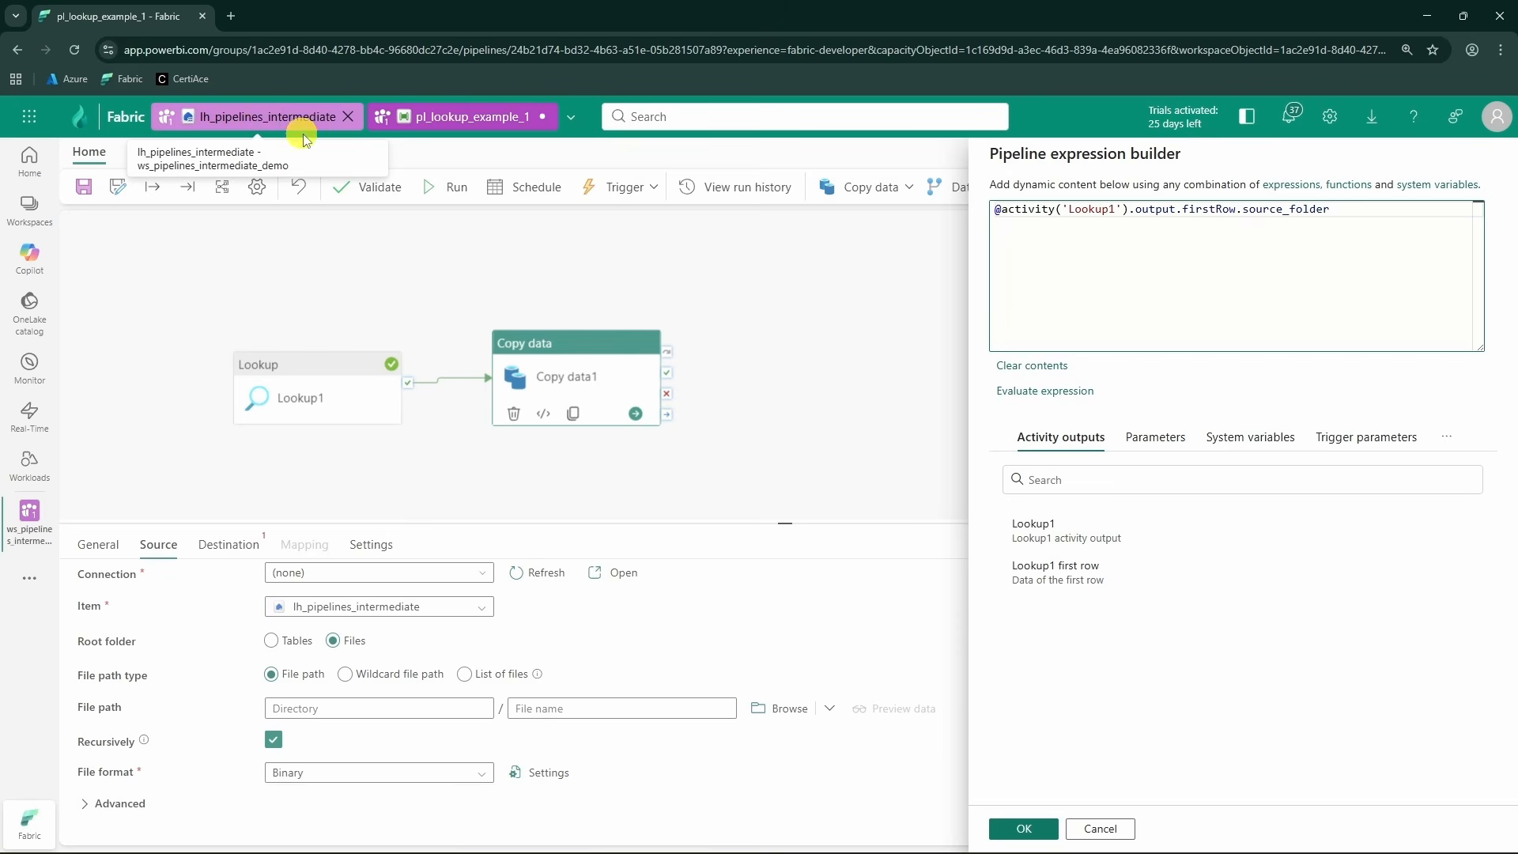
pyautogui.tripleClick(1233, 209)
pyautogui.click(1024, 828)
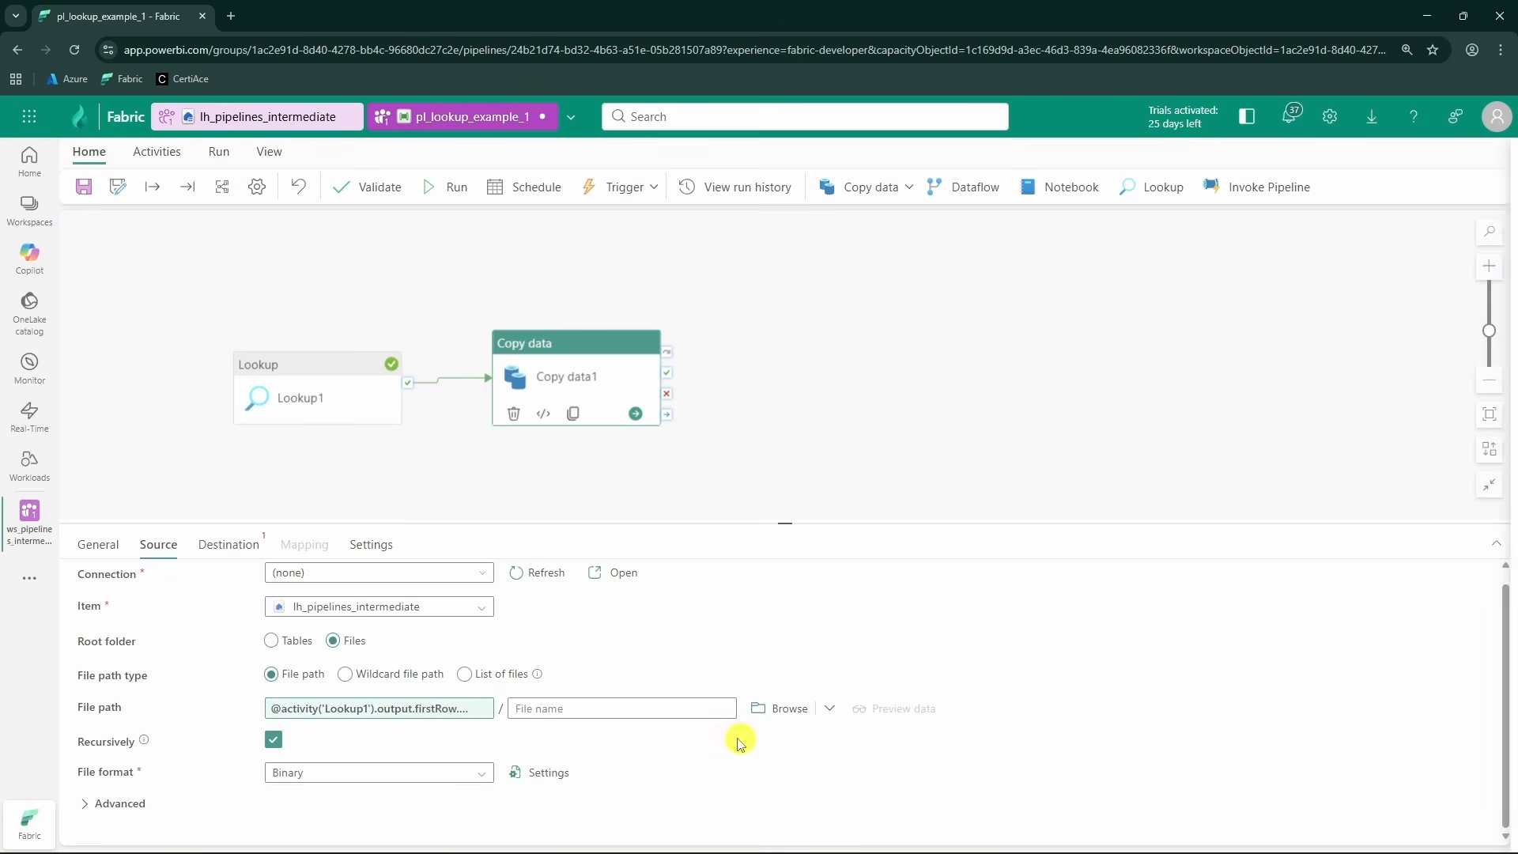
pyautogui.click(590, 709)
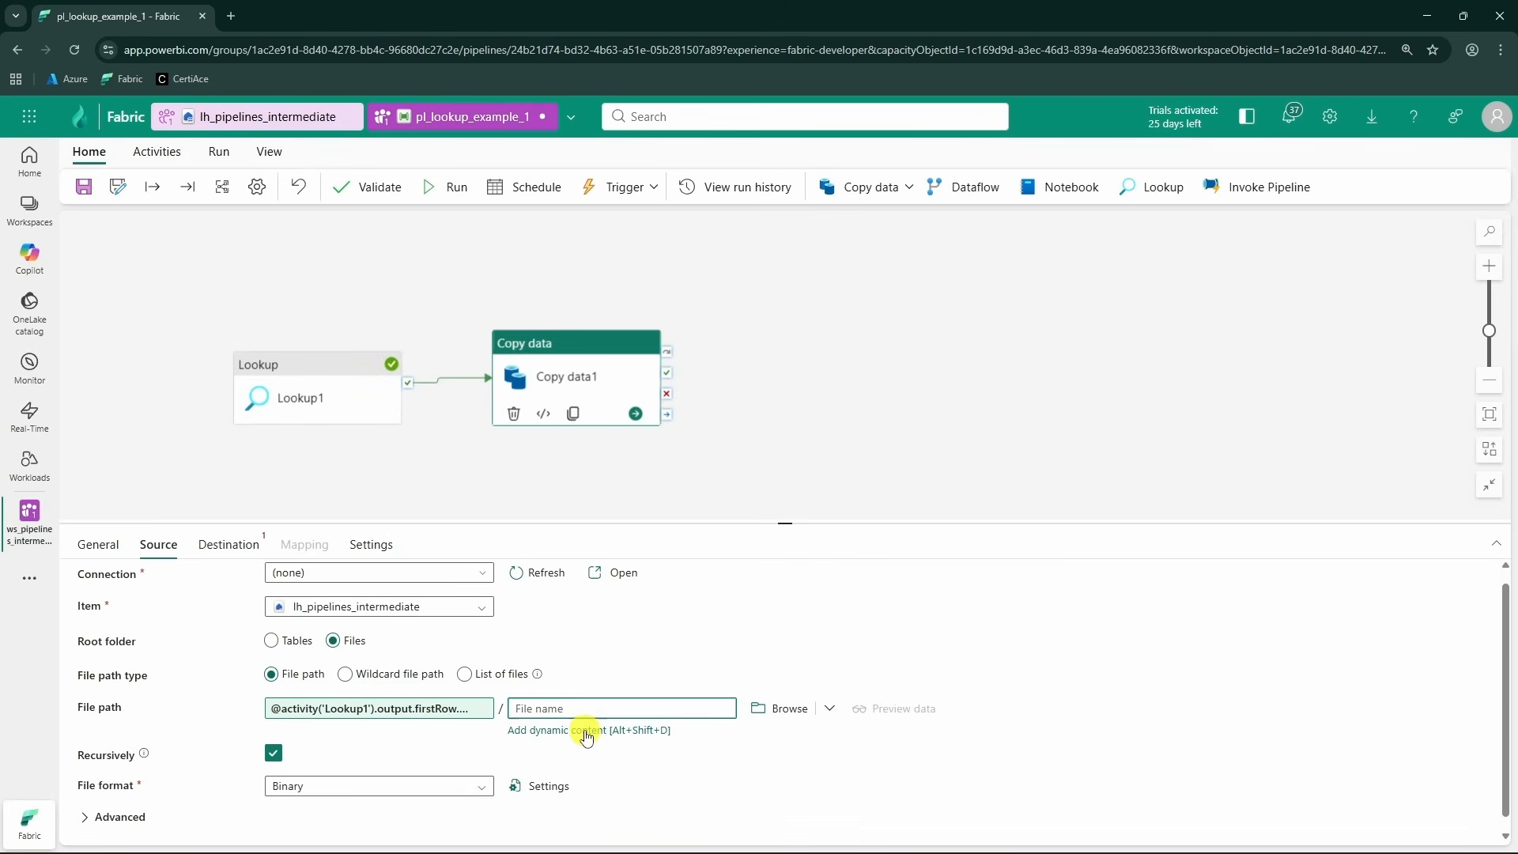
pyautogui.click(585, 730)
pyautogui.click(1056, 568)
pyautogui.click(1289, 222)
pyautogui.write('.output.firstRow.')
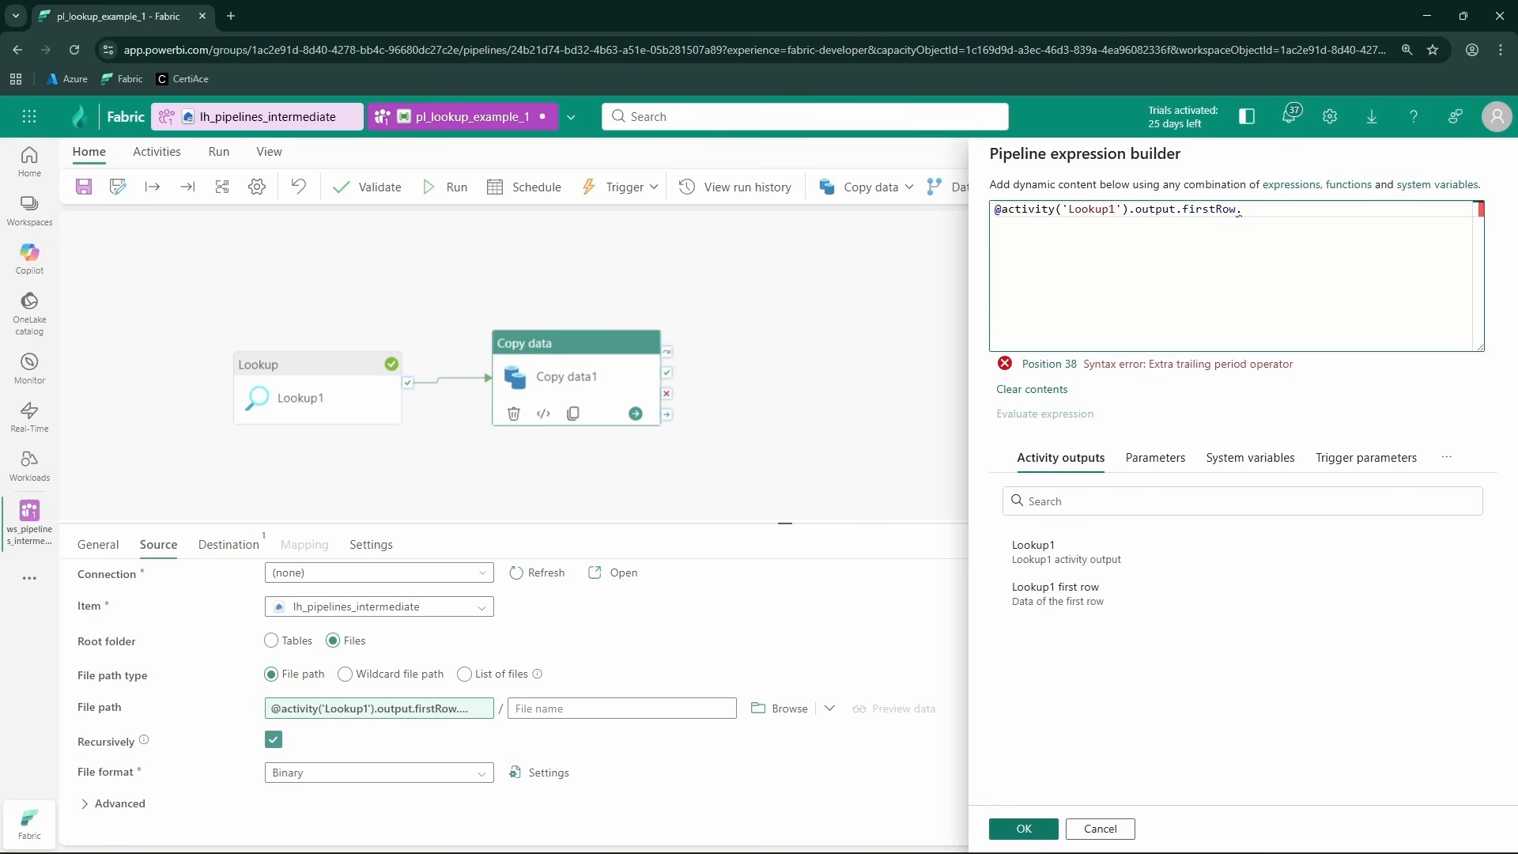
pyautogui.write('file_name')
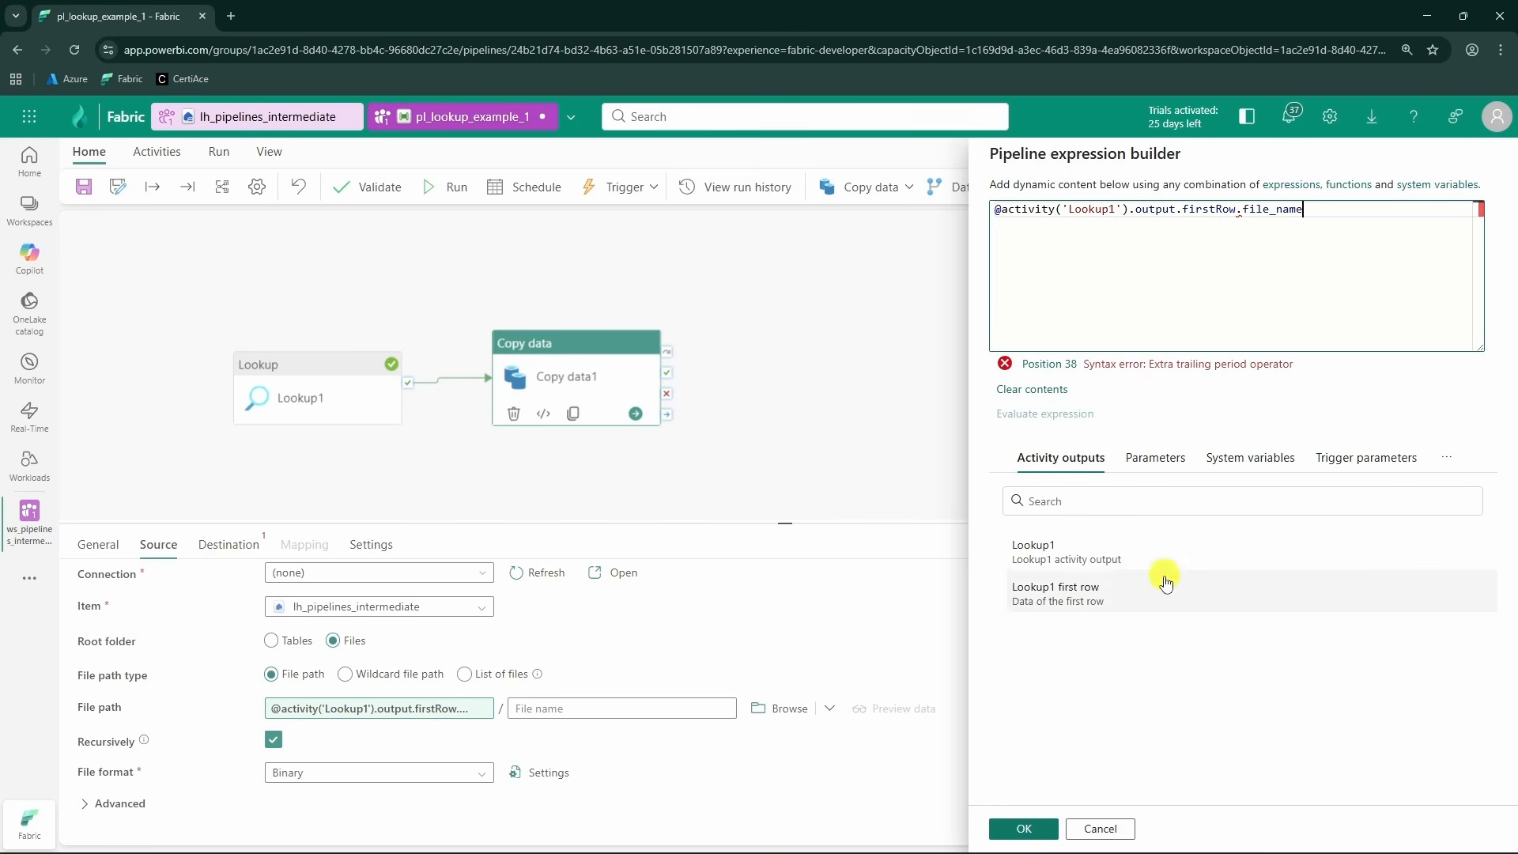
pyautogui.click(1024, 828)
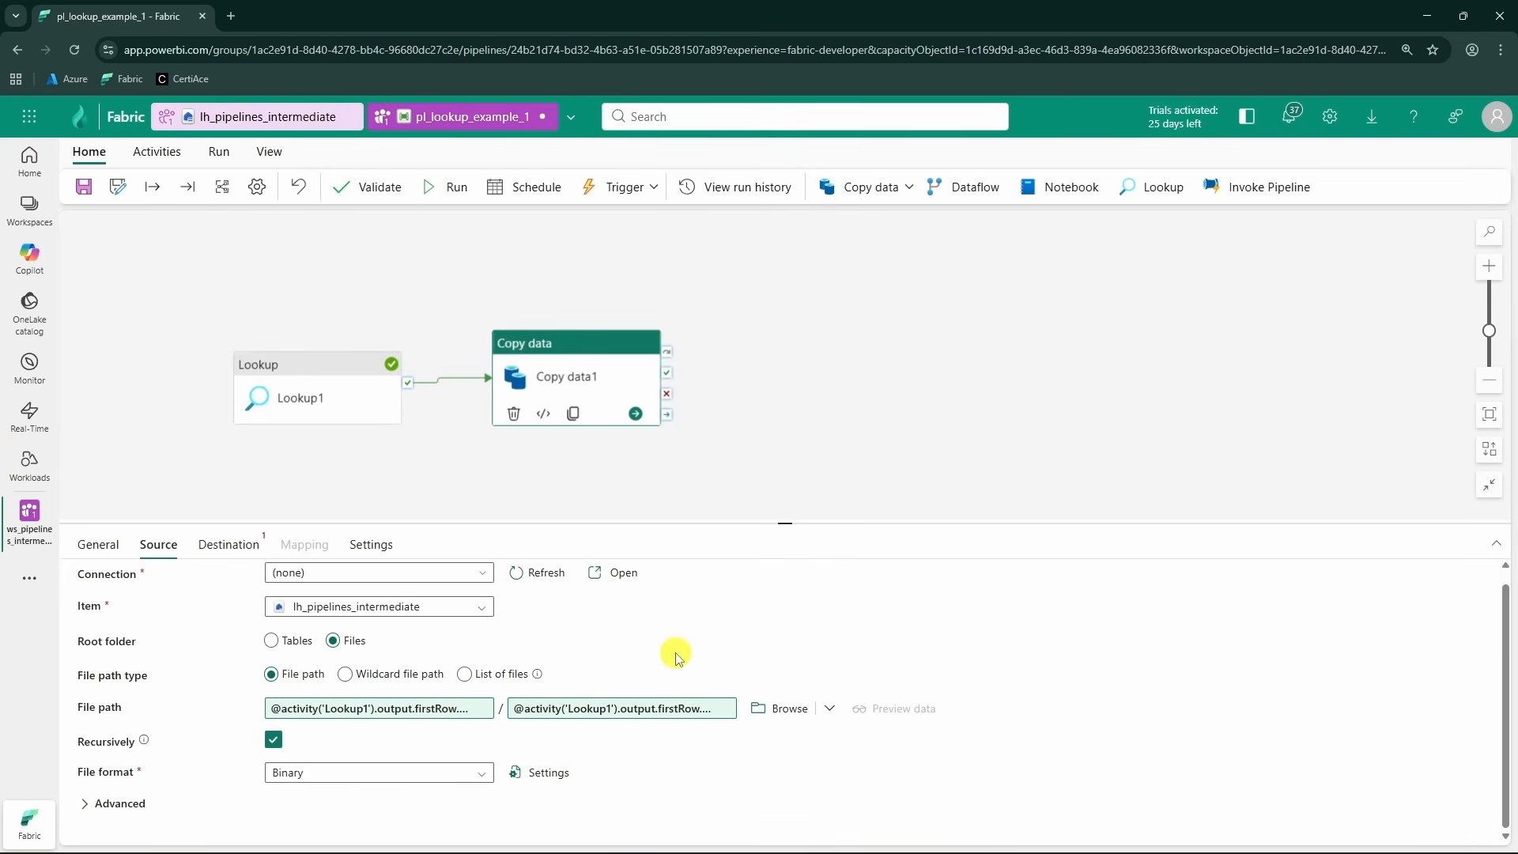
# - Set the Copy data activity's destination to lakehouse lh_pipelines_intermediate with connection (none) and root folder Files
pyautogui.click(228, 544)
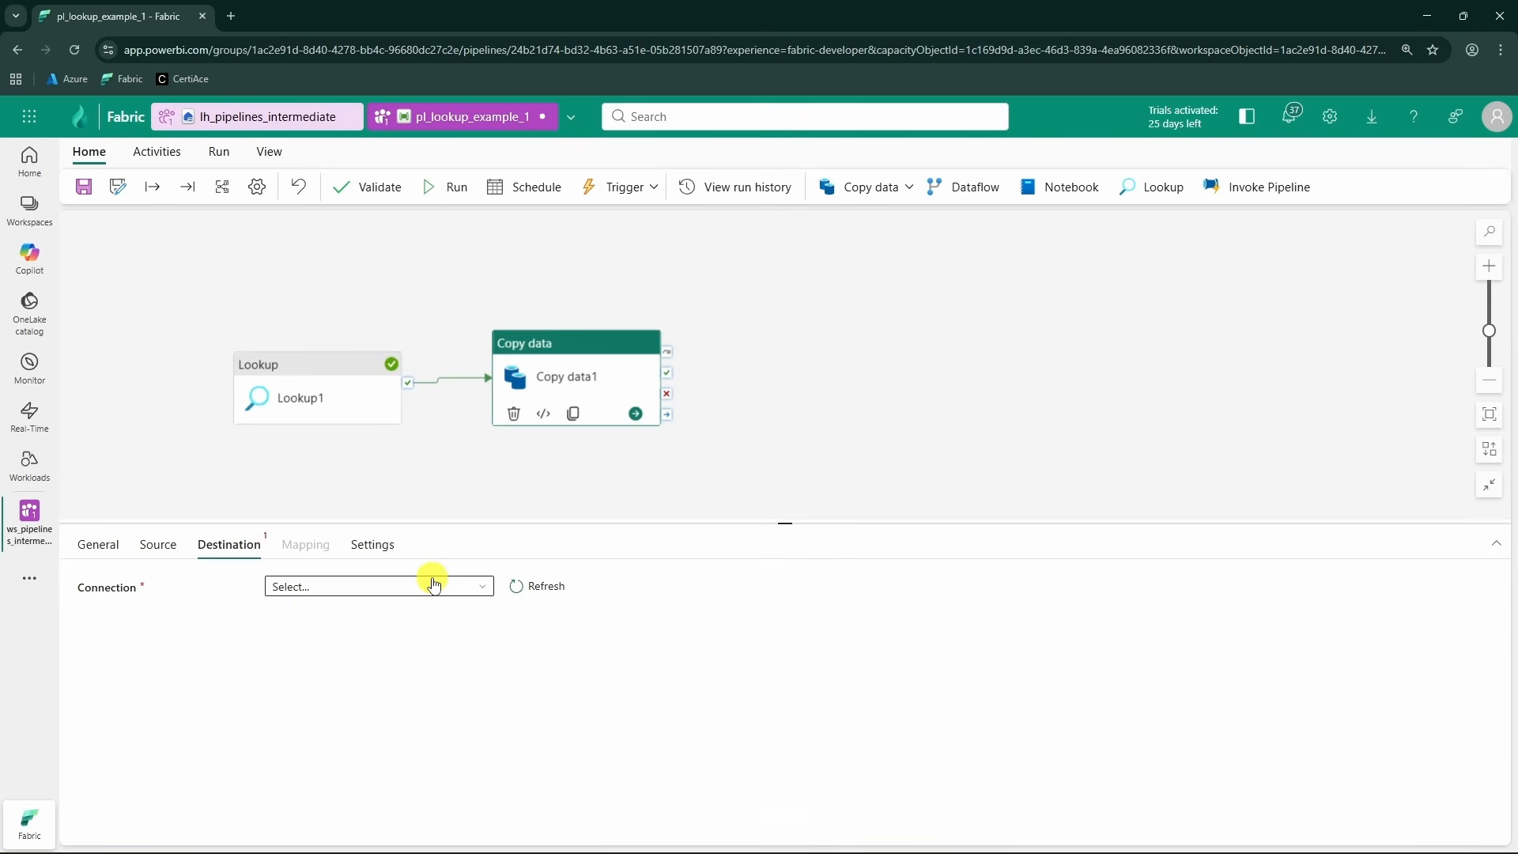
pyautogui.click(433, 589)
pyautogui.click(312, 394)
pyautogui.click(418, 621)
pyautogui.click(419, 641)
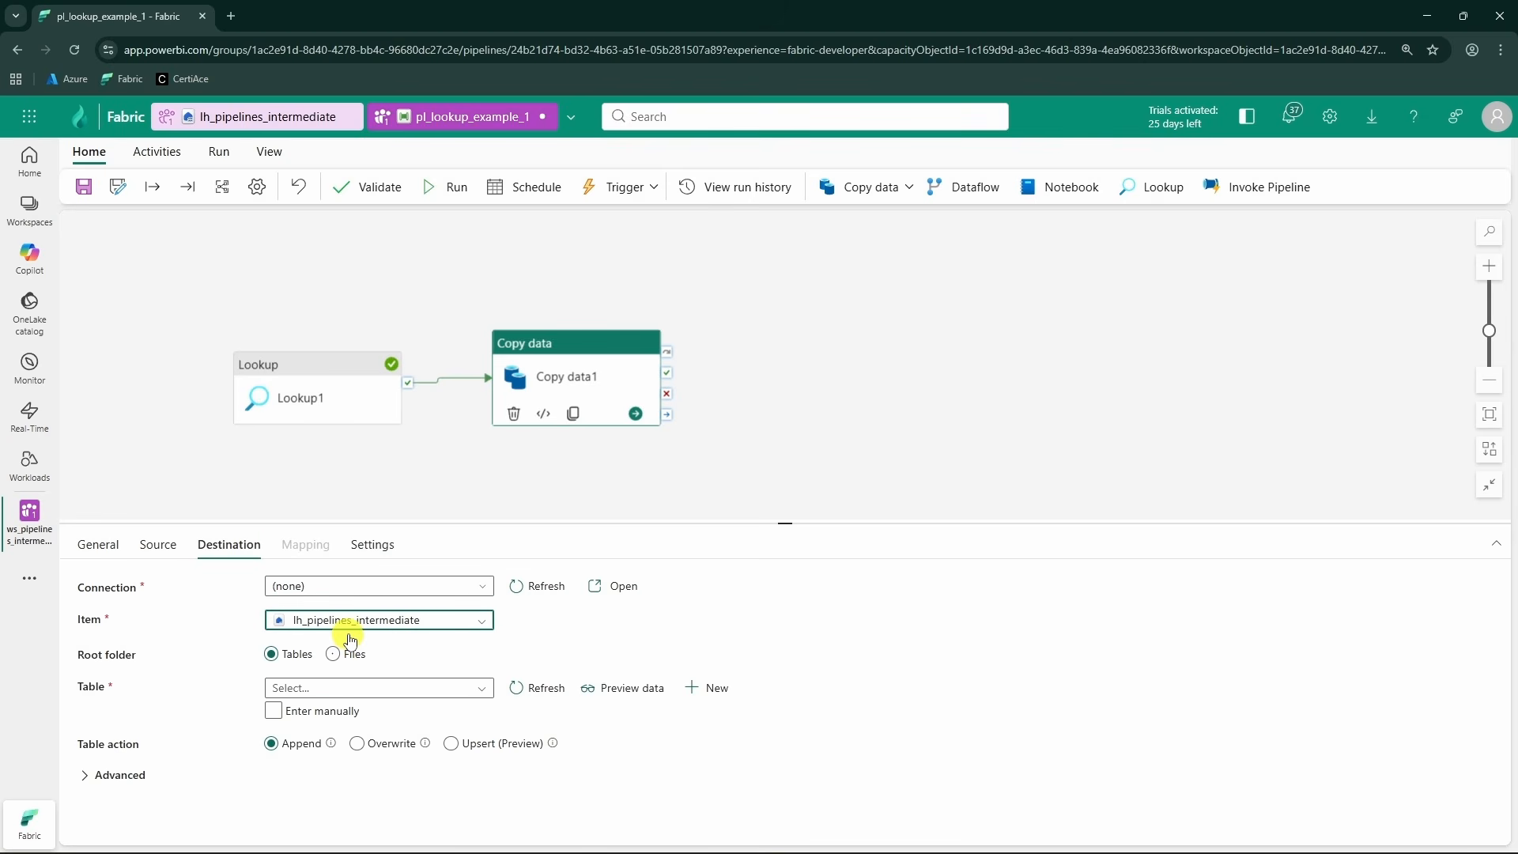
pyautogui.click(346, 653)
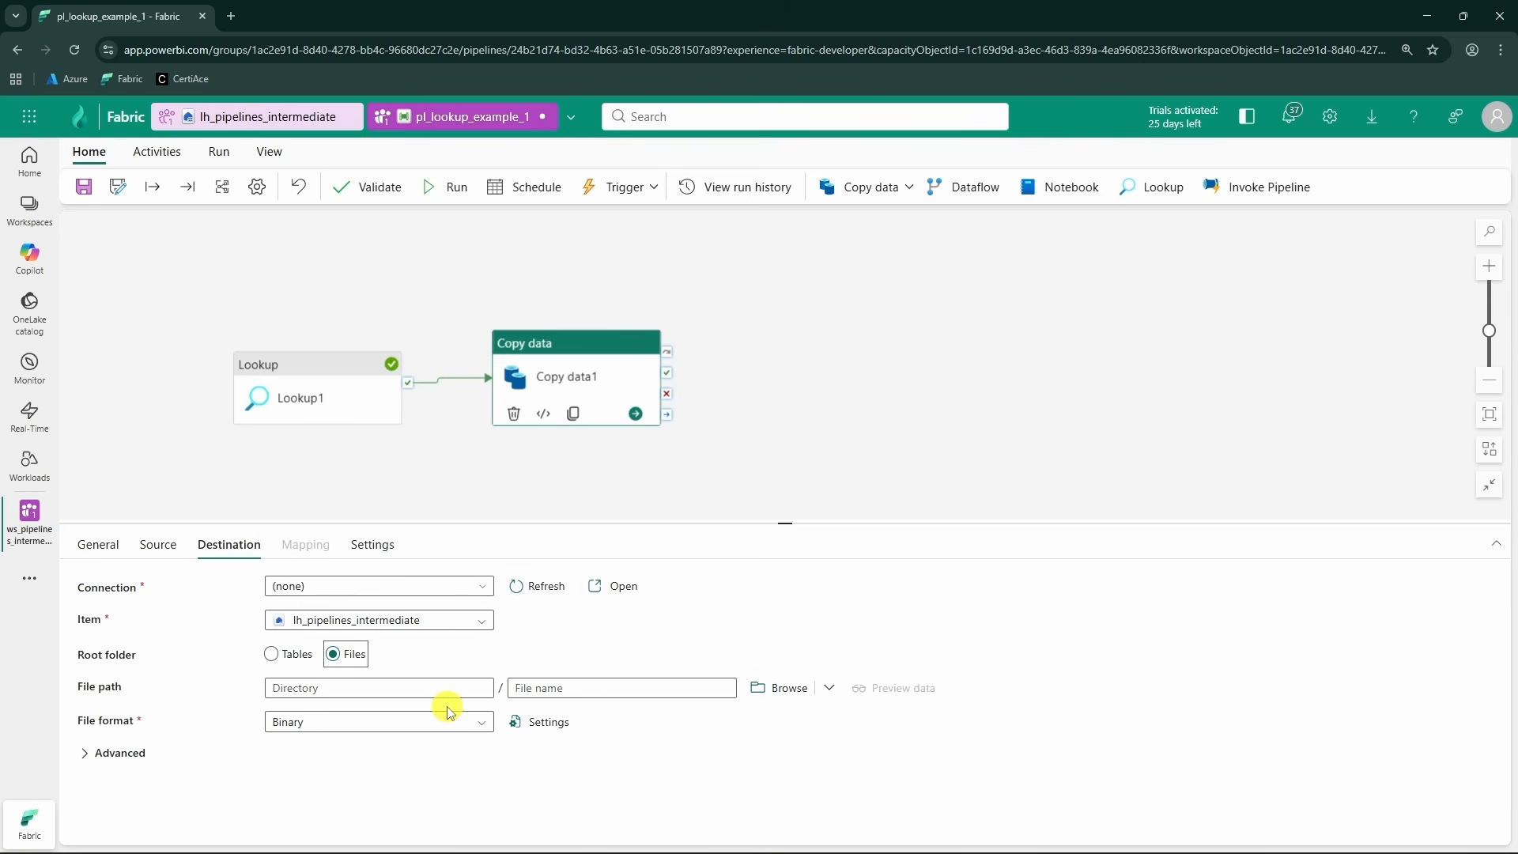
pyautogui.click(393, 684)
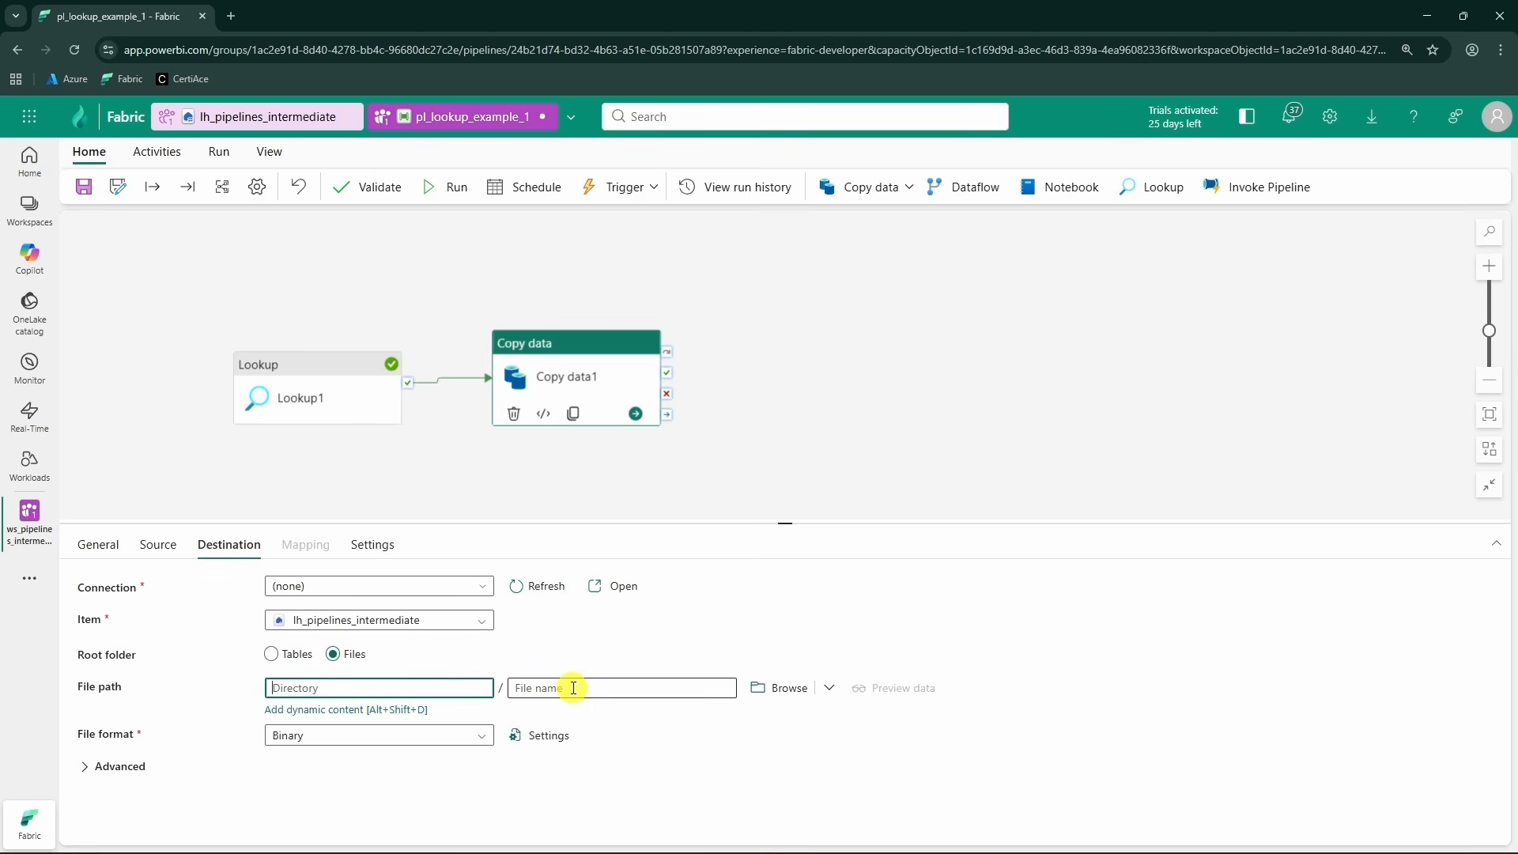
pyautogui.click(402, 711)
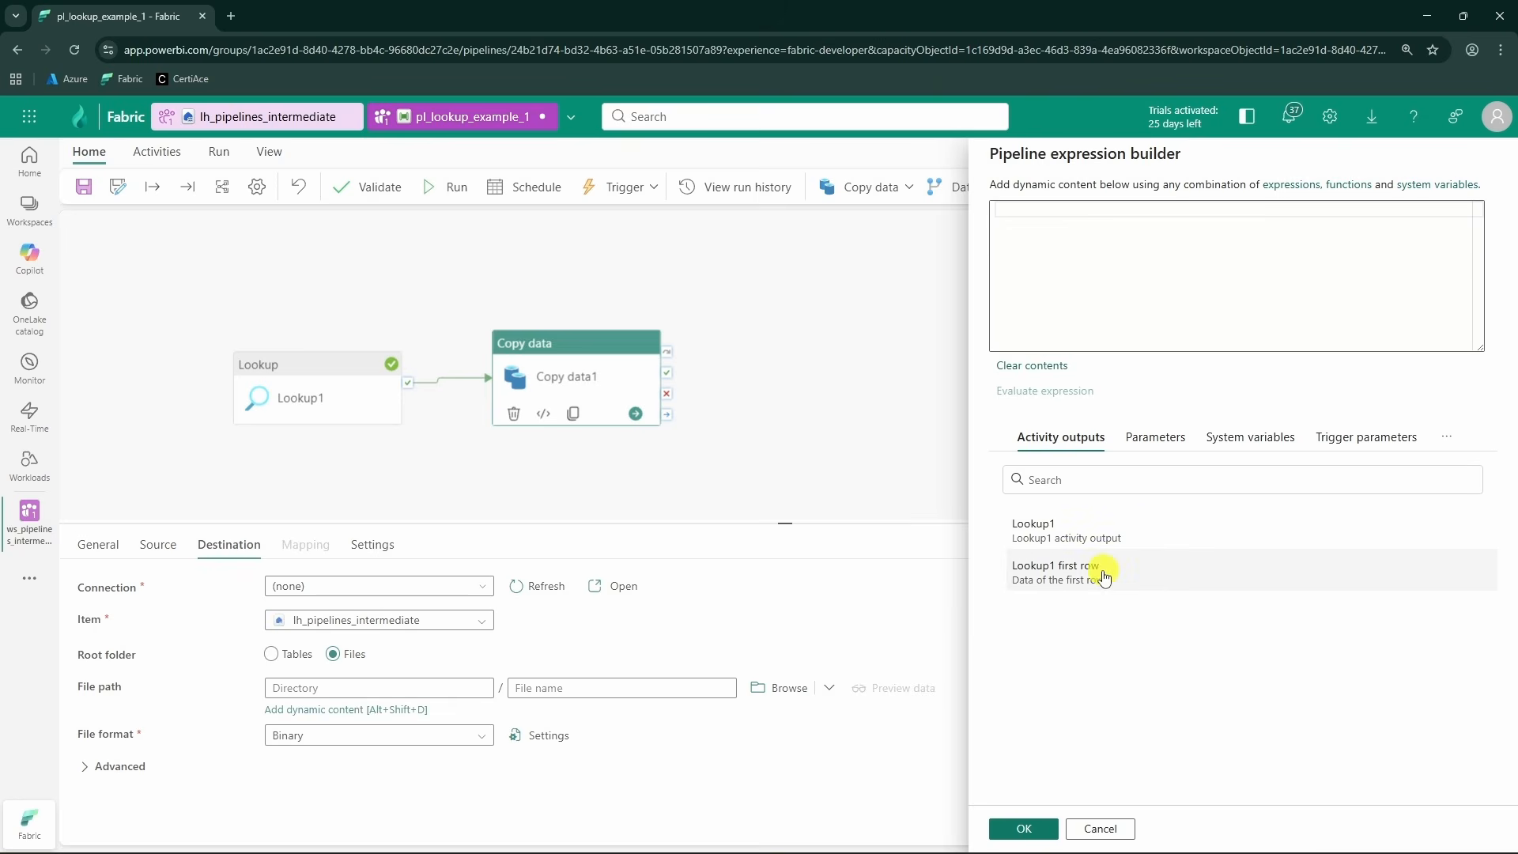
pyautogui.click(1082, 569)
pyautogui.click(1215, 236)
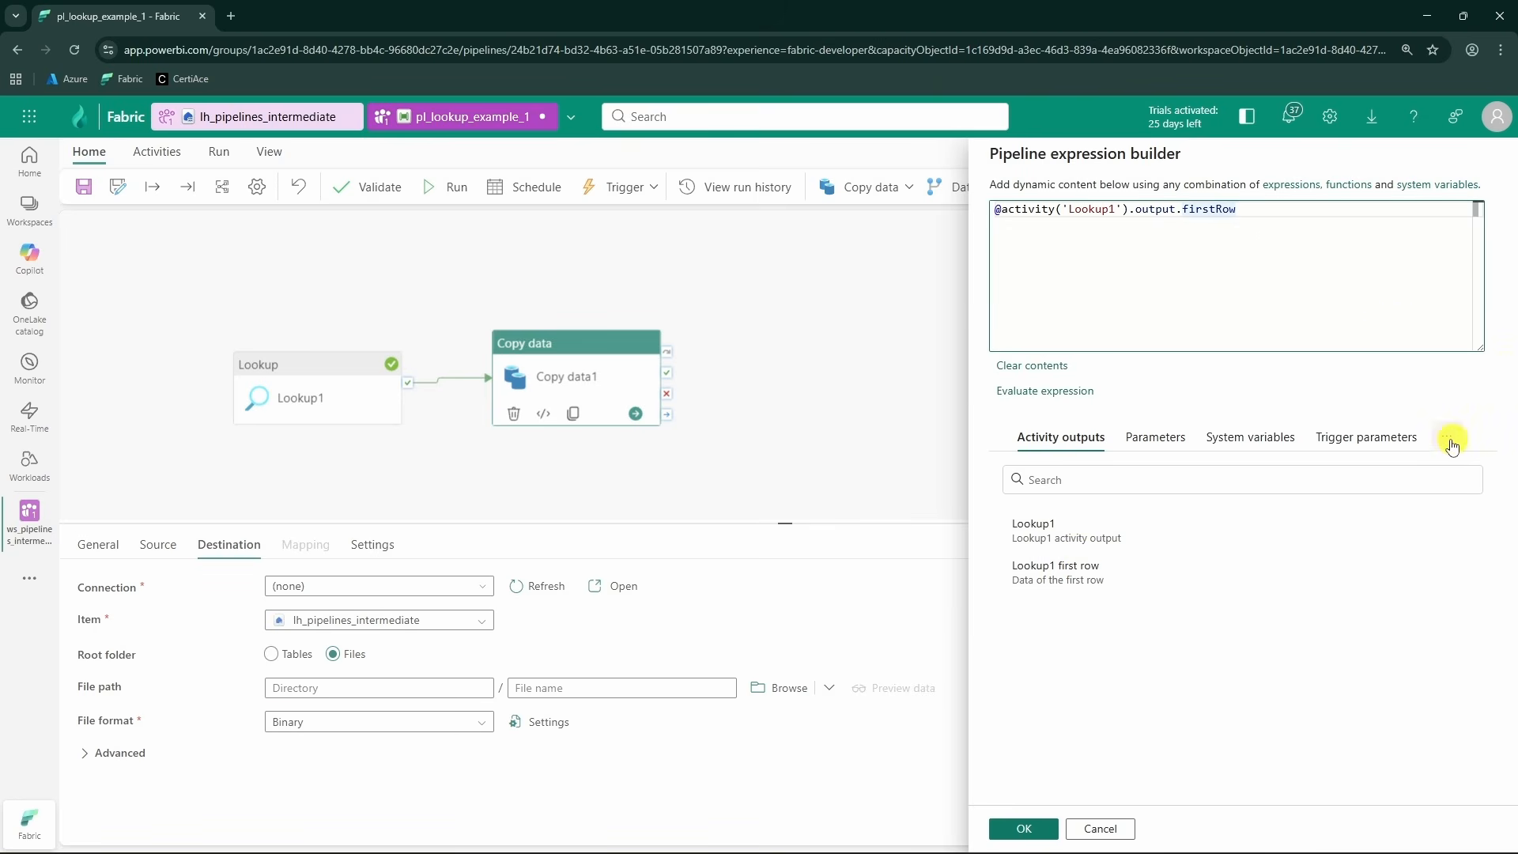
pyautogui.write('.')
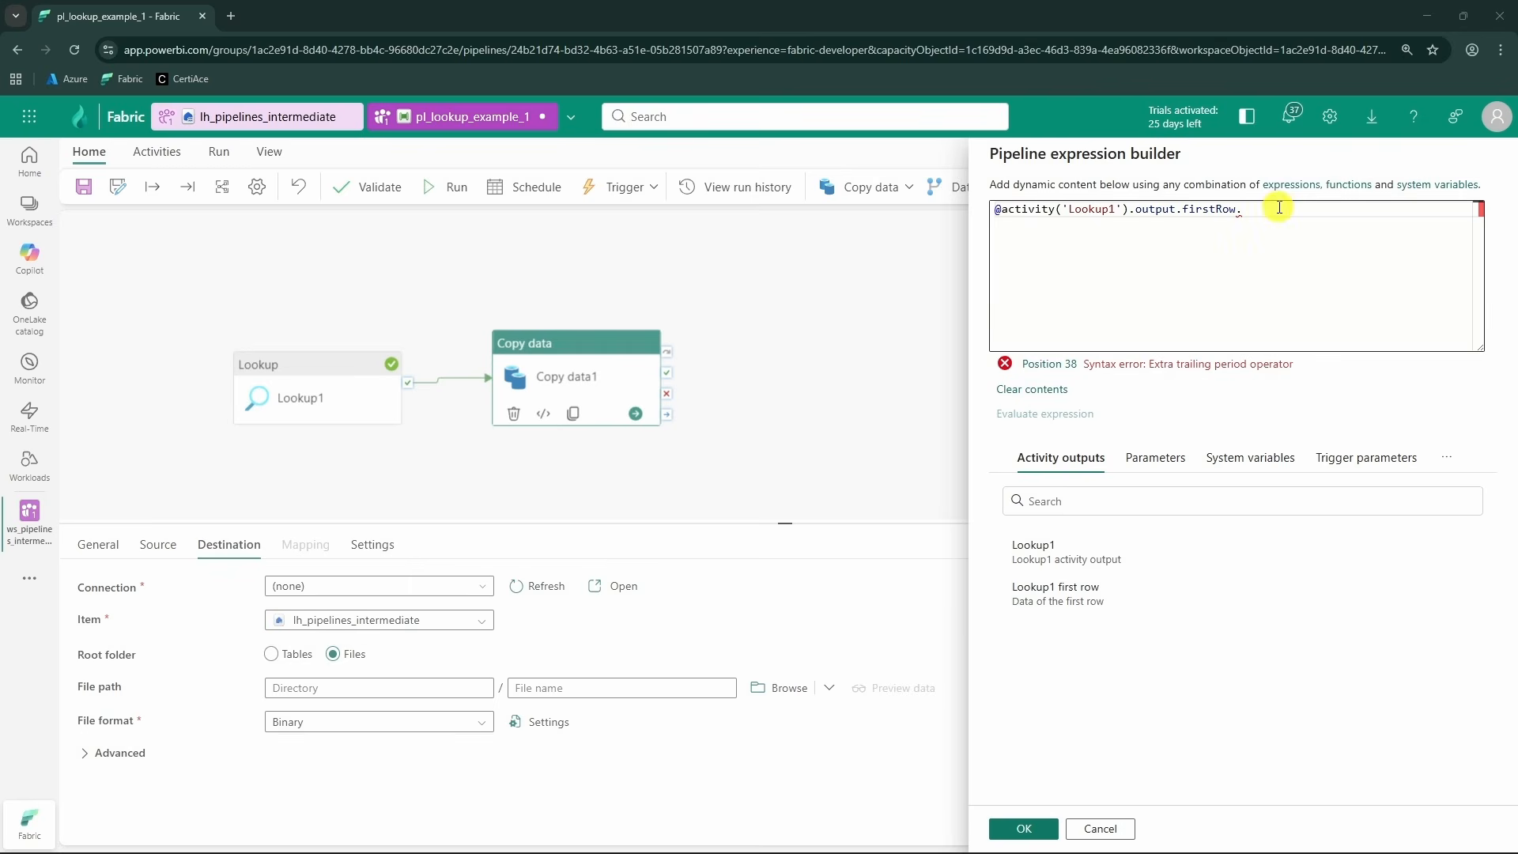
pyautogui.write('destination_folder')
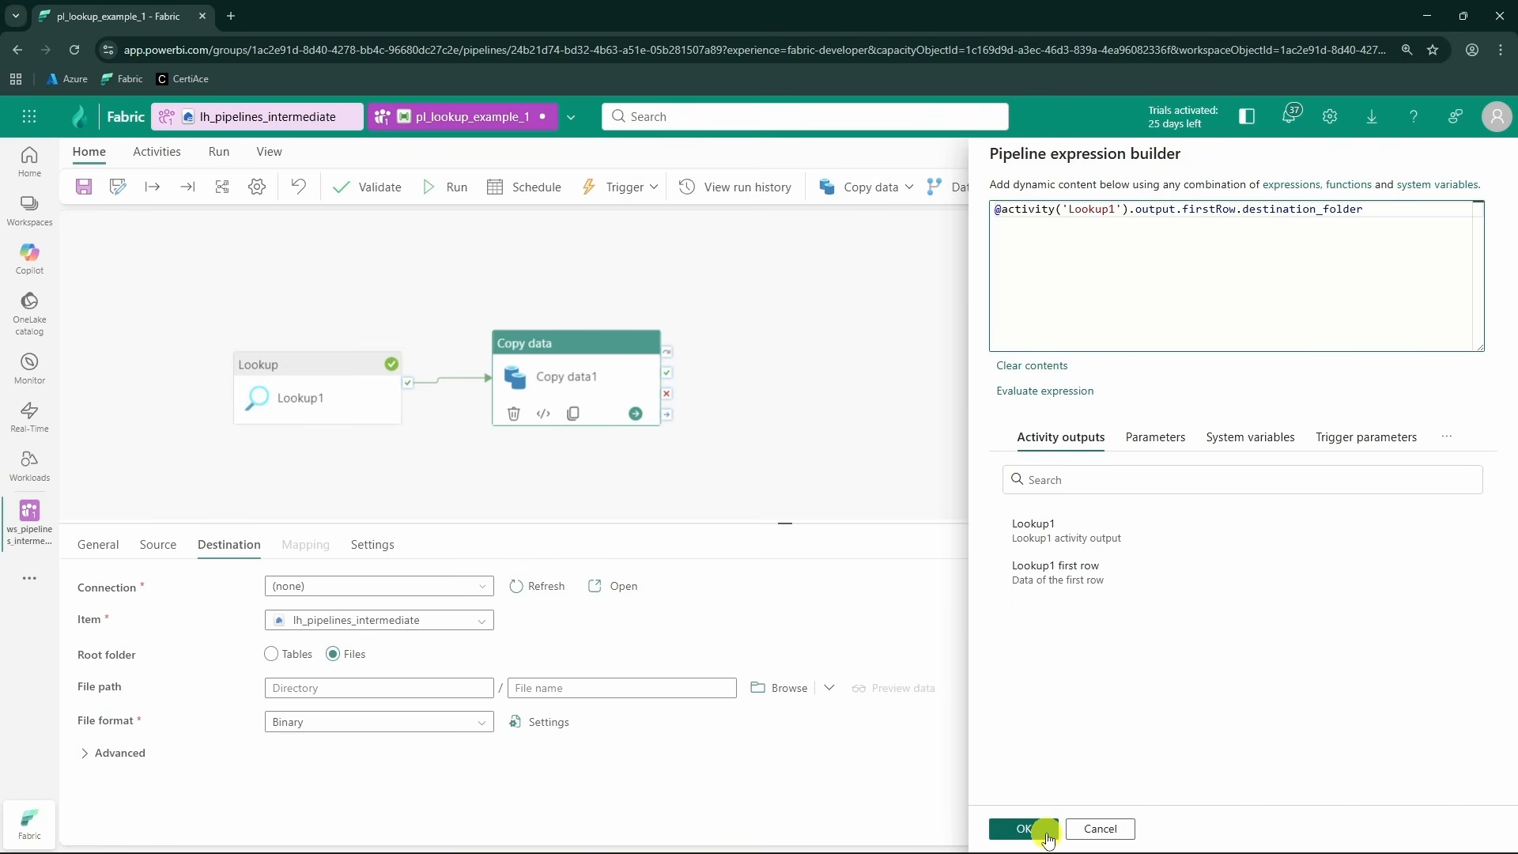
pyautogui.click(1023, 829)
# - Save and run the pipeline with the configured Copy data activity
pyautogui.click(439, 475)
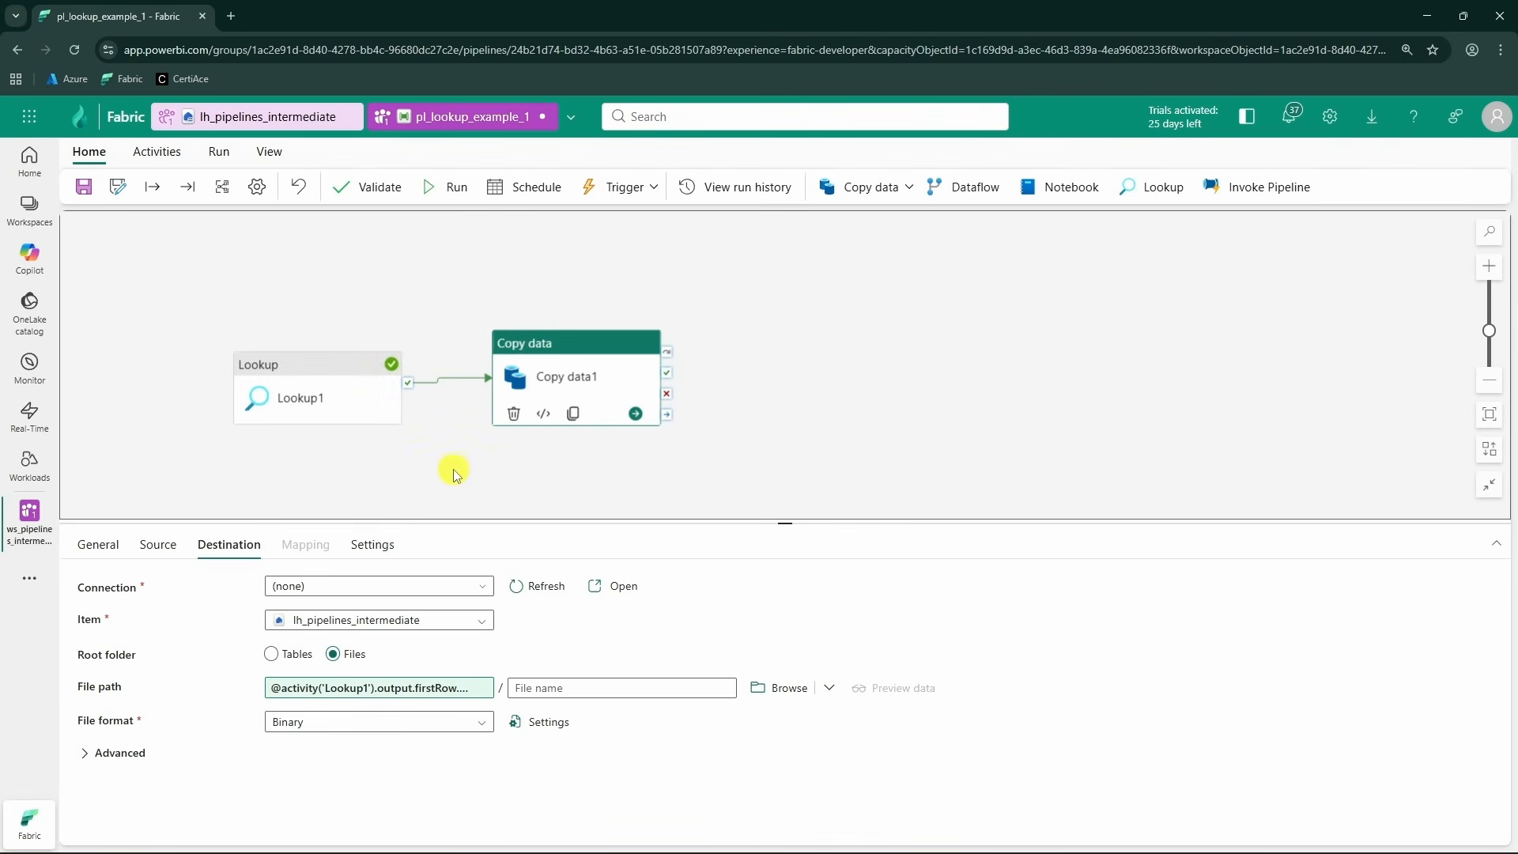
pyautogui.click(441, 193)
pyautogui.click(750, 532)
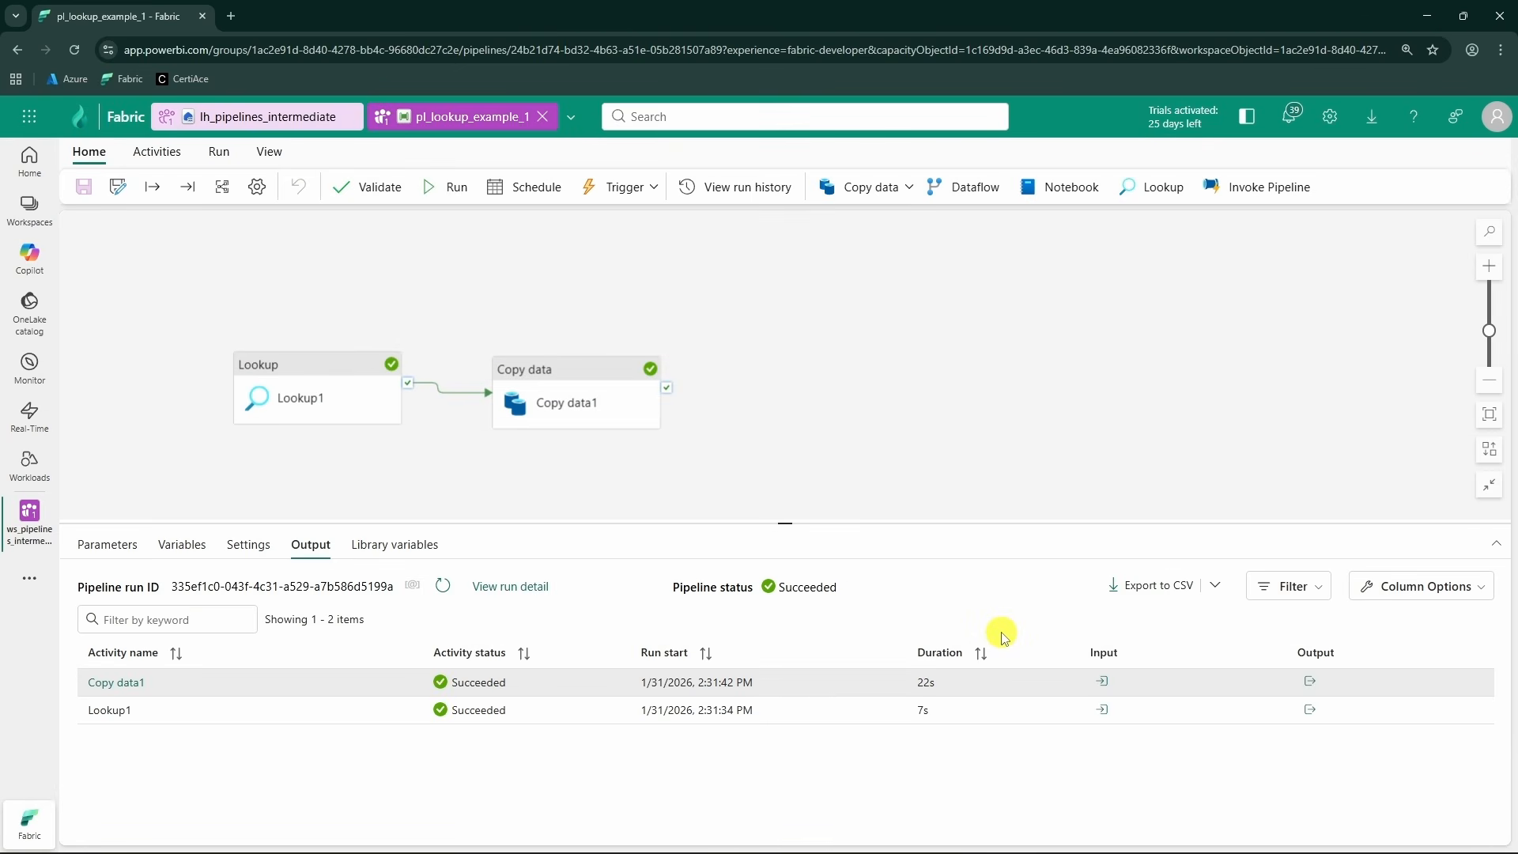
# - Check the Copy data1 run details, and refresh the lookup_demo_destination folder in the lakehouse to examine its files
pyautogui.click(120, 684)
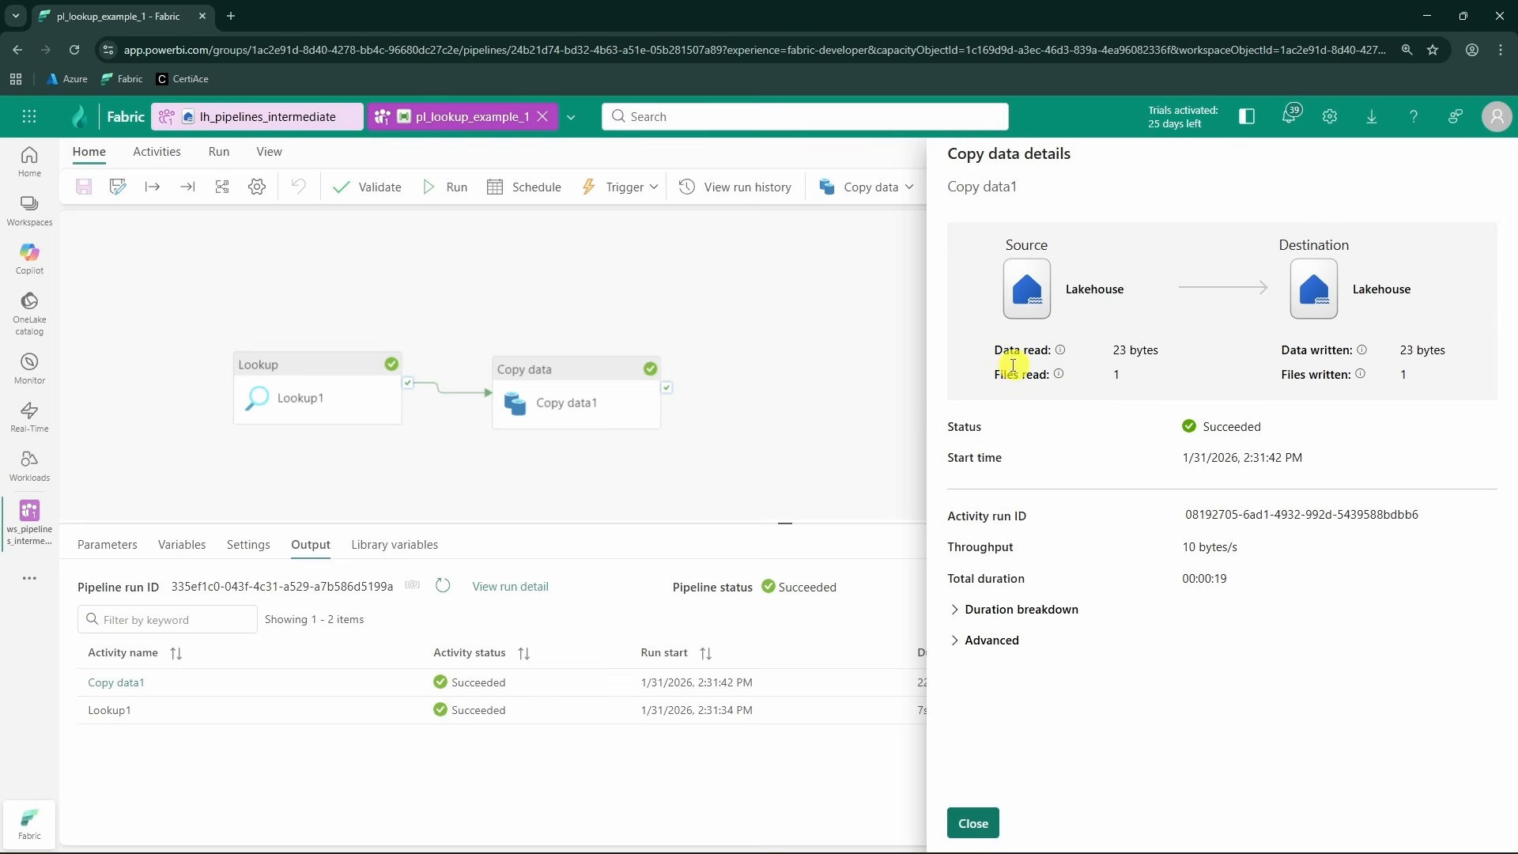
pyautogui.click(972, 822)
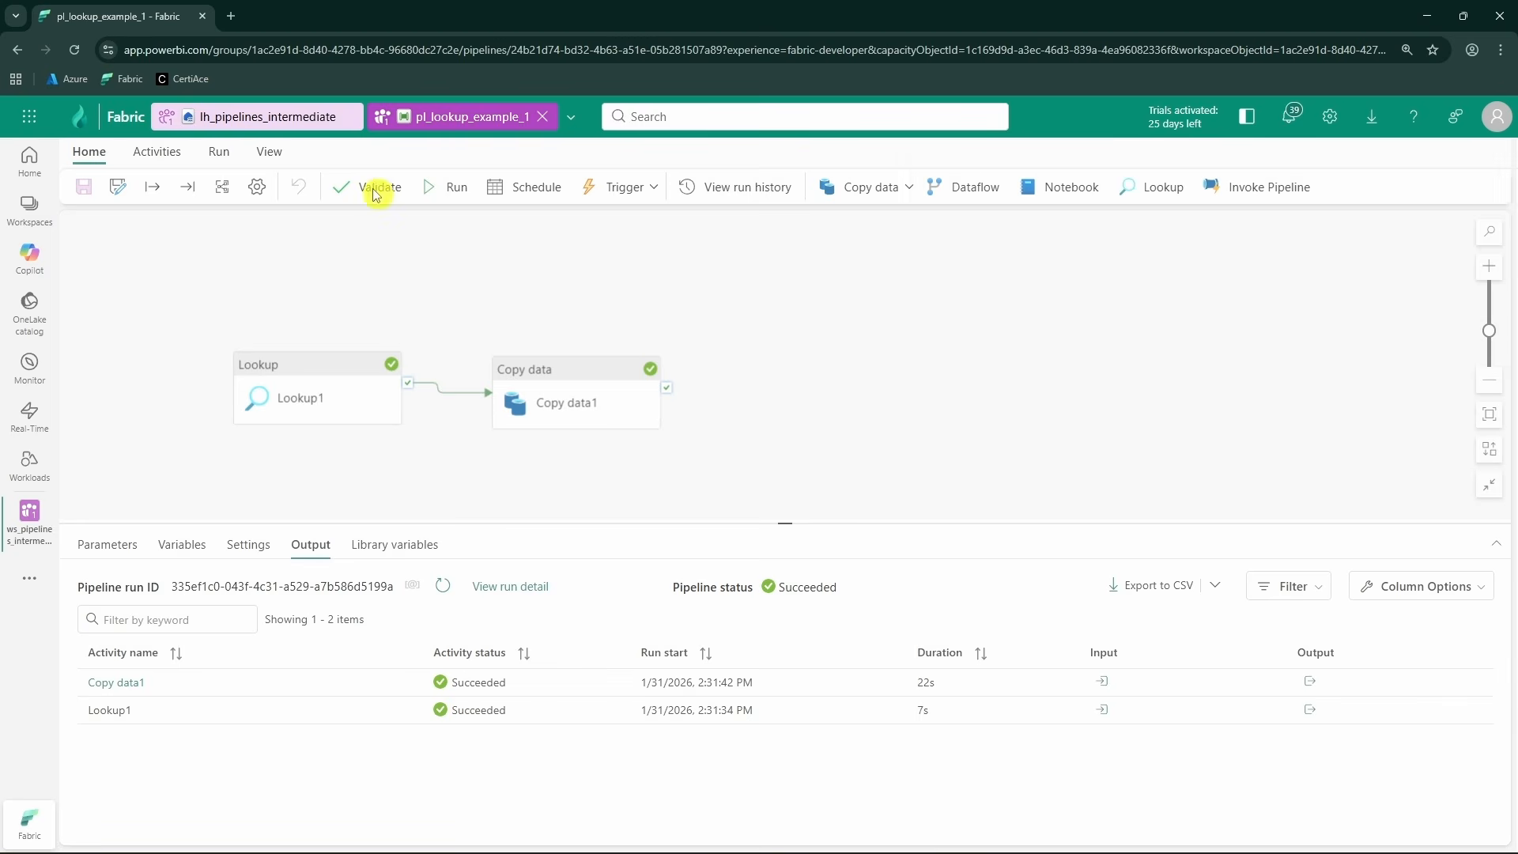
pyautogui.click(279, 133)
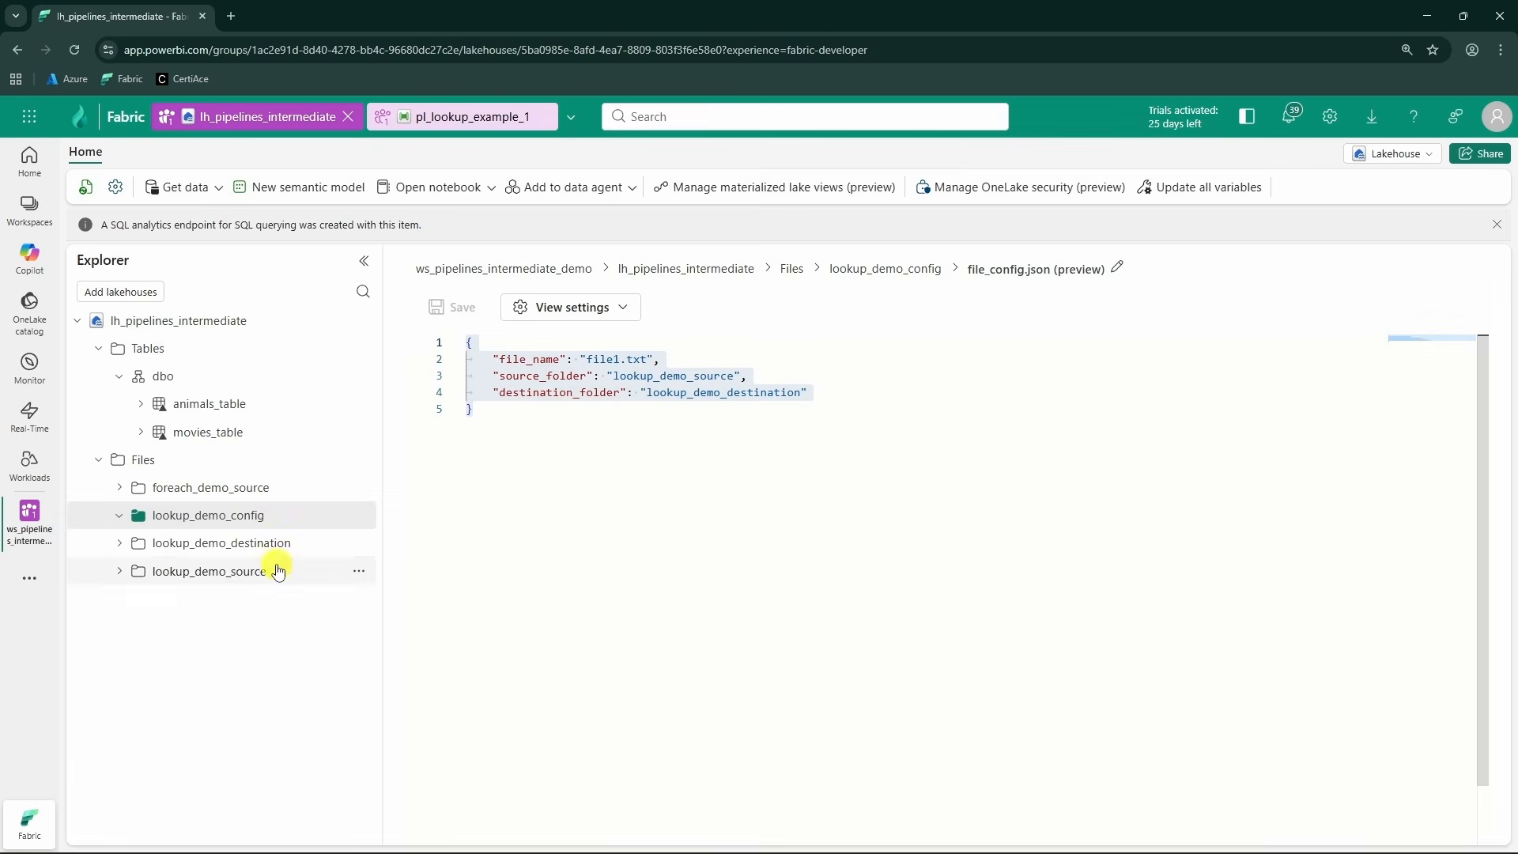
pyautogui.click(338, 545)
pyautogui.click(359, 547)
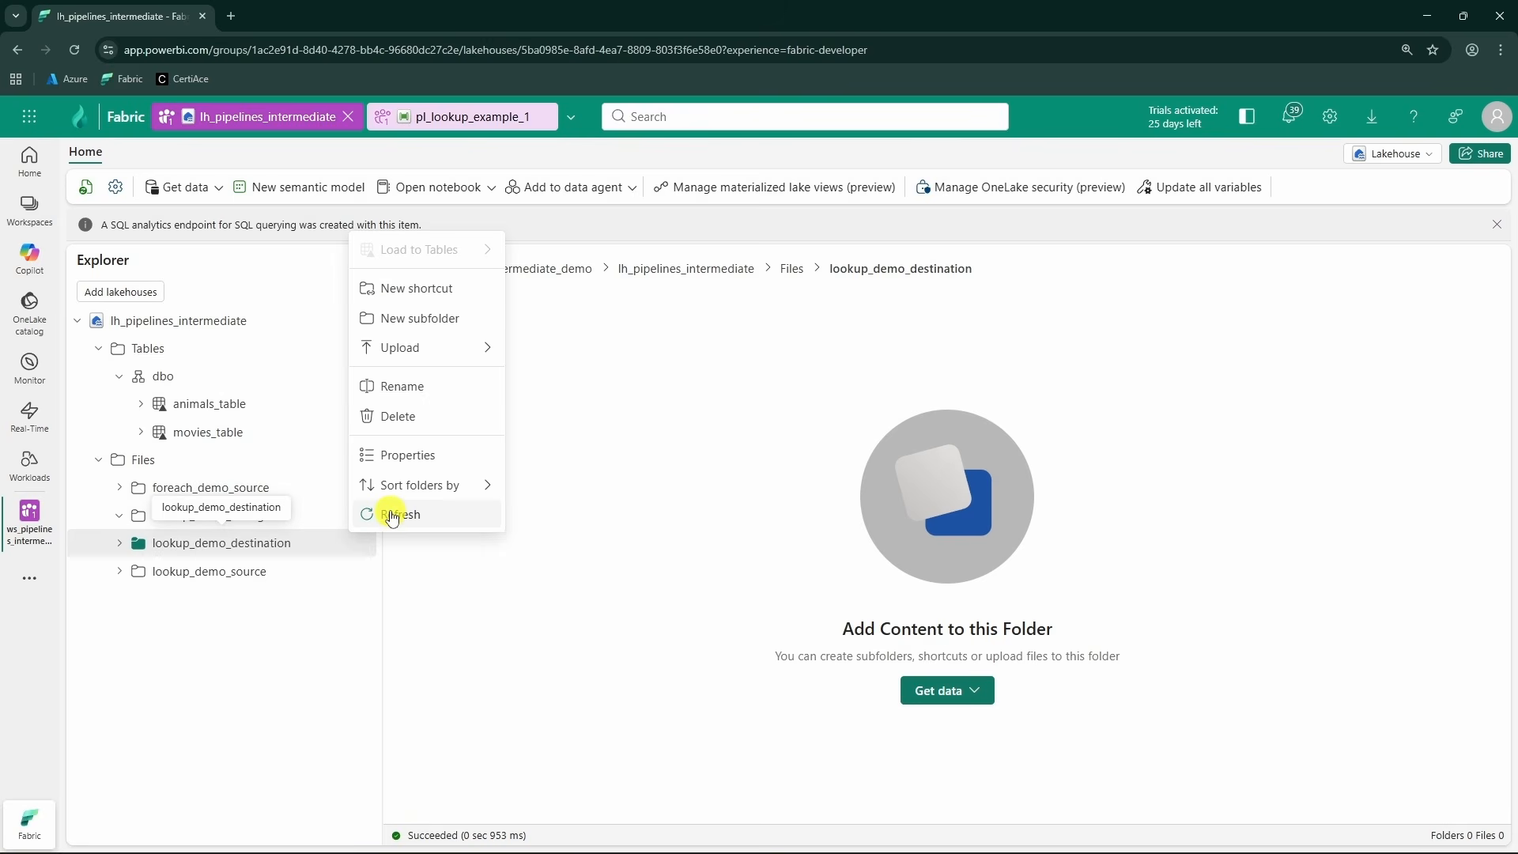
pyautogui.click(393, 515)
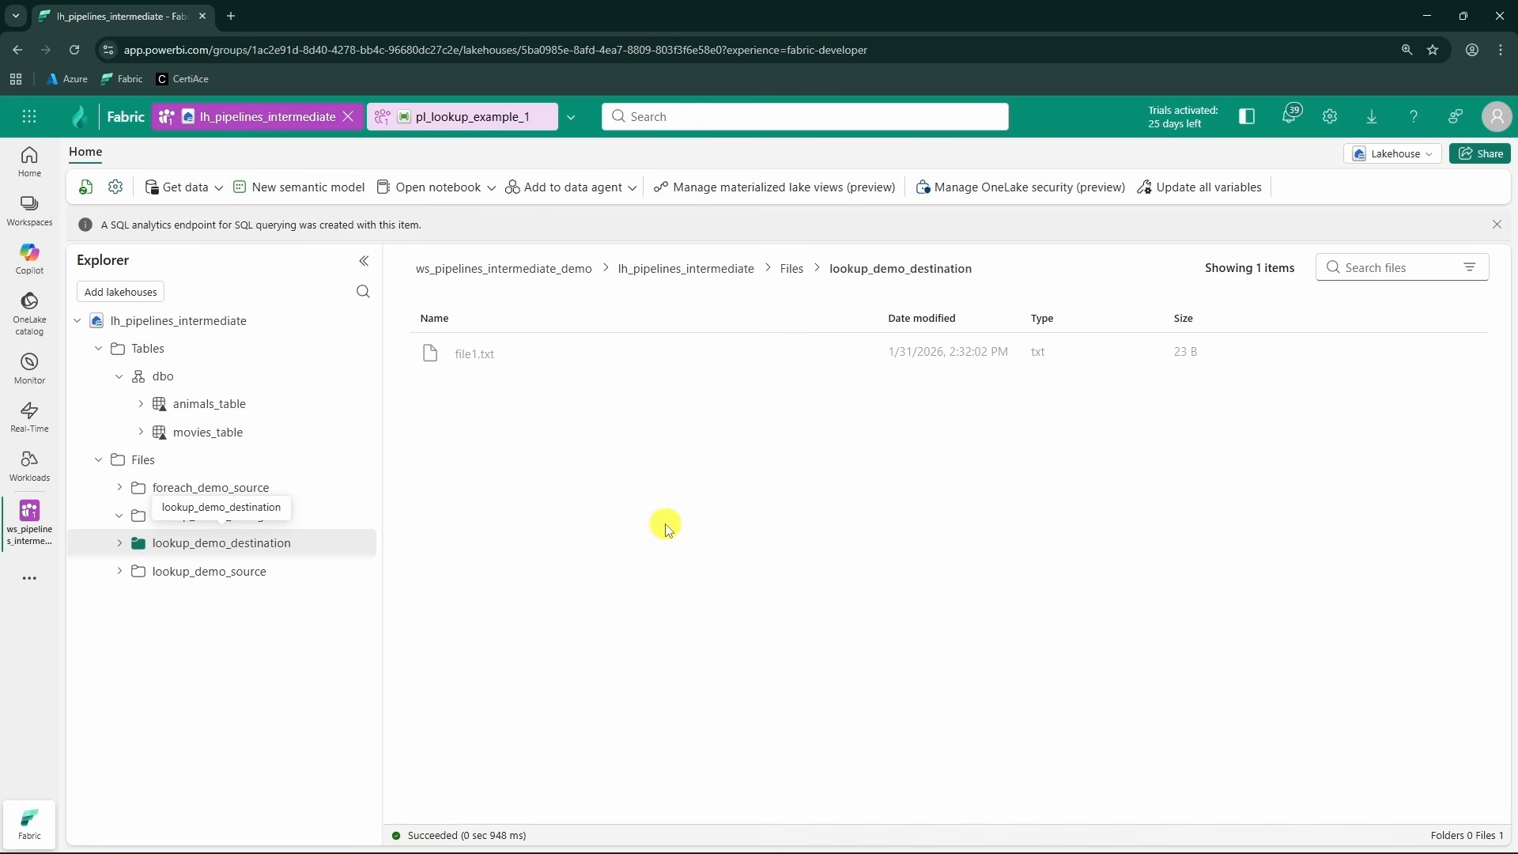
# - Return to pl_lookup_example_1, examine the first-row values in Lookup1's full output, and select the Copy data activity
pyautogui.click(464, 119)
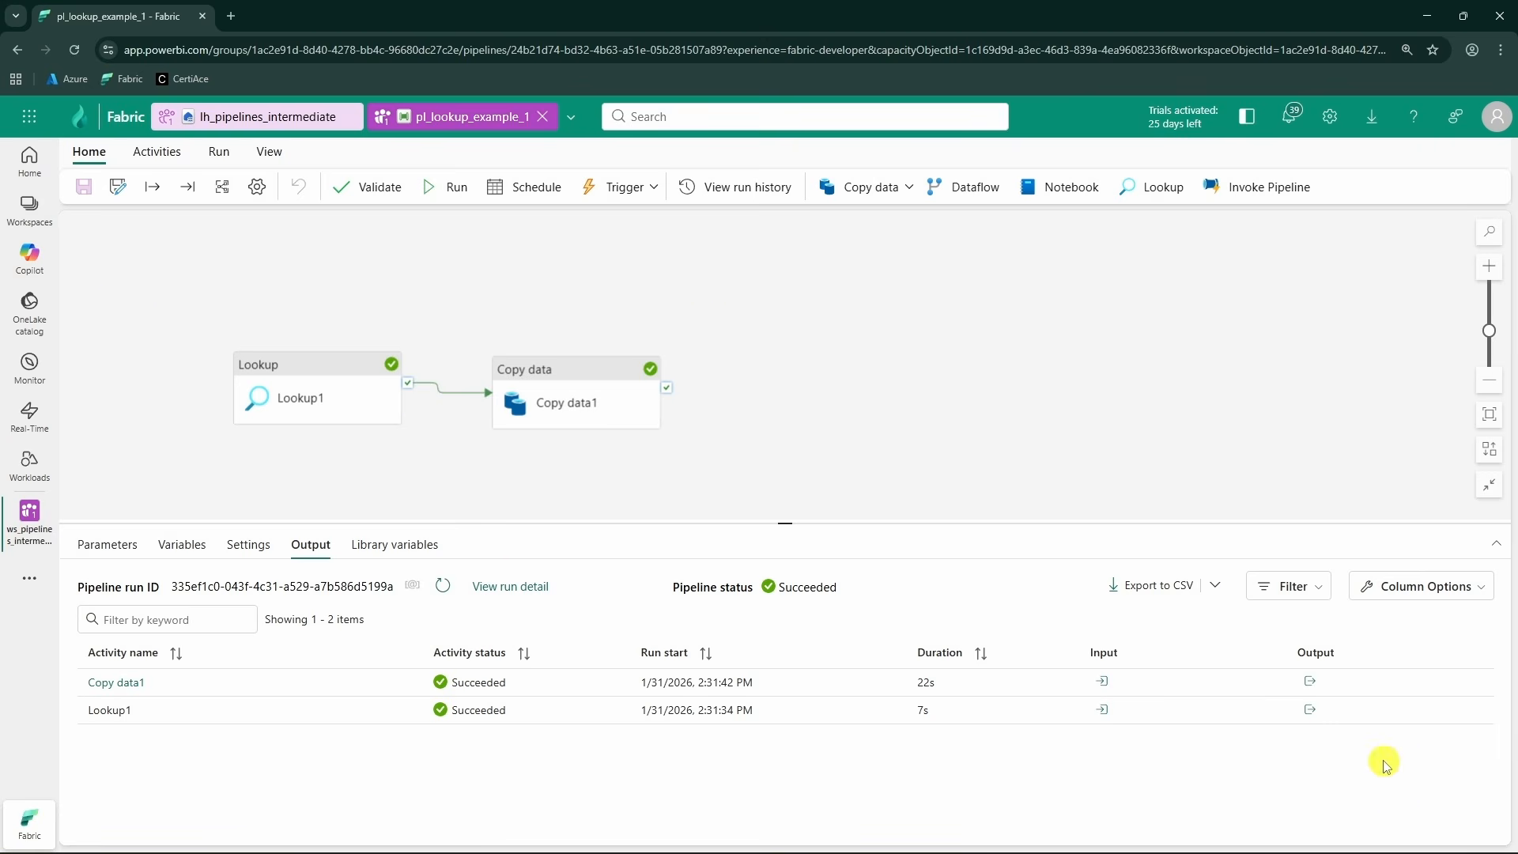
pyautogui.click(1309, 709)
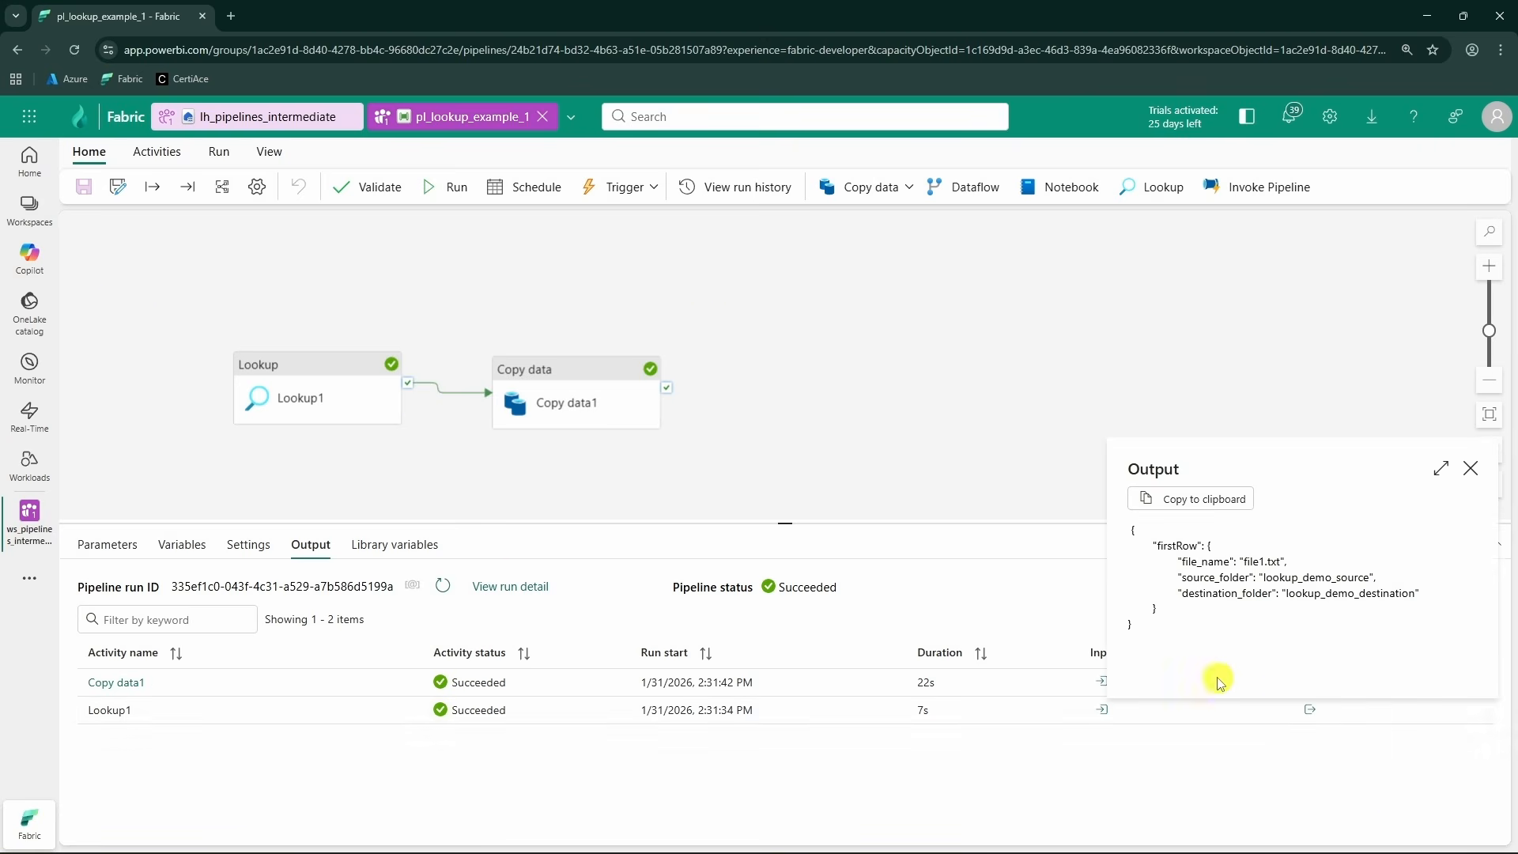
pyautogui.click(1438, 474)
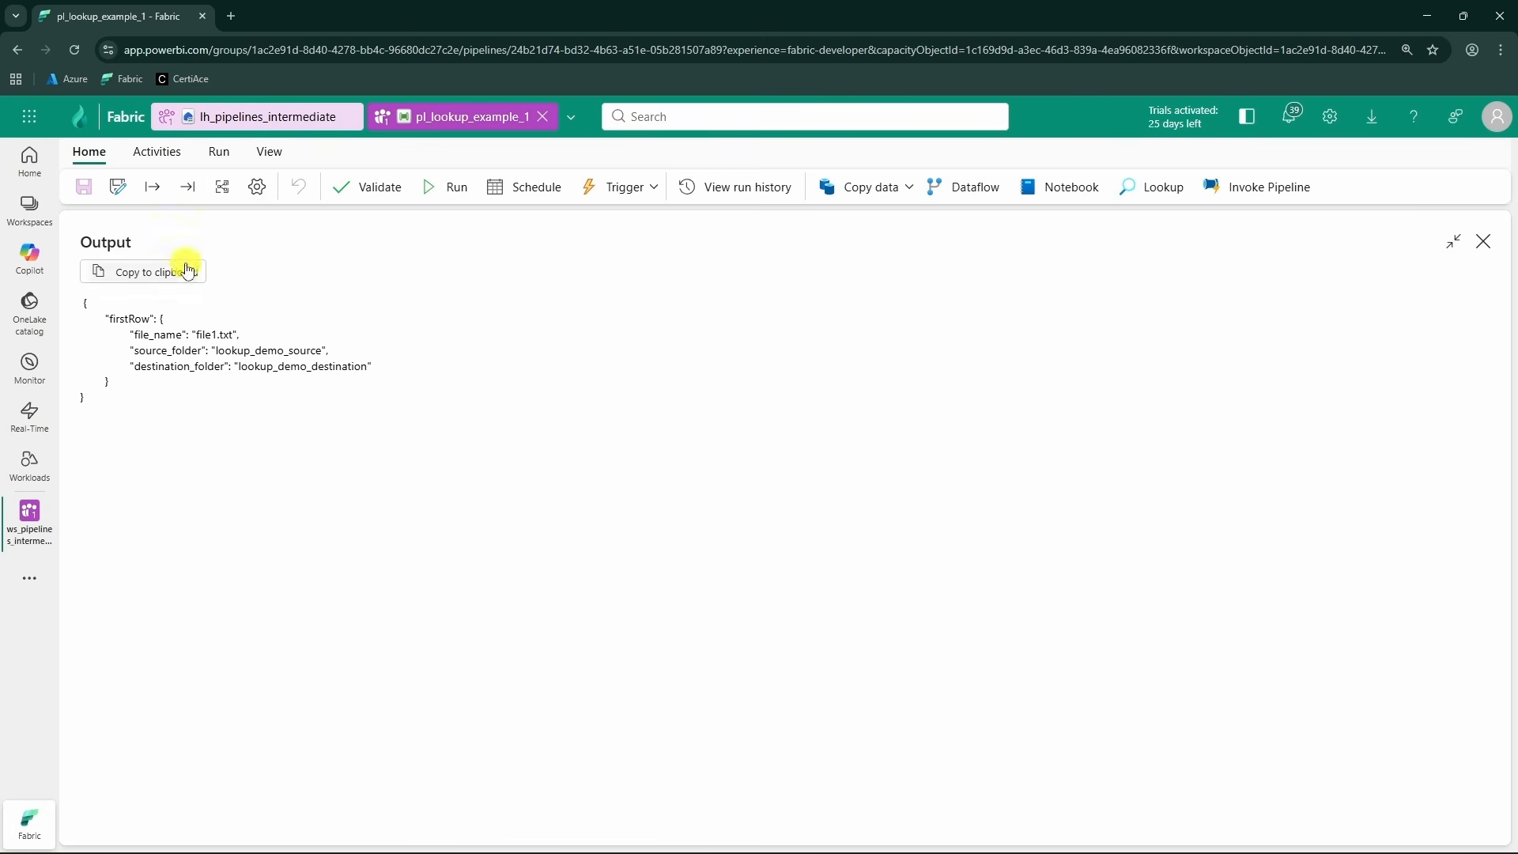
pyautogui.click(1482, 242)
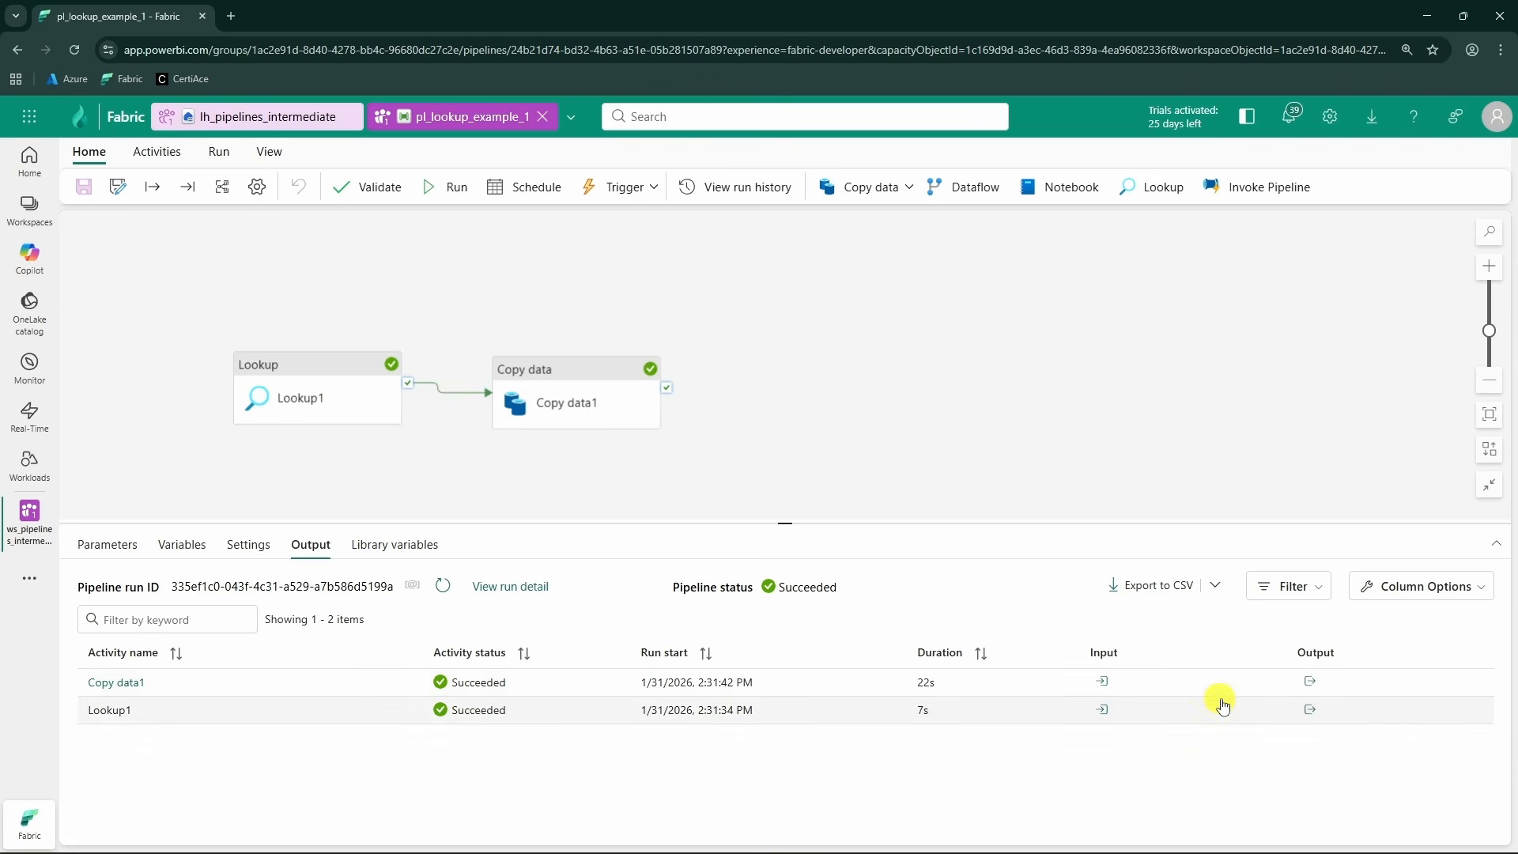
pyautogui.click(585, 399)
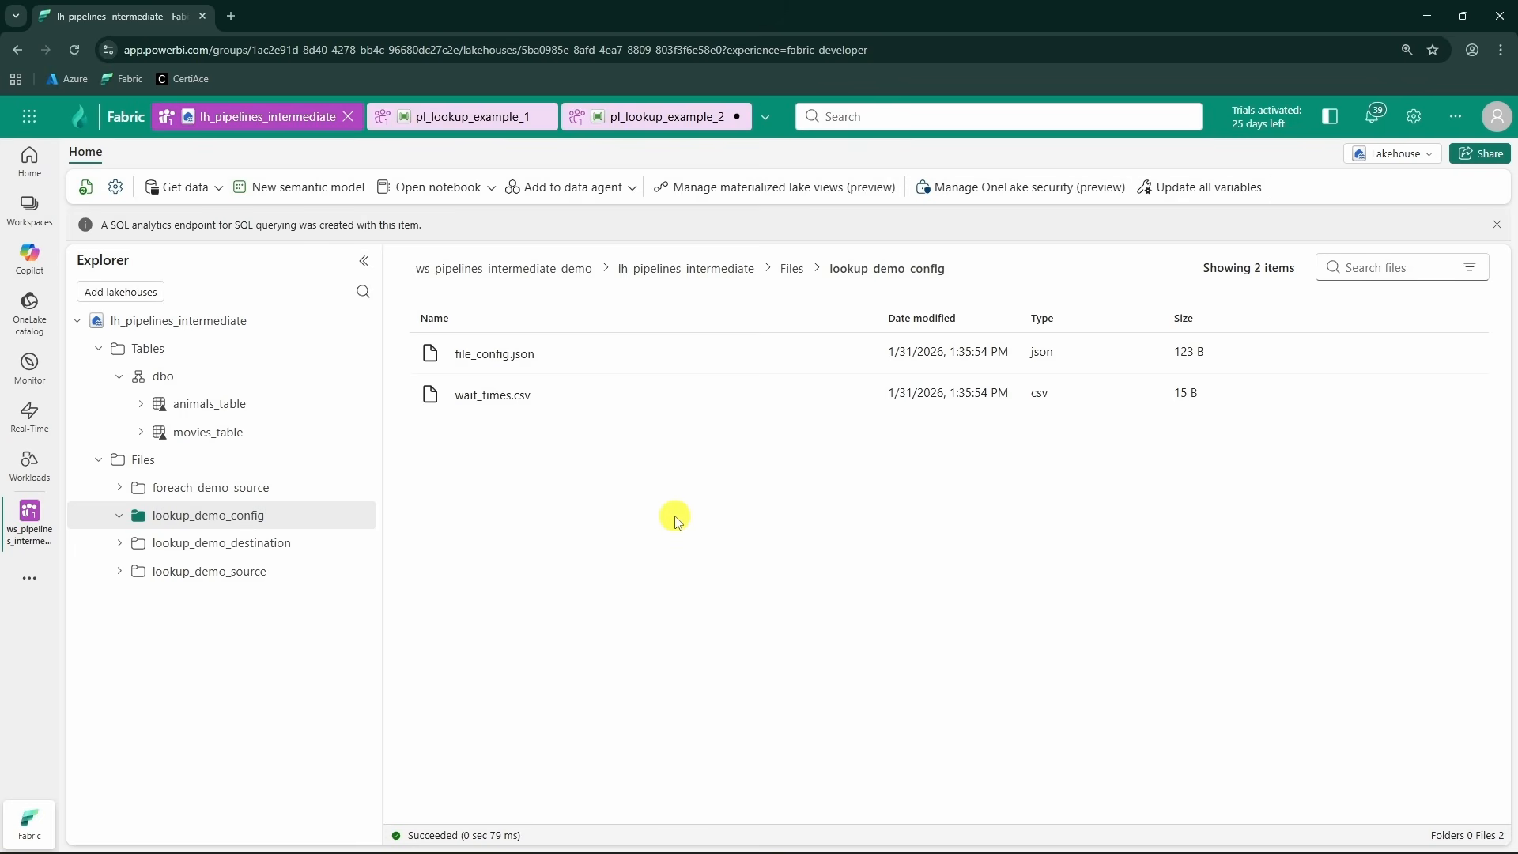
# - Open wait_times.csv in the lookup_demo_config folder and examine its wait_time column and rows
pyautogui.click(503, 399)
pyautogui.moveTo(535, 345); pyautogui.dragTo(448, 350)
pyautogui.click(471, 359)
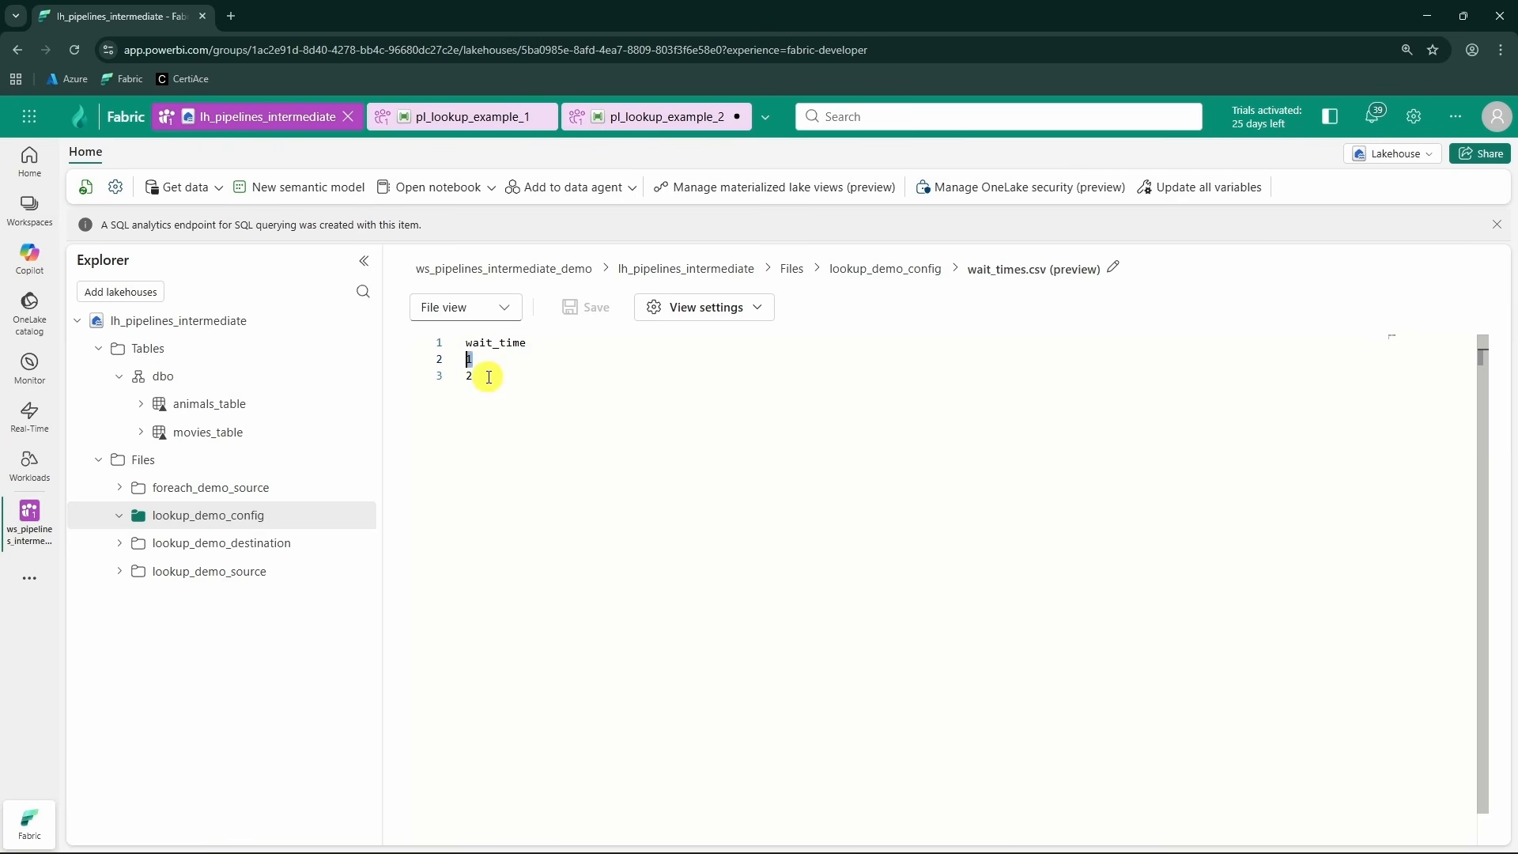
pyautogui.click(483, 376)
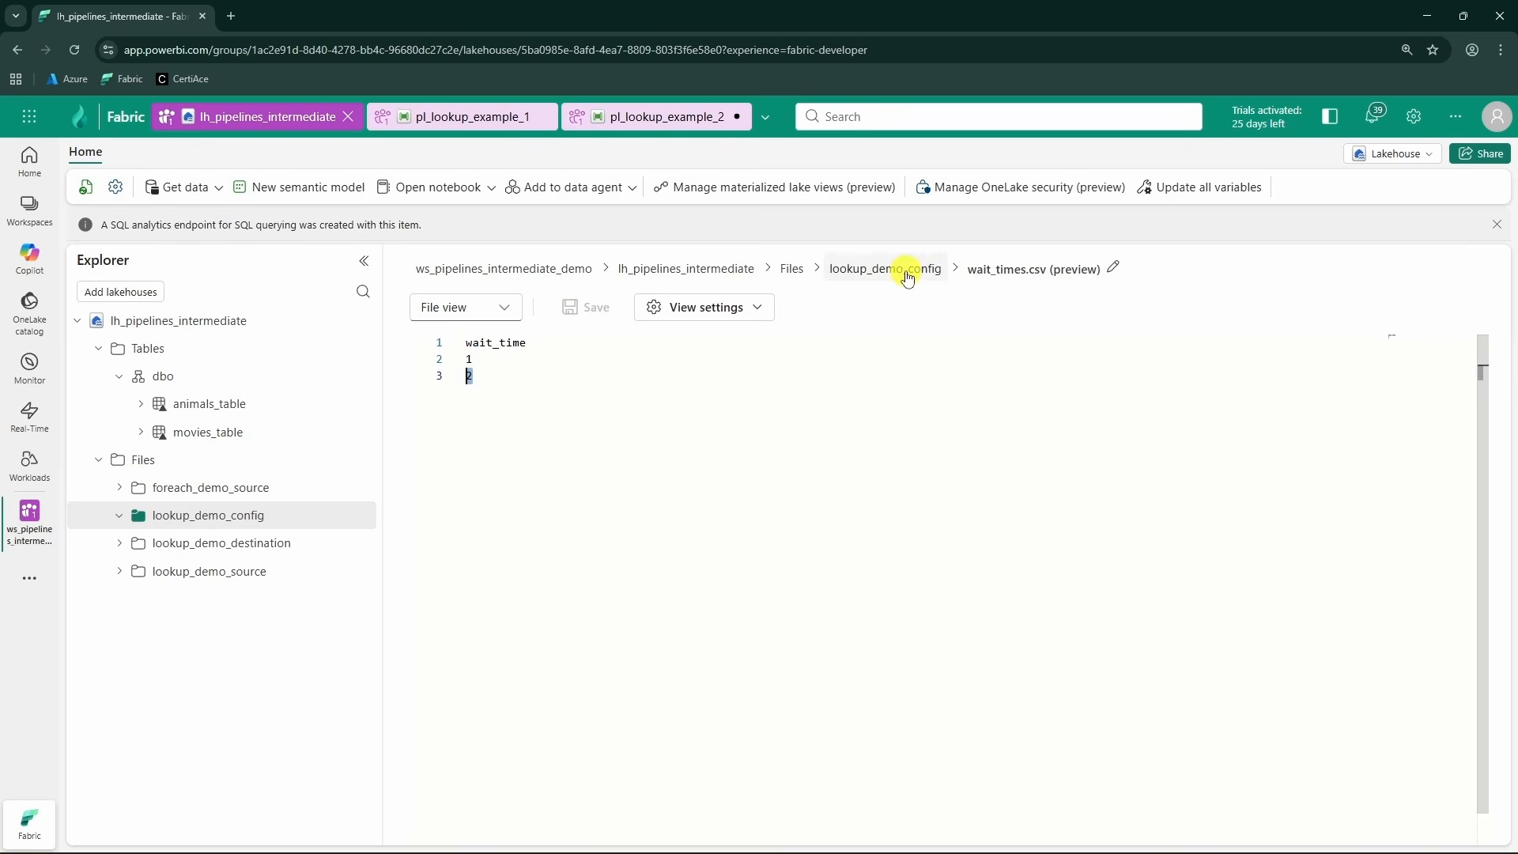
# - Add a Lookup activity to pl_lookup_example_2, using no connection and the lh_pipelines_intermediate item, with First row only disabled
pyautogui.click(624, 118)
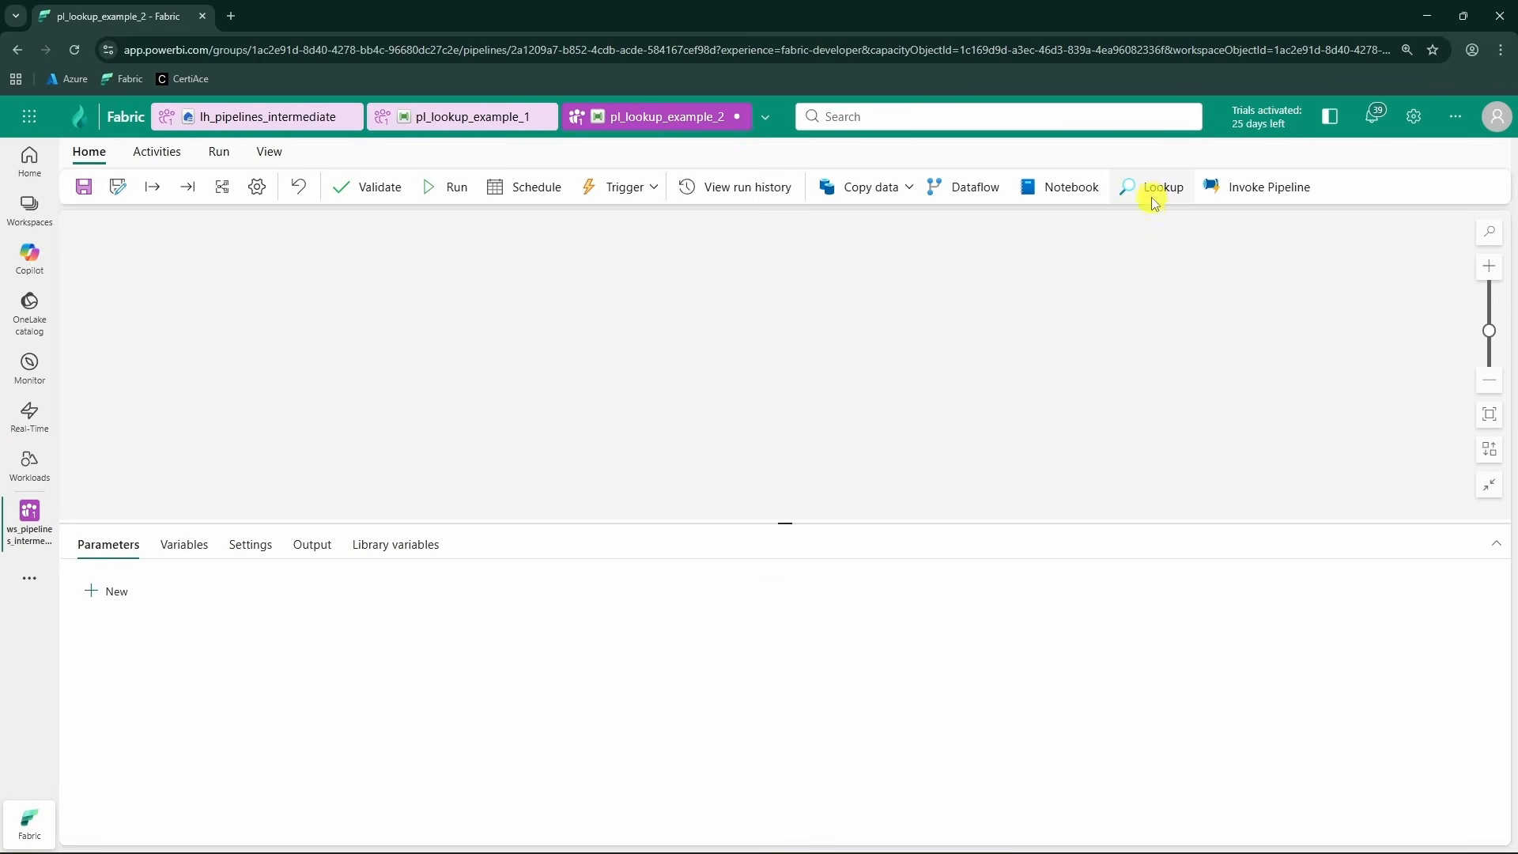
pyautogui.click(1152, 190)
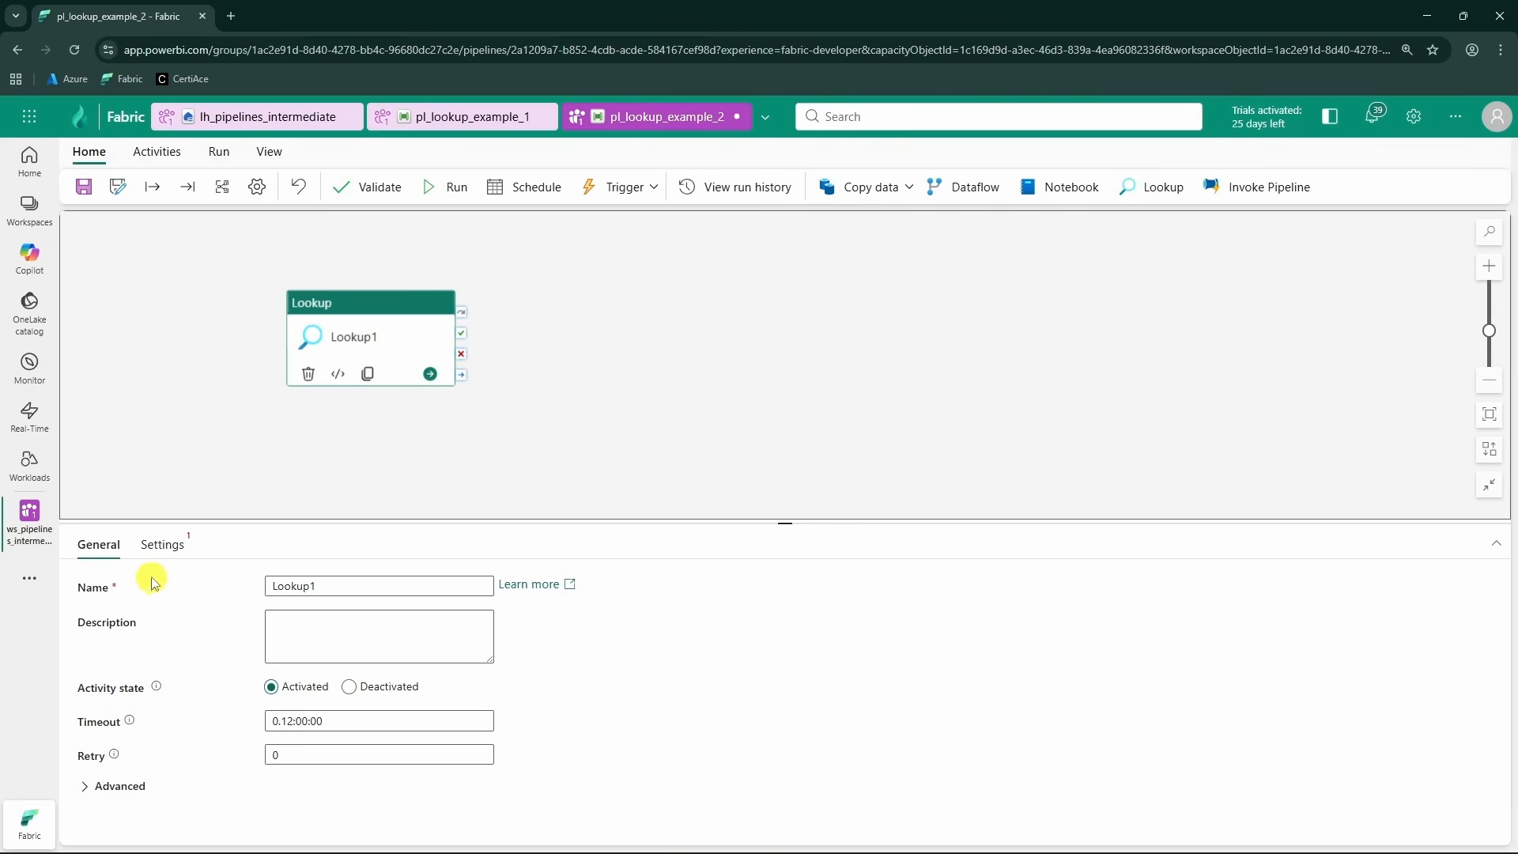
pyautogui.click(172, 542)
pyautogui.click(383, 585)
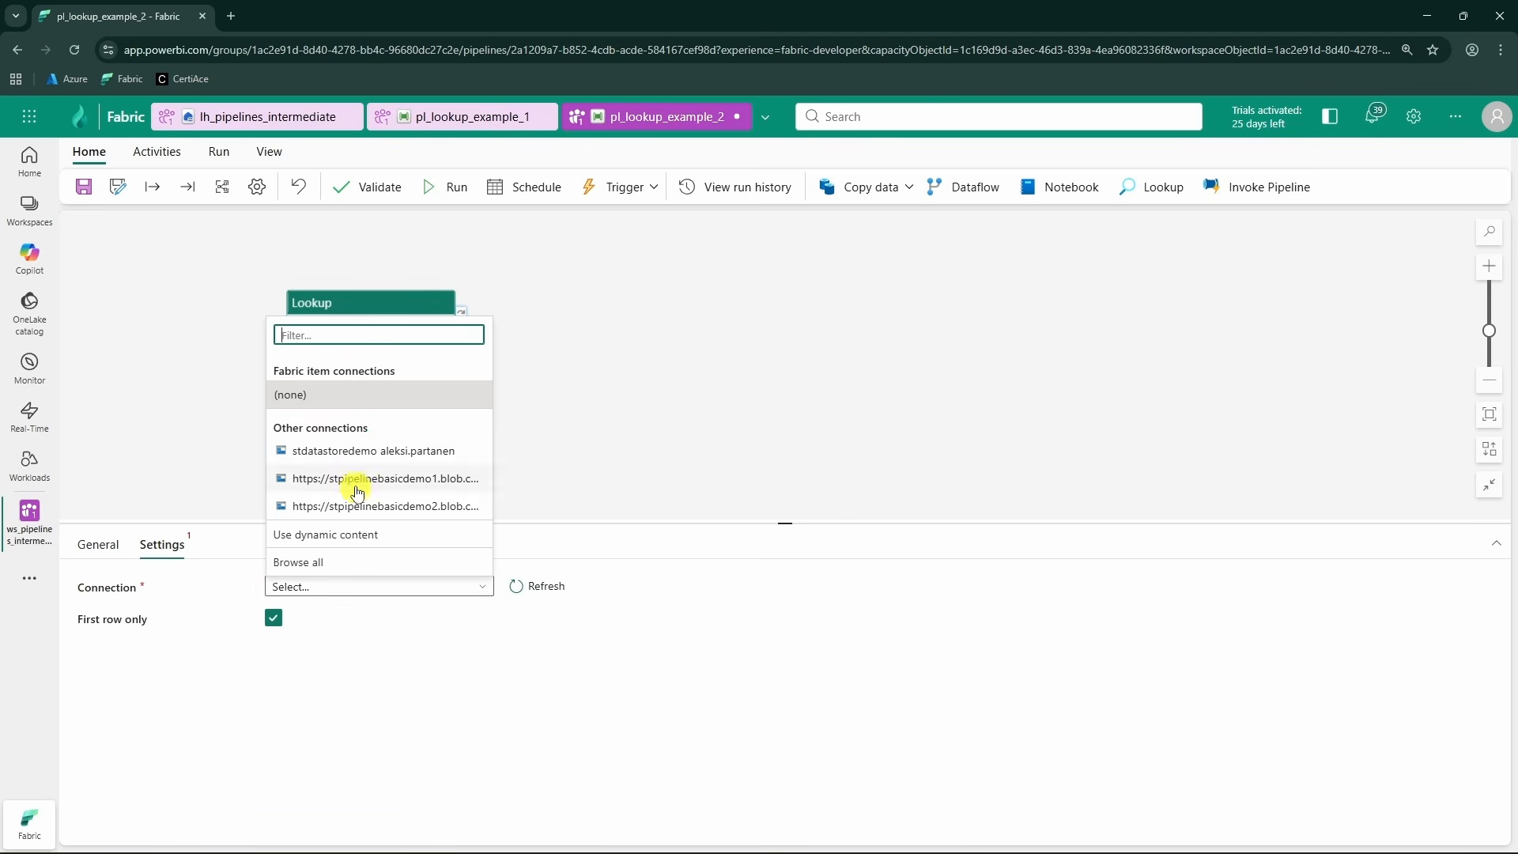
pyautogui.click(362, 403)
pyautogui.click(382, 622)
pyautogui.click(379, 647)
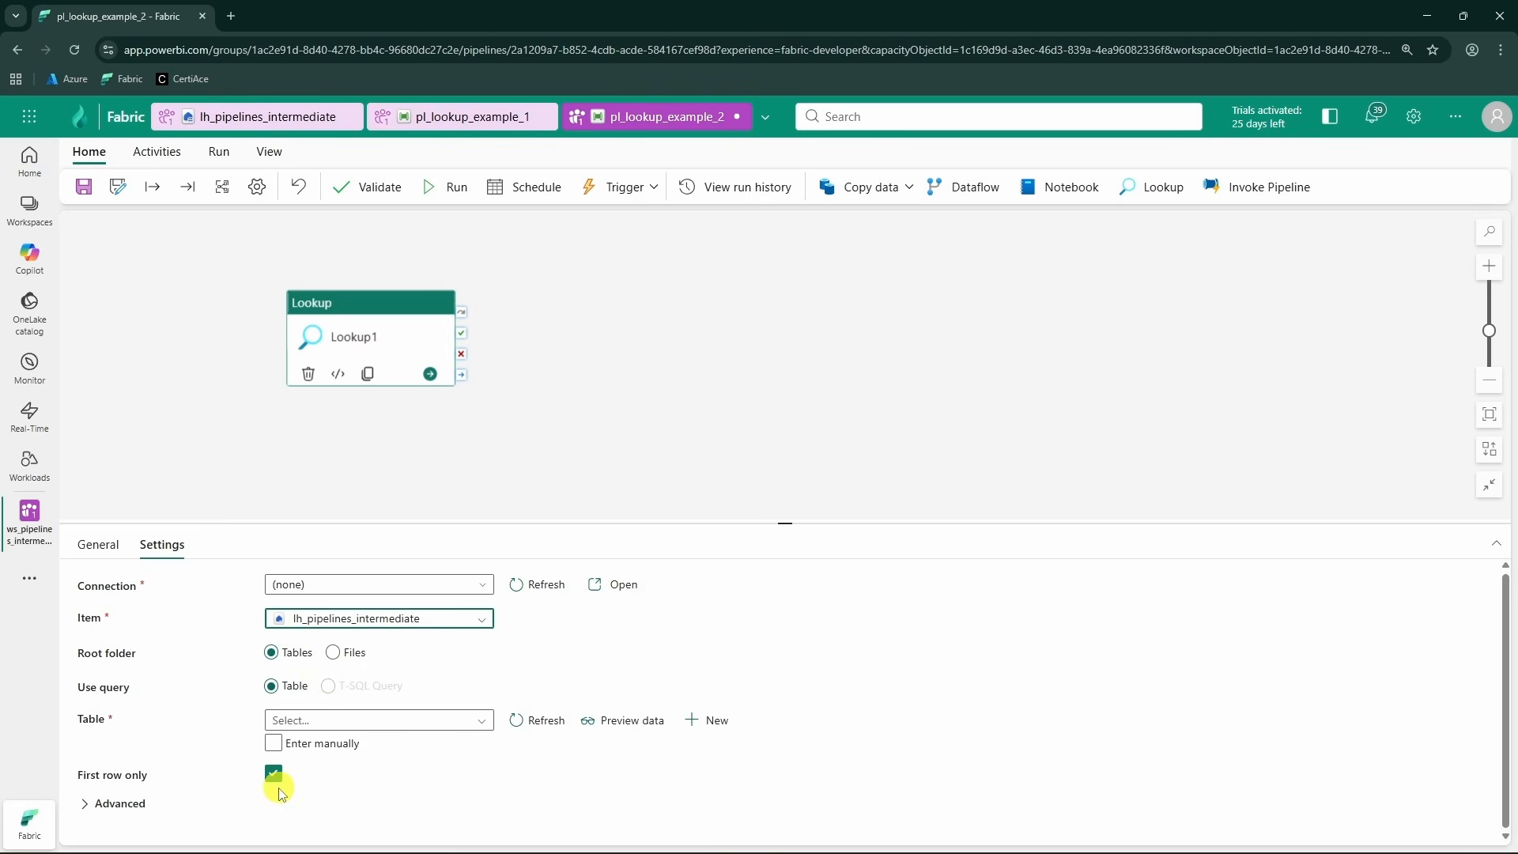
pyautogui.click(273, 774)
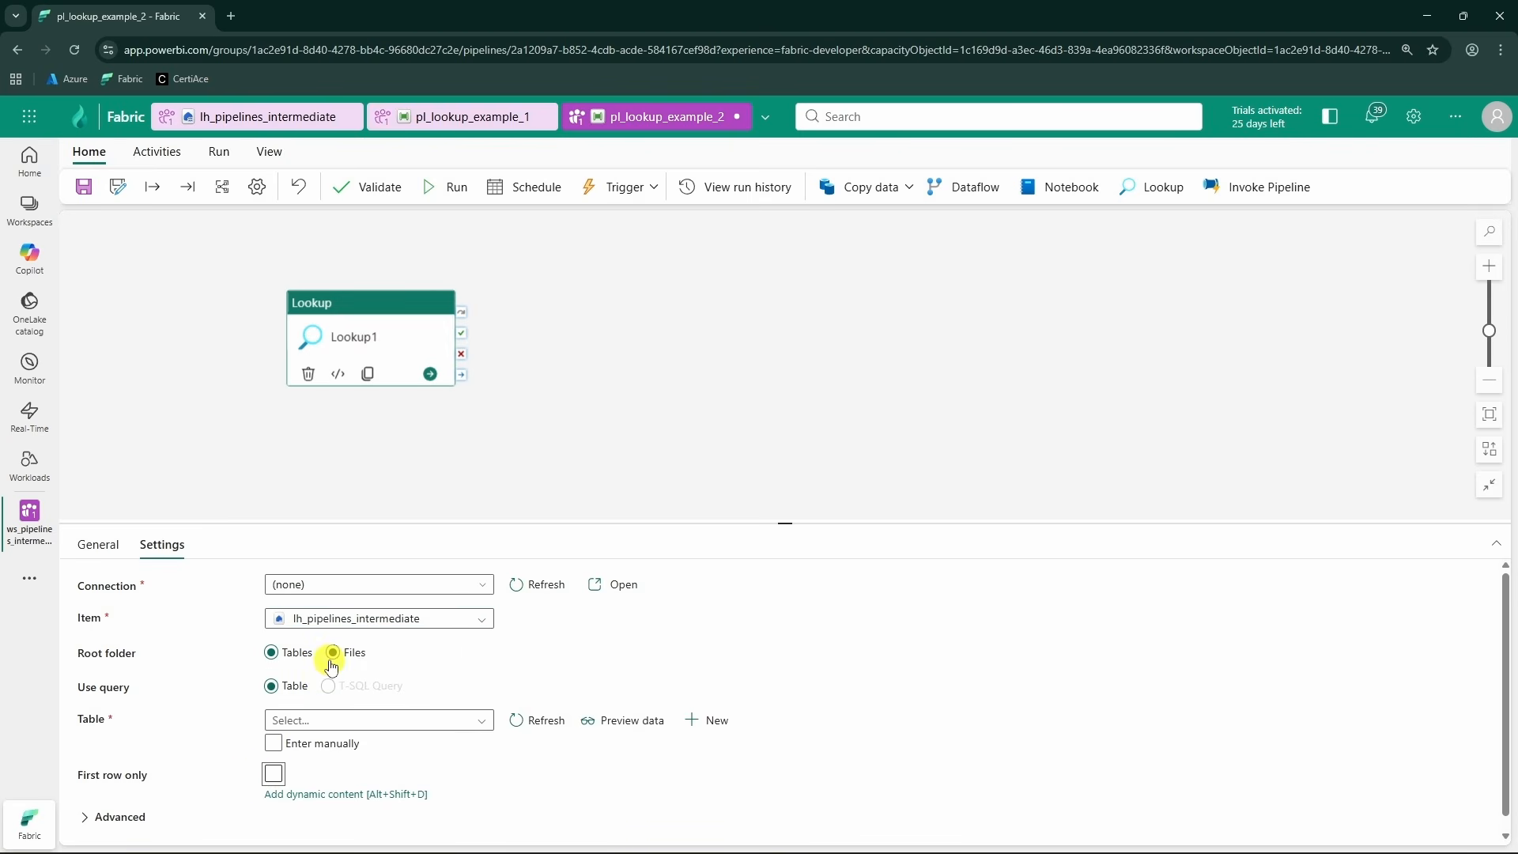
# - Set the Lookup's root folder to Files with the file path lookup_demo_config/wait_times.csv, and preview its data
pyautogui.click(332, 652)
pyautogui.scroll(-1, 435, 712)
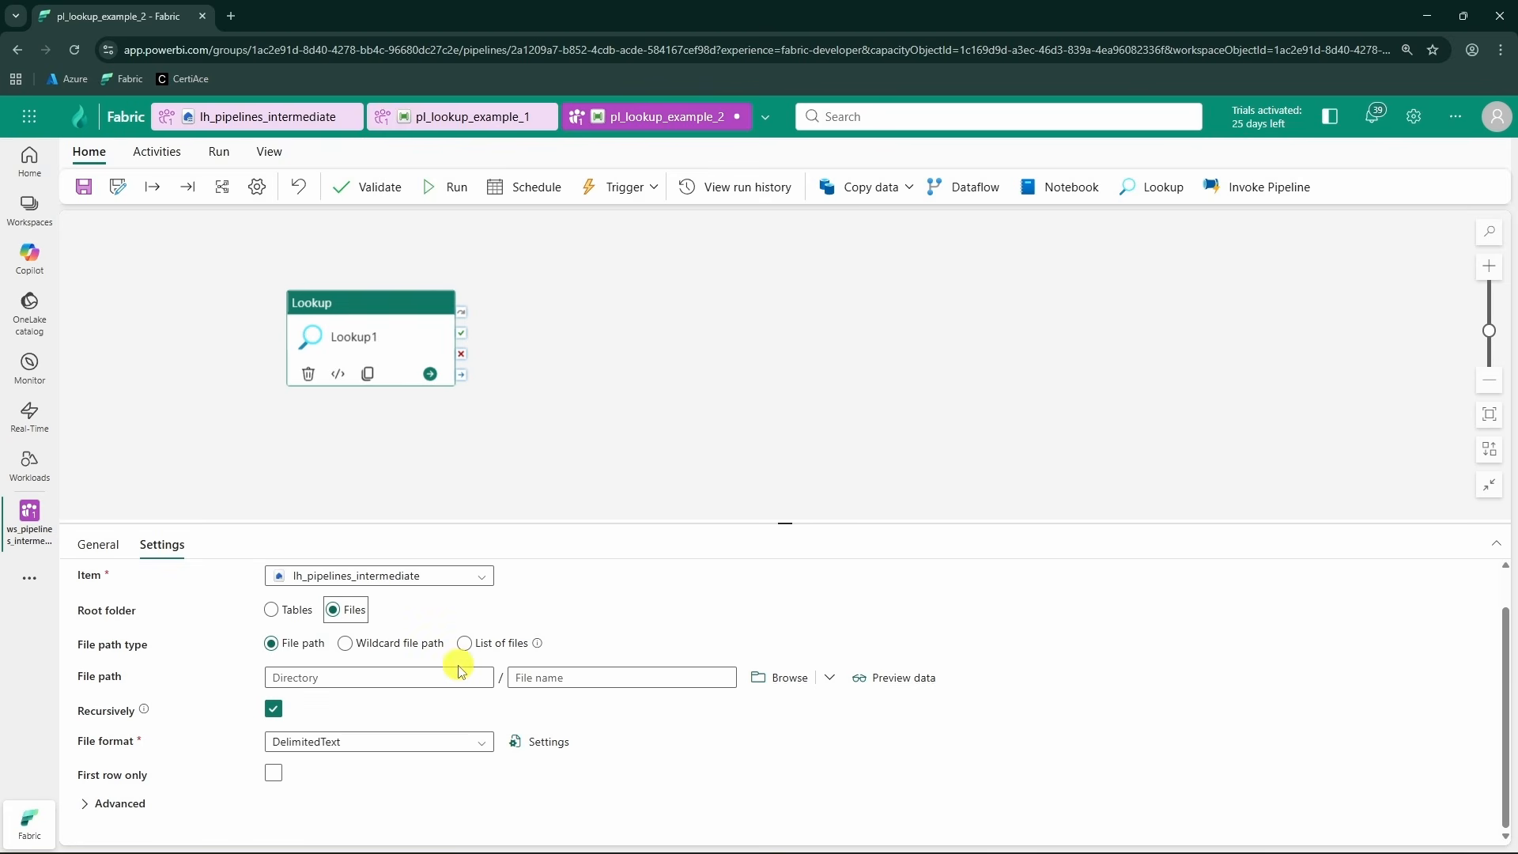
pyautogui.click(780, 677)
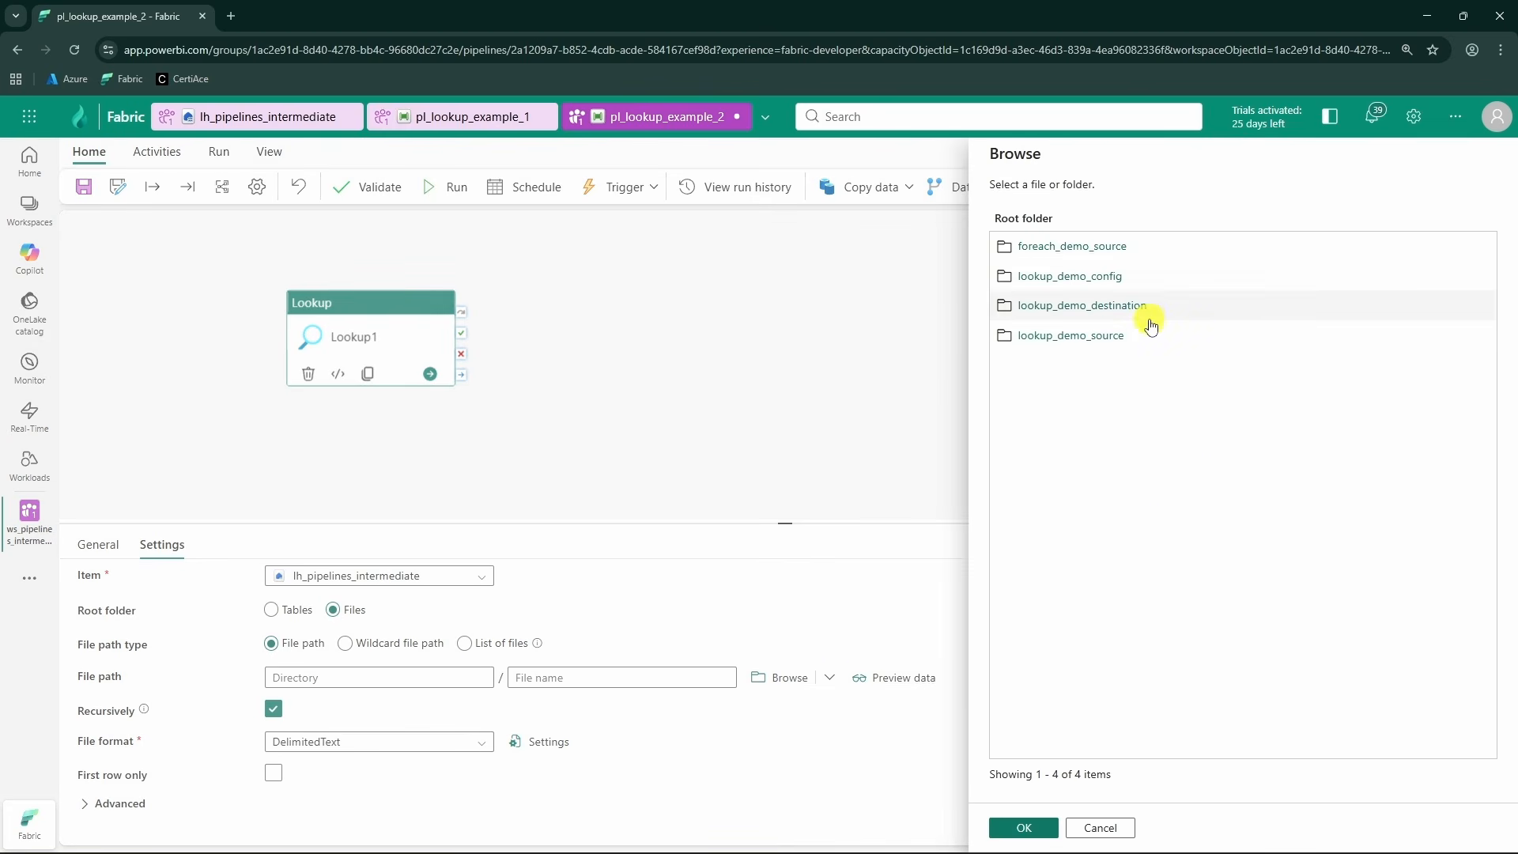
pyautogui.click(1107, 285)
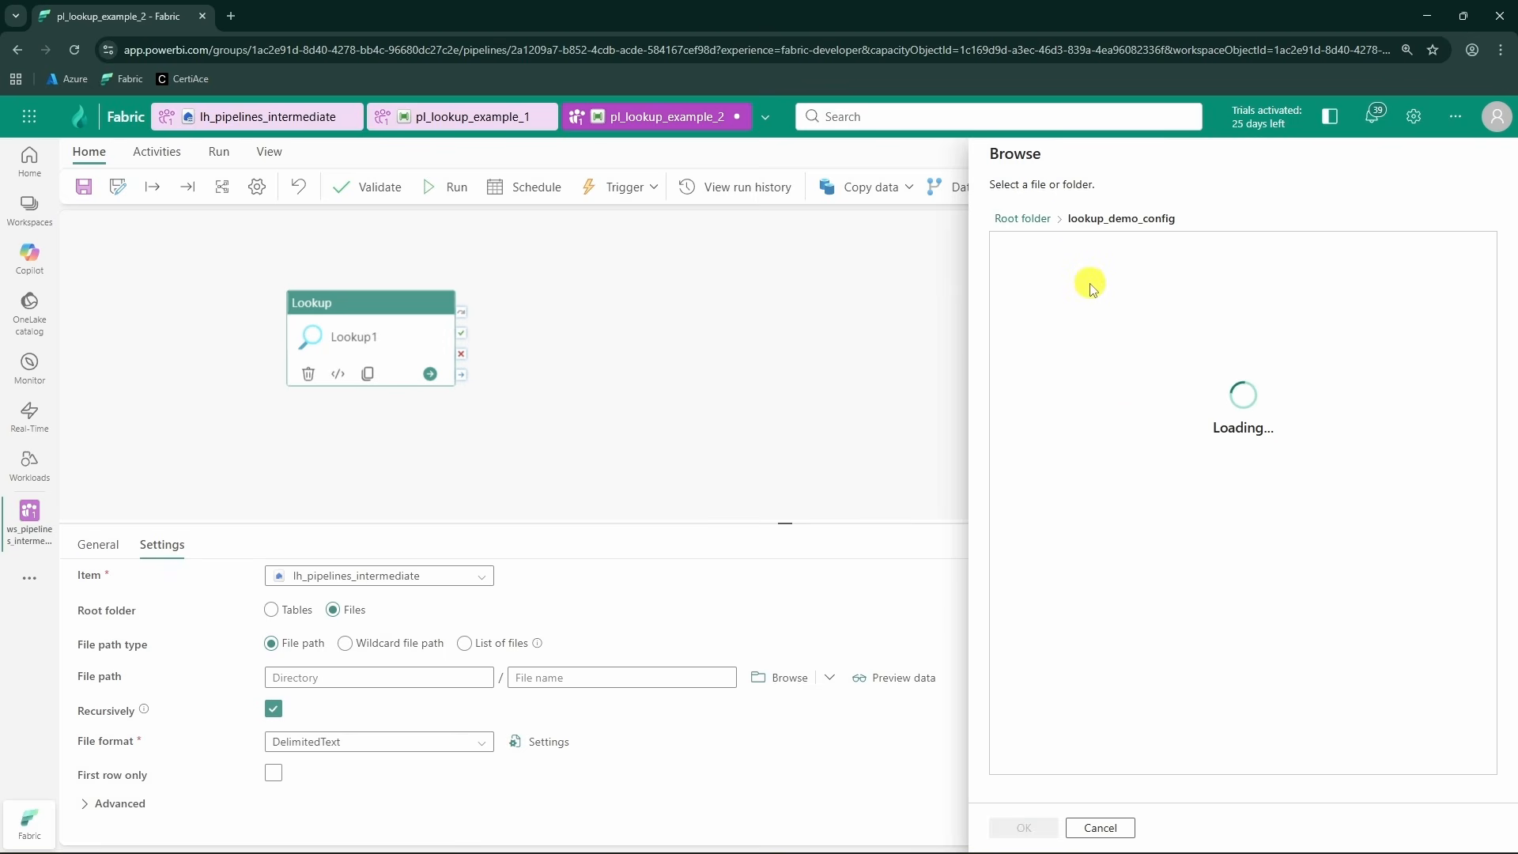
pyautogui.click(1065, 284)
pyautogui.click(1022, 826)
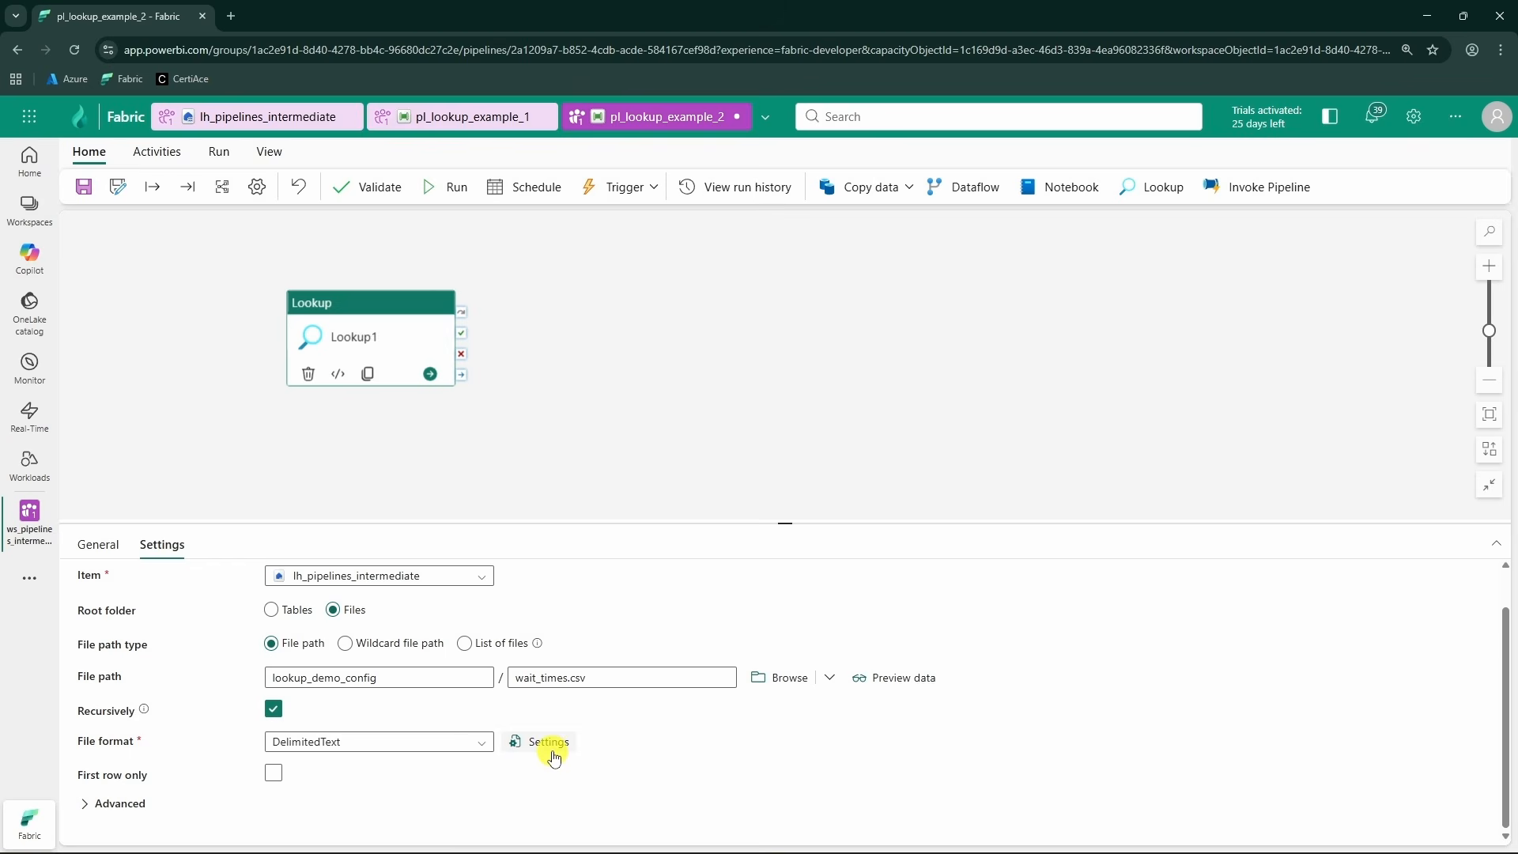
pyautogui.click(909, 684)
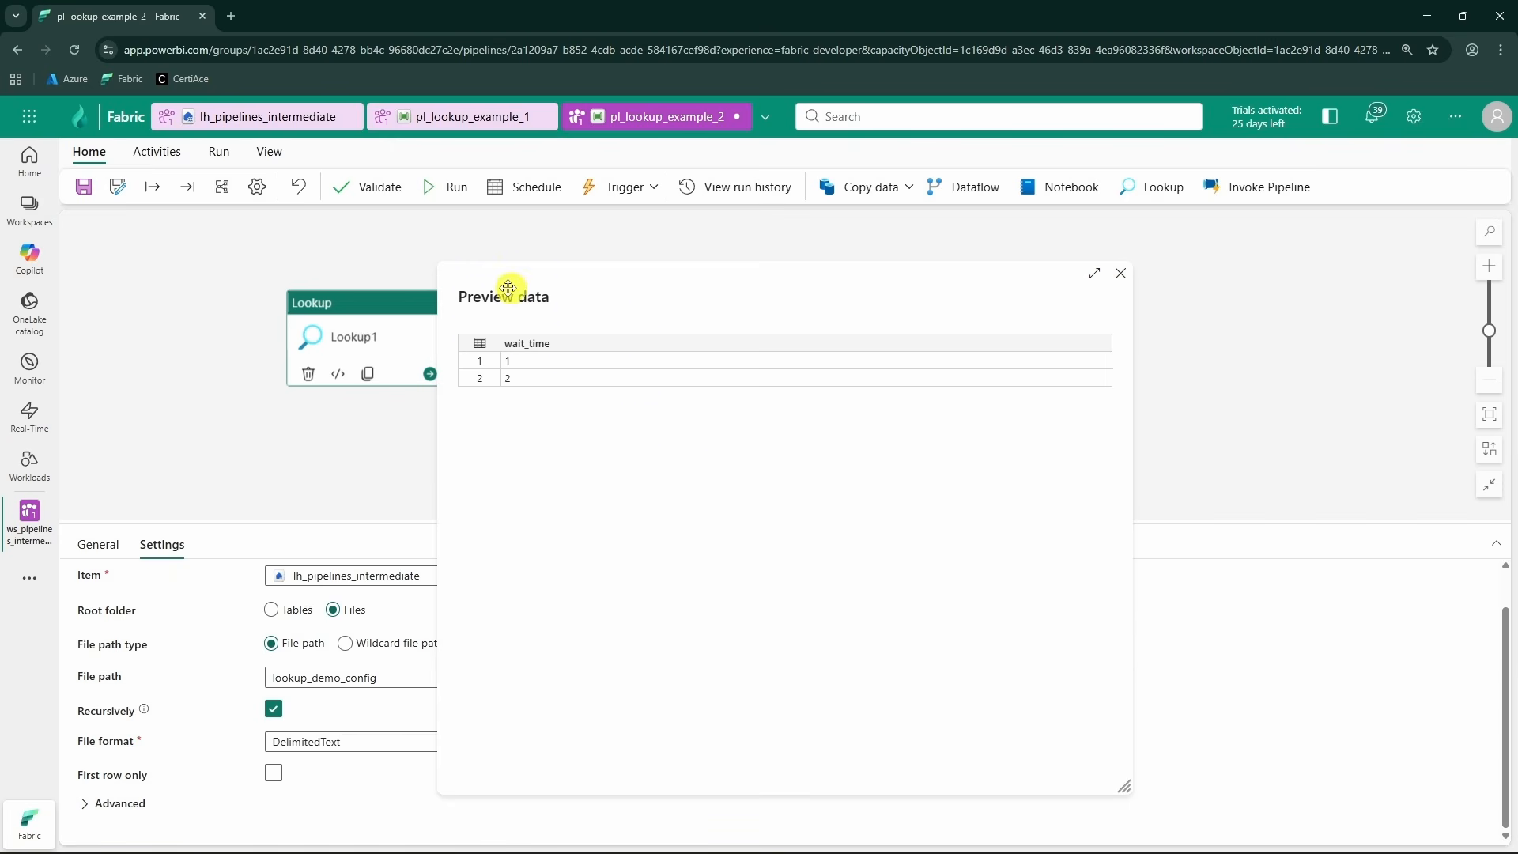
pyautogui.click(1120, 273)
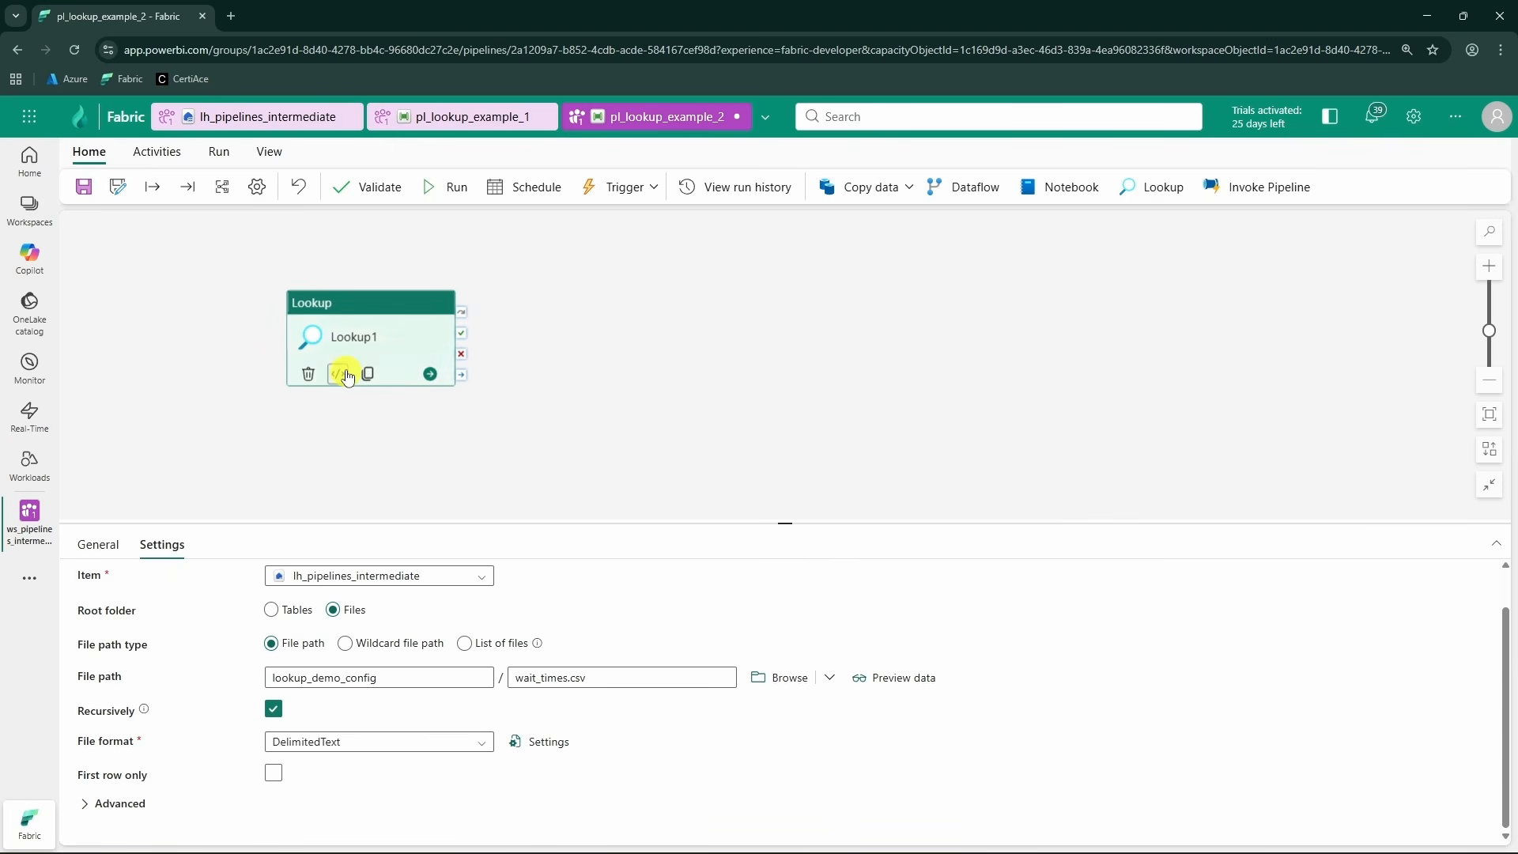
# - Save and run pl_lookup_example_2 with the configured Lookup activity
pyautogui.click(626, 363)
pyautogui.click(457, 379)
pyautogui.click(576, 366)
pyautogui.click(447, 187)
pyautogui.click(751, 537)
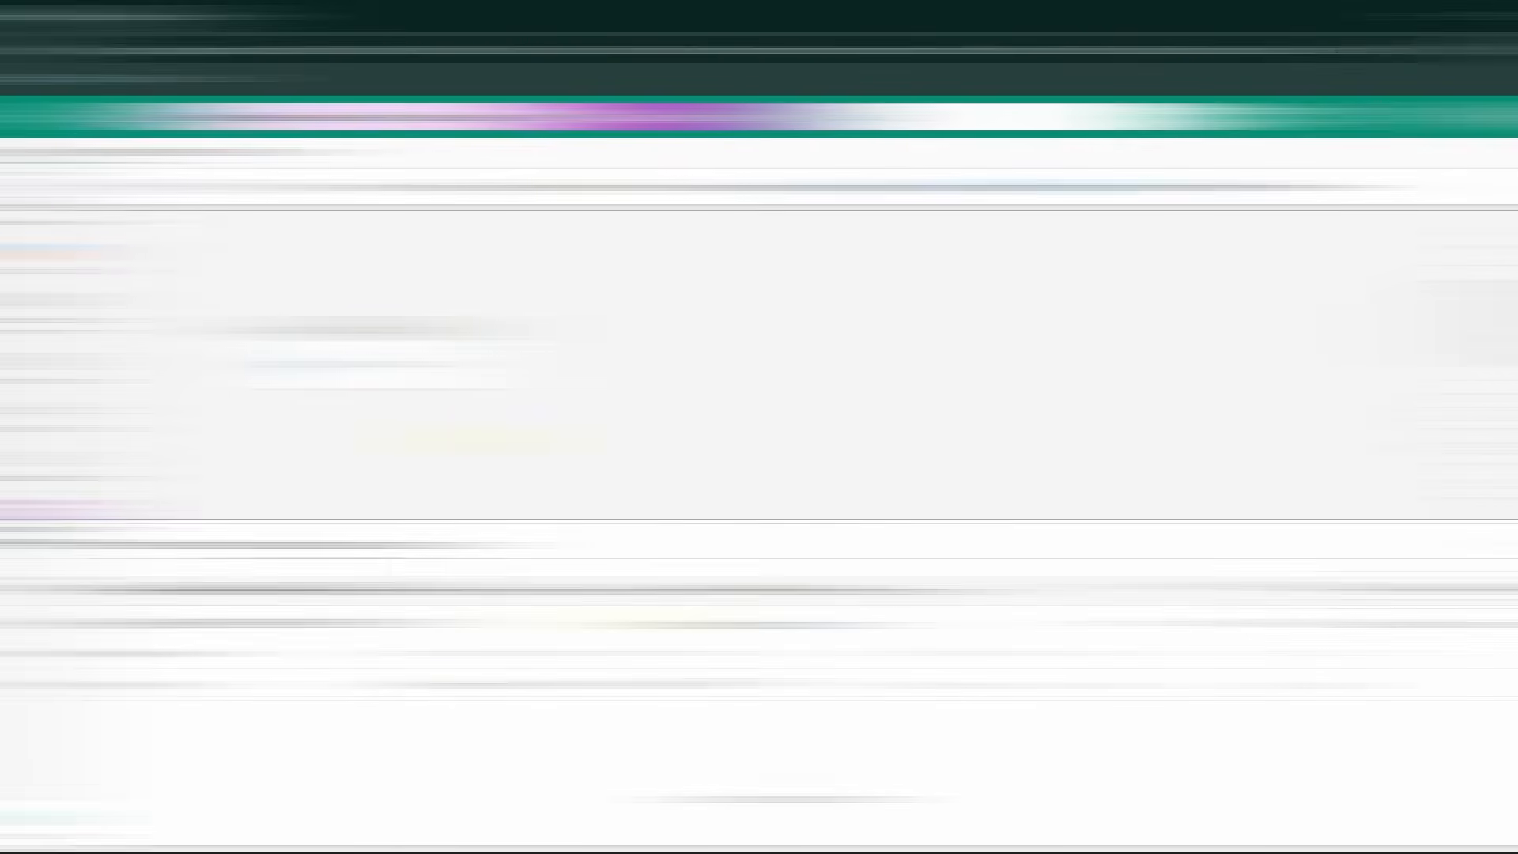
# - Open Lookup1's run output in full view and examine its count and value entries
pyautogui.click(1310, 684)
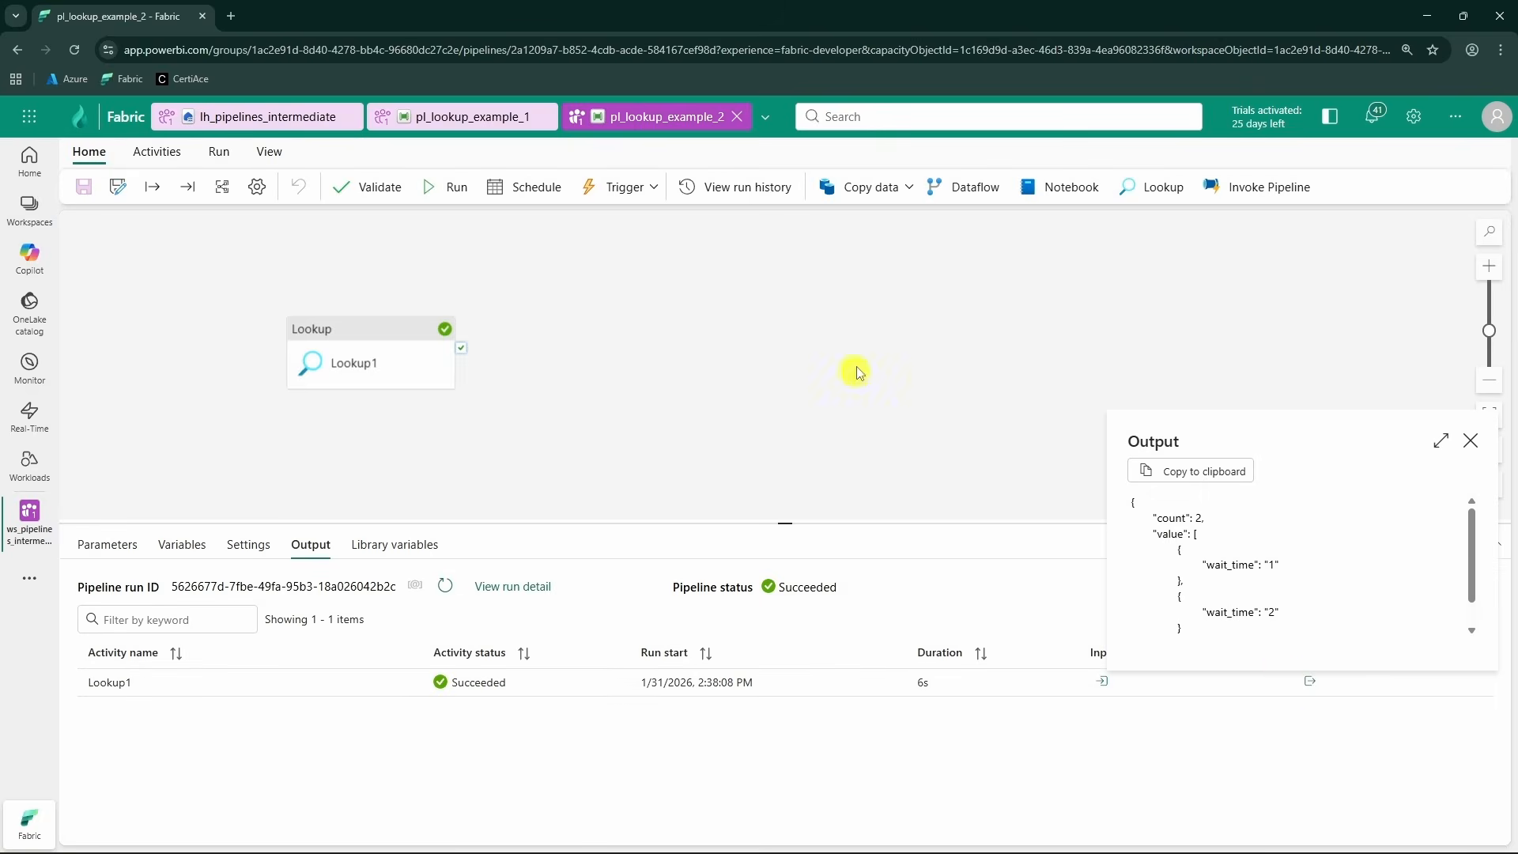
pyautogui.click(1433, 442)
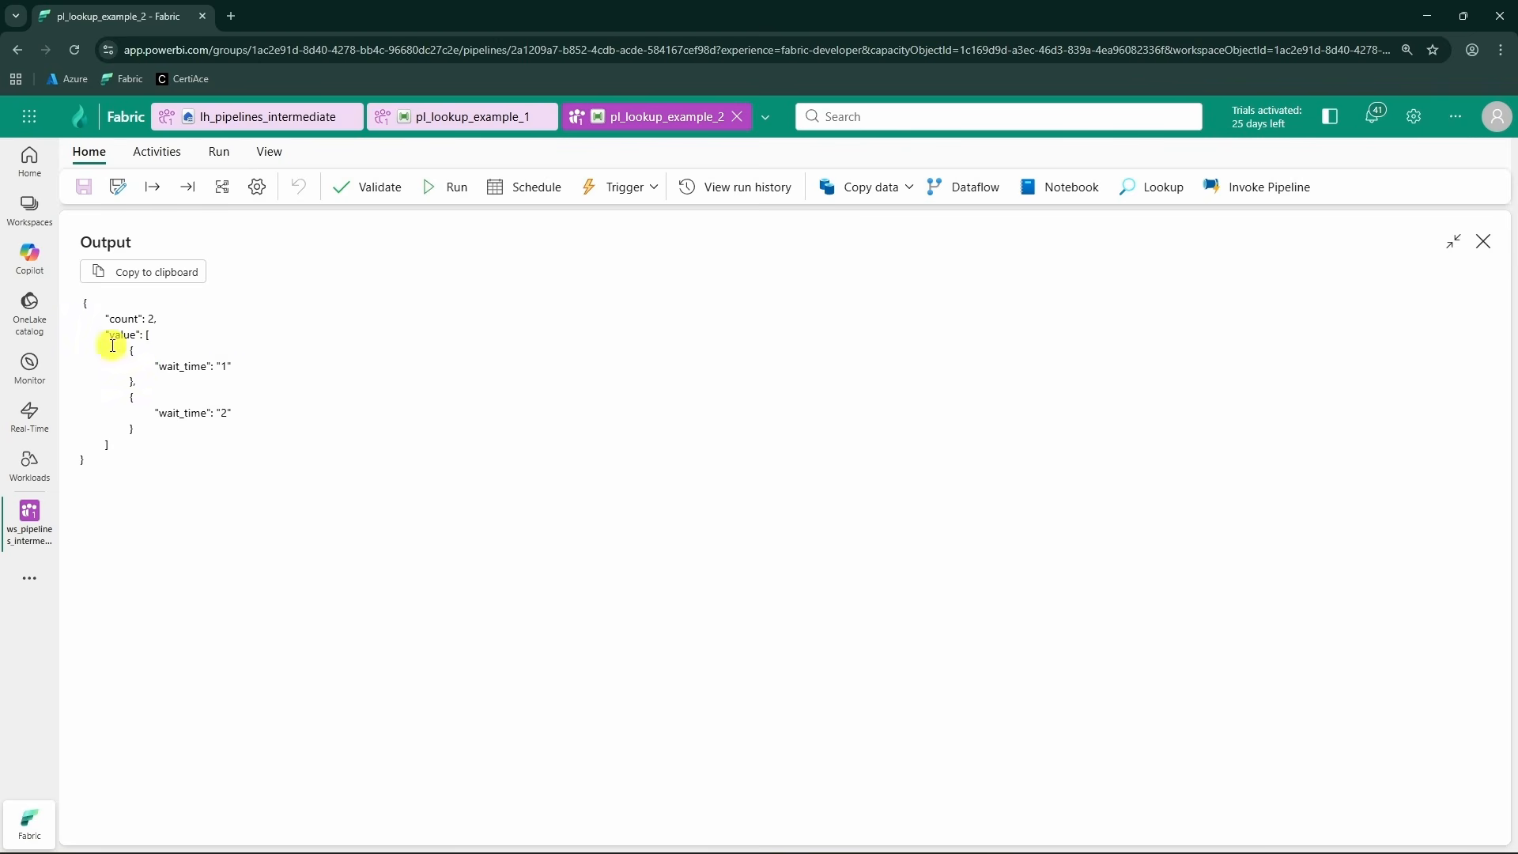
pyautogui.moveTo(170, 324); pyautogui.dragTo(224, 437)
pyautogui.click(230, 328)
pyautogui.click(206, 453)
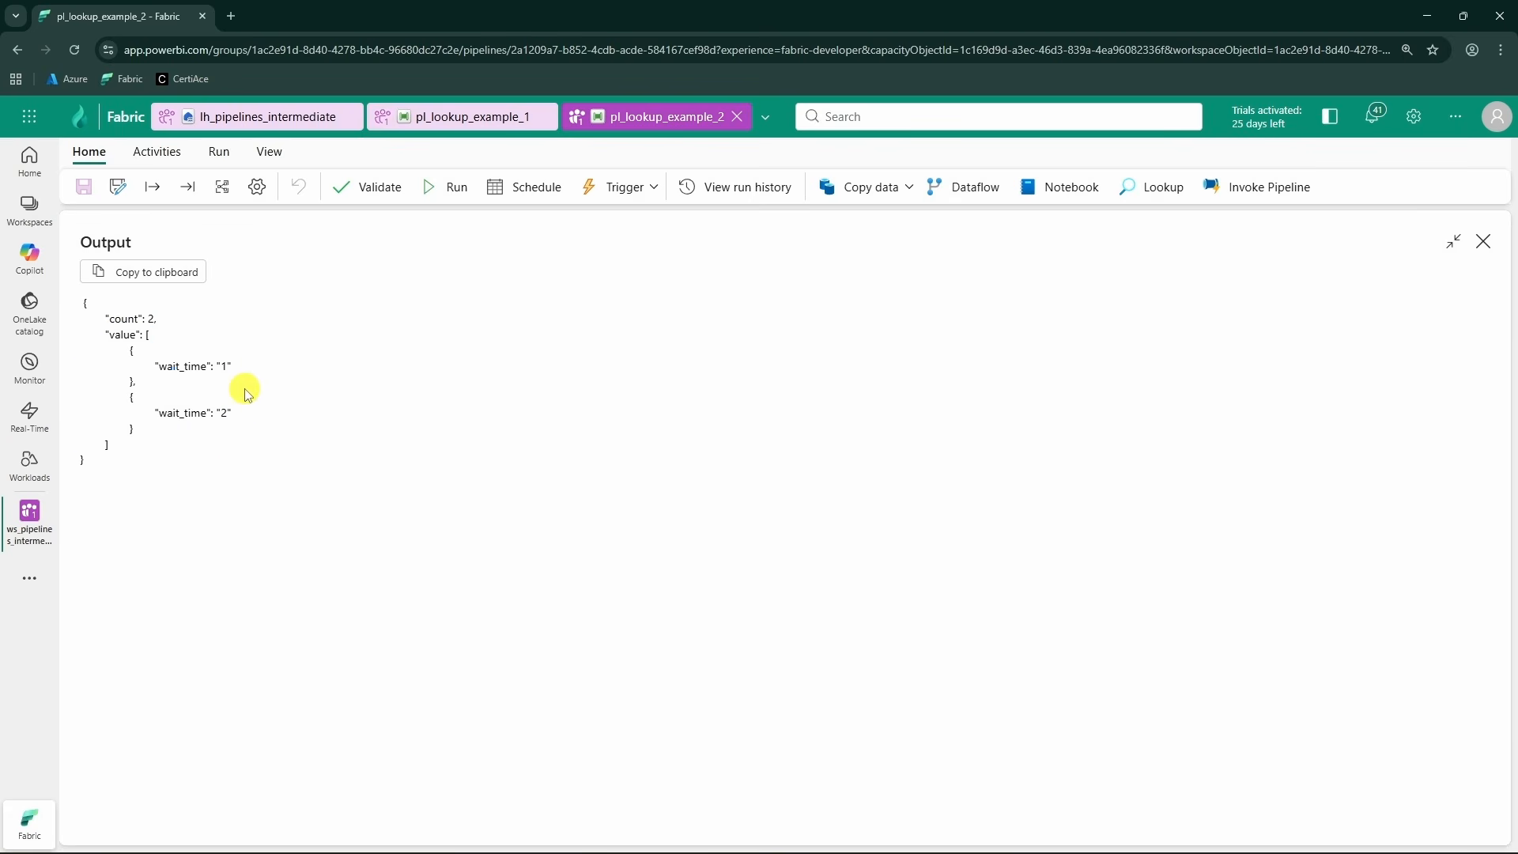
# - Compare the Lookup1 output with wait_times.csv in the lakehouse, examine the objects in the value array, and close the output
pyautogui.click(305, 125)
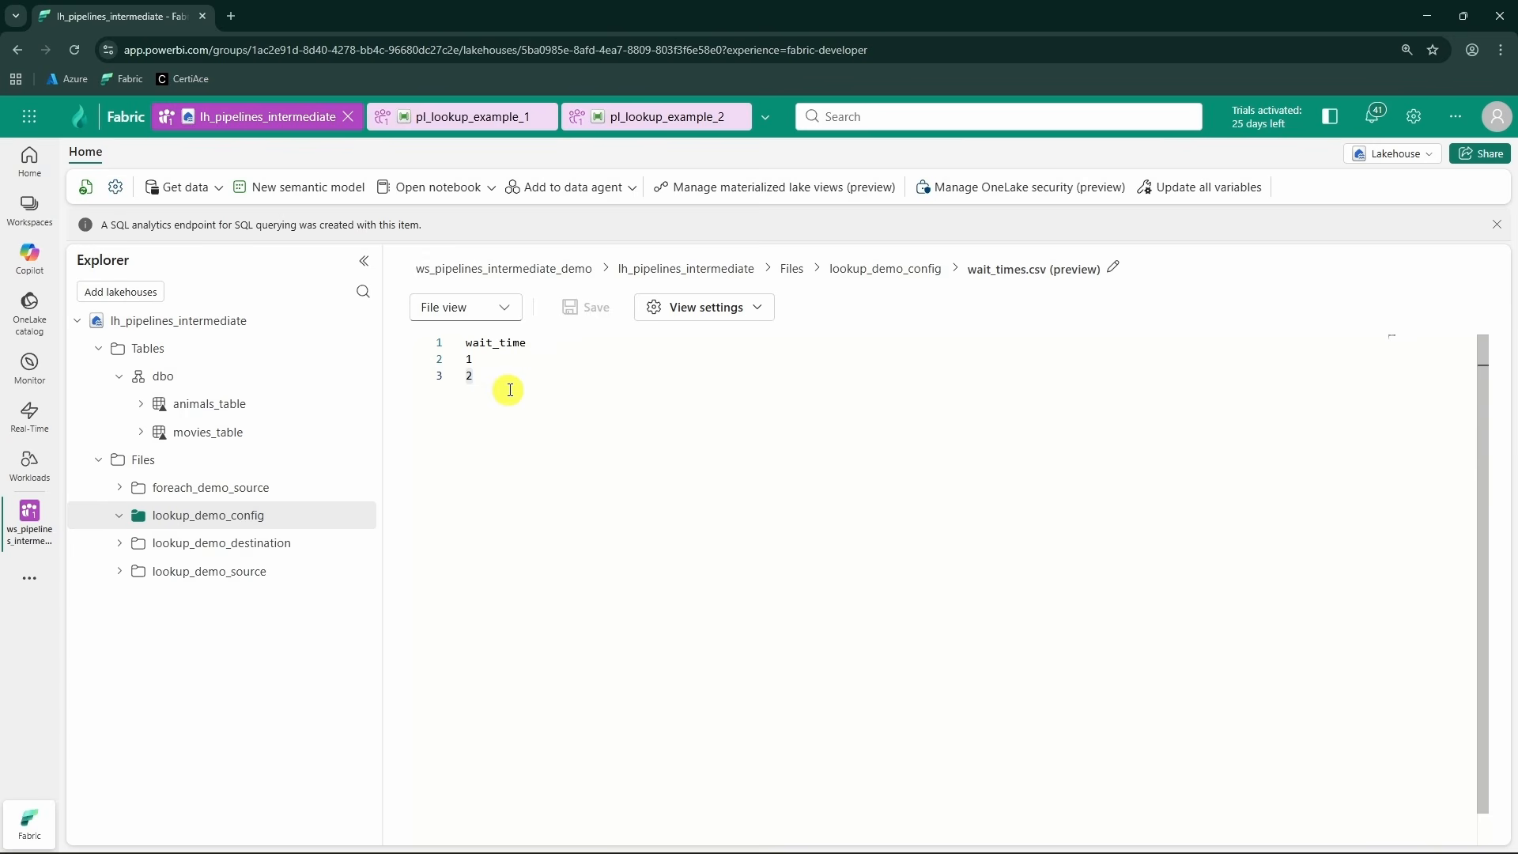
pyautogui.click(641, 127)
pyautogui.moveTo(210, 452)
pyautogui.mouseDown()
pyautogui.moveTo(124, 350)
pyautogui.moveTo(194, 431)
pyautogui.moveTo(148, 328)
pyautogui.moveTo(203, 424)
pyautogui.moveTo(200, 448)
pyautogui.mouseUp()
pyautogui.click(129, 457)
pyautogui.click(144, 330)
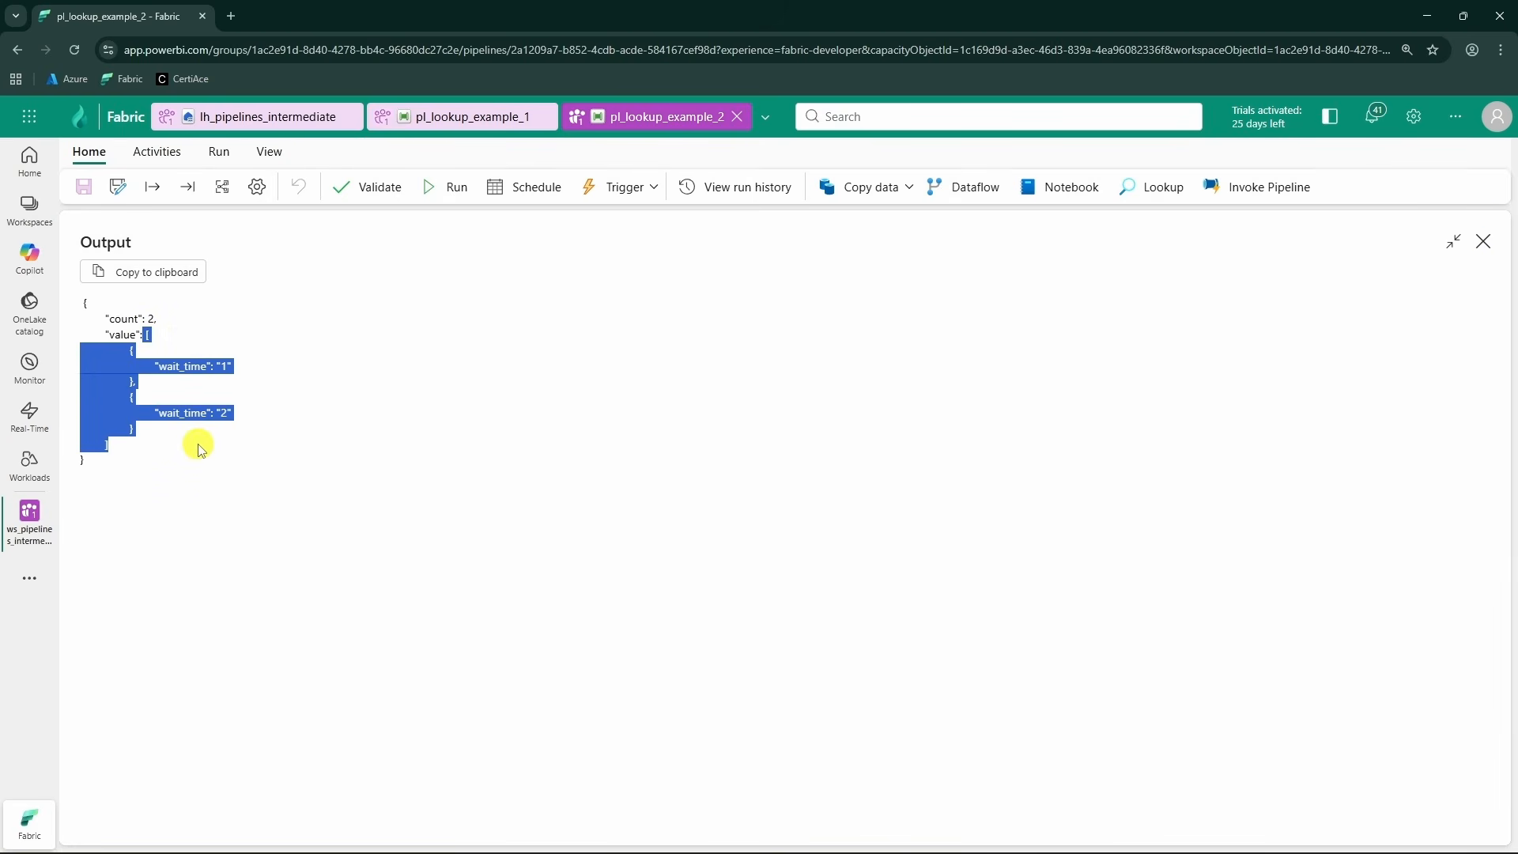
pyautogui.click(202, 450)
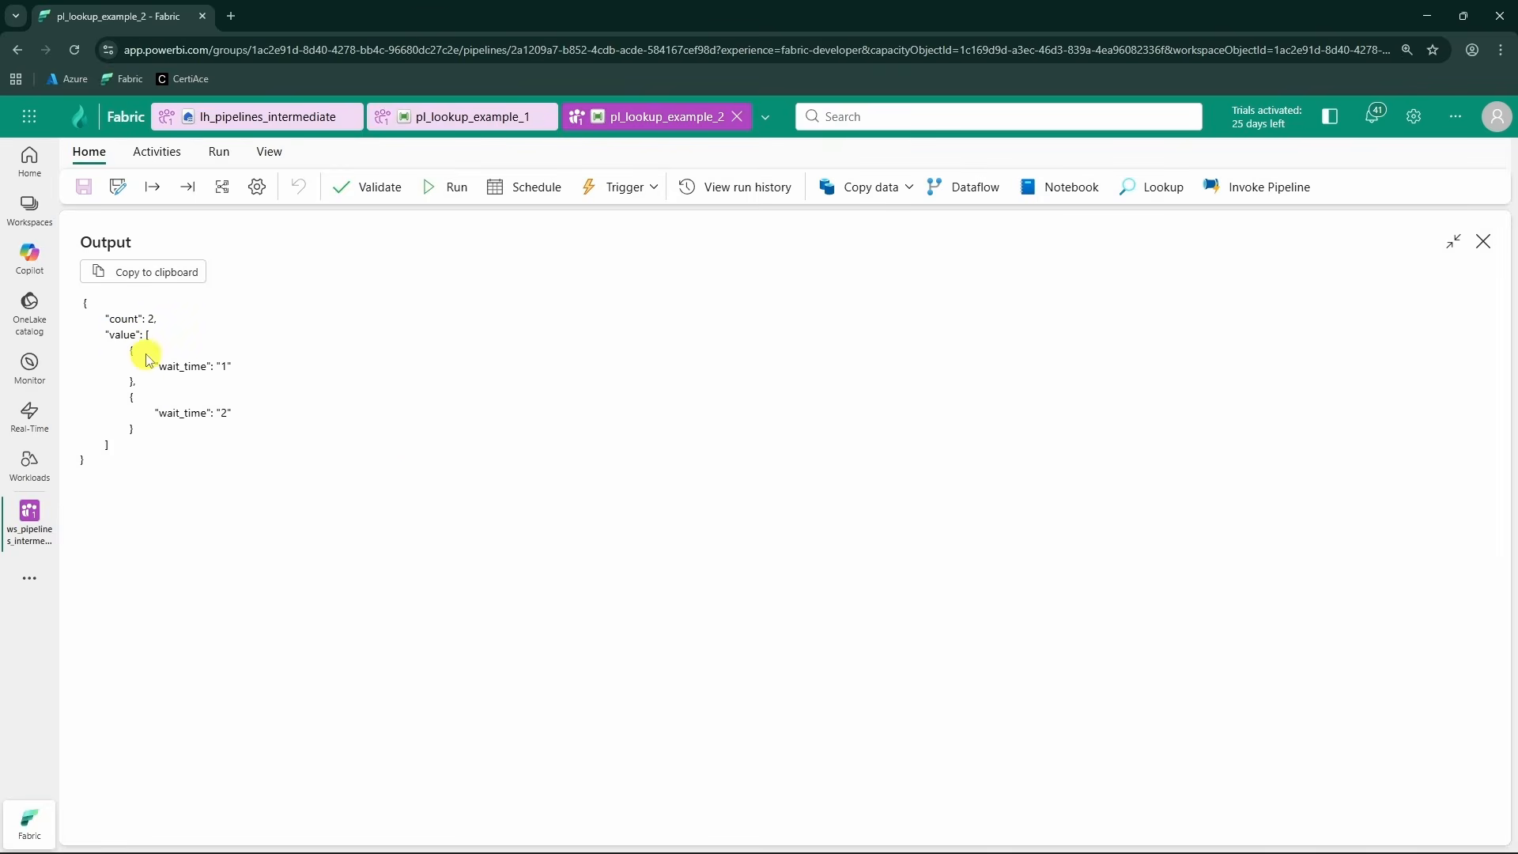
pyautogui.moveTo(131, 350); pyautogui.dragTo(212, 405)
pyautogui.click(167, 438)
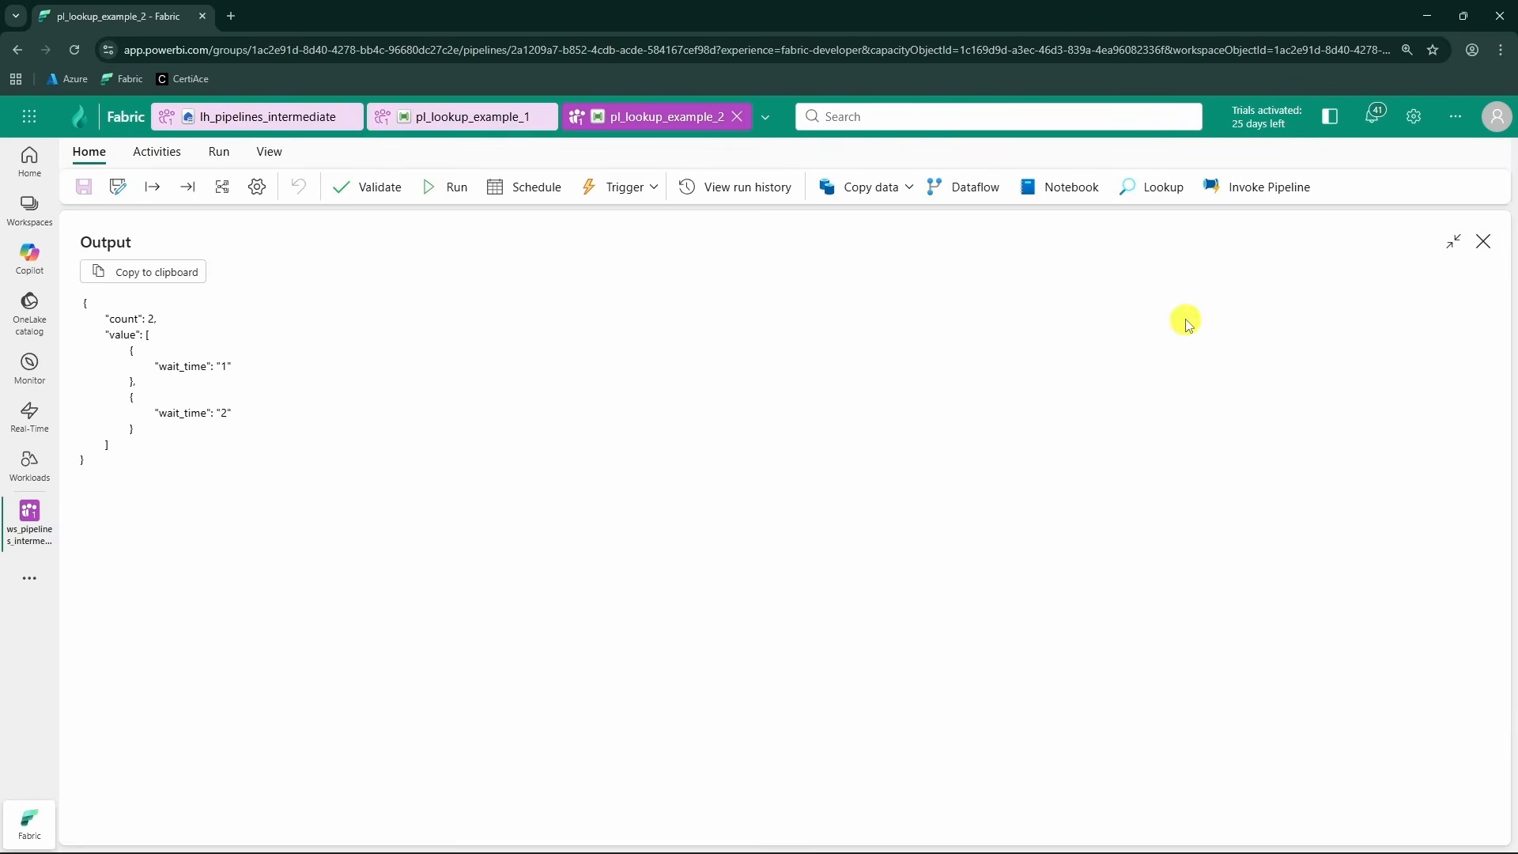
pyautogui.moveTo(160, 427); pyautogui.dragTo(135, 350)
pyautogui.click(1483, 250)
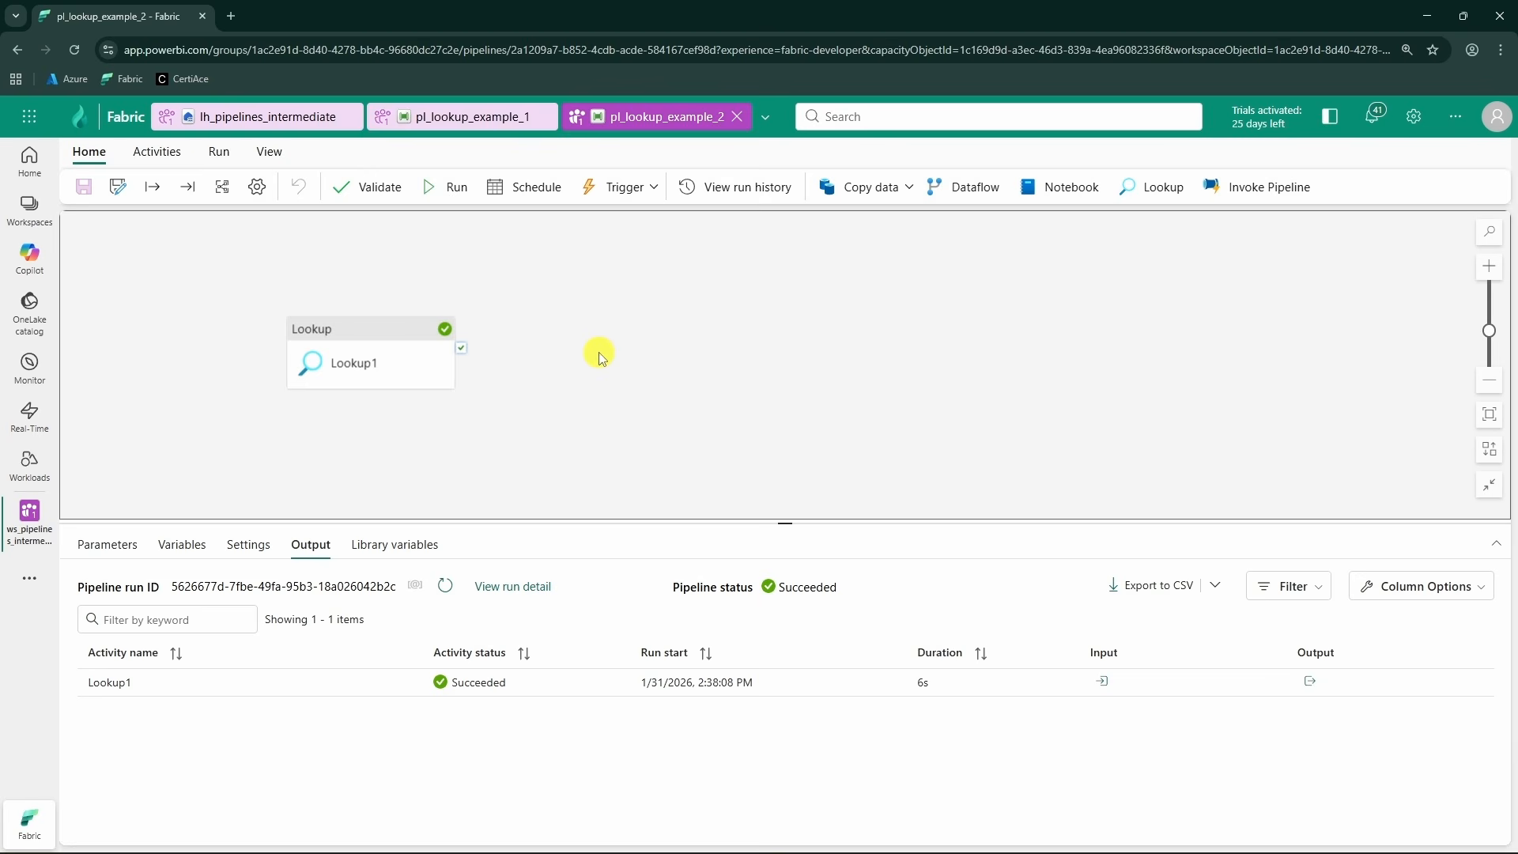
# - Add a ForEach activity beside Lookup1 and connect Lookup1's on-success output to it
pyautogui.click(157, 151)
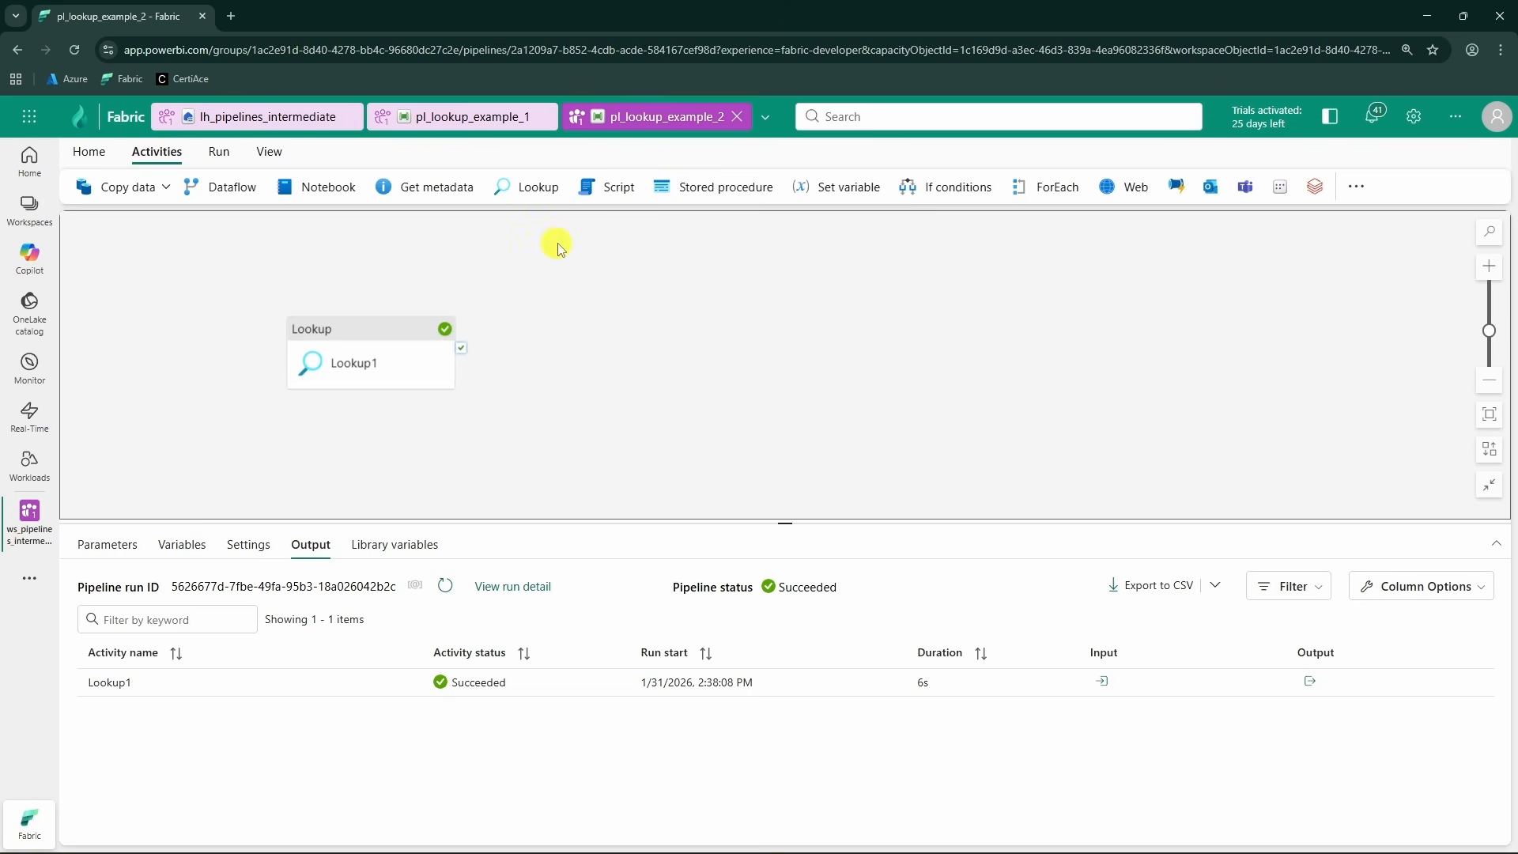
pyautogui.click(1051, 186)
pyautogui.moveTo(561, 316); pyautogui.dragTo(576, 295)
pyautogui.moveTo(461, 347); pyautogui.dragTo(573, 336)
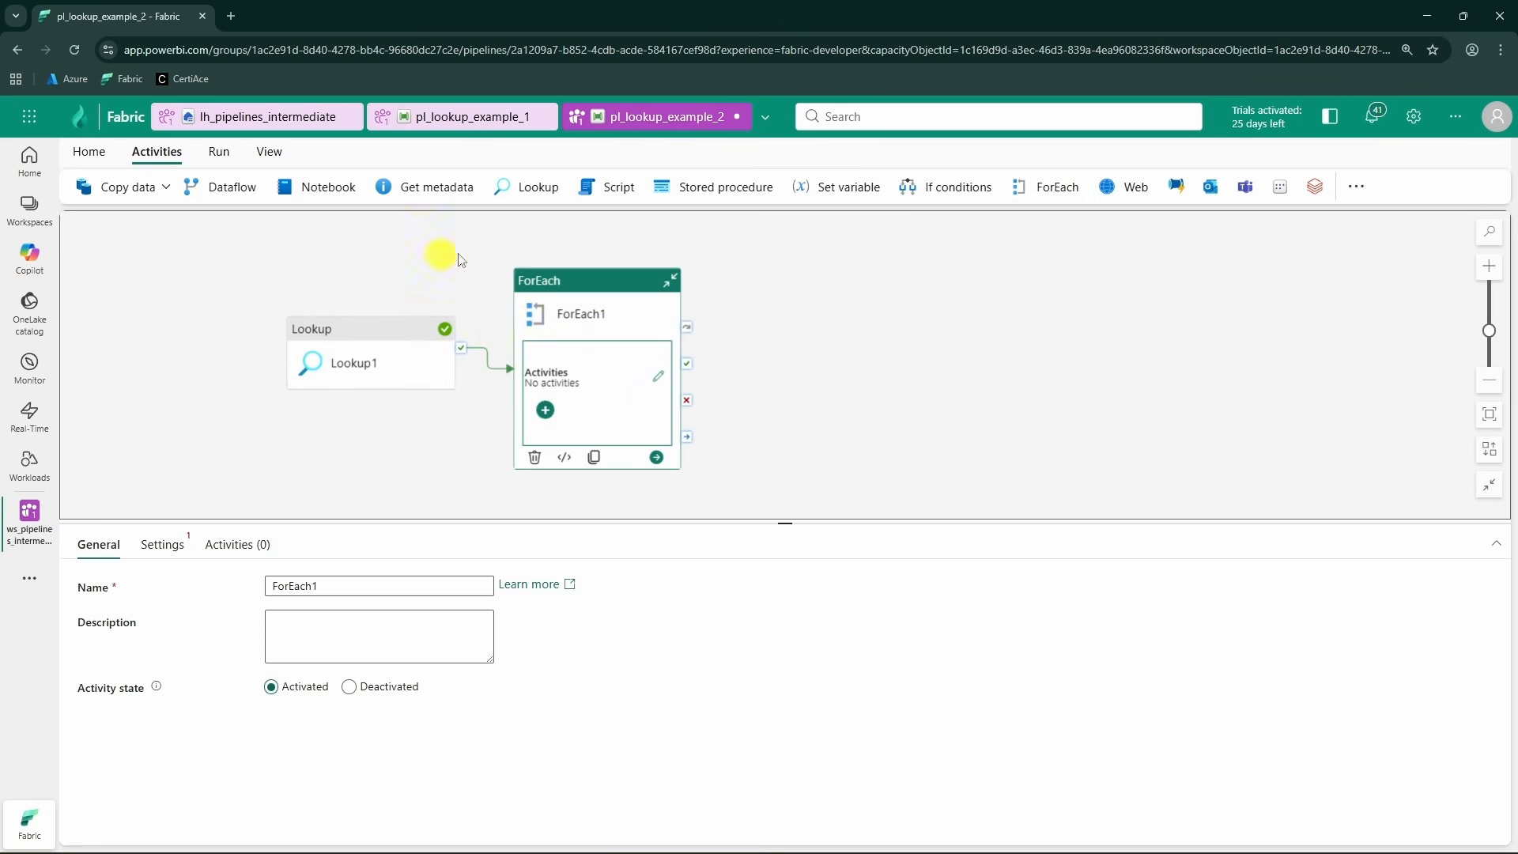
pyautogui.click(182, 549)
pyautogui.click(363, 662)
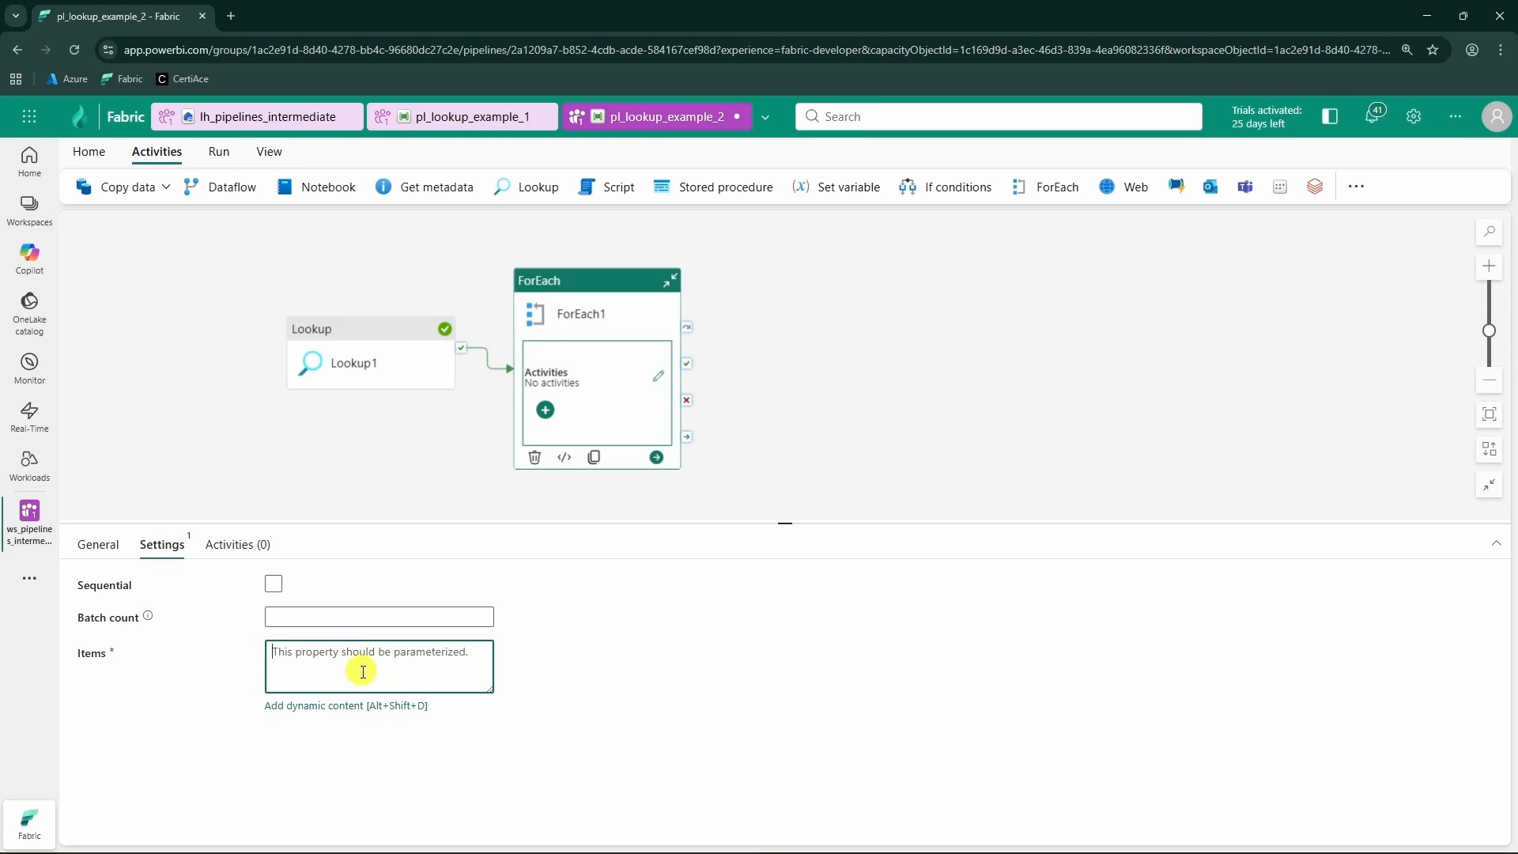
pyautogui.click(362, 706)
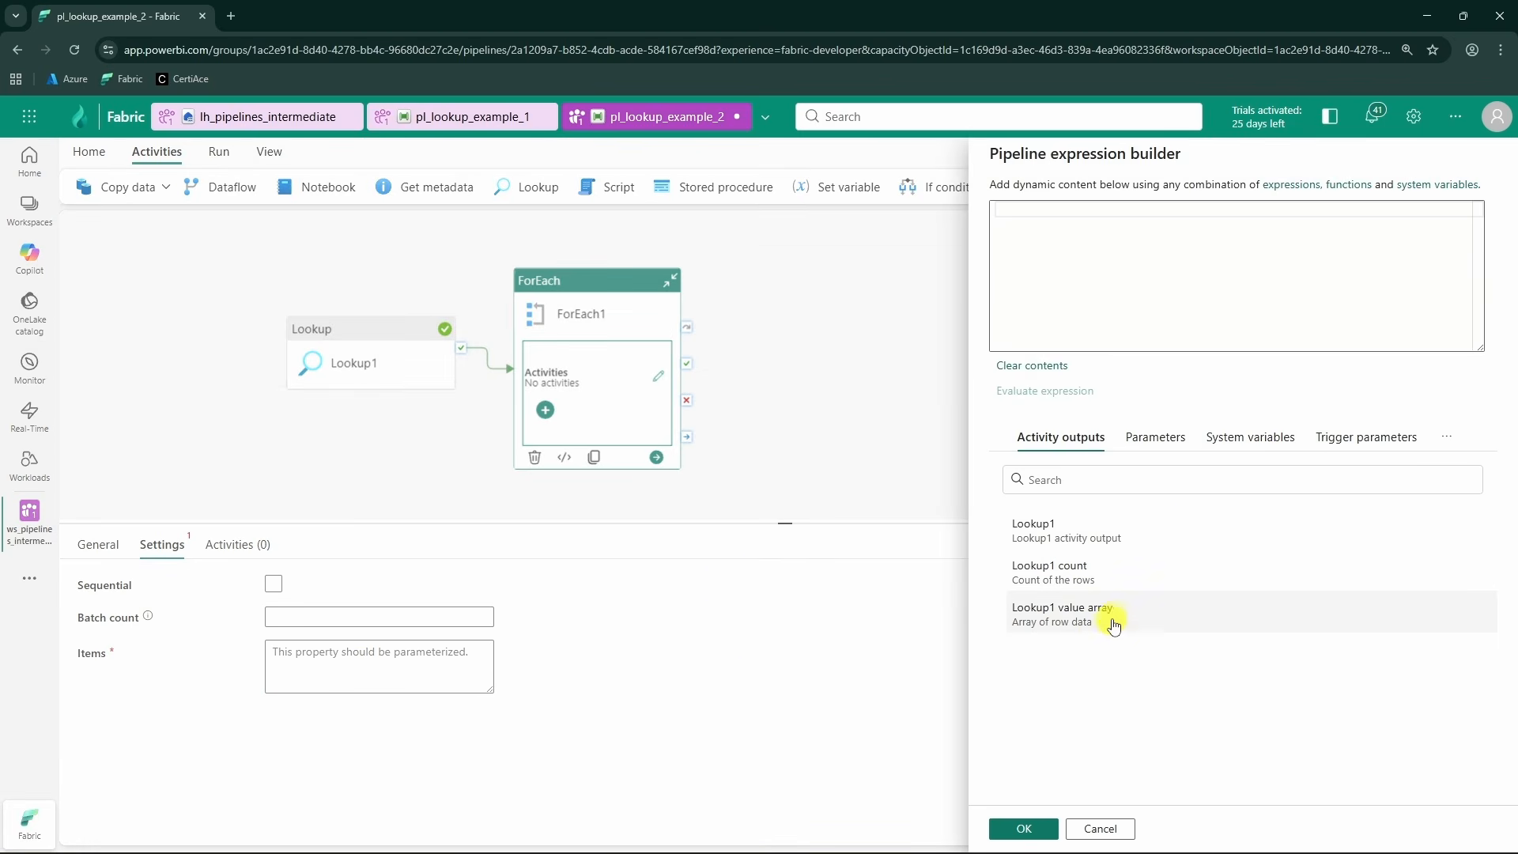
pyautogui.click(1077, 624)
pyautogui.moveTo(1280, 214); pyautogui.dragTo(975, 204)
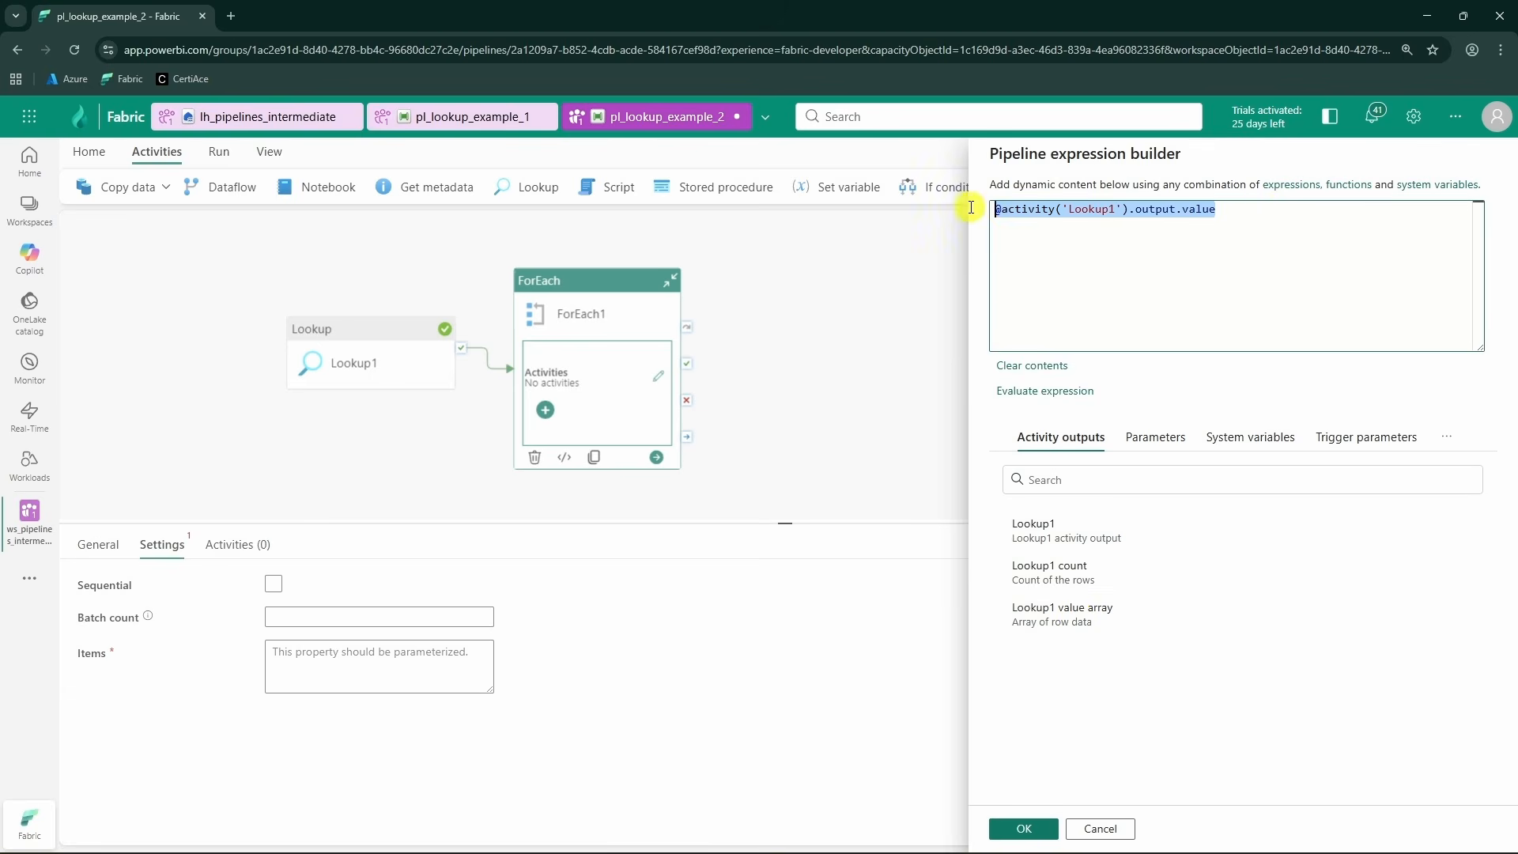
pyautogui.click(1250, 224)
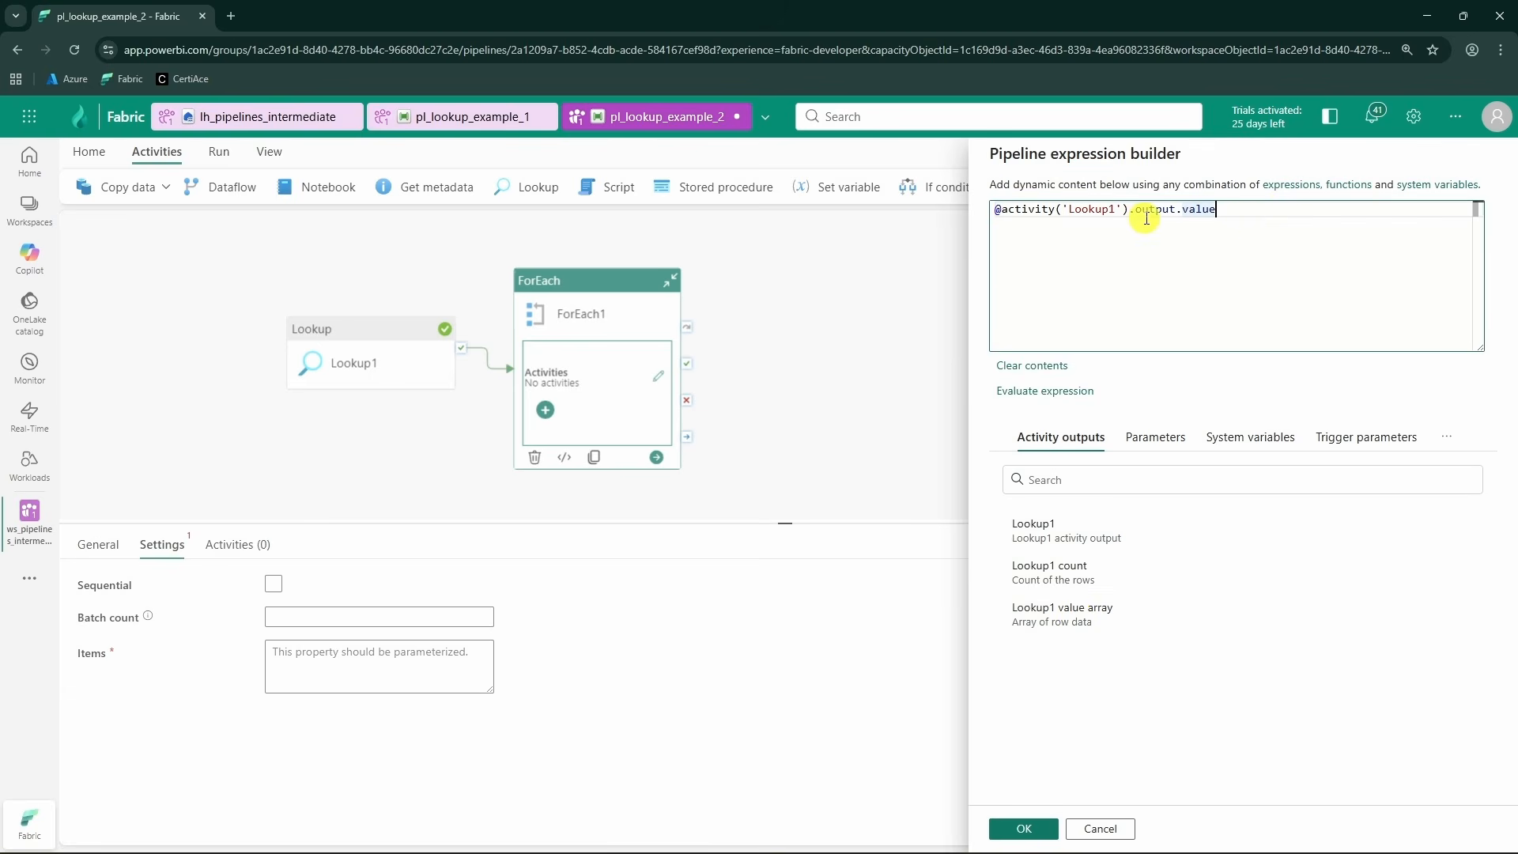
pyautogui.doubleClick(1205, 211)
pyautogui.doubleClick(1149, 208)
pyautogui.doubleClick(1206, 208)
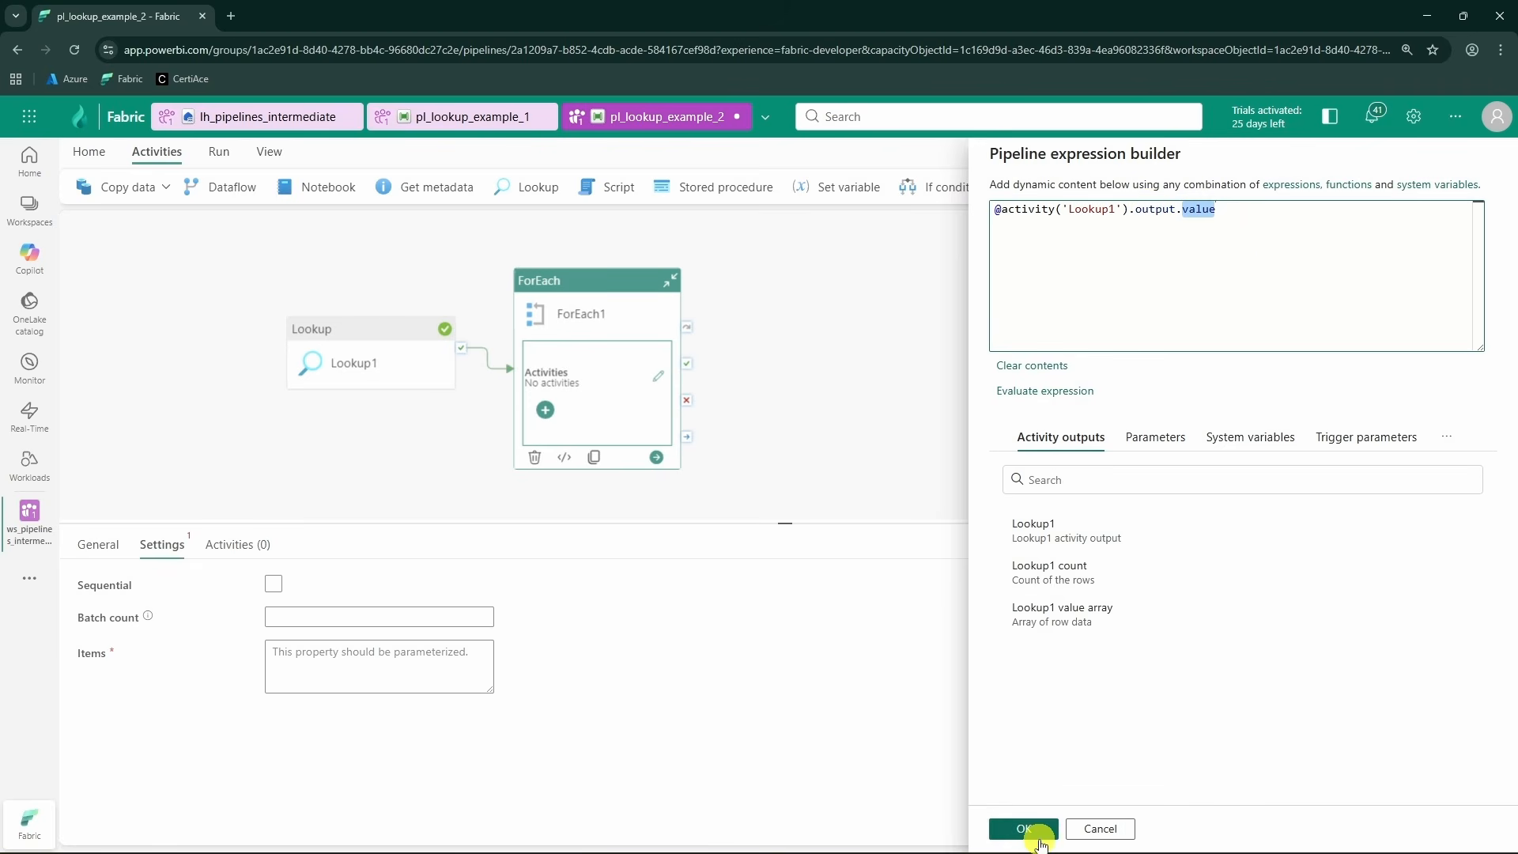
pyautogui.click(1040, 830)
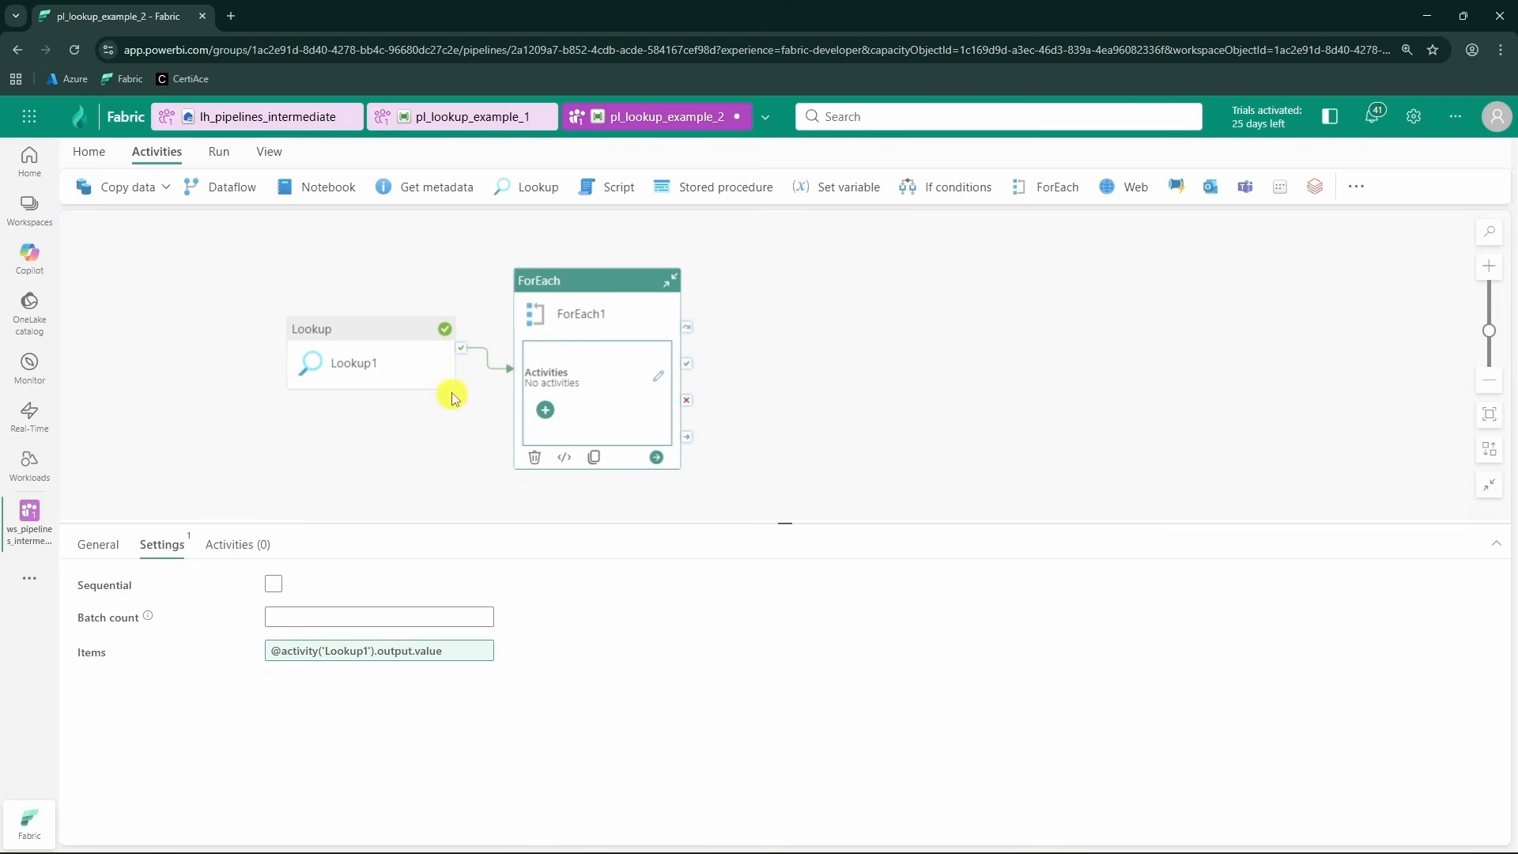
# - Add a Wait activity inside the ForEach1 loop
pyautogui.click(546, 417)
pyautogui.scroll(-1, 633, 609)
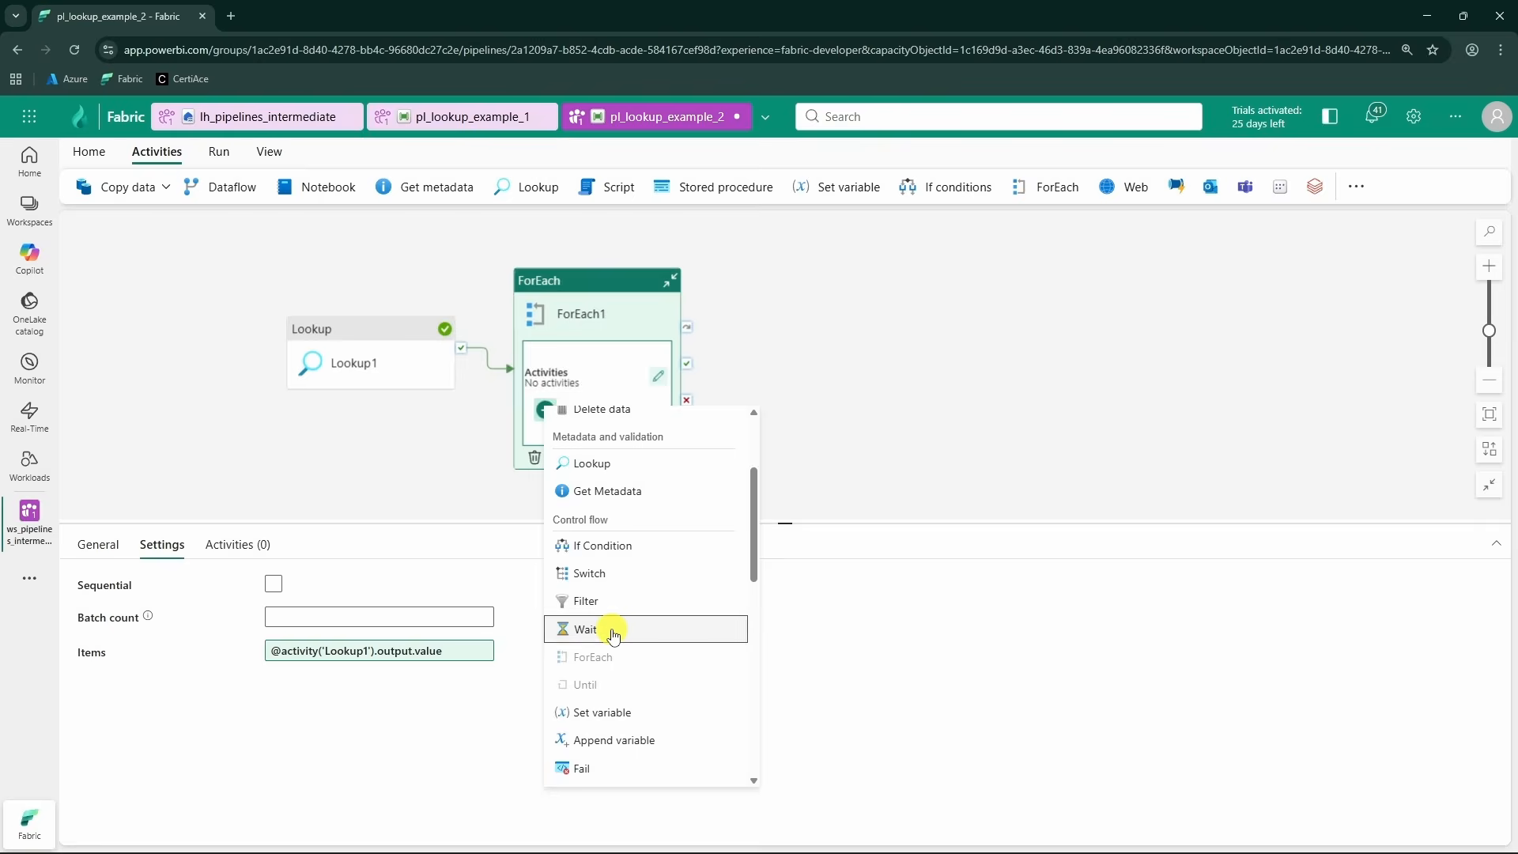
pyautogui.click(613, 632)
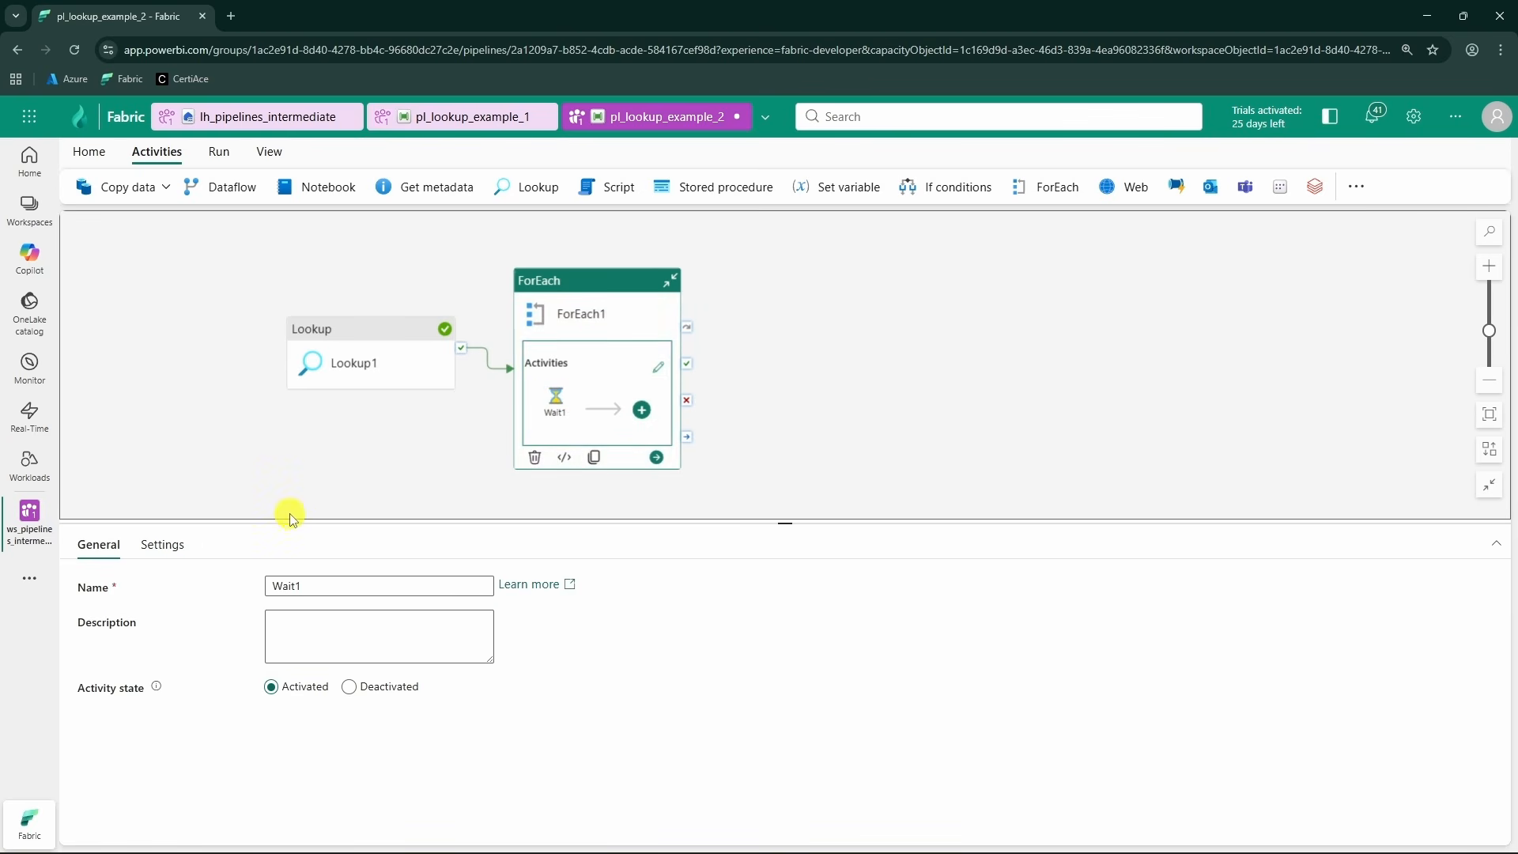
pyautogui.click(164, 547)
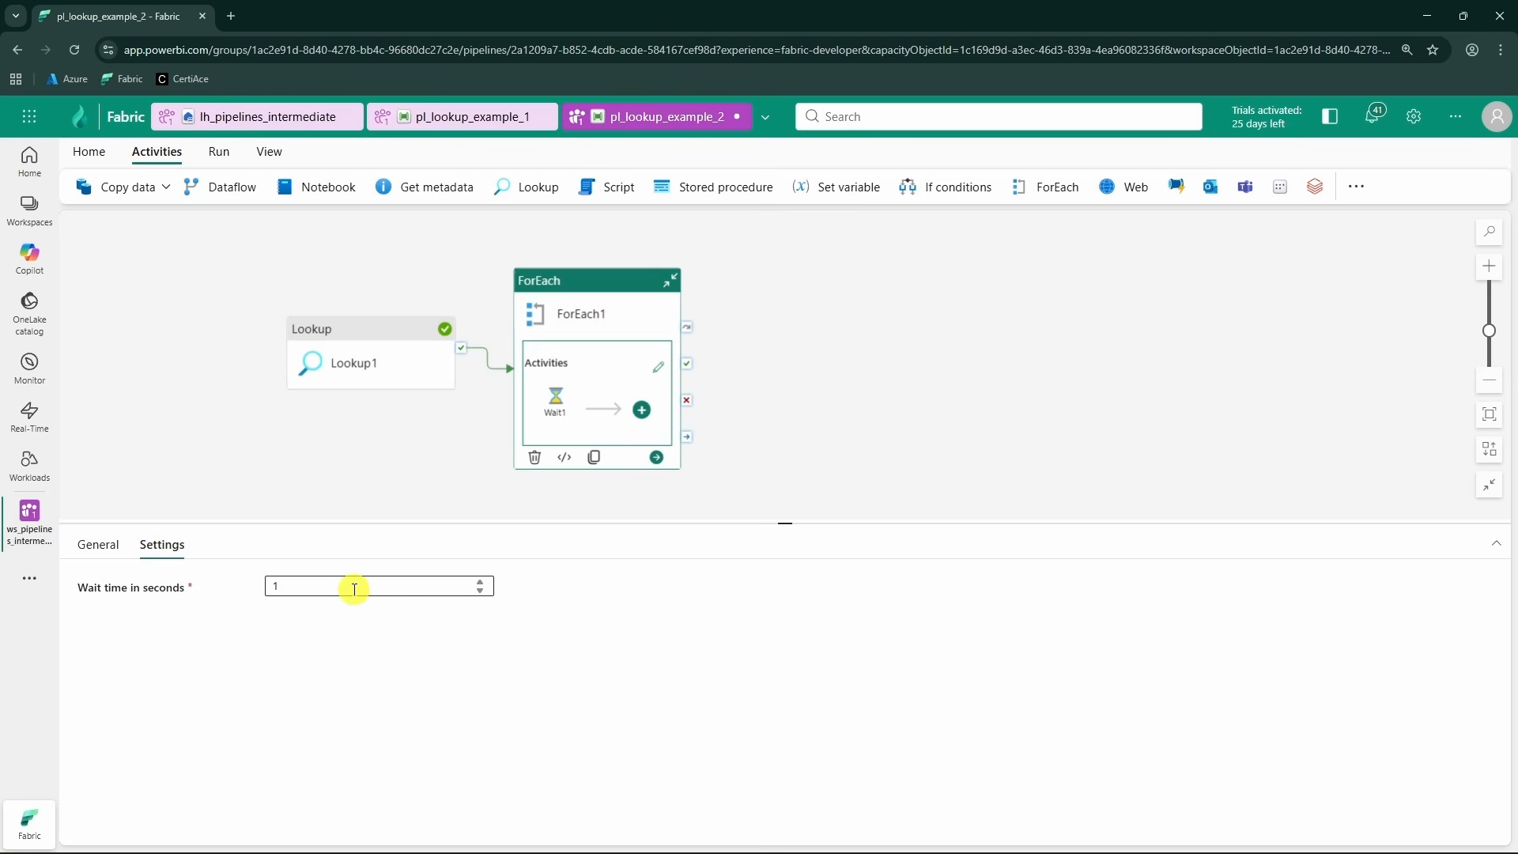
pyautogui.click(325, 594)
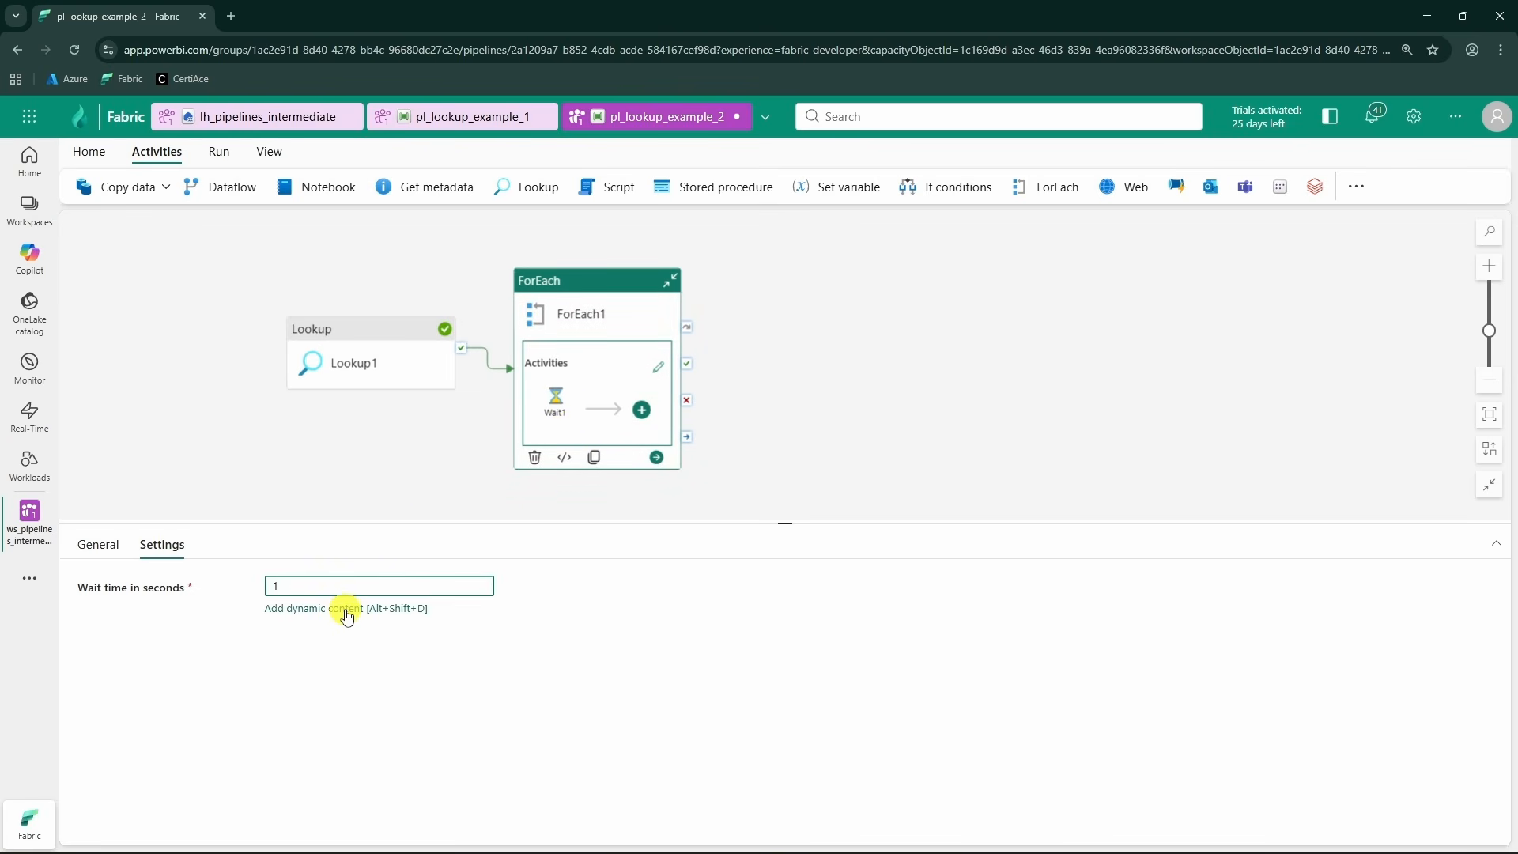
pyautogui.click(346, 608)
pyautogui.click(1034, 540)
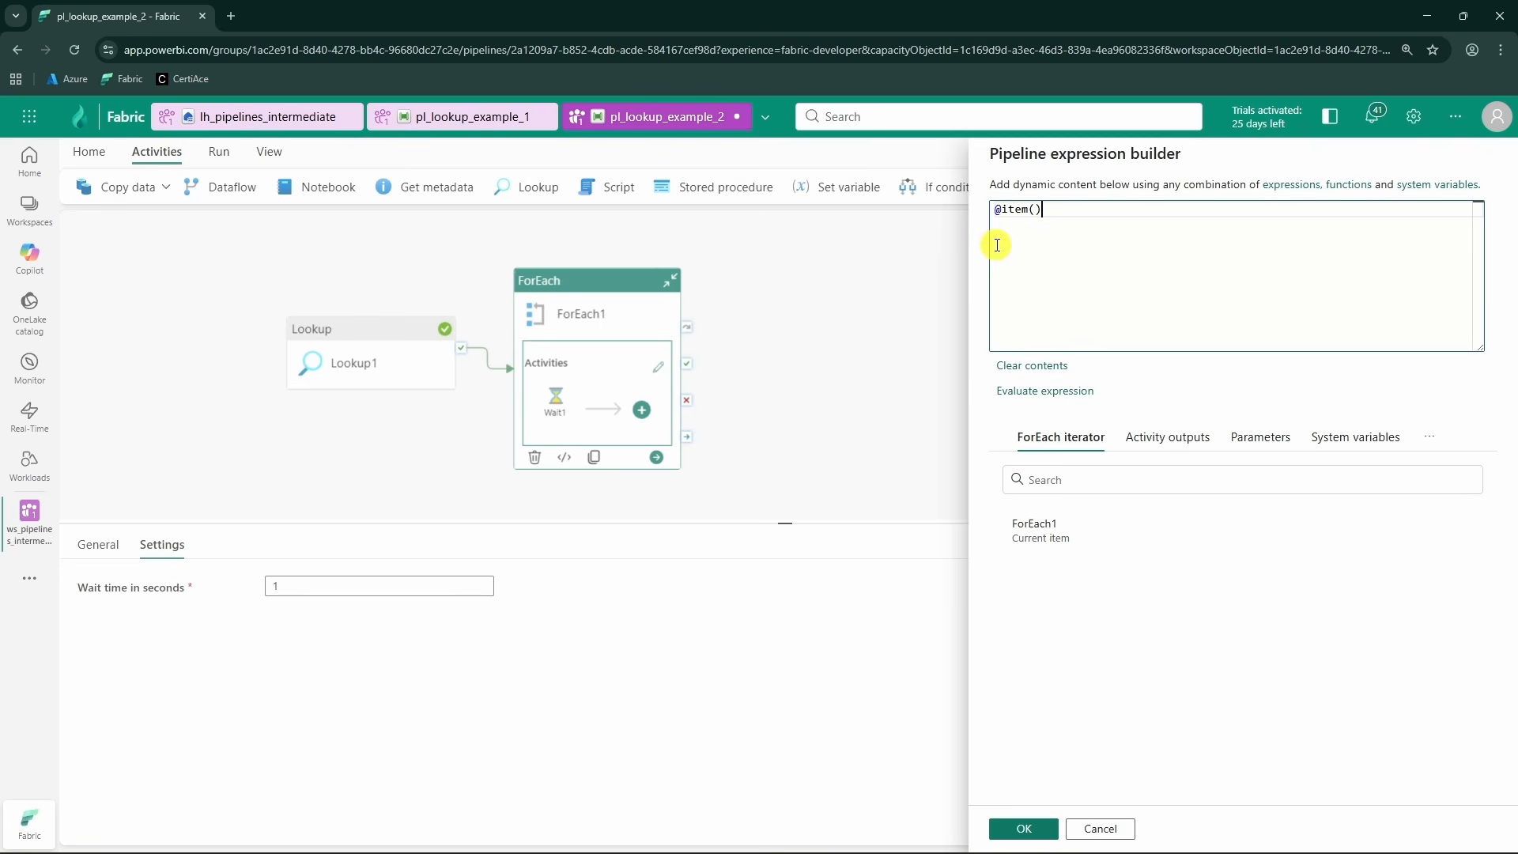
# - Copy the wait_time column name from wait_times.csv in the lakehouse and return to the pl_lookup_example_2 pipeline
pyautogui.click(280, 119)
pyautogui.doubleClick(515, 342)
pyautogui.hotkey('ctrl', 'c')
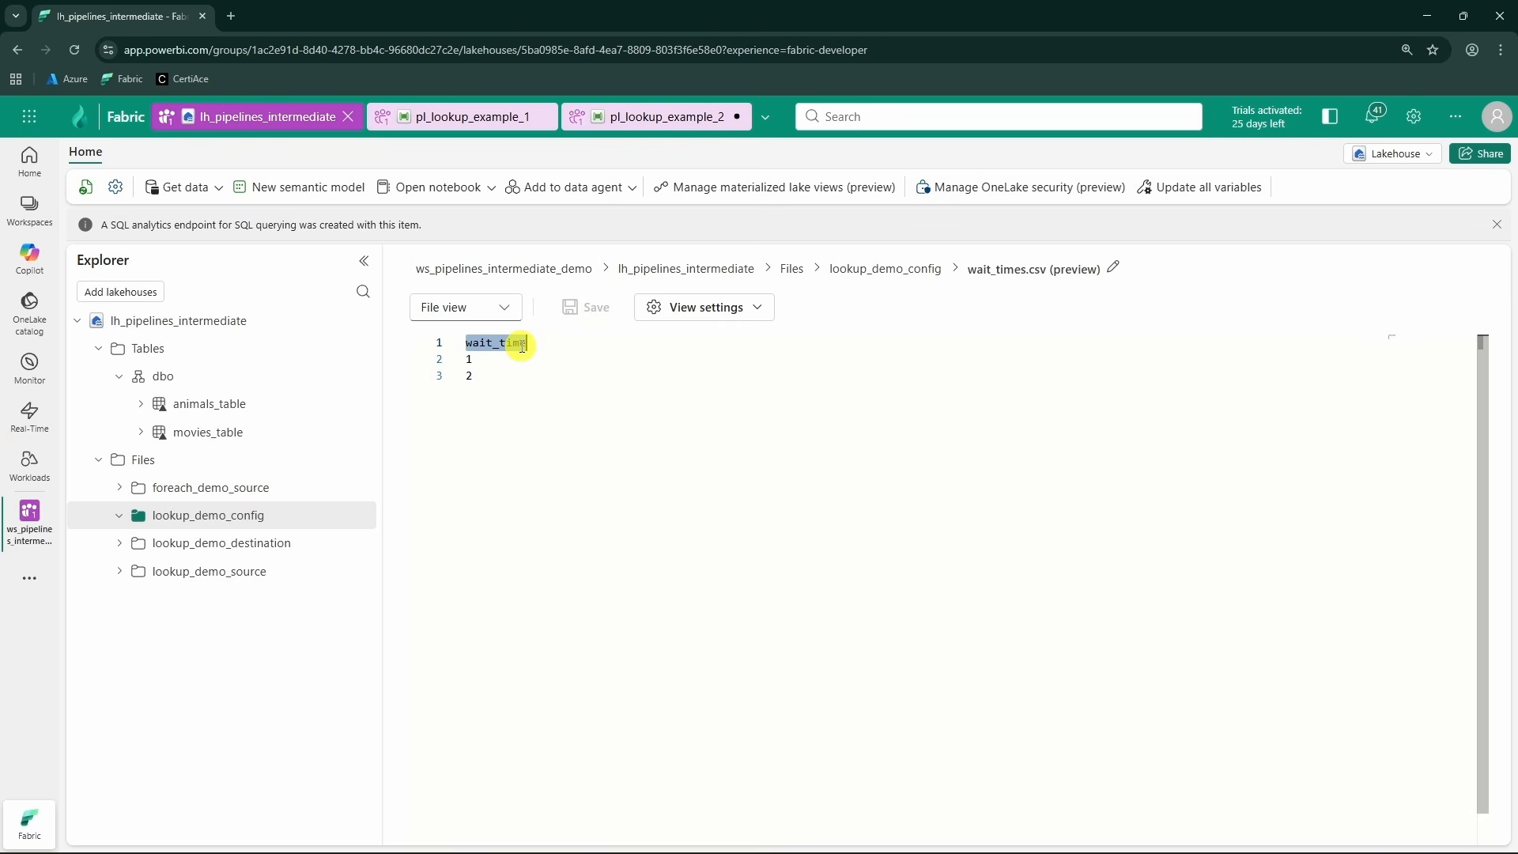
pyautogui.click(632, 119)
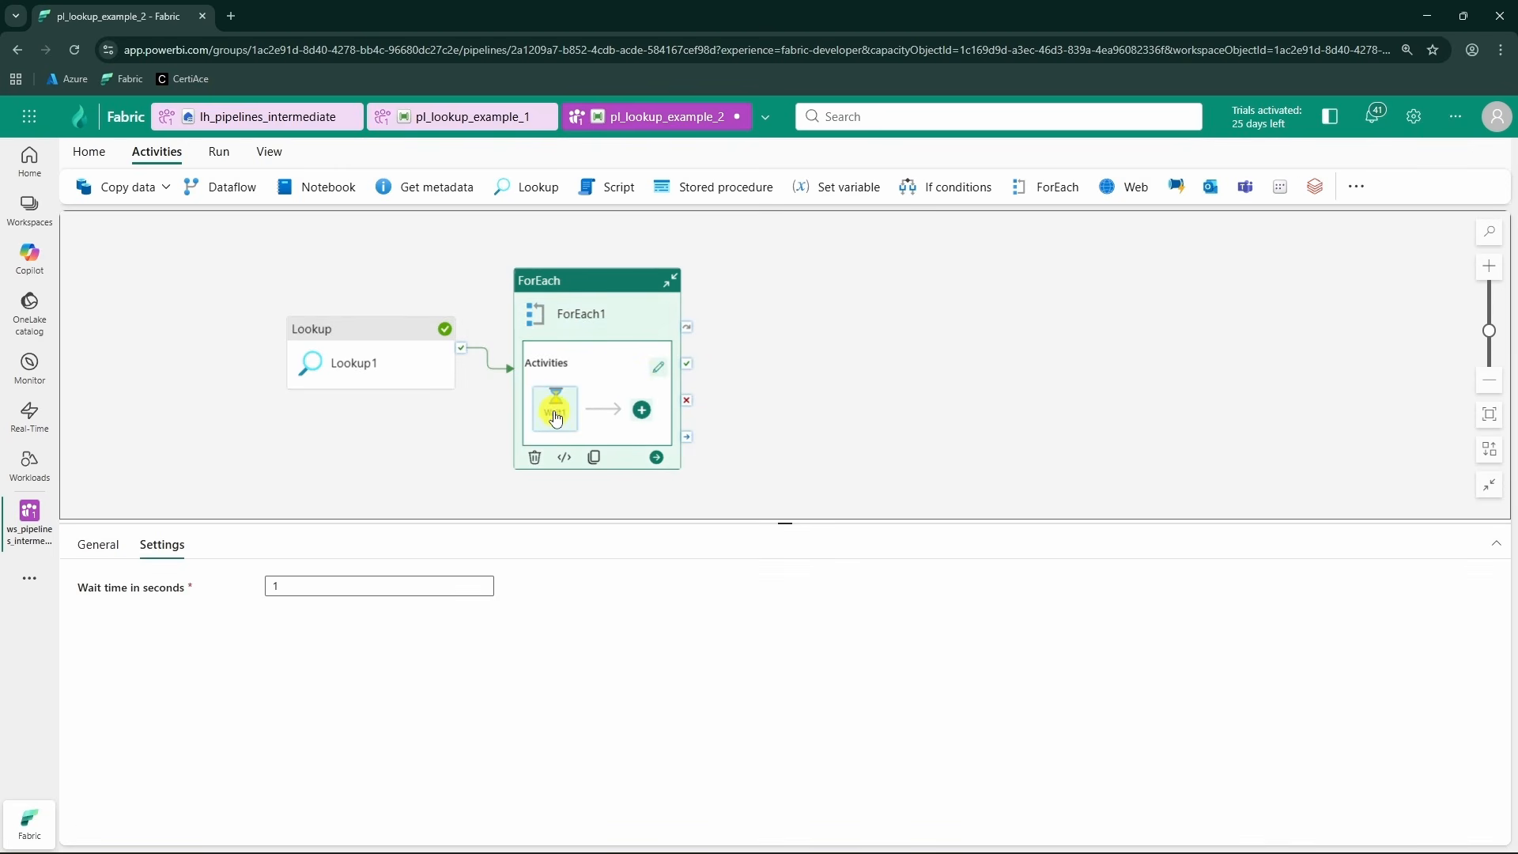
pyautogui.click(361, 591)
pyautogui.click(360, 608)
pyautogui.click(1036, 525)
pyautogui.write('.')
pyautogui.hotkey('ctrl', 'v')
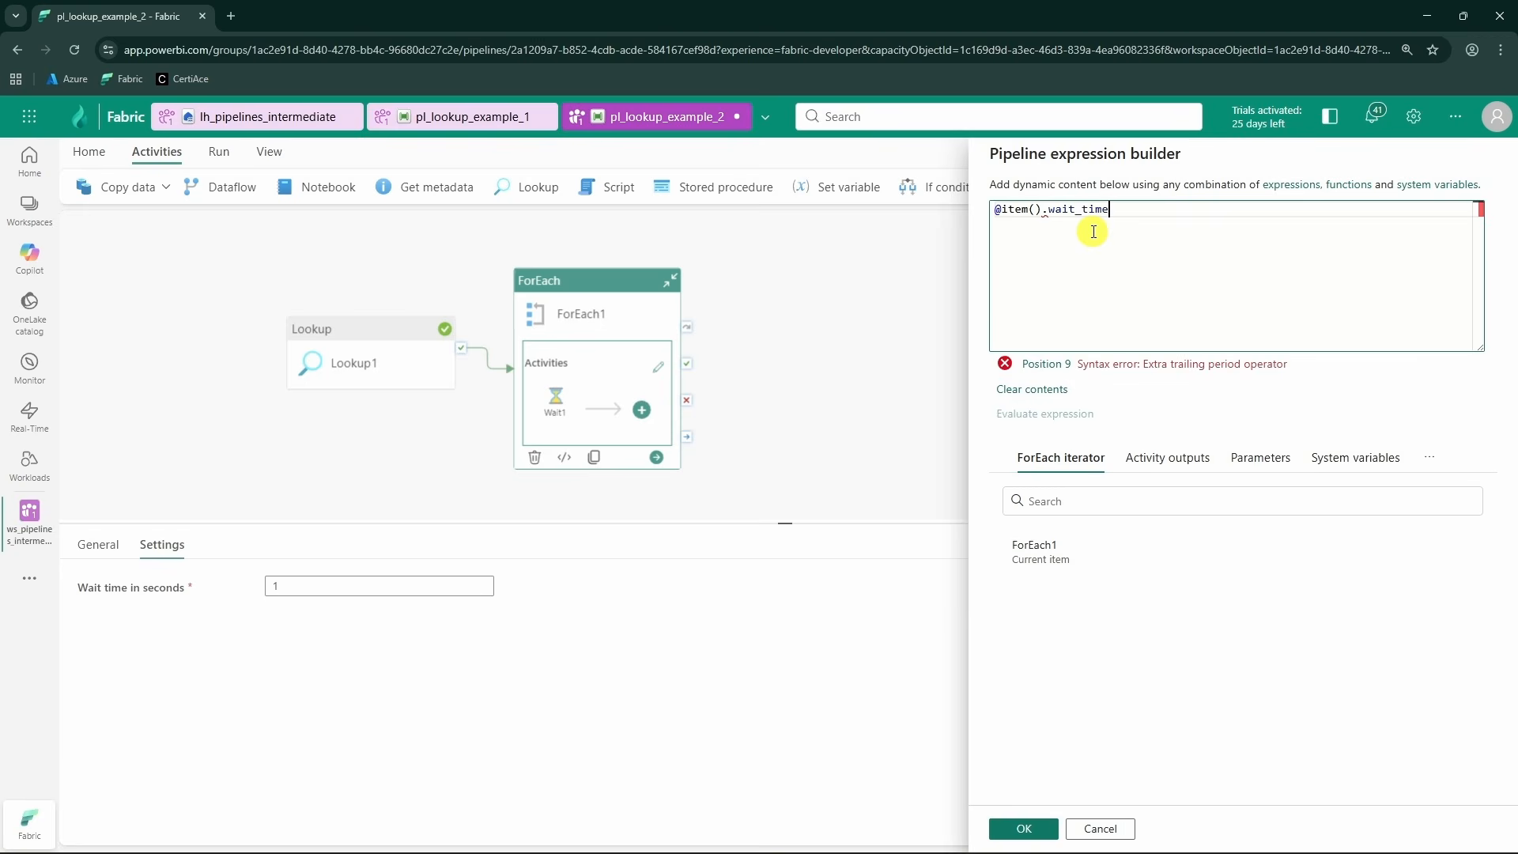
pyautogui.moveTo(1138, 217); pyautogui.dragTo(1010, 209)
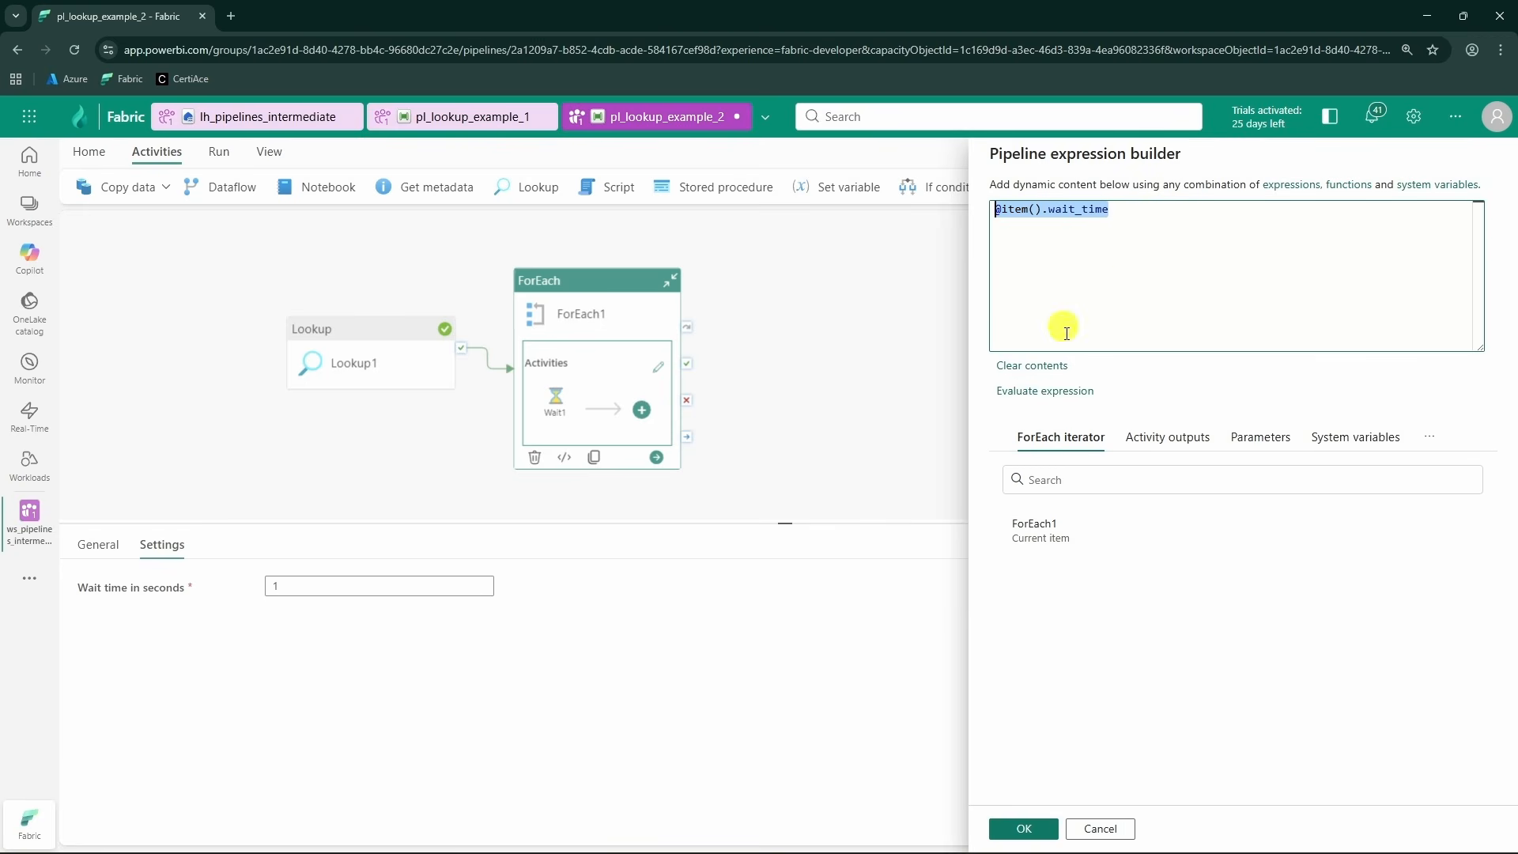
pyautogui.click(1024, 828)
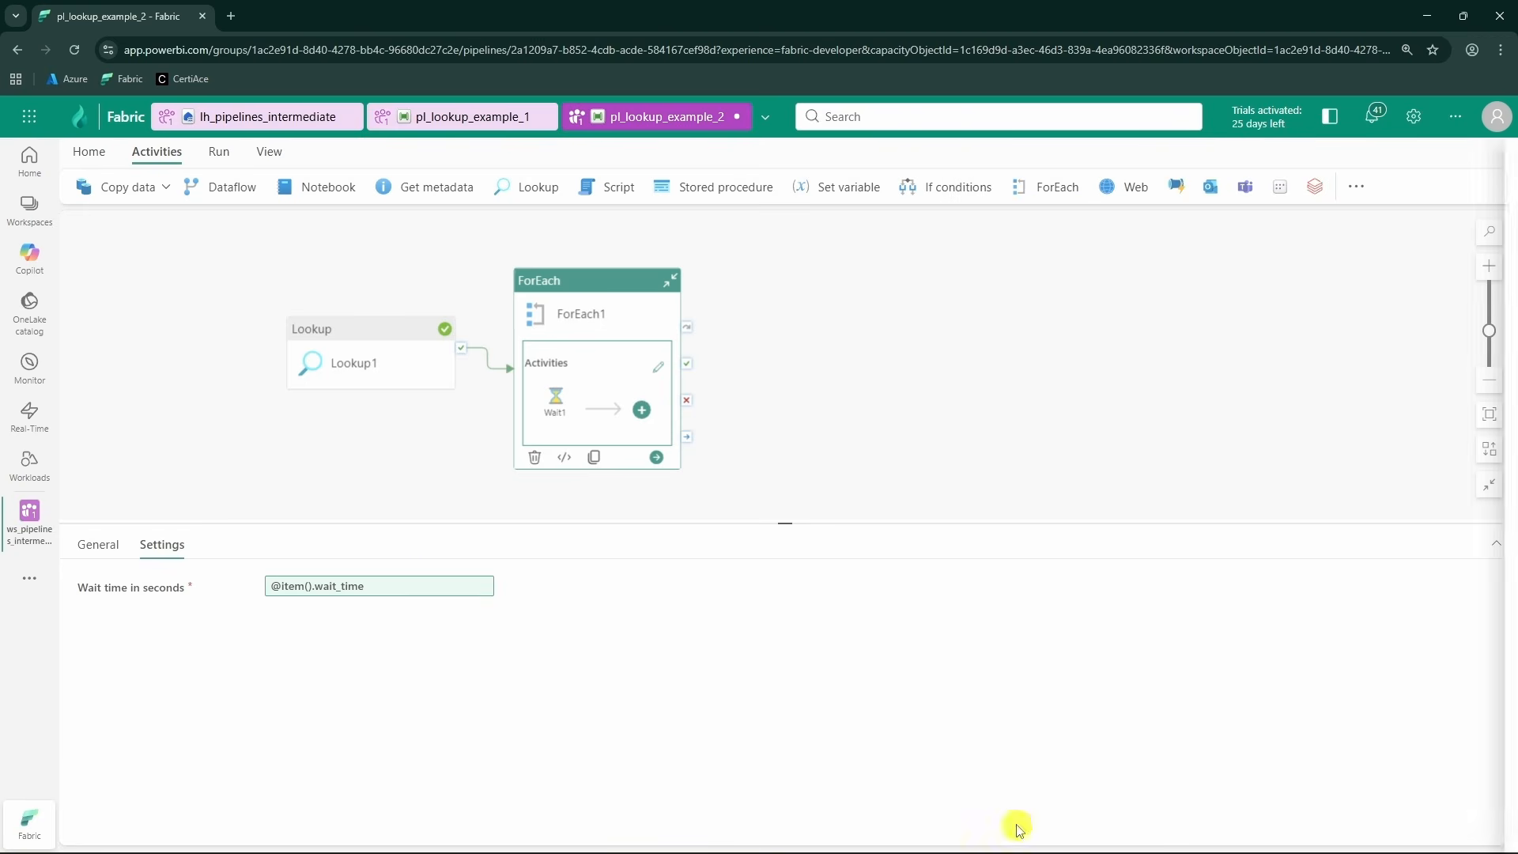
# - Examine the wait_time property of each object in the Lookup1 output's value array, and close the output
pyautogui.click(425, 471)
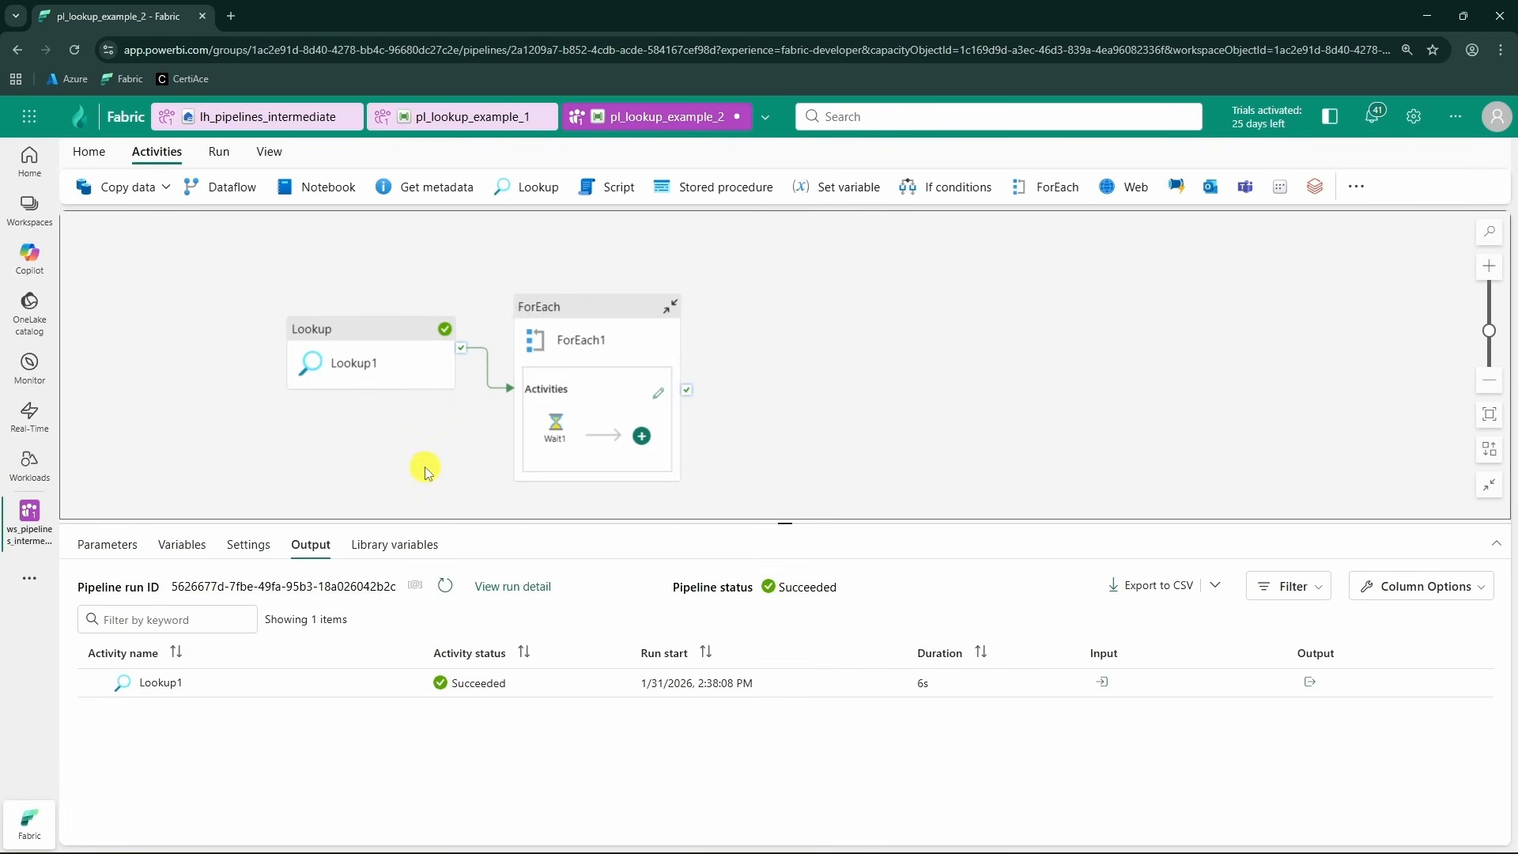
pyautogui.click(1309, 684)
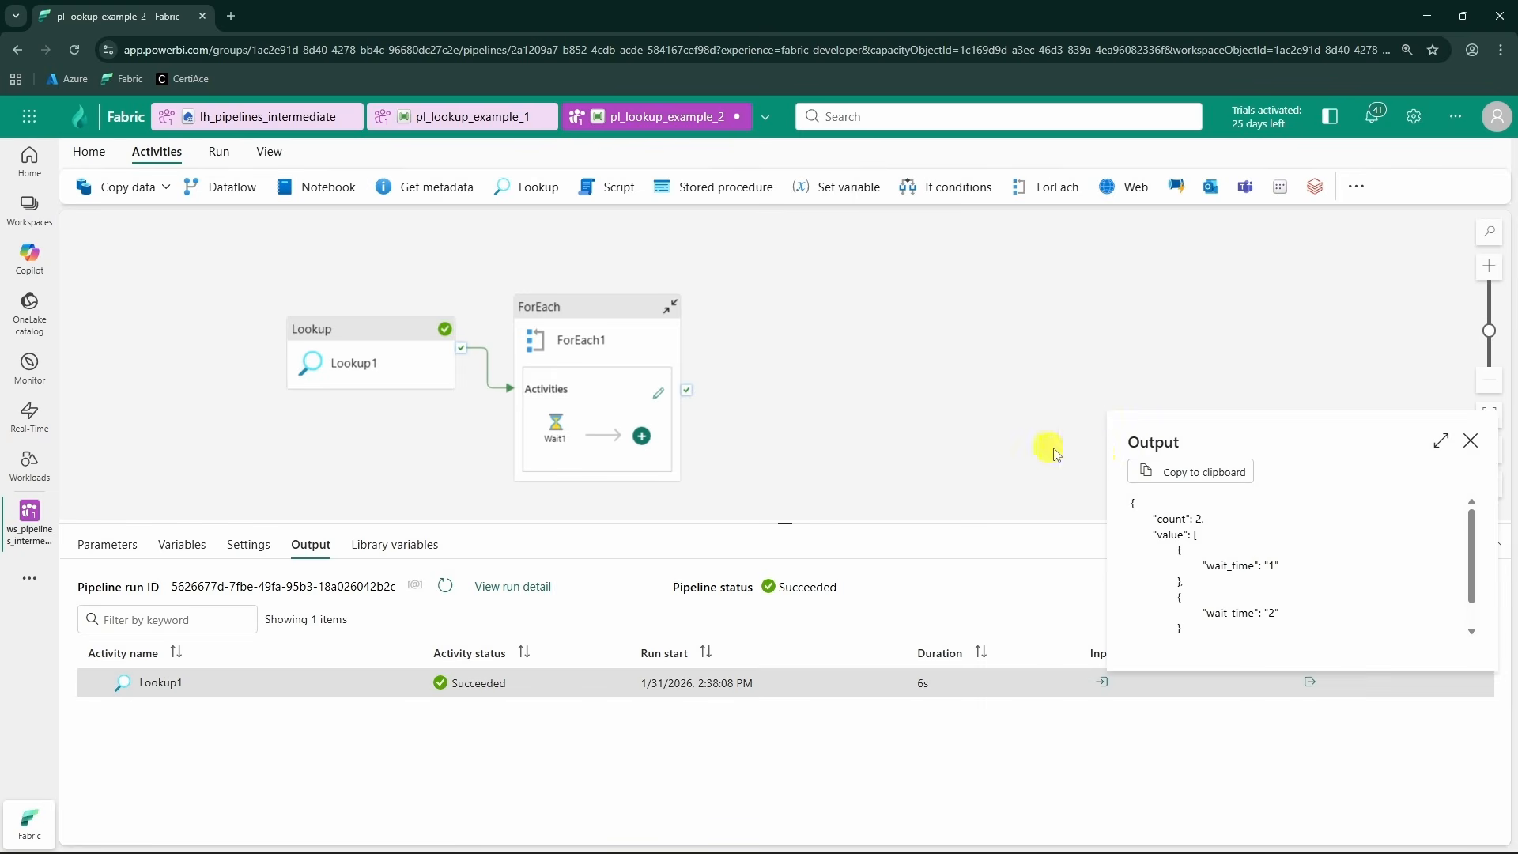
pyautogui.click(1437, 437)
pyautogui.moveTo(144, 335); pyautogui.dragTo(152, 450)
pyautogui.click(198, 353)
pyautogui.moveTo(198, 354); pyautogui.dragTo(194, 366)
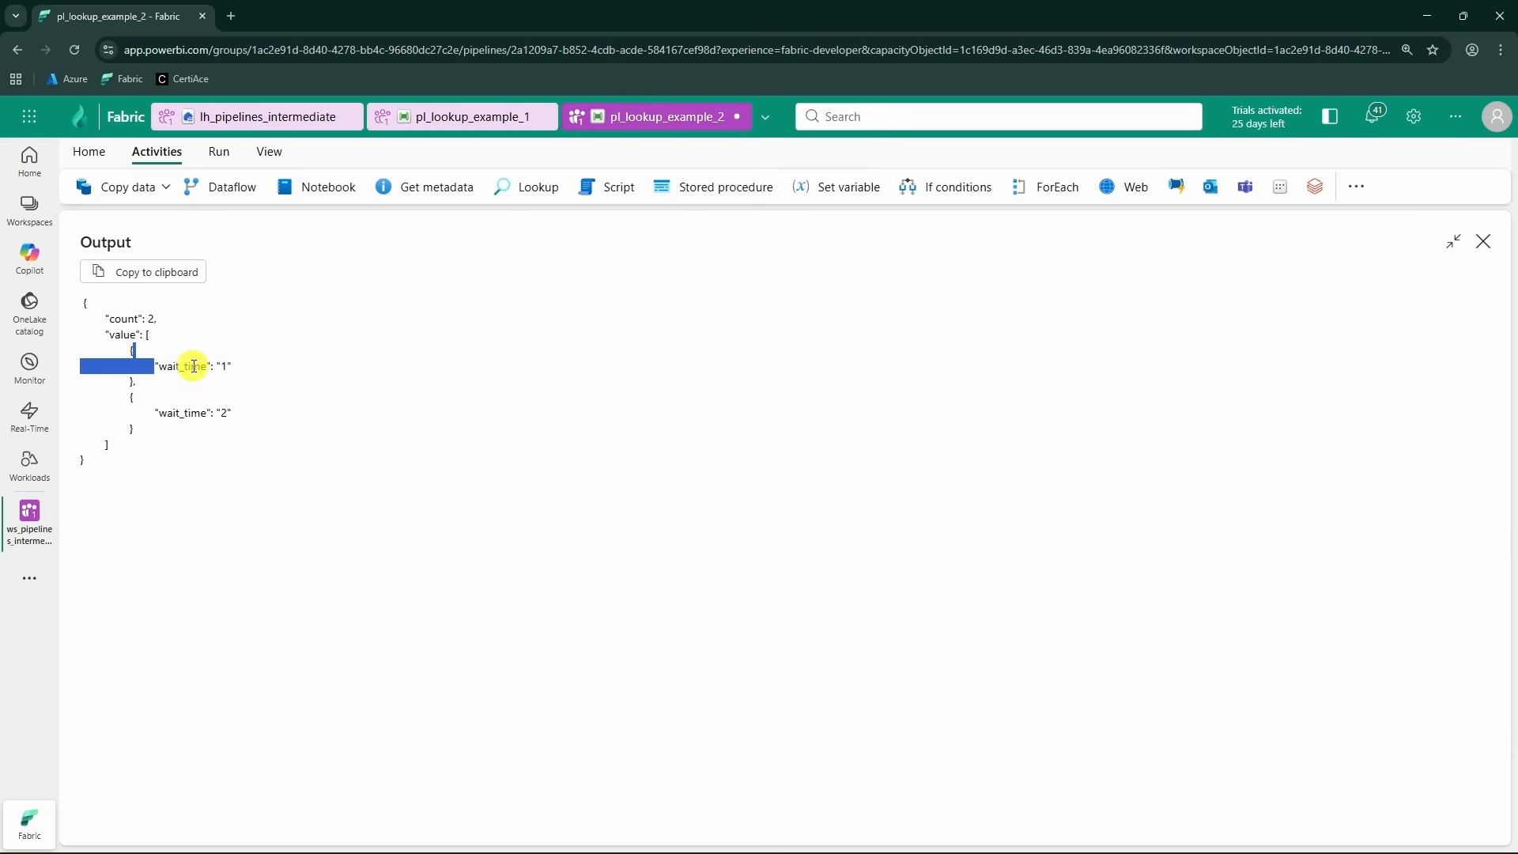
pyautogui.doubleClick(195, 366)
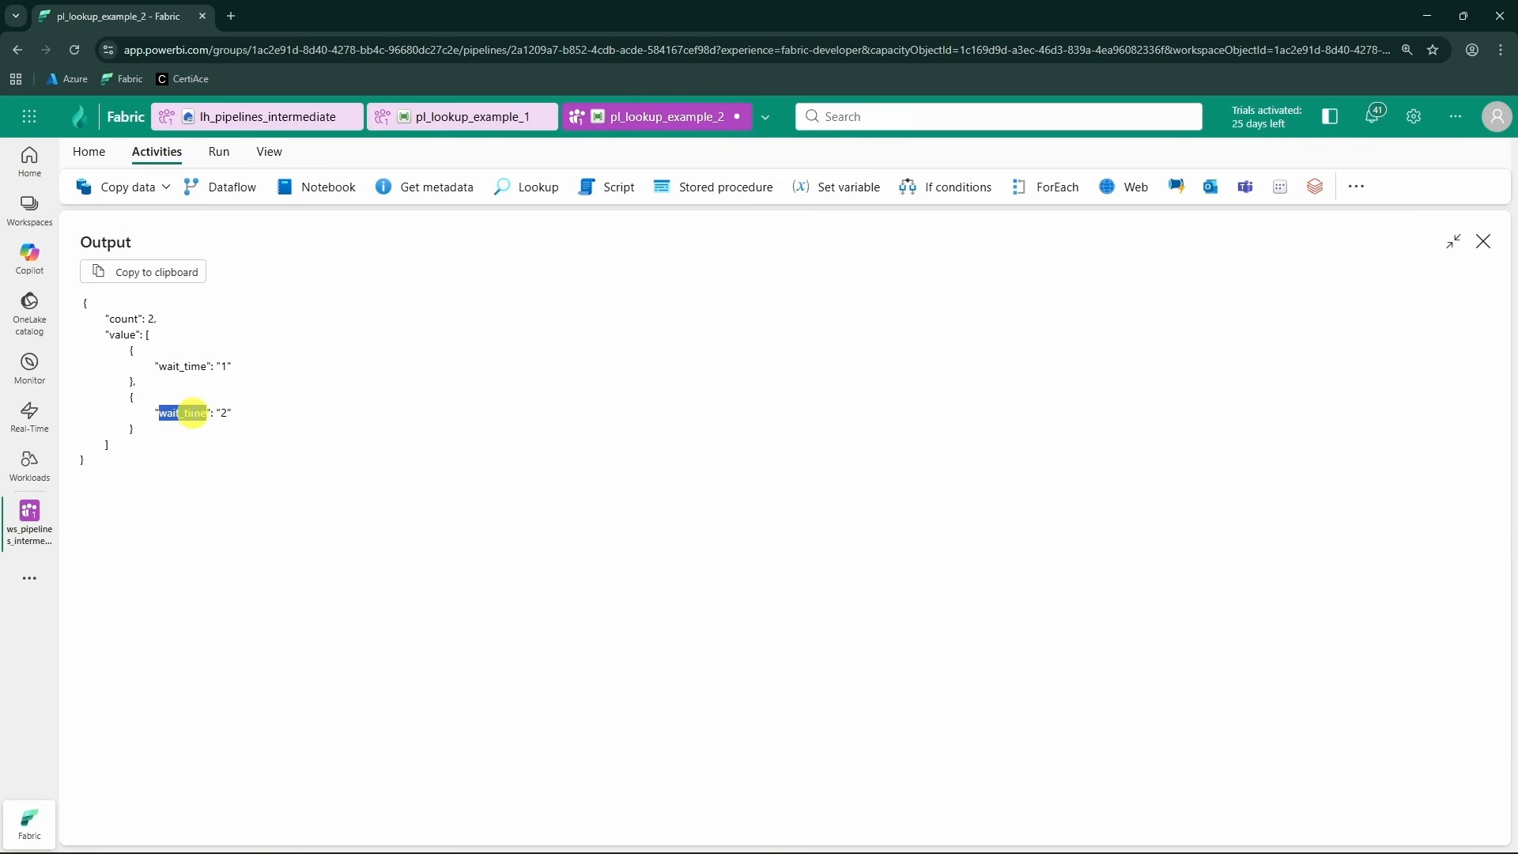
pyautogui.doubleClick(192, 366)
pyautogui.doubleClick(191, 411)
pyautogui.doubleClick(194, 366)
pyautogui.doubleClick(189, 423)
pyautogui.doubleClick(192, 363)
pyautogui.click(187, 407)
pyautogui.click(1483, 242)
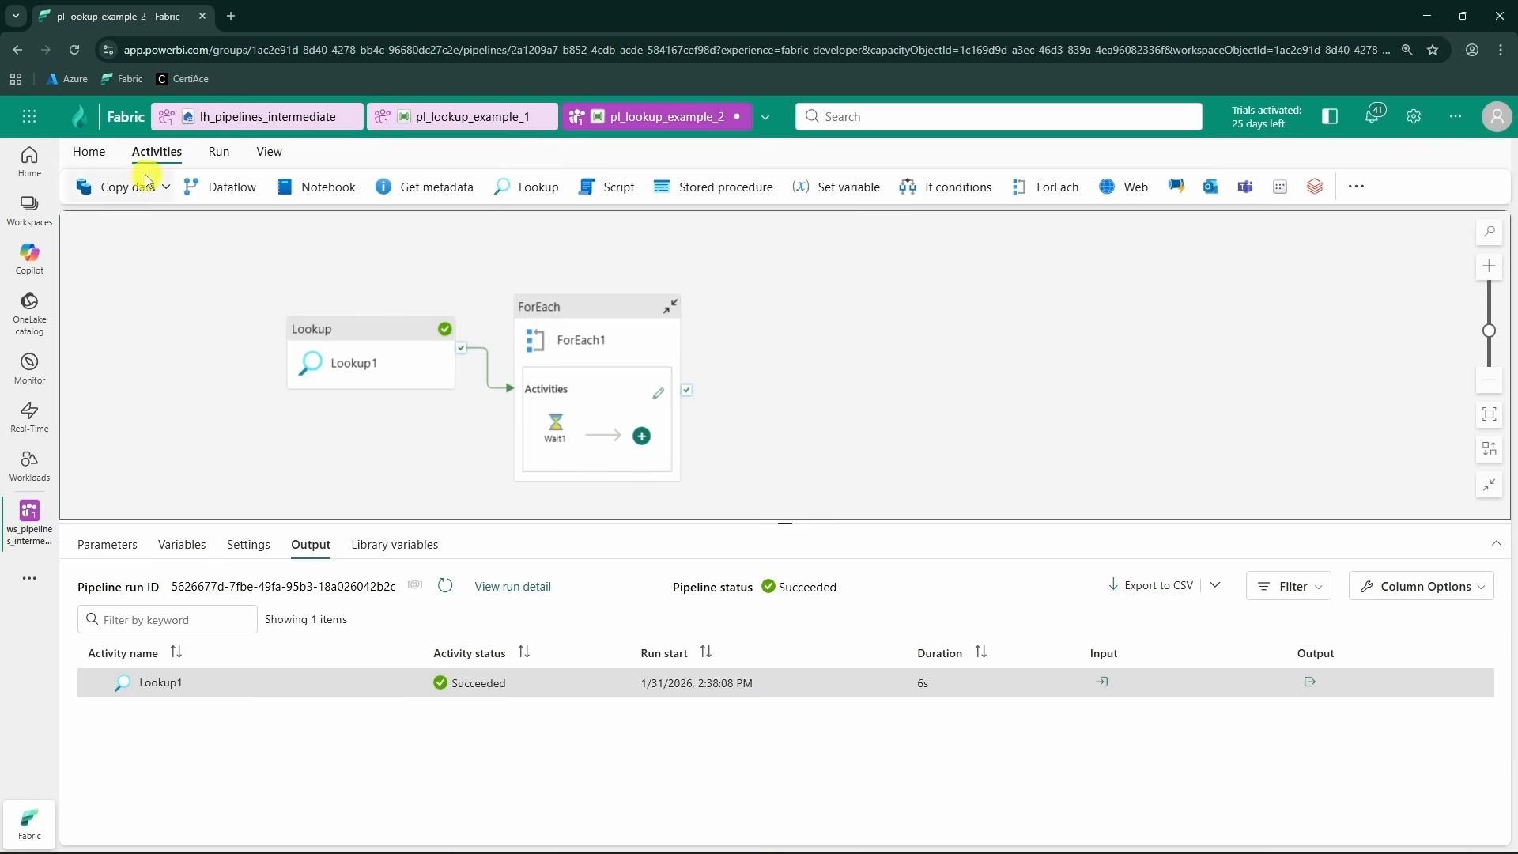
# - Validate the pl_lookup_example_2 pipeline, then save and run it
pyautogui.click(88, 152)
pyautogui.click(368, 187)
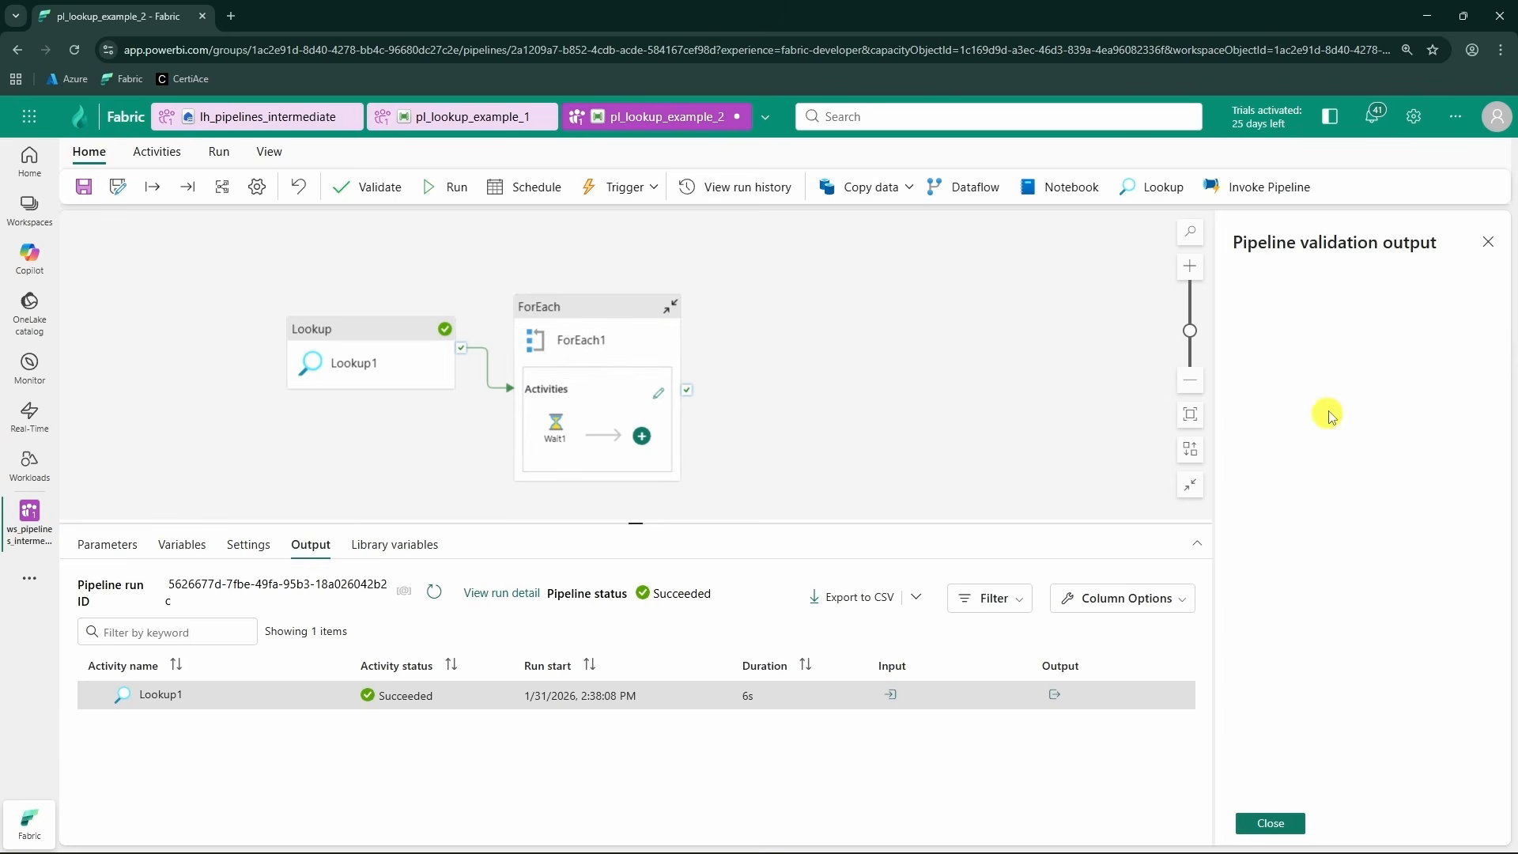
pyautogui.click(1269, 823)
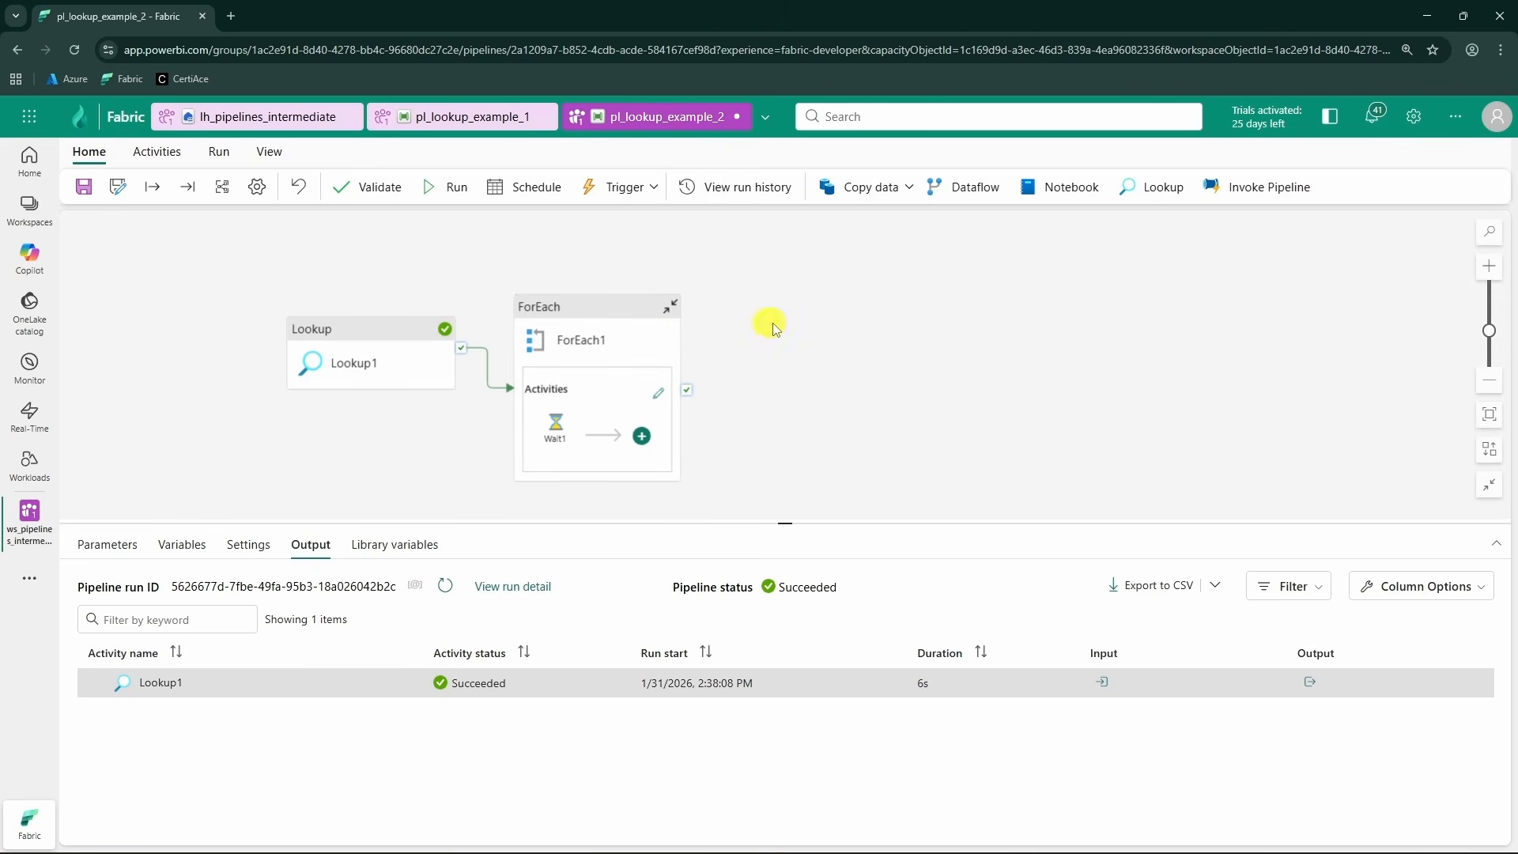
pyautogui.click(447, 187)
pyautogui.click(780, 542)
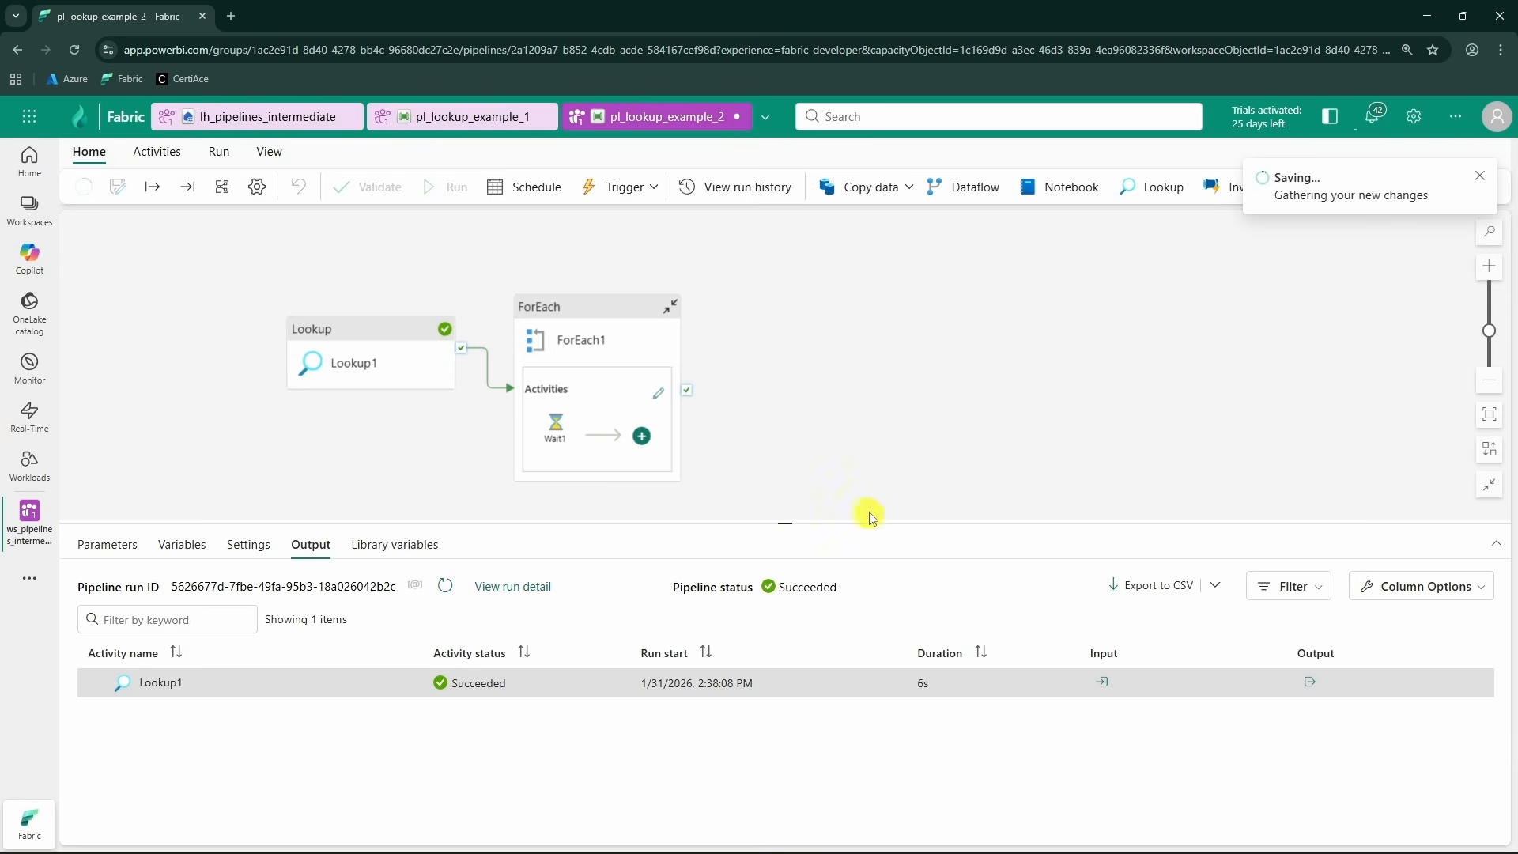
pyautogui.click(557, 435)
pyautogui.click(768, 449)
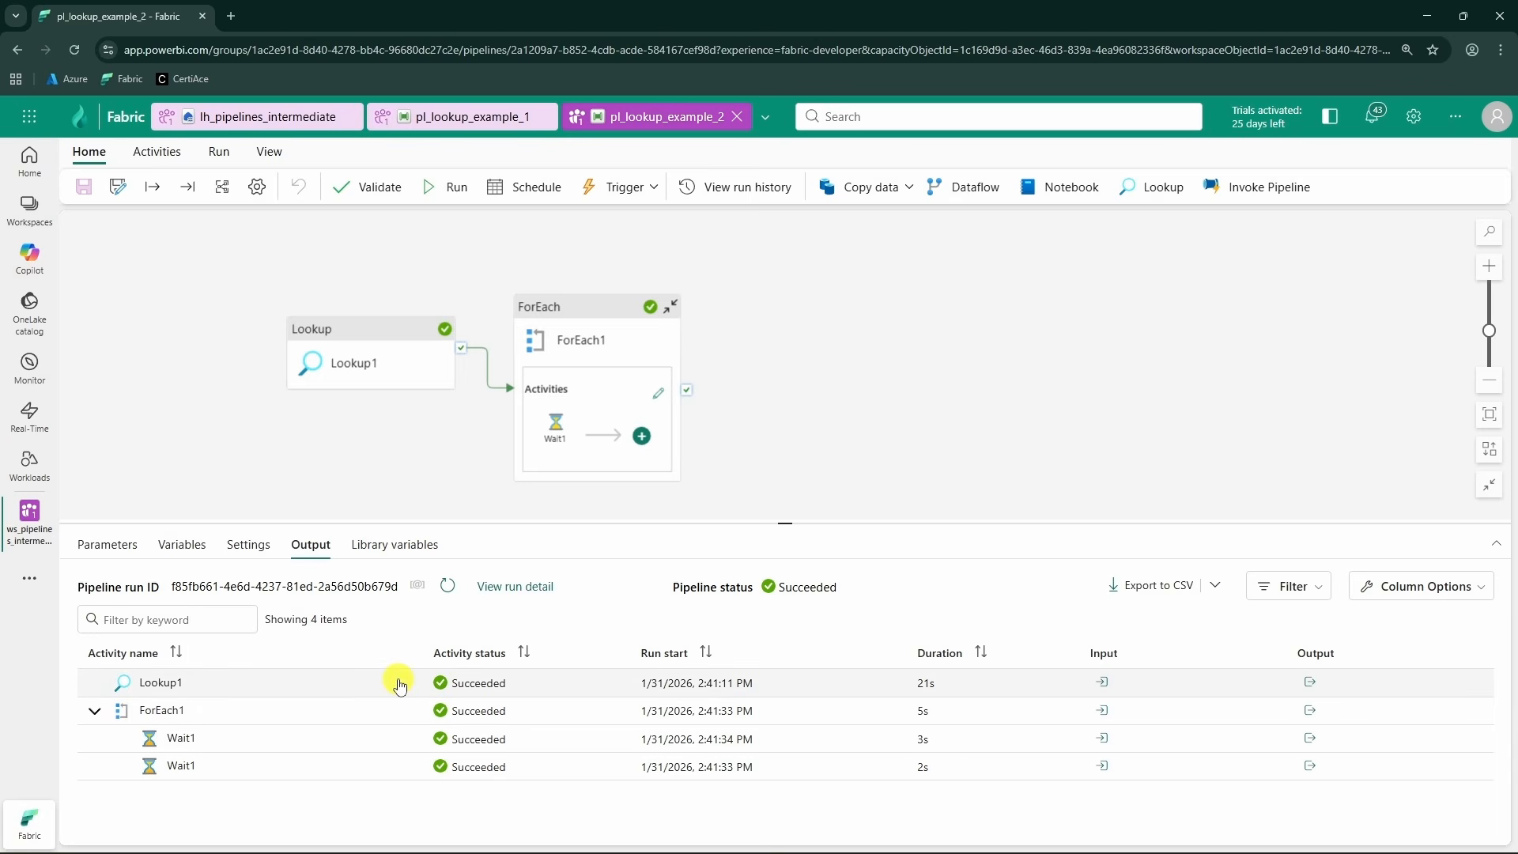
# - Inspect the value array in the new run's Lookup1 output in the expanded view, and close it
pyautogui.click(1310, 683)
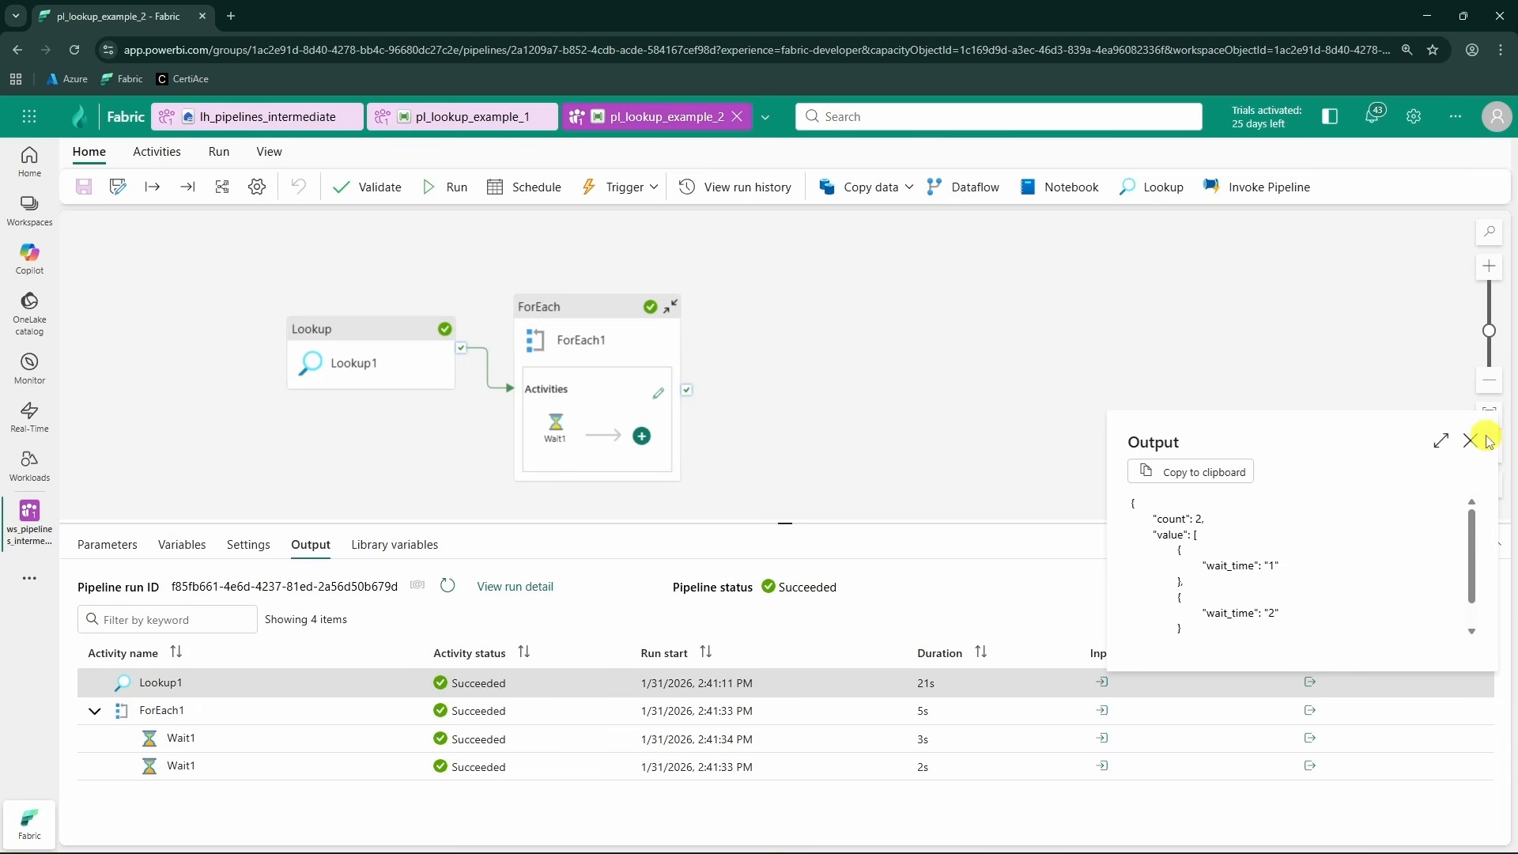
pyautogui.click(1443, 440)
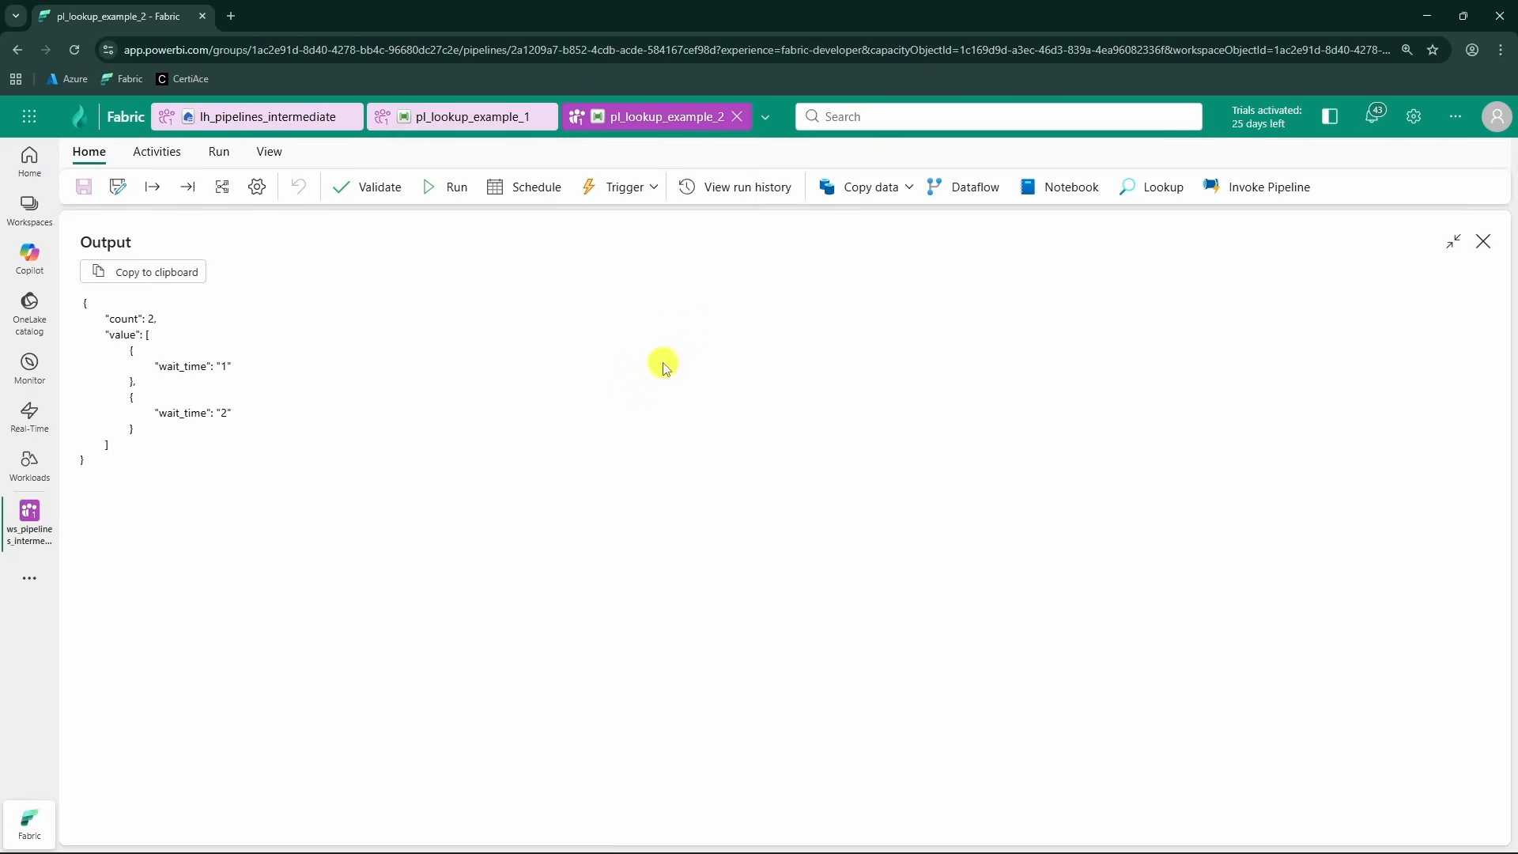
pyautogui.moveTo(138, 349); pyautogui.dragTo(203, 434)
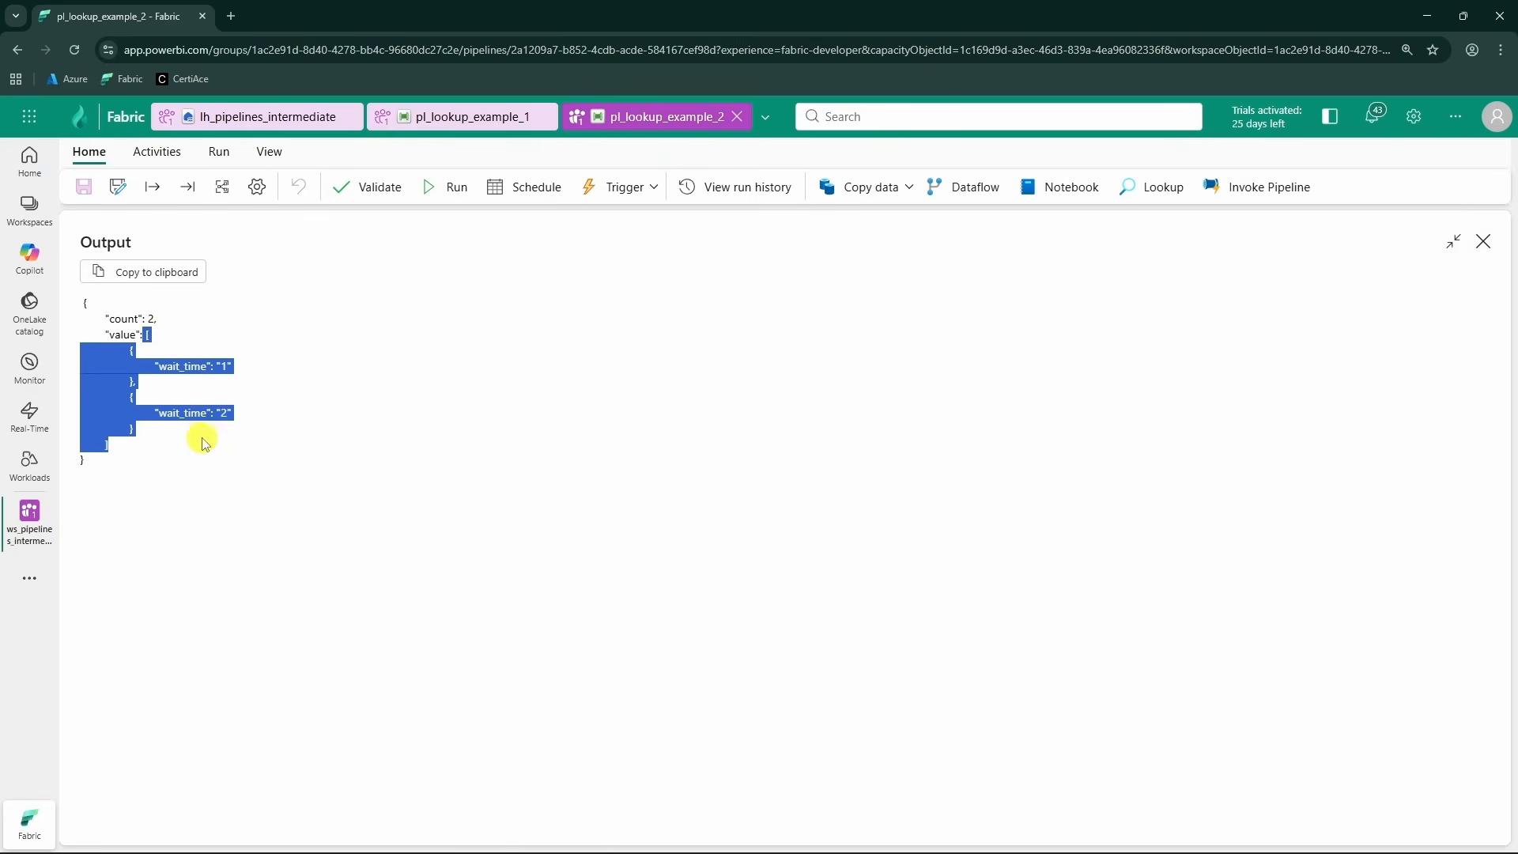
pyautogui.click(1482, 242)
# - Check the item count in the ForEach1 run input and close it
pyautogui.click(1102, 709)
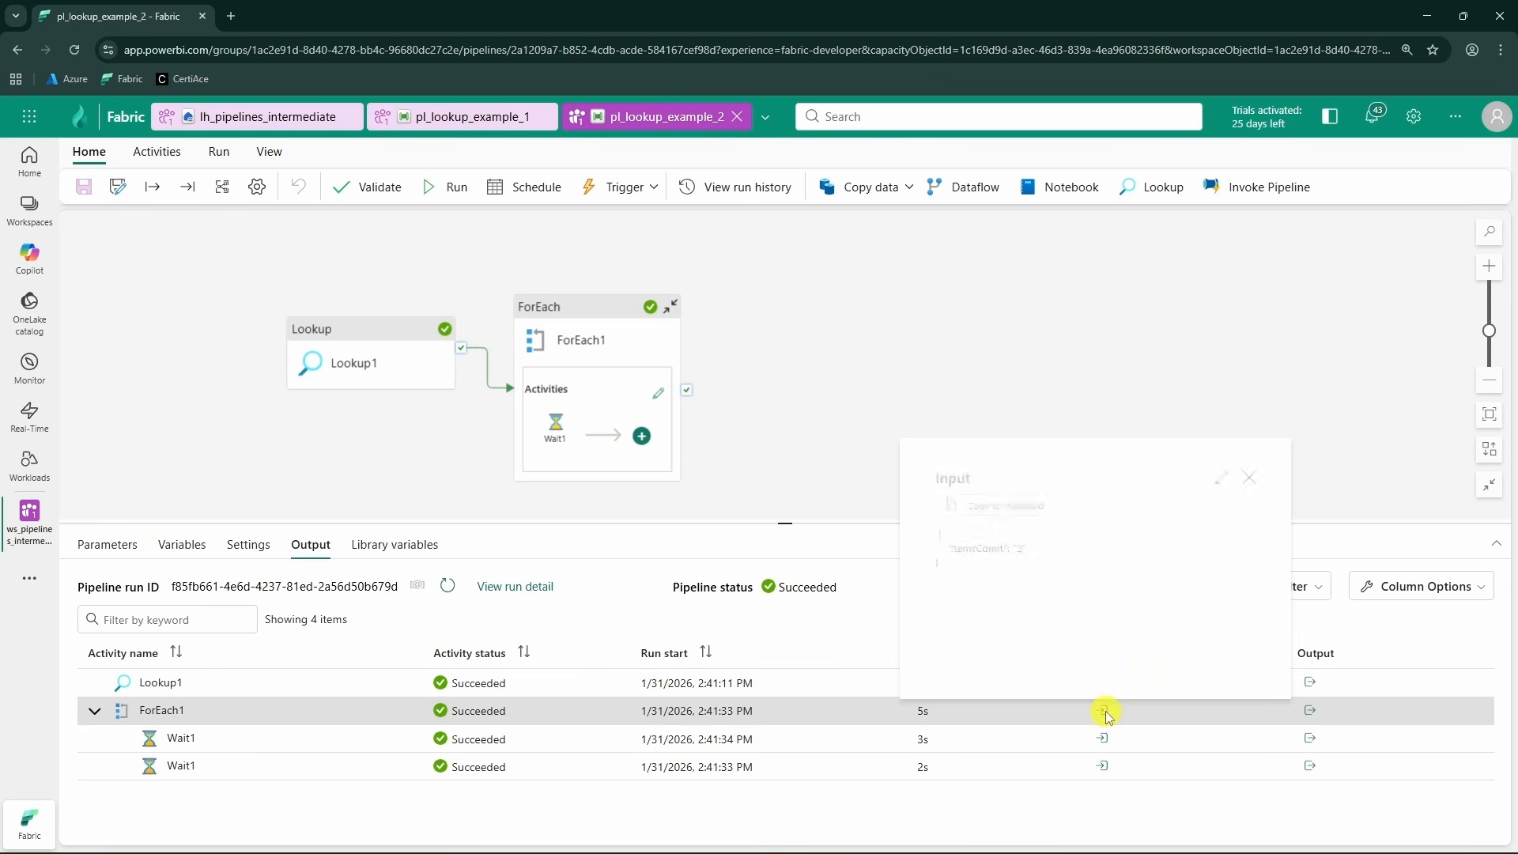
pyautogui.moveTo(1030, 551); pyautogui.dragTo(914, 548)
pyautogui.click(1050, 569)
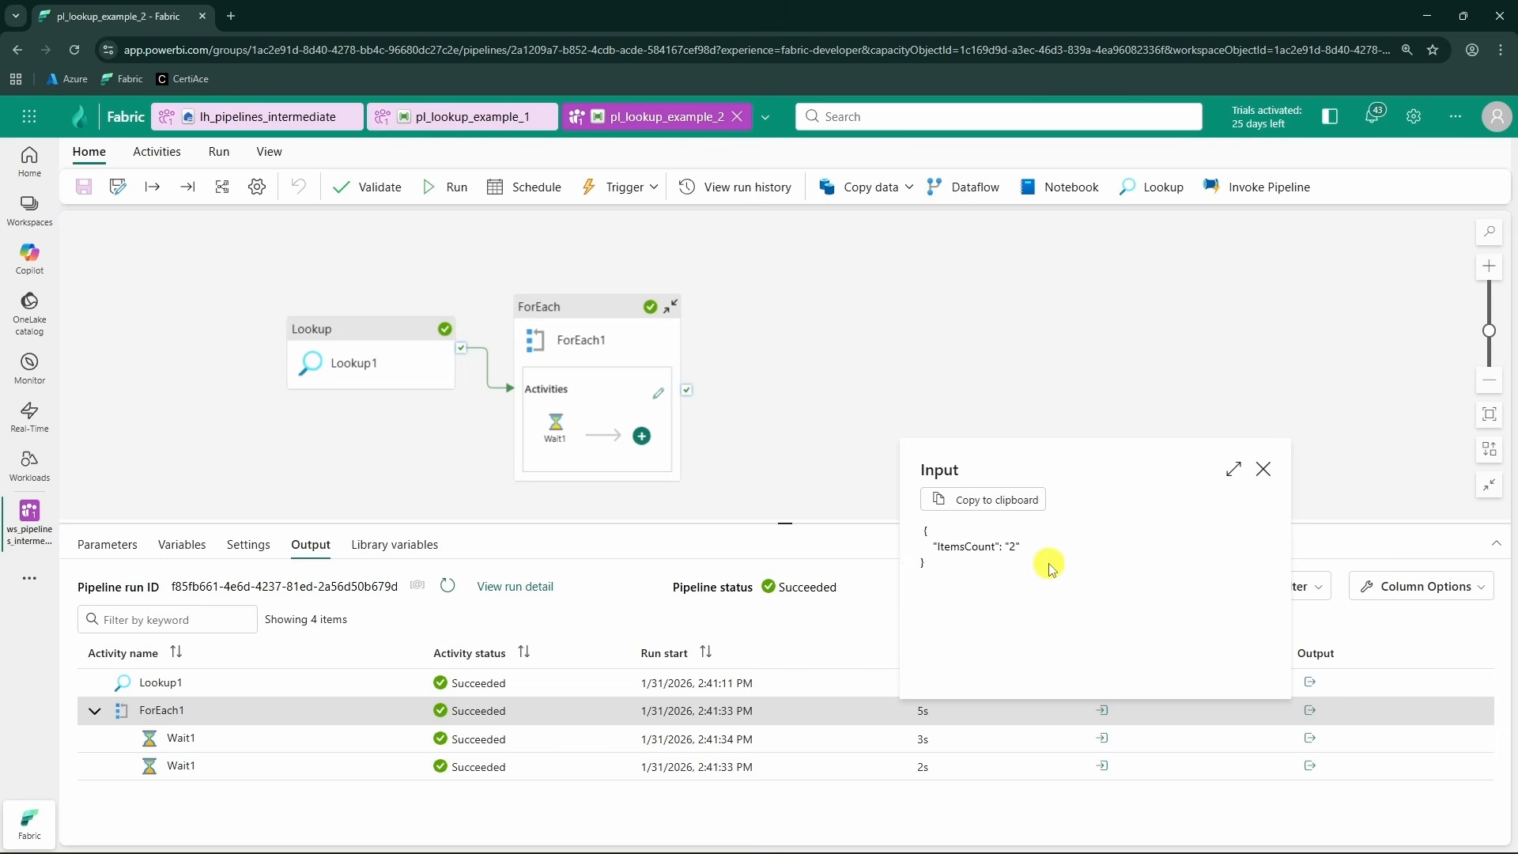
pyautogui.tripleClick(1042, 555)
pyautogui.click(1263, 469)
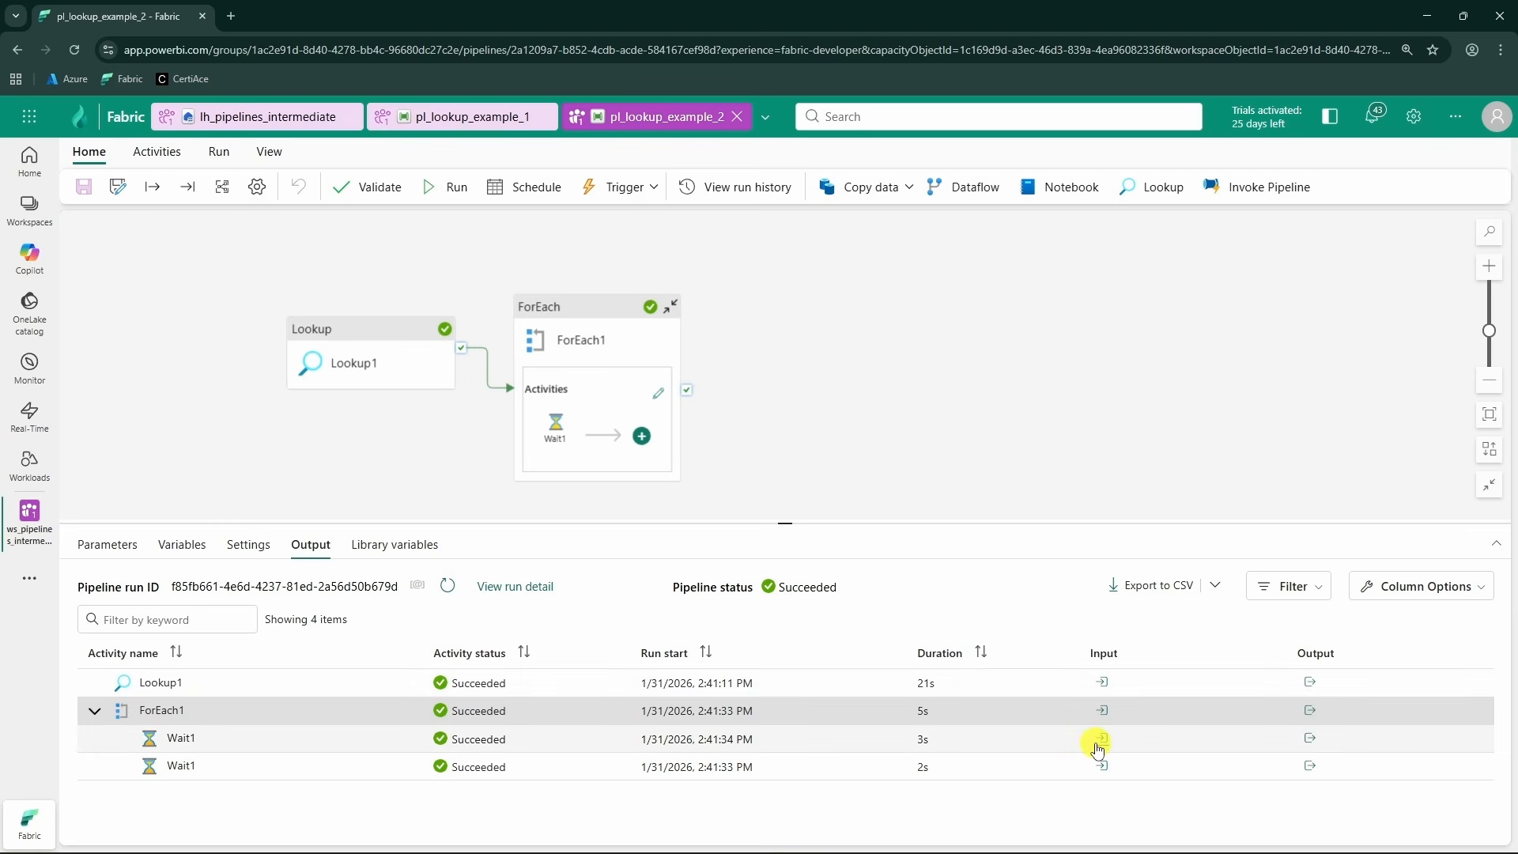
# - Check the wait time in seconds in the run inputs of both Wait1 iterations
pyautogui.moveTo(551, 435)
pyautogui.click(1103, 739)
pyautogui.moveTo(1061, 575); pyautogui.dragTo(1030, 575)
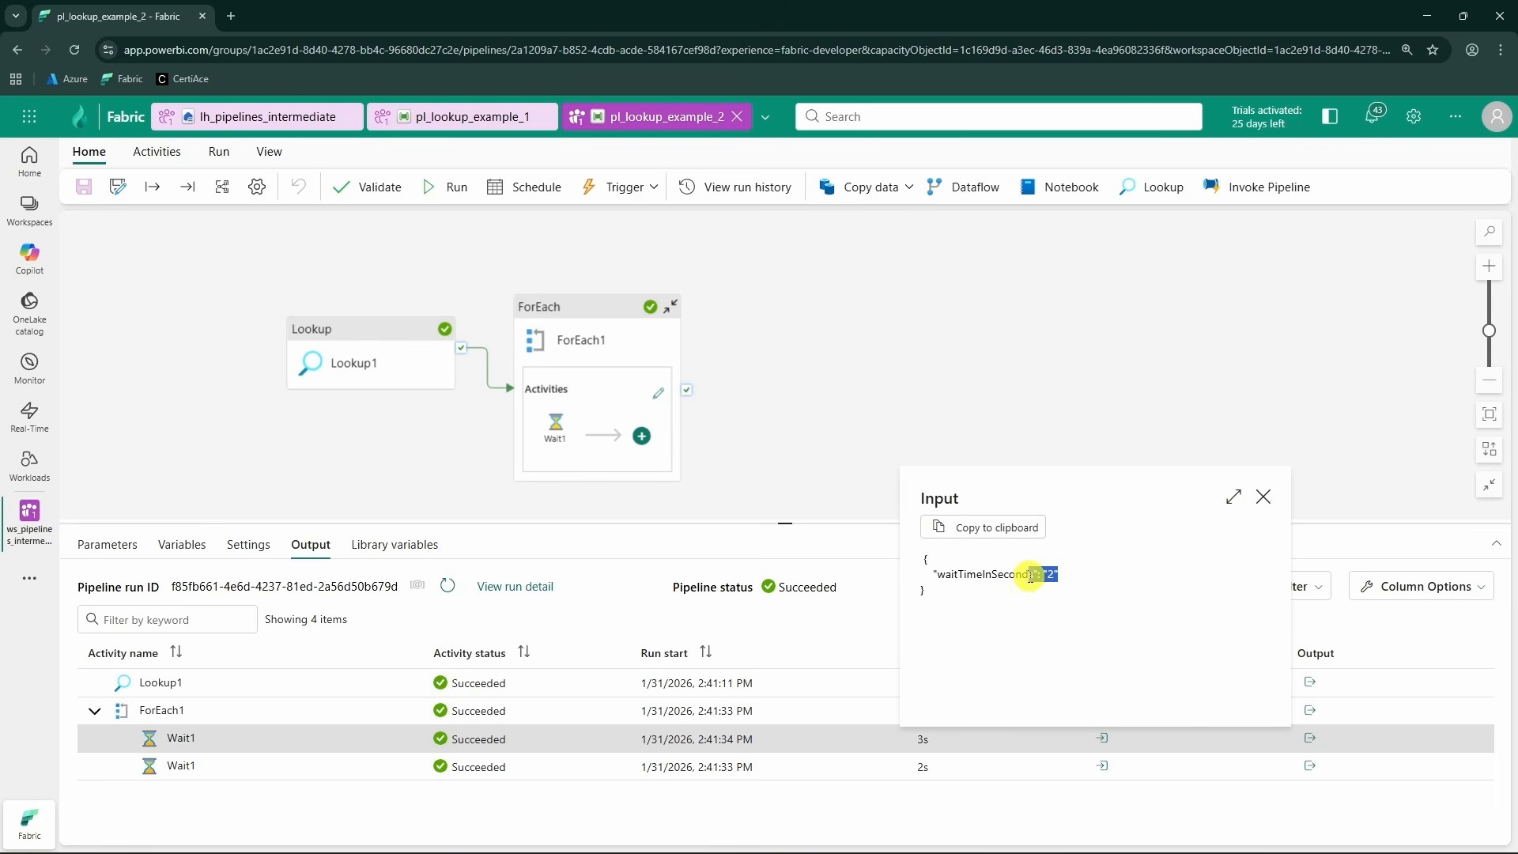
pyautogui.doubleClick(1050, 575)
pyautogui.click(1112, 783)
pyautogui.click(1103, 772)
pyautogui.doubleClick(1049, 603)
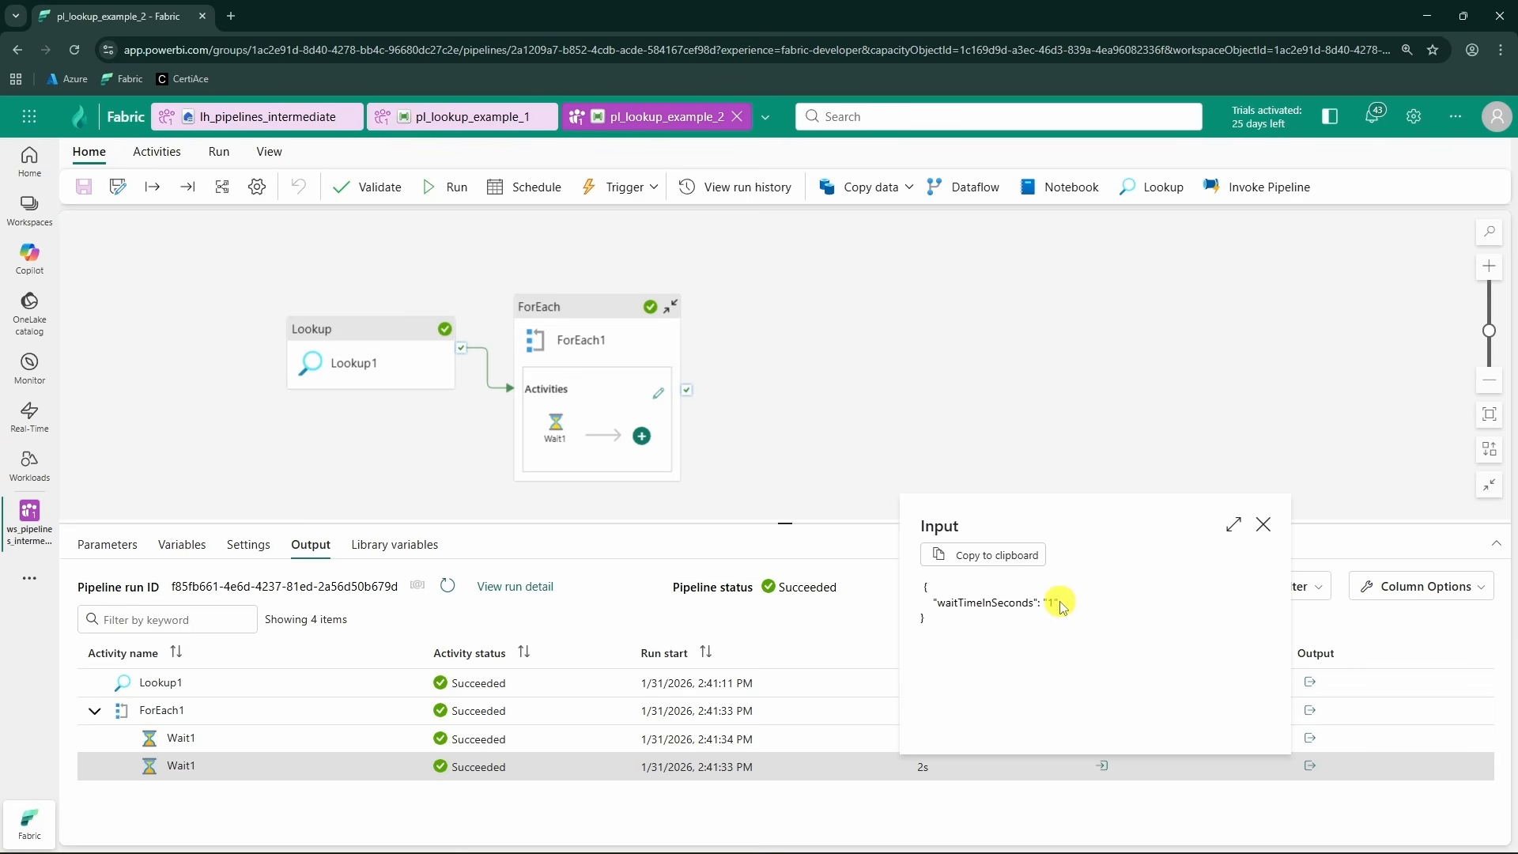
pyautogui.doubleClick(1051, 603)
pyautogui.click(1262, 526)
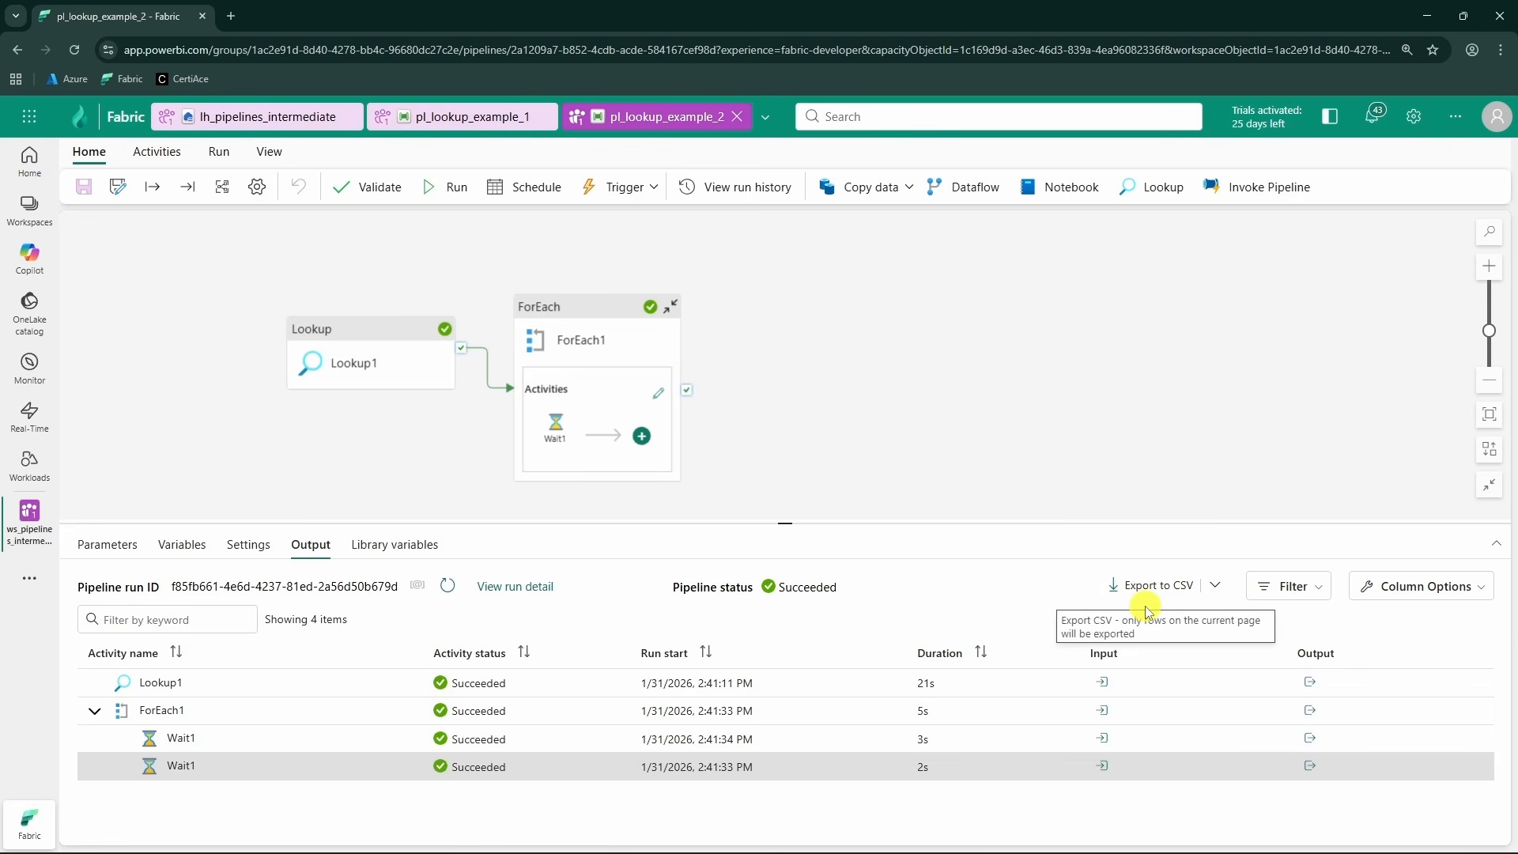
# - Review the wait_time rows of wait_times.csv in the lakehouse and view the Lookup1 settings in pl_lookup_example_2
pyautogui.click(286, 126)
pyautogui.doubleClick(474, 343)
pyautogui.doubleClick(473, 360)
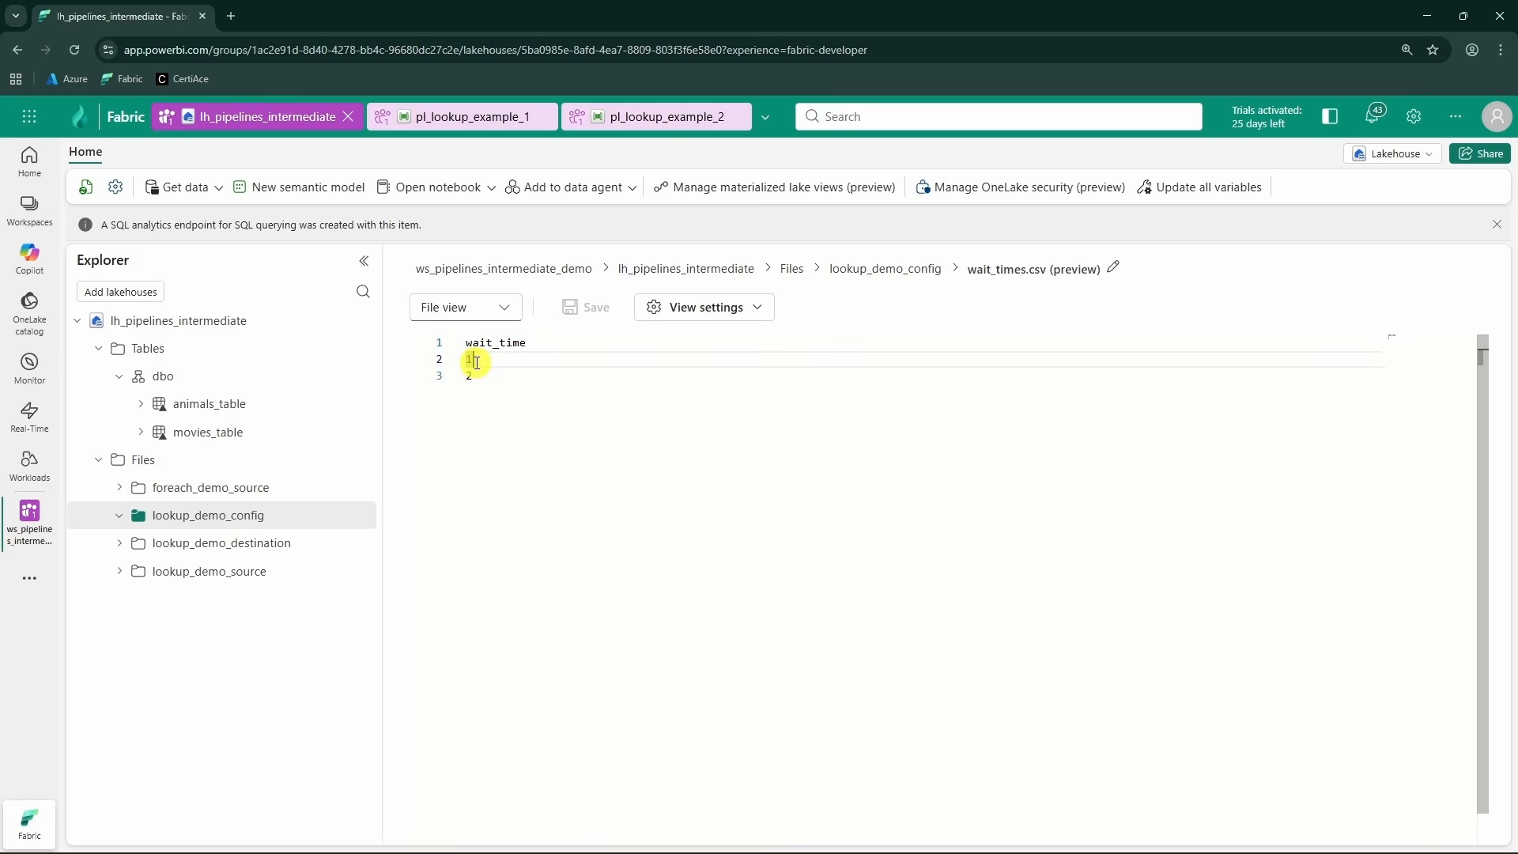
pyautogui.click(494, 372)
pyautogui.click(444, 361)
pyautogui.click(543, 384)
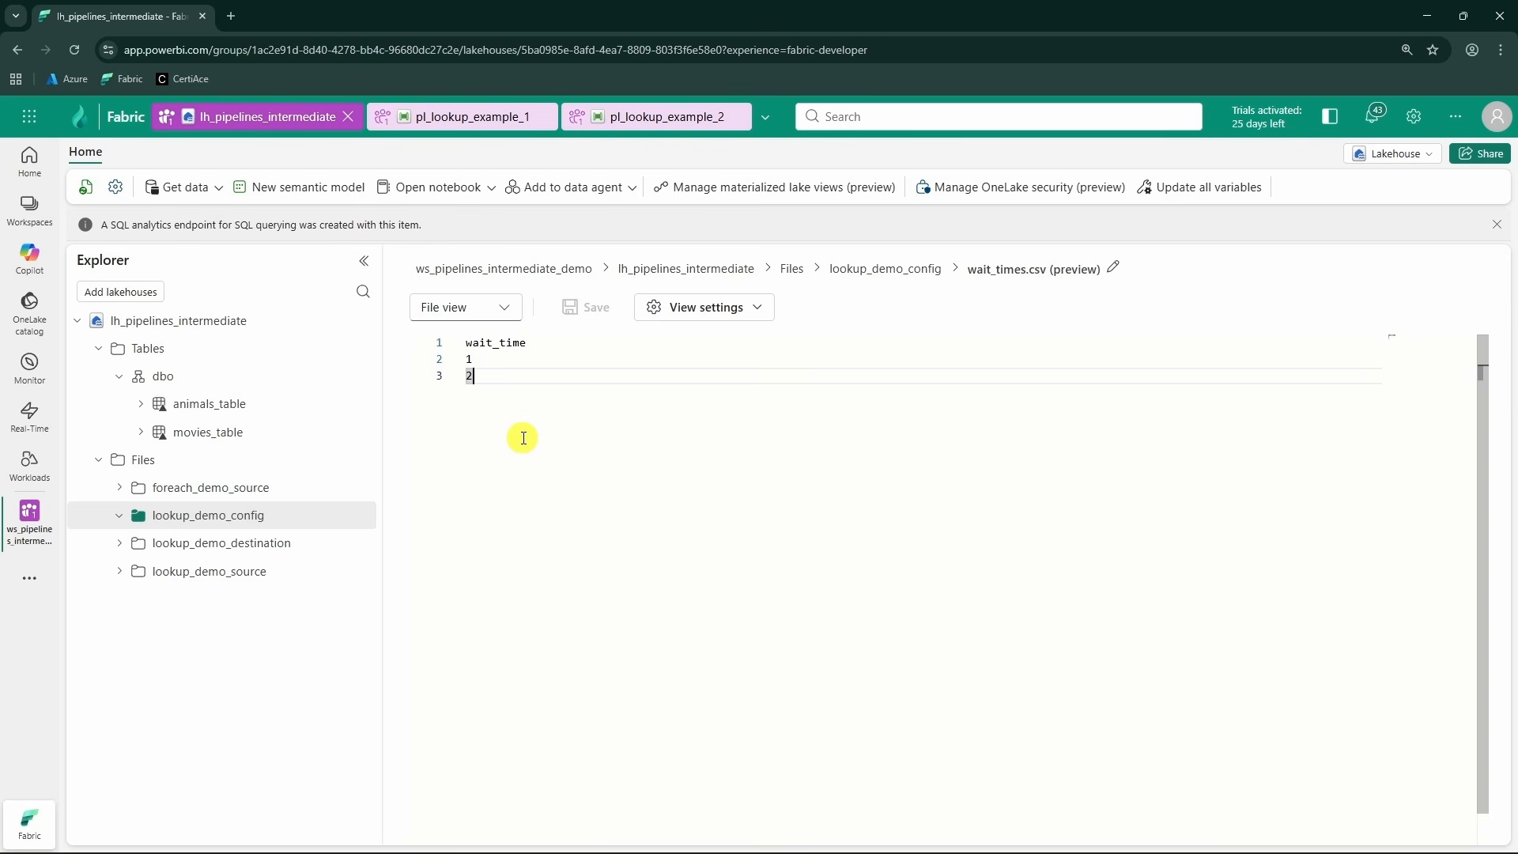
pyautogui.click(640, 116)
pyautogui.click(357, 371)
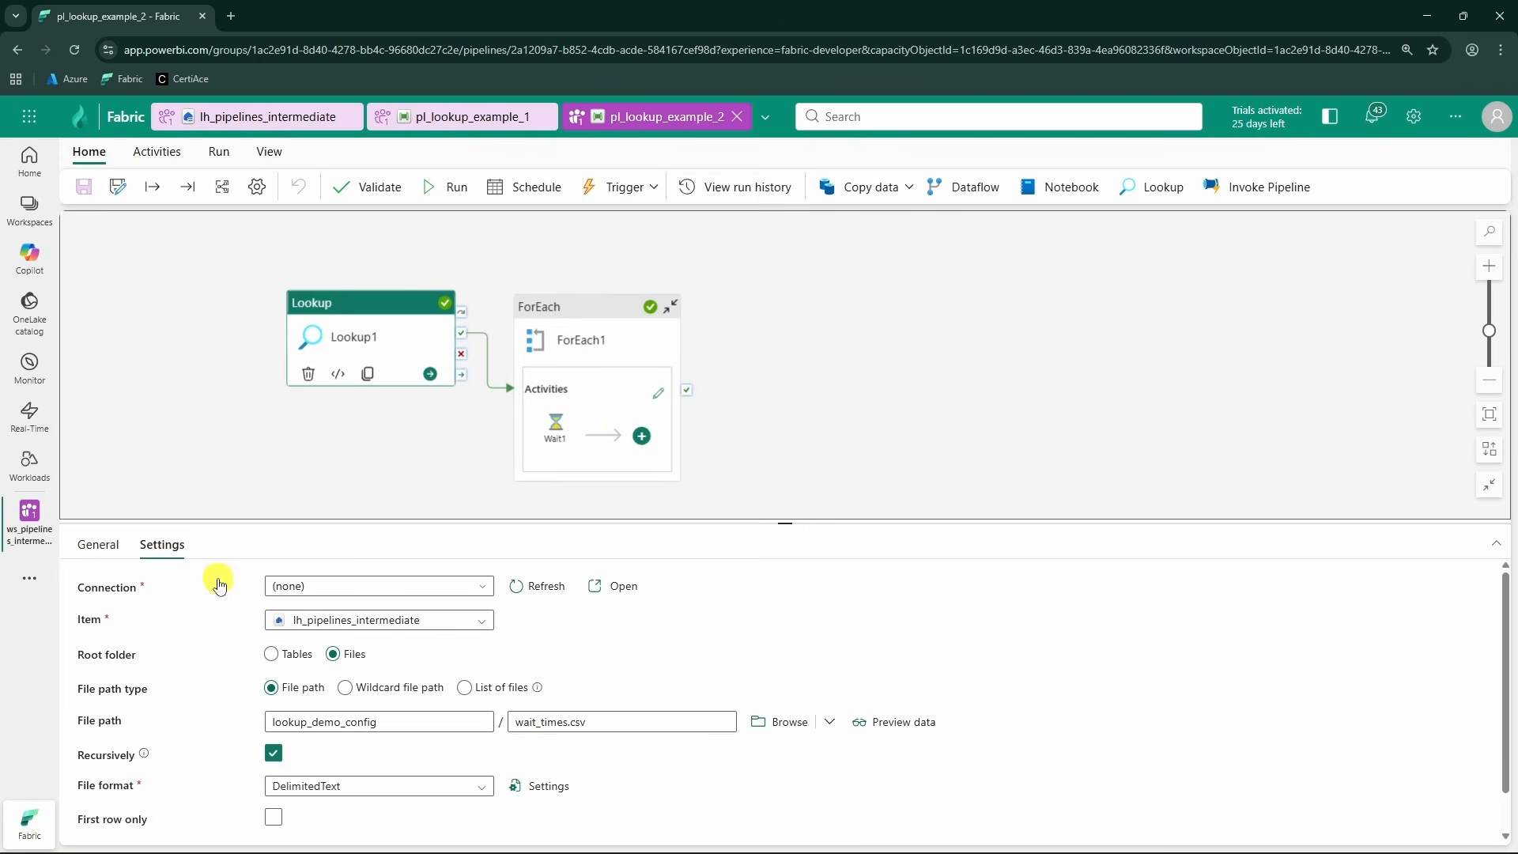
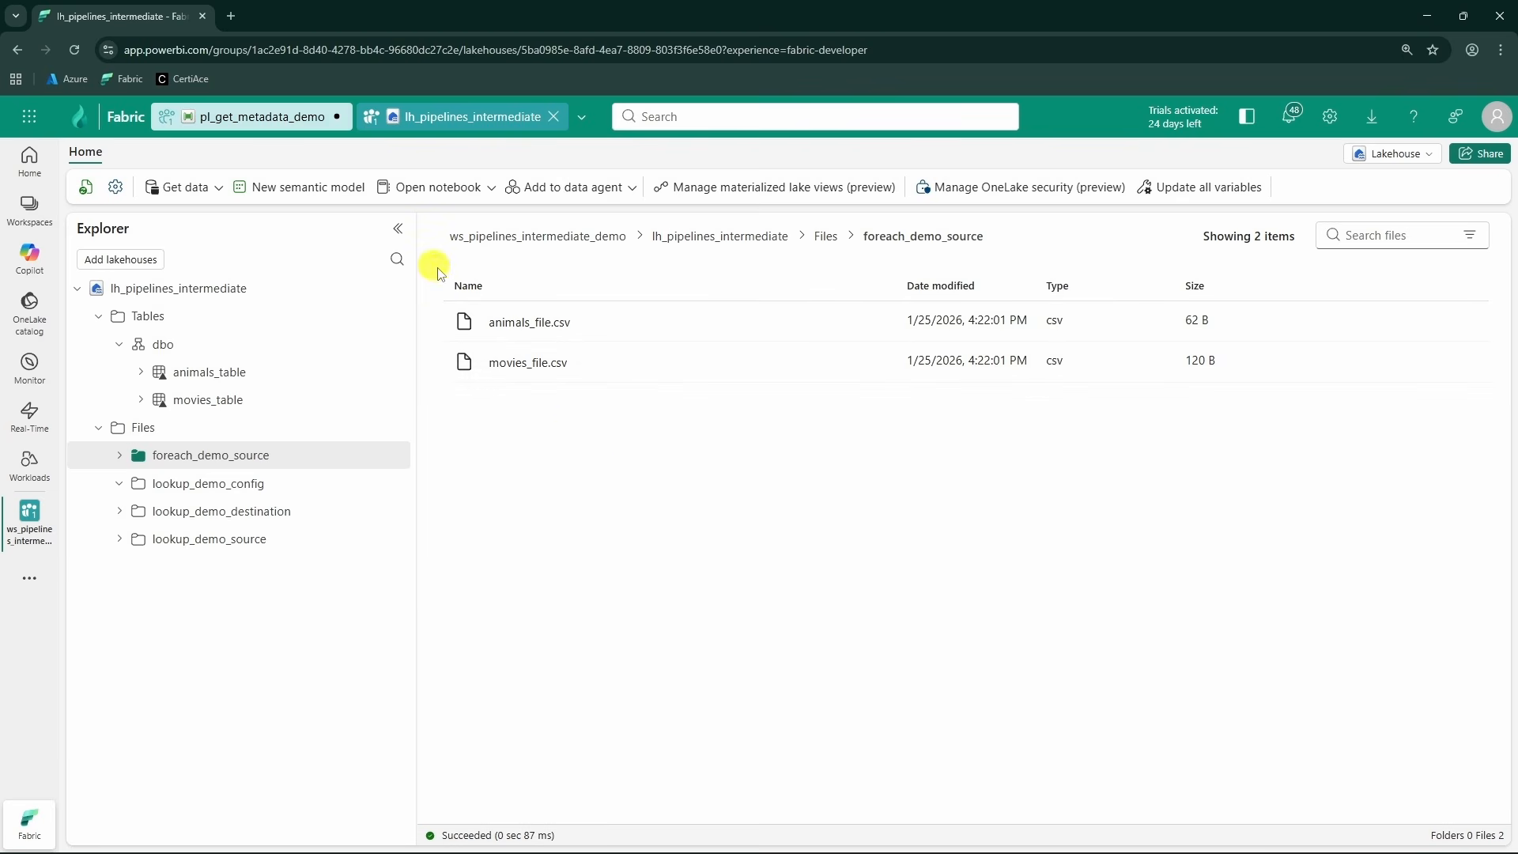
# - Add a Get Metadata activity to the pl_get_metadata_demo pipeline and set its connection to (none)
pyautogui.click(265, 117)
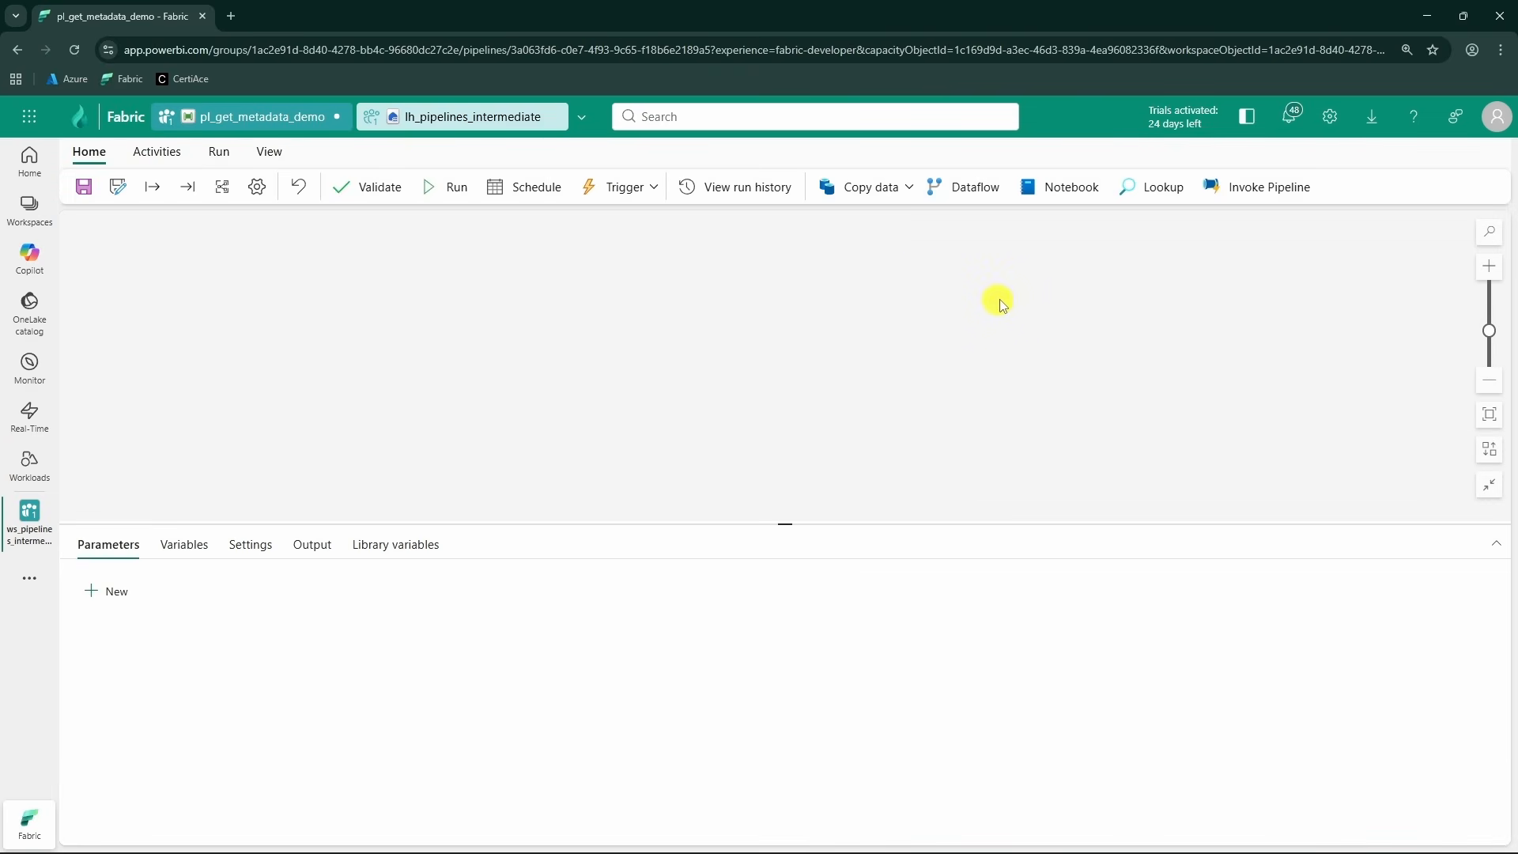
pyautogui.click(153, 153)
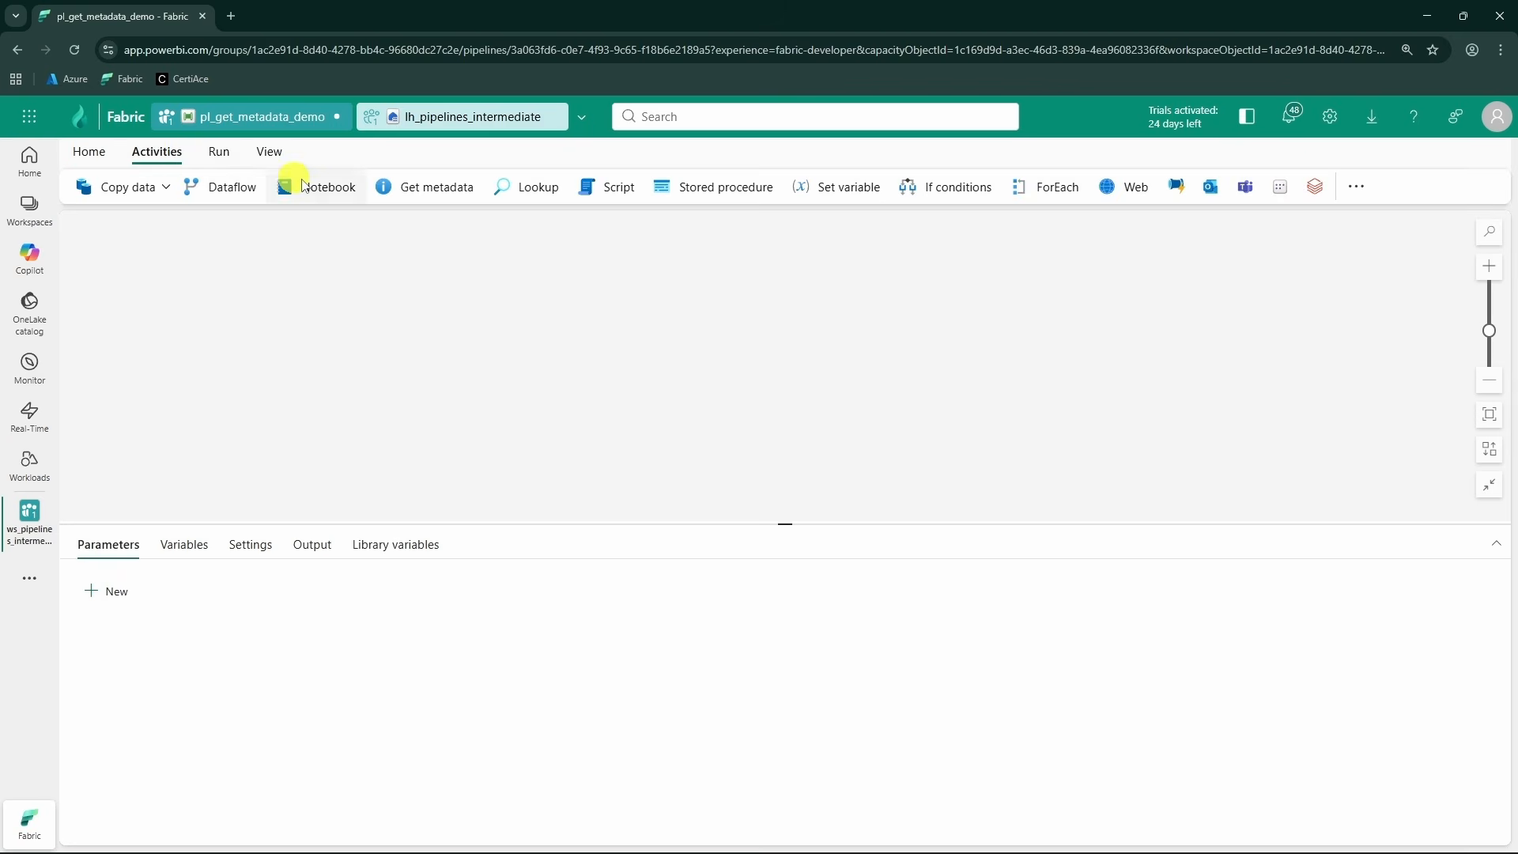
pyautogui.click(439, 187)
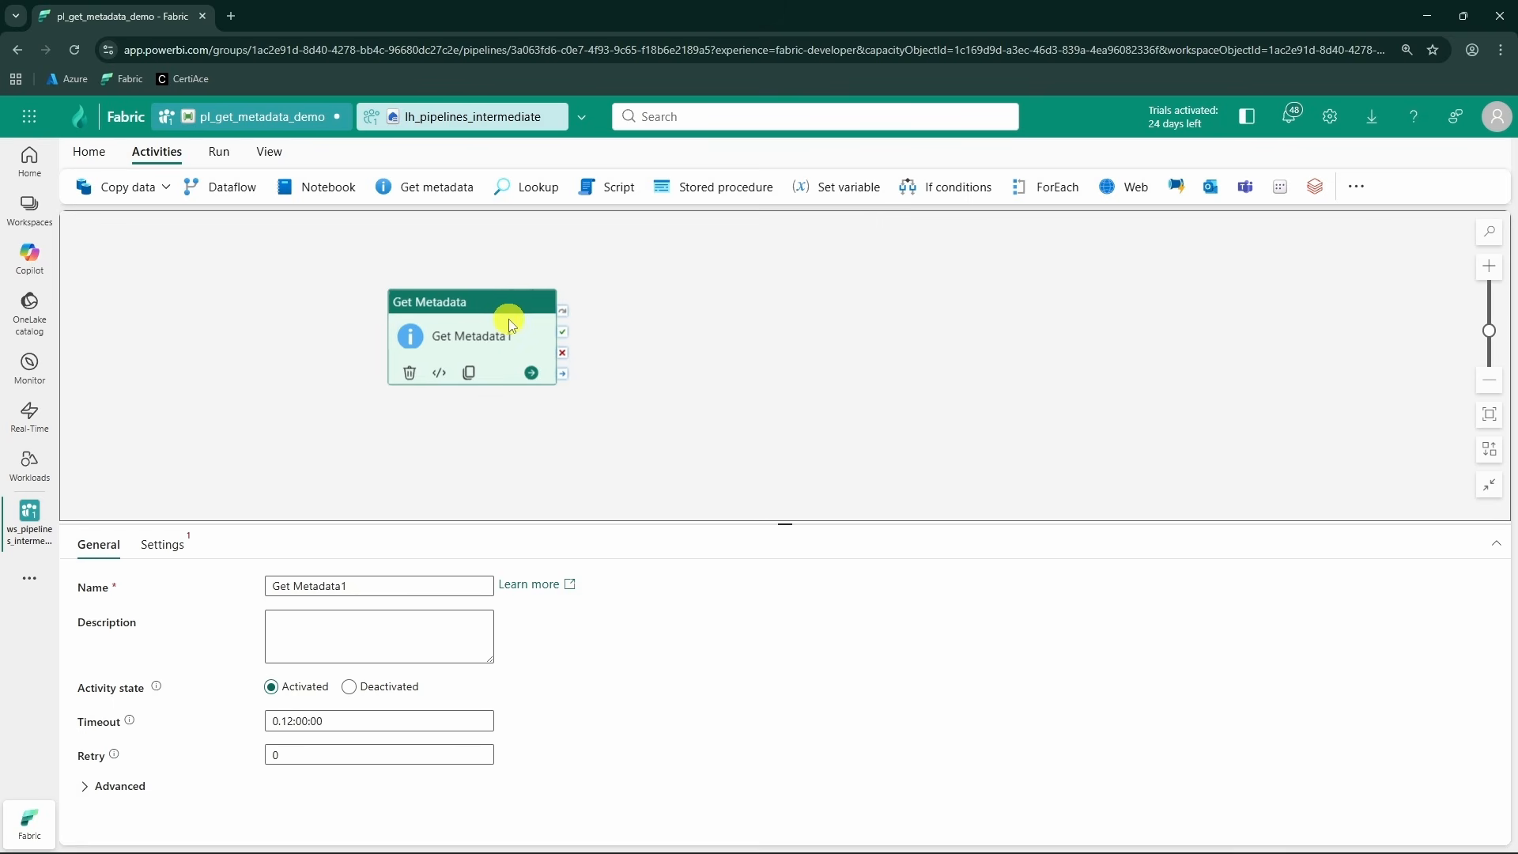
pyautogui.click(161, 546)
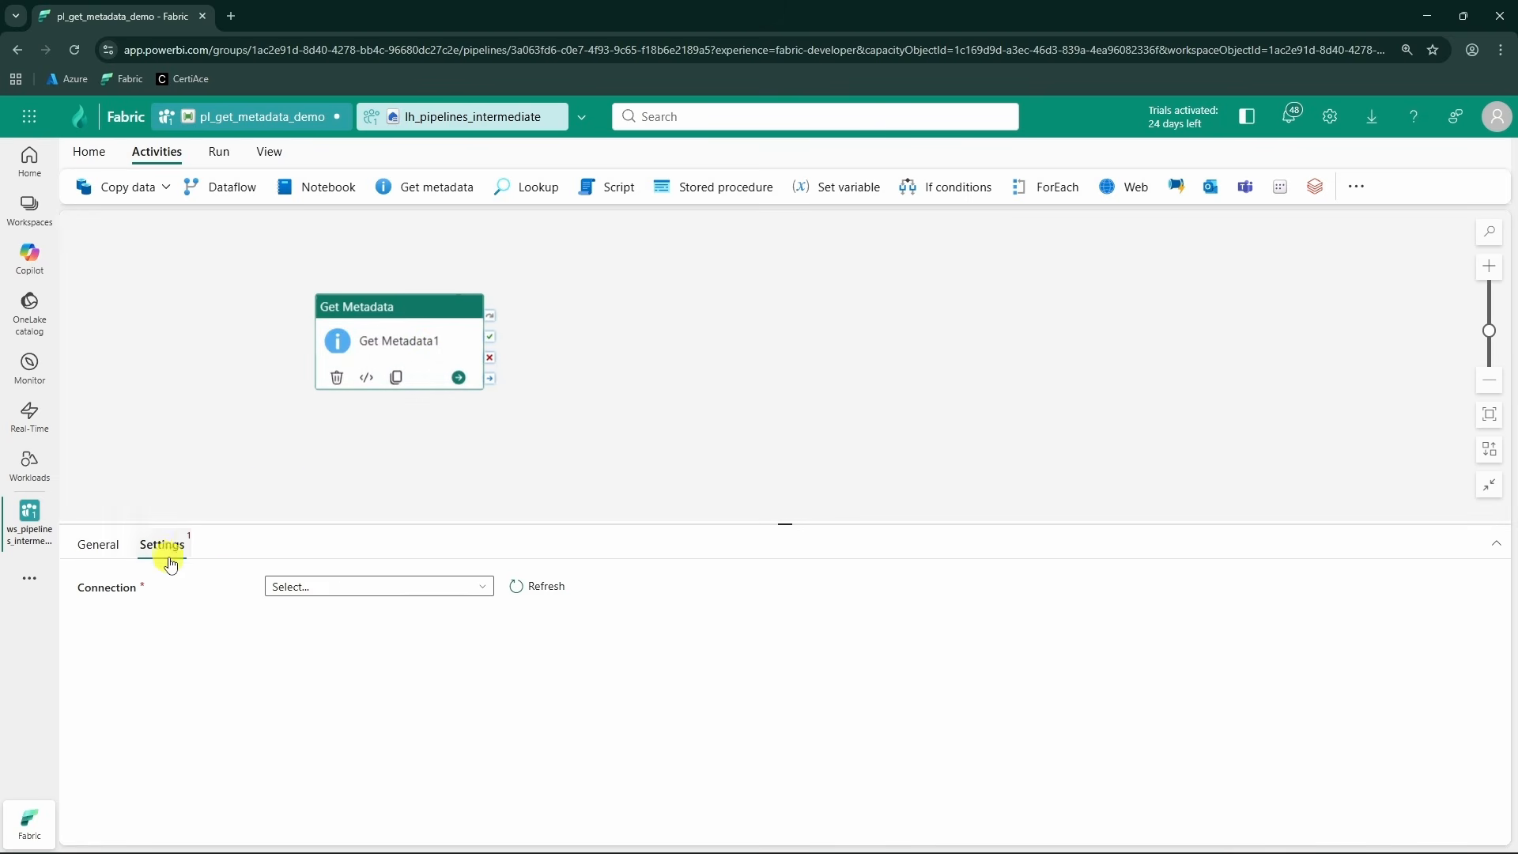
pyautogui.click(377, 599)
pyautogui.click(340, 395)
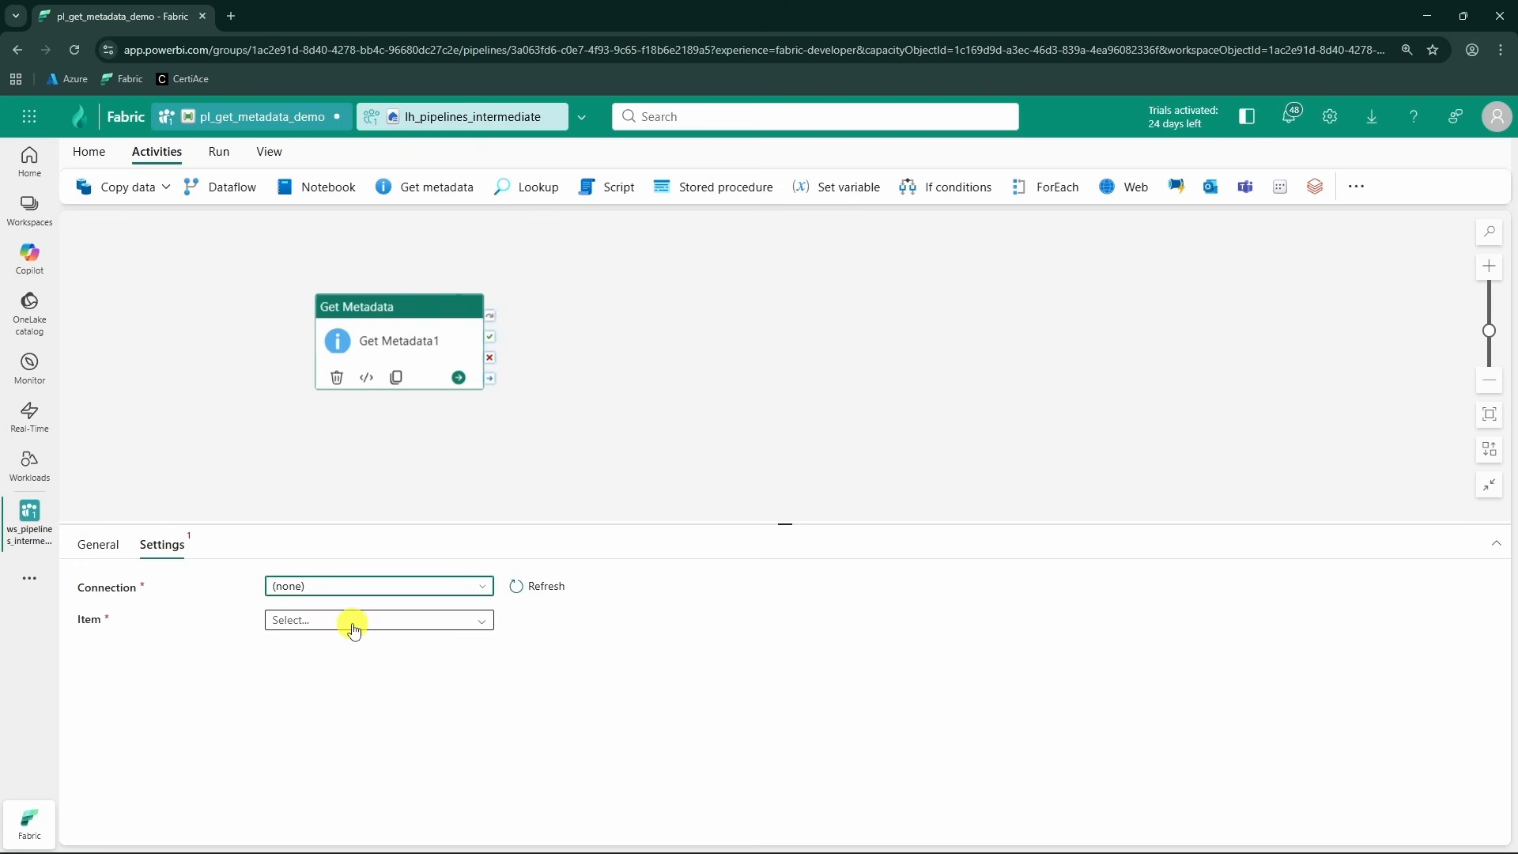
# - Set the Get Metadata item to the lh_pipelines_intermediate lakehouse with Files as the root folder
pyautogui.click(371, 632)
pyautogui.click(368, 642)
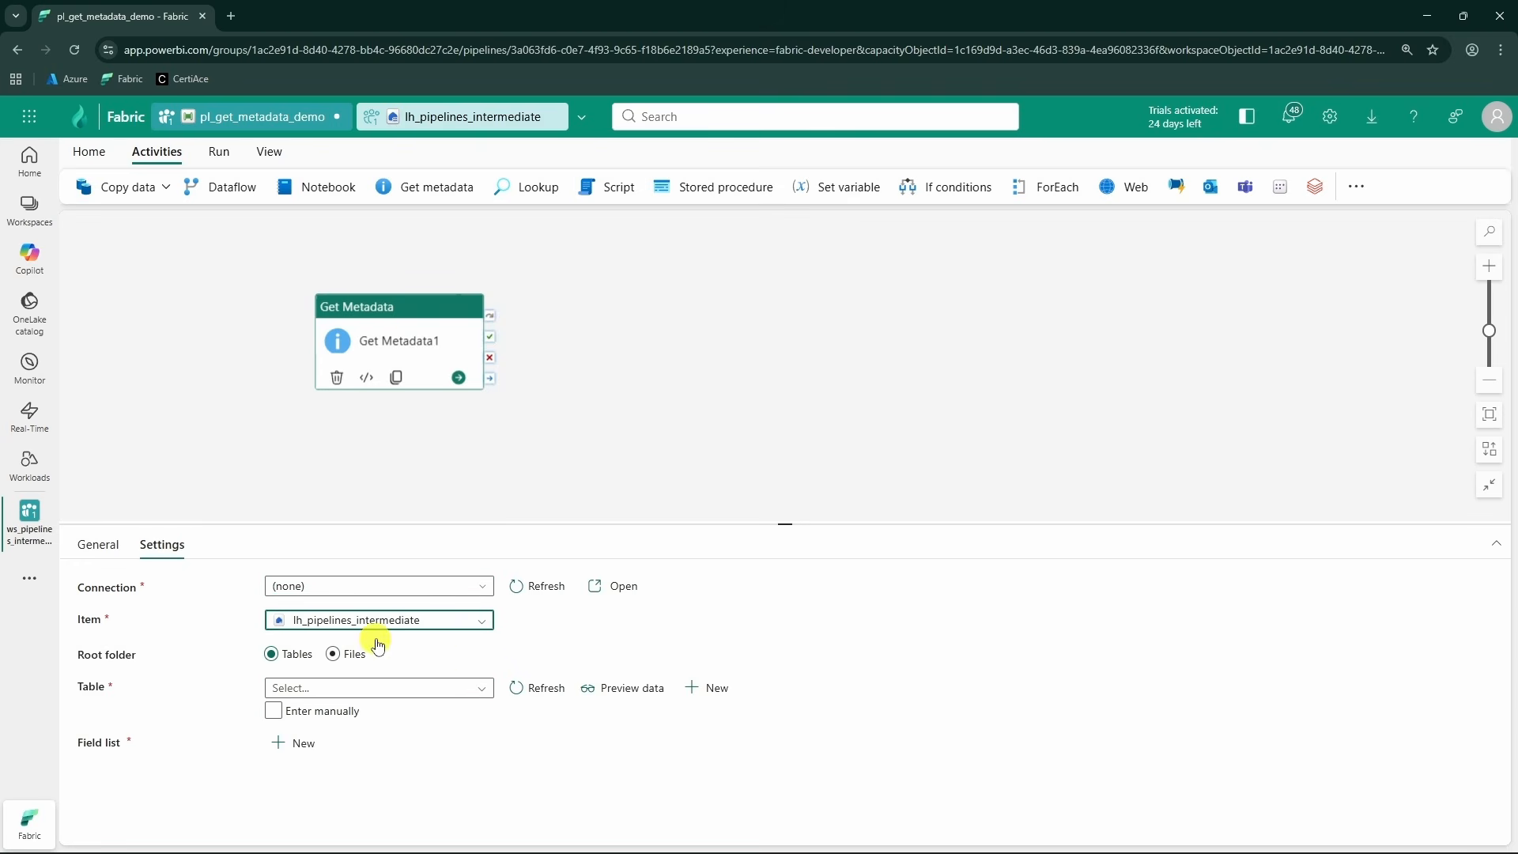
pyautogui.click(341, 660)
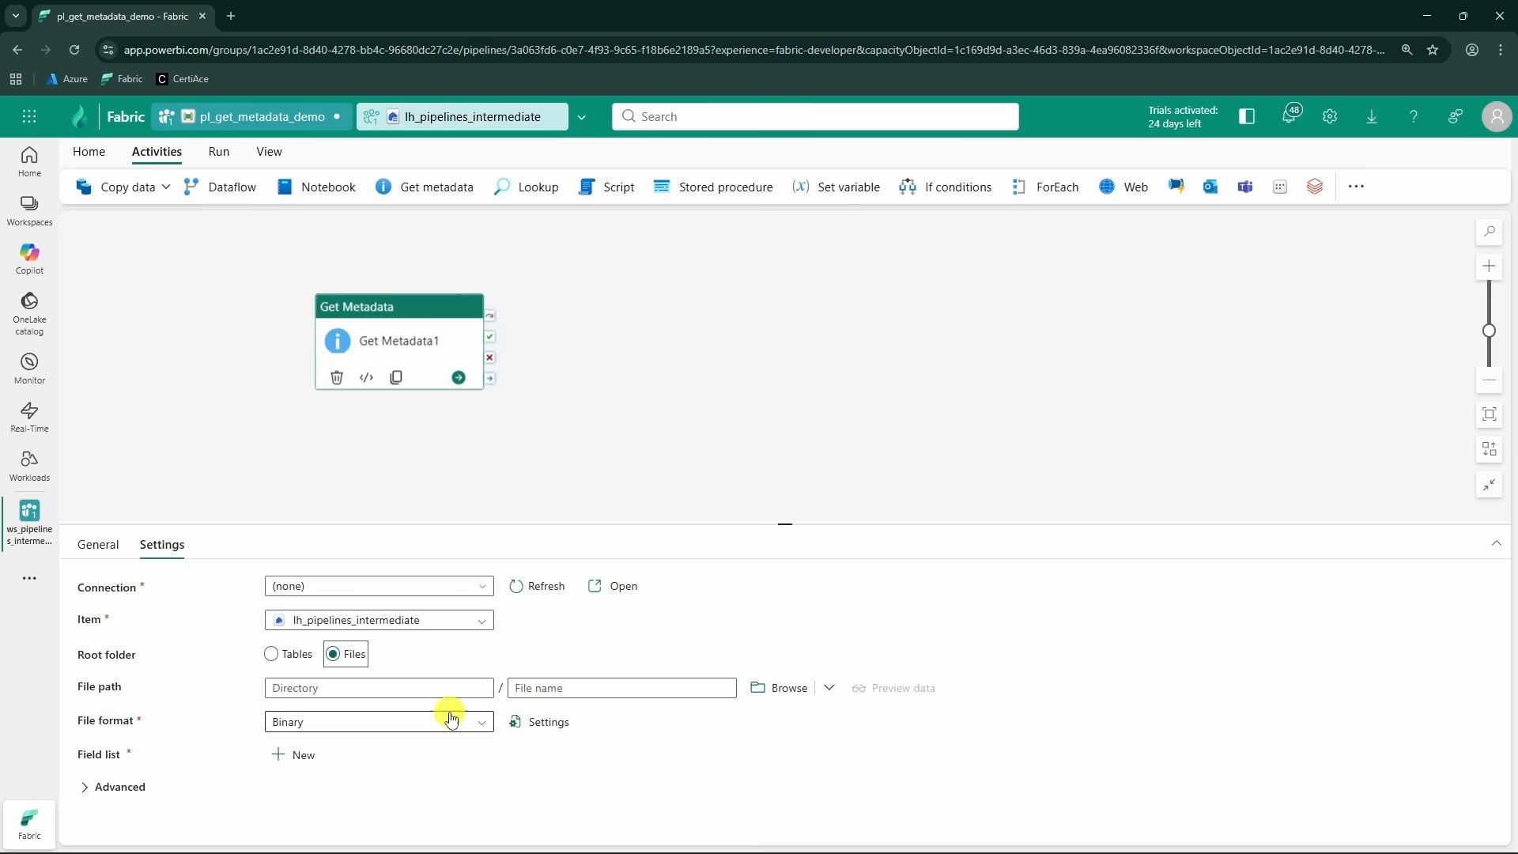
# - Browse the lakehouse files and choose movies_file.csv in foreach_demo_source as the file path
pyautogui.click(780, 687)
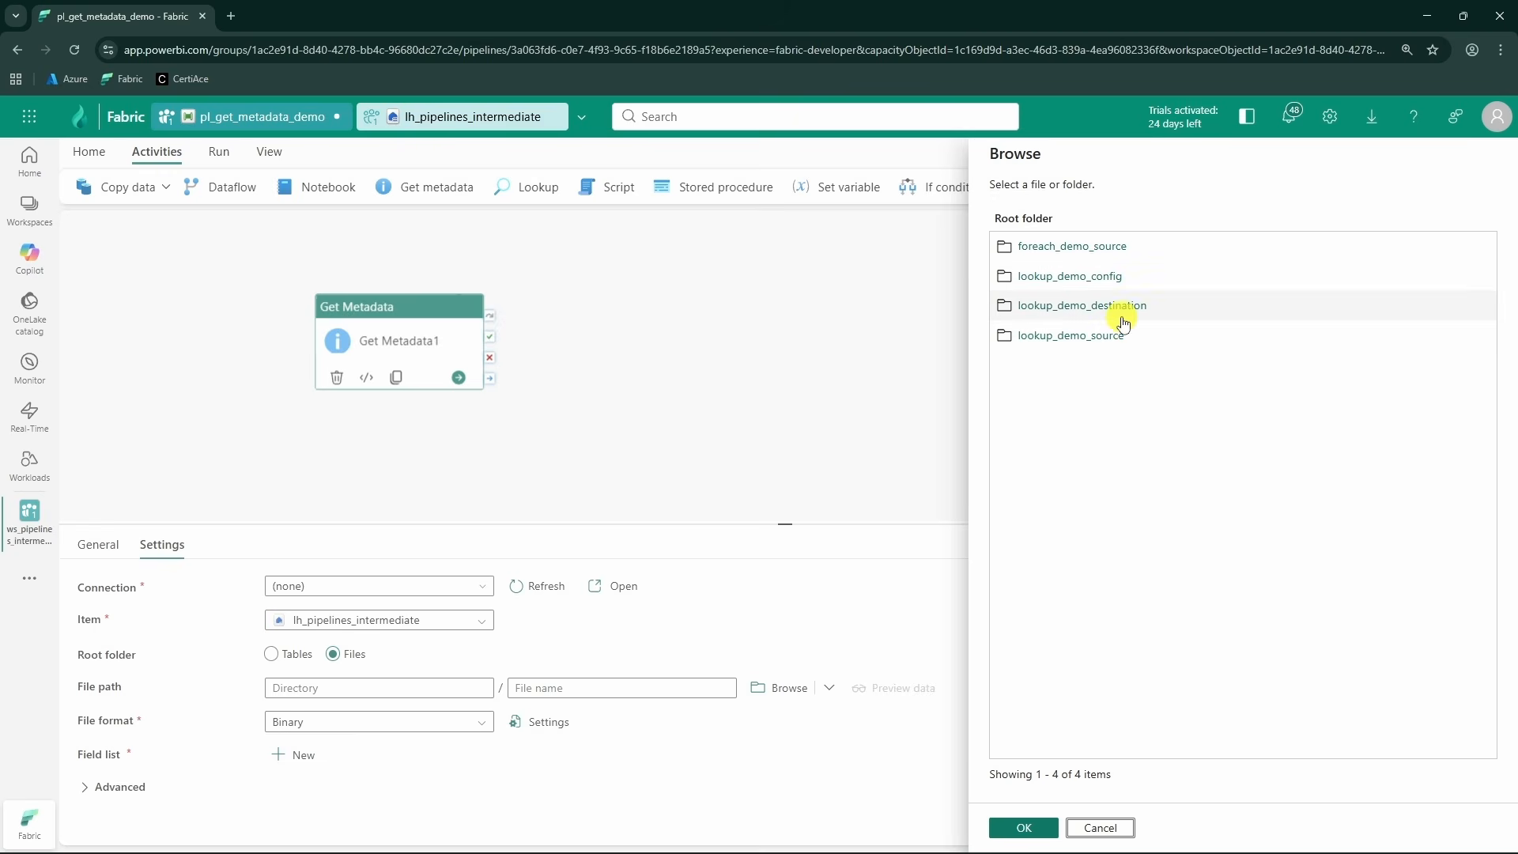
pyautogui.click(1115, 251)
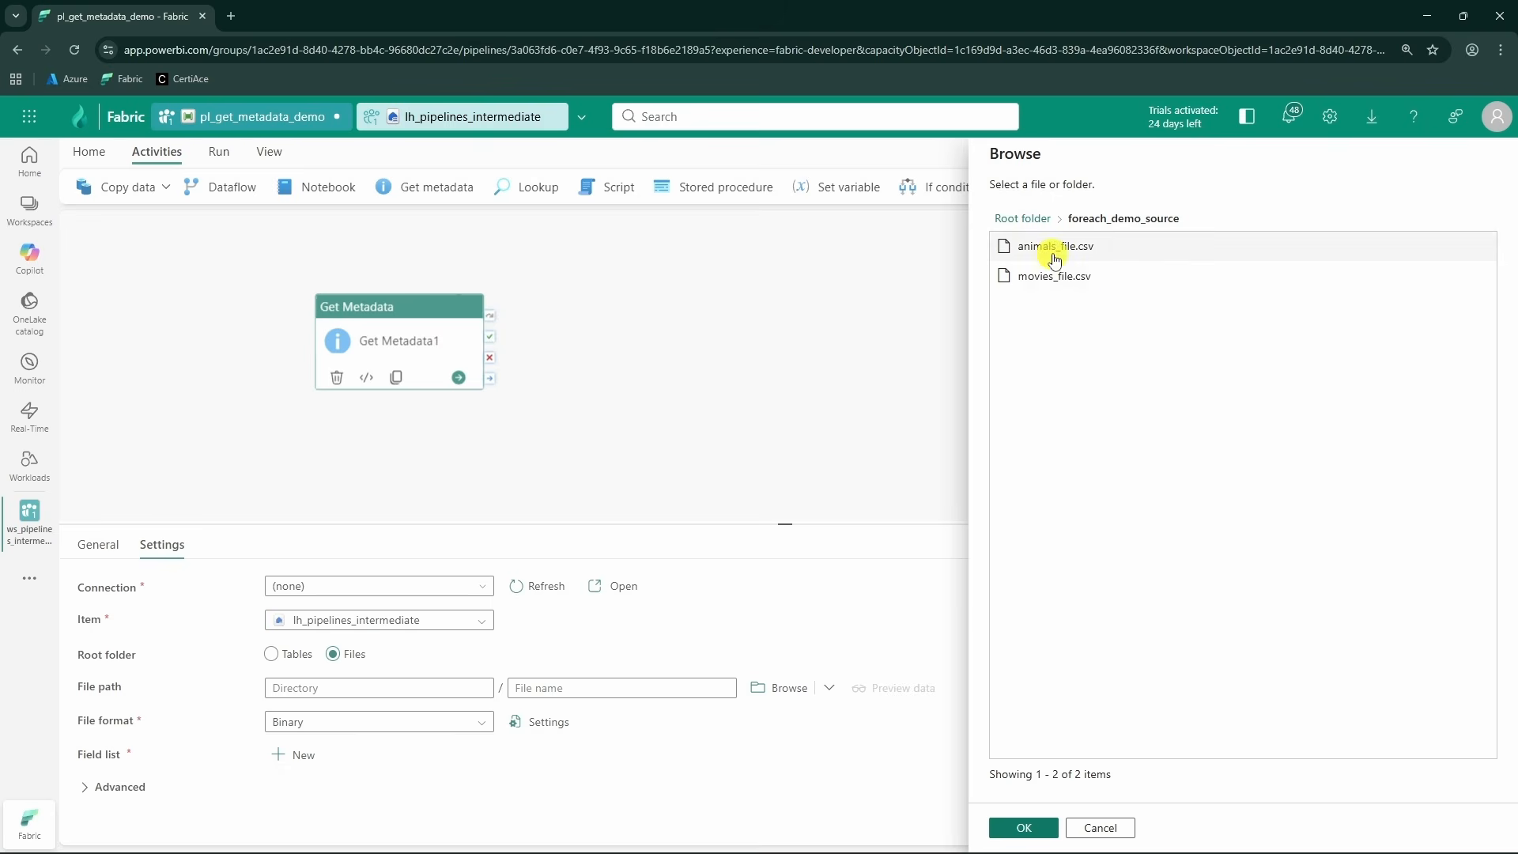
pyautogui.click(1057, 277)
pyautogui.click(1020, 826)
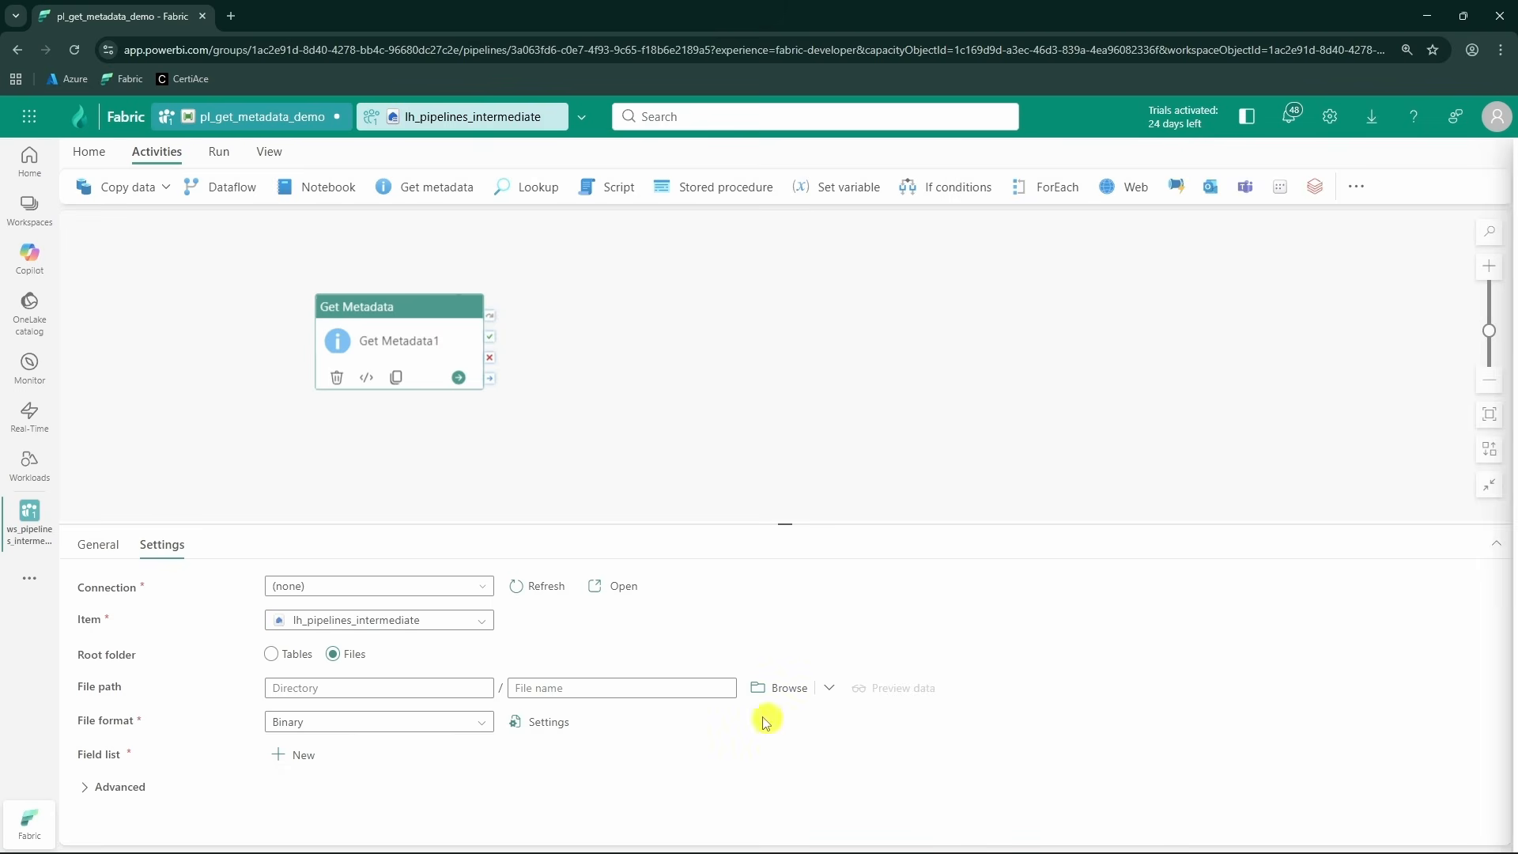
# - Add an empty field list argument, expand the advanced settings, and review the argument options for the Binary file format
pyautogui.click(301, 764)
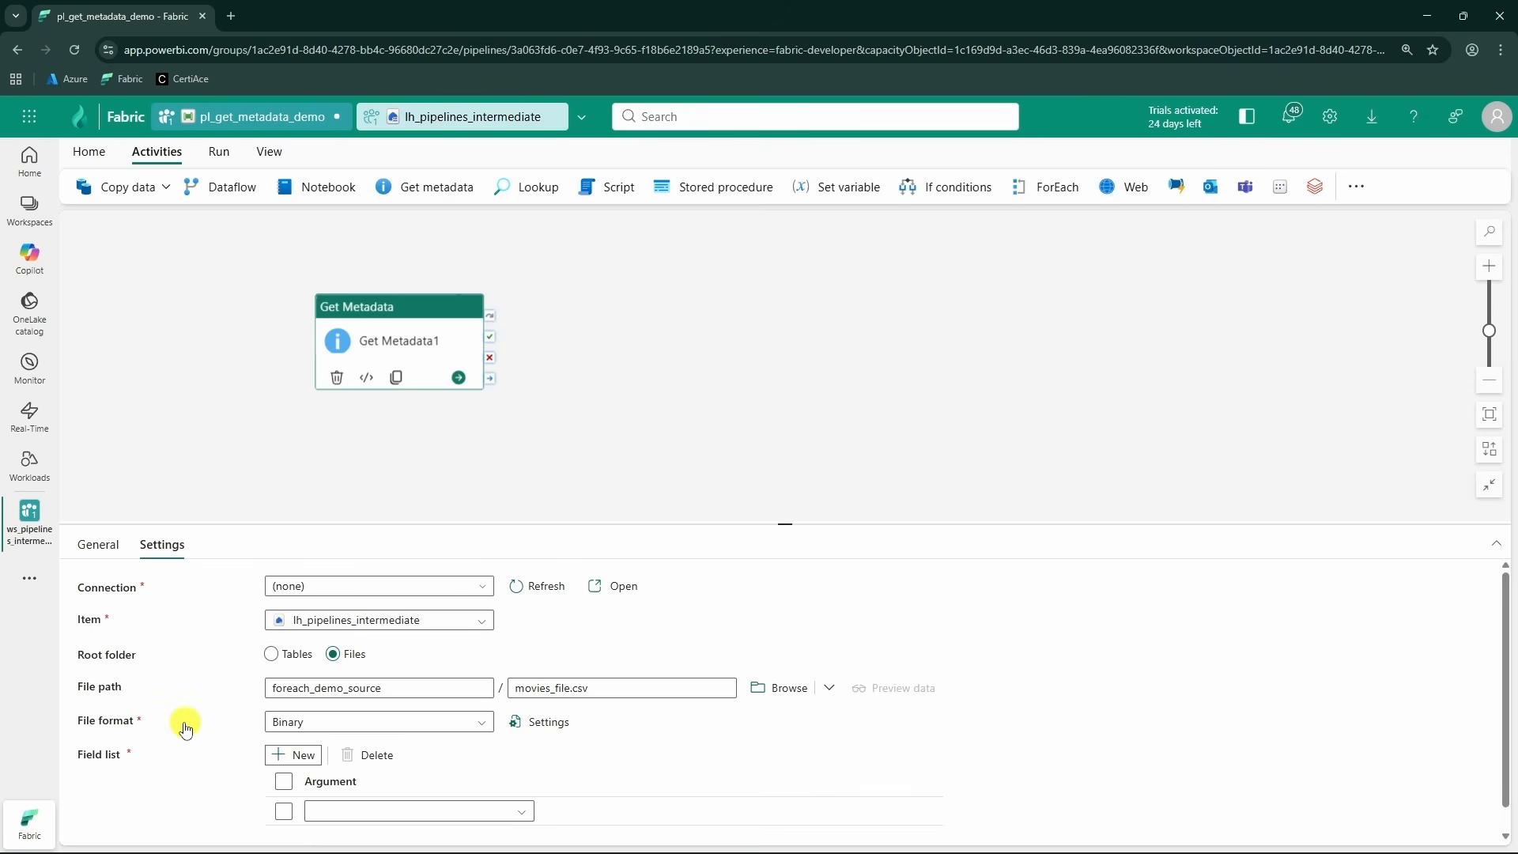
pyautogui.scroll(-1, 197, 747)
pyautogui.click(495, 790)
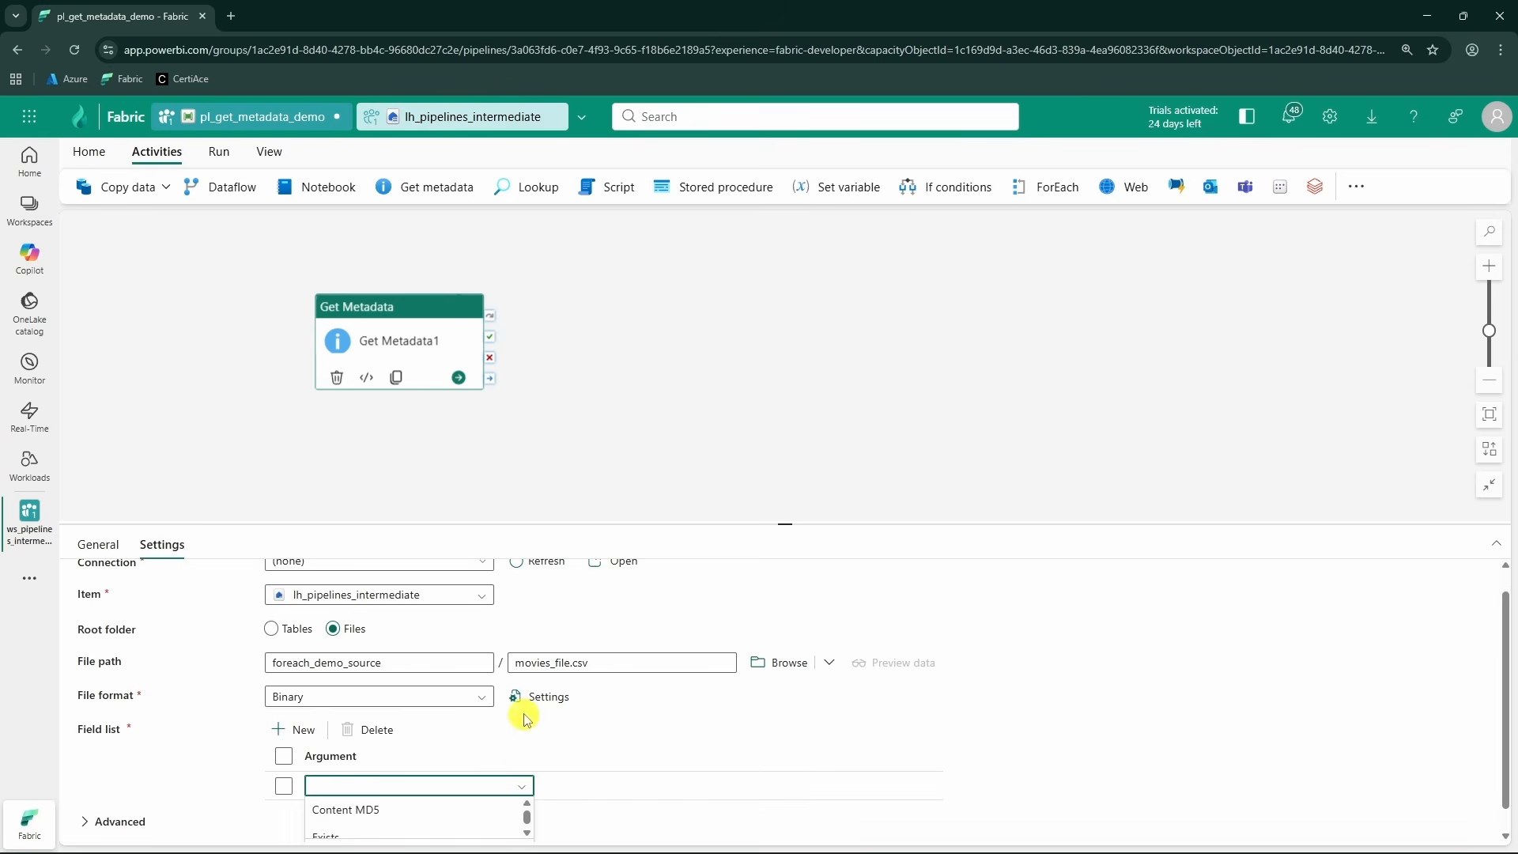
pyautogui.scroll(-2, 506, 735)
pyautogui.scroll(-2, 469, 771)
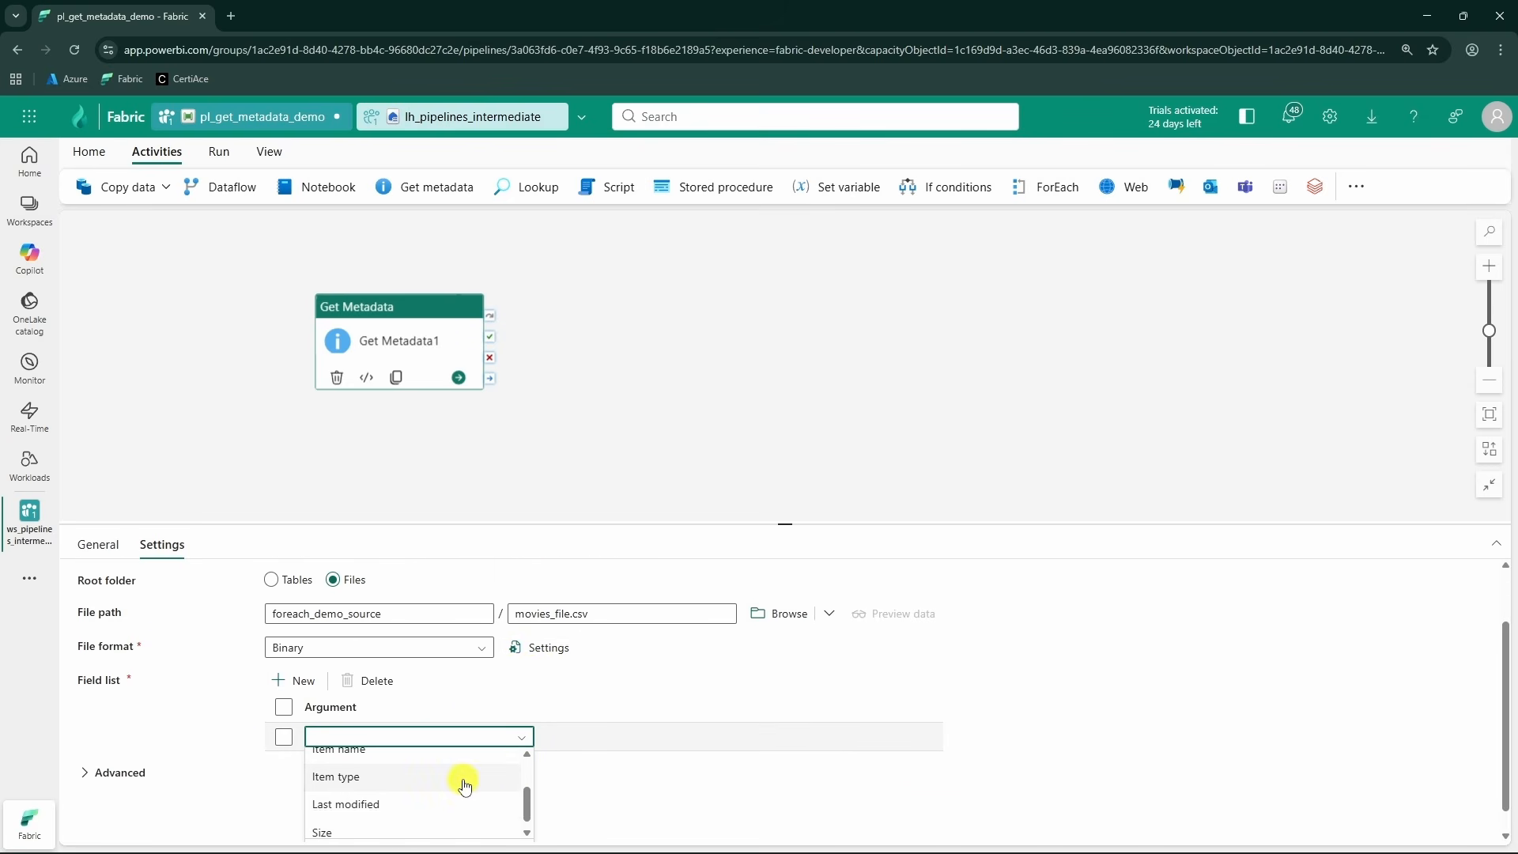
pyautogui.click(125, 772)
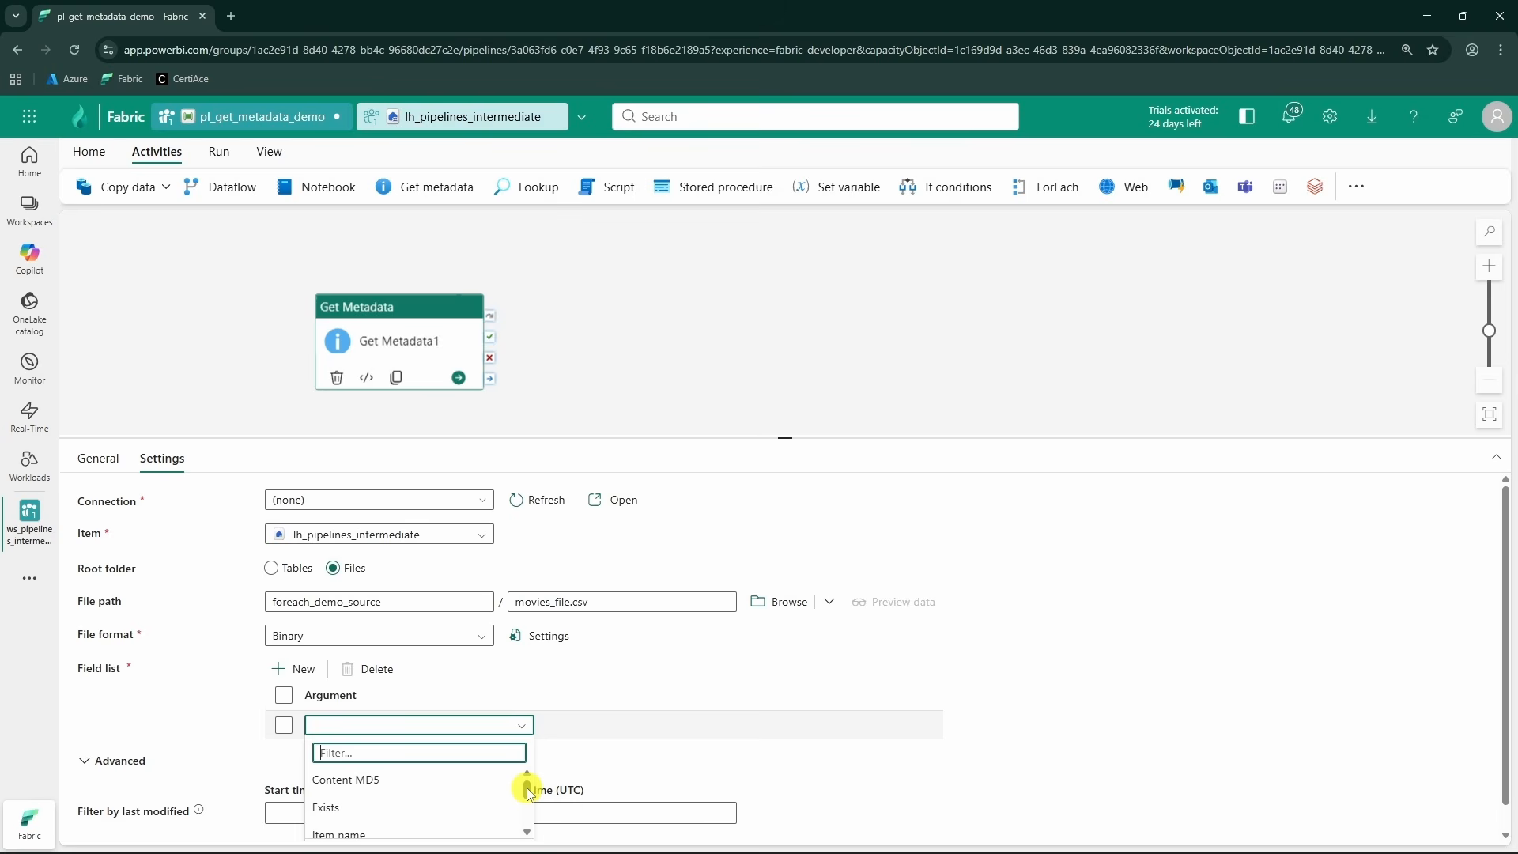
pyautogui.moveTo(530, 792)
pyautogui.mouseDown()
pyautogui.moveTo(531, 817)
pyautogui.moveTo(545, 775)
pyautogui.mouseUp()
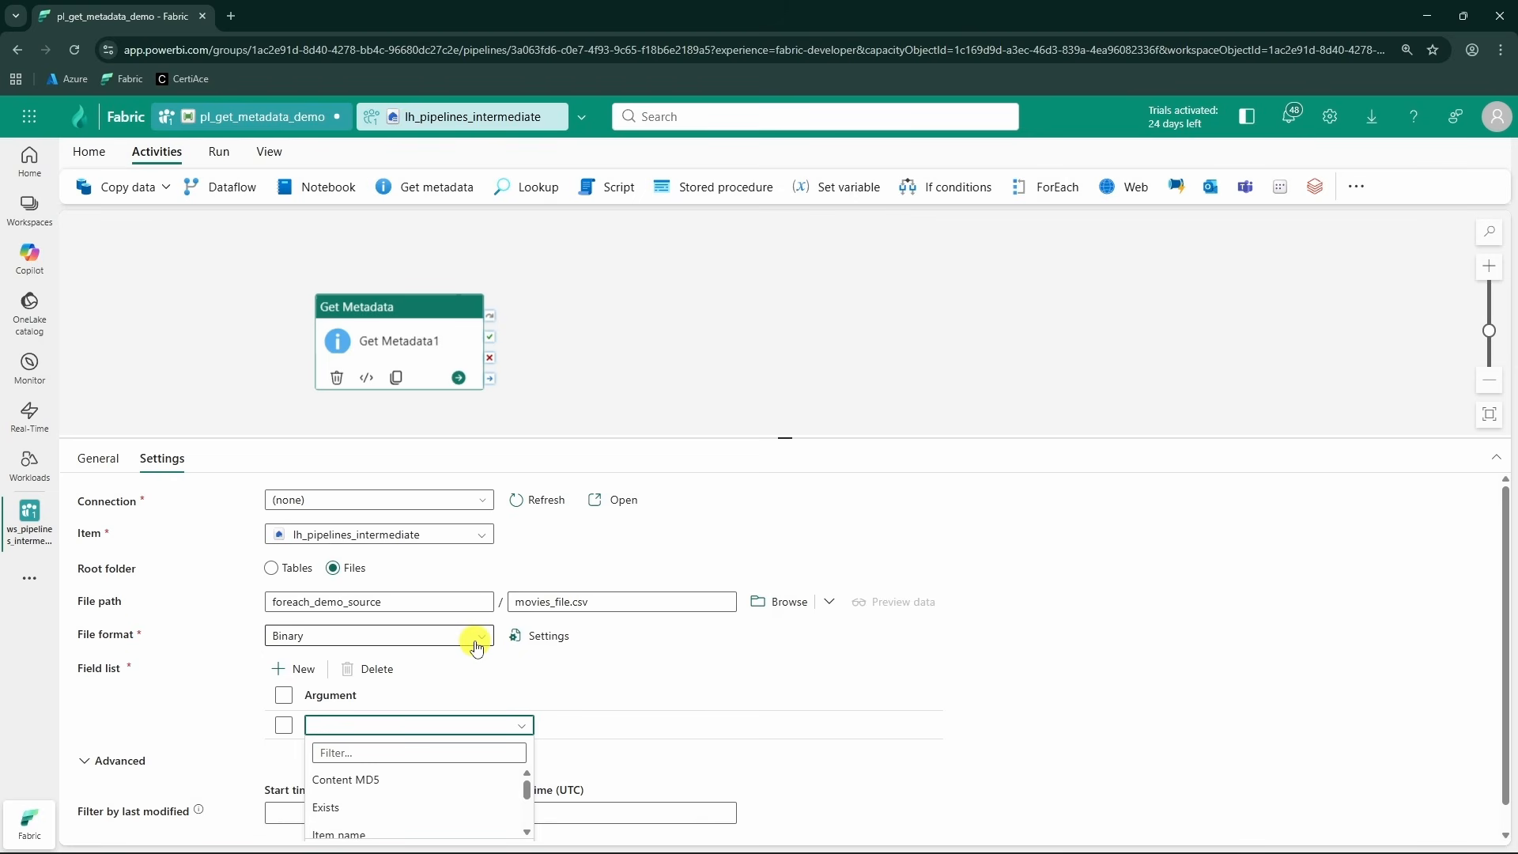
pyautogui.moveTo(526, 788)
pyautogui.mouseDown()
pyautogui.moveTo(528, 817)
pyautogui.moveTo(535, 788)
pyautogui.mouseUp()
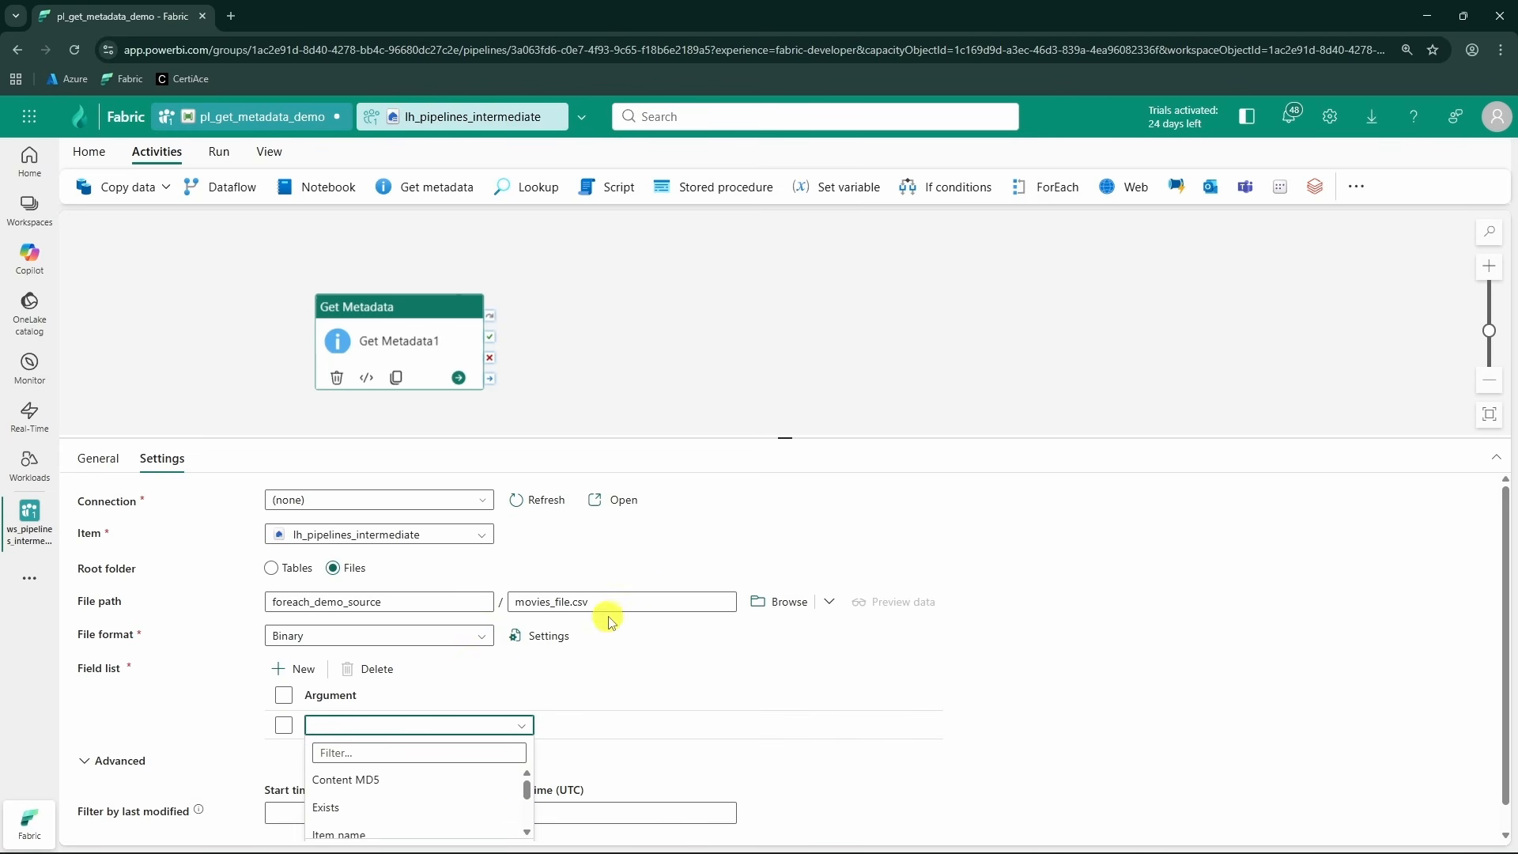
# - Cut the file name out of the file path and review the argument options offered for the foreach_demo_source folder
pyautogui.moveTo(610, 599); pyautogui.dragTo(492, 598)
pyautogui.hotkey('ctrl', 'c')
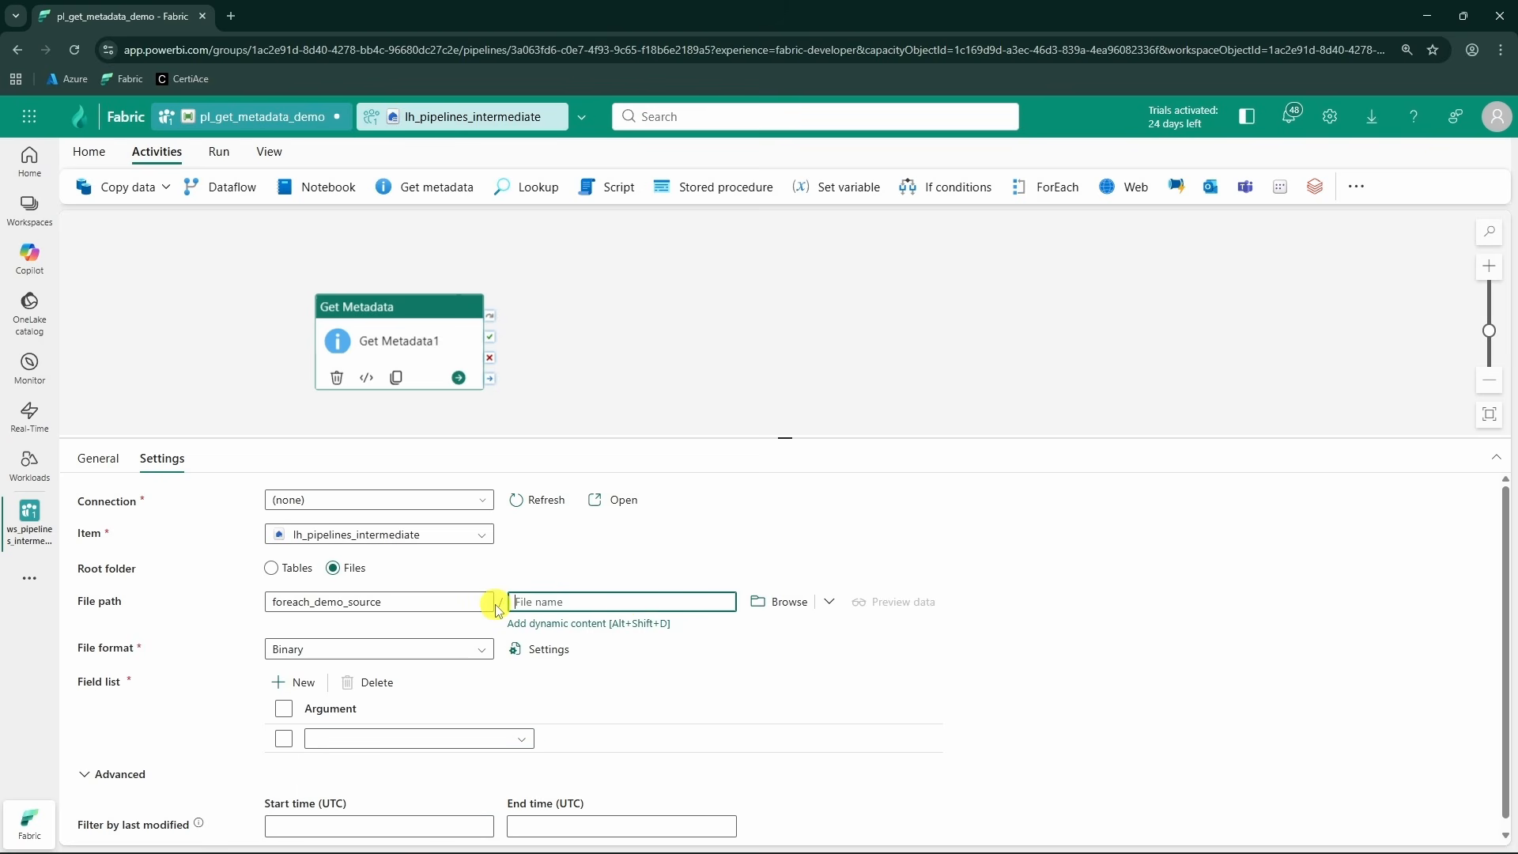
pyautogui.click(708, 677)
pyautogui.click(520, 723)
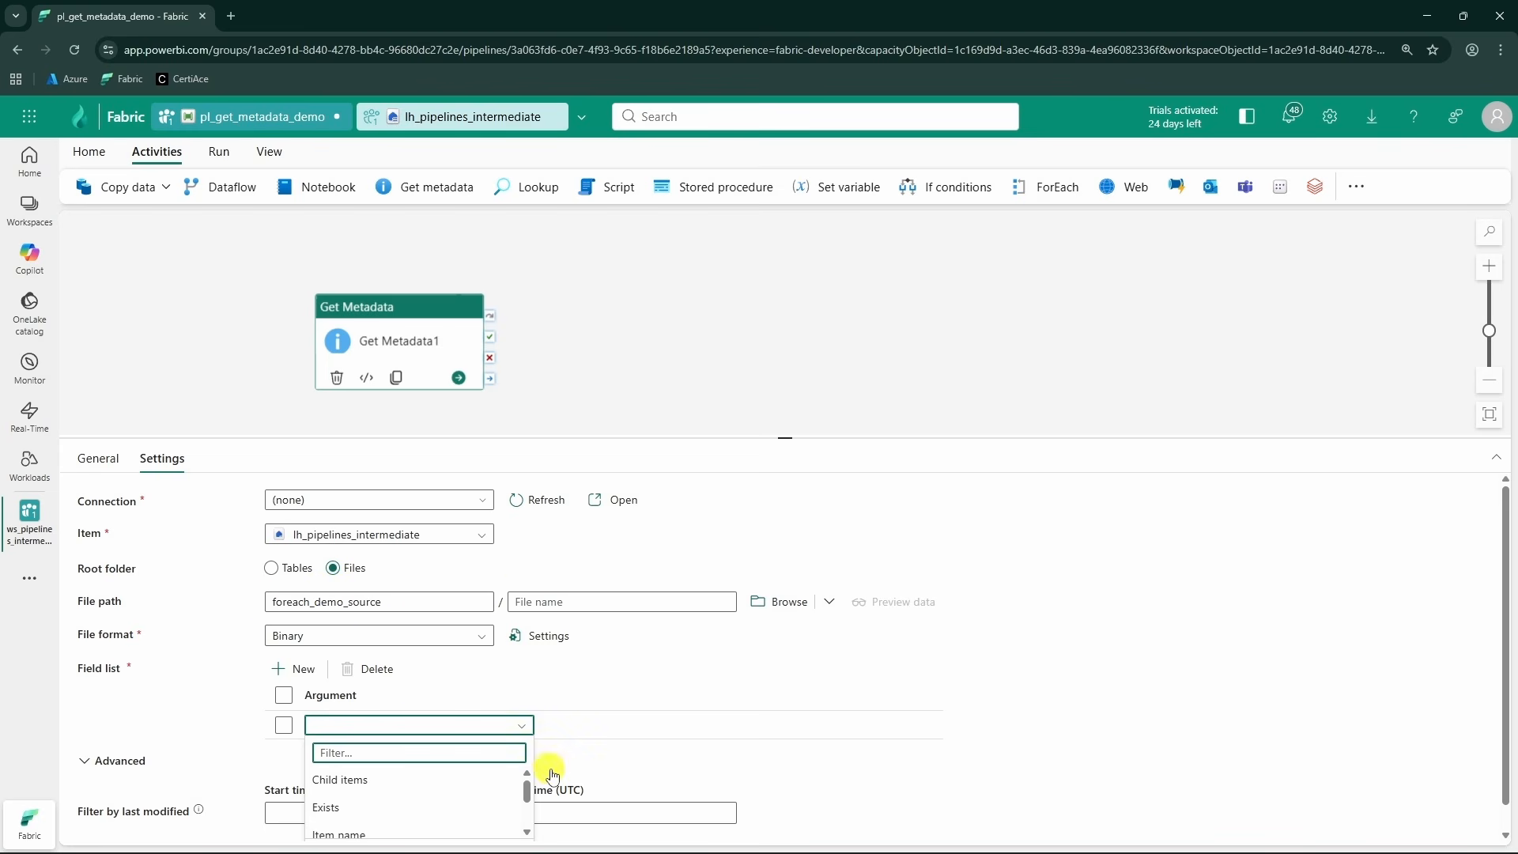
pyautogui.moveTo(528, 791)
pyautogui.mouseDown()
pyautogui.moveTo(528, 822)
pyautogui.moveTo(528, 780)
pyautogui.mouseUp()
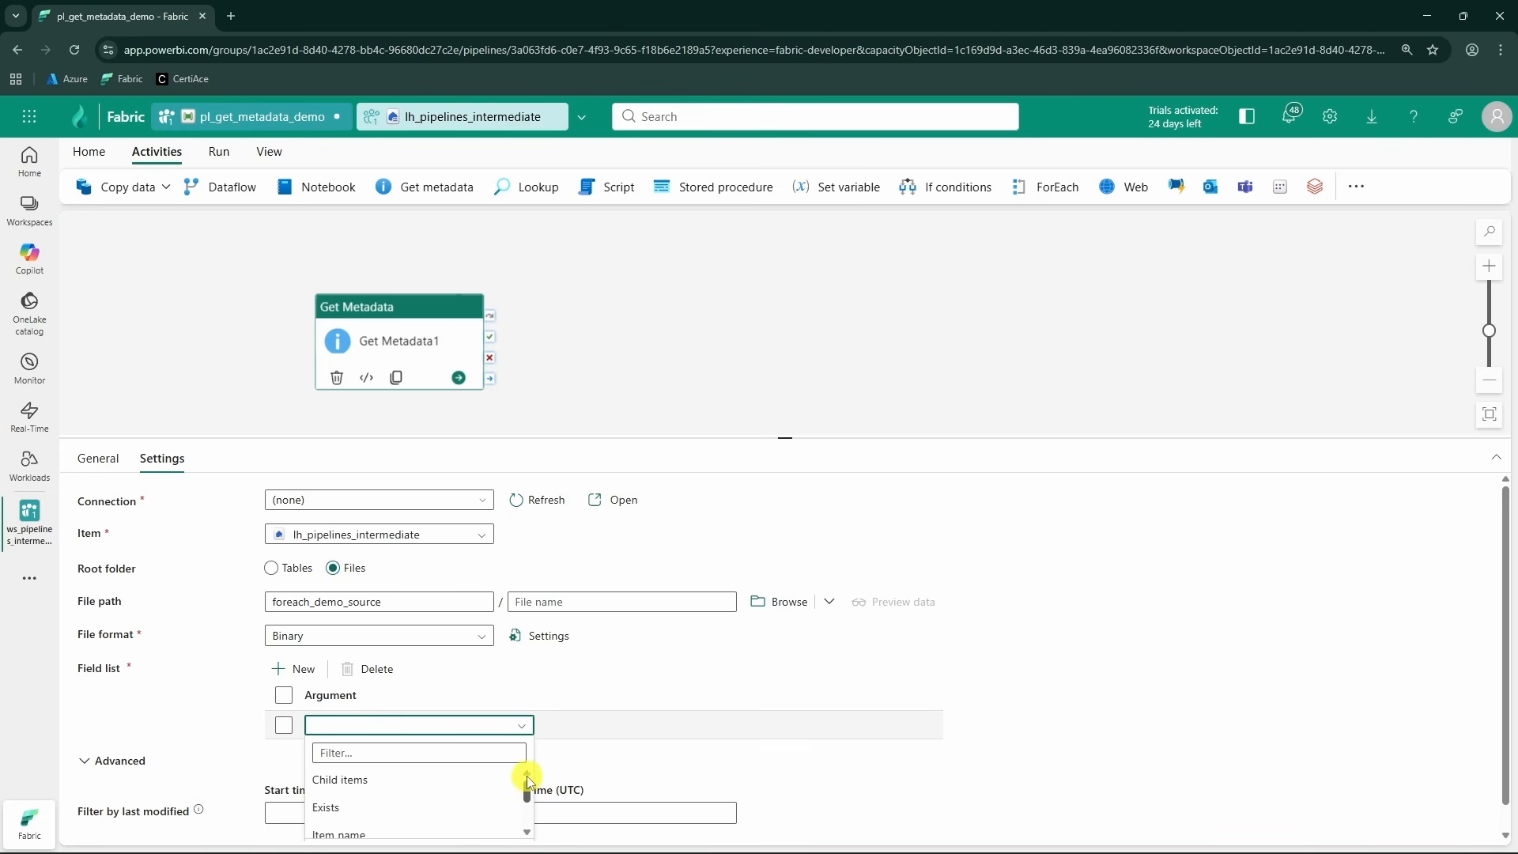
# - Restore movies_file.csv as the file name and review the argument options for the file again
pyautogui.click(557, 602)
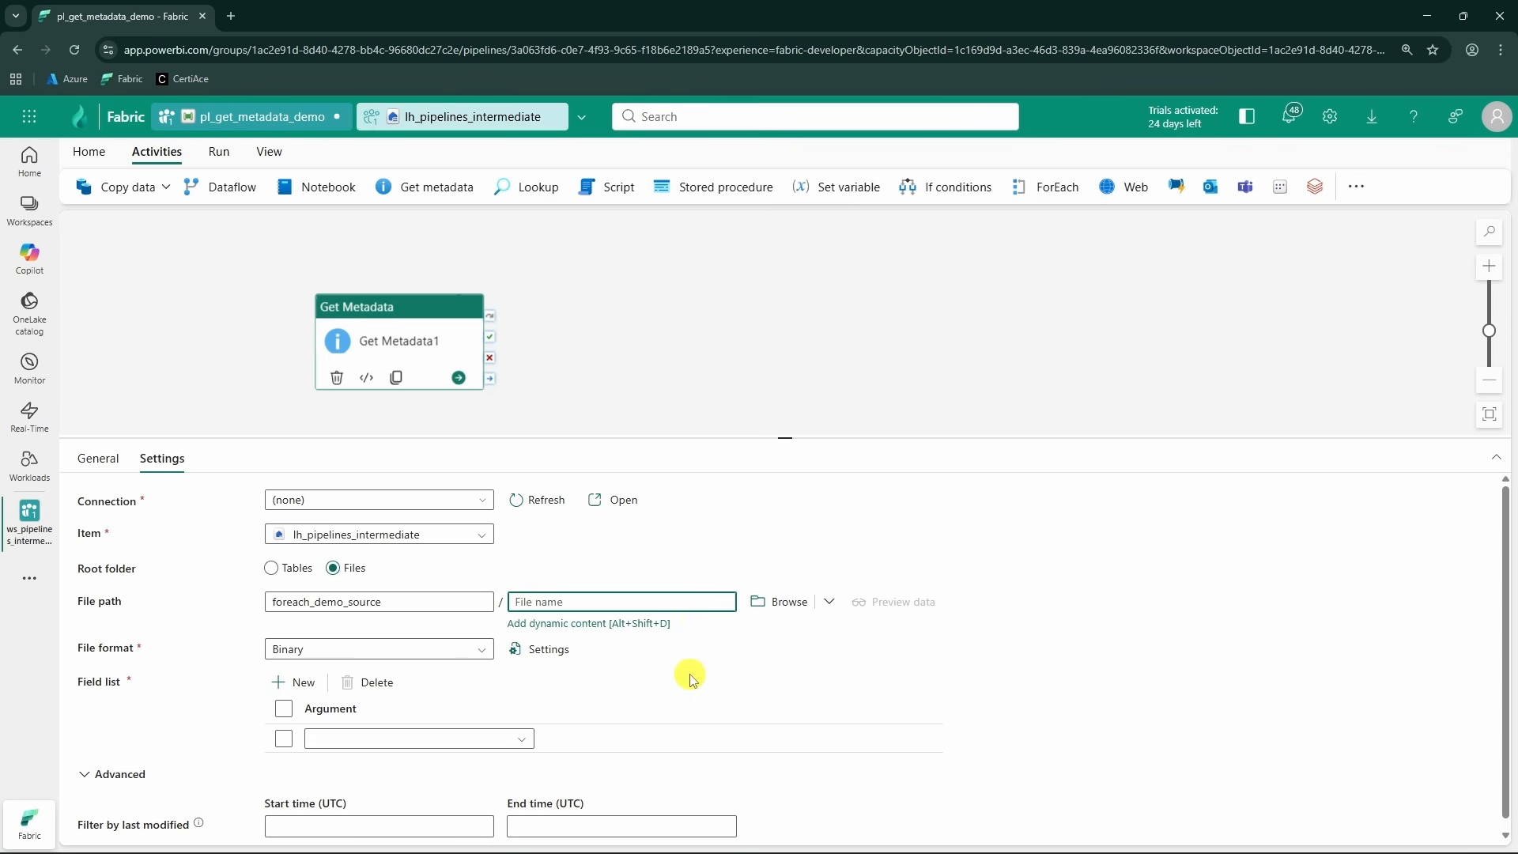
pyautogui.hotkey('ctrl', 'v')
pyautogui.click(870, 673)
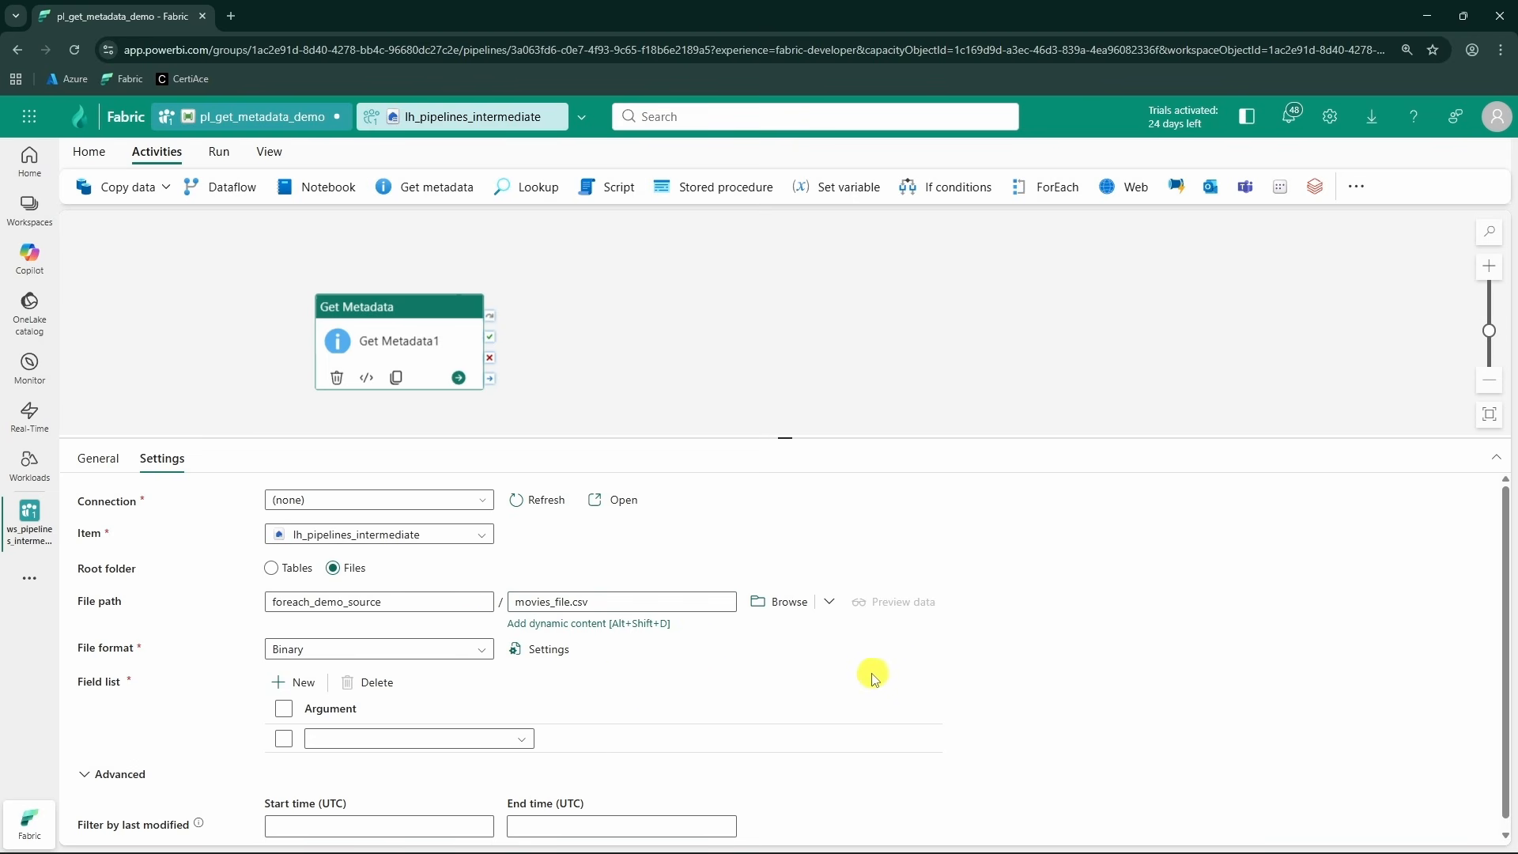
pyautogui.click(524, 726)
pyautogui.moveTo(528, 795)
pyautogui.mouseDown()
pyautogui.moveTo(523, 823)
pyautogui.moveTo(526, 786)
pyautogui.mouseUp()
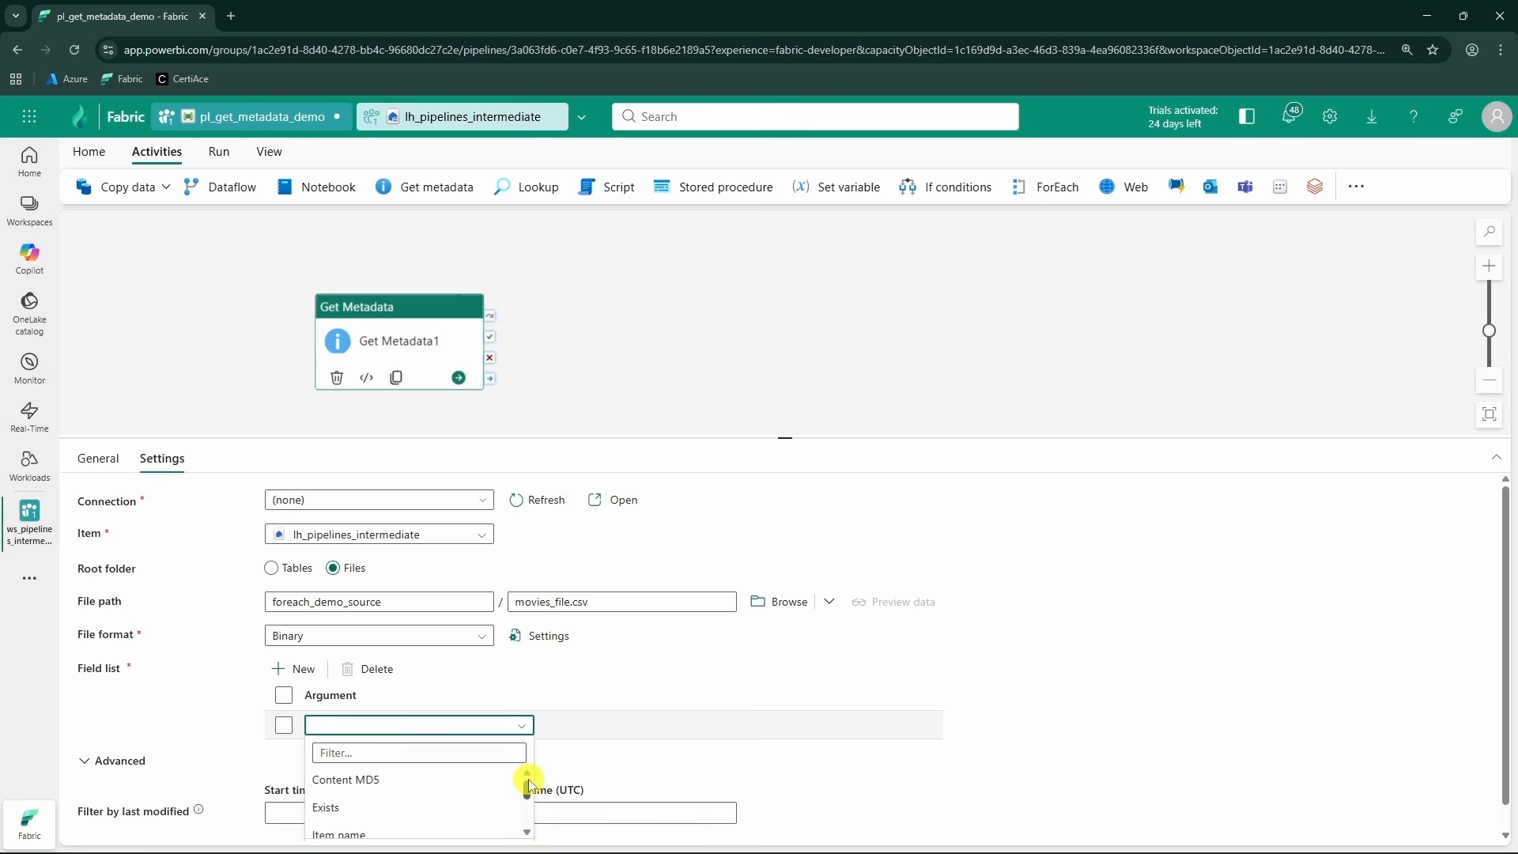
pyautogui.click(672, 676)
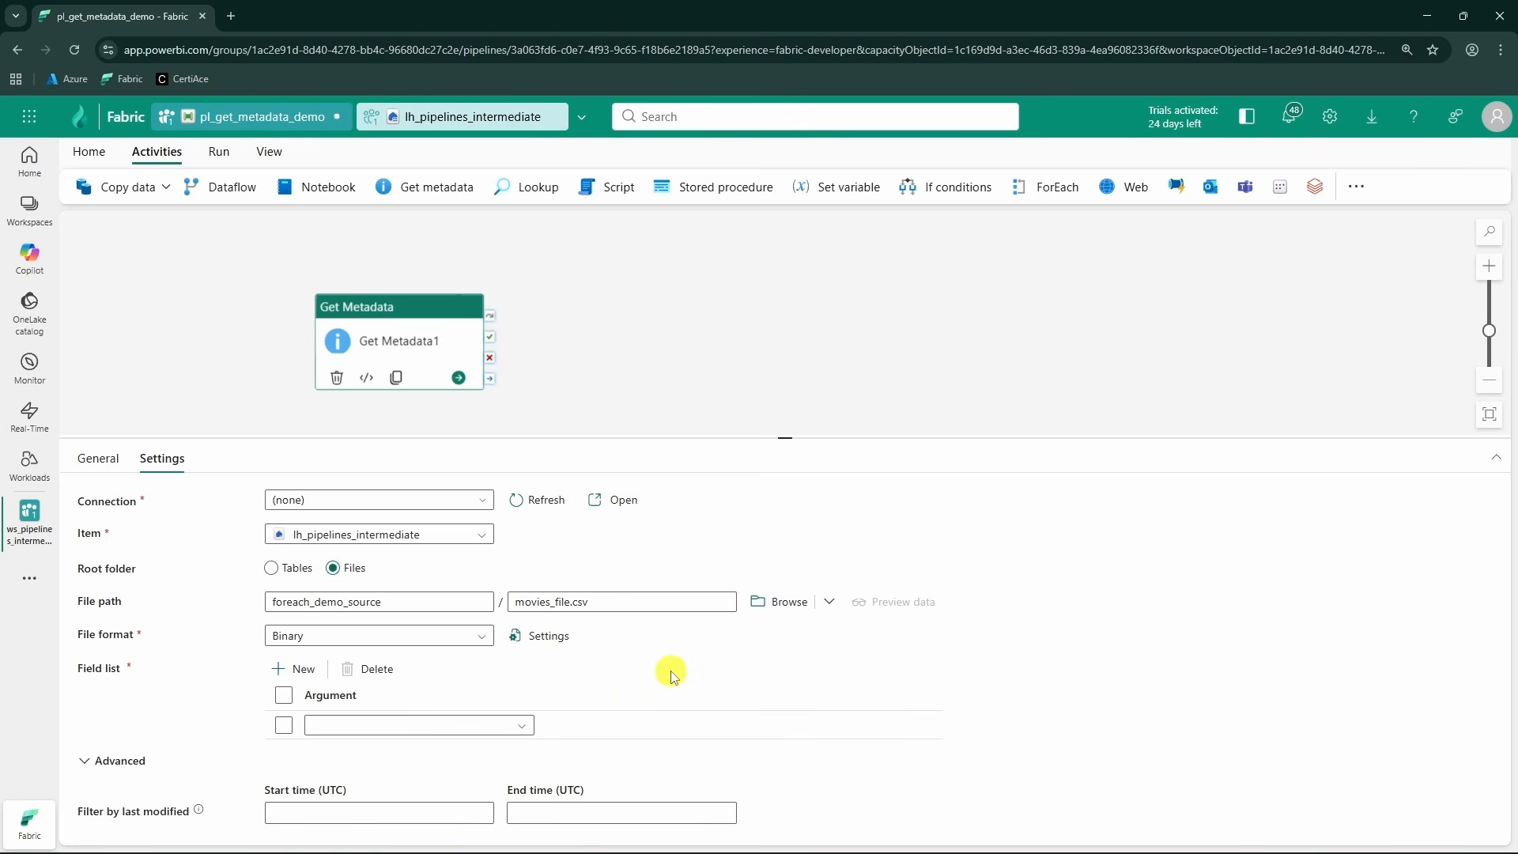
# - Set the file format to DelimitedText and review the argument options it offers
pyautogui.click(483, 637)
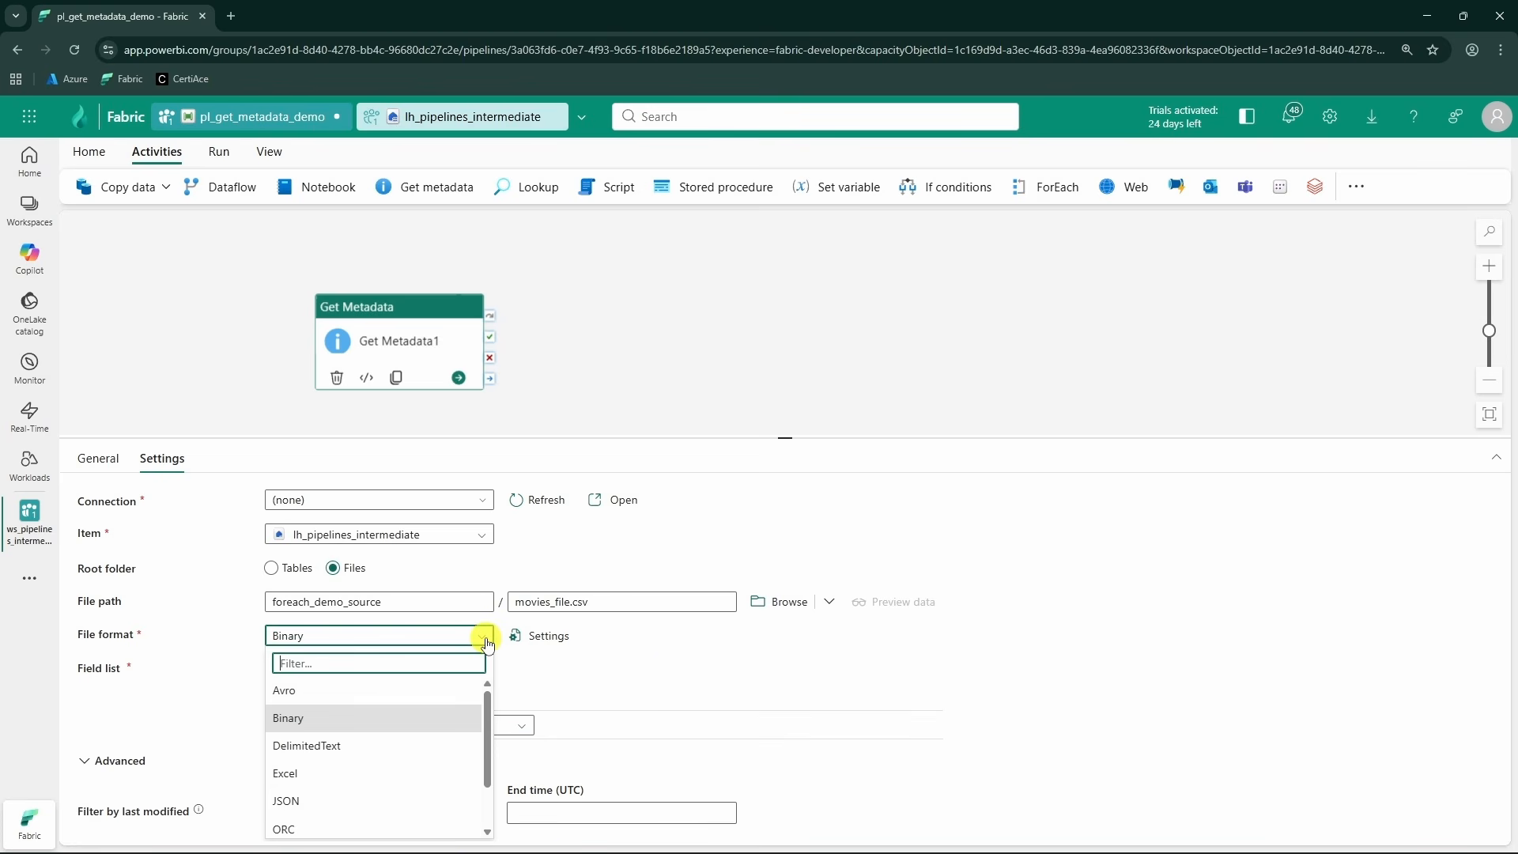
pyautogui.click(346, 747)
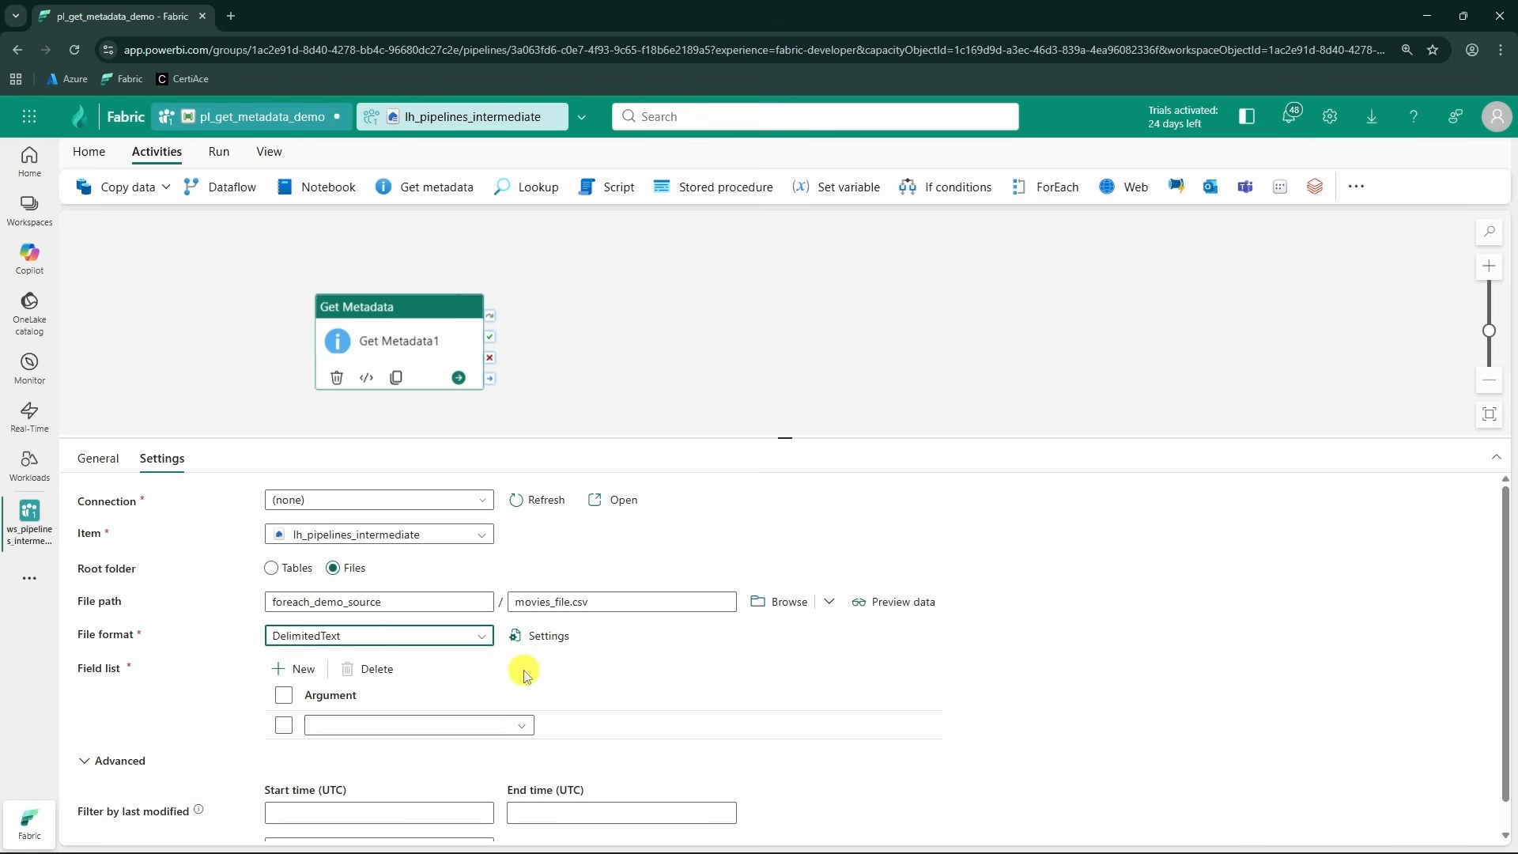
pyautogui.click(518, 695)
pyautogui.click(528, 768)
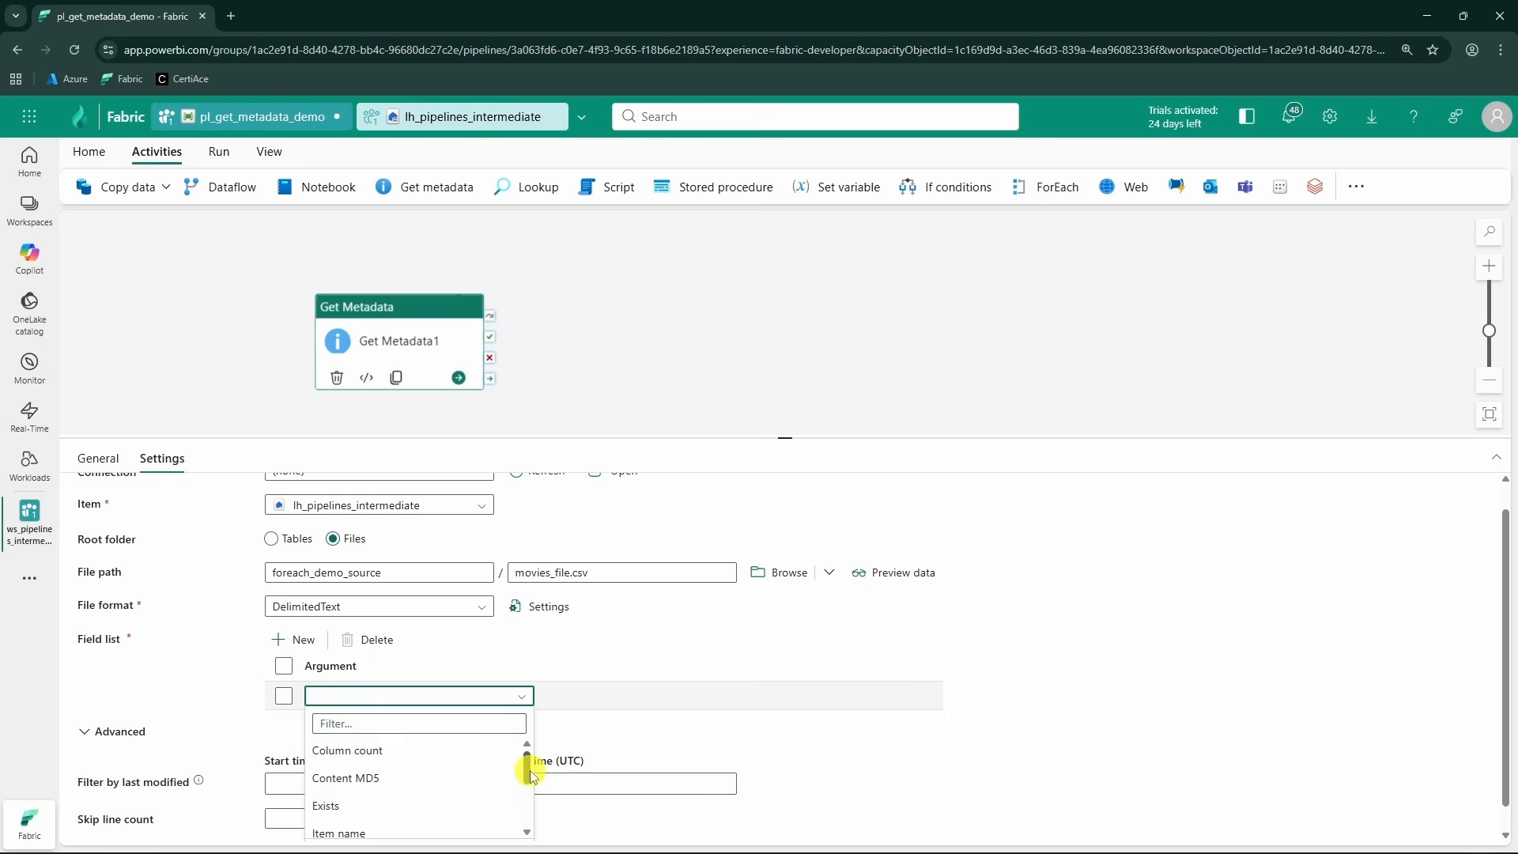
pyautogui.moveTo(528, 767); pyautogui.dragTo(528, 803)
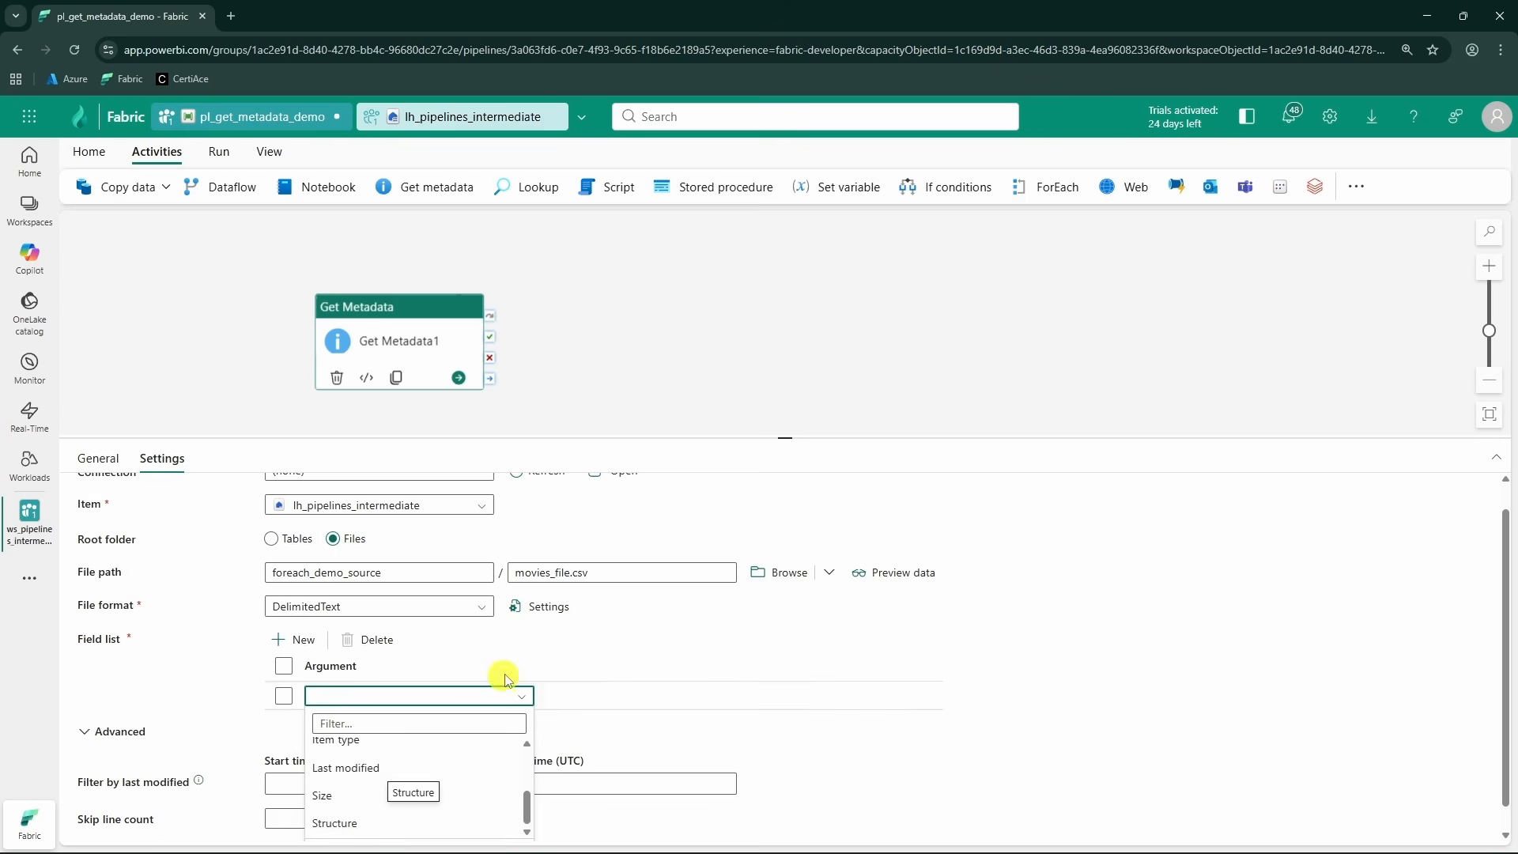
pyautogui.click(633, 639)
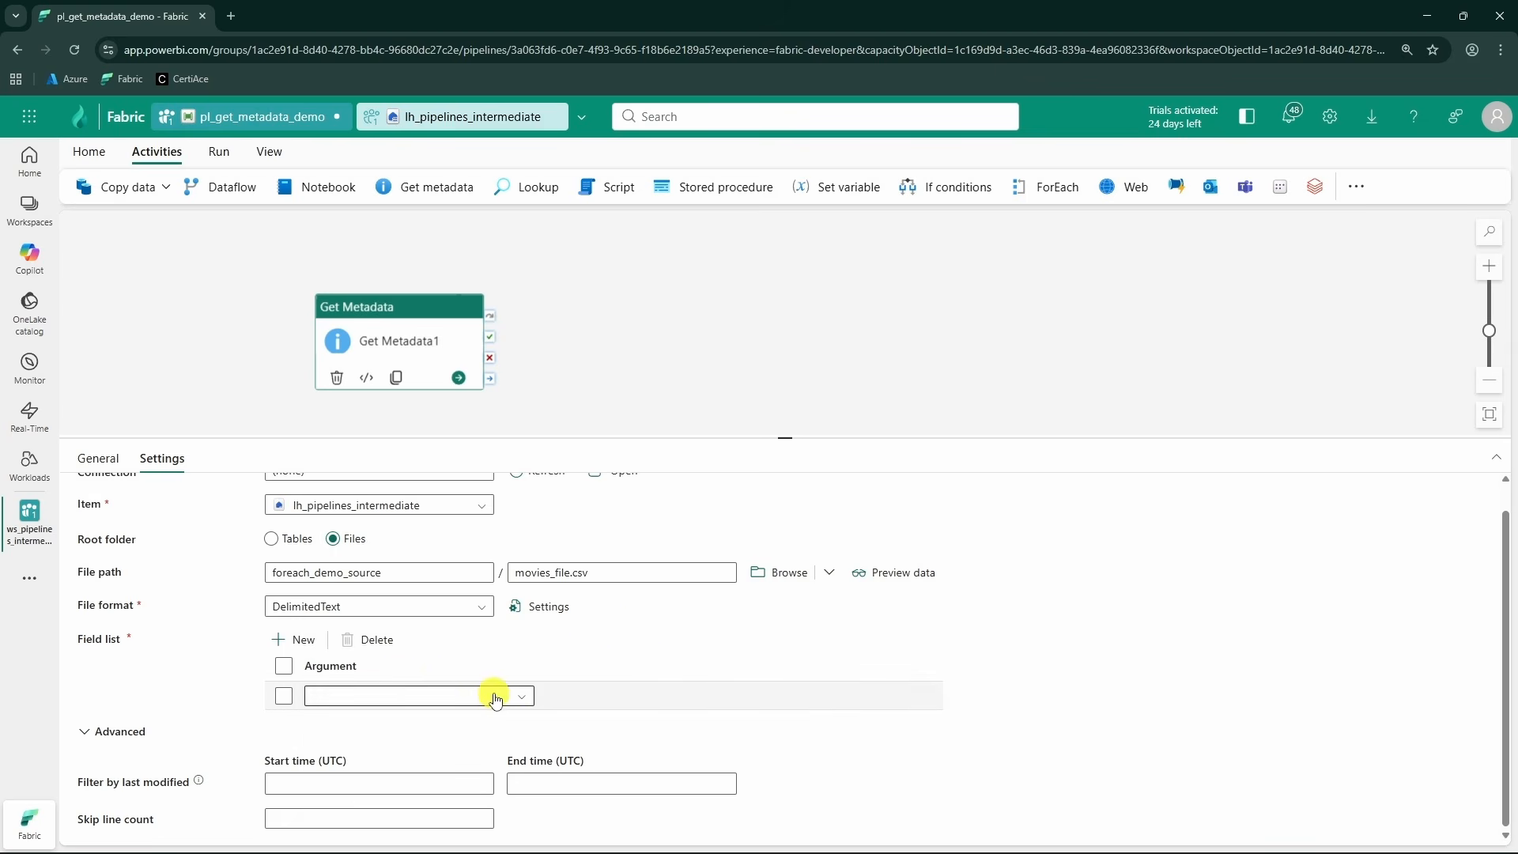
# - Add two more empty arguments to the field list and preview the data of movies_file.csv
pyautogui.click(298, 641)
pyautogui.click(298, 641)
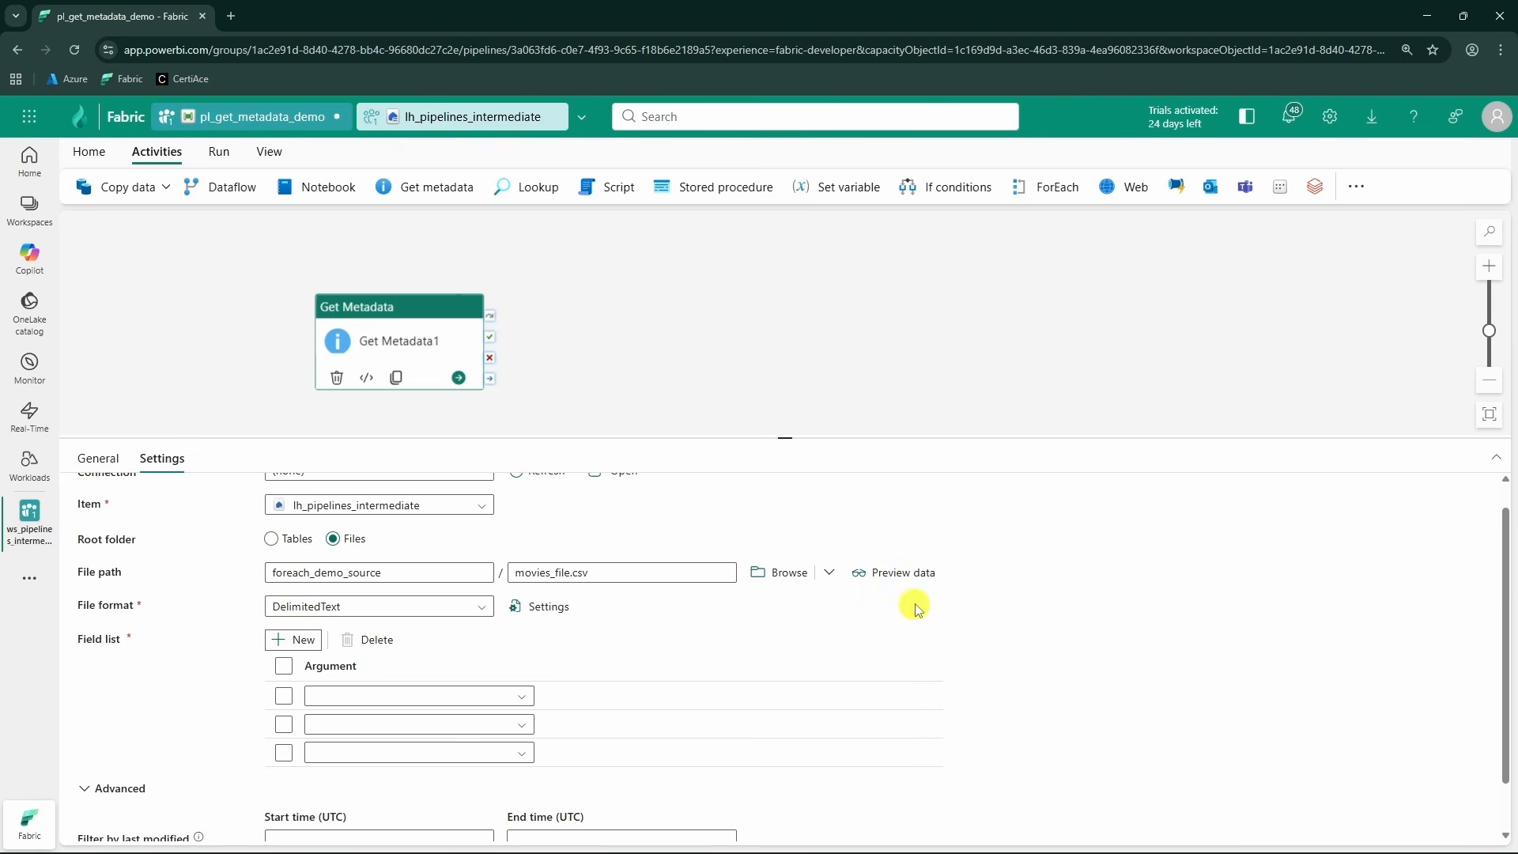
pyautogui.click(892, 573)
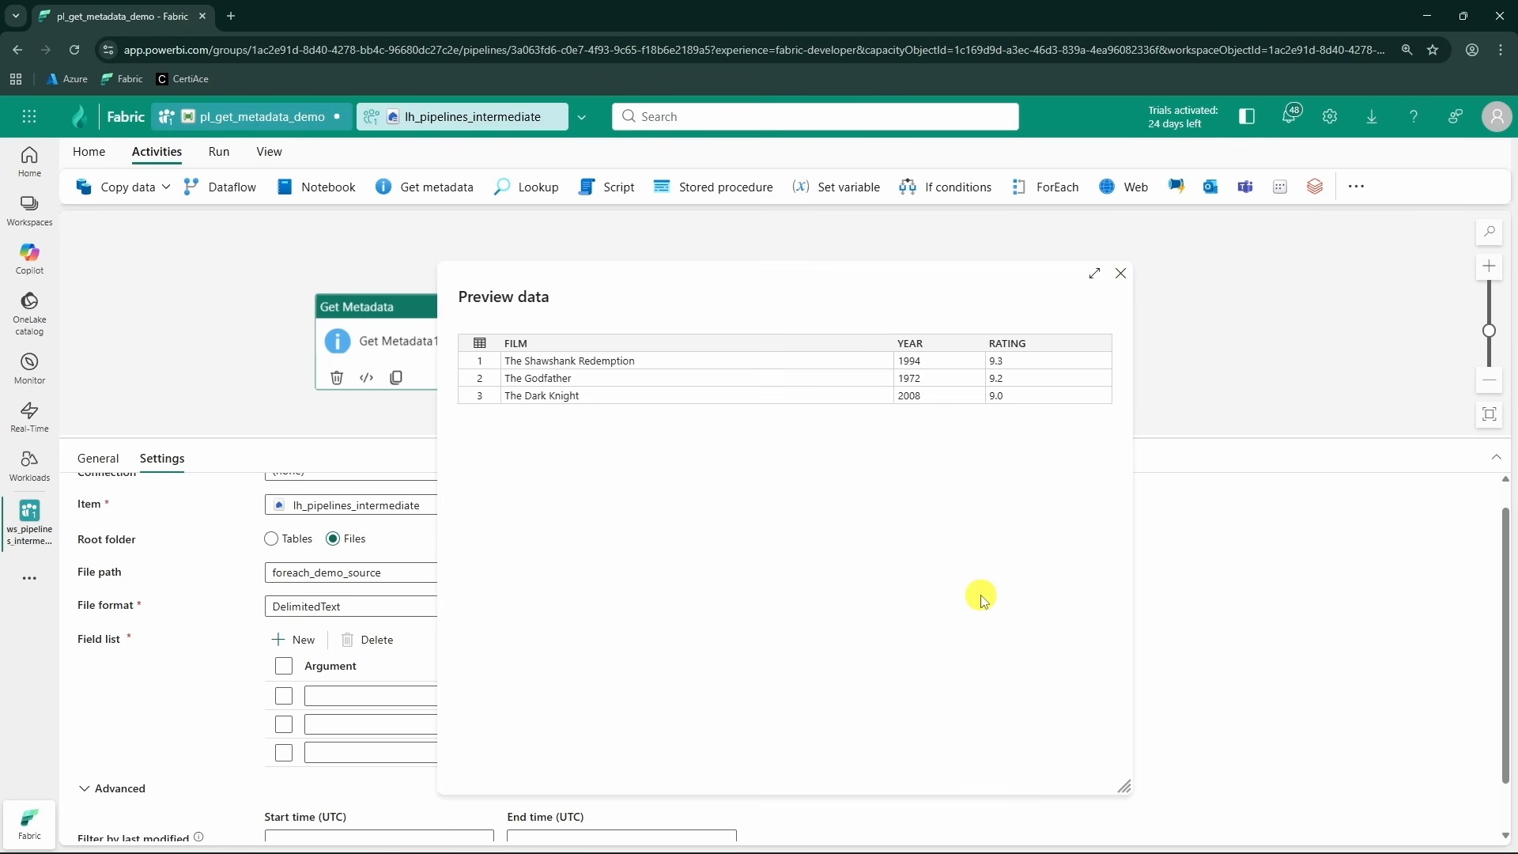
pyautogui.click(1120, 275)
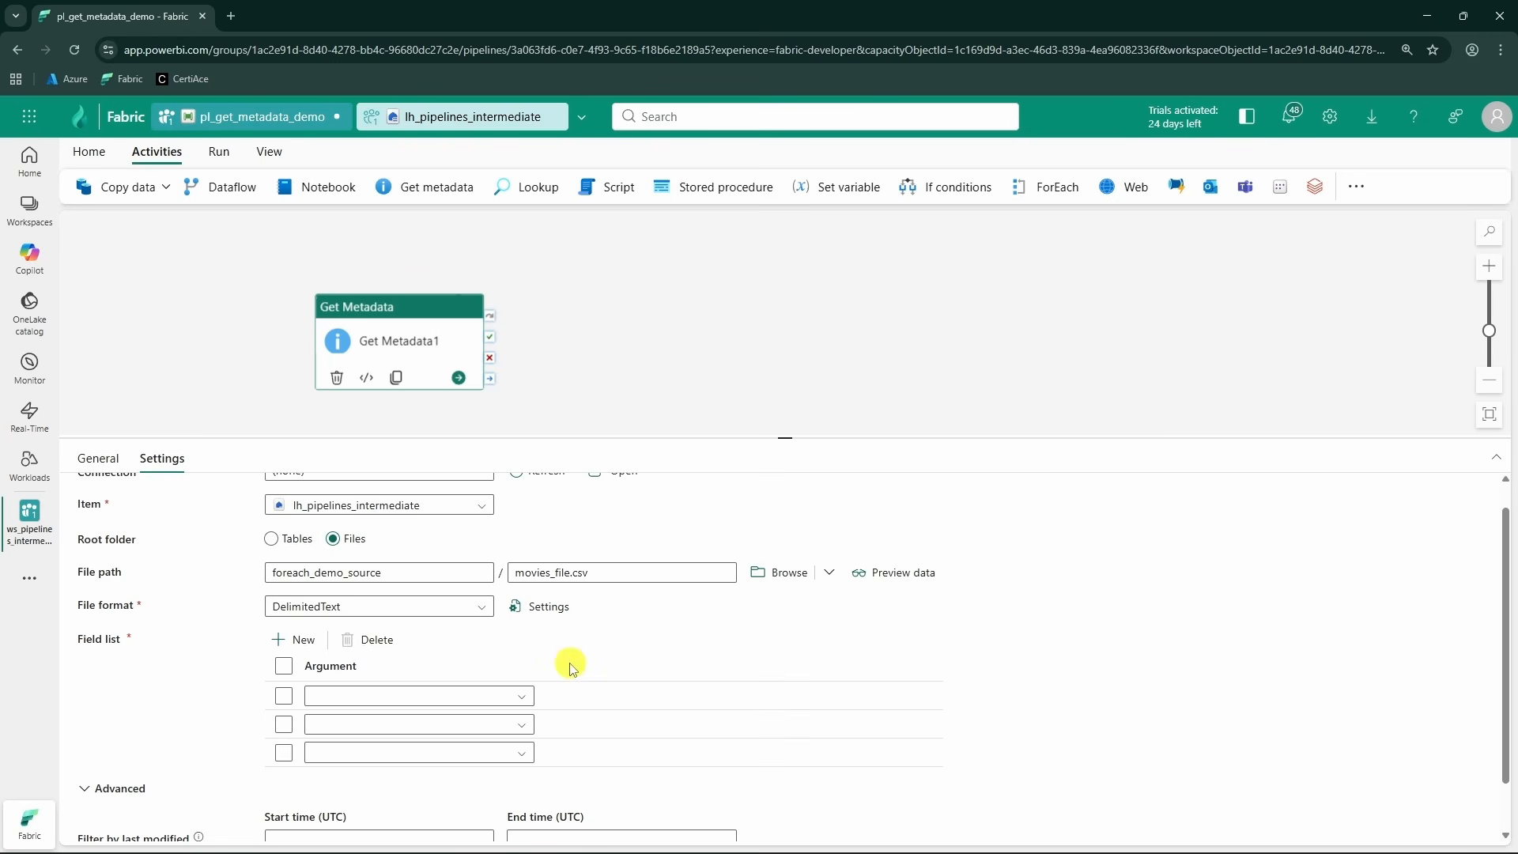
# - Set the first field list argument to Exists and the second to Structure
pyautogui.click(524, 698)
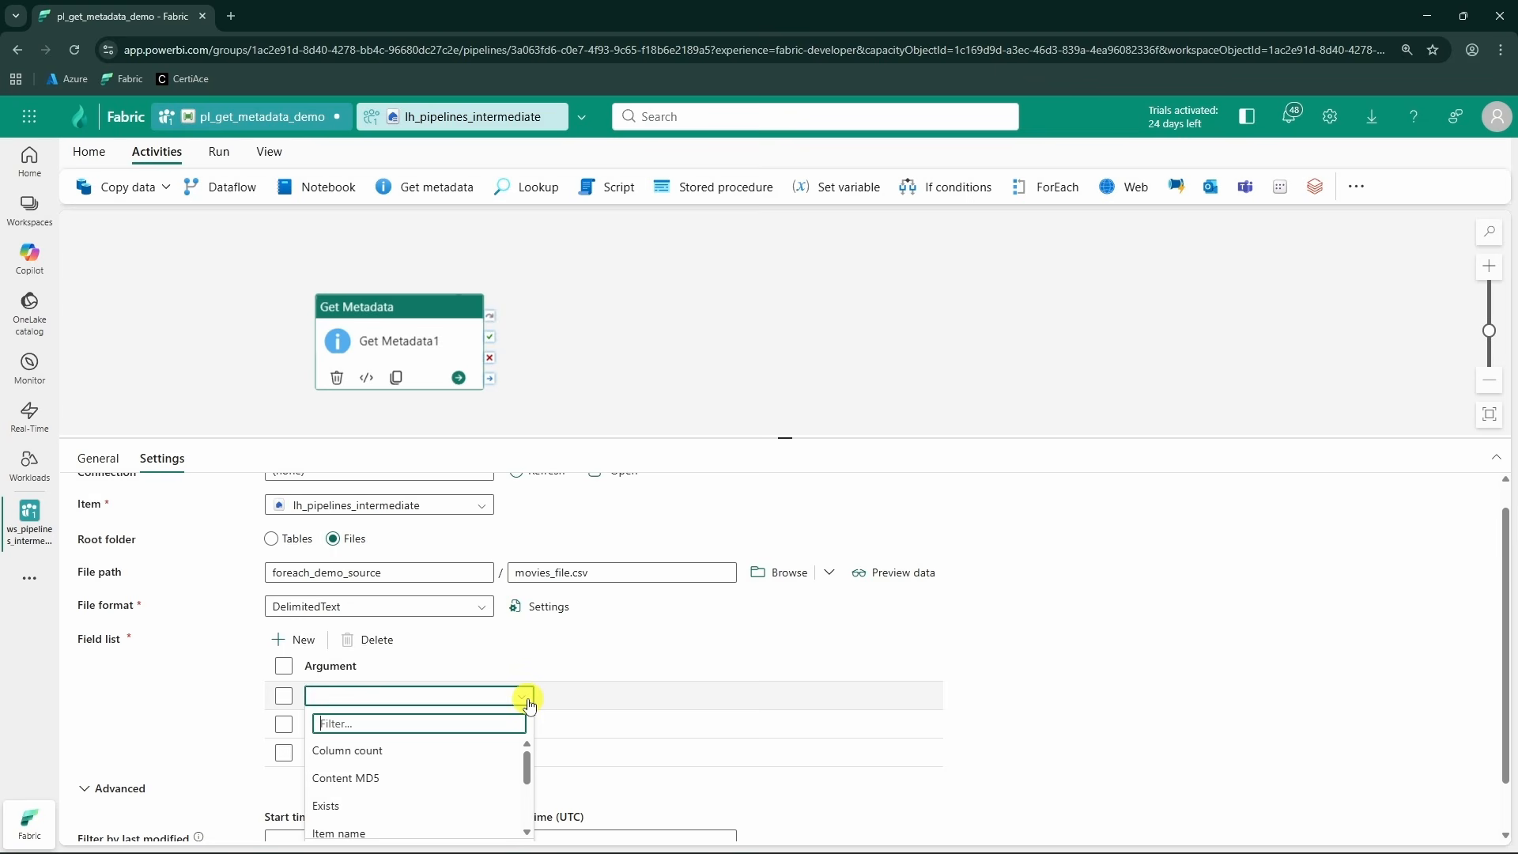
pyautogui.scroll(-2, 471, 770)
pyautogui.scroll(2, 395, 798)
pyautogui.click(350, 812)
pyautogui.scroll(-1, 566, 668)
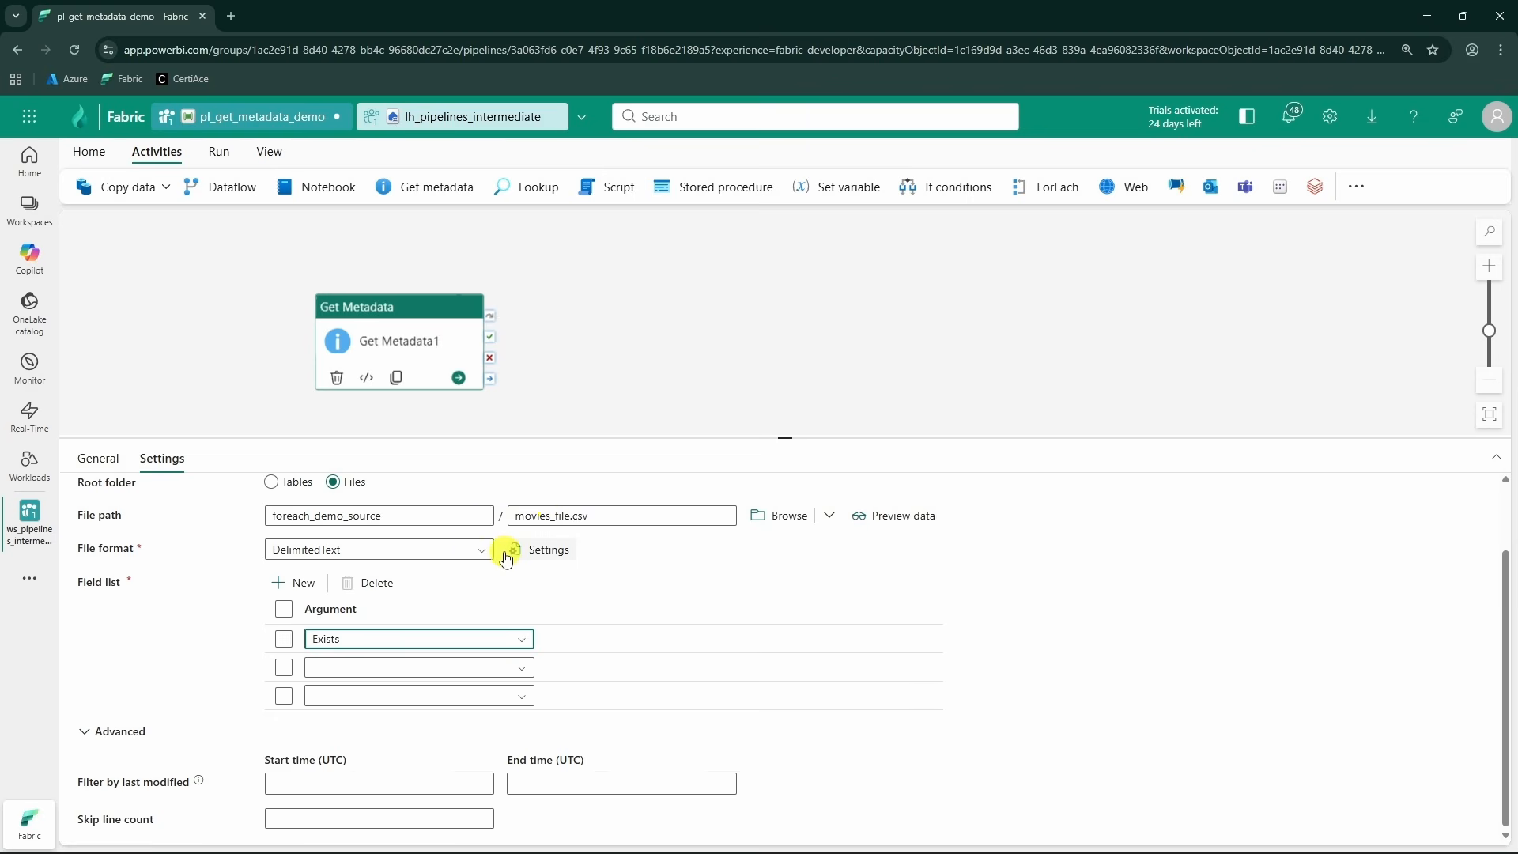
pyautogui.click(522, 667)
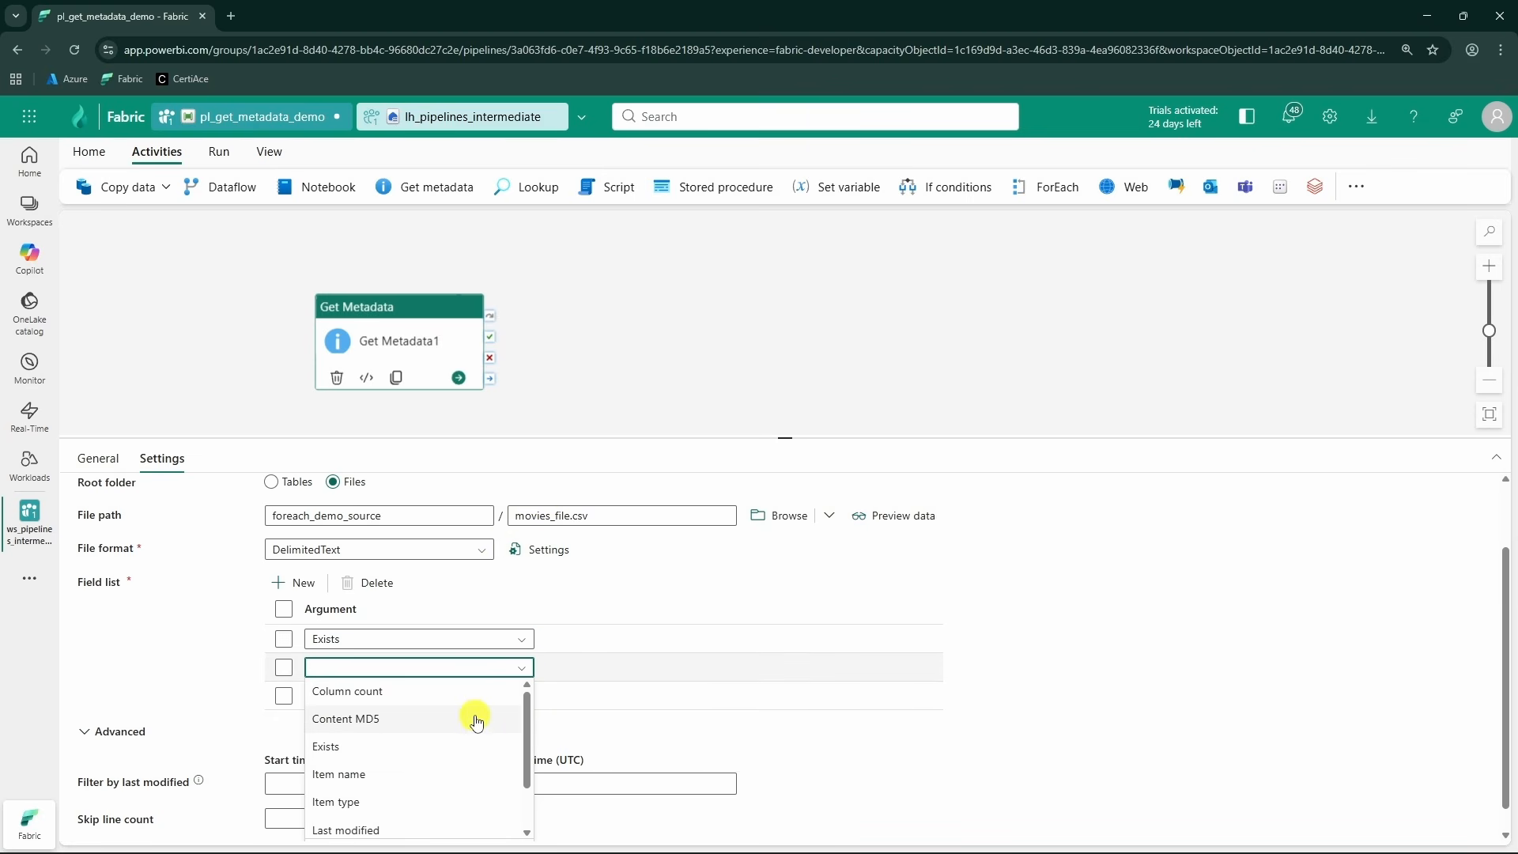
pyautogui.scroll(-1, 458, 736)
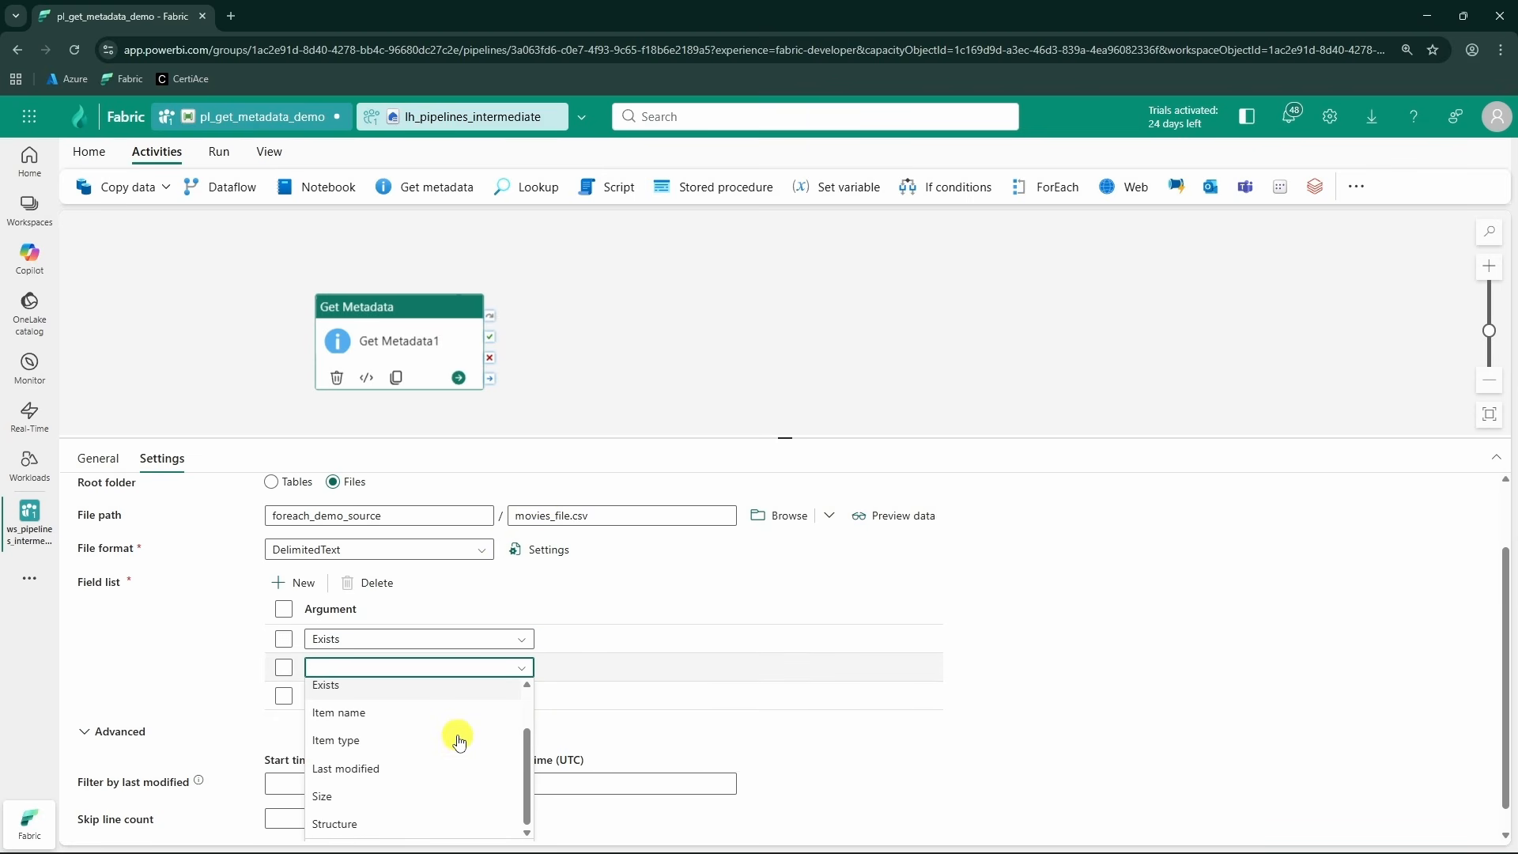
pyautogui.click(413, 826)
# - Set the third field list argument to Column count
pyautogui.click(521, 696)
pyautogui.scroll(-2, 461, 735)
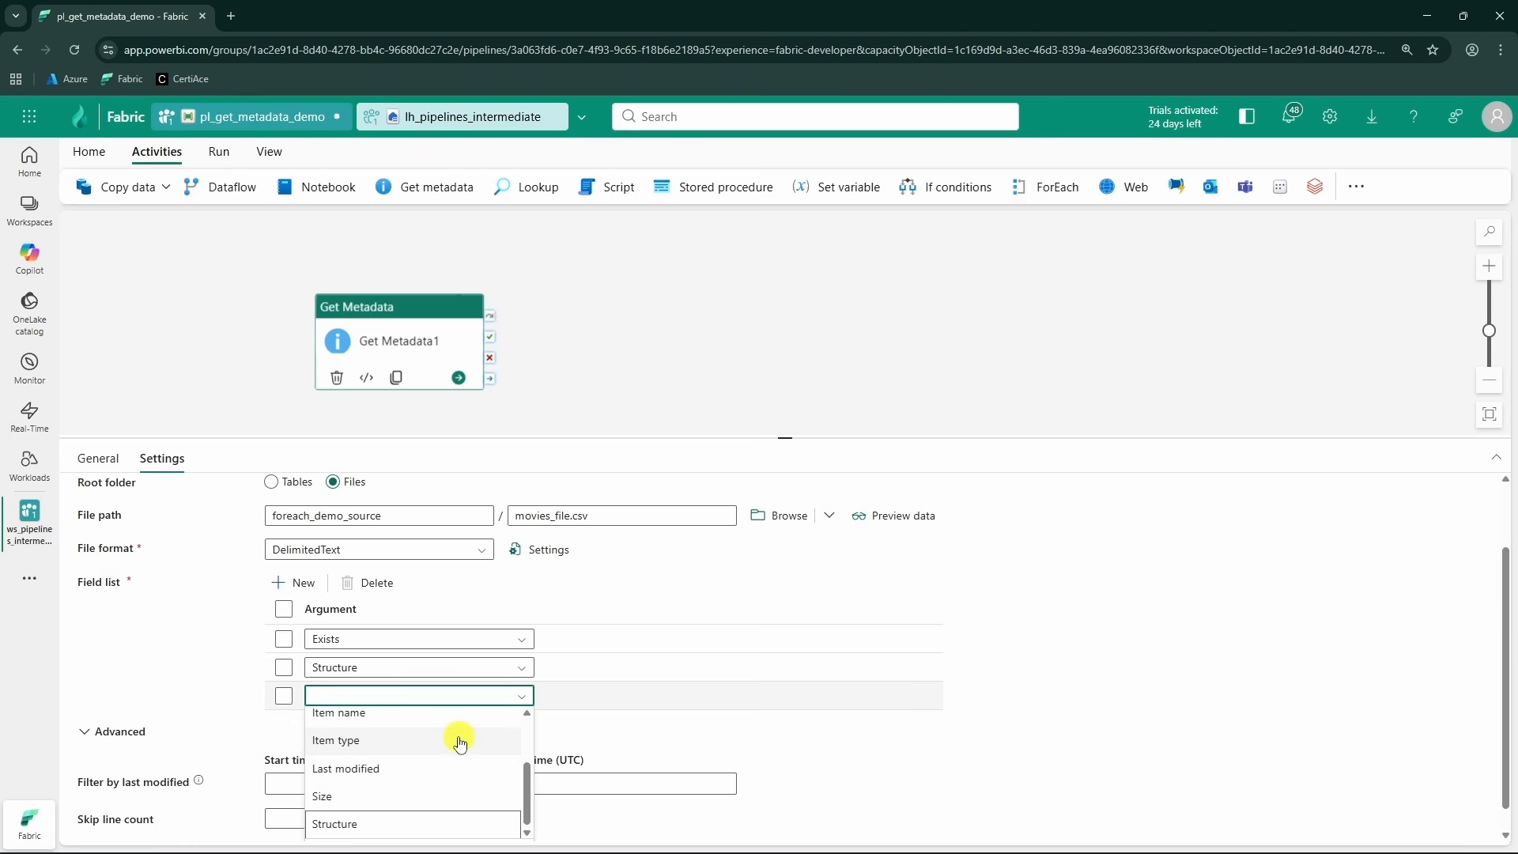
pyautogui.scroll(3, 449, 758)
pyautogui.scroll(2, 443, 779)
pyautogui.scroll(-3, 437, 735)
pyautogui.scroll(1, 437, 751)
pyautogui.scroll(1, 437, 757)
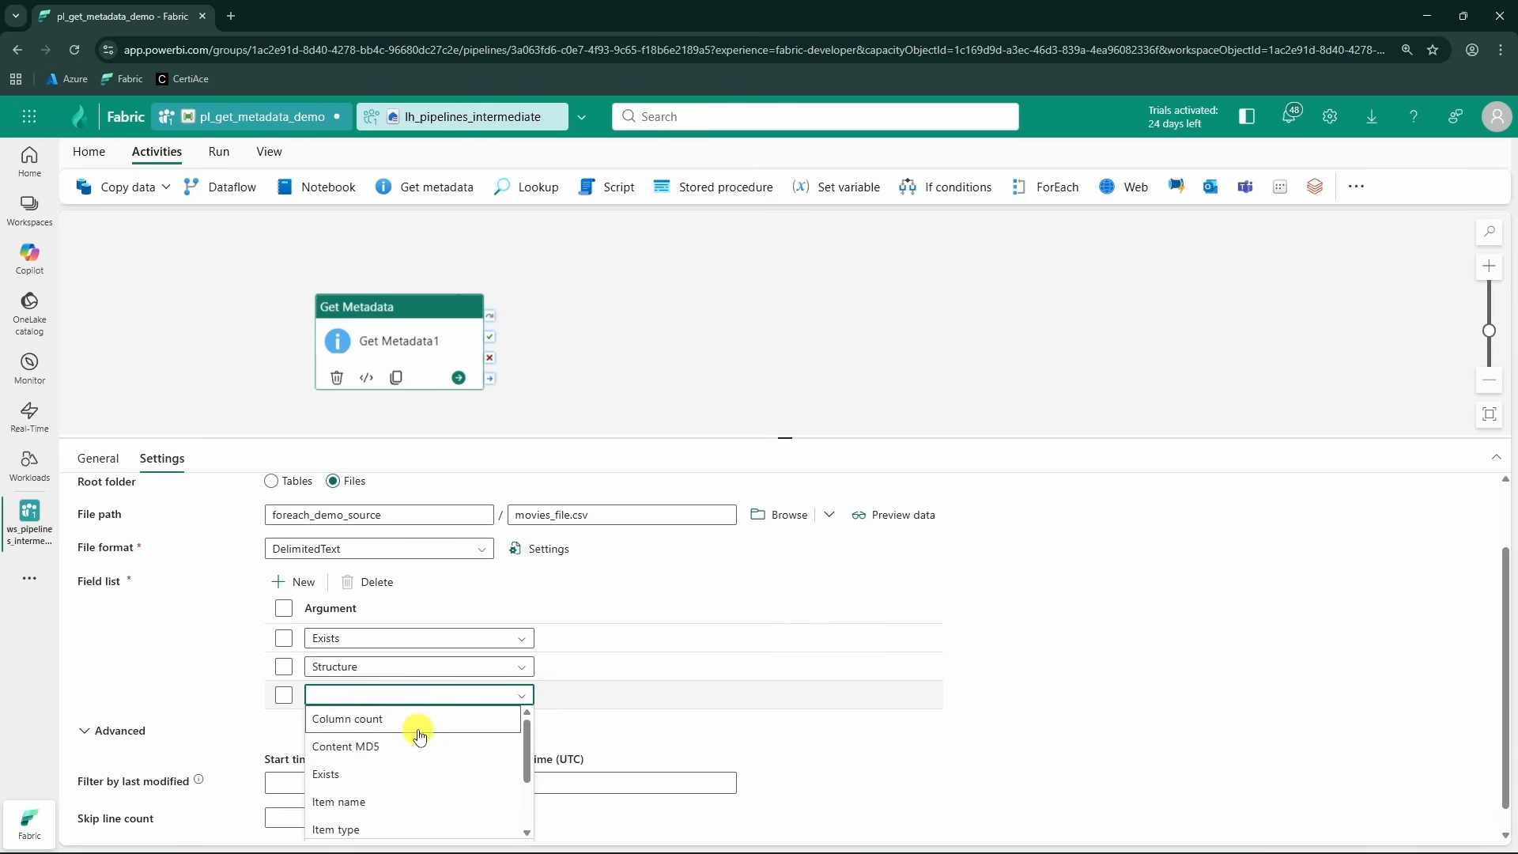
pyautogui.click(415, 721)
# - Add two more arguments to the field list, set to Item type and Last modified
pyautogui.click(294, 582)
pyautogui.click(294, 582)
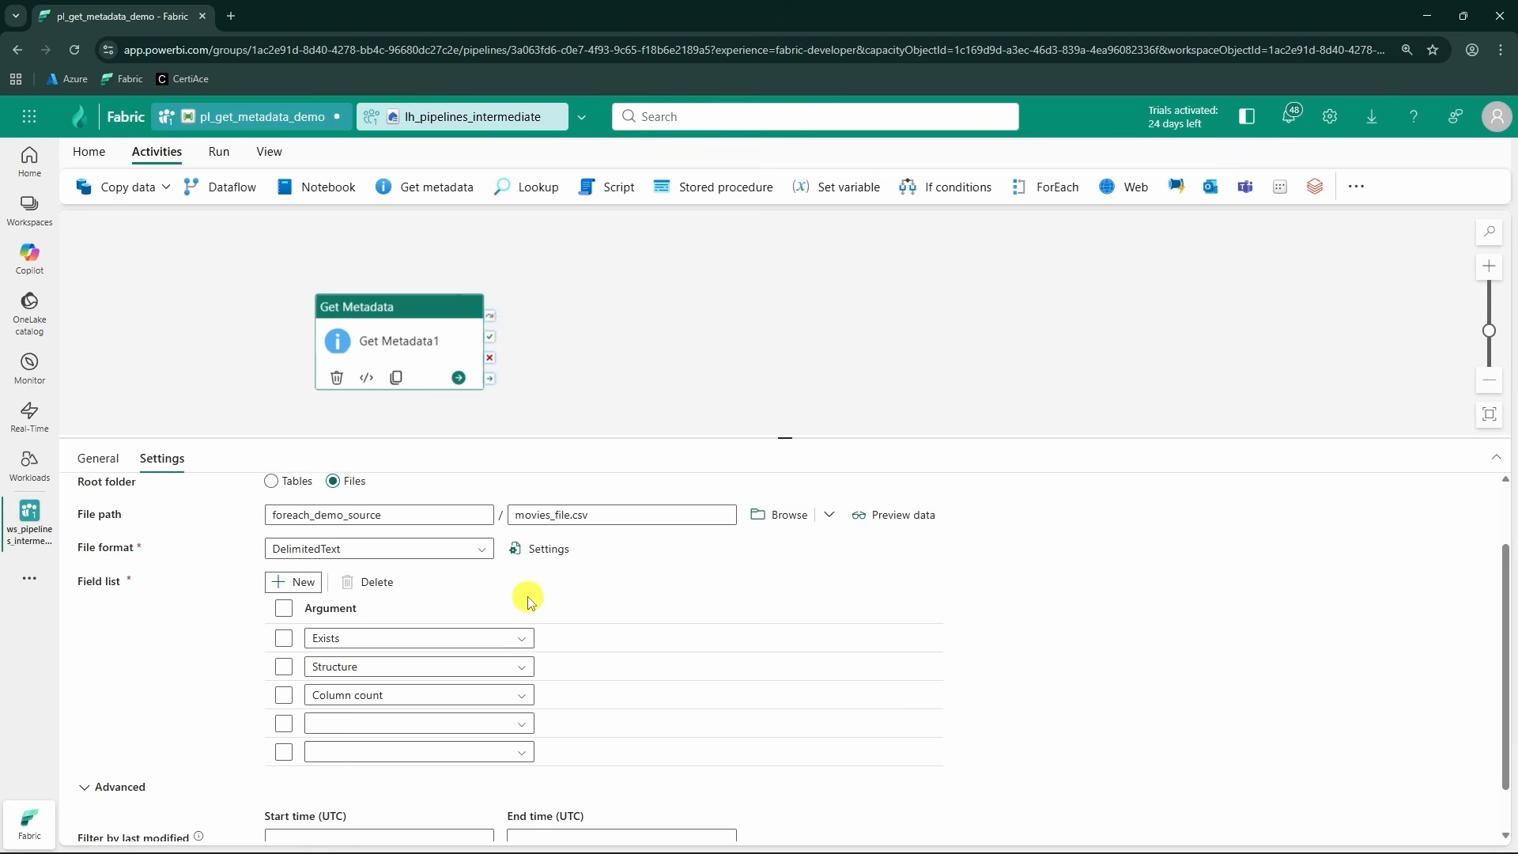
pyautogui.scroll(-1, 528, 632)
pyautogui.click(528, 673)
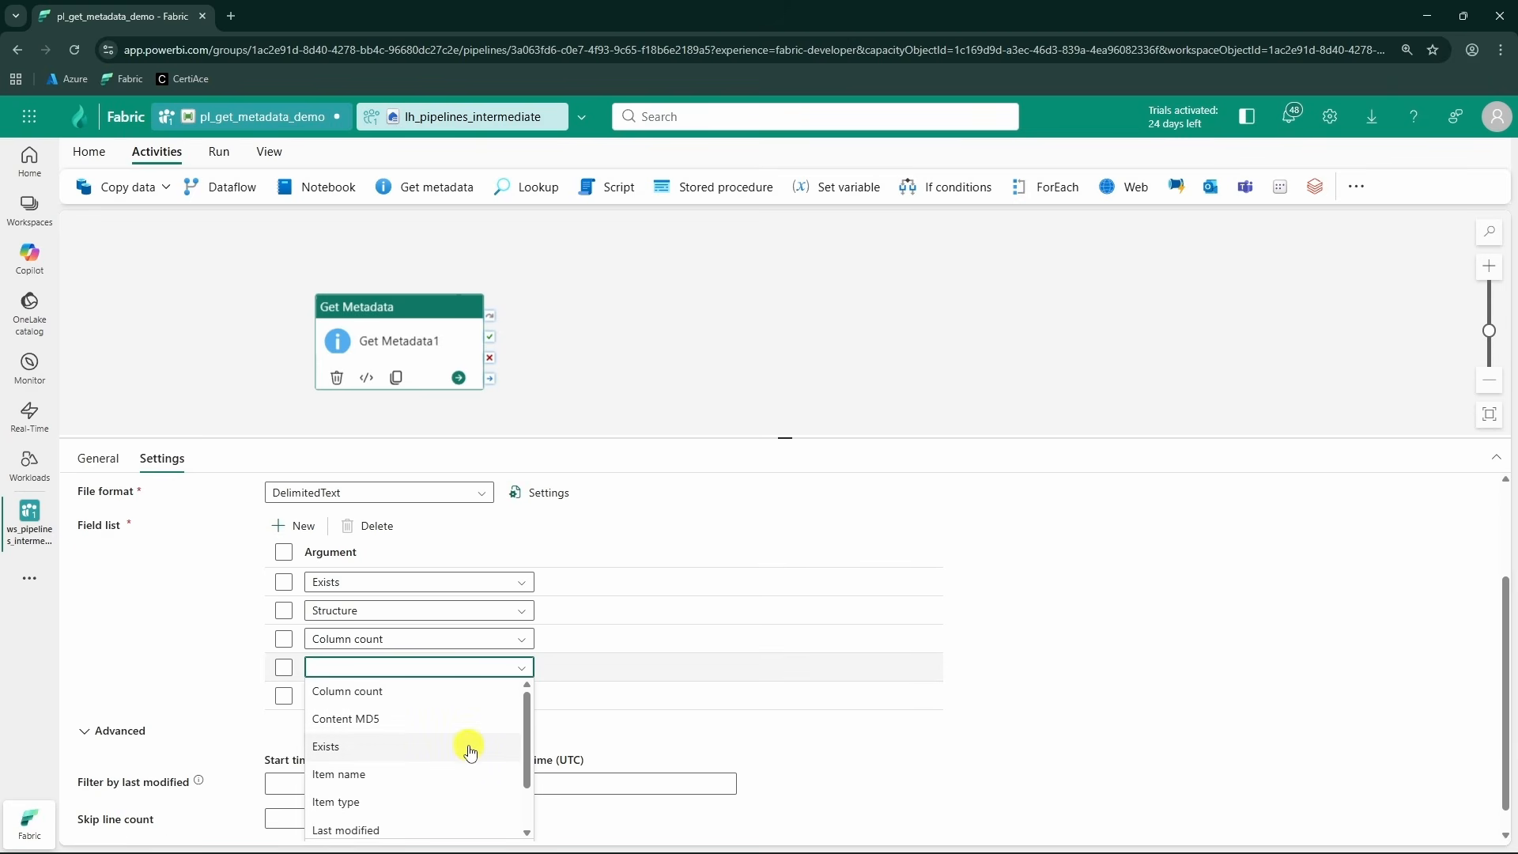
pyautogui.click(409, 803)
pyautogui.click(483, 697)
pyautogui.scroll(-3, 443, 755)
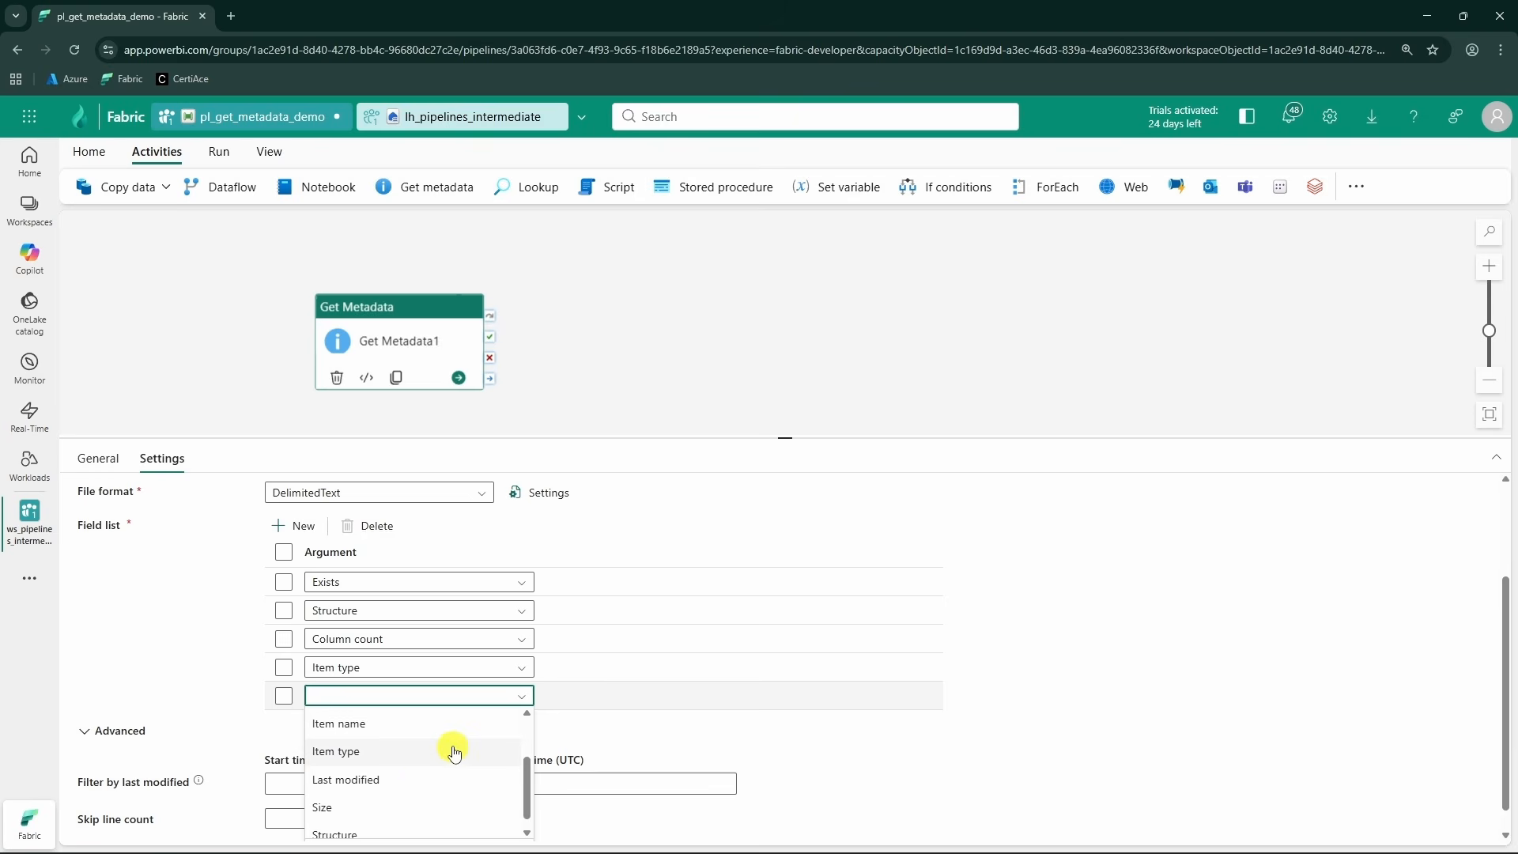
pyautogui.click(418, 787)
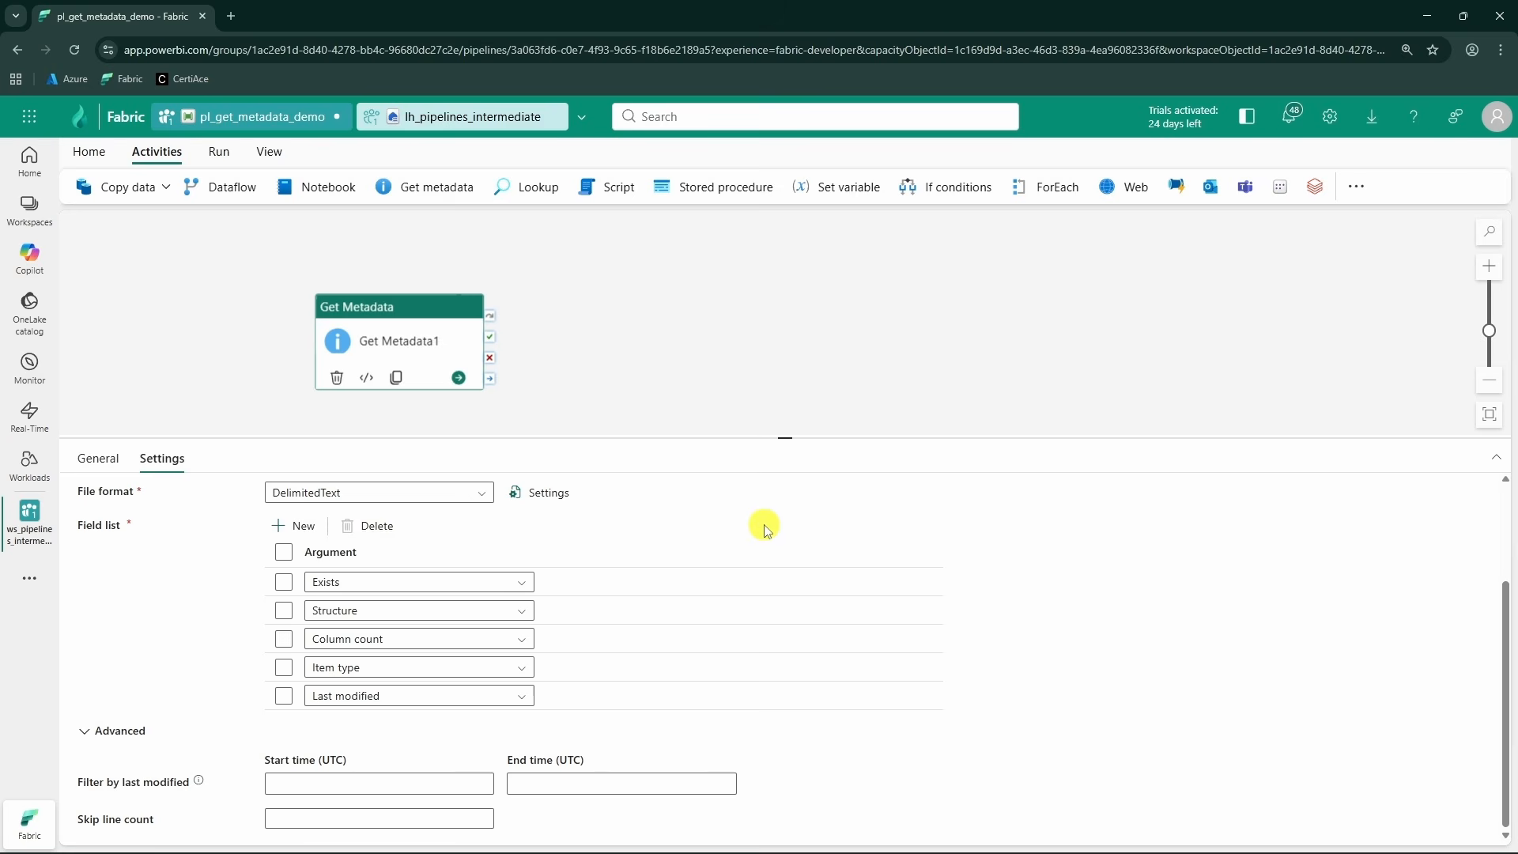
# - Validate the pipeline, then save and run it, enlarging the canvas area above the run details
pyautogui.scroll(2, 822, 617)
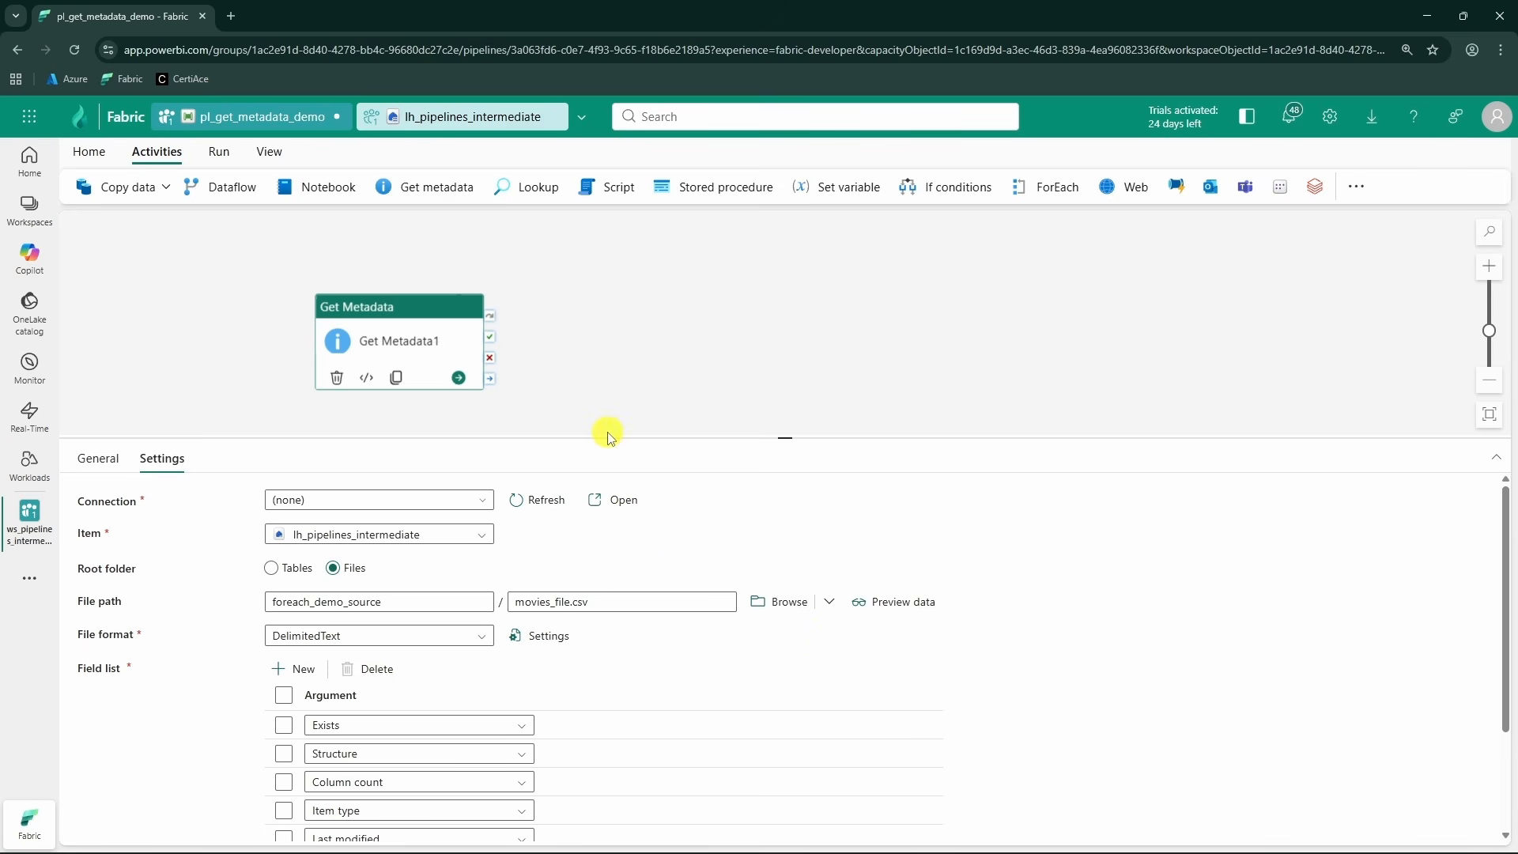
pyautogui.click(633, 348)
pyautogui.click(234, 165)
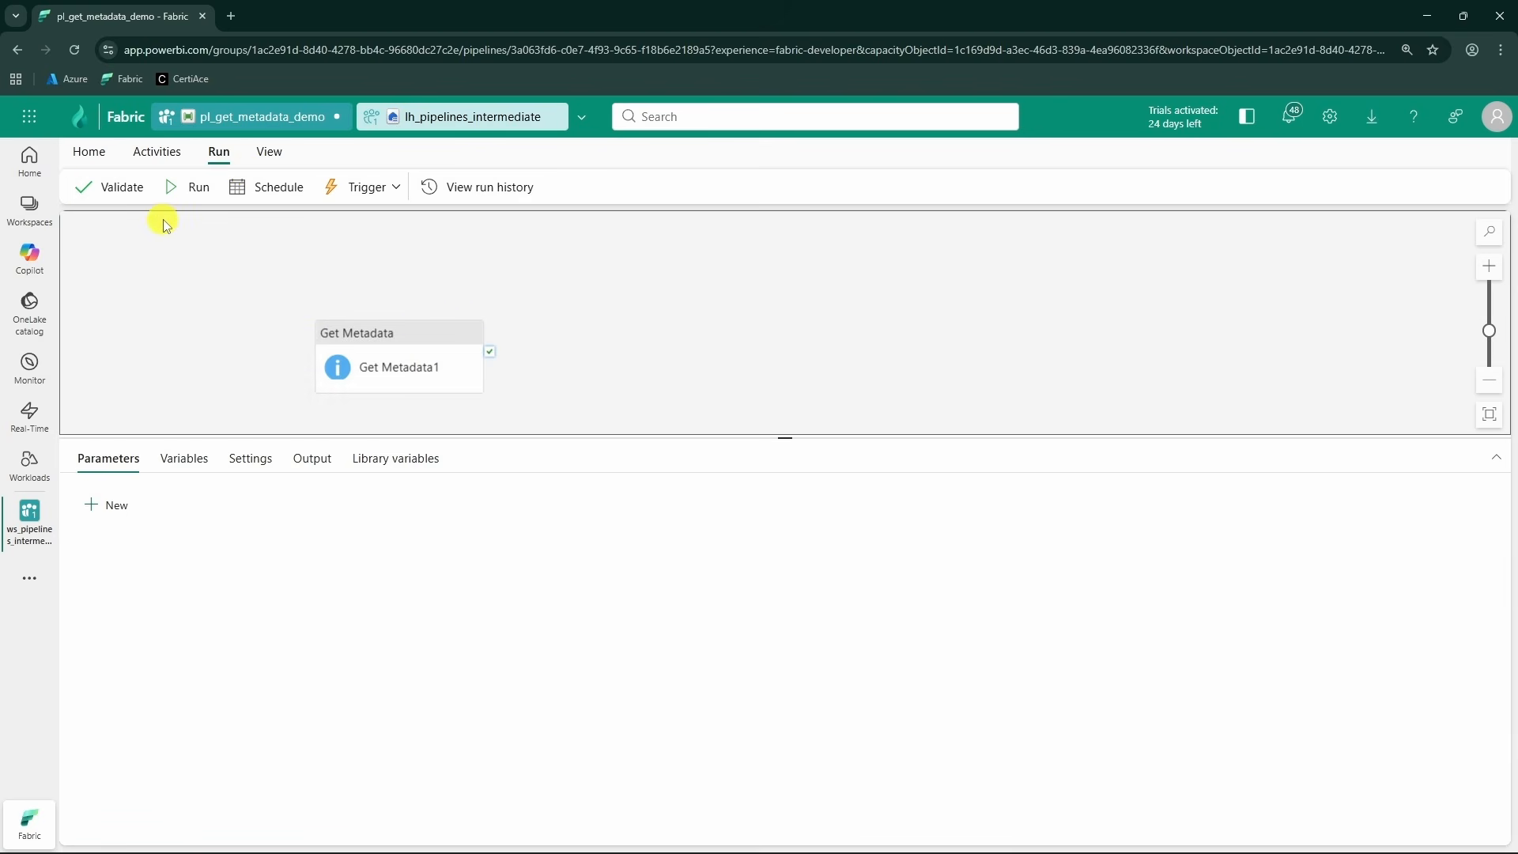
pyautogui.click(107, 192)
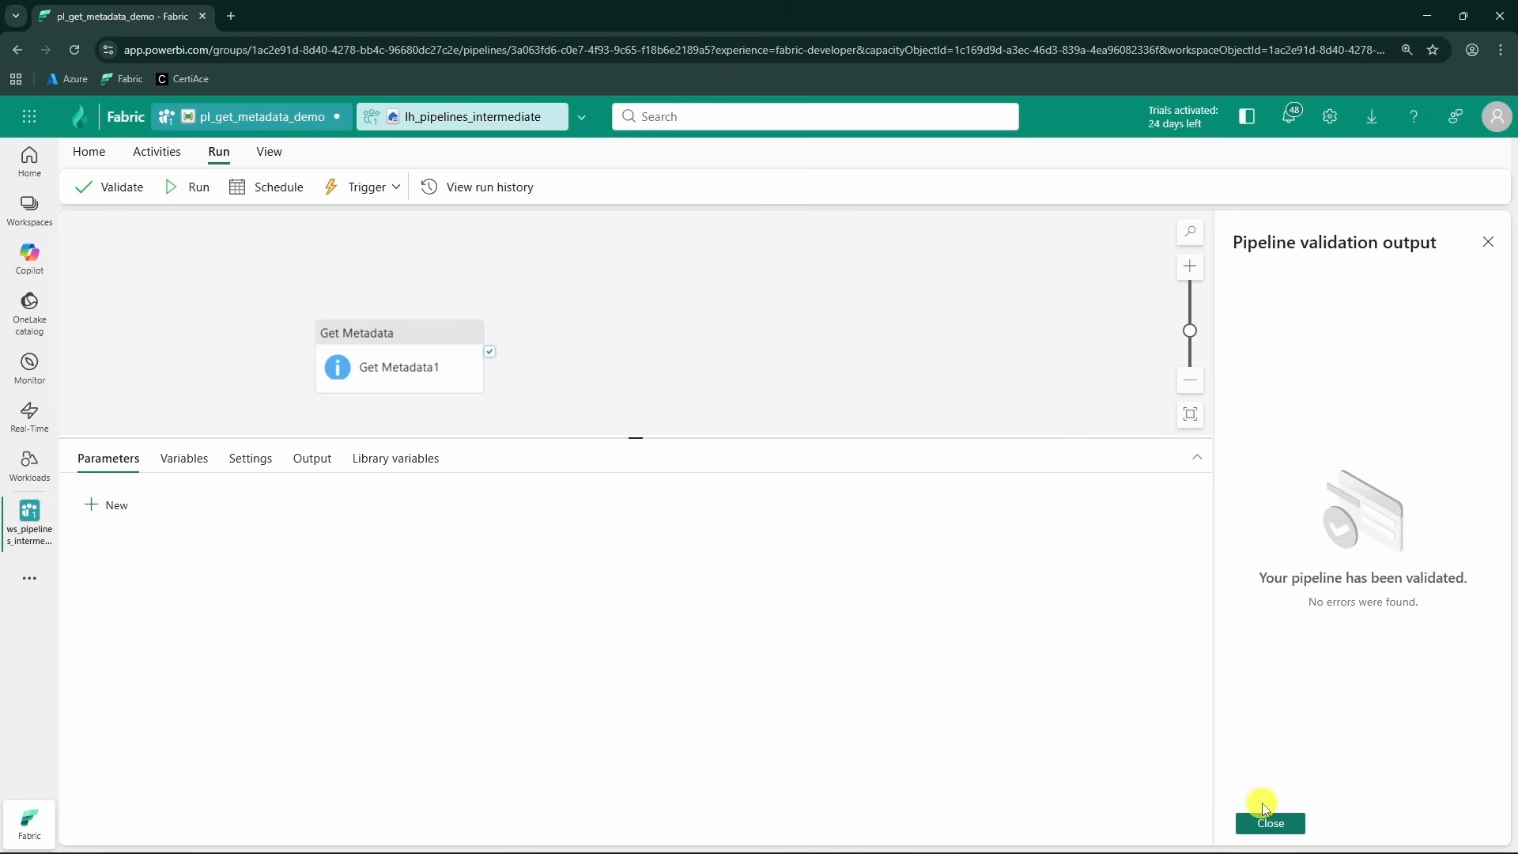
pyautogui.click(1270, 824)
pyautogui.click(180, 188)
pyautogui.click(802, 551)
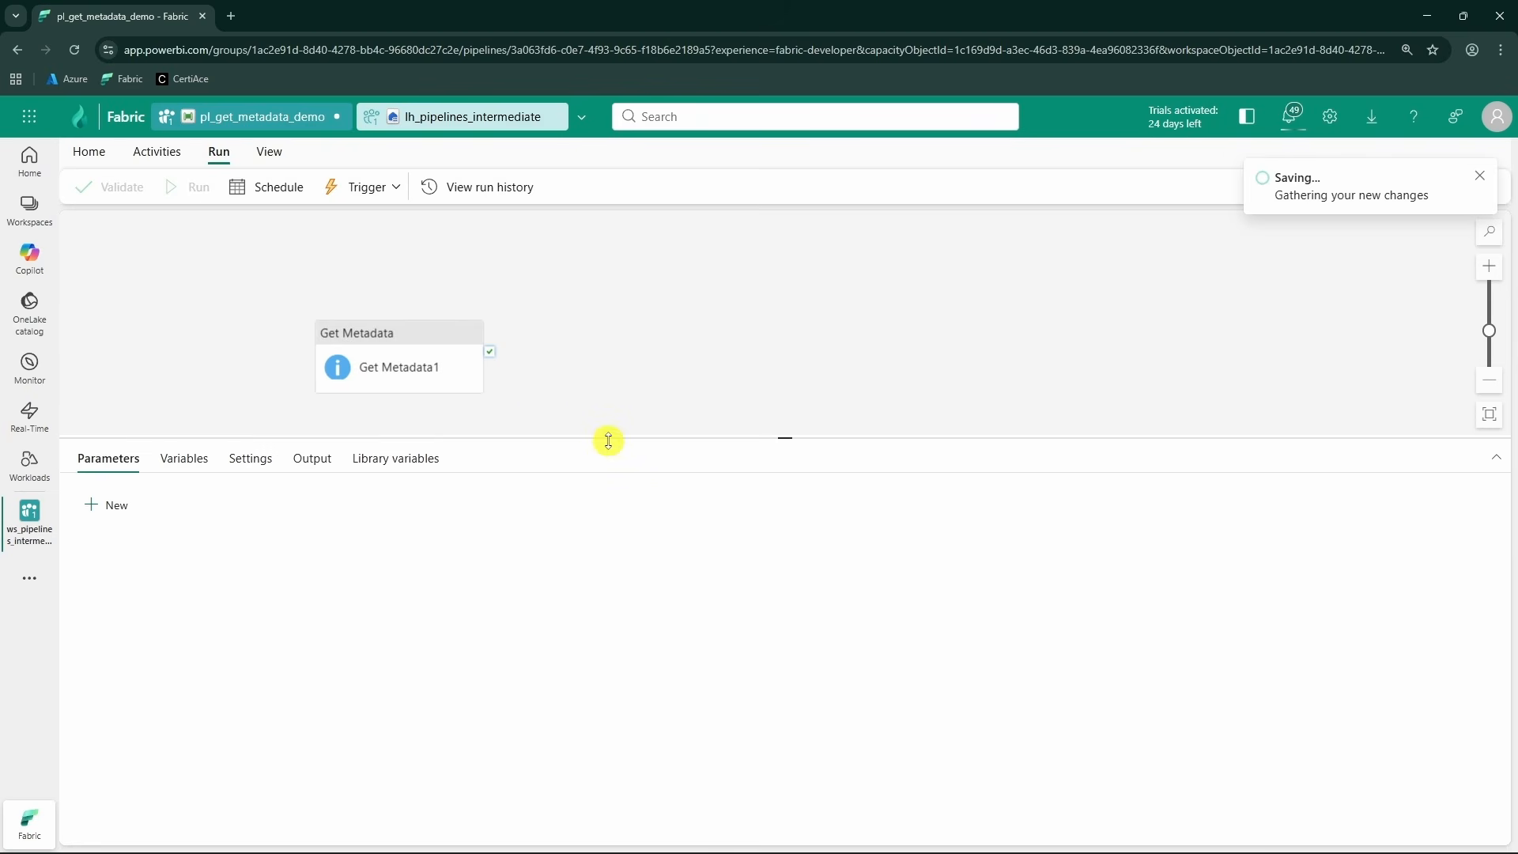
pyautogui.moveTo(608, 441); pyautogui.dragTo(600, 553)
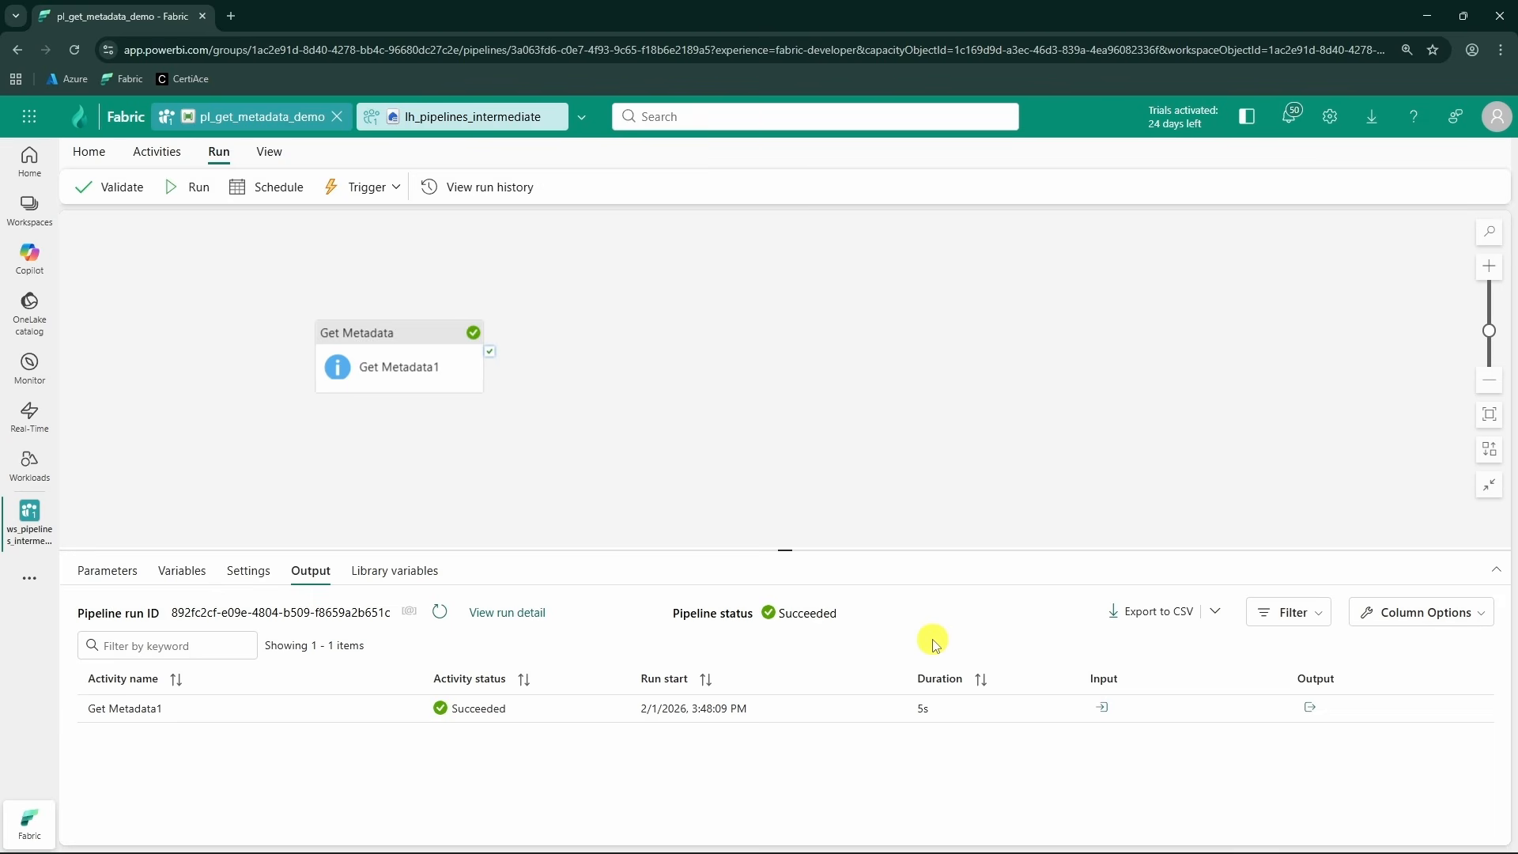
# - Examine the Get Metadata1 run output in full view, covering exists, itemType, lastModified, structure, columnCount and executionDuration
pyautogui.click(1310, 710)
pyautogui.click(1439, 466)
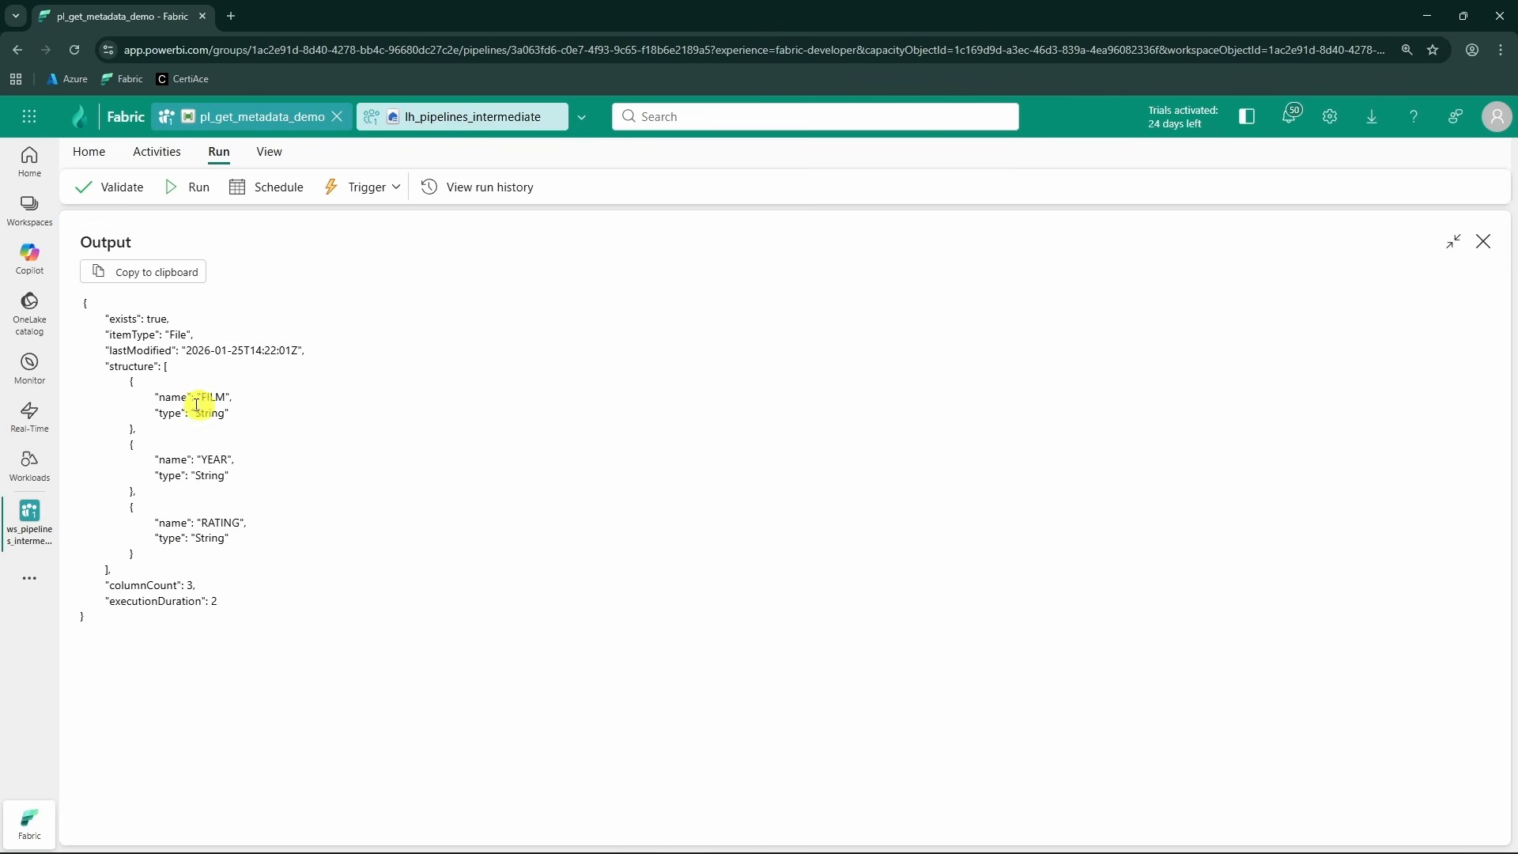
pyautogui.doubleClick(126, 317)
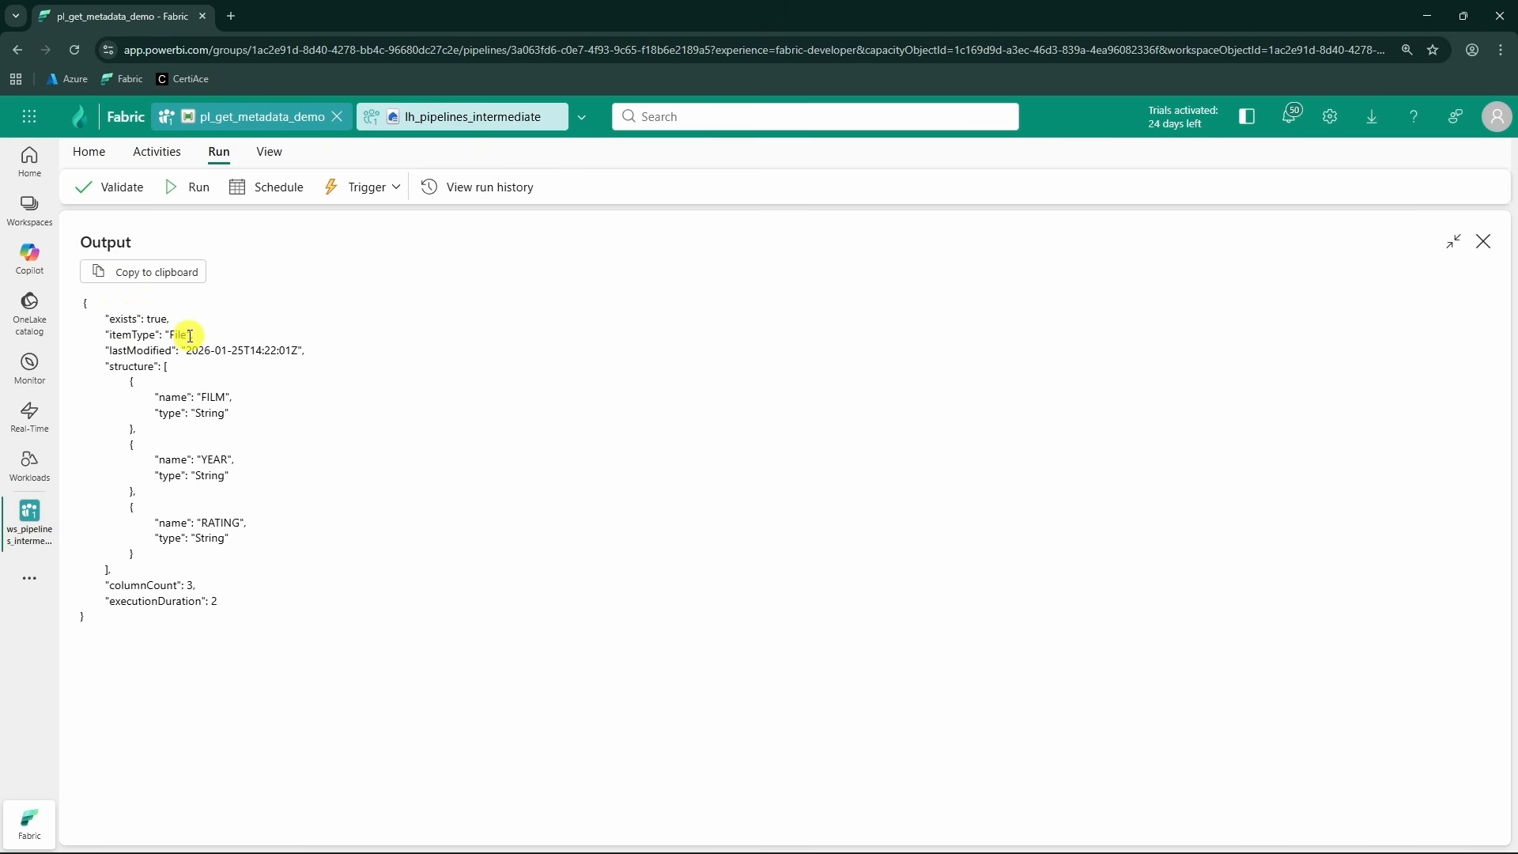
pyautogui.moveTo(105, 318); pyautogui.dragTo(169, 318)
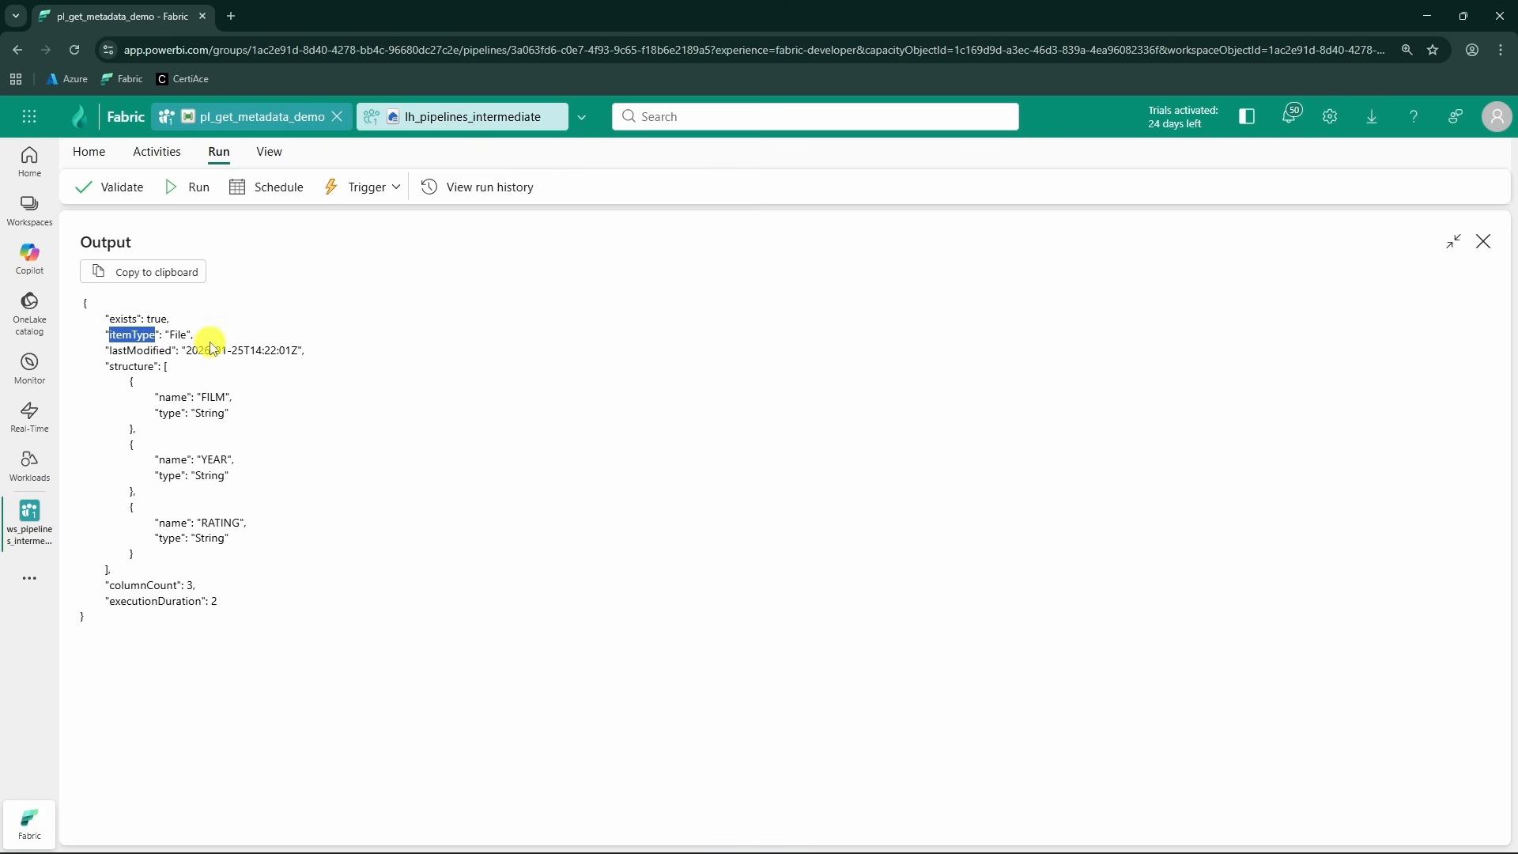
pyautogui.doubleClick(177, 335)
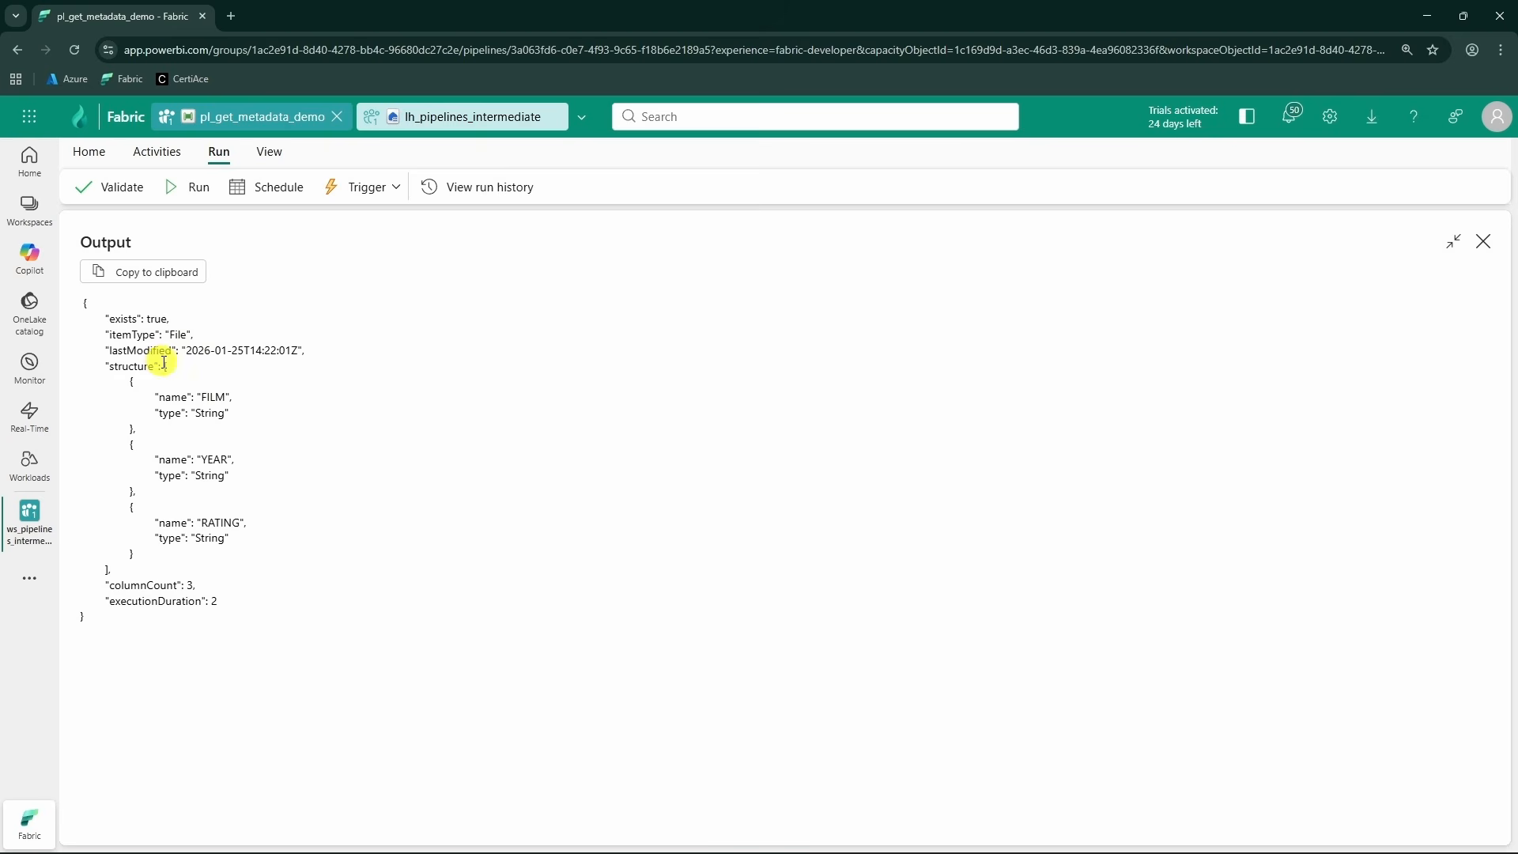
pyautogui.doubleClick(134, 350)
pyautogui.moveTo(301, 350); pyautogui.dragTo(185, 350)
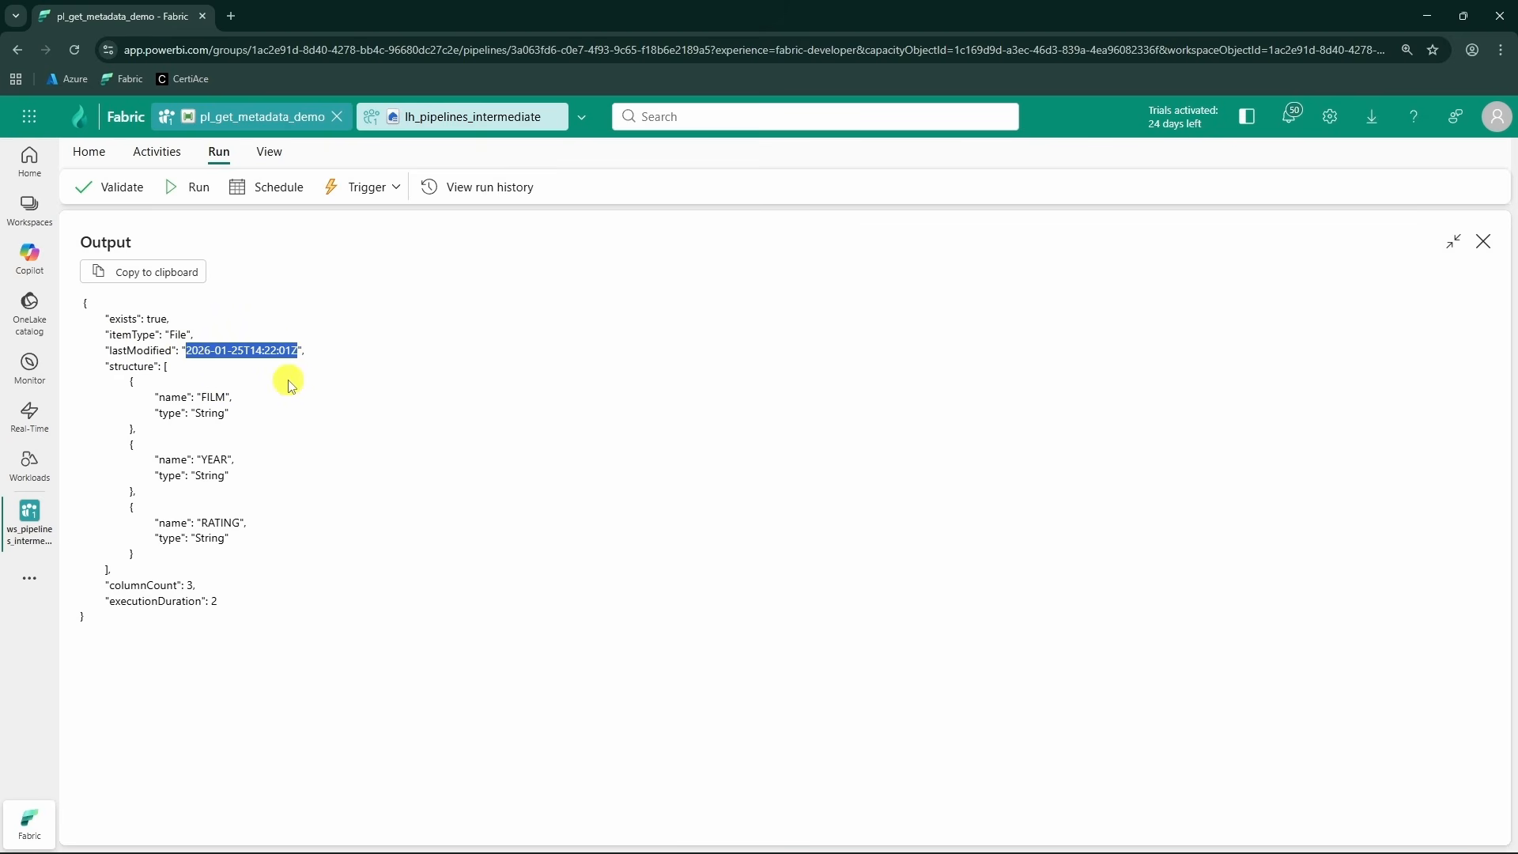
pyautogui.click(314, 382)
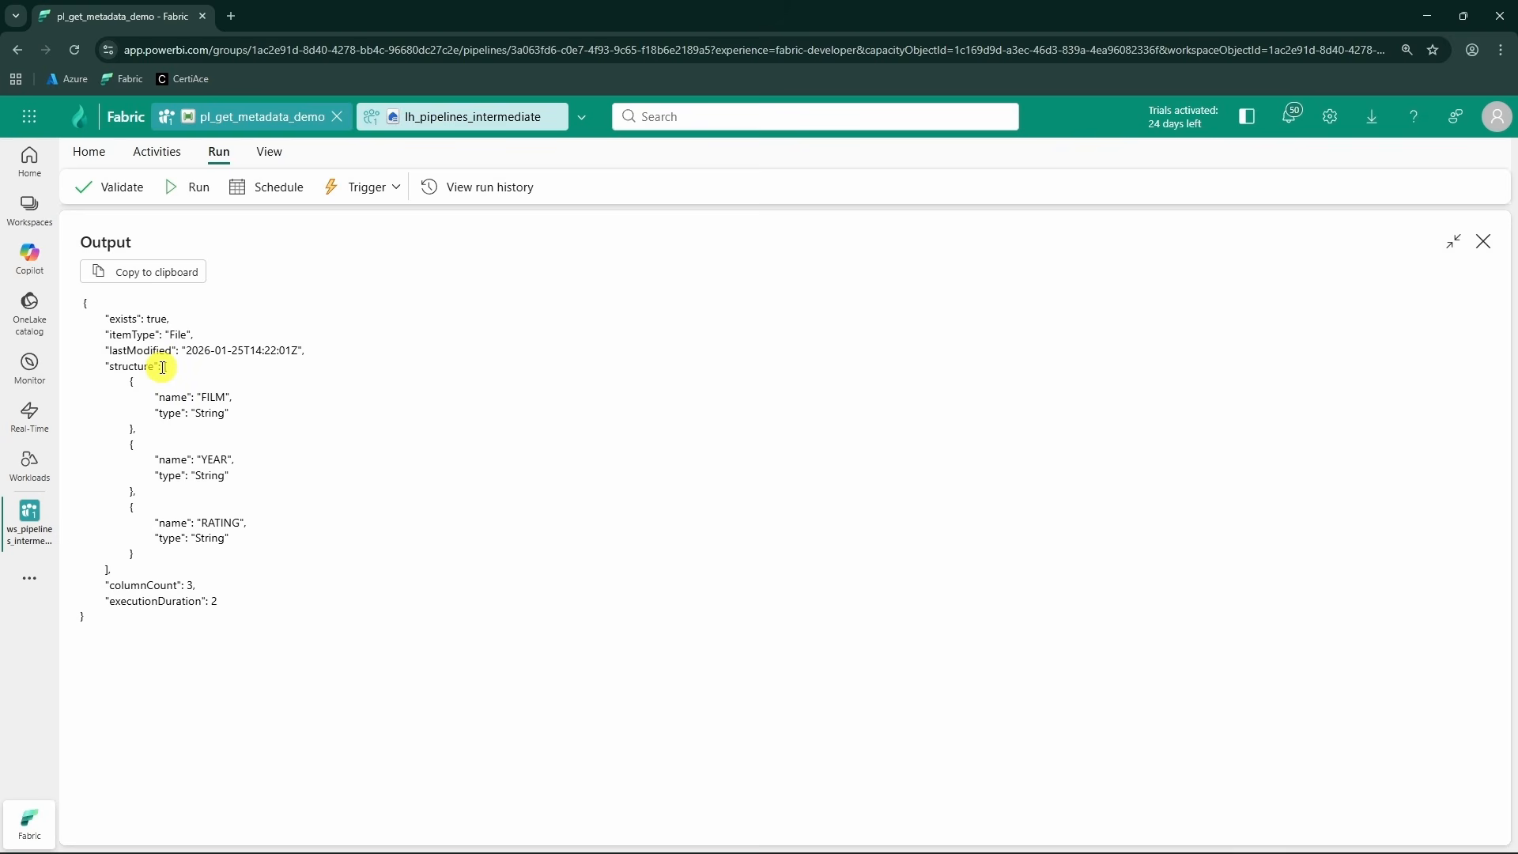
pyautogui.click(237, 512)
pyautogui.doubleClick(163, 588)
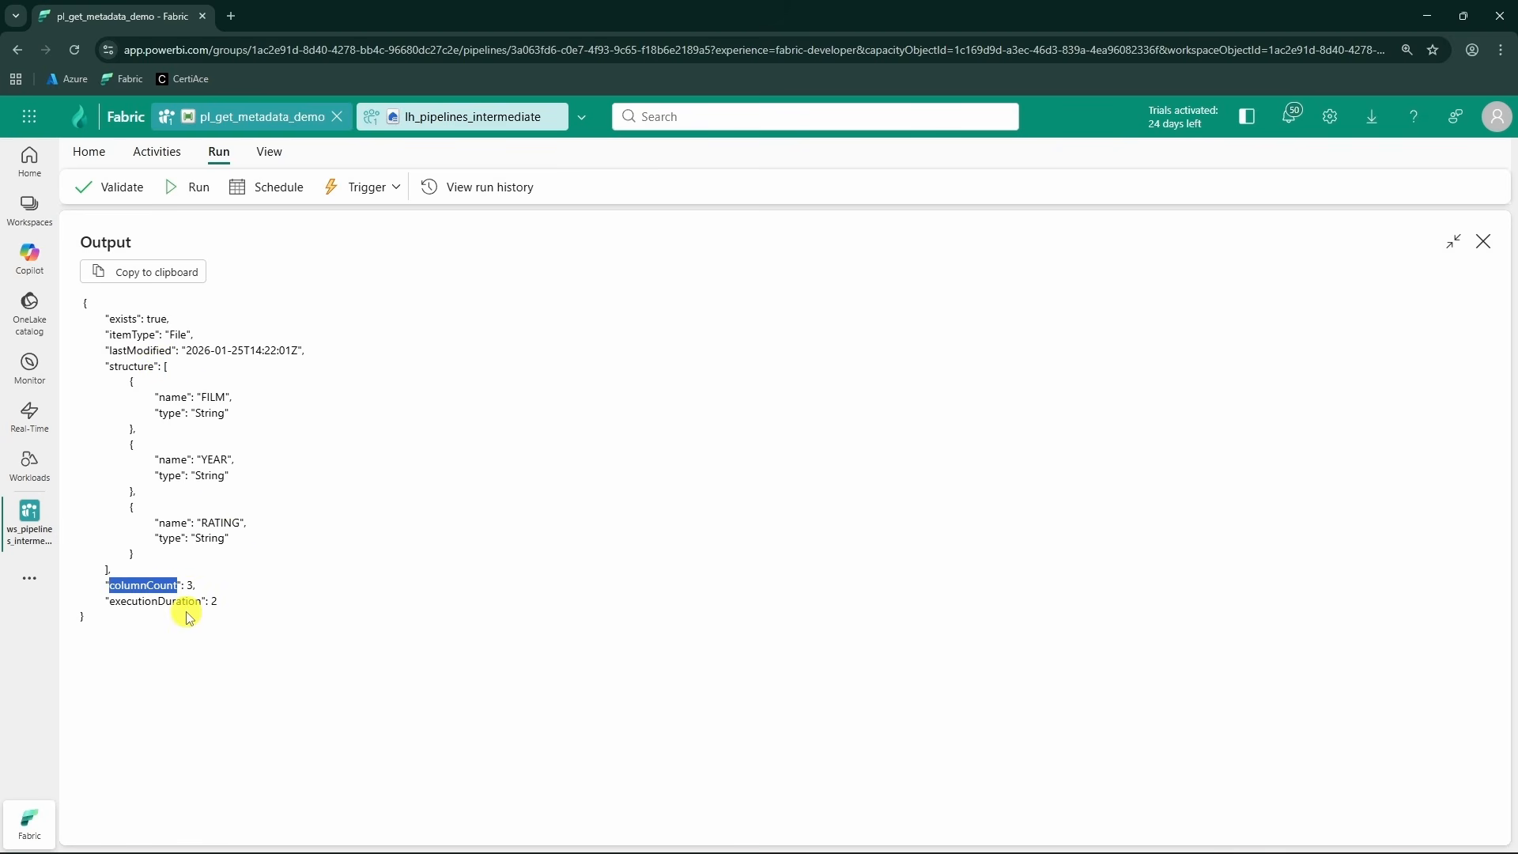
pyautogui.moveTo(222, 602); pyautogui.dragTo(102, 603)
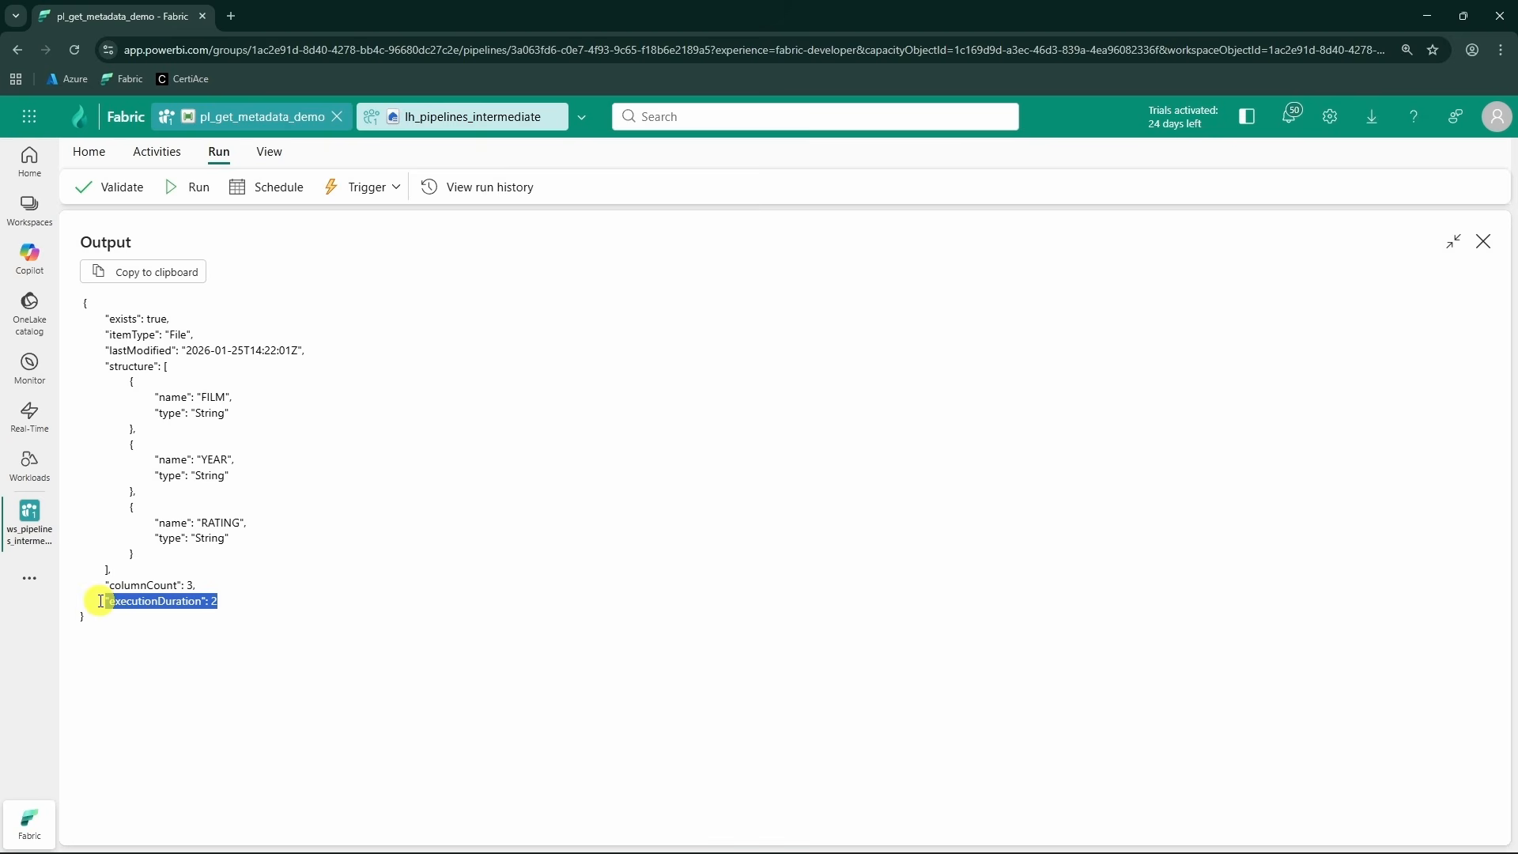
pyautogui.moveTo(245, 607); pyautogui.dragTo(105, 602)
pyautogui.click(1483, 241)
# - Clear the file name from the Get Metadata1 file path and delete all field list arguments
pyautogui.click(414, 381)
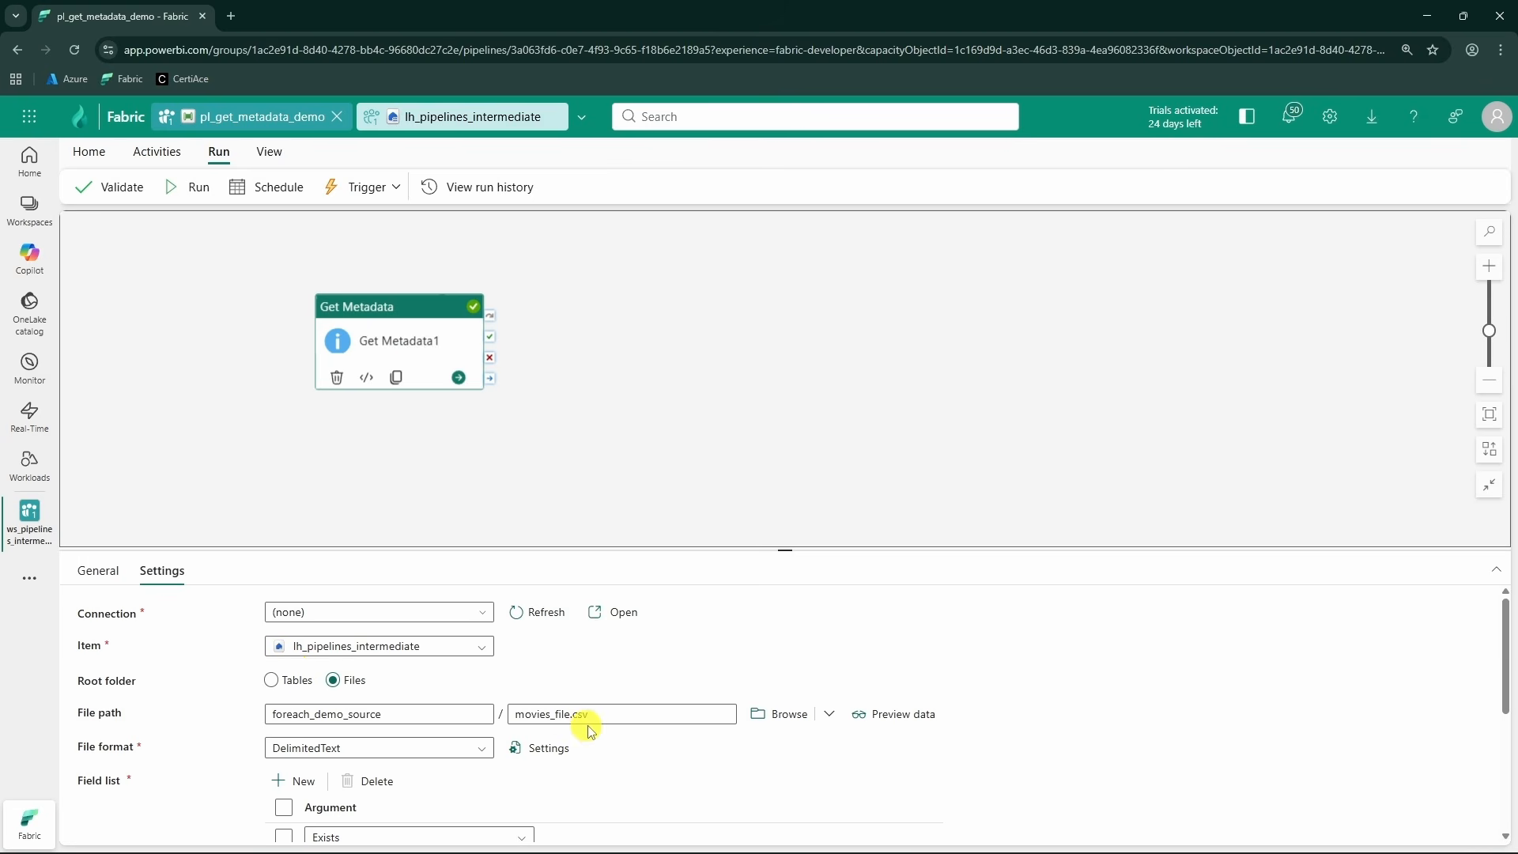
pyautogui.moveTo(621, 716); pyautogui.dragTo(499, 717)
pyautogui.press('BackSpace')
pyautogui.scroll(-3, 583, 677)
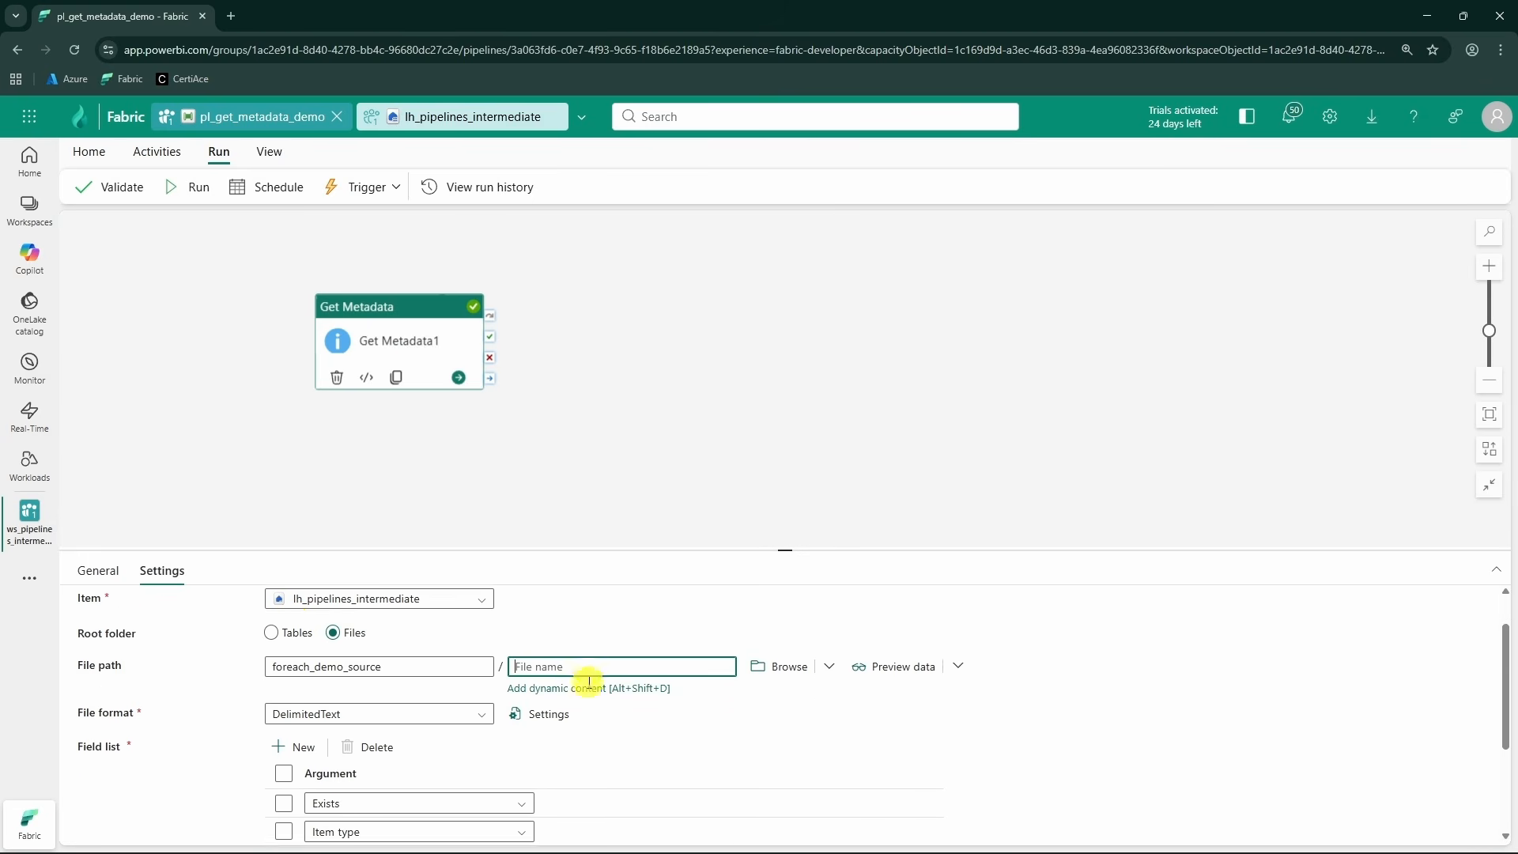
pyautogui.click(283, 662)
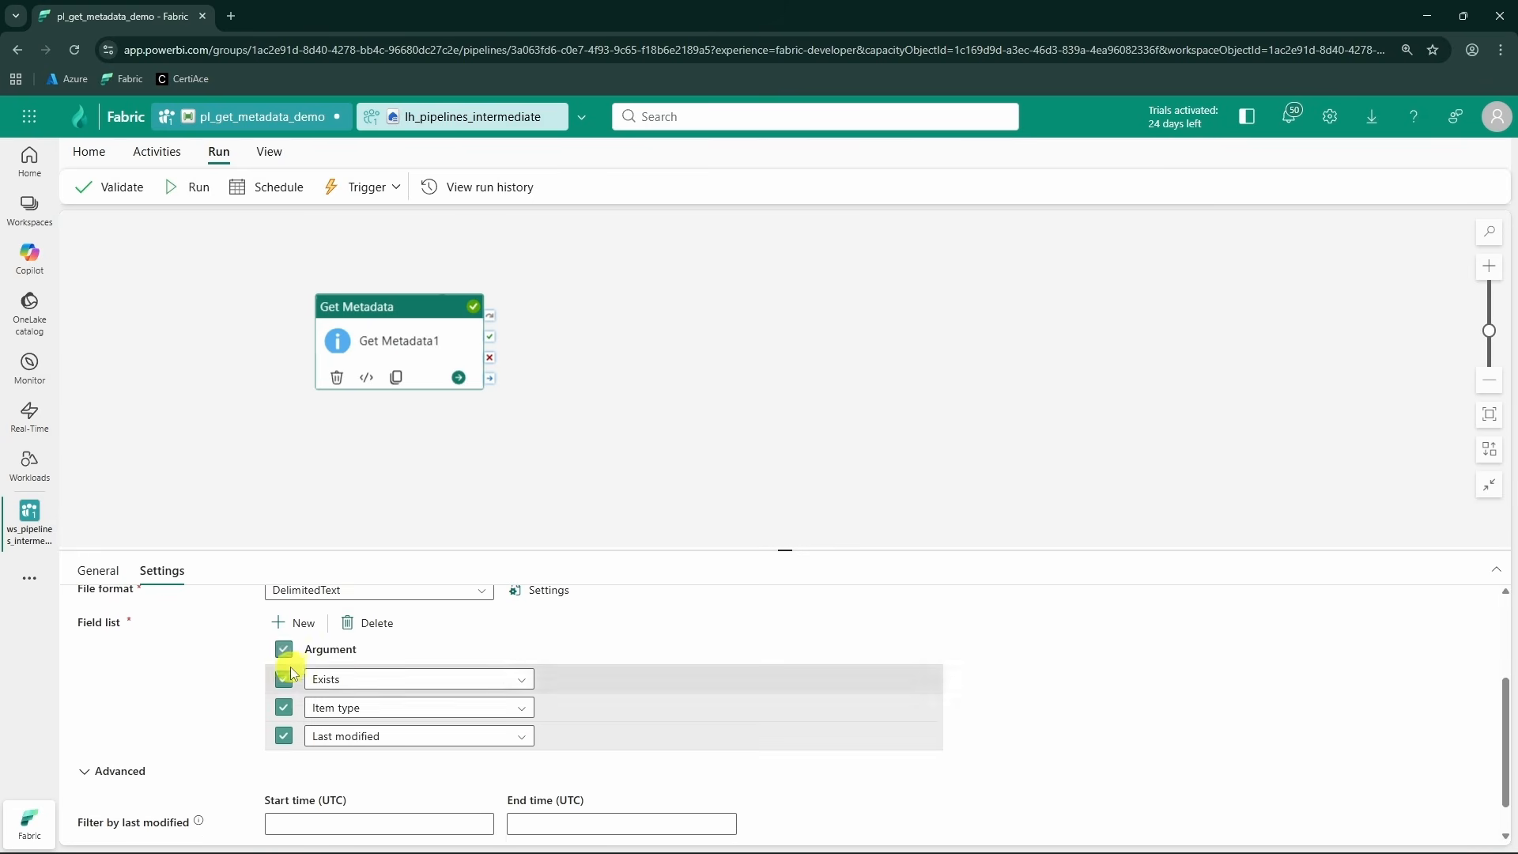
pyautogui.click(372, 637)
# - Set the file format of the Get Metadata1 activity to Binary
pyautogui.scroll(2, 498, 773)
pyautogui.click(483, 745)
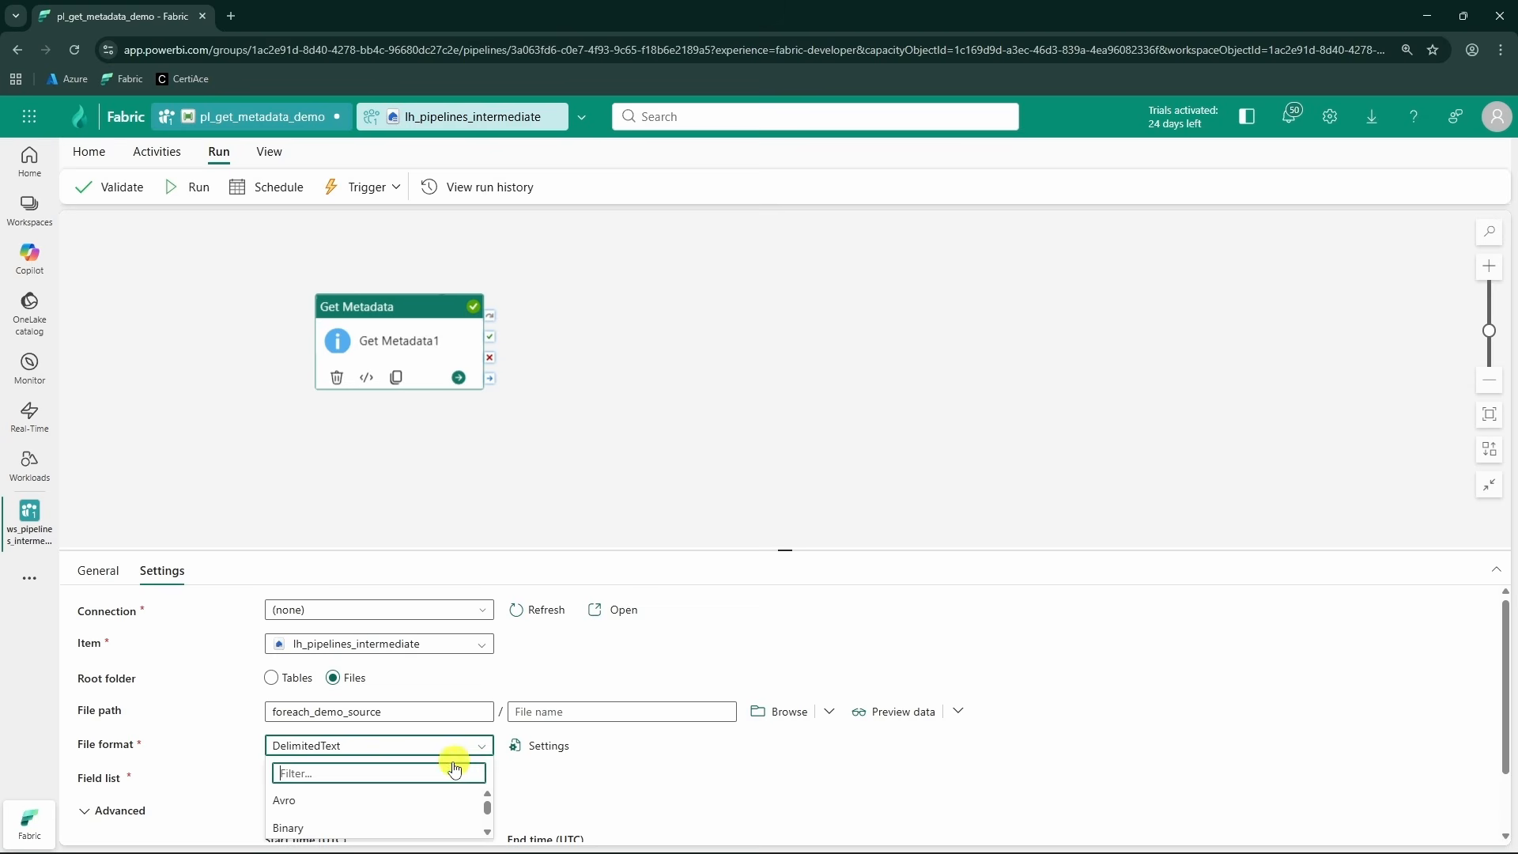
pyautogui.scroll(1, 348, 805)
pyautogui.click(349, 820)
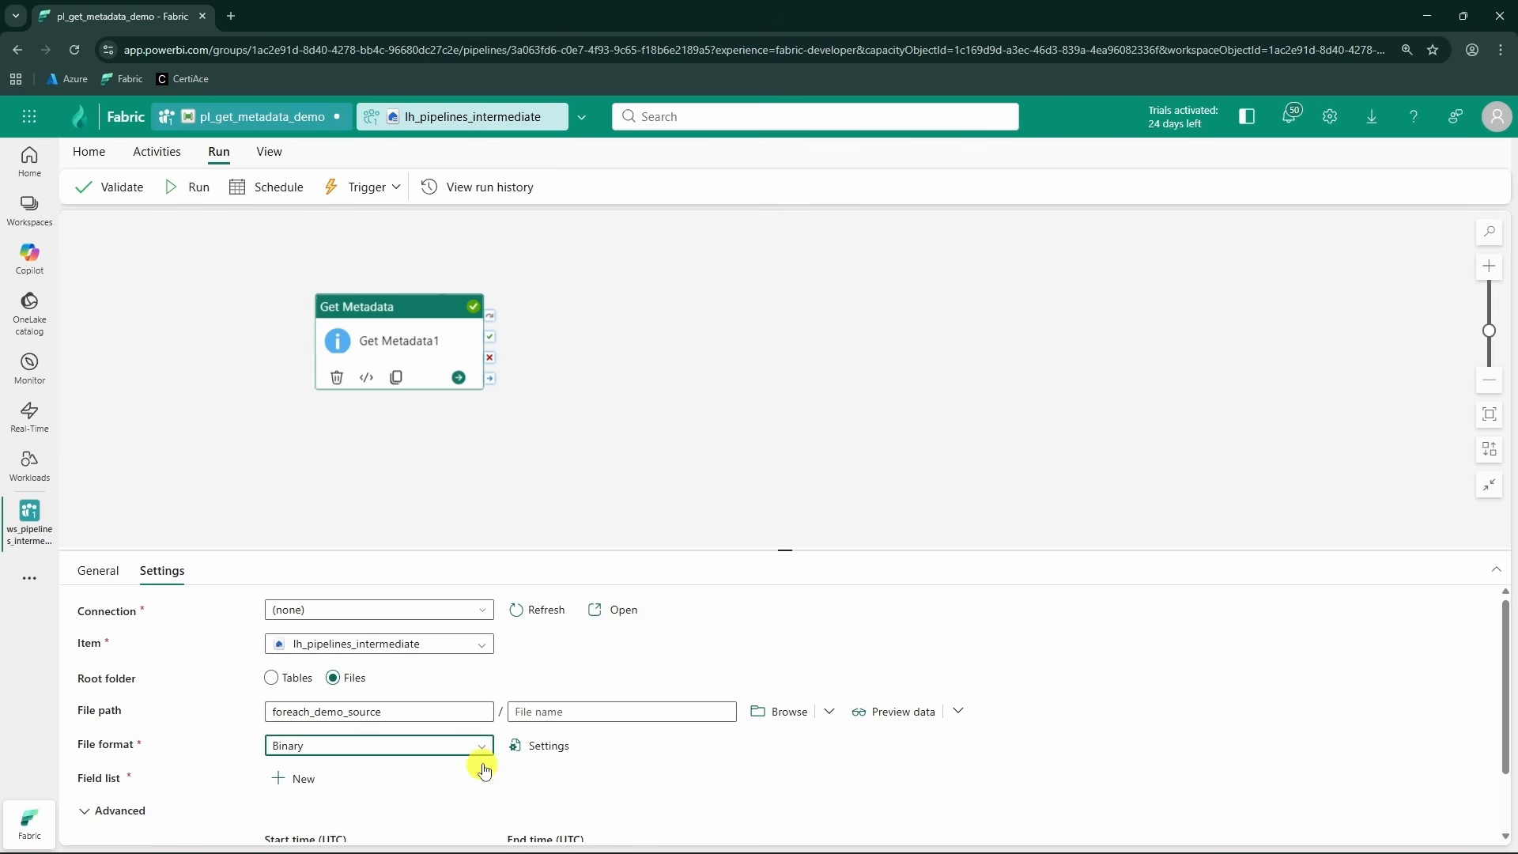
# - Add one argument to the field list and set it to Child items
pyautogui.scroll(-1, 525, 780)
pyautogui.click(301, 740)
pyautogui.click(501, 725)
pyautogui.scroll(-2, 471, 762)
pyautogui.scroll(1, 457, 789)
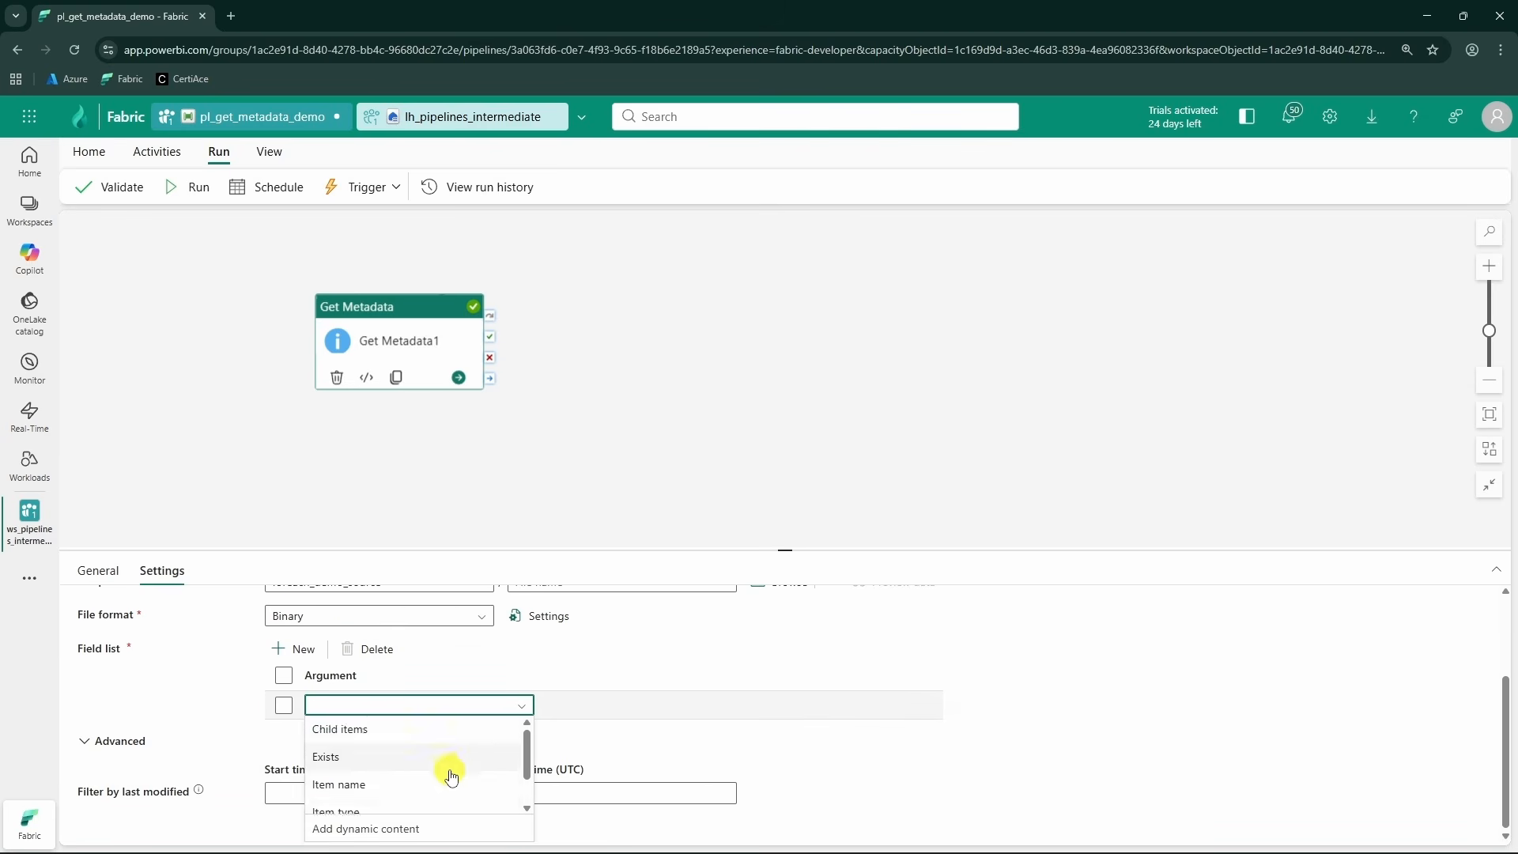
pyautogui.click(390, 728)
pyautogui.scroll(1, 553, 688)
pyautogui.scroll(-1, 498, 691)
pyautogui.scroll(1, 476, 683)
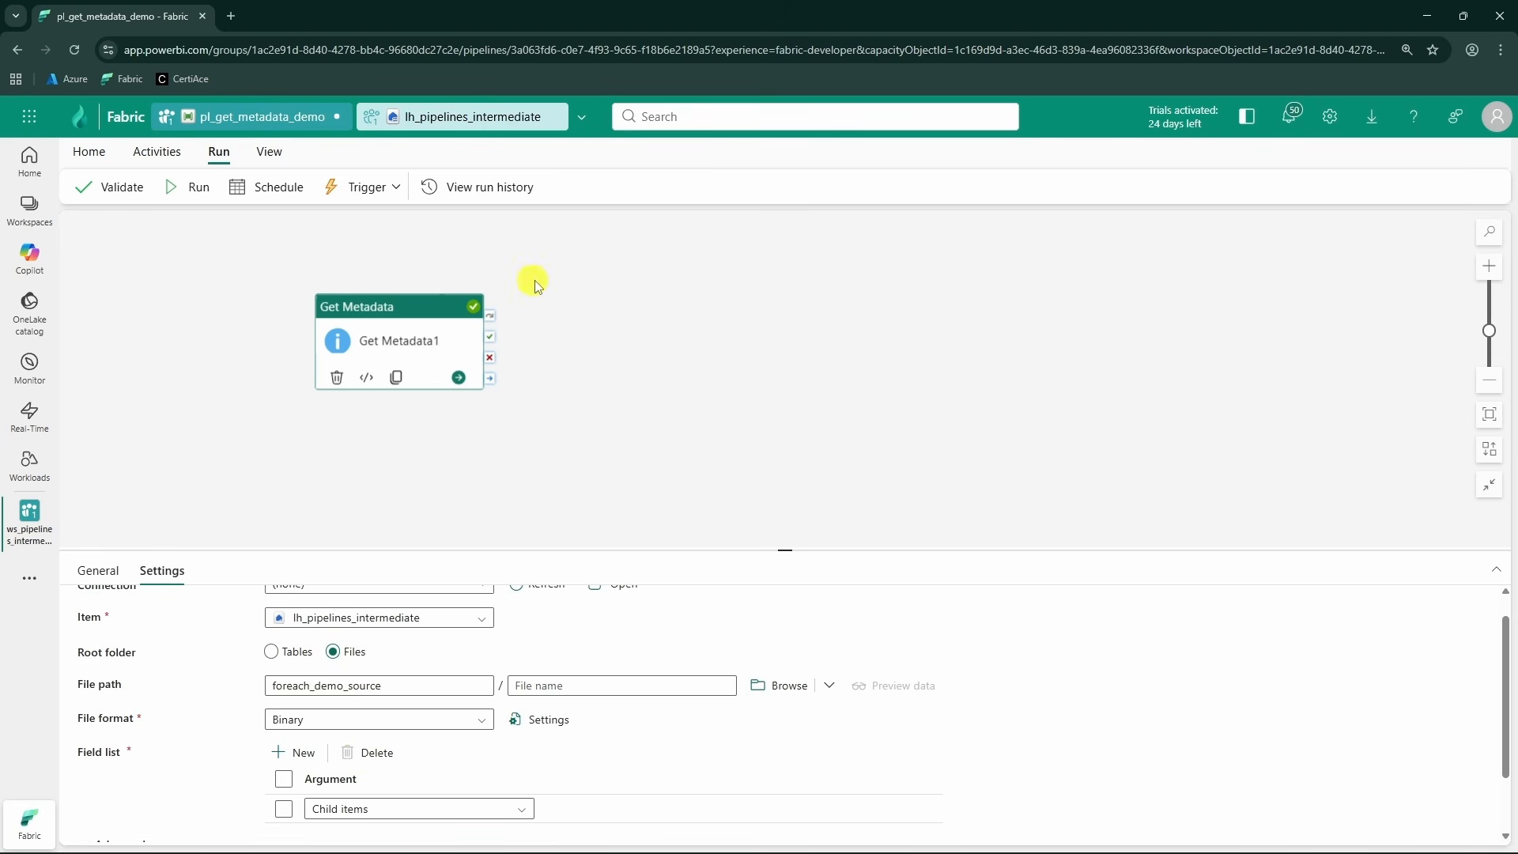
# - Save and run the pipeline, and open the Get Metadata1 output in full view
pyautogui.click(195, 188)
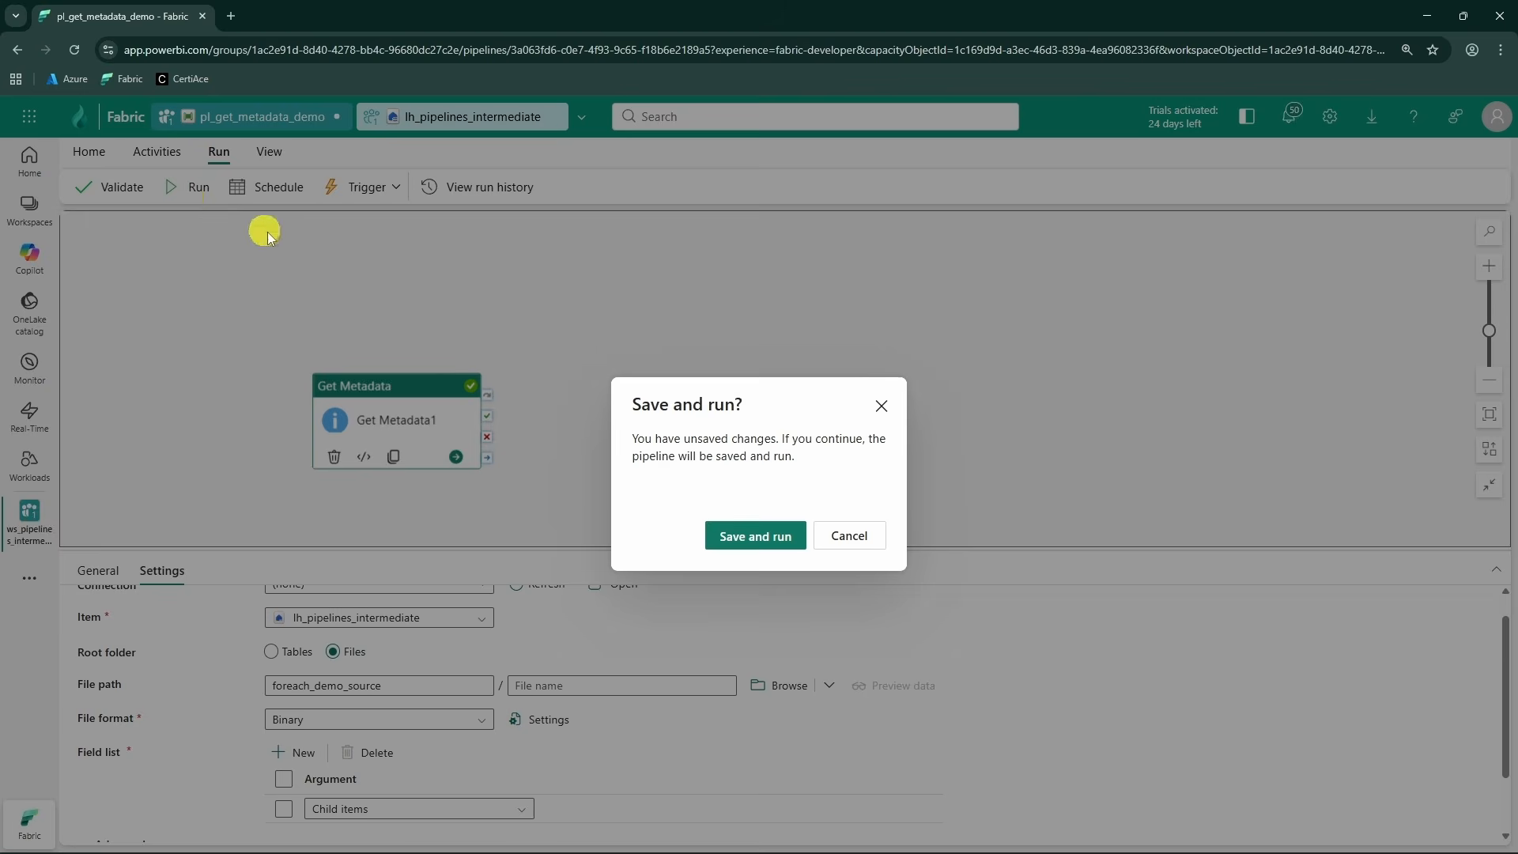
pyautogui.click(767, 539)
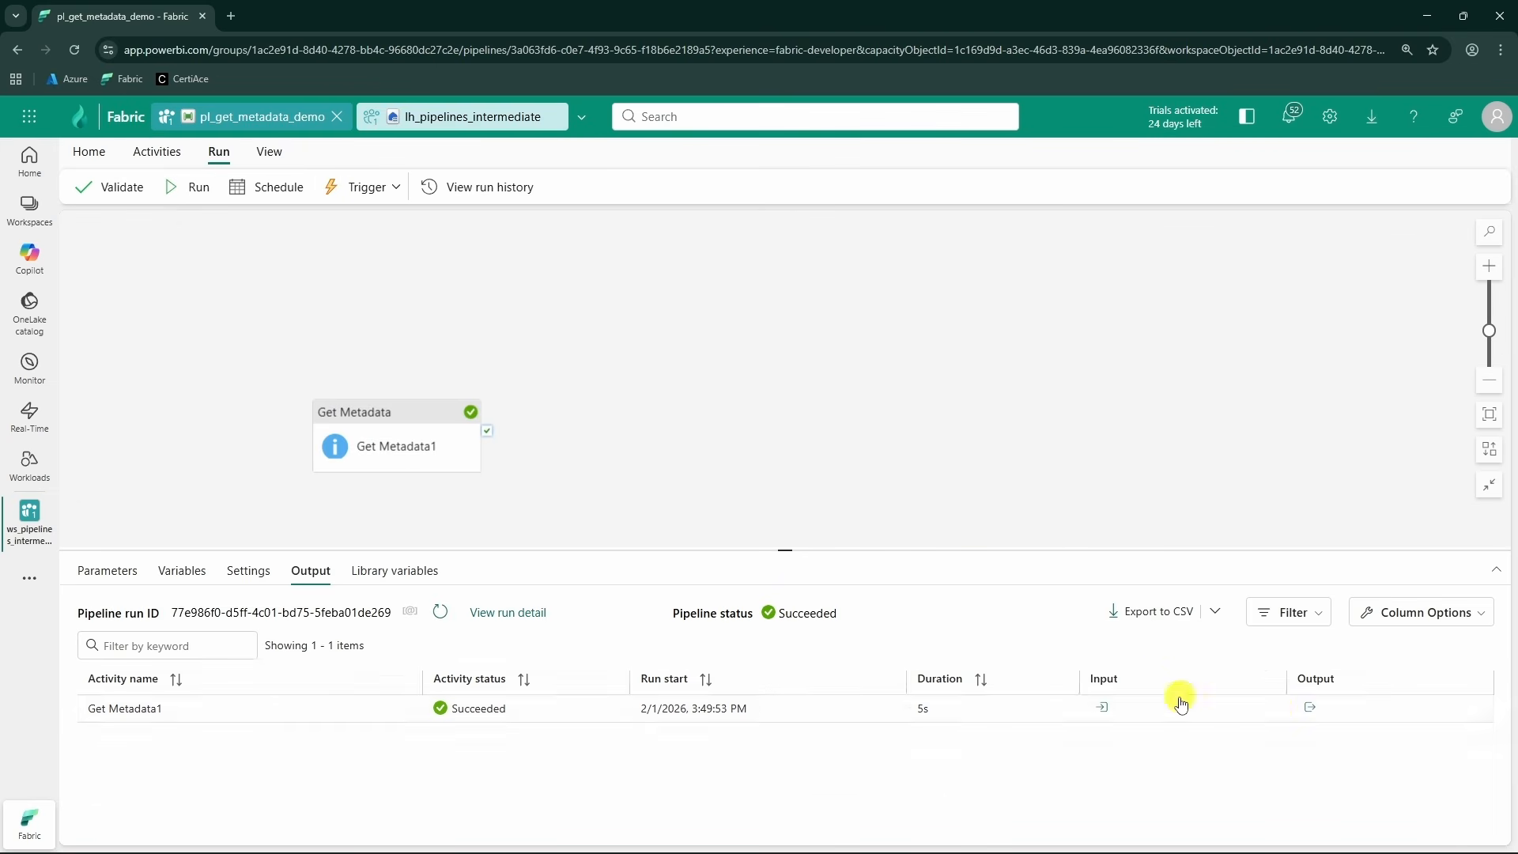
pyautogui.click(1312, 710)
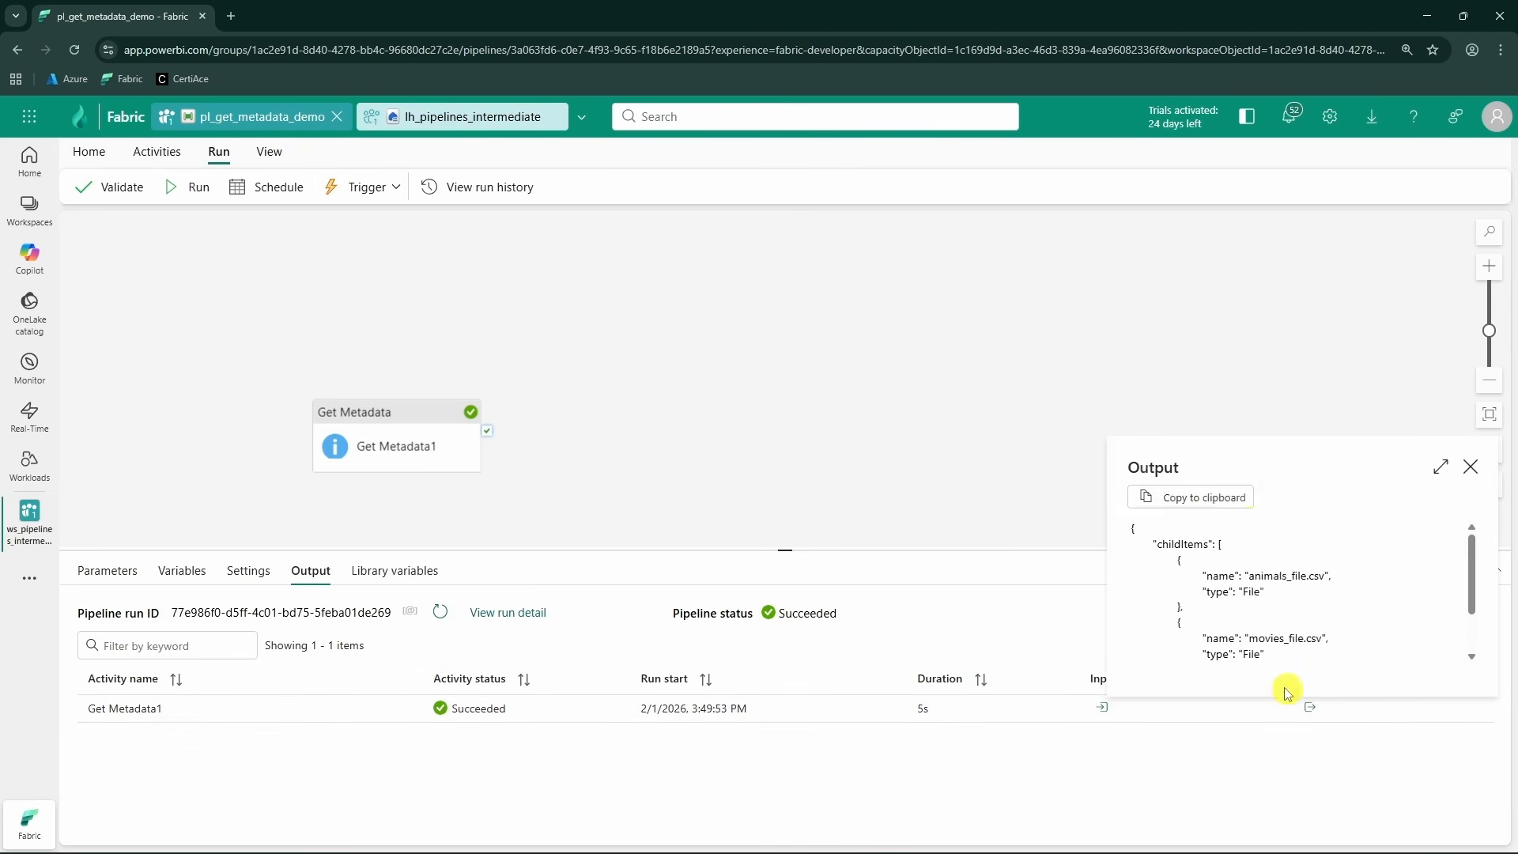
pyautogui.click(1437, 466)
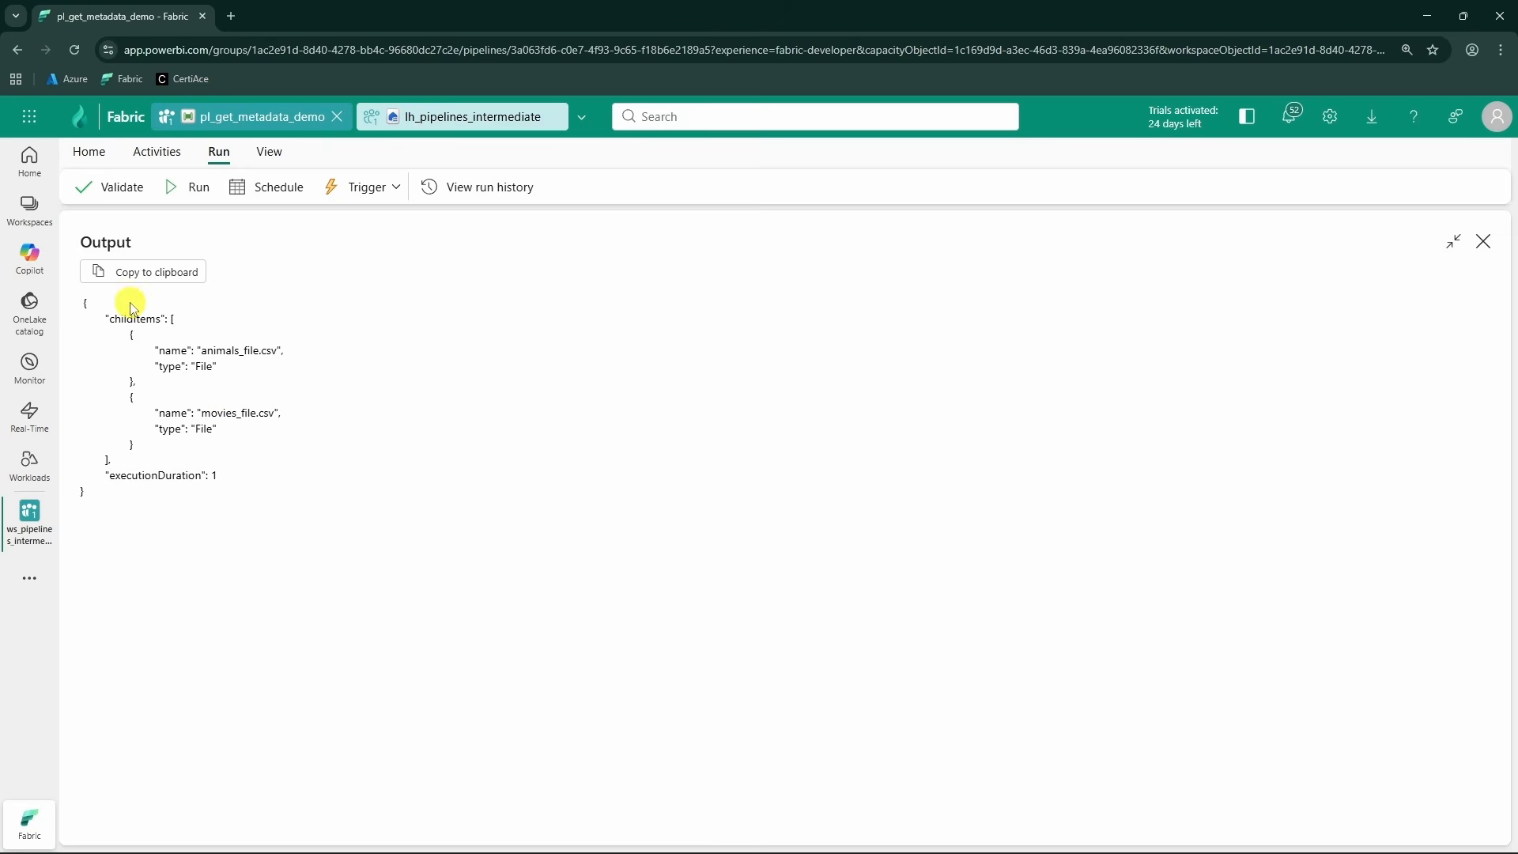
# - Examine the childItems array in the output and compare it with the foreach_demo_source files in the lh_pipelines_intermediate lakehouse
pyautogui.moveTo(108, 315); pyautogui.dragTo(251, 455)
pyautogui.click(251, 456)
pyautogui.tripleClick(213, 368)
pyautogui.click(261, 405)
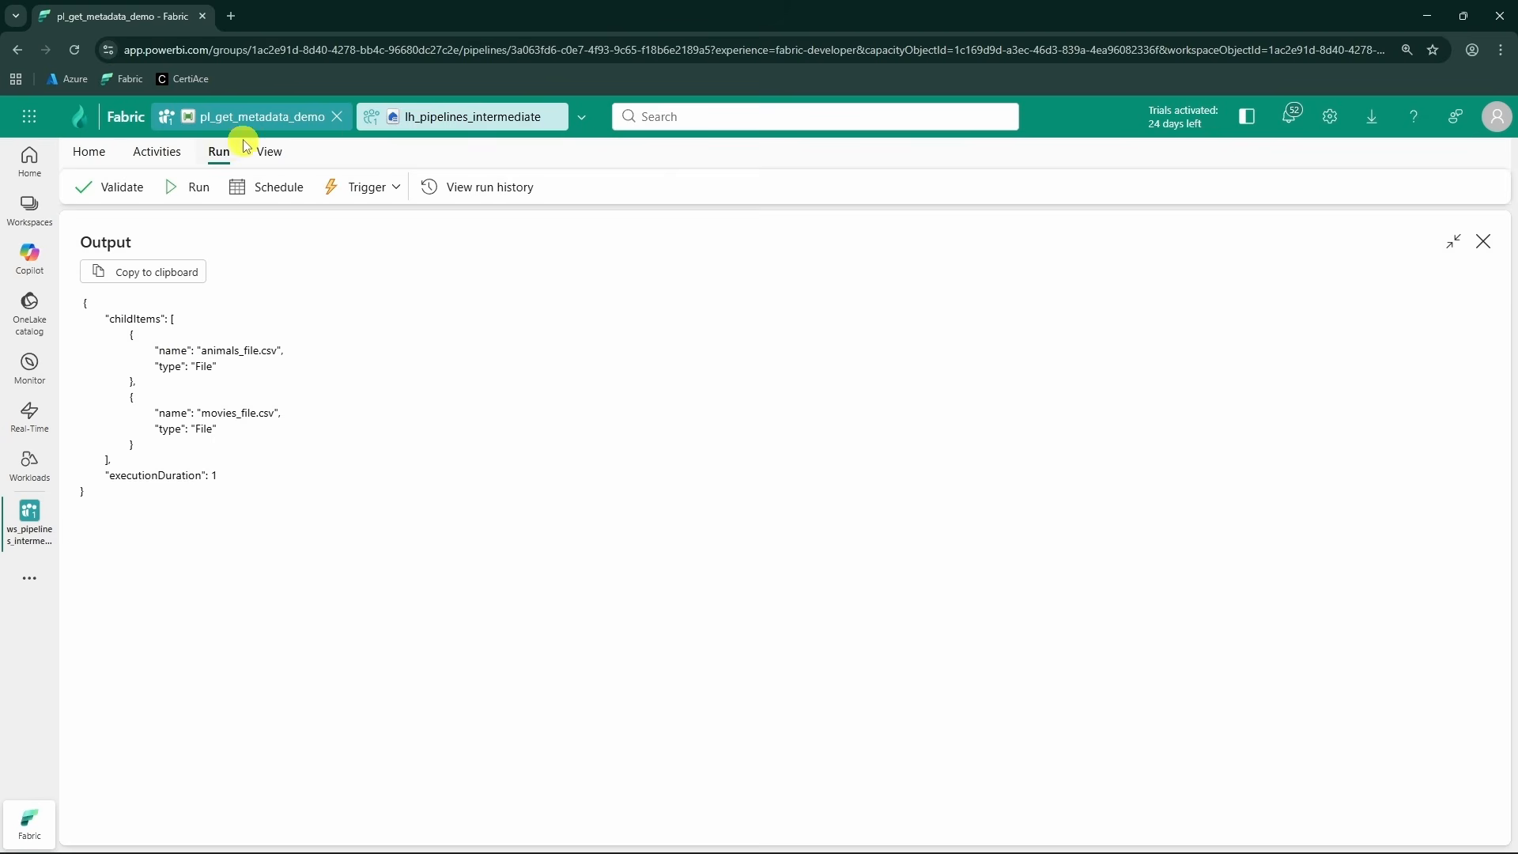
pyautogui.click(432, 117)
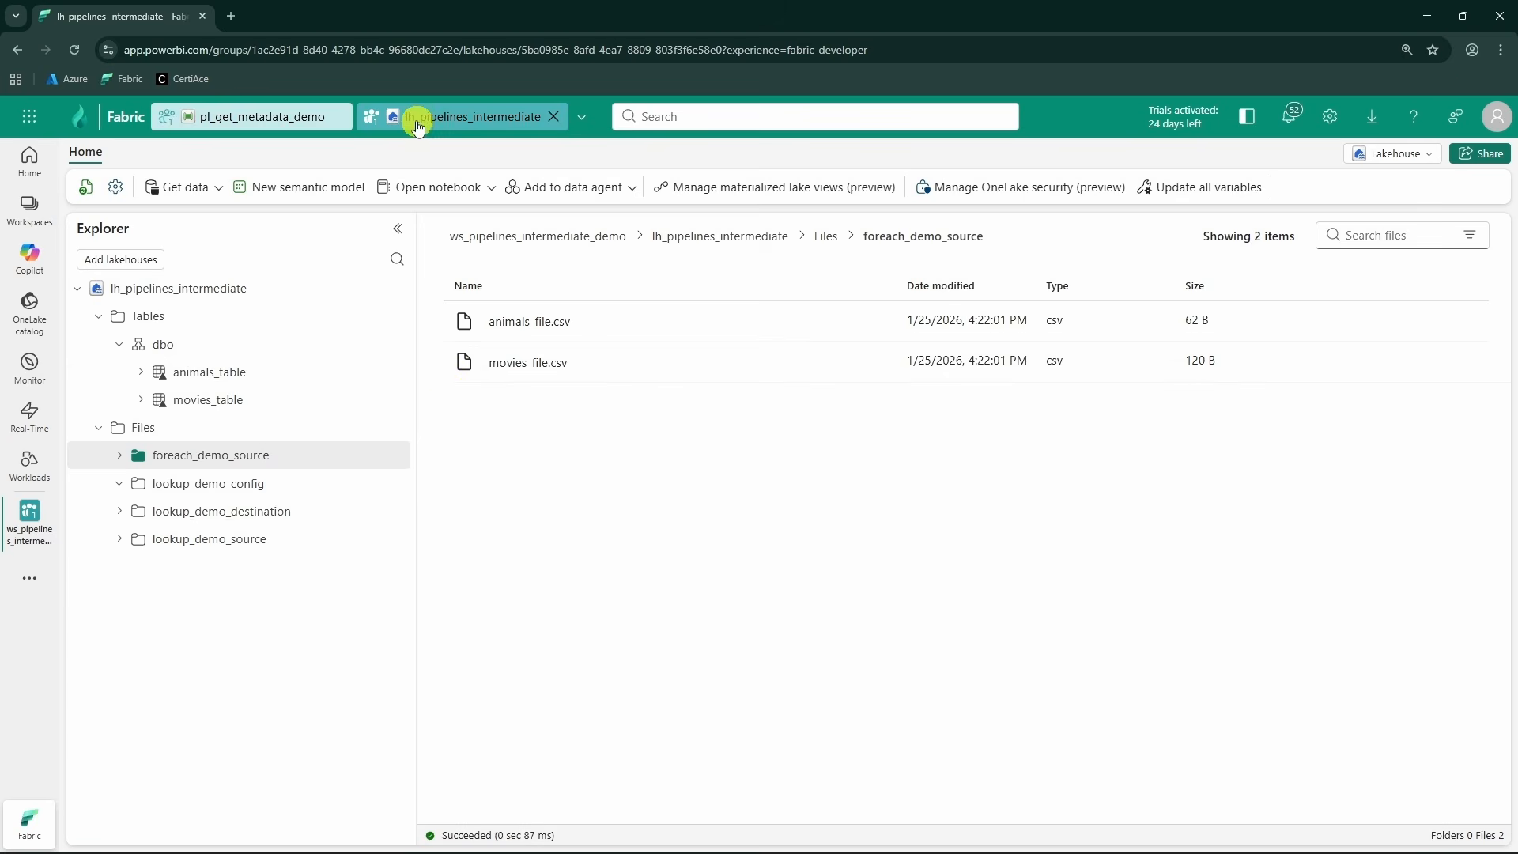
pyautogui.click(237, 116)
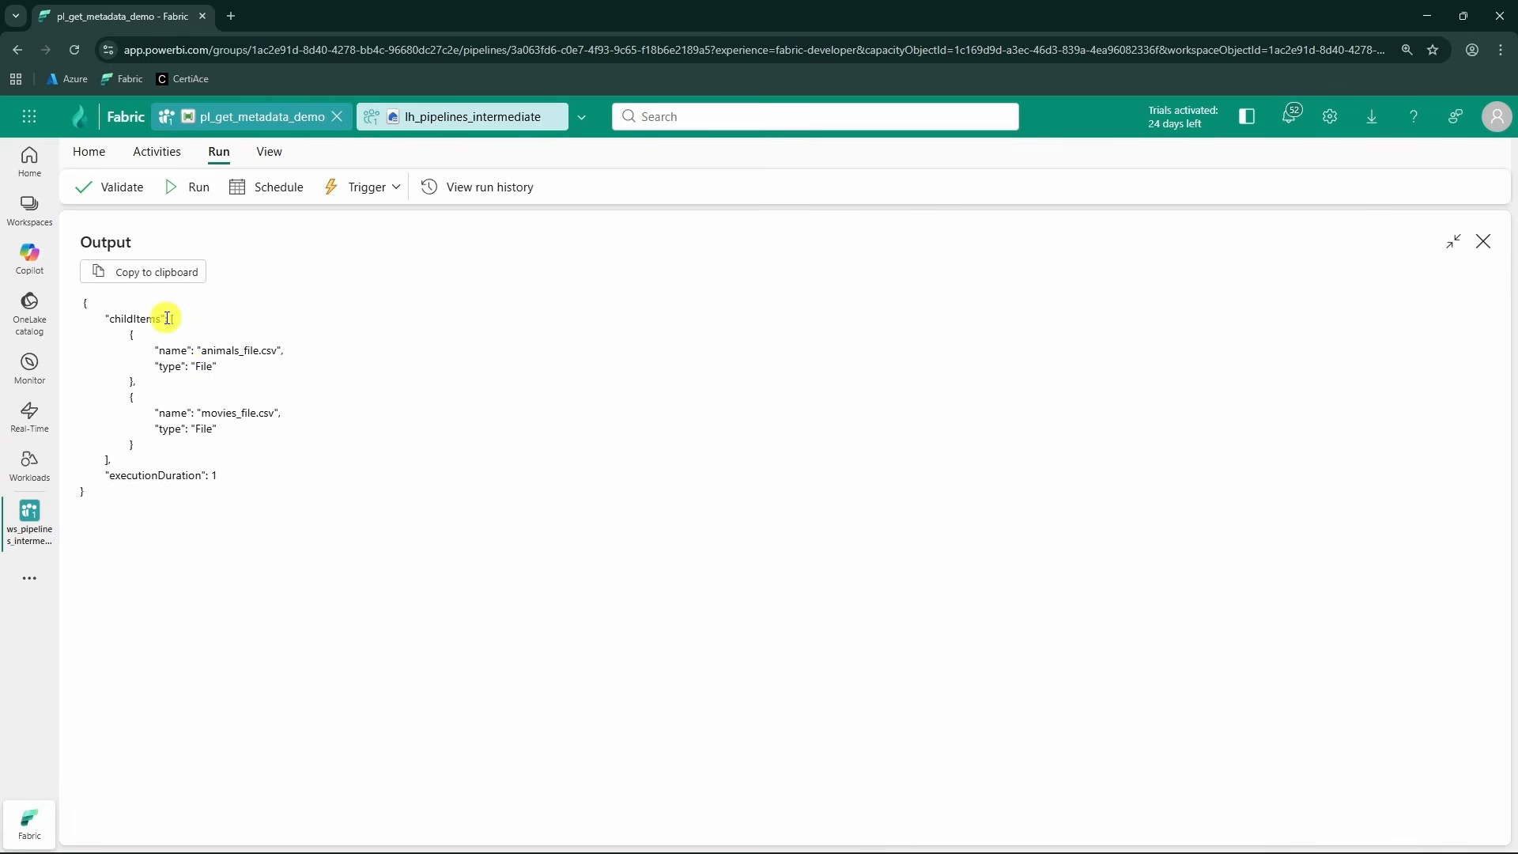
pyautogui.moveTo(173, 318); pyautogui.dragTo(170, 466)
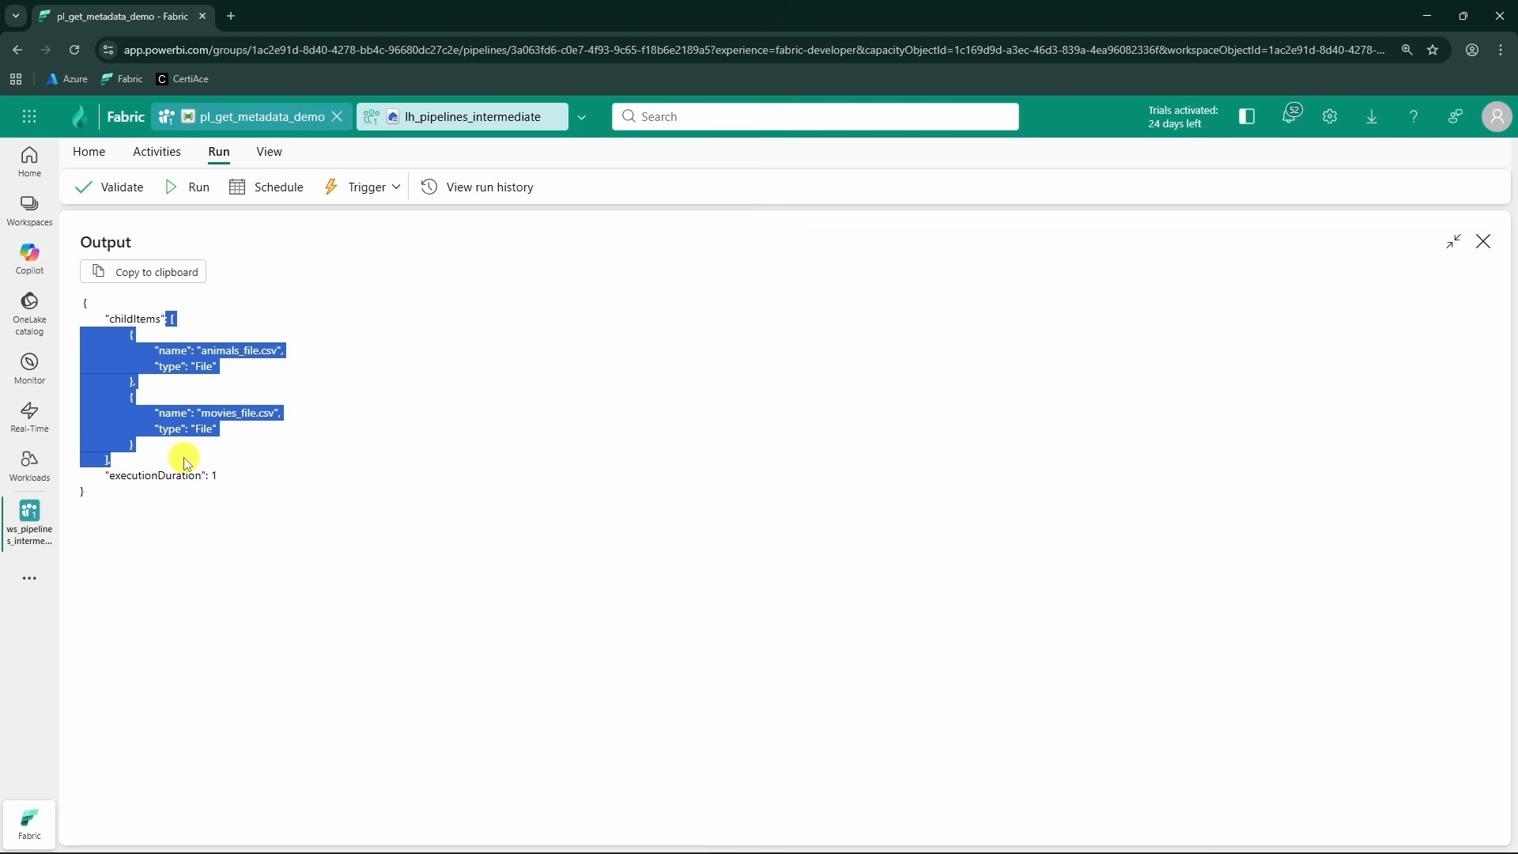
pyautogui.click(252, 385)
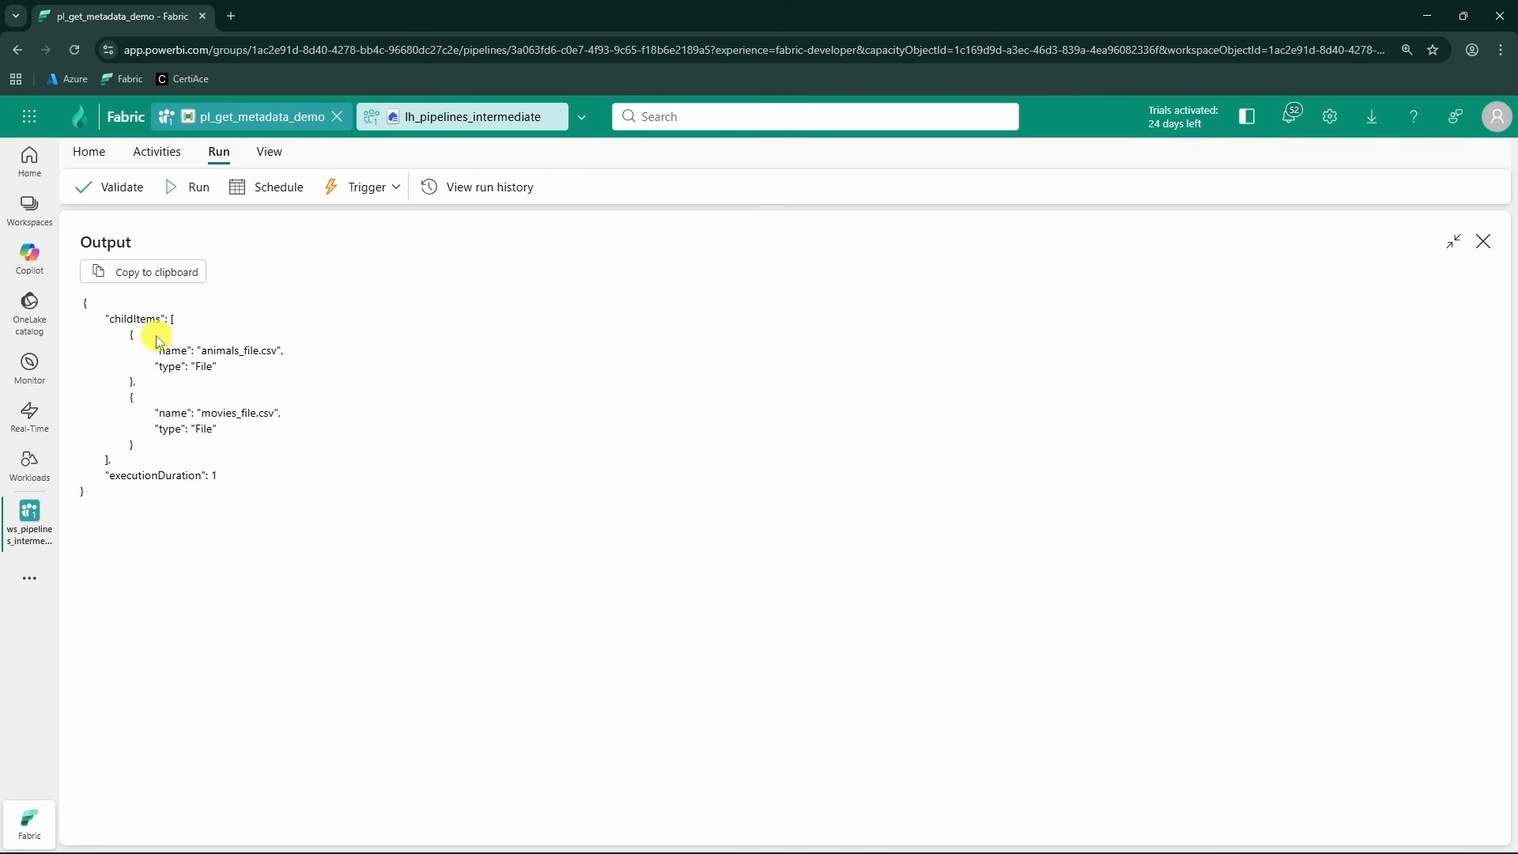
pyautogui.moveTo(125, 335); pyautogui.dragTo(218, 455)
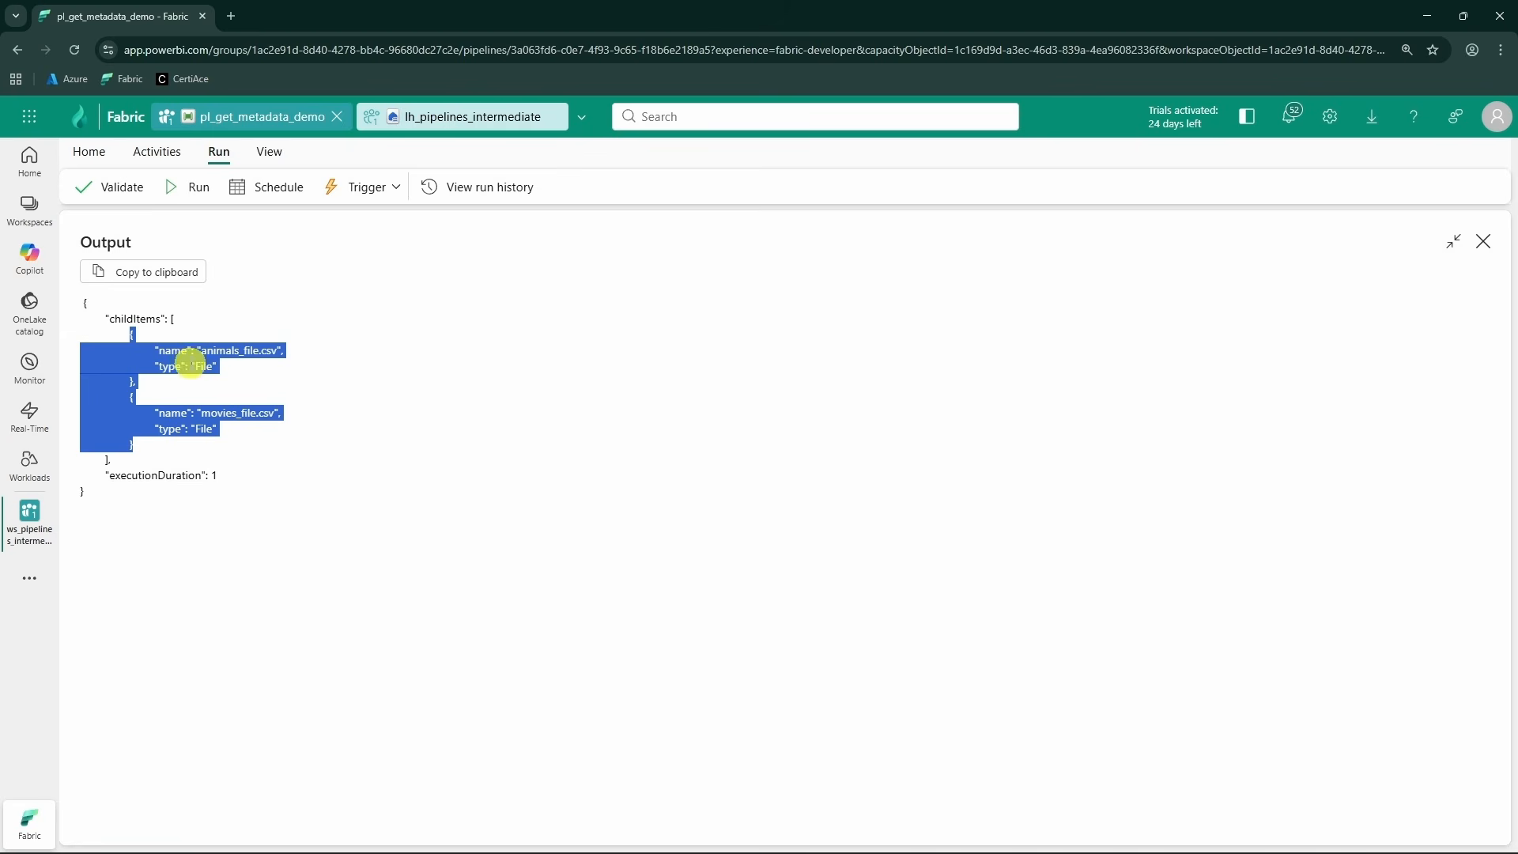
pyautogui.click(182, 329)
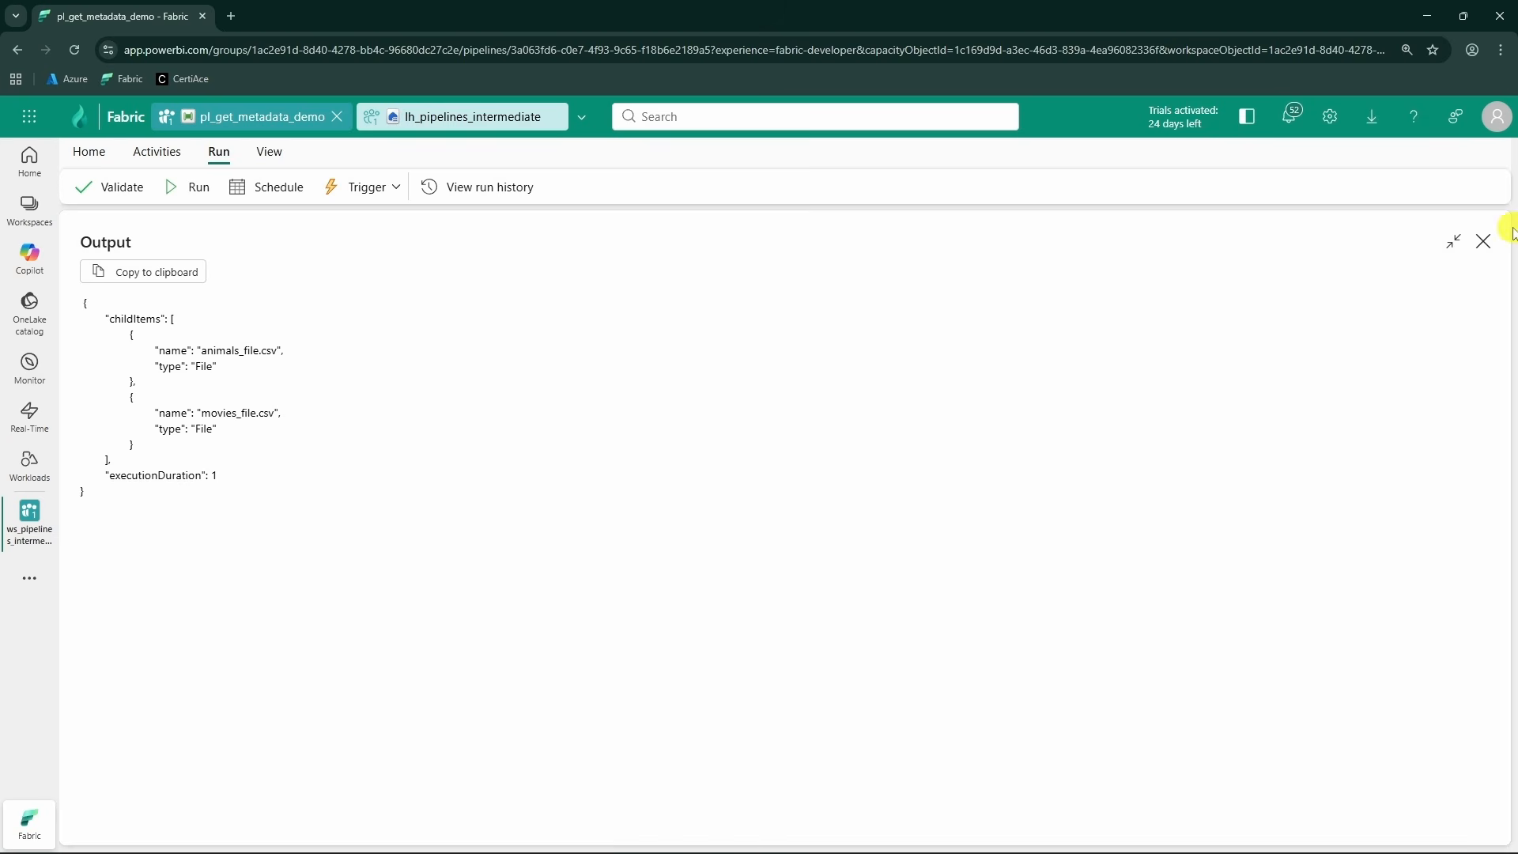
# - Switch the root folder of the Get Metadata1 activity to Tables and select the dbo.animals_table table
pyautogui.click(1483, 241)
pyautogui.click(411, 447)
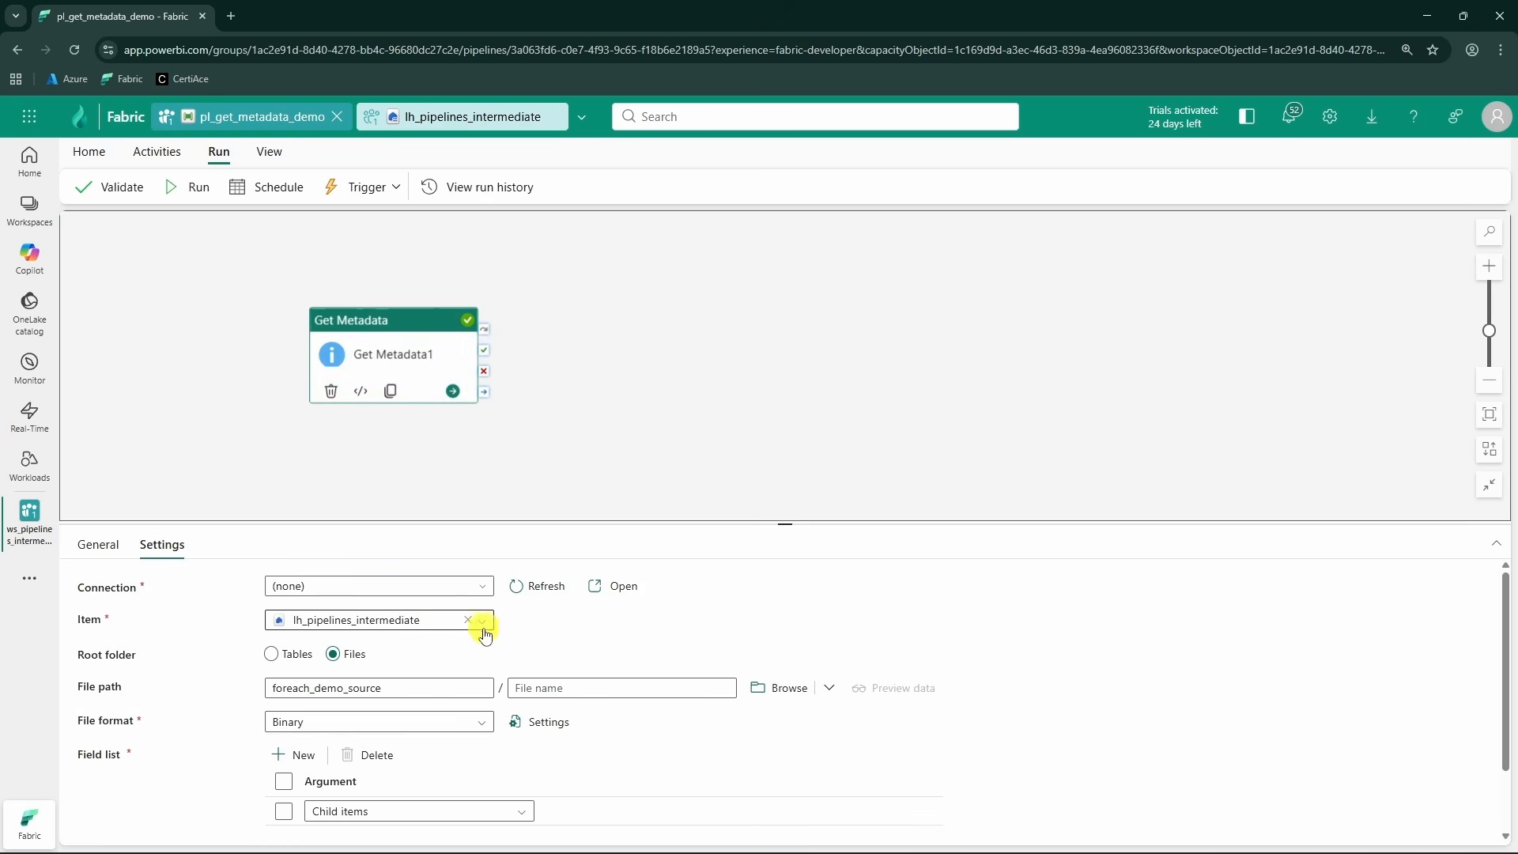
pyautogui.click(287, 656)
pyautogui.click(464, 692)
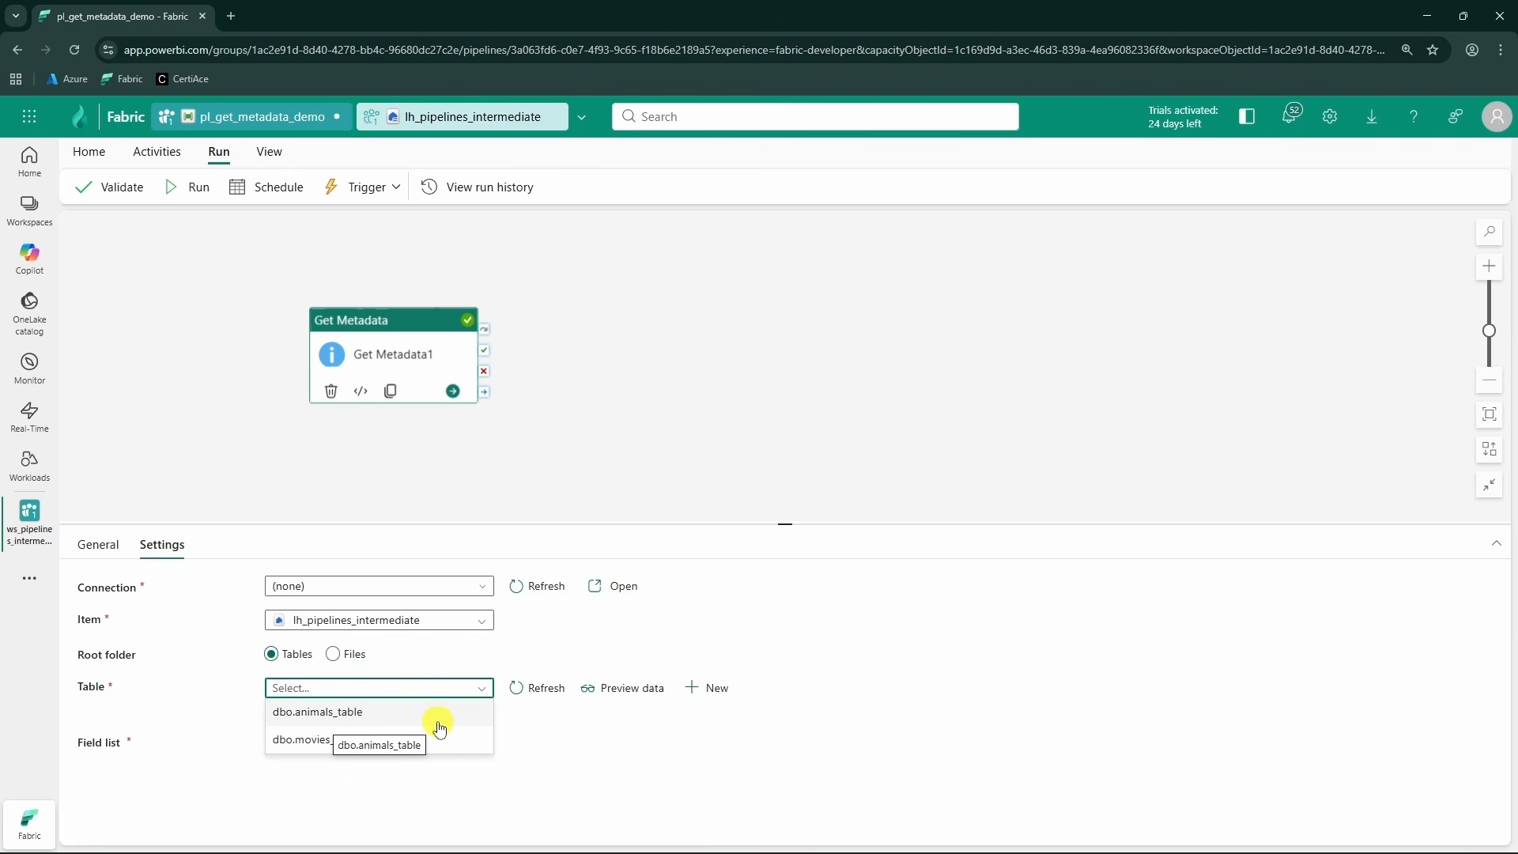
pyautogui.click(406, 713)
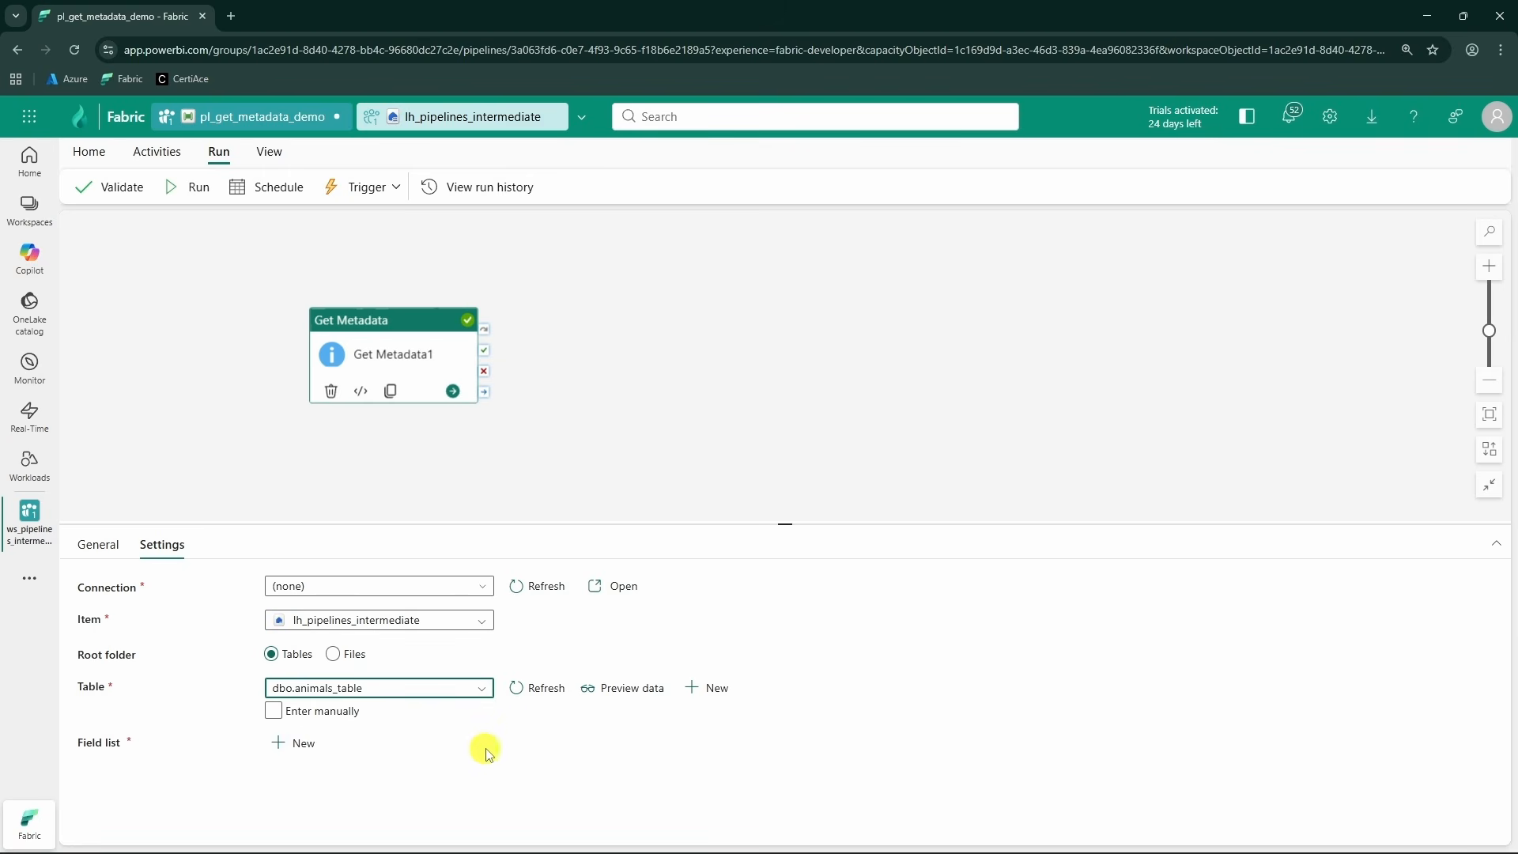
# - Add three arguments to the Get Metadata1 field list: Column count, Exists and Structure
pyautogui.click(295, 743)
pyautogui.click(519, 803)
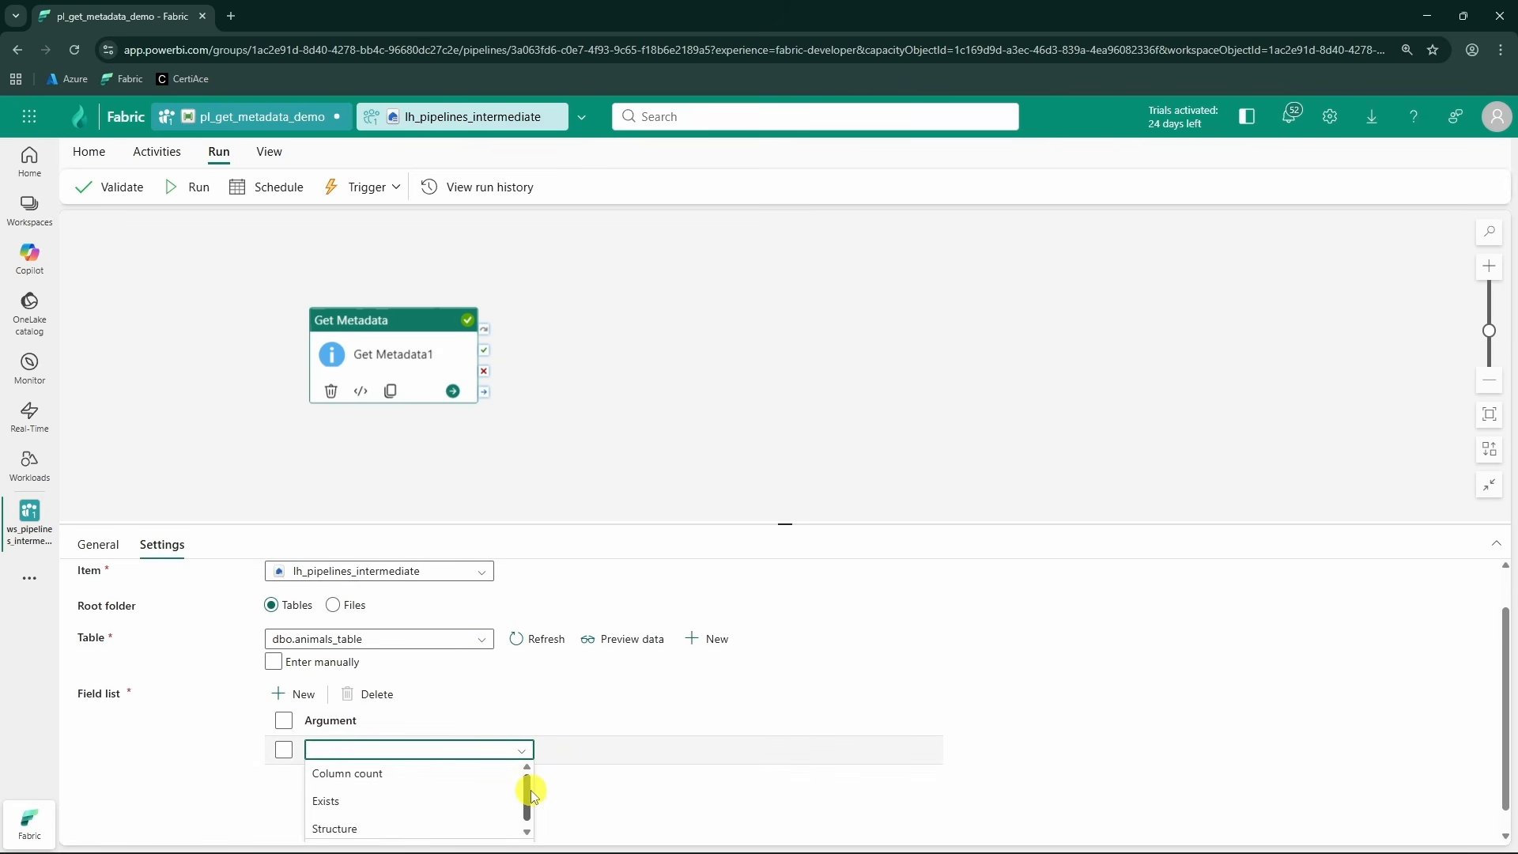
pyautogui.scroll(-1, 413, 802)
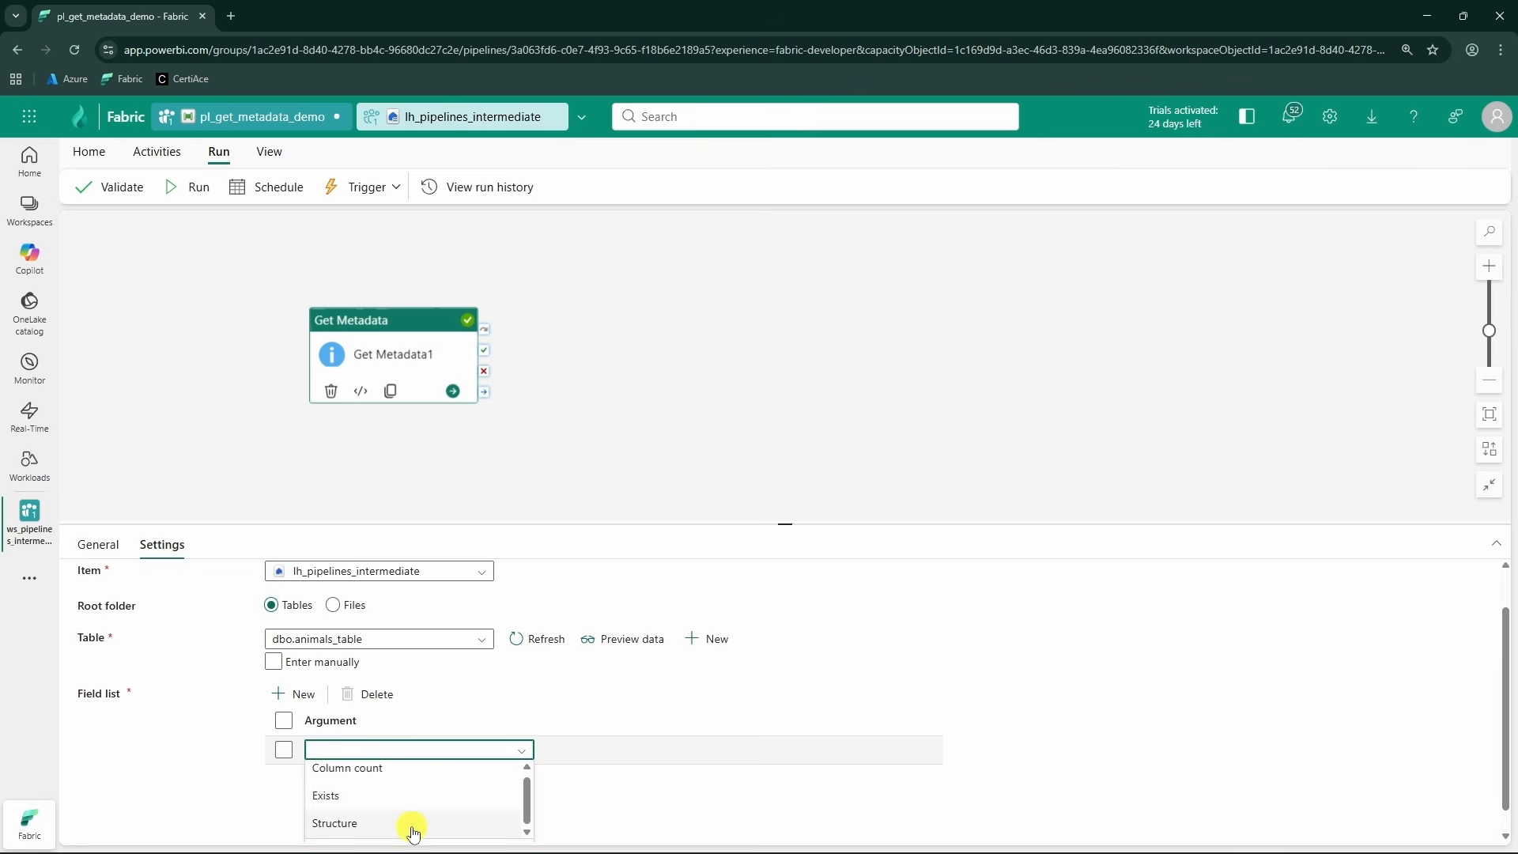
pyautogui.click(393, 785)
pyautogui.click(298, 752)
pyautogui.click(528, 813)
pyautogui.click(482, 801)
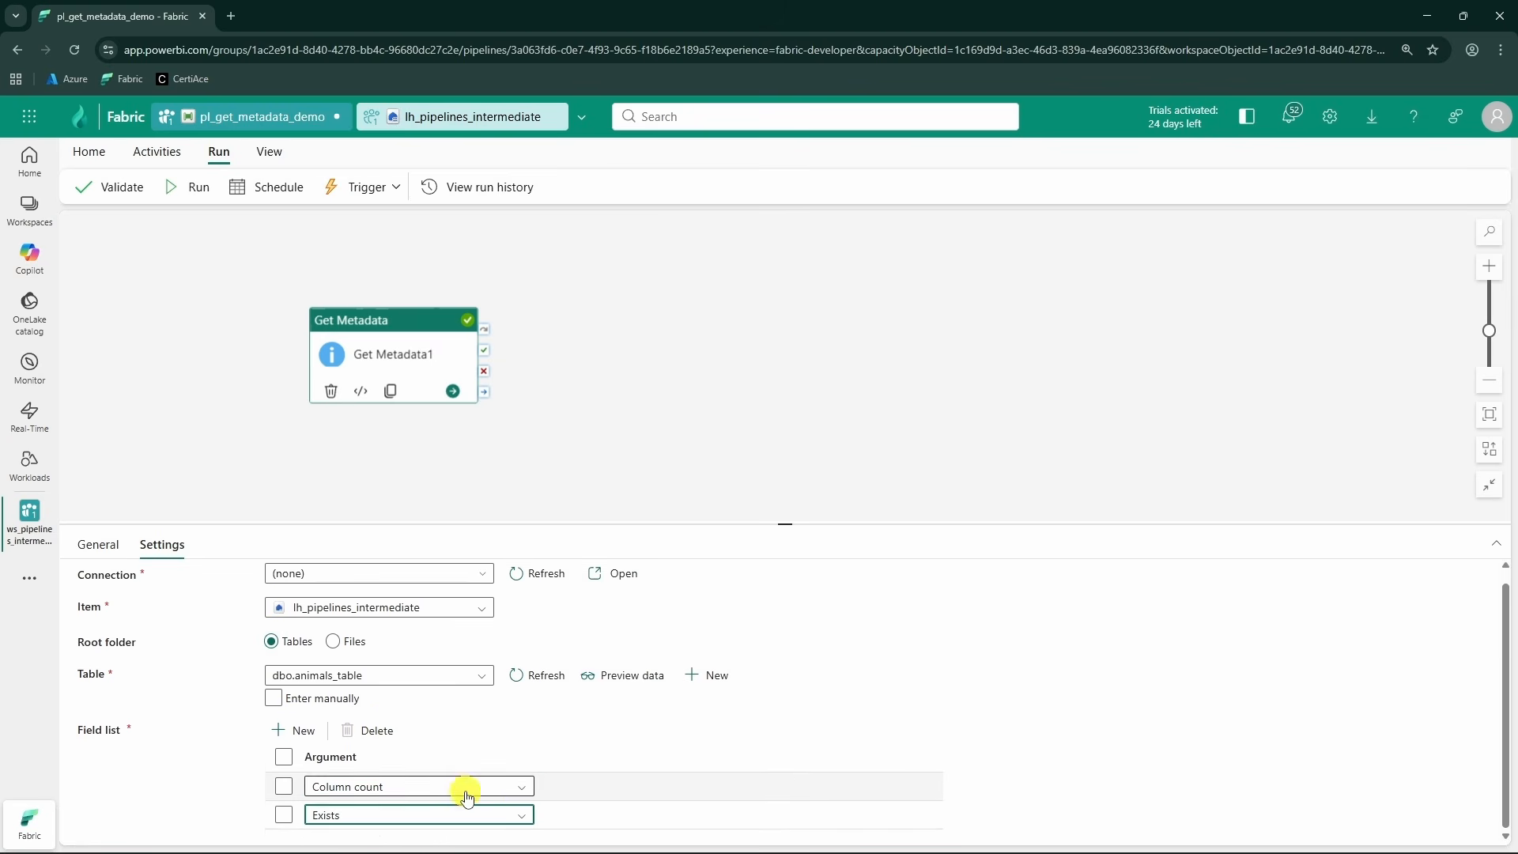
pyautogui.click(298, 729)
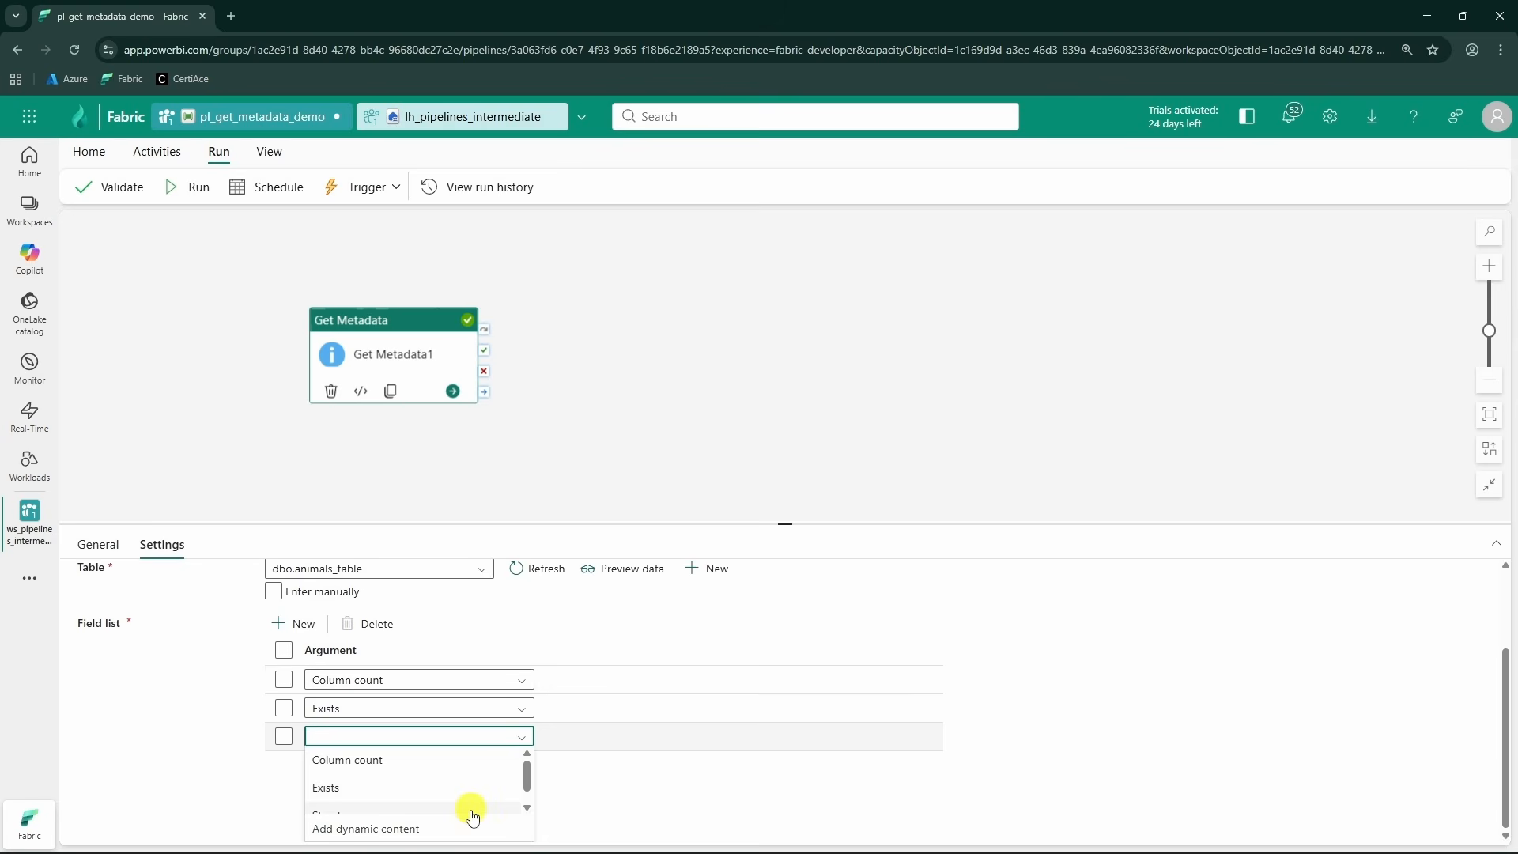
pyautogui.click(449, 802)
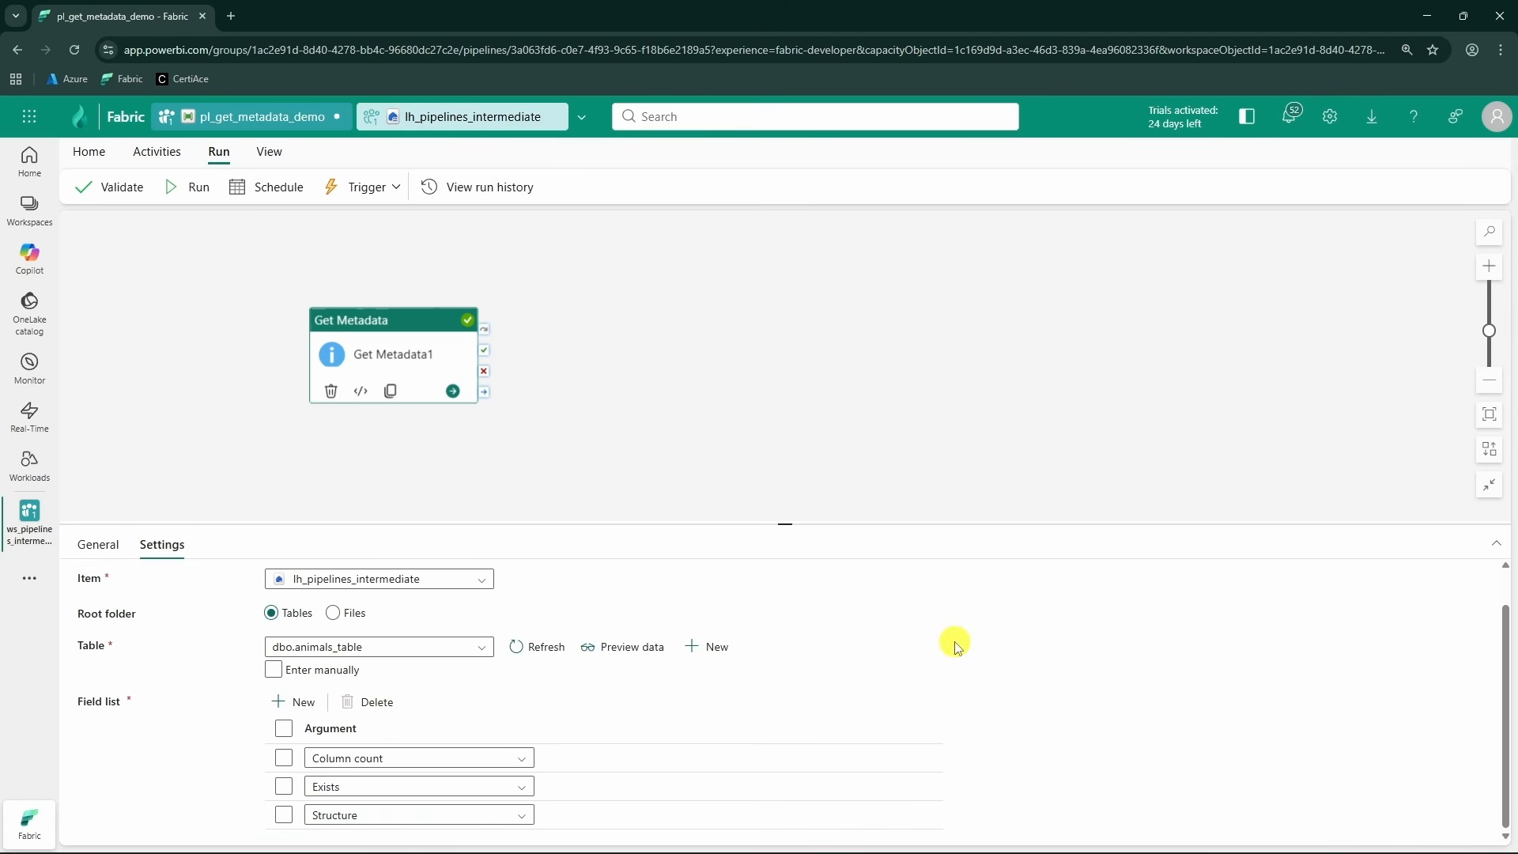
# - Save and run the pipeline, and open the Get Metadata1 output for the table in full view
pyautogui.click(788, 405)
pyautogui.click(193, 186)
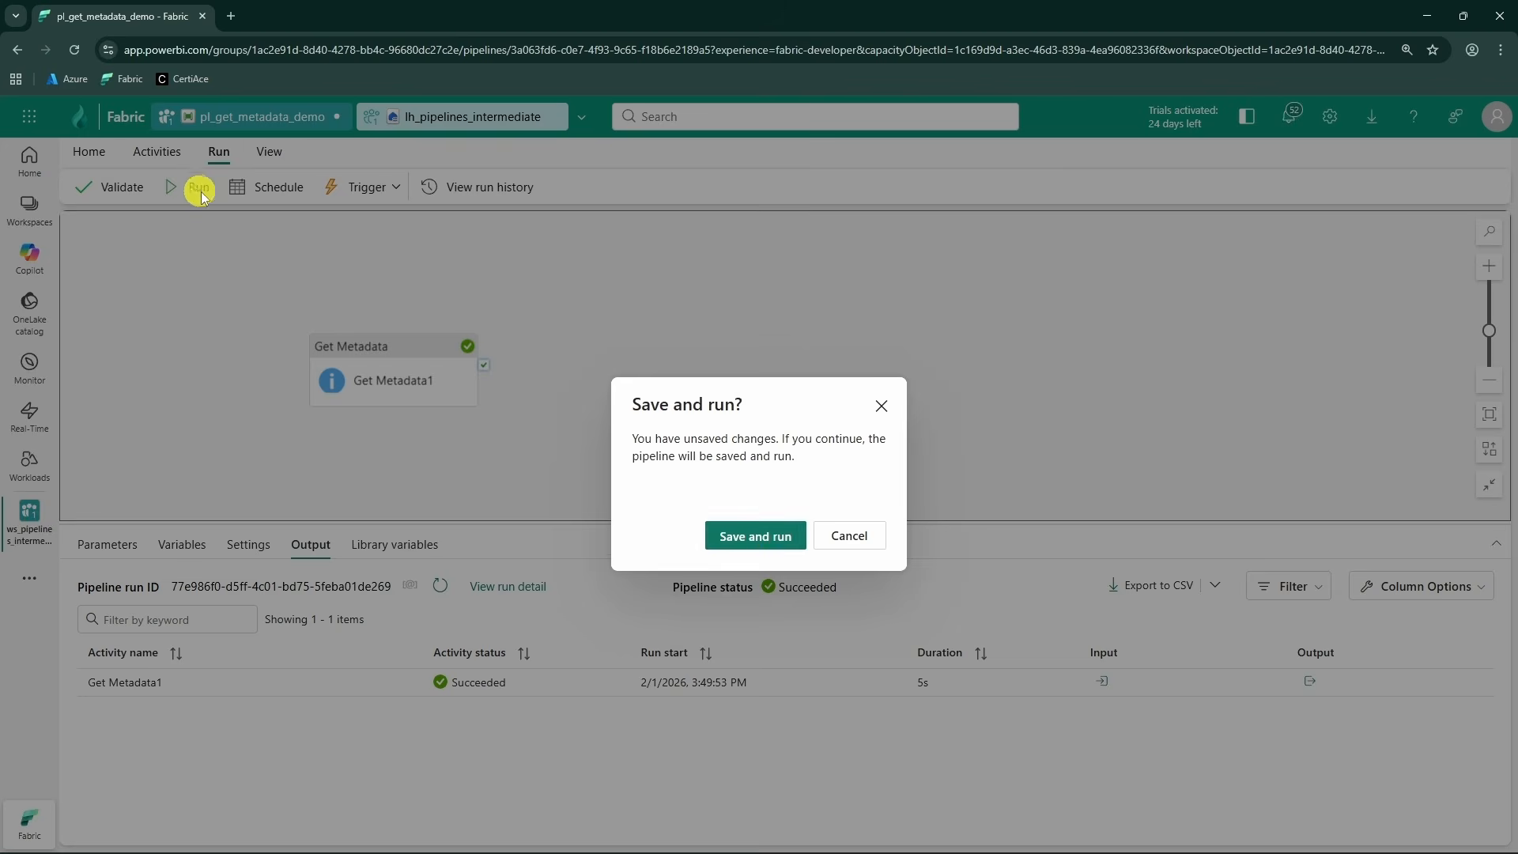
pyautogui.click(753, 536)
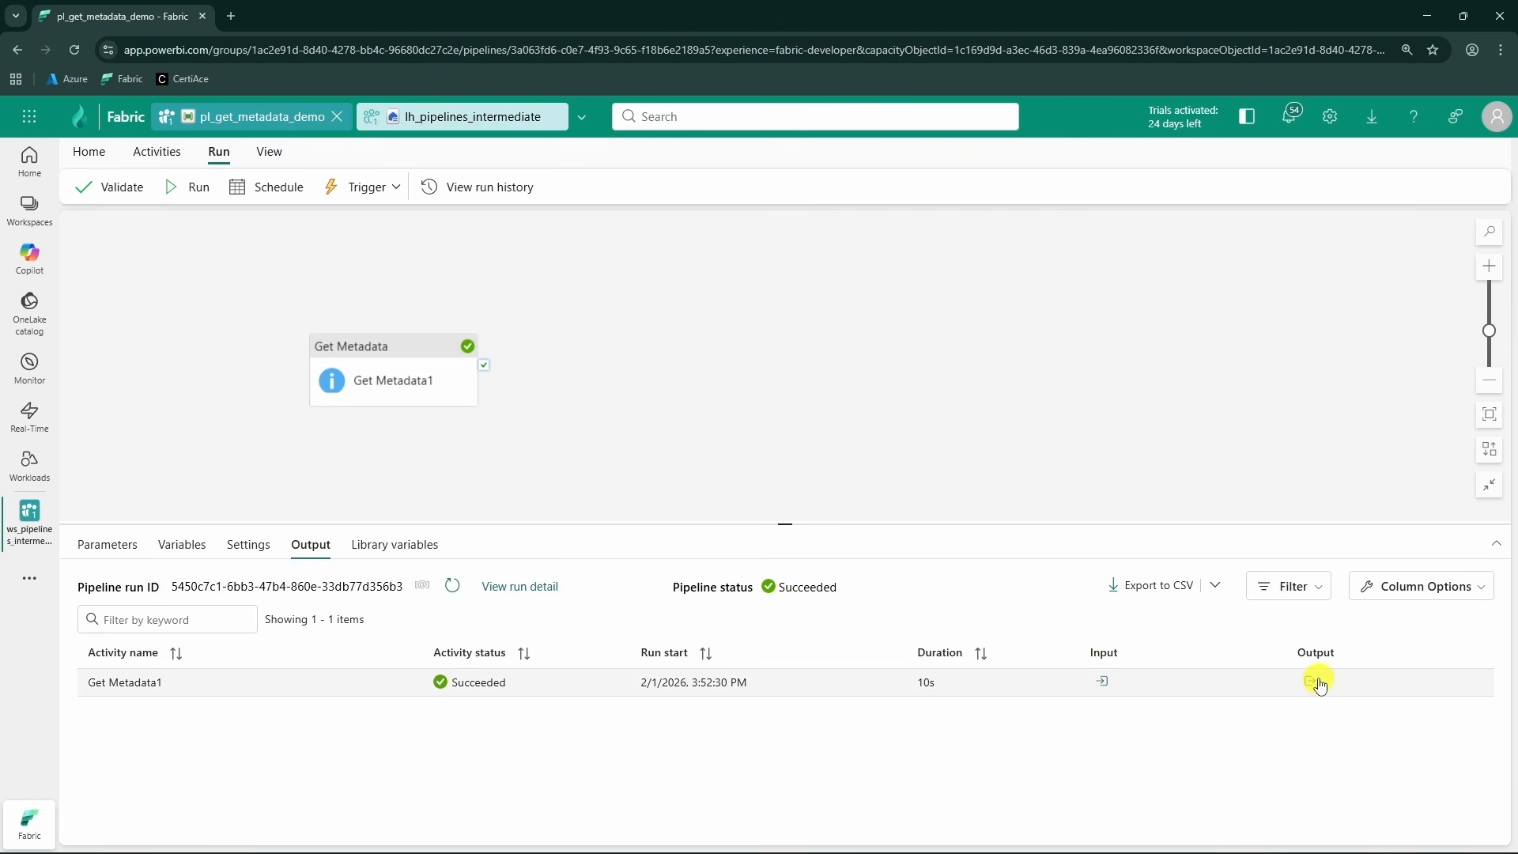
pyautogui.click(1309, 680)
pyautogui.click(1440, 440)
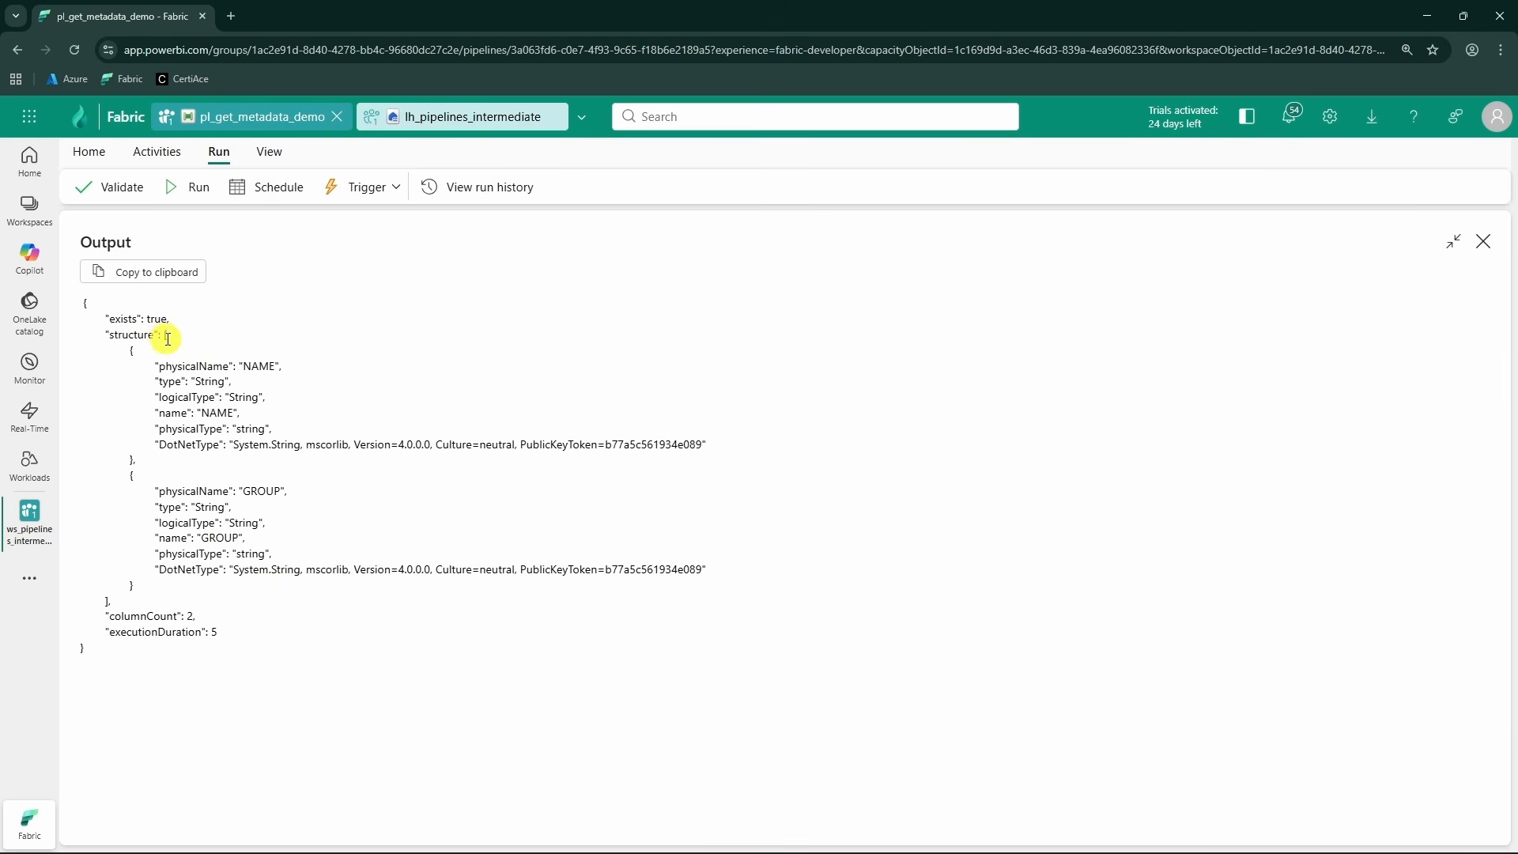
# - Examine the structure, exists and columnCount entries in the Get Metadata1 output, and close the output
pyautogui.moveTo(127, 348); pyautogui.dragTo(283, 460)
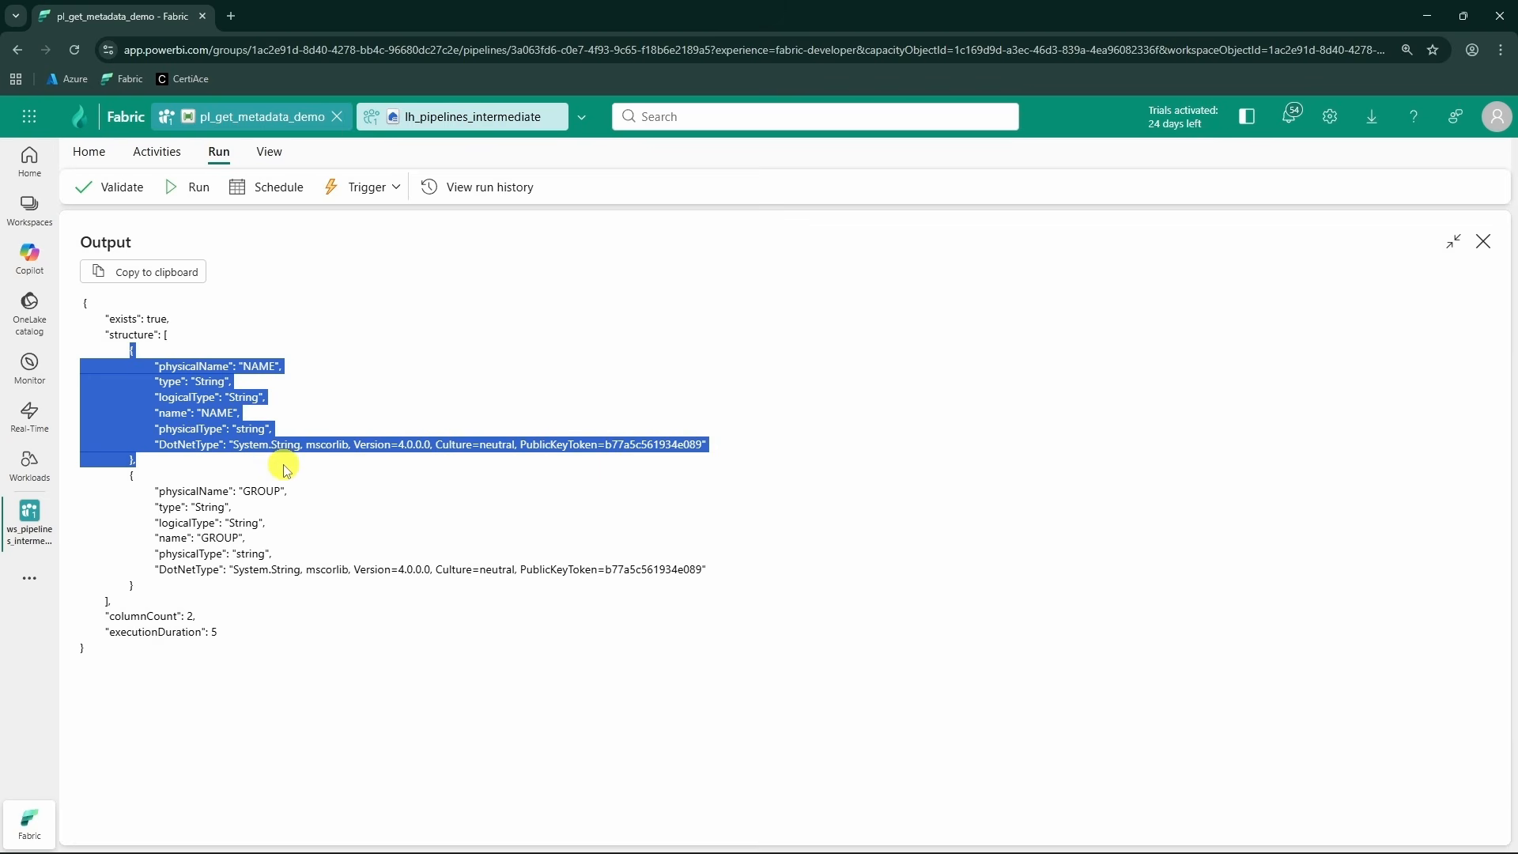
pyautogui.click(286, 470)
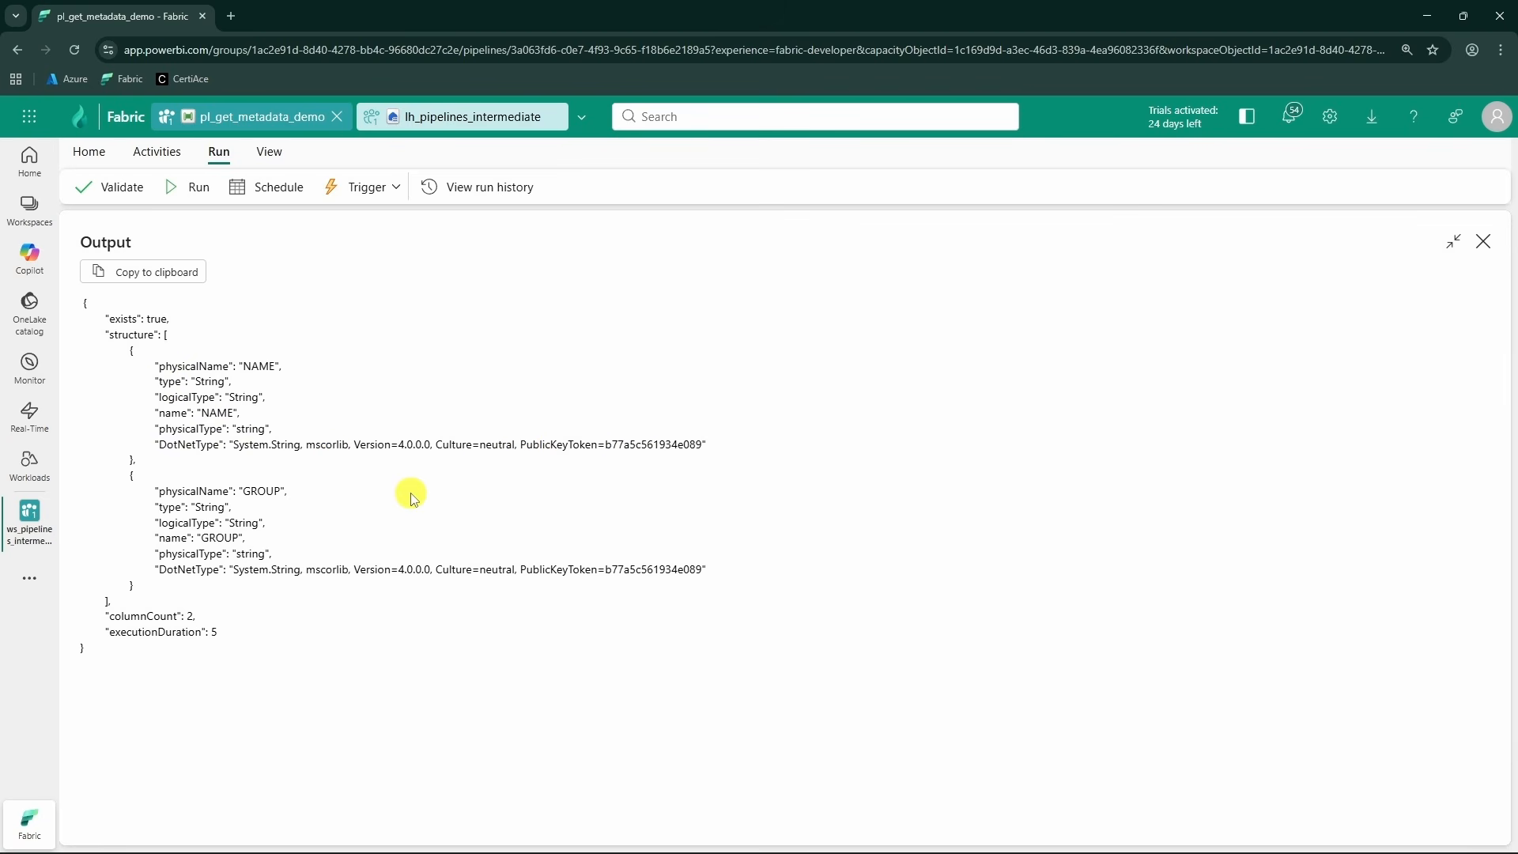
pyautogui.moveTo(156, 378); pyautogui.dragTo(305, 434)
pyautogui.click(300, 428)
pyautogui.moveTo(184, 318); pyautogui.dragTo(108, 317)
pyautogui.moveTo(207, 618); pyautogui.dragTo(96, 620)
pyautogui.click(882, 427)
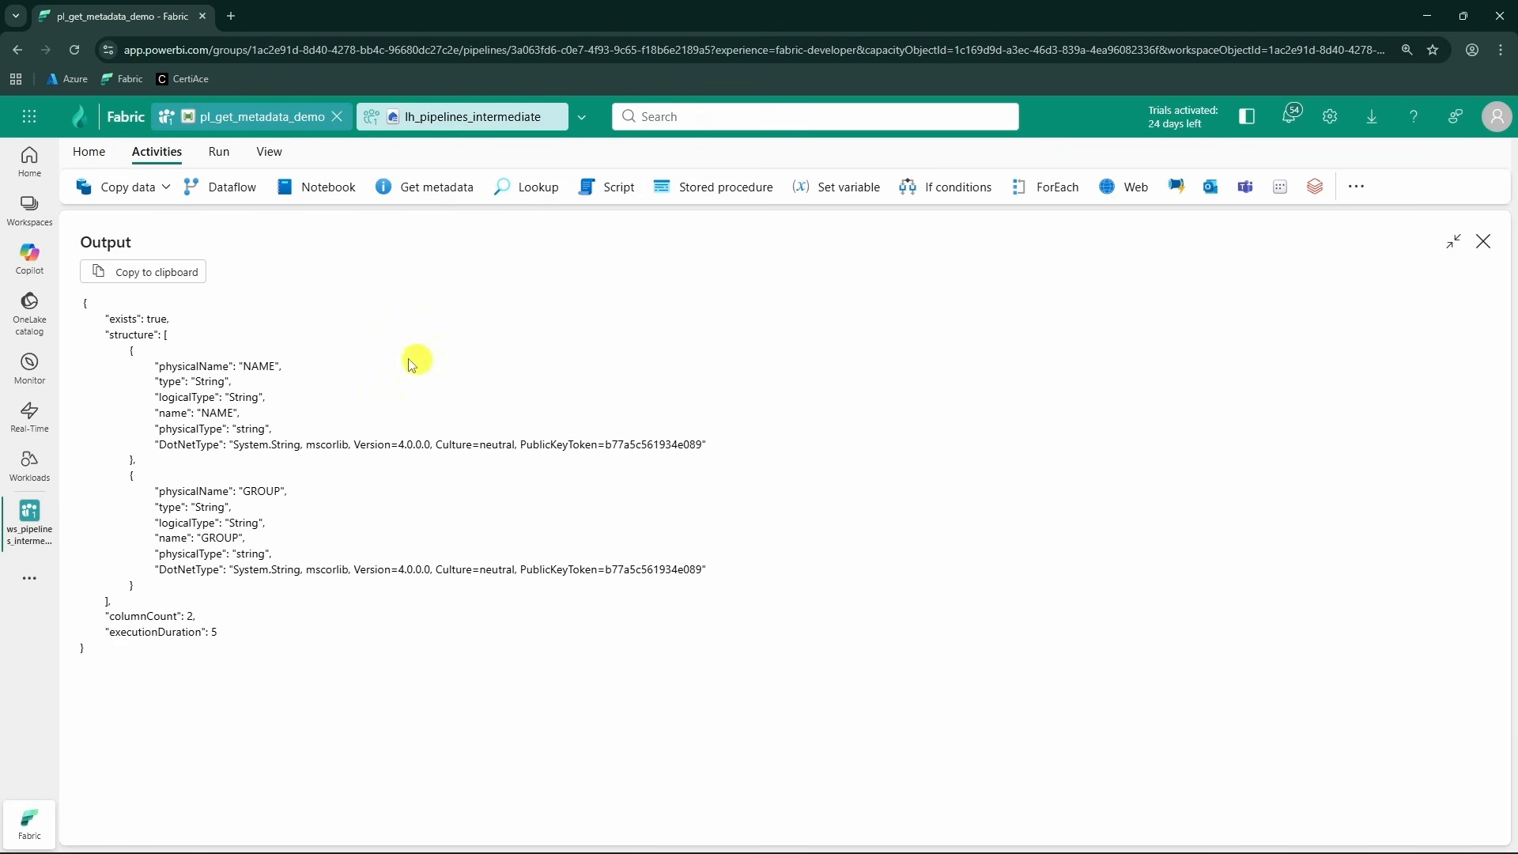
pyautogui.doubleClick(123, 318)
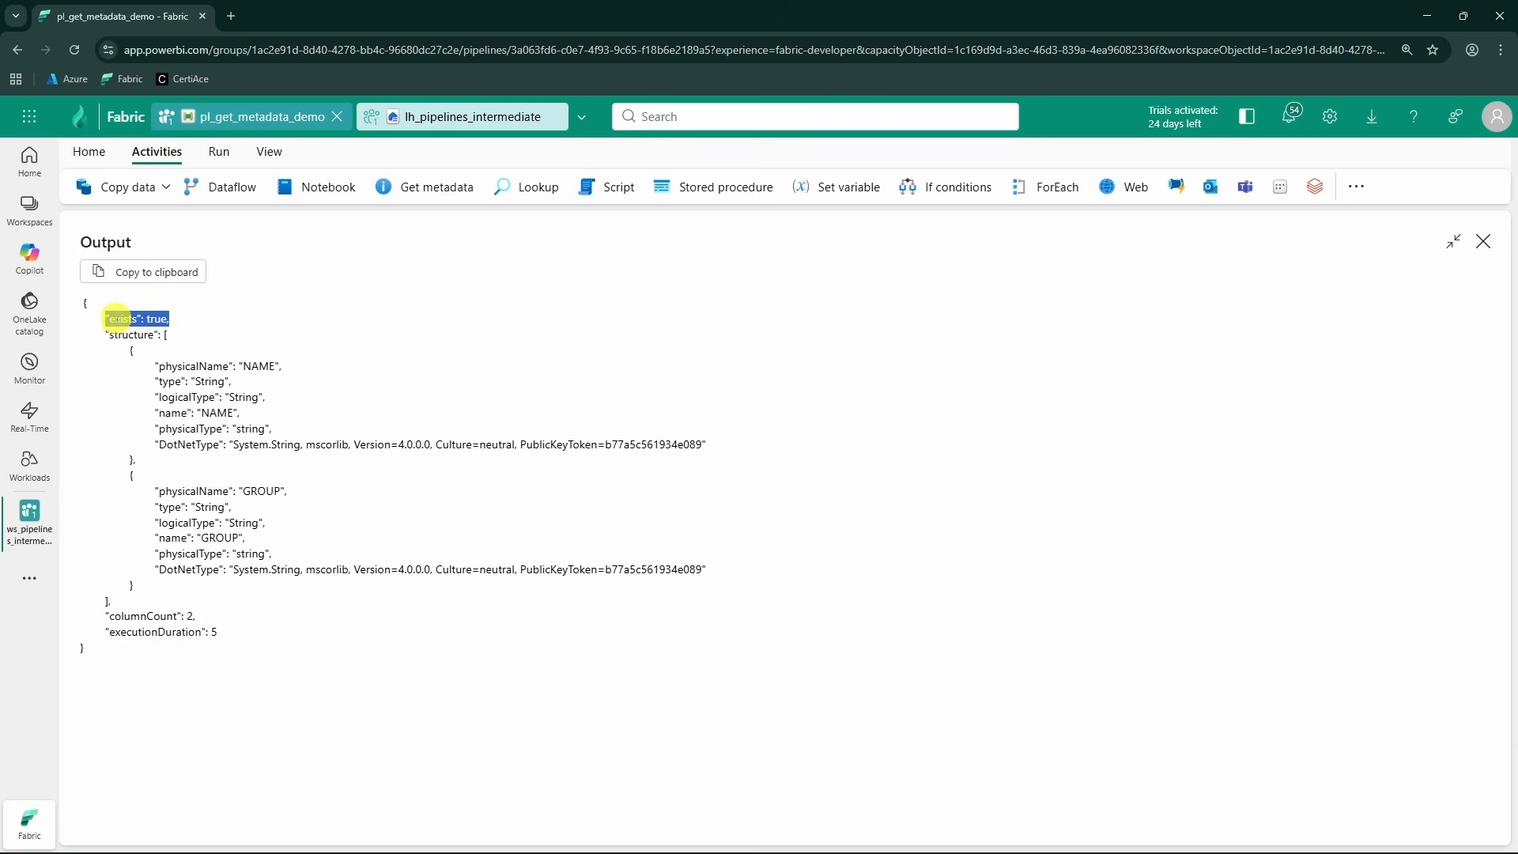
pyautogui.click(1483, 241)
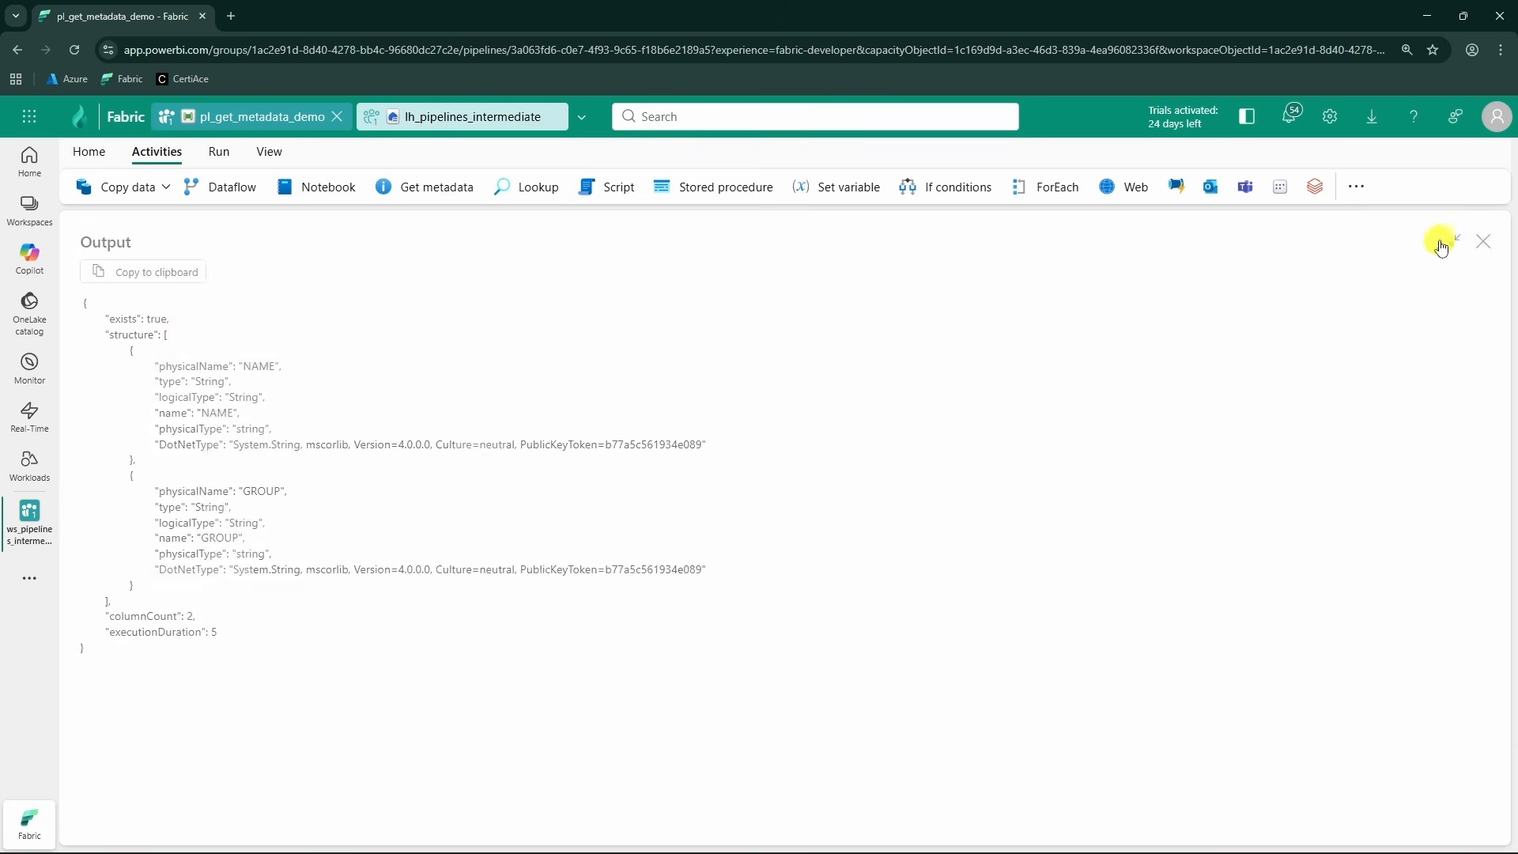
# - Add an If Condition activity and connect it to the success output of Get Metadata1
pyautogui.click(945, 204)
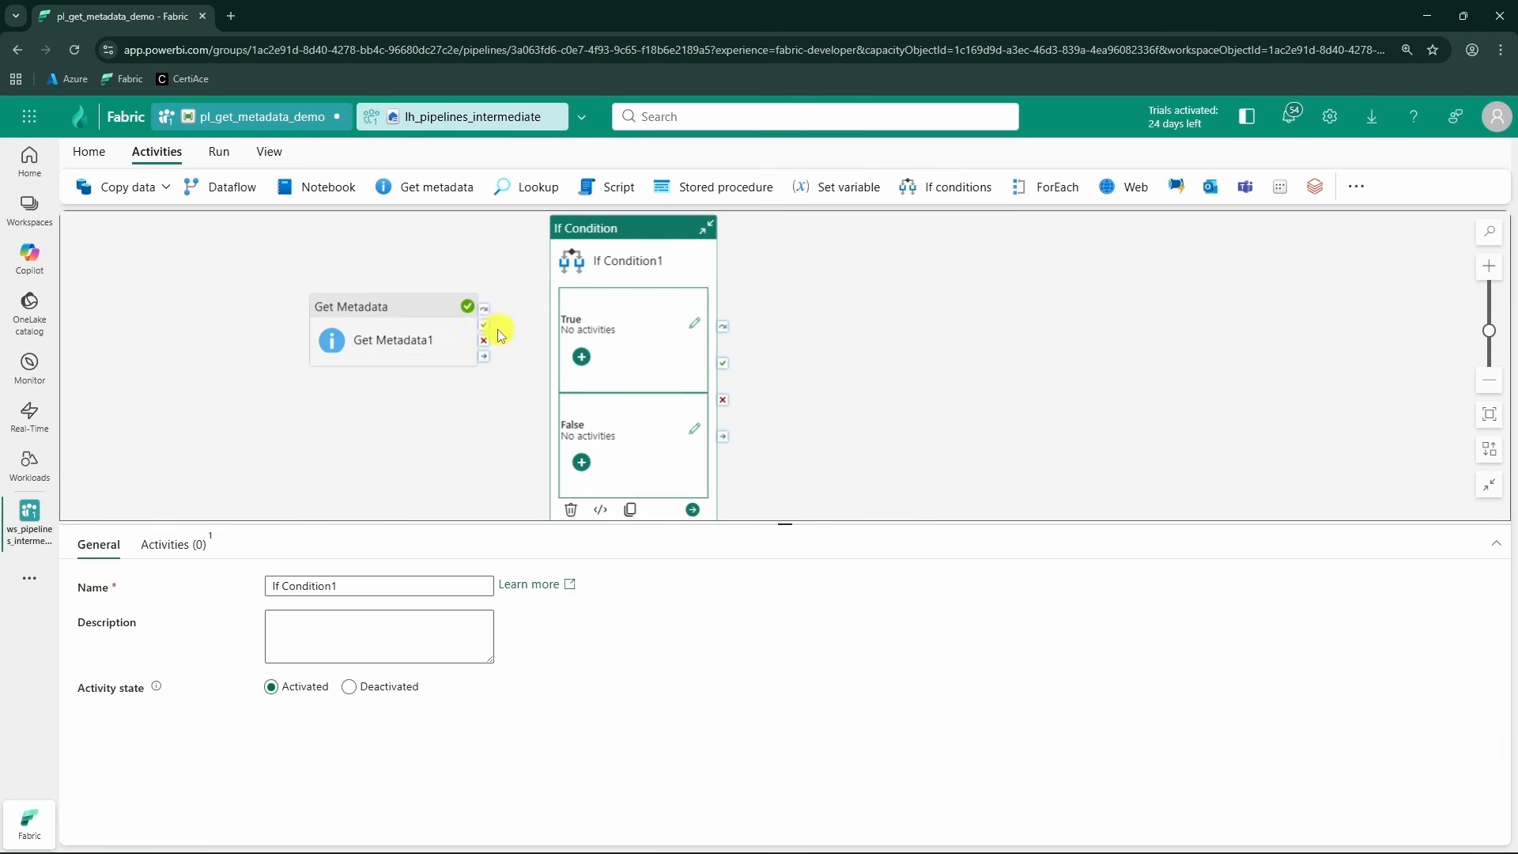
pyautogui.click(468, 328)
pyautogui.moveTo(479, 338); pyautogui.dragTo(613, 301)
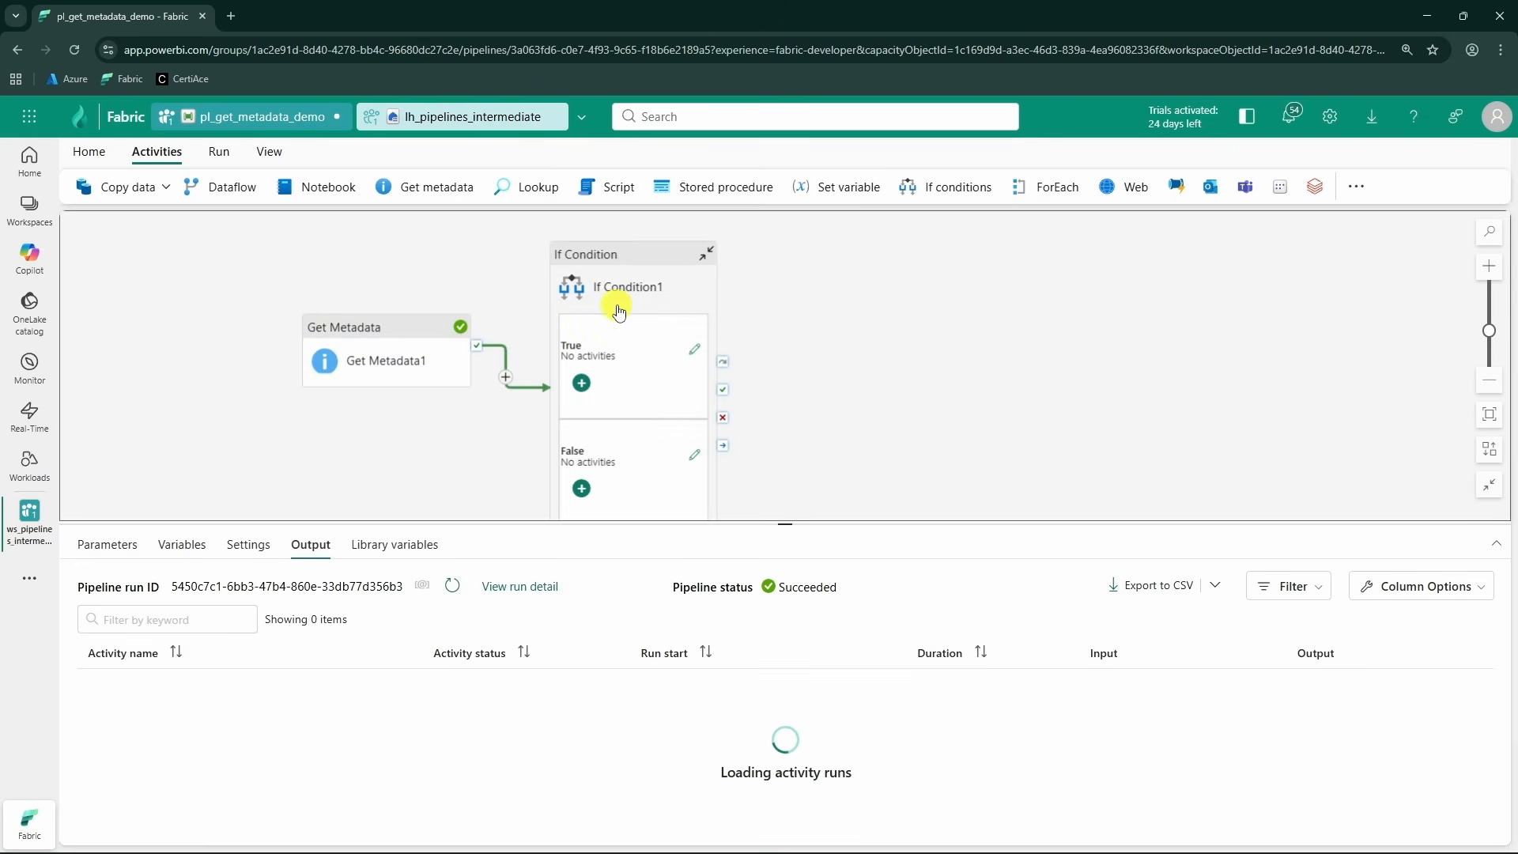
pyautogui.click(623, 394)
pyautogui.click(178, 546)
pyautogui.click(342, 595)
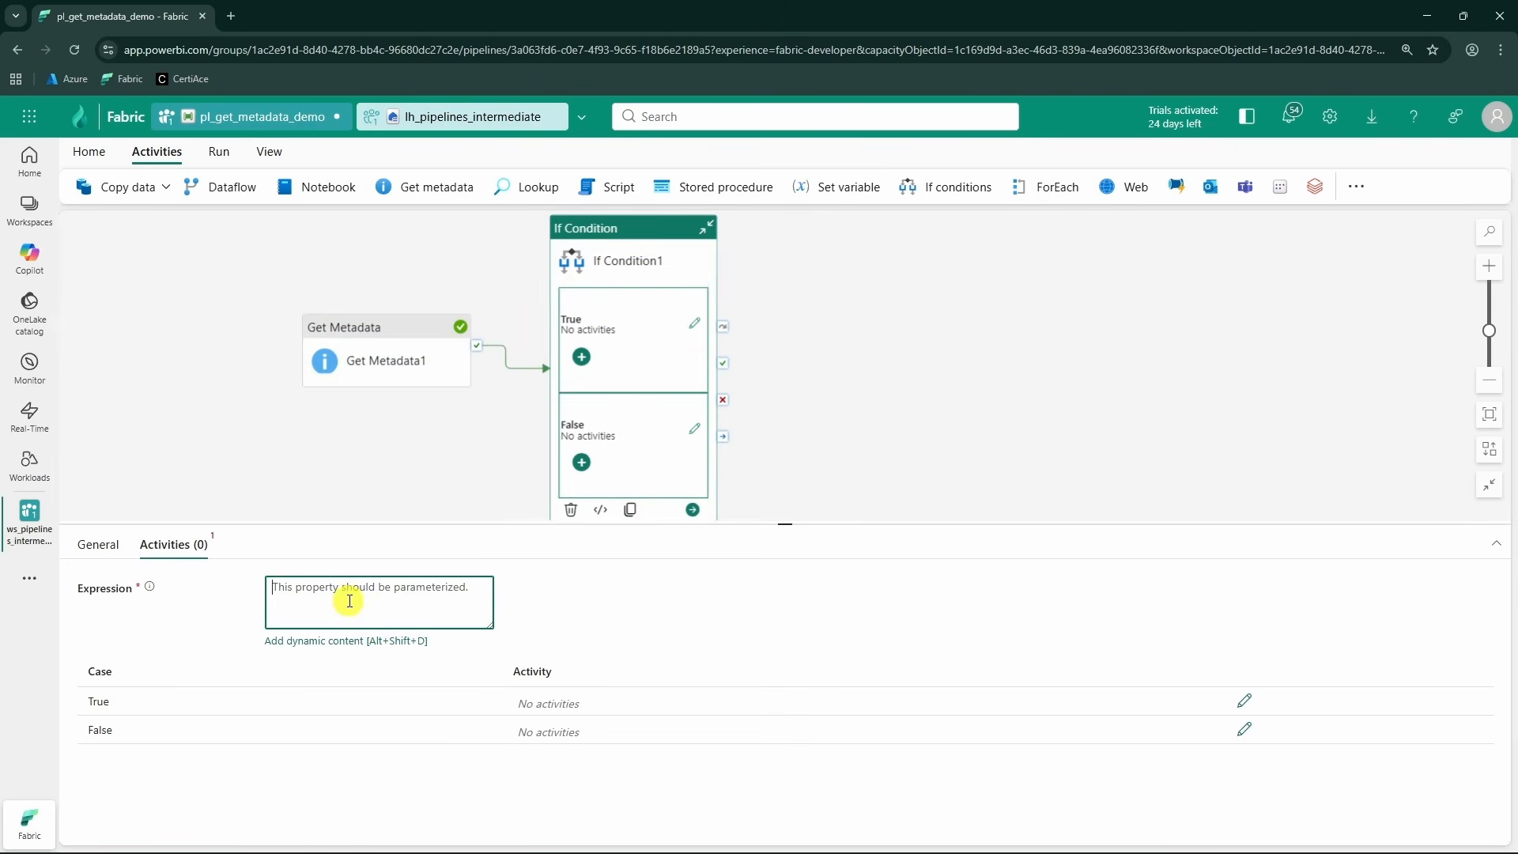
pyautogui.click(353, 641)
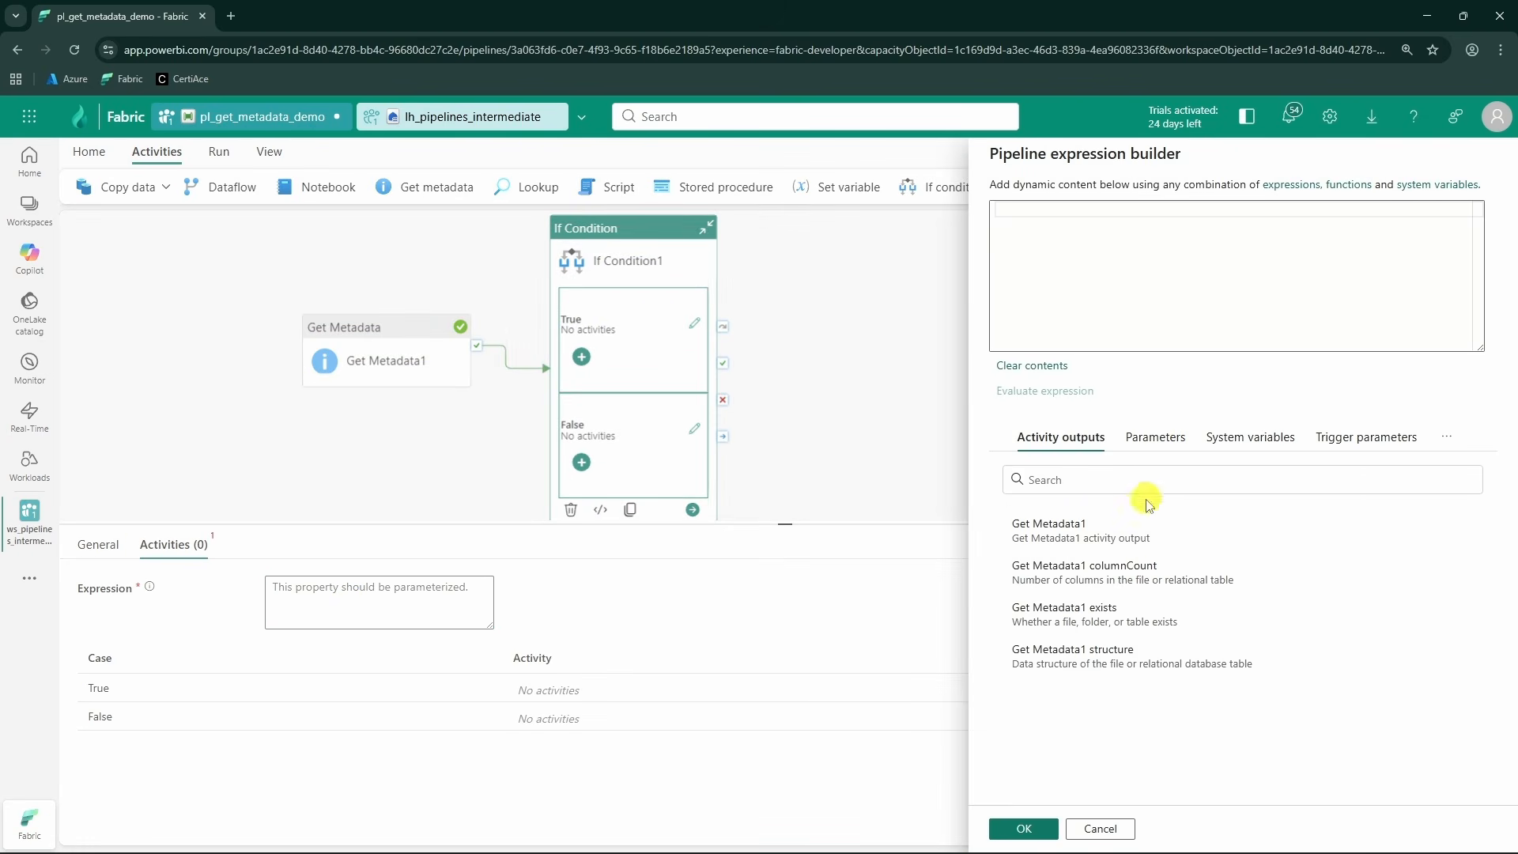
pyautogui.click(1093, 616)
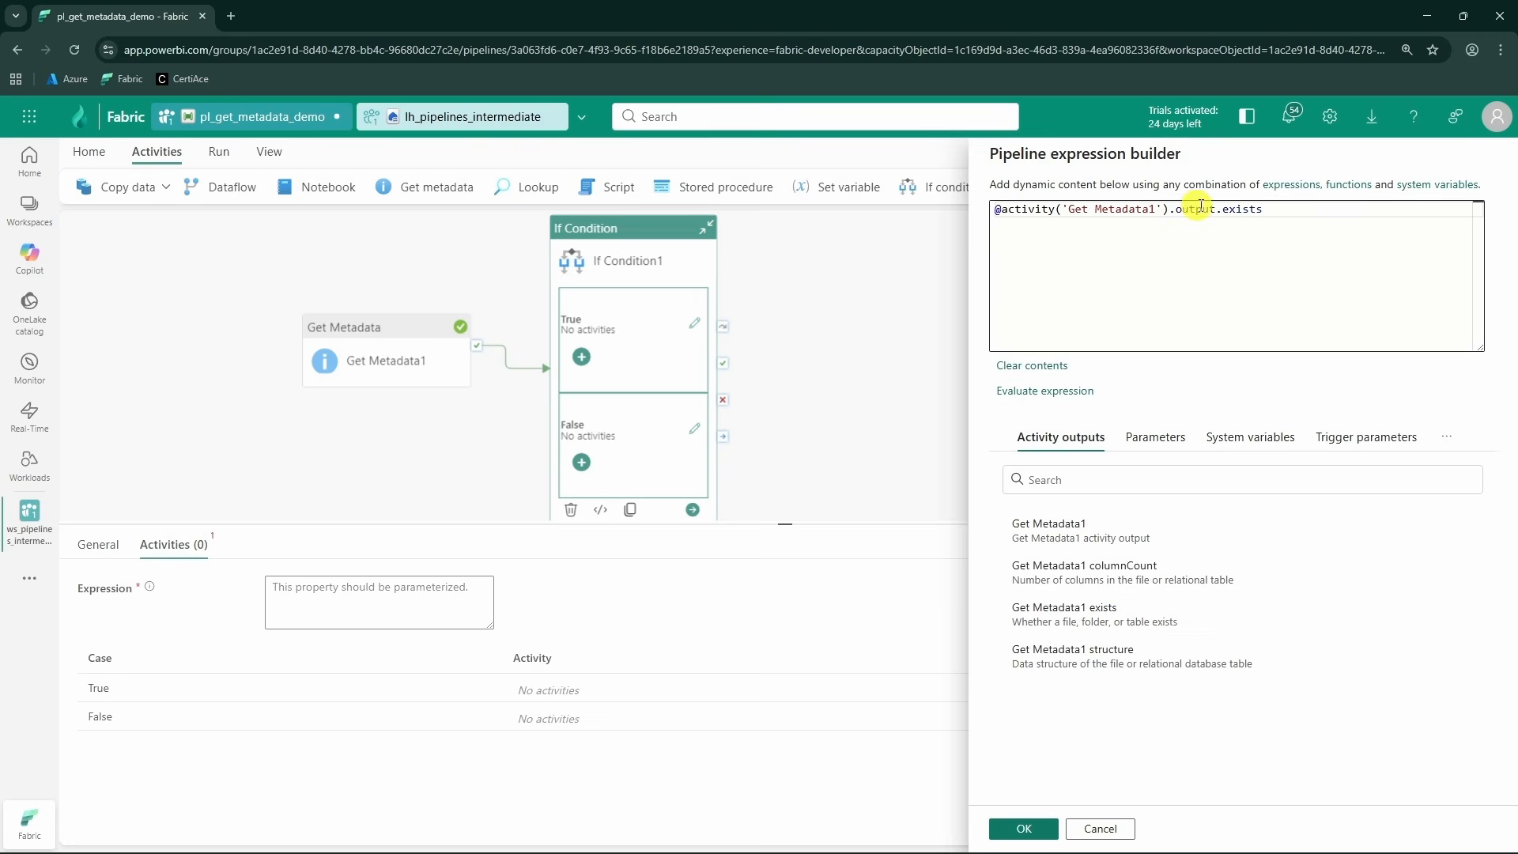
pyautogui.moveTo(1305, 212); pyautogui.dragTo(997, 211)
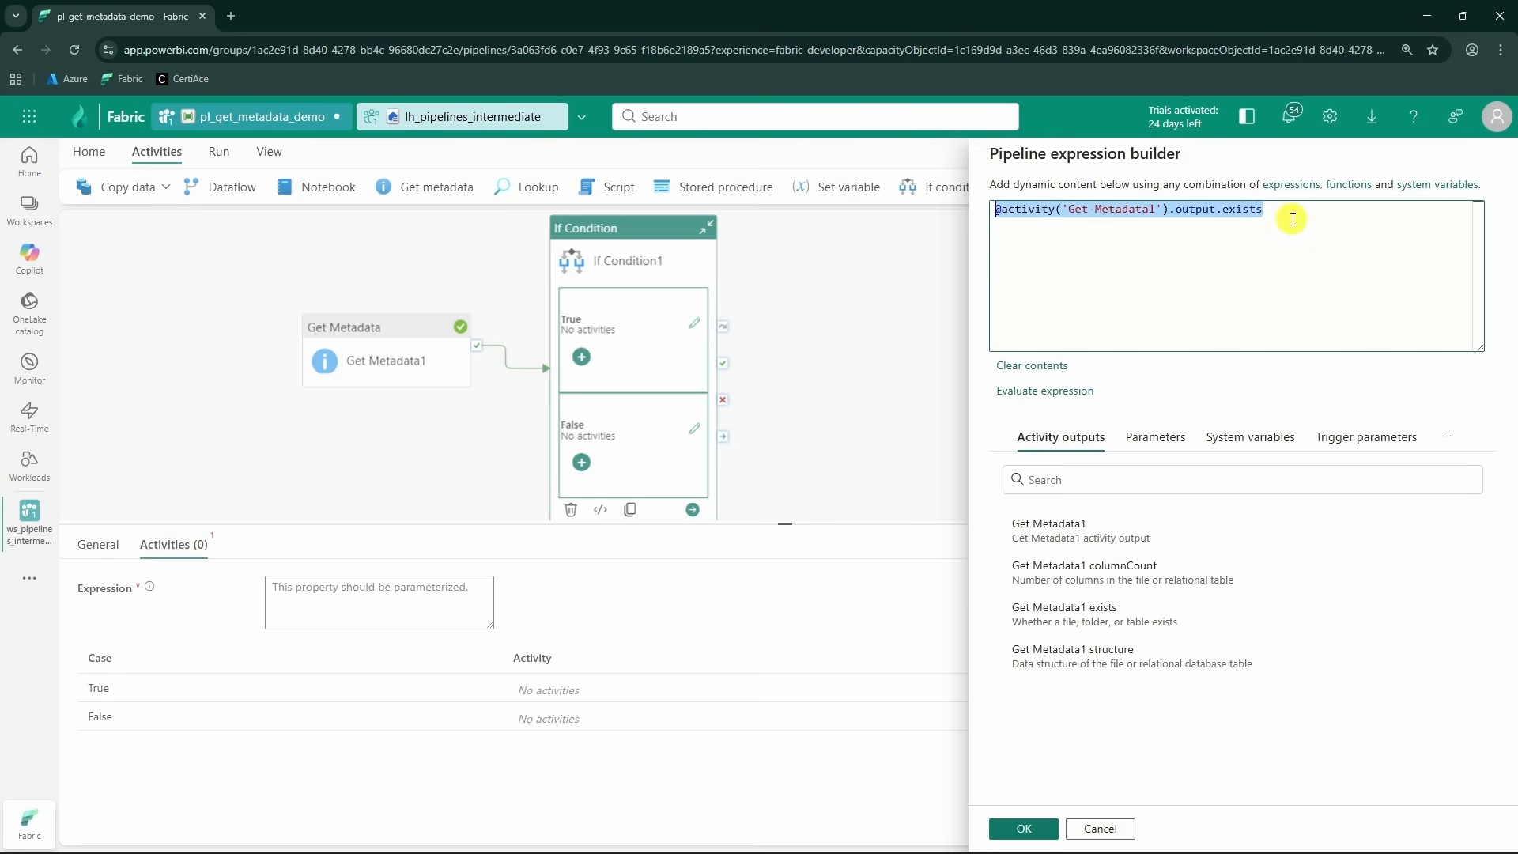
pyautogui.doubleClick(1243, 210)
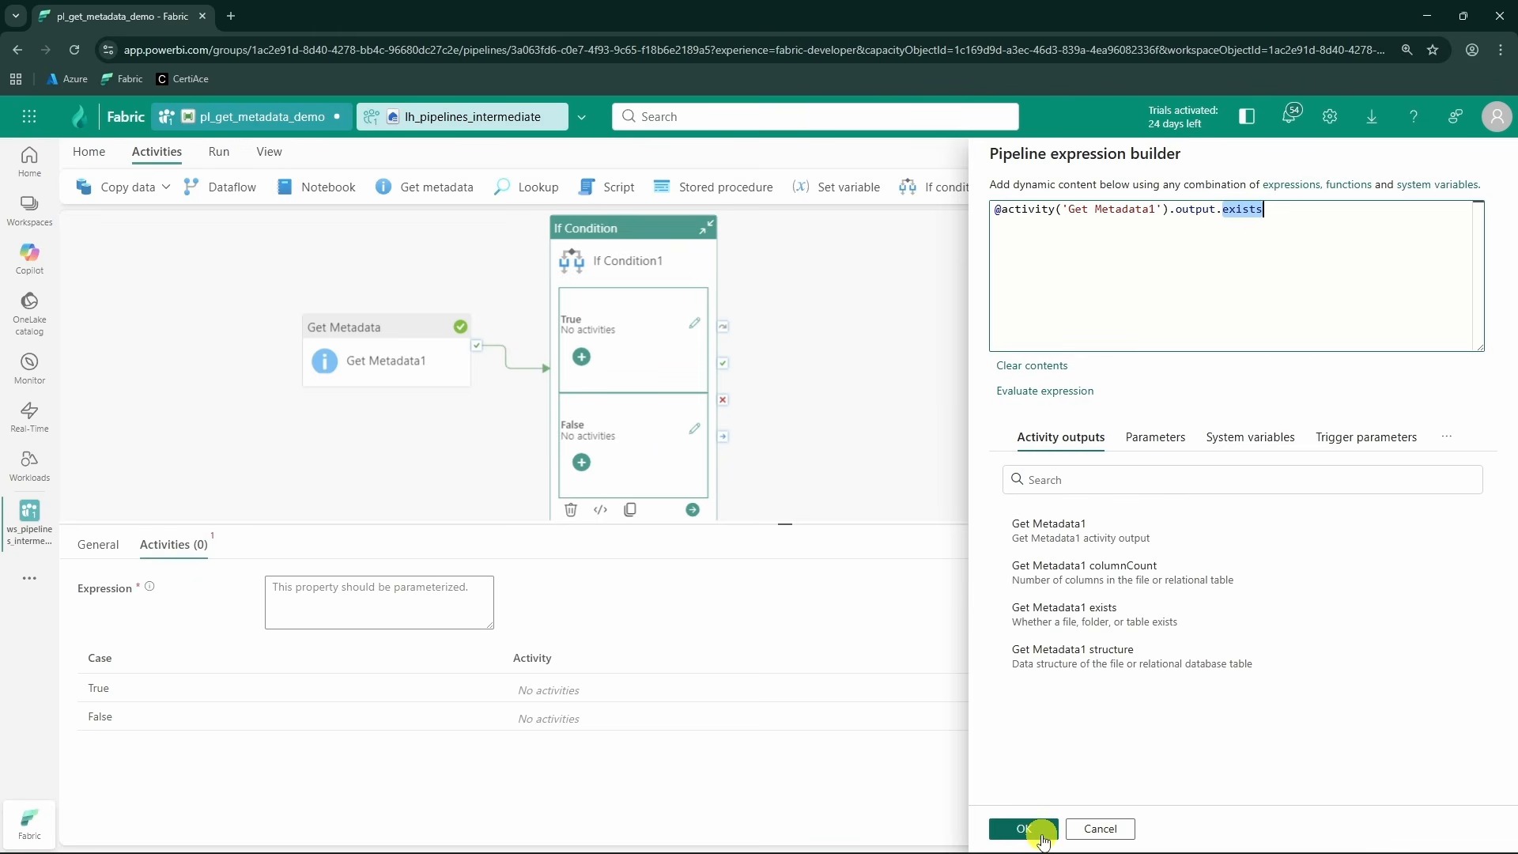
pyautogui.click(1040, 835)
pyautogui.moveTo(410, 333); pyautogui.dragTo(416, 369)
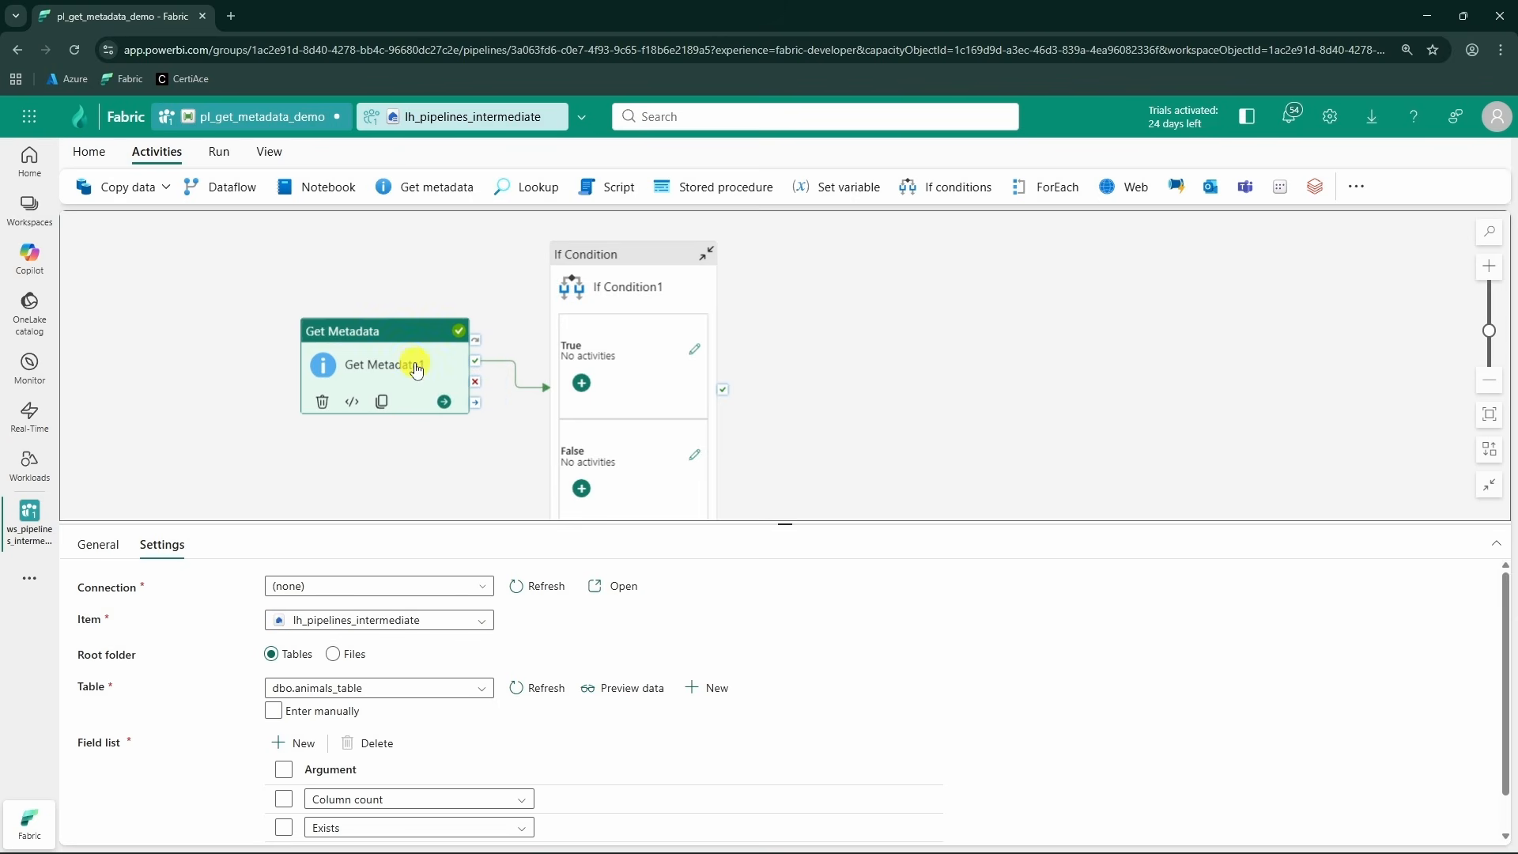
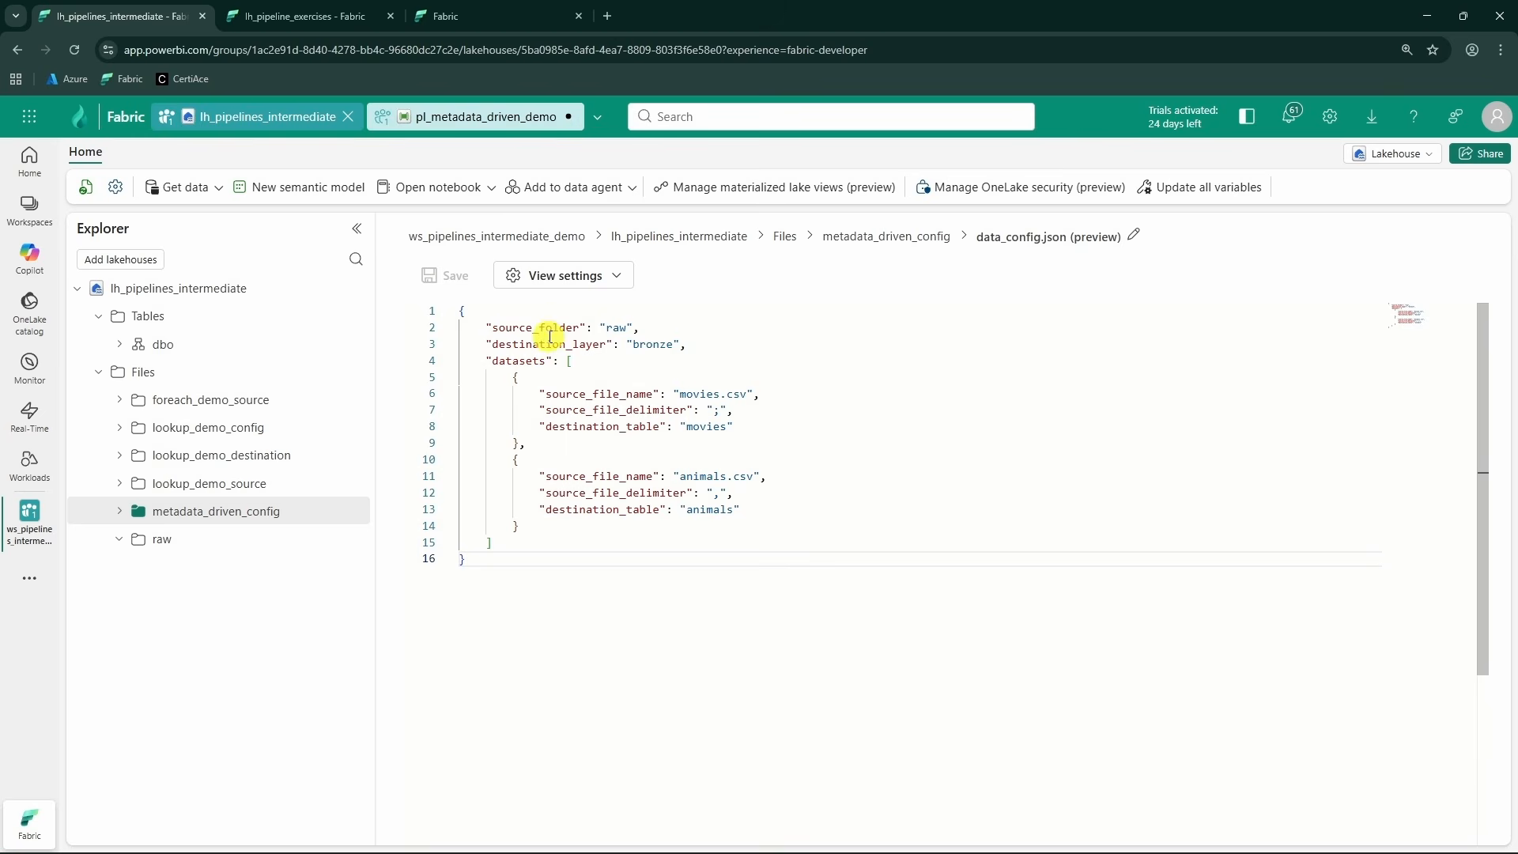
# - Examine the top-level source_folder, destination_layer and datasets entries of data_config.json in the lh_pipelines_intermediate lakehouse
pyautogui.click(561, 328)
pyautogui.doubleClick(561, 328)
pyautogui.doubleClick(553, 344)
pyautogui.doubleClick(542, 327)
pyautogui.doubleClick(570, 345)
pyautogui.click(569, 360)
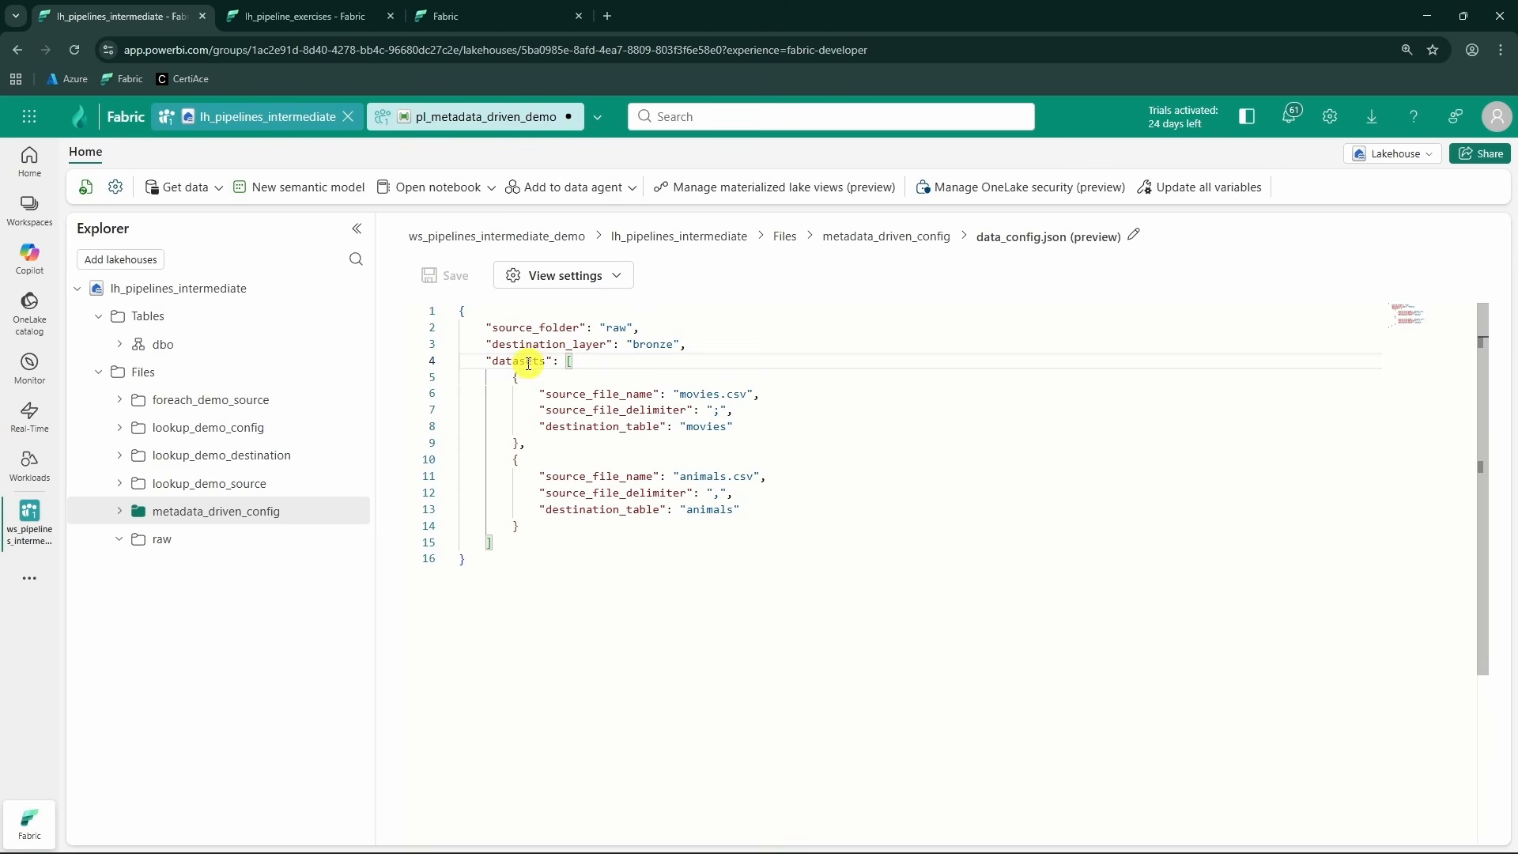
pyautogui.doubleClick(551, 327)
pyautogui.doubleClick(566, 345)
pyautogui.moveTo(566, 362); pyautogui.dragTo(590, 543)
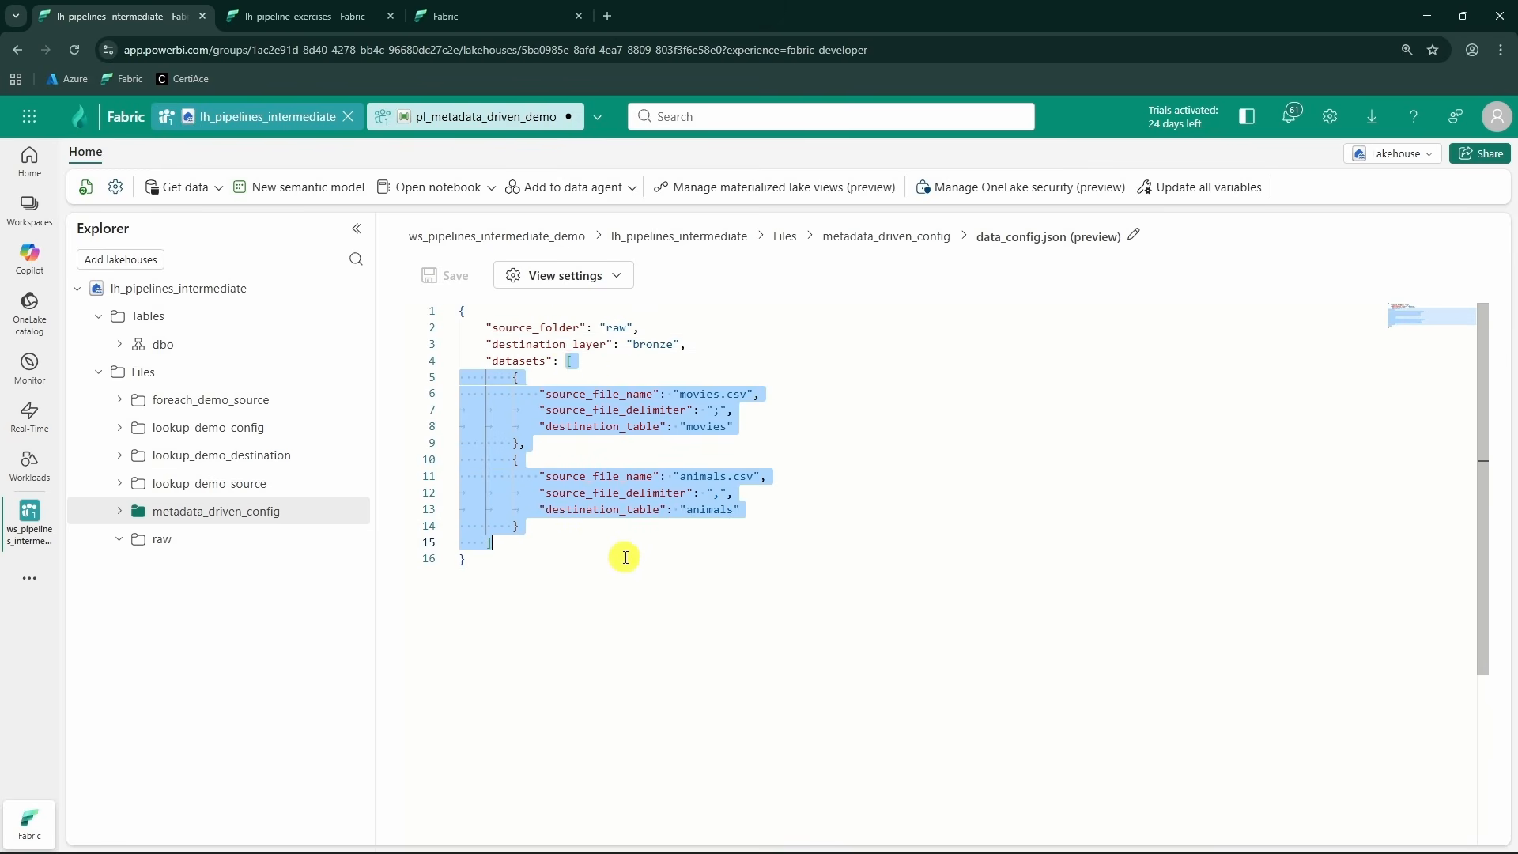
pyautogui.click(681, 549)
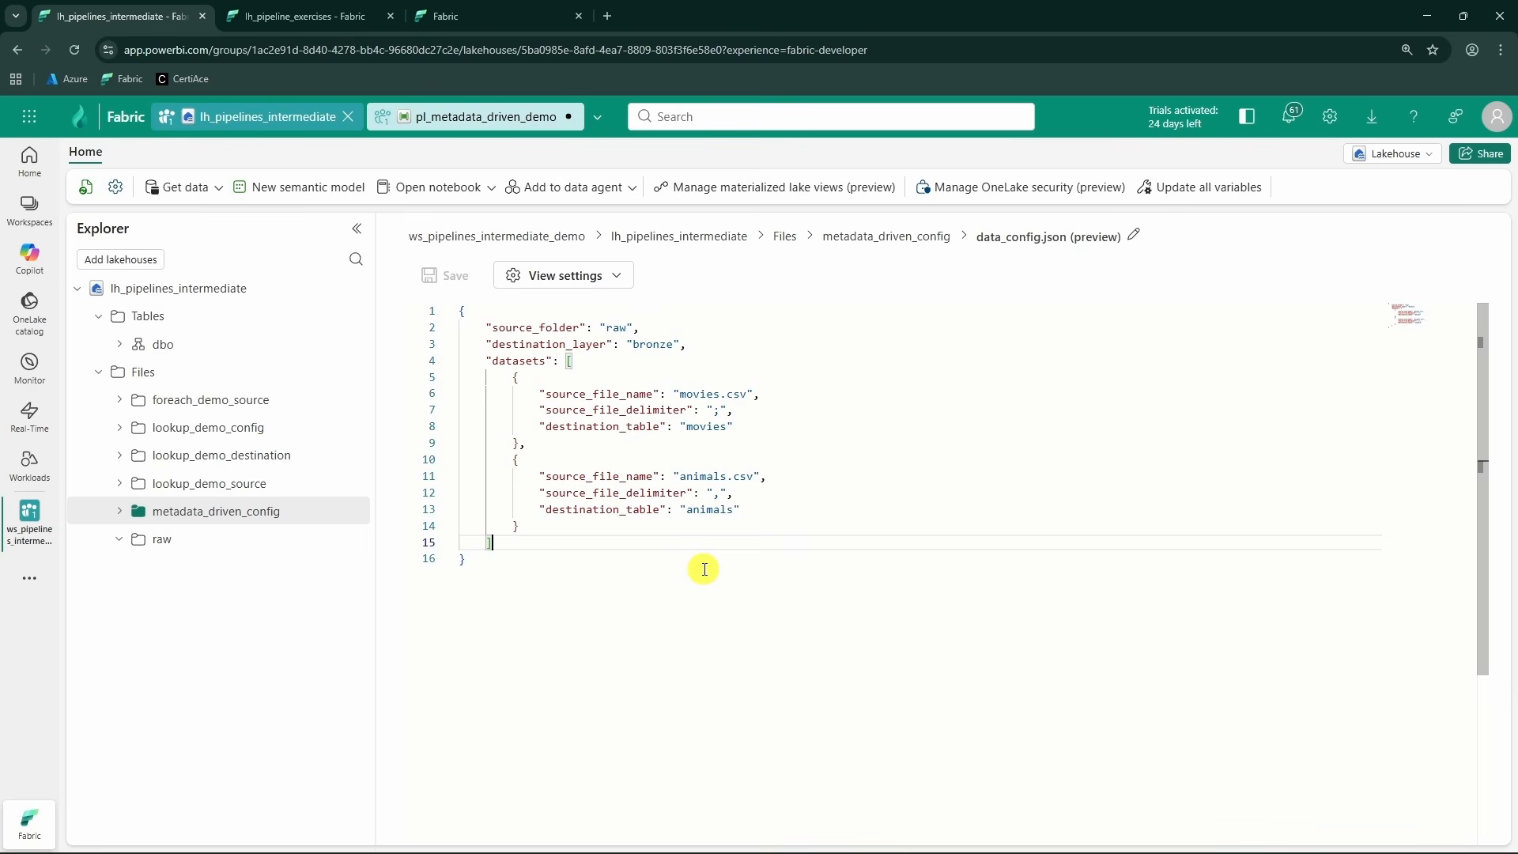
pyautogui.doubleClick(555, 327)
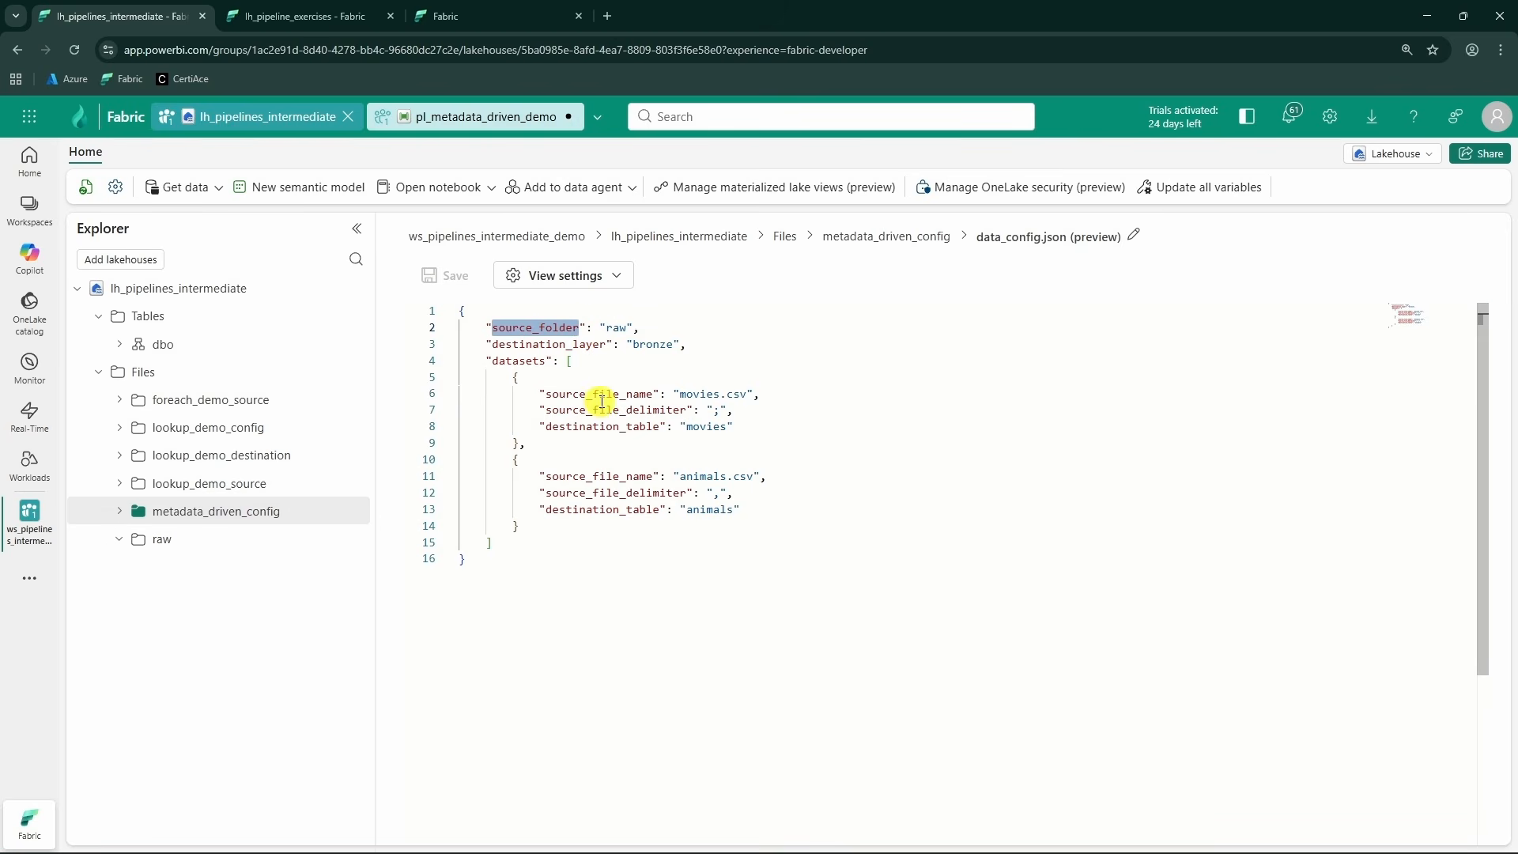
pyautogui.doubleClick(590, 345)
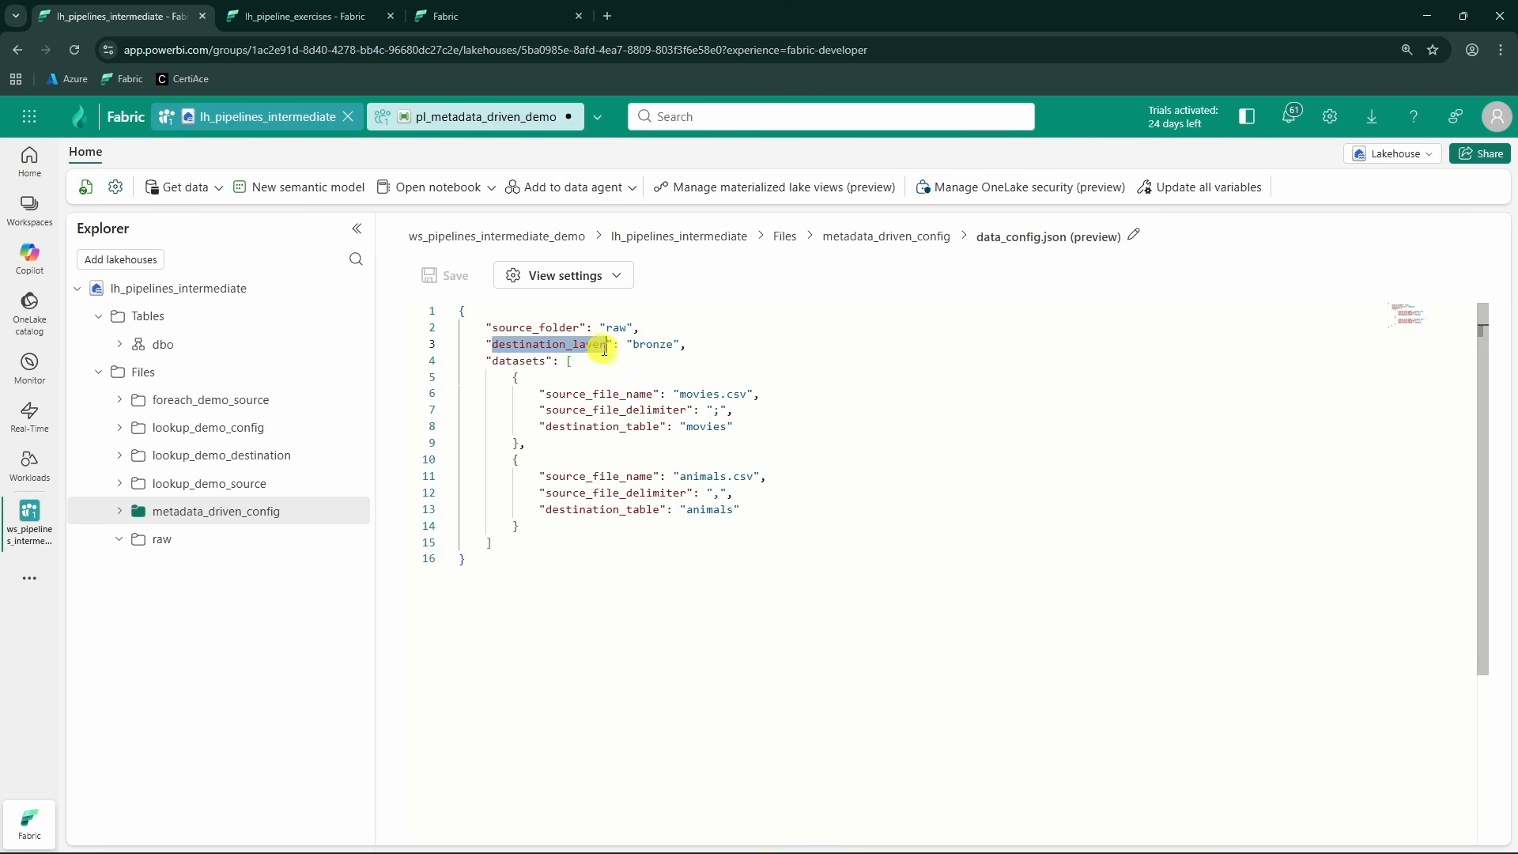
pyautogui.doubleClick(655, 346)
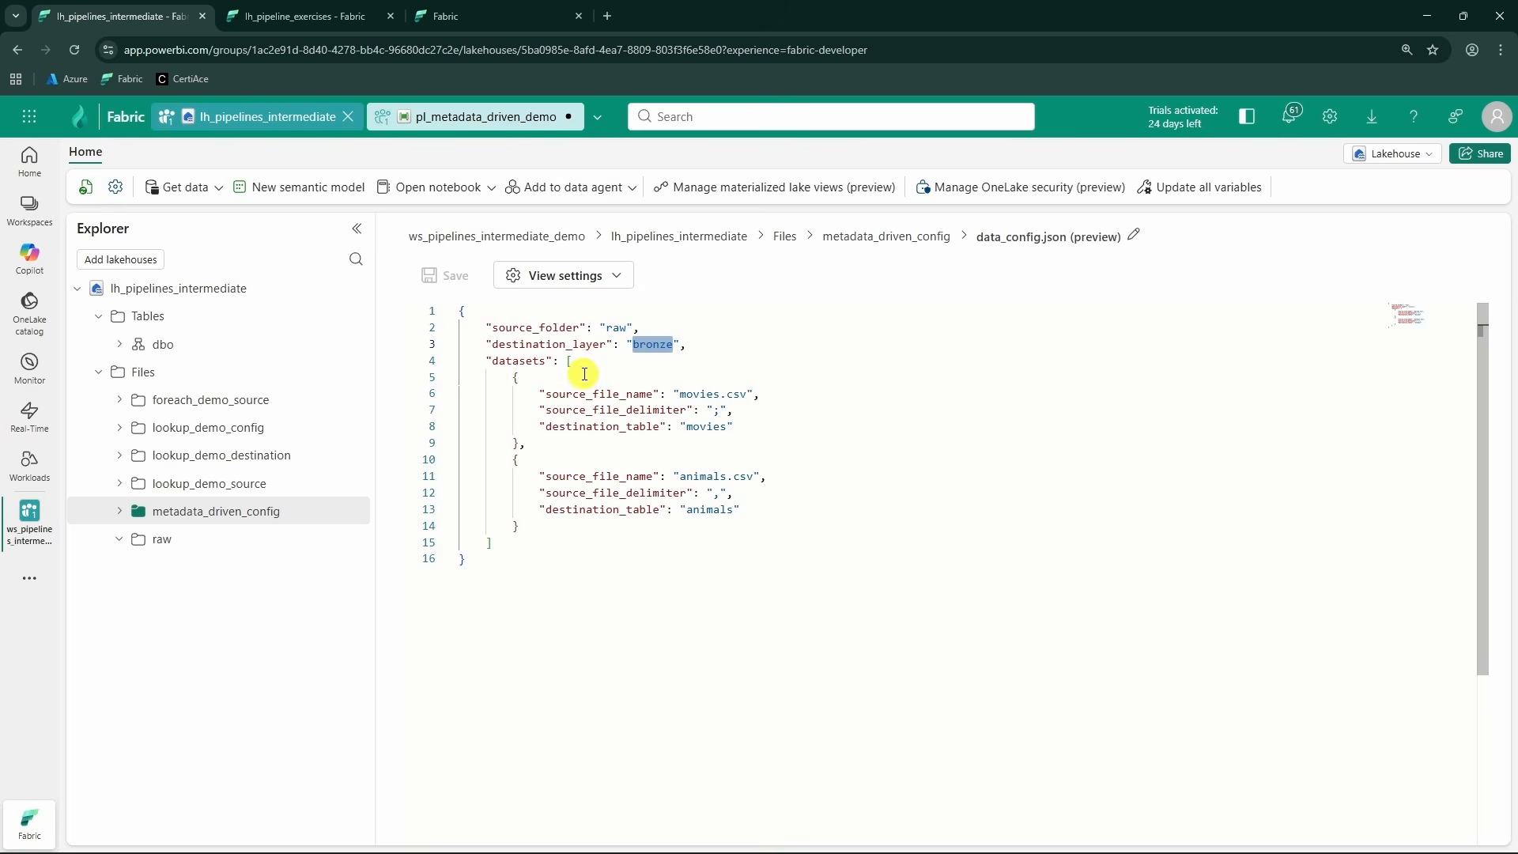
# - Examine the datasets array in data_config.json, including its source_file_name, source_file_delimiter and destination_table keys
pyautogui.doubleClick(514, 361)
pyautogui.moveTo(565, 361); pyautogui.dragTo(559, 543)
pyautogui.click(548, 545)
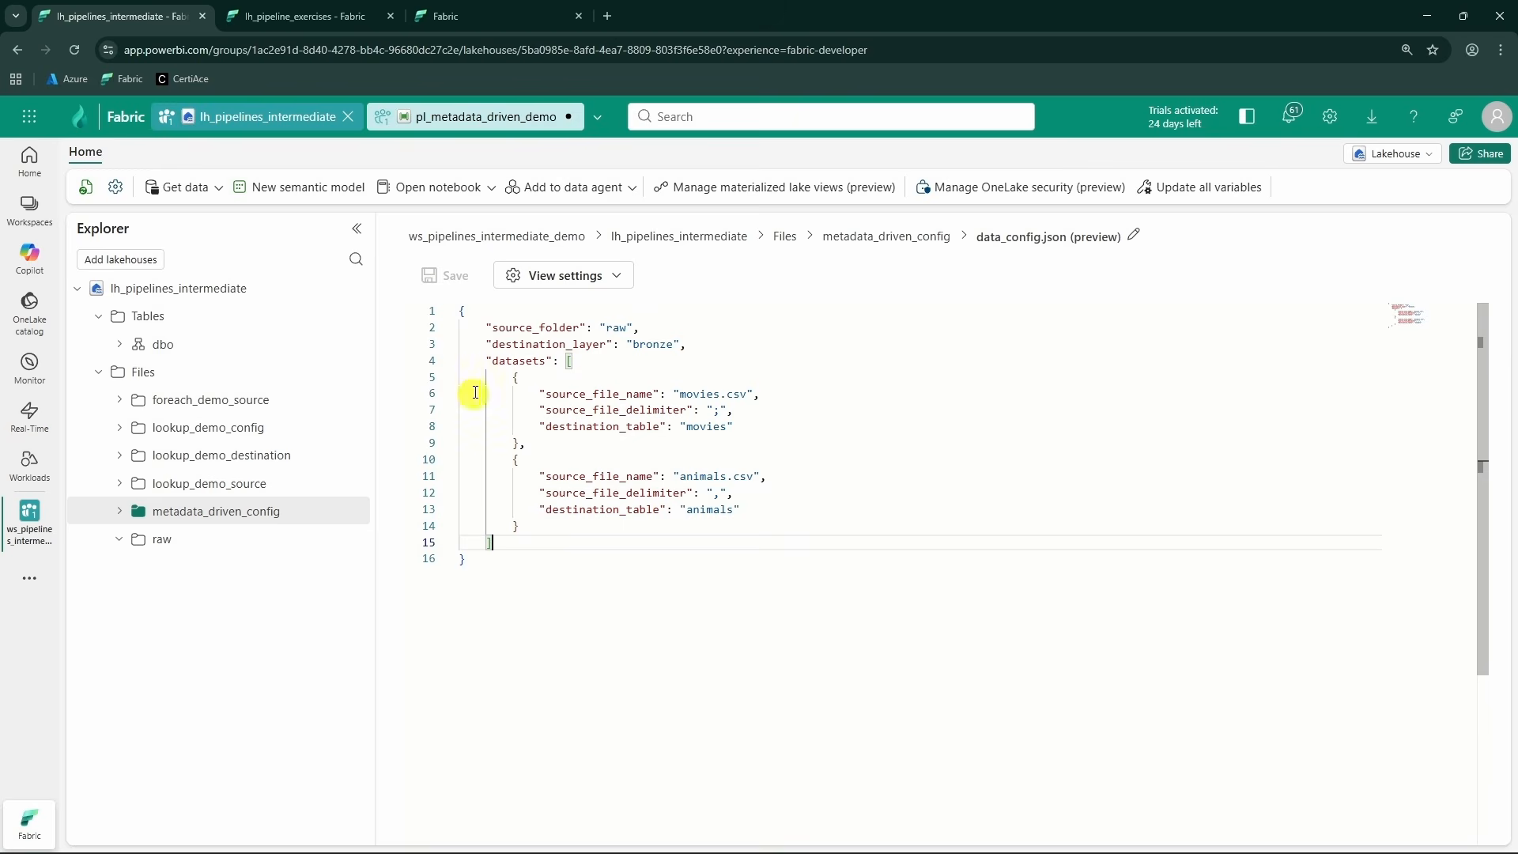
pyautogui.click(638, 391)
pyautogui.click(667, 409)
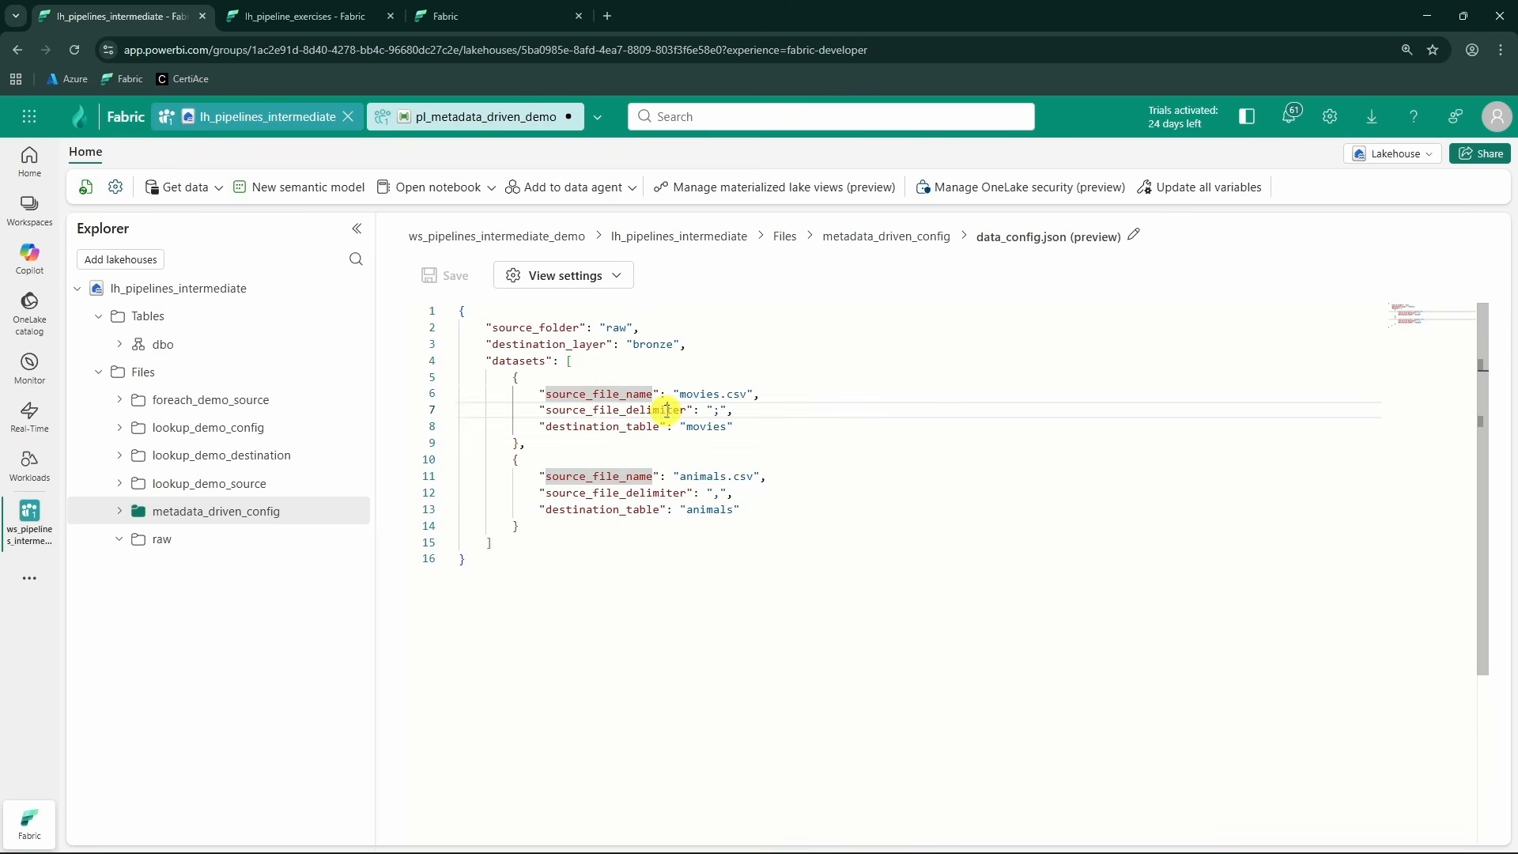
pyautogui.doubleClick(667, 410)
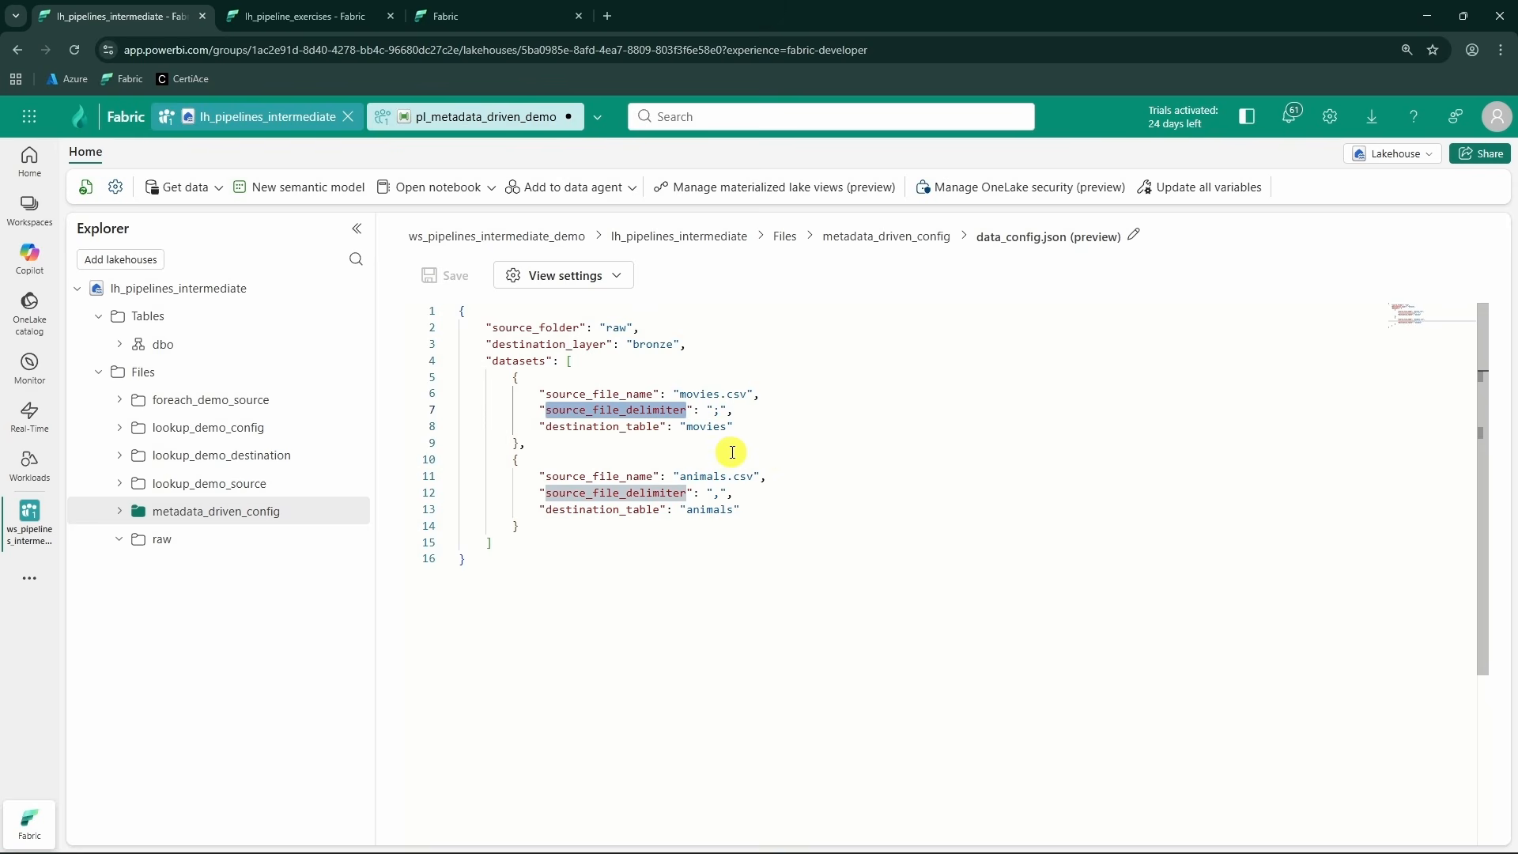
pyautogui.doubleClick(637, 428)
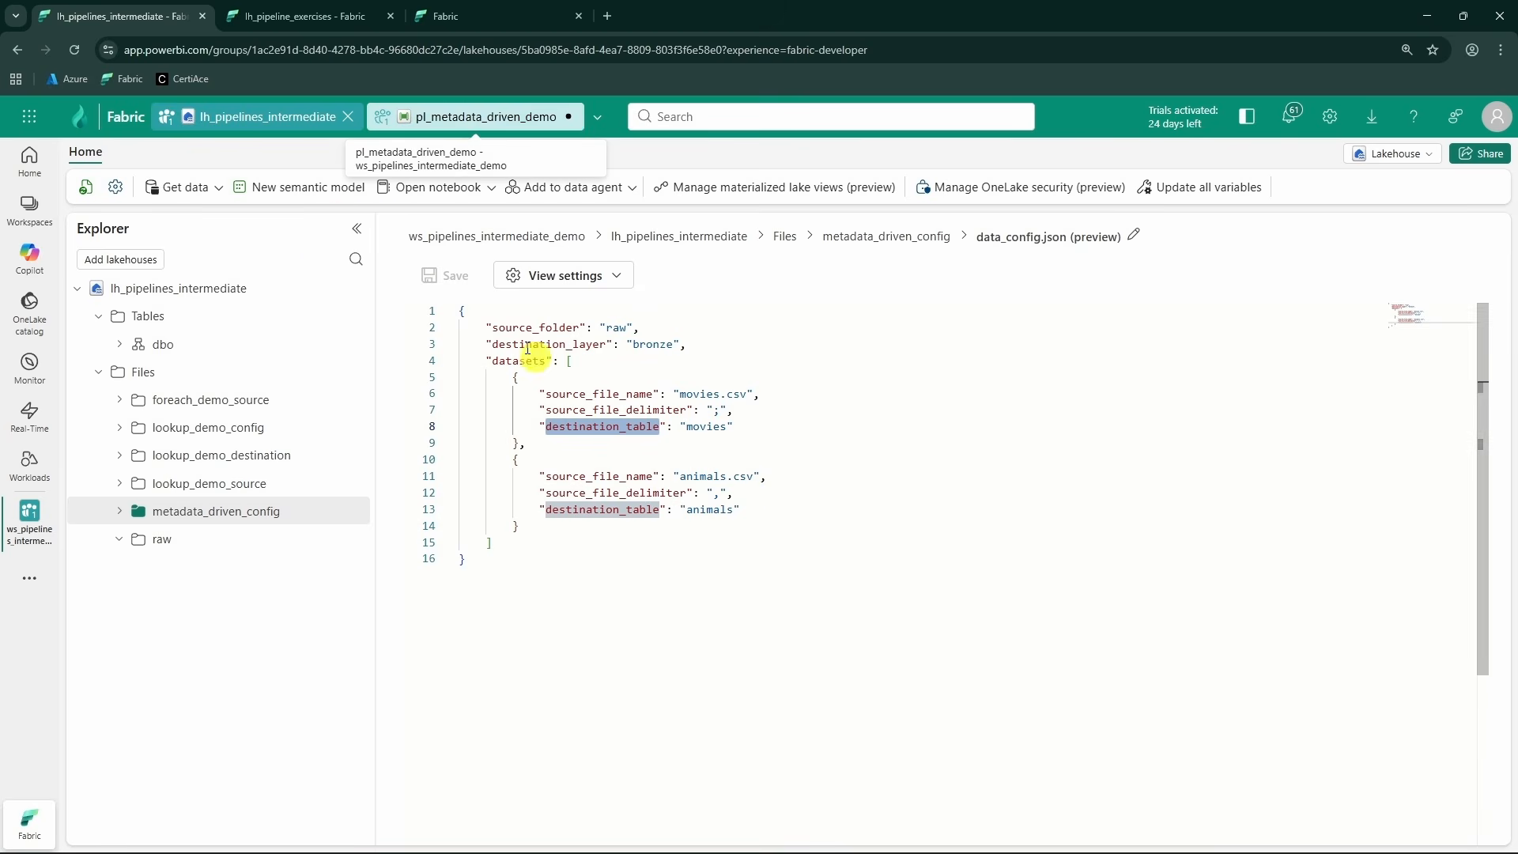
# - Add a Lookup activity to pl_metadata_driven_demo with connection (none) and the lh_pipelines_intermediate lakehouse as its item
pyautogui.click(458, 119)
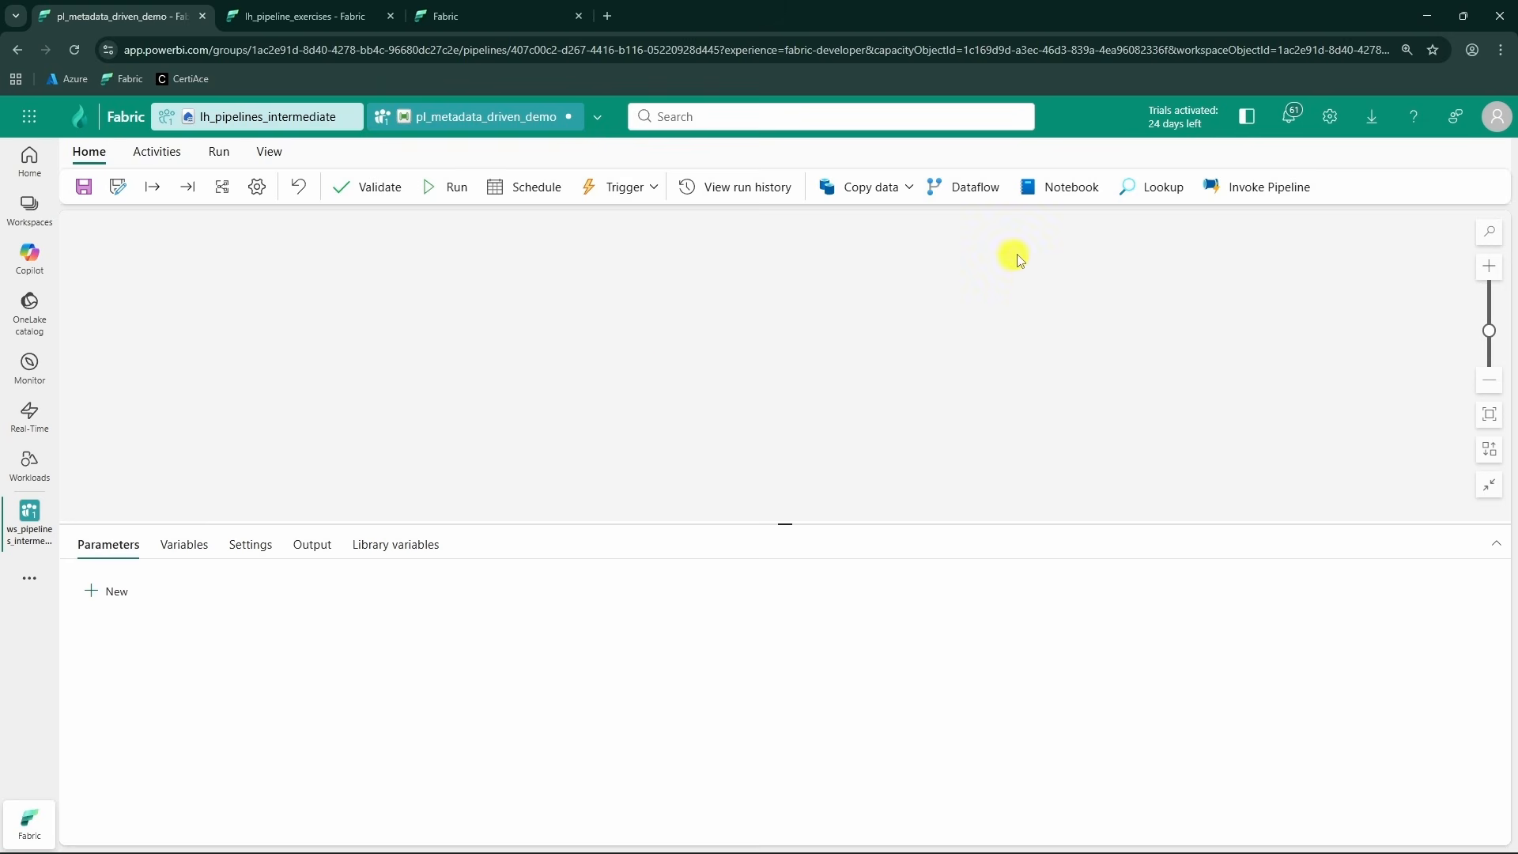
pyautogui.click(1138, 186)
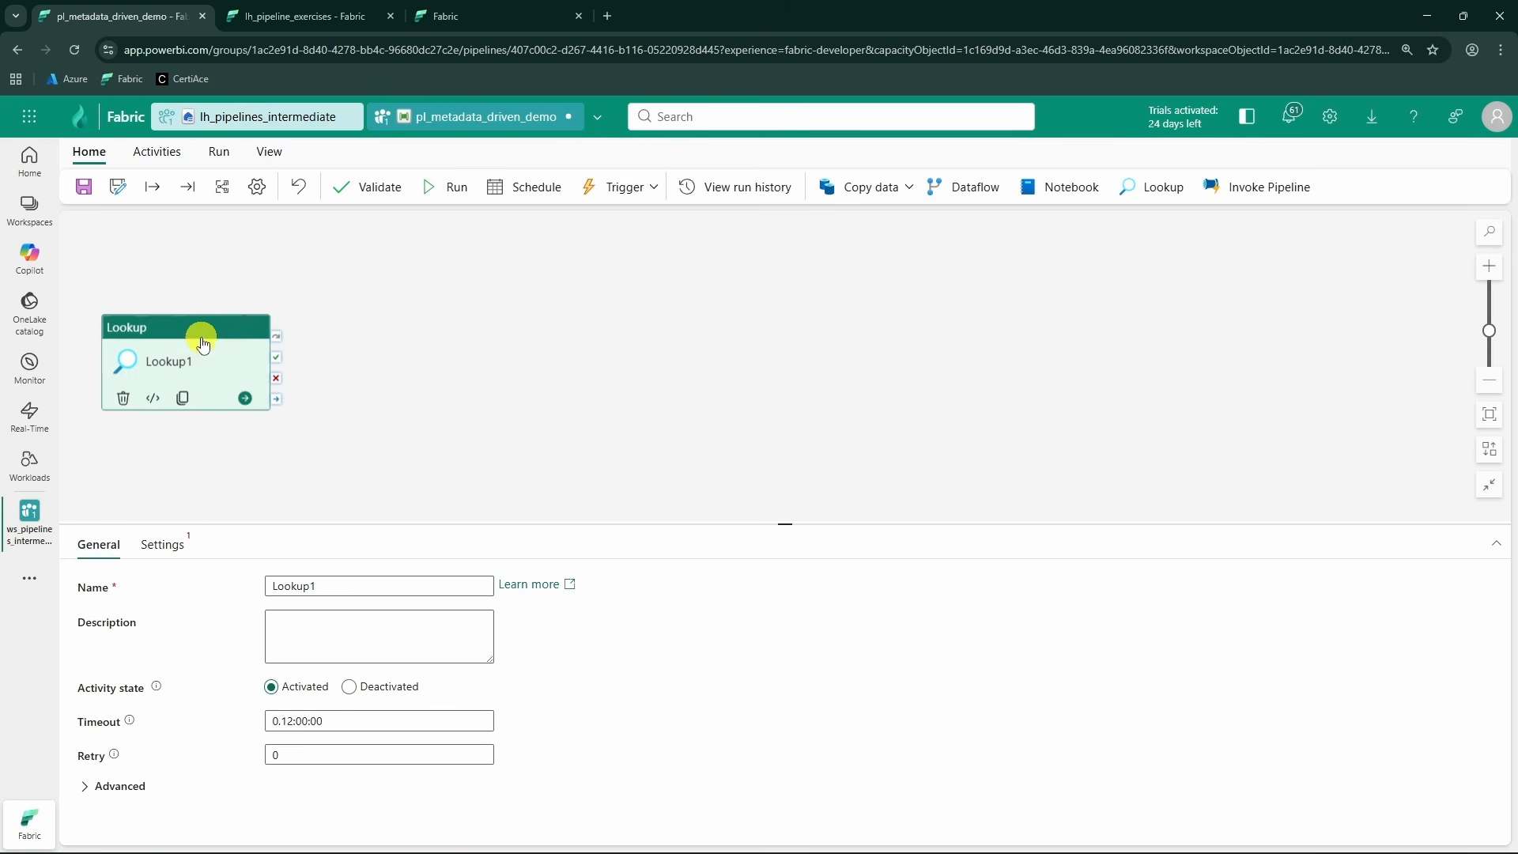
pyautogui.click(173, 546)
pyautogui.click(369, 585)
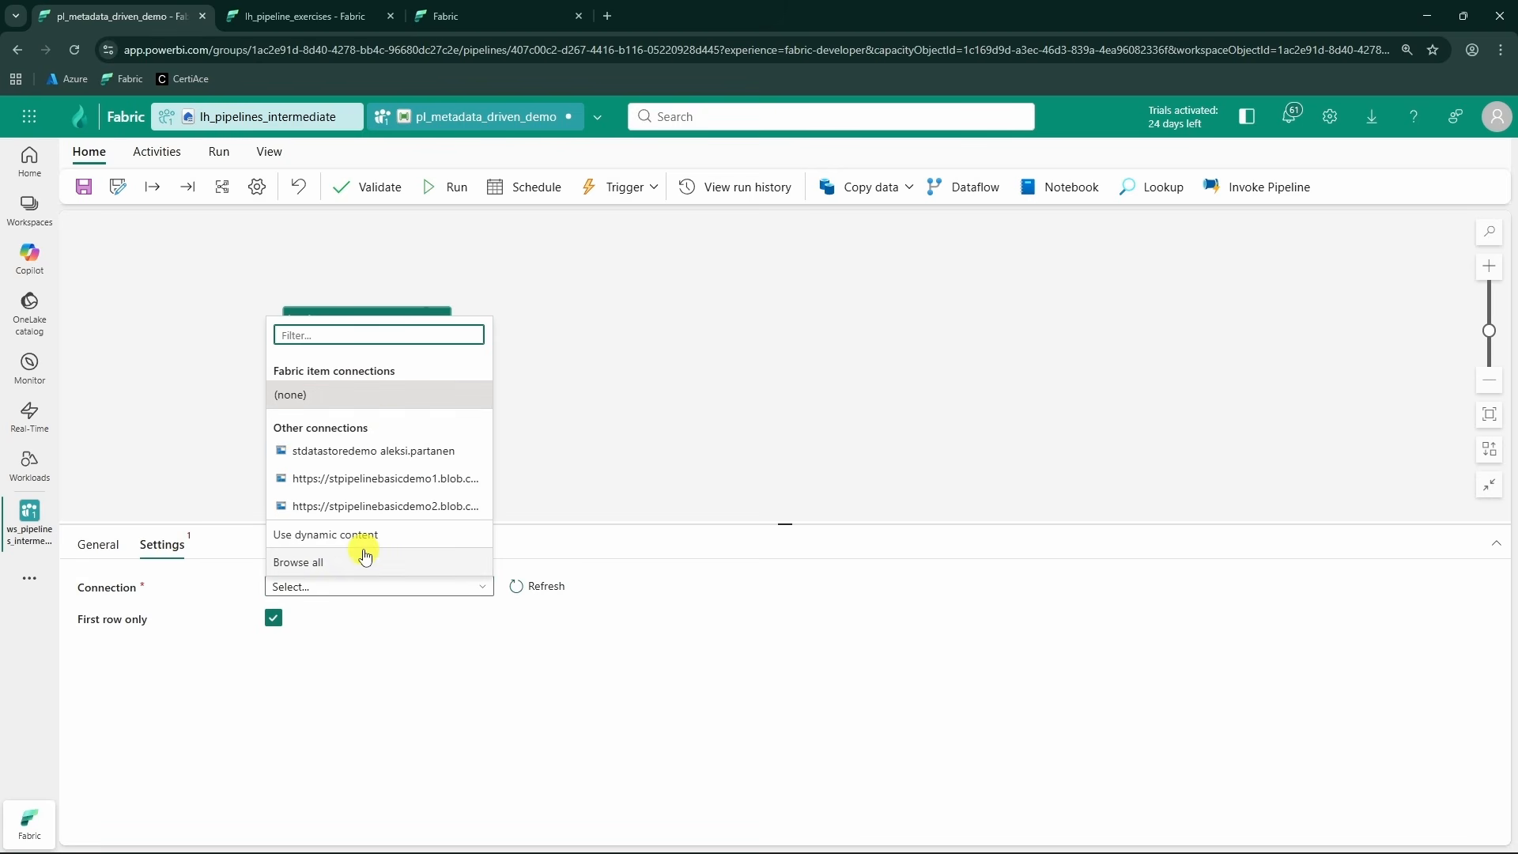
pyautogui.click(364, 395)
pyautogui.click(398, 621)
pyautogui.click(396, 645)
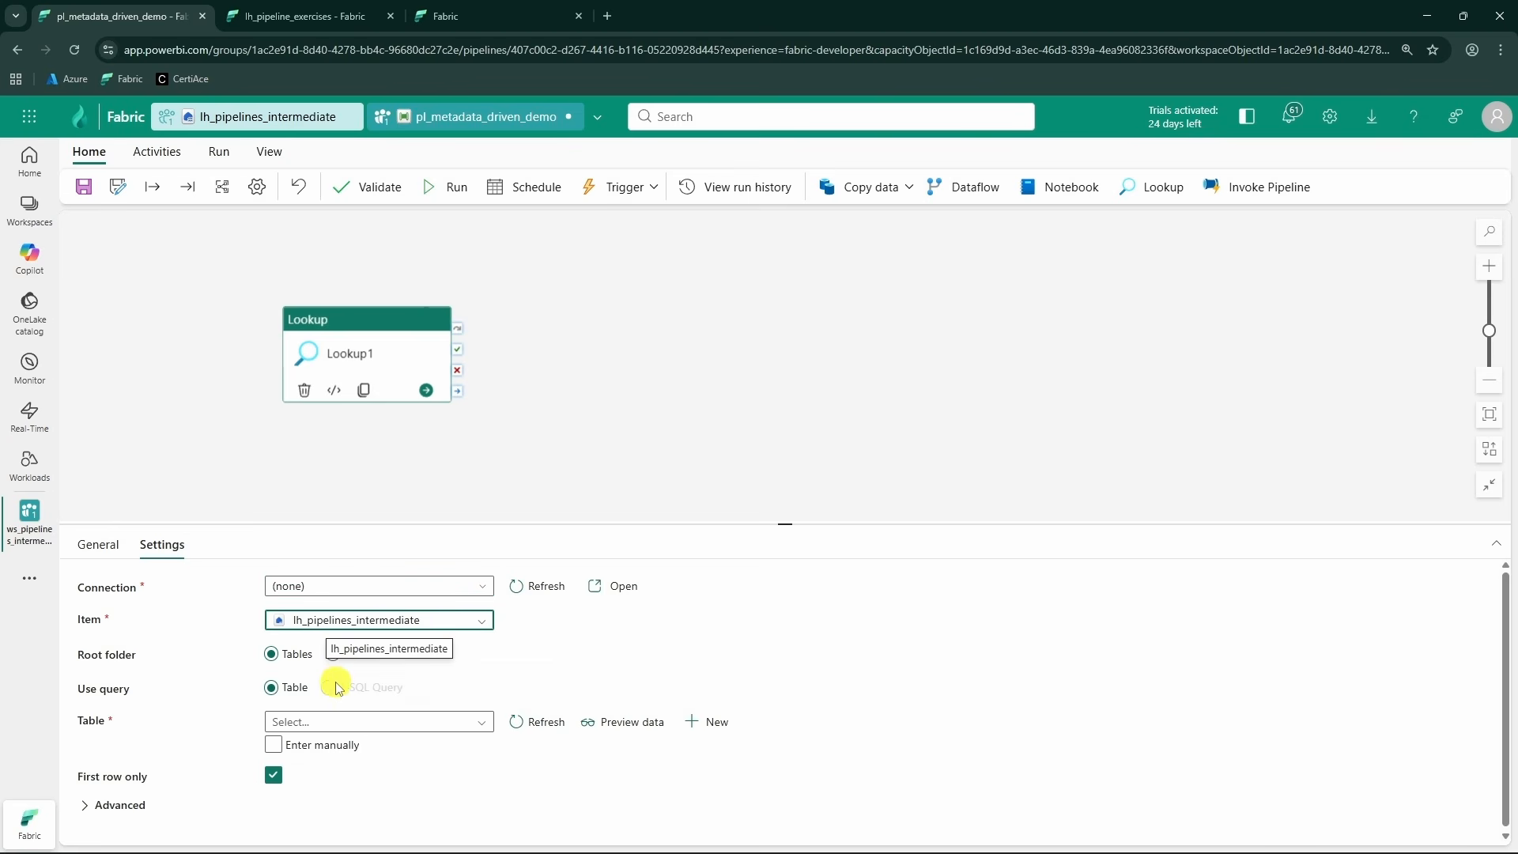
# - Set Lookup1's root folder to Files and its file path to data_config.json in the metadata_driven_config folder
pyautogui.click(335, 653)
pyautogui.scroll(-1, 209, 755)
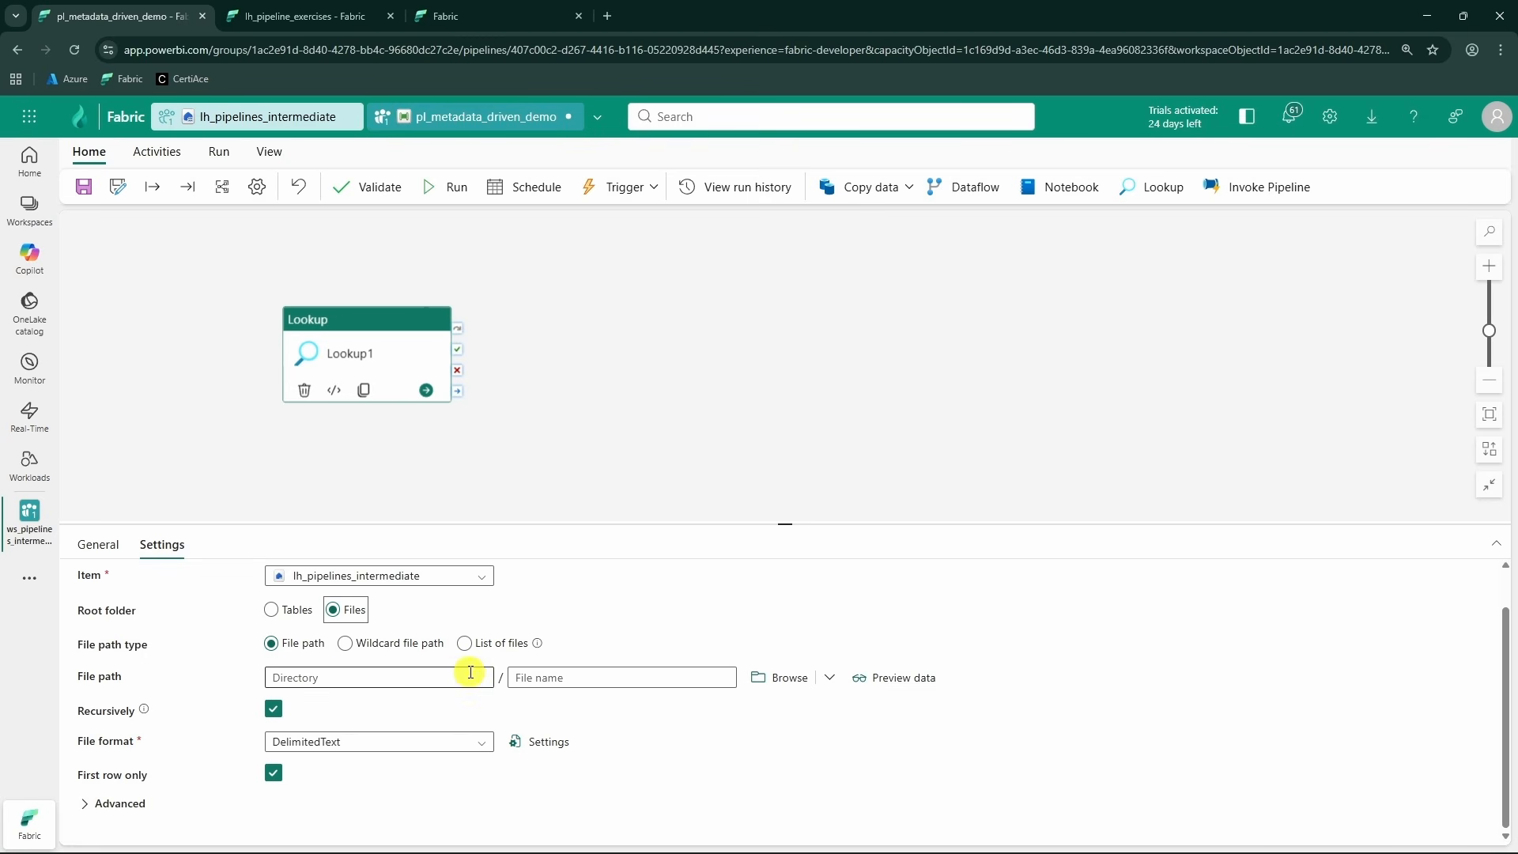
pyautogui.click(793, 683)
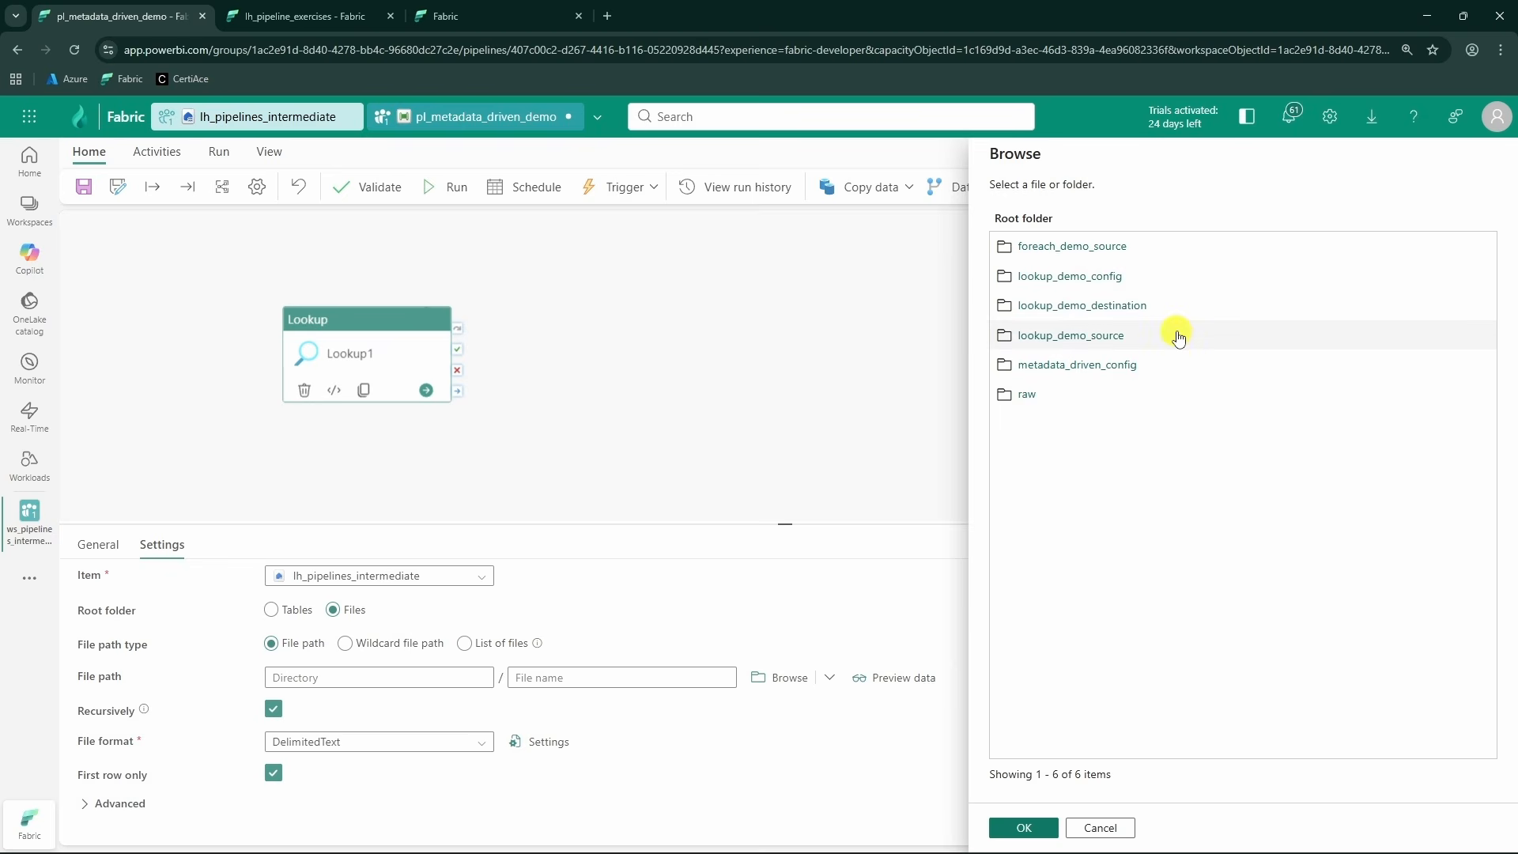
pyautogui.click(1124, 370)
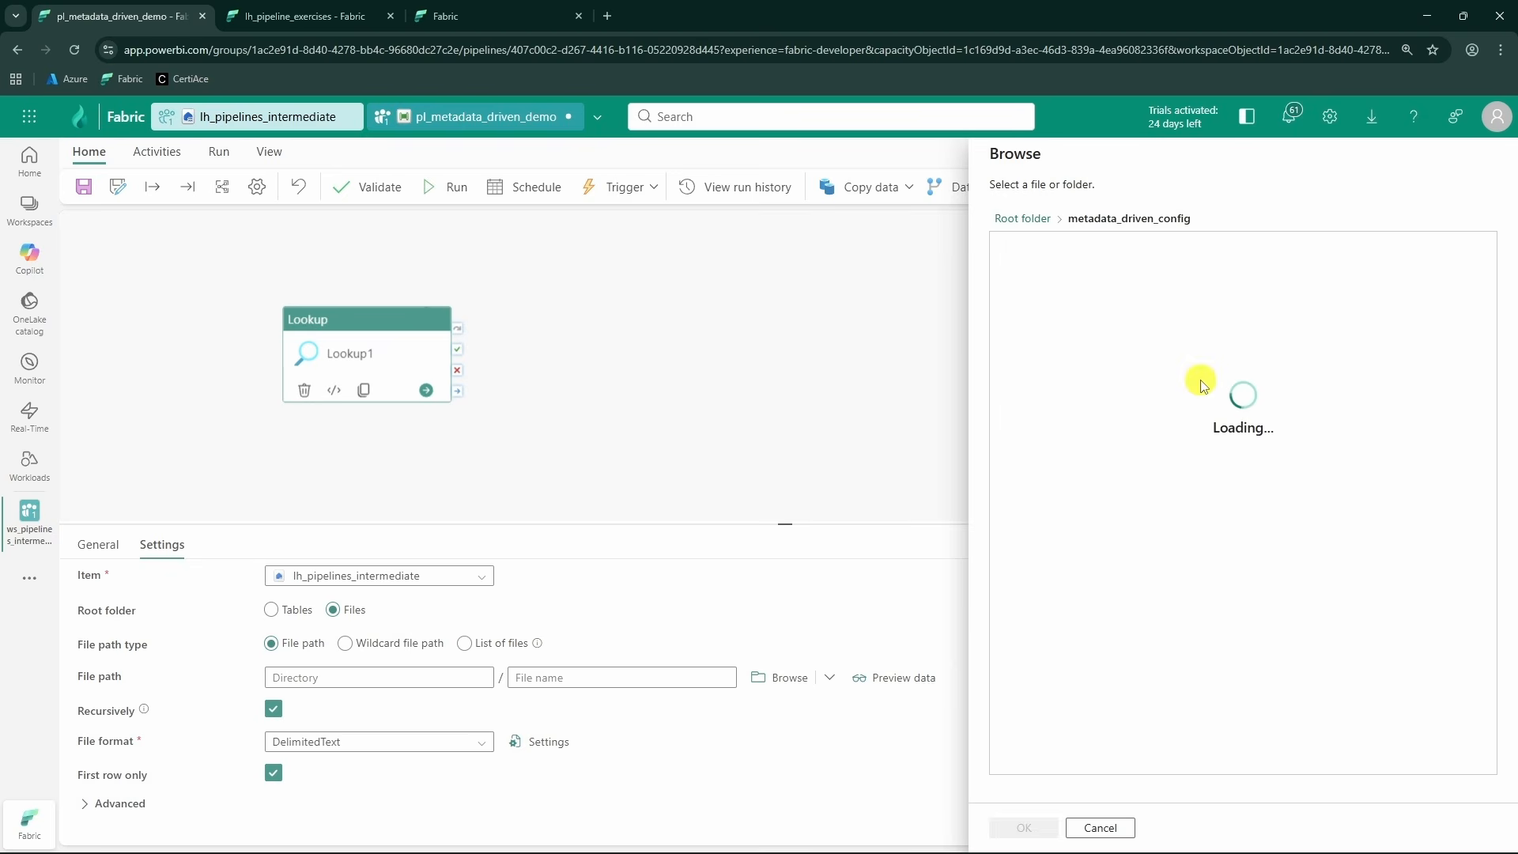
pyautogui.click(1070, 281)
pyautogui.click(1024, 827)
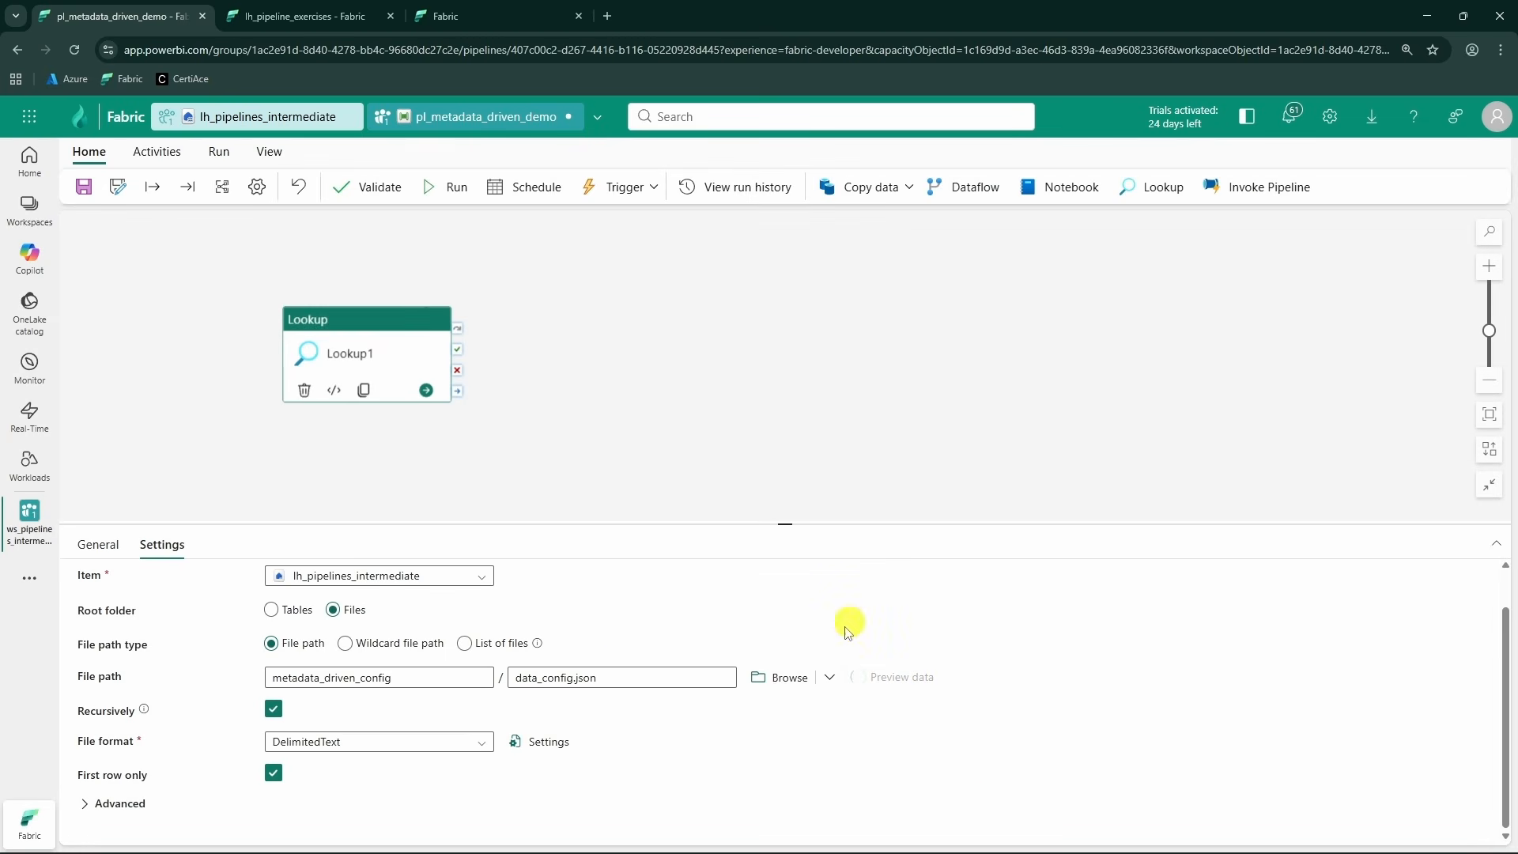
# - Set Lookup1's file format to JSON and preview the data of the configuration file
pyautogui.click(487, 752)
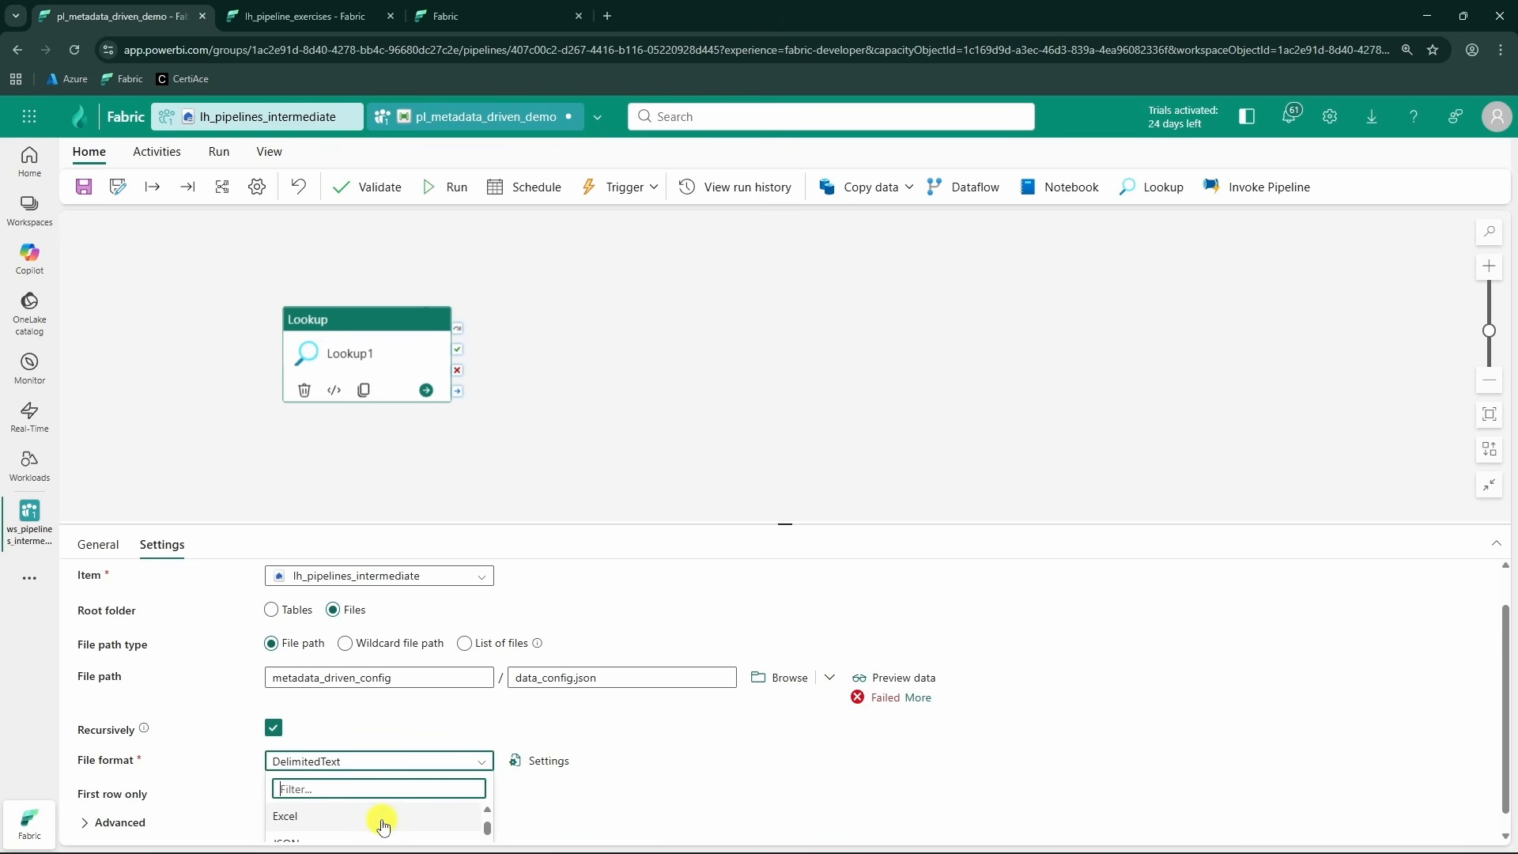
pyautogui.scroll(-2, 383, 822)
pyautogui.click(356, 814)
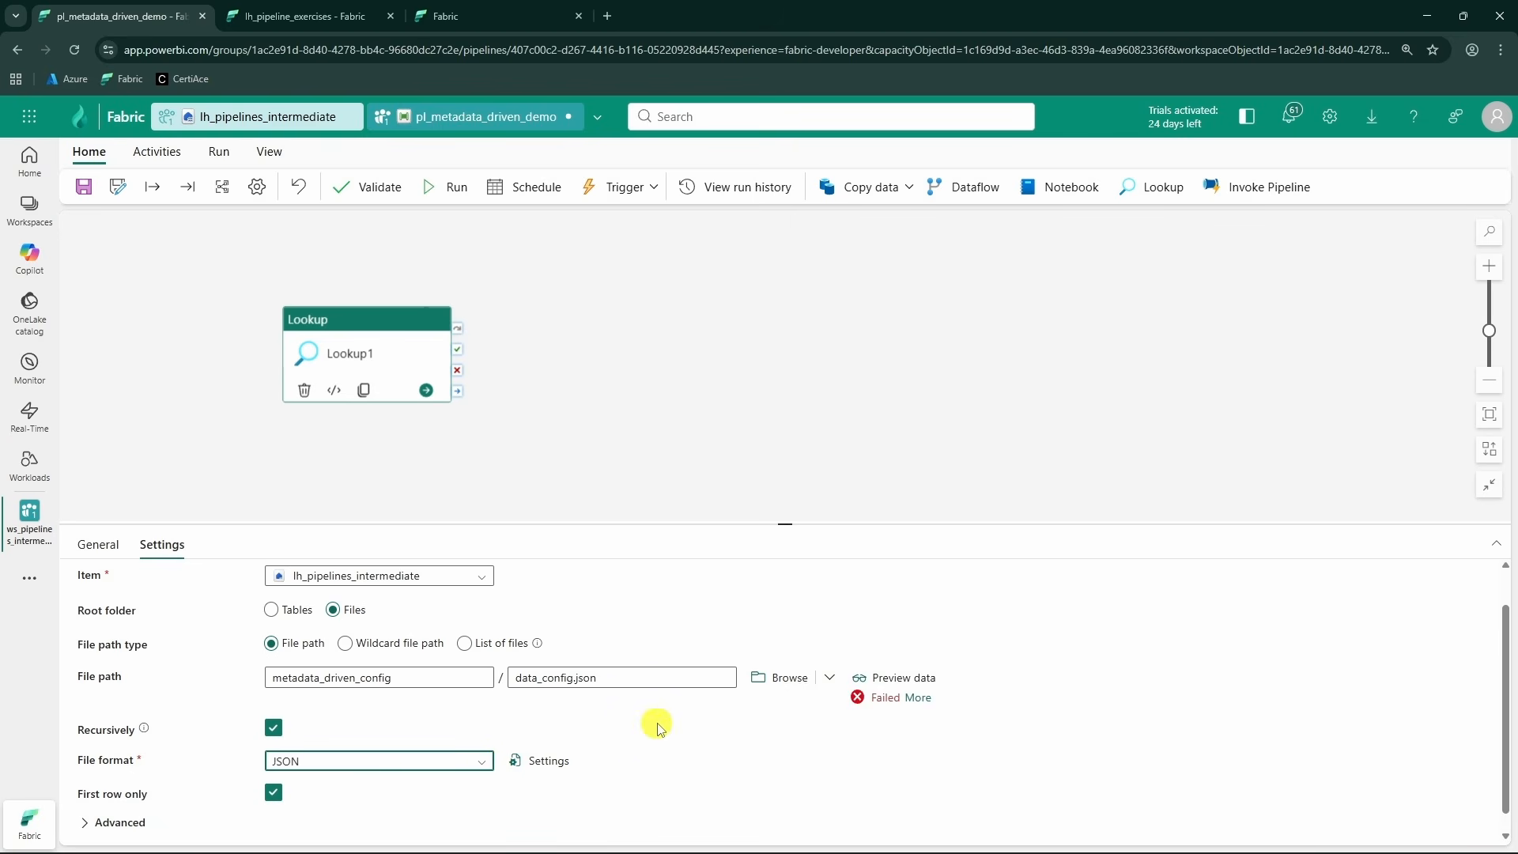
pyautogui.scroll(-1, 880, 708)
pyautogui.click(909, 674)
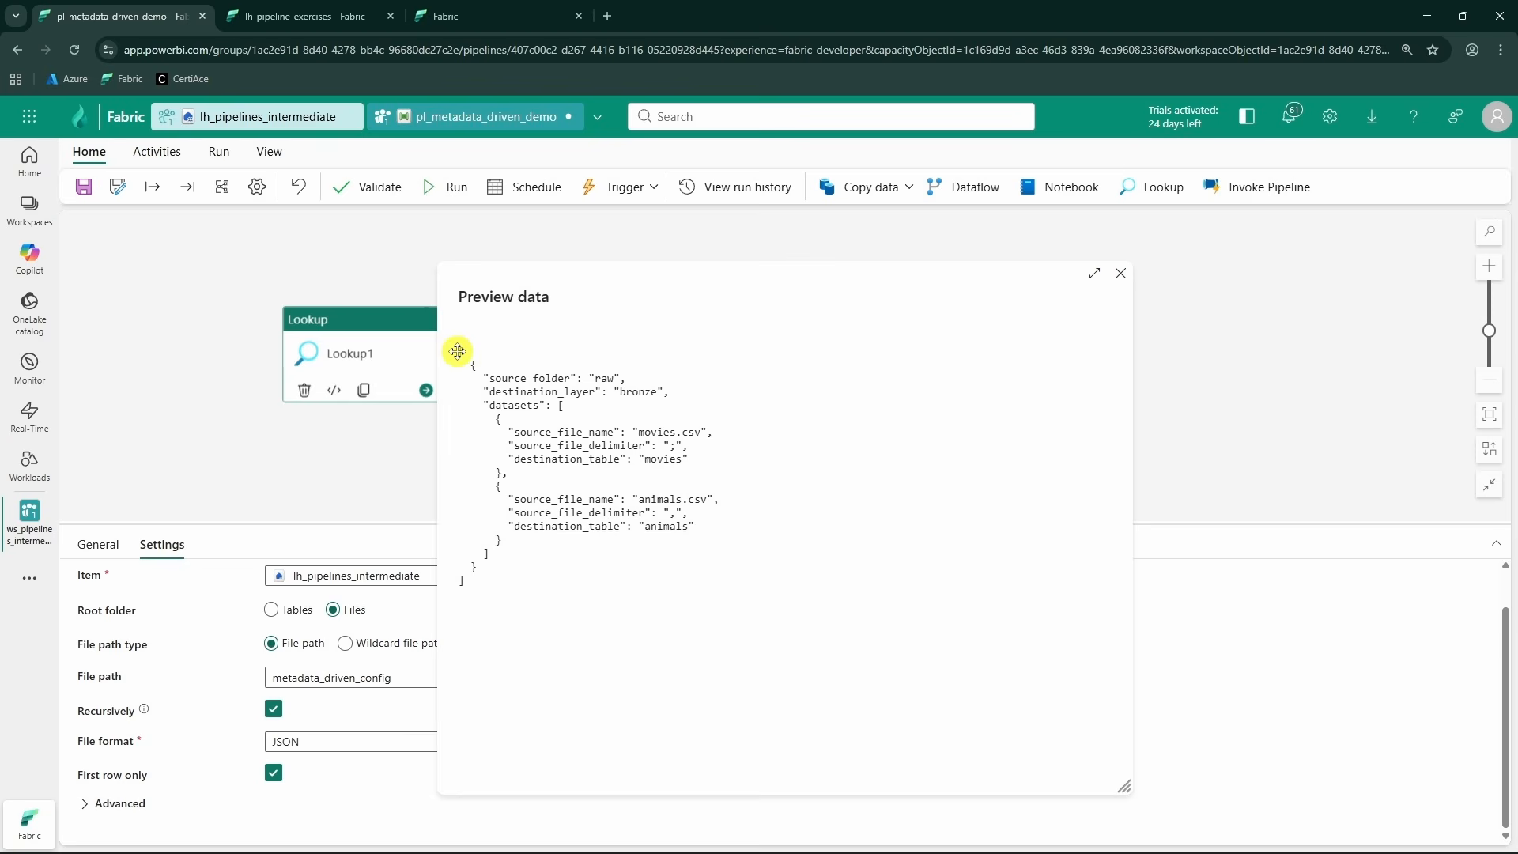
pyautogui.moveTo(466, 356); pyautogui.dragTo(514, 599)
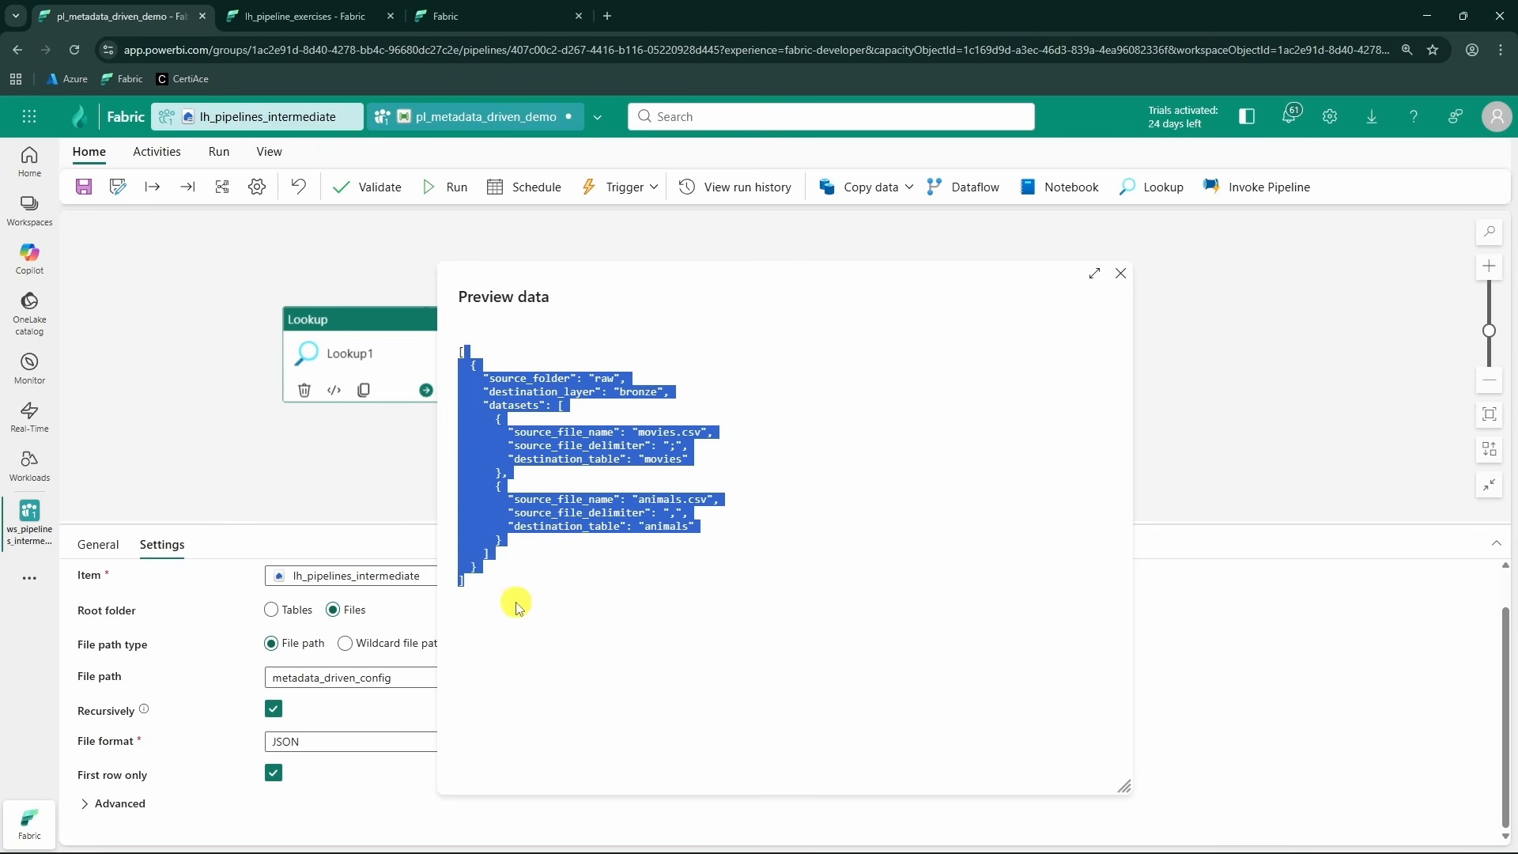
pyautogui.click(1120, 272)
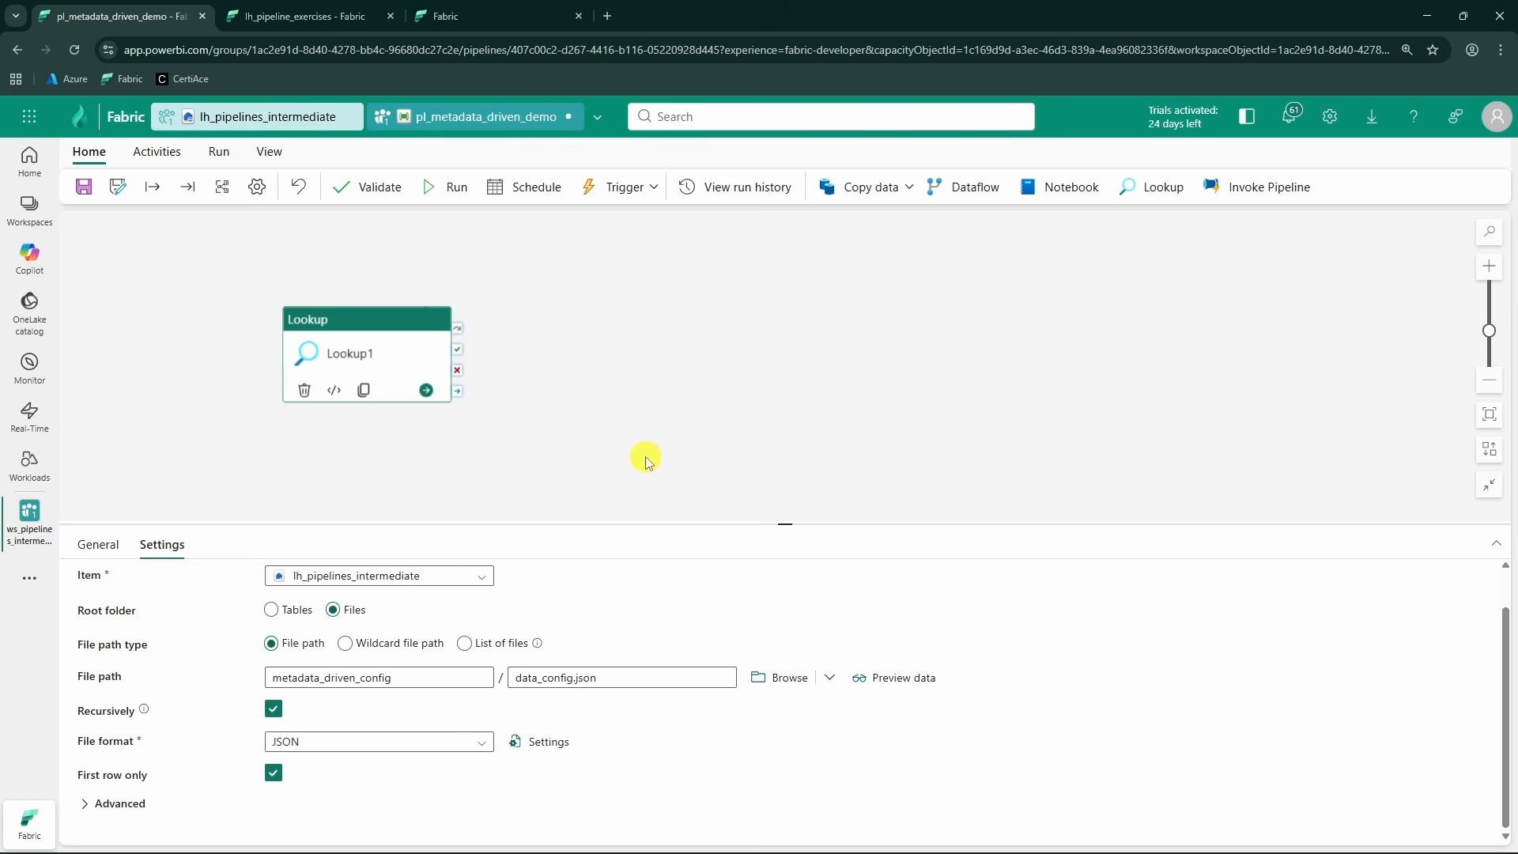
# - Save and run the pl_metadata_driven_demo pipeline
pyautogui.click(495, 474)
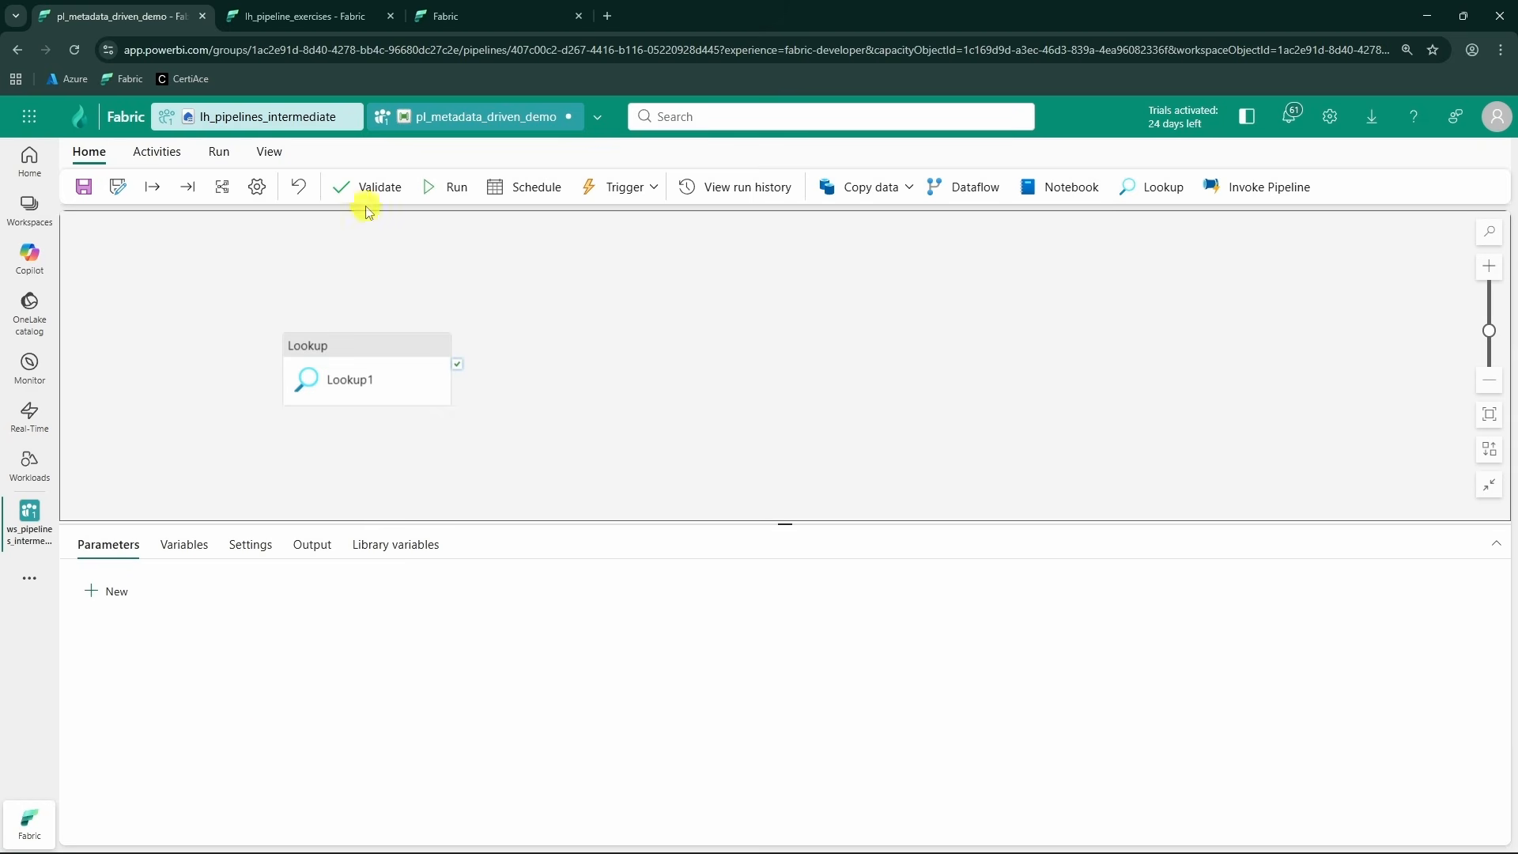
pyautogui.click(449, 189)
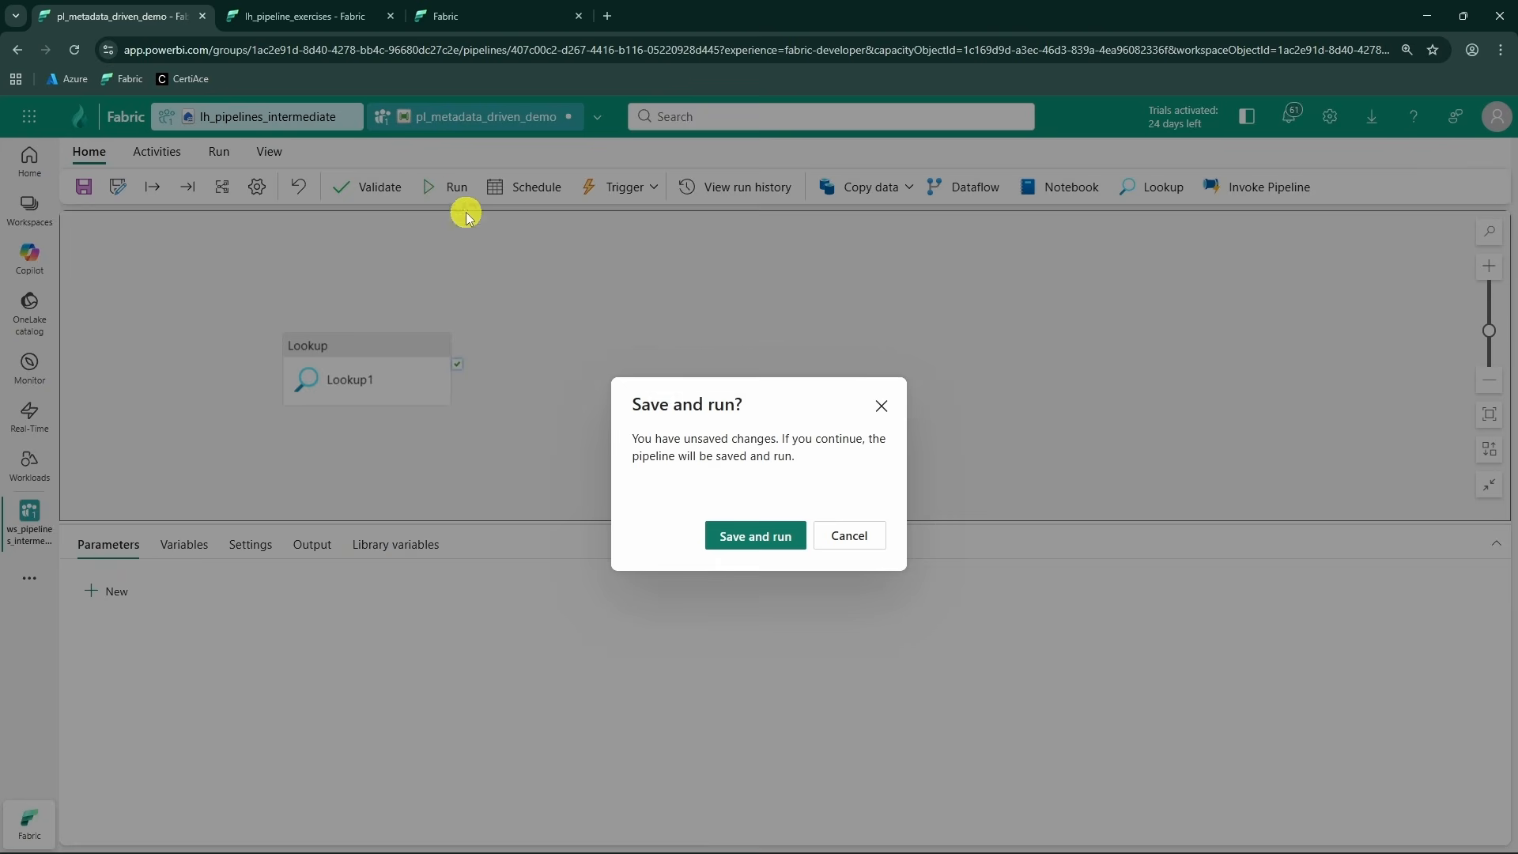
pyautogui.click(755, 536)
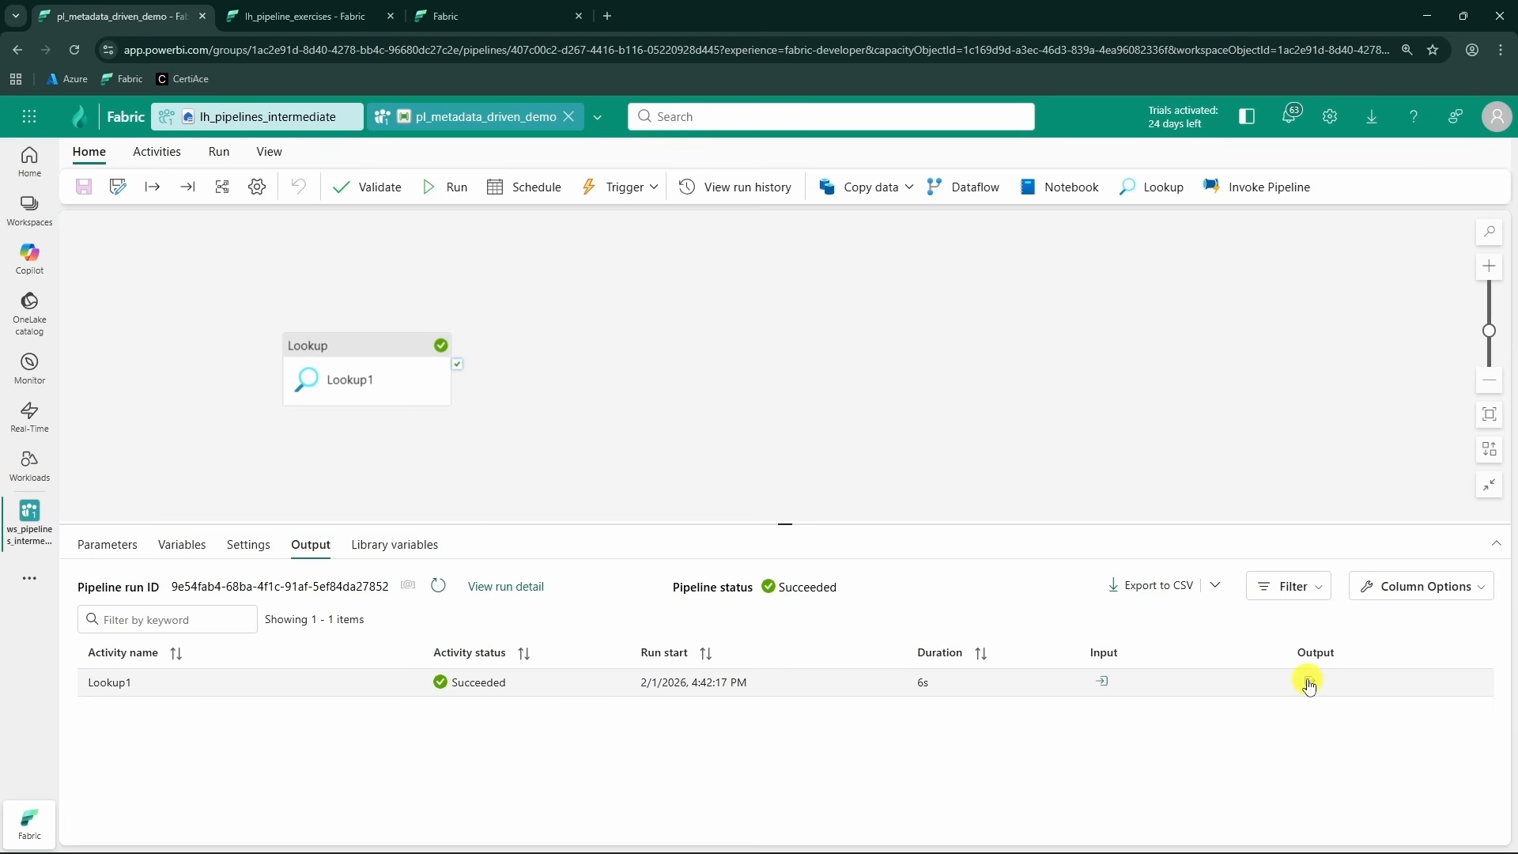
# - Examine Lookup1's run output in the expanded view, focusing on the firstRow object and its datasets array
pyautogui.click(1309, 682)
pyautogui.click(1439, 438)
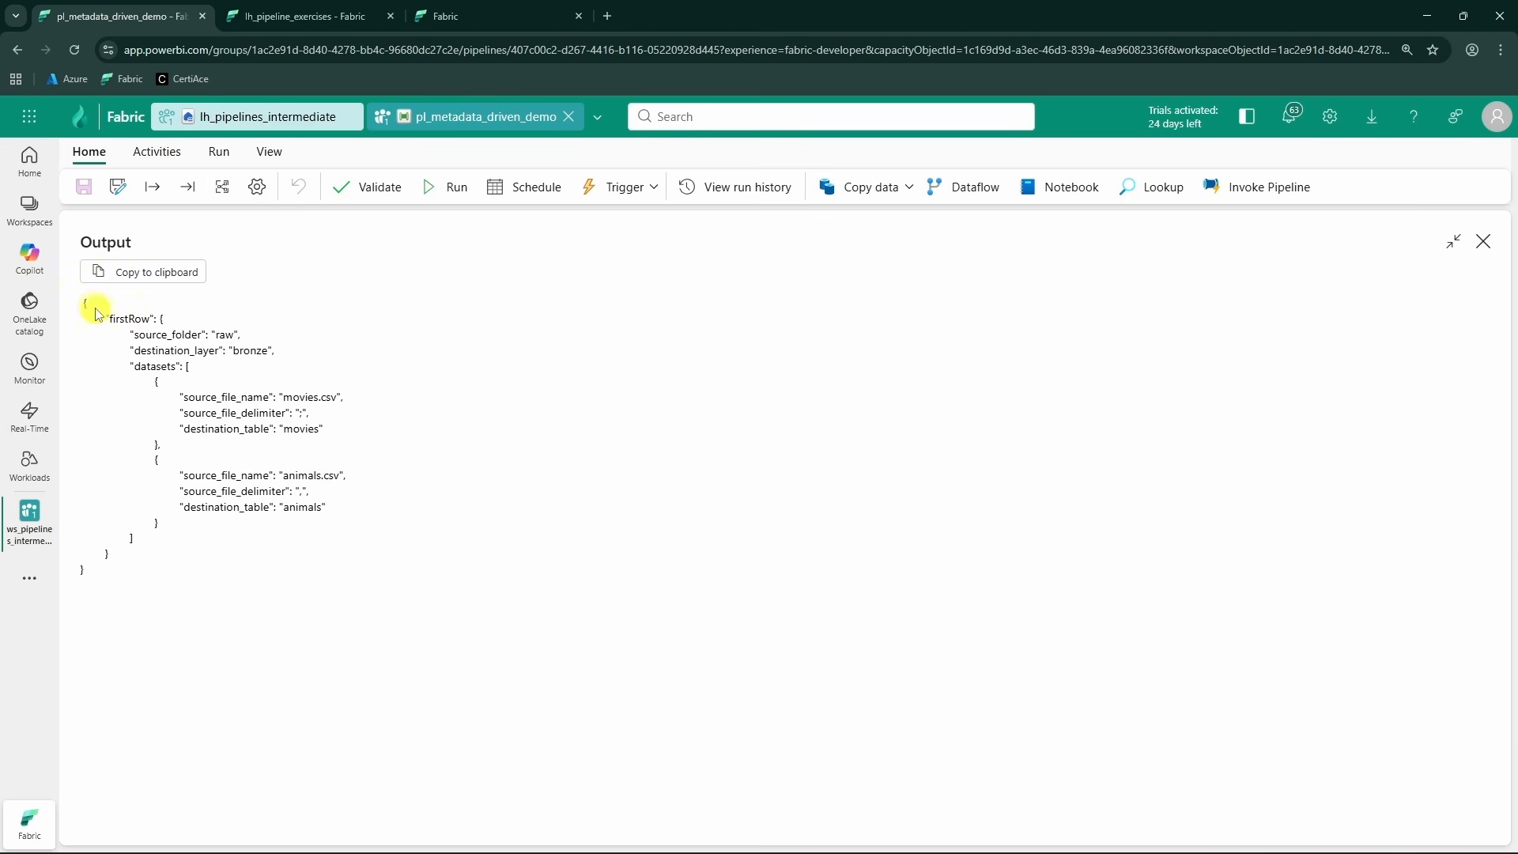
pyautogui.moveTo(158, 318); pyautogui.dragTo(237, 538)
pyautogui.click(327, 460)
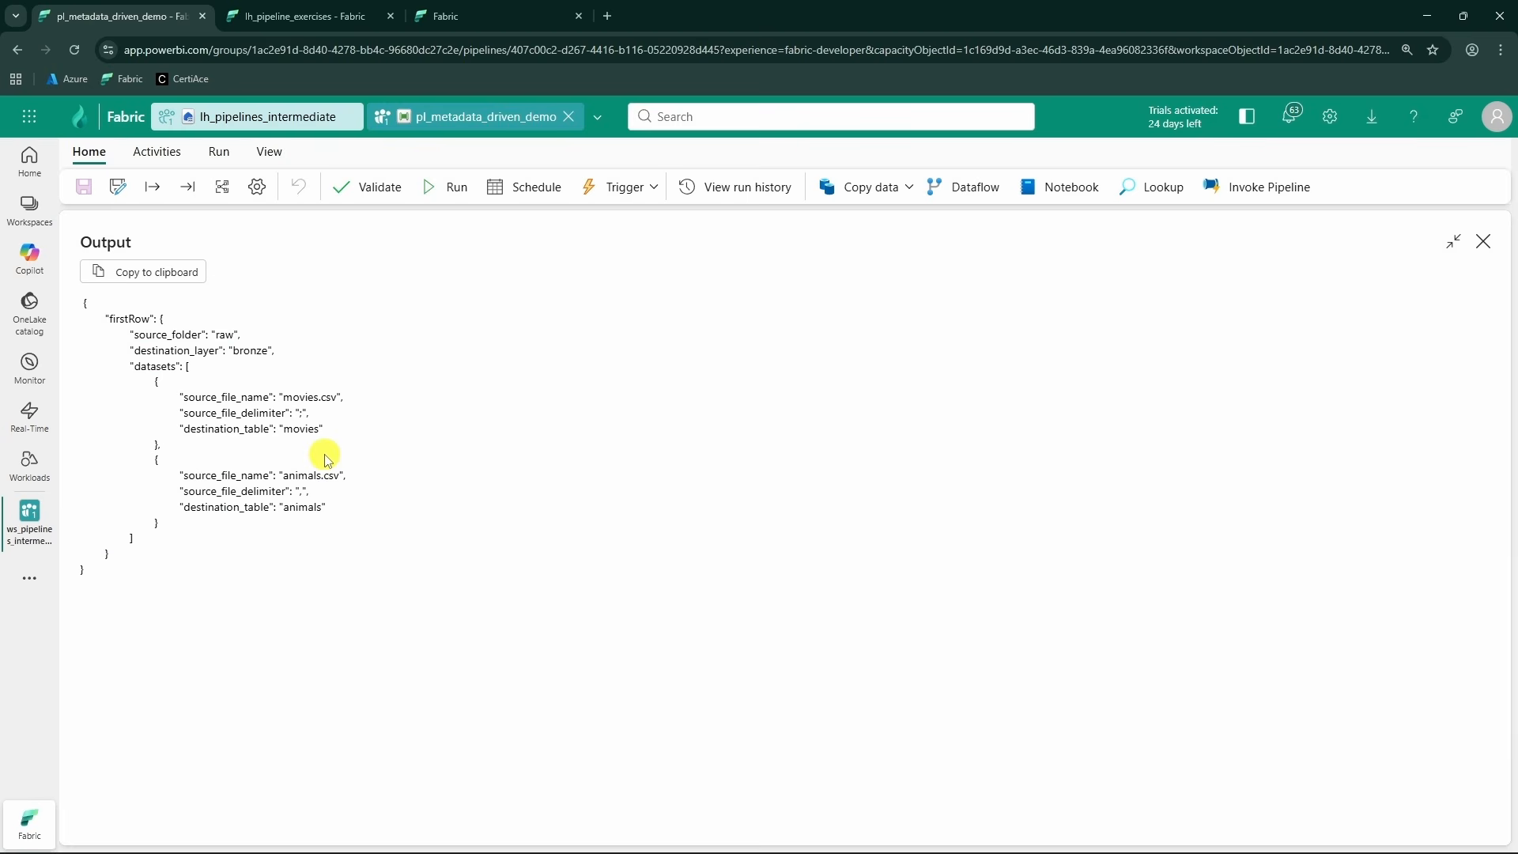
pyautogui.doubleClick(136, 317)
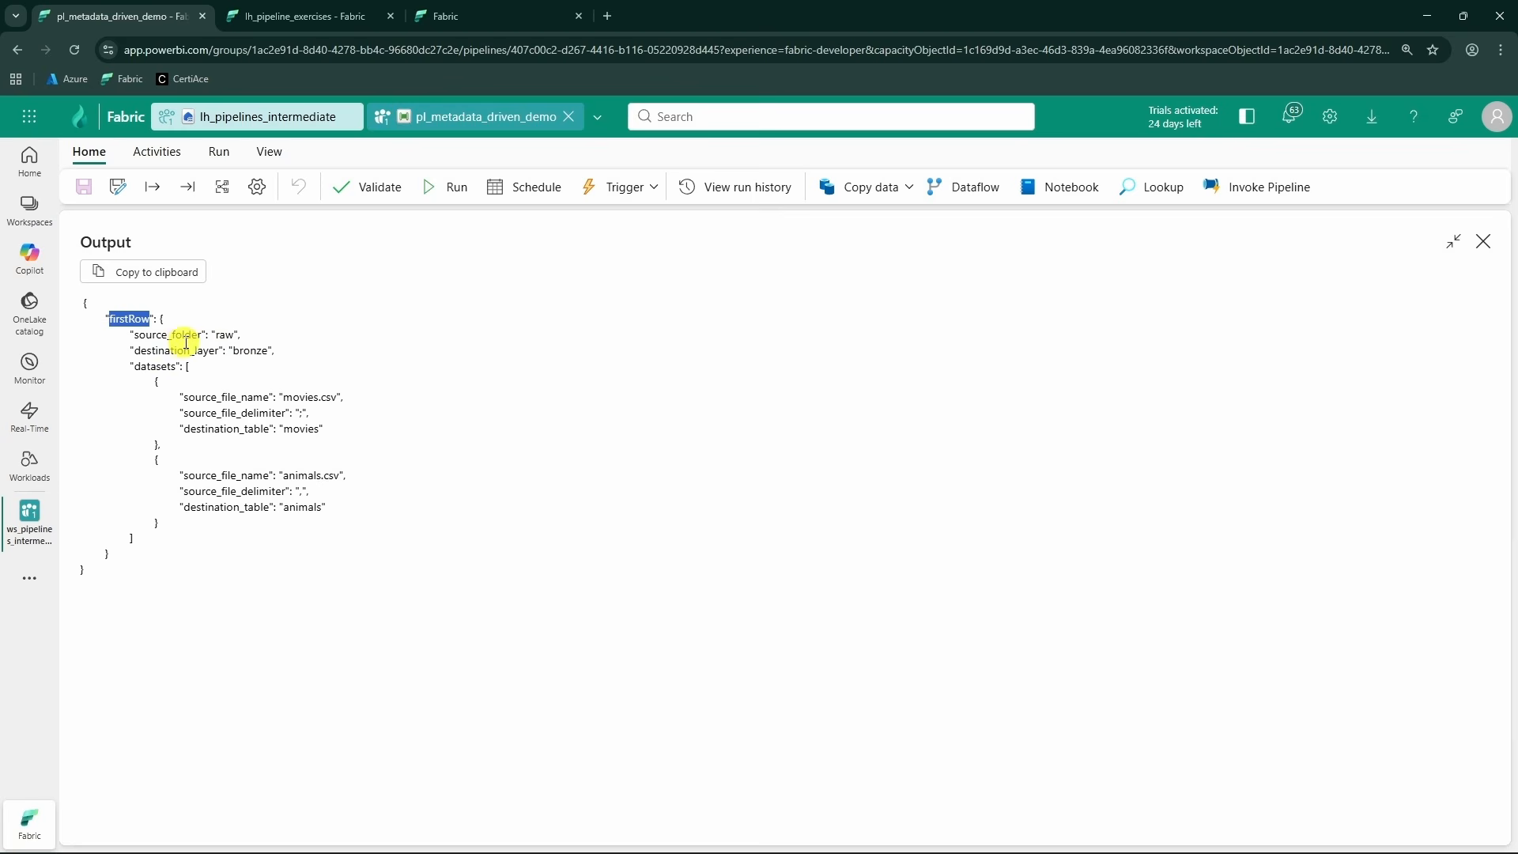
pyautogui.doubleClick(153, 367)
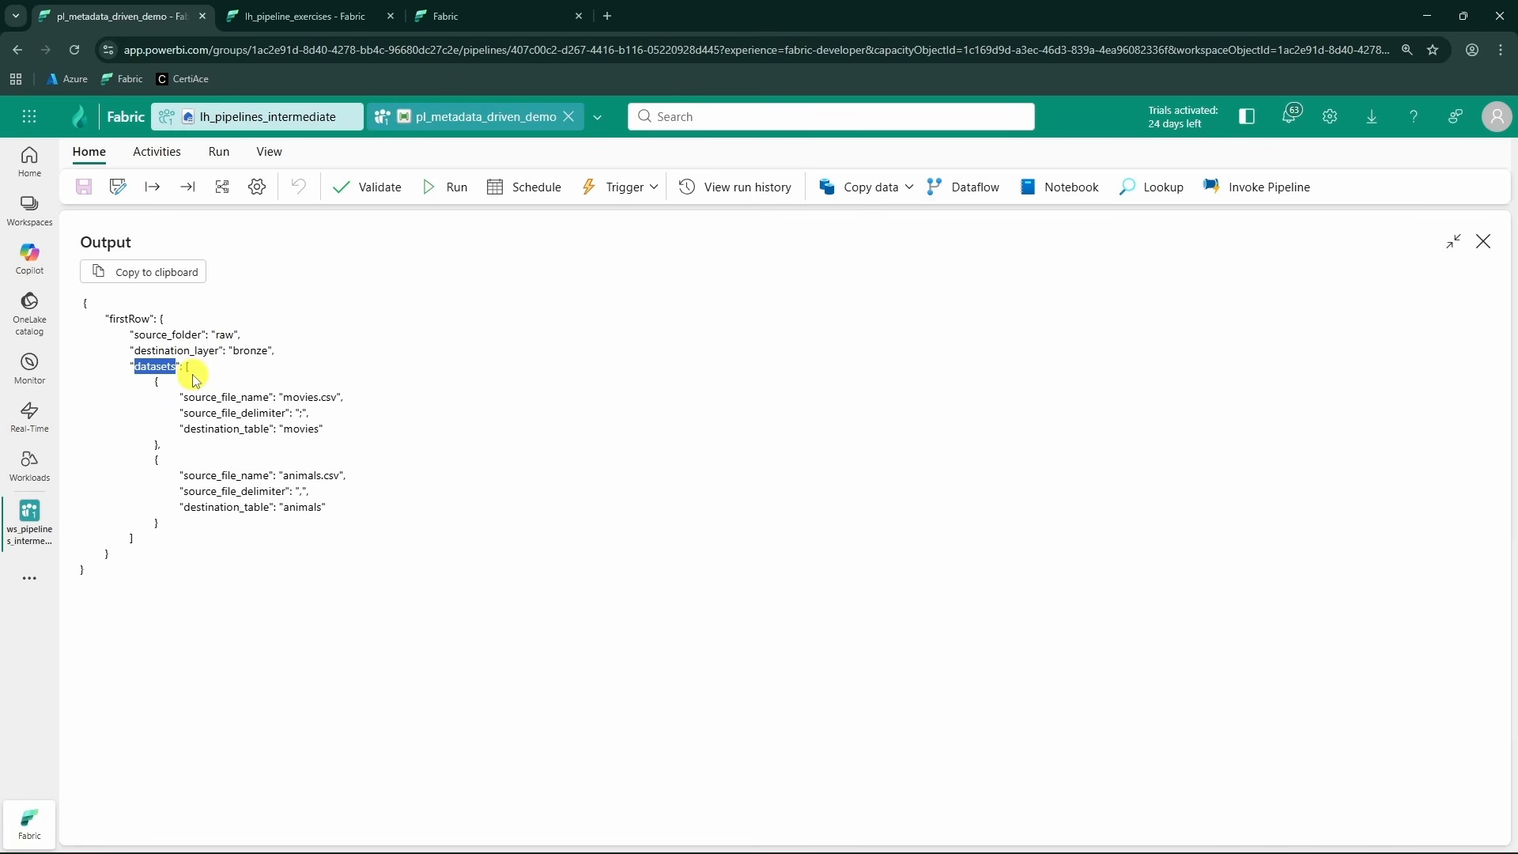
pyautogui.moveTo(185, 366); pyautogui.dragTo(207, 535)
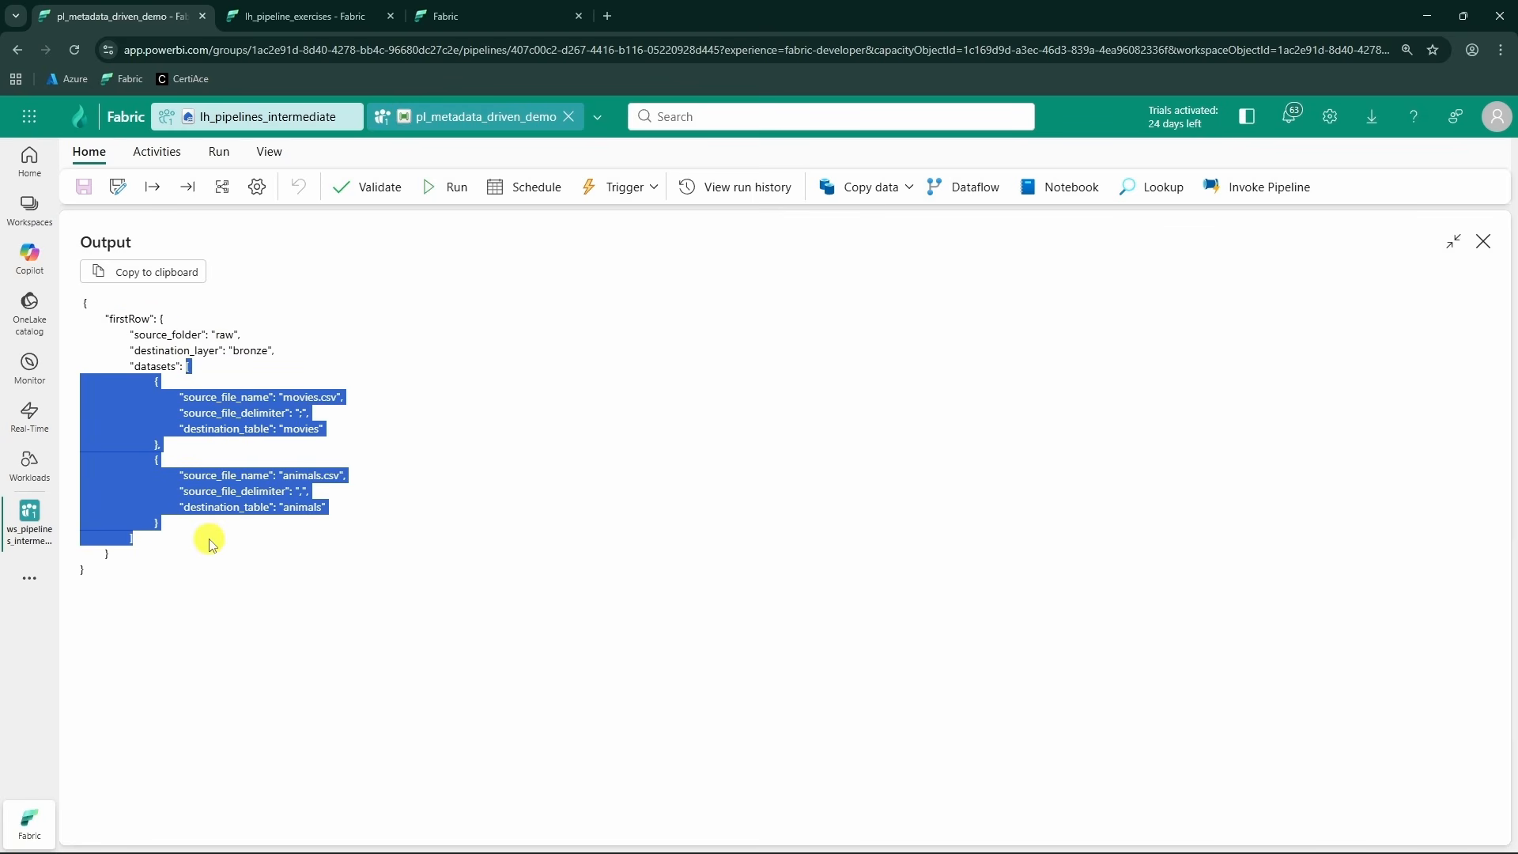
pyautogui.click(245, 540)
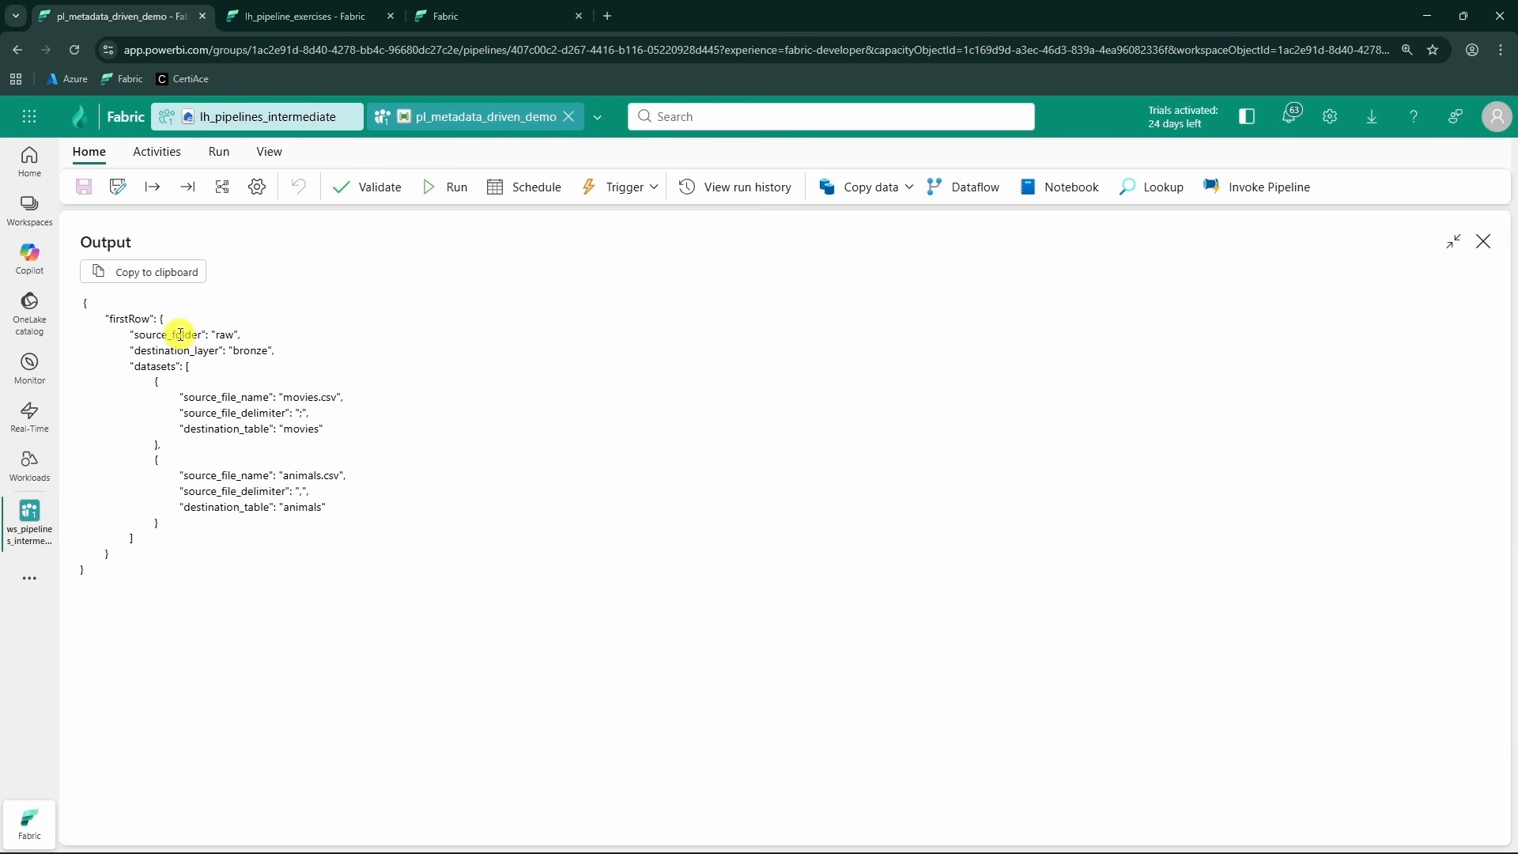
# - Examine the source_folder, destination_layer, source_file_name and source_file_delimiter keys in Lookup1's output, and close the output view
pyautogui.doubleClick(180, 335)
pyautogui.doubleClick(184, 350)
pyautogui.doubleClick(230, 397)
pyautogui.click(254, 420)
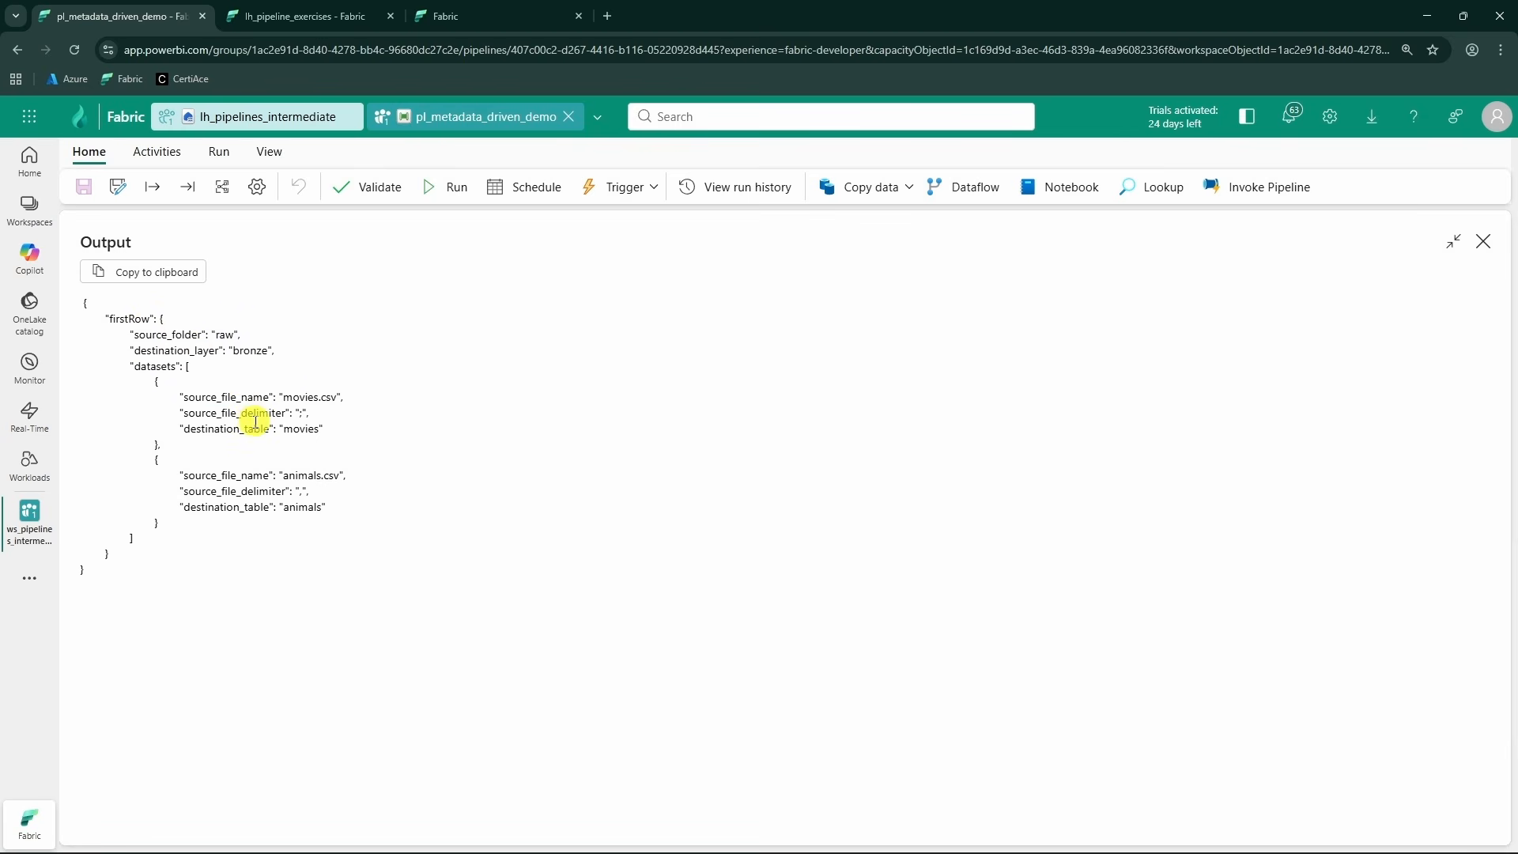
pyautogui.doubleClick(252, 413)
pyautogui.click(254, 396)
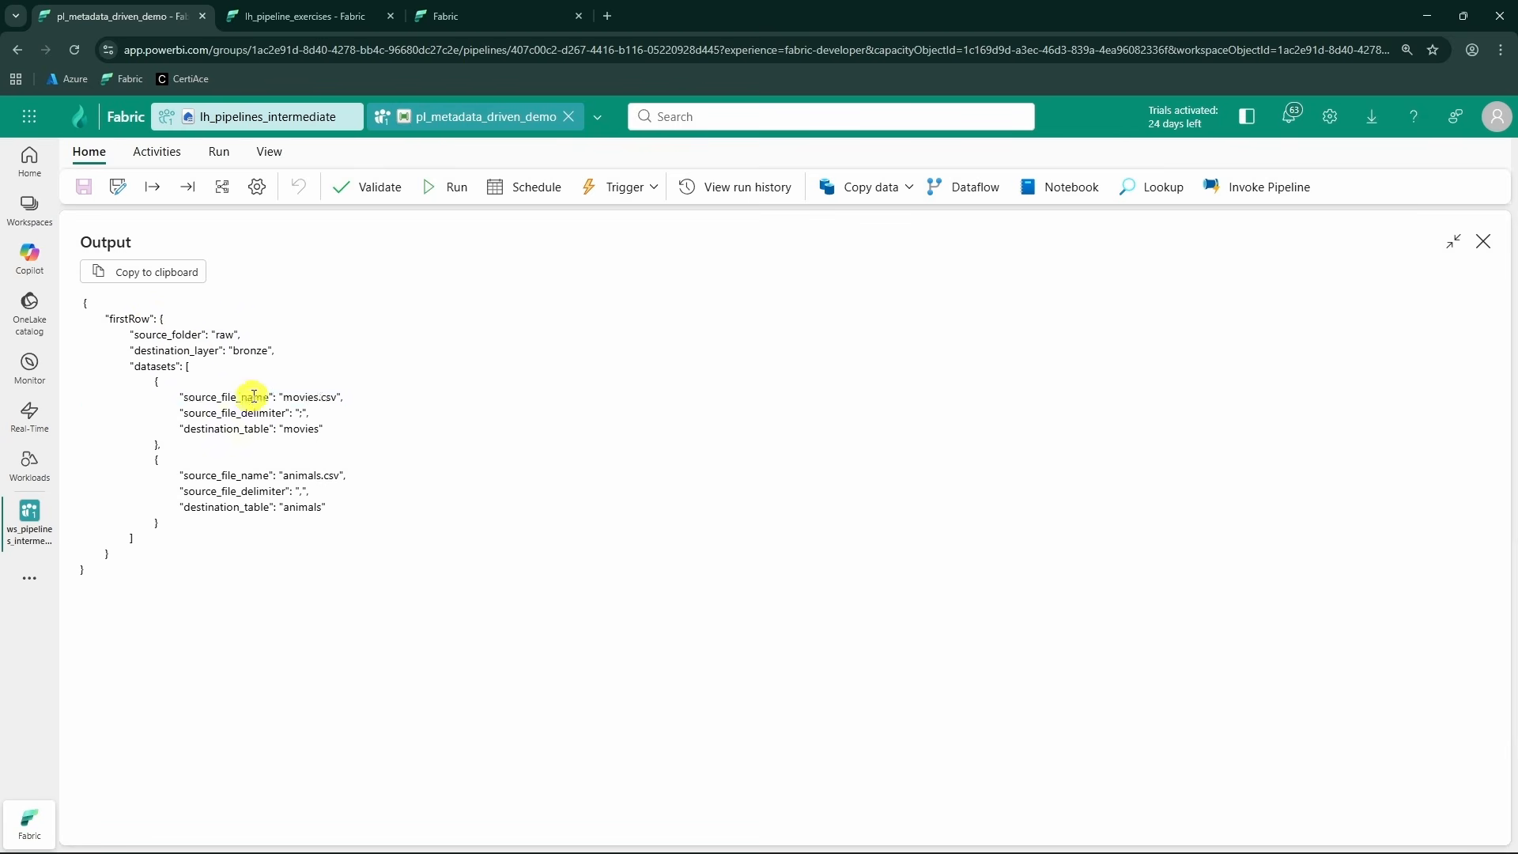
pyautogui.click(1483, 243)
# - Add a ForEach activity and connect it to the success output of Lookup1
pyautogui.click(157, 152)
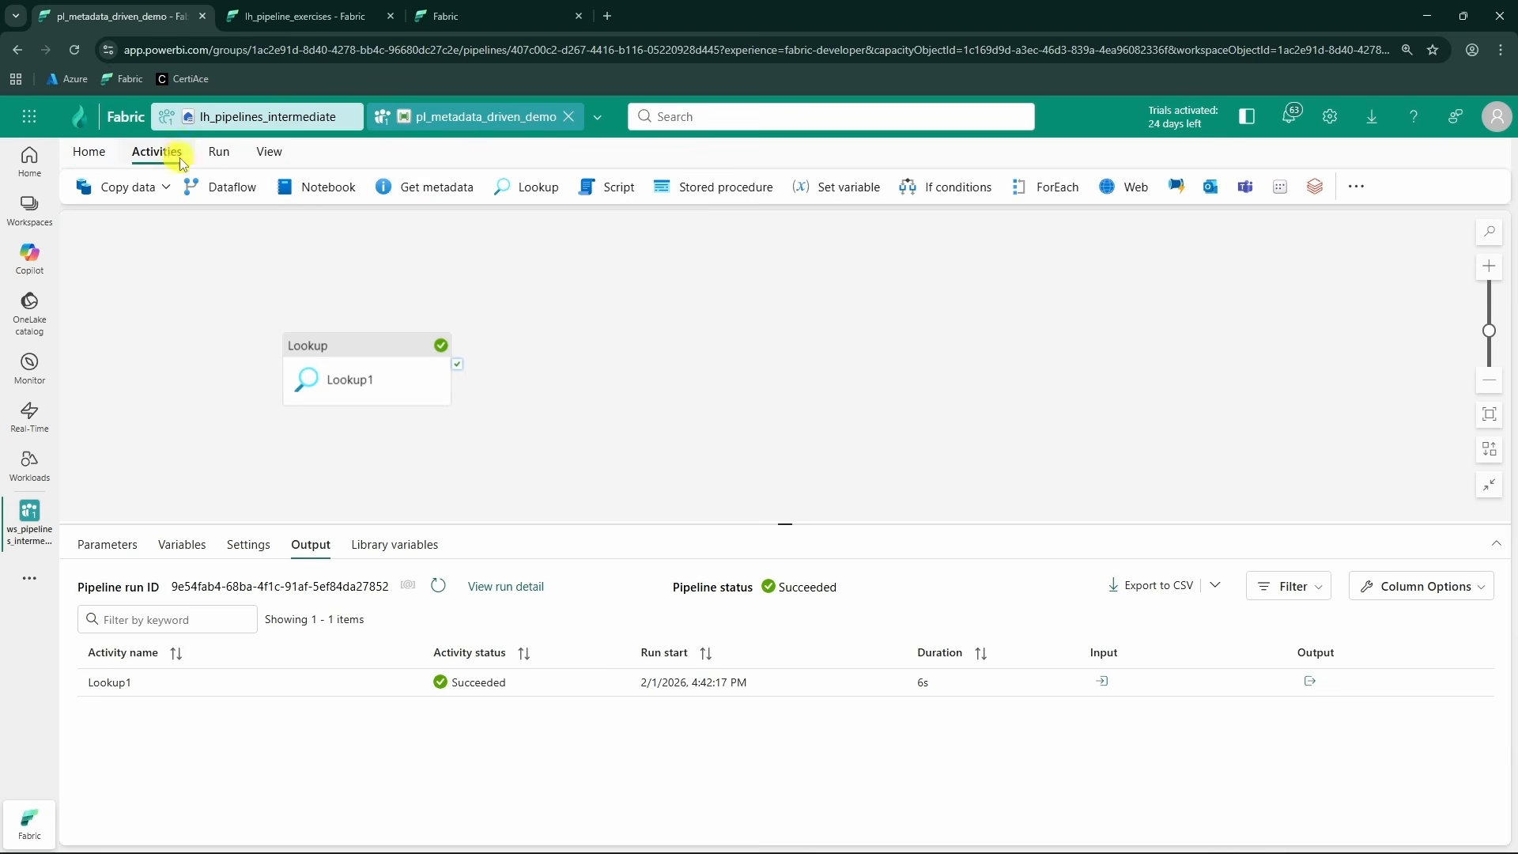
pyautogui.click(1035, 188)
pyautogui.moveTo(457, 364); pyautogui.dragTo(633, 339)
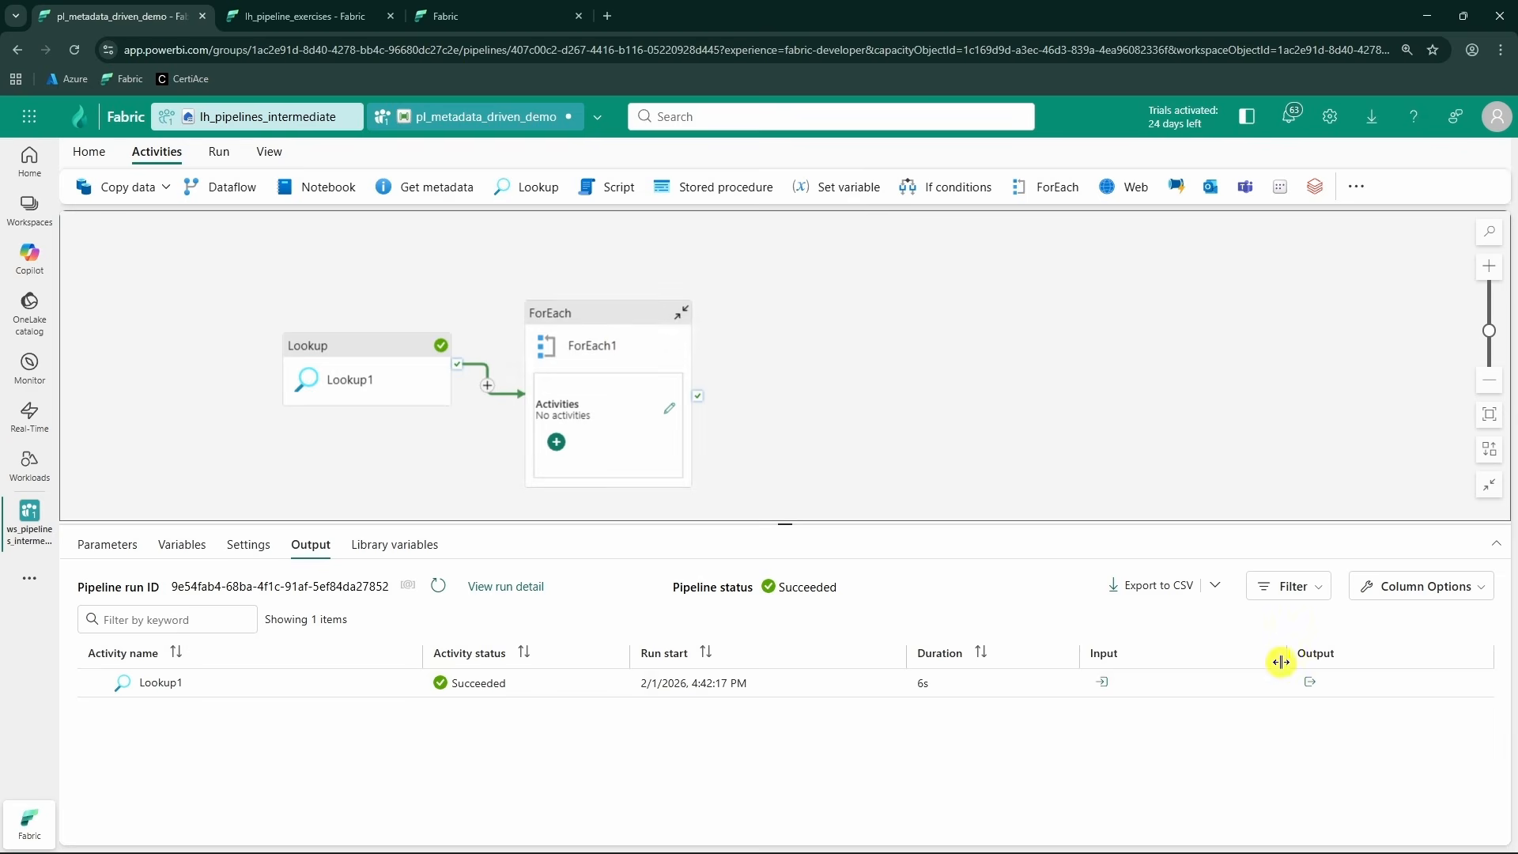
pyautogui.click(1305, 682)
pyautogui.scroll(-2, 1236, 537)
pyautogui.scroll(2, 1211, 564)
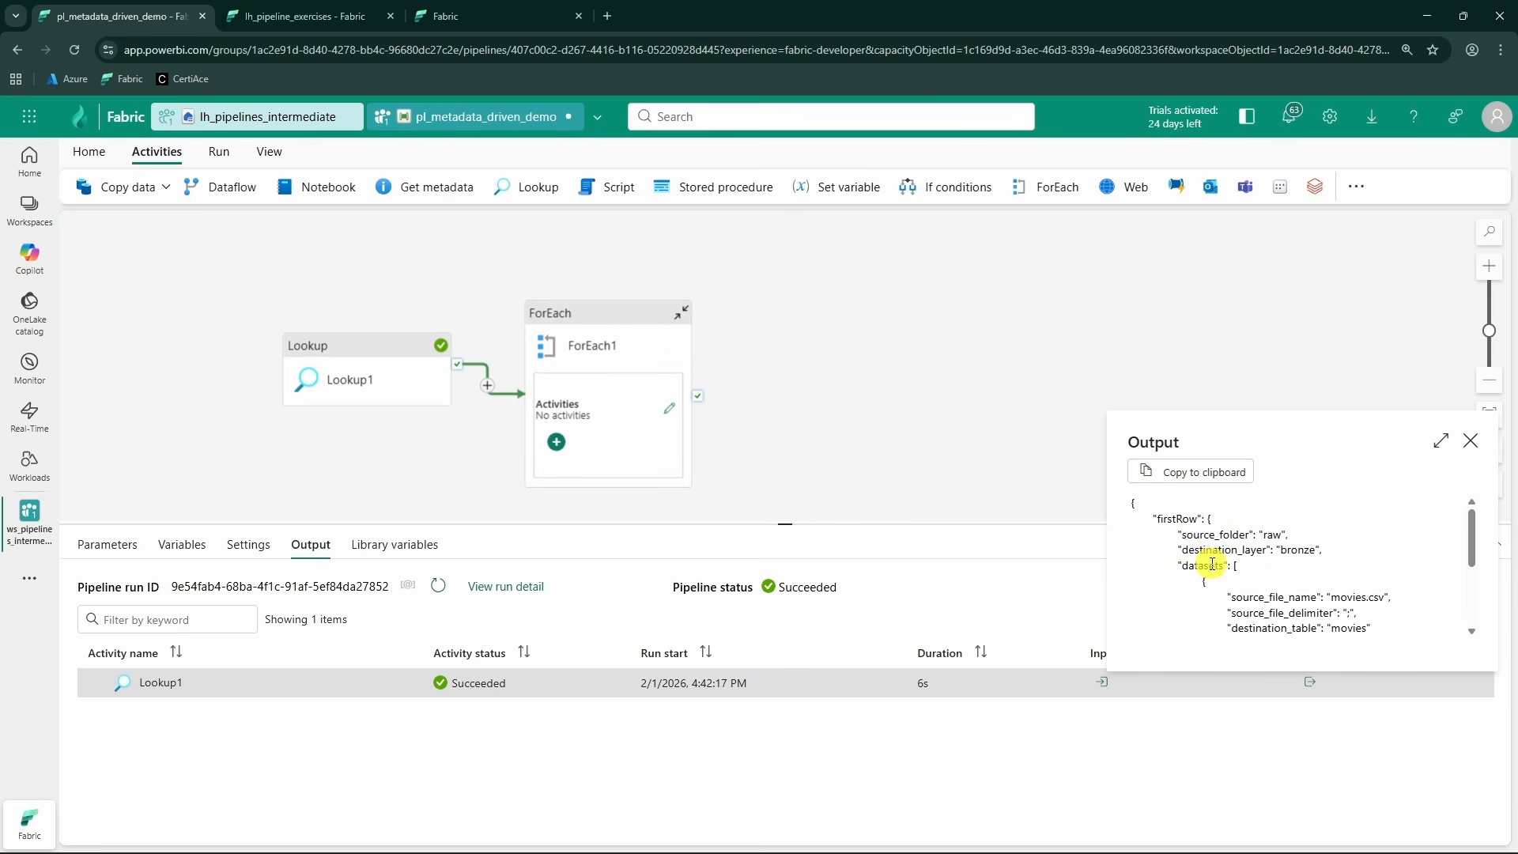
pyautogui.click(1470, 440)
pyautogui.click(650, 329)
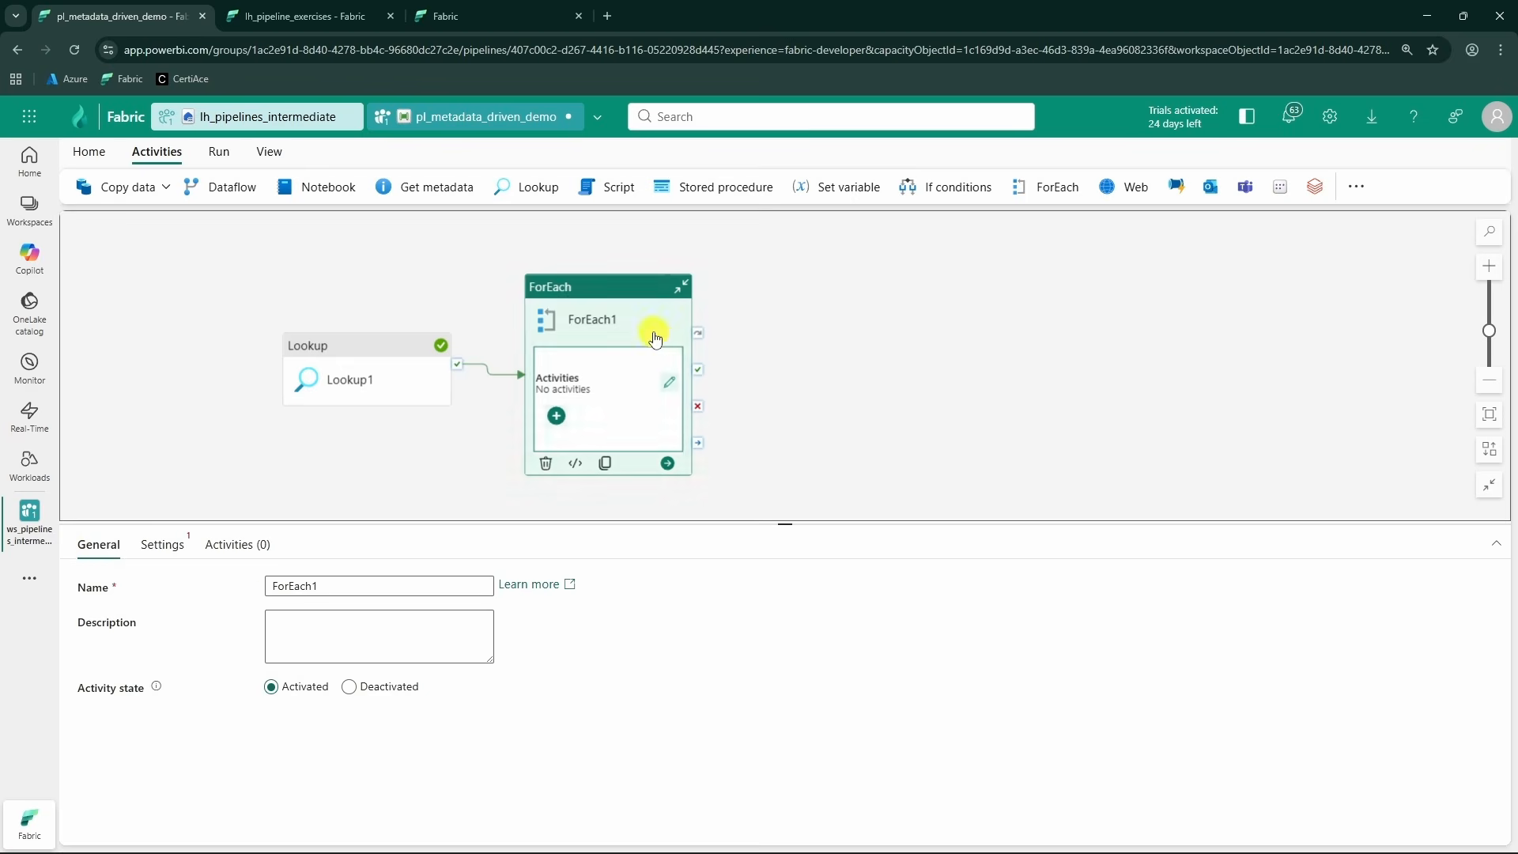
pyautogui.click(138, 545)
pyautogui.click(406, 667)
pyautogui.click(393, 703)
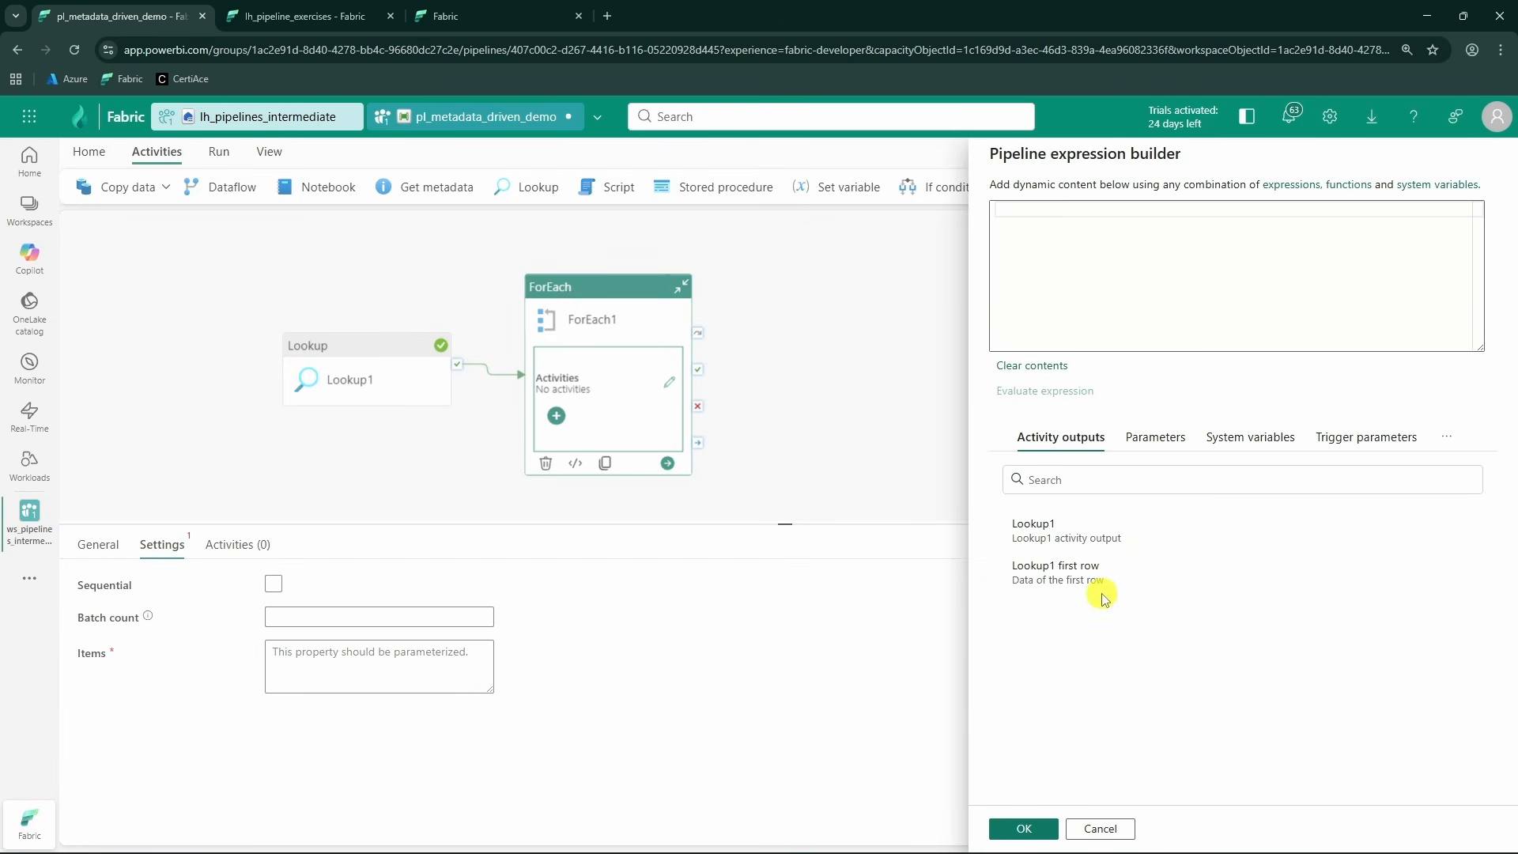
pyautogui.click(1086, 576)
pyautogui.doubleClick(1263, 209)
pyautogui.write('.output.firstRow.')
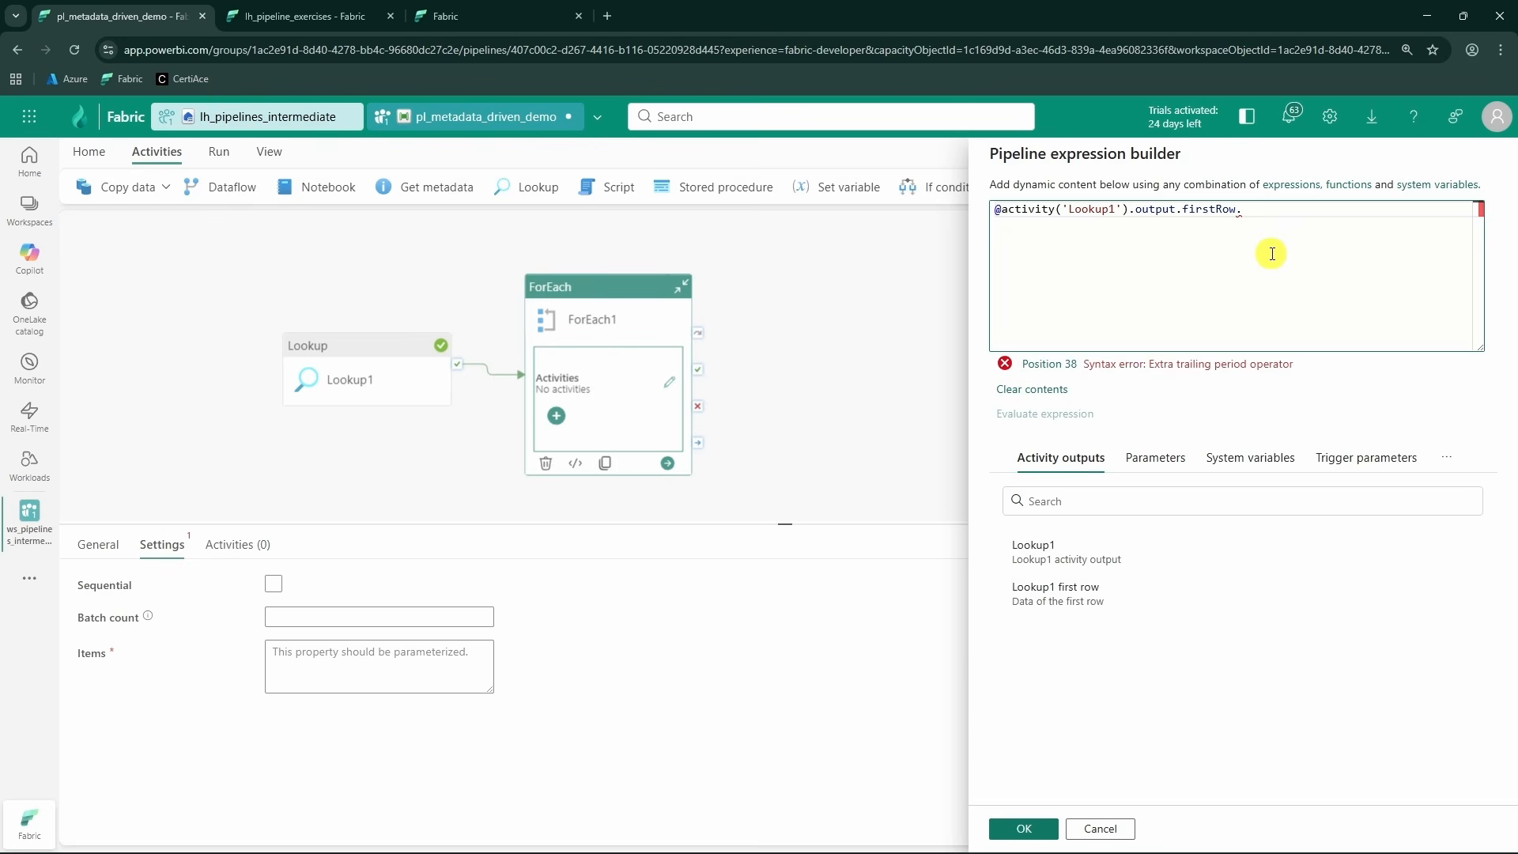
pyautogui.write('datasets')
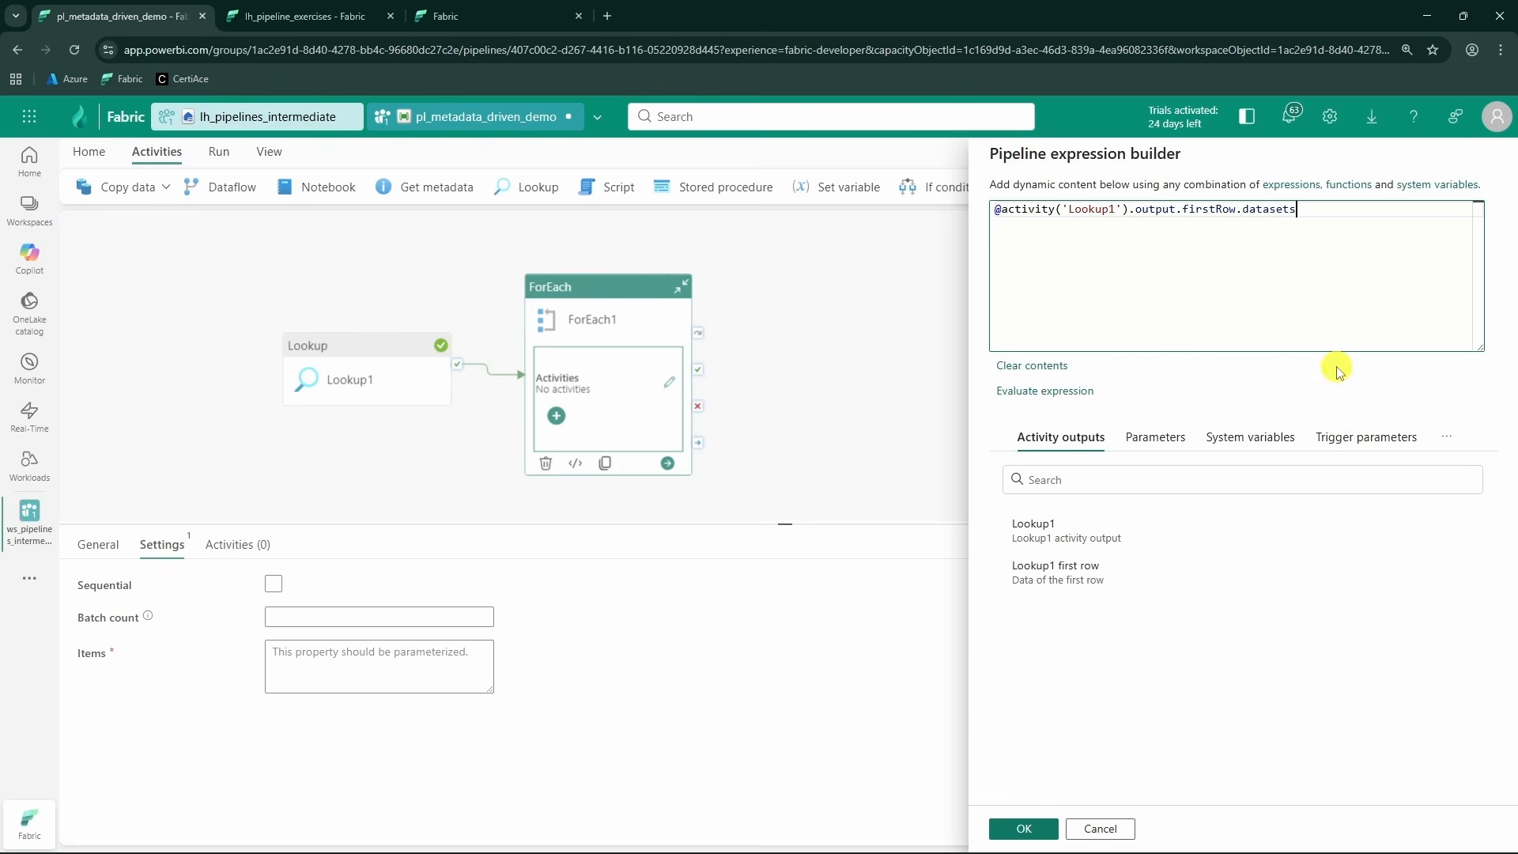
pyautogui.click(1024, 828)
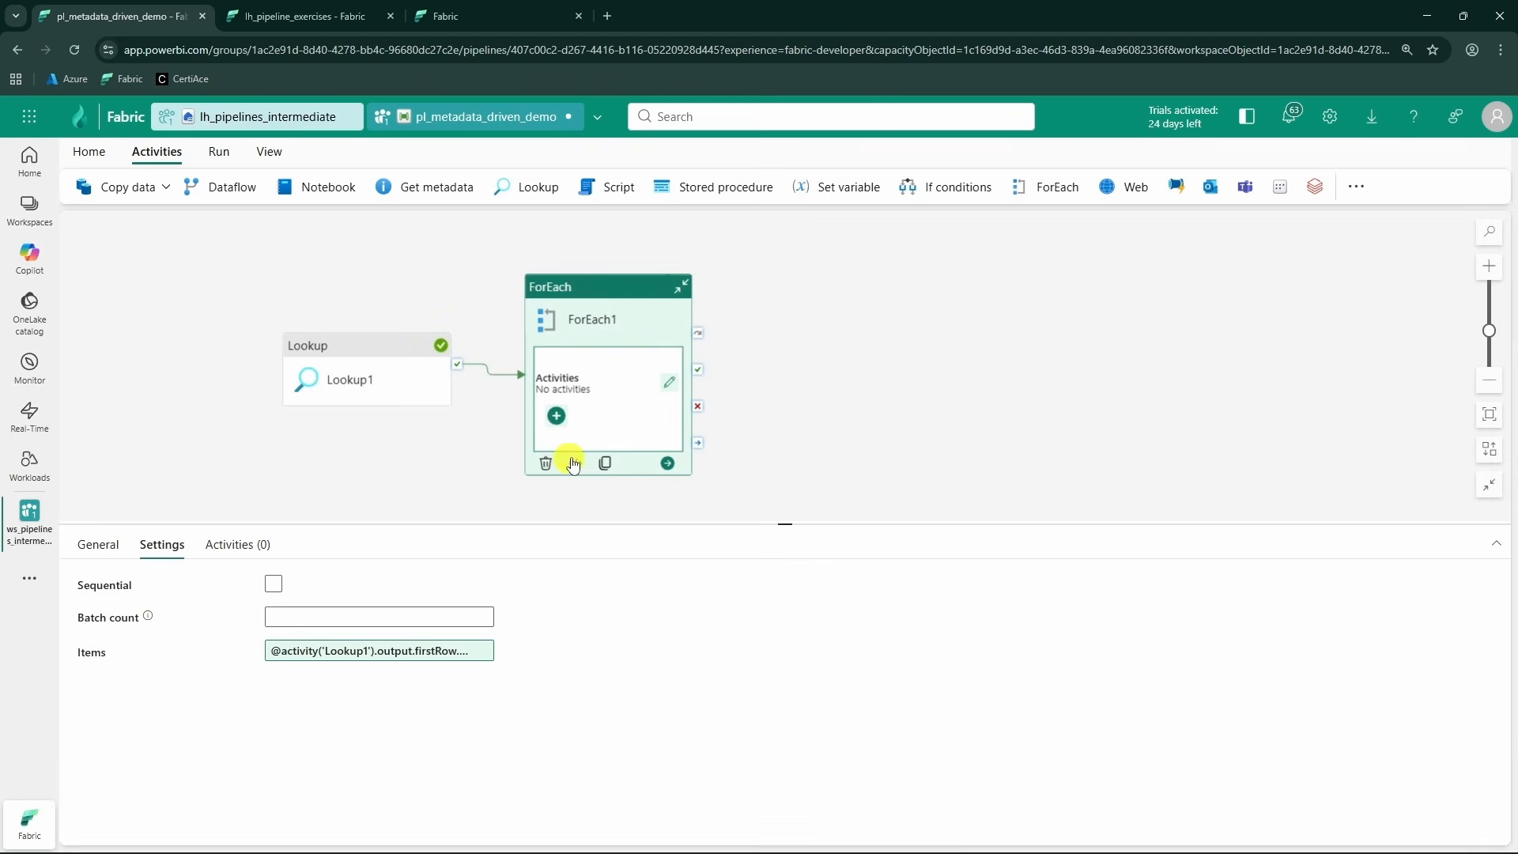
# - Add a Copy data activity inside ForEach1 and select it
pyautogui.click(557, 419)
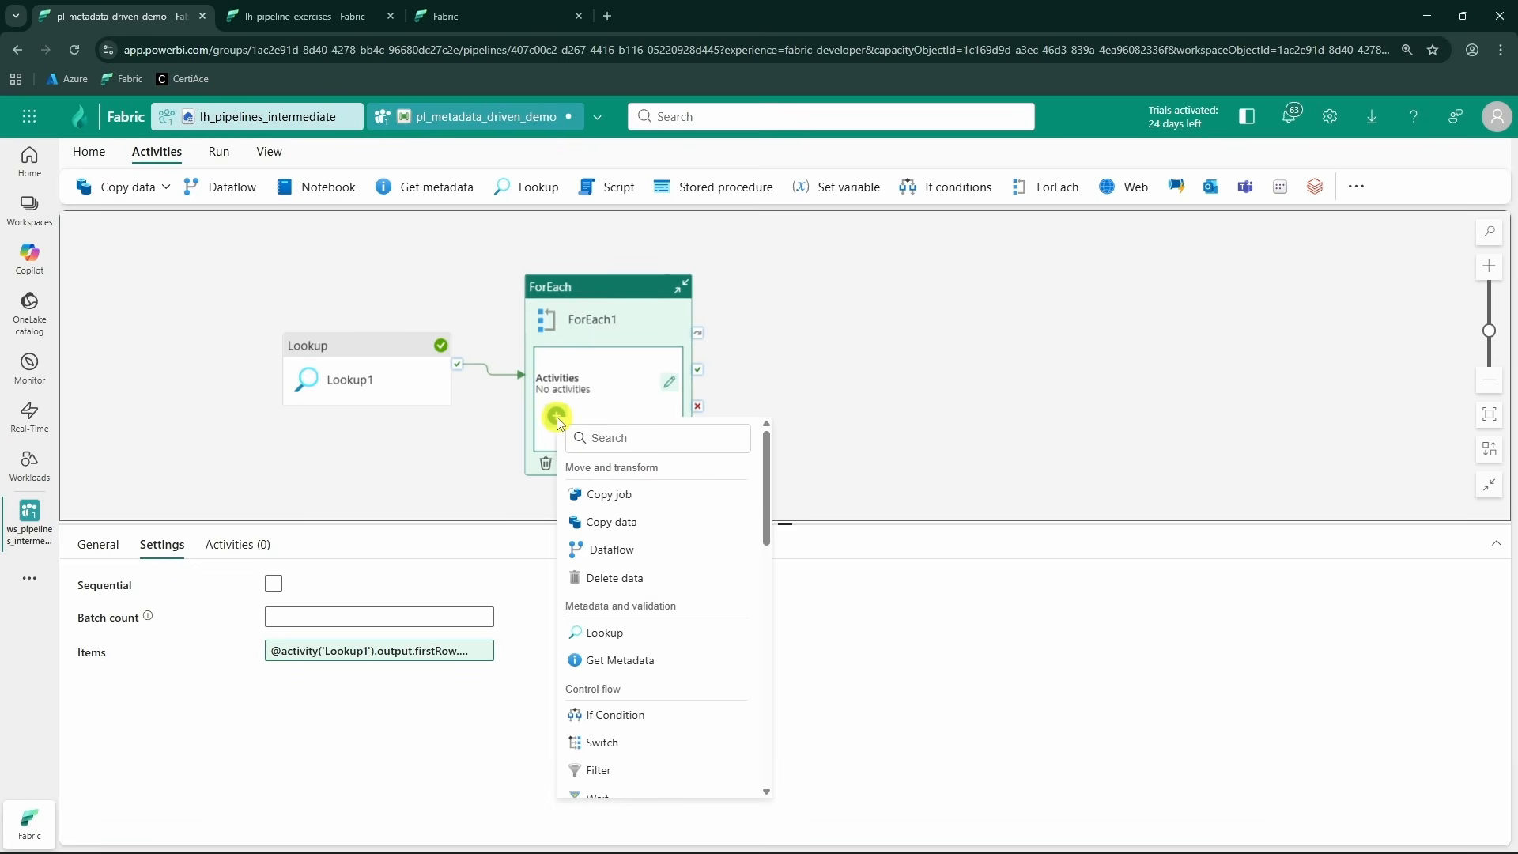
pyautogui.click(643, 527)
pyautogui.click(566, 410)
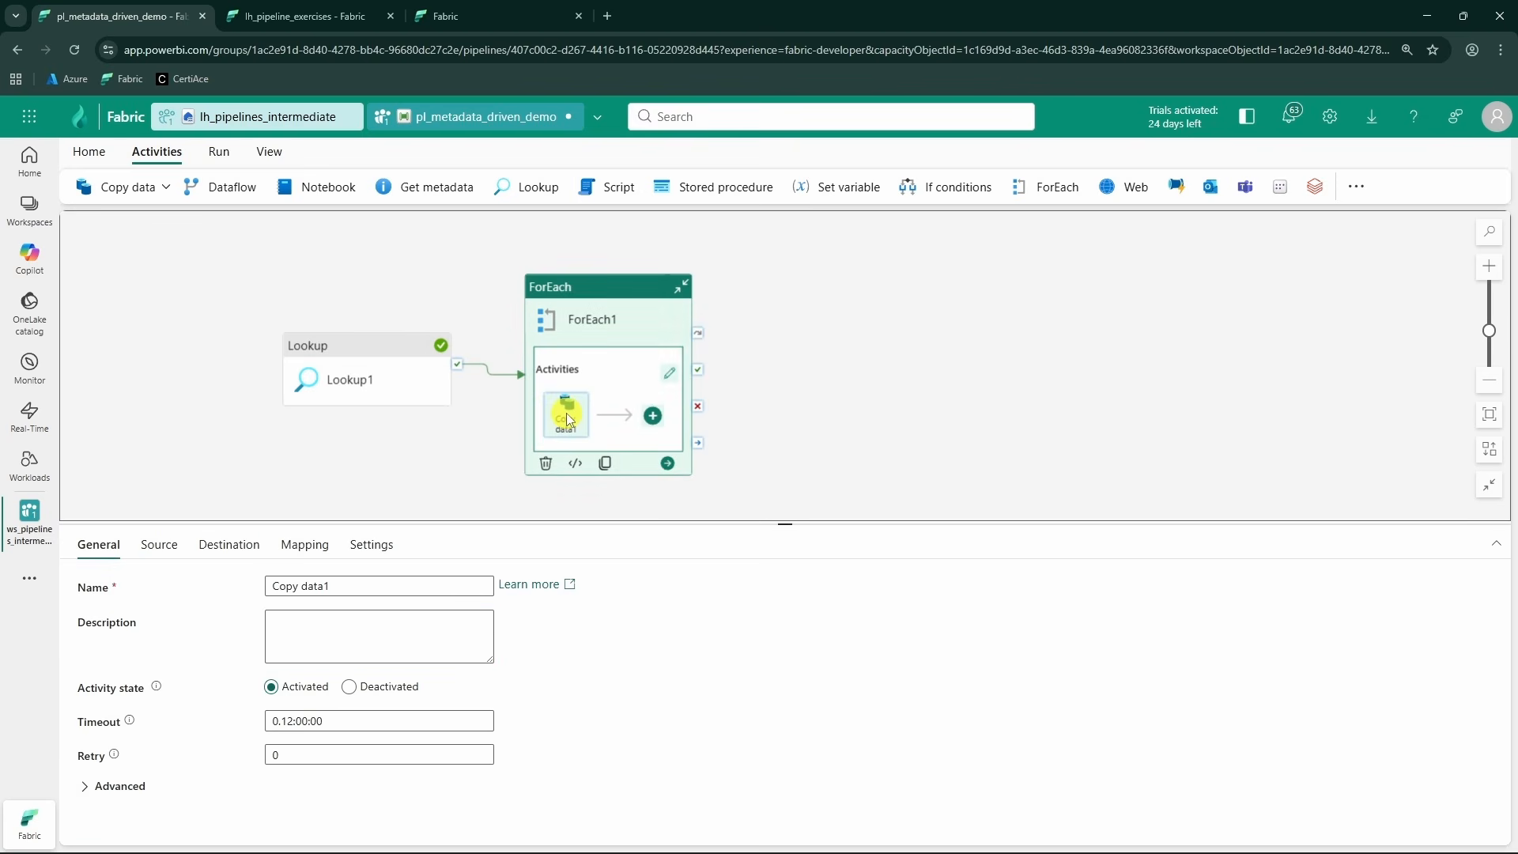
# - Set the Copy data activity's source connection to (none) and its source item to lh_pipelines_intermediate
pyautogui.click(158, 543)
pyautogui.click(404, 594)
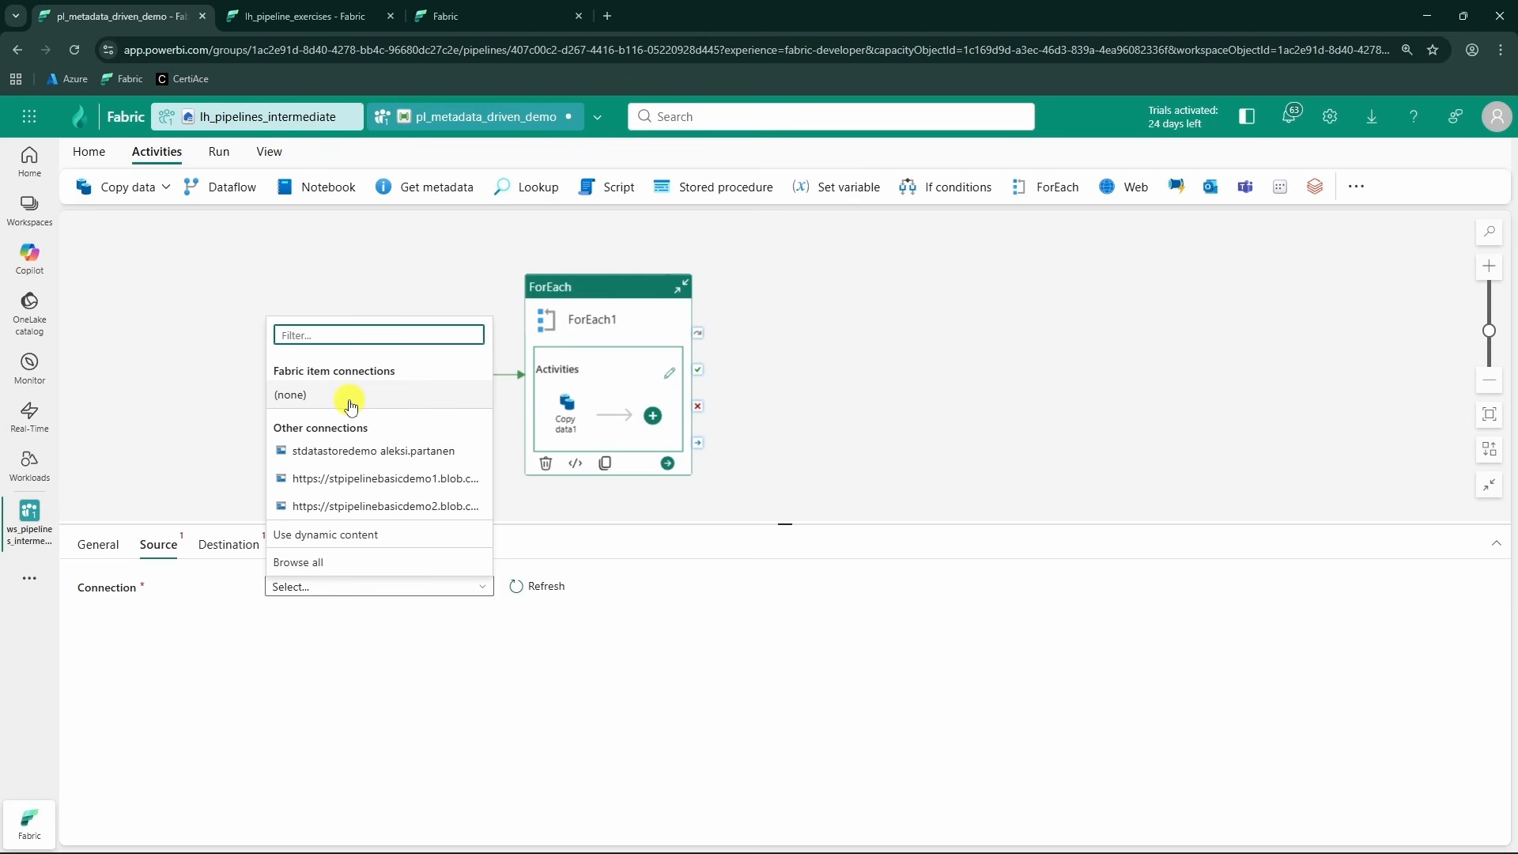
pyautogui.click(348, 396)
pyautogui.click(389, 625)
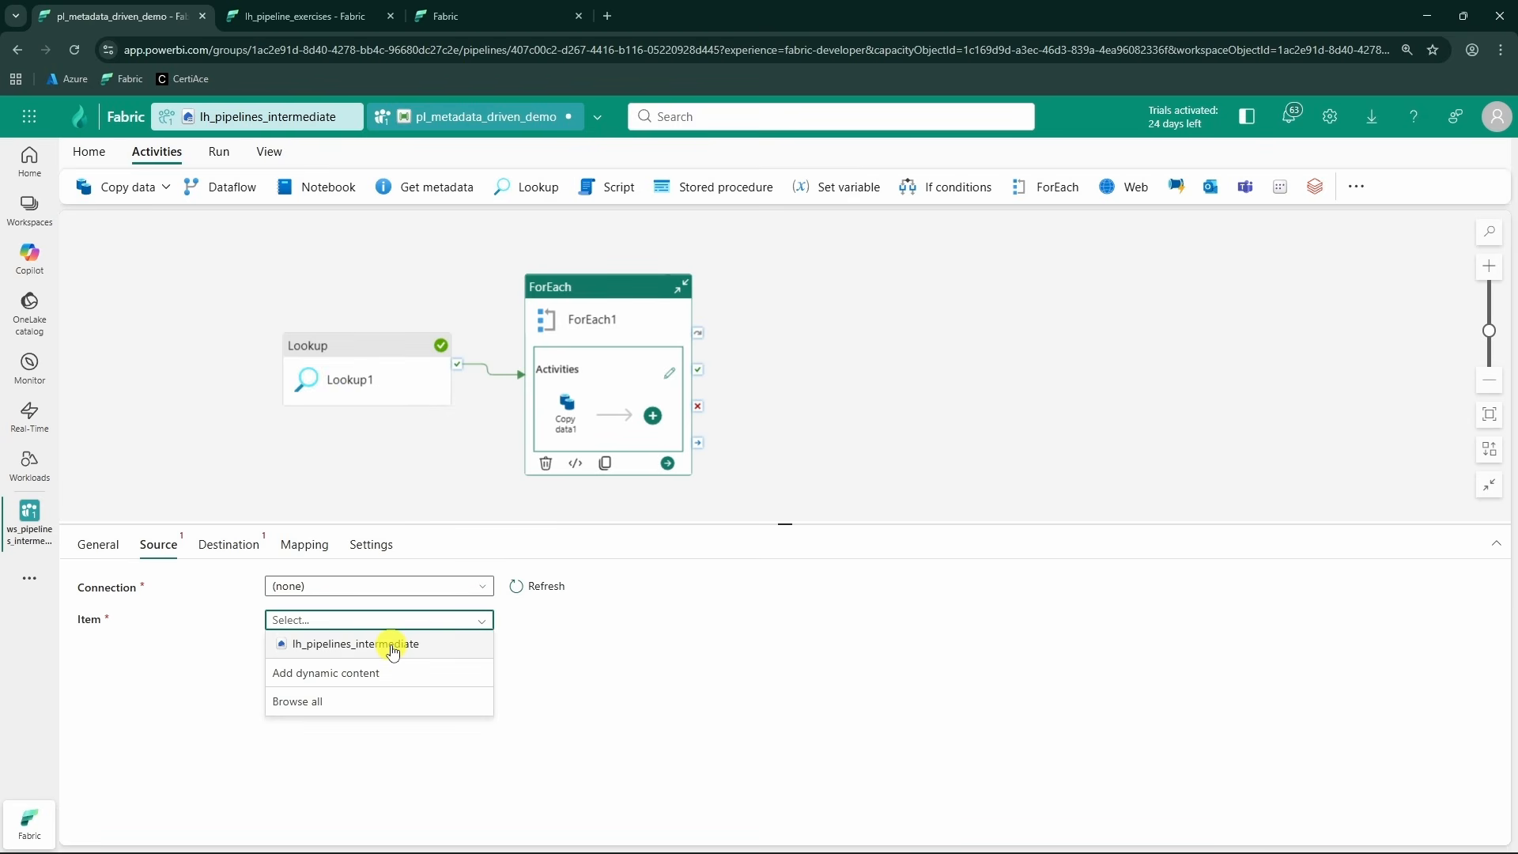
pyautogui.click(393, 643)
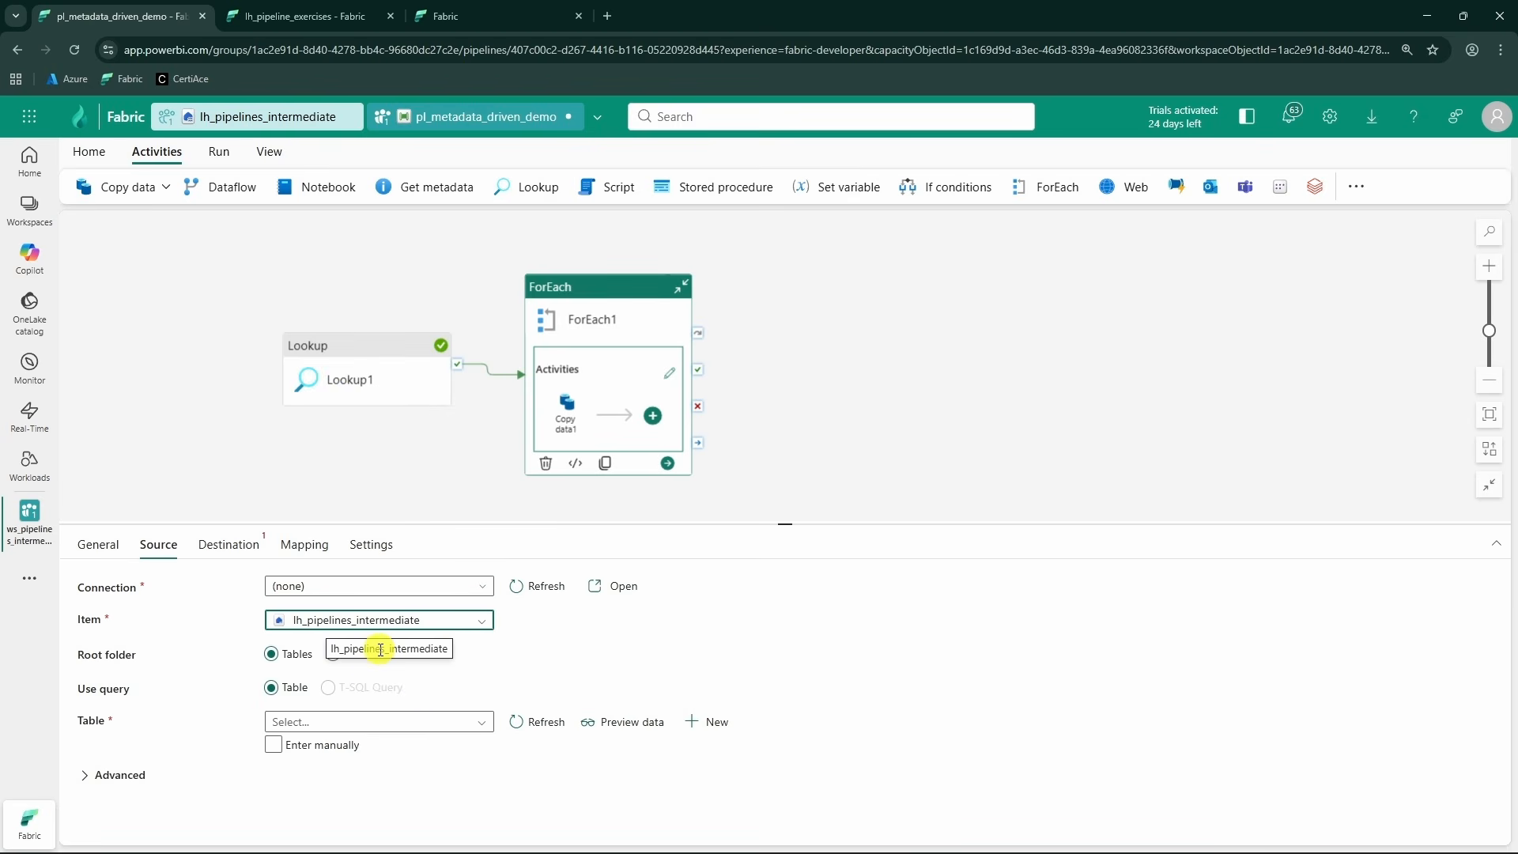
# - Set the source's root folder to Files and its file format to DelimitedText
pyautogui.click(359, 663)
pyautogui.scroll(-1, 572, 647)
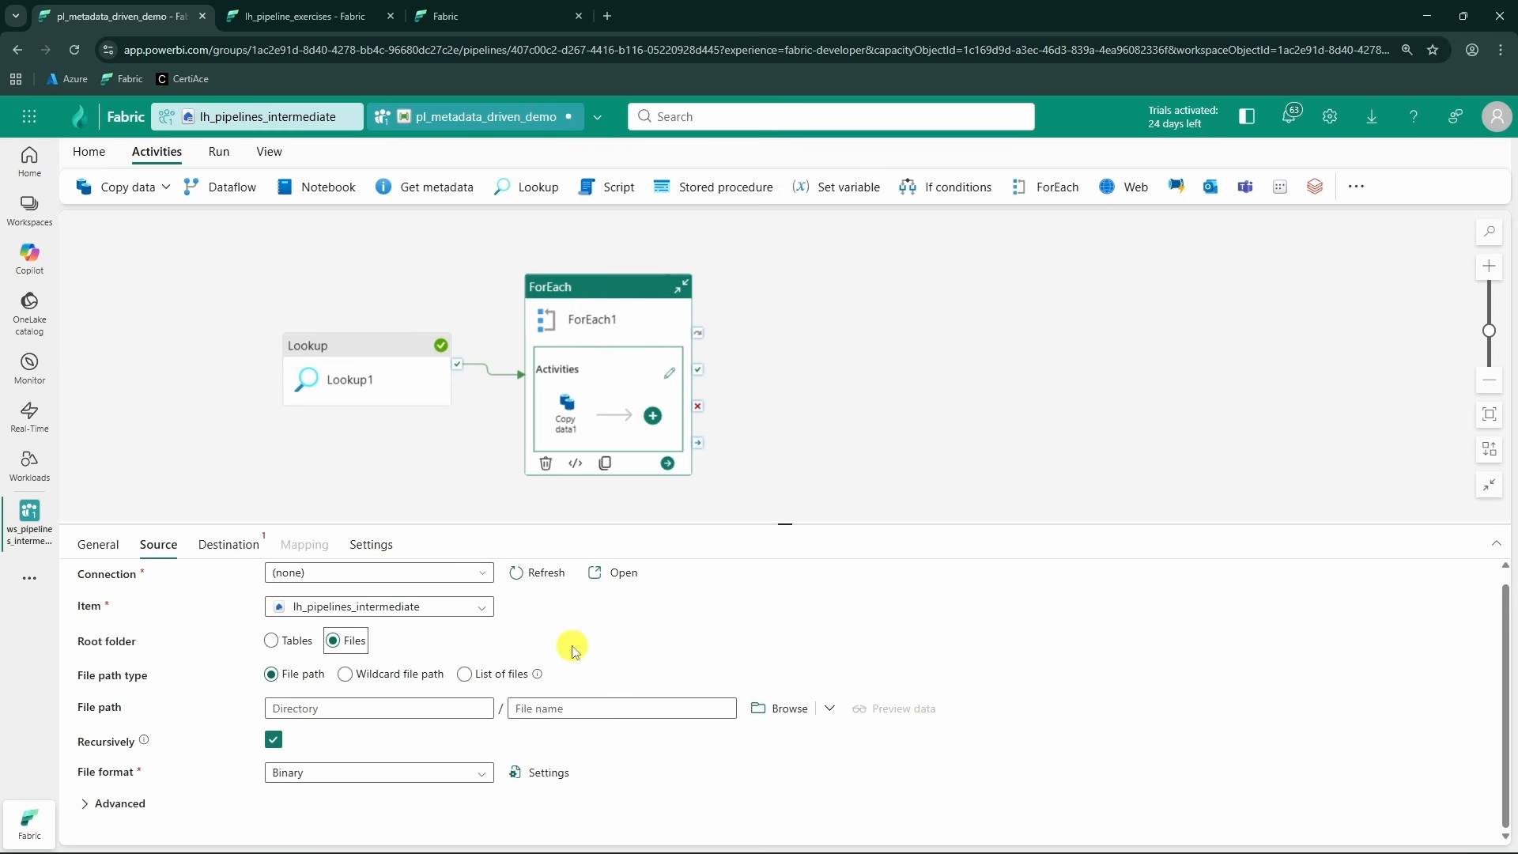
pyautogui.click(469, 774)
pyautogui.scroll(-1, 443, 791)
pyautogui.click(411, 803)
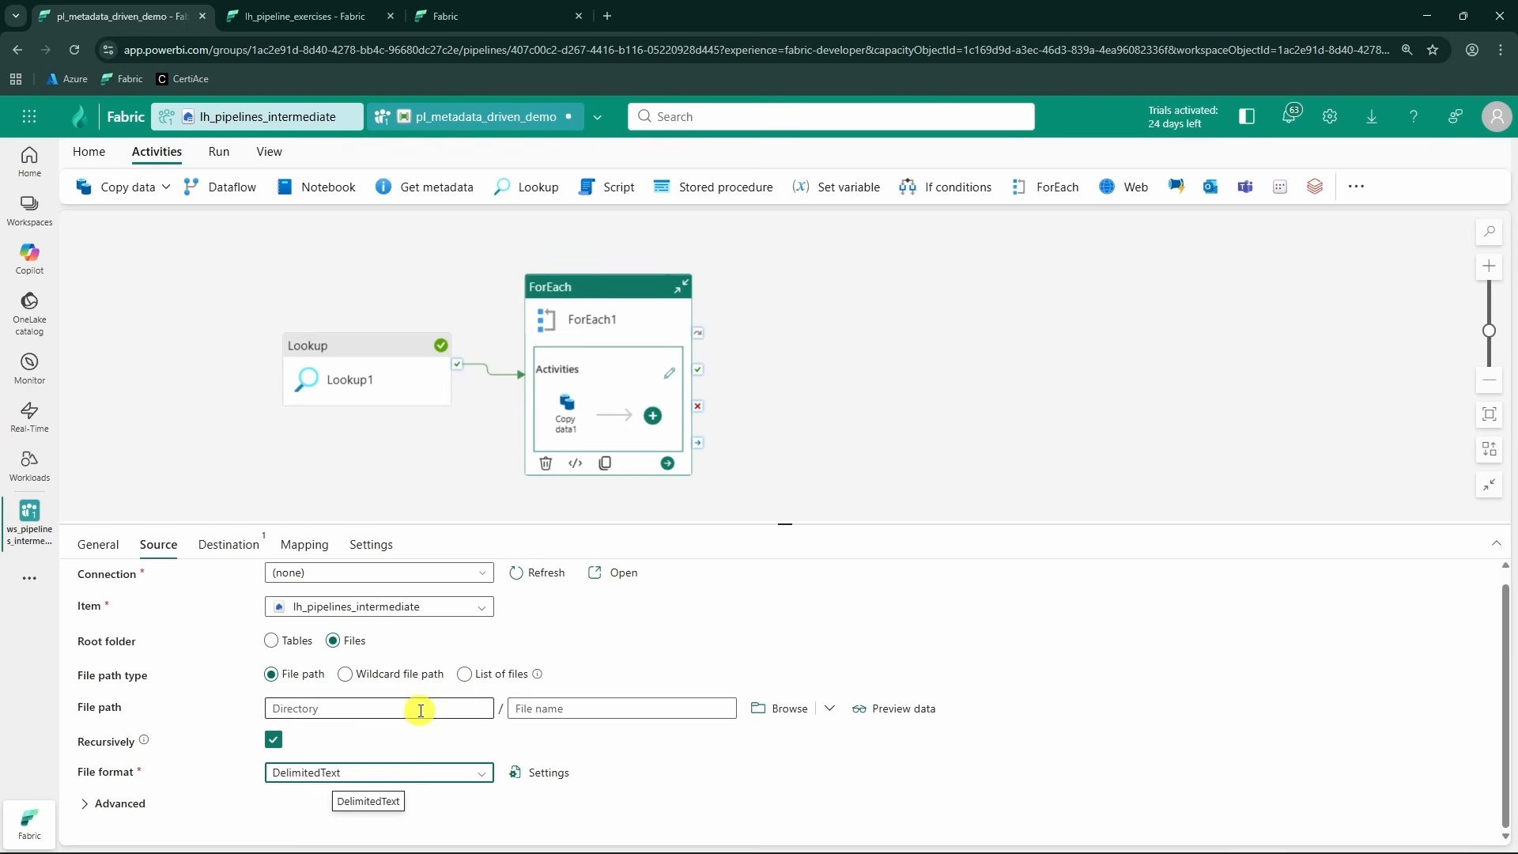
pyautogui.click(441, 715)
pyautogui.click(379, 730)
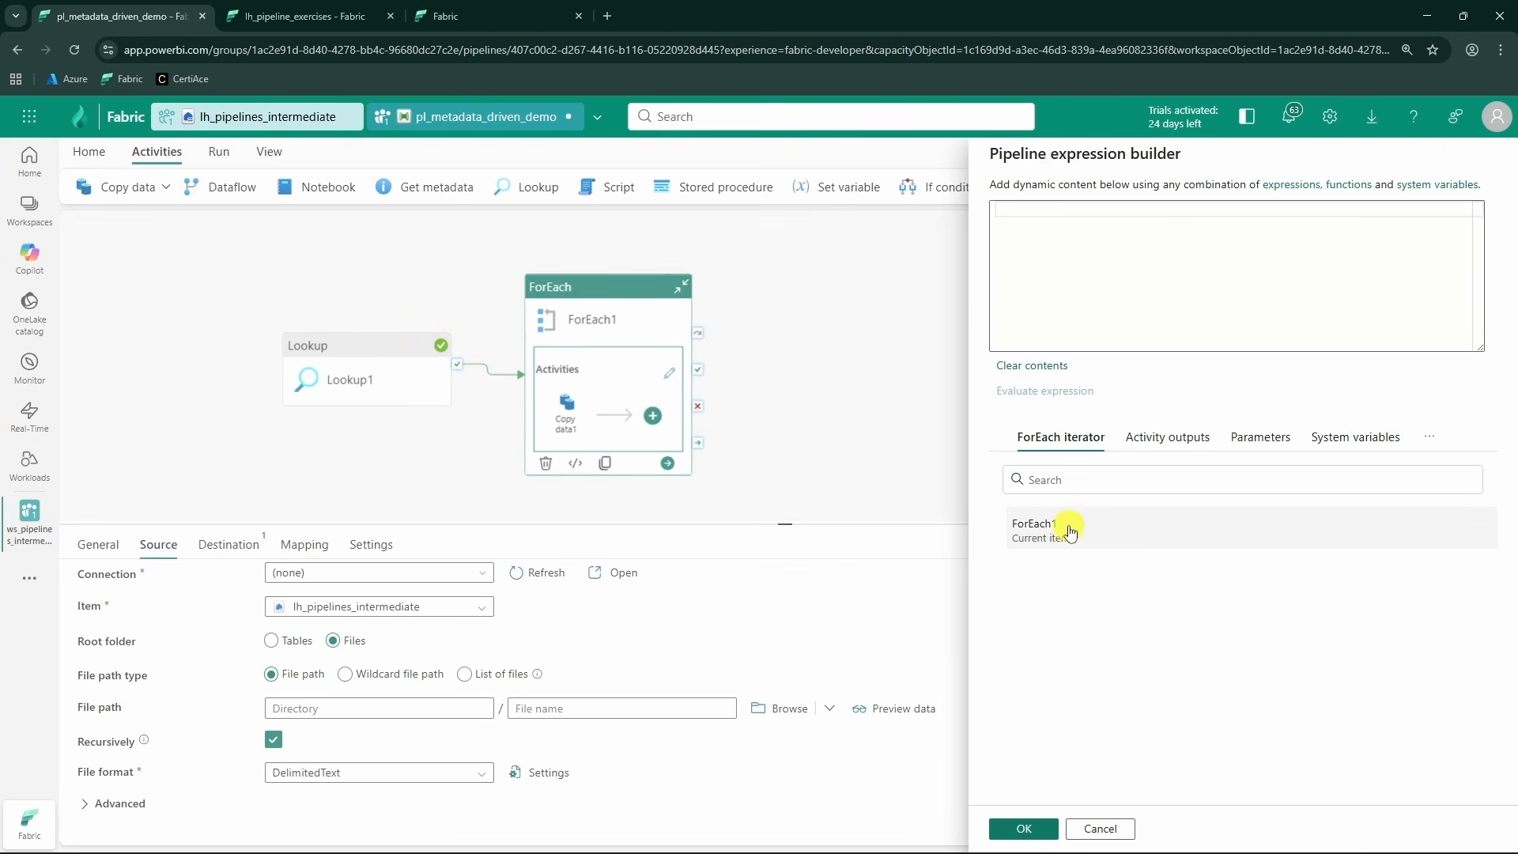
pyautogui.click(1156, 443)
pyautogui.click(1074, 585)
pyautogui.click(1259, 210)
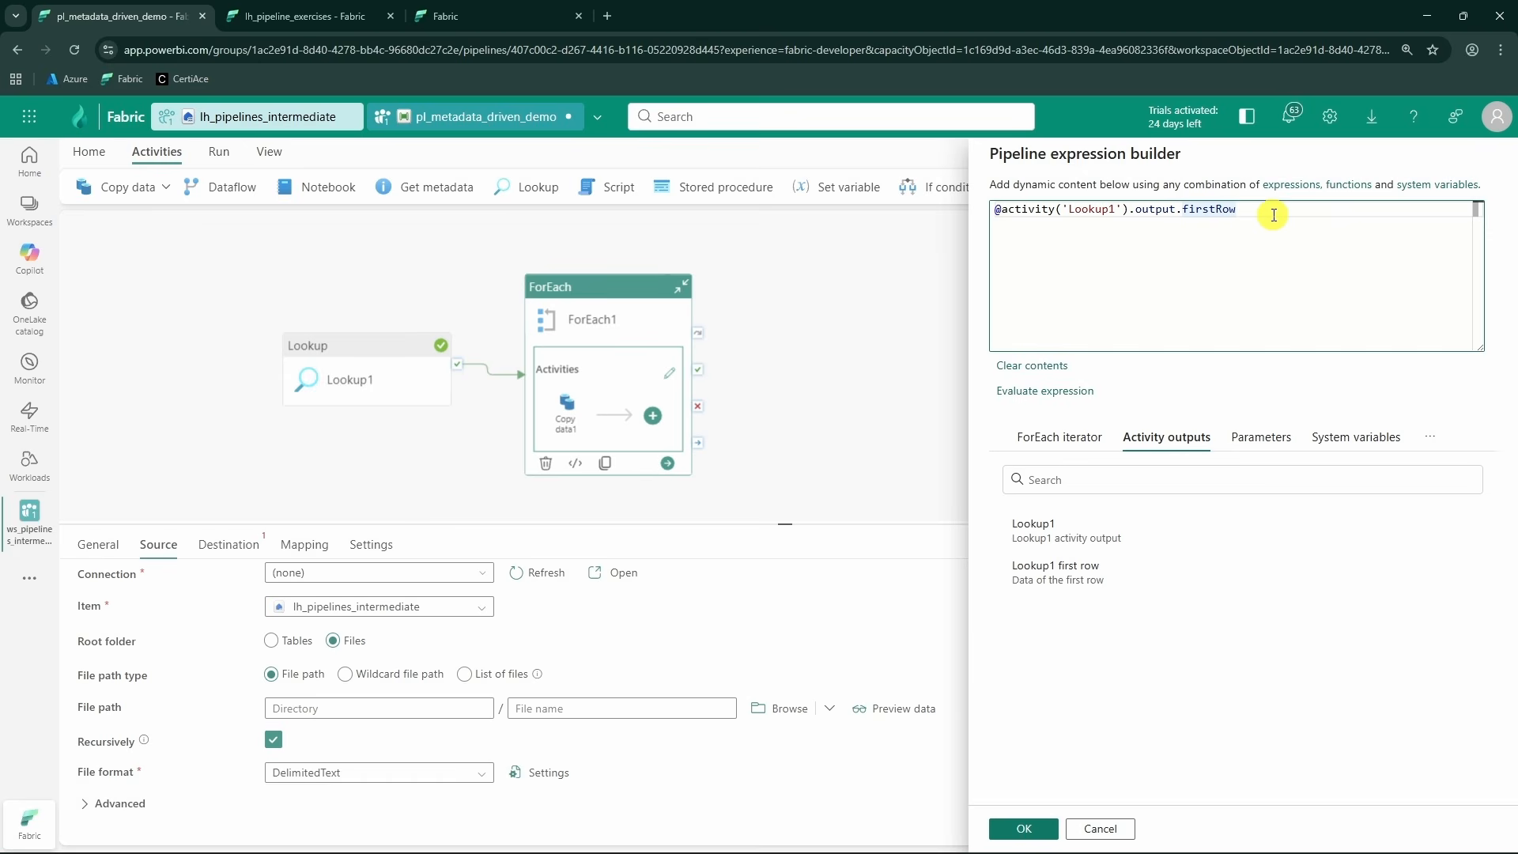
pyautogui.hotkey('alt', 'Tab')
pyautogui.moveTo(389, 286); pyautogui.dragTo(484, 518)
pyautogui.click(484, 520)
pyautogui.doubleClick(471, 300)
pyautogui.hotkey('ctrl', 'c')
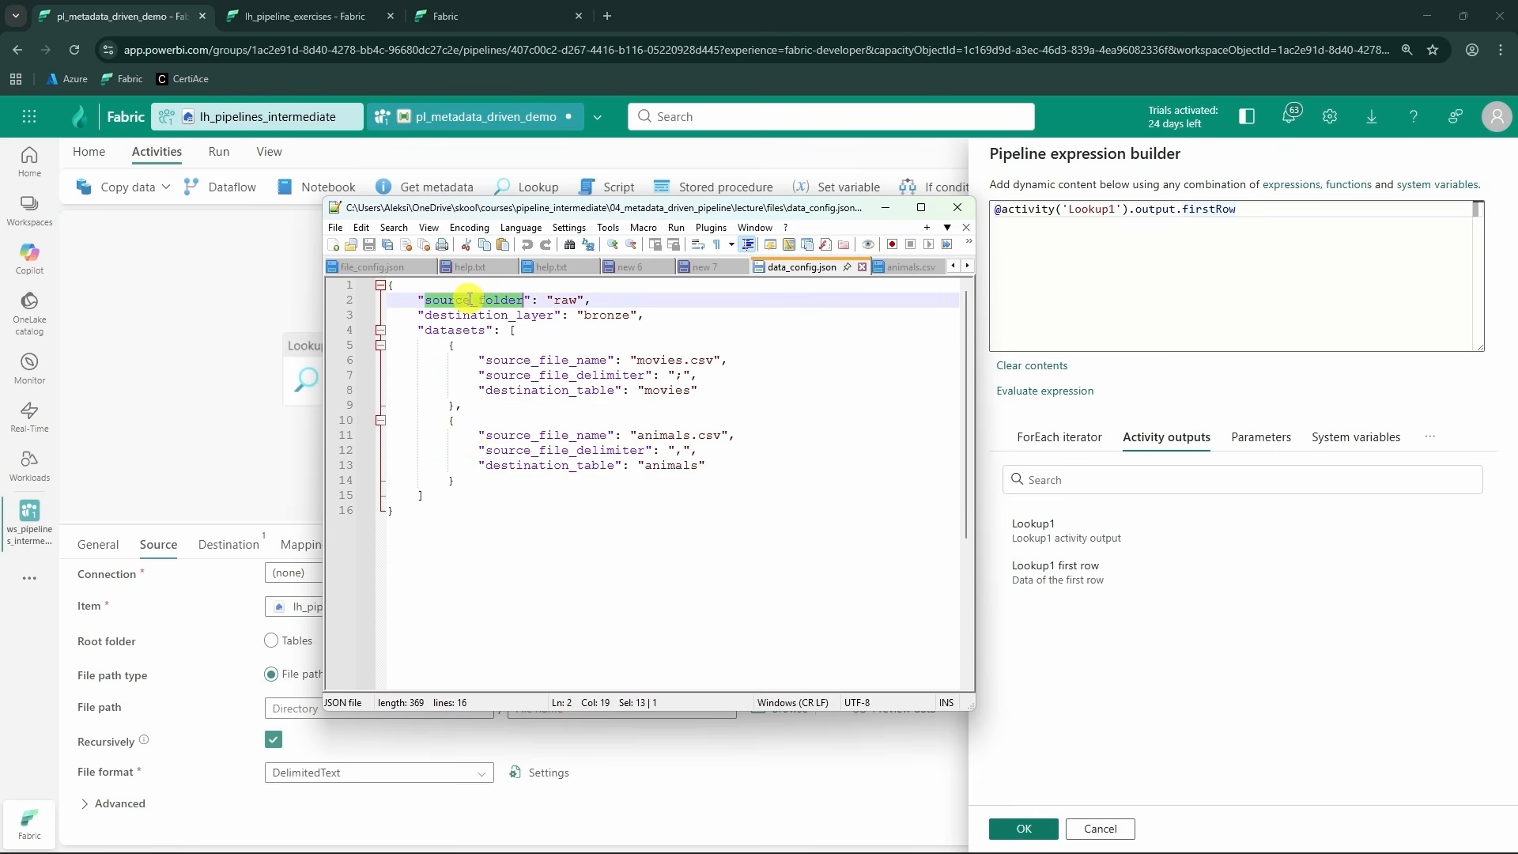
pyautogui.moveTo(389, 286); pyautogui.dragTo(443, 507)
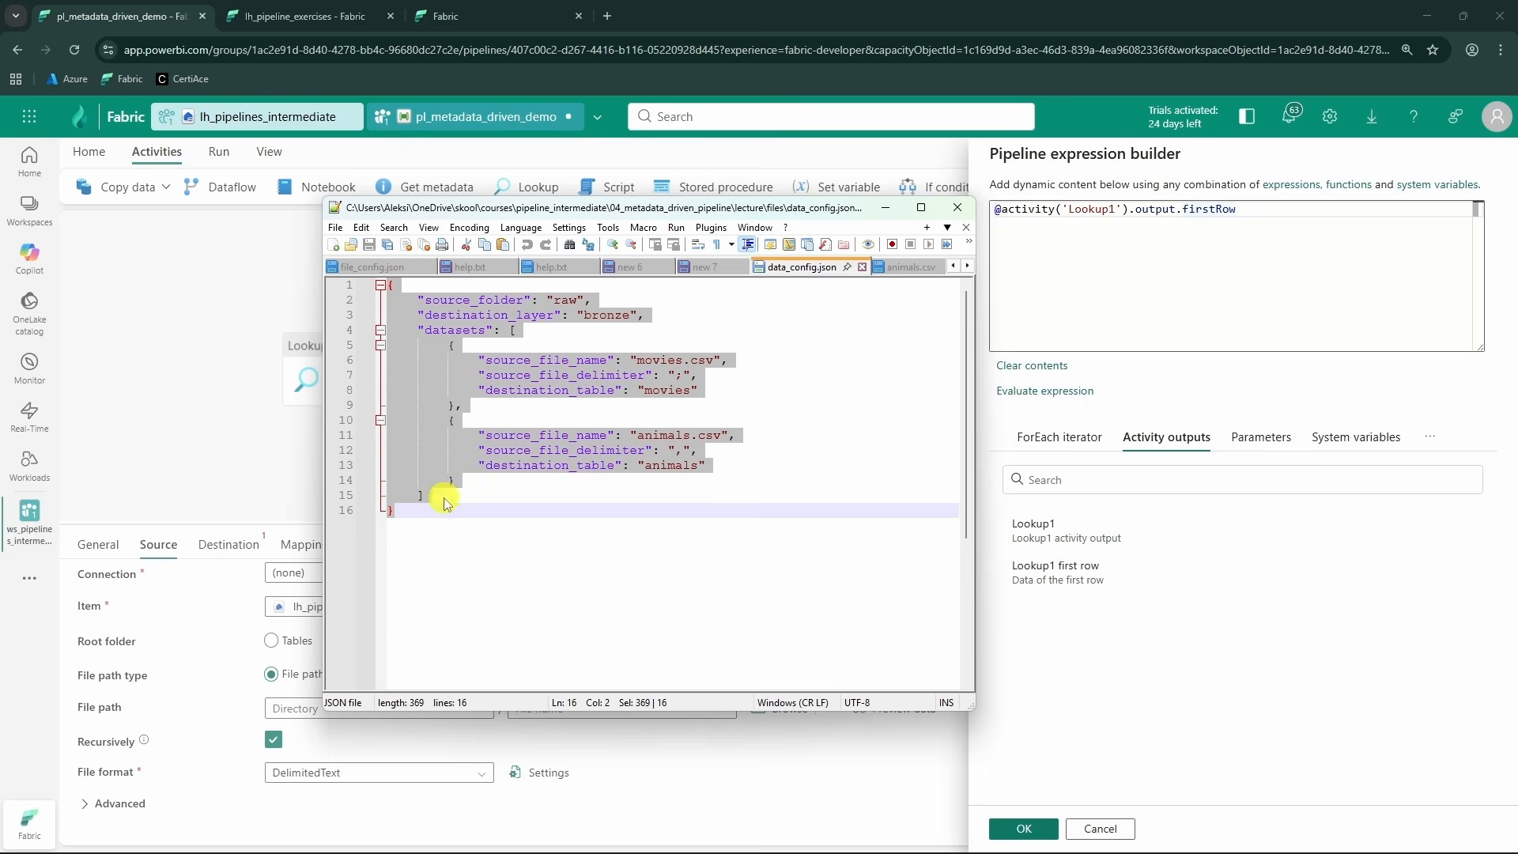
pyautogui.doubleClick(487, 300)
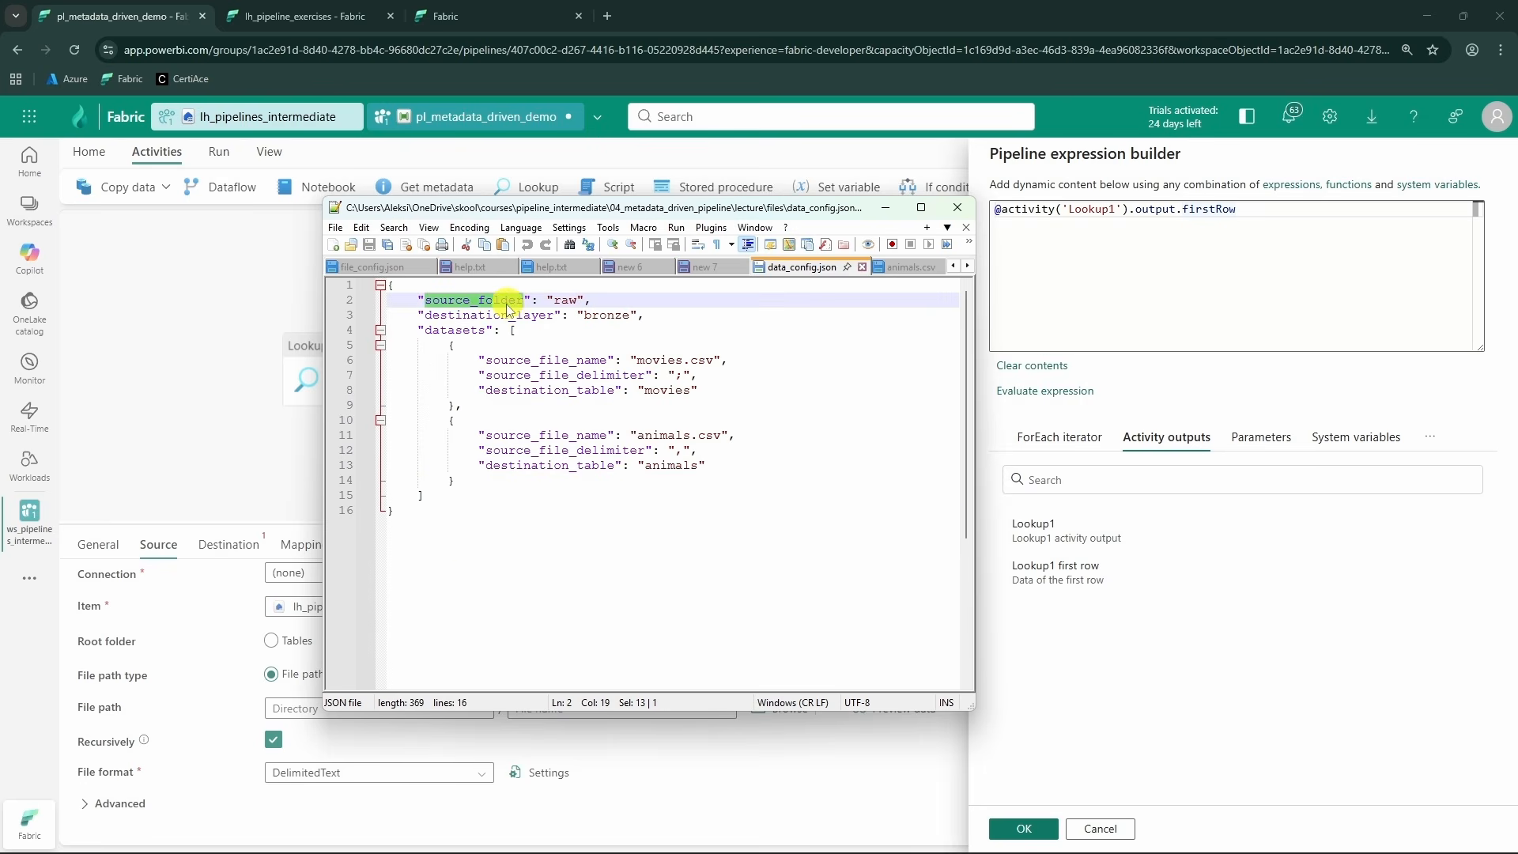
pyautogui.click(1282, 212)
pyautogui.write('.')
pyautogui.hotkey('ctrl', 'v')
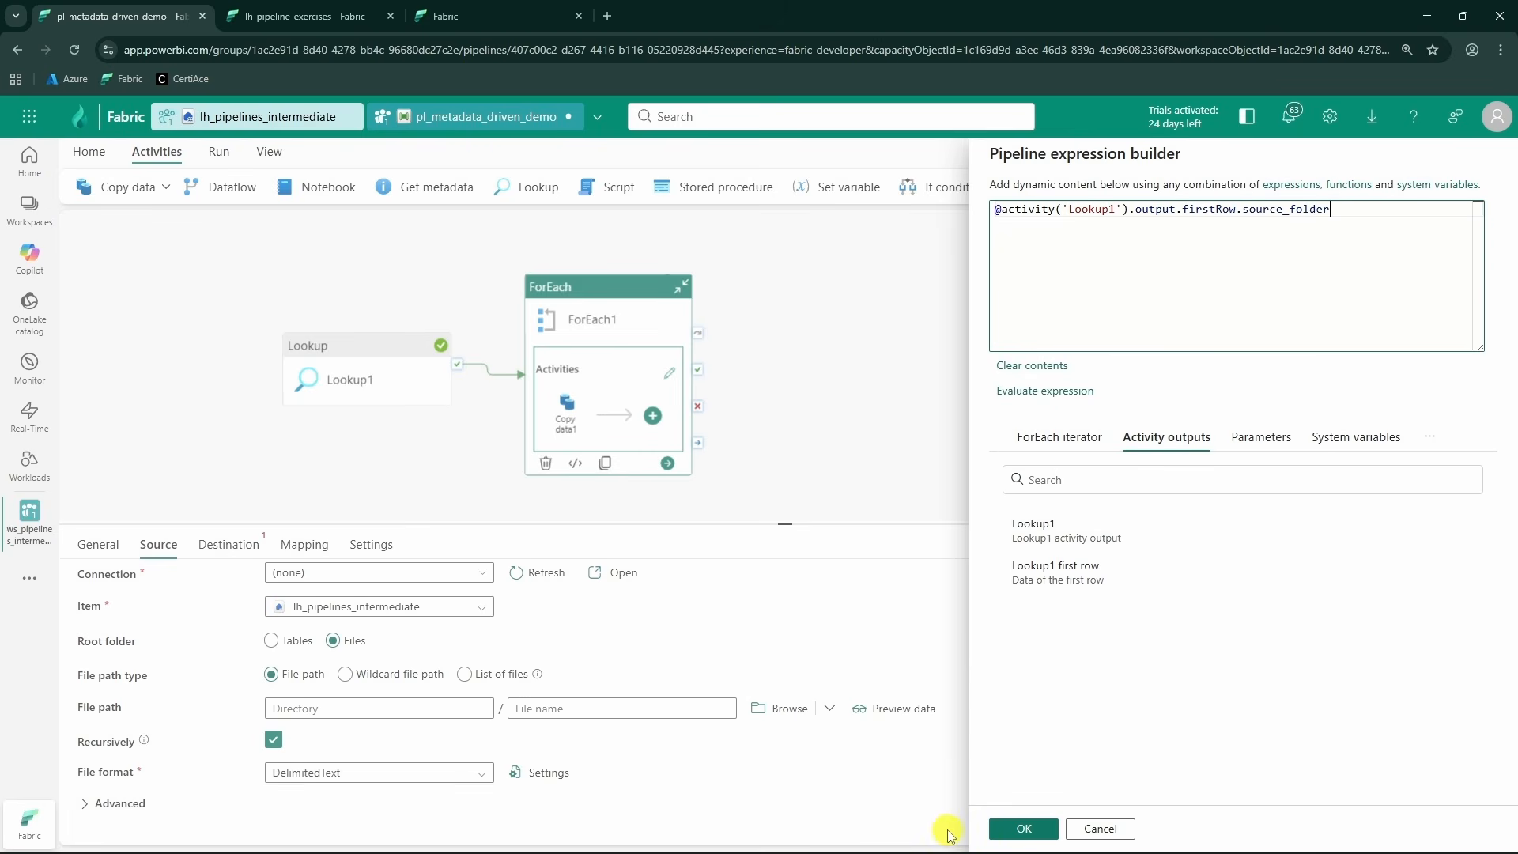
pyautogui.click(1000, 826)
pyautogui.click(588, 709)
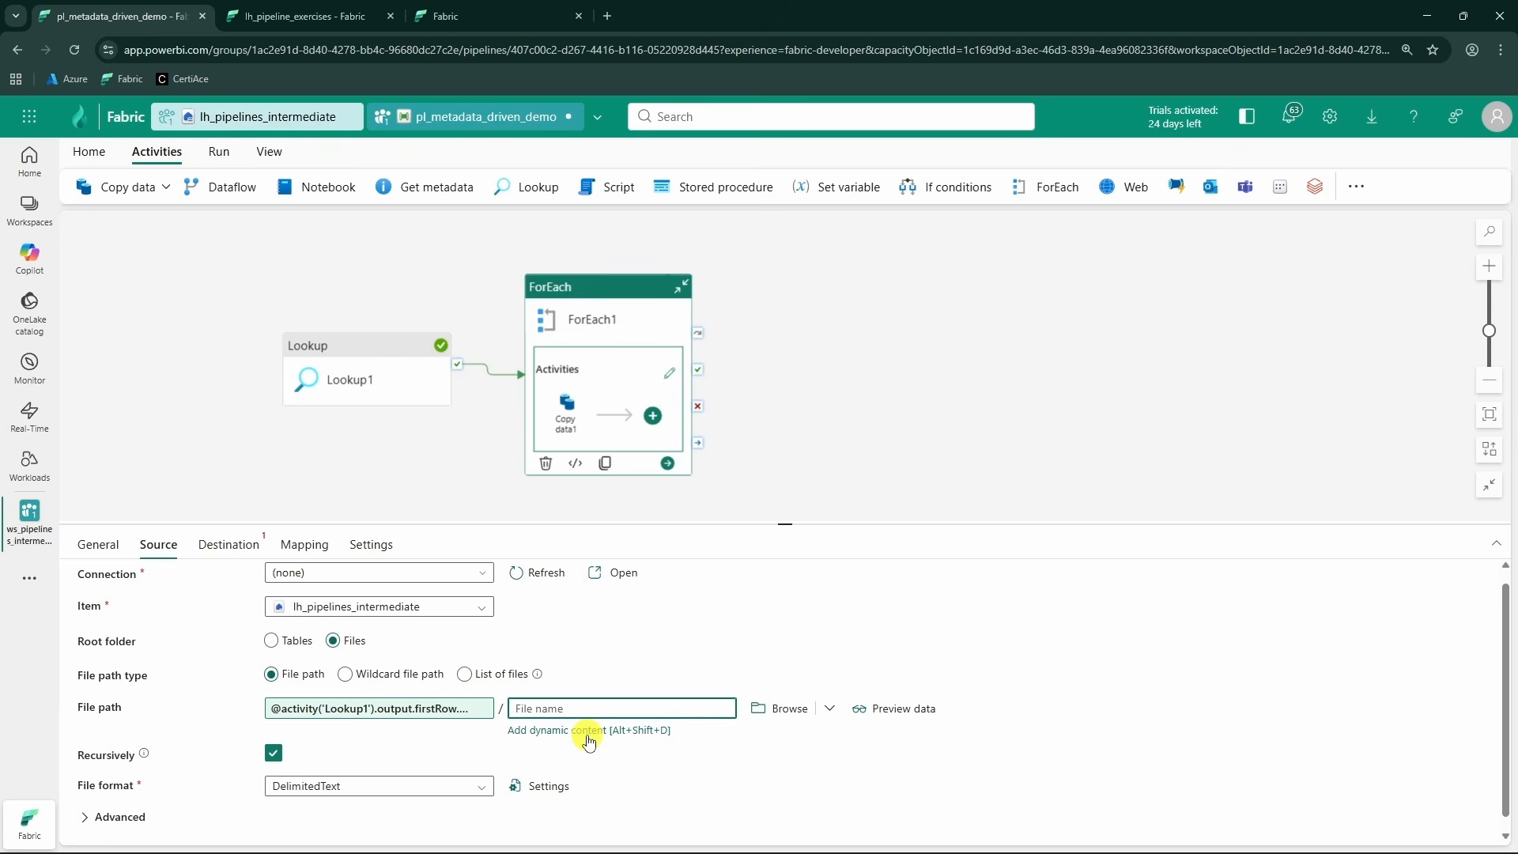
pyautogui.click(587, 732)
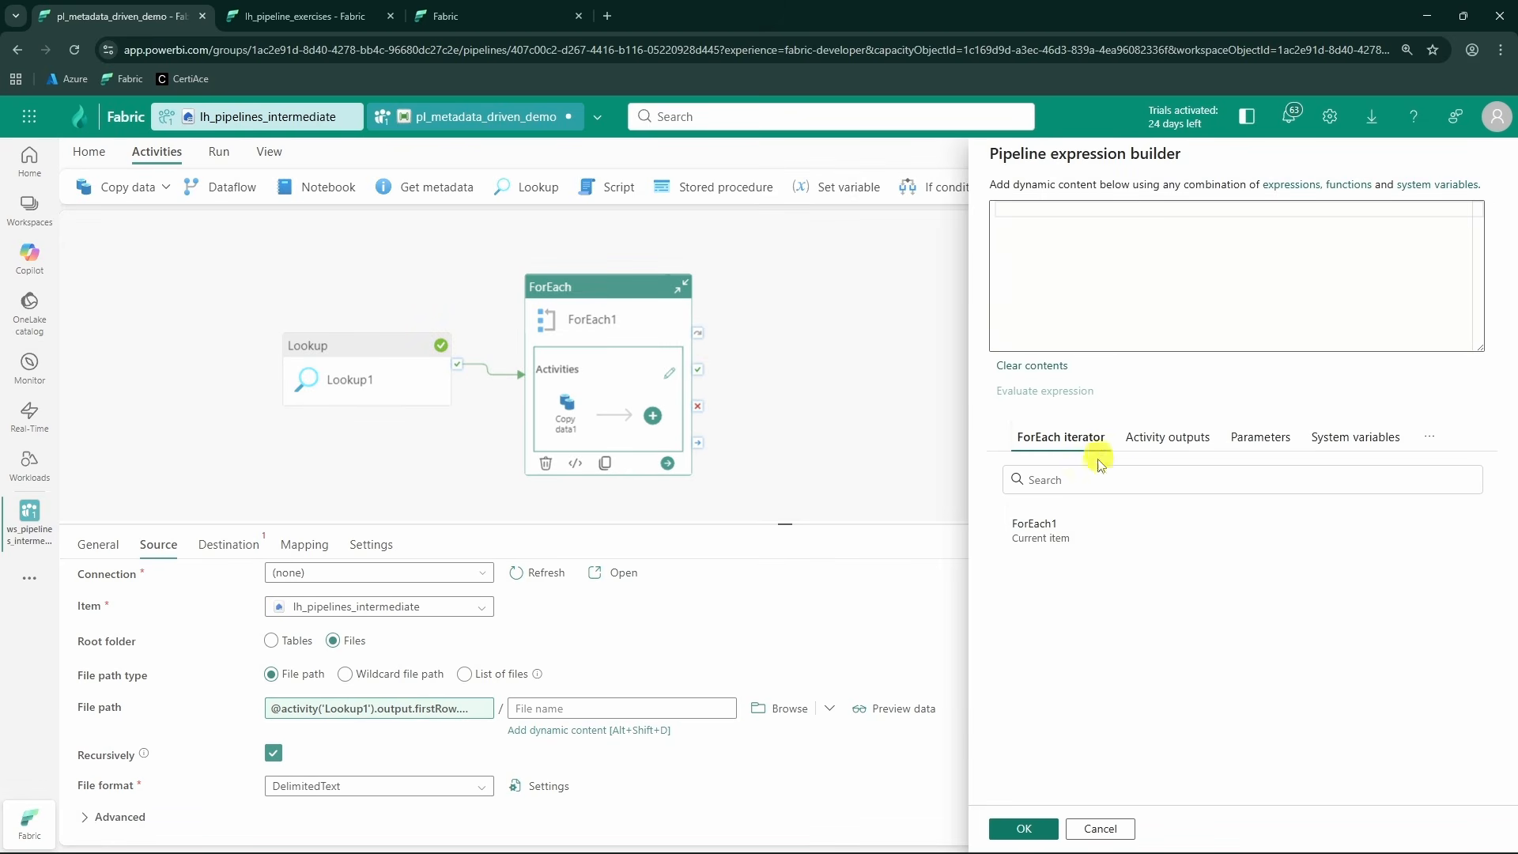
pyautogui.click(1059, 534)
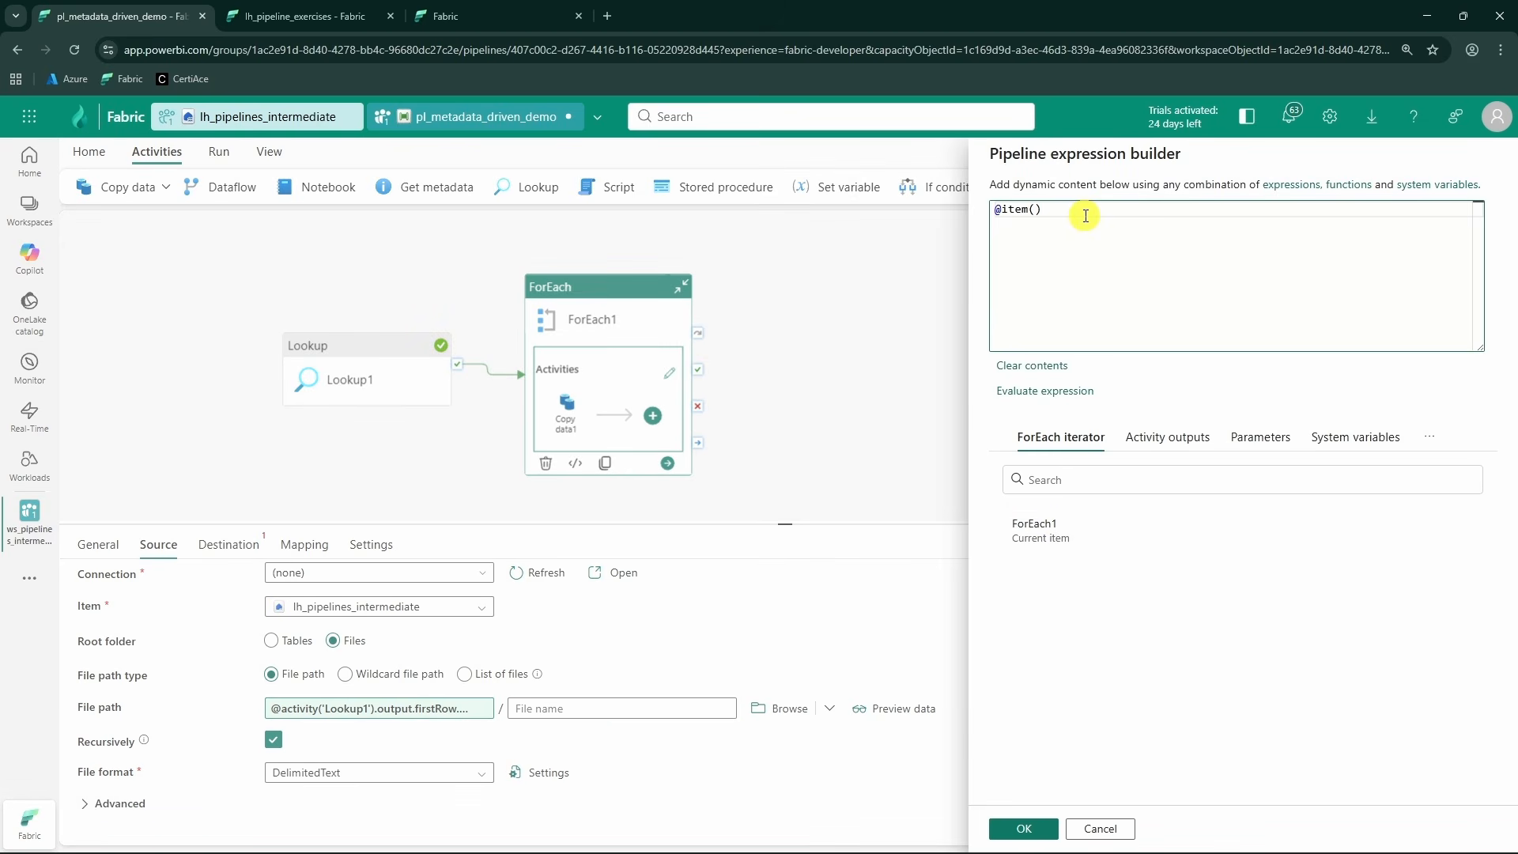
pyautogui.hotkey('alt', 'Tab')
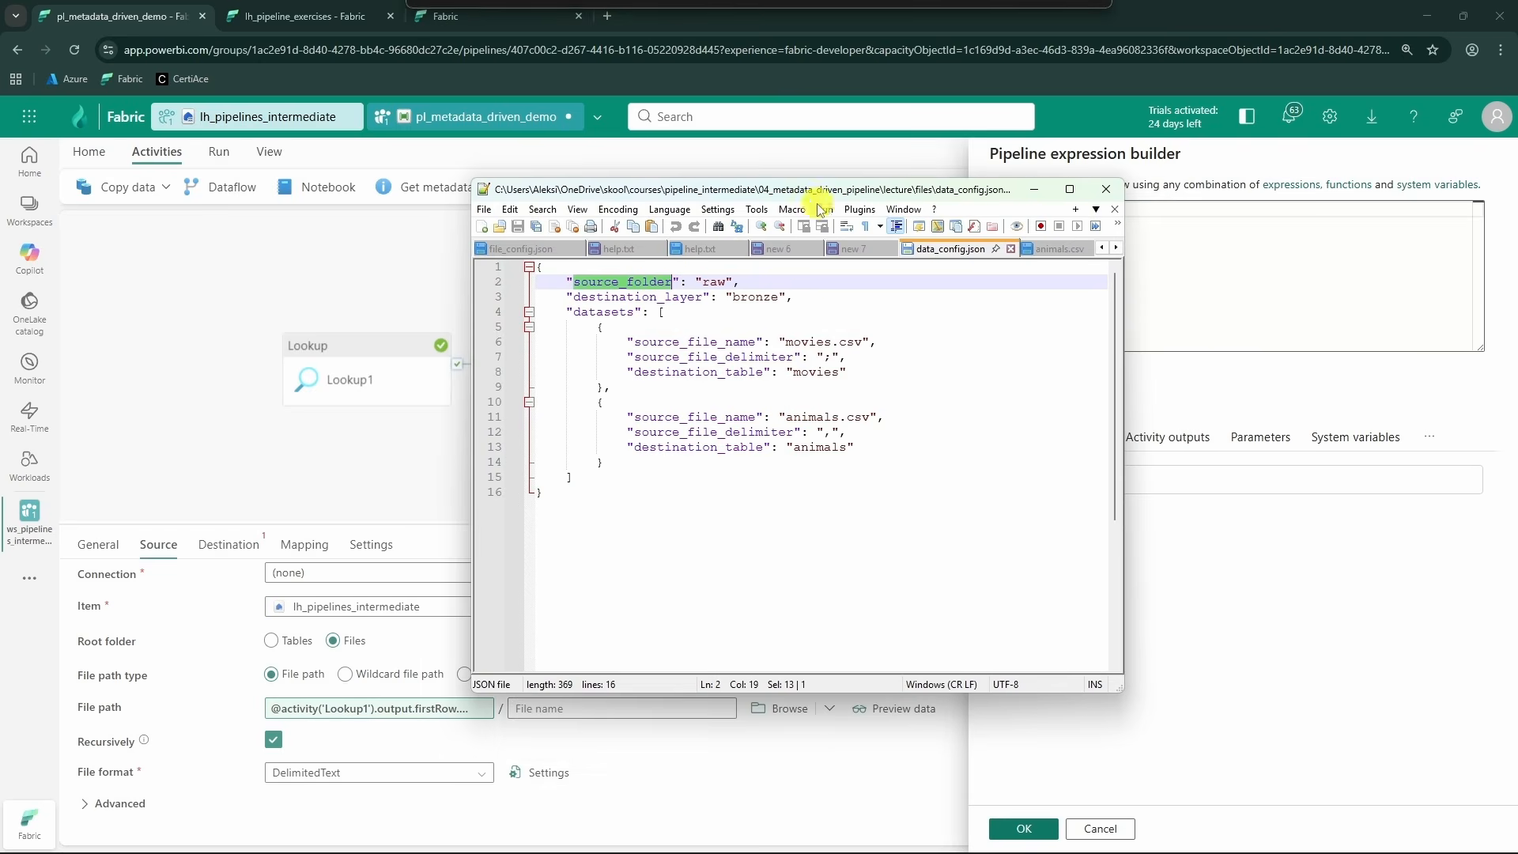
pyautogui.doubleClick(726, 344)
pyautogui.hotkey('ctrl', 'c')
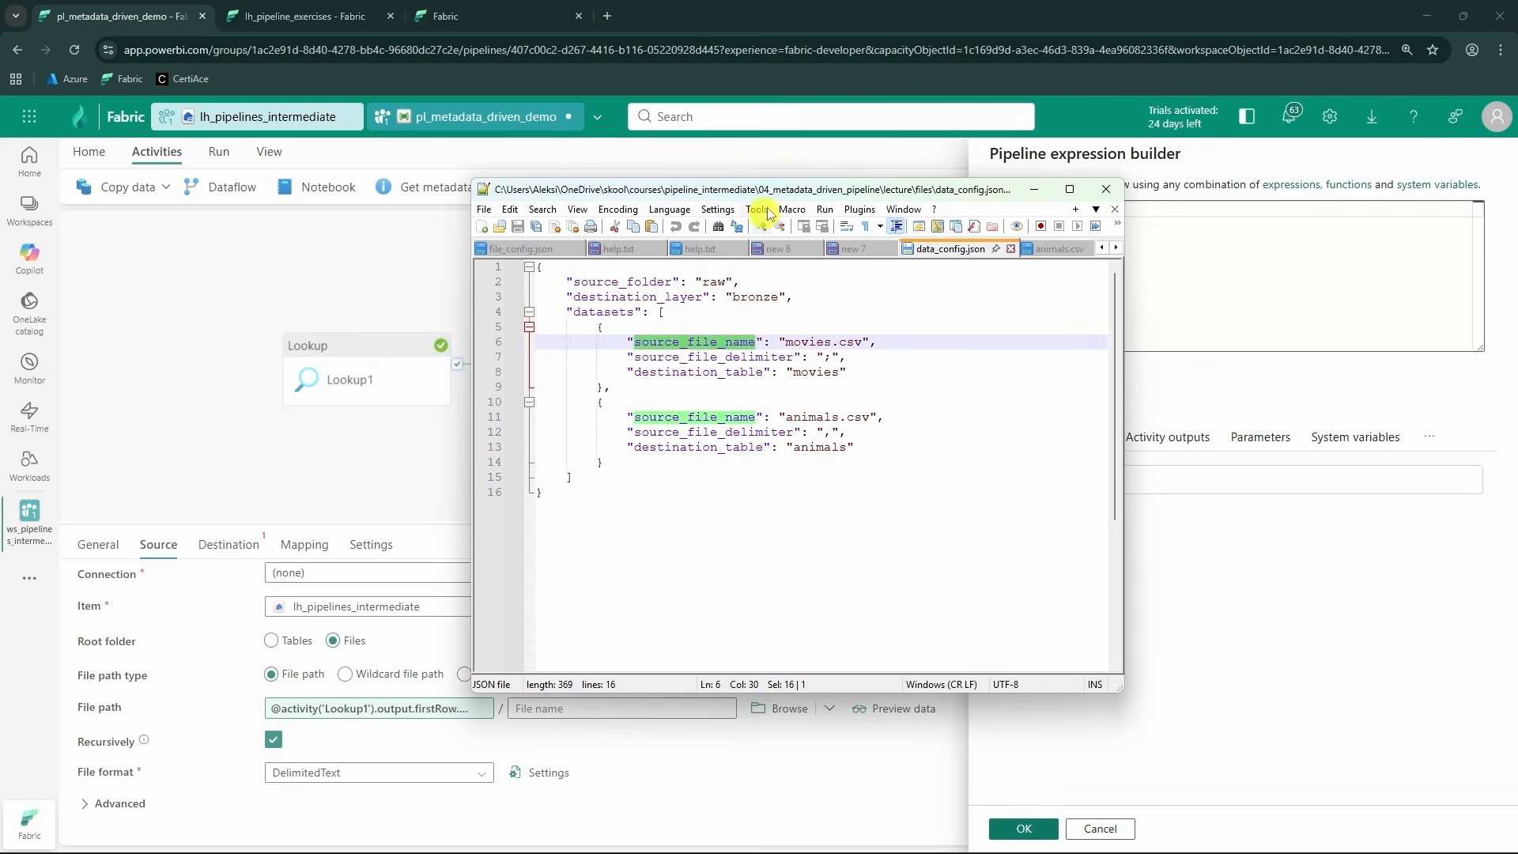
pyautogui.hotkey('alt', 'Tab')
pyautogui.write('.')
pyautogui.hotkey('ctrl', 'v')
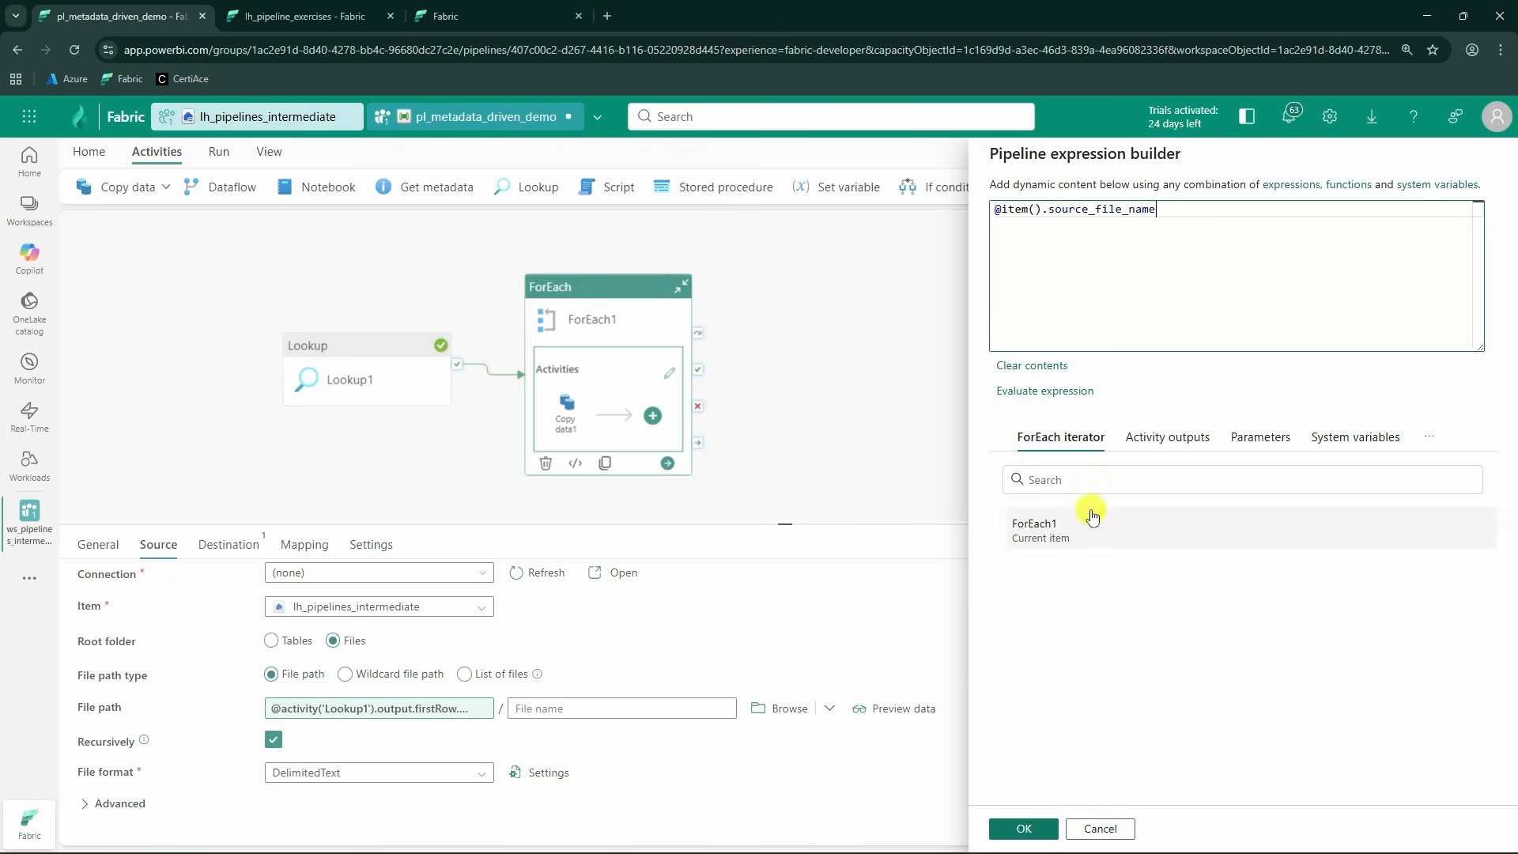
pyautogui.click(1008, 826)
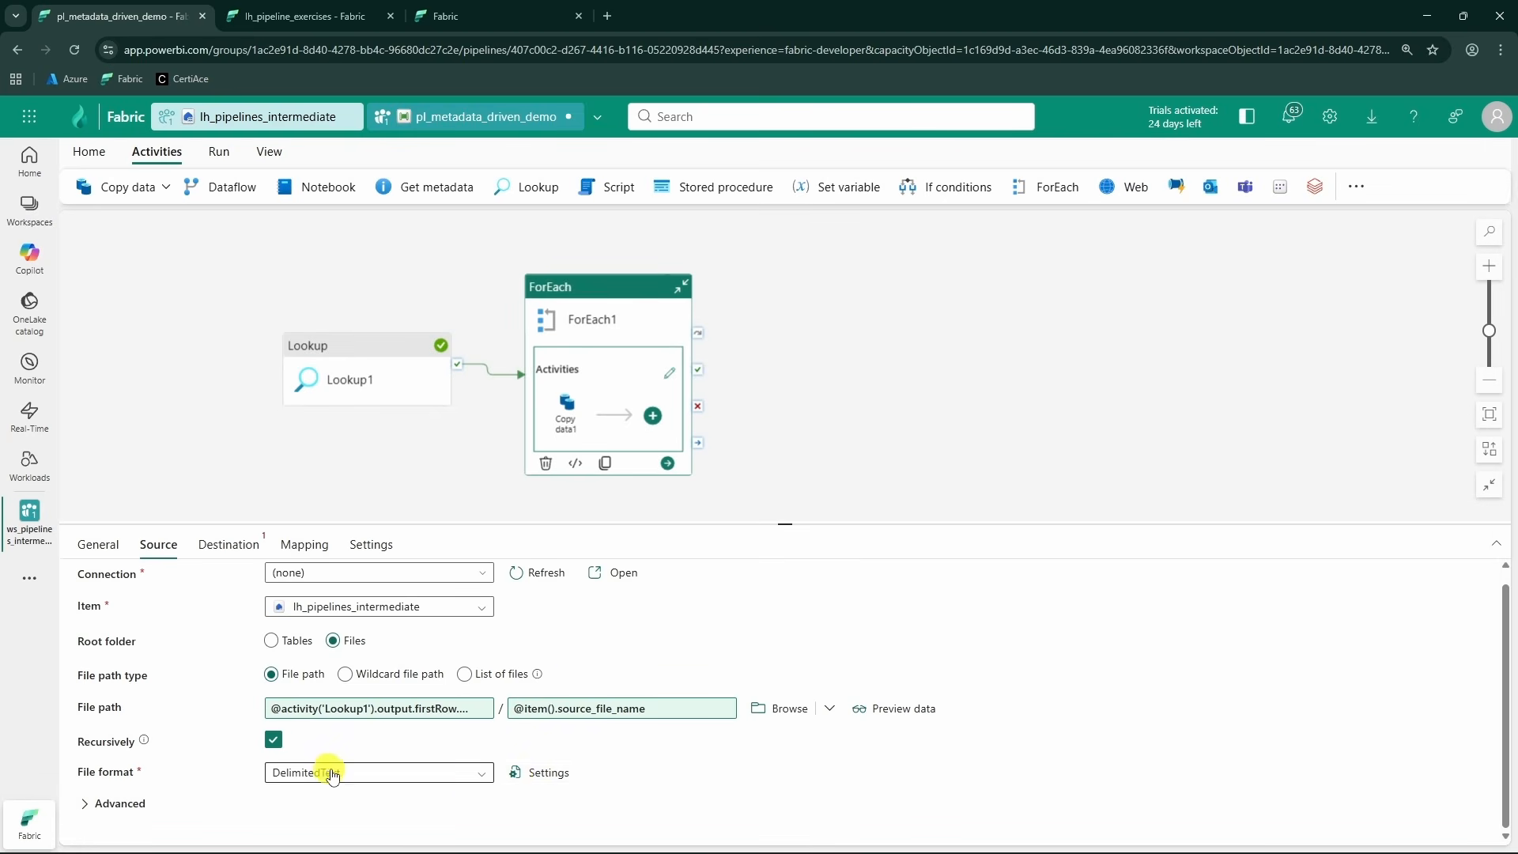
pyautogui.click(547, 772)
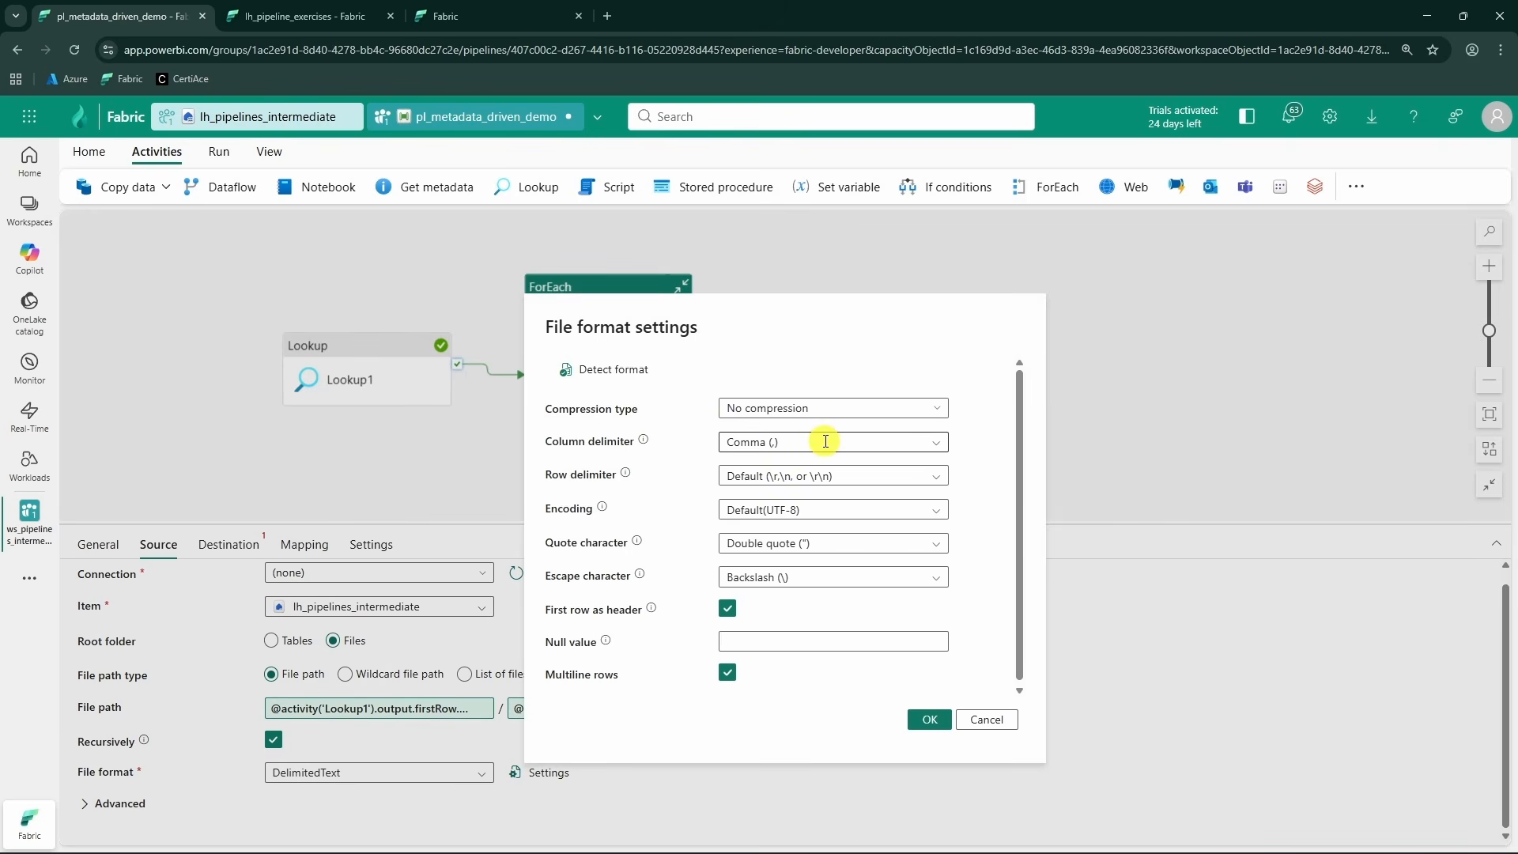
pyautogui.click(792, 445)
pyautogui.click(761, 467)
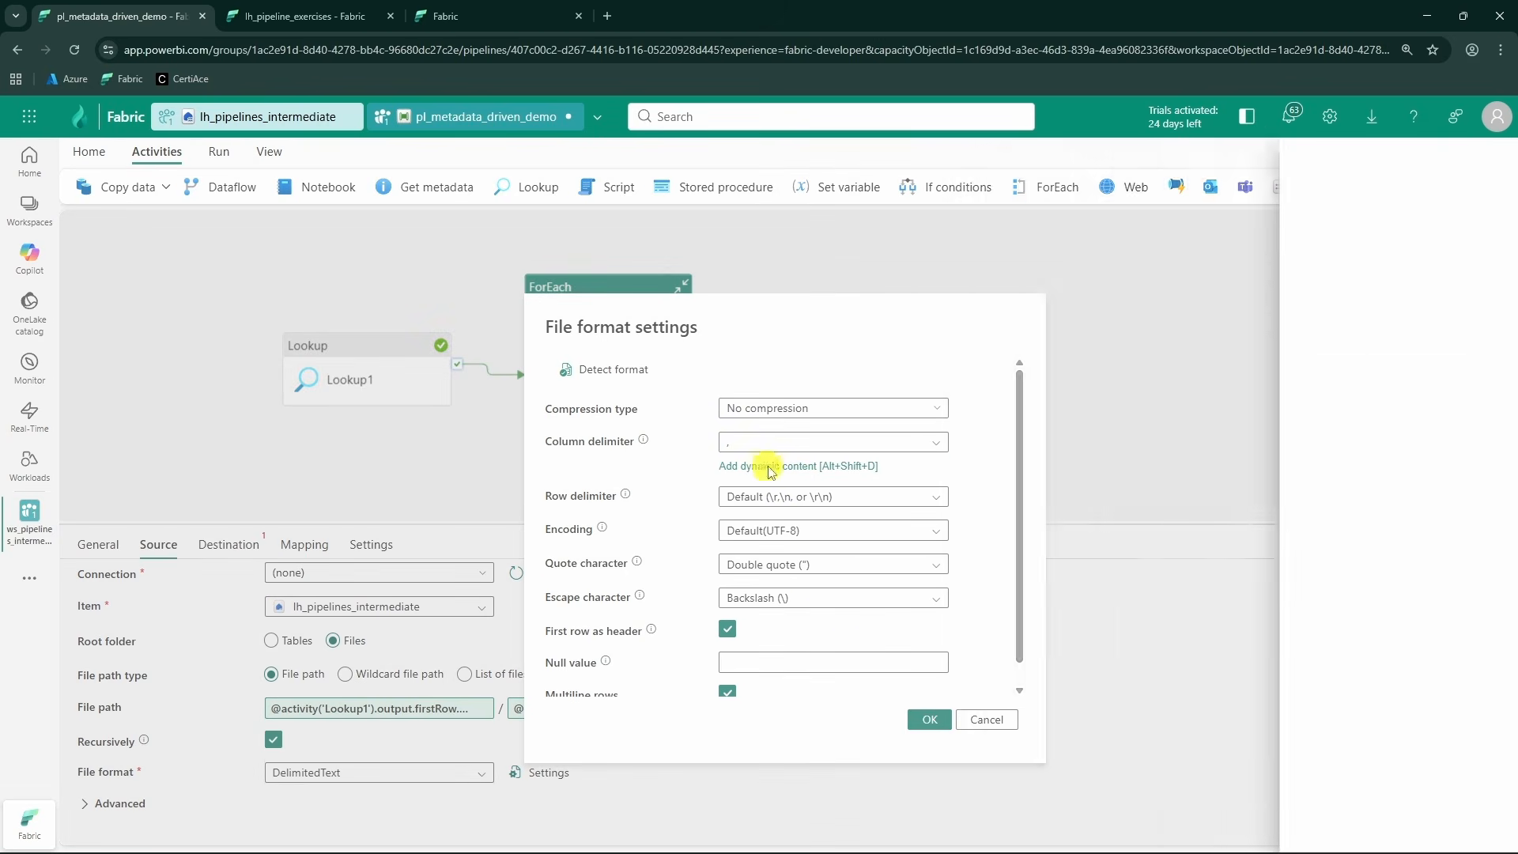
pyautogui.click(1084, 525)
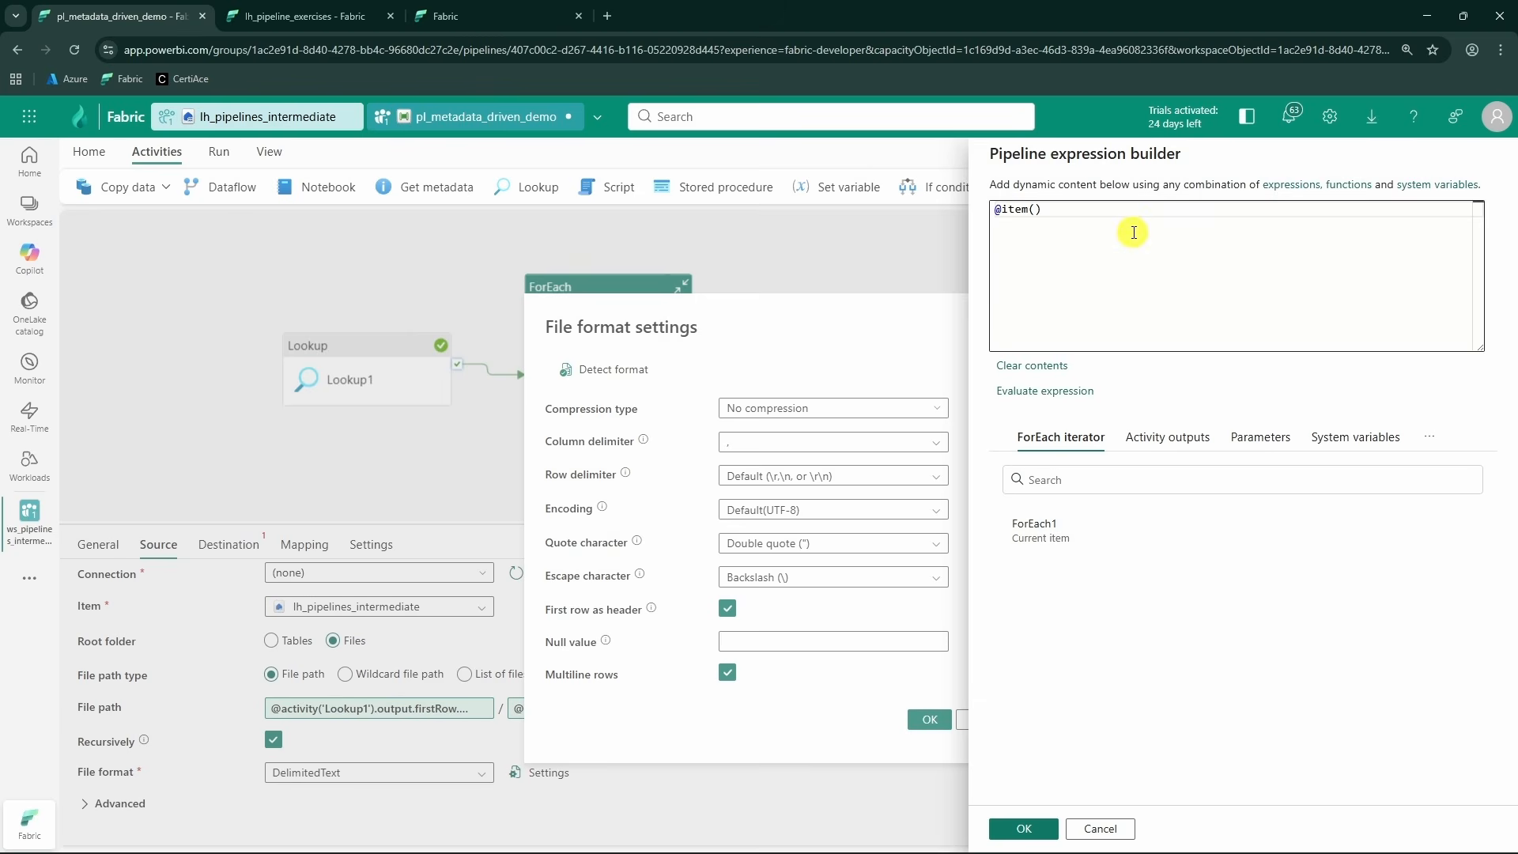
pyautogui.hotkey('alt', 'Tab')
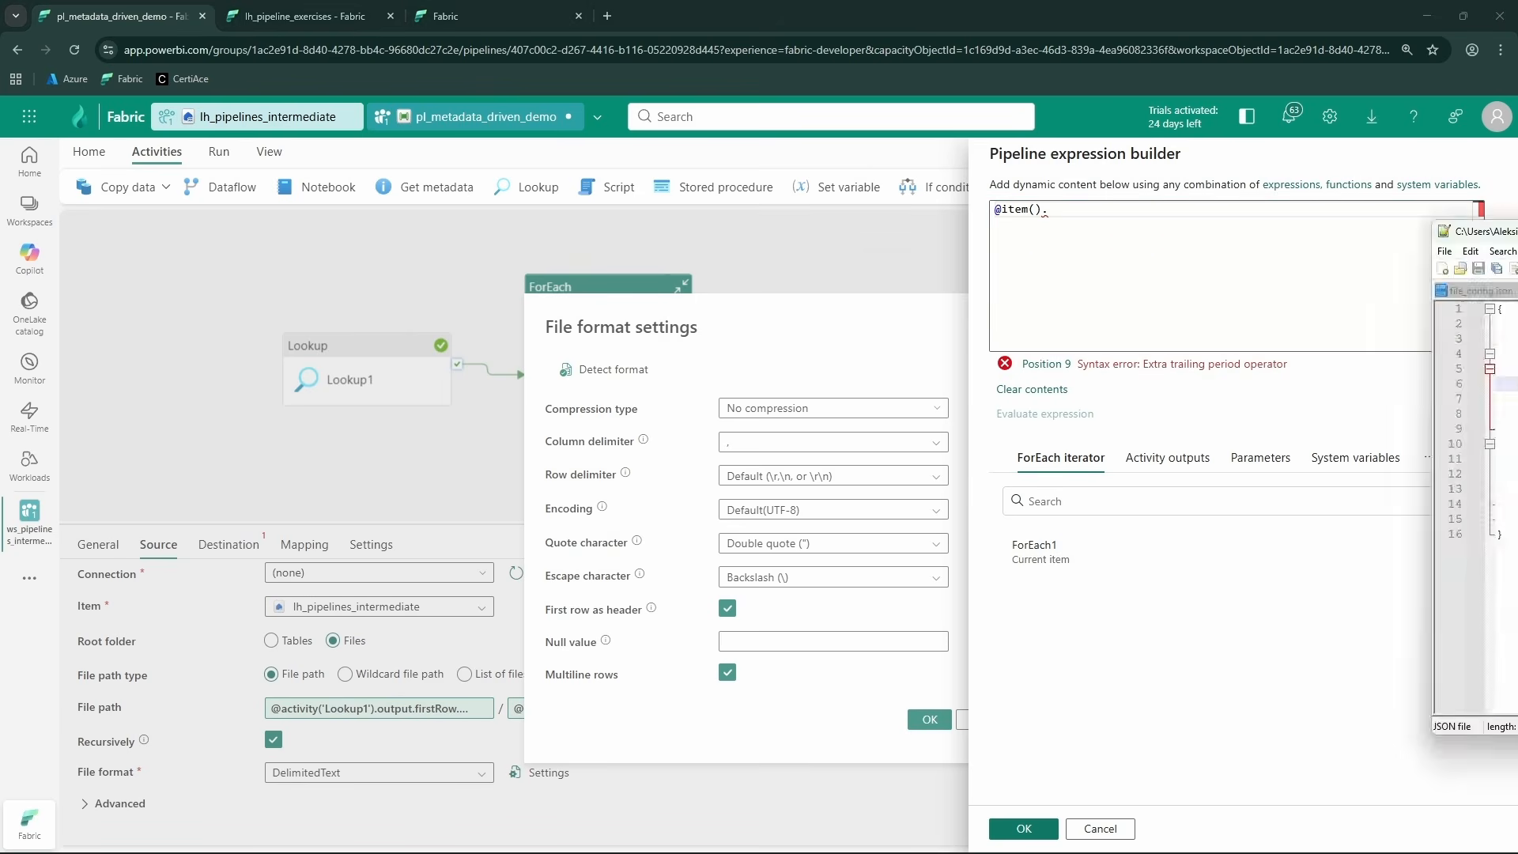
pyautogui.doubleClick(507, 386)
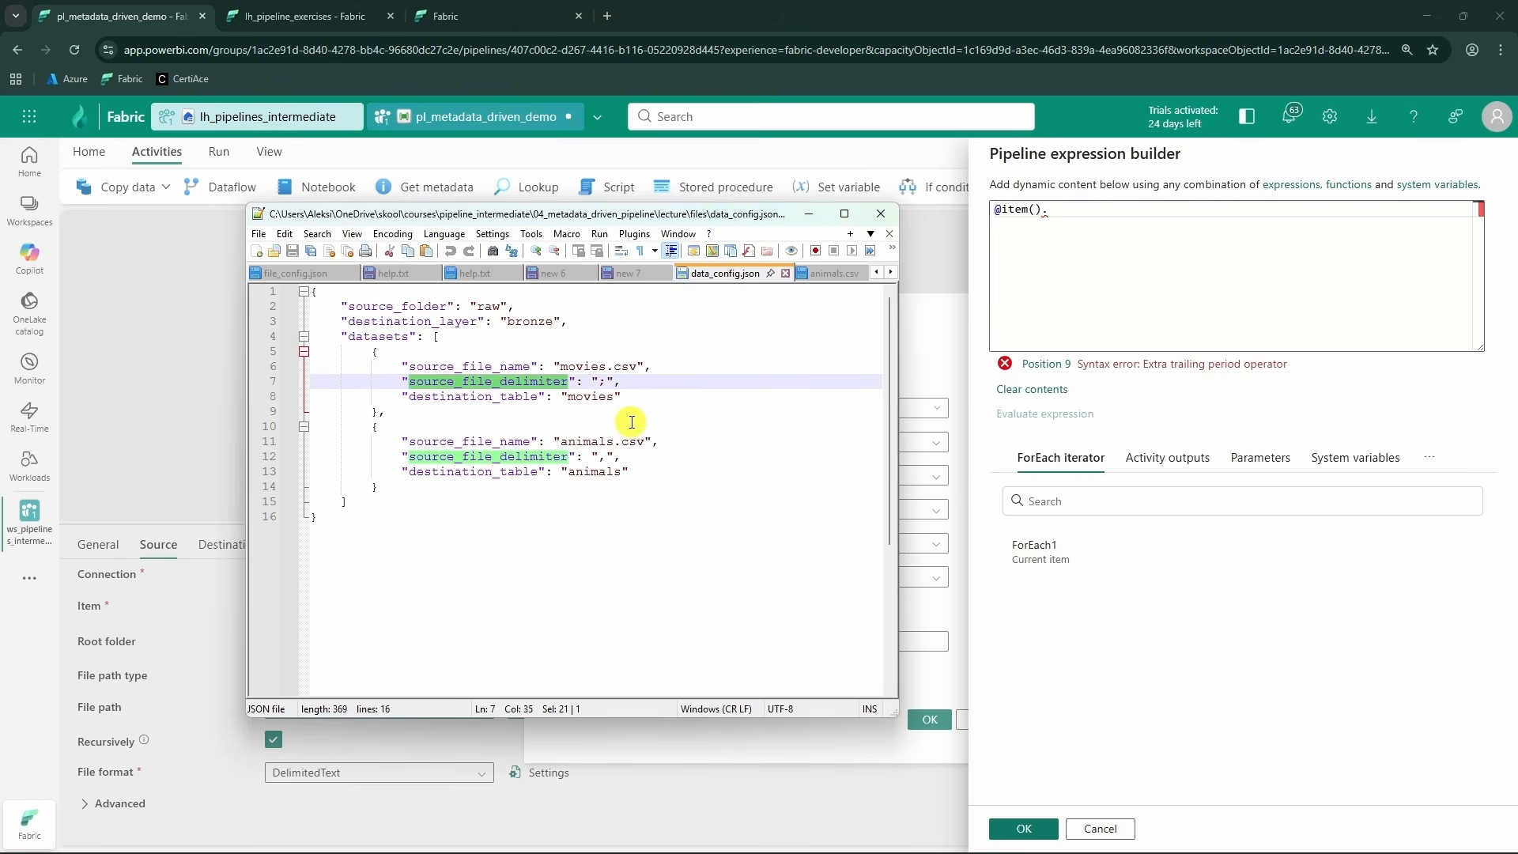
pyautogui.click(1069, 211)
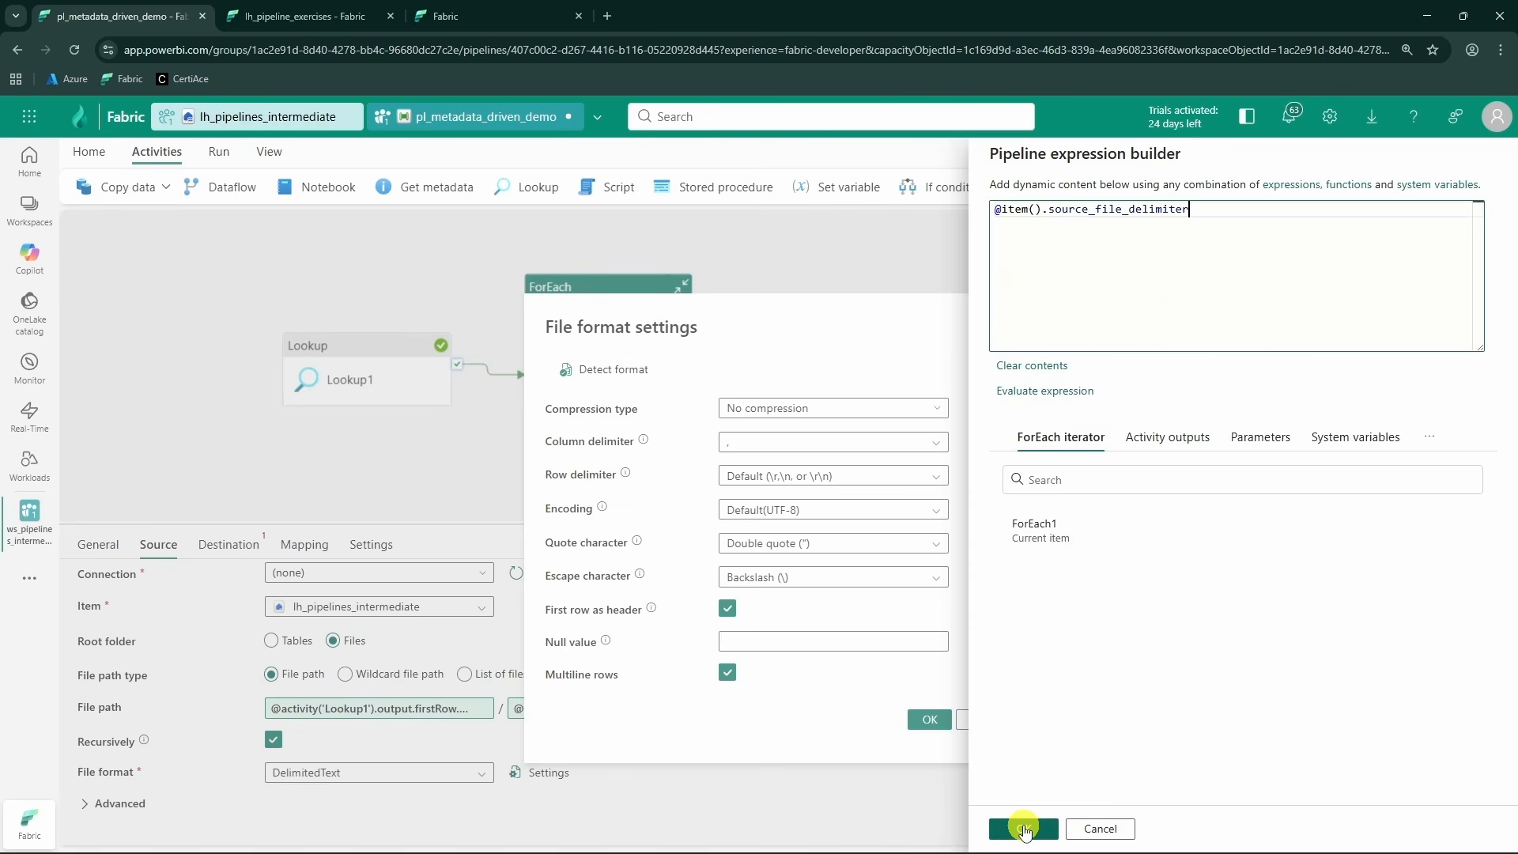
pyautogui.click(1024, 828)
pyautogui.click(930, 719)
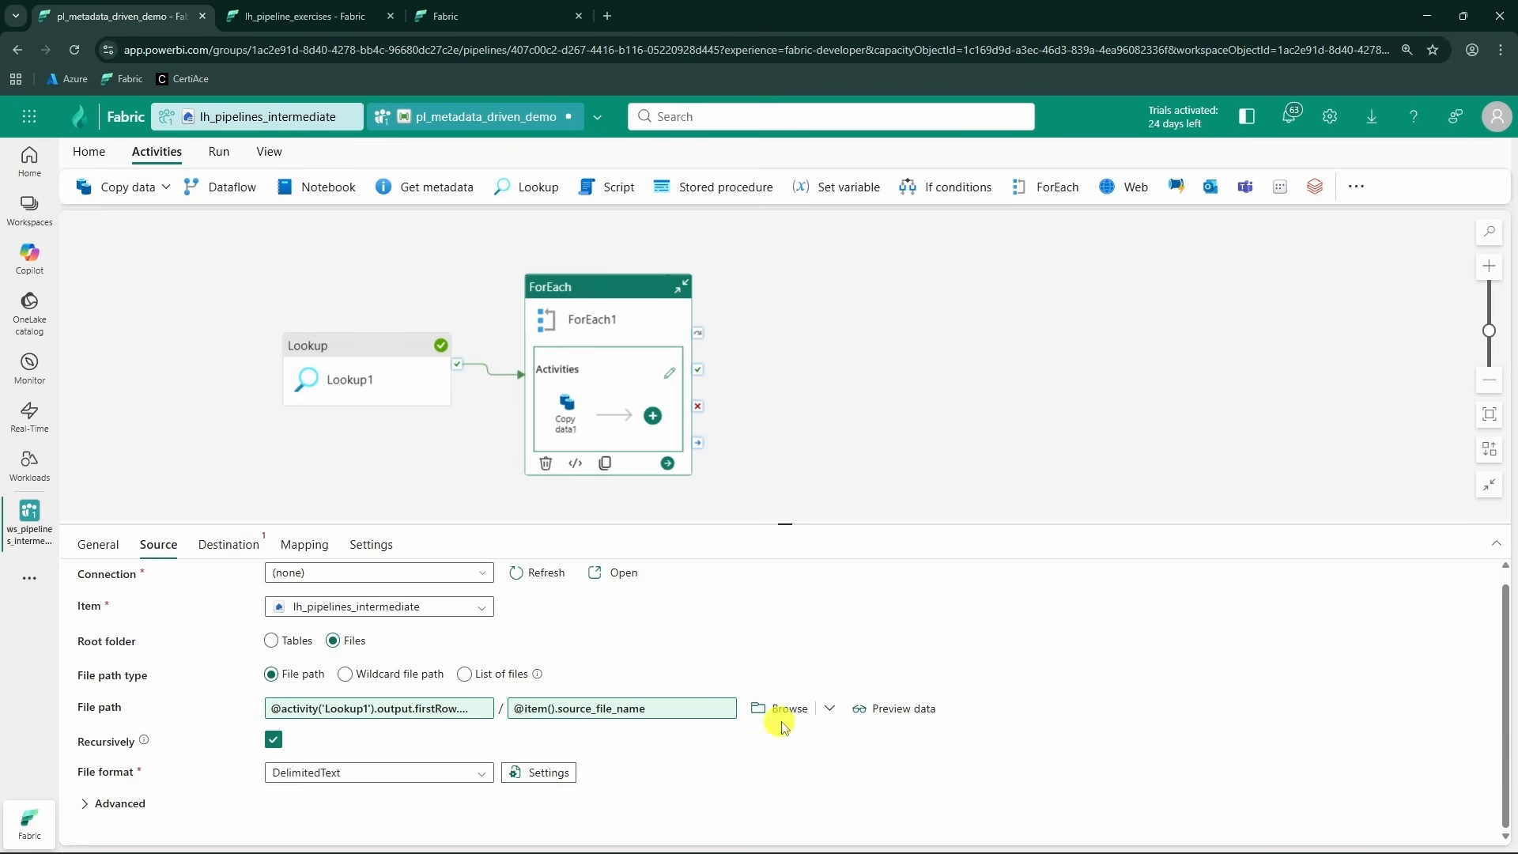
# - Preview the source data using movies.csv as file name, raw as folder and a semicolon delimiter, and close the preview
pyautogui.click(909, 708)
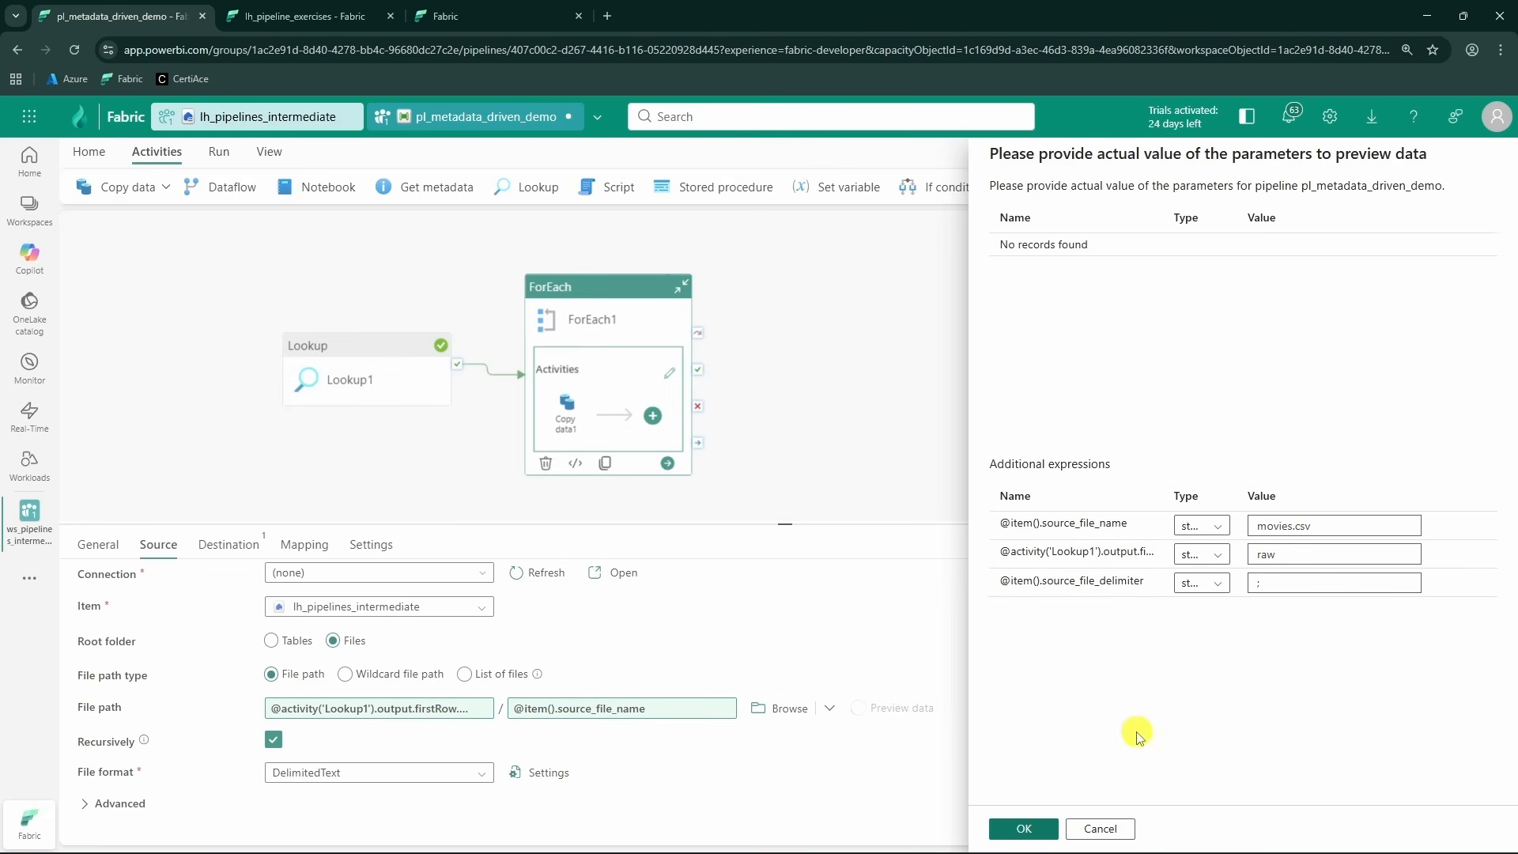
pyautogui.click(1022, 830)
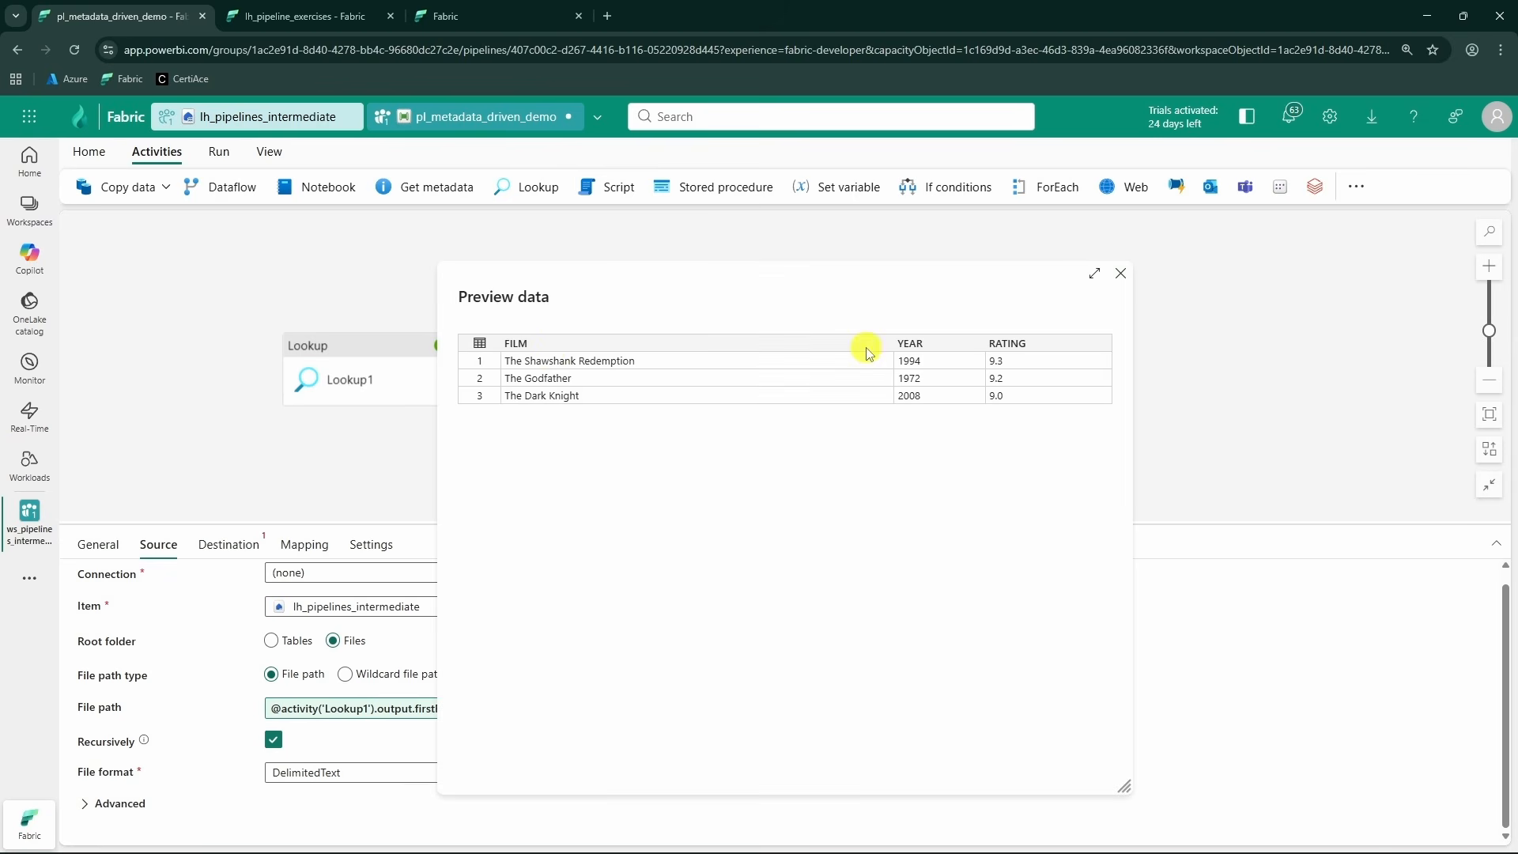
pyautogui.click(1121, 275)
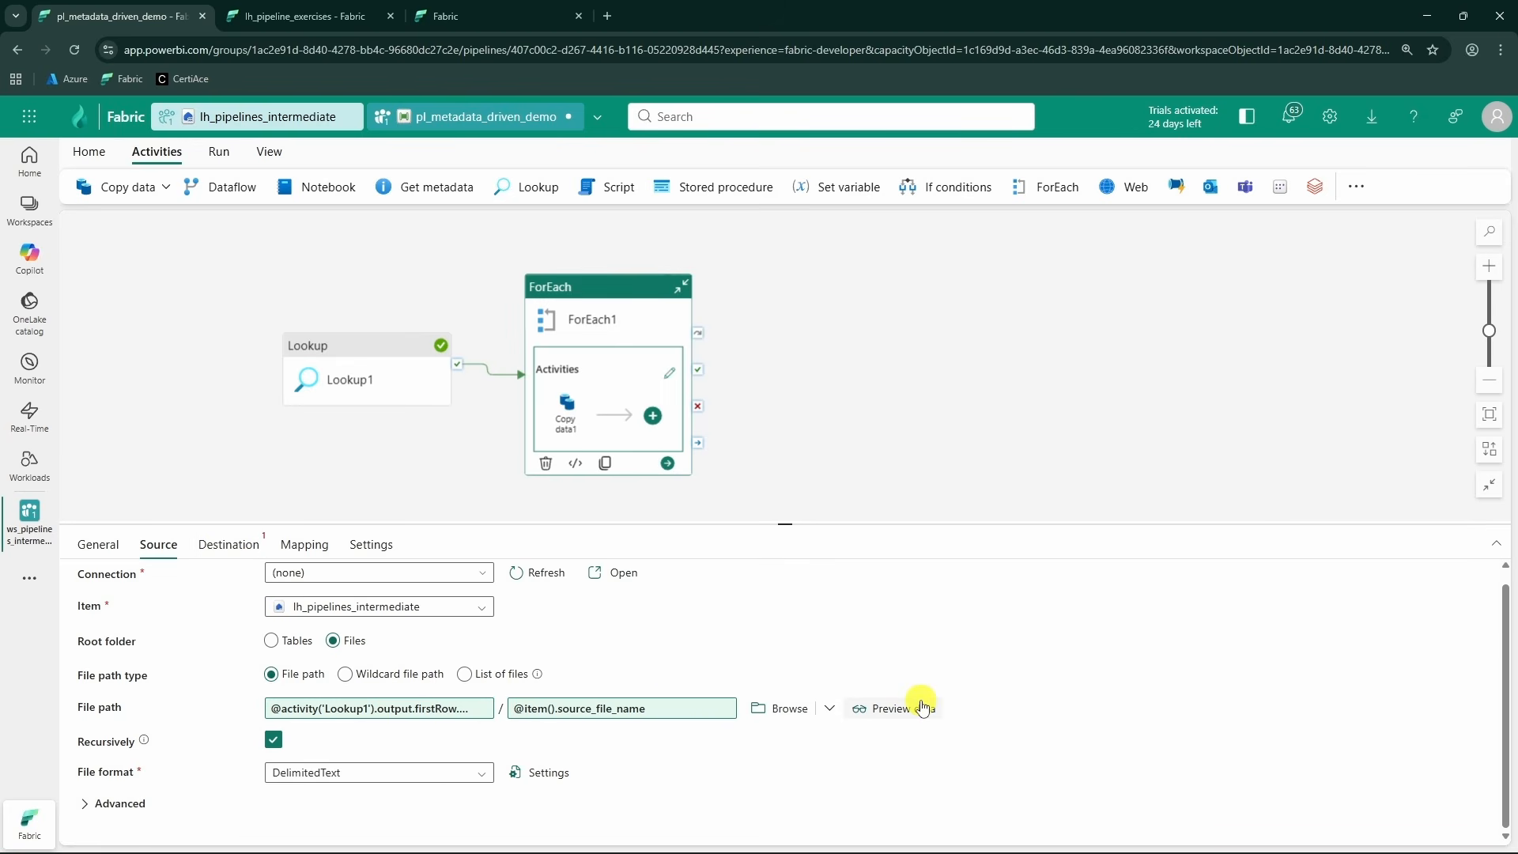
# - Set the destination connection to (none) and item to lh_pipelines_intermediate, with the table entered manually and the table action set to Overwrite
pyautogui.scroll(1, 298, 609)
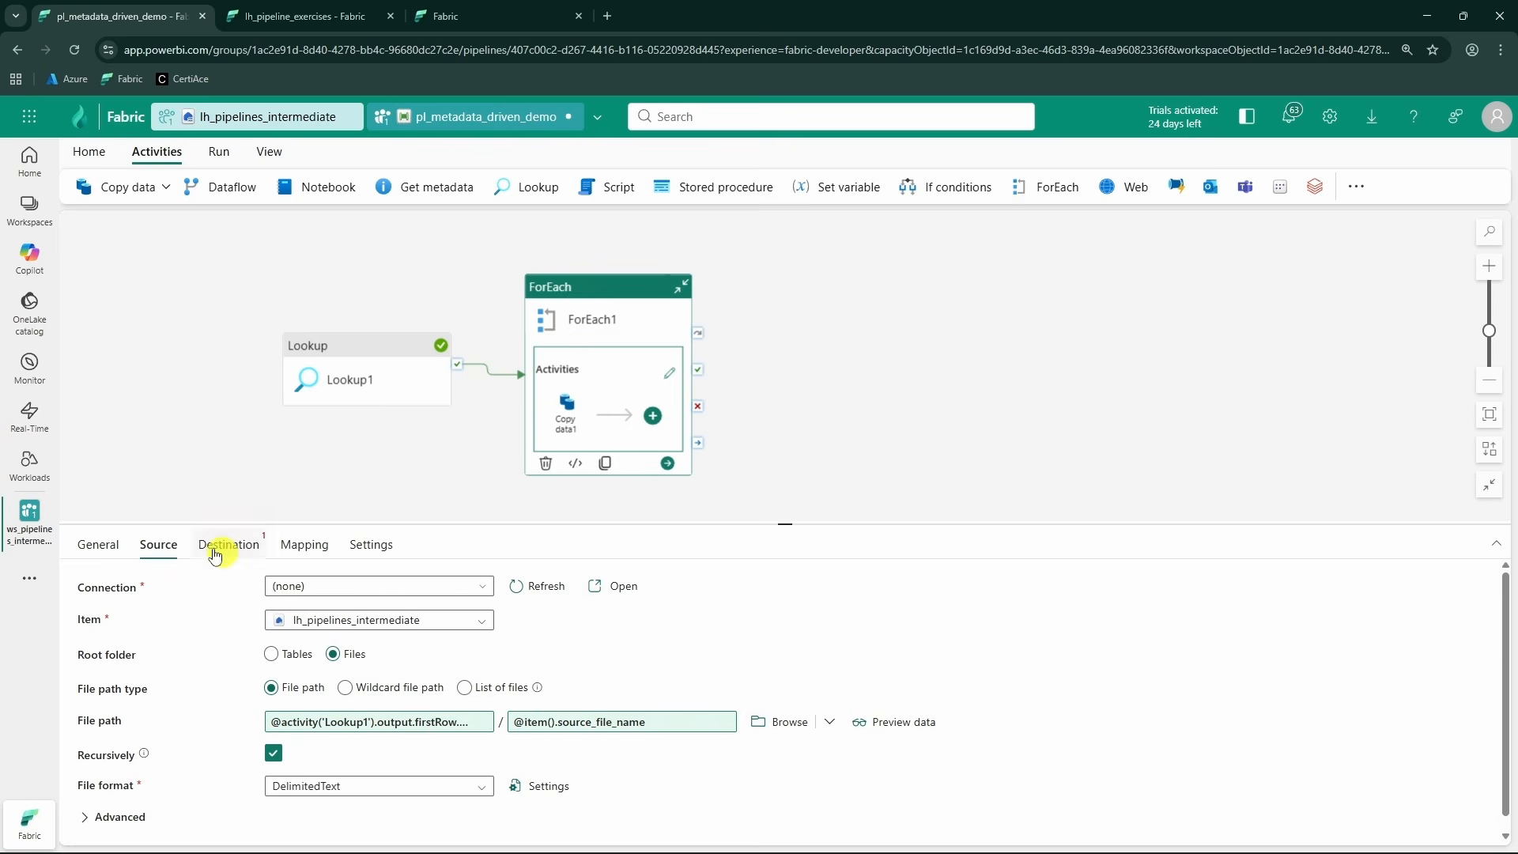
pyautogui.click(215, 551)
pyautogui.click(430, 586)
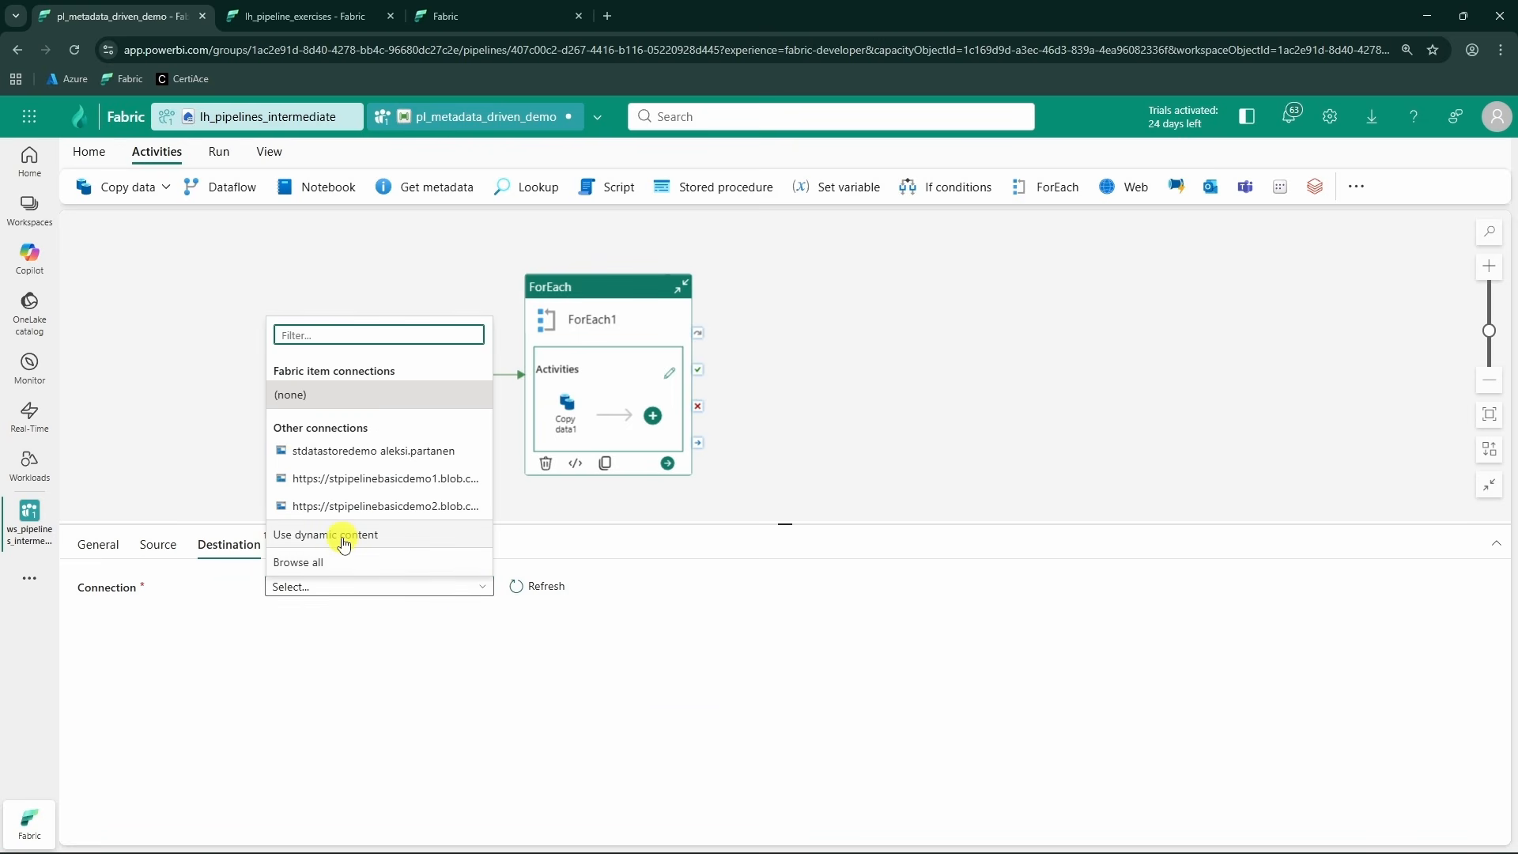
pyautogui.click(348, 395)
pyautogui.click(393, 620)
pyautogui.click(397, 646)
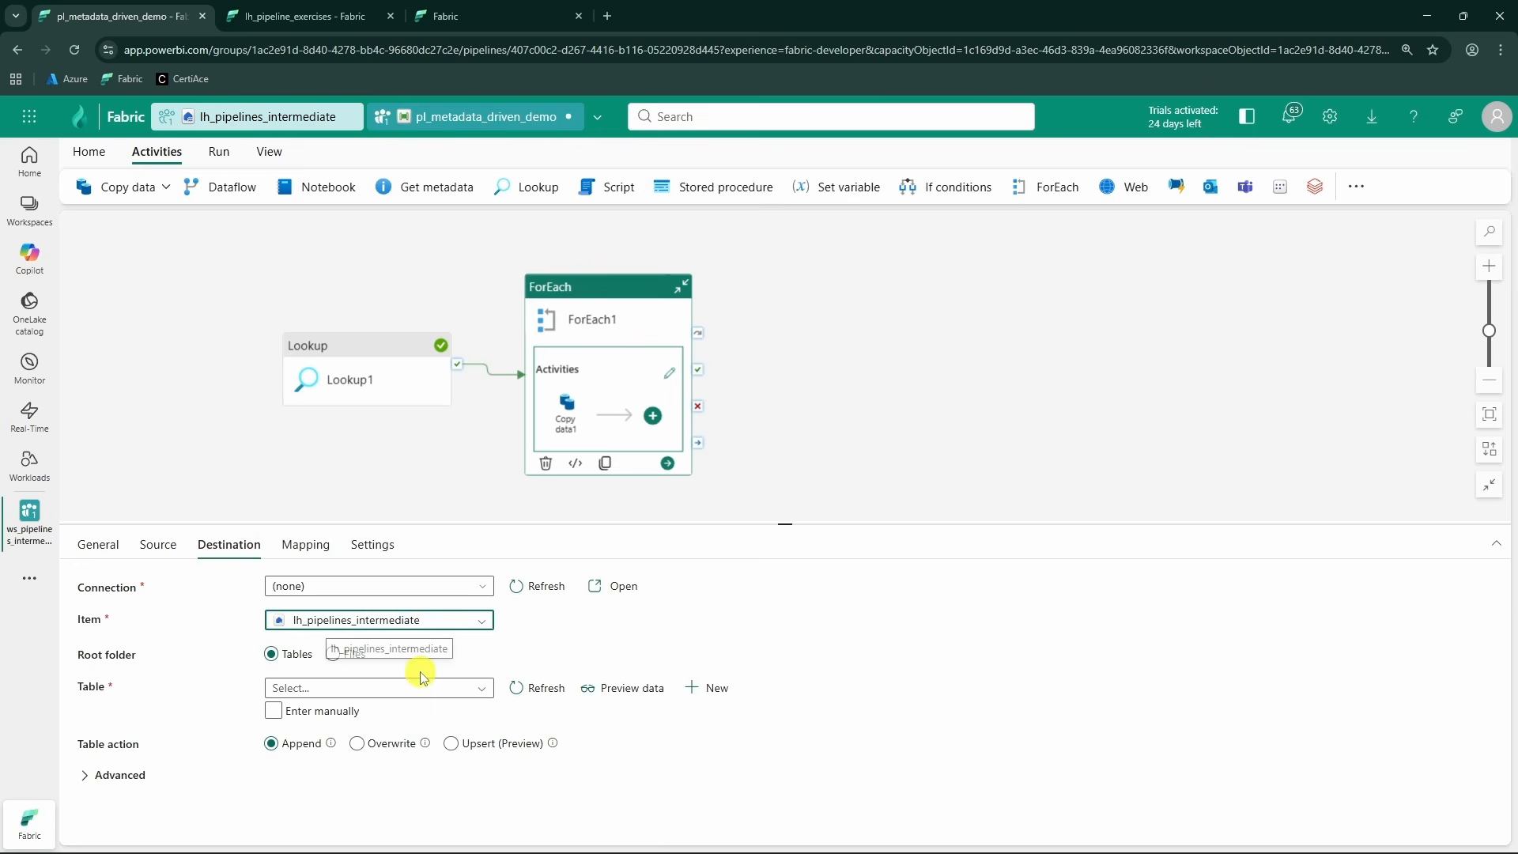
pyautogui.click(275, 711)
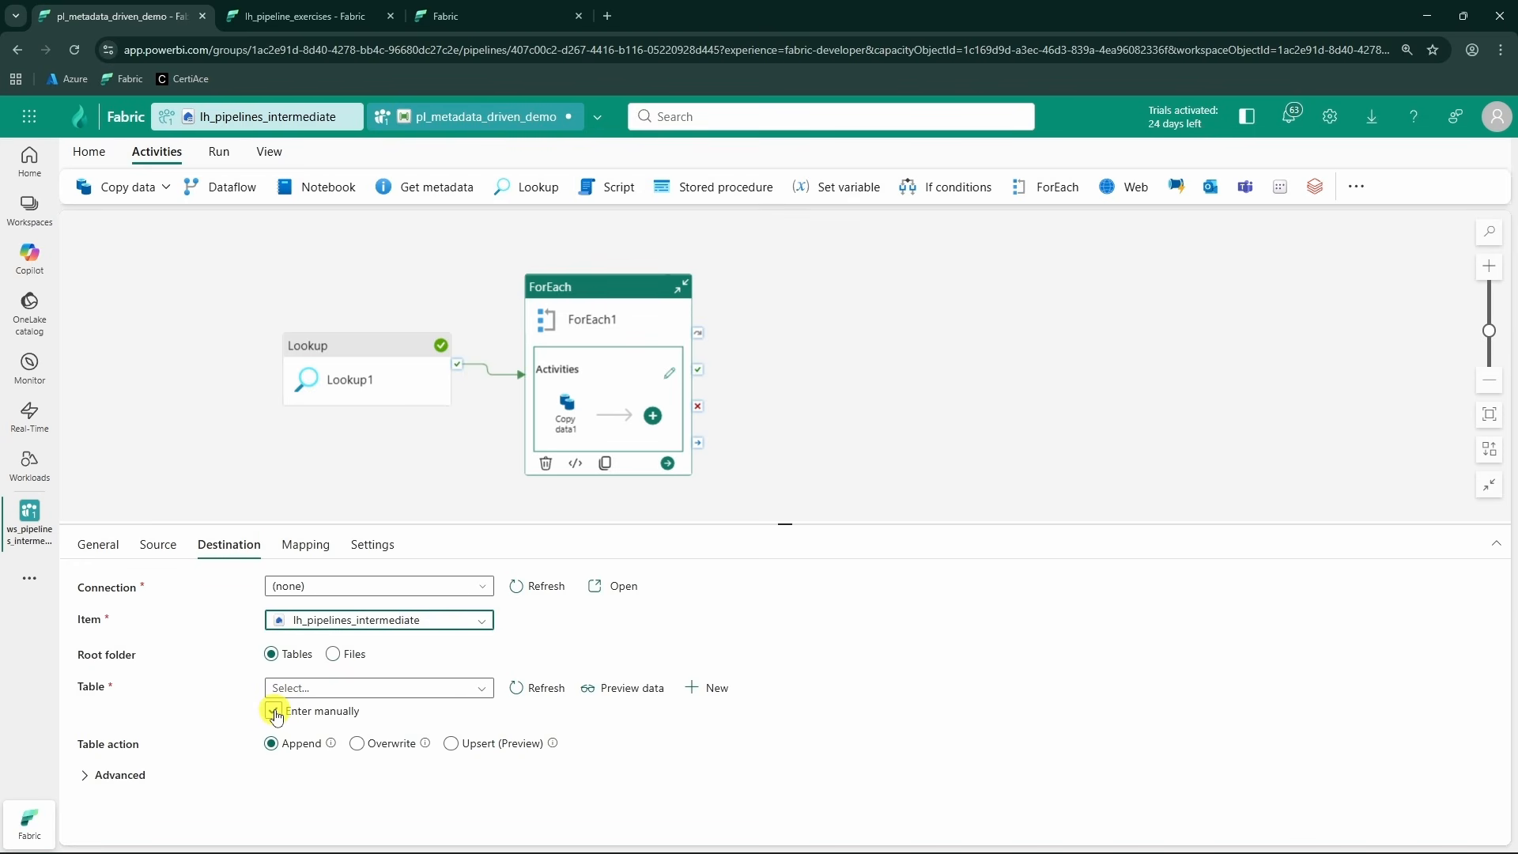
pyautogui.click(273, 716)
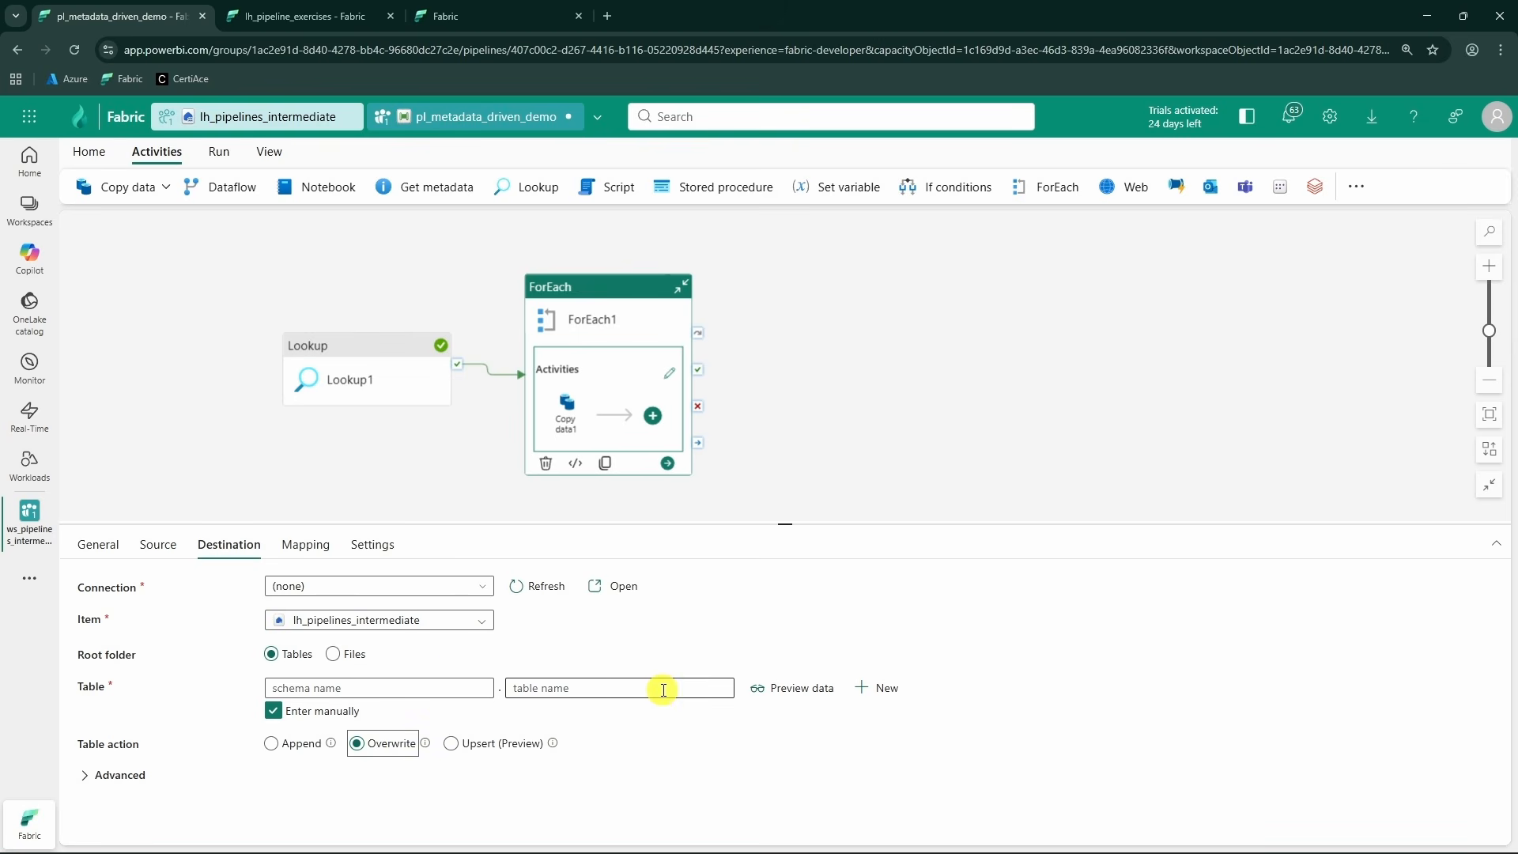
pyautogui.click(433, 688)
pyautogui.click(373, 710)
pyautogui.click(1200, 444)
pyautogui.click(1019, 574)
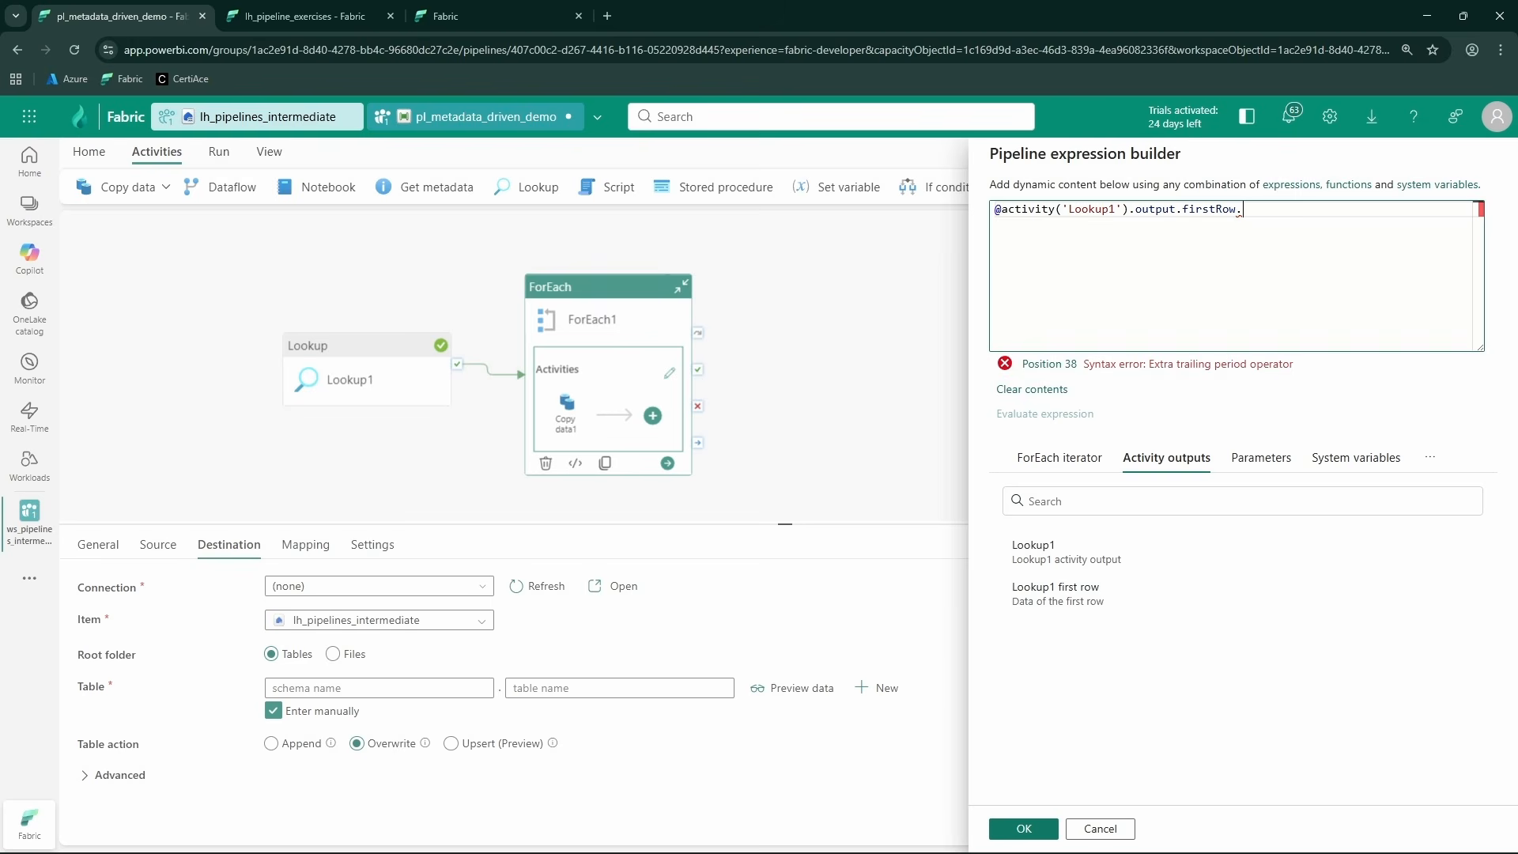
pyautogui.hotkey('alt', 'Tab')
pyautogui.doubleClick(672, 351)
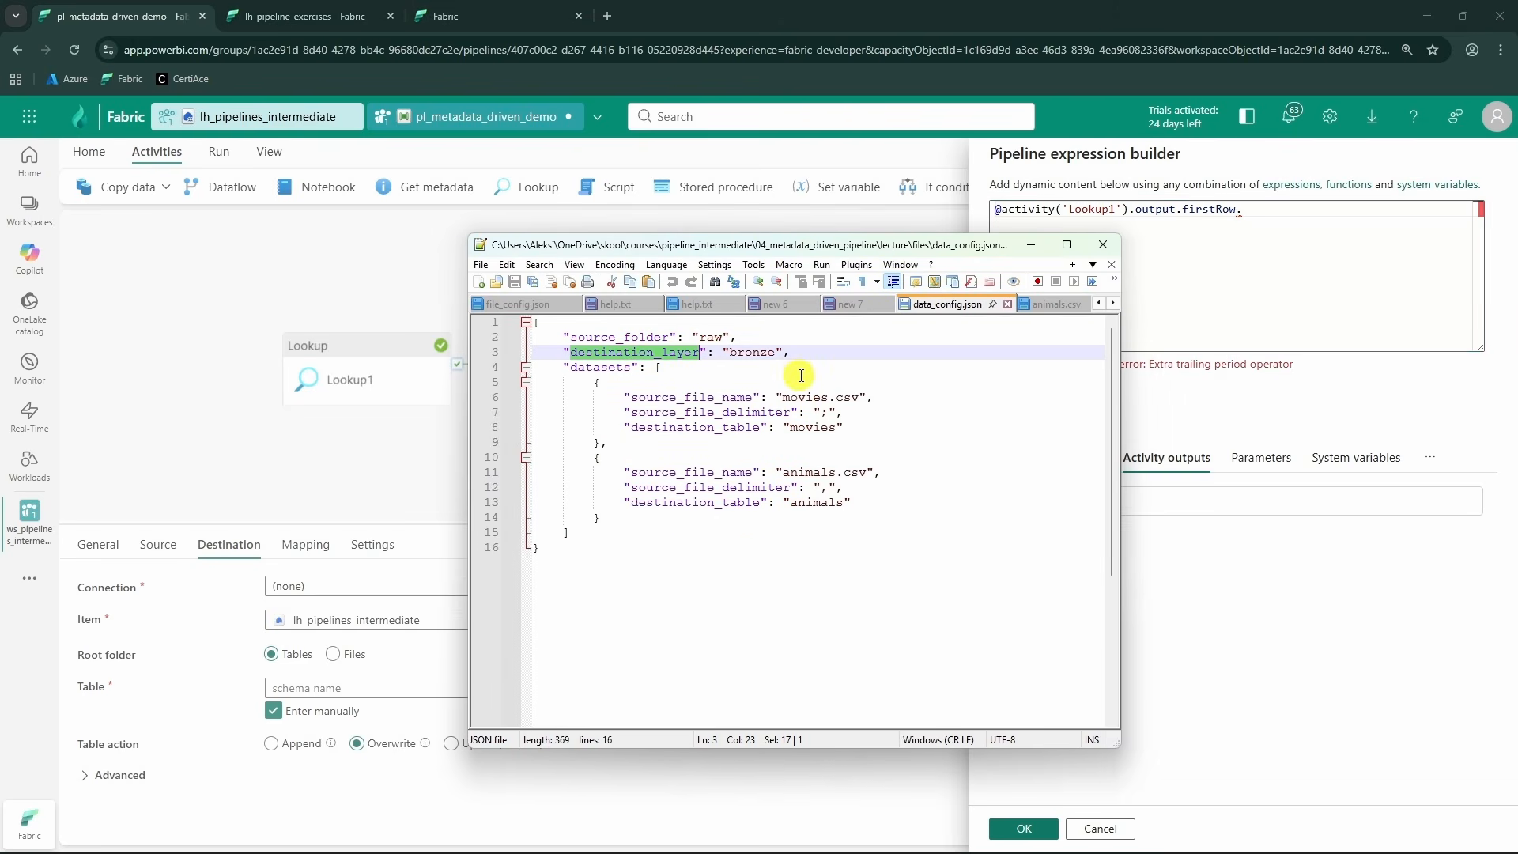
pyautogui.hotkey('ctrl', 'c')
pyautogui.hotkey('alt', 'Tab')
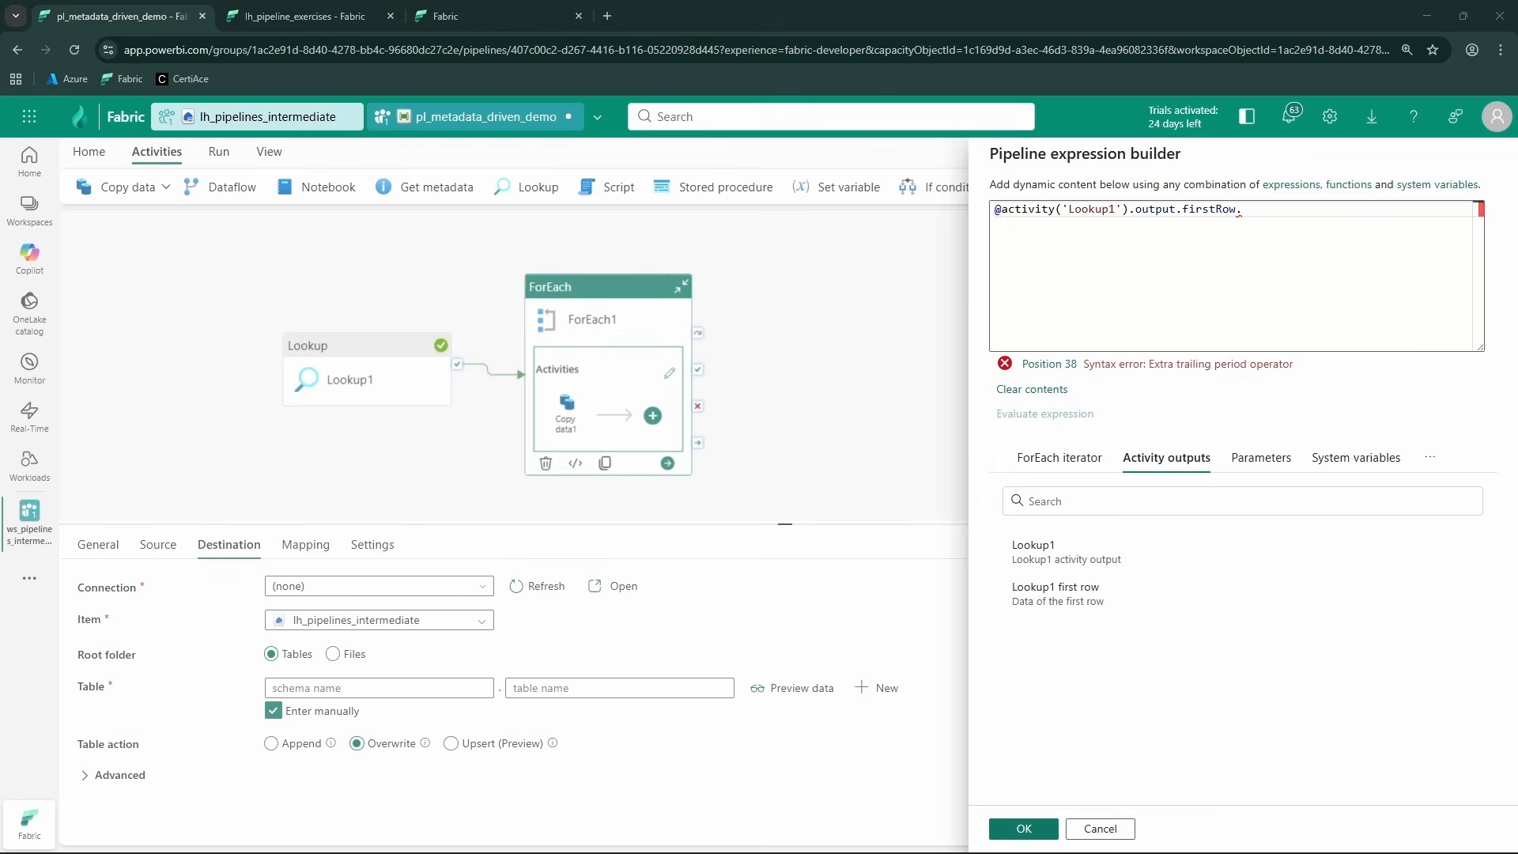
pyautogui.hotkey('ctrl', 'v')
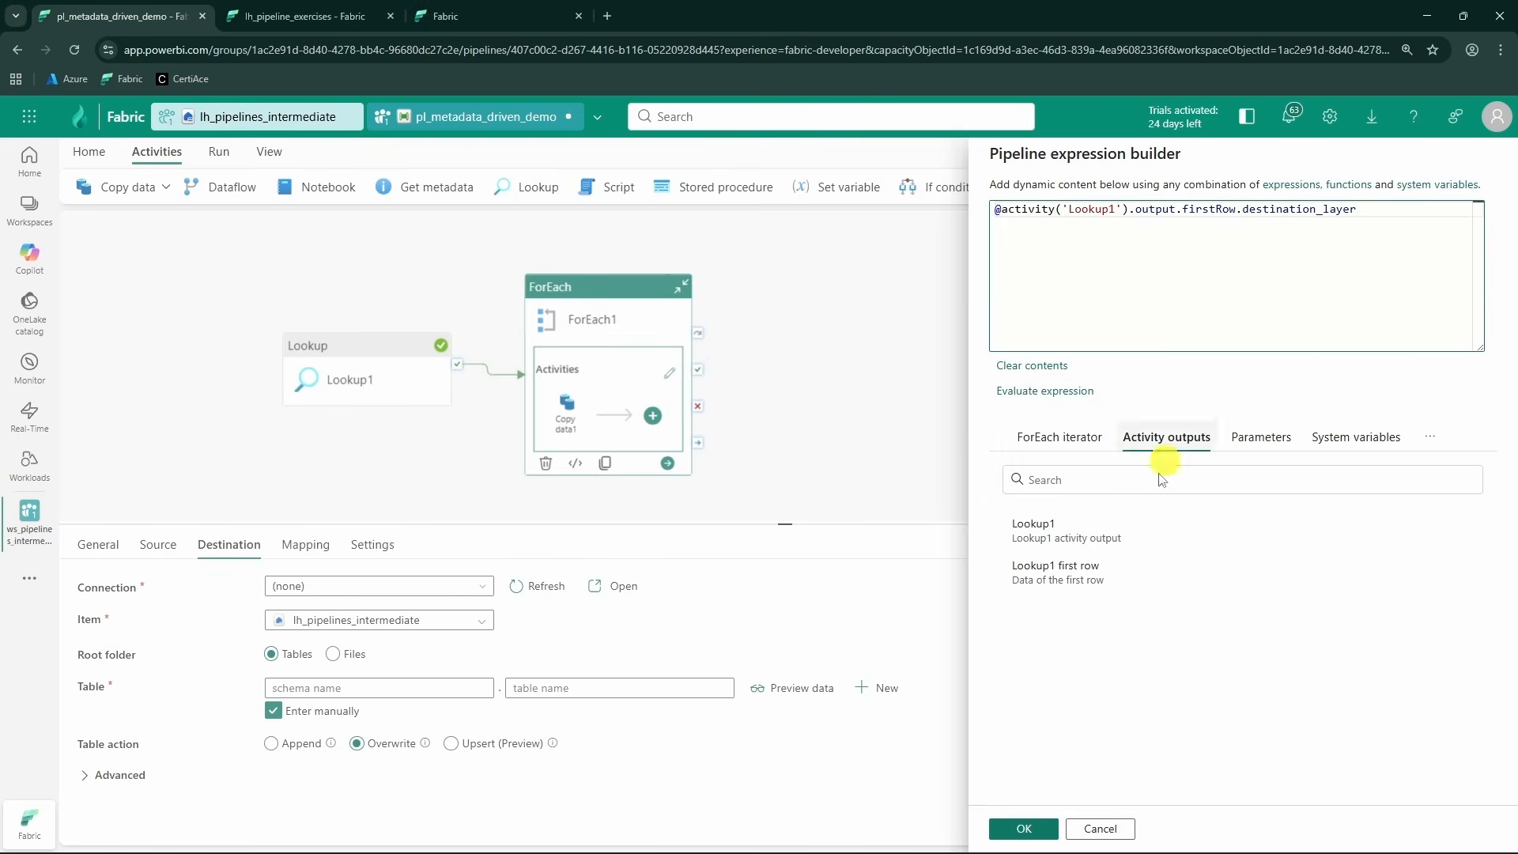
pyautogui.click(1023, 828)
pyautogui.click(591, 686)
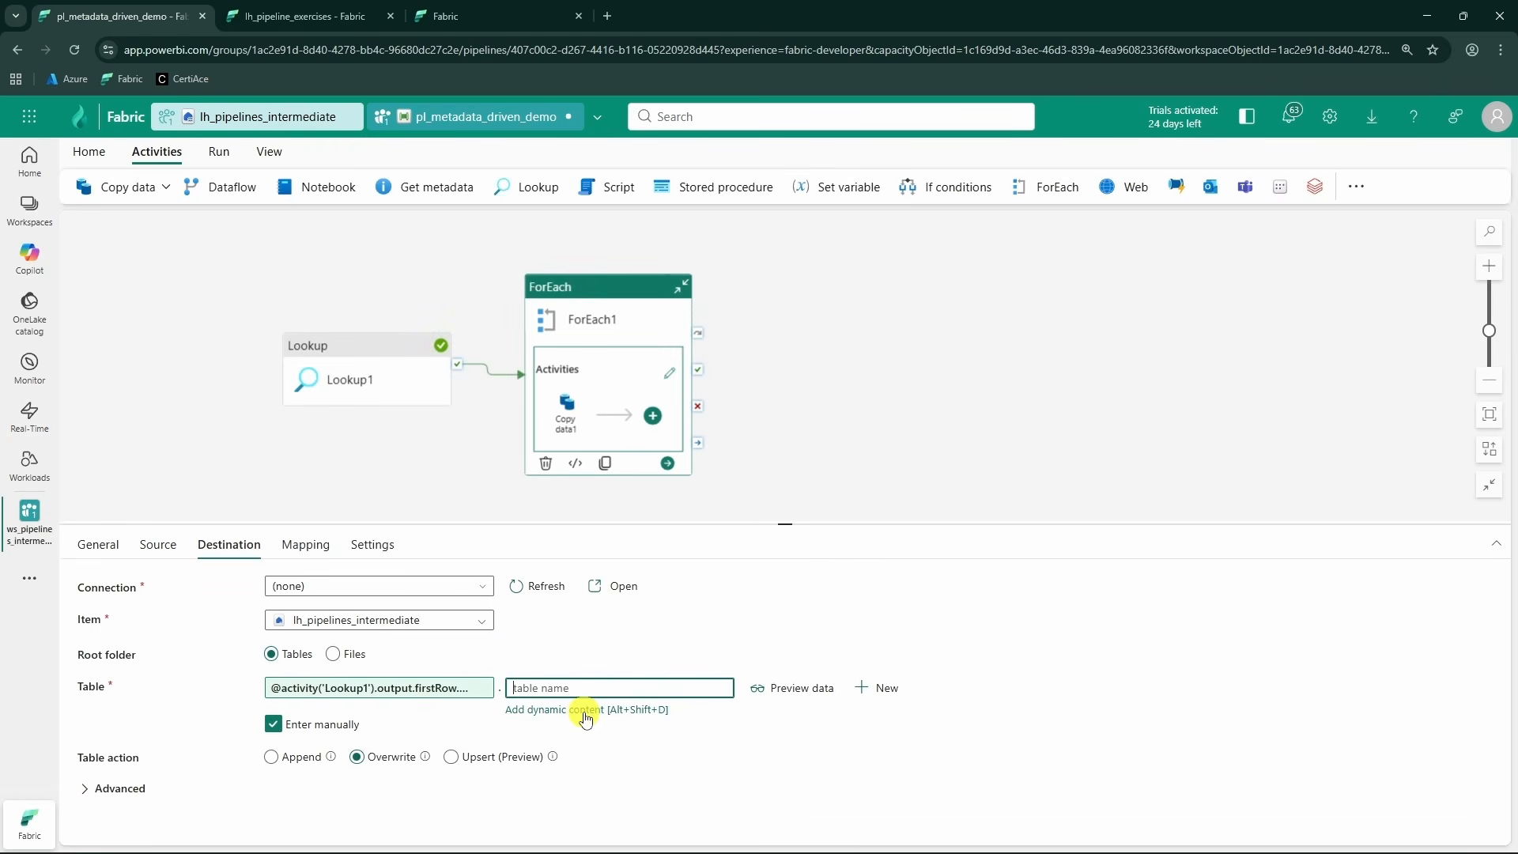
pyautogui.click(585, 709)
pyautogui.hotkey('alt', 'Tab')
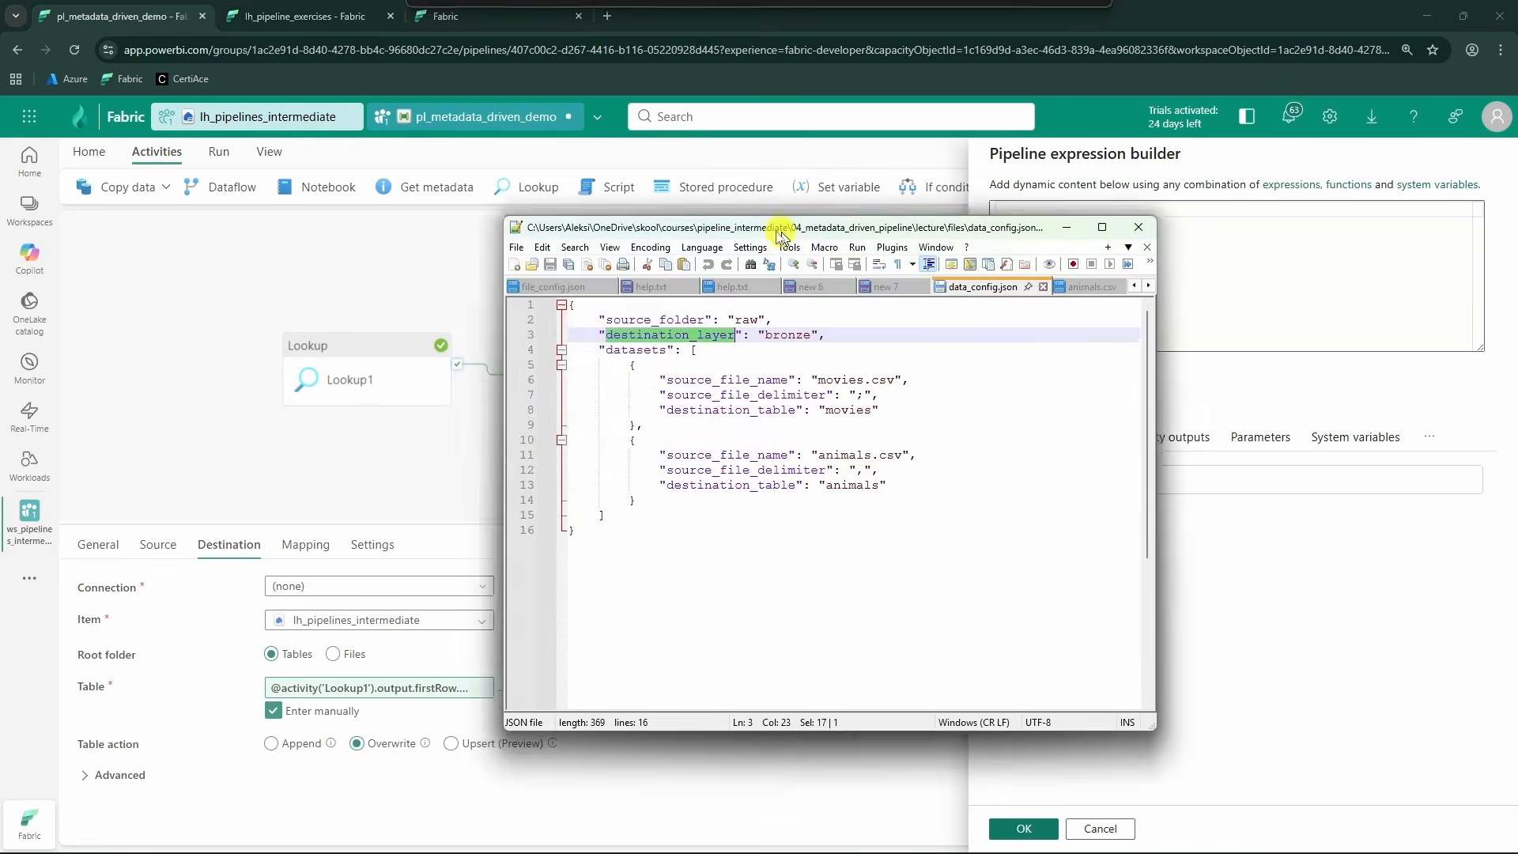
pyautogui.moveTo(629, 215); pyautogui.dragTo(814, 204)
pyautogui.click(723, 319)
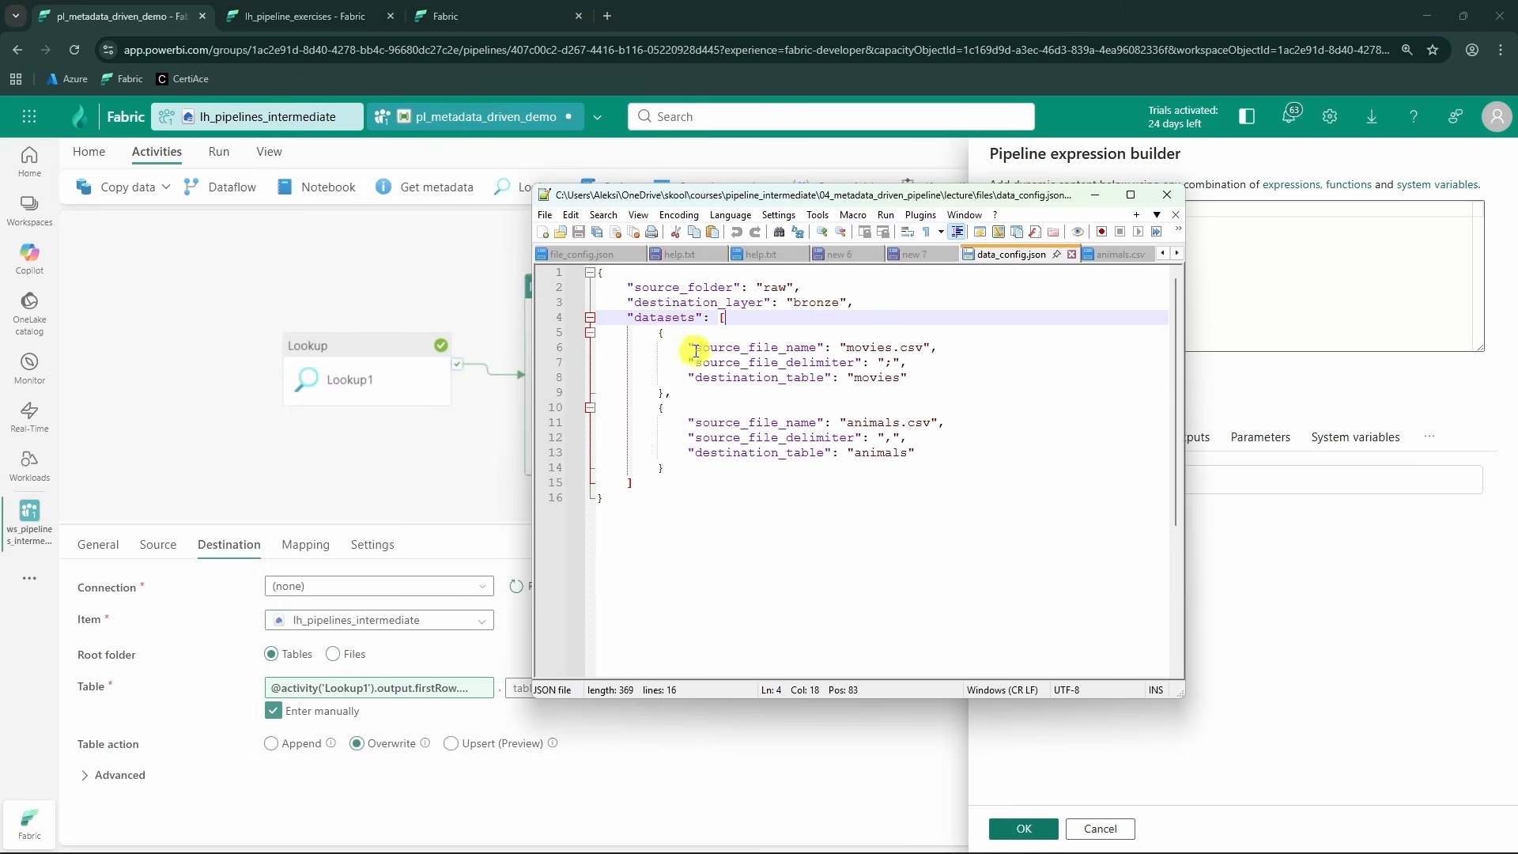
pyautogui.moveTo(661, 334); pyautogui.dragTo(738, 472)
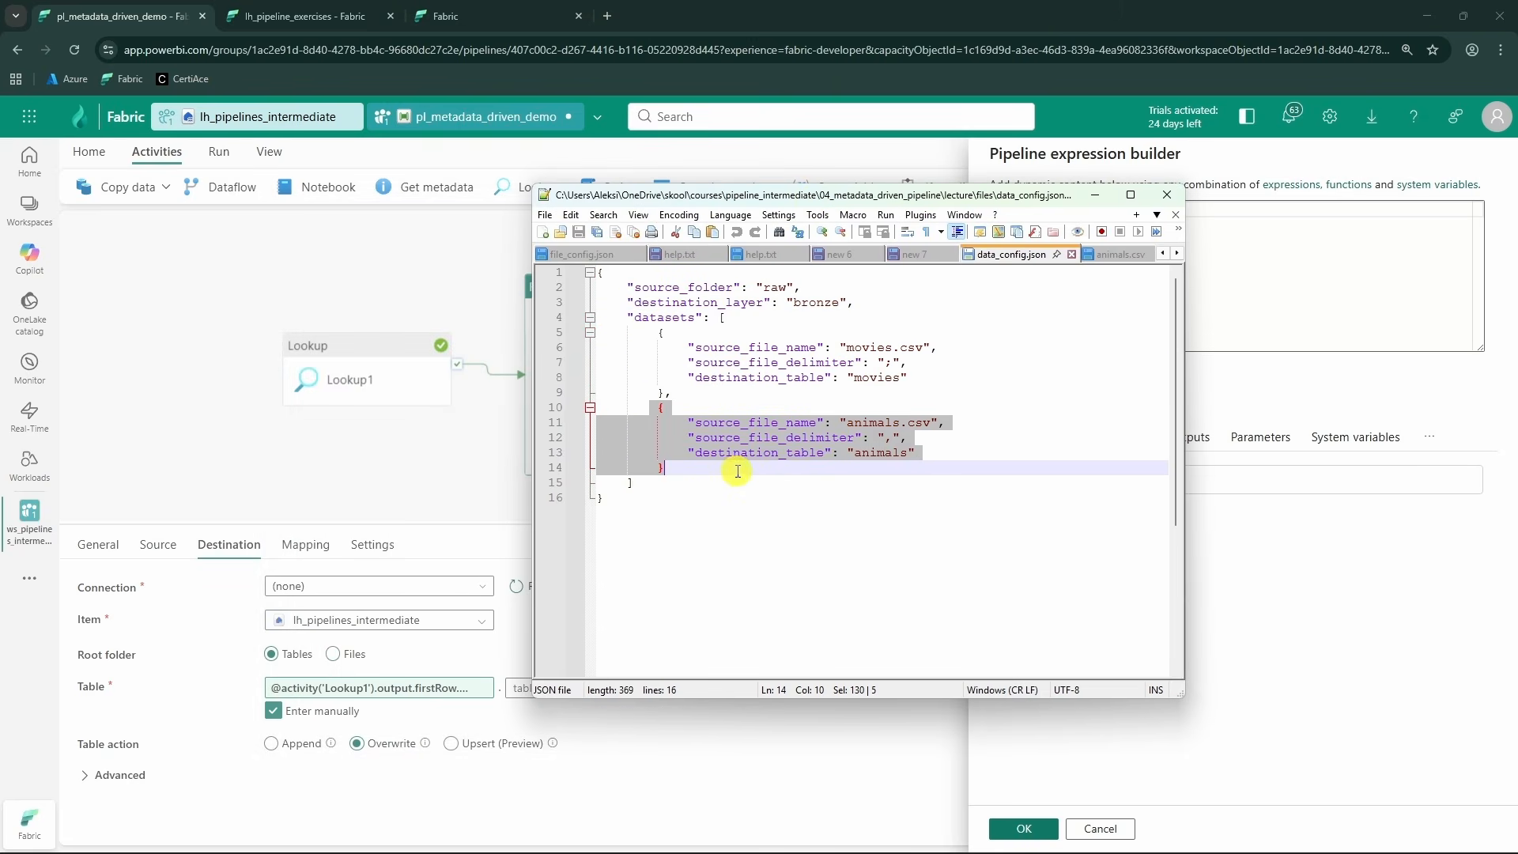
pyautogui.click(876, 484)
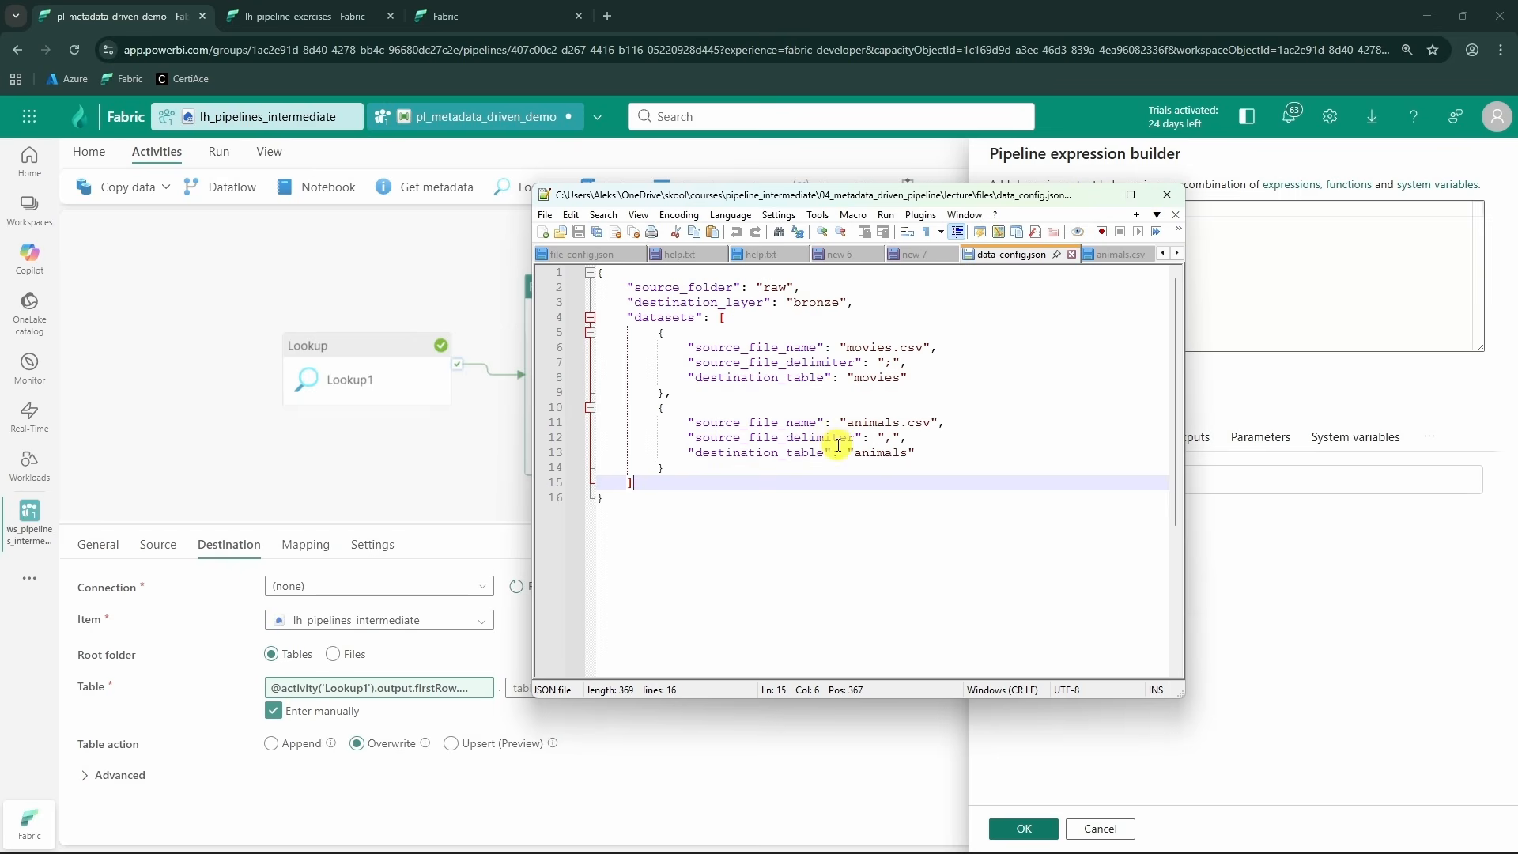
pyautogui.doubleClick(788, 456)
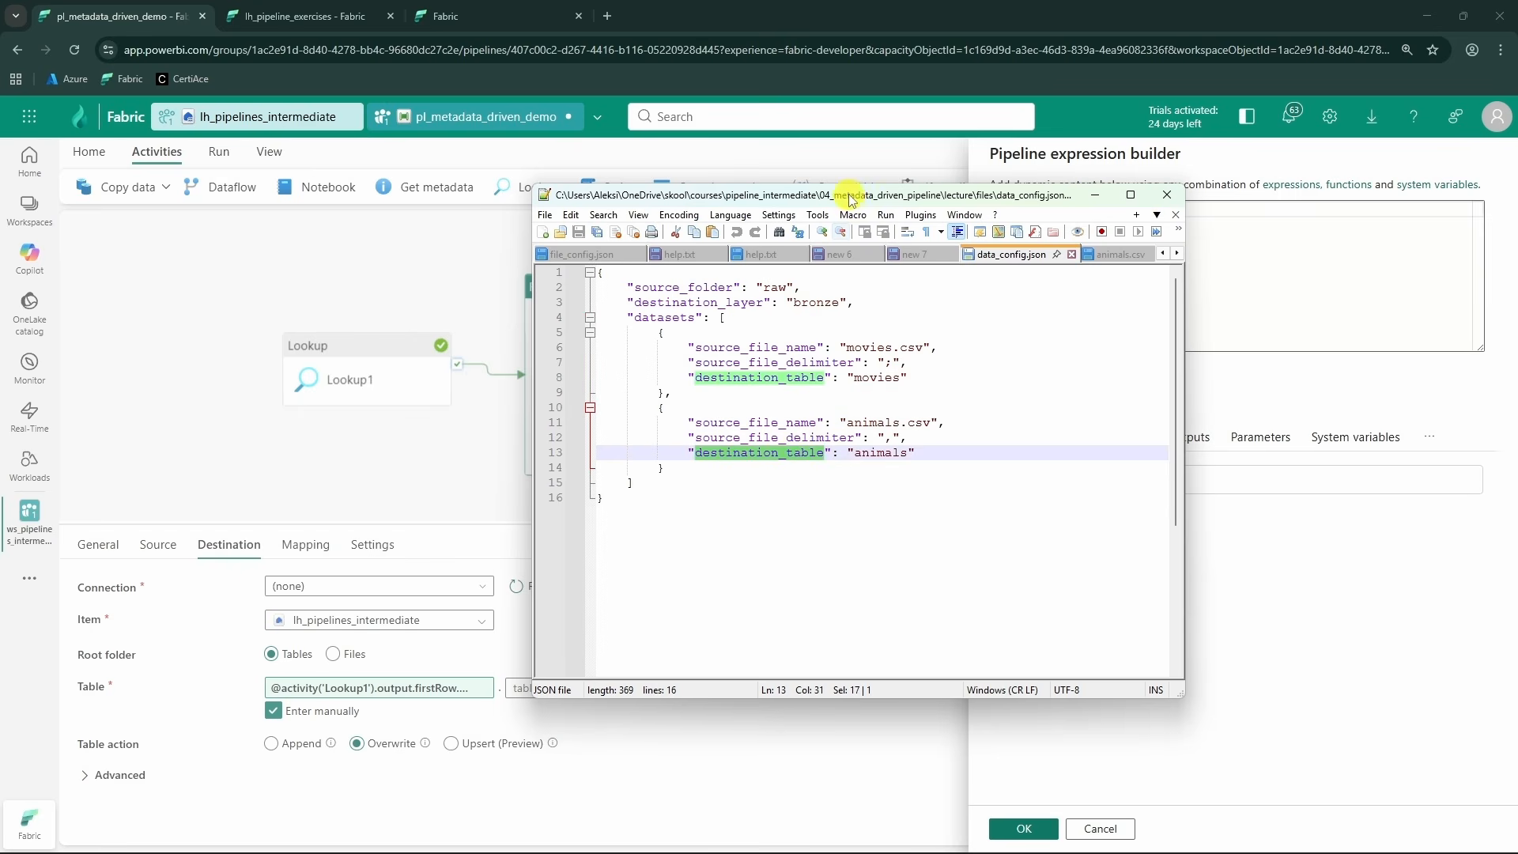
pyautogui.hotkey('alt', 'Tab')
pyautogui.click(1033, 528)
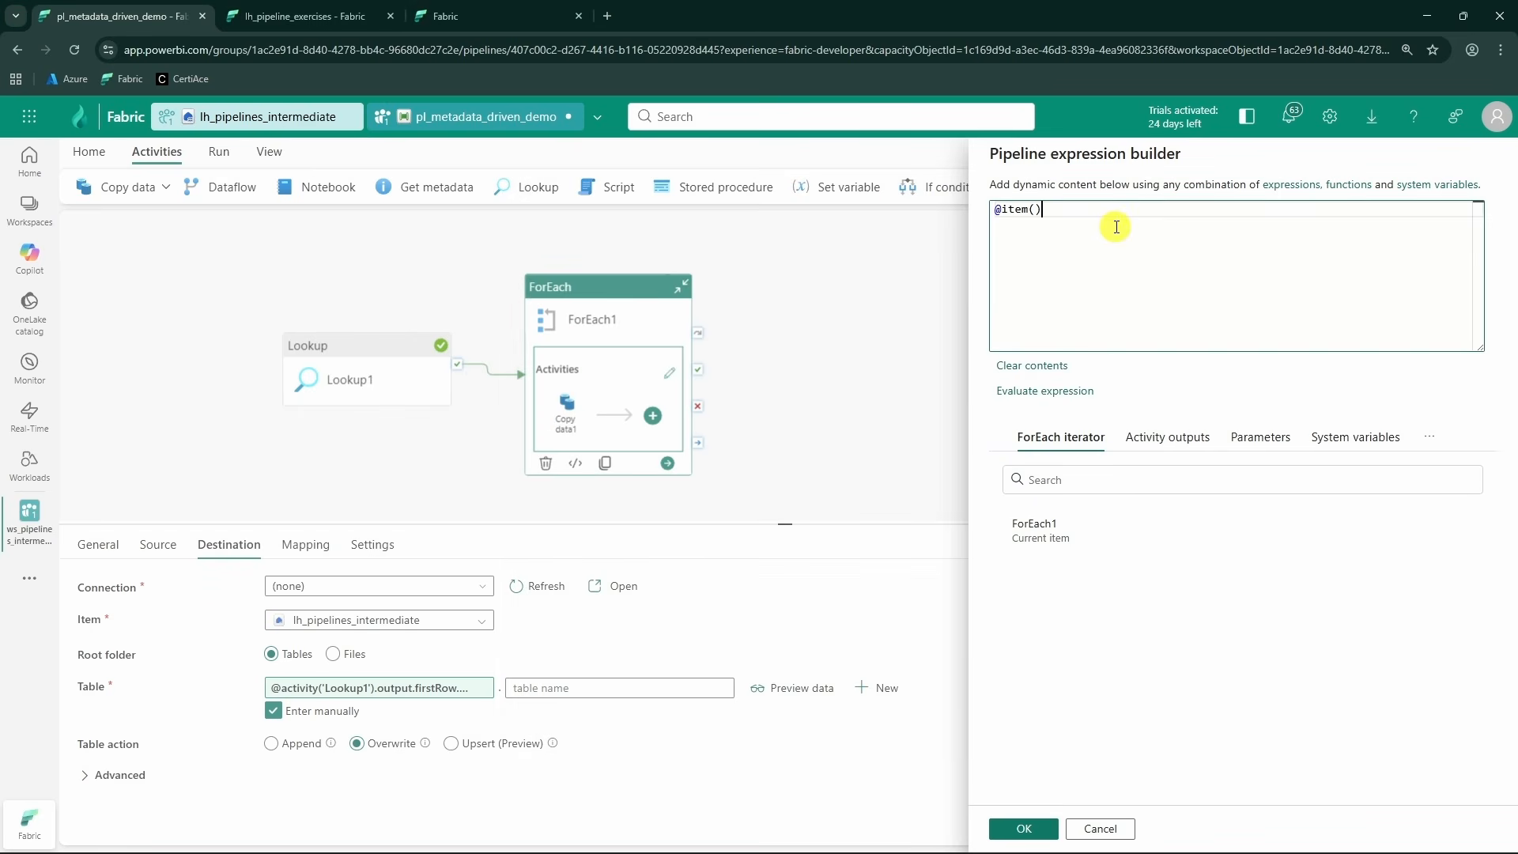
pyautogui.hotkey('ctrl', 'v')
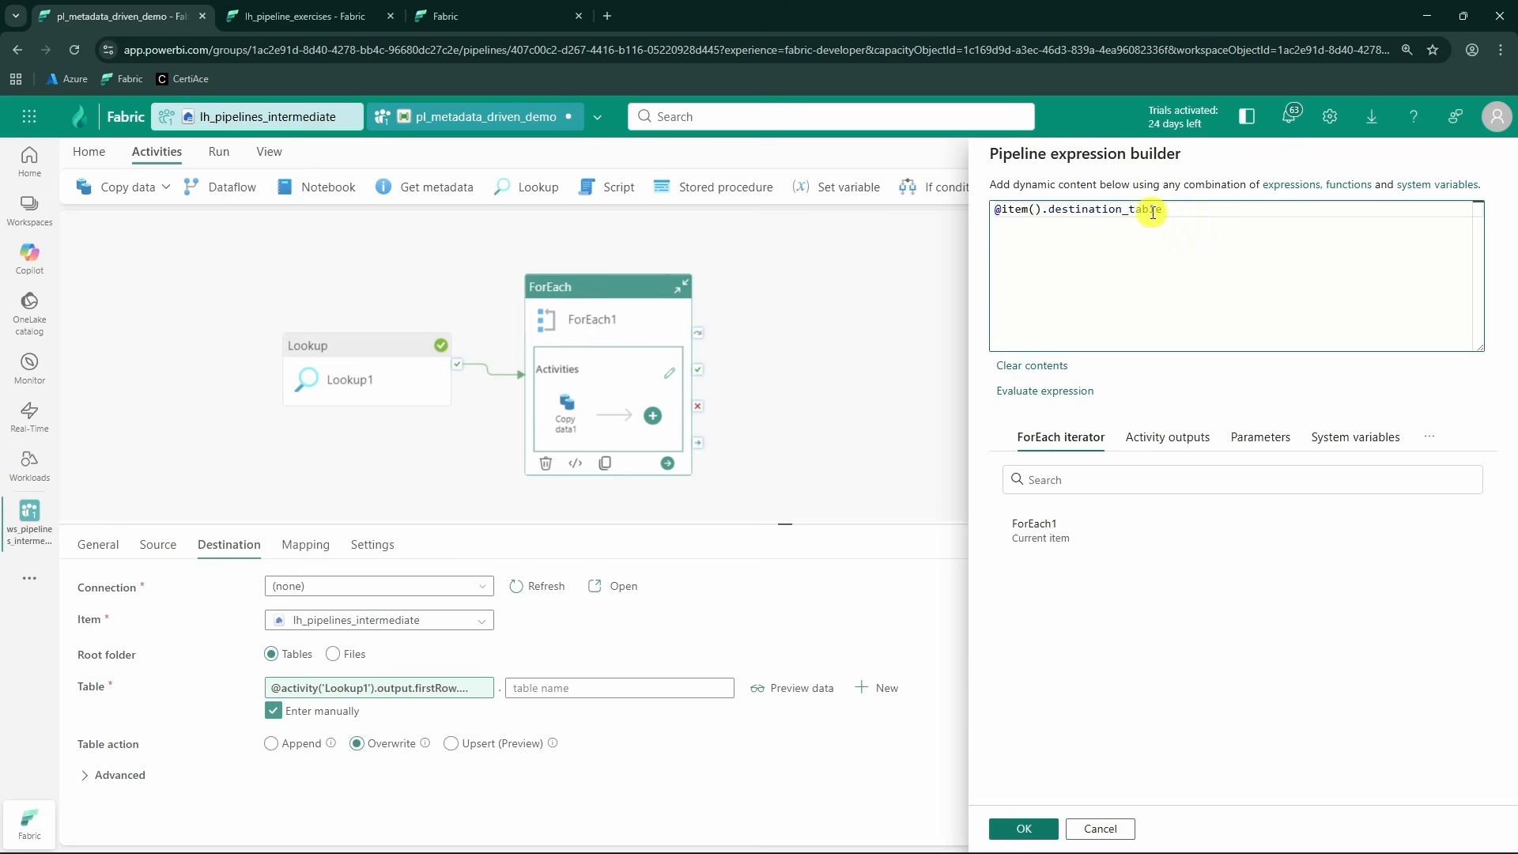
pyautogui.moveTo(1164, 210); pyautogui.dragTo(1061, 208)
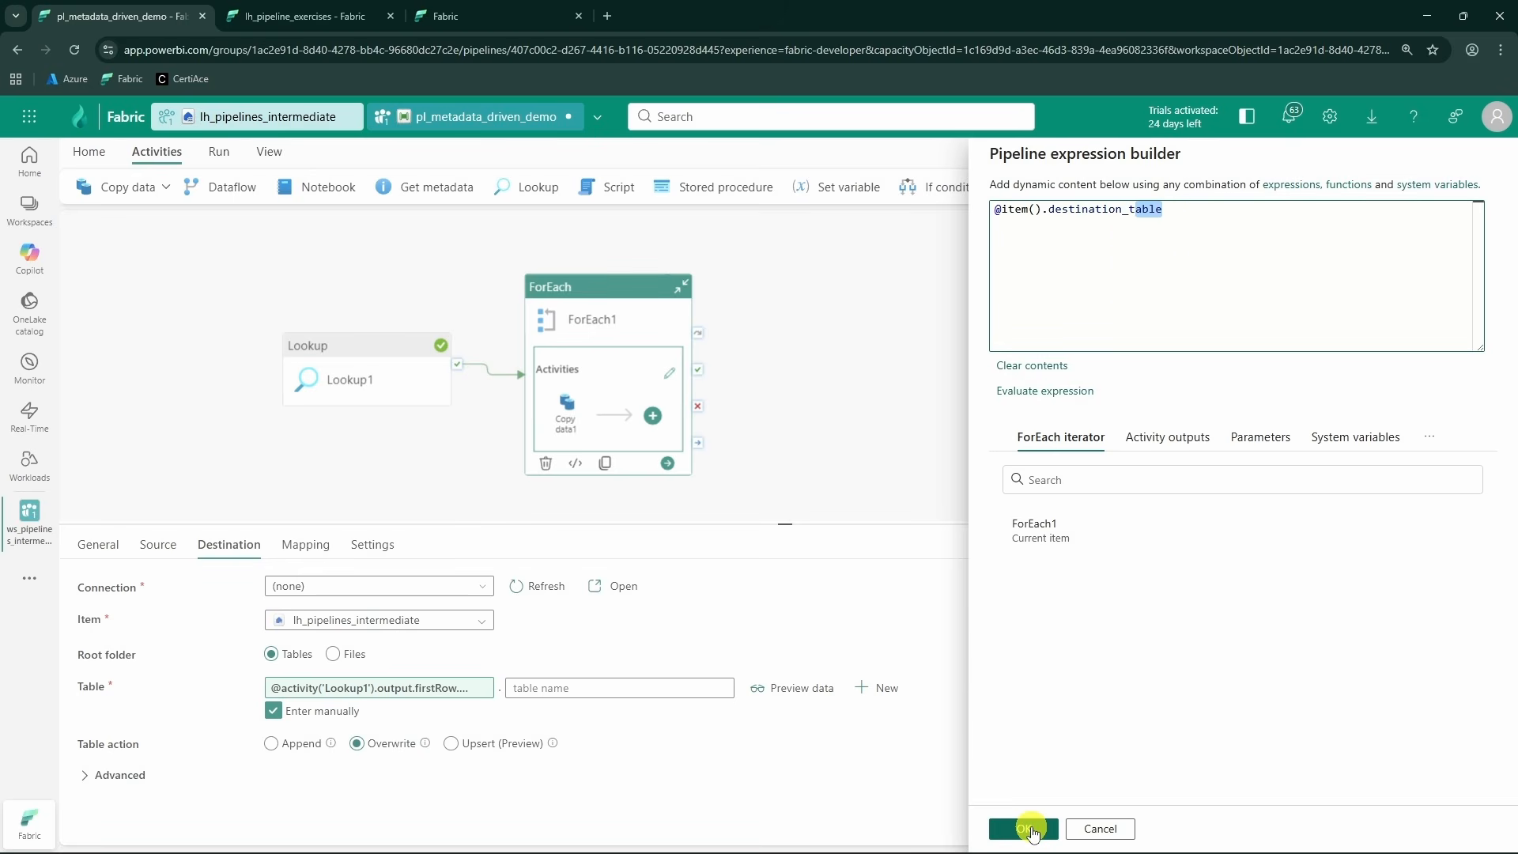
pyautogui.click(1023, 829)
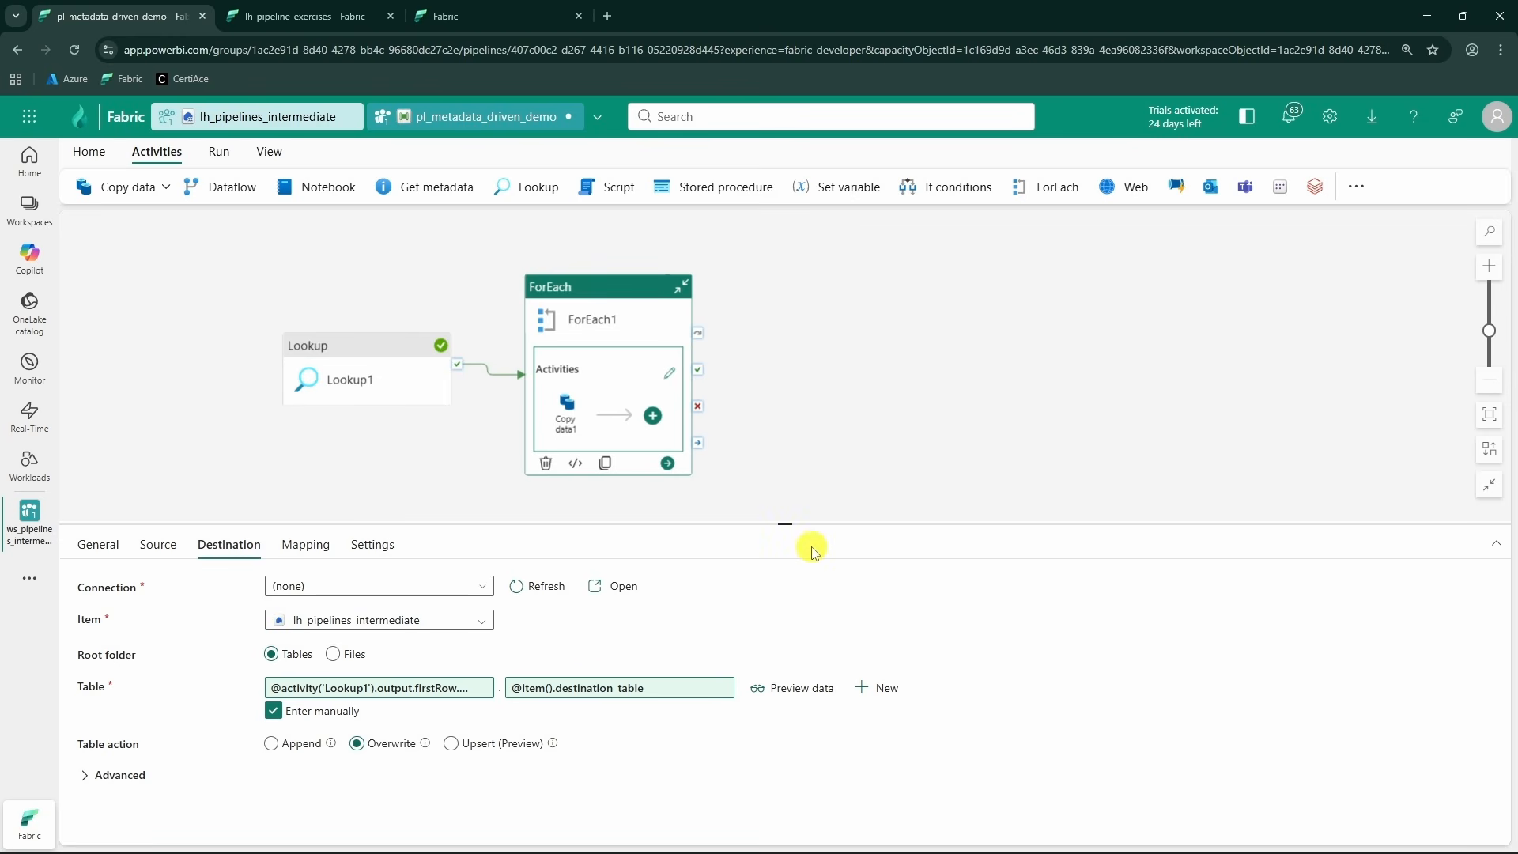
# - Validate, save and run the pipeline, and review the run details of the first Copy data1 activity
pyautogui.click(783, 436)
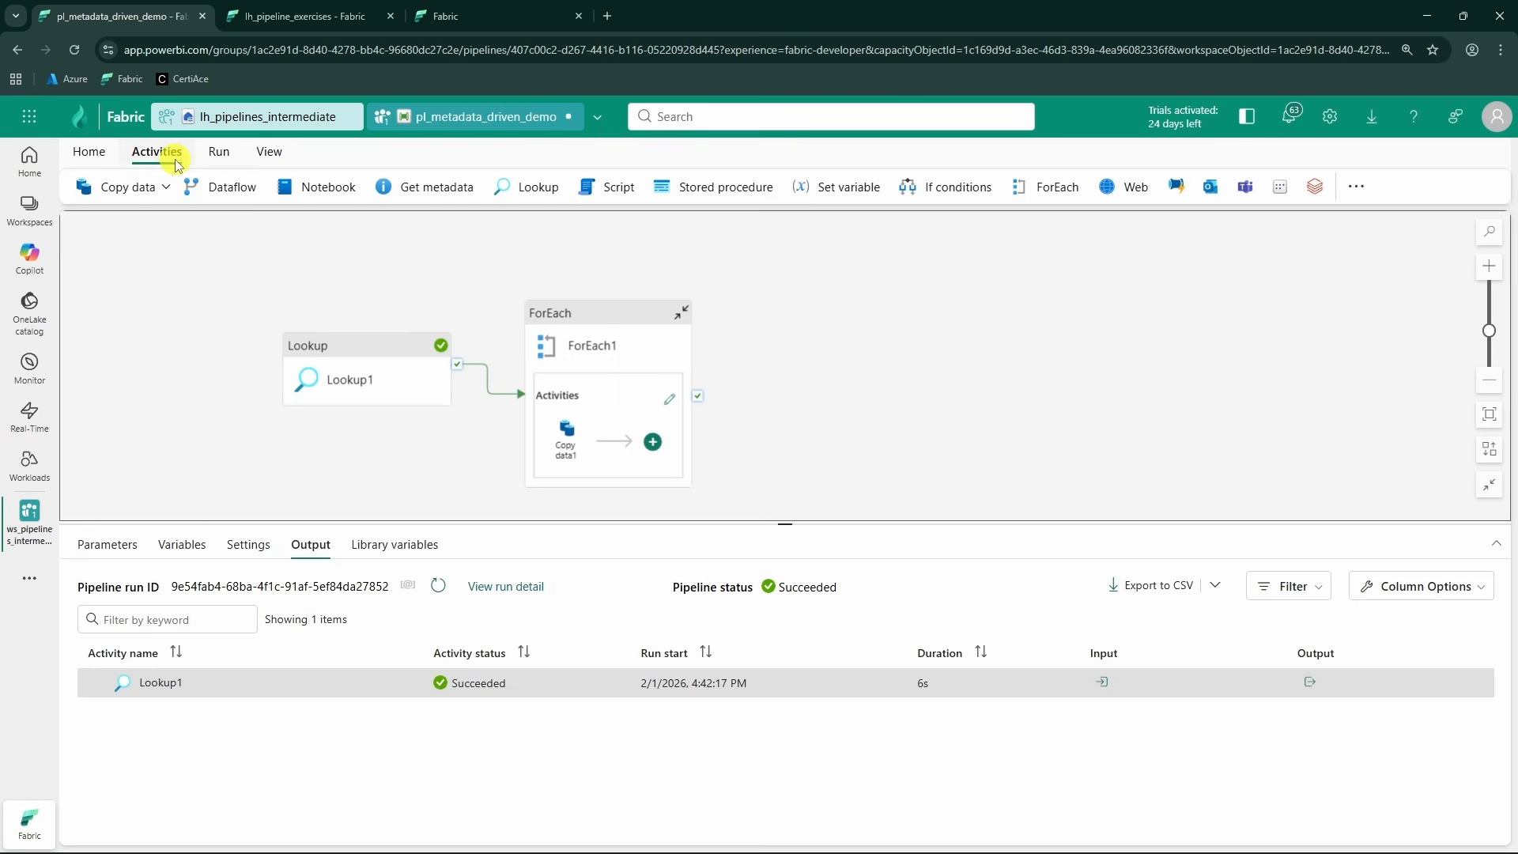
pyautogui.click(215, 152)
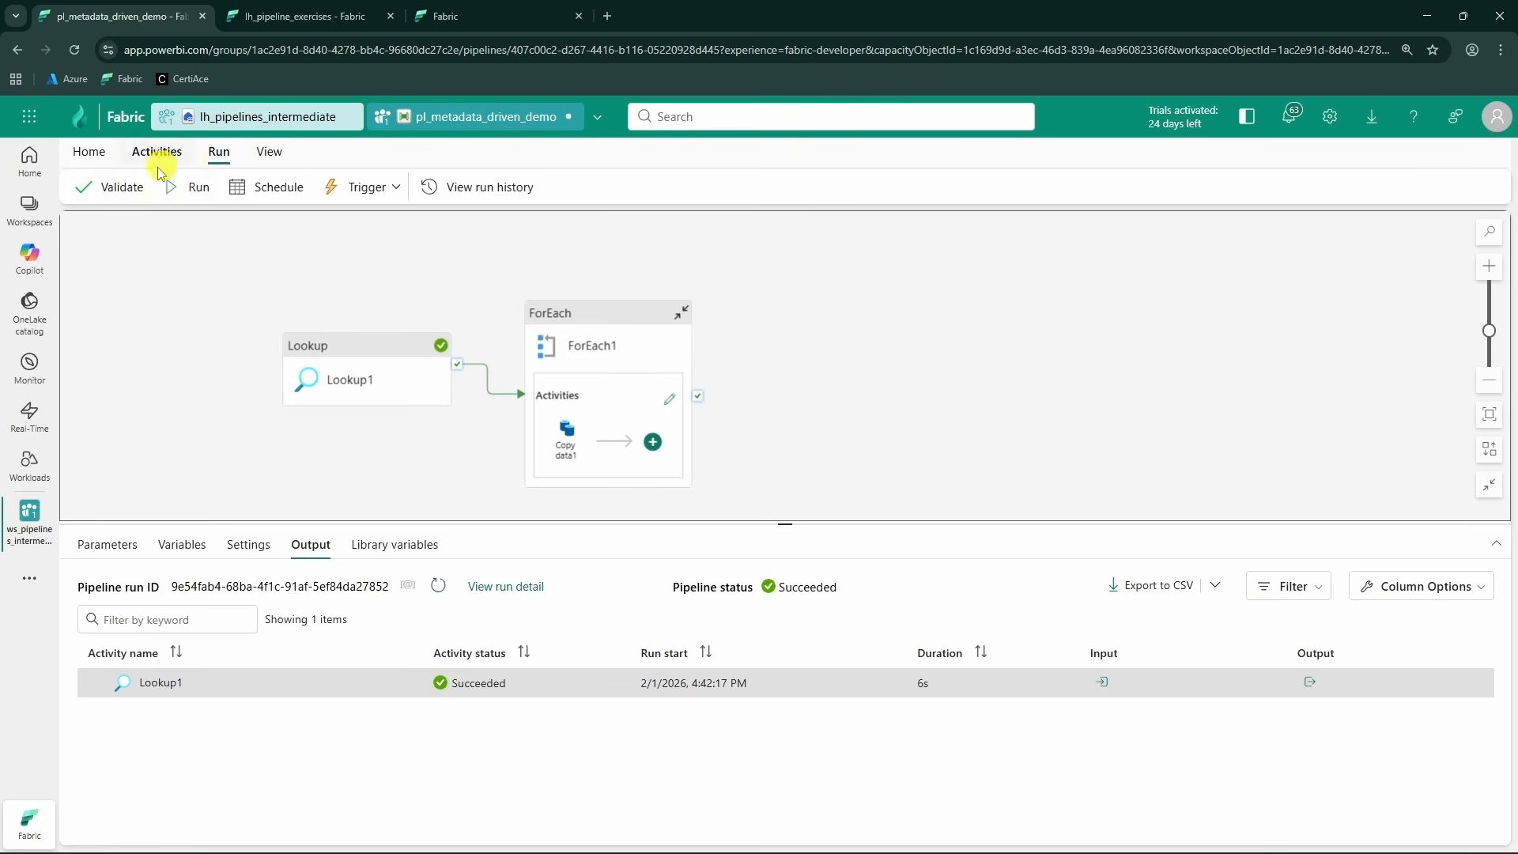
pyautogui.click(107, 187)
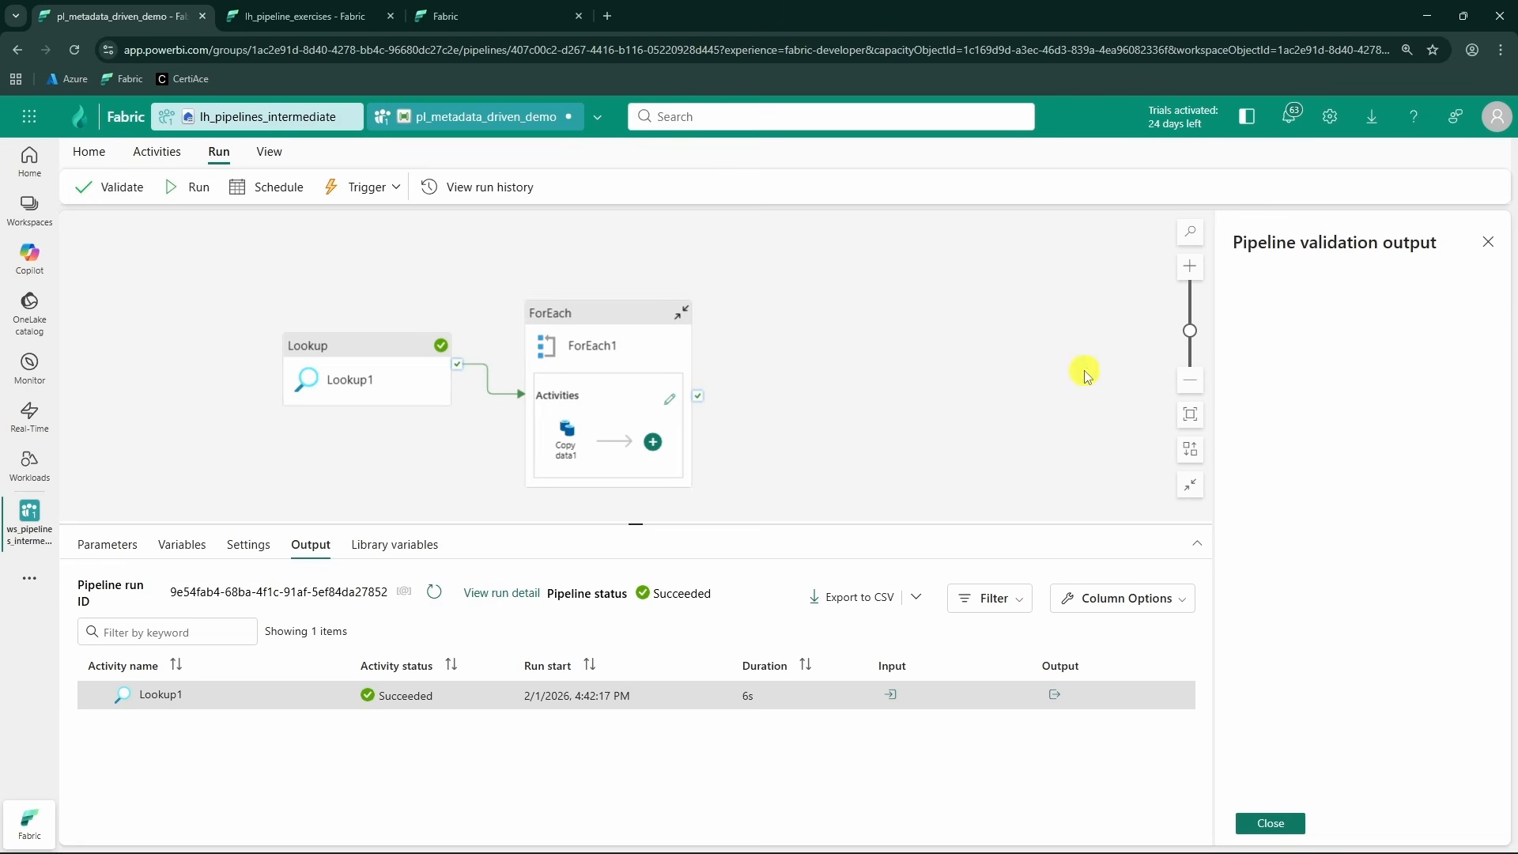
pyautogui.click(1288, 822)
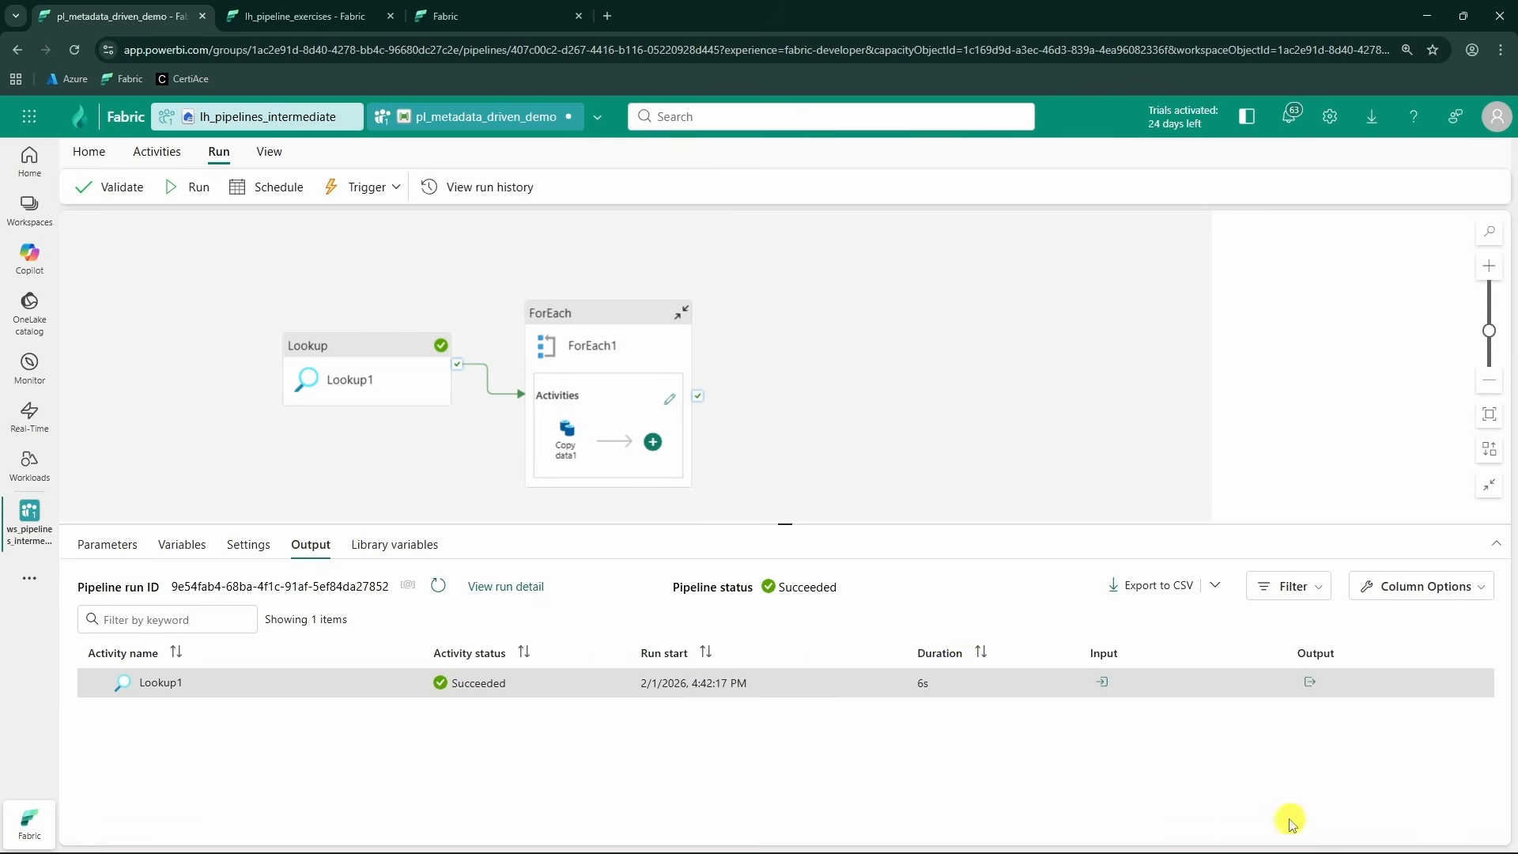
pyautogui.click(178, 192)
pyautogui.click(788, 537)
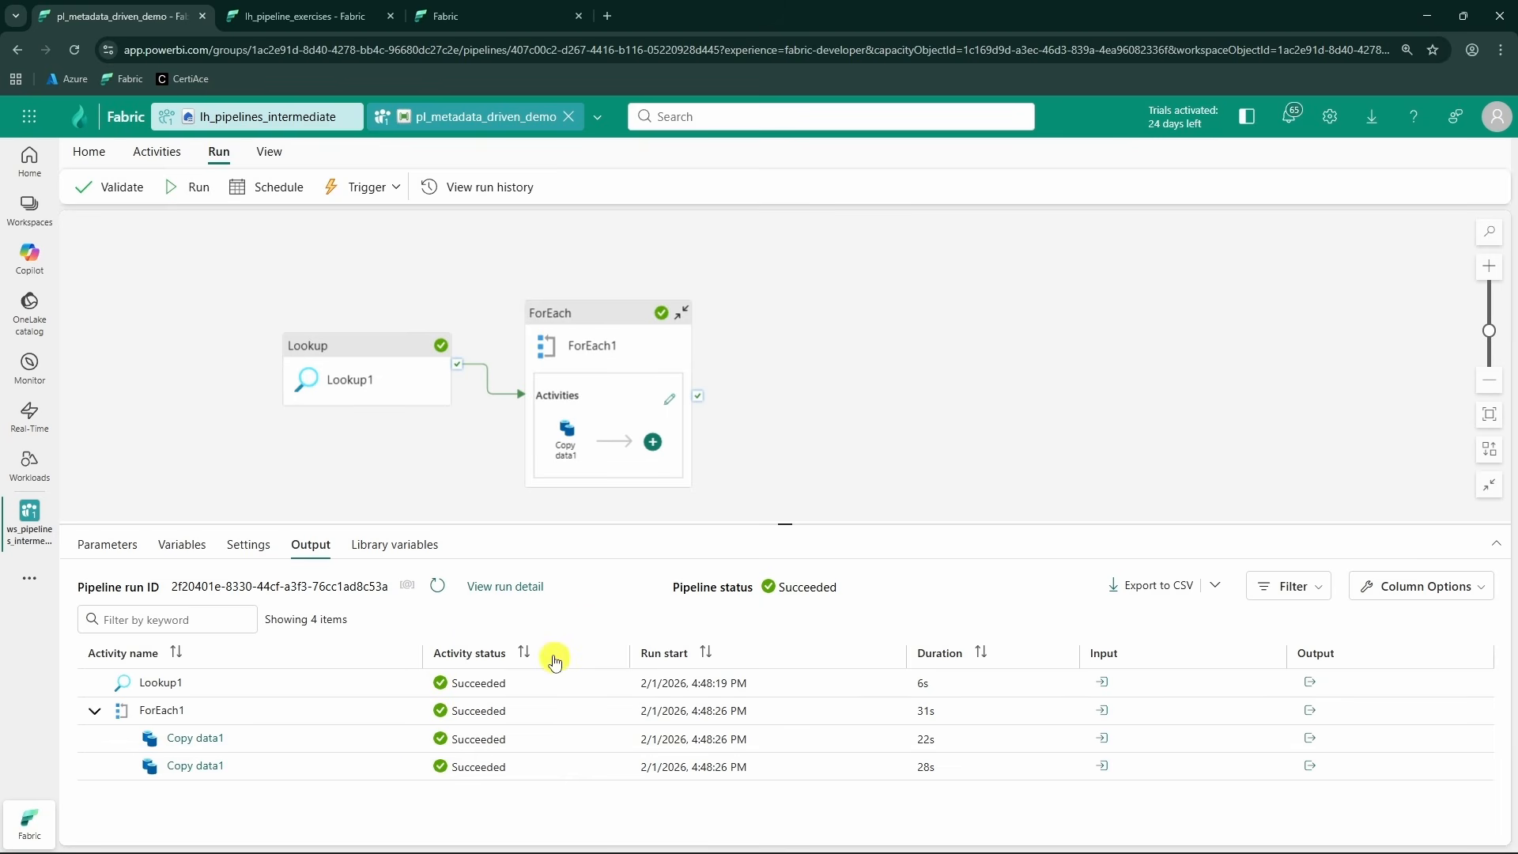
pyautogui.click(195, 738)
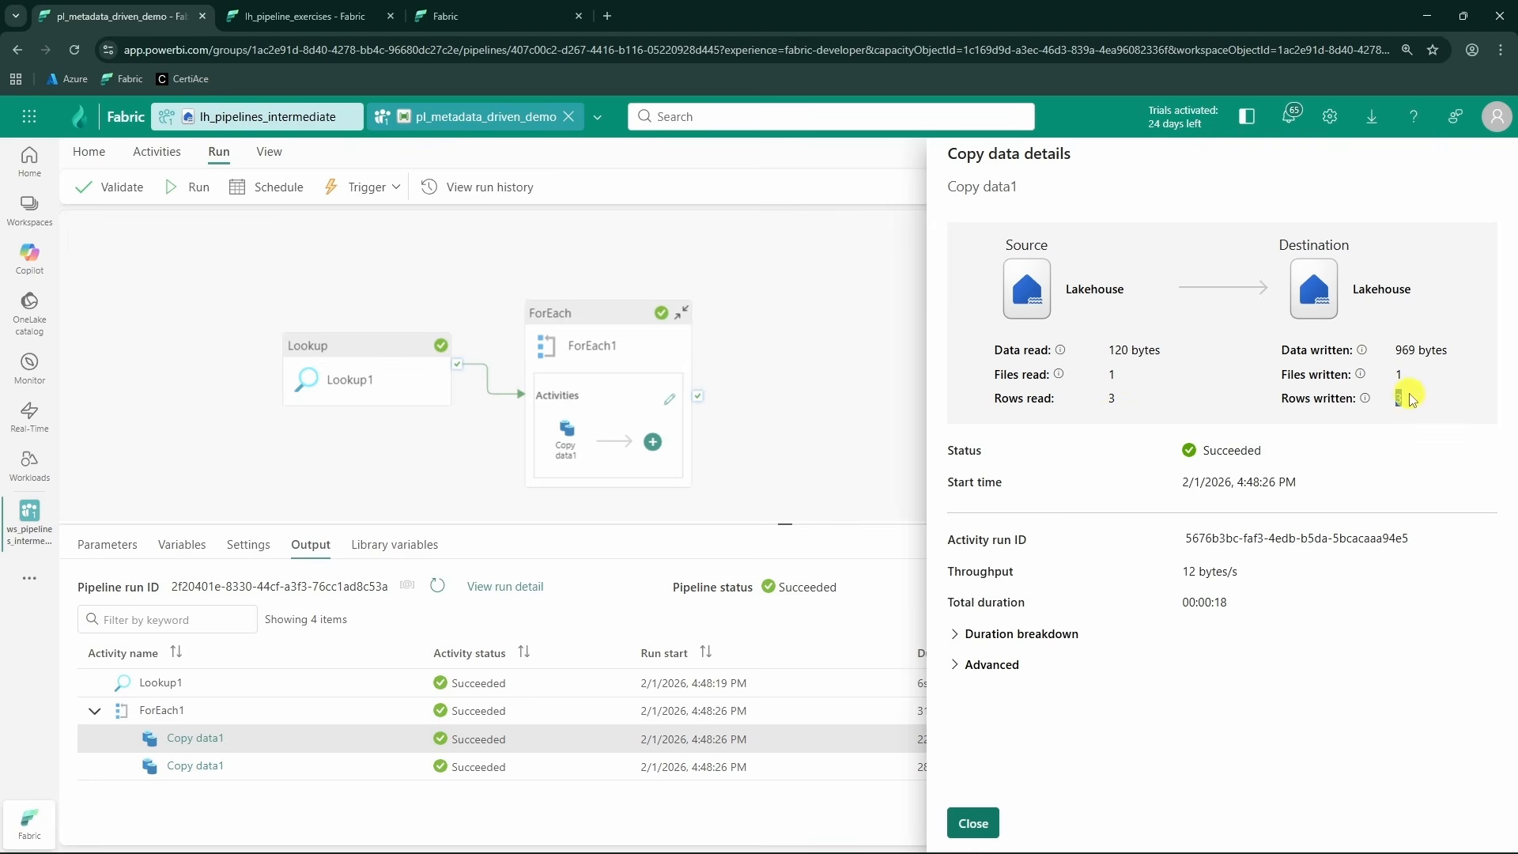
pyautogui.click(973, 823)
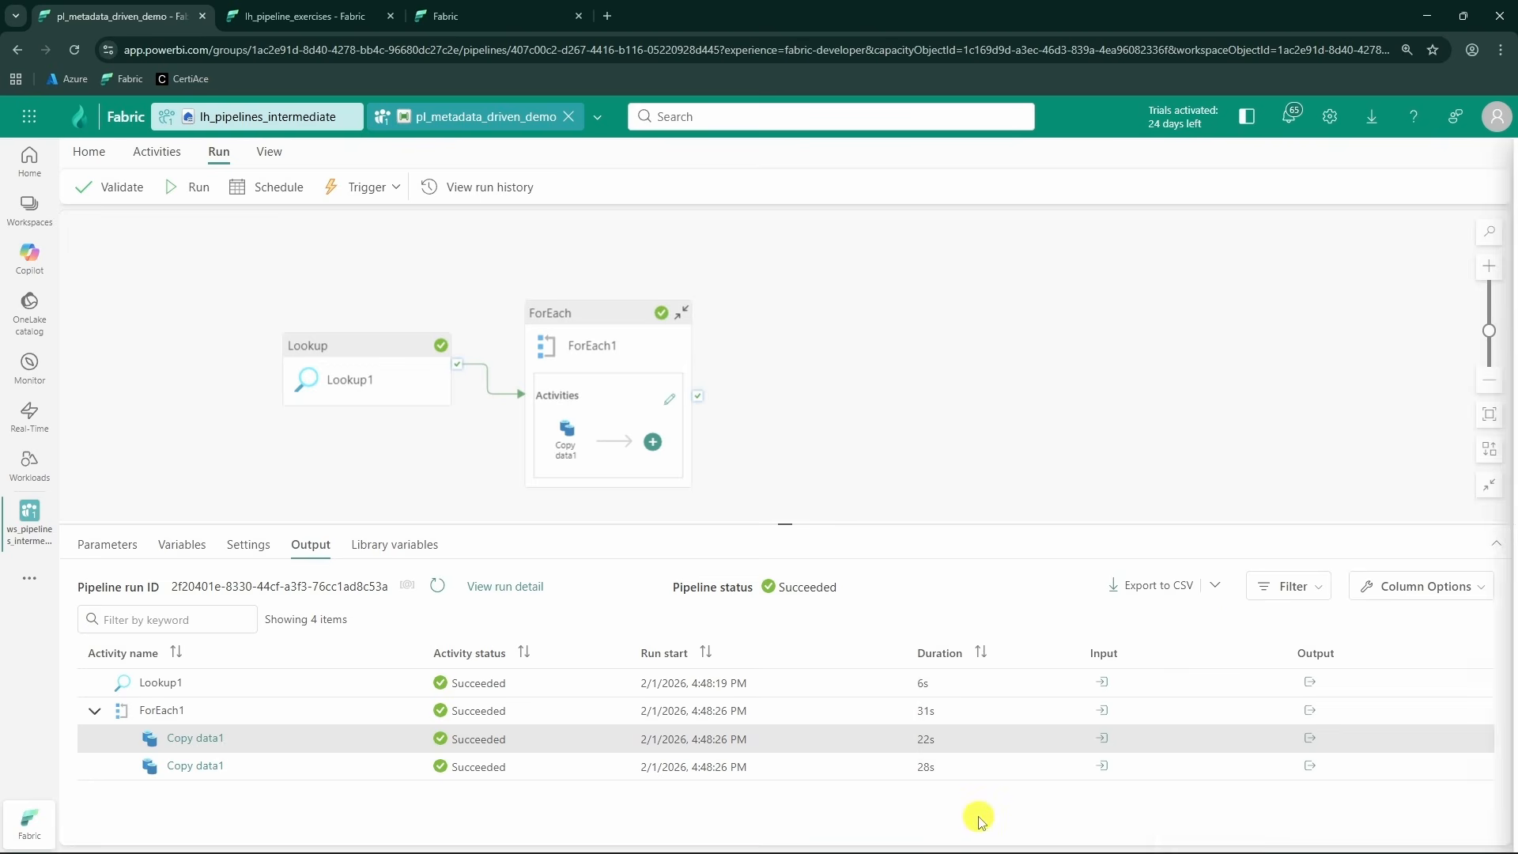
# - Refresh the tables in lh_pipelines_intermediate and view animals and movies in the bronze schema, plus the files in the raw folder
pyautogui.click(257, 116)
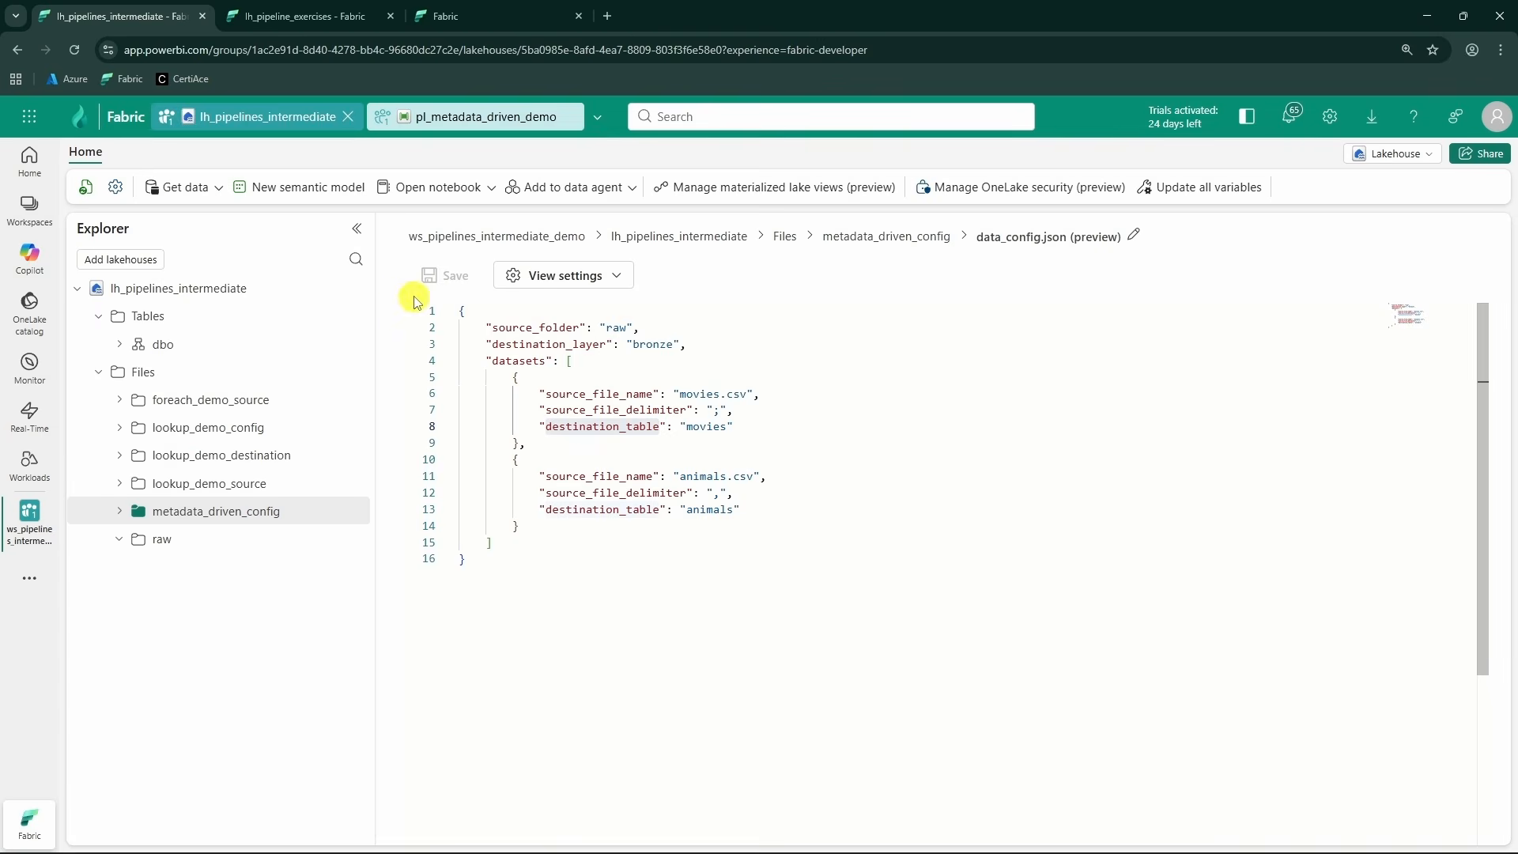
pyautogui.click(352, 316)
pyautogui.click(389, 476)
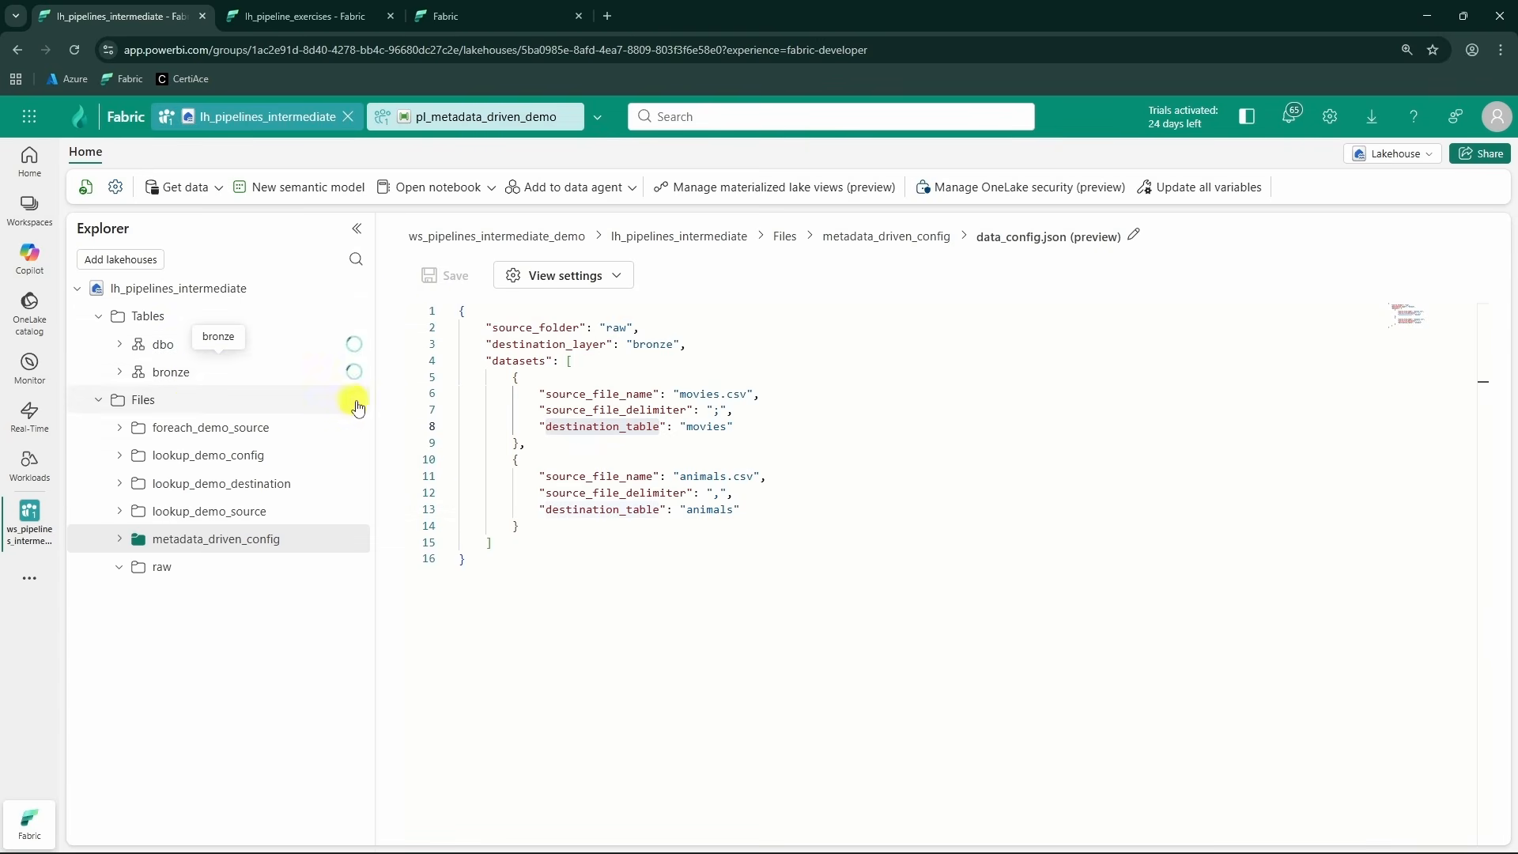
pyautogui.click(120, 371)
pyautogui.click(194, 397)
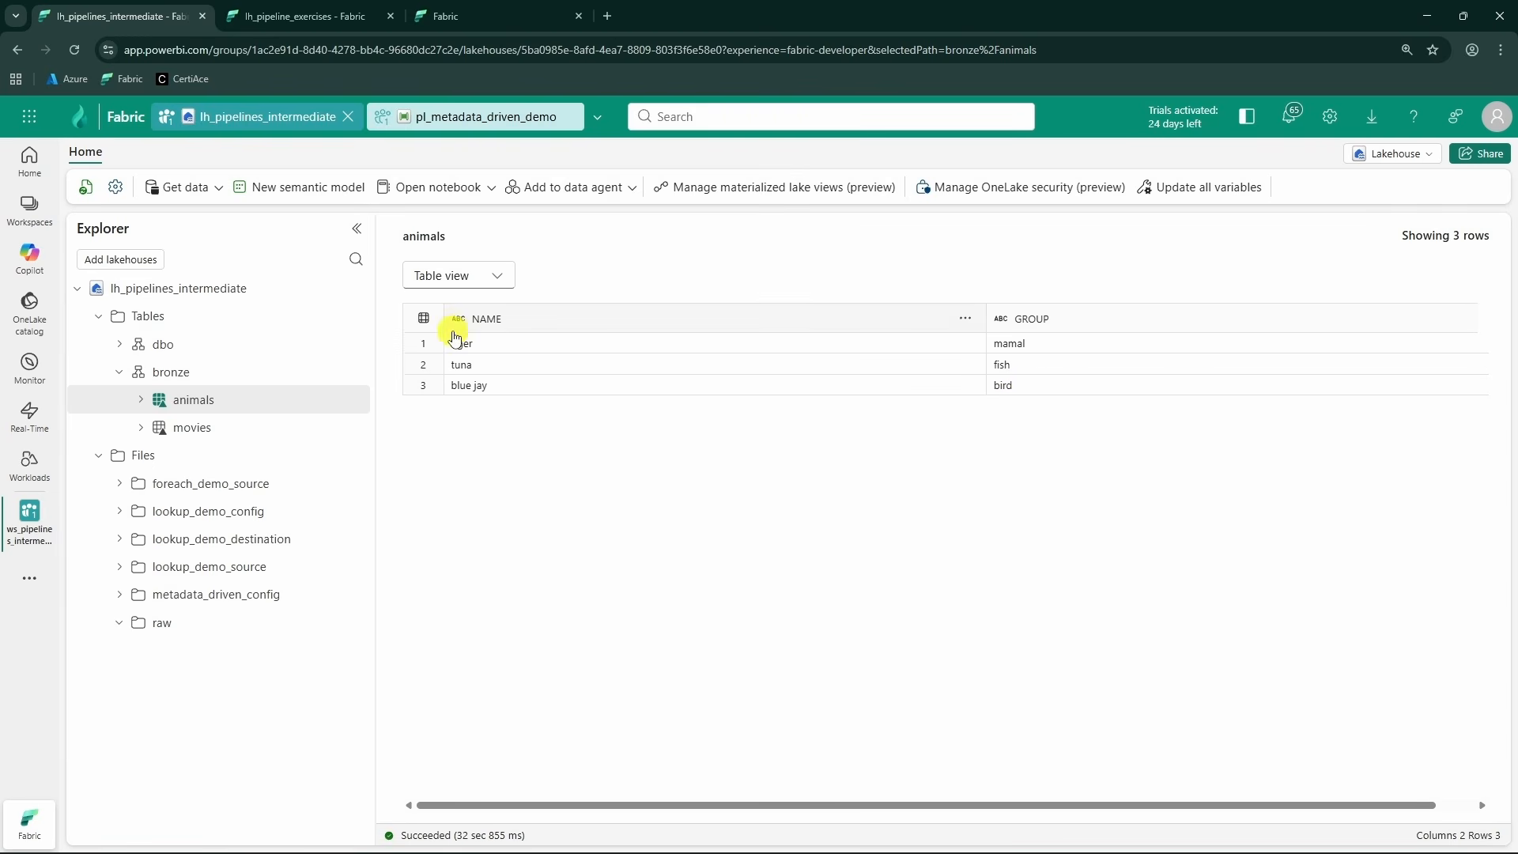
pyautogui.click(213, 428)
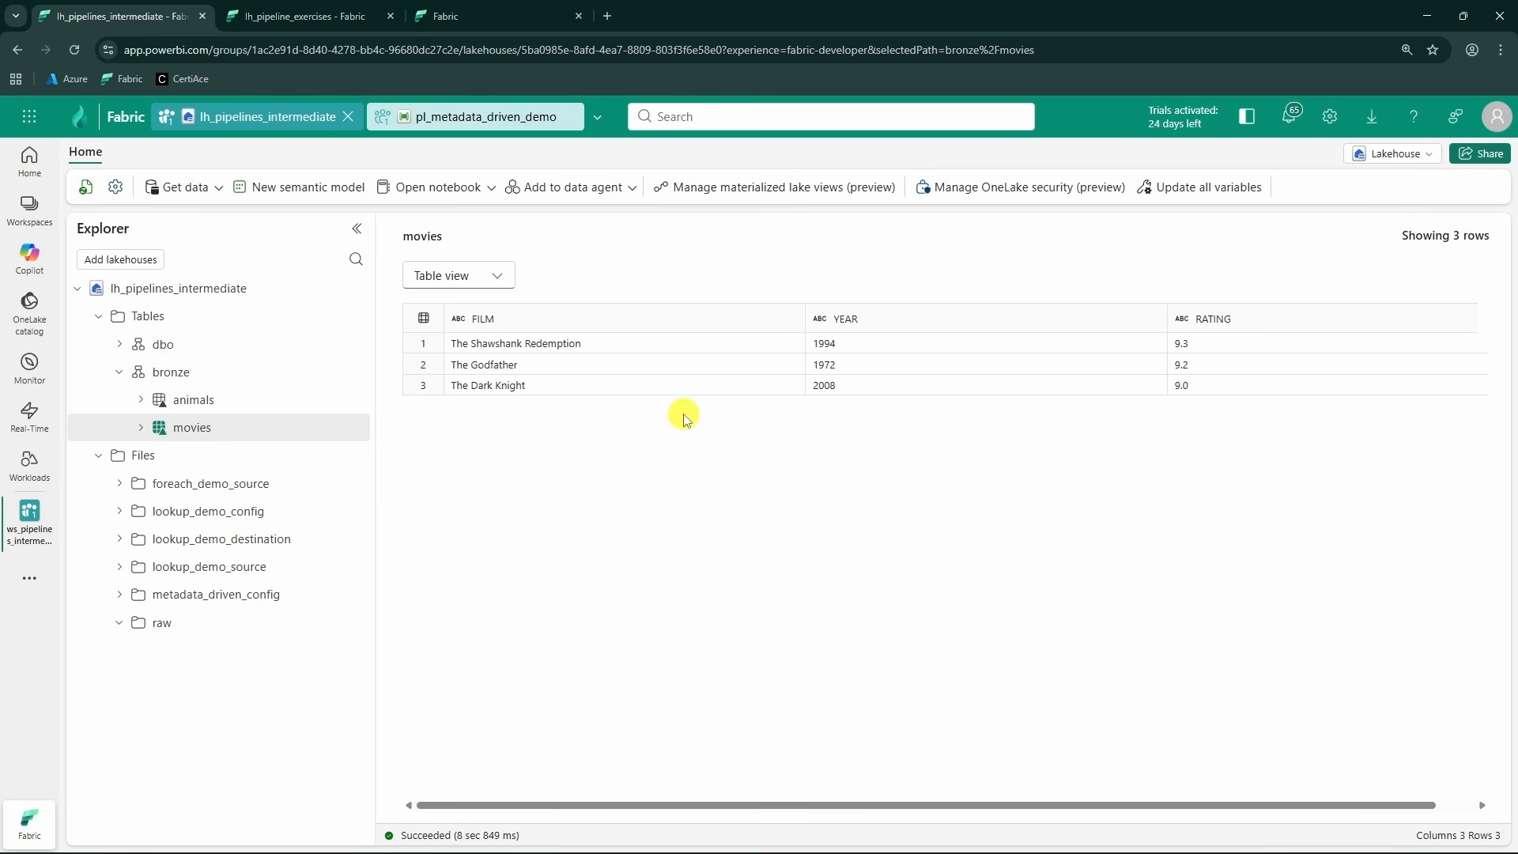
pyautogui.click(260, 622)
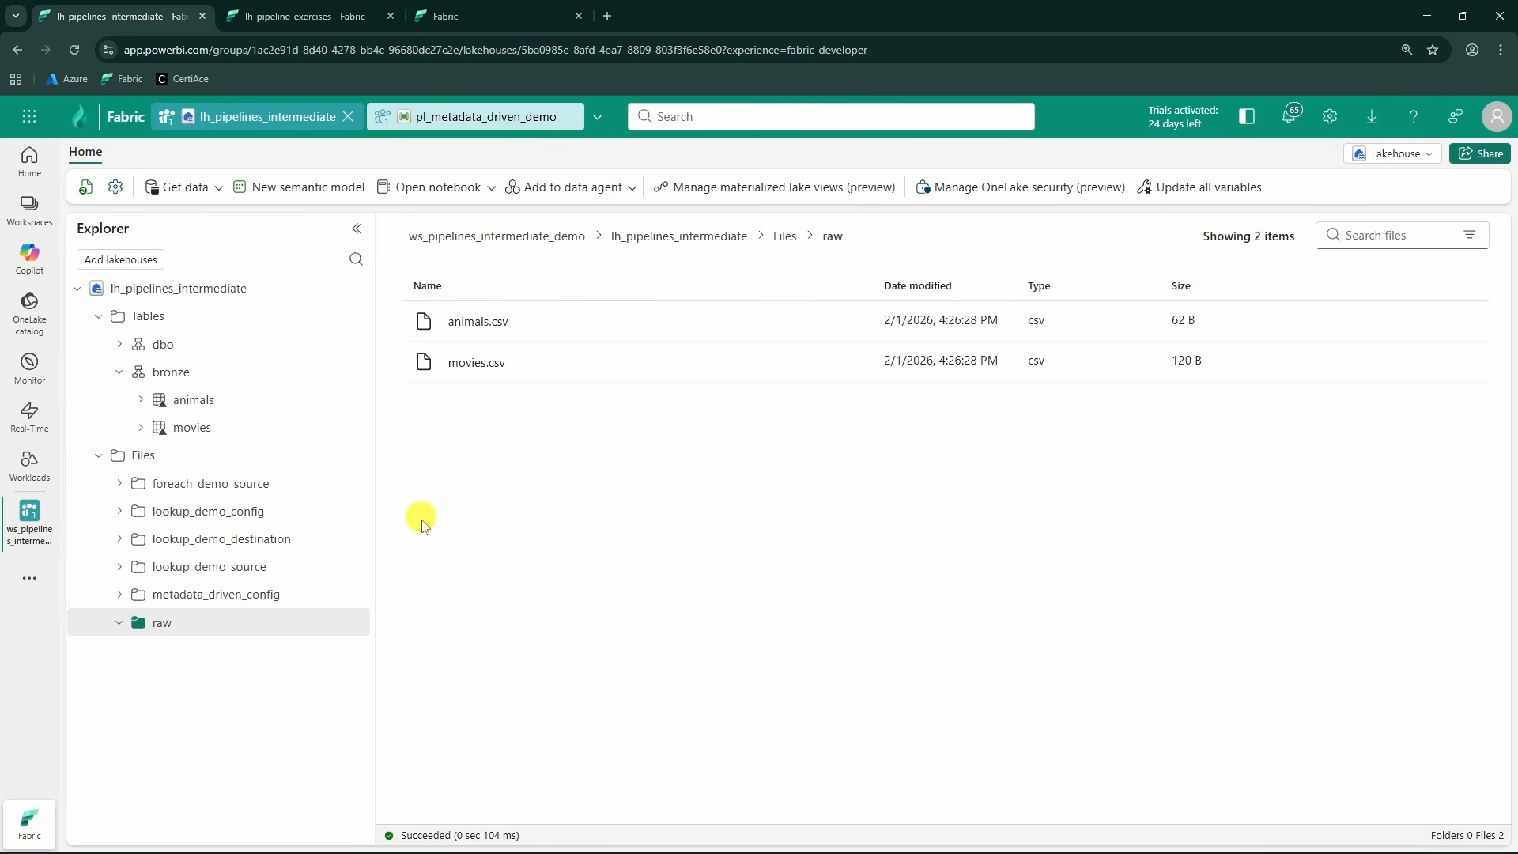
# - Return to pl_metadata_driven_demo and review the full contents of data_config.json in the text editor
pyautogui.click(484, 119)
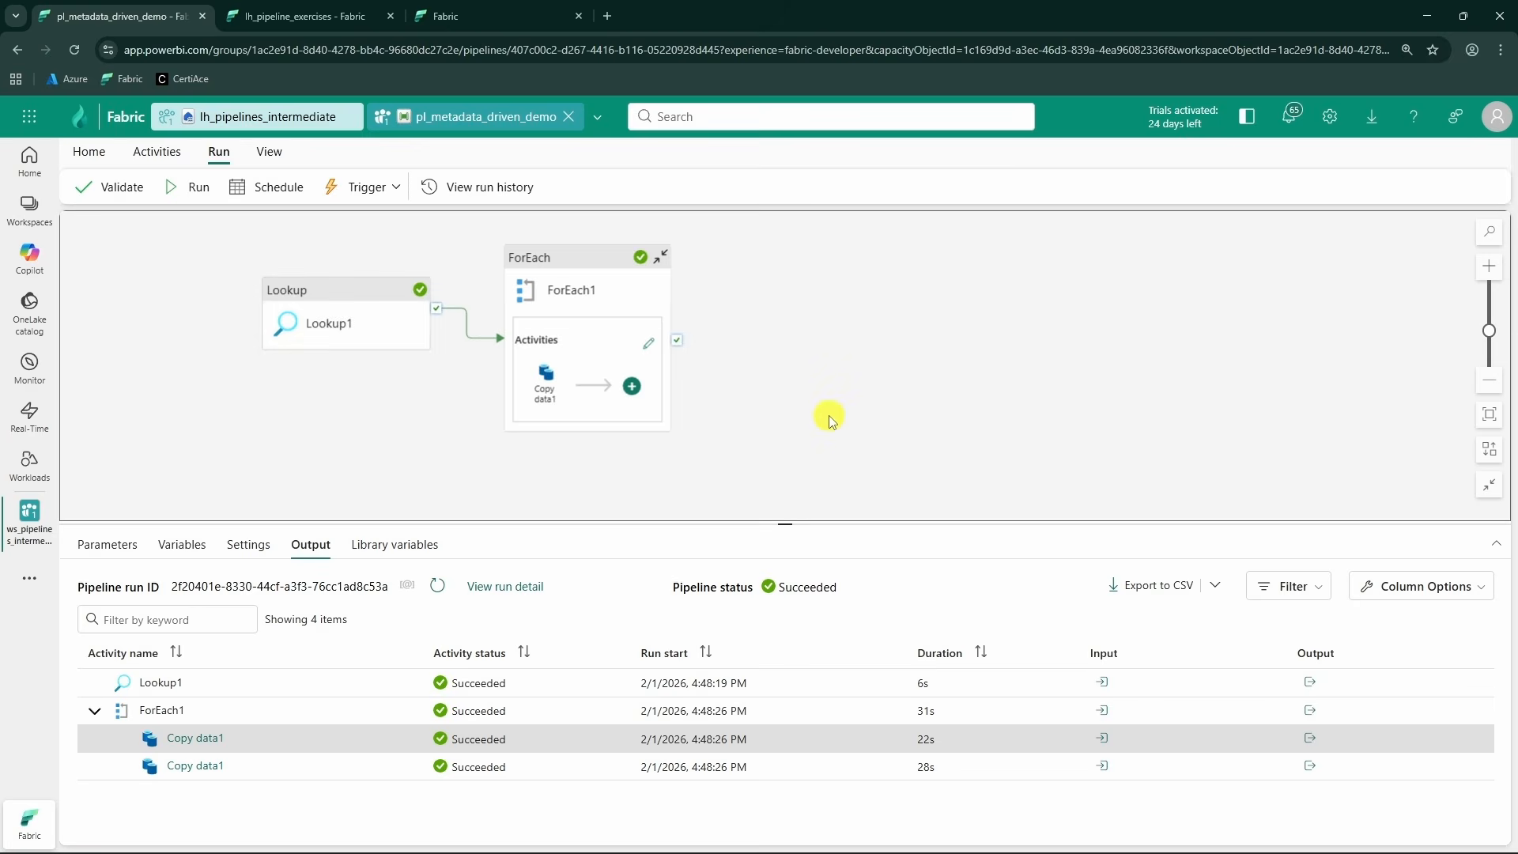
pyautogui.hotkey('alt', 'Tab')
pyautogui.moveTo(813, 268); pyautogui.dragTo(909, 514)
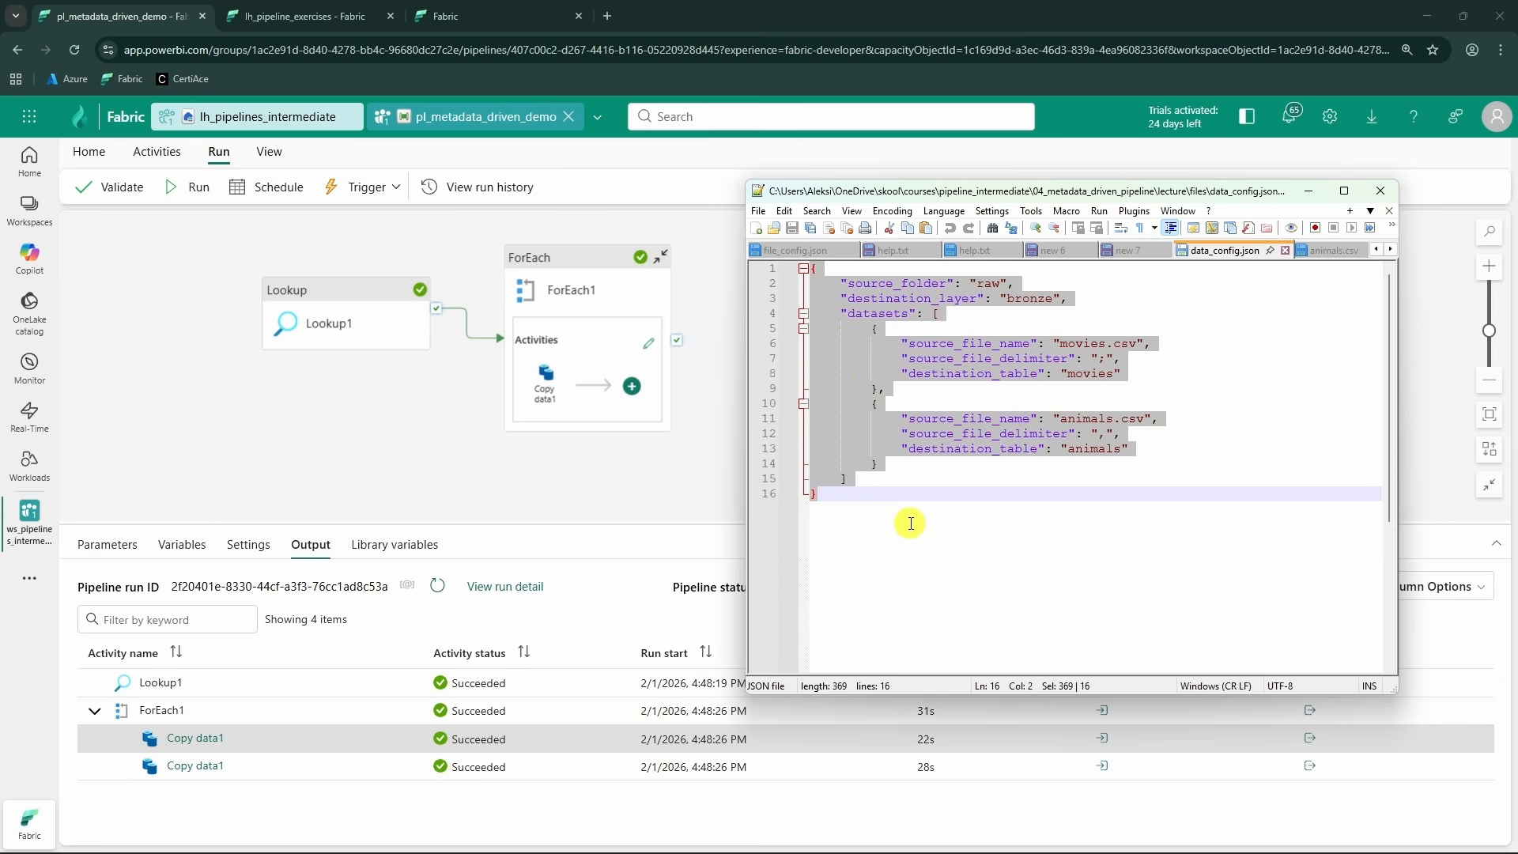
pyautogui.click(931, 538)
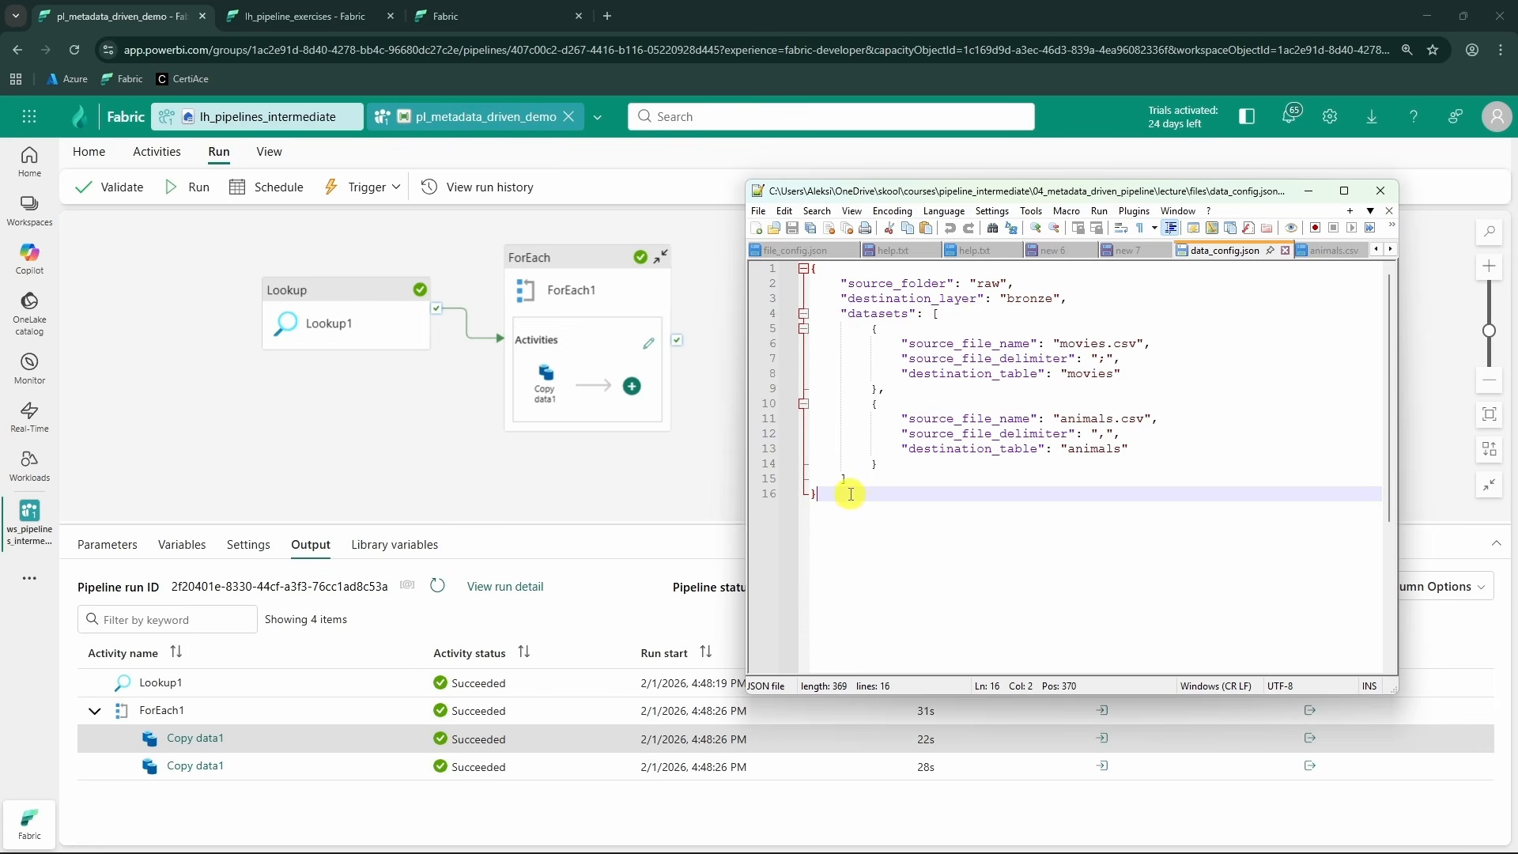
pyautogui.moveTo(853, 497); pyautogui.dragTo(811, 269)
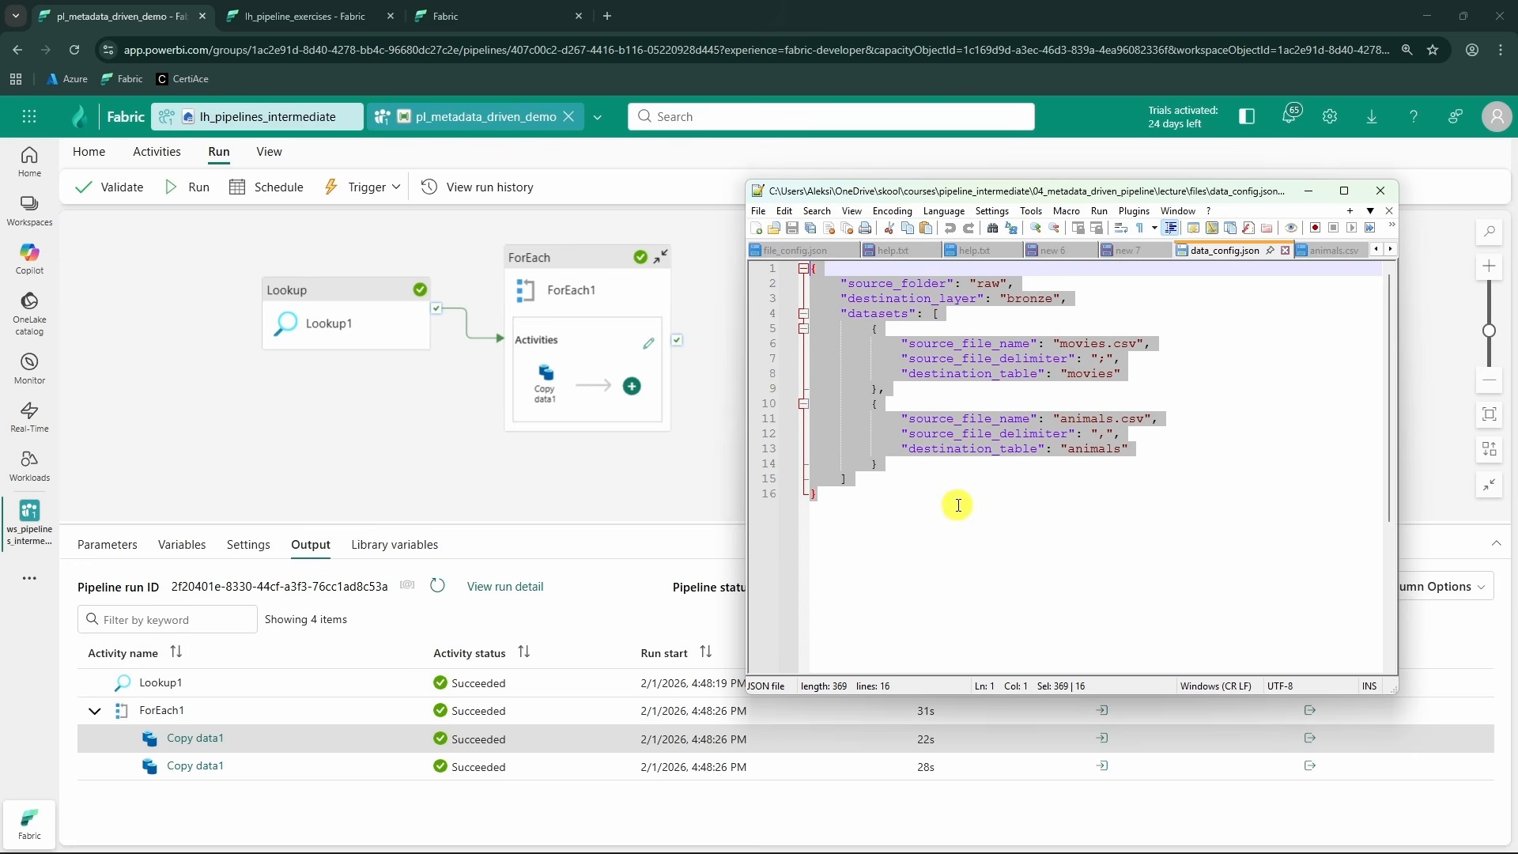
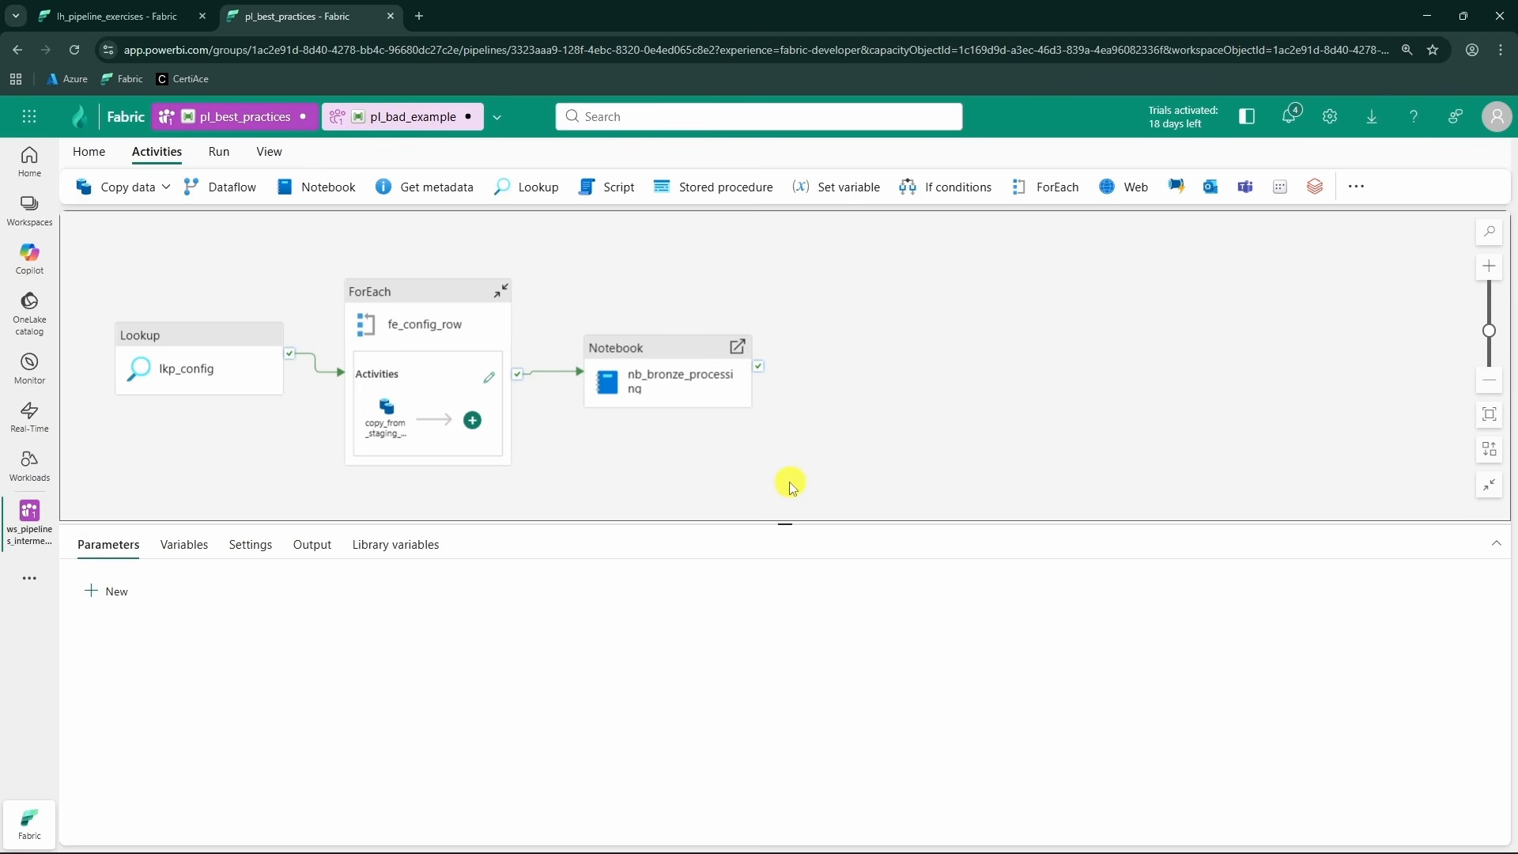
# - Examine the activity layout of pl_best_practices against pl_bad_example and view the general settings of the fe_config_row ForEach
pyautogui.moveTo(285, 341)
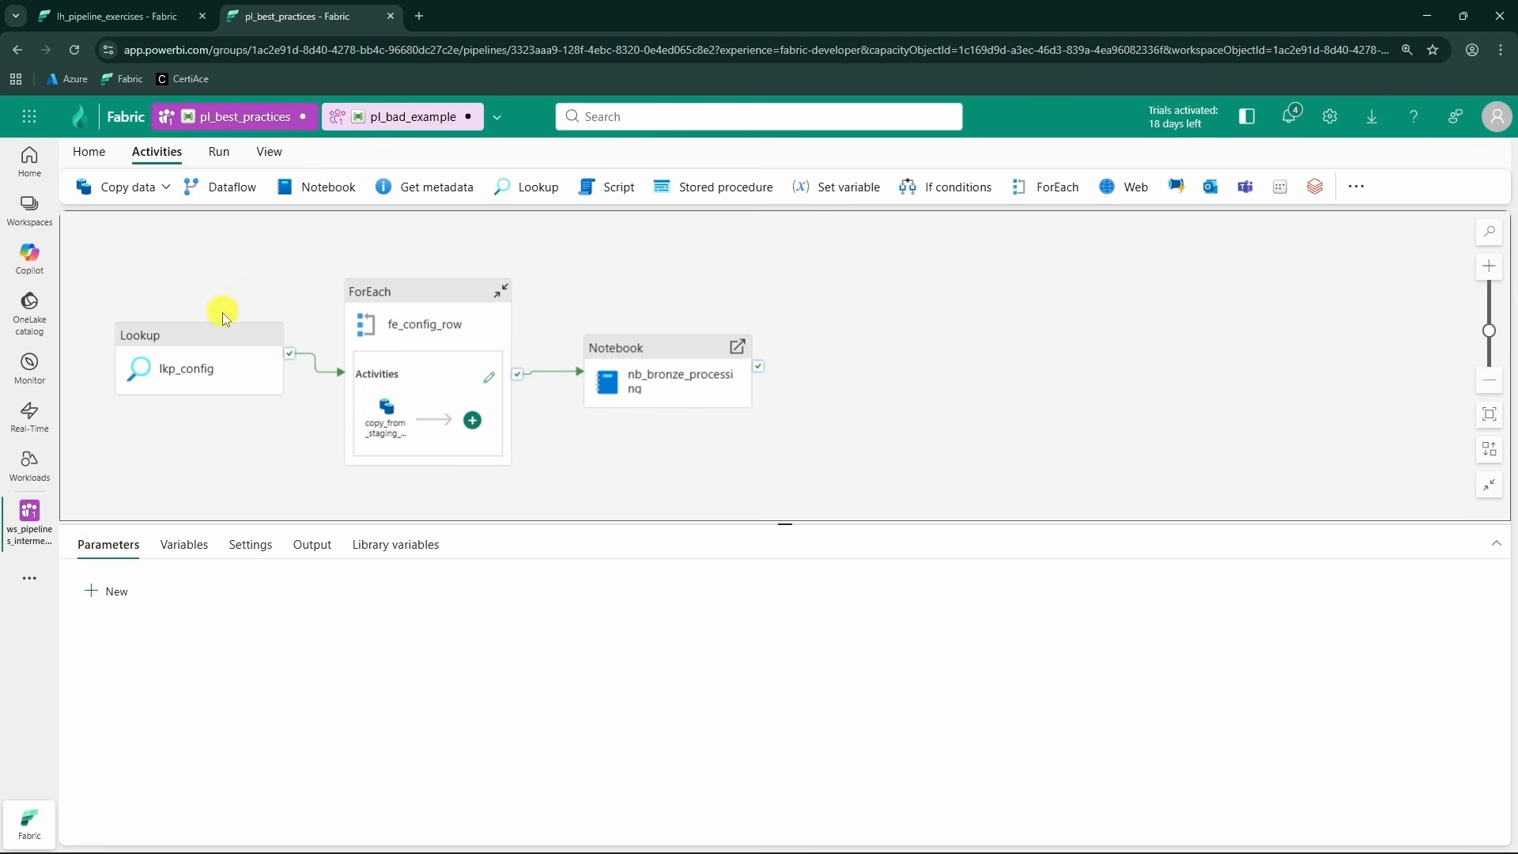
pyautogui.moveTo(424, 380)
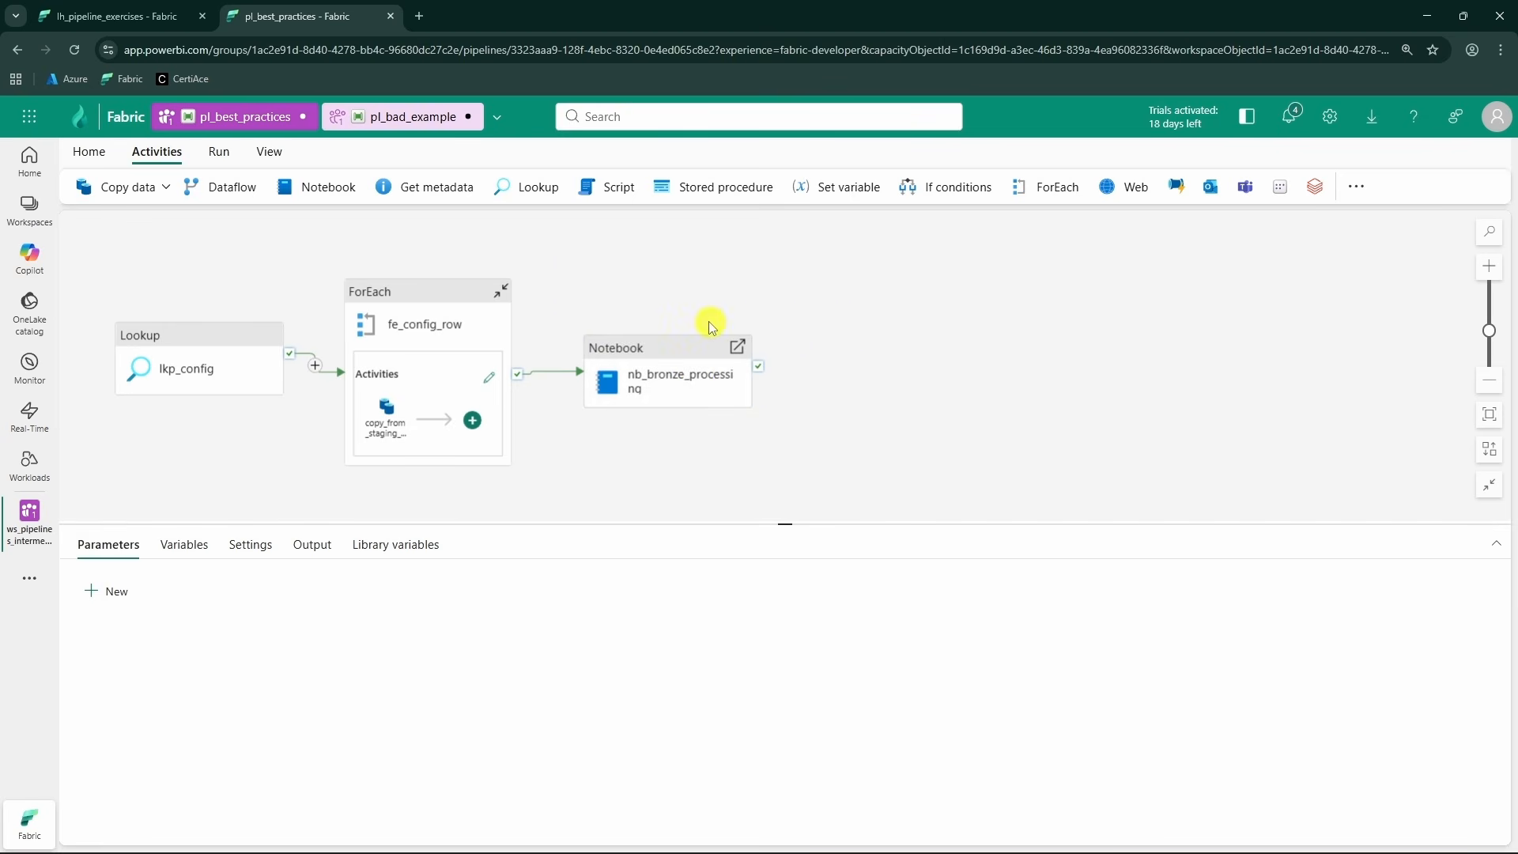
pyautogui.click(382, 116)
pyautogui.moveTo(633, 443); pyautogui.dragTo(596, 433)
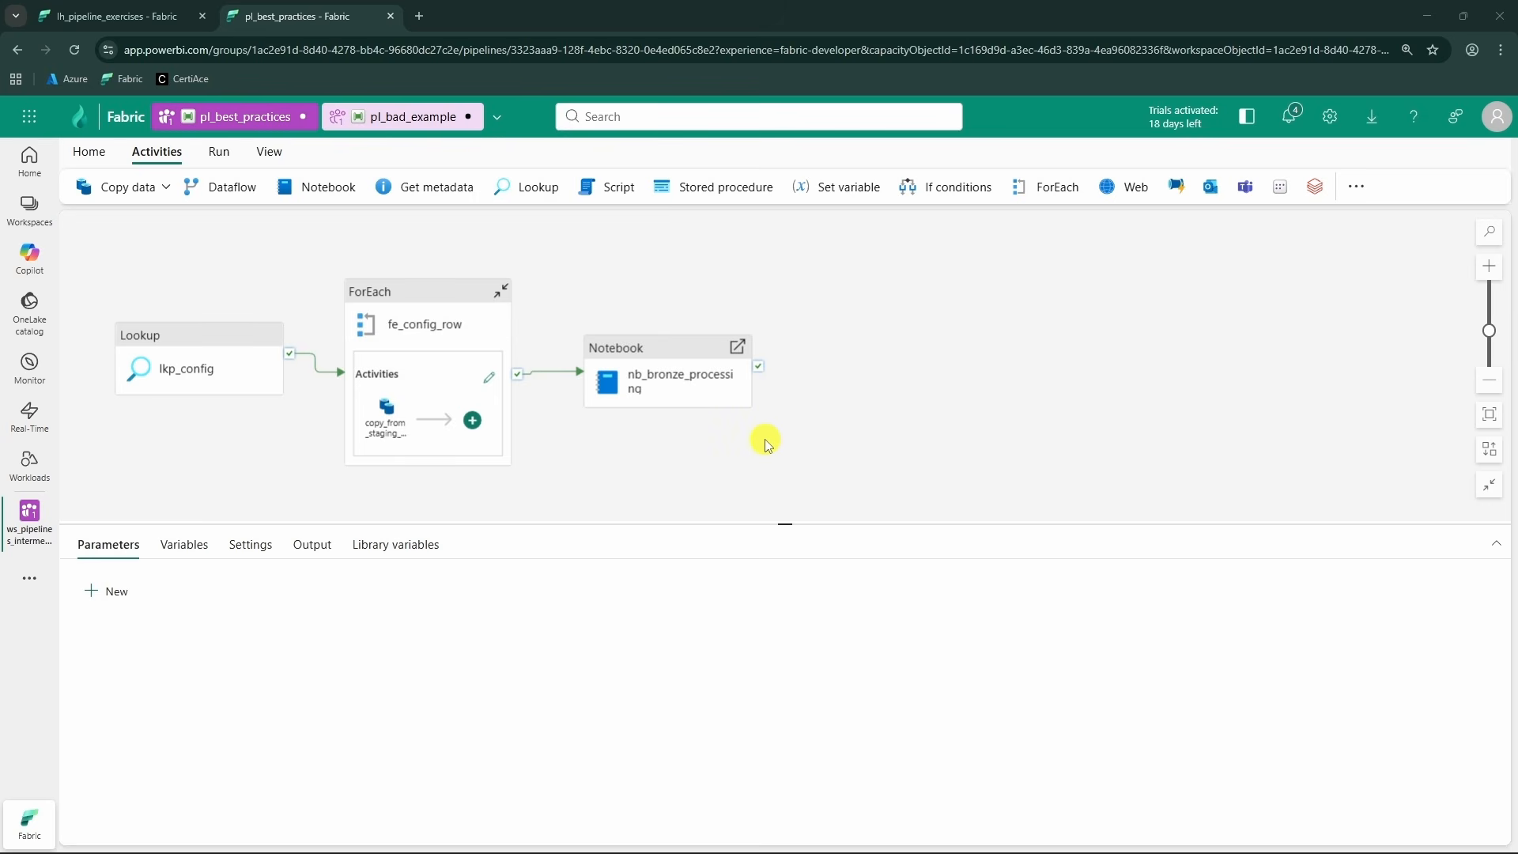
pyautogui.click(387, 422)
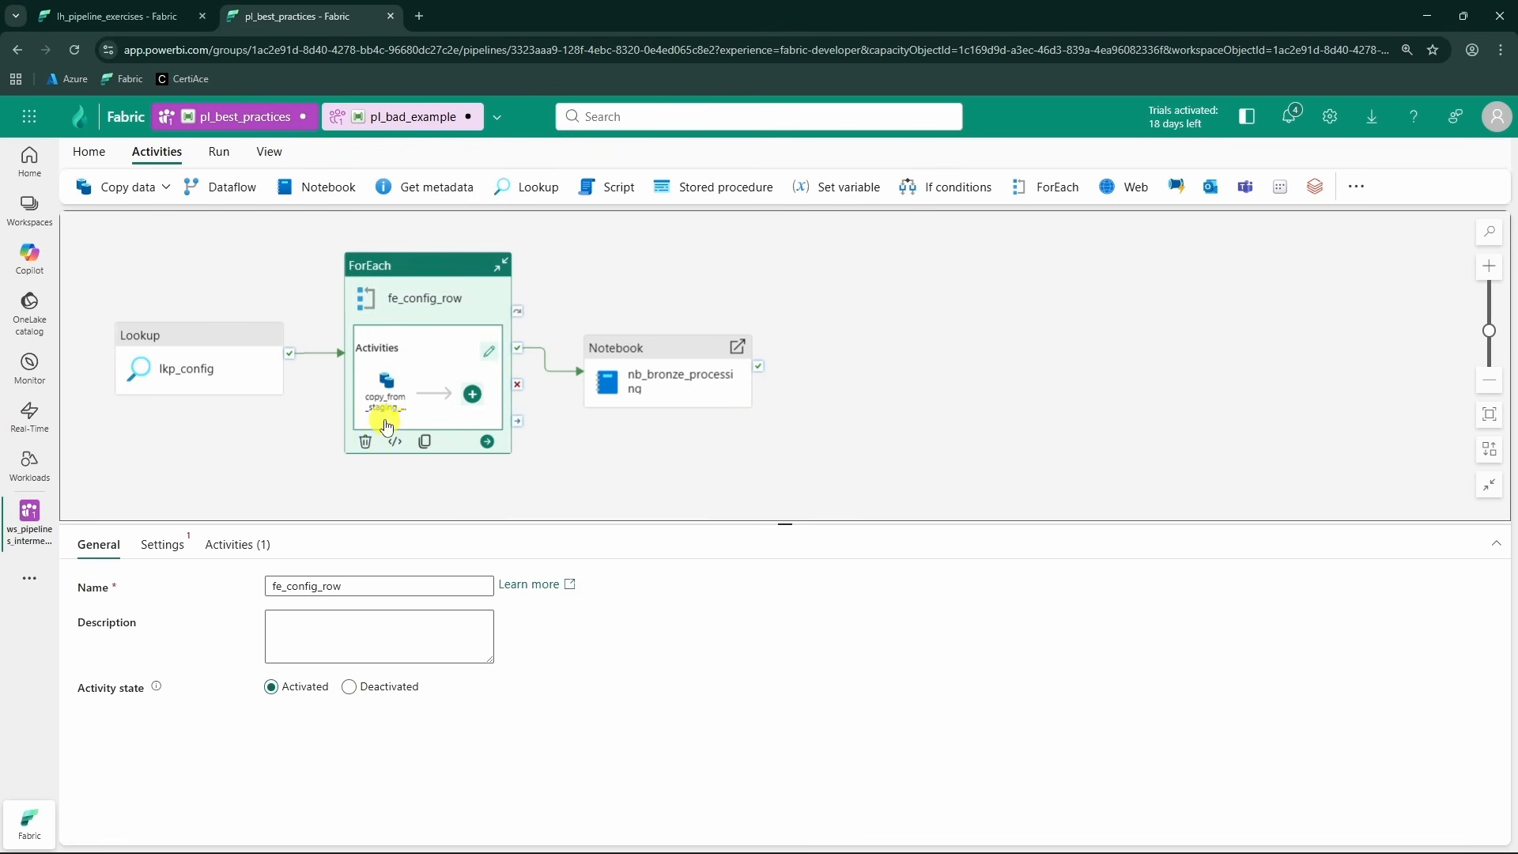
# - Set the retry count of the copy_from_staging_to_raw activity inside fe_config_row to 2
pyautogui.click(388, 396)
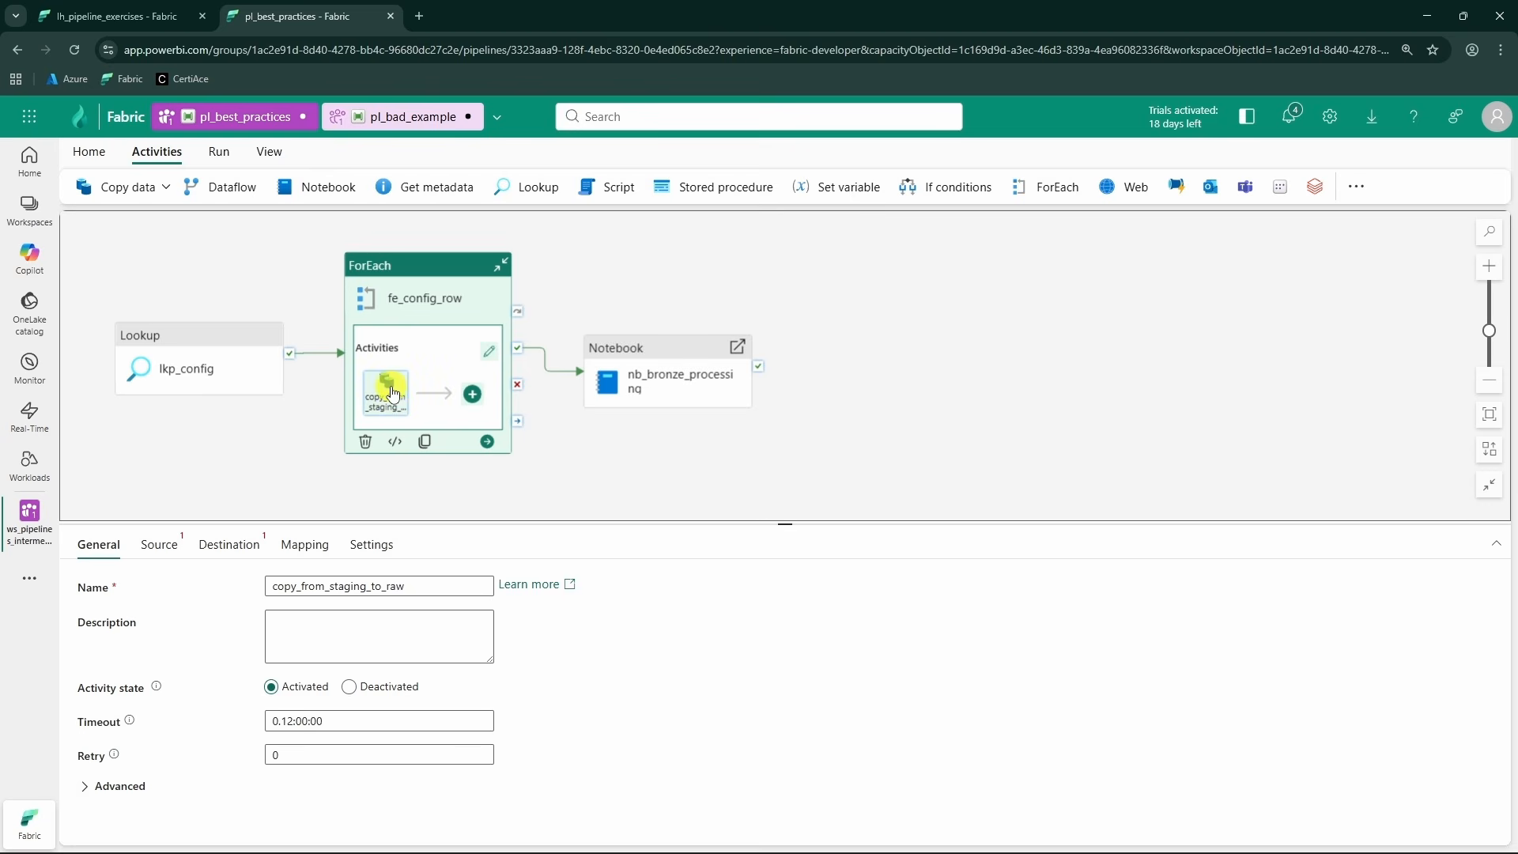
pyautogui.doubleClick(96, 757)
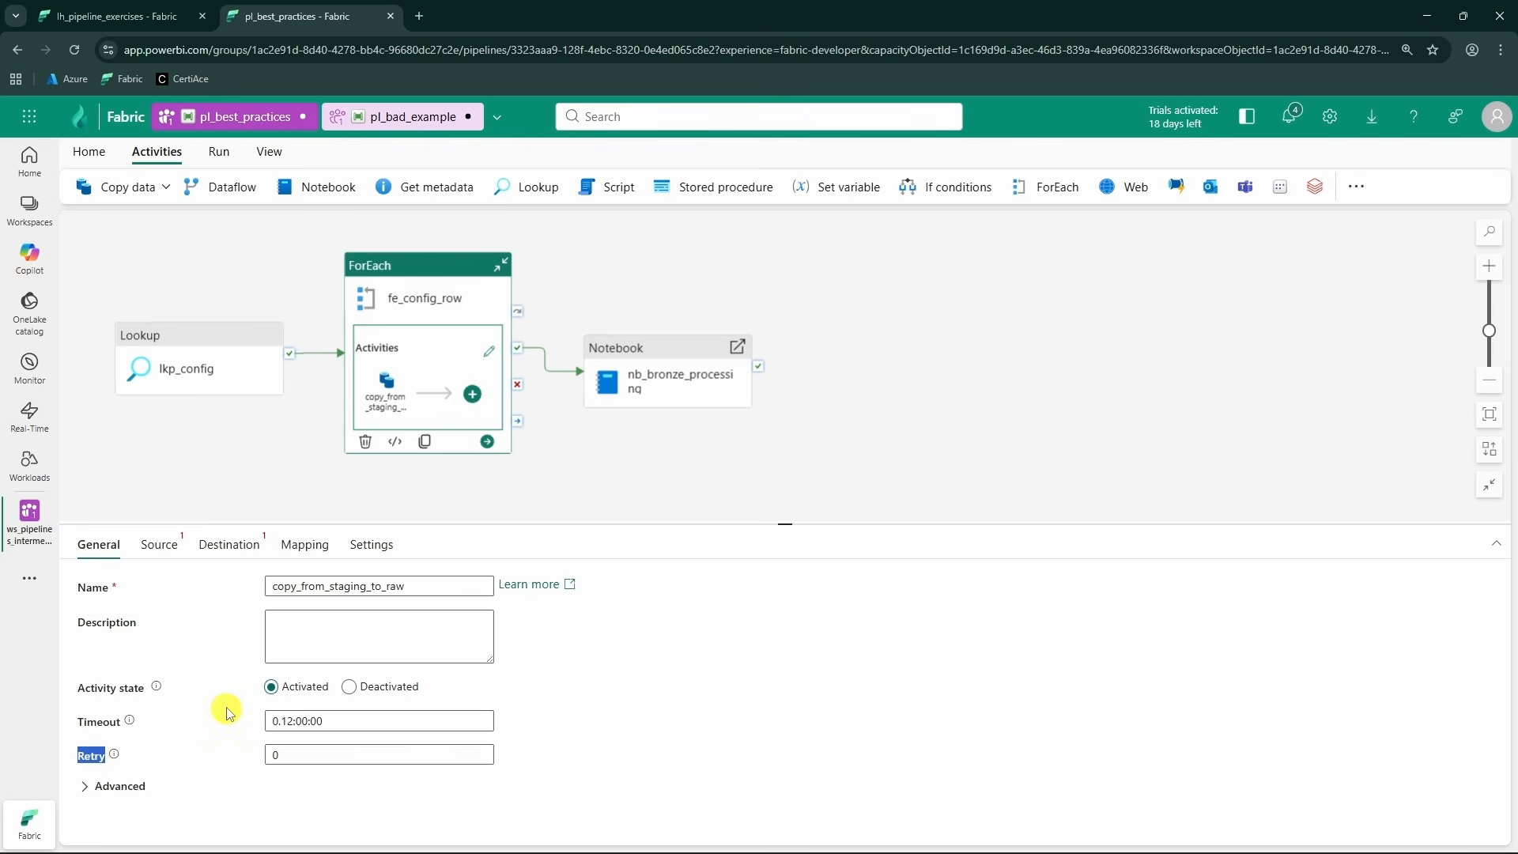
pyautogui.click(735, 545)
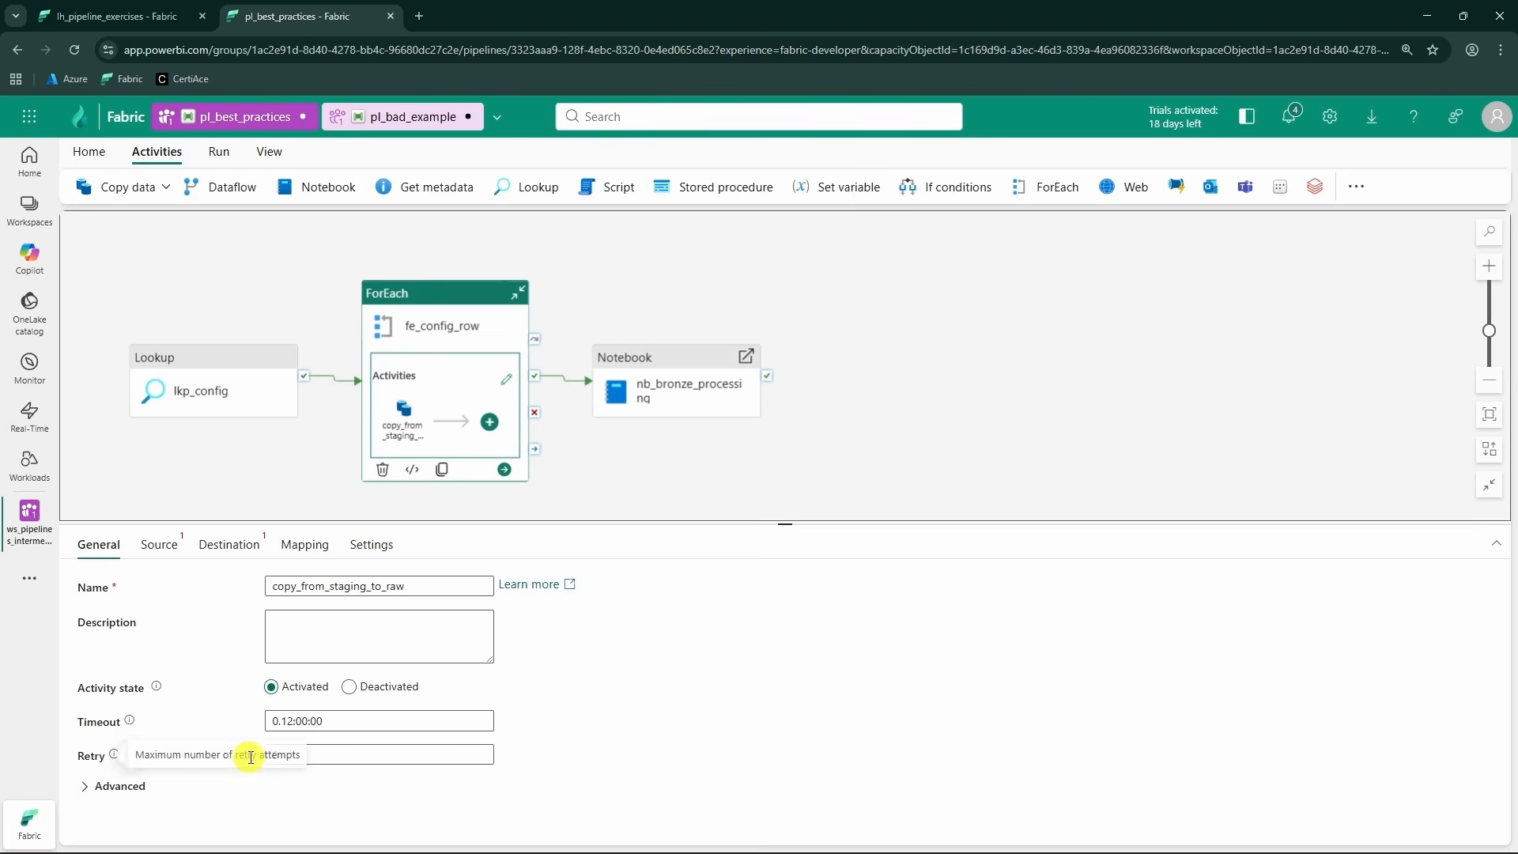
pyautogui.write('2')
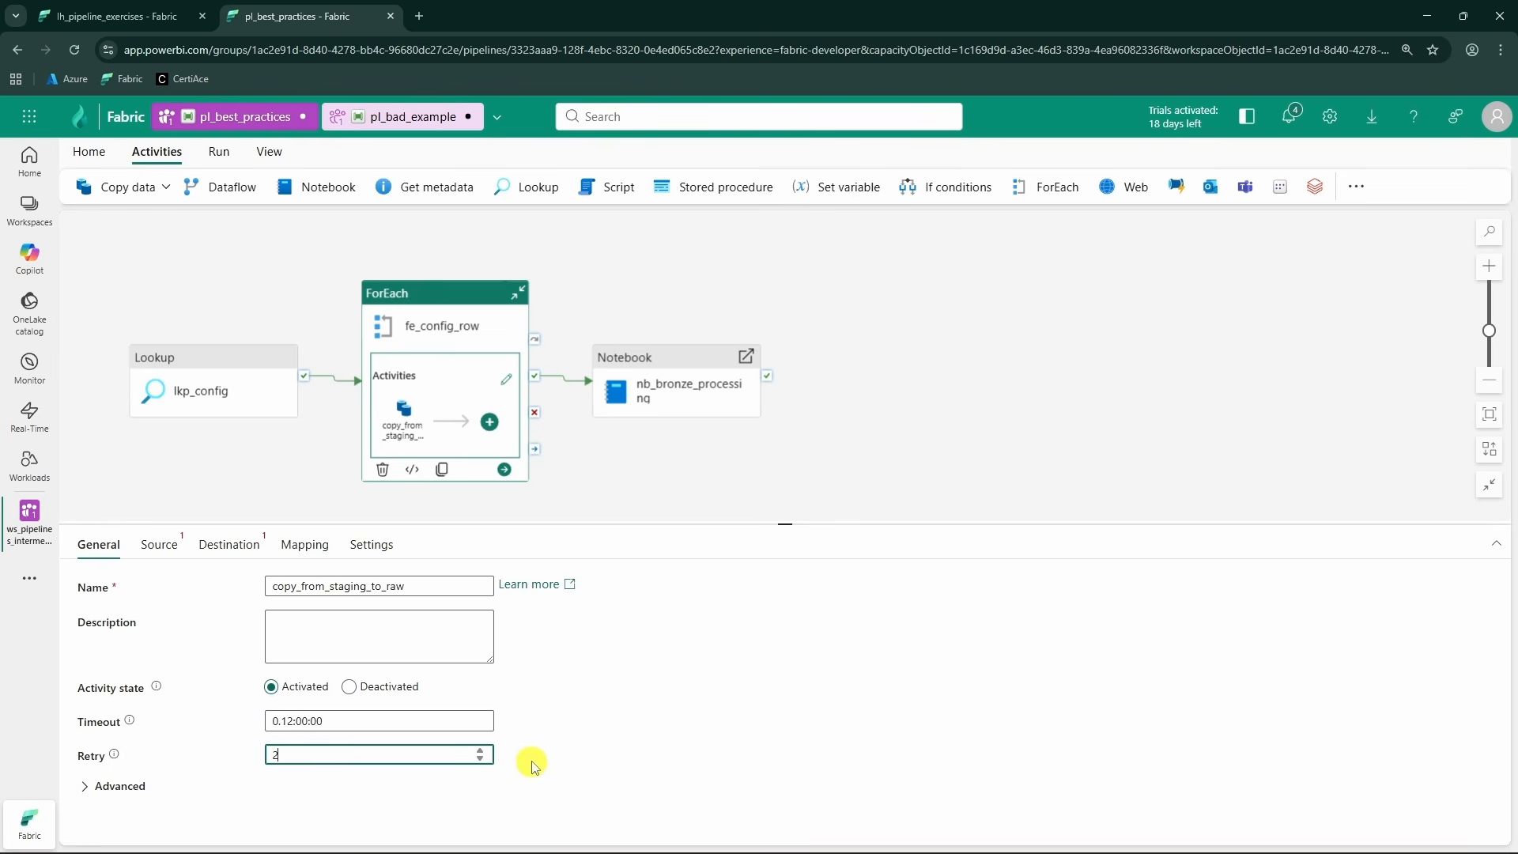
pyautogui.click(628, 698)
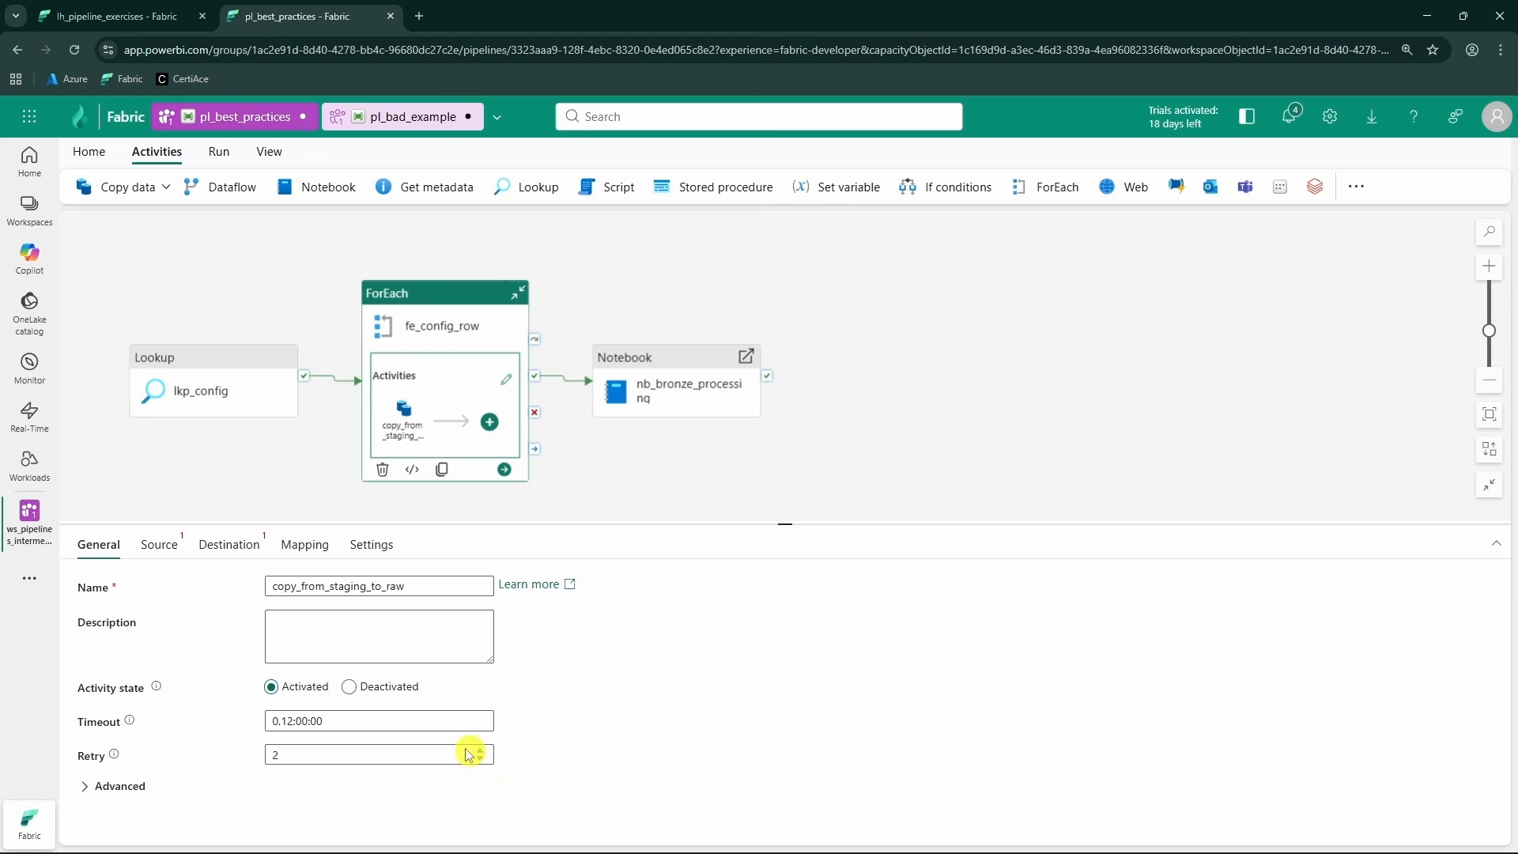
# - Show the advanced general settings of copy_from_staging_to_raw and review its retry interval and timeout
pyautogui.click(132, 794)
pyautogui.scroll(-1, 198, 715)
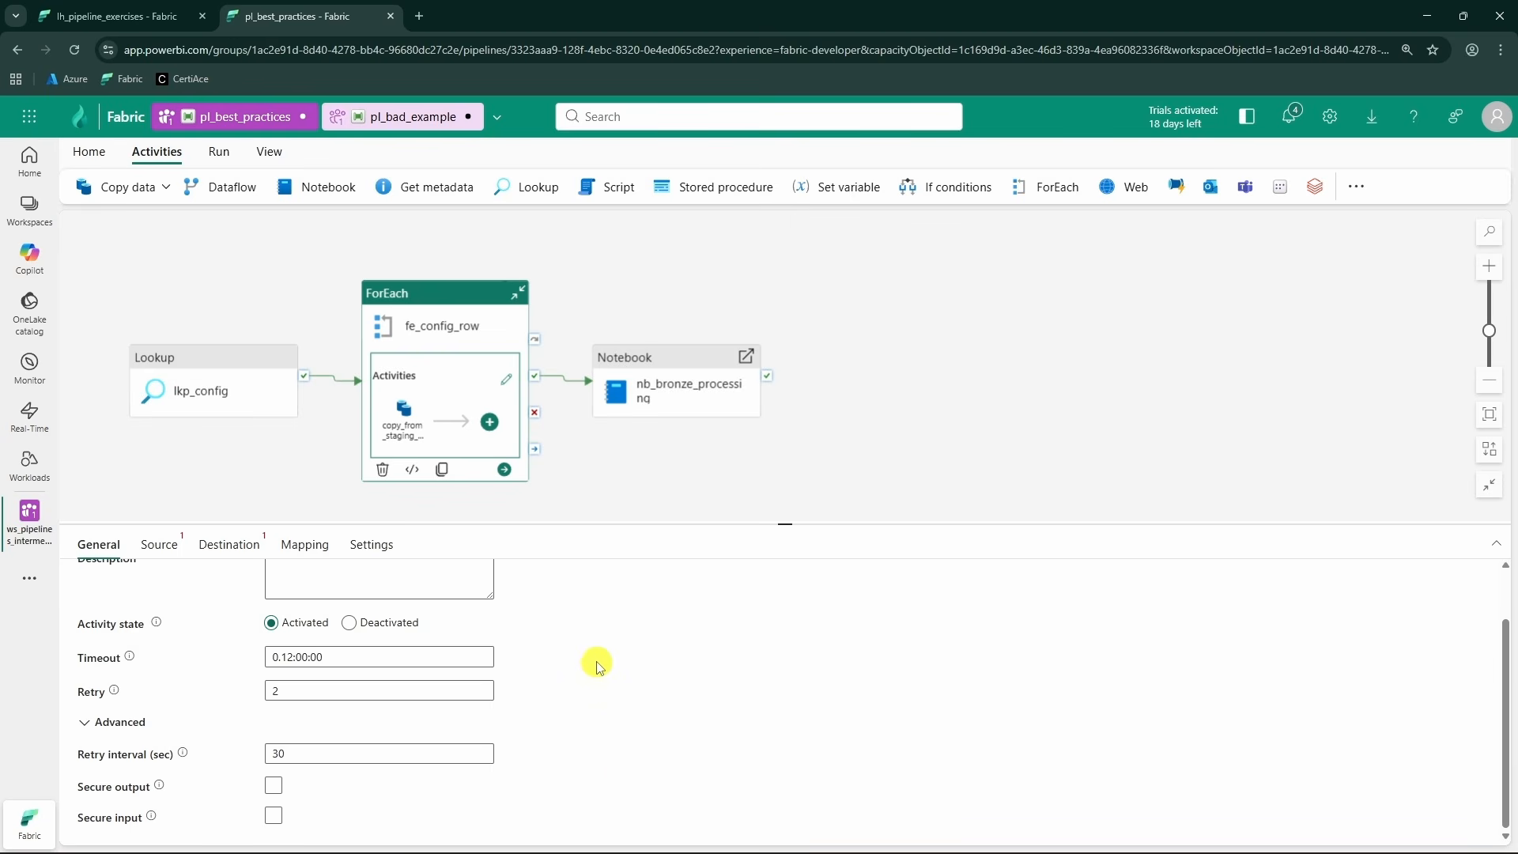
pyautogui.moveTo(78, 658); pyautogui.dragTo(127, 664)
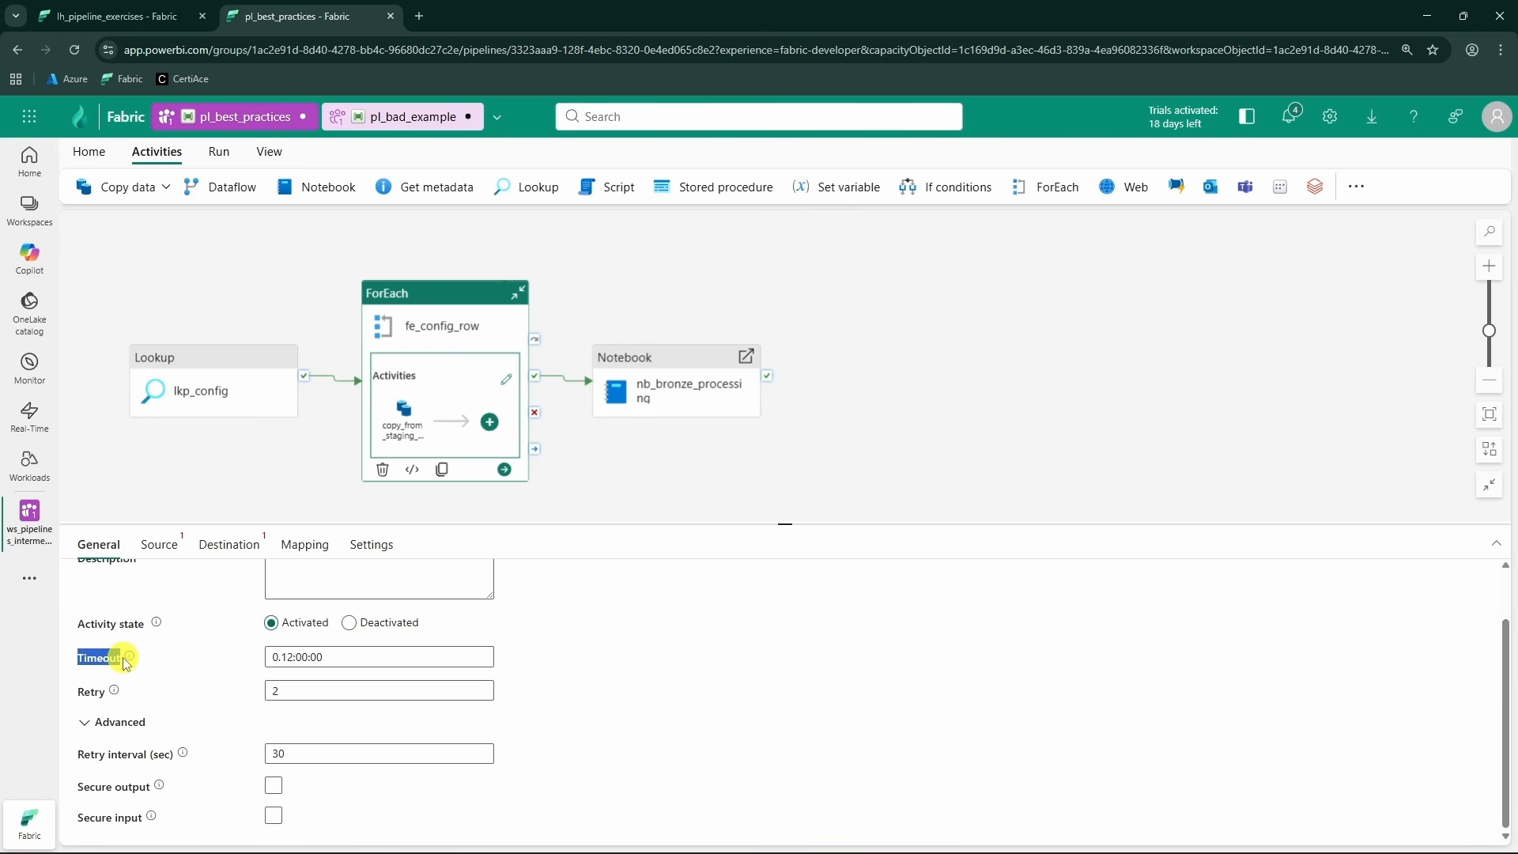
pyautogui.click(607, 624)
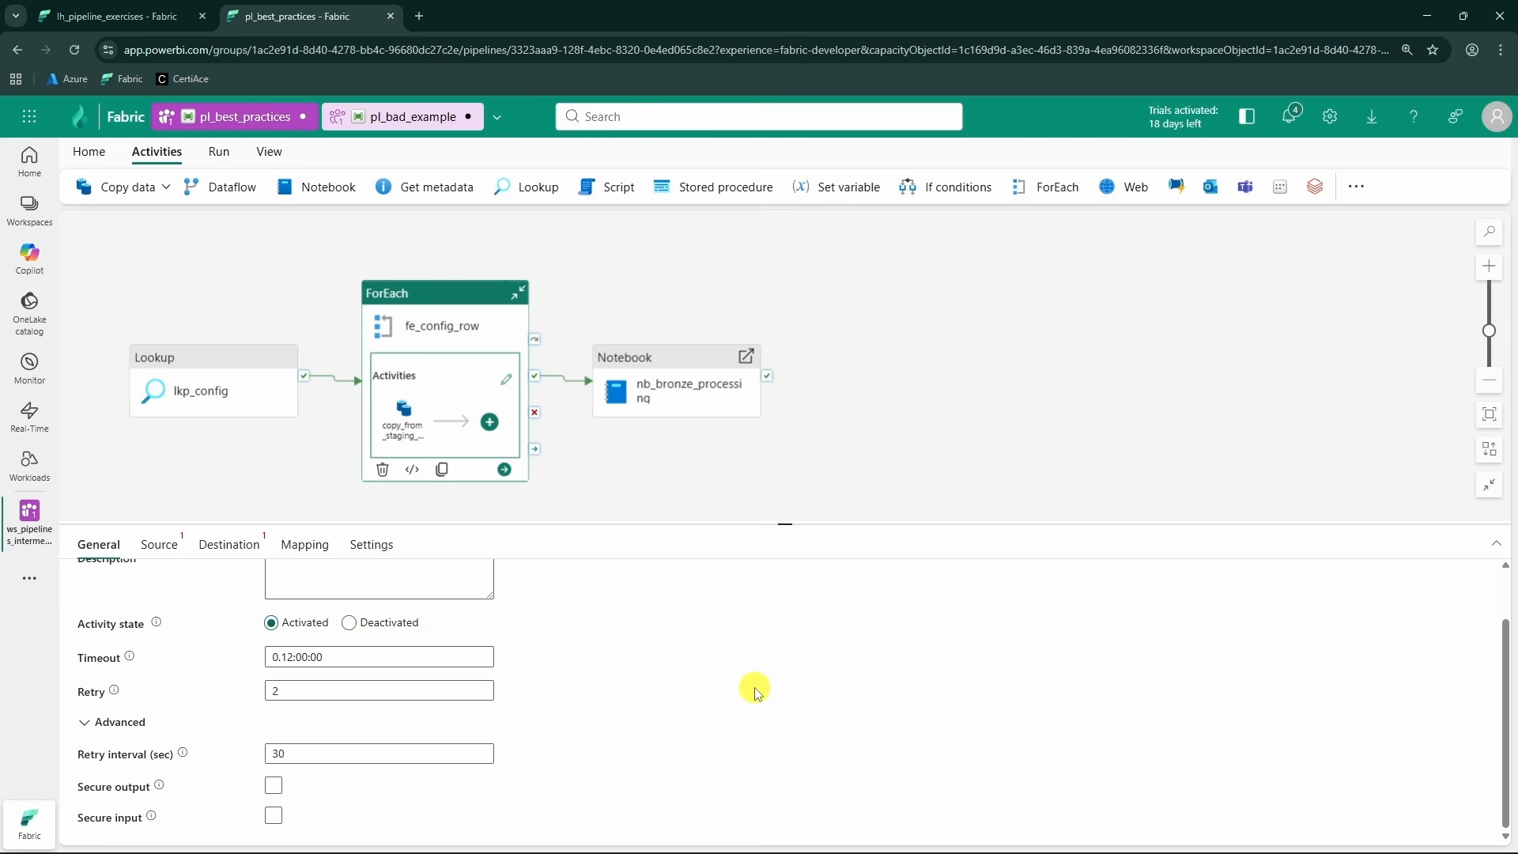
pyautogui.scroll(1, 755, 692)
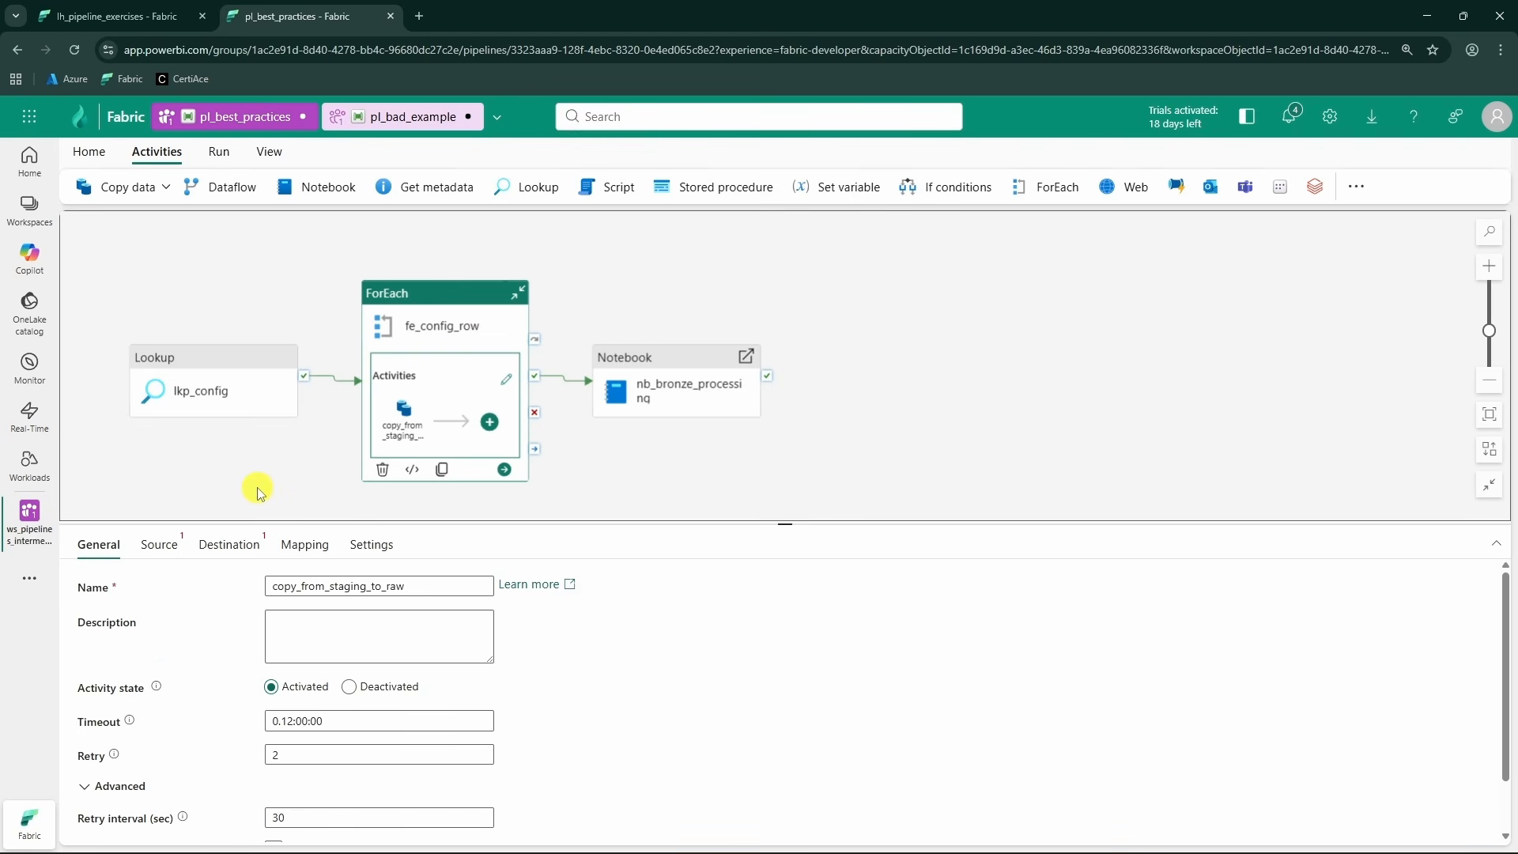
# - View the pipeline-level settings of pl_best_practices and examine the concurrency option
pyautogui.click(235, 286)
pyautogui.click(247, 545)
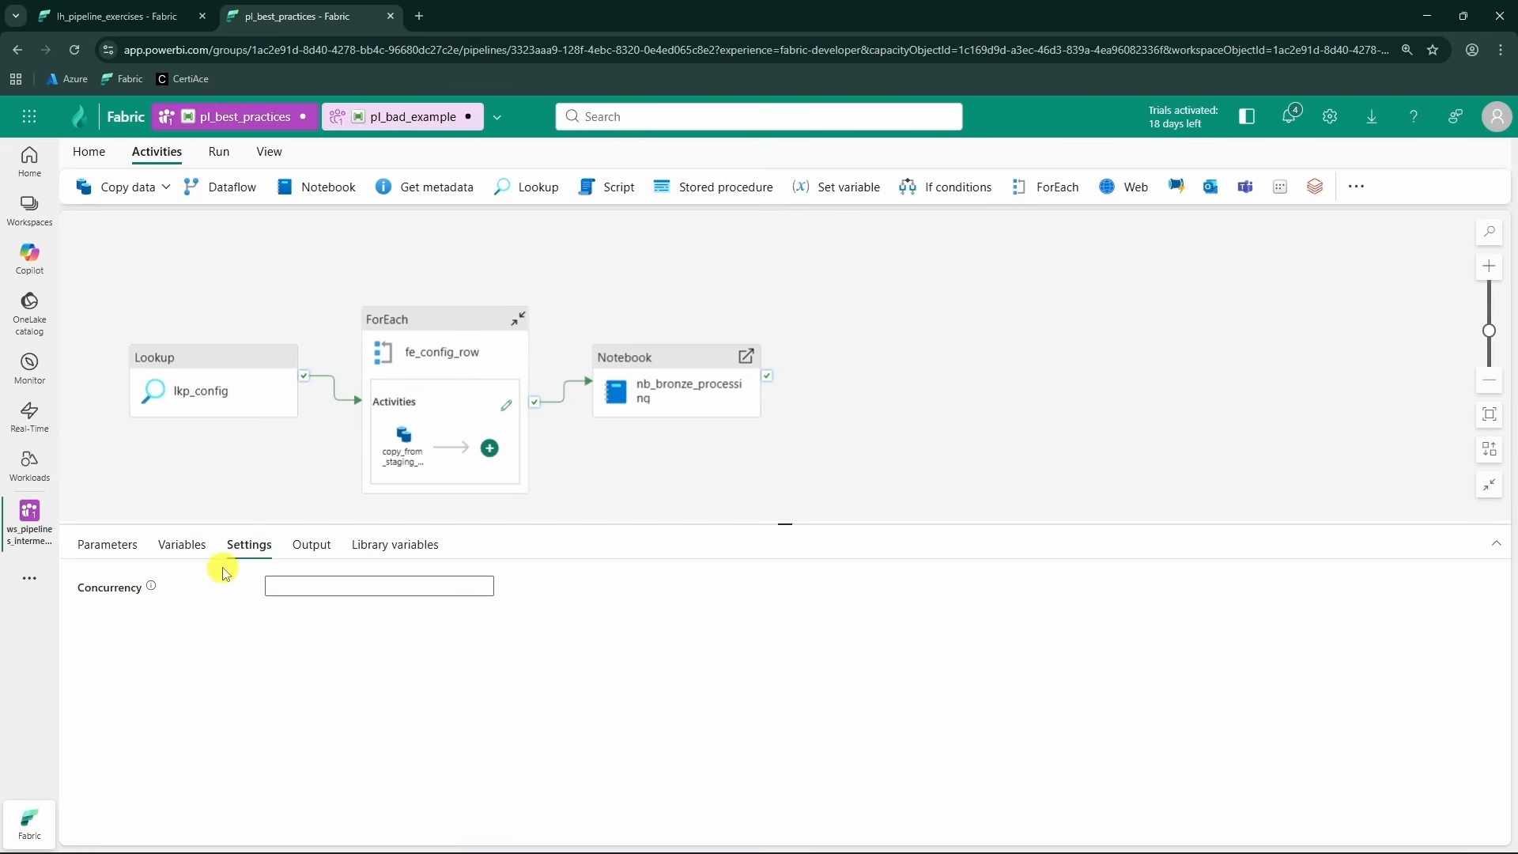
pyautogui.moveTo(71, 586); pyautogui.dragTo(149, 592)
pyautogui.click(170, 605)
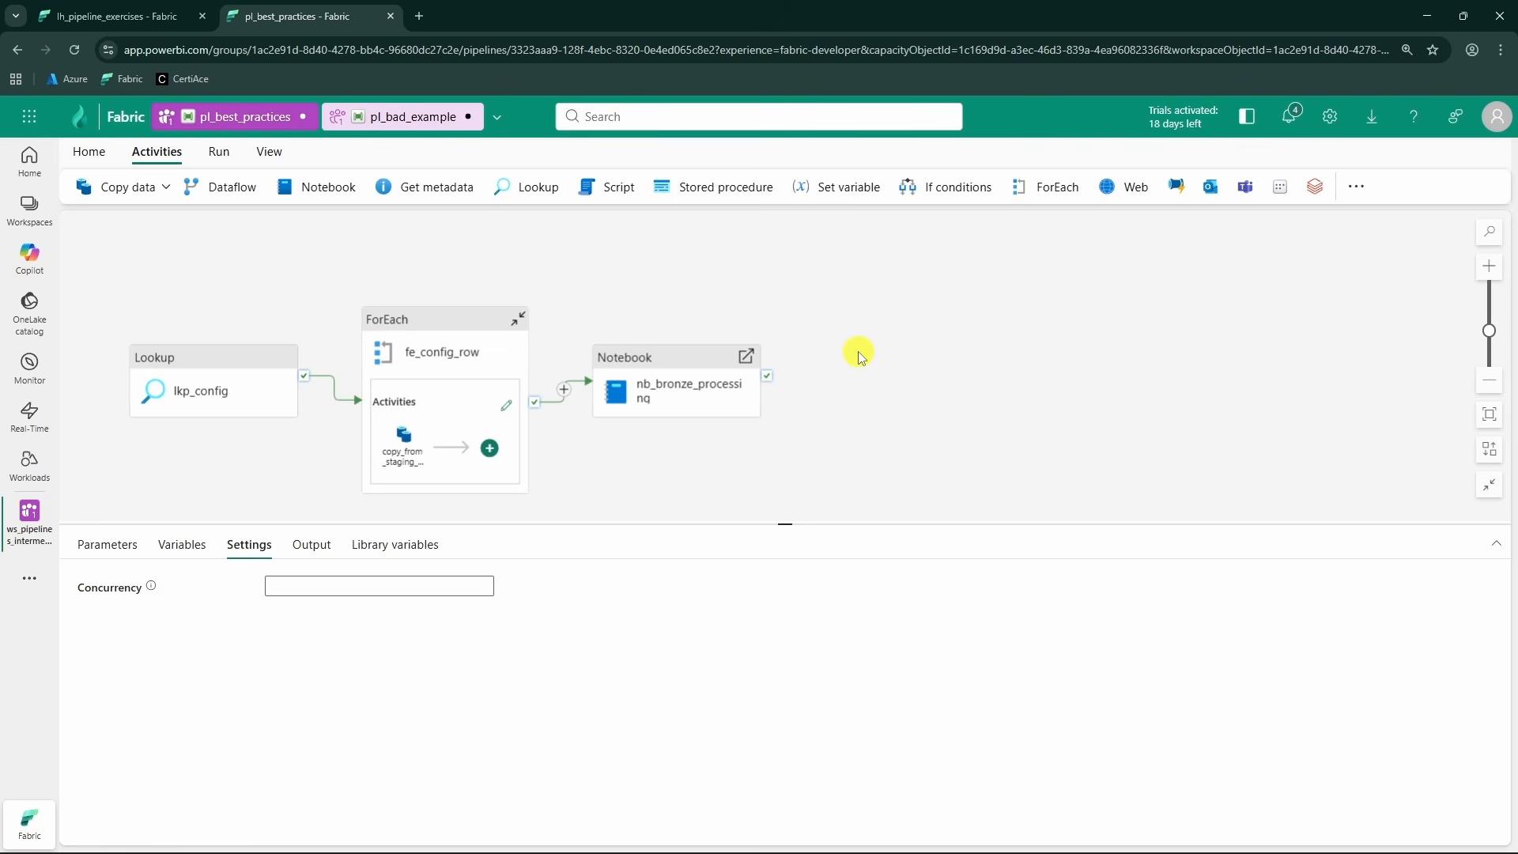
pyautogui.moveTo(680, 474); pyautogui.dragTo(644, 427)
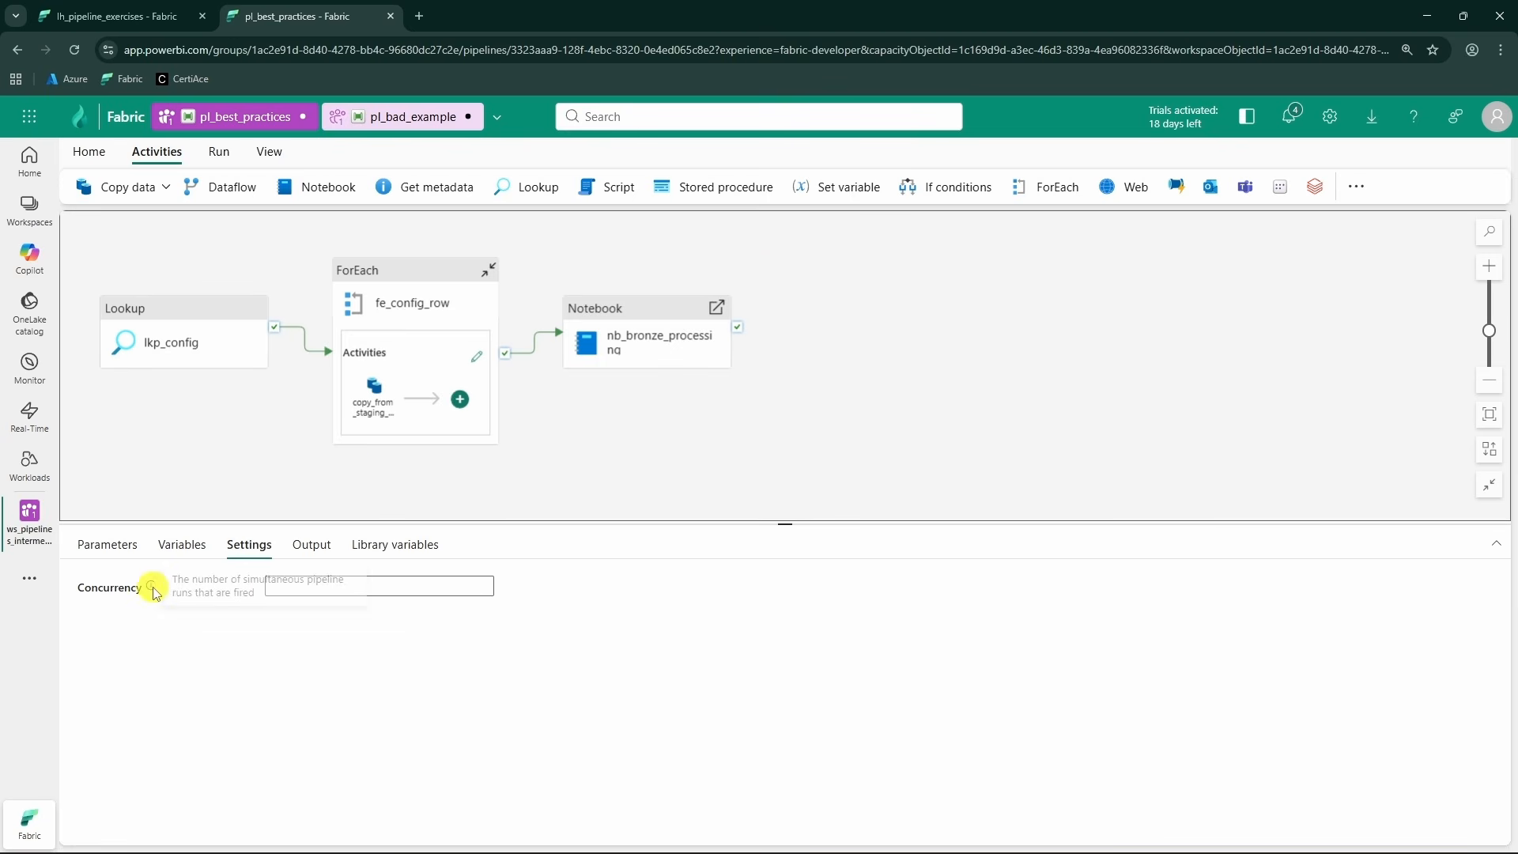
# - Try a pipeline concurrency of 1 and clear the value again
pyautogui.click(358, 586)
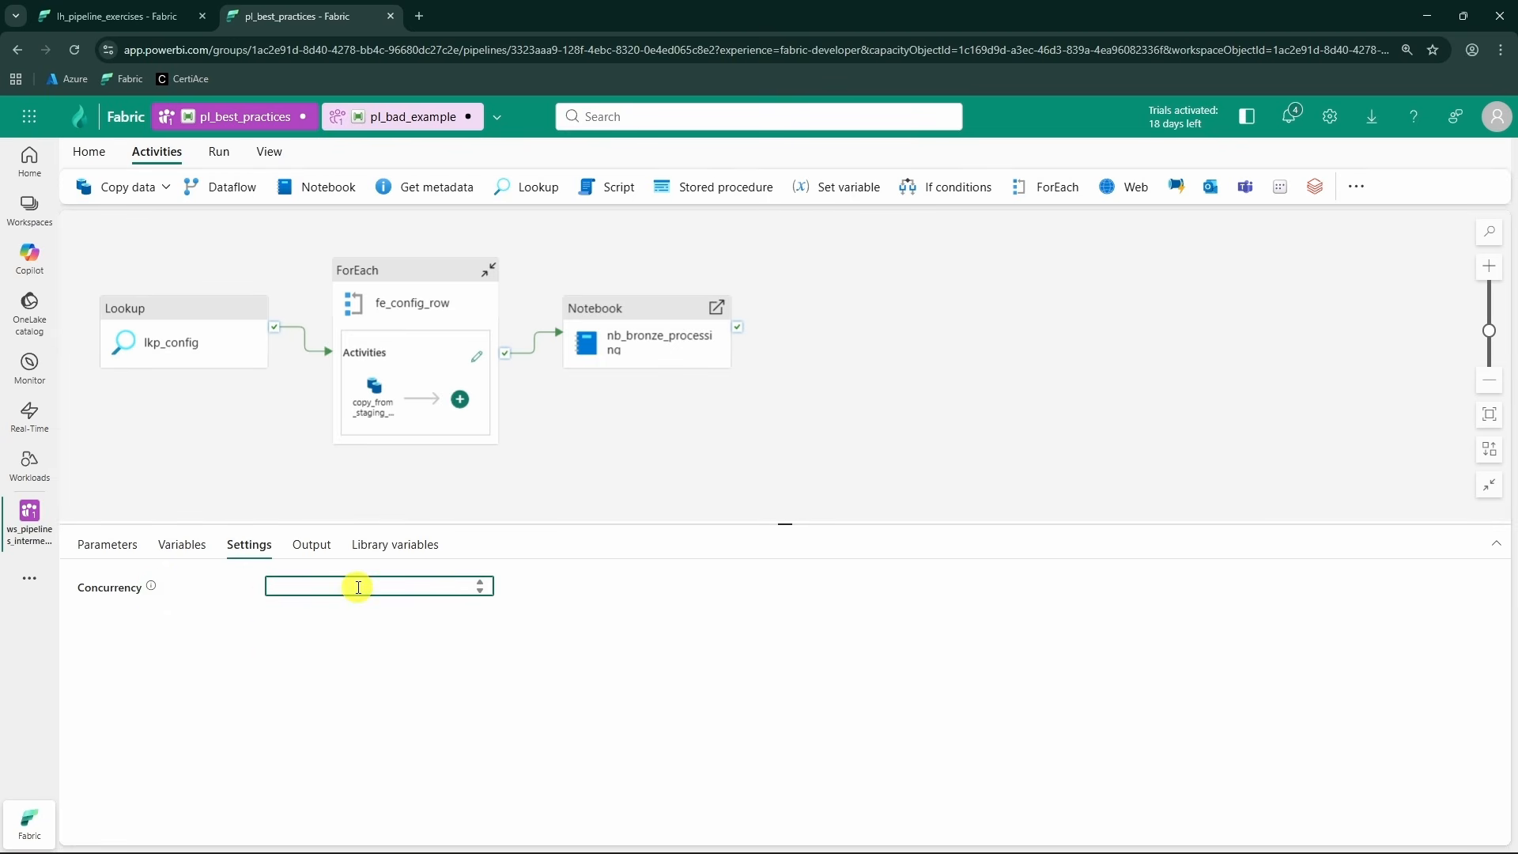
pyautogui.write('1')
pyautogui.click(567, 472)
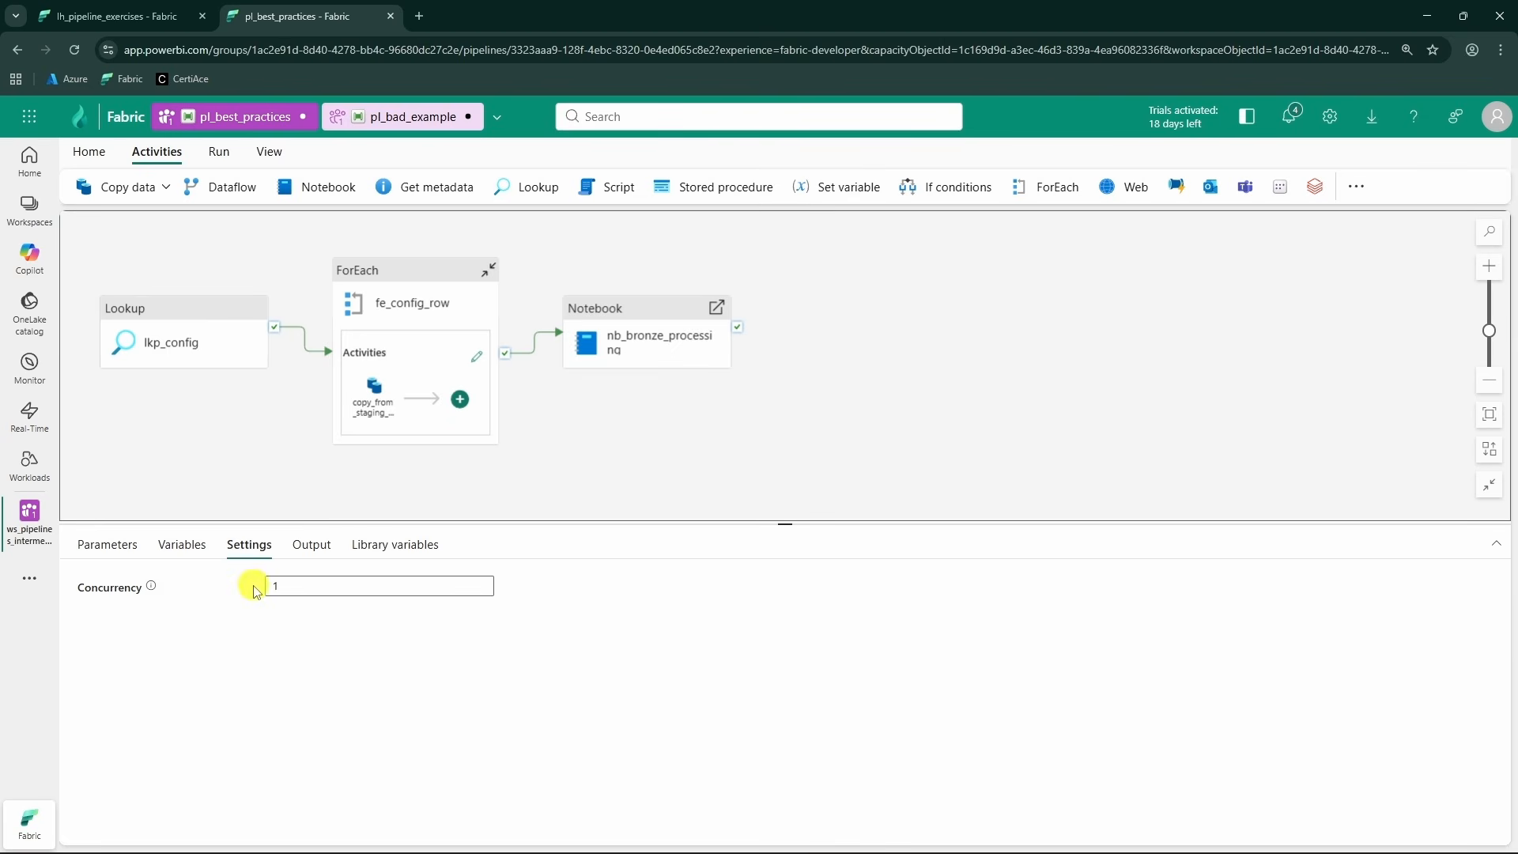
pyautogui.click(285, 586)
pyautogui.press('BackSpace')
pyautogui.click(300, 716)
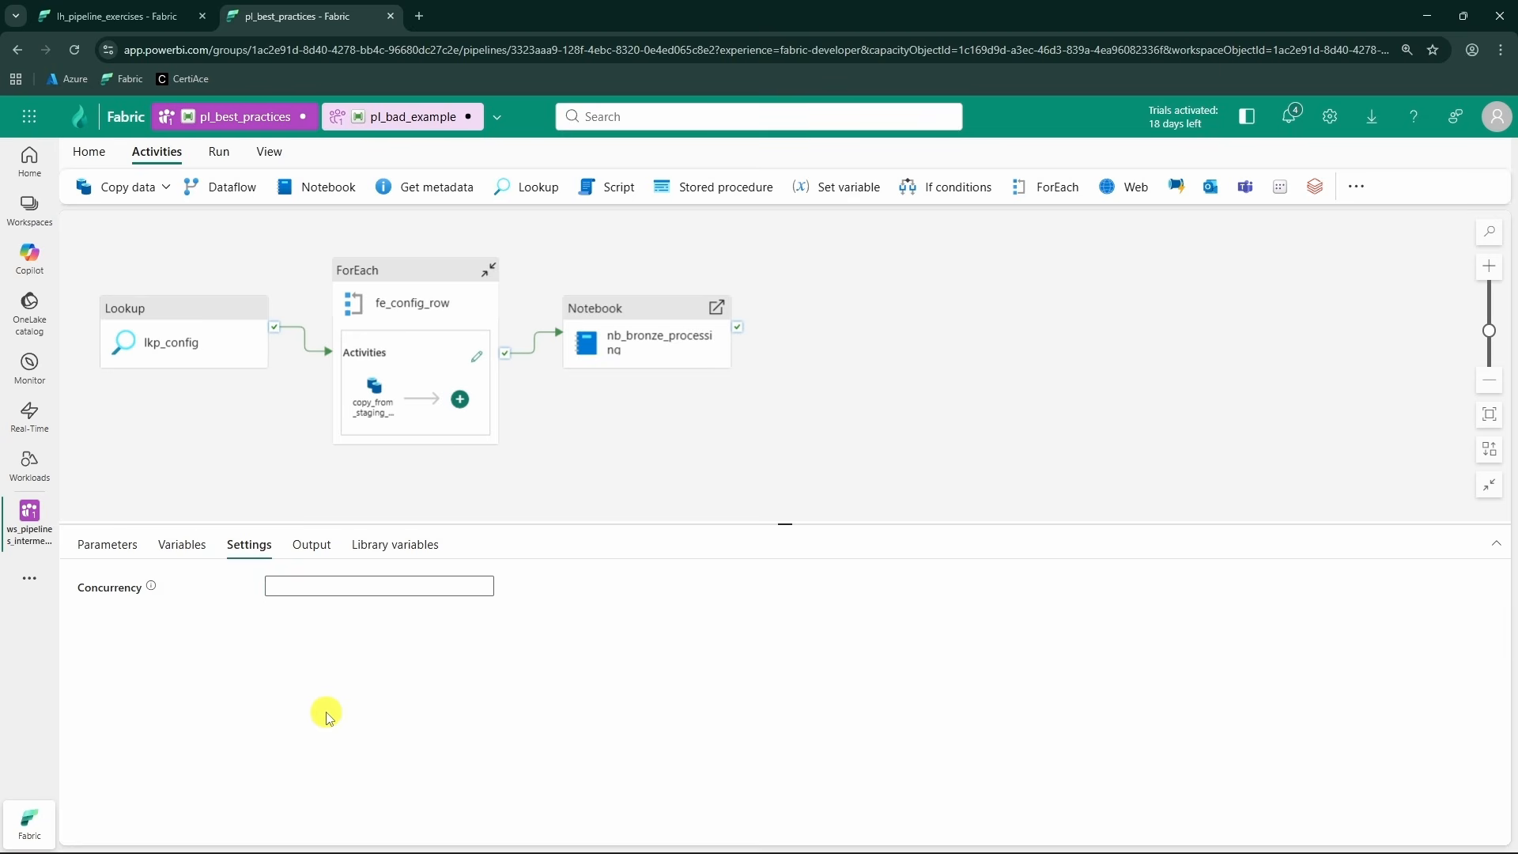